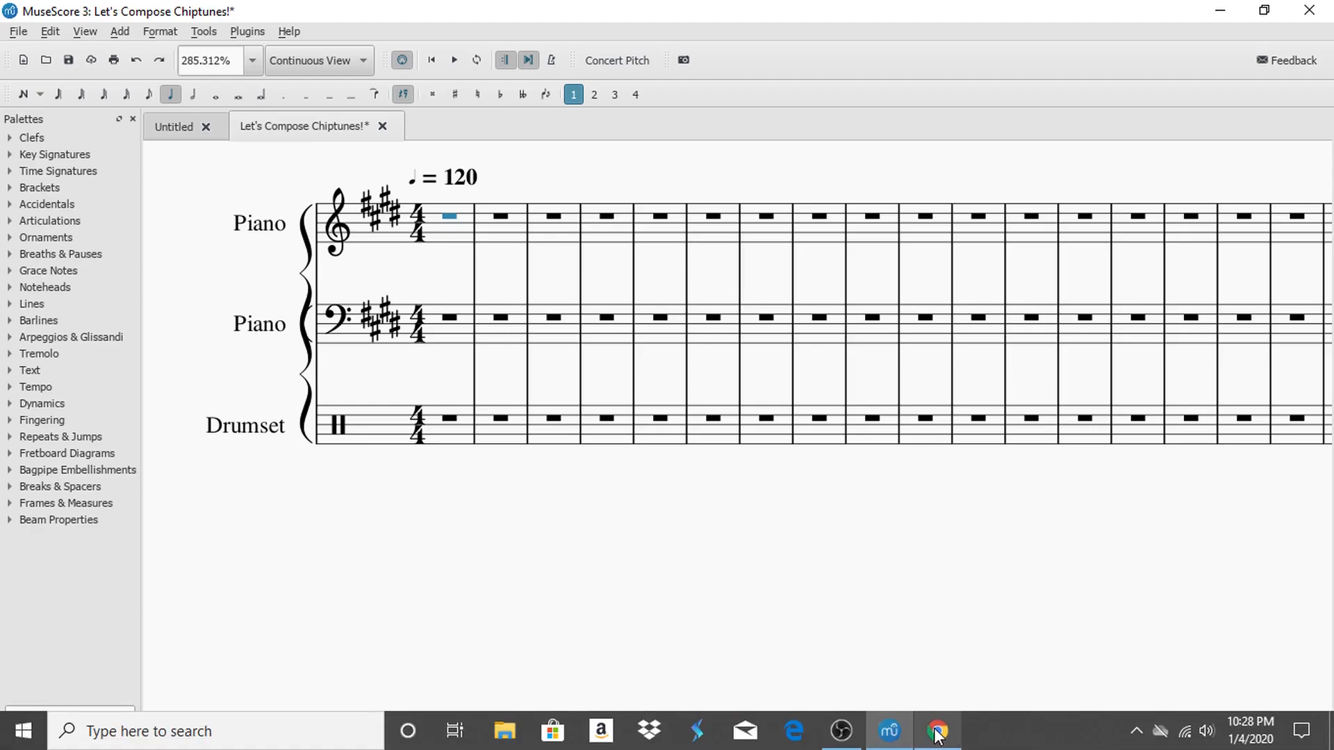
# Switch to Chrome and open the bookmarked Chord Generator page at its key and scale options.
pyautogui.click(938, 732)
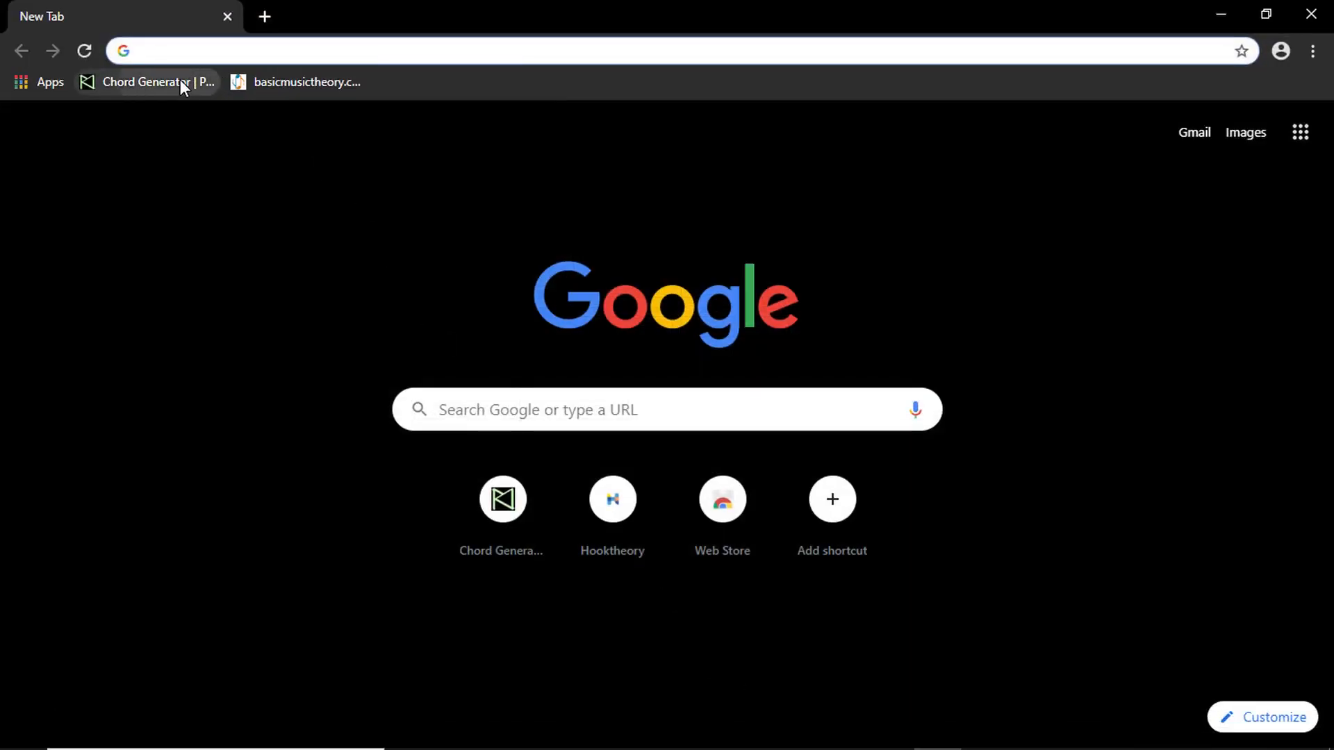
pyautogui.click(180, 82)
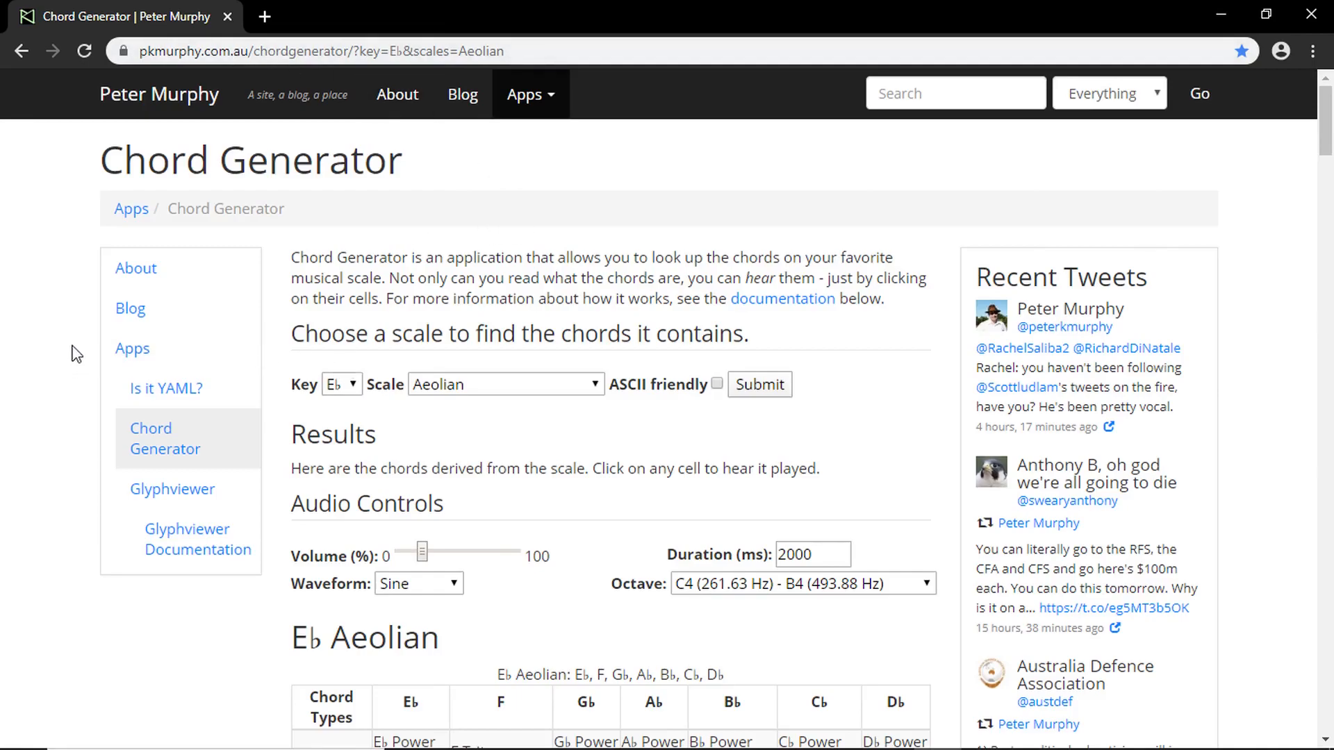
pyautogui.scroll(-2, 17, 320)
pyautogui.scroll(2, 29, 319)
pyautogui.scroll(-1, 170, 292)
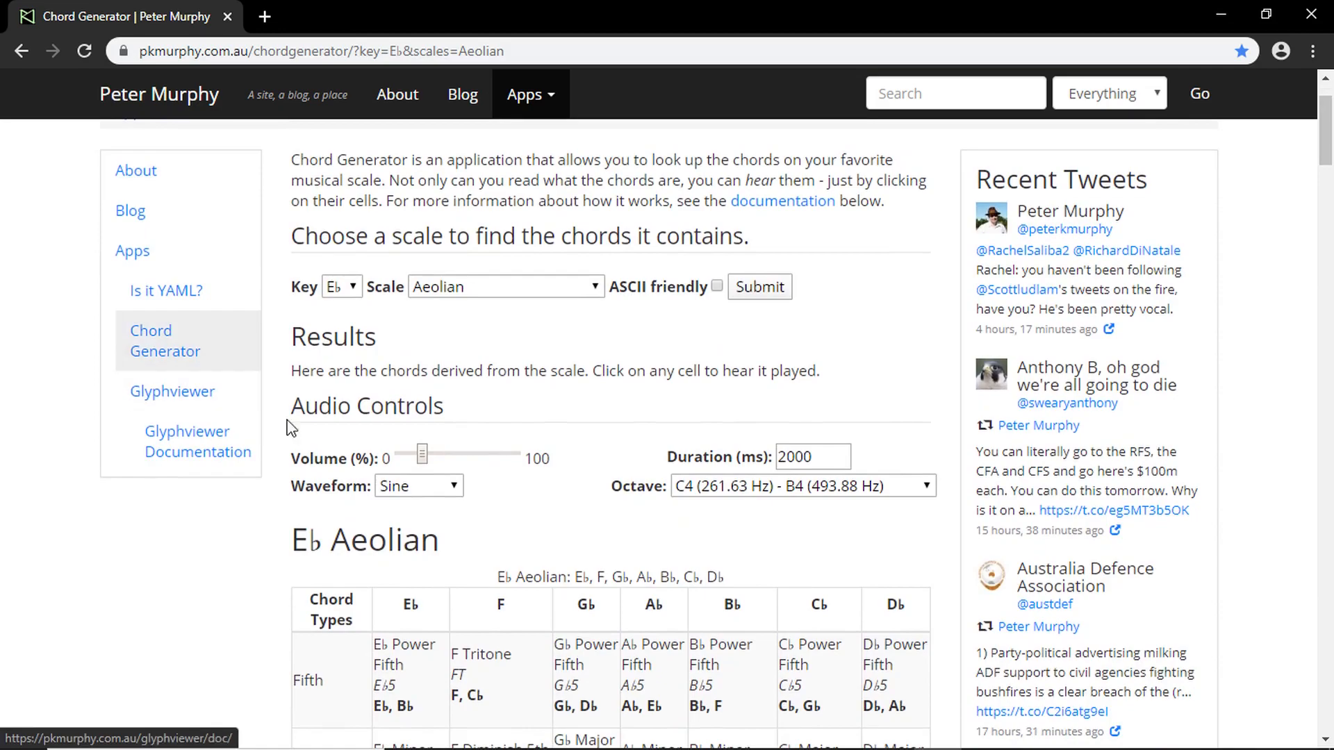
# Generate the chord table for the key of E with the Major scale.
pyautogui.click(355, 285)
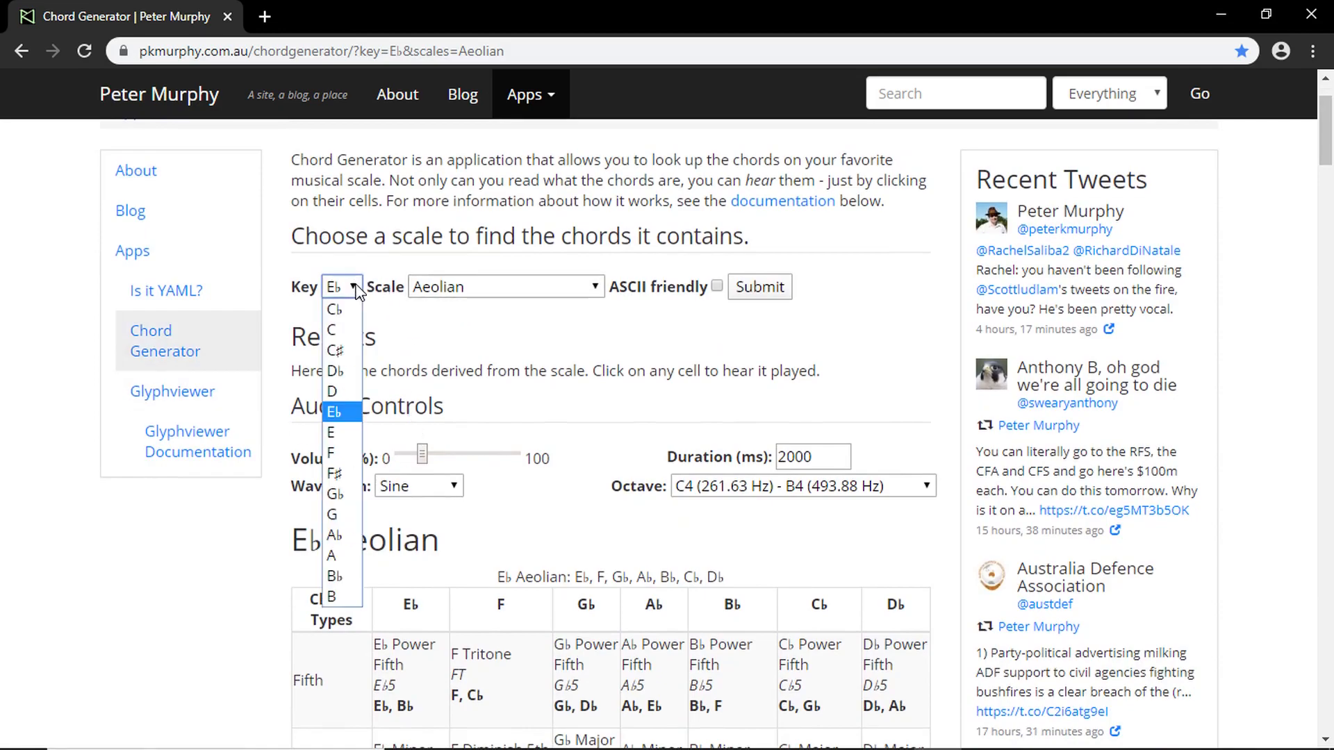
pyautogui.click(333, 437)
pyautogui.click(547, 292)
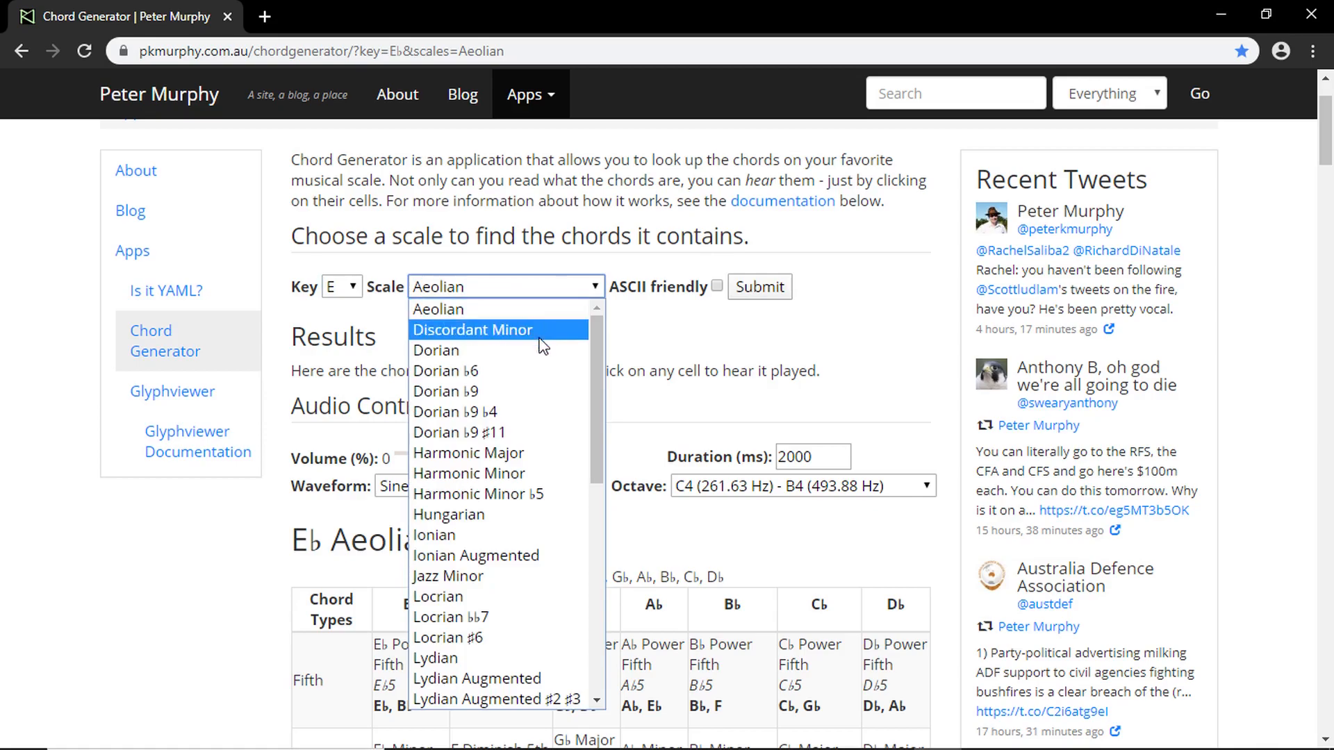
pyautogui.scroll(-3, 535, 393)
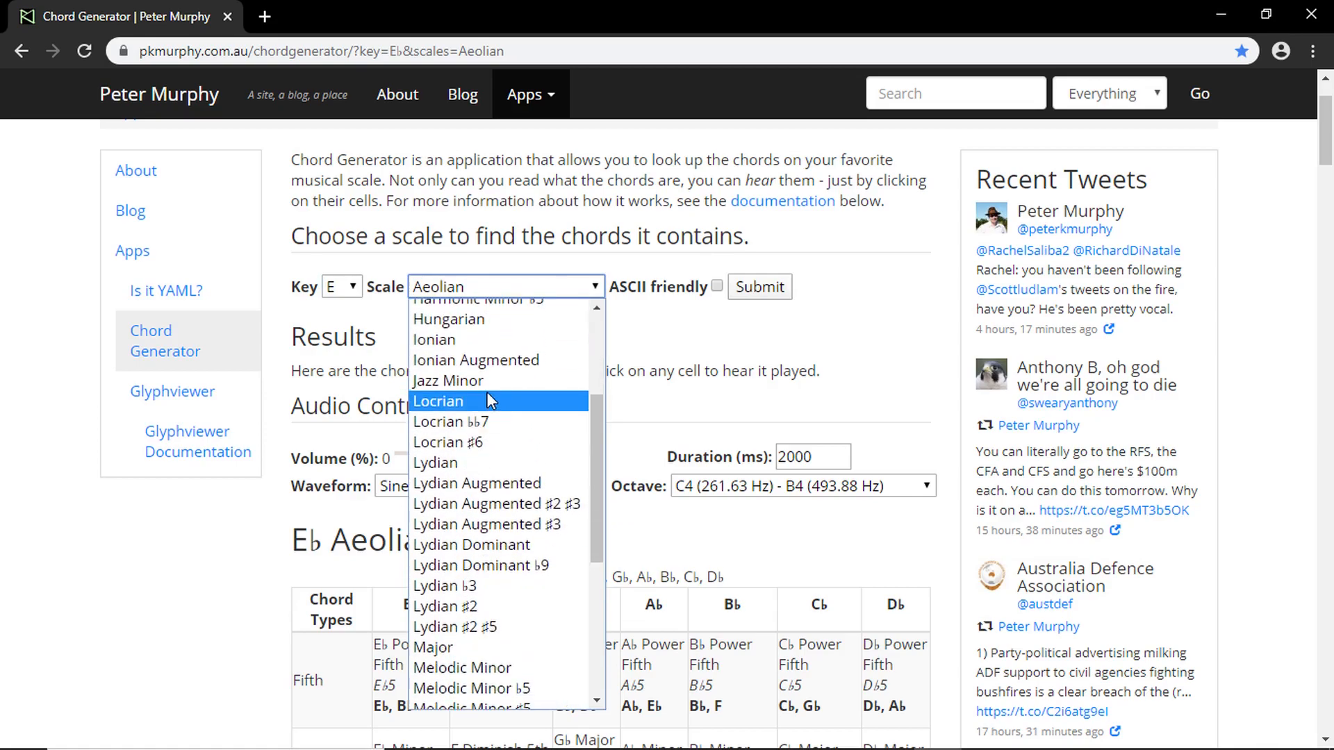
pyautogui.scroll(-3, 486, 391)
pyautogui.click(448, 456)
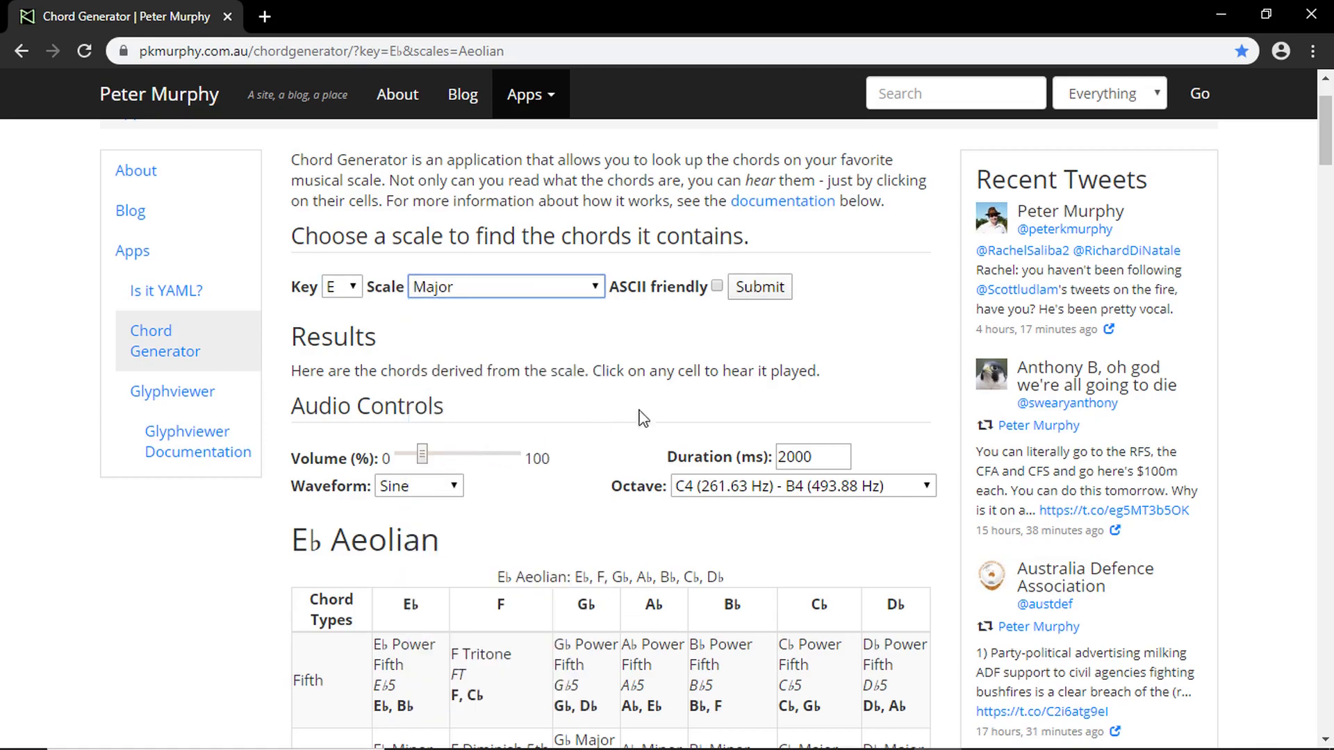
pyautogui.click(754, 298)
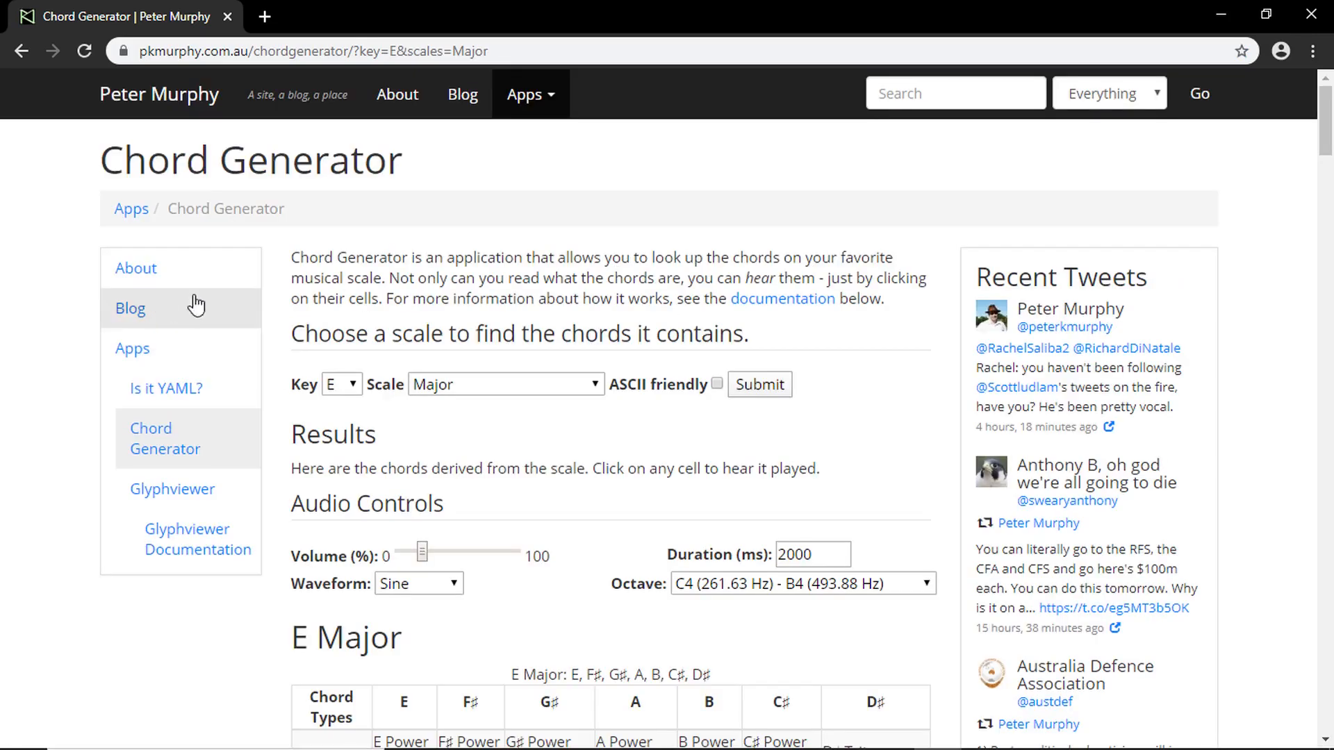
# Look through the E Major chord table, from the power fifths and triads down to the extended chord types.
pyautogui.scroll(-7, 596, 289)
pyautogui.scroll(-15, 339, 345)
pyautogui.scroll(-7, 331, 340)
pyautogui.scroll(8, 319, 348)
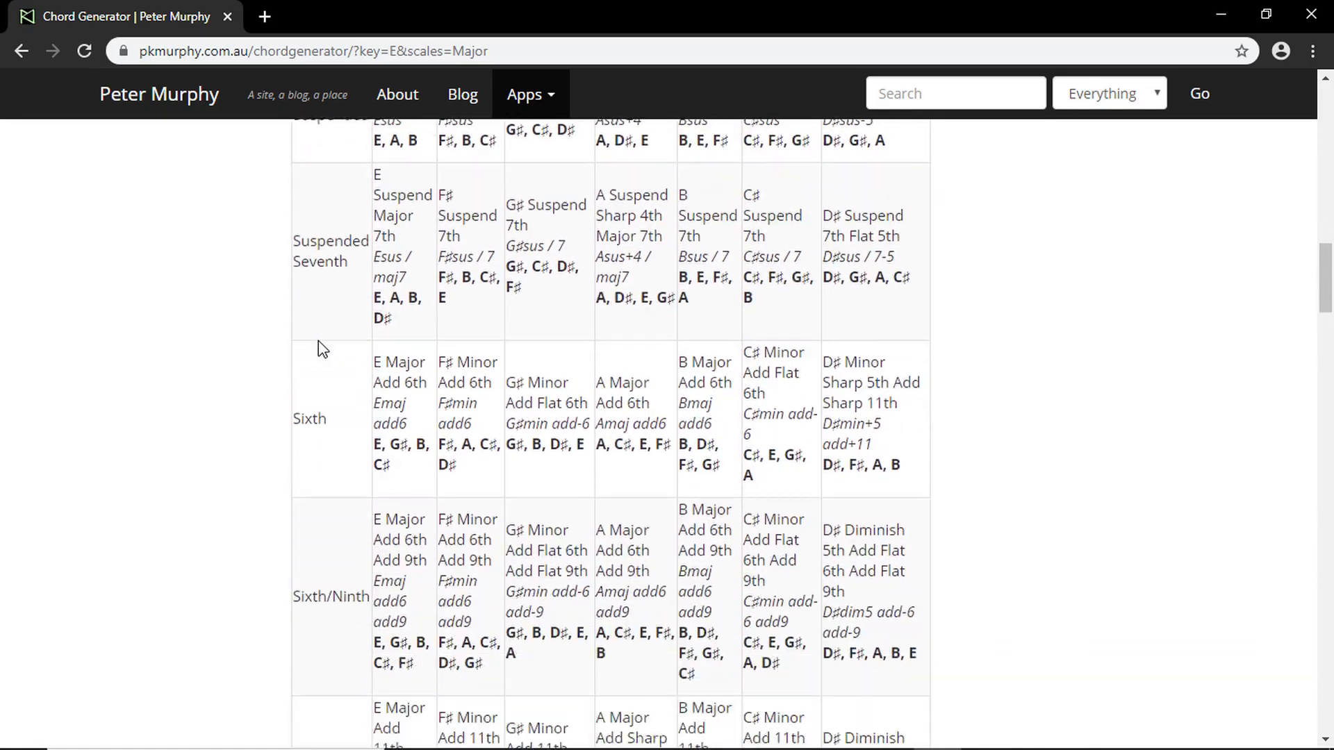
pyautogui.scroll(12, 319, 341)
pyautogui.scroll(2, 321, 348)
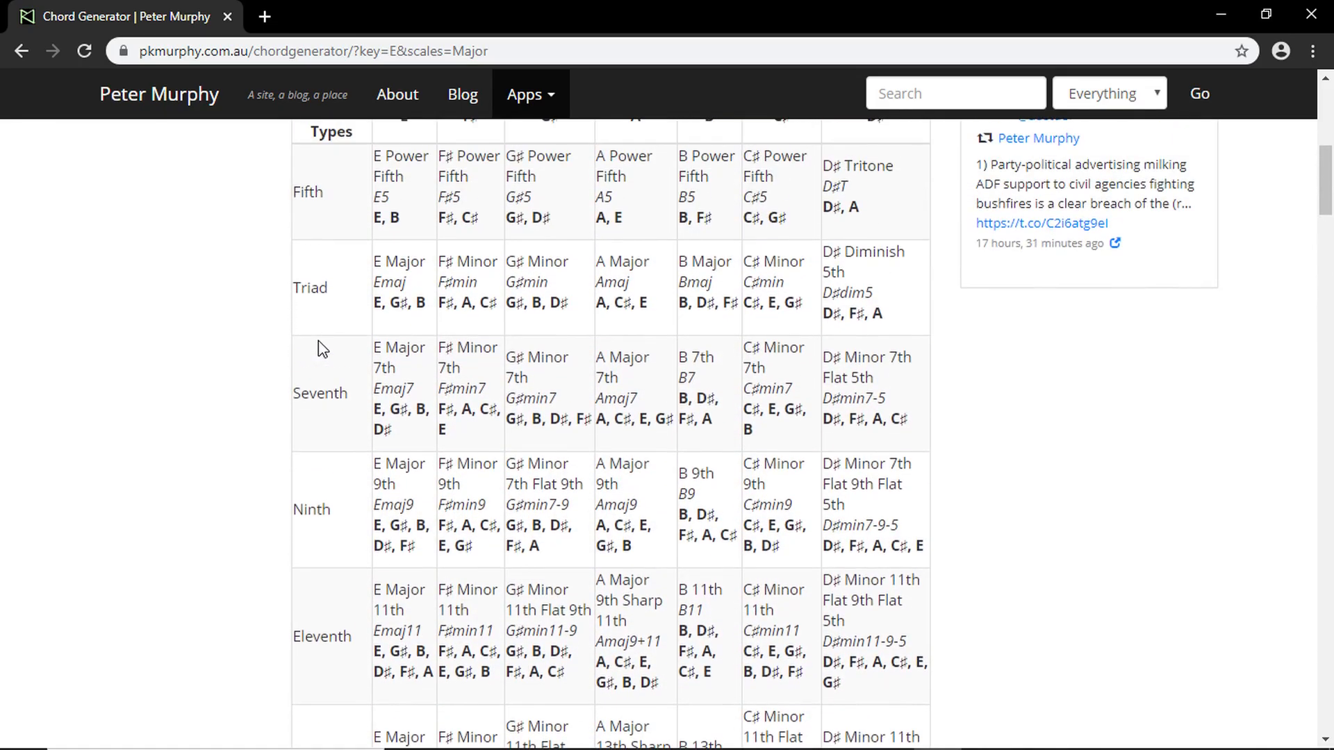
pyautogui.scroll(8, 325, 349)
pyautogui.scroll(-3, 327, 353)
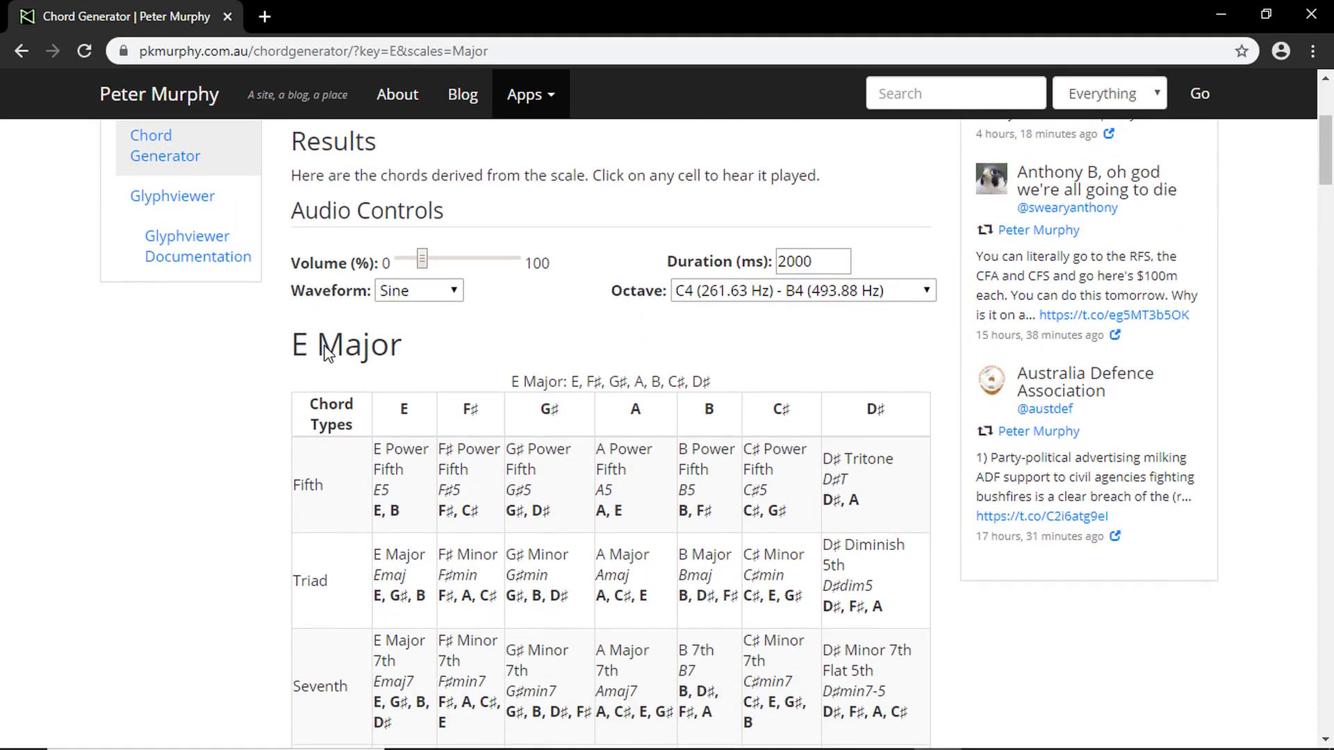
pyautogui.scroll(-3, 326, 352)
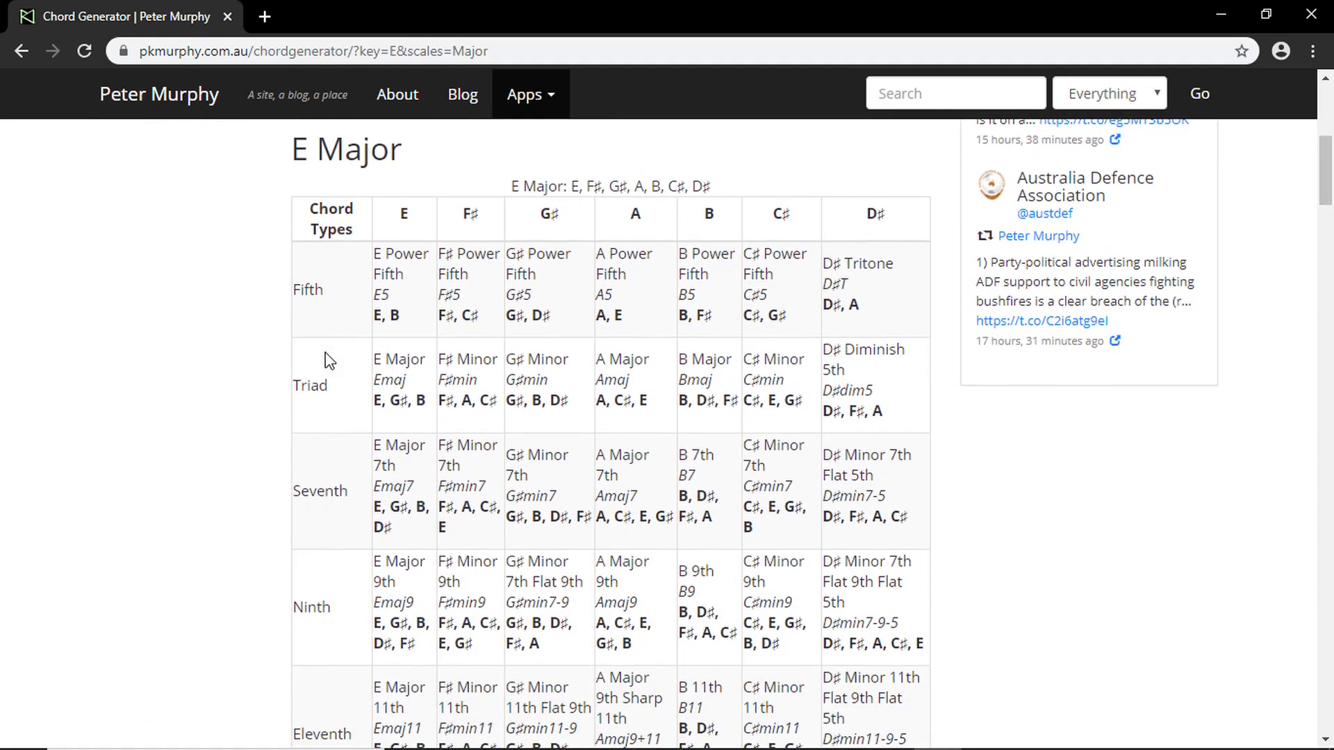
pyautogui.scroll(3, 329, 353)
pyautogui.scroll(-3, 335, 356)
pyautogui.scroll(3, 218, 265)
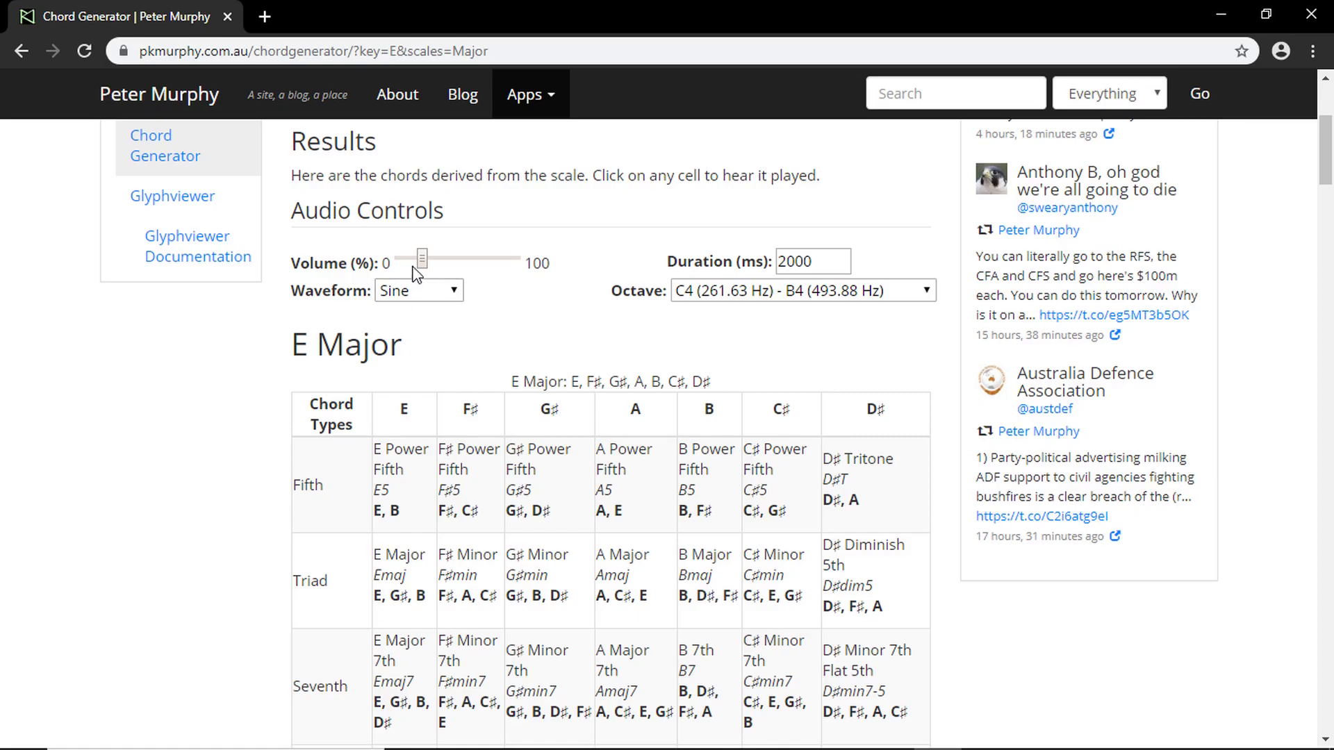
# Lower the chord playback volume slightly and set the duration to 300 ms.
pyautogui.moveTo(420, 262); pyautogui.dragTo(410, 264)
pyautogui.moveTo(817, 265); pyautogui.dragTo(776, 267)
pyautogui.write('3')
pyautogui.click(822, 205)
pyautogui.moveTo(410, 264); pyautogui.dragTo(411, 269)
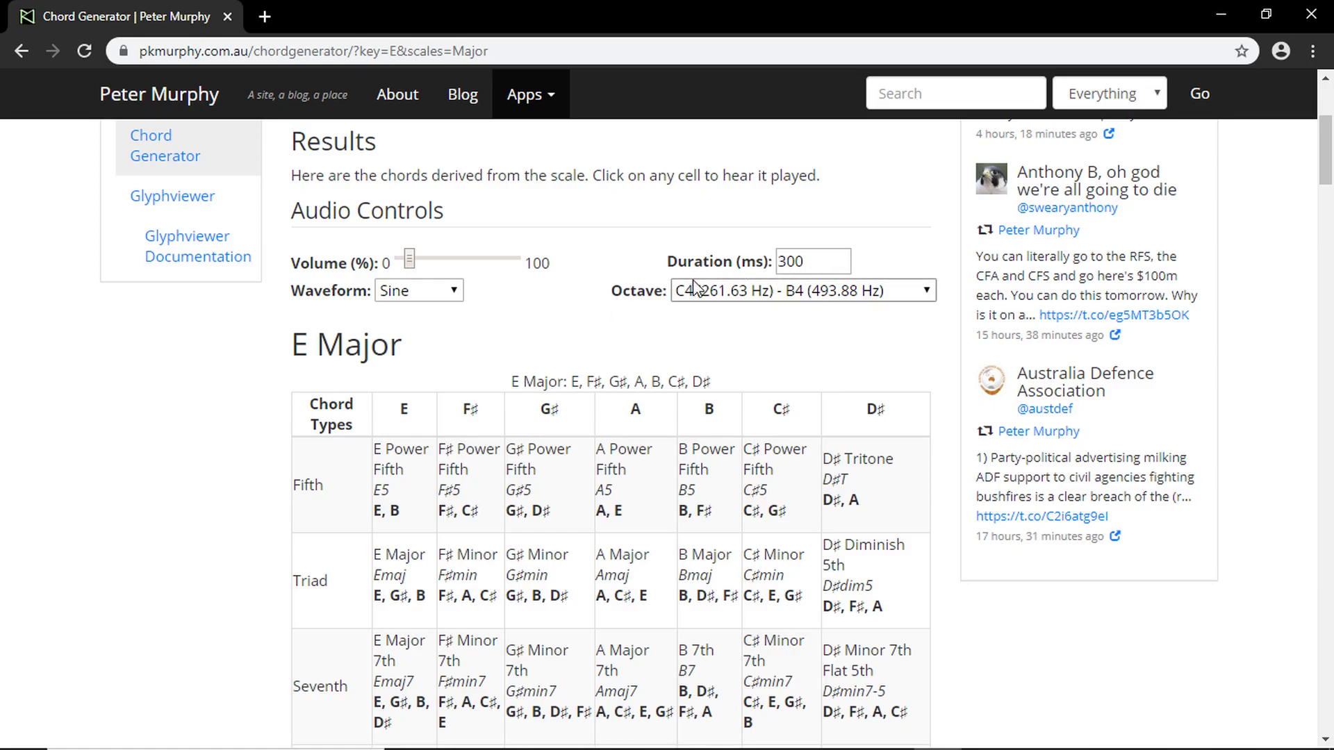
# Play the E major, F♯ minor, G♯ minor and A major triads one after another.
pyautogui.scroll(-3, 584, 292)
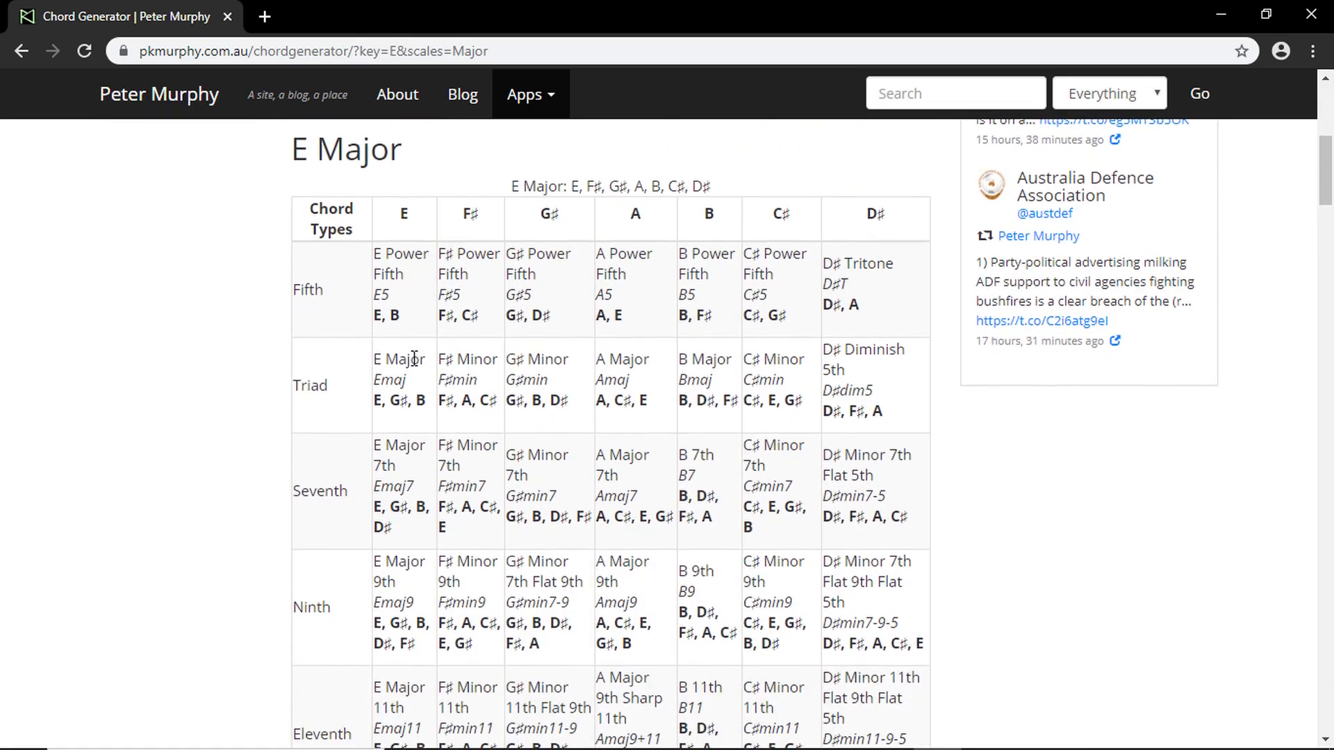
pyautogui.click(406, 377)
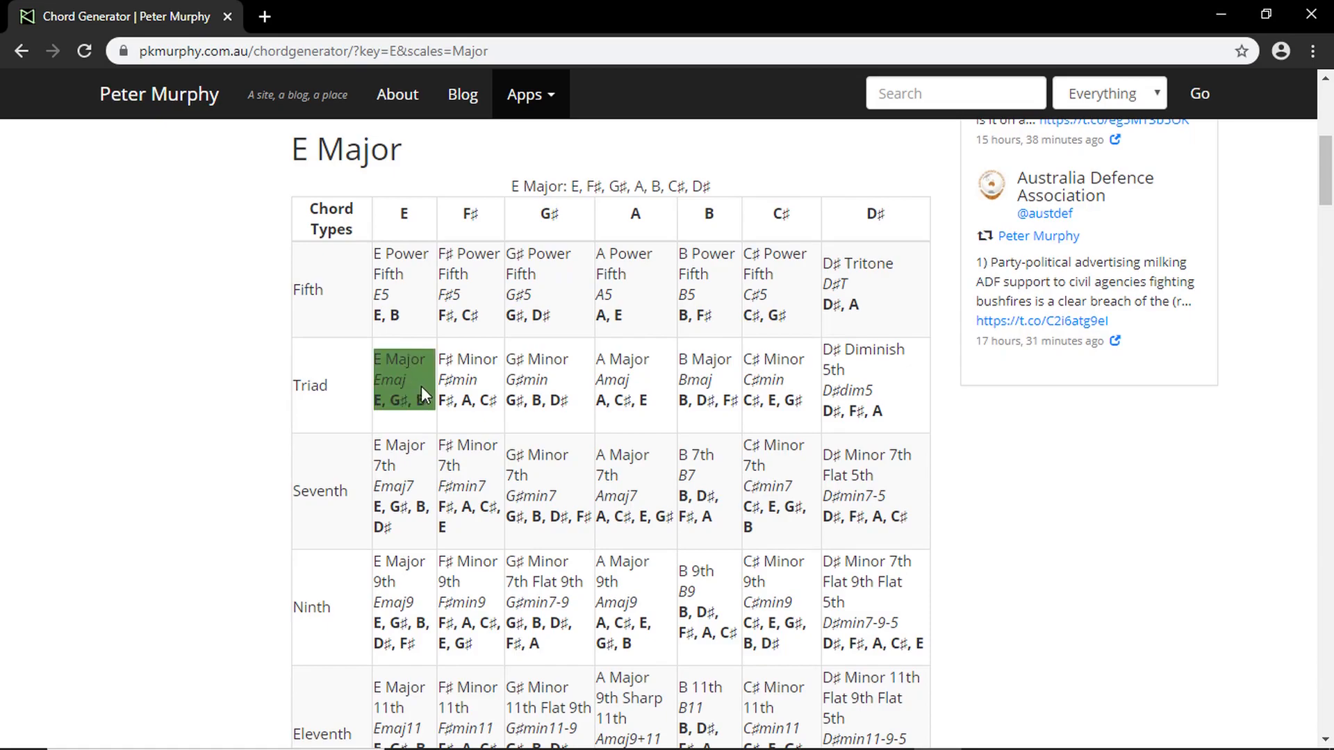
pyautogui.click(478, 381)
pyautogui.click(557, 368)
pyautogui.click(644, 400)
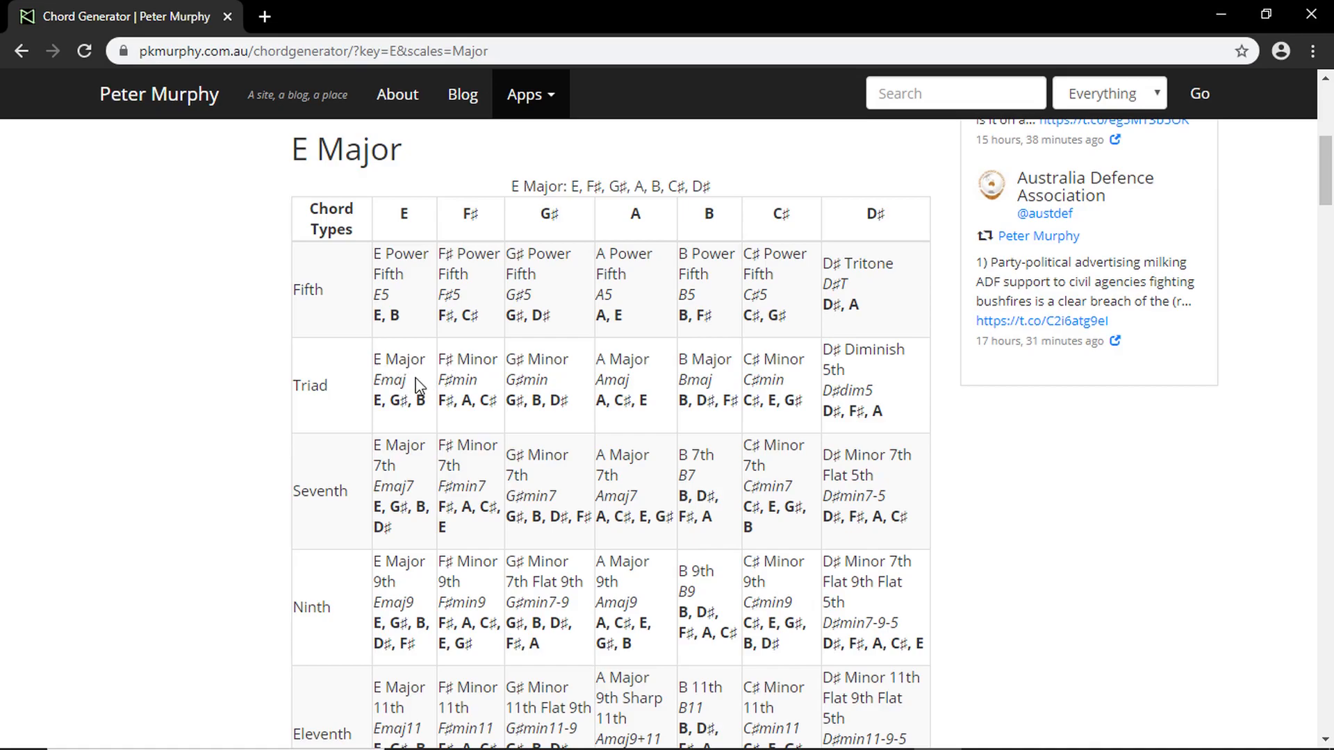
# Play E major followed by B major, and the triad progression E major, B major, G♯ minor, C♯ minor.
pyautogui.click(404, 379)
pyautogui.click(709, 367)
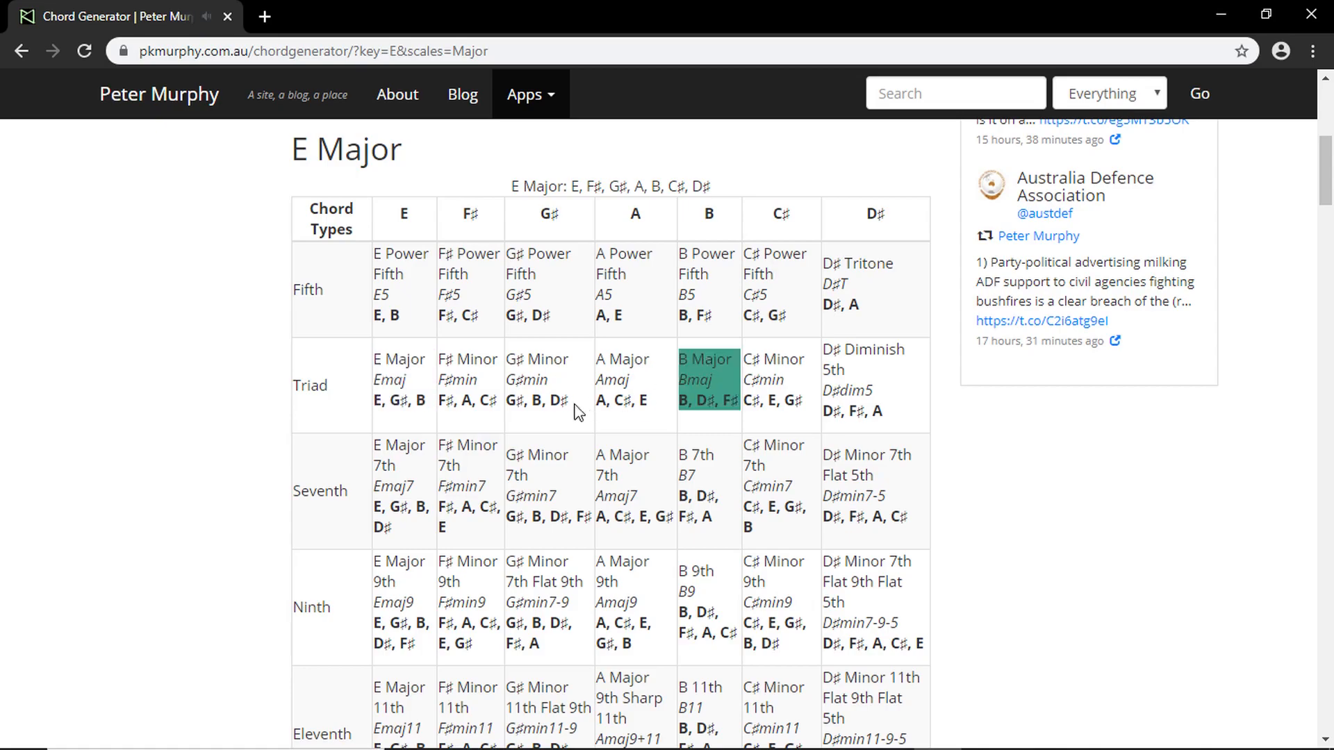
pyautogui.click(389, 391)
pyautogui.click(721, 387)
pyautogui.click(560, 398)
pyautogui.click(768, 379)
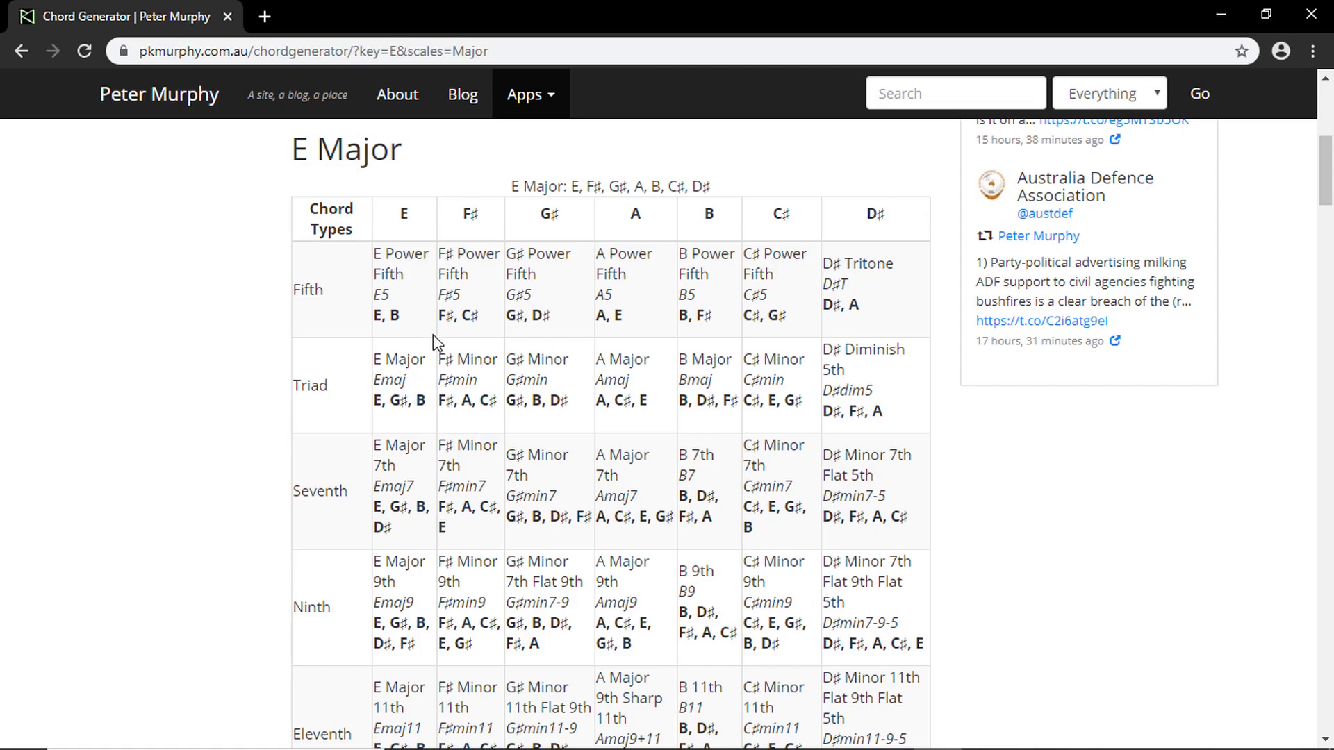
# Play the progression E major, B major, G♯ minor 7th, C♯ minor three times.
pyautogui.click(421, 382)
pyautogui.click(414, 383)
pyautogui.click(720, 362)
pyautogui.click(533, 478)
pyautogui.click(781, 386)
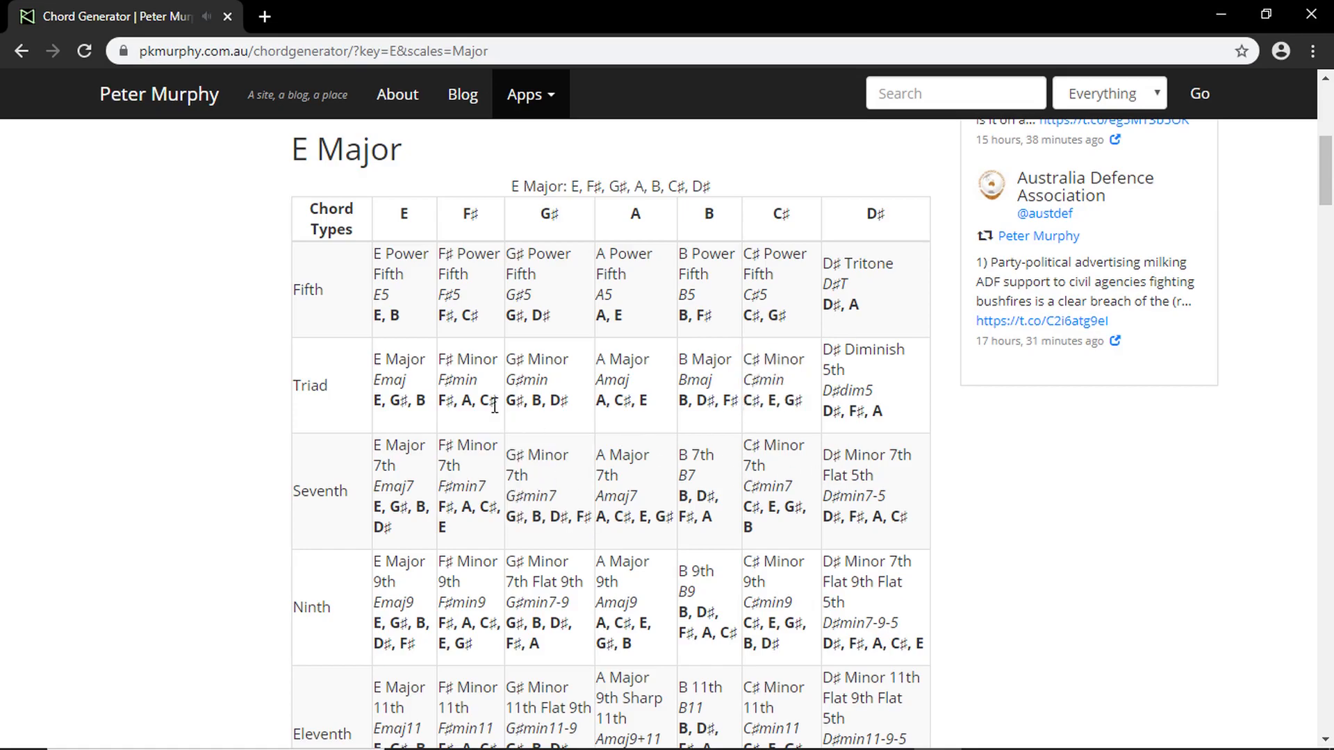
pyautogui.click(420, 389)
pyautogui.click(703, 376)
pyautogui.click(549, 486)
pyautogui.click(774, 382)
pyautogui.click(395, 391)
pyautogui.click(723, 379)
pyautogui.click(554, 474)
pyautogui.click(802, 389)
# Play the progression once more with plain triads: E major, B major, G♯ minor, C♯ minor.
pyautogui.click(400, 384)
pyautogui.click(715, 382)
pyautogui.click(555, 387)
pyautogui.click(770, 375)
# Switch to MuseScore and enter a quarter-note E on the bottom line of the treble Piano staff's first measure.
pyautogui.moveTo(841, 740)
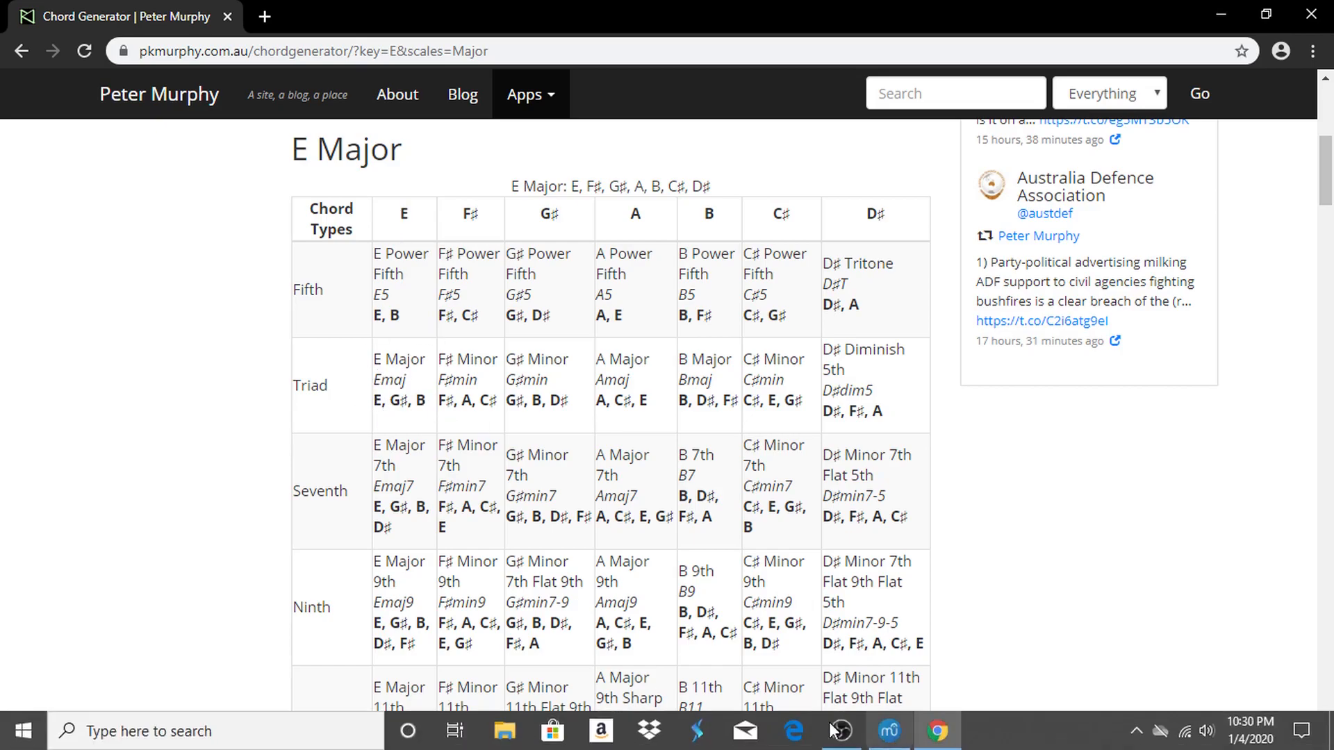
pyautogui.click(893, 735)
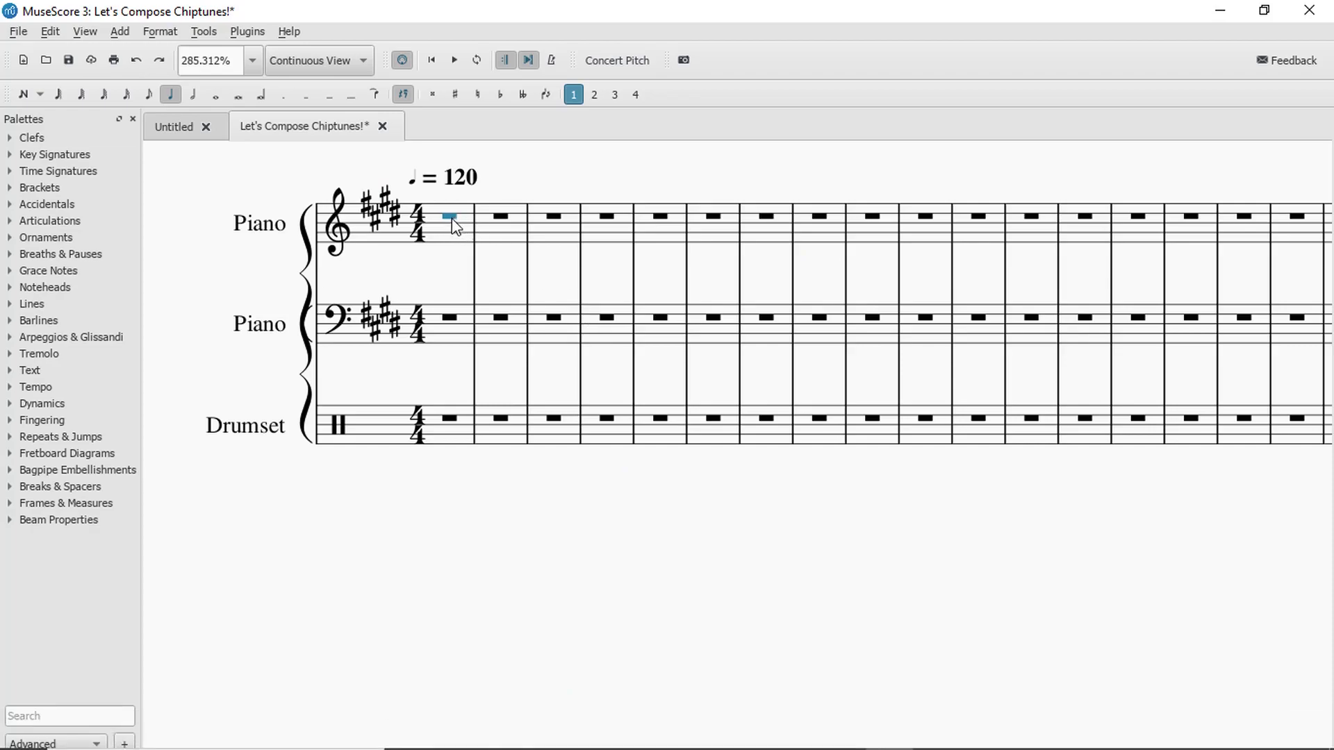
pyautogui.press('n')
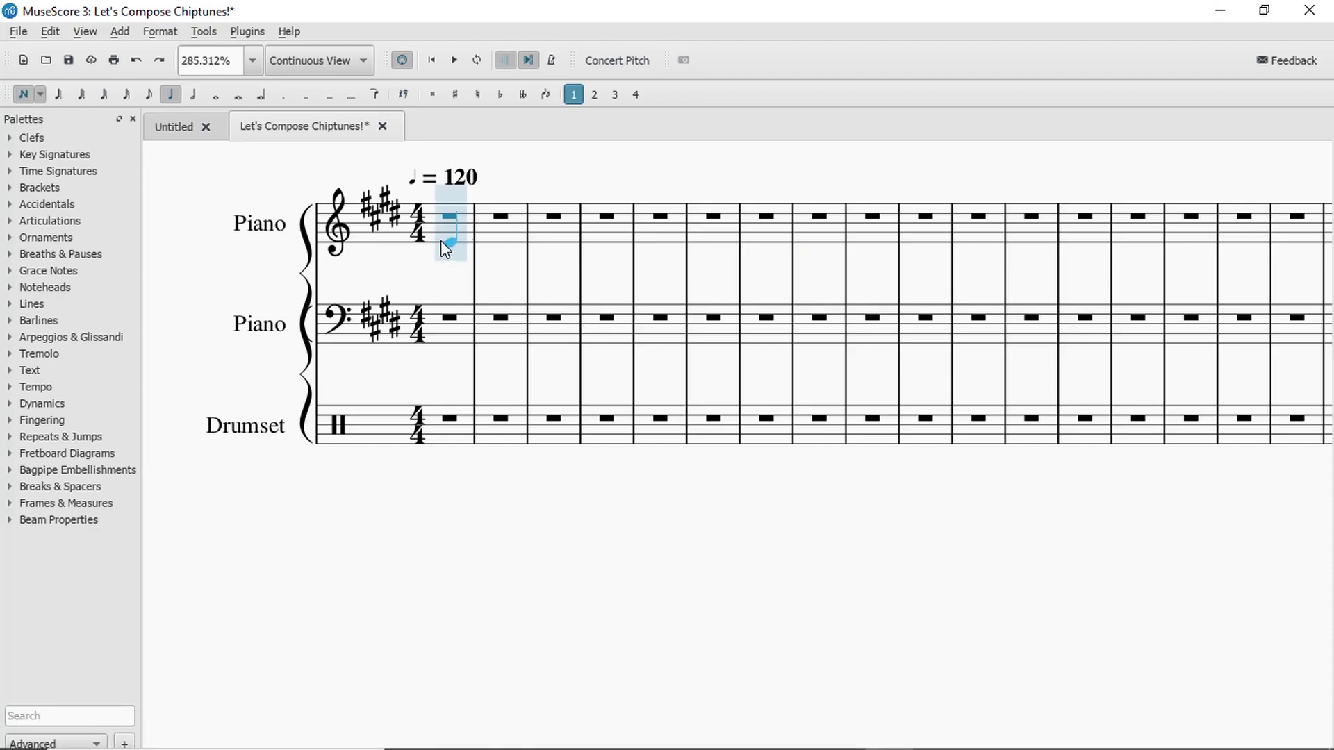
pyautogui.click(441, 241)
pyautogui.press('Escape')
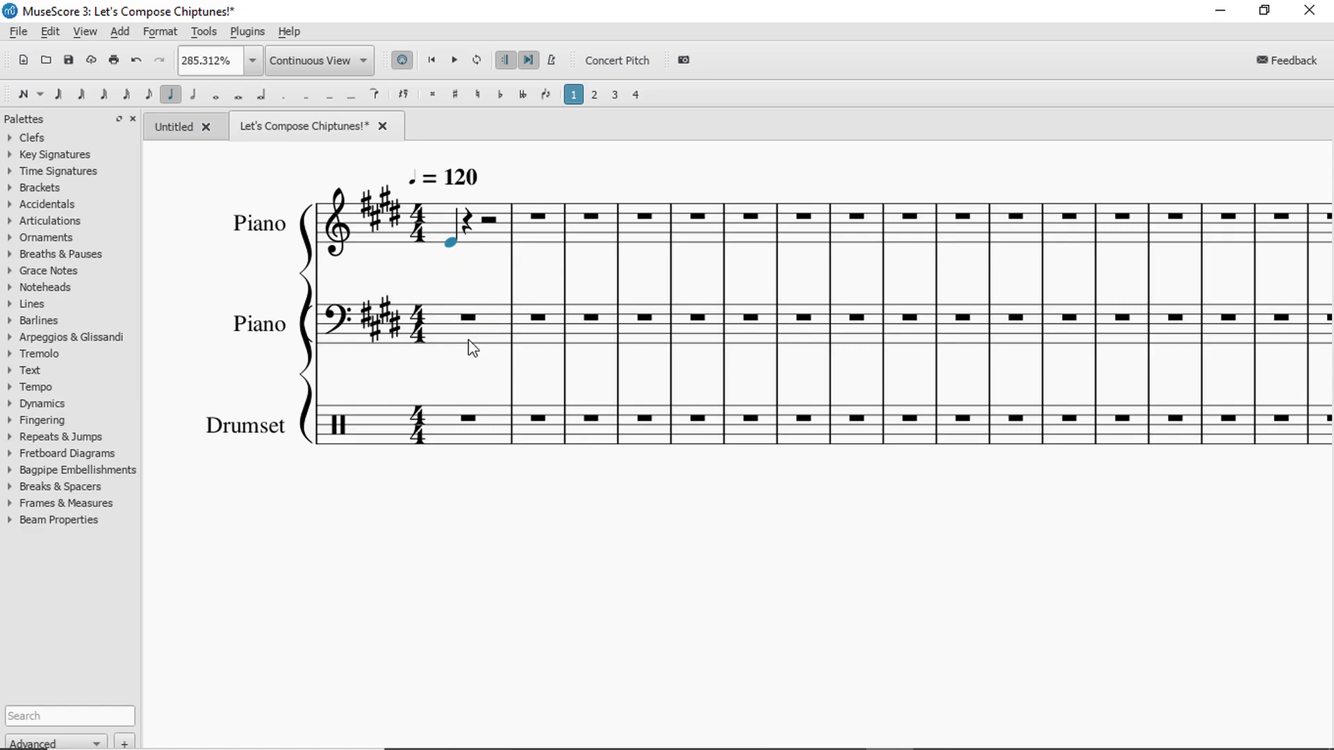
# Divide the rest of the first treble measure into six eighth rests and start the second measure with a quarter rest.
pyautogui.click(470, 319)
pyautogui.click(578, 457)
pyautogui.click(449, 247)
pyautogui.click(469, 222)
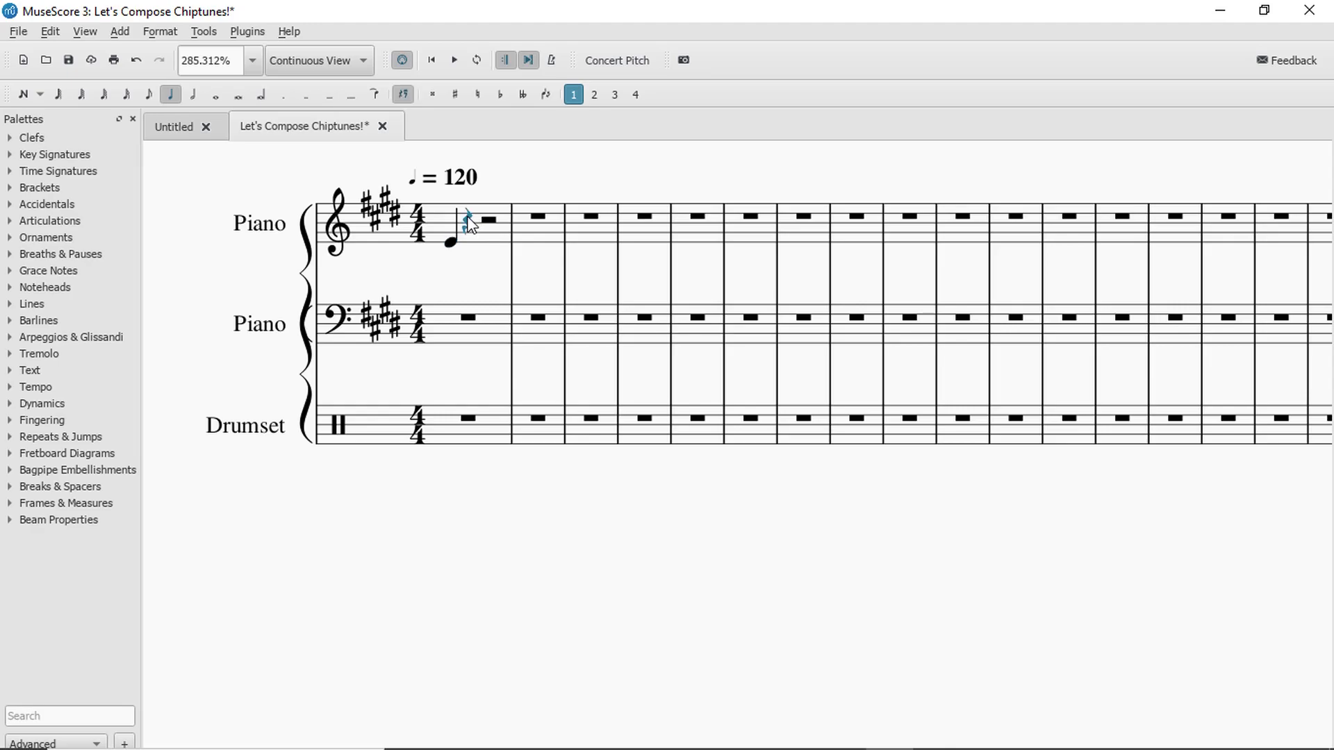
pyautogui.click(152, 88)
pyautogui.press('Right')
pyautogui.press('Right')
pyautogui.click(152, 88)
pyautogui.press('Right')
pyautogui.press('Right')
pyautogui.click(151, 88)
pyautogui.press('Right')
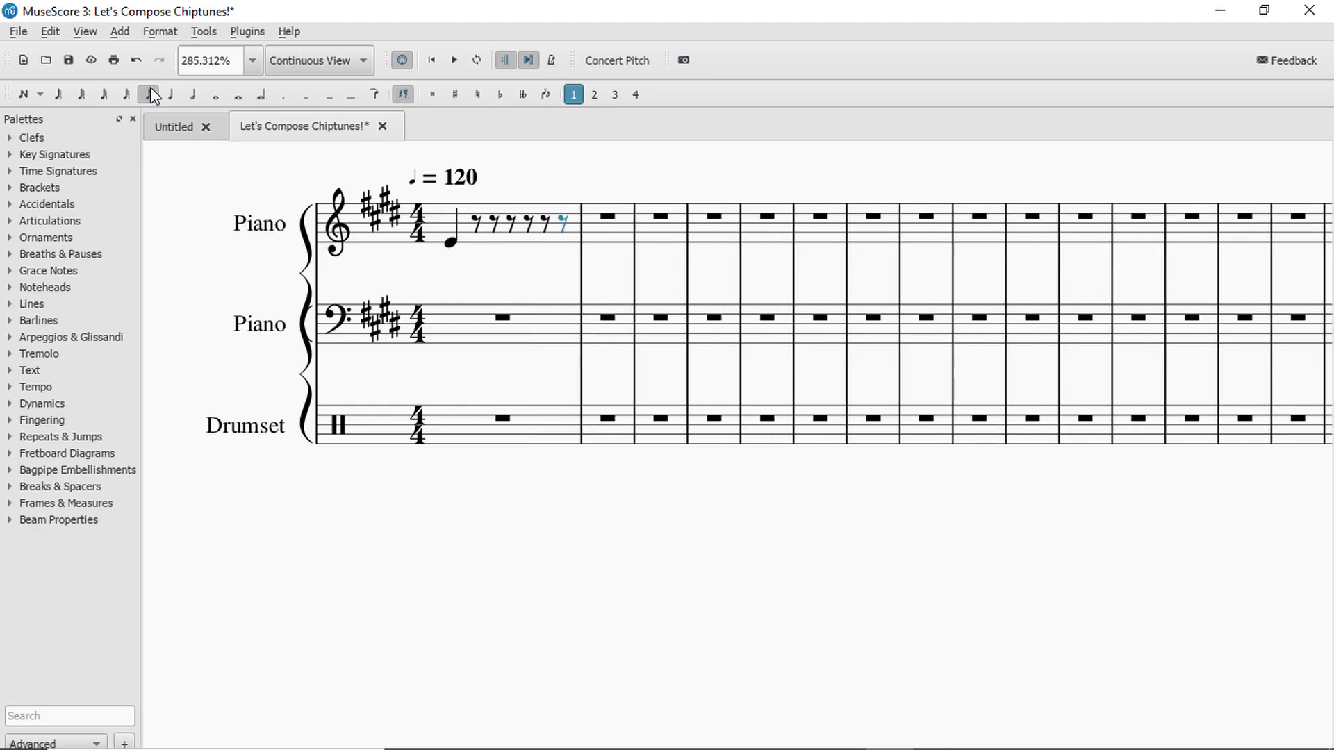
pyautogui.click(168, 96)
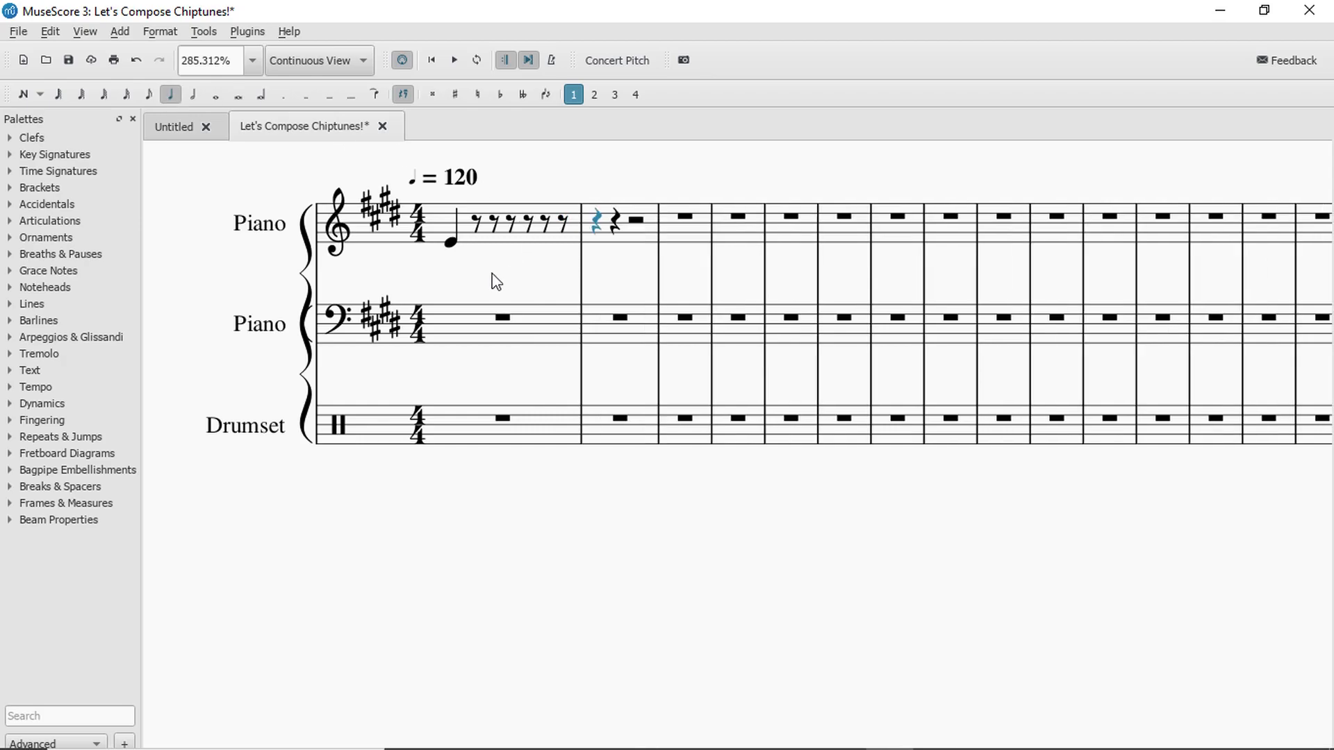
# Enter ascending eighth notes F♯, G♯, A and B after the opening E in the first treble measure.
pyautogui.click(452, 243)
pyautogui.press('Right')
pyautogui.press('e')
pyautogui.press('Up')
pyautogui.press('Up')
pyautogui.press('g')
pyautogui.press('a')
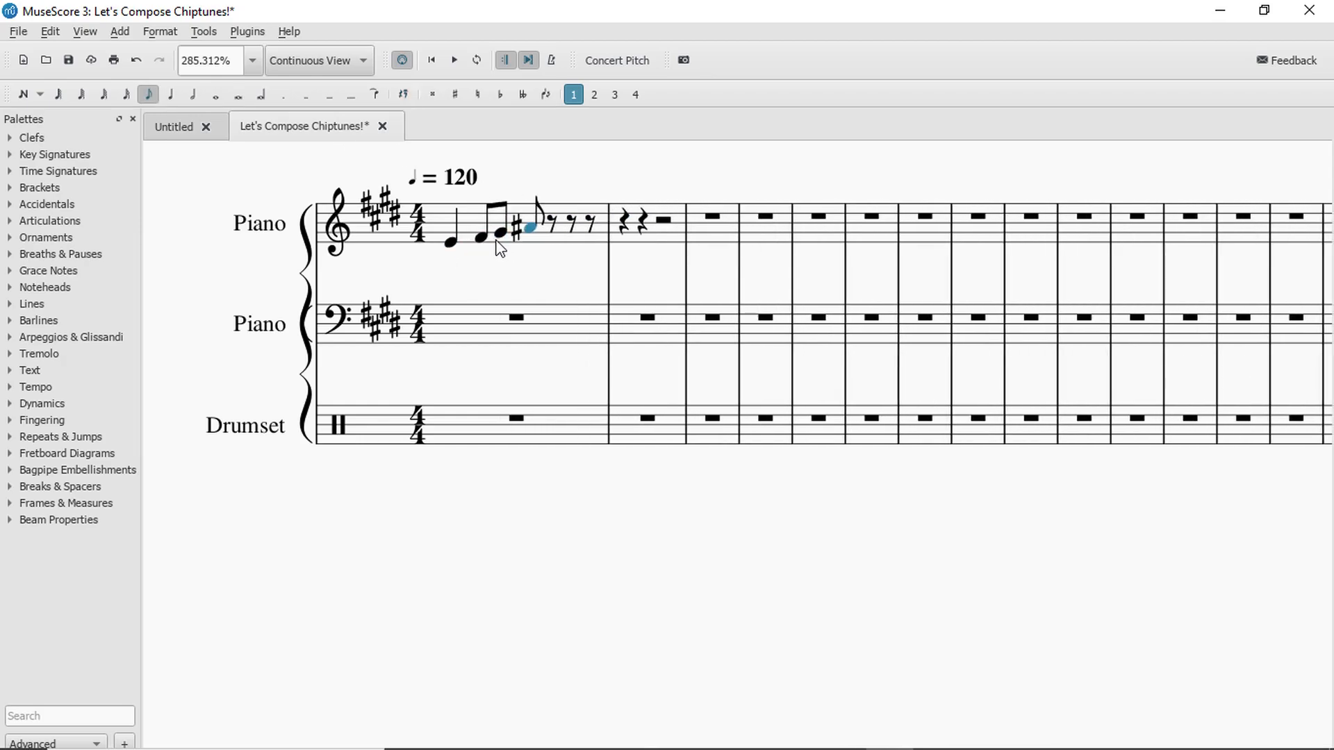
pyautogui.press('Right')
pyautogui.press('a')
pyautogui.press('Up')
pyautogui.press('Up')
# Complete the ascending scale with eighth notes C♯ and D♯ and a quarter-note high E opening the second measure.
pyautogui.press('Right')
pyautogui.press('b')
pyautogui.hotkey('ctrl', 'Up')
pyautogui.press('Up')
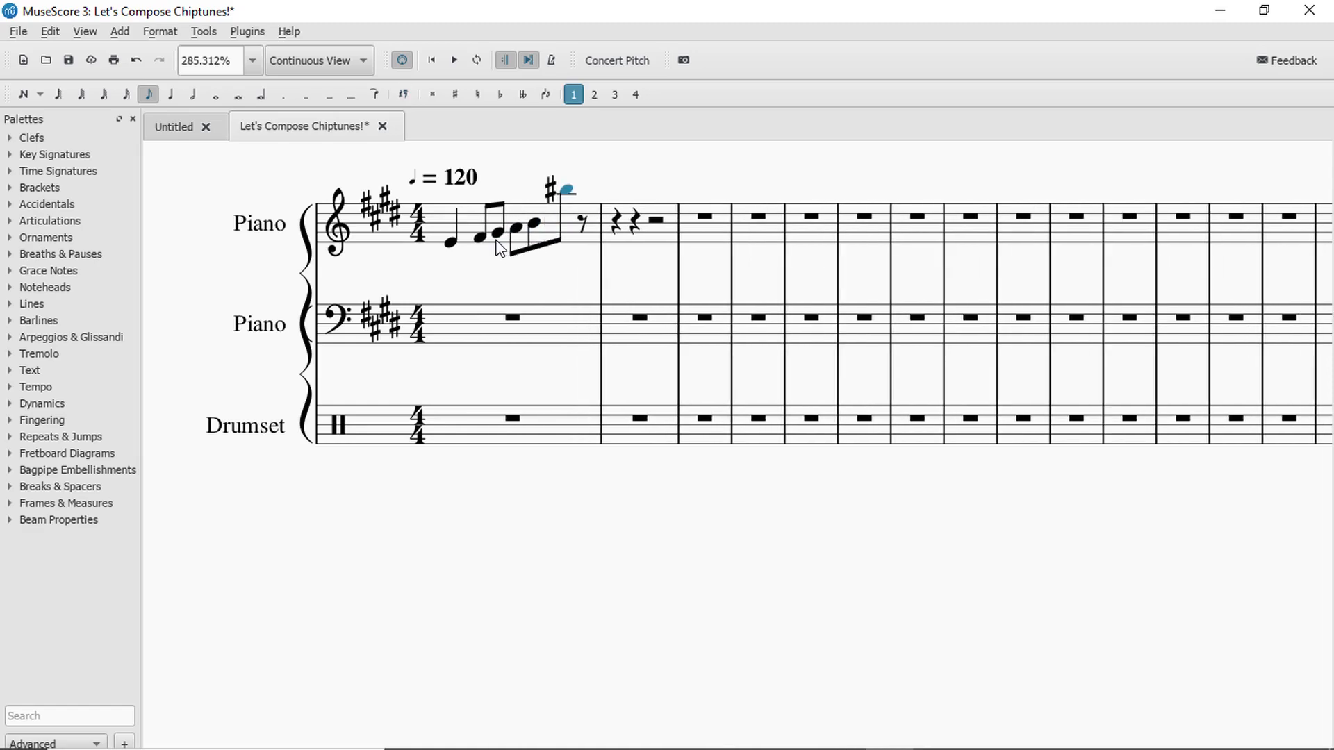
pyautogui.hotkey('ctrl', 'Down')
pyautogui.press('Up')
pyautogui.press('d')
pyautogui.press('5')
pyautogui.press('d')
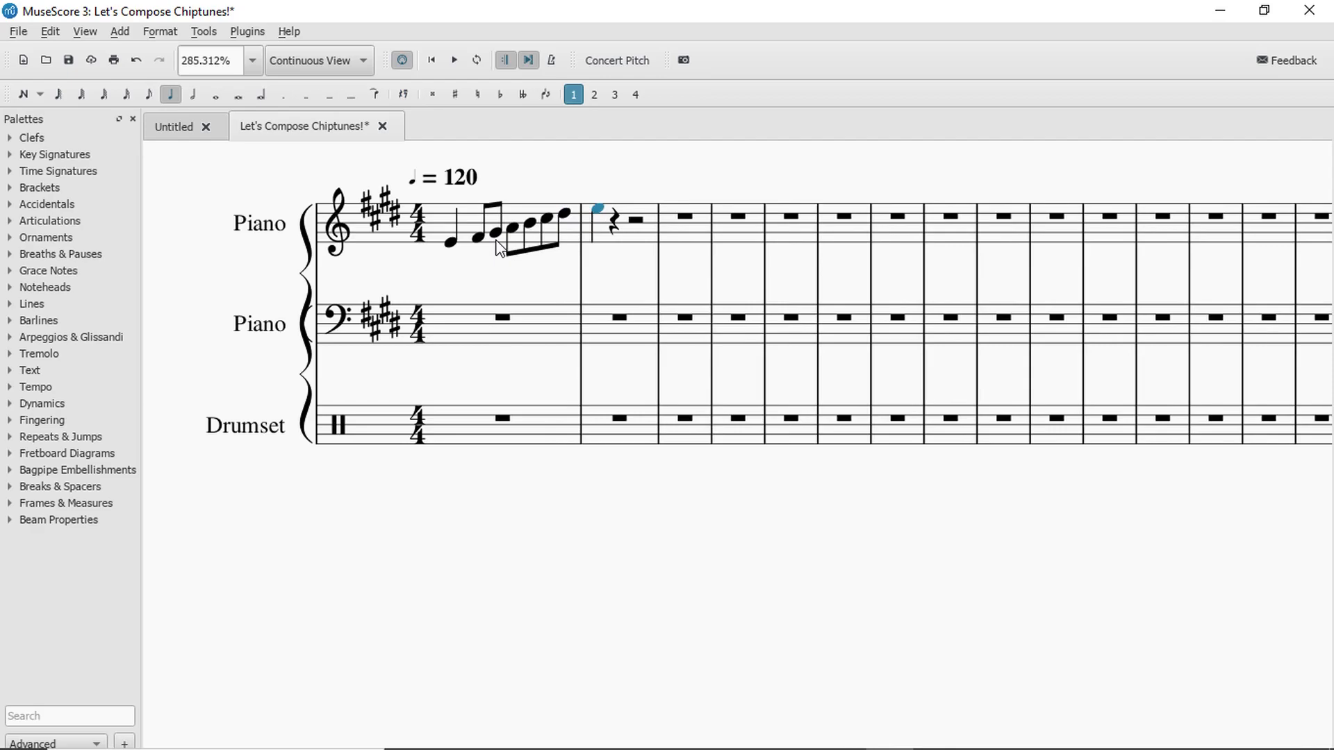
# Divide the remaining rests of the second treble measure into six eighth rests.
pyautogui.click(614, 225)
pyautogui.click(155, 95)
pyautogui.press('Right')
pyautogui.press('Right')
pyautogui.click(155, 96)
pyautogui.press('Right')
pyautogui.press('Right')
pyautogui.click(153, 95)
pyautogui.press('Right')
pyautogui.press('Right')
pyautogui.click(618, 224)
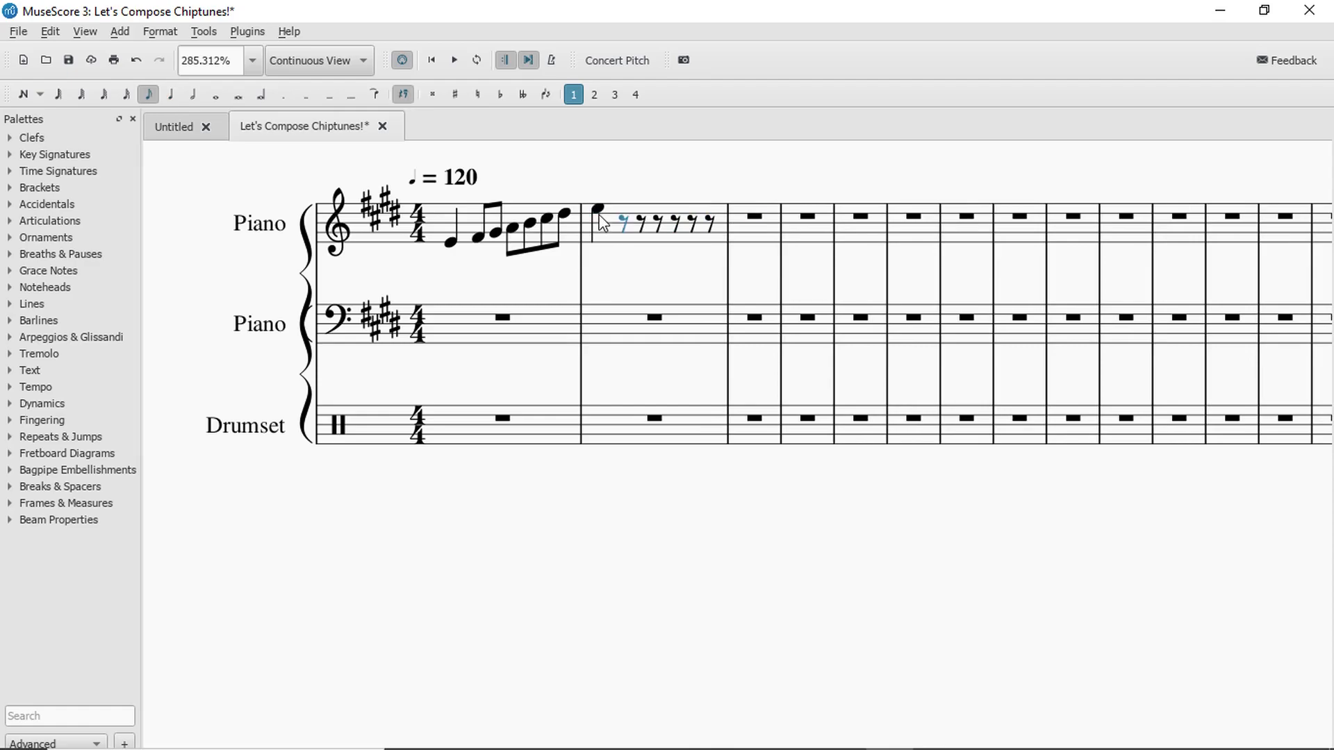
# Enter descending eighth notes D♯, C♯, B, A, G♯ and F♯ in the second treble measure.
pyautogui.press('d')
pyautogui.press('c')
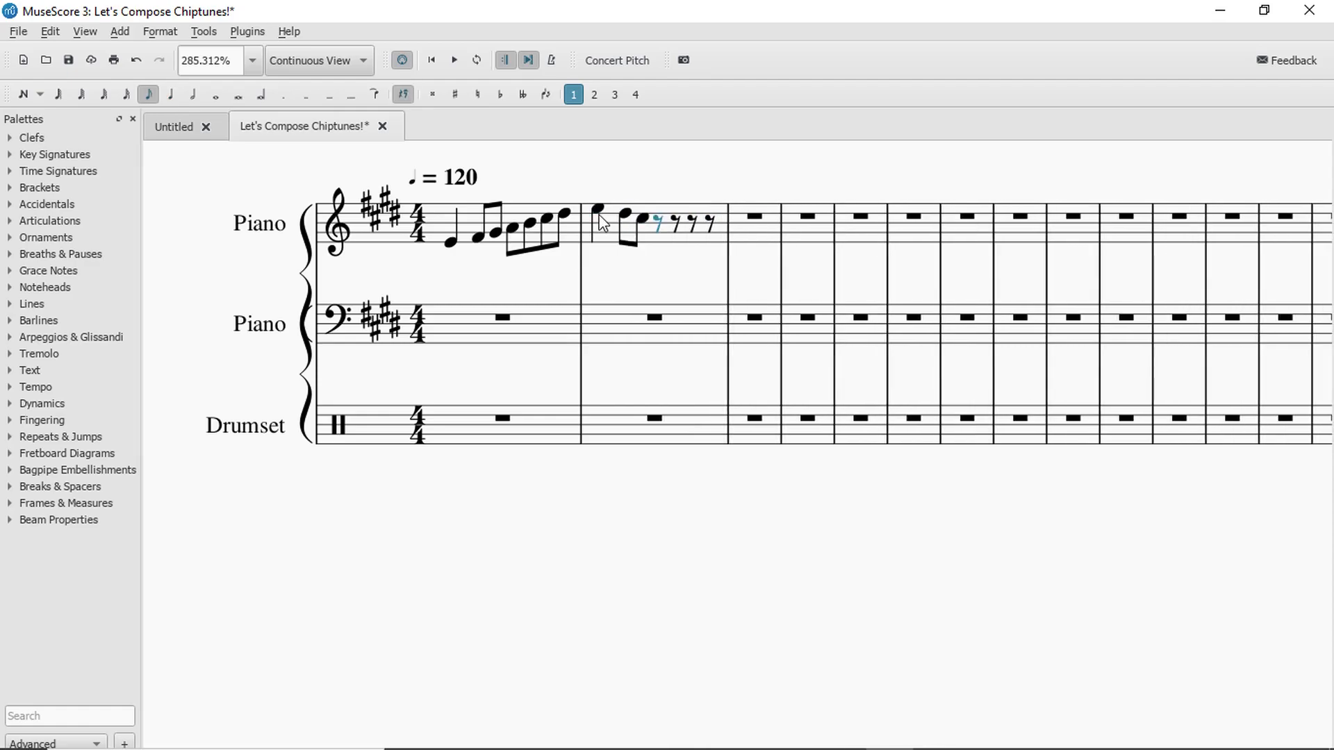
pyautogui.press('b')
pyautogui.press('a')
pyautogui.press('g')
pyautogui.press('Down')
pyautogui.press('Up')
pyautogui.press('Right')
pyautogui.press('f')
pyautogui.press('Up')
# End the descending scale with a whole-note low E in the third treble measure.
pyautogui.press('Right')
pyautogui.press('f')
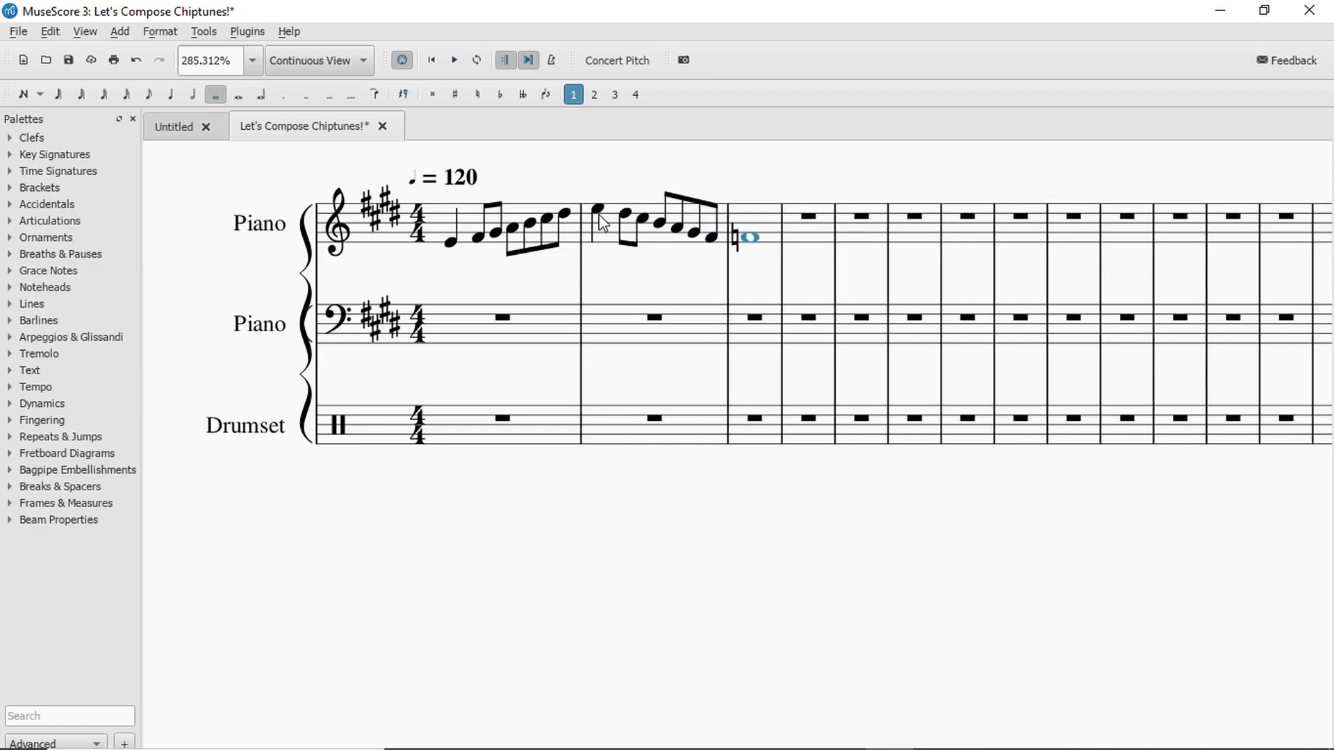
pyautogui.press('Escape')
# Play back the score from the first measure to hear the scale, and stop playback.
pyautogui.click(553, 316)
pyautogui.press('space')
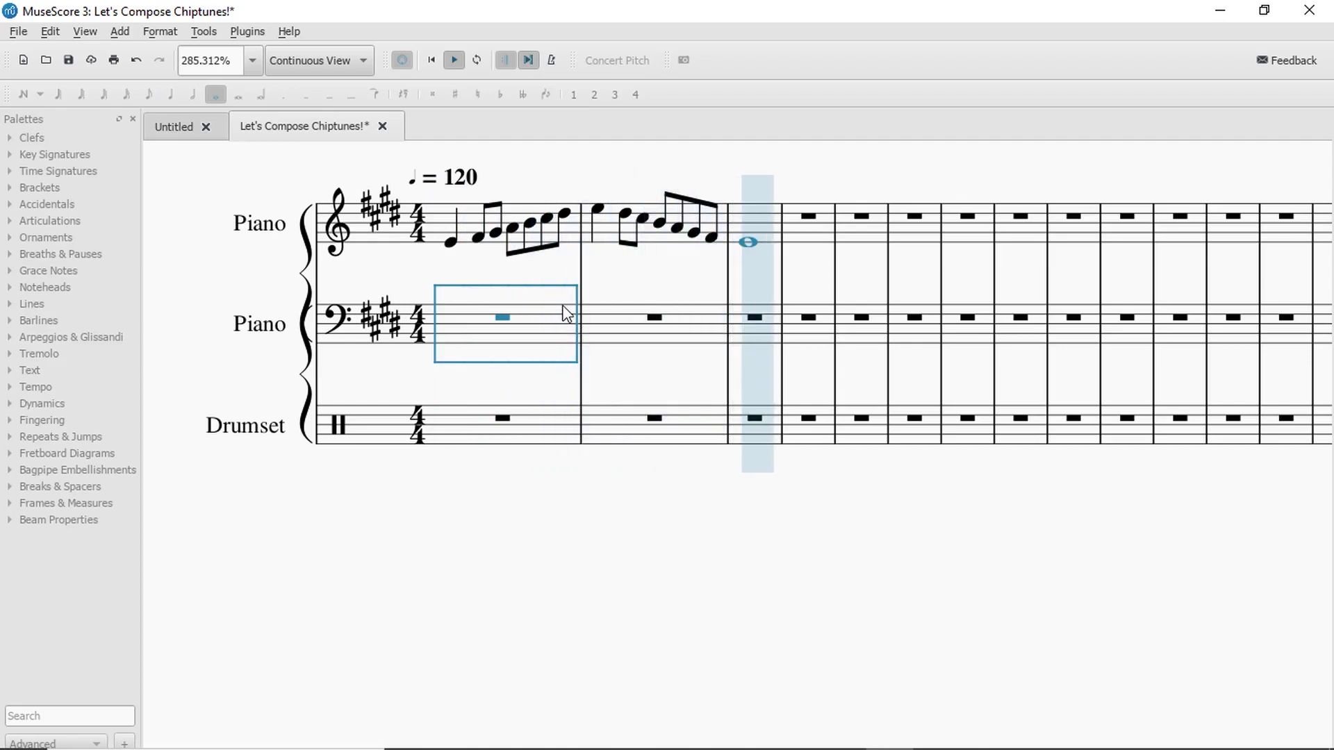
pyautogui.press('space')
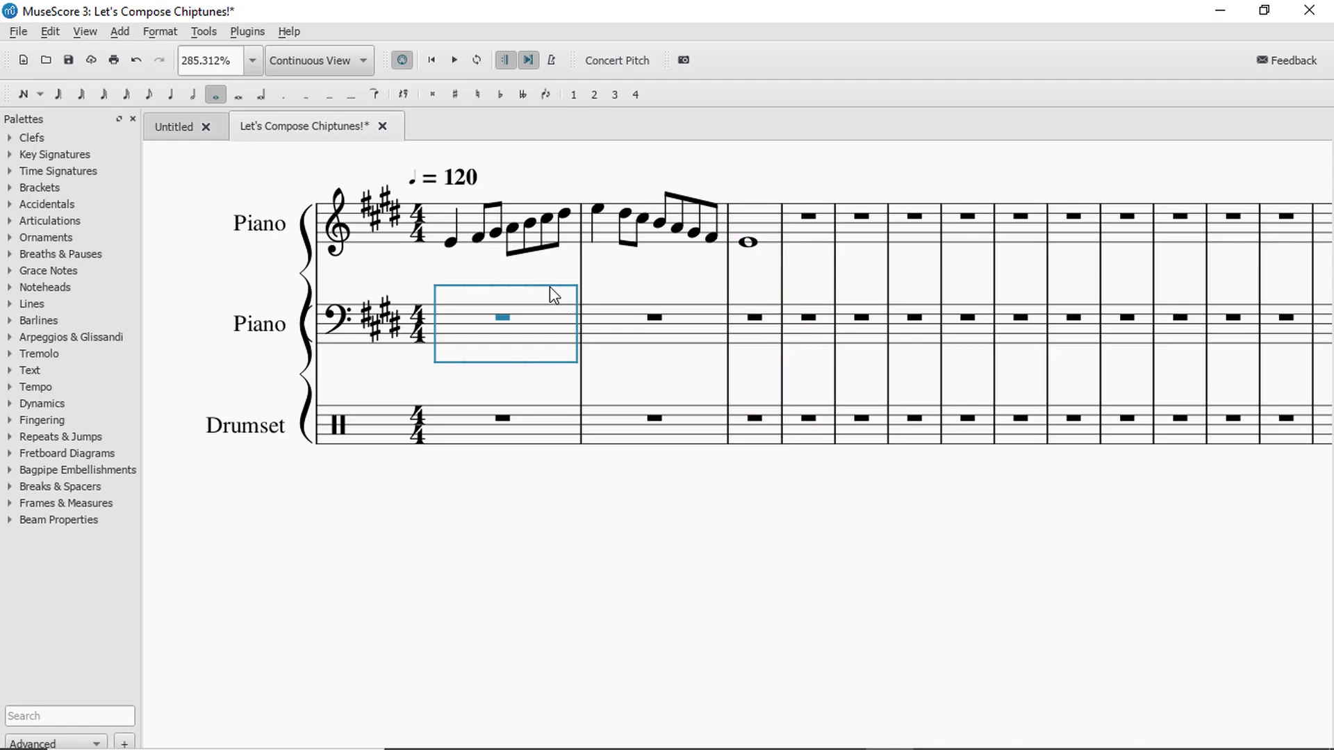
# Step back and forth through the ascending scale notes in the first treble measure to hear them.
pyautogui.click(436, 276)
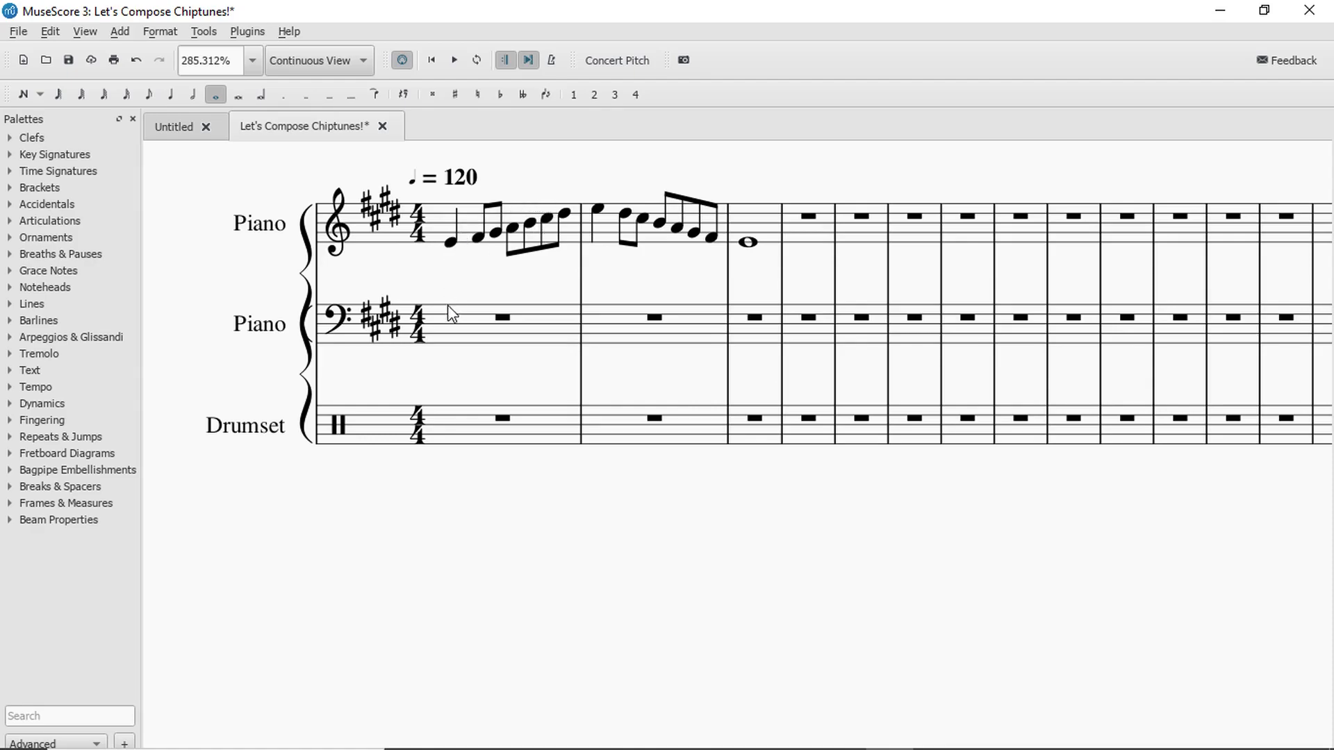
pyautogui.moveTo(469, 286); pyautogui.dragTo(438, 283)
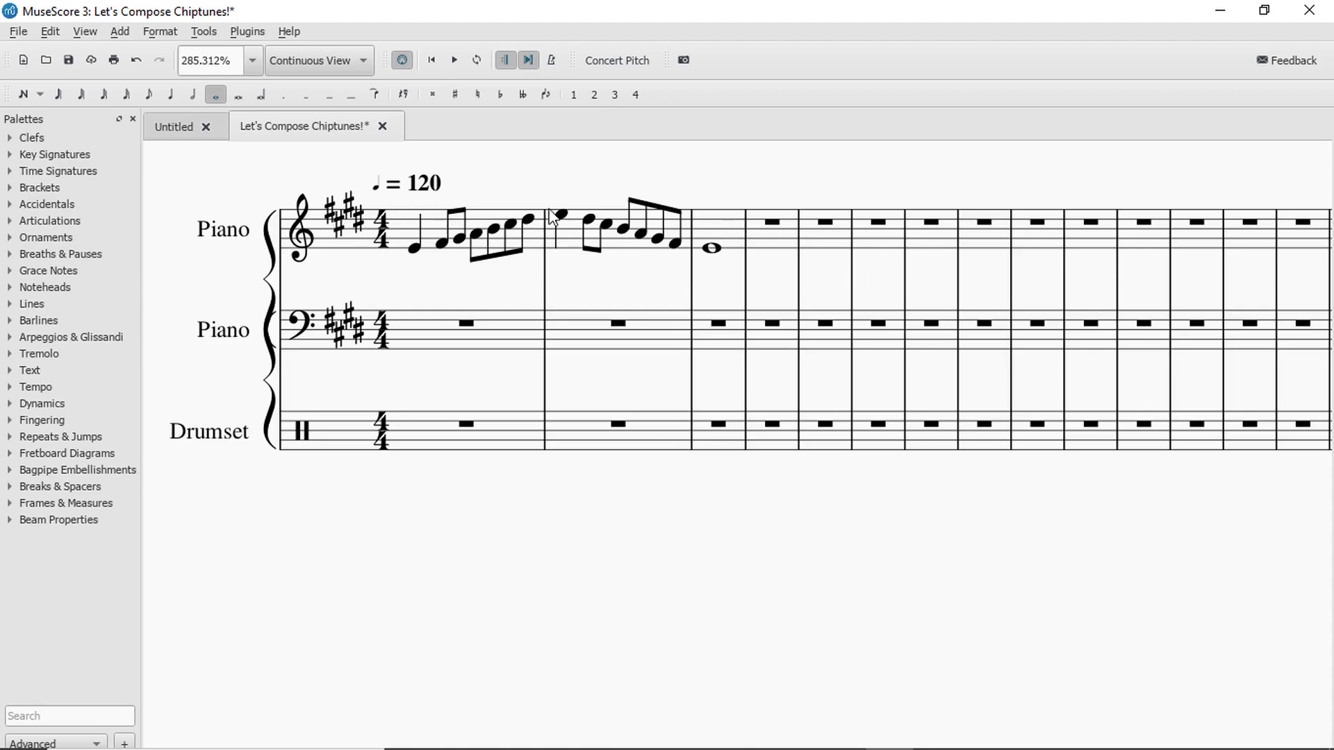
pyautogui.click(464, 248)
pyautogui.press('Right')
pyautogui.press('Right')
pyautogui.press('Right')
pyautogui.press('Right')
pyautogui.press('Left')
pyautogui.press('Left')
pyautogui.press('Right')
pyautogui.press('Right')
pyautogui.press('Left')
pyautogui.press('Left')
pyautogui.press('Left')
pyautogui.moveTo(716, 291); pyautogui.dragTo(704, 298)
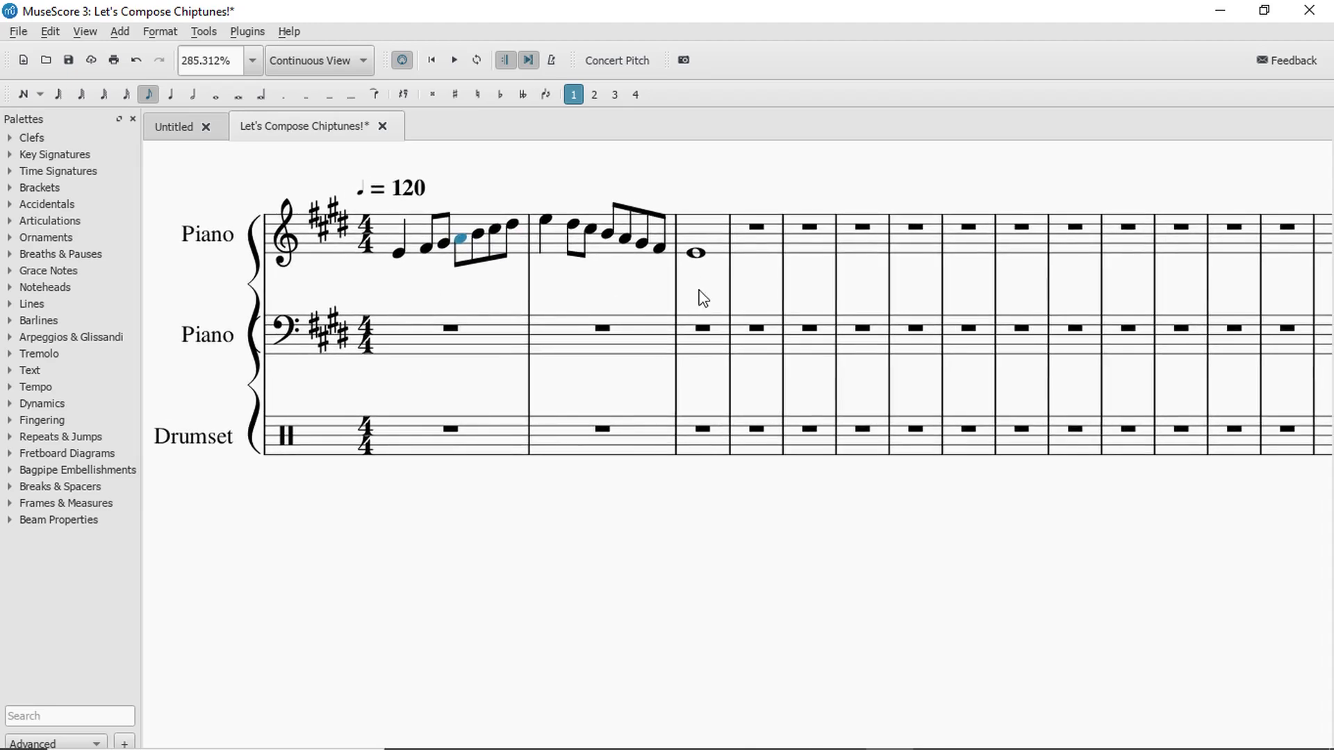
# Try the first treble measure's F♯ as F natural and restore it to F♯.
pyautogui.scroll(-1, 703, 299)
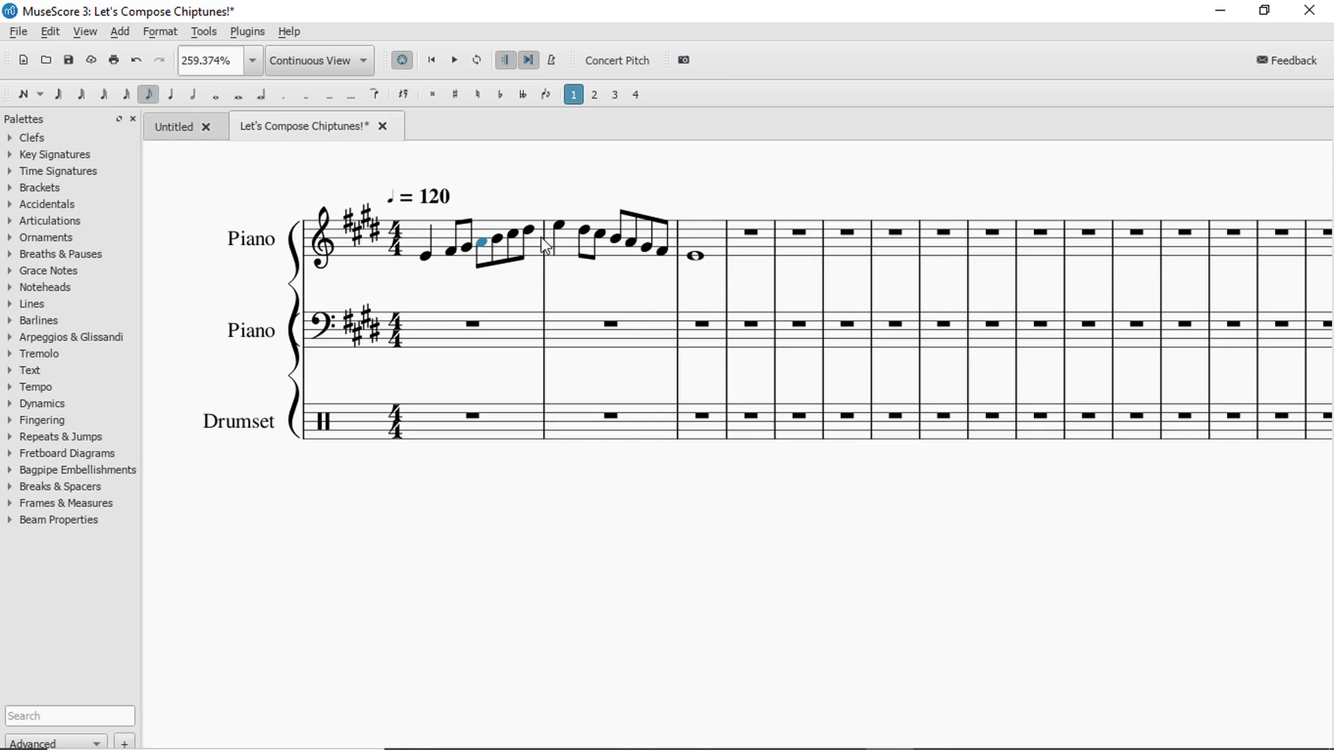
pyautogui.click(371, 245)
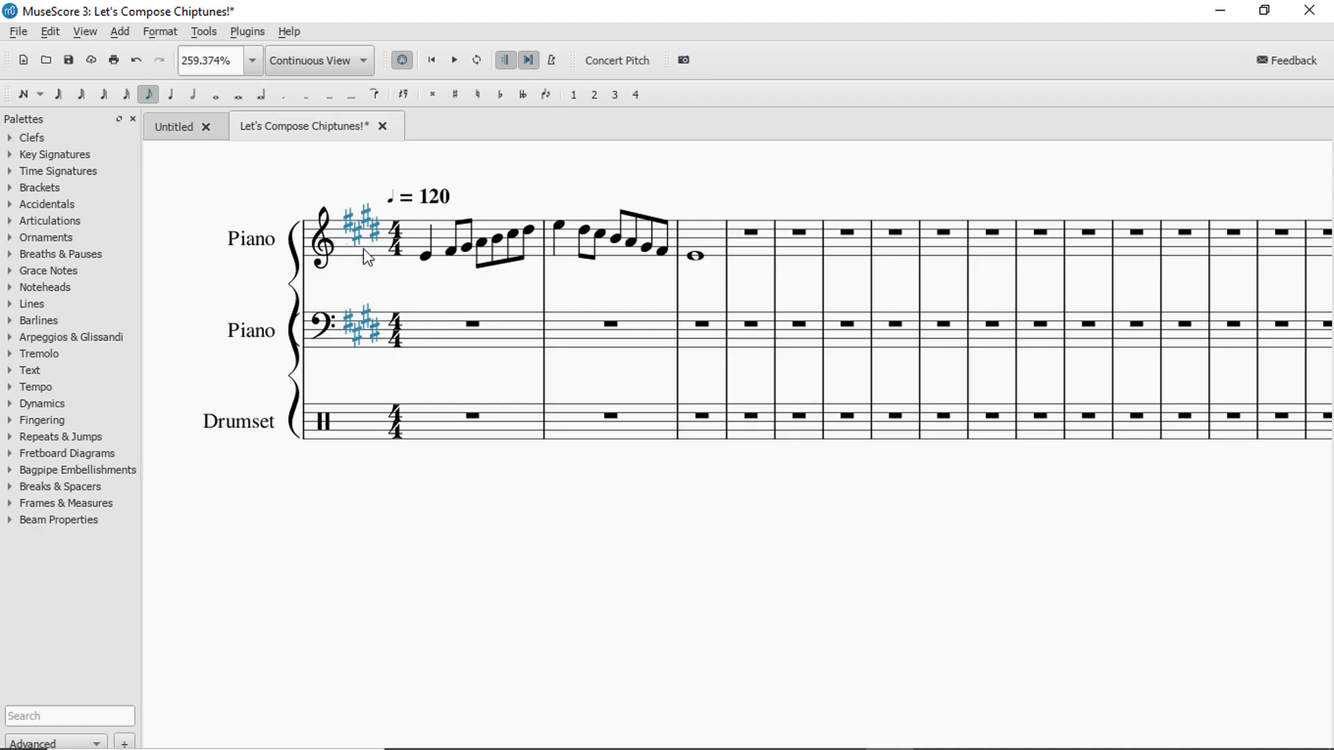
pyautogui.click(450, 250)
pyautogui.press('Up')
pyautogui.press('j')
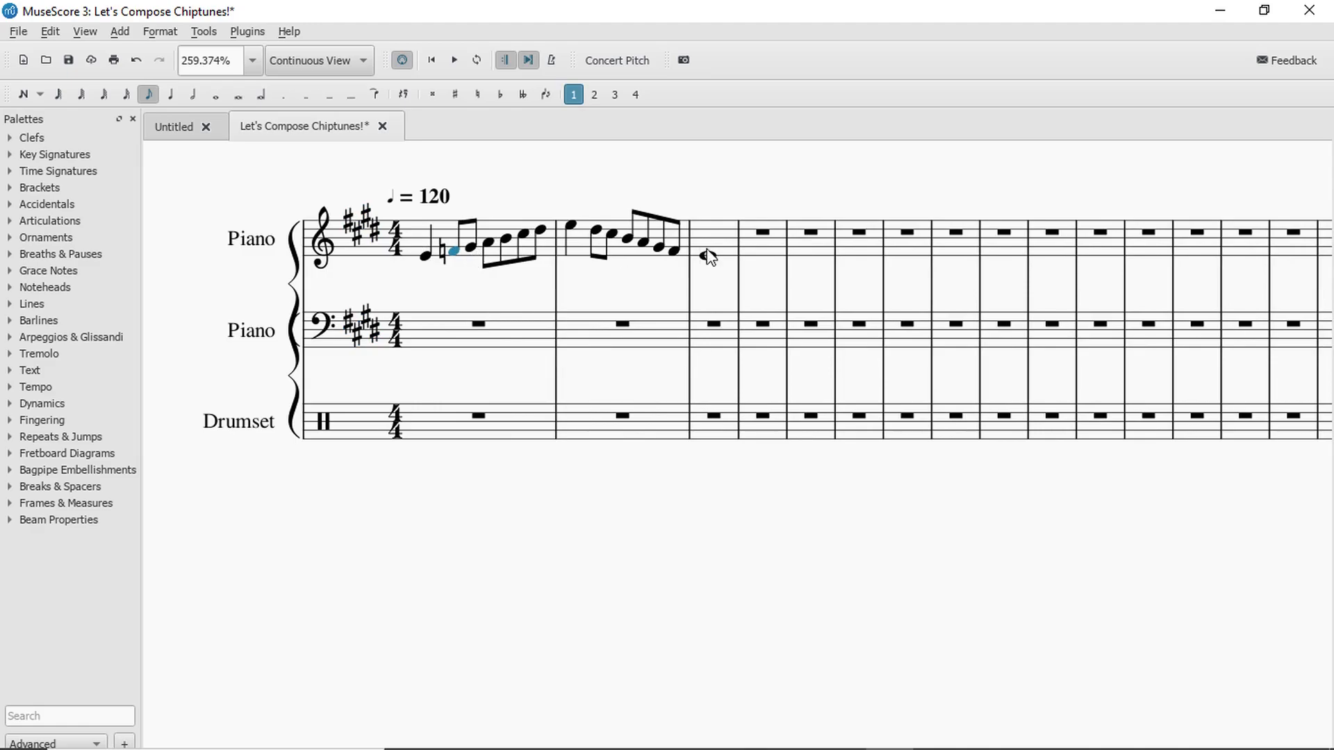
pyautogui.click(541, 230)
pyautogui.click(451, 251)
pyautogui.press('Up')
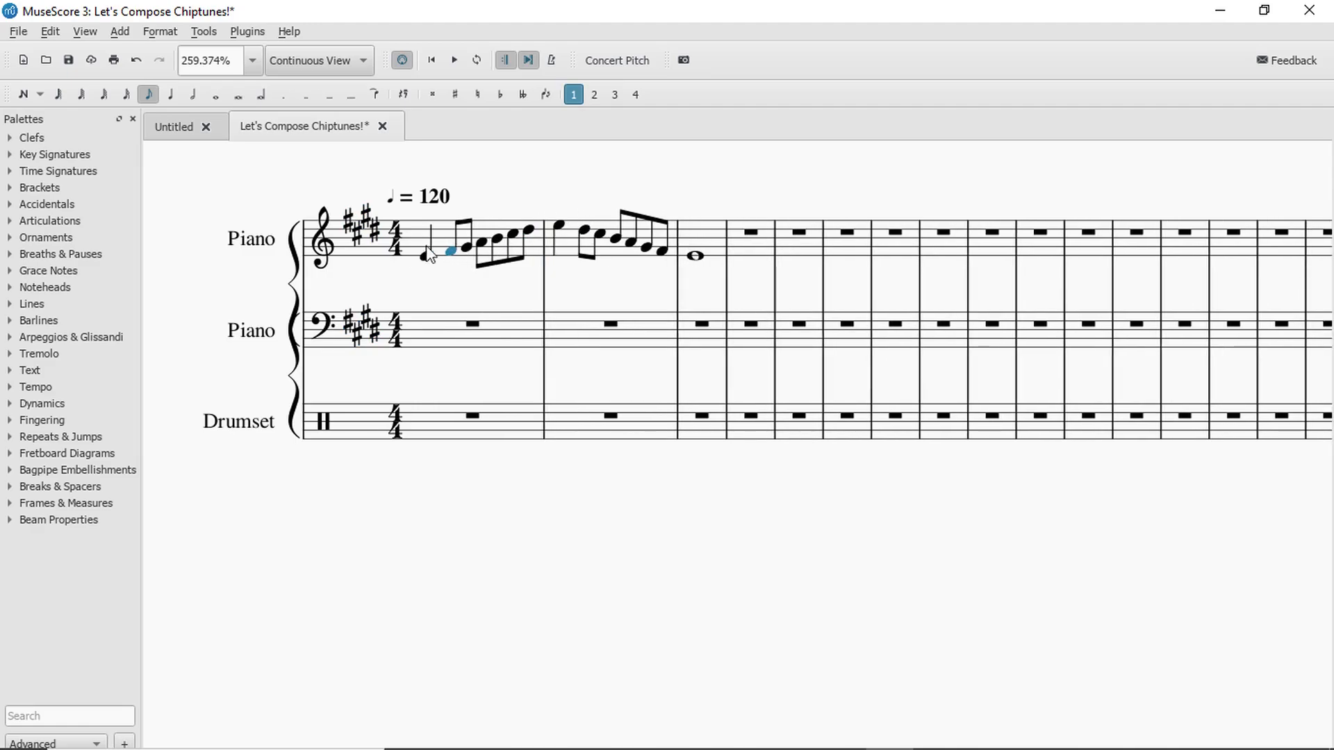
# Check the E major triad's notes in the Chrome chord generator and return to MuseScore with the fourth treble measure selected.
pyautogui.moveTo(625, 196); pyautogui.dragTo(537, 191)
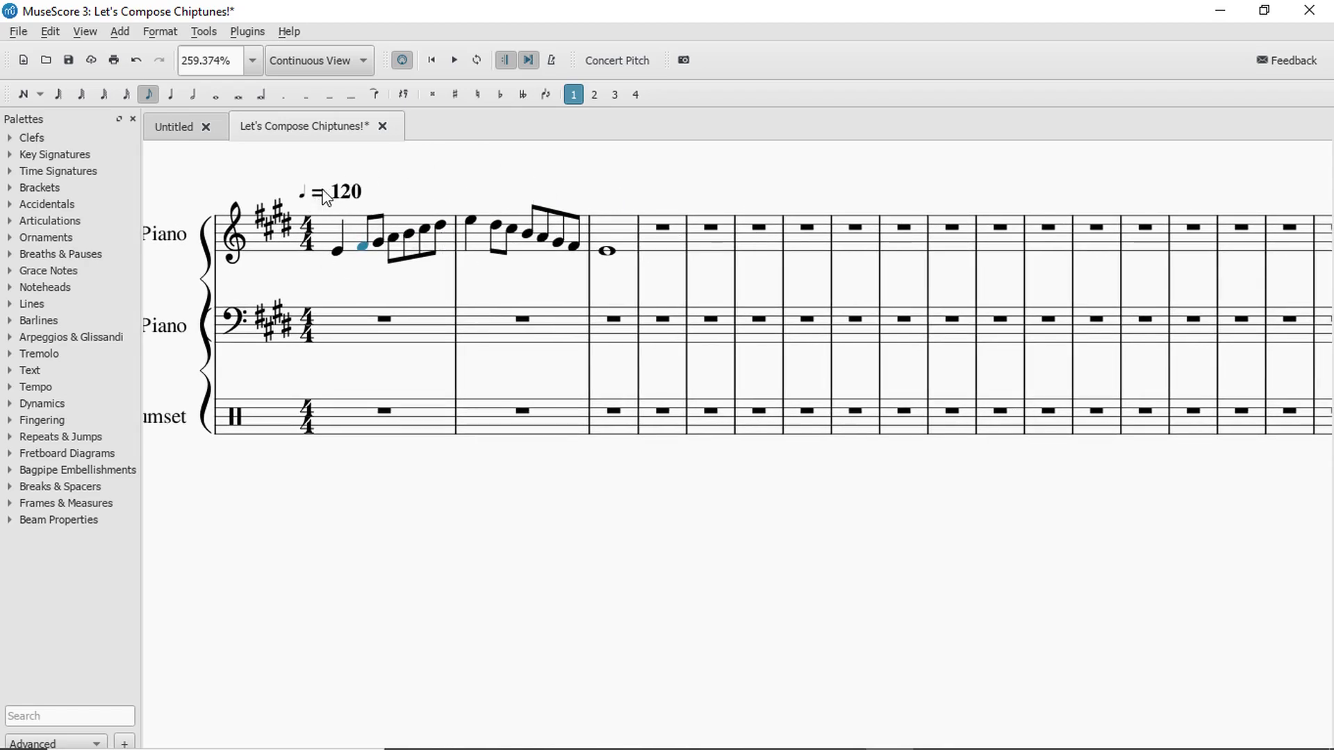
pyautogui.click(378, 282)
pyautogui.click(659, 229)
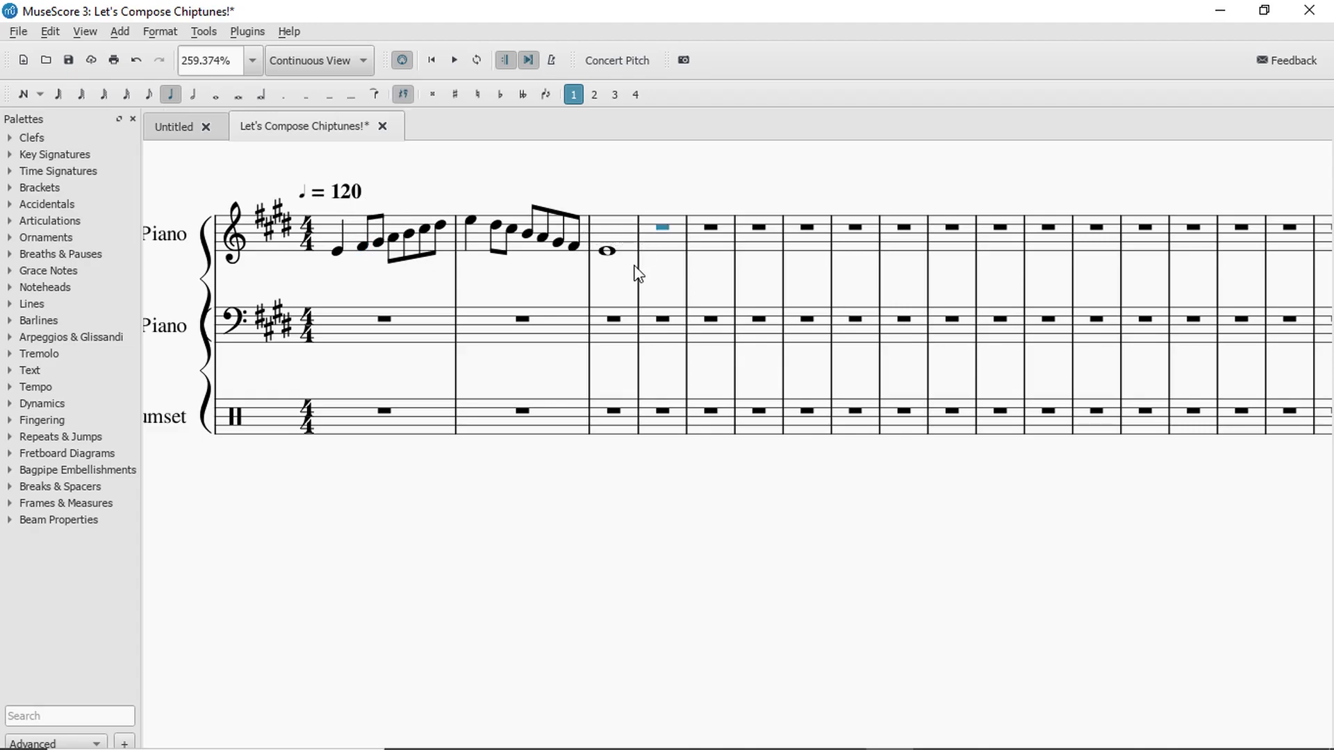
pyautogui.moveTo(859, 744)
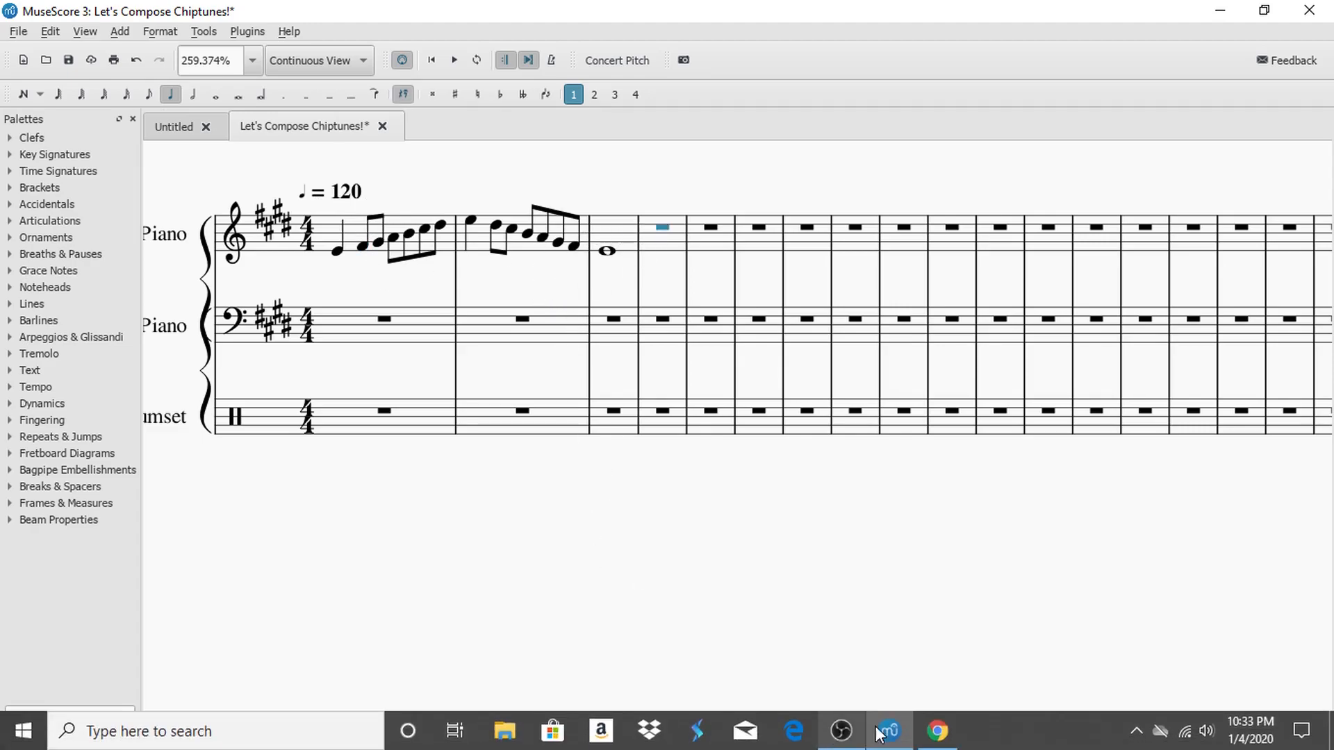
pyautogui.click(937, 730)
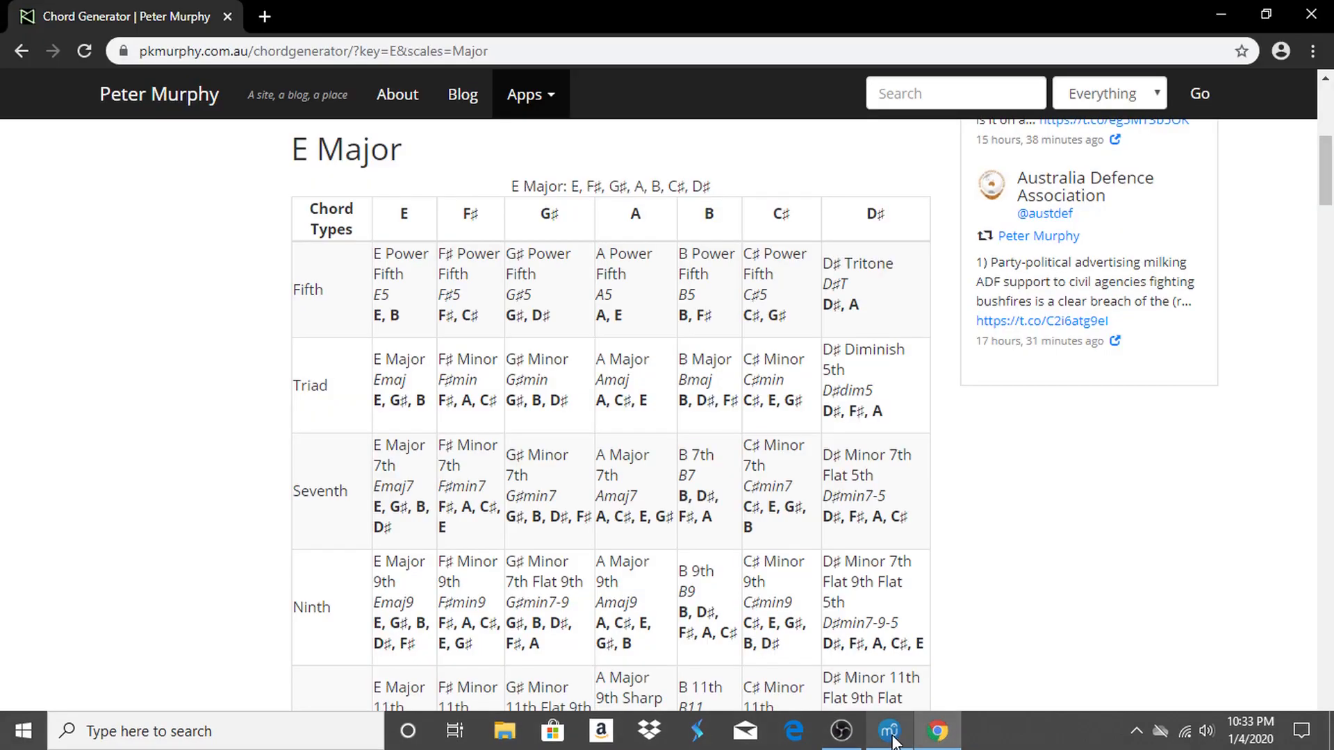
pyautogui.click(893, 740)
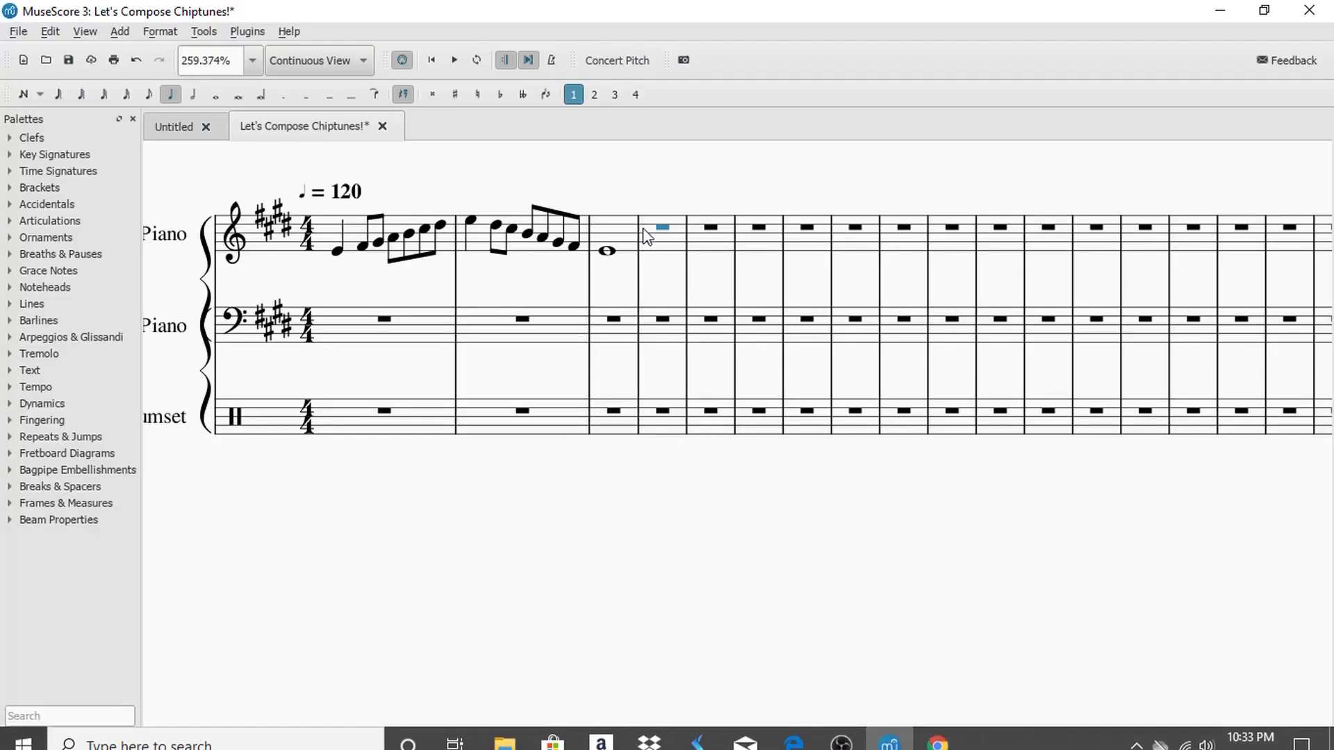
# Enter an E major triad (E, G♯, B) as a whole-note chord in the fourth treble measure and play it back.
pyautogui.press('n')
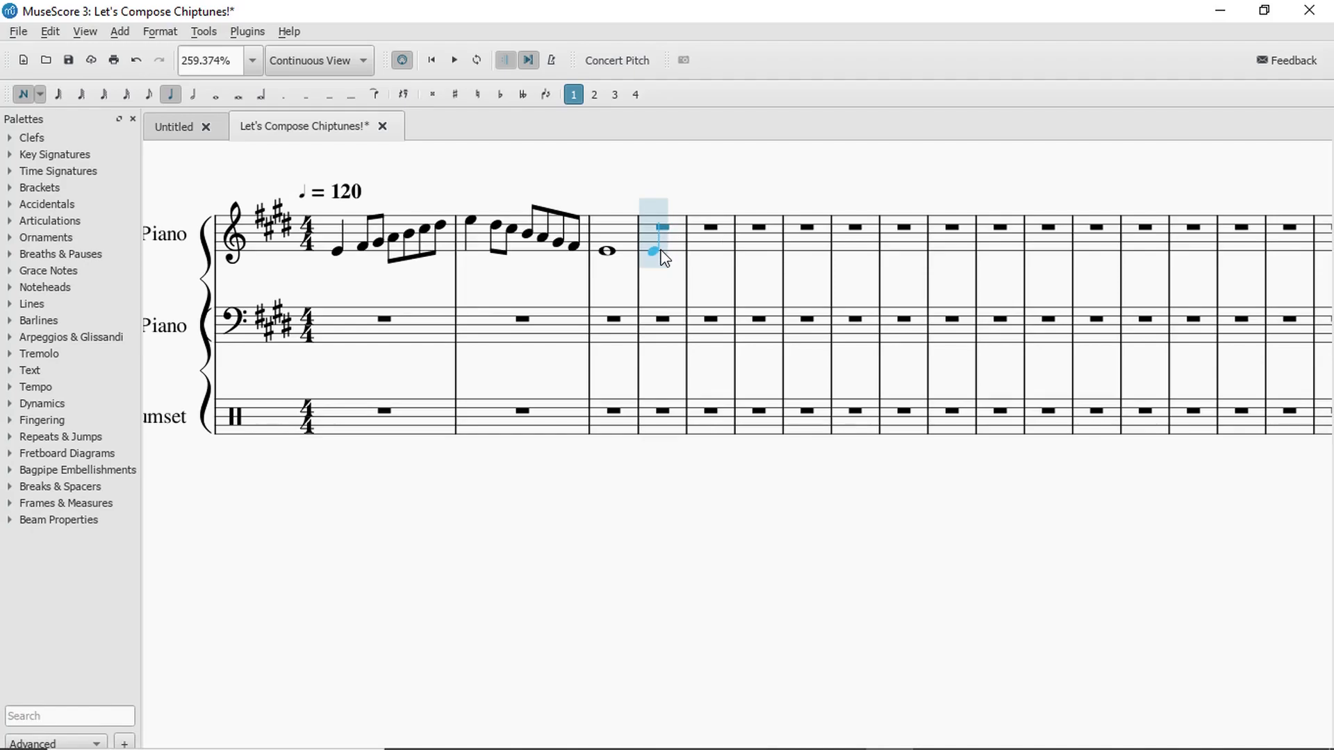
pyautogui.click(655, 253)
pyautogui.keyDown('shift'); pyautogui.click(656, 241); pyautogui.keyUp('shift')
pyautogui.press('Escape')
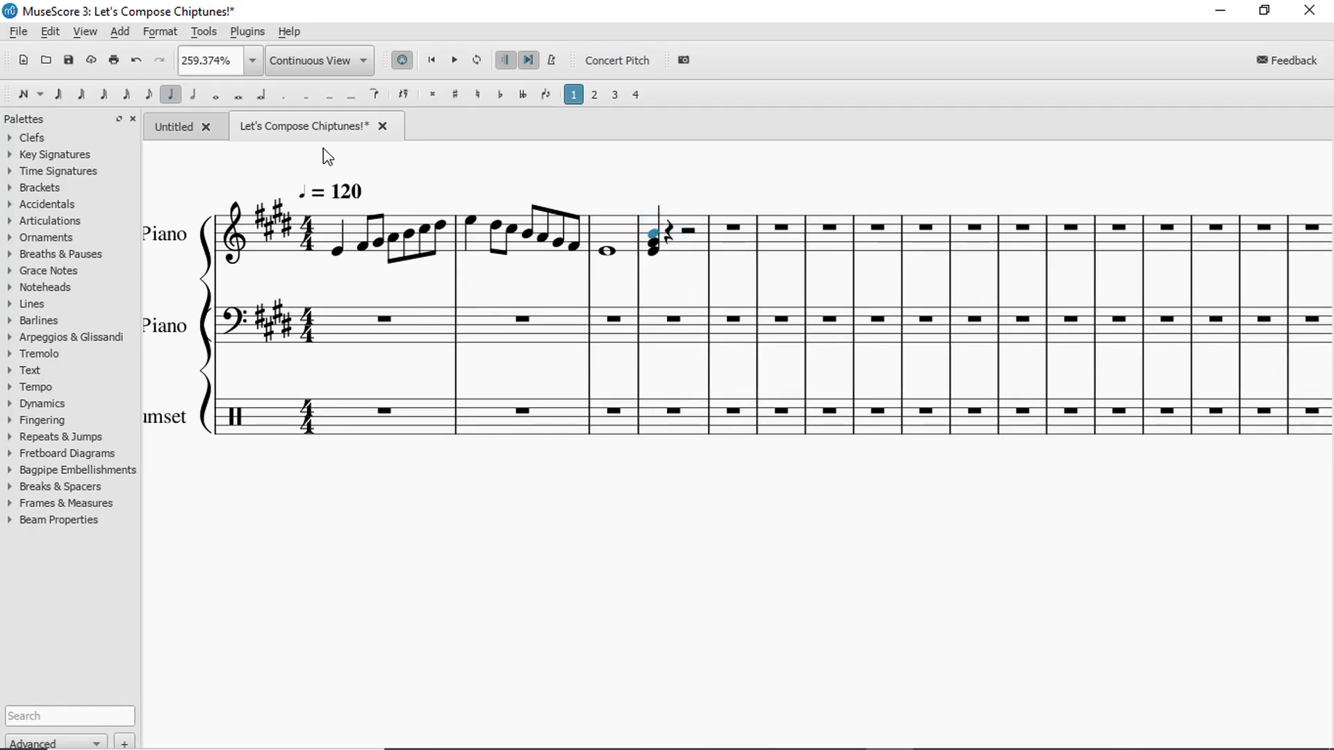
pyautogui.click(215, 97)
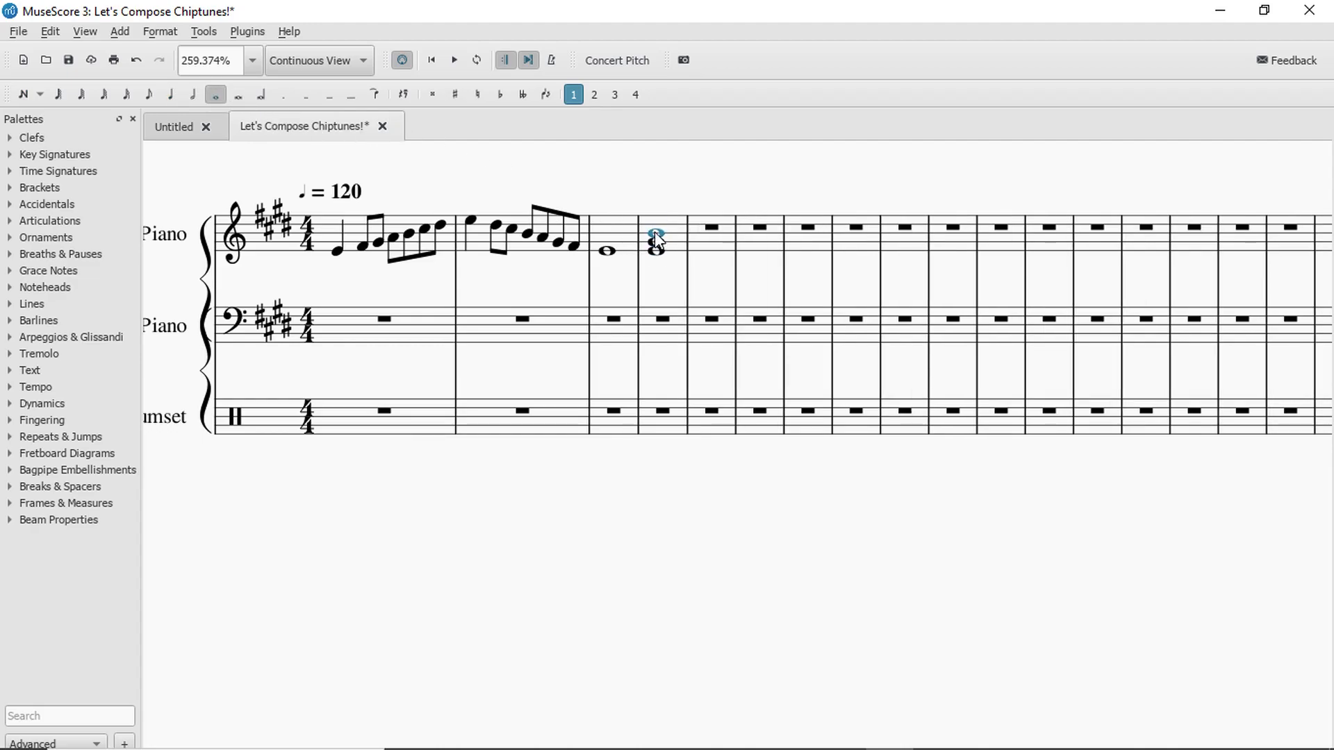
pyautogui.press('space')
pyautogui.press('space')
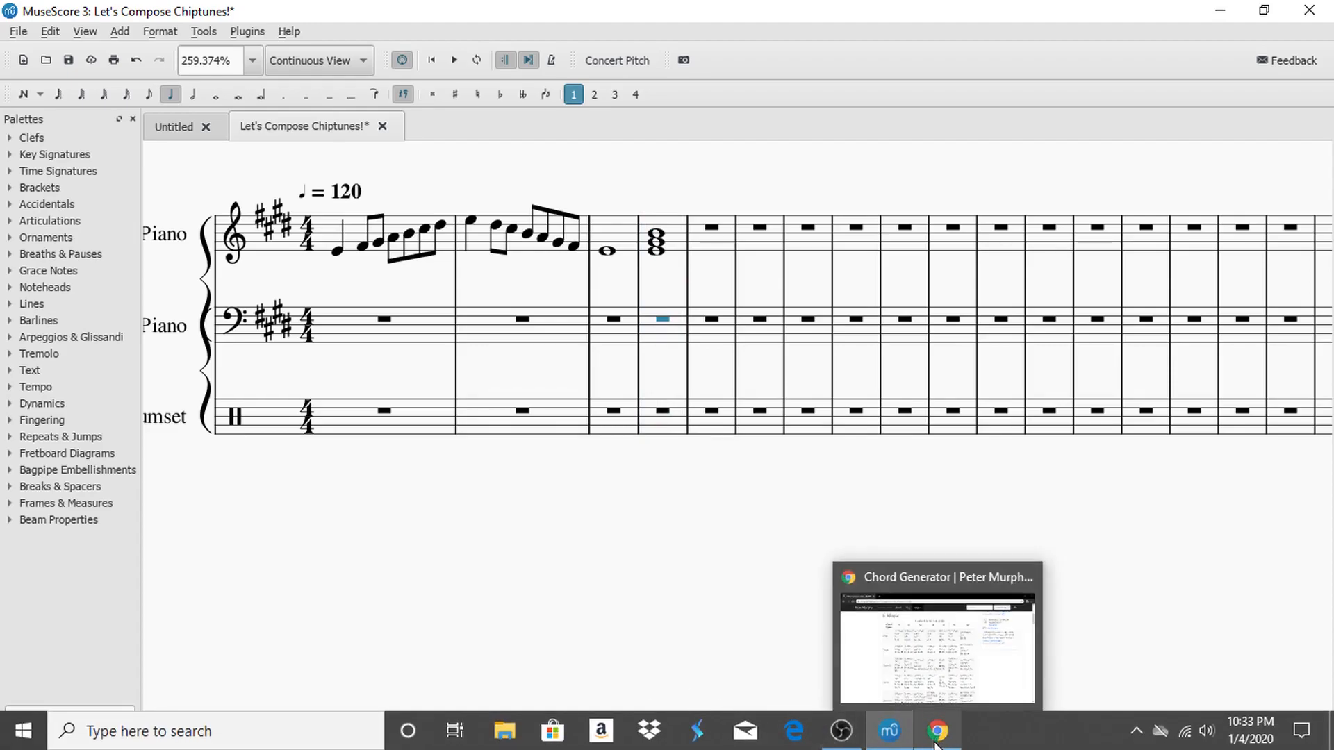
# Consult the Chrome chord generator and enter a B major triad (B, D♯, F♯) as a whole-note chord in MuseScore's fifth treble measure.
pyautogui.click(936, 742)
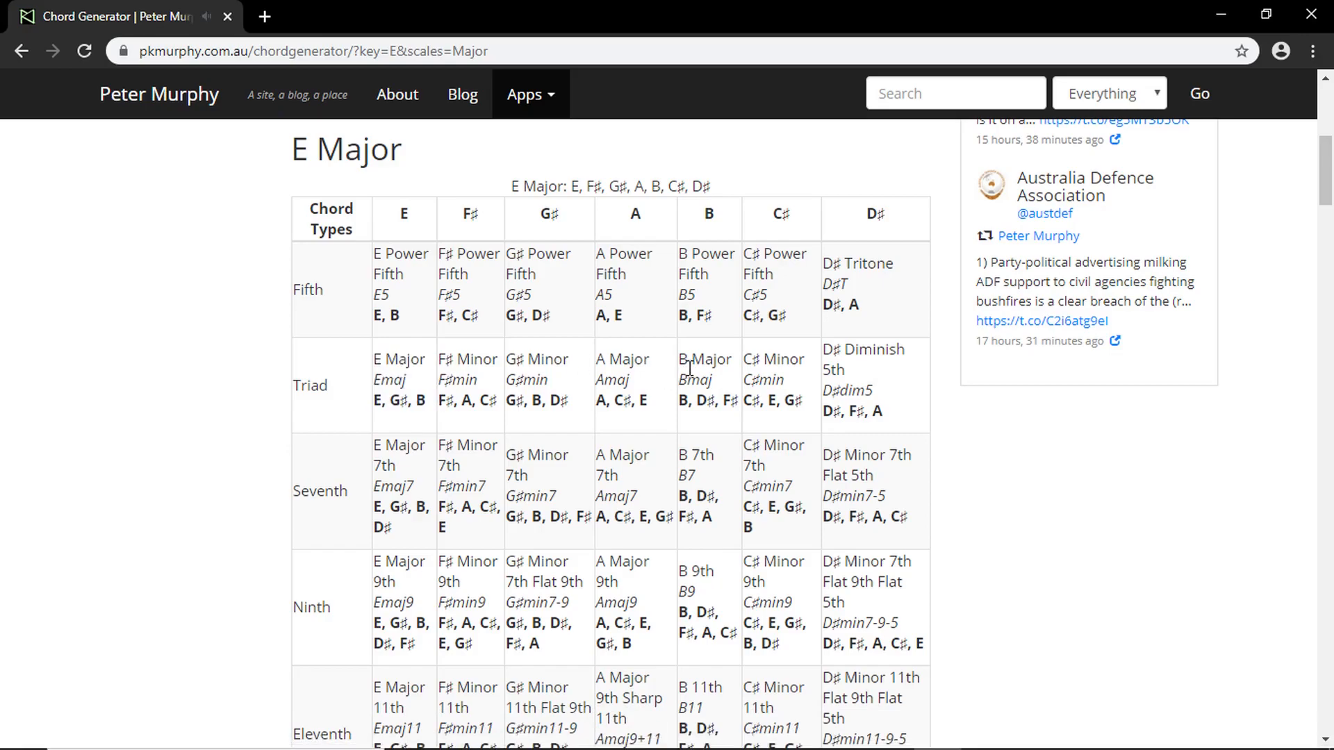
pyautogui.moveTo(838, 738)
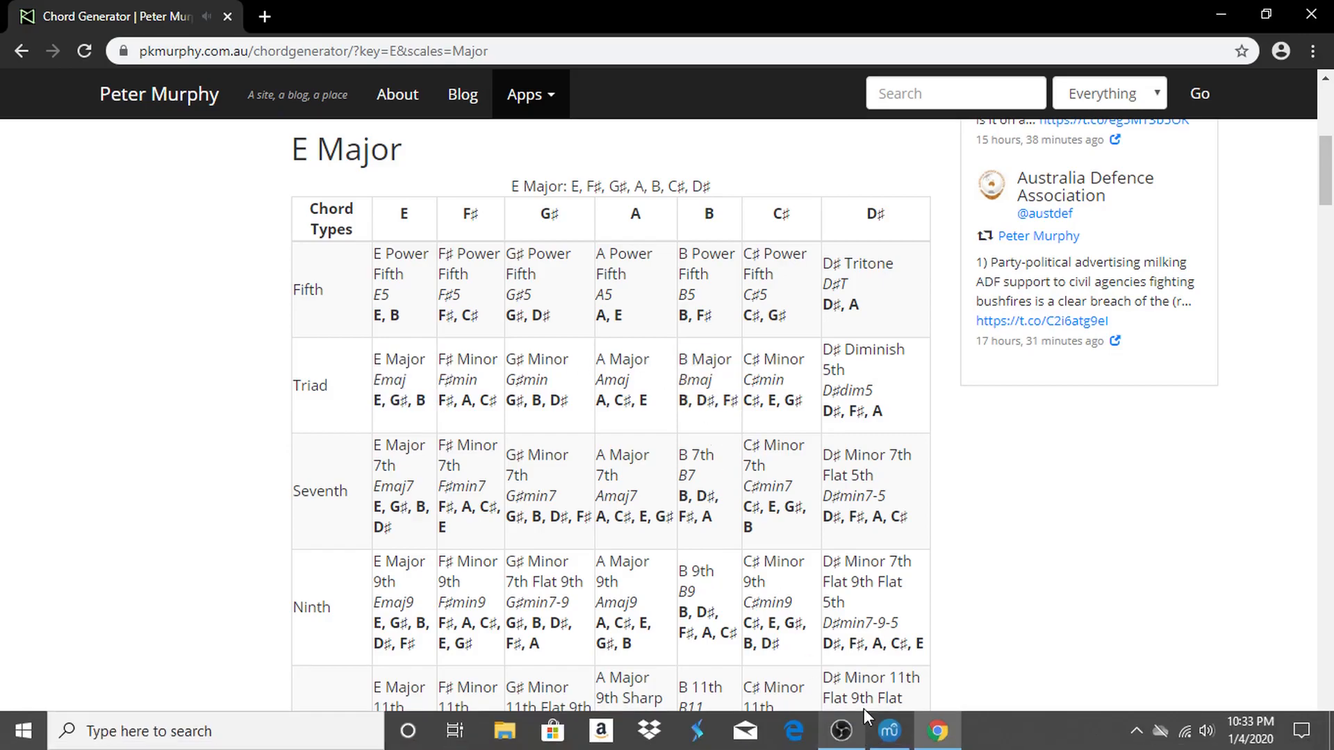
pyautogui.click(879, 731)
pyautogui.click(716, 228)
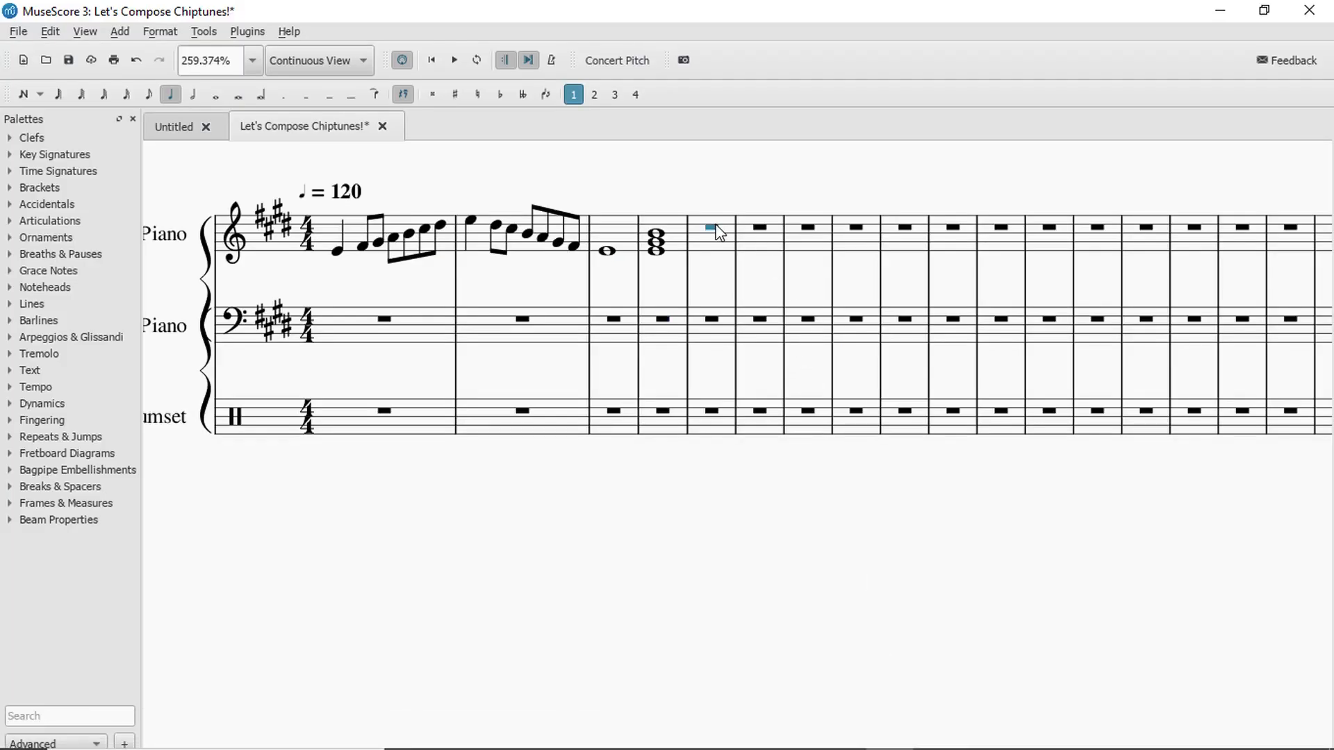
pyautogui.press('n')
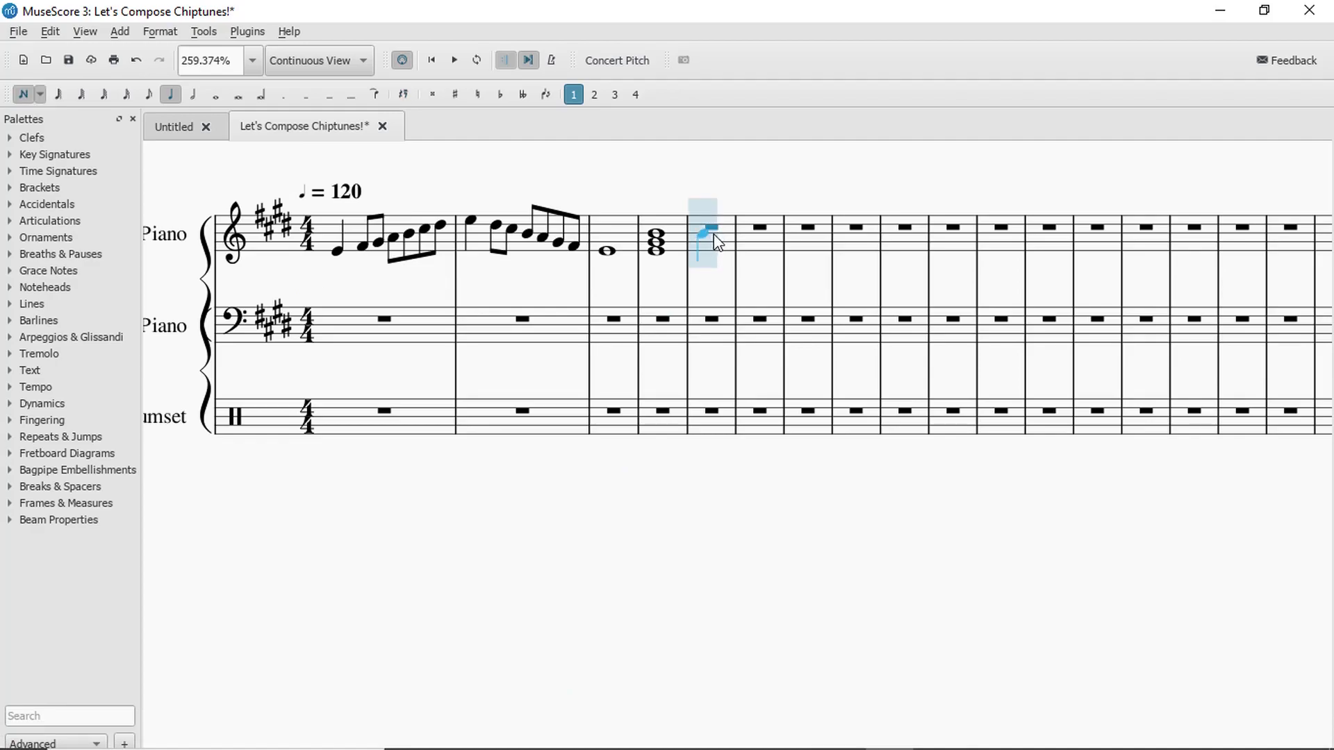
pyautogui.click(708, 234)
pyautogui.press('Escape')
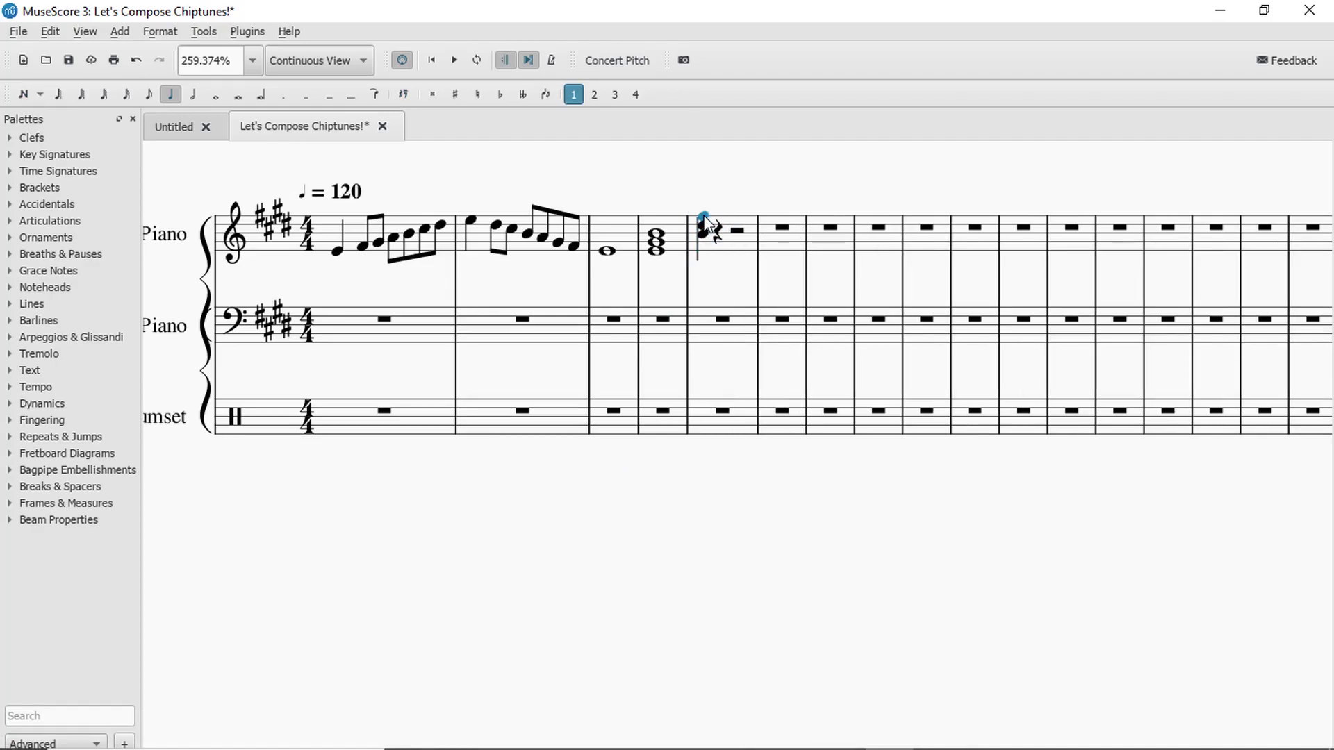
pyautogui.click(215, 94)
# Recheck the chord table in Chrome and enter a whole-note chord of G♯, B and D♯ in MuseScore's sixth treble measure.
pyautogui.moveTo(743, 744)
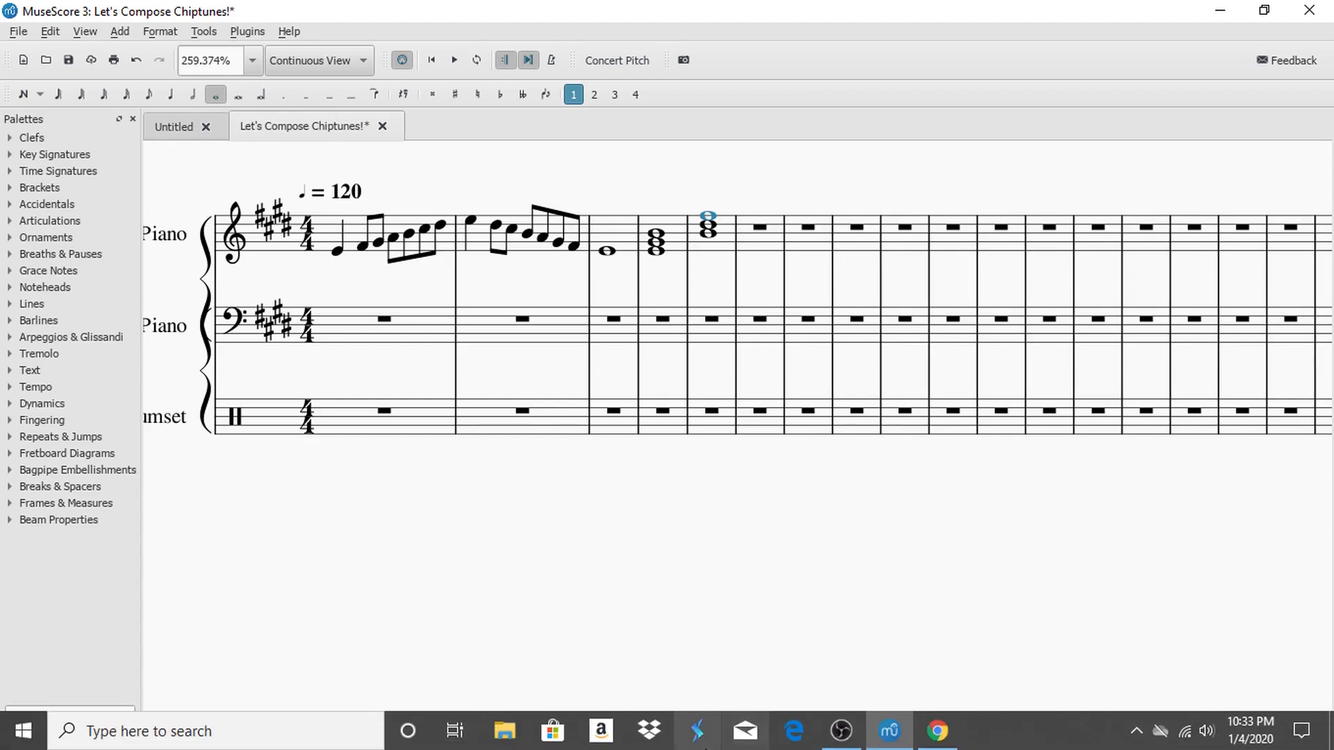
pyautogui.click(928, 737)
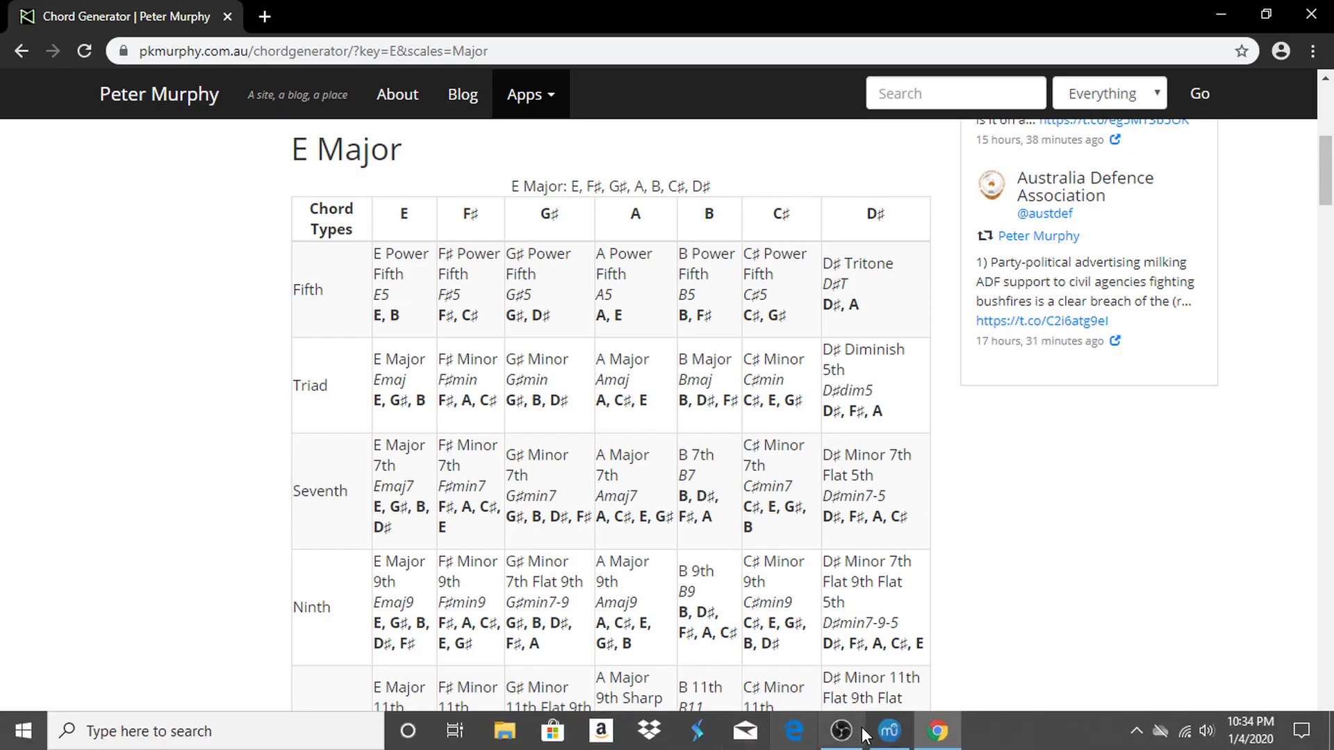
pyautogui.click(884, 737)
pyautogui.click(761, 228)
pyautogui.press('n')
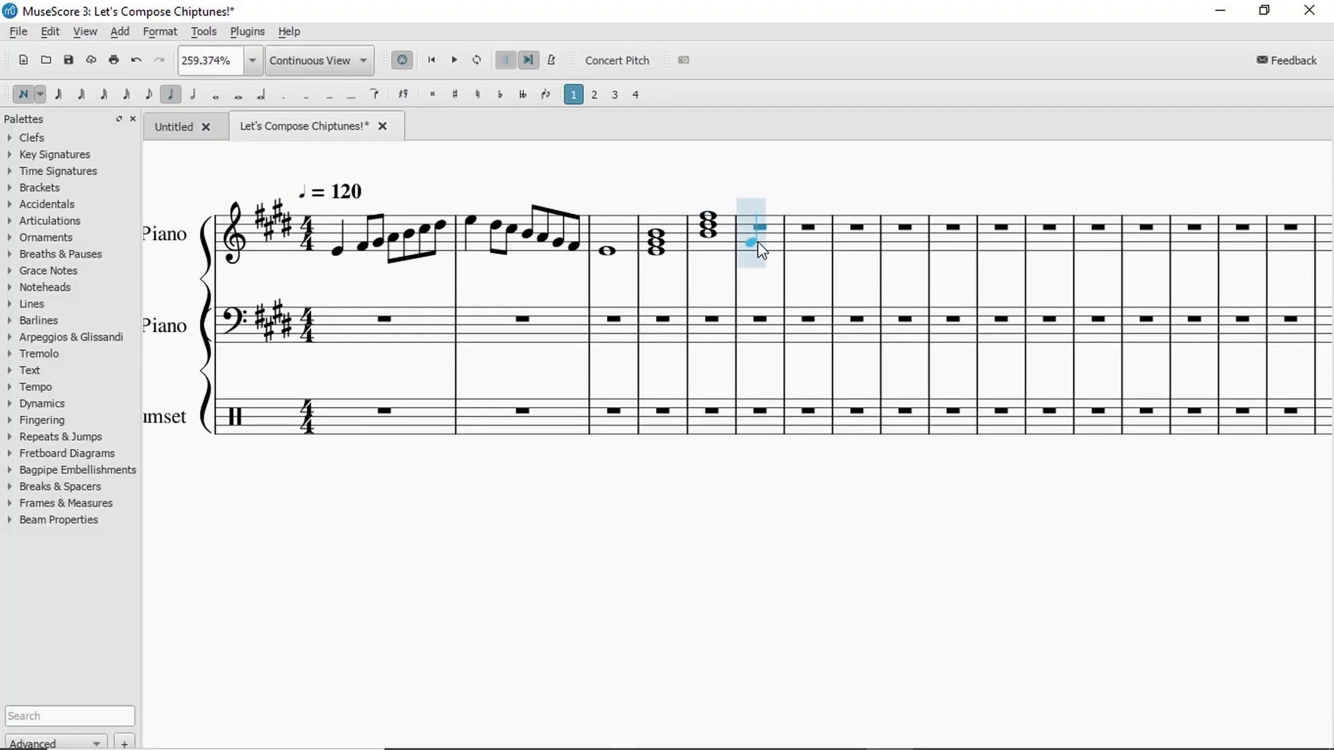
pyautogui.click(755, 242)
pyautogui.keyDown('shift'); pyautogui.click(751, 225); pyautogui.keyUp('shift')
pyautogui.press('Escape')
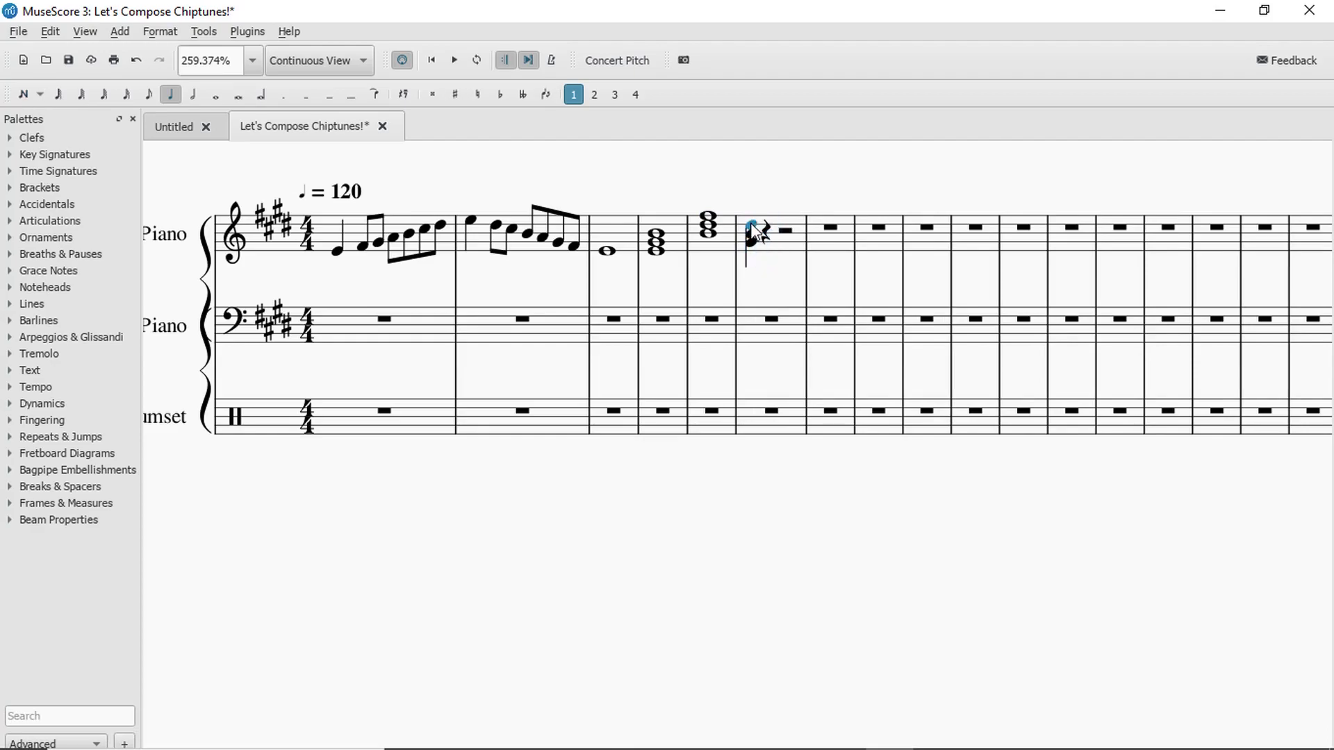
pyautogui.click(215, 95)
# Look up the C♯ minor triad in Chrome and enter C♯, E and G♯ as a whole-note chord in MuseScore's seventh treble measure.
pyautogui.moveTo(744, 725)
pyautogui.click(938, 731)
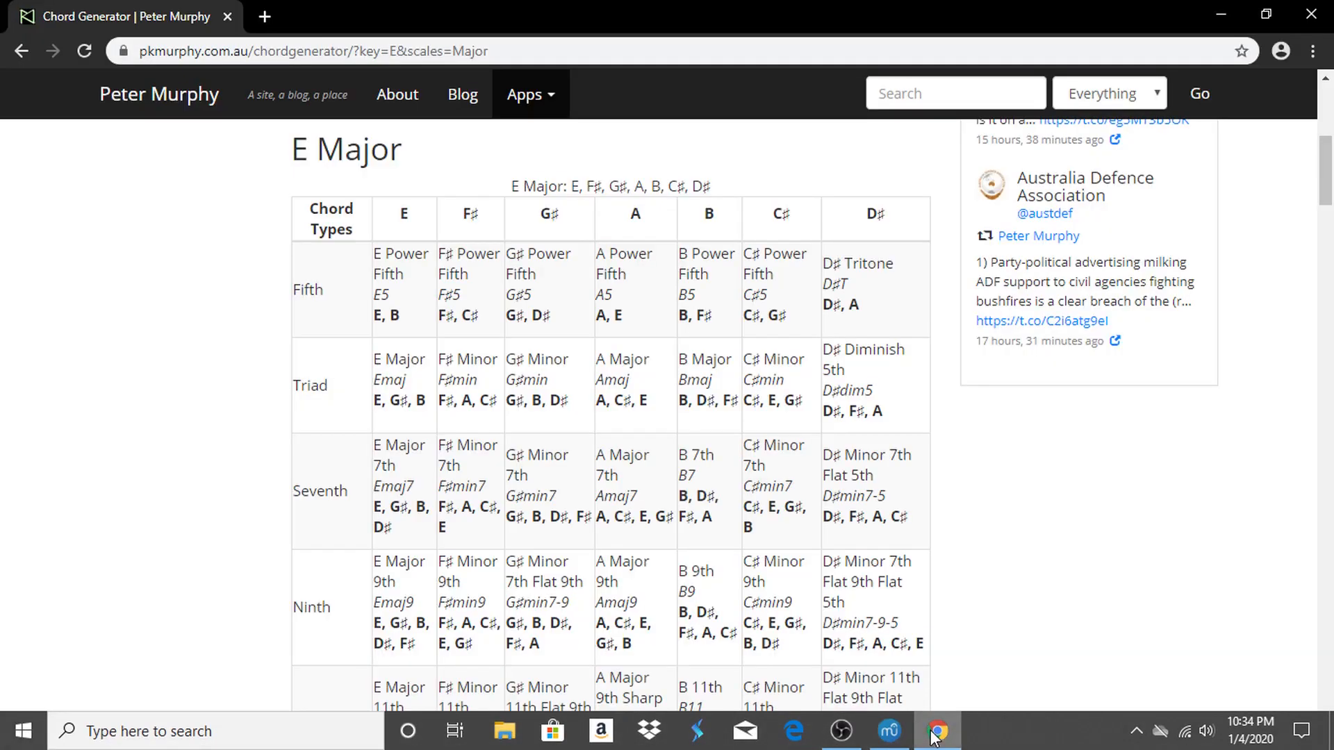
pyautogui.click(895, 735)
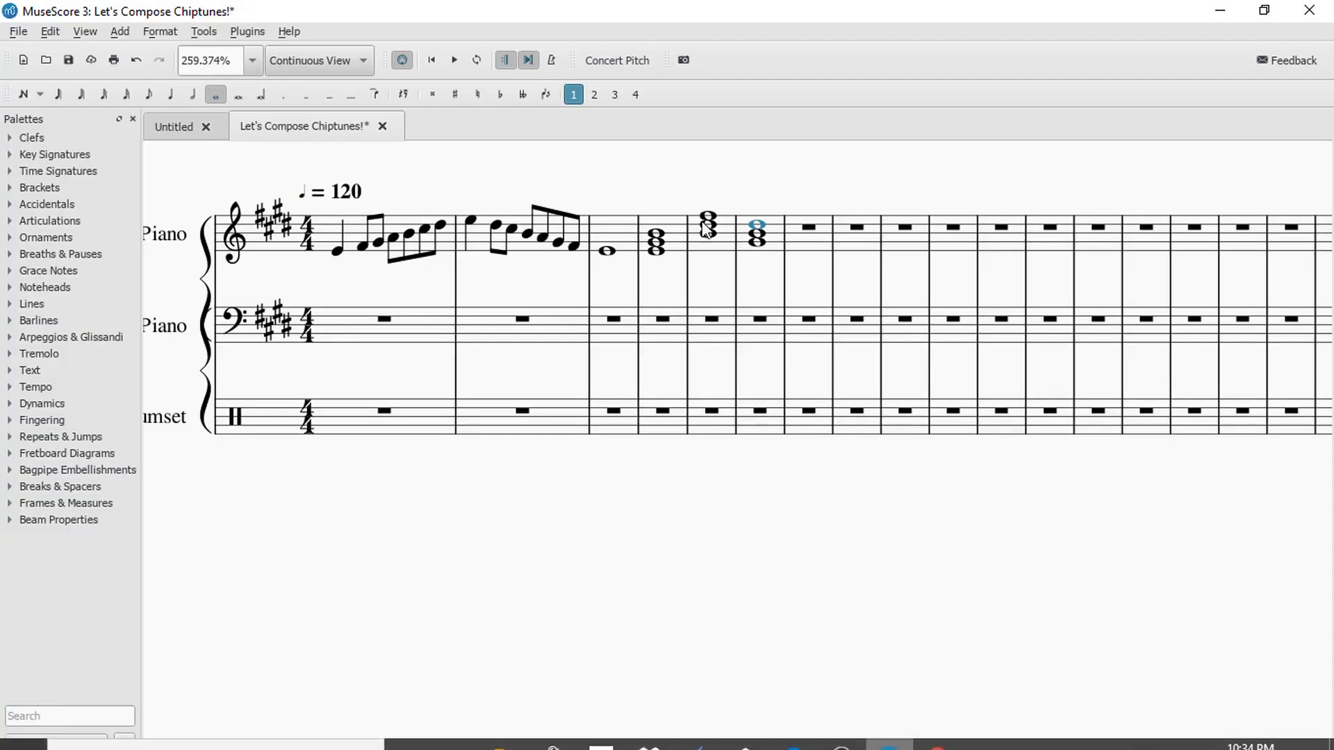
pyautogui.click(804, 239)
pyautogui.click(805, 235)
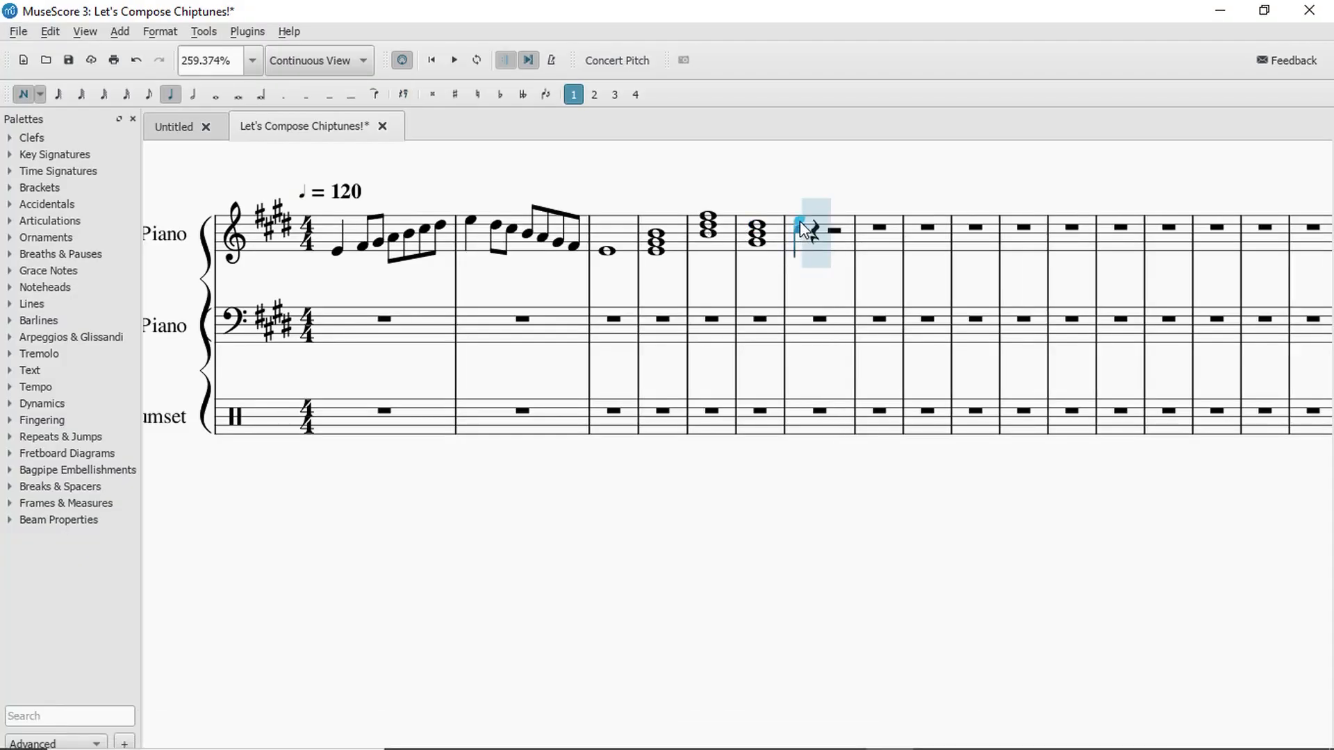
pyautogui.keyDown('shift'); pyautogui.click(799, 211); pyautogui.keyUp('shift')
pyautogui.press('Escape')
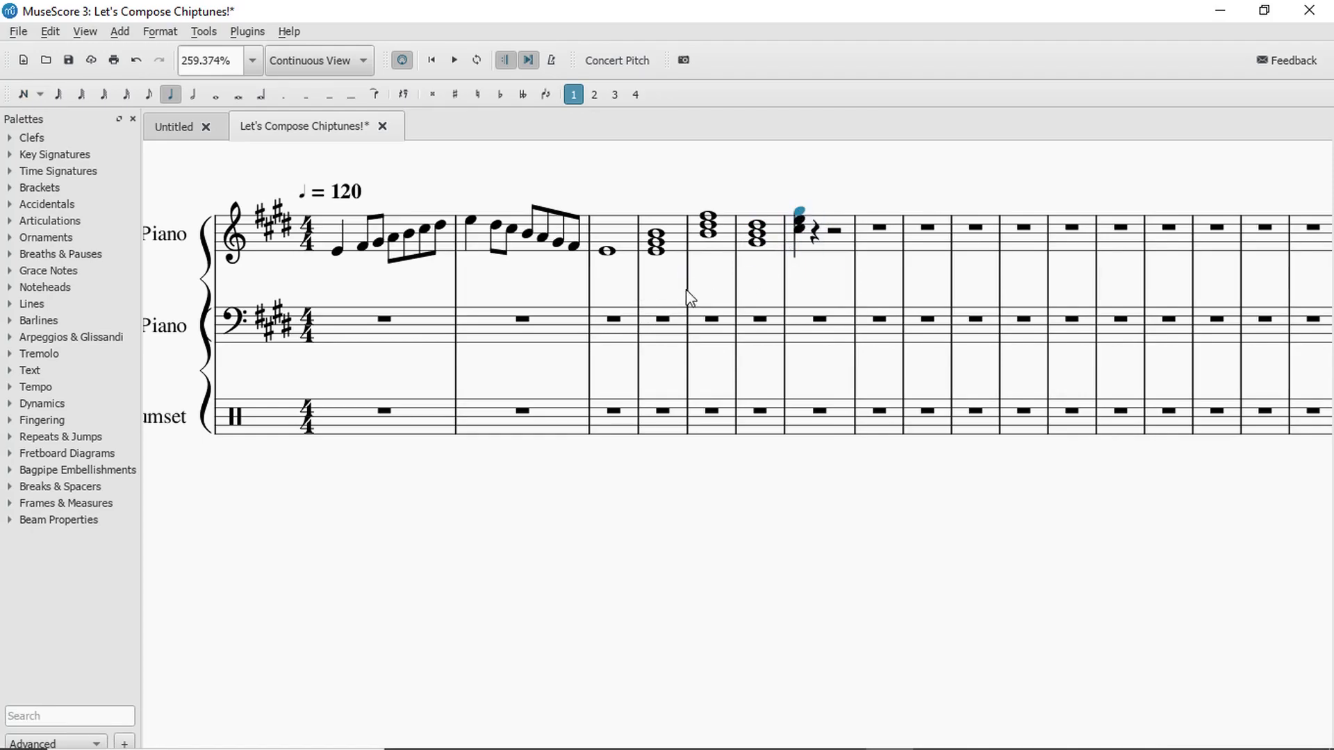
pyautogui.click(214, 97)
# Play back the chord progression from the fourth measure, stop playback, and step through the treble chords one by one.
pyautogui.click(663, 323)
pyautogui.press('space')
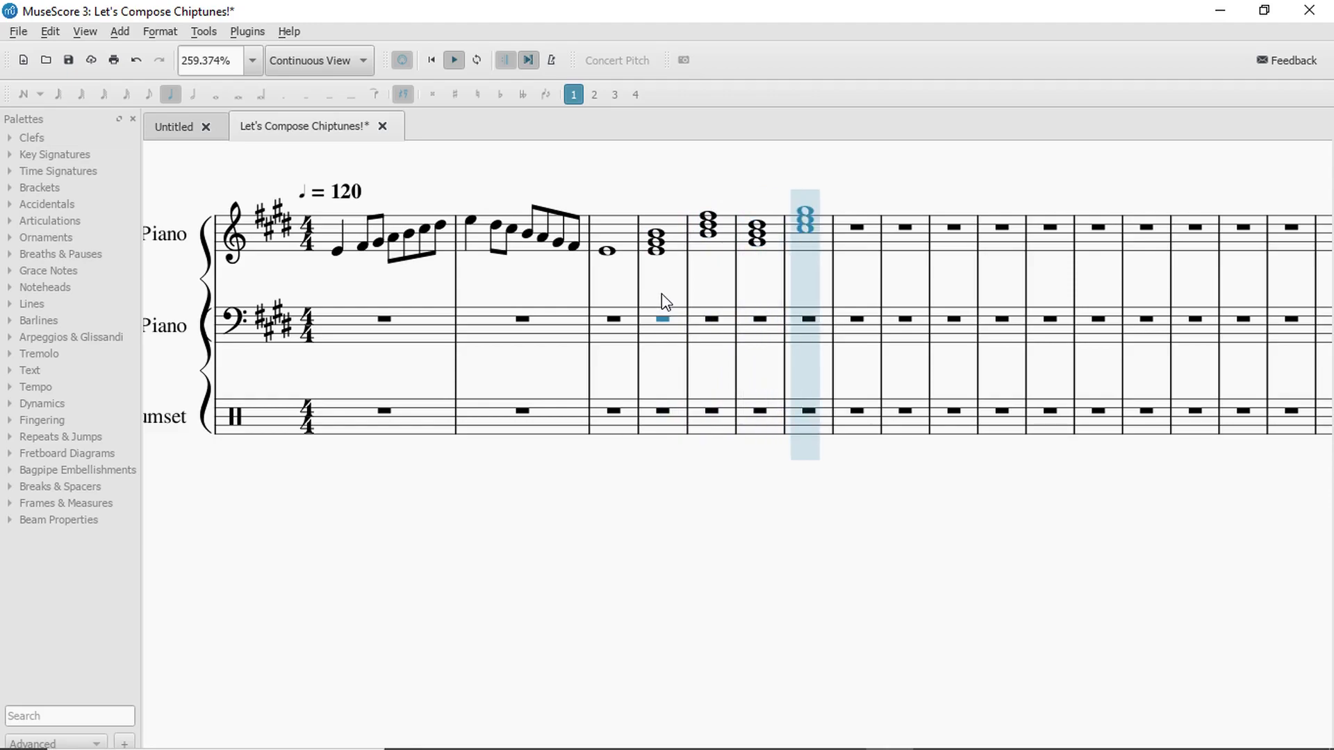
pyautogui.press('space')
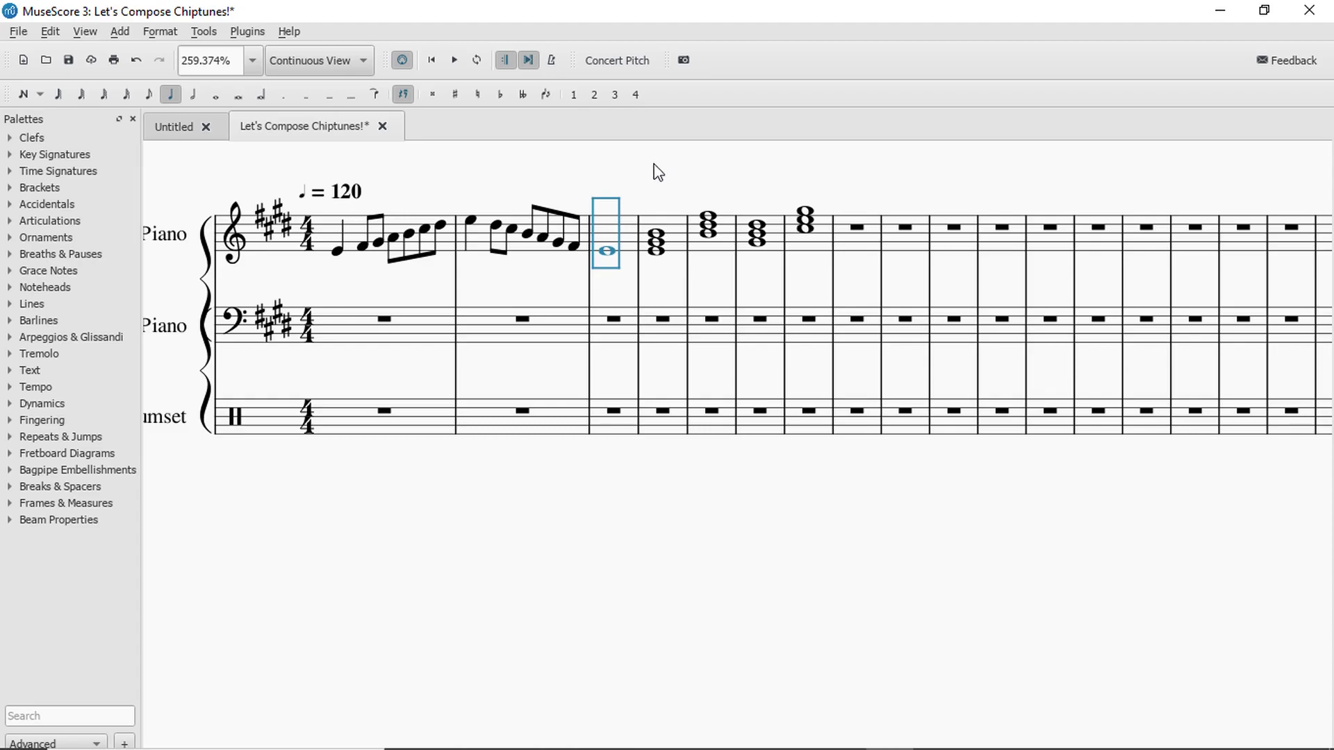
pyautogui.press('Right')
pyautogui.press('Right')
pyautogui.press('Right')
pyautogui.press('Right')
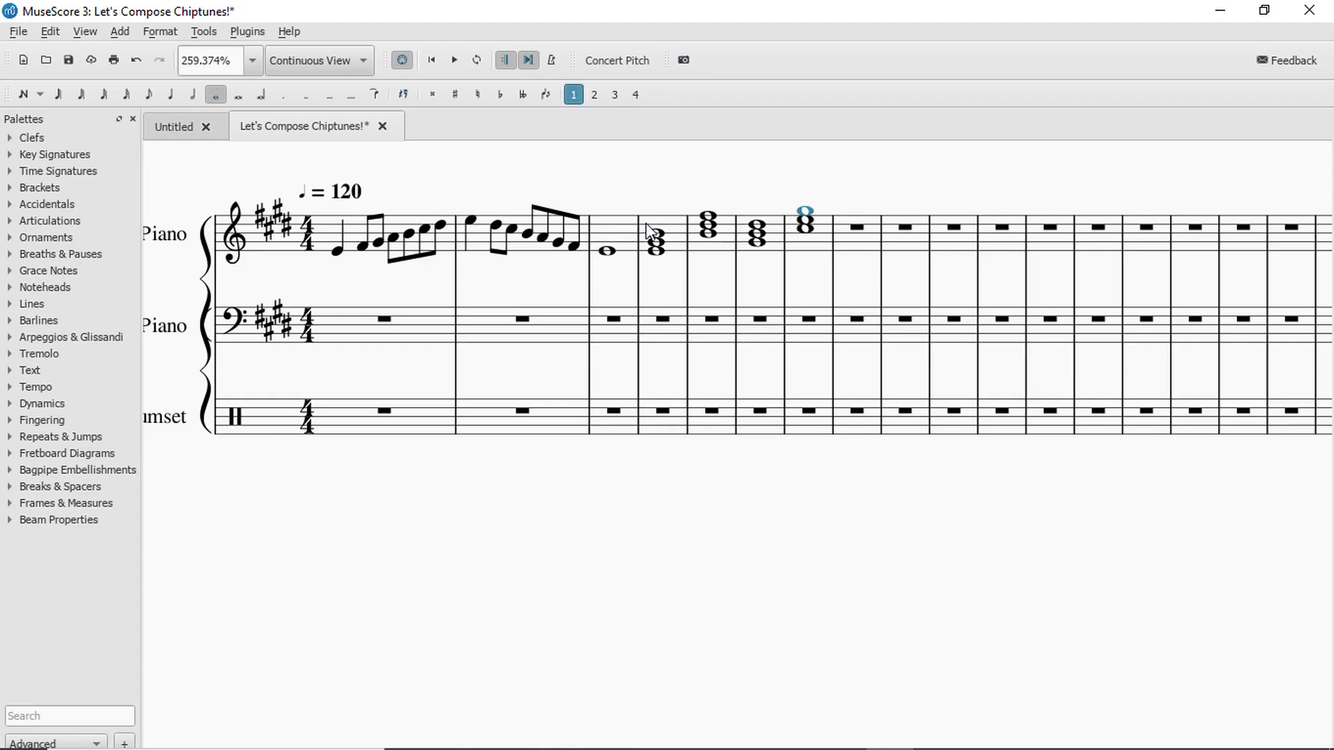
# Delete the four whole-note chords from the fourth through seventh treble measures.
pyautogui.click(661, 318)
pyautogui.scroll(1, 676, 287)
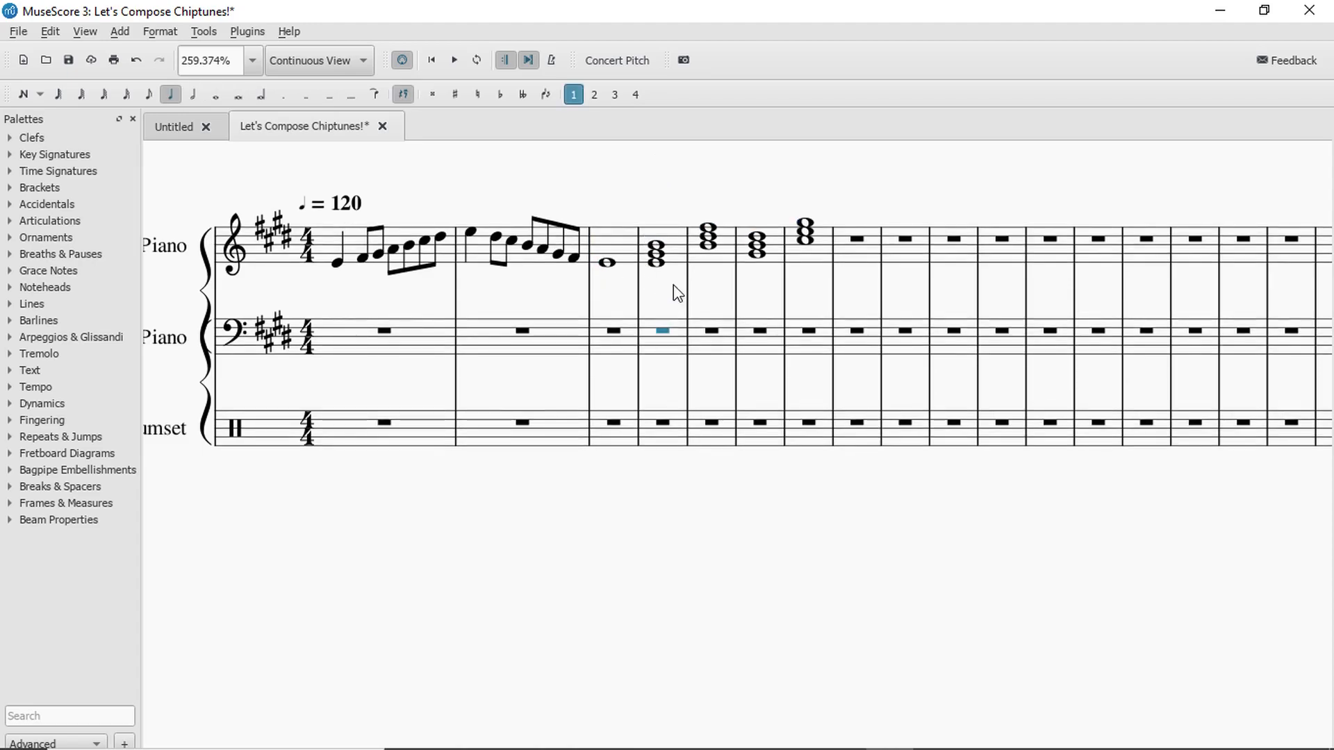
pyautogui.click(671, 240)
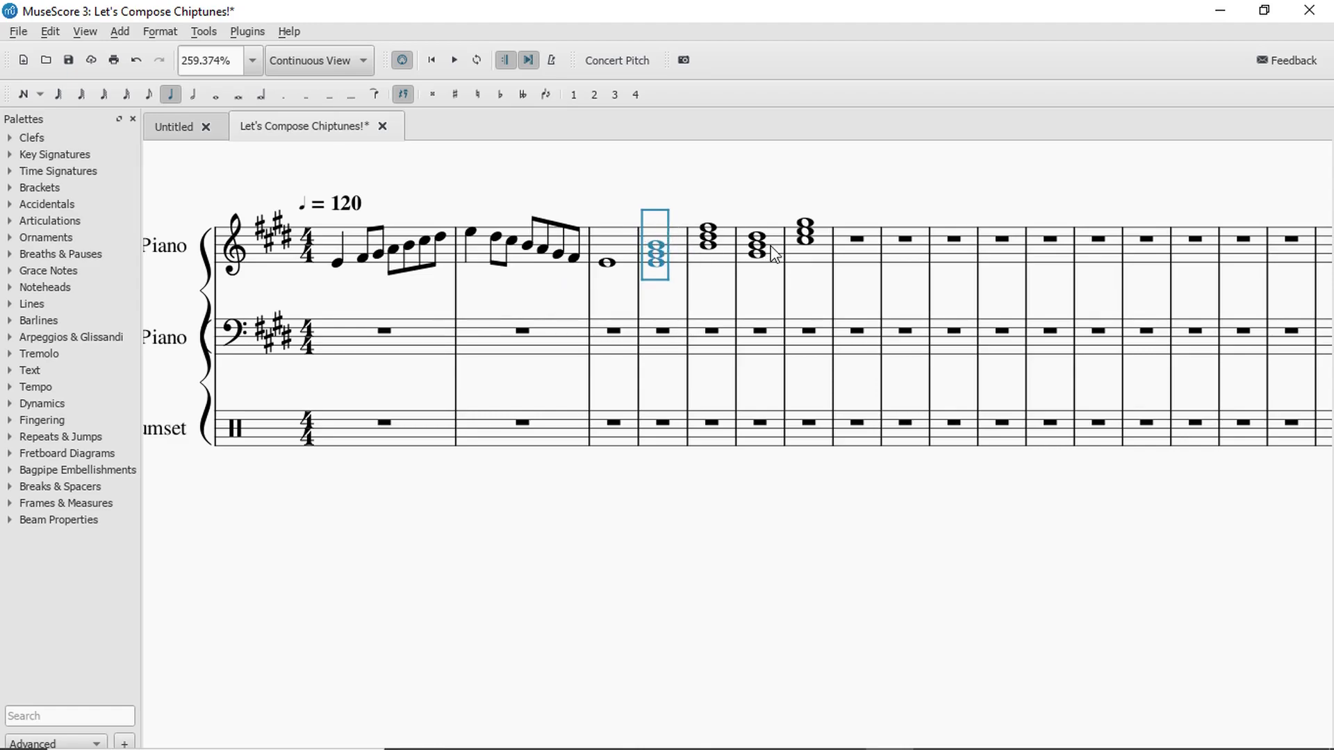
pyautogui.keyDown('shift'); pyautogui.click(810, 267); pyautogui.keyUp('shift')
pyautogui.press('Delete')
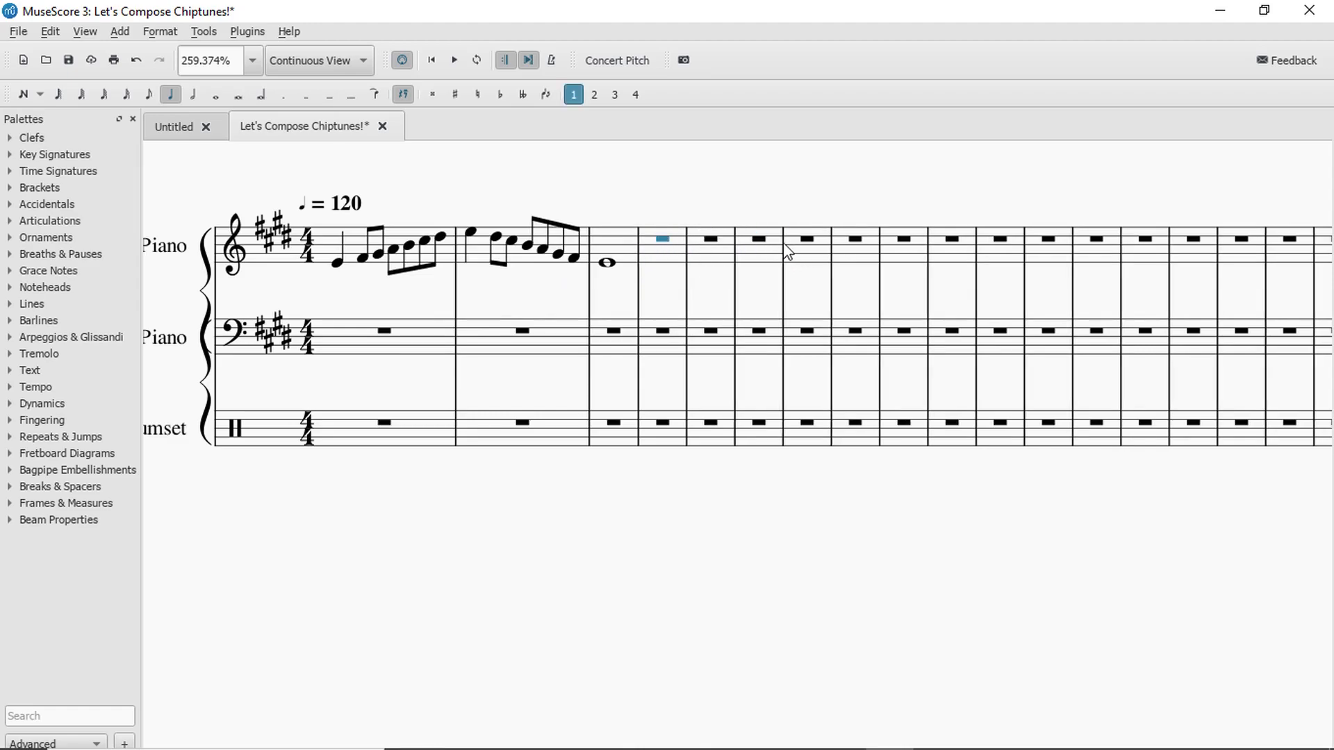
# Paste the four copied whole-note chords into the treble staff starting at the eighth measure.
pyautogui.click(864, 247)
pyautogui.hotkey('ctrl', 'v')
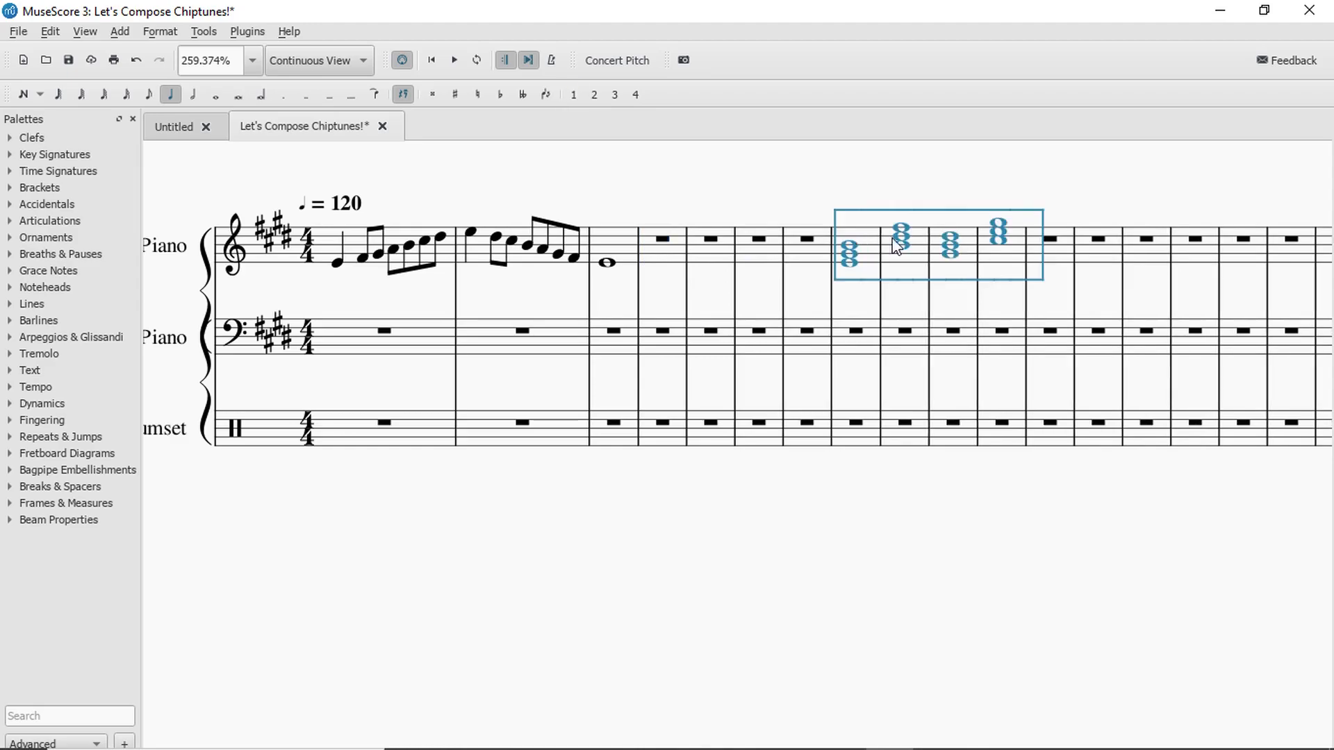
pyautogui.click(849, 264)
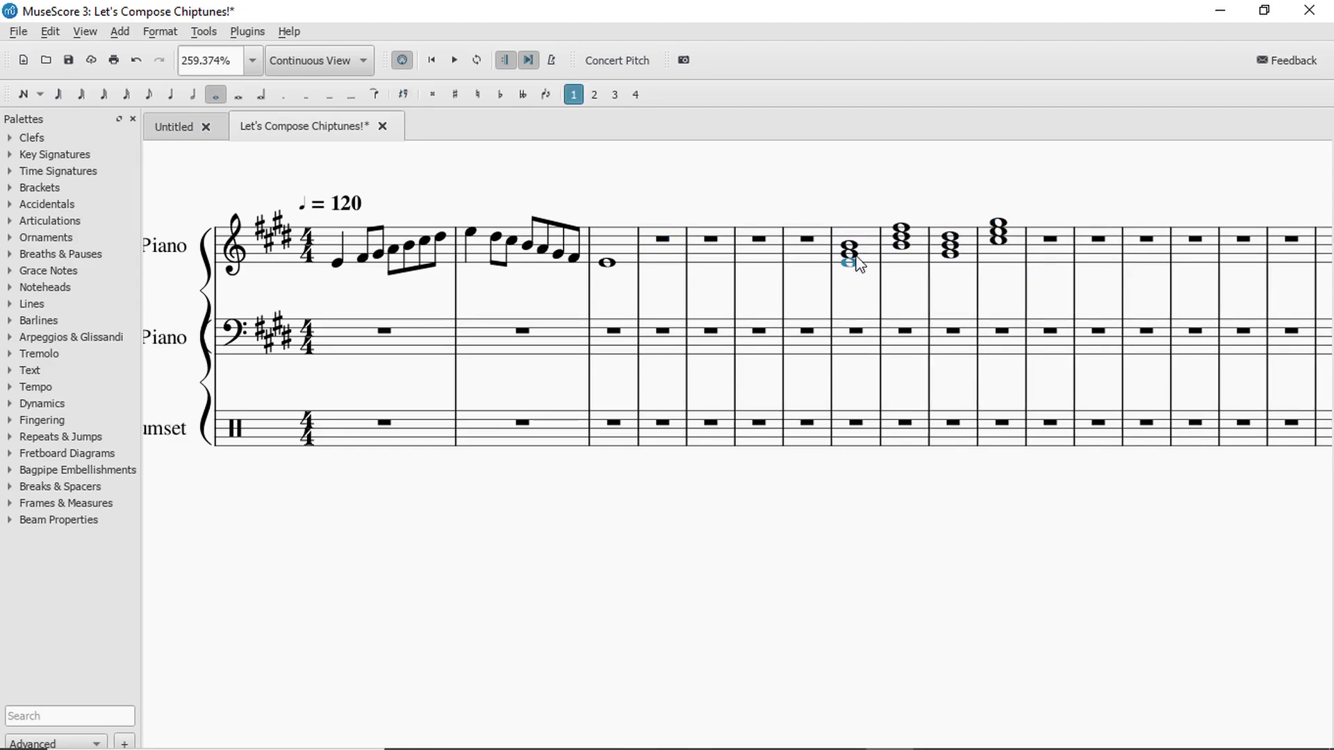
# Copy the B from the eighth measure's chord into the fourth treble measure and lower it by one octave.
pyautogui.click(648, 246)
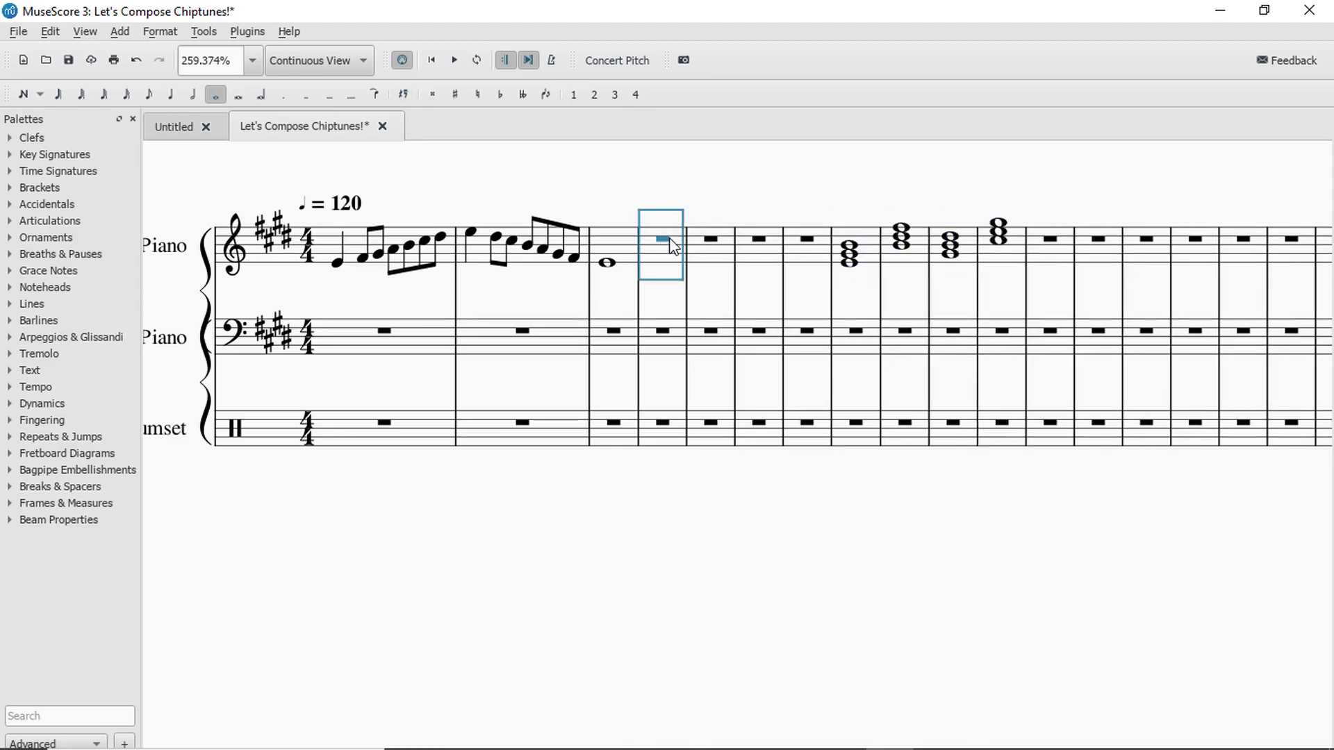
pyautogui.click(667, 239)
pyautogui.click(850, 259)
pyautogui.click(664, 241)
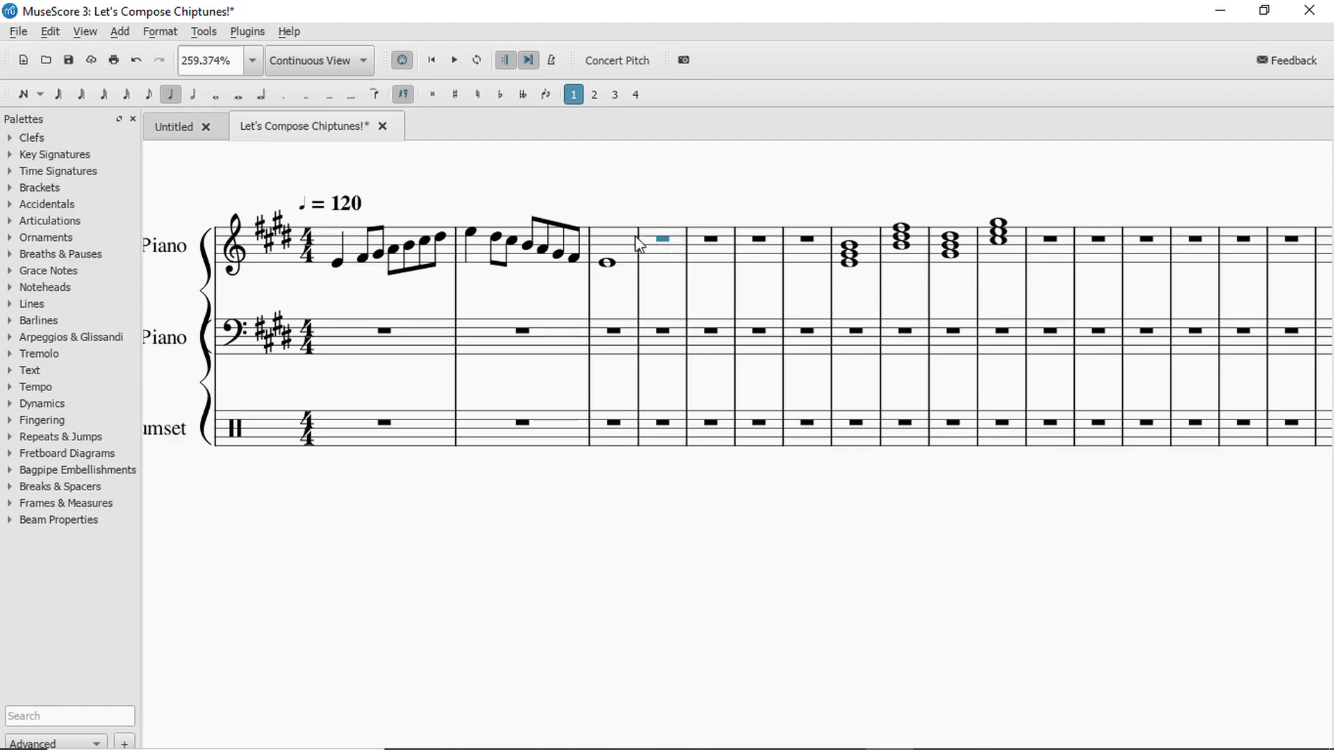
pyautogui.click(852, 245)
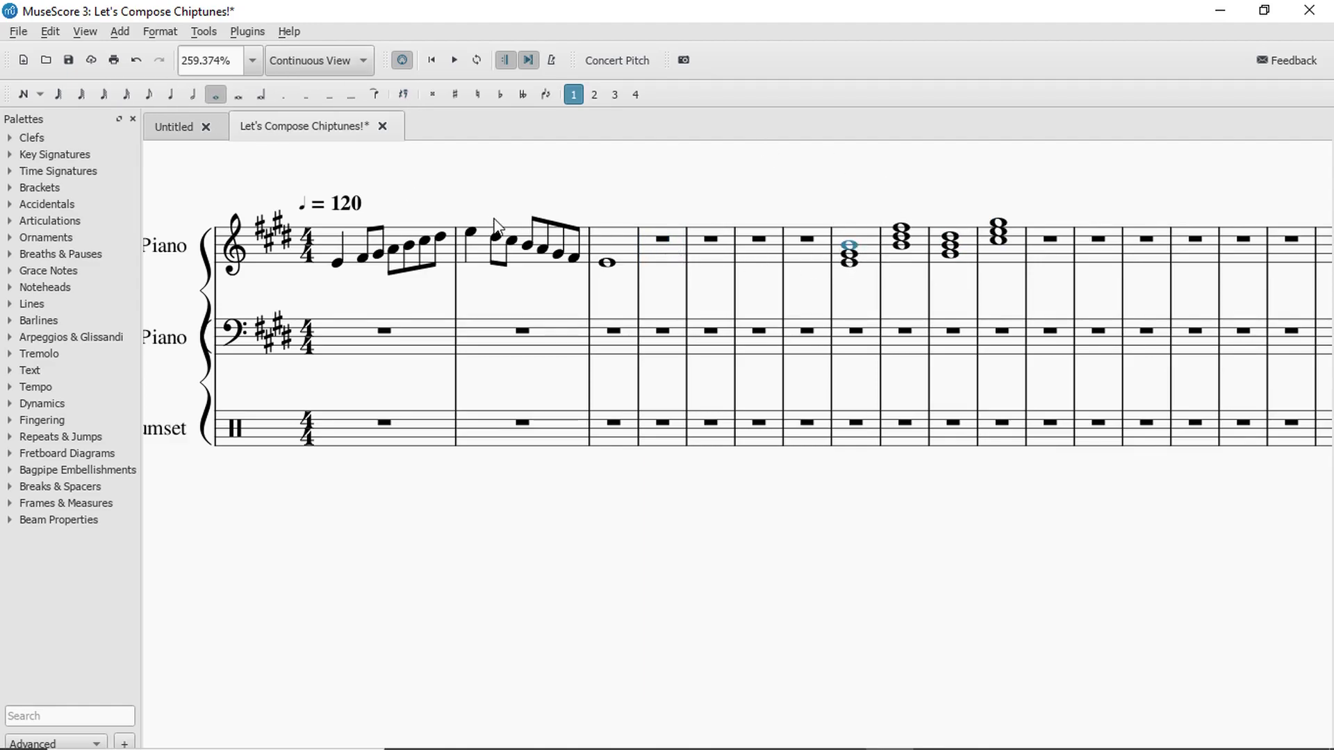
pyautogui.hotkey('ctrl', 'c')
pyautogui.click(665, 241)
pyautogui.hotkey('ctrl', 'v')
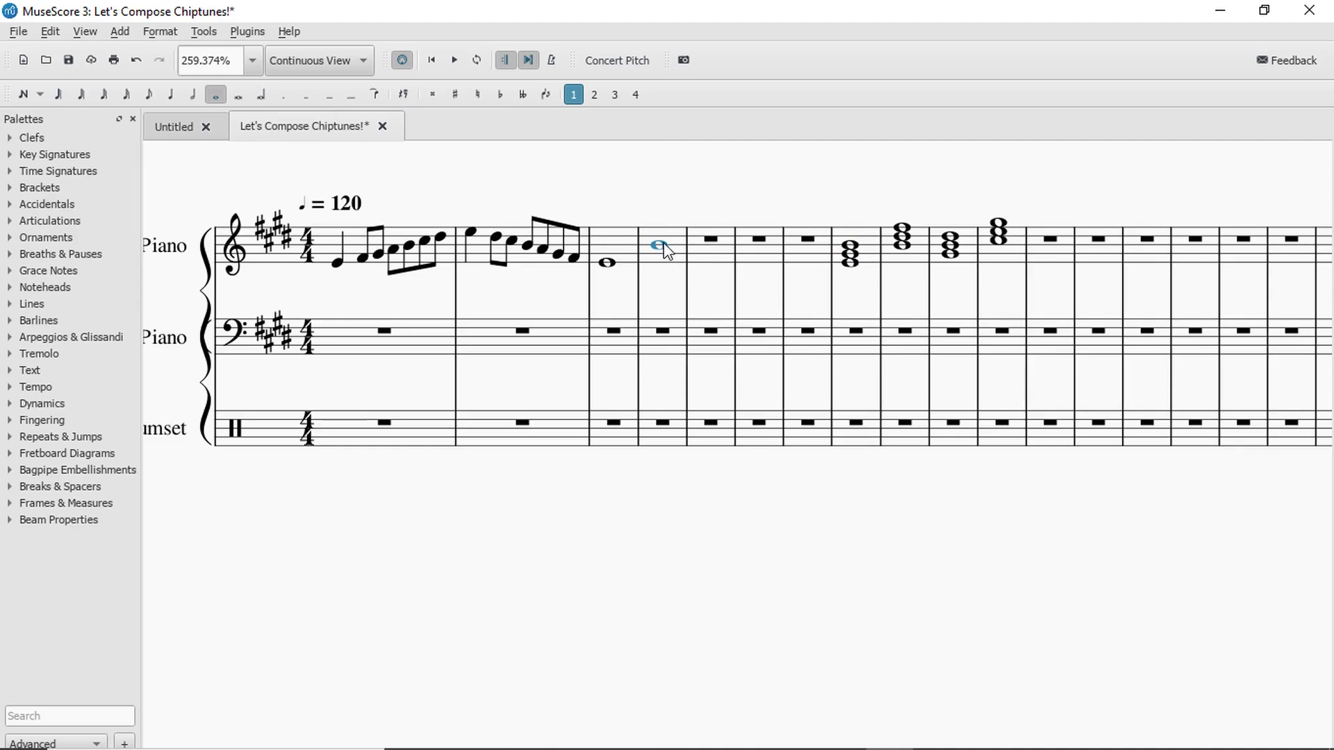
pyautogui.hotkey('ctrl', 'Down')
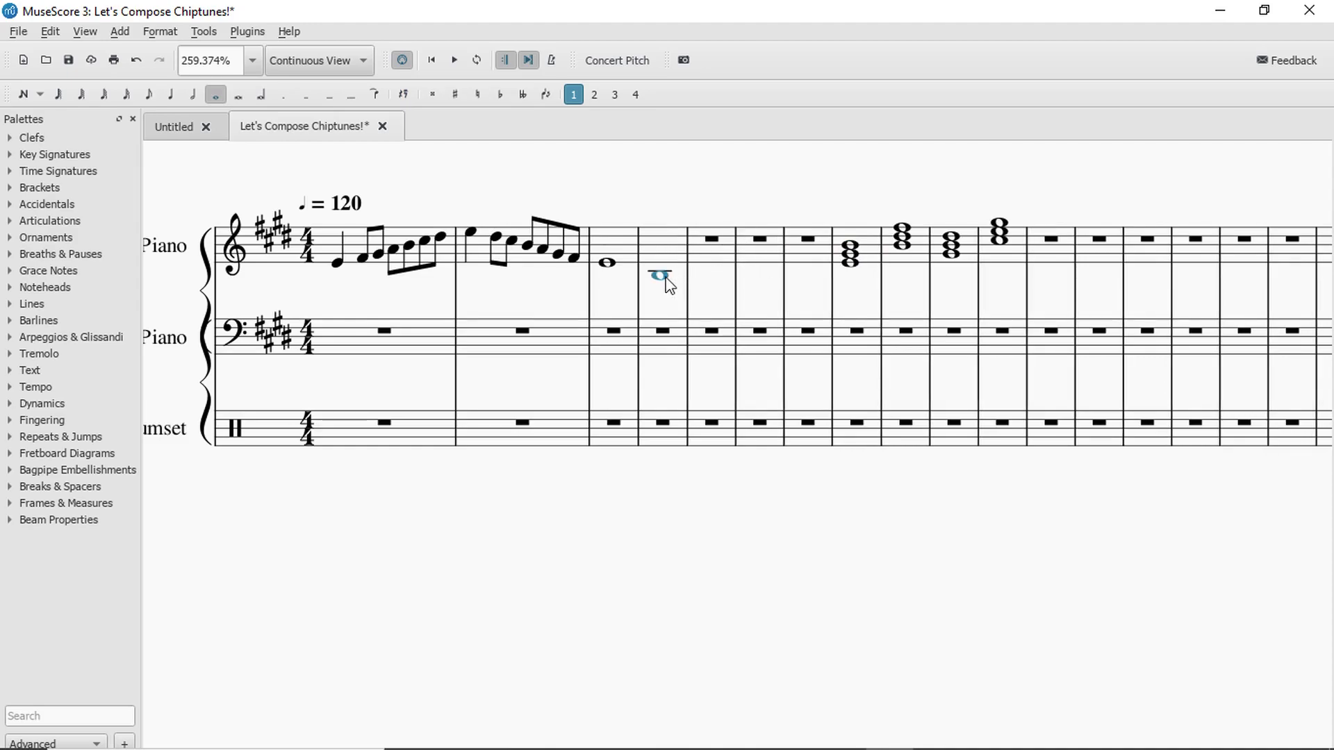
pyautogui.hotkey('ctrl', 'z')
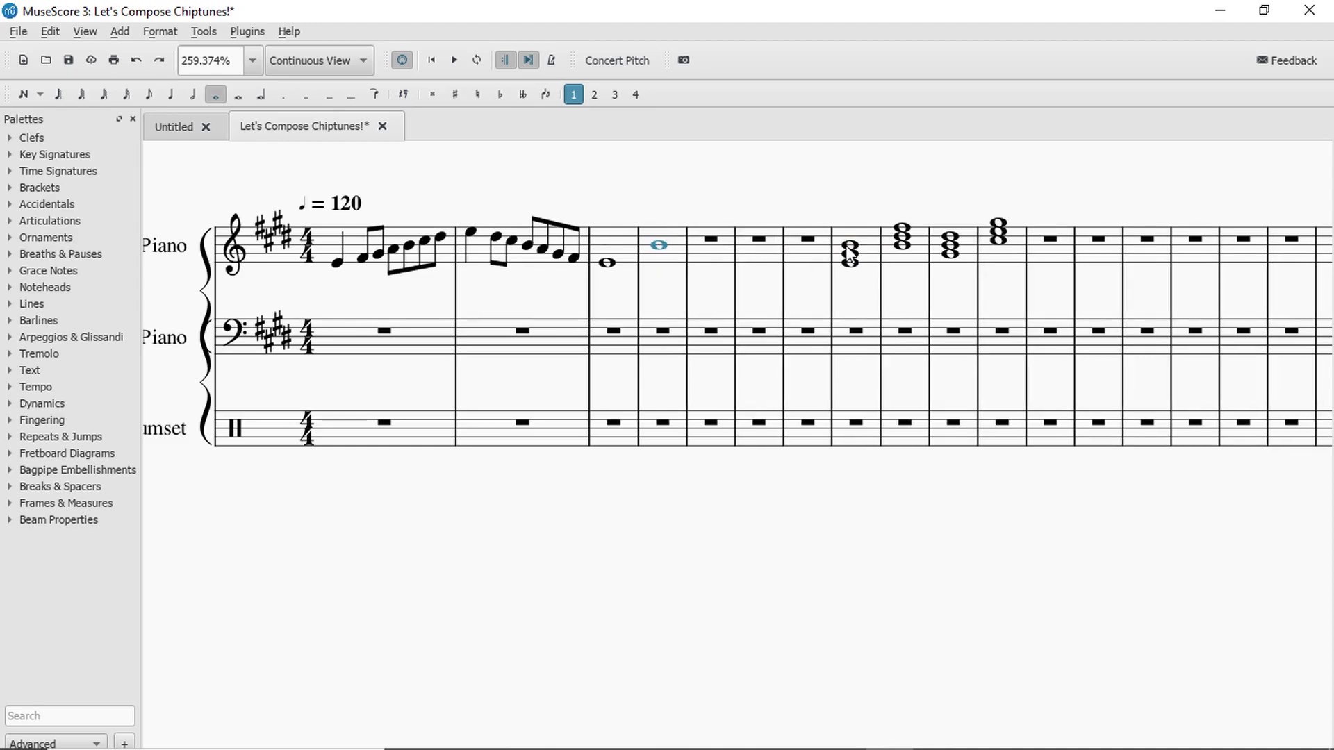
pyautogui.hotkey('ctrl', 'y')
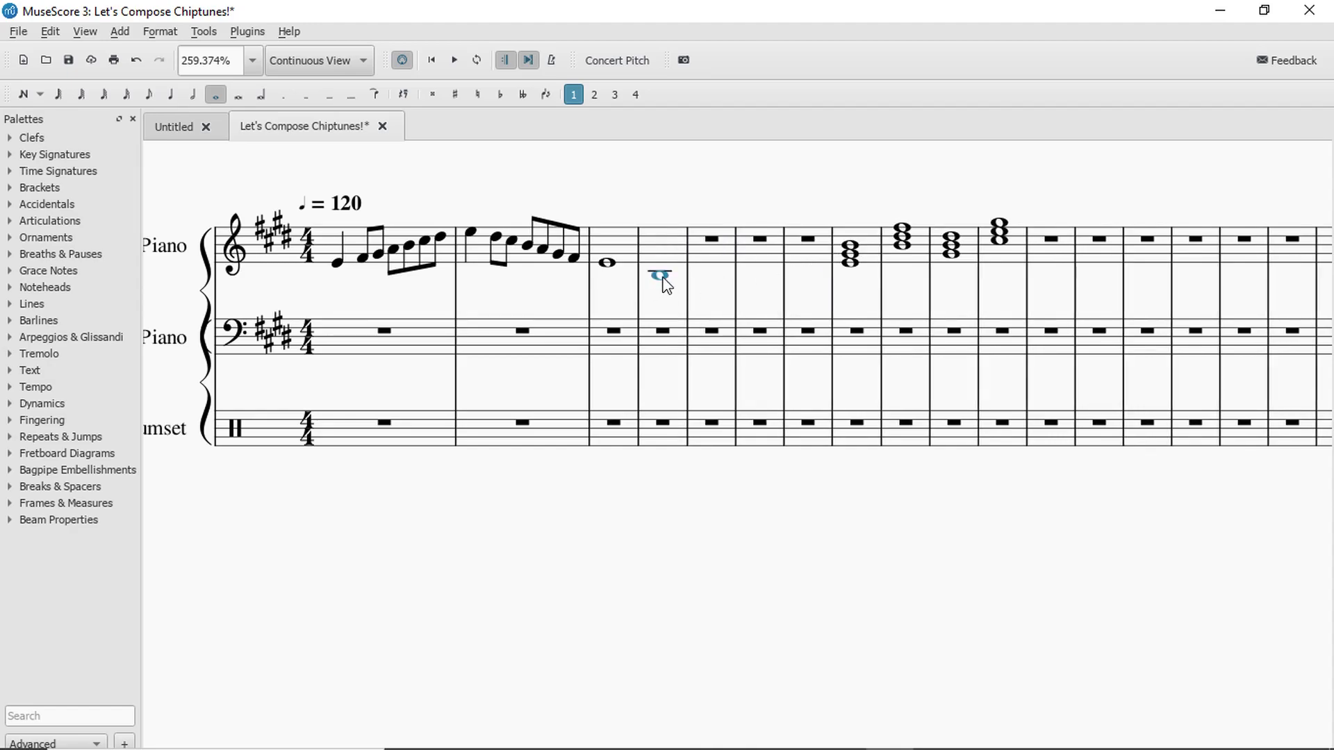
# Shorten the fourth treble measure's B to an eighth note and follow it with eighth notes E, G♯ and E.
pyautogui.click(154, 90)
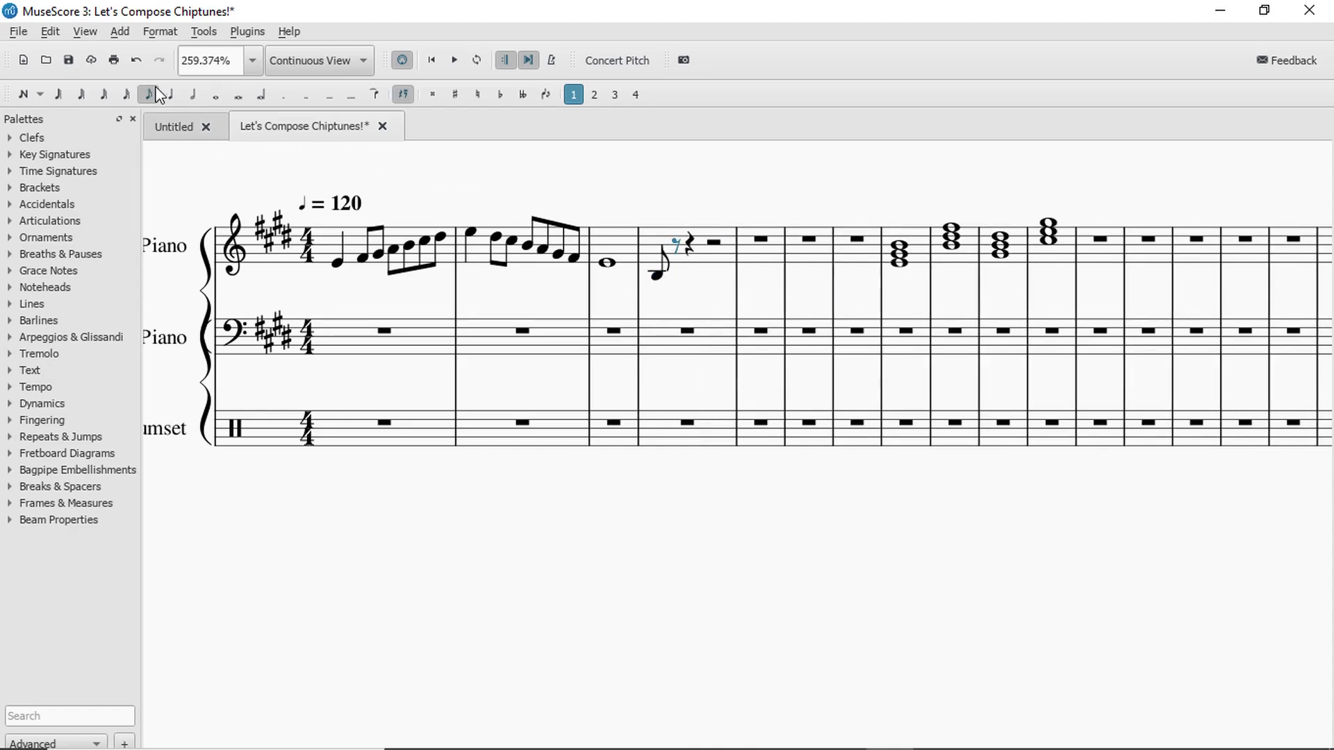
pyautogui.press('Right')
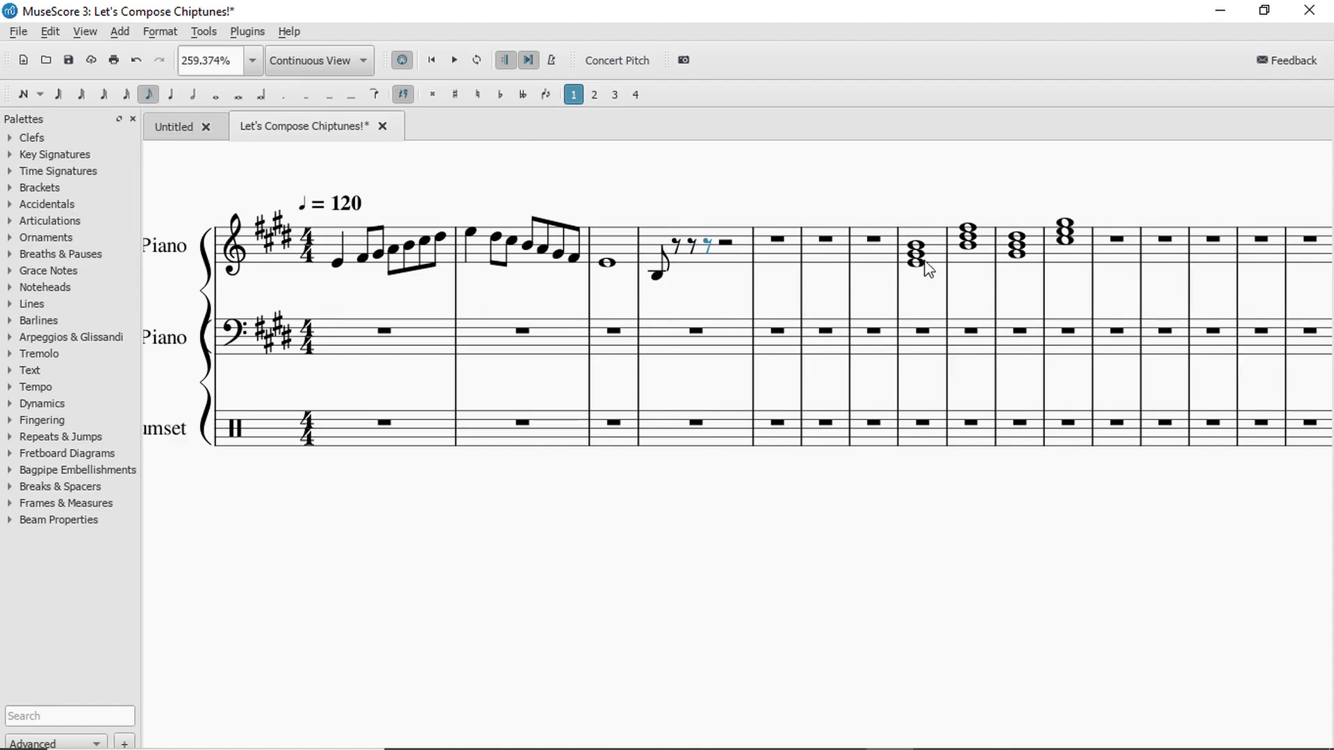
pyautogui.click(672, 262)
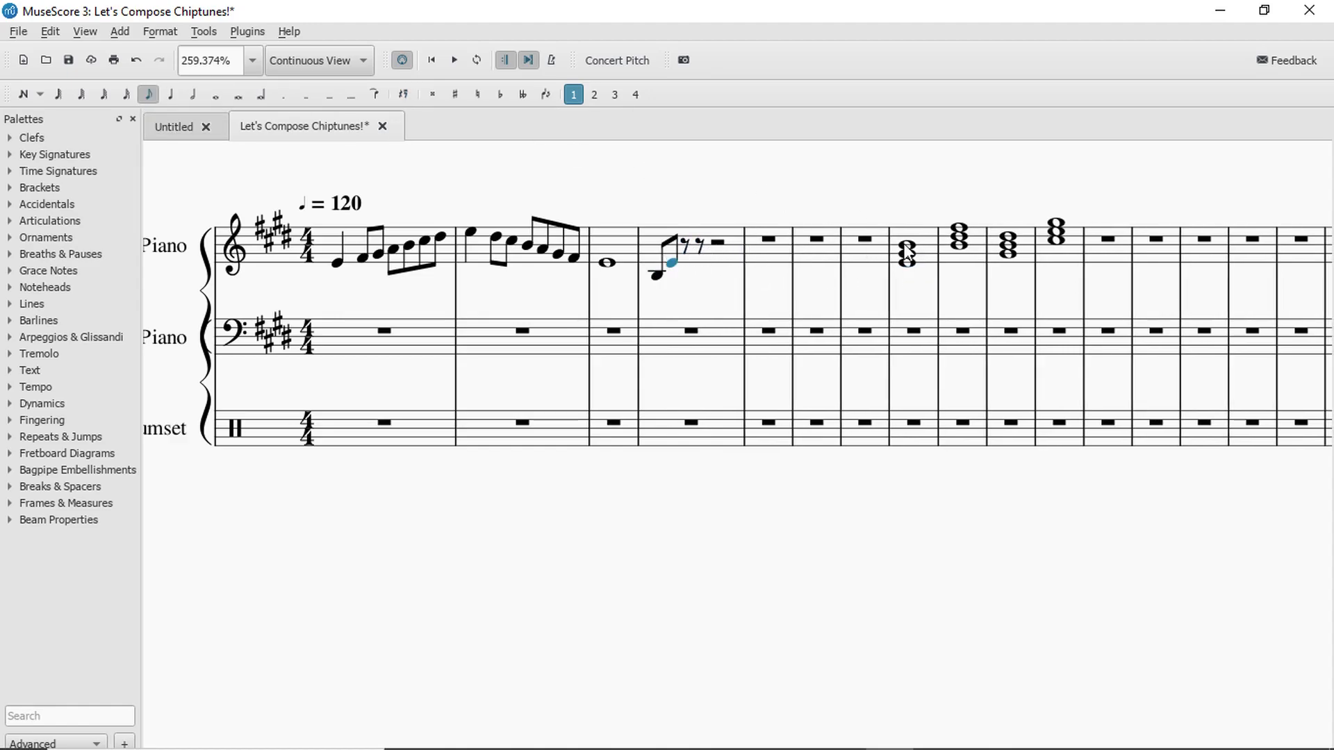
pyautogui.click(686, 245)
pyautogui.press('e')
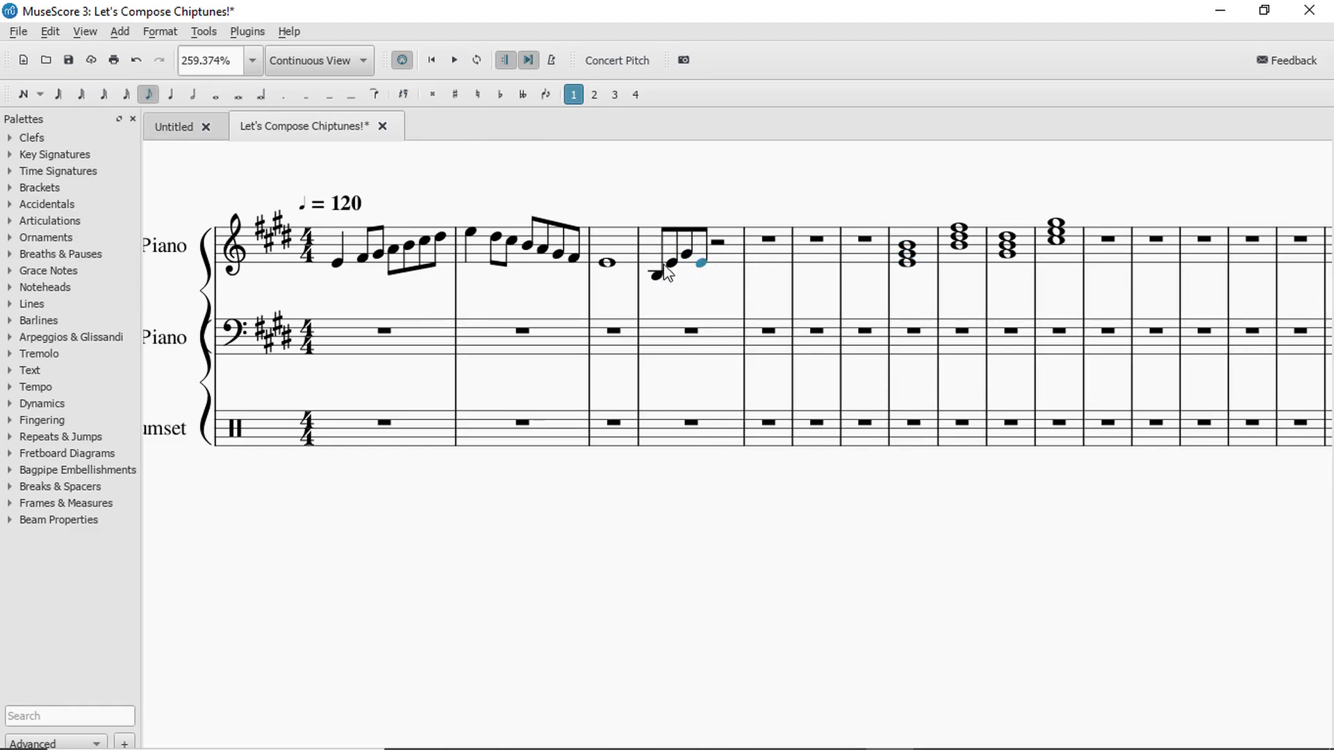
# Repeat the four-note pattern to fill the fourth treble measure, and play the measure back.
pyautogui.click(656, 276)
pyautogui.keyDown('shift'); pyautogui.click(701, 262); pyautogui.keyUp('shift')
pyautogui.press('r')
pyautogui.click(713, 331)
pyautogui.press('space')
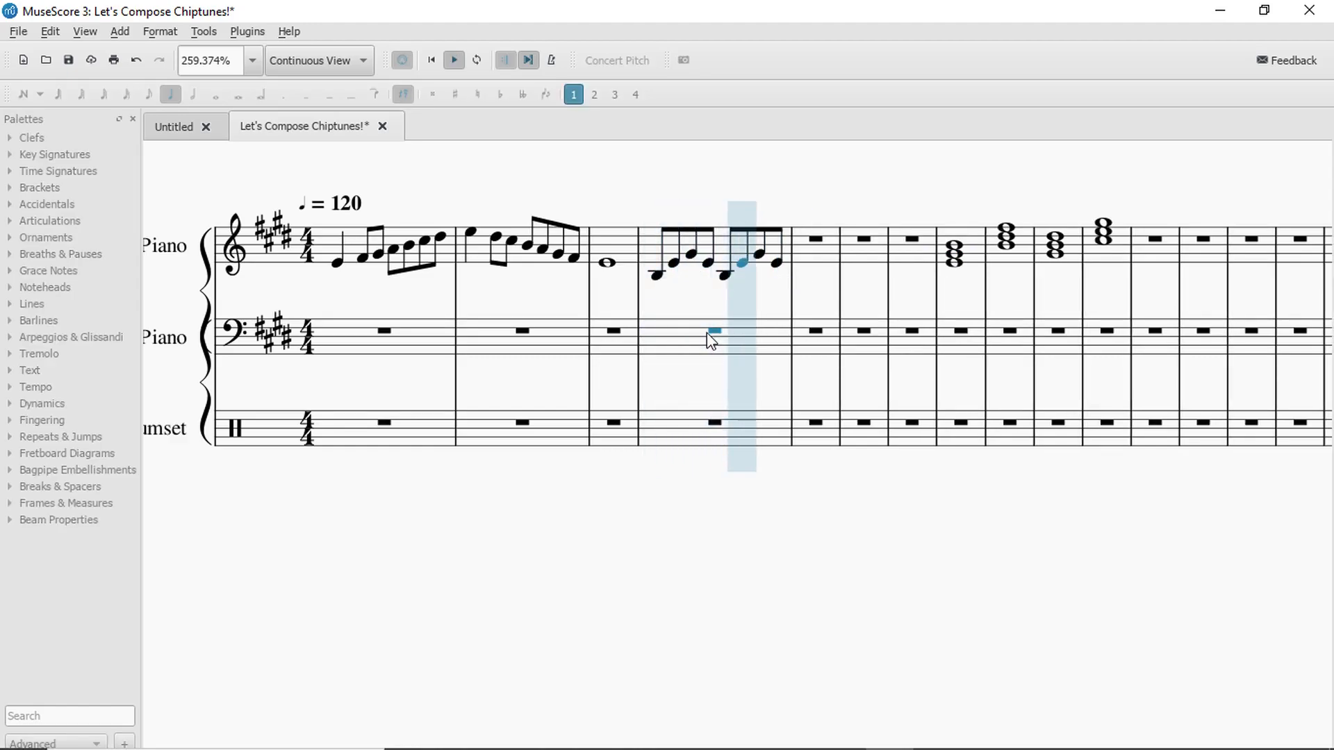
pyautogui.press('space')
# Copy the fourth treble measure's eighth-note pattern into the fifth measure.
pyautogui.moveTo(747, 300); pyautogui.dragTo(646, 303)
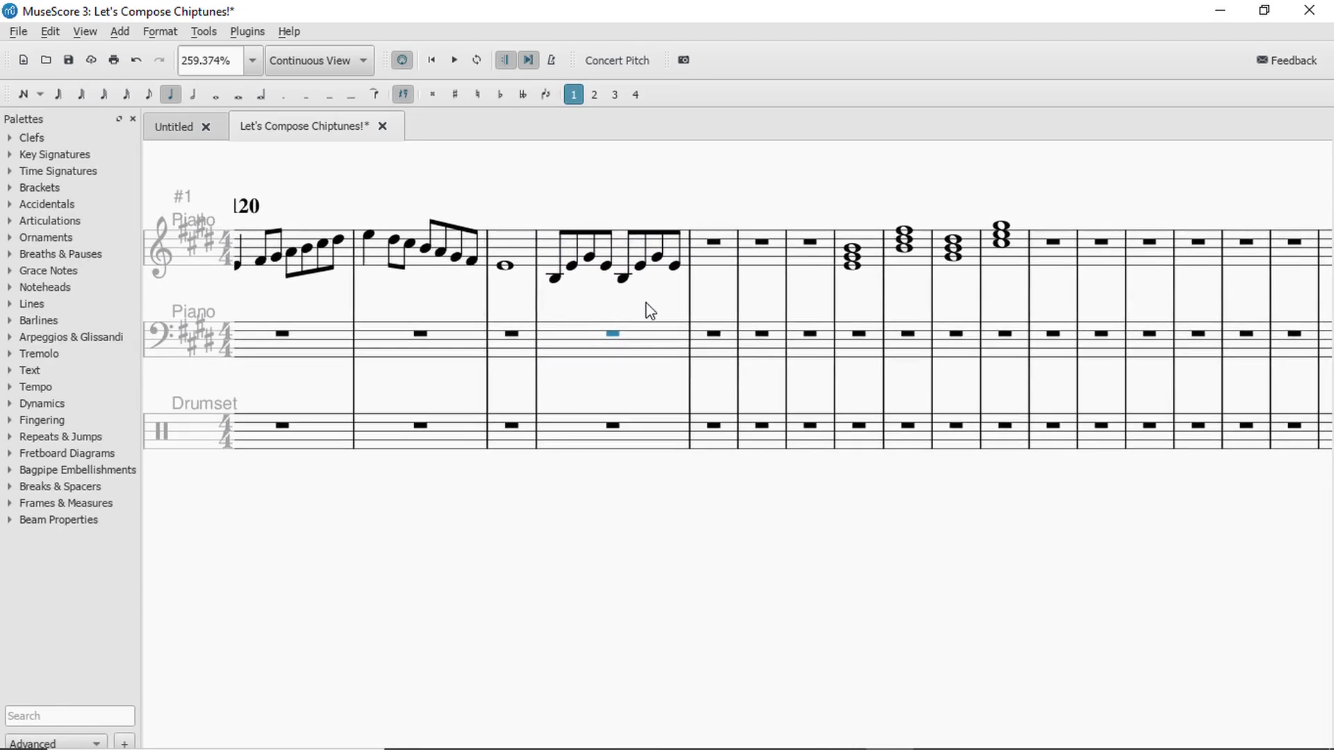
pyautogui.click(908, 234)
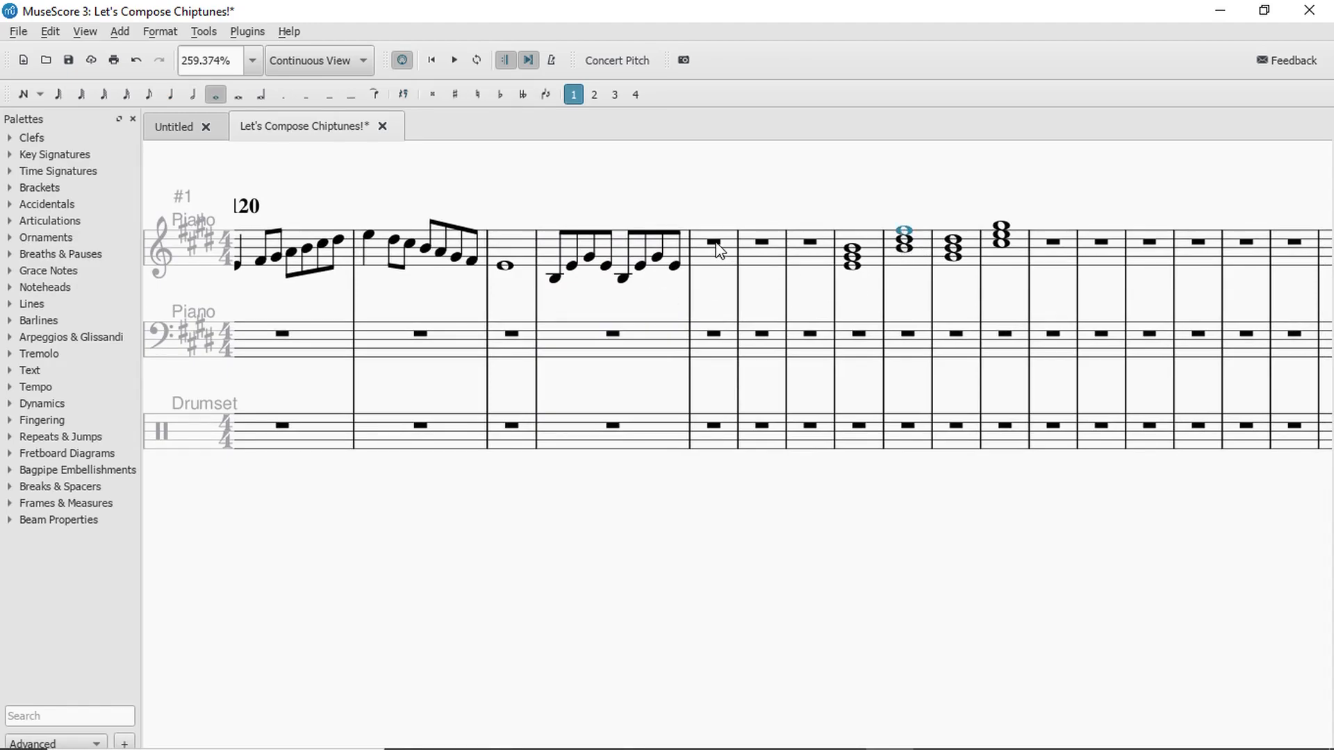
pyautogui.click(620, 245)
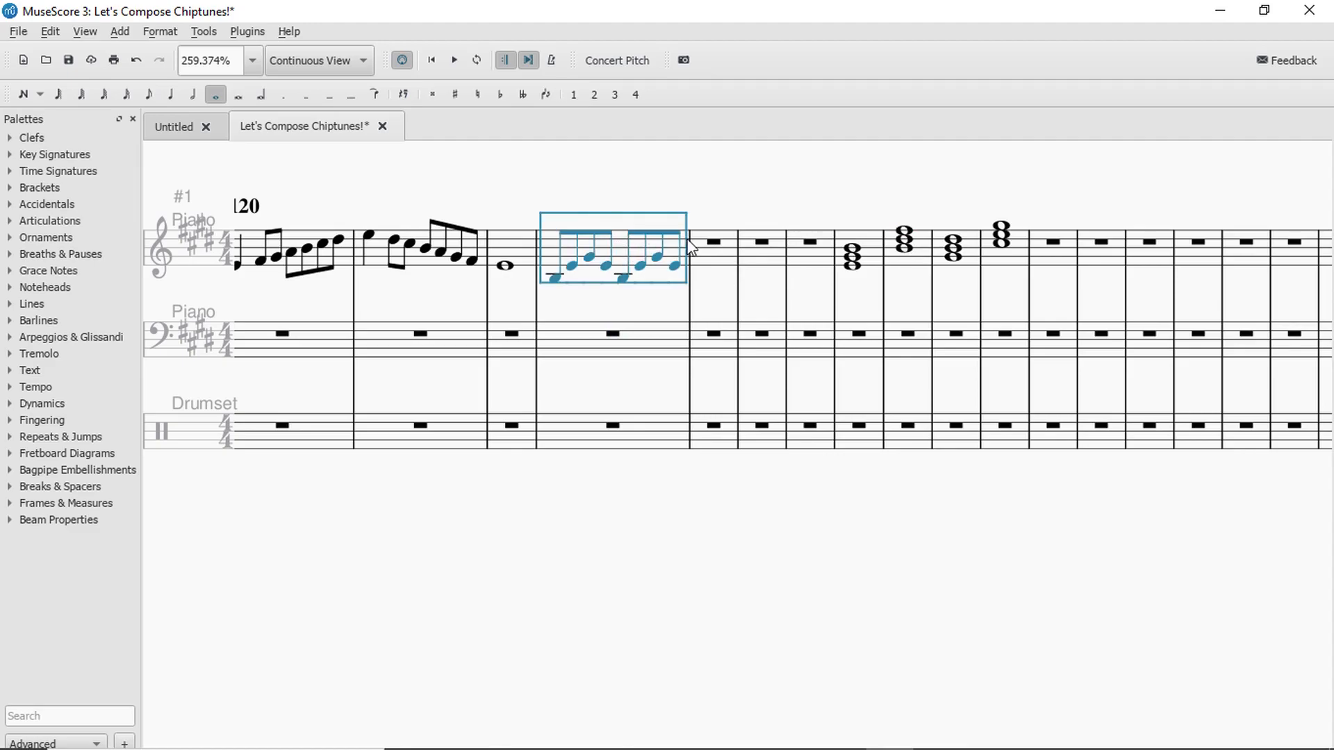
pyautogui.click(713, 245)
pyautogui.hotkey('ctrl', 'v')
# Change the first four eighth notes of the fifth treble measure to F♯, B, D♯ and B, following the second pasted chord.
pyautogui.click(1008, 232)
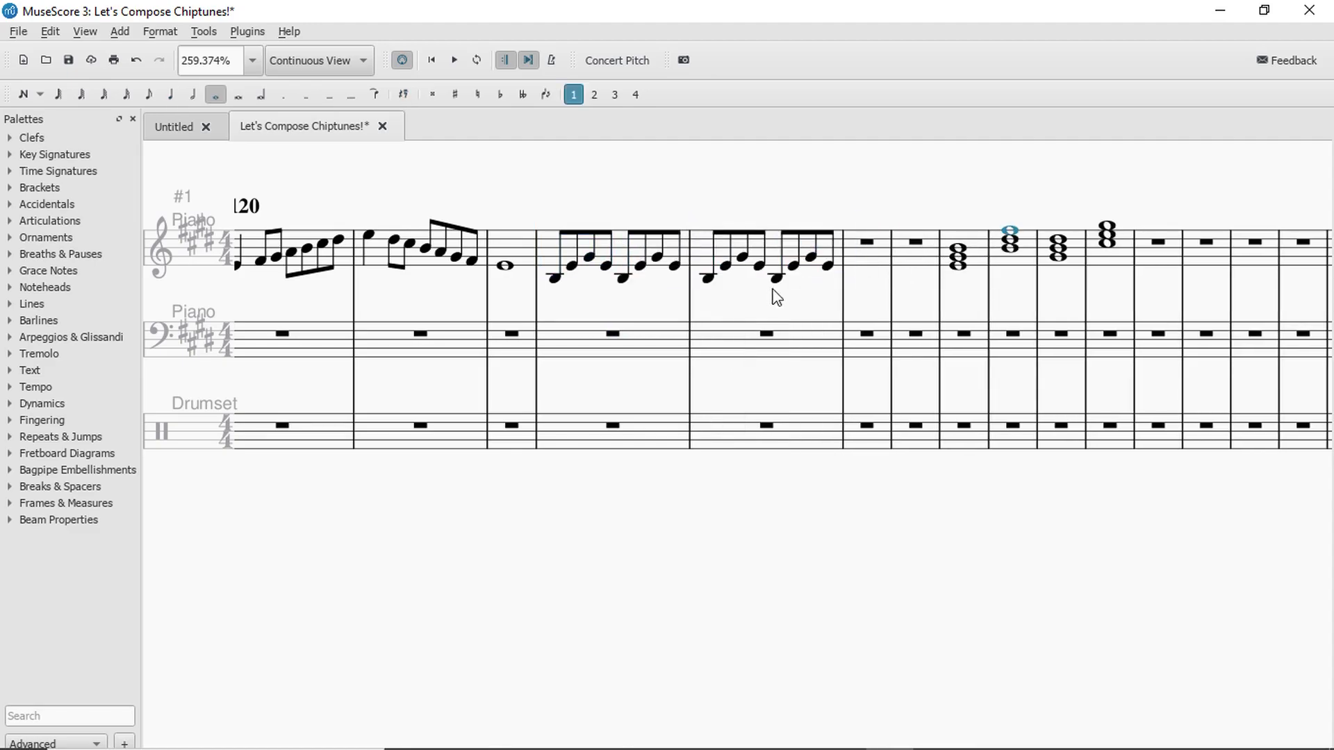
pyautogui.click(710, 278)
pyautogui.press('f')
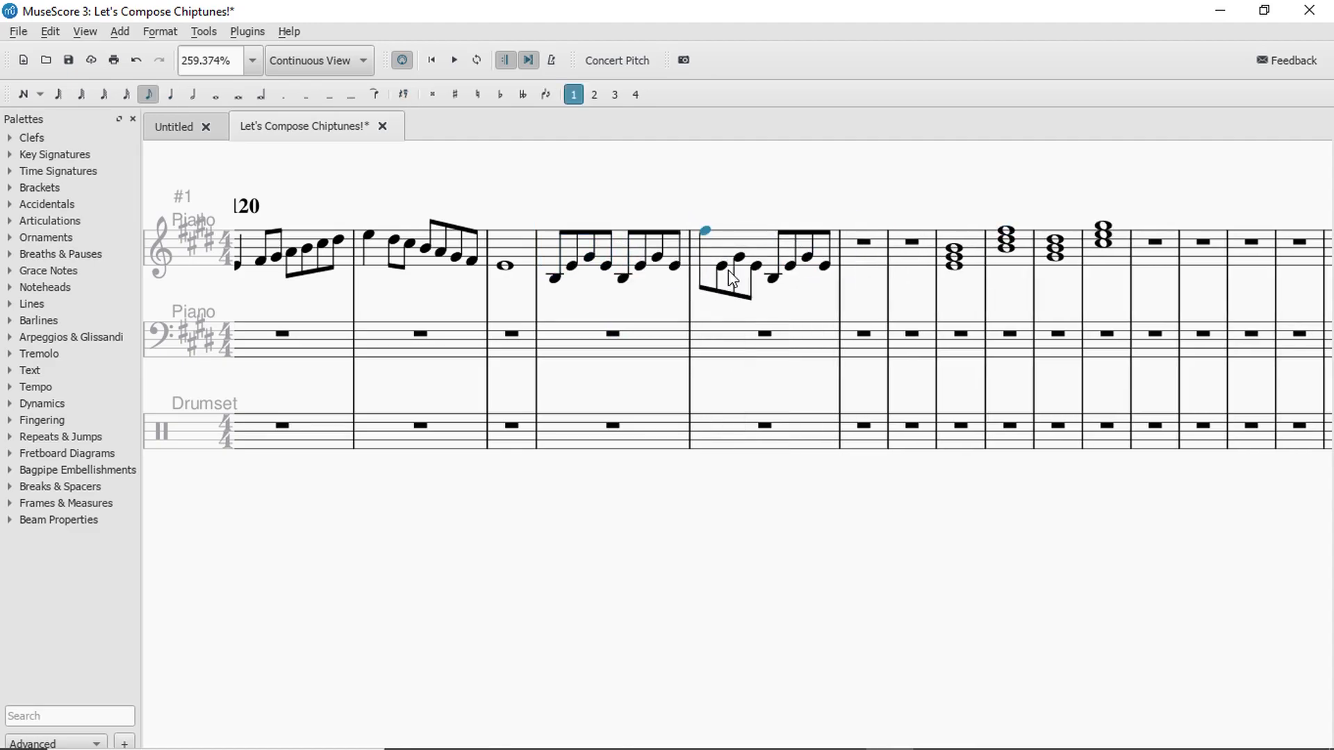
pyautogui.hotkey('ctrl', 'Down')
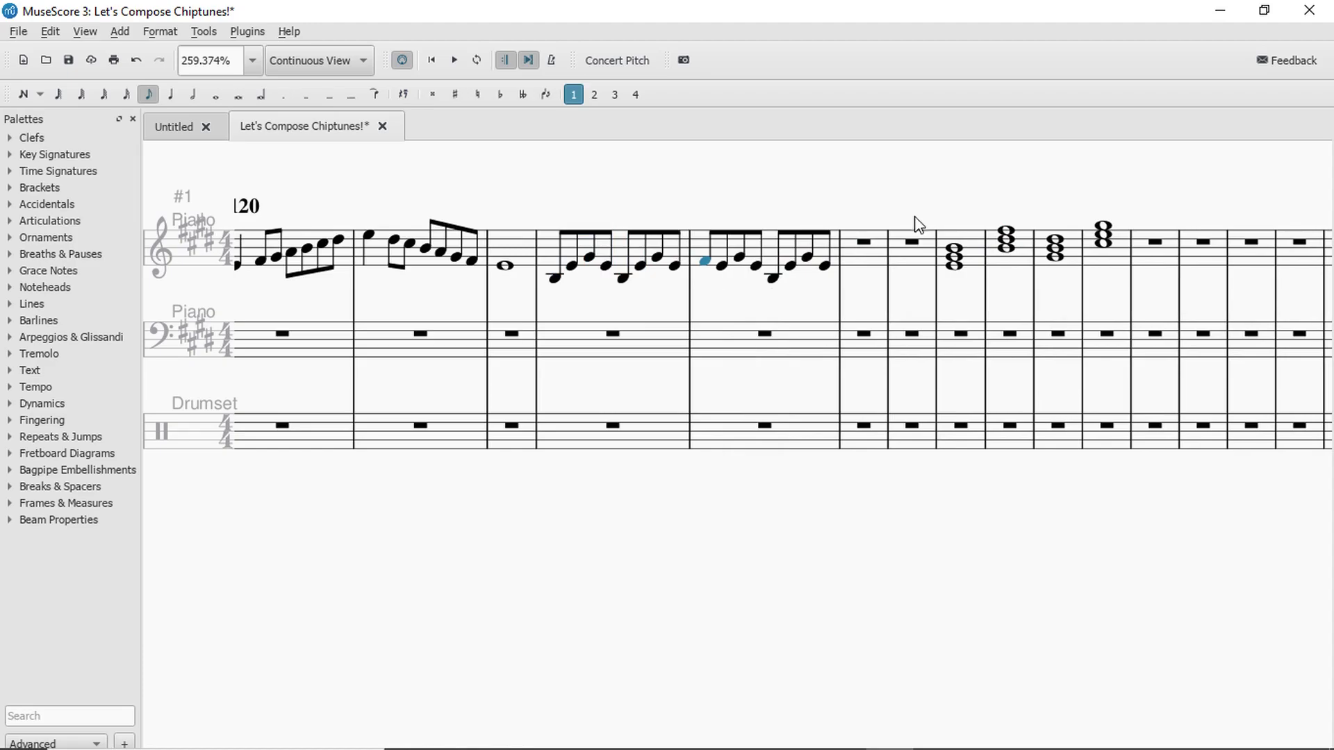
pyautogui.click(1007, 247)
pyautogui.click(721, 264)
pyautogui.press('b')
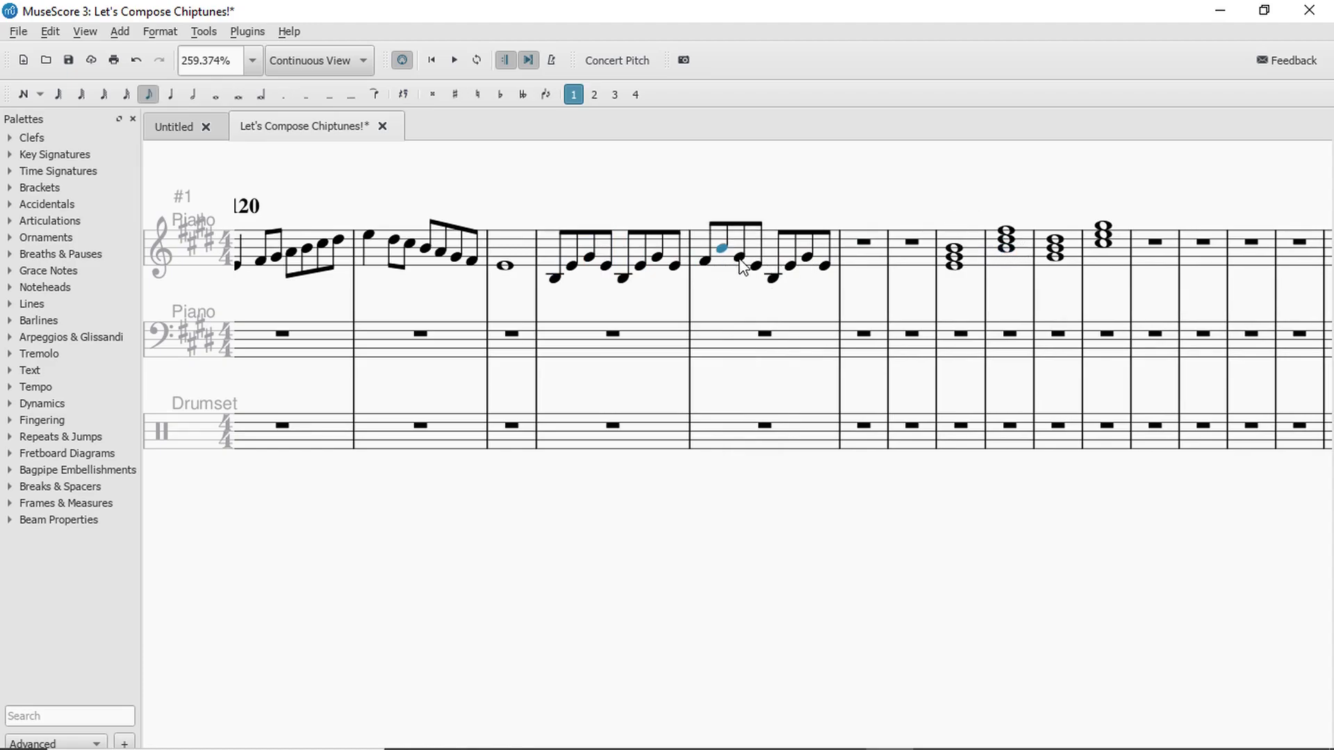
pyautogui.click(1006, 239)
pyautogui.click(741, 263)
pyautogui.press('d')
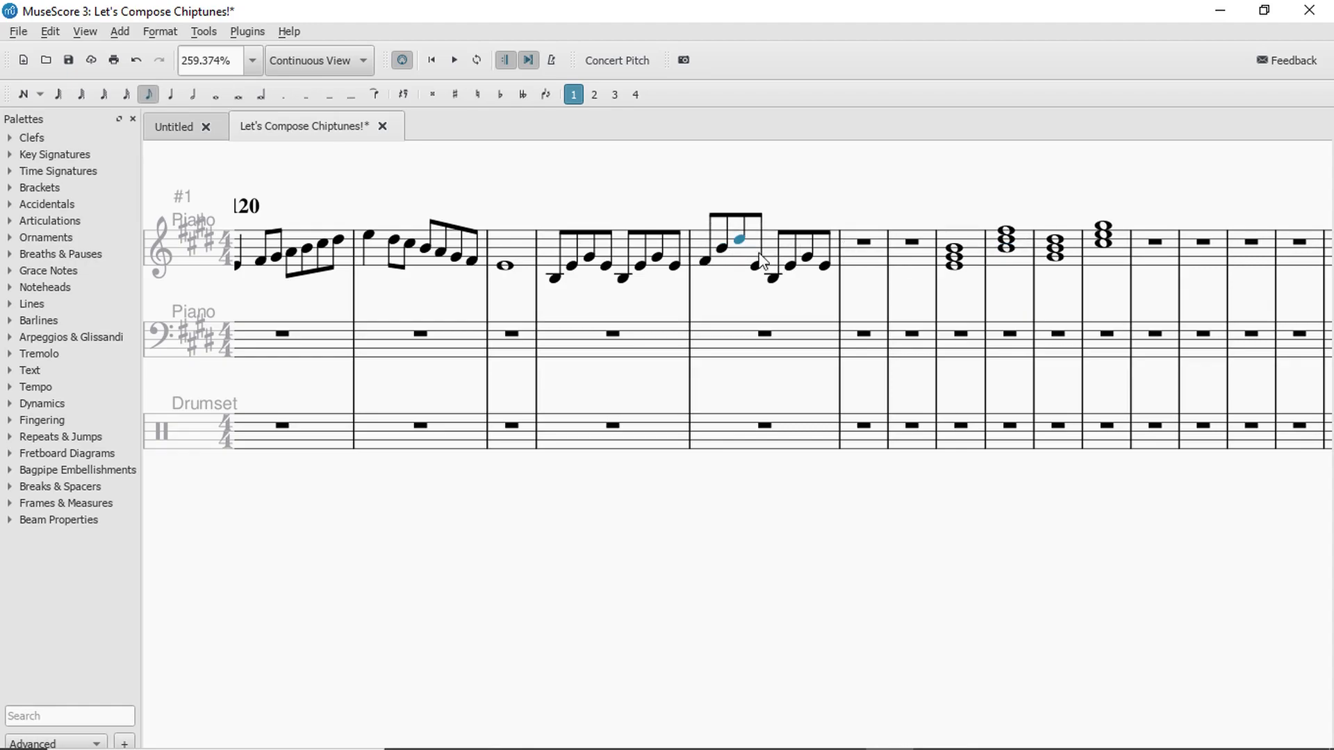
pyautogui.click(726, 250)
pyautogui.click(757, 266)
pyautogui.press('b')
# Copy the fifth treble measure's first four notes over the second half of the same measure.
pyautogui.keyDown('shift'); pyautogui.click(757, 248); pyautogui.keyUp('shift')
pyautogui.hotkey('ctrl', 'c')
pyautogui.click(773, 278)
pyautogui.hotkey('ctrl', 'v')
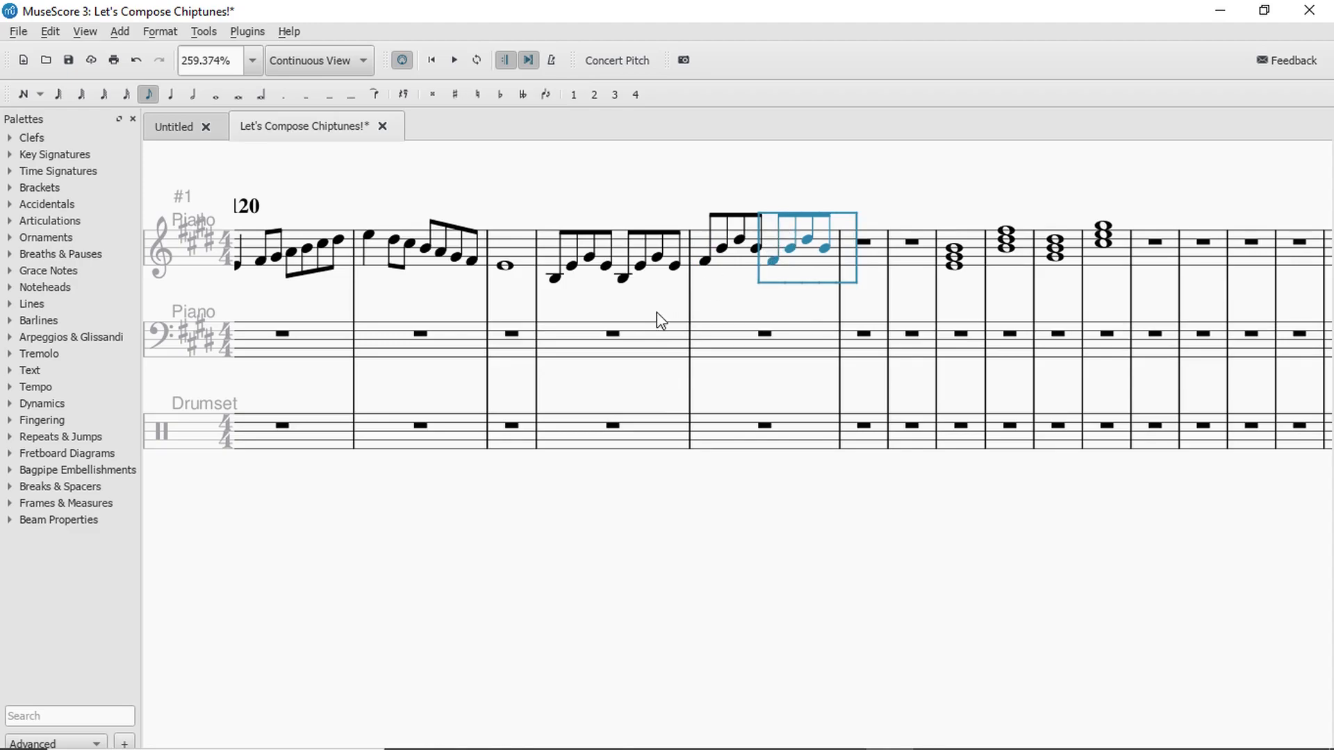
# Play back the score from the fourth measure to hear the two arpeggio measures.
pyautogui.click(639, 344)
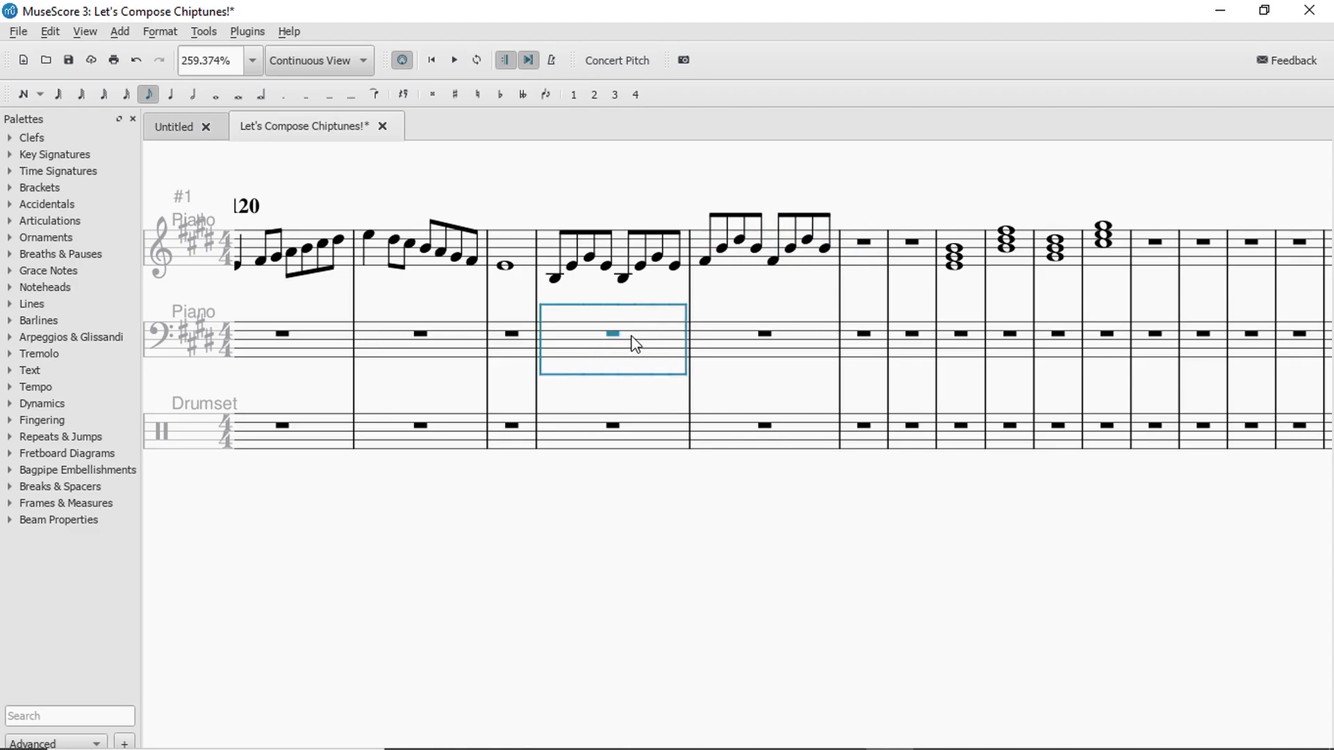
pyautogui.press('space')
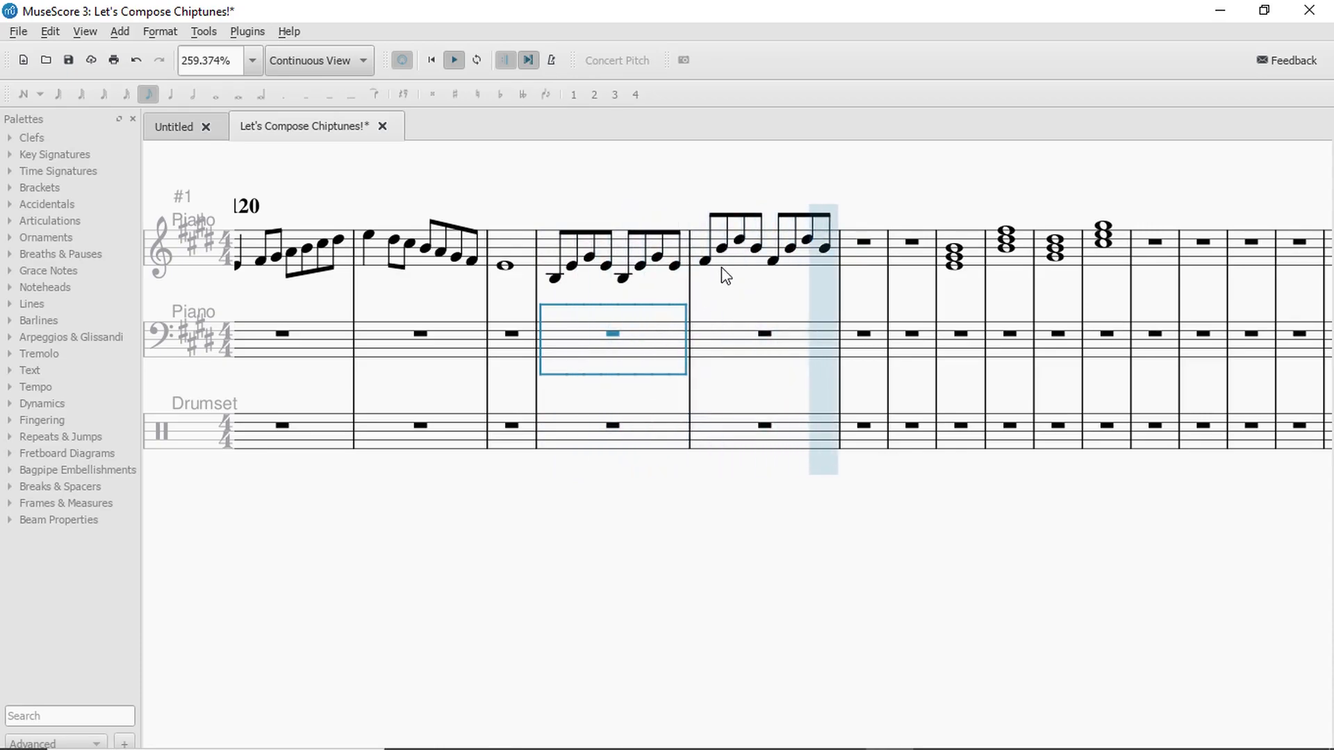
pyautogui.press('space')
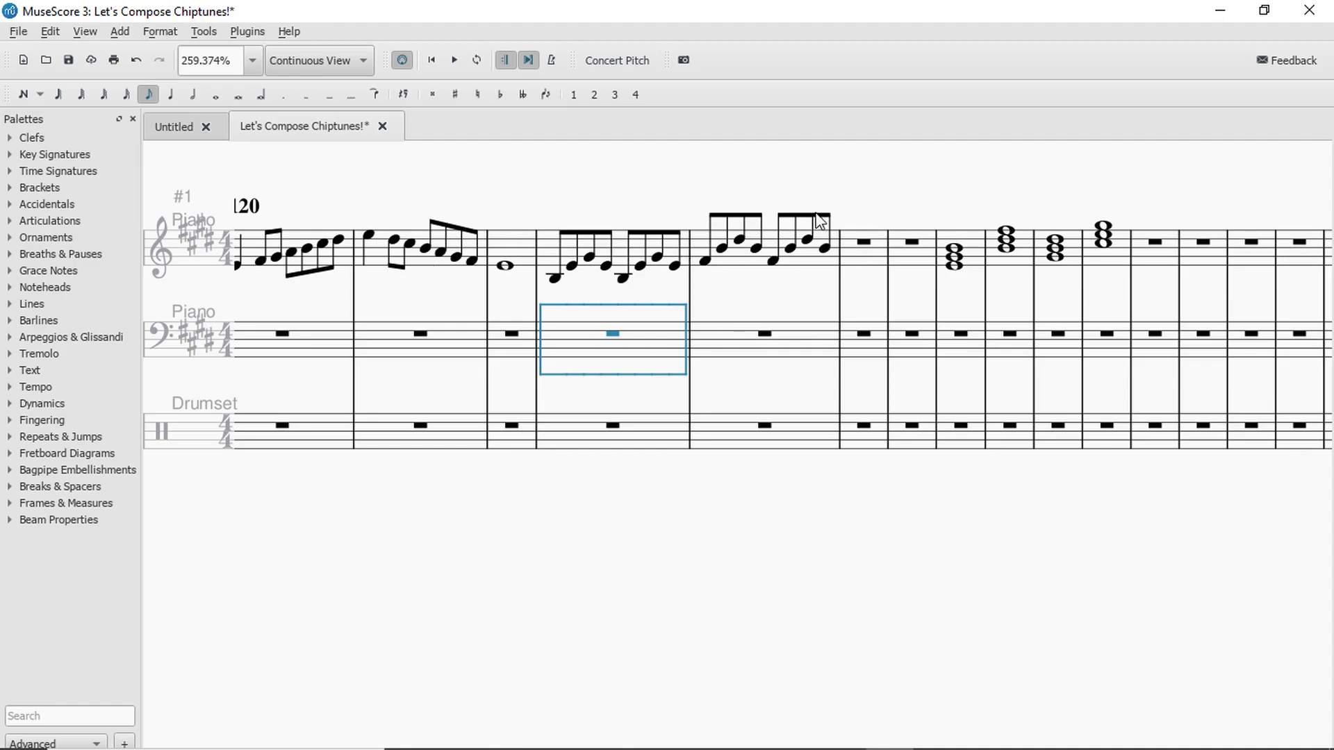
# Copy the fifth treble measure's arpeggio into the sixth measure.
pyautogui.hscroll(5, 767, 325)
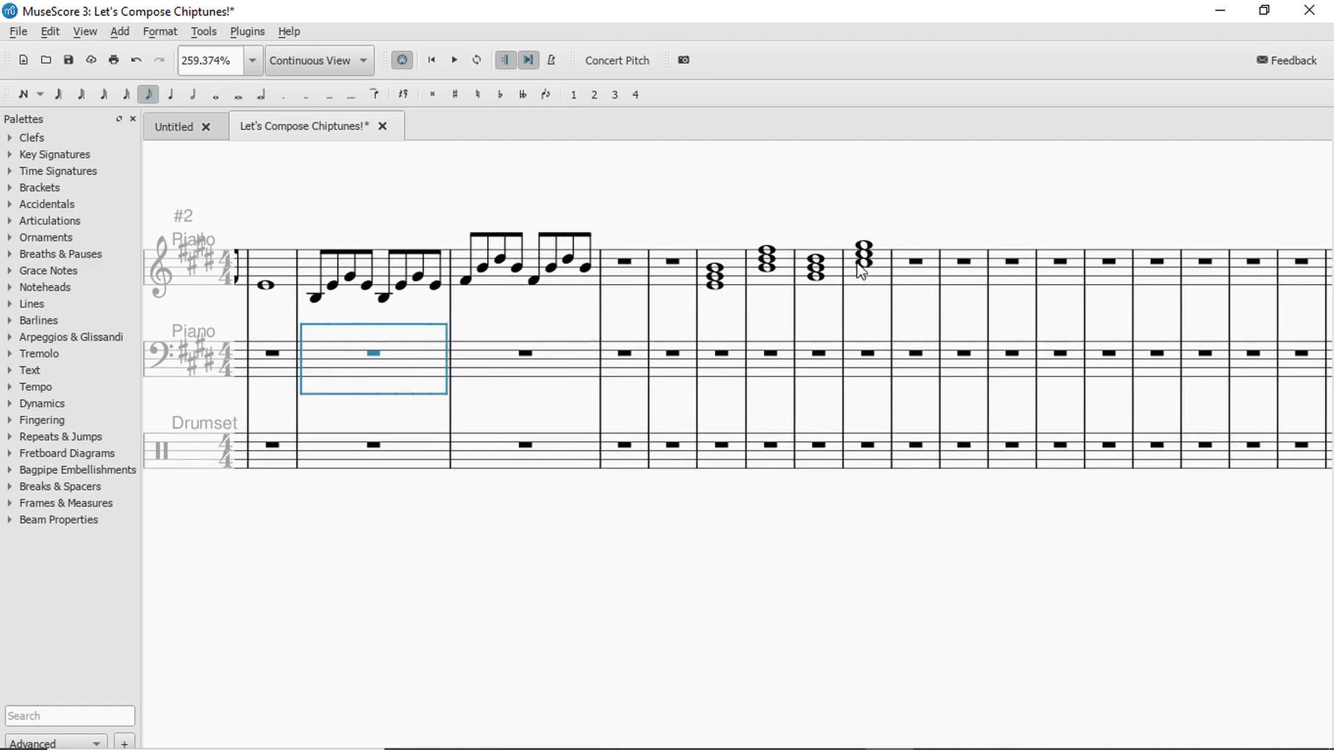
pyautogui.click(587, 285)
pyautogui.hotkey('ctrl', 'c')
pyautogui.click(630, 264)
pyautogui.hotkey('ctrl', 'v')
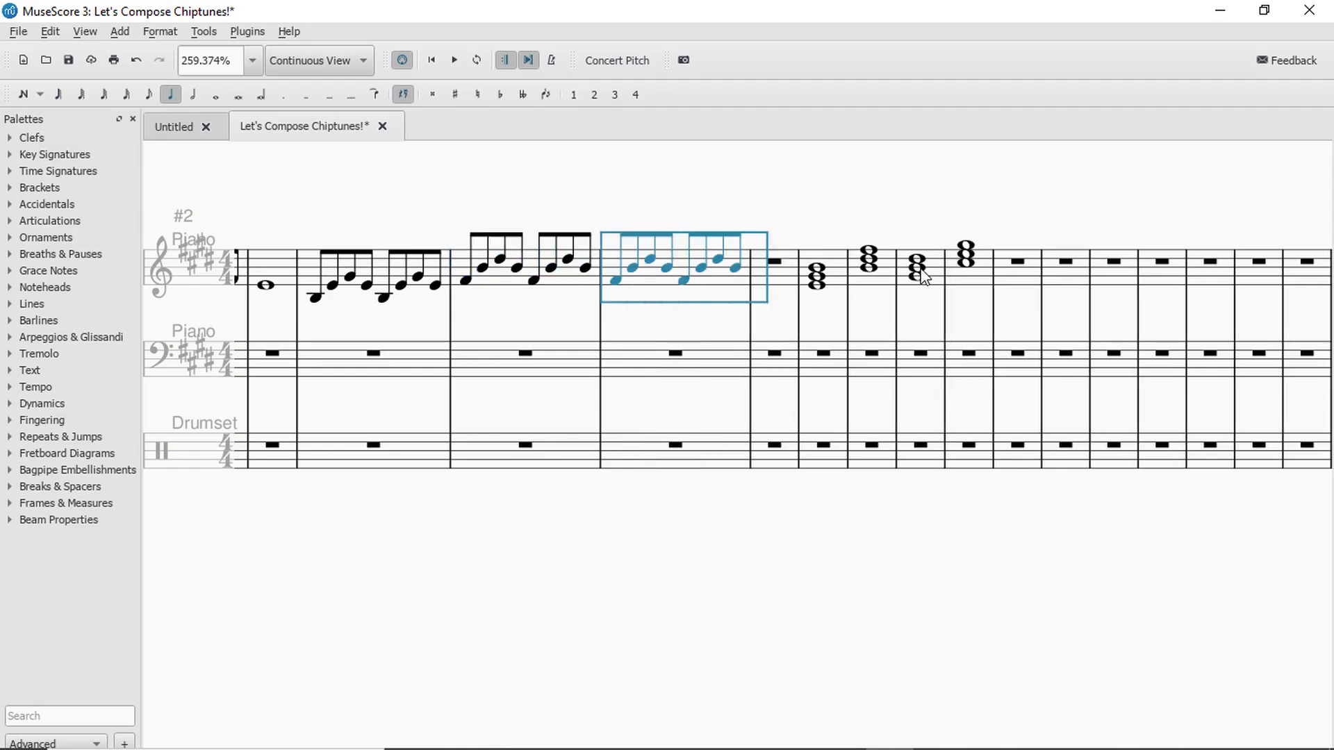
# Change the first four notes of the sixth treble measure to D♯, G♯, B and G♯, following the third pasted chord.
pyautogui.click(917, 261)
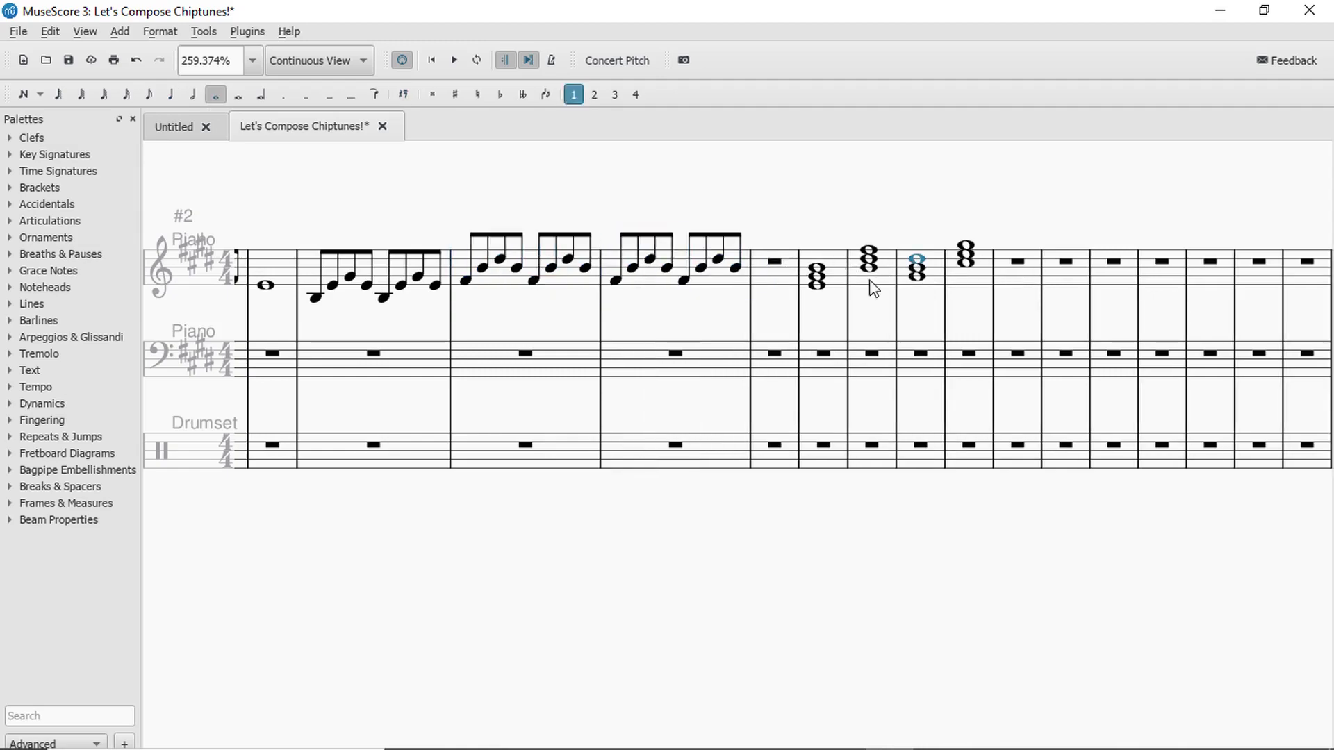
pyautogui.click(614, 282)
pyautogui.press('d')
pyautogui.hotkey('ctrl', 'Down')
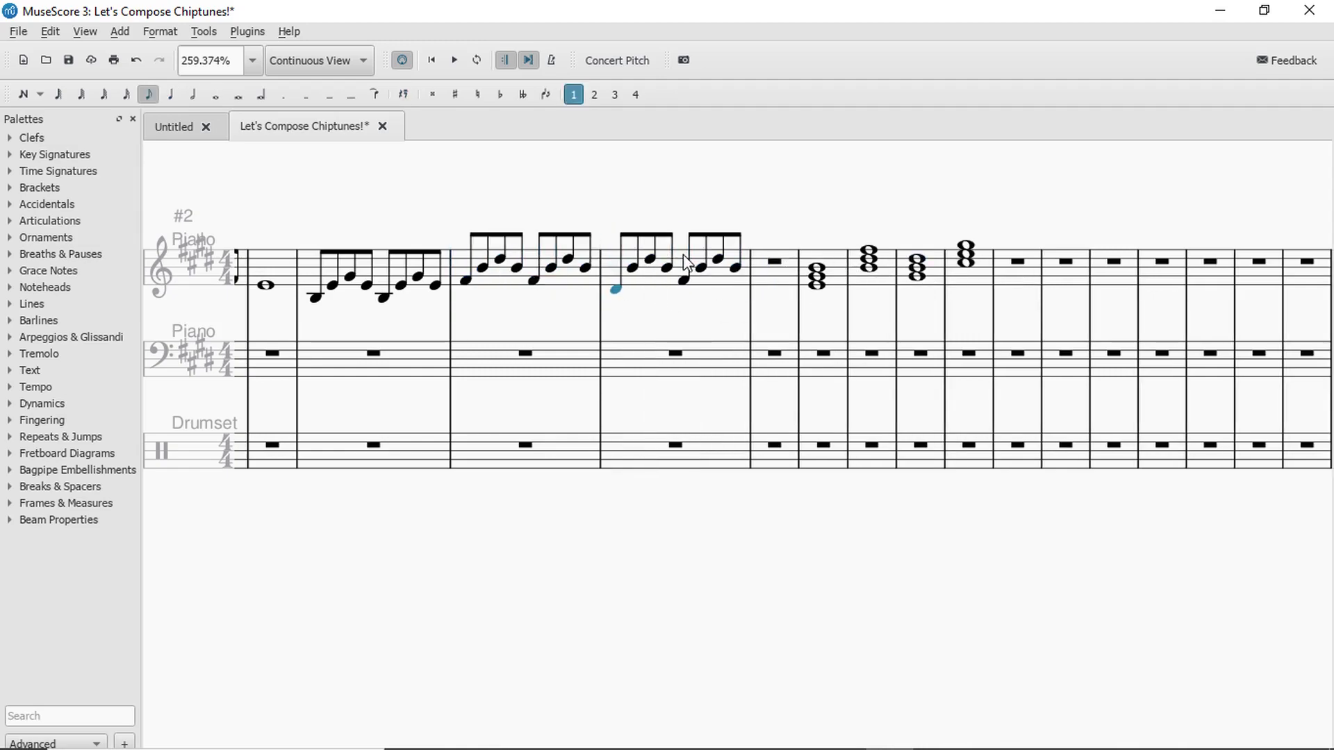
pyautogui.click(916, 275)
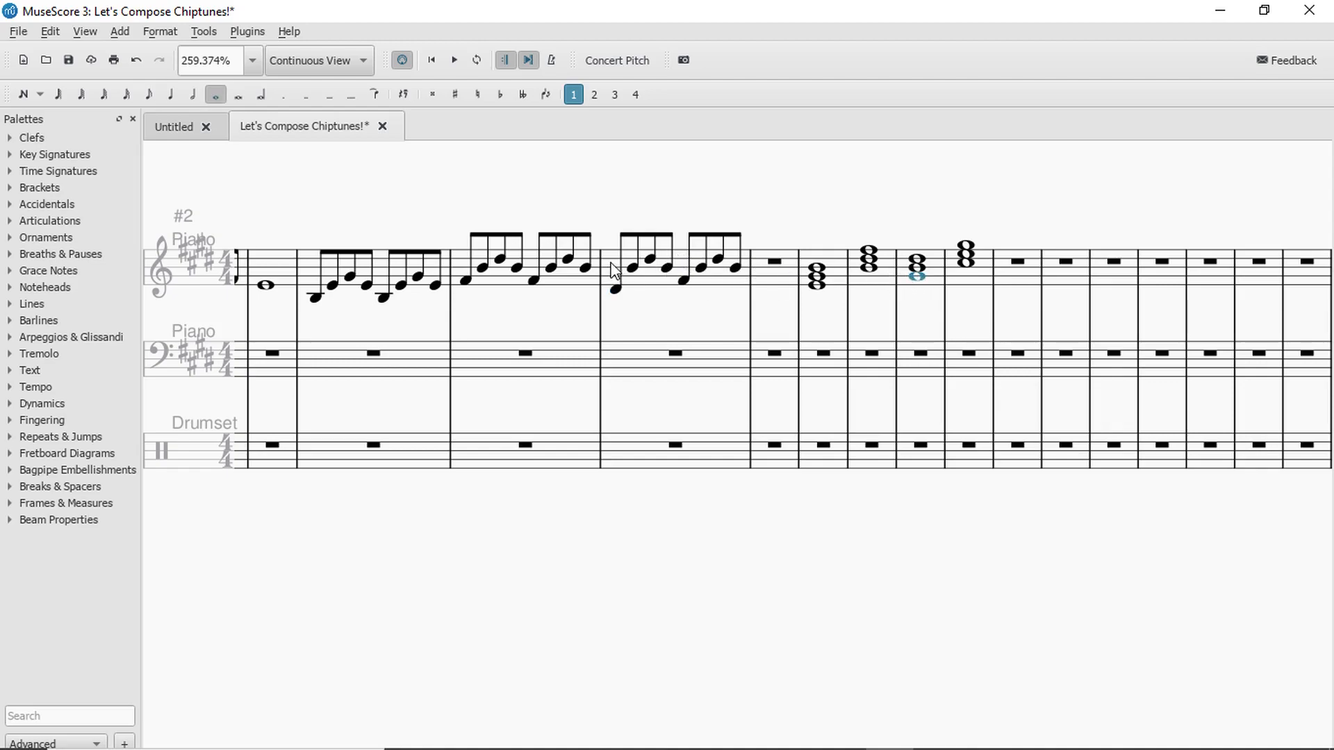
pyautogui.click(634, 270)
pyautogui.press('Down')
pyautogui.click(919, 268)
pyautogui.click(640, 271)
pyautogui.press('Down')
pyautogui.click(666, 272)
pyautogui.press('Down')
# Repeat the sixth treble measure's first four notes in its second half, and play back from the fifth measure.
pyautogui.click(616, 292)
pyautogui.keyDown('shift'); pyautogui.click(671, 278); pyautogui.keyUp('shift')
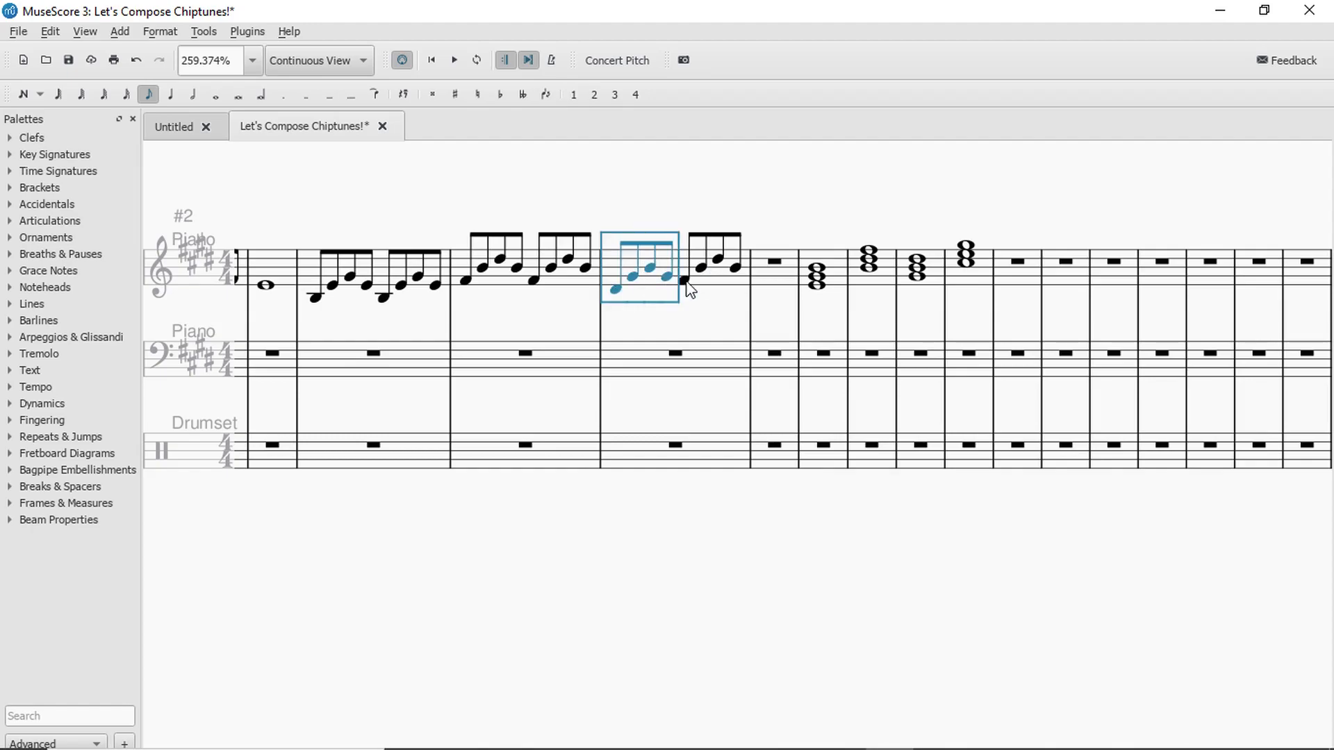
pyautogui.click(577, 351)
pyautogui.press('space')
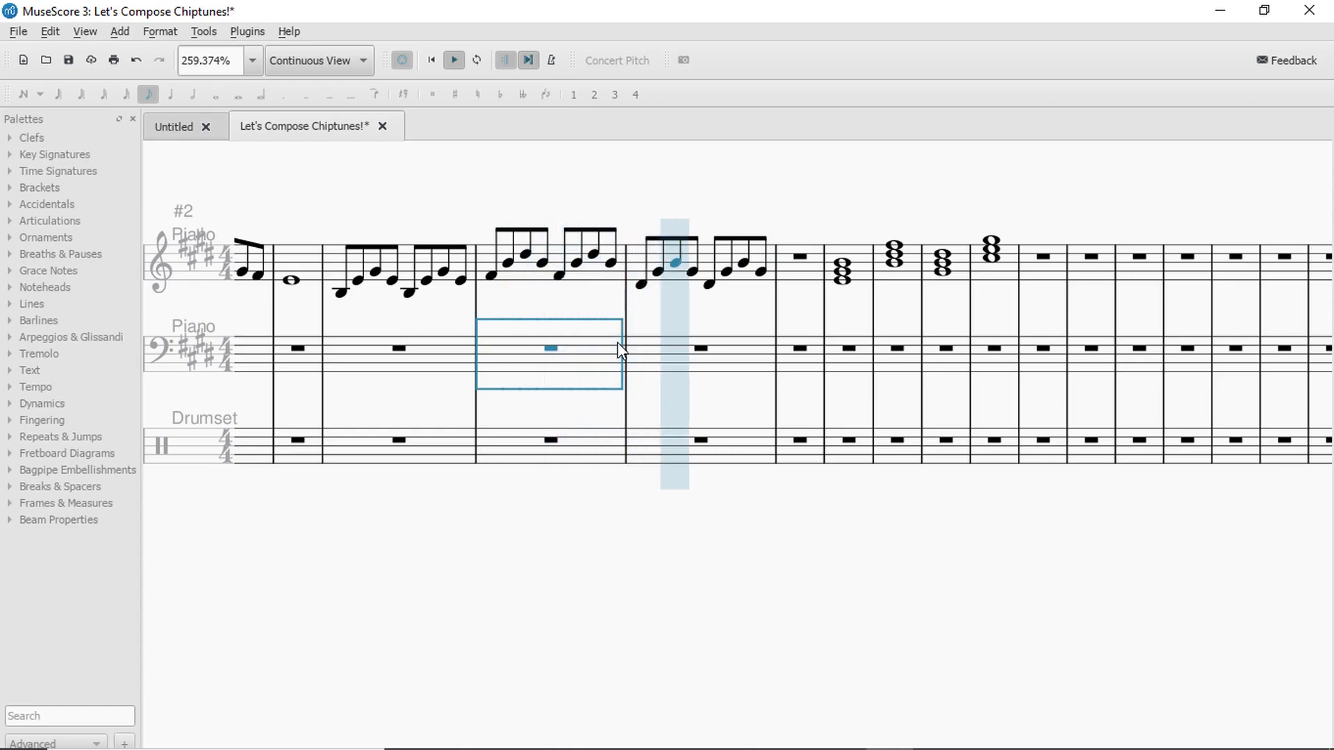
pyautogui.press('space')
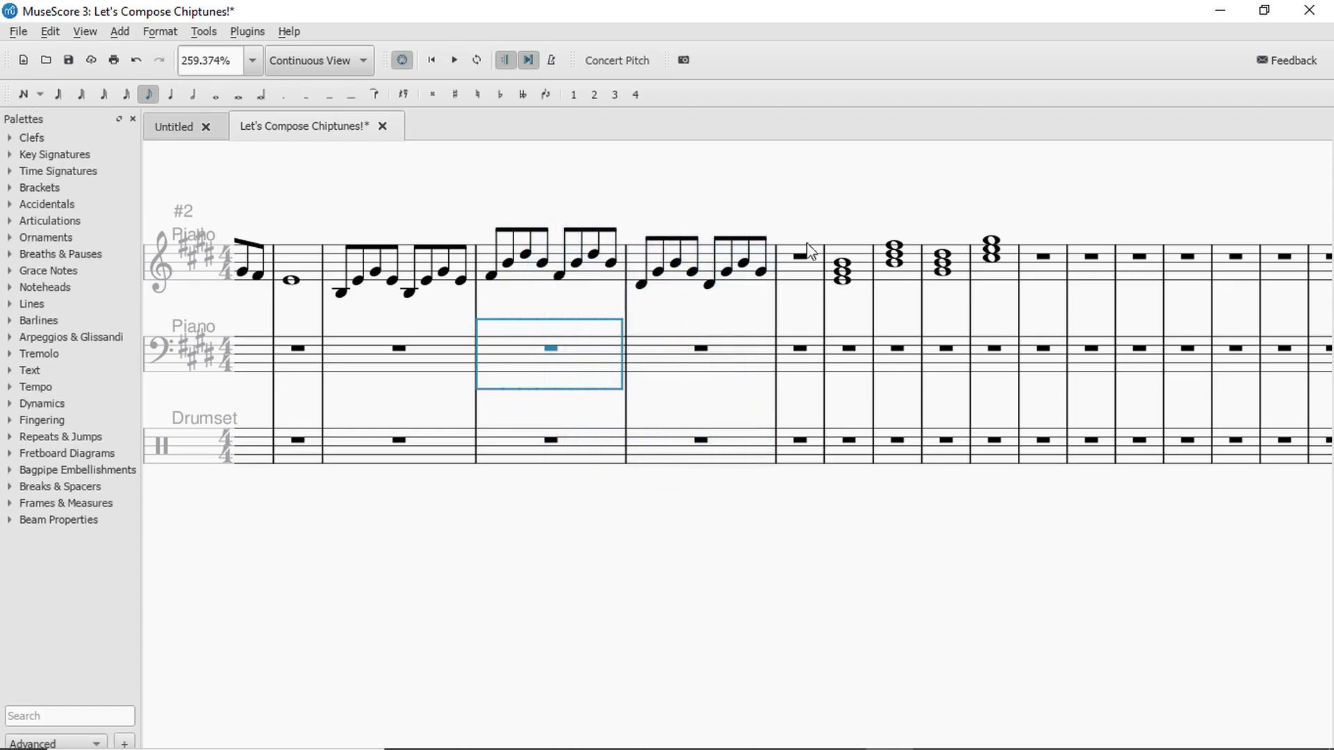
# Copy the sixth treble measure's arpeggio into the seventh measure and sound the top note of the fourth pasted chord.
pyautogui.hscroll(2, 649, 282)
pyautogui.press('Escape')
pyautogui.click(599, 279)
pyautogui.hotkey('ctrl', 'c')
pyautogui.click(640, 262)
pyautogui.hotkey('ctrl', 'v')
pyautogui.click(944, 240)
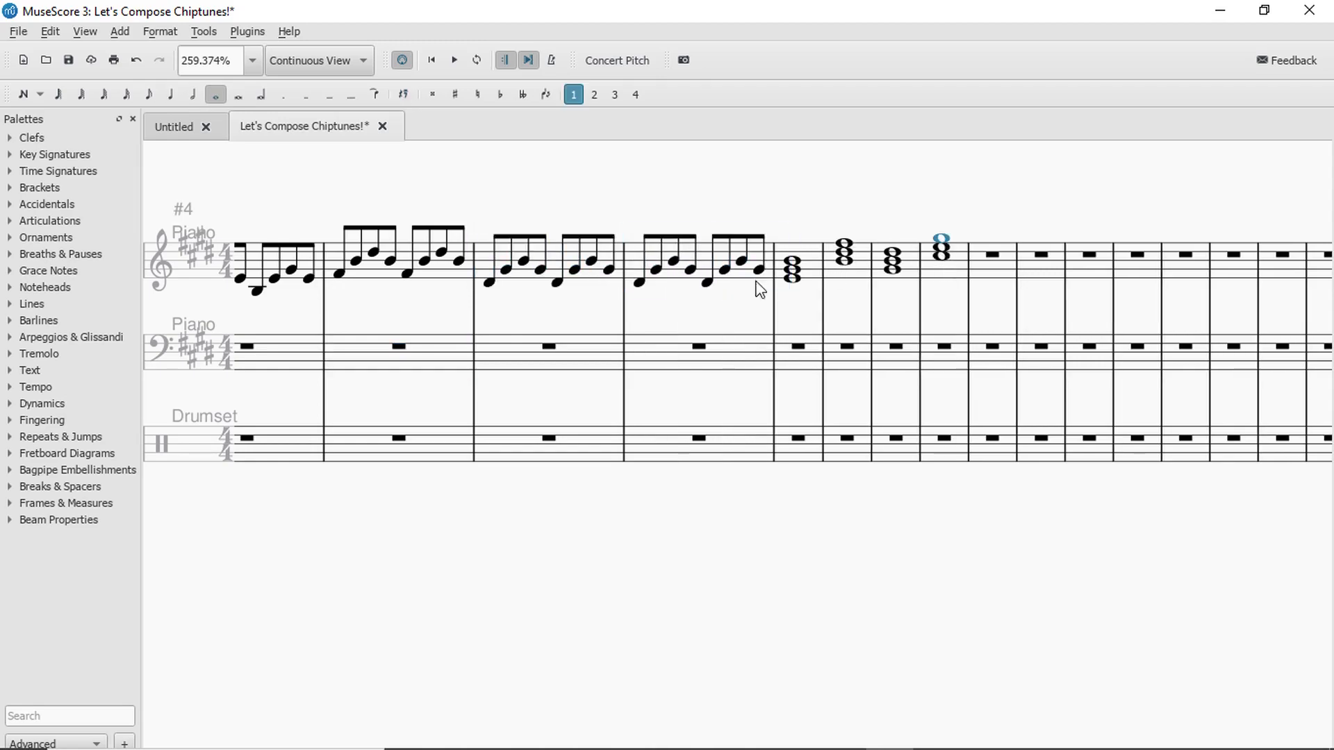
# Change the first four notes of the seventh treble measure to G♯, C♯, E and C♯, following the fourth pasted chord.
pyautogui.moveTo(634, 288); pyautogui.dragTo(677, 276)
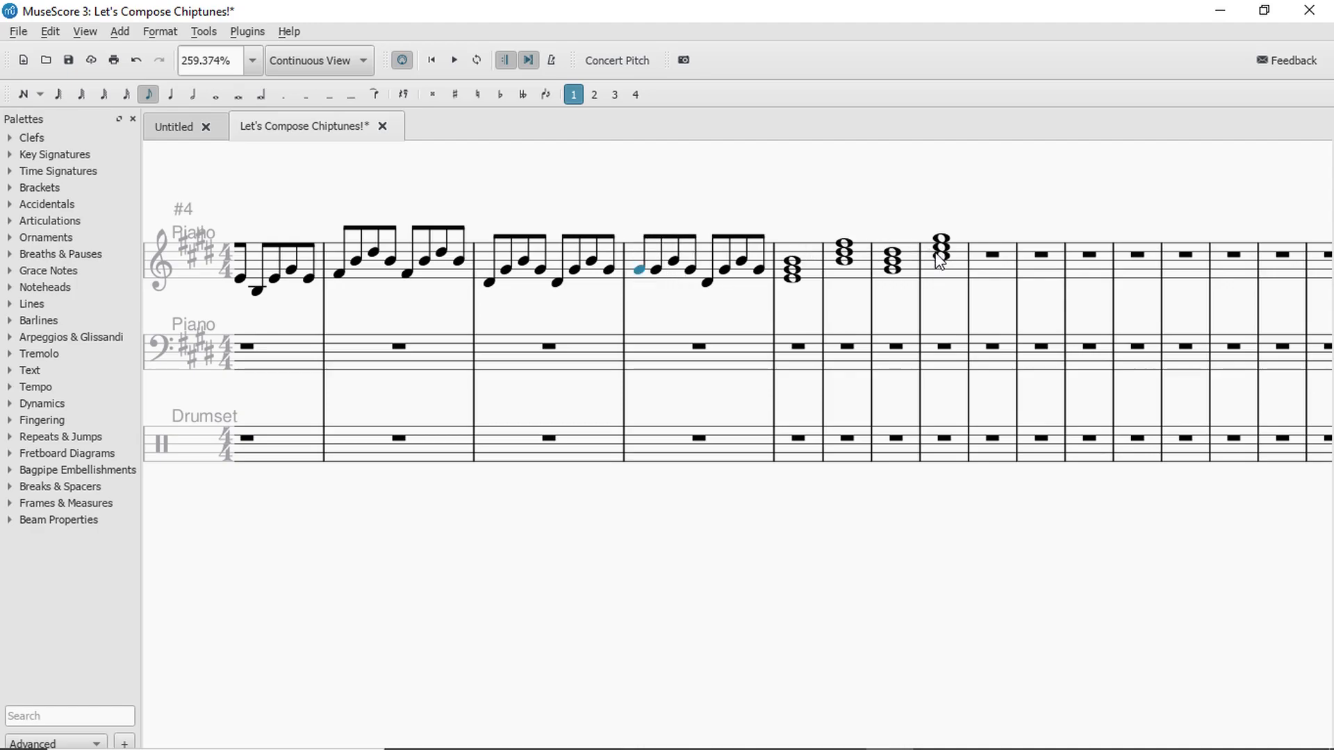
pyautogui.click(942, 240)
pyautogui.click(658, 261)
pyautogui.click(944, 246)
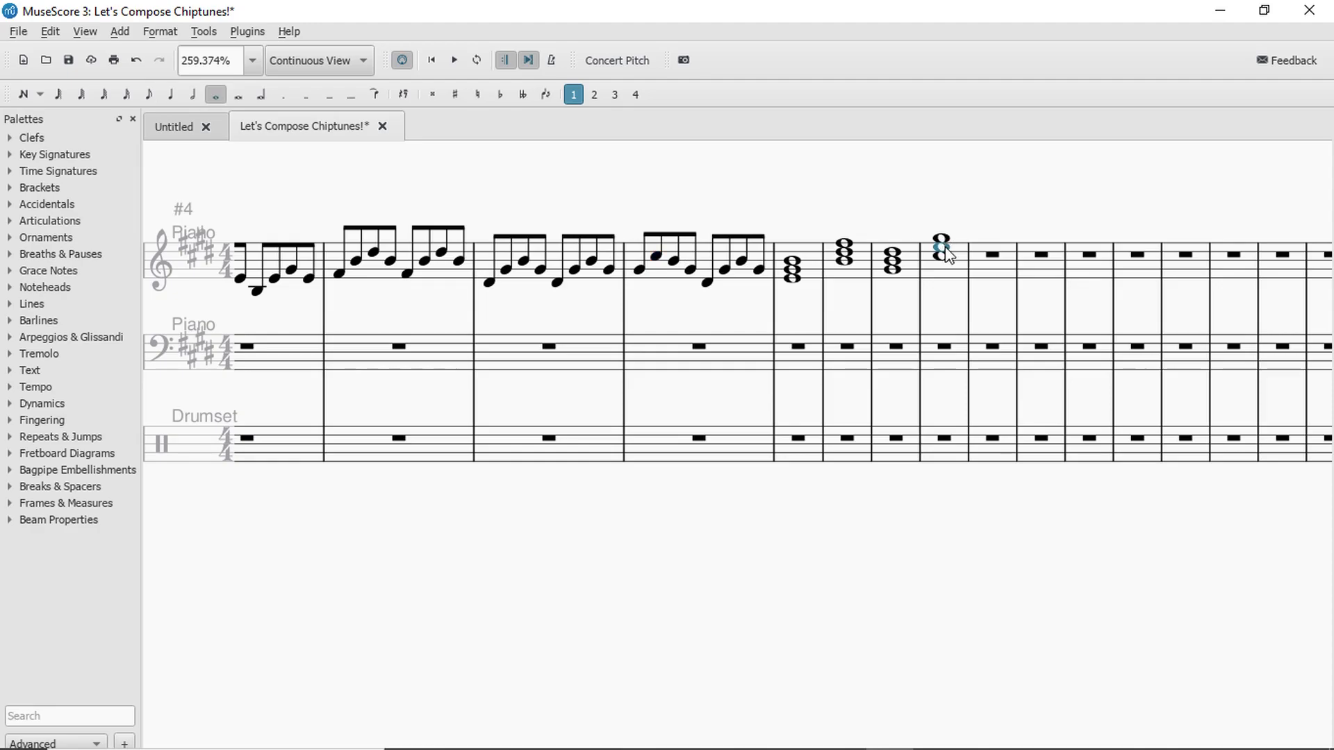
pyautogui.click(674, 263)
pyautogui.press('e')
pyautogui.click(659, 257)
pyautogui.click(690, 270)
pyautogui.press('c')
# Repeat the seventh treble measure's first four notes in its second half, and play back from the fourth measure.
pyautogui.keyDown('shift'); pyautogui.click(693, 257); pyautogui.keyUp('shift')
pyautogui.hotkey('ctrl', 'c')
pyautogui.click(707, 282)
pyautogui.hotkey('ctrl', 'v')
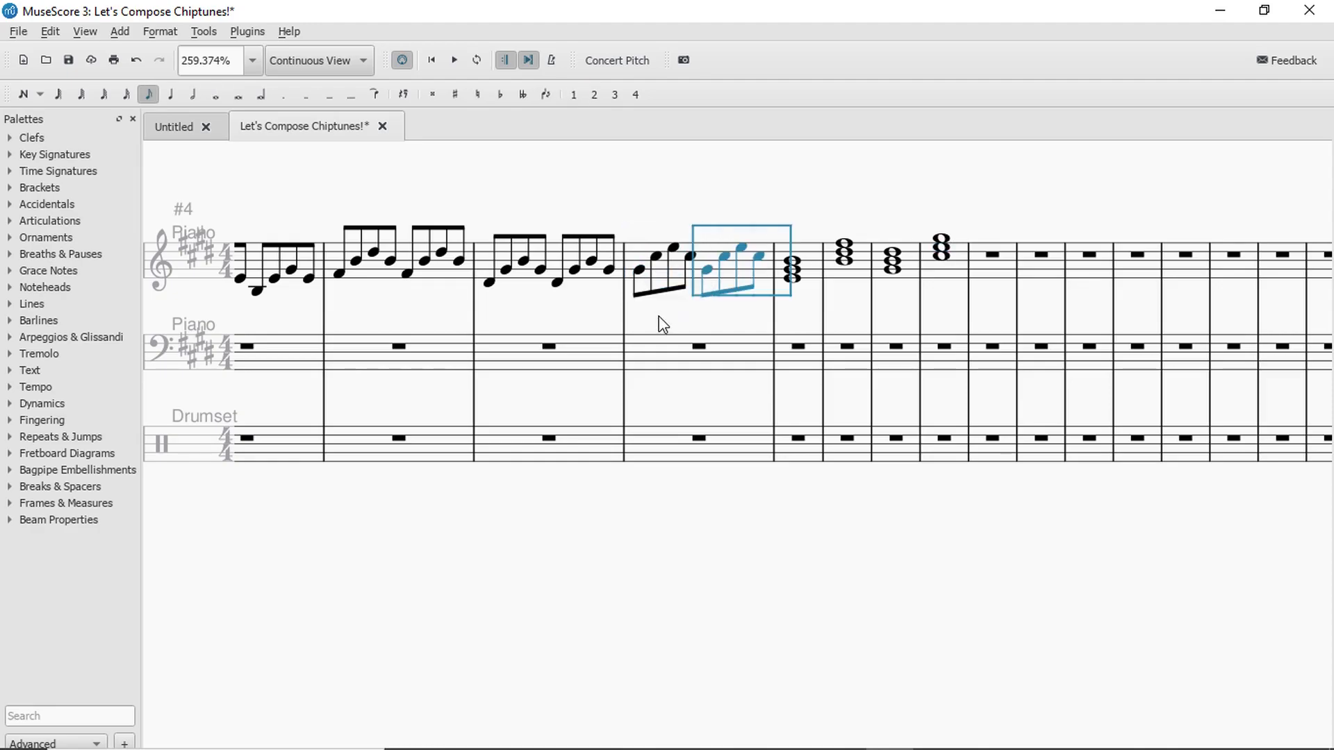
pyautogui.moveTo(436, 321); pyautogui.dragTo(610, 294)
pyautogui.click(467, 327)
pyautogui.press('space')
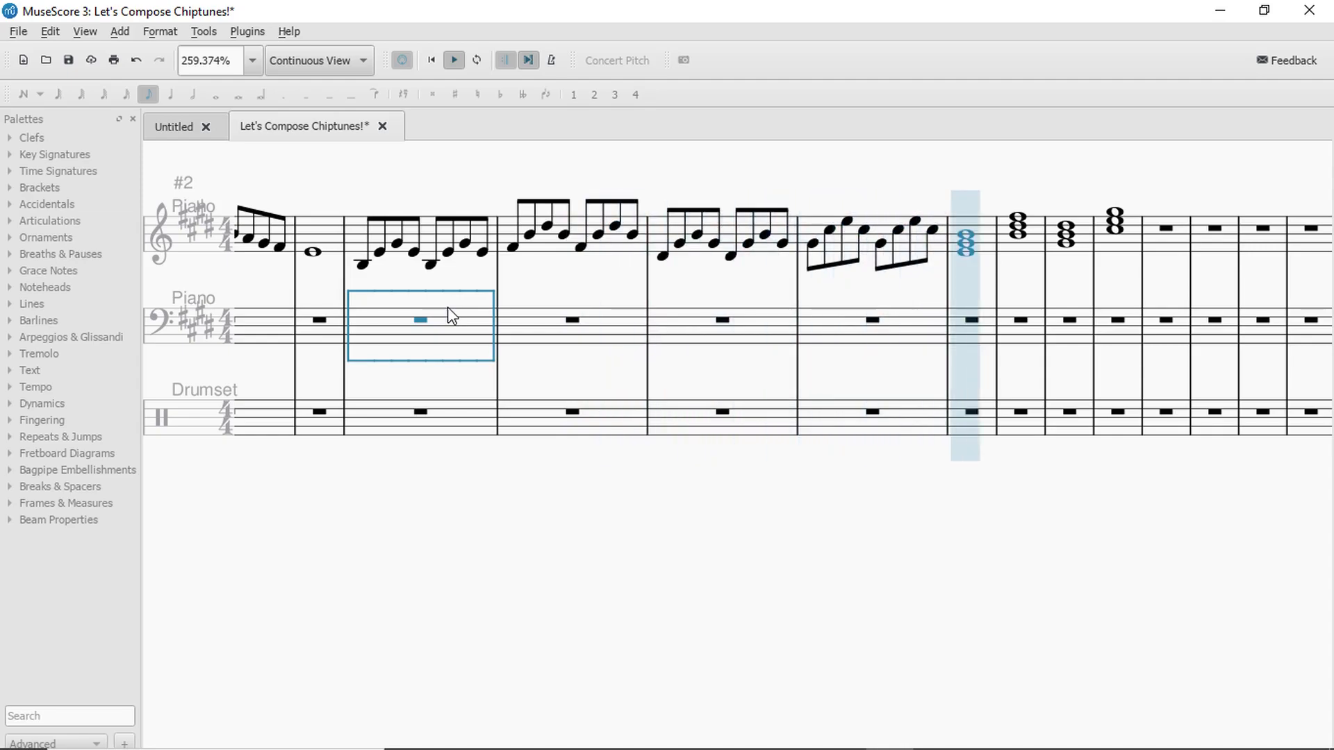
pyautogui.press('space')
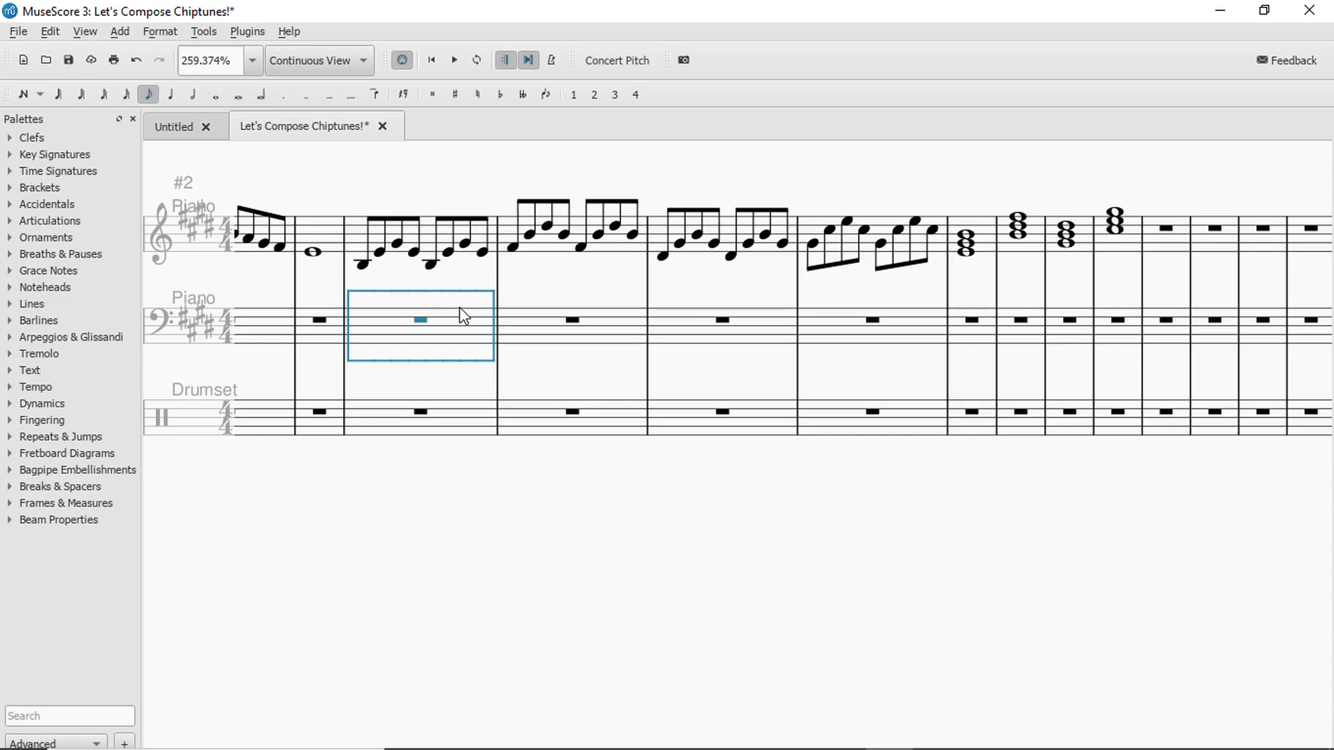
# Play back from the sixth measure and compare its arpeggio notes by ear with the third pasted chord.
pyautogui.click(1067, 236)
pyautogui.click(771, 323)
pyautogui.press('space')
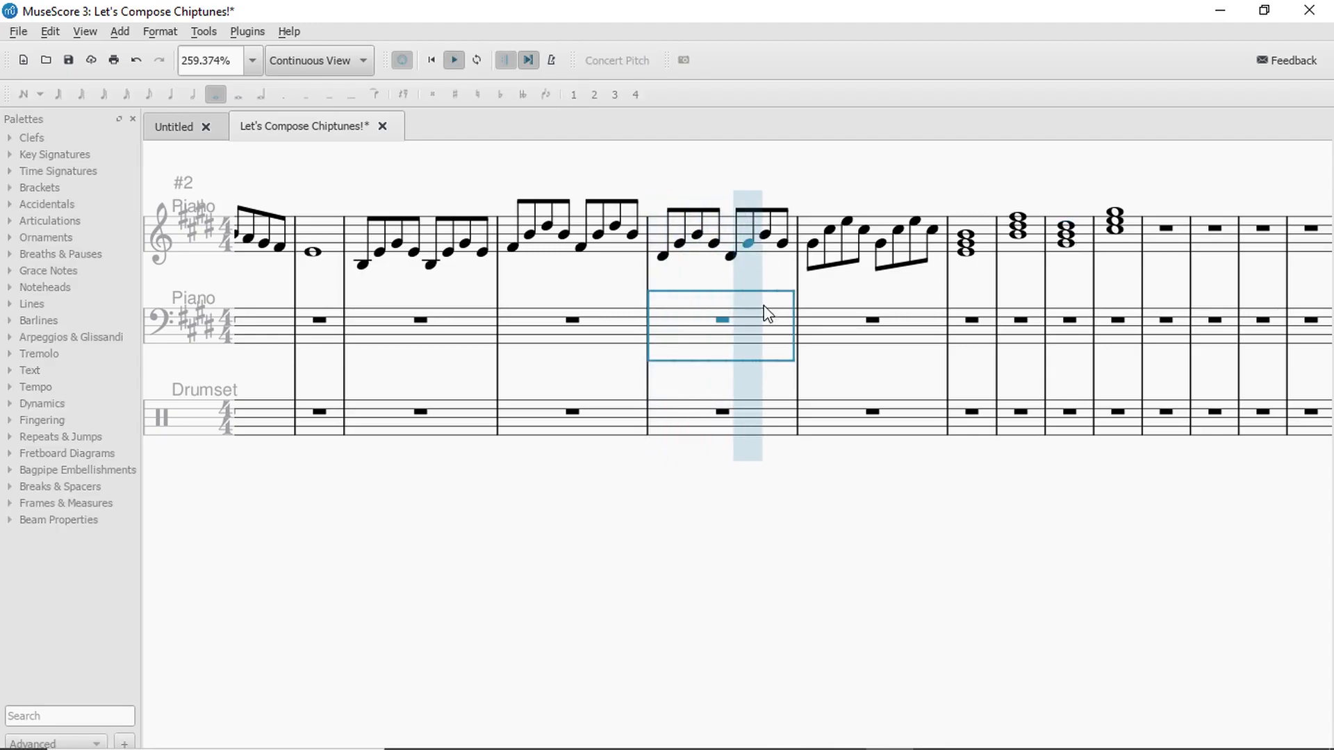
pyautogui.press('space')
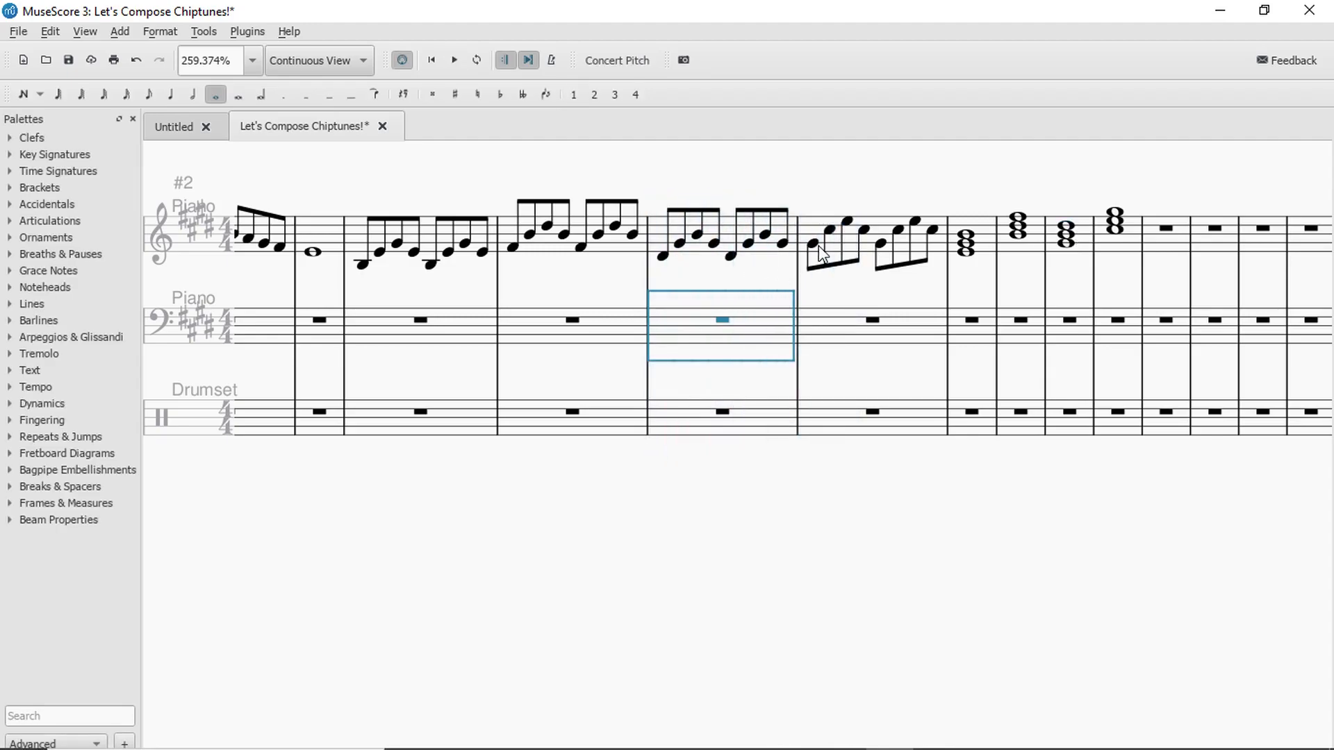
pyautogui.click(791, 249)
pyautogui.click(818, 244)
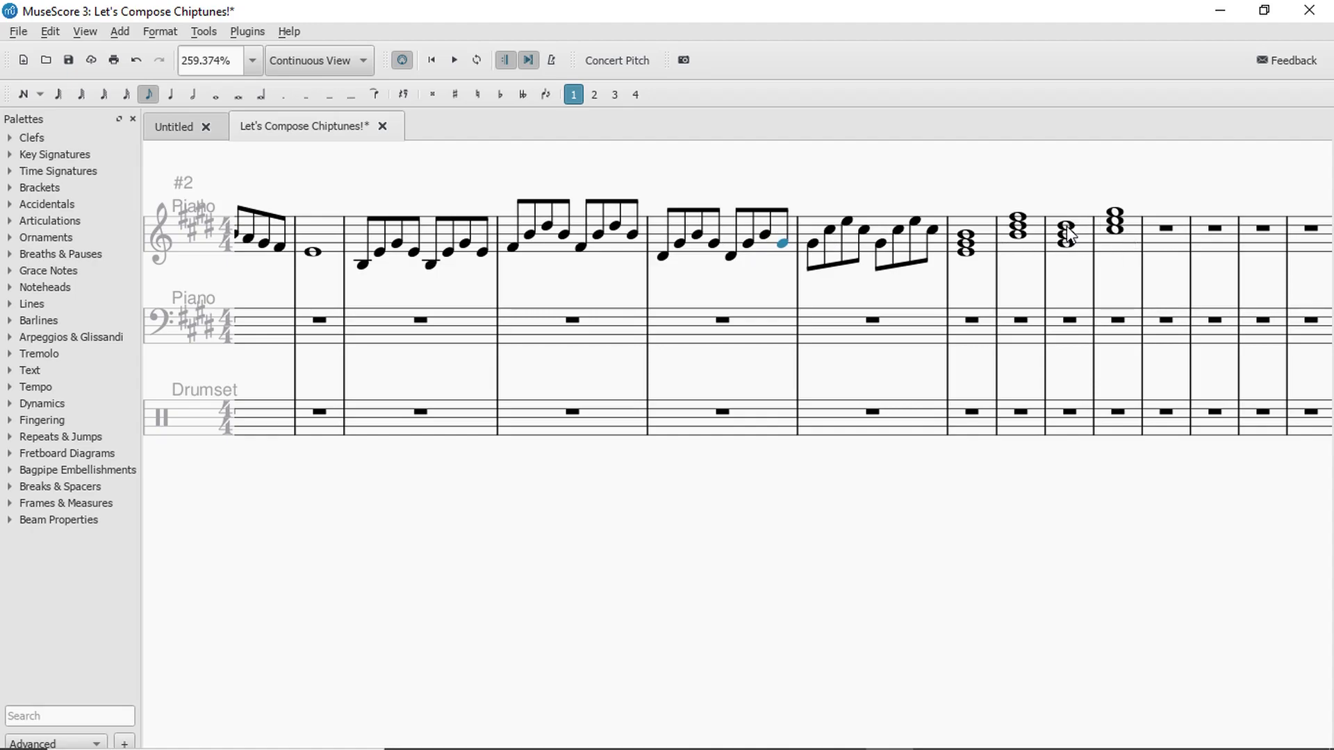
pyautogui.press('Left')
pyautogui.press('Left')
pyautogui.press('Left')
pyautogui.press('Left')
pyautogui.click(1068, 236)
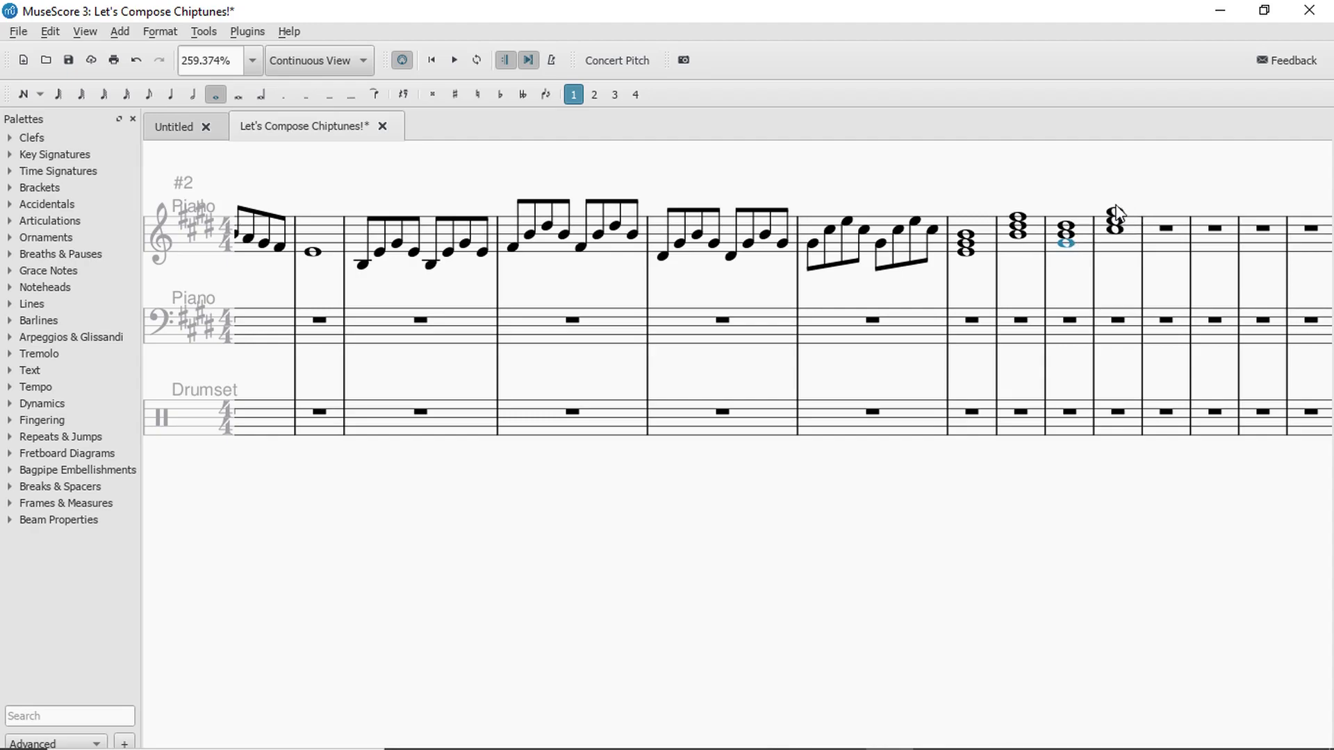
# Try the first note of the seventh treble measure an octave higher and return it to its original octave.
pyautogui.click(813, 243)
pyautogui.hotkey('ctrl', 'Up')
pyautogui.hotkey('ctrl', 'Down')
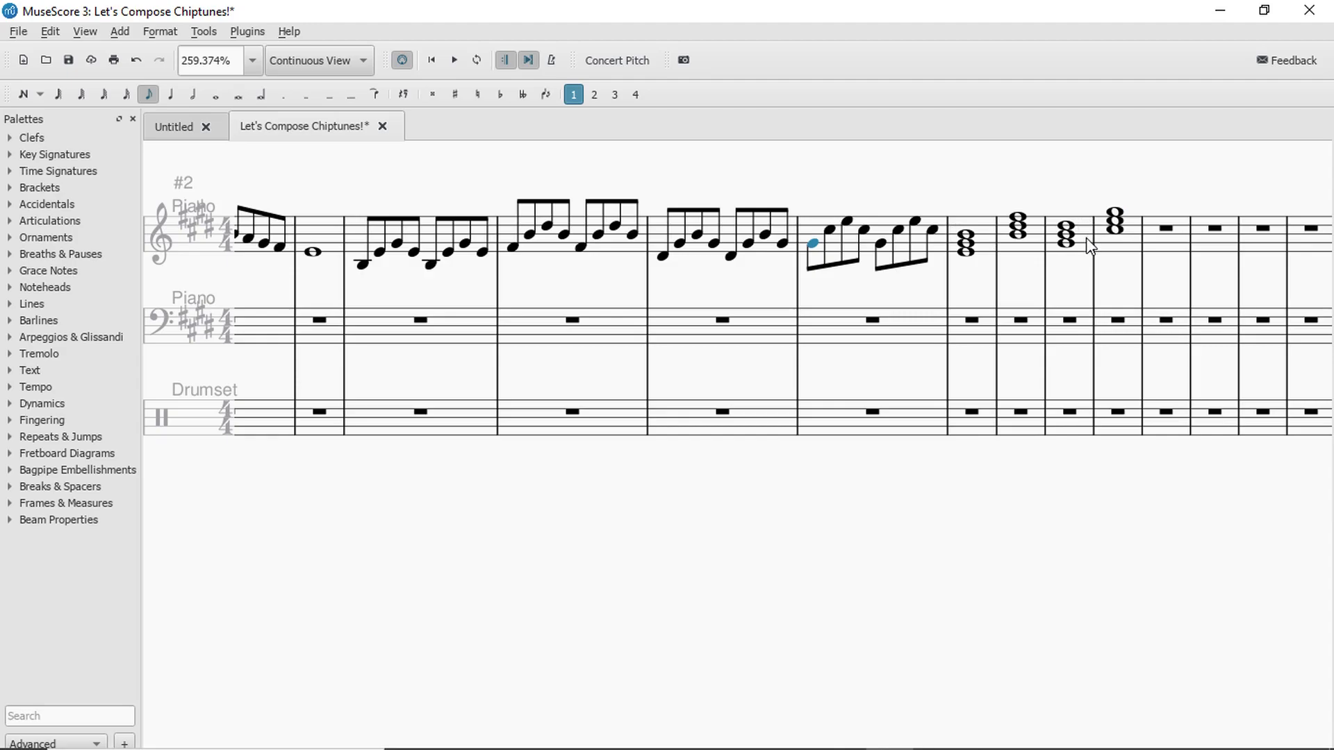
# Play back the arpeggios from the fourth measure to hear the whole progression.
pyautogui.click(367, 335)
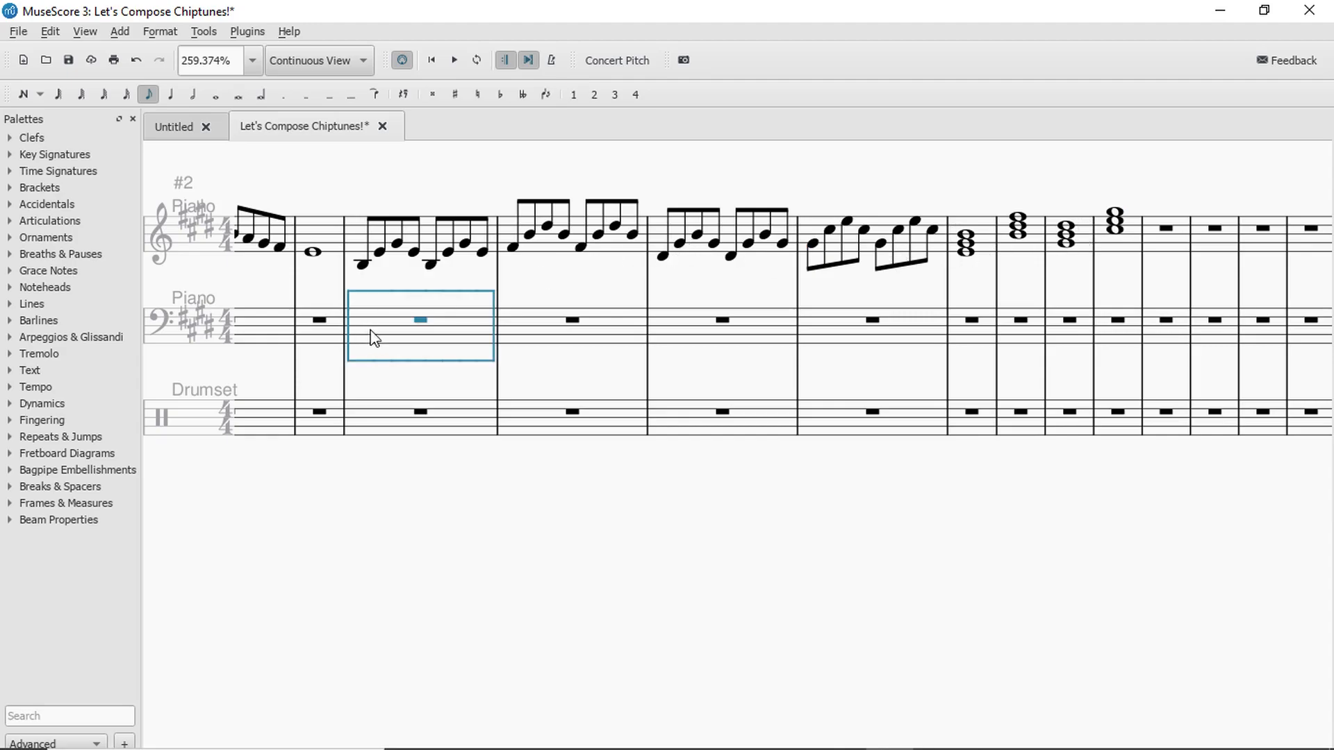
pyautogui.press('space')
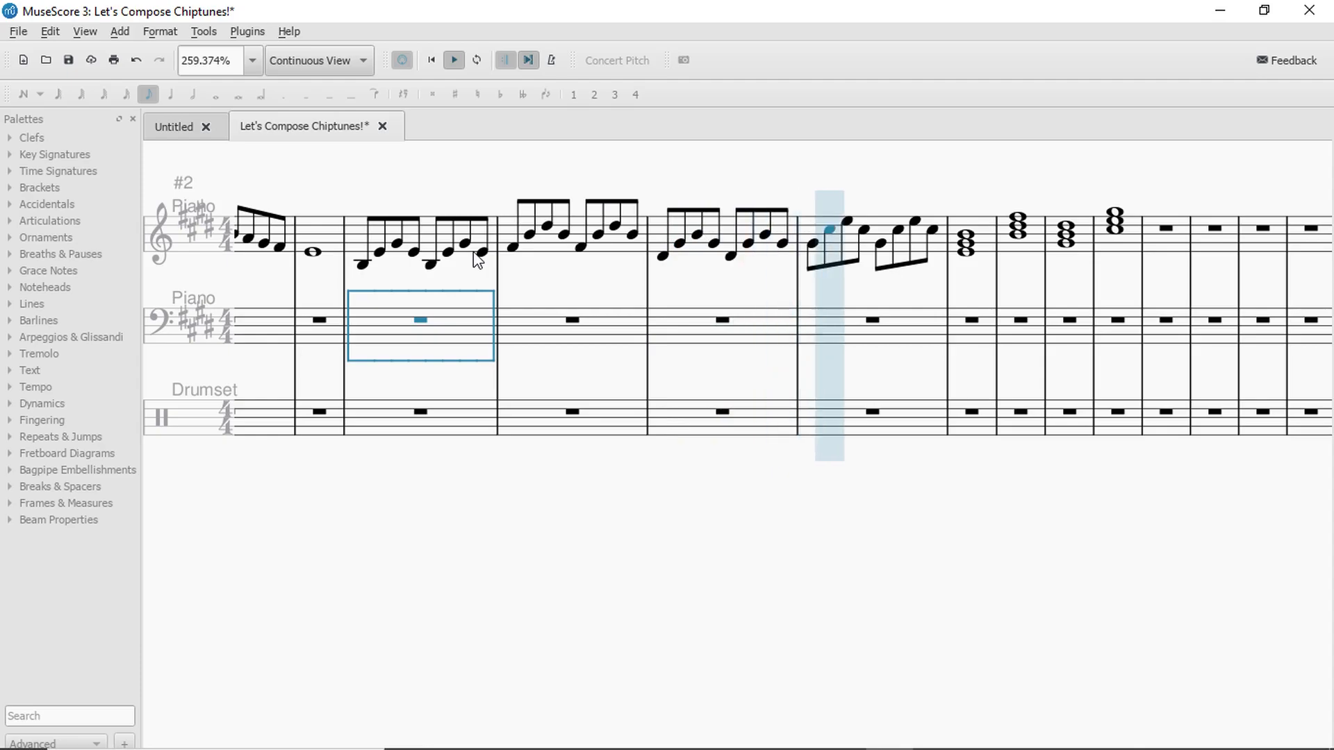
pyautogui.press('space')
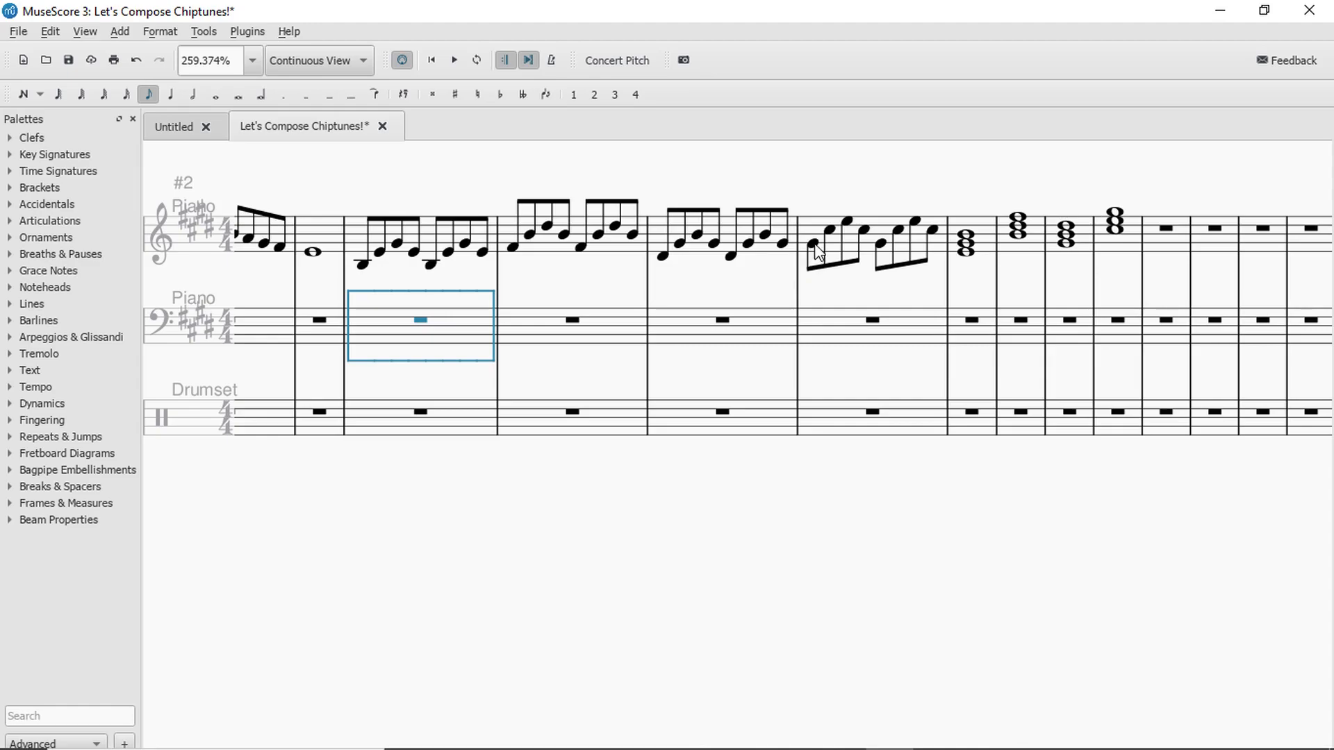
# Try splitting the sixth treble measure's last eighth note into two sixteenths, the second lowered to F♯, and play back that measure.
pyautogui.click(783, 243)
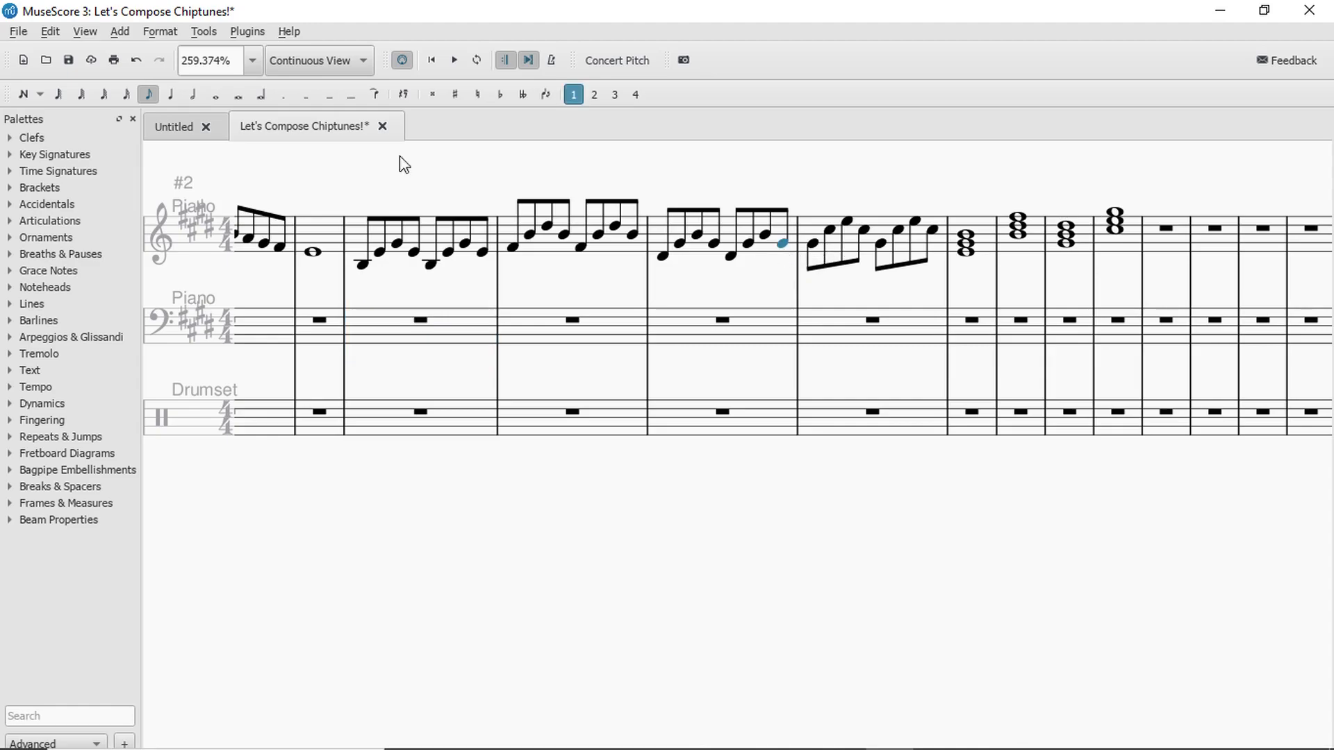
pyautogui.click(125, 95)
pyautogui.press('r')
pyautogui.press('Down')
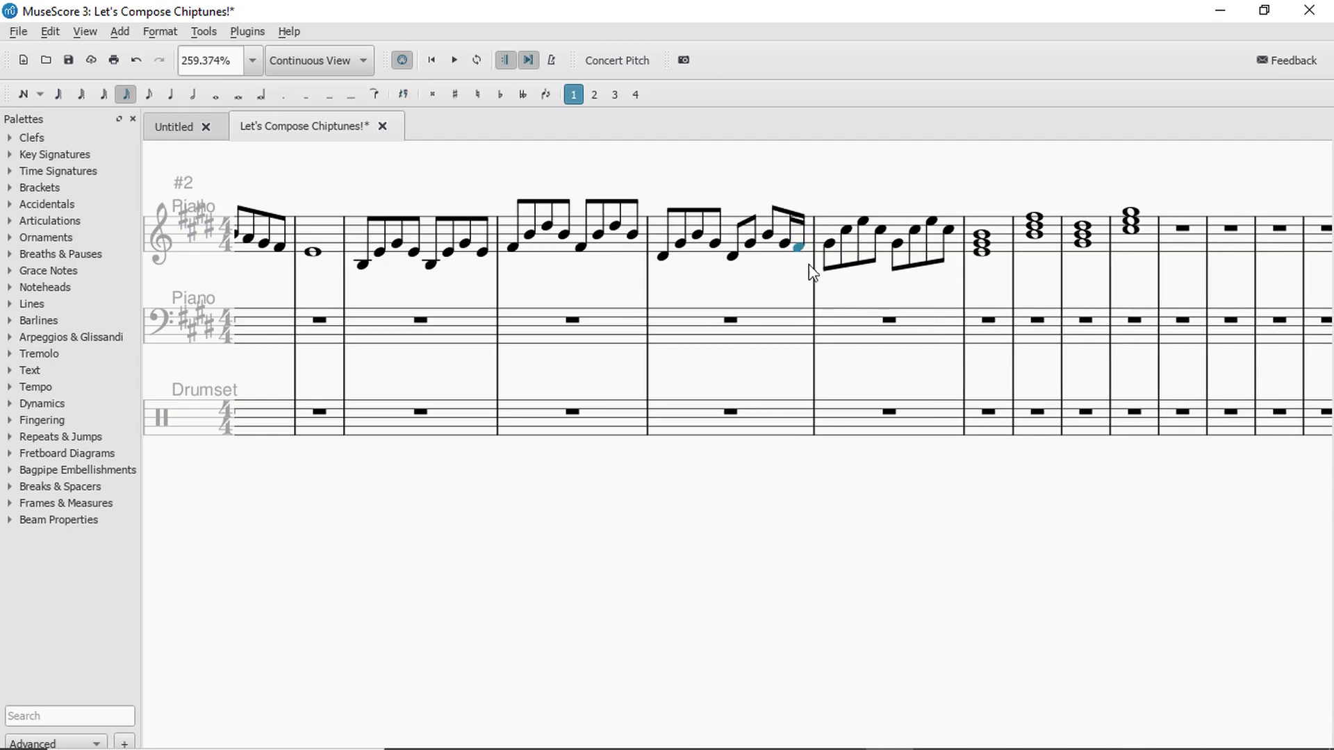
pyautogui.click(750, 329)
pyautogui.press('space')
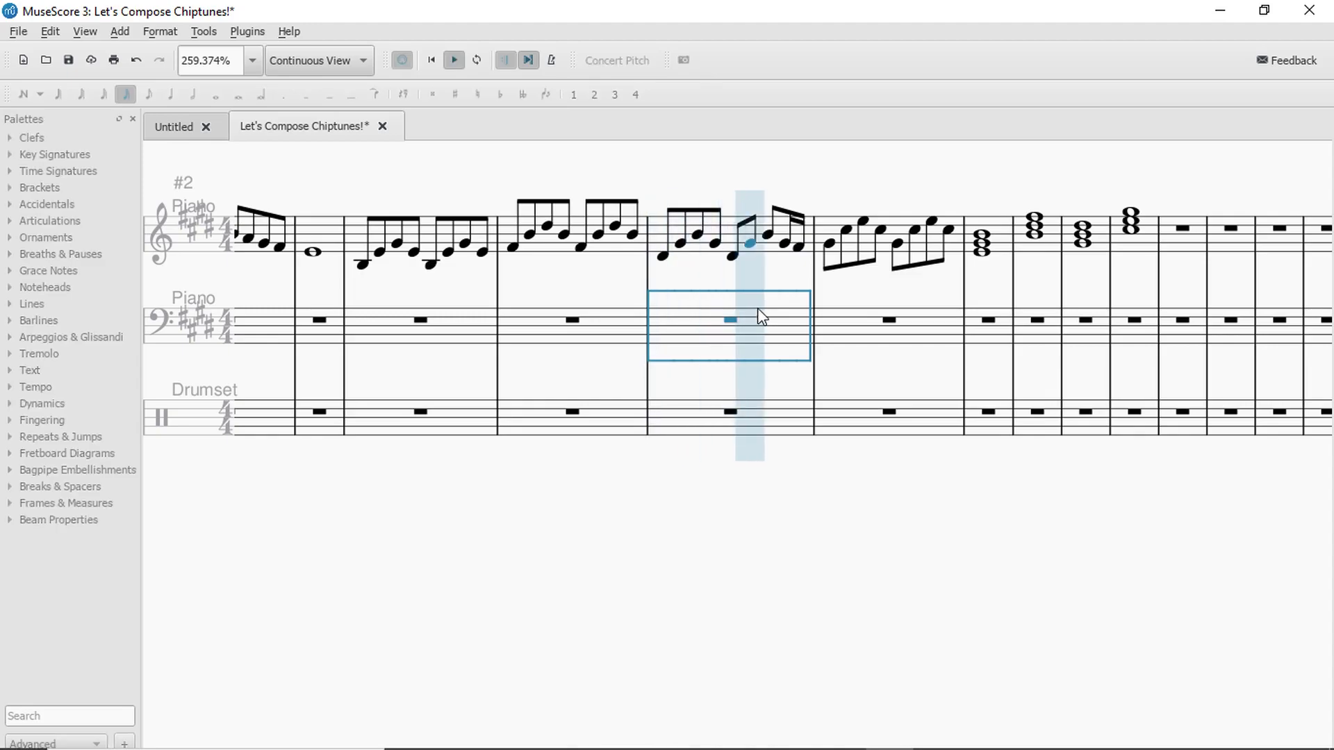
pyautogui.press('space')
# Raise the final sixteenth note of the sixth treble measure to A and play back from that measure.
pyautogui.click(800, 248)
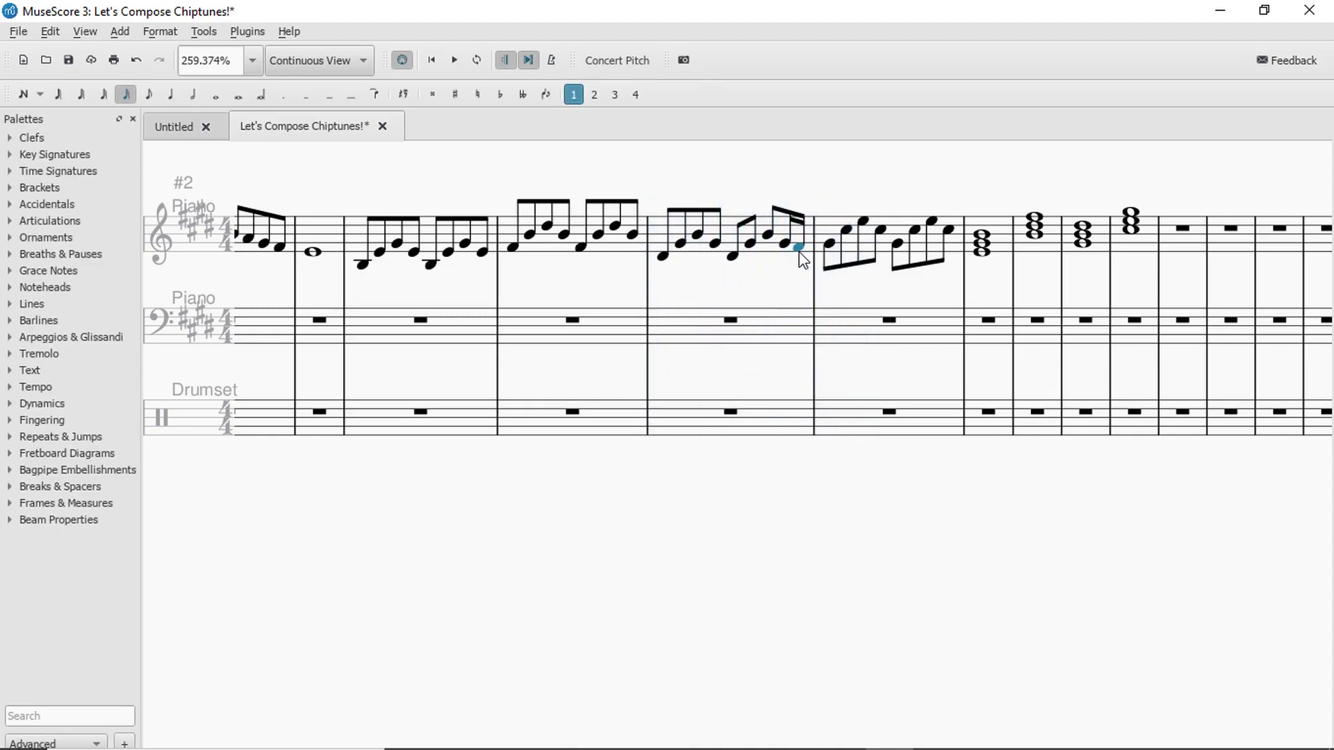
pyautogui.press('Up')
pyautogui.click(770, 332)
pyautogui.press('space')
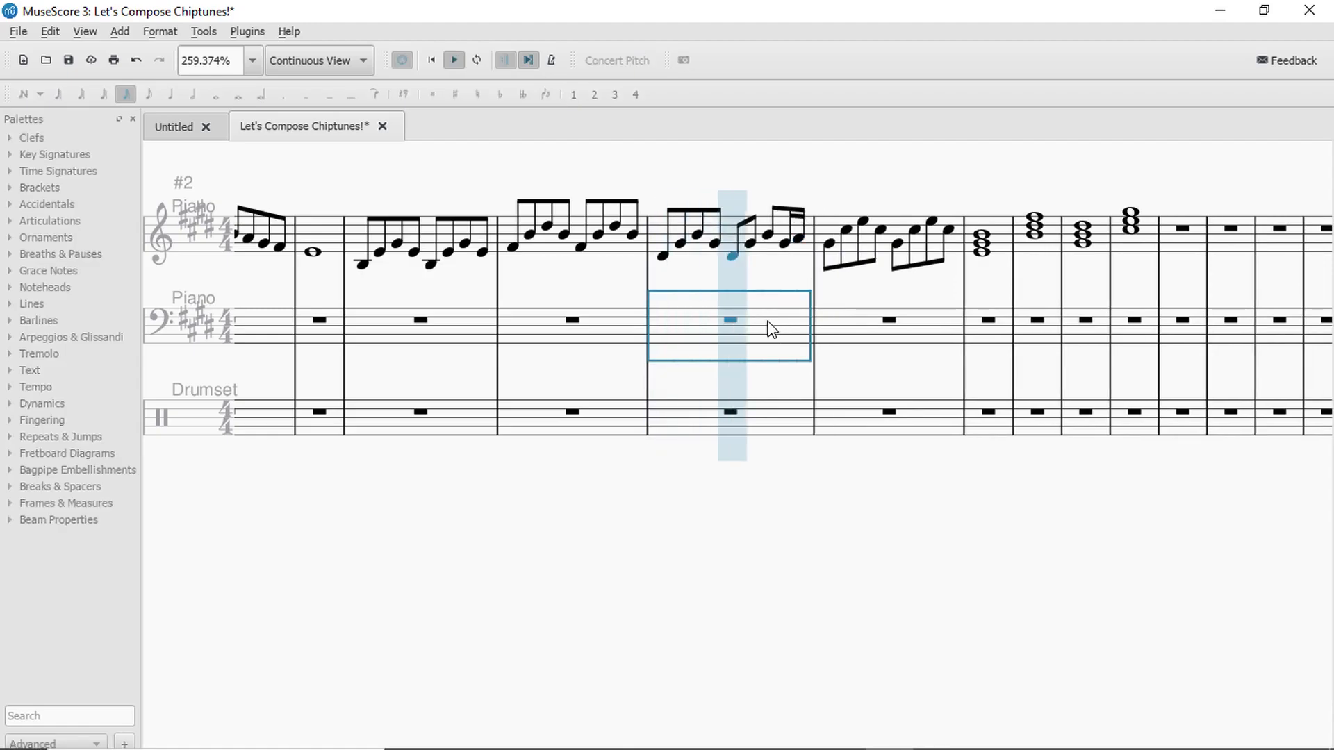
pyautogui.press('space')
pyautogui.press('space')
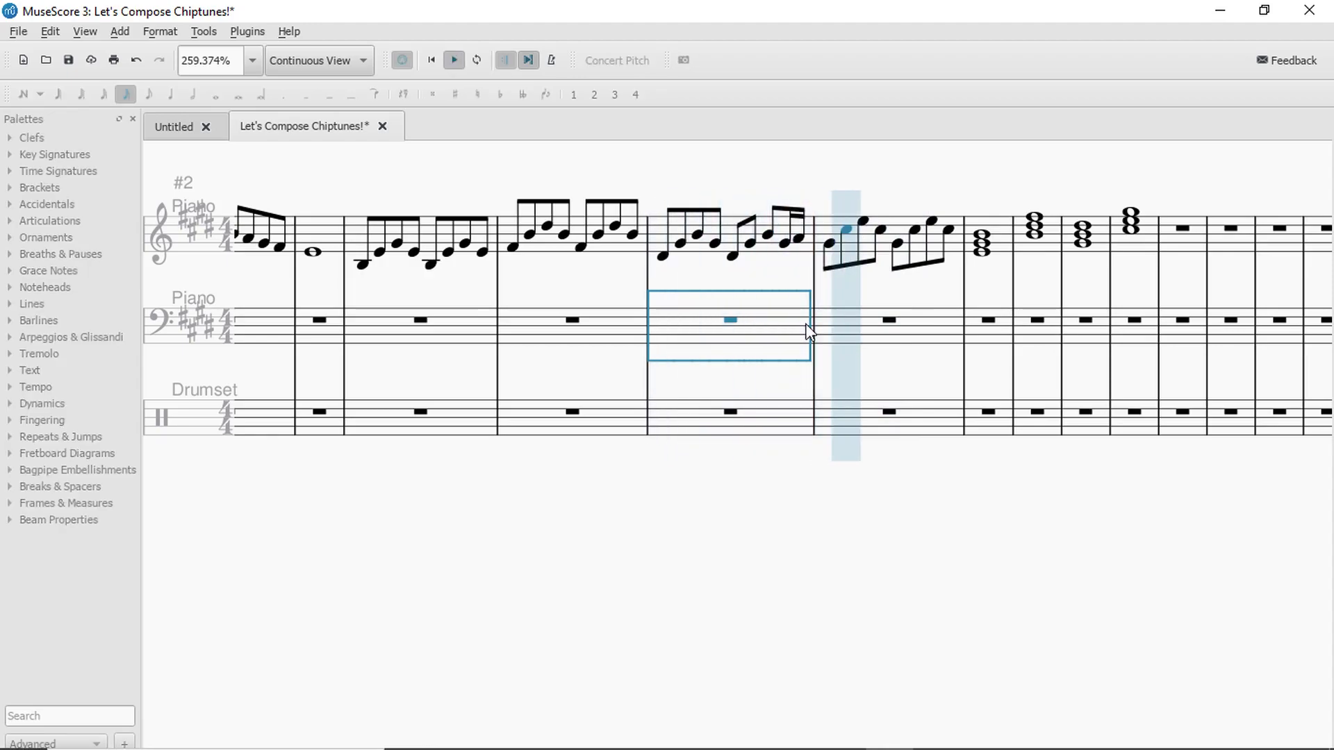
pyautogui.press('space')
# Undo the sixteenth-note changes at the end of the sixth treble measure and play back from that measure.
pyautogui.press('n')
pyautogui.click(813, 245)
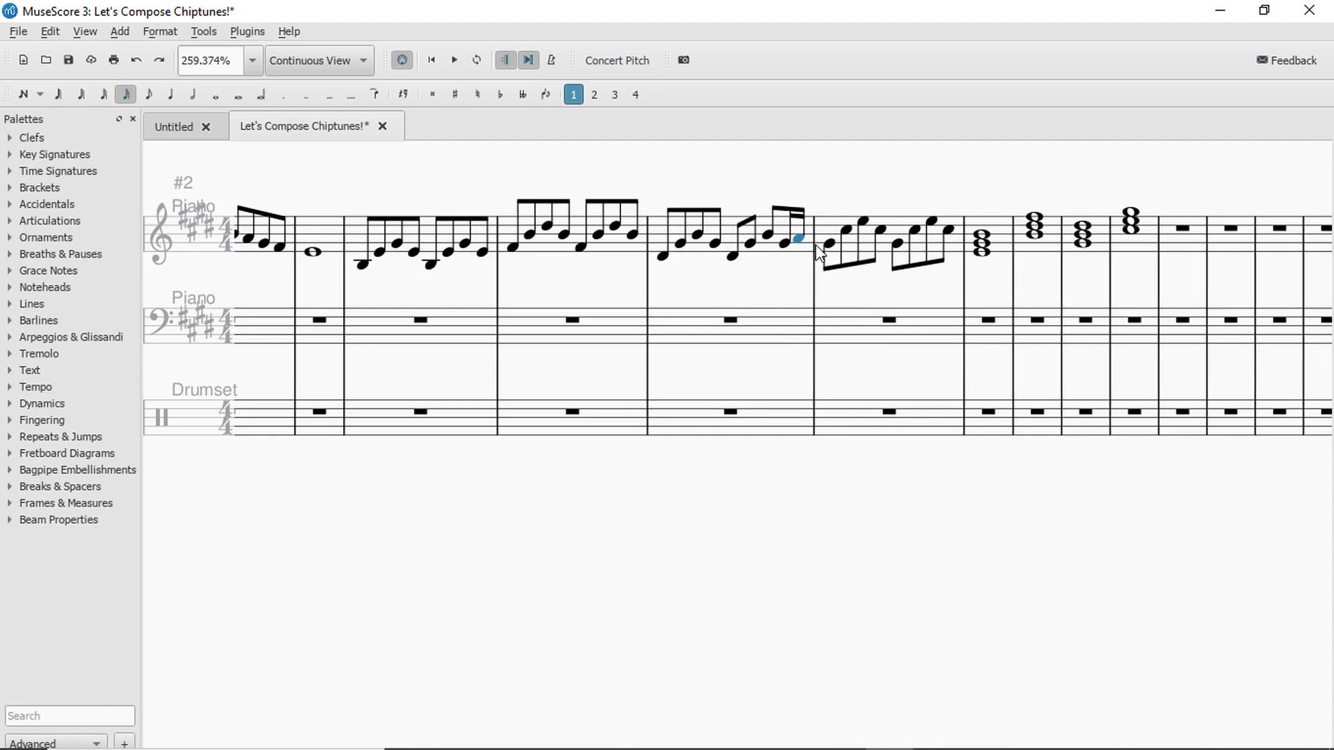
pyautogui.hotkey('ctrl', 'z')
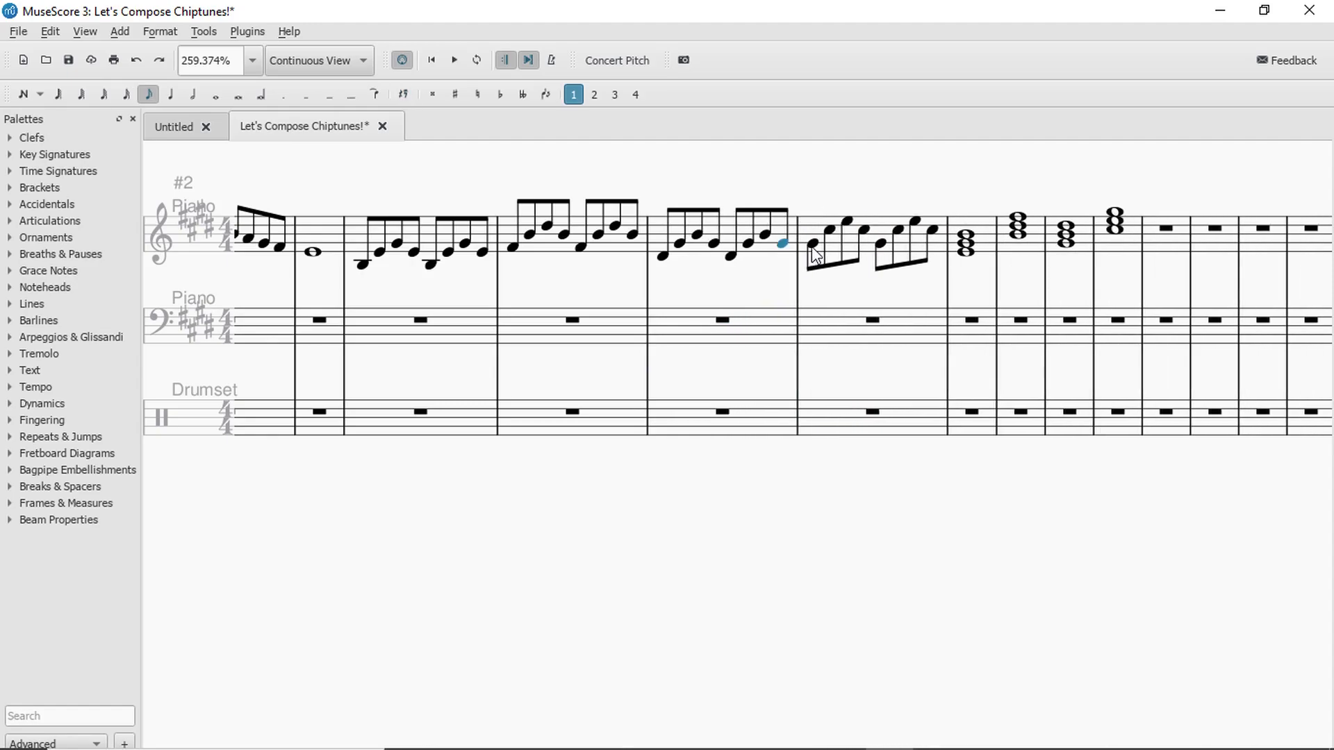
pyautogui.click(731, 316)
pyautogui.press('space')
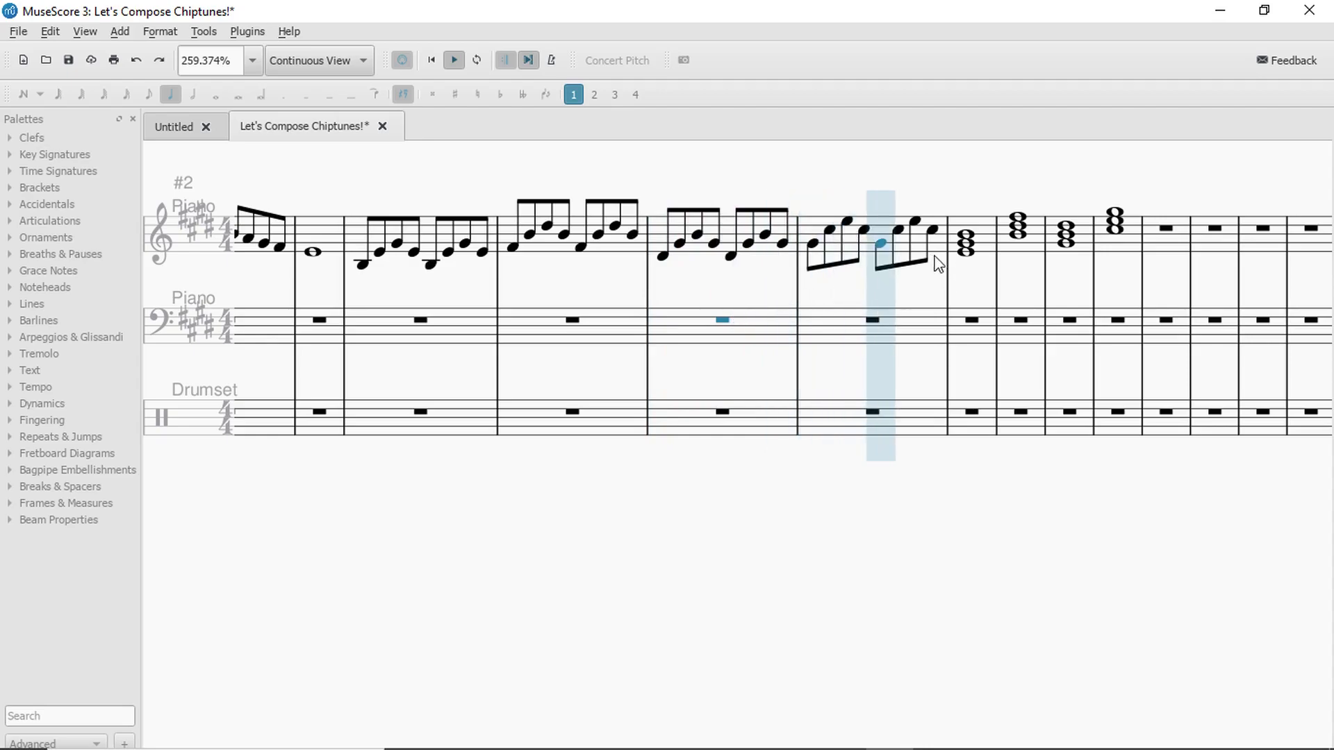
pyautogui.press('space')
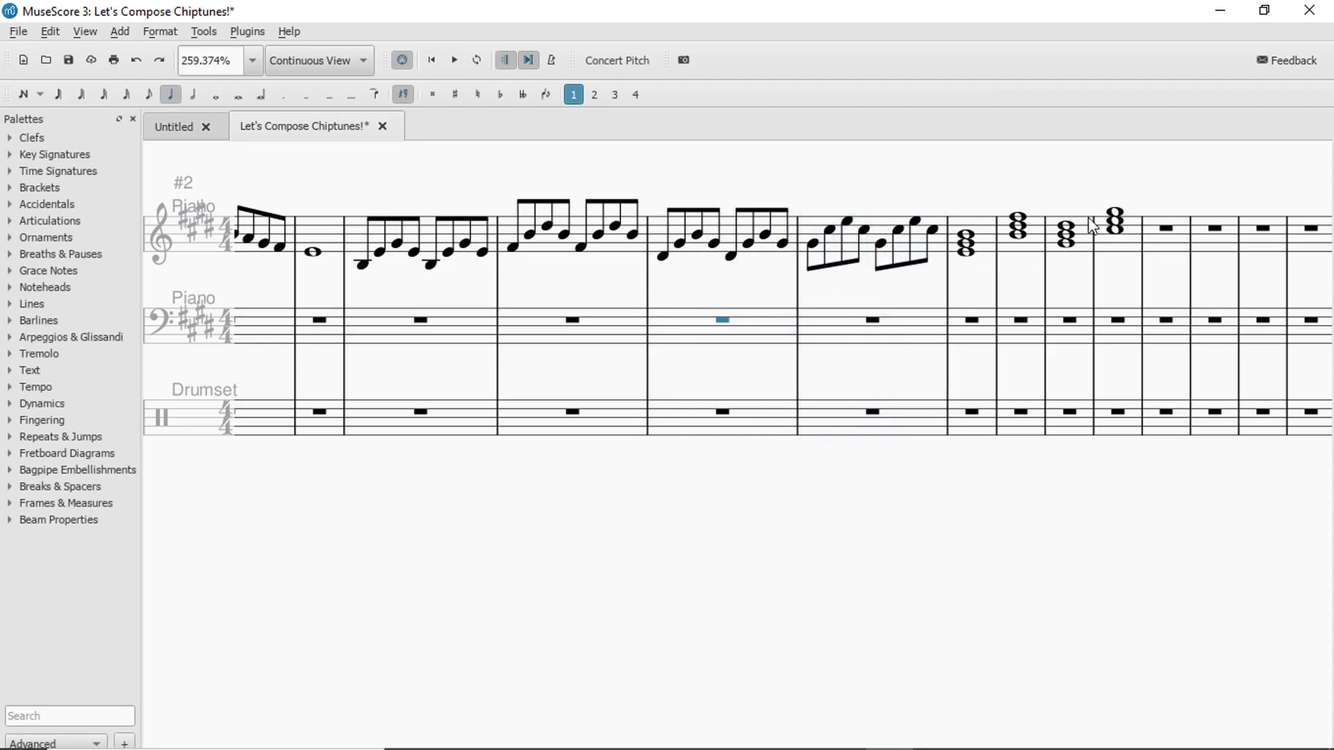
# Sound the fourth pasted chord's top note and the first chord's lower notes, and play back from the fourth measure.
pyautogui.click(1116, 218)
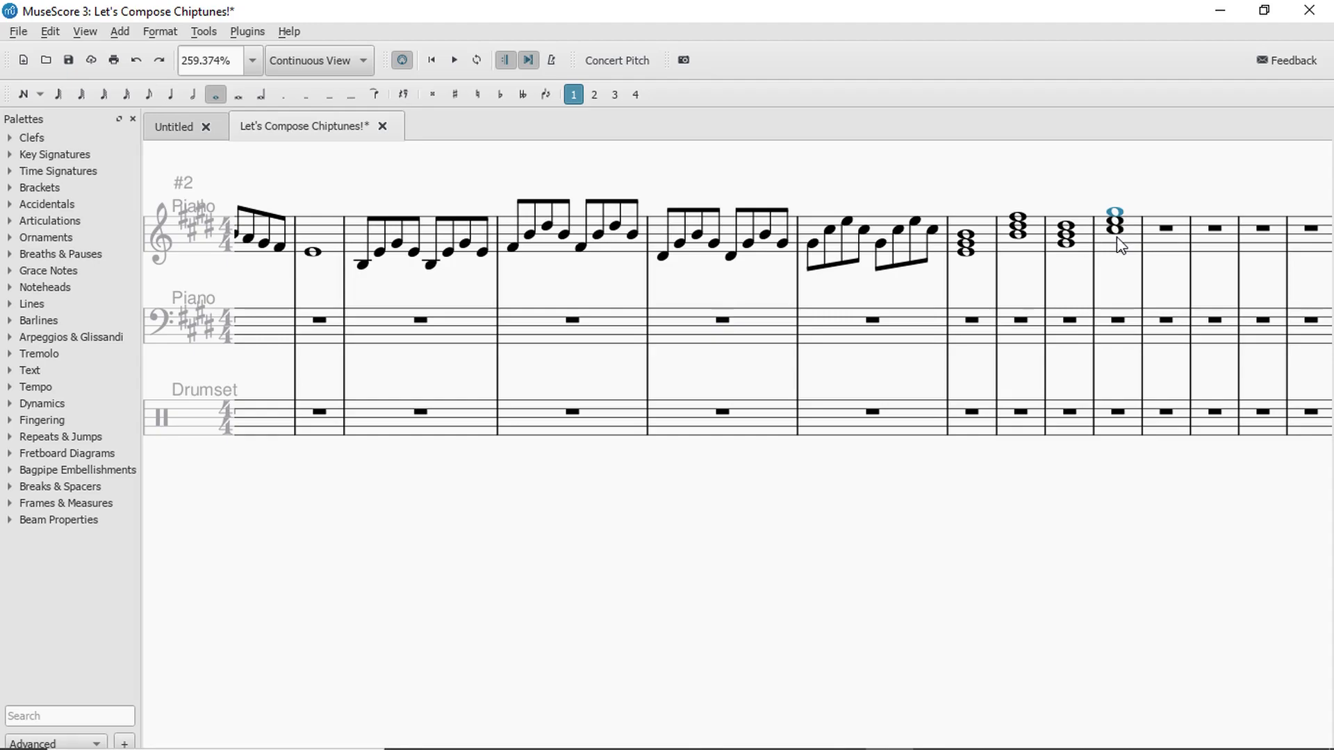
pyautogui.moveTo(628, 274); pyautogui.dragTo(683, 271)
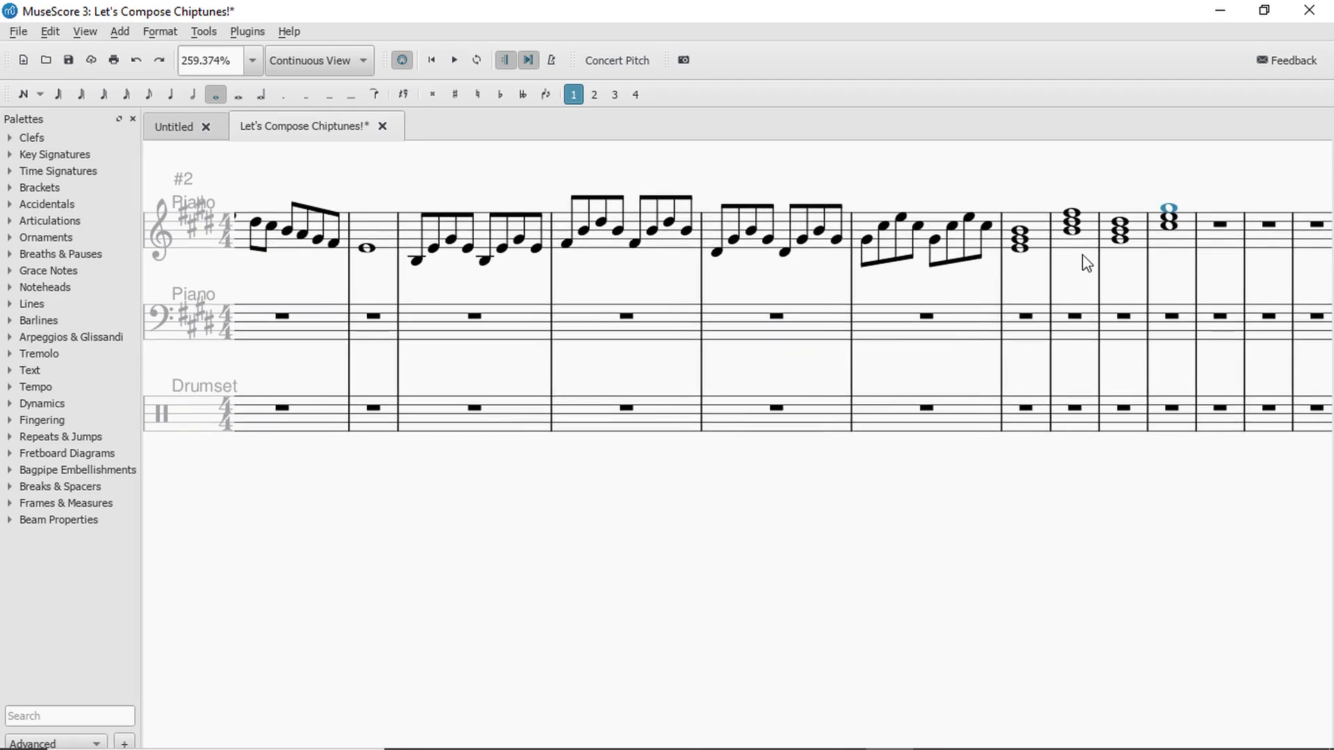
pyautogui.click(1018, 242)
pyautogui.press('space')
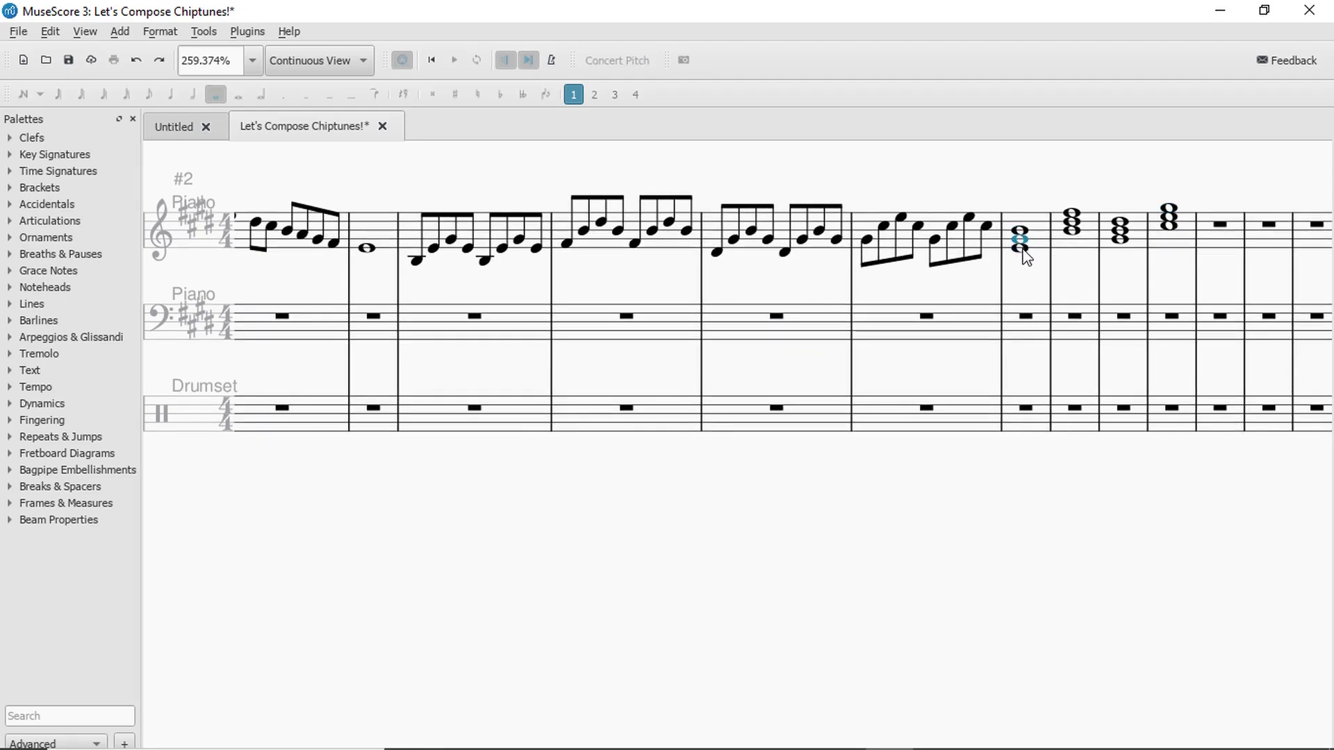
pyautogui.press('space')
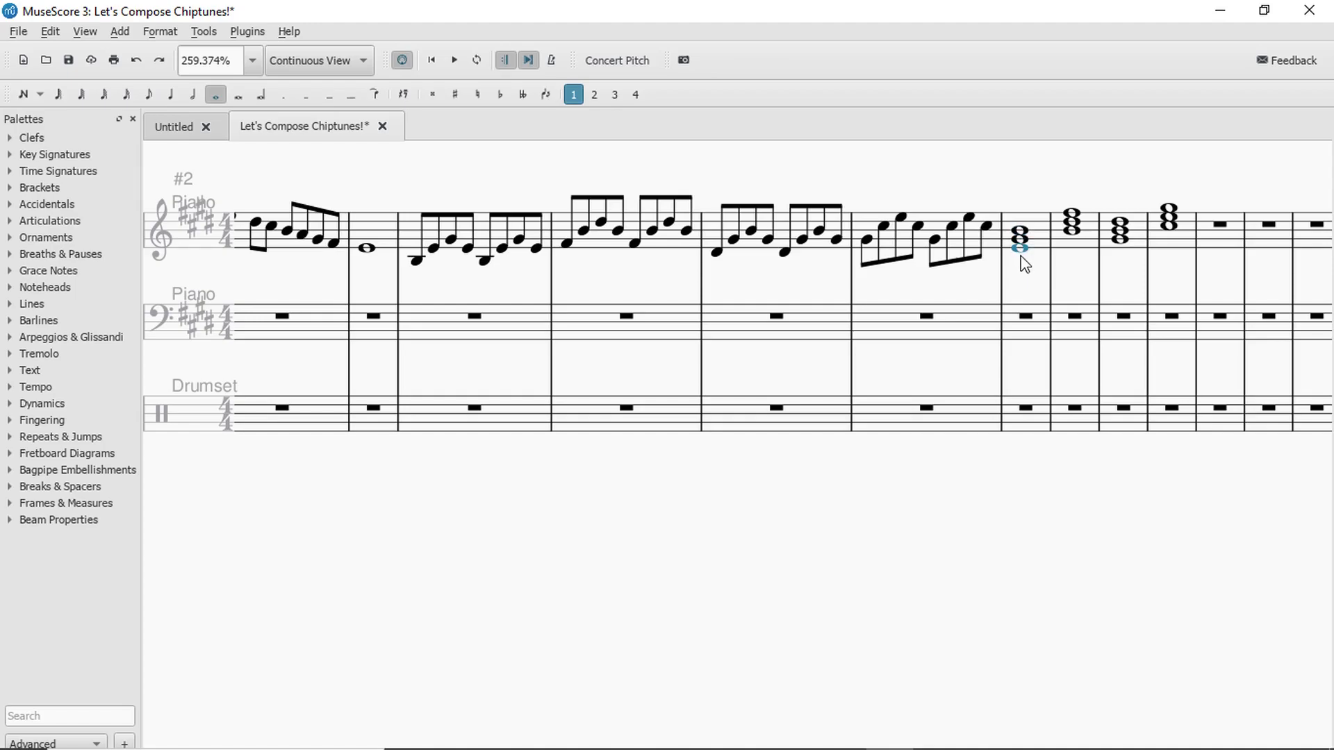
pyautogui.click(461, 327)
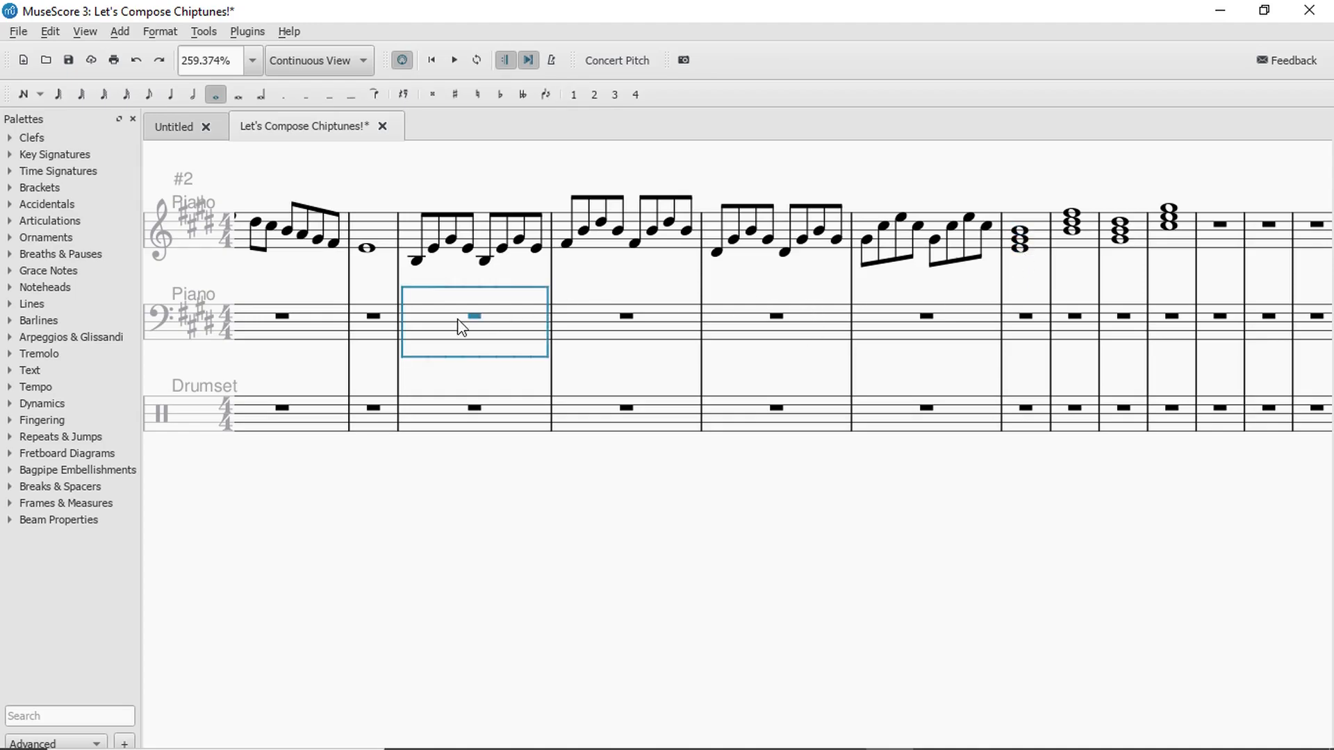
pyautogui.press('space')
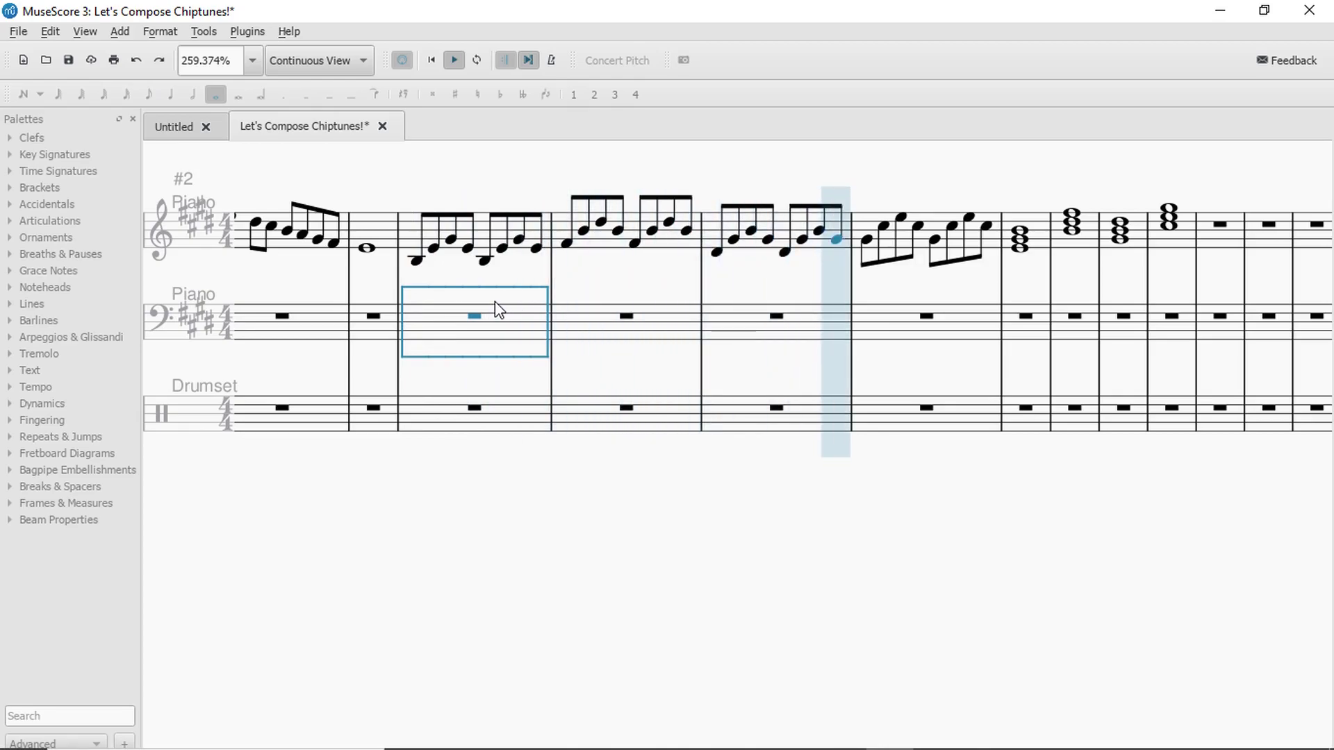
pyautogui.press('space')
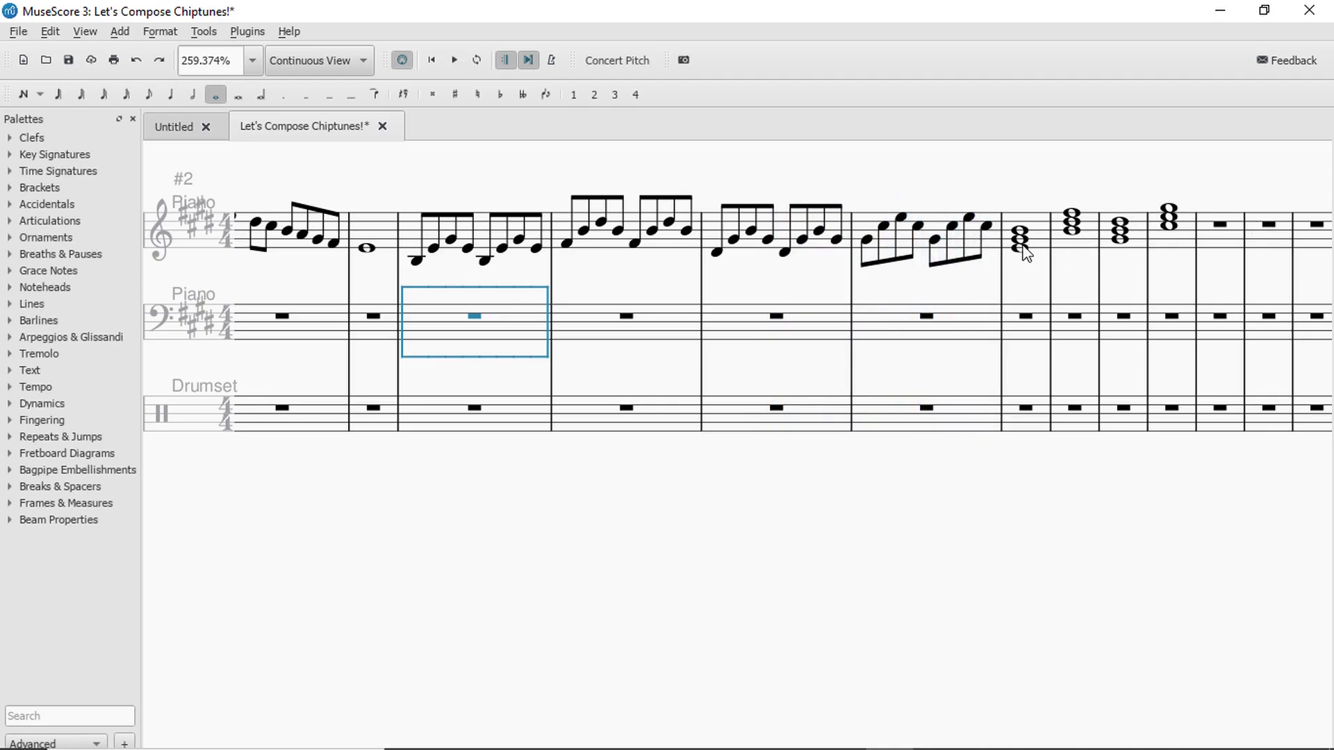
# Try raising the last note of the sixth treble measure by an octave and play back from that measure.
pyautogui.moveTo(469, 281); pyautogui.dragTo(539, 274)
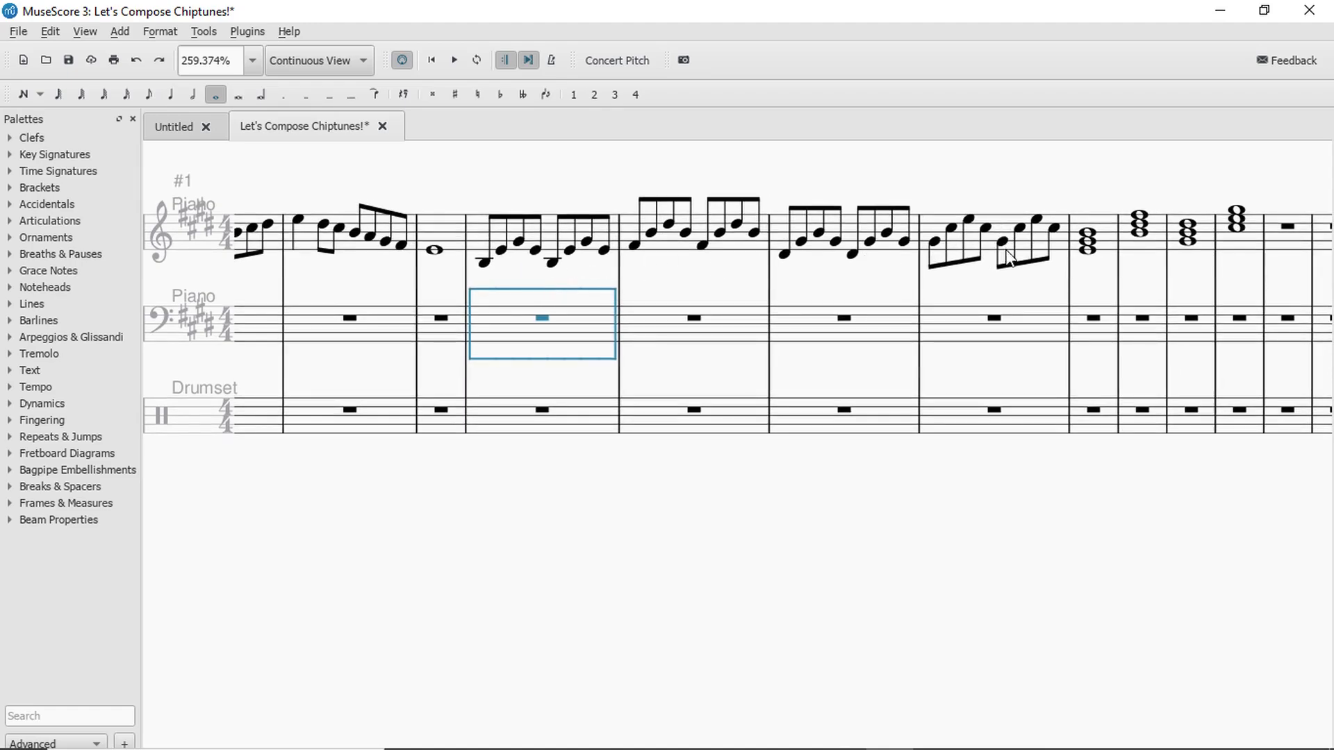
pyautogui.click(903, 243)
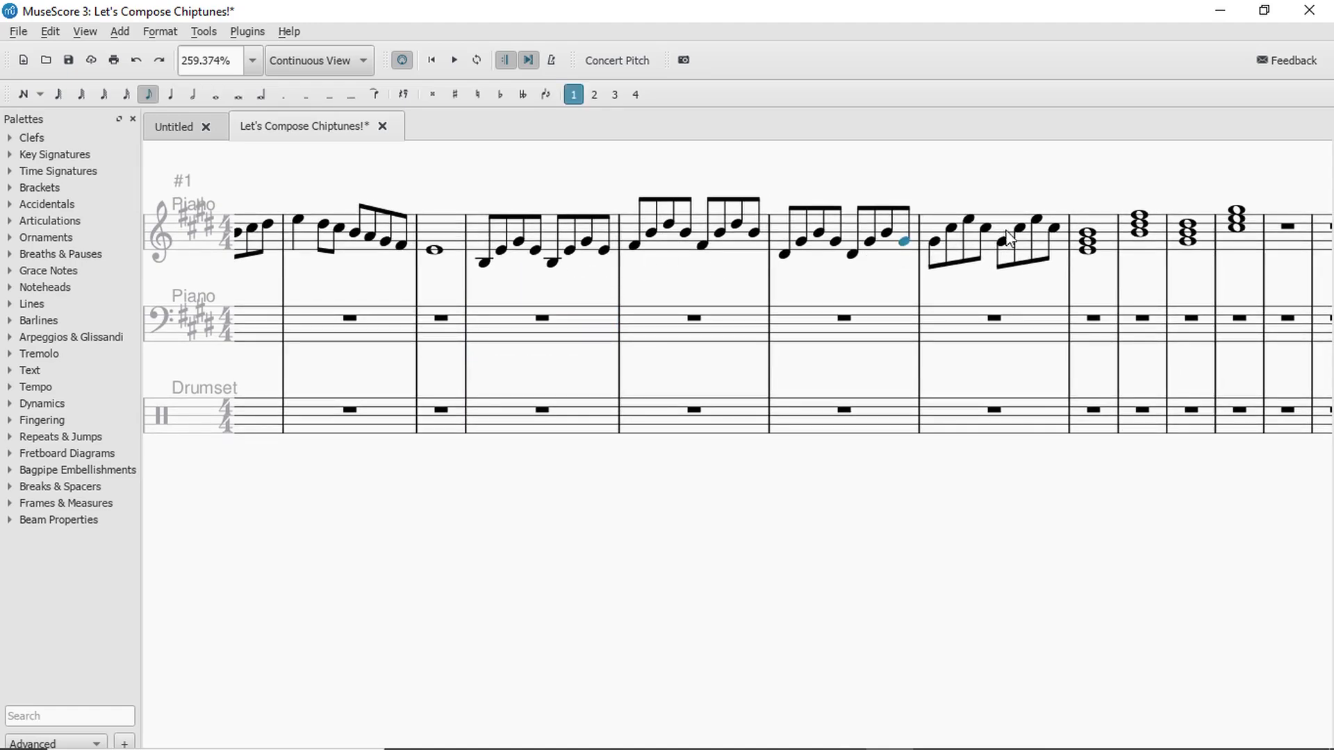
pyautogui.hotkey('ctrl', 'Up')
pyautogui.click(847, 339)
pyautogui.press('space')
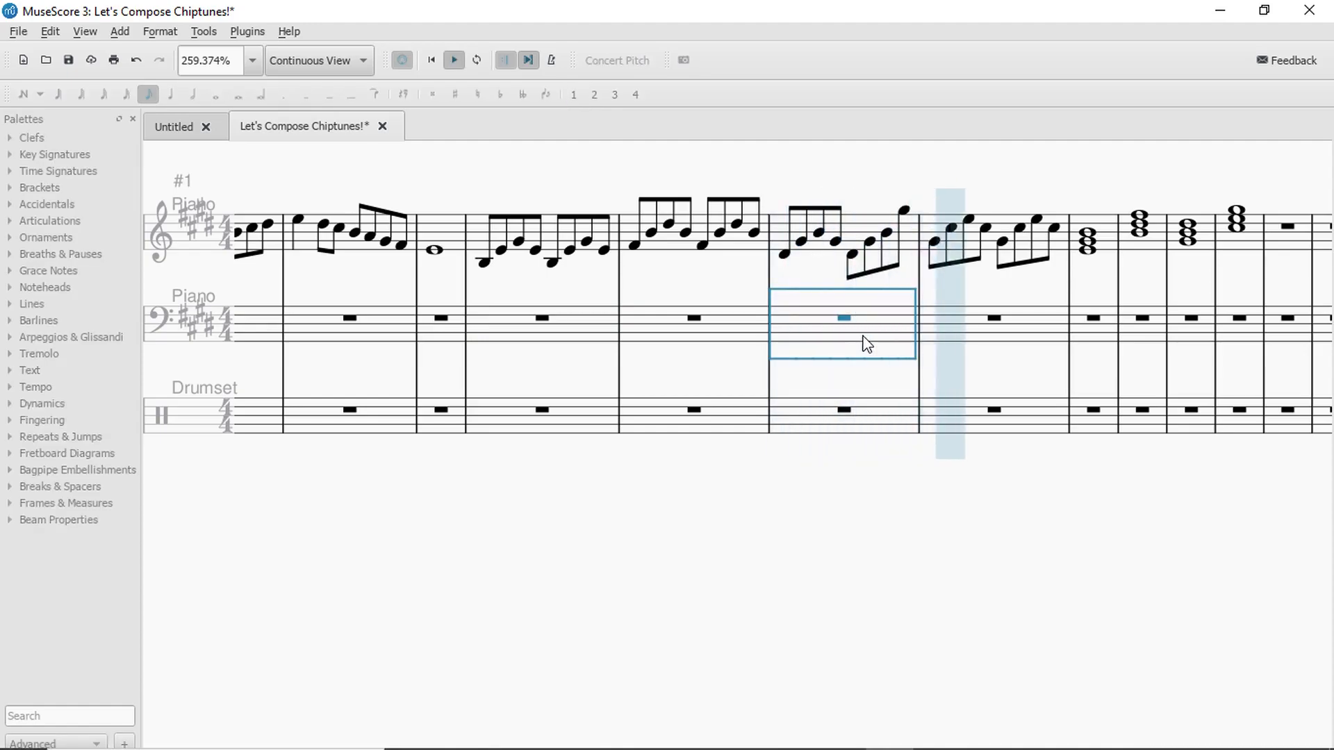
# Undo the octave change on the sixth treble measure's last note and play back from that measure.
pyautogui.hotkey('ctrl', 'z')
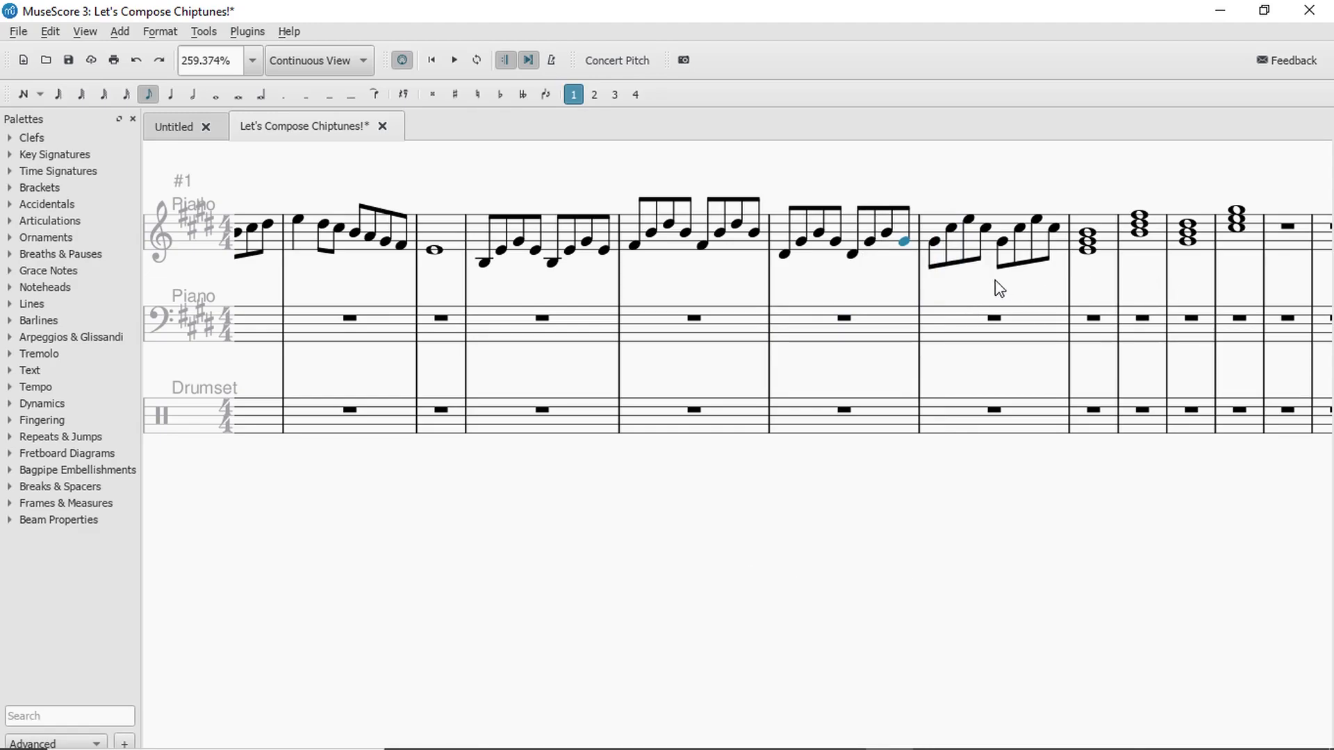
pyautogui.click(872, 339)
pyautogui.press('space')
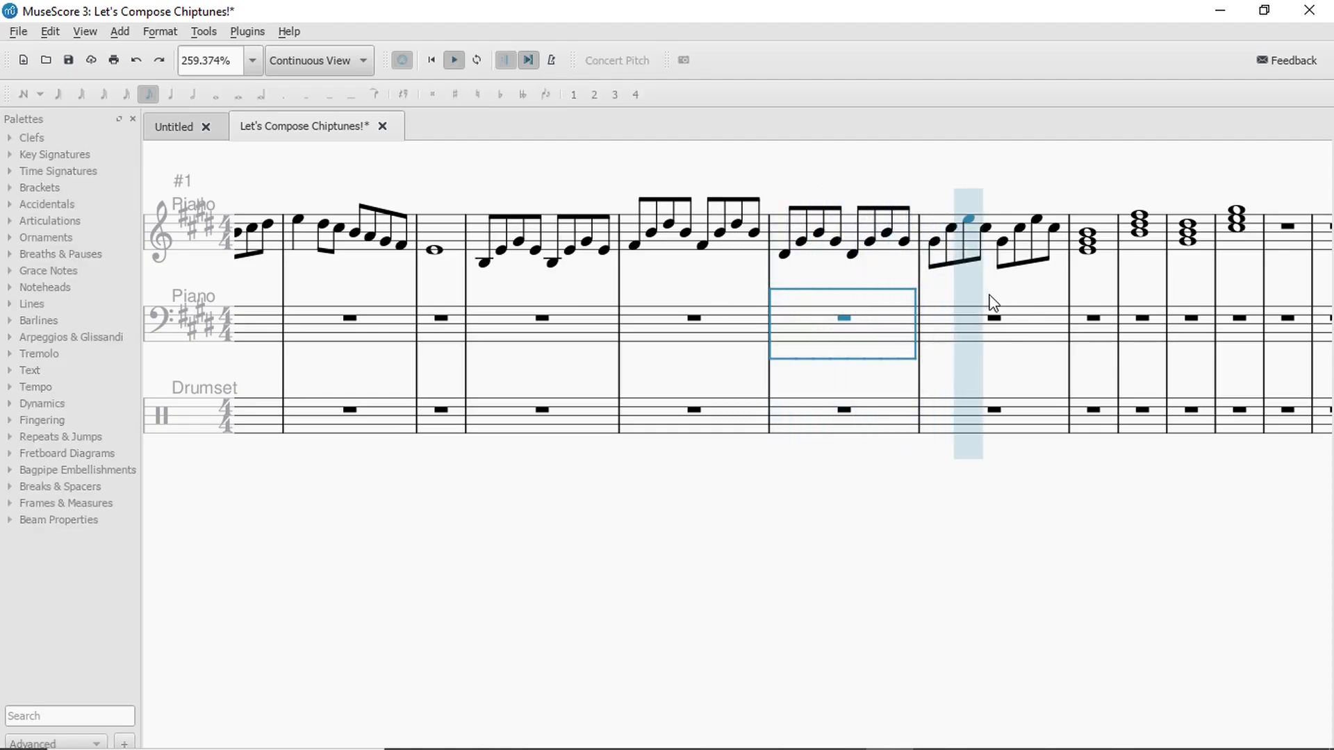
# Stop playback, sound the first pasted chord's outer notes and raise the fourth treble measure's first note by an octave.
pyautogui.press('space')
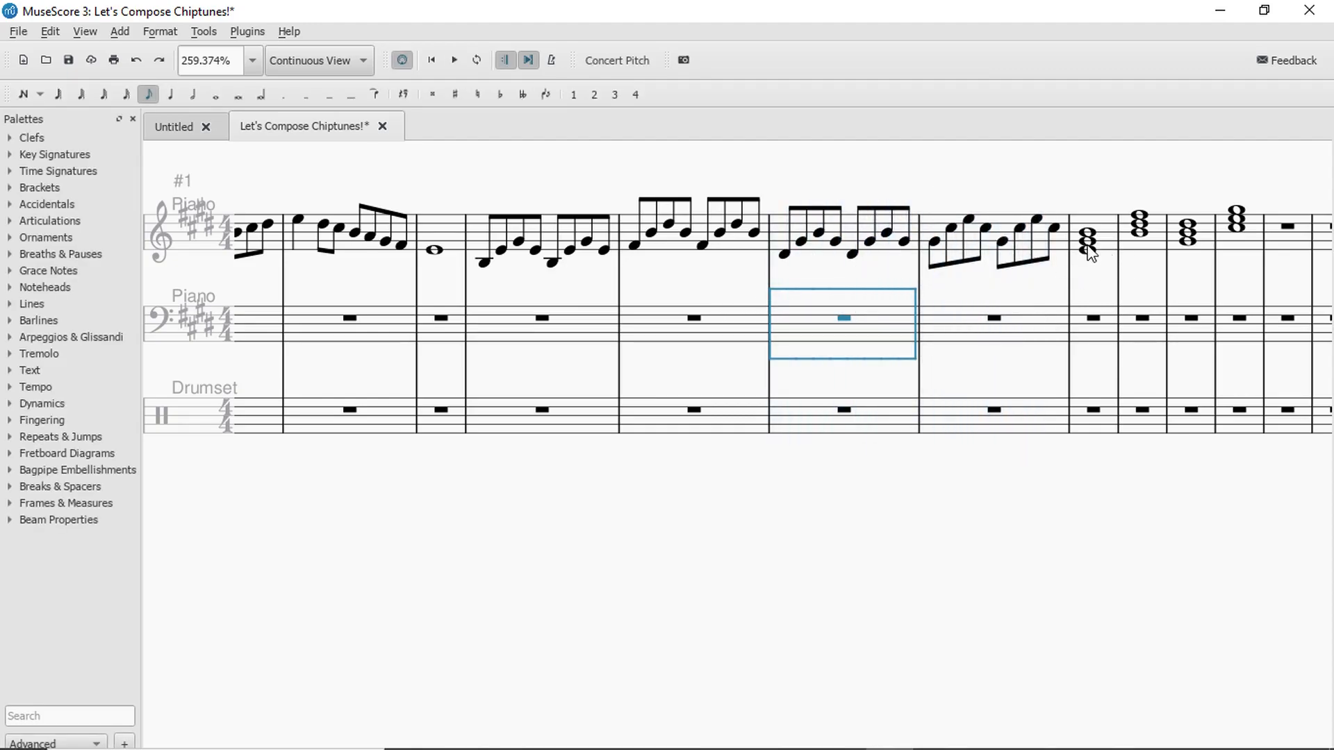
pyautogui.click(1089, 249)
pyautogui.click(482, 263)
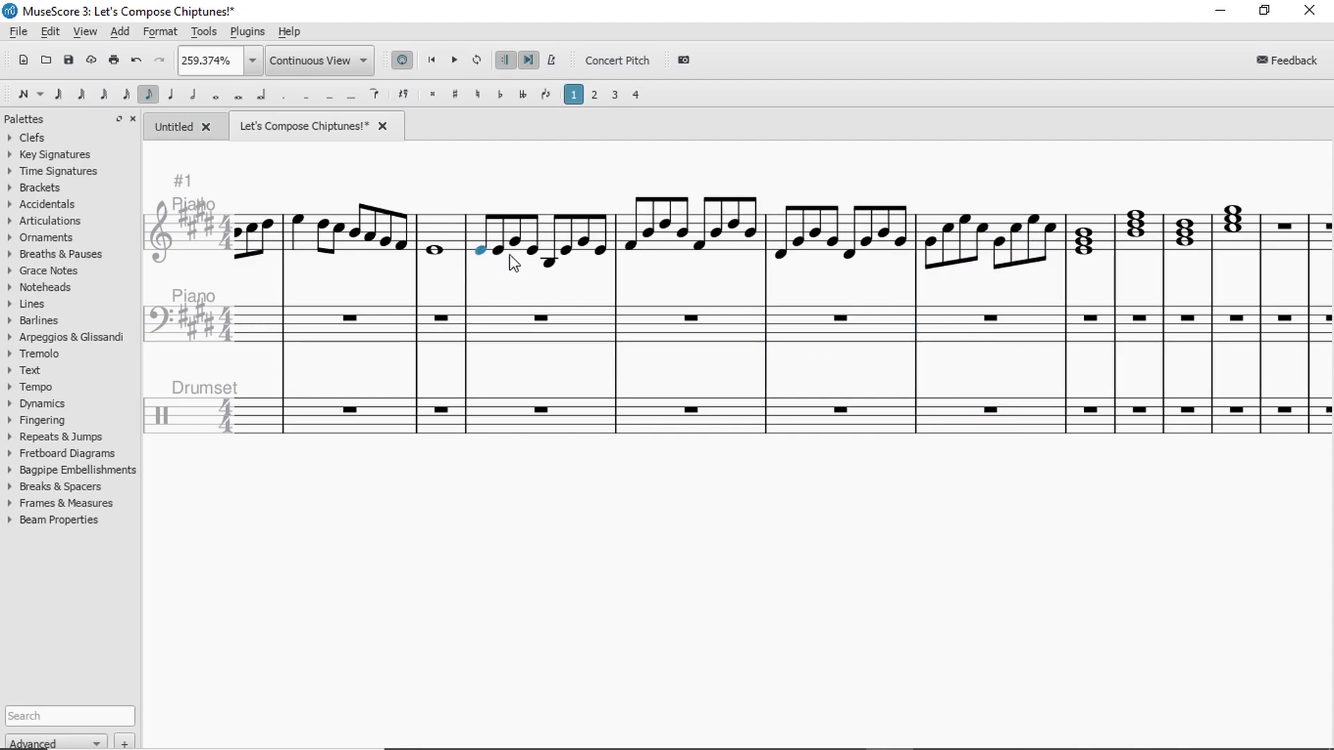
pyautogui.click(1089, 234)
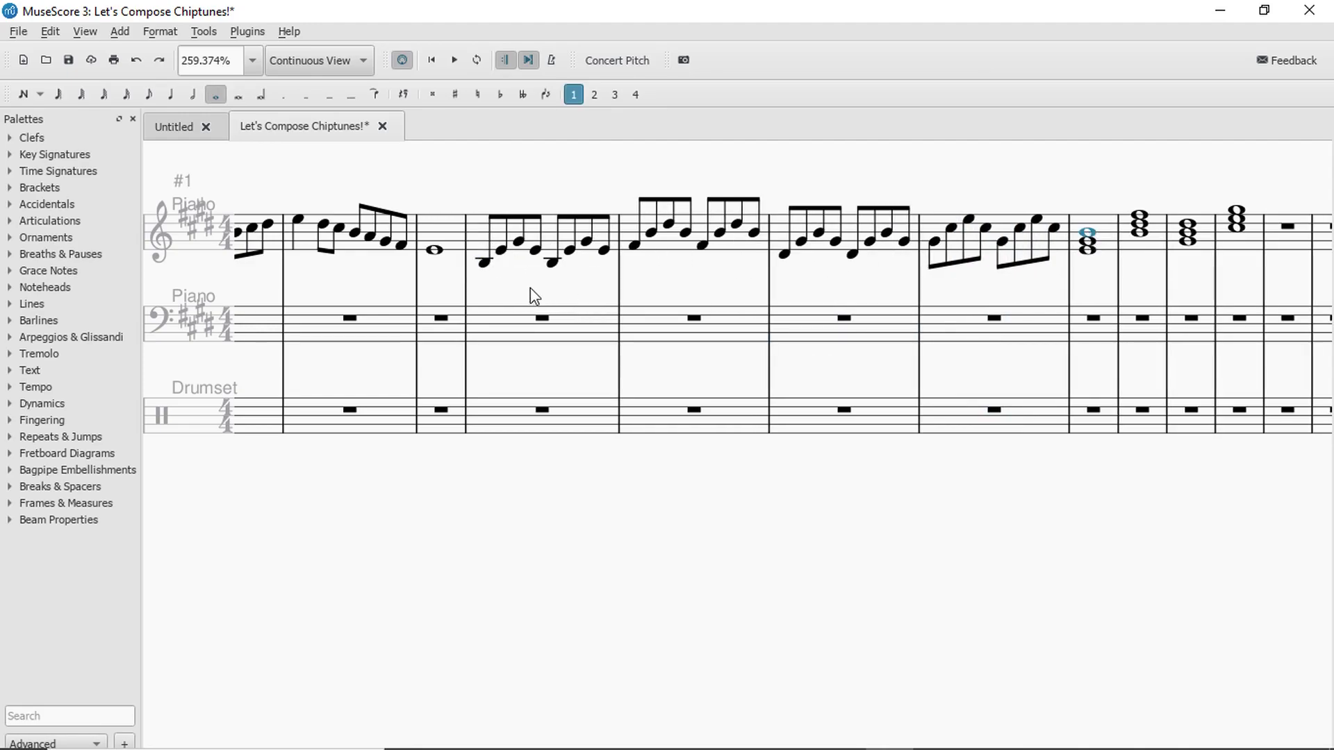
pyautogui.click(484, 263)
pyautogui.hotkey('ctrl', 'Up')
# Sound the first pasted chord's middle and top notes and compare them with the fourth treble measure's second and third notes.
pyautogui.click(1087, 242)
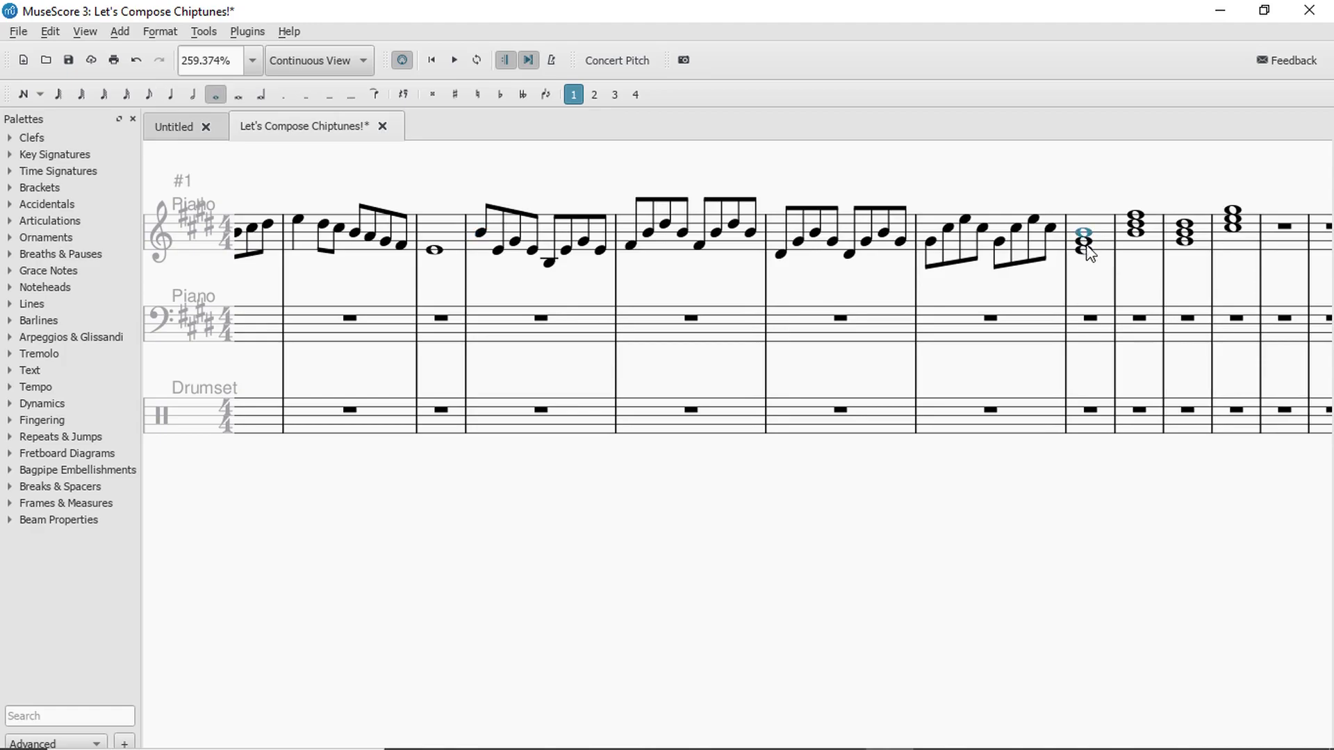
pyautogui.click(498, 252)
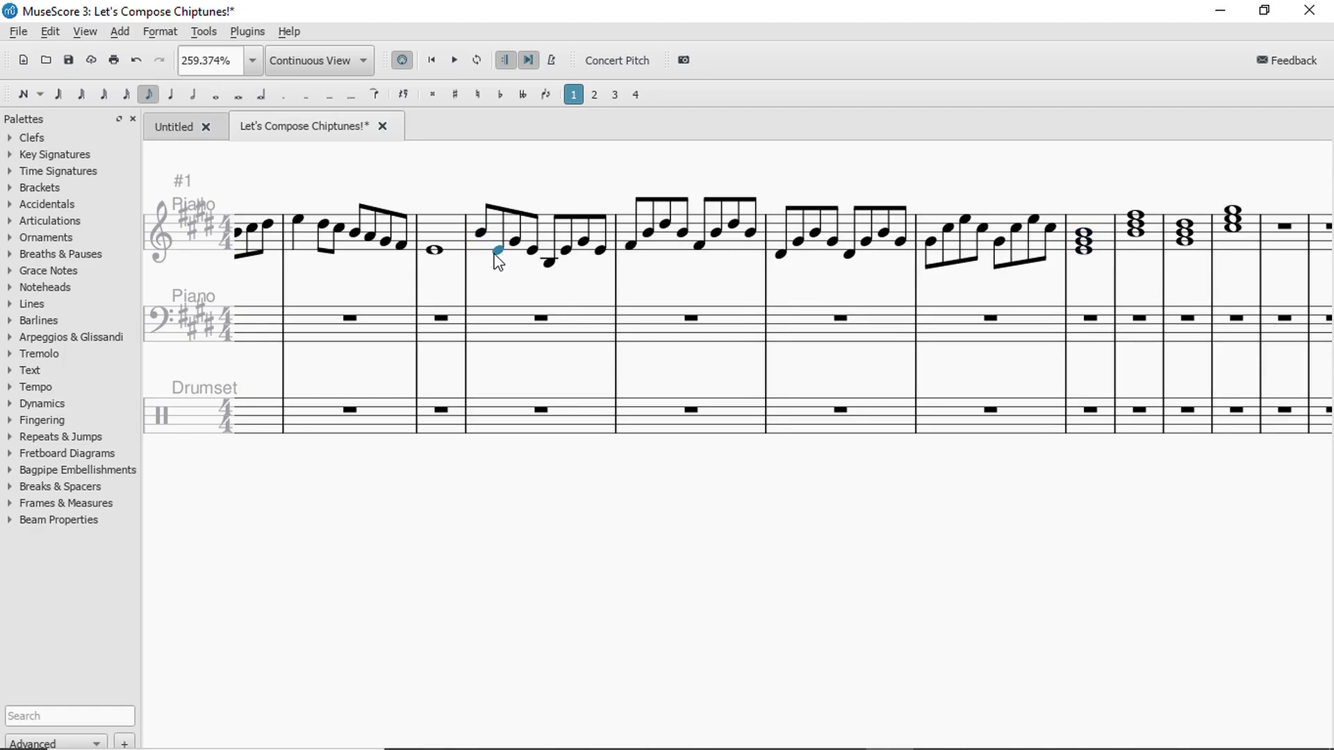
pyautogui.click(1091, 244)
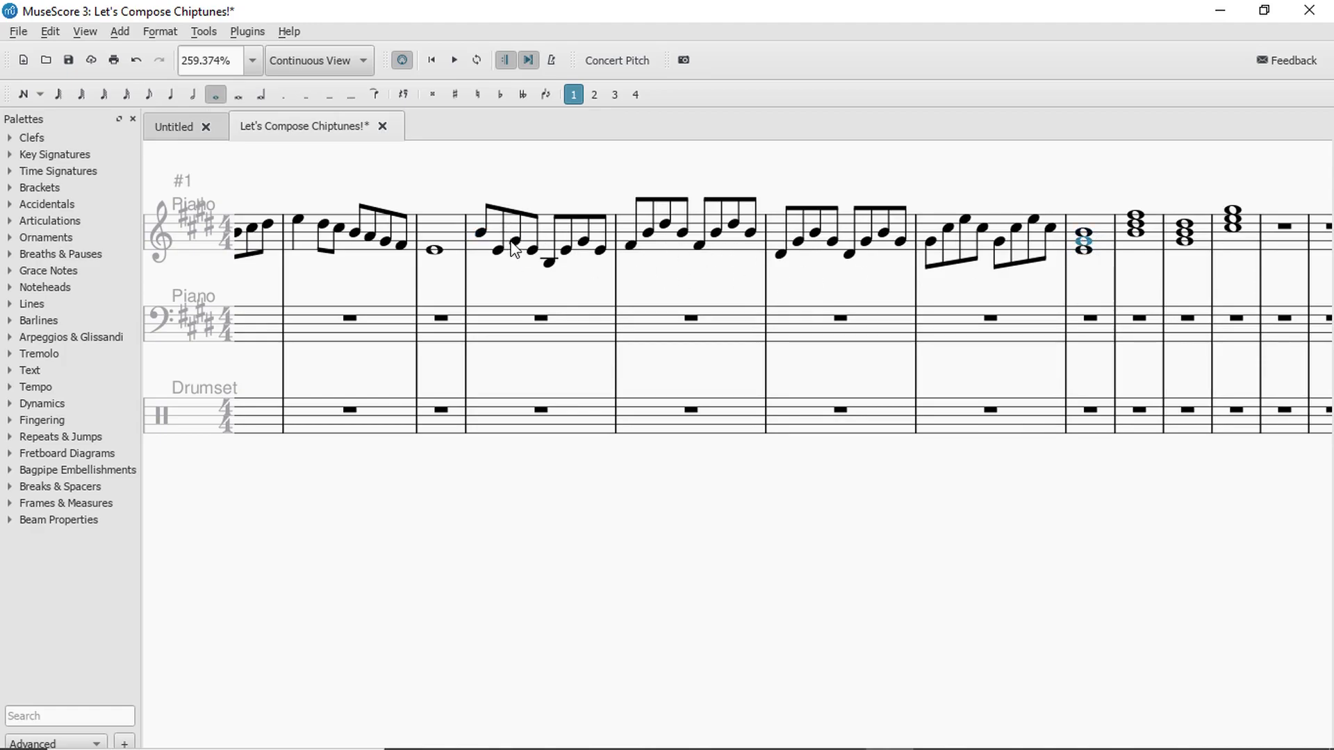
pyautogui.click(514, 243)
pyautogui.click(1084, 243)
pyautogui.click(1084, 235)
pyautogui.click(1083, 240)
# Play back from the fourth measure twice, sounding its second note between the two passes.
pyautogui.click(512, 319)
pyautogui.press('space')
pyautogui.press('space')
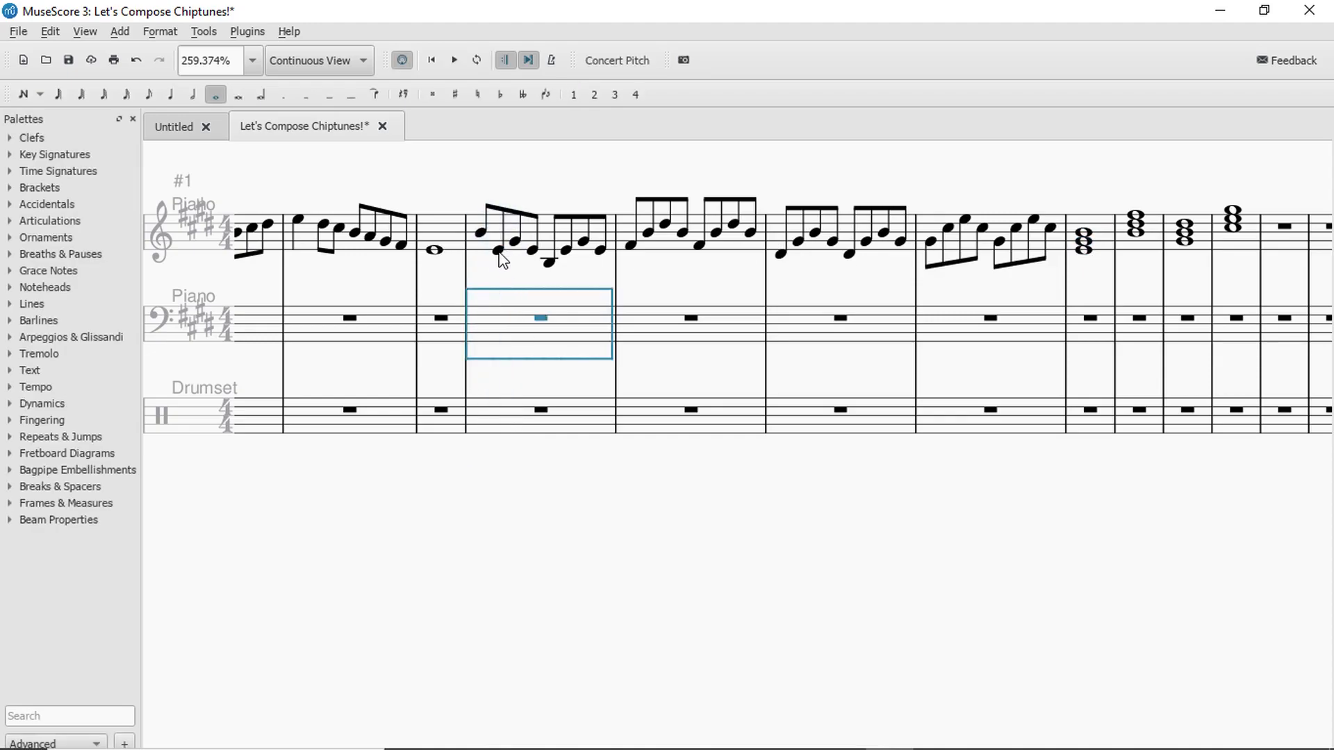
pyautogui.click(499, 251)
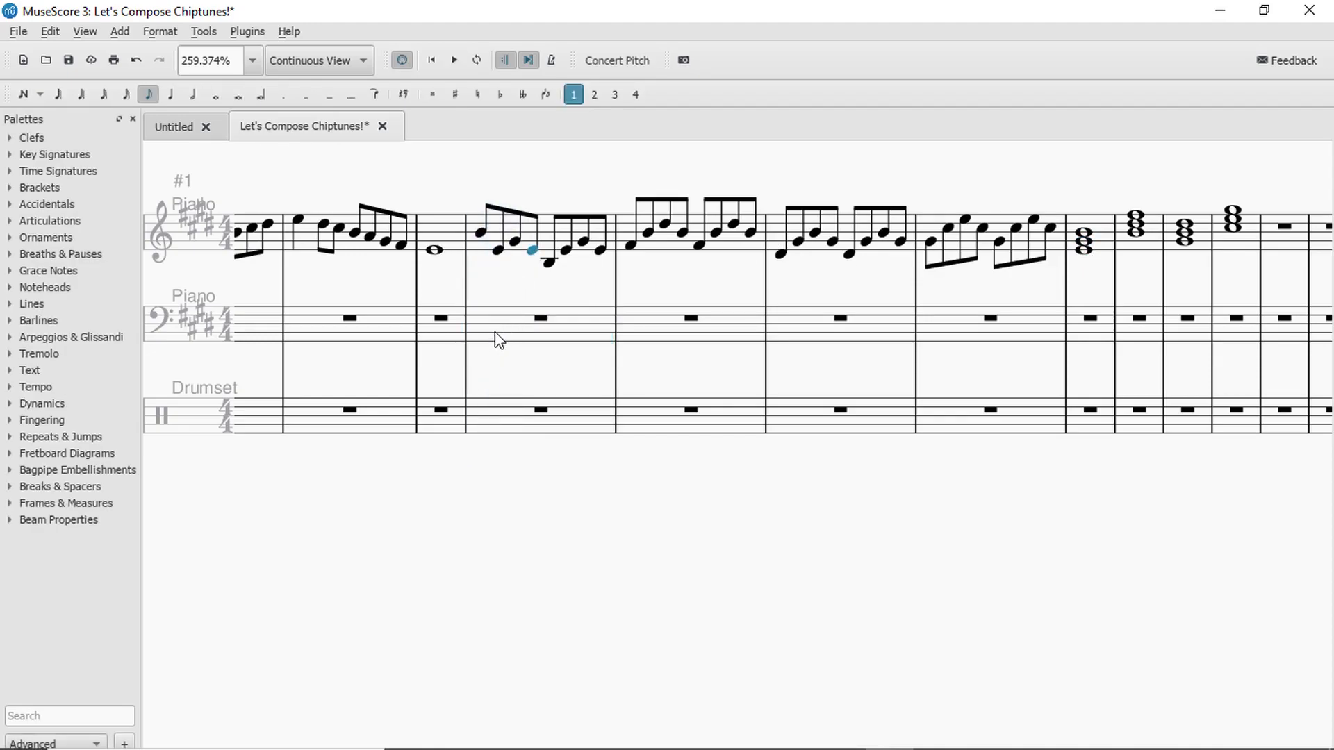
pyautogui.click(499, 318)
pyautogui.press('space')
pyautogui.press('space')
# Repeat the first four-note figure of the fourth treble measure over its second half and play back from that measure.
pyautogui.click(481, 234)
pyautogui.keyDown('shift'); pyautogui.click(536, 253); pyautogui.keyUp('shift')
pyautogui.click(550, 332)
pyautogui.press('space')
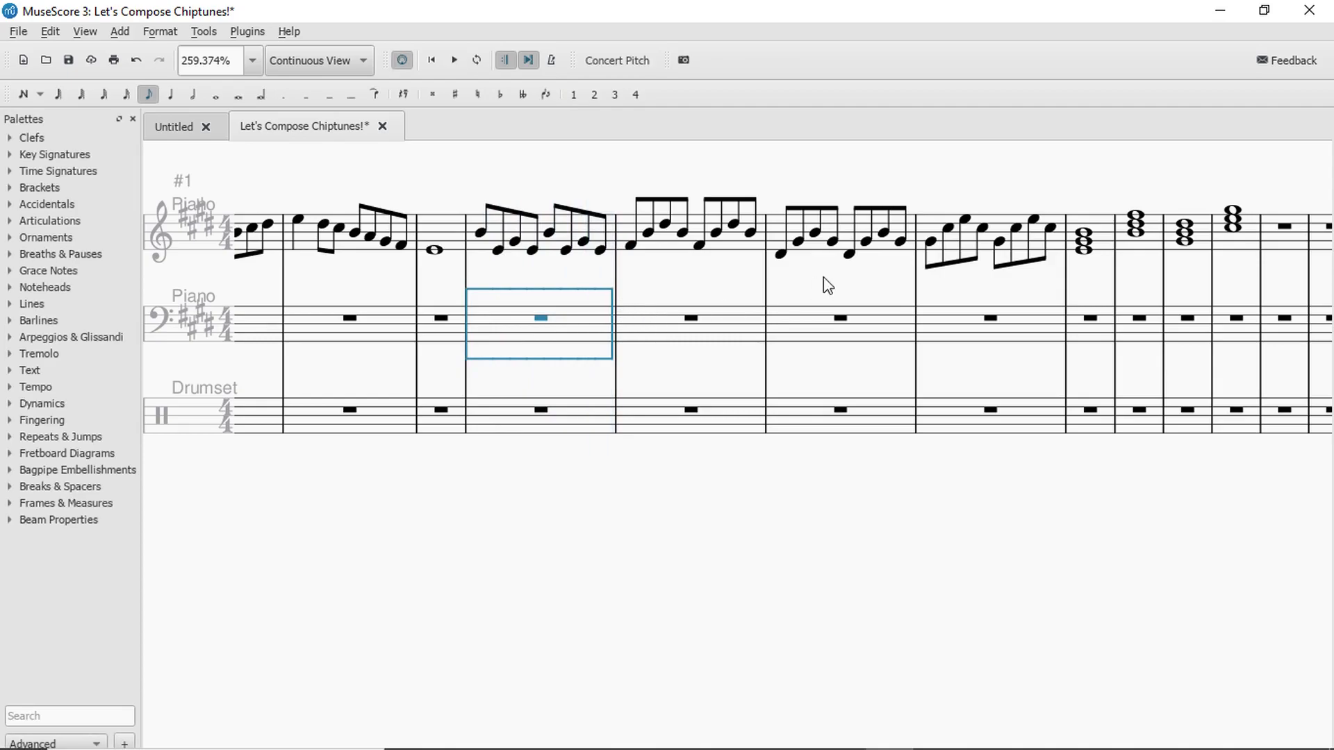
# Raise the fifth treble measure's first note by an octave to match the second pasted chord's top note, and play back from there.
pyautogui.click(1136, 217)
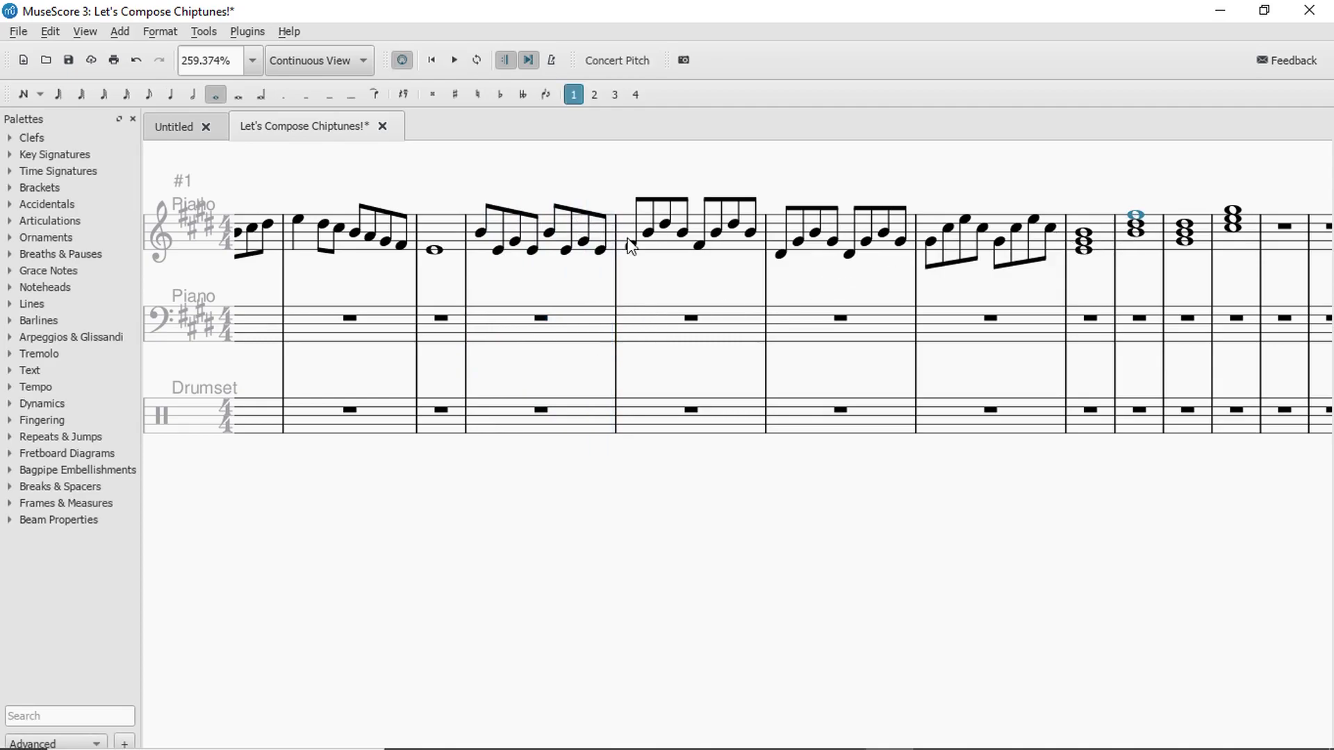
pyautogui.moveTo(631, 247); pyautogui.dragTo(631, 216)
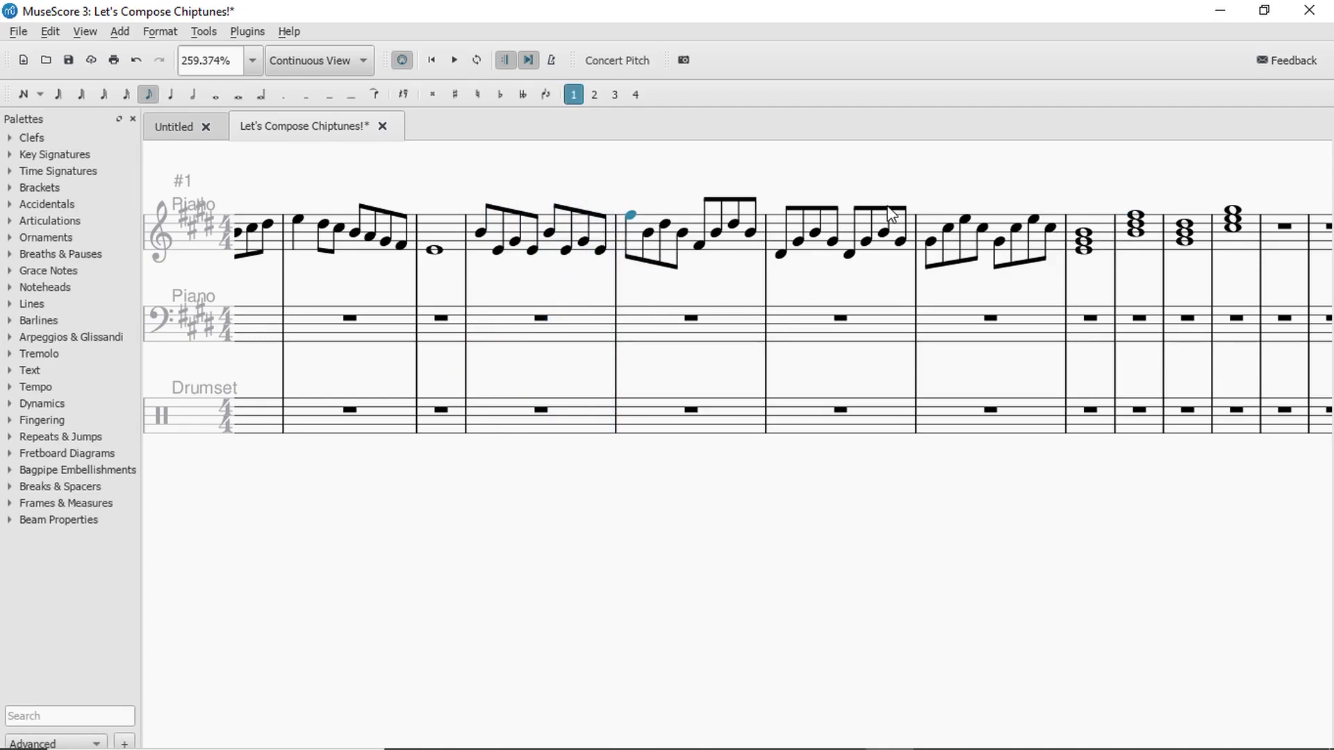
pyautogui.click(1136, 234)
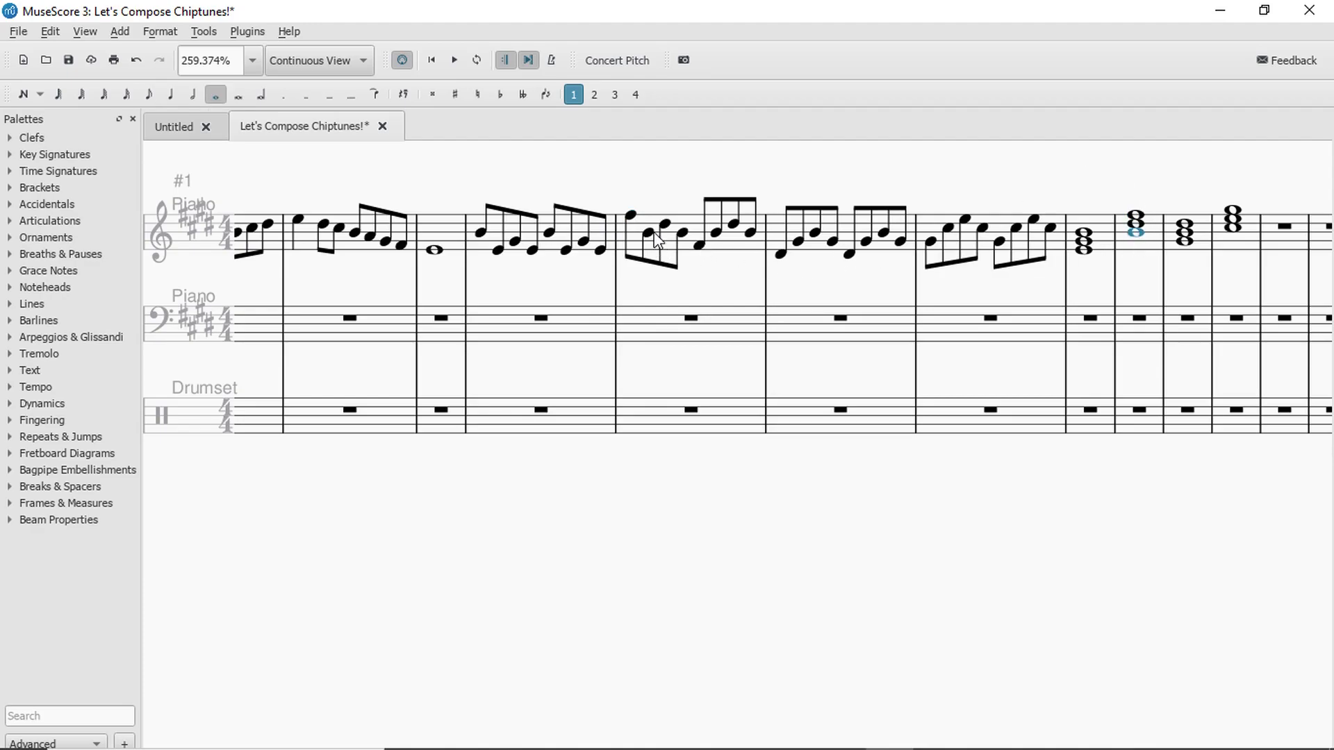
pyautogui.click(651, 235)
pyautogui.click(667, 225)
pyautogui.click(656, 316)
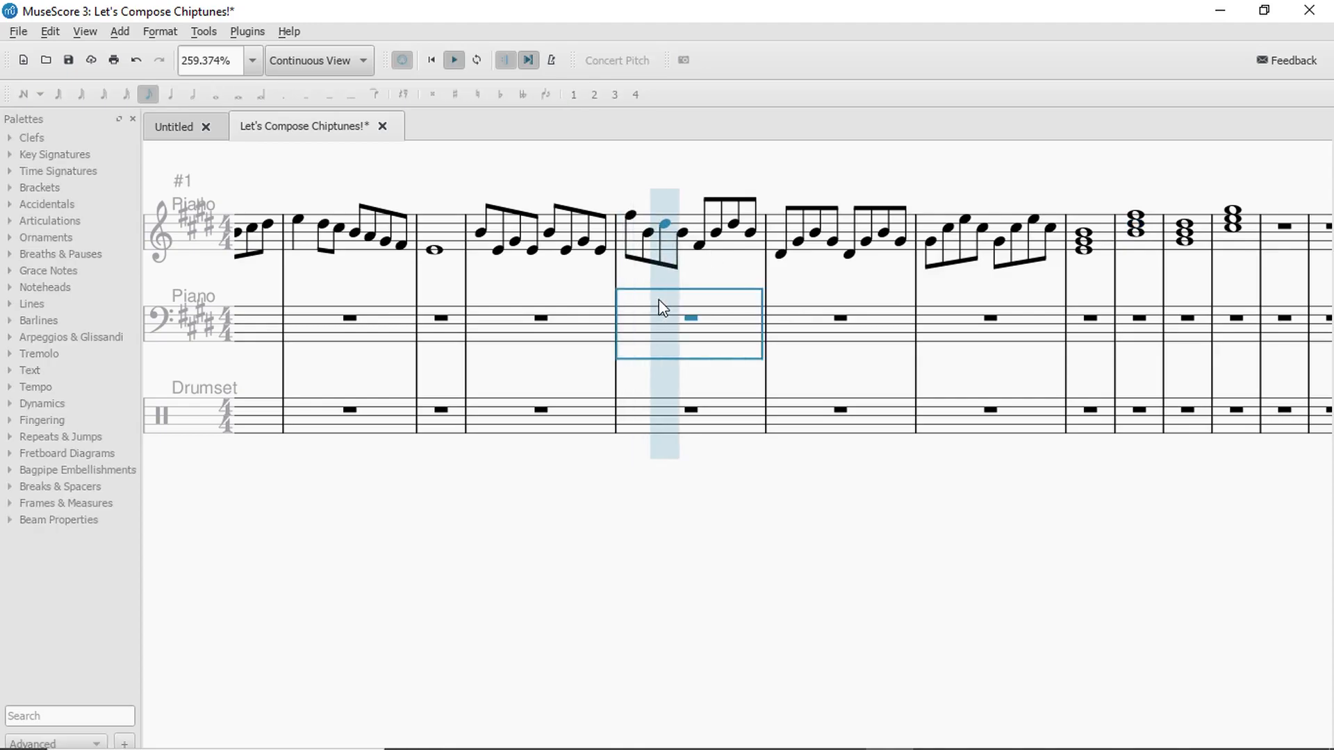
# Repeat the first four-note figure of the fifth treble measure over its second half and play back from the fourth measure.
pyautogui.click(631, 216)
pyautogui.keyDown('shift'); pyautogui.click(682, 235); pyautogui.keyUp('shift')
pyautogui.press('r')
pyautogui.click(551, 327)
pyautogui.press('space')
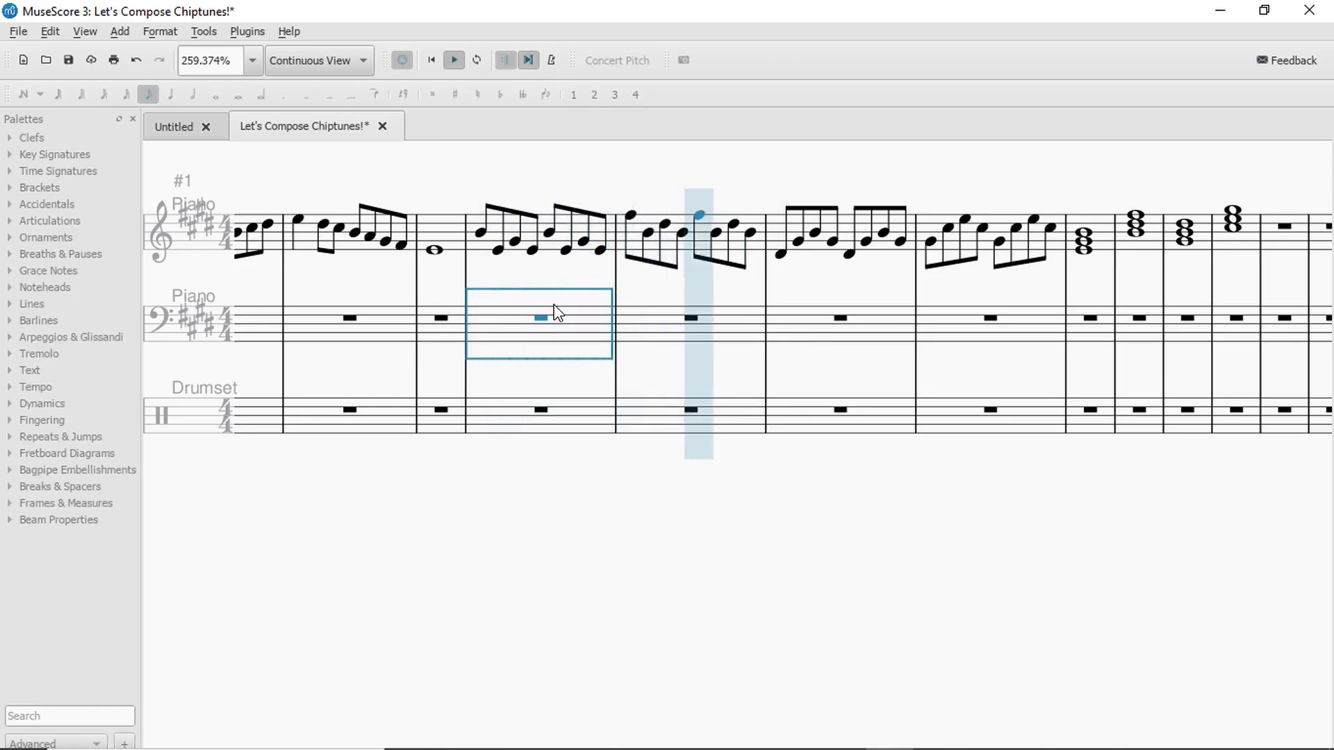
pyautogui.press('space')
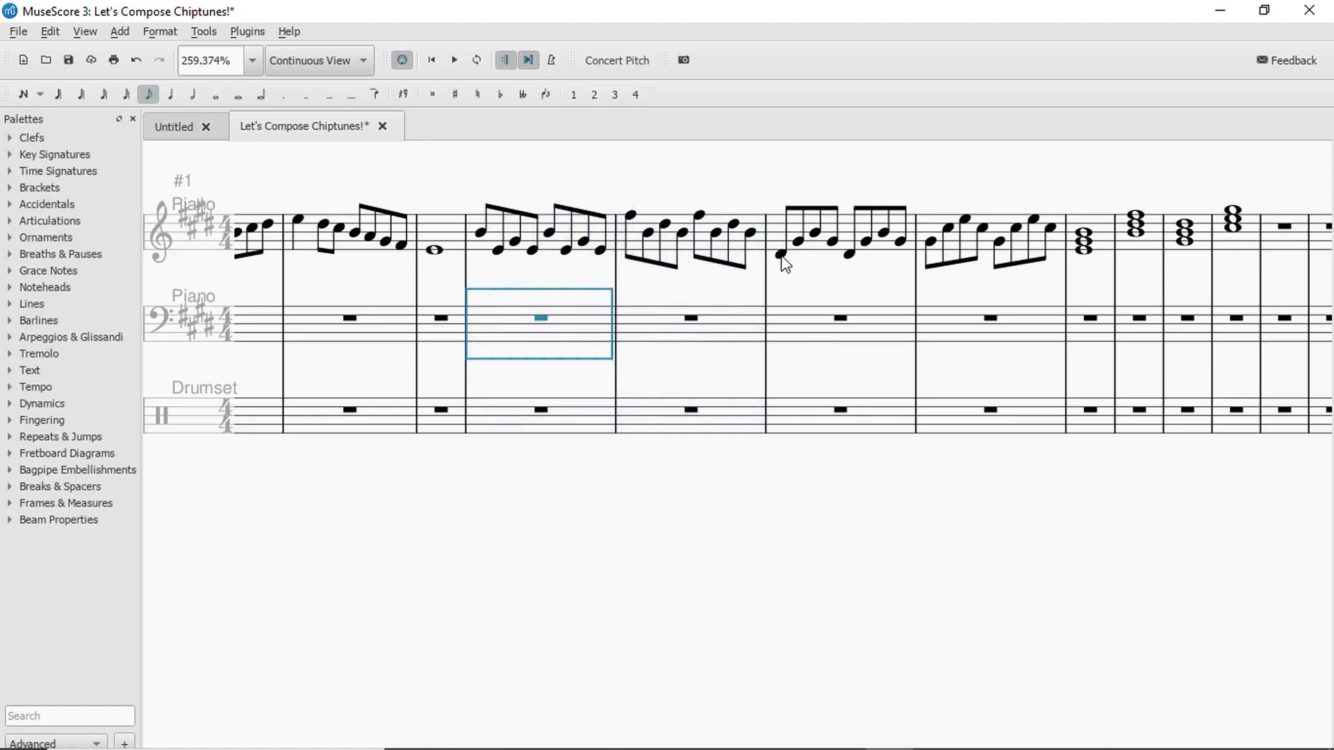
# Raise the first note of the sixth treble measure by an octave and play back from that measure.
pyautogui.click(1186, 230)
pyautogui.click(779, 255)
pyautogui.hotkey('ctrl', 'Up')
pyautogui.click(809, 337)
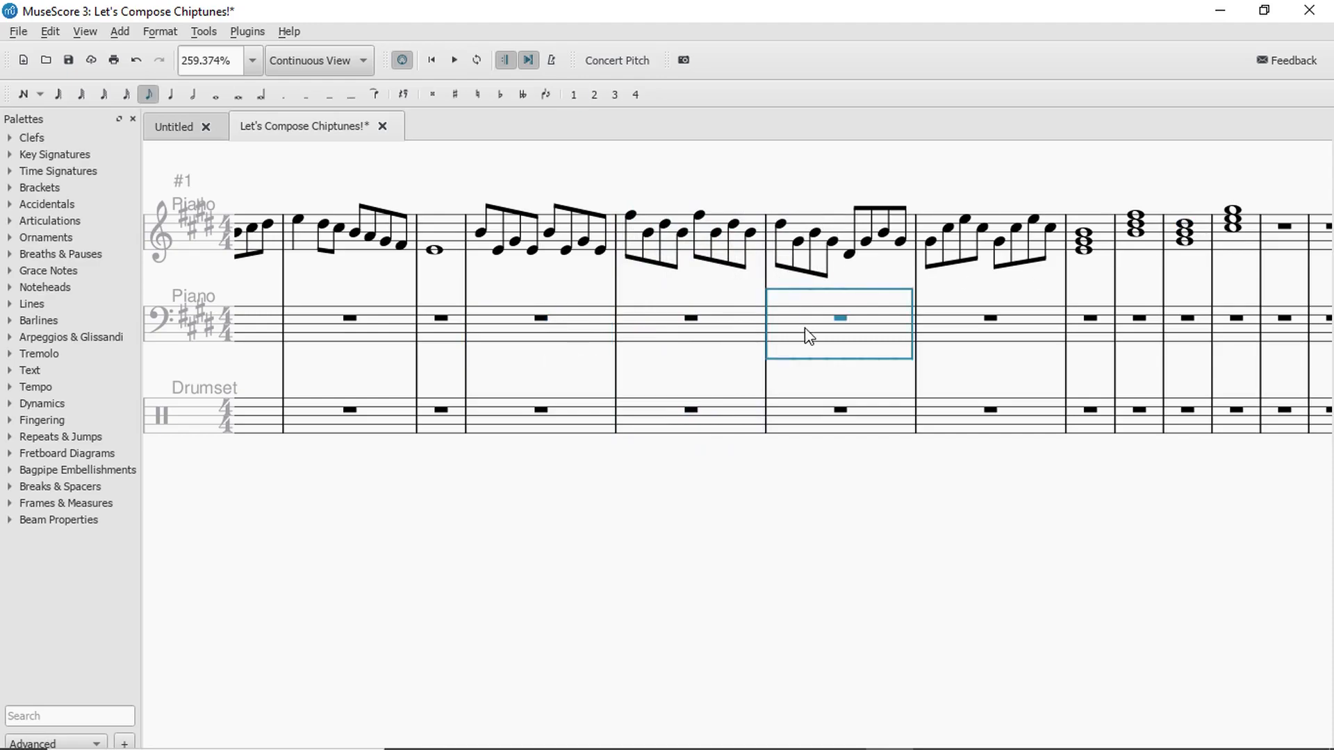
pyautogui.press('space')
pyautogui.press('space')
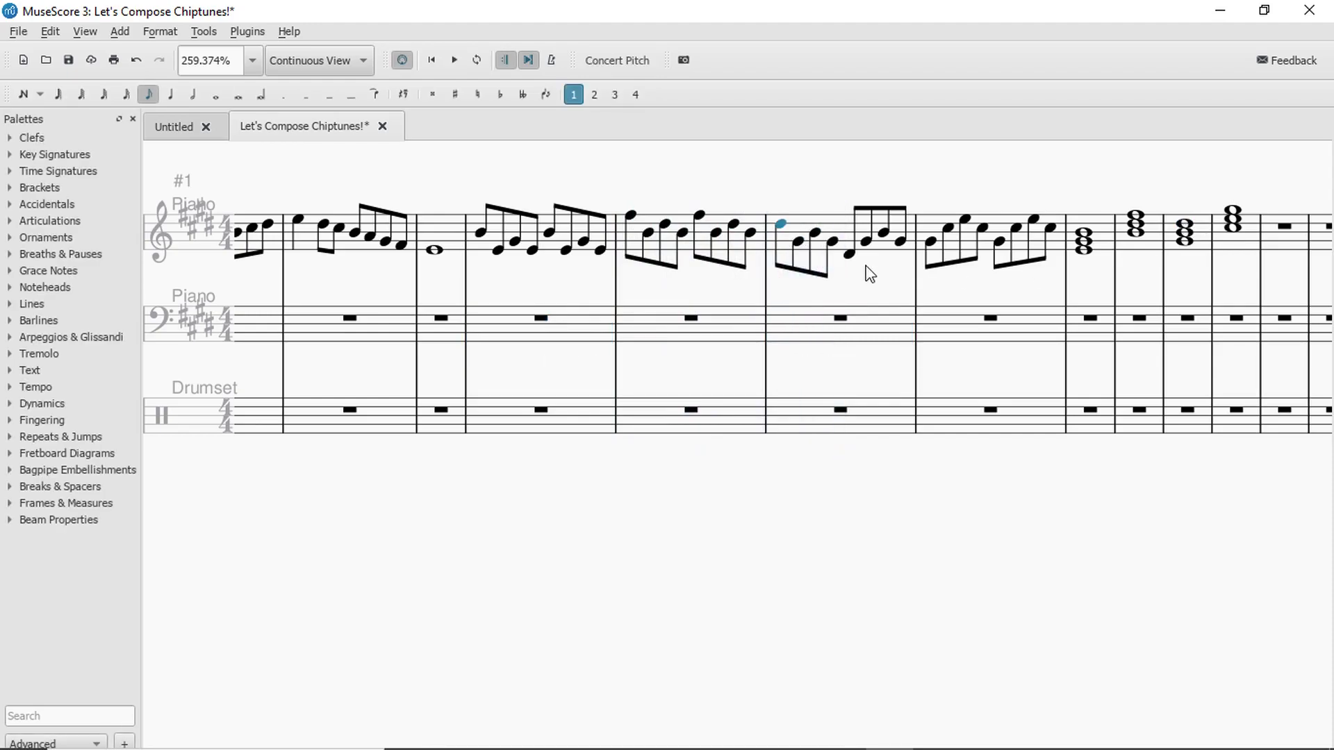
# Raise the fifth note of the sixth treble measure by an octave and play back from the fourth measure.
pyautogui.click(849, 254)
pyautogui.hotkey('ctrl', 'Up')
pyautogui.click(582, 325)
pyautogui.press('space')
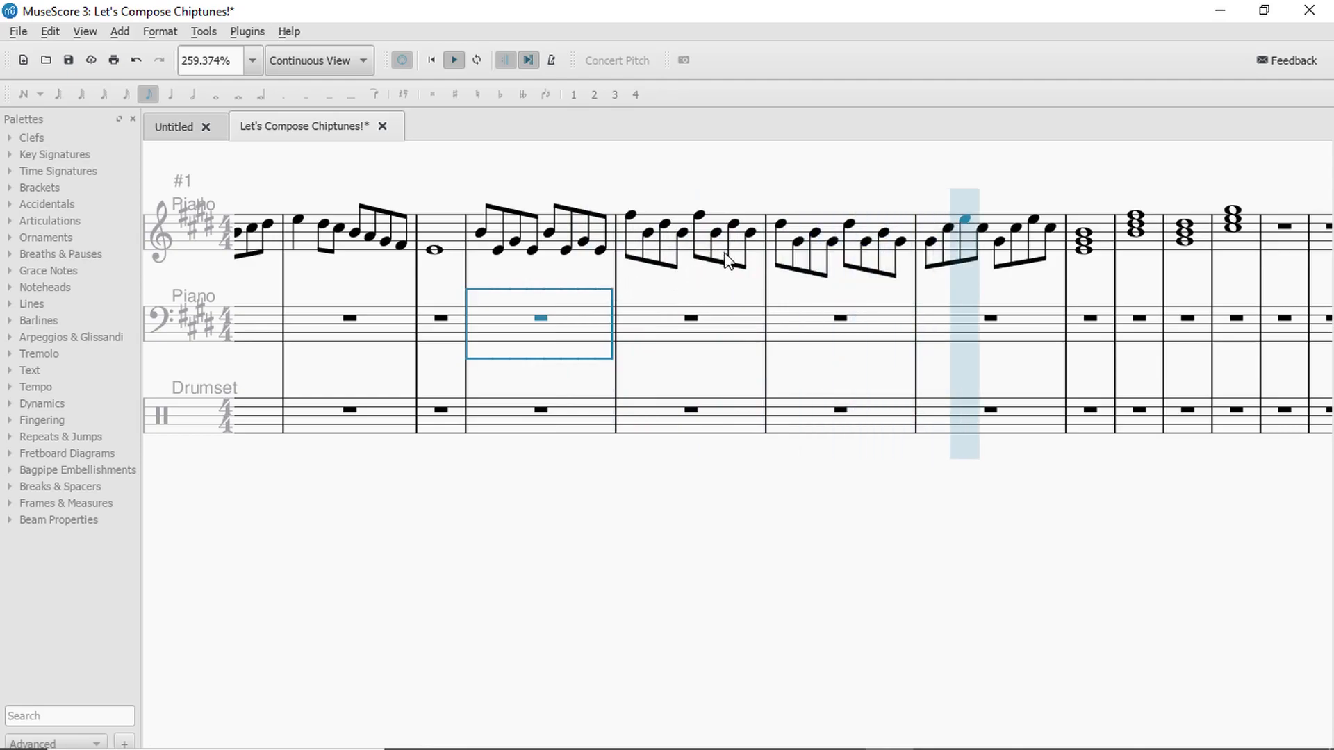
pyautogui.press('space')
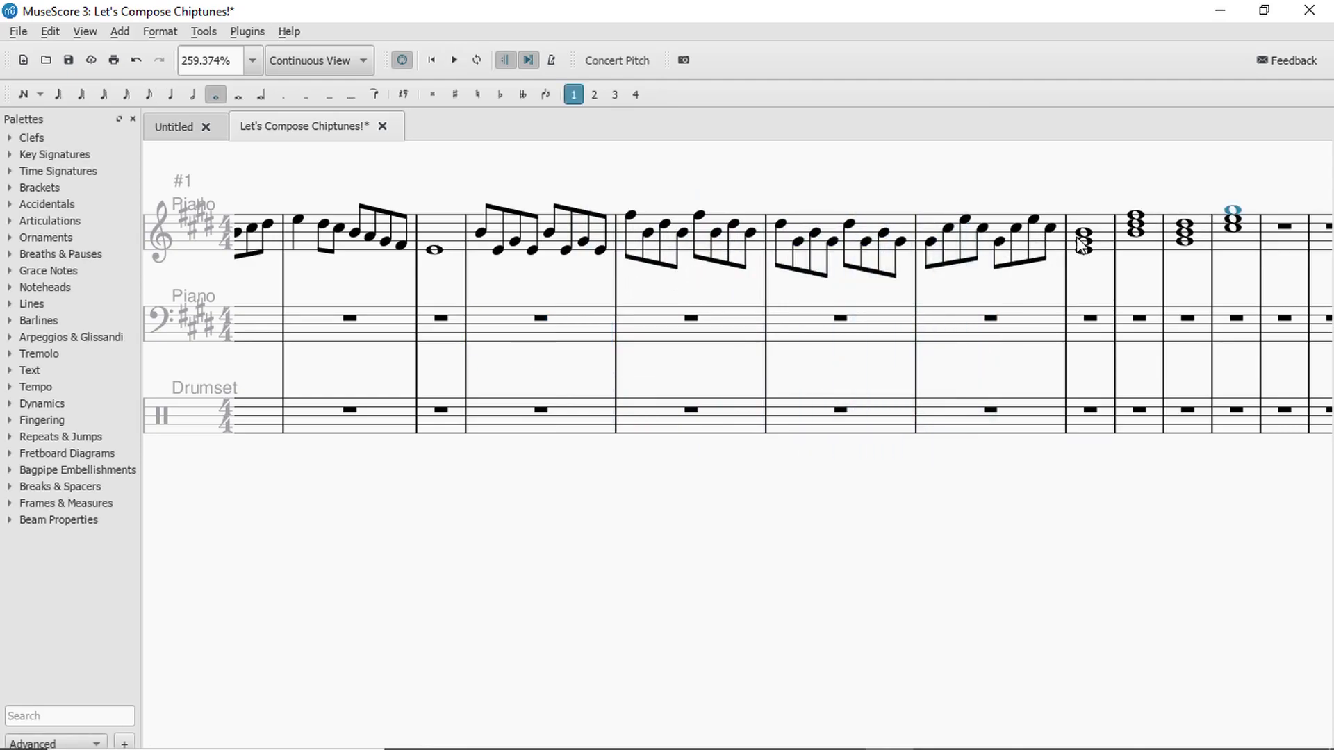
# Raise the first and fifth notes of the seventh treble measure by an octave.
pyautogui.click(930, 243)
pyautogui.hotkey('ctrl', 'Up')
pyautogui.hotkey('ctrl', 'Up')
# Lower the fifth, sixth and seventh treble measures by an octave and play back from the fourth measure.
pyautogui.click(635, 218)
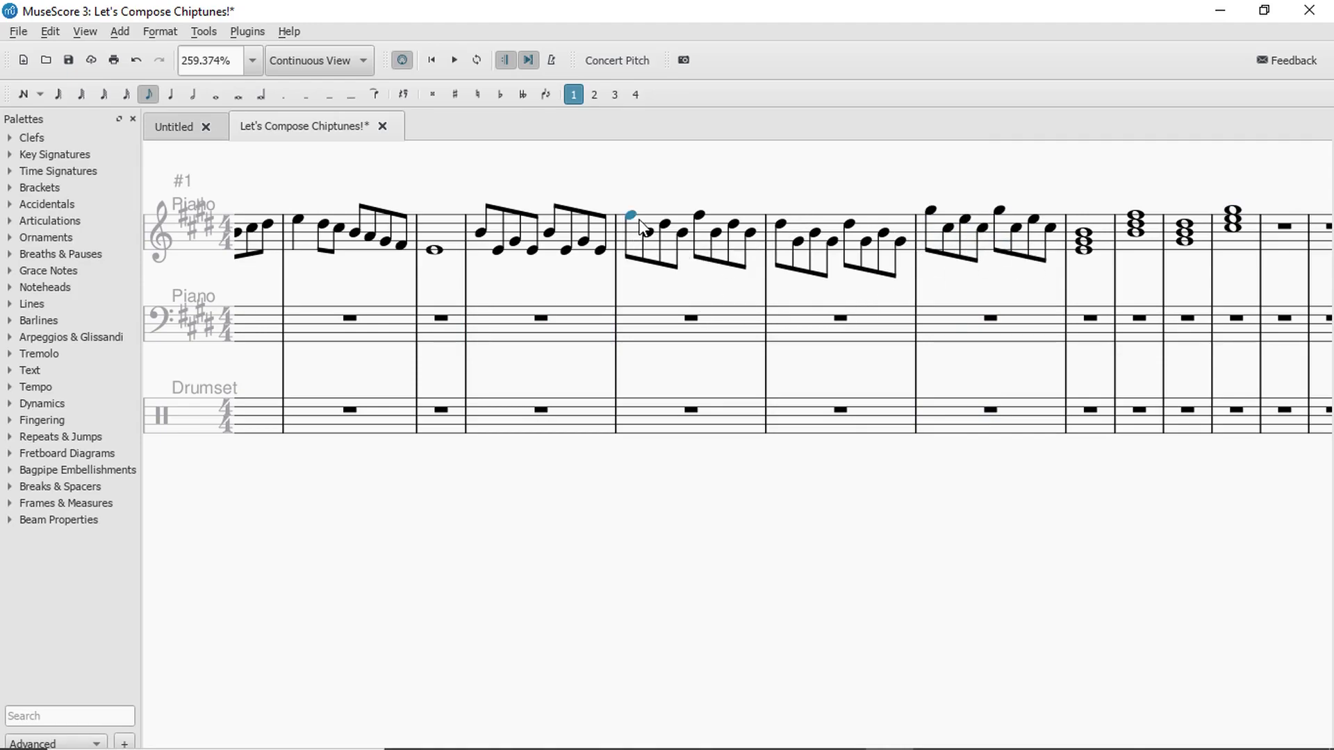
pyautogui.click(639, 235)
pyautogui.click(638, 243)
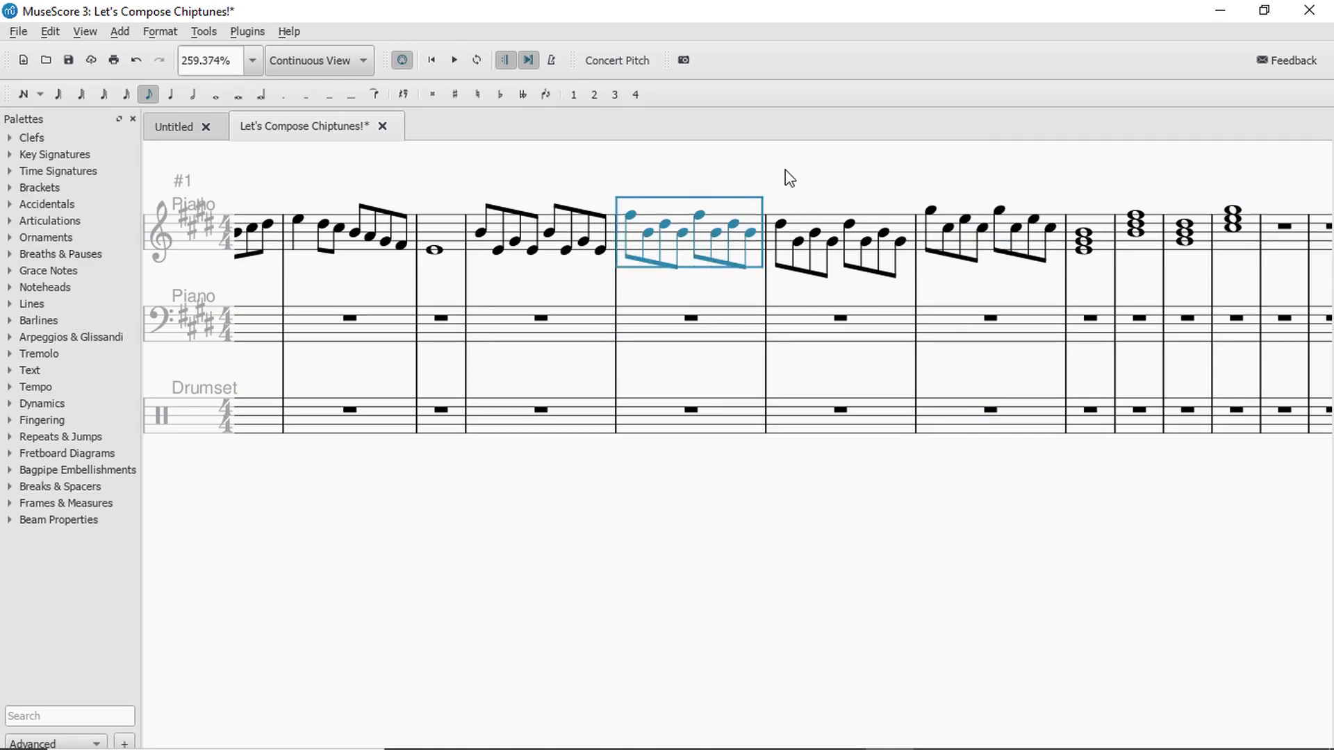
pyautogui.hotkey('ctrl', 'Down')
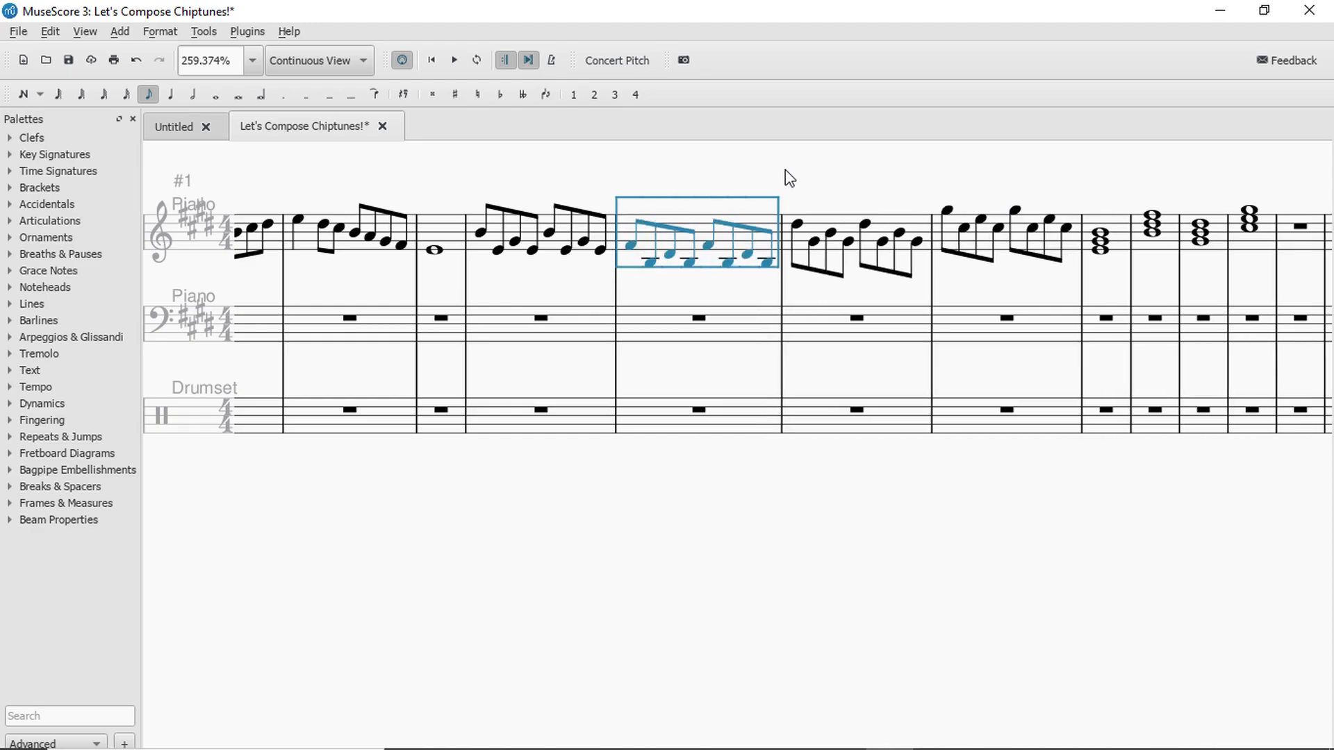
pyautogui.click(814, 221)
pyautogui.hotkey('ctrl', 'Down')
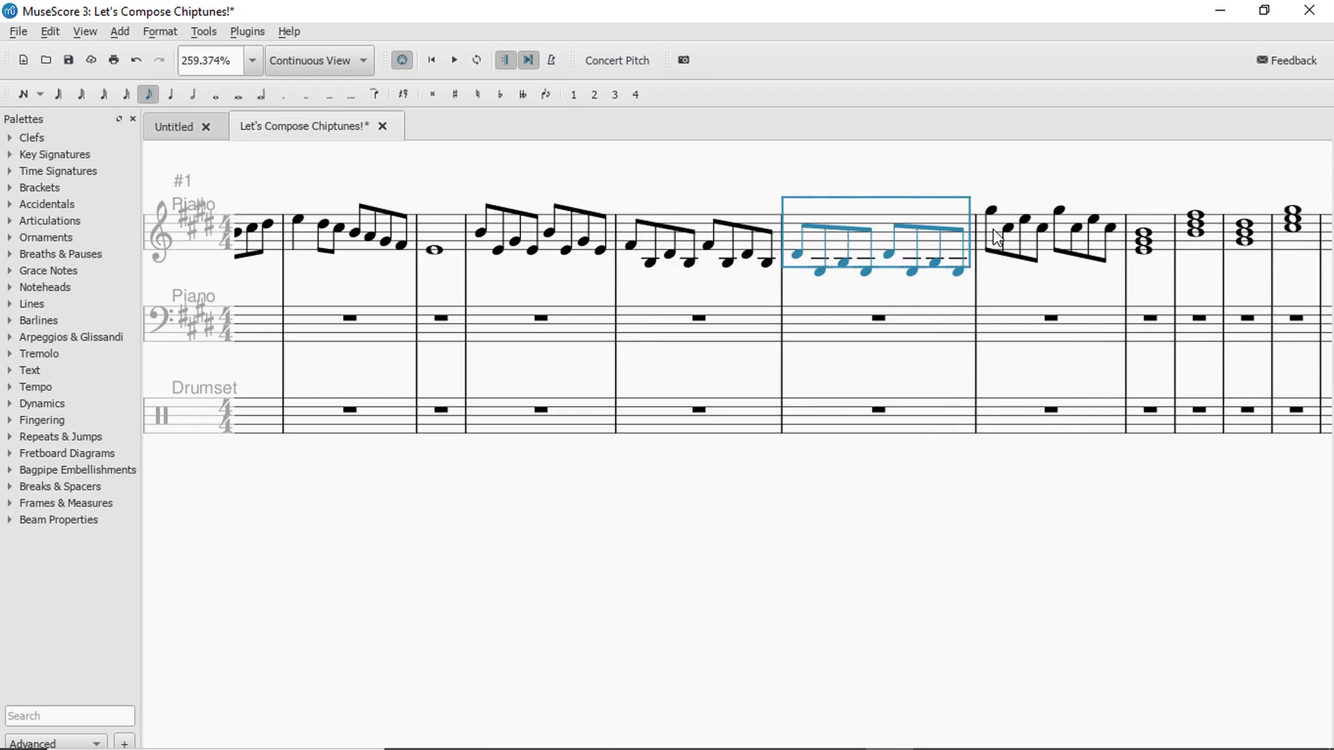
pyautogui.click(1019, 219)
pyautogui.hotkey('ctrl', 'Down')
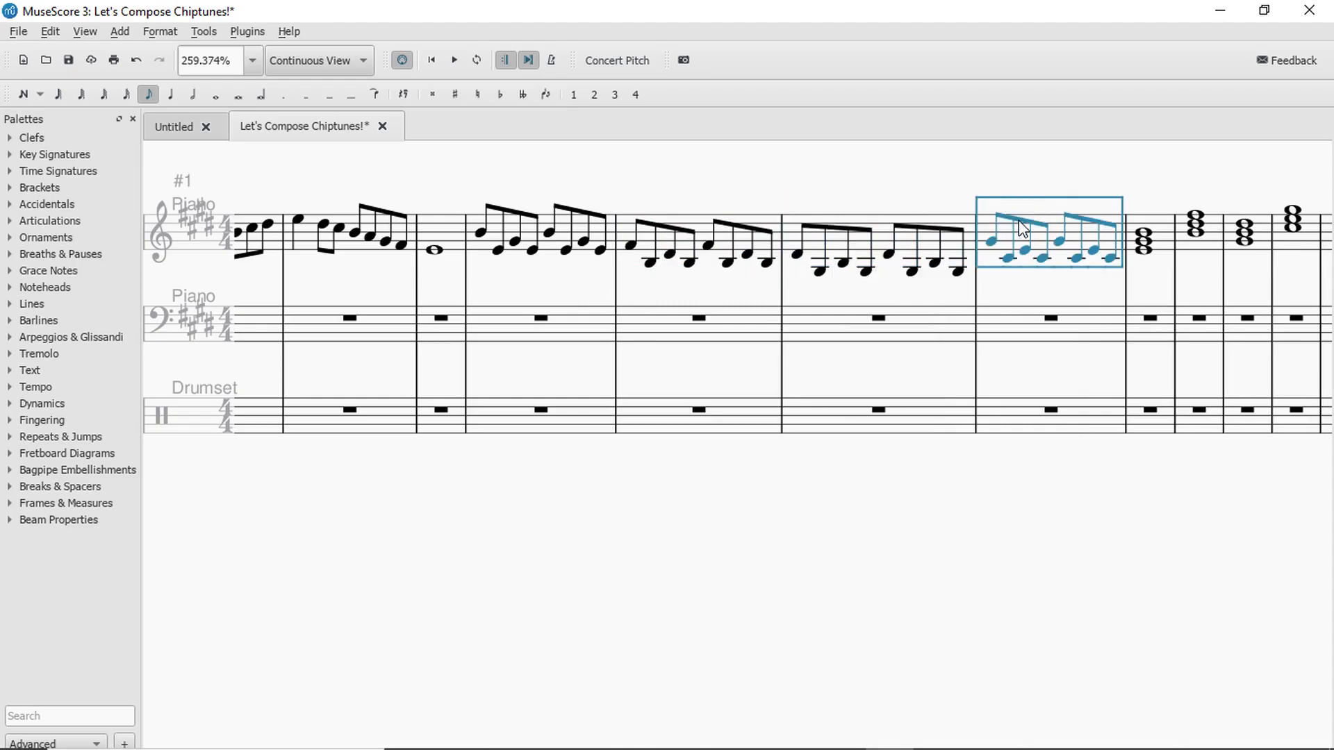
pyautogui.click(591, 327)
pyautogui.press('space')
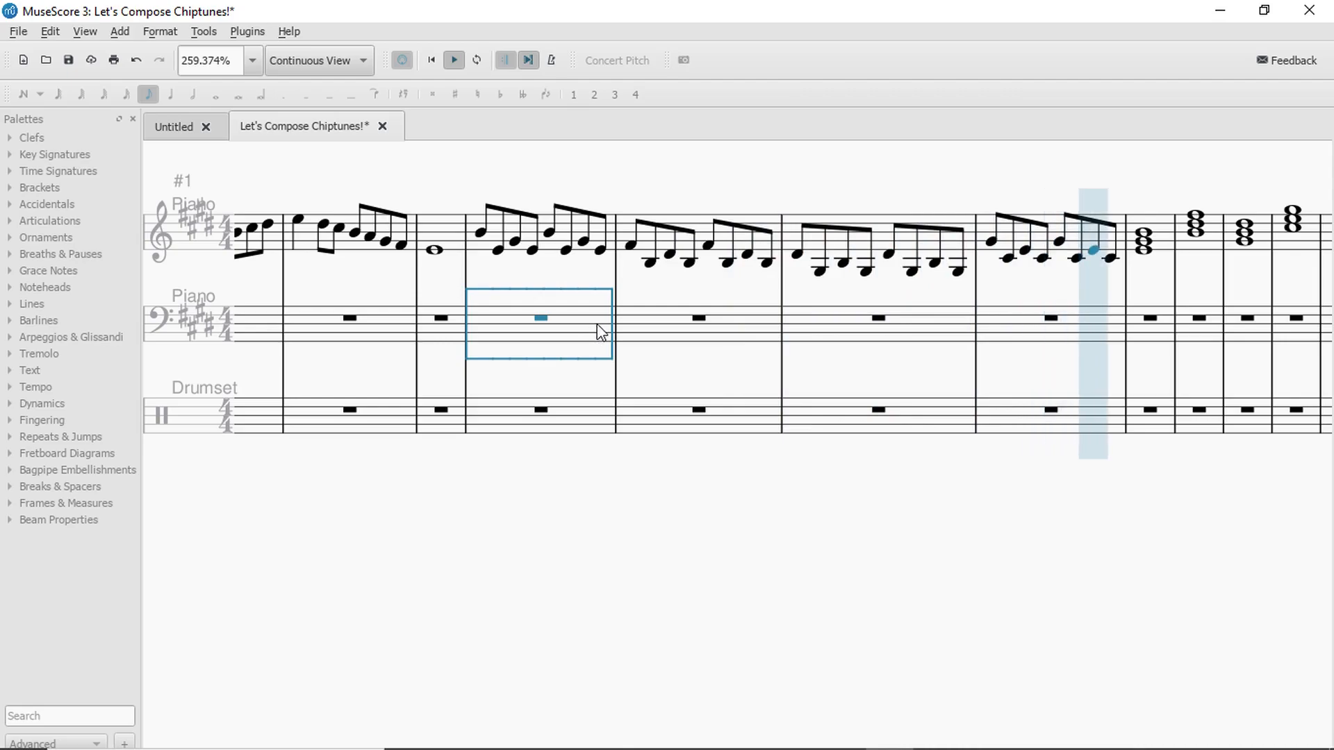
pyautogui.press('space')
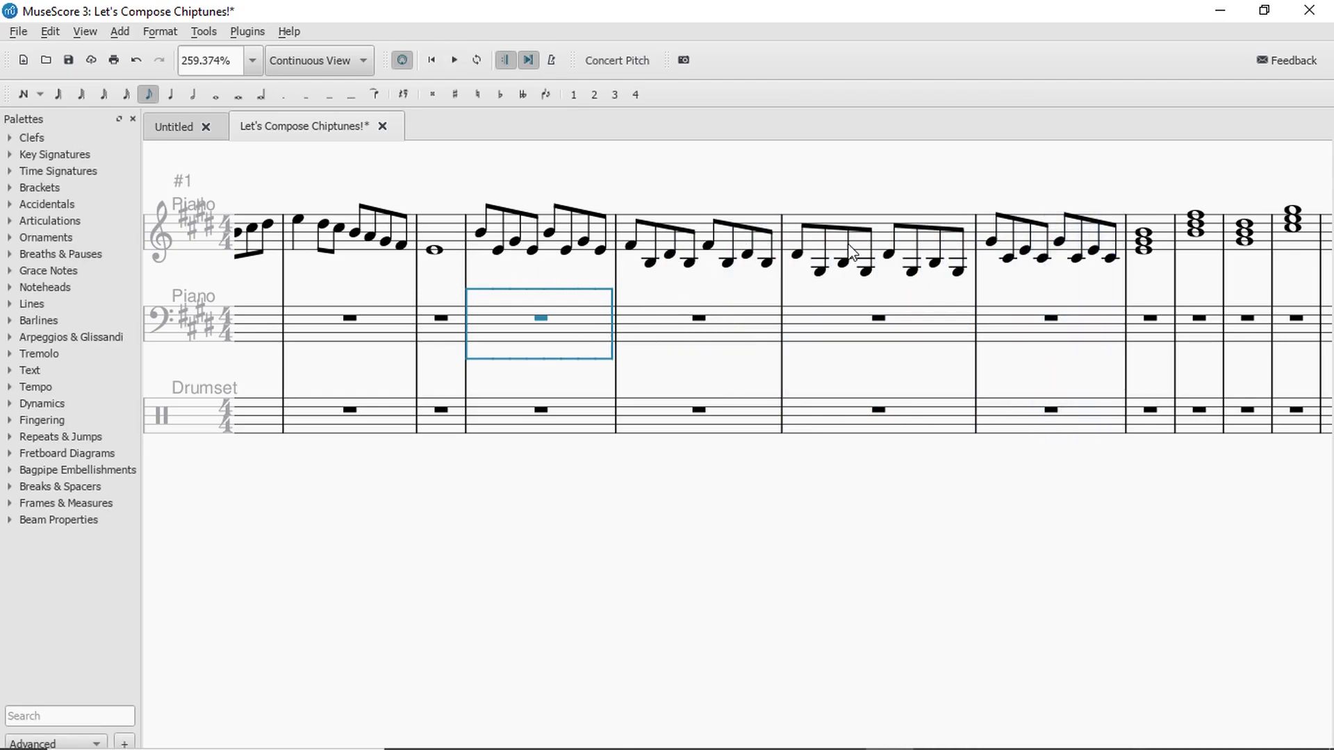
# Move the arpeggios in treble measures four to seven into the same bass staff measures and lower them by an octave.
pyautogui.click(482, 233)
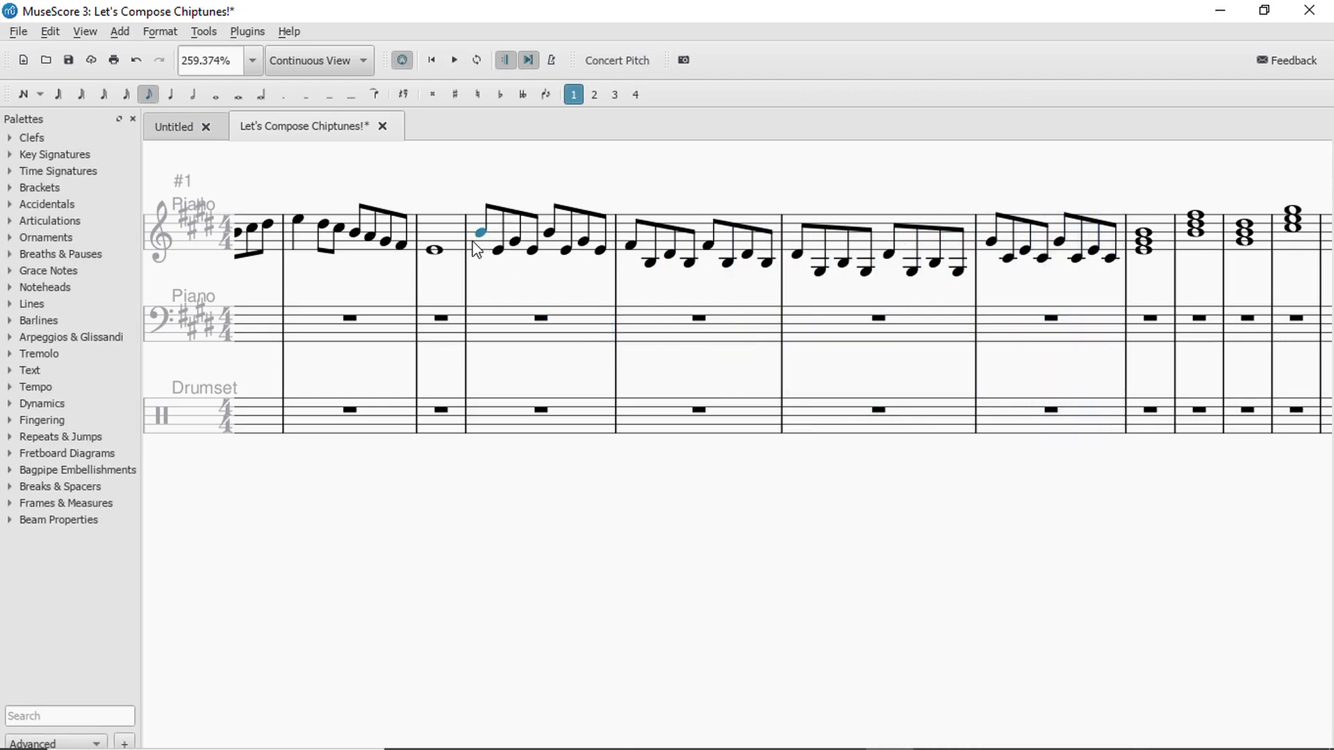
pyautogui.keyDown('shift'); pyautogui.click(1111, 258); pyautogui.keyUp('shift')
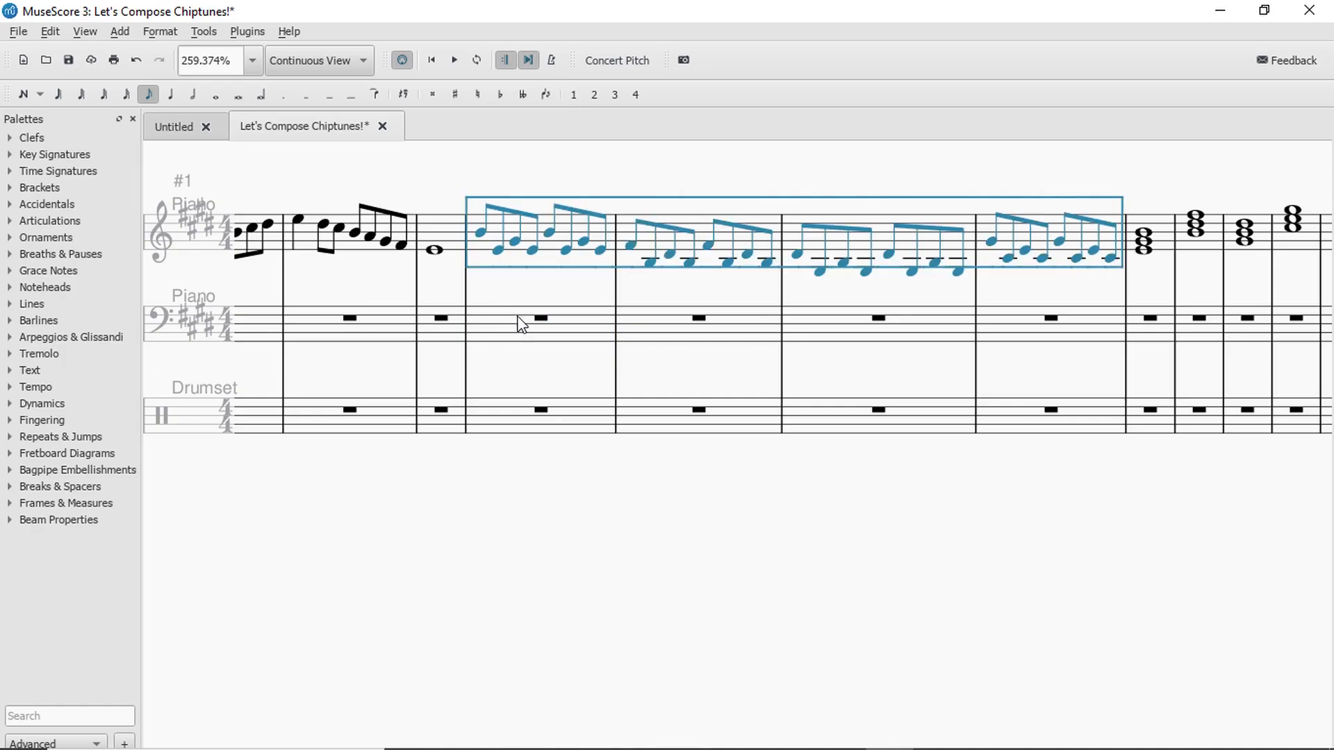
pyautogui.hotkey('ctrl', 'x')
pyautogui.click(490, 321)
pyautogui.hotkey('ctrl', 'v')
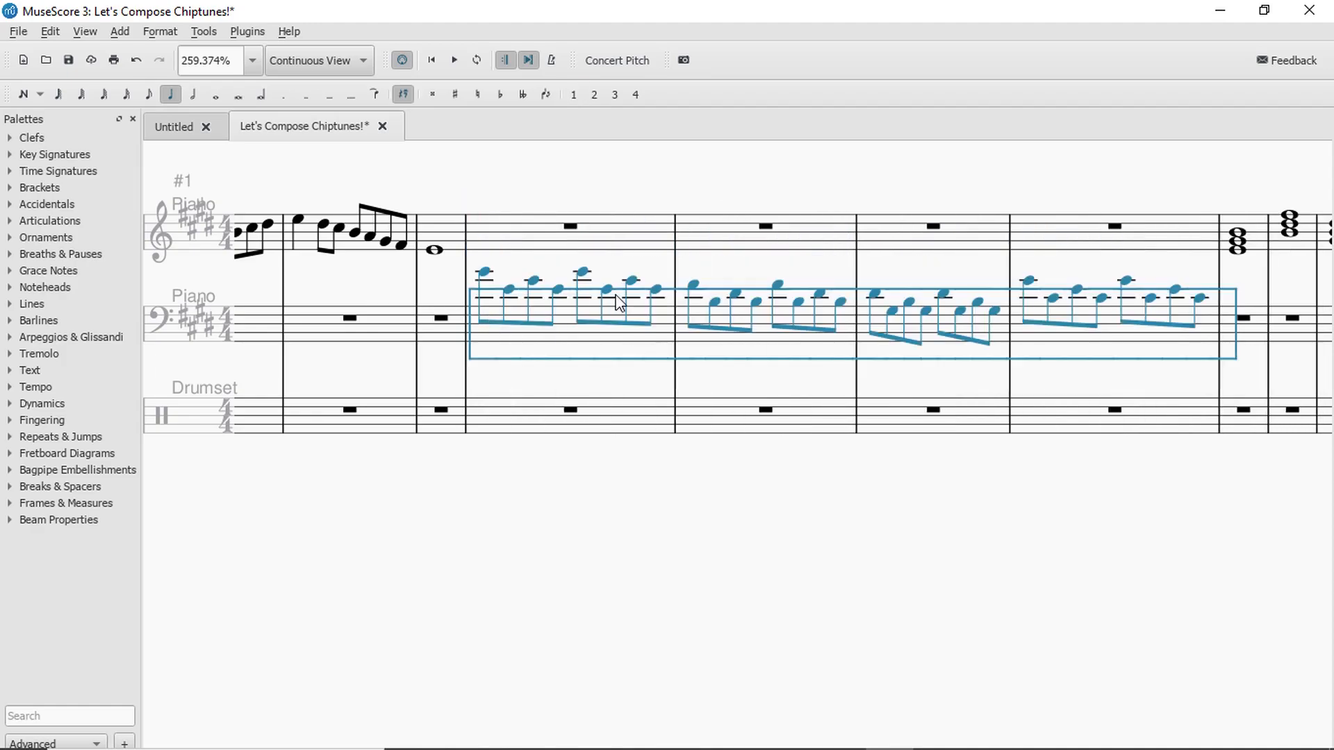
pyautogui.hotkey('ctrl', 'Down')
# Play back the bass staff arpeggios from the fourth measure.
pyautogui.click(571, 241)
pyautogui.press('space')
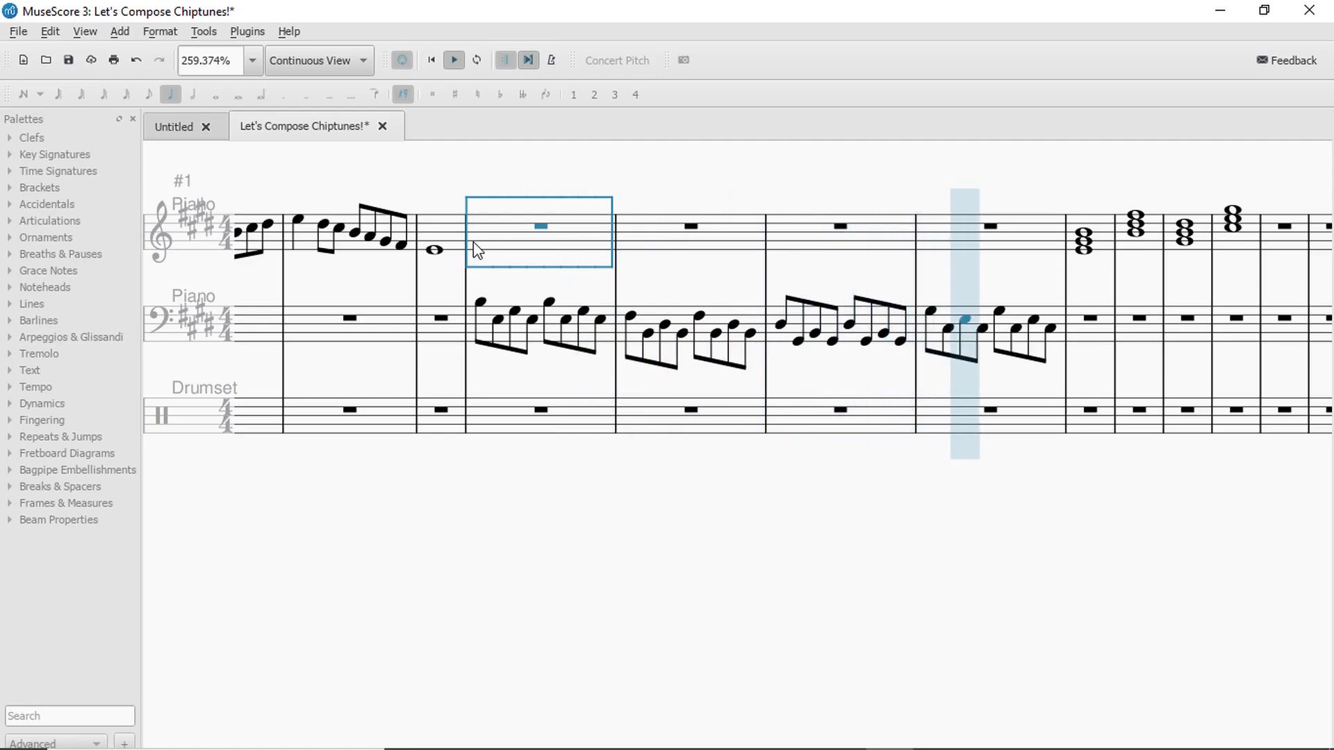
pyautogui.press('space')
pyautogui.press('Escape')
# Try lowering the seventh bass measure by an octave and play back from the sixth measure.
pyautogui.click(934, 337)
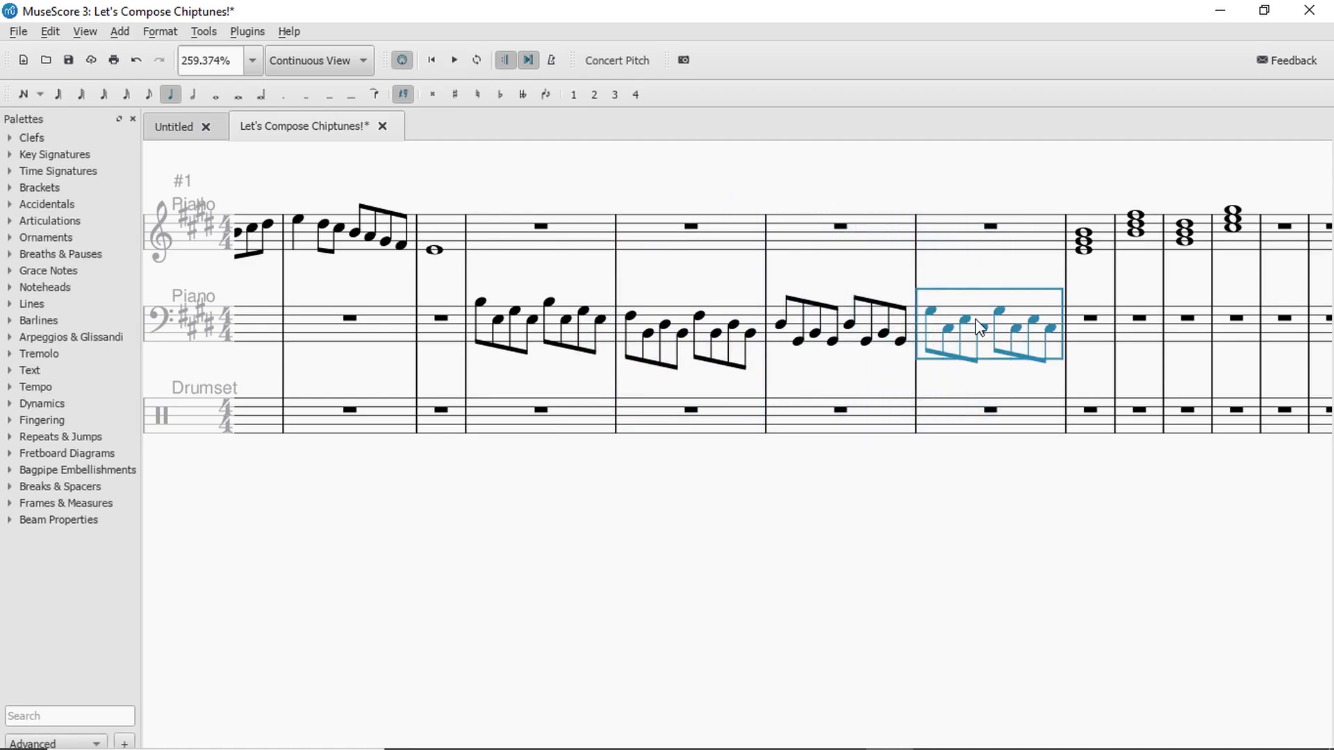
pyautogui.hotkey('ctrl', 'v')
pyautogui.click(884, 244)
pyautogui.press('space')
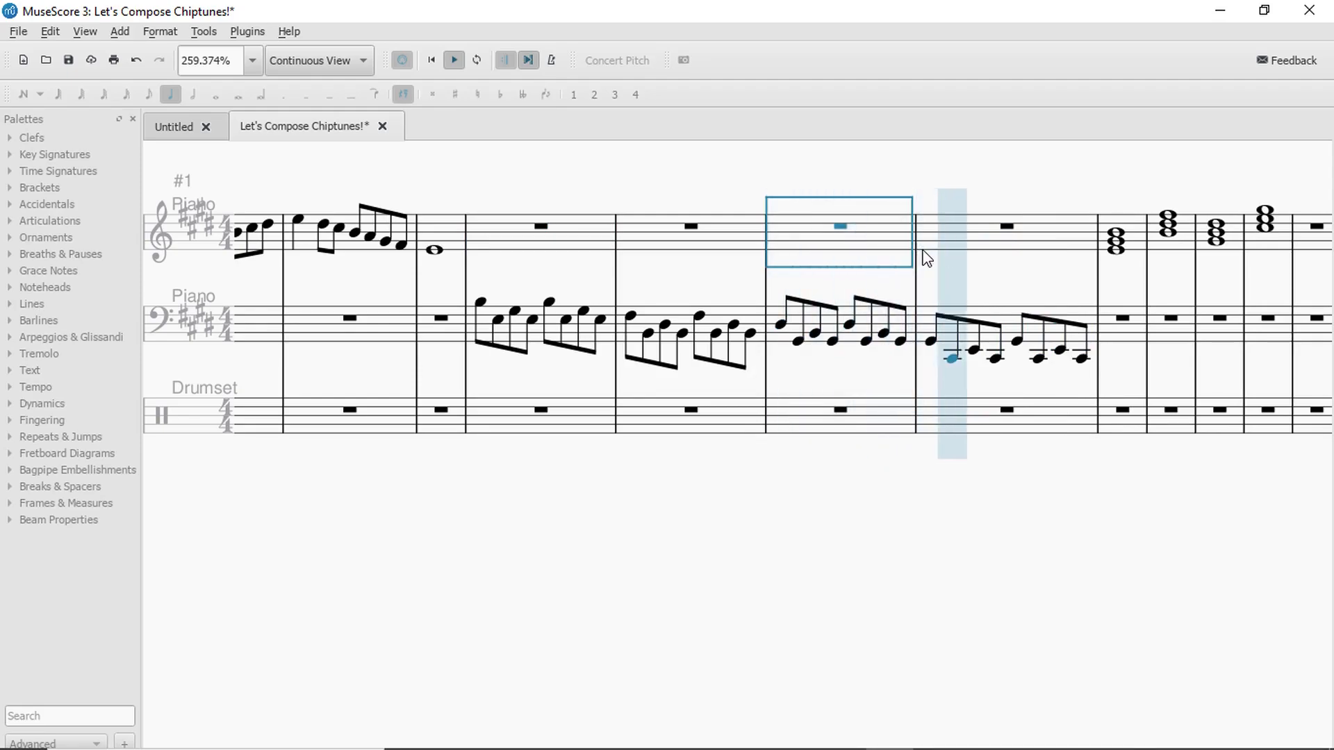
pyautogui.press('space')
pyautogui.hotkey('ctrl', 'z')
# Add staccato dots to every other note of bass measures four to seven, starting with the first, and play back from measure four.
pyautogui.click(541, 228)
pyautogui.click(486, 304)
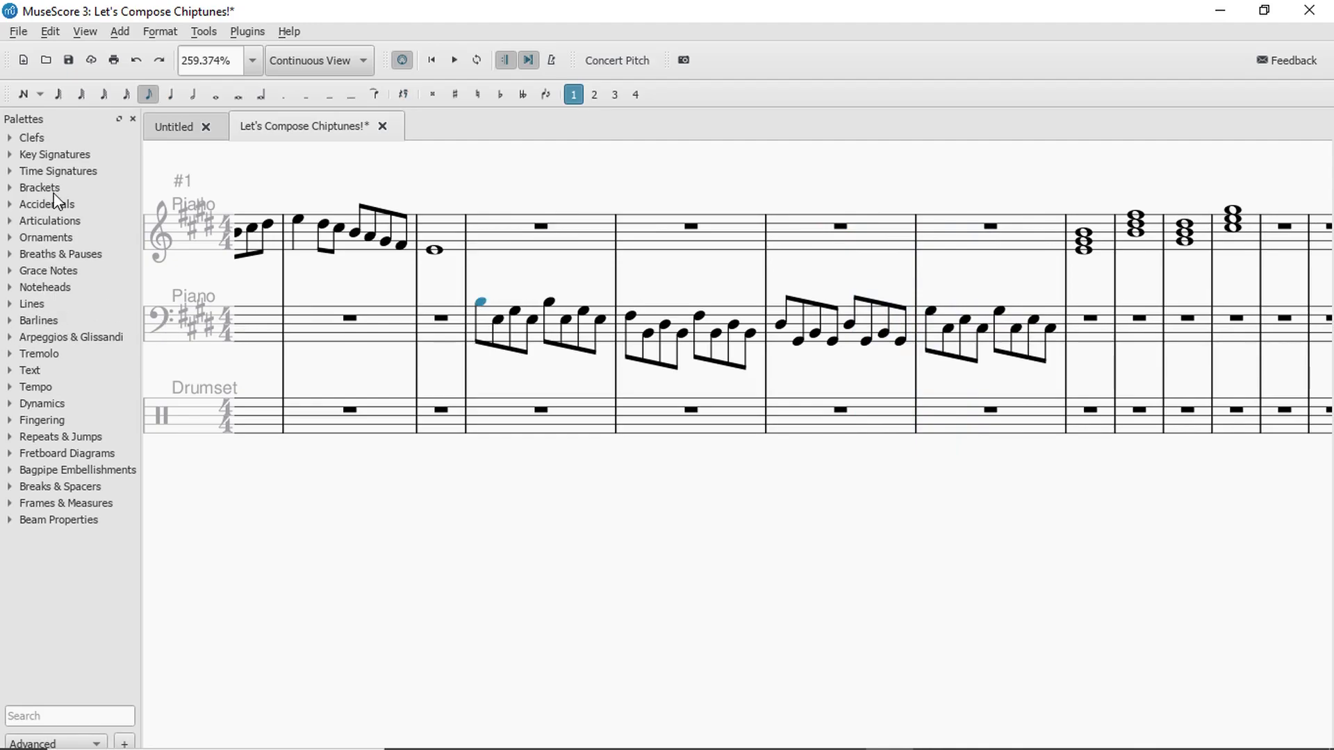
pyautogui.click(47, 221)
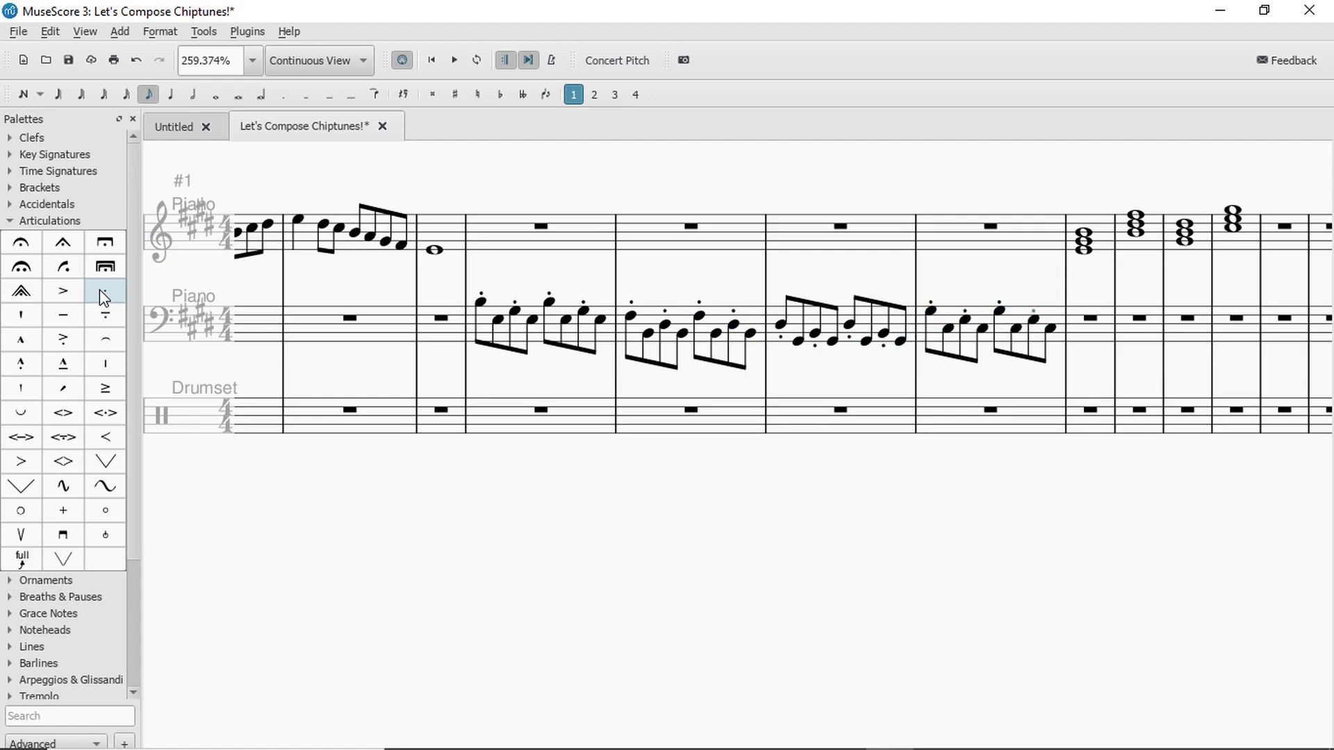
pyautogui.click(519, 237)
pyautogui.press('space')
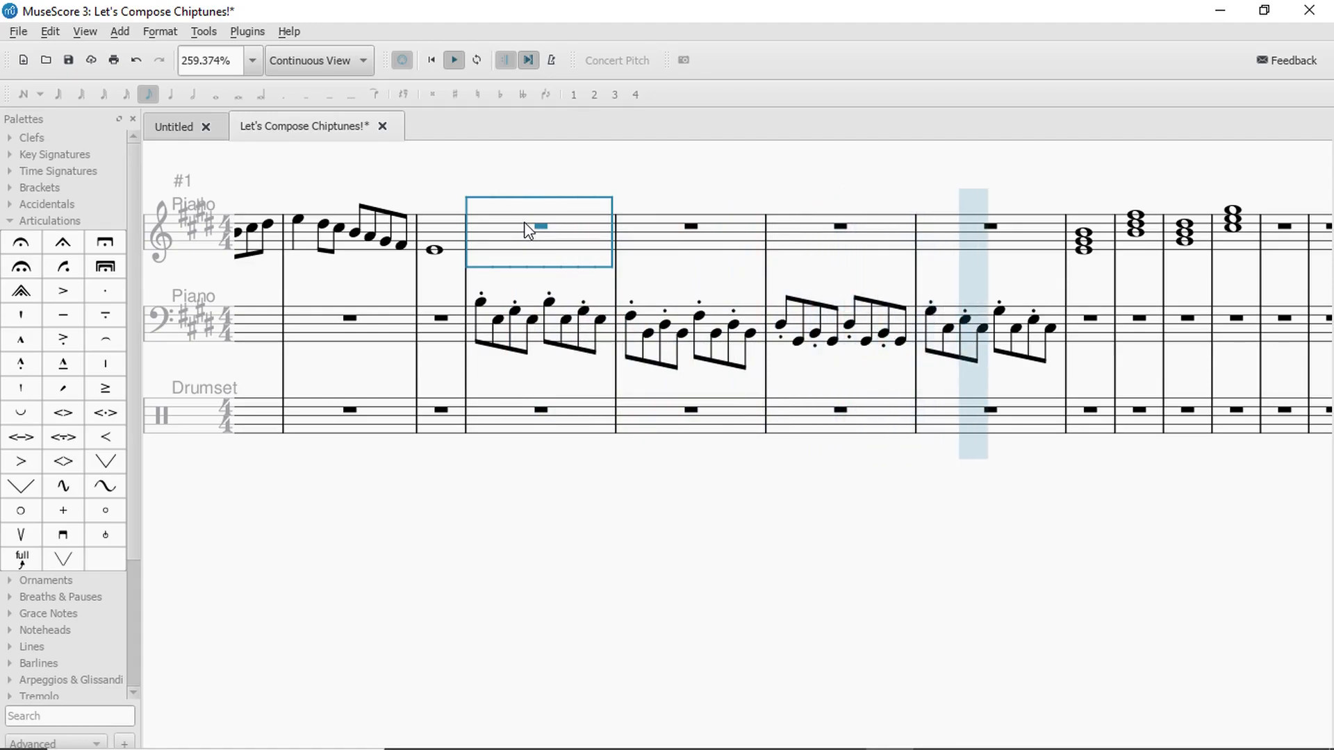
# Raise the last note of bass measure seven to G-sharp and play back that measure.
pyautogui.press('space')
pyautogui.click(1051, 329)
pyautogui.click(1024, 250)
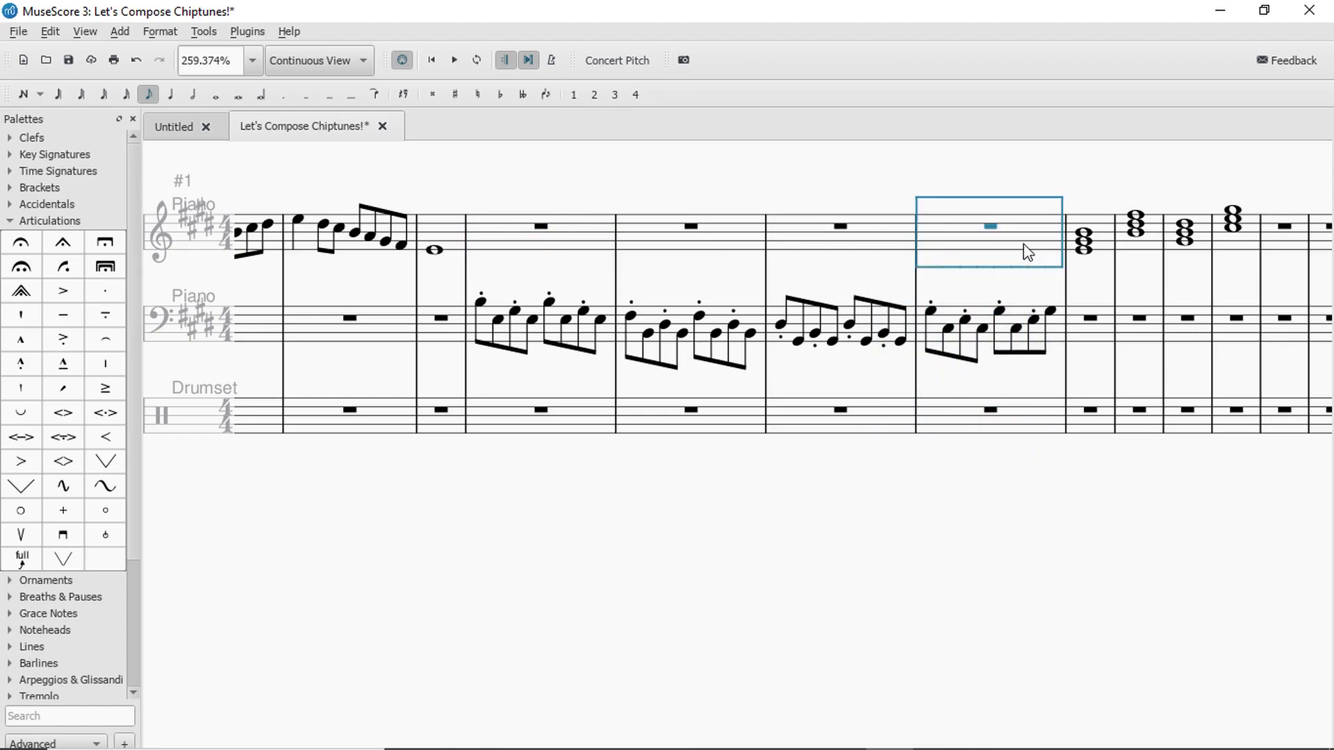
pyautogui.press('space')
# Audition notes in bass measures four and seven, try lowering measure seven's last note, and undo that change.
pyautogui.click(999, 310)
pyautogui.click(1050, 311)
pyautogui.click(481, 293)
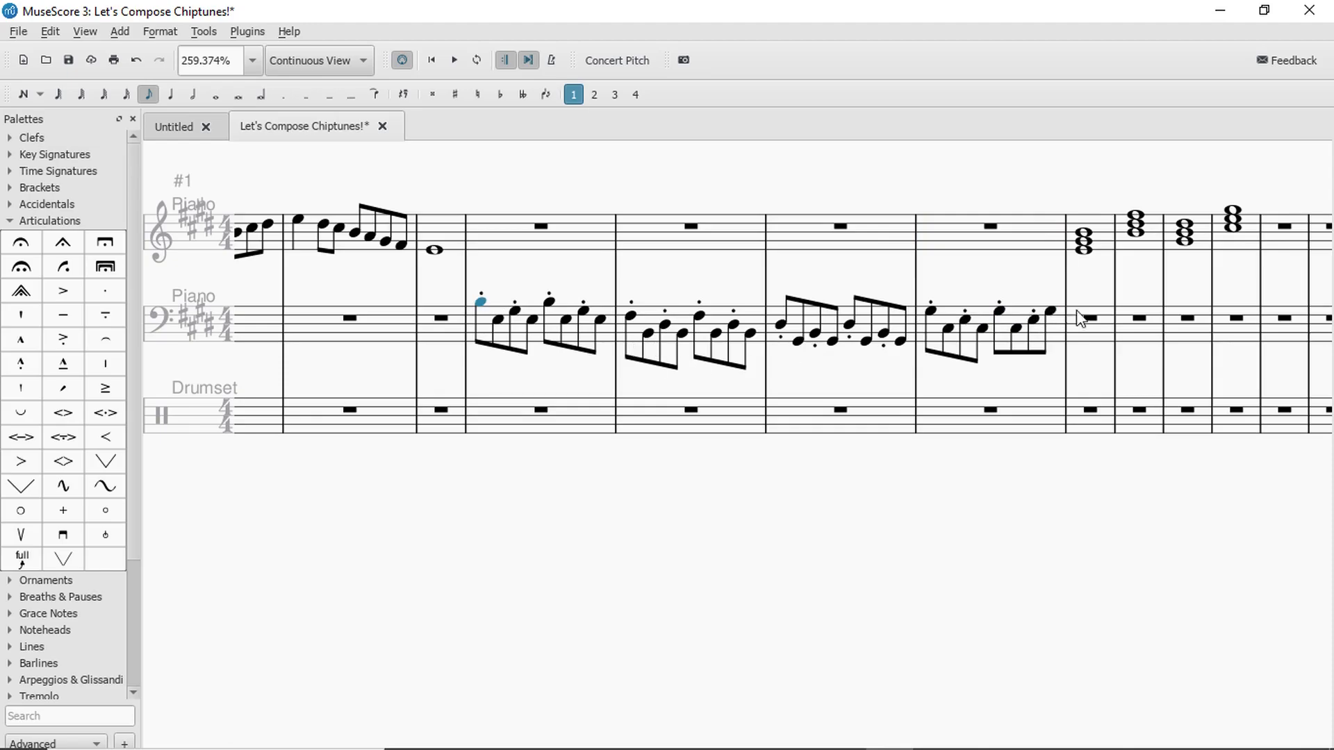
pyautogui.moveTo(1050, 312); pyautogui.dragTo(1049, 329)
pyautogui.hotkey('ctrl', 'z')
pyautogui.press('space')
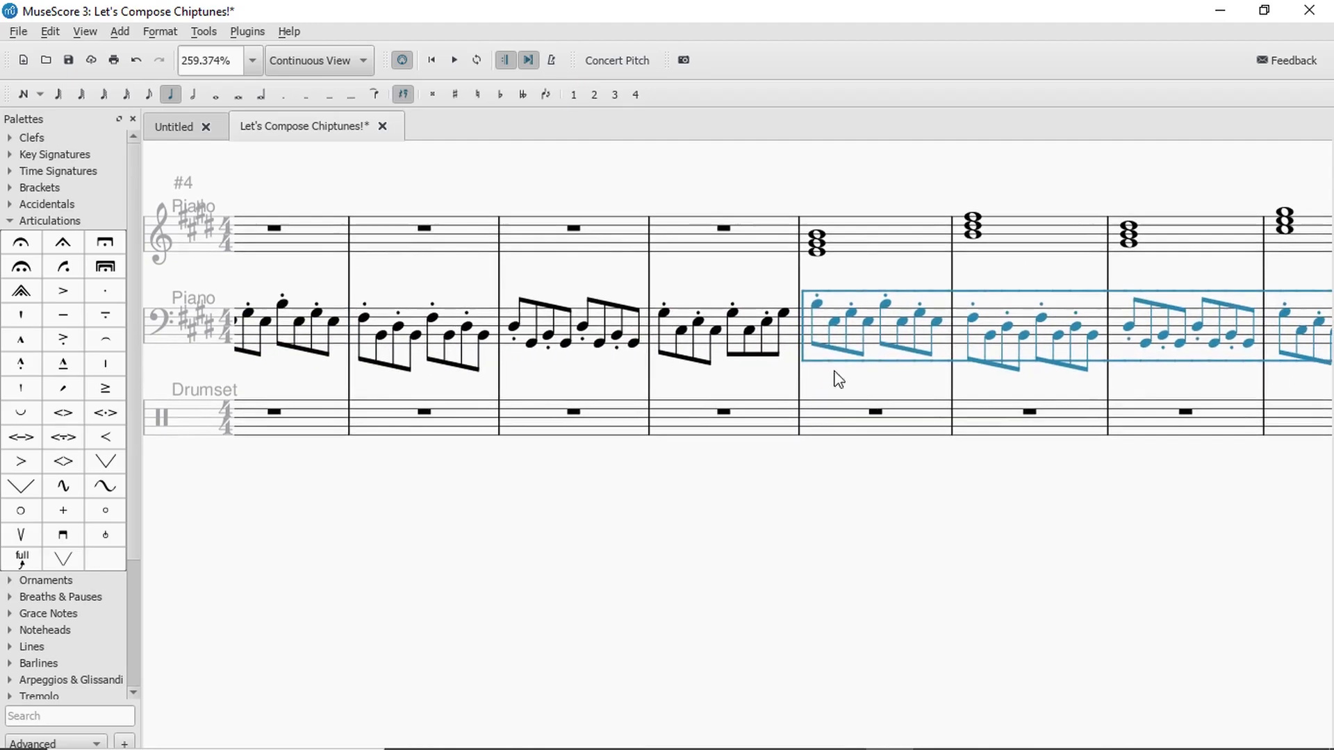
# Paste the four treble chords into measures twelve to fifteen and play back the bass arpeggios from measure four.
pyautogui.click(1171, 248)
pyautogui.hotkey('ctrl', 'v')
pyautogui.moveTo(479, 209); pyautogui.dragTo(744, 200)
pyautogui.scroll(-2, 743, 200)
pyautogui.moveTo(614, 190); pyautogui.dragTo(728, 193)
pyautogui.click(507, 225)
pyautogui.press('space')
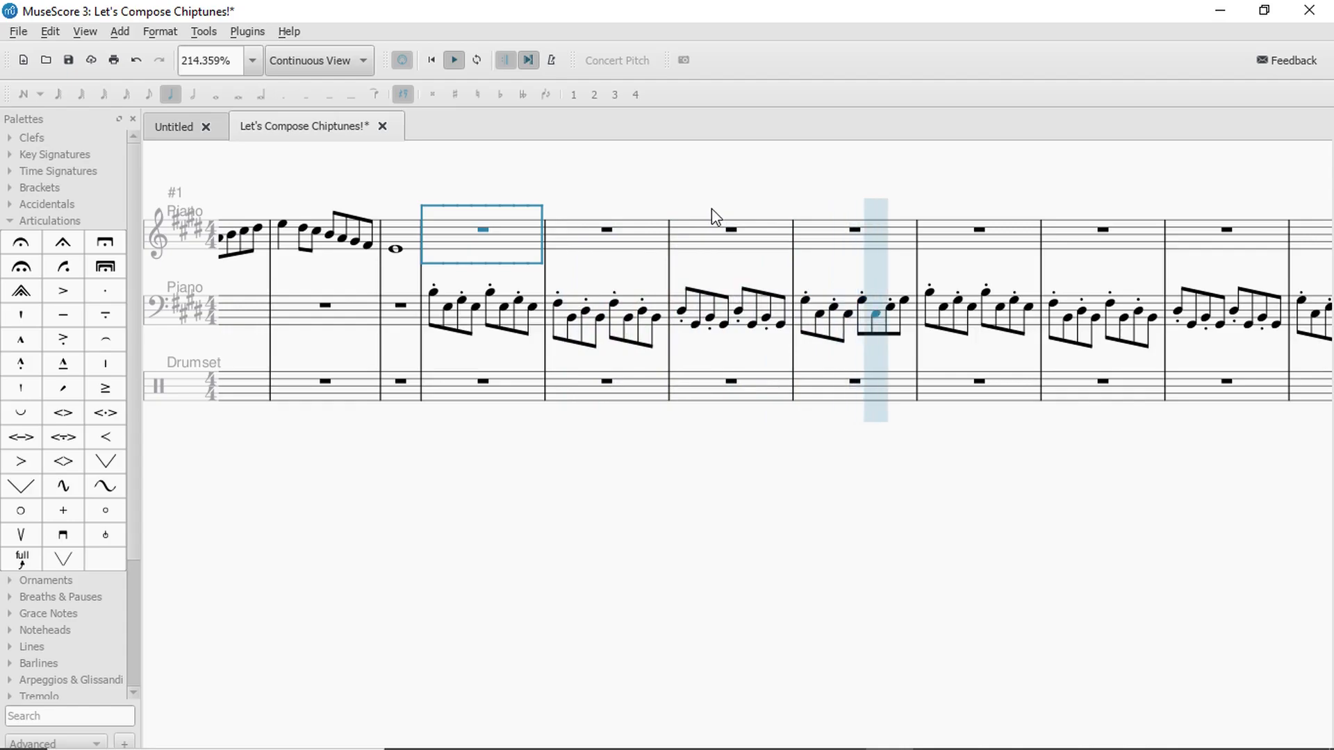
pyautogui.press('space')
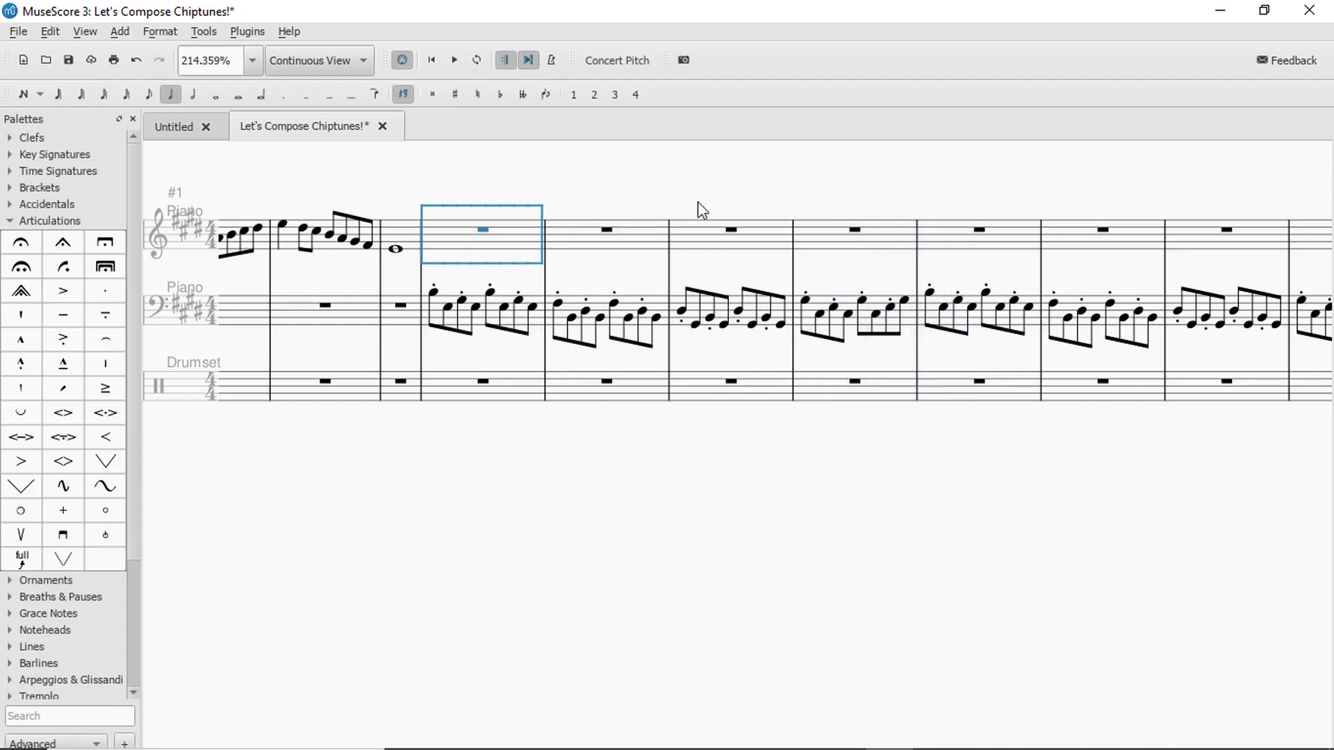
# Examine the first treble chord in measure twelve, auditioning its lowest note against the arpeggio measures before it.
pyautogui.moveTo(699, 210); pyautogui.dragTo(646, 206)
pyautogui.moveTo(964, 176); pyautogui.dragTo(604, 269)
pyautogui.click(653, 257)
pyautogui.keyDown('shift'); pyautogui.click(655, 255); pyautogui.keyUp('shift')
pyautogui.moveTo(572, 217); pyautogui.dragTo(612, 216)
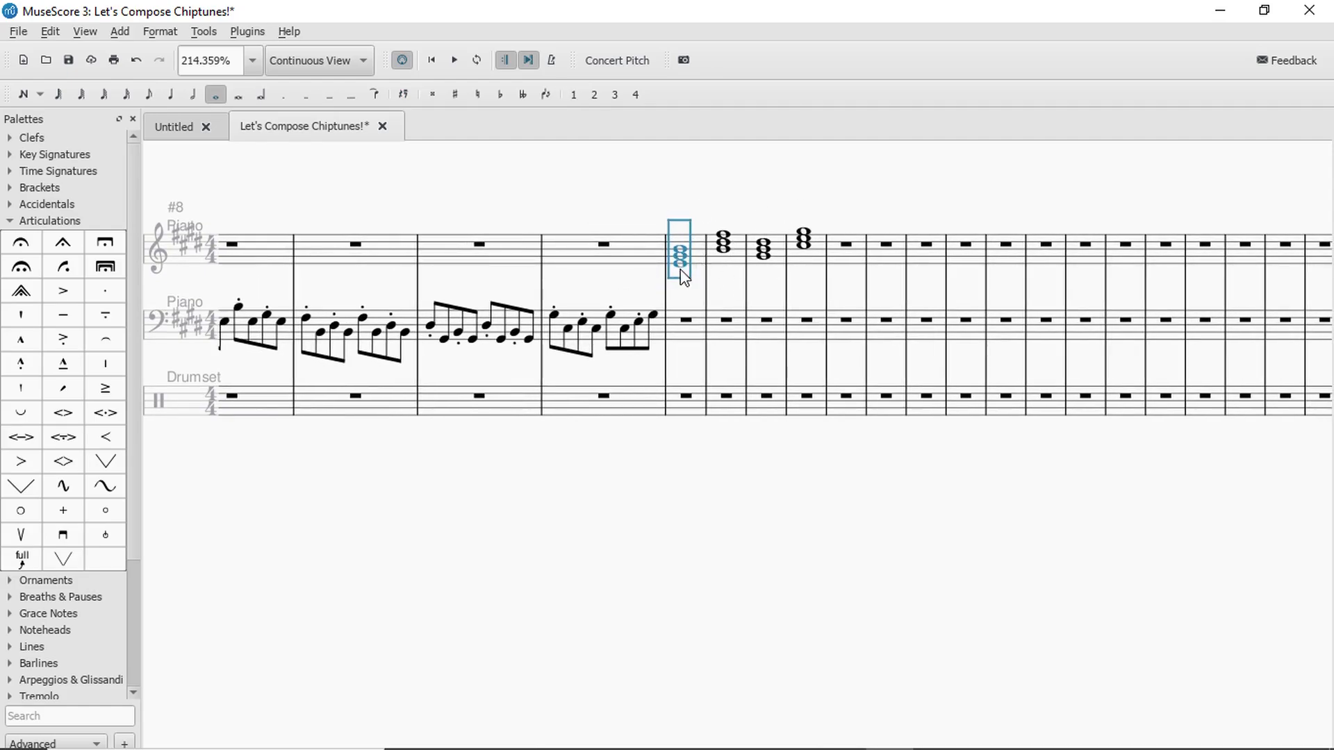
pyautogui.hscroll(-10, 577, 209)
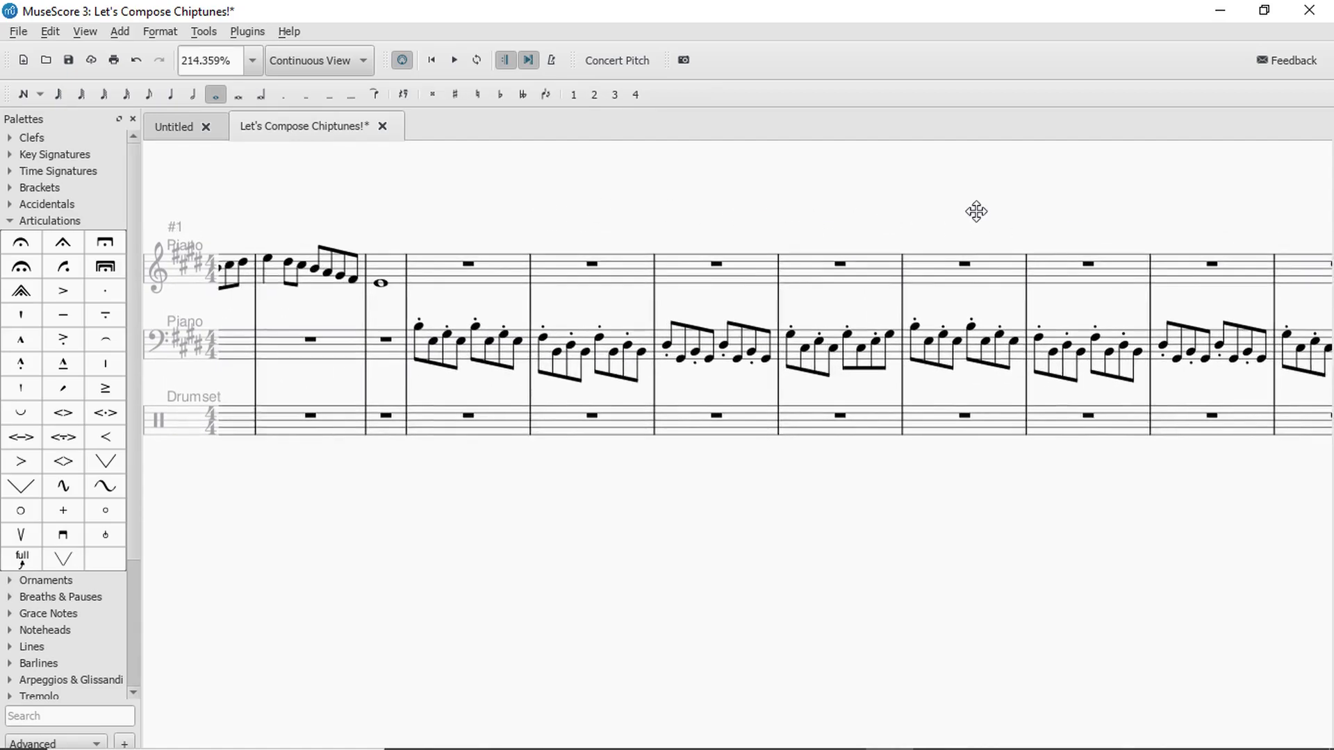
pyautogui.hscroll(2, 800, 196)
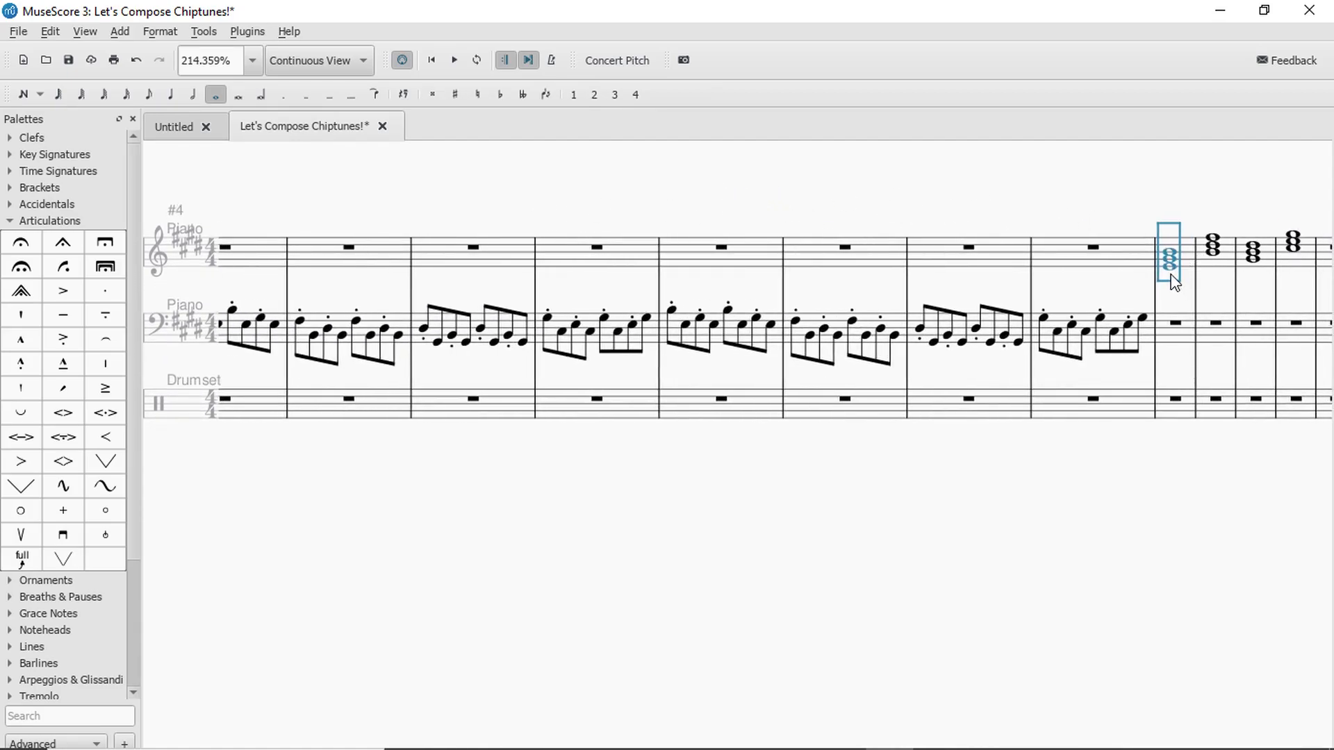
pyautogui.click(1087, 274)
pyautogui.click(1172, 268)
pyautogui.hscroll(-6, 1020, 196)
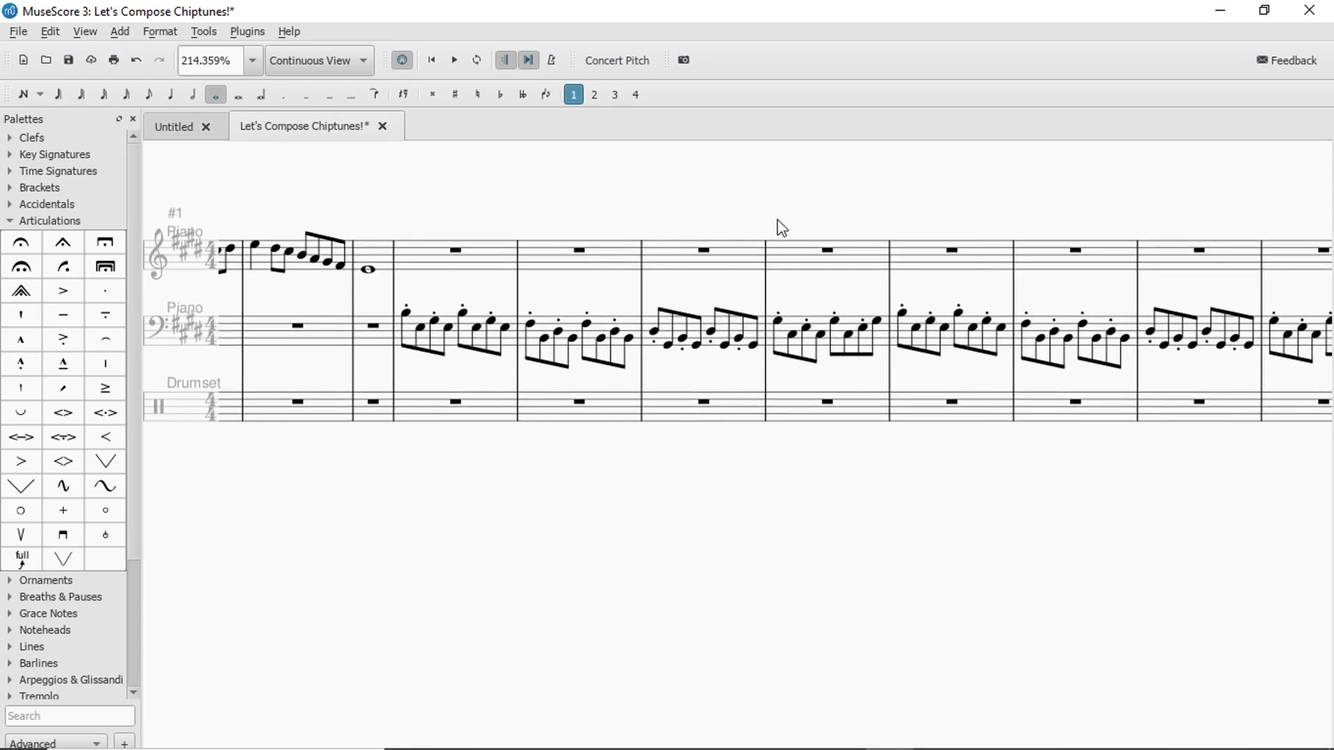
# Try shifting the third note of bass measure four by octaves while comparing it with the lowest note of the first chord.
pyautogui.click(446, 328)
pyautogui.moveTo(1140, 155); pyautogui.dragTo(790, 133)
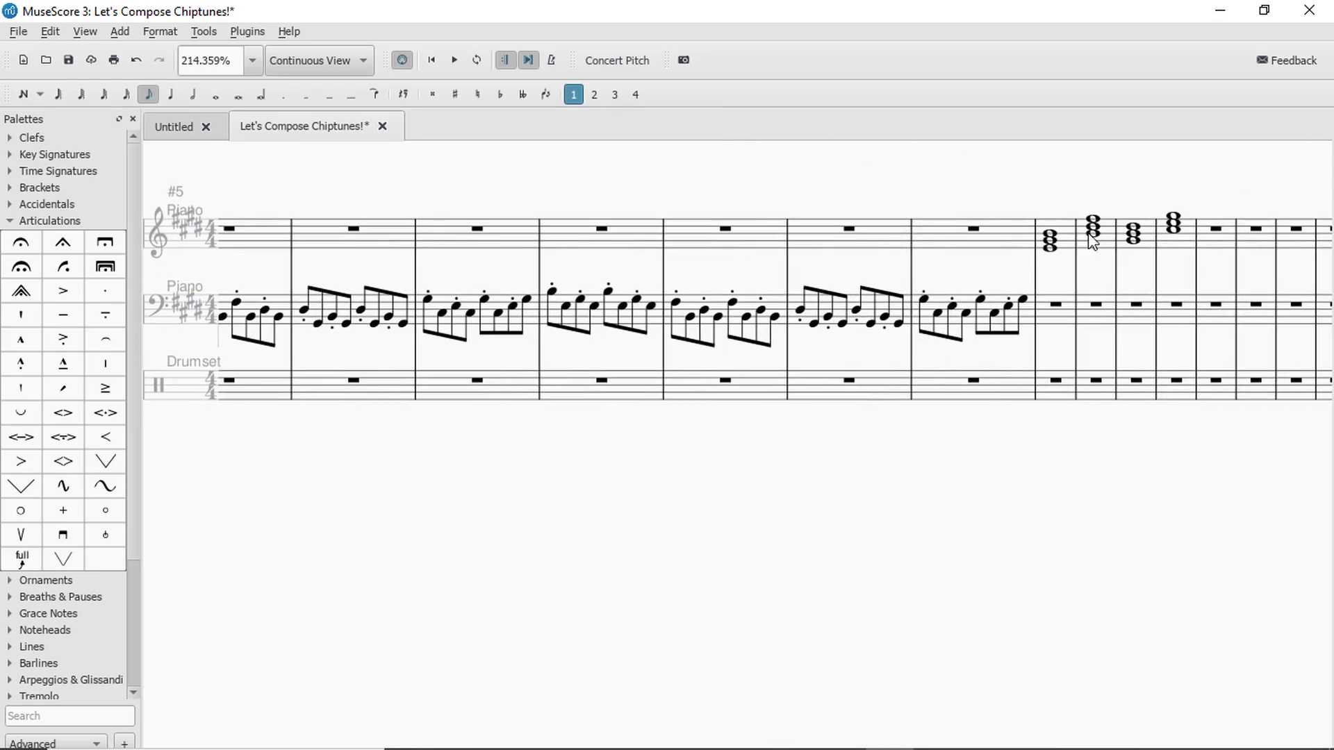
pyautogui.click(1049, 247)
pyautogui.moveTo(901, 190); pyautogui.dragTo(1131, 195)
pyautogui.click(337, 312)
pyautogui.click(352, 305)
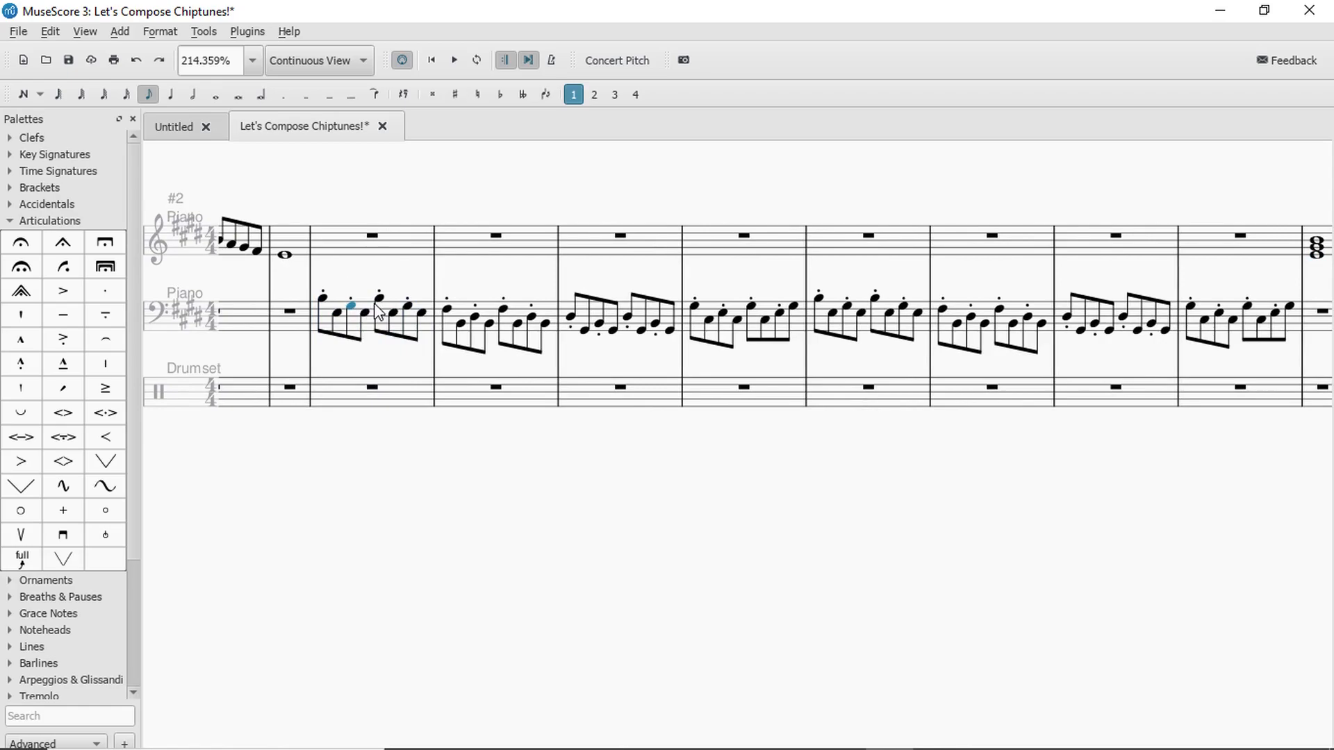
pyautogui.hotkey('ctrl', 'Up')
pyautogui.hotkey('ctrl', 'Down')
pyautogui.hotkey('ctrl', 'Up')
pyautogui.scroll(-5, 903, 170)
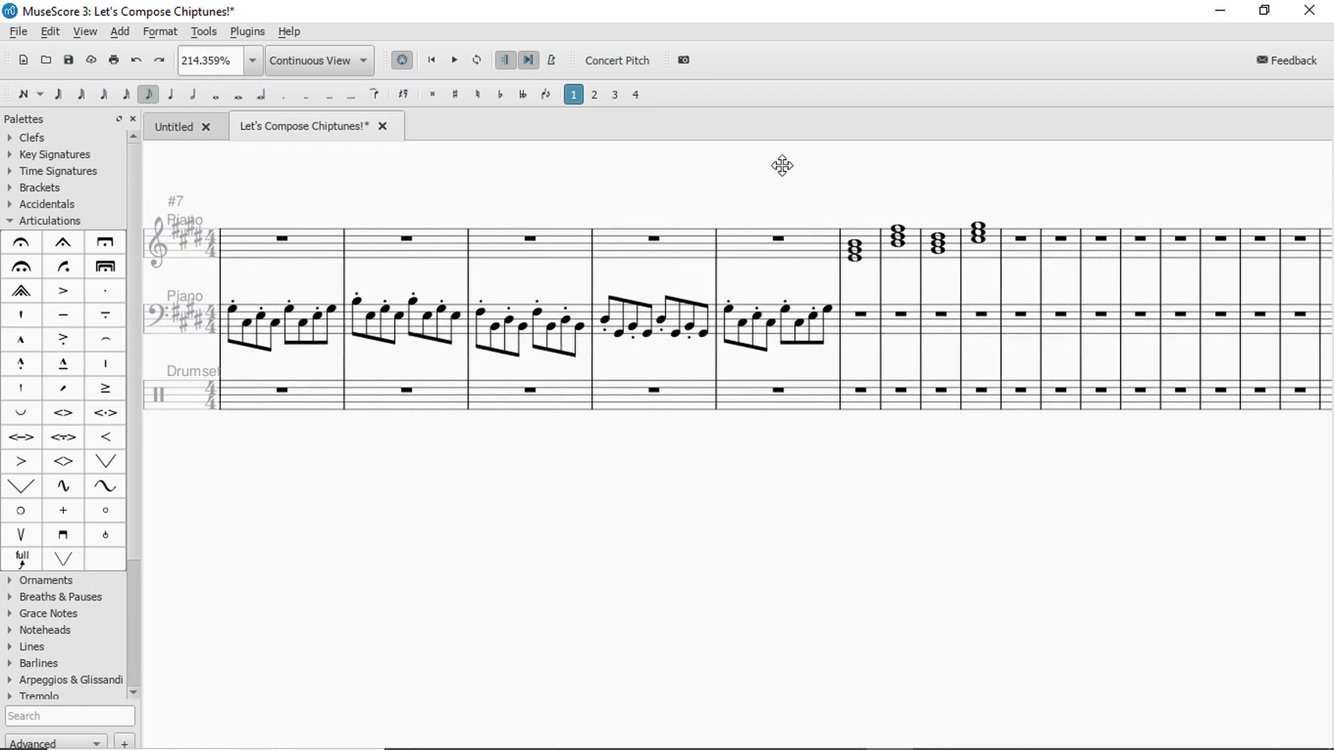
# Examine how the treble chords from measure twelve relate to the end of the bass arpeggios, sounding the first chord's root.
pyautogui.click(828, 313)
pyautogui.click(746, 238)
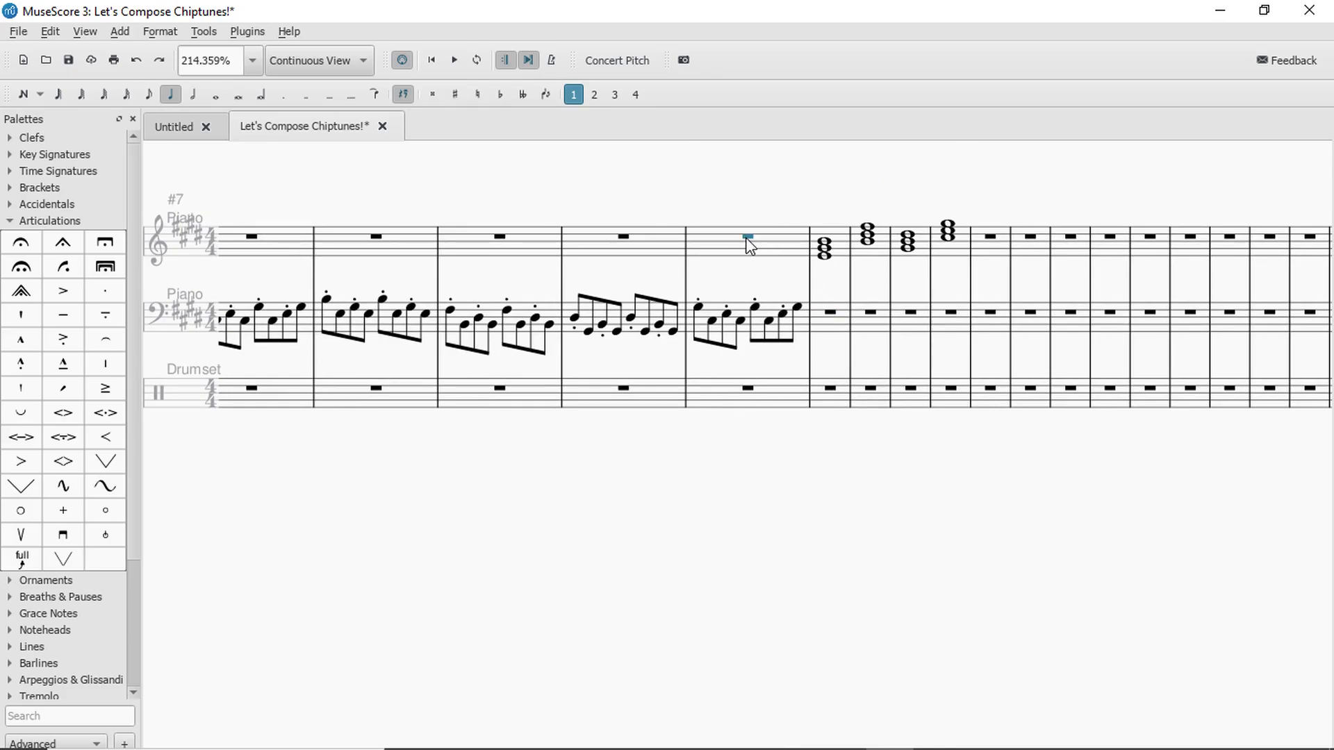
pyautogui.moveTo(809, 210); pyautogui.dragTo(815, 216)
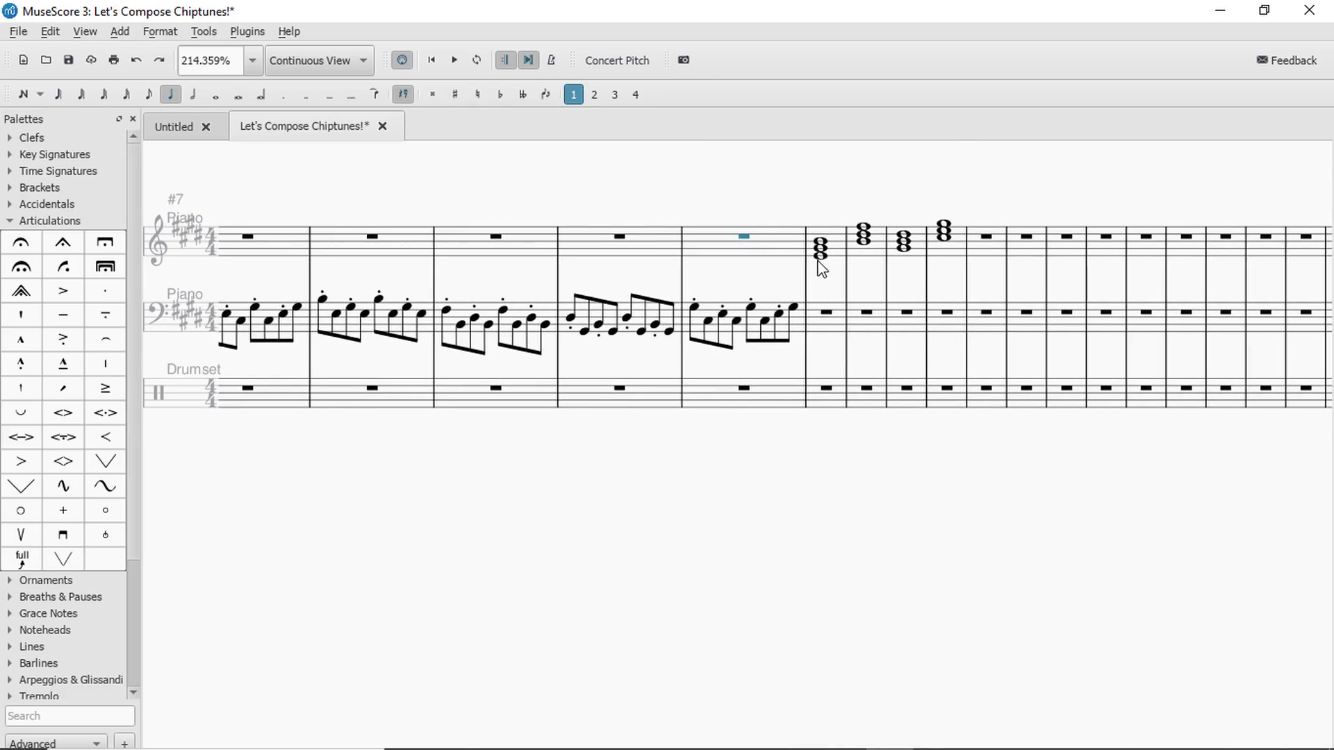
pyautogui.click(820, 257)
pyautogui.moveTo(714, 207); pyautogui.dragTo(1320, 282)
pyautogui.moveTo(874, 281); pyautogui.dragTo(822, 280)
pyautogui.moveTo(1038, 280); pyautogui.dragTo(719, 269)
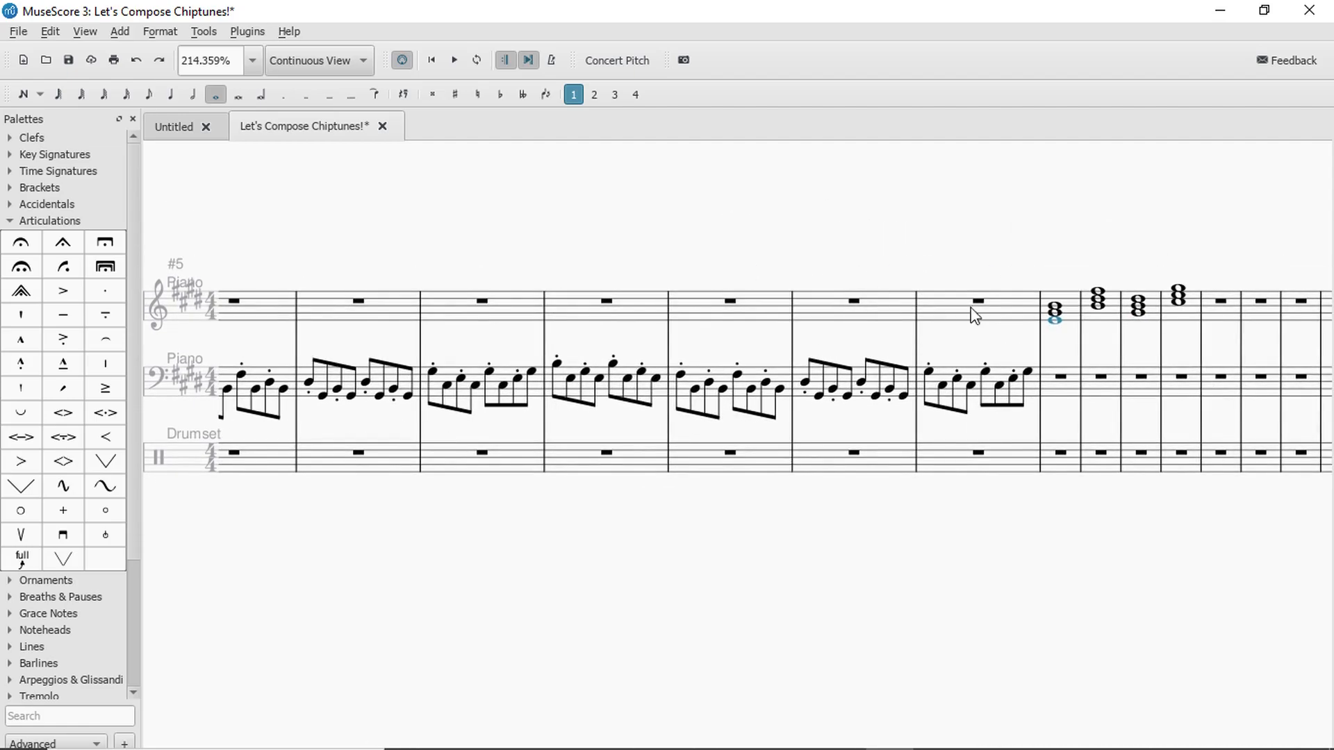
pyautogui.click(1069, 319)
pyautogui.moveTo(1103, 271); pyautogui.dragTo(1184, 260)
pyautogui.moveTo(1288, 261); pyautogui.dragTo(1023, 261)
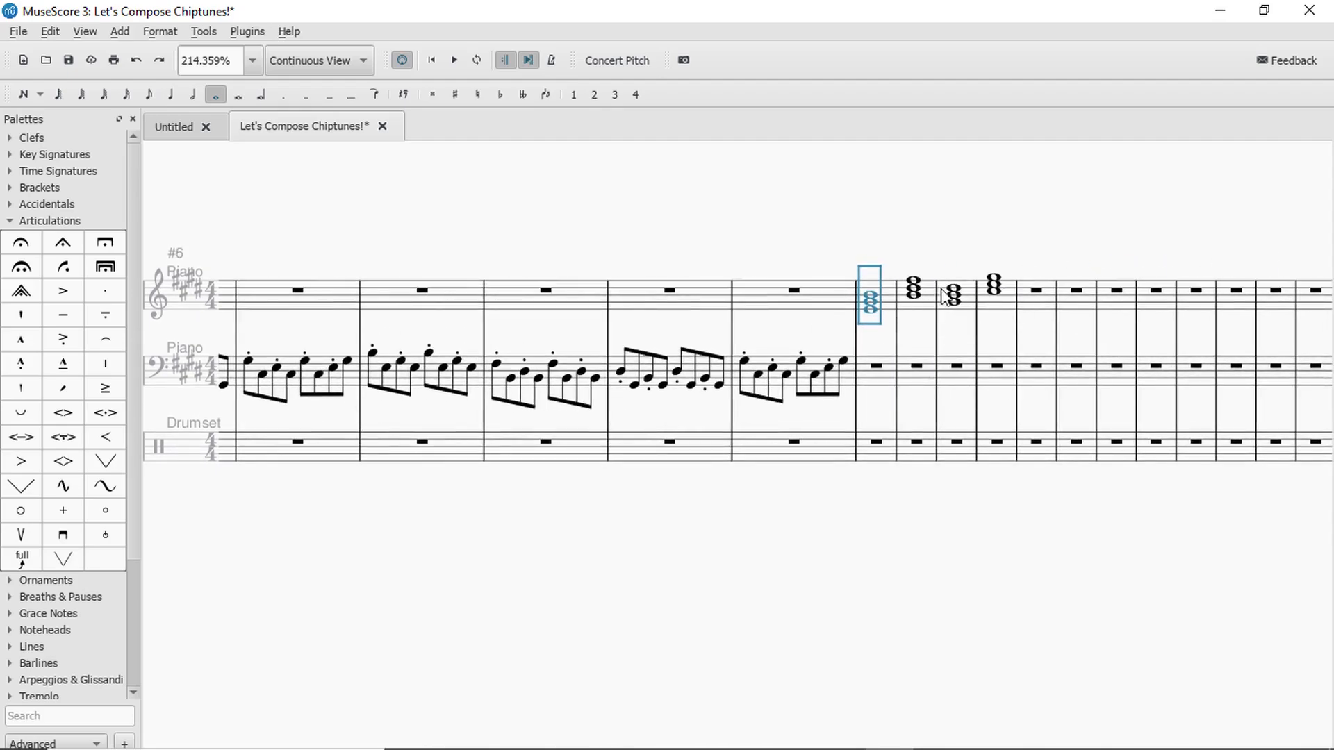
pyautogui.moveTo(1232, 204); pyautogui.dragTo(1331, 215)
pyautogui.moveTo(549, 259); pyautogui.dragTo(1205, 270)
pyautogui.moveTo(692, 266); pyautogui.dragTo(908, 261)
pyautogui.moveTo(796, 227); pyautogui.dragTo(847, 226)
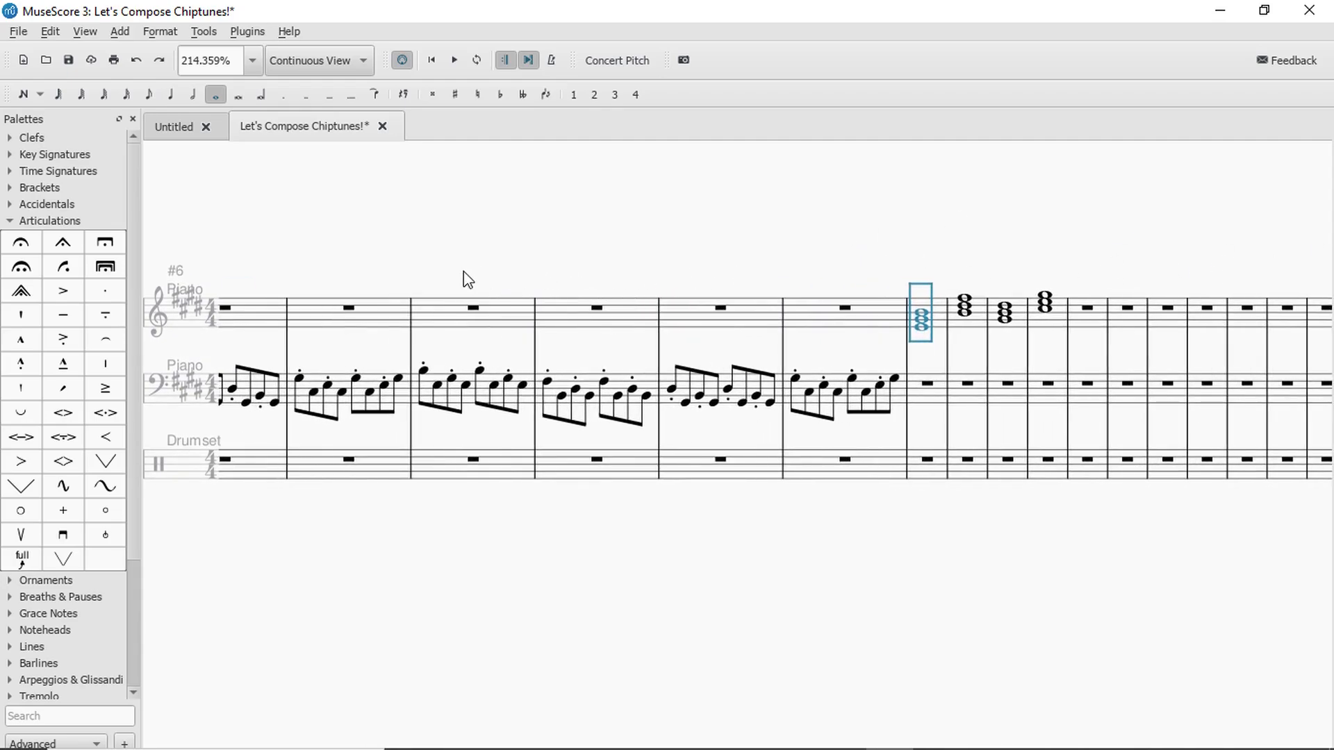
pyautogui.moveTo(448, 276); pyautogui.dragTo(1063, 184)
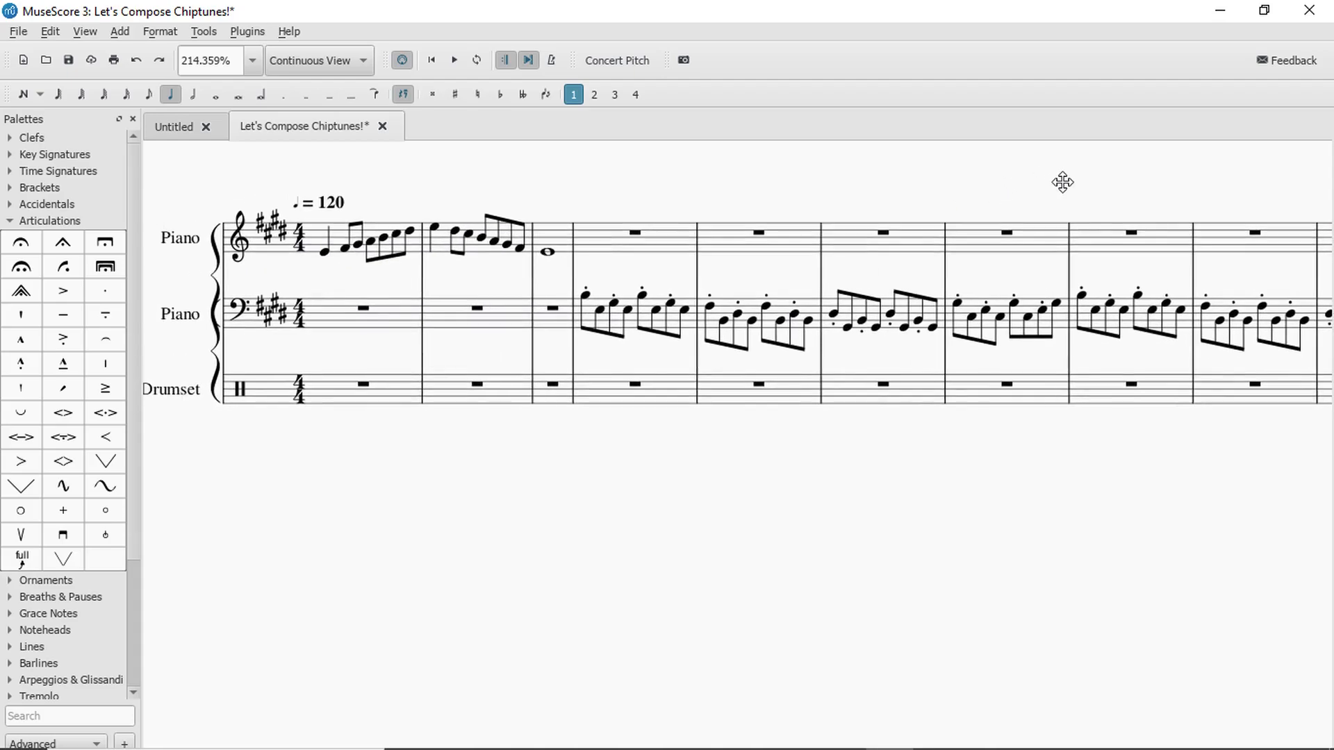
# Play back the bass arpeggios from measure four several times.
pyautogui.click(657, 239)
pyautogui.press('space')
pyautogui.press('space')
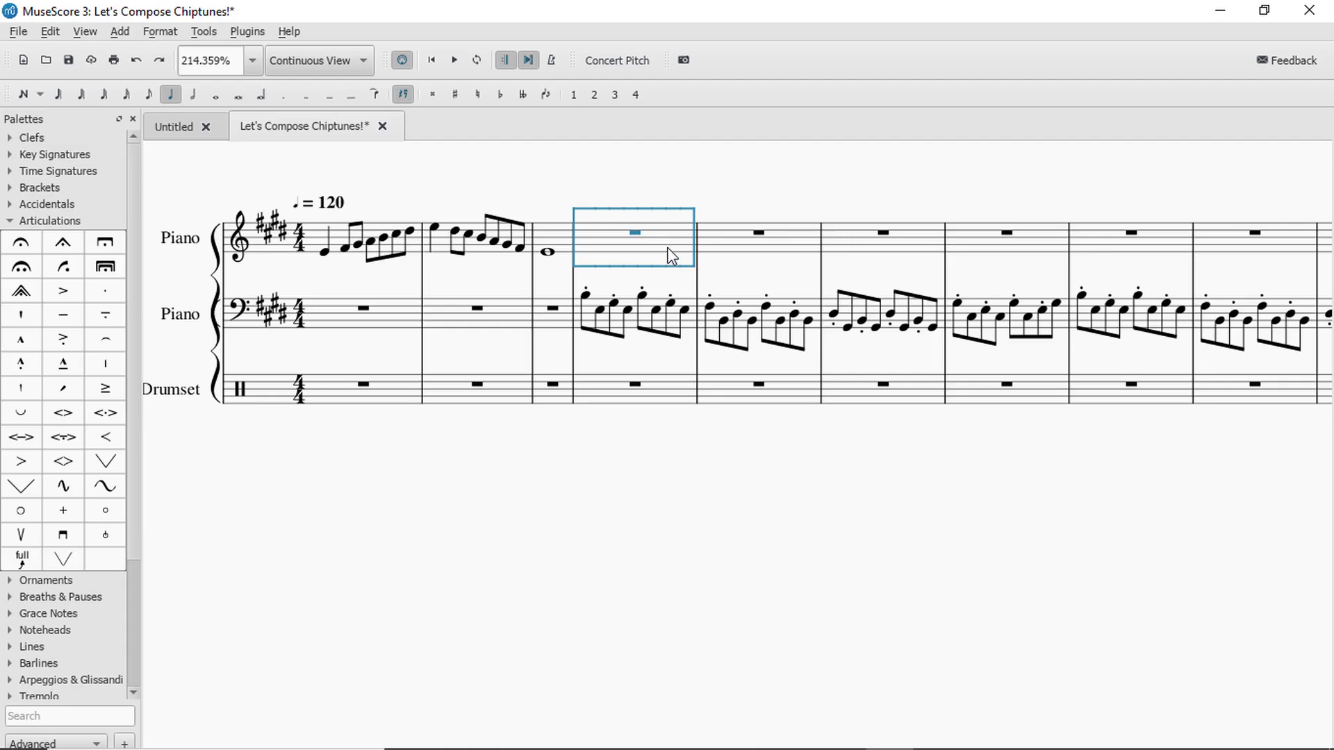
pyautogui.press('space')
pyautogui.press('space')
pyautogui.press('space')
pyautogui.press('space')
pyautogui.press('space')
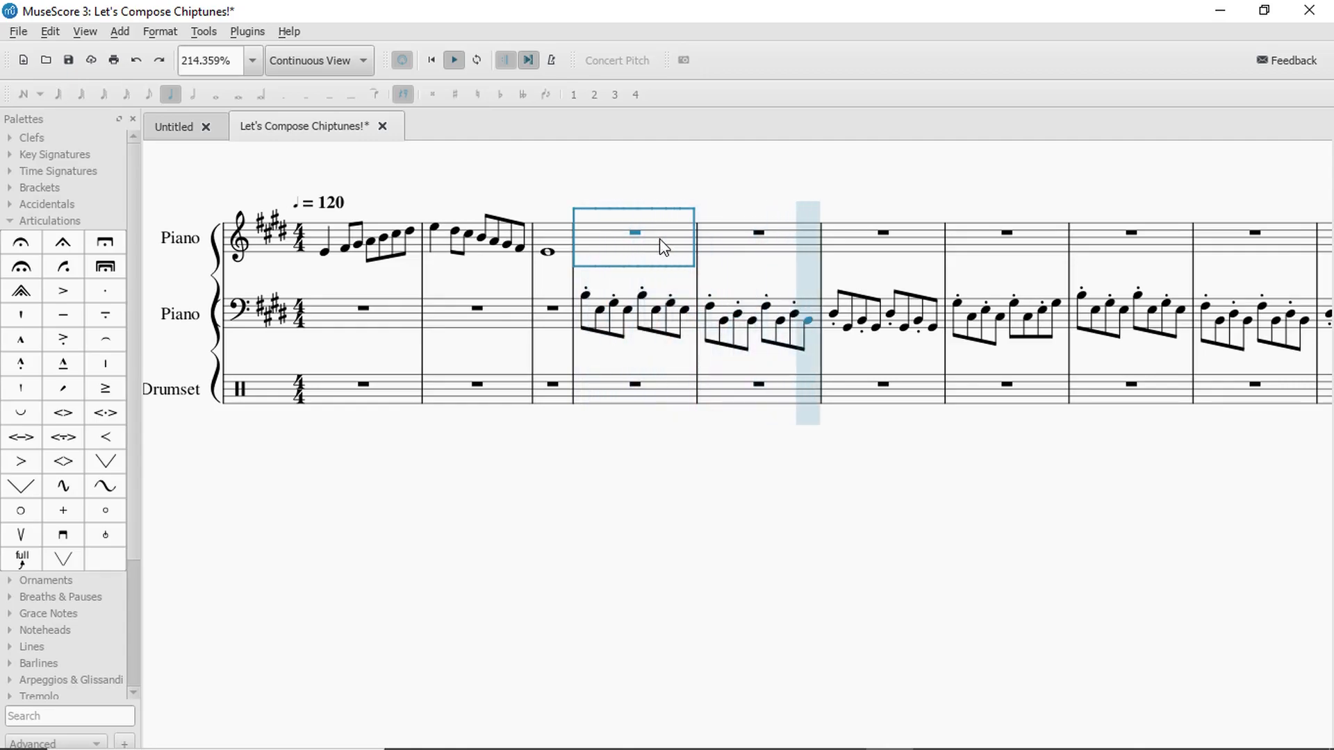
pyautogui.press('space')
# Enter whole notes E in treble measure four and B in measure five, raising each by an octave.
pyautogui.click(603, 307)
pyautogui.press('7')
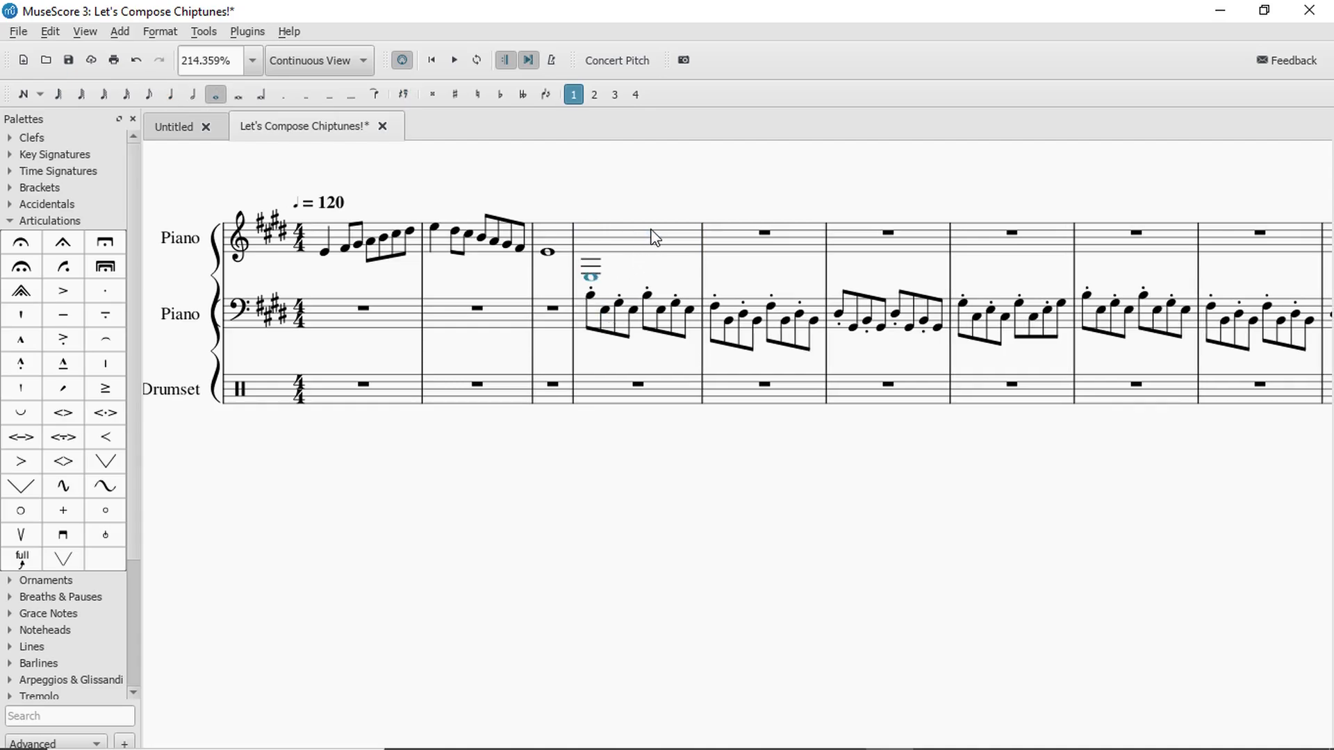
pyautogui.hotkey('ctrl', 'Up')
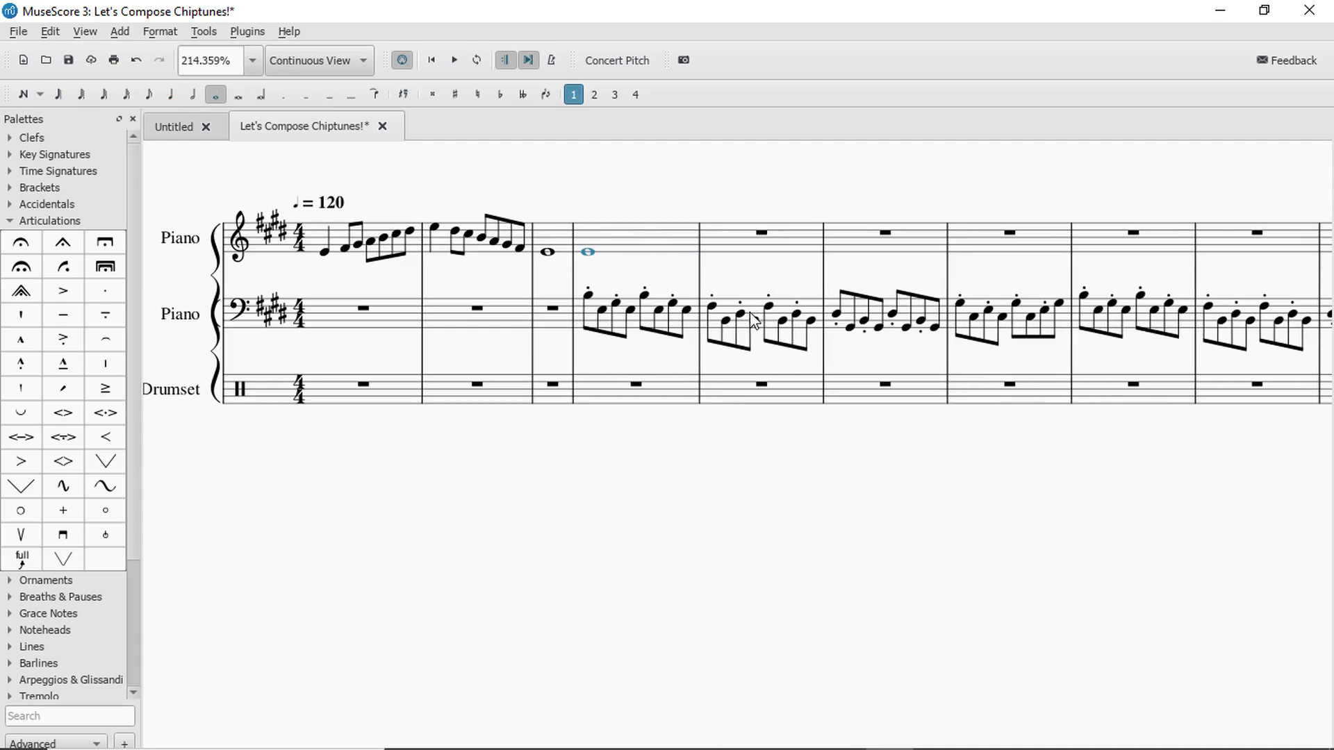
pyautogui.click(722, 321)
pyautogui.hotkey('ctrl', 'c')
pyautogui.click(757, 233)
pyautogui.hotkey('ctrl', 'v')
pyautogui.hotkey('ctrl', 'Up')
# Enter whole notes G-sharp in treble measure six and C-sharp in measure seven, raising each by an octave.
pyautogui.click(854, 325)
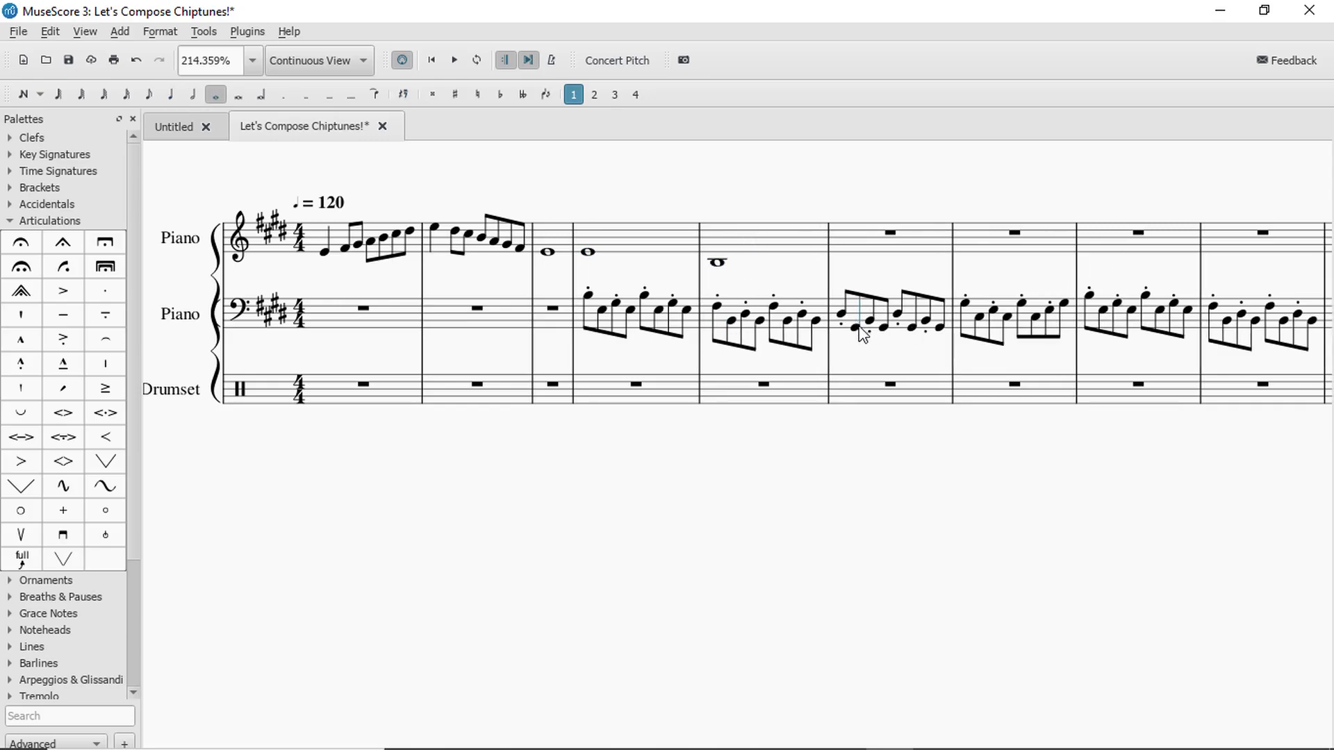
pyautogui.click(894, 231)
pyautogui.hotkey('ctrl', 'v')
pyautogui.hotkey('ctrl', 'Up')
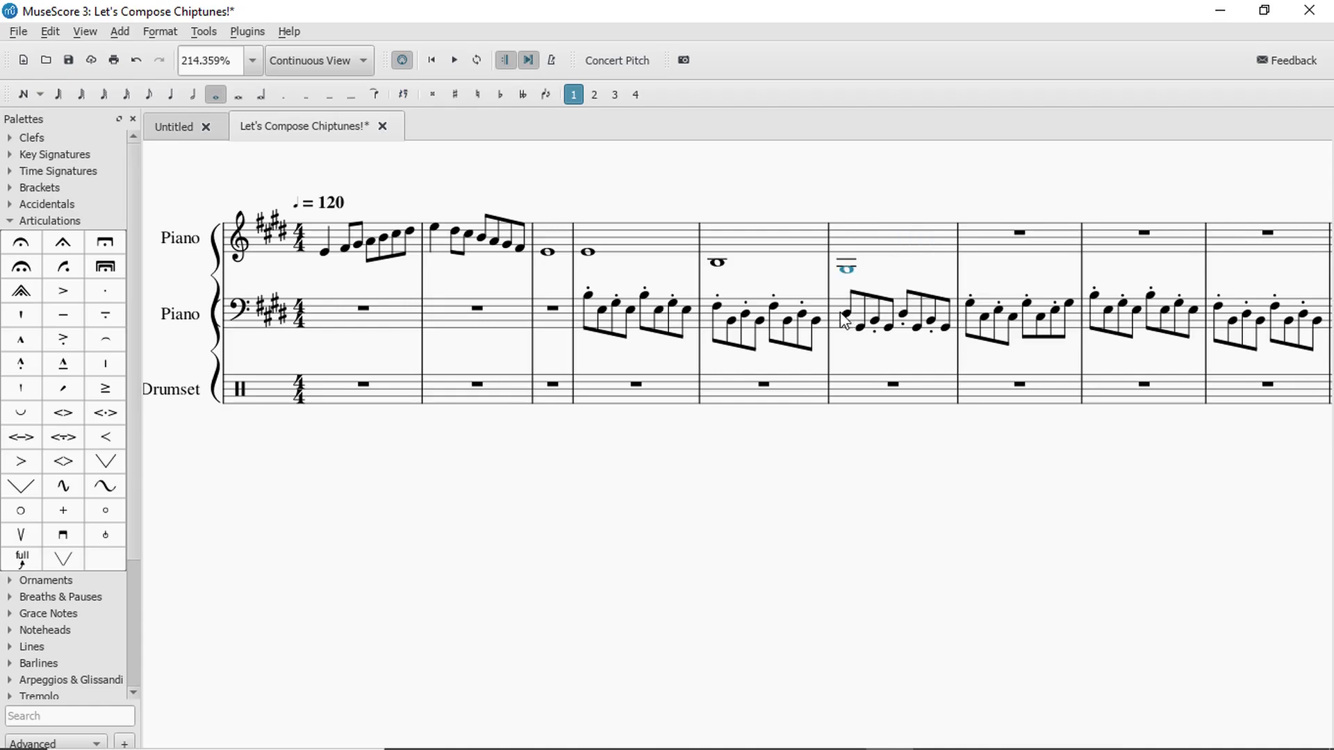
pyautogui.click(1022, 234)
pyautogui.hotkey('ctrl', 'v')
pyautogui.hotkey('ctrl', 'Up')
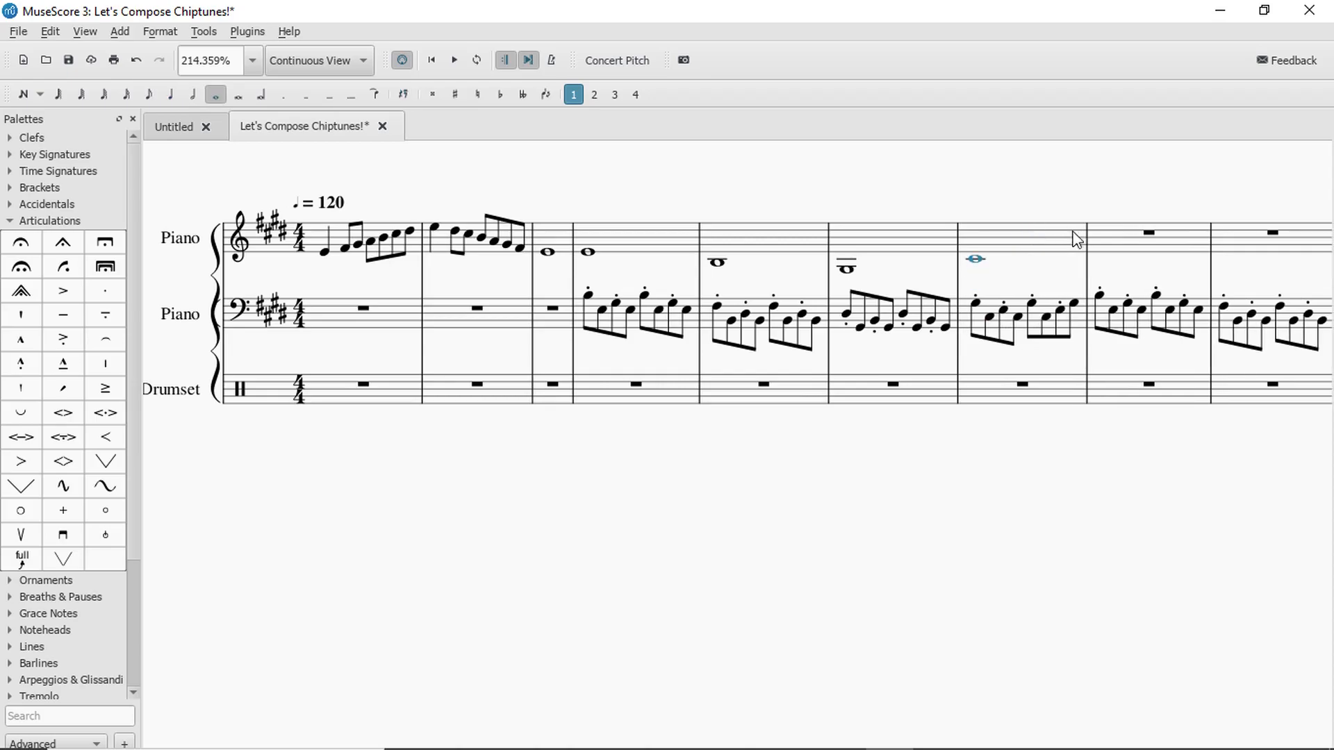
# Shorten the C-sharp in treble measure seven to a half note and follow it with a half-note E one octave up.
pyautogui.click(193, 95)
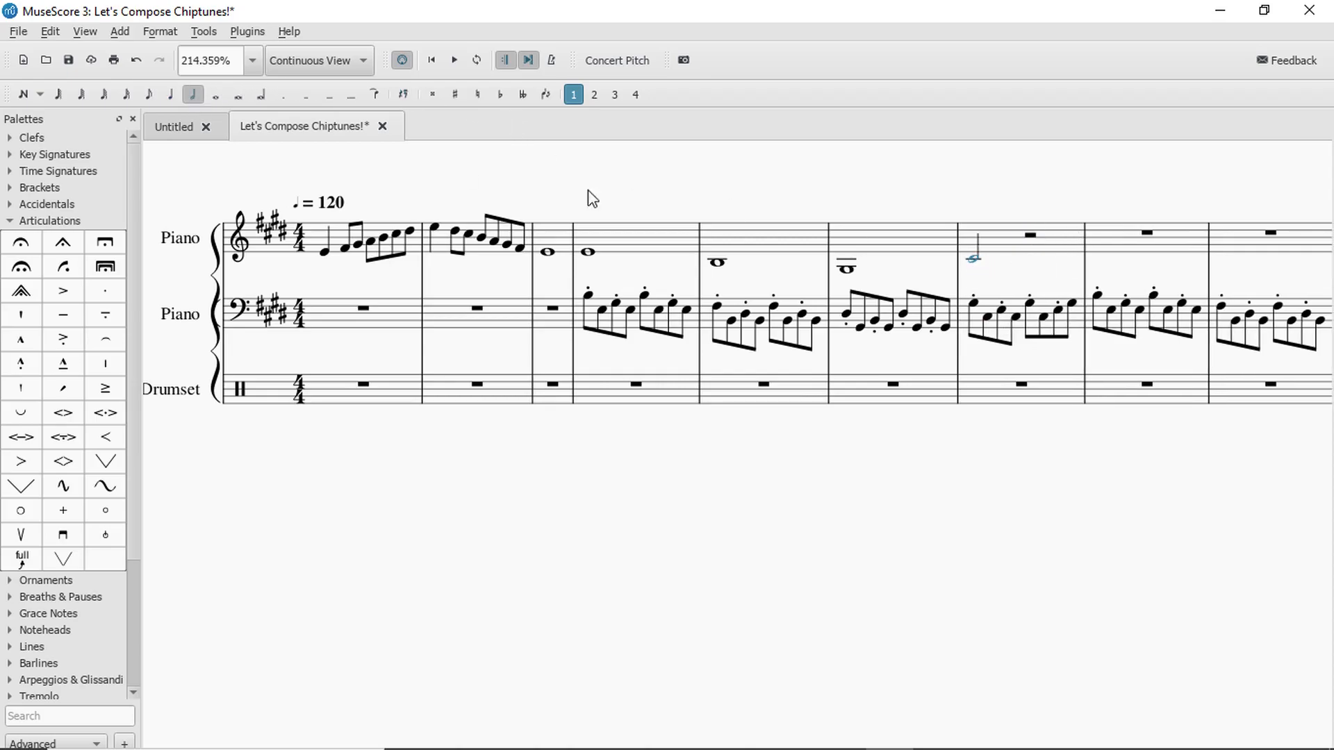
pyautogui.click(1002, 310)
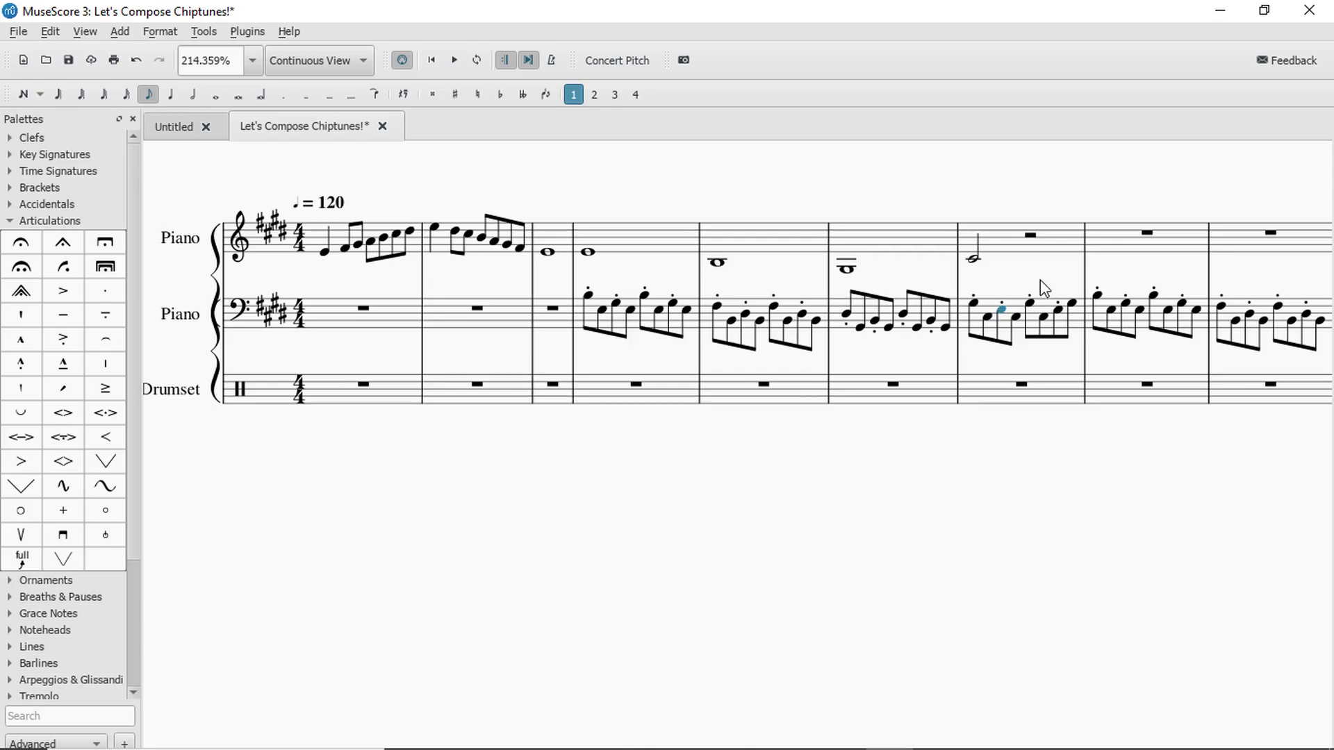
pyautogui.click(1031, 237)
pyautogui.press('g')
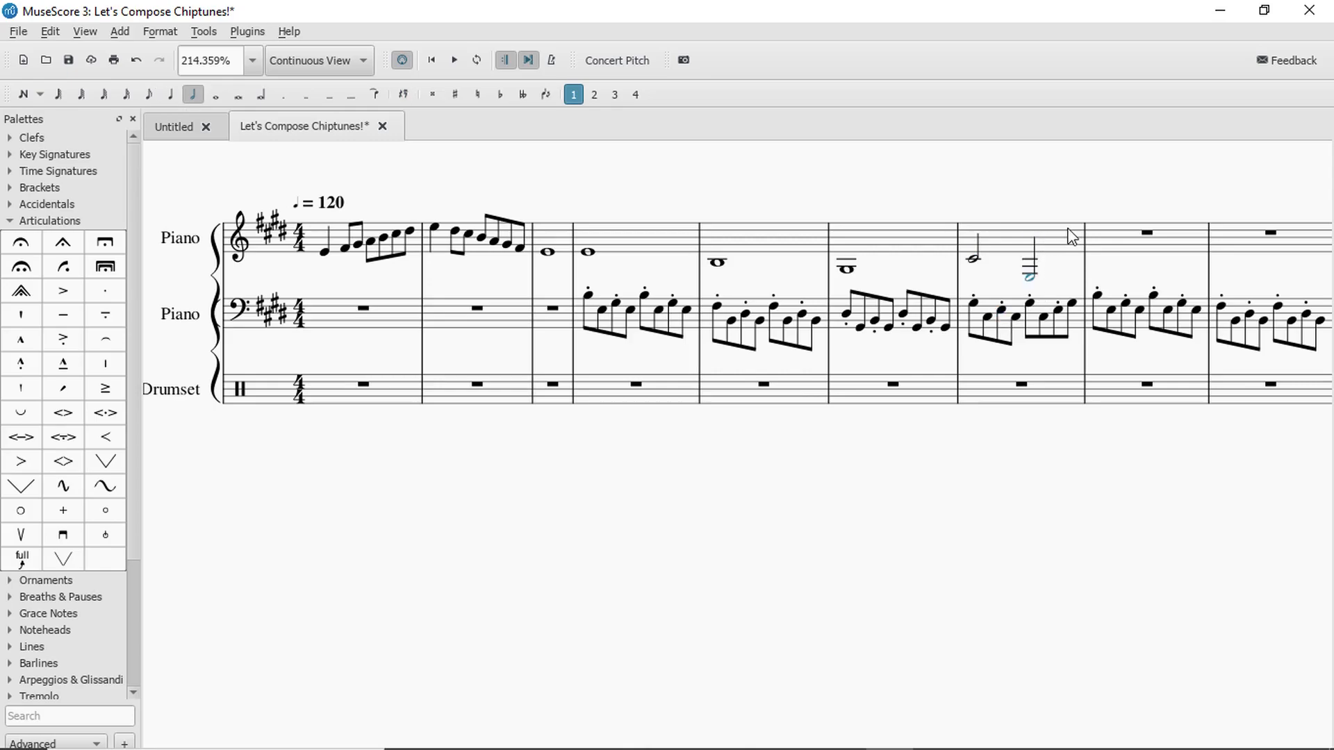
pyautogui.hotkey('ctrl', 'Up')
# Compare the half notes in treble measure seven with its bass arpeggio and the first reference chord in measure twelve.
pyautogui.click(1001, 310)
pyautogui.moveTo(1220, 167); pyautogui.dragTo(849, 175)
pyautogui.moveTo(983, 152); pyautogui.dragTo(918, 156)
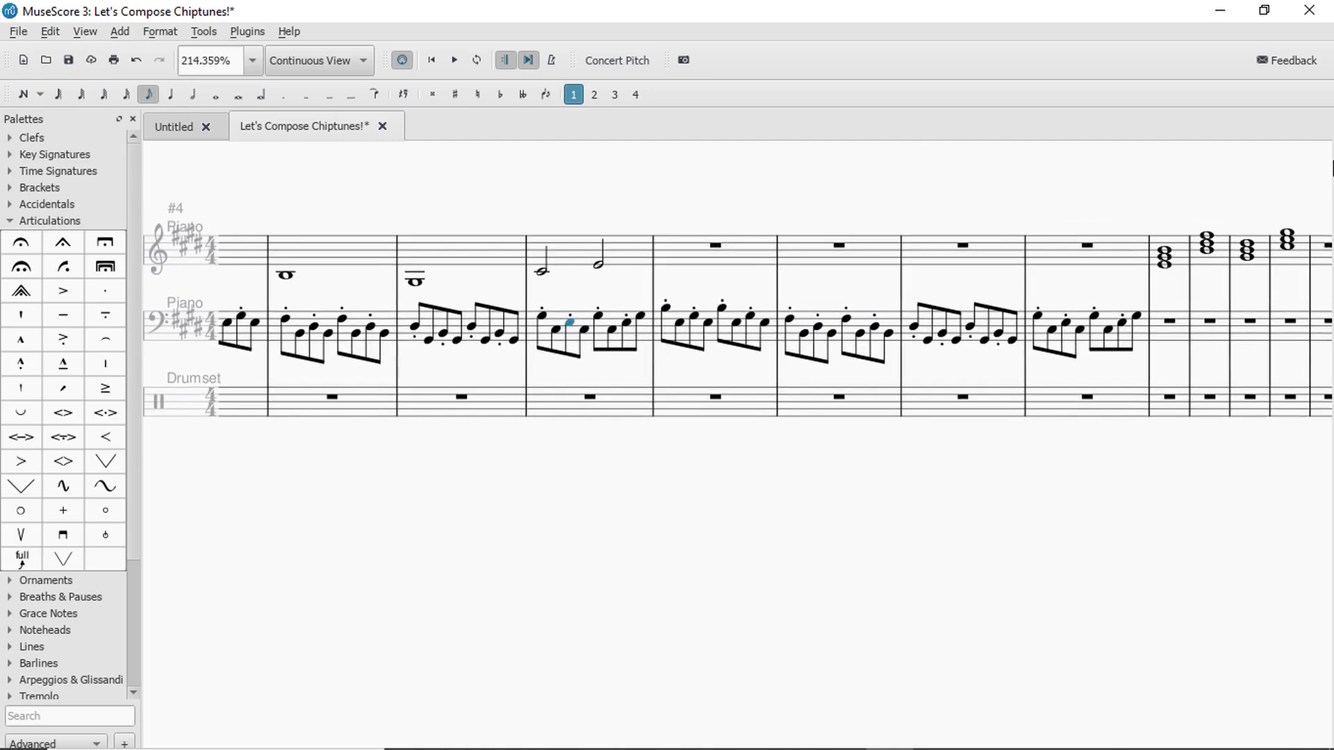
pyautogui.moveTo(1293, 170); pyautogui.dragTo(1214, 167)
pyautogui.click(1088, 260)
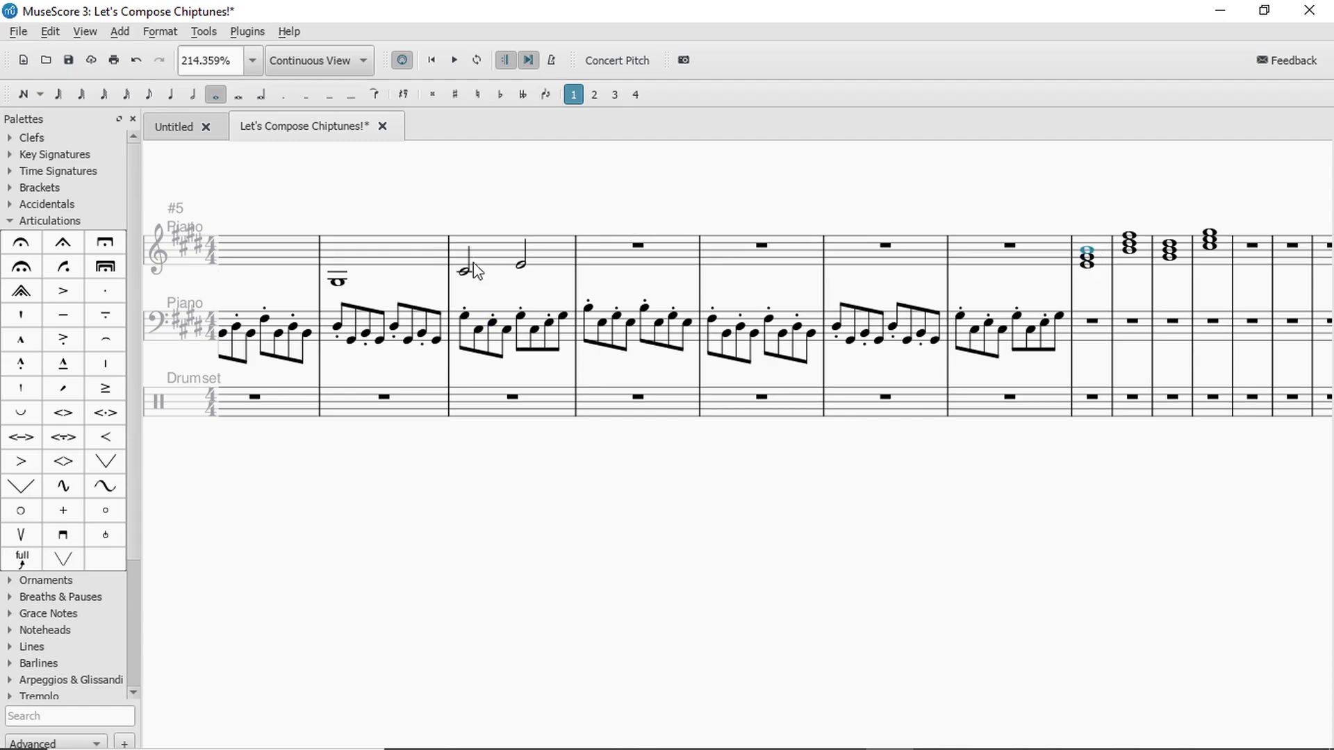
pyautogui.click(497, 269)
pyautogui.moveTo(551, 214); pyautogui.dragTo(923, 202)
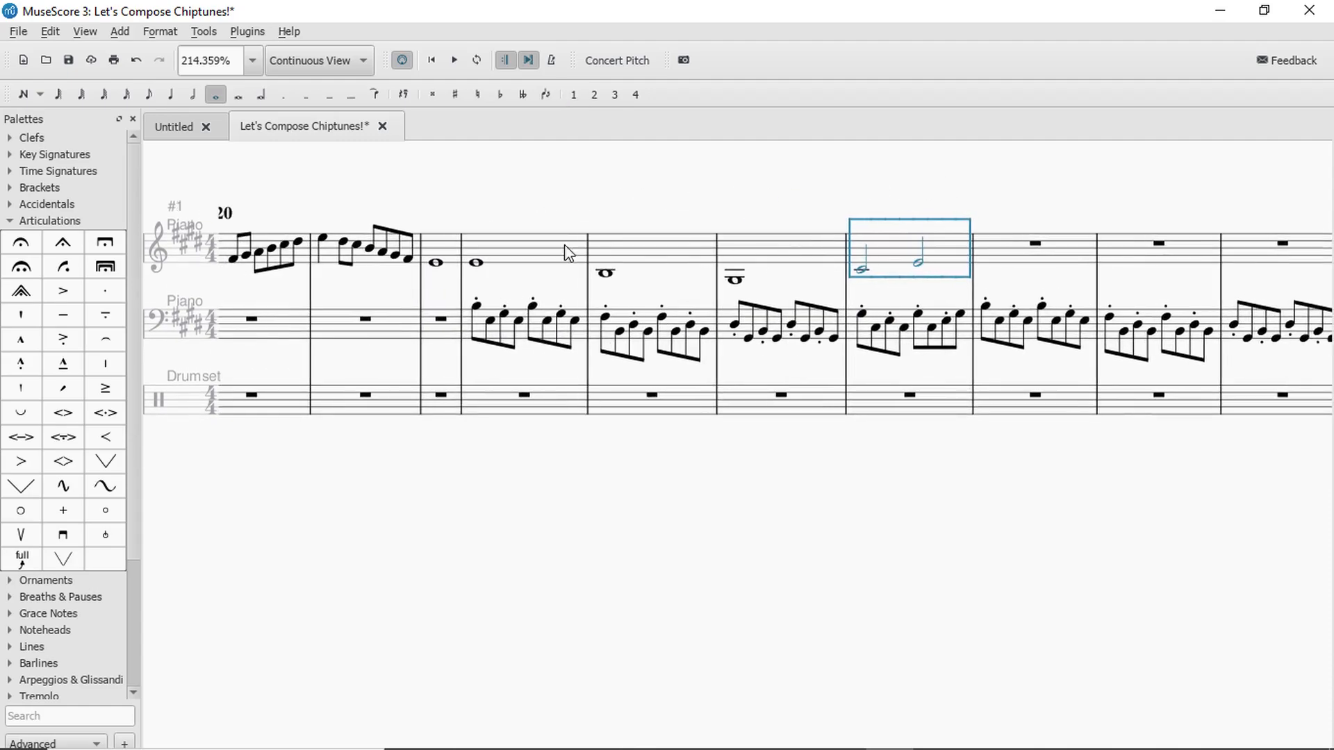
# Play back the new treble notes together with the bass arpeggios from measure four.
pyautogui.click(527, 246)
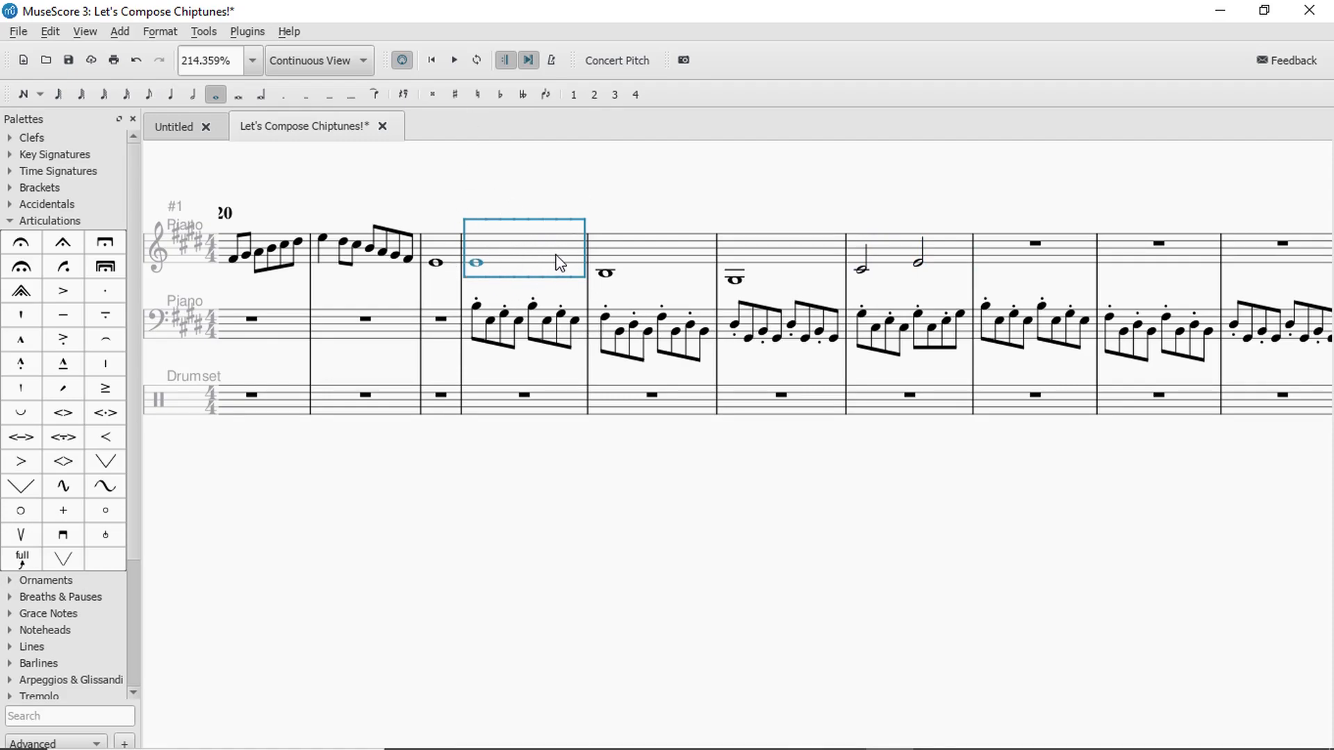
pyautogui.press('space')
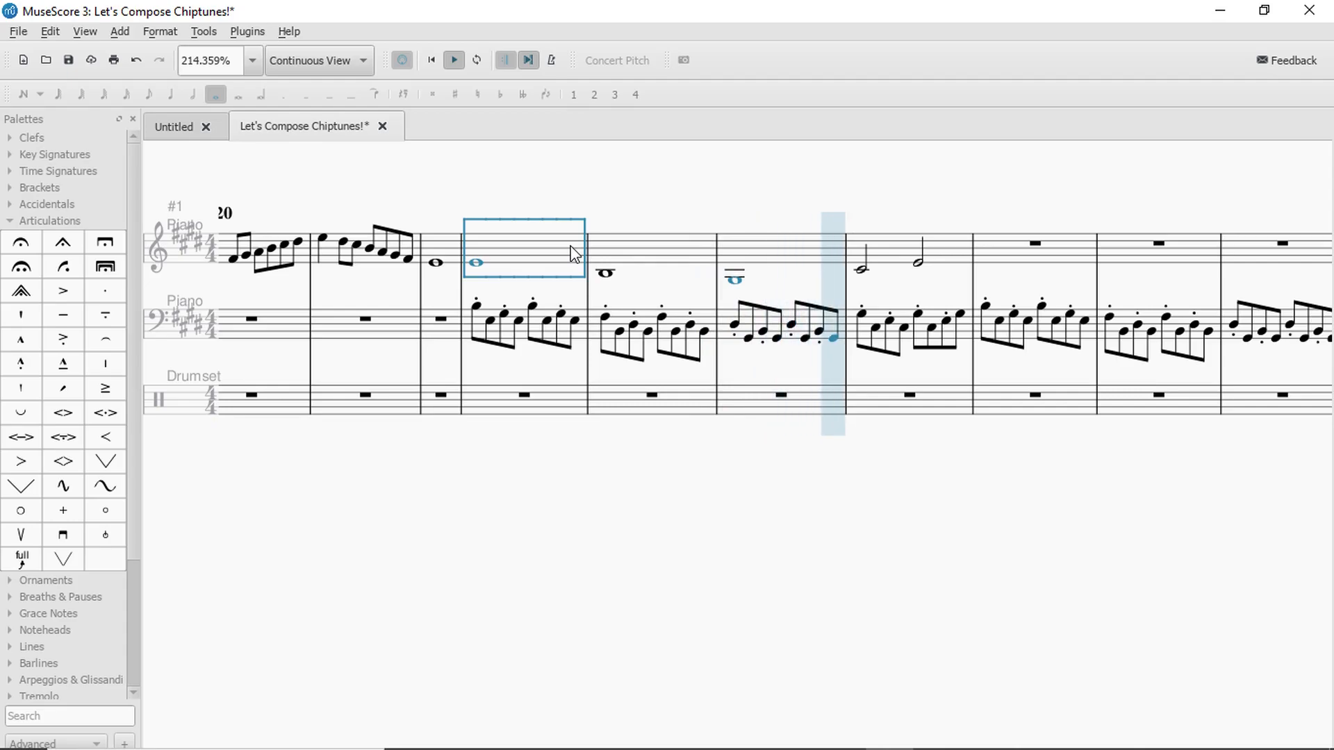
pyautogui.press('space')
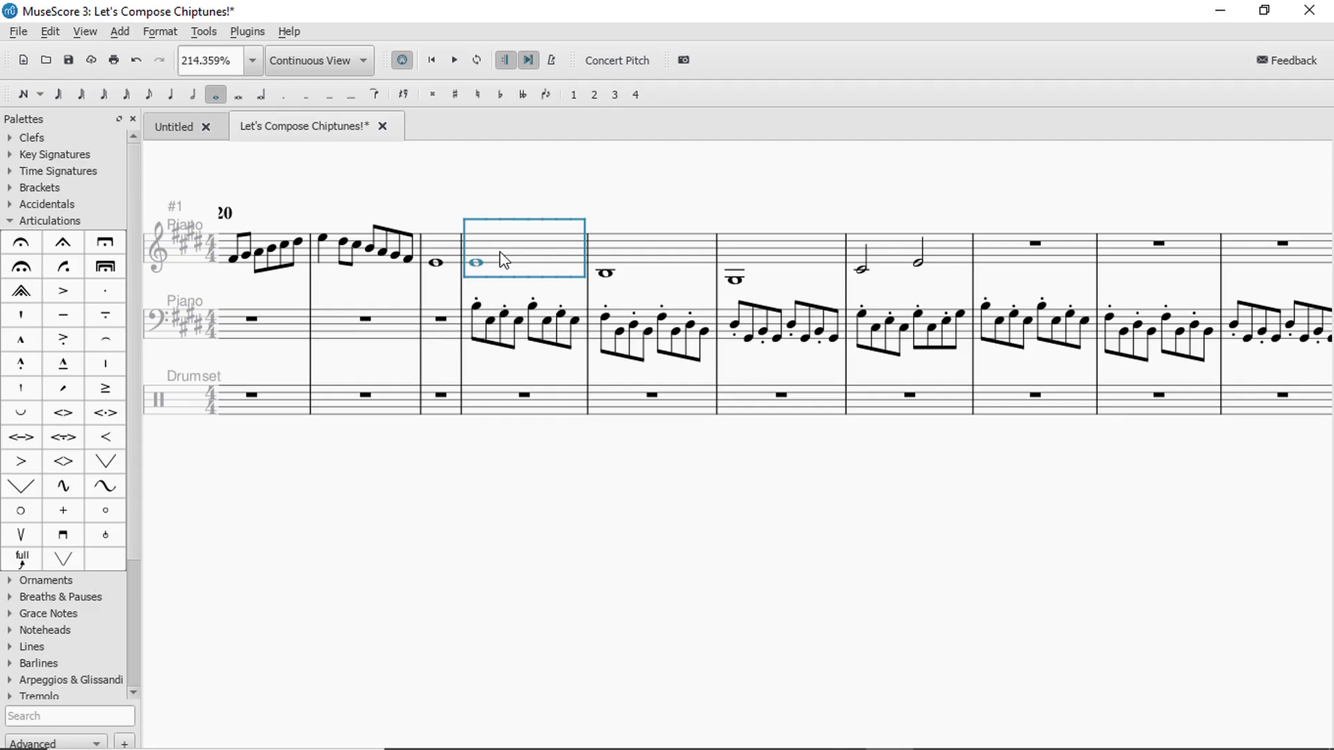
pyautogui.press('space')
pyautogui.press('space')
pyautogui.press('space')
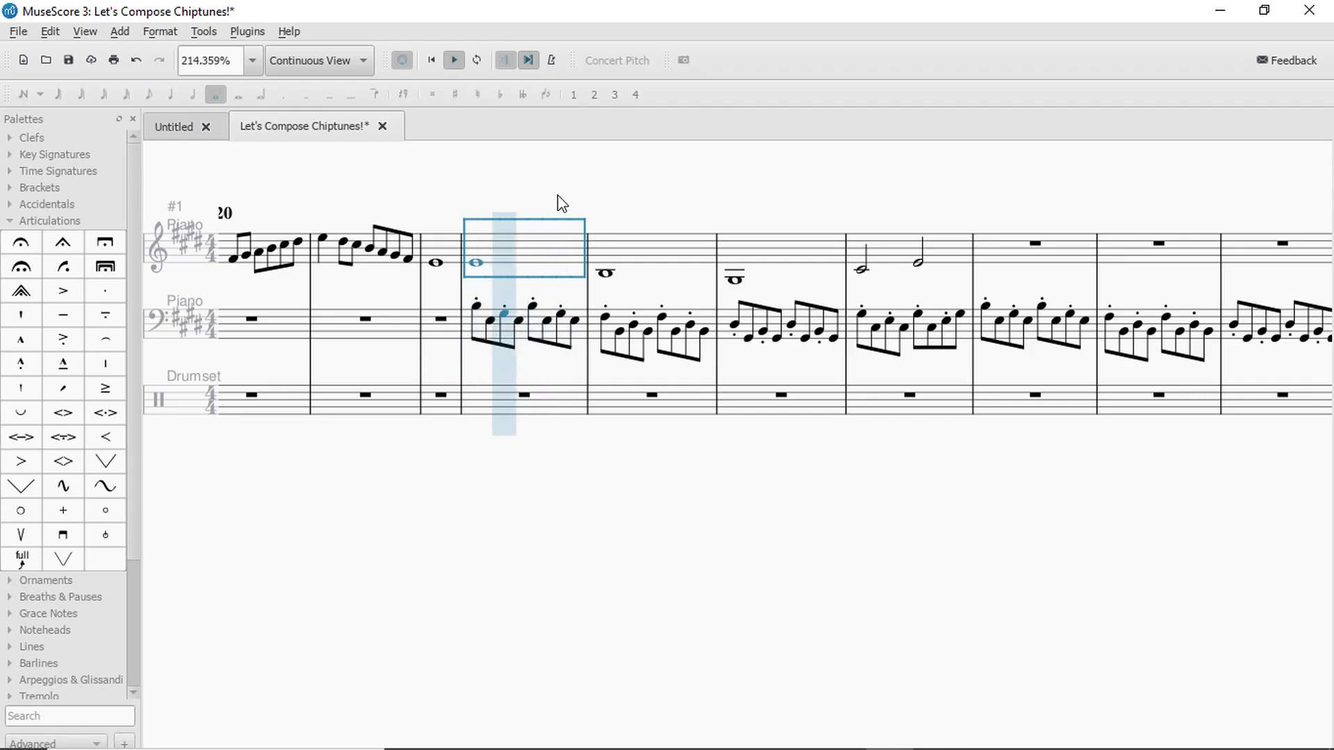
# Stop playback and replay the treble notes with the bass arpeggios from the first bass note of measure four.
pyautogui.press('space')
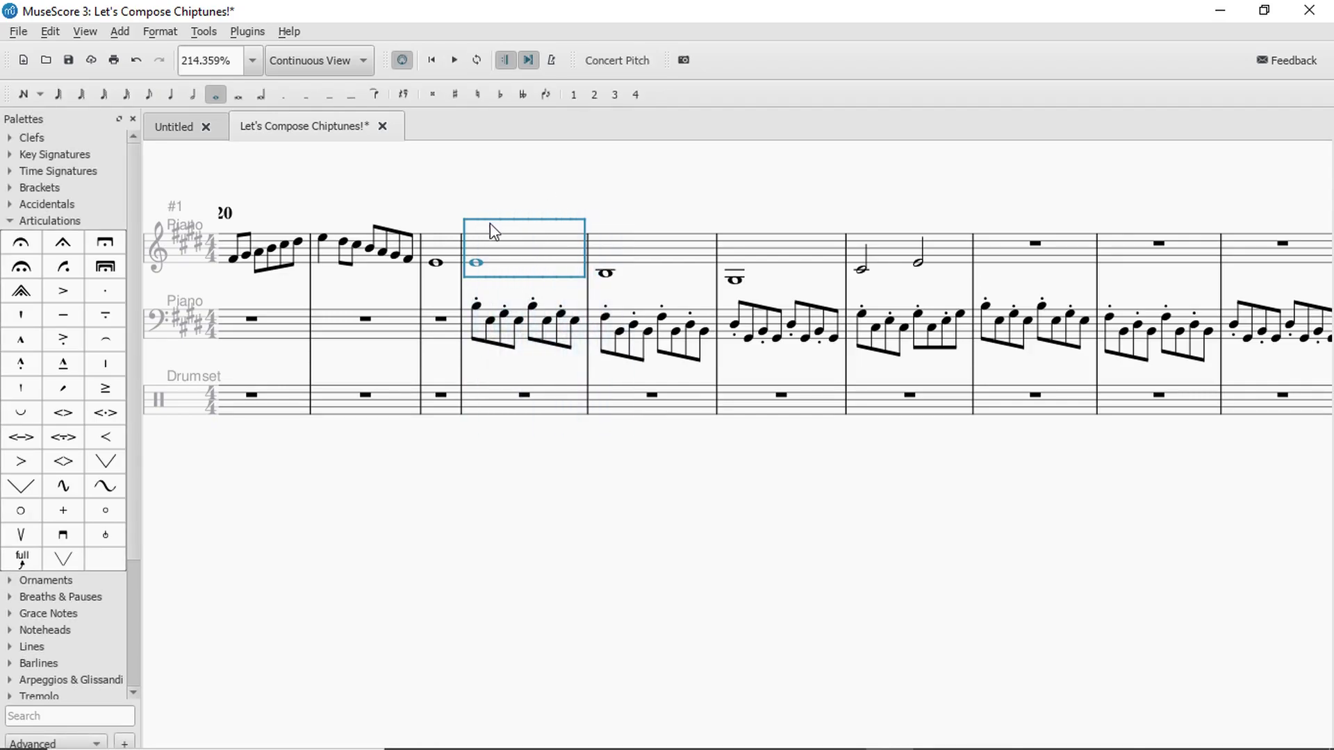
pyautogui.click(476, 306)
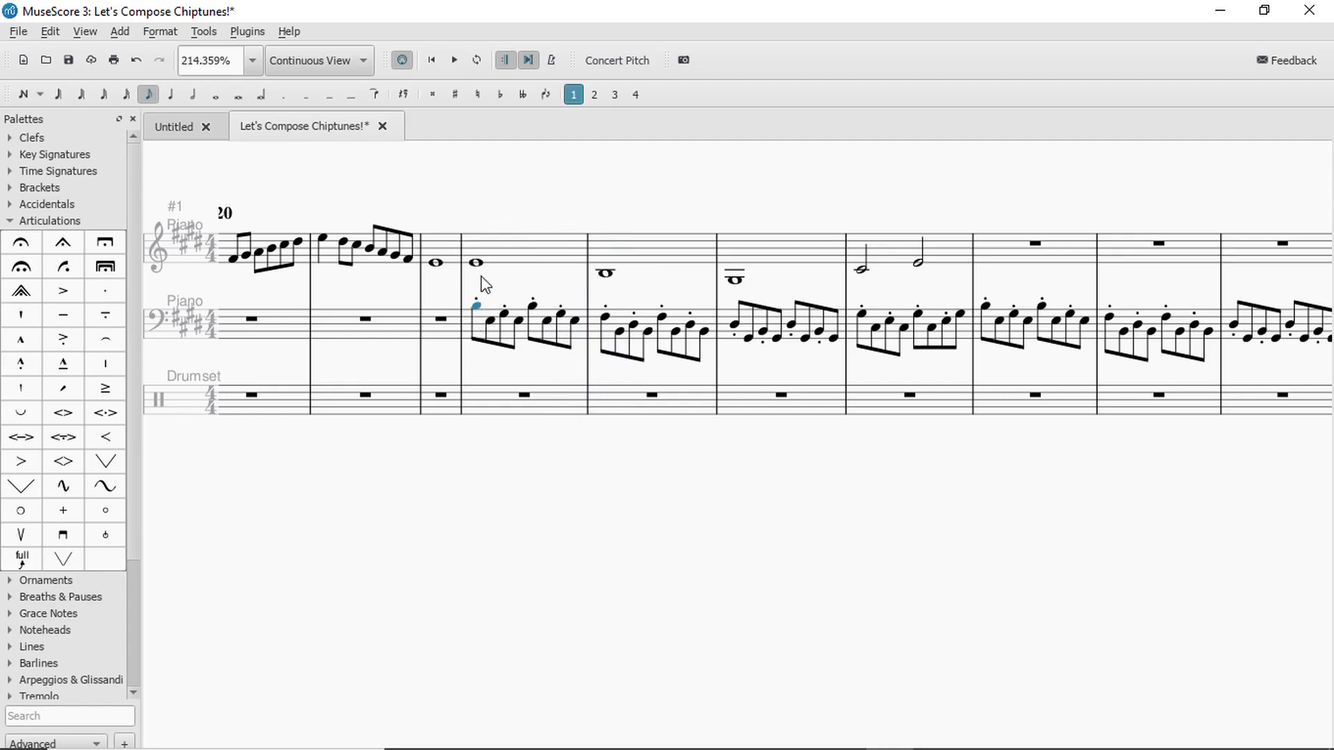
pyautogui.press('space')
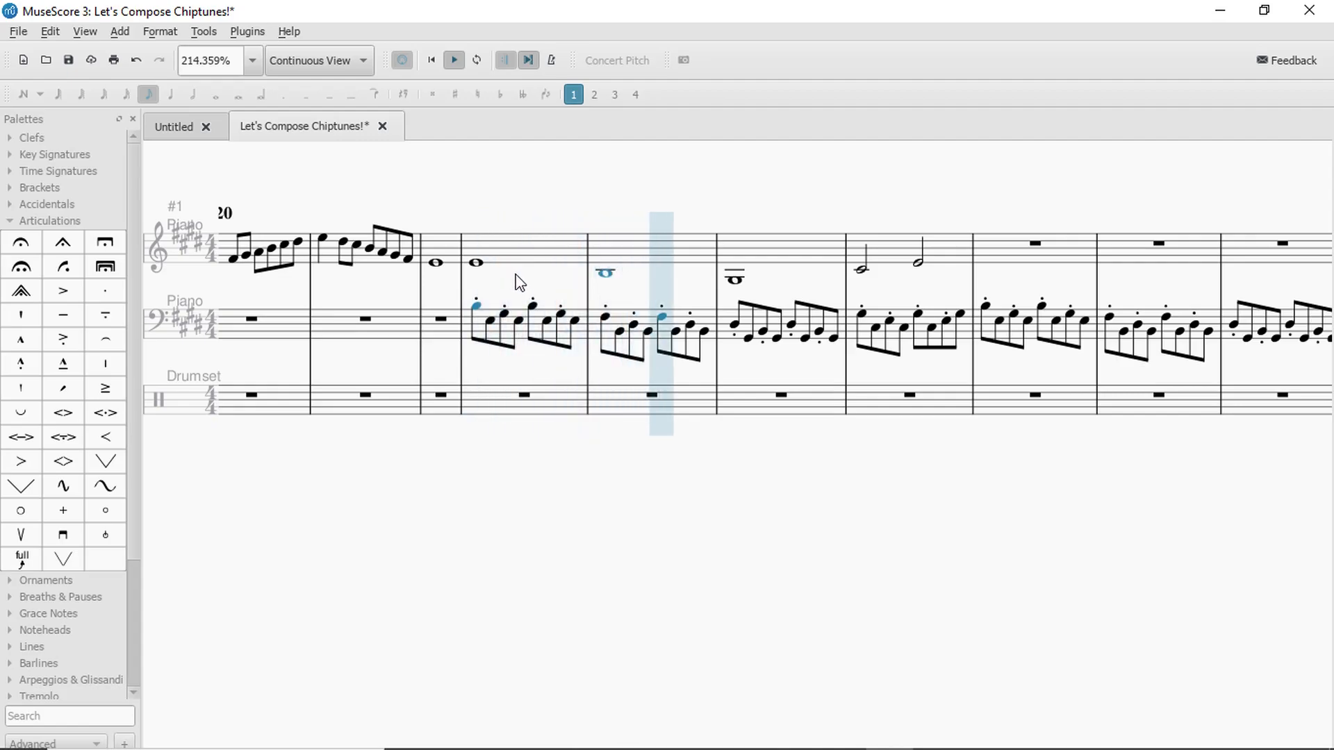
pyautogui.press('space')
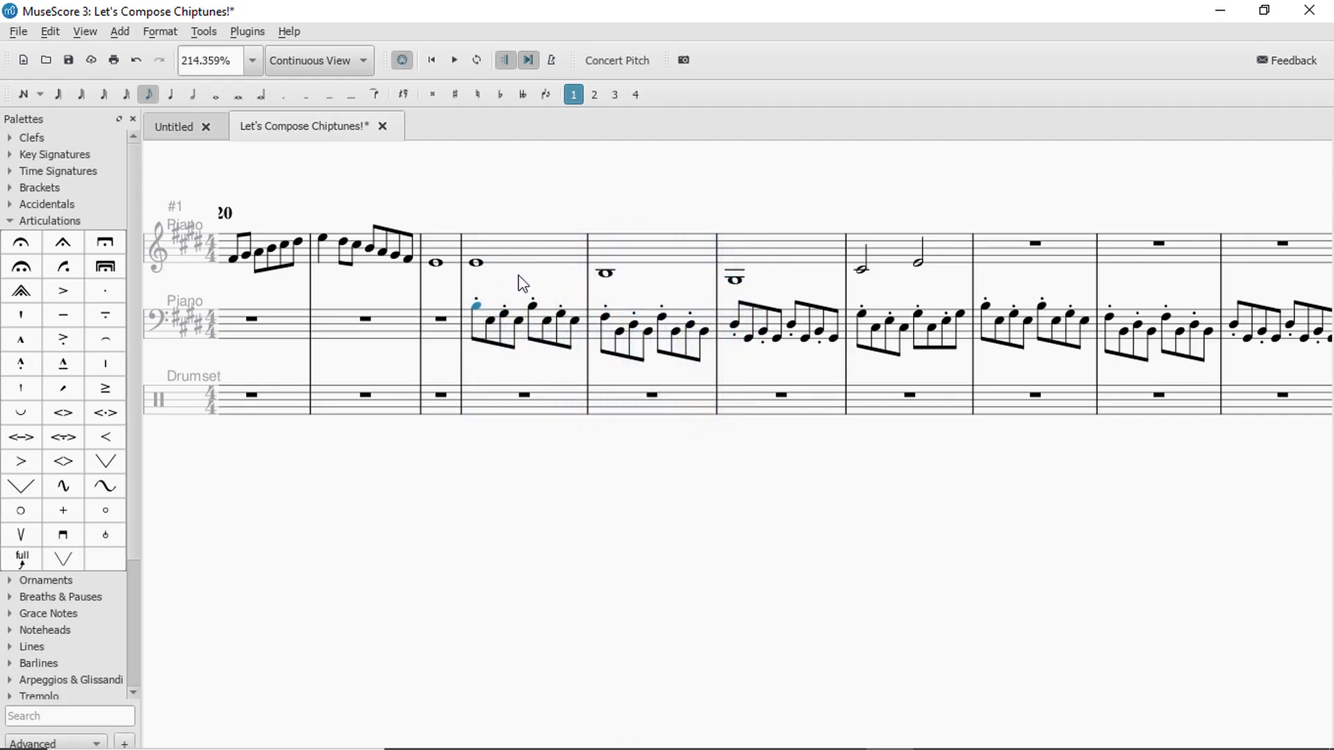
# Try changing the treble whole notes to B in measure four and to F-sharp, raised an octave, in measure five.
pyautogui.click(476, 263)
pyautogui.click(477, 307)
pyautogui.click(476, 264)
pyautogui.press('b')
pyautogui.click(609, 317)
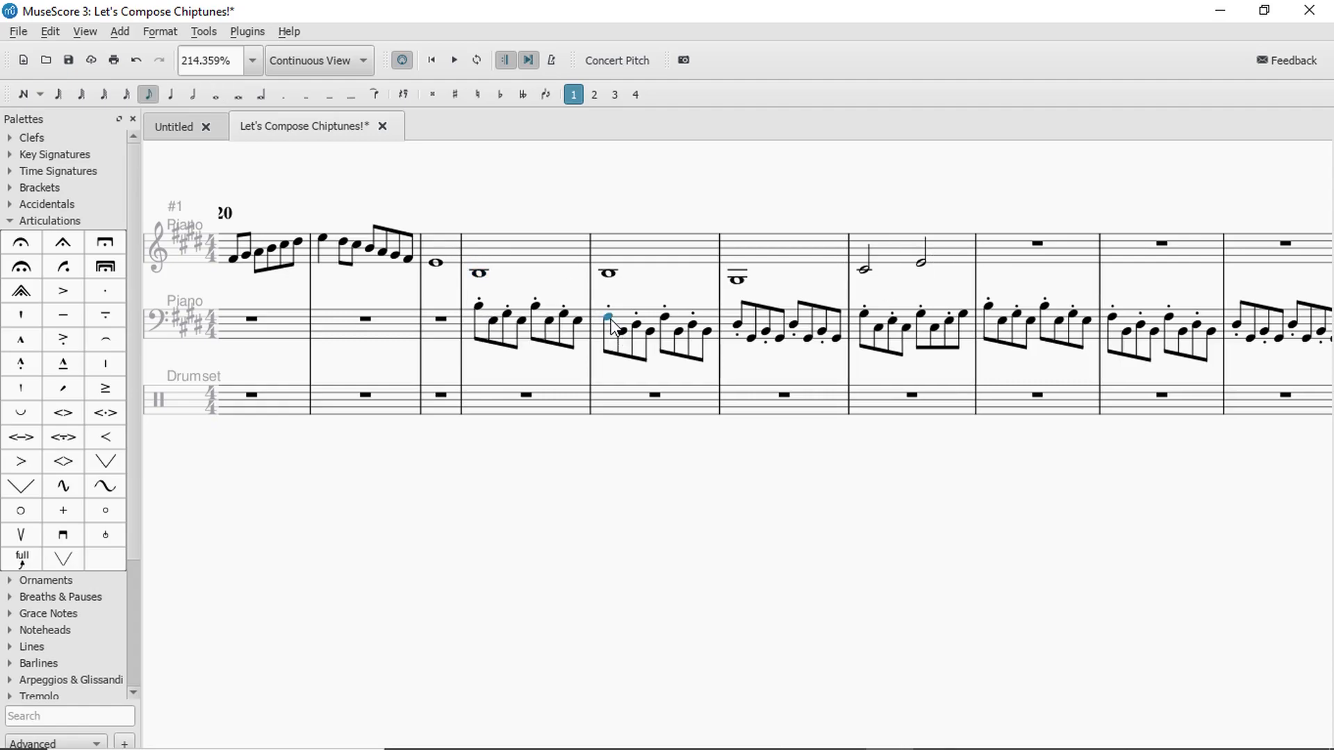
pyautogui.click(615, 275)
pyautogui.press('f')
pyautogui.hotkey('ctrl', 'Up')
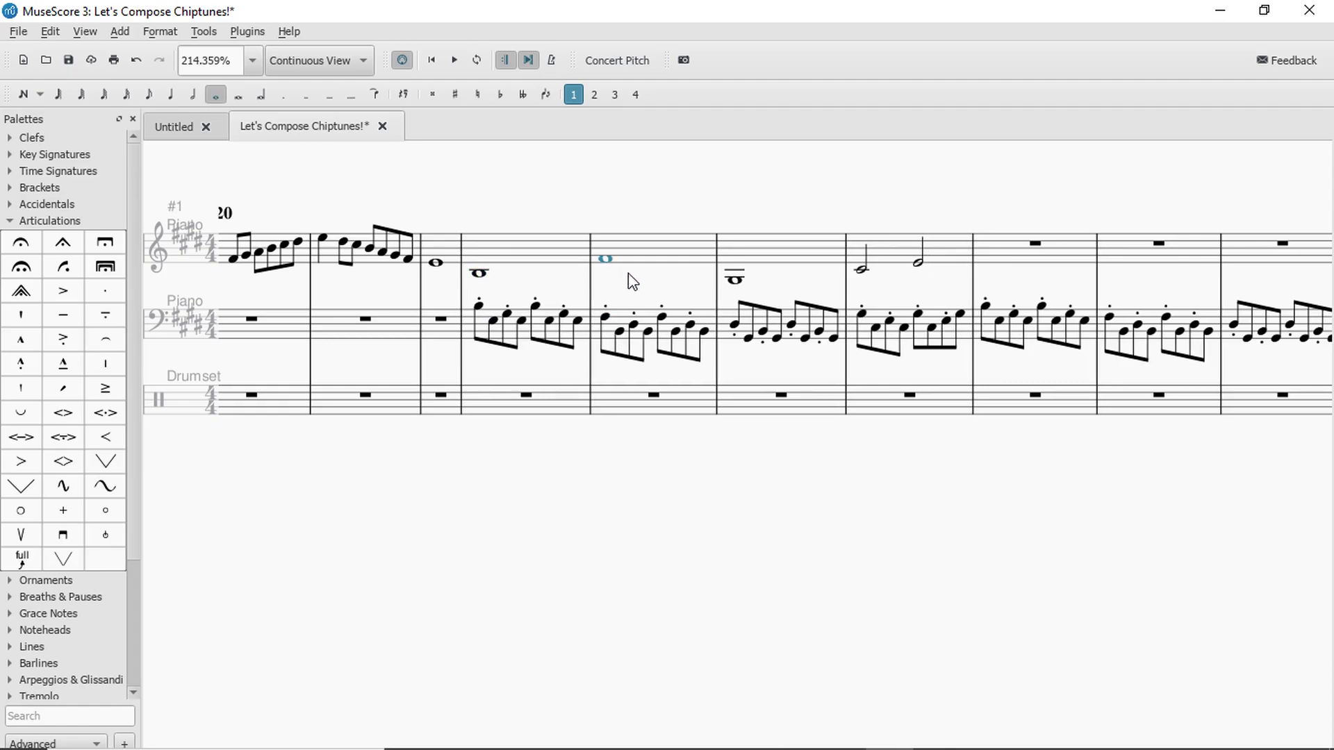
# Try changing treble measure six to D-sharp, raised an octave, and the first half note of measure seven to G-sharp.
pyautogui.click(735, 325)
pyautogui.click(740, 279)
pyautogui.press('d')
pyautogui.hotkey('ctrl', 'Up')
pyautogui.click(862, 323)
pyautogui.click(859, 268)
pyautogui.press('g')
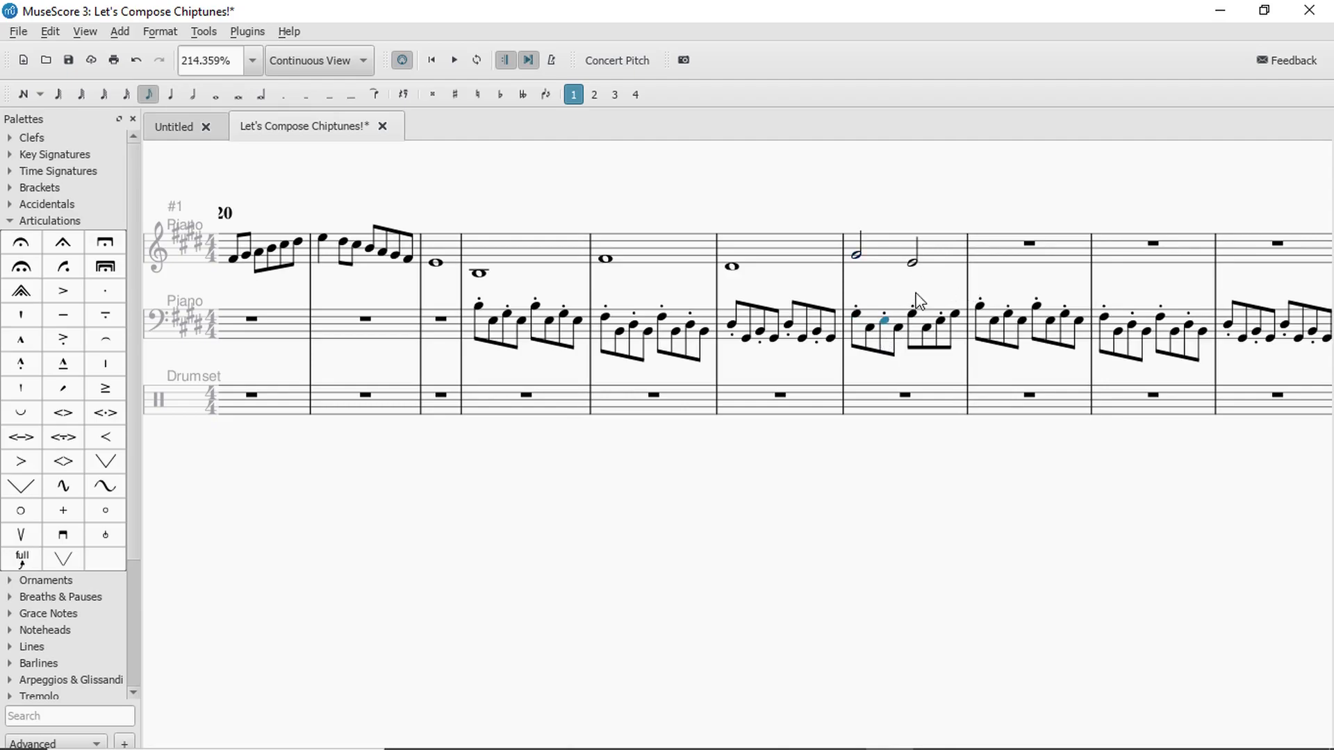
pyautogui.click(915, 265)
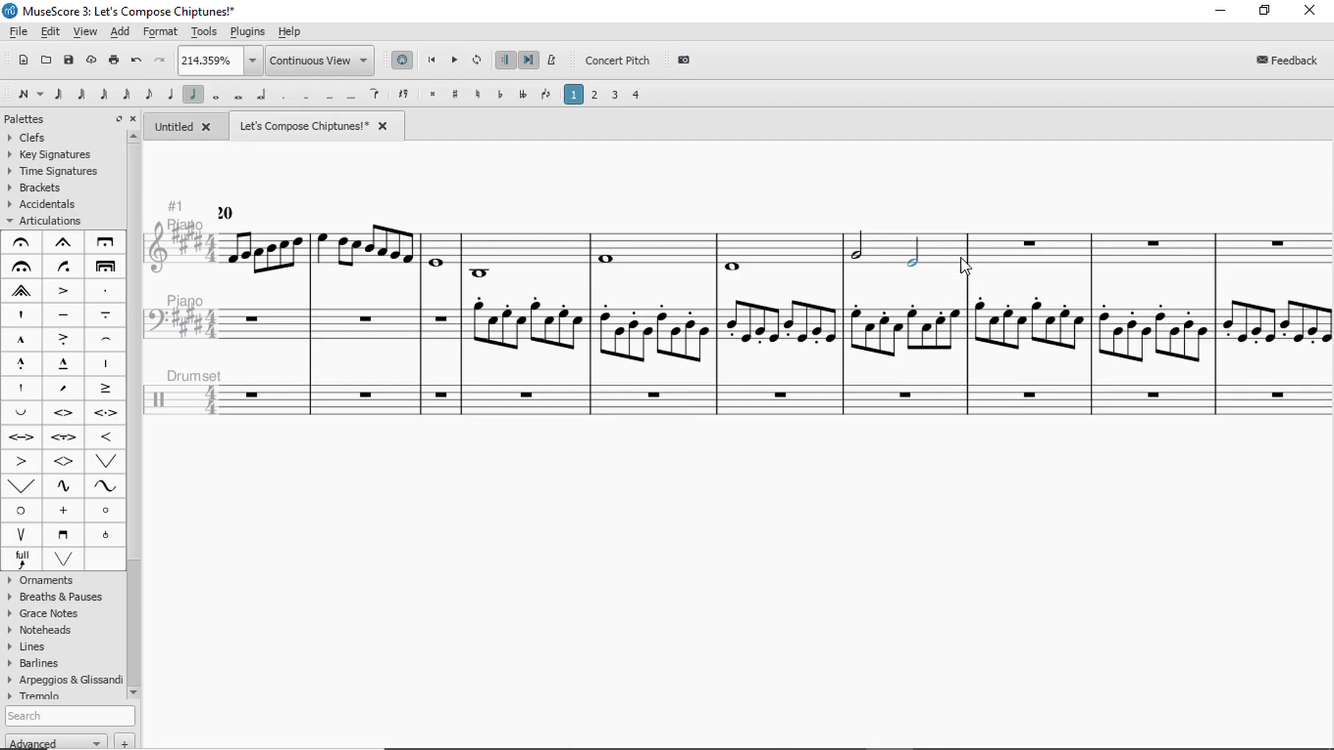
# Play back the alternative treble notes with the bass arpeggios from measure four twice.
pyautogui.click(514, 247)
pyautogui.press('space')
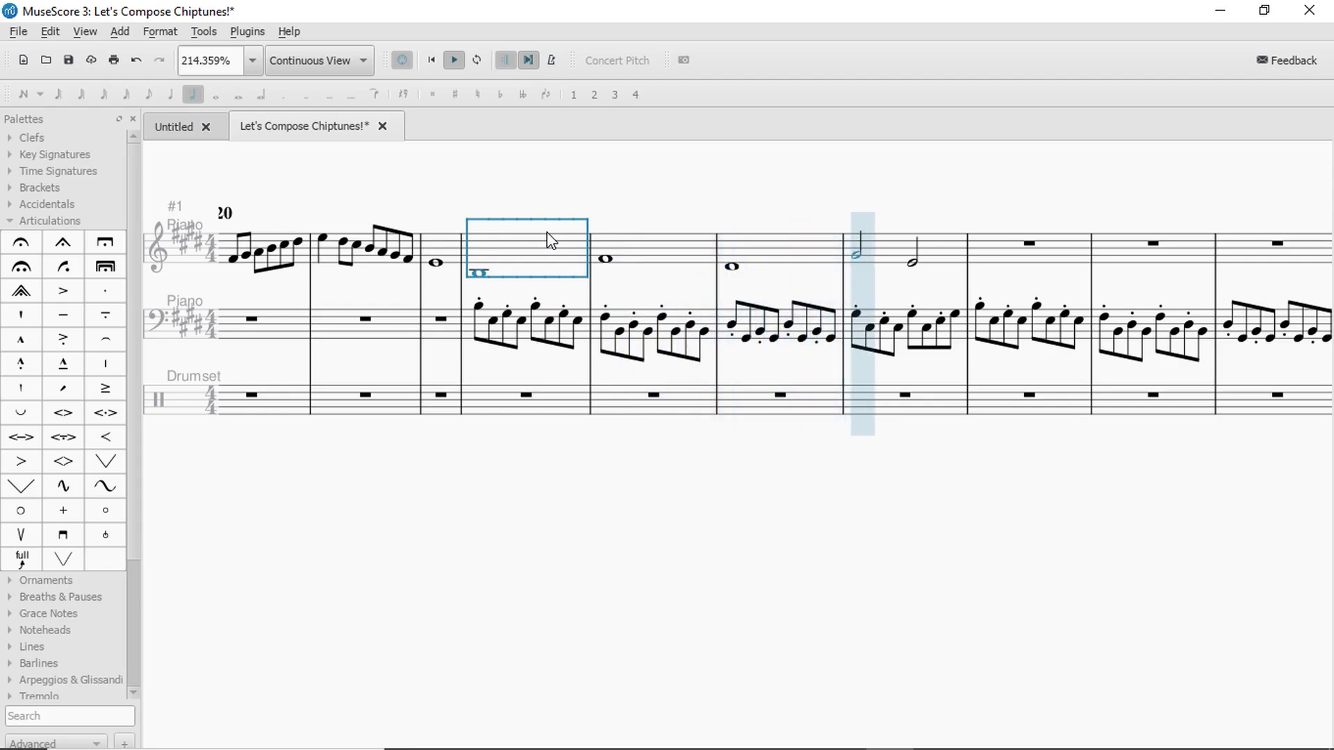
pyautogui.press('space')
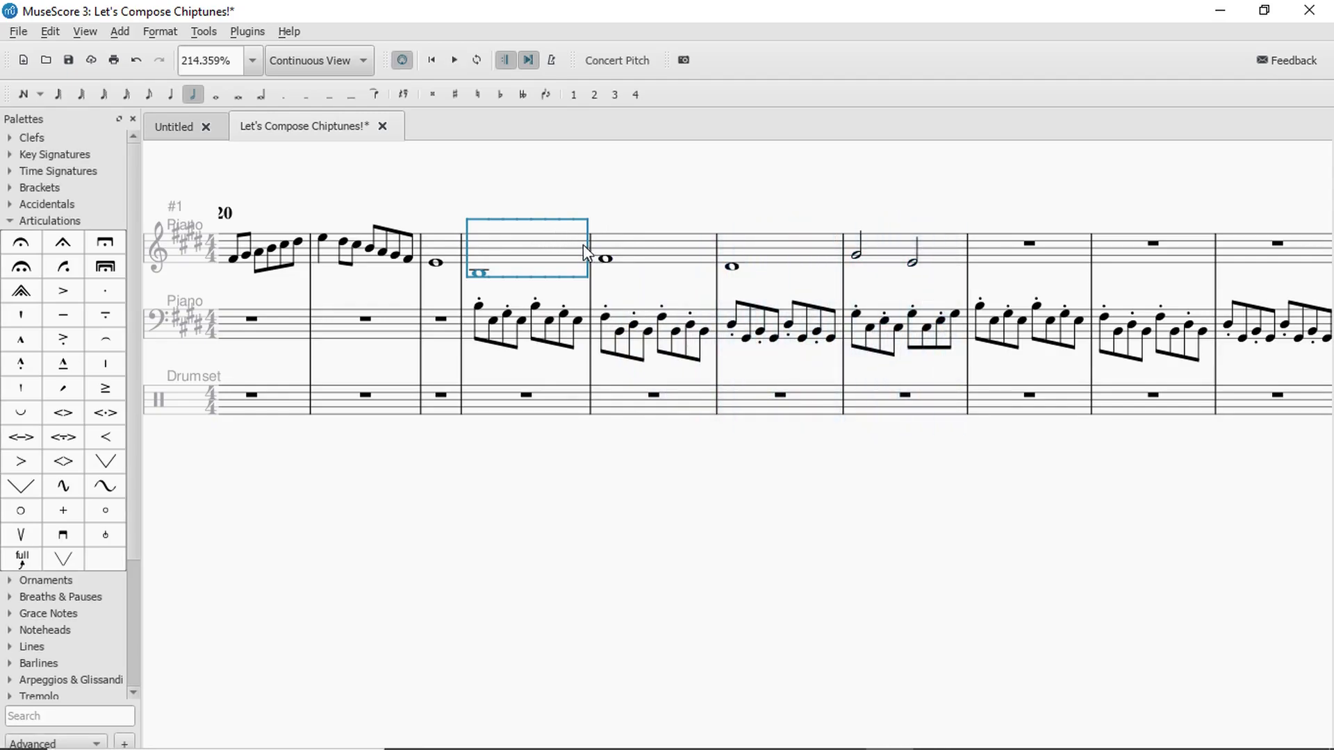
pyautogui.press('space')
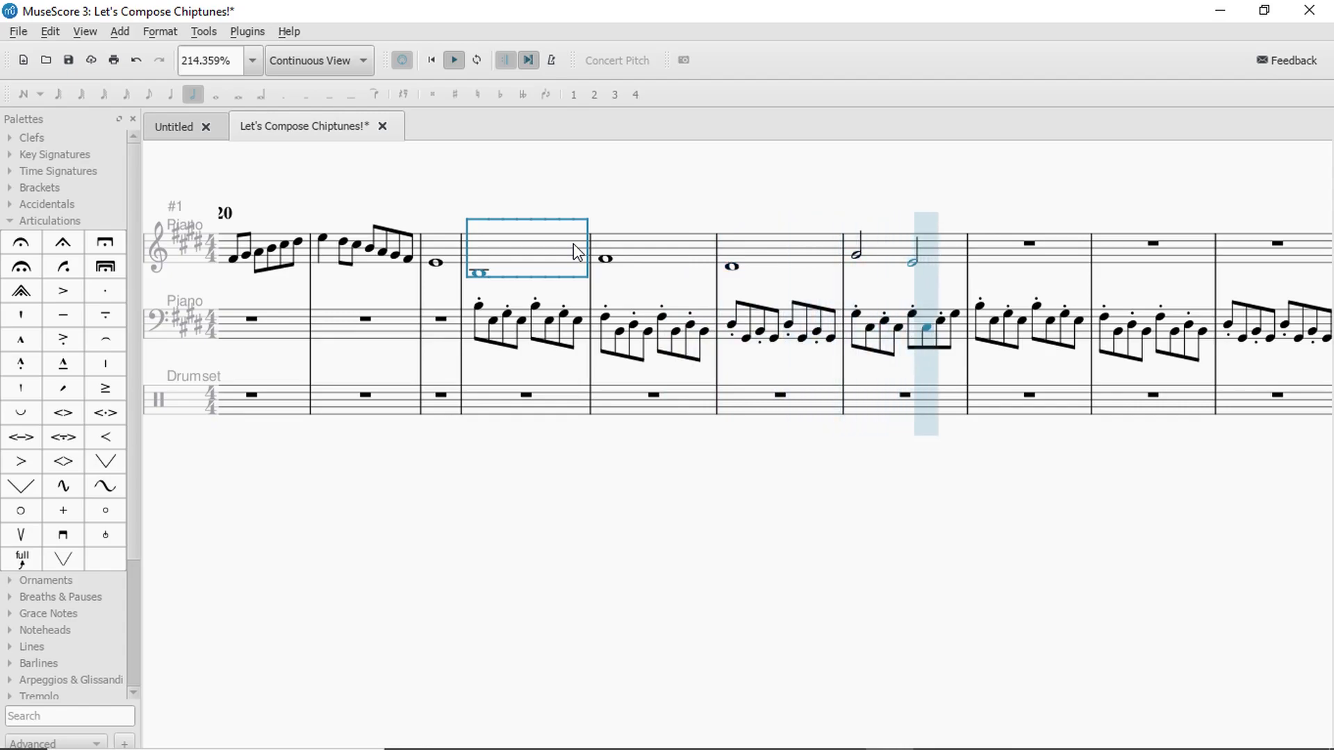
pyautogui.press('space')
# Undo the pitch changes in treble measures four to seven.
pyautogui.hotkey('ctrl', 'z')
pyautogui.hotkey('ctrl', 'z')
pyautogui.hotkey('ctrl', 'z')
pyautogui.hotkey('ctrl', 'z')
pyautogui.hotkey('ctrl', 'z')
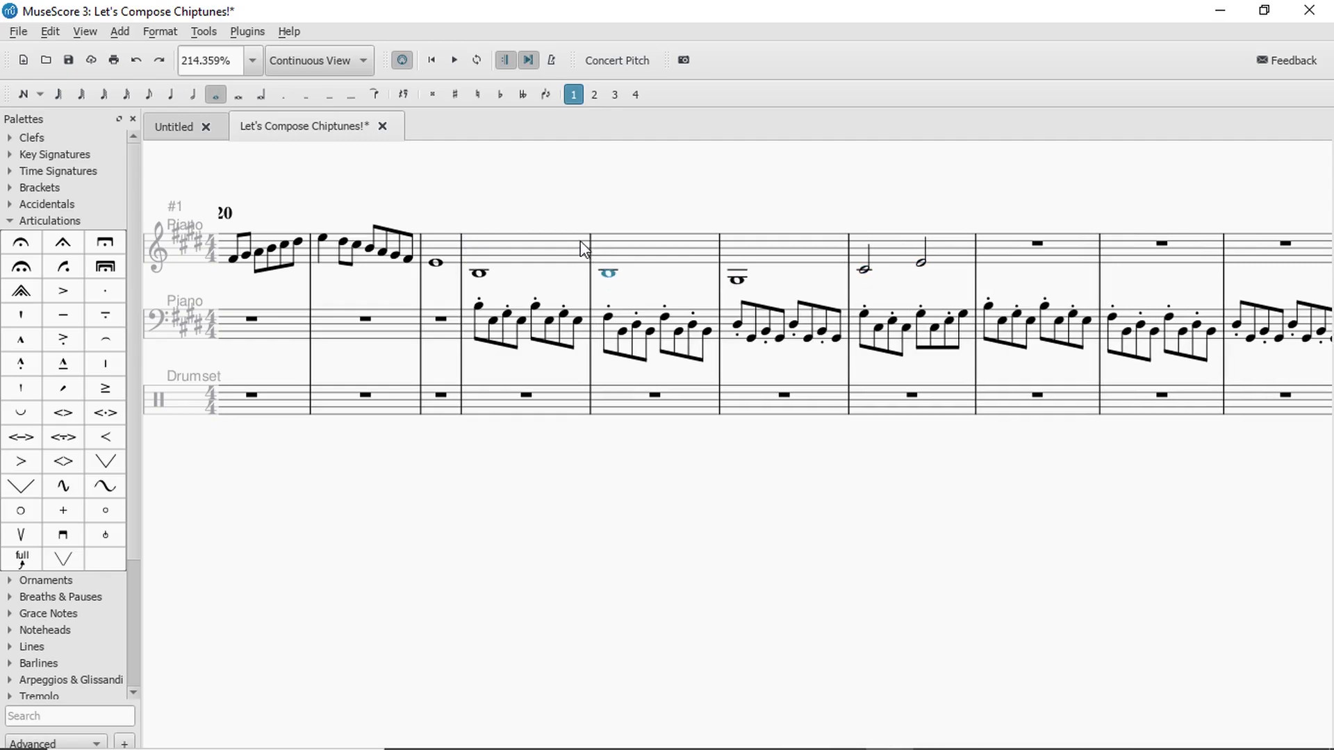
pyautogui.hotkey('ctrl', 'z')
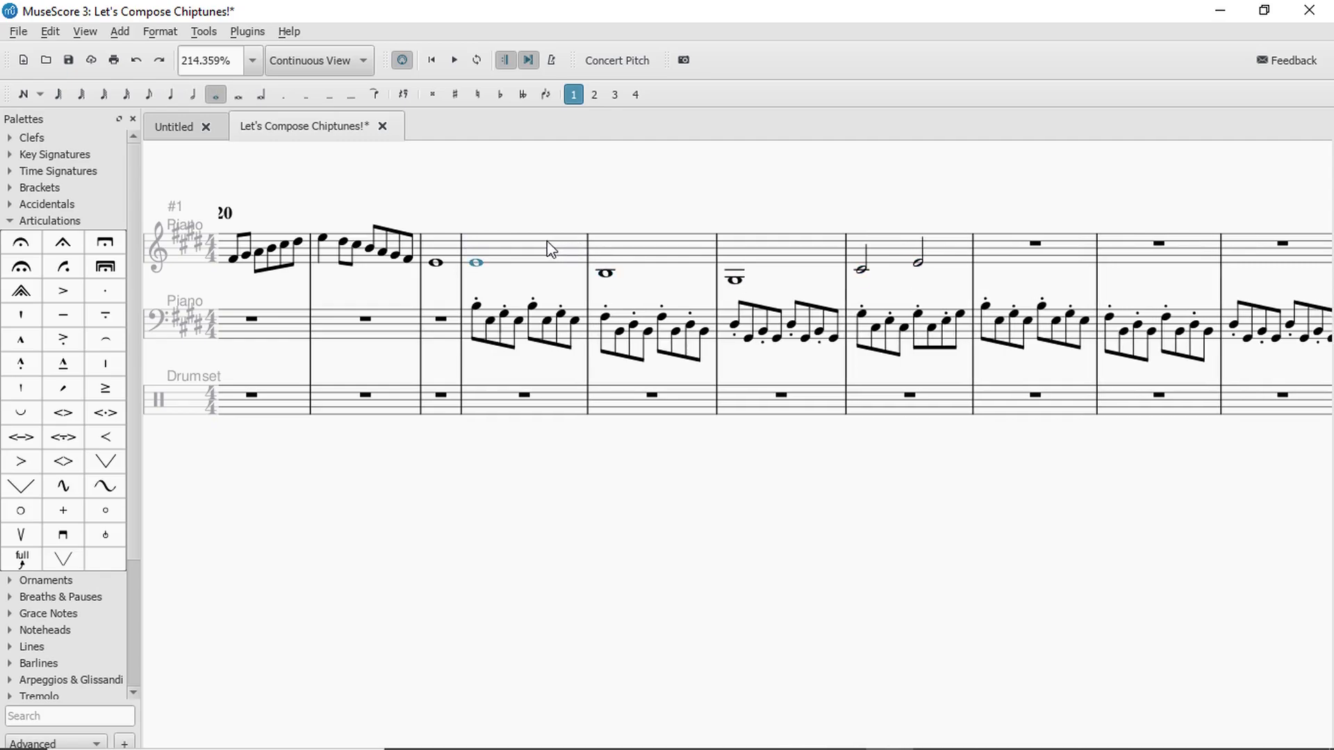
# Play the original treble notes with the arpeggios from measure four for comparison.
pyautogui.click(553, 250)
pyautogui.press('space')
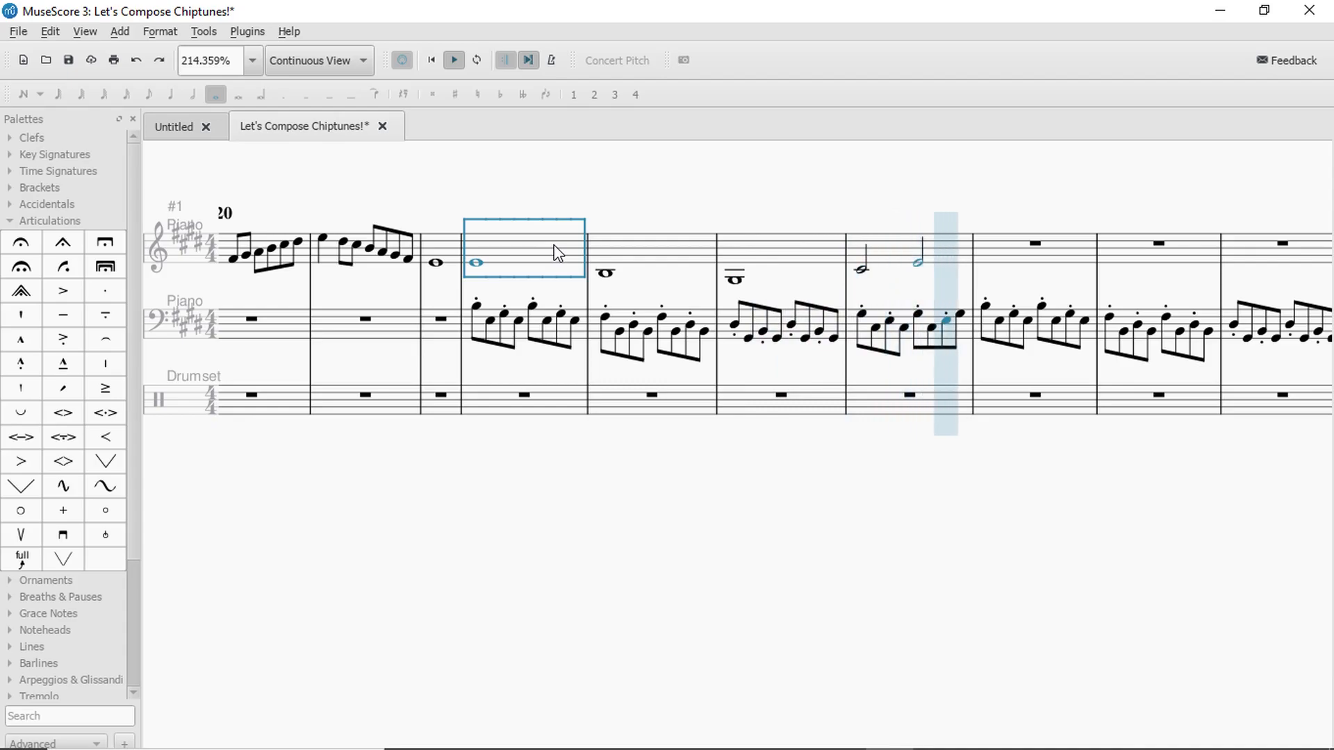
pyautogui.press('space')
pyautogui.press('space')
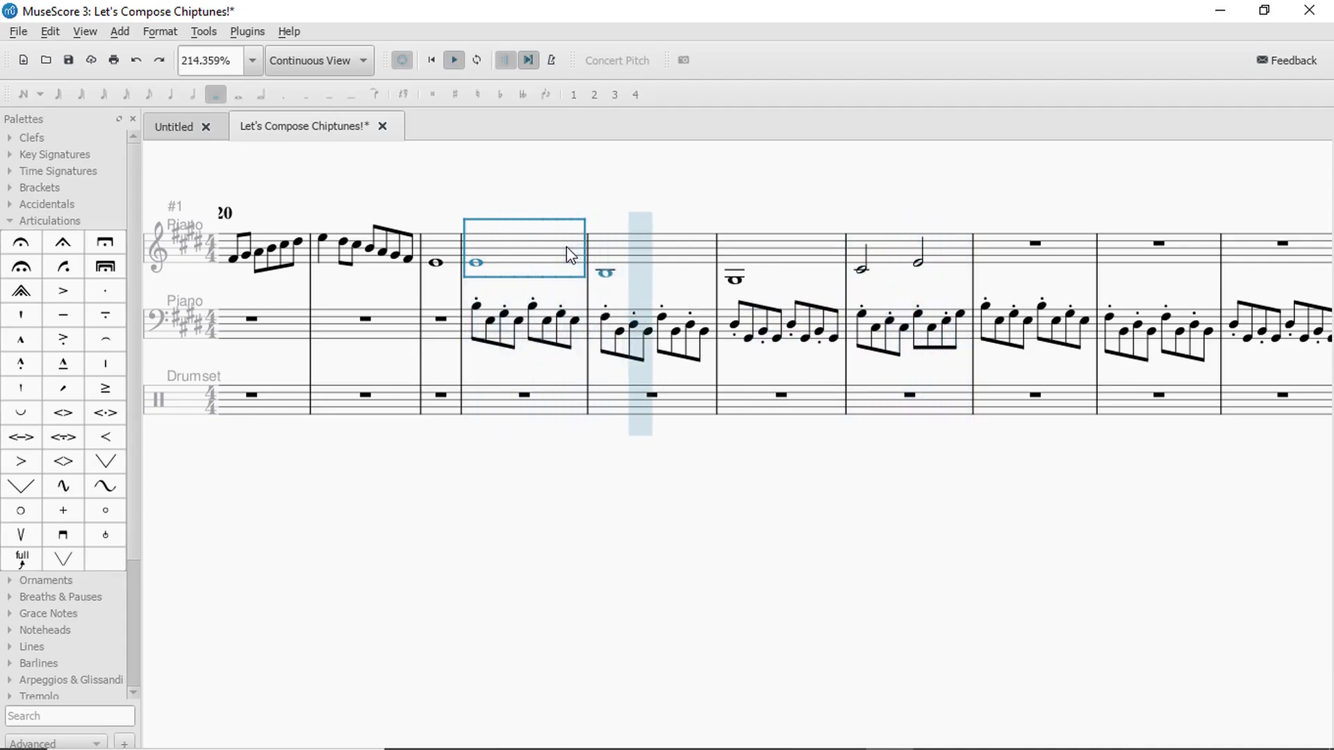
pyautogui.press('space')
# Redo the alternative pitches in treble measures four to seven.
pyautogui.hotkey('ctrl', 'y')
pyautogui.hotkey('ctrl', 'y')
pyautogui.hotkey('ctrl', 'y')
pyautogui.hotkey('ctrl', 'y')
pyautogui.hotkey('ctrl', 'y')
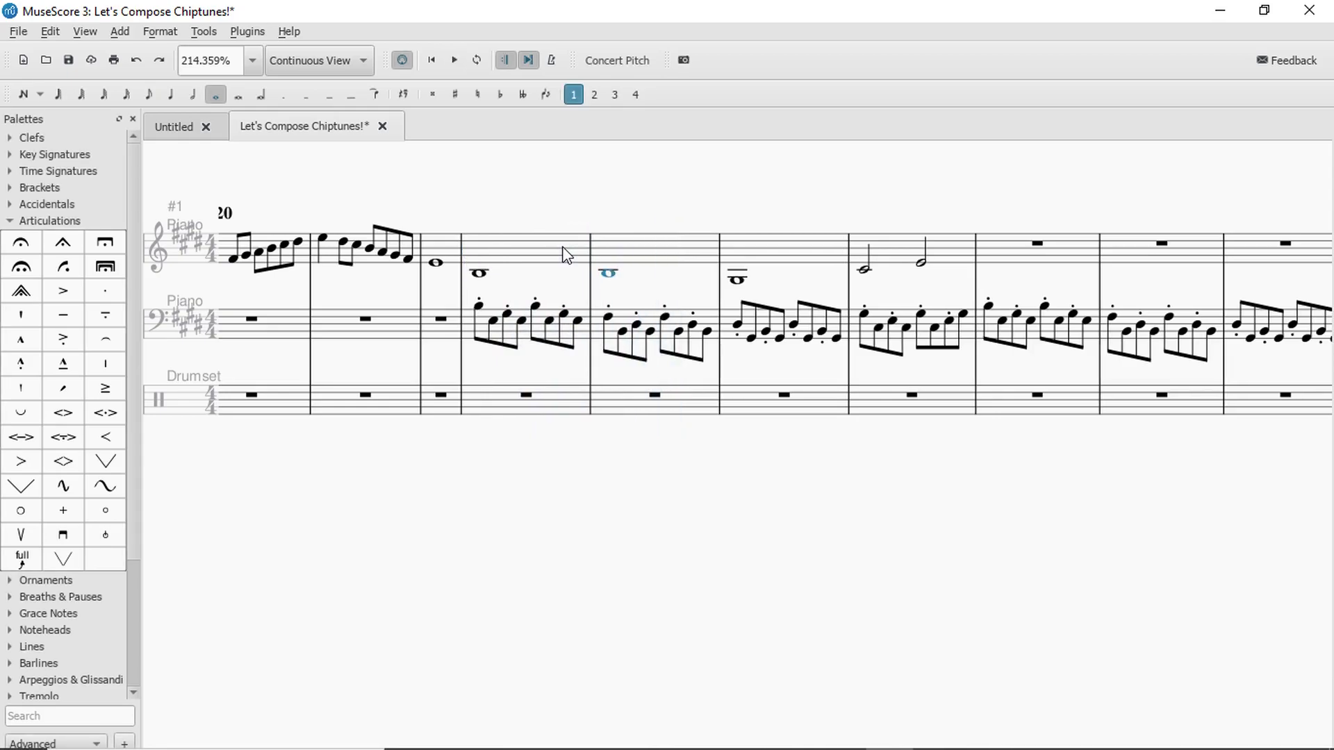
# Listen again to the alternative treble line from measure four.
pyautogui.click(548, 251)
pyautogui.press('space')
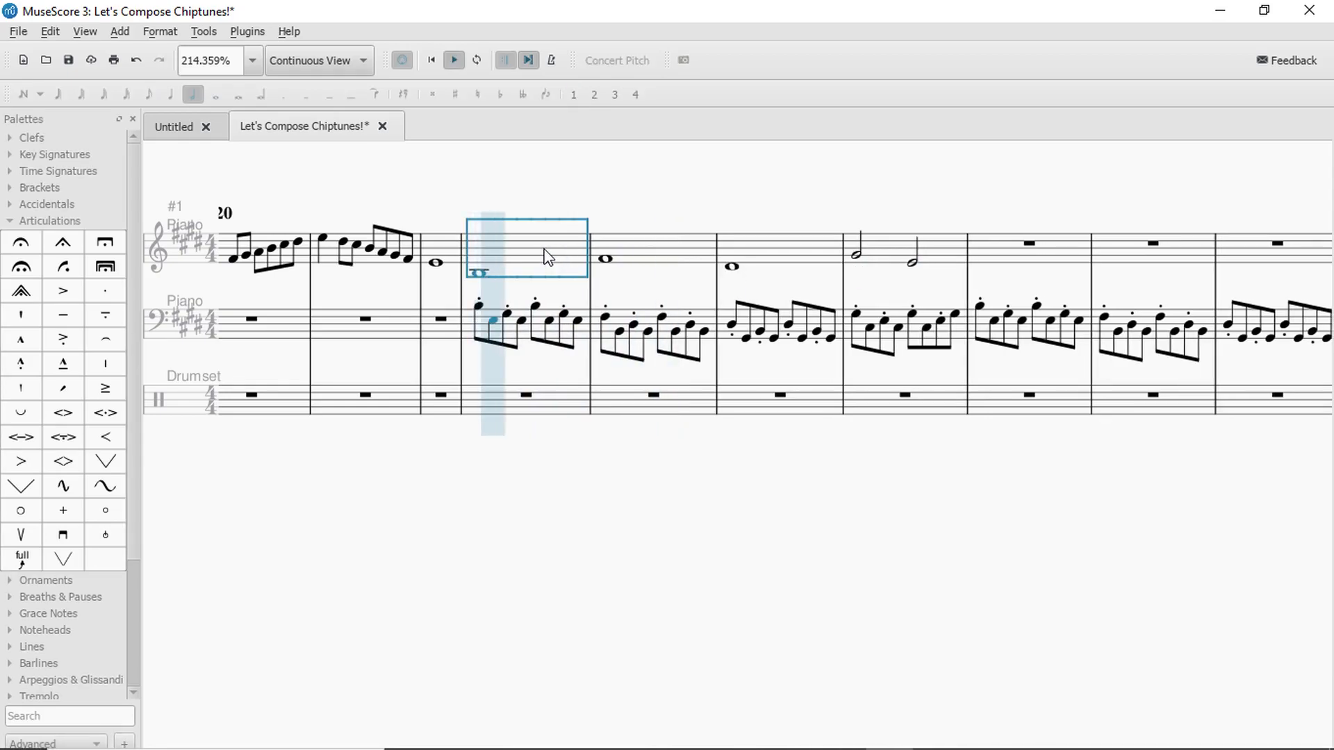
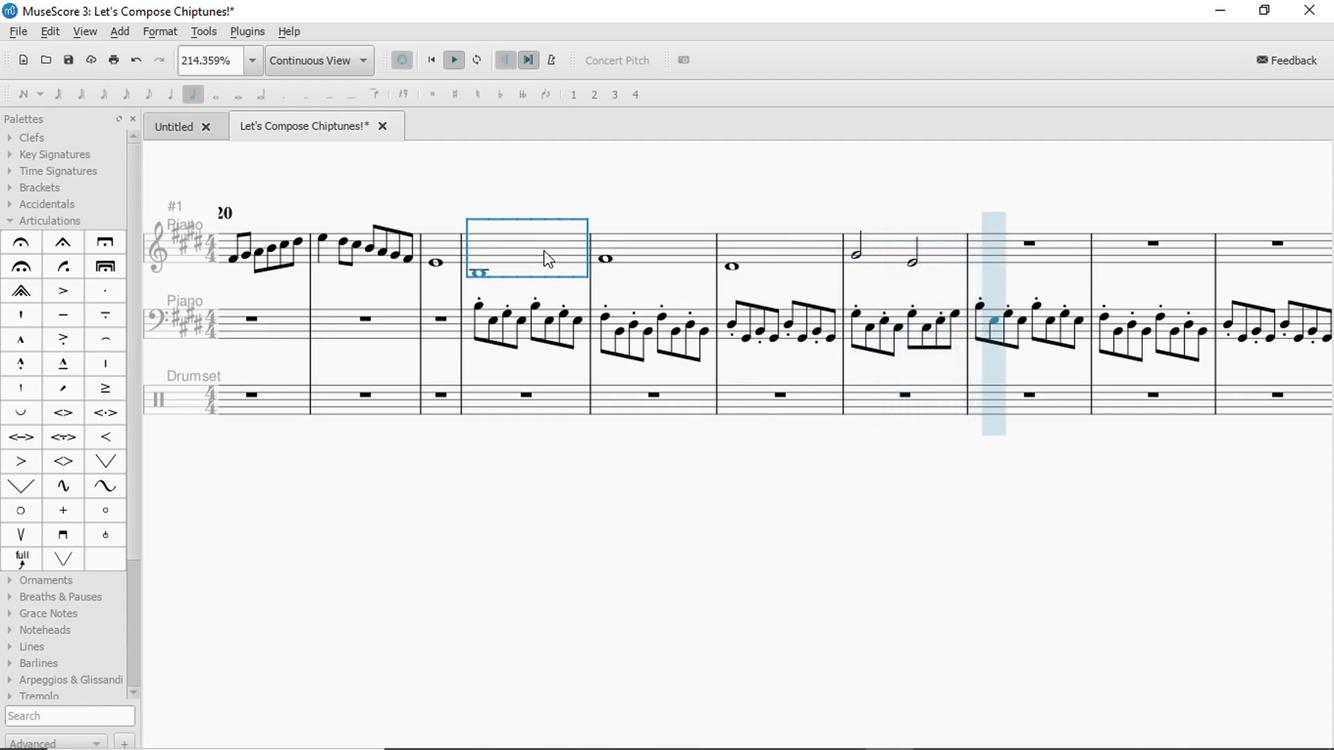
pyautogui.press('space')
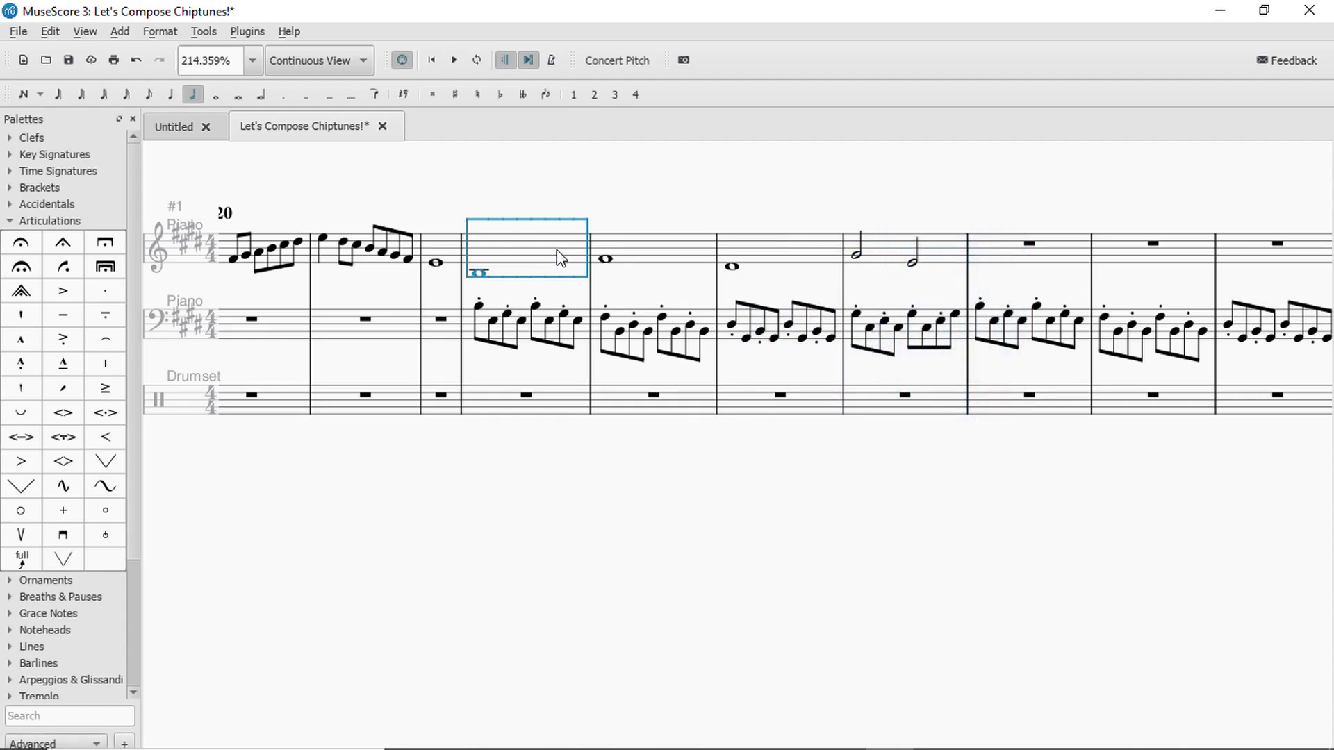
pyautogui.press('space')
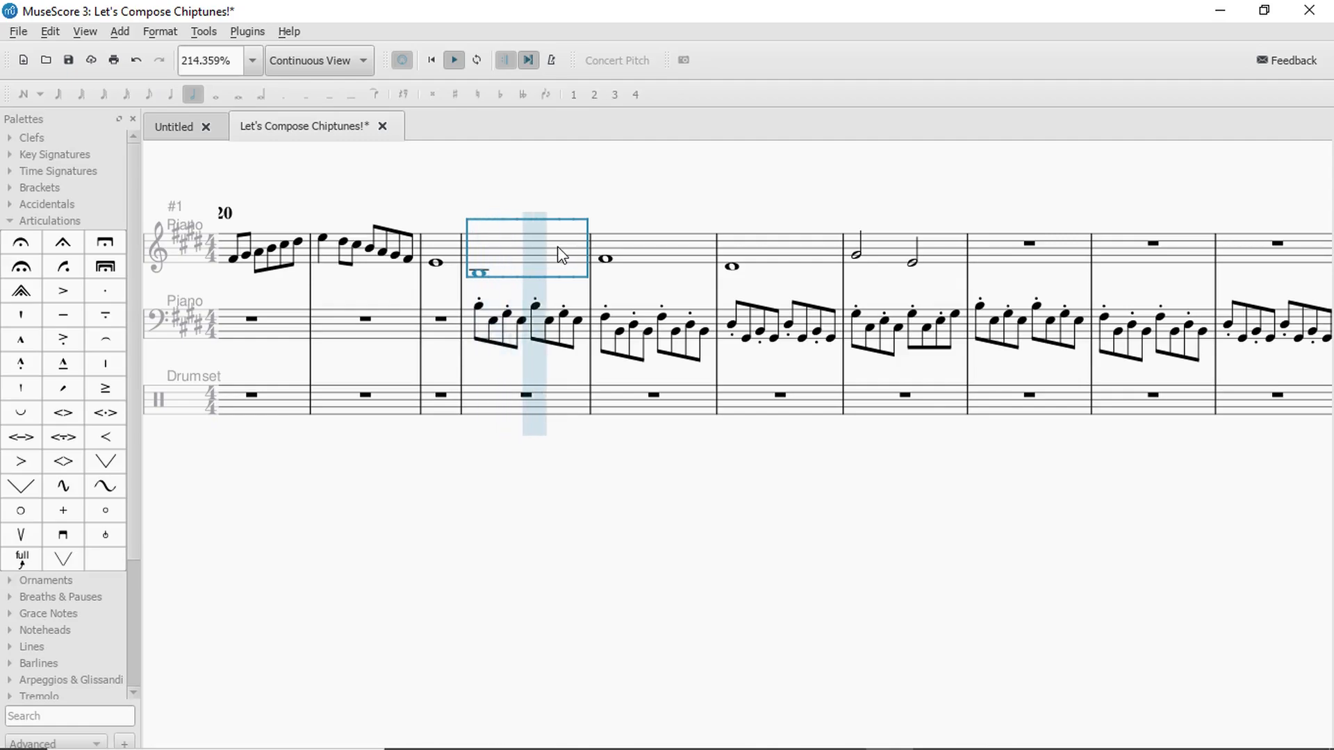
pyautogui.press('space')
# Undo the reapplied alternative pitches and replay the original treble line from measure four.
pyautogui.hotkey('ctrl', 'z')
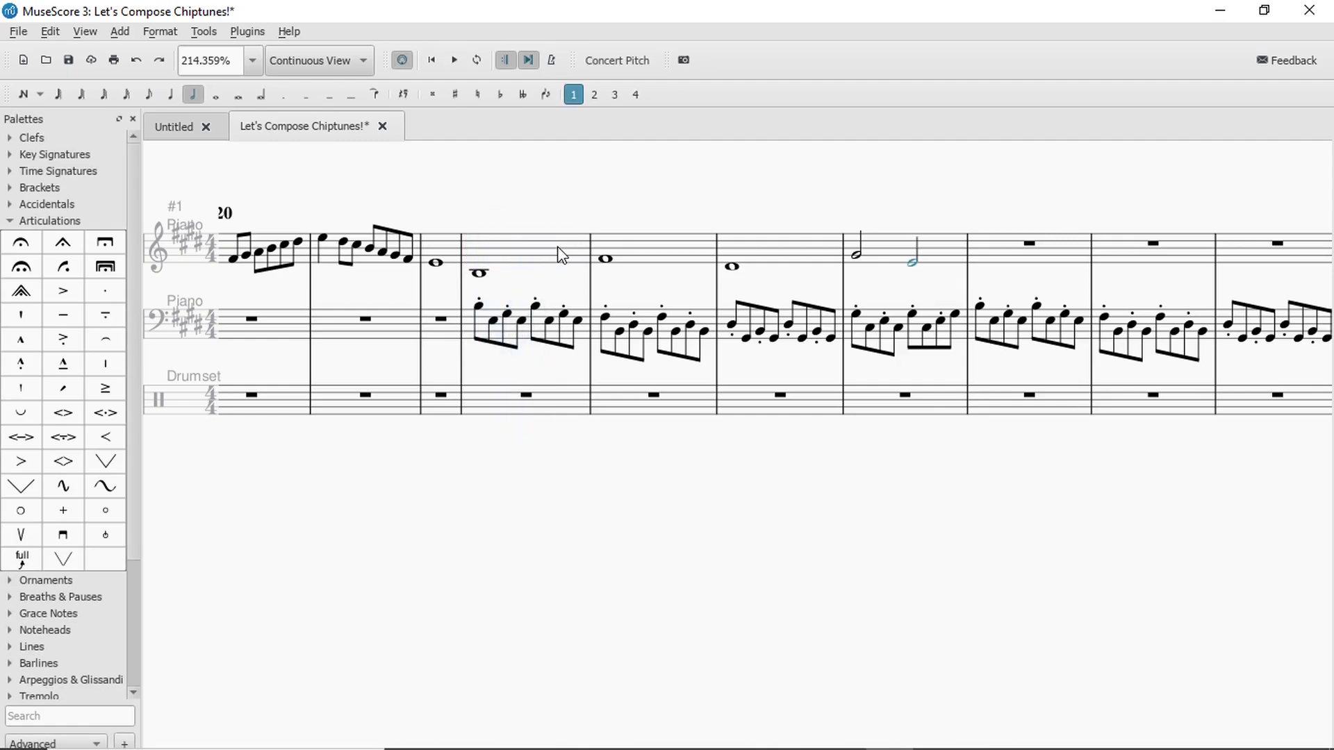
pyautogui.hotkey('ctrl', 'z')
pyautogui.hotkey('ctrl', 'z')
pyautogui.hotkey('ctrl', 'z')
pyautogui.hotkey('ctrl', 'z')
pyautogui.hotkey('ctrl', 'y')
pyautogui.hotkey('ctrl', 'y')
pyautogui.hotkey('ctrl', 'z')
pyautogui.click(549, 248)
pyautogui.press('space')
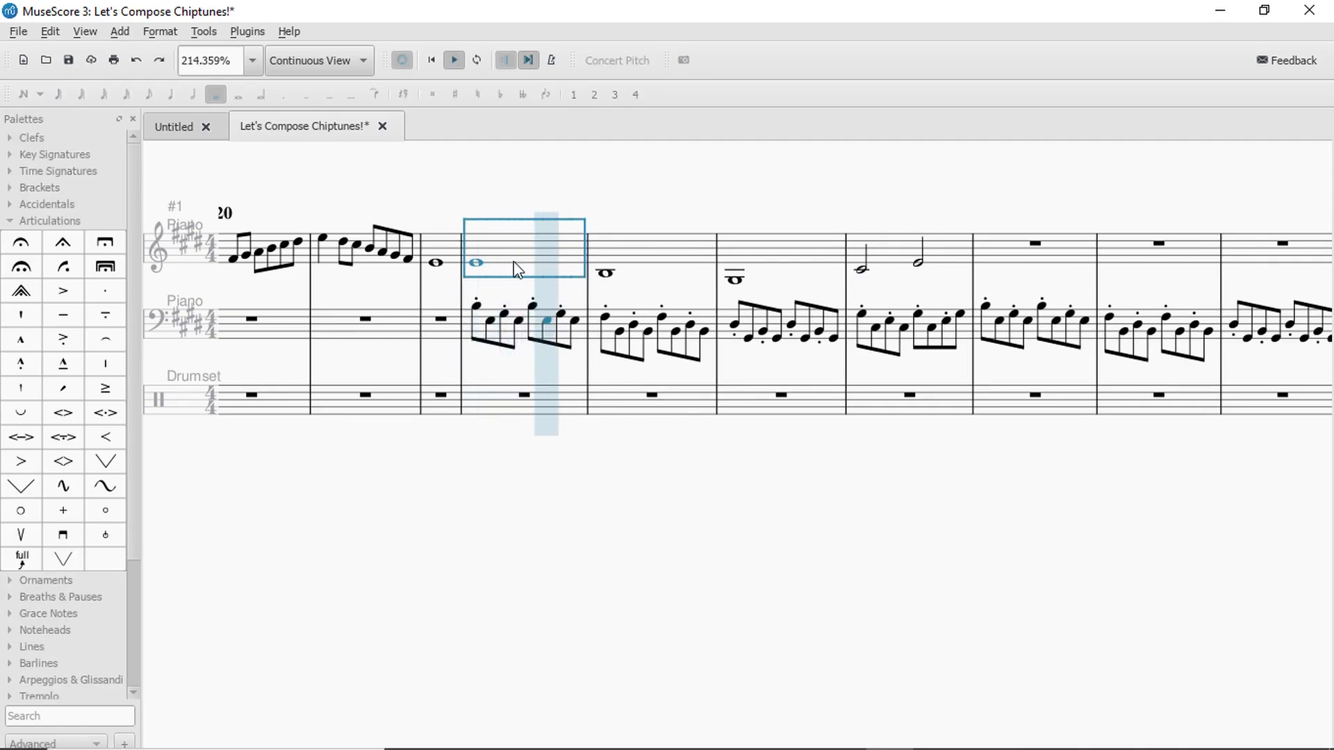
pyautogui.press('space')
# Try removing the staccato from the first bass note of measure four, listen to it, and undo the removal.
pyautogui.click(476, 298)
pyautogui.press('Delete')
pyautogui.click(510, 254)
pyautogui.press('space')
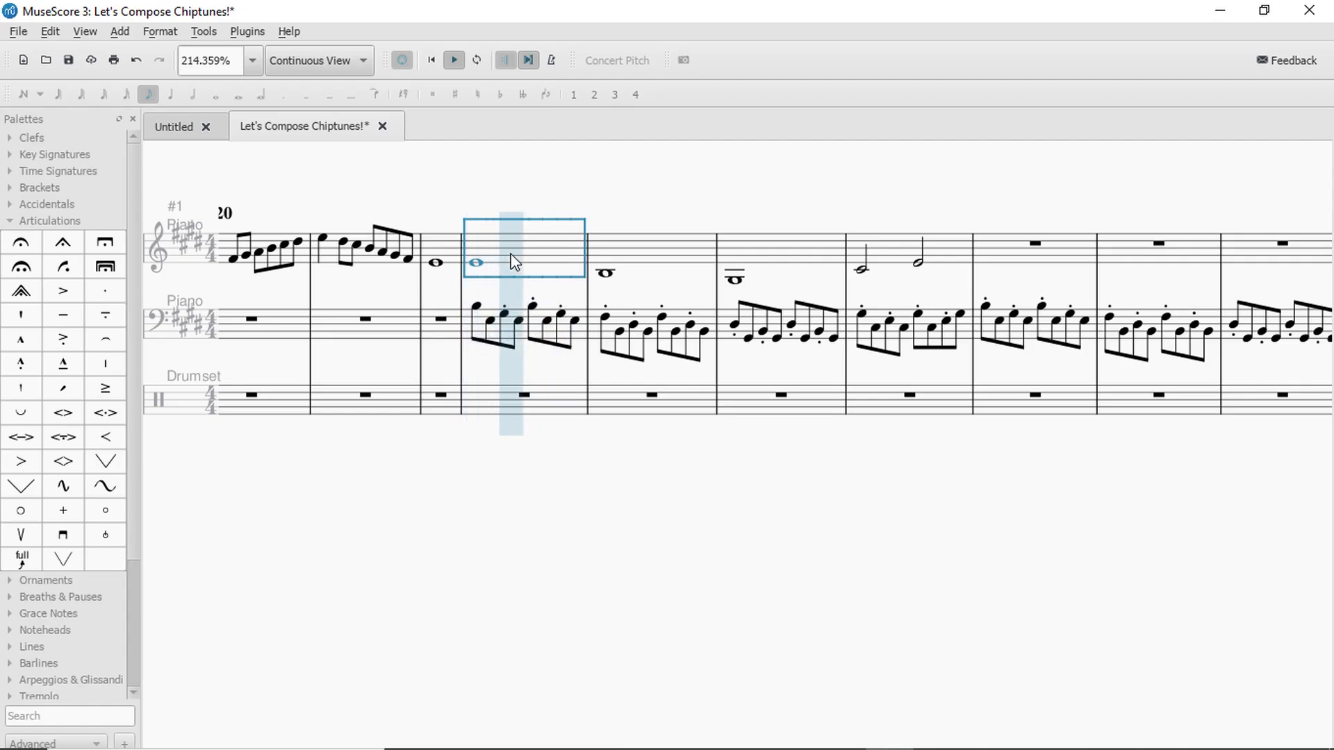
pyautogui.press('space')
pyautogui.hotkey('ctrl', 'z')
# Try lowering the treble whole note in measure four to B and undo the change.
pyautogui.click(480, 312)
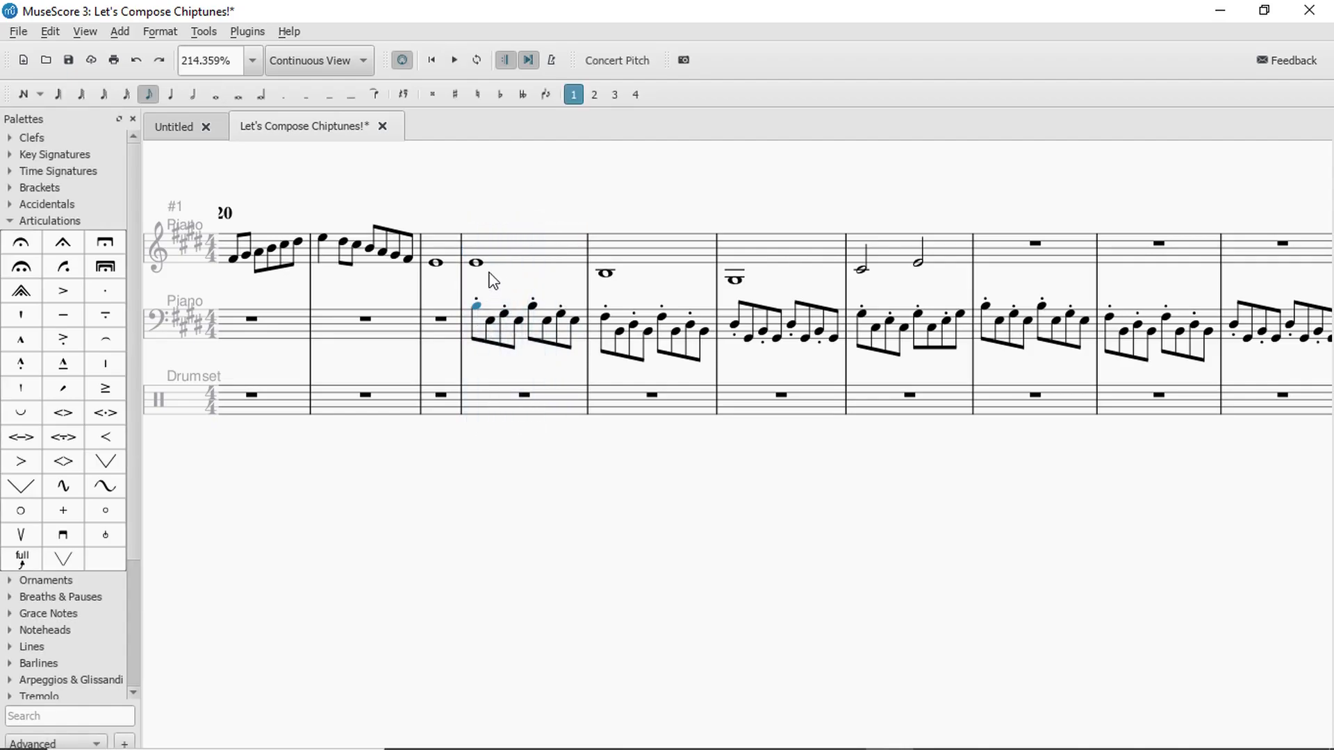
pyautogui.click(479, 264)
pyautogui.press('Down')
pyautogui.press('Down')
pyautogui.press('Down')
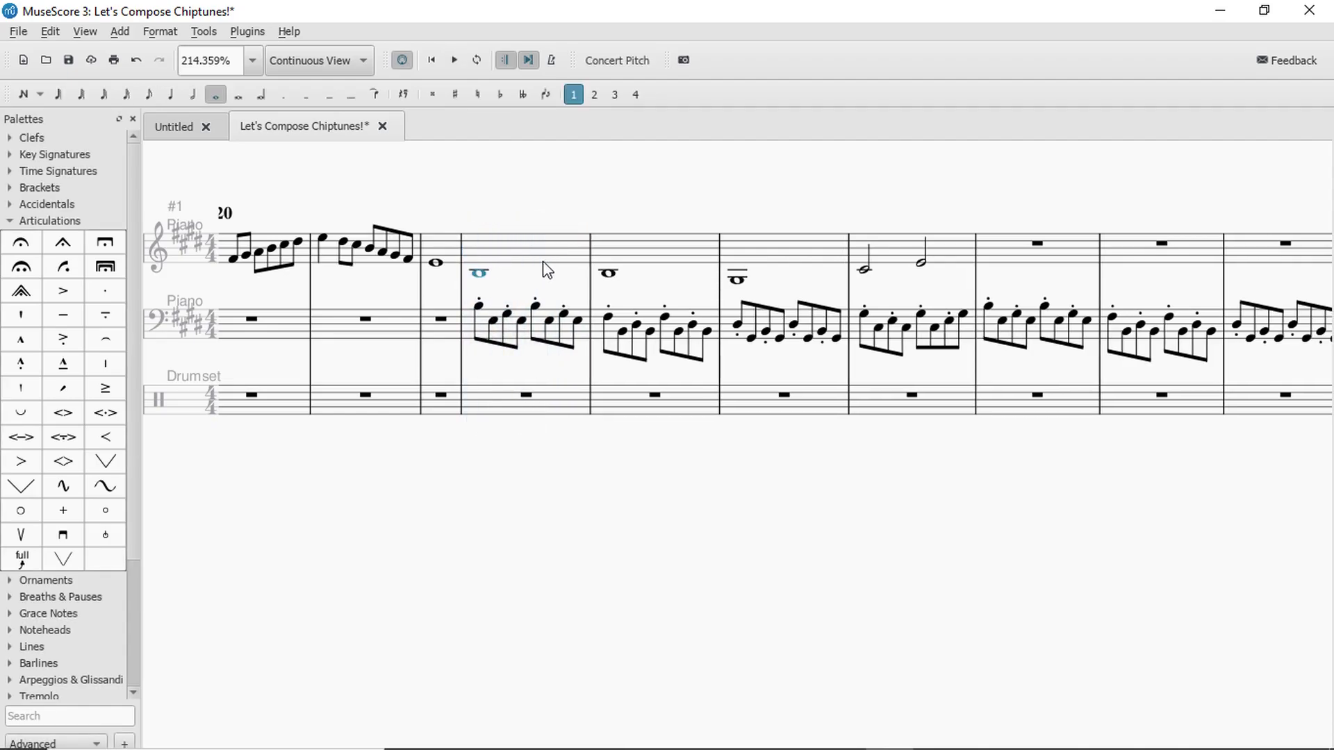
pyautogui.press('n')
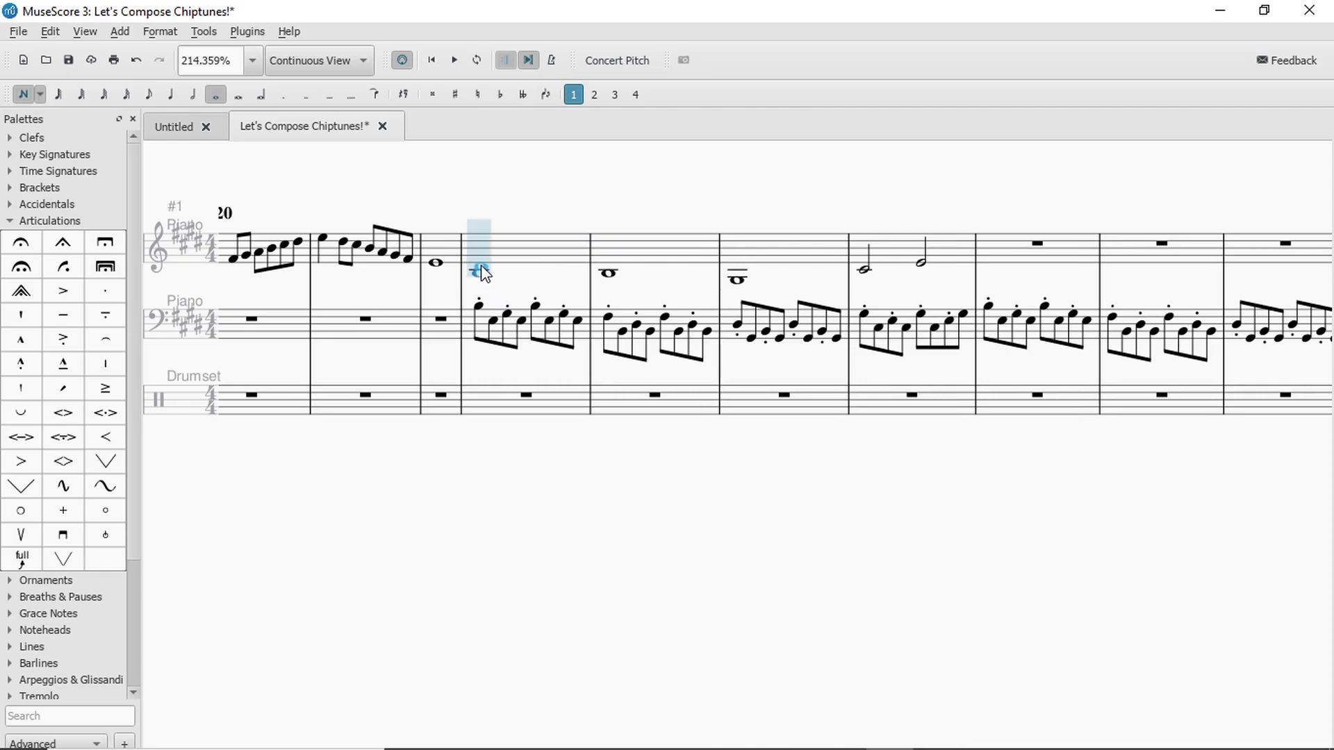
pyautogui.click(482, 267)
pyautogui.press('Escape')
pyautogui.hotkey('ctrl', 'z')
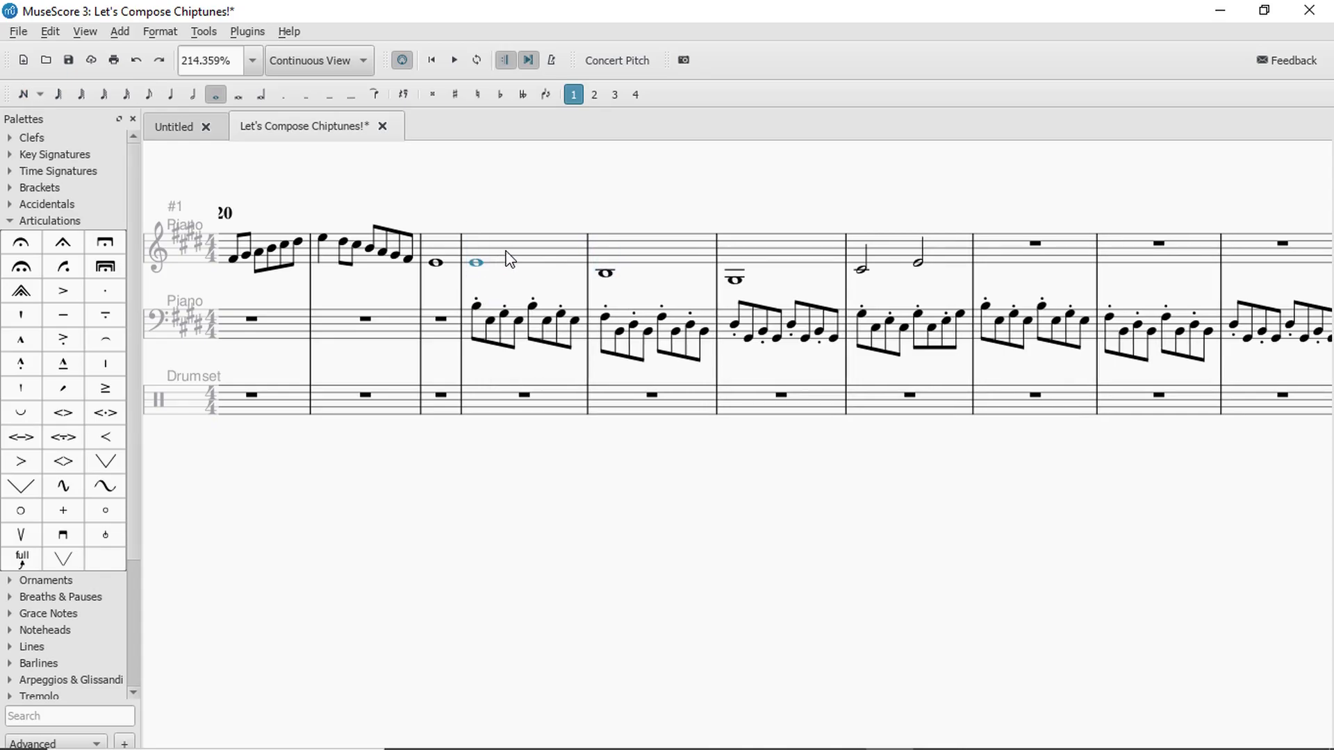
pyautogui.hotkey('ctrl', 'z')
pyautogui.hotkey('ctrl', 'z')
# Check the first two bass notes of measure four and play the score from that measure.
pyautogui.click(506, 251)
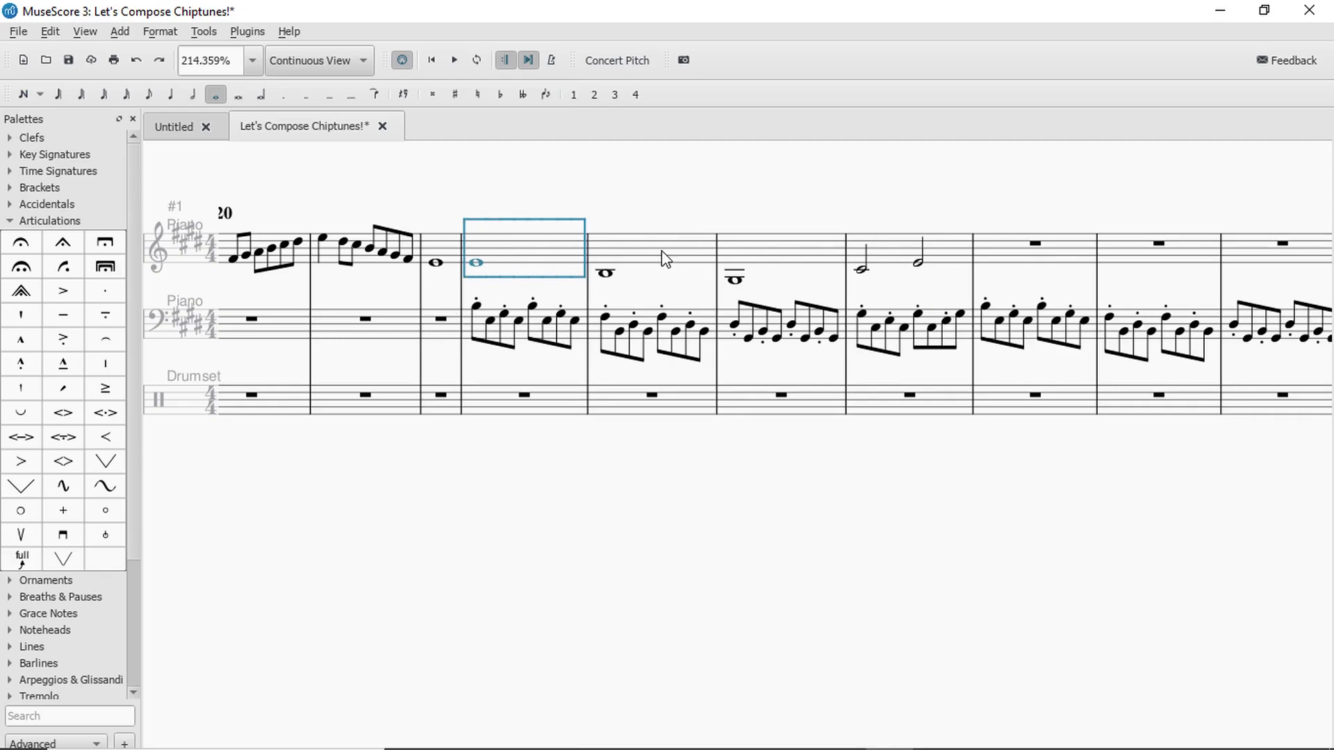
pyautogui.click(492, 320)
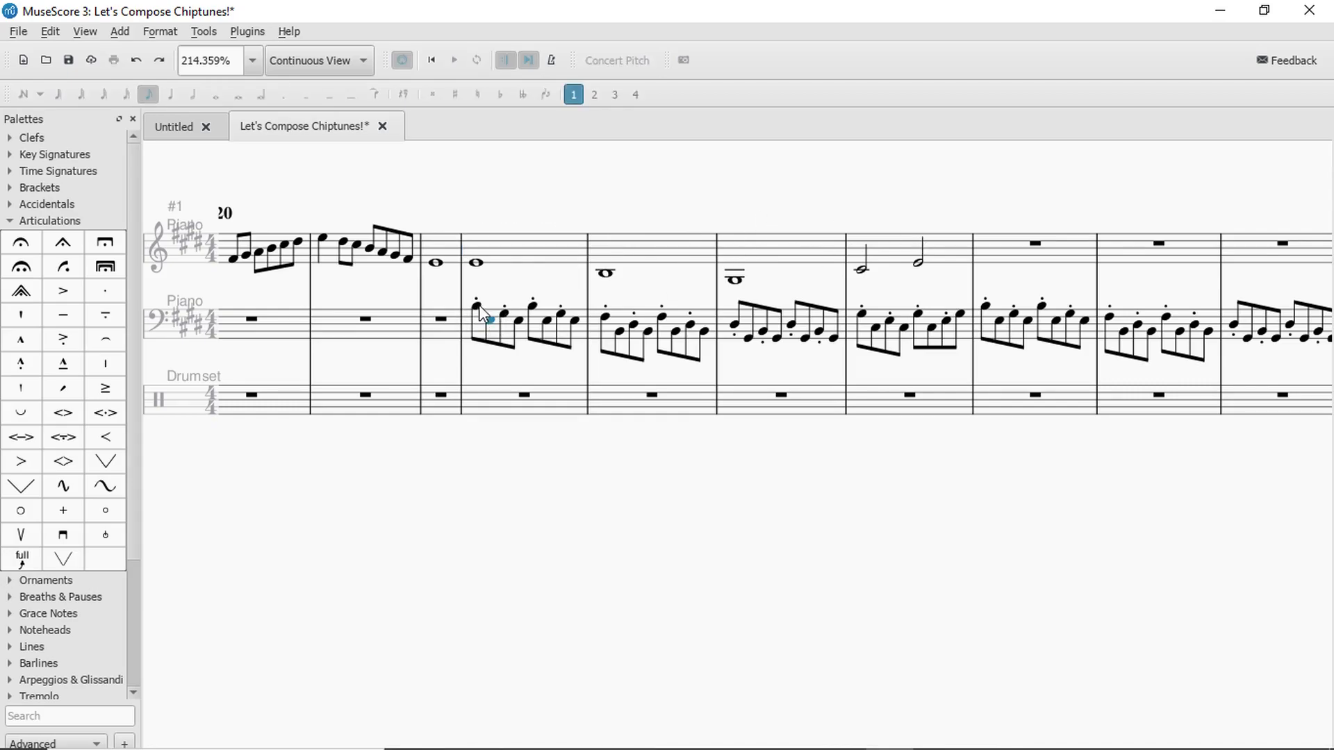
pyautogui.click(478, 306)
pyautogui.click(526, 236)
pyautogui.press('space')
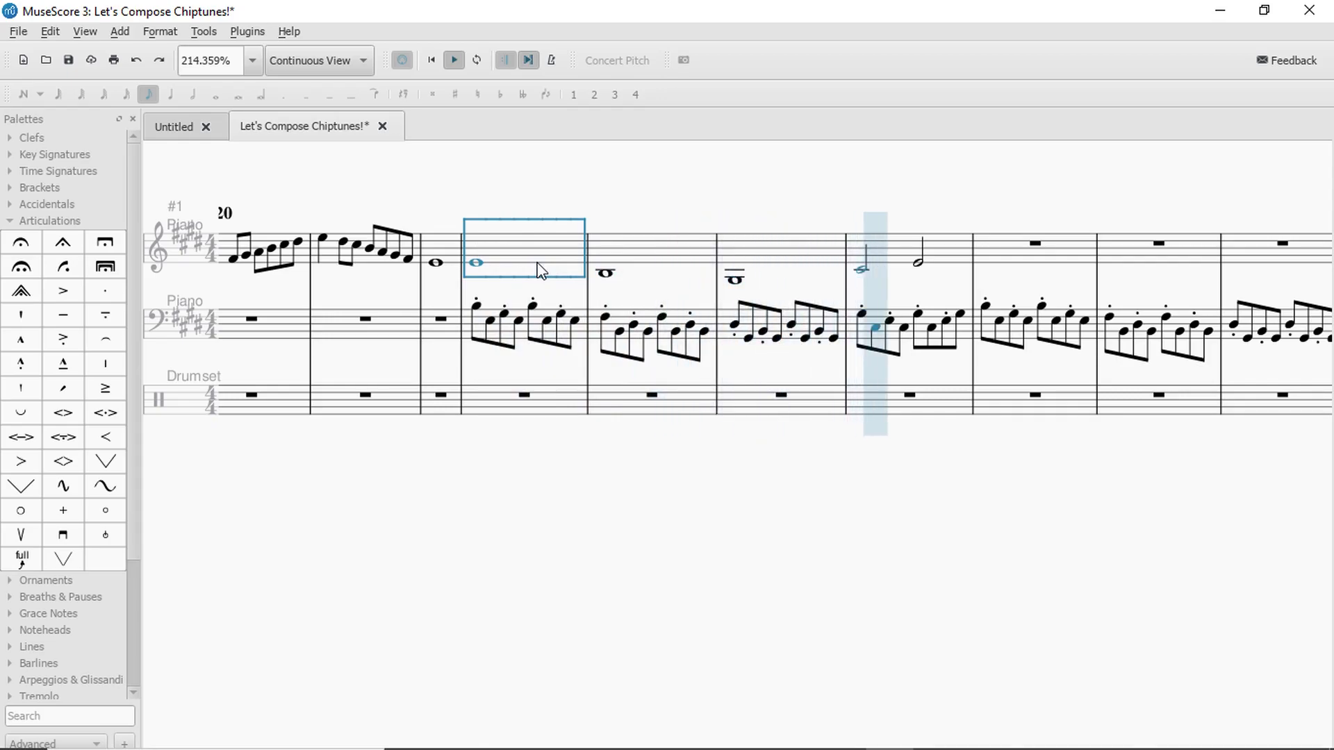
pyautogui.press('space')
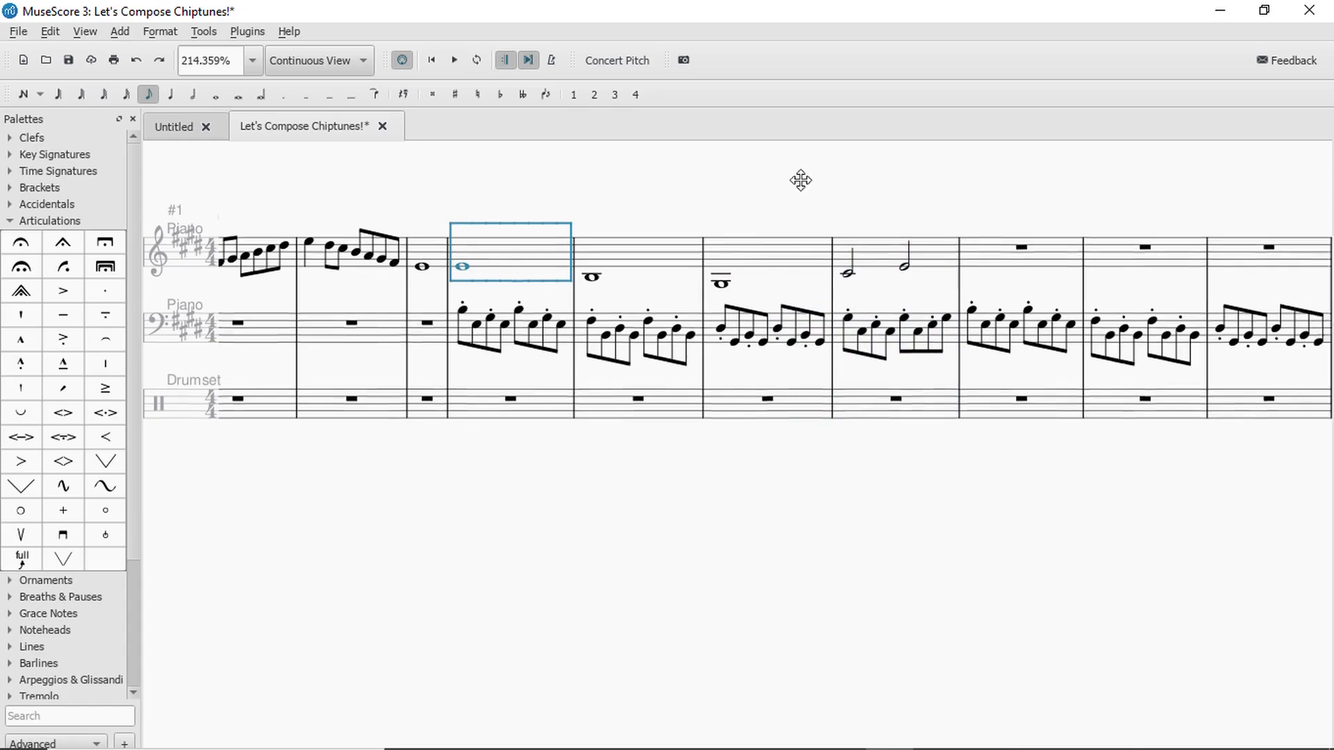
# Delete the four reference chords in treble measures 12 to 15.
pyautogui.moveTo(457, 235); pyautogui.dragTo(313, 250)
pyautogui.moveTo(863, 225); pyautogui.dragTo(636, 219)
pyautogui.click(1100, 273)
pyautogui.moveTo(1146, 227); pyautogui.dragTo(915, 222)
pyautogui.keyDown('shift'); pyautogui.click(917, 269); pyautogui.keyUp('shift')
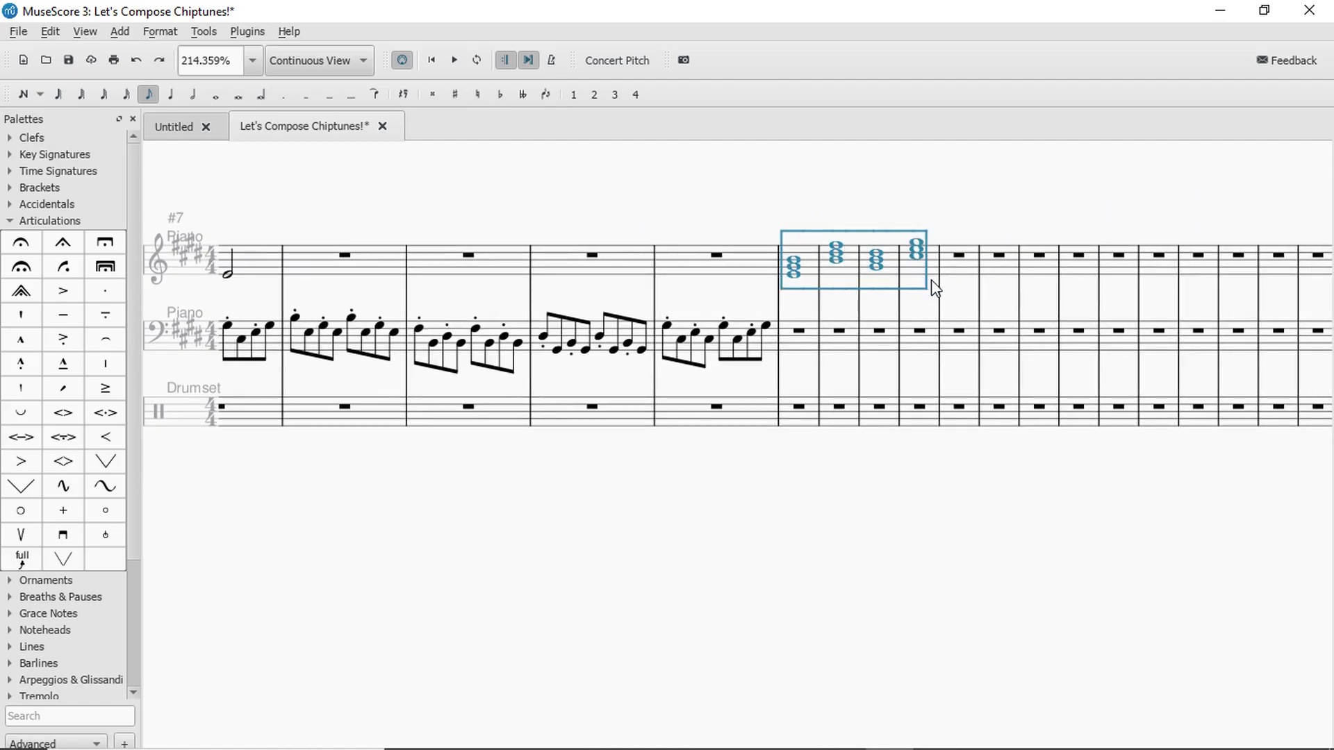
pyautogui.press('Delete')
# Step through the empty treble measures after the arpeggios toward the end of the score.
pyautogui.click(874, 268)
pyautogui.press('Right')
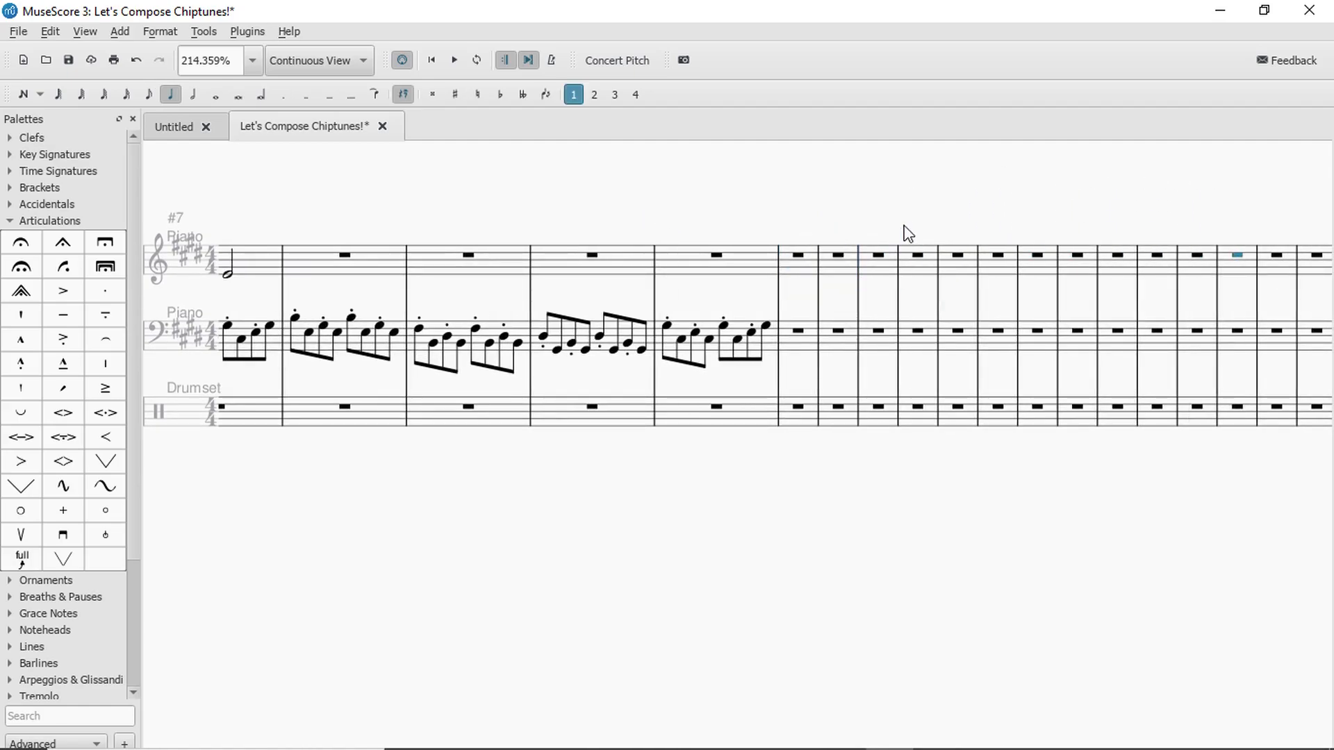
pyautogui.press('Right')
pyautogui.press('Right')
pyautogui.press('Right')
pyautogui.press('Right')
pyautogui.press('Right')
pyautogui.press('Right')
pyautogui.press('Right')
pyautogui.press('Right')
pyautogui.press('Right')
pyautogui.press('Right')
pyautogui.press('Right')
pyautogui.press('Right')
pyautogui.press('Right')
pyautogui.press('Right')
pyautogui.press('Right')
pyautogui.press('Right')
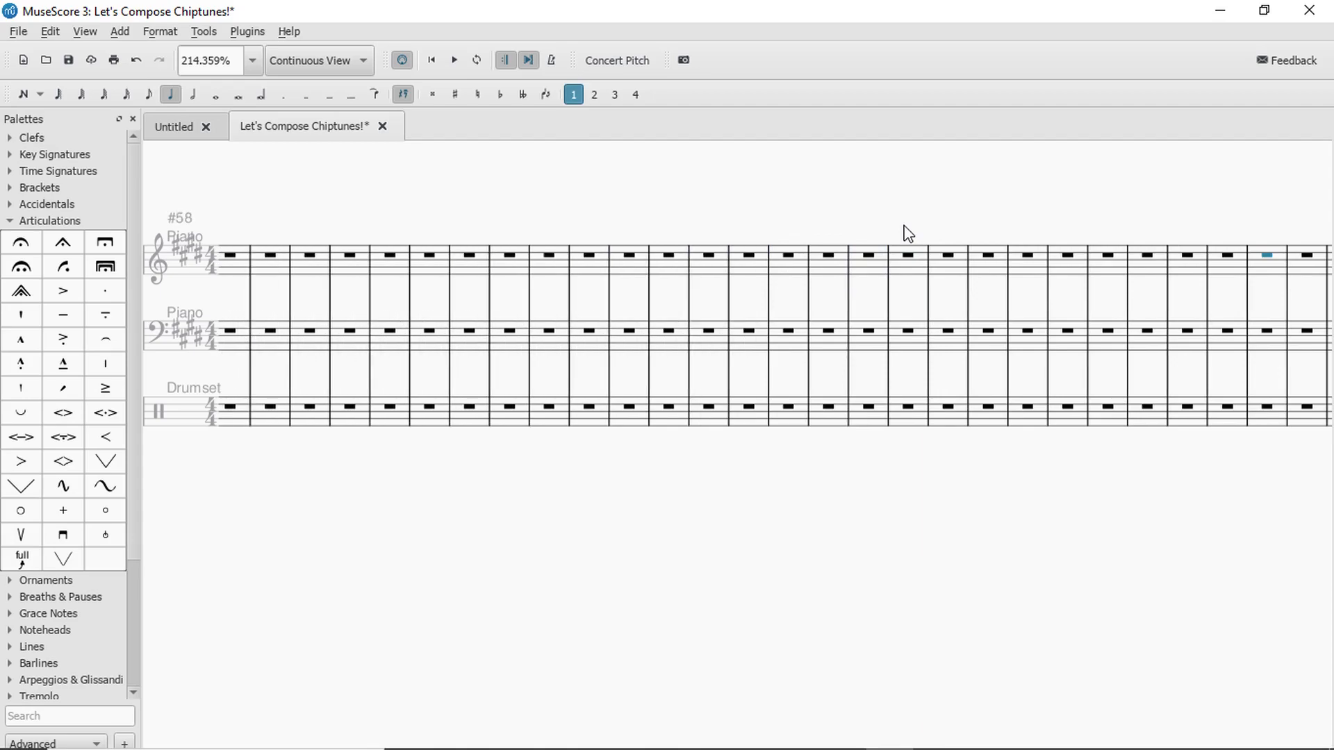
pyautogui.press('Right')
pyautogui.press('Right')
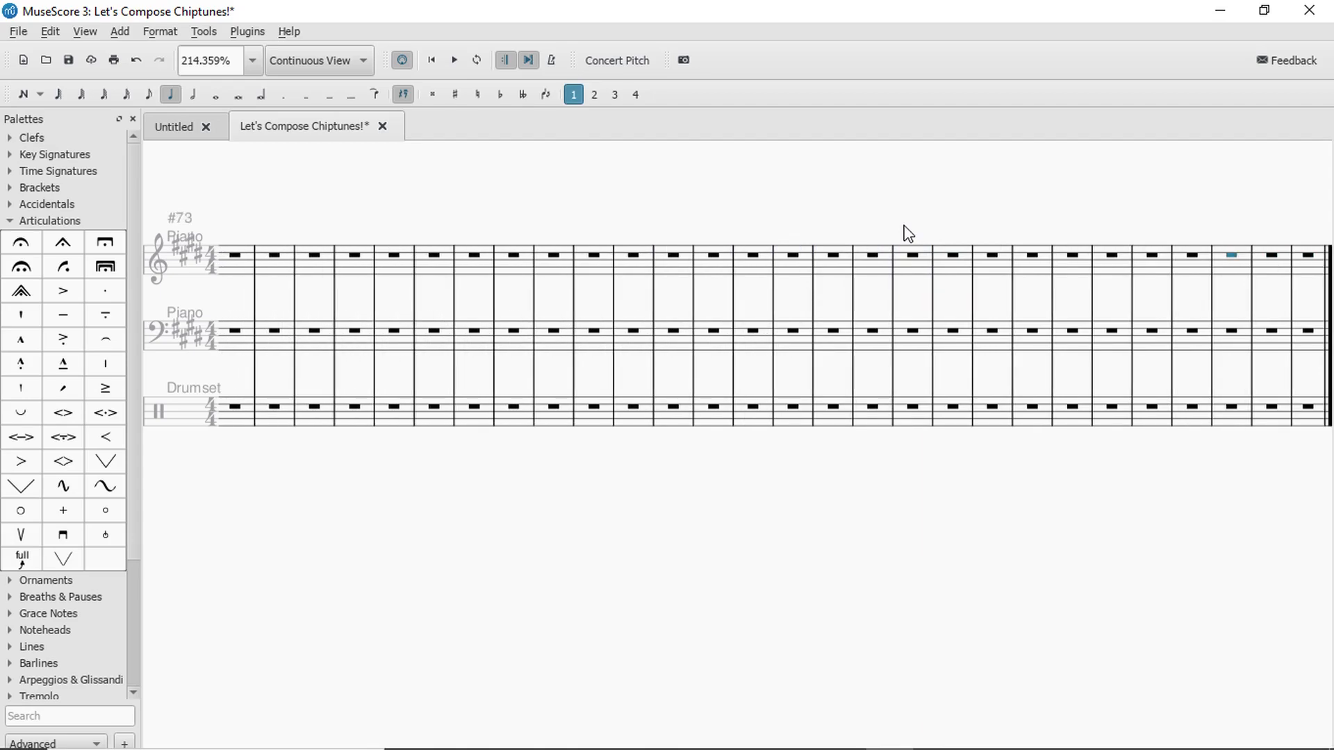
# Paste the four reference chords into empty treble measures near the score's end and return the selection to treble measure four.
pyautogui.hotkey('ctrl', 'v')
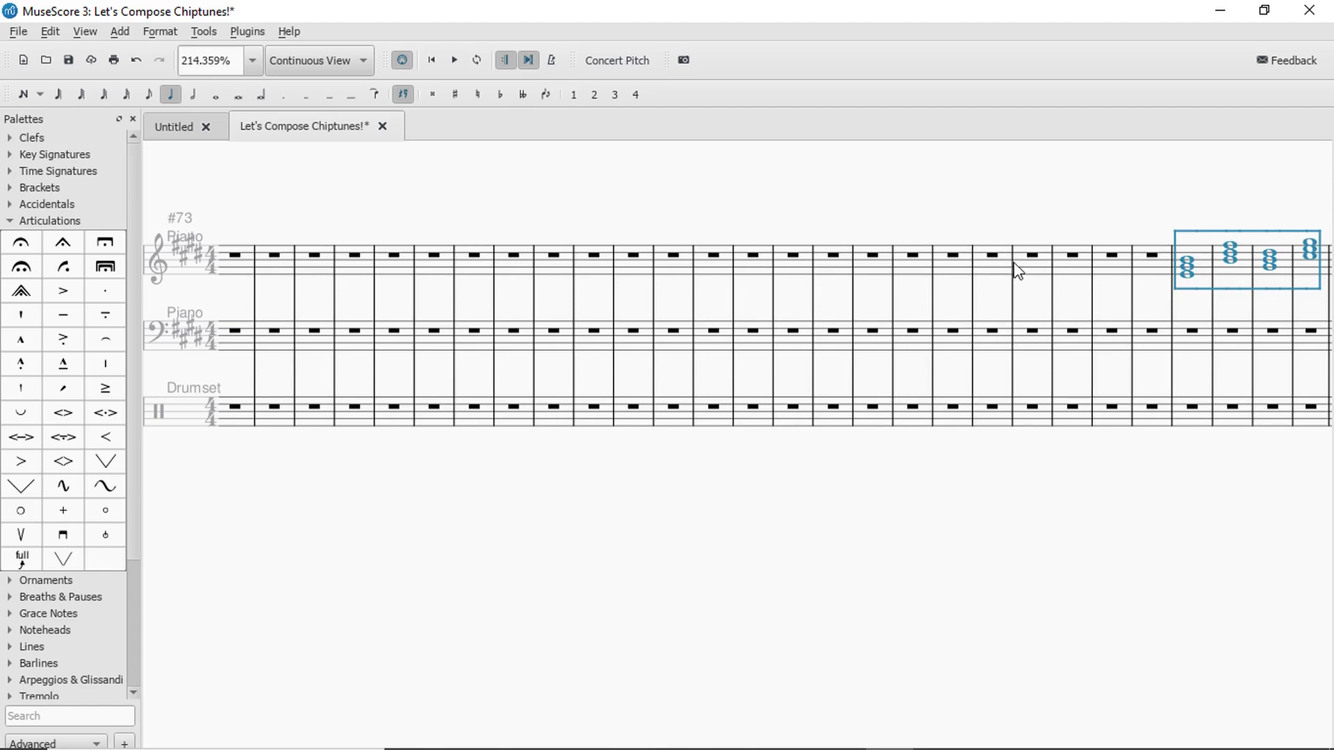
pyautogui.press('Left')
pyautogui.press('Left')
pyautogui.press('Left')
pyautogui.press('Left')
pyautogui.press('Left')
pyautogui.press('Left')
pyautogui.press('Left')
pyautogui.press('Left')
pyautogui.press('Left')
pyautogui.press('Left')
pyautogui.press('Left')
pyautogui.press('Left')
pyautogui.press('Left')
pyautogui.press('Left')
pyautogui.press('Left')
pyautogui.press('Left')
pyautogui.press('Left')
pyautogui.press('Left')
pyautogui.press('Left')
pyautogui.press('Left')
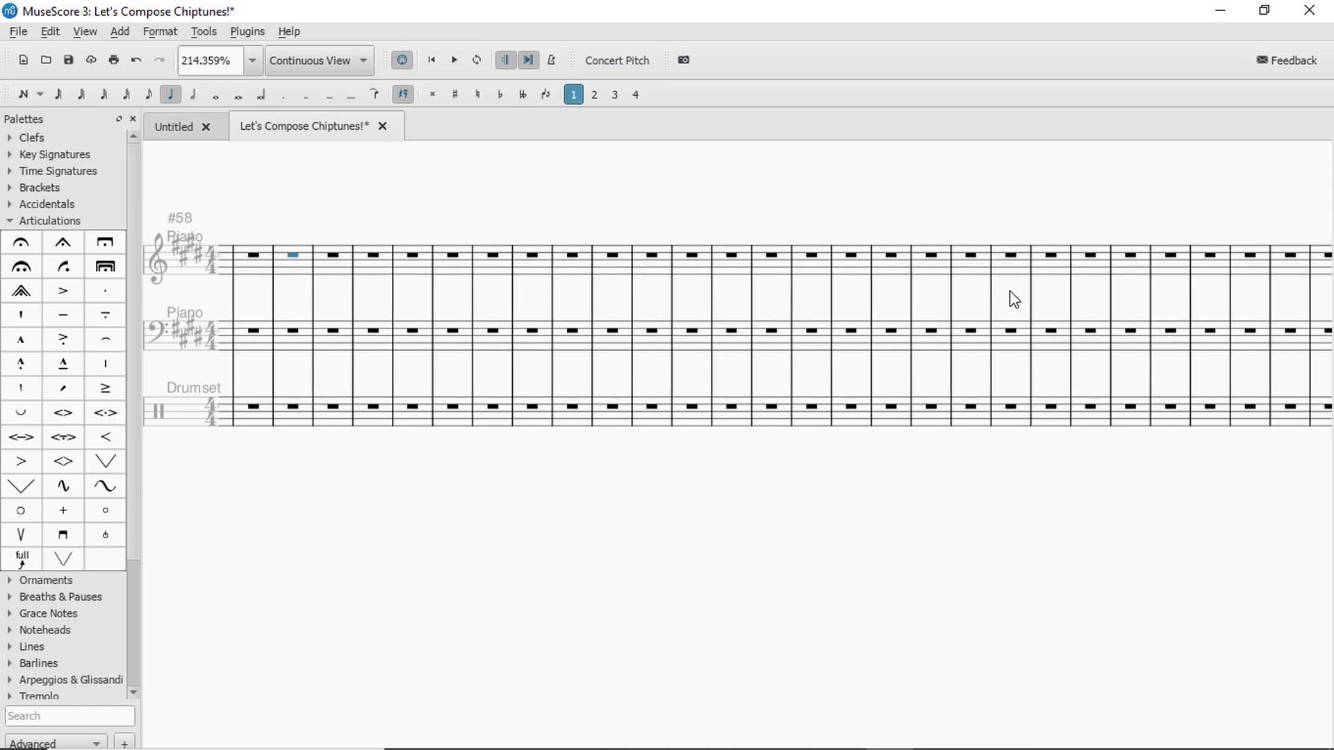
pyautogui.press('Left')
pyautogui.press('Left')
pyautogui.press('Left')
pyautogui.press('Left')
pyautogui.press('Left')
pyautogui.press('Left')
pyautogui.press('Left')
pyautogui.press('Left')
pyautogui.press('Left')
pyautogui.press('Left')
pyautogui.press('Left')
pyautogui.press('Left')
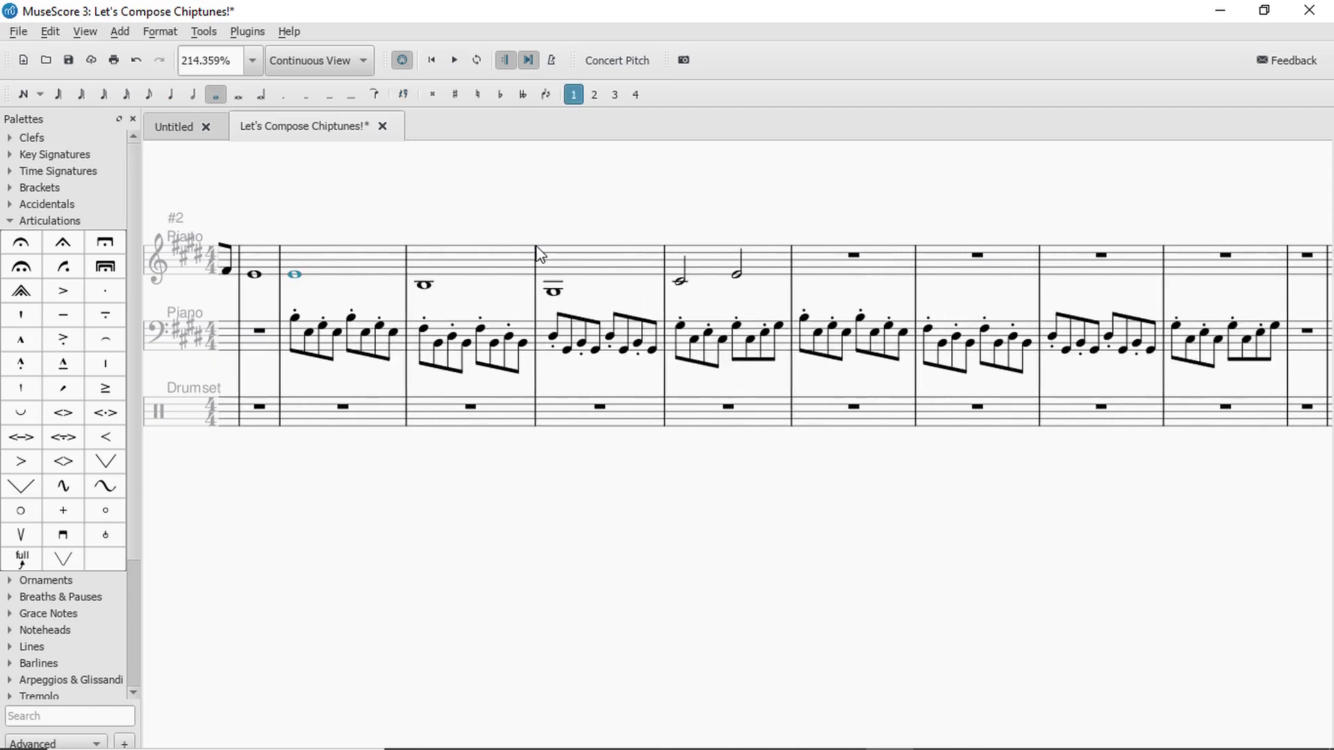
# Play the whole-note melody and bass arpeggios from measure four.
pyautogui.click(570, 236)
pyautogui.moveTo(688, 155); pyautogui.dragTo(713, 184)
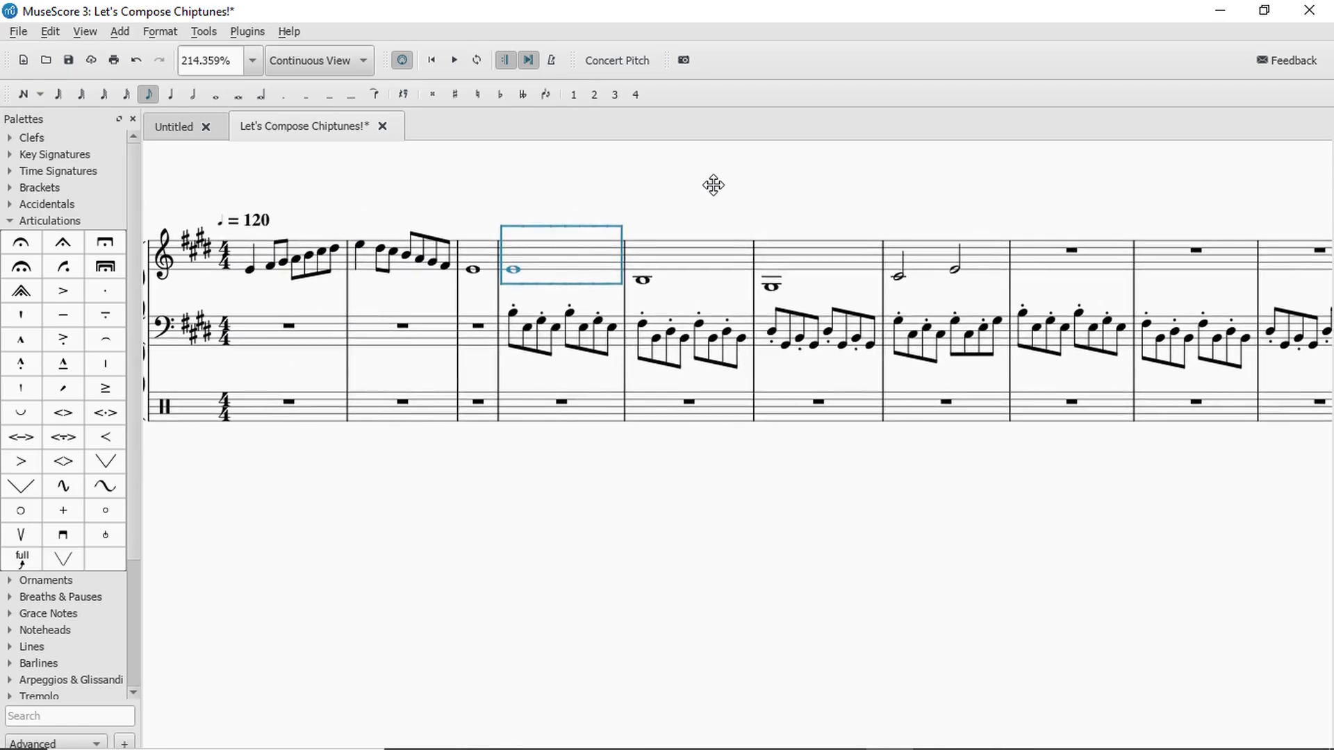
pyautogui.moveTo(655, 230); pyautogui.dragTo(590, 230)
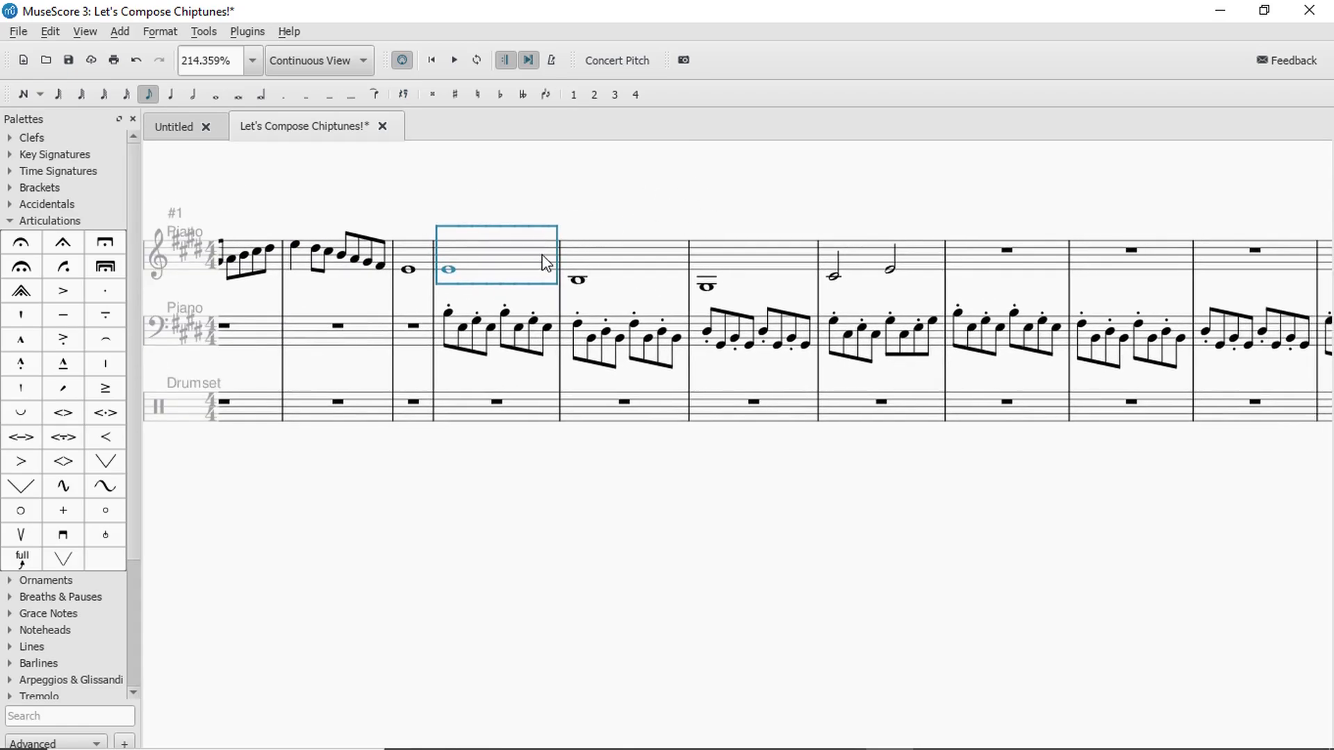
pyautogui.press('space')
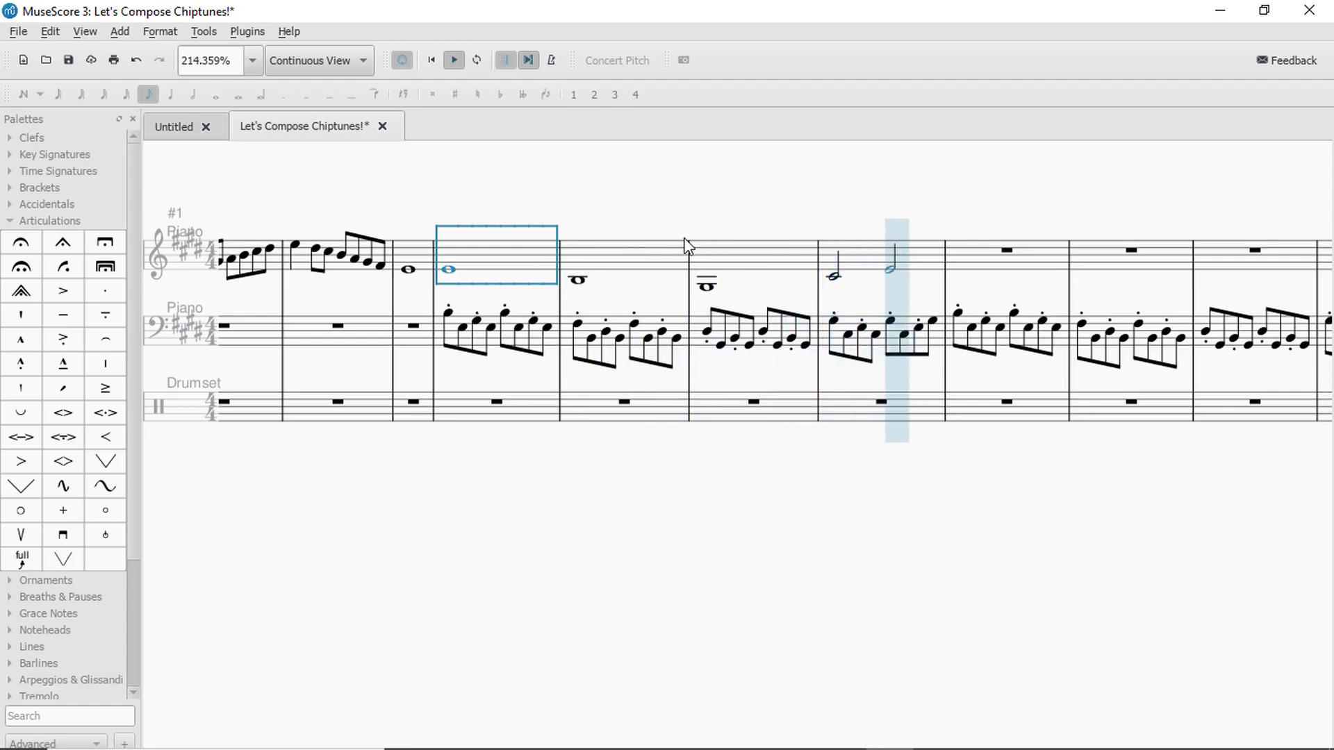
pyautogui.press('space')
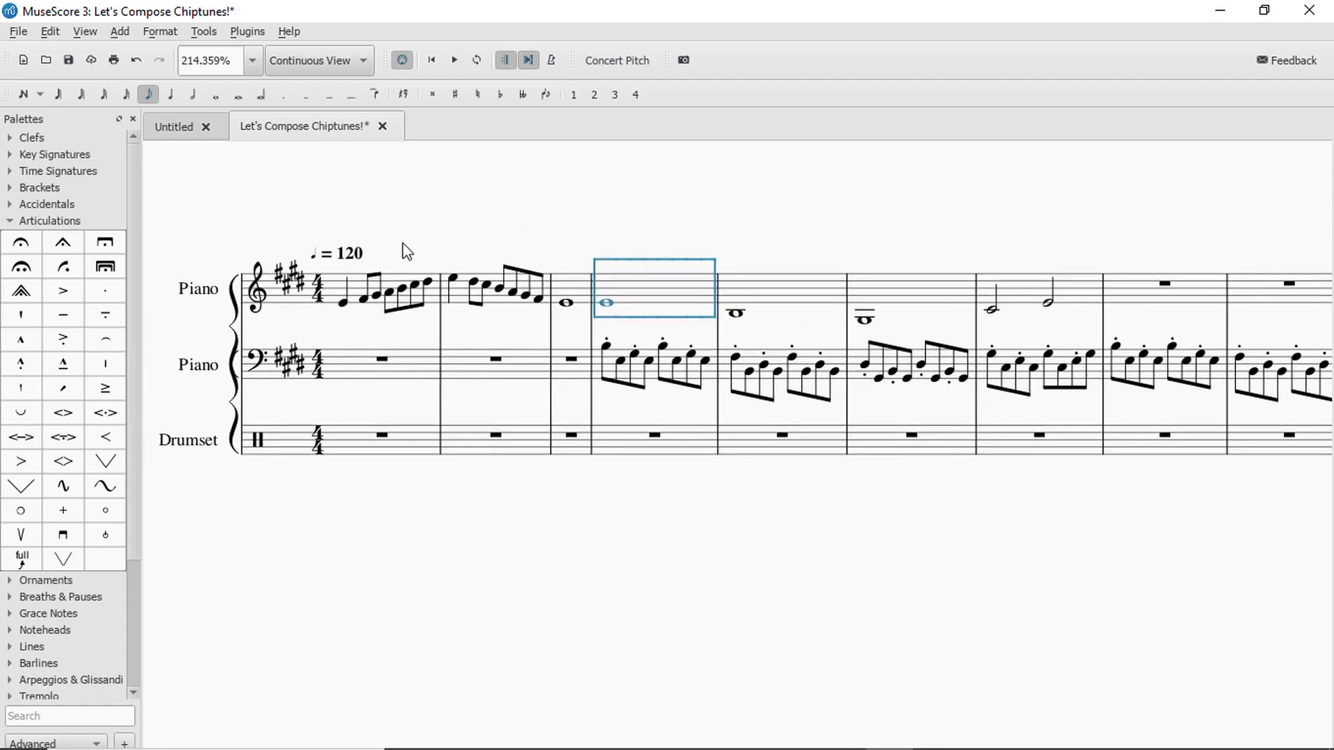
# Try a quarter-note tempo of 140 and play the score from measure four.
pyautogui.doubleClick(355, 254)
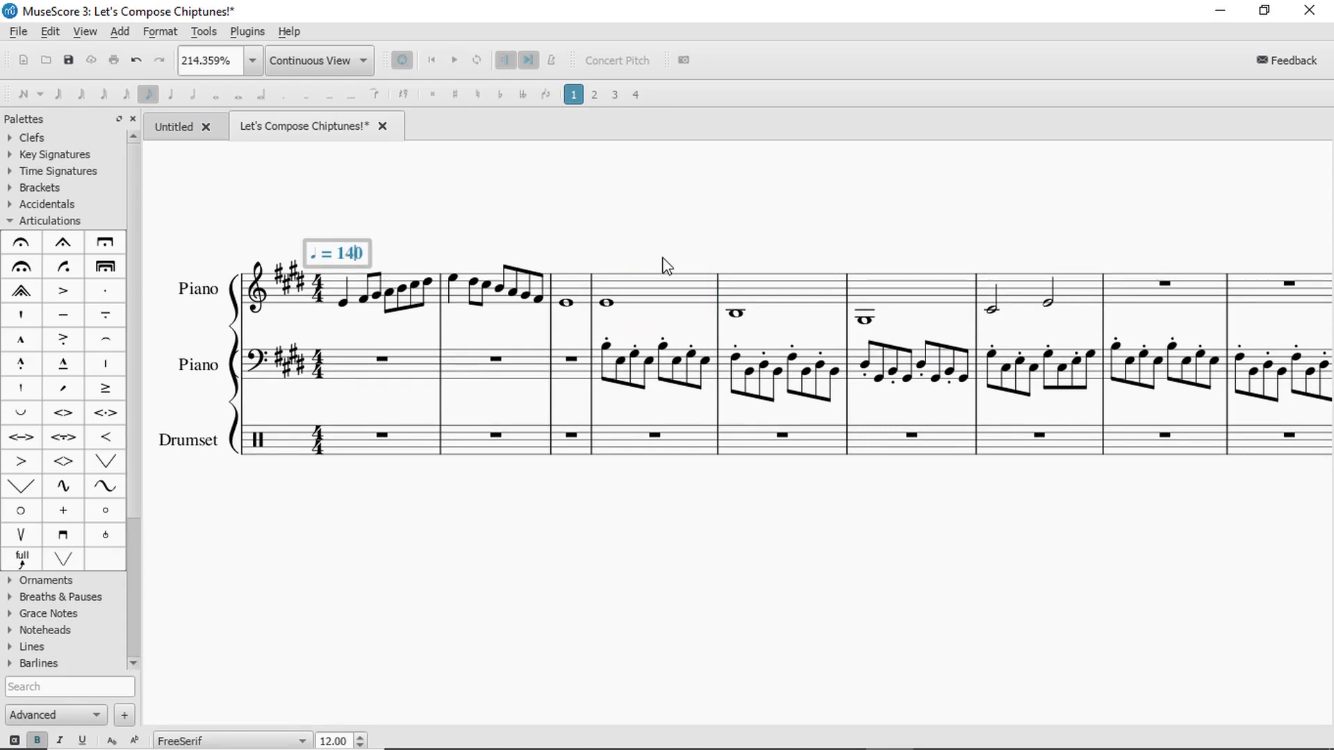
pyautogui.press('BackSpace')
pyautogui.click(709, 300)
pyautogui.press('space')
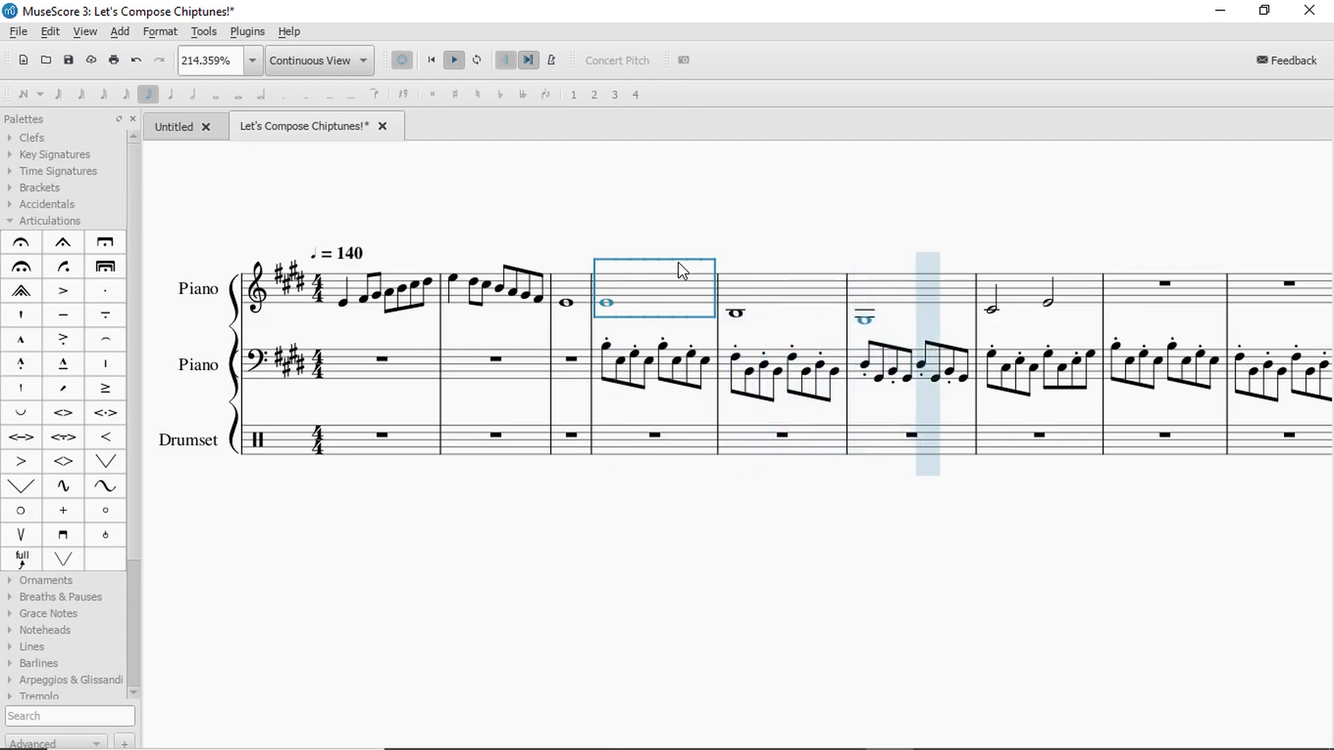
pyautogui.press('space')
# Try a quarter-note tempo of 130 and listen to the score from measure four.
pyautogui.doubleClick(357, 259)
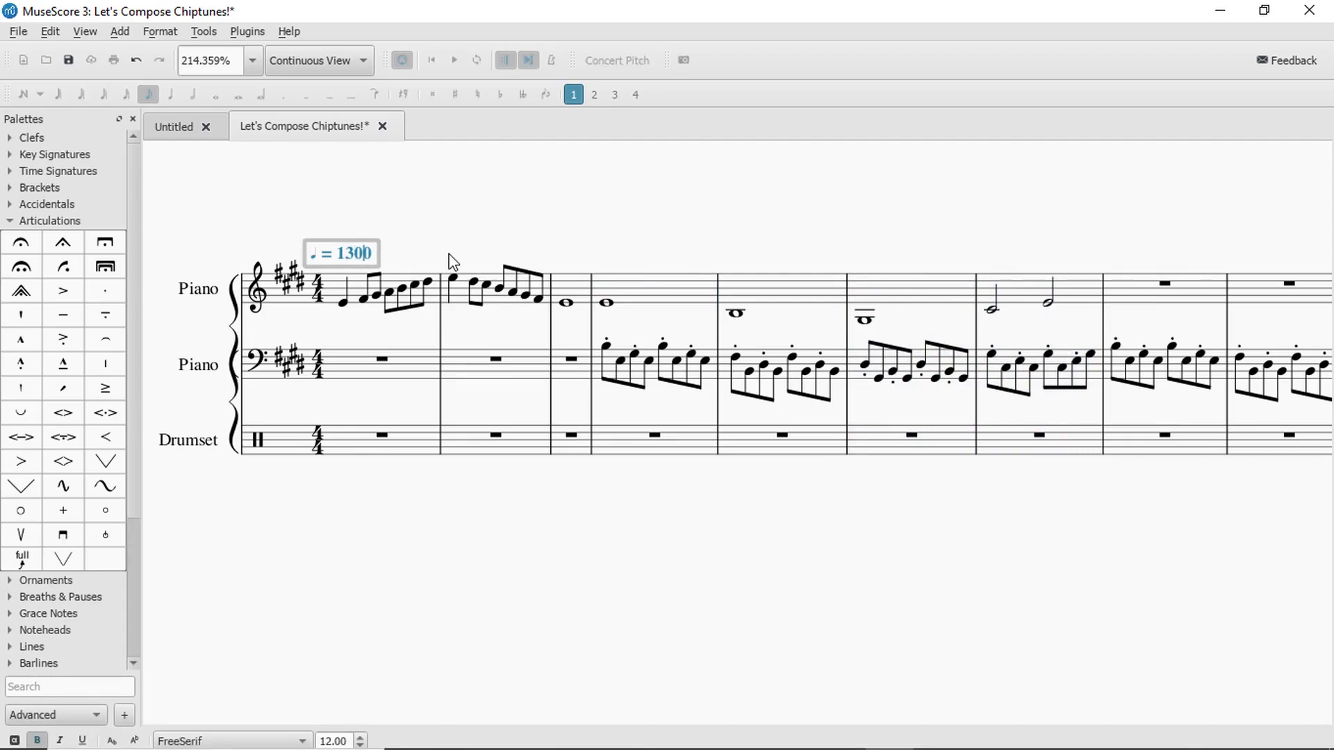
pyautogui.write('3')
pyautogui.press('Escape')
pyautogui.click(689, 312)
pyautogui.press('space')
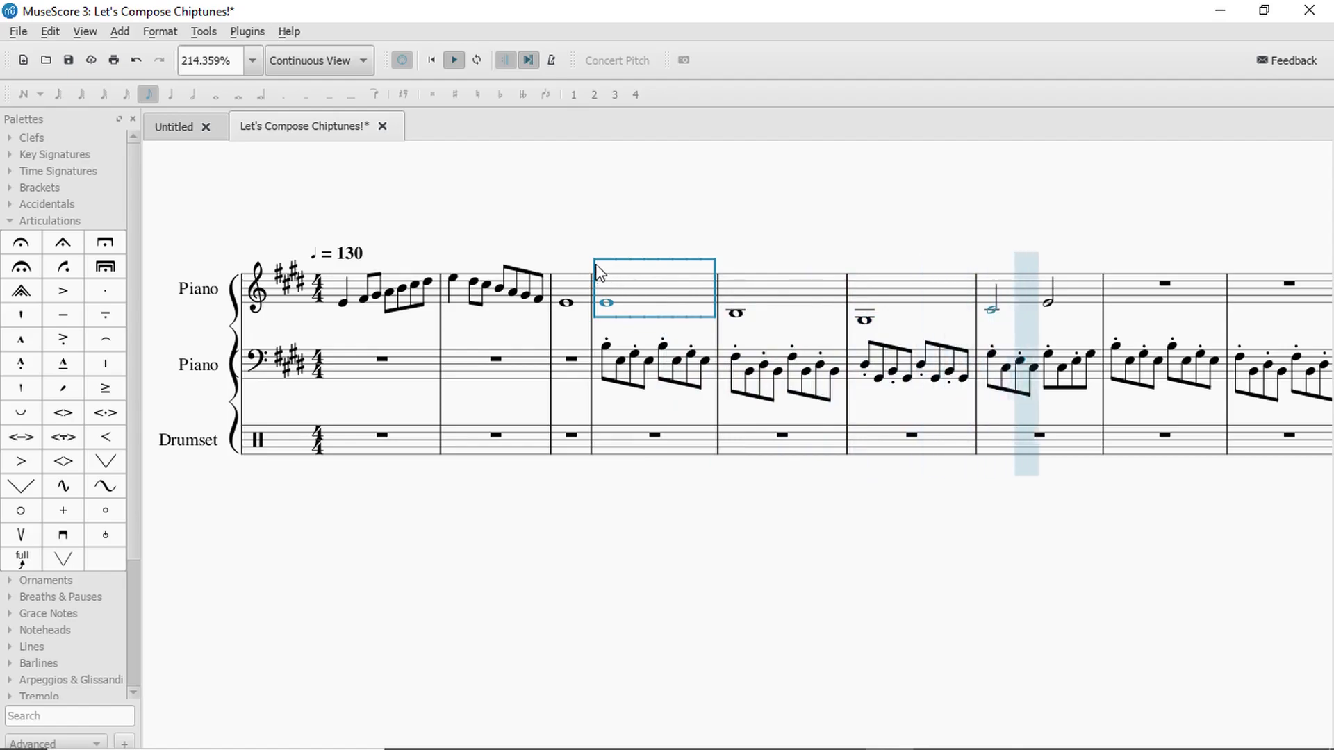
pyautogui.press('space')
# Set the quarter-note tempo to 135 and play from measure four.
pyautogui.click(359, 262)
pyautogui.doubleClick(358, 257)
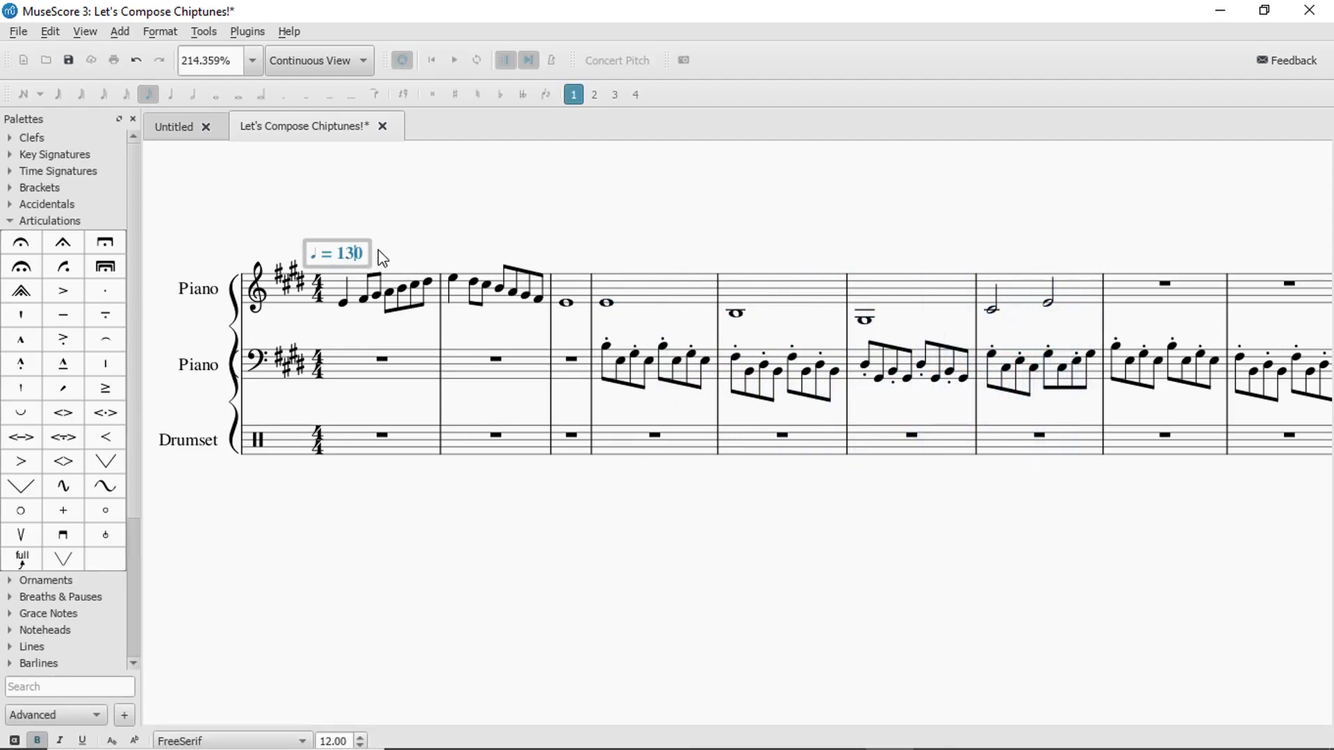
pyautogui.write('5')
pyautogui.click(648, 292)
pyautogui.press('space')
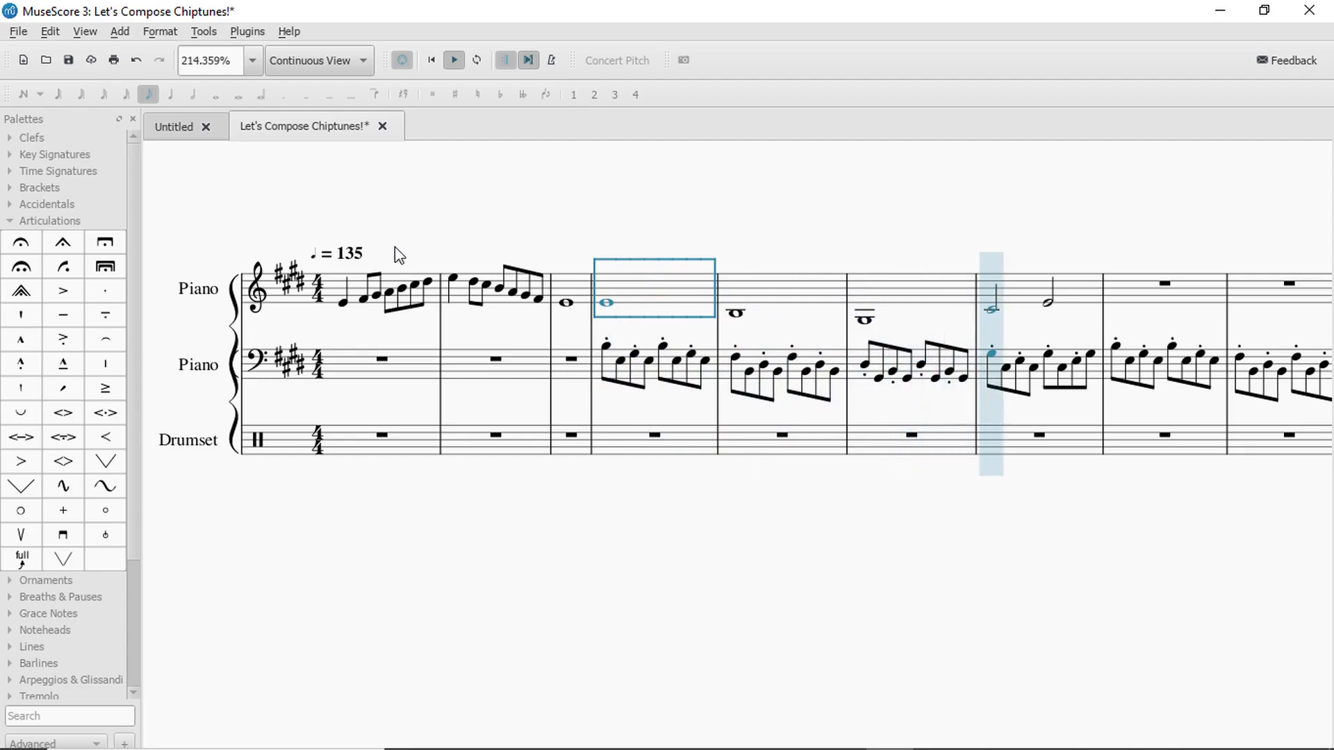
pyautogui.press('space')
# Play from measure seven and enter a whole note E in treble measure eight.
pyautogui.moveTo(825, 223); pyautogui.dragTo(680, 245)
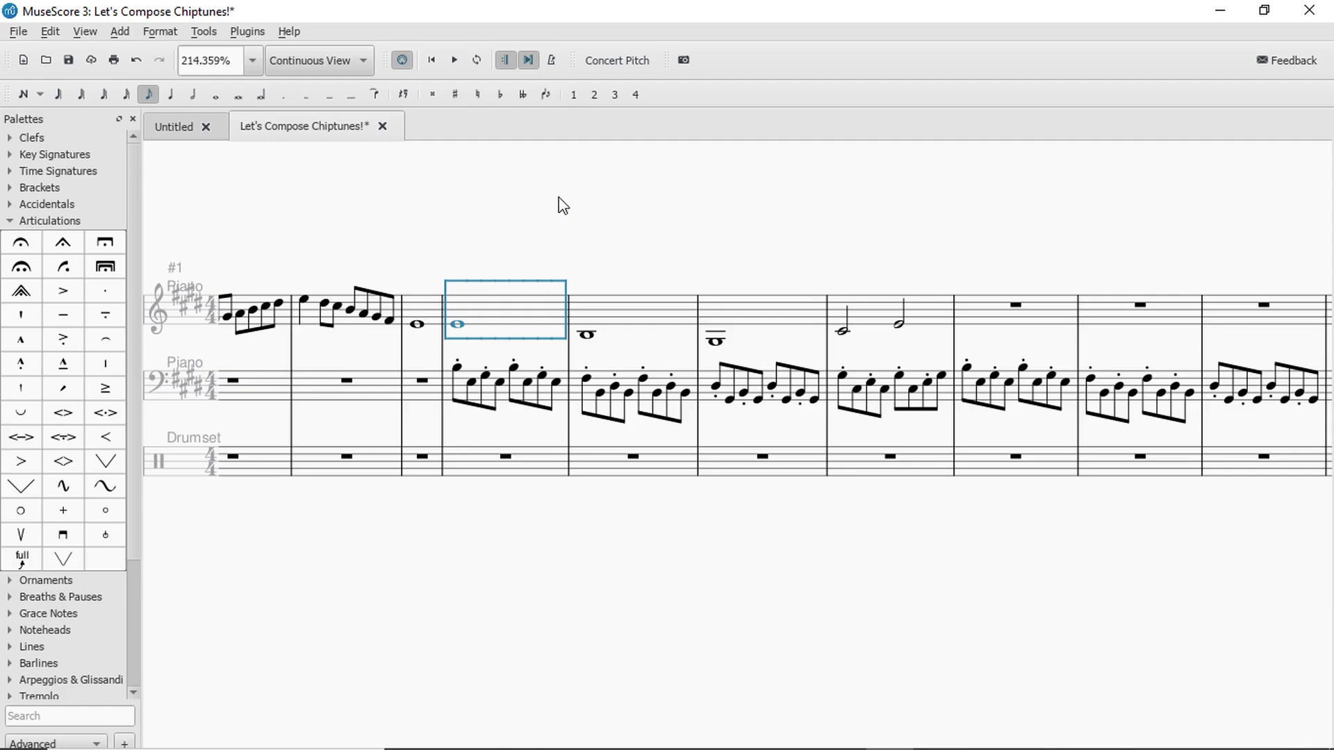
pyautogui.moveTo(554, 208); pyautogui.dragTo(459, 306)
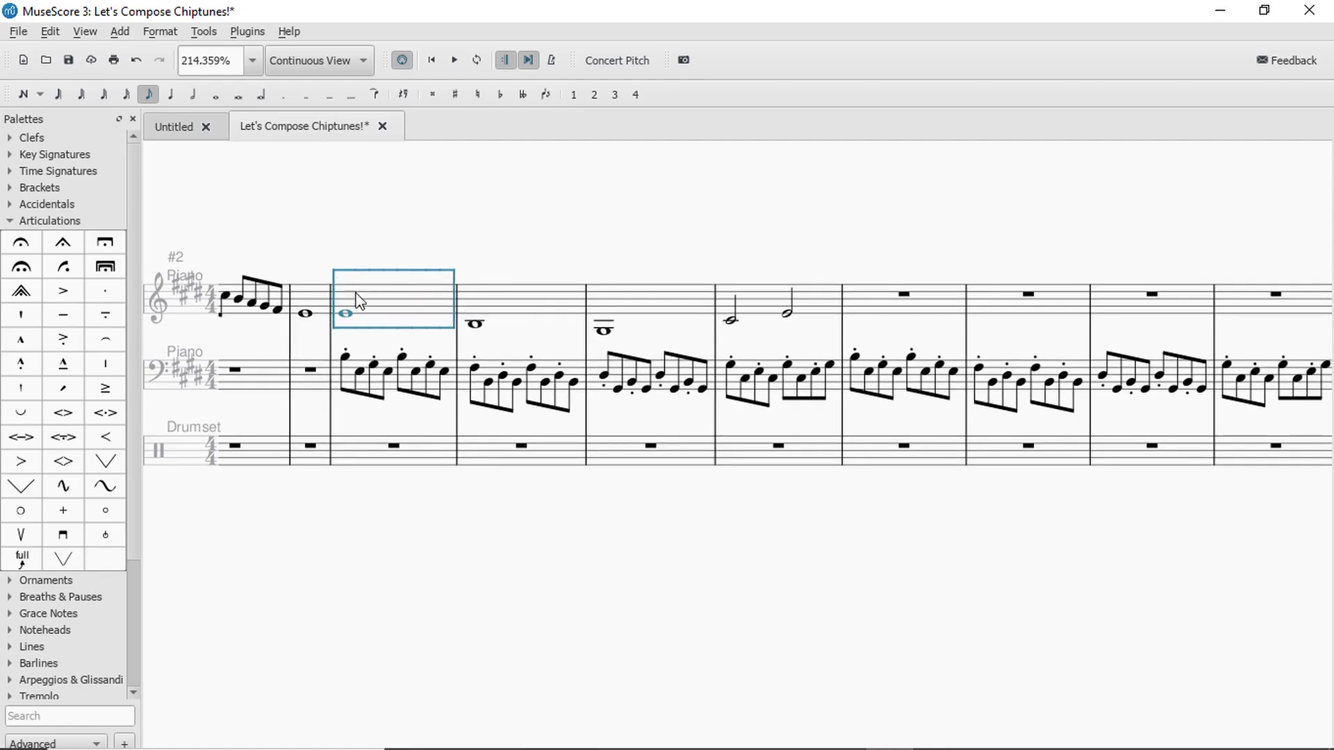
pyautogui.click(480, 251)
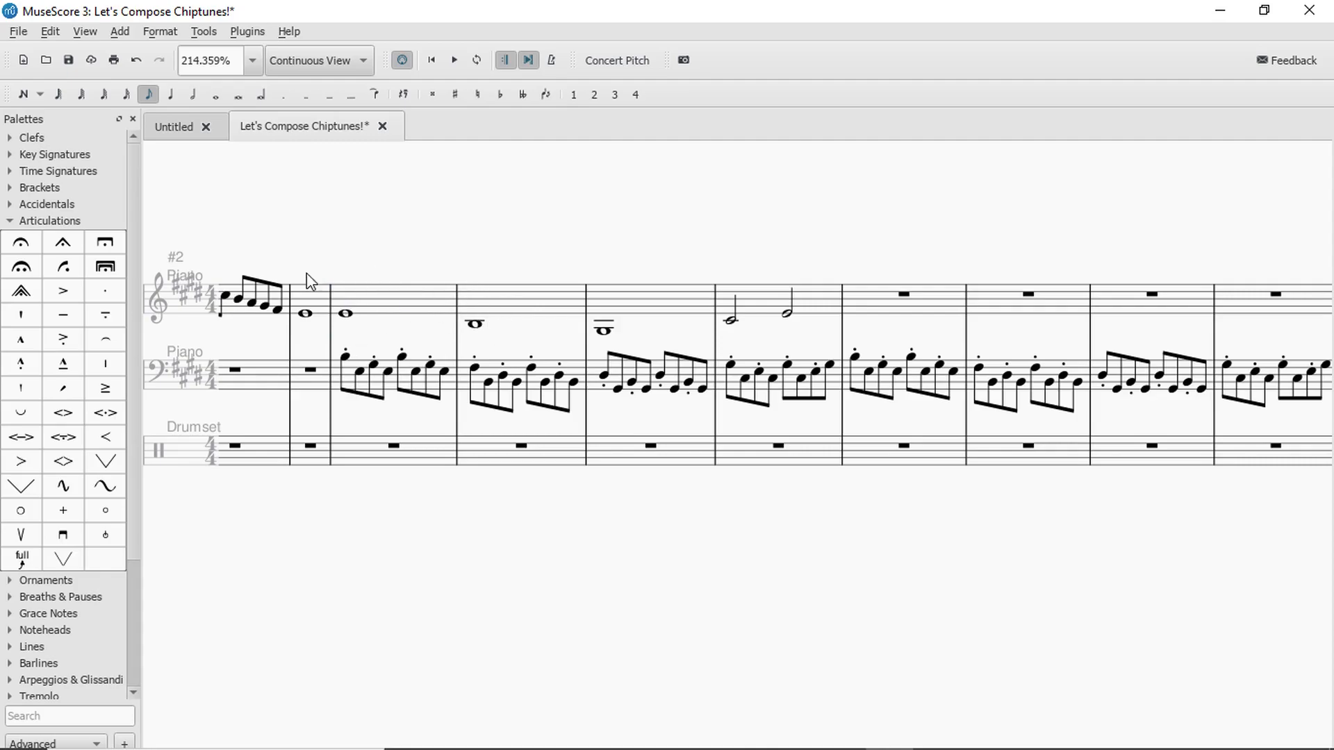
pyautogui.moveTo(901, 183); pyautogui.dragTo(790, 182)
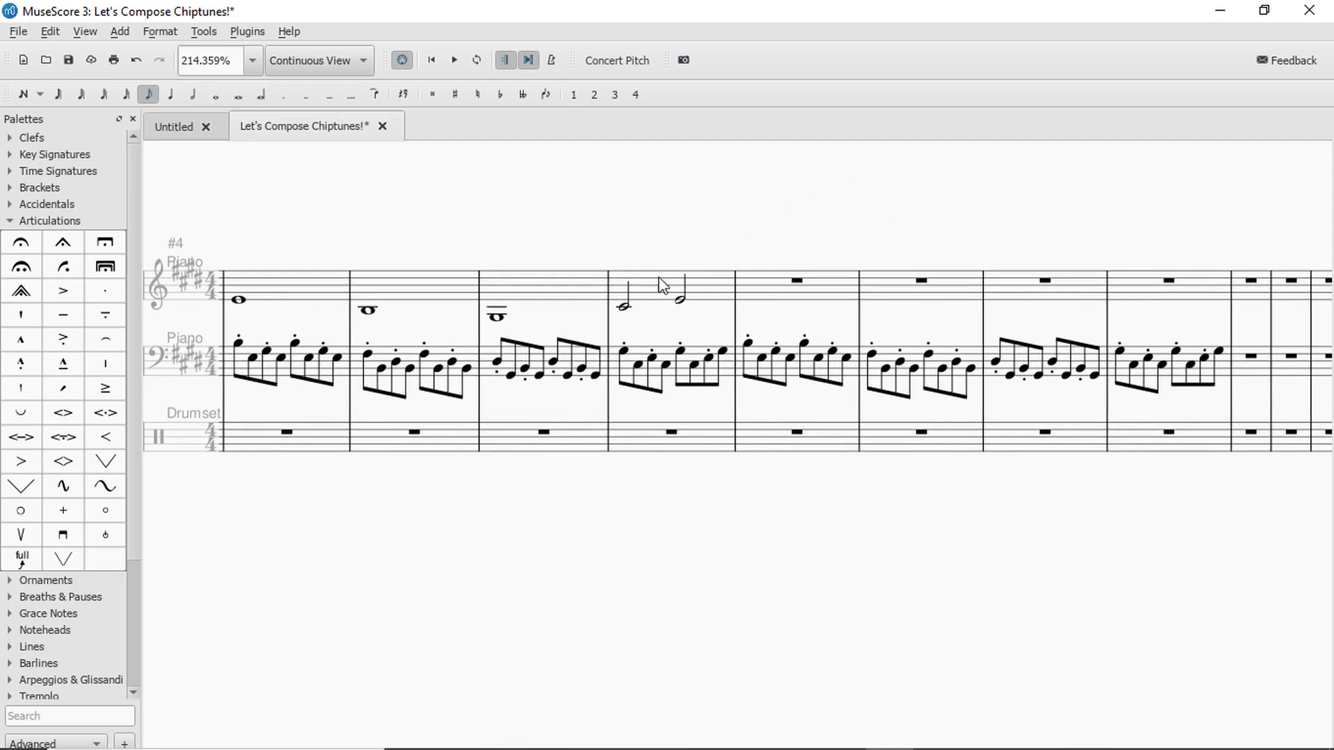
pyautogui.click(669, 289)
pyautogui.press('space')
pyautogui.click(681, 300)
pyautogui.press('7')
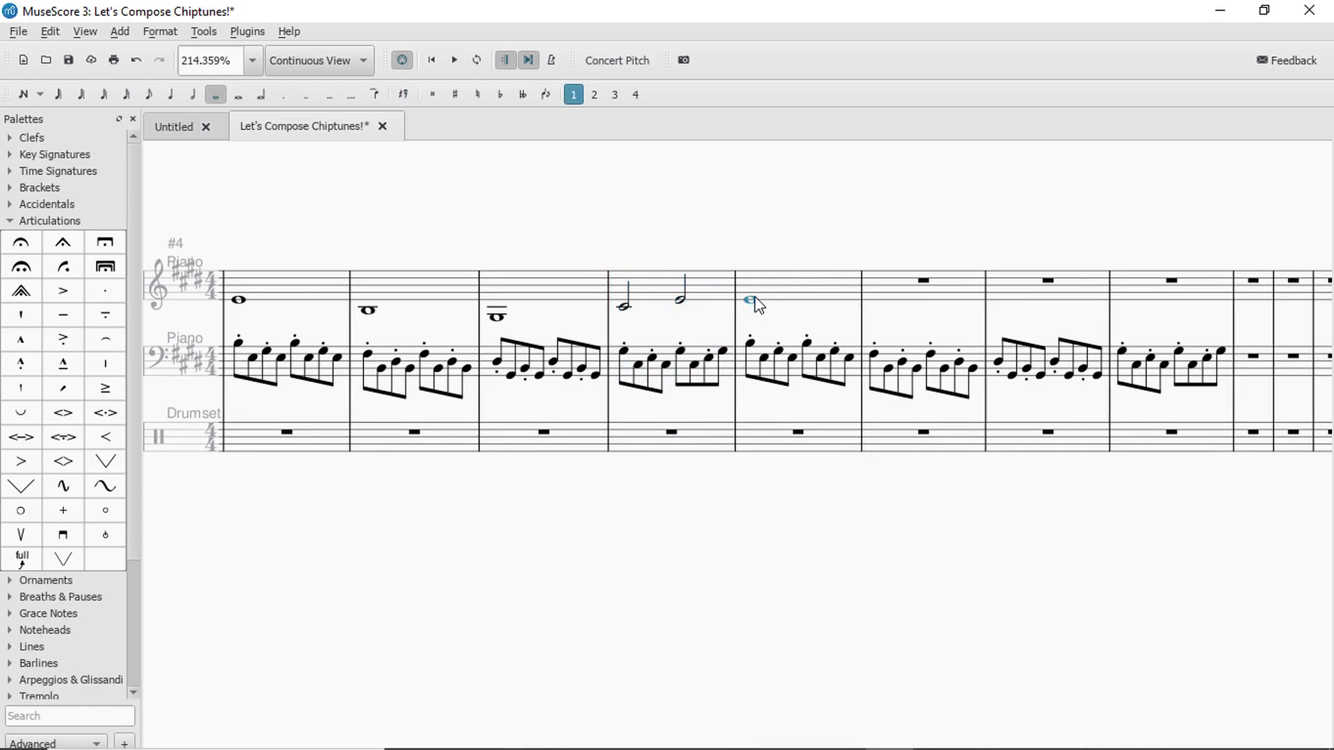
# Change the whole note in treble measure eight to G-sharp, trying B first, and play from measure seven.
pyautogui.click(751, 339)
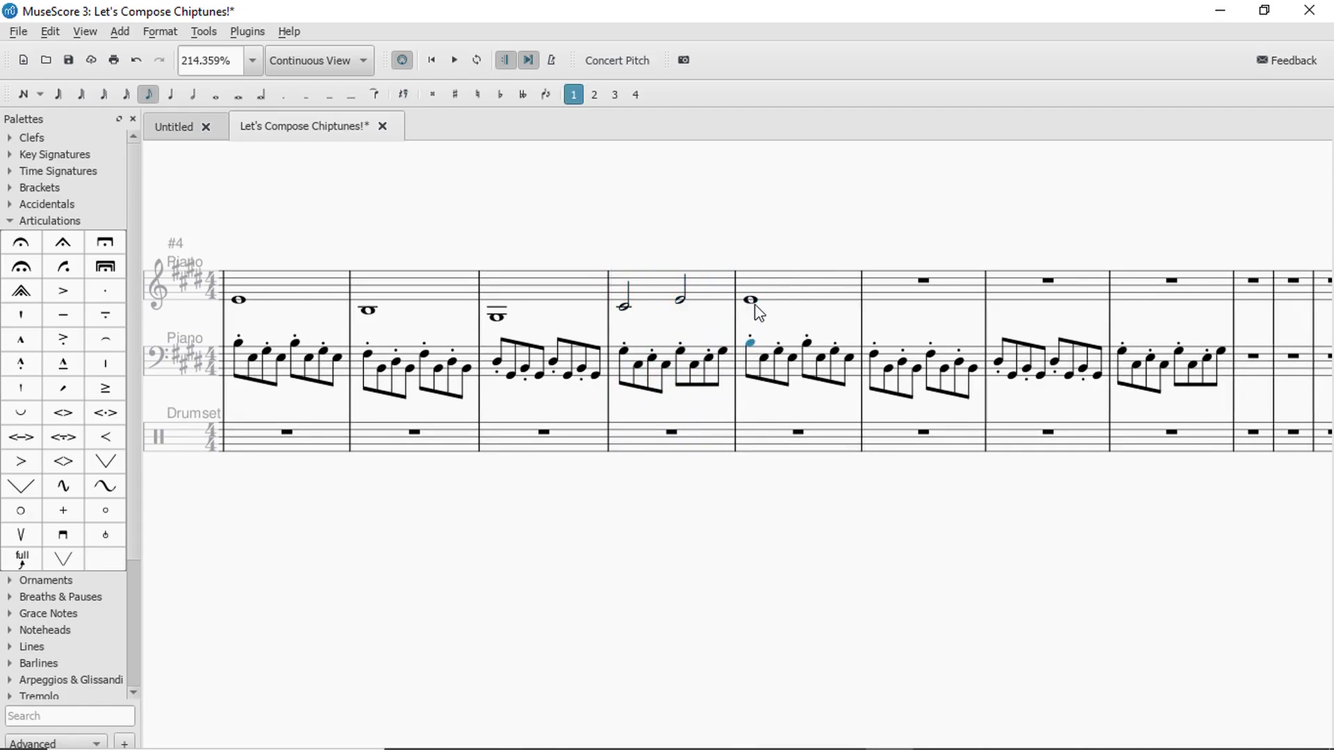
pyautogui.click(755, 300)
pyautogui.press('b')
pyautogui.hotkey('ctrl', 'Up')
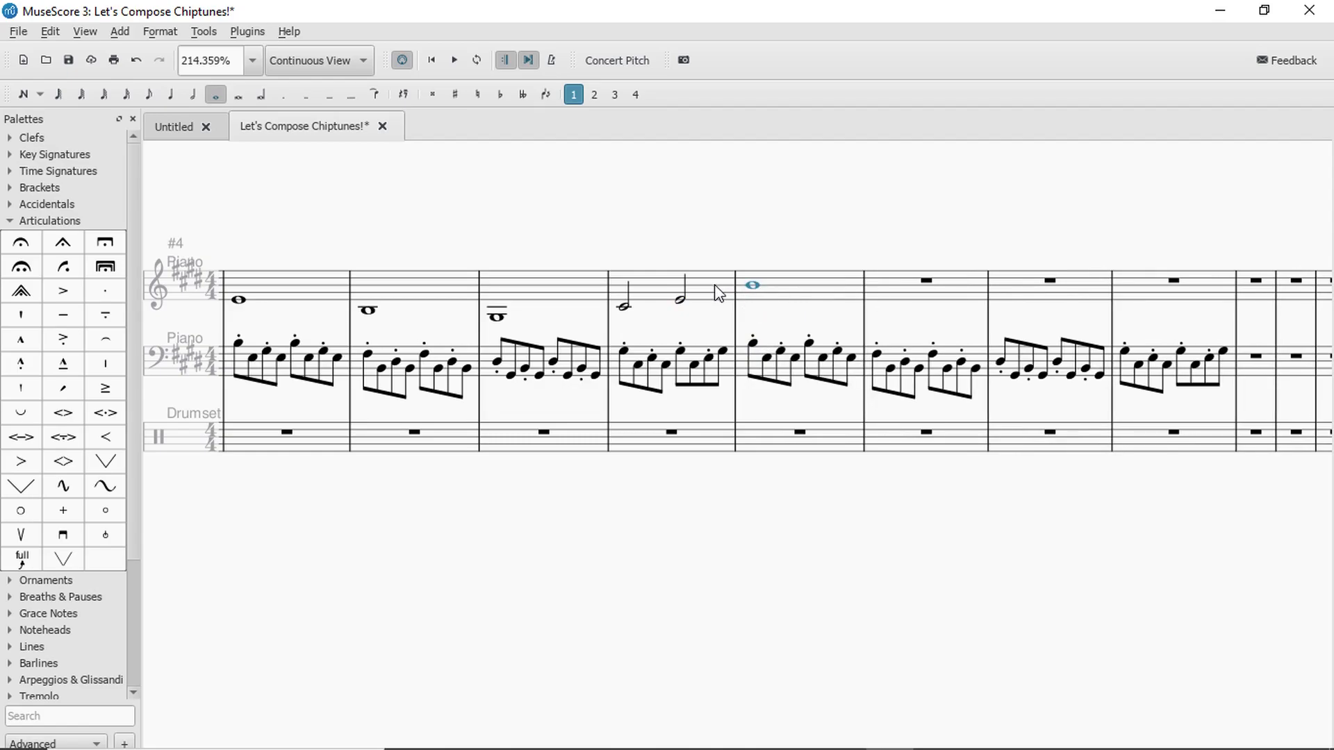
pyautogui.press('Down')
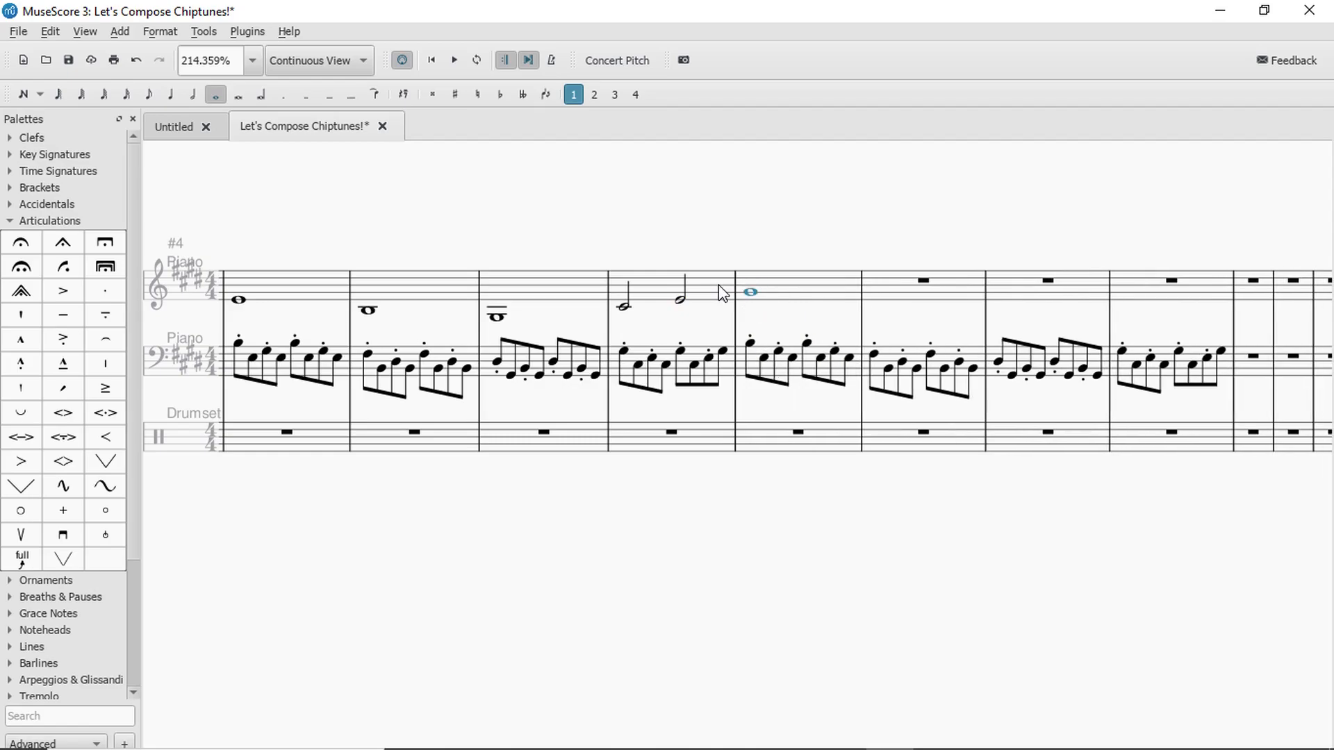
pyautogui.click(723, 292)
pyautogui.press('space')
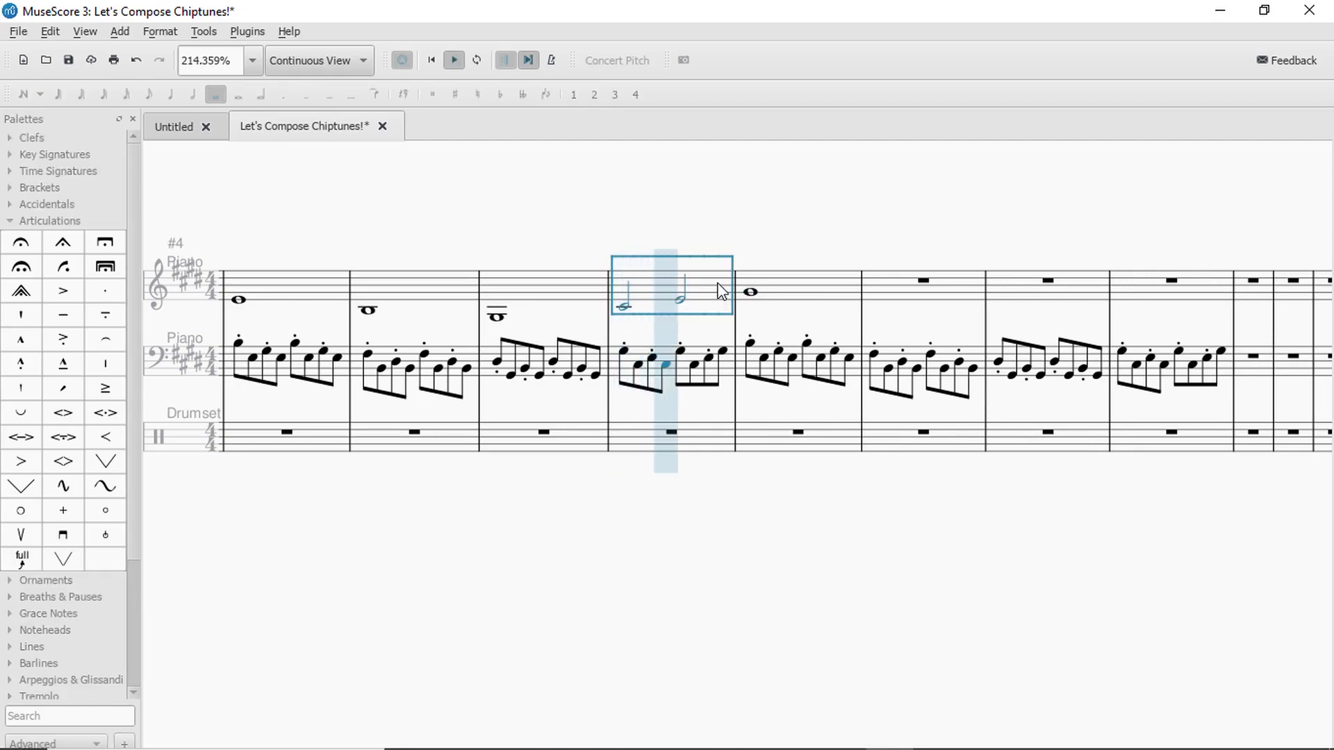
# Shorten the G-sharp in treble measure eight to an eighth note and divide the remaining beats into eighth rests.
pyautogui.click(749, 294)
pyautogui.press('n')
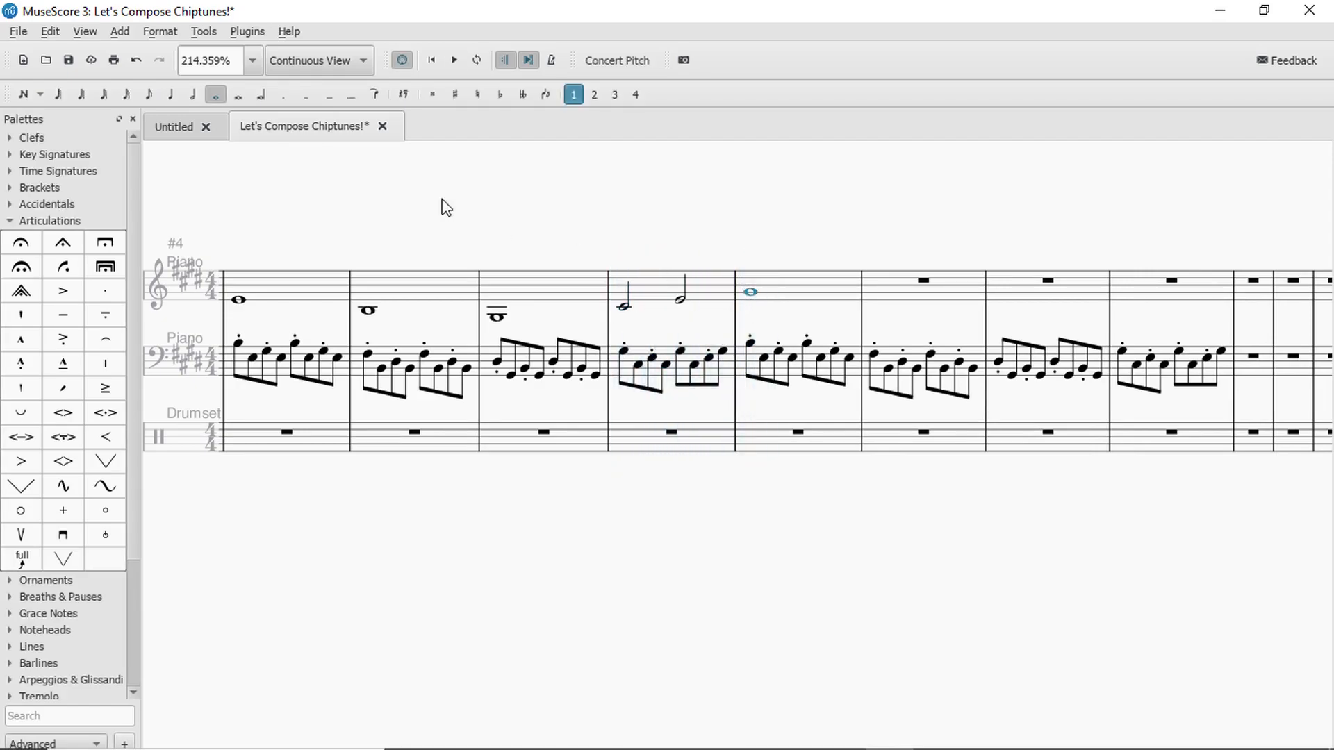
pyautogui.click(153, 95)
pyautogui.press('Right')
pyautogui.press('Right')
pyautogui.click(153, 95)
pyautogui.press('Right')
pyautogui.press('Right')
pyautogui.click(153, 95)
pyautogui.press('Right')
pyautogui.press('Right')
pyautogui.click(154, 95)
pyautogui.press('Right')
pyautogui.press('Right')
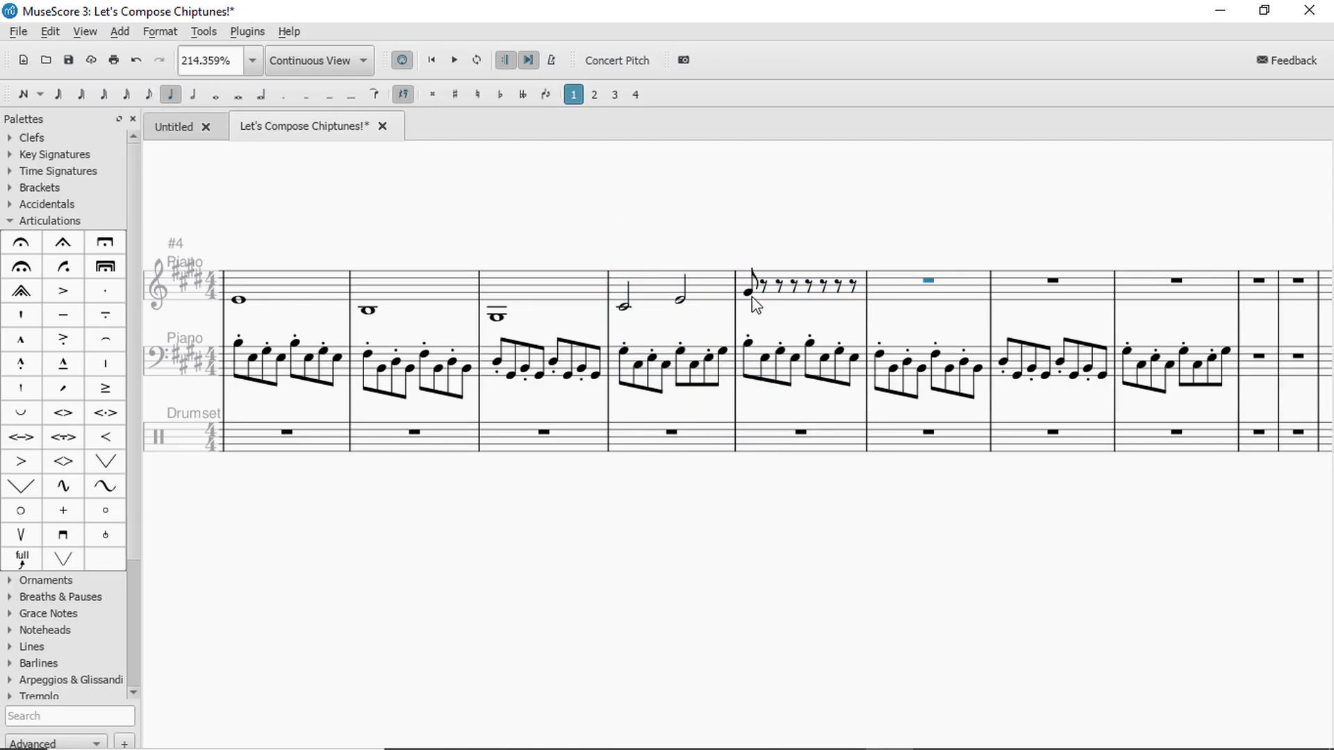
pyautogui.press('Escape')
# Play from measure seven to hear the shortened G-sharp against the bass arpeggio.
pyautogui.click(749, 293)
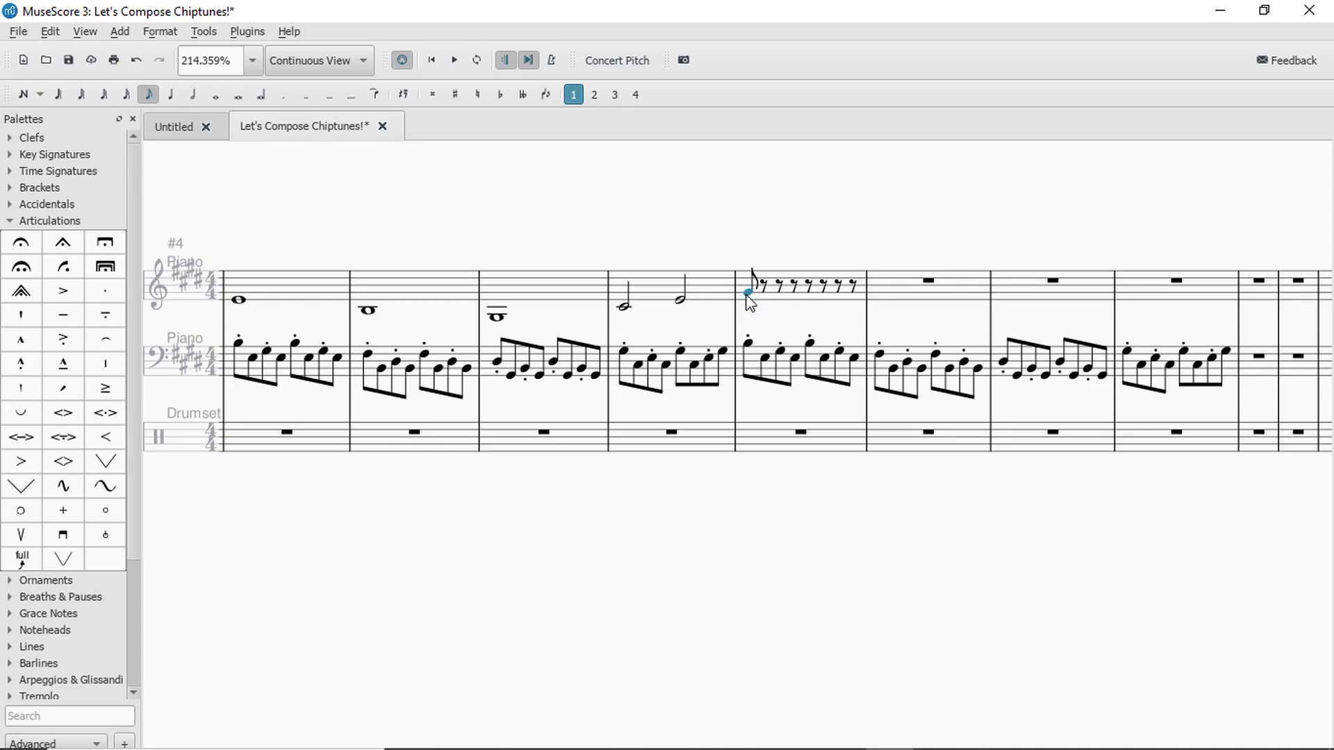
pyautogui.click(695, 283)
pyautogui.press('space')
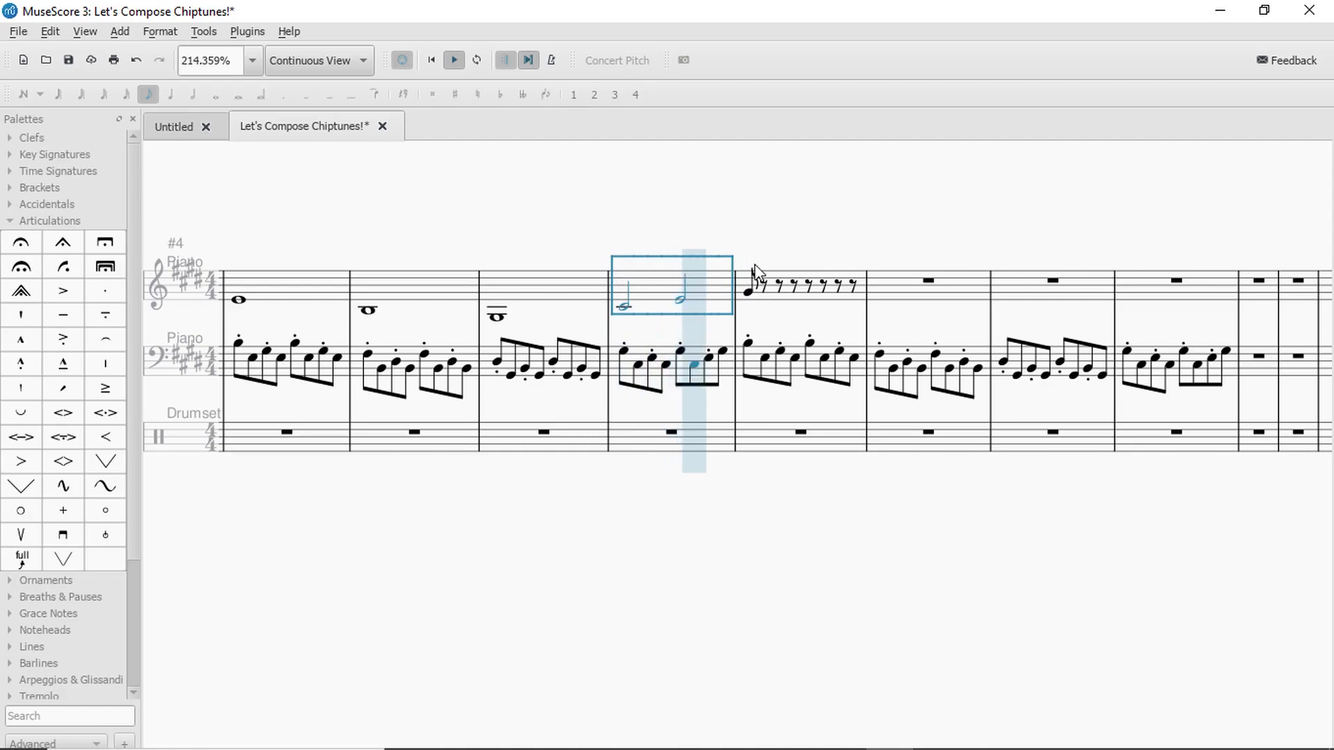
pyautogui.press('space')
# Enter an eighth-note B on beat two of treble measure eight, testing a lower octave, and play from measure seven.
pyautogui.click(748, 293)
pyautogui.click(781, 292)
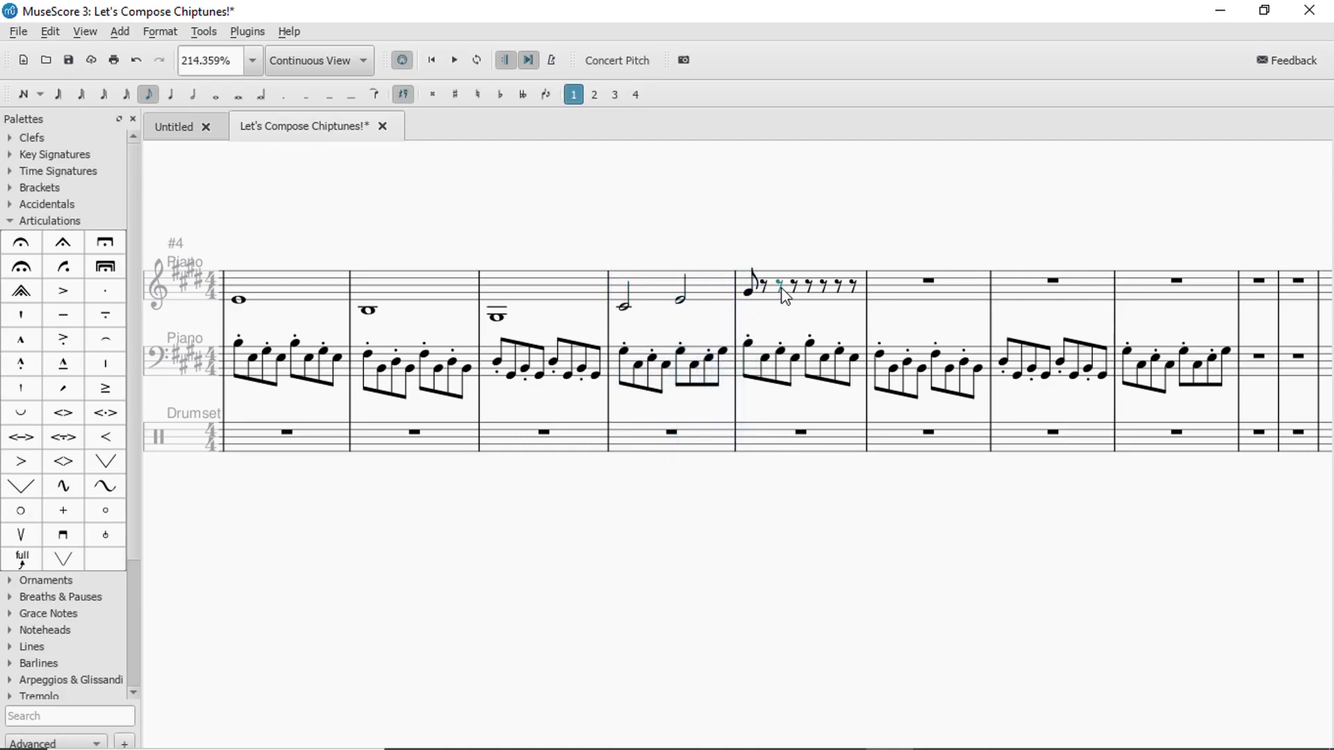
pyautogui.press('Up')
pyautogui.press('Up')
pyautogui.press('Up')
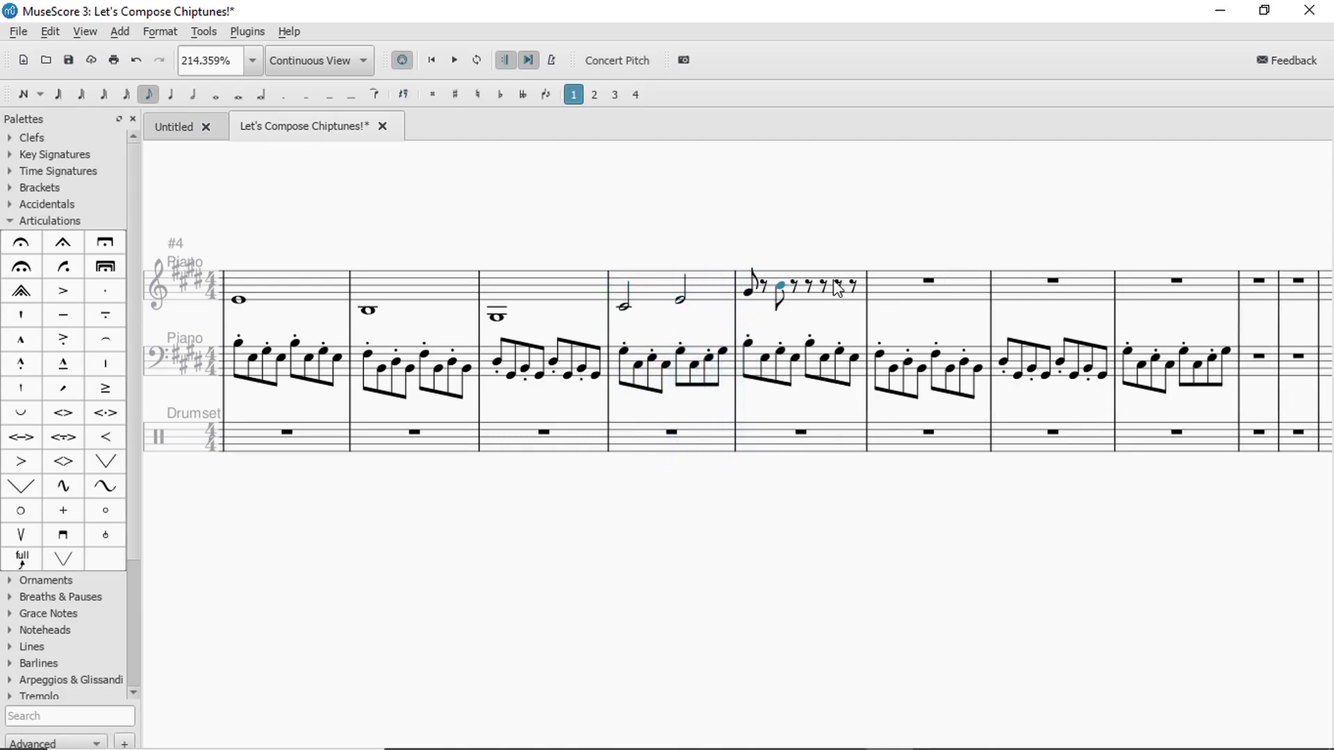
pyautogui.hotkey('ctrl', 'Down')
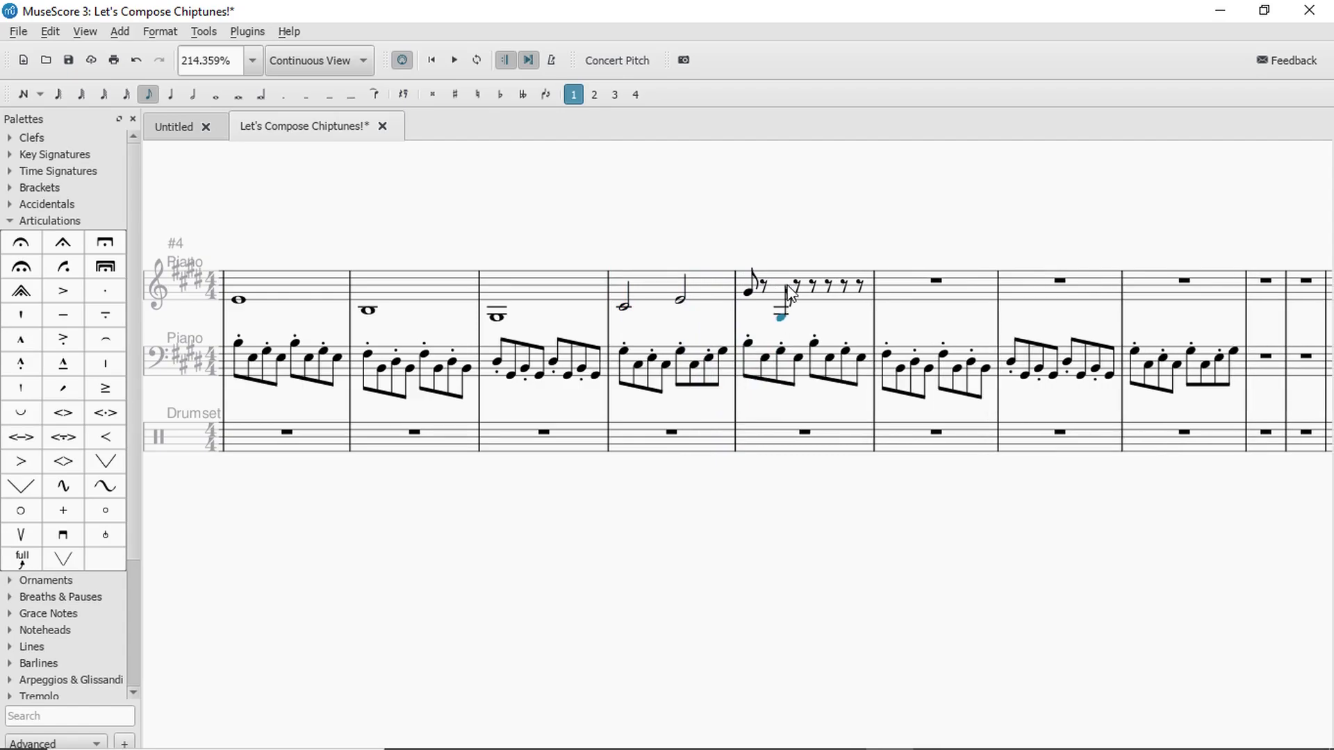
pyautogui.hotkey('ctrl', 'Up')
pyautogui.press('Up')
pyautogui.press('Up')
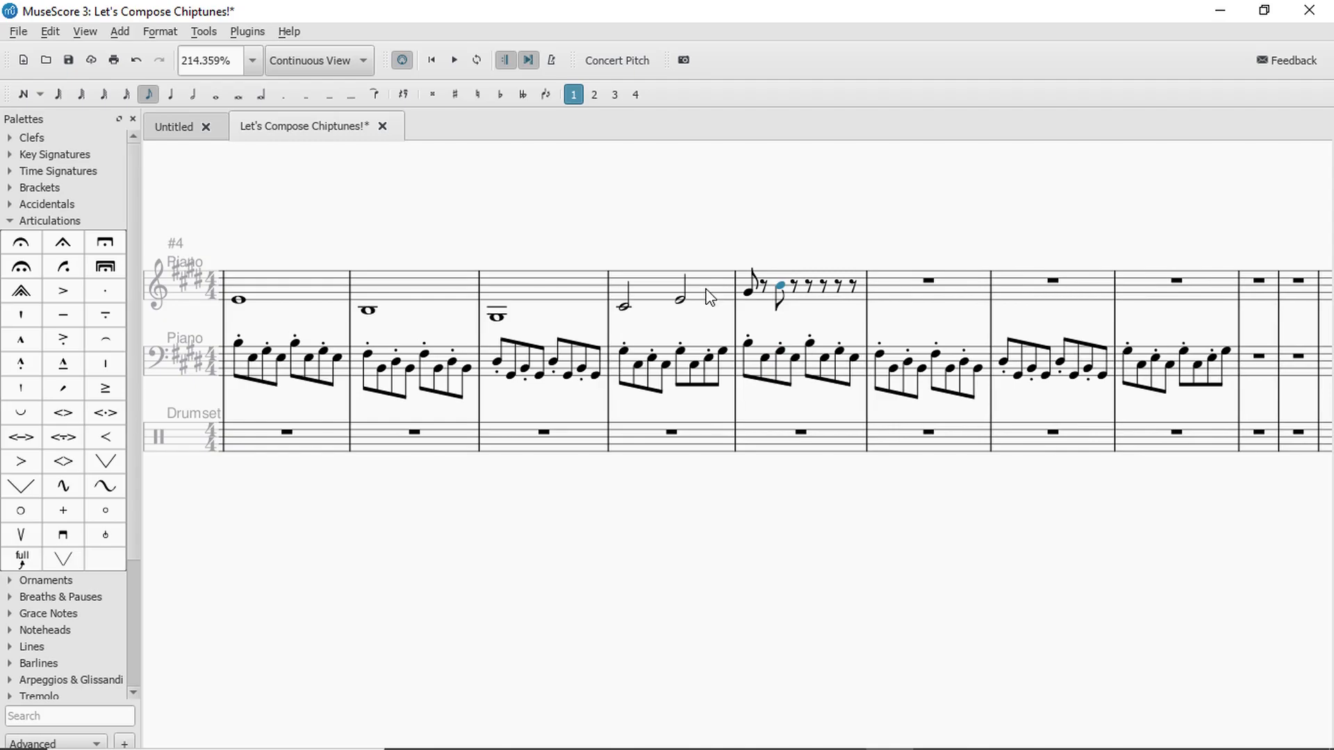
pyautogui.click(710, 298)
pyautogui.press('space')
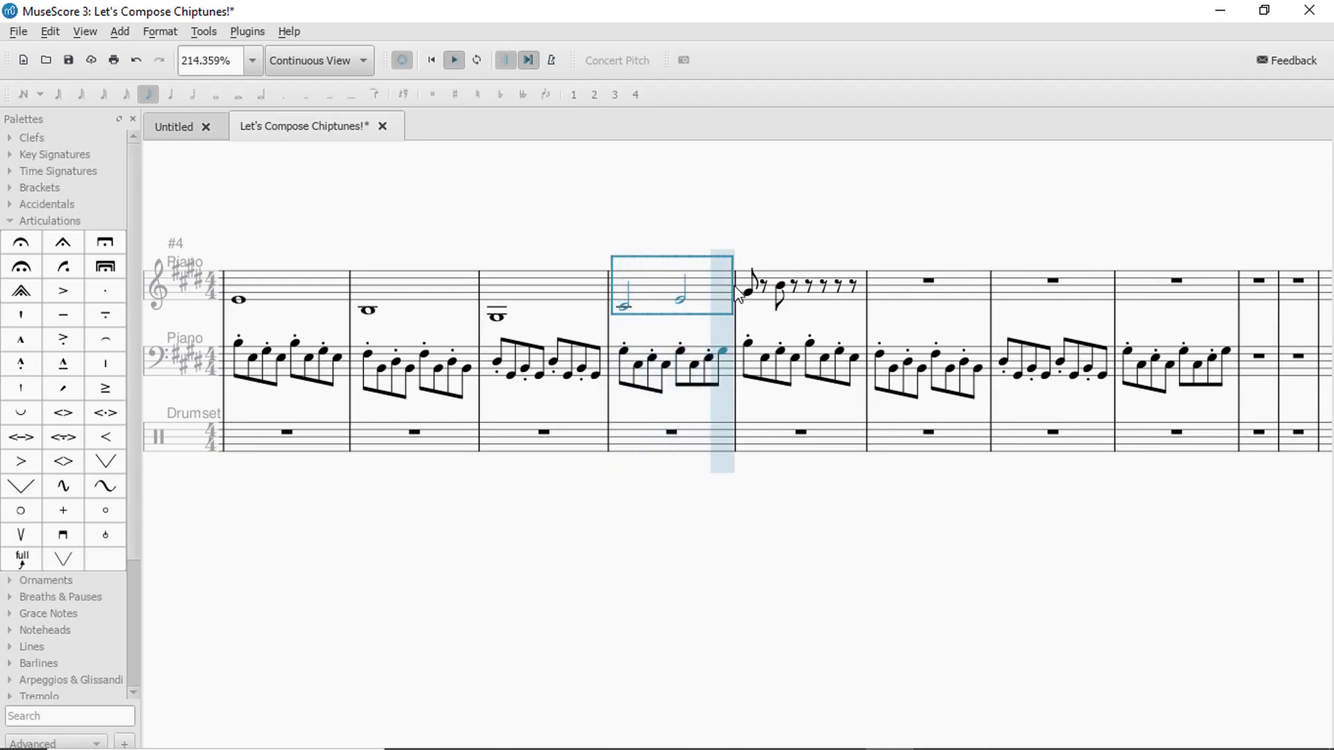
pyautogui.press('space')
# Try raising the beat-two eighth note in treble measure eight to D-sharp, restore it to B, and replay from measure seven.
pyautogui.click(778, 286)
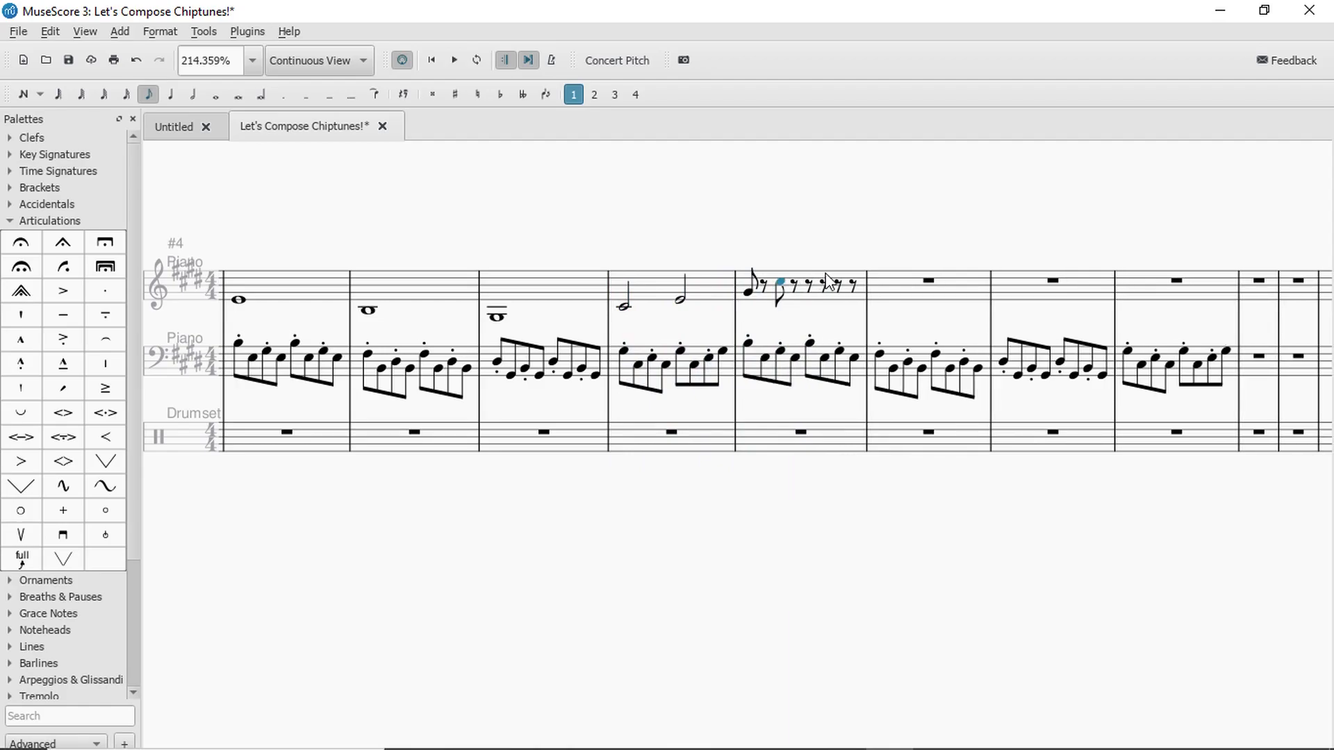
pyautogui.press('Up')
pyautogui.click(765, 302)
pyautogui.press('space')
pyautogui.press('space')
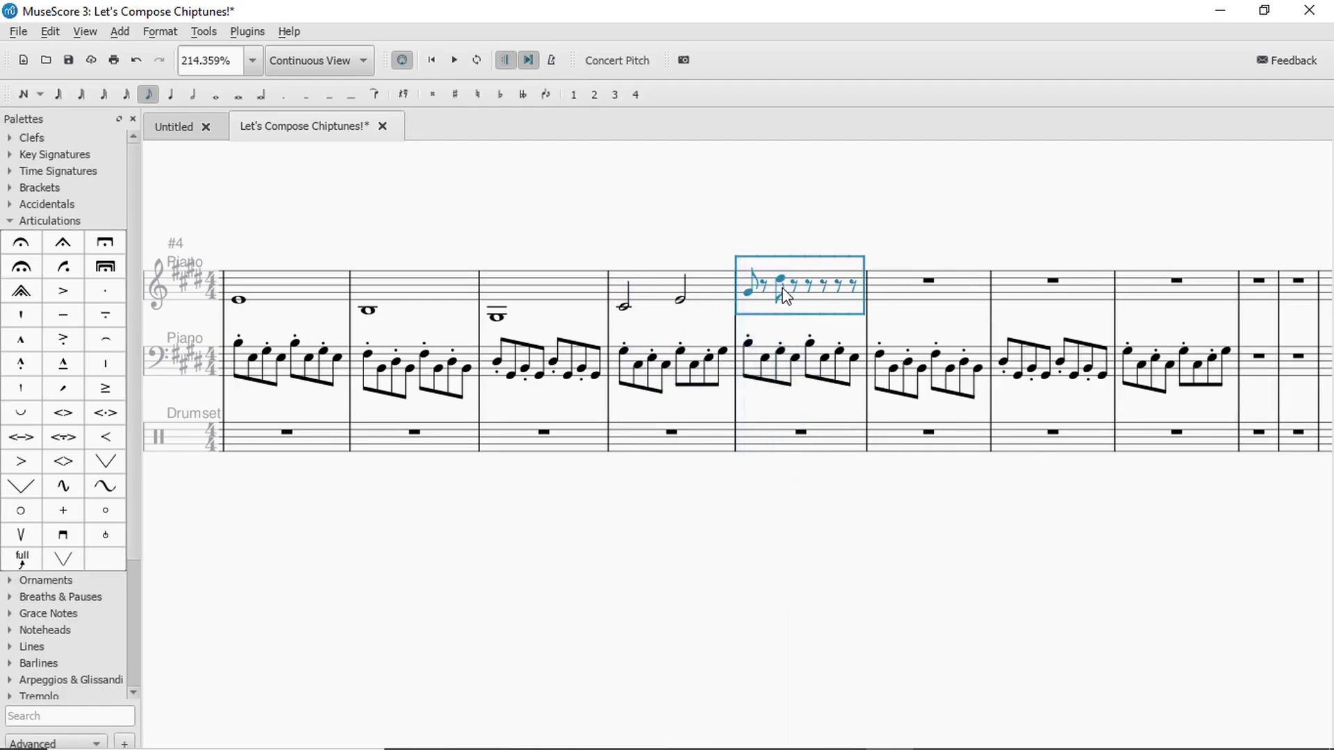
pyautogui.hotkey('ctrl', 'z')
pyautogui.press('Down')
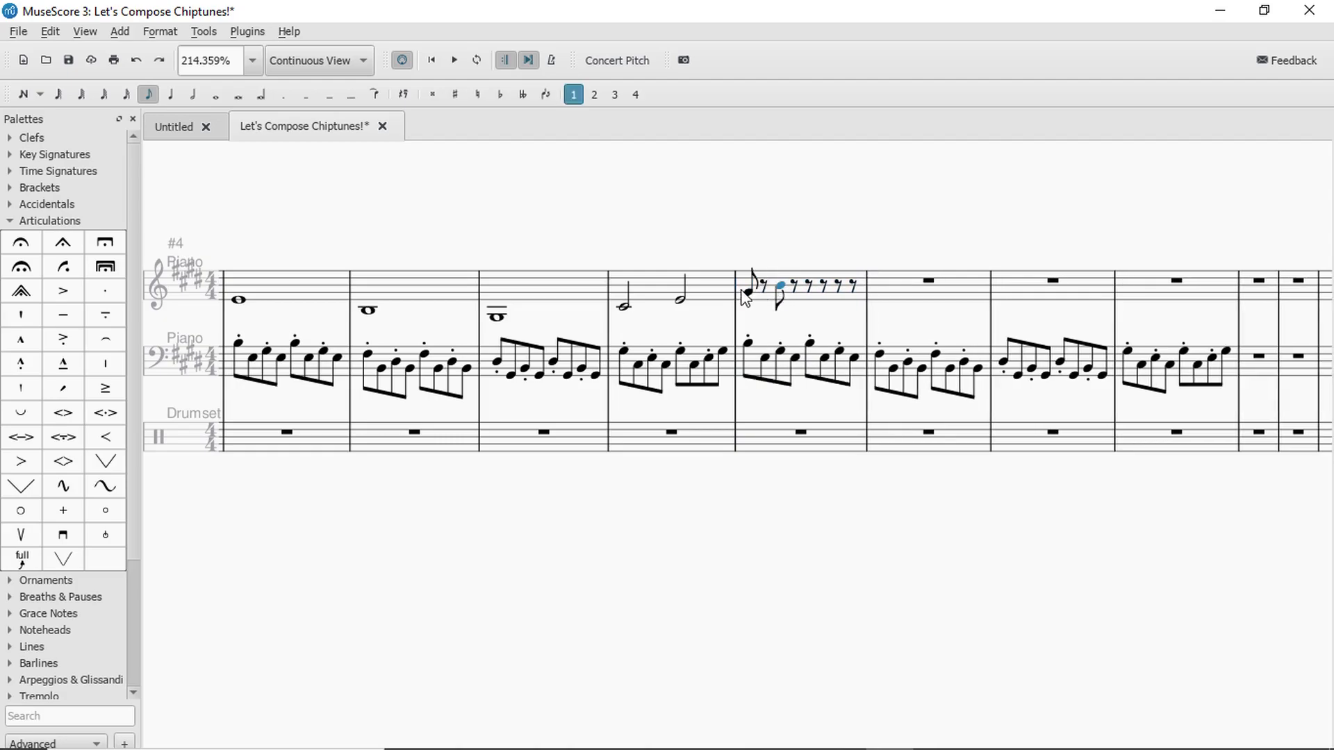
pyautogui.click(704, 285)
pyautogui.press('space')
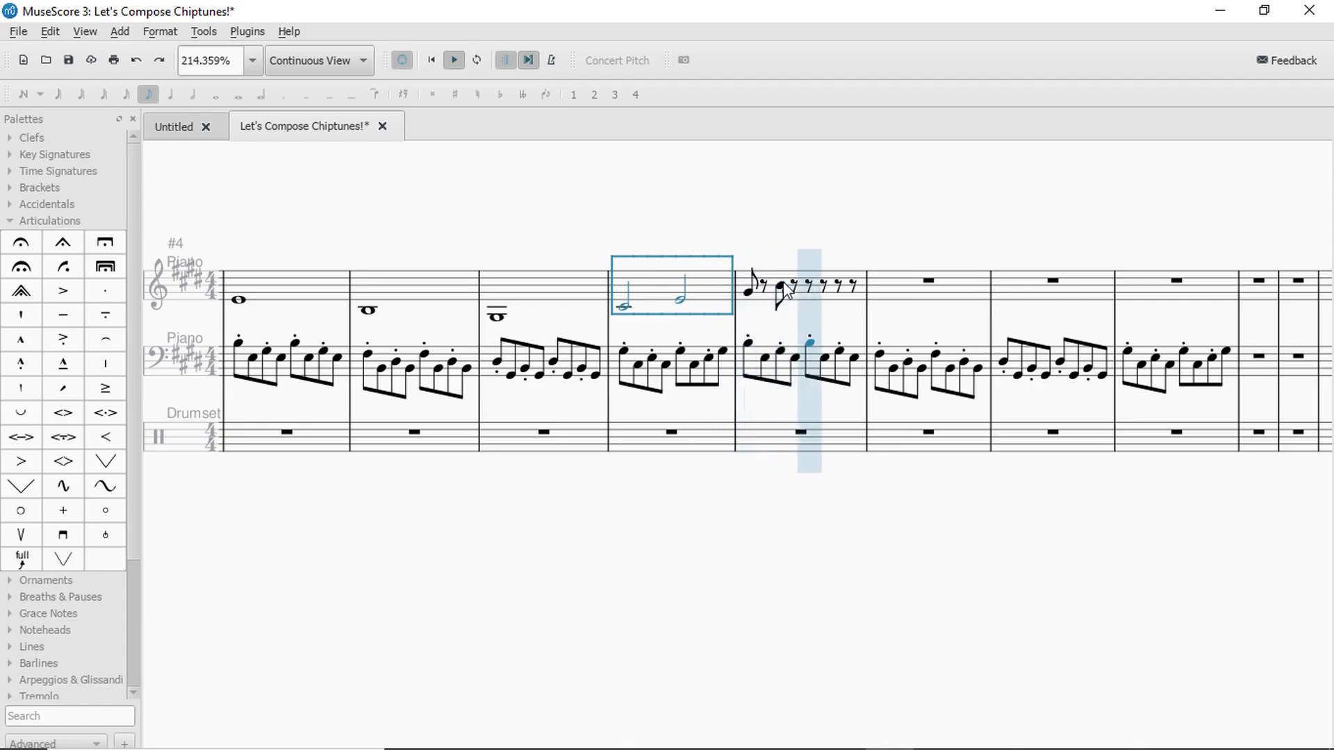
# Enter an A quarter note on beat three of treble measure eight, trying a B first, and play the measure.
pyautogui.press('space')
pyautogui.click(808, 284)
pyautogui.press('b')
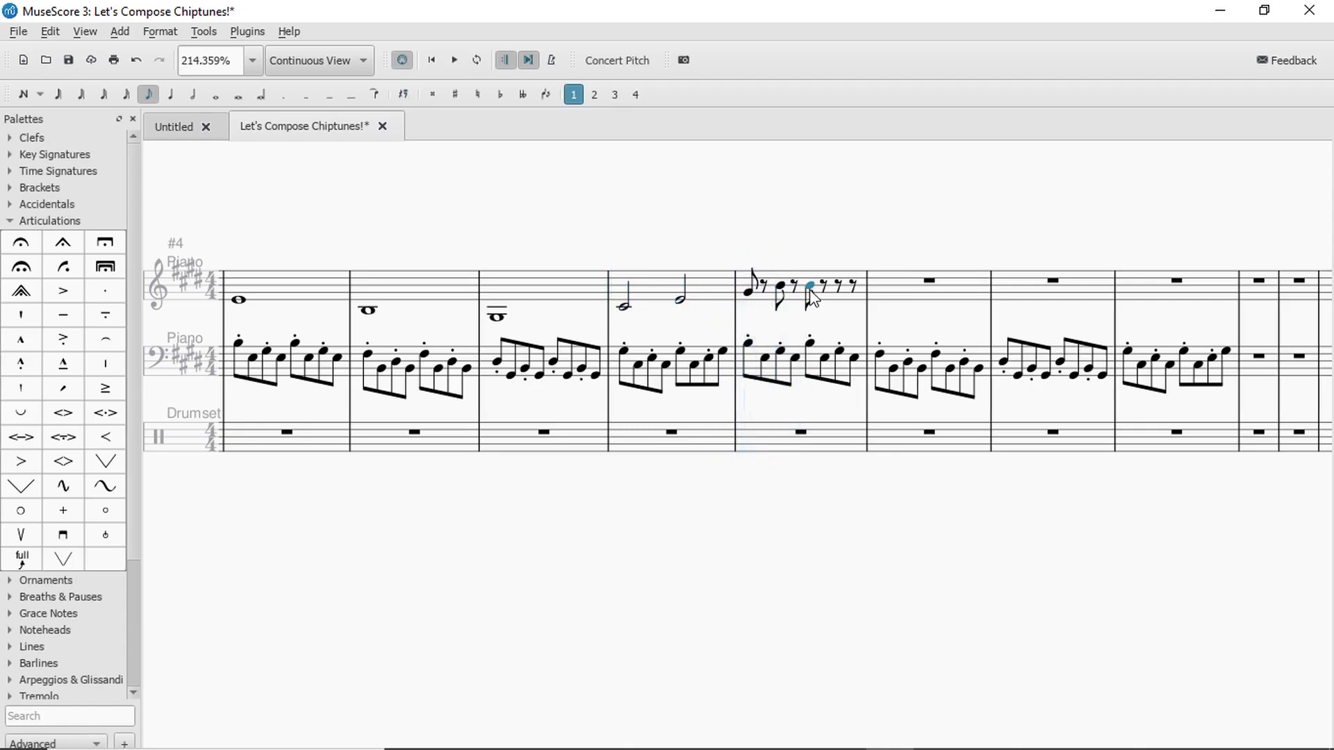
pyautogui.press('Down')
pyautogui.press('Down')
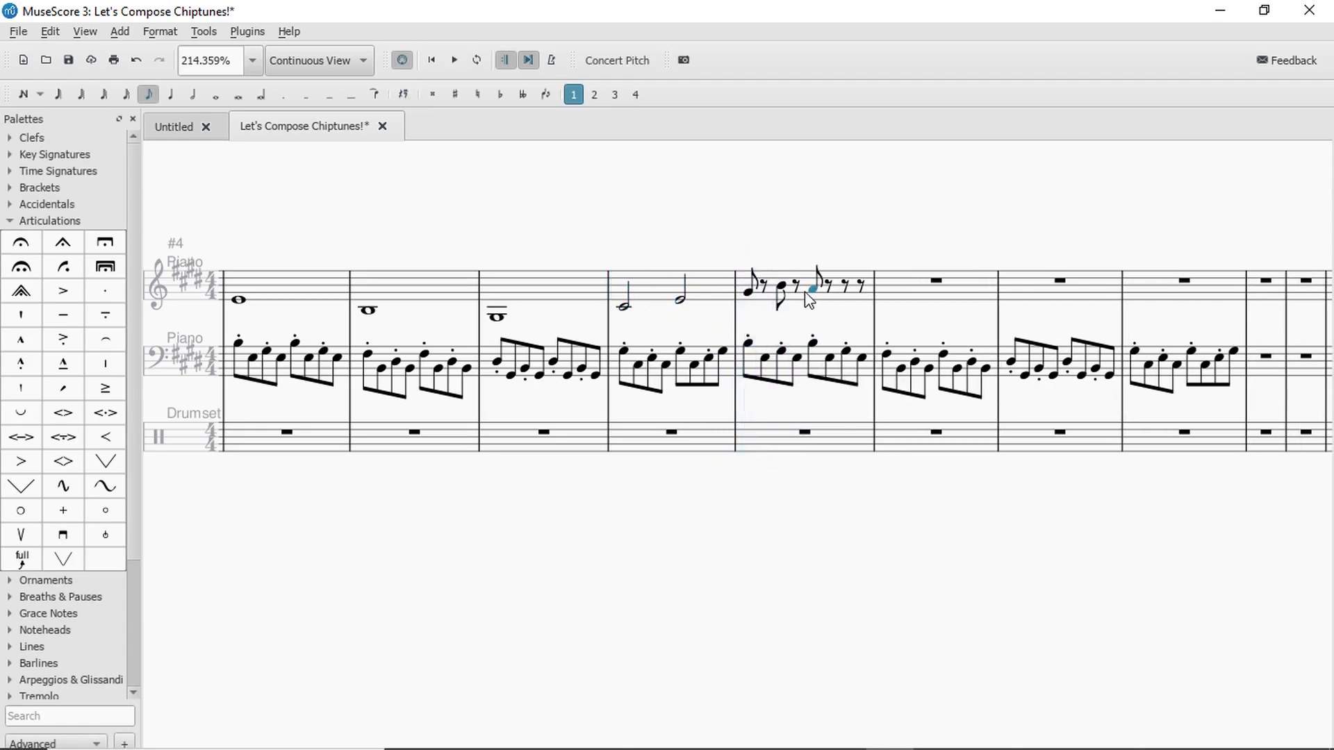
pyautogui.click(171, 97)
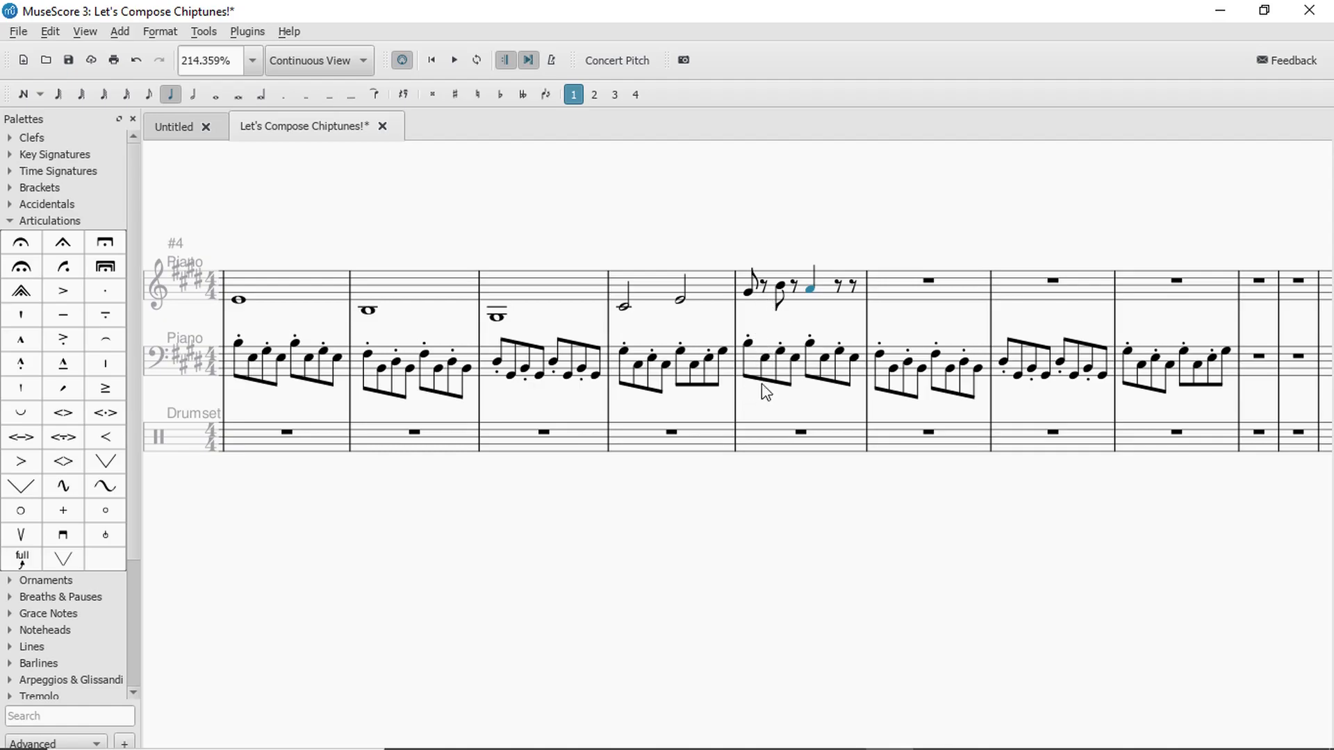
pyautogui.click(823, 295)
pyautogui.press('space')
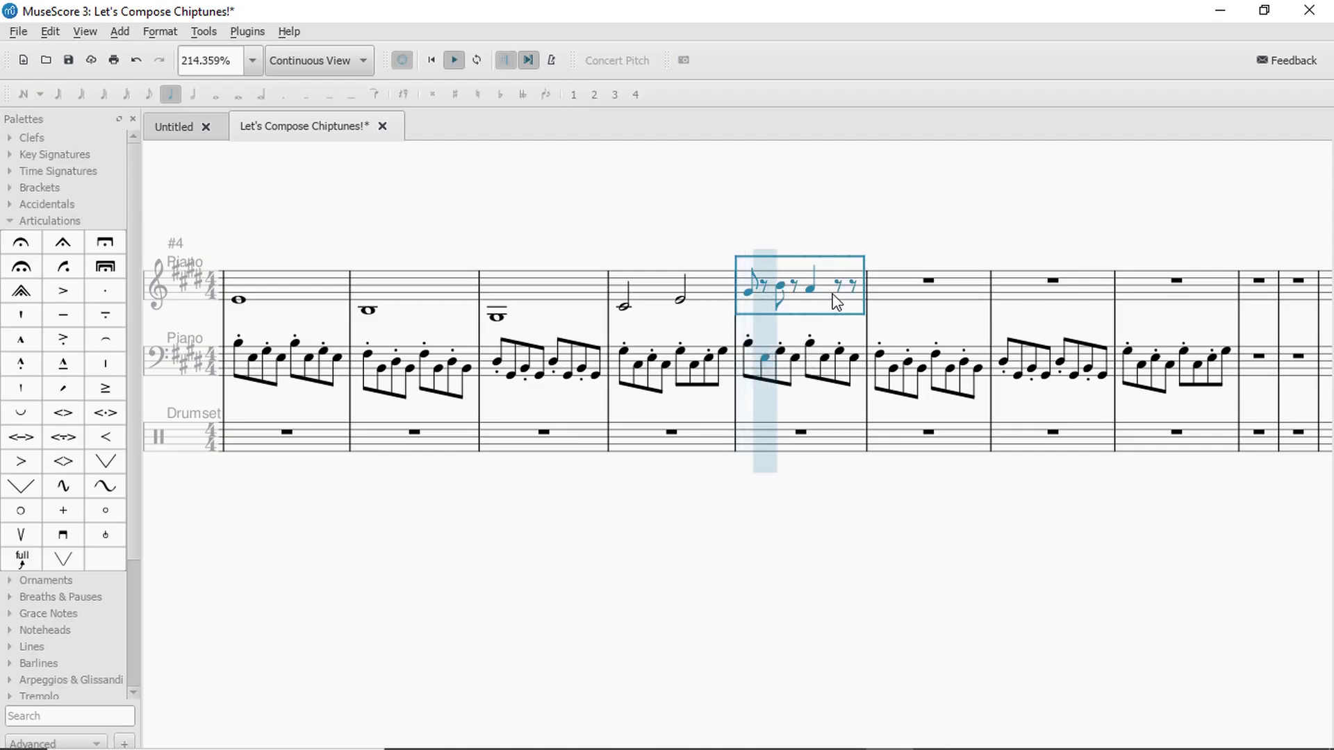
# Try replacing the opening G-sharp of treble measure eight with a low B, restore it, and replay the measure.
pyautogui.click(748, 343)
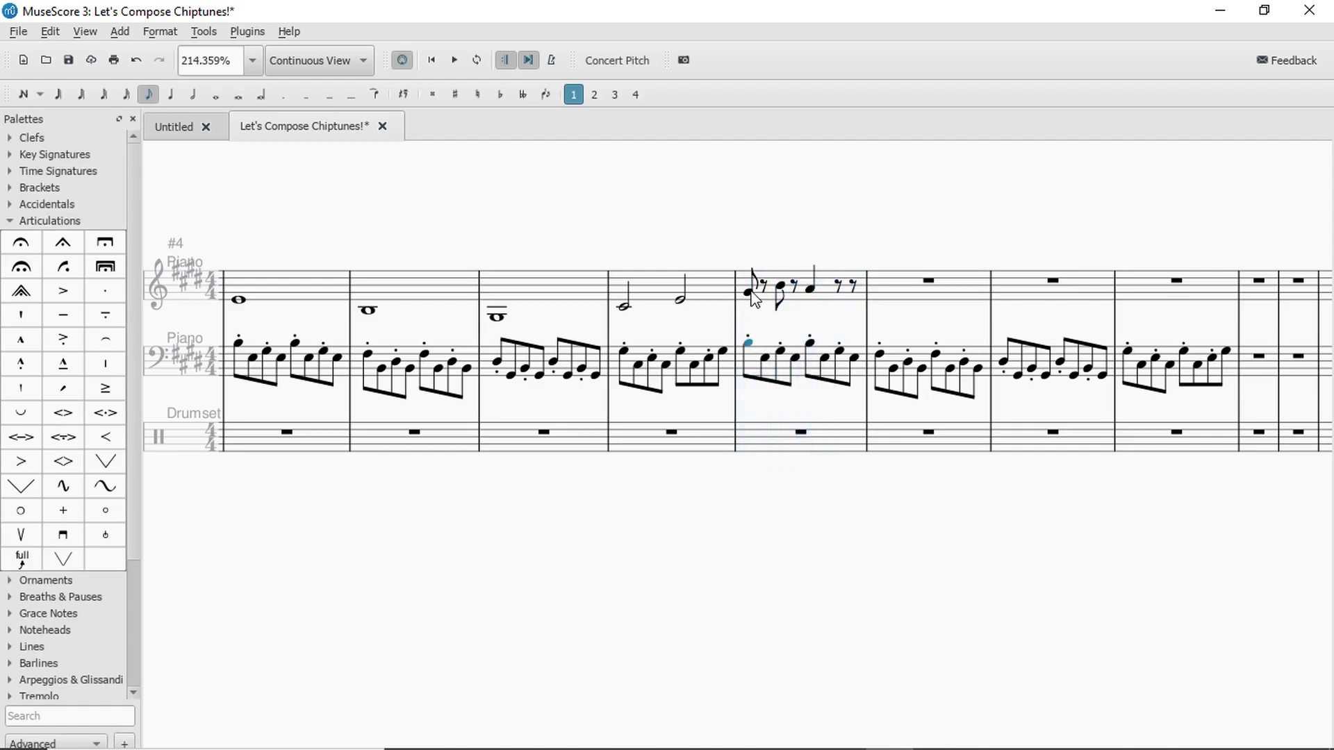
pyautogui.click(750, 293)
pyautogui.press('b')
pyautogui.press('g')
pyautogui.press('b')
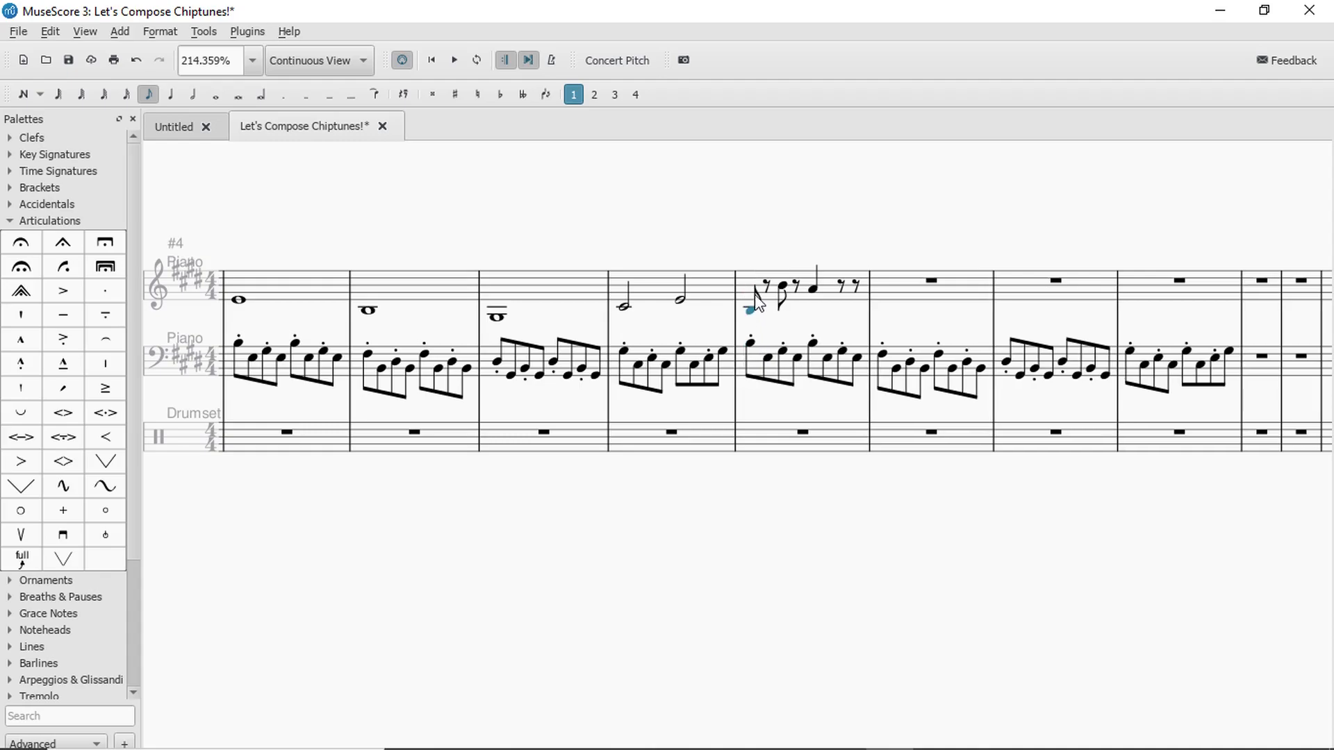
pyautogui.press('a')
pyautogui.click(810, 287)
pyautogui.press('space')
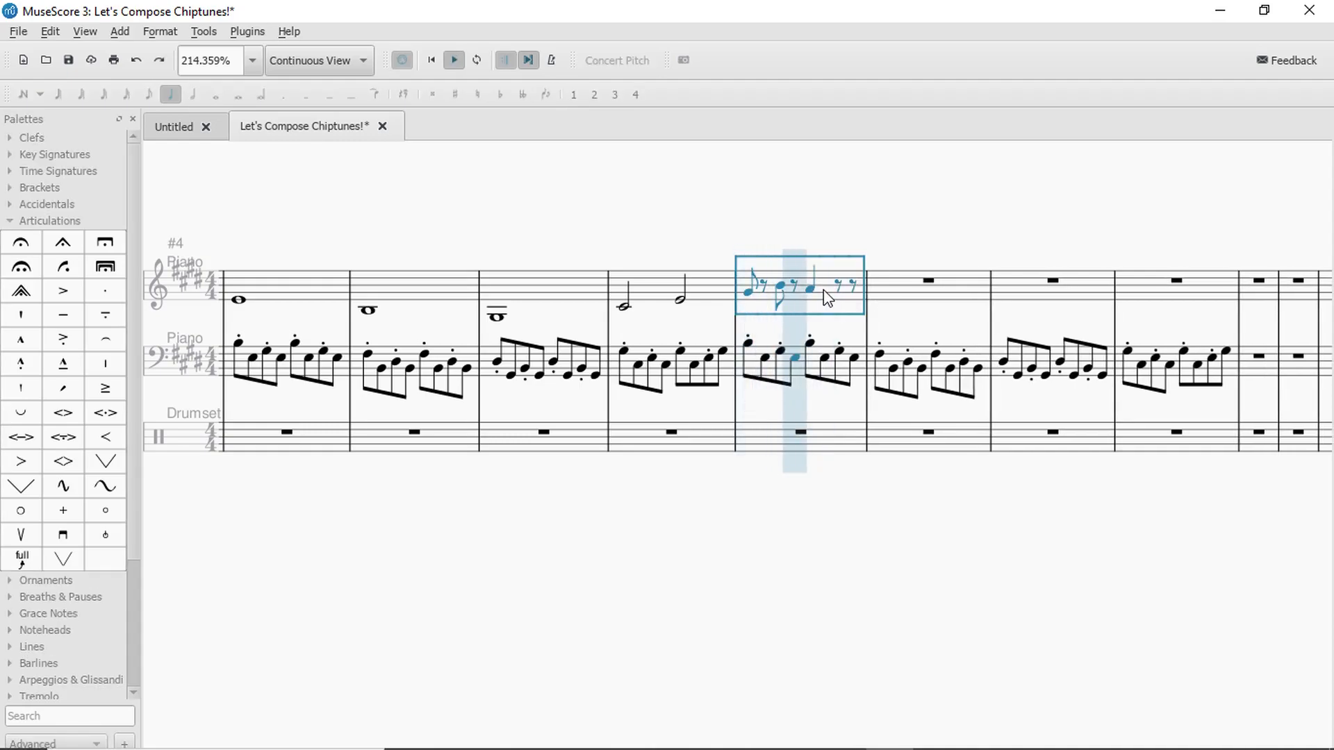
# Lower the beat-three quarter note in treble measure eight to G-sharp and play the measure.
pyautogui.press('space')
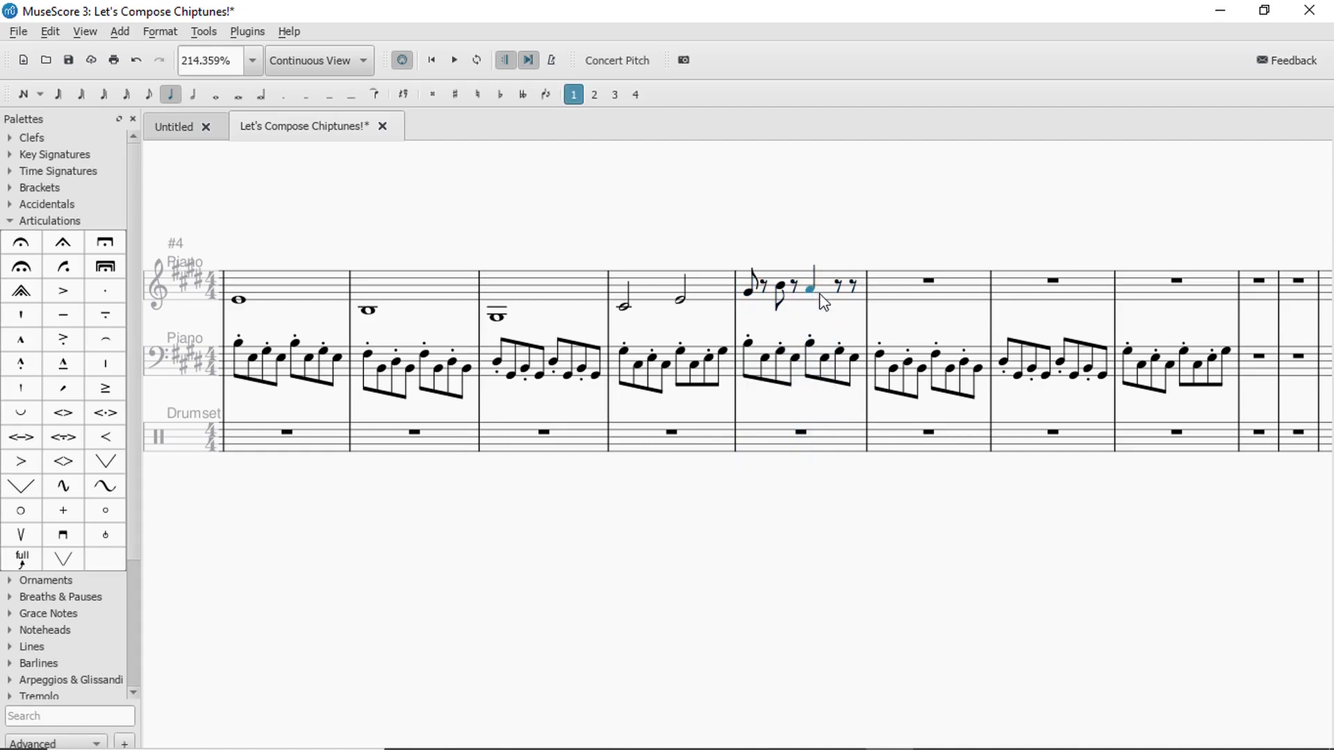
pyautogui.click(826, 295)
pyautogui.press('space')
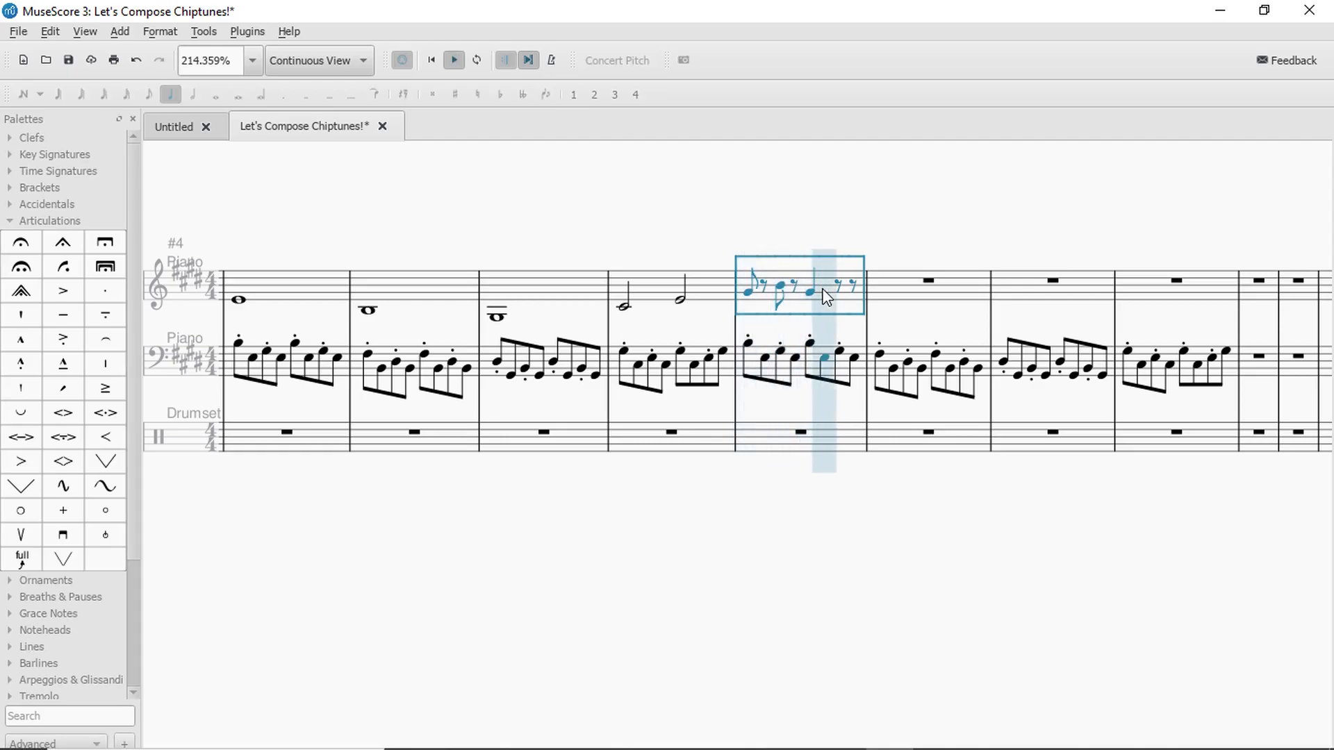
pyautogui.click(815, 293)
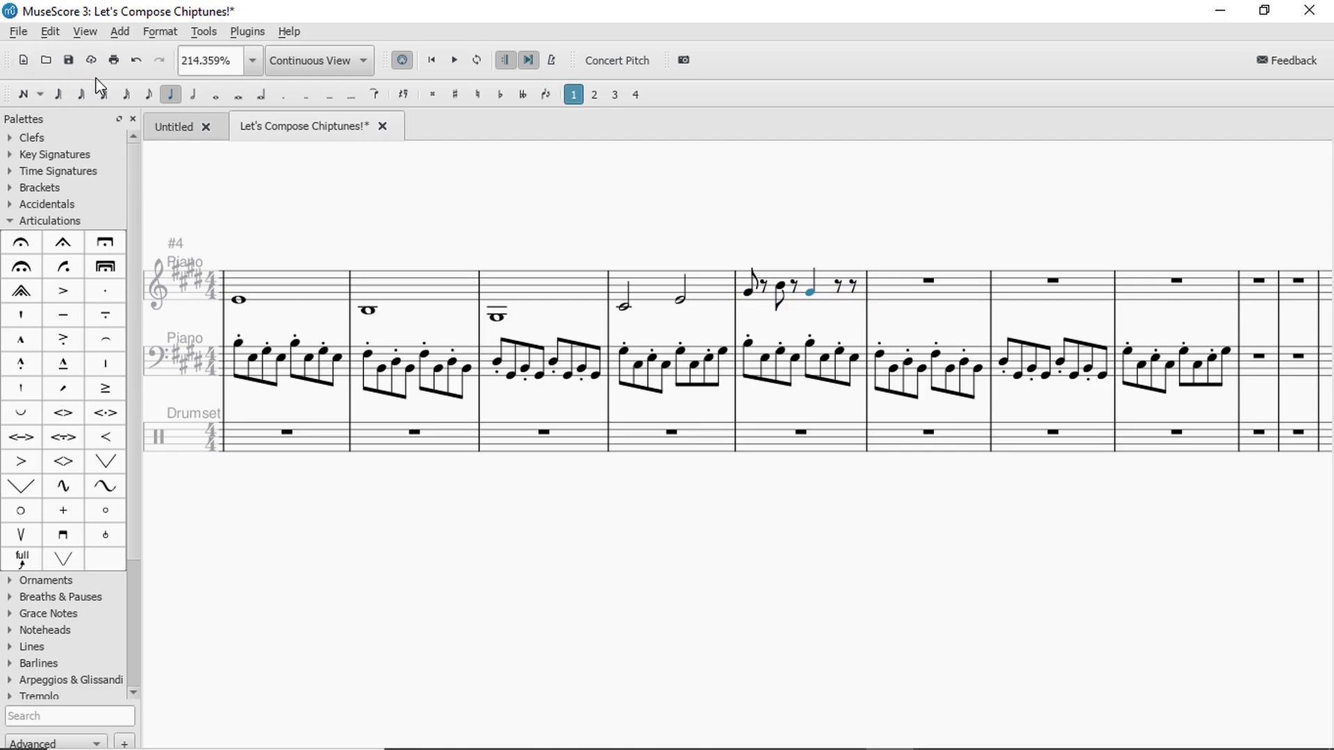
# Merge the beat-four eighth rests in treble measure eight into a quarter rest and turn it into an eighth-note triplet.
pyautogui.click(148, 94)
pyautogui.click(171, 95)
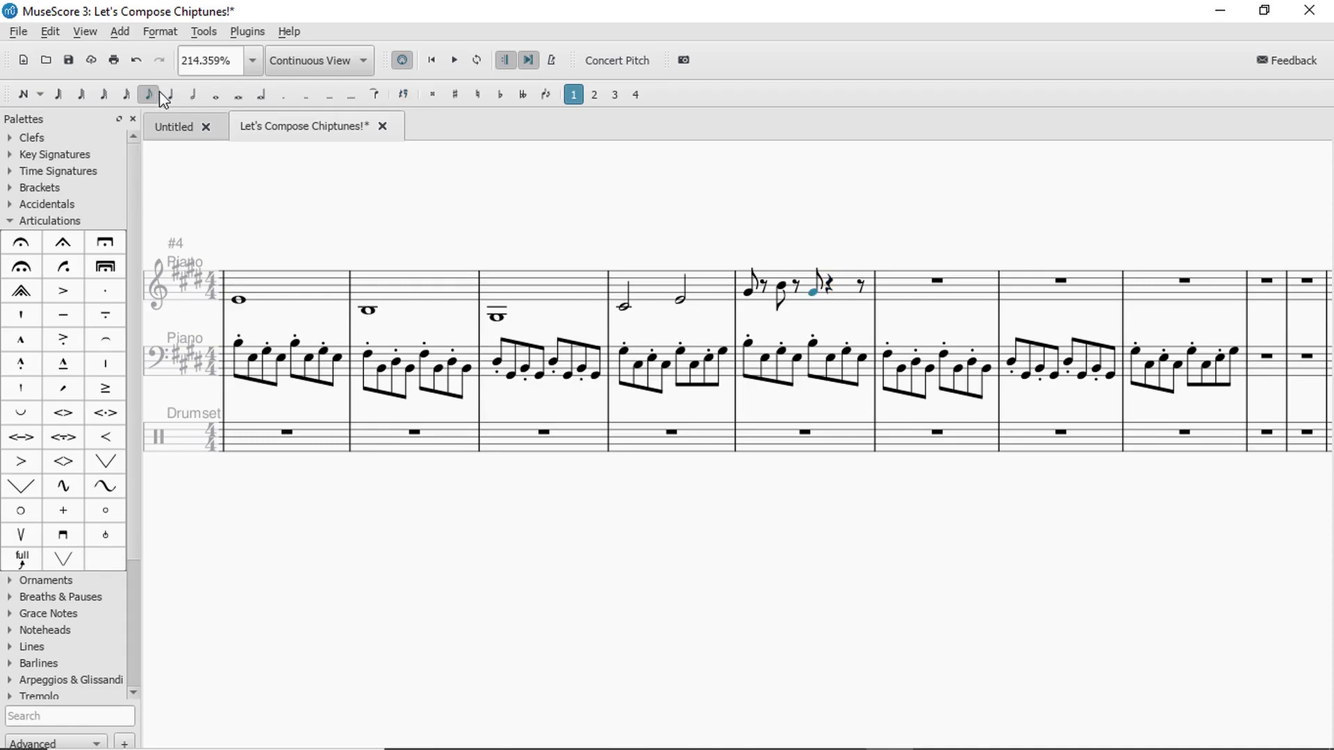
pyautogui.click(151, 95)
pyautogui.click(173, 95)
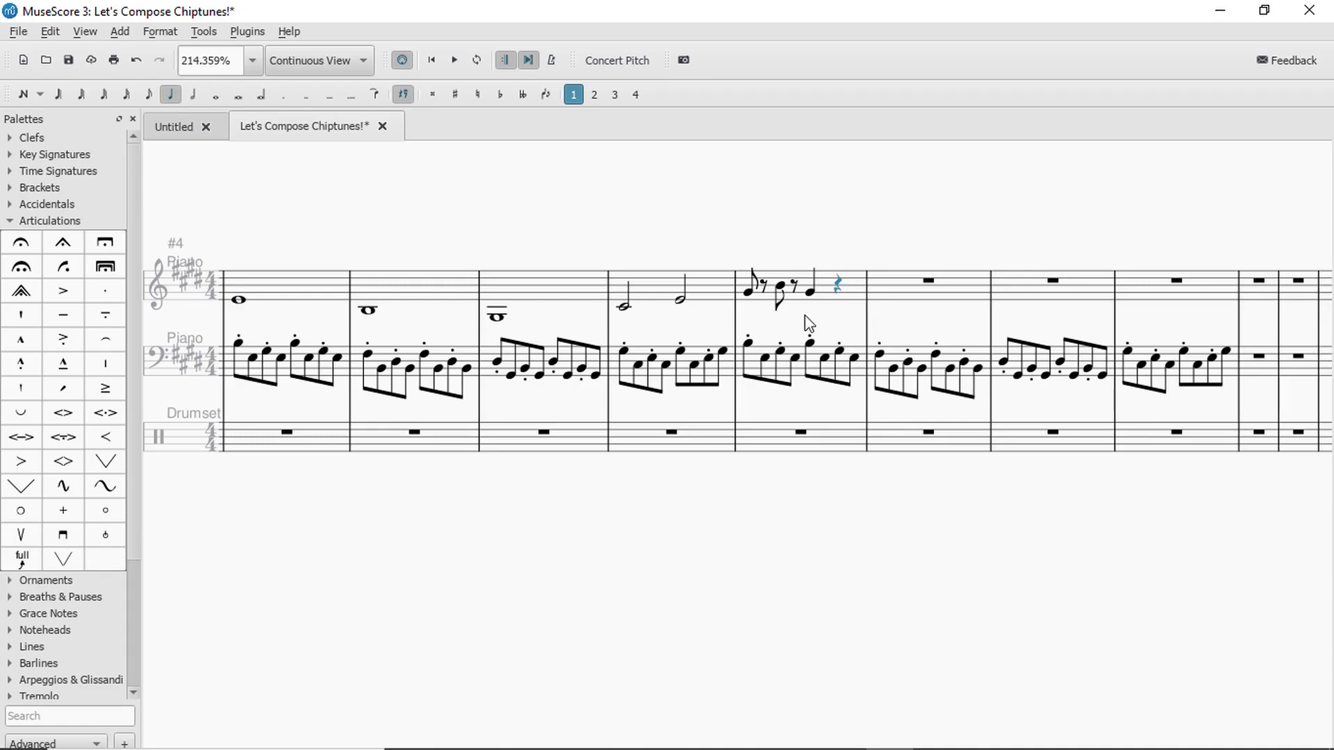
pyautogui.click(119, 31)
pyautogui.moveTo(163, 95)
pyautogui.click(245, 116)
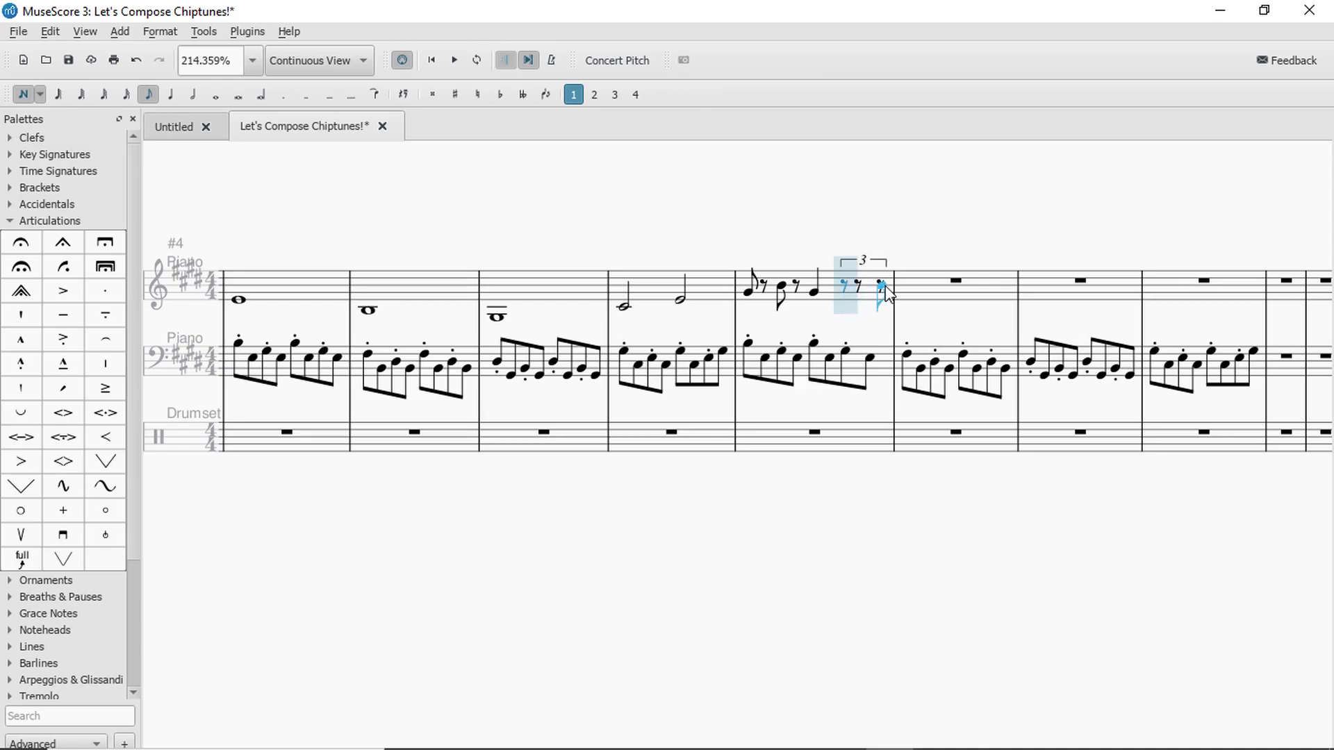
# Fill the beat-four triplet in treble measure eight with G-sharp, A and B eighth notes.
pyautogui.press('Escape')
pyautogui.click(814, 292)
pyautogui.hotkey('ctrl', 'c')
pyautogui.click(844, 285)
pyautogui.hotkey('ctrl', 'v')
pyautogui.click(865, 285)
pyautogui.hotkey('ctrl', 'v')
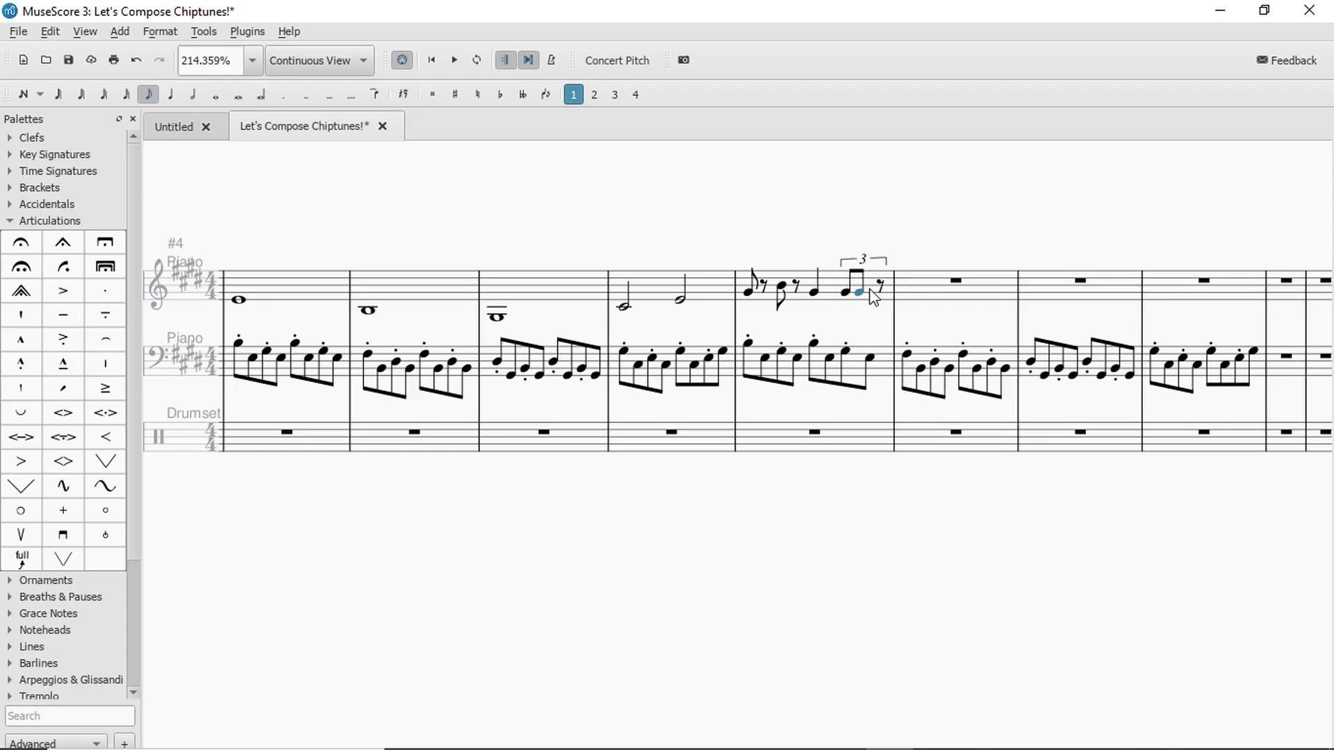
pyautogui.press('Right')
pyautogui.hotkey('ctrl', 'v')
# Play from measure seven through the new triplet, and replay from measure eight.
pyautogui.click(684, 300)
pyautogui.click(639, 281)
pyautogui.press('space')
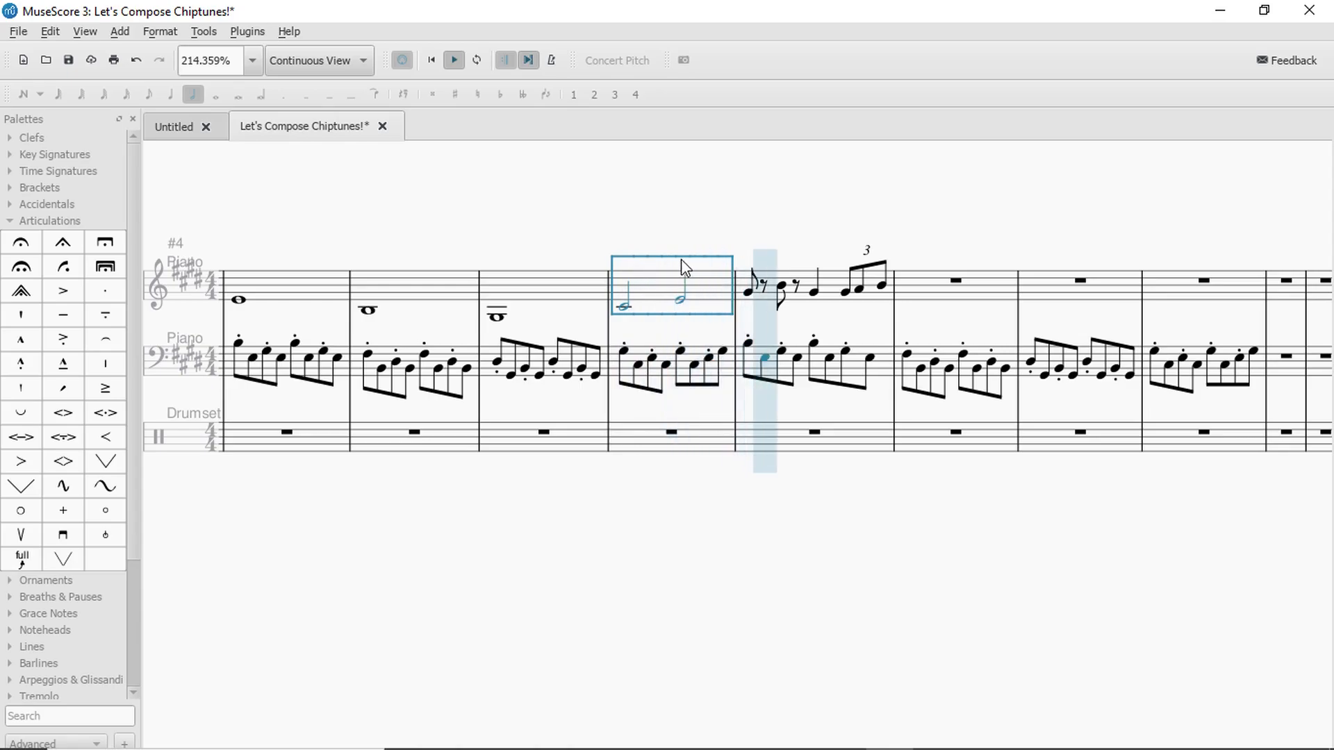
pyautogui.press('space')
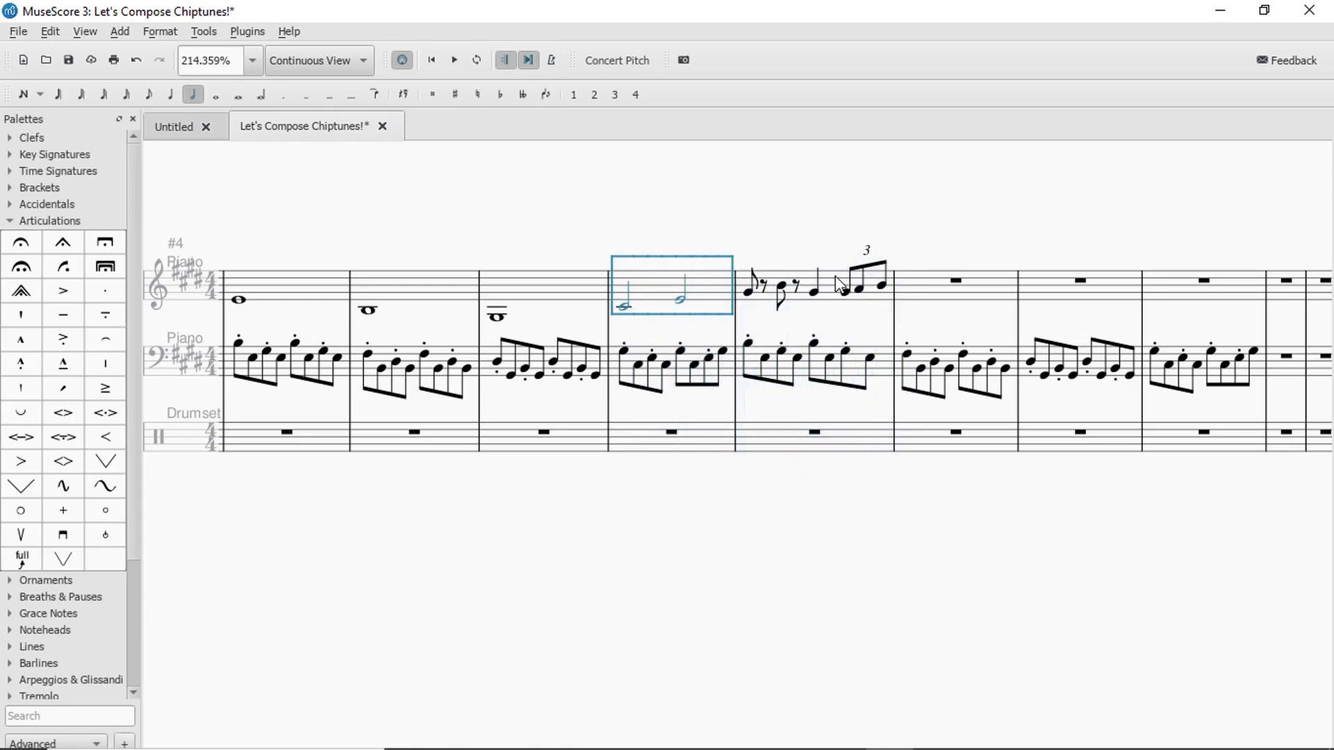
pyautogui.click(835, 287)
pyautogui.press('space')
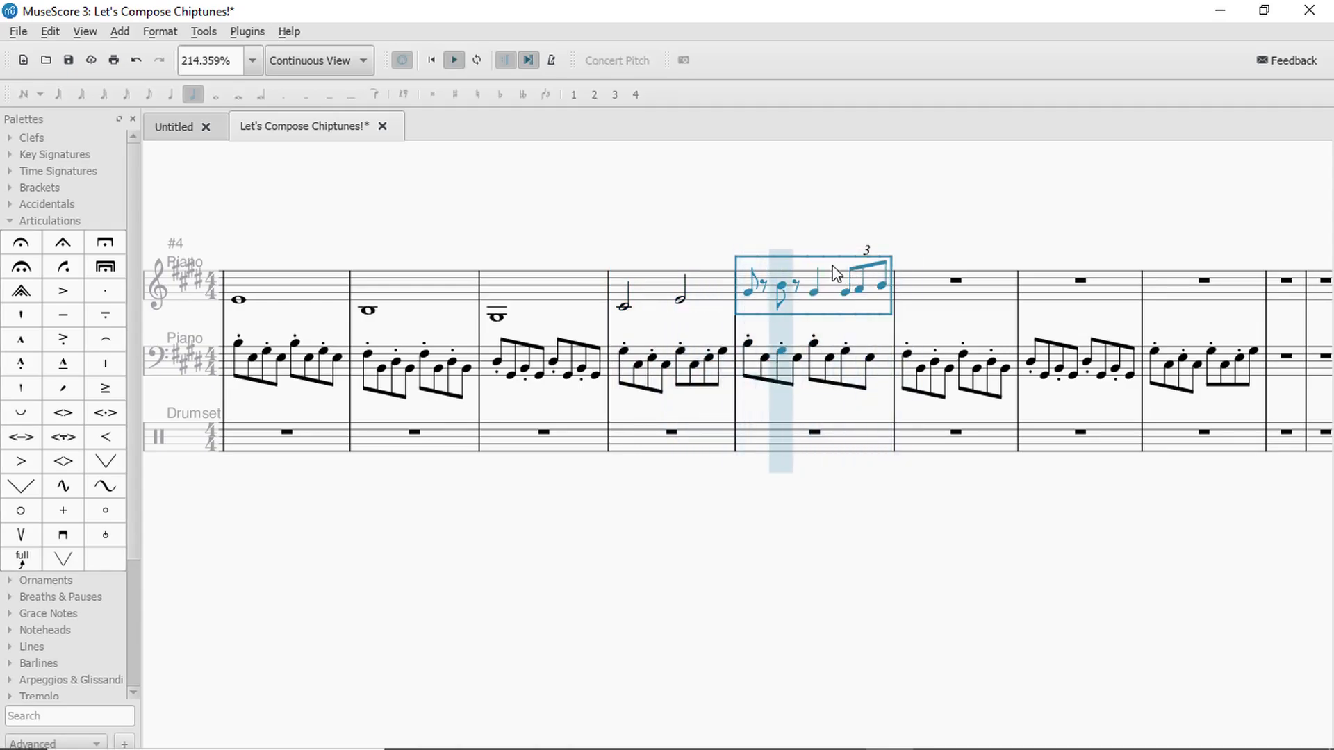
# Try a different pitch for the first triplet note in treble measure eight and replay the measure.
pyautogui.press('n')
pyautogui.click(846, 316)
pyautogui.hotkey('ctrl', 'Up')
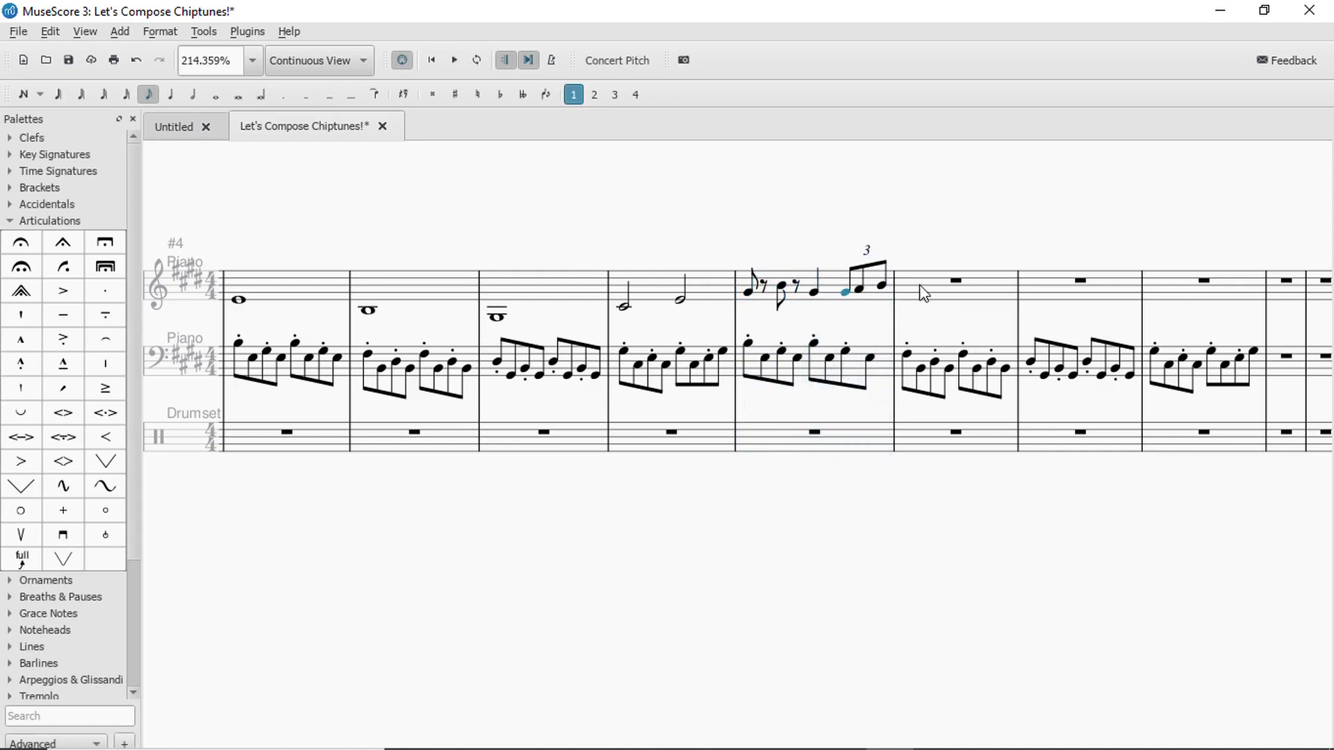
pyautogui.press('Escape')
pyautogui.click(833, 297)
pyautogui.press('space')
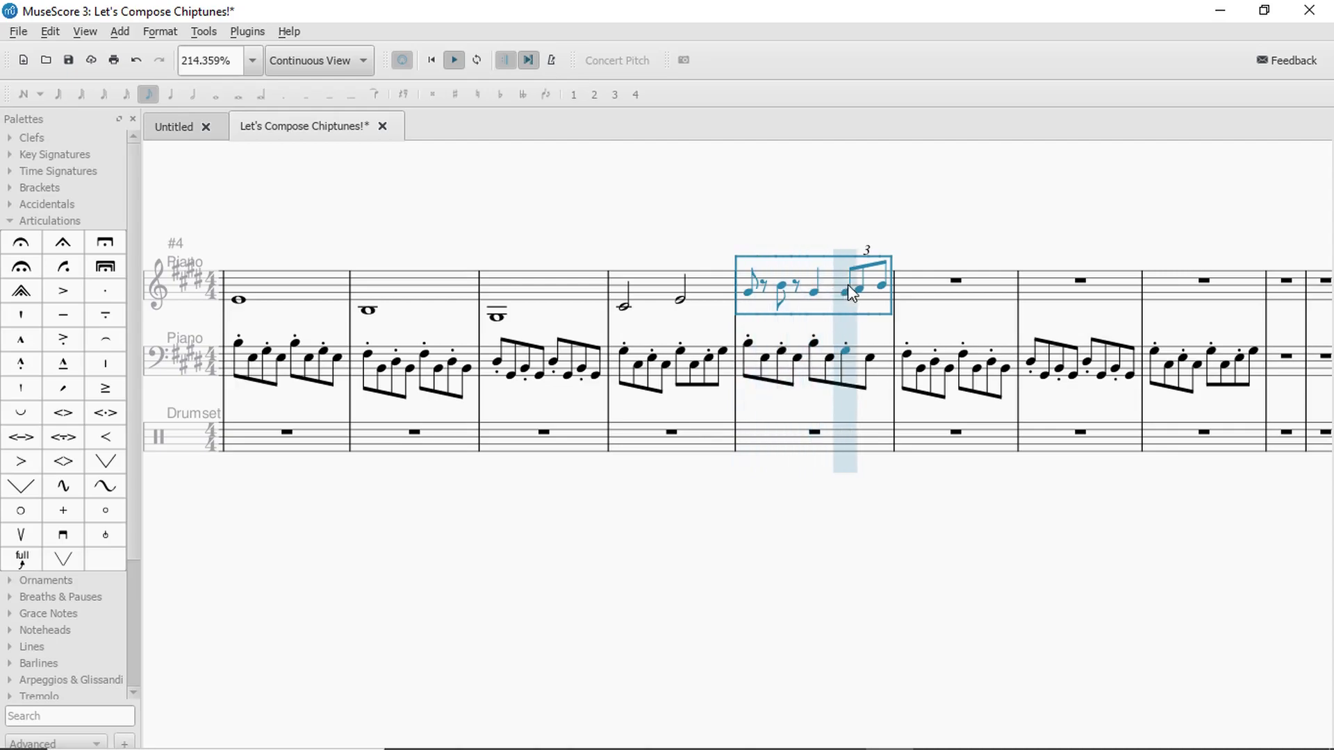
# Try staccato marks on the first two eighth notes of treble measure eight and play the measure.
pyautogui.click(748, 300)
pyautogui.keyDown('shift'); pyautogui.click(781, 284); pyautogui.keyUp('shift')
pyautogui.click(104, 294)
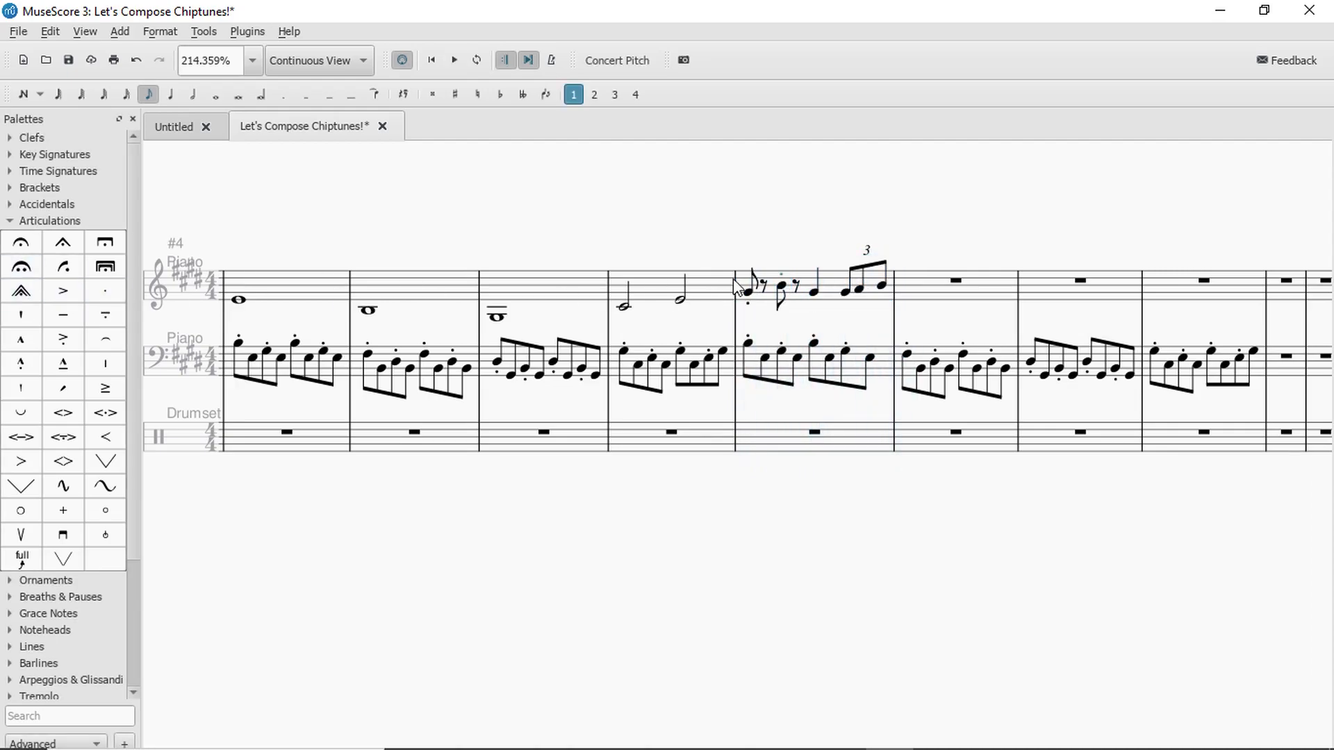
pyautogui.hotkey('ctrl', 'z')
pyautogui.press('space')
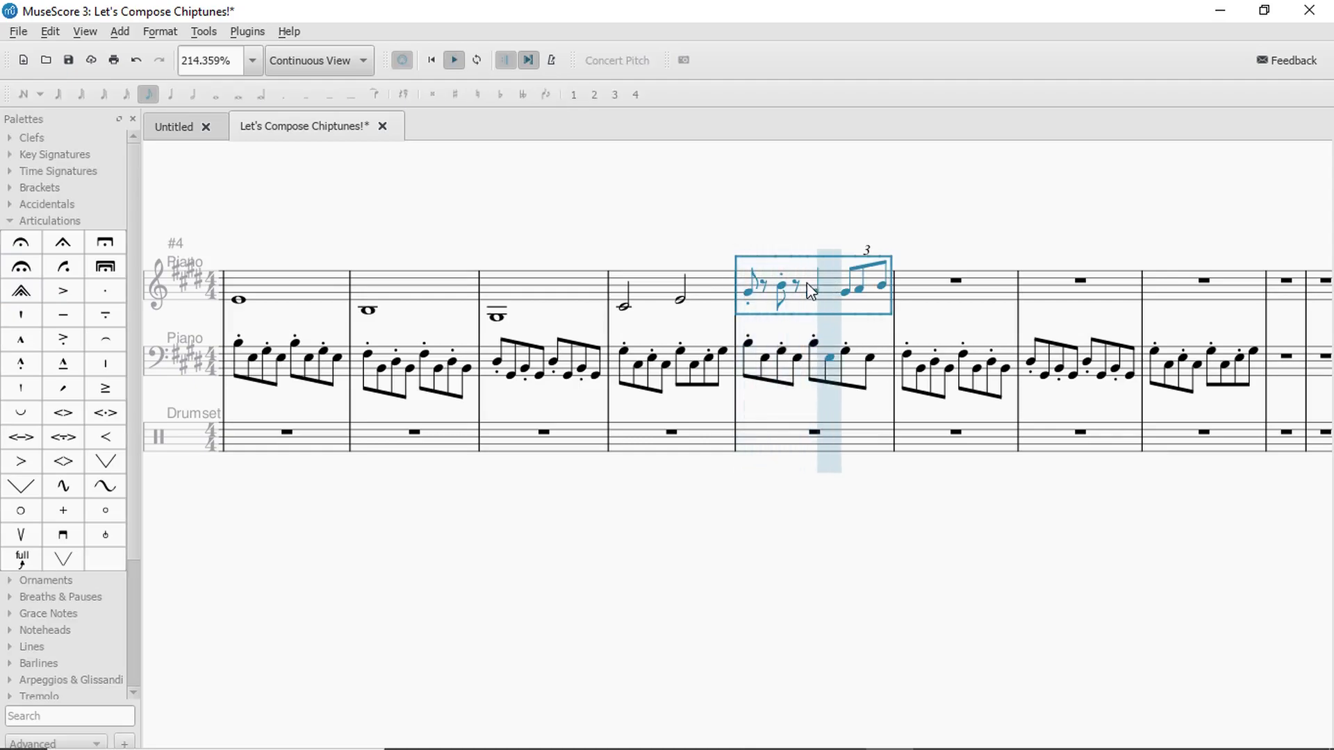
pyautogui.press('Escape')
# Try an articulation on the opening G-sharp of treble measure eight, play the measure, and undo the marking.
pyautogui.click(750, 299)
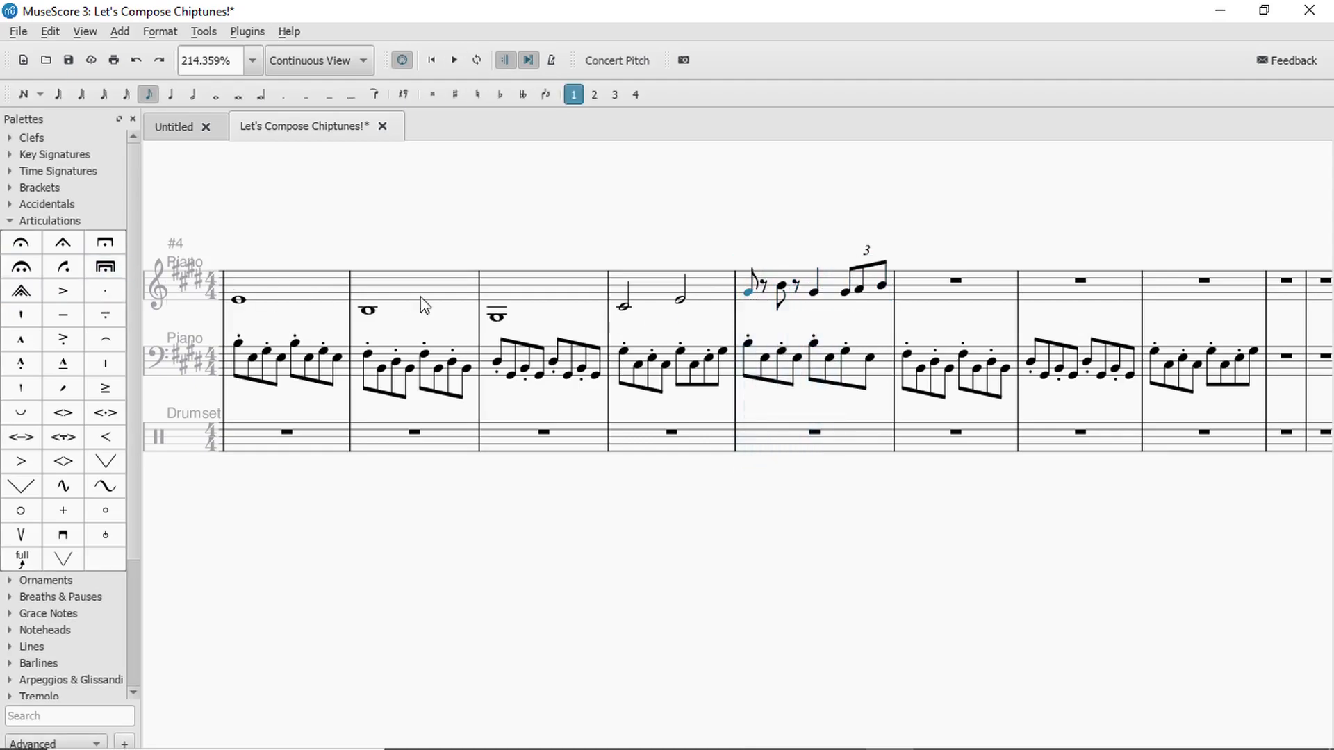
pyautogui.click(27, 286)
pyautogui.click(861, 292)
pyautogui.click(831, 289)
pyautogui.press('space')
pyautogui.press('space')
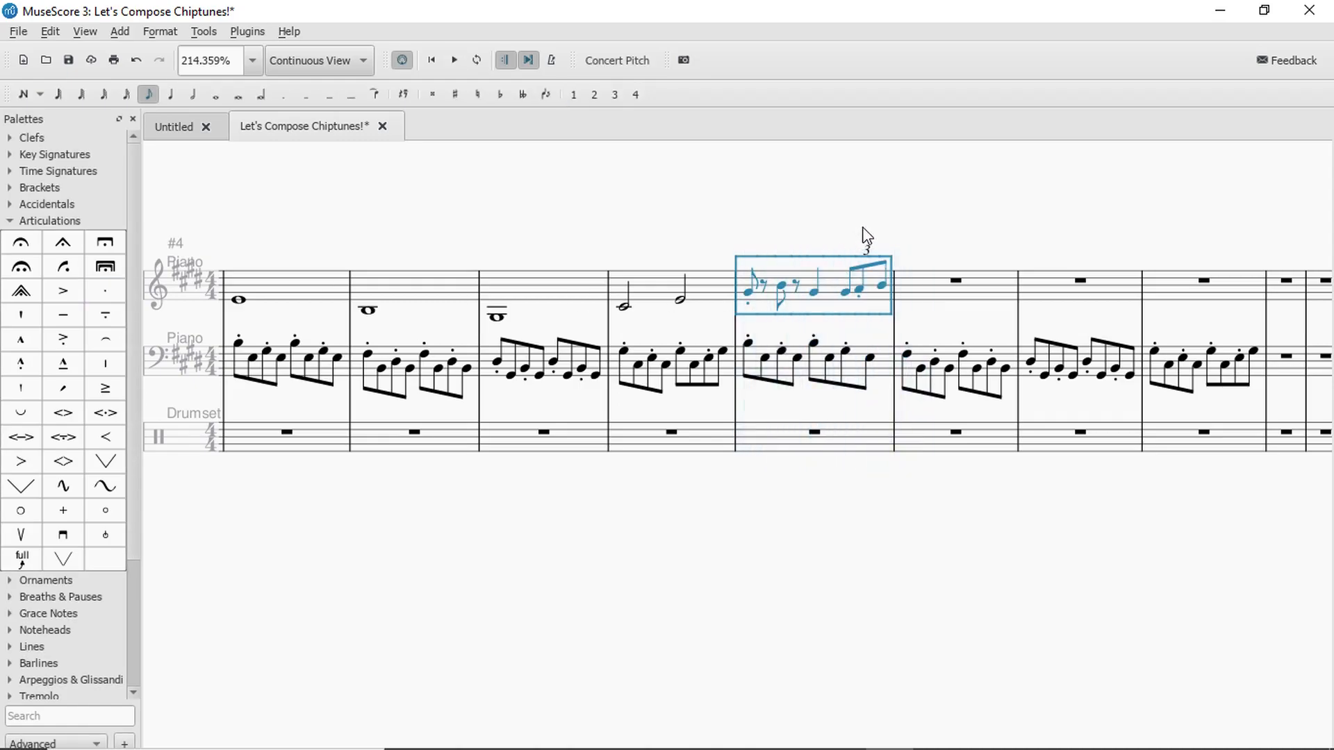
pyautogui.hotkey('ctrl', 'z')
pyautogui.hotkey('ctrl', 'z')
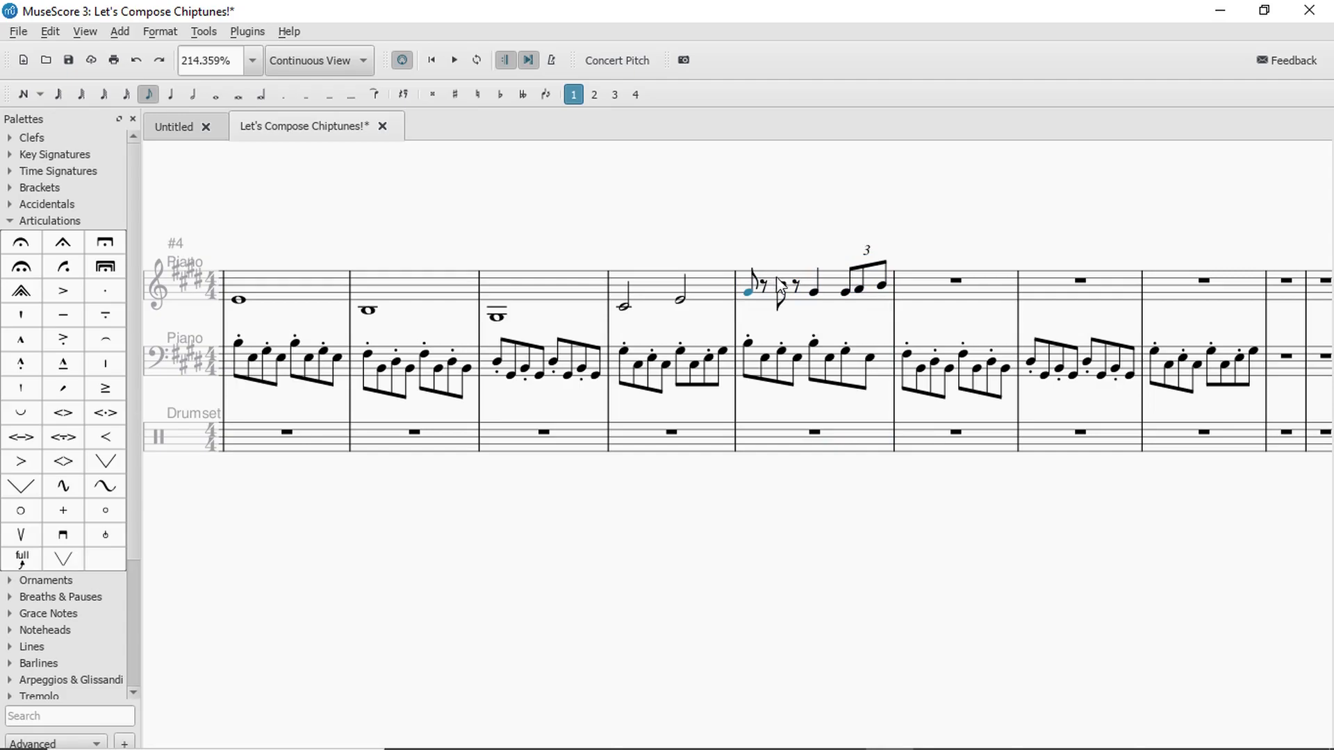
# Play from measure seven to hear the melody without articulations.
pyautogui.click(710, 297)
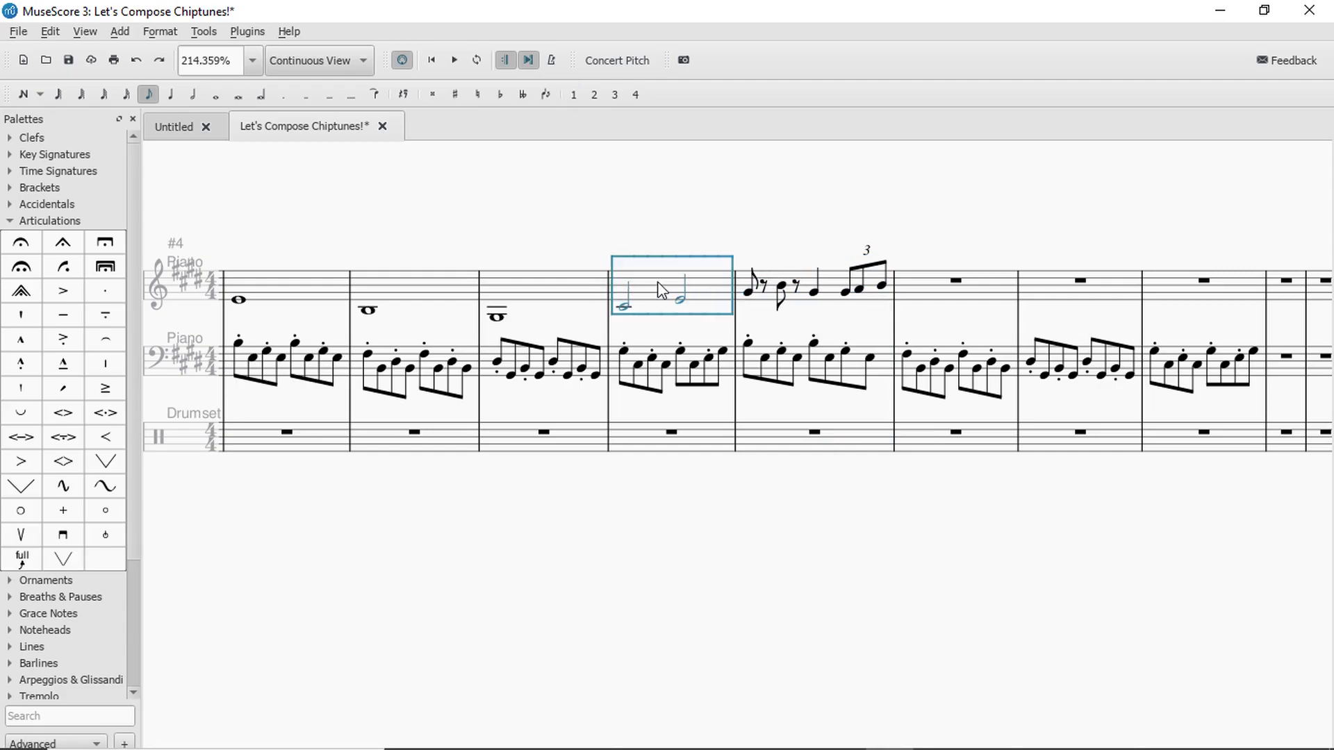
pyautogui.press('space')
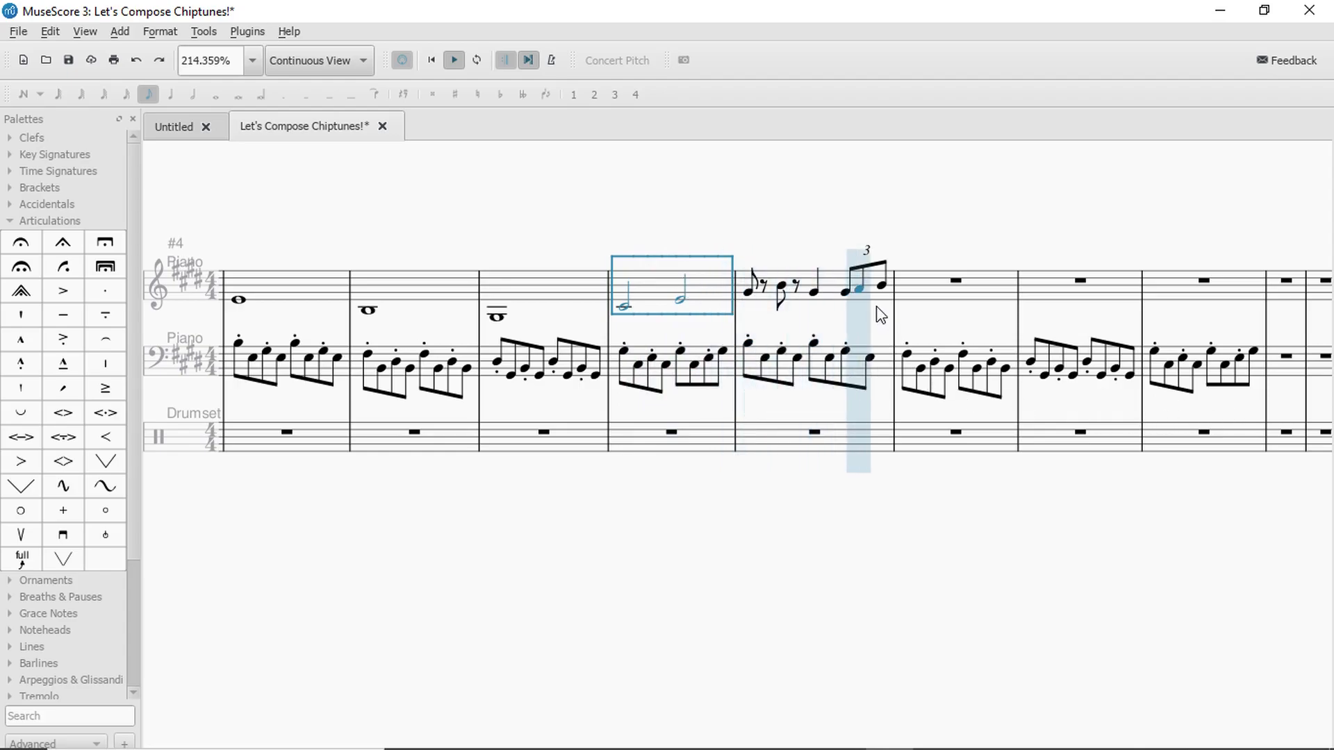
pyautogui.press('space')
pyautogui.press('Escape')
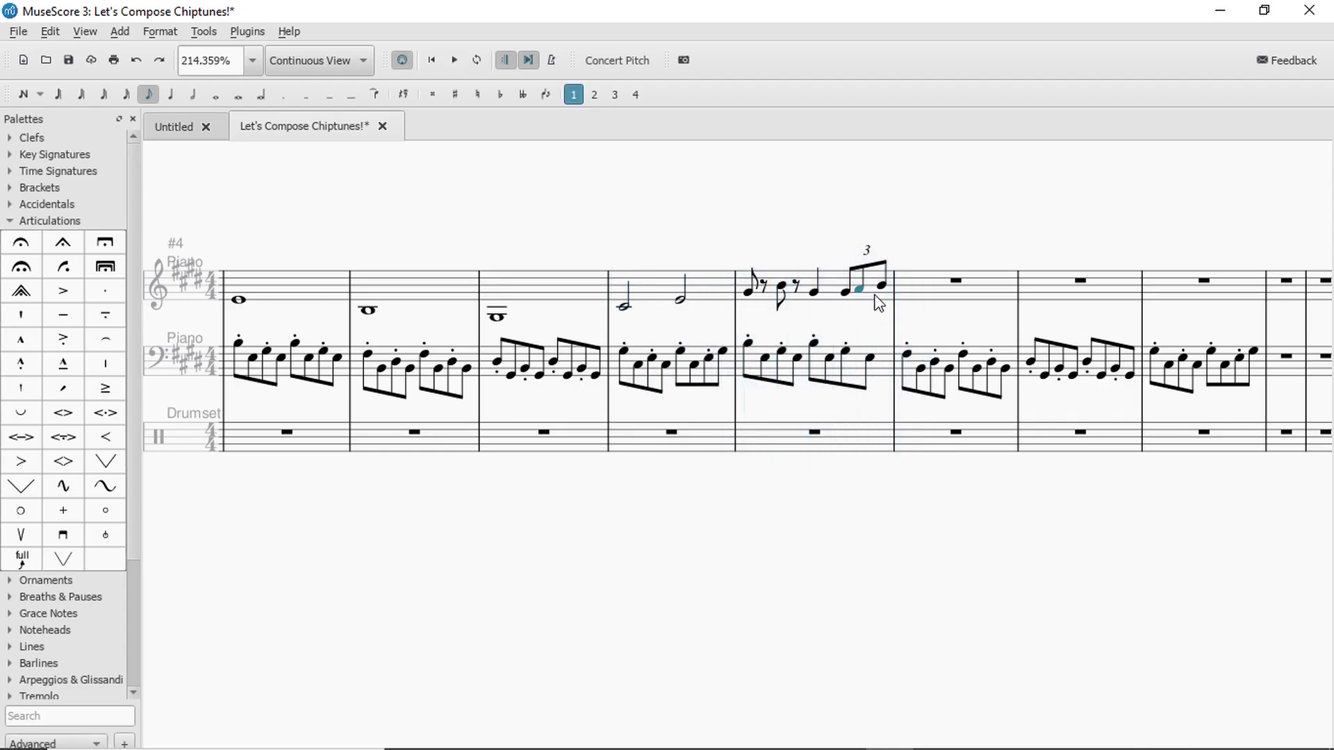
# Try adding an E beneath the middle triplet note in treble measure eight.
pyautogui.click(873, 362)
pyautogui.click(870, 359)
pyautogui.press('e')
pyautogui.hotkey('ctrl', 'Up')
pyautogui.hotkey('ctrl', 'Up')
pyautogui.hotkey('ctrl', 'Down')
pyautogui.press('n')
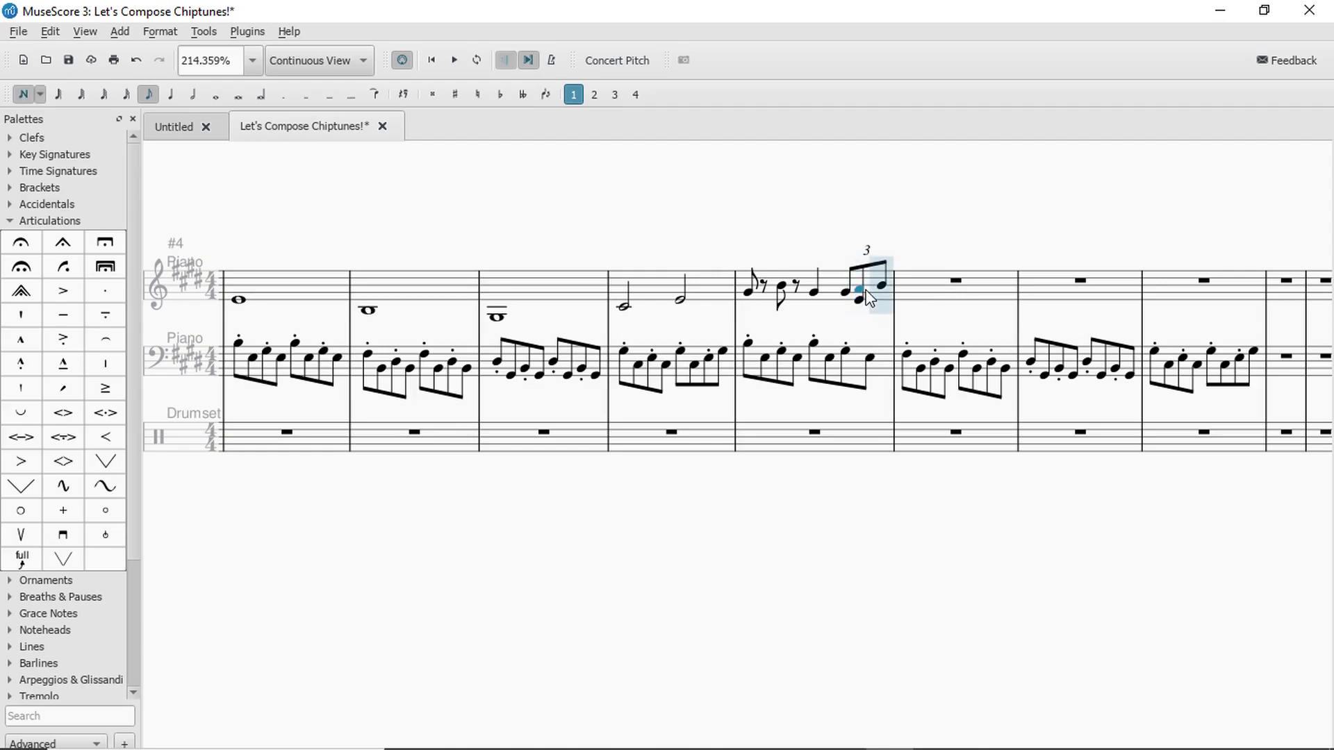
# Raise the middle triplet note in treble measure eight to B and the last to C-sharp, and play the measure twice.
pyautogui.press('Escape')
pyautogui.moveTo(863, 301); pyautogui.dragTo(862, 296)
pyautogui.click(869, 296)
pyautogui.click(882, 288)
pyautogui.click(891, 295)
pyautogui.press('space')
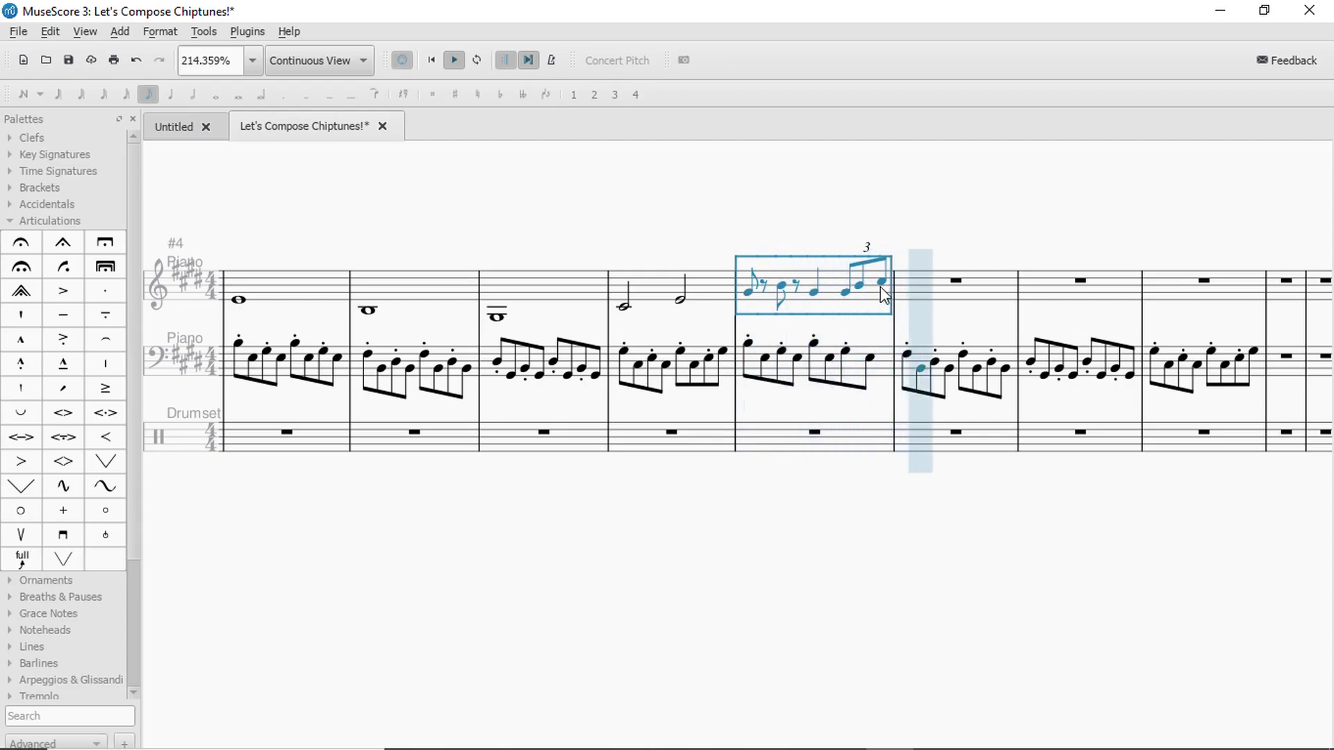
pyautogui.press('space')
pyautogui.click(883, 285)
pyautogui.click(874, 297)
pyautogui.press('space')
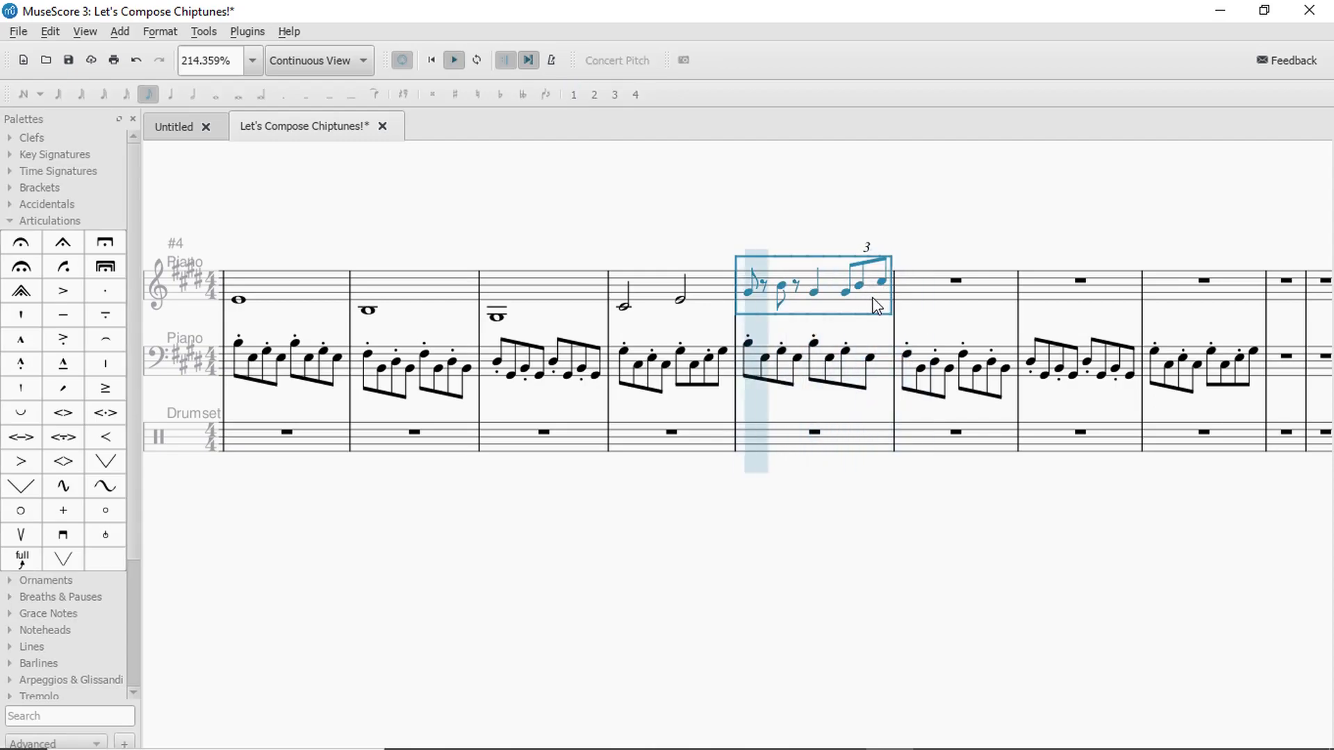
pyautogui.press('space')
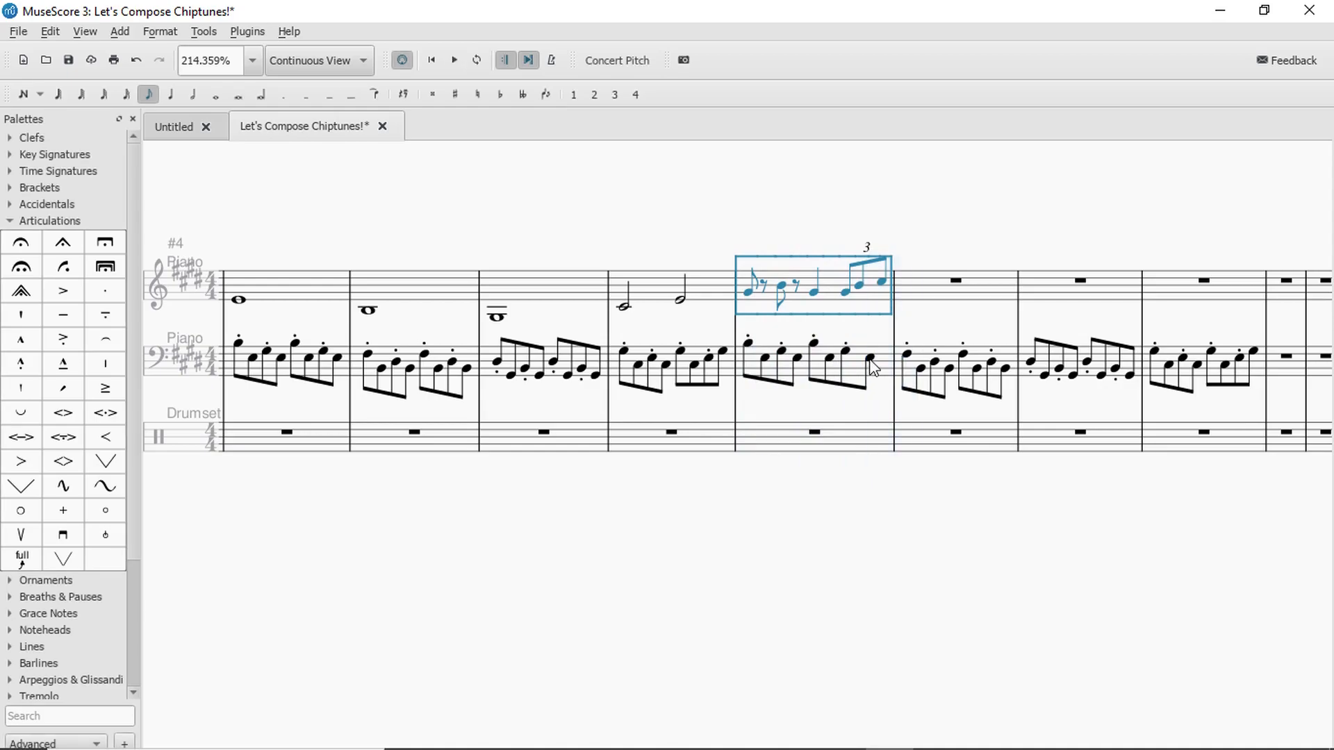
# Try a higher E in the measure-eight triplet and undo the change.
pyautogui.press('e')
pyautogui.hotkey('ctrl', 'Up')
pyautogui.hotkey('ctrl', 'Up')
pyautogui.hotkey('ctrl', 'z')
pyautogui.hotkey('ctrl', 'z')
pyautogui.hotkey('ctrl', 'z')
pyautogui.moveTo(703, 232); pyautogui.dragTo(763, 227)
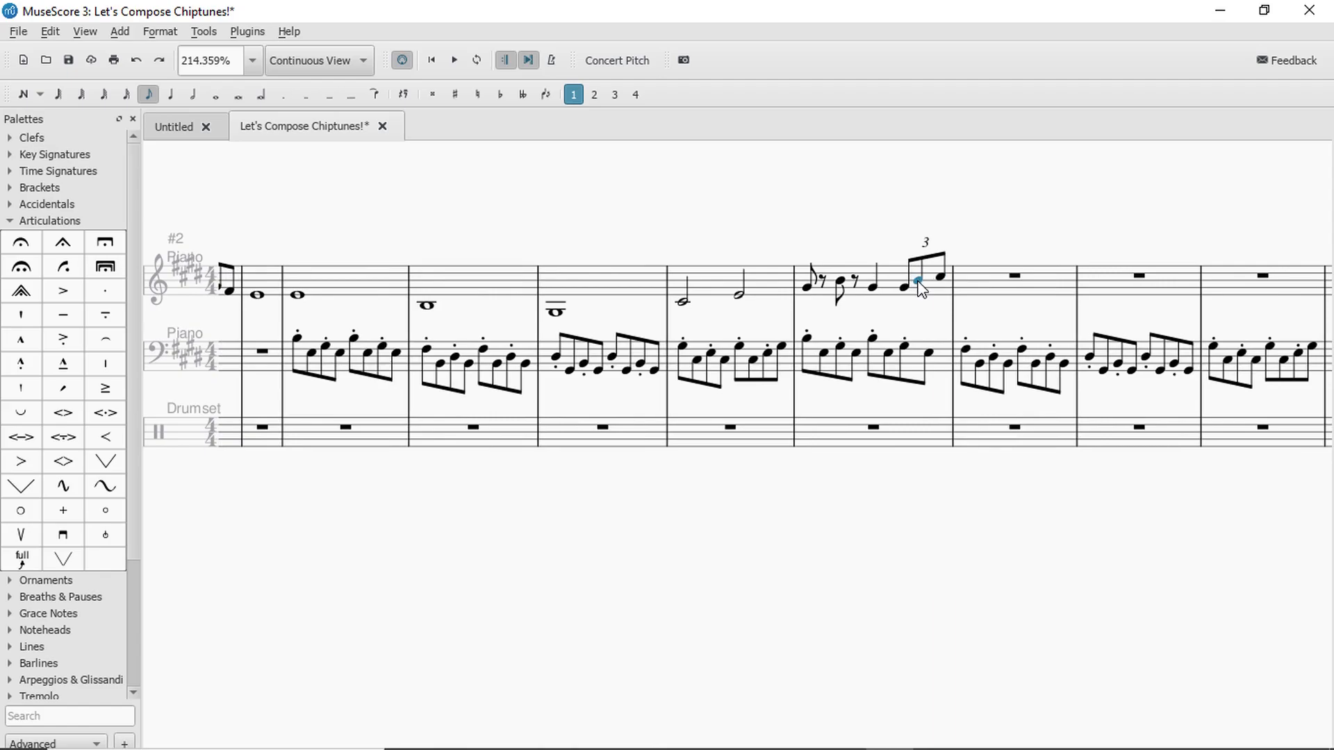
pyautogui.press('n')
pyautogui.click(919, 269)
pyautogui.press('Escape')
pyautogui.hotkey('ctrl', 'z')
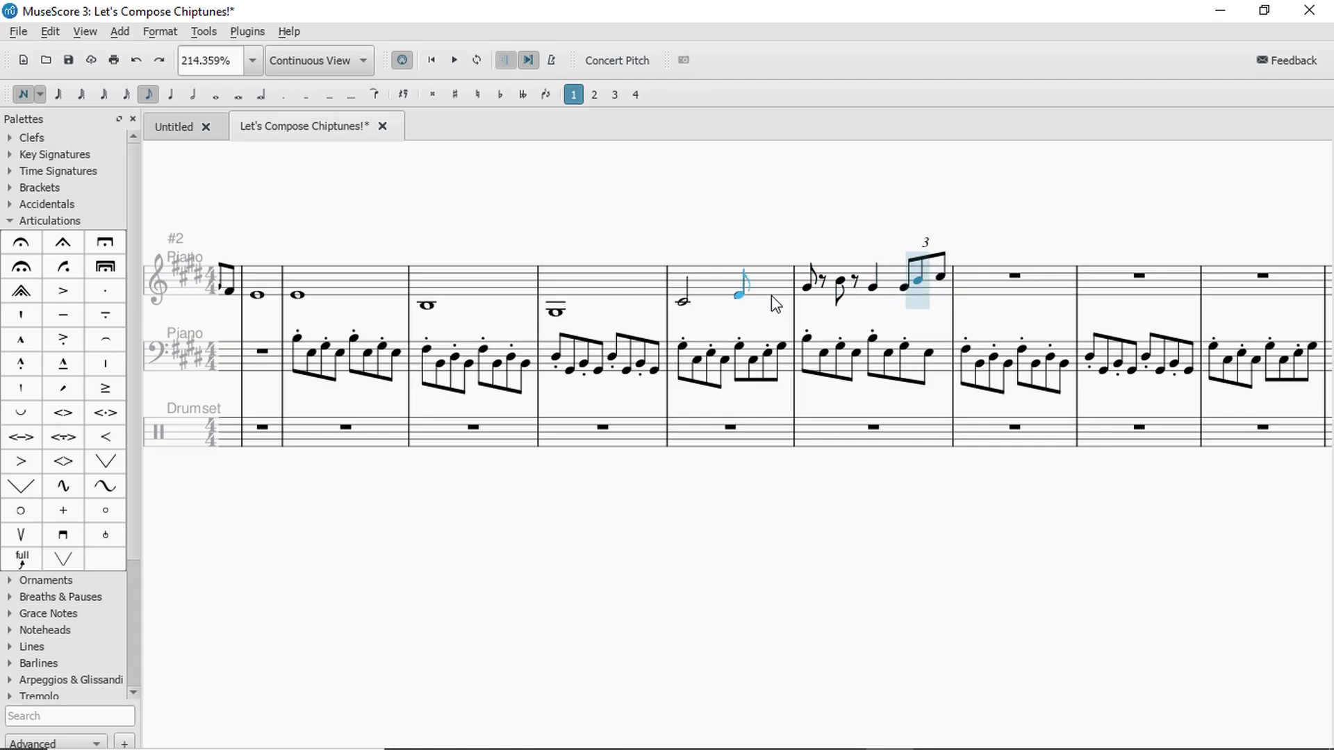
pyautogui.press('Escape')
# Play from measure seven to hear the triplet of G-sharp, B and C-sharp in context.
pyautogui.click(776, 297)
pyautogui.press('space')
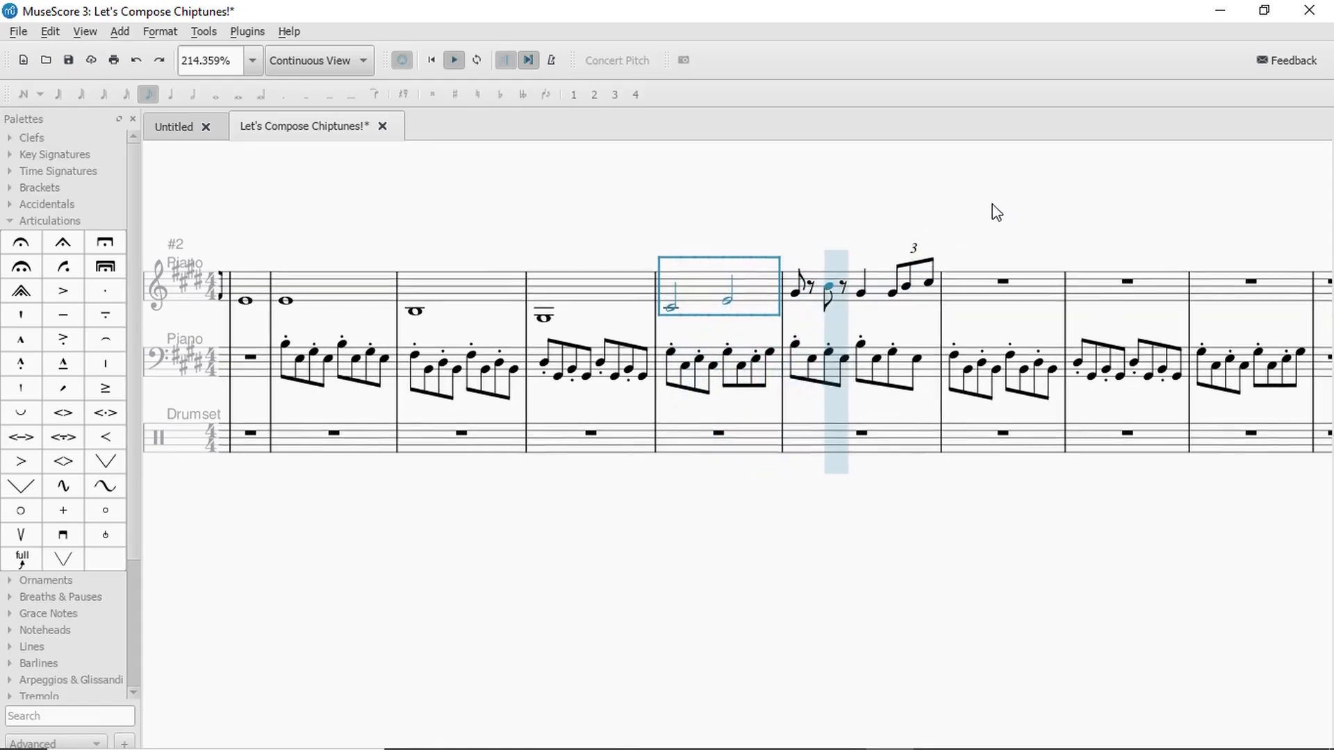
pyautogui.press('space')
pyautogui.press('n')
pyautogui.press('7')
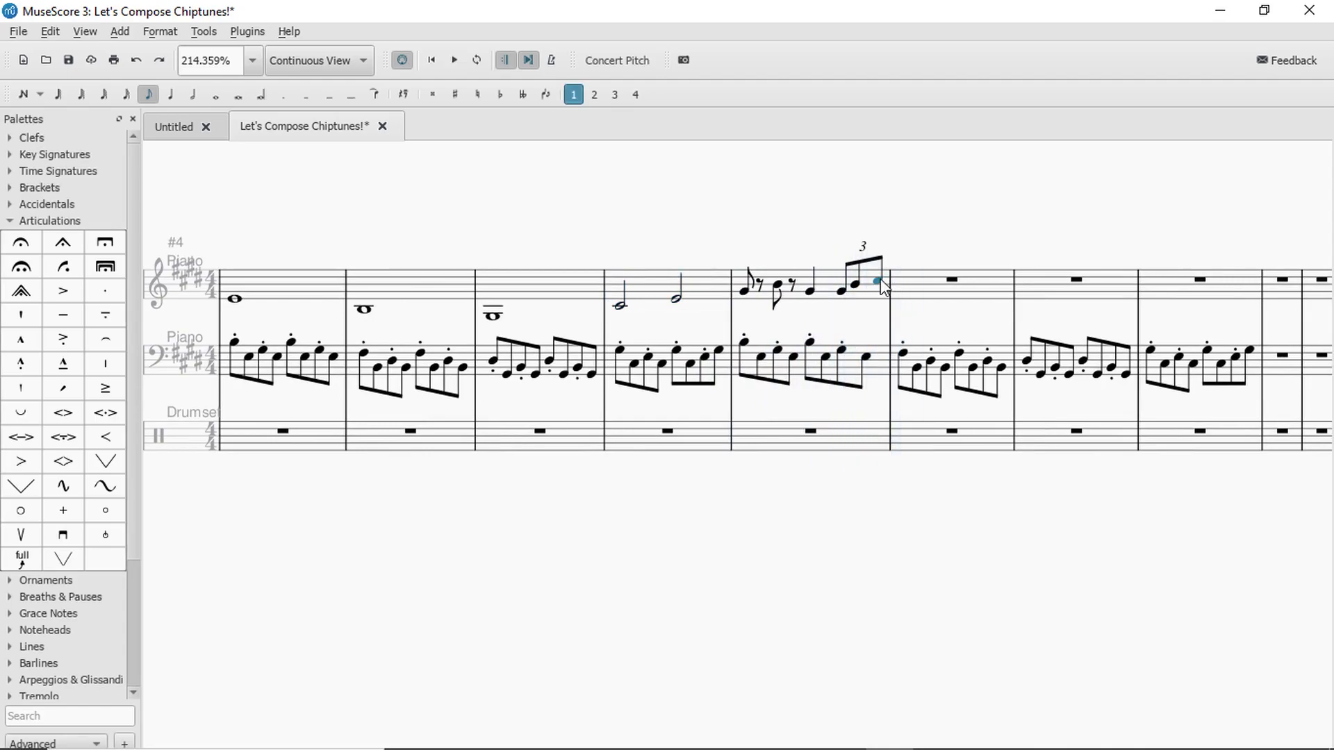
# Enter a quarter-note D-sharp at the start of treble measure nine and split the closing half rest into dotted quarter and eighth rests.
pyautogui.click(952, 281)
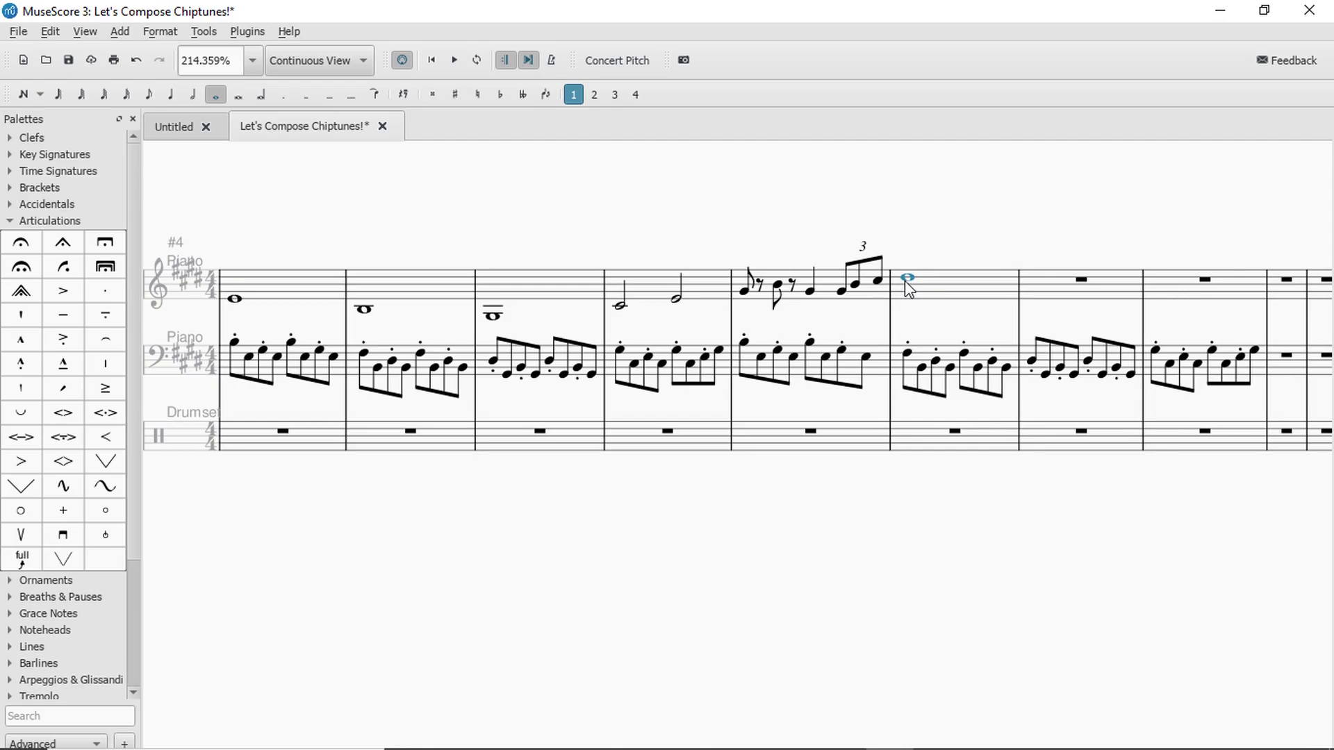
pyautogui.click(171, 97)
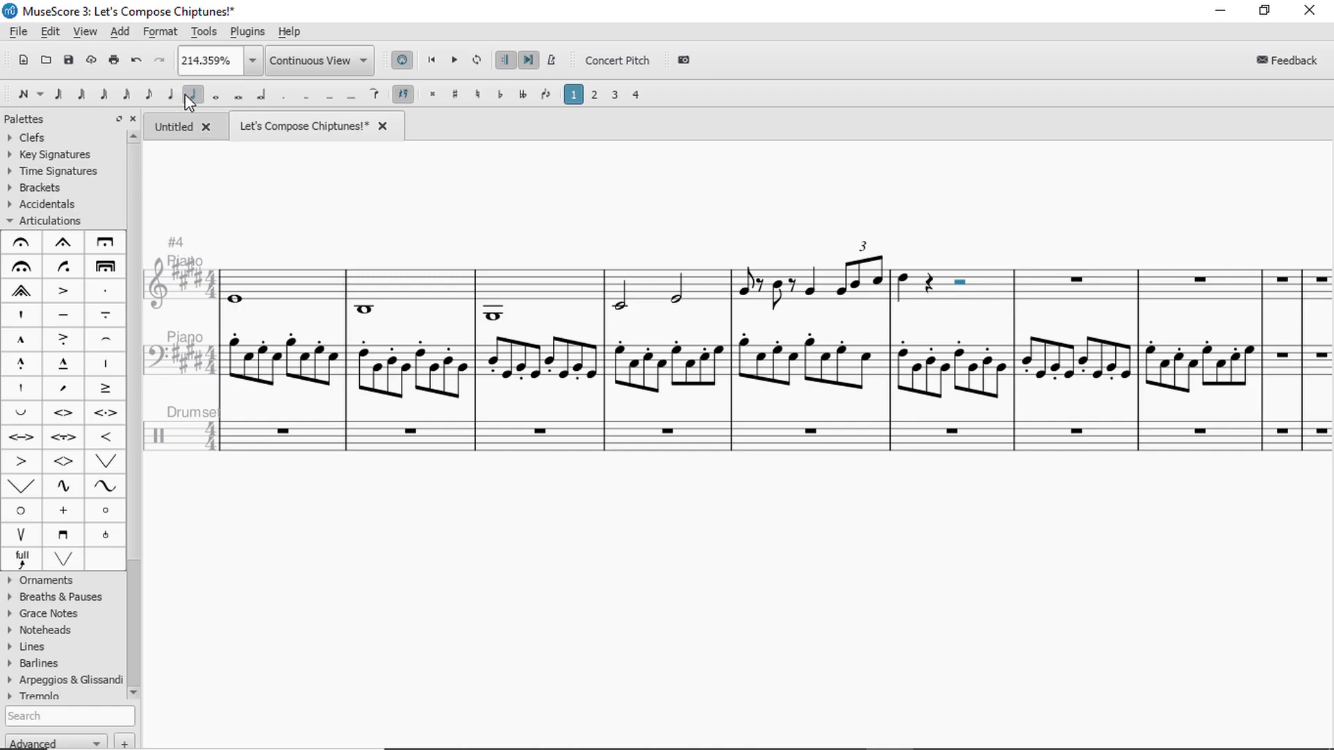
pyautogui.click(170, 95)
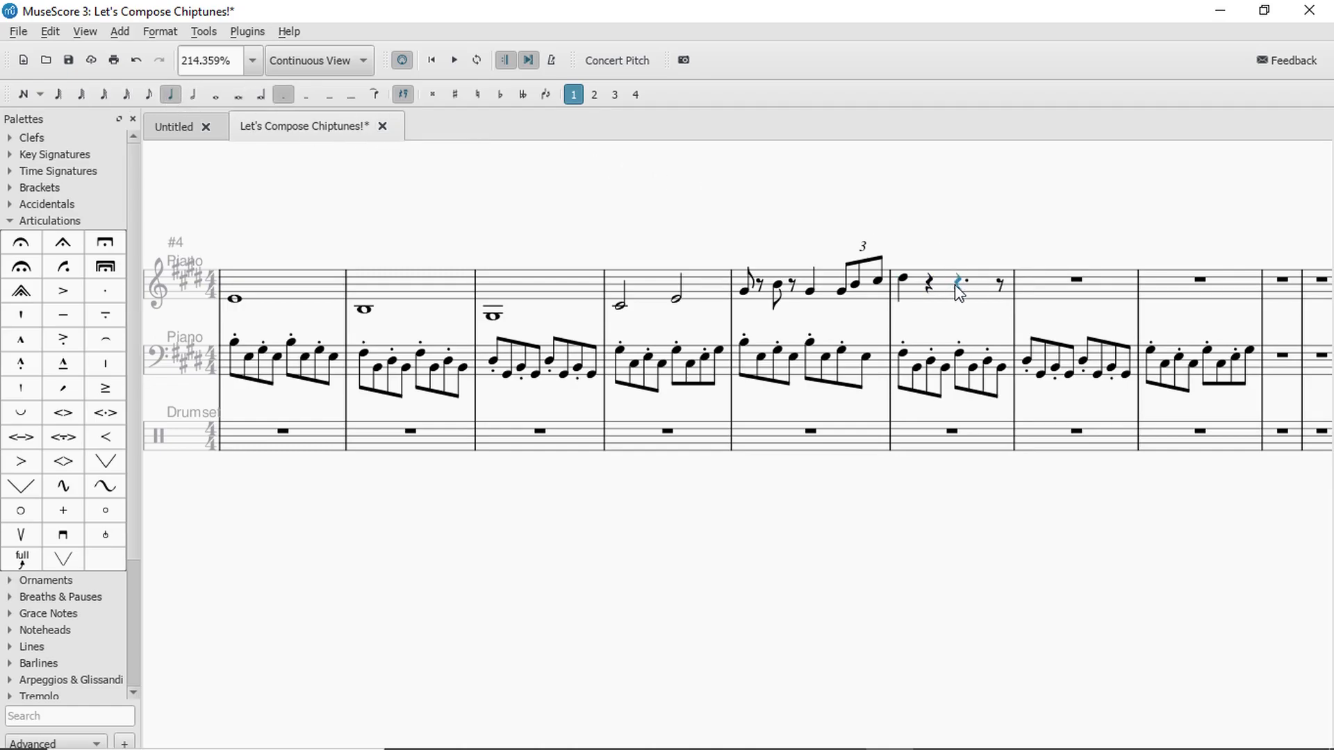
# Play from measure eight, raise the first note of treble measure nine to E, and play again.
pyautogui.click(863, 297)
pyautogui.press('space')
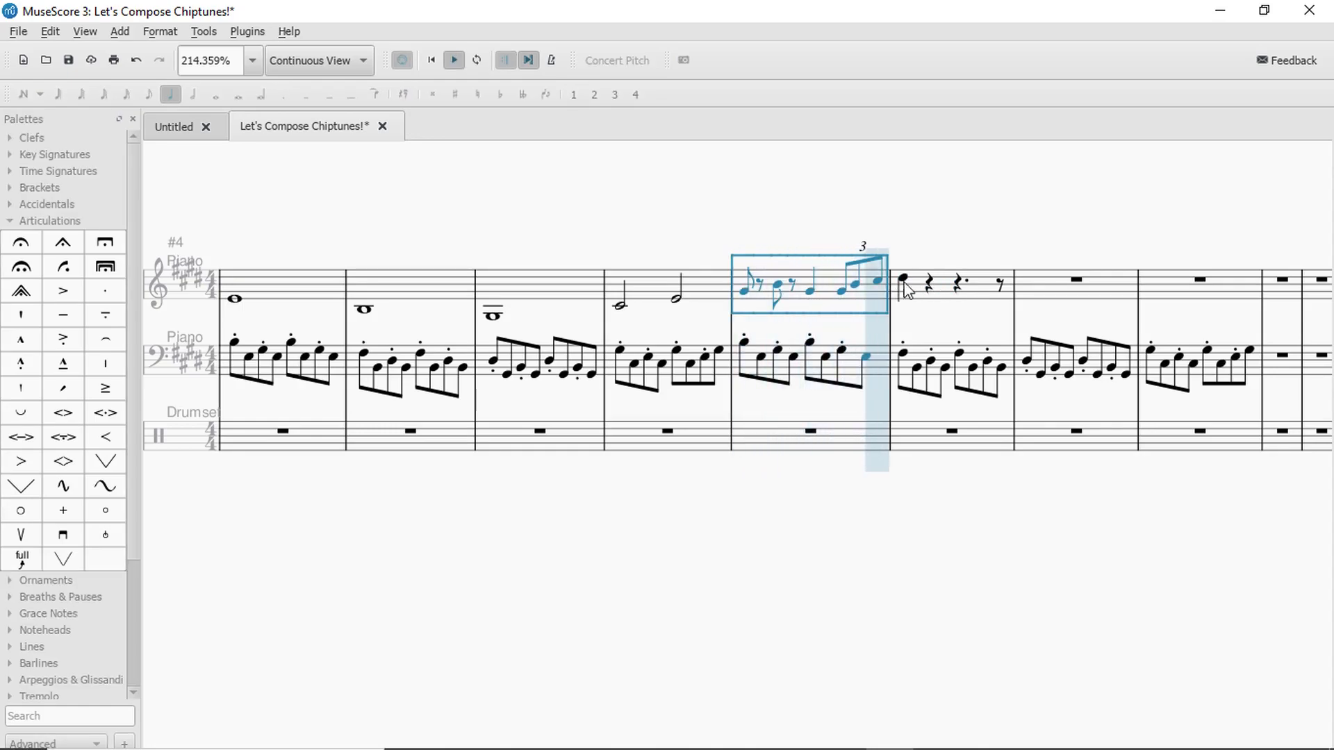
pyautogui.press('space')
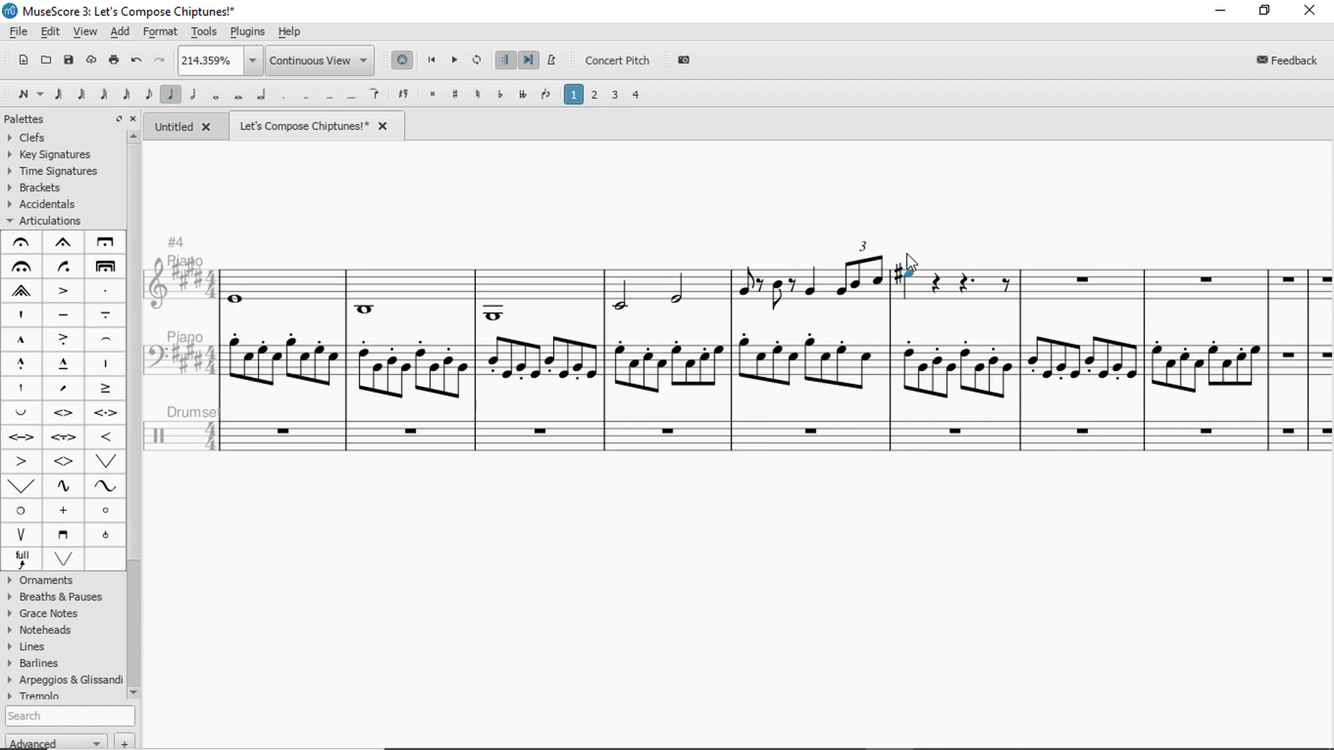
pyautogui.click(865, 300)
pyautogui.press('space')
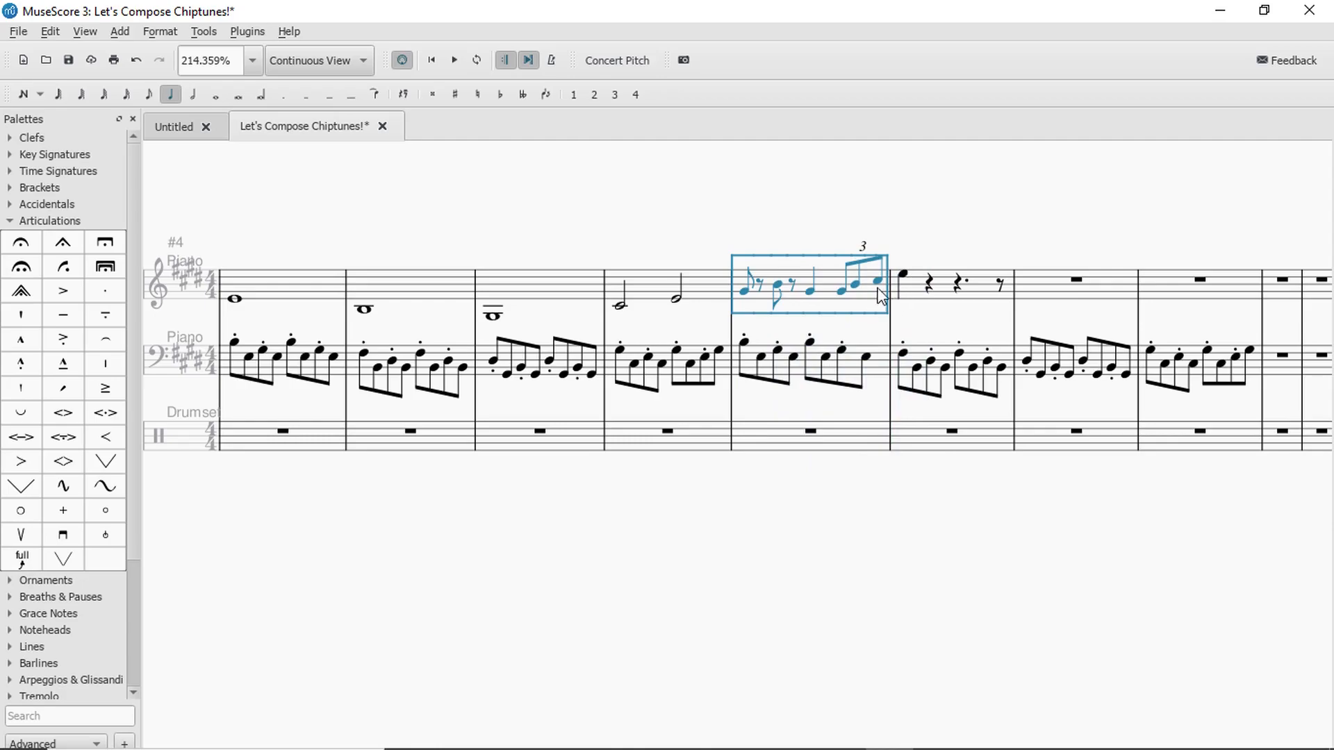
# Shorten the E in treble measure nine to an eighth note and split the following quarter rest into eighth rests.
pyautogui.click(902, 275)
pyautogui.click(151, 95)
pyautogui.press('Right')
pyautogui.click(150, 95)
pyautogui.press('Right')
pyautogui.press('Right')
pyautogui.click(150, 94)
pyautogui.press('Right')
pyautogui.click(151, 94)
pyautogui.hotkey('ctrl', 'z')
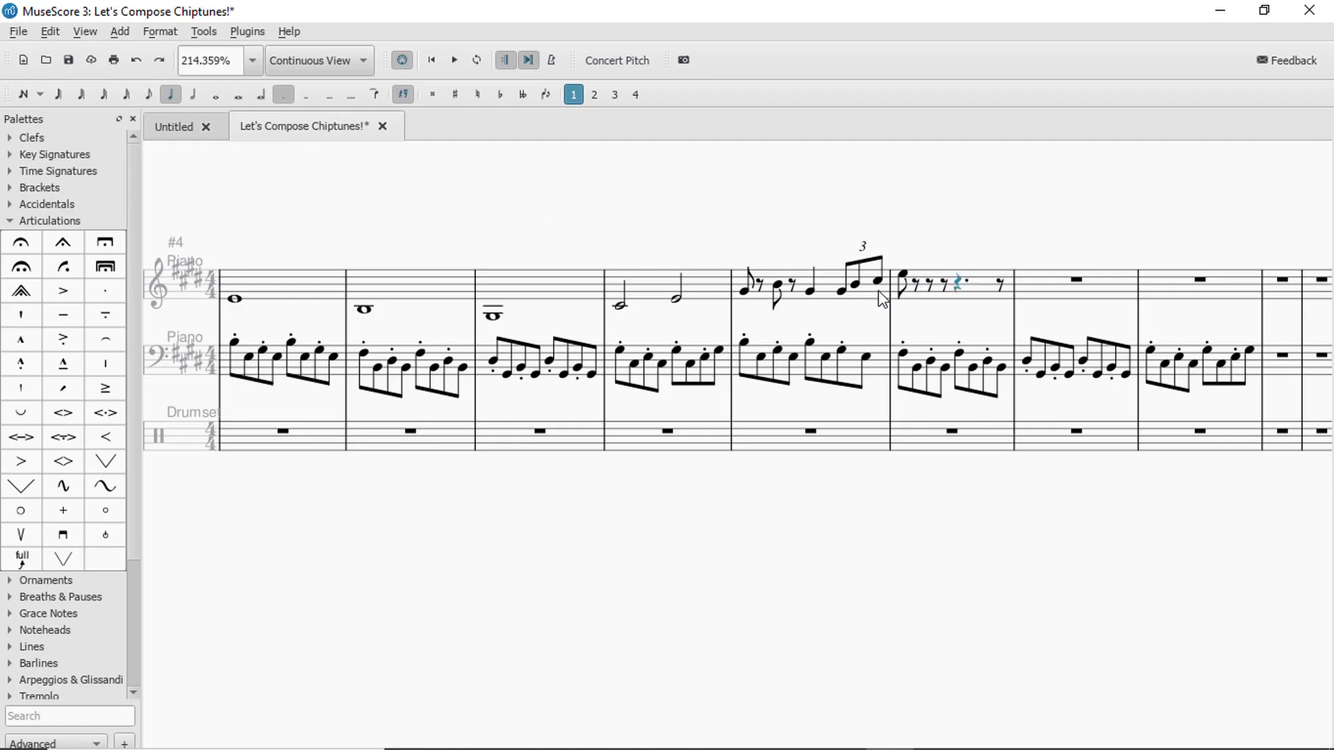
# Add a staccato to the eighth-note E in treble measure nine and play from measure eight.
pyautogui.click(904, 279)
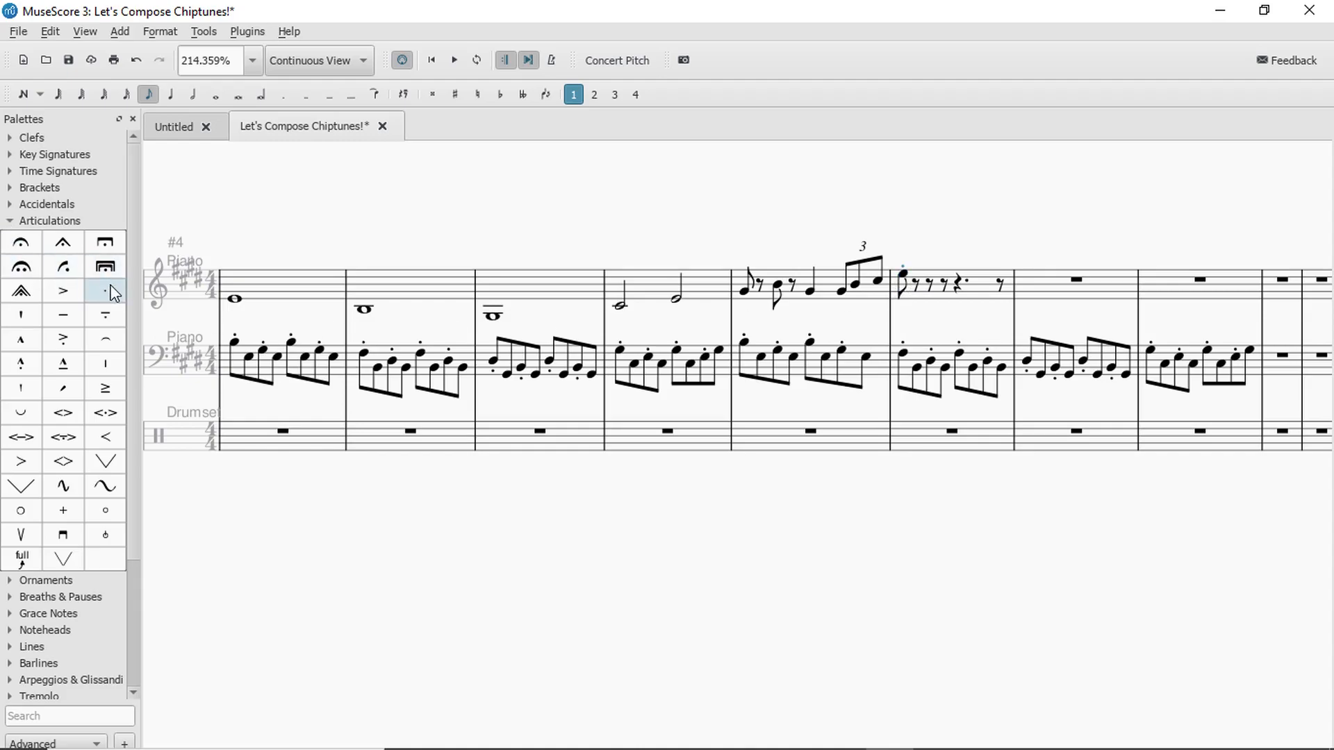
pyautogui.click(877, 287)
pyautogui.press('space')
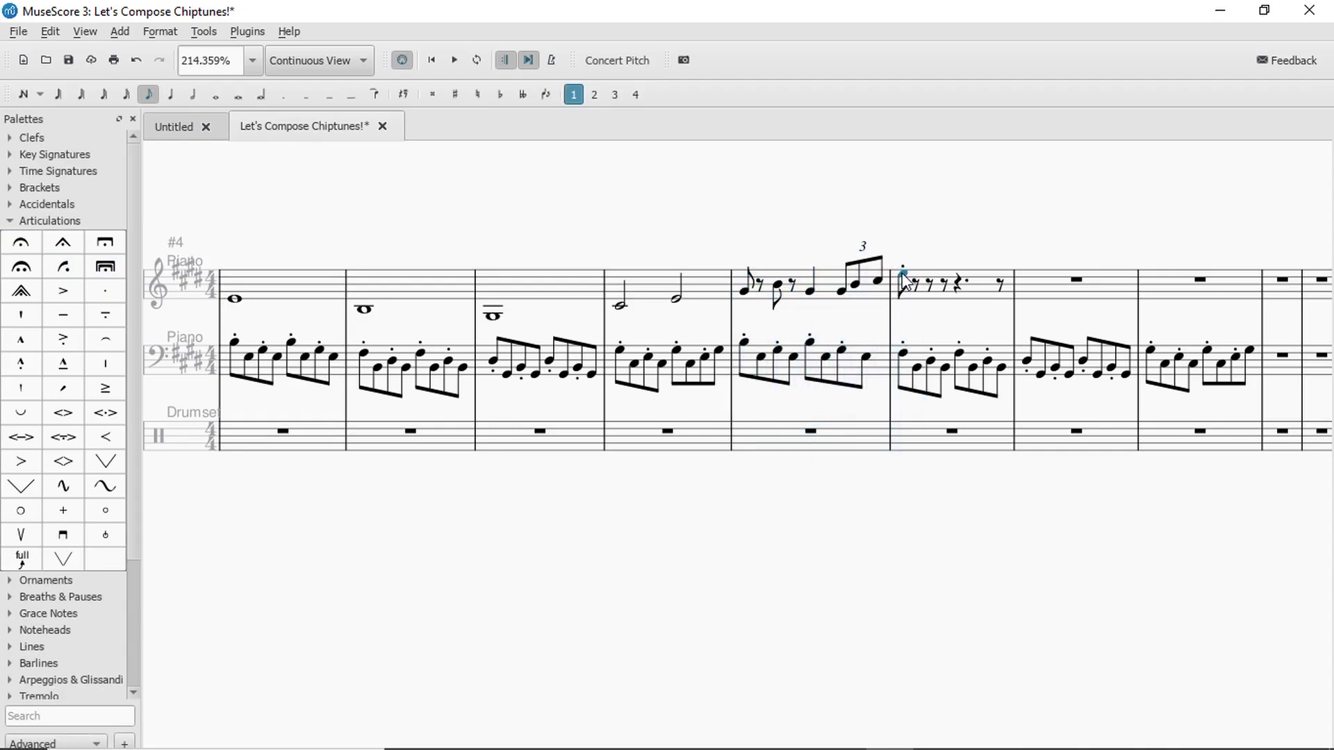
# Raise the staccato first note of treble measure nine to F-sharp and play from measure eight.
pyautogui.click(904, 353)
pyautogui.click(904, 272)
pyautogui.hotkey('ctrl', 'v')
pyautogui.hotkey('ctrl', 'Up')
pyautogui.hotkey('ctrl', 'Up')
pyautogui.click(828, 278)
pyautogui.press('space')
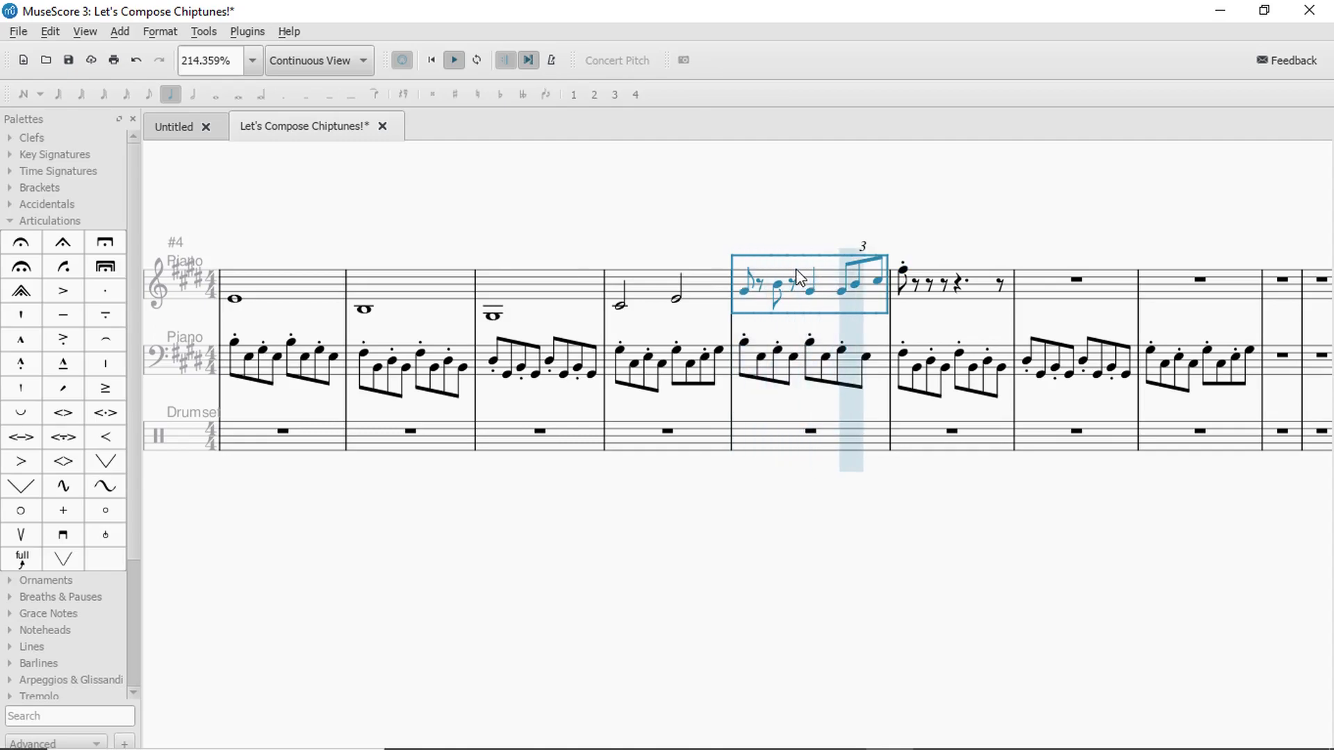
# Try entering a low B on the eighth rests after the first note of treble measure nine, and undo it.
pyautogui.click(904, 355)
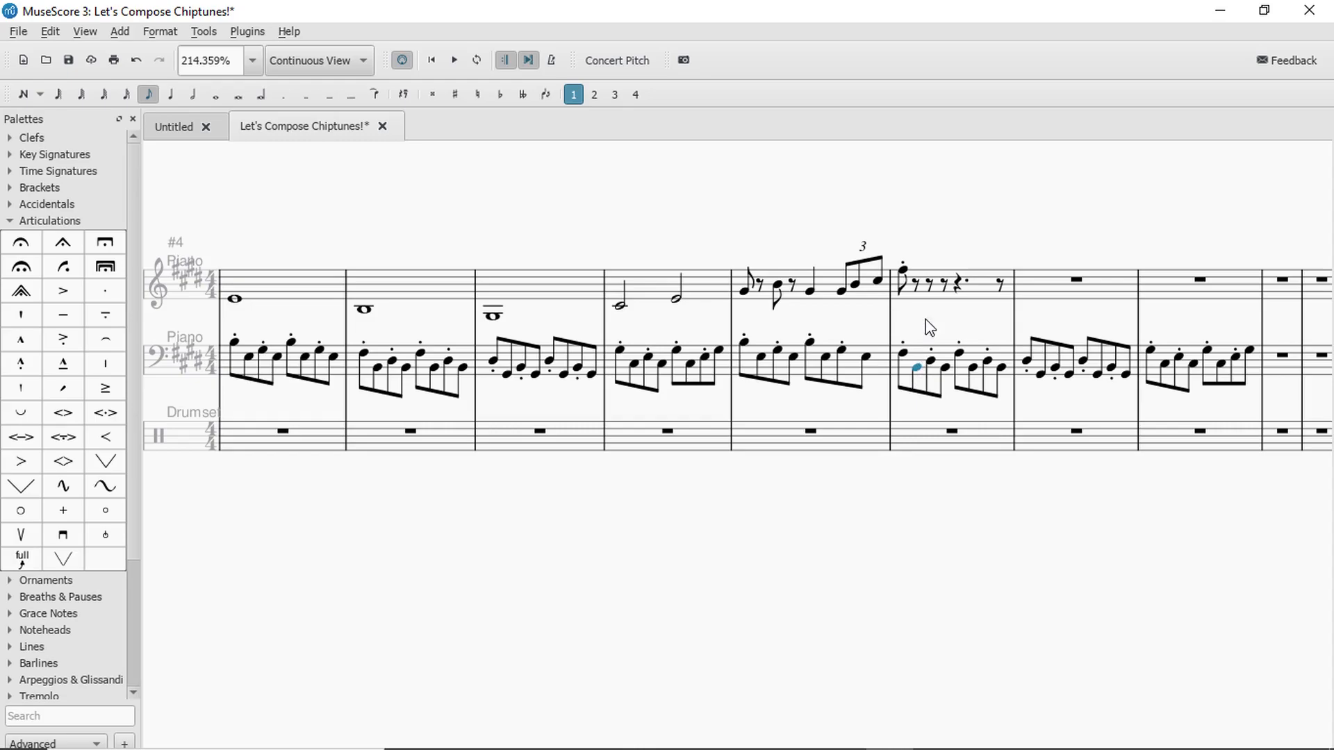
pyautogui.hotkey('ctrl', 'z')
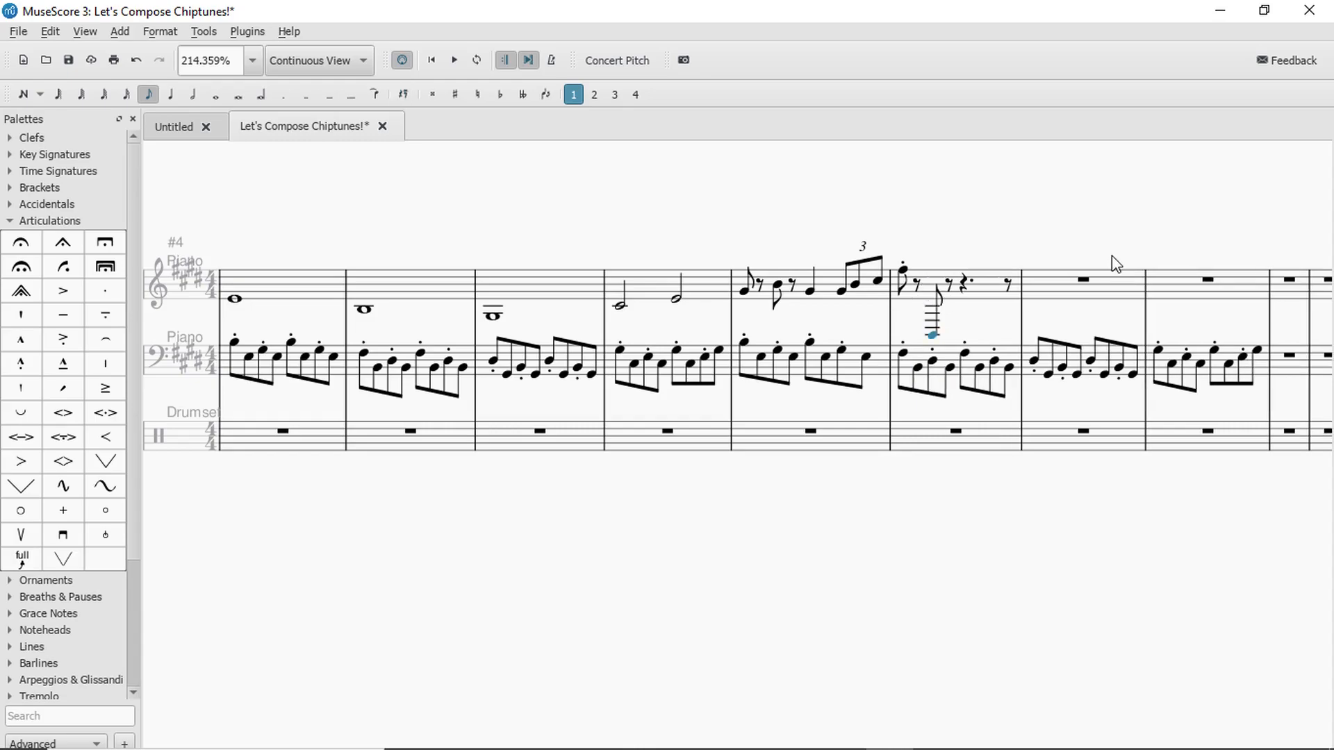
pyautogui.hotkey('ctrl', 'z')
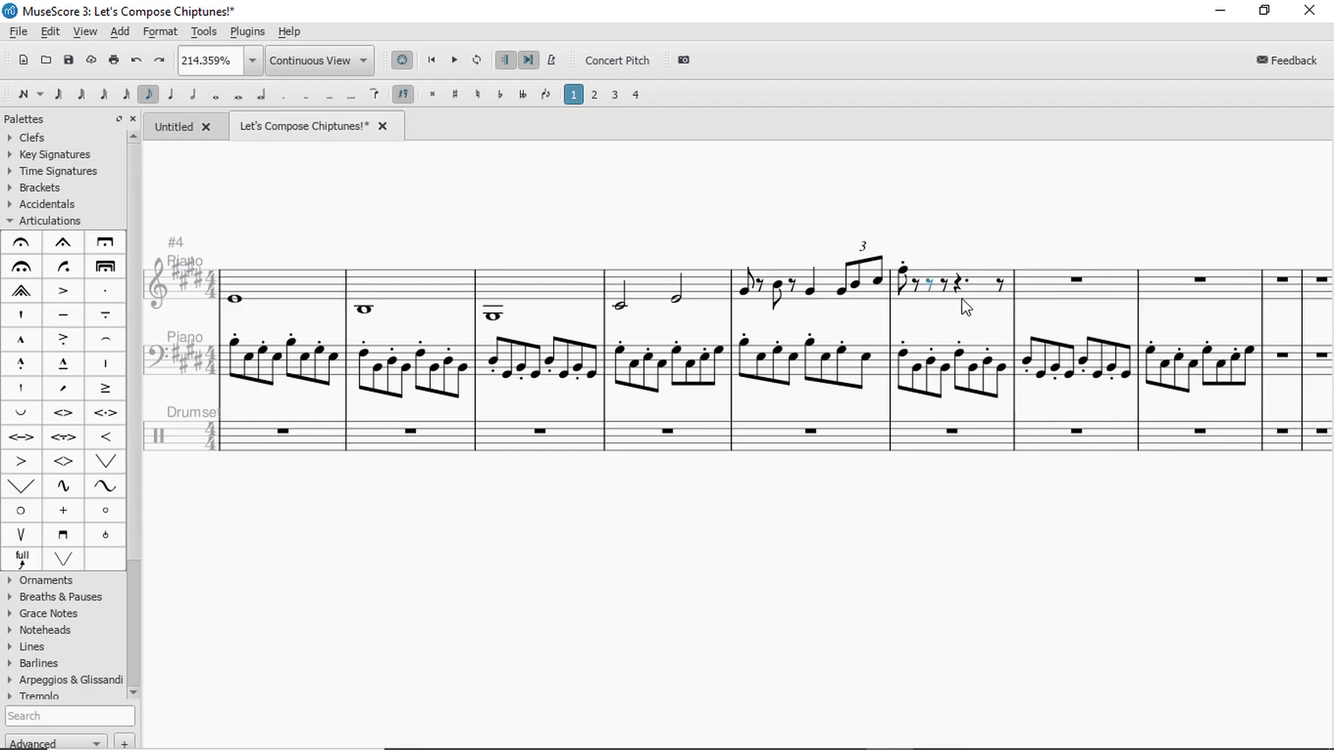
pyautogui.press('Escape')
pyautogui.click(903, 356)
pyautogui.moveTo(921, 378); pyautogui.dragTo(919, 294)
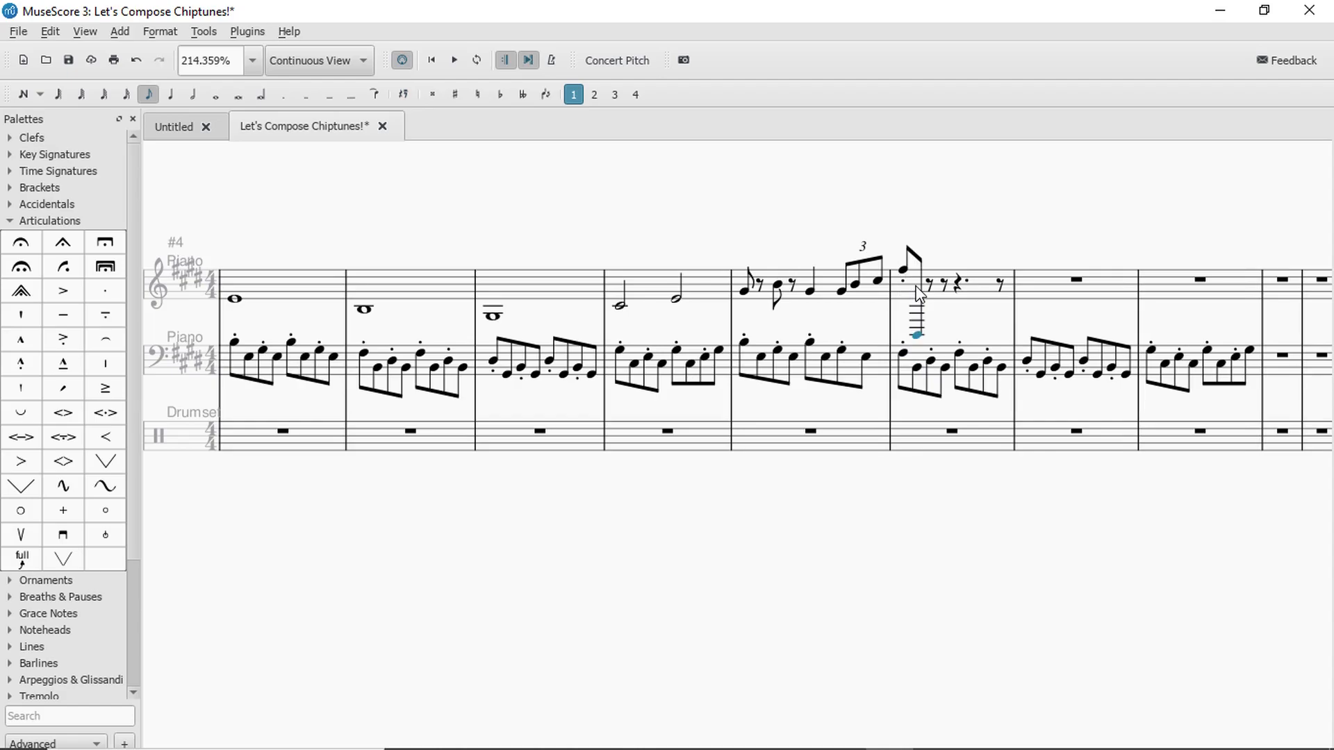
pyautogui.hotkey('ctrl', 'shift', 'Up')
pyautogui.hotkey('ctrl', 'z')
pyautogui.hotkey('ctrl', 'z')
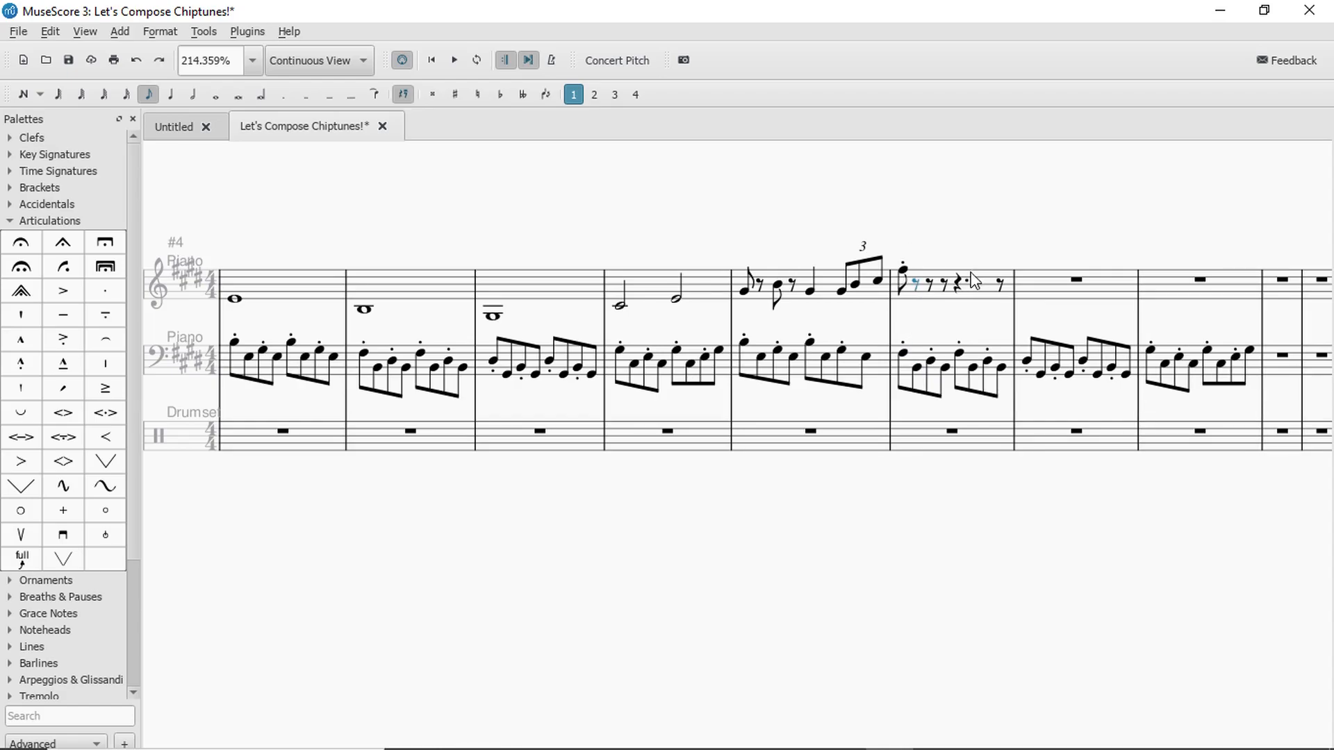
# Play from measure seven to hear the triplet lead into the F-sharp of measure nine.
pyautogui.click(879, 292)
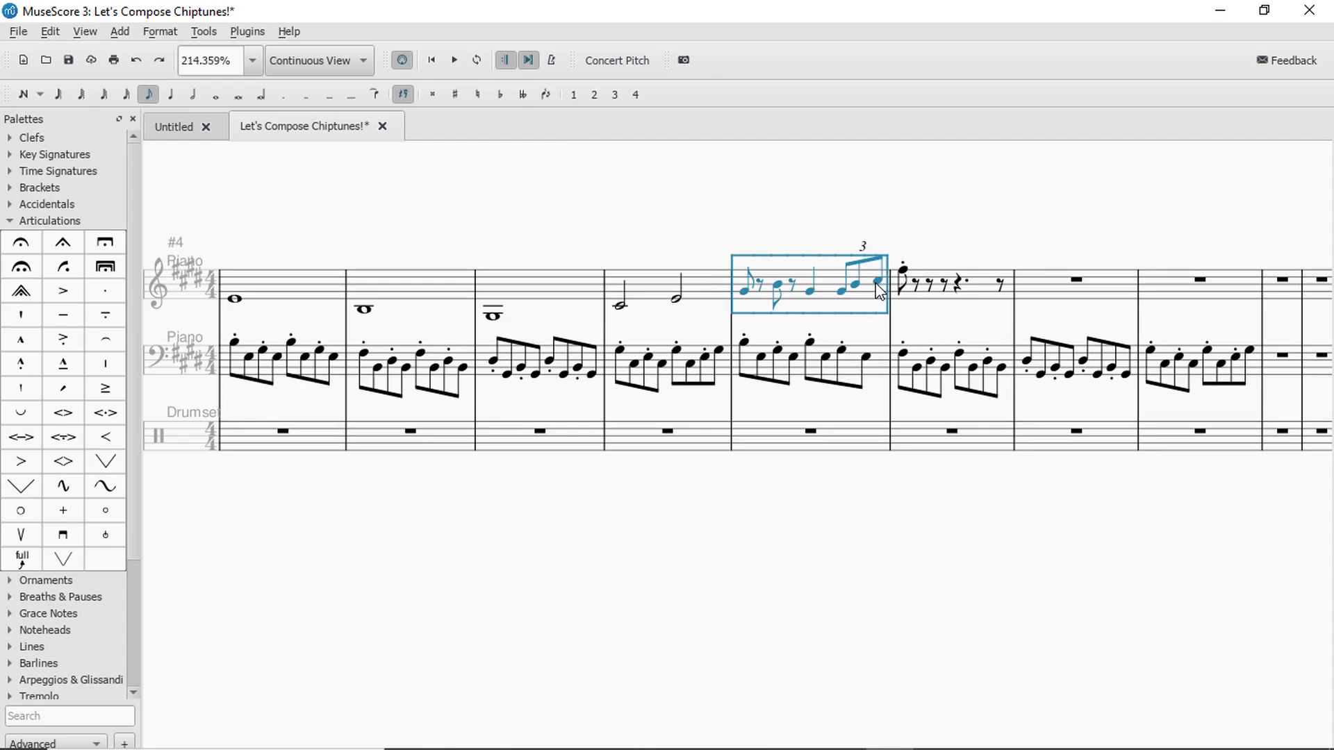
pyautogui.click(699, 294)
pyautogui.press('space')
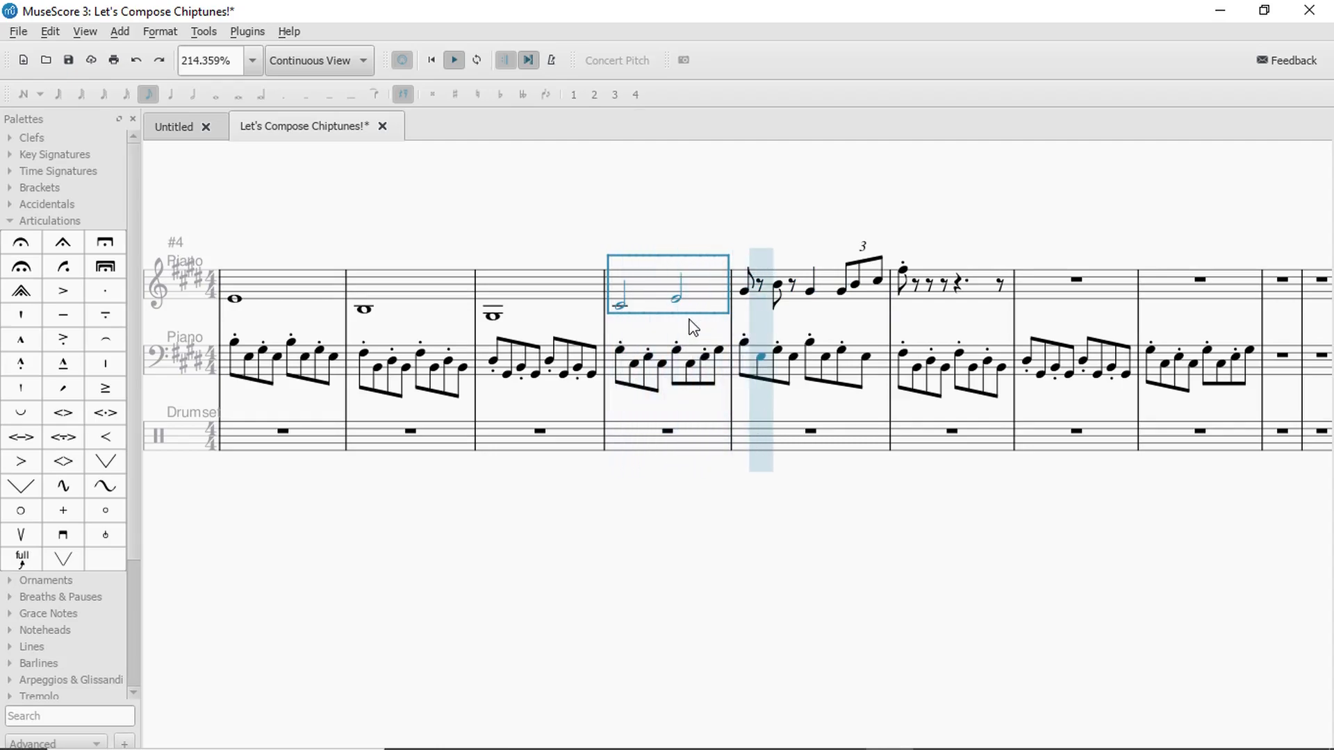
pyautogui.press('space')
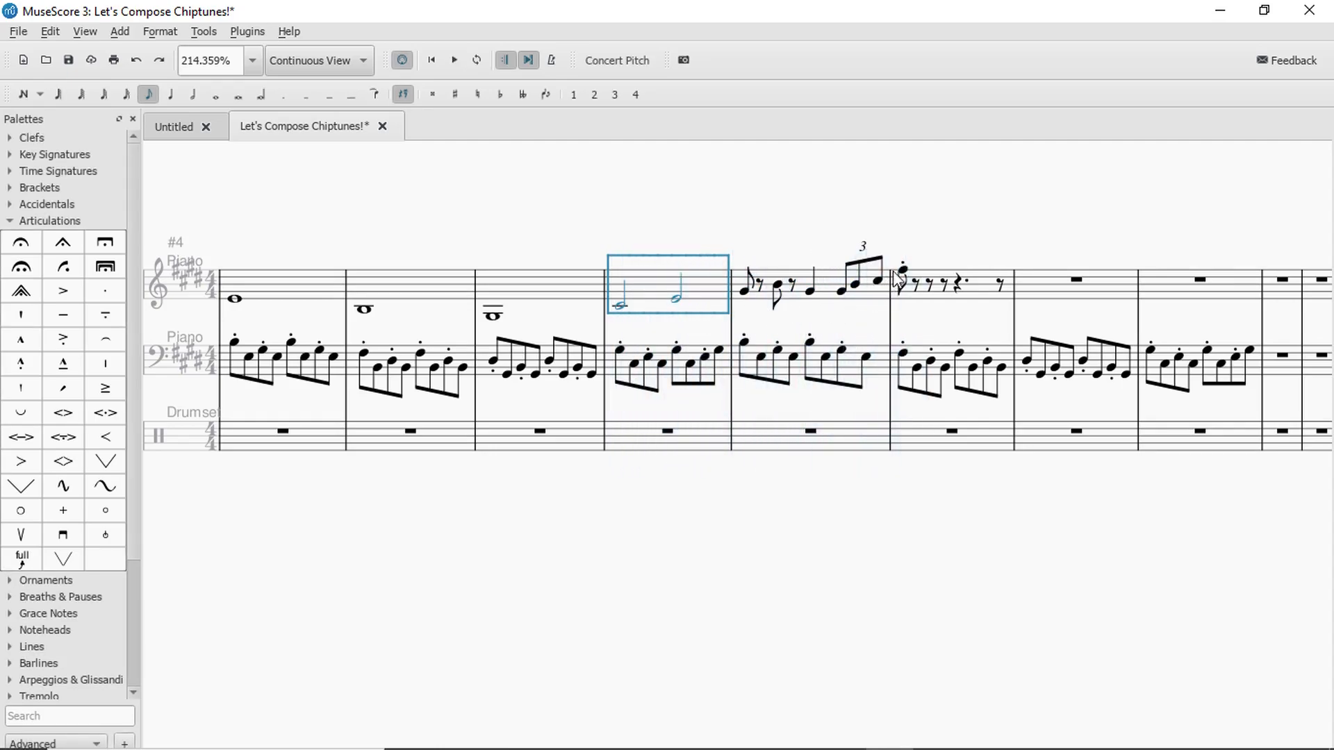
# Enter an eighth-note E on the second beat of treble measure nine and play the measure.
pyautogui.press('n')
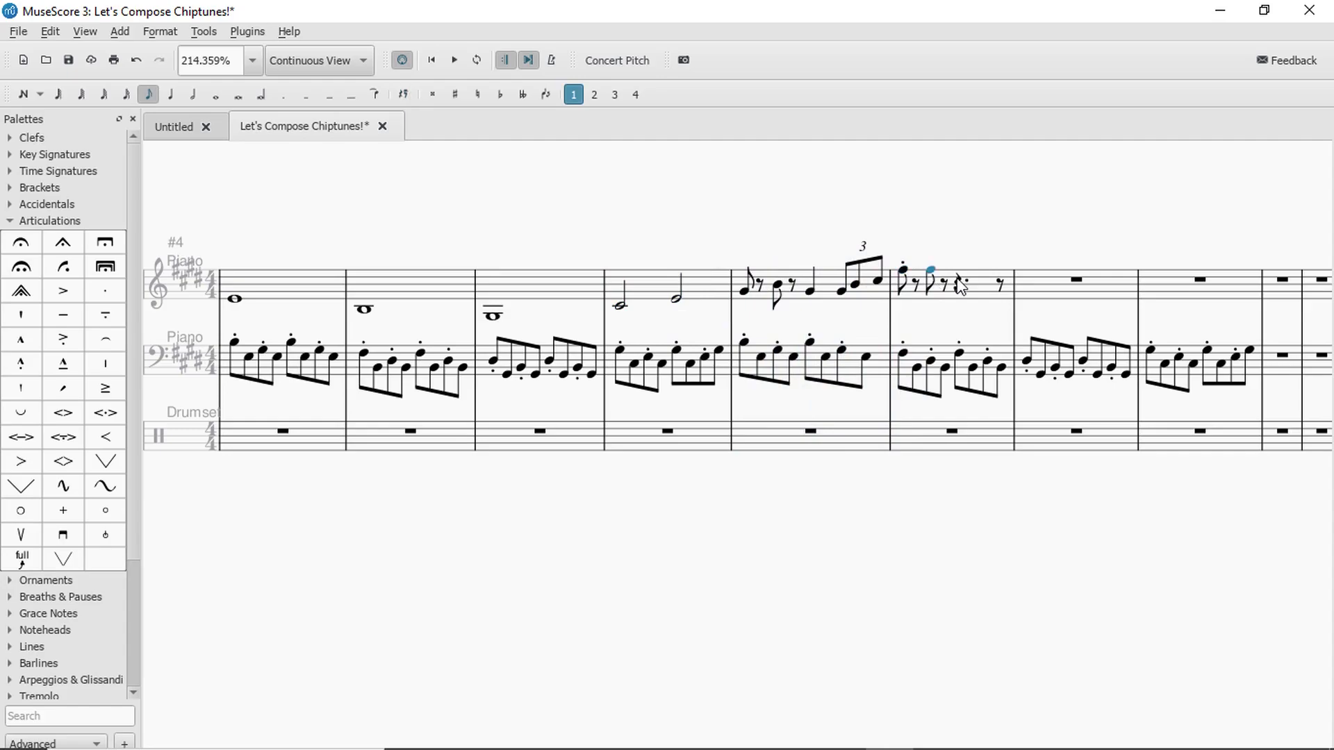
pyautogui.press('Down')
pyautogui.press('space')
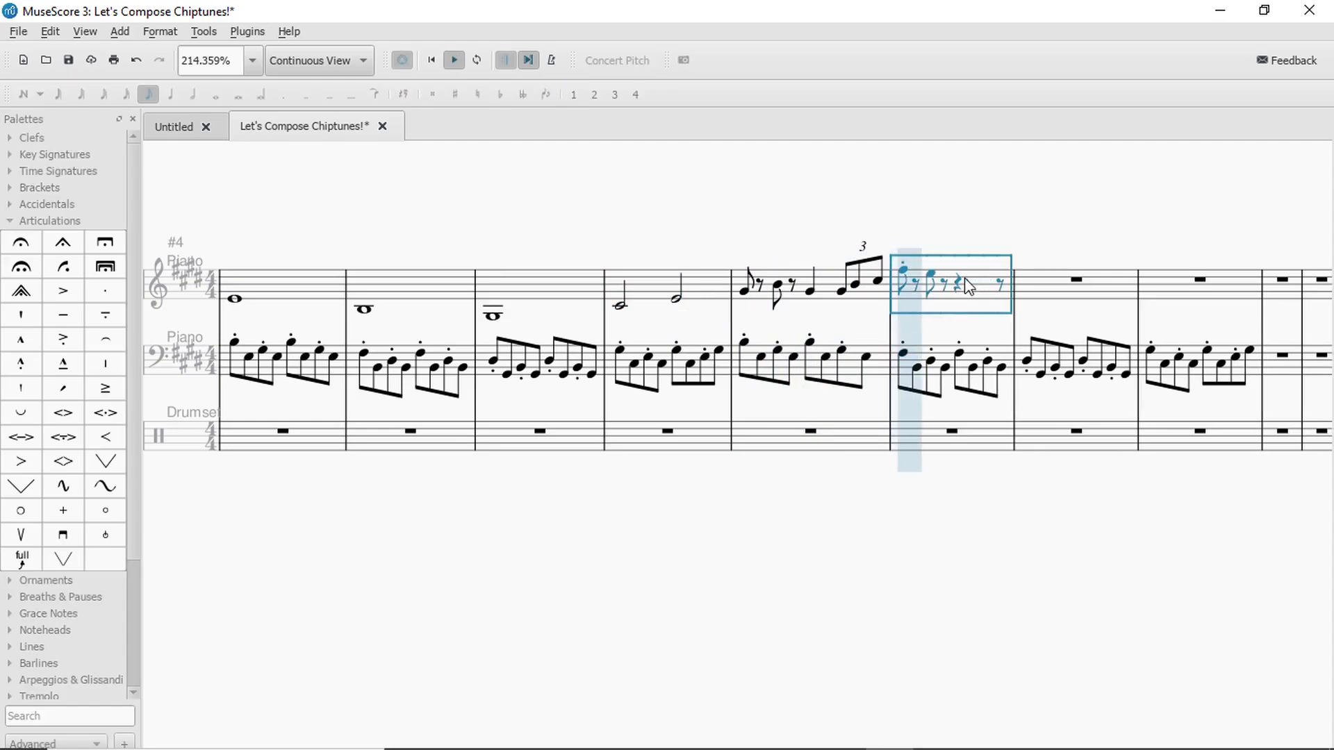
pyautogui.press('space')
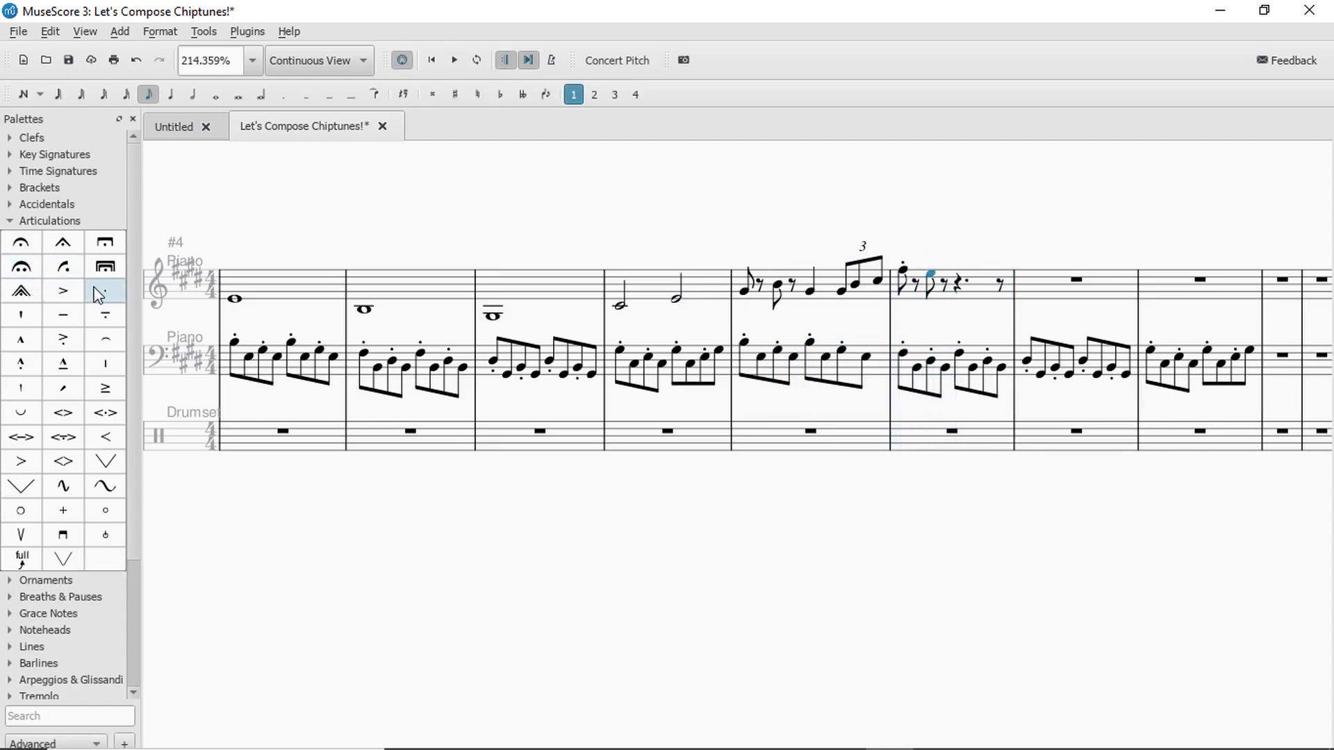
# Add a staccato to the second-beat note of treble measure nine and lower it to D-sharp, playing the measure to check.
pyautogui.click(982, 293)
pyautogui.press('space')
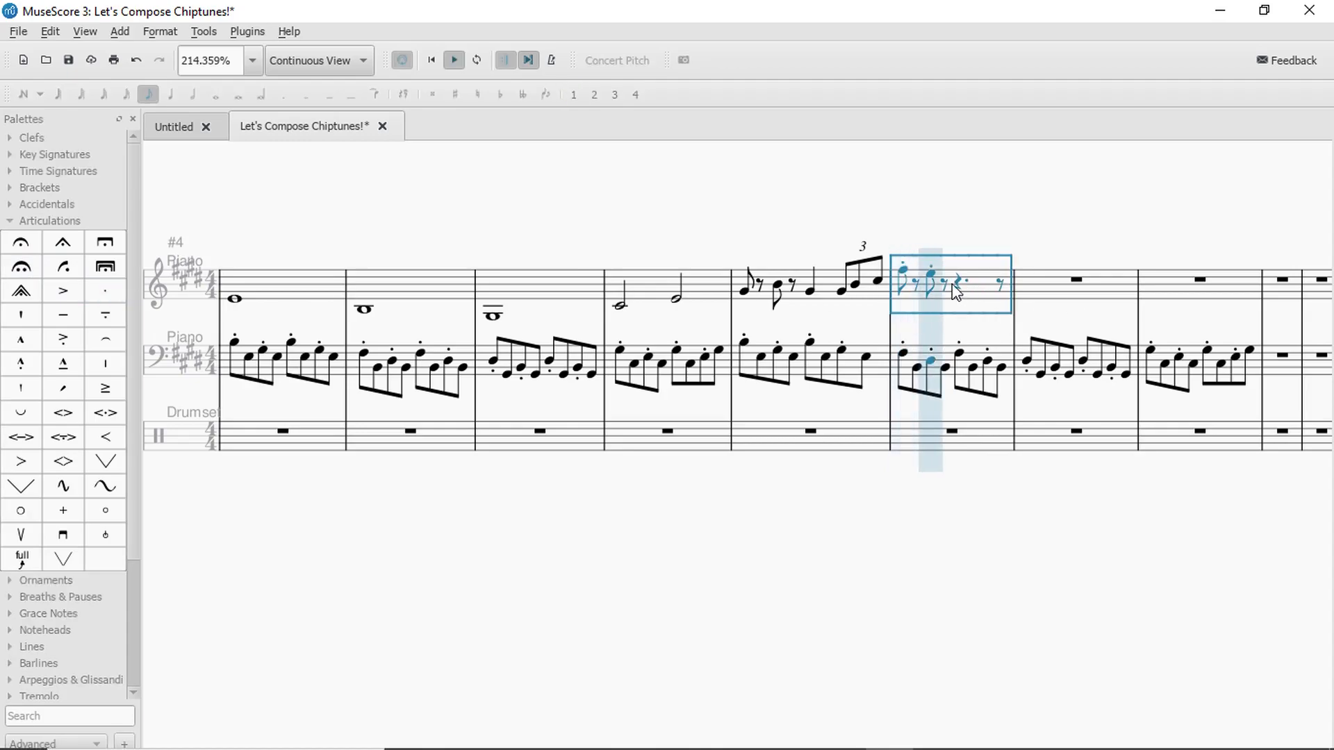
pyautogui.press('space')
pyautogui.click(931, 273)
pyautogui.press('space')
pyautogui.press('space')
pyautogui.click(983, 290)
pyautogui.press('space')
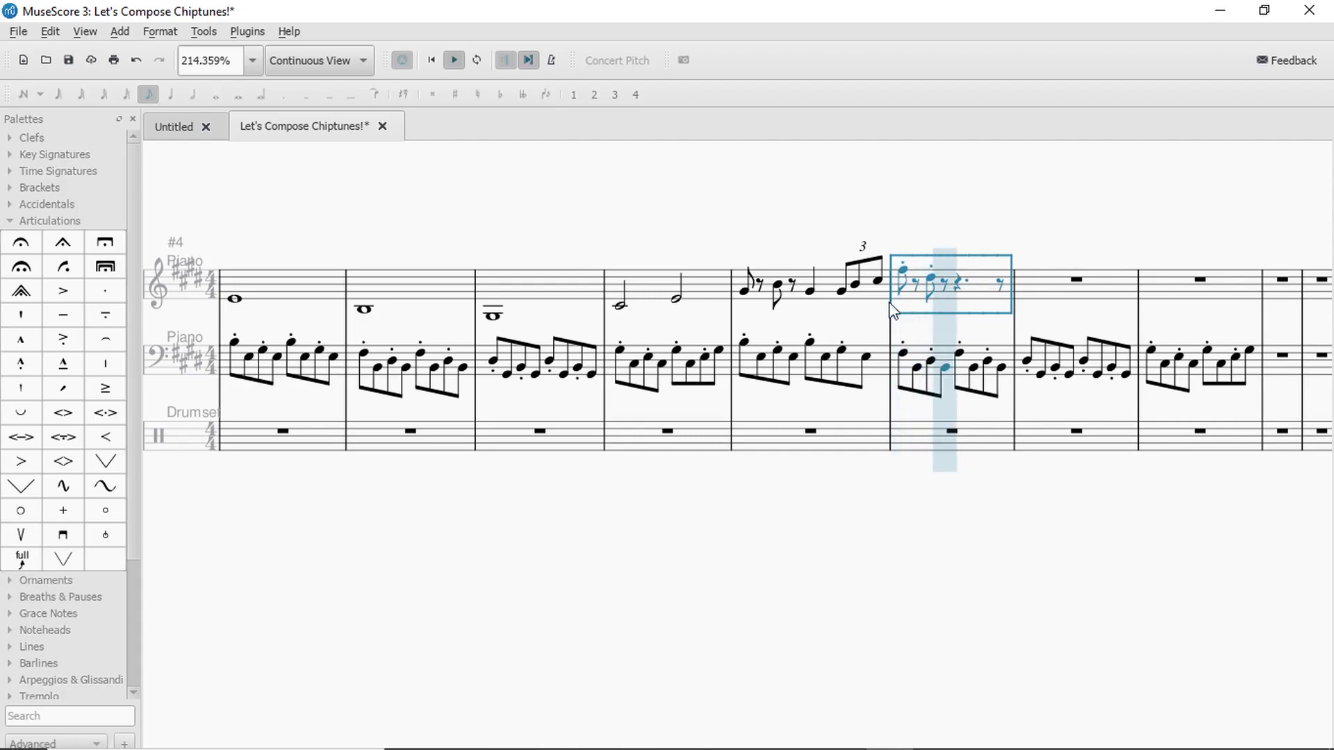
# Play from measure seven to hear the staccato F-sharp and D-sharp in context.
pyautogui.press('space')
pyautogui.click(705, 294)
pyautogui.press('space')
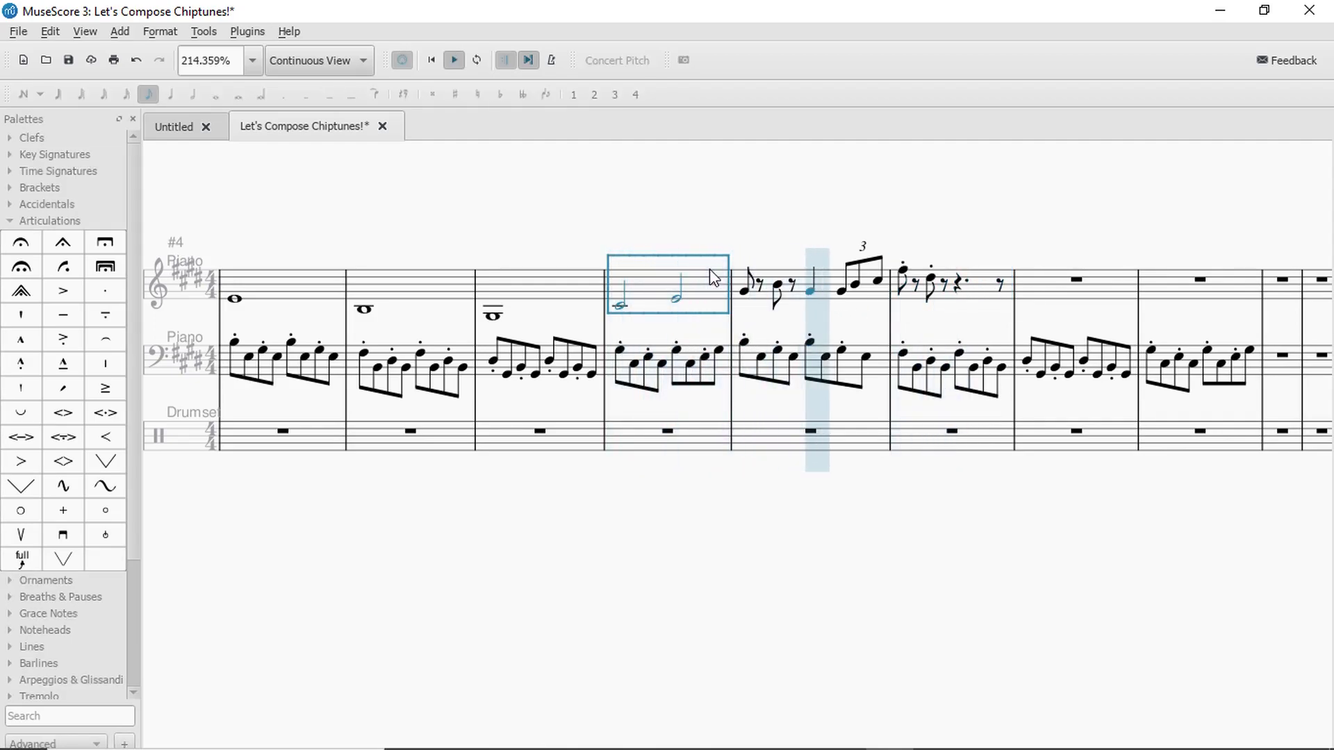
pyautogui.press('space')
# Enter a dotted quarter-note C-sharp on the third beat of treble measure nine and play from measure seven.
pyautogui.click(933, 280)
pyautogui.click(959, 281)
pyautogui.click(961, 281)
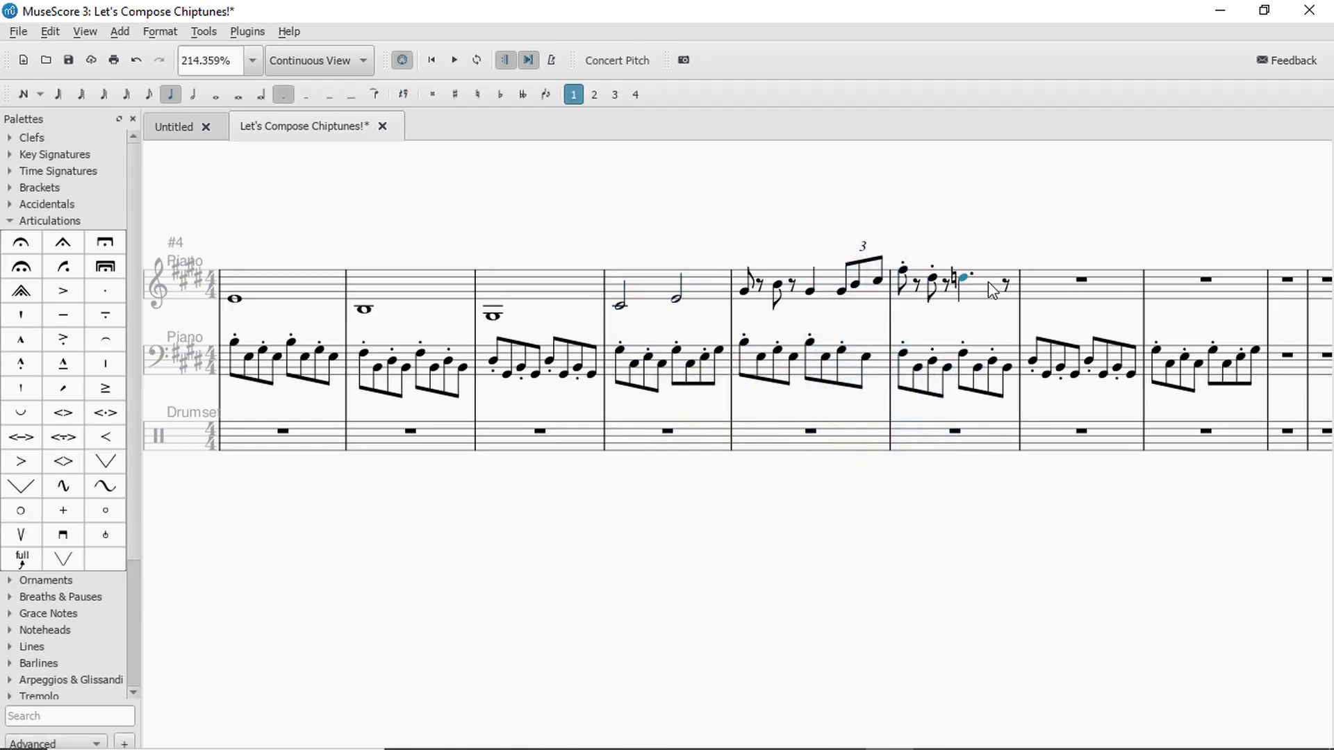
pyautogui.press('Escape')
pyautogui.click(706, 282)
pyautogui.press('space')
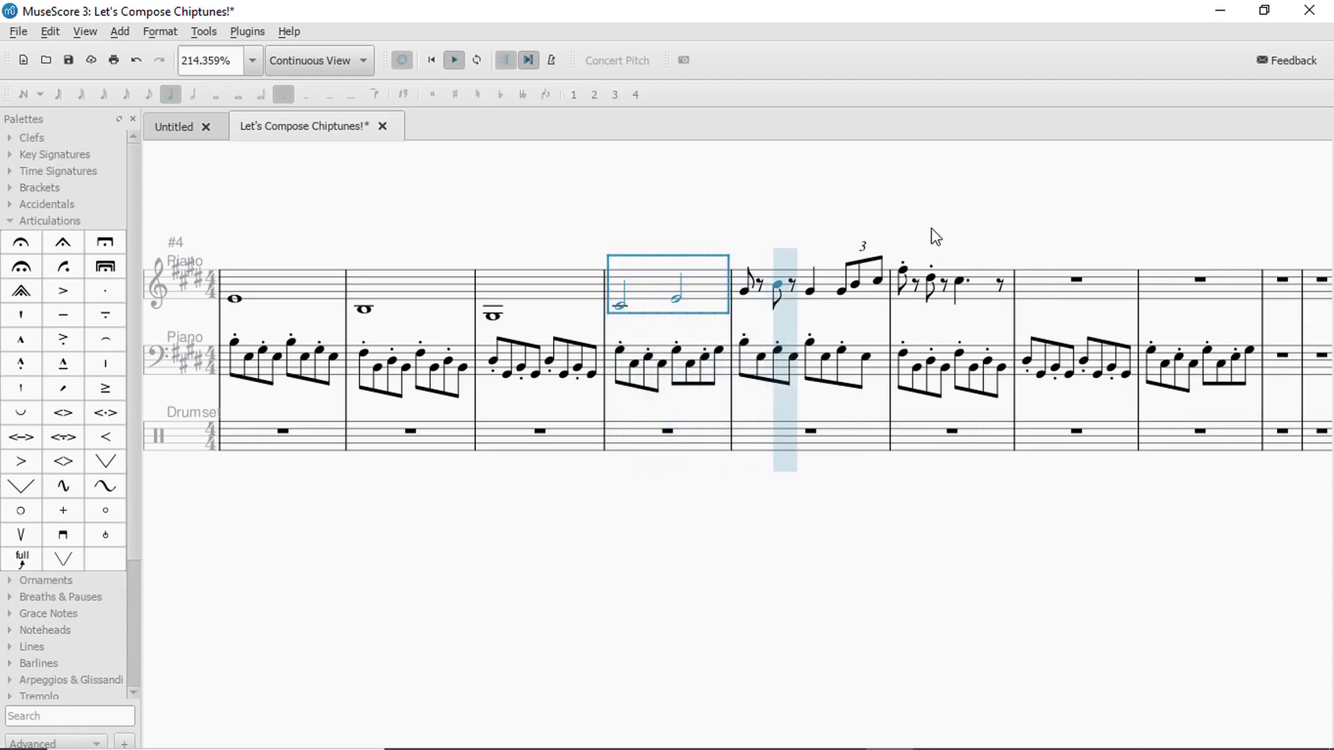
pyautogui.press('space')
# Try B and F-sharp for the dotted quarter note in treble measure nine, playing the measure between the changes.
pyautogui.click(963, 289)
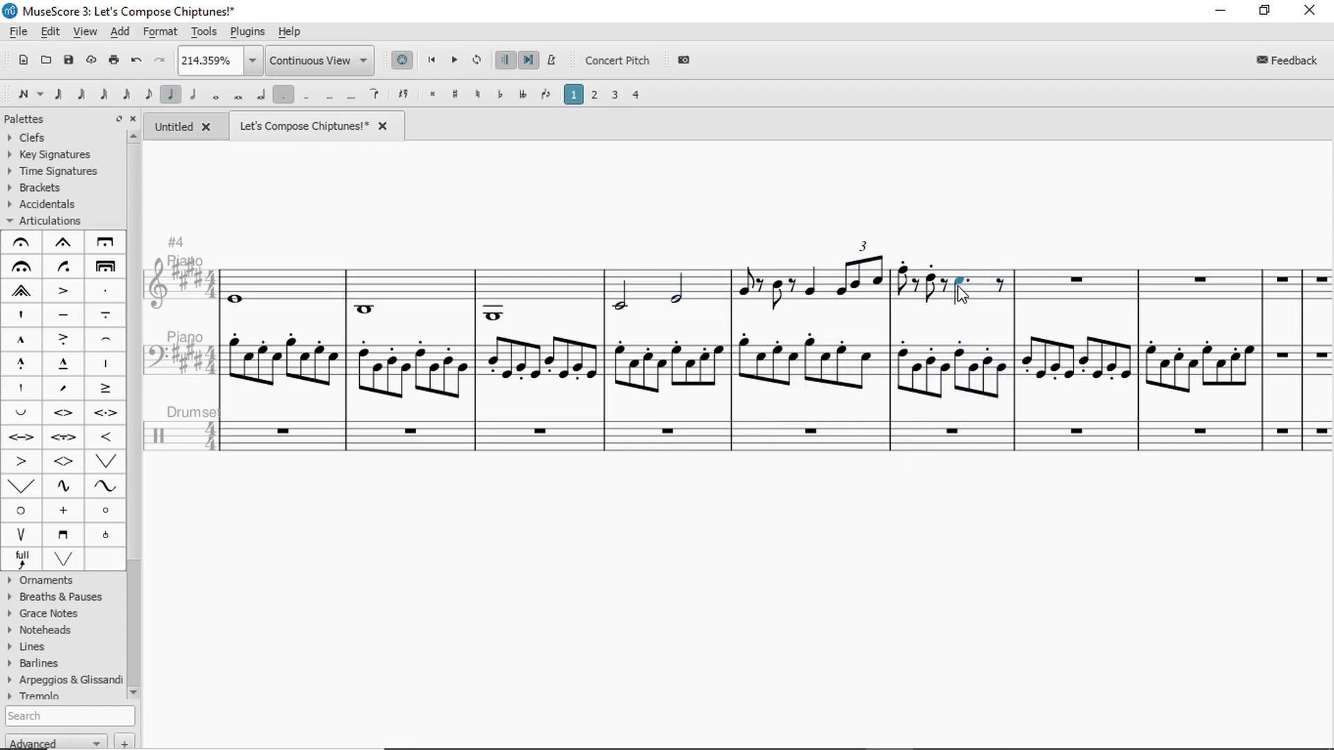
pyautogui.click(977, 291)
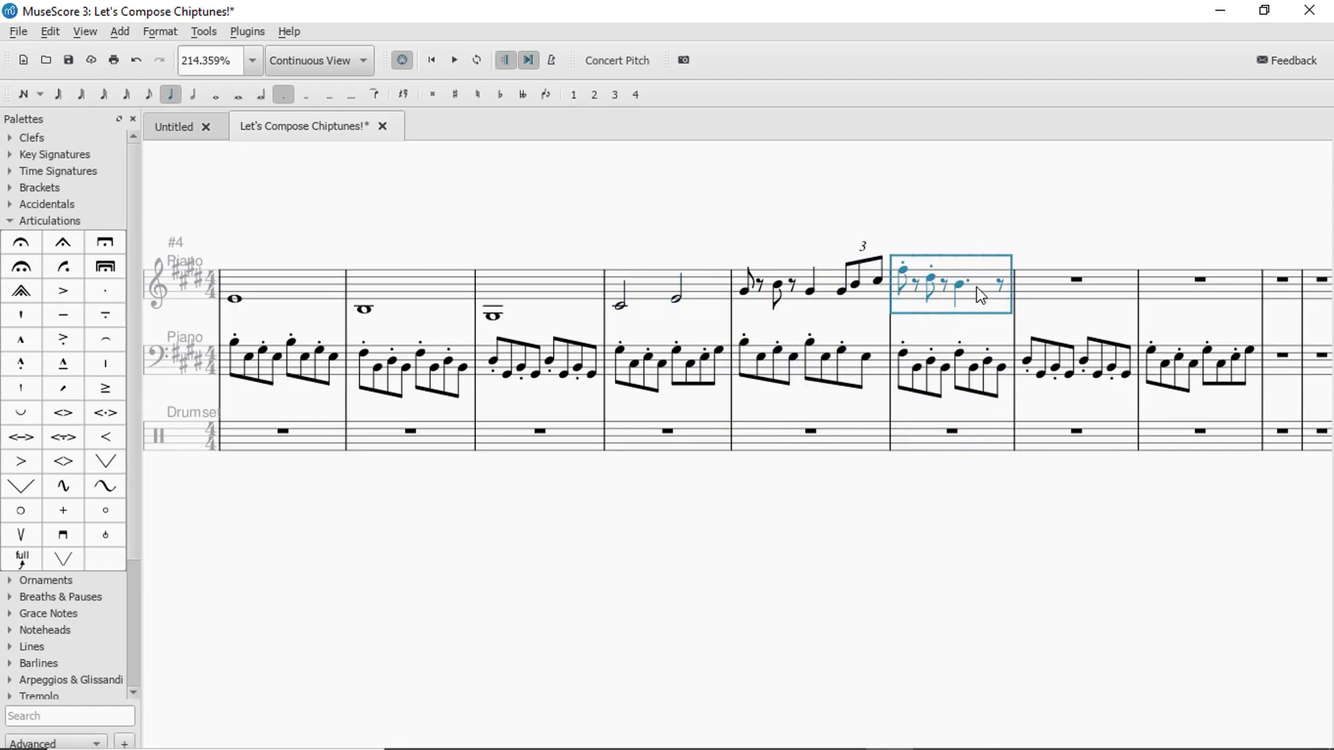
pyautogui.press('space')
pyautogui.click(966, 342)
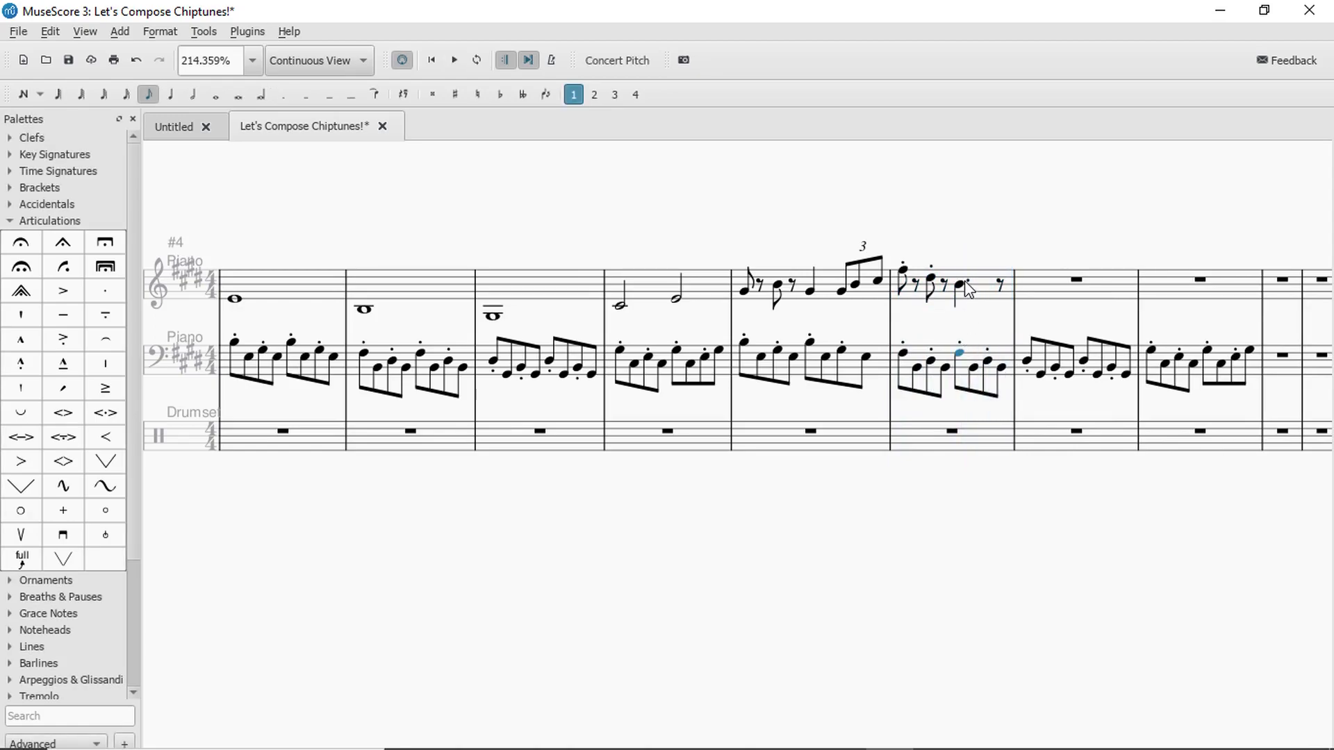
pyautogui.click(963, 286)
pyautogui.hotkey('ctrl', 'Down')
pyautogui.hotkey('ctrl', 'z')
pyautogui.press('m')
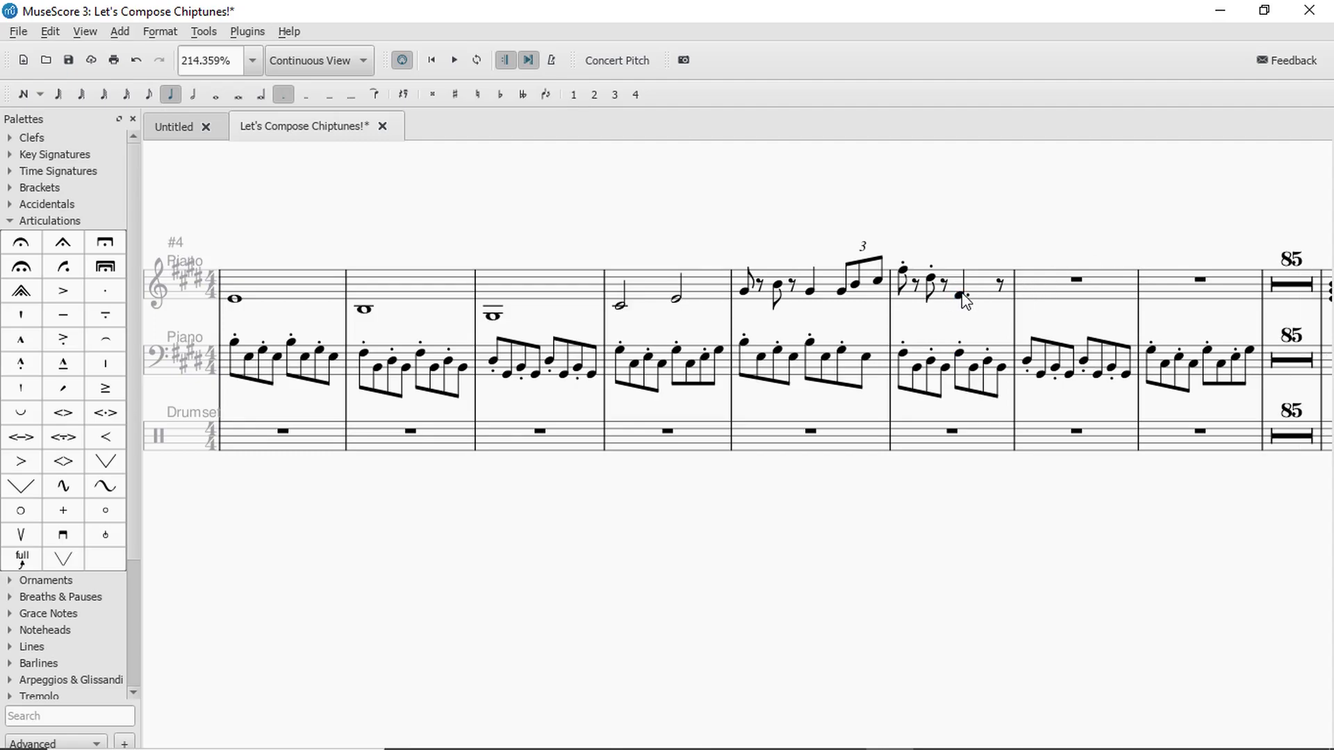
pyautogui.press('m')
pyautogui.press('n')
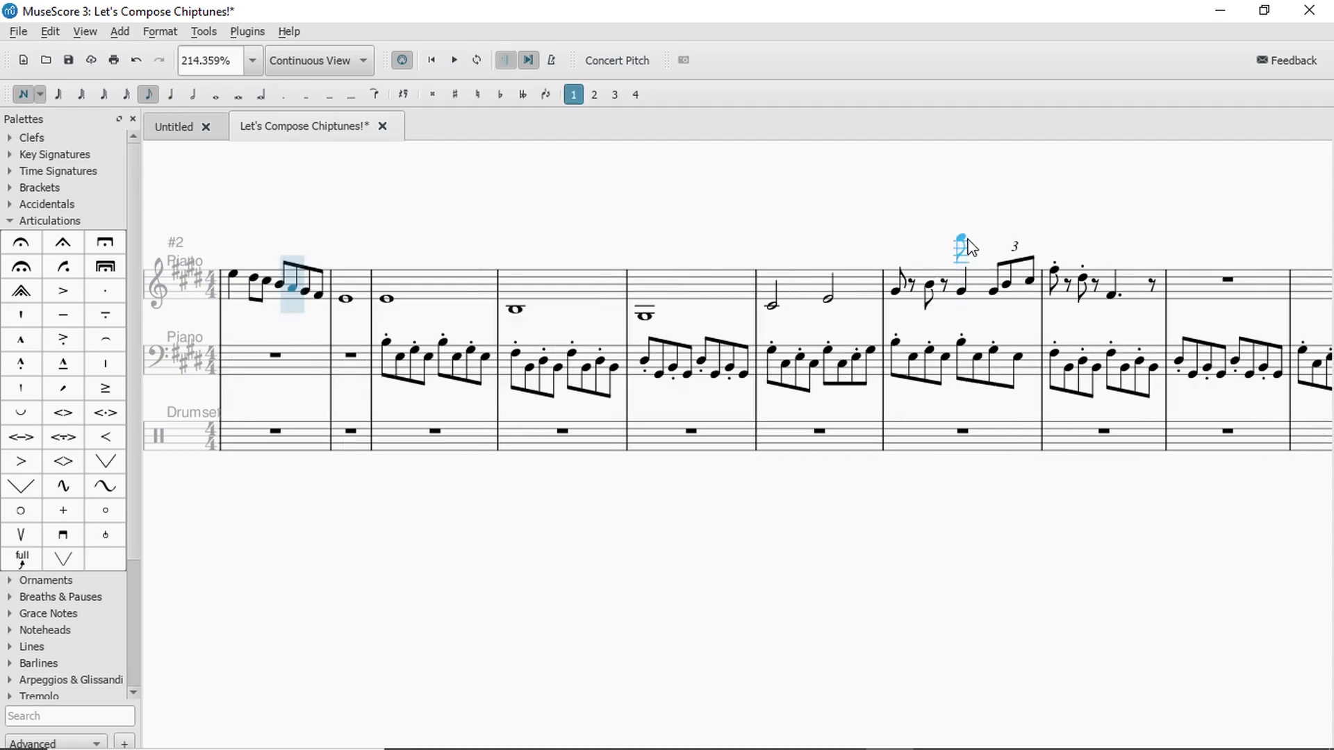
pyautogui.press('Escape')
pyautogui.hscroll(3, 908, 216)
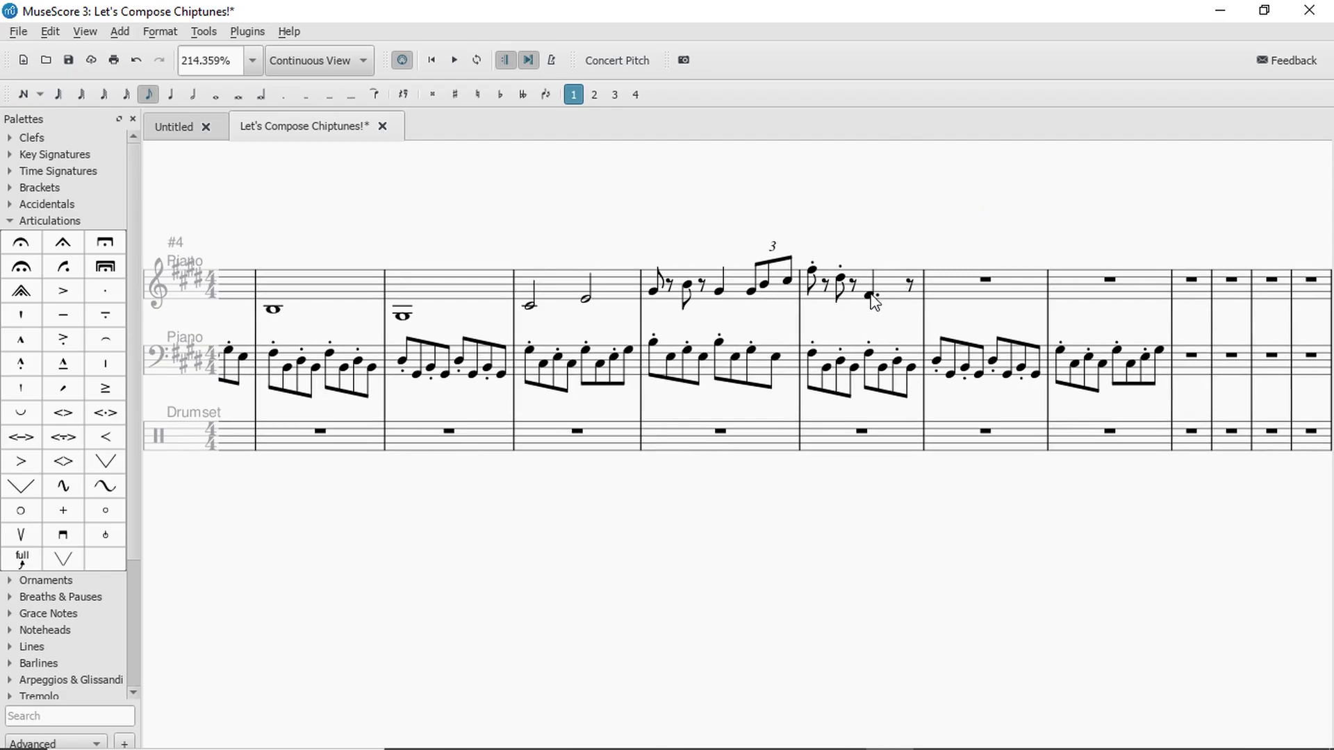
# Try alternative pitches for the dotted quarter note in treble measure nine and play from measure eight.
pyautogui.click(871, 296)
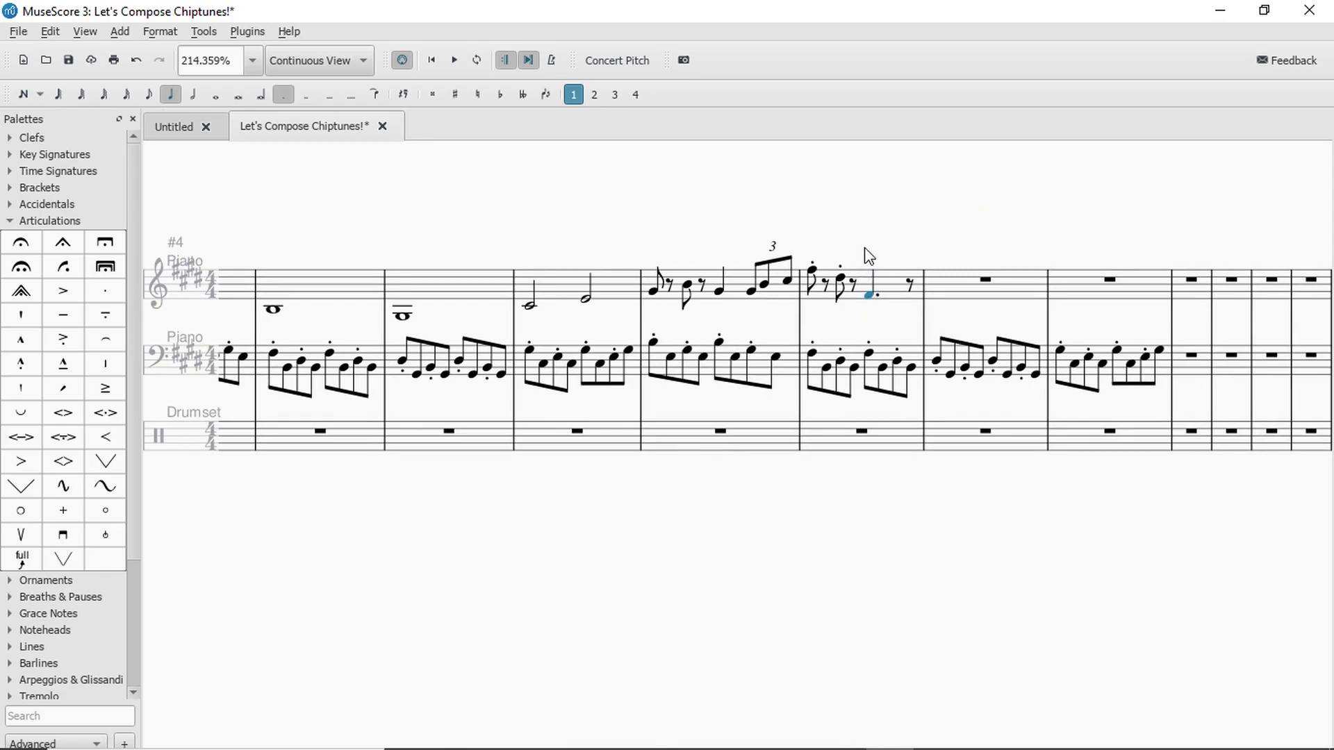
pyautogui.hotkey('alt', '5')
pyautogui.press('Down')
pyautogui.press('Down')
pyautogui.press('Left')
pyautogui.press('Right')
pyautogui.press('Delete')
pyautogui.click(742, 294)
pyautogui.press('space')
pyautogui.press('space')
# Raise the dotted quarter note in treble measure nine to B, play from measure eight, and raise it to C-sharp.
pyautogui.click(869, 296)
pyautogui.click(781, 296)
pyautogui.press('space')
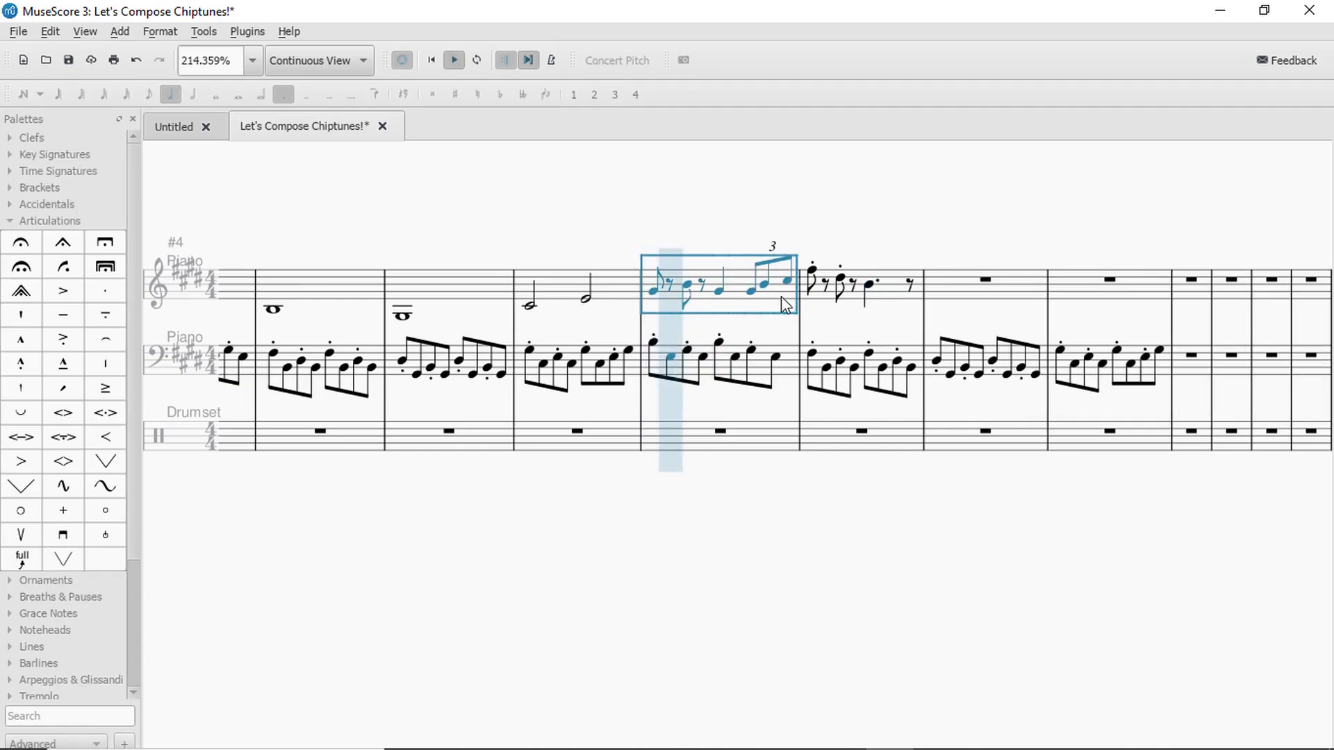
pyautogui.press('space')
pyautogui.click(870, 295)
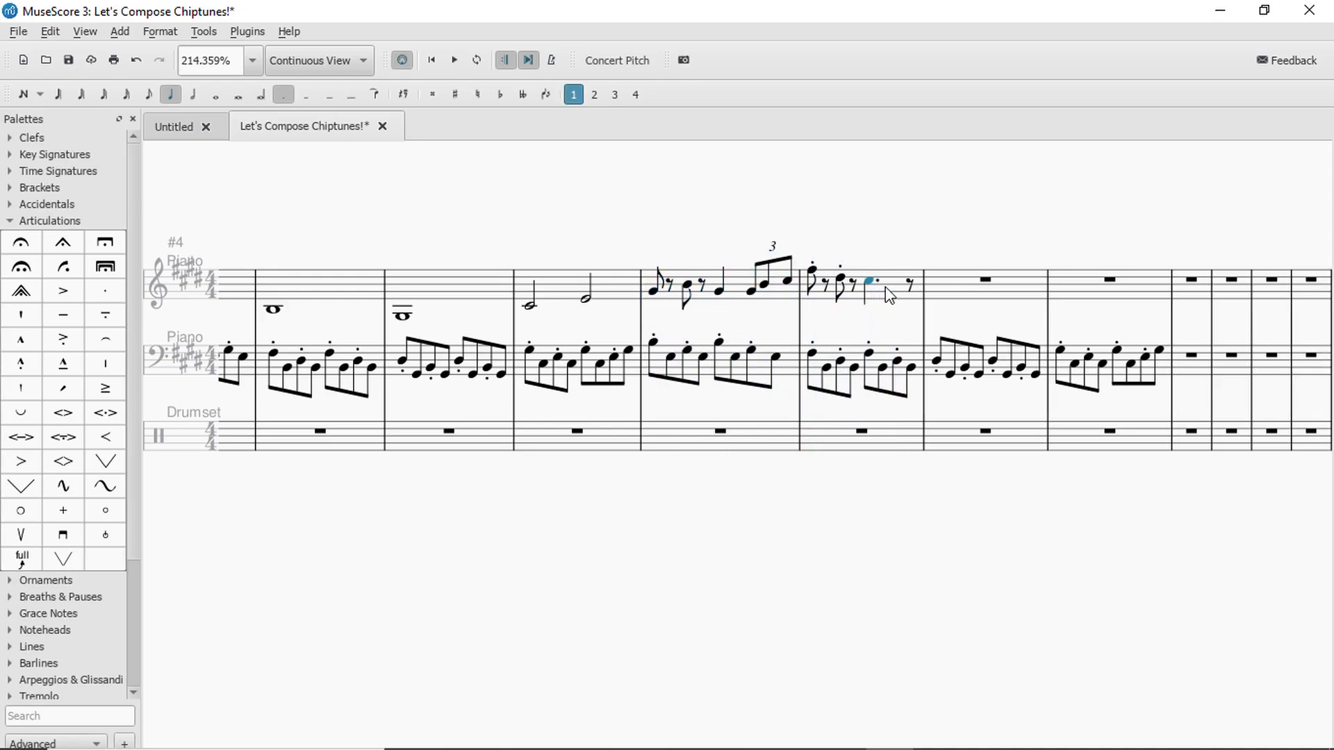
# Lower the dotted quarter note in treble measure nine to B and play from measure seven.
pyautogui.click(884, 295)
pyautogui.press('space')
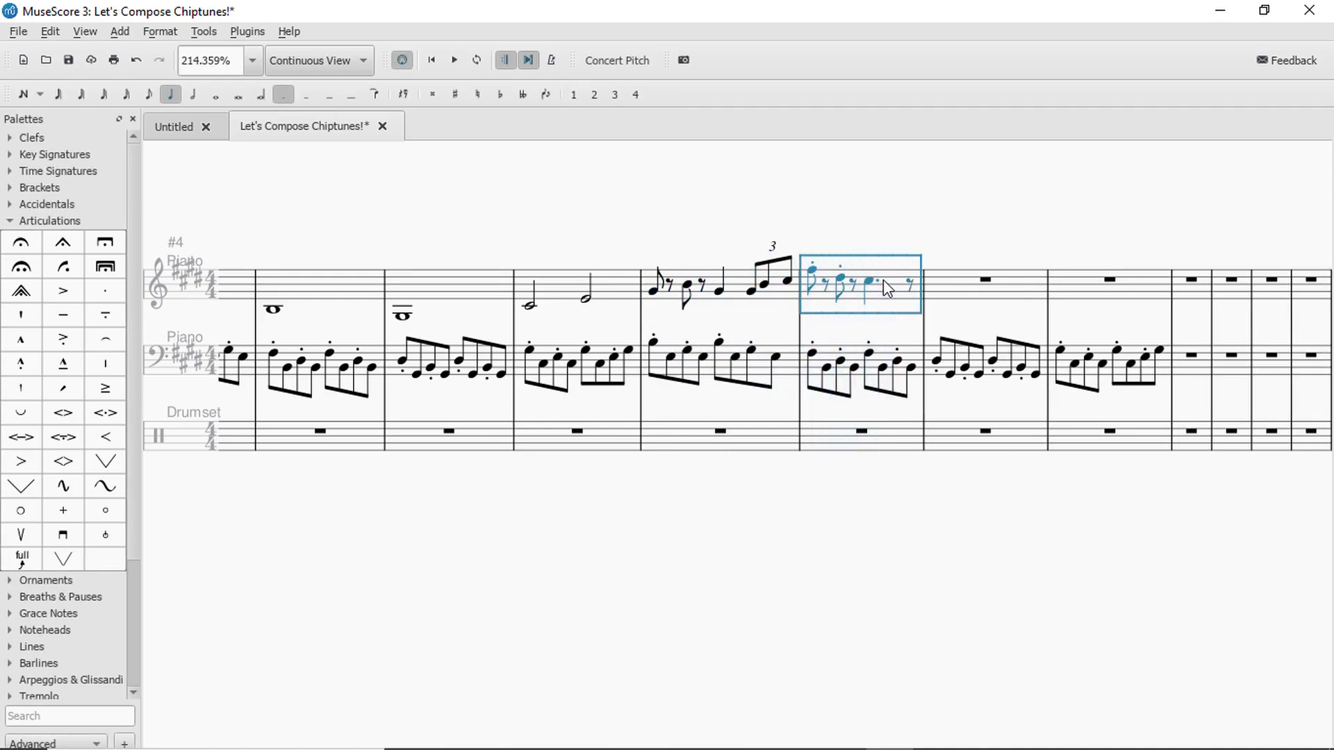
pyautogui.press('space')
pyautogui.click(542, 288)
pyautogui.press('space')
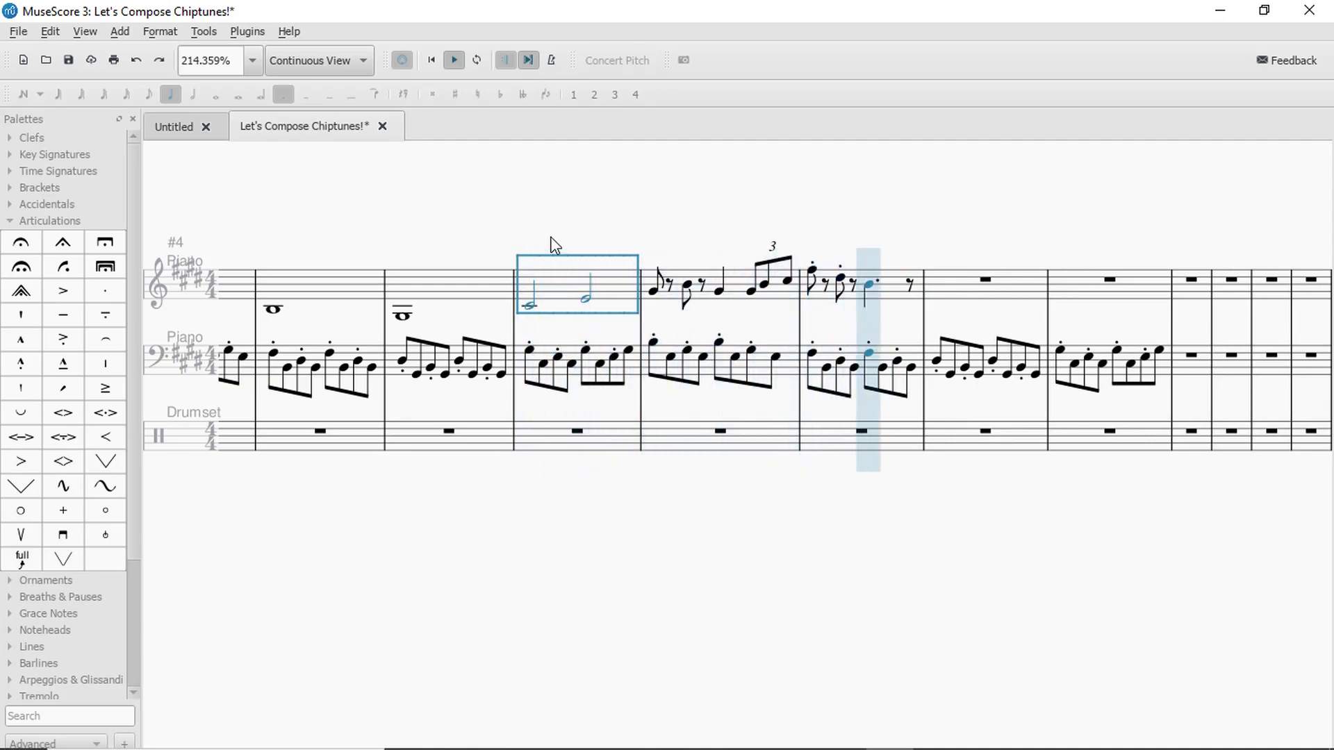
pyautogui.press('space')
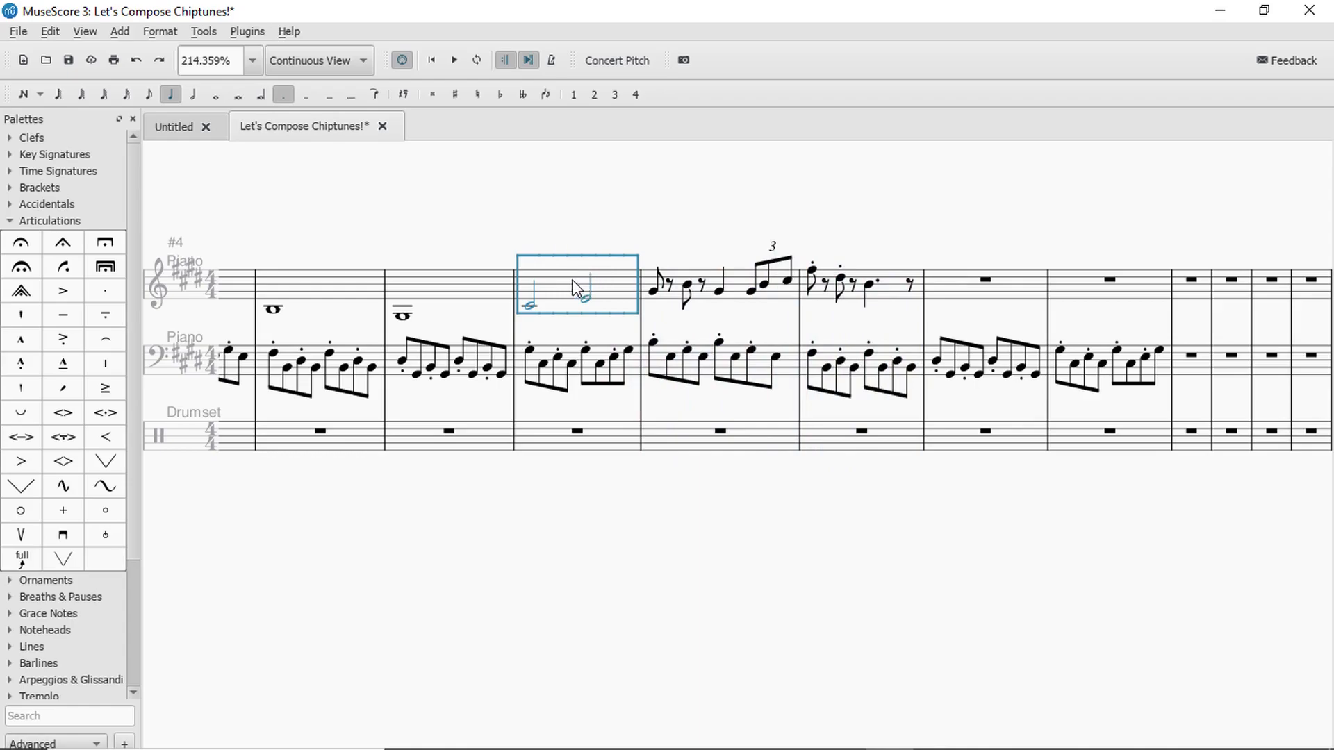
pyautogui.press('space')
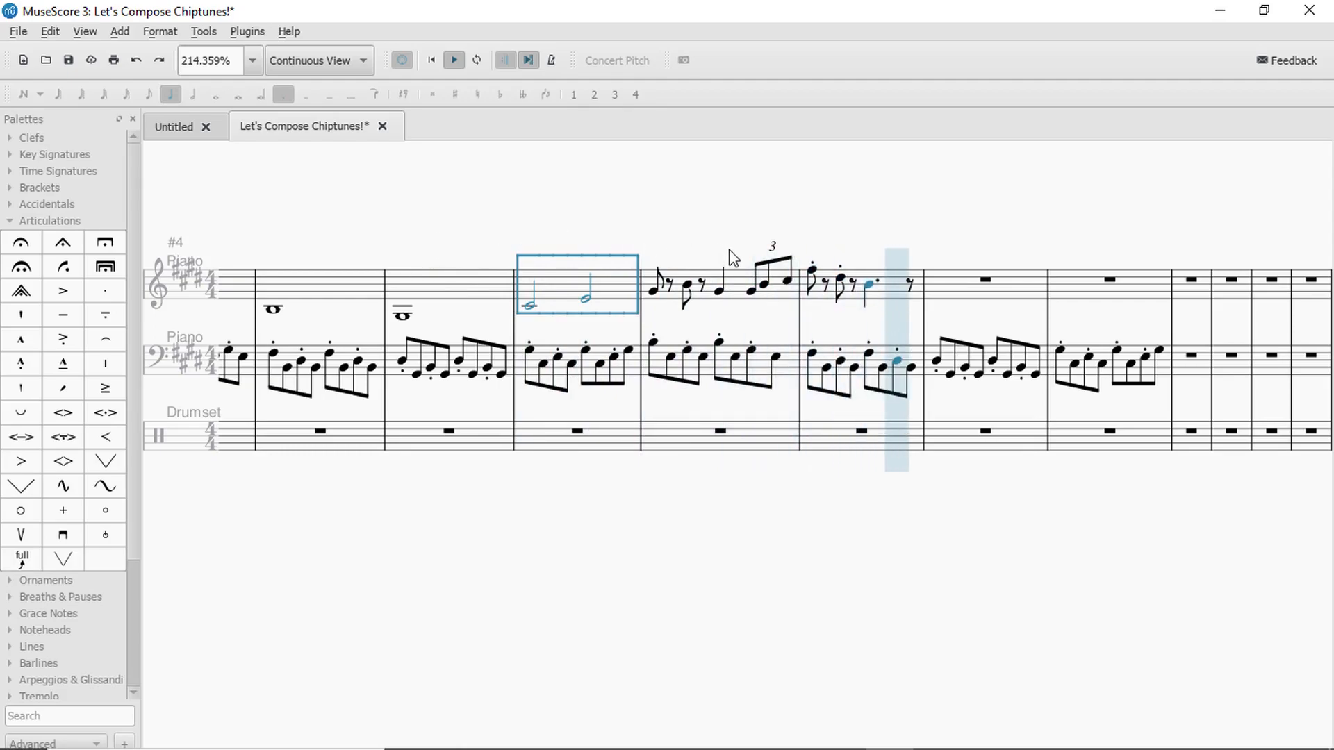
pyautogui.press('space')
# Enter a staccato C-sharp eighth note at the end of treble measure nine and play the measure.
pyautogui.click(870, 287)
pyautogui.click(915, 281)
pyautogui.press('b')
pyautogui.press('Up')
pyautogui.click(893, 294)
pyautogui.press('space')
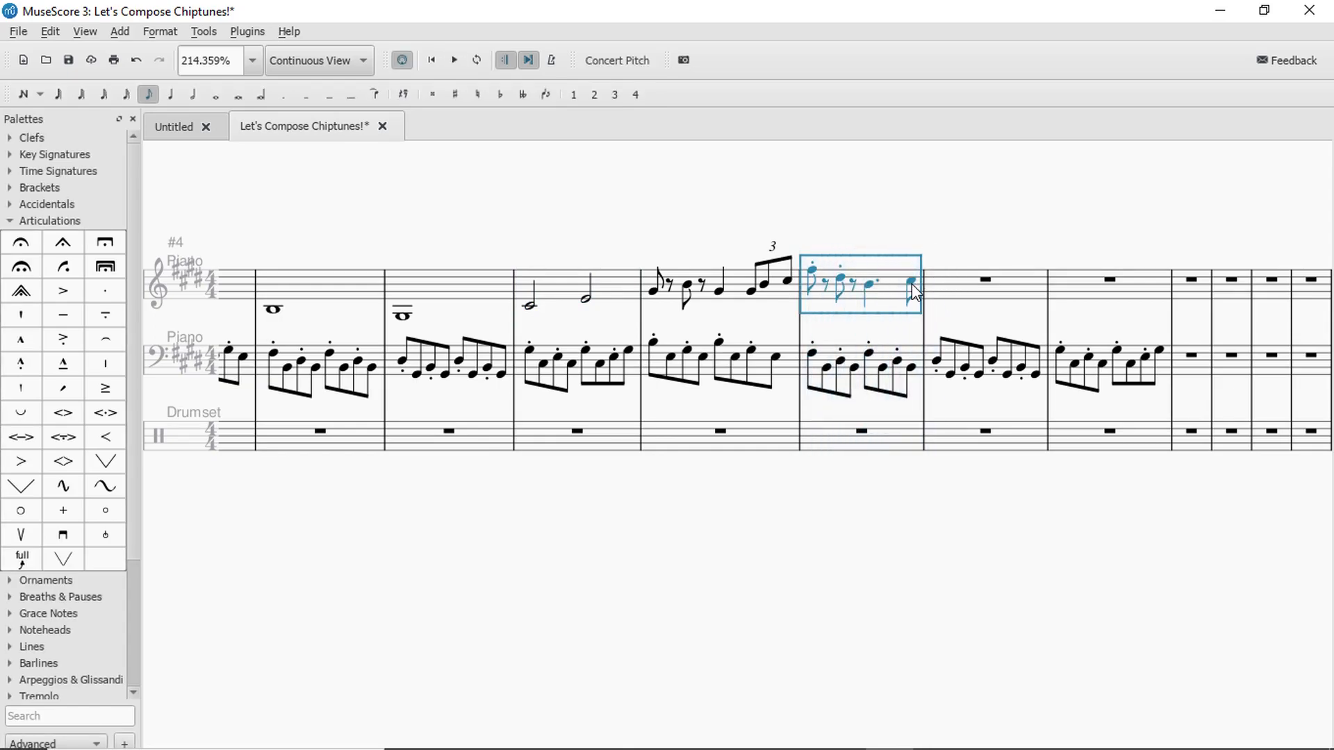
pyautogui.click(912, 283)
pyautogui.click(108, 301)
pyautogui.click(889, 304)
pyautogui.press('space')
# Enter a D-sharp eighth note on the first beat of treble measure ten, followed by eighth rests.
pyautogui.click(944, 361)
pyautogui.click(985, 281)
pyautogui.press('d')
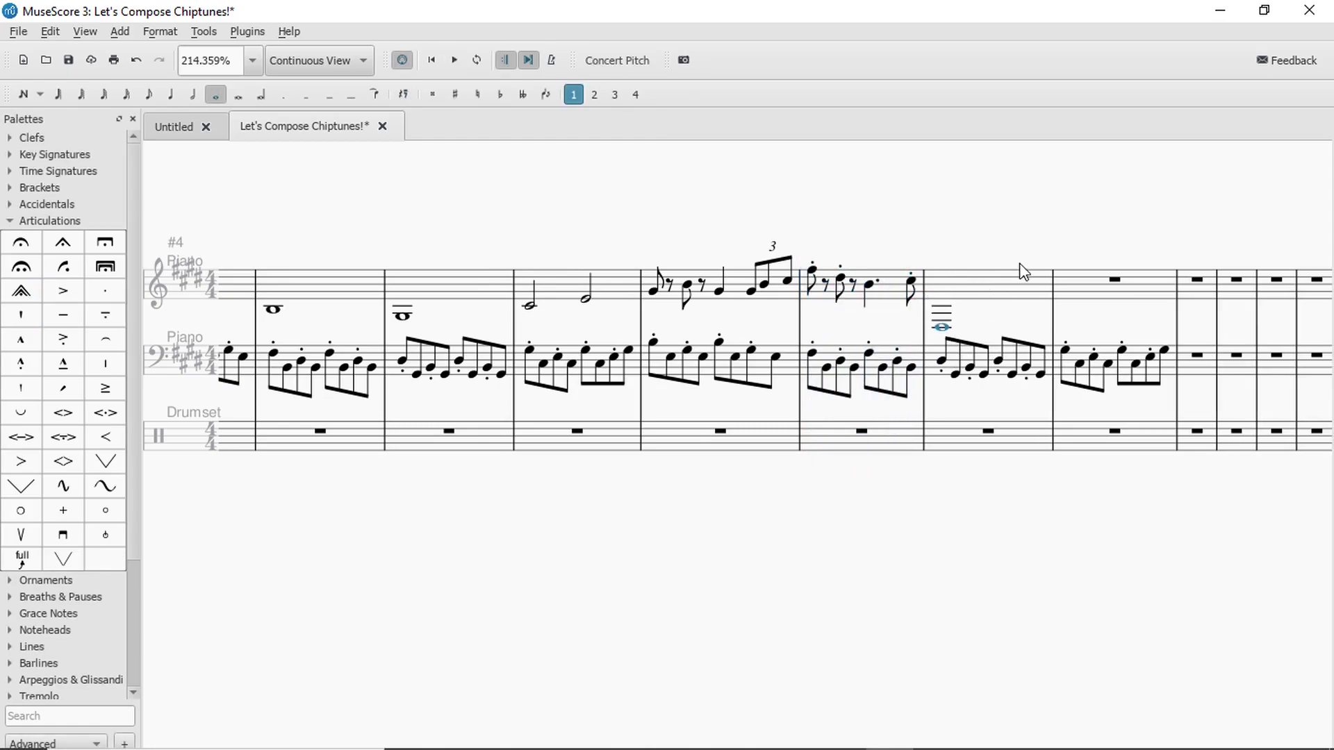
pyautogui.hotkey('ctrl', 'Up')
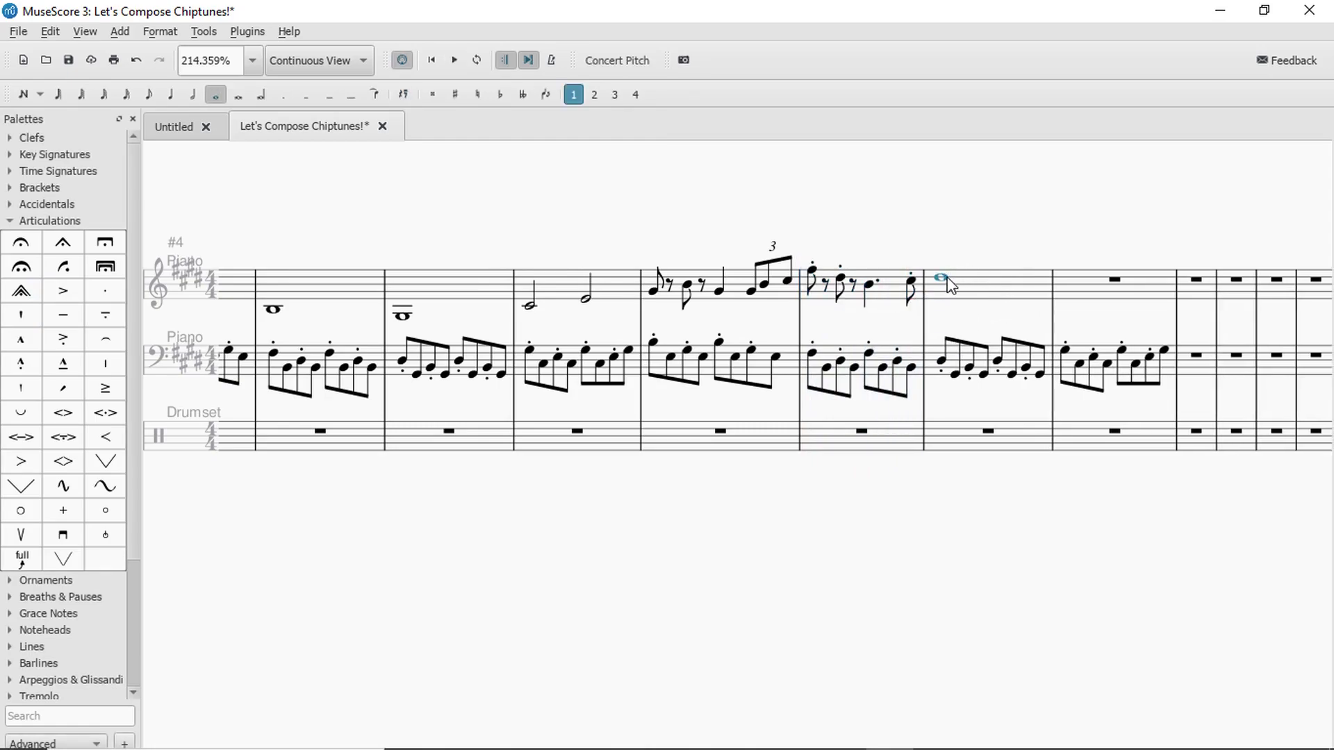
pyautogui.click(144, 97)
pyautogui.press('0')
pyautogui.press('0')
pyautogui.press('0')
pyautogui.press('0')
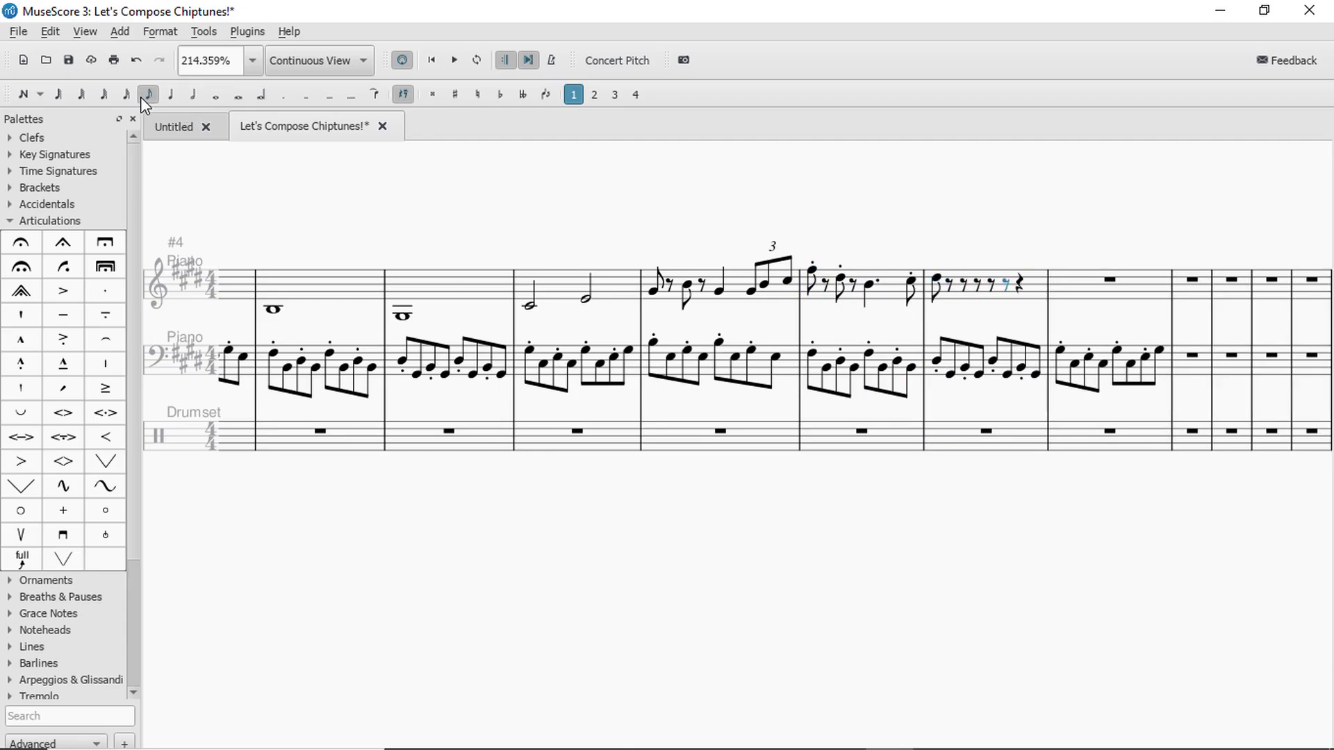
pyautogui.press('Escape')
# Copy the D-sharp eighth note in treble measure ten to the second and third beats as F-sharp and G-sharp.
pyautogui.click(939, 280)
pyautogui.click(964, 286)
pyautogui.hotkey('ctrl', 'v')
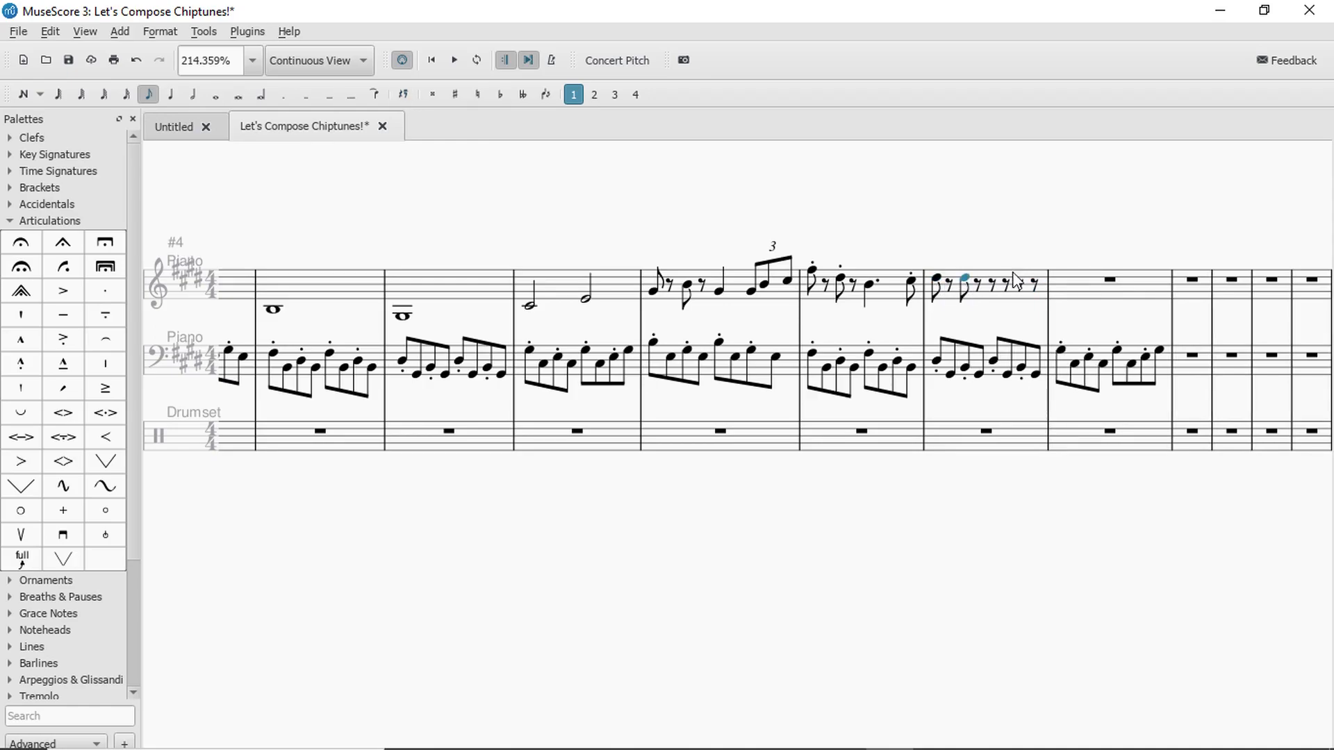
pyautogui.press('Up')
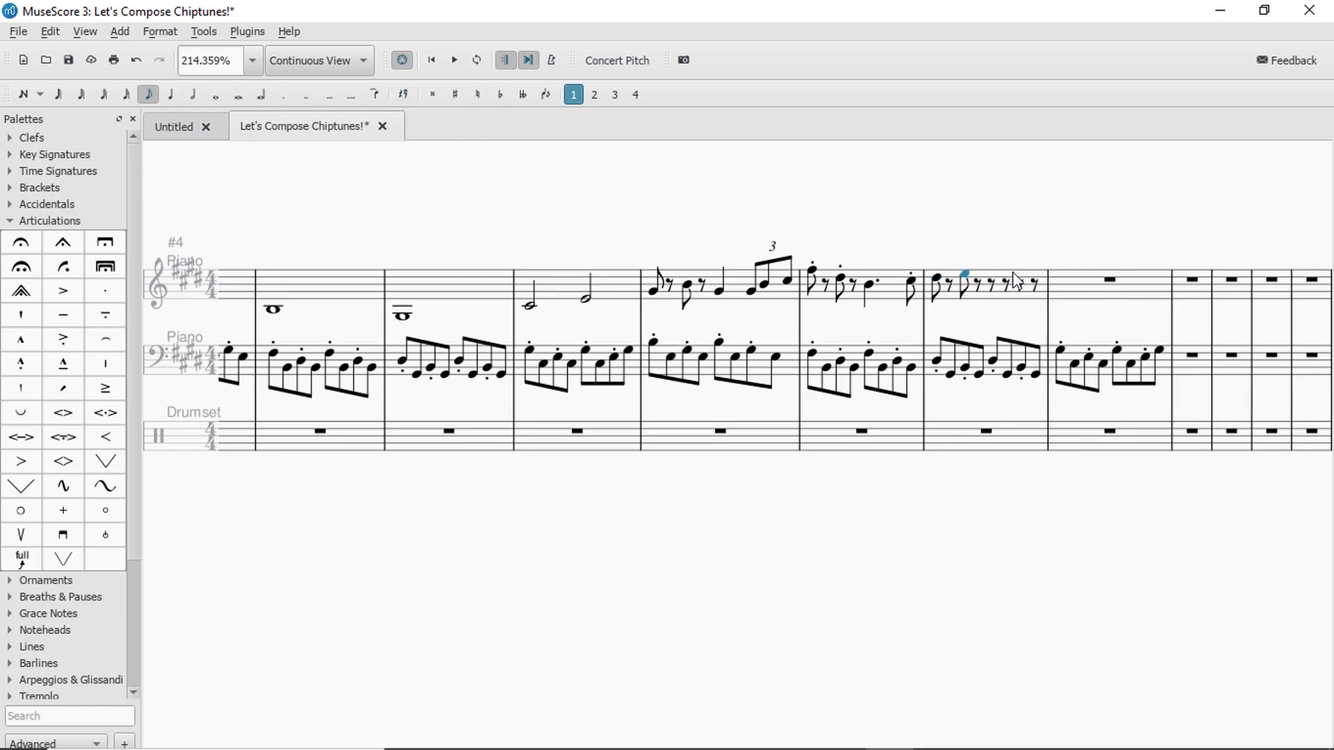
pyautogui.press('Up')
pyautogui.press('Right')
pyautogui.hotkey('ctrl', 'v')
# Paste an eighth note on the fourth beat of treble measure ten, set it to D-sharp and play from measure eight.
pyautogui.press('Right')
pyautogui.press('Right')
pyautogui.hotkey('ctrl', 'v')
pyautogui.press('Down')
pyautogui.press('Down')
pyautogui.press('Down')
pyautogui.press('Down')
pyautogui.press('Down')
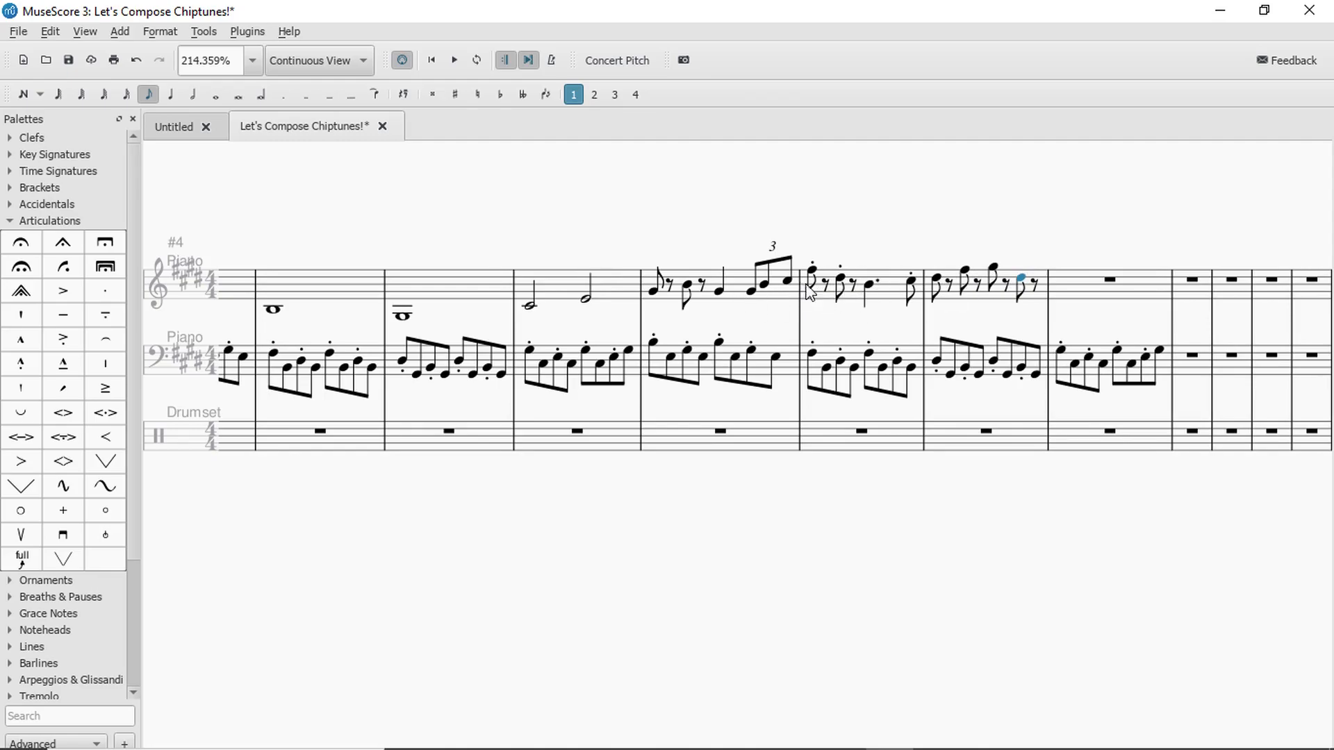
pyautogui.click(738, 286)
pyautogui.press('space')
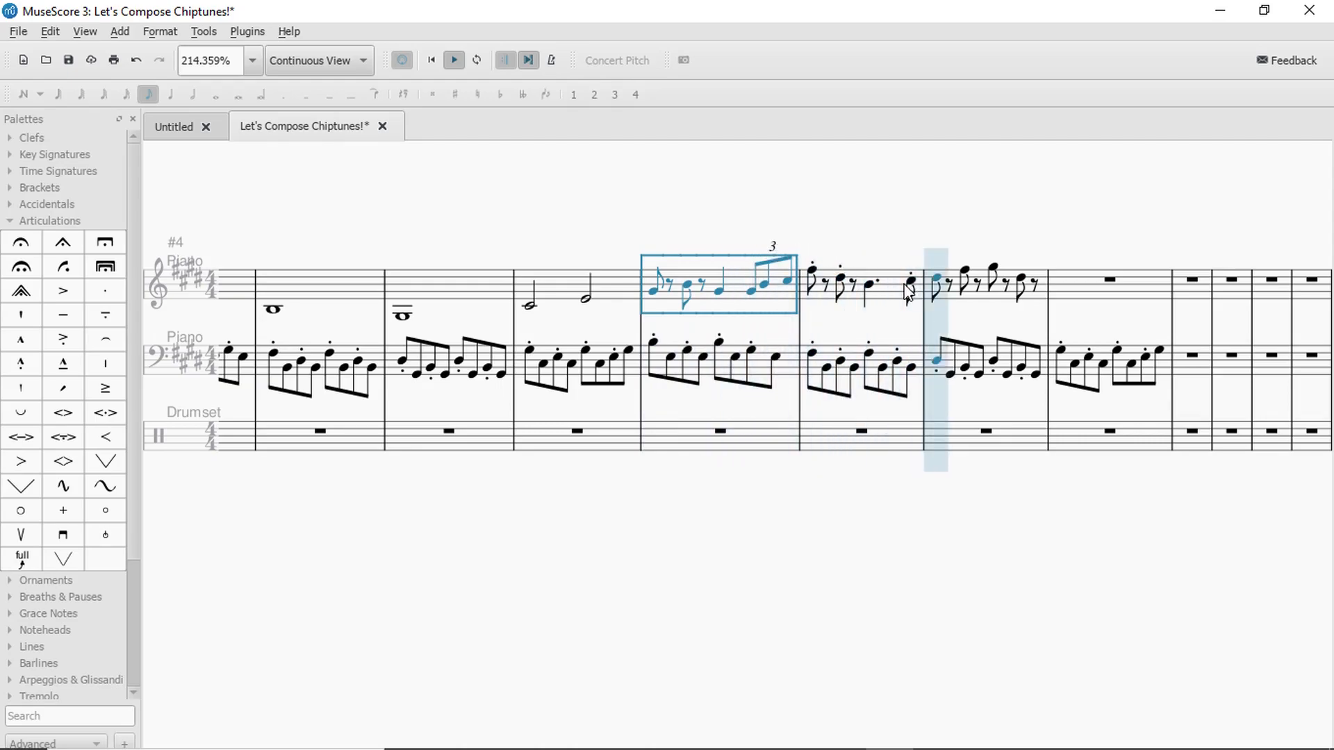
pyautogui.press('space')
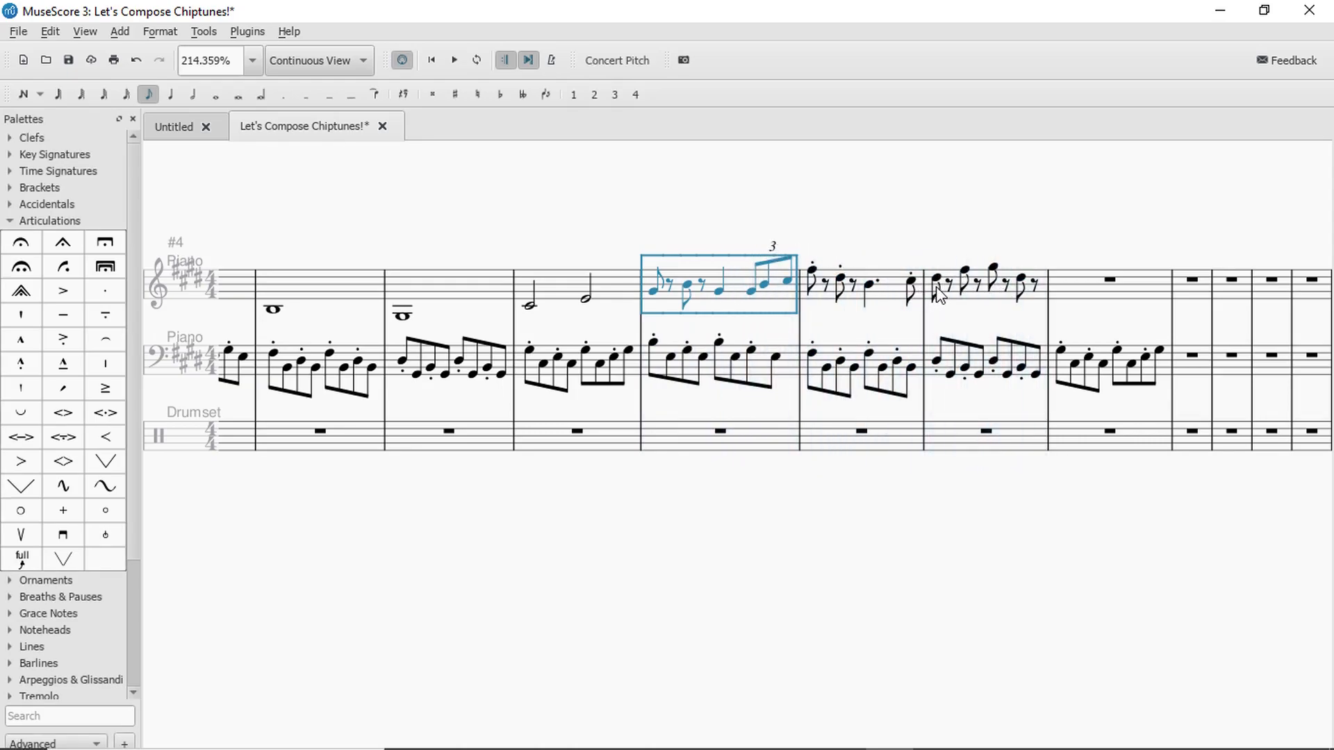
# Try different octaves for the eighth notes in treble measure ten and undo the changes.
pyautogui.click(934, 277)
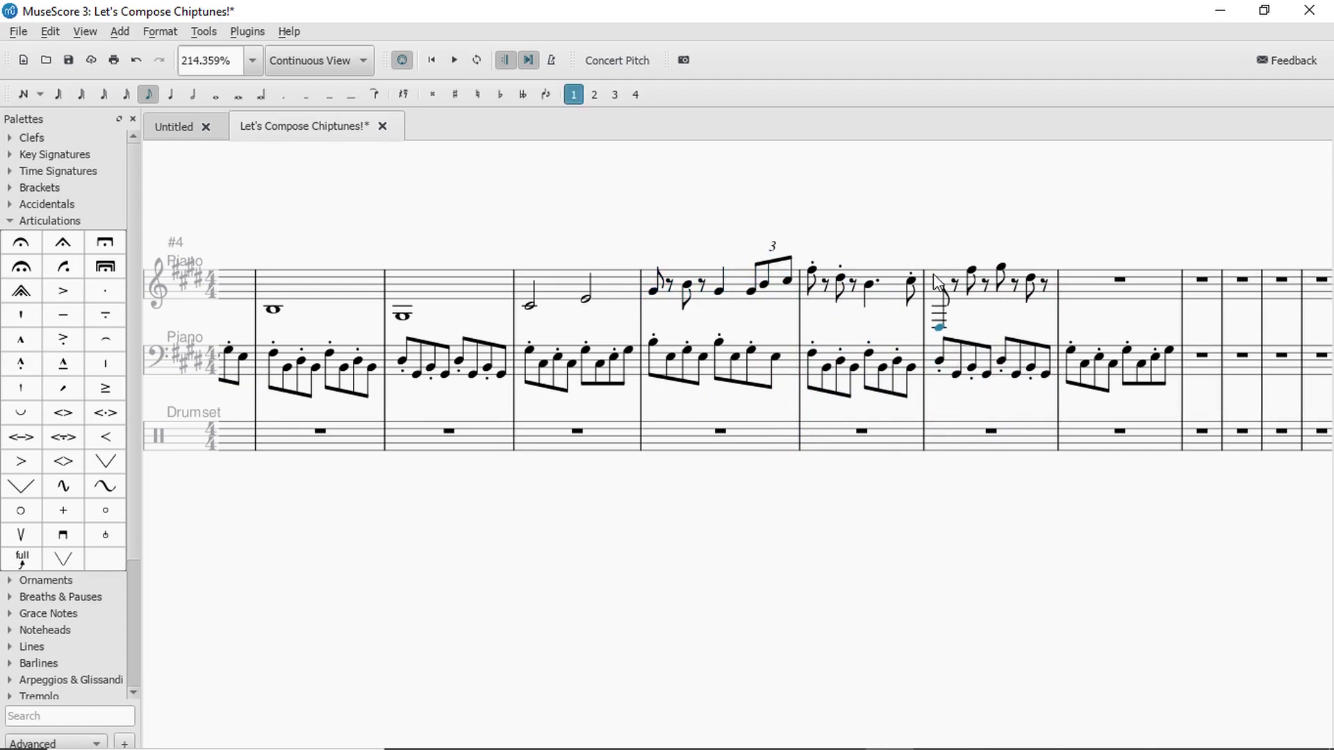
pyautogui.press('.')
pyautogui.hotkey('ctrl', 'z')
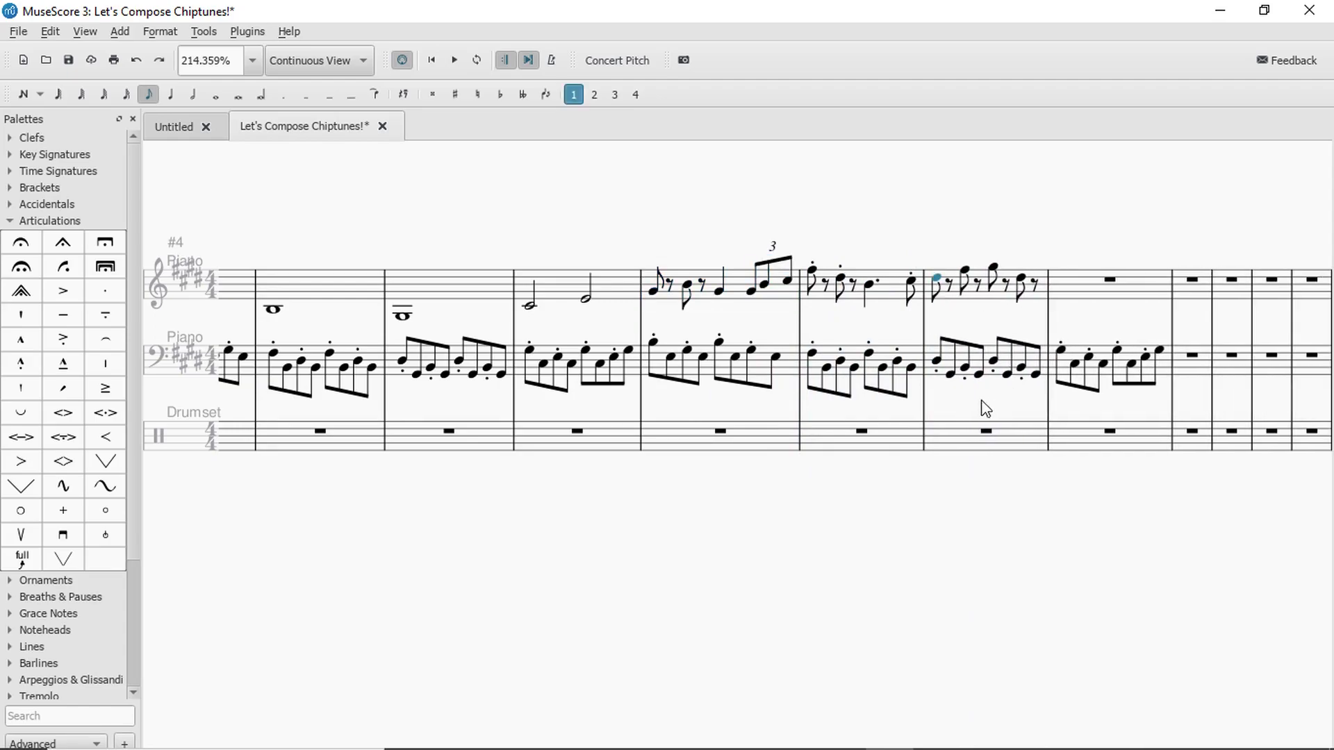
pyautogui.click(966, 268)
pyautogui.hotkey('ctrl', 'v')
pyautogui.hotkey('ctrl', 'Up')
pyautogui.hotkey('ctrl', 'Down')
pyautogui.hotkey('ctrl', 'Down')
pyautogui.hotkey('ctrl', 'z')
pyautogui.hotkey('ctrl', 'z')
pyautogui.hotkey('ctrl', 'z')
pyautogui.hotkey('ctrl', 'z')
pyautogui.click(994, 269)
pyautogui.hotkey('ctrl', 'v')
pyautogui.hotkey('ctrl', 'z')
pyautogui.hotkey('ctrl', 'y')
pyautogui.hotkey('ctrl', 'z')
# Play the score from measure nine into measure ten.
pyautogui.click(896, 298)
pyautogui.press('space')
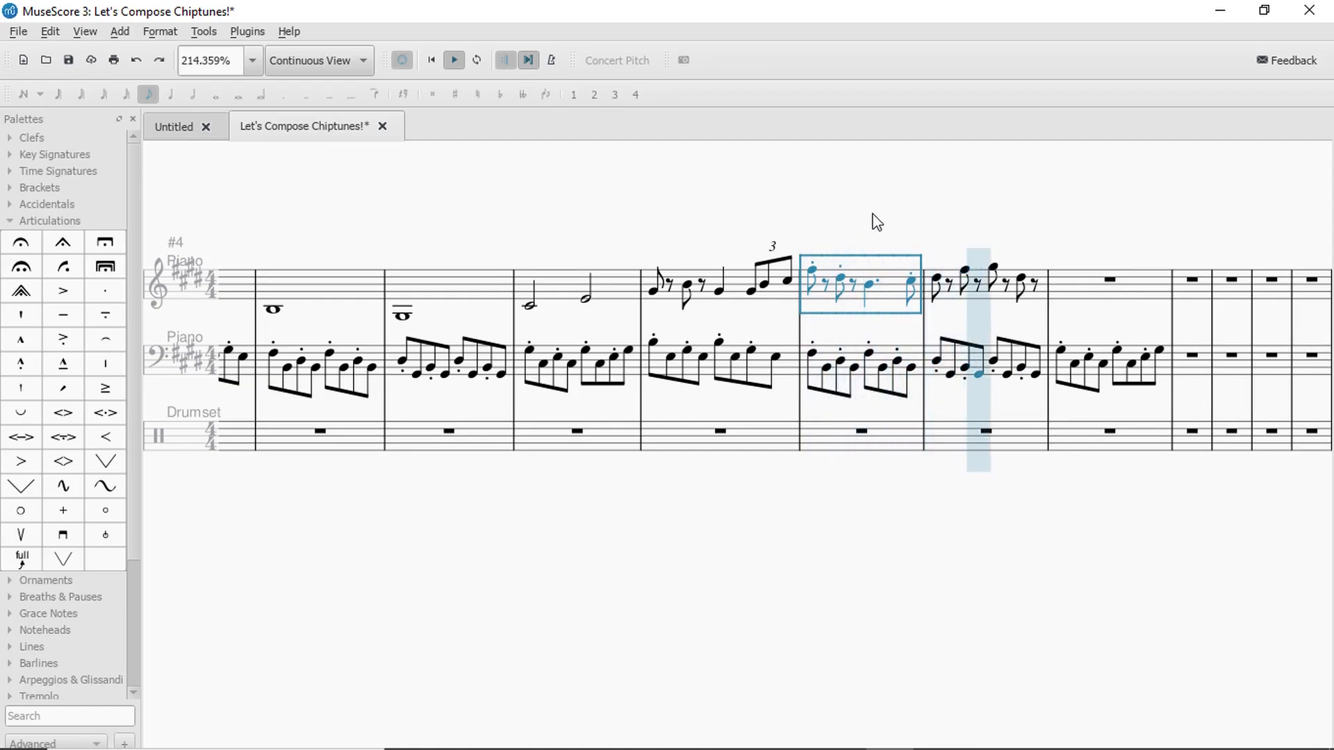
pyautogui.press('space')
# Try staccatissimo marks on the four eighth notes in treble measure ten, playing from measure eight.
pyautogui.click(943, 284)
pyautogui.keyDown('shift'); pyautogui.click(1031, 285); pyautogui.keyUp('shift')
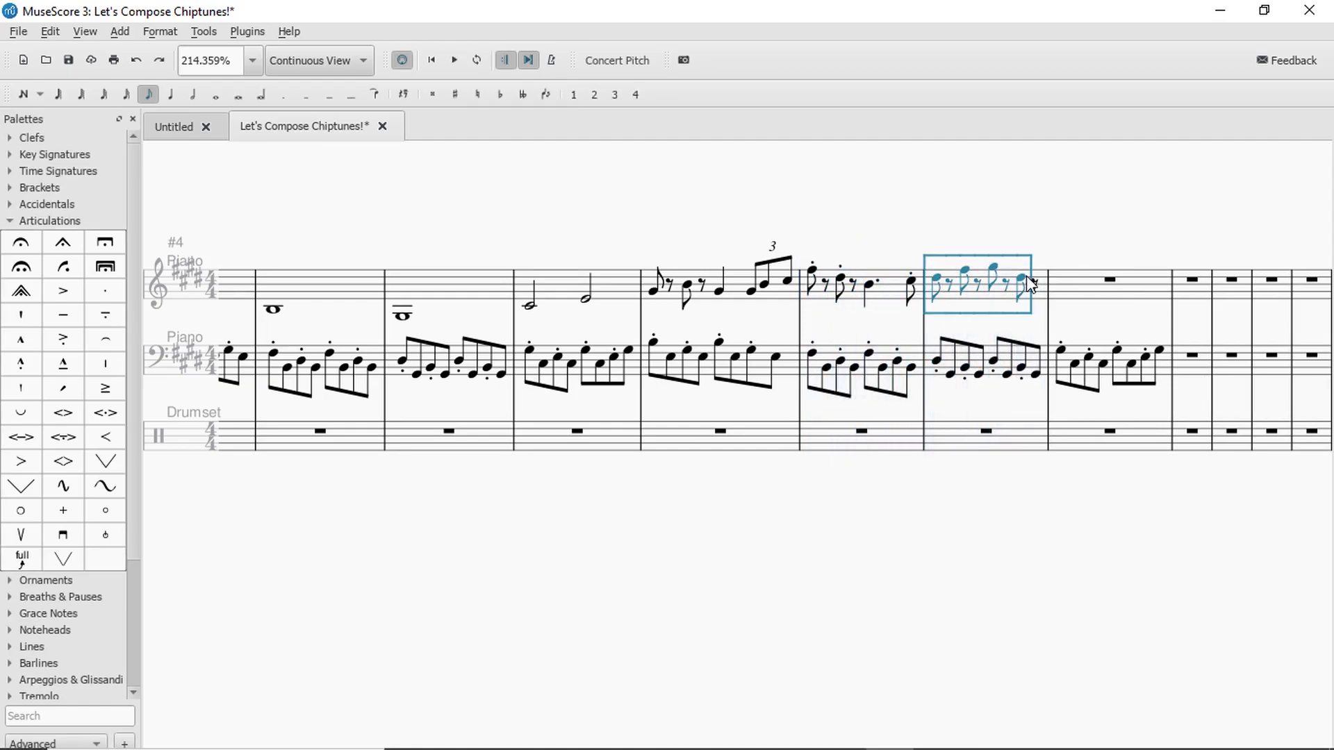
pyautogui.click(21, 315)
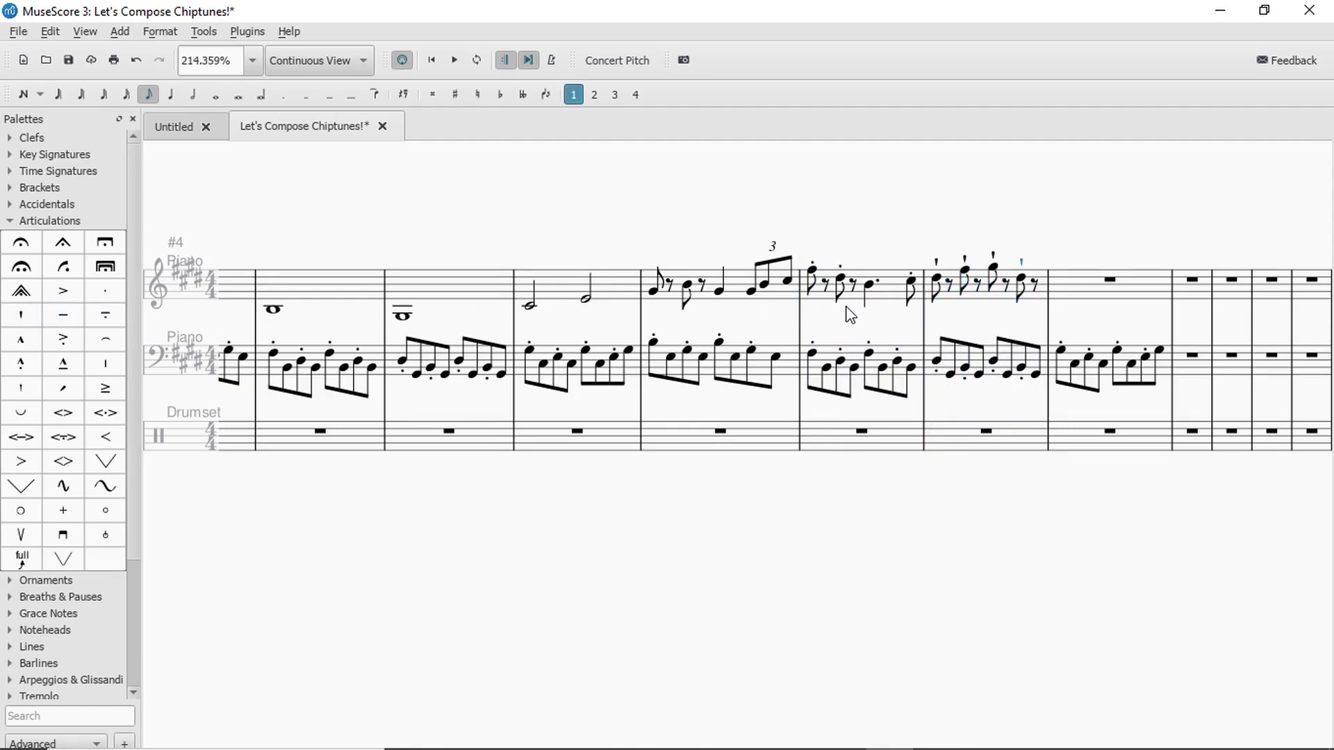
pyautogui.click(739, 293)
pyautogui.press('space')
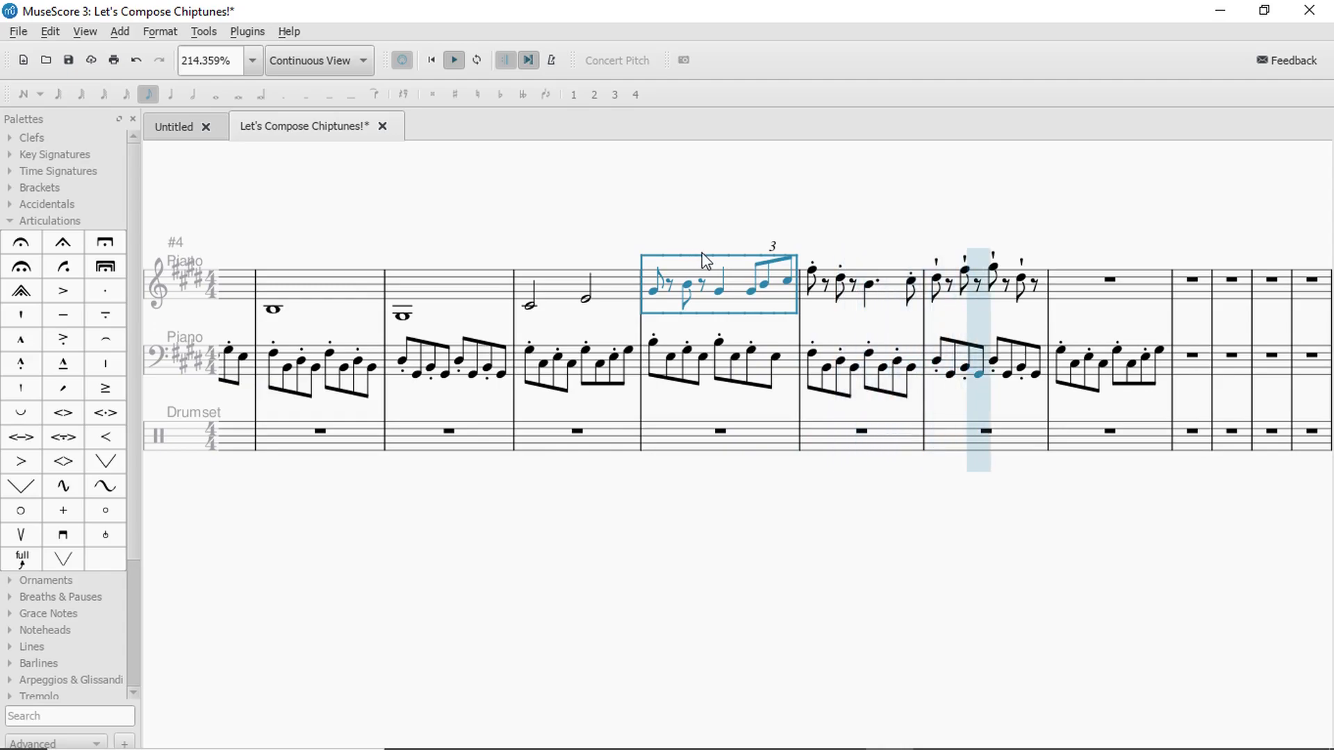
pyautogui.press('space')
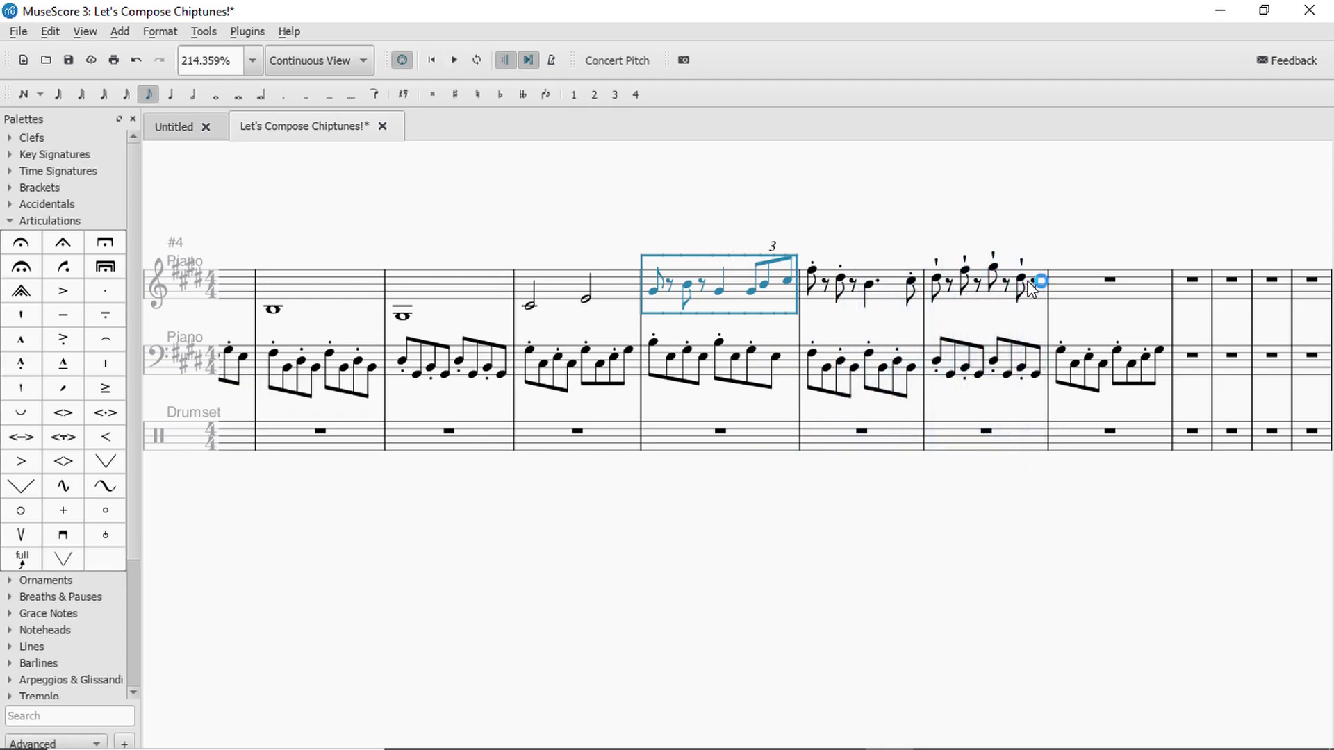
pyautogui.click(994, 256)
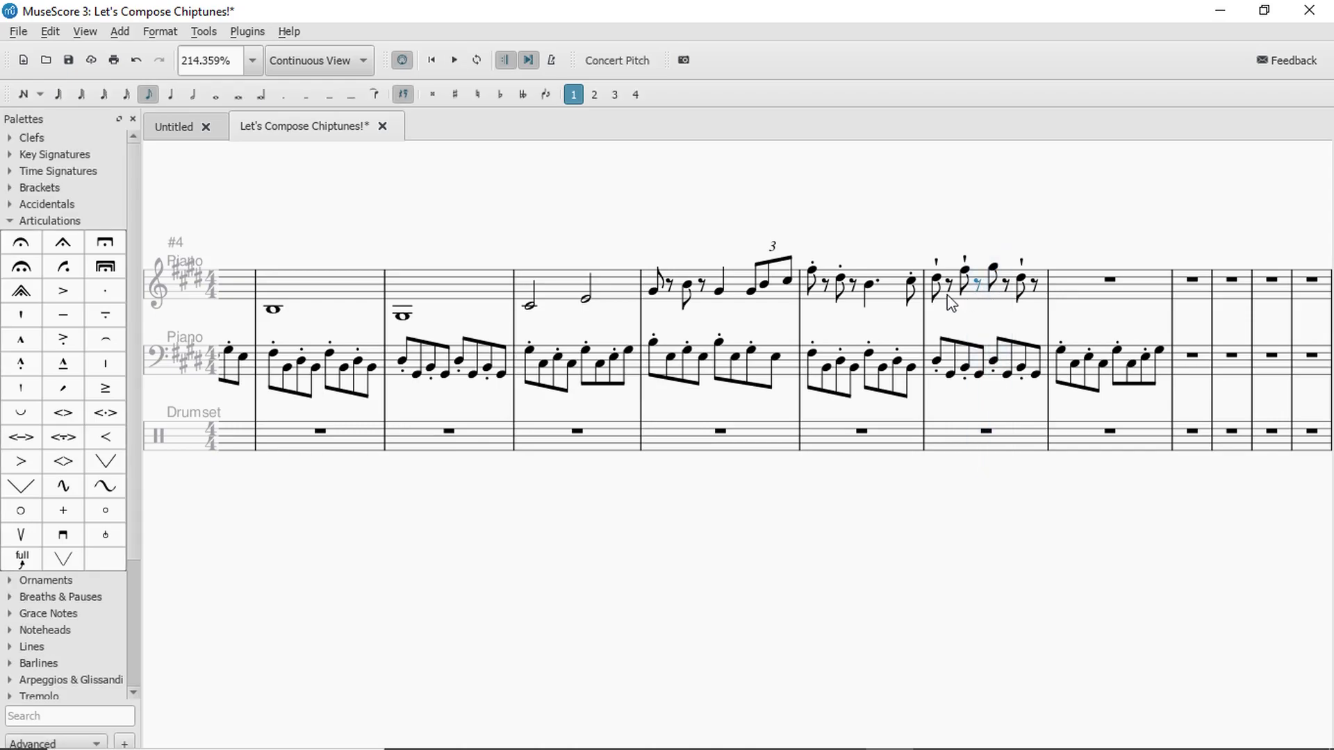
pyautogui.press('space')
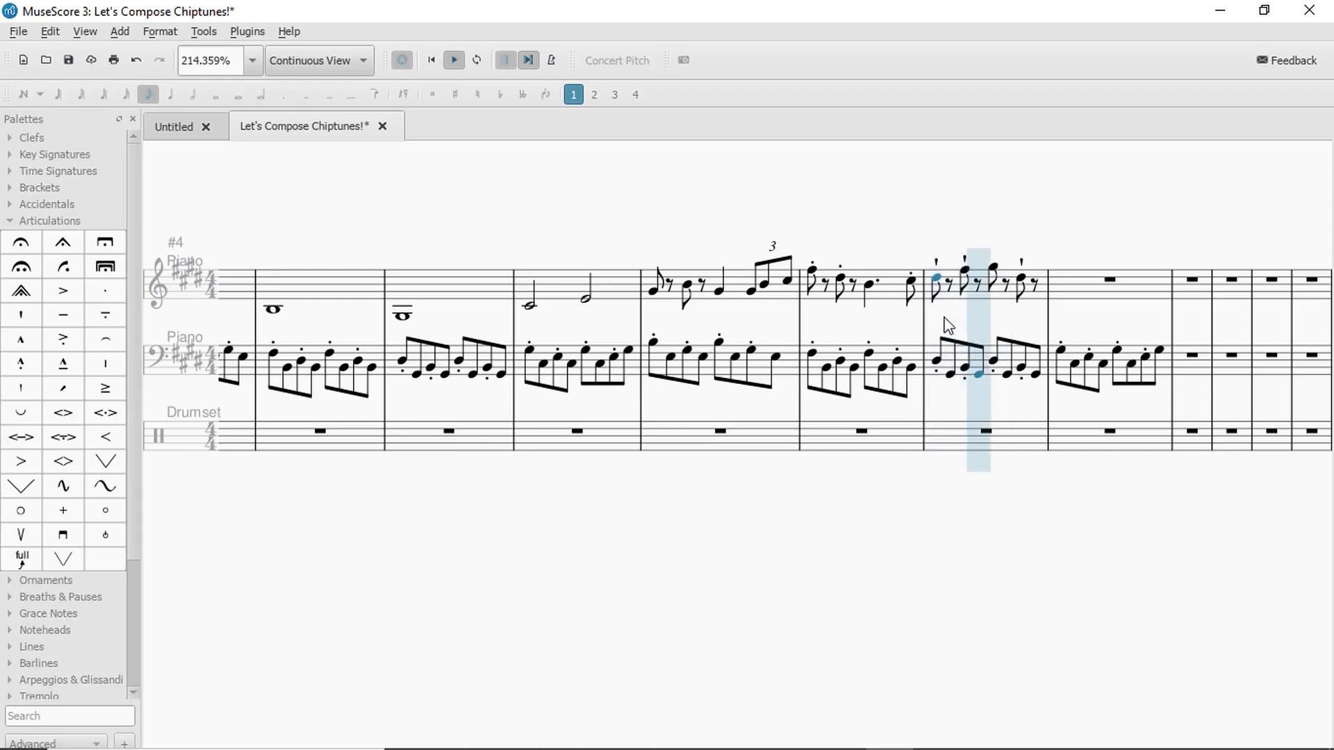
pyautogui.press('space')
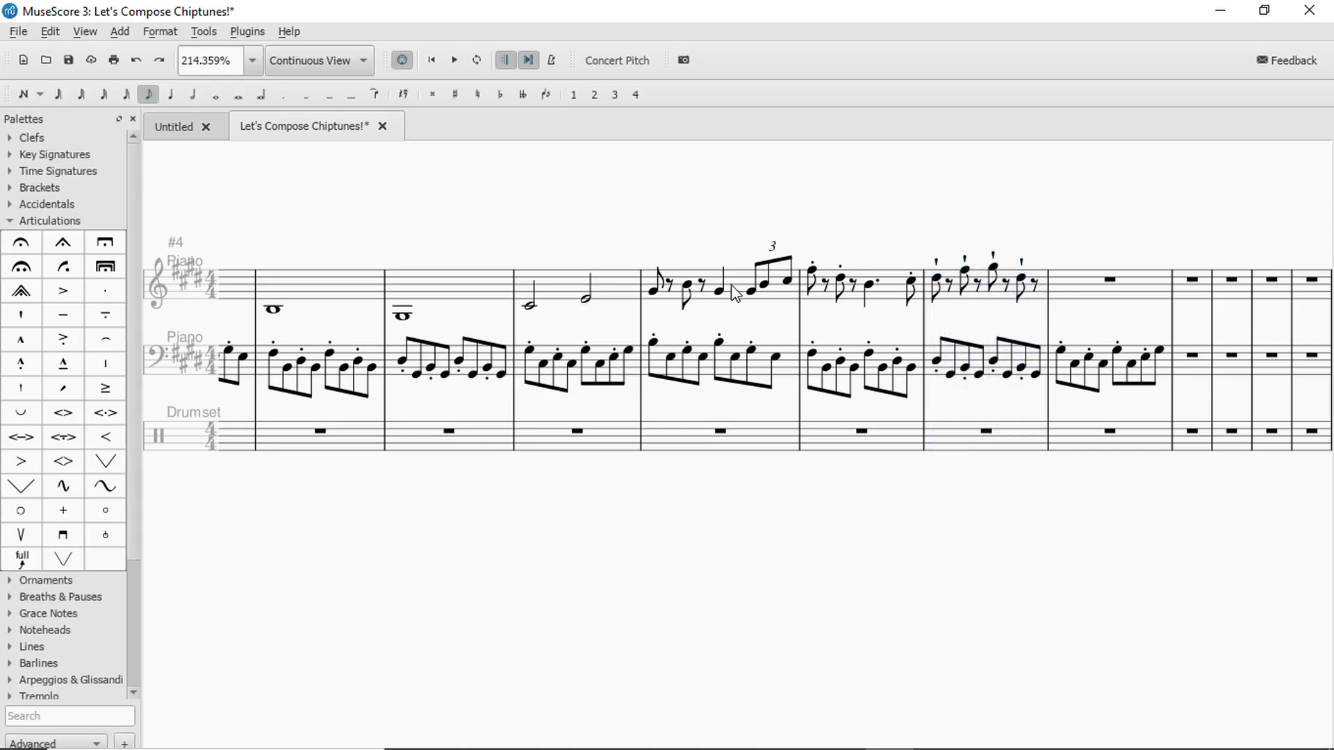
# Mark the four eighth notes in treble measure ten with staccato and play from measure eight.
pyautogui.click(1026, 281)
pyautogui.click(104, 294)
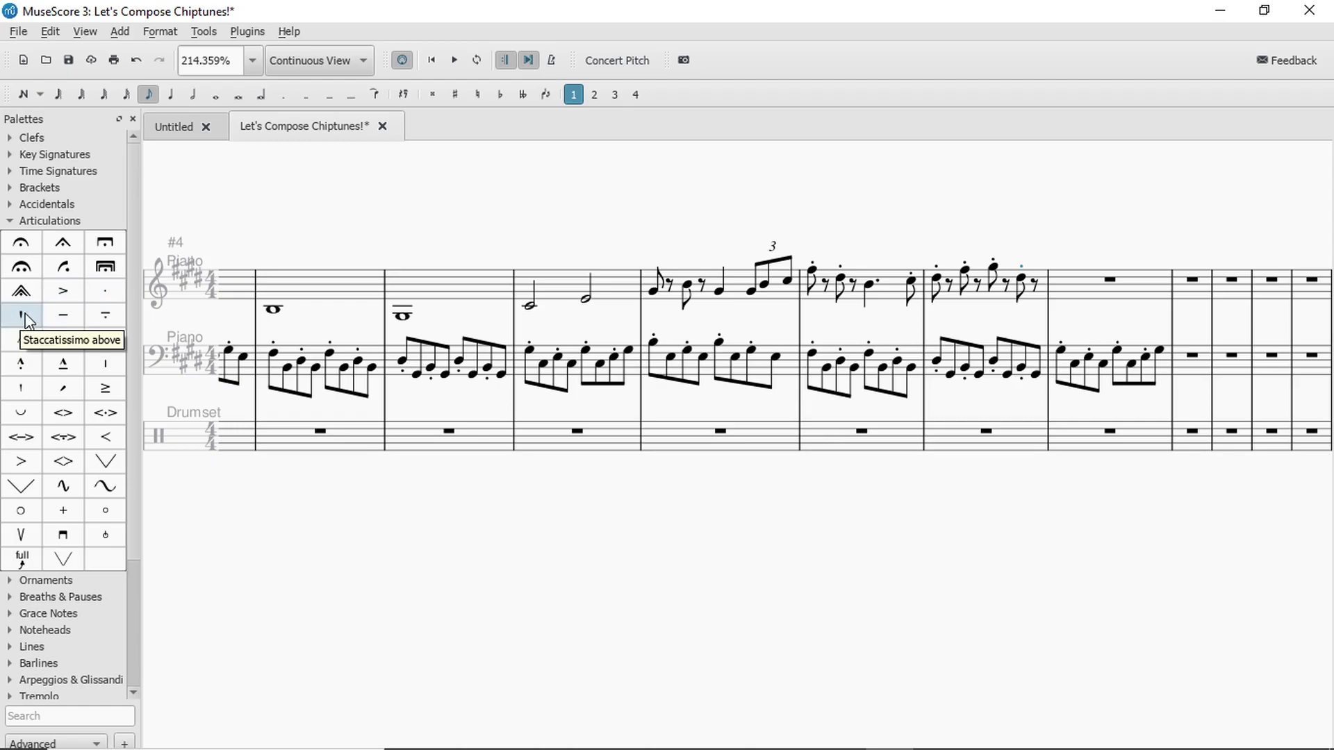
pyautogui.click(735, 287)
pyautogui.press('space')
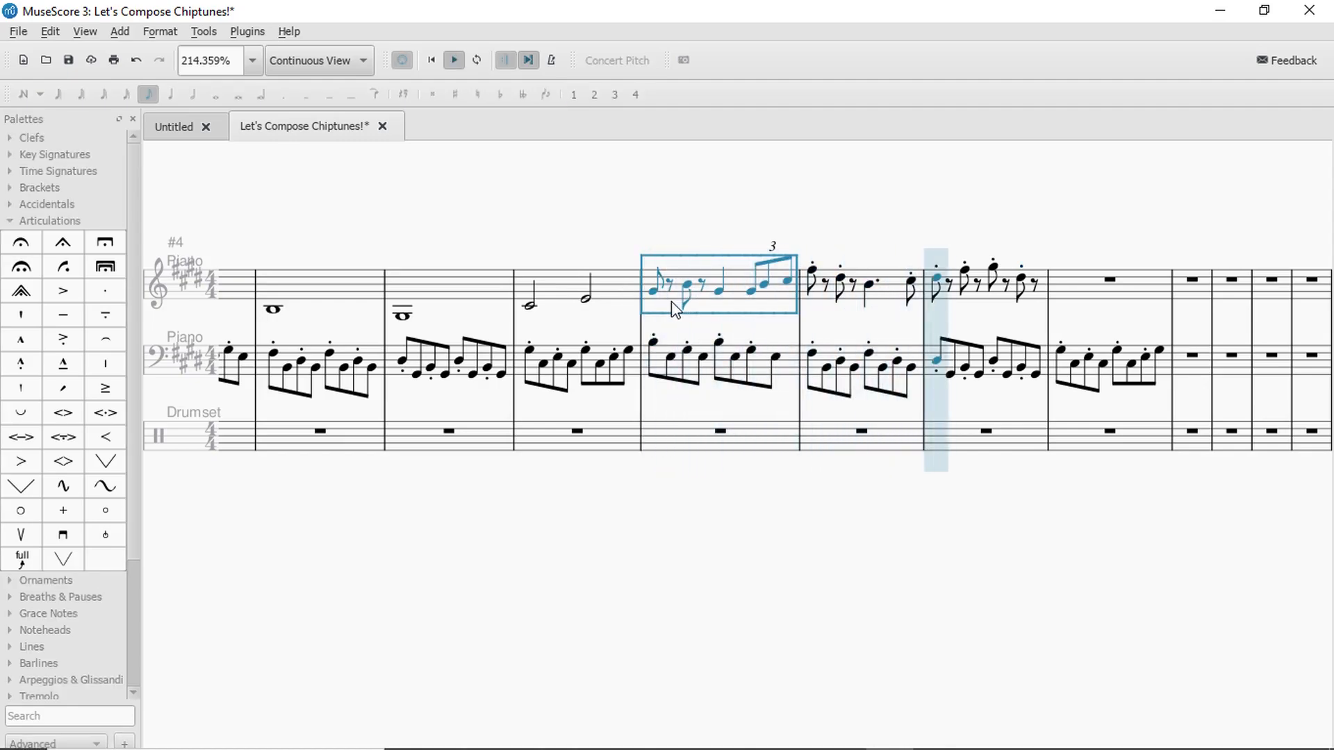
pyautogui.press('space')
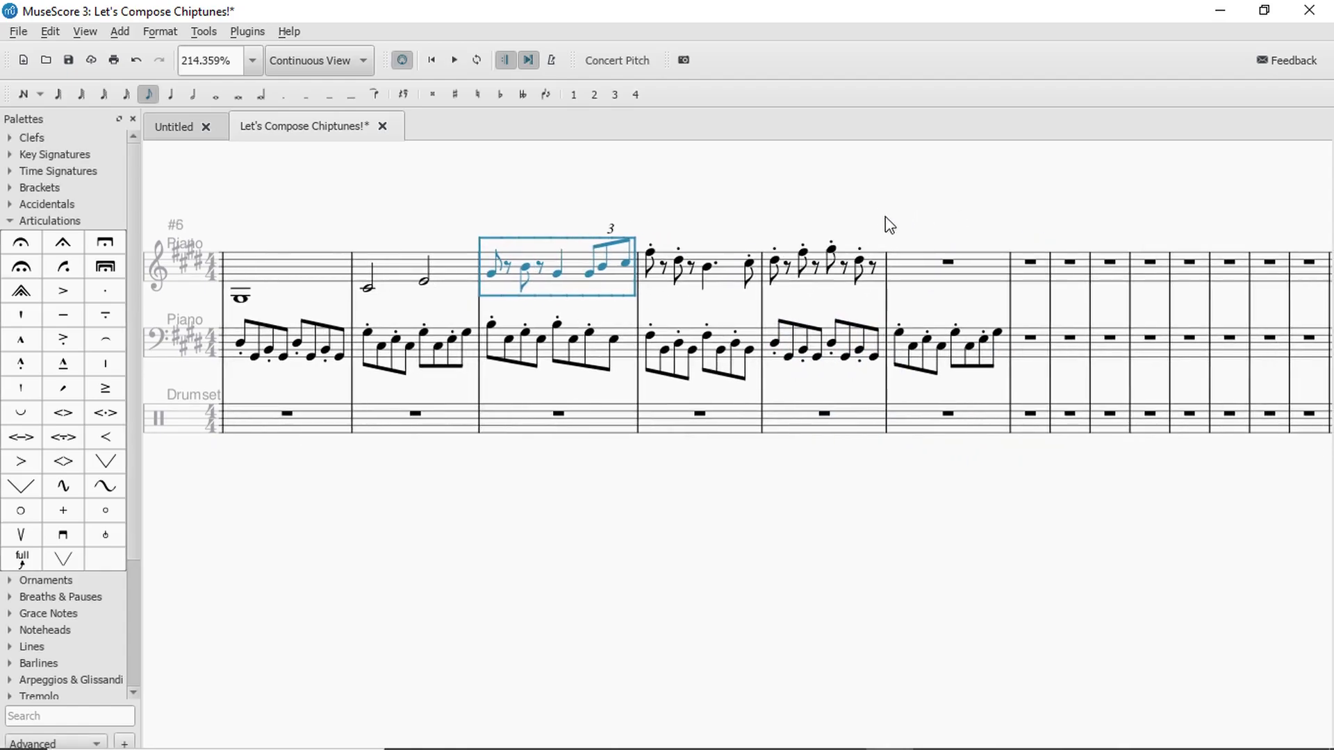
# Enter a C-sharp eighth note on the first beat of treble measure eleven, followed by an eighth rest.
pyautogui.click(862, 262)
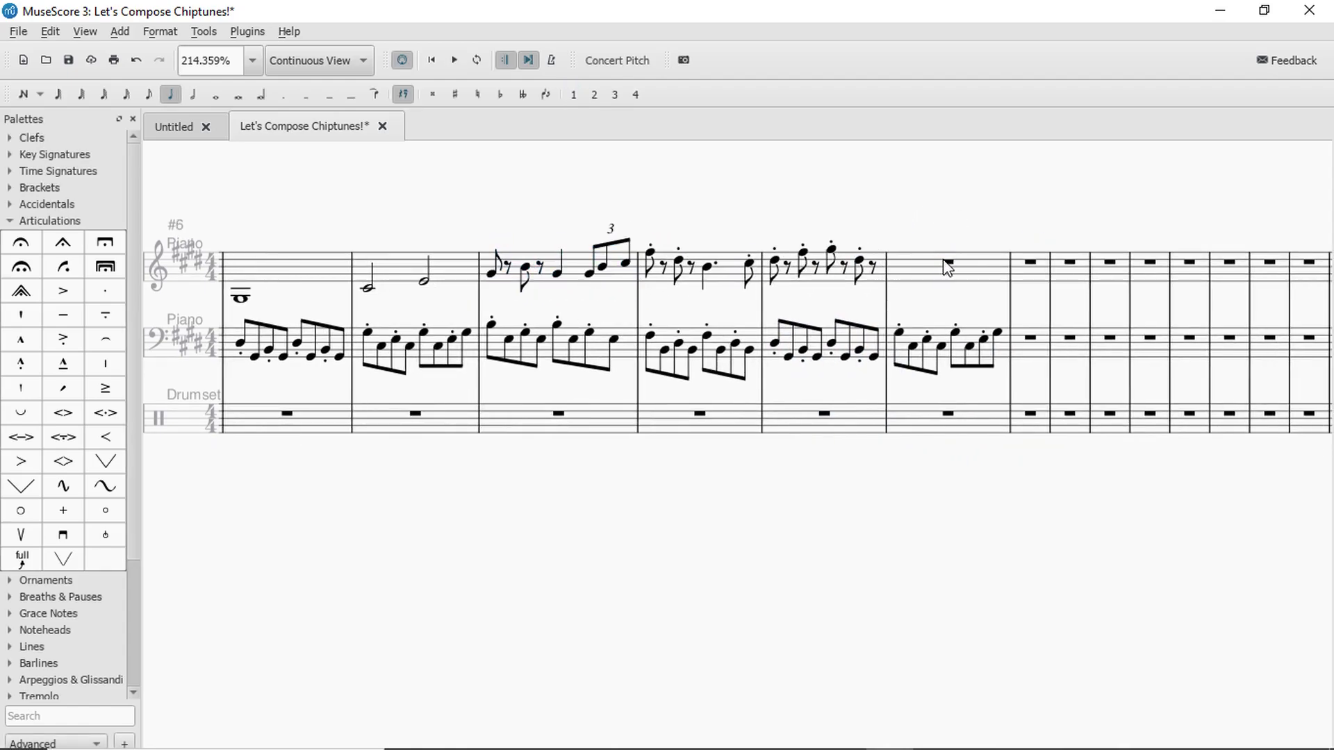
pyautogui.click(860, 262)
pyautogui.press('7')
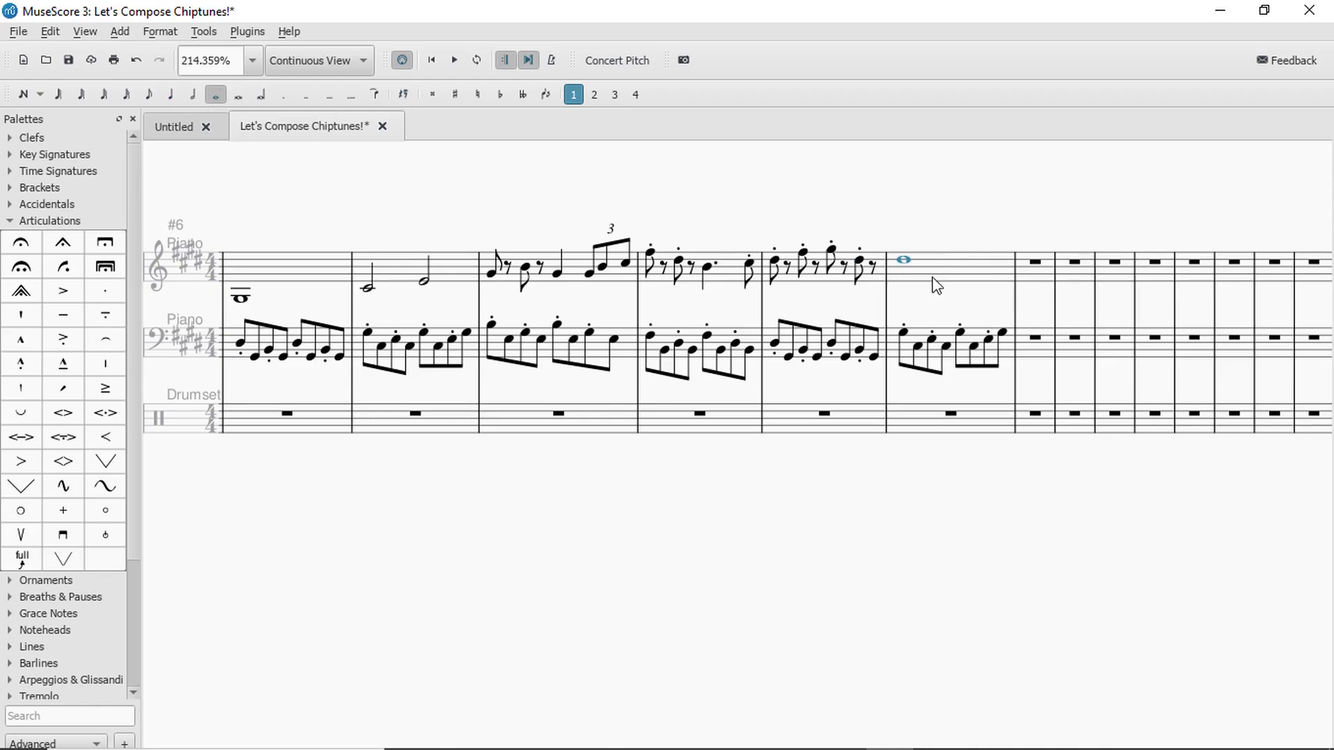
pyautogui.click(152, 95)
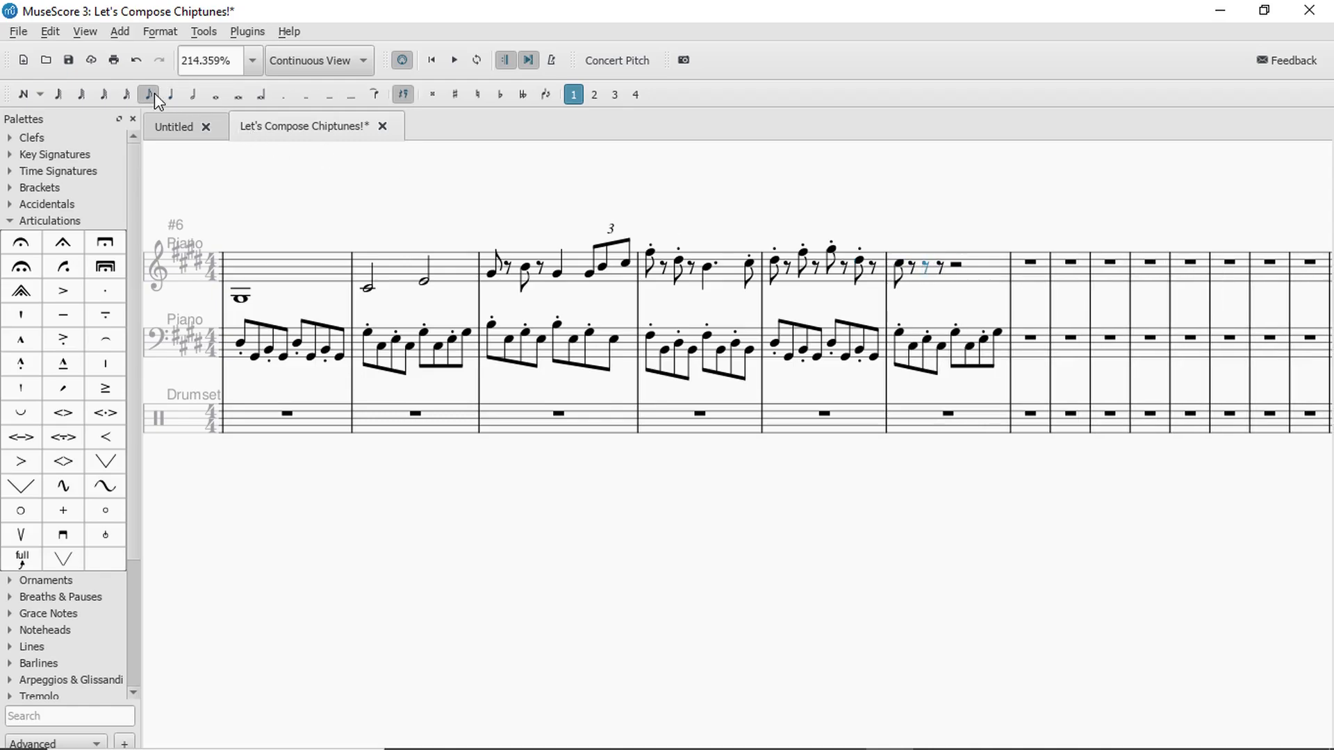
pyautogui.click(170, 96)
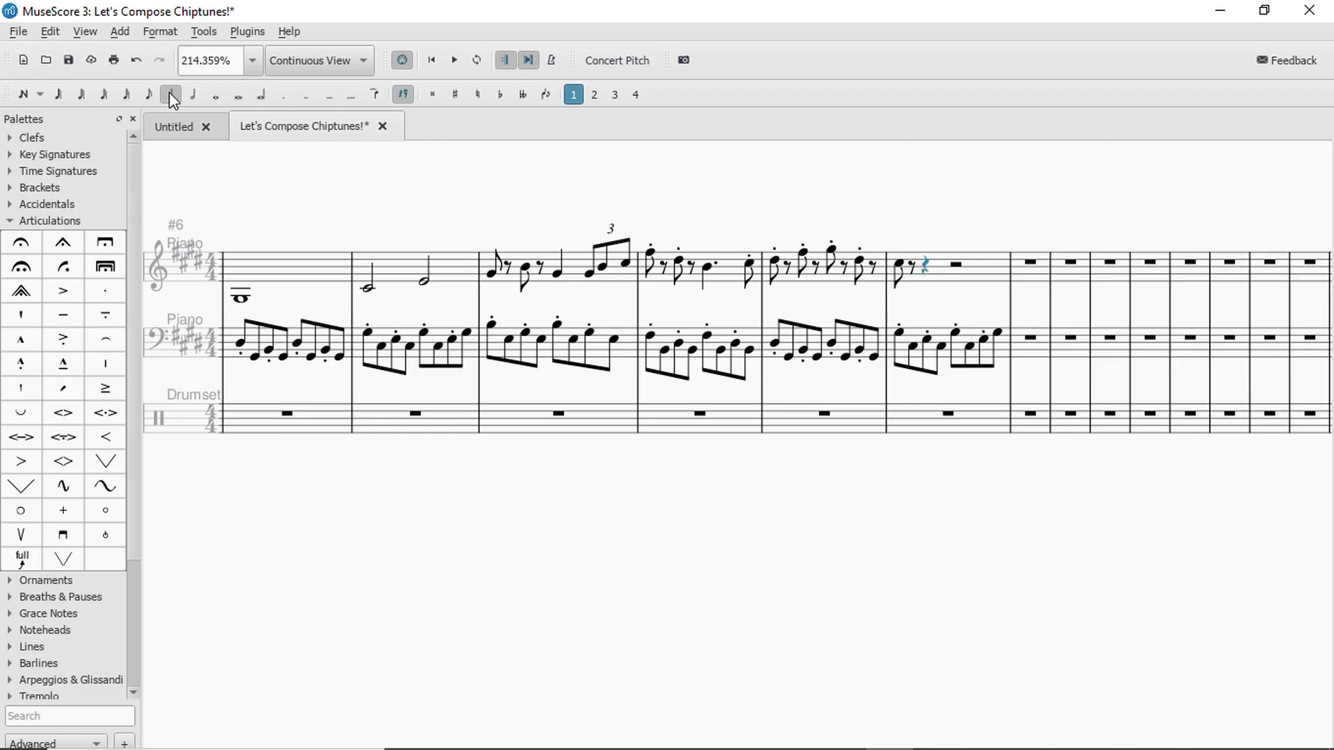
pyautogui.click(899, 267)
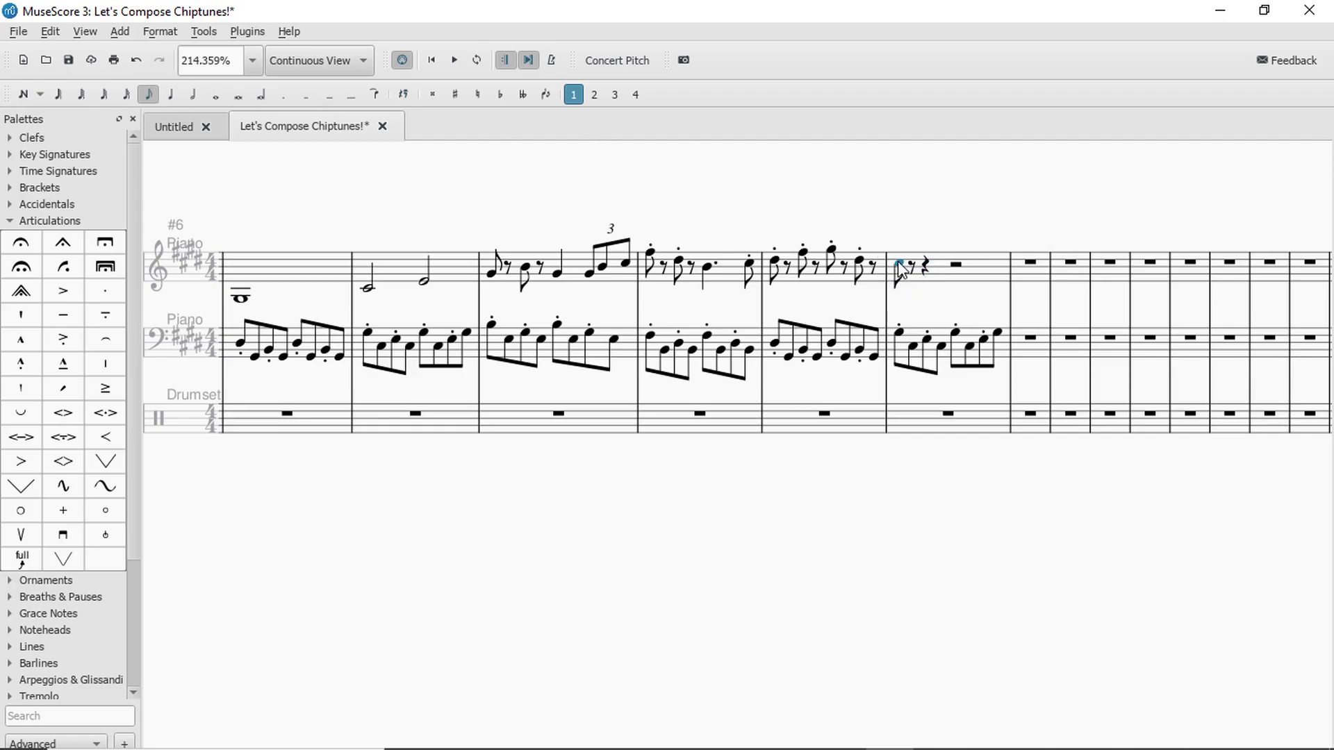
# Enter a quarter note on the second beat of treble measure eleven, raise it to F-sharp and play the measure.
pyautogui.click(928, 268)
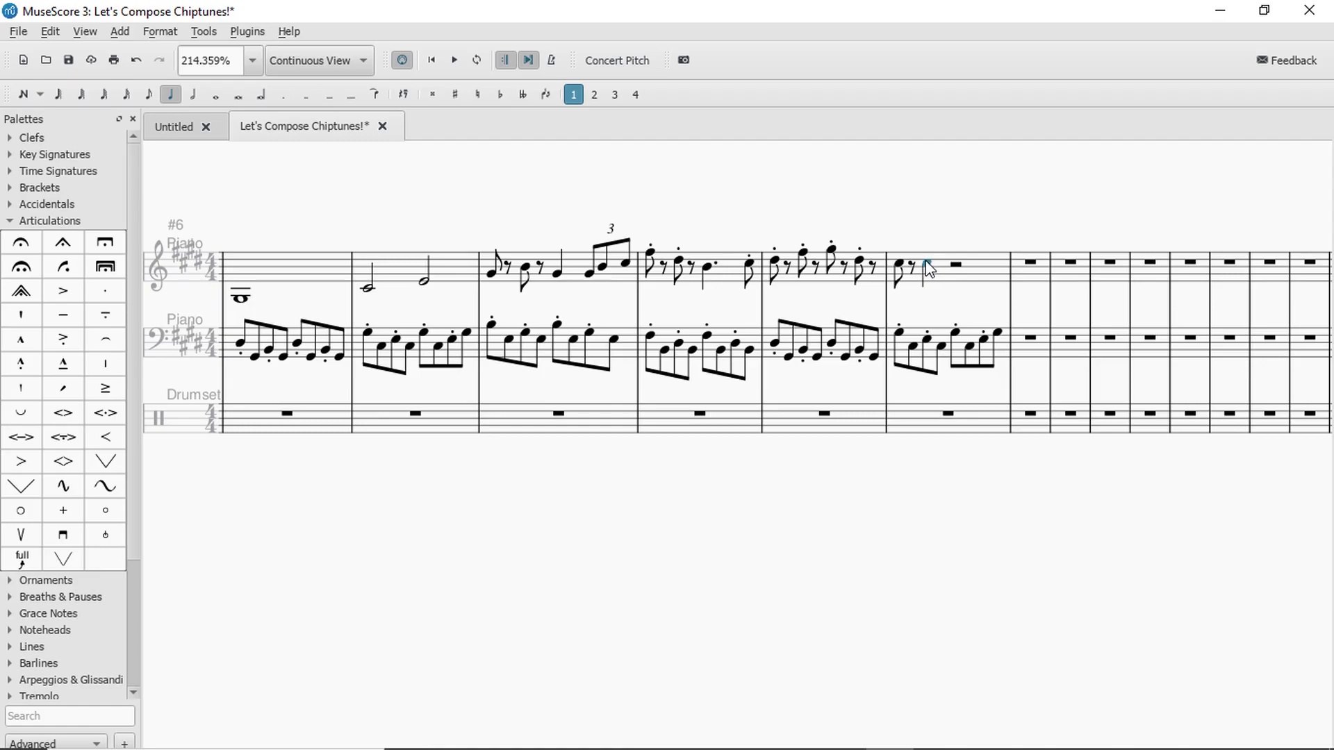
pyautogui.click(940, 273)
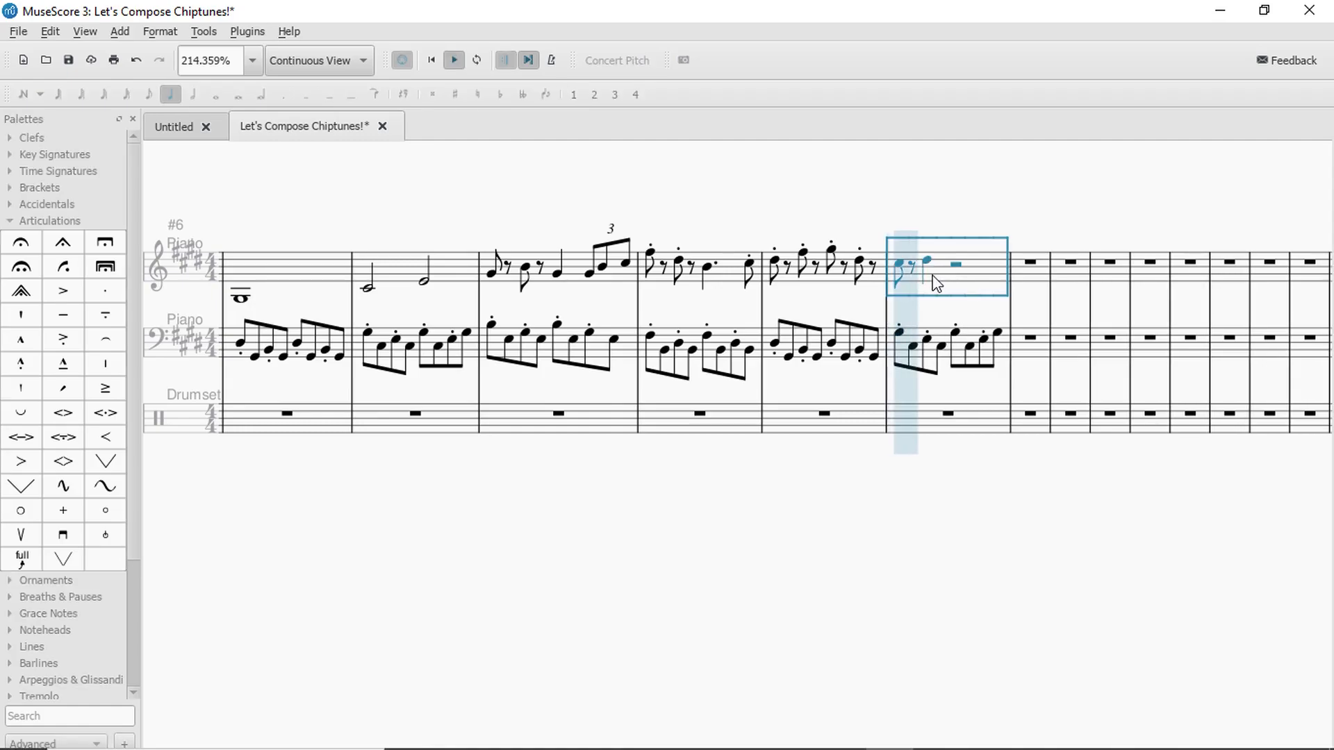
pyautogui.press('Up')
pyautogui.press('Up')
pyautogui.press('Up')
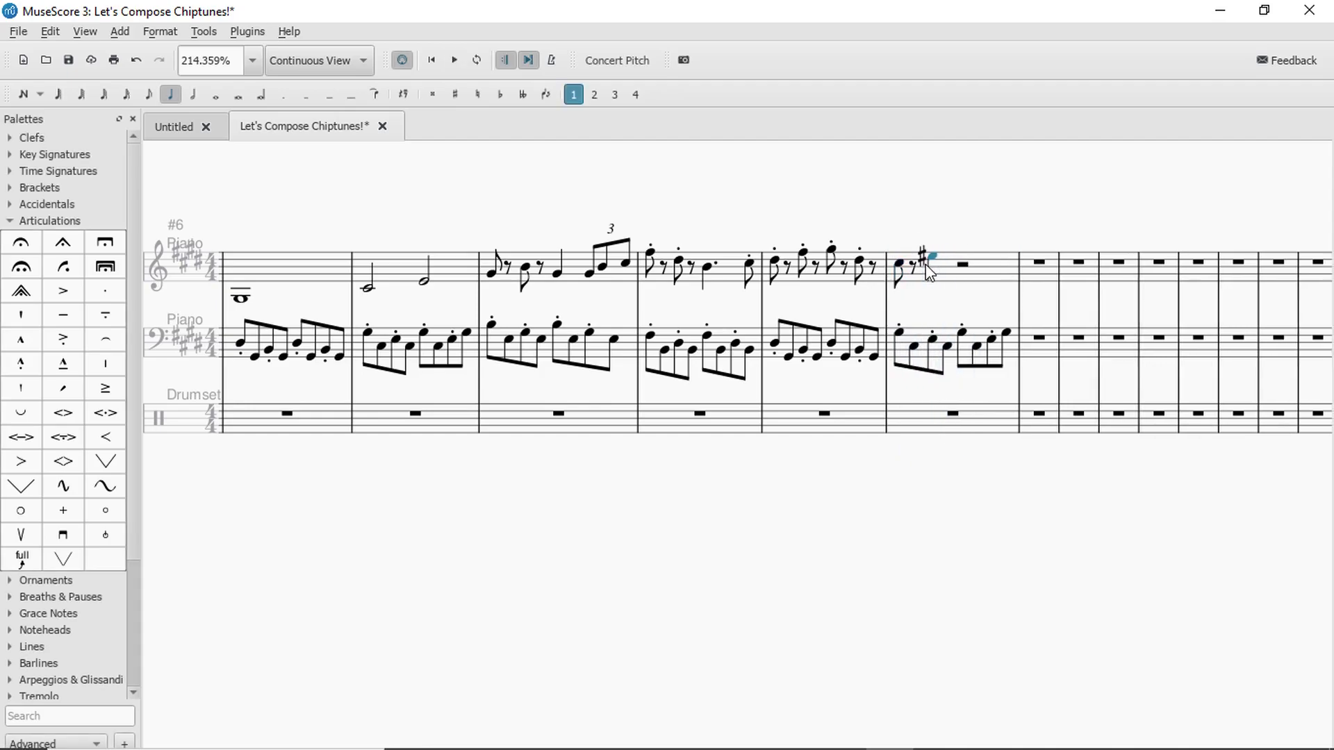
pyautogui.click(932, 274)
pyautogui.press('space')
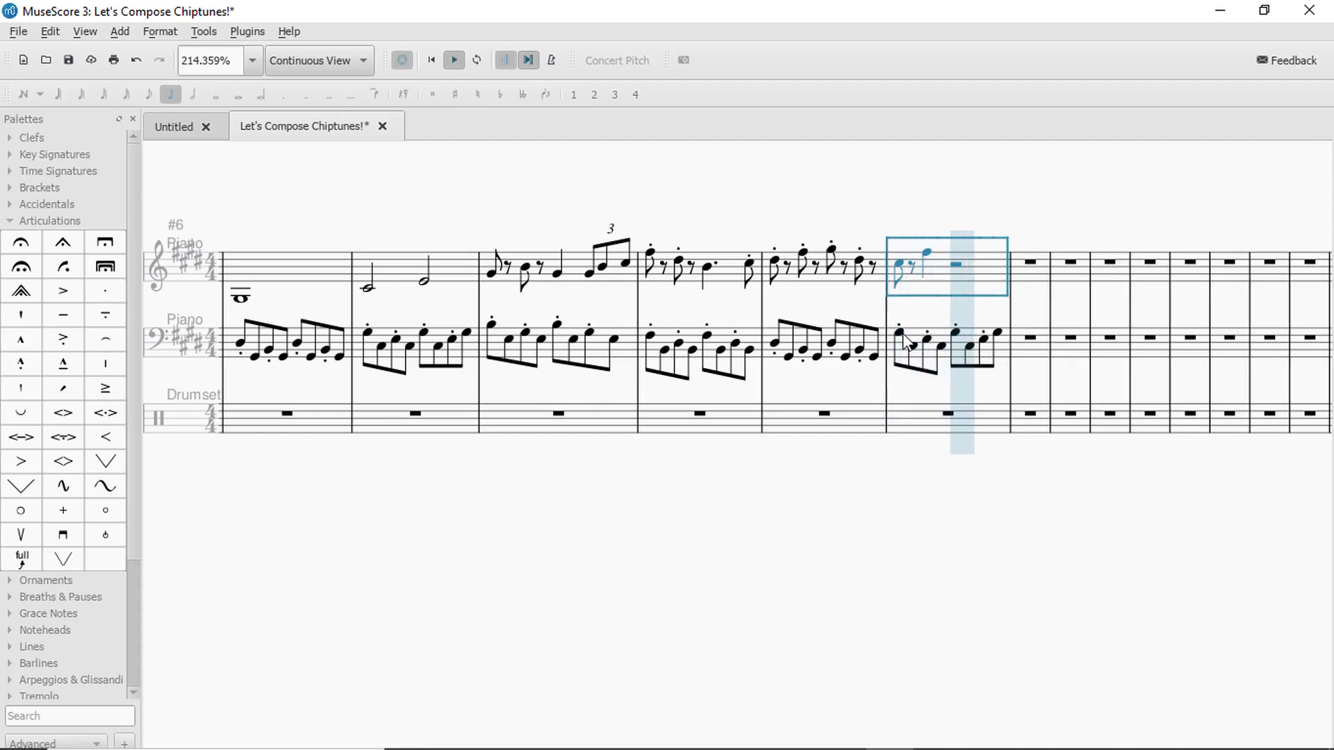
# Try a lower pitch for the opening eighth note of treble measure eleven.
pyautogui.press('space')
pyautogui.press('Delete')
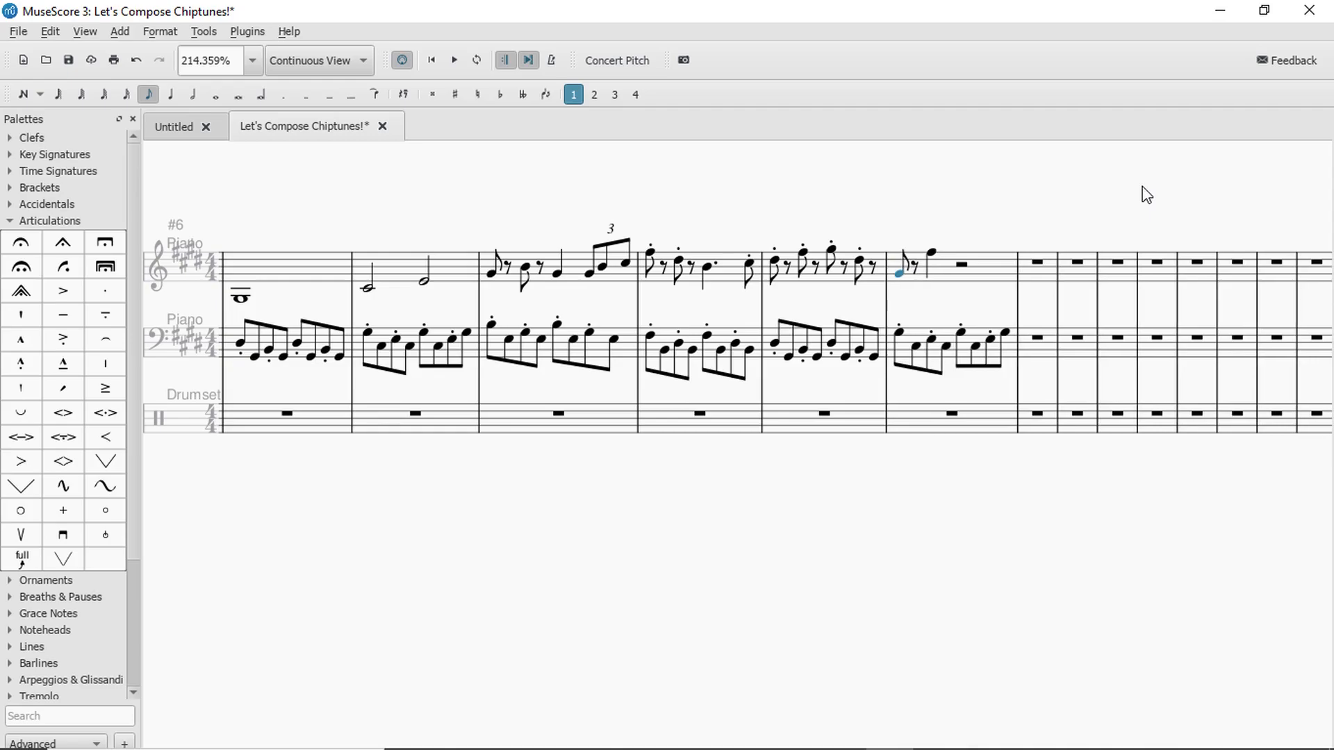
pyautogui.hotkey('ctrl', 'z')
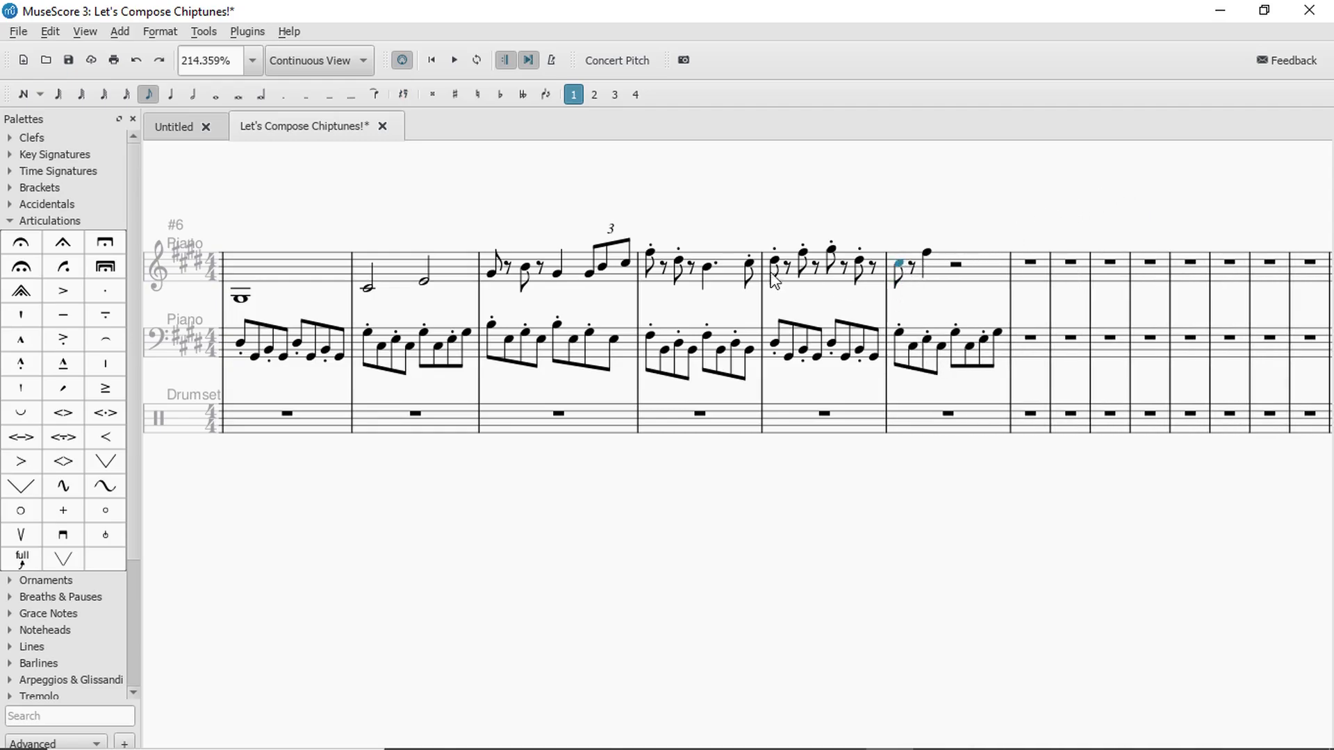
# Play from measure ten and shorten the second-beat F-sharp in treble measure eleven to an eighth note followed by an eighth rest.
pyautogui.click(823, 278)
pyautogui.press('space')
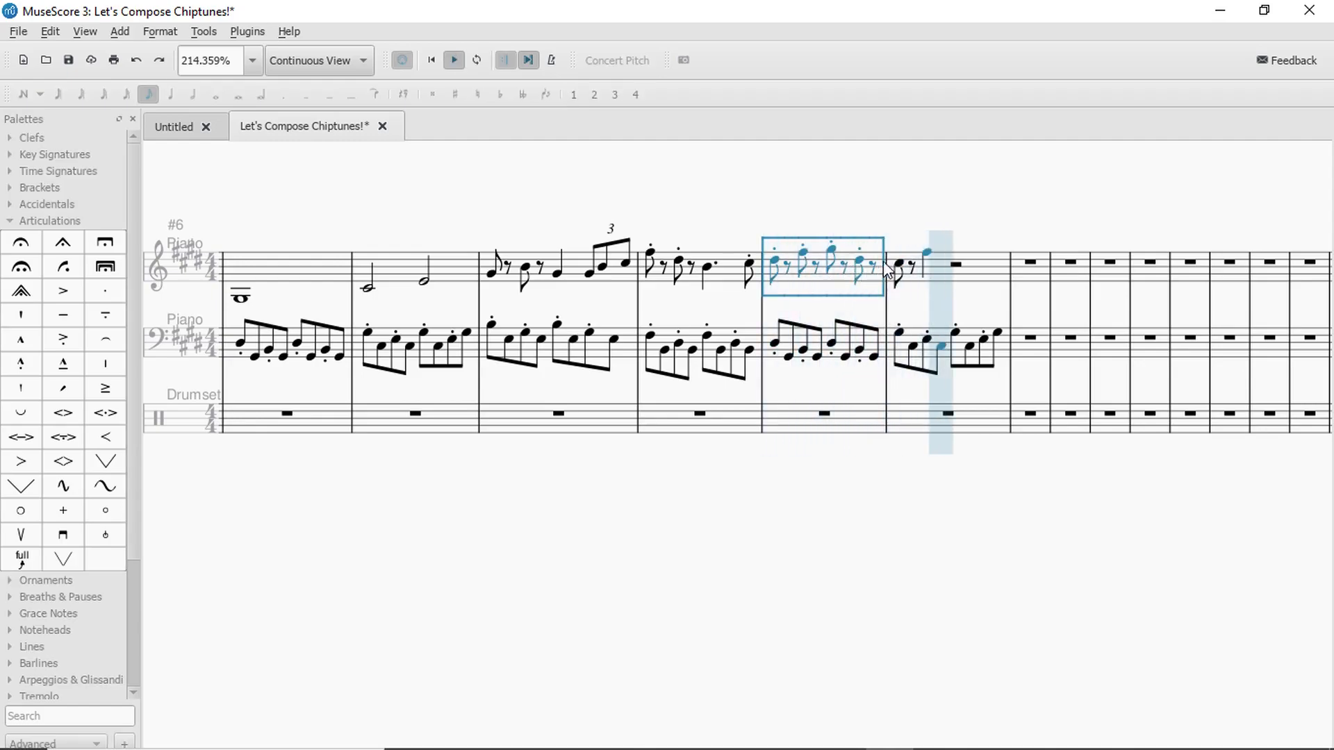
pyautogui.press('space')
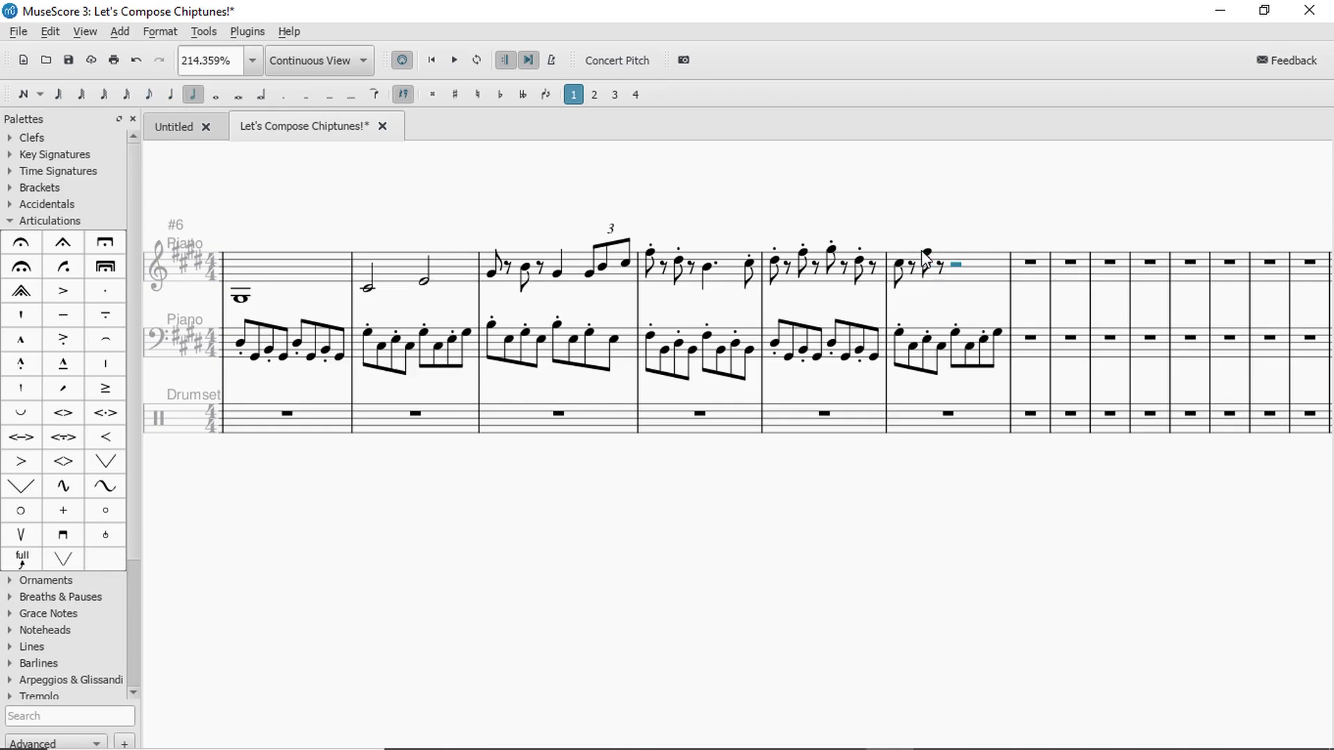
pyautogui.hotkey('ctrl', 'z')
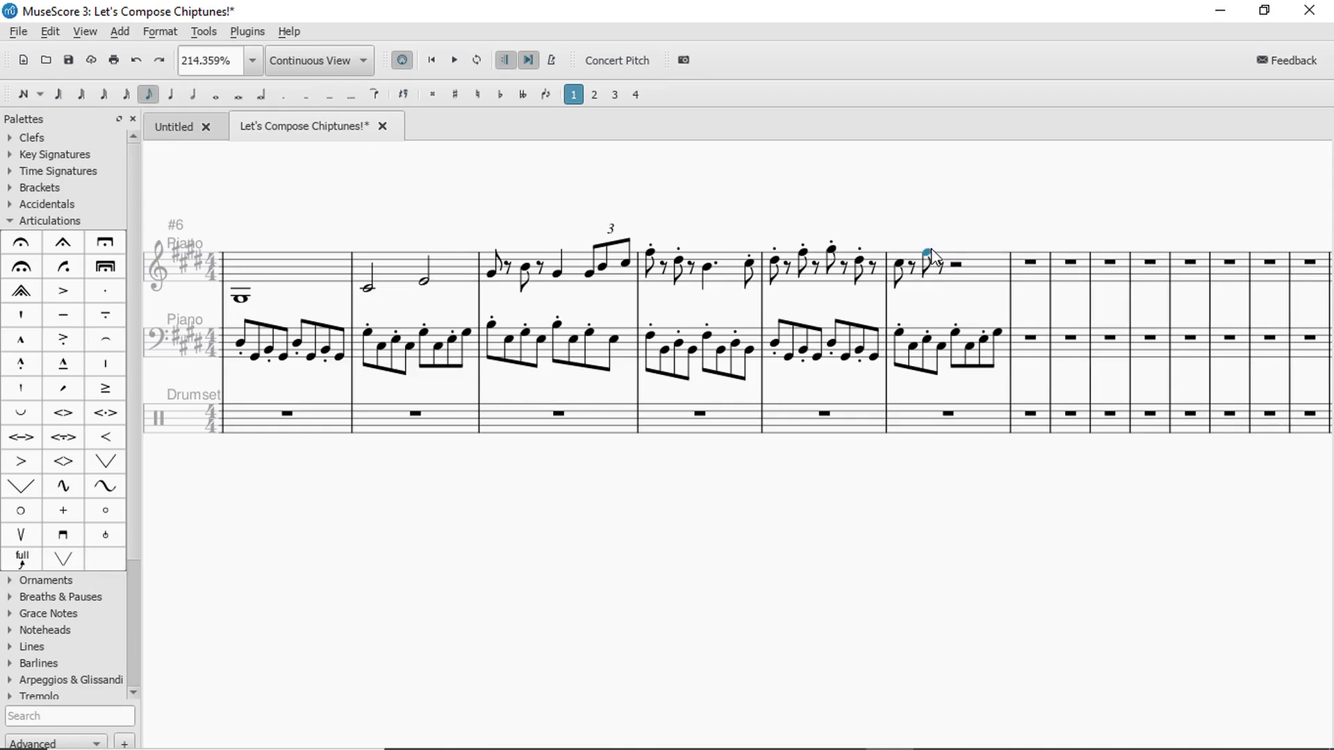
# Mark the eighth notes in treble measure eleven with staccato and enter an E half note on the third beat.
pyautogui.press('6')
pyautogui.keyDown('shift'); pyautogui.click(935, 259); pyautogui.keyUp('shift')
pyautogui.click(105, 290)
pyautogui.press('Escape')
# Play the score from measure eight to listen to the melody through measure eleven.
pyautogui.click(574, 271)
pyautogui.press('space')
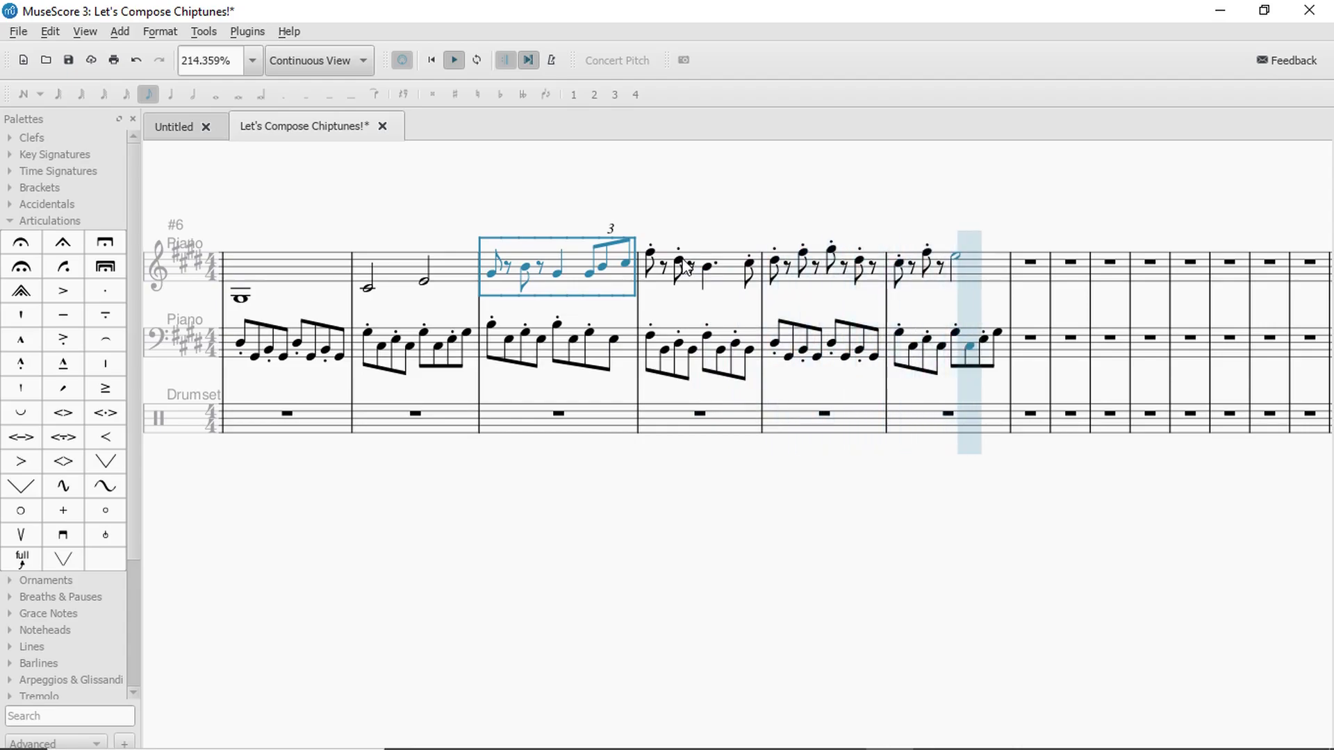
pyautogui.press('space')
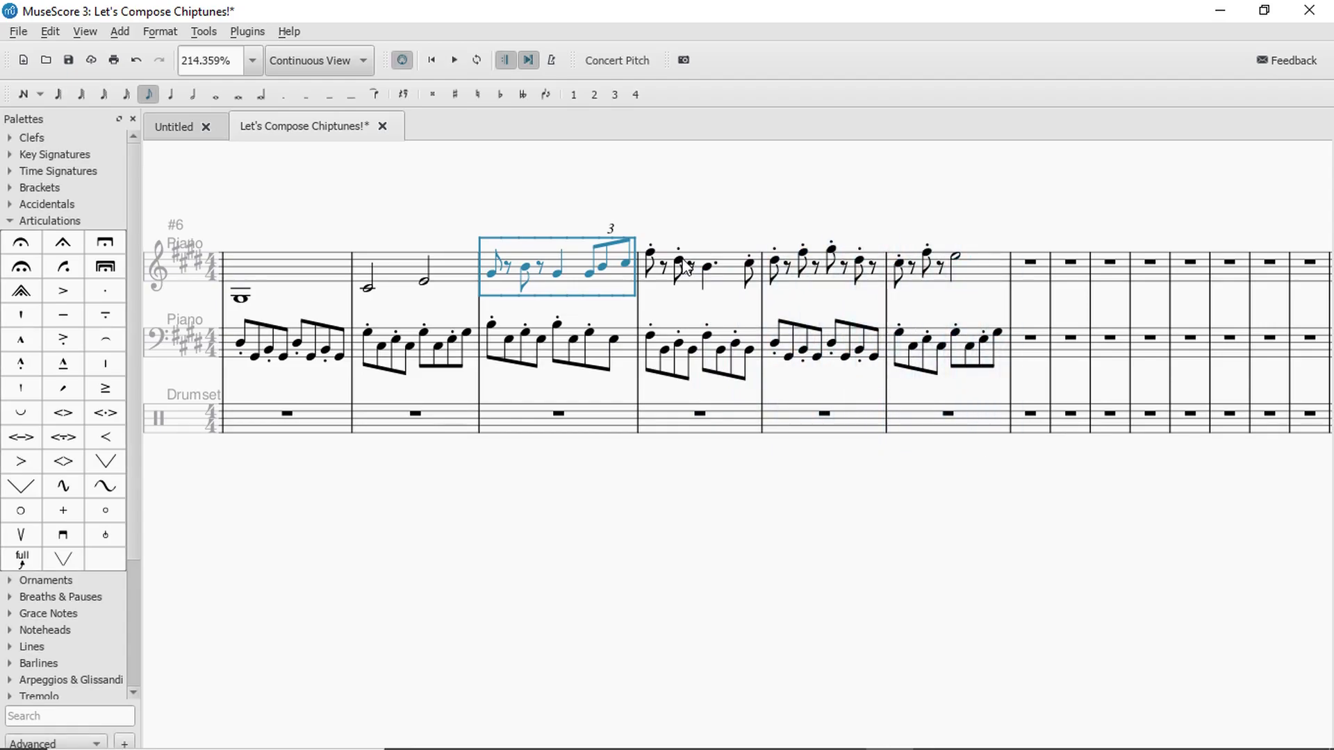
# Lower the third-beat half note in treble measure eleven to D-sharp and play from measures eleven and eight.
pyautogui.click(970, 267)
pyautogui.press('space')
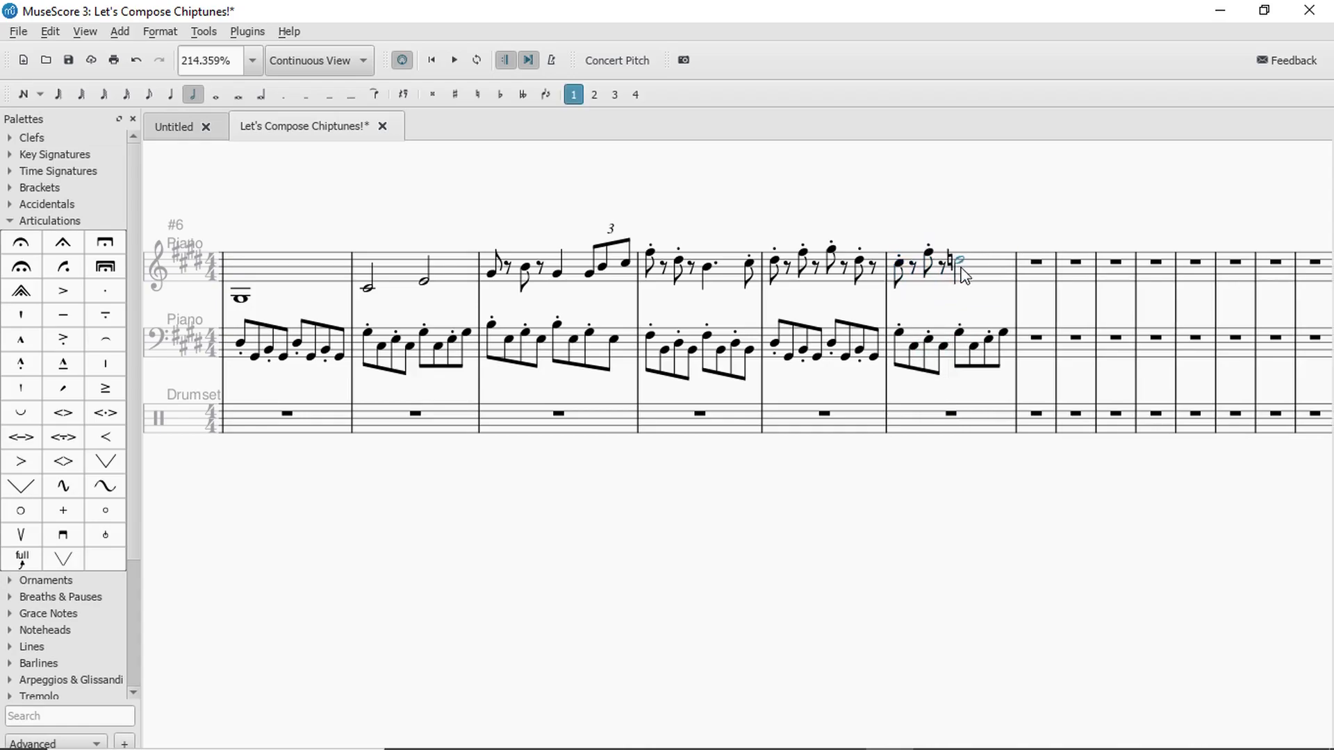
pyautogui.press('space')
pyautogui.press('space')
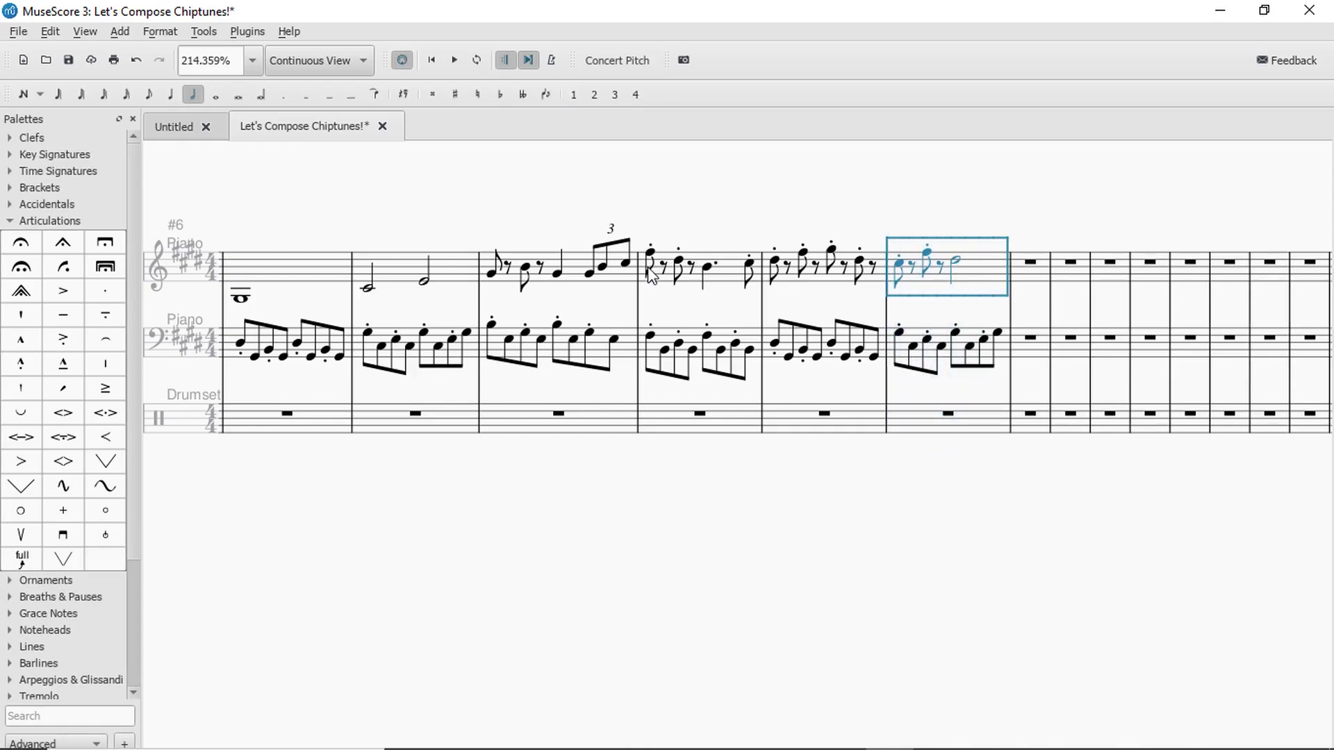
pyautogui.click(609, 286)
pyautogui.press('space')
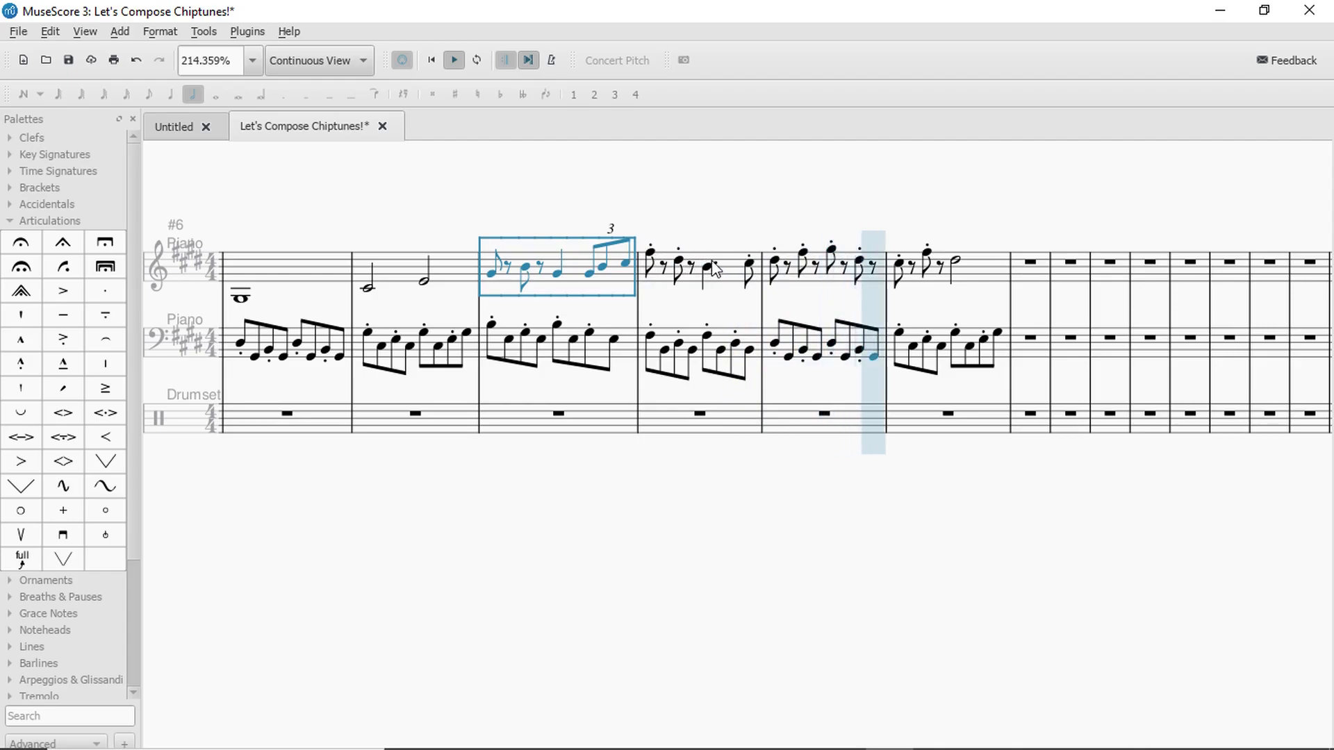
pyautogui.press('space')
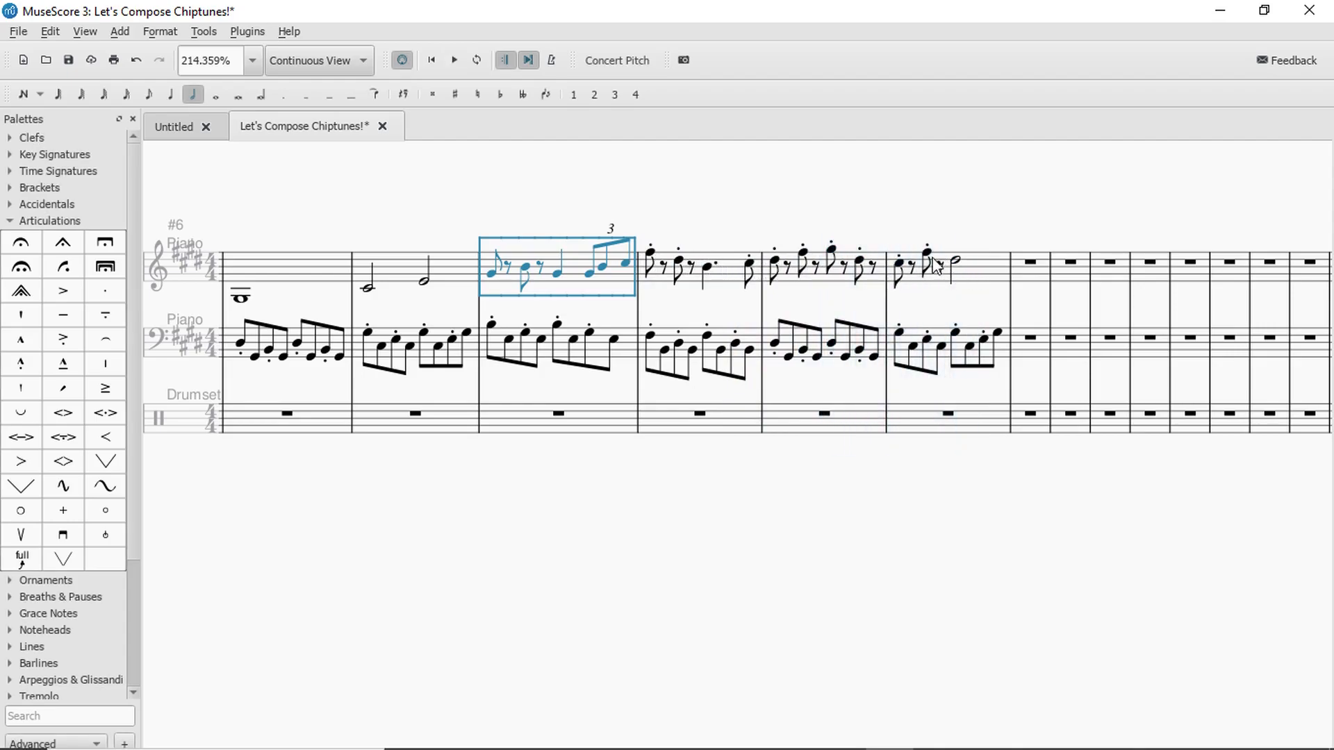
# Lower the second-beat eighth note in treble measure eleven to E and play the measure.
pyautogui.click(928, 252)
pyautogui.press('Down')
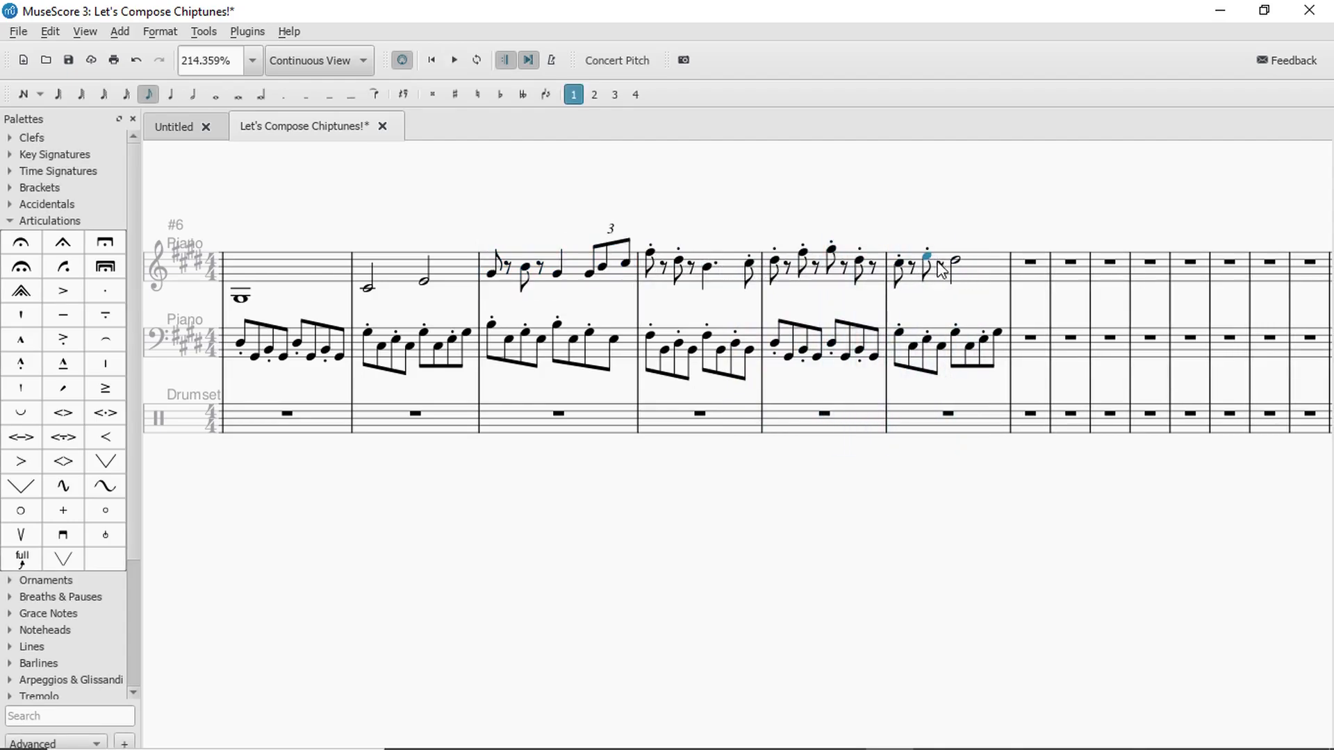
pyautogui.click(966, 274)
pyautogui.press('space')
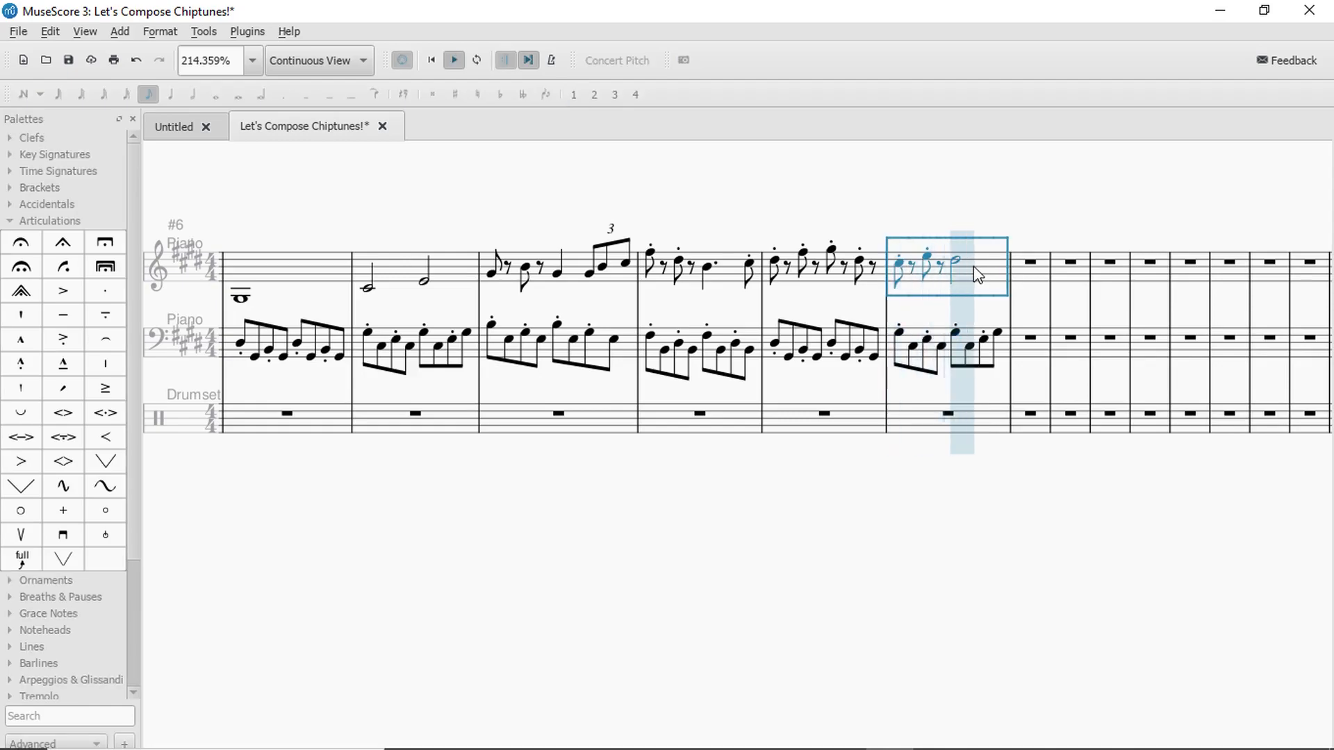
# Lower the second eighth note in the last filled melody measure to D and play back the measure.
pyautogui.click(928, 261)
pyautogui.click(980, 277)
pyautogui.press('space')
# Lower the half note in the last filled melody measure to B and play back that measure.
pyautogui.click(961, 270)
pyautogui.press('Down')
pyautogui.press('Down')
pyautogui.press('Down')
pyautogui.press('Down')
pyautogui.click(978, 271)
pyautogui.press('space')
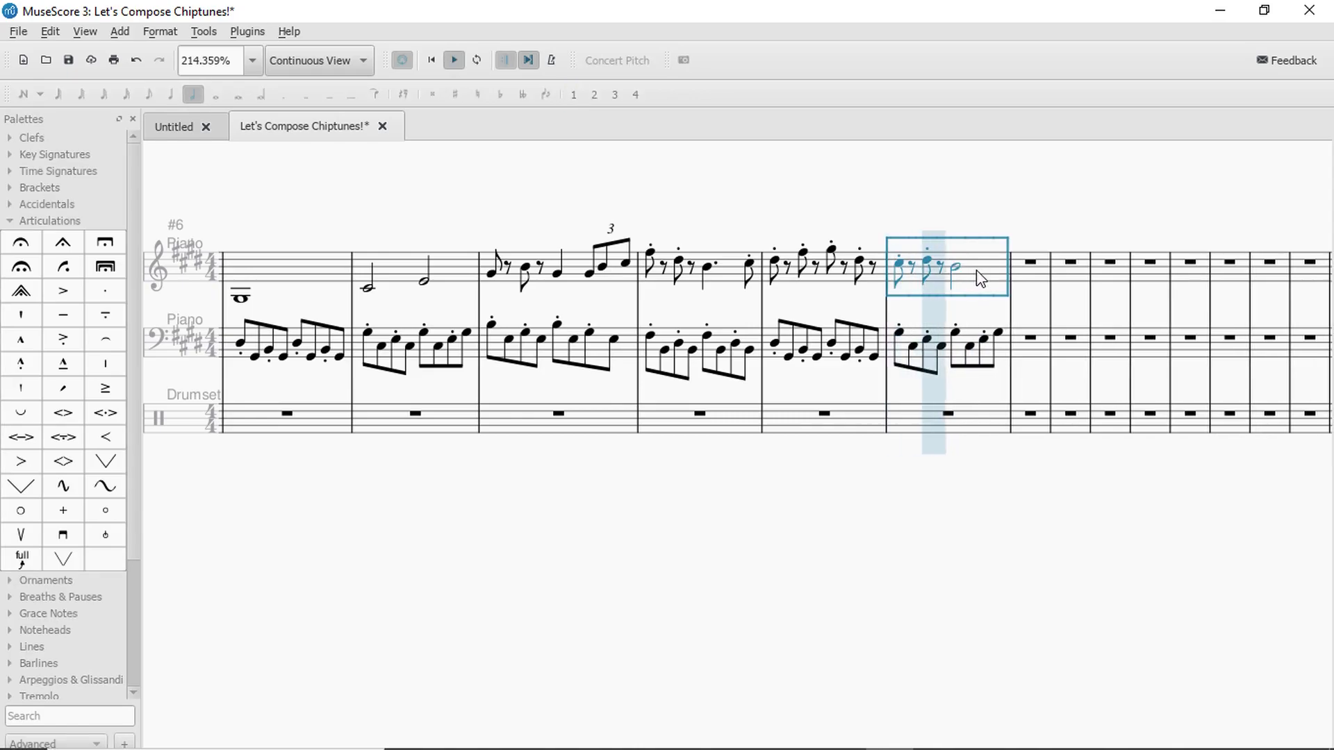
# Play back the score twice from the triplet measure into the last filled measures.
pyautogui.click(582, 252)
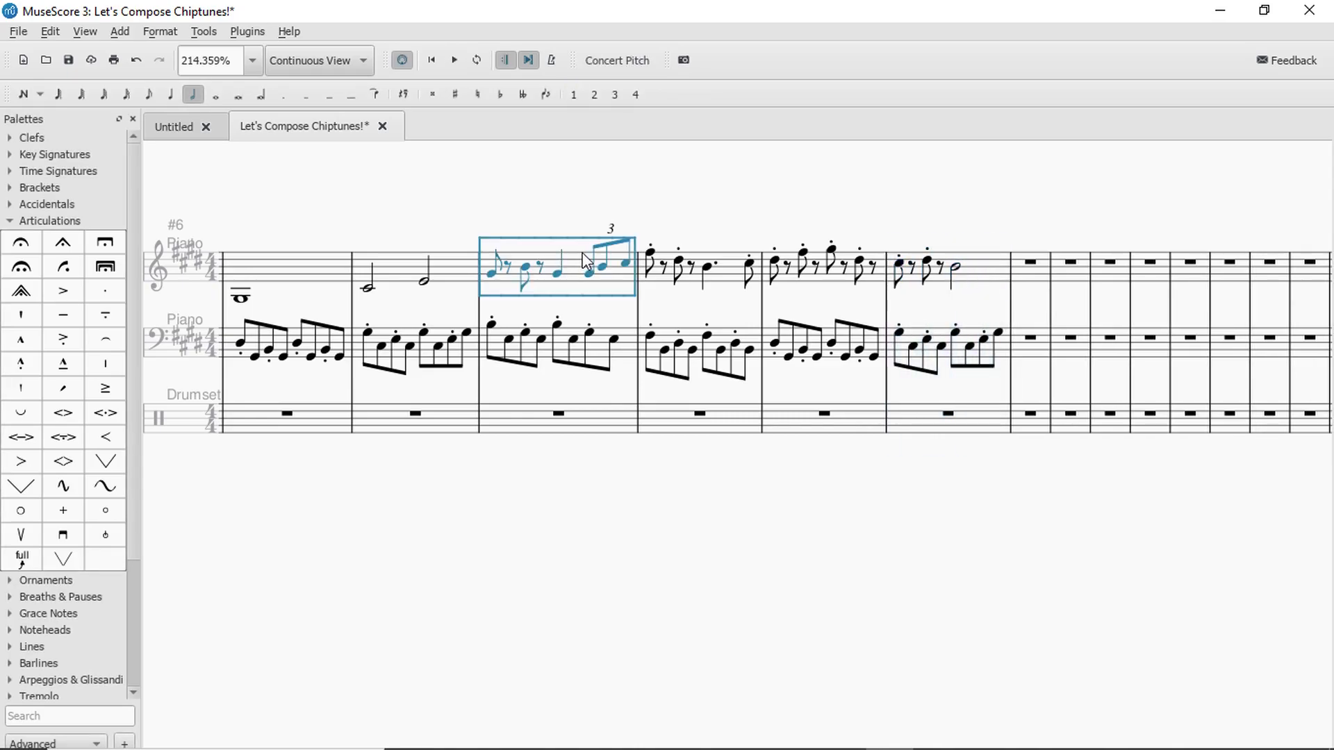
pyautogui.press('space')
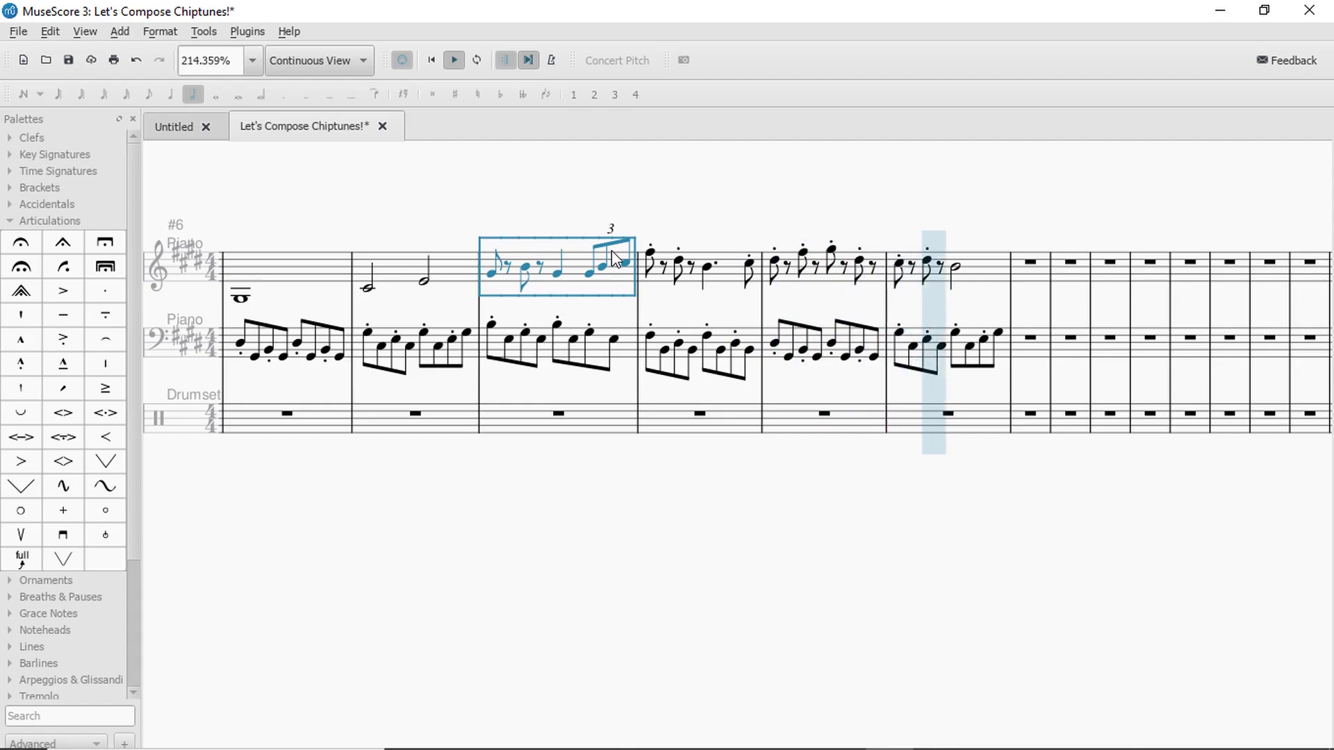
pyautogui.press('space')
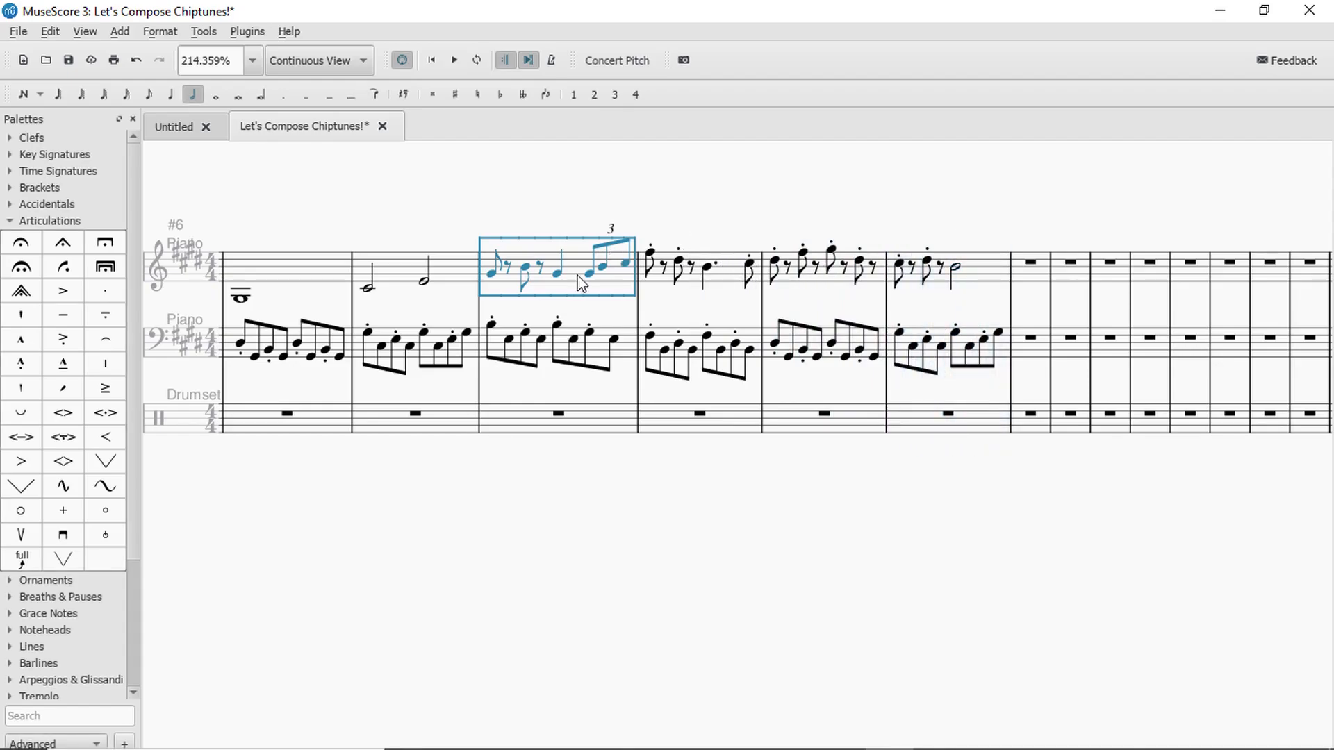
pyautogui.press('space')
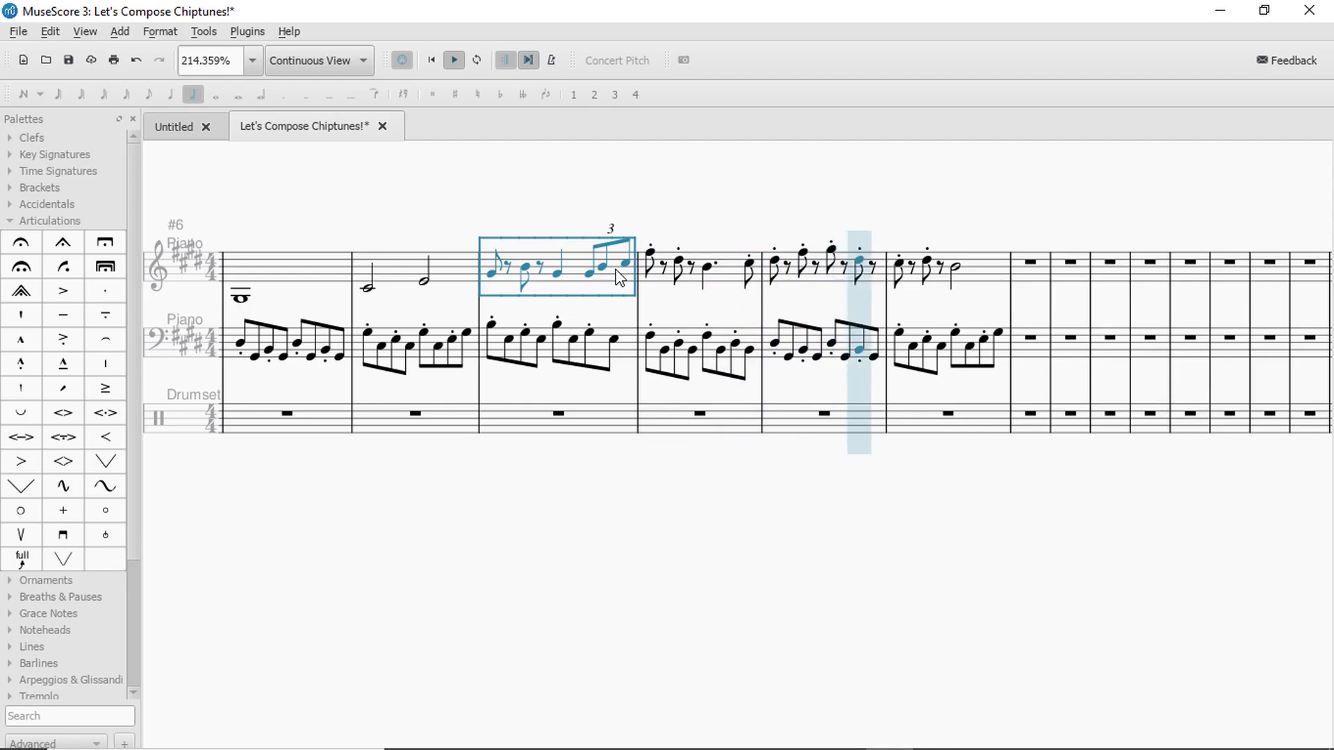
pyautogui.press('space')
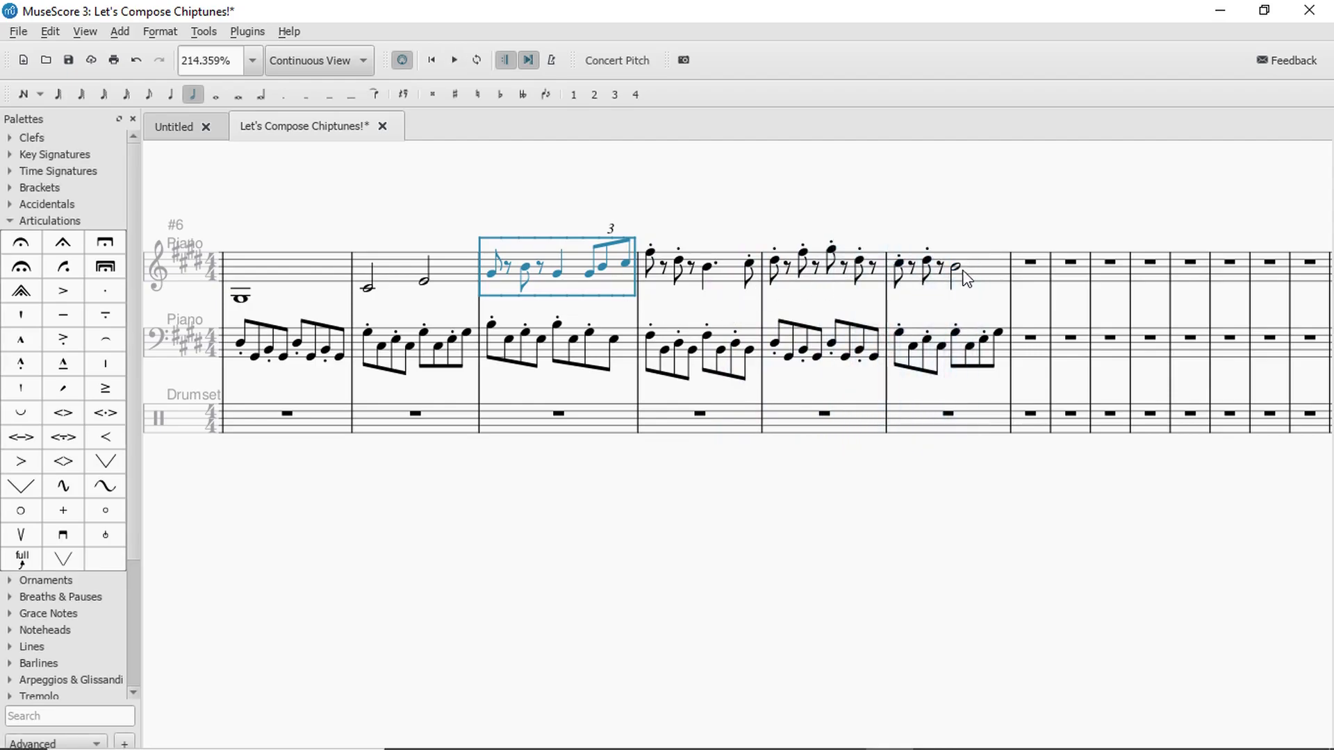
# Raise the half note in the last filled melody measure to E and play back the measure.
pyautogui.click(958, 268)
pyautogui.press('Up')
pyautogui.press('Up')
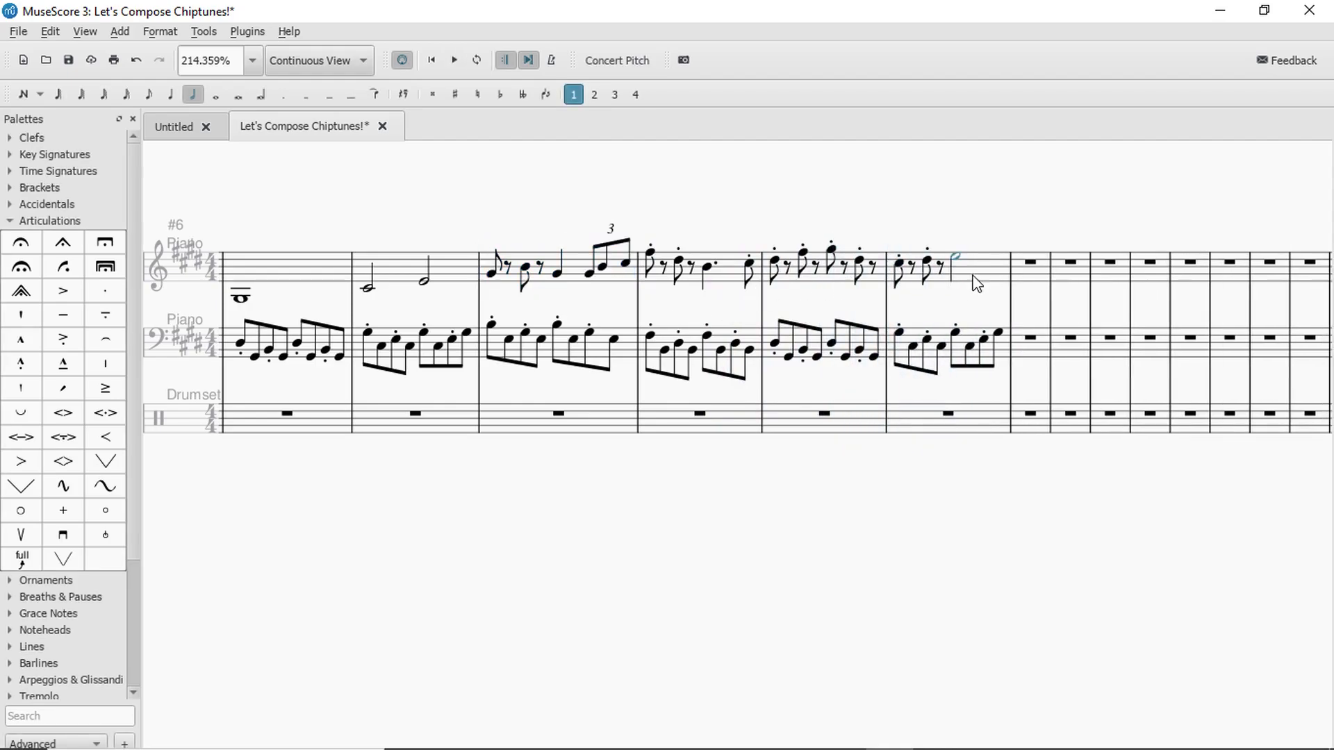
pyautogui.click(1009, 275)
pyautogui.press('space')
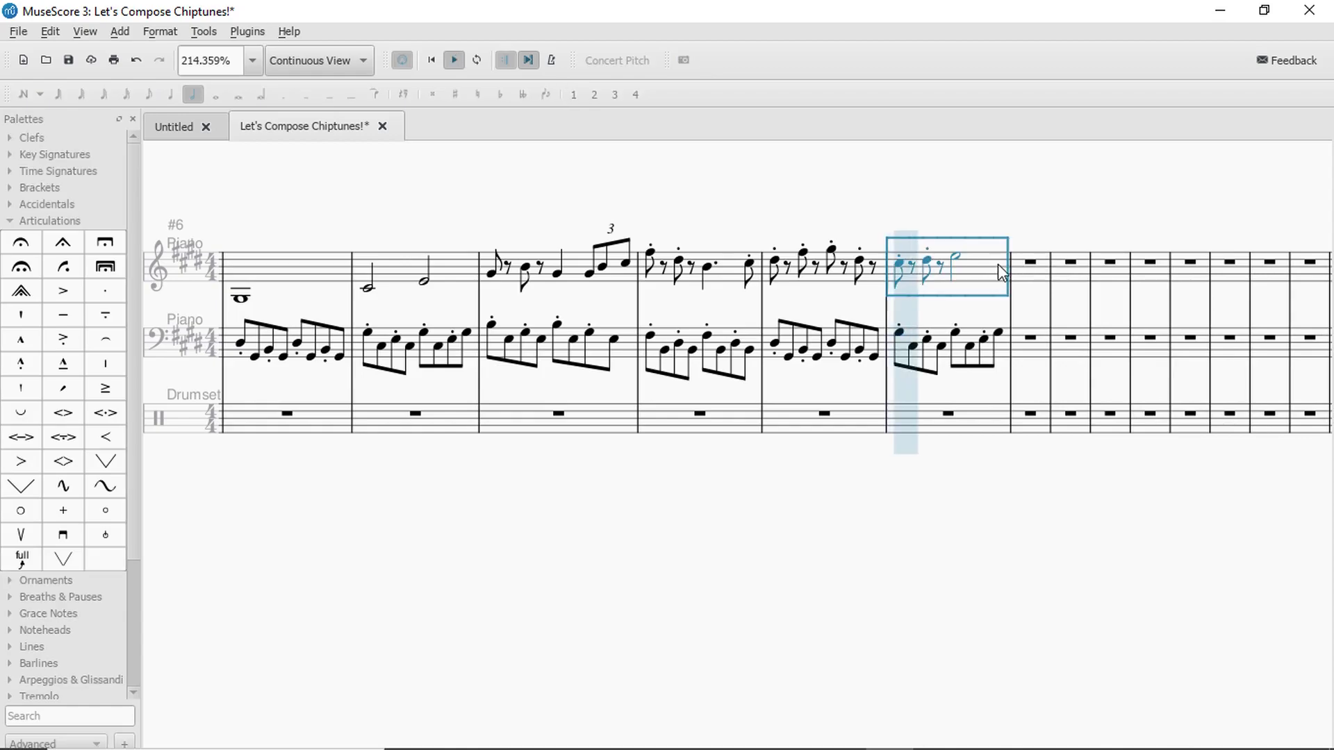
pyautogui.press('space')
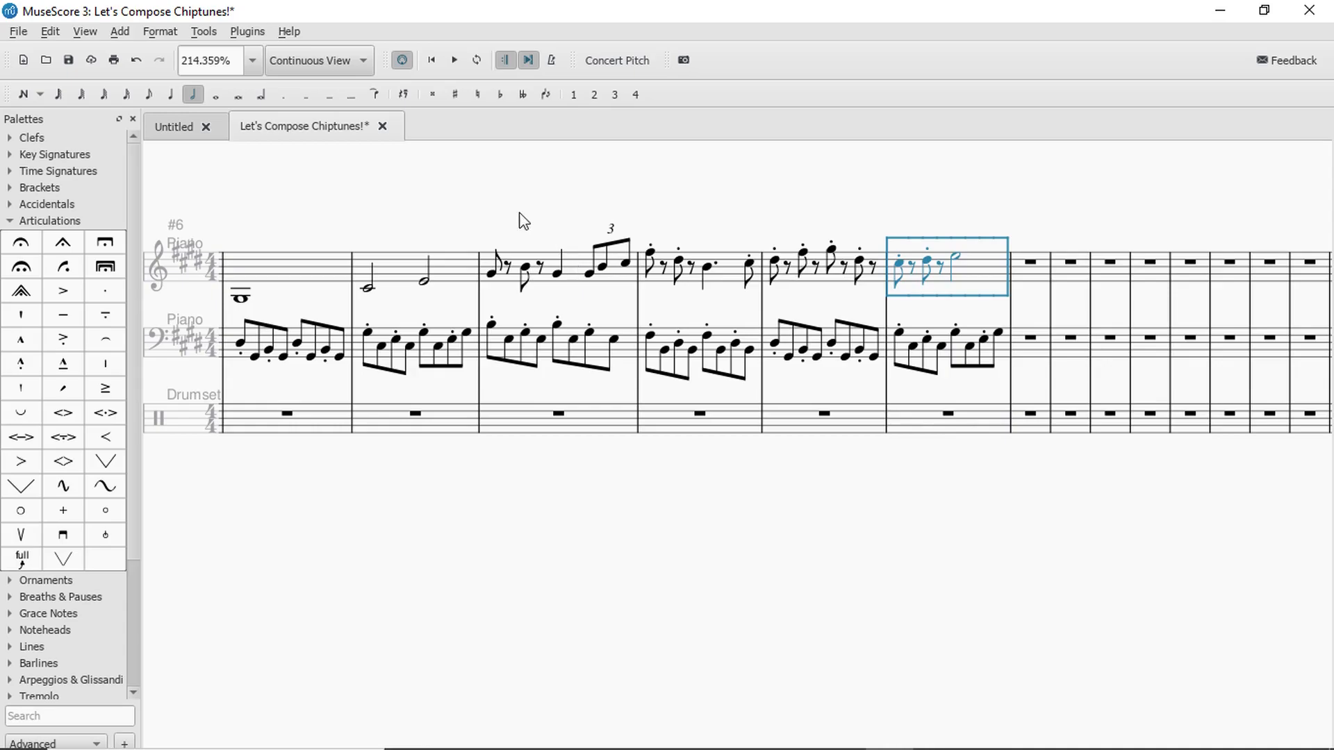
# Play back the score from the whole-note measure where the bass line begins through the last filled measure.
pyautogui.hscroll(-6, 534, 228)
pyautogui.click(548, 301)
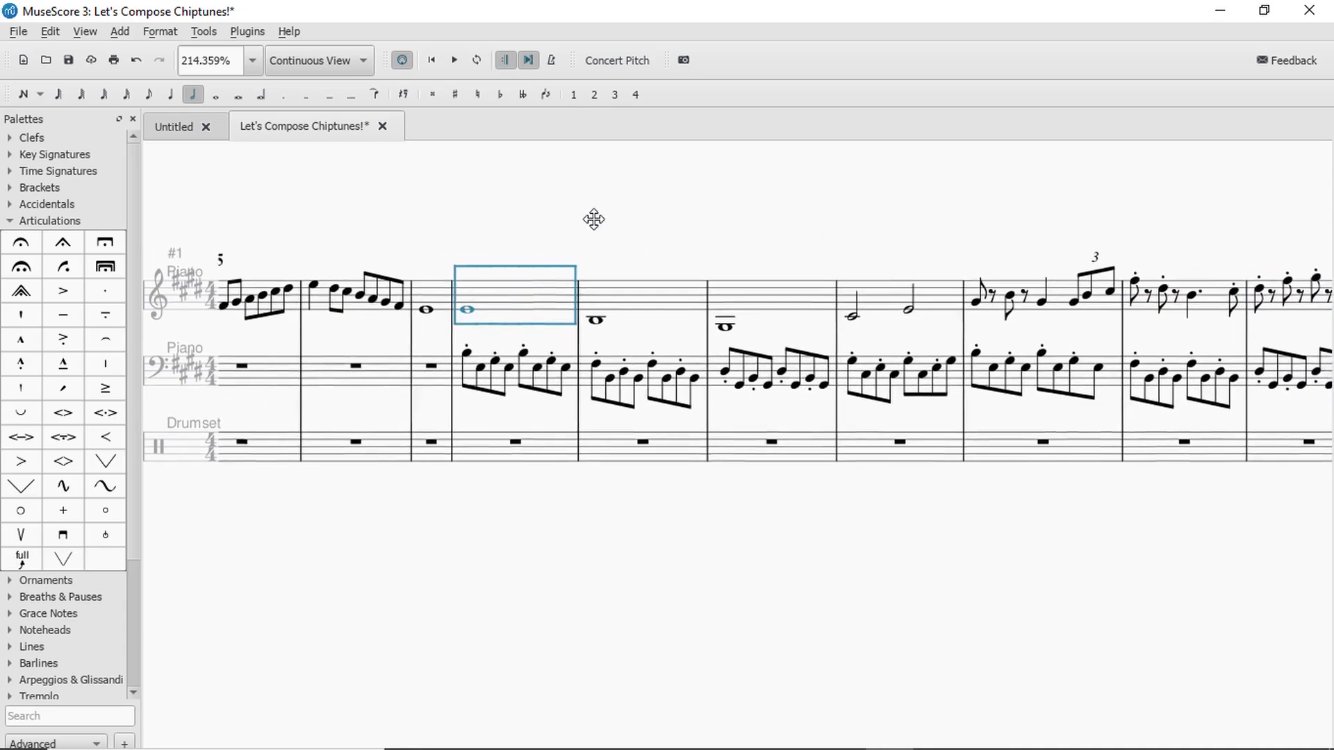
pyautogui.press('space')
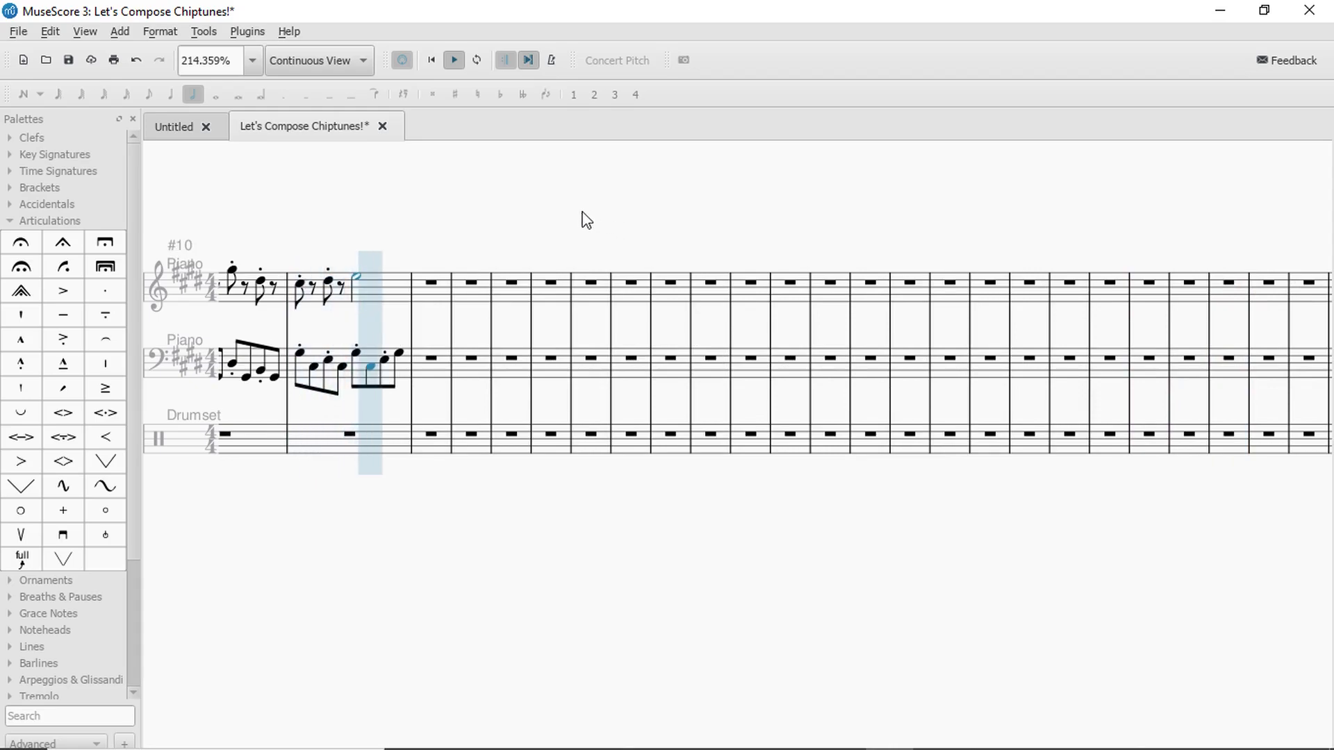
pyautogui.press('space')
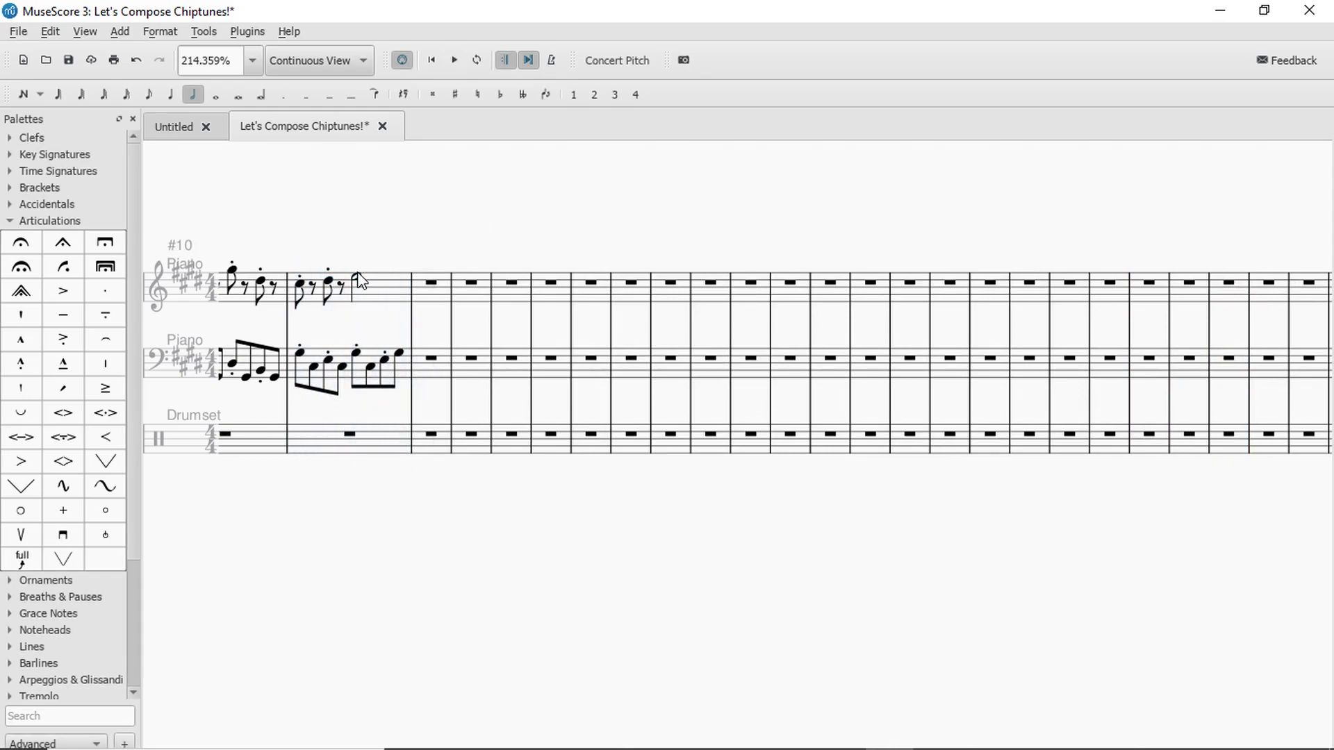
# Replace the half note at the end of the melody with quarter notes G and F, and play back the measure.
pyautogui.press('Up')
pyautogui.press('Up')
pyautogui.press('Up')
pyautogui.click(170, 95)
pyautogui.press('f')
pyautogui.press('f')
pyautogui.press('Escape')
pyautogui.click(366, 297)
pyautogui.press('space')
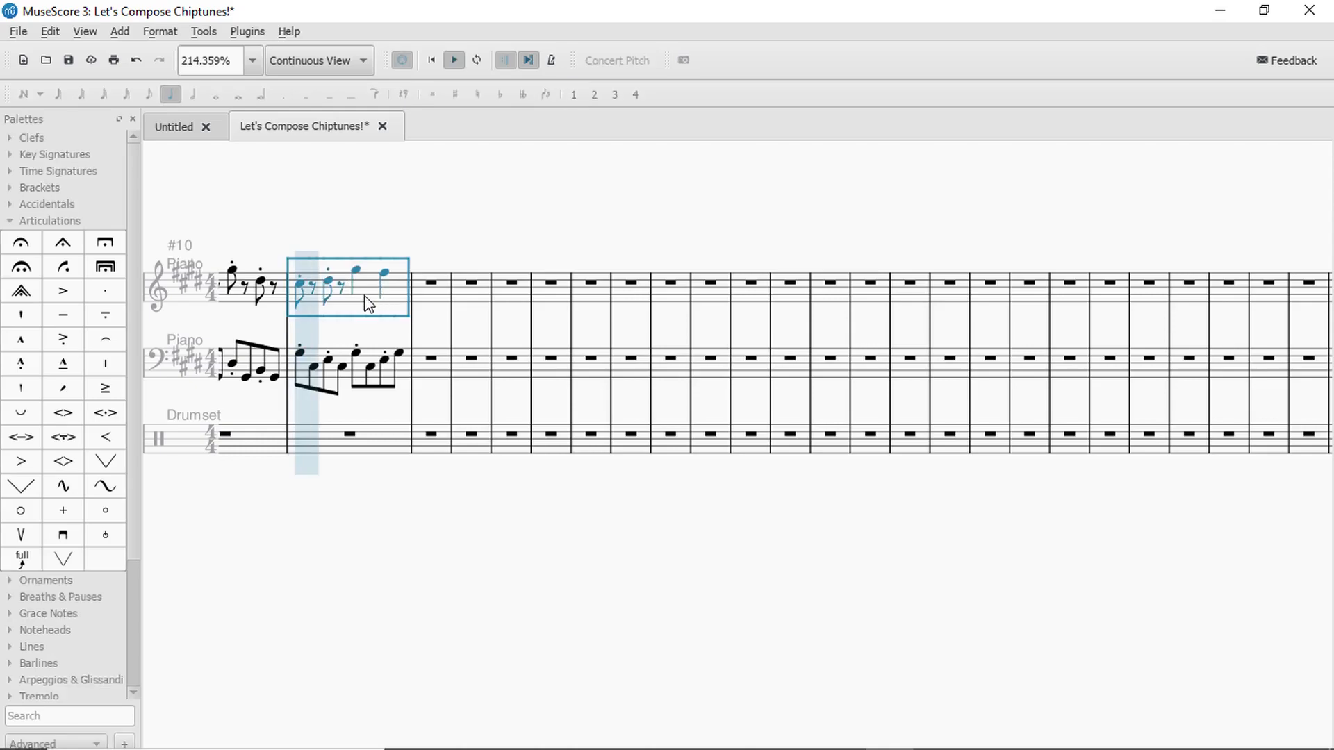
# Repeat the bass staff's four measures from the triplet measure to the last filled one, directly after them.
pyautogui.moveTo(399, 262); pyautogui.dragTo(688, 253)
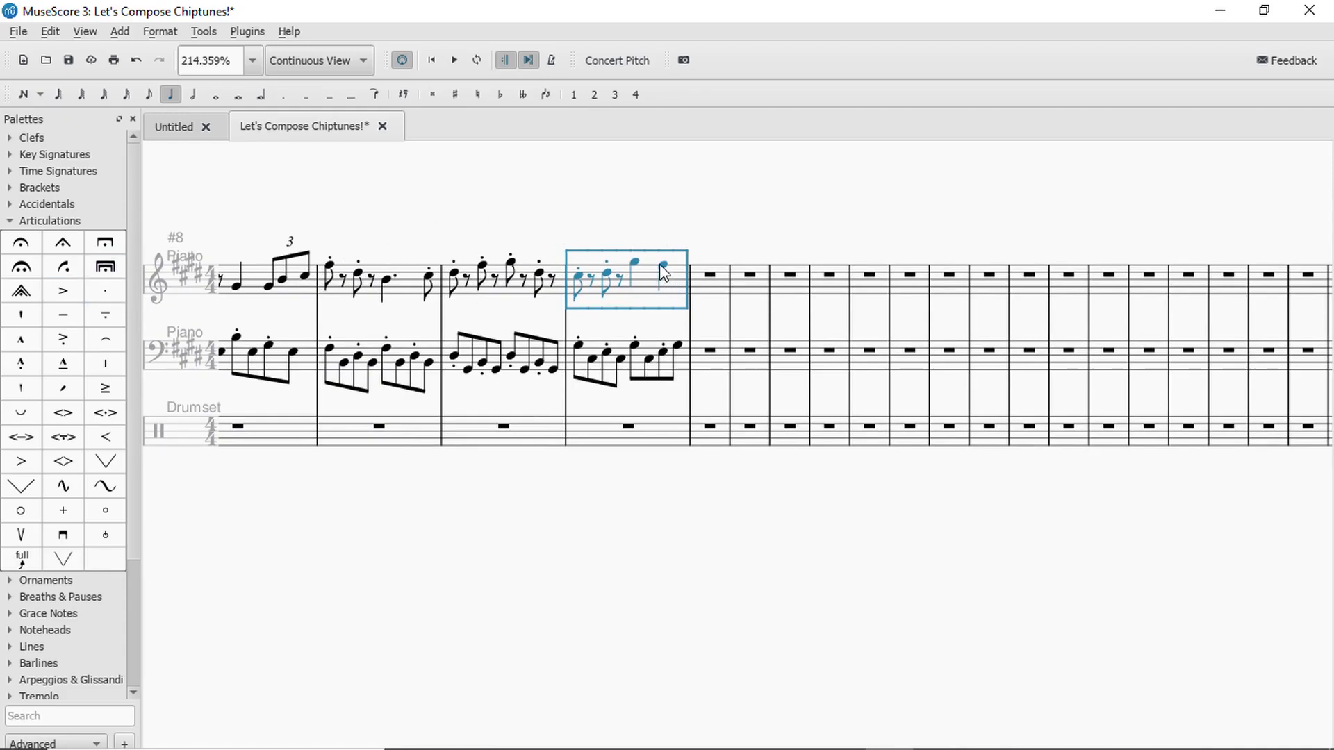
pyautogui.scroll(2, 759, 199)
pyautogui.scroll(1, 621, 250)
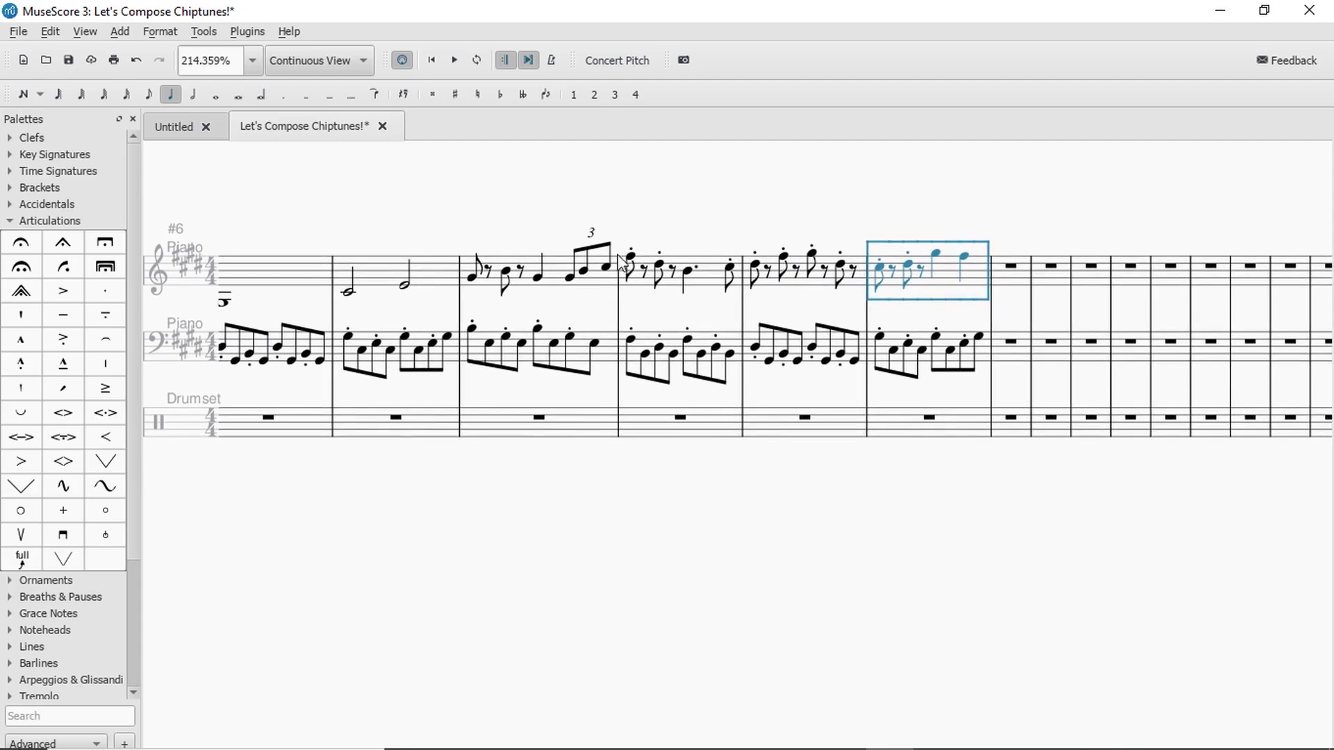
pyautogui.scroll(-1, 621, 250)
pyautogui.click(485, 324)
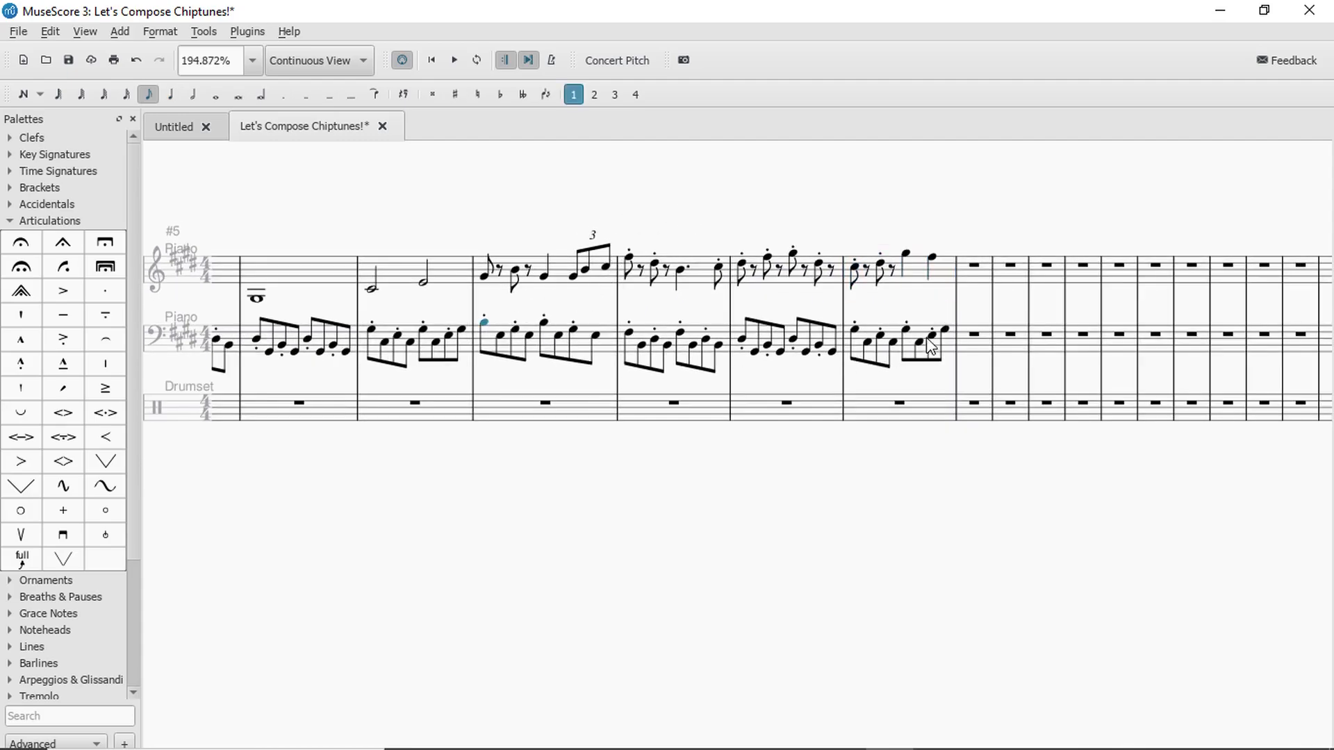
pyautogui.keyDown('shift'); pyautogui.click(949, 335); pyautogui.keyUp('shift')
pyautogui.press('r')
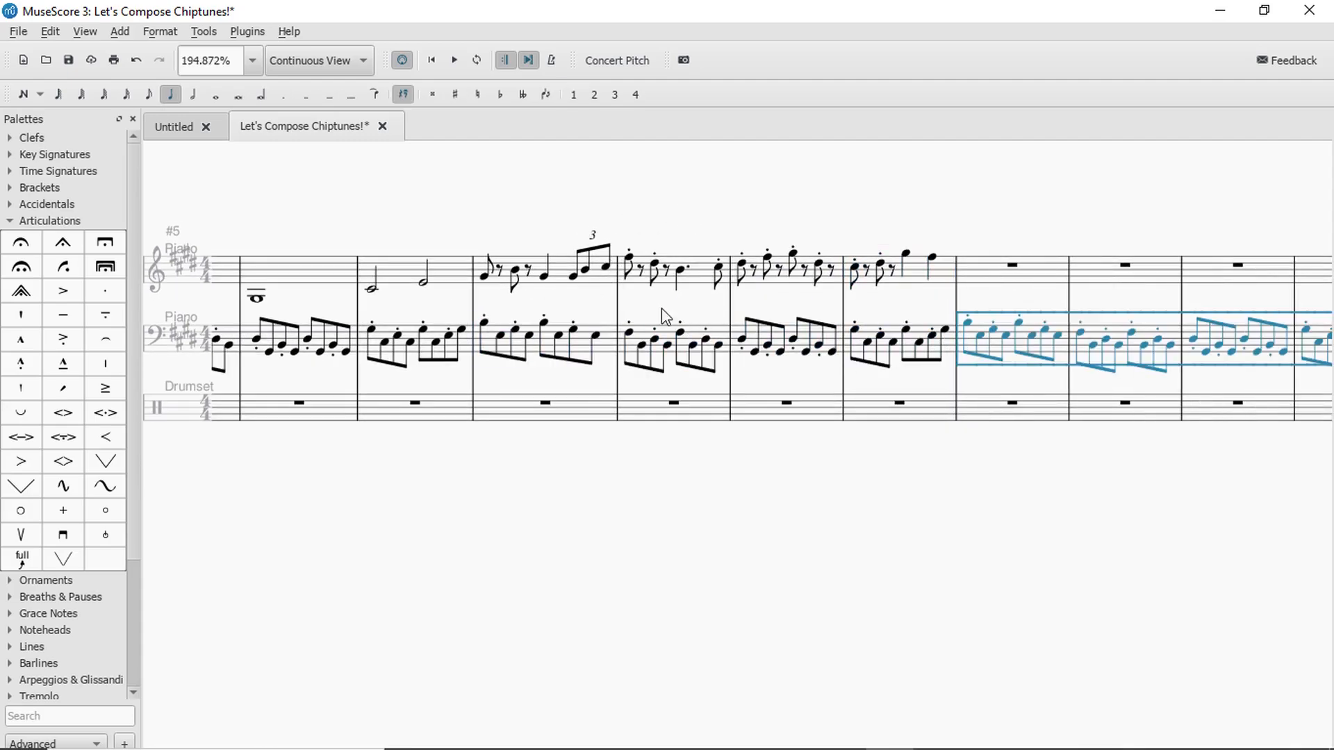
# Play back the melody and bass from the triplet measure into the last filled melody measure.
pyautogui.click(560, 281)
pyautogui.press('space')
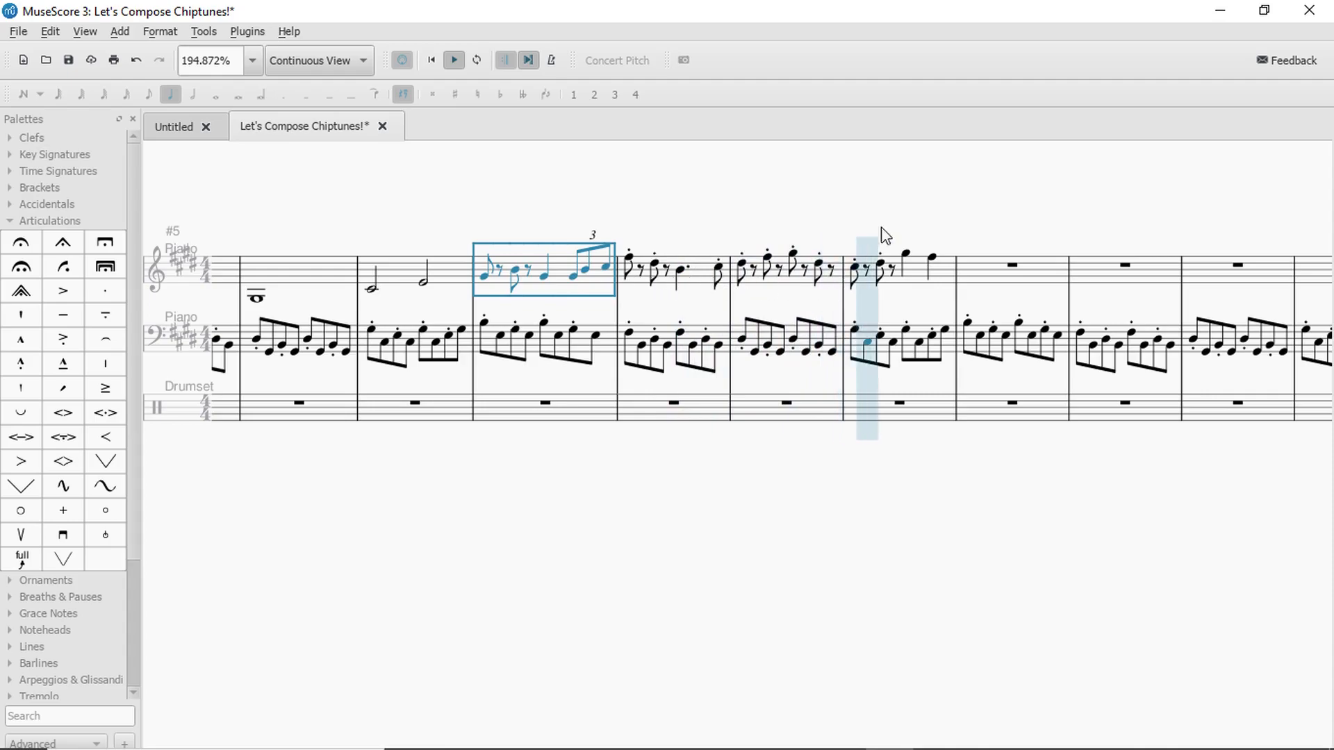
pyautogui.press('space')
pyautogui.click(821, 271)
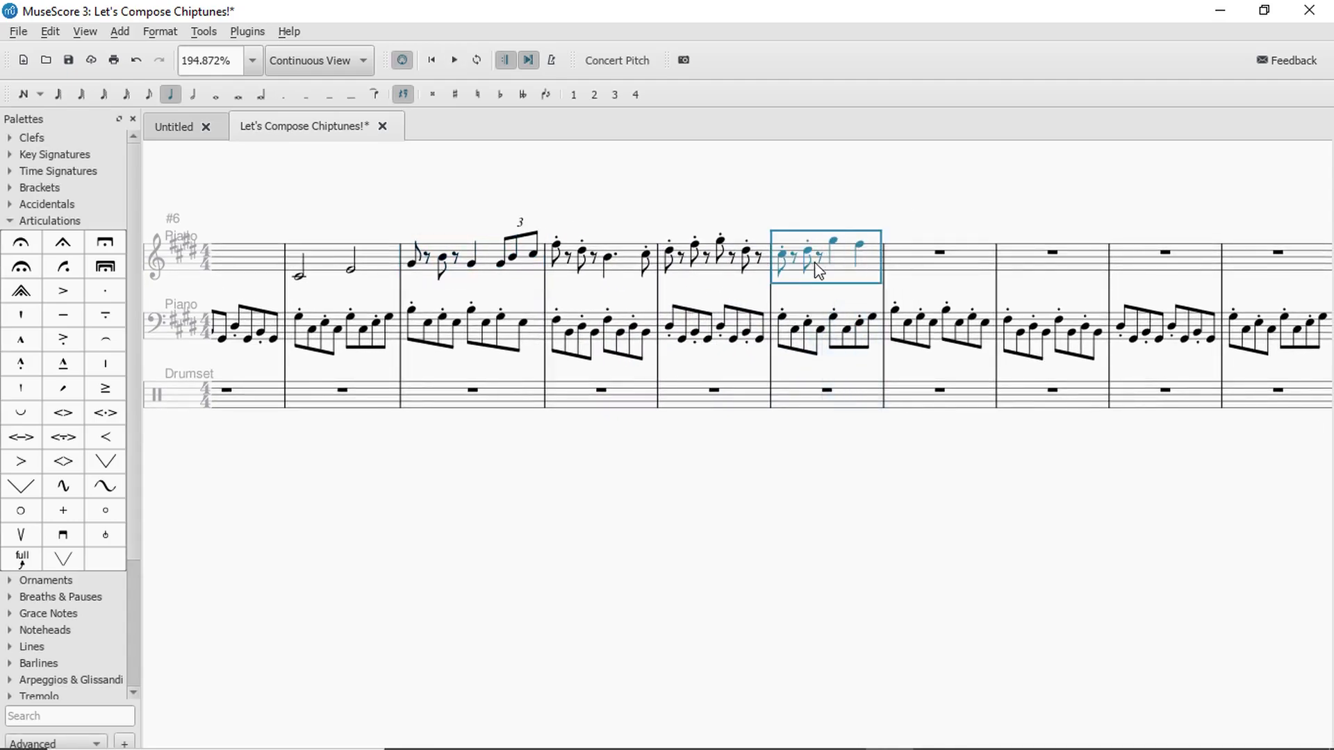
pyautogui.click(820, 261)
pyautogui.press('Left')
pyautogui.press('Delete')
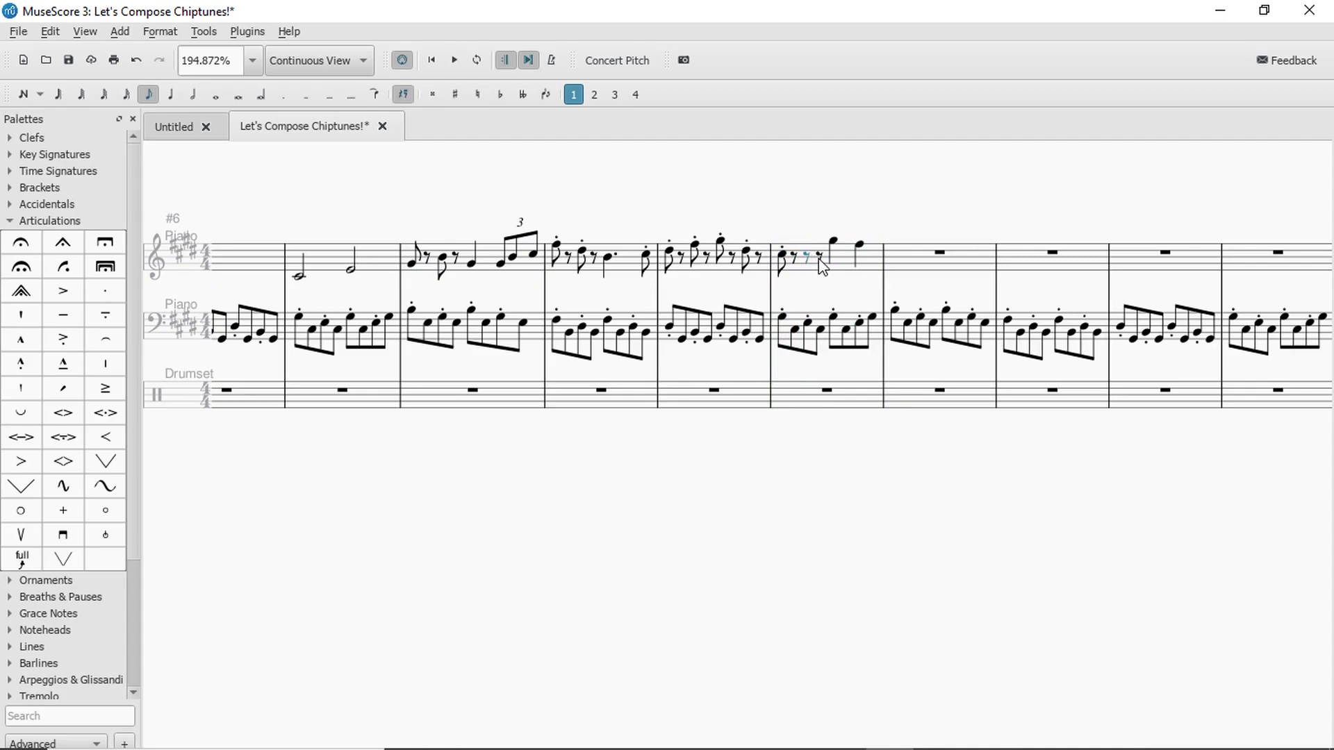
pyautogui.hotkey('ctrl', 'z')
# Remove the staccato from the second eighth note in the last filled melody measure and make it a quarter note.
pyautogui.click(808, 241)
pyautogui.press('Delete')
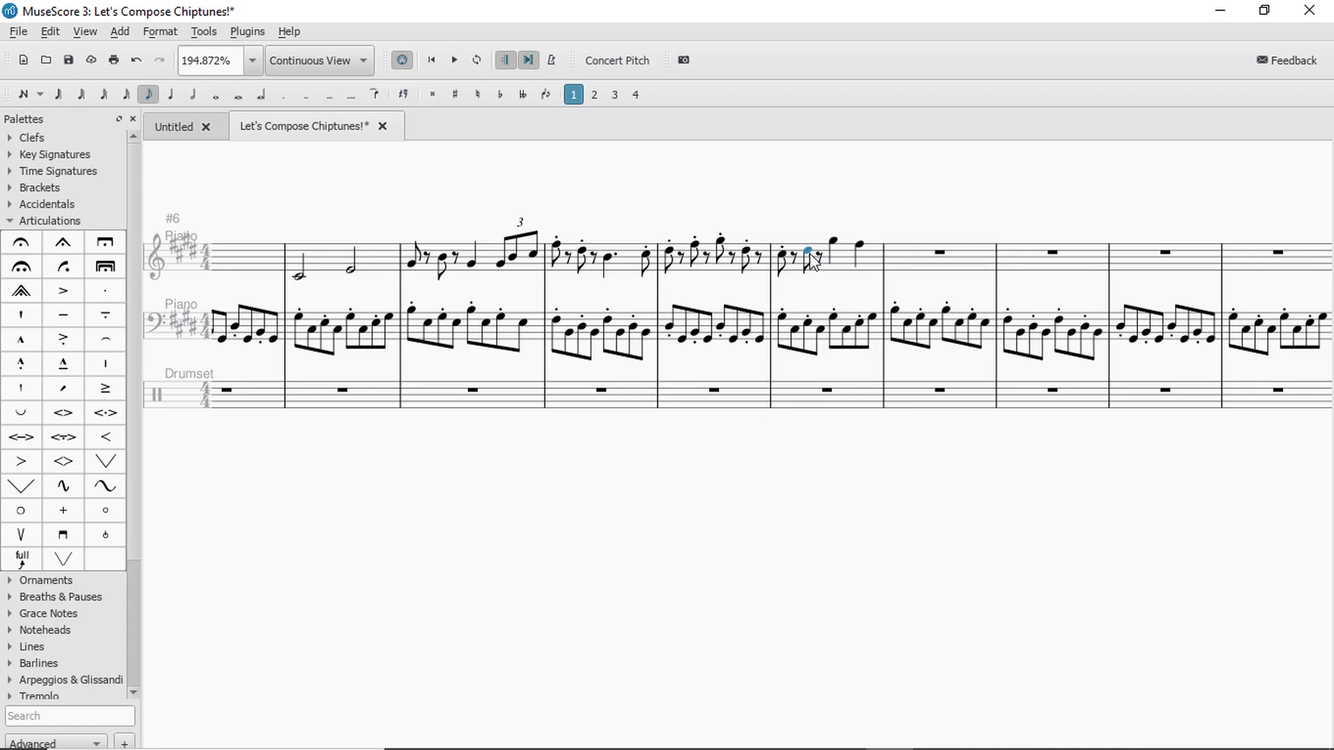
pyautogui.click(172, 96)
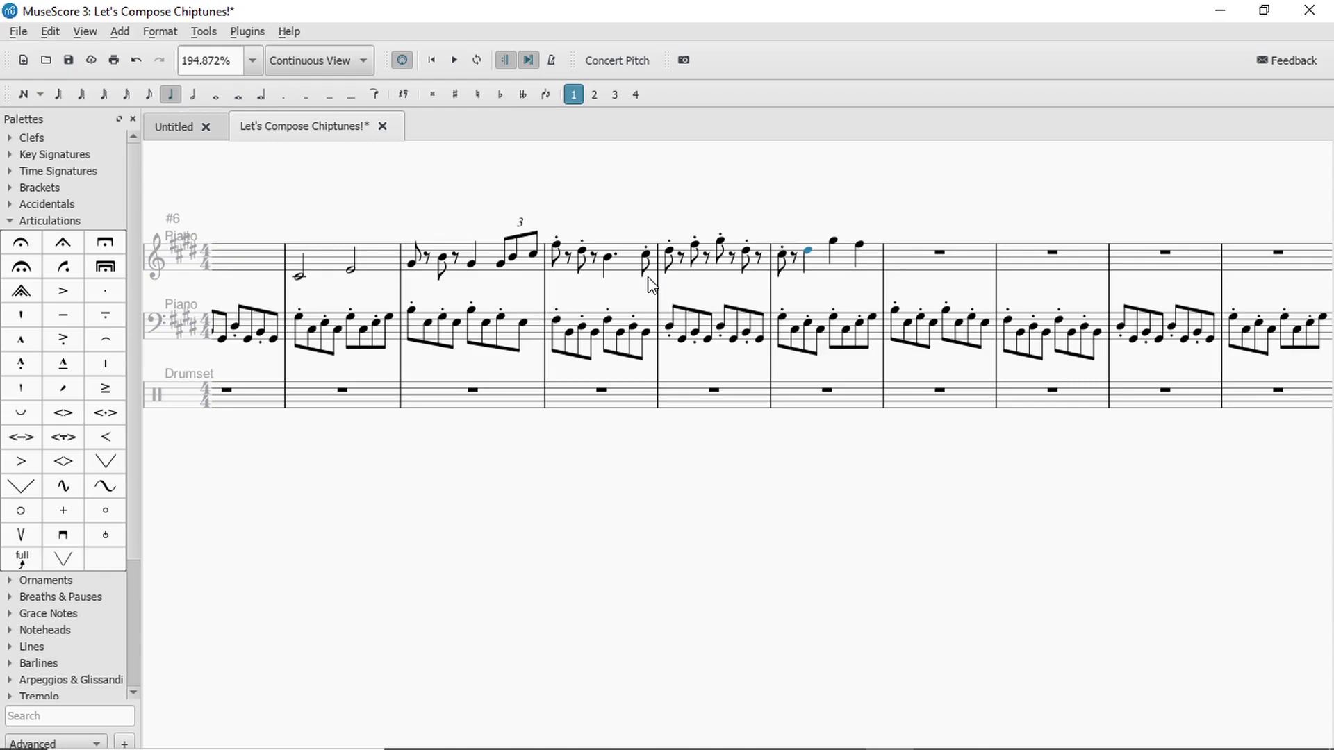
# Add a wavy glissando from the quarter note D to the following G, and play back from the triplet measure.
pyautogui.click(31, 222)
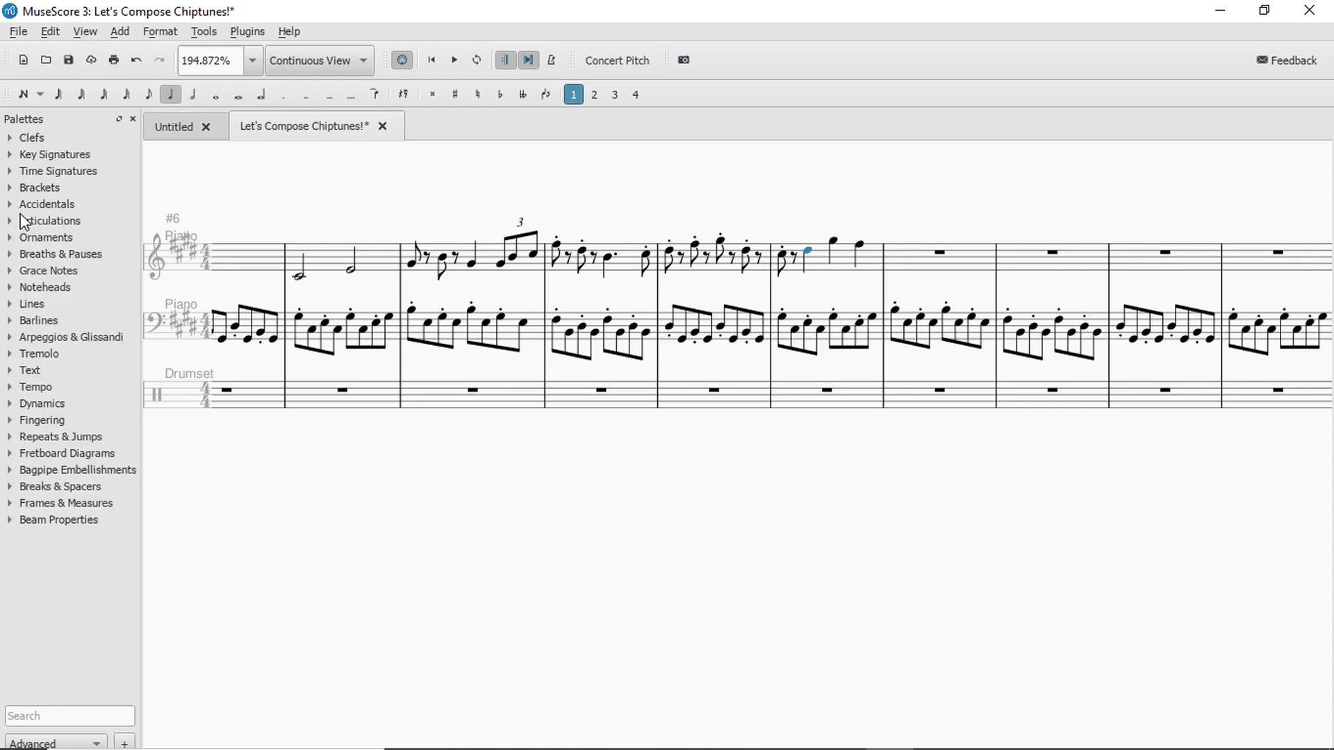
pyautogui.click(97, 340)
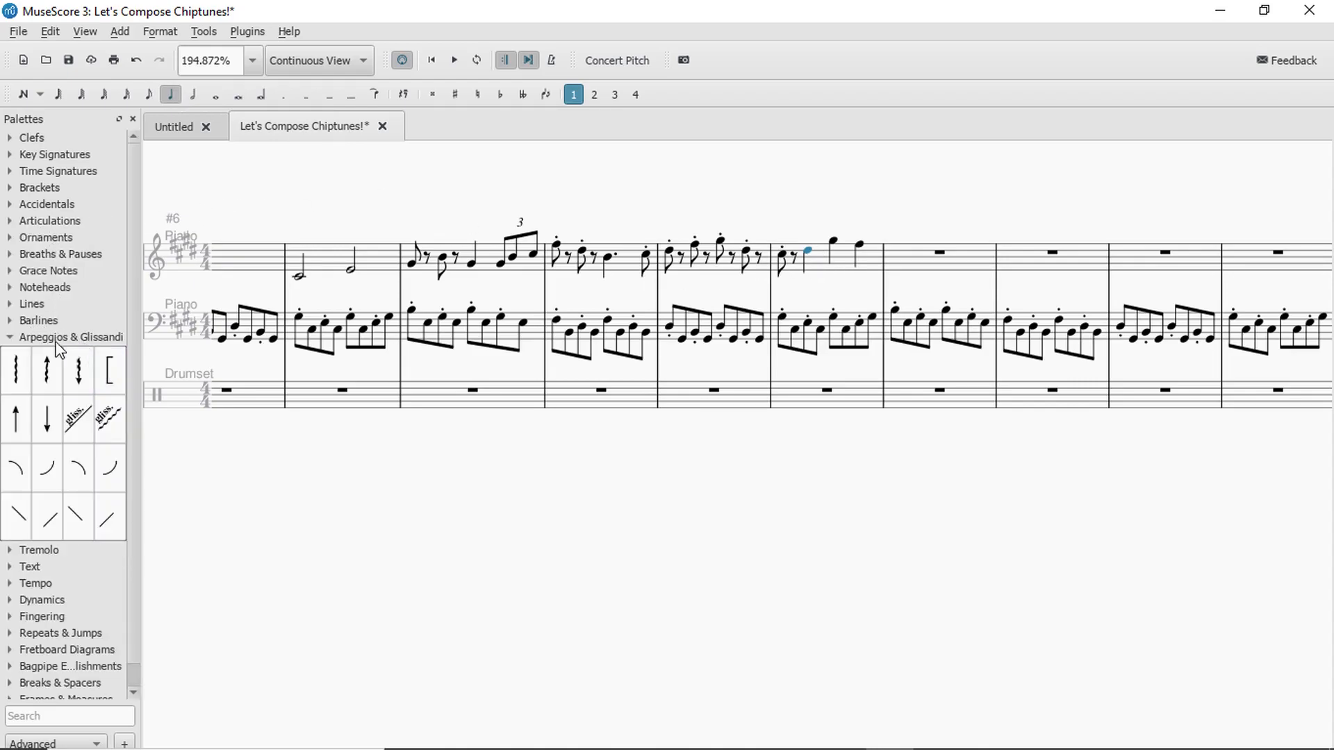
pyautogui.click(109, 422)
pyautogui.click(512, 278)
pyautogui.press('space')
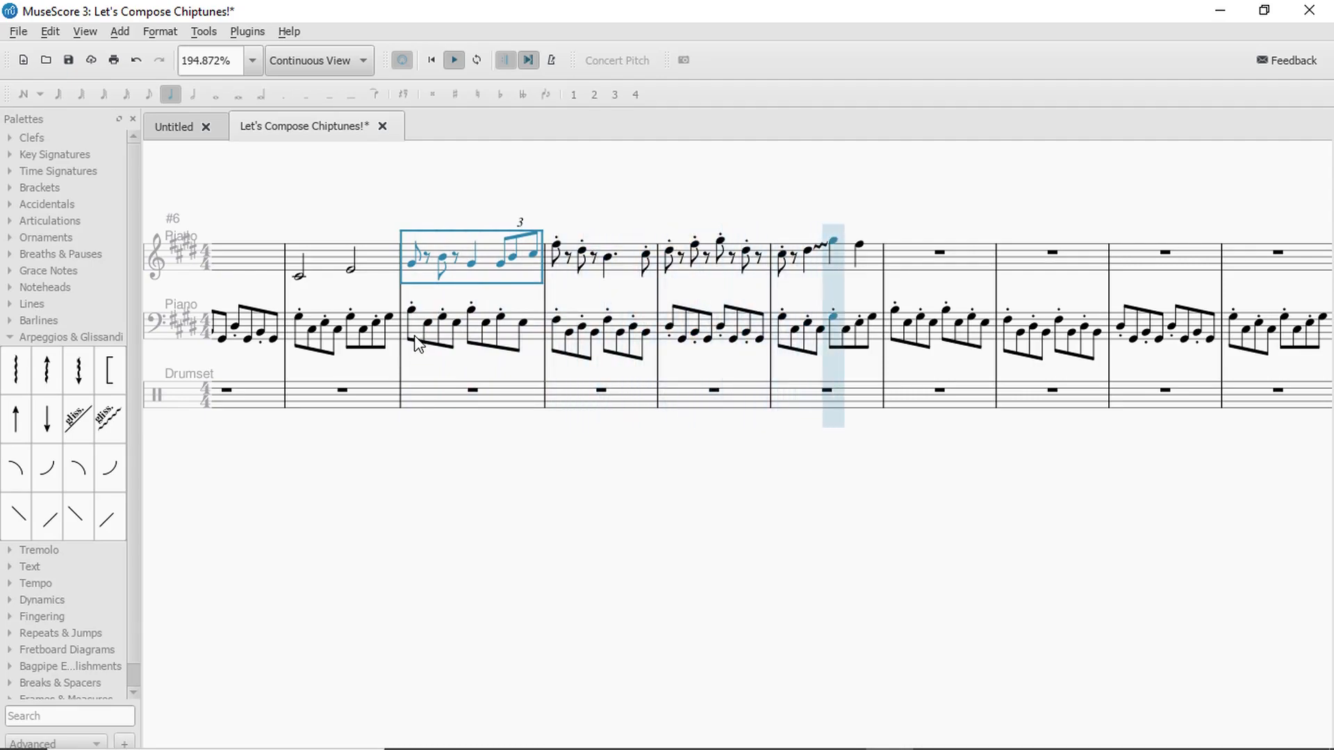
pyautogui.press('space')
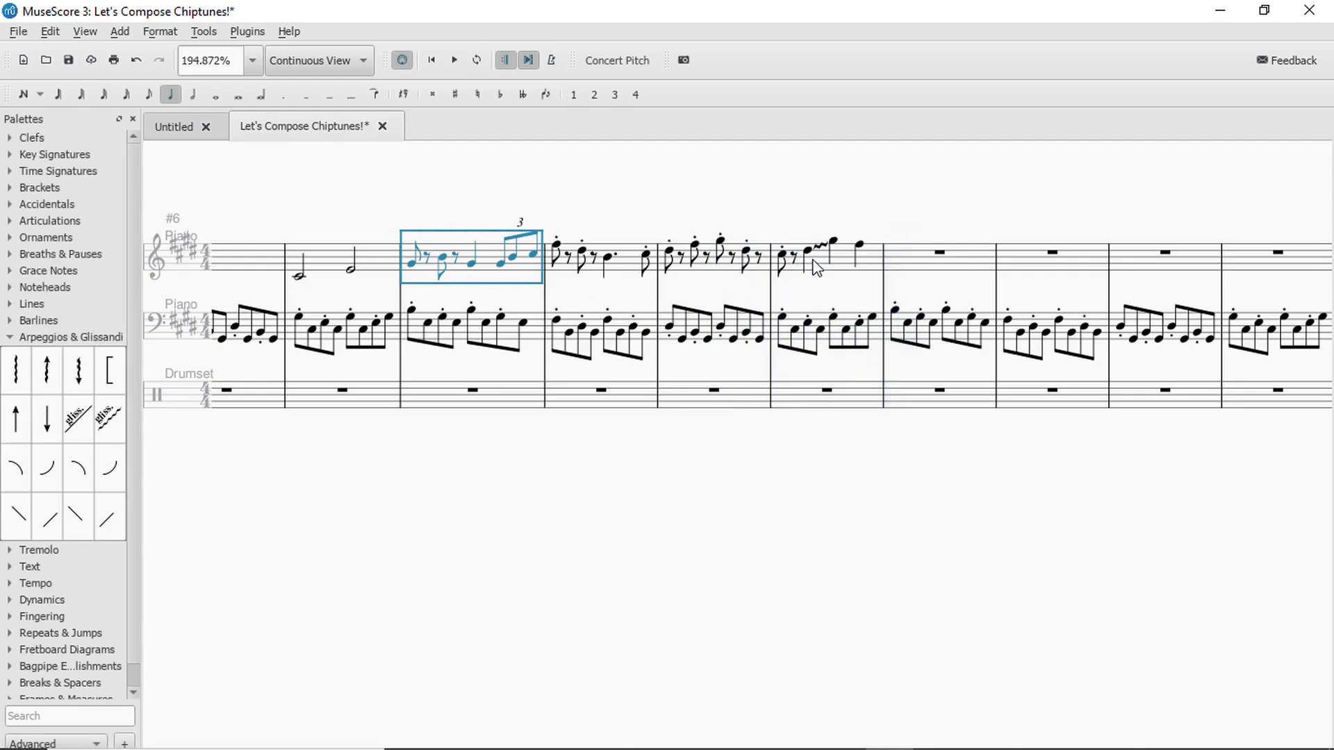
# Play back the glissando measure, lower the glissando's starting note to C, and listen to it again.
pyautogui.click(842, 260)
pyautogui.press('space')
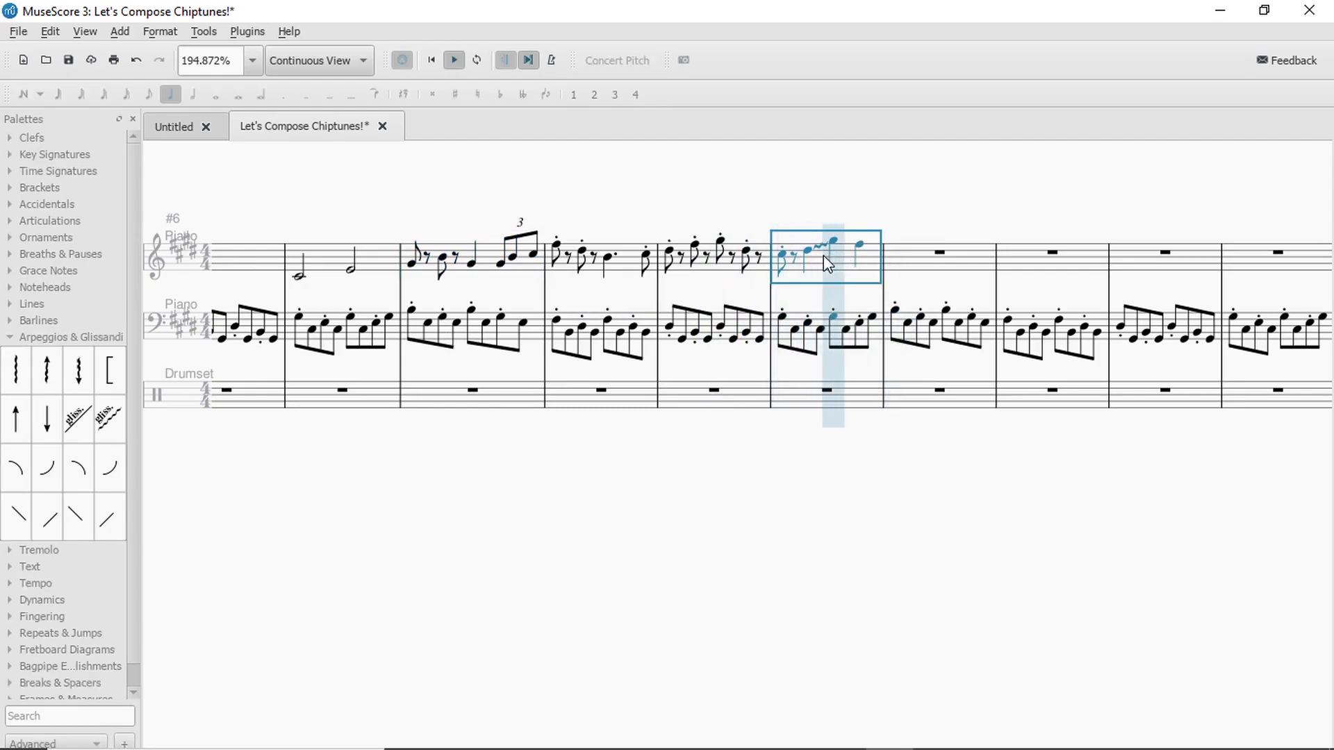
pyautogui.click(808, 253)
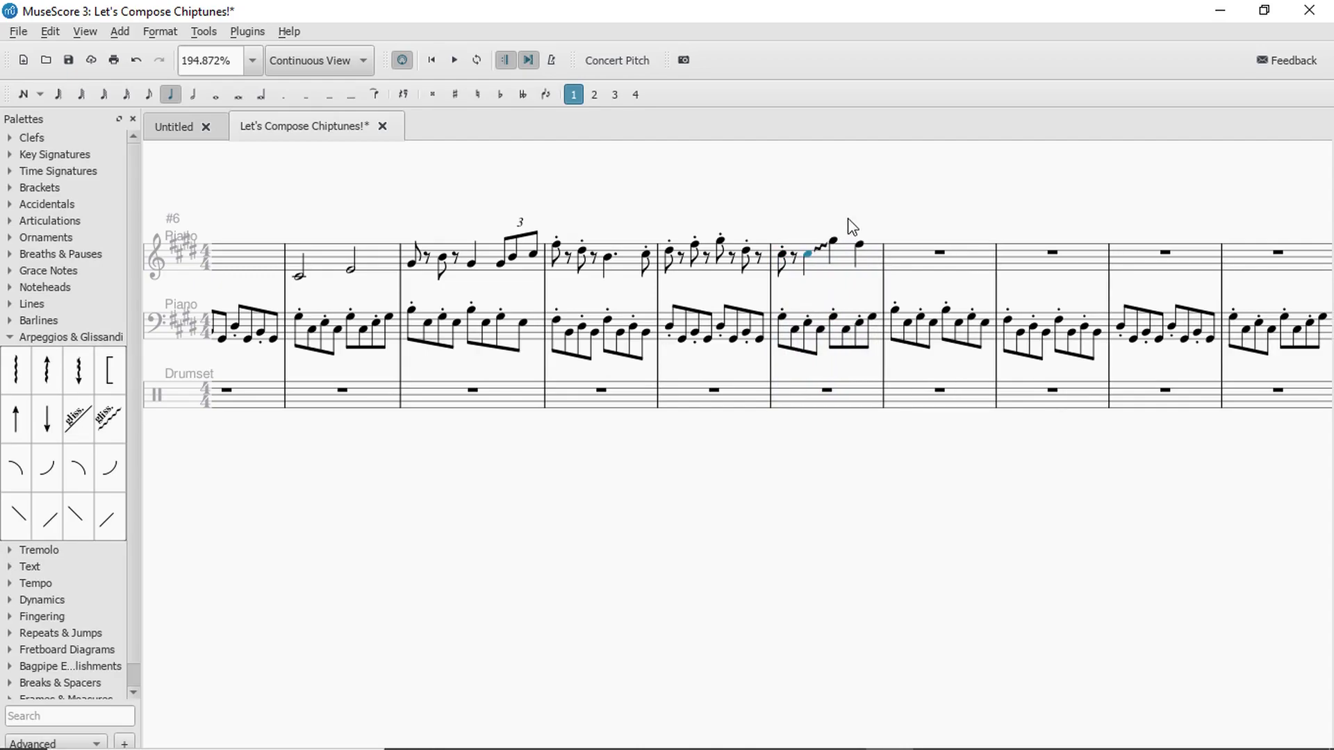
pyautogui.click(843, 257)
pyautogui.press('space')
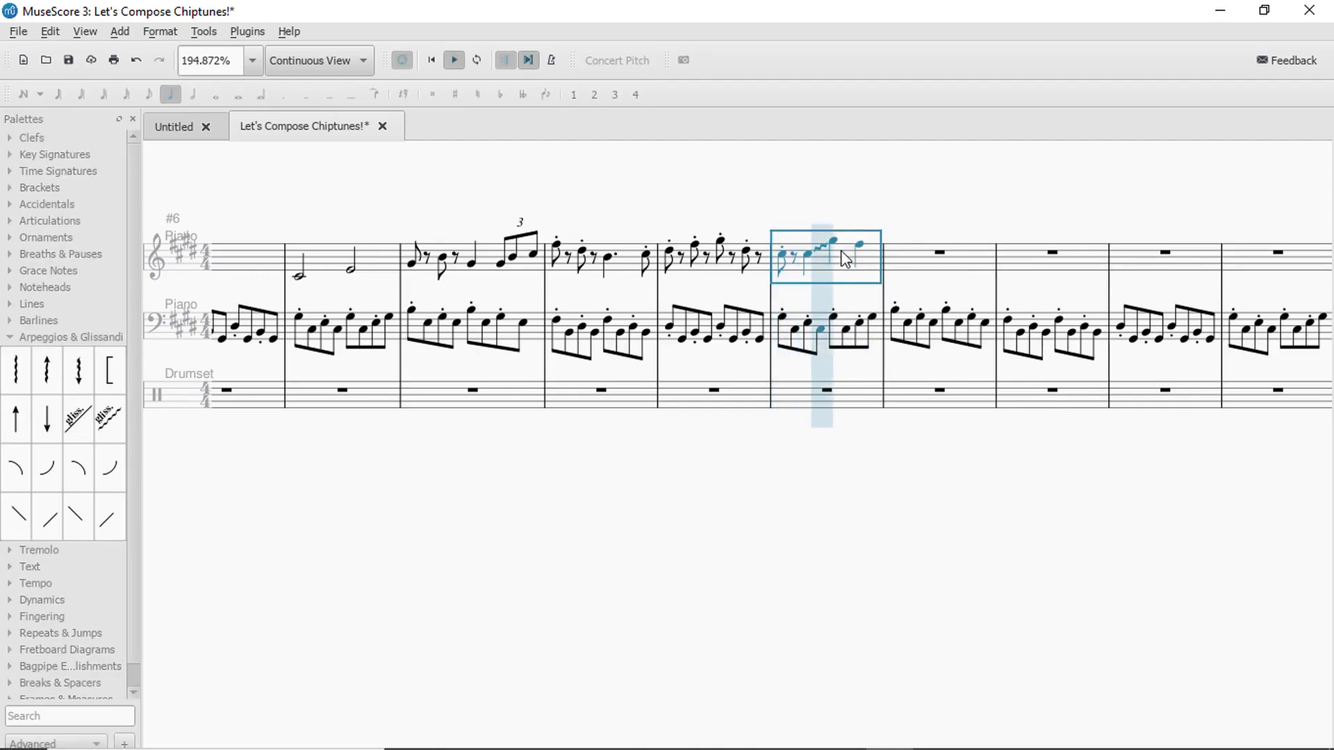
pyautogui.press('space')
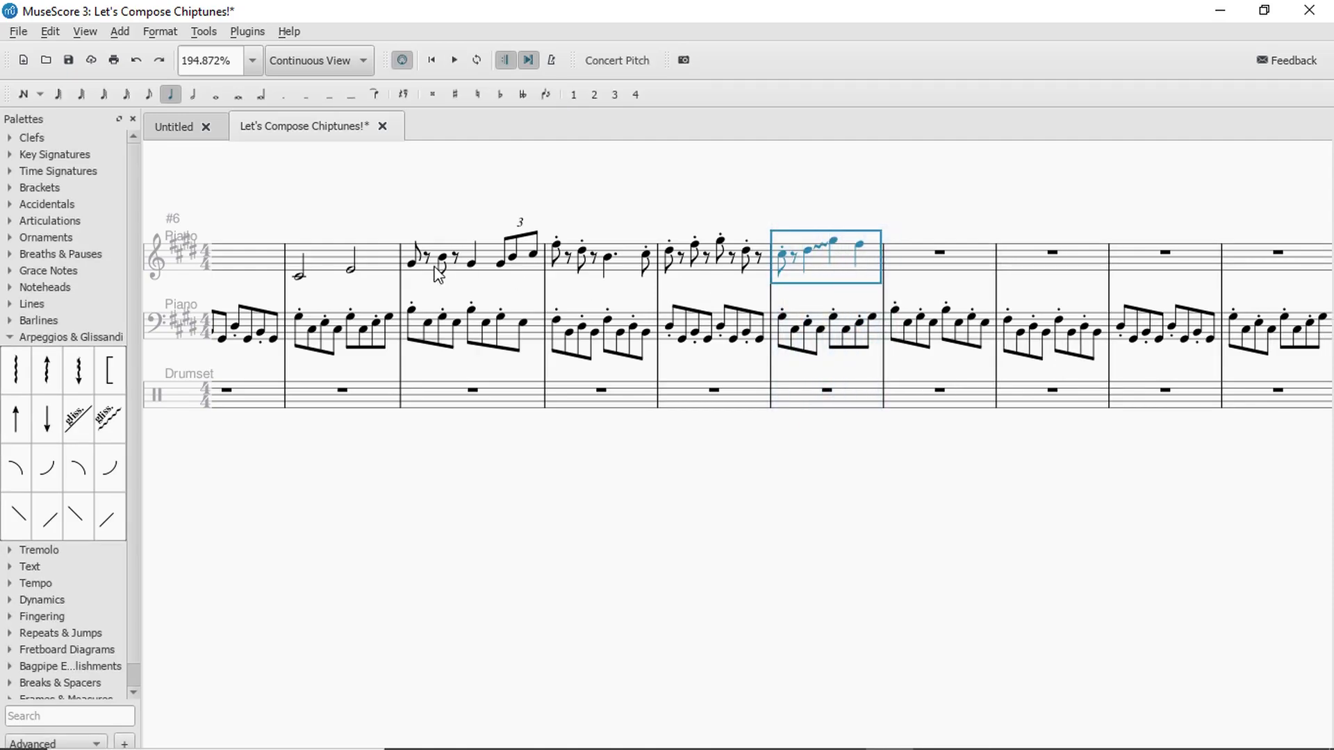
# Play back from the triplet measure and undo the glissando, quarter-note and staccato changes in the last filled melody measure.
pyautogui.click(499, 264)
pyautogui.press('space')
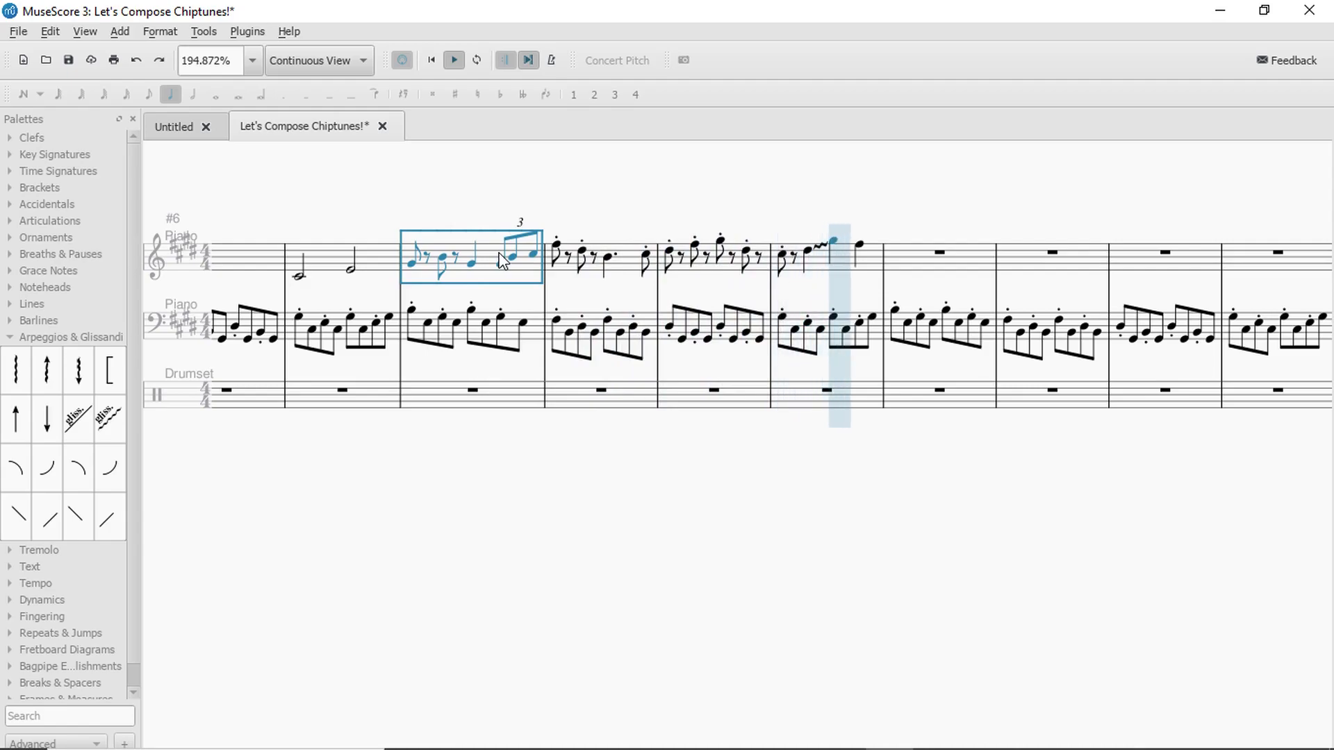
pyautogui.press('space')
pyautogui.click(774, 191)
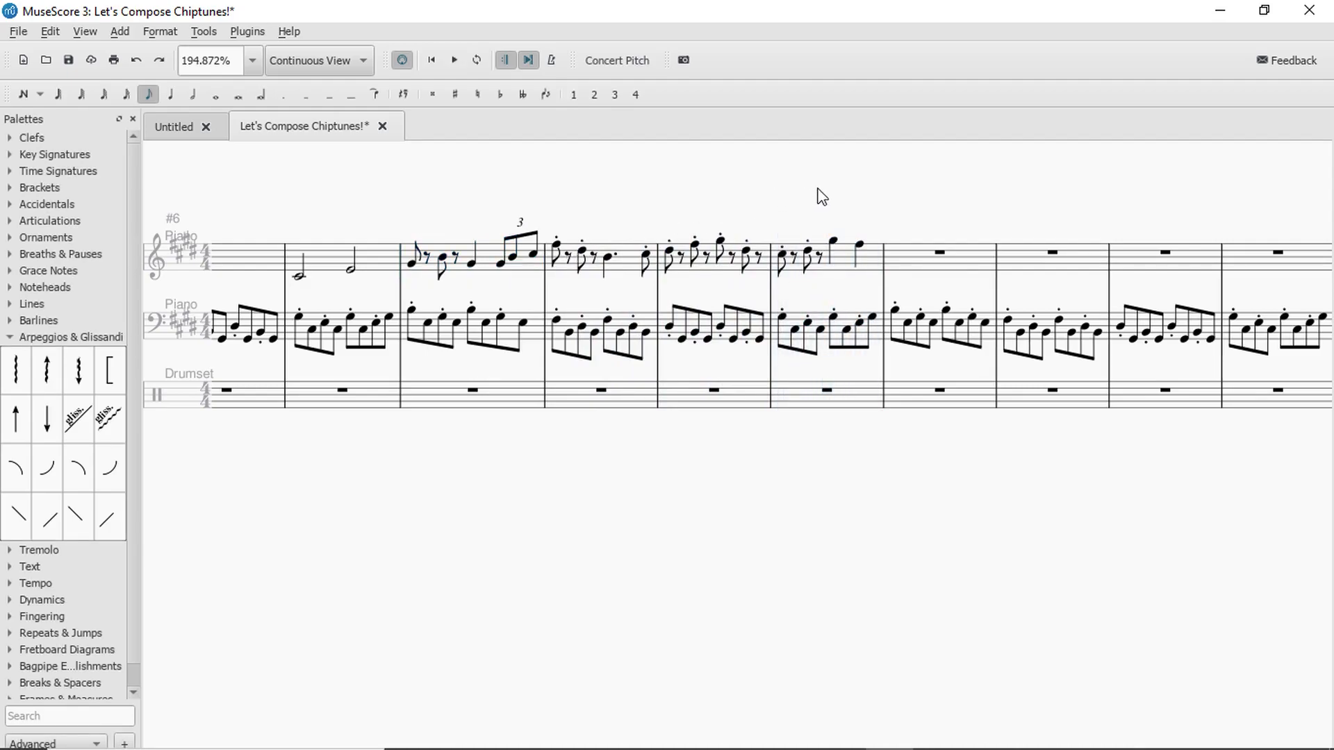
# Play back the last filled melody measure and add a short trill ornament to its quarter note G.
pyautogui.click(843, 252)
pyautogui.press('space')
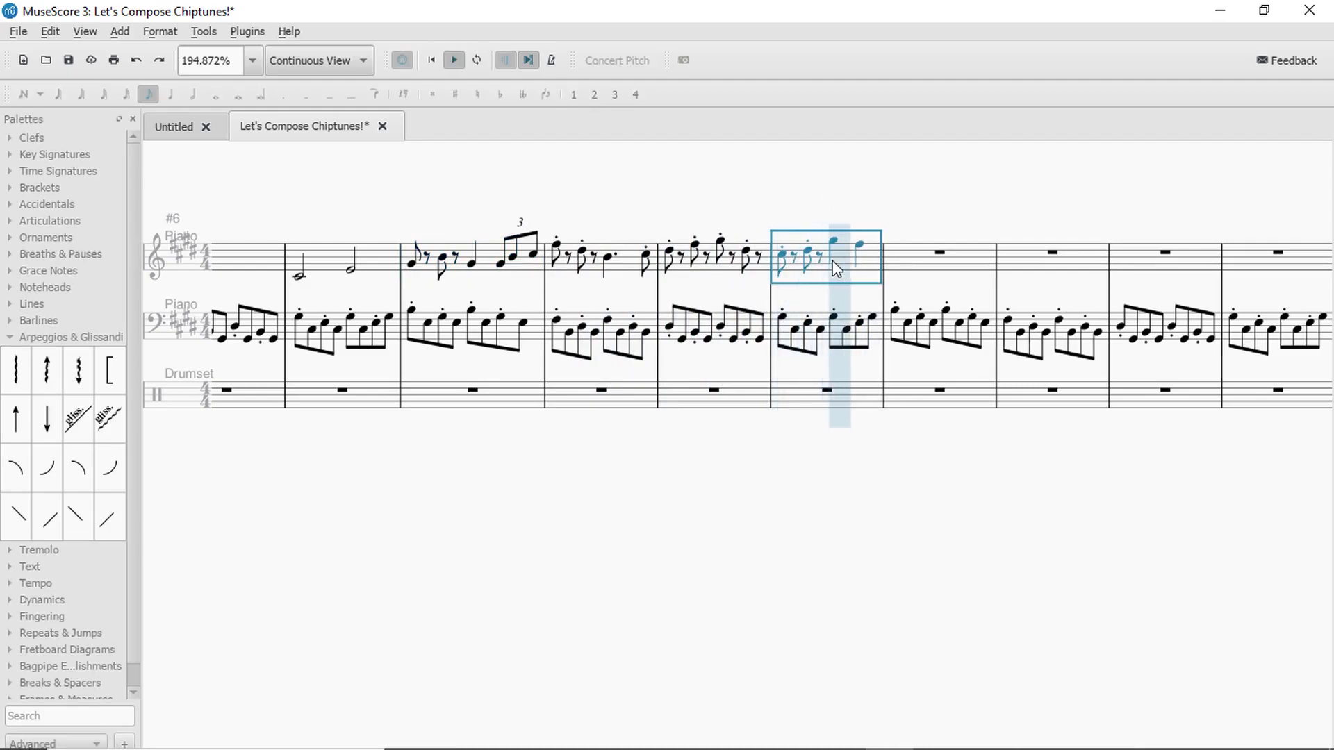
pyautogui.click(836, 244)
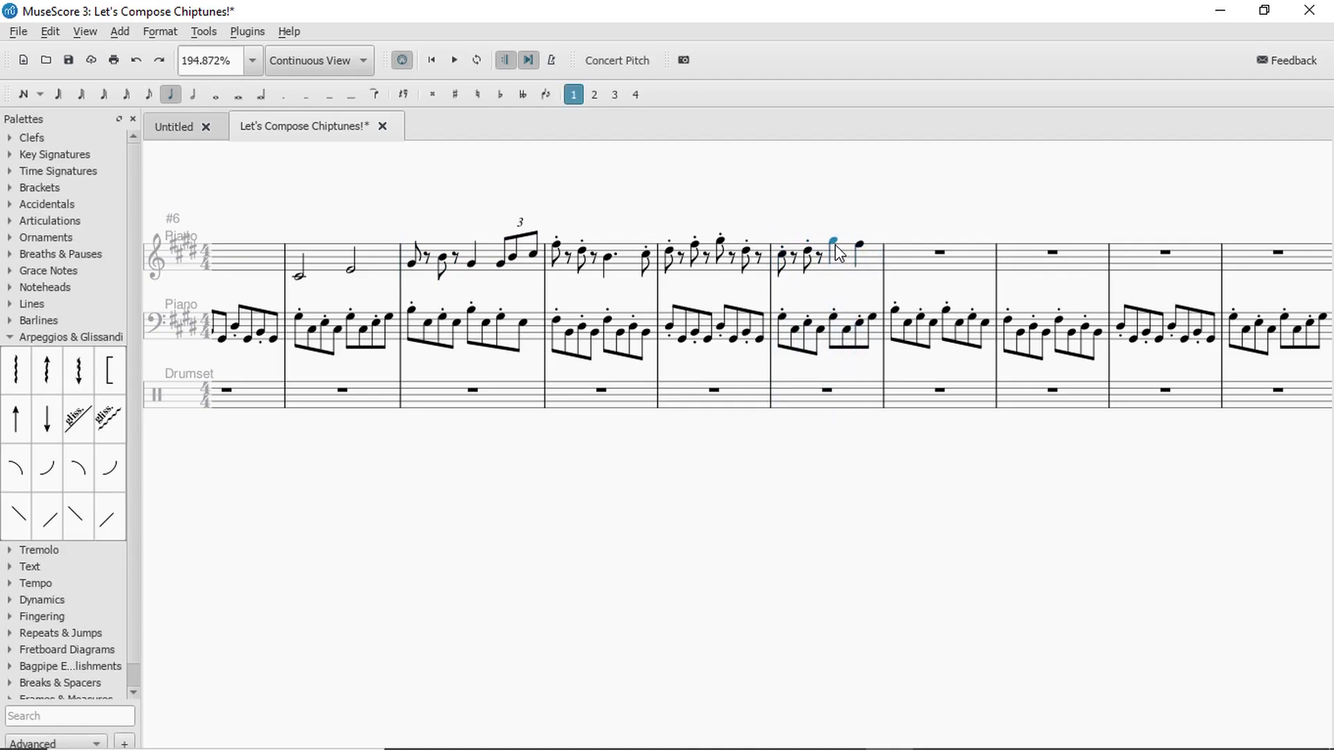
pyautogui.click(86, 338)
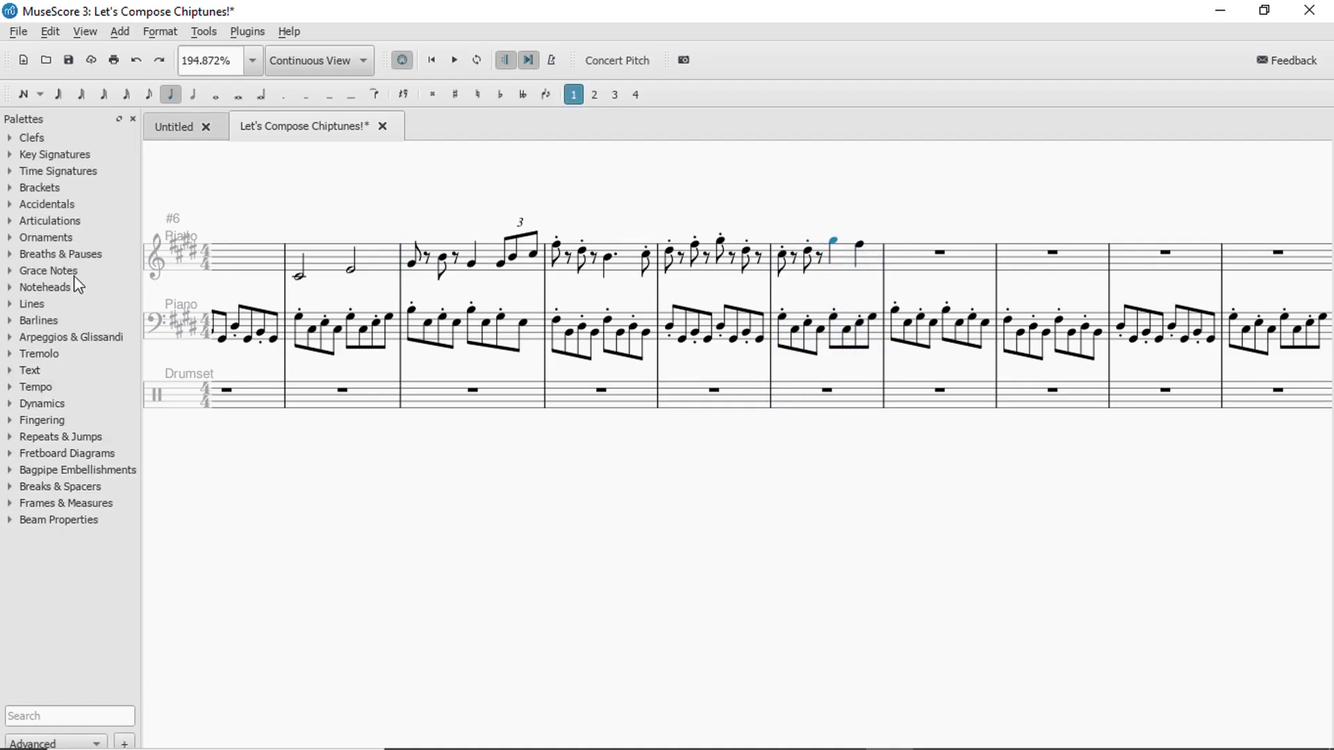
pyautogui.click(14, 238)
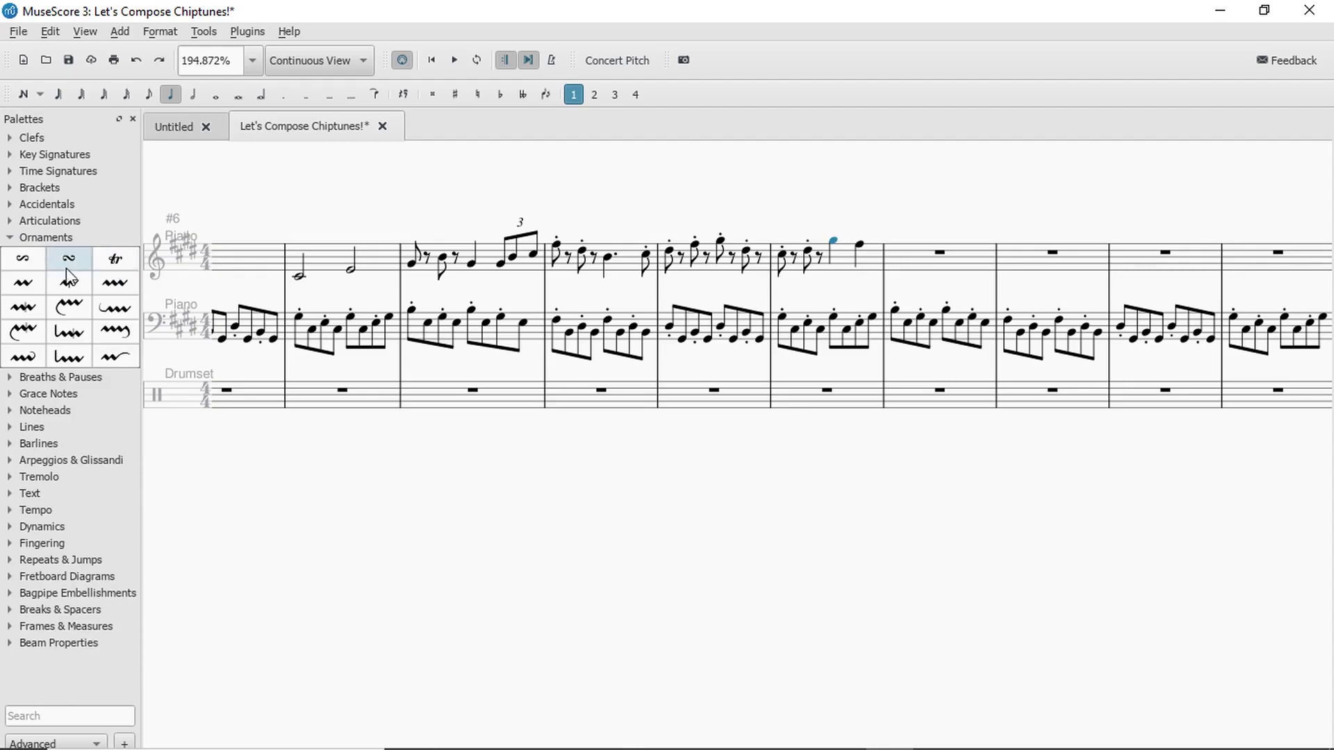
pyautogui.click(22, 281)
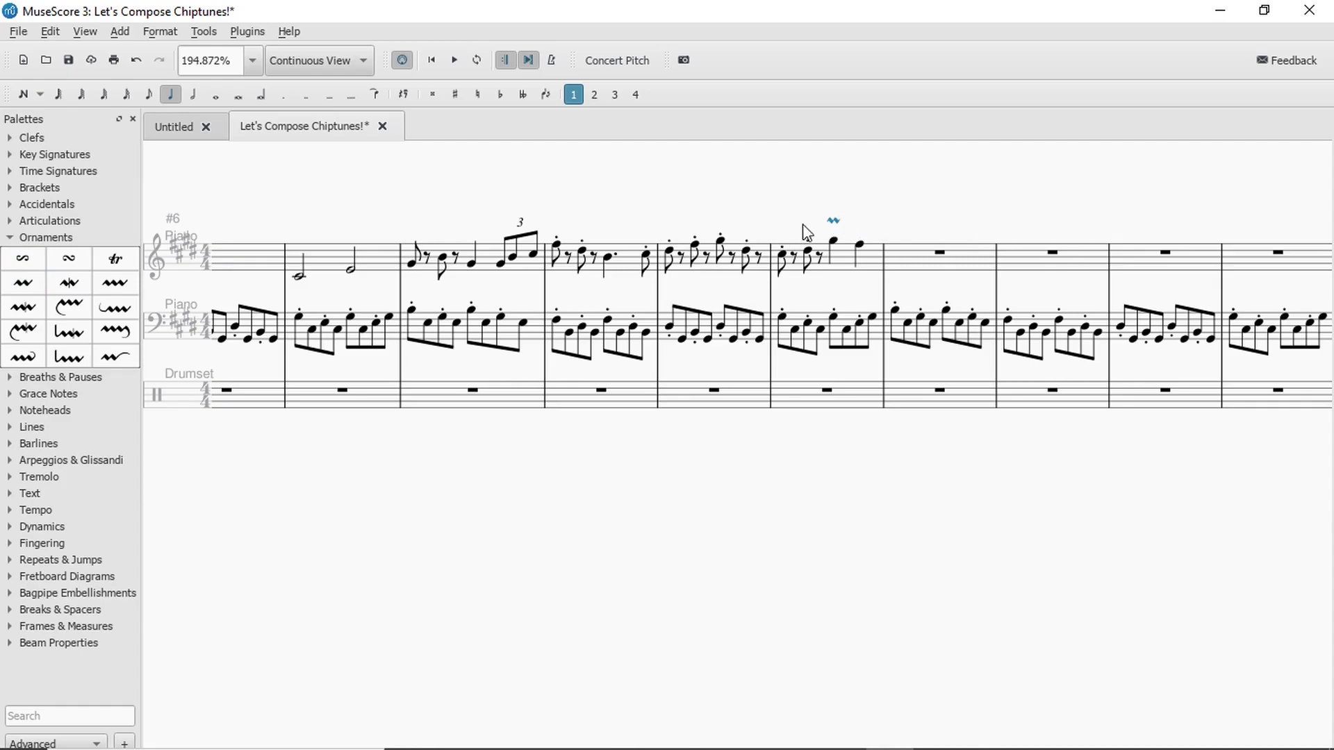
# Play back the ornamented melody measure and audition its quarter note G.
pyautogui.click(844, 258)
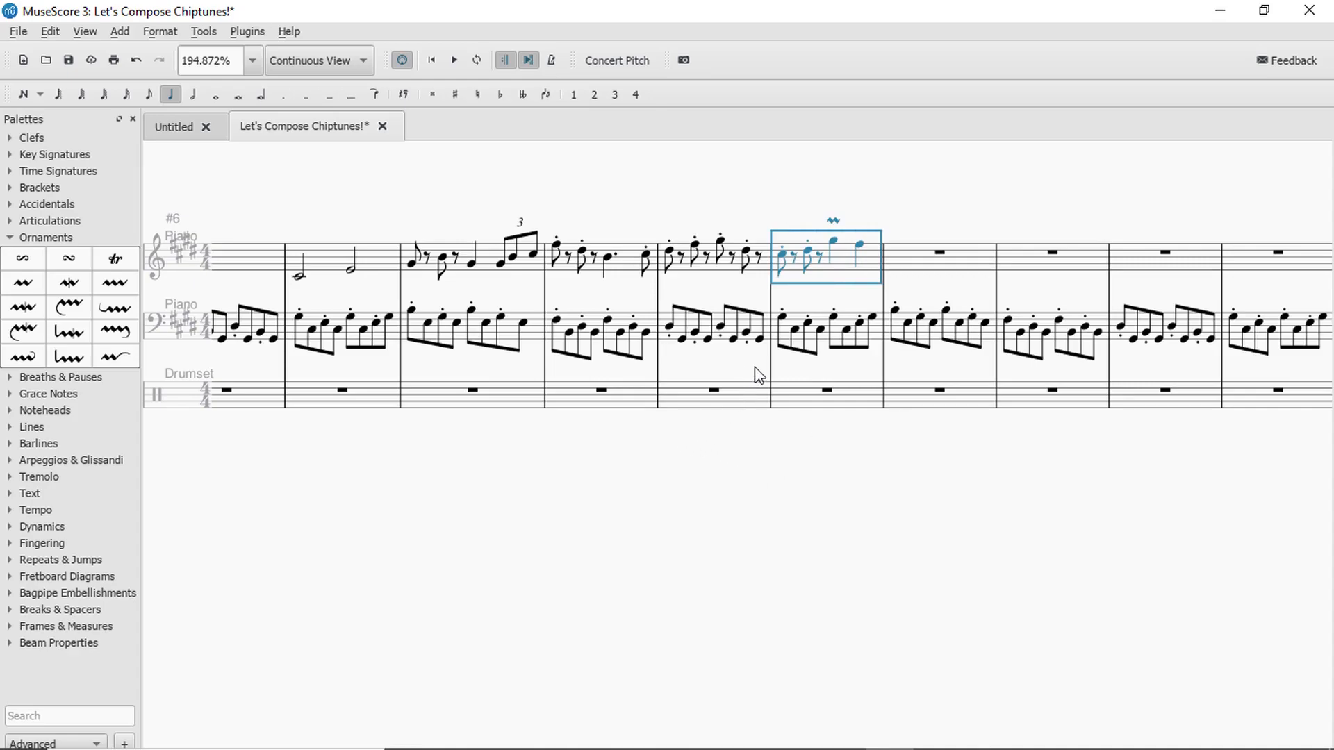
pyautogui.press('space')
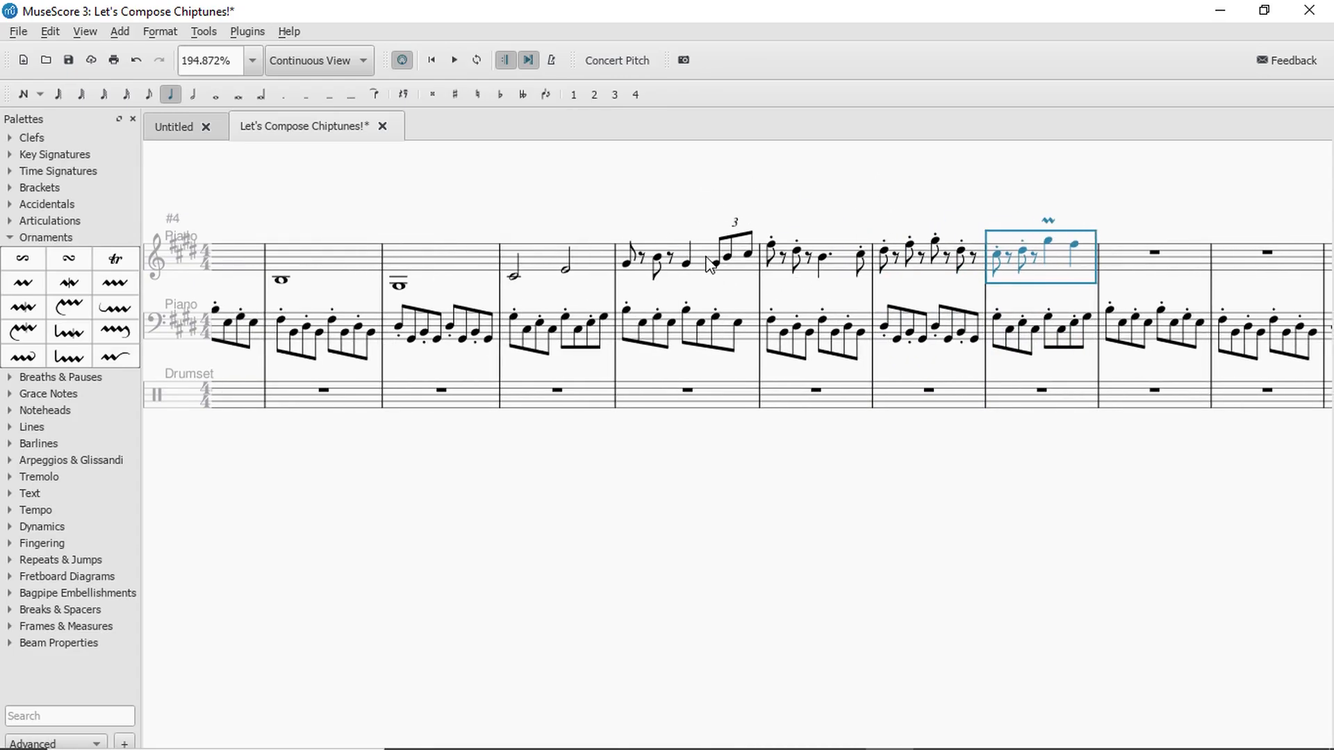
pyautogui.click(1034, 228)
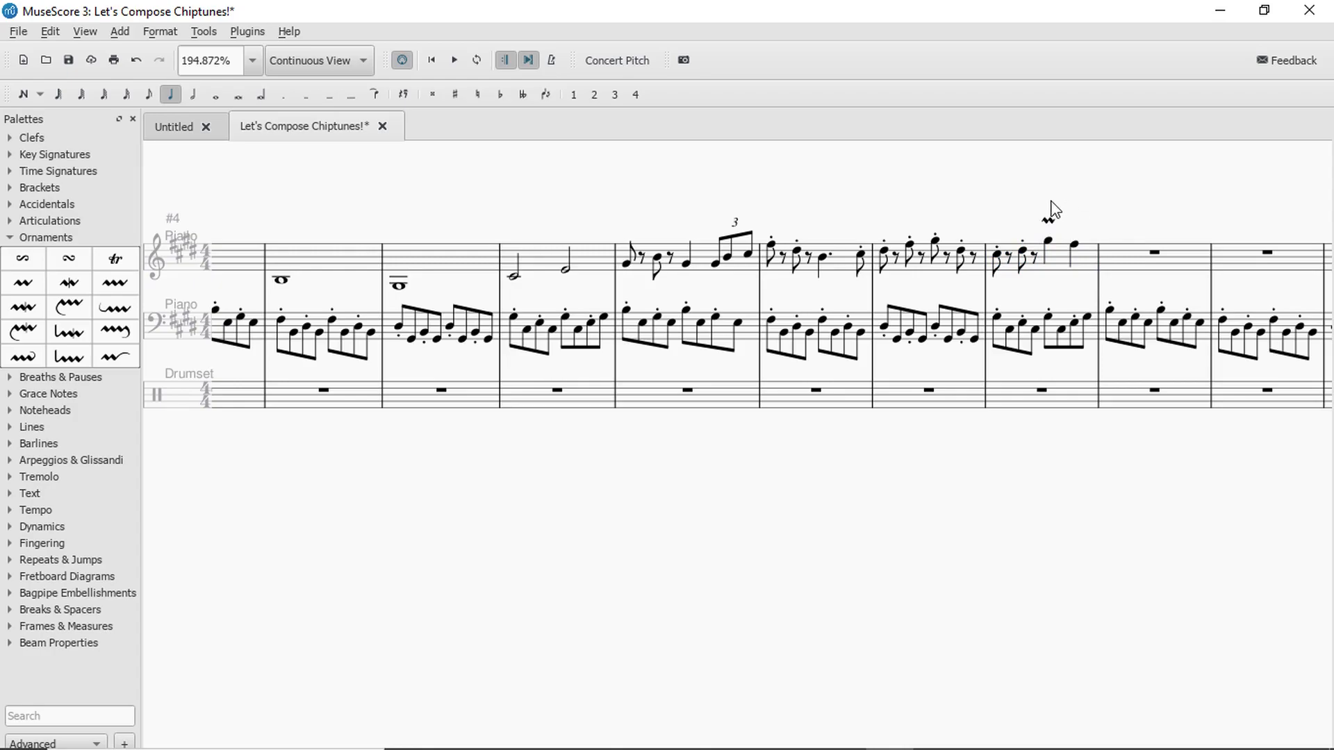
pyautogui.click(654, 395)
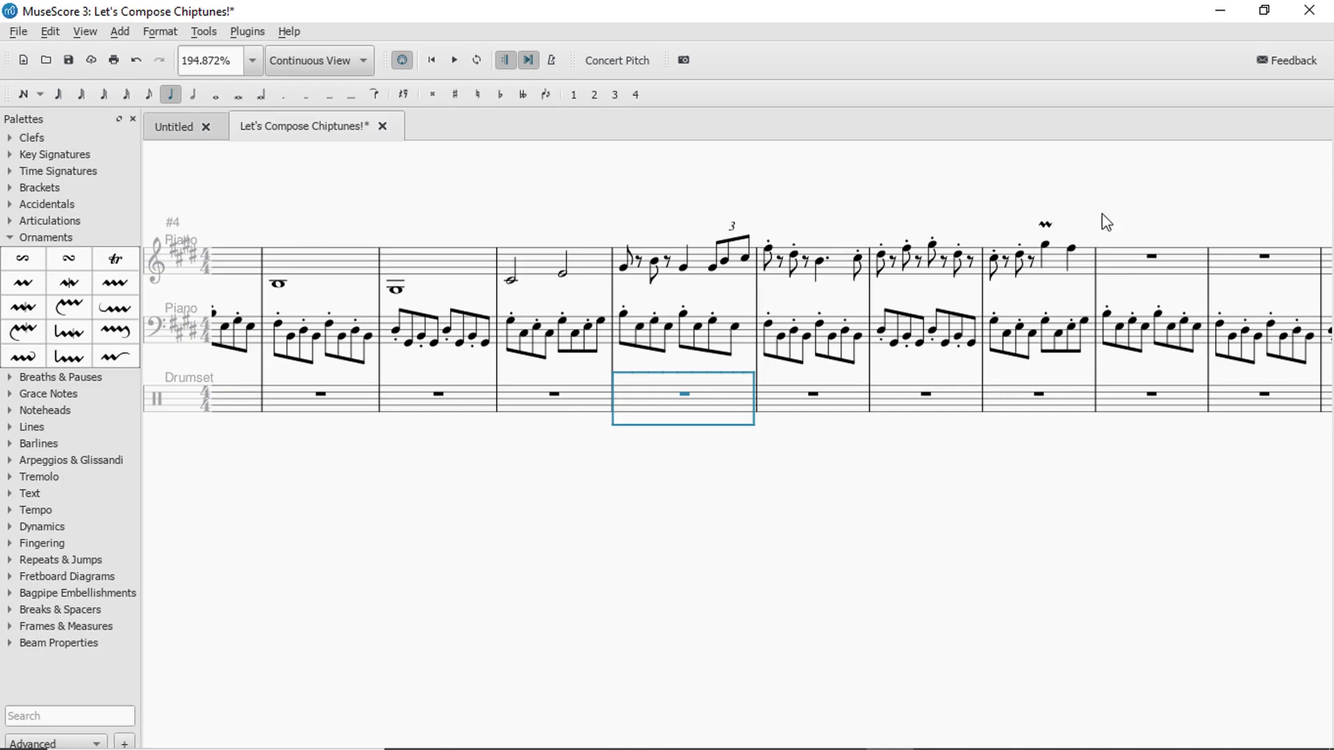
pyautogui.click(1047, 244)
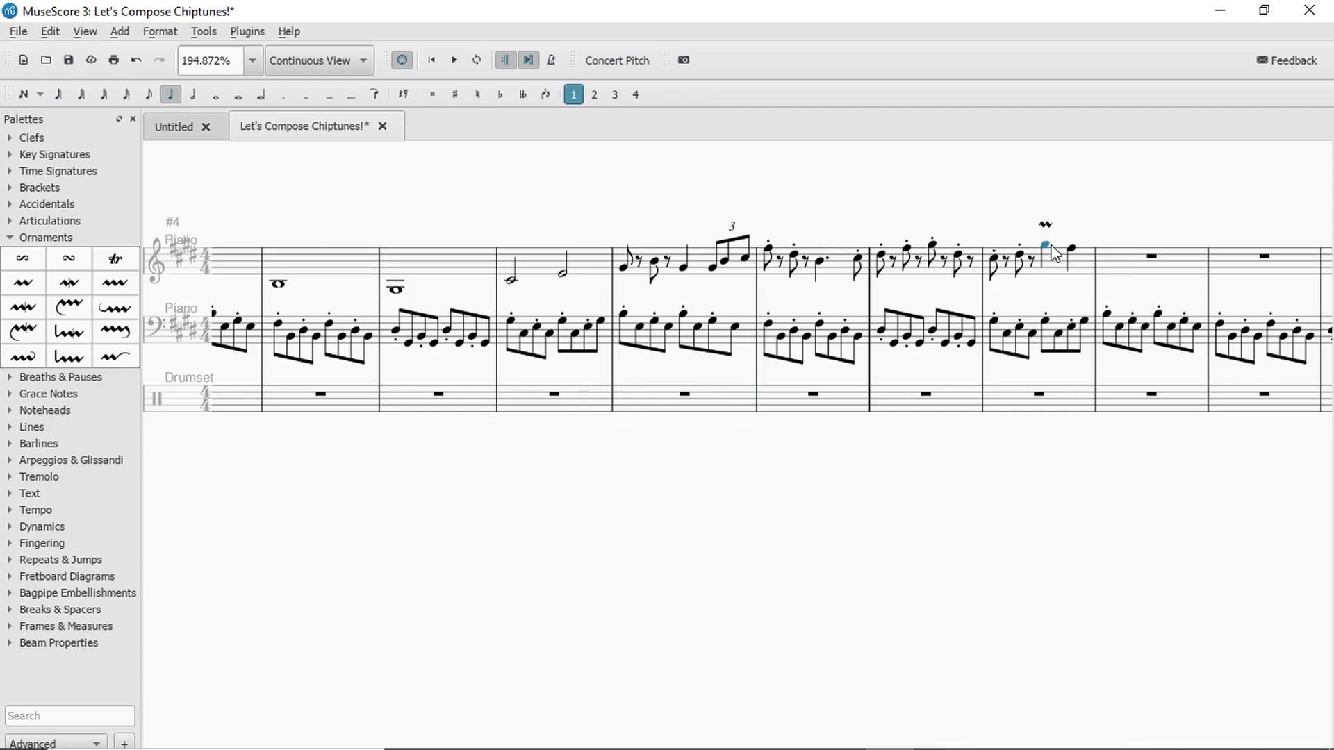
pyautogui.click(1056, 271)
pyautogui.press('space')
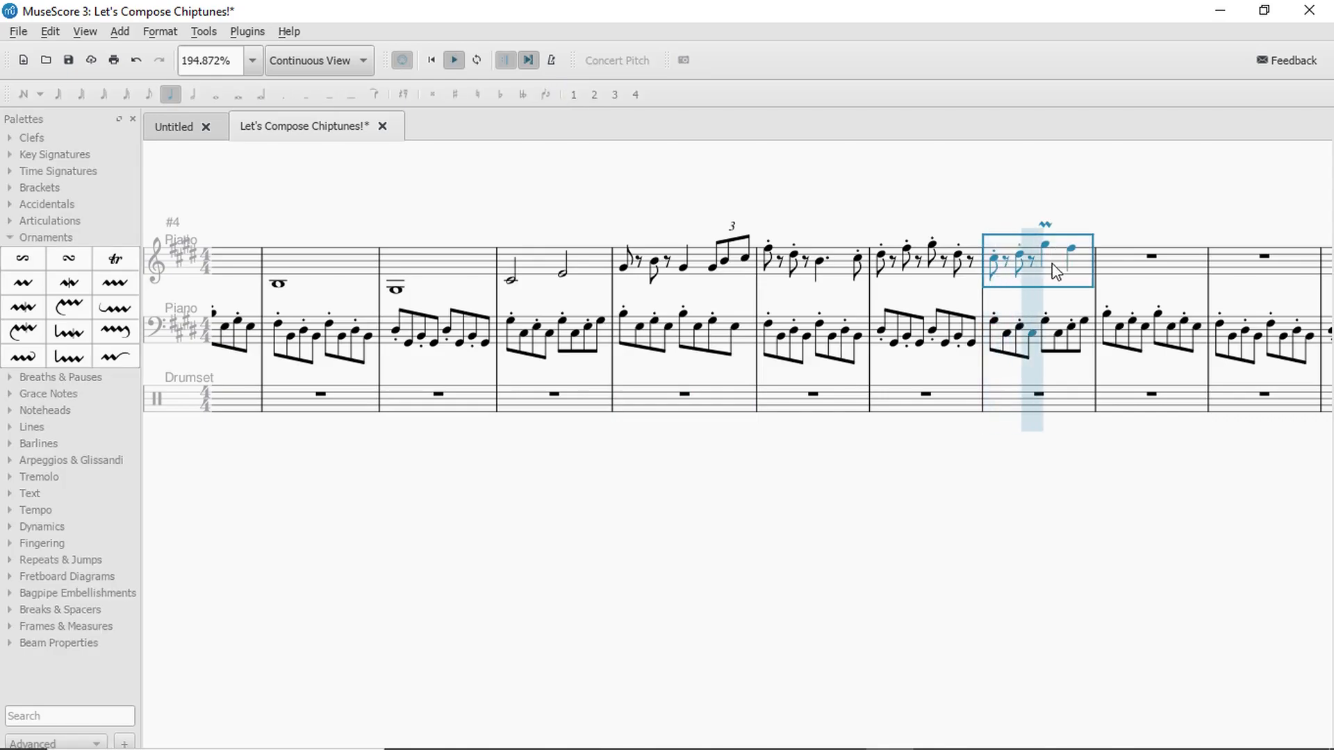
pyautogui.press('space')
pyautogui.click(1052, 247)
pyautogui.press('Up')
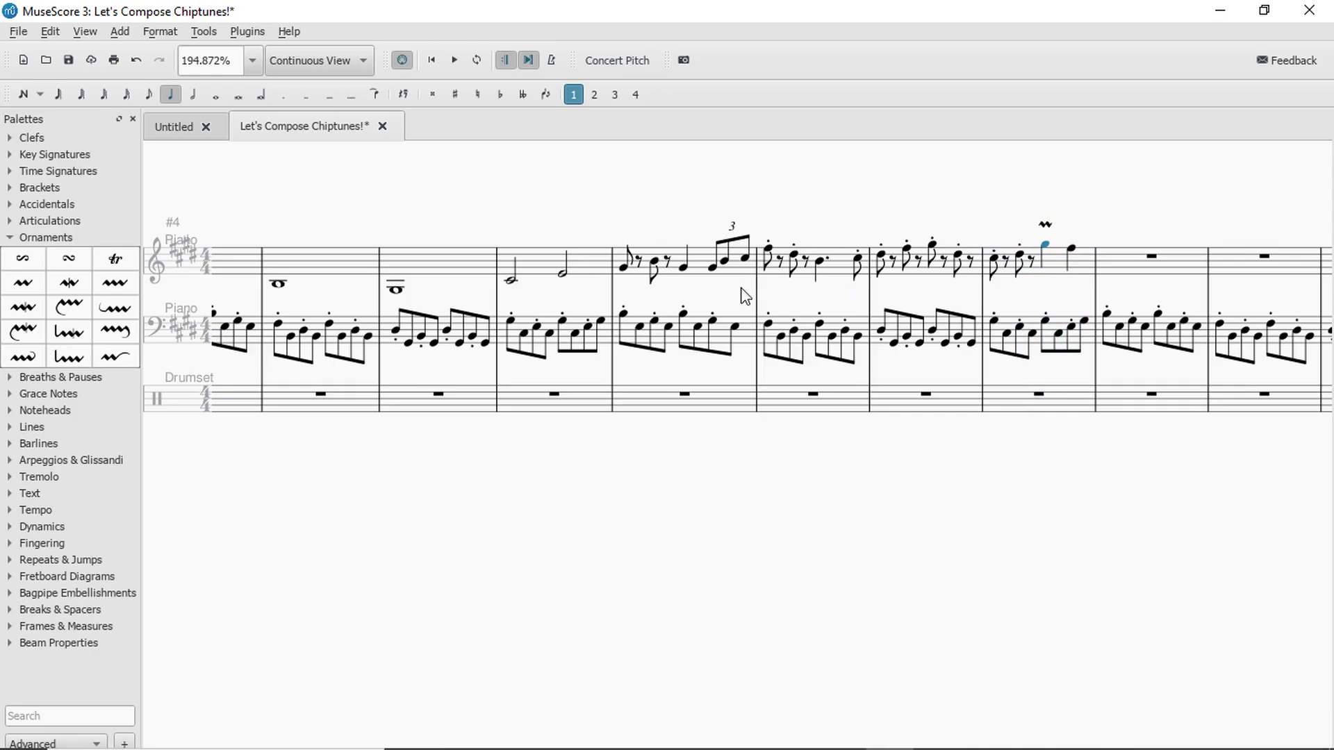
# Save the score and play it back from the measure with the two half notes through the short trill.
pyautogui.click(544, 272)
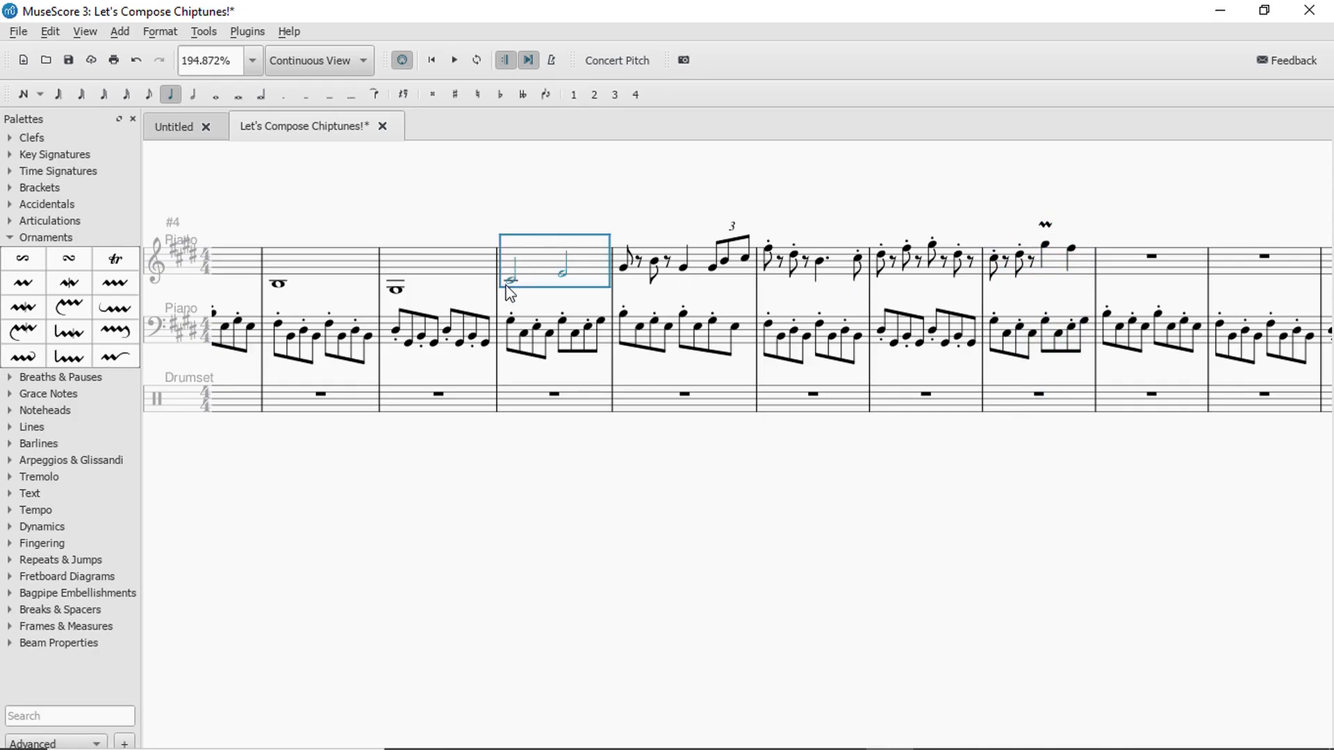
pyautogui.click(555, 395)
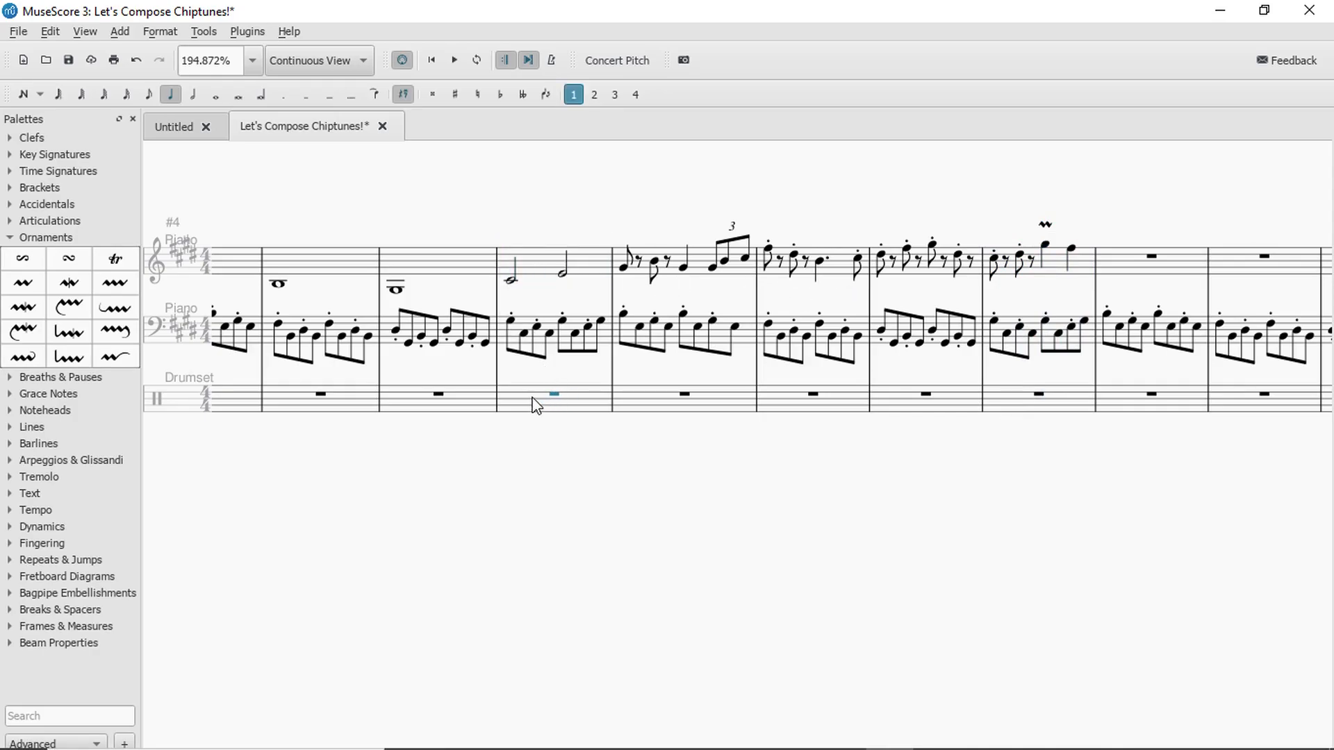
pyautogui.click(575, 403)
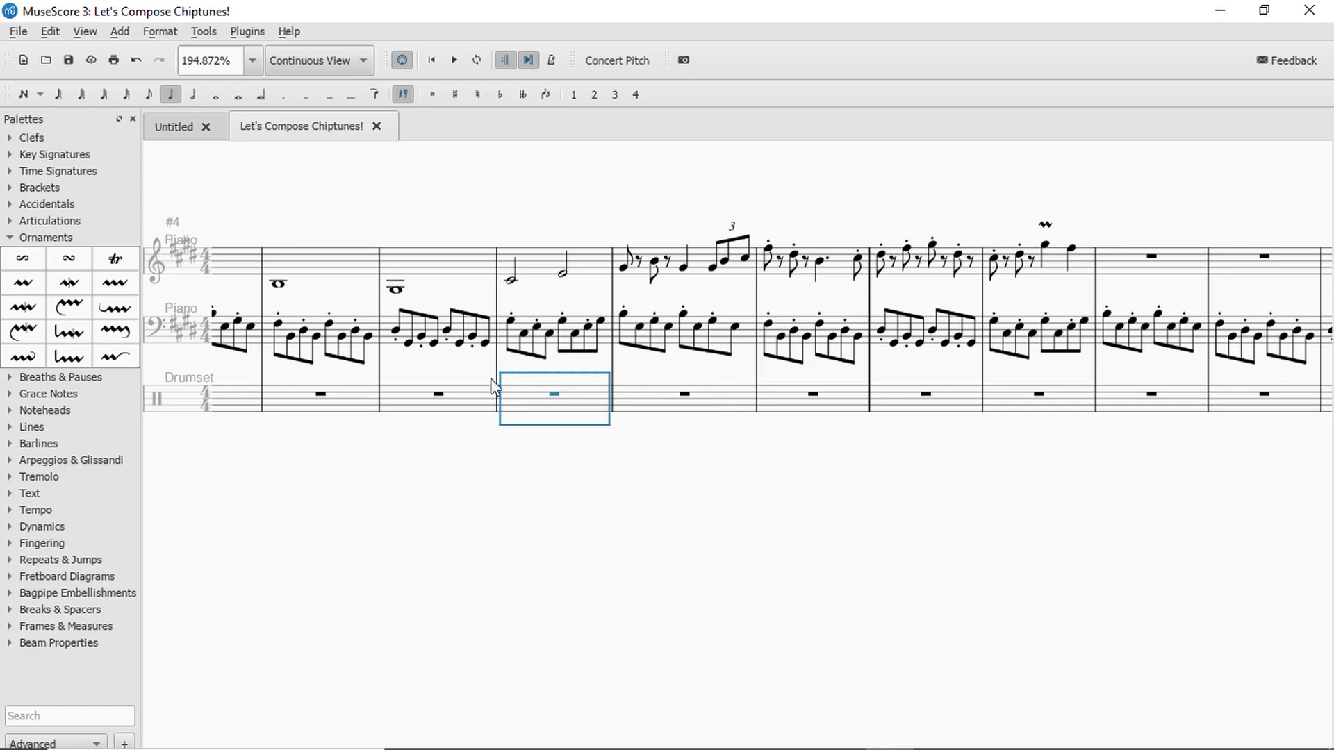
pyautogui.press('space')
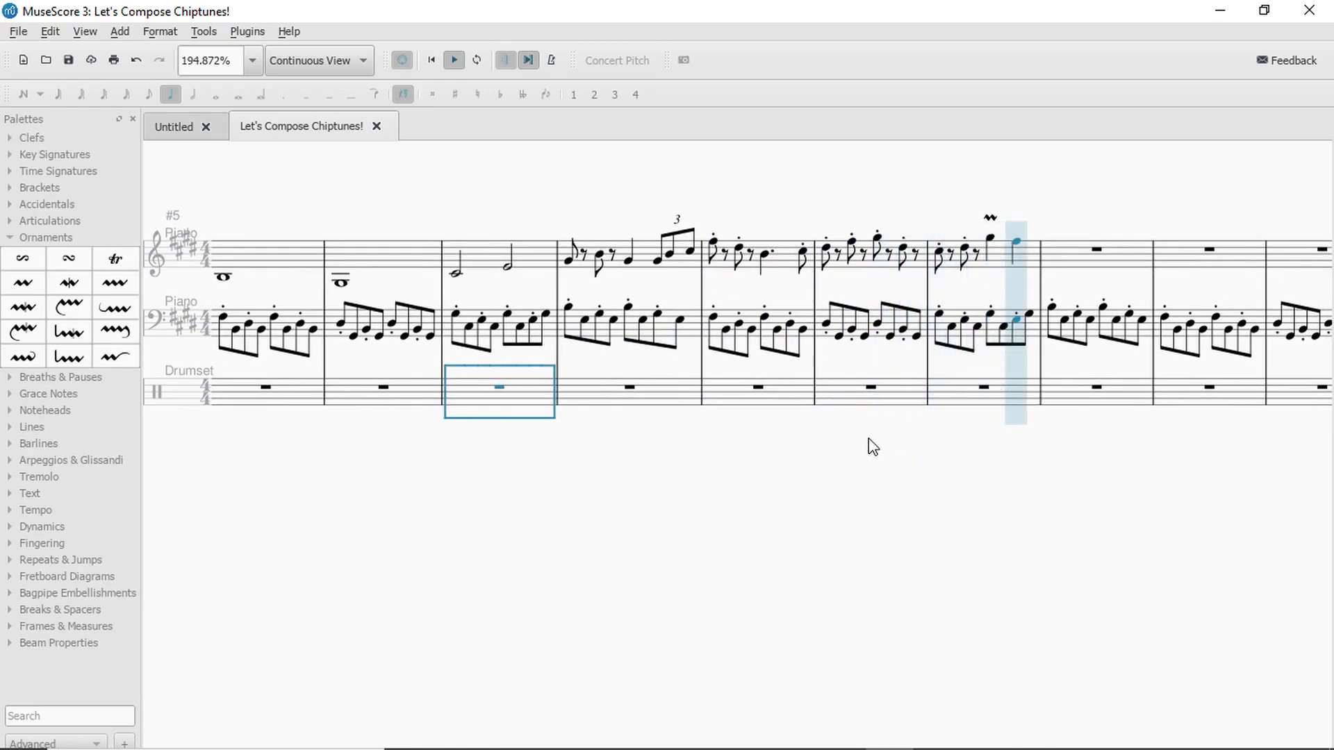
pyautogui.press('space')
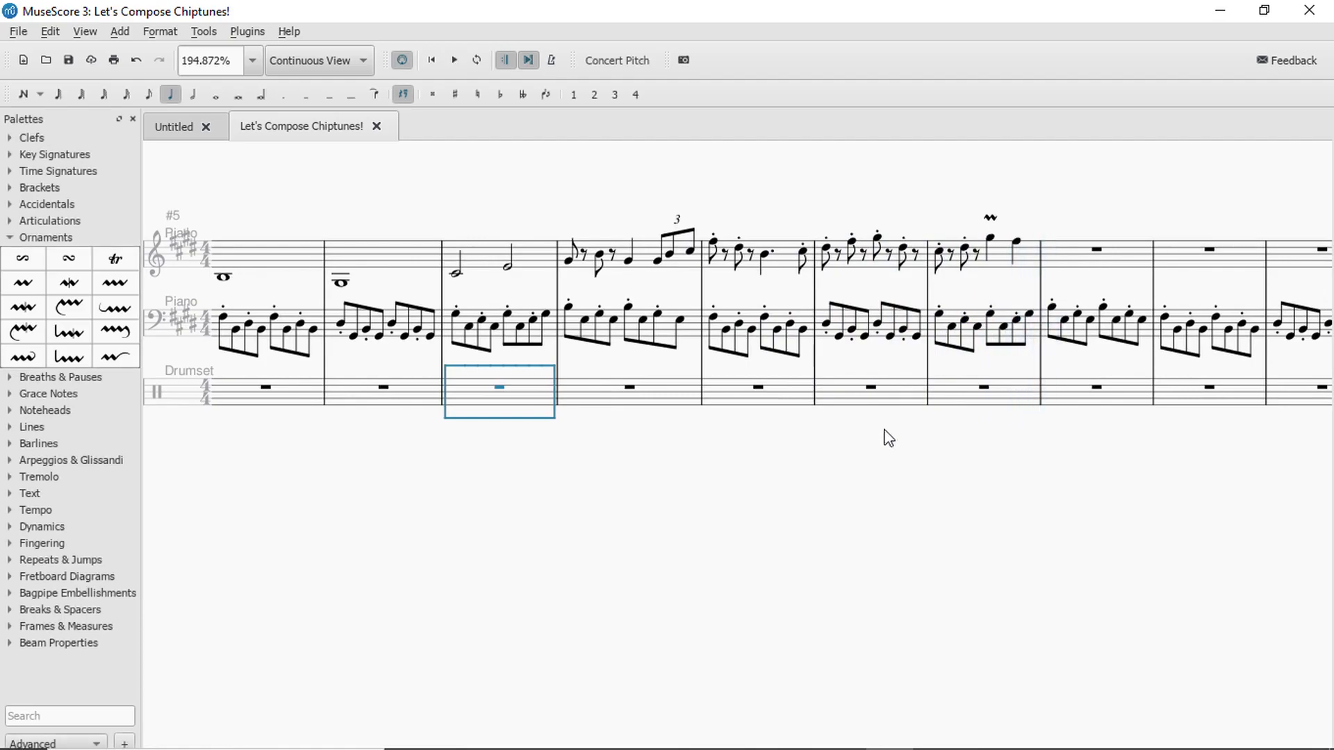
# Move the short trill from the quarter note G to the preceding eighth note D, and play back from the measure before.
pyautogui.click(986, 219)
pyautogui.press('Delete')
pyautogui.click(966, 248)
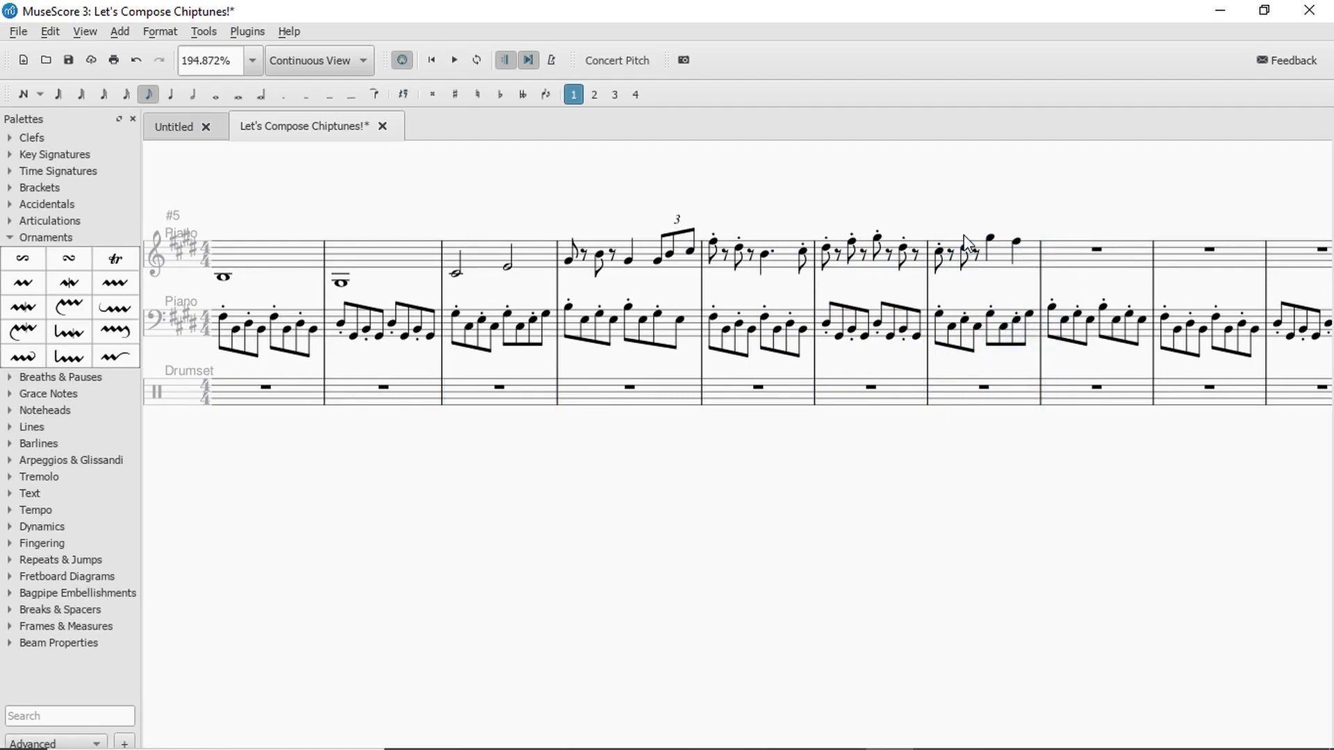
pyautogui.click(23, 283)
pyautogui.click(943, 390)
pyautogui.click(869, 393)
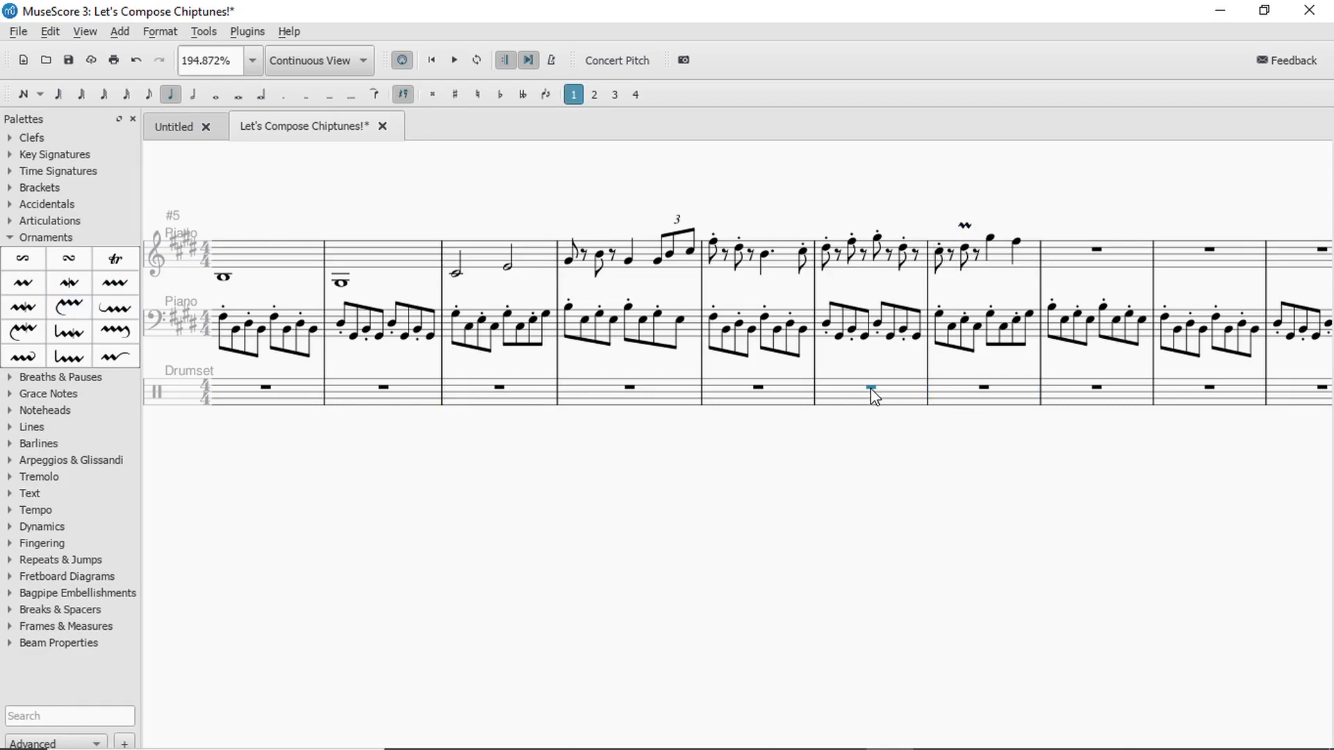
pyautogui.press('space')
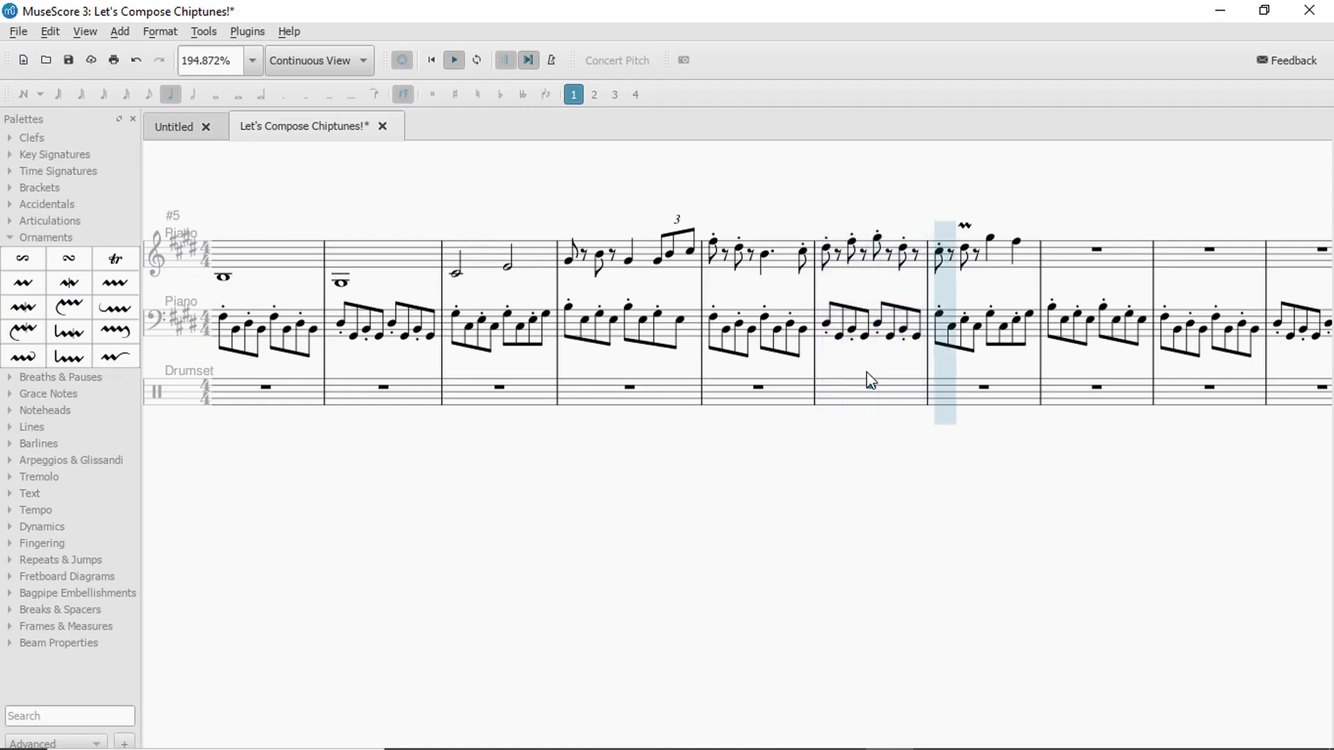
pyautogui.press('space')
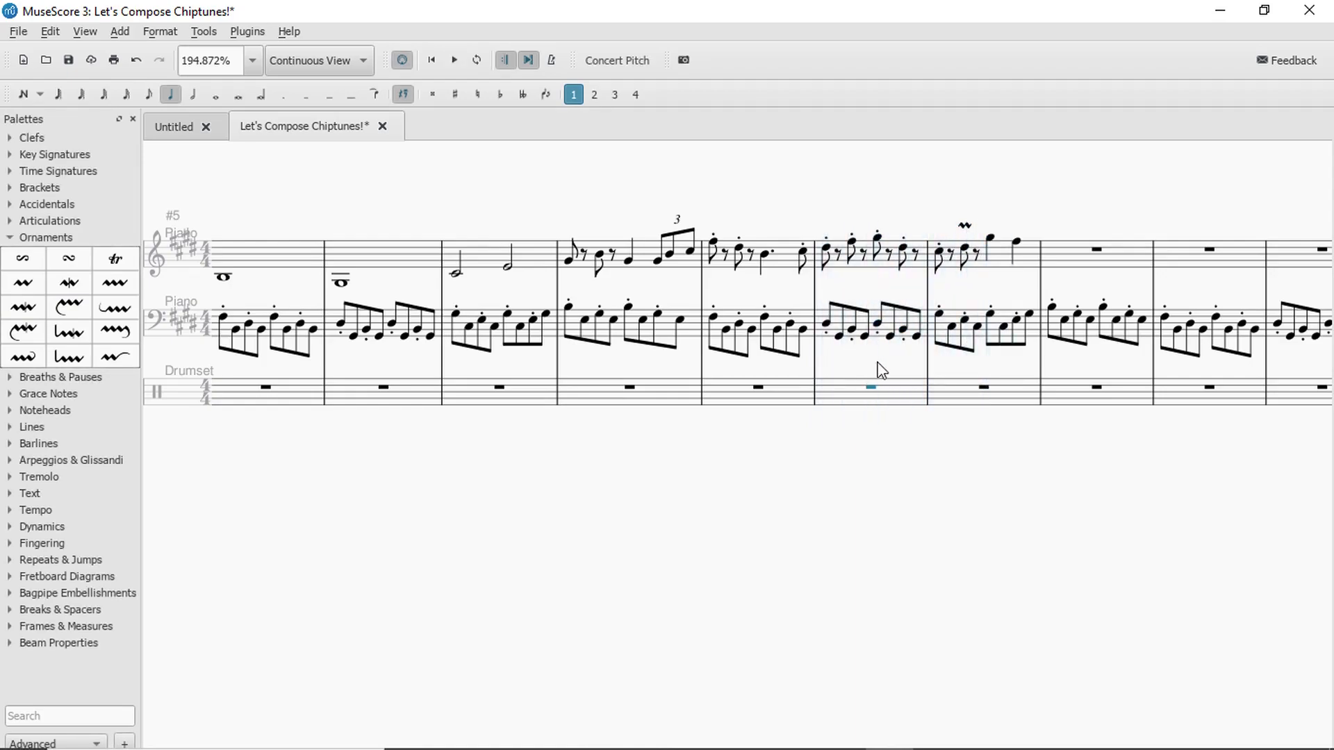
# Turn the ornamented D into a quarter note without staccato, and play back from the preceding measure.
pyautogui.click(961, 248)
pyautogui.click(169, 95)
pyautogui.click(844, 387)
pyautogui.press('space')
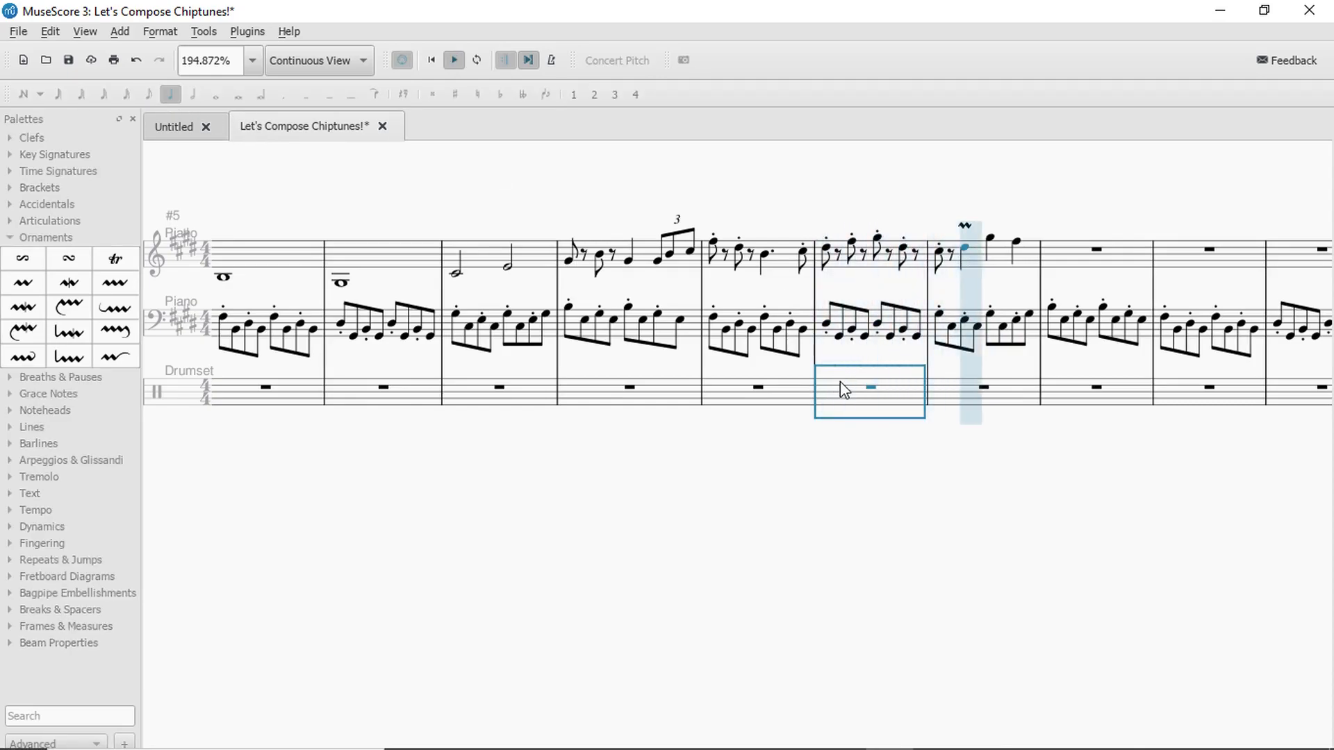
pyautogui.press('space')
# Undo the quarter-note, staccato and ornament changes in the last filled melody measure, and play back from the triplet measure.
pyautogui.hotkey('ctrl', 'z')
pyautogui.hotkey('ctrl', 'z')
pyautogui.hotkey('ctrl', 'z')
pyautogui.hotkey('ctrl', 'z')
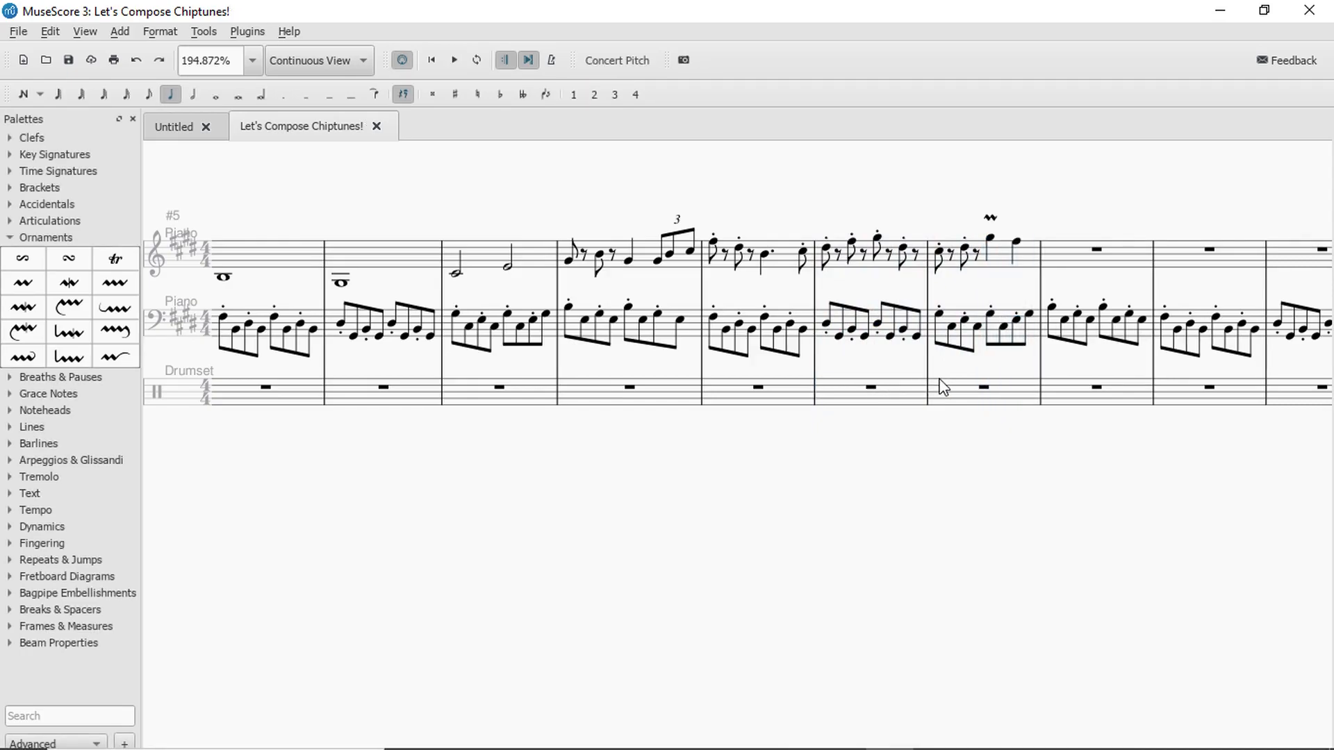
pyautogui.click(616, 391)
pyautogui.press('space')
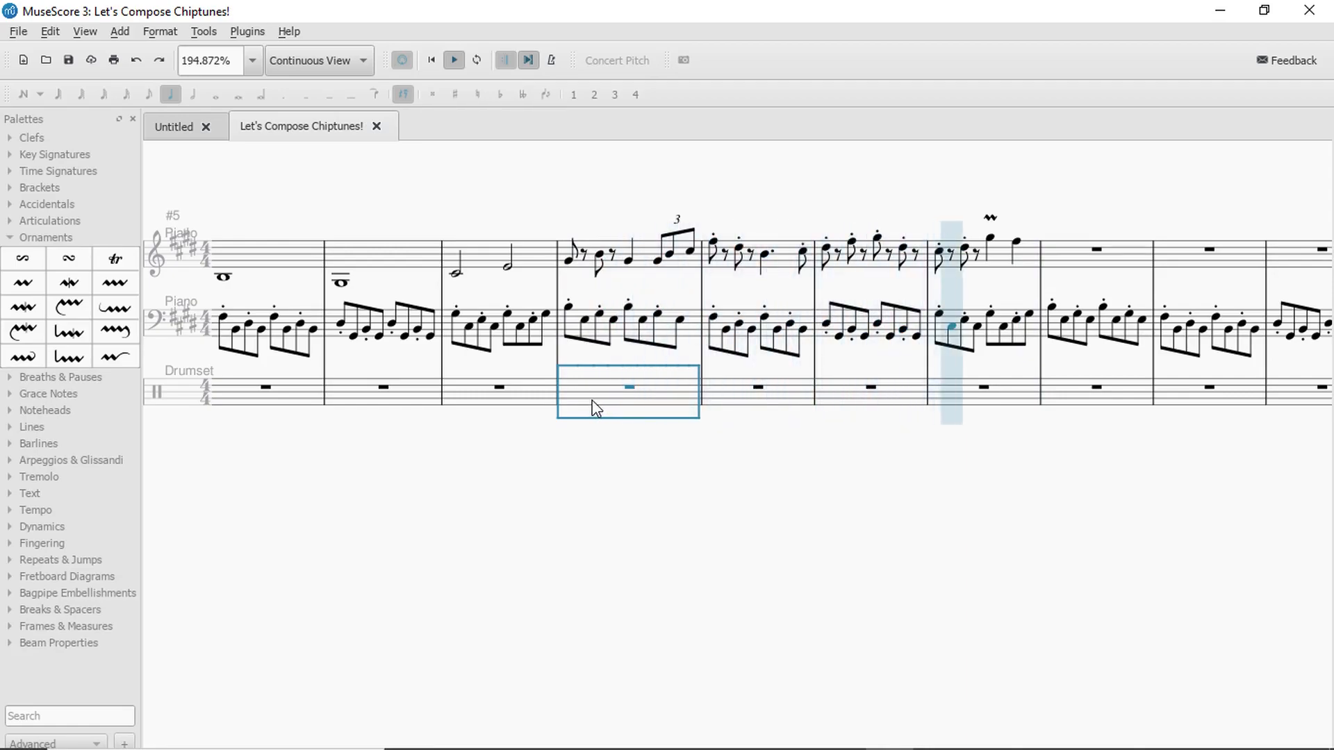
pyautogui.press('space')
# Try the unornamented D before the trilled G as a quarter note without staccato, play it back and undo the change.
pyautogui.click(966, 248)
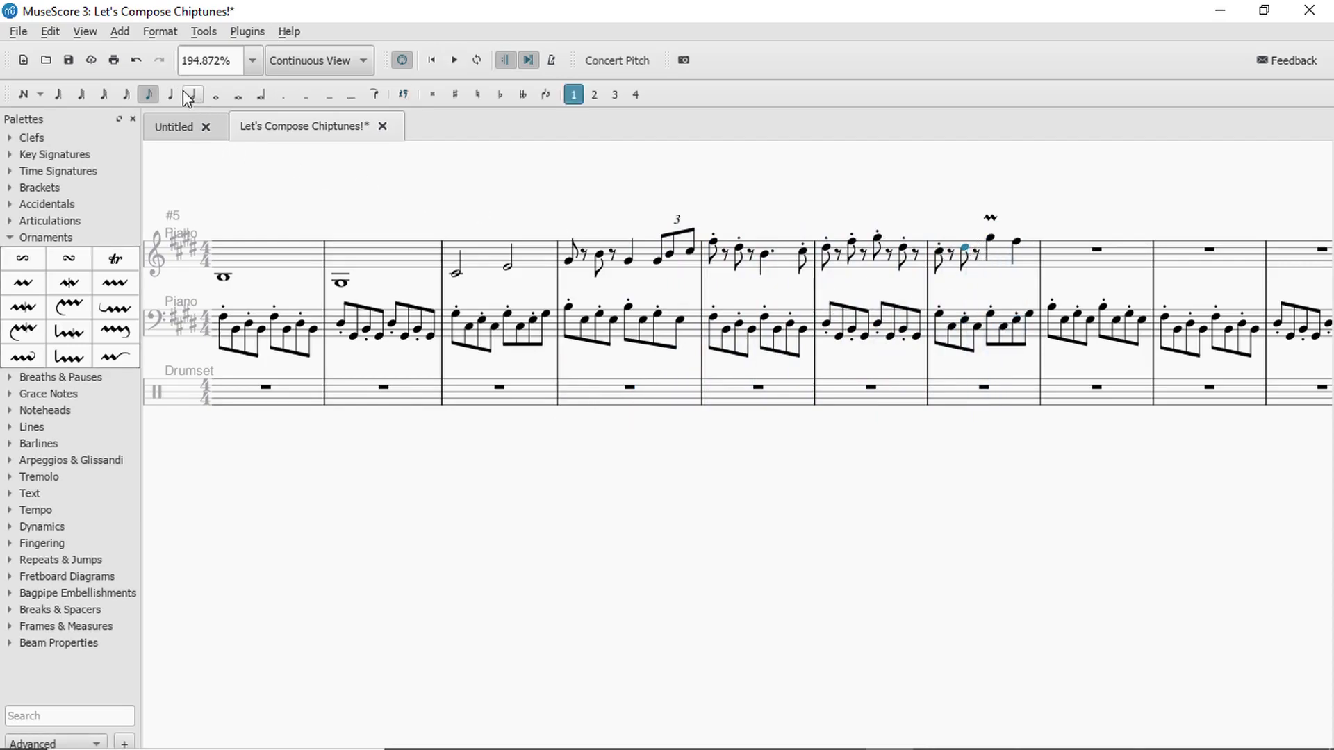
pyautogui.press('5')
pyautogui.click(860, 396)
pyautogui.press('space')
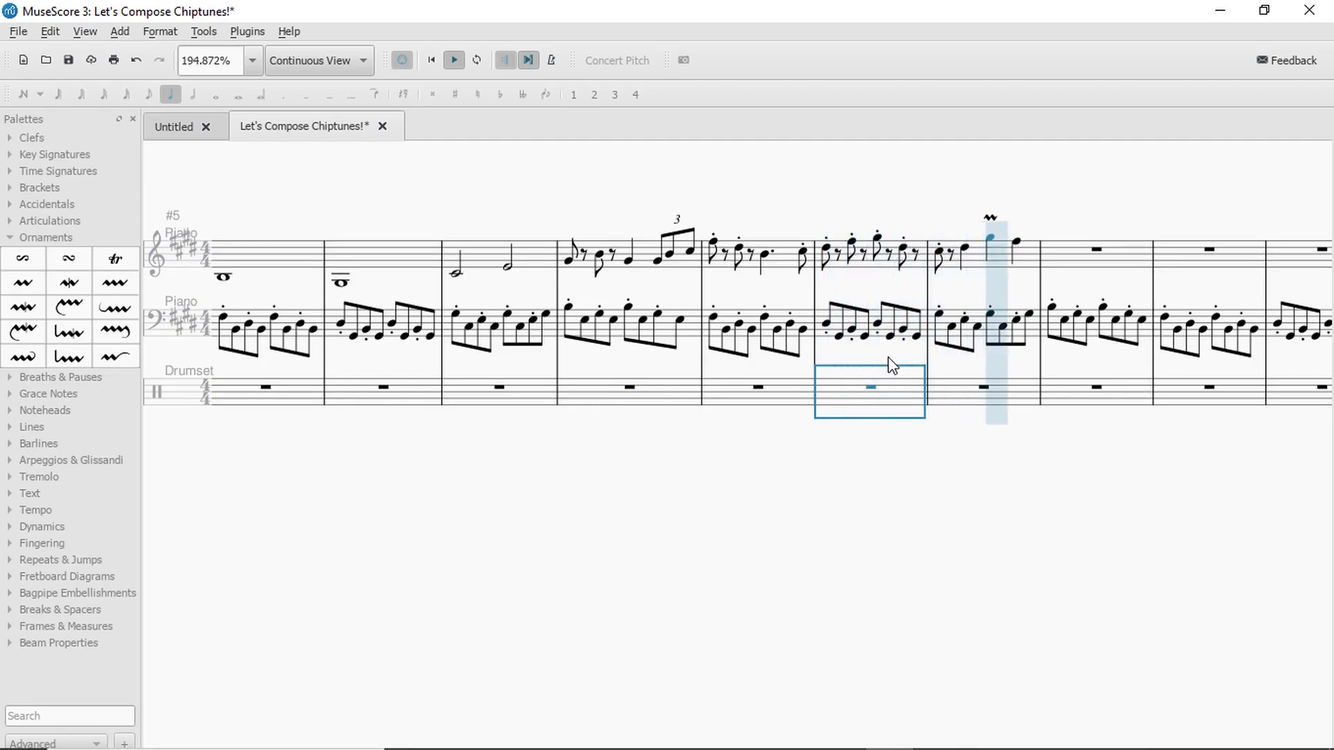
pyautogui.press('space')
pyautogui.hotkey('ctrl', 'z')
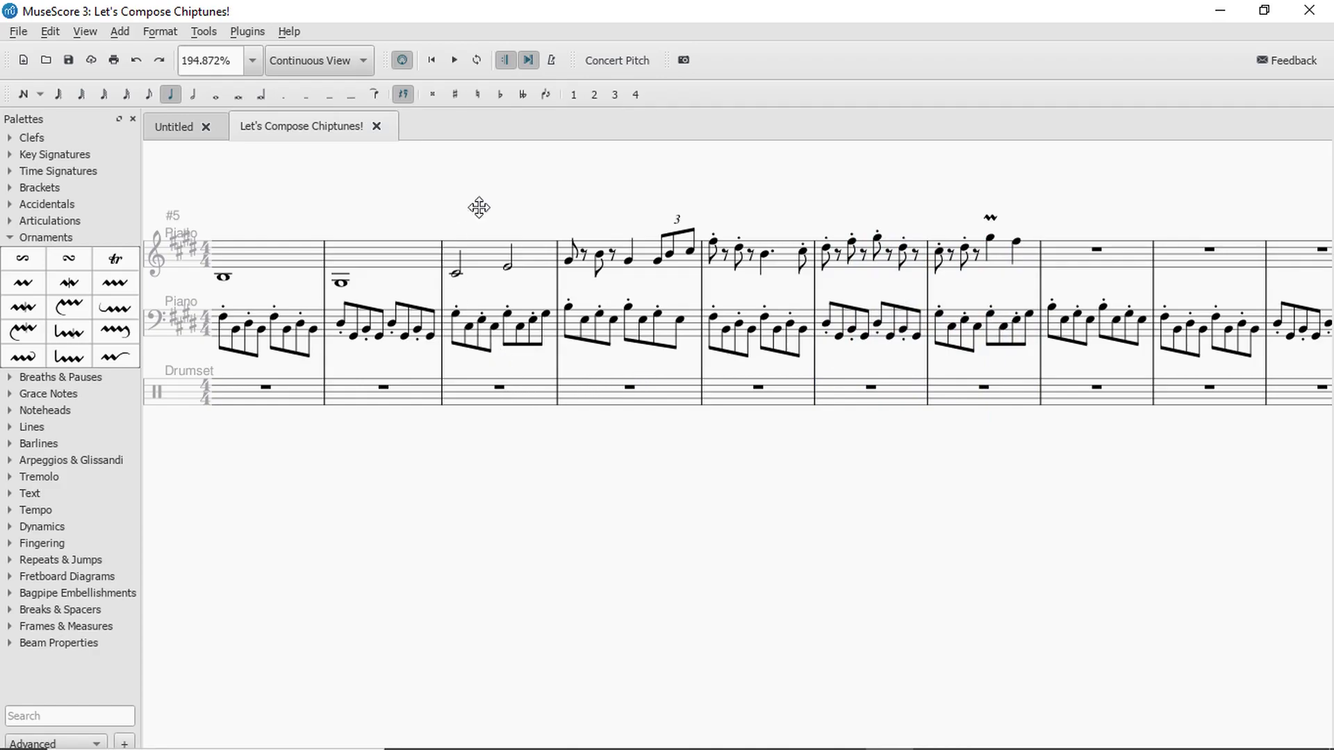
# Play back the score from the first measure with a bass line through the last filled melody measure.
pyautogui.hscroll(-5, 861, 229)
pyautogui.click(568, 258)
pyautogui.press('space')
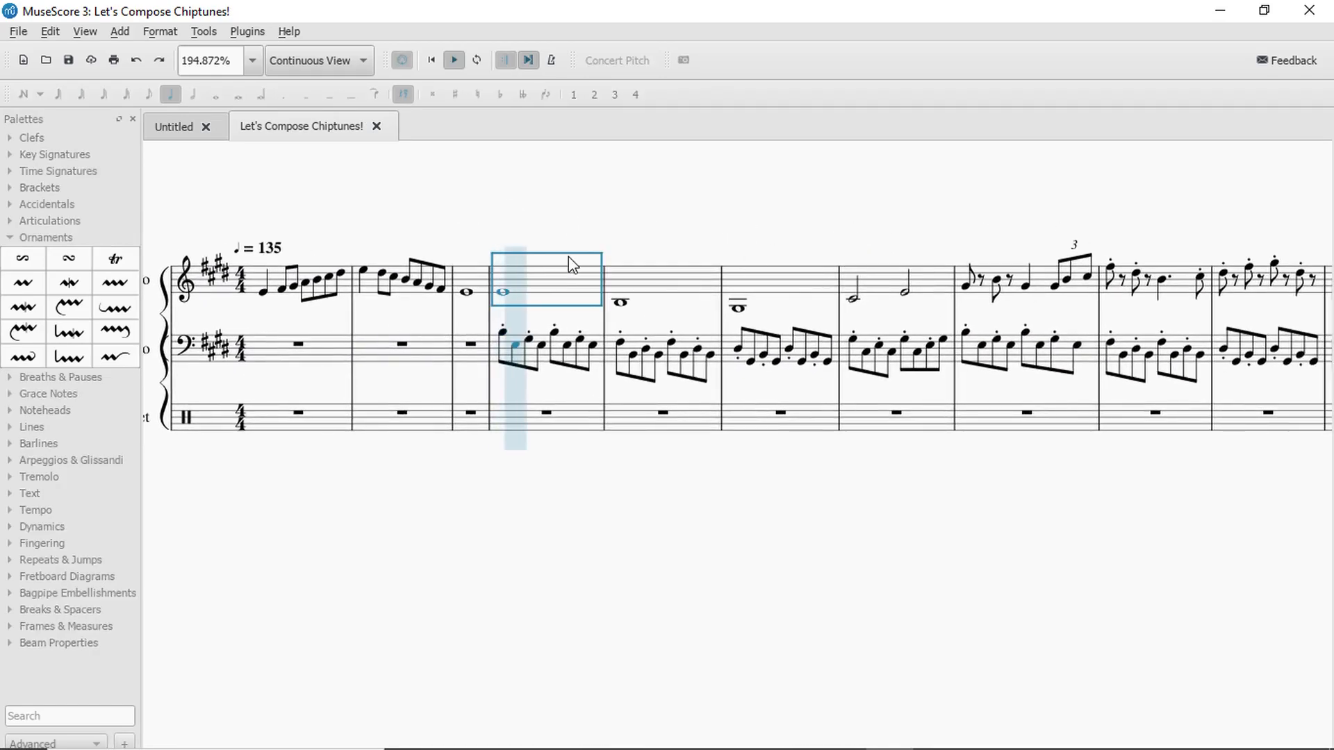
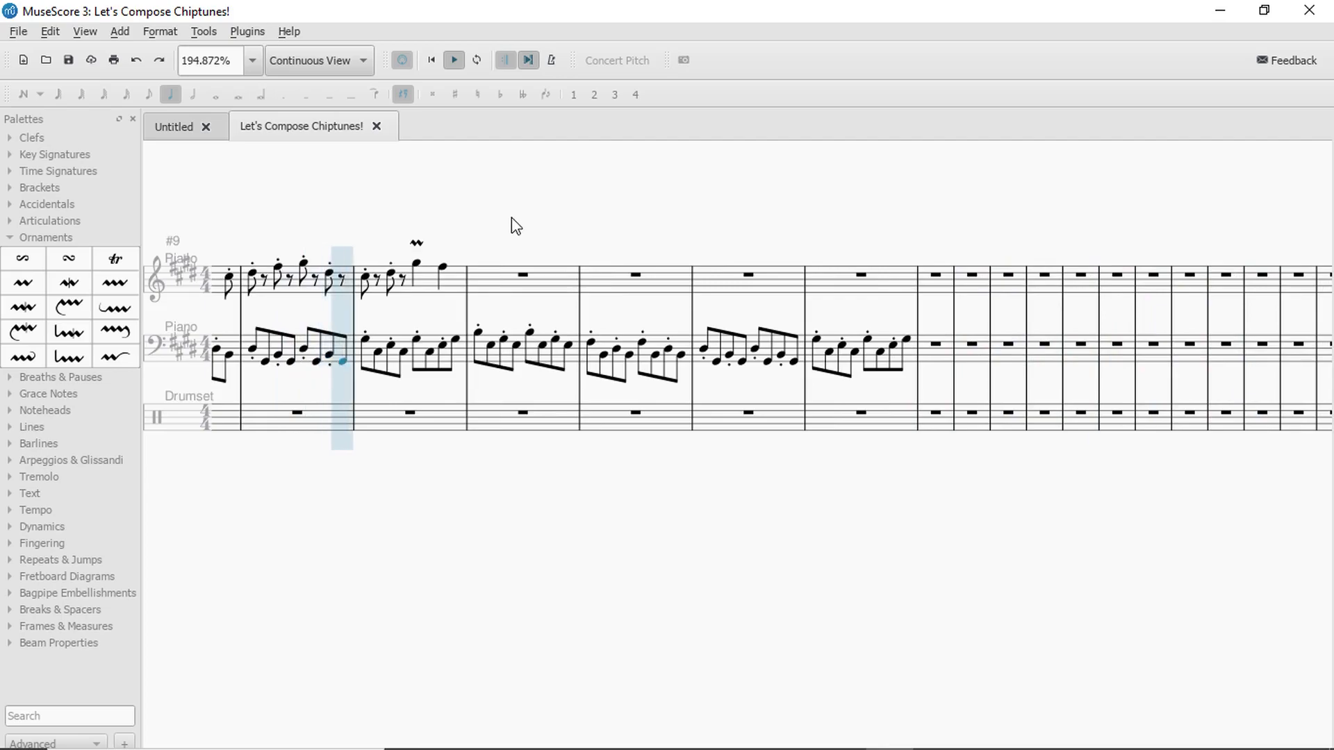
pyautogui.press('space')
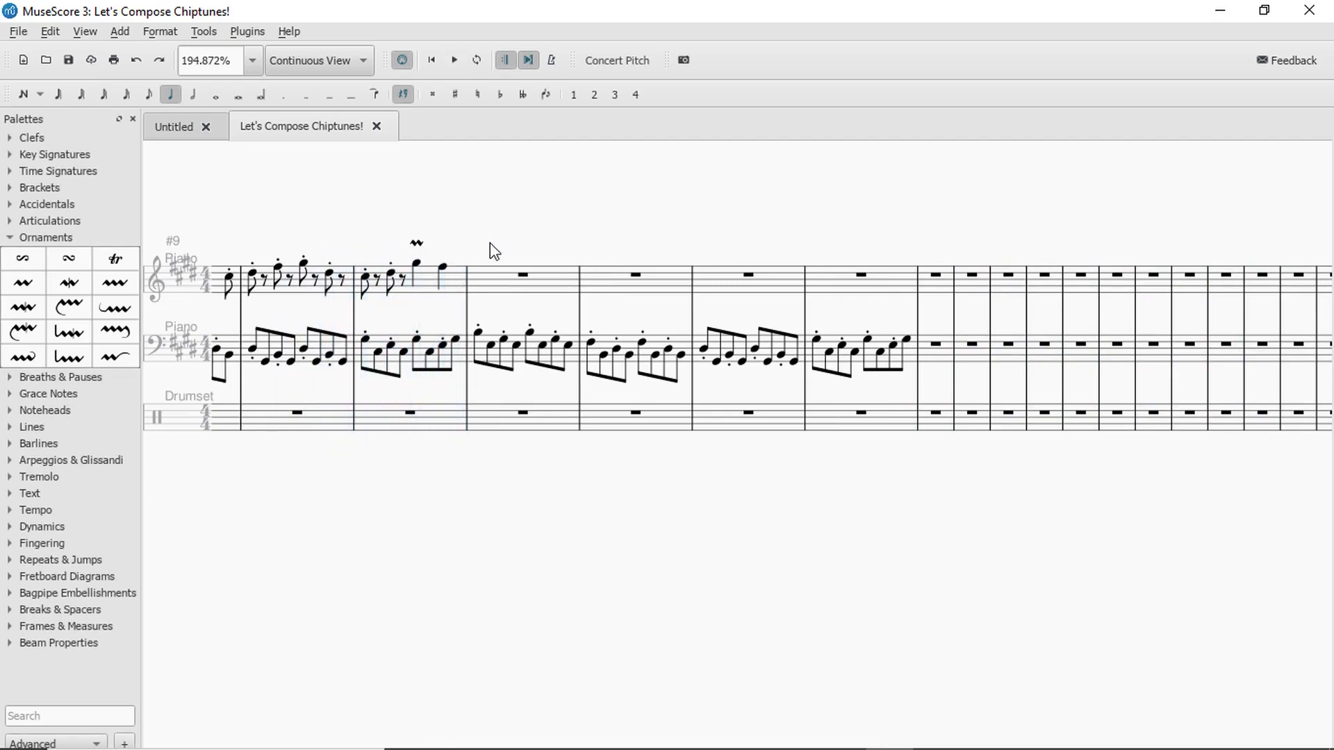
# Enter a whole note G just above the staff in the first empty melody measure, and play back from the preceding measure.
pyautogui.click(539, 258)
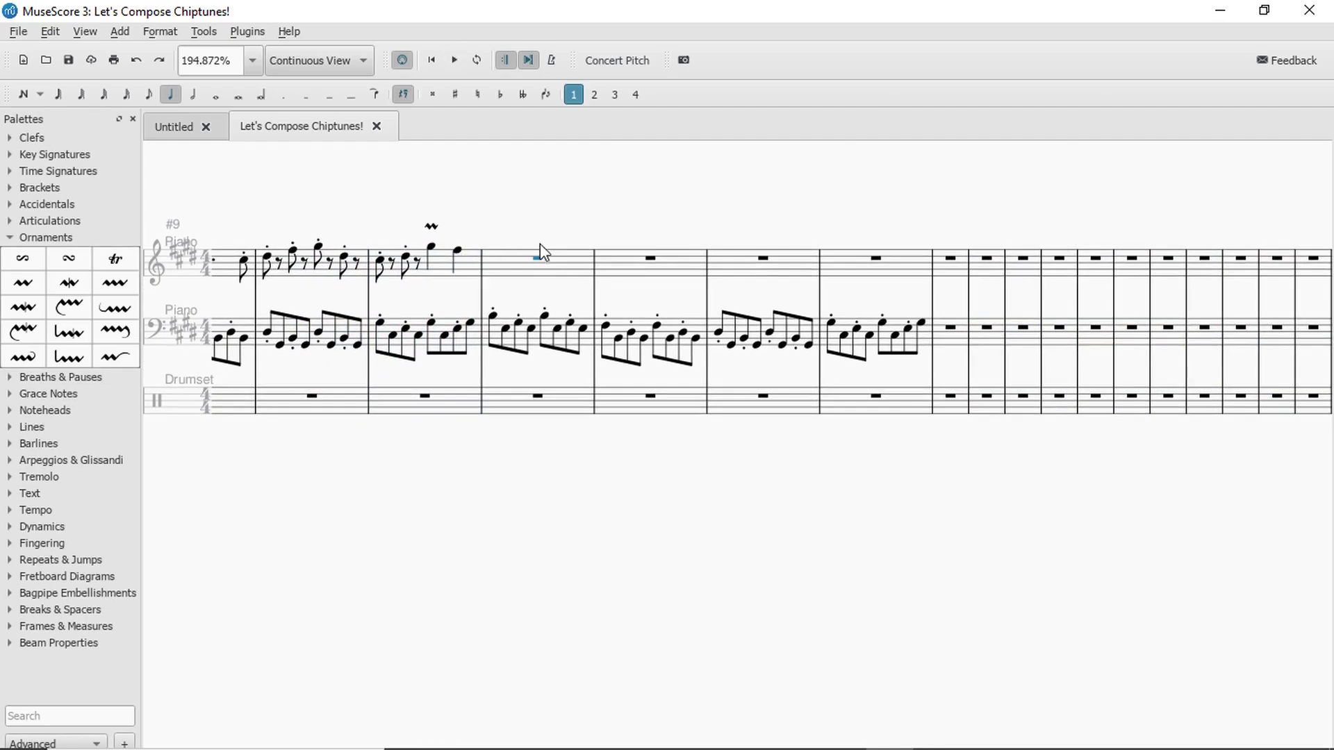
pyautogui.scroll(2, 649, 200)
pyautogui.press('Escape')
pyautogui.click(585, 323)
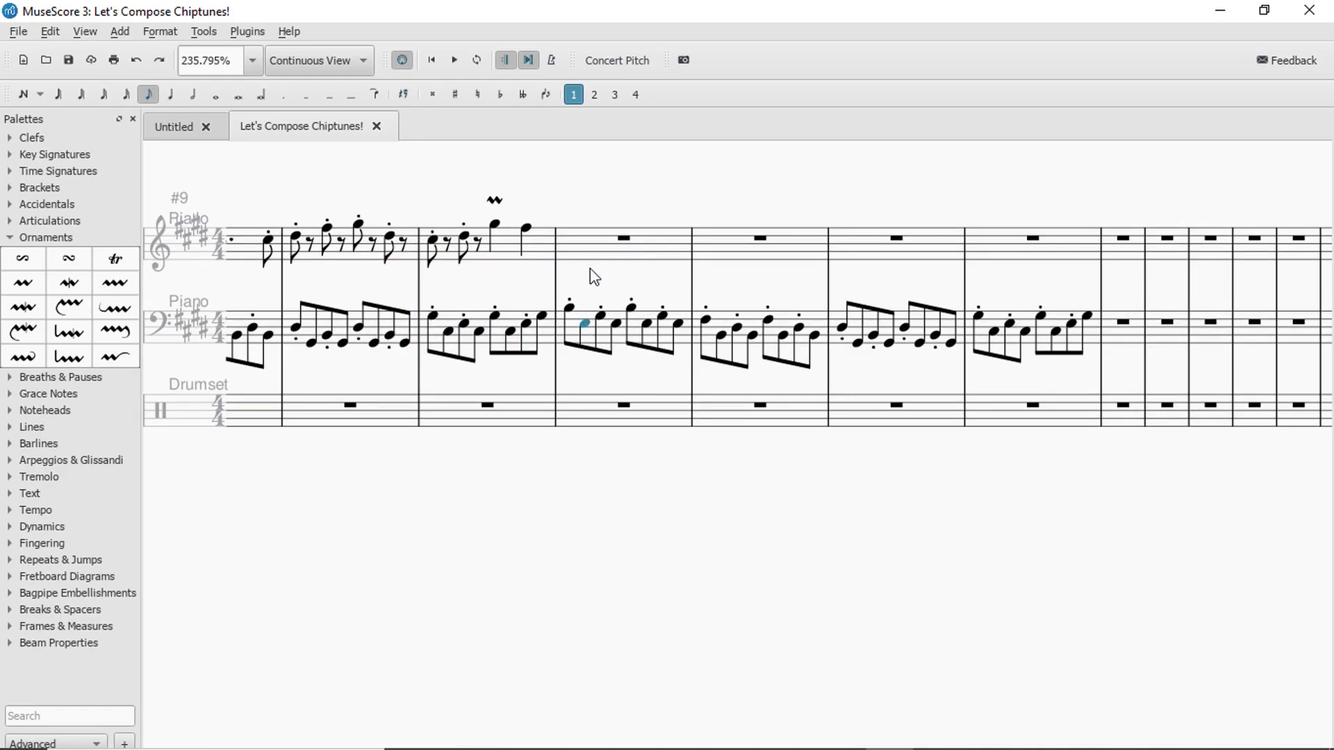
pyautogui.click(618, 243)
pyautogui.press('b')
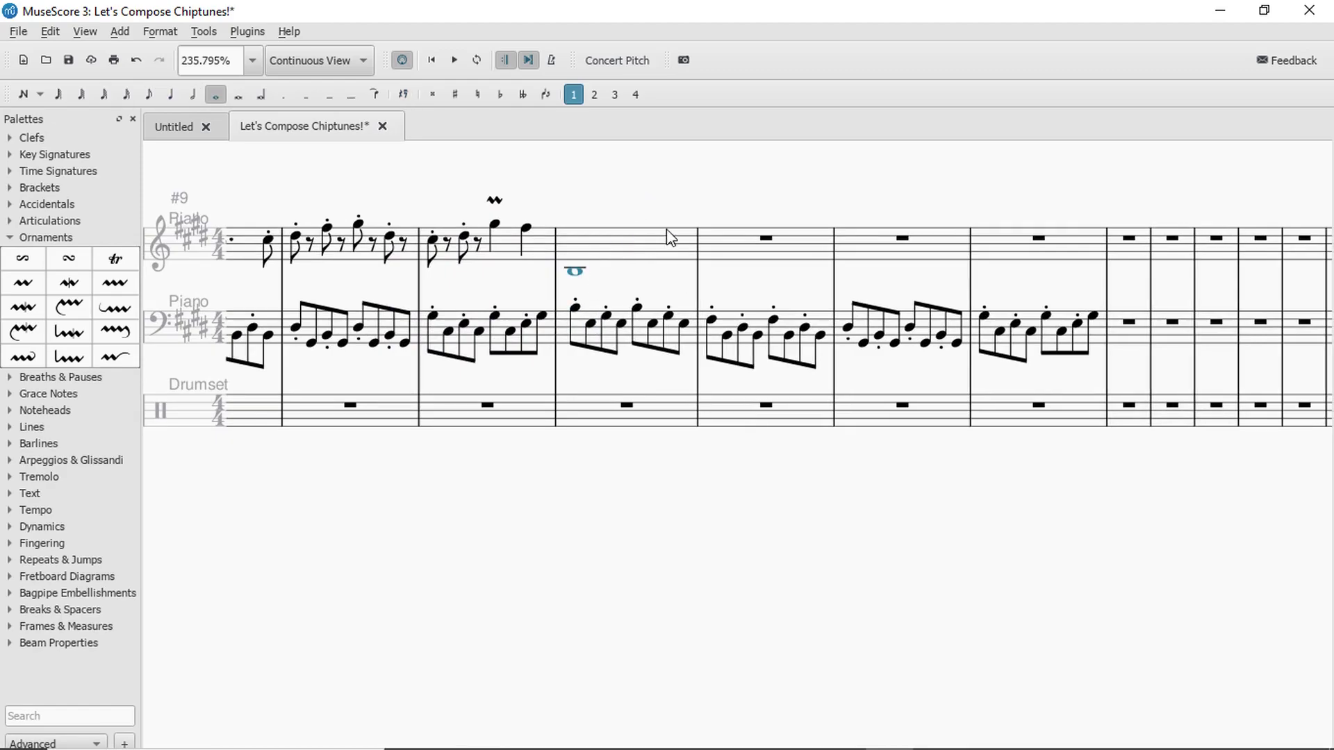
pyautogui.click(605, 316)
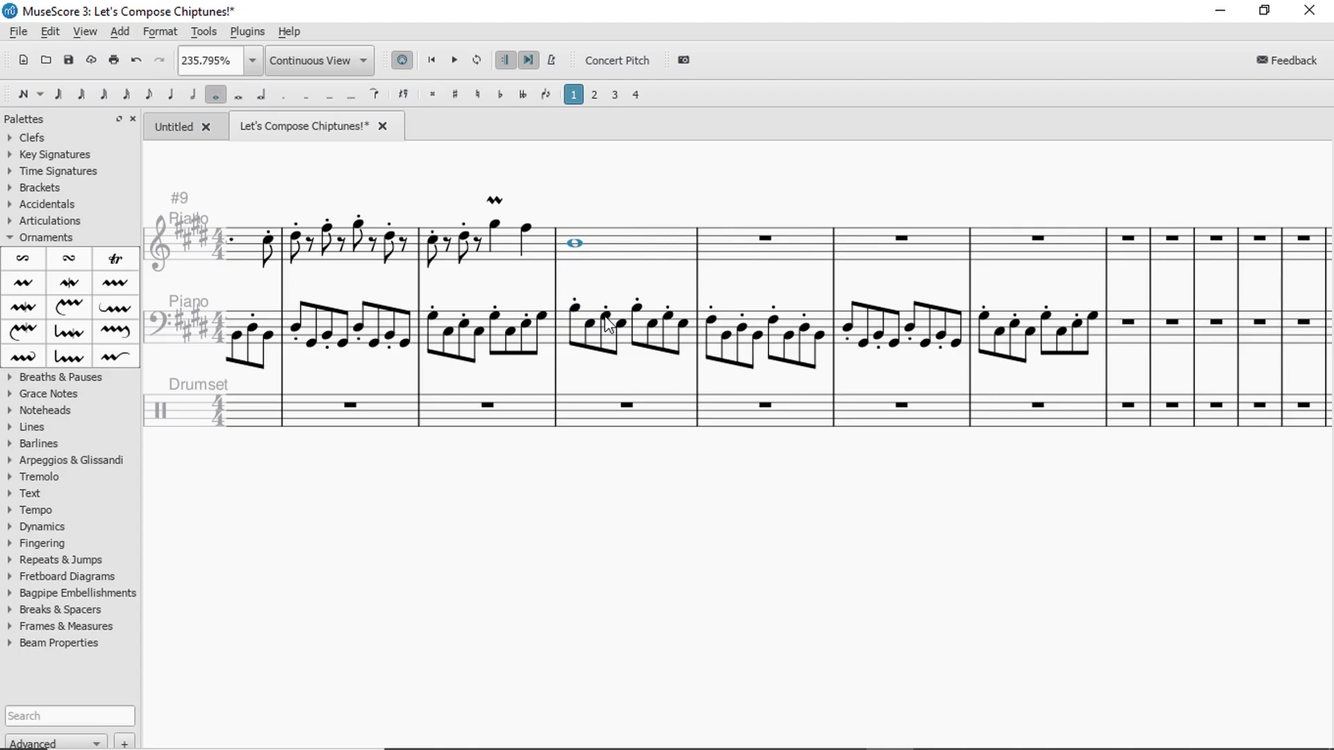
pyautogui.moveTo(576, 245); pyautogui.dragTo(592, 247)
pyautogui.click(489, 250)
pyautogui.press('space')
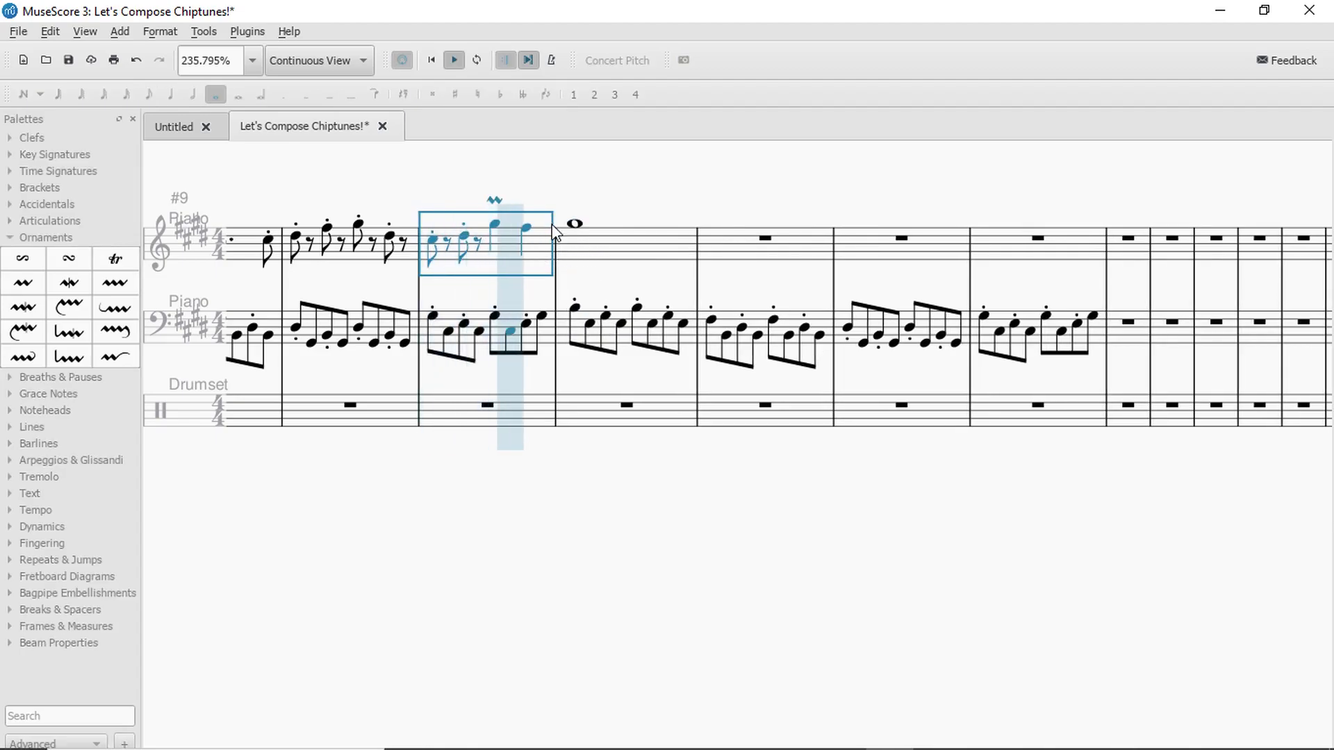
# Shorten the melody's whole note G to a dotted half note, and play back from the preceding measure.
pyautogui.press('space')
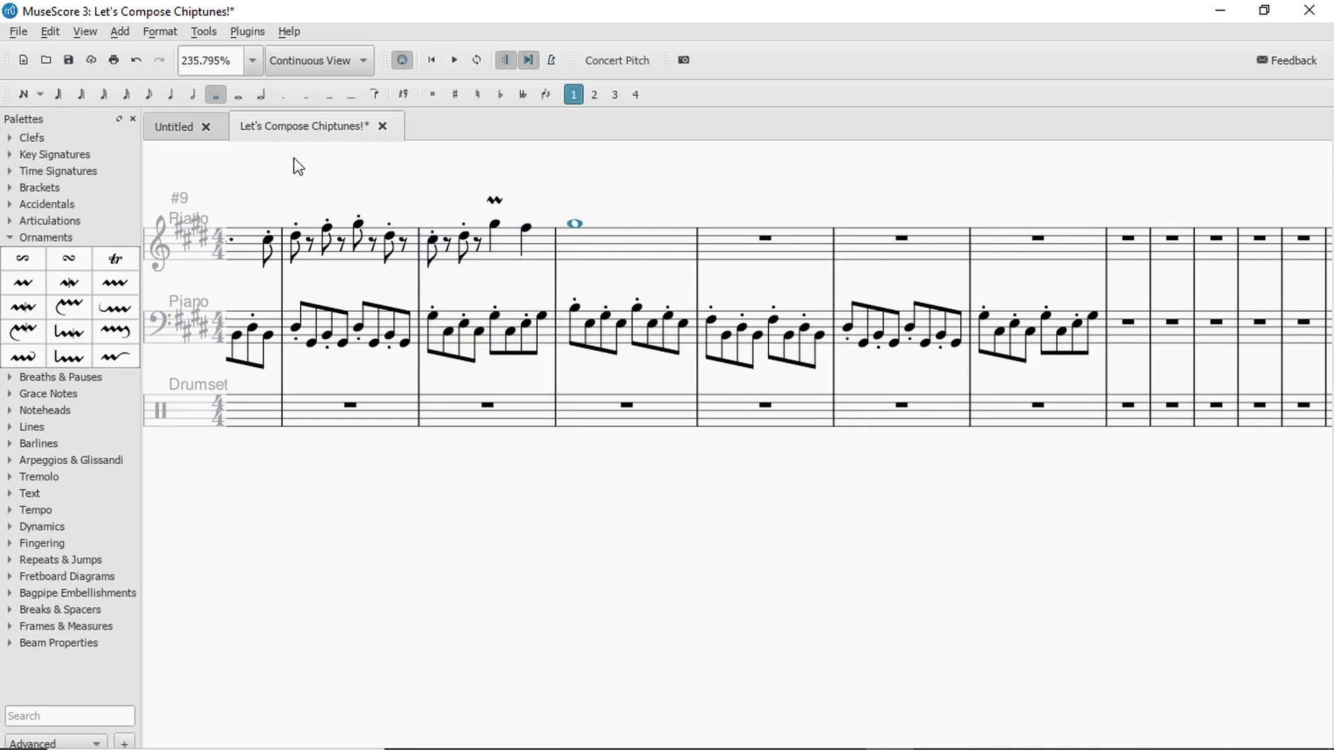
pyautogui.click(194, 95)
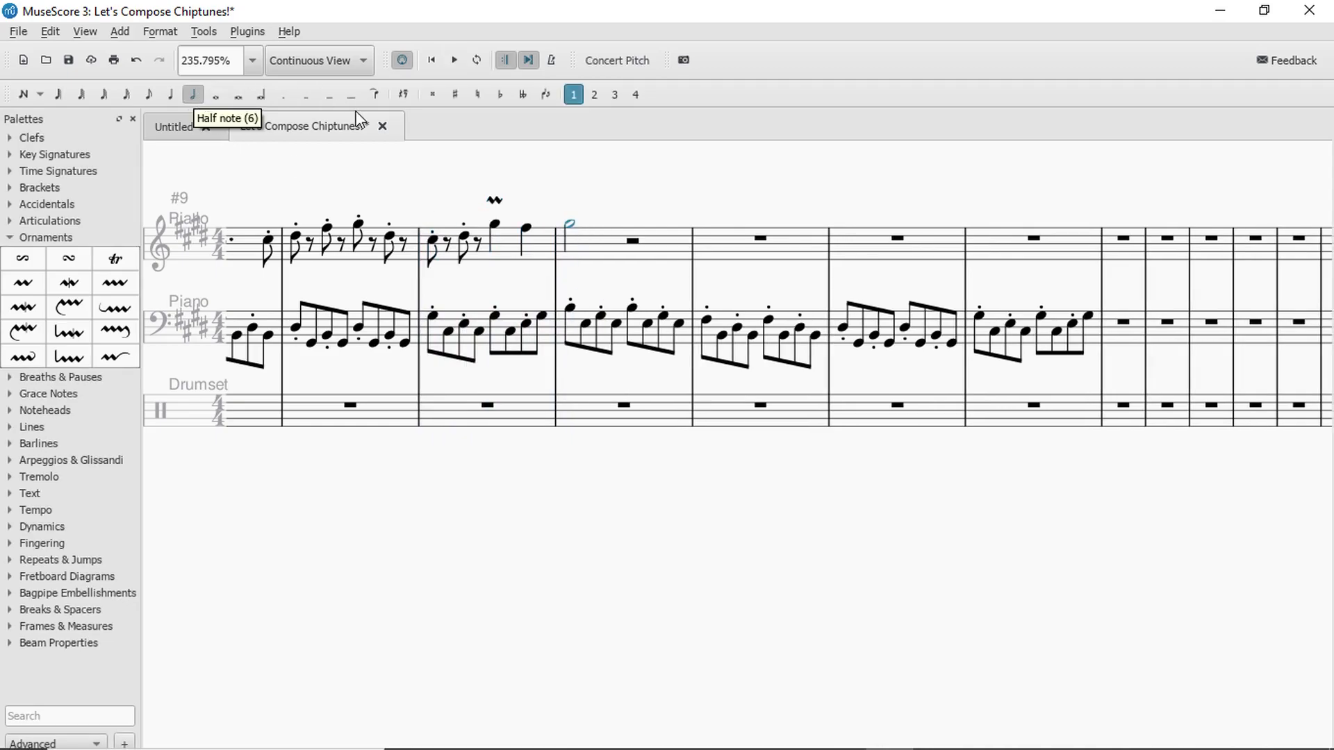
pyautogui.click(284, 94)
pyautogui.click(148, 94)
pyautogui.click(545, 235)
pyautogui.press('space')
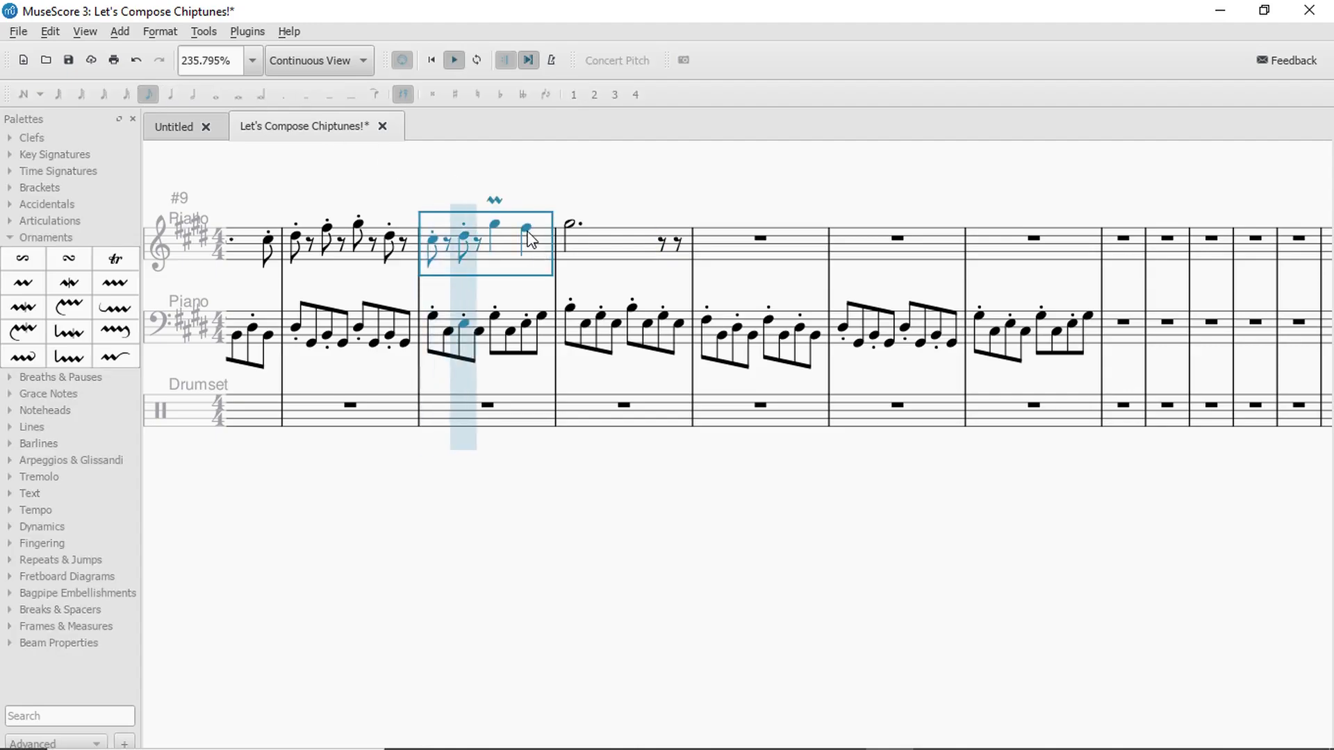
pyautogui.press('space')
# Play back the dotted-half G measure, and replay it from the trilled measure before it.
pyautogui.click(574, 225)
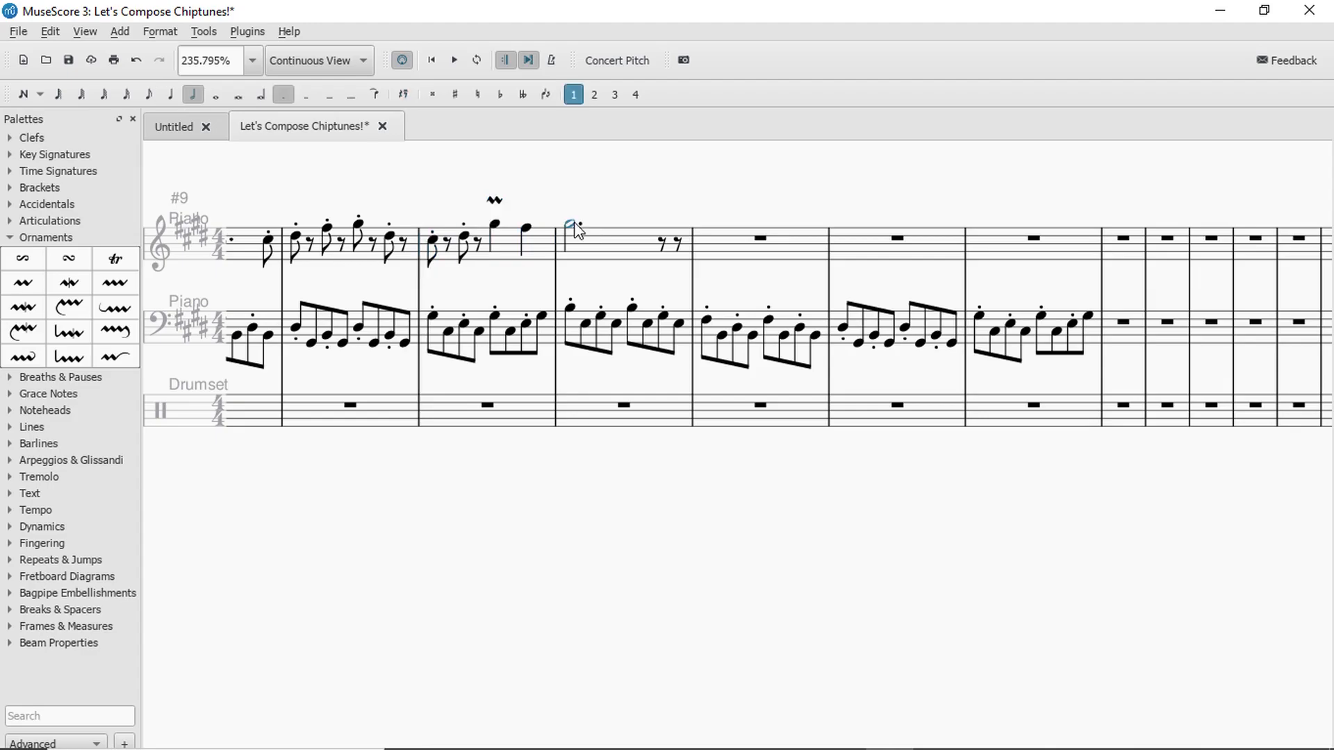
pyautogui.click(601, 250)
pyautogui.press('space')
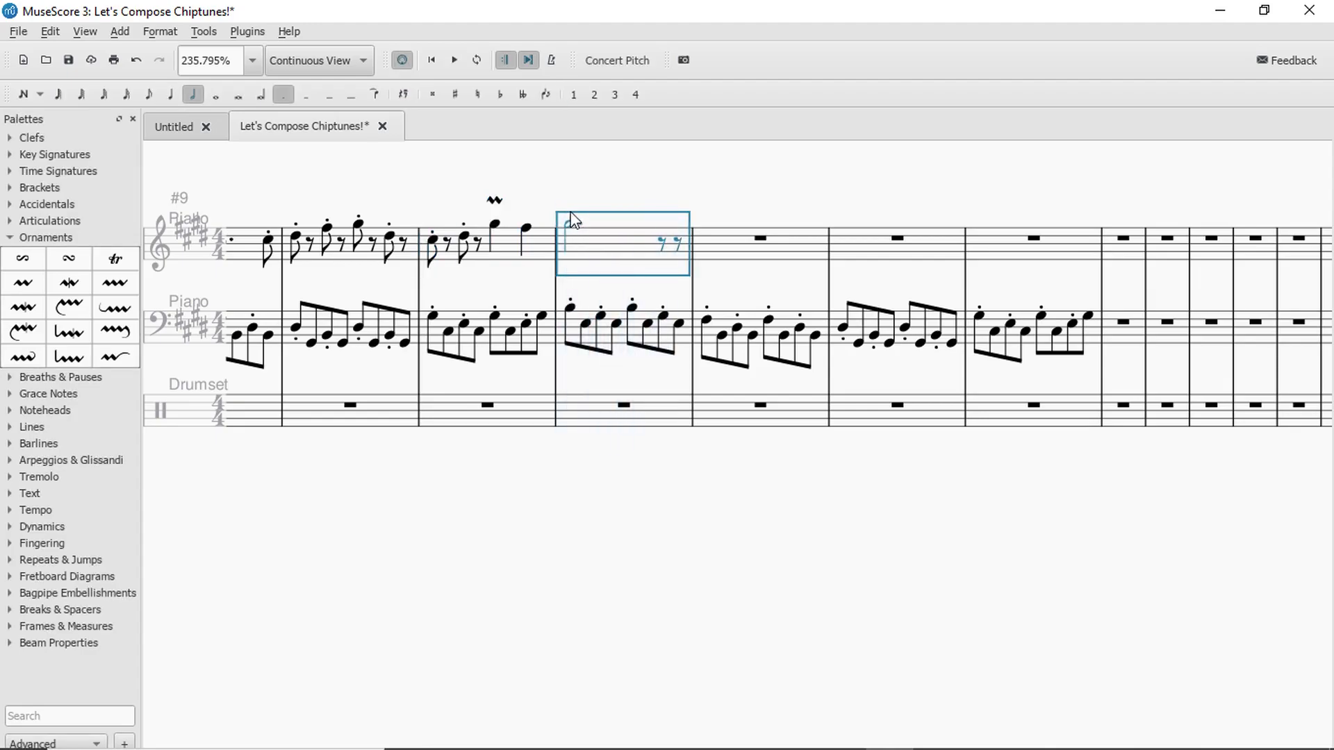
pyautogui.click(595, 209)
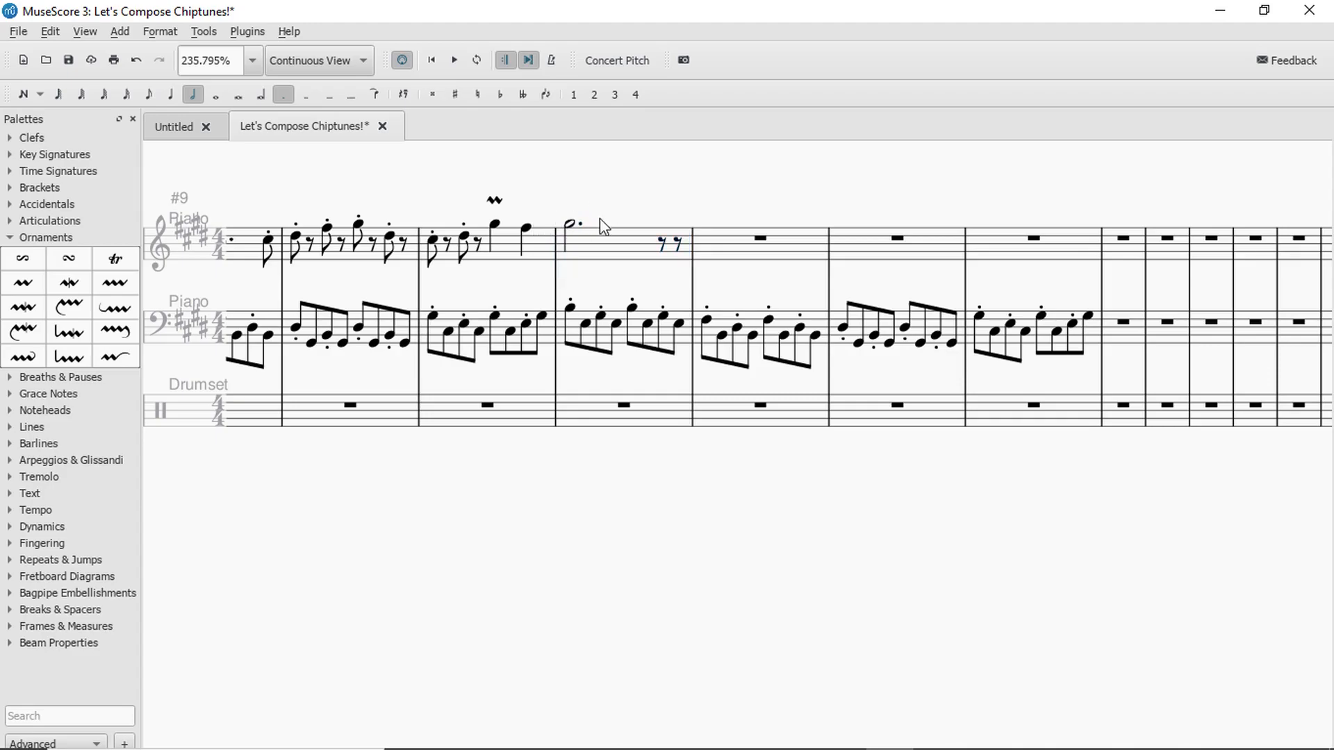
pyautogui.click(574, 226)
pyautogui.click(624, 242)
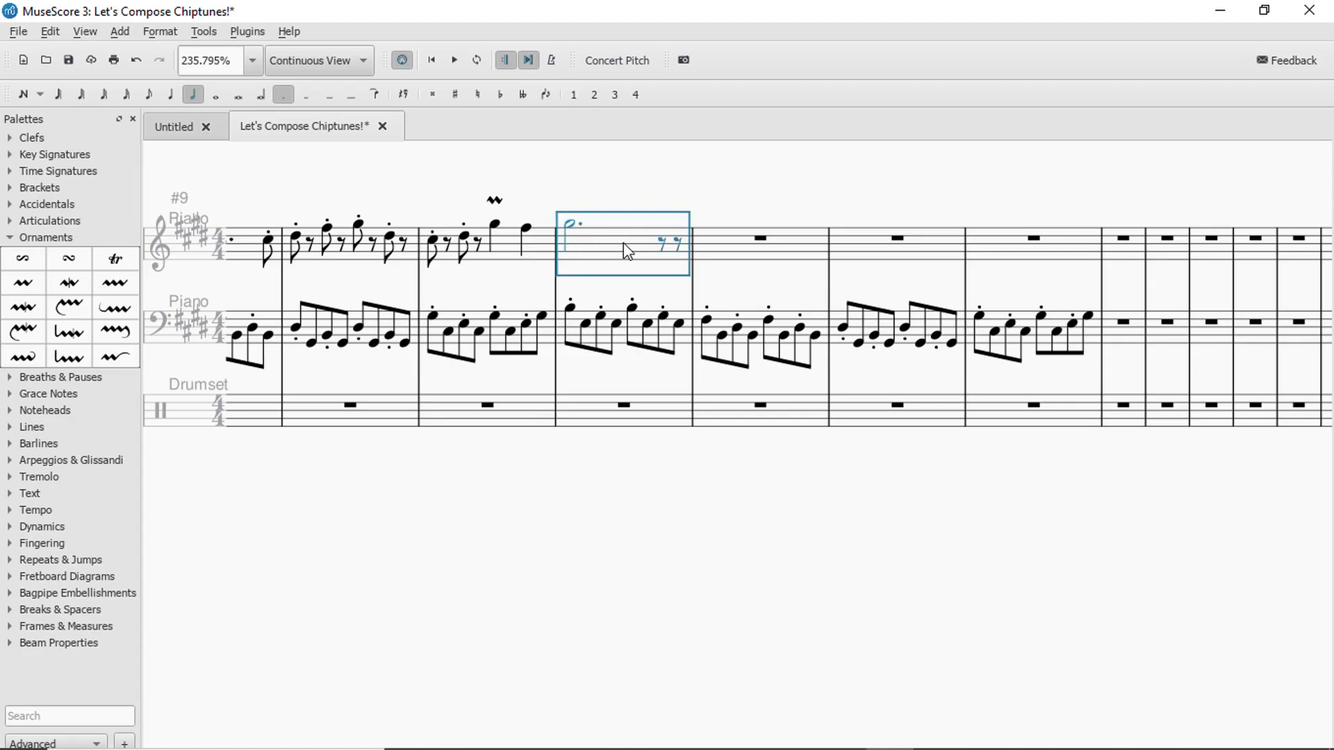
pyautogui.press('space')
pyautogui.click(544, 251)
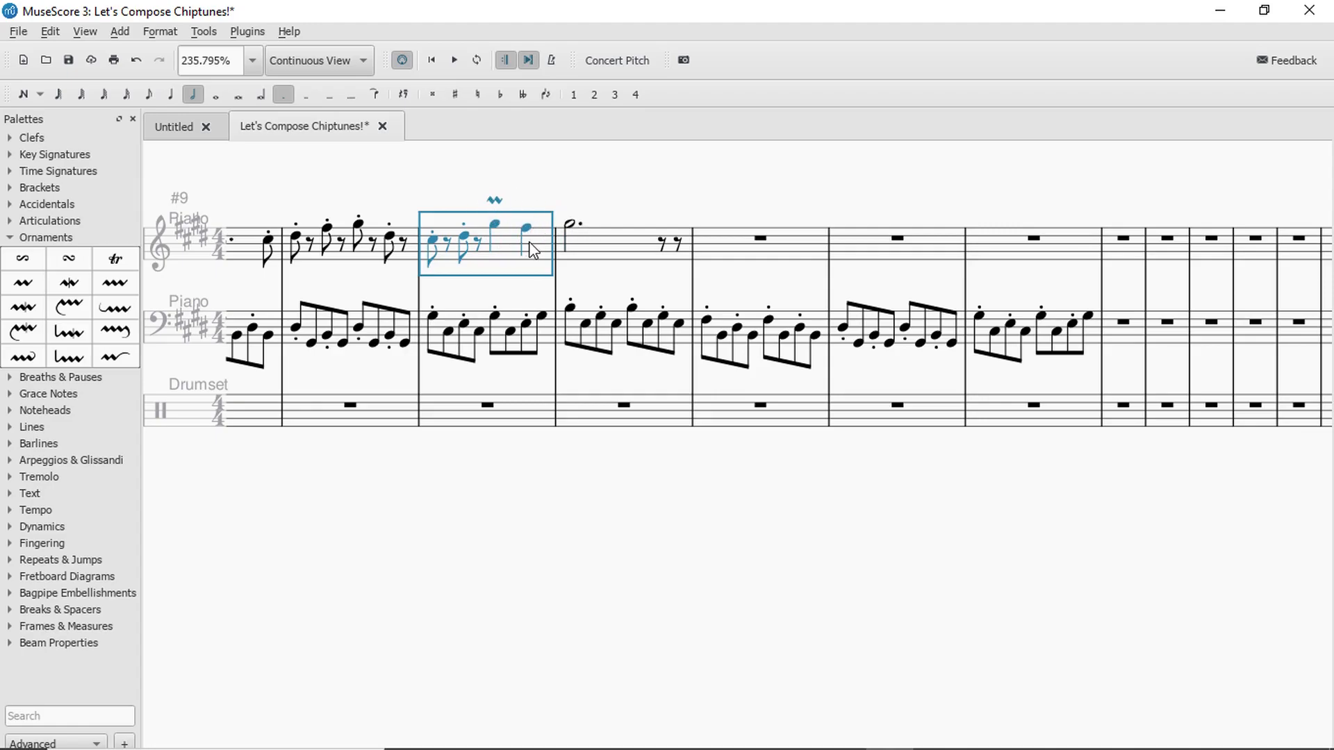
pyautogui.press('space')
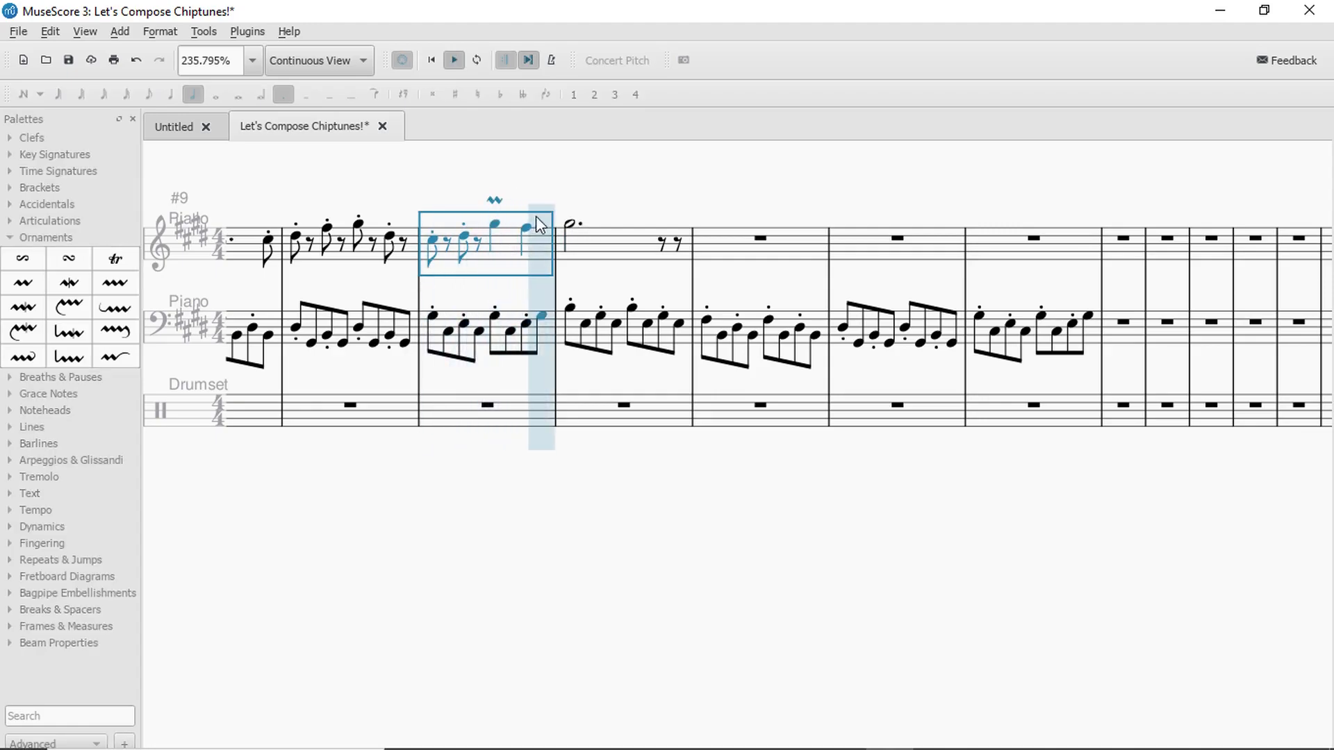
# Fill the two eighth rests after the dotted half G with eighth notes E and G, and play back that measure.
pyautogui.click(572, 224)
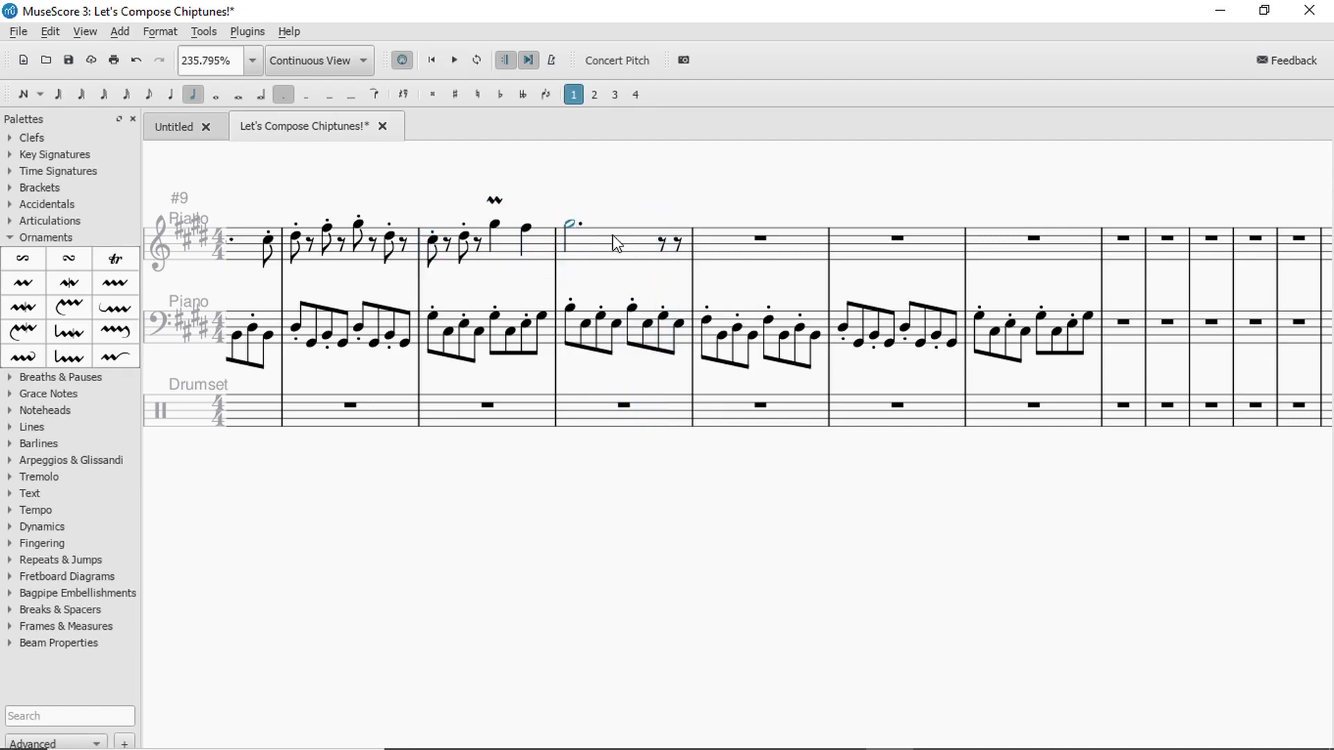
pyautogui.click(663, 228)
pyautogui.click(676, 242)
pyautogui.hotkey('ctrl', 'v')
pyautogui.click(665, 224)
pyautogui.press('Down')
pyautogui.press('Down')
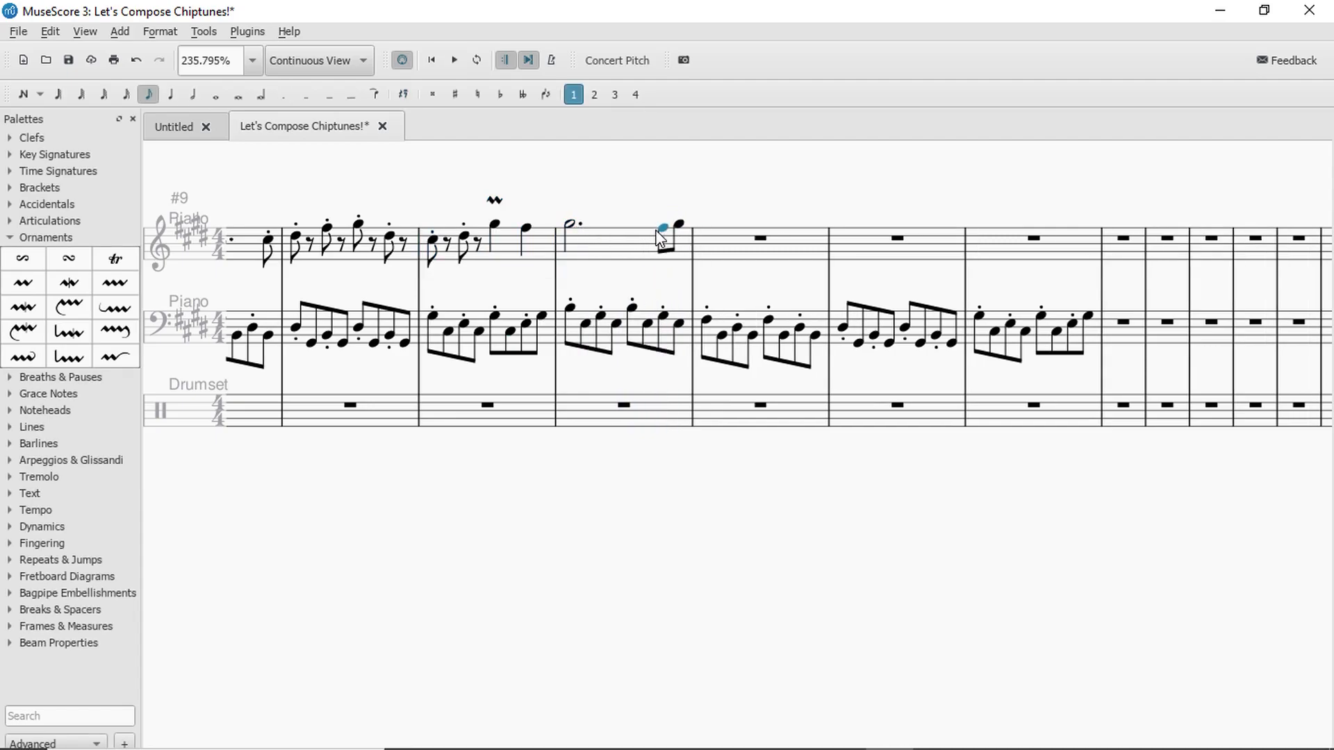
pyautogui.press('Down')
pyautogui.click(629, 245)
pyautogui.press('space')
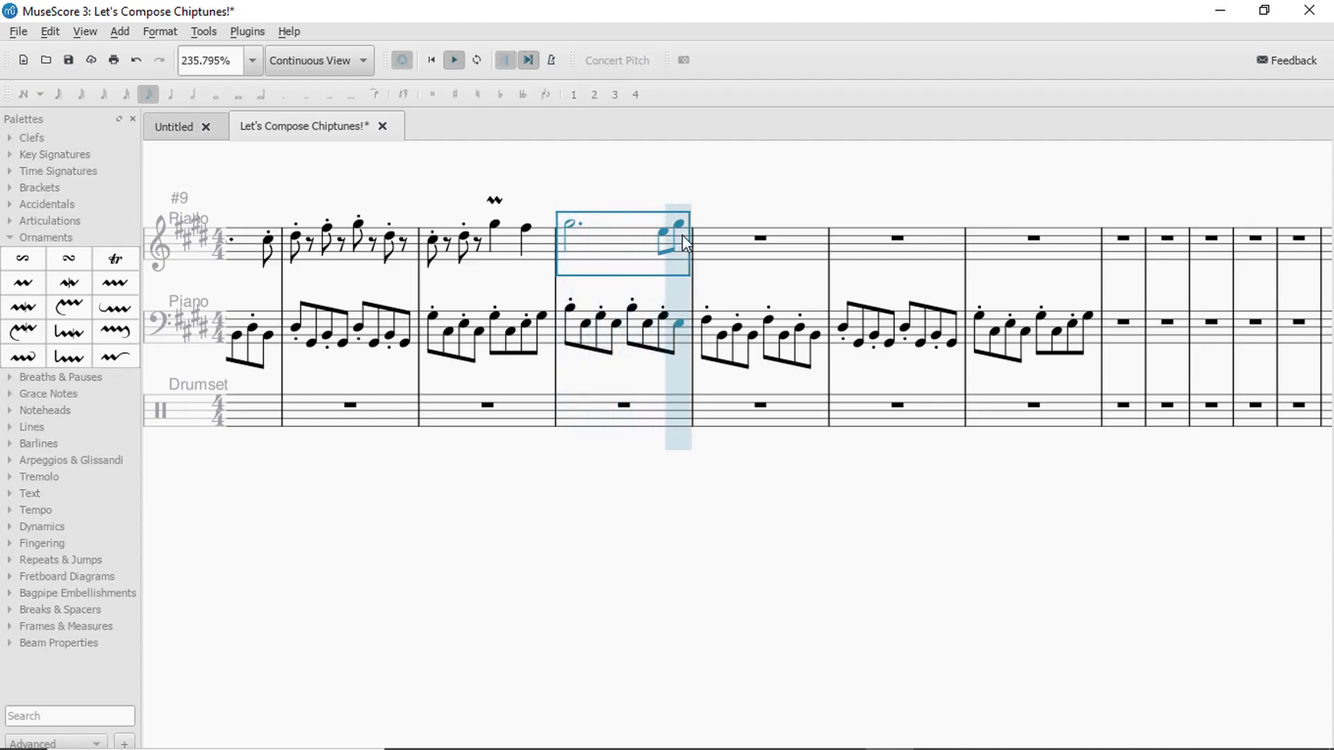
# Add staccato to the E and G eighth notes, and play back from the trilled measure.
pyautogui.click(664, 233)
pyautogui.click(667, 244)
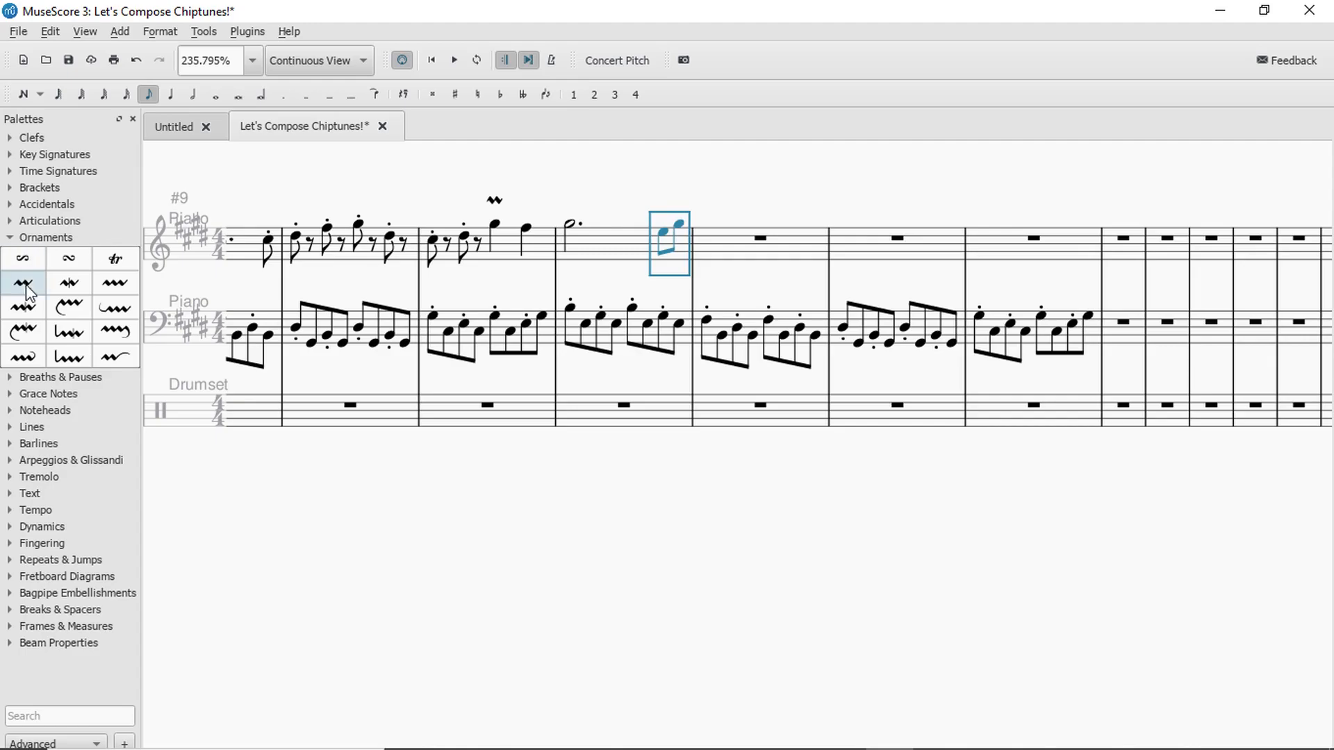
pyautogui.click(32, 238)
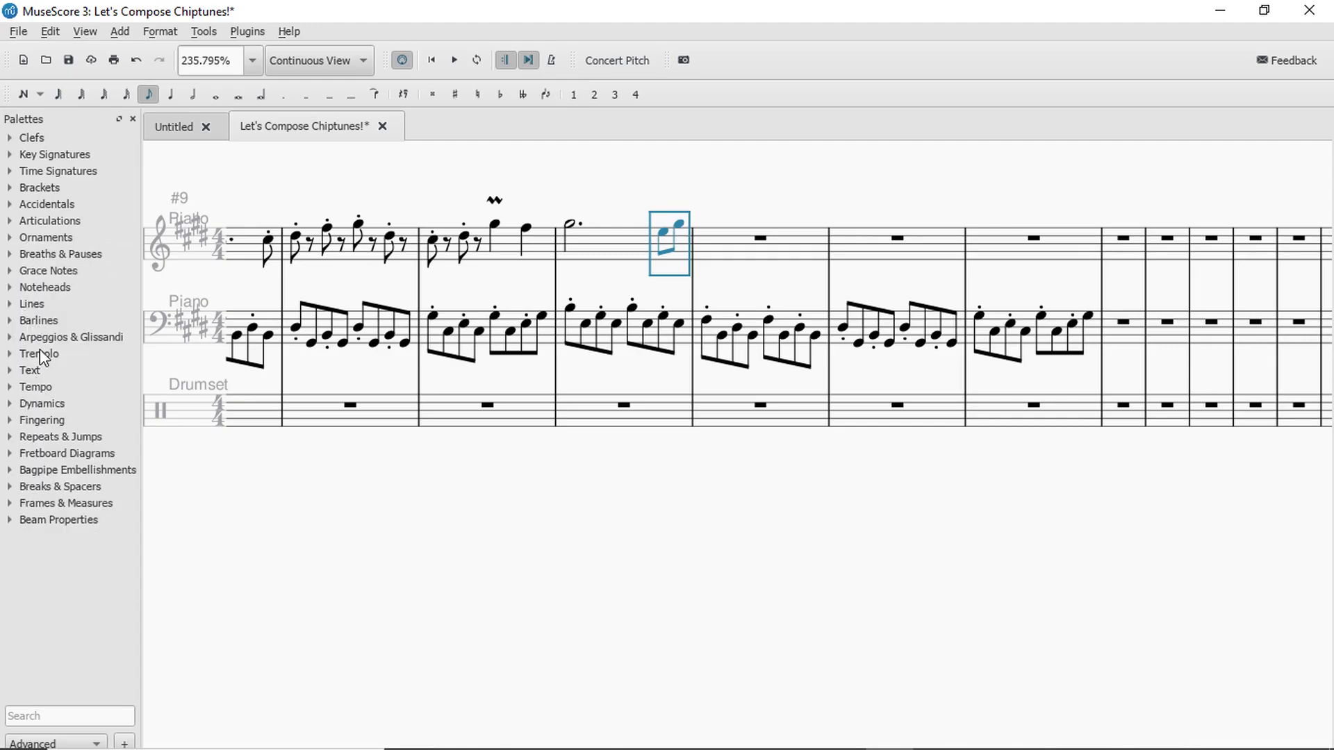
pyautogui.click(63, 221)
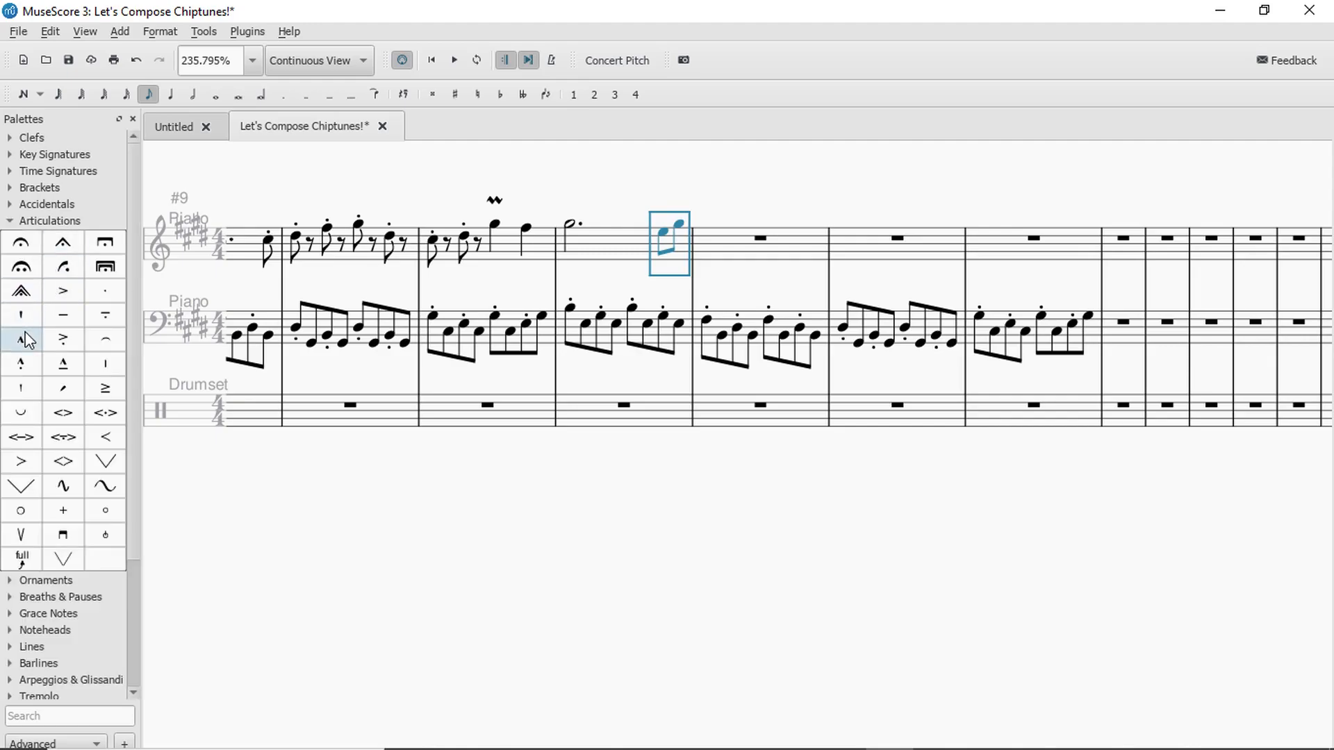
pyautogui.doubleClick(94, 294)
pyautogui.press('Escape')
pyautogui.click(549, 235)
pyautogui.press('space')
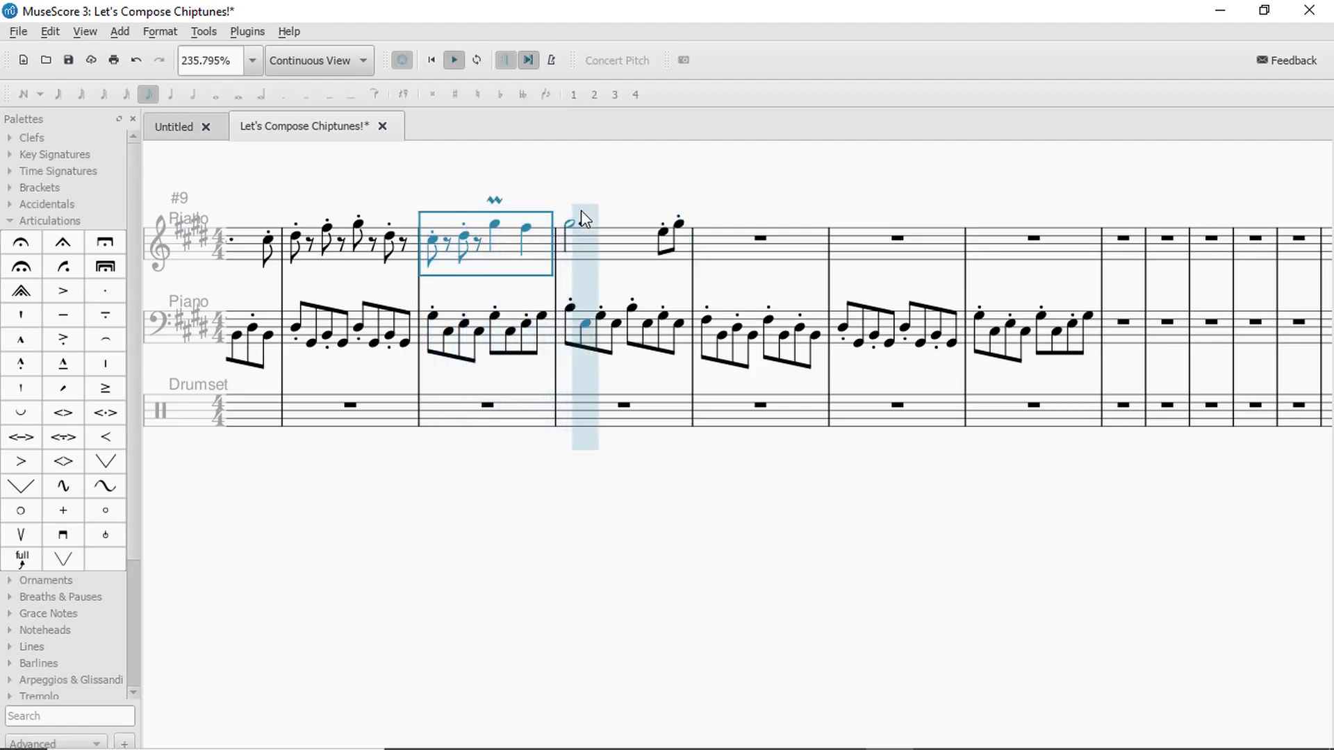
pyautogui.press('space')
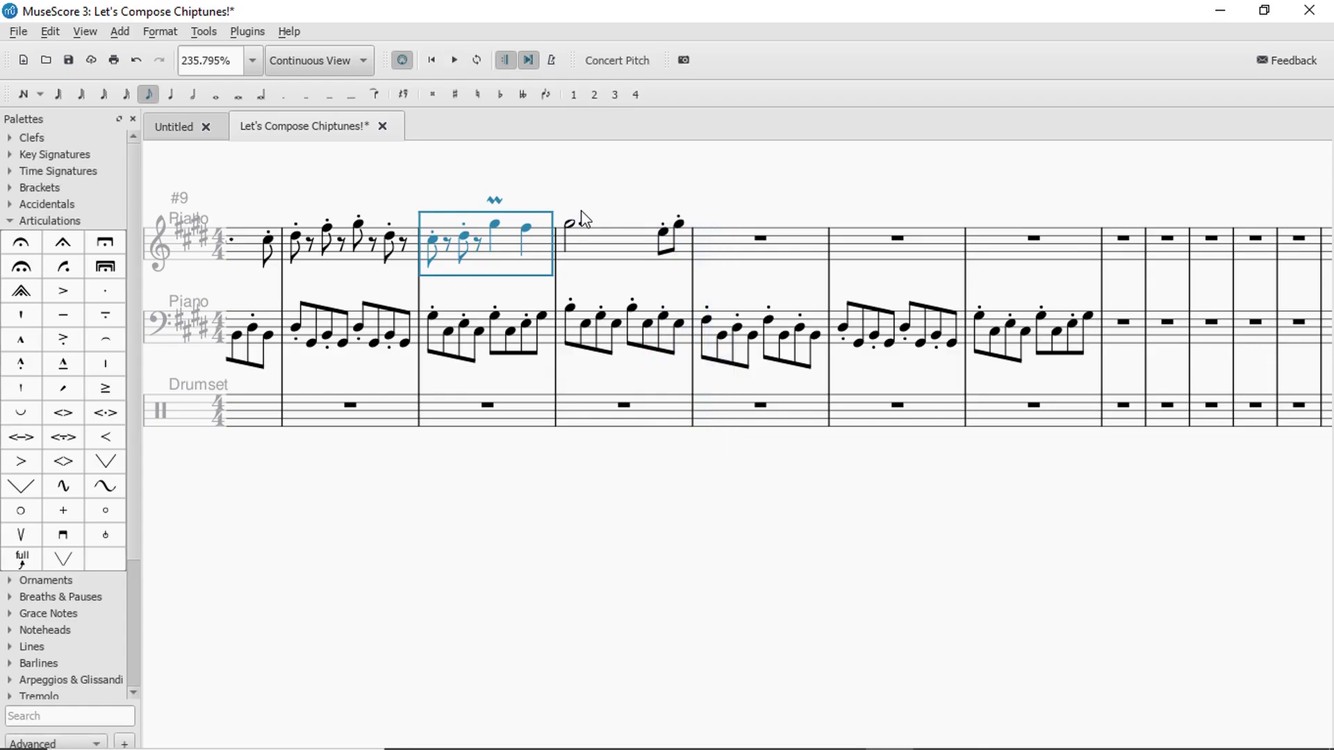
# Enter a whole note D in the next empty melody measure, and play back from the dotted-half G measure.
pyautogui.click(678, 225)
pyautogui.click(756, 237)
pyautogui.press('g')
pyautogui.press('Down')
pyautogui.press('Down')
pyautogui.press('Down')
pyautogui.press('Down')
pyautogui.press('Down')
pyautogui.press('Down')
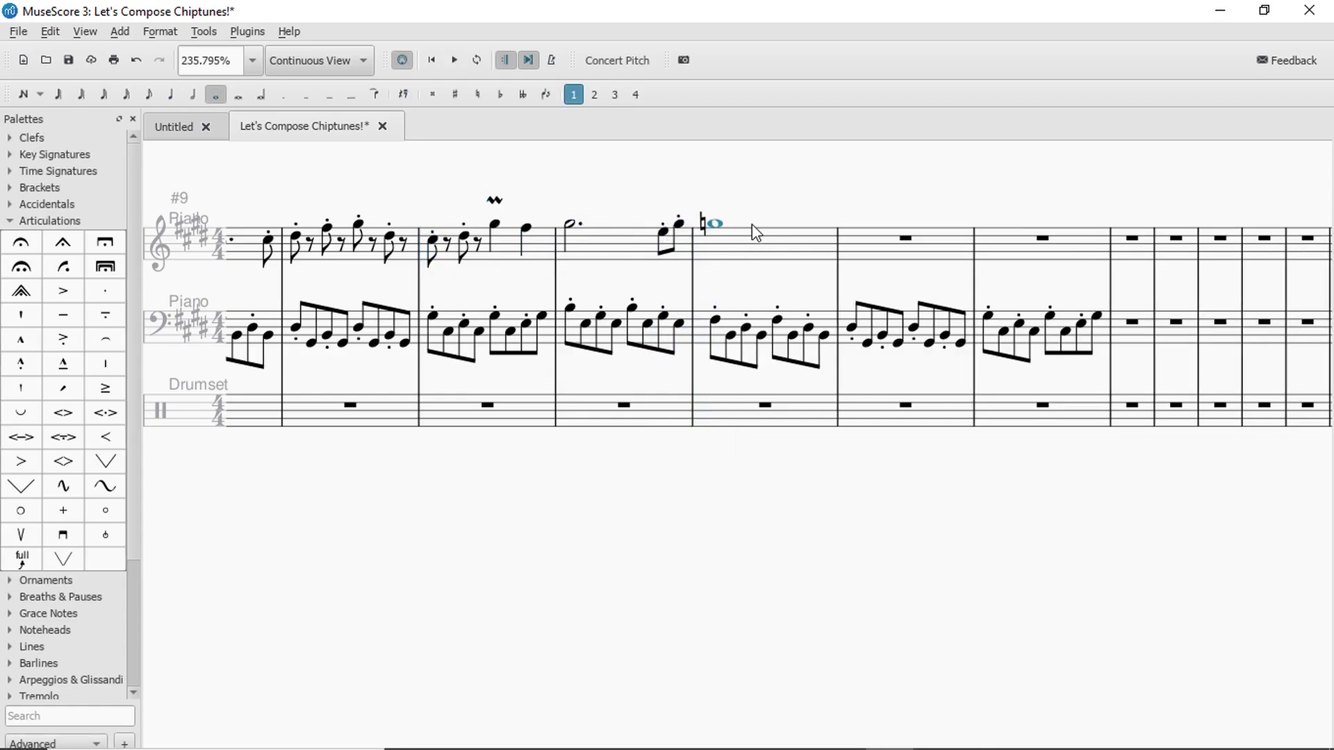
pyautogui.press('Up')
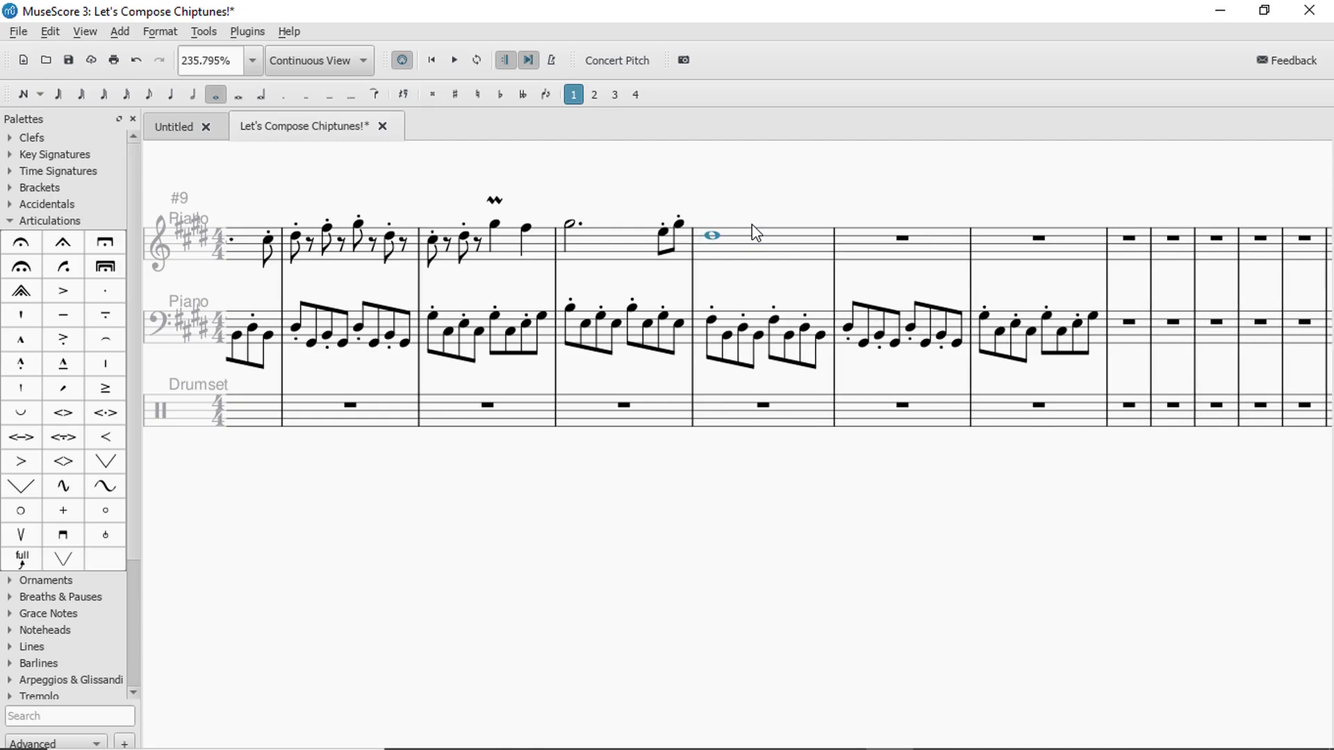
pyautogui.click(645, 250)
pyautogui.press('space')
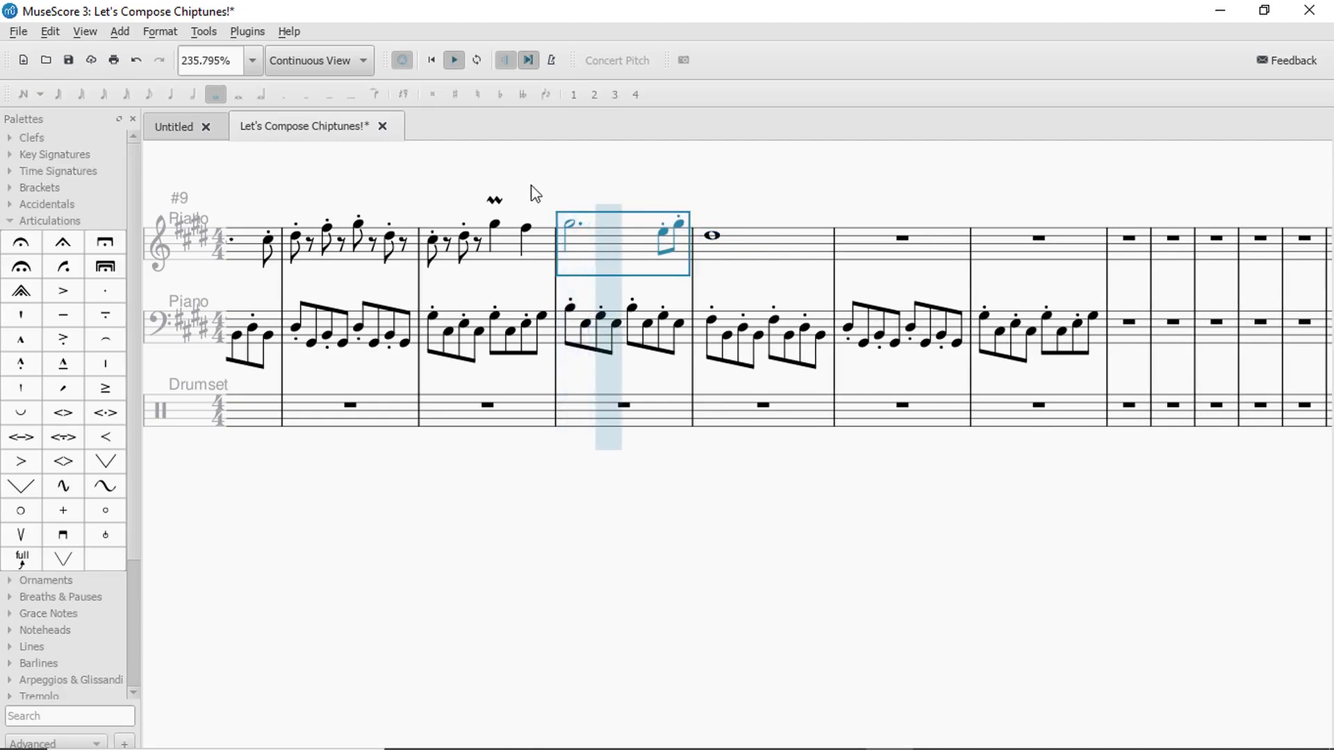
pyautogui.press('space')
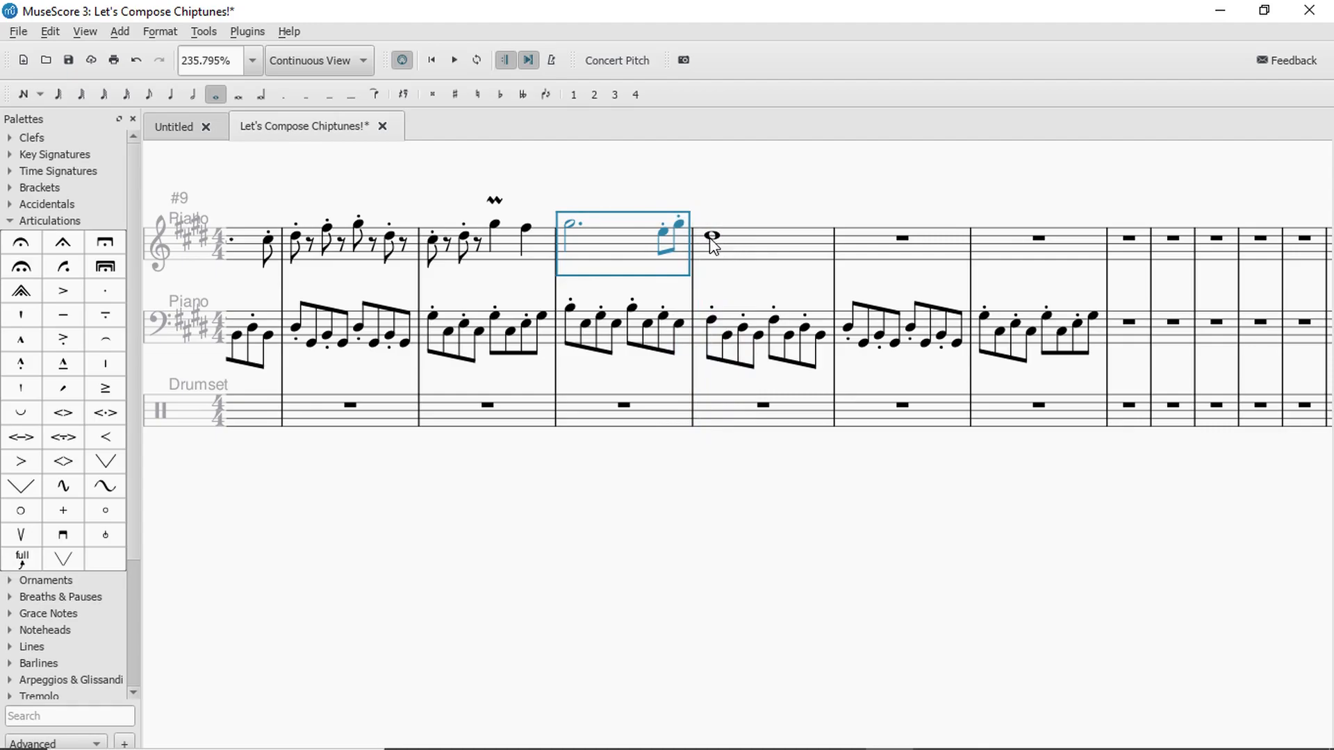
# Raise the whole note D to F on the top line, and play back from the trilled measure.
pyautogui.click(710, 238)
pyautogui.press('Up')
pyautogui.press('Up')
pyautogui.press('Up')
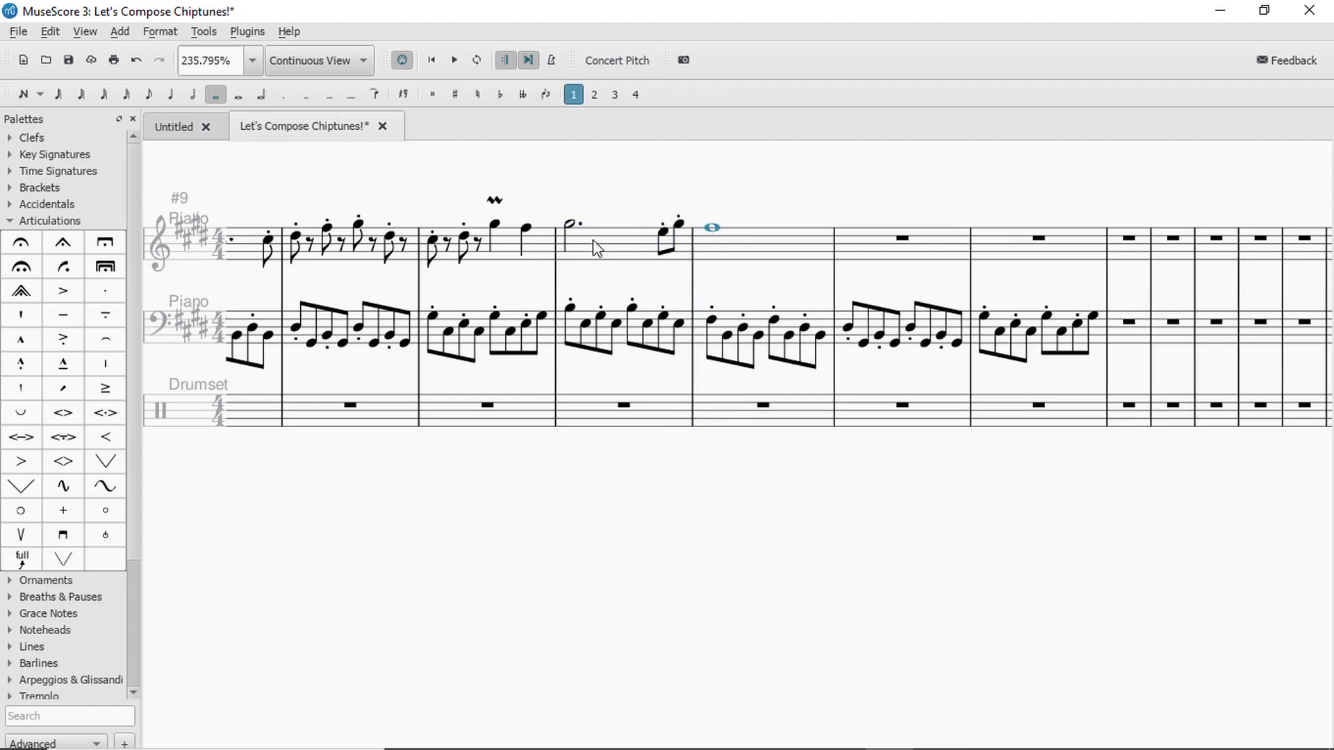
pyautogui.click(503, 245)
pyautogui.press('space')
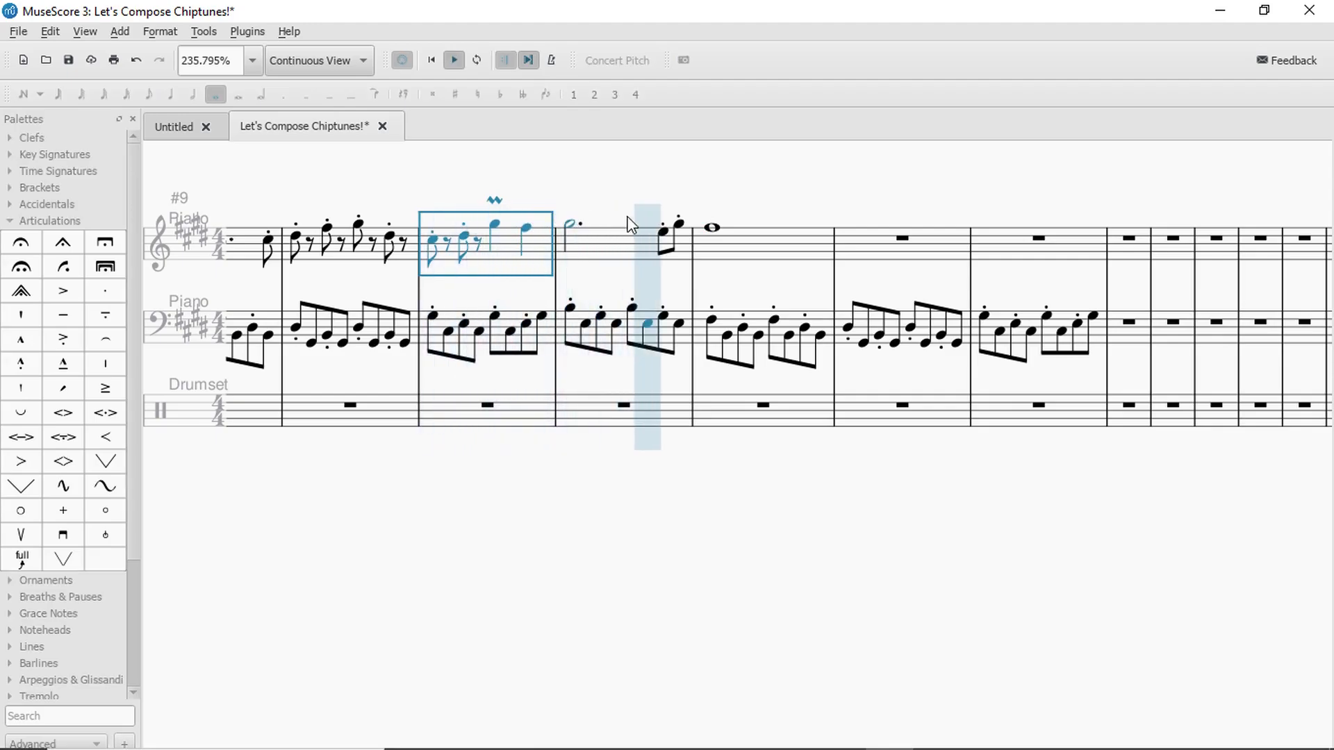
pyautogui.press('space')
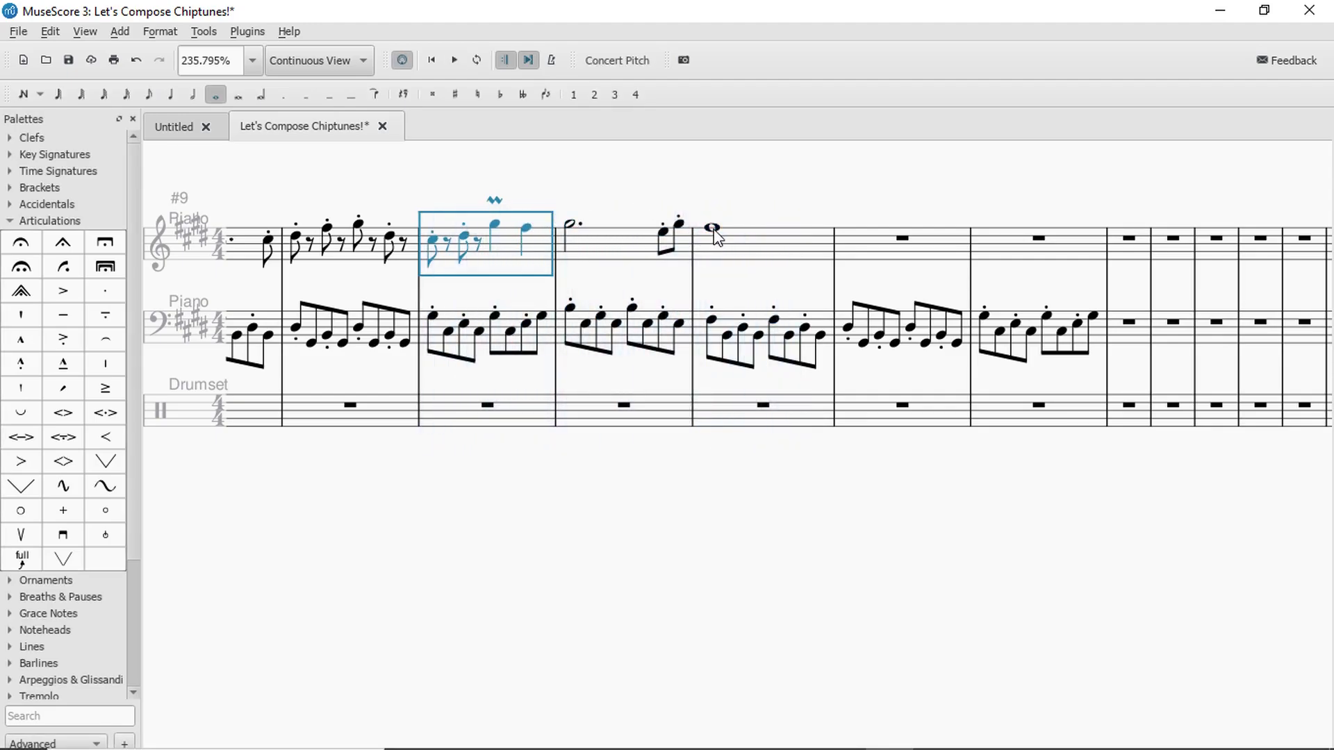
# Shorten the whole note F to a dotted half note.
pyautogui.click(714, 229)
pyautogui.click(195, 96)
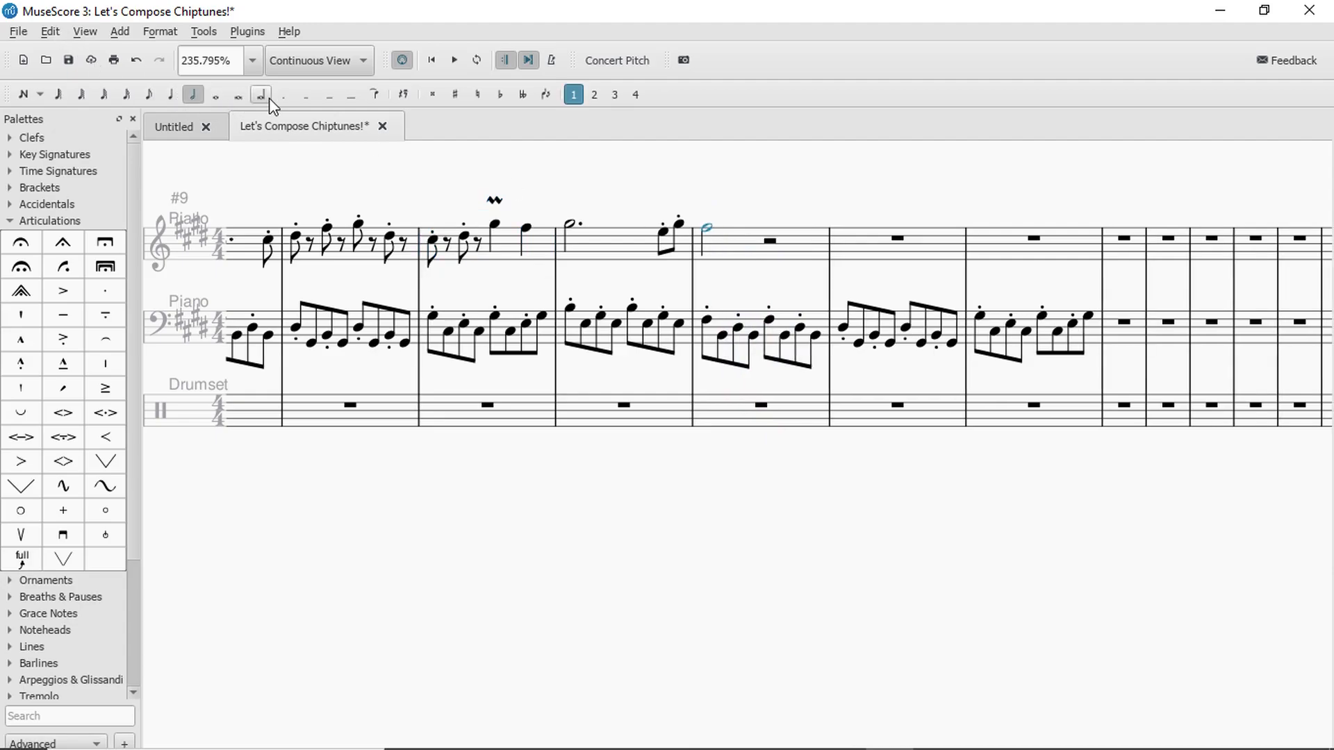
pyautogui.click(664, 232)
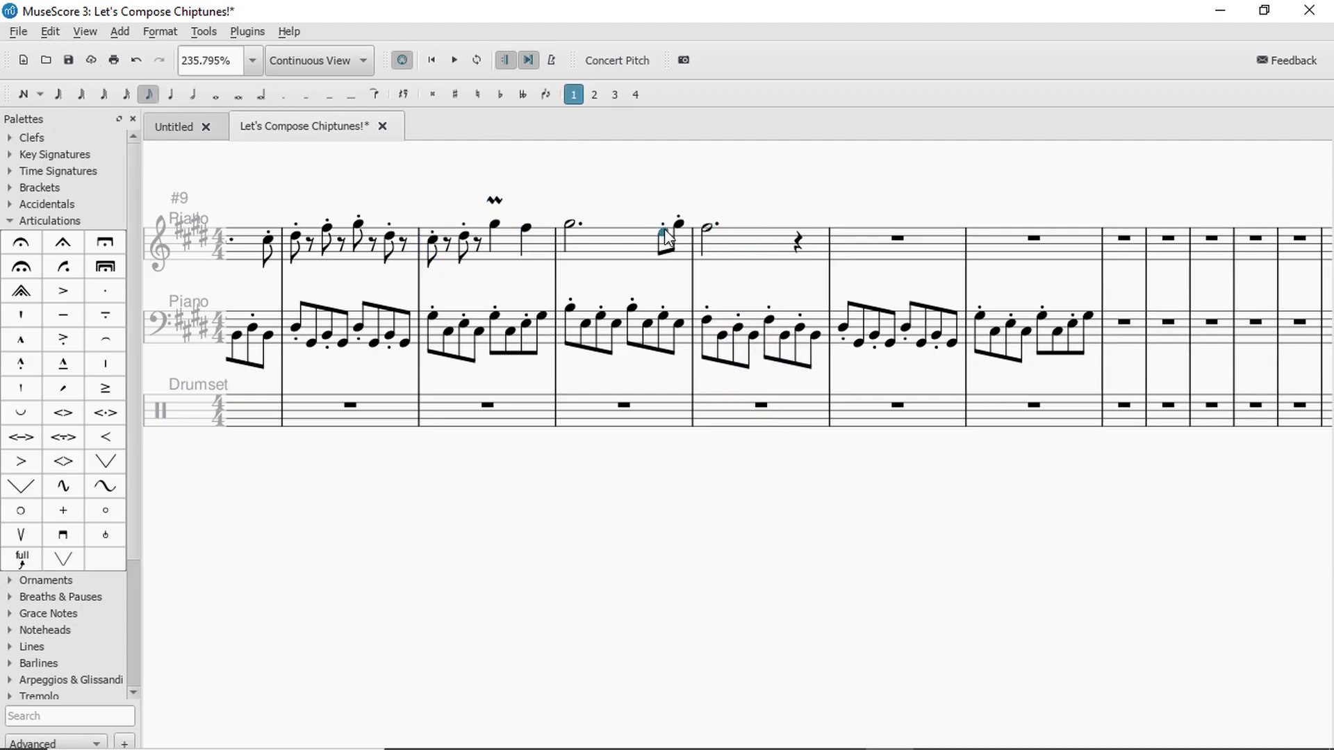
pyautogui.click(711, 230)
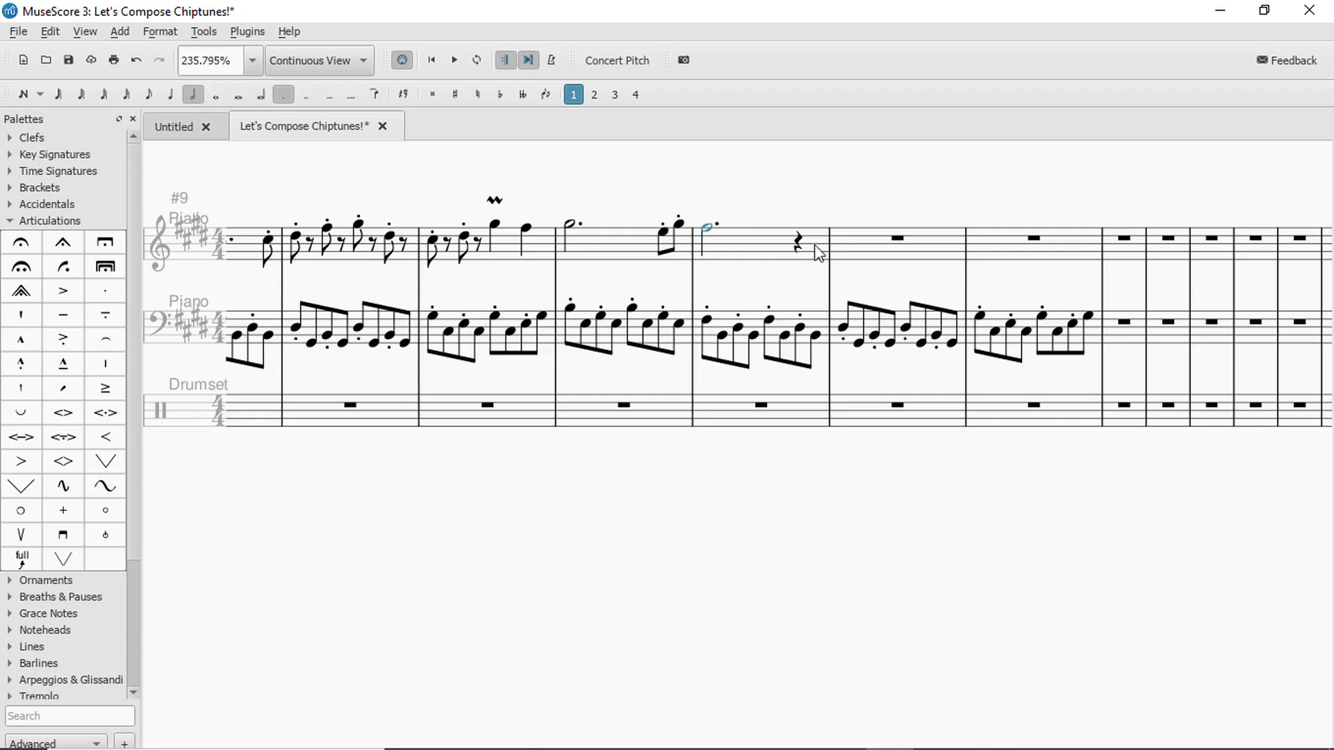
# Copy the staccato E and G eighth notes onto the quarter rest after the dotted half F.
pyautogui.click(662, 233)
pyautogui.keyDown('shift'); pyautogui.click(682, 224); pyautogui.keyUp('shift')
pyautogui.hotkey('ctrl', 'c')
pyautogui.click(799, 242)
pyautogui.hotkey('ctrl', 'v')
pyautogui.click(798, 237)
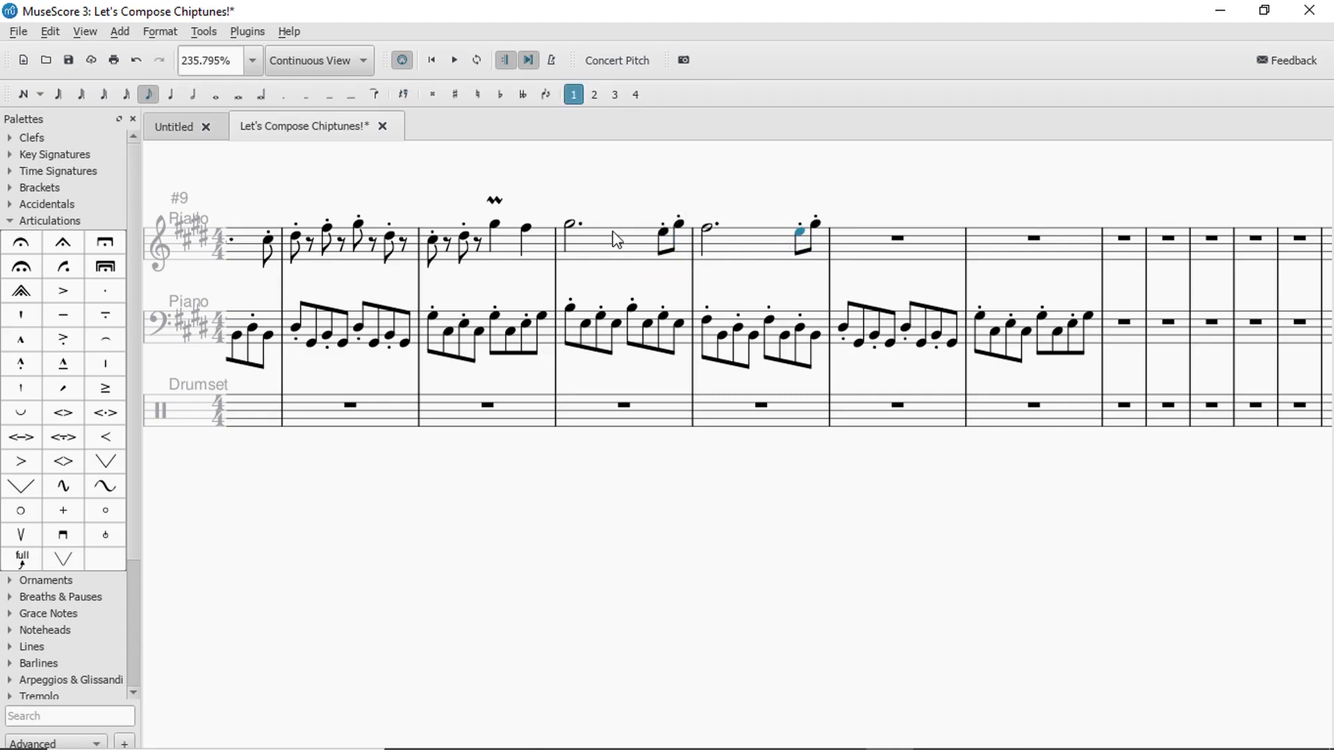
# Lower the copied staccato eighth notes to D and E, and play back from the trilled measure.
pyautogui.click(571, 228)
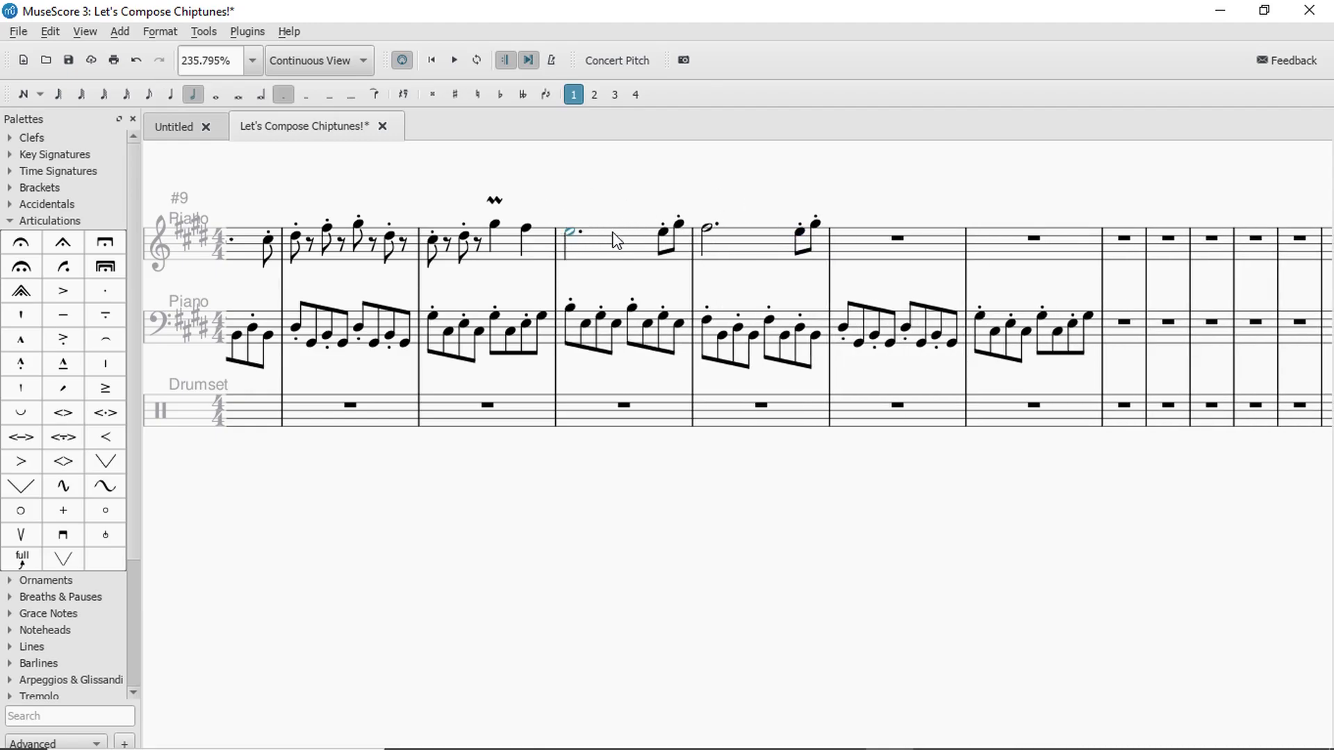
pyautogui.click(801, 233)
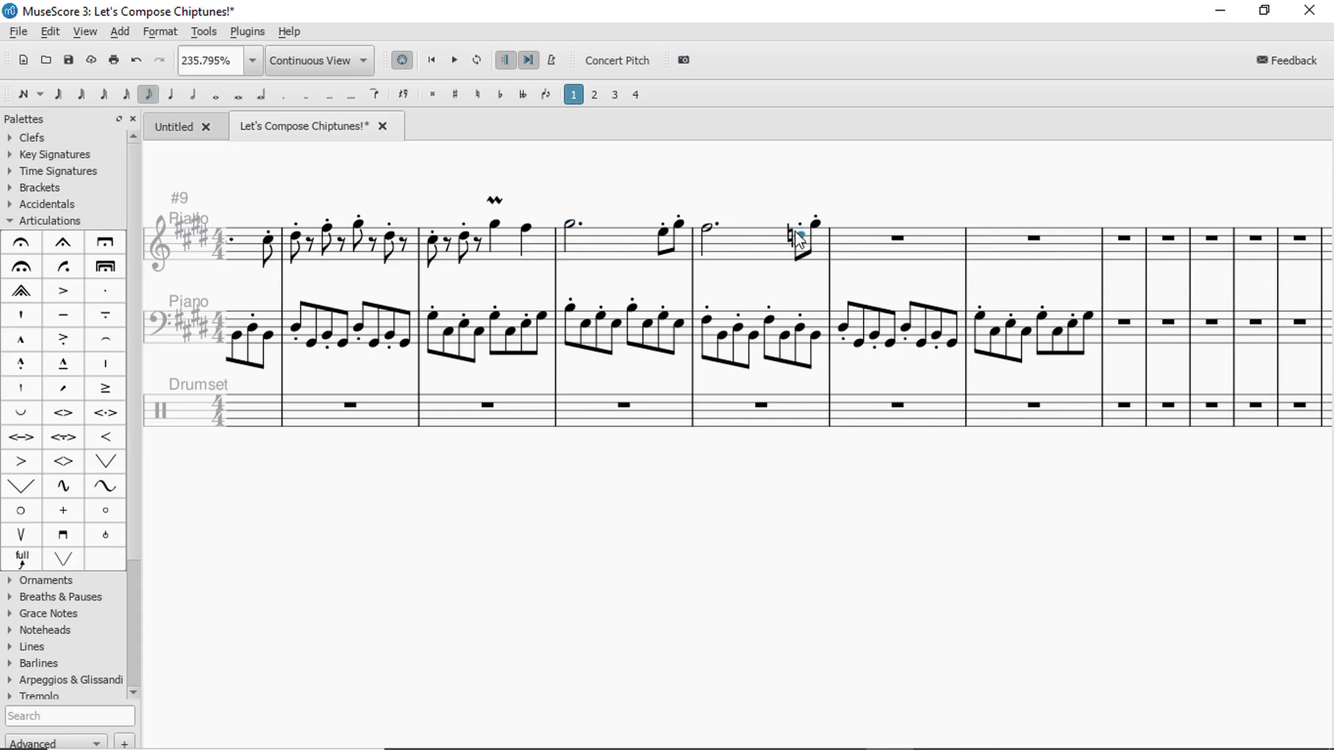
pyautogui.press('Up')
pyautogui.press('Up')
pyautogui.press('Up')
pyautogui.moveTo(497, 199); pyautogui.dragTo(496, 200)
pyautogui.click(547, 253)
pyautogui.press('space')
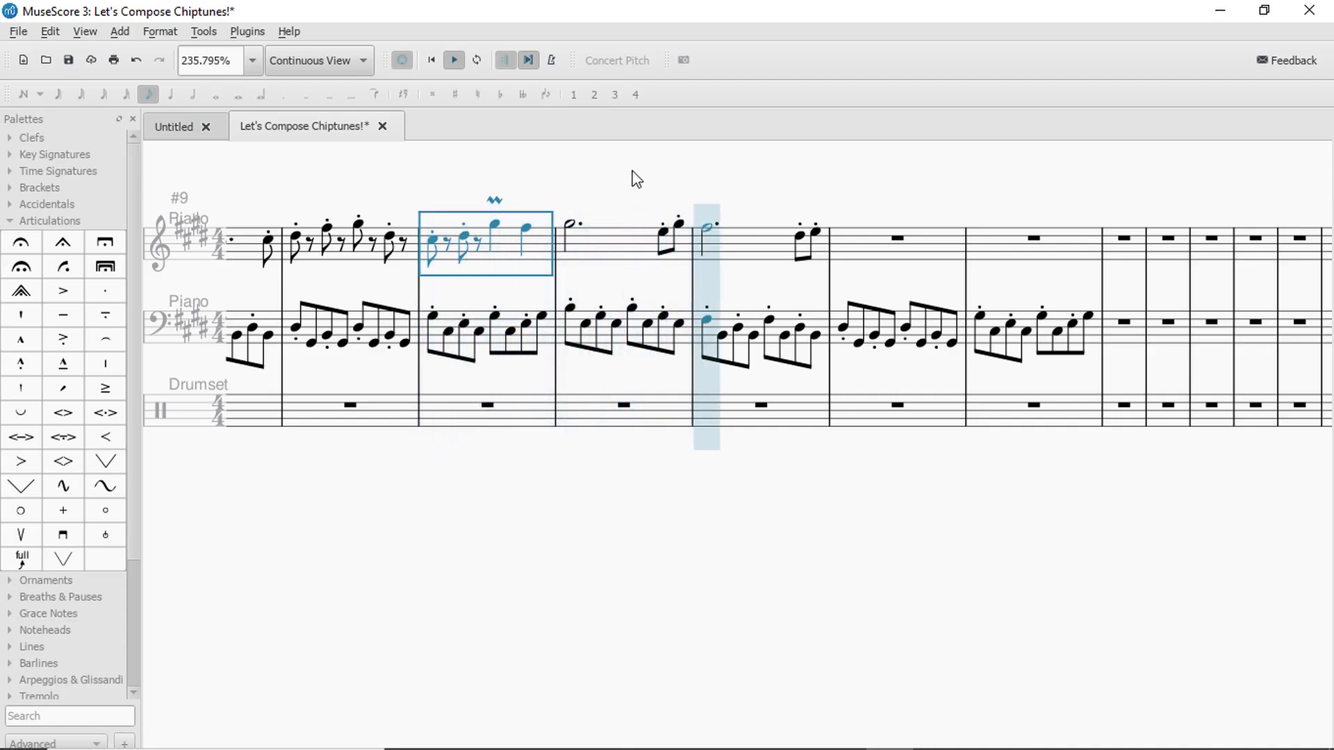
pyautogui.press('space')
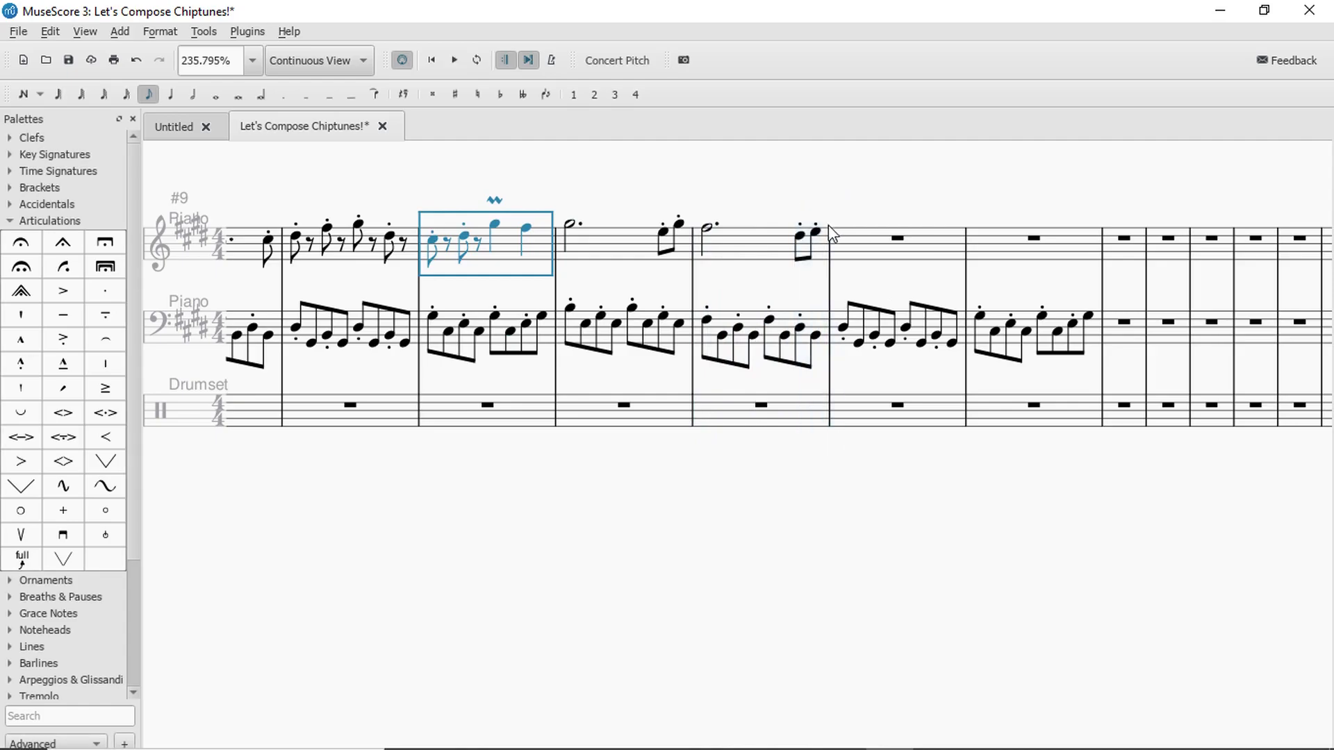
# Enter a whole note E in the next empty melody measure, and play back from the dotted-half G measure.
pyautogui.click(817, 233)
pyautogui.press('7')
pyautogui.press('e')
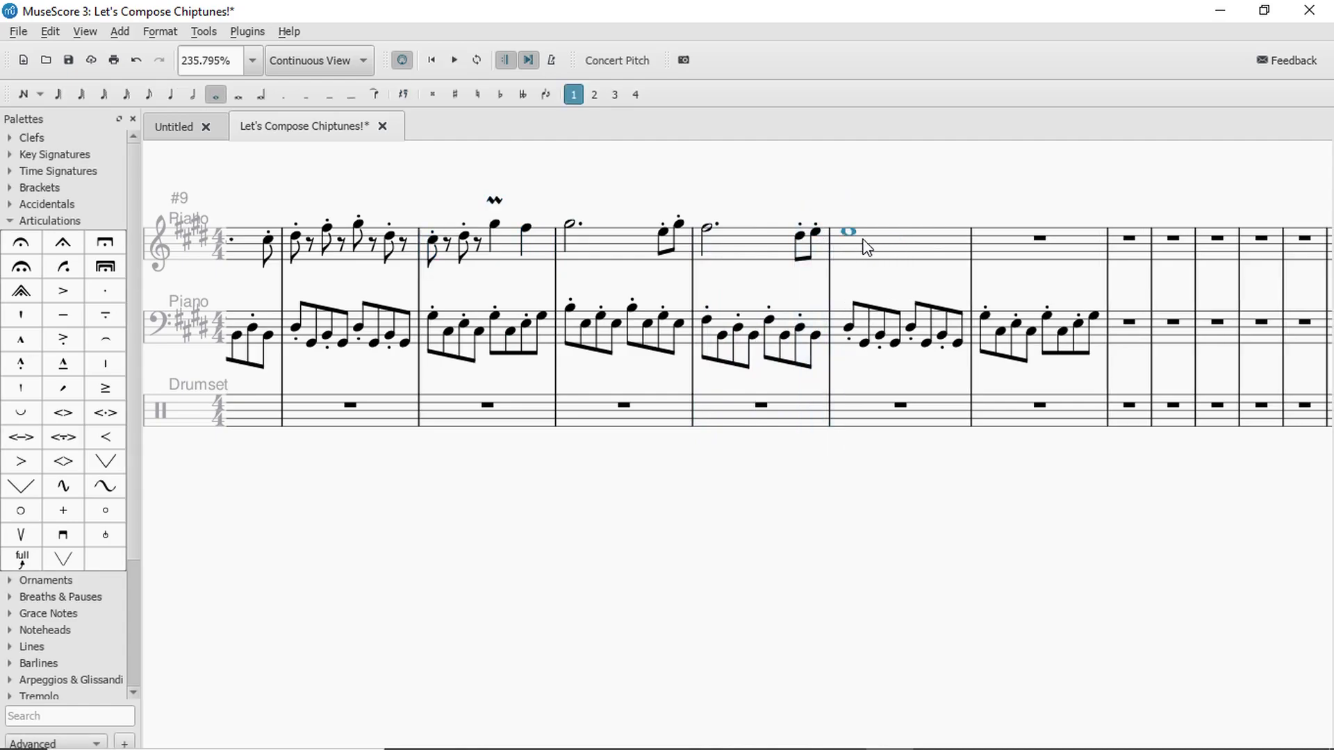
pyautogui.click(664, 233)
pyautogui.hotkey('alt', 'Up')
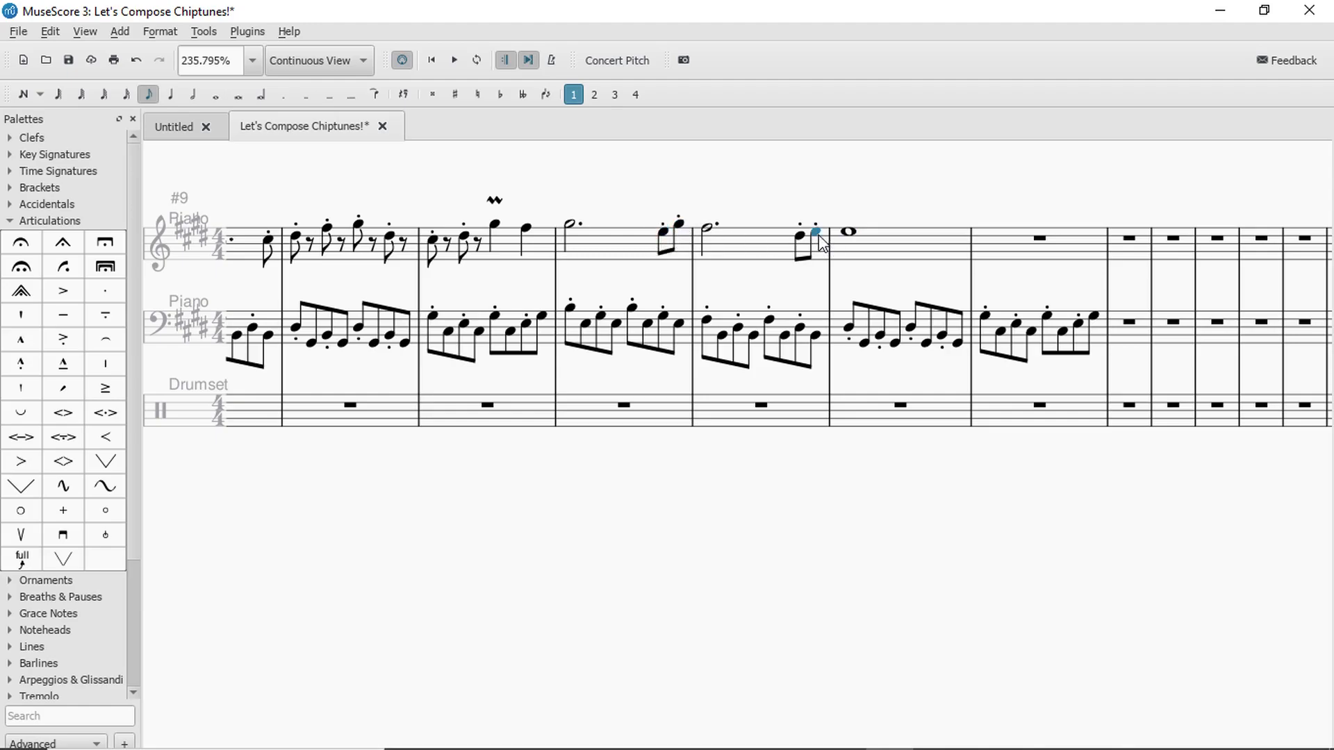
pyautogui.click(614, 243)
pyautogui.press('space')
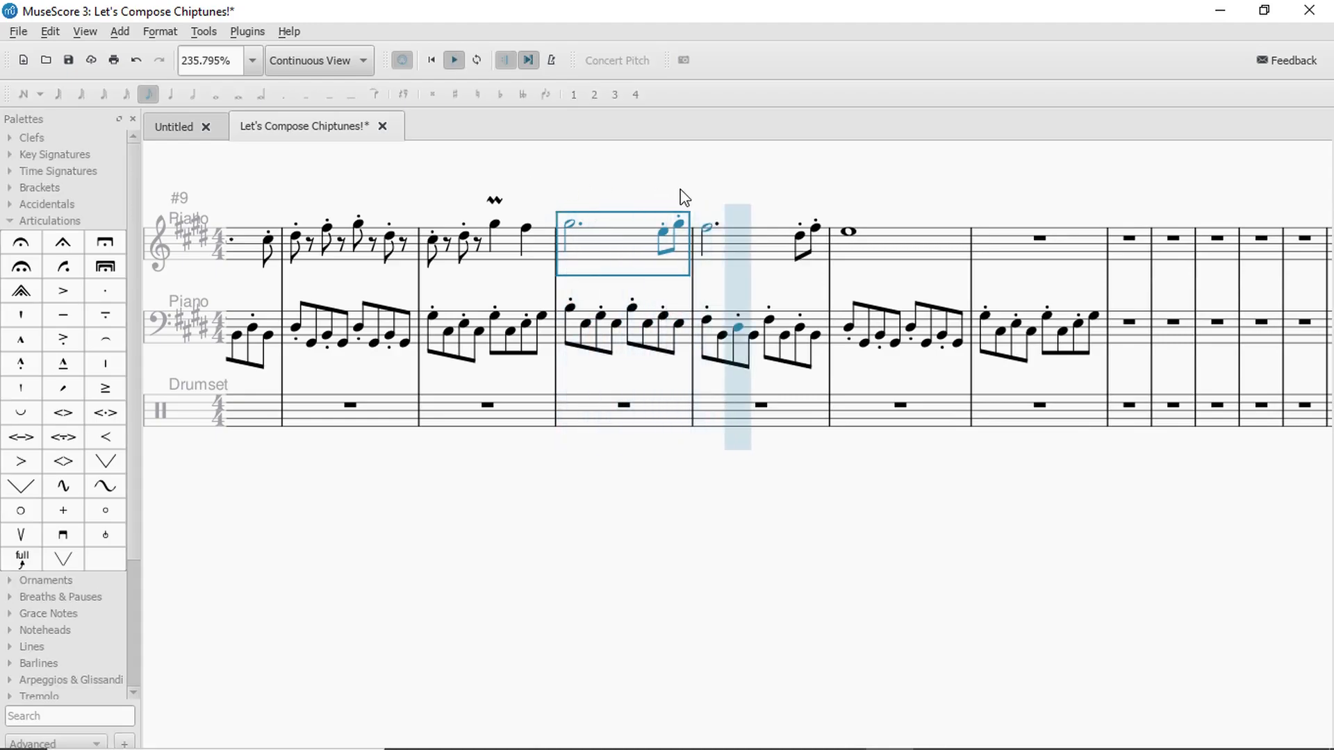
# Stop playback and shorten the whole note E in the last melody measure to a quarter note.
pyautogui.press('space')
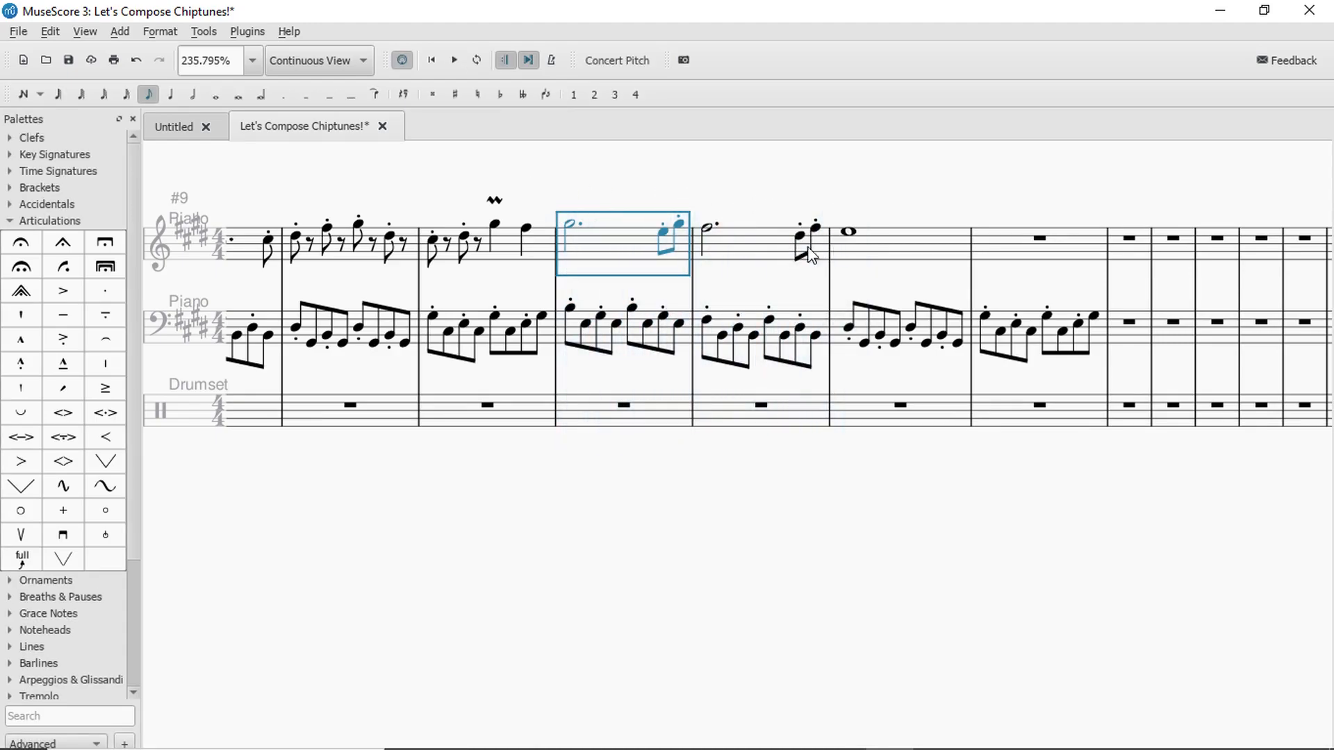
pyautogui.click(850, 233)
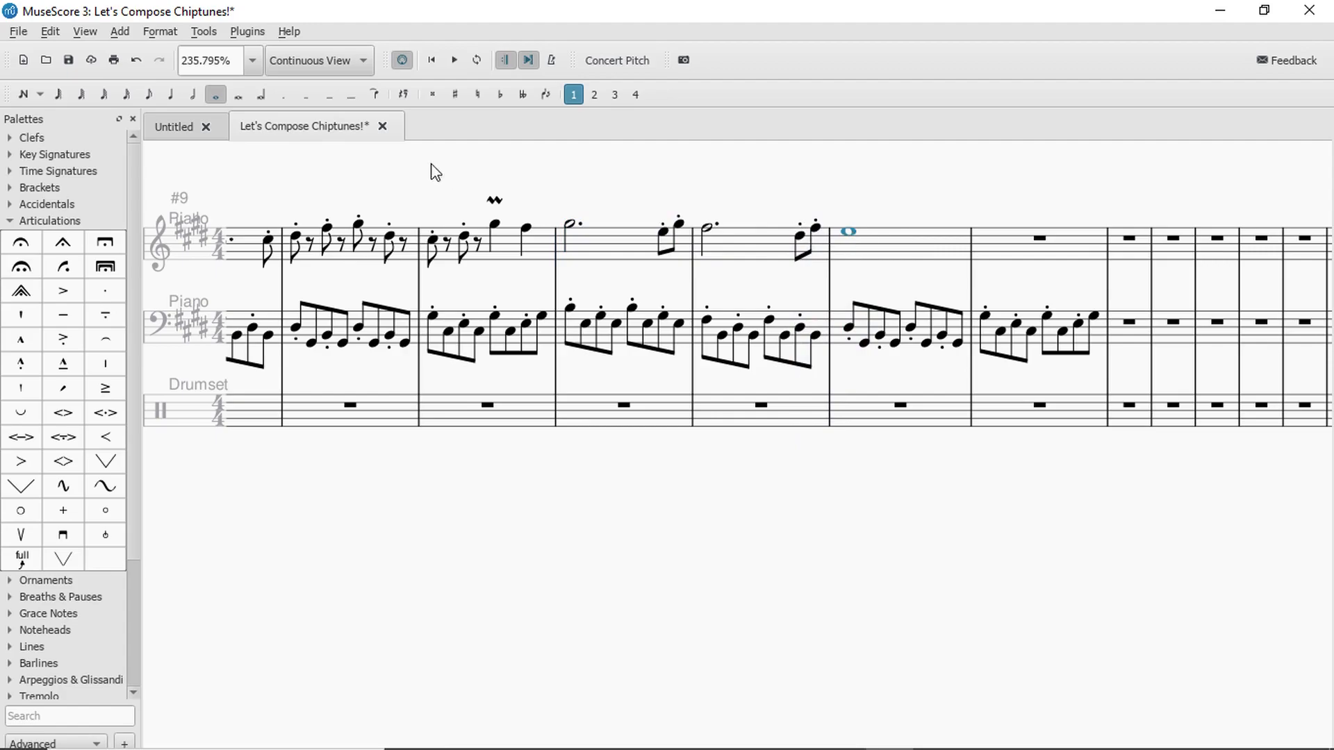
pyautogui.click(170, 94)
# Enter a half note B after the quarter note E, and play back from the dotted half F measure.
pyautogui.click(194, 96)
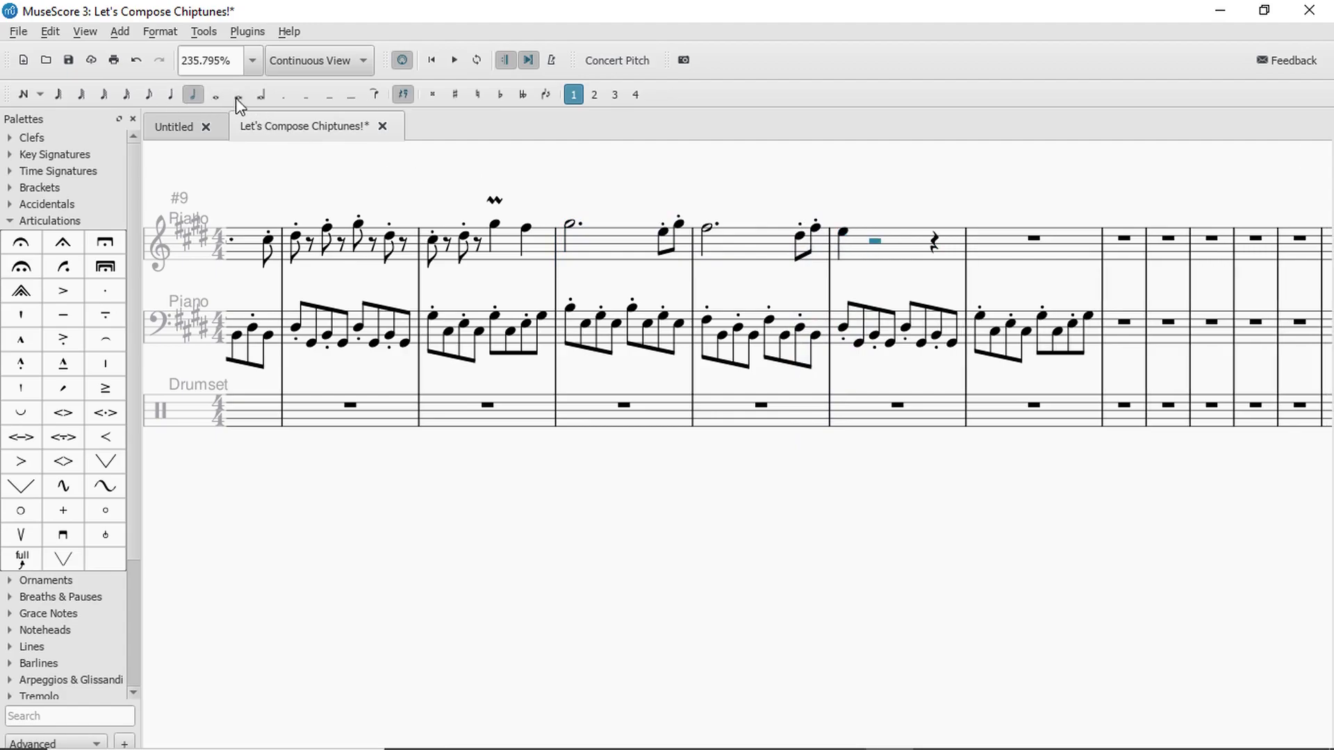
pyautogui.click(842, 234)
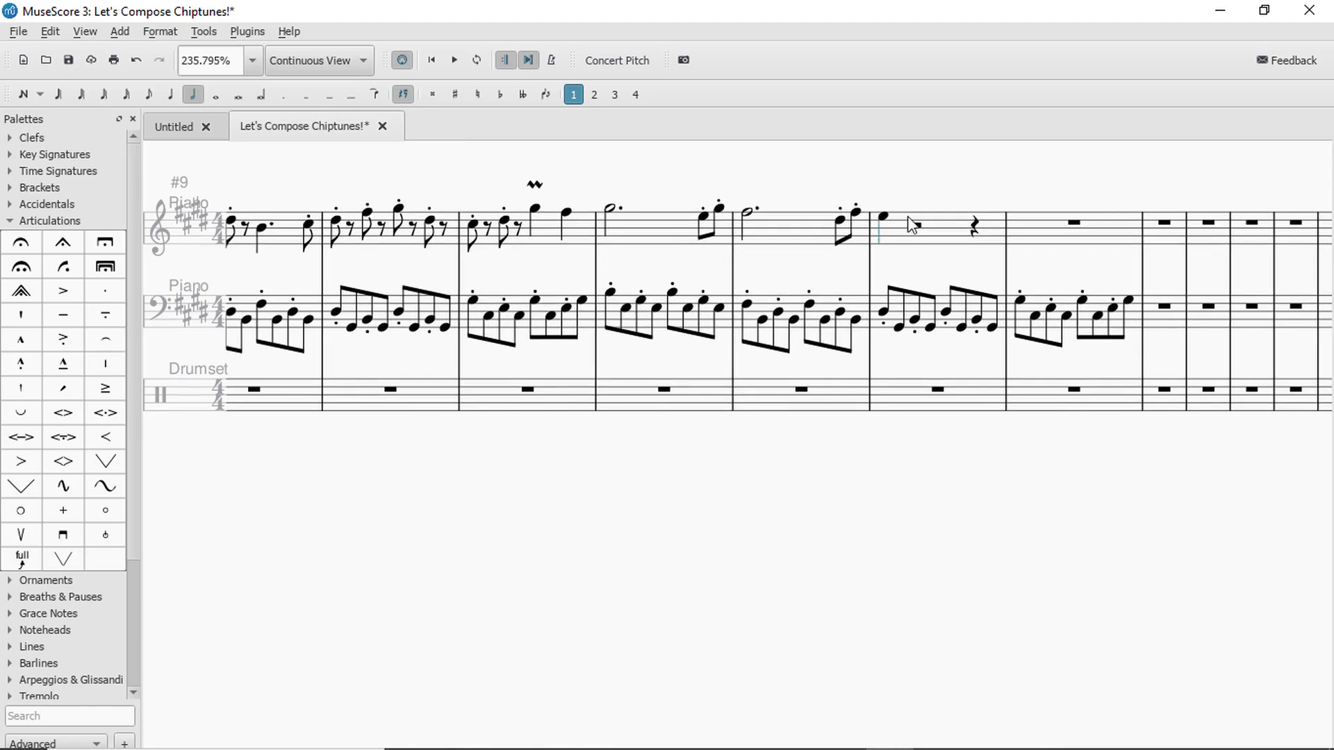
pyautogui.click(820, 233)
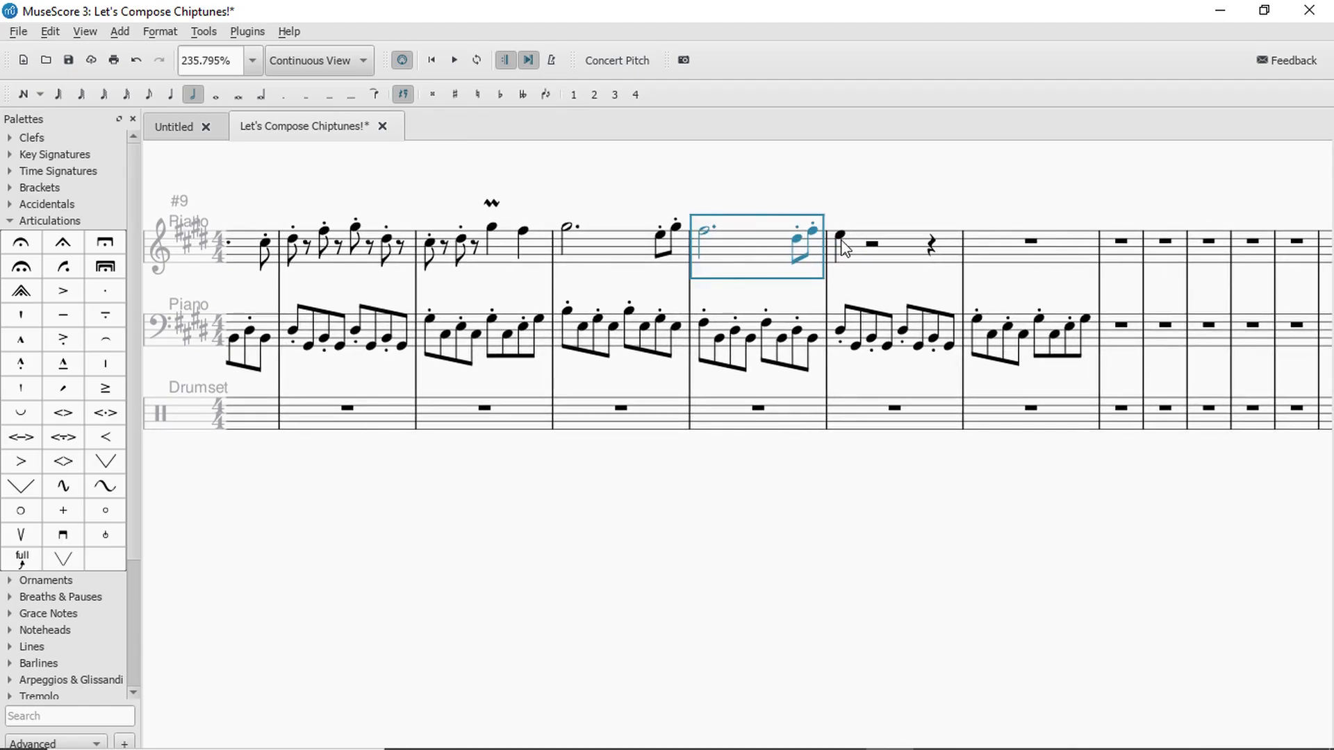
pyautogui.press('n')
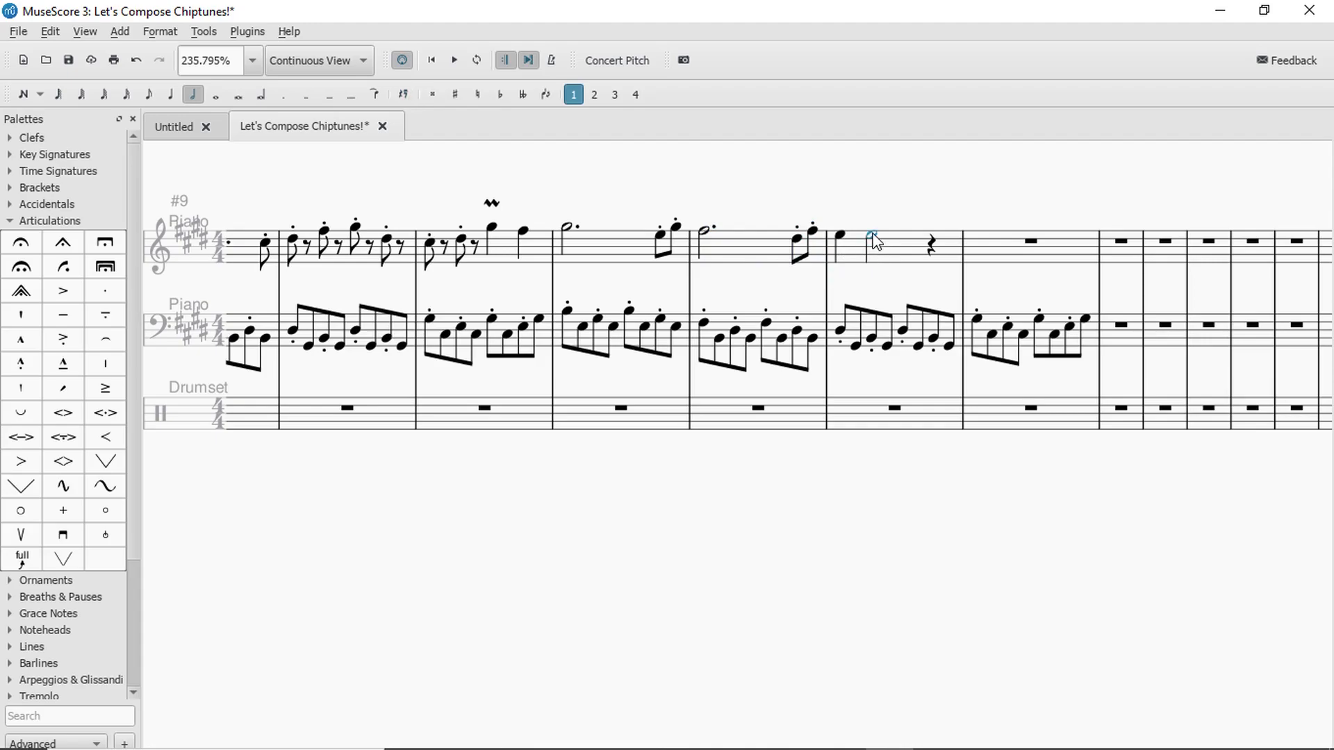
pyautogui.click(875, 246)
pyautogui.press('Escape')
pyautogui.click(753, 243)
pyautogui.press('space')
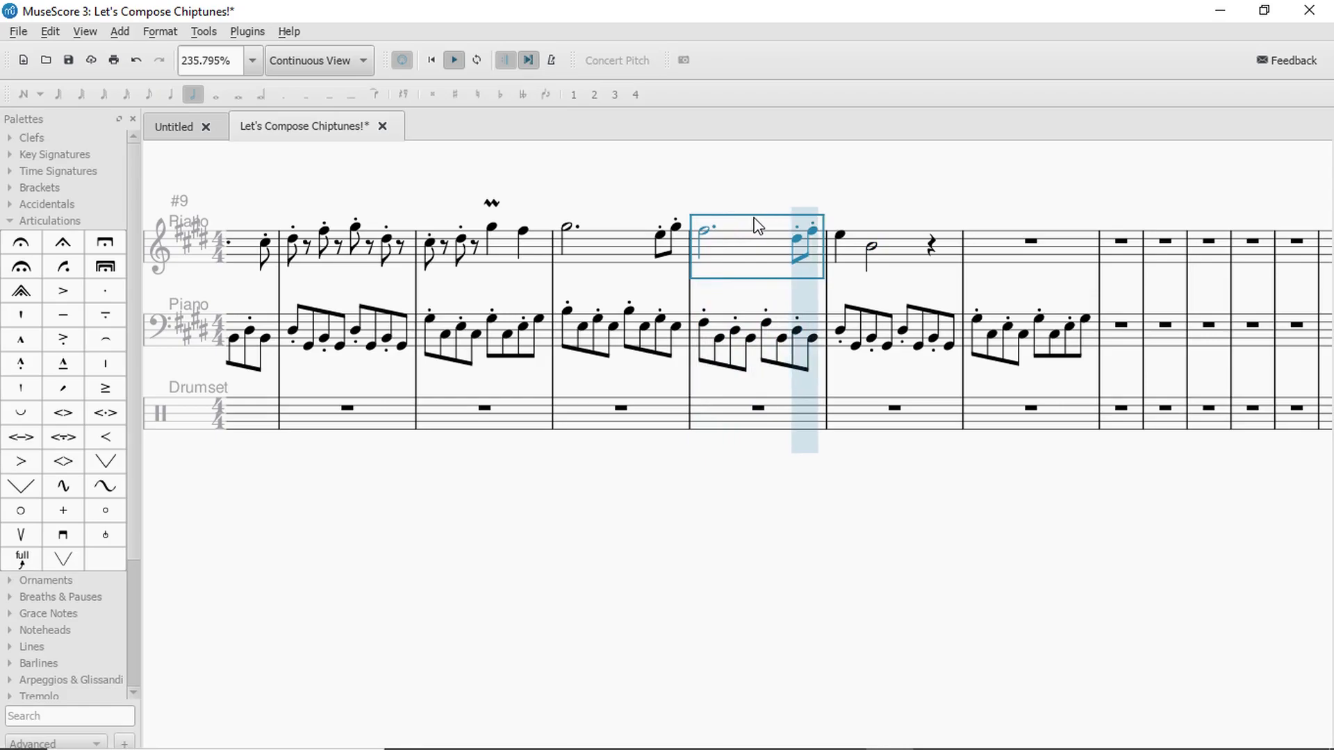
pyautogui.press('space')
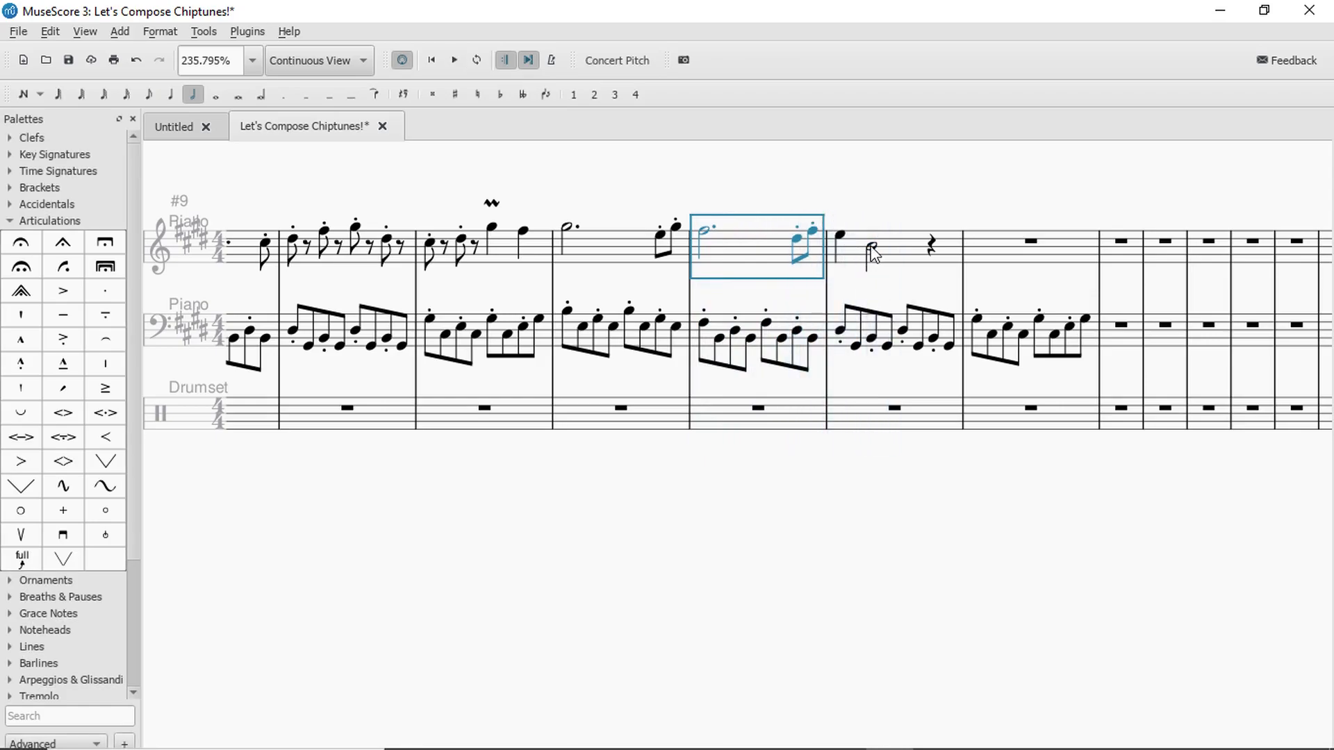
# Raise the half note to C, and play back from the dotted half F measure again.
pyautogui.press('Escape')
pyautogui.click(761, 262)
pyautogui.press('space')
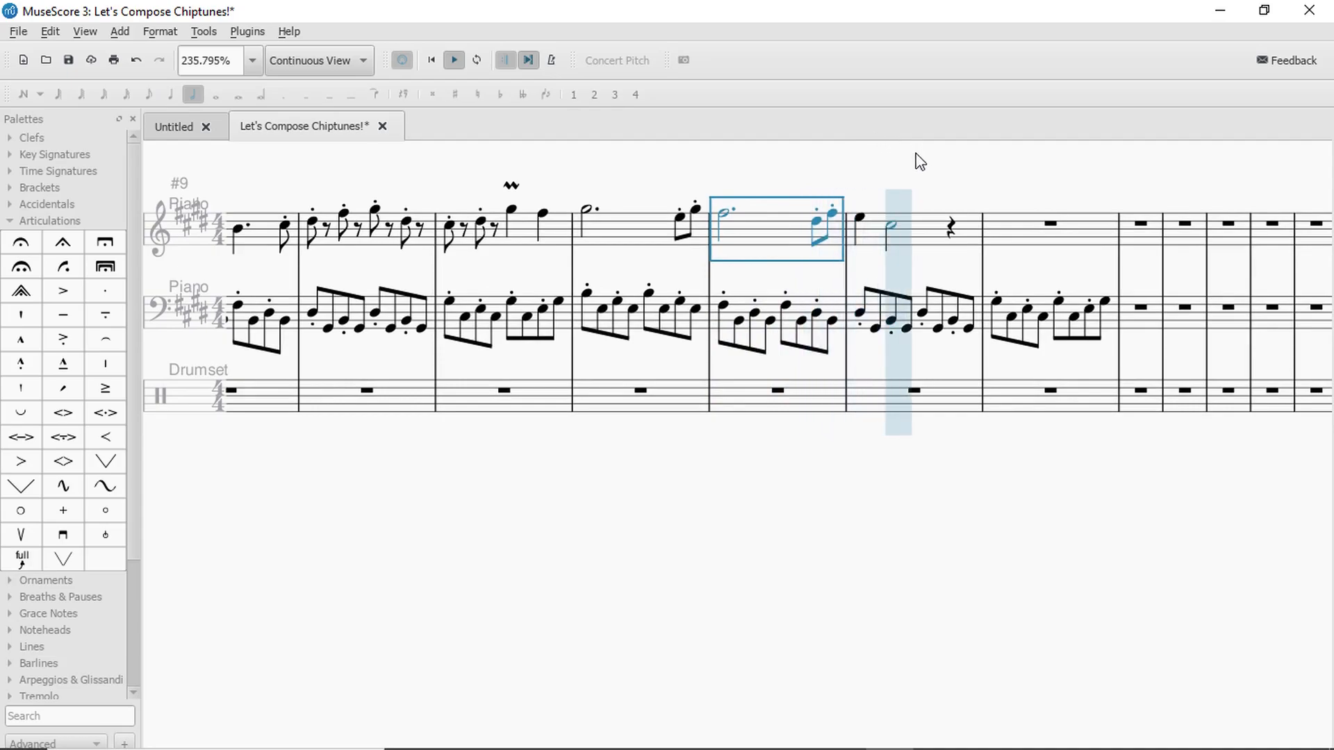
pyautogui.press('space')
# Enter a quarter note B on the remaining quarter rest after the half note C, and play that measure back.
pyautogui.click(896, 234)
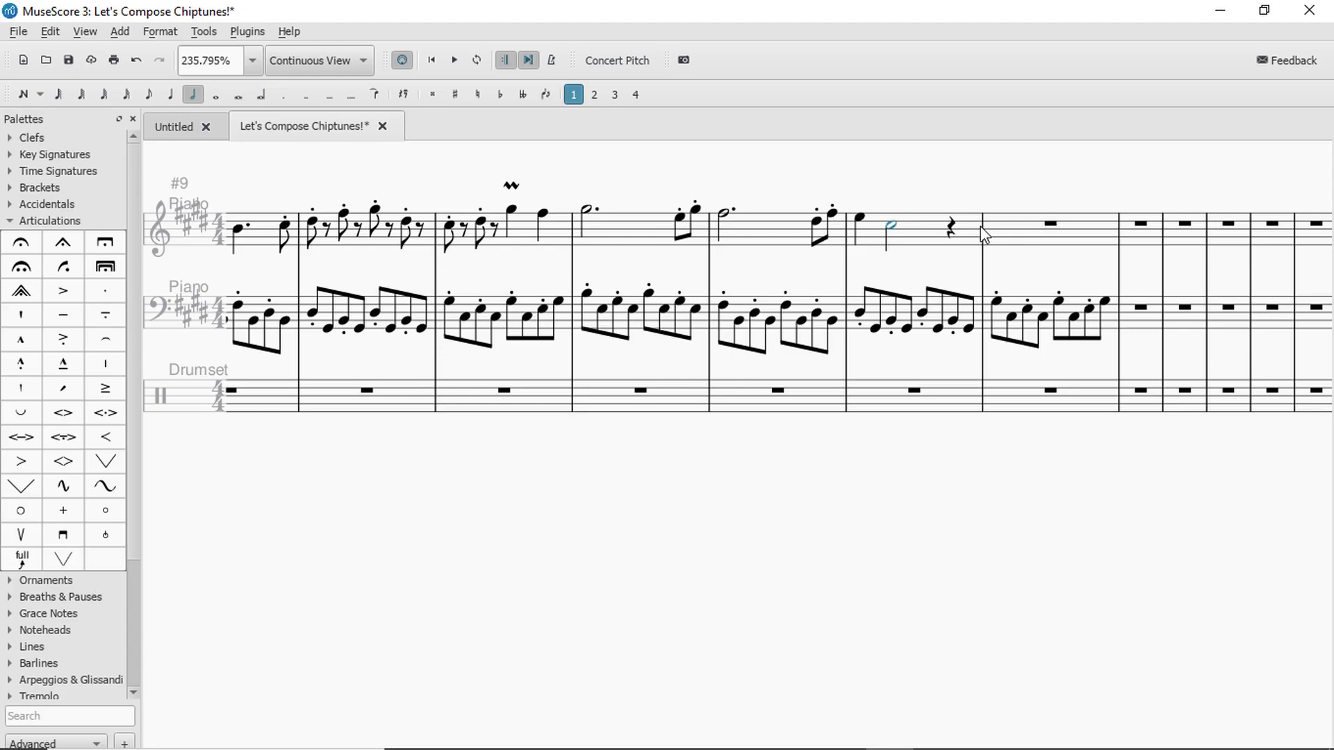
pyautogui.hscroll(1, 974, 184)
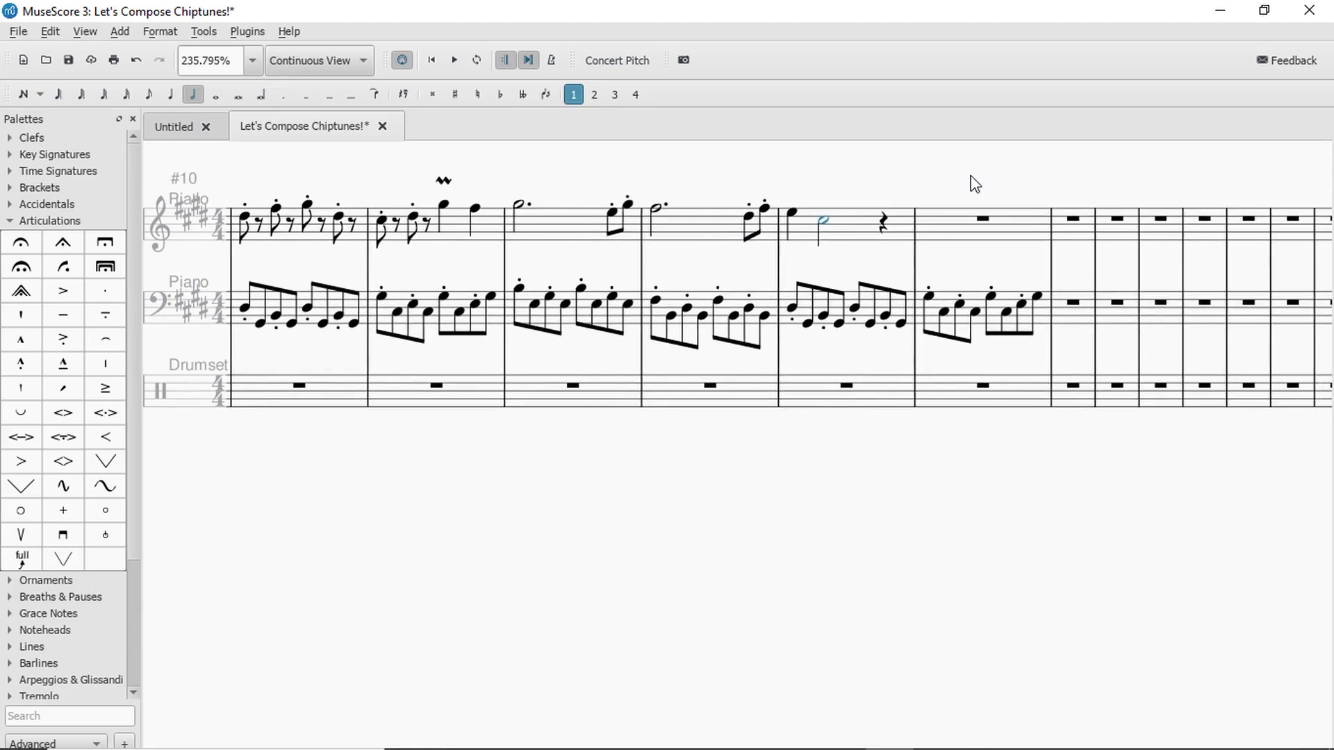
pyautogui.press('5')
pyautogui.click(879, 223)
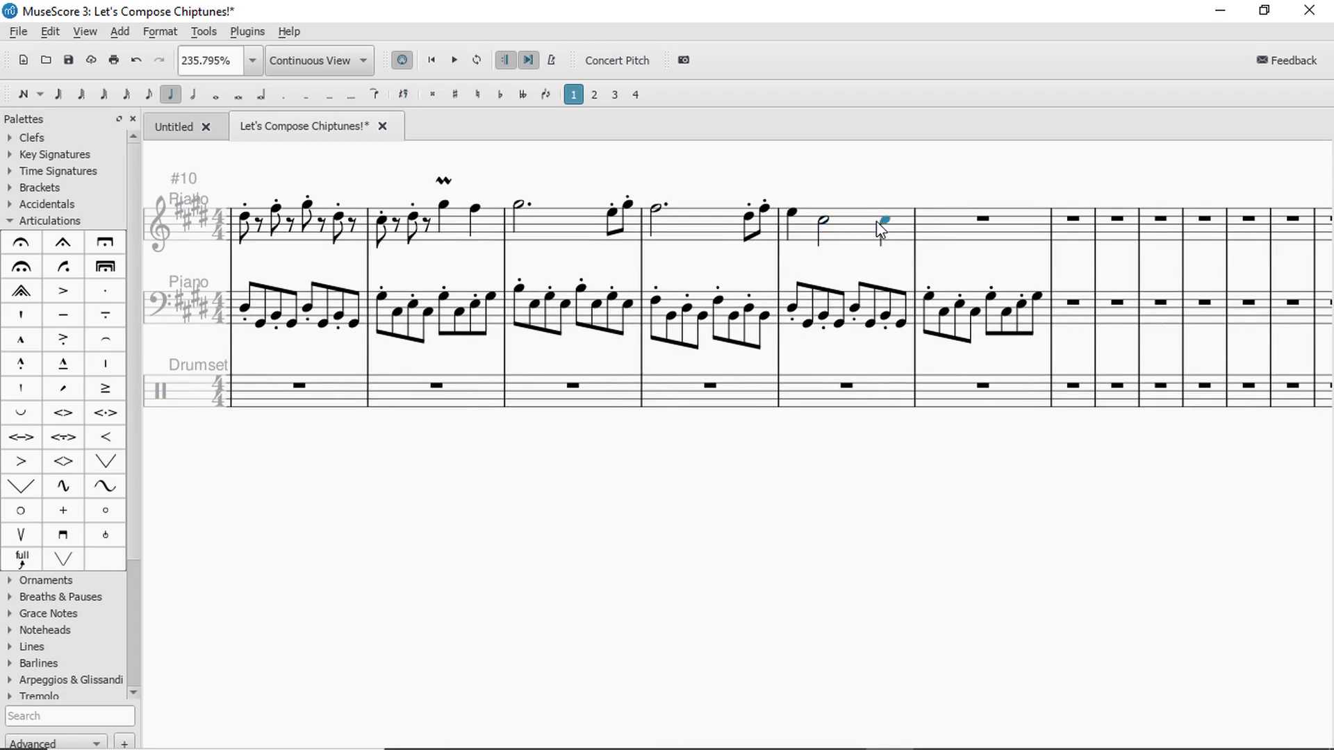
pyautogui.press('Escape')
pyautogui.click(865, 231)
pyautogui.press('space')
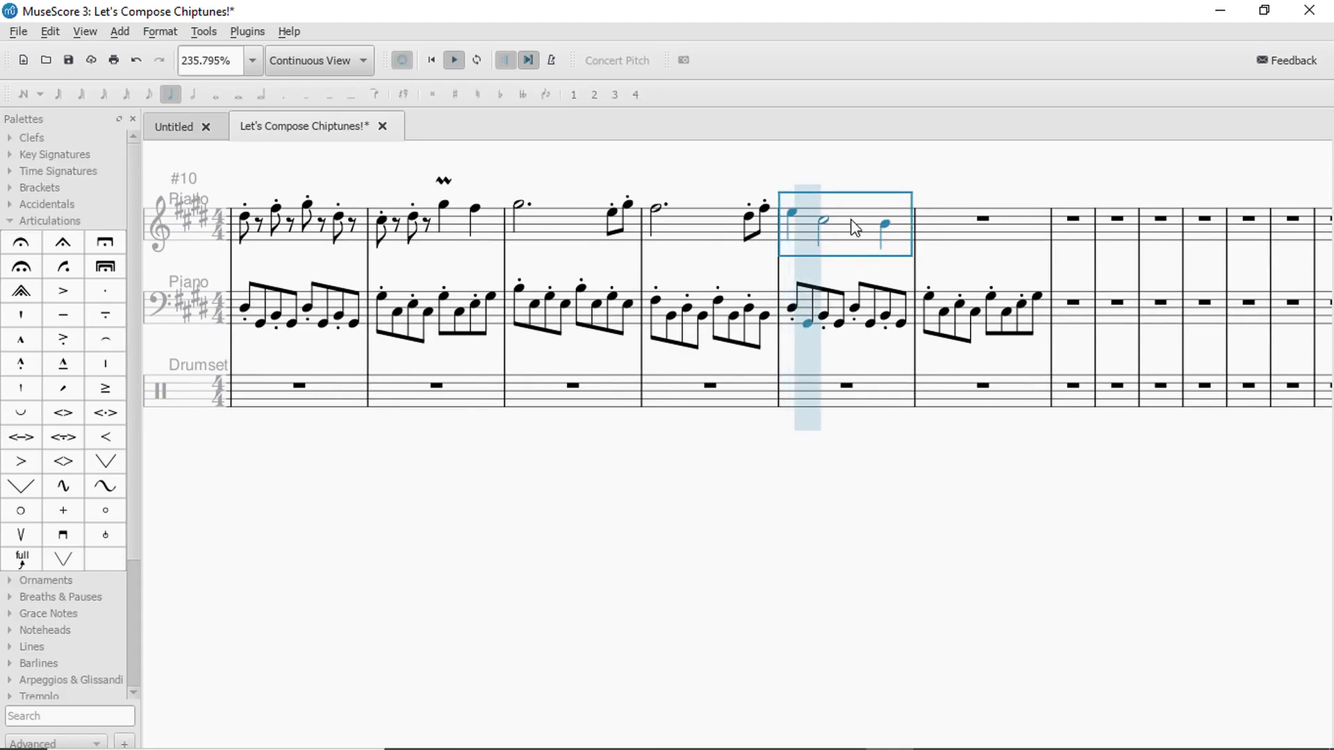
pyautogui.press('space')
# Lower the final quarter note to A, and play back from the dotted half F measure.
pyautogui.click(884, 225)
pyautogui.press('Down')
pyautogui.click(681, 221)
pyautogui.press('space')
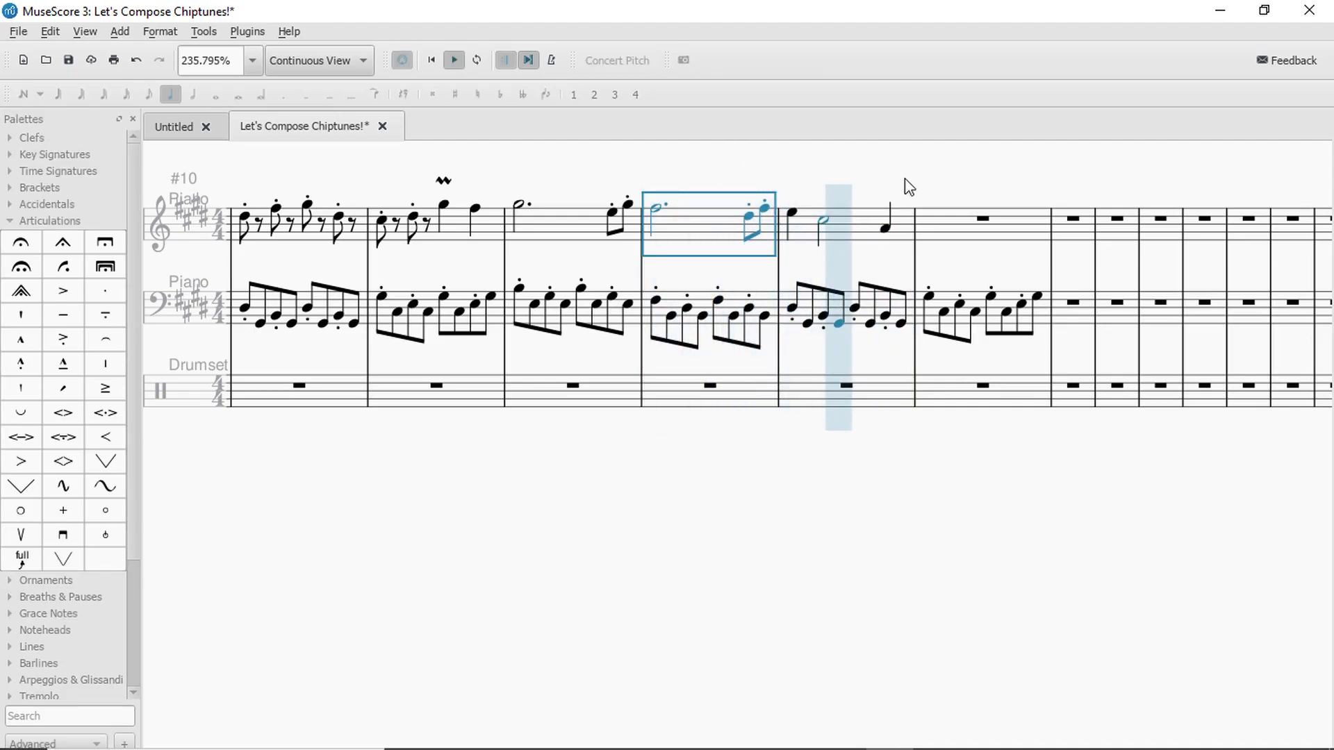
pyautogui.press('space')
# Fill the next empty melody measure with eighth rests, undoing the rest that spills into the following measure.
pyautogui.press('n')
pyautogui.click(150, 95)
pyautogui.press('0')
pyautogui.press('0')
pyautogui.press('0')
pyautogui.press('0')
pyautogui.press('0')
pyautogui.press('0')
pyautogui.press('0')
pyautogui.press('0')
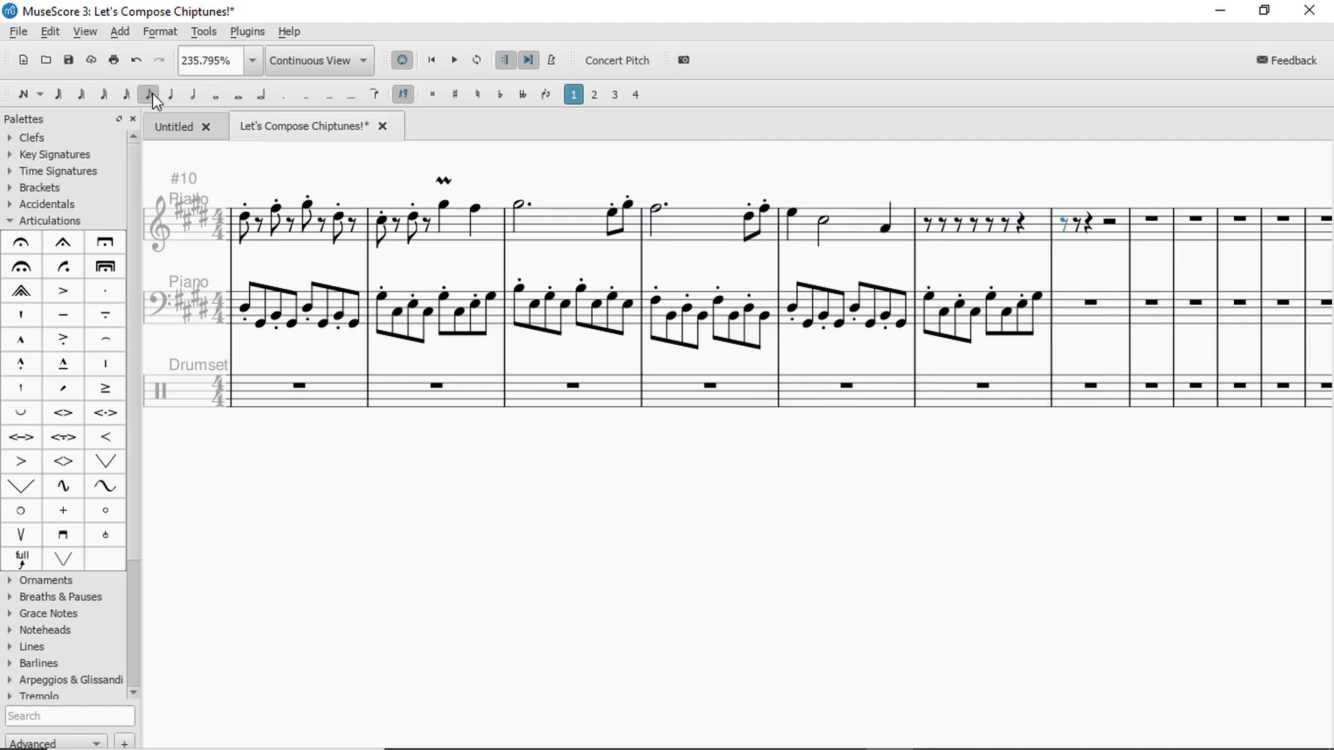
pyautogui.hotkey('ctrl', 'z')
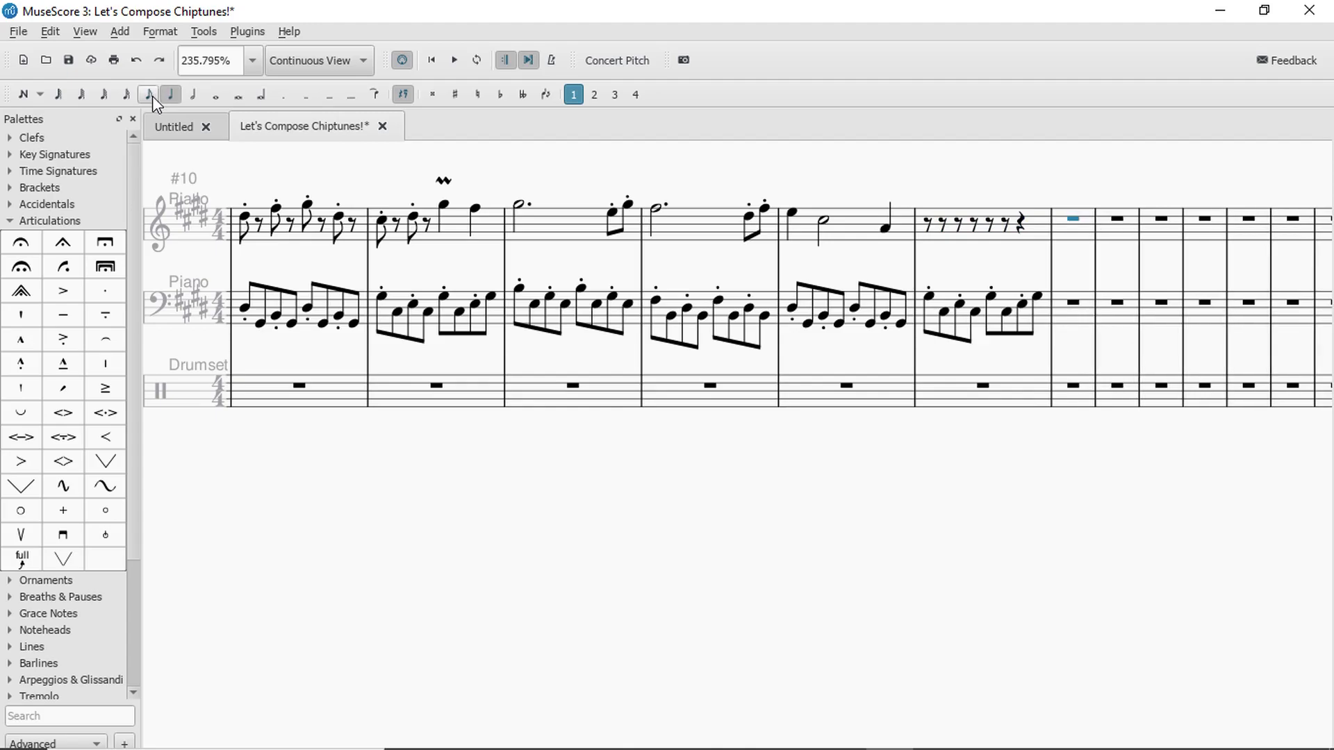
pyautogui.click(150, 95)
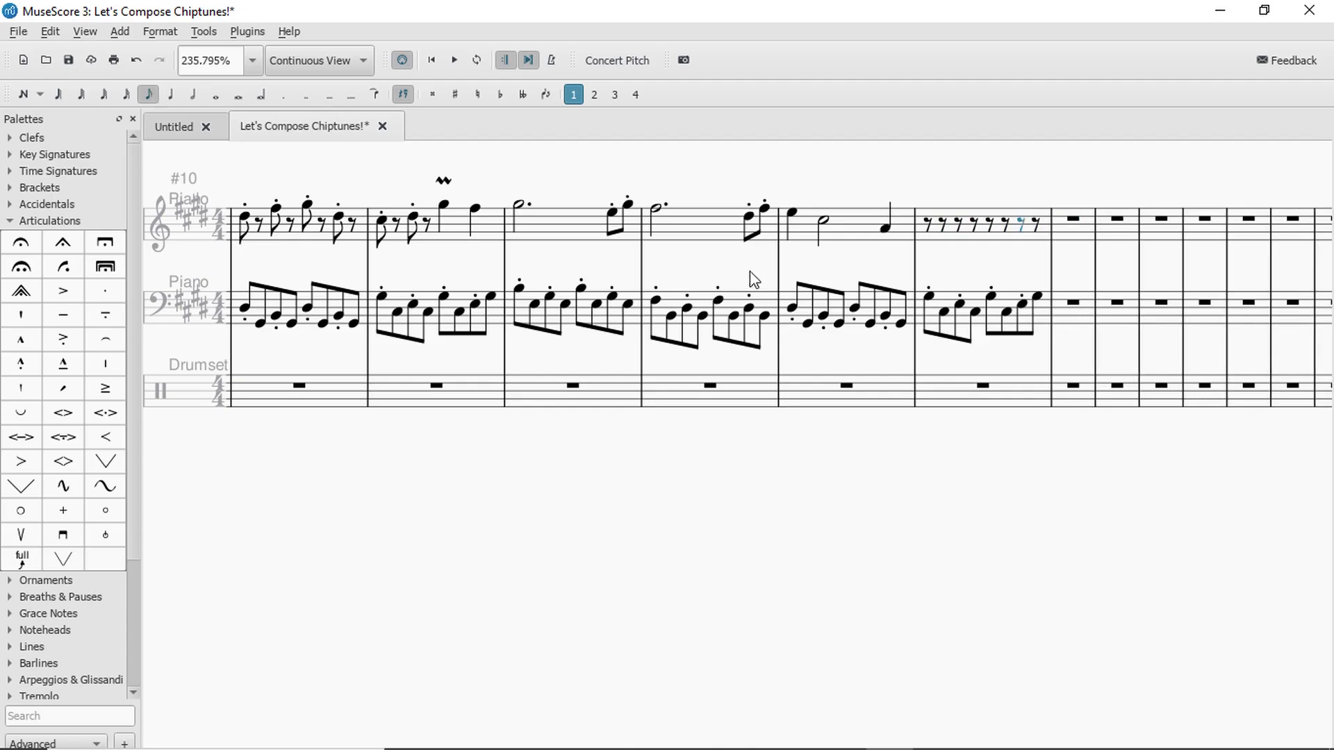
# Enter ascending eighth notes G, A, B and C over the first four eighth rests of the measure.
pyautogui.click(932, 228)
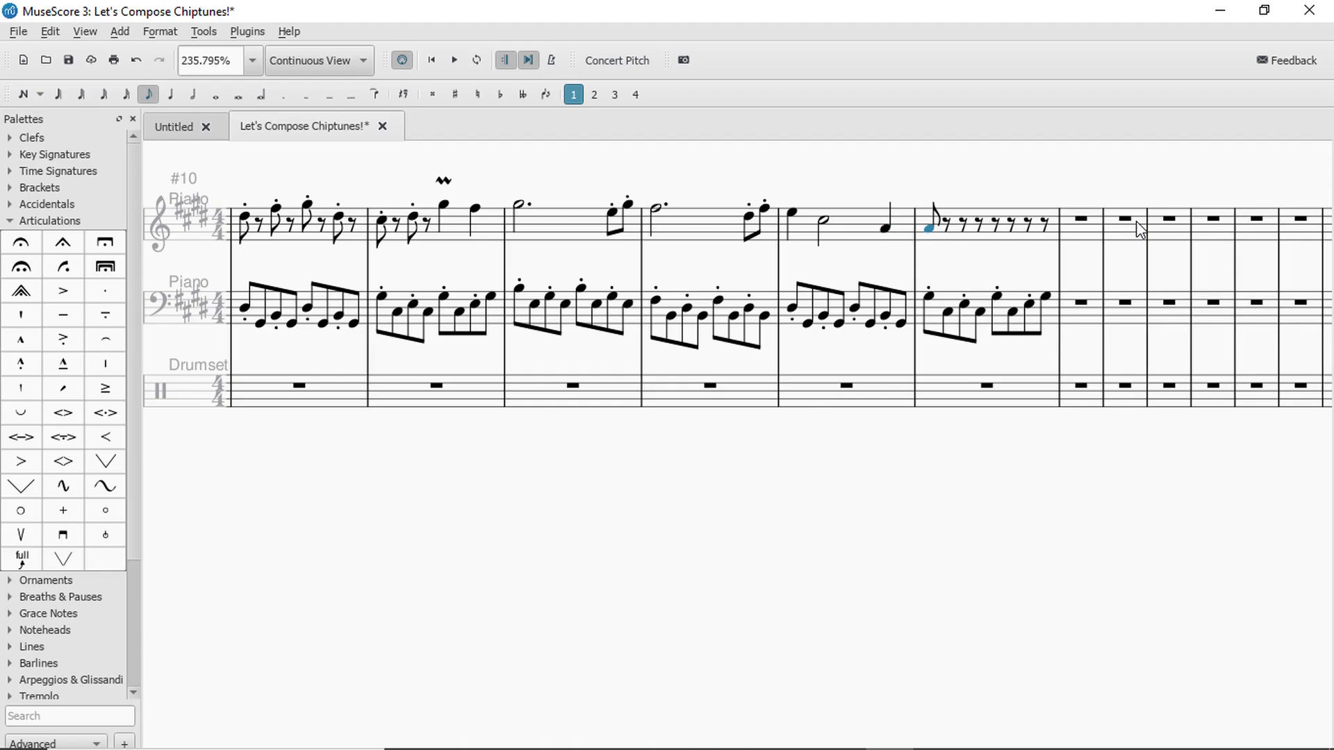
pyautogui.press('a')
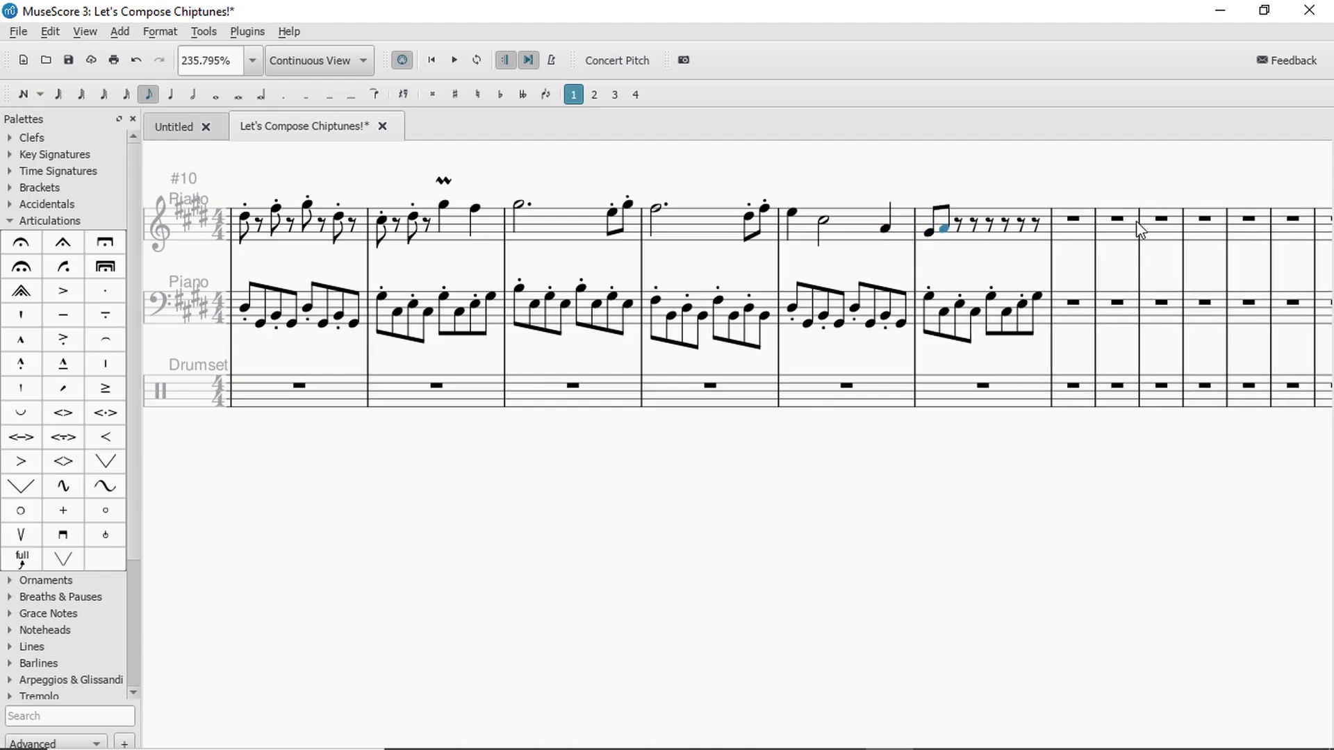
pyautogui.click(930, 297)
pyautogui.click(934, 232)
pyautogui.hotkey('ctrl', 'Down')
pyautogui.click(948, 229)
pyautogui.click(962, 224)
pyautogui.click(980, 231)
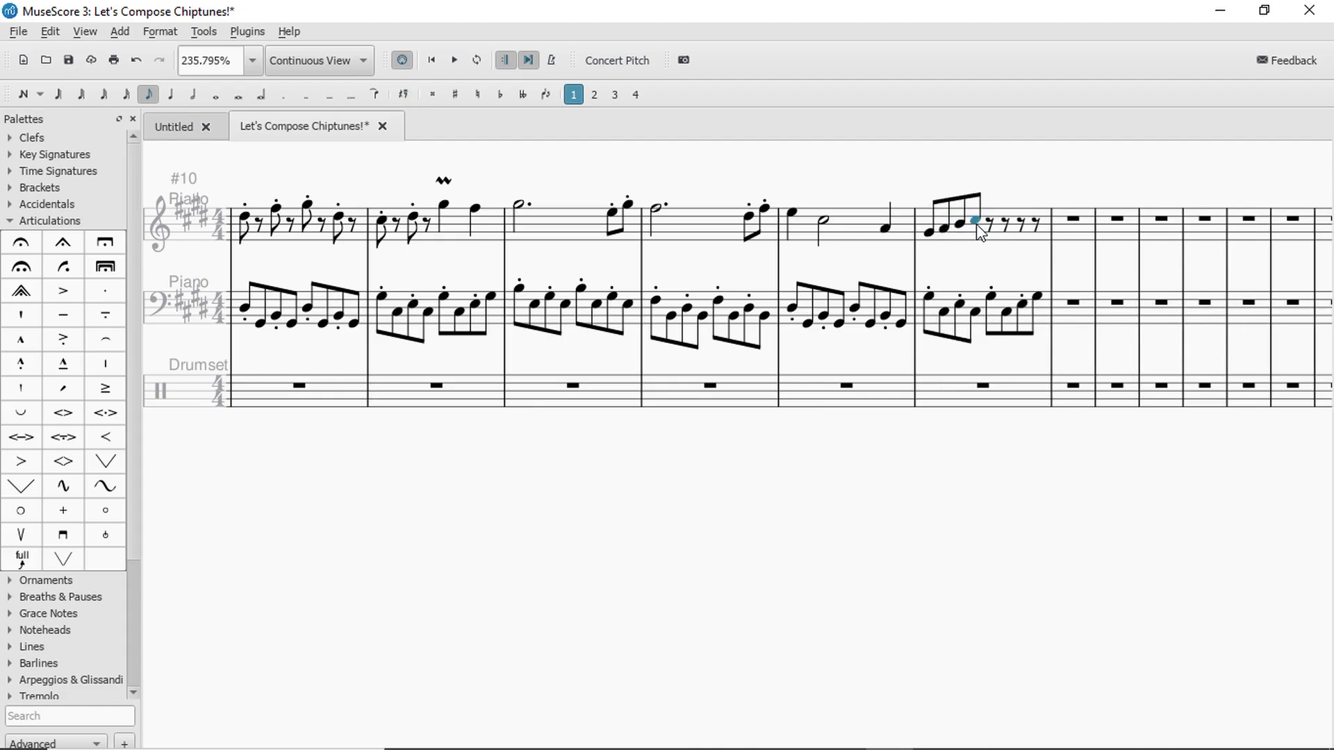
# Complete the melody measure with descending eighth notes D, C, B and A.
pyautogui.click(980, 232)
pyautogui.press('Down')
pyautogui.press('Down')
pyautogui.press('Right')
pyautogui.hotkey('ctrl', 'v')
pyautogui.press('Down')
pyautogui.press('Down')
pyautogui.hotkey('ctrl', 'c')
pyautogui.press('Right')
pyautogui.hotkey('ctrl', 'v')
pyautogui.press('Down')
pyautogui.press('Down')
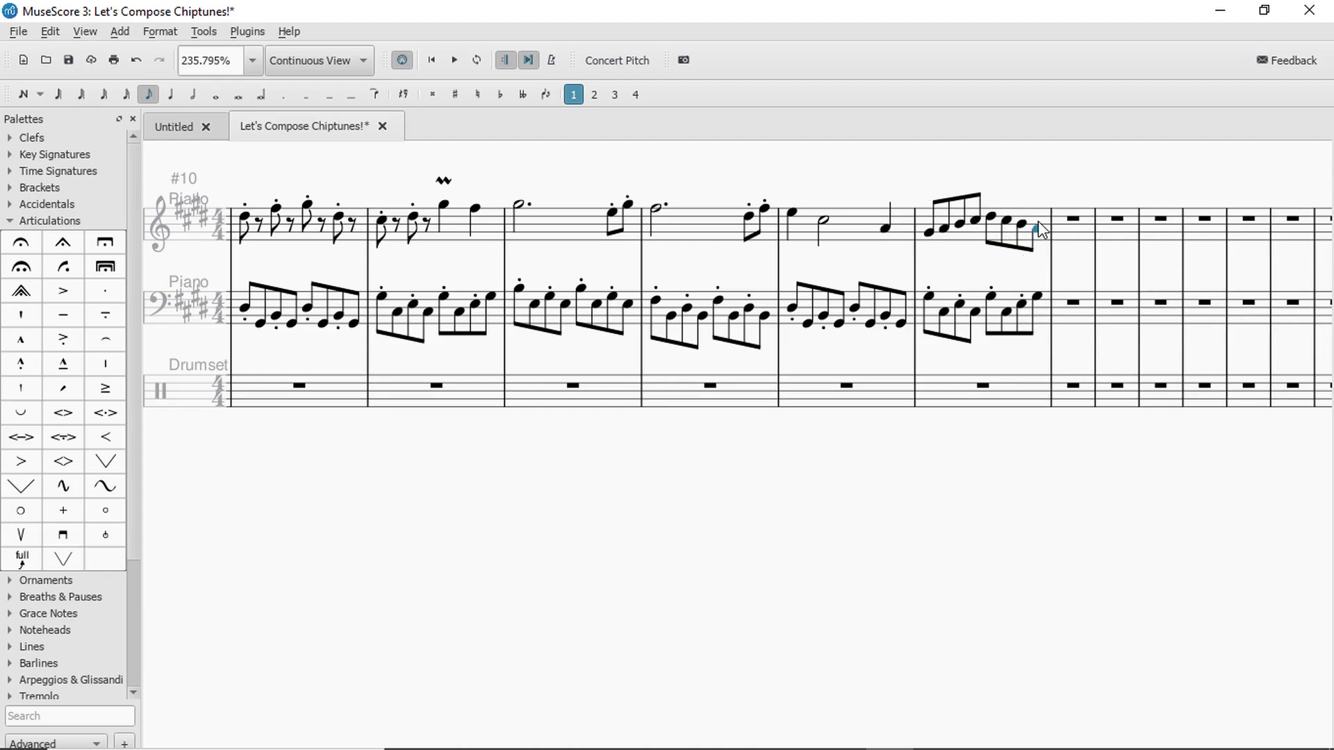
# Enter a whole note E on the bottom staff line in the melody measure after the eighth-note run.
pyautogui.click(1069, 225)
pyautogui.press('7')
pyautogui.press('a')
pyautogui.press('Up')
pyautogui.press('Up')
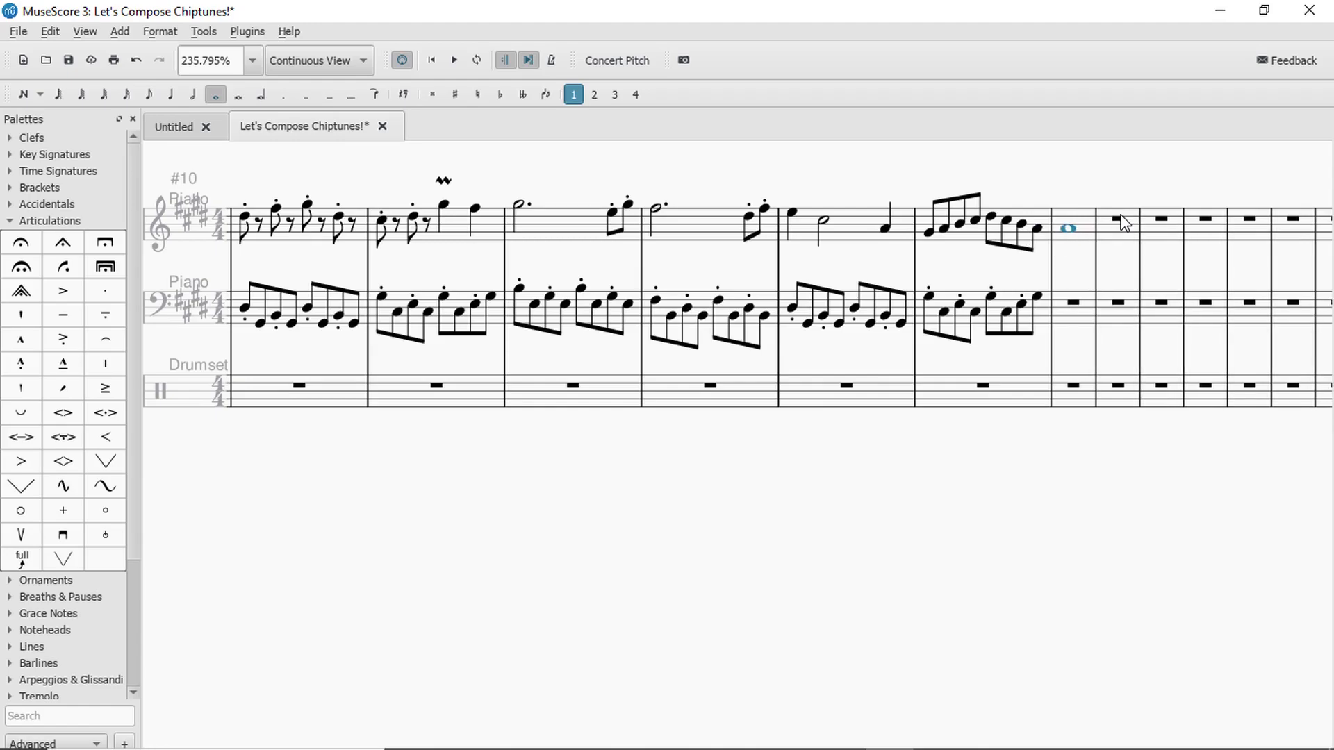
pyautogui.press('Down')
# Copy the last four bass measures into the empty bass measures that follow, and play back from the dotted half G measure.
pyautogui.click(521, 289)
pyautogui.keyDown('shift'); pyautogui.click(1044, 308); pyautogui.keyUp('shift')
pyautogui.hotkey('ctrl', 'c')
pyautogui.click(1075, 304)
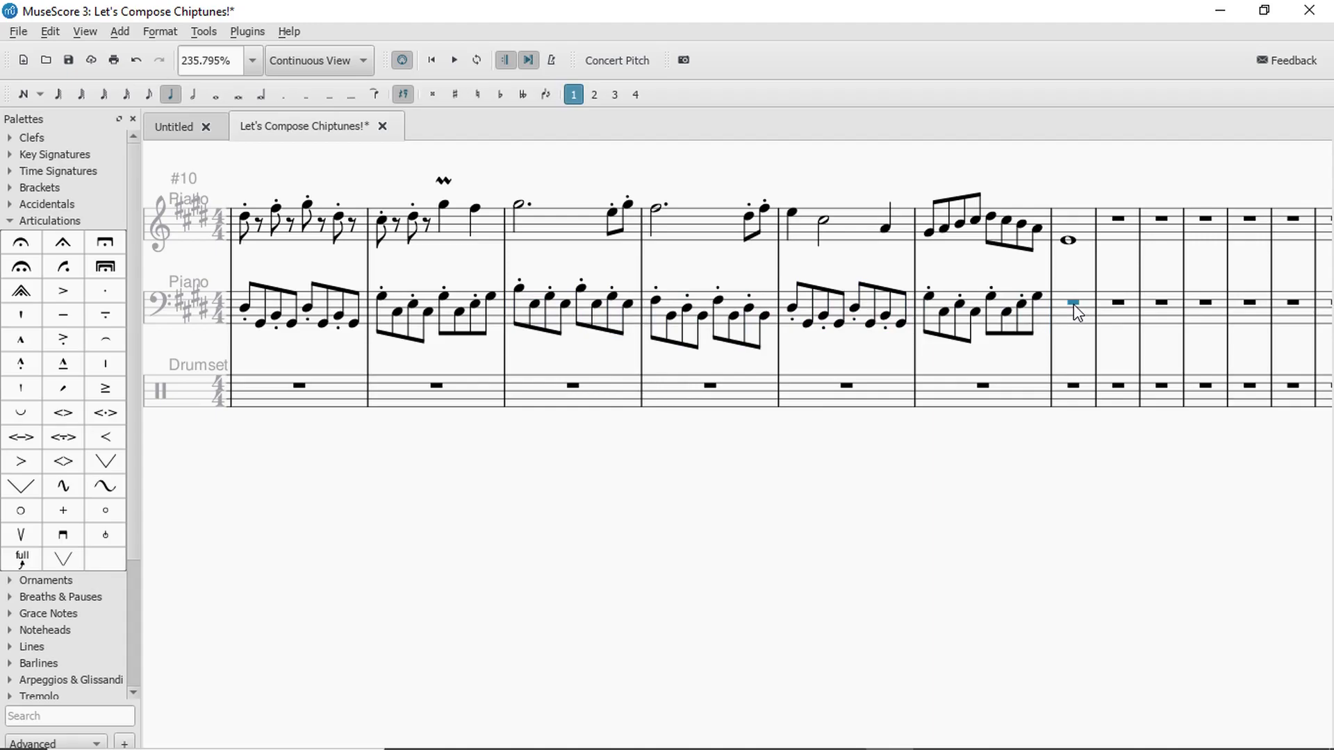
pyautogui.hotkey('ctrl', 'v')
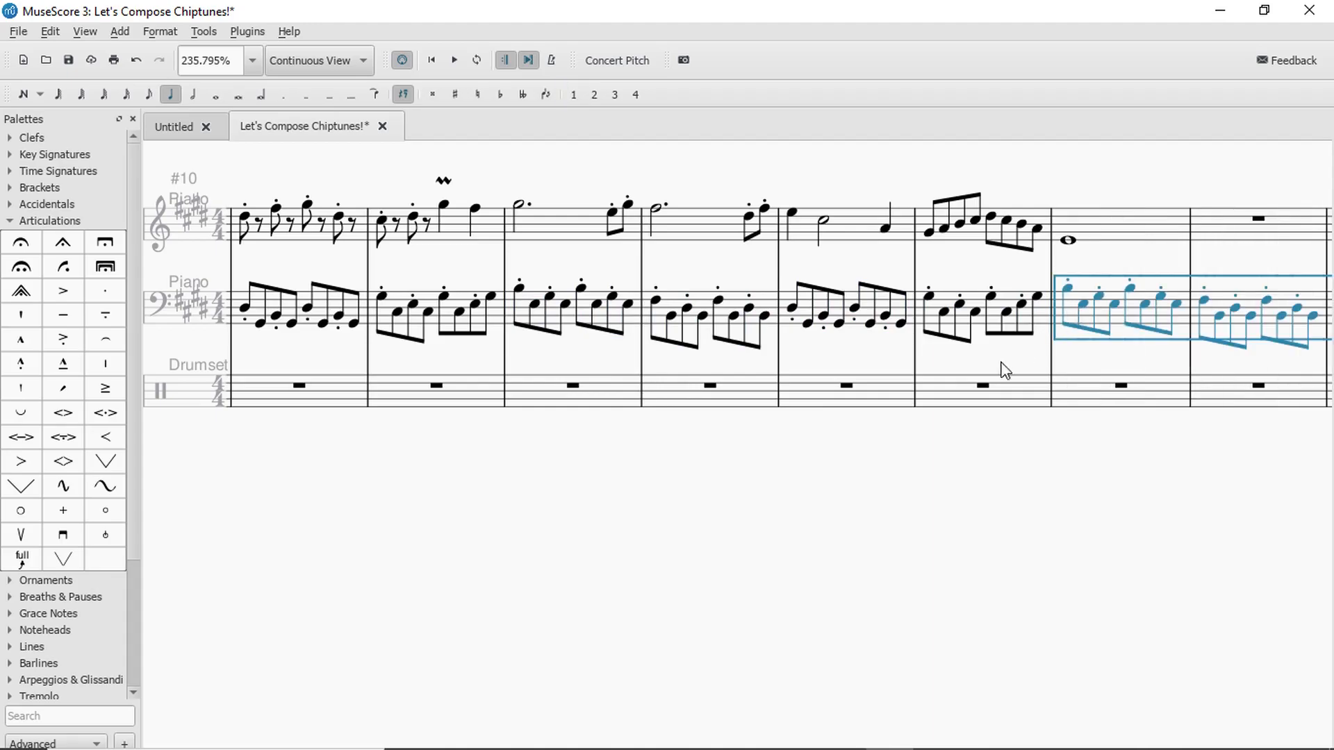
pyautogui.click(547, 401)
pyautogui.press('space')
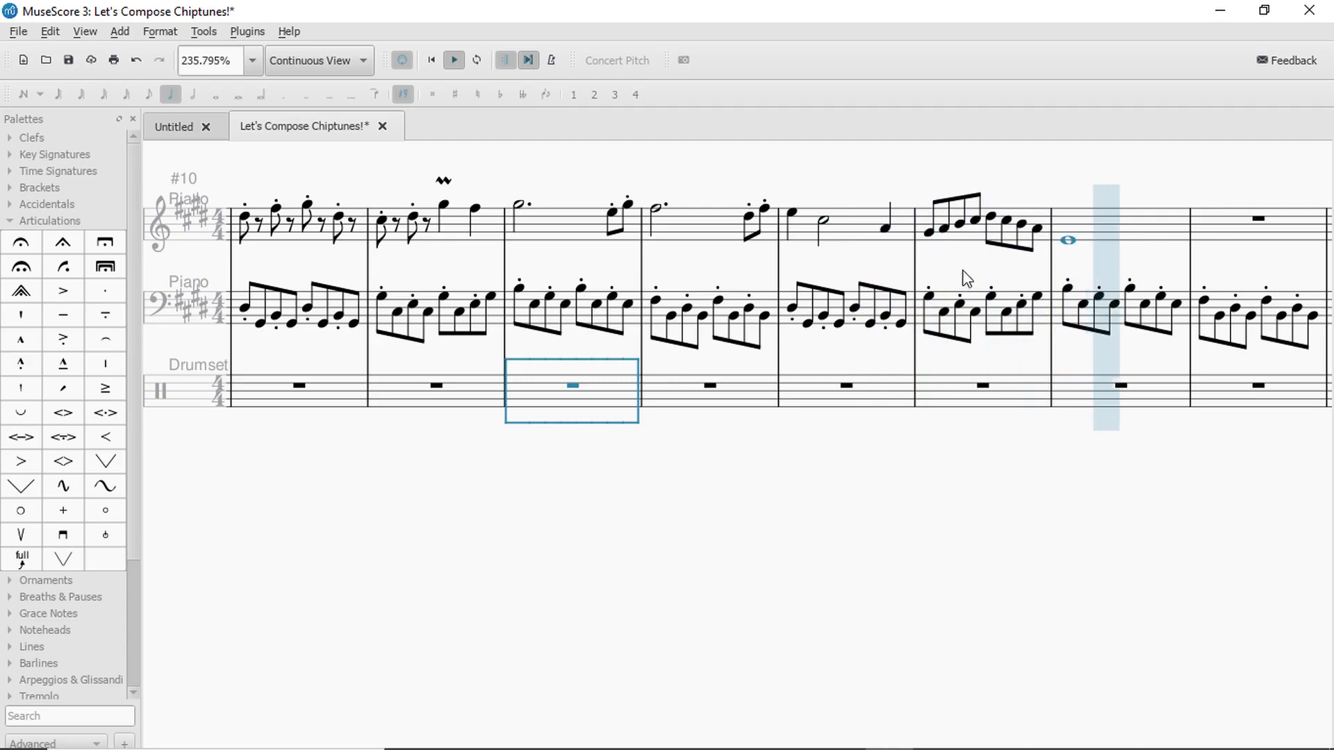
pyautogui.press('space')
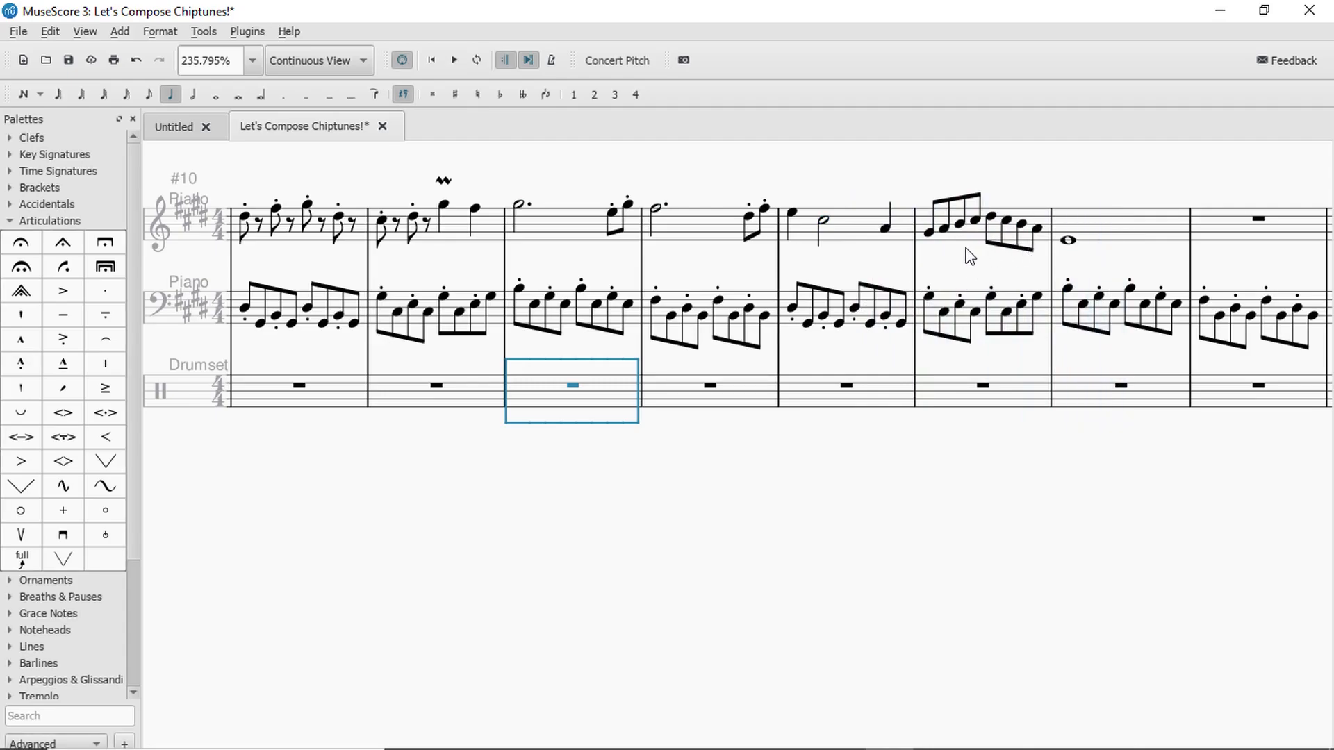
# Add staccato to the first, third, fifth and seventh eighth notes of the run, and play back from the preceding measure.
pyautogui.click(929, 232)
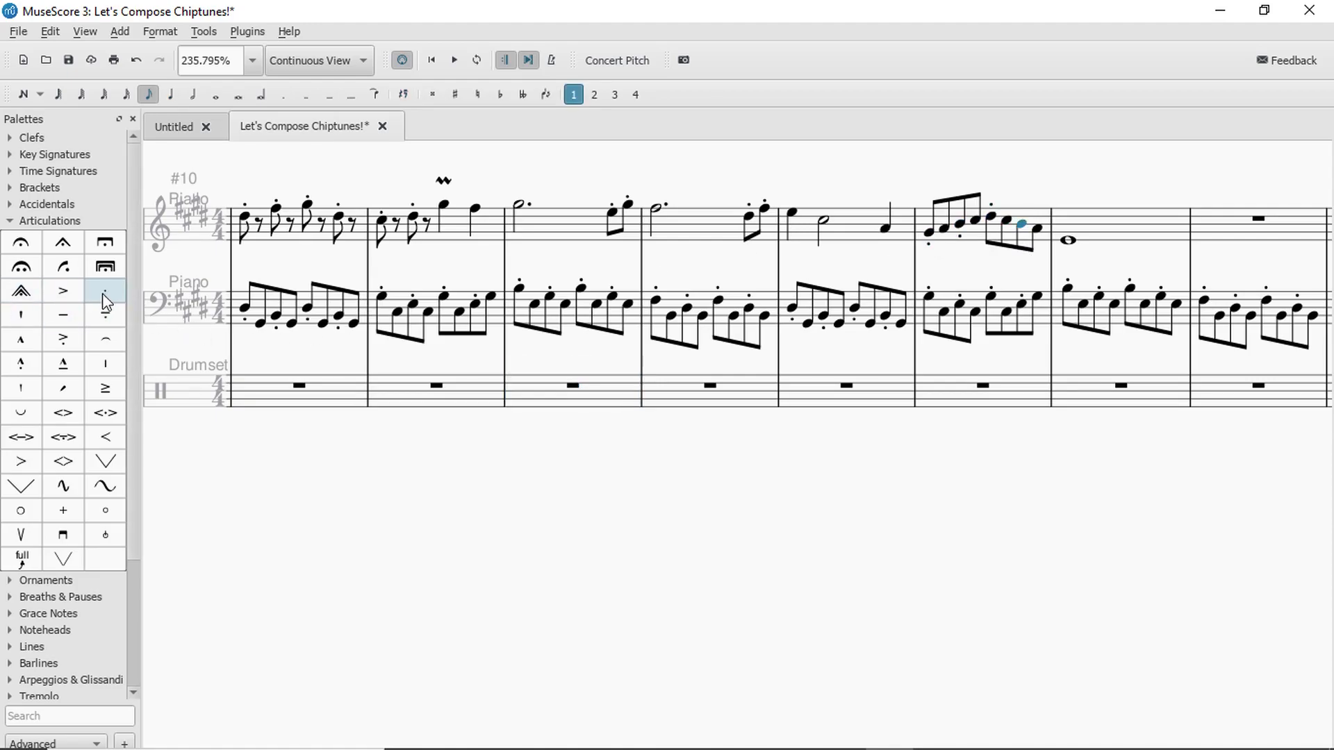
pyautogui.click(806, 383)
pyautogui.press('space')
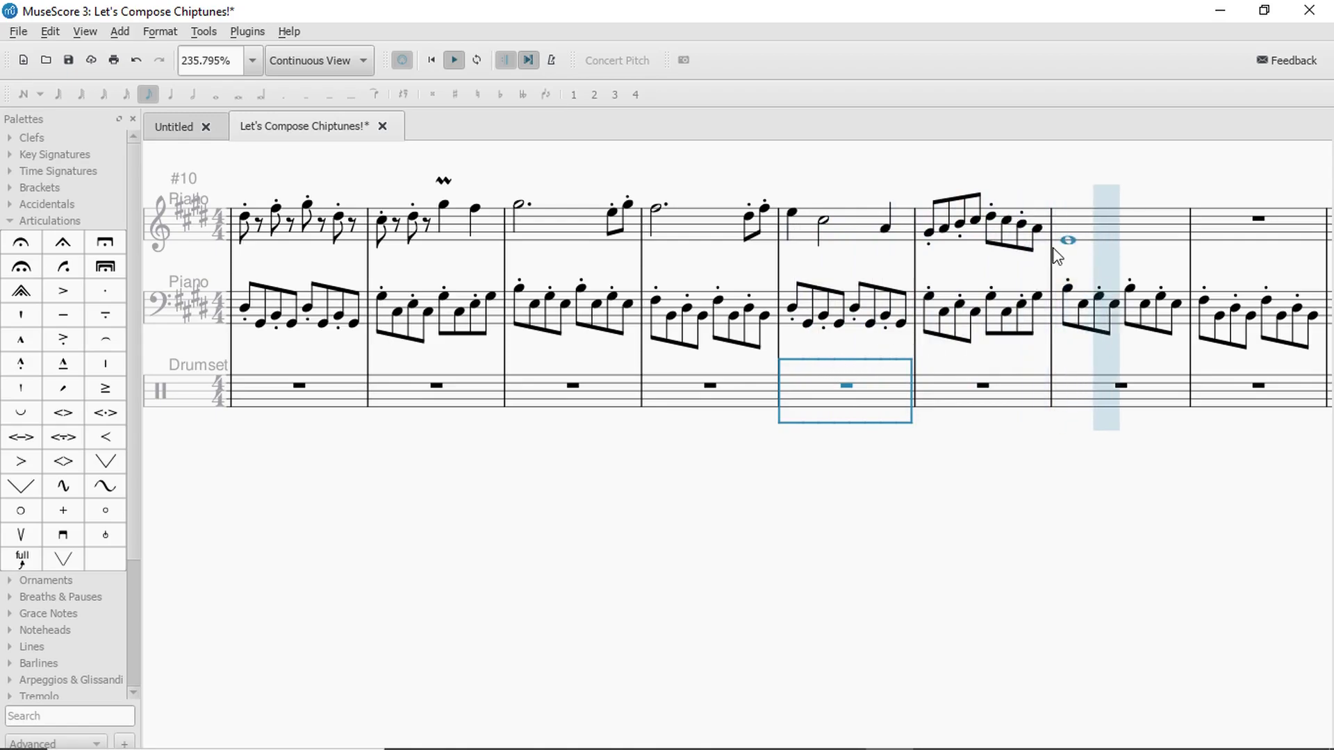
pyautogui.press('space')
# Lower the last three eighth notes of the run to B, G and F.
pyautogui.click(1037, 232)
pyautogui.press('Down')
pyautogui.press('Down')
pyautogui.press('Down')
pyautogui.press('Left')
pyautogui.press('Down')
pyautogui.press('Down')
pyautogui.press('Down')
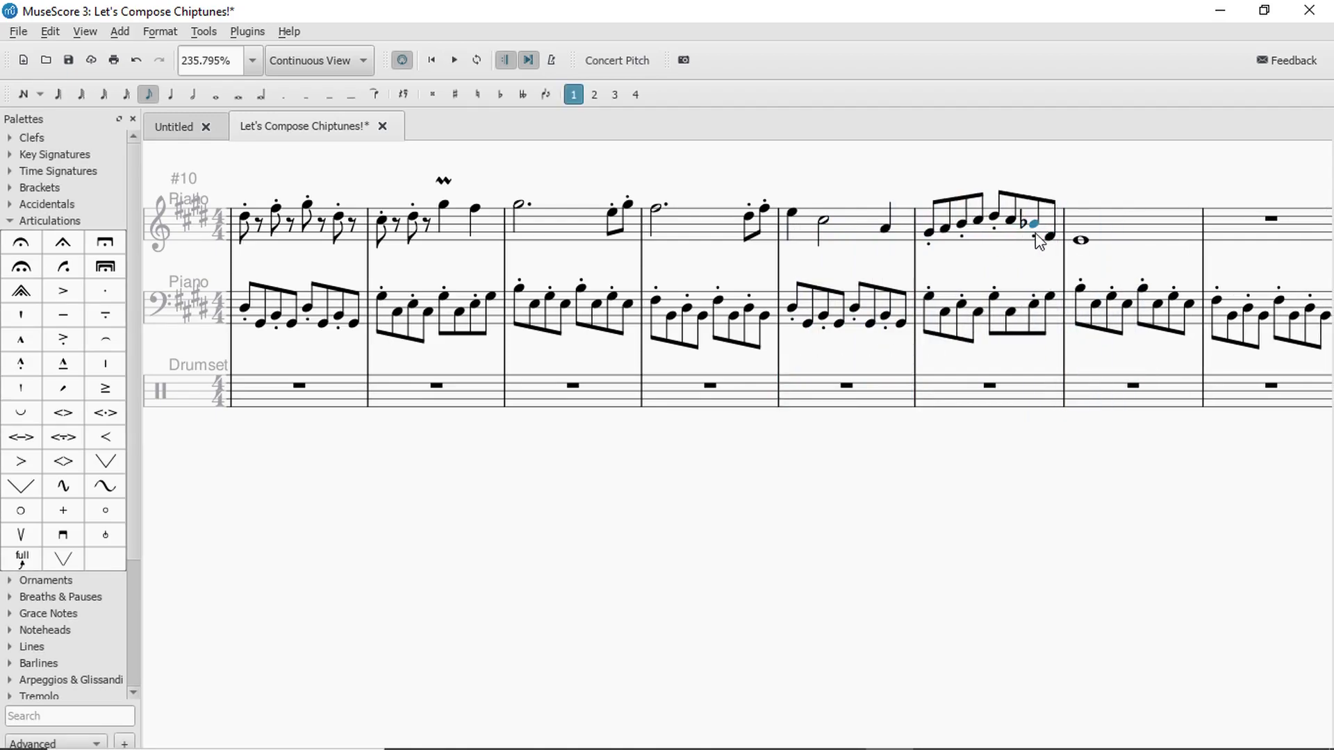
pyautogui.press('Left')
pyautogui.press('Down')
pyautogui.press('Down')
pyautogui.press('Down')
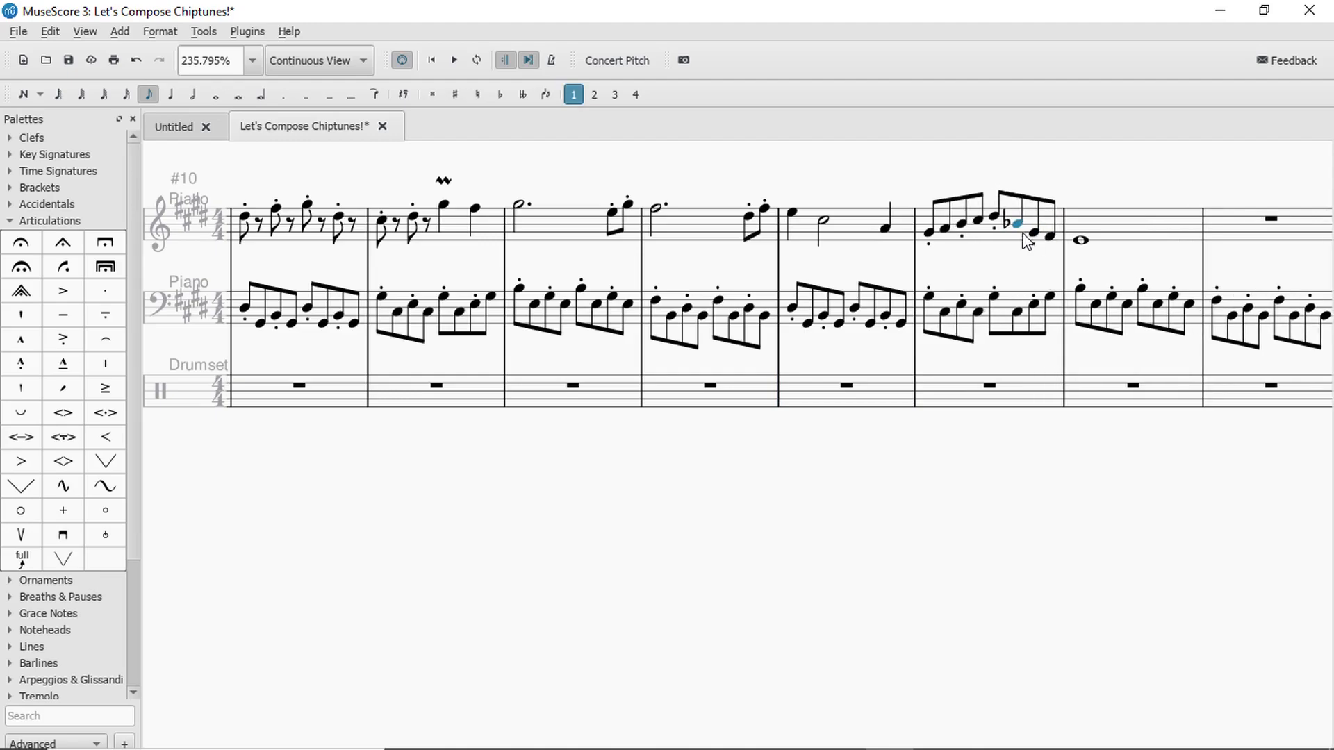
pyautogui.press('Up')
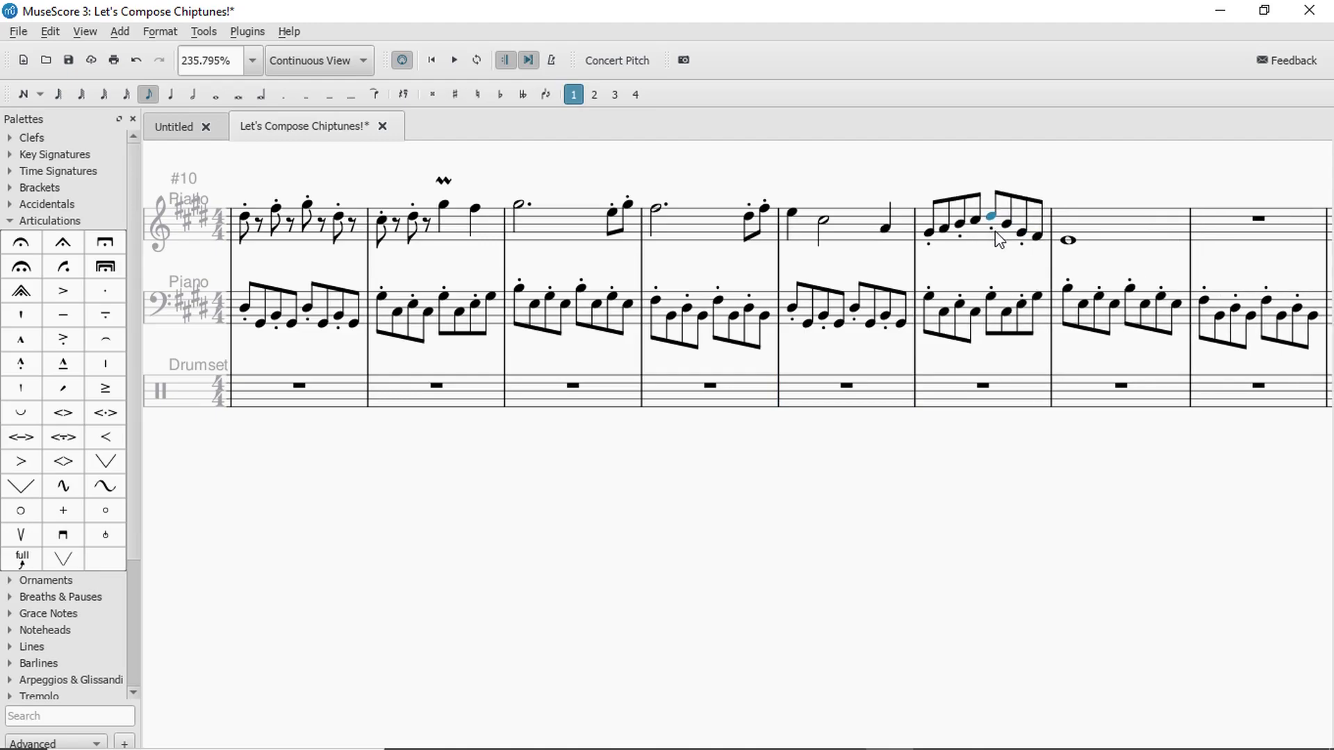
# Lower the fifth eighth note of the run to C and the fourth to B.
pyautogui.press('Down')
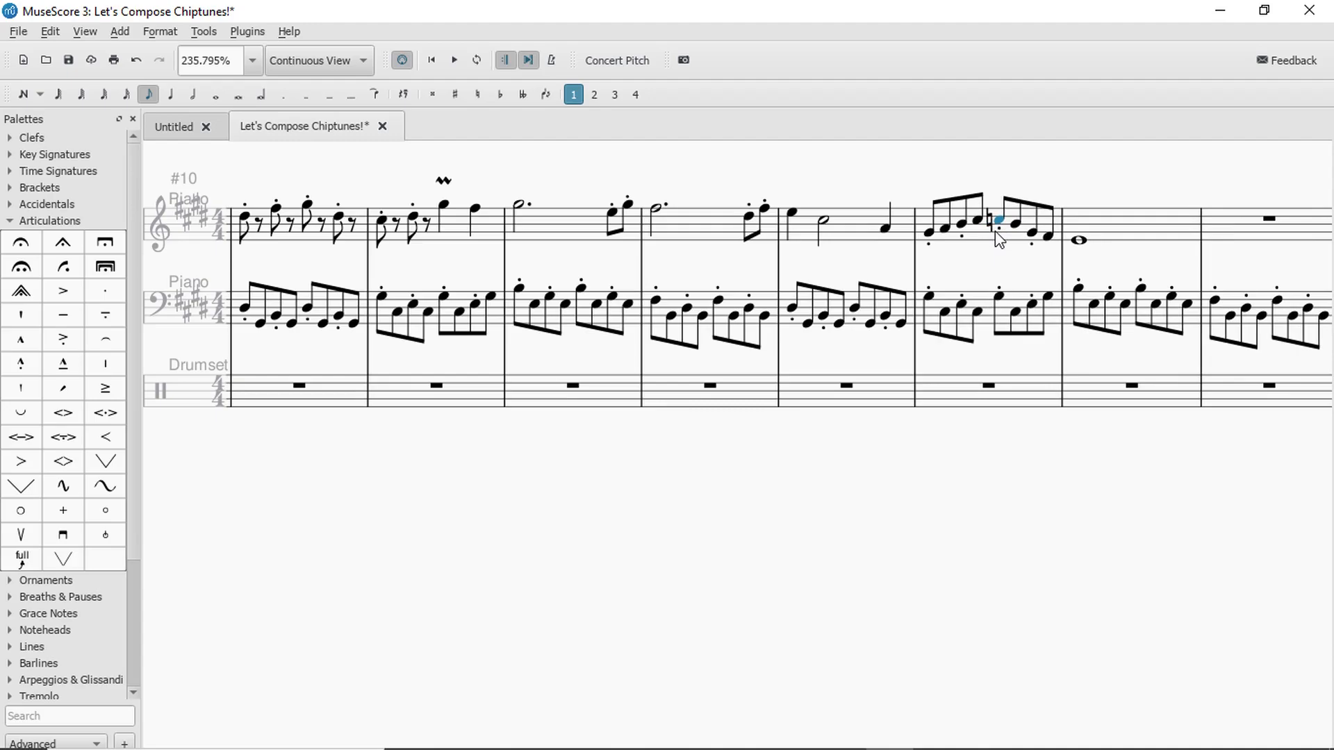
pyautogui.press('Up')
pyautogui.press('Down')
pyautogui.press('Down')
pyautogui.press('Down')
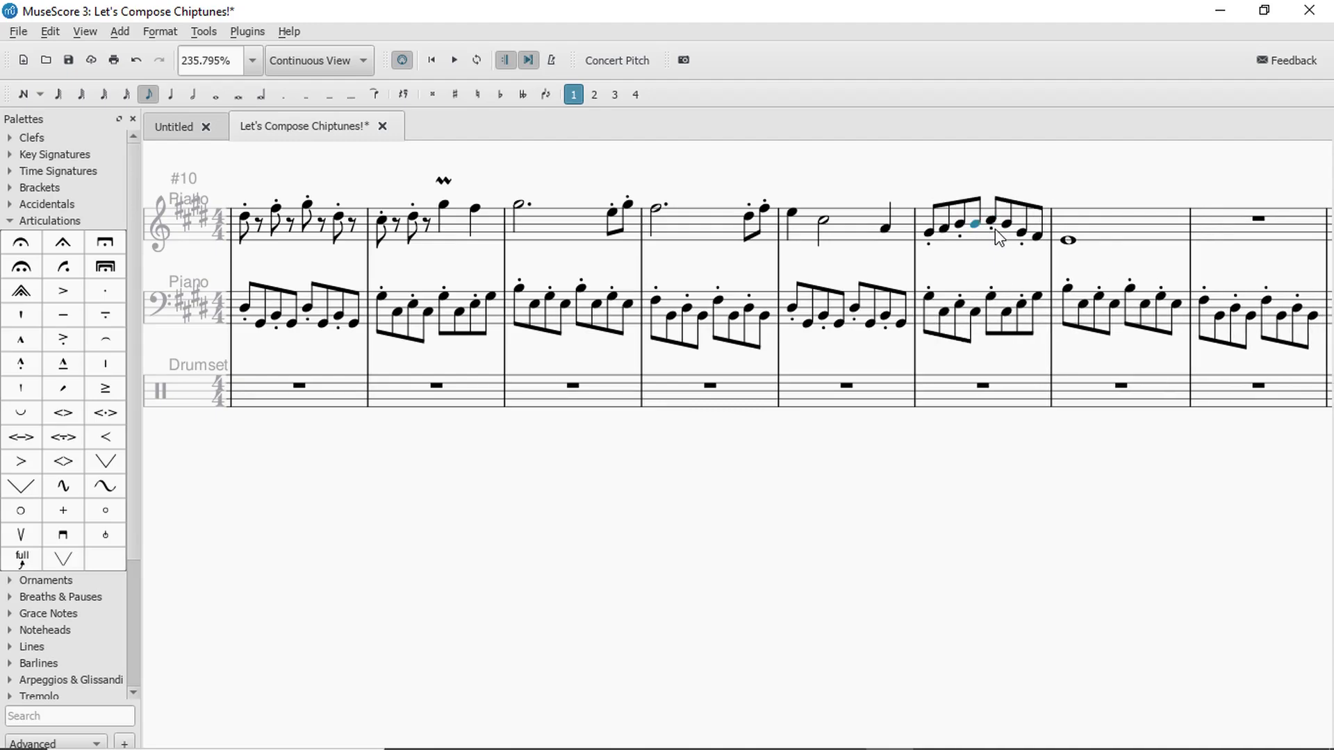
pyautogui.press('Up')
# Lower the third eighth note of the run to A and the second to G.
pyautogui.press('Left')
pyautogui.press('Down')
pyautogui.press('Down')
pyautogui.press('Left')
pyautogui.press('Down')
pyautogui.press('Right')
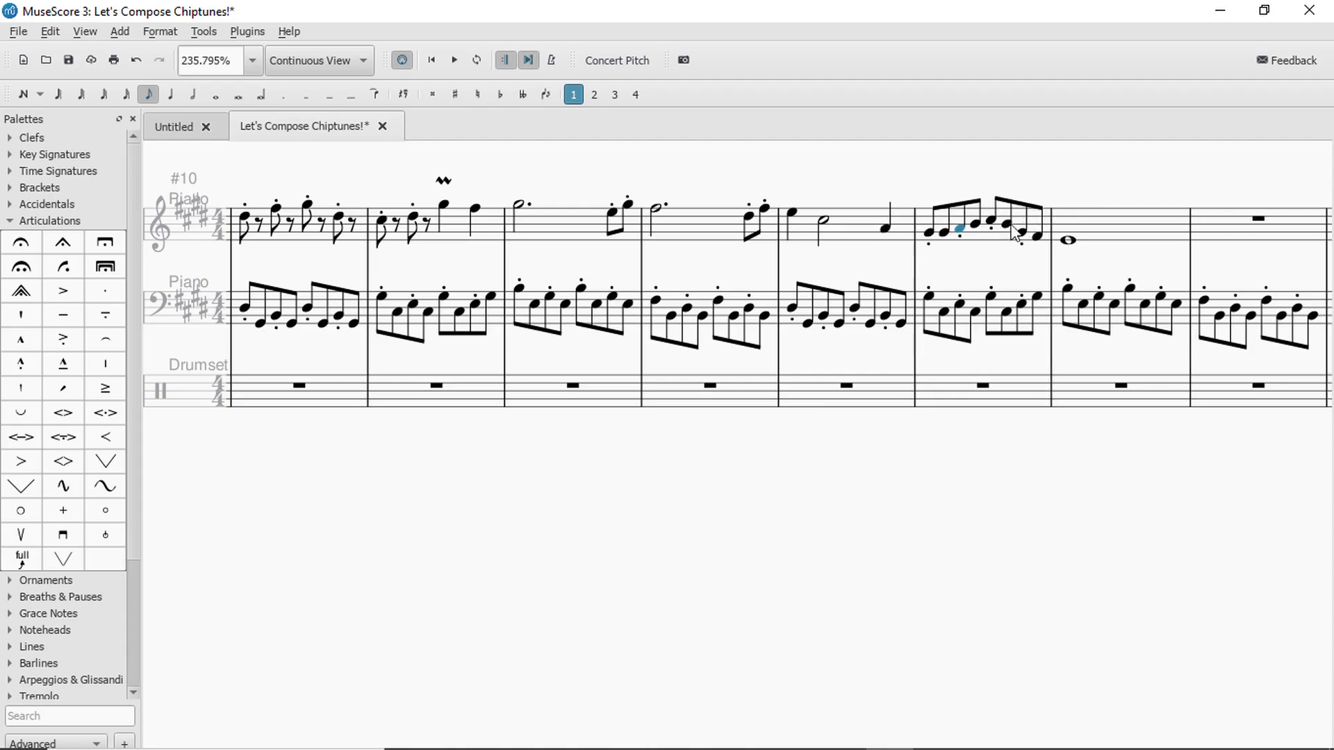
# Lower the first eighth note of the run to E, keeping its eighth-note length.
pyautogui.press('Down')
pyautogui.click(946, 235)
pyautogui.press('Down')
pyautogui.press('5')
pyautogui.hotkey('ctrl', 'z')
pyautogui.press('Right')
pyautogui.press('Right')
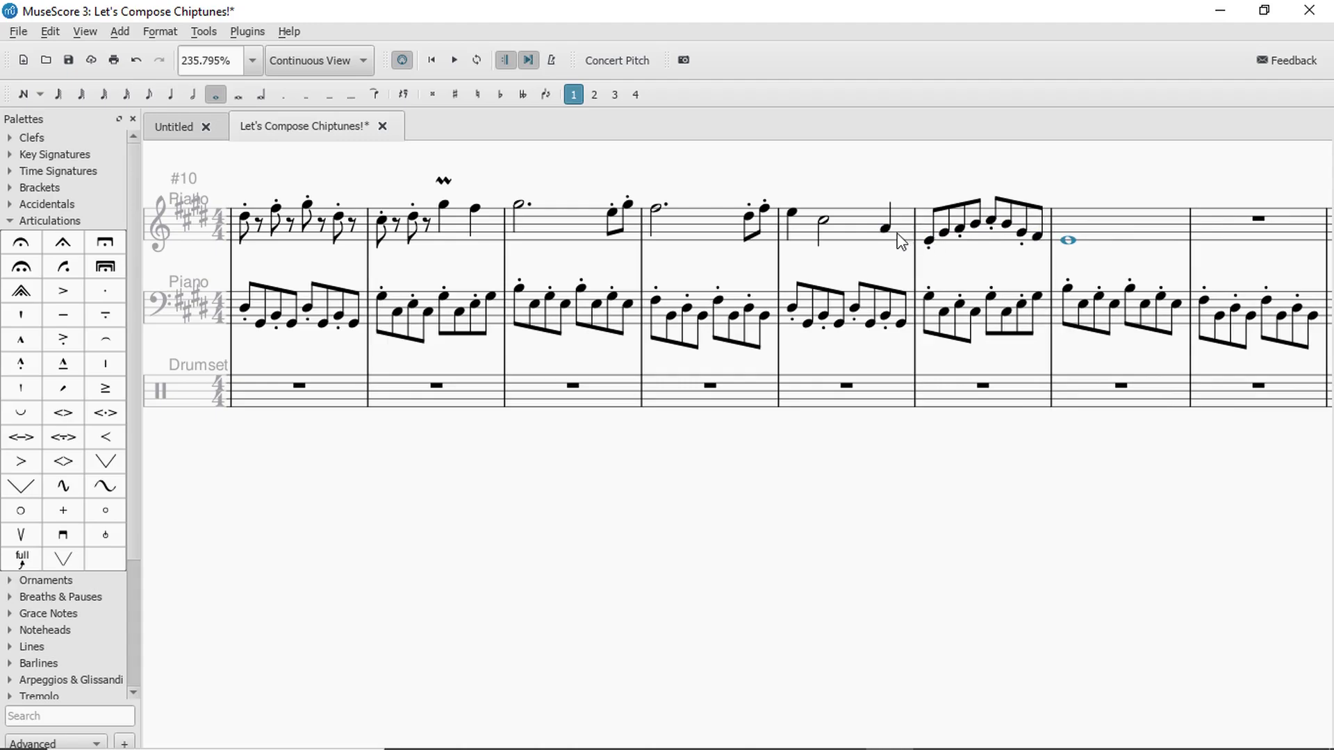
# Play back the melody from the measure just before the eighth-note run.
pyautogui.click(863, 241)
pyautogui.press('space')
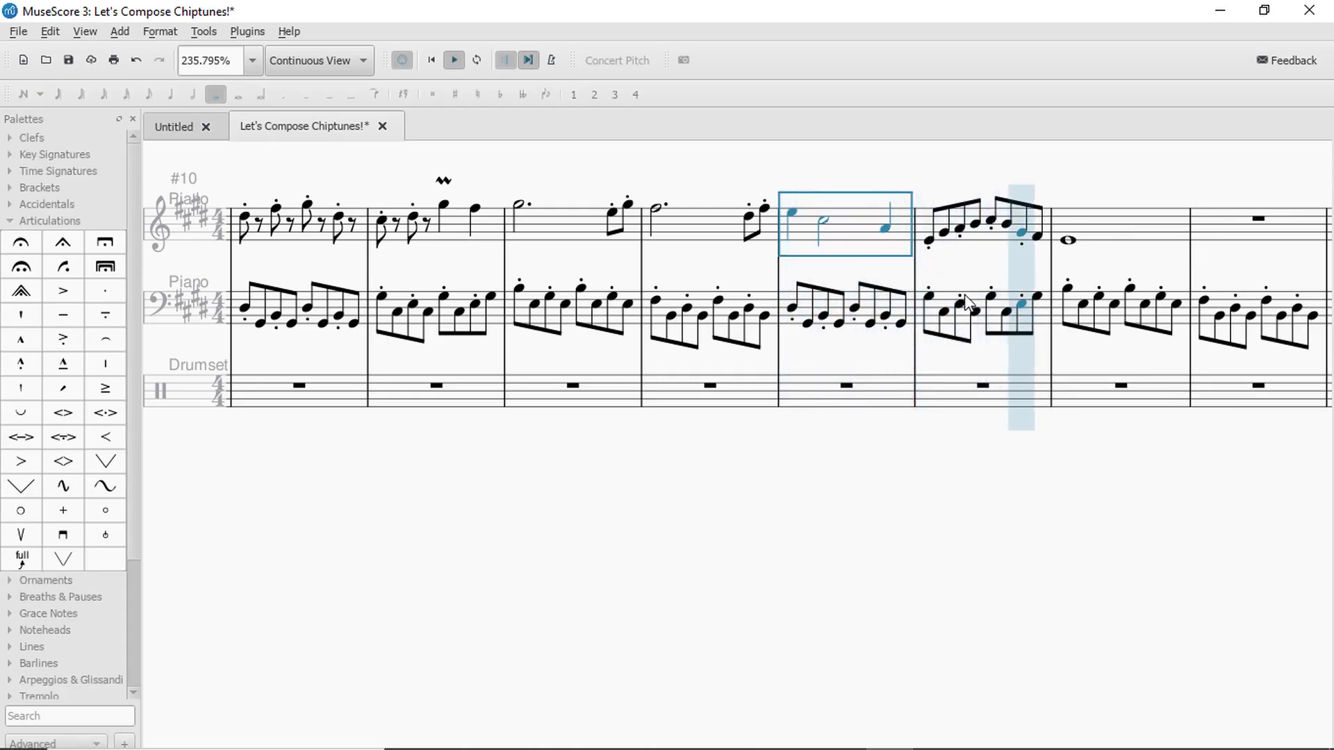
pyautogui.press('space')
# Try raising the first eighth note of the run to G.
pyautogui.click(929, 296)
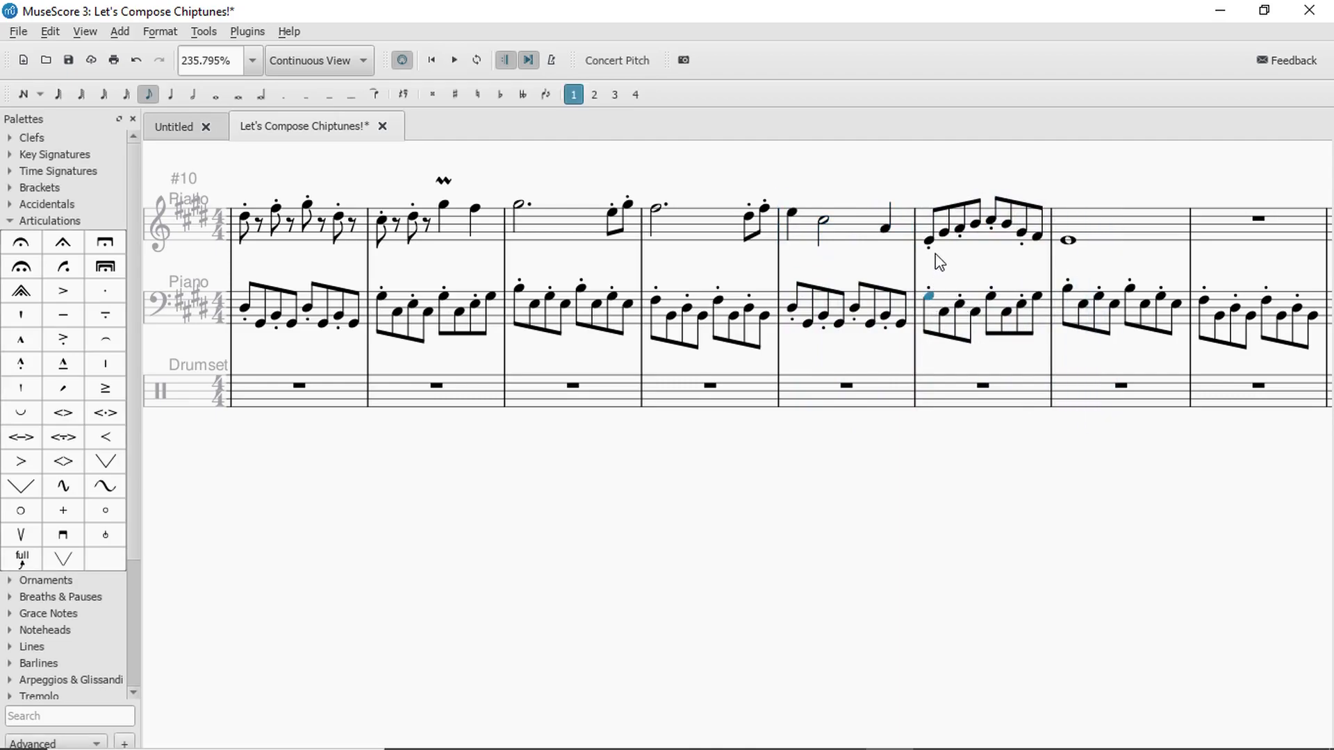
pyautogui.press('g')
pyautogui.hotkey('ctrl', 'Up')
pyautogui.press('n')
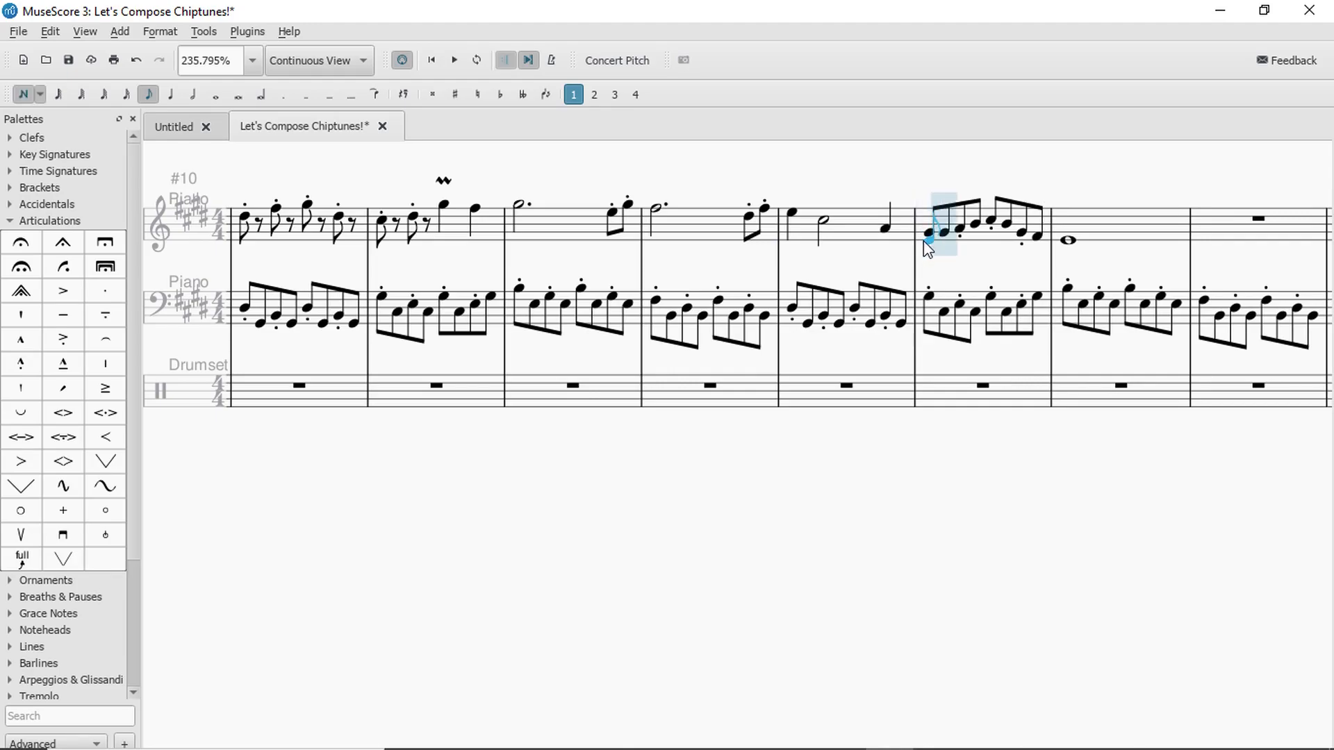
pyautogui.press('Escape')
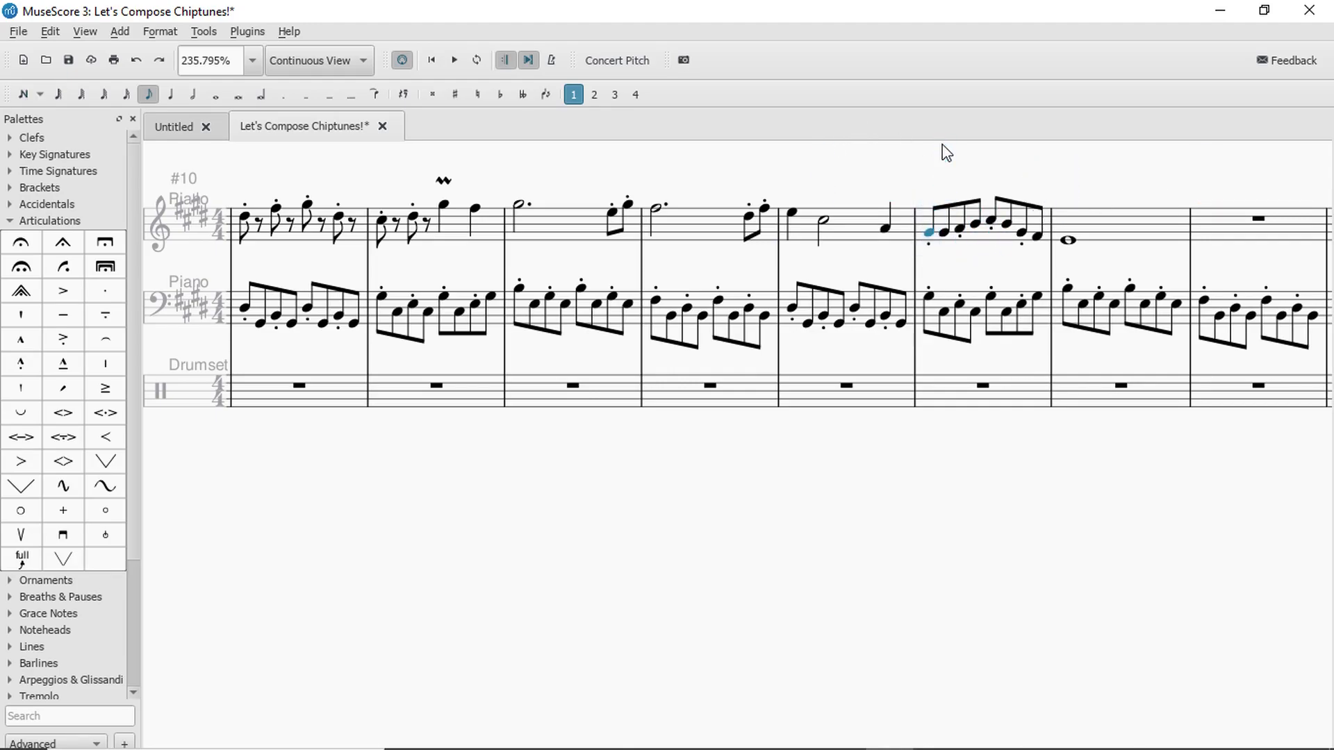
pyautogui.hotkey('ctrl', 'z')
pyautogui.hotkey('ctrl', 'z')
# Play back the transition into the eighth-note run once more.
pyautogui.click(852, 232)
pyautogui.press('space')
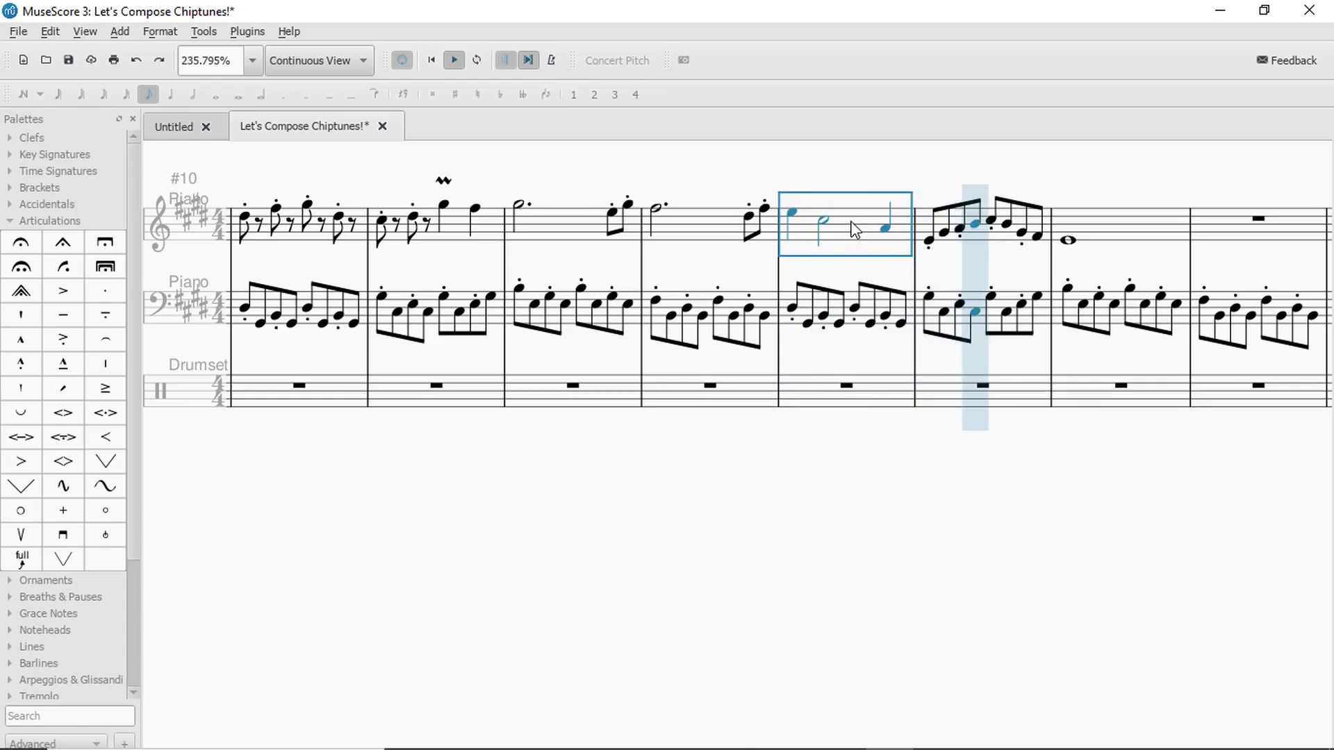
pyautogui.press('space')
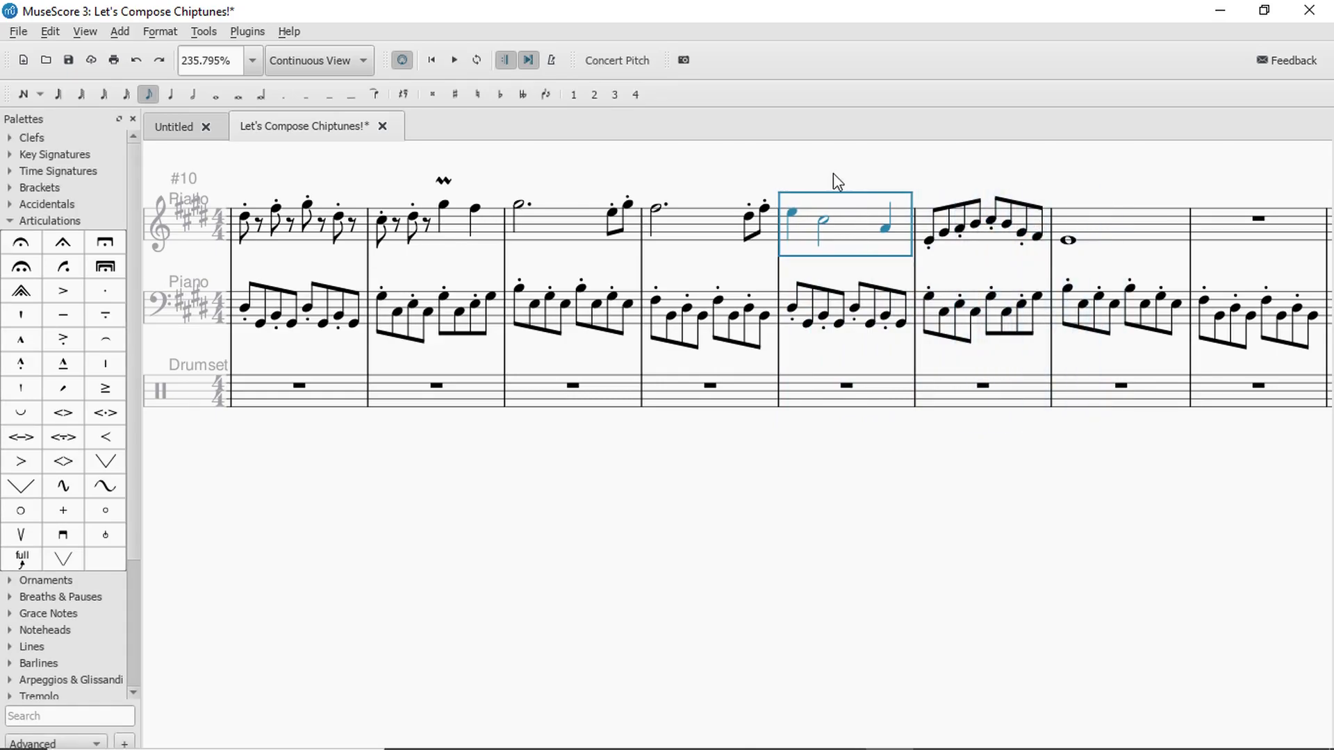
# Play back the score from the measure with the triplet through to the whole note after the eighth-note run.
pyautogui.keyDown('ctrl'); pyautogui.scroll(-3, 1146, 219); pyautogui.keyUp('ctrl')
pyautogui.scroll(5, 1112, 202)
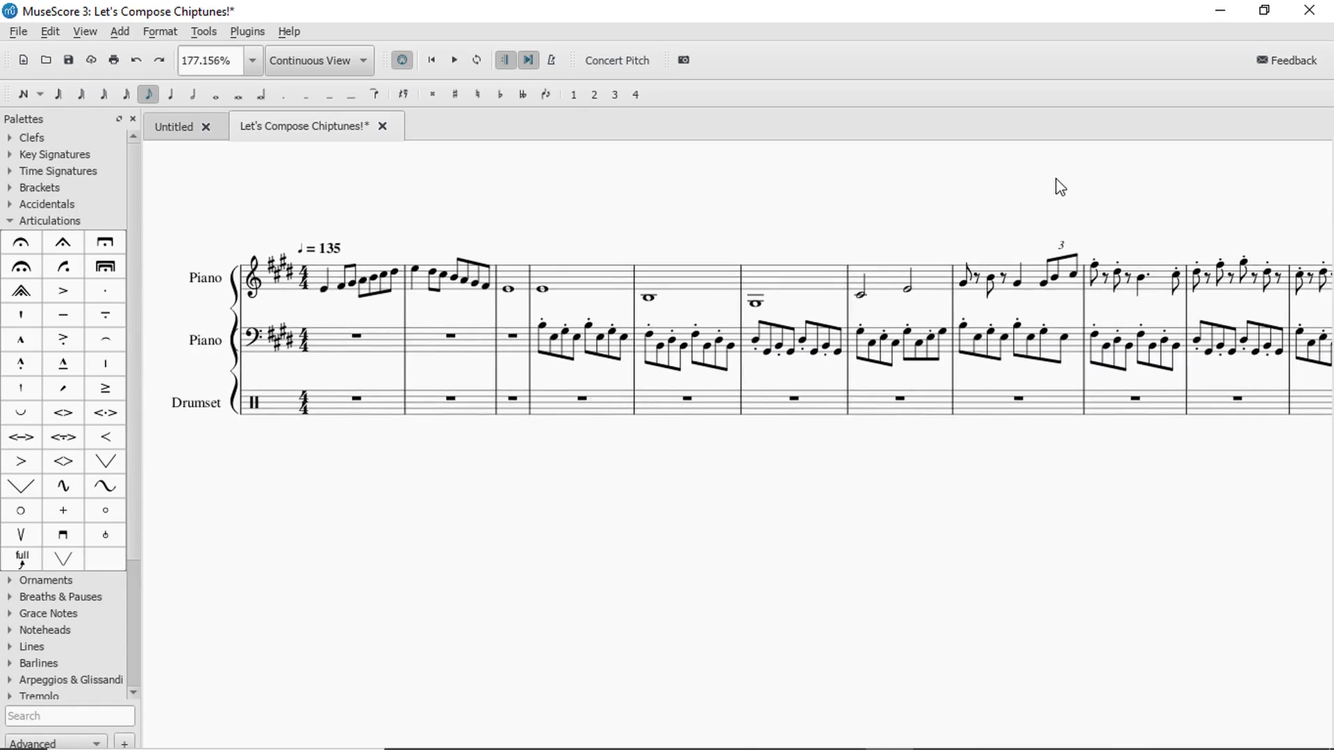
pyautogui.click(611, 277)
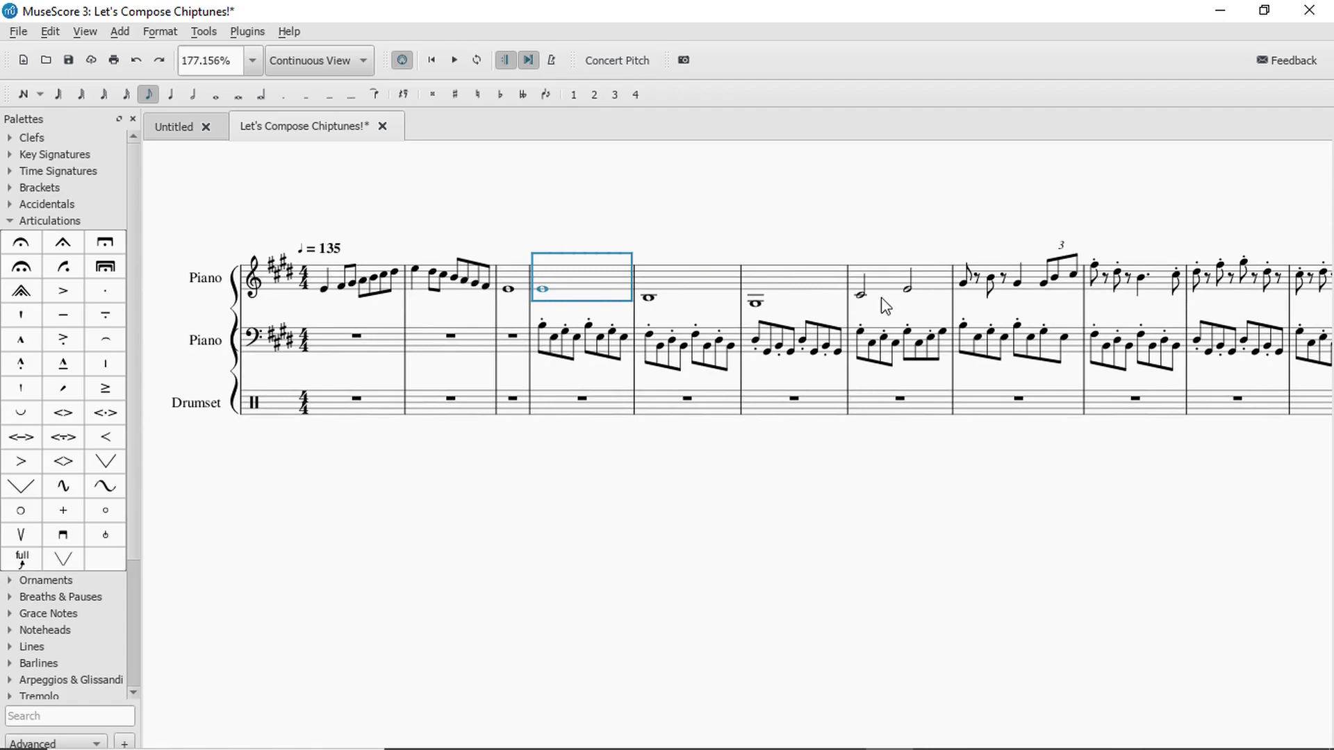
pyautogui.click(974, 402)
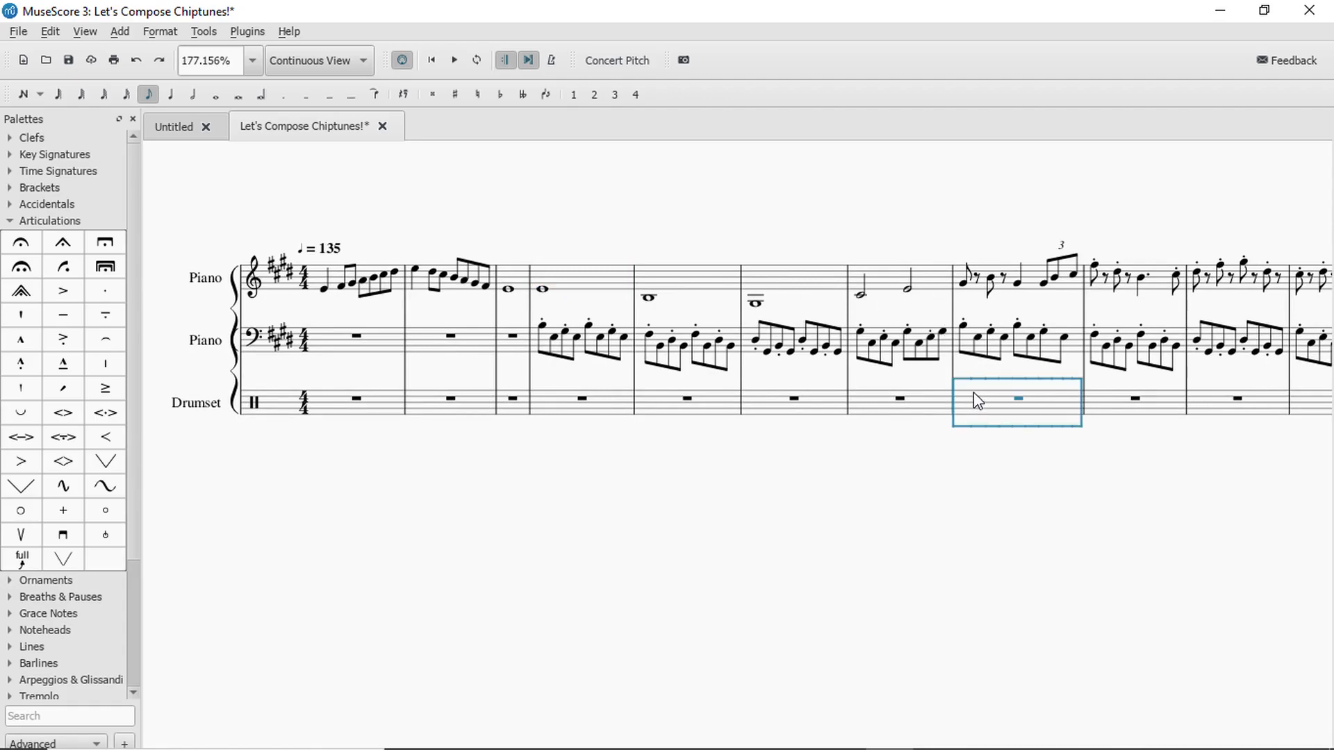
pyautogui.press('space')
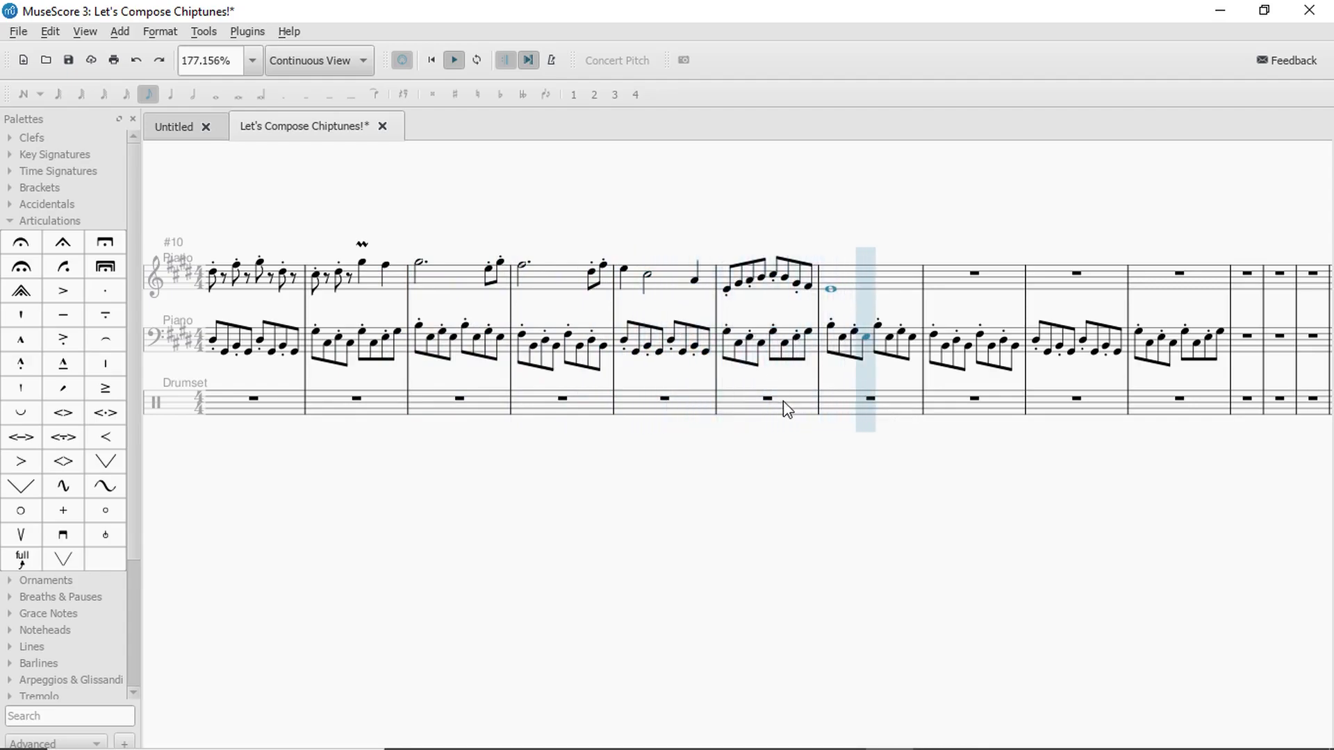
pyautogui.press('space')
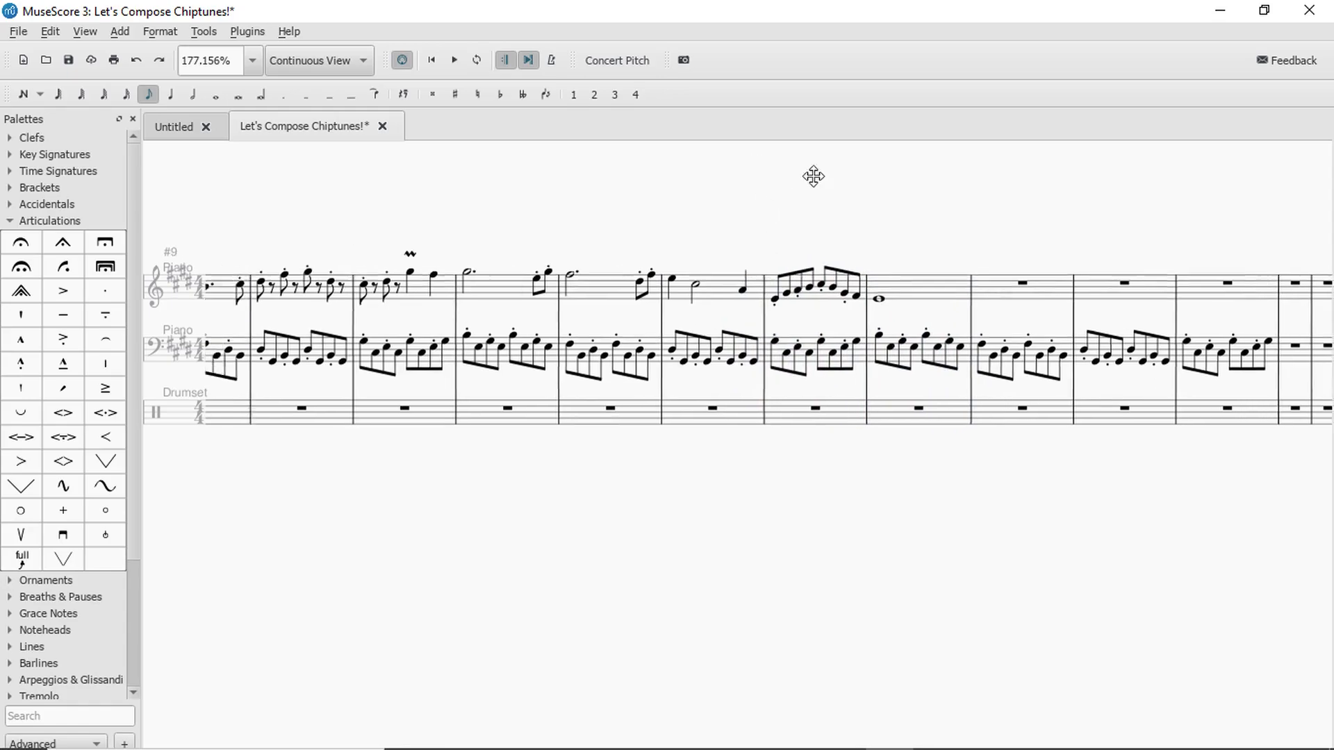
# Review the melody's layout and play back its opening phrase from the triplet measure.
pyautogui.moveTo(1237, 198); pyautogui.dragTo(548, 196)
pyautogui.moveTo(768, 191); pyautogui.dragTo(679, 197)
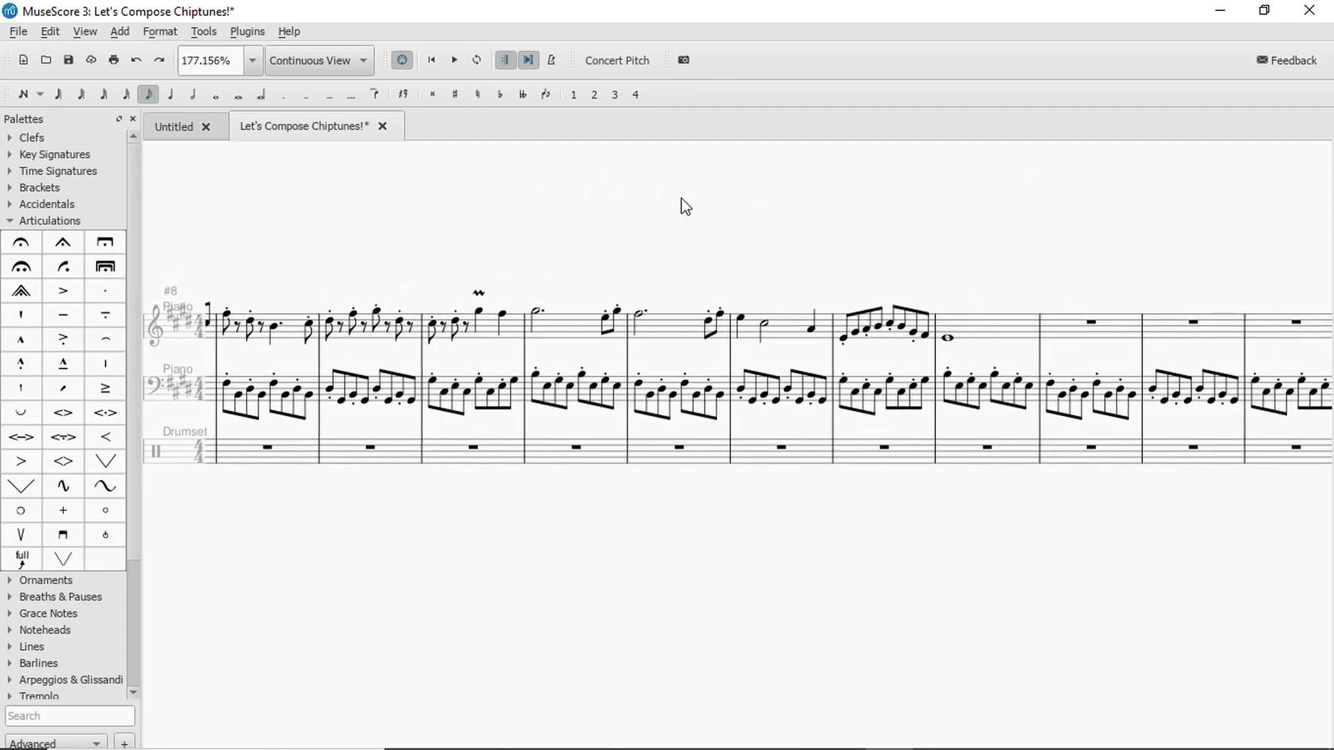
pyautogui.moveTo(660, 247); pyautogui.dragTo(861, 231)
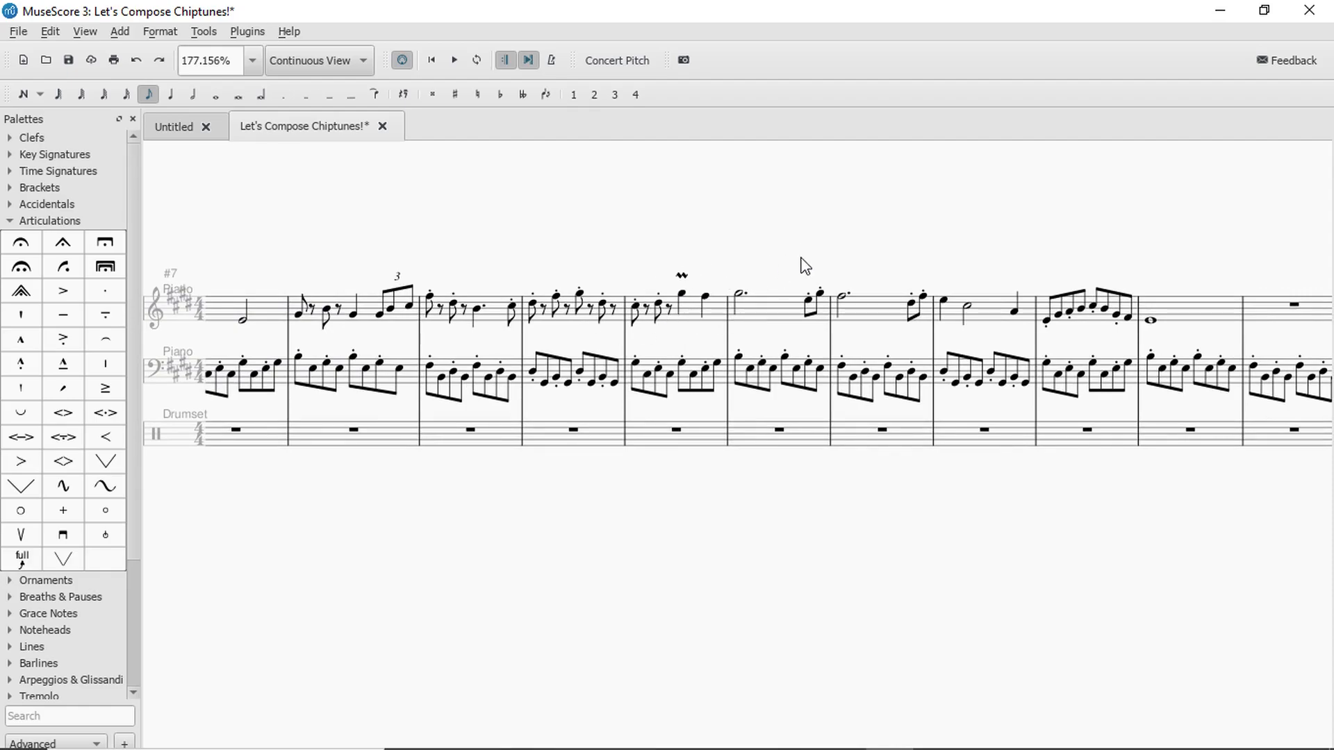
pyautogui.click(373, 439)
pyautogui.press('space')
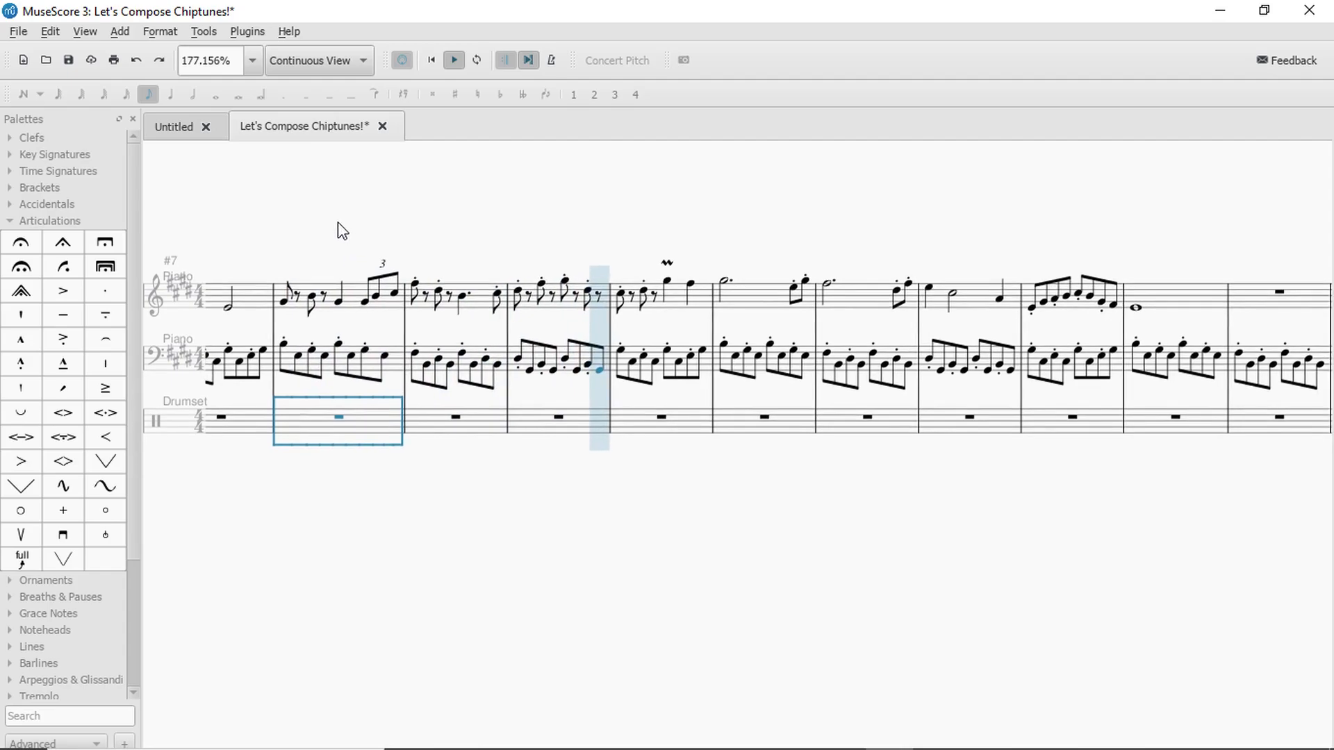
pyautogui.press('space')
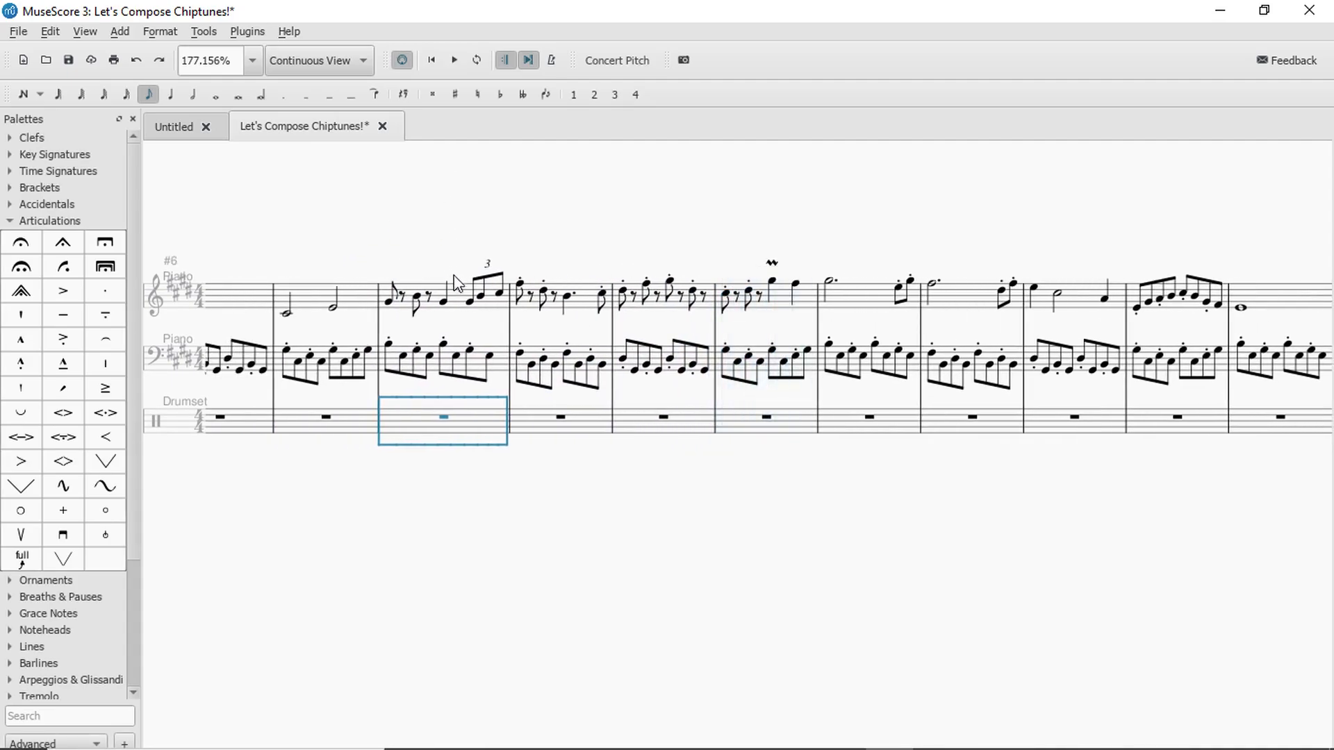
# Insert four empty measures before the first measure that starts with a dotted half note.
pyautogui.click(458, 302)
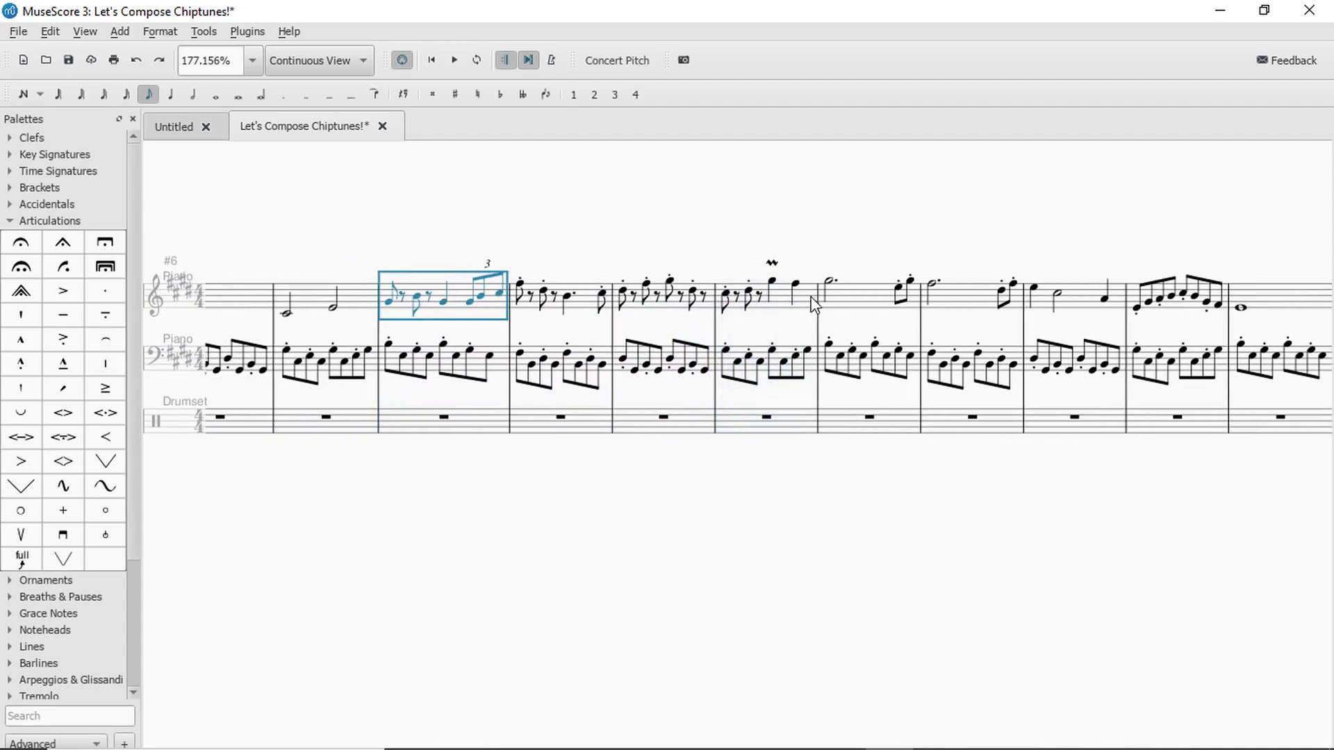
pyautogui.click(849, 297)
pyautogui.click(119, 32)
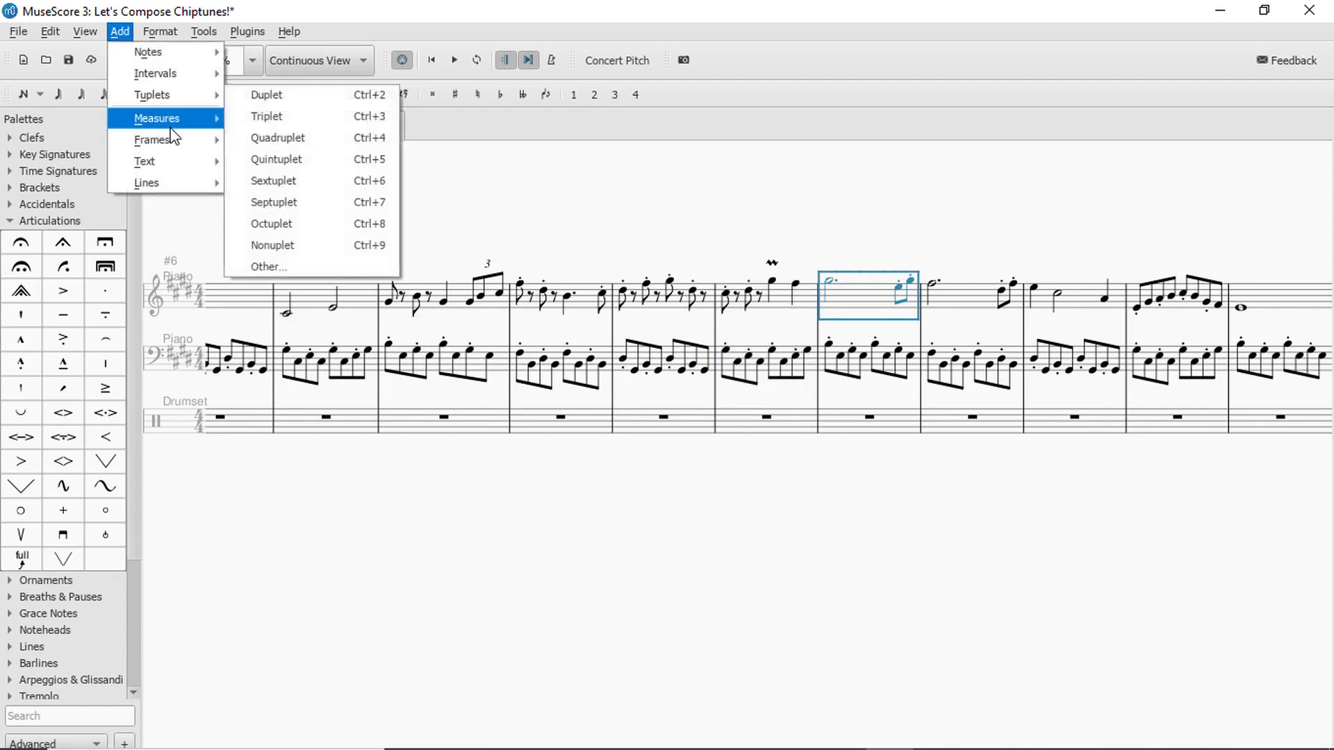
pyautogui.moveTo(221, 125)
pyautogui.click(311, 142)
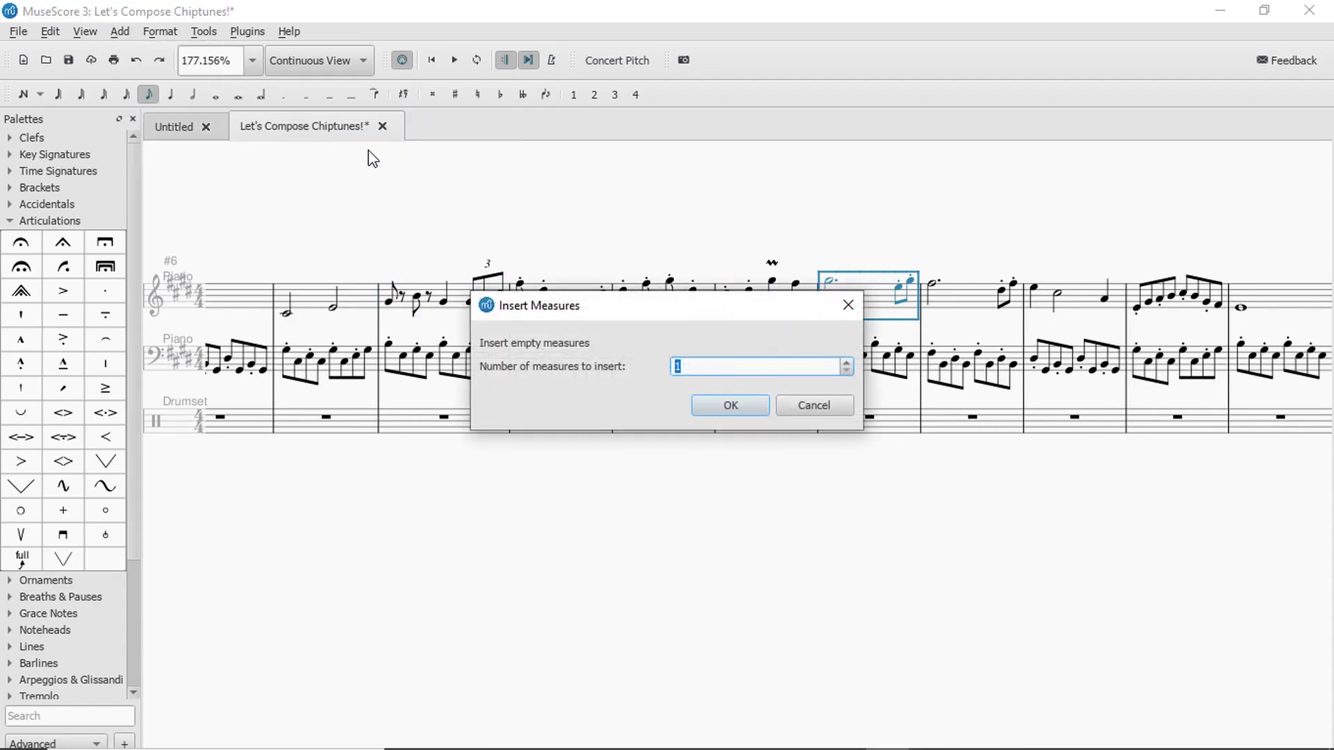
pyautogui.click(735, 407)
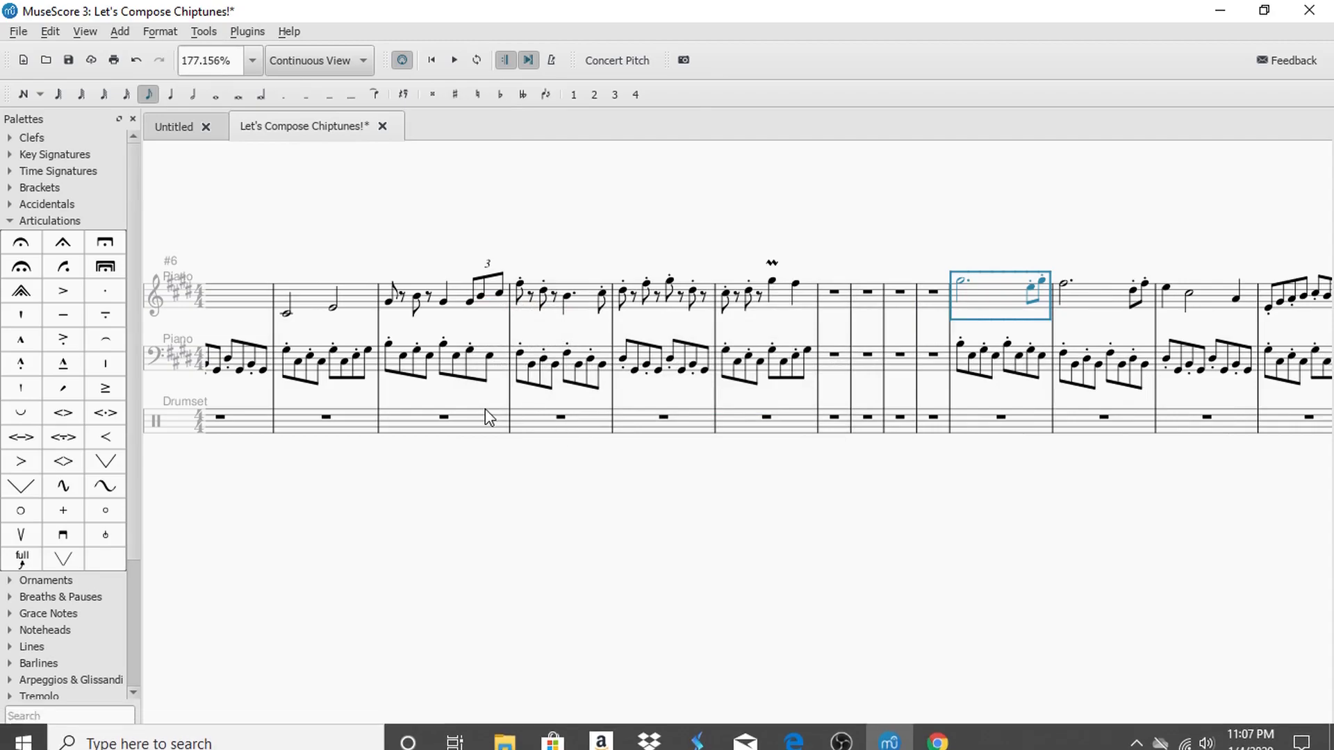
# Play back the four-measure phrase leading up to the inserted empty measures.
pyautogui.click(397, 408)
pyautogui.press('space')
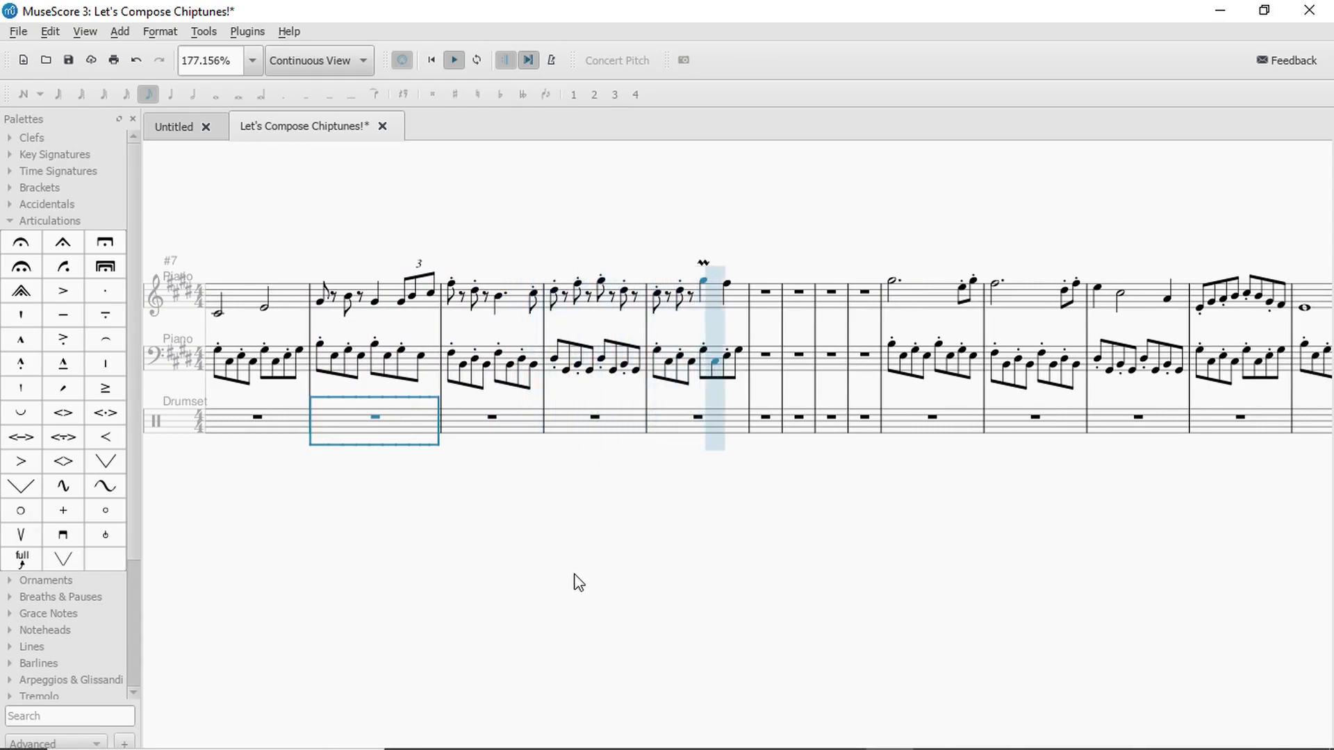
pyautogui.press('space')
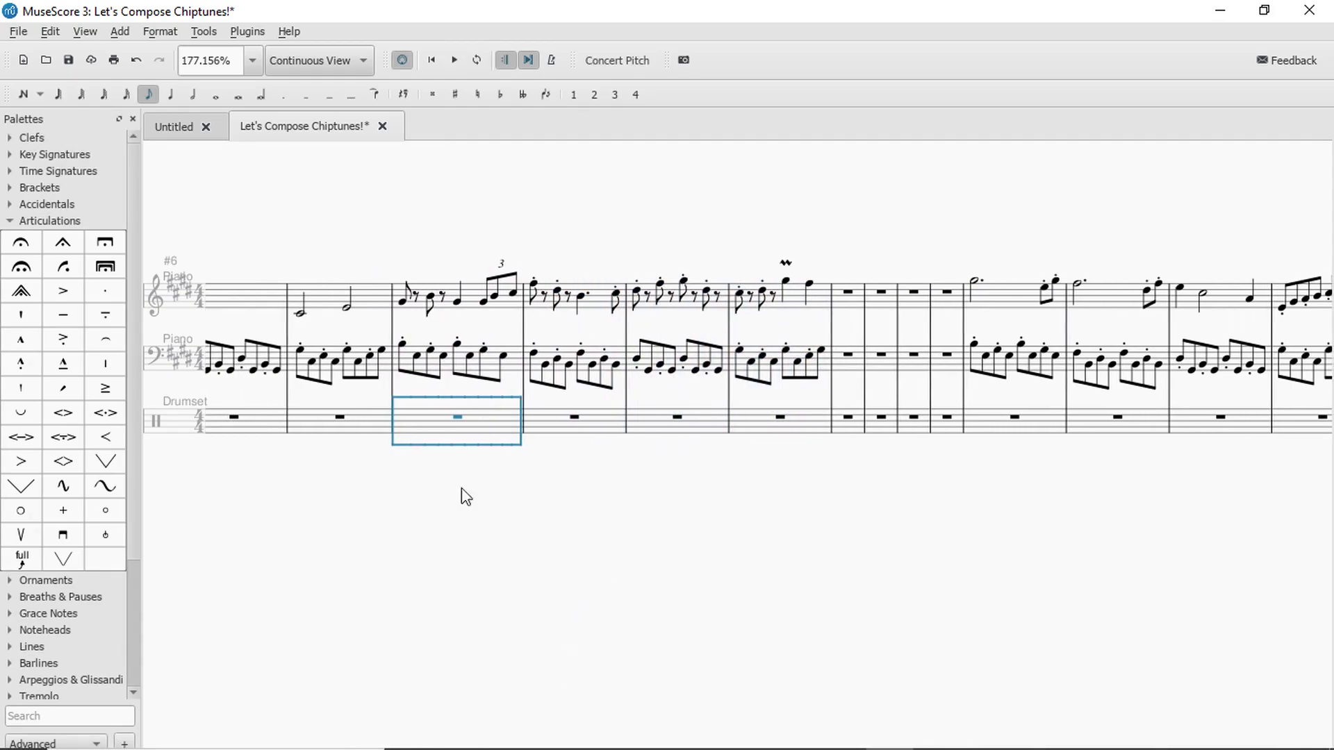
# Copy the bass line of the four measures starting at the triplet measure into the four inserted measures.
pyautogui.click(406, 347)
pyautogui.keyDown('shift'); pyautogui.click(827, 358); pyautogui.keyUp('shift')
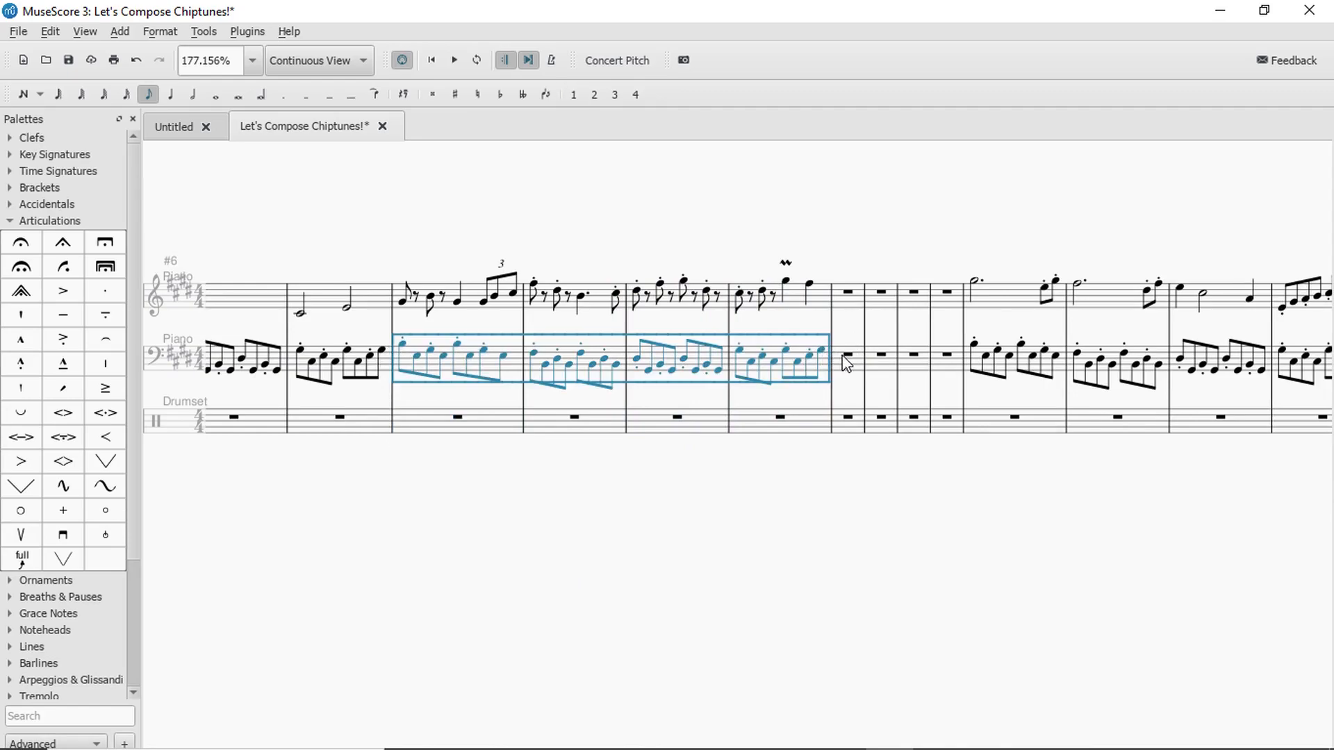
pyautogui.hotkey('ctrl', 'c')
pyautogui.click(845, 358)
pyautogui.hotkey('ctrl', 'v')
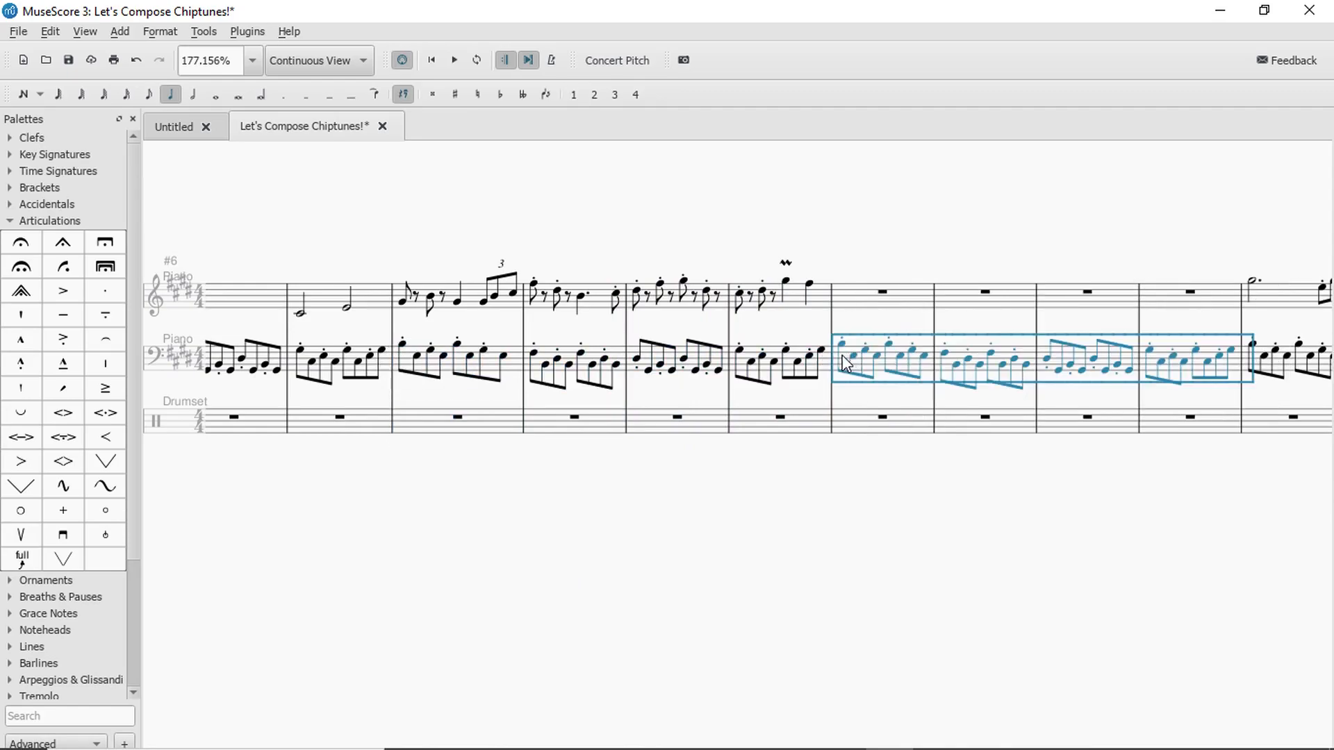
# Copy the four-measure melody phrase starting at the triplet measure into the inserted measures and raise the copy an octave.
pyautogui.click(407, 302)
pyautogui.keyDown('shift'); pyautogui.click(814, 292); pyautogui.keyUp('shift')
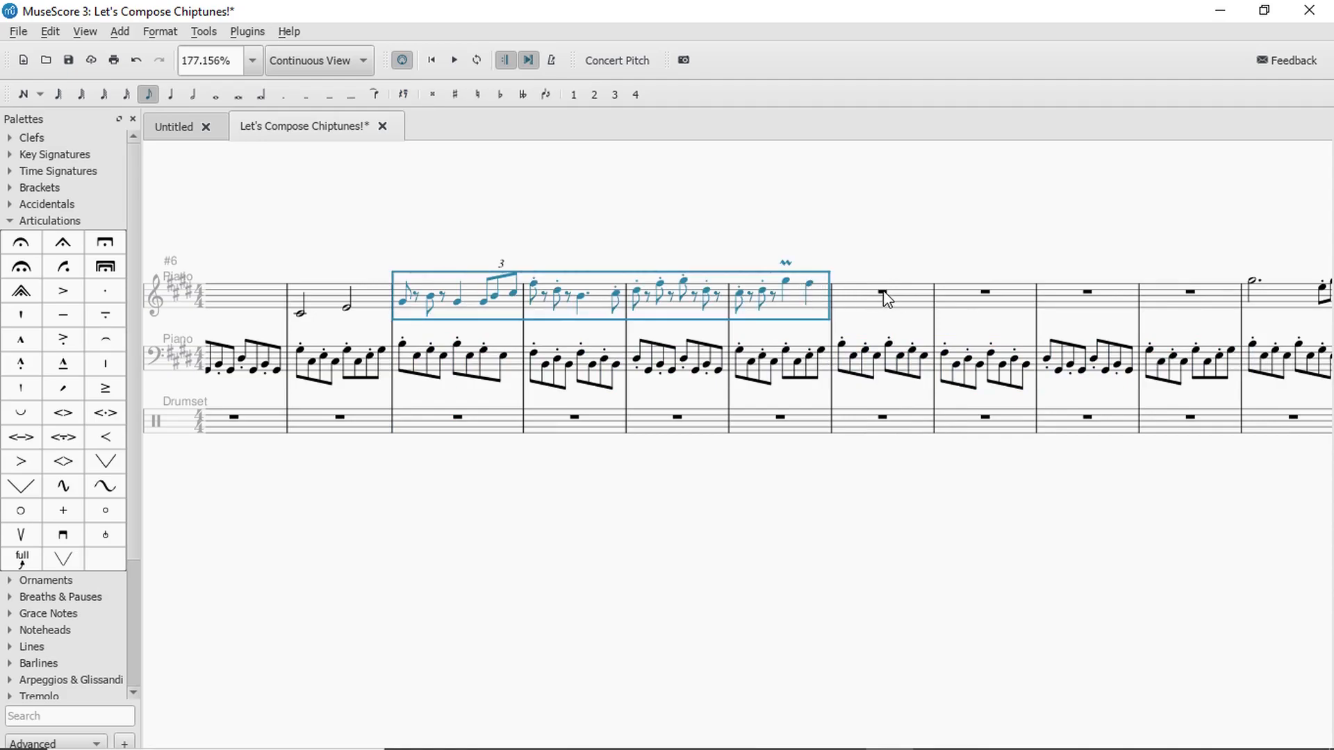
pyautogui.hotkey('ctrl', 'c')
pyautogui.click(887, 298)
pyautogui.hotkey('ctrl', 'v')
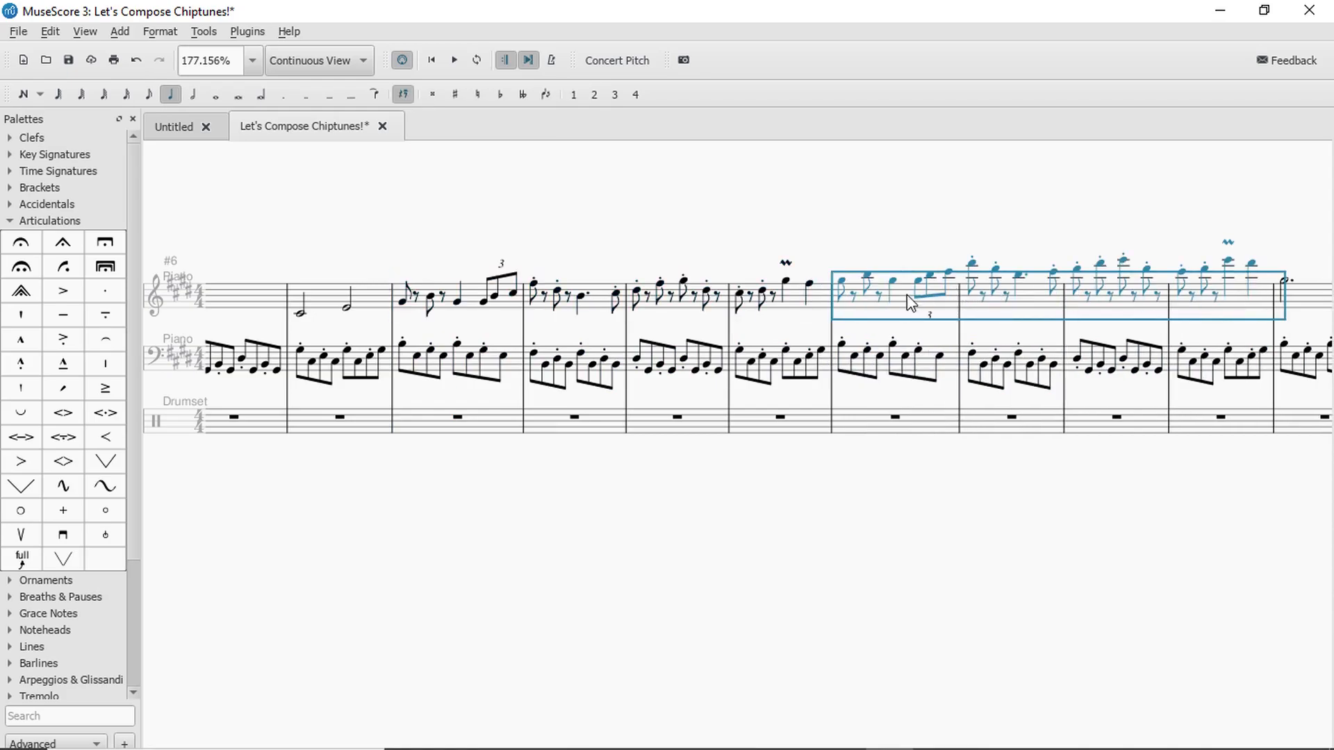
# Play back the transition into the raised phrase, and undo and redo the octave shift to compare.
pyautogui.click(822, 306)
pyautogui.press('space')
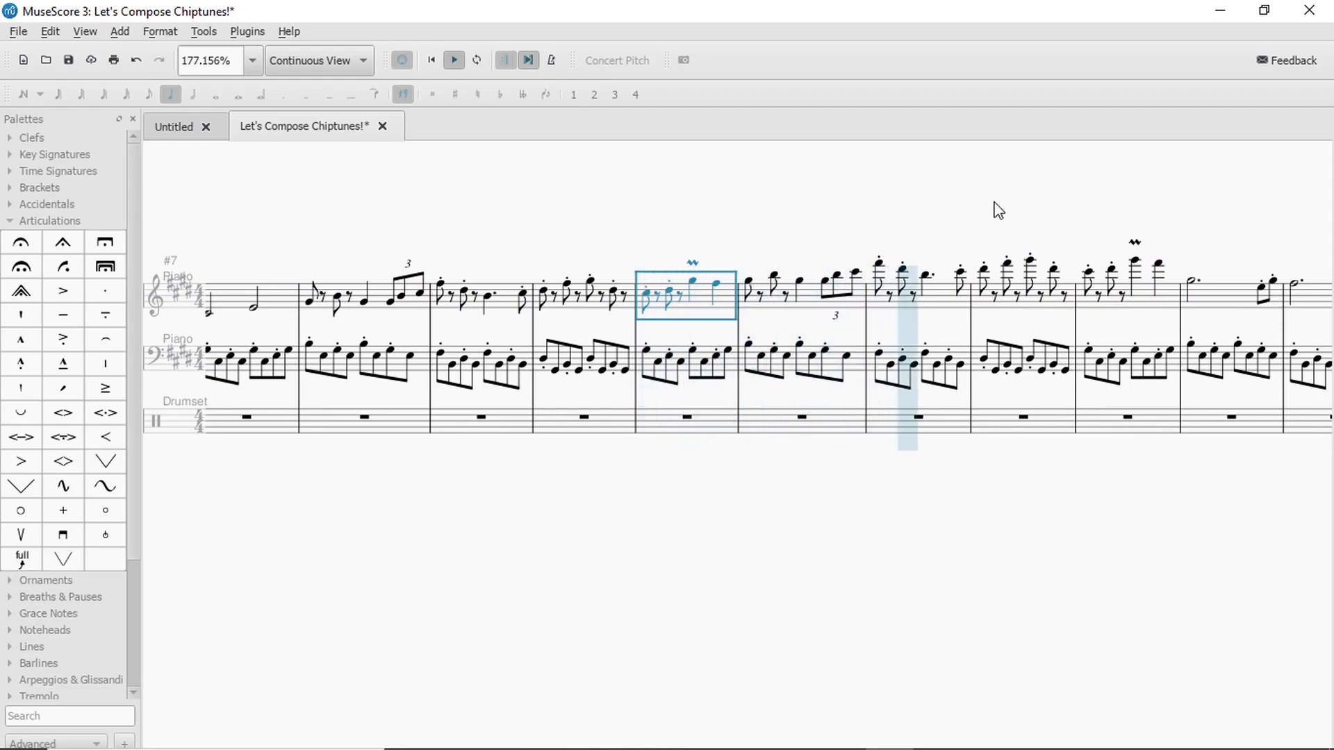
pyautogui.press('space')
pyautogui.hotkey('ctrl', 'z')
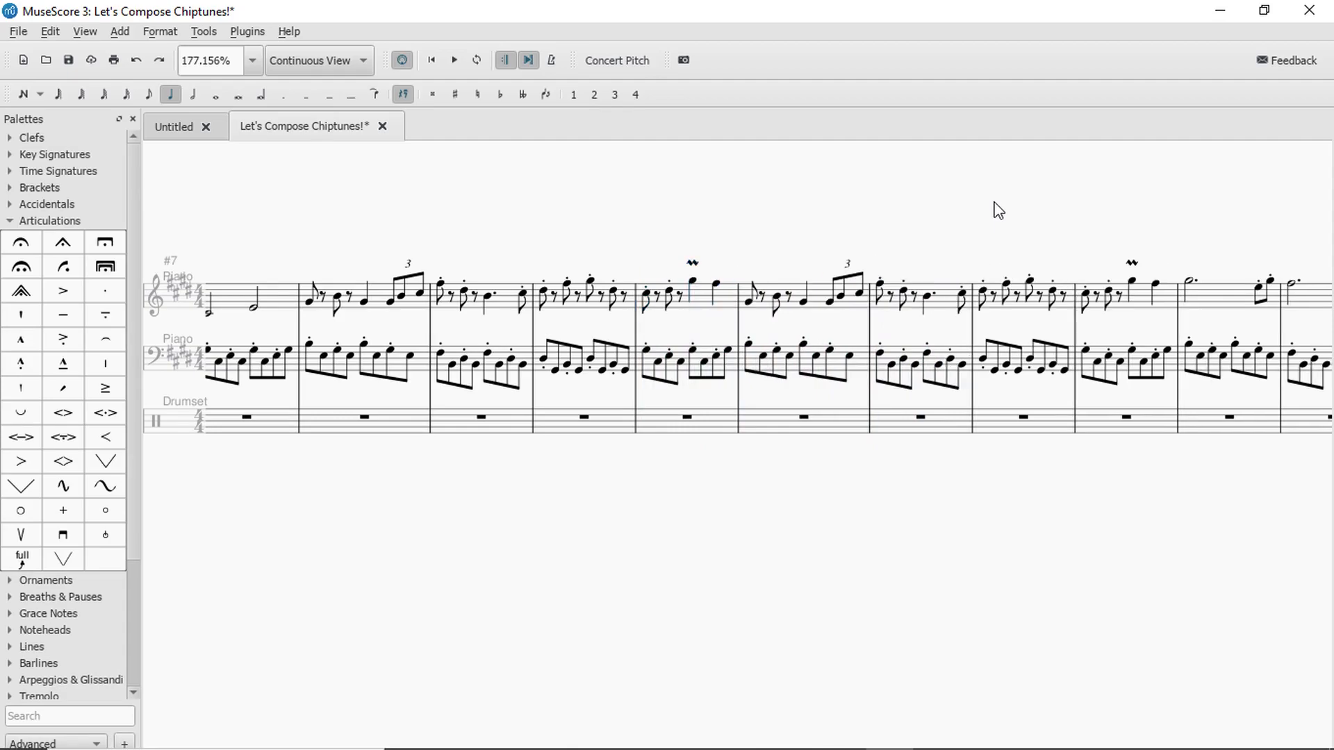
pyautogui.hotkey('ctrl', 'y')
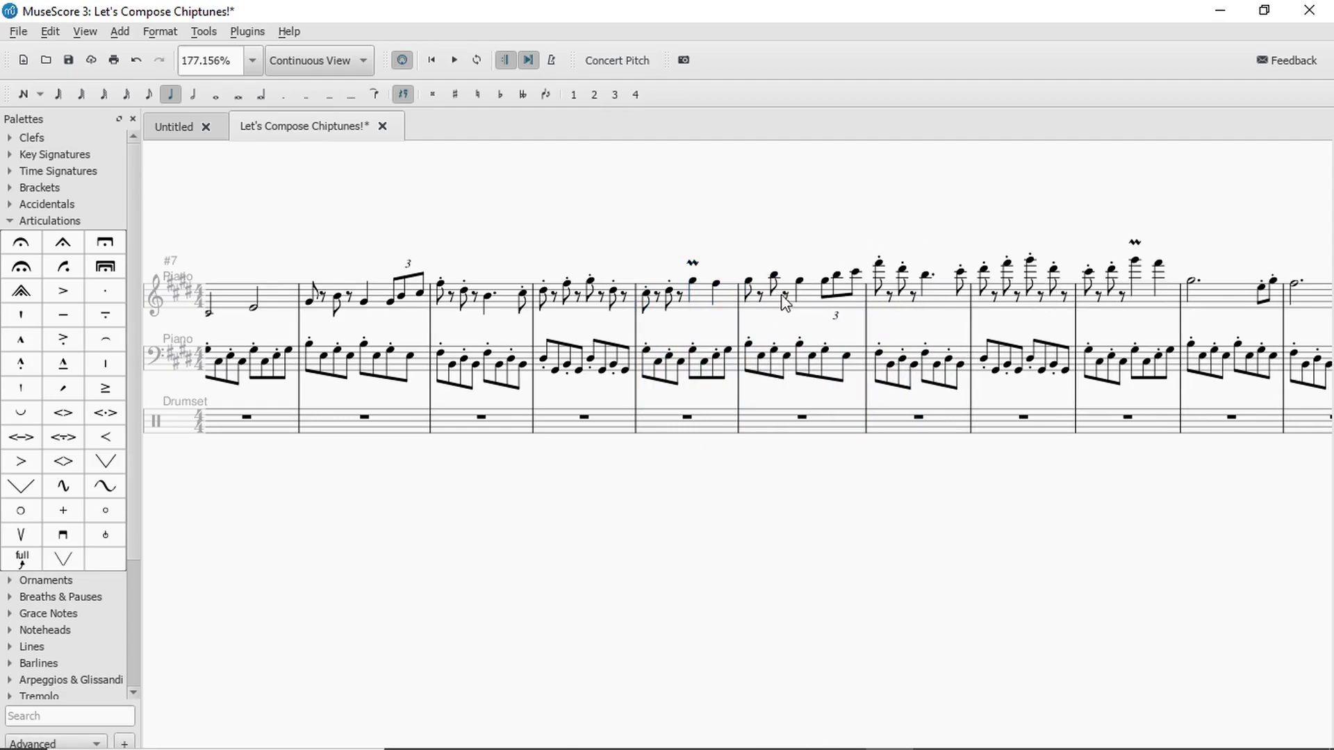
# Try lowering the octave-raised four-measure phrase by five semitones.
pyautogui.click(817, 299)
pyautogui.keyDown('shift'); pyautogui.click(1150, 312); pyautogui.keyUp('shift')
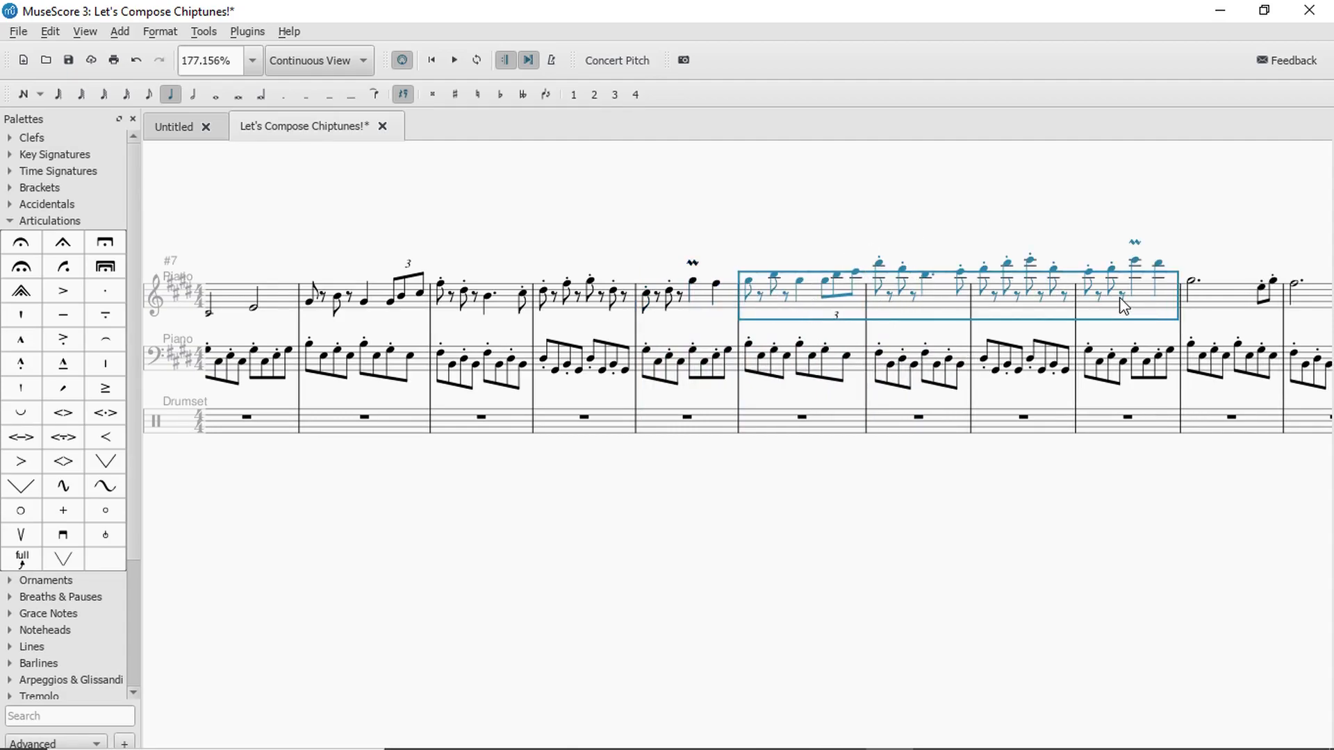
pyautogui.press('Down')
pyautogui.press('Down')
pyautogui.press('Down')
pyautogui.press('Down')
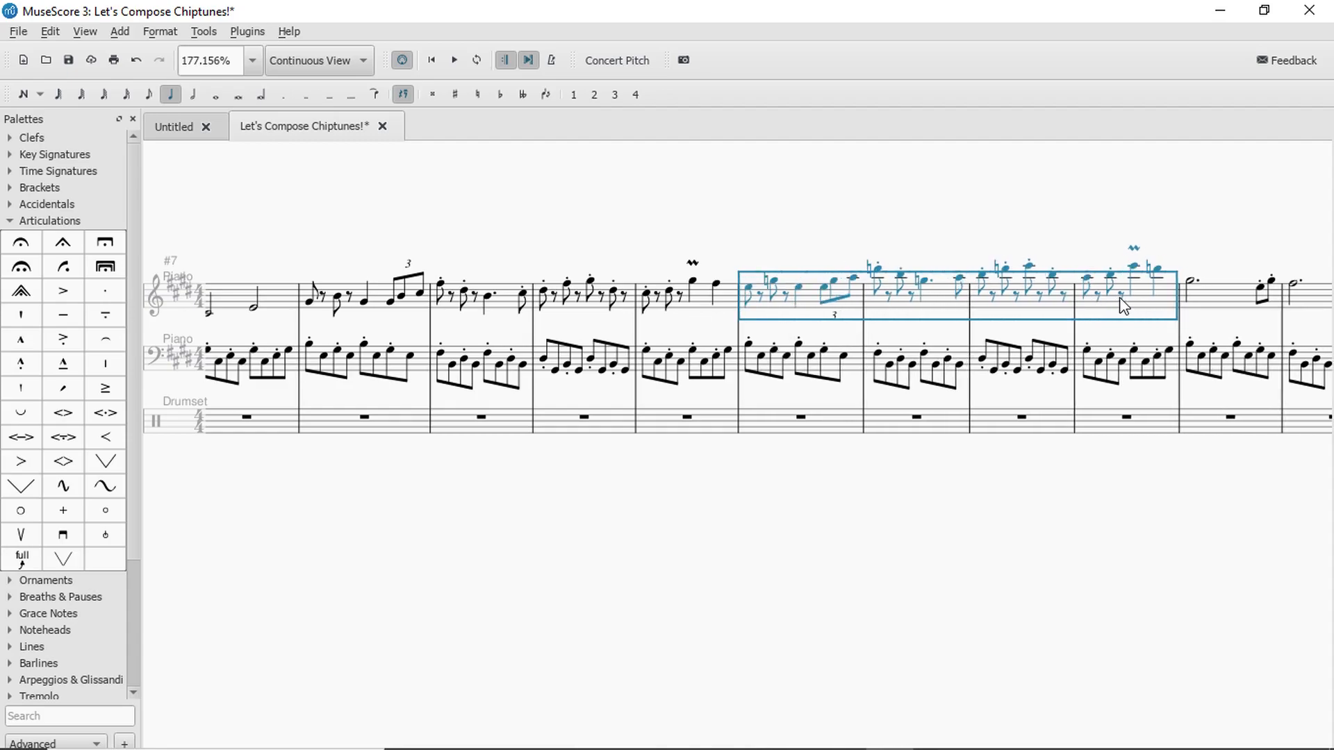
pyautogui.press('Down')
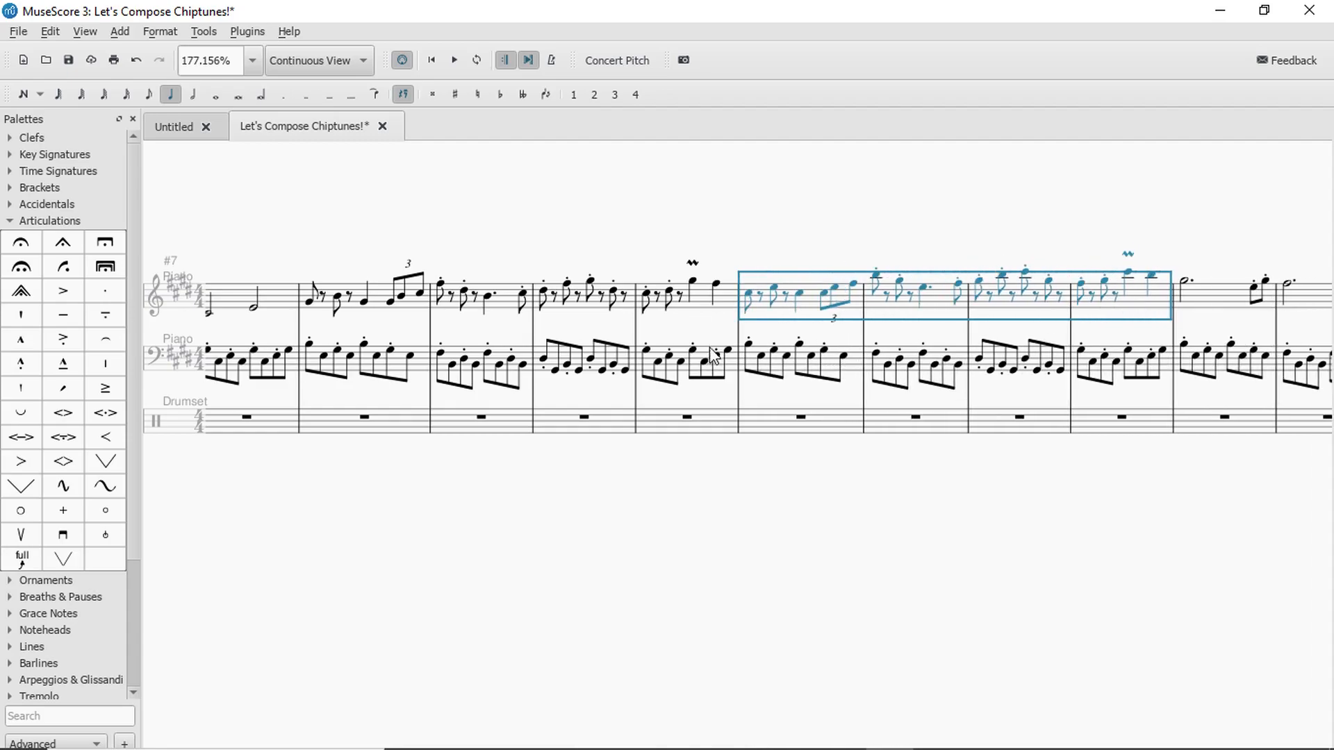
# Play back the transposed phrase from the measure before it into the dotted half note measures.
pyautogui.click(696, 302)
pyautogui.press('space')
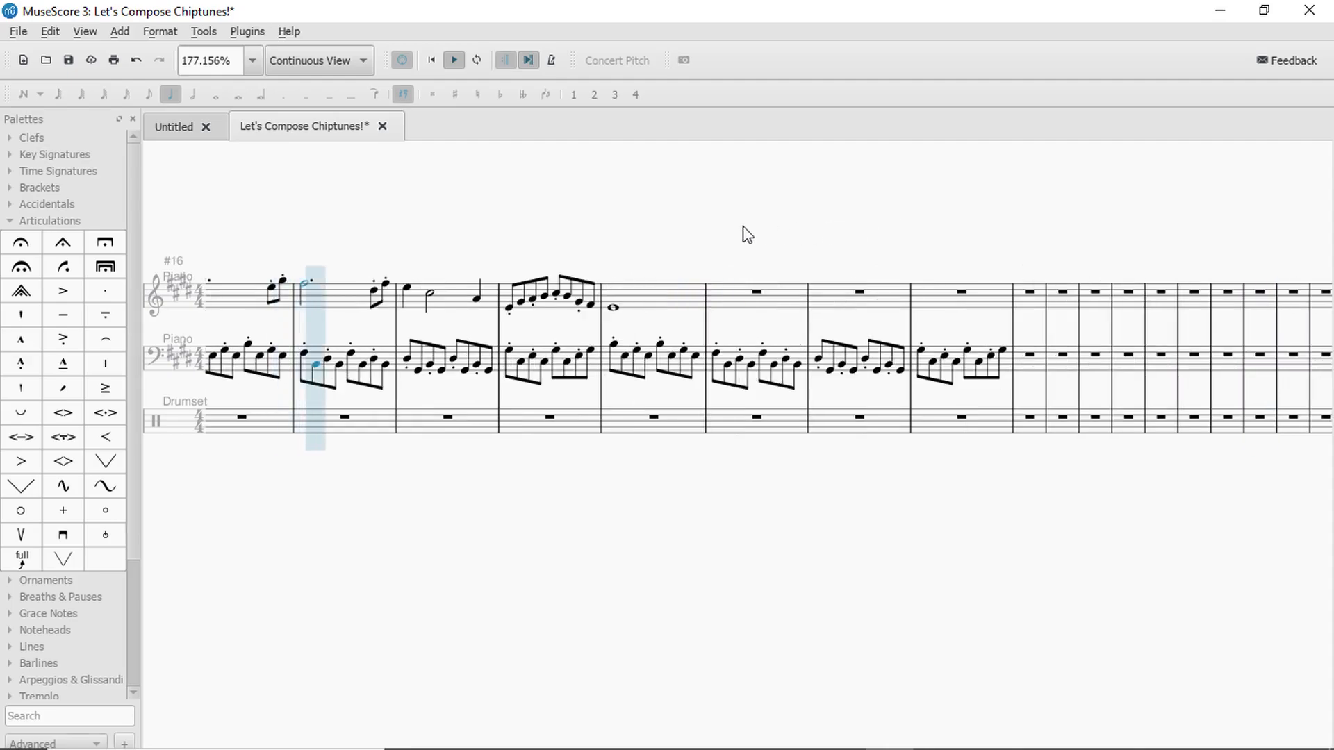
pyautogui.press('space')
# Undo the semitone lowering and the octave raise on the copied melody phrase.
pyautogui.moveTo(965, 212); pyautogui.dragTo(1166, 222)
pyautogui.hotkey('ctrl', 'z')
pyautogui.hotkey('ctrl', 'z')
pyautogui.hotkey('ctrl', 'z')
pyautogui.hotkey('ctrl', 'z')
pyautogui.hotkey('ctrl', 'z')
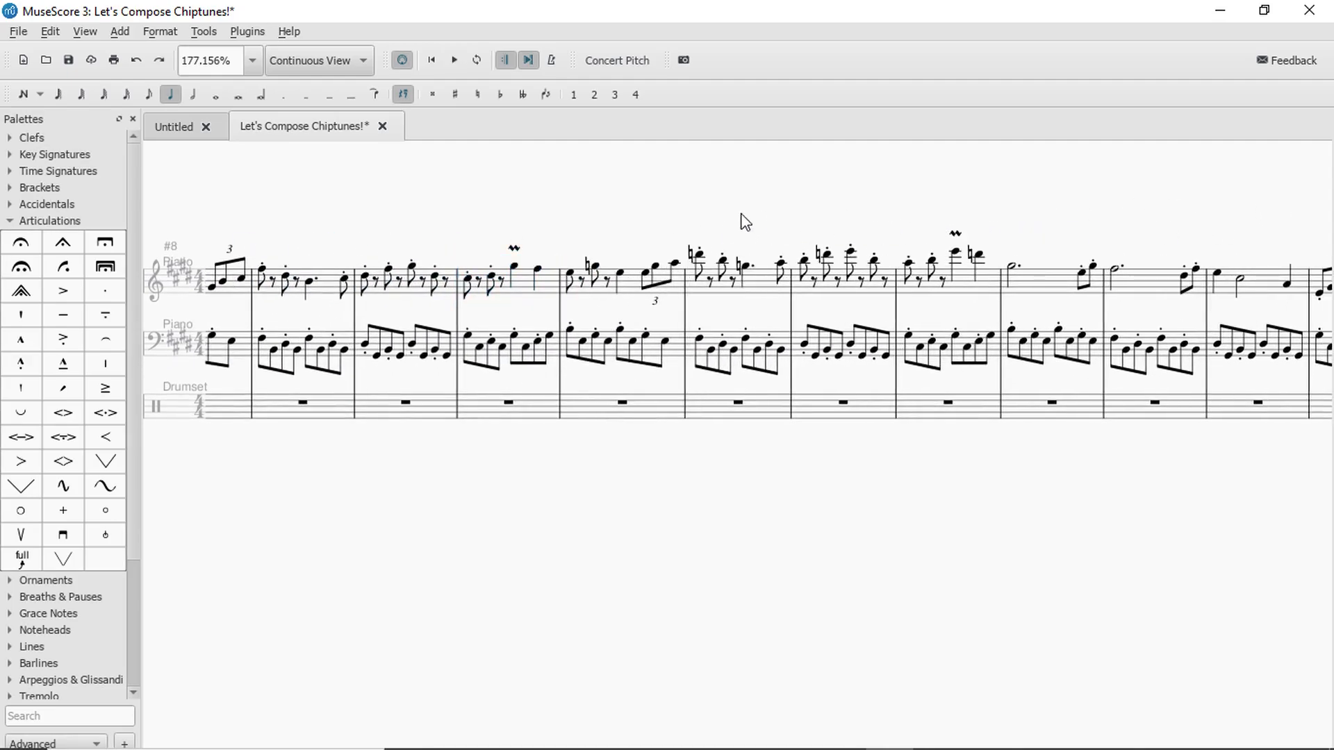
pyautogui.hotkey('ctrl', 'z')
pyautogui.hotkey('ctrl', 'z')
pyautogui.hotkey('ctrl', 'z')
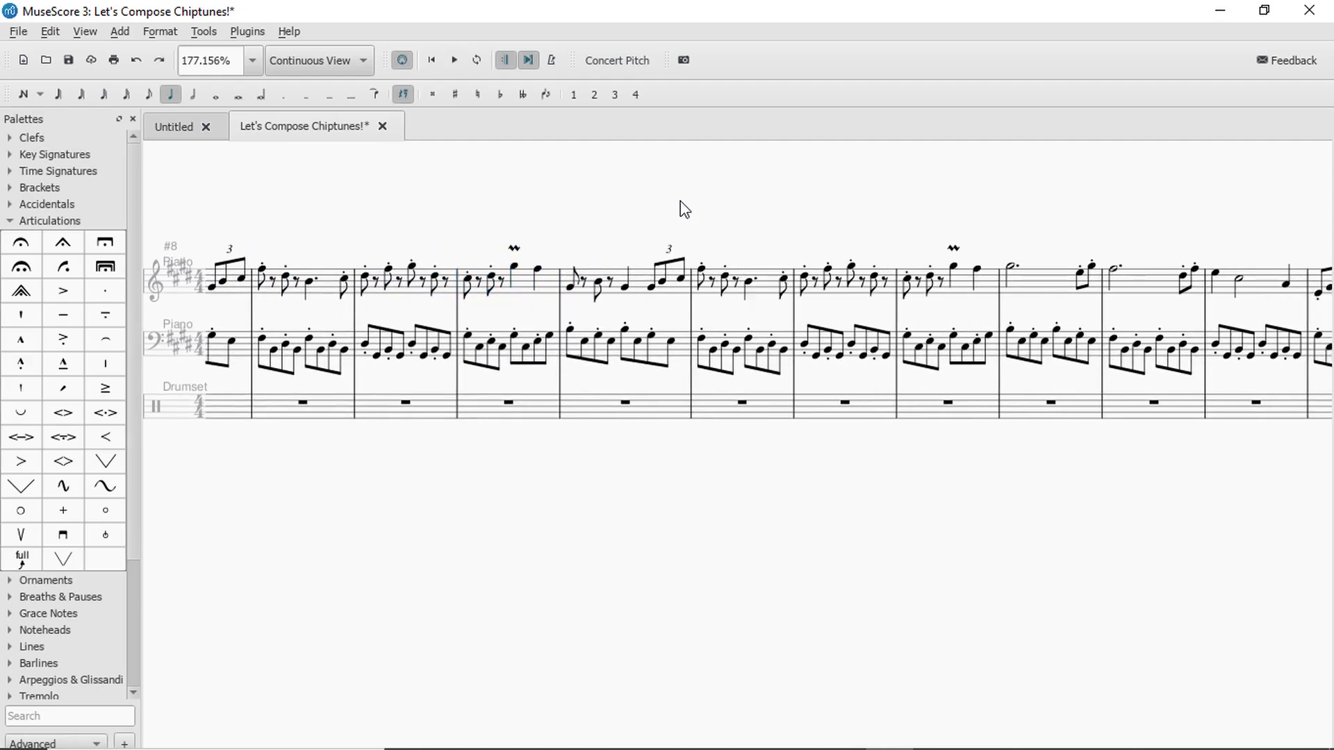
pyautogui.moveTo(637, 233); pyautogui.dragTo(716, 236)
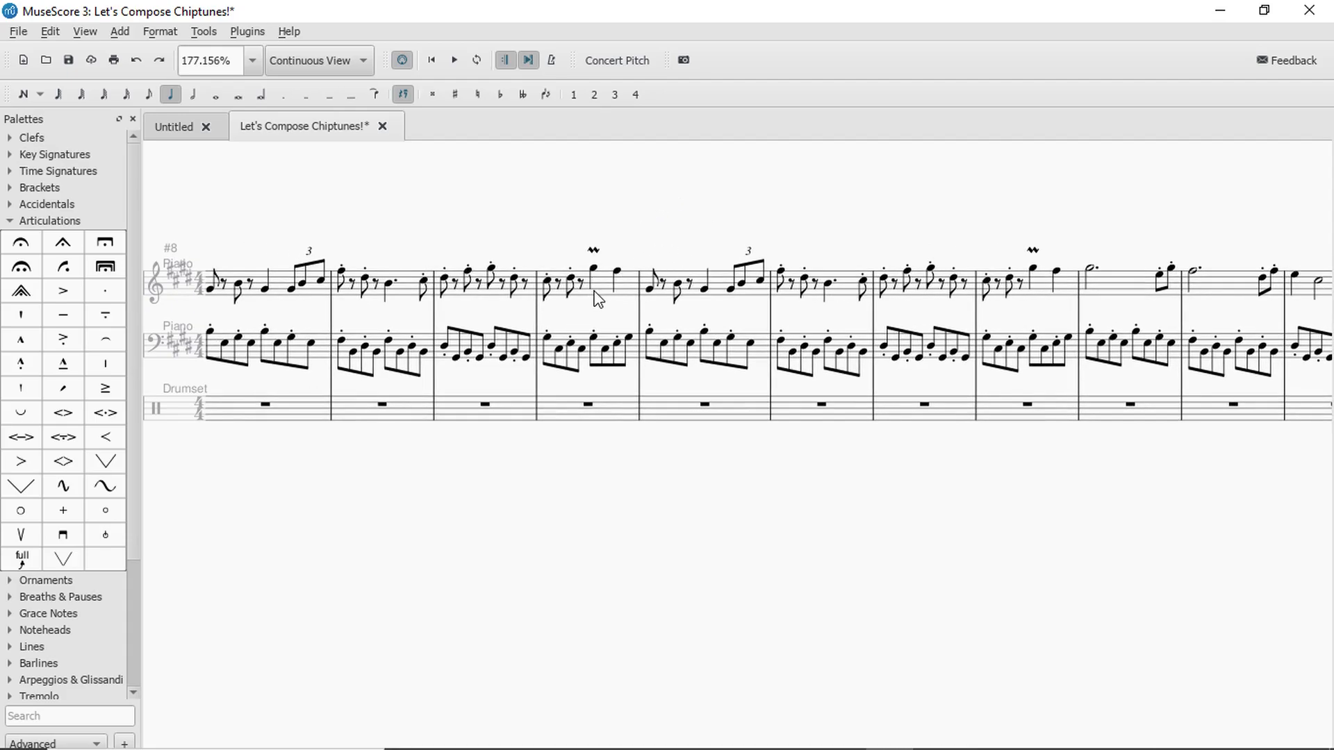
# Restore the octave raise on the copied four-measure melody phrase, comparing playback around its first measure.
pyautogui.press('space')
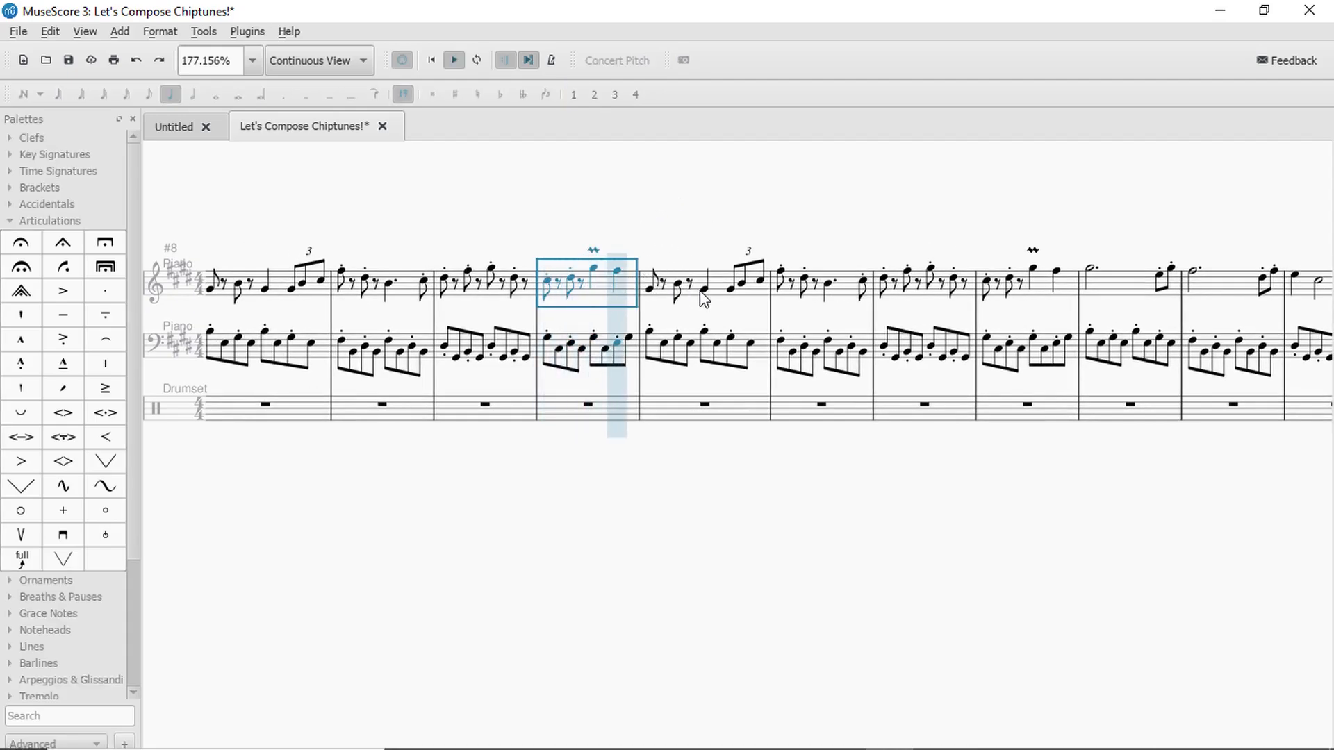
pyautogui.press('space')
pyautogui.click(666, 267)
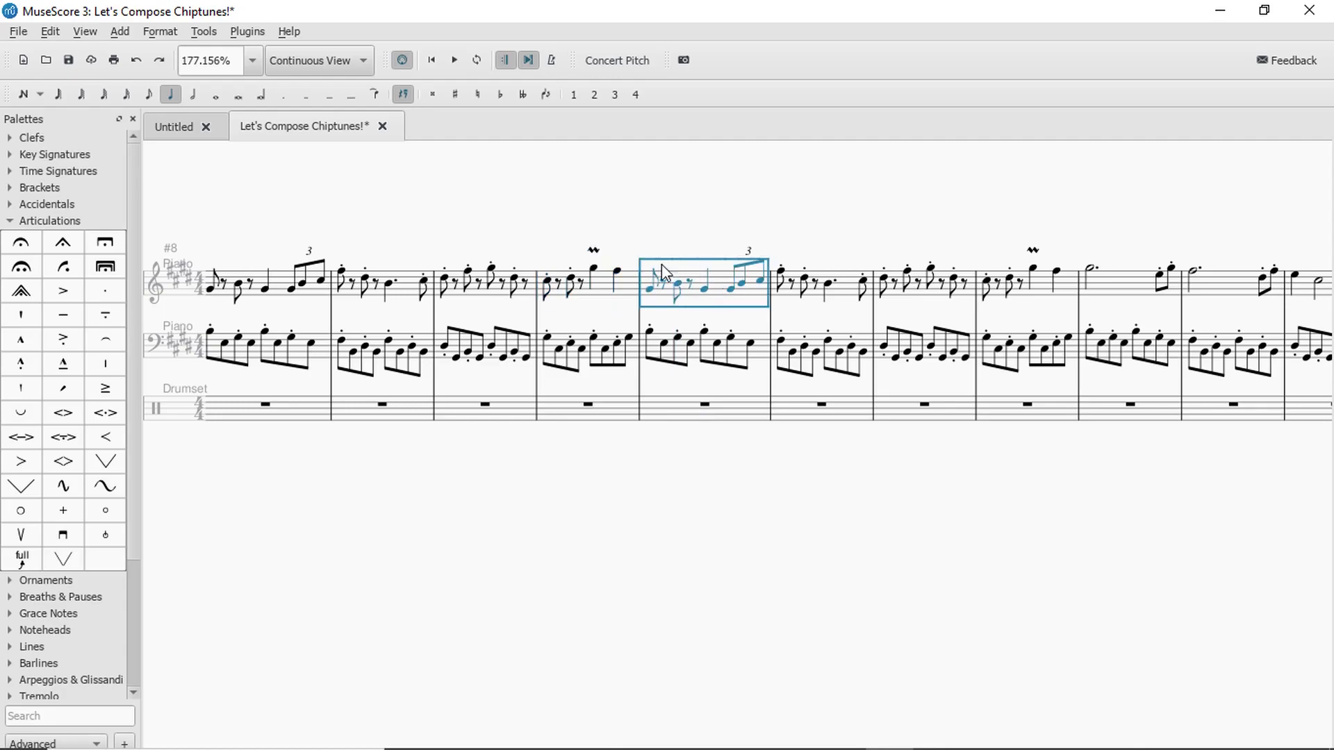
pyautogui.moveTo(654, 248); pyautogui.dragTo(720, 246)
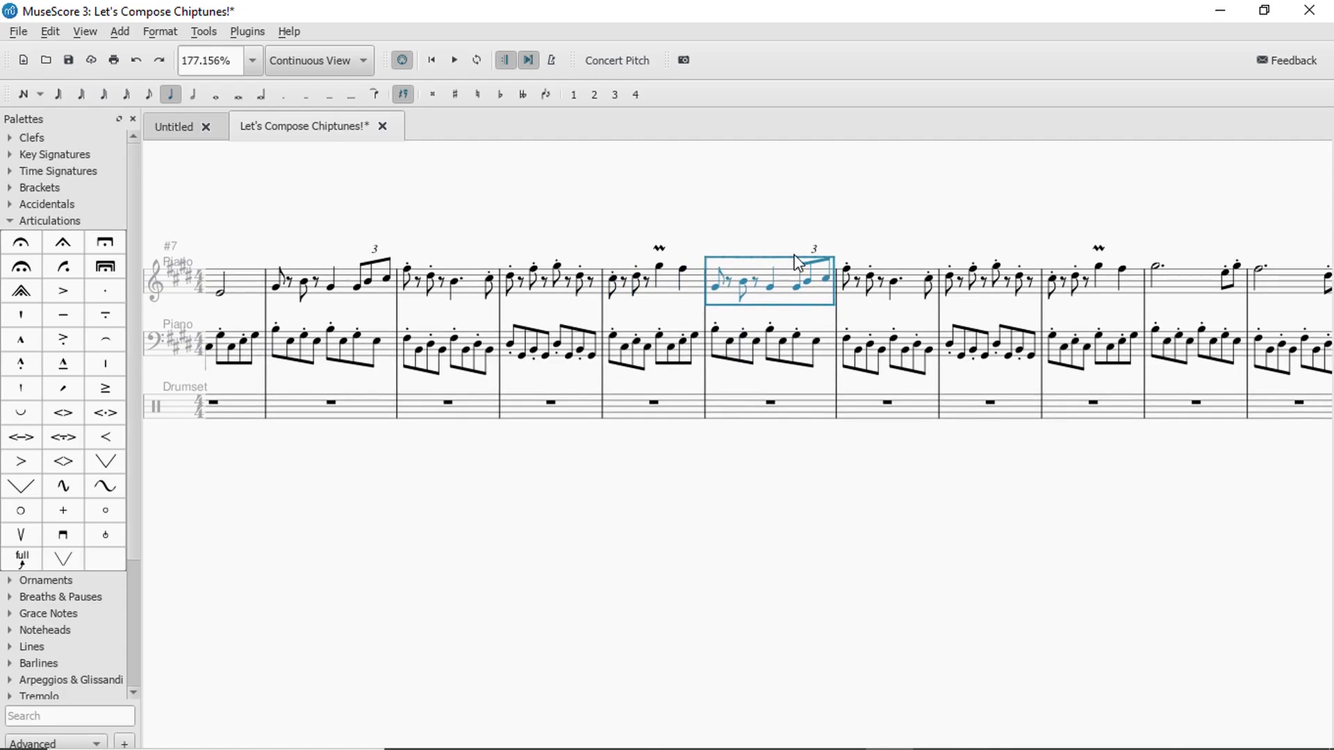
pyautogui.hotkey('ctrl', 'z')
pyautogui.click(773, 282)
pyautogui.press('space')
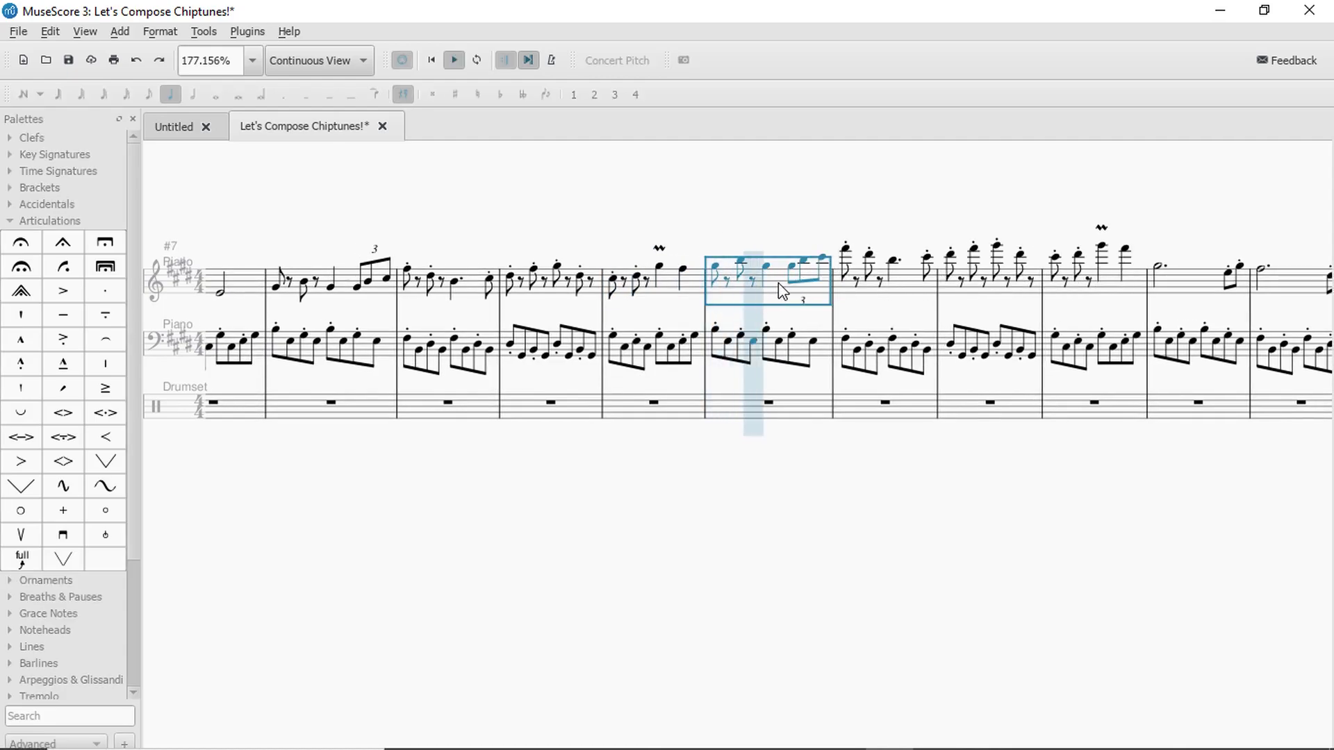
# Lower the middle triplet note in the copied phrase's first measure to E and play back that measure.
pyautogui.click(803, 264)
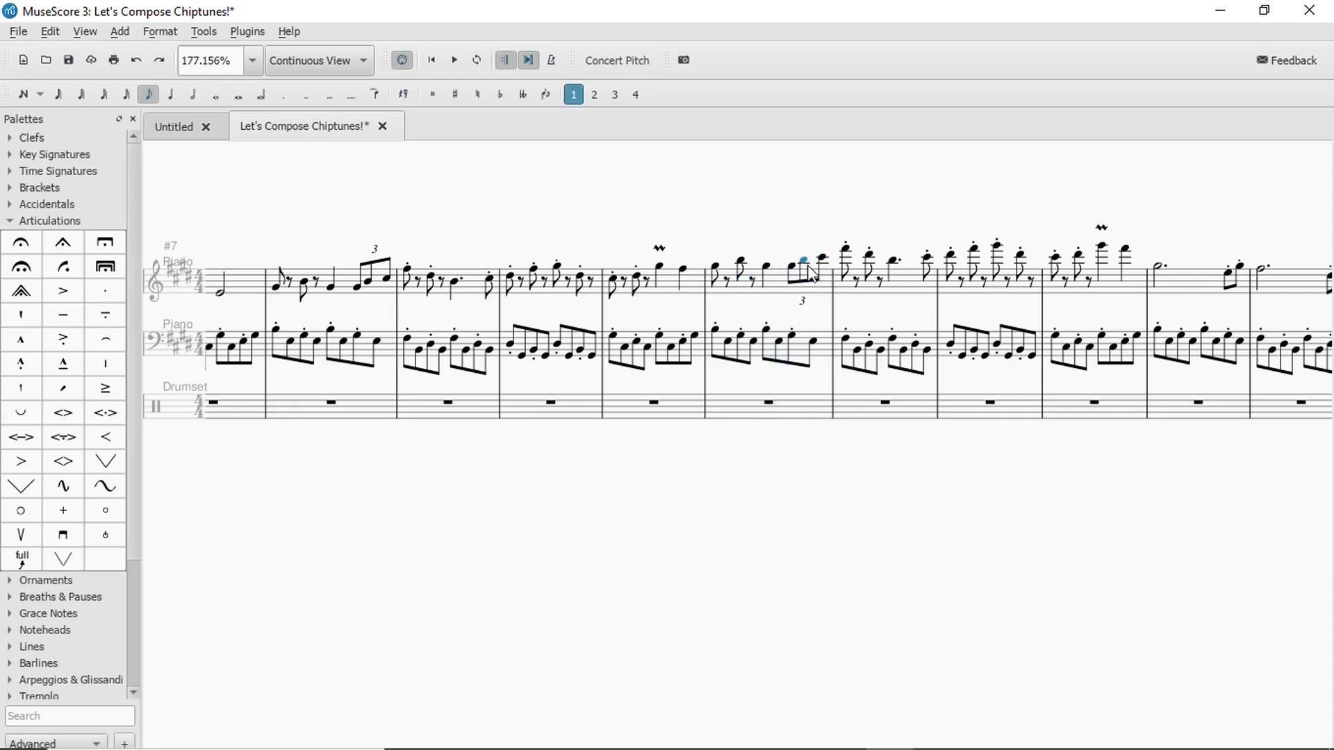
pyautogui.press('Down')
pyautogui.press('Down')
pyautogui.press('Down')
pyautogui.press('Down')
pyautogui.press('Down')
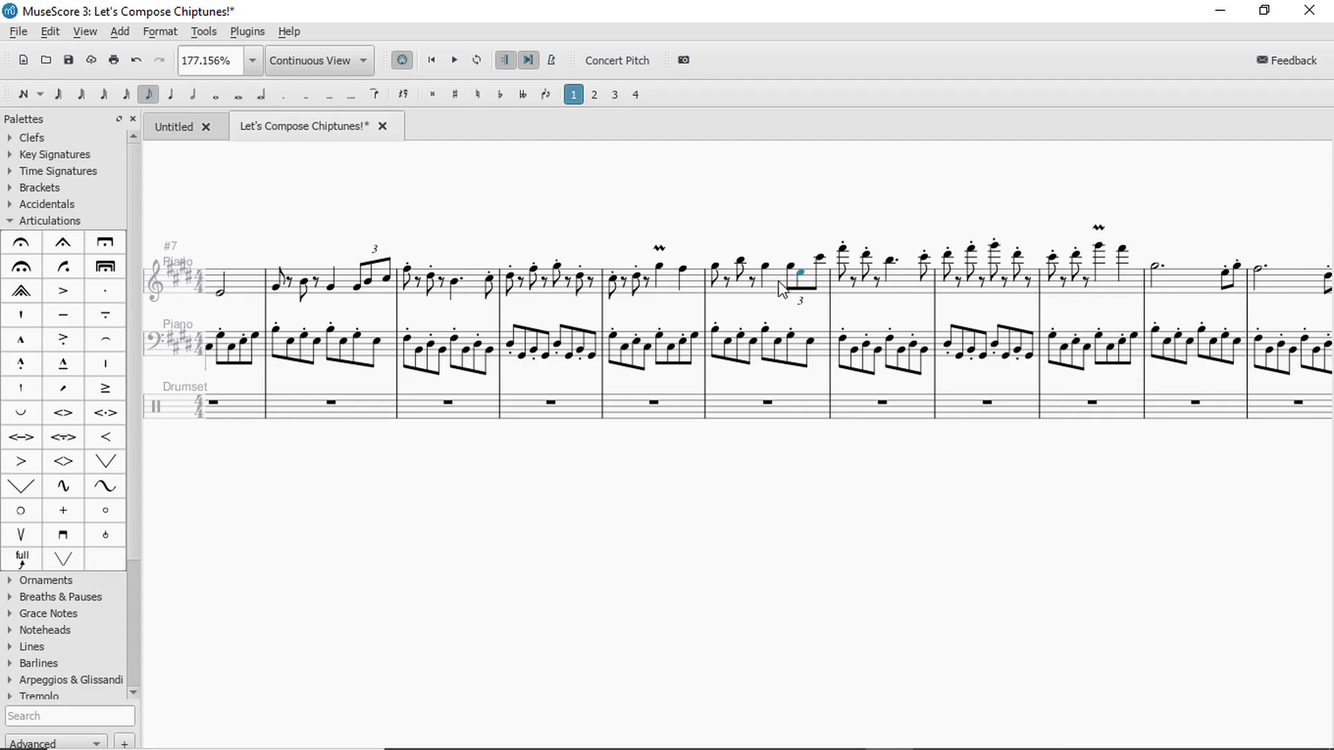
pyautogui.click(773, 281)
pyautogui.press('space')
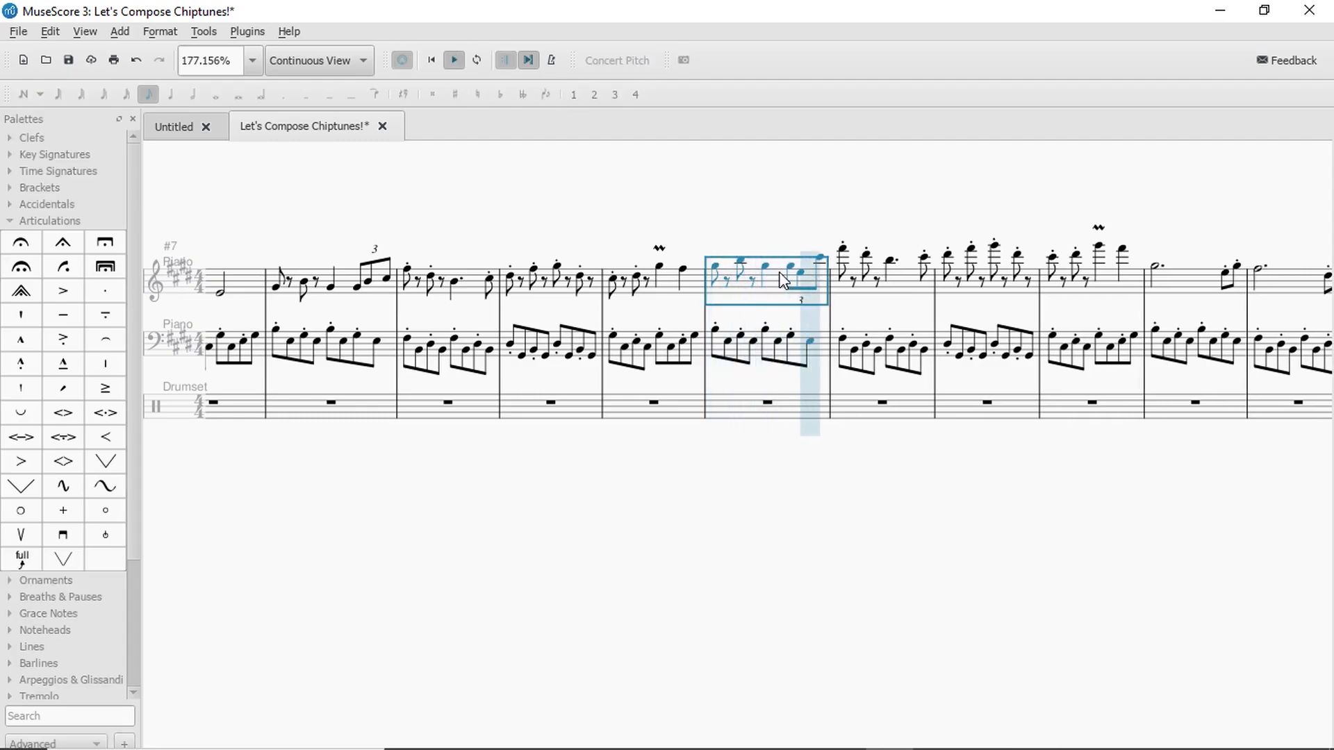
# Lower the last triplet note in the copied phrase's first measure by an octave and play it back.
pyautogui.click(821, 259)
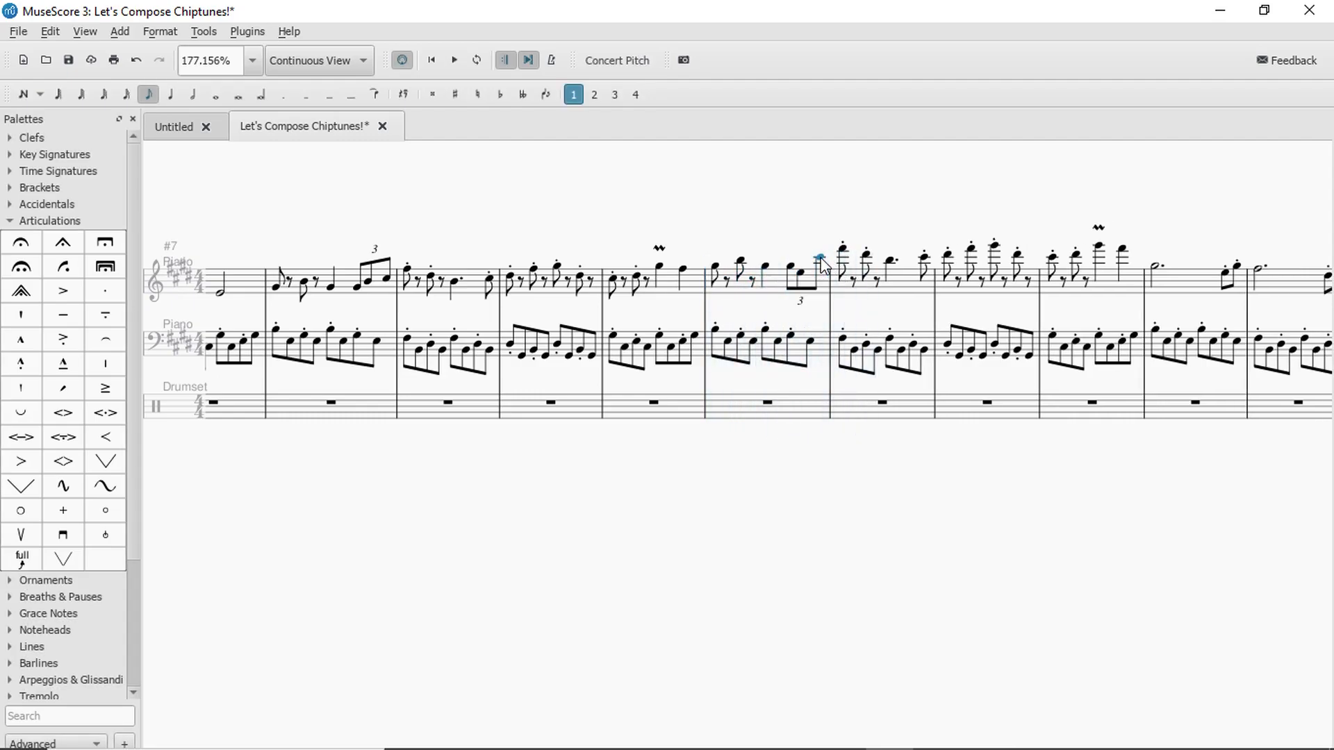
pyautogui.click(770, 271)
pyautogui.press('space')
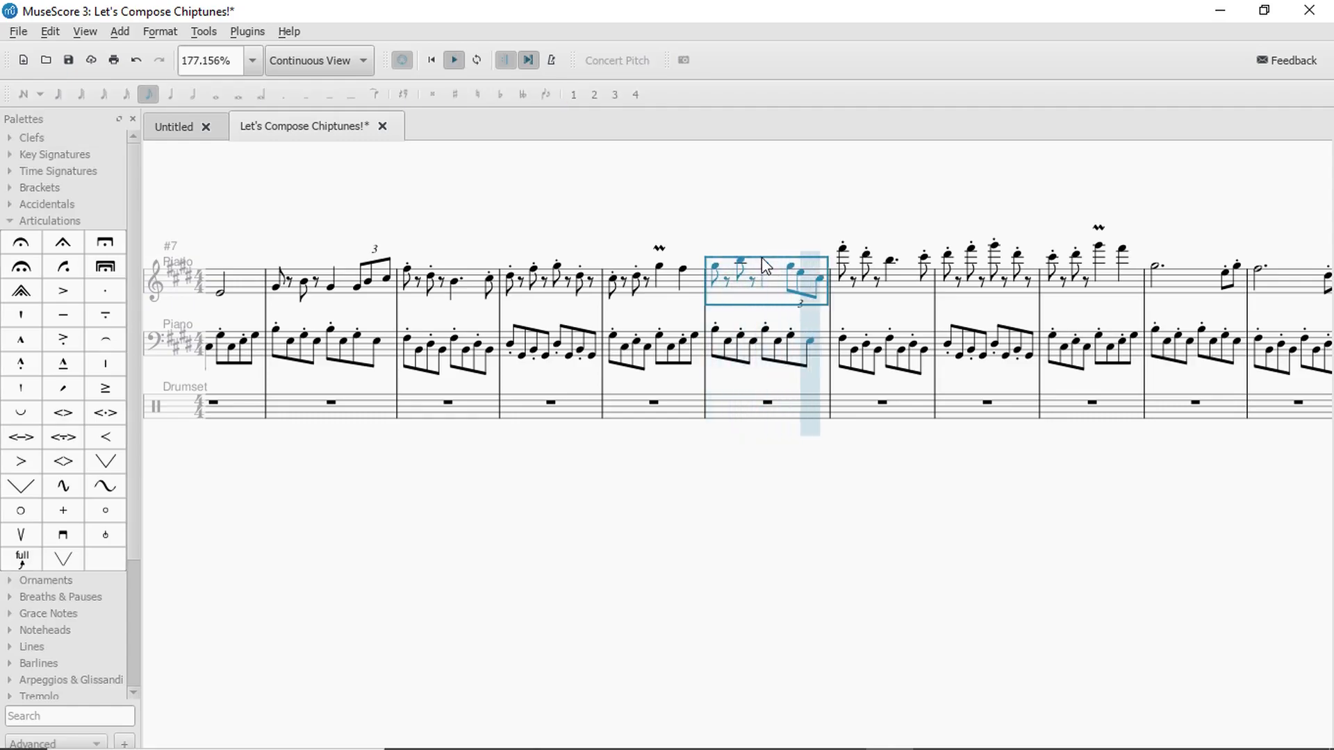
pyautogui.press('space')
# Lower the copied phrase's second measure by an octave and play back from the phrase's first measure.
pyautogui.click(902, 286)
pyautogui.hotkey('ctrl', 'Down')
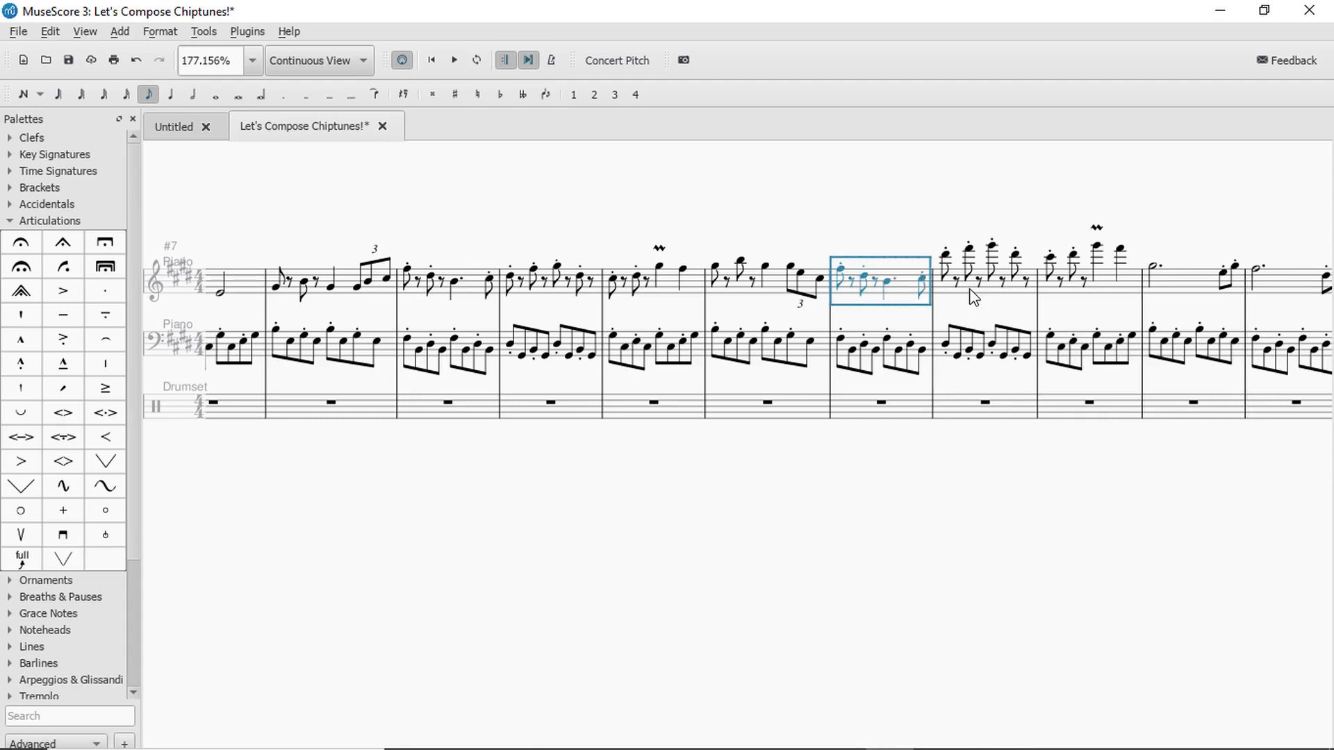
pyautogui.click(779, 287)
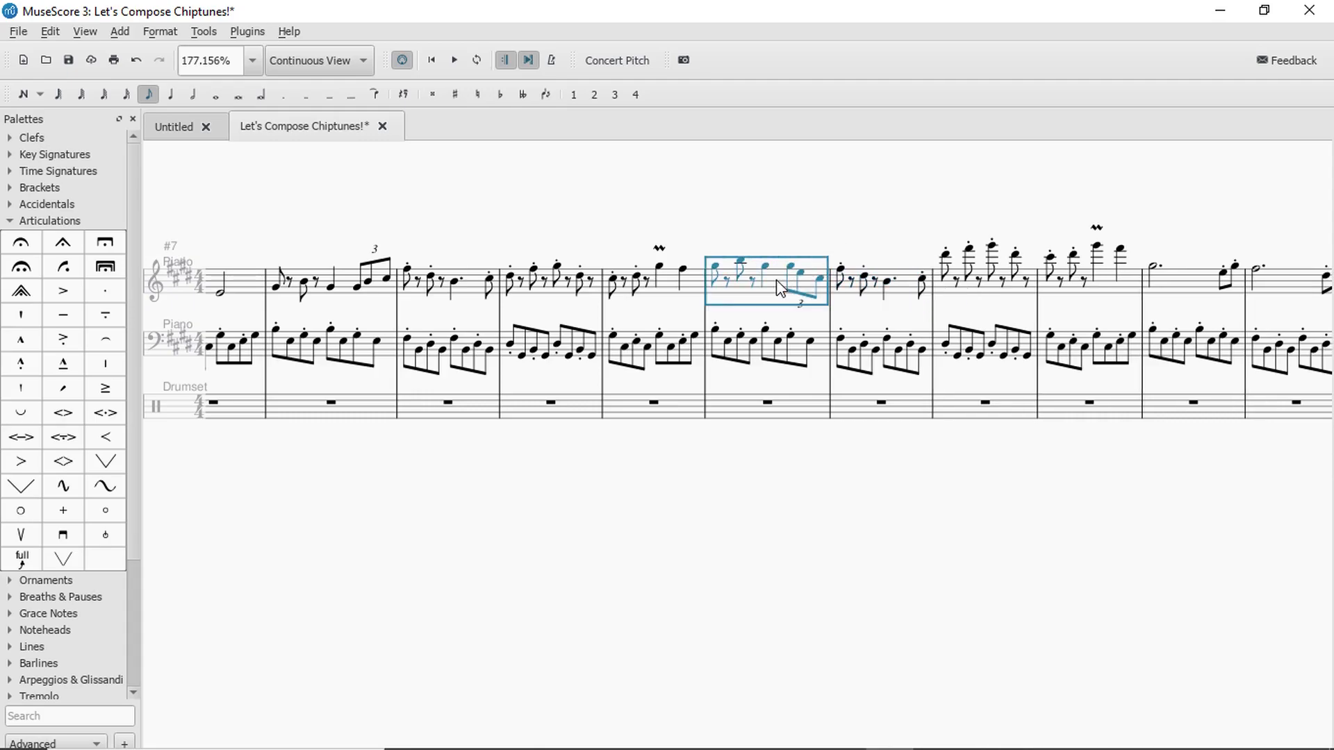
pyautogui.press('space')
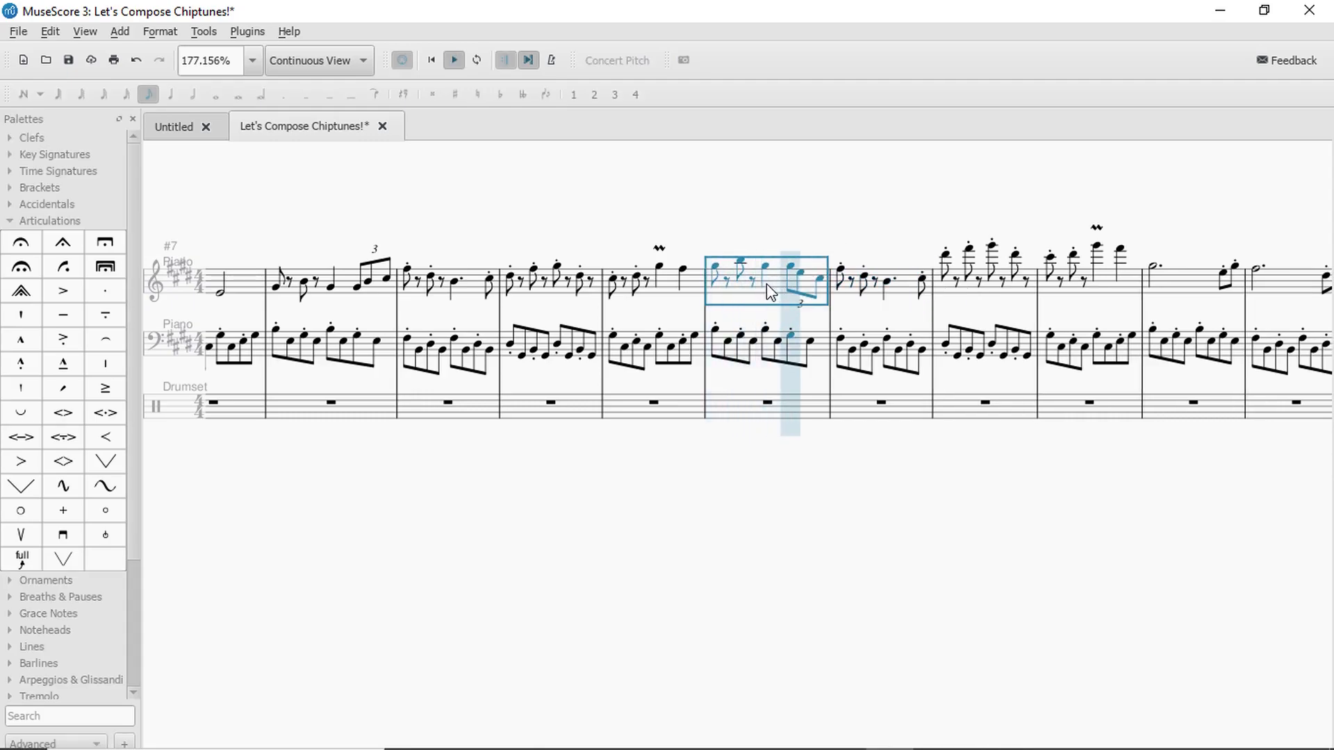
pyautogui.press('space')
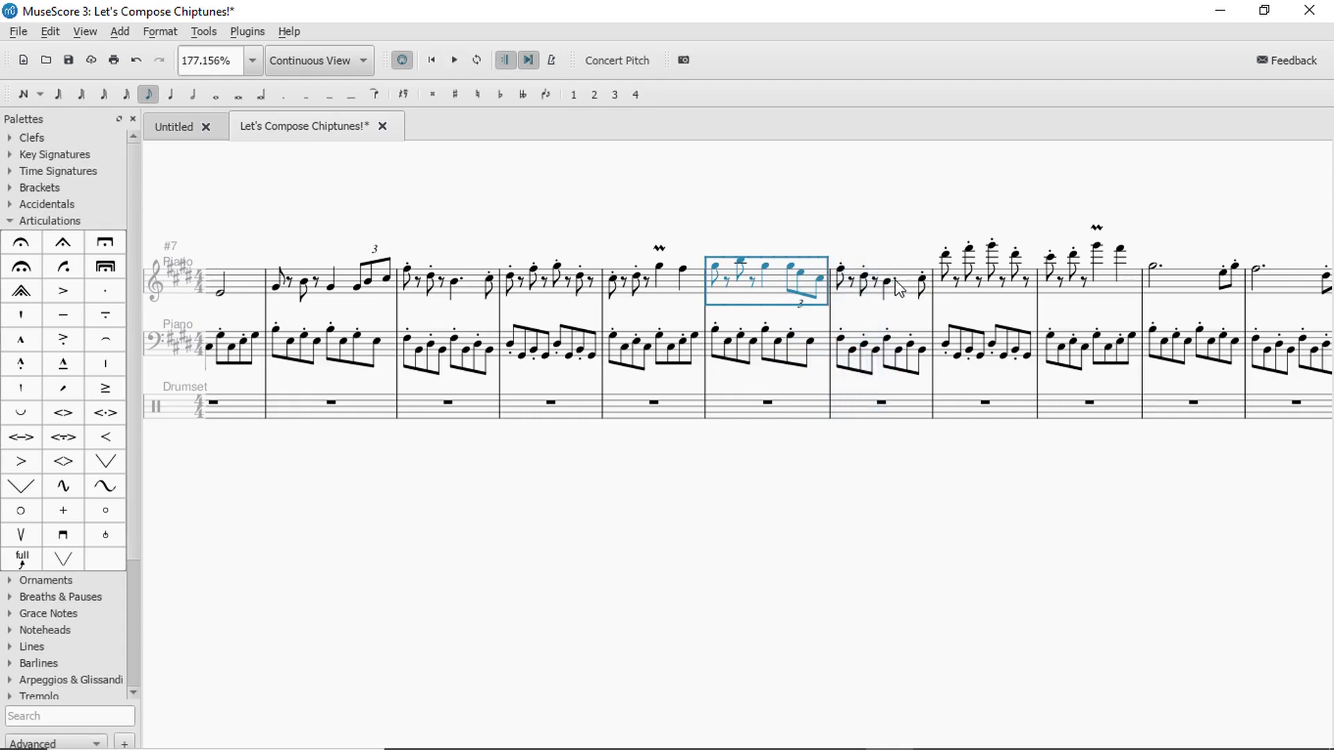
# Raise the dotted quarter note in the copied phrase's second measure to F and play back that measure.
pyautogui.click(889, 279)
pyautogui.click(904, 289)
pyautogui.press('space')
pyautogui.press('space')
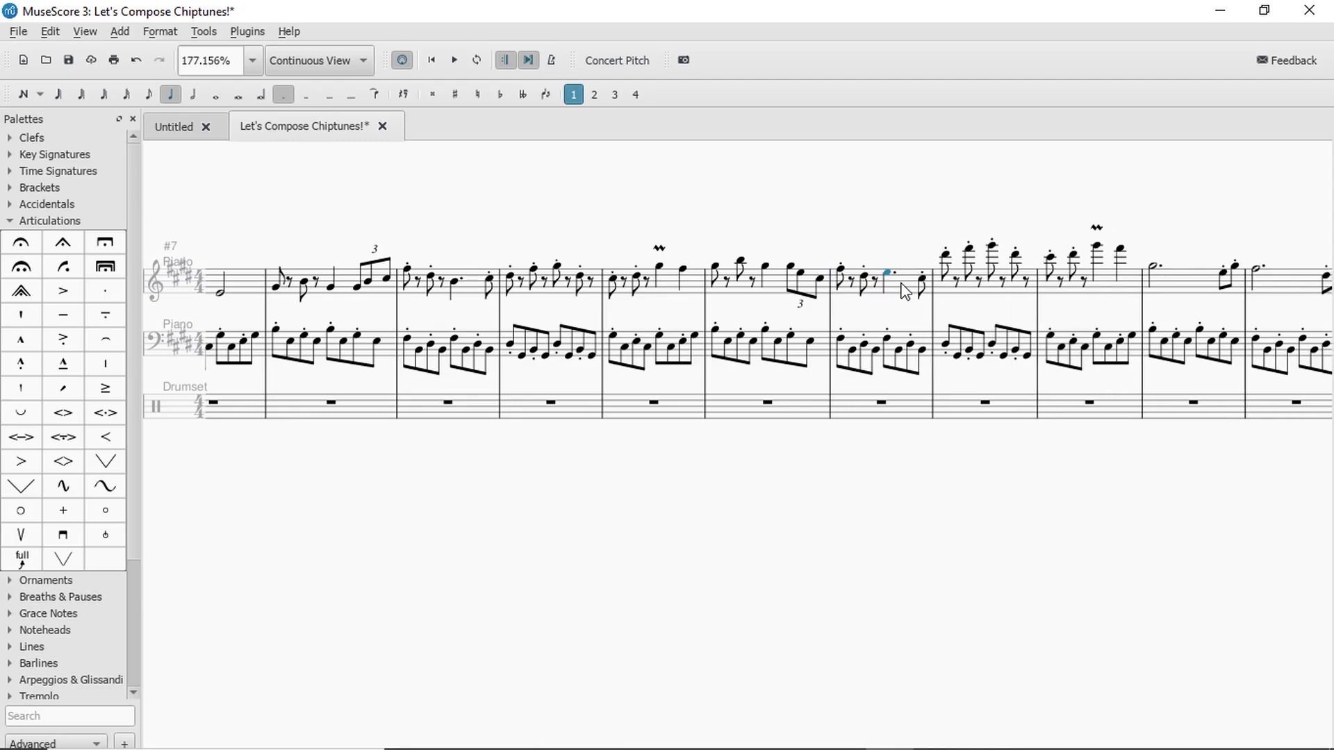
pyautogui.press('space')
pyautogui.press('space')
pyautogui.press('space')
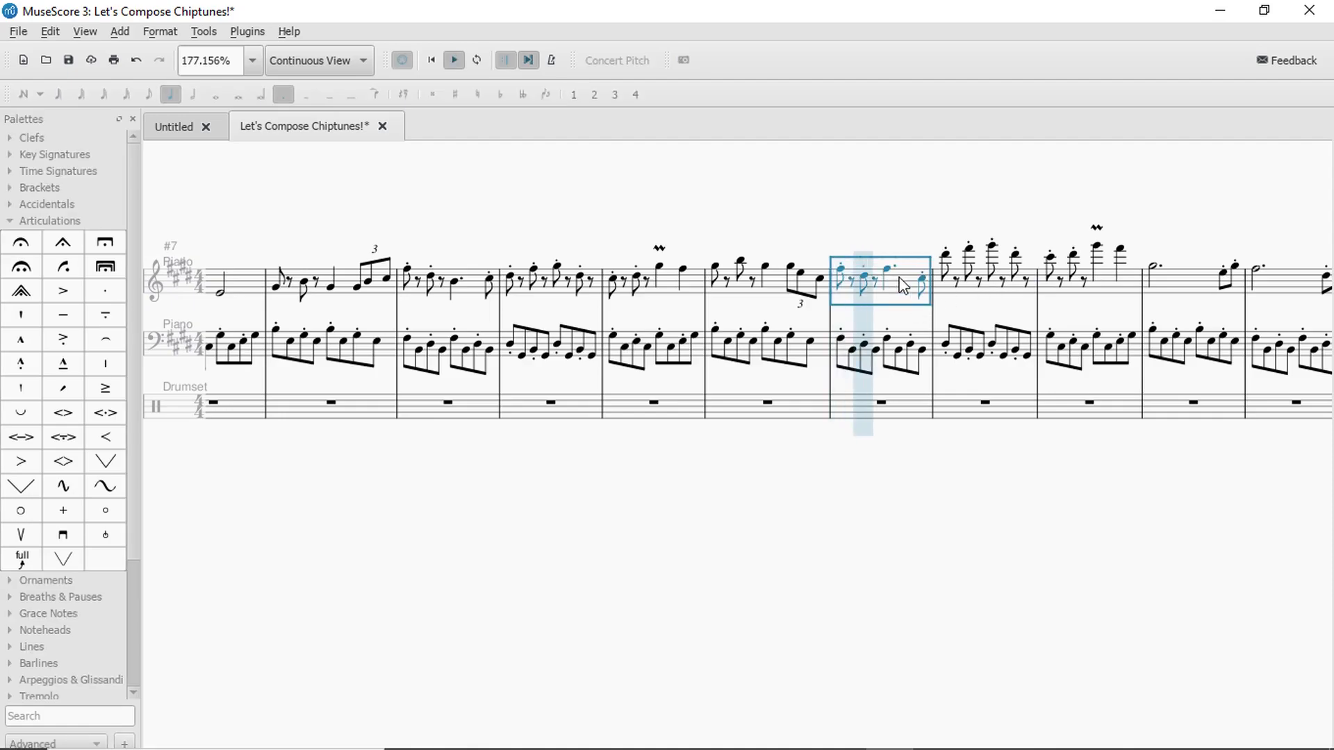
# Raise the last eighth note of the copied phrase's second measure to D and play back the opening measures.
pyautogui.click(922, 281)
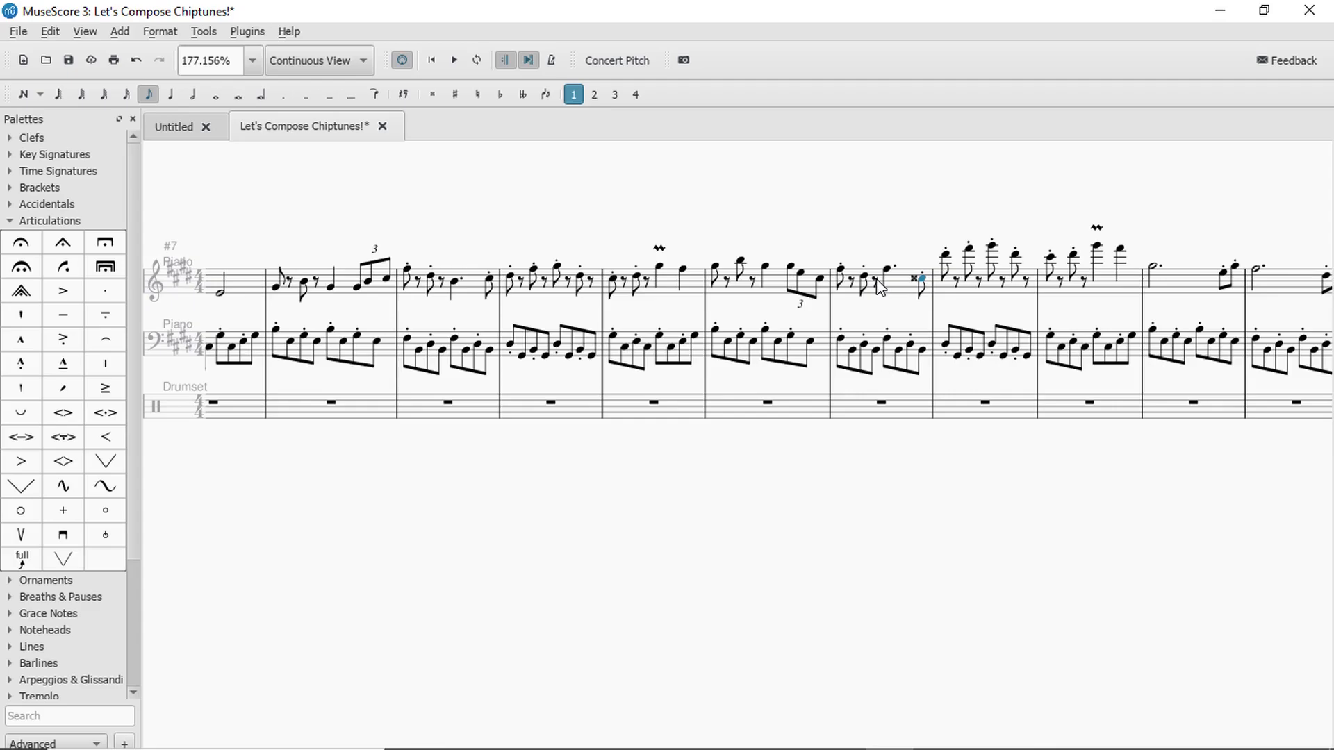
pyautogui.click(771, 281)
pyautogui.press('space')
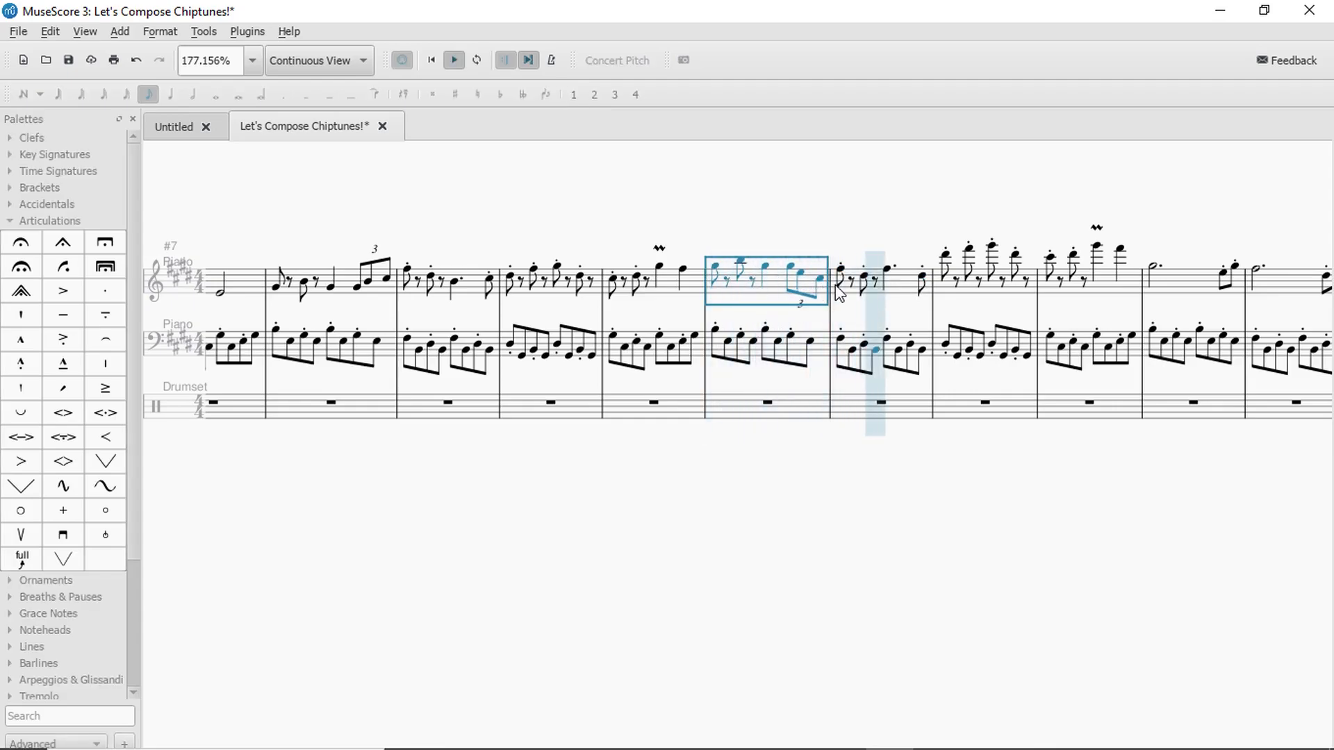
pyautogui.press('space')
# Lower the copied phrase's third measure by an octave and play back from the measure before it.
pyautogui.click(995, 297)
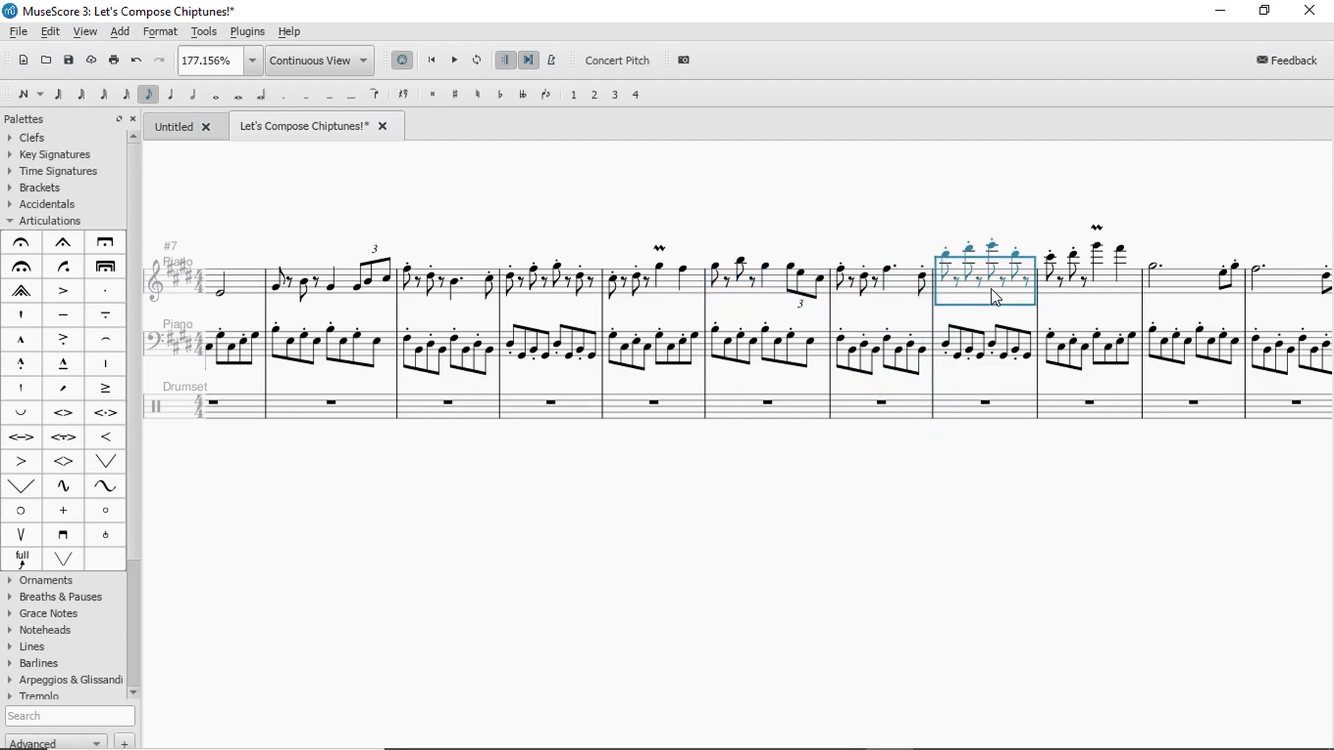
pyautogui.hotkey('ctrl', 'Down')
pyautogui.press('space')
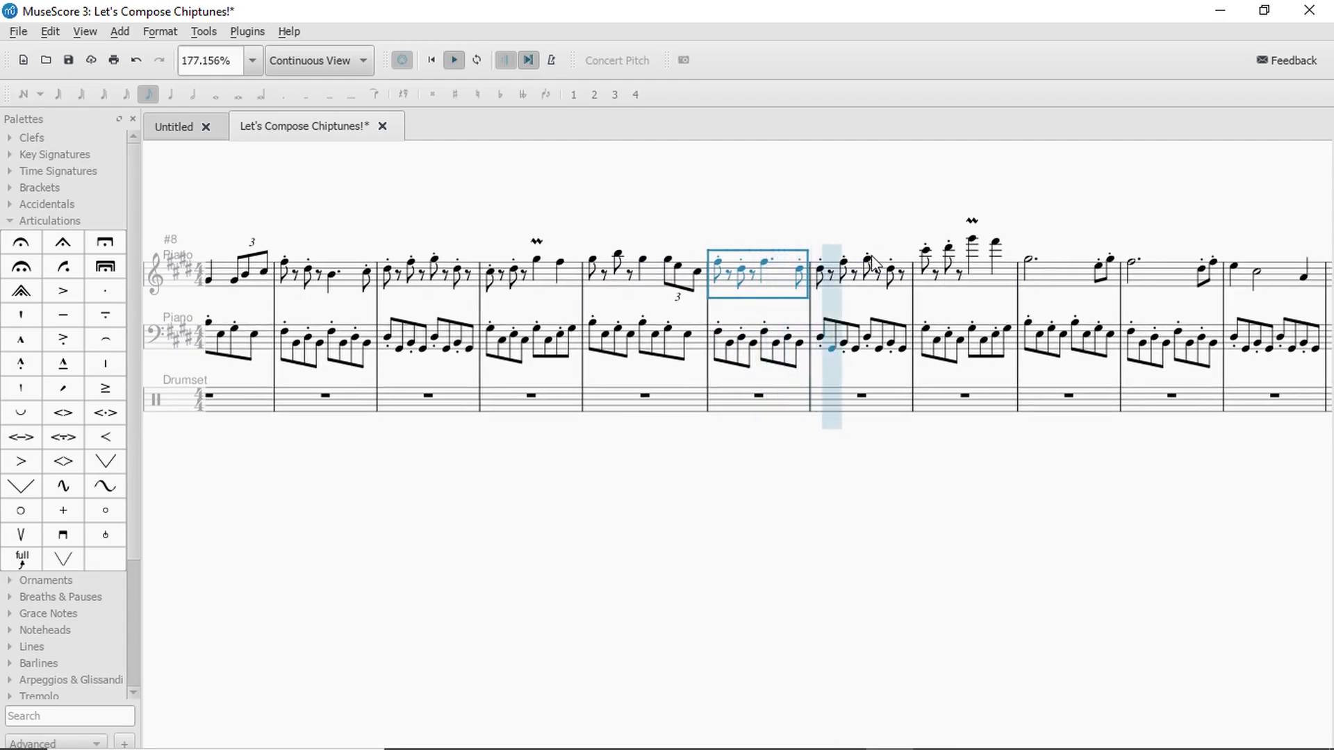
pyautogui.press('space')
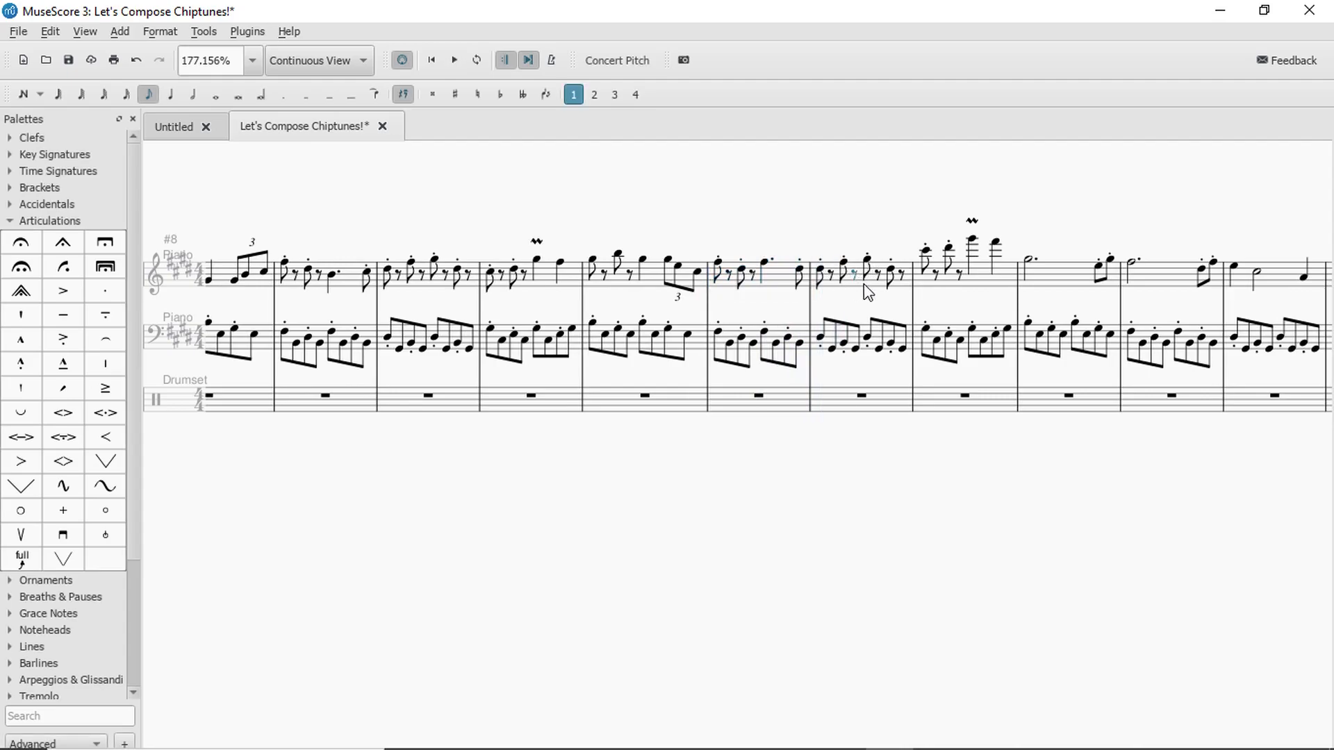
# Try raising all notes in the copied phrase's third measure by a third, and play back the transition into it.
pyautogui.click(862, 291)
pyautogui.hotkey('ctrl', 'Down')
pyautogui.press('Up')
pyautogui.press('Up')
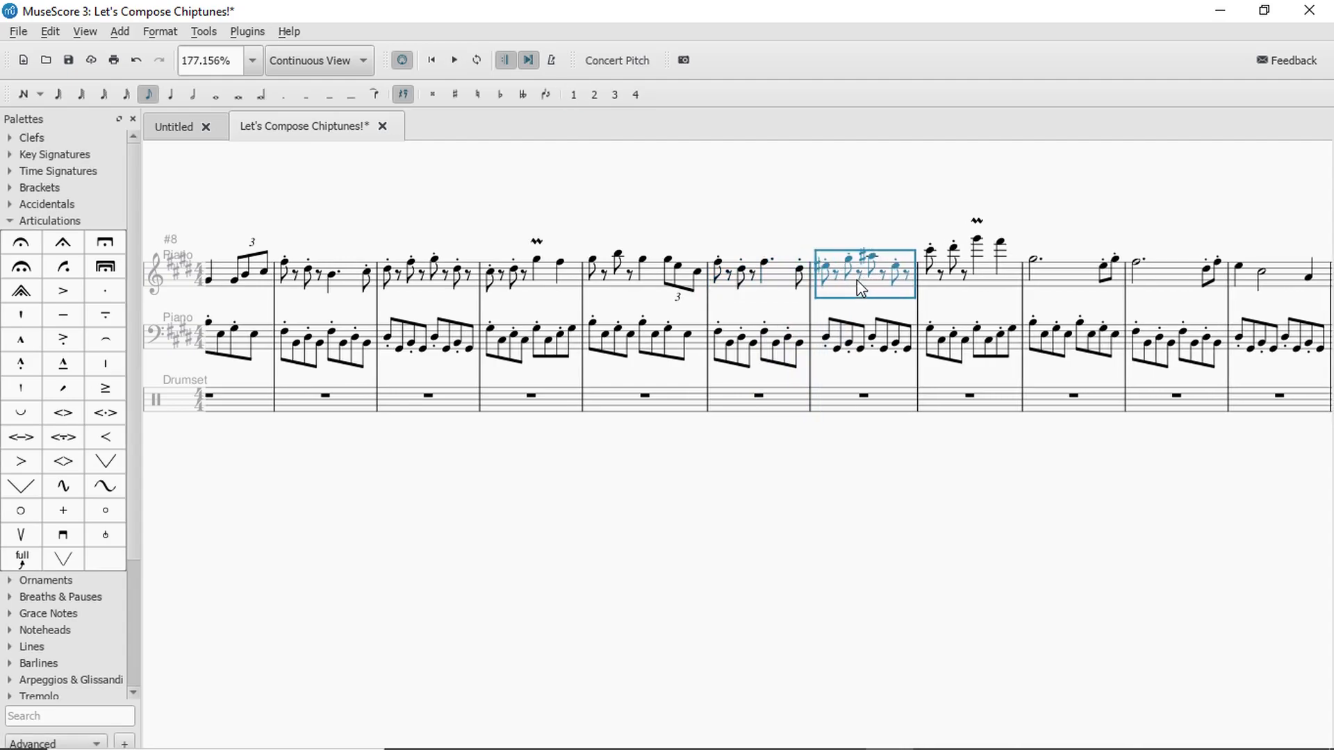
pyautogui.click(779, 276)
pyautogui.press('space')
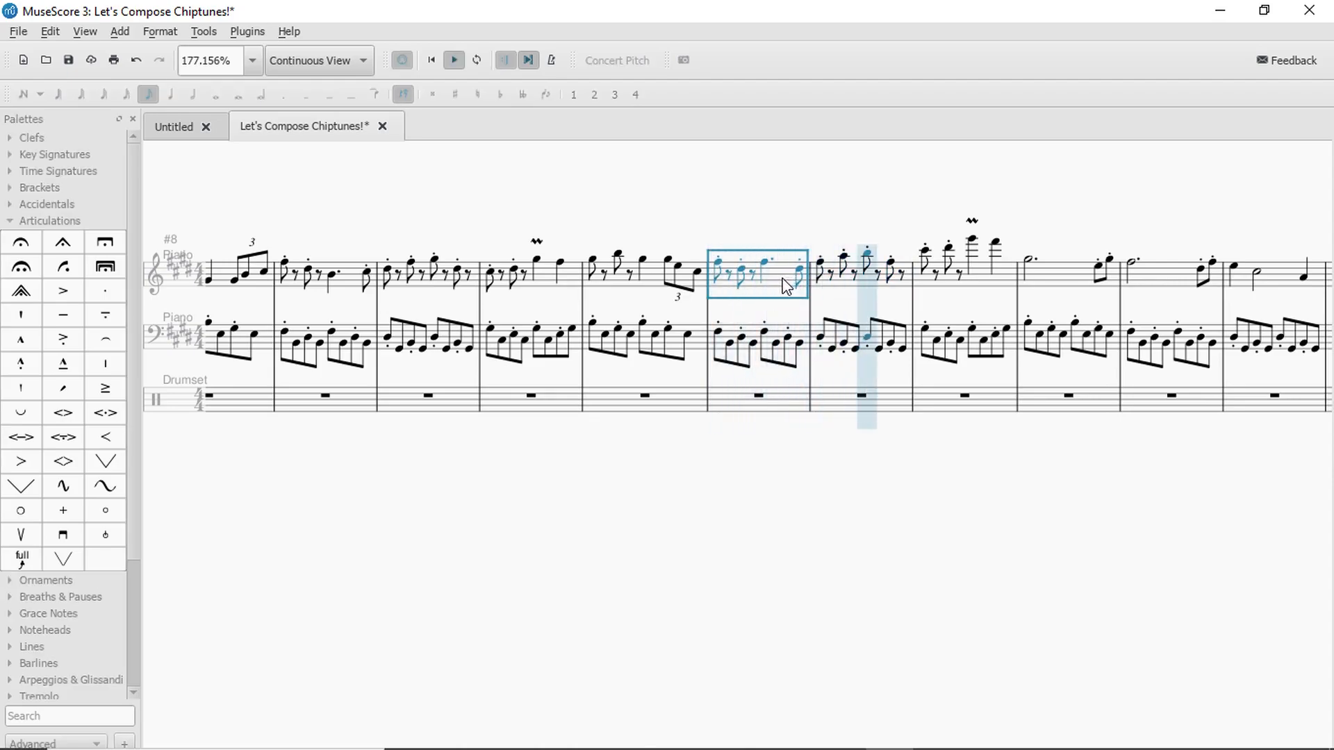
pyautogui.press('space')
# Undo the upward transposition of the copied phrase's third measure.
pyautogui.hotkey('ctrl', 'z')
pyautogui.hotkey('ctrl', 'z')
pyautogui.hotkey('ctrl', 'z')
pyautogui.hotkey('ctrl', 'z')
pyautogui.hotkey('ctrl', 'z')
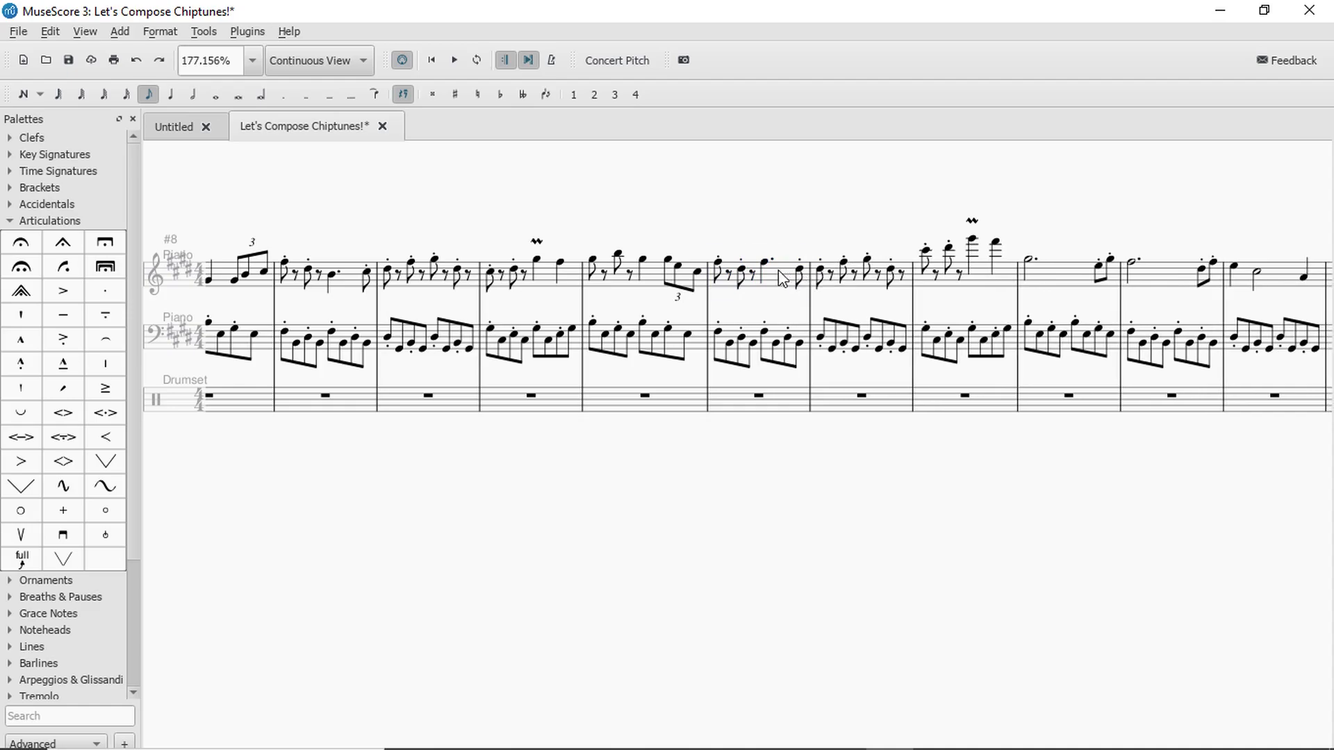
# Play back the copied phrase from its first measure into the second.
pyautogui.click(663, 264)
pyautogui.press('space')
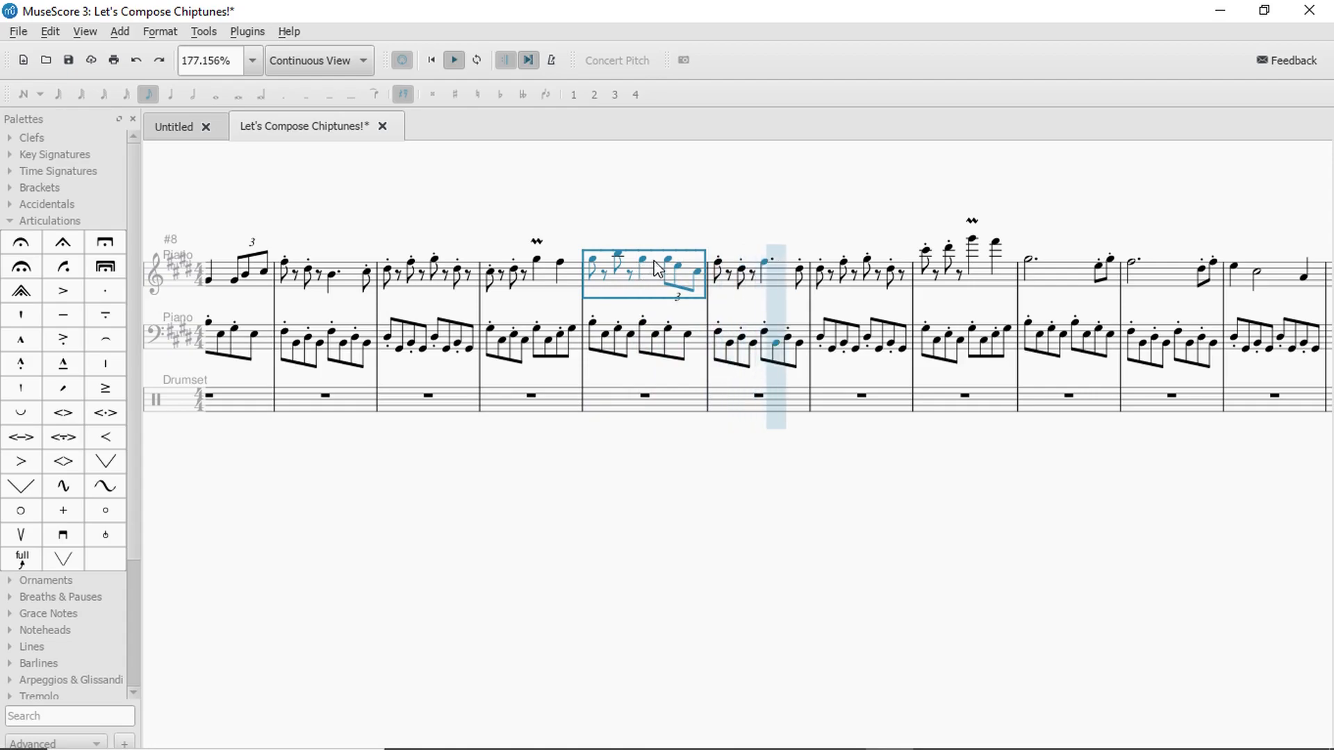
pyautogui.press('space')
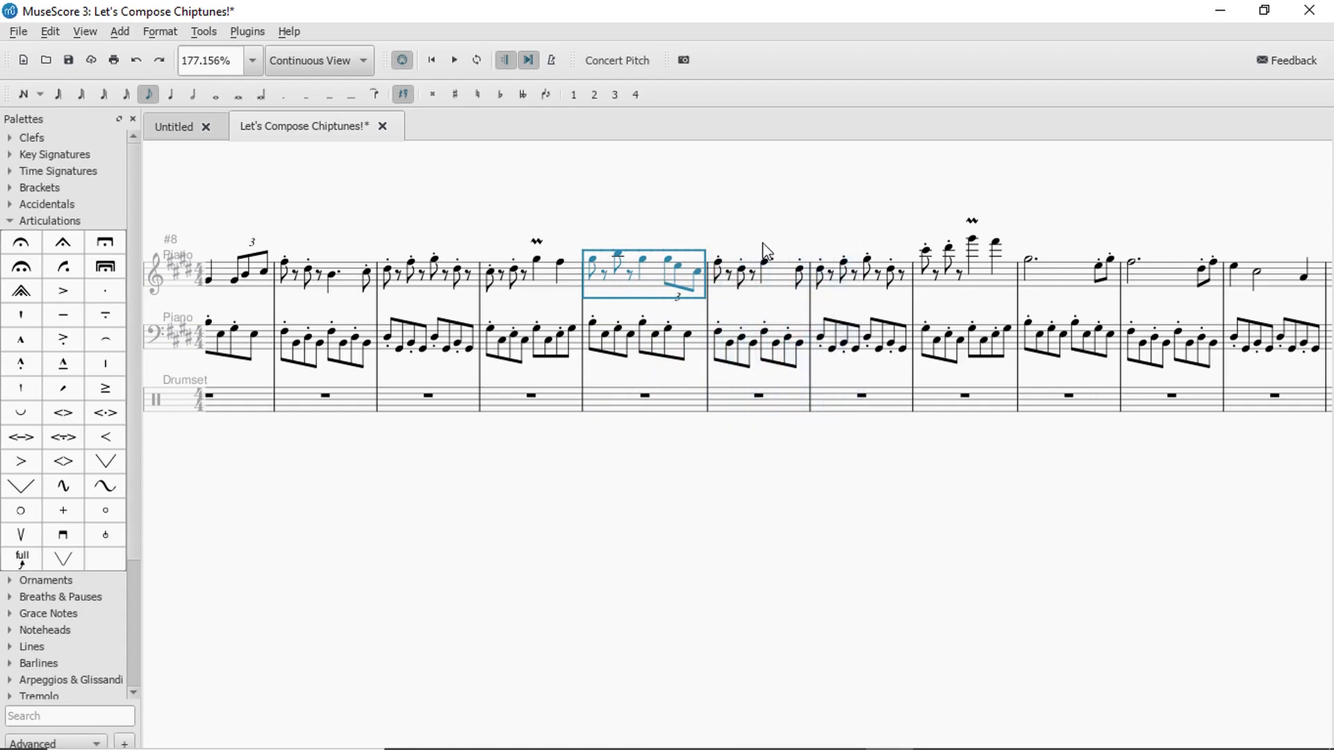
# Lower the last eighth note of the copied phrase's third measure to B and play back from the preceding measure.
pyautogui.click(844, 266)
pyautogui.press('0')
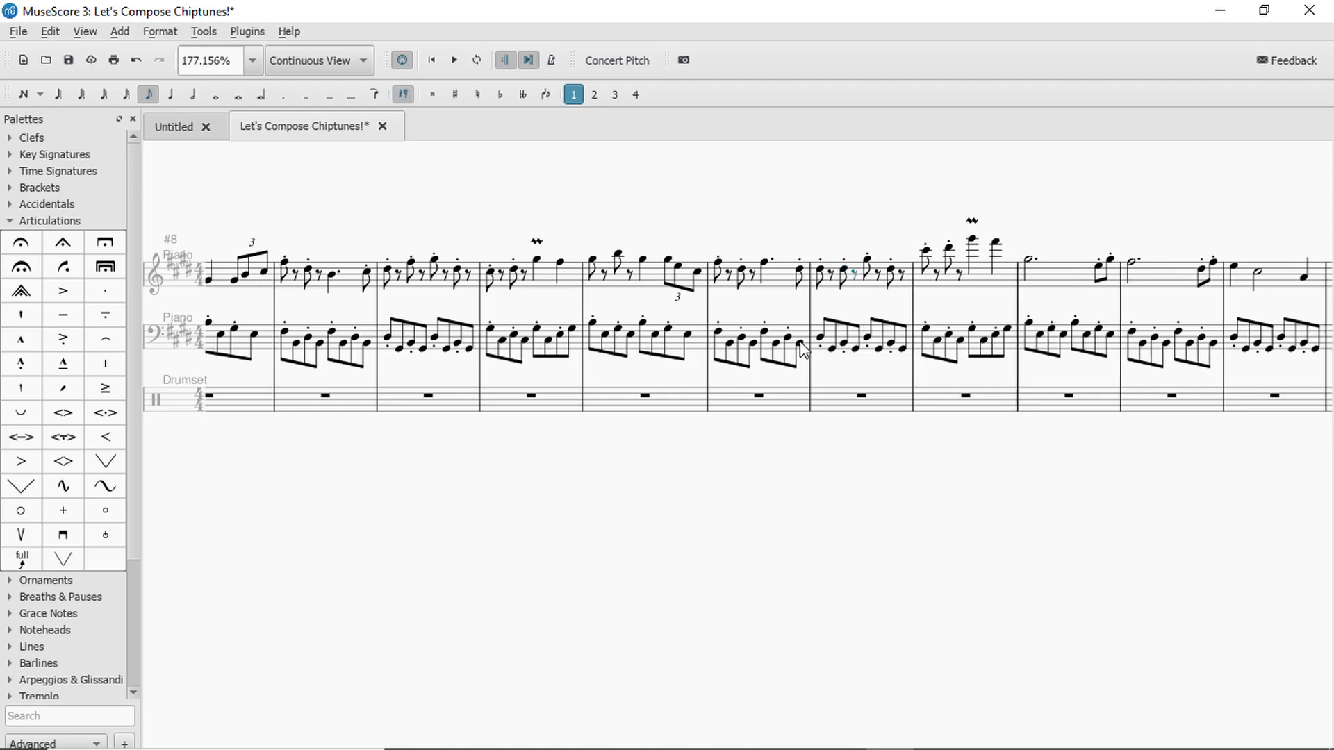
pyautogui.press('Down')
pyautogui.press('Down')
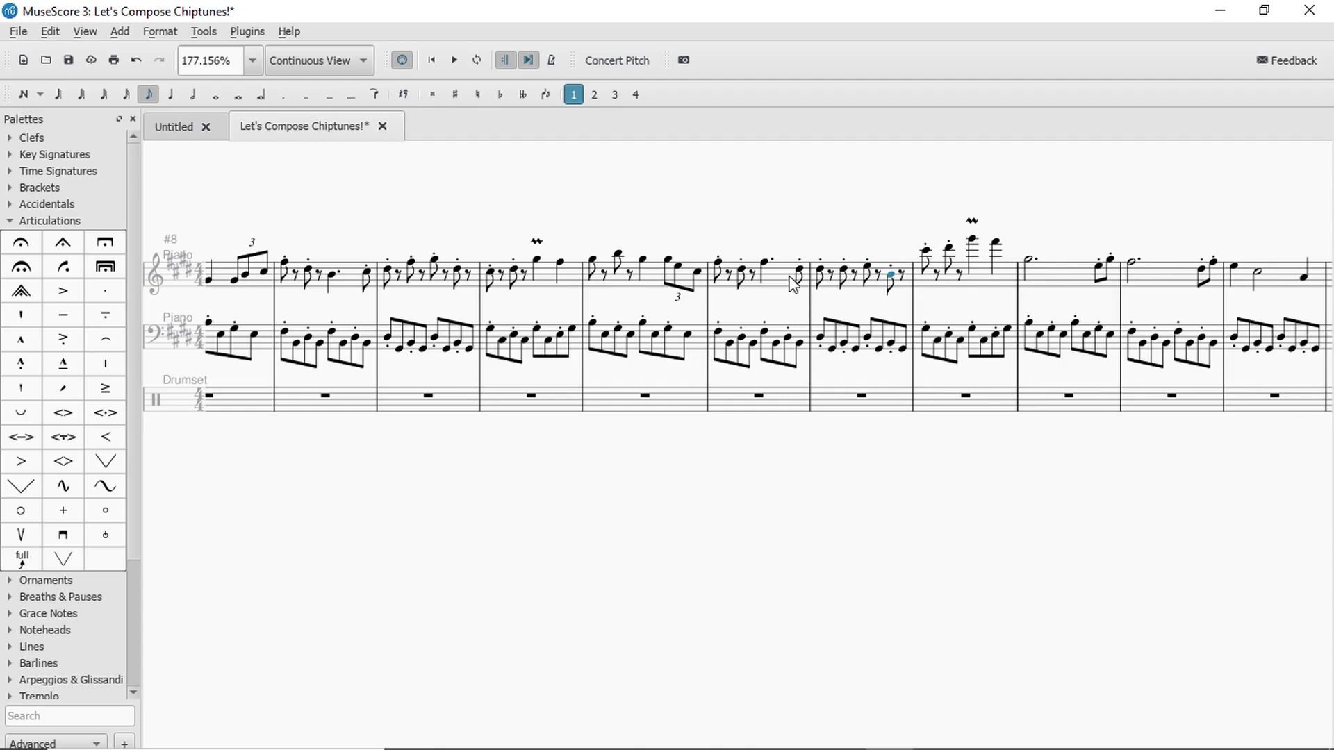
pyautogui.click(795, 285)
pyautogui.press('space')
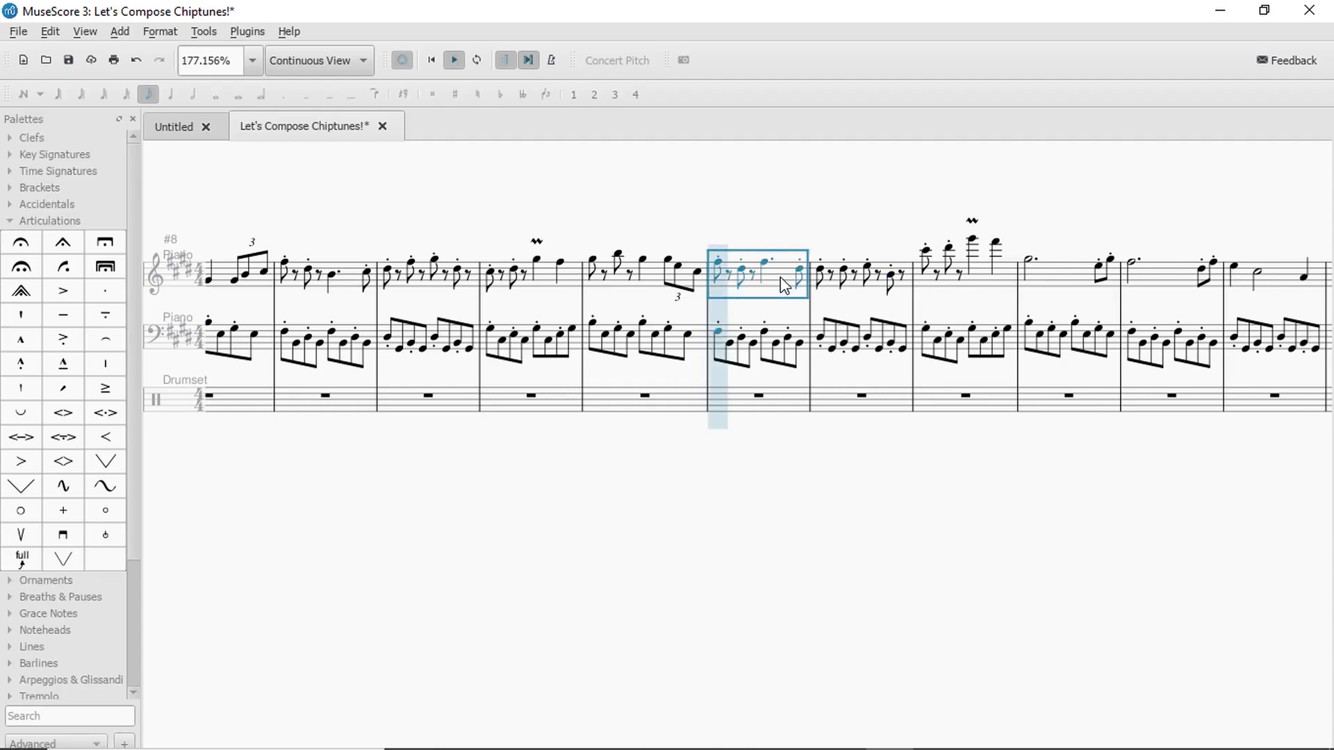
pyautogui.press('space')
# Lower the first eighth note of the copied phrase's third measure to B and play back the transition into it.
pyautogui.click(846, 273)
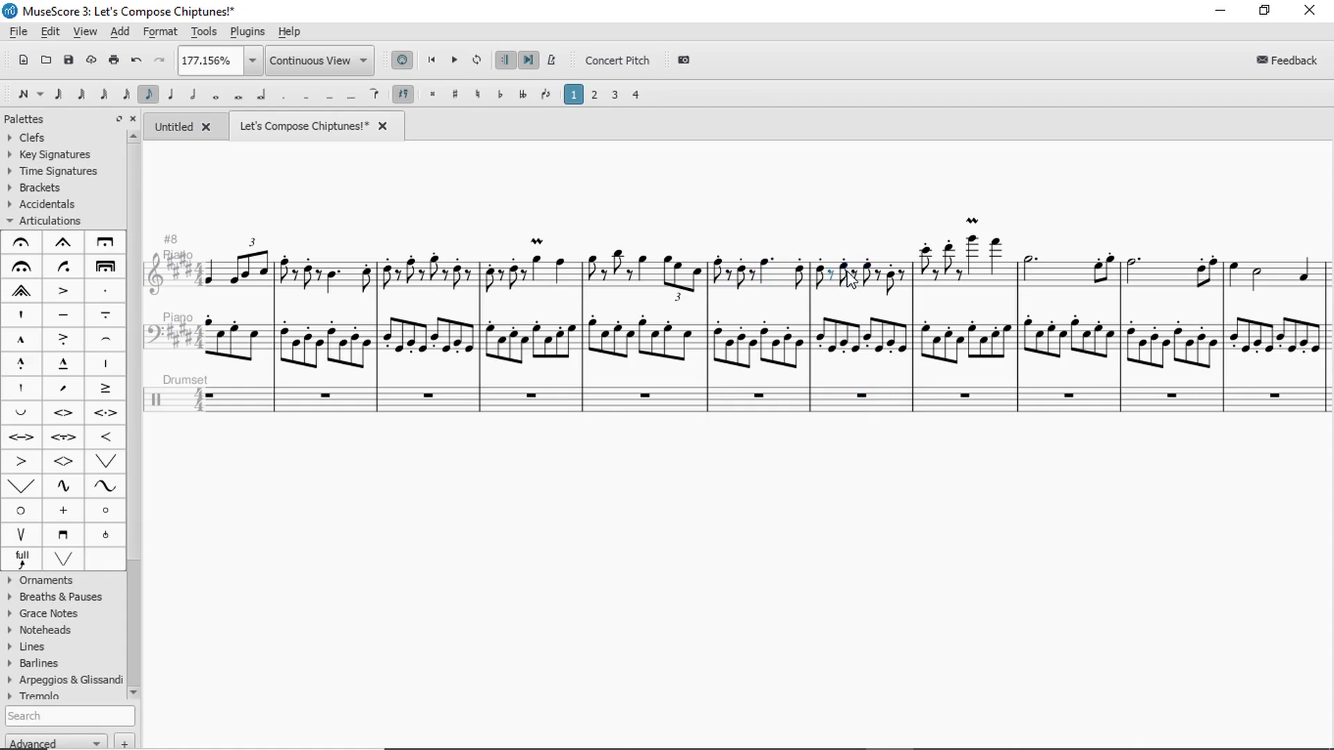
pyautogui.click(778, 280)
pyautogui.press('space')
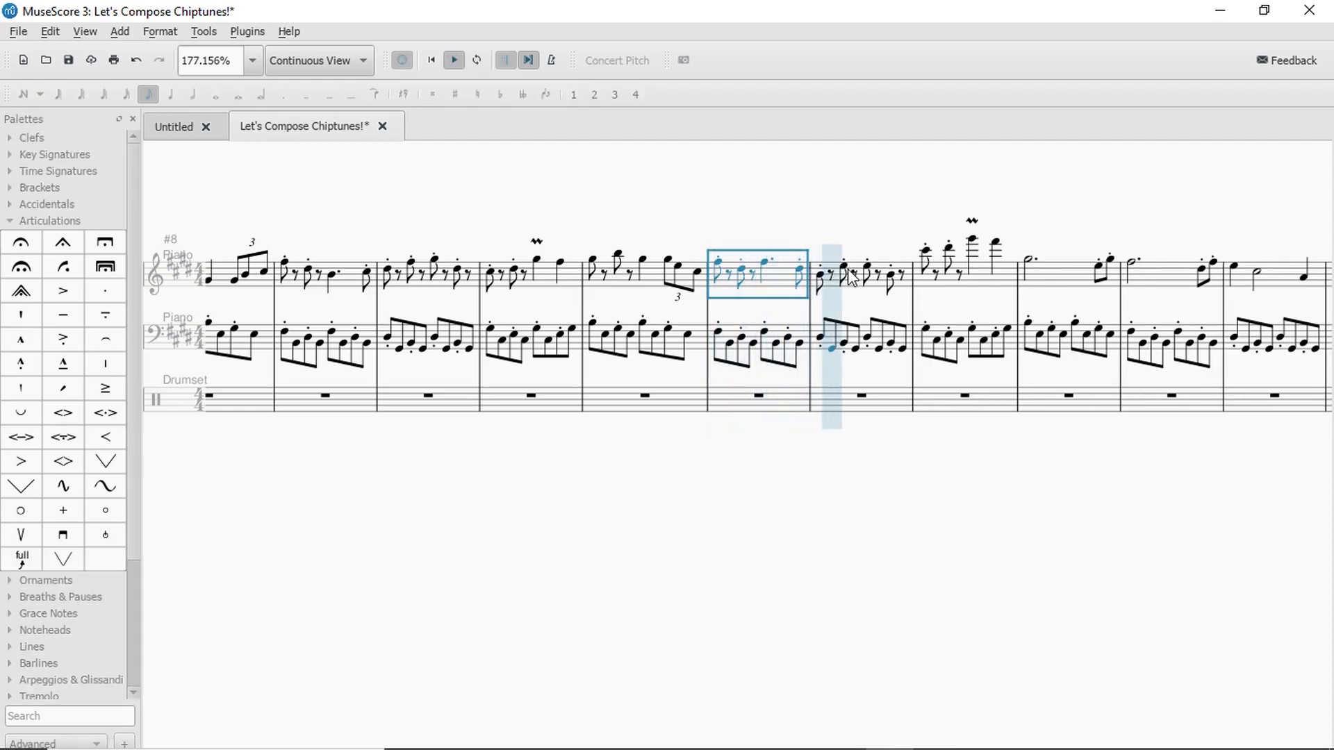
pyautogui.press('space')
# Lower the two middle eighth notes in the copied phrase's third measure and play back into the fourth measure.
pyautogui.press('n')
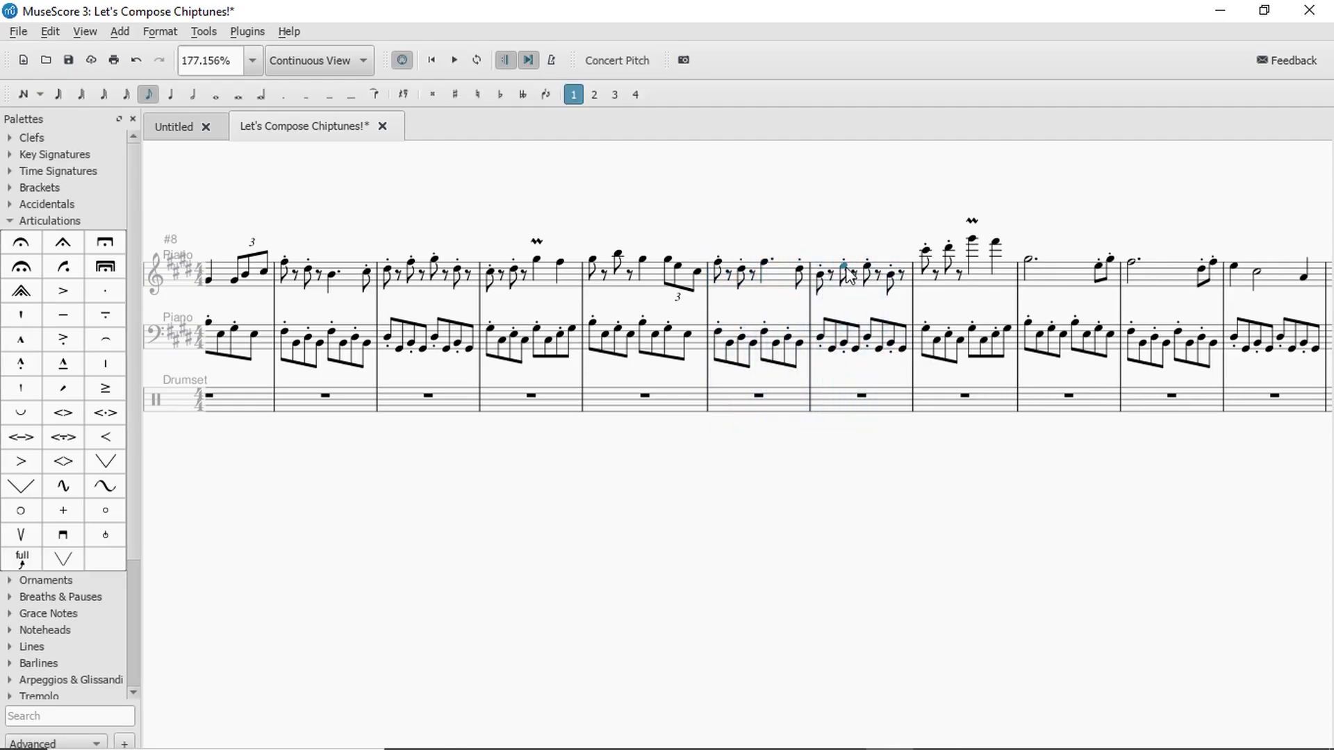
pyautogui.click(868, 271)
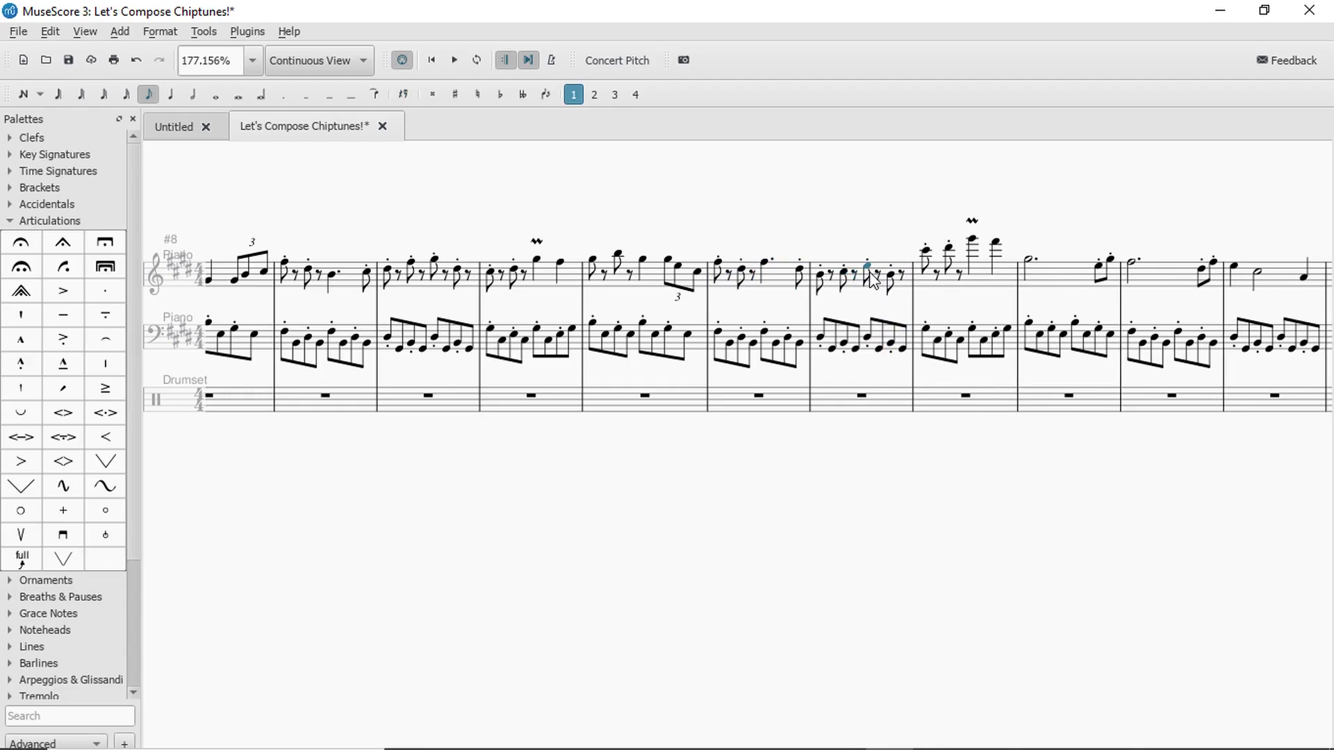
pyautogui.press('Escape')
pyautogui.click(789, 280)
pyautogui.press('space')
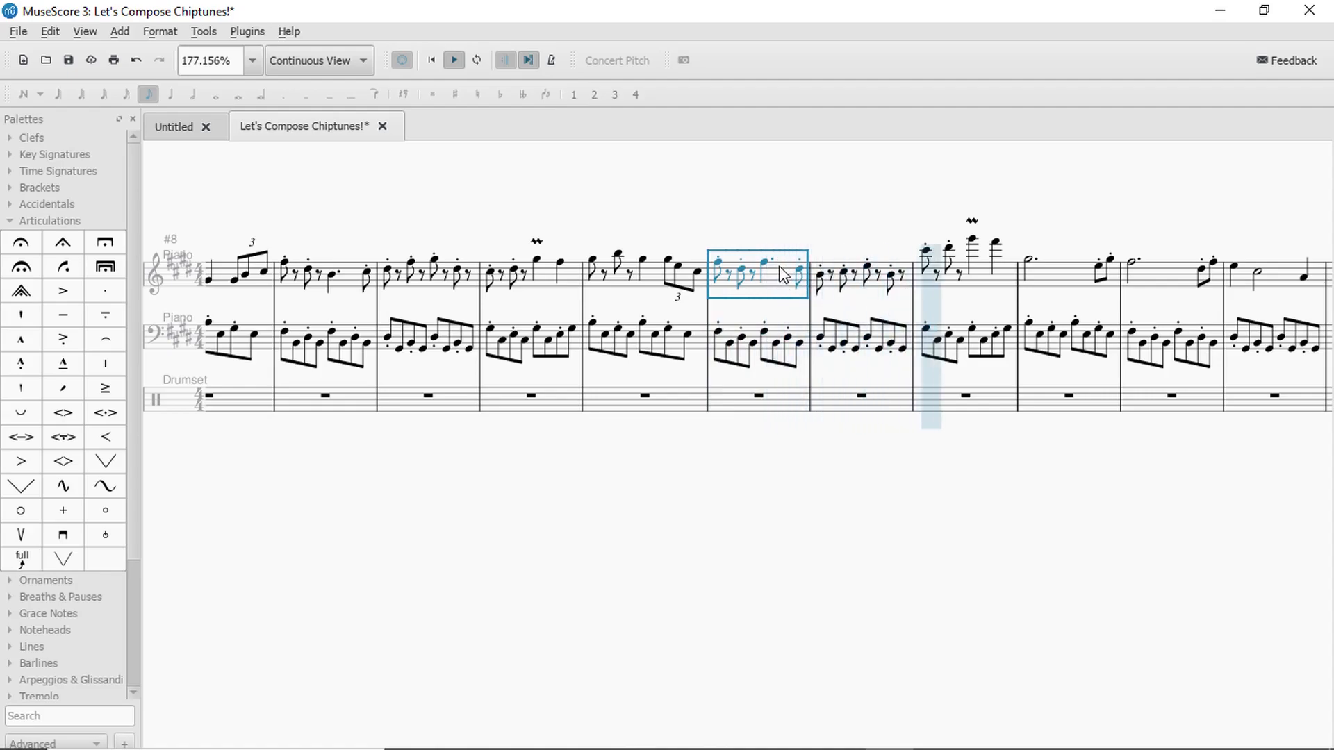
pyautogui.press('space')
pyautogui.moveTo(844, 189); pyautogui.dragTo(946, 228)
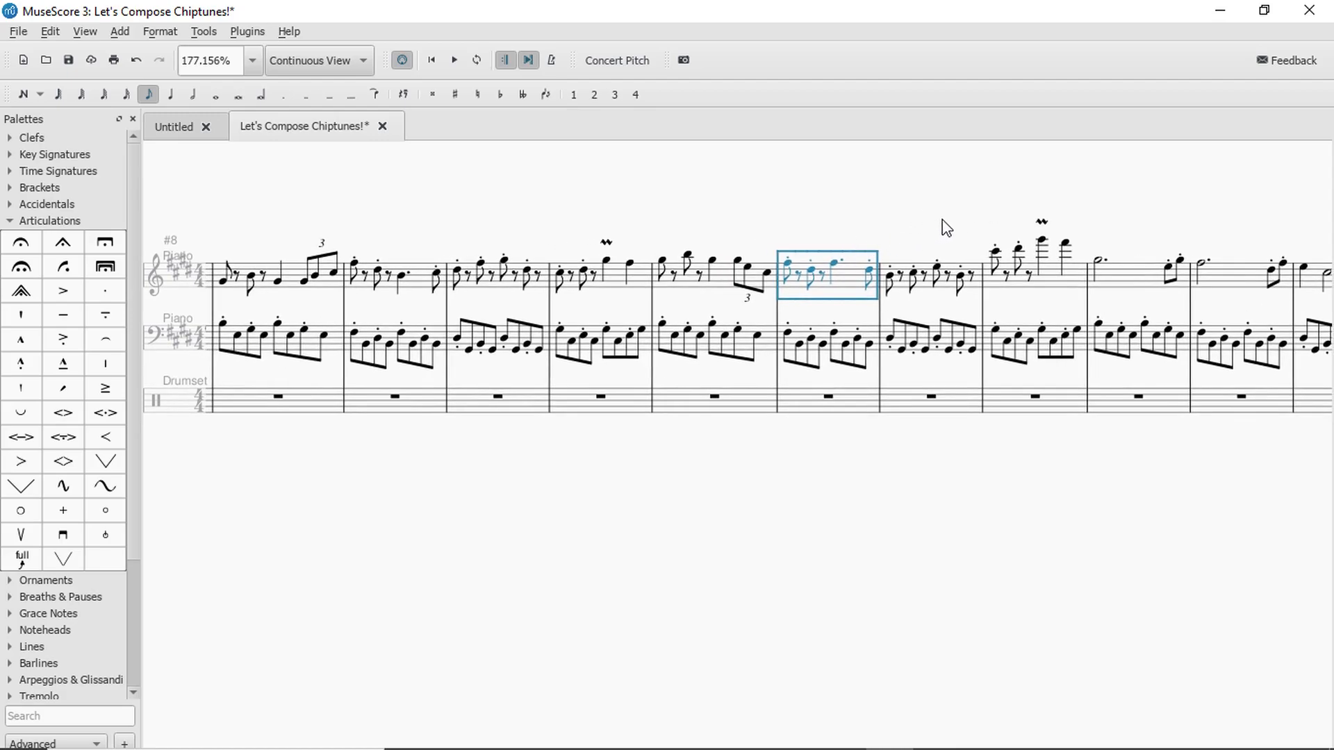
pyautogui.press('n')
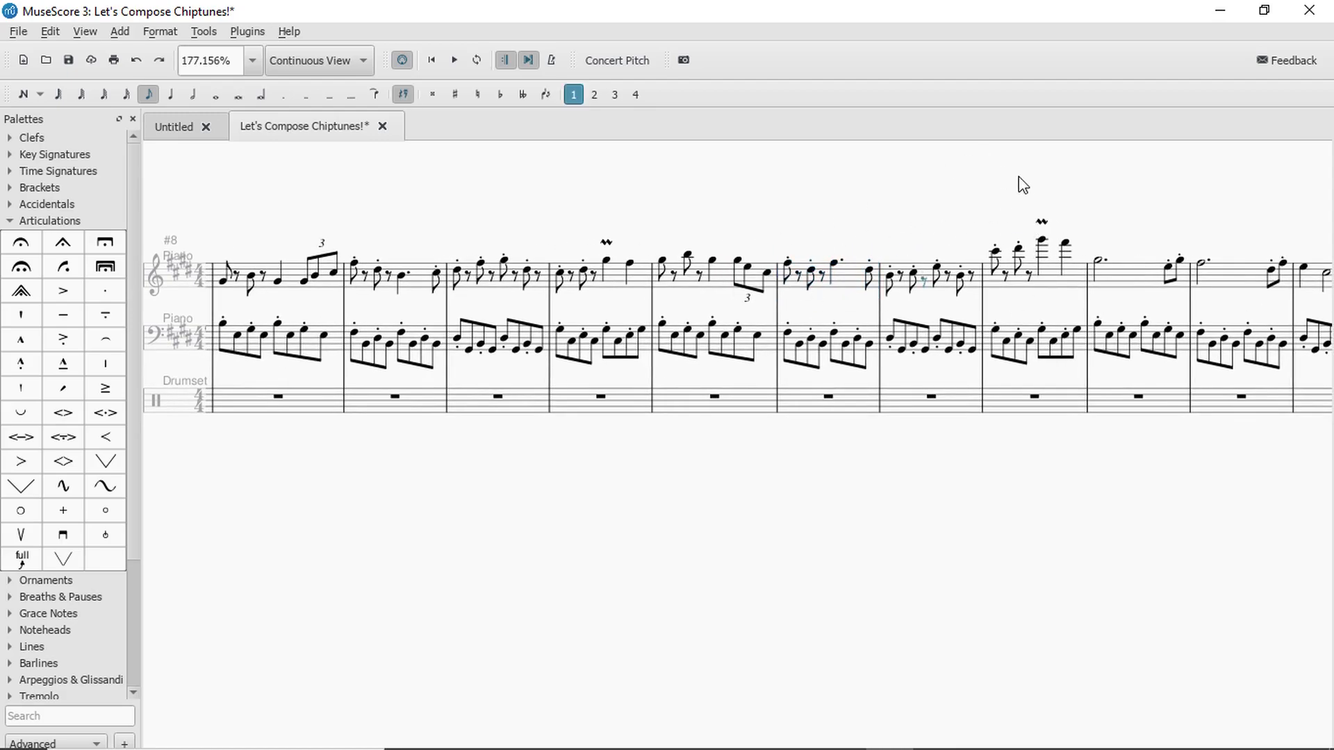
# Undo all edits to the copied four-measure phrase, back to before the copy and its measures were added.
pyautogui.hotkey('ctrl', 'z')
pyautogui.hotkey('ctrl', 'z')
pyautogui.hotkey('ctrl', 'z')
pyautogui.hotkey('ctrl', 'z')
pyautogui.hotkey('ctrl', 'z')
pyautogui.hotkey('ctrl', 'z')
pyautogui.hotkey('ctrl', 'z')
pyautogui.hotkey('ctrl', 'z')
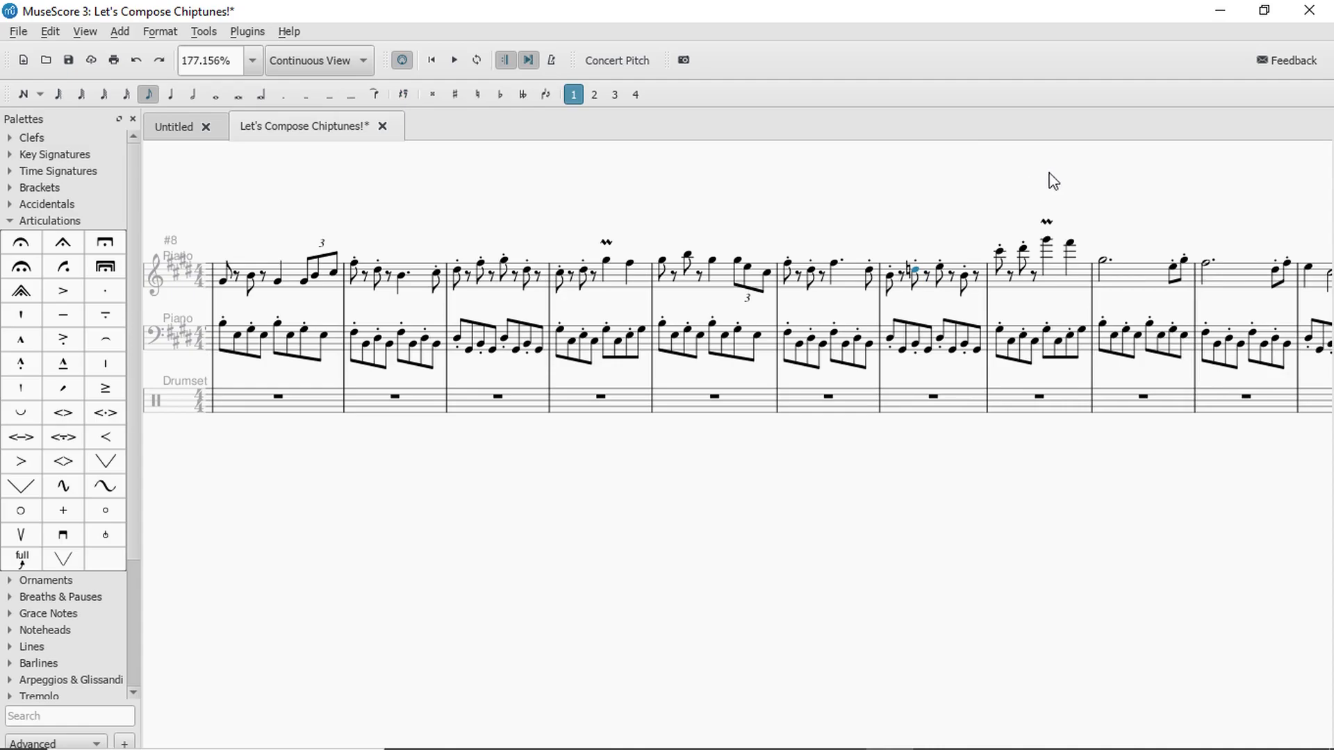
pyautogui.hotkey('ctrl', 'z')
pyautogui.hotkey('ctrl', 'z')
pyautogui.hotkey('ctrl', 'z')
pyautogui.hotkey('ctrl', 'z')
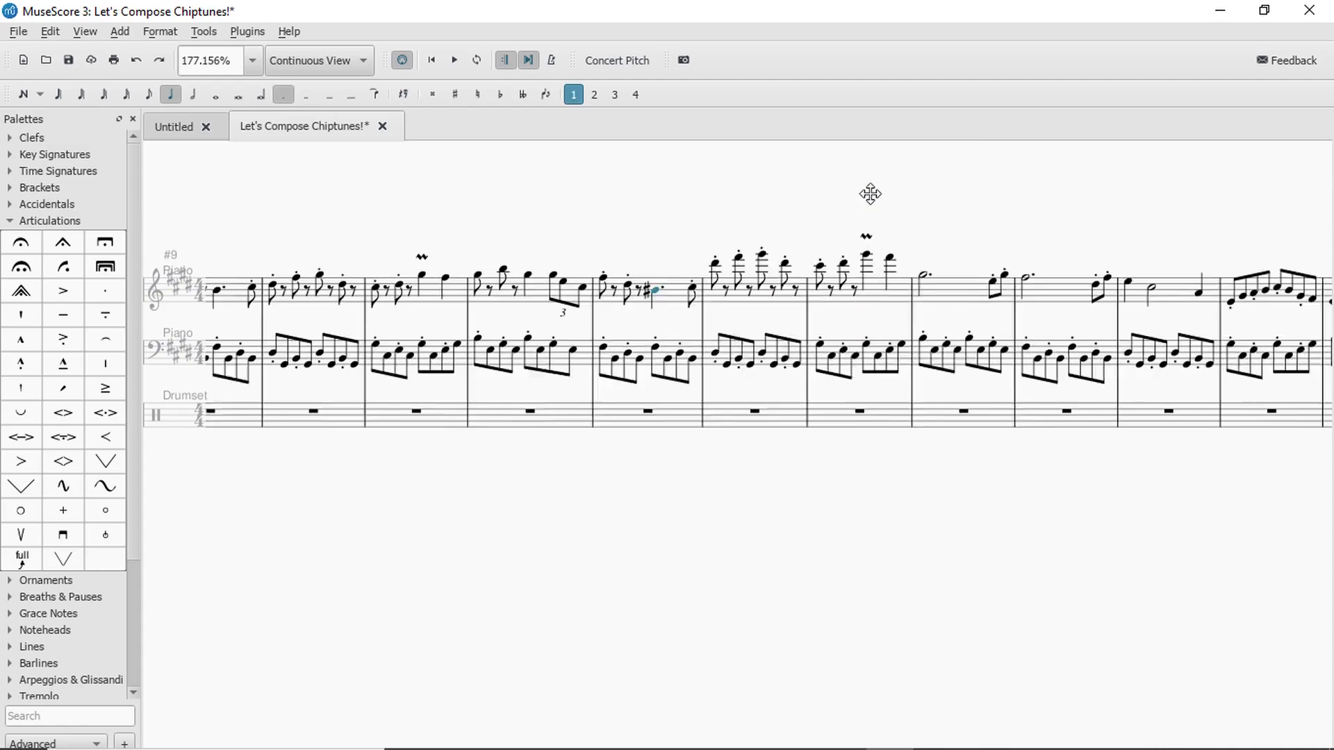
pyautogui.hotkey('ctrl', 'z')
pyautogui.hotkey('ctrl', 'z')
pyautogui.hotkey('ctrl', 'z')
pyautogui.hotkey('ctrl', 'z')
pyautogui.hotkey('ctrl', 'z')
pyautogui.hotkey('ctrl', 'z')
pyautogui.hotkey('ctrl', 'z')
pyautogui.hotkey('ctrl', 'z')
pyautogui.hotkey('ctrl', 'z')
pyautogui.hotkey('ctrl', 'z')
pyautogui.hotkey('ctrl', 'z')
pyautogui.hotkey('ctrl', 'z')
pyautogui.hotkey('ctrl', 'z')
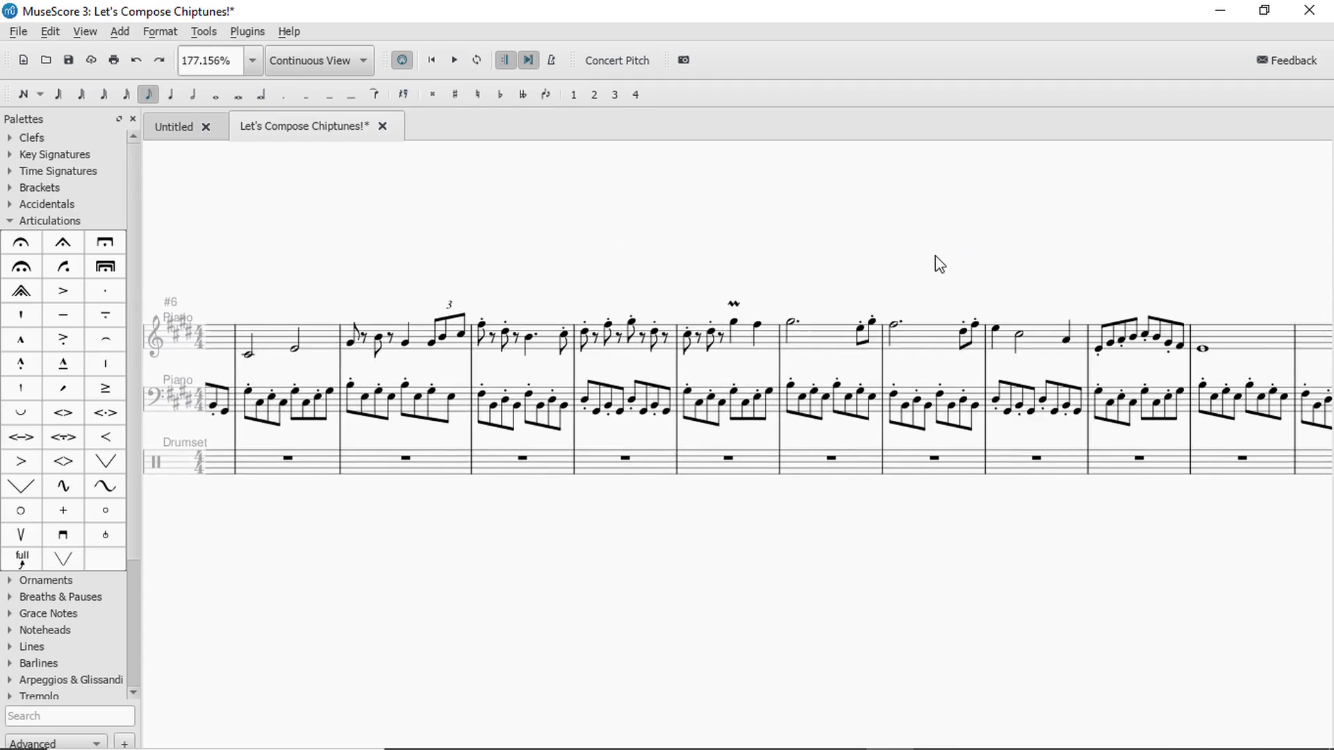
# Play back the score from the opening measures through to the melody's final whole note.
pyautogui.moveTo(758, 263); pyautogui.dragTo(1193, 191)
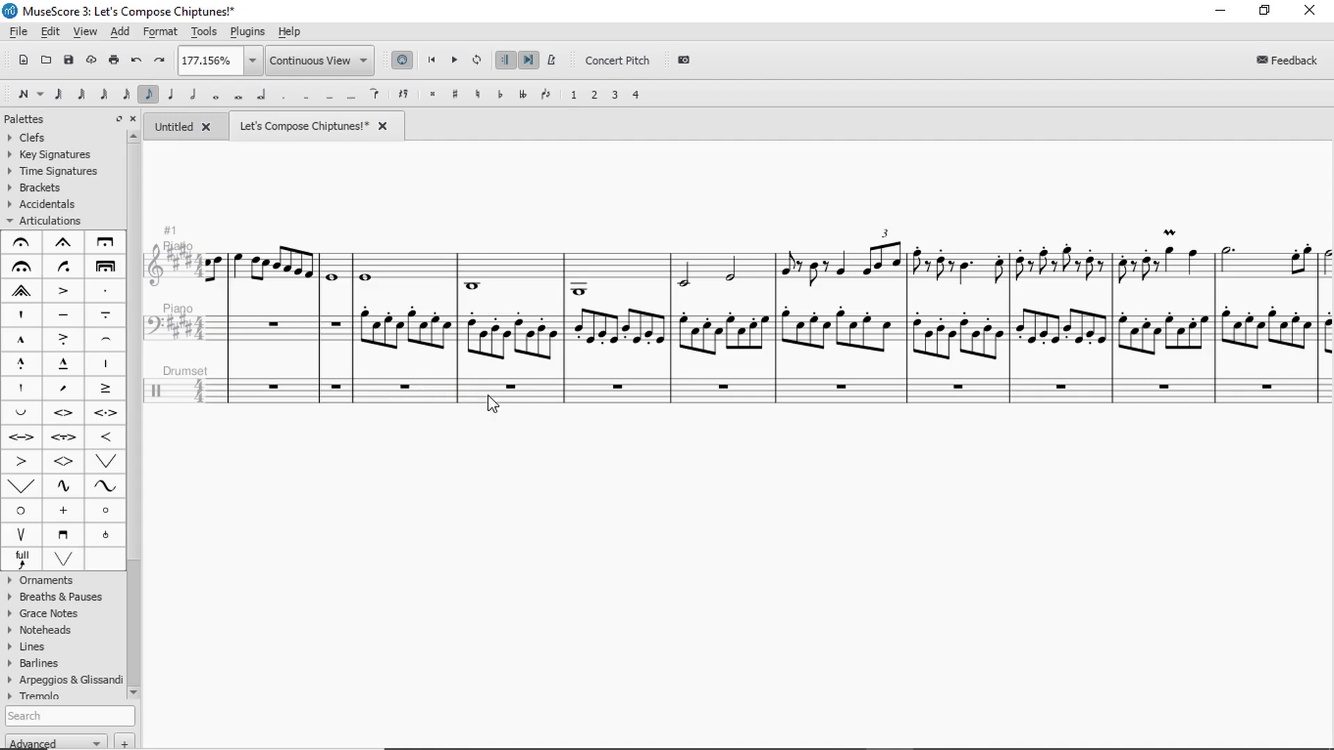
pyautogui.hotkey('ctrl', 'z')
pyautogui.moveTo(387, 447); pyautogui.dragTo(828, 475)
pyautogui.click(448, 390)
pyautogui.press('space')
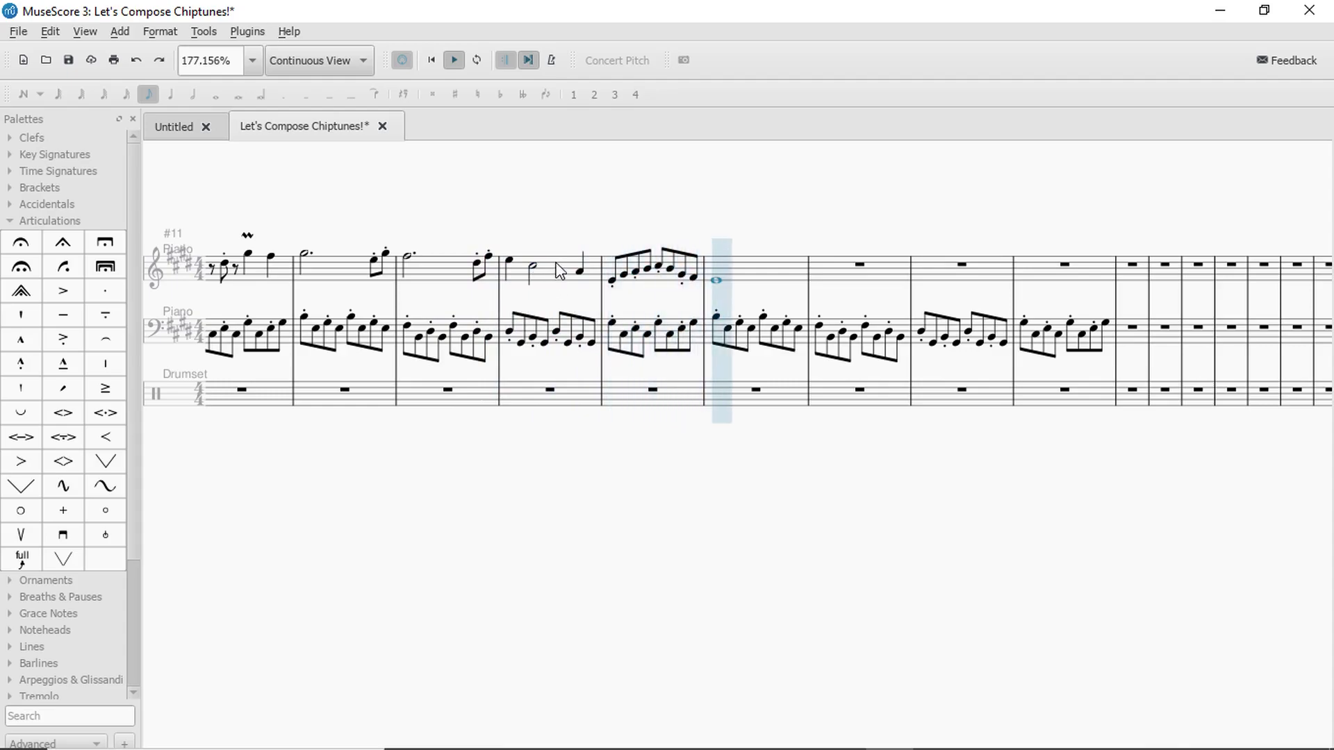
pyautogui.press('space')
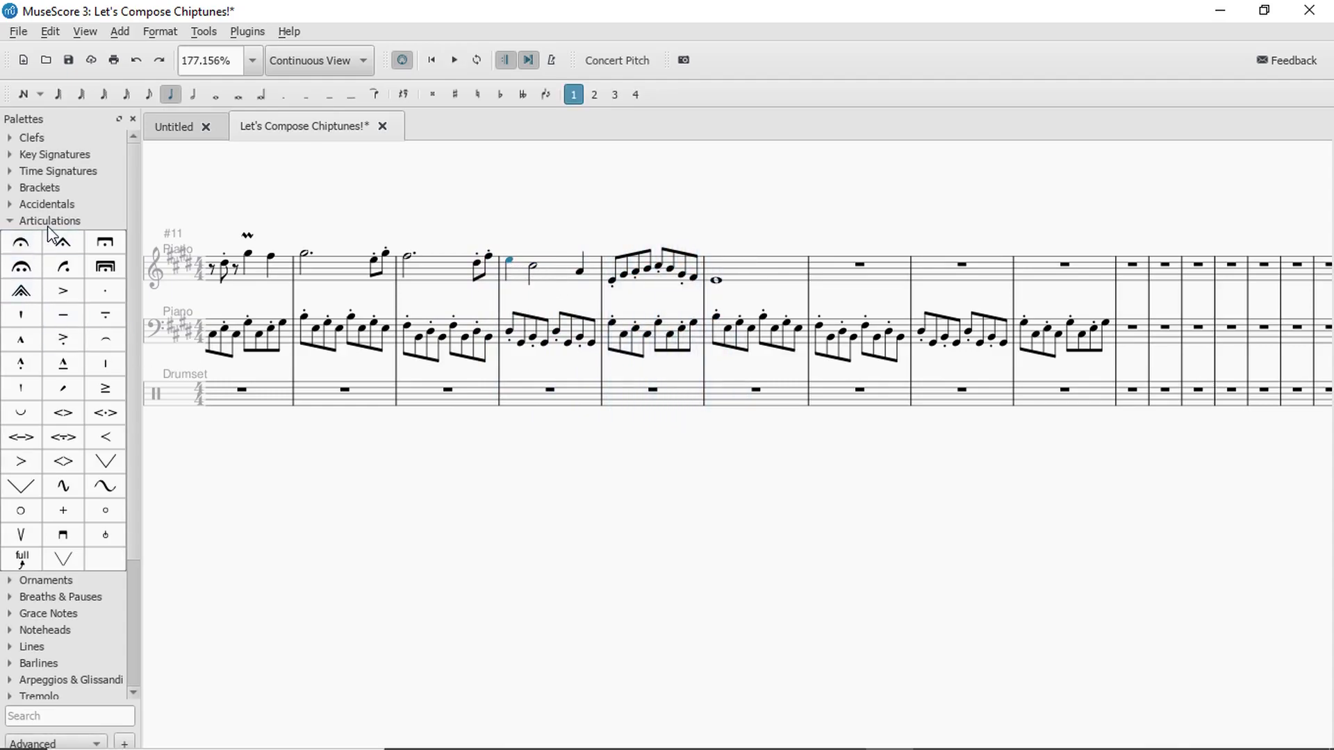
# Add a short trill ornament to the quarter note opening the measure before the closing eighth-note run, and play back from two measures earlier.
pyautogui.click(49, 222)
pyautogui.click(47, 239)
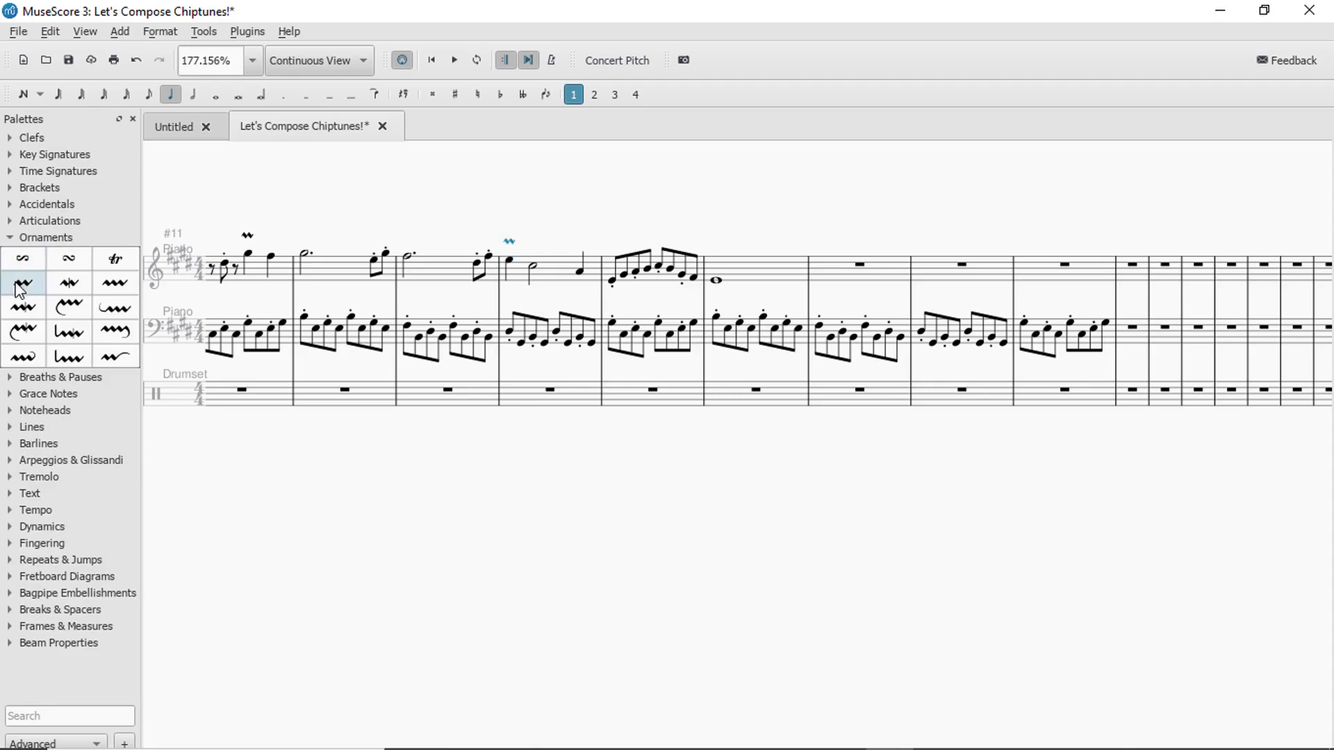
pyautogui.click(444, 379)
pyautogui.click(303, 393)
pyautogui.press('space')
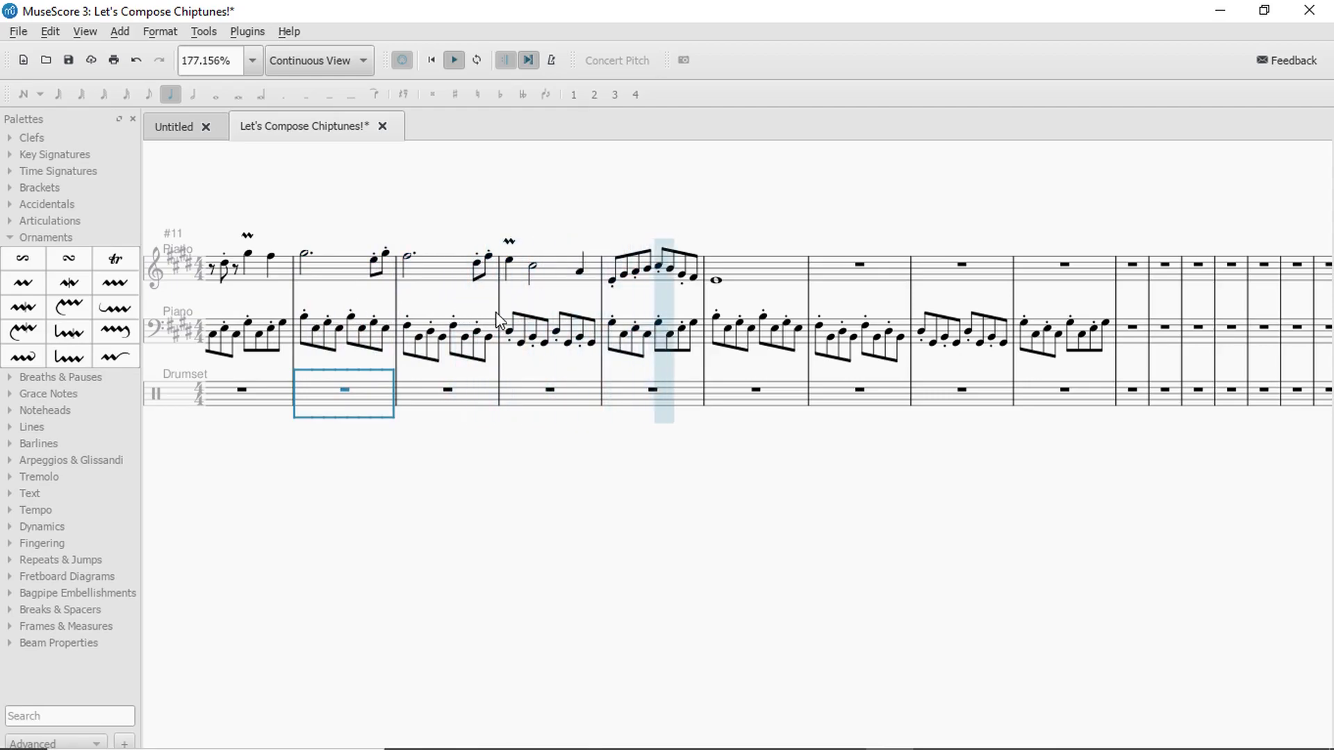
pyautogui.press('space')
# Add a short trill ornament to the second-to-last note of the closing eighth-note run and play back from the preceding measure.
pyautogui.click(683, 276)
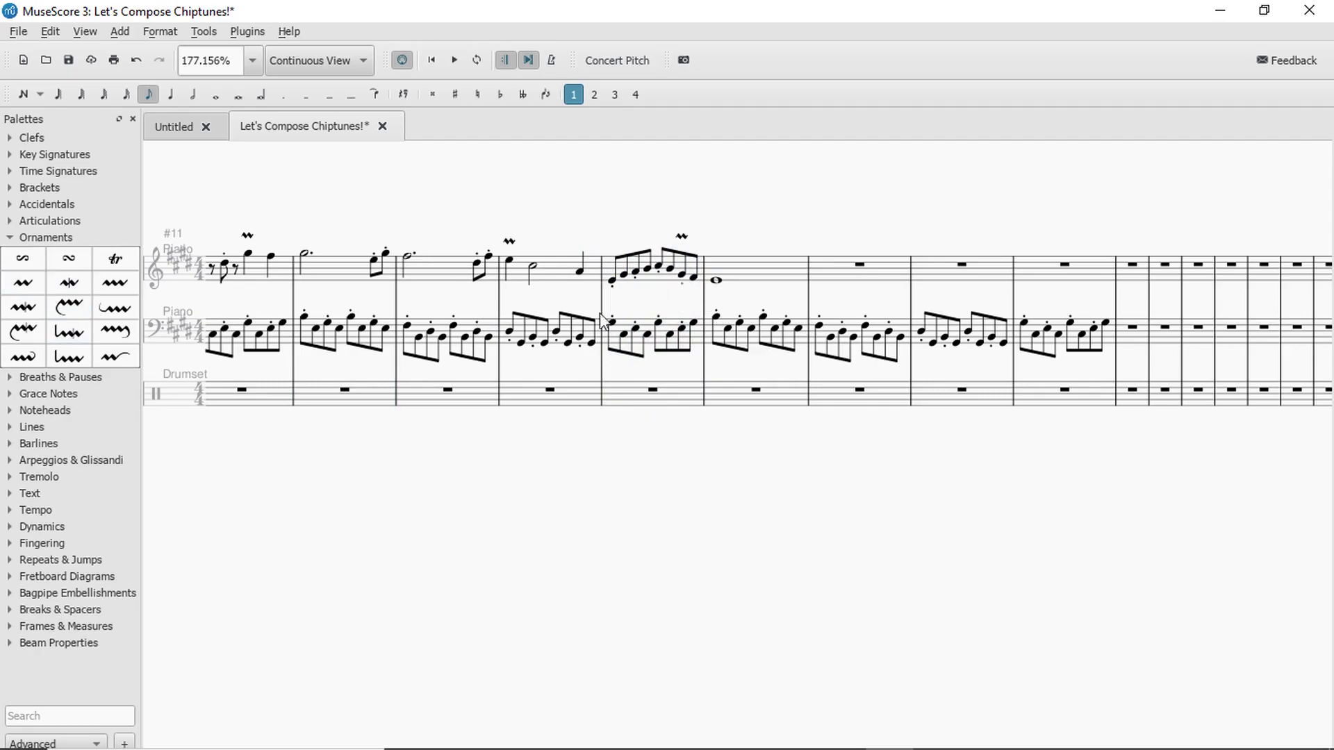
pyautogui.click(518, 395)
pyautogui.press('space')
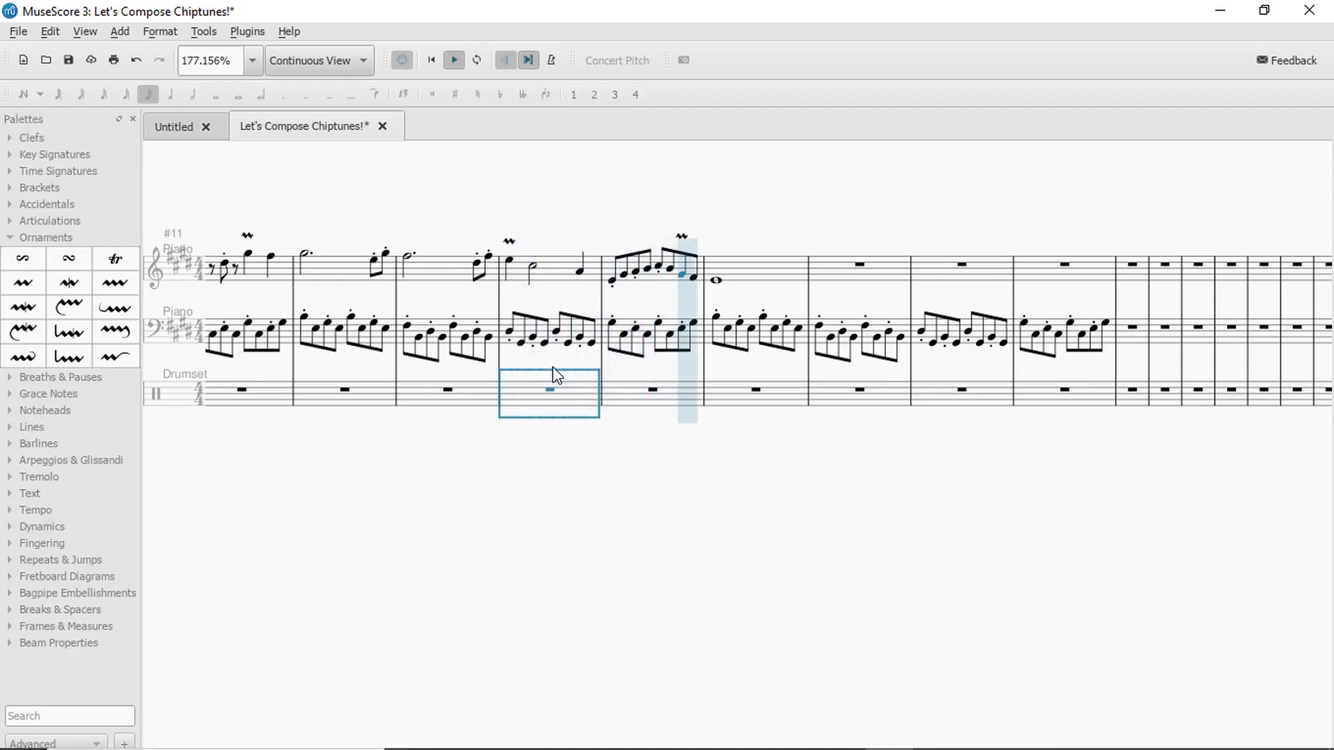
pyautogui.press('space')
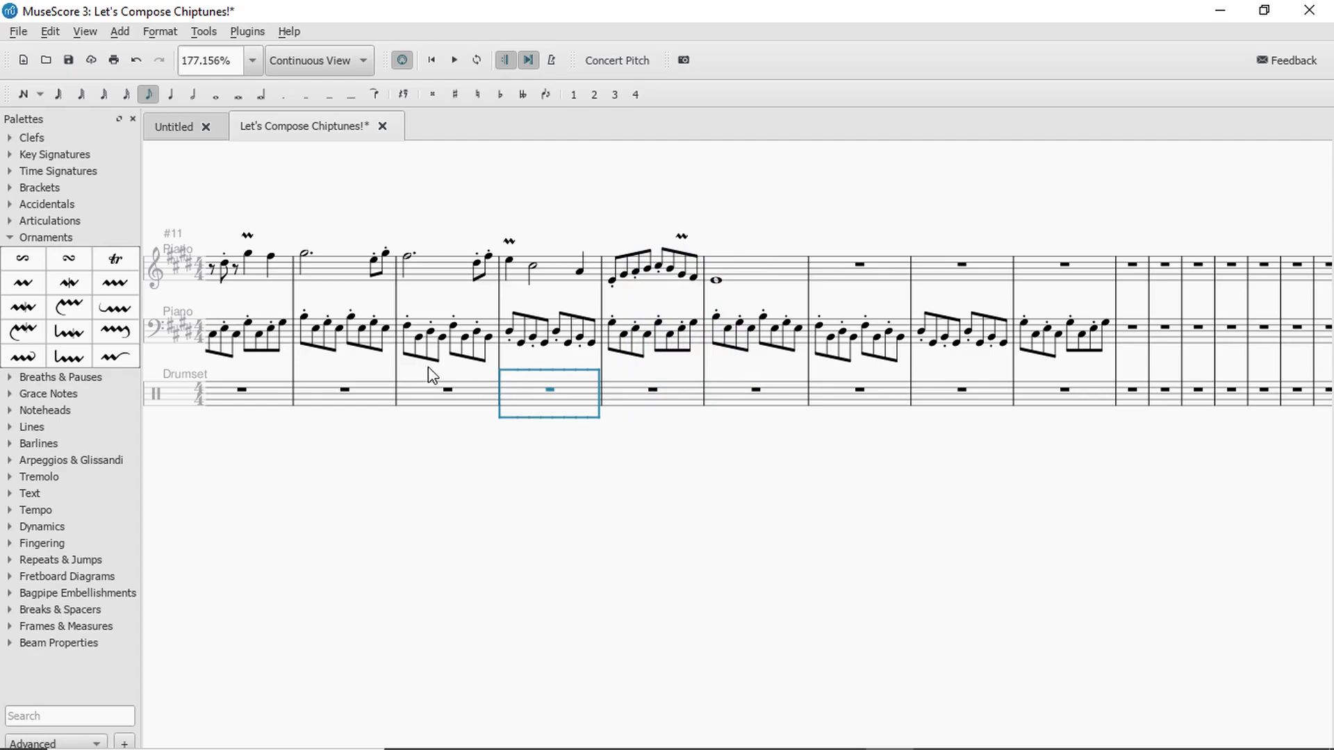
# Insert 4 empty measures before the first dotted-half-note measure that follows the four-measure melody phrase.
pyautogui.hscroll(-5, 468, 518)
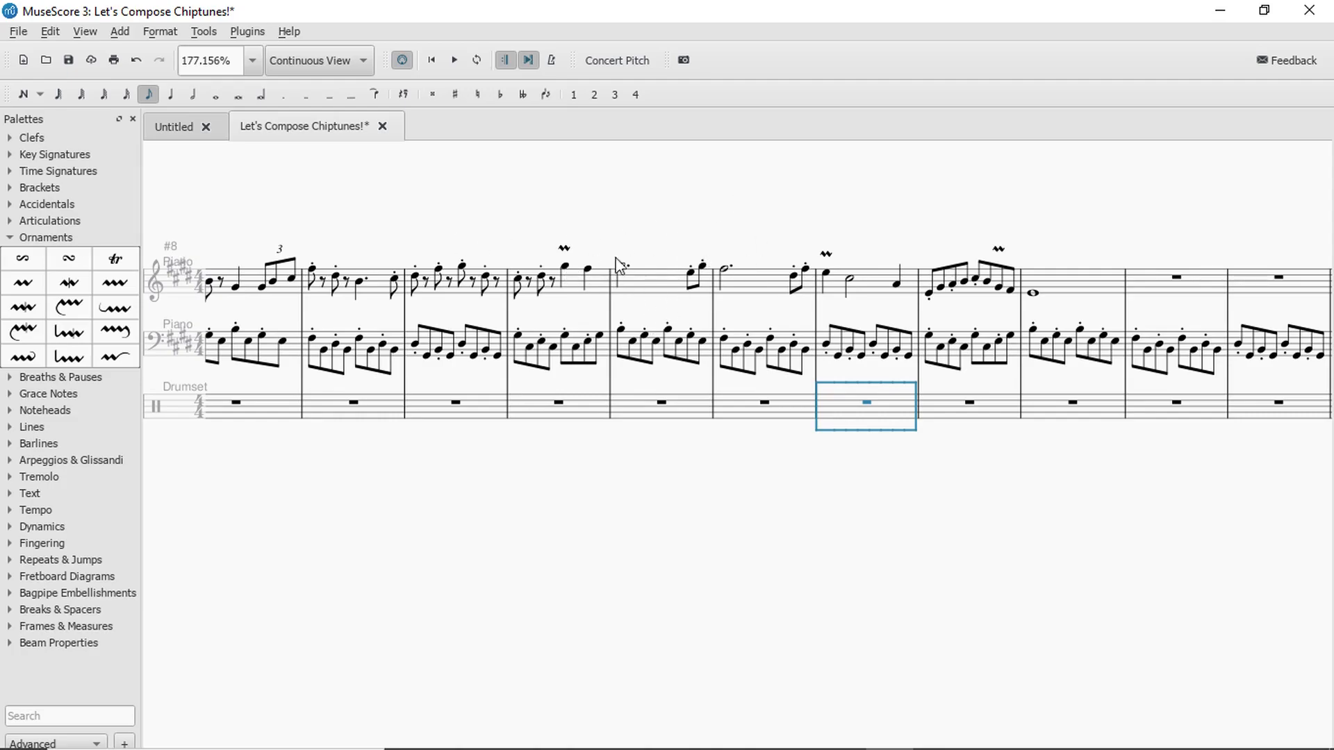
pyautogui.moveTo(682, 234); pyautogui.dragTo(928, 228)
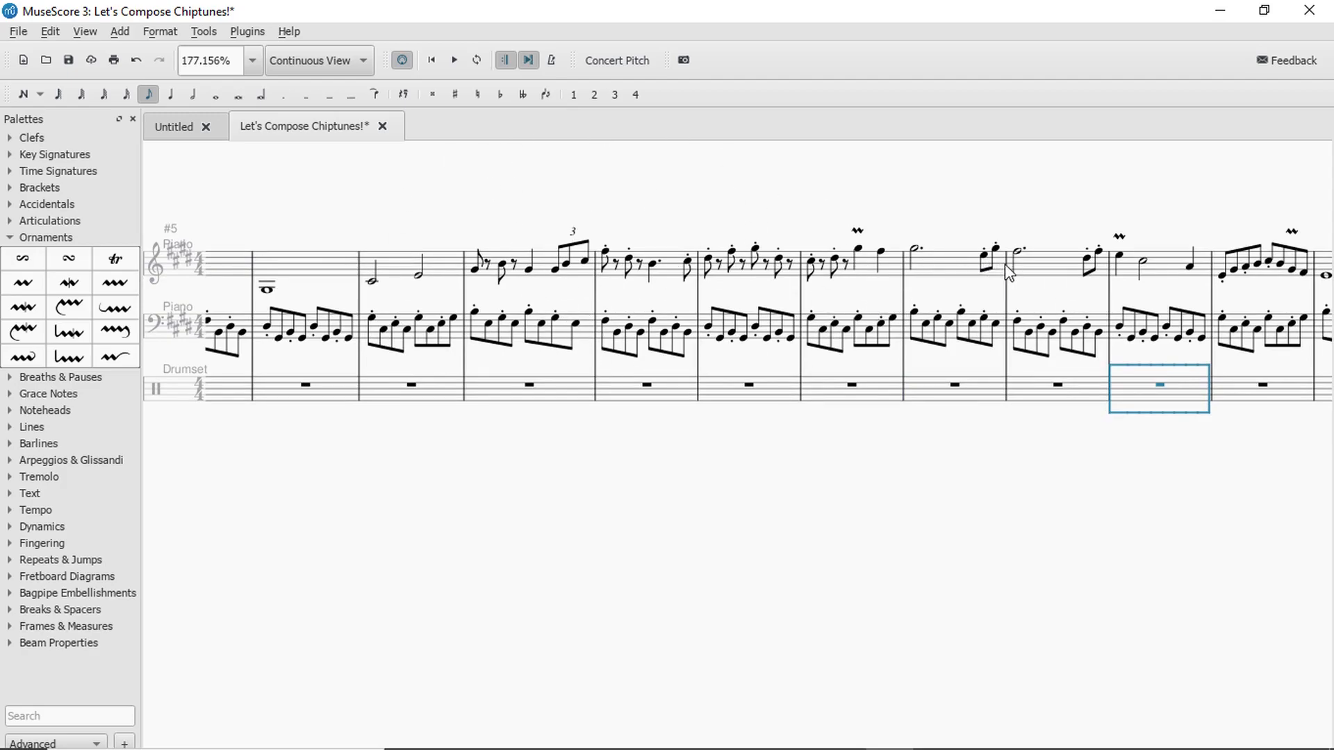
pyautogui.click(961, 270)
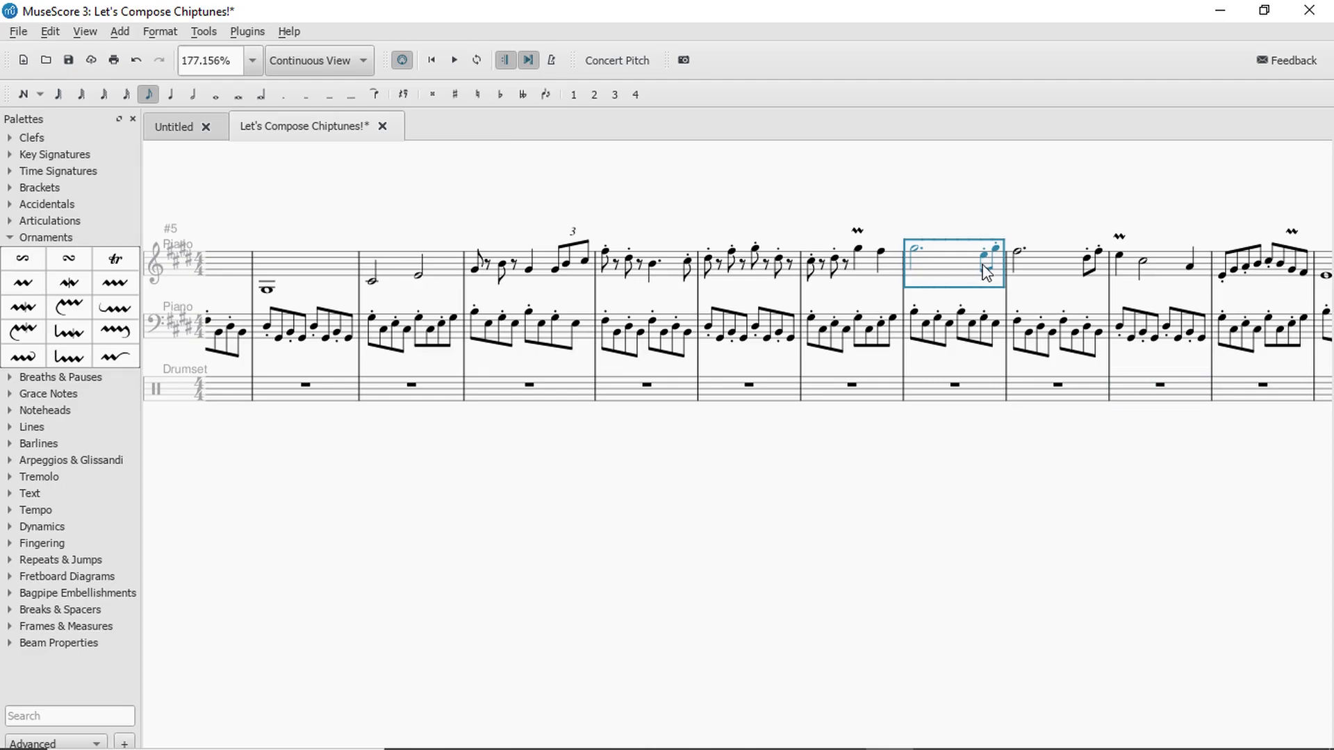
pyautogui.click(121, 31)
pyautogui.moveTo(159, 129)
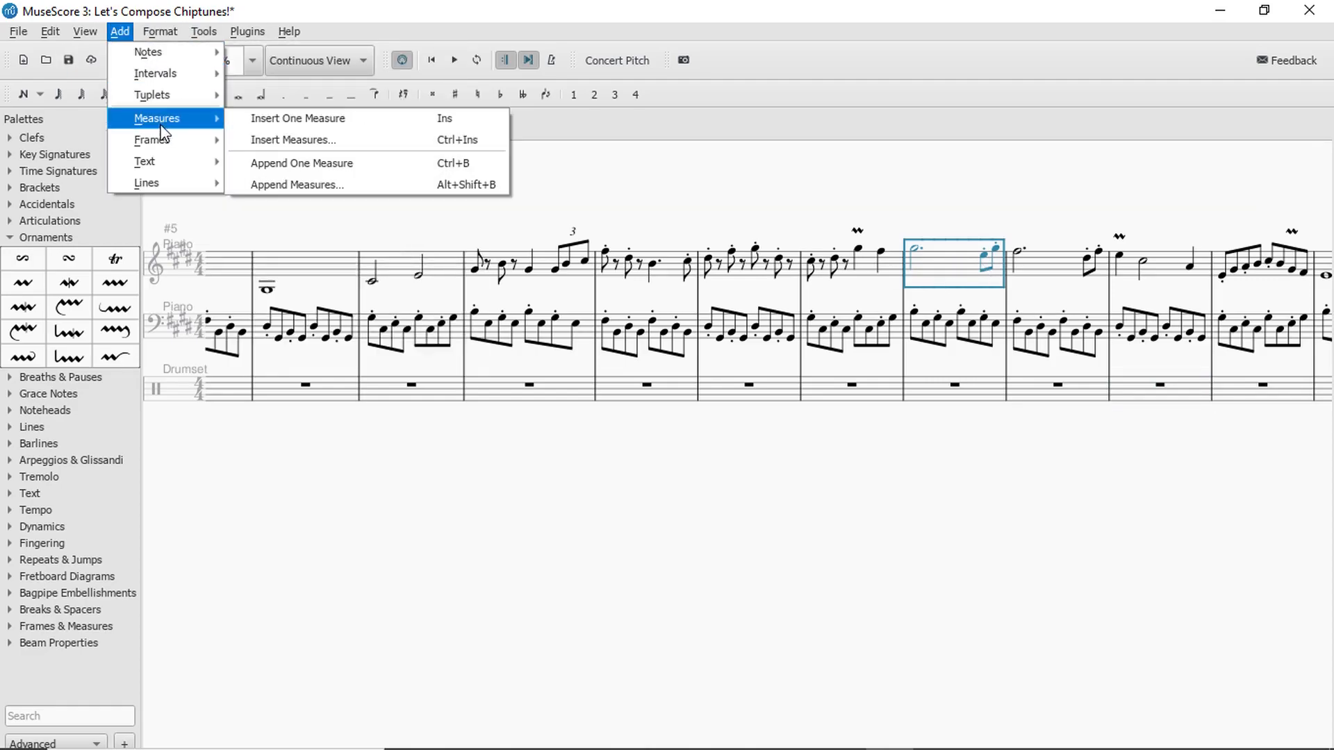
pyautogui.click(300, 141)
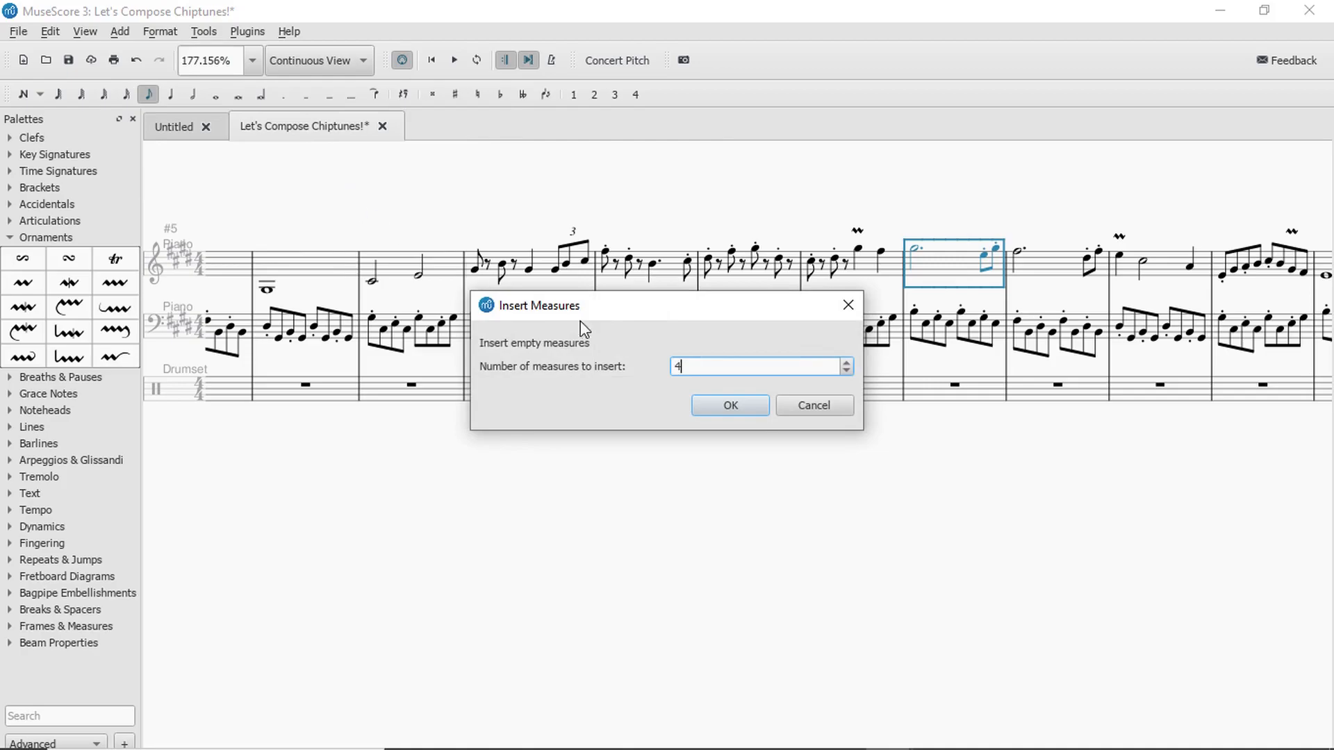
pyautogui.click(730, 405)
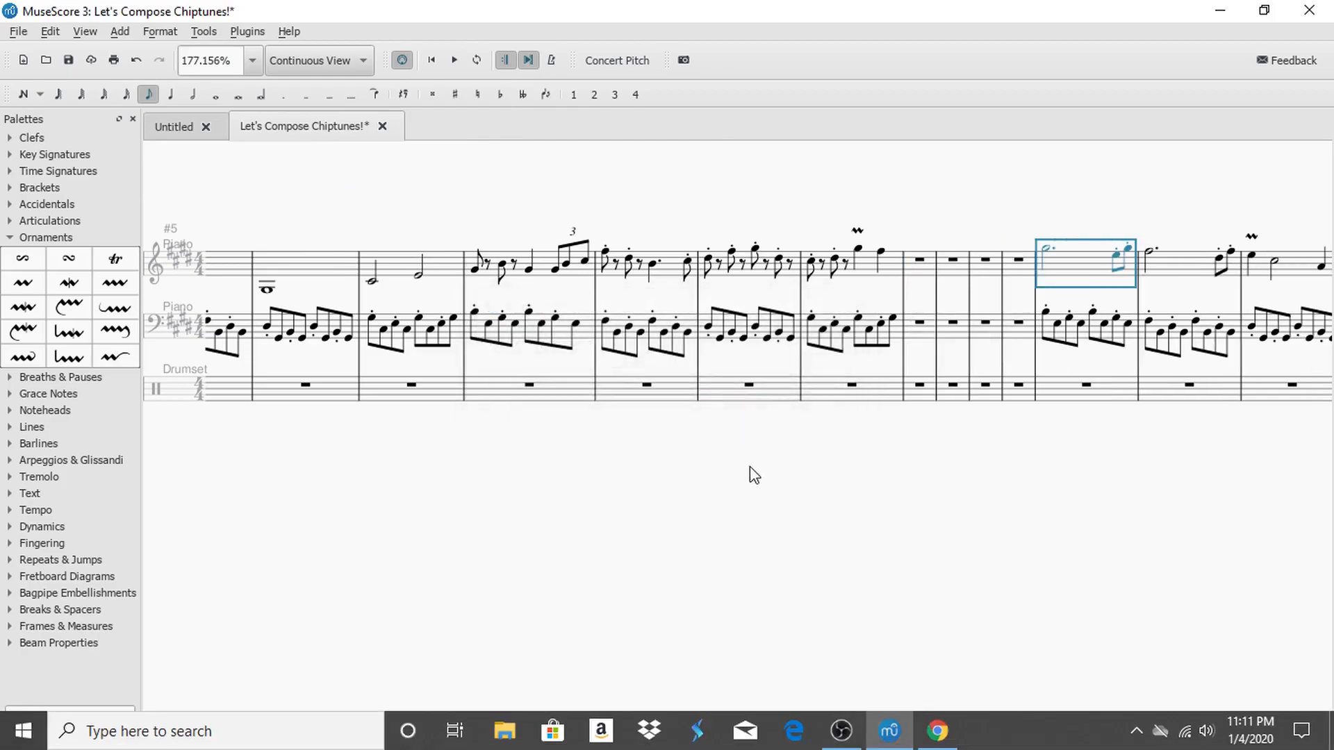
# Copy the four-measure phrase in both piano staves and paste it into the four empty measures that follow.
pyautogui.click(539, 264)
pyautogui.keyDown('shift'); pyautogui.click(888, 318); pyautogui.keyUp('shift')
pyautogui.hotkey('ctrl', 'c')
pyautogui.click(921, 269)
pyautogui.hotkey('ctrl', 'v')
pyautogui.press('Escape')
# Play back the score from its early measures into the second measure of the copied phrase.
pyautogui.press('space')
pyautogui.press('space')
pyautogui.moveTo(341, 473); pyautogui.dragTo(821, 490)
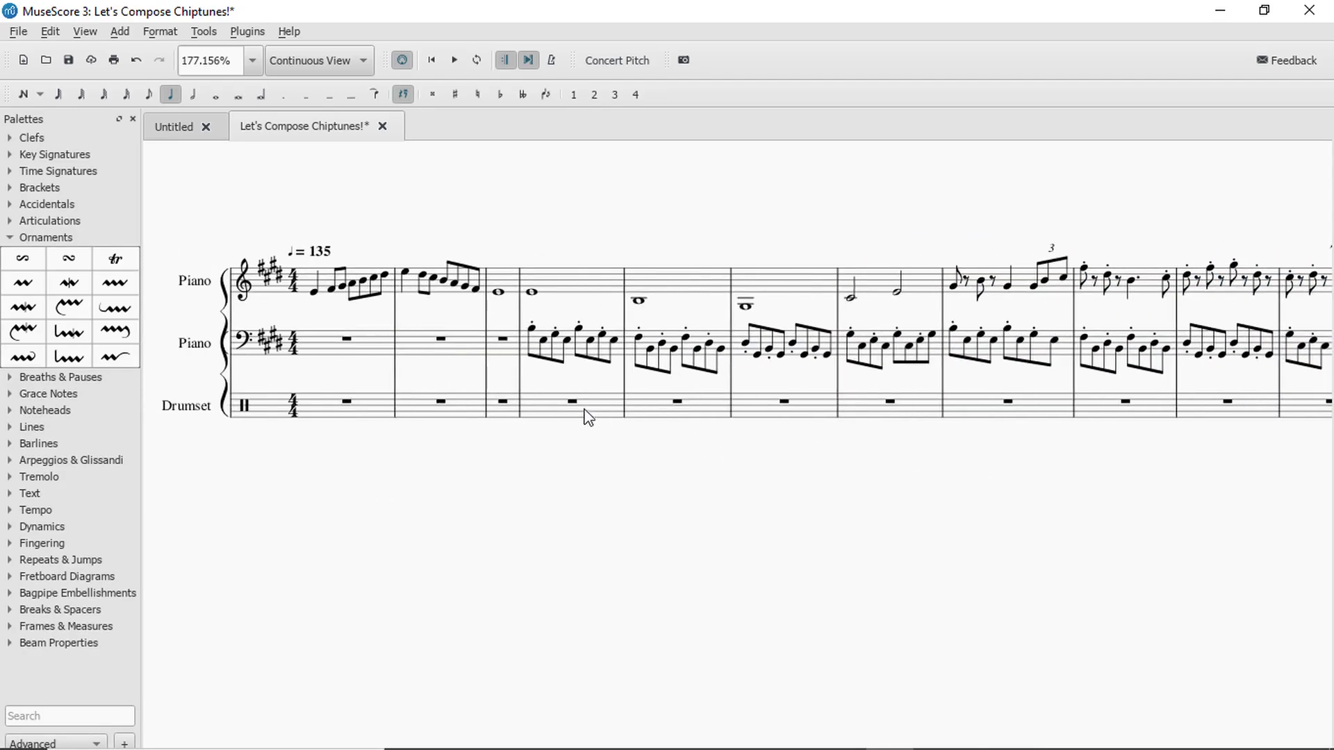
pyautogui.press('space')
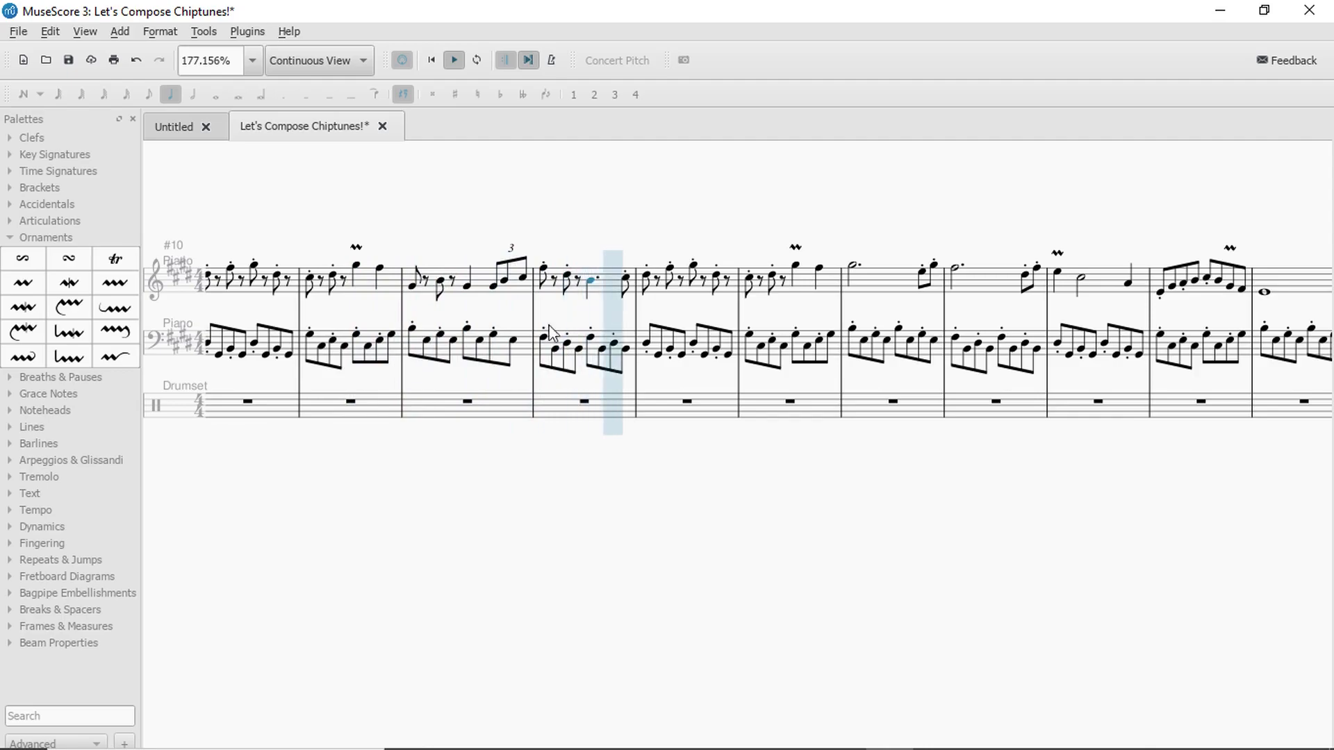
pyautogui.press('space')
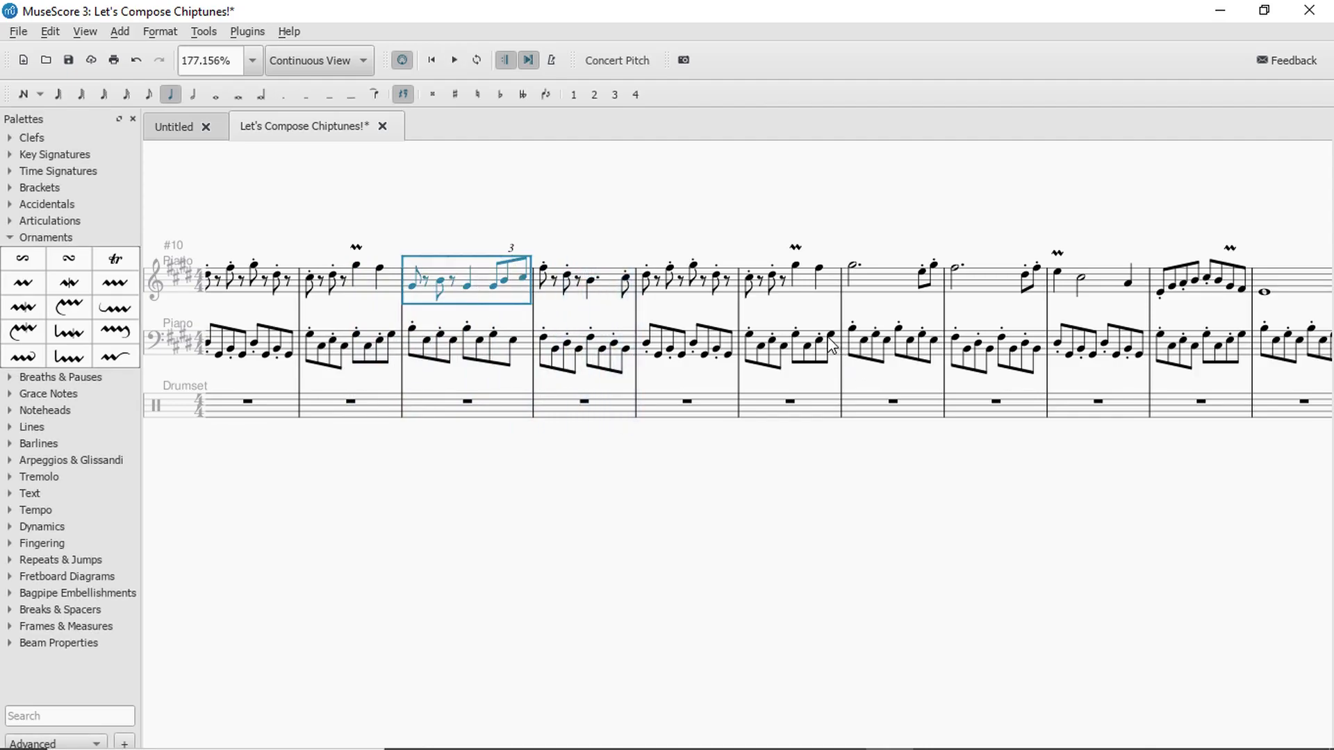
# Try transposing the copied four-measure phrase up seven semitones in both piano staves, and play back from the preceding measure.
pyautogui.keyDown('shift'); pyautogui.click(832, 345); pyautogui.keyUp('shift')
pyautogui.press('Up')
pyautogui.press('Up')
pyautogui.press('Up')
pyautogui.press('Up')
pyautogui.press('Up')
pyautogui.press('Up')
pyautogui.press('Up')
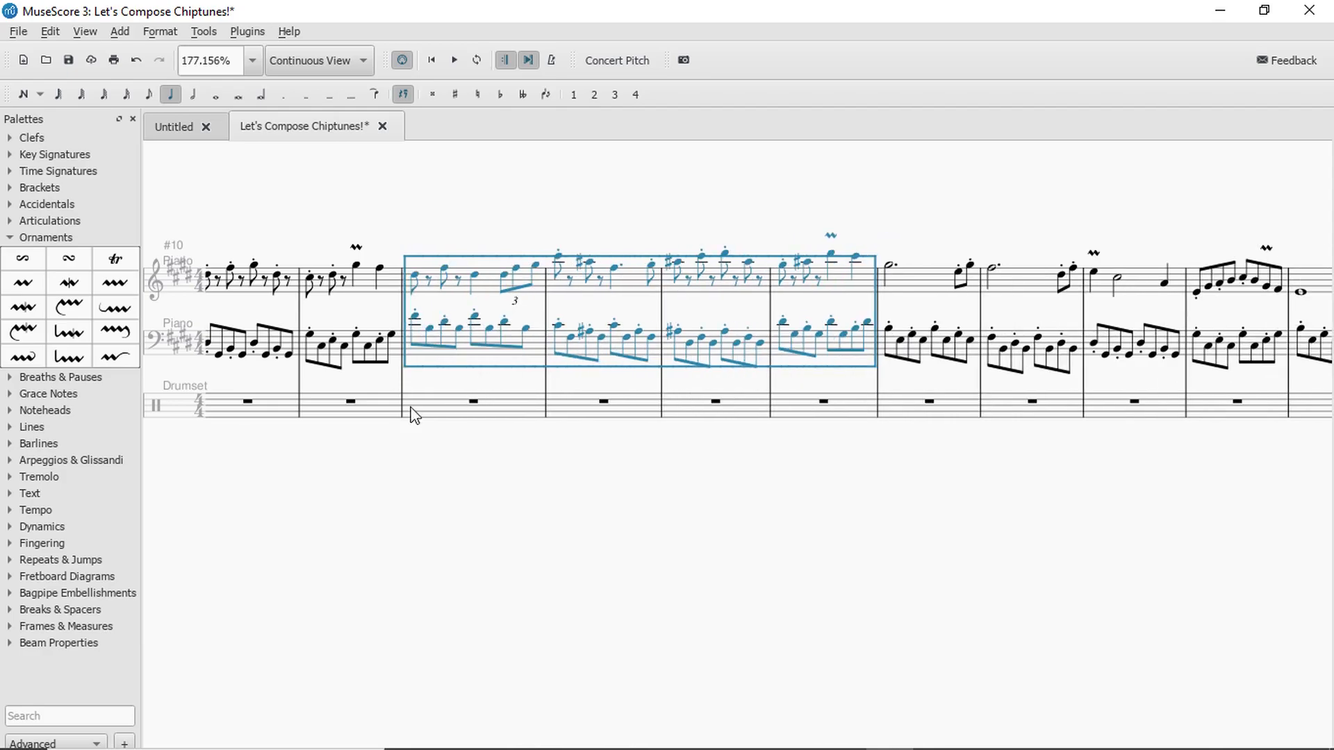
pyautogui.click(348, 416)
pyautogui.press('space')
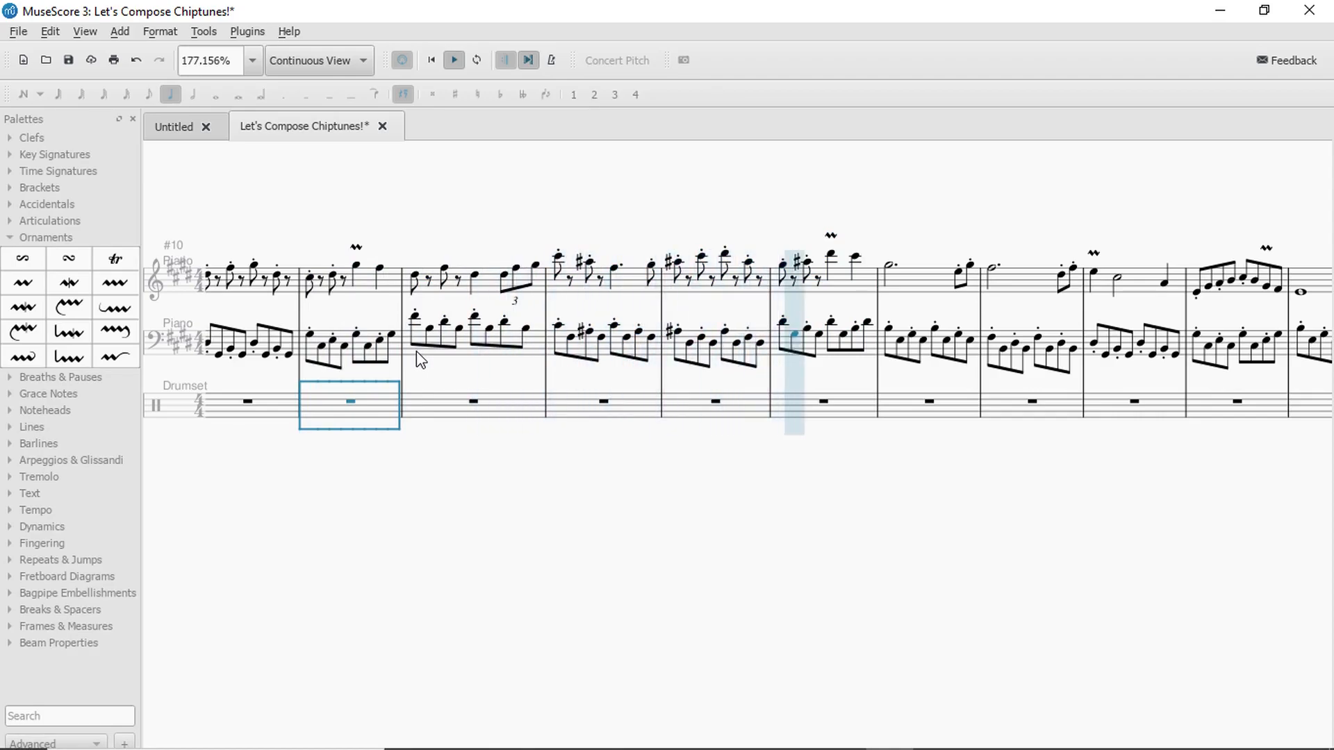
pyautogui.press('space')
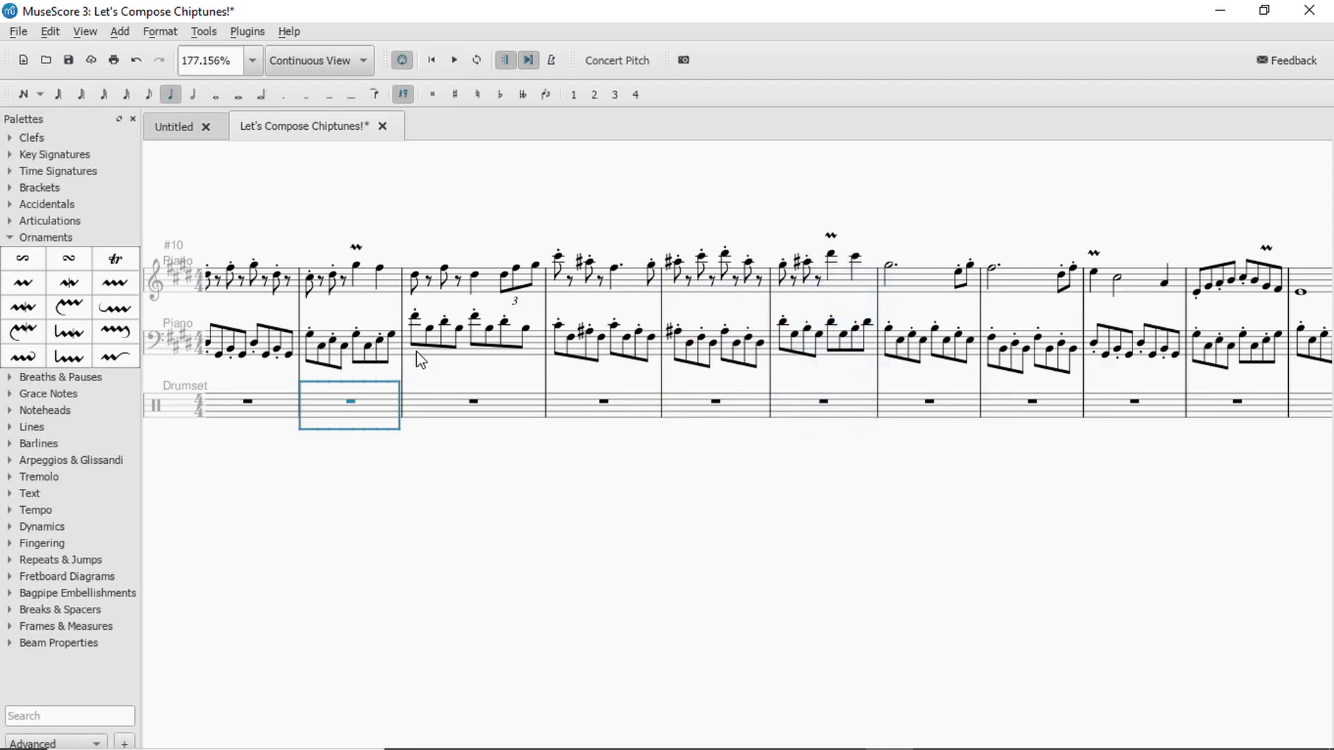
# Undo the transposition of the copied phrase and its pasting in both piano staves.
pyautogui.hotkey('ctrl', 'z')
pyautogui.hotkey('ctrl', 'z')
pyautogui.hotkey('ctrl', 'z')
pyautogui.hotkey('ctrl', 'z')
pyautogui.hotkey('ctrl', 'z')
pyautogui.hotkey('ctrl', 'z')
pyautogui.hotkey('ctrl', 'z')
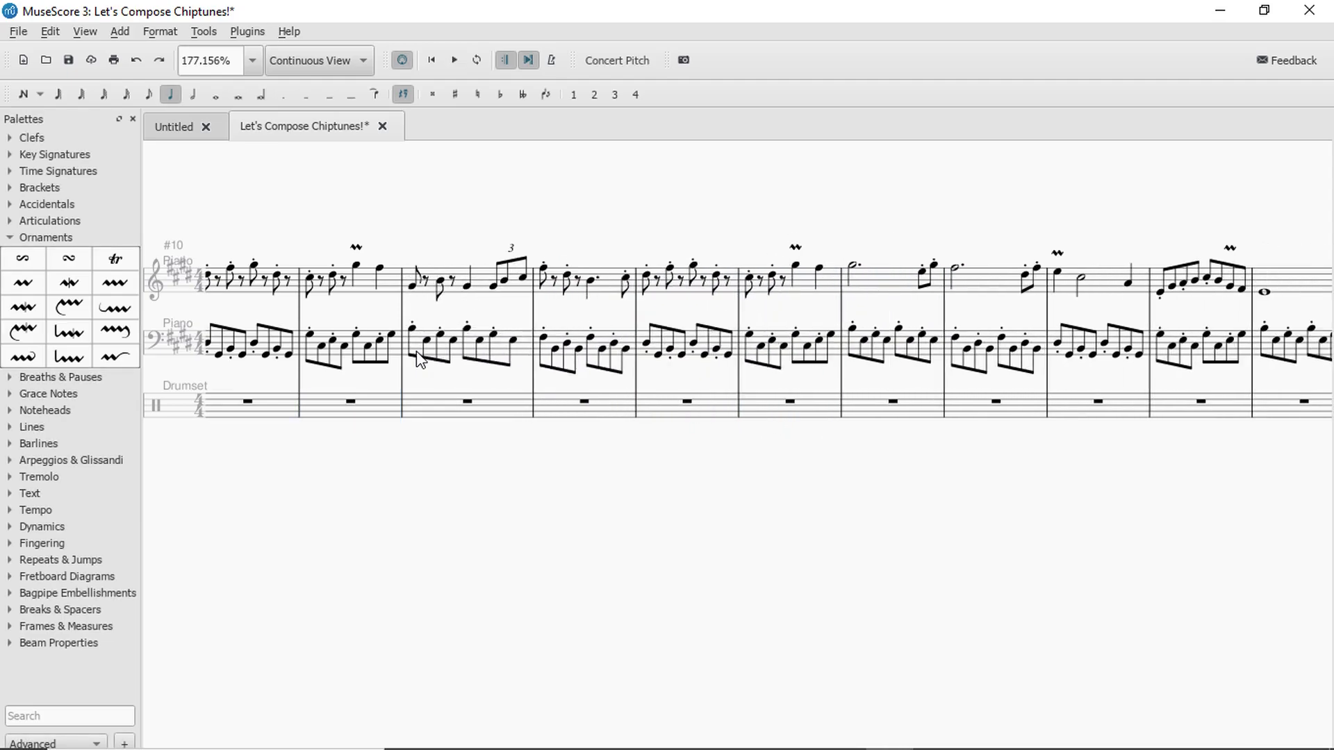
pyautogui.hotkey('ctrl', 'z')
pyautogui.hotkey('ctrl', 'z')
pyautogui.hotkey('ctrl', 'z')
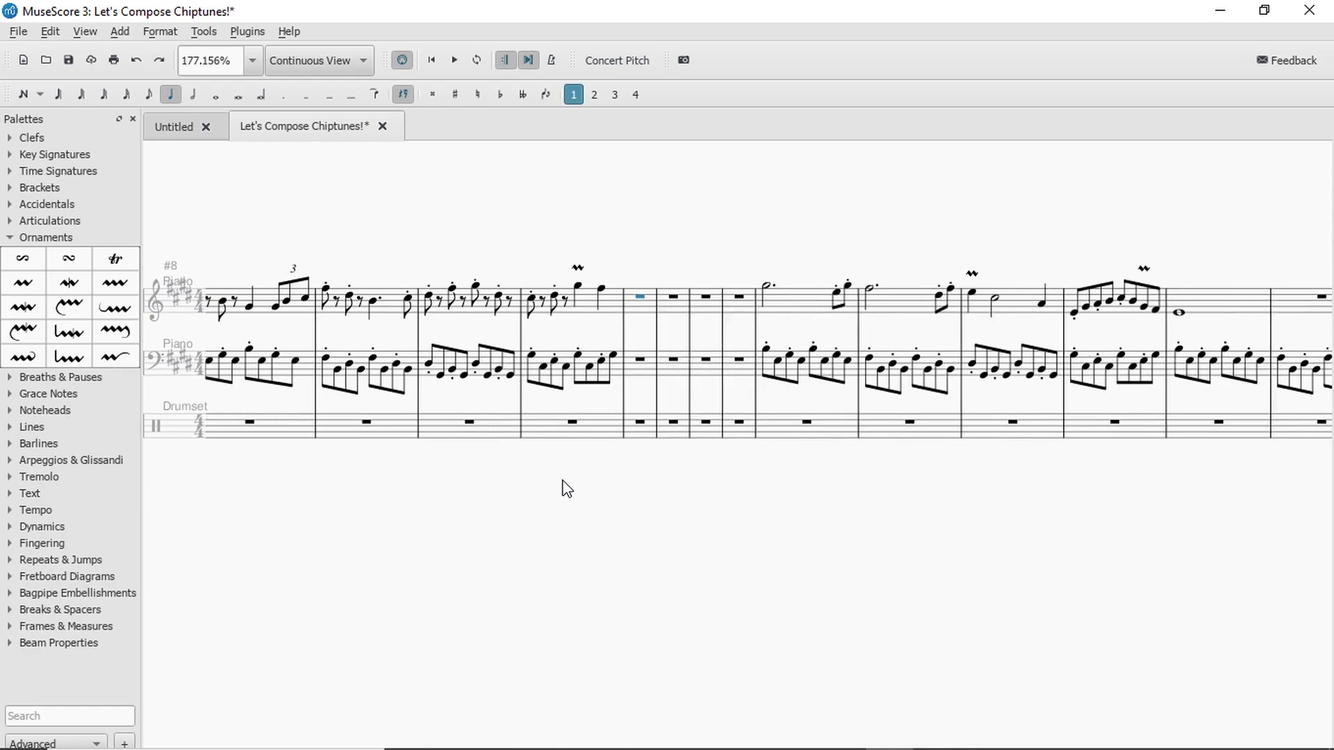
# Restore the pasted phrase and play back from the original phrase's first measure into the copy.
pyautogui.hotkey('ctrl', 'z')
pyautogui.hotkey('ctrl', 'z')
pyautogui.hotkey('ctrl', 'z')
pyautogui.click(628, 419)
pyautogui.press('space')
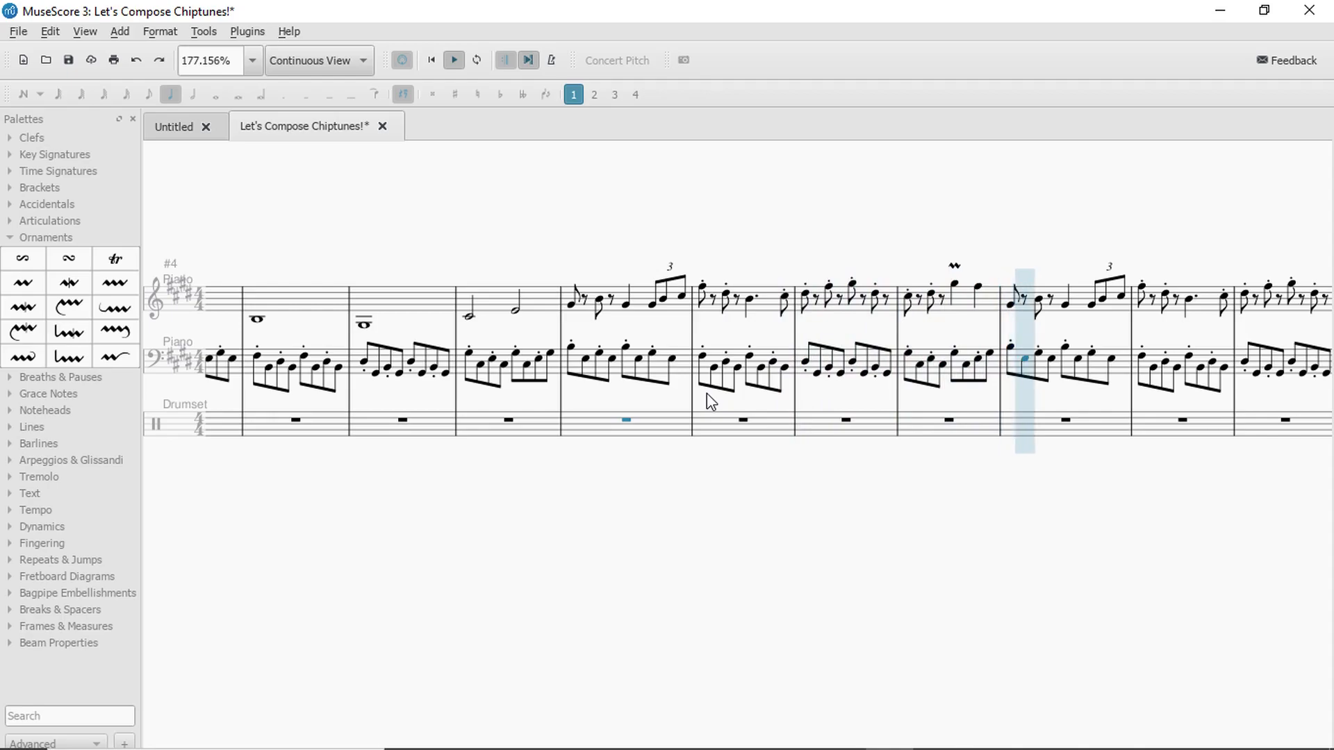
pyautogui.press('space')
# Undo the pasting of the repeated phrase and the insertion of its four measures.
pyautogui.scroll(-2, 1014, 518)
pyautogui.press('Escape')
pyautogui.scroll(2, 807, 476)
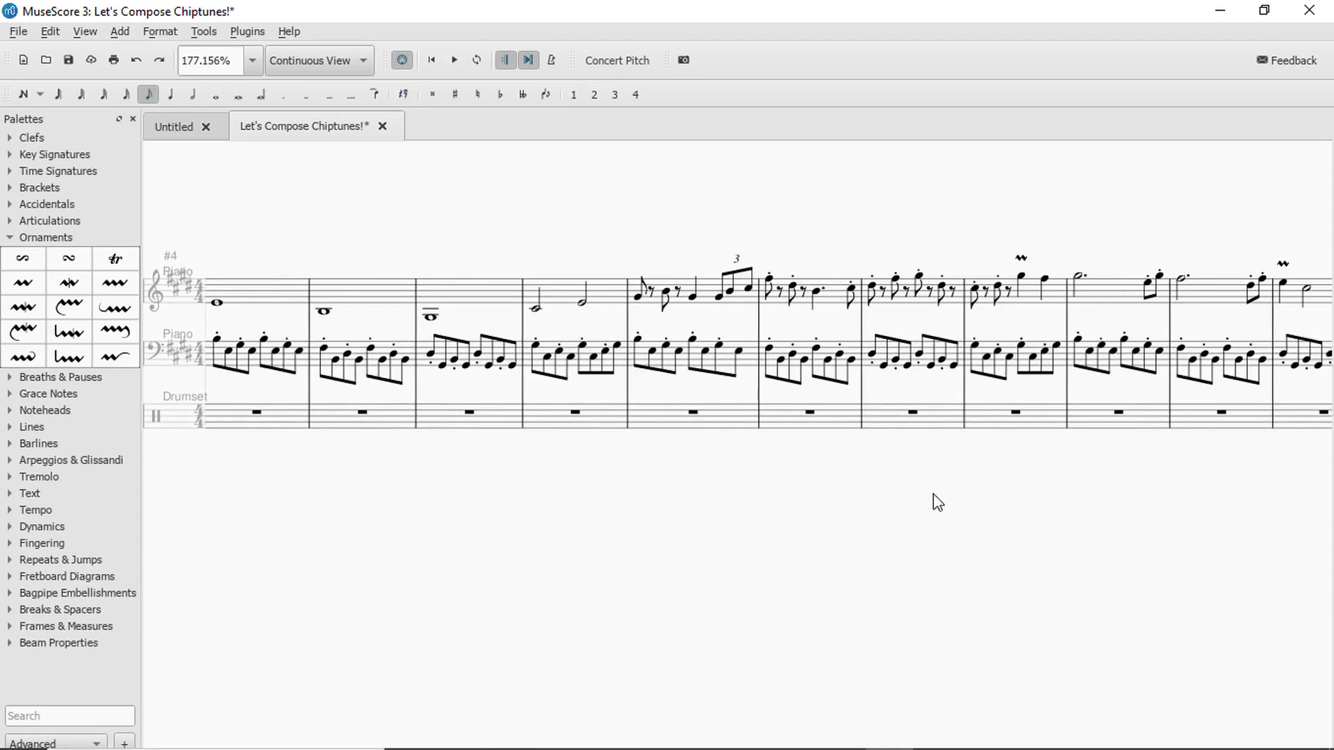
# Play back from the first measure of the bass line through to the melody's final whole note.
pyautogui.scroll(5, 915, 485)
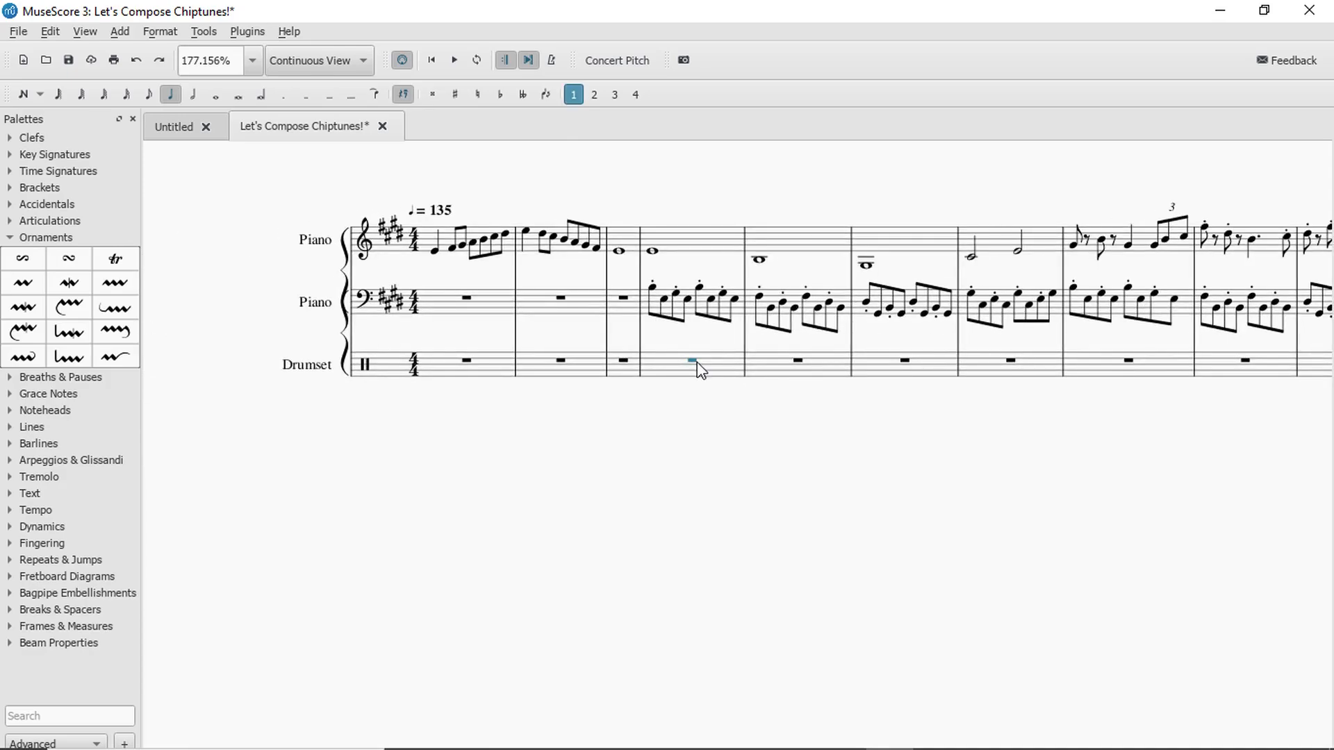
pyautogui.press('space')
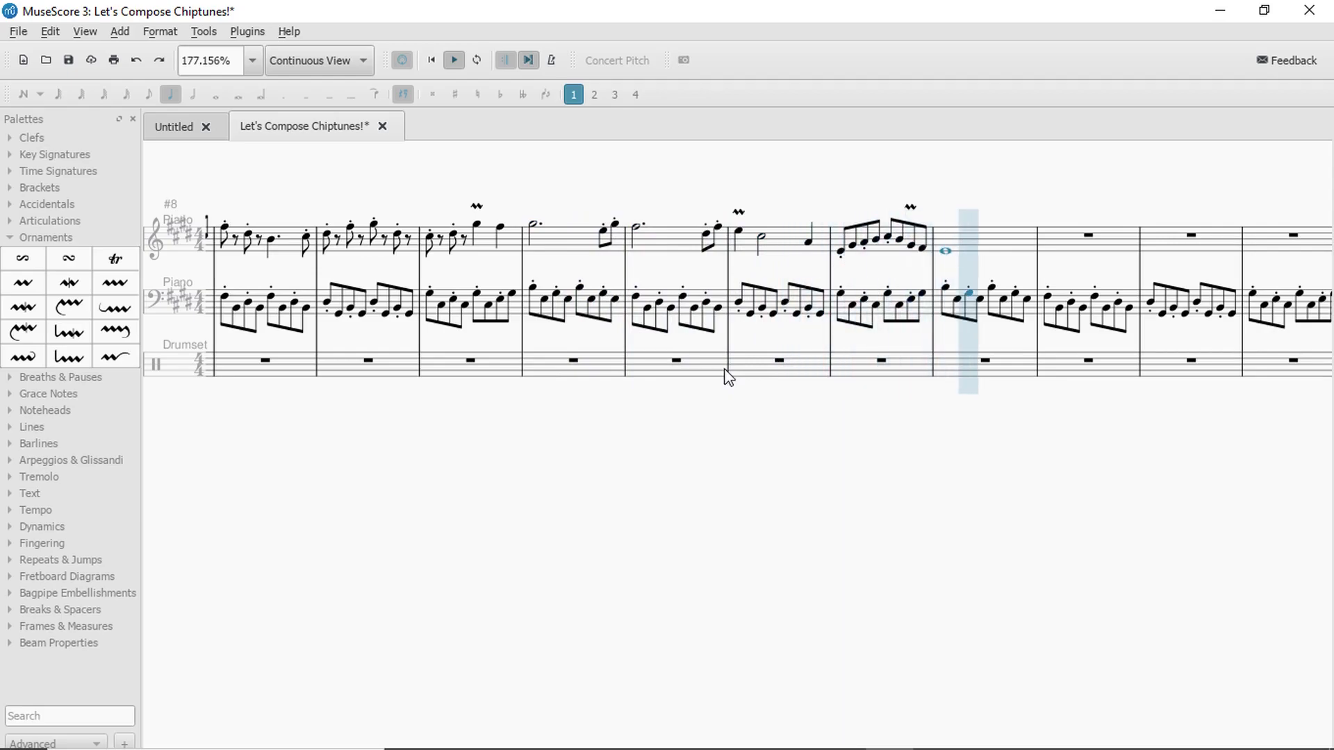
pyautogui.press('space')
# Copy the two low whole-note measures and the half-note measure from the early melody into the three empty melody measures after the final whole note.
pyautogui.moveTo(844, 551); pyautogui.dragTo(858, 554)
pyautogui.moveTo(1088, 552); pyautogui.dragTo(1306, 547)
pyautogui.moveTo(962, 487); pyautogui.dragTo(1274, 519)
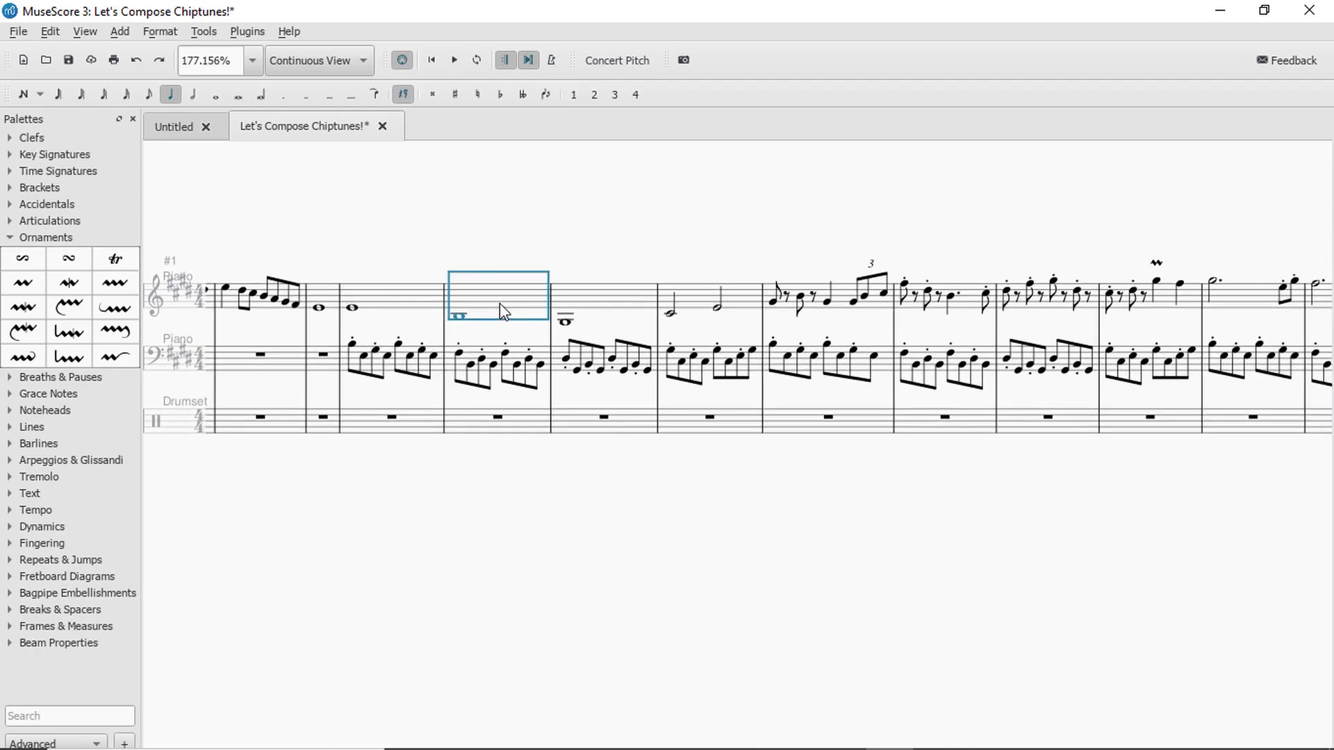
pyautogui.keyDown('shift'); pyautogui.click(710, 294); pyautogui.keyUp('shift')
pyautogui.moveTo(1301, 621); pyautogui.dragTo(743, 592)
pyautogui.moveTo(1084, 522); pyautogui.dragTo(842, 496)
pyautogui.hotkey('ctrl', 'v')
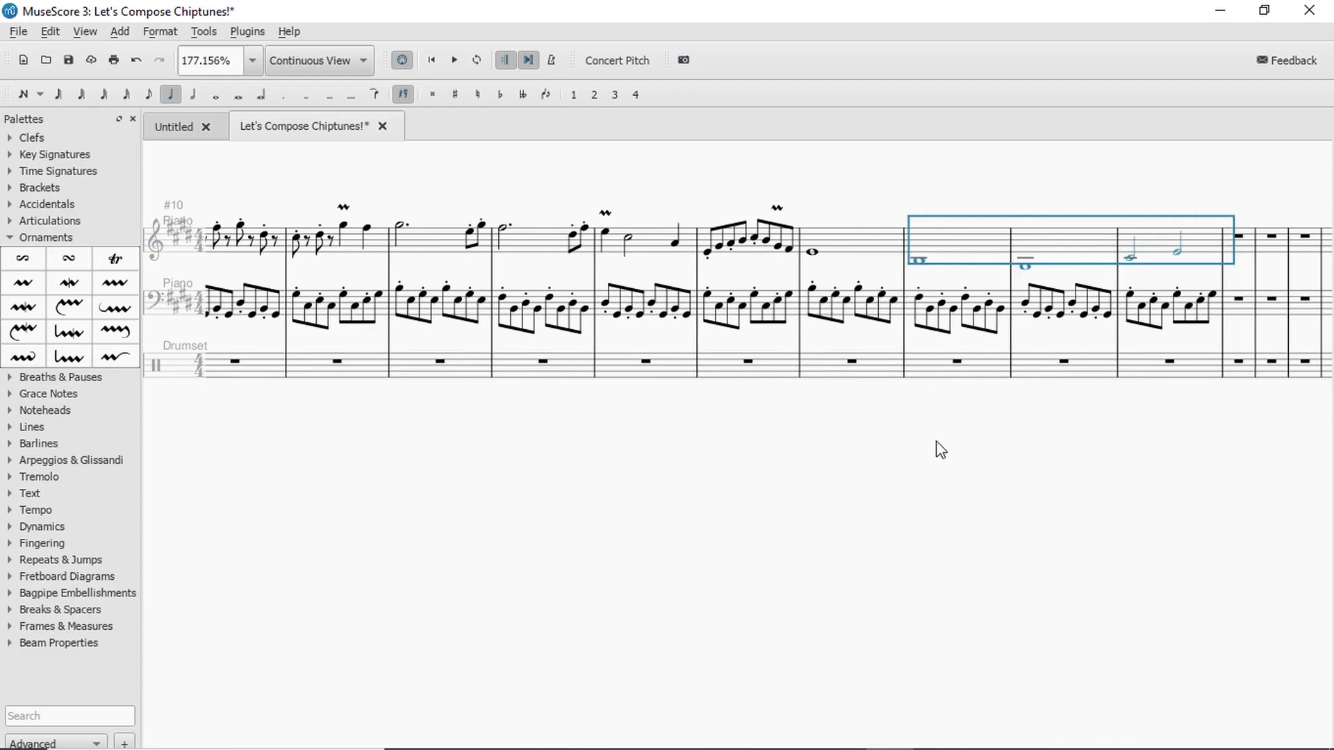
# Play back the pasted melody from its second whole note into the half-note measure.
pyautogui.moveTo(928, 444); pyautogui.dragTo(853, 462)
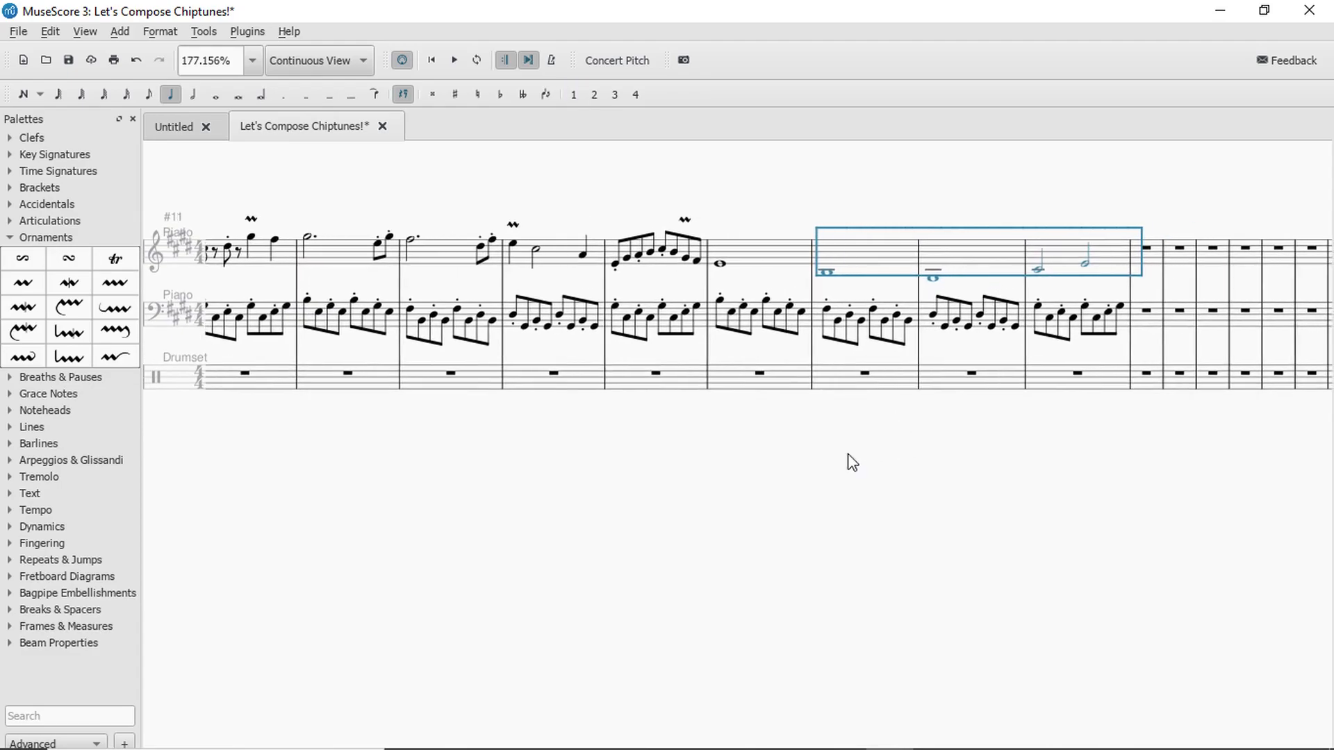
pyautogui.click(1040, 272)
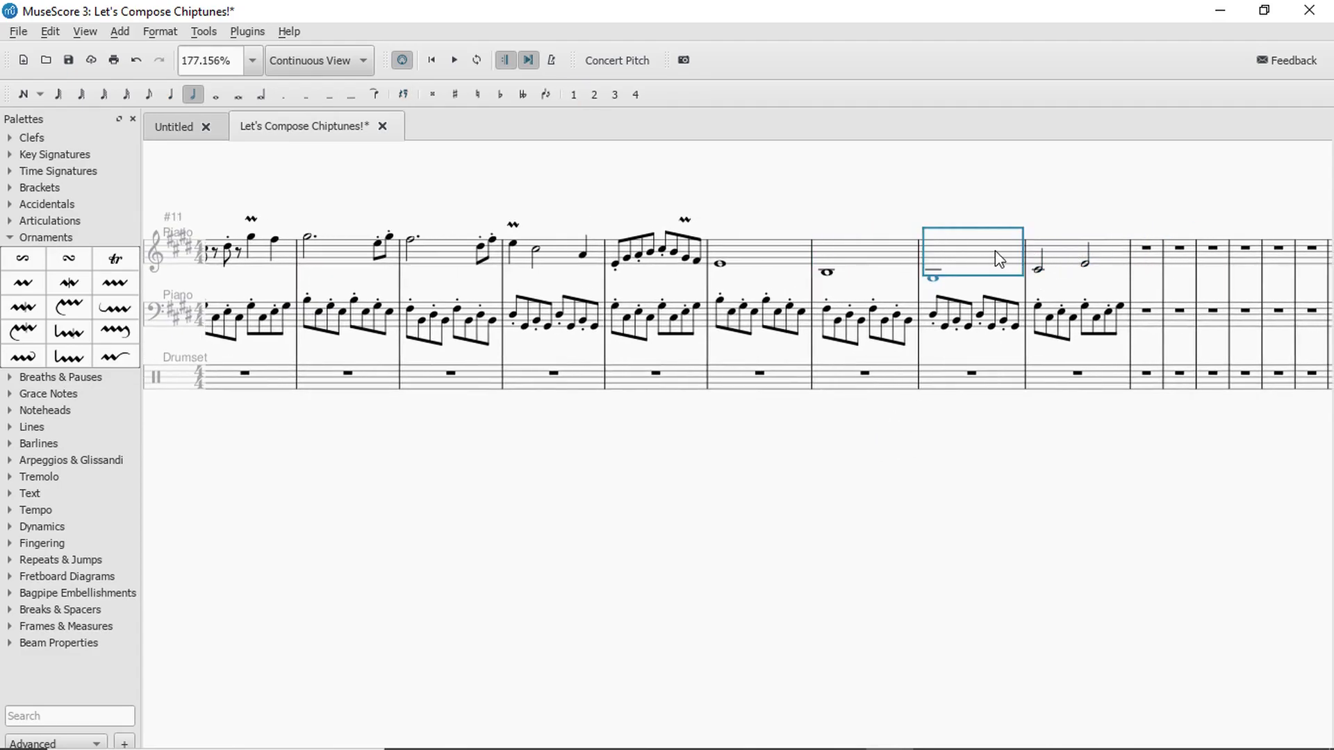
pyautogui.press('space')
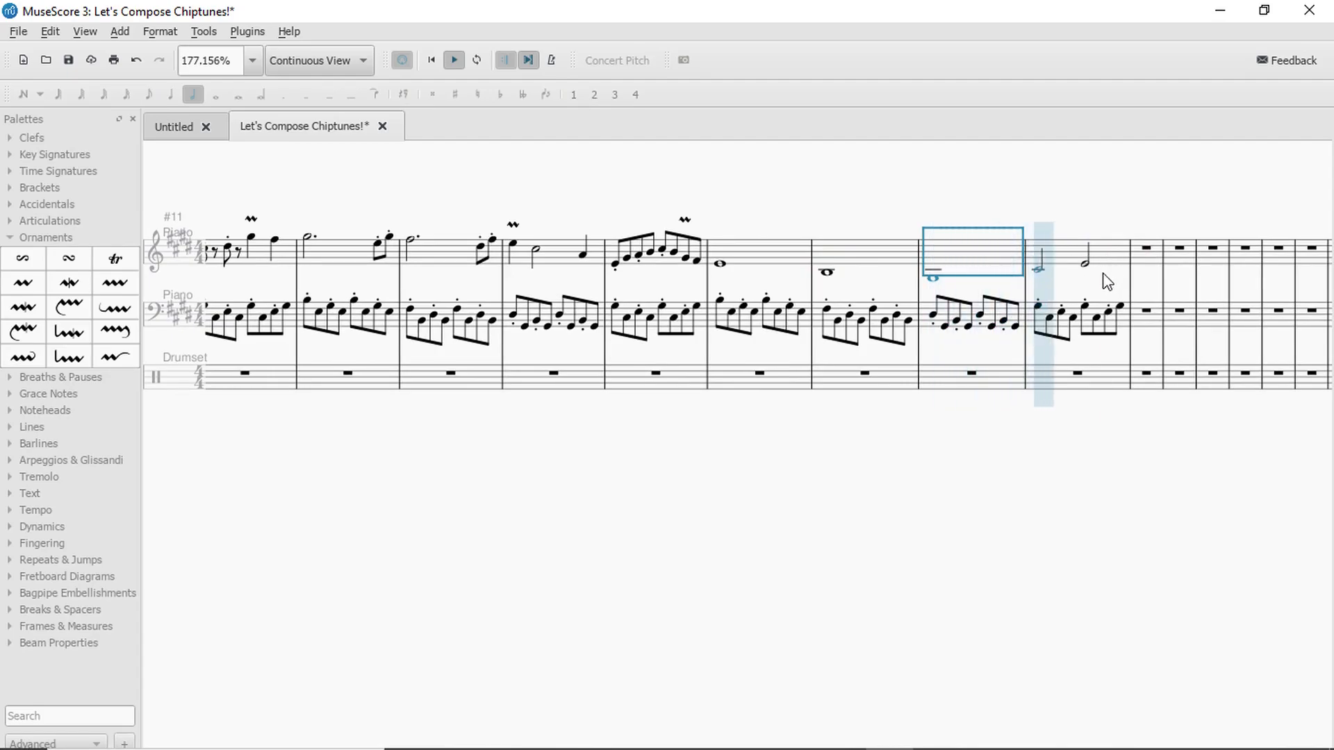
pyautogui.press('space')
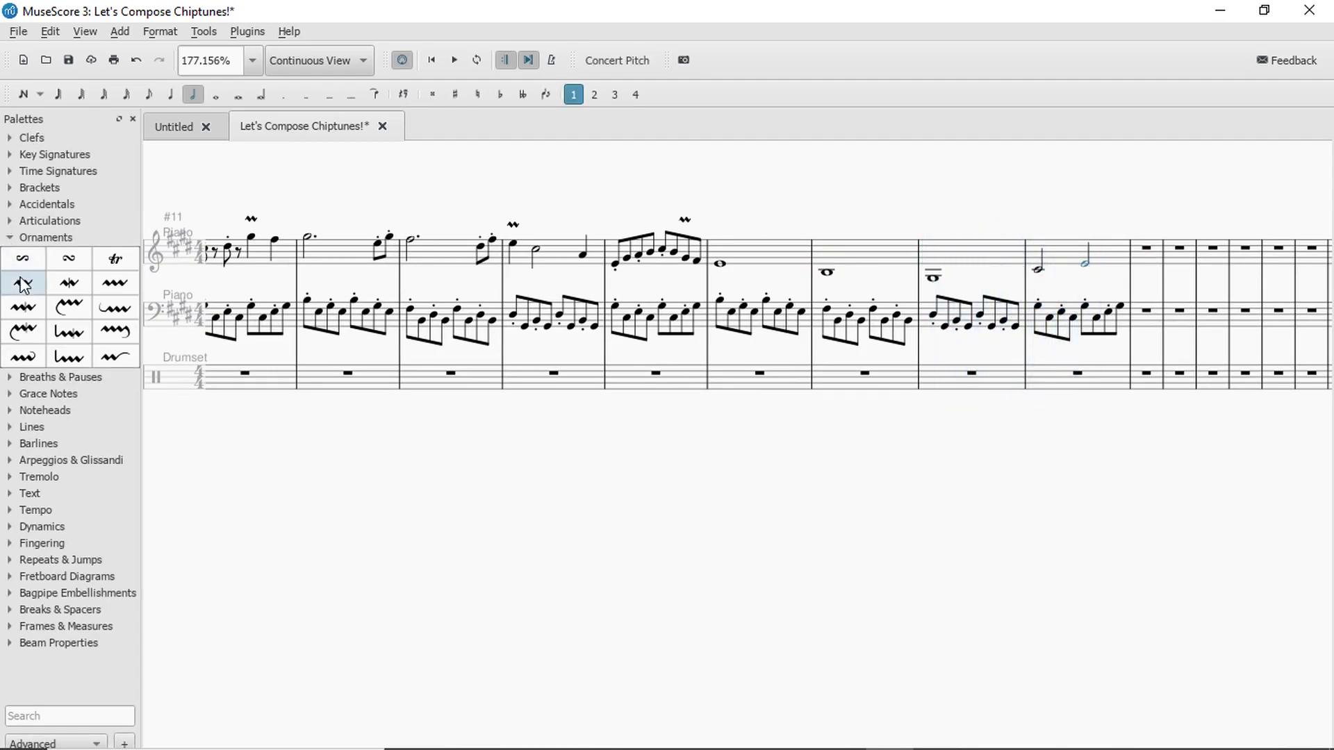
# Add a short trill ornament to the final half note, play back the last four melody measures, and look over the earlier melody.
pyautogui.click(762, 374)
pyautogui.press('space')
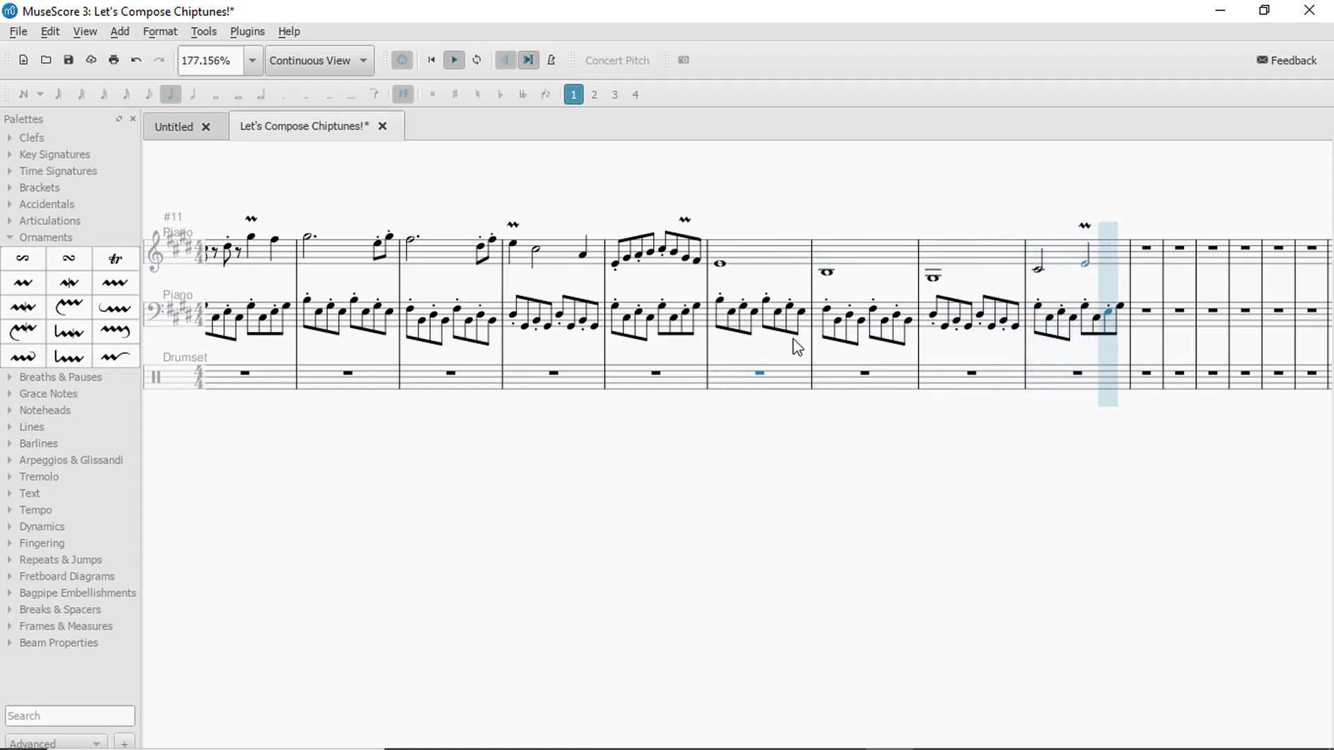
pyautogui.moveTo(845, 424); pyautogui.dragTo(1224, 453)
pyautogui.moveTo(859, 467); pyautogui.dragTo(1003, 465)
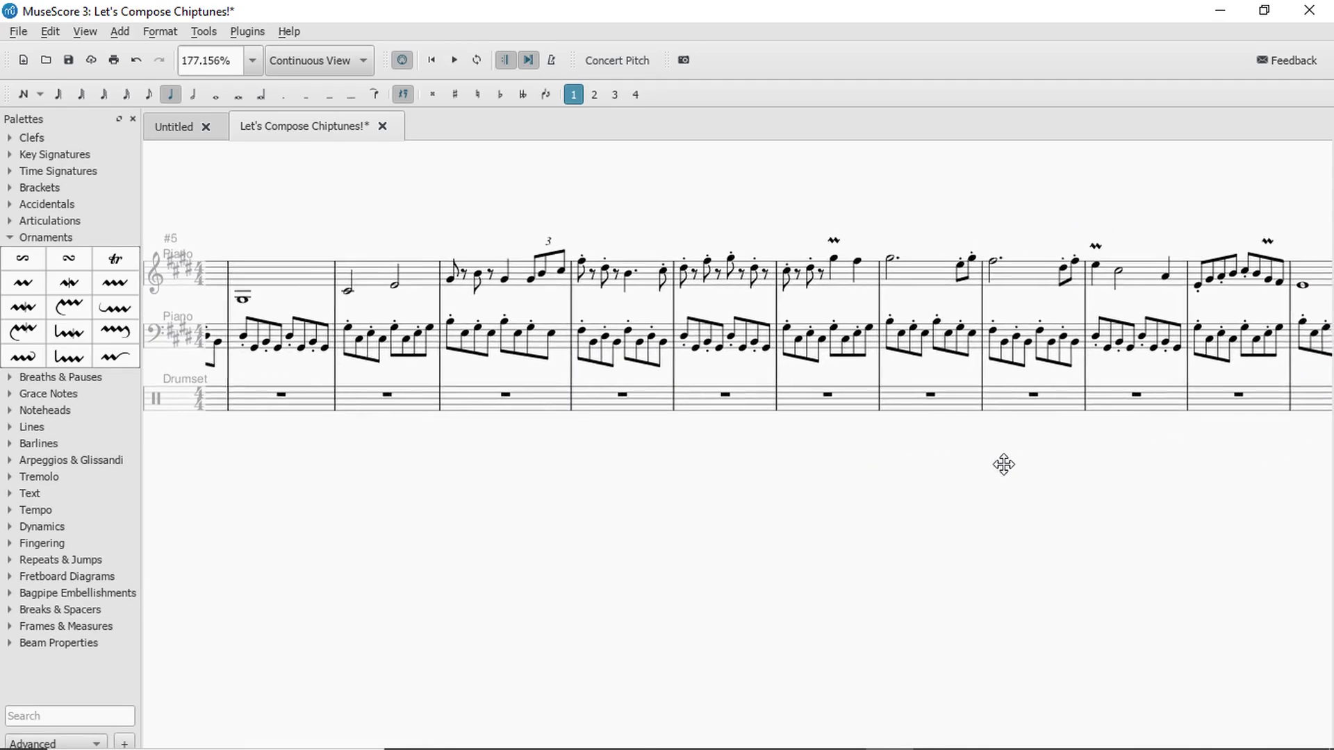
pyautogui.moveTo(380, 452); pyautogui.dragTo(629, 472)
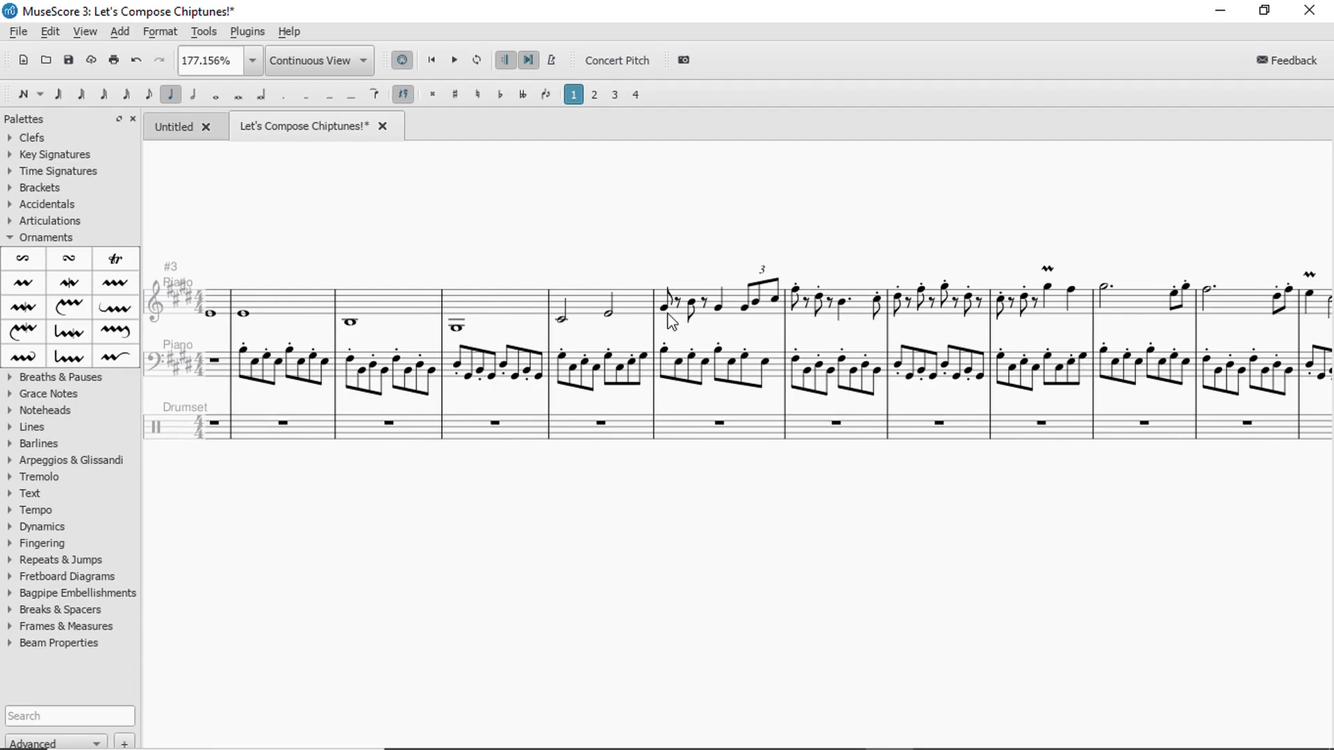
# Enter a G whole note in the first empty melody measure after the ornamented half note.
pyautogui.moveTo(1293, 632); pyautogui.dragTo(1058, 610)
pyautogui.moveTo(1217, 579); pyautogui.dragTo(830, 568)
pyautogui.moveTo(1146, 526); pyautogui.dragTo(539, 520)
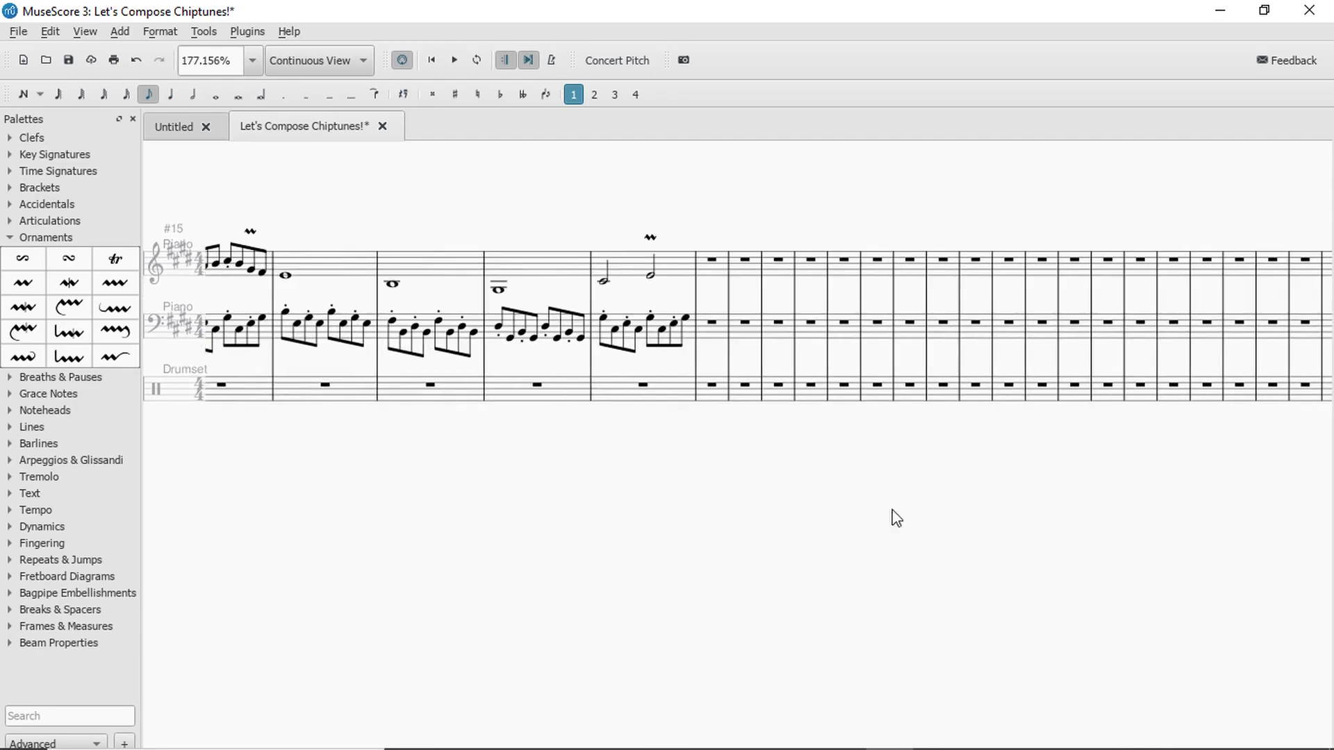
pyautogui.moveTo(928, 498); pyautogui.dragTo(848, 503)
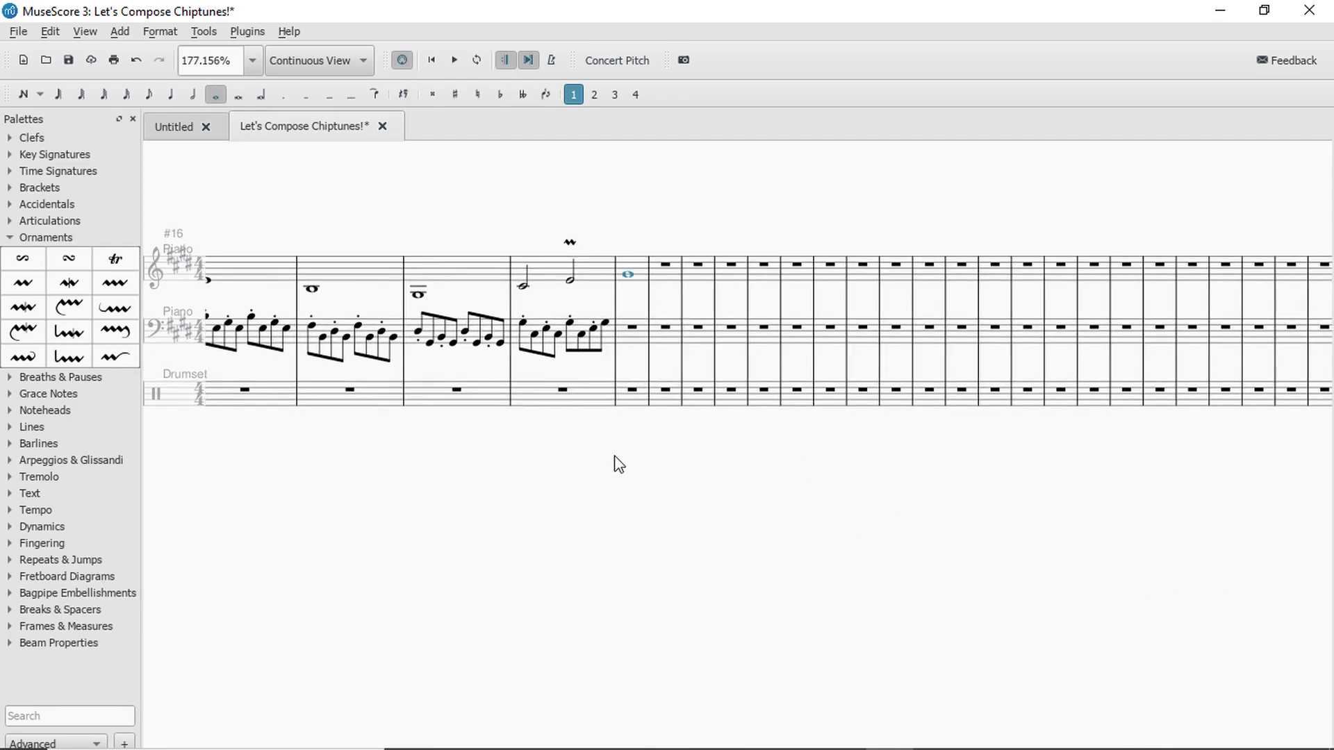
pyautogui.press('7')
pyautogui.press('b')
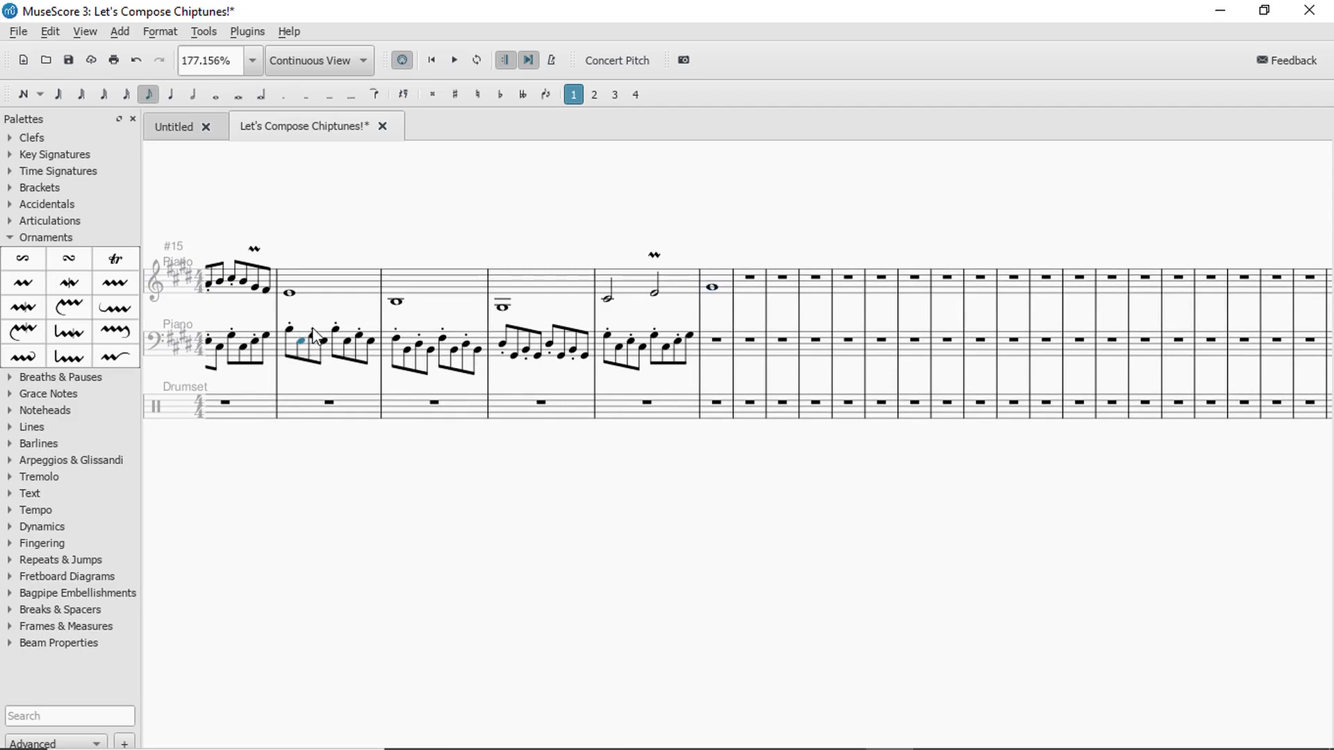
# Copy the last four bass line measures into the four empty bass measures that follow.
pyautogui.keyDown('shift'); pyautogui.click(692, 332); pyautogui.keyUp('shift')
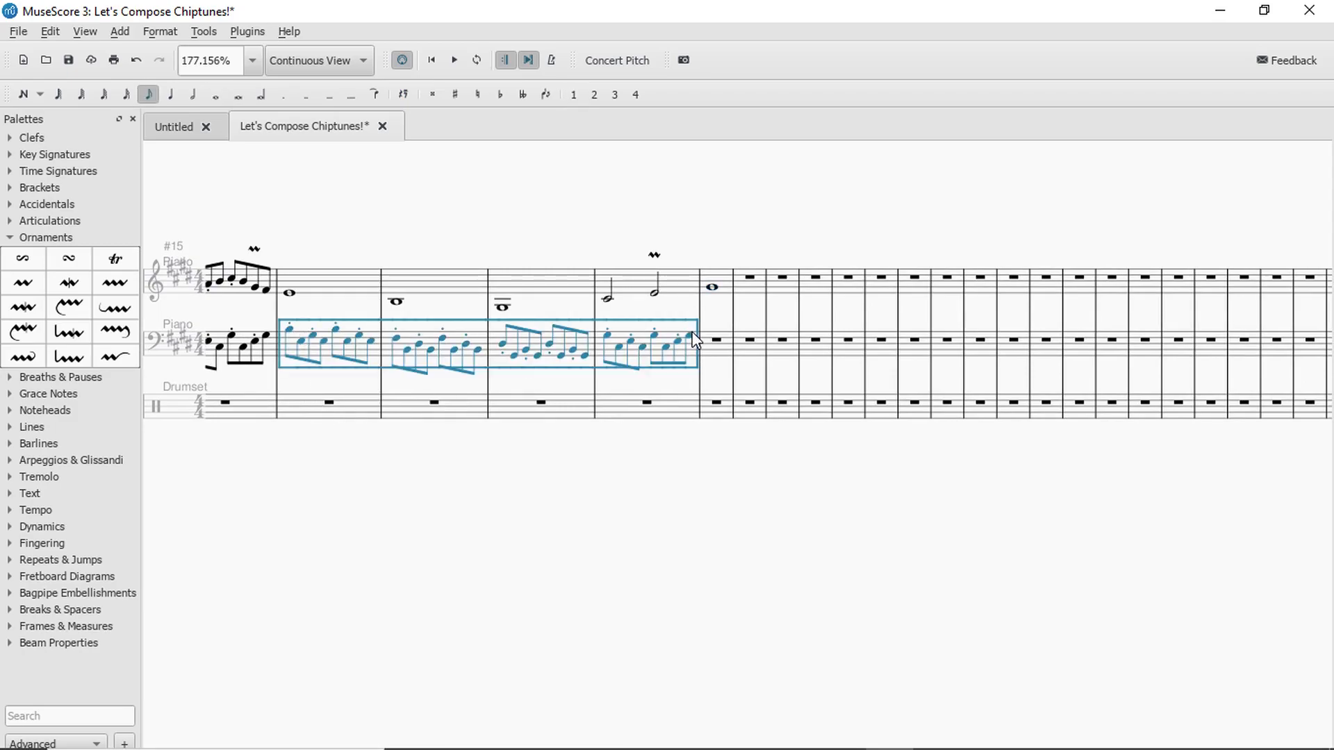
pyautogui.hotkey('ctrl', 'c')
pyautogui.click(715, 348)
pyautogui.hotkey('ctrl', 'v')
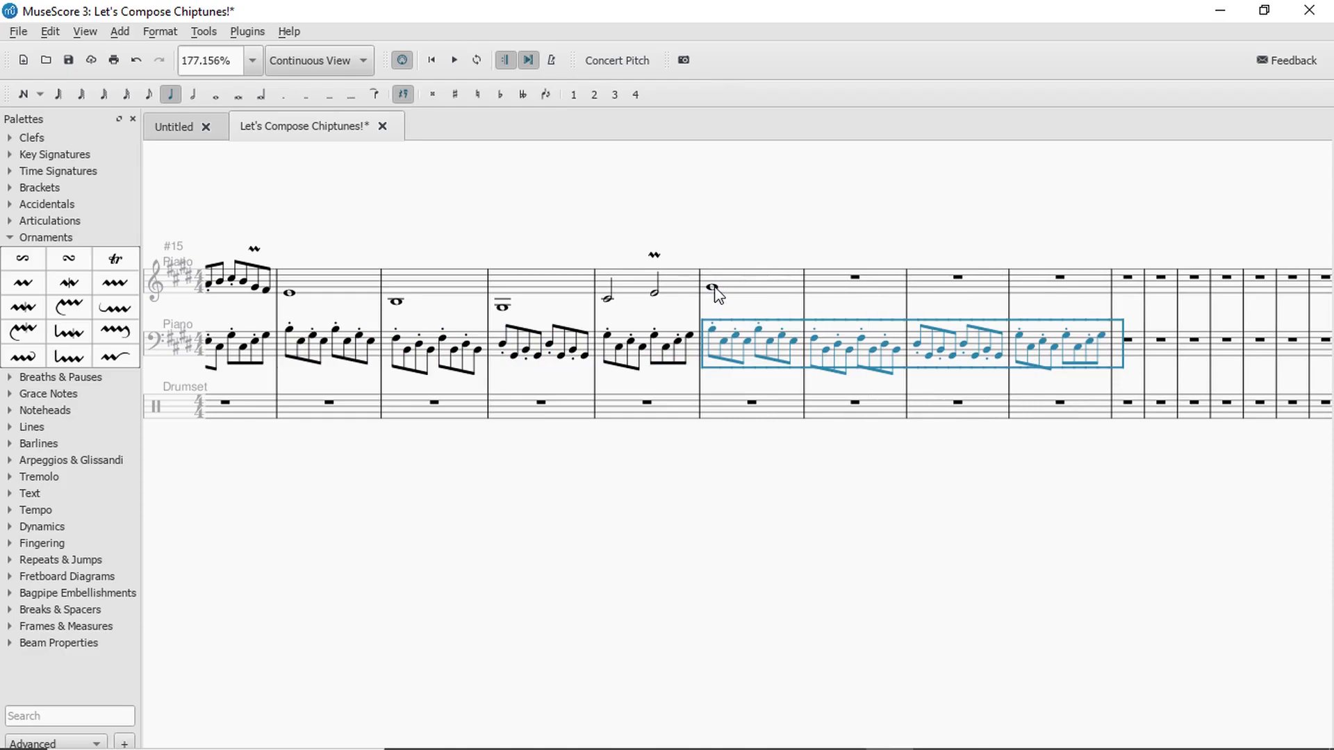
# Play back from the ornamented half-note measure into the new whole note.
pyautogui.click(678, 282)
pyautogui.press('space')
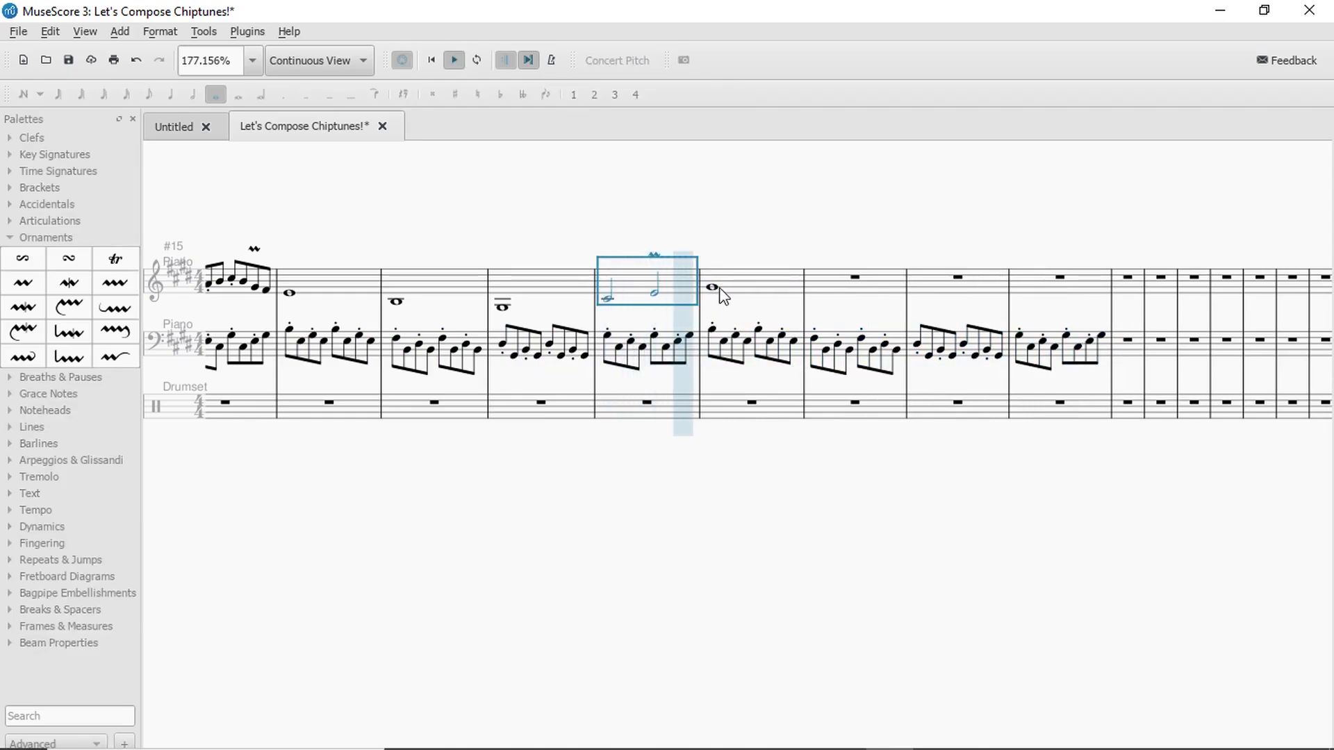
pyautogui.press('space')
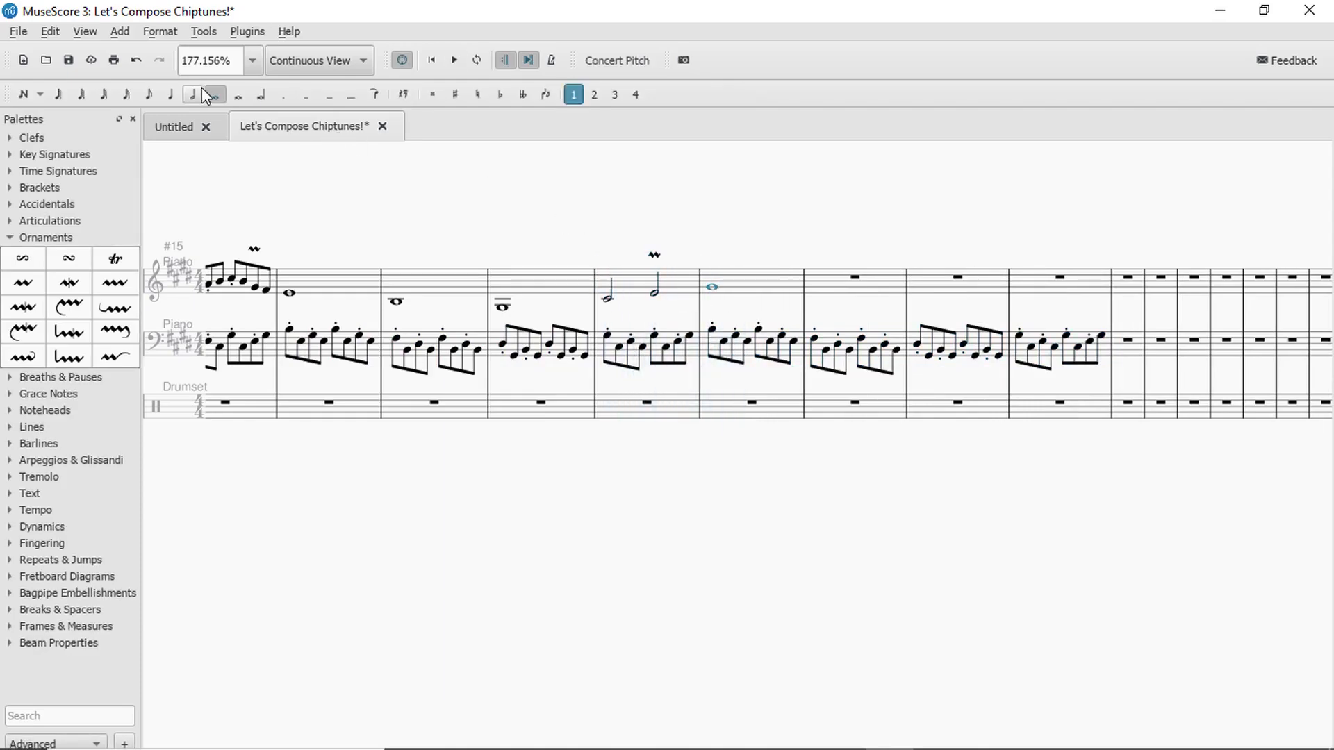
# Shorten the new whole note to a quarter note and add a second quarter note after it, checking it with playback.
pyautogui.click(173, 95)
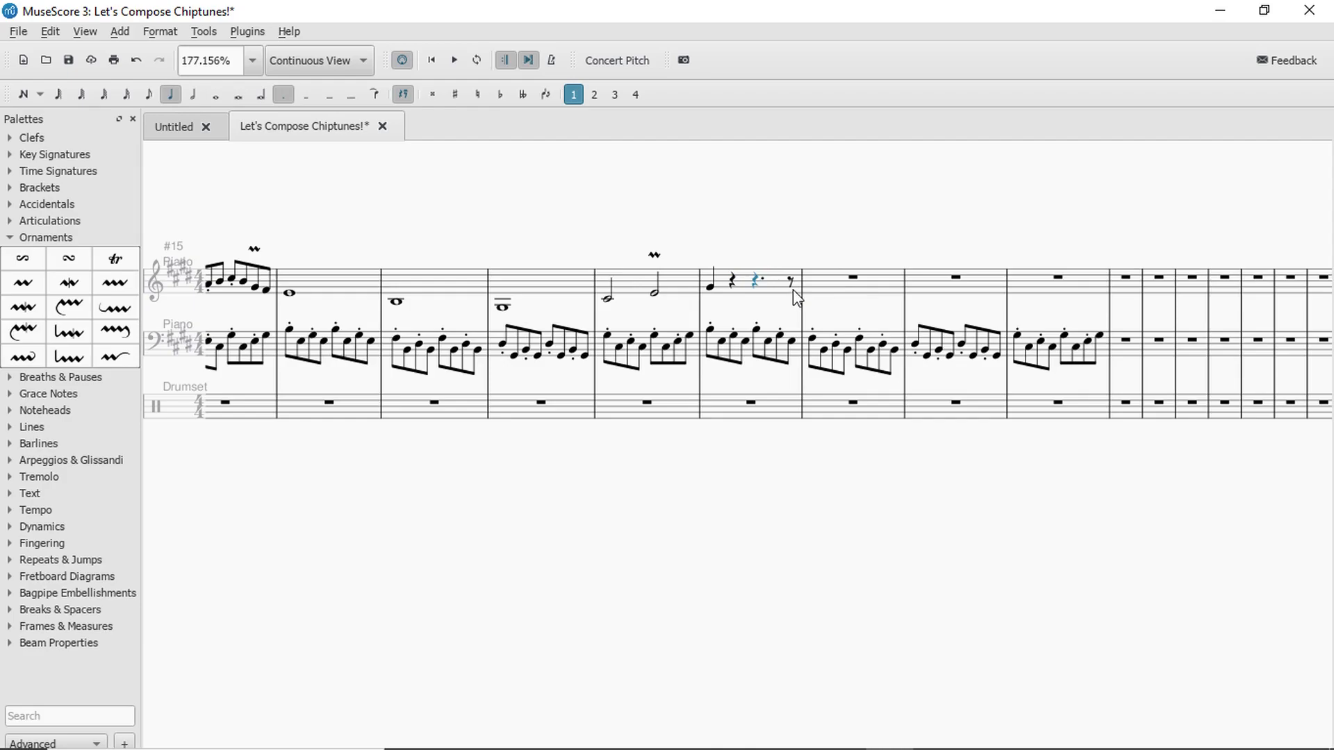
pyautogui.click(706, 292)
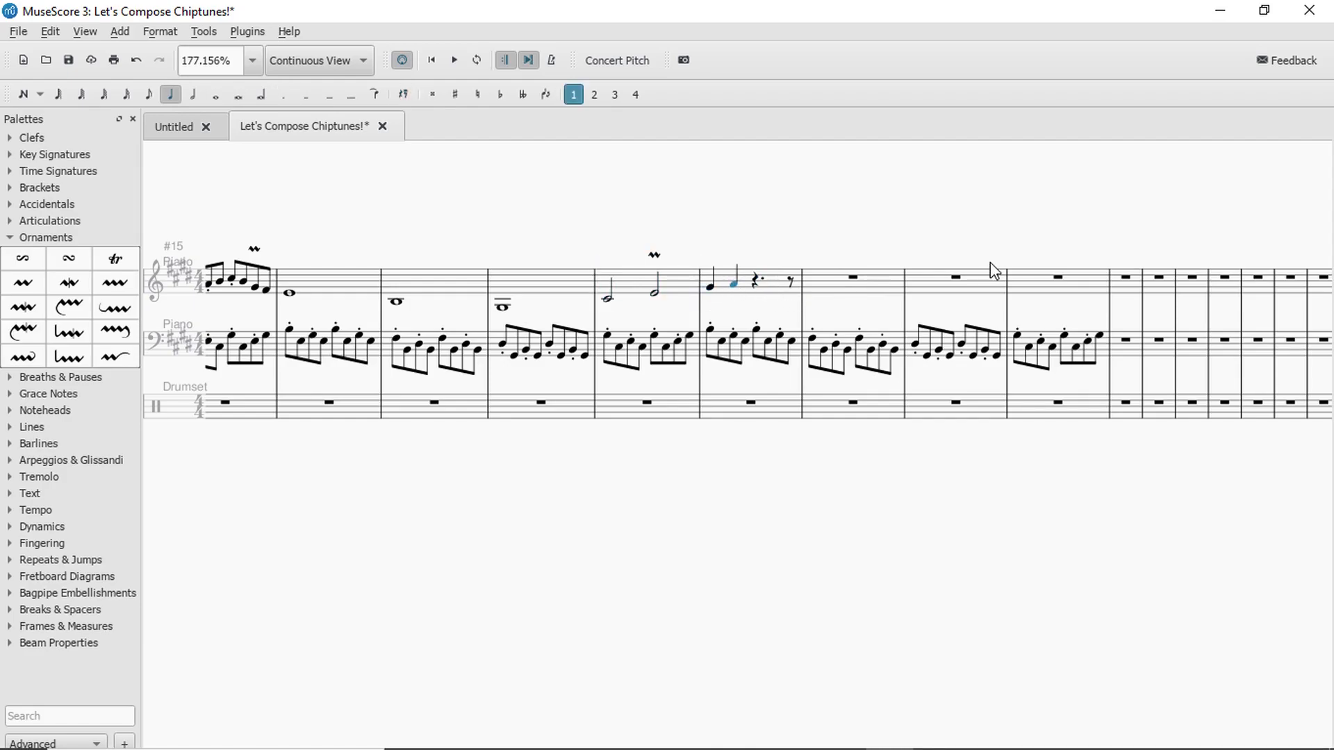
pyautogui.click(683, 291)
pyautogui.press('space')
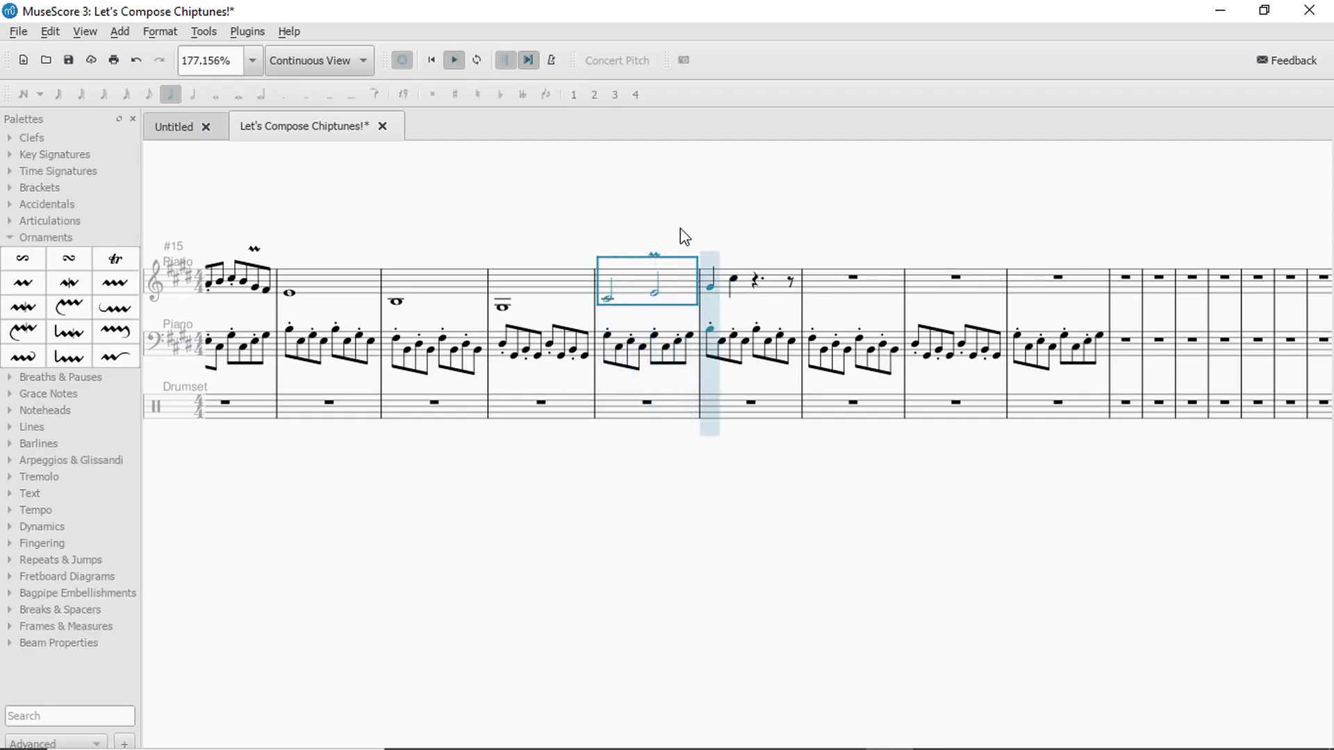
pyautogui.press('space')
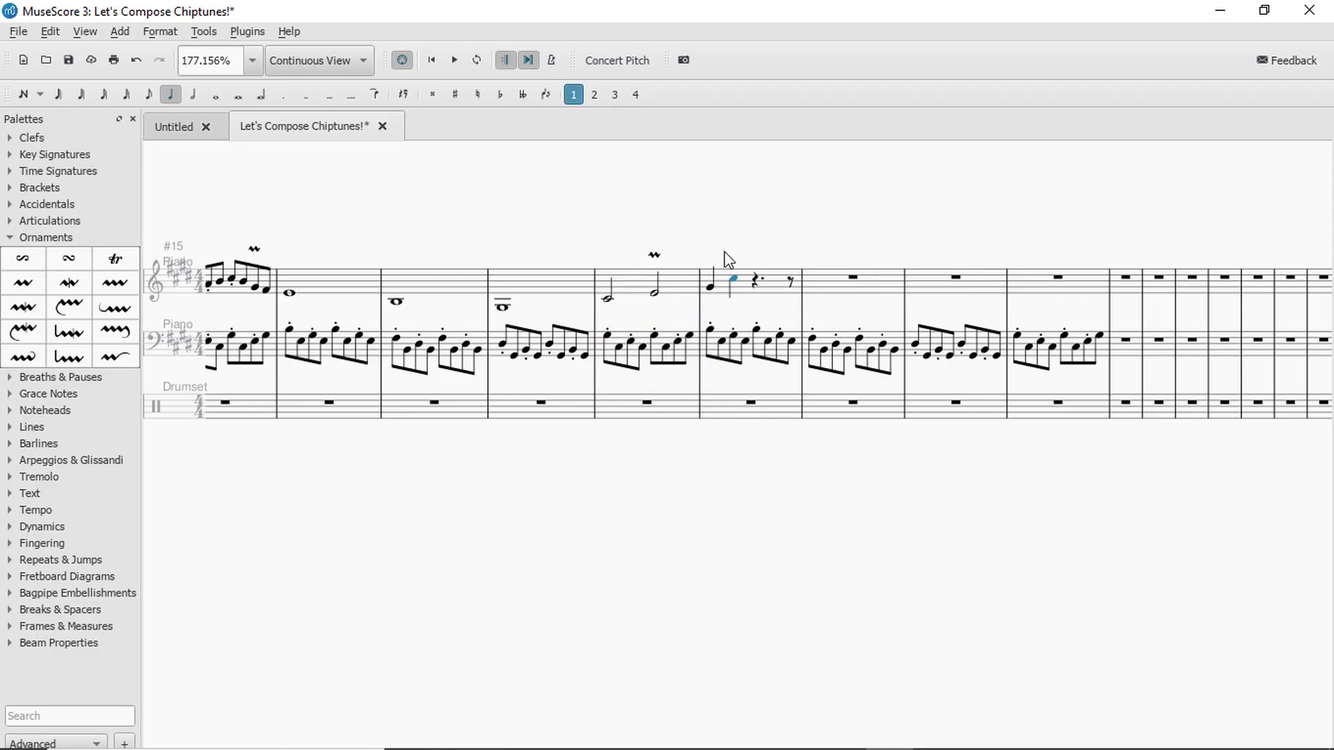
# Try D and C as the second quarter note, playing back each version with the preceding half-note measure.
pyautogui.click(666, 284)
pyautogui.press('space')
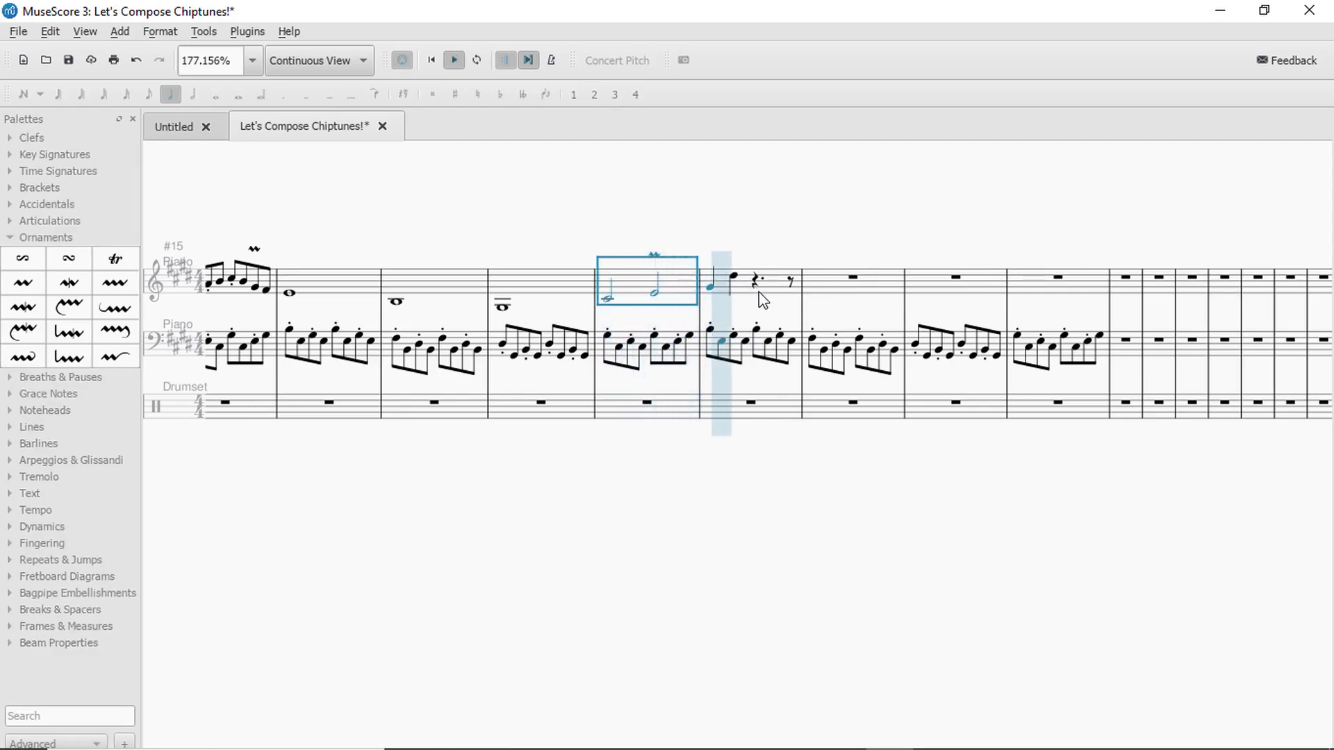
pyautogui.press('space')
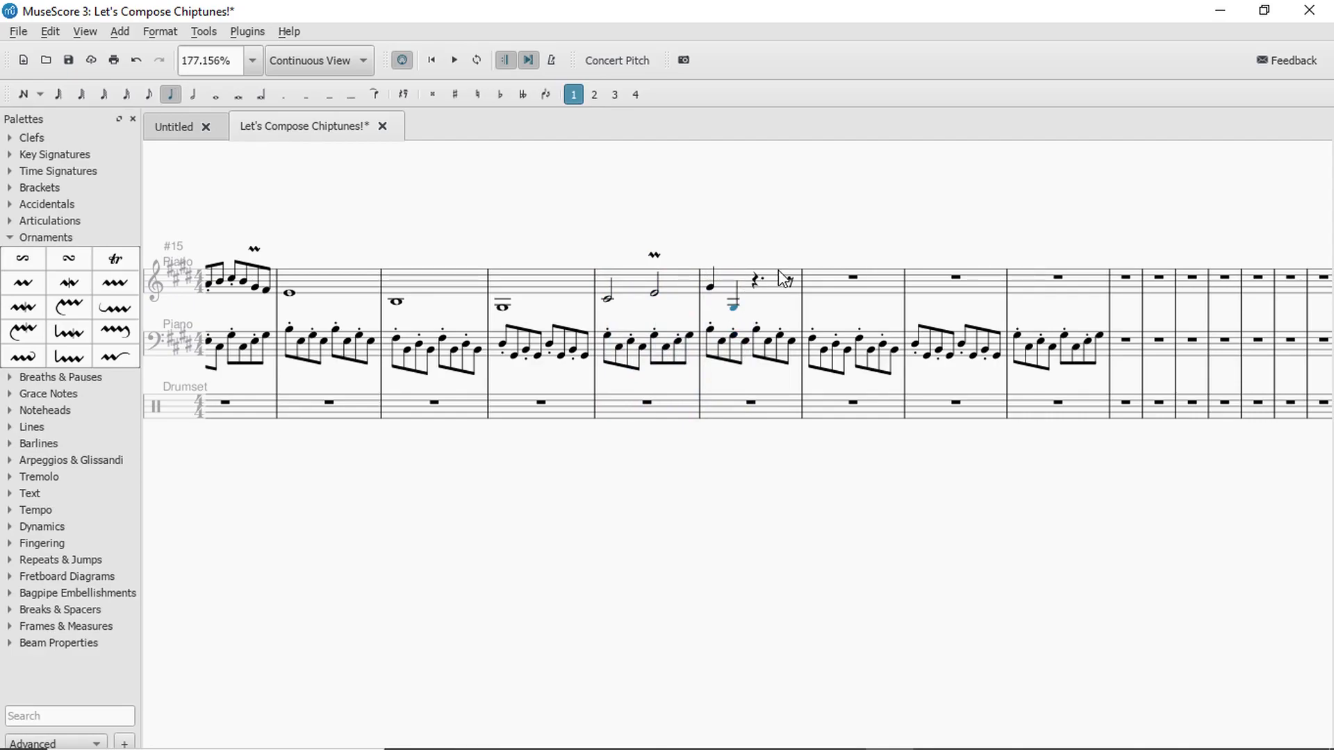
pyautogui.press('Up')
pyautogui.press('Up')
pyautogui.press('Up')
pyautogui.click(742, 296)
pyautogui.press('space')
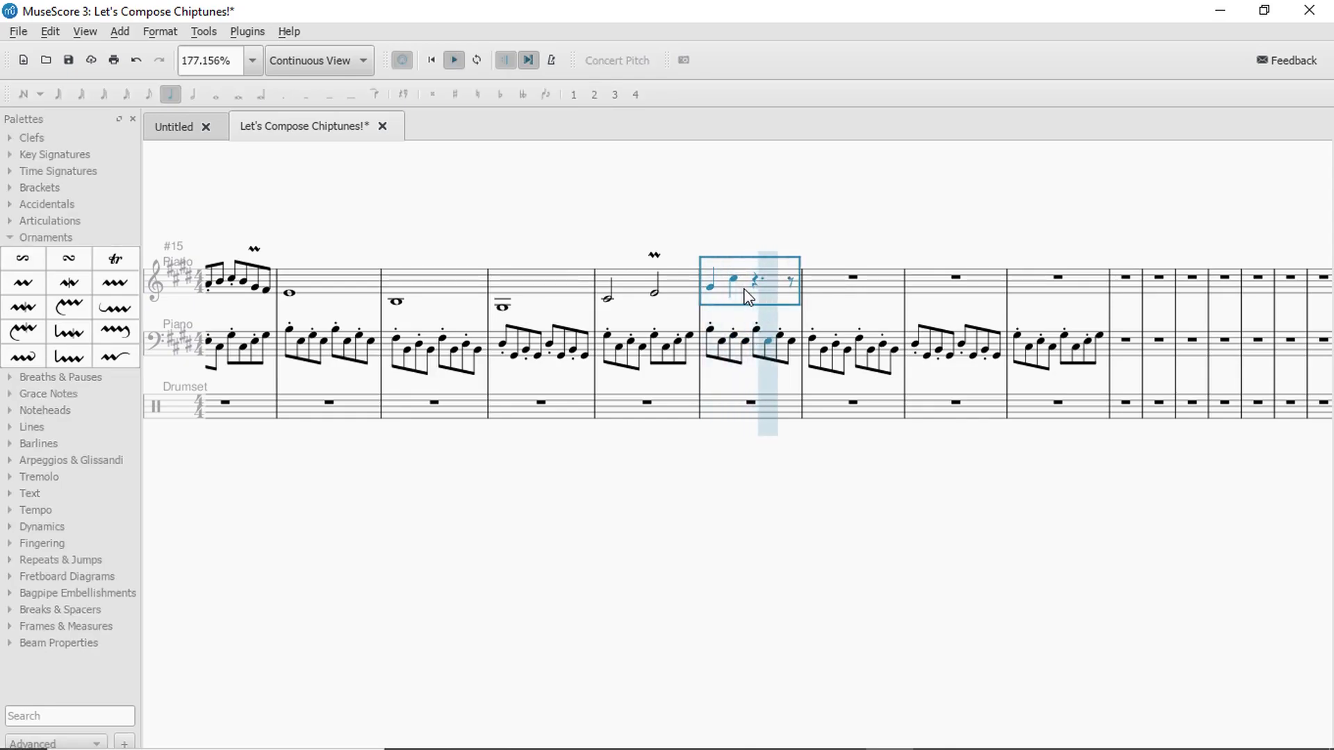
pyautogui.click(678, 289)
pyautogui.press('space')
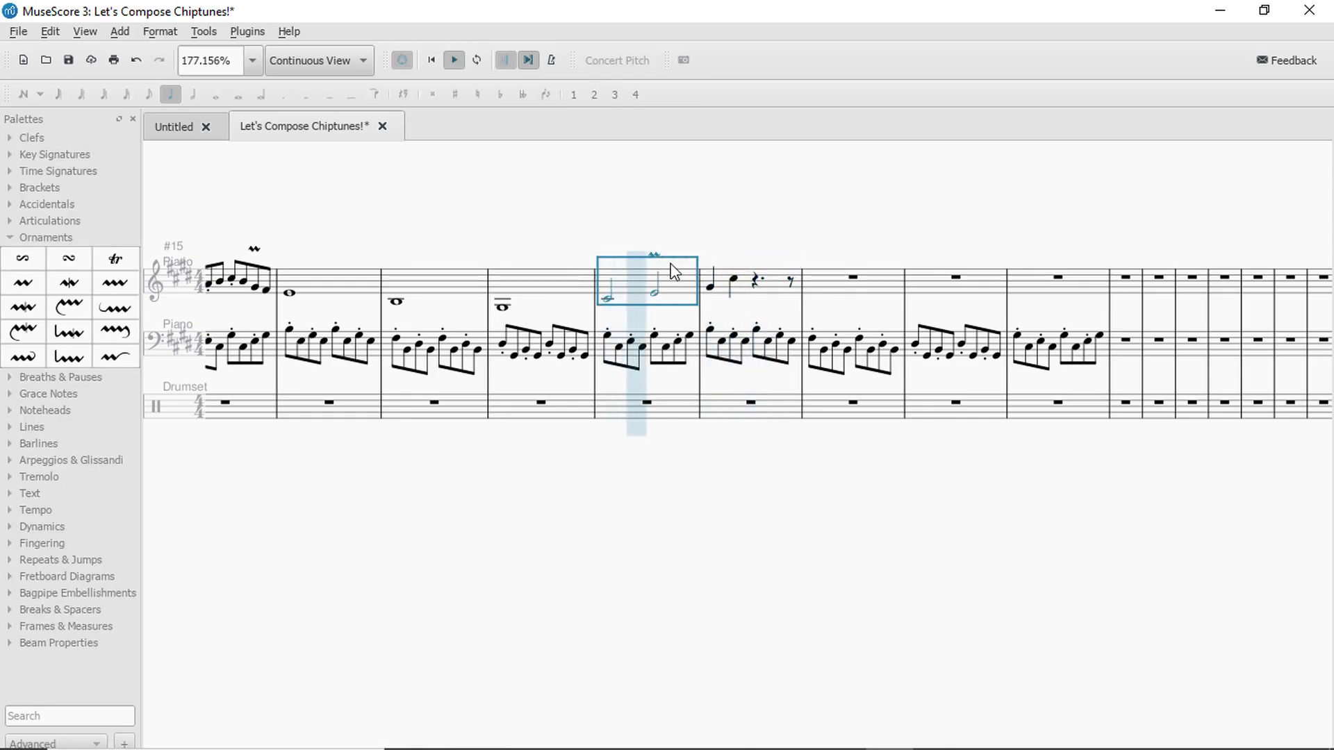
pyautogui.press('space')
# Set the second quarter note to the middle-line B and play it back from the half-note measure.
pyautogui.click(735, 280)
pyautogui.press('Up')
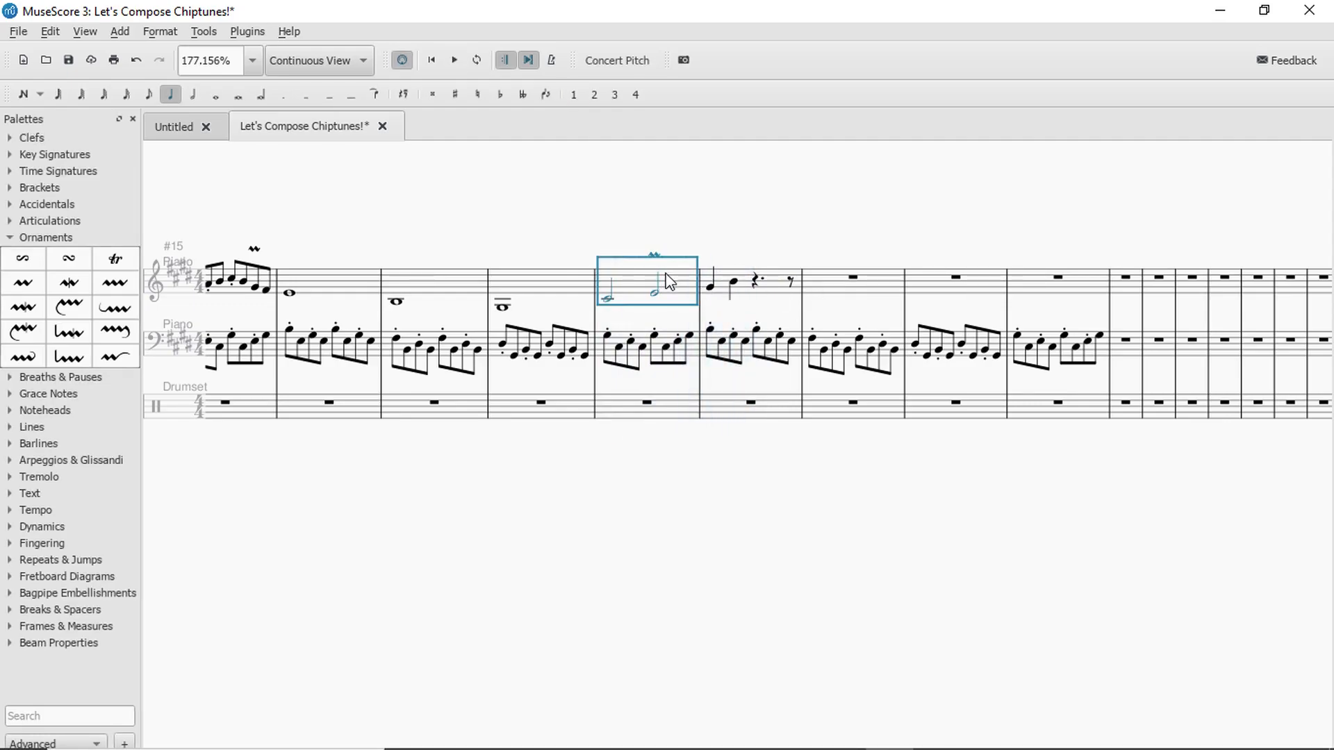
pyautogui.press('space')
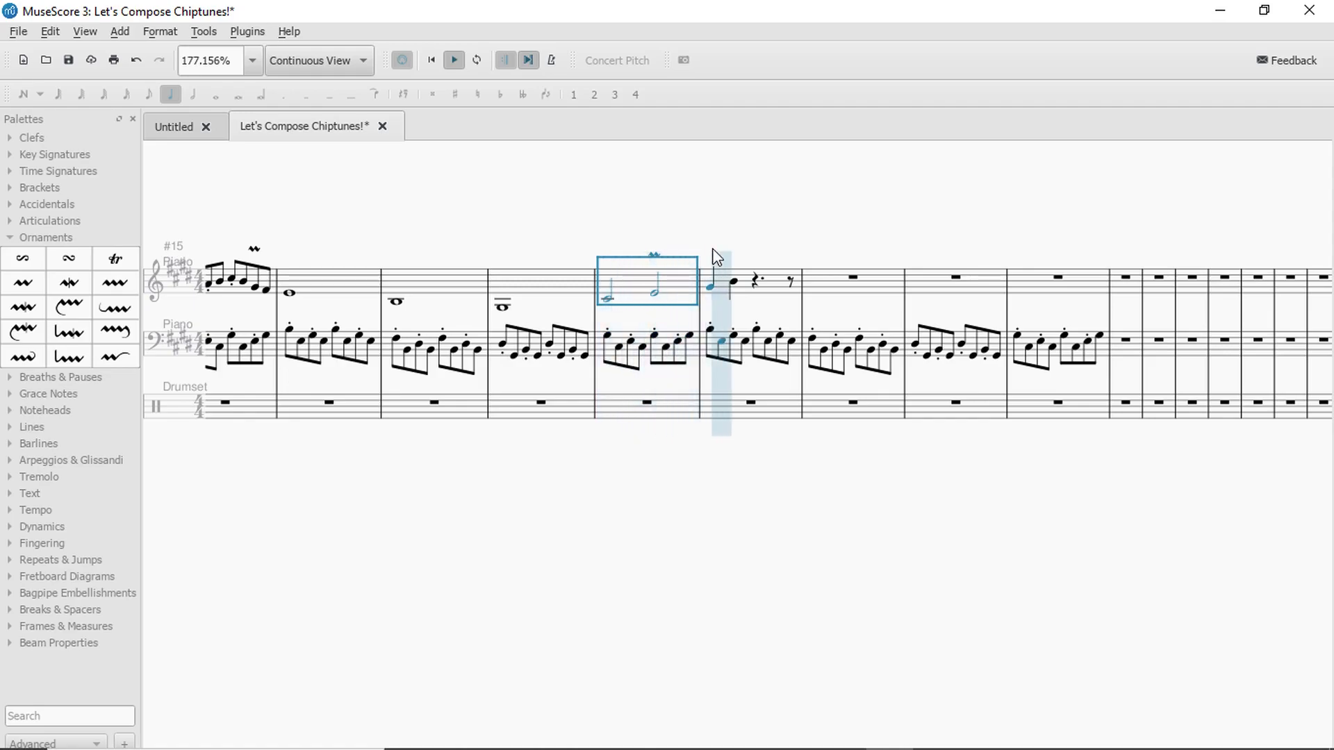
pyautogui.press('space')
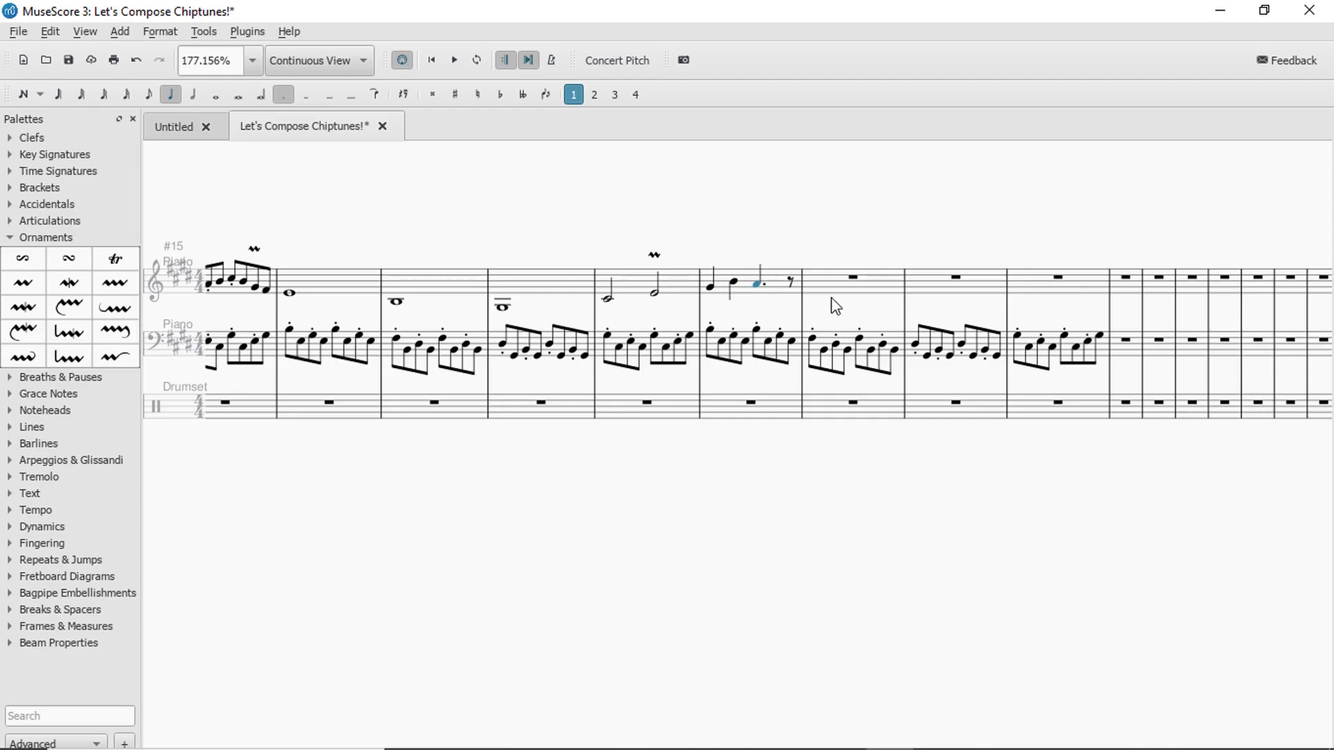
# Replace the dotted quarter rest with a dotted quarter note, settle it on the first-space F, and play back the measure.
pyautogui.click(773, 297)
pyautogui.press('space')
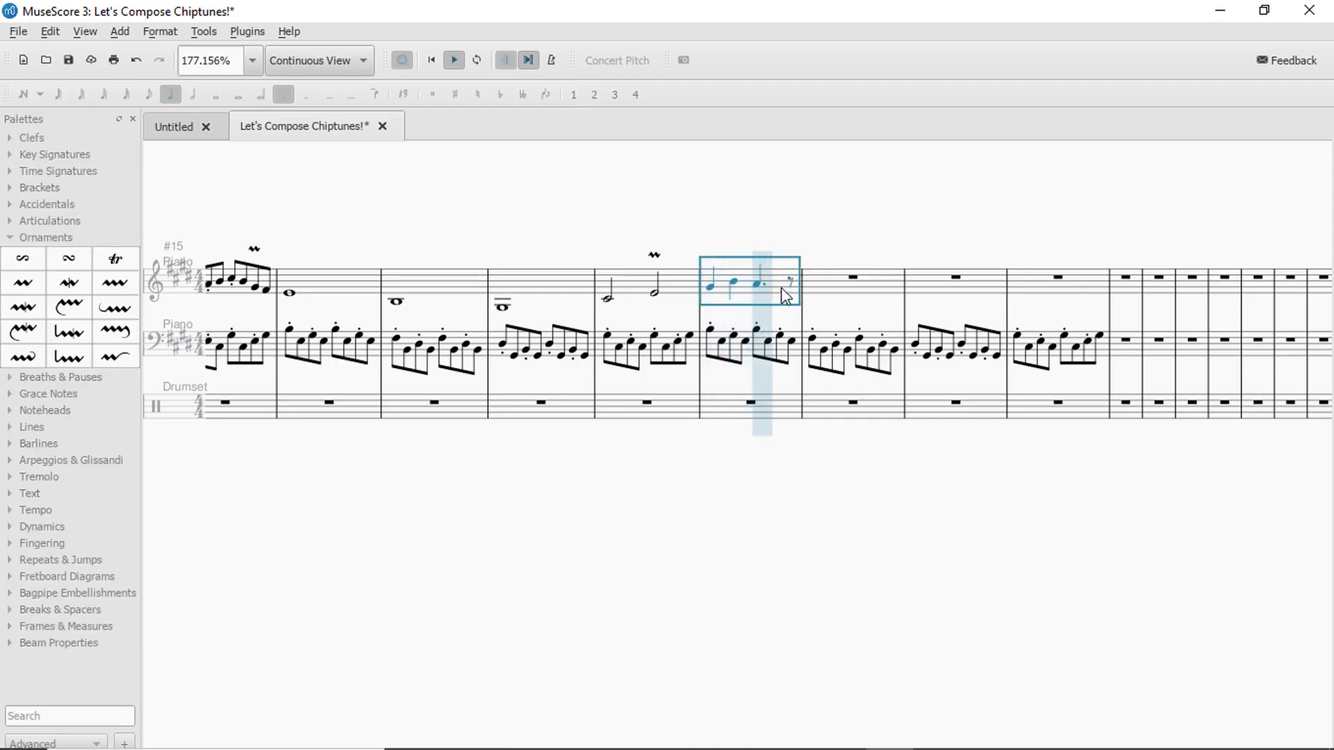
pyautogui.press('space')
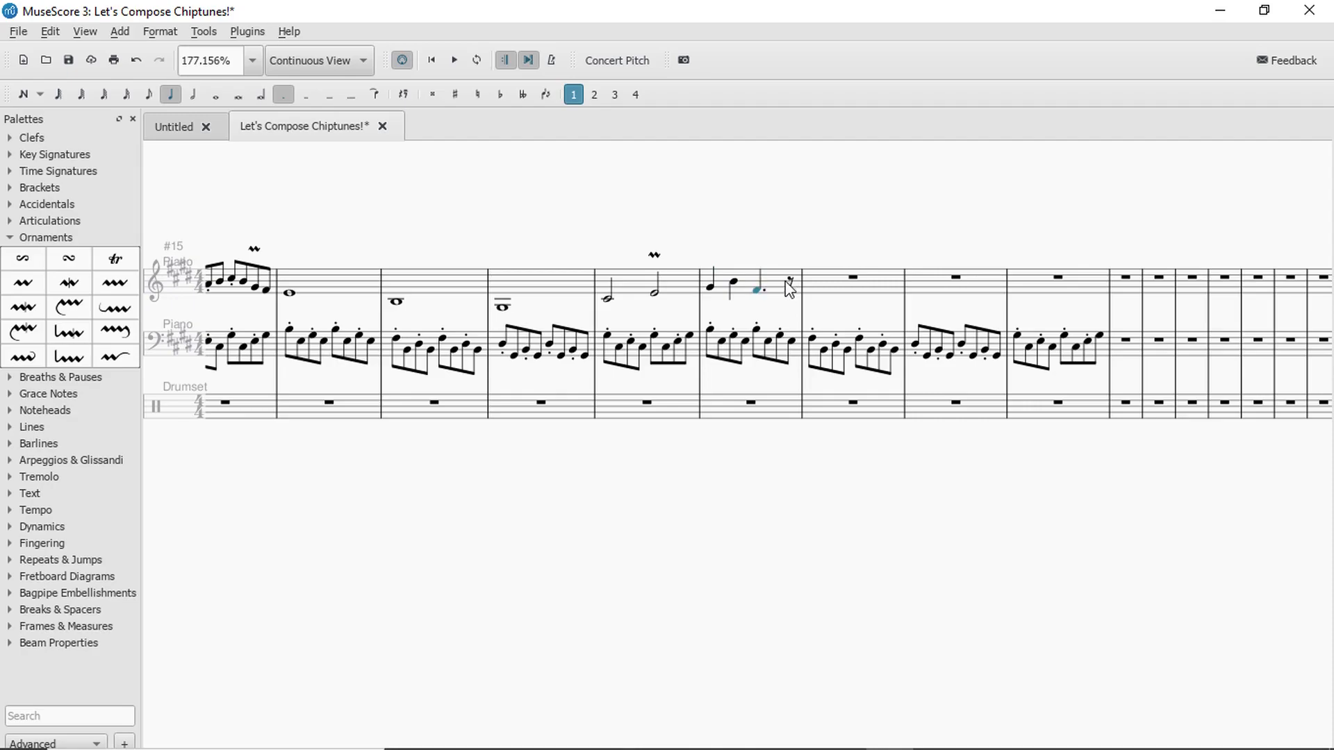
pyautogui.press('space')
pyautogui.click(788, 286)
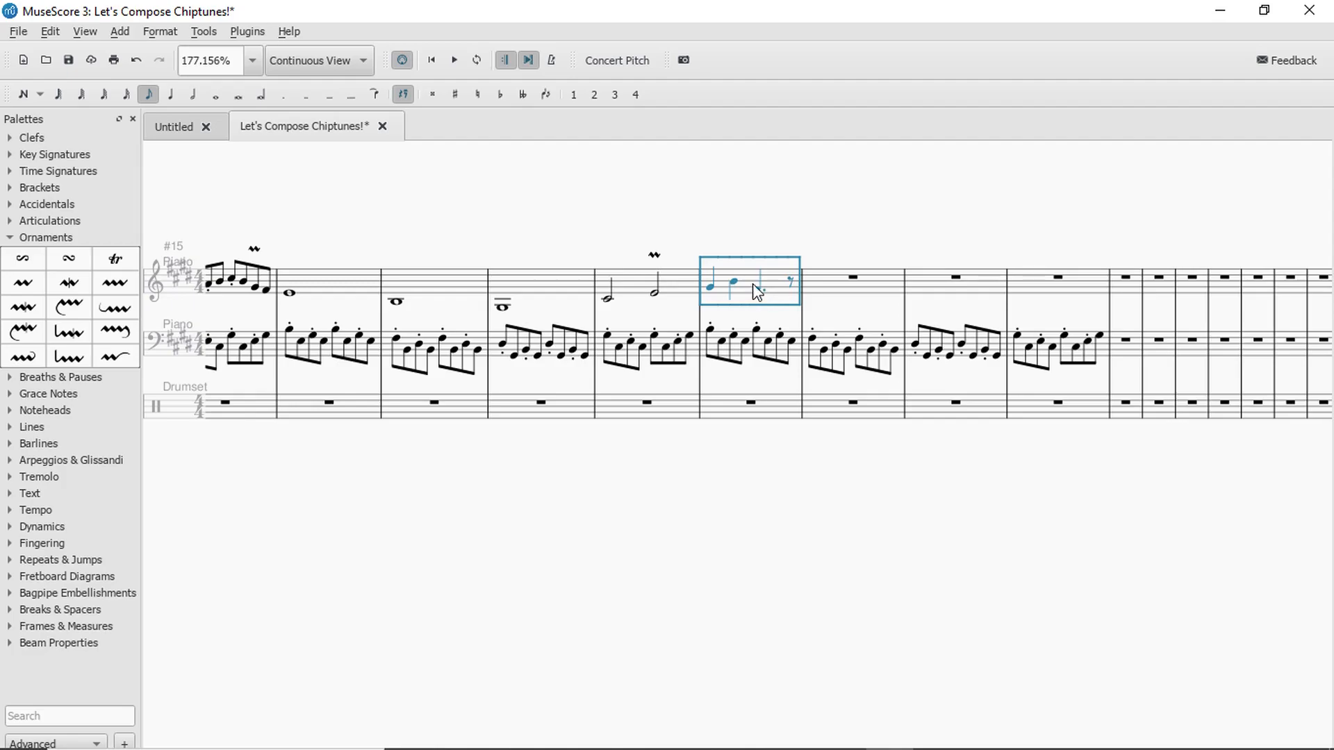
# Try a short trill ornament on the second quarter note with playback, and undo it.
pyautogui.click(734, 283)
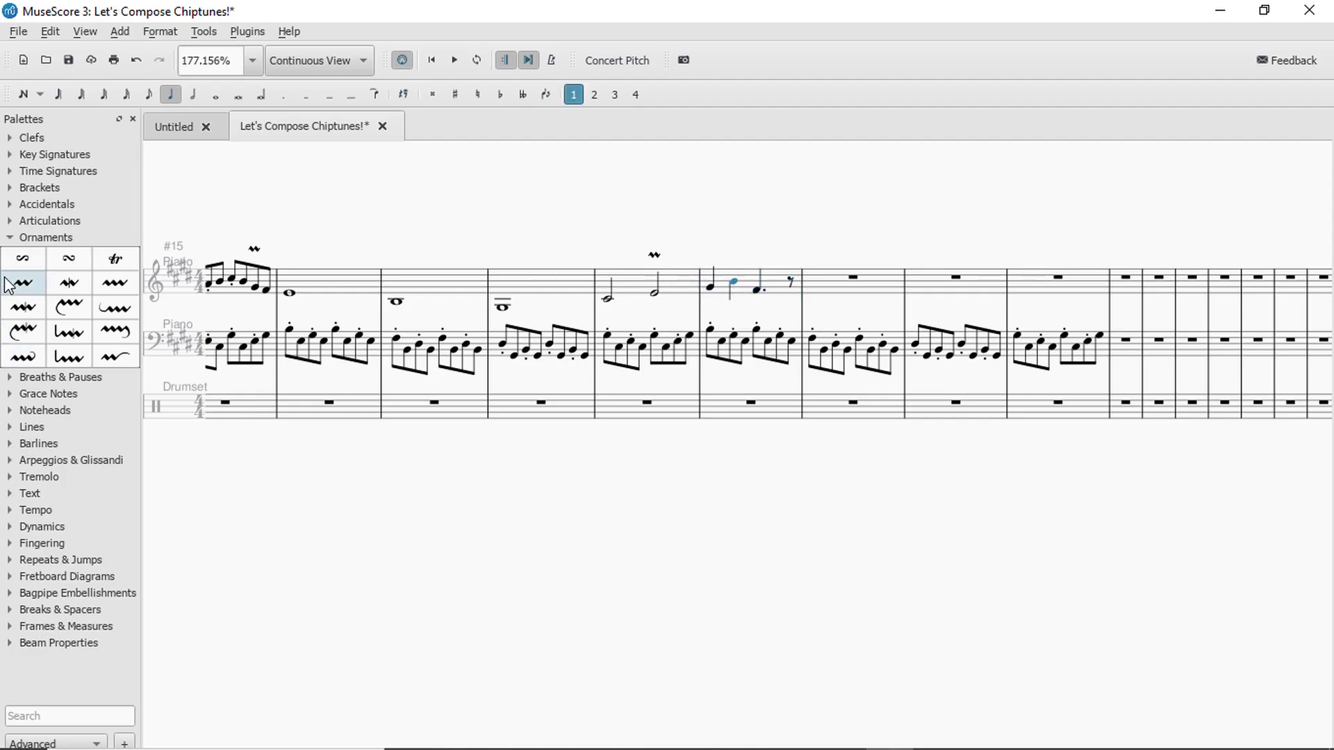
pyautogui.click(633, 272)
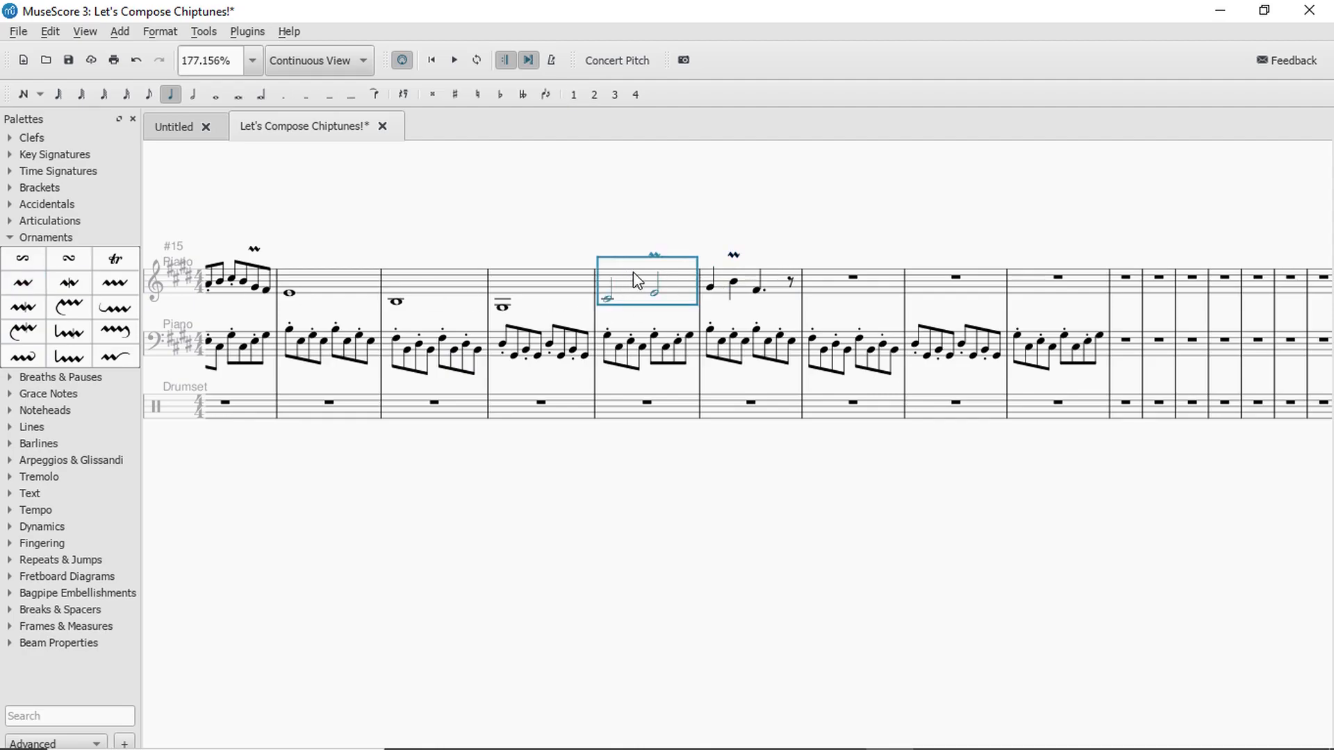
pyautogui.press('space')
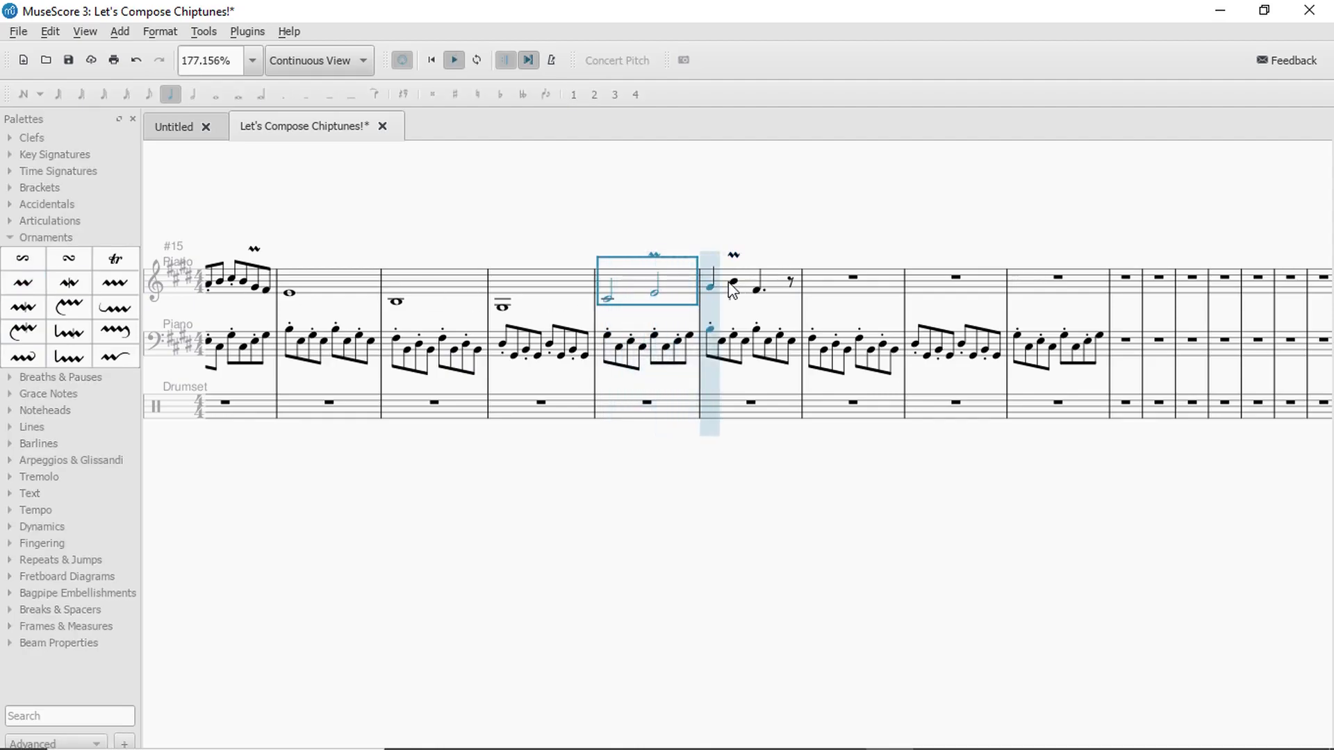
pyautogui.hotkey('ctrl', 'z')
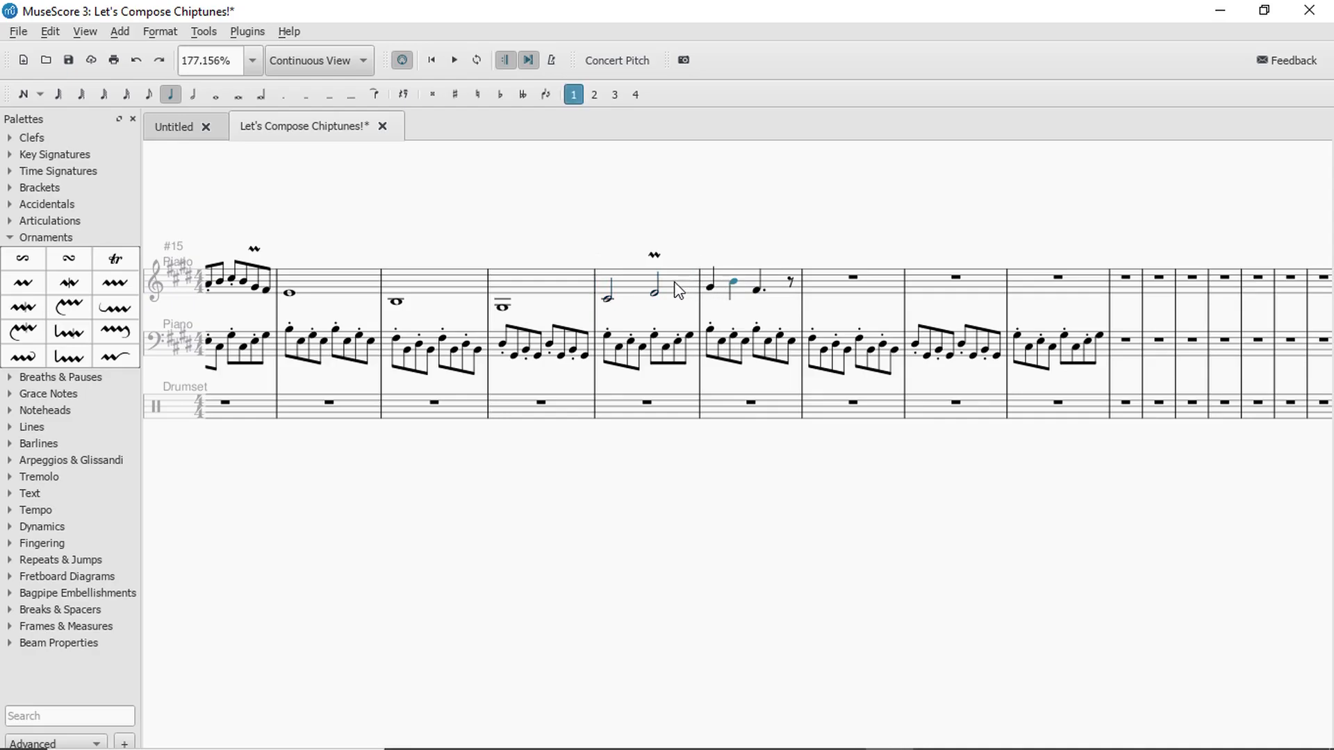
# Play back from the ornamented half-note measure into the new melody measure without the added trill.
pyautogui.click(679, 290)
pyautogui.press('space')
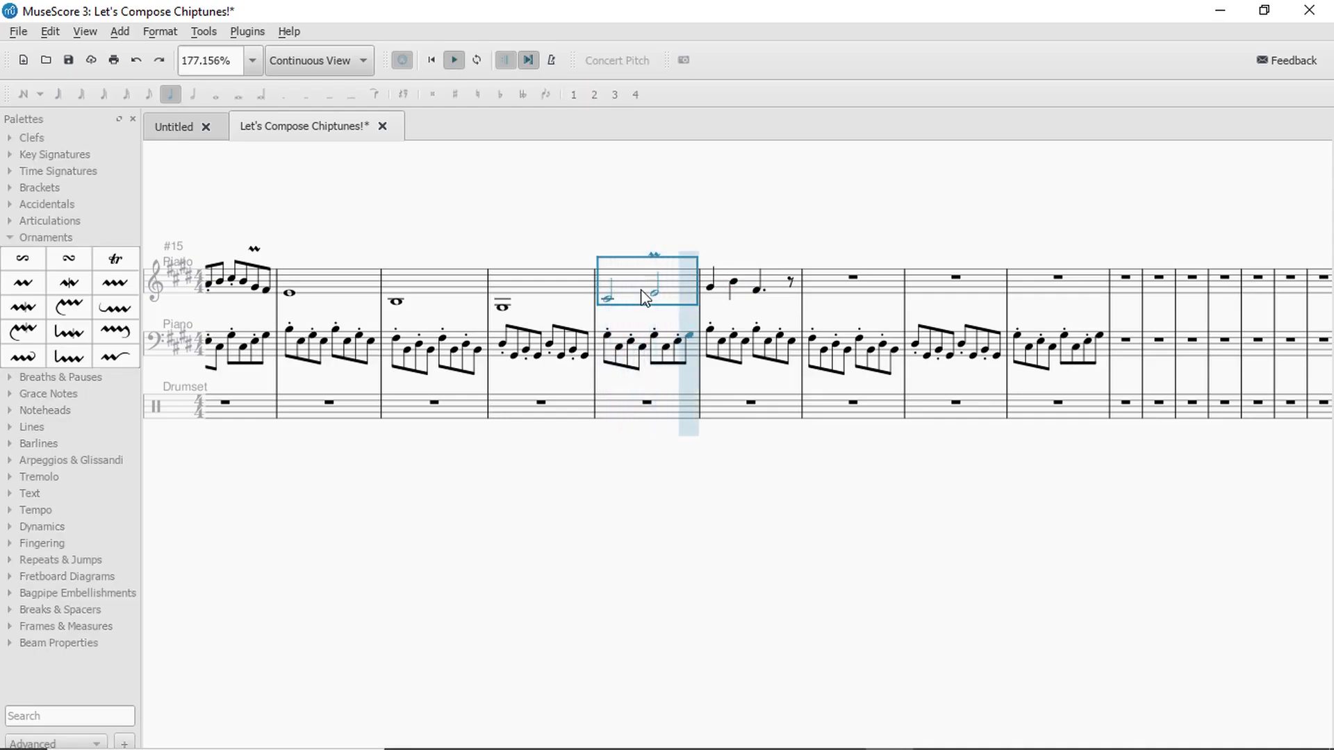
pyautogui.press('space')
# Fill the measure's closing eighth rest with an eighth note, settle it on G-sharp, and check it with playback.
pyautogui.click(756, 291)
pyautogui.click(790, 281)
pyautogui.press('f')
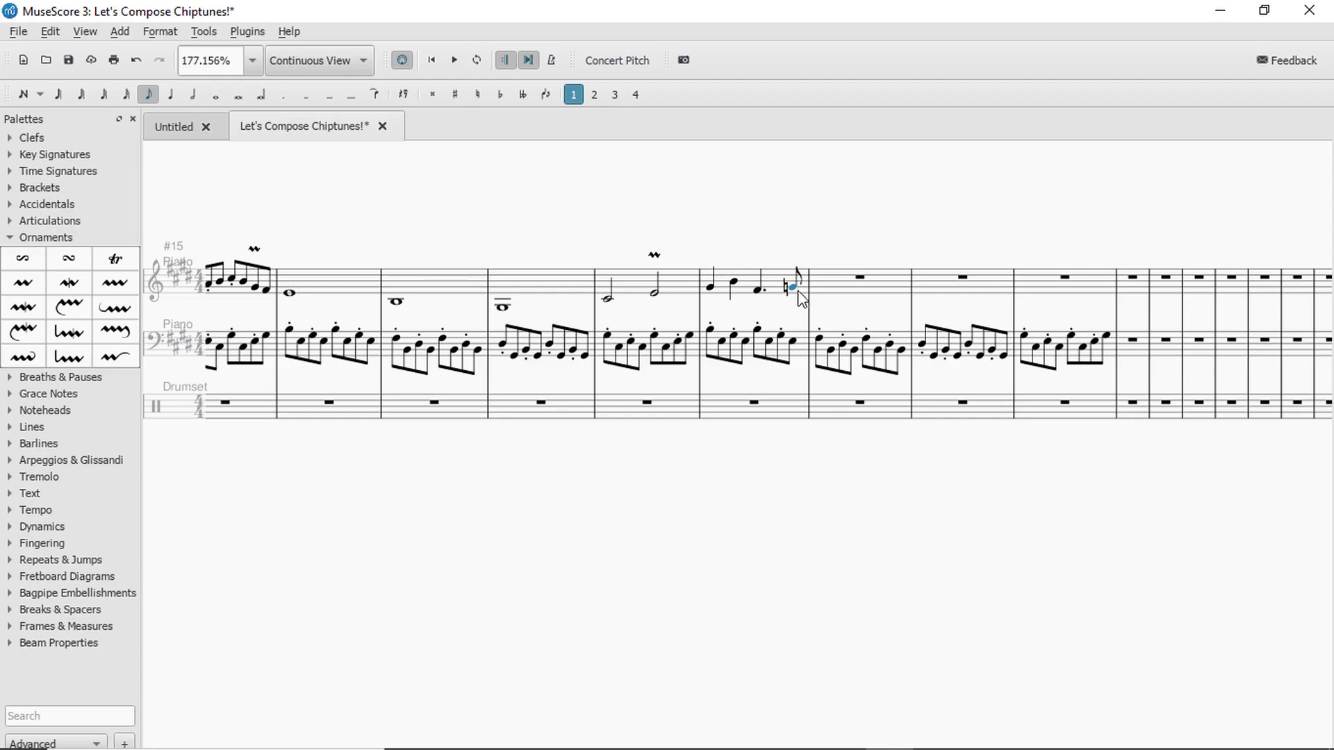
pyautogui.click(781, 273)
pyautogui.press('space')
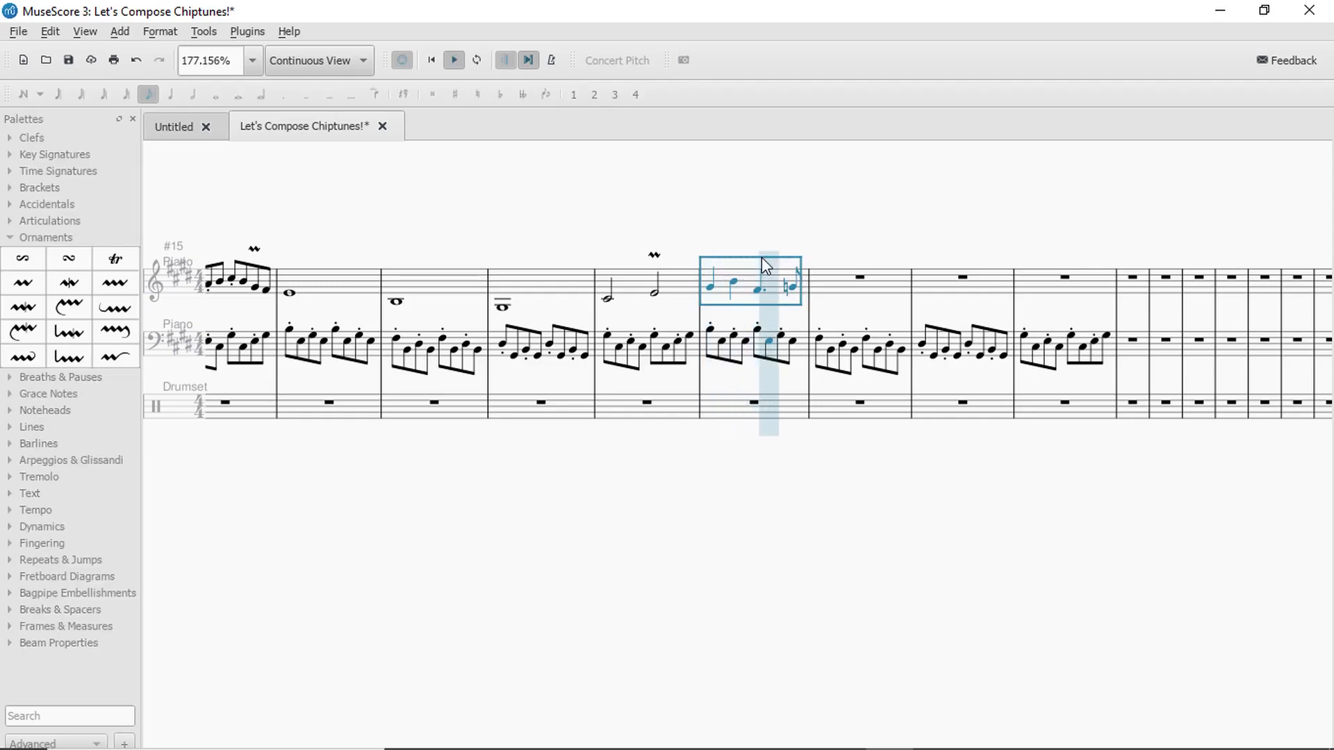
pyautogui.click(792, 287)
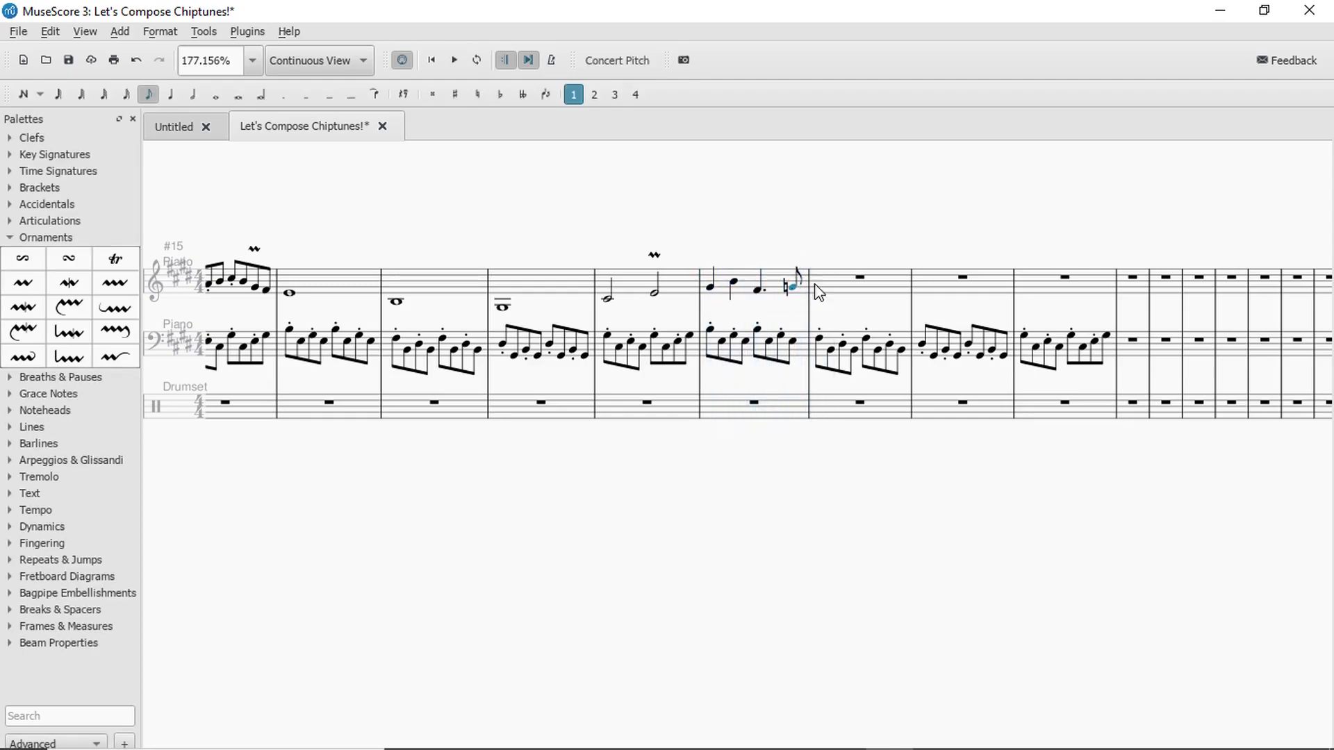
pyautogui.click(799, 278)
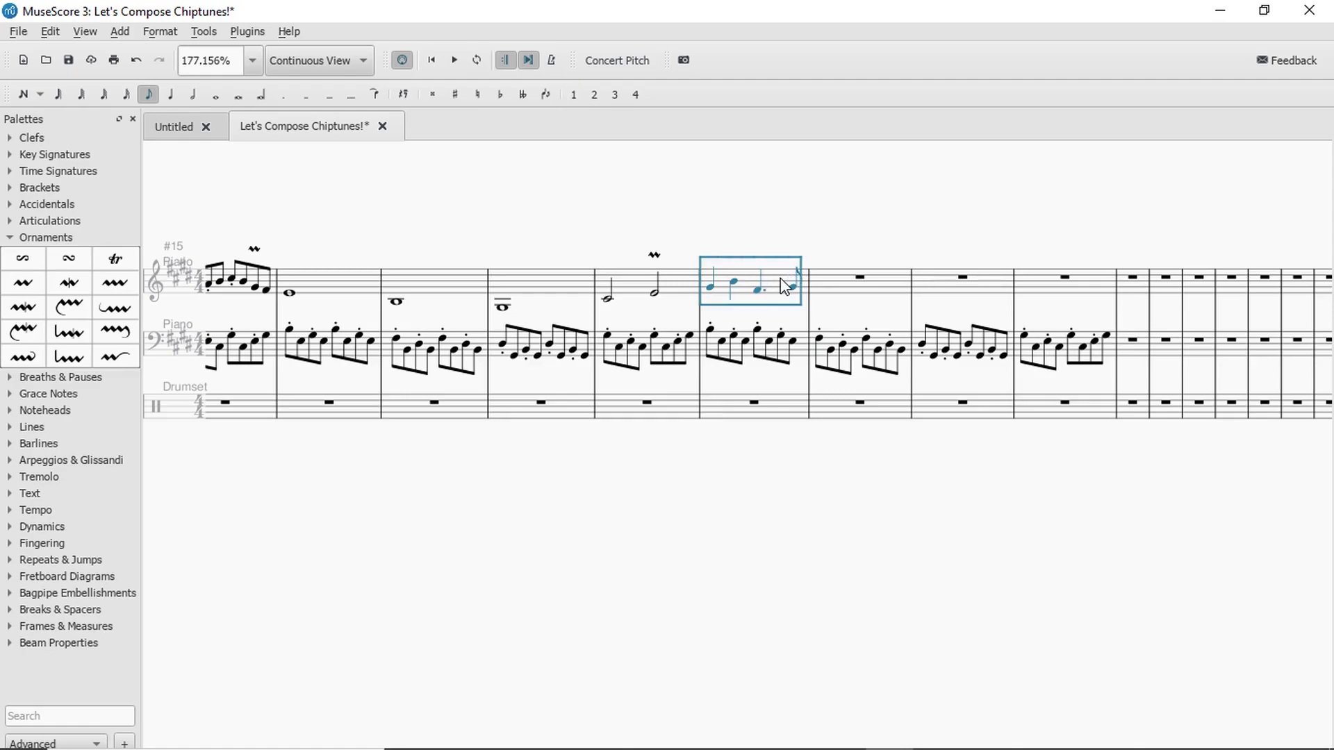
pyautogui.press('space')
# Split the first half of the next empty melody measure into four eighth rests and play back the preceding measure.
pyautogui.click(860, 277)
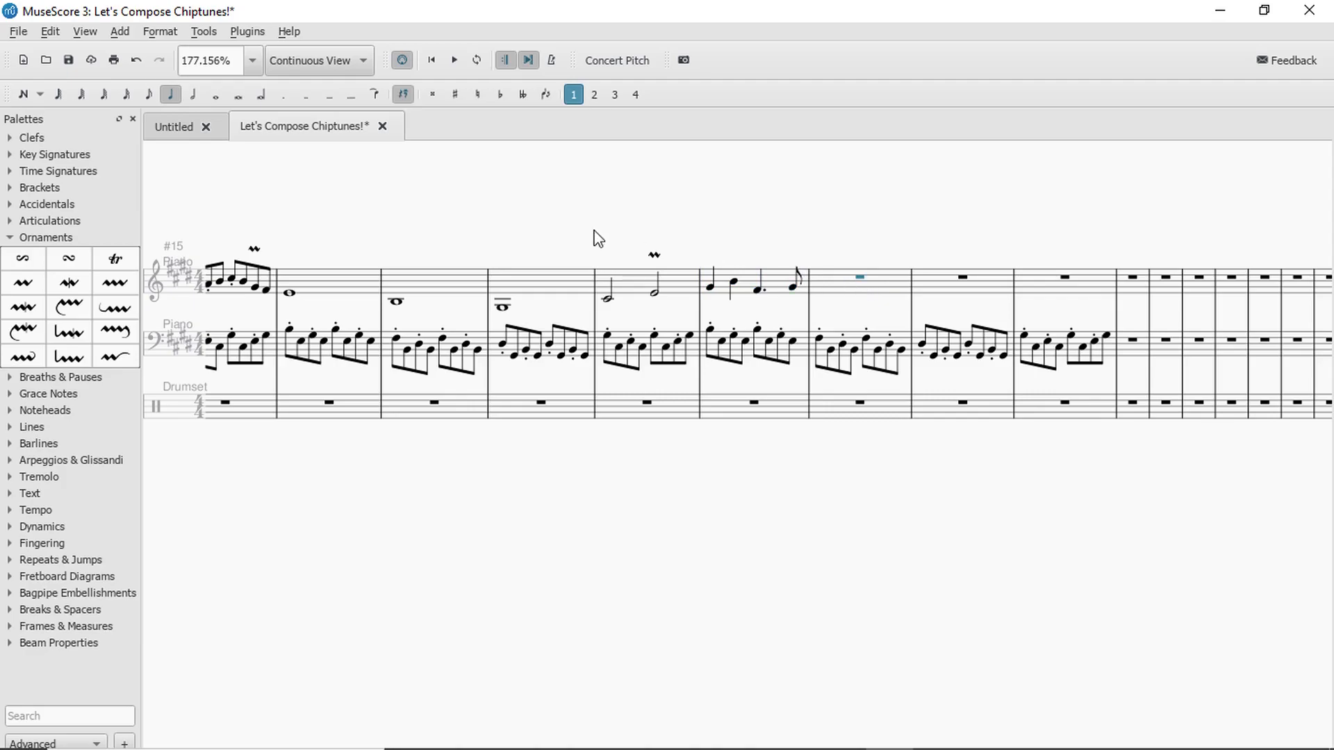
pyautogui.click(148, 96)
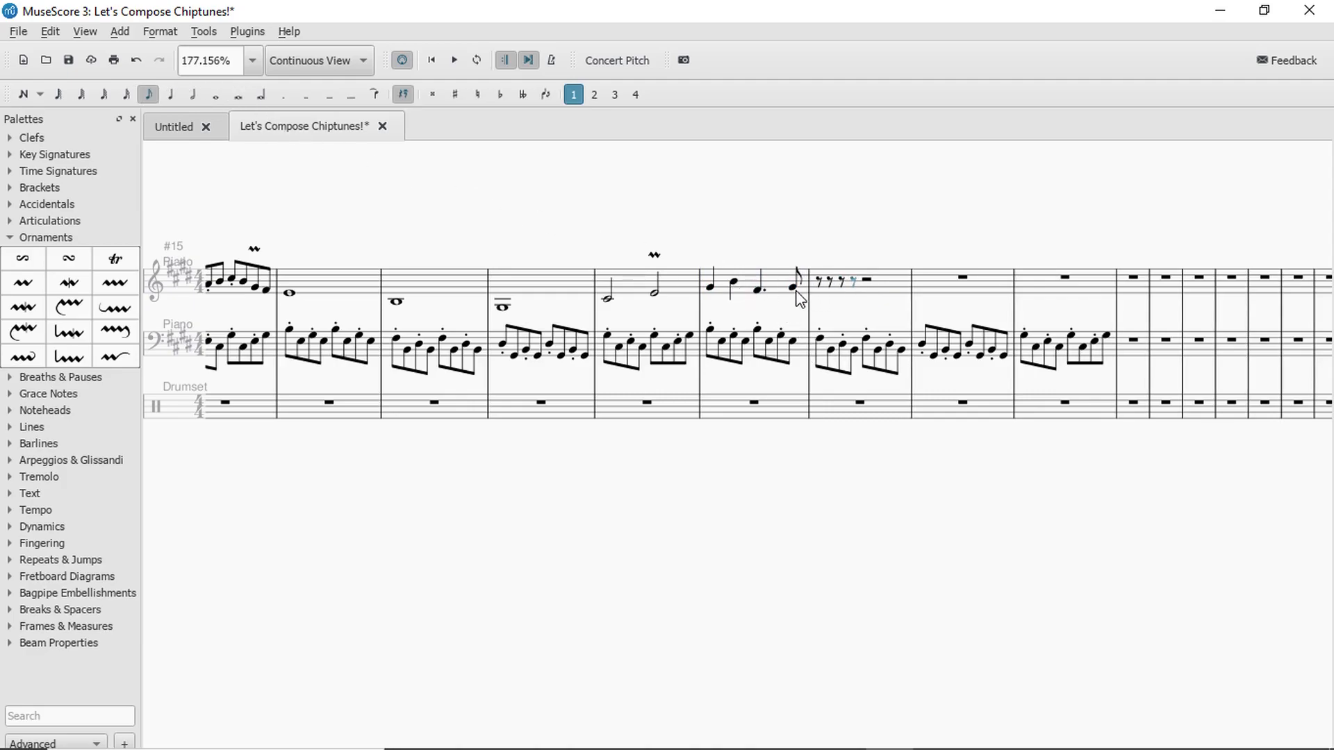
pyautogui.click(783, 267)
pyautogui.press('space')
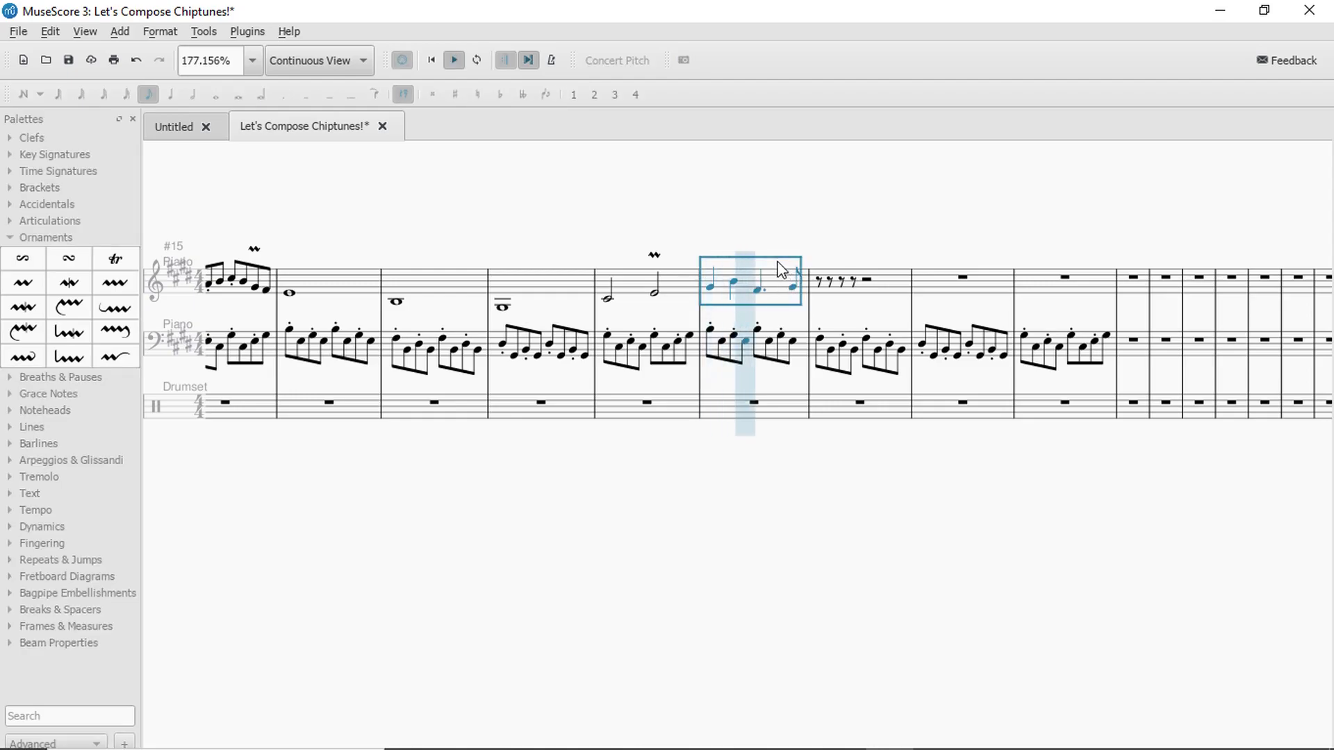
pyautogui.click(794, 285)
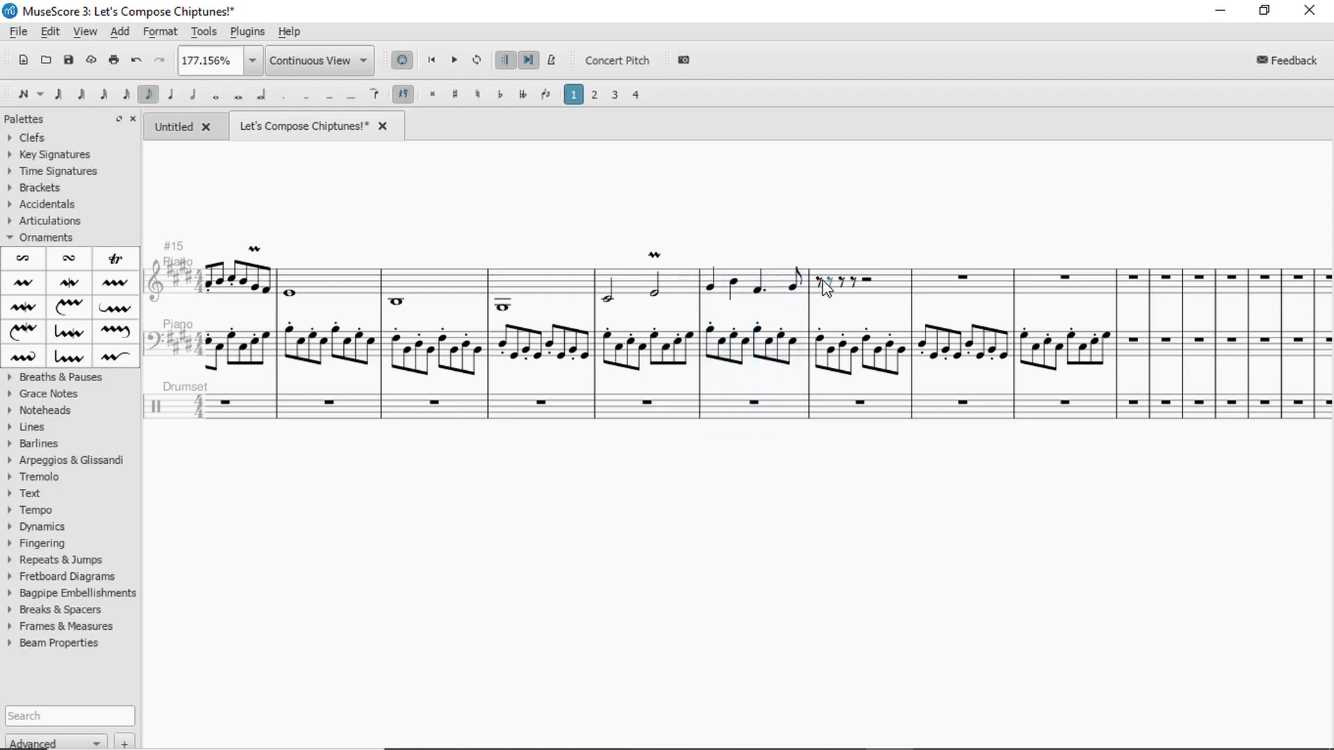
# Replace the four eighth rests with eighth notes on A, G-sharp, A and F-sharp.
pyautogui.click(821, 340)
pyautogui.click(821, 282)
pyautogui.hotkey('ctrl', 'v')
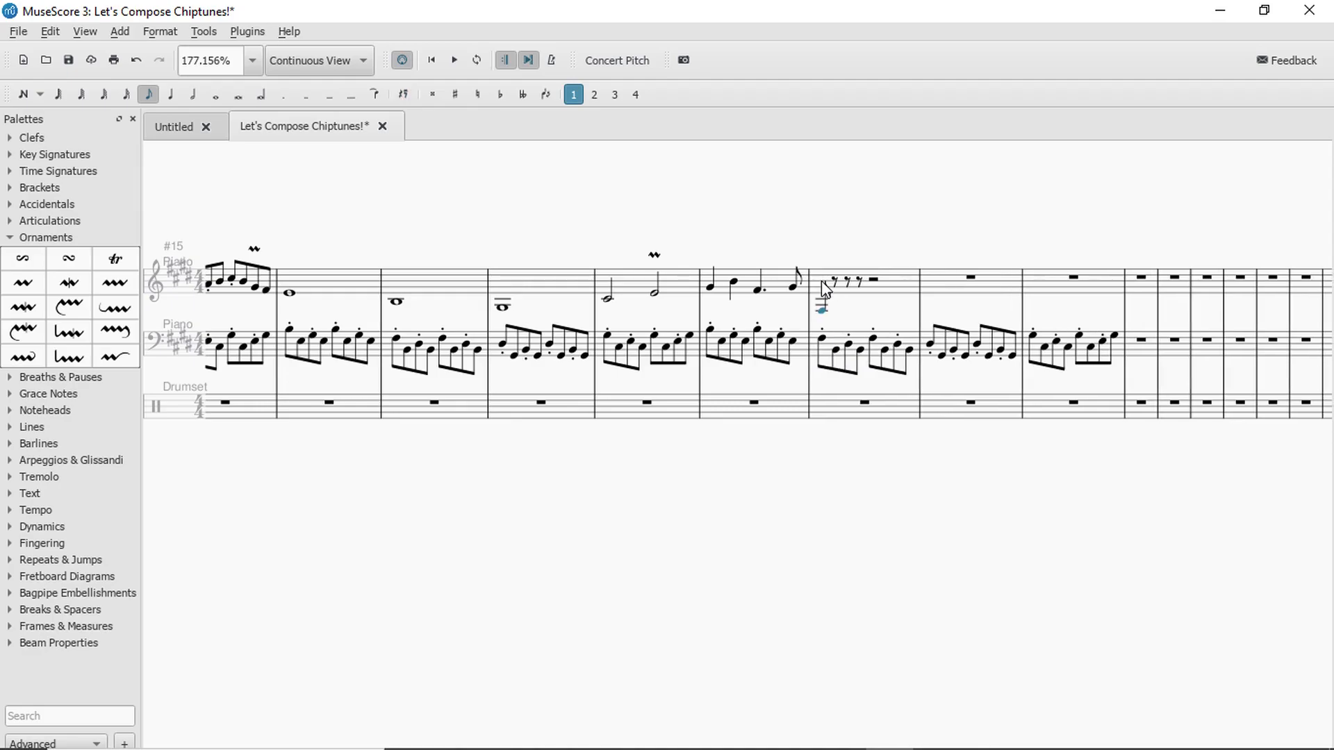
pyautogui.hotkey('ctrl', 'Up')
pyautogui.press('Up')
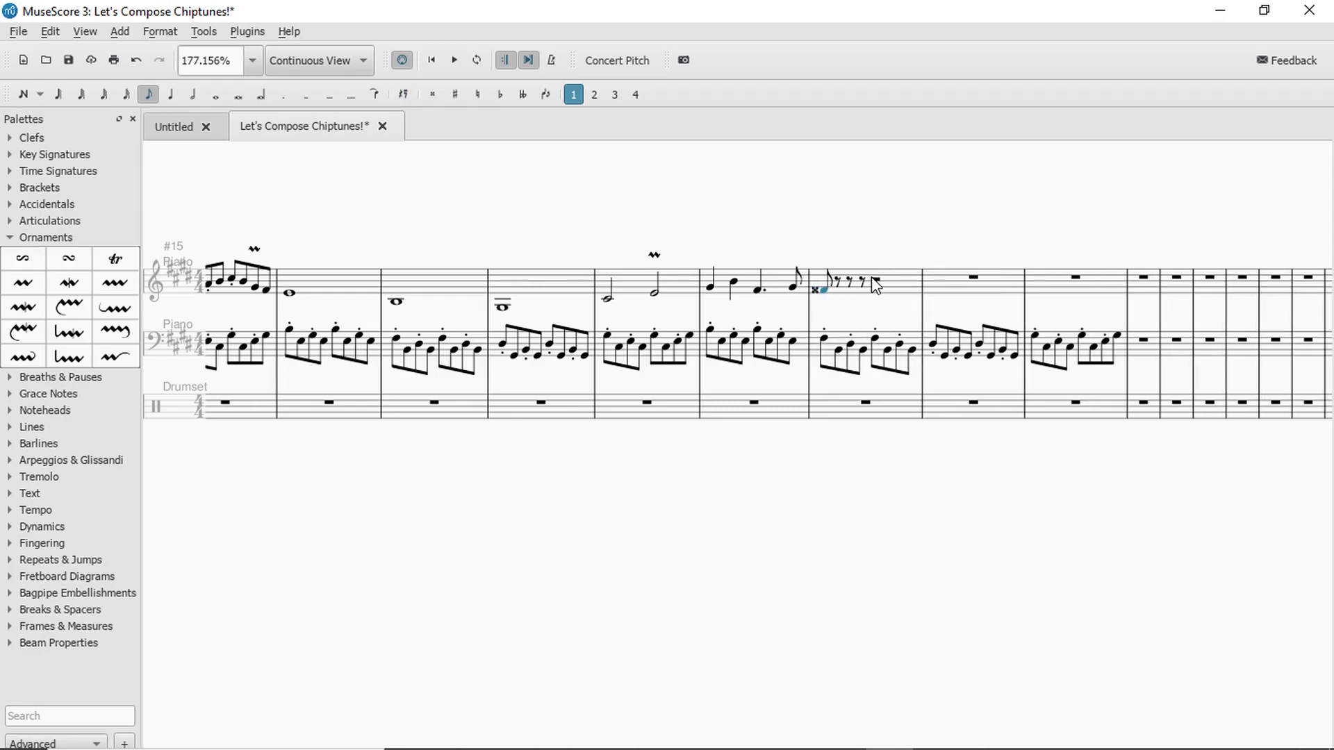
pyautogui.press('r')
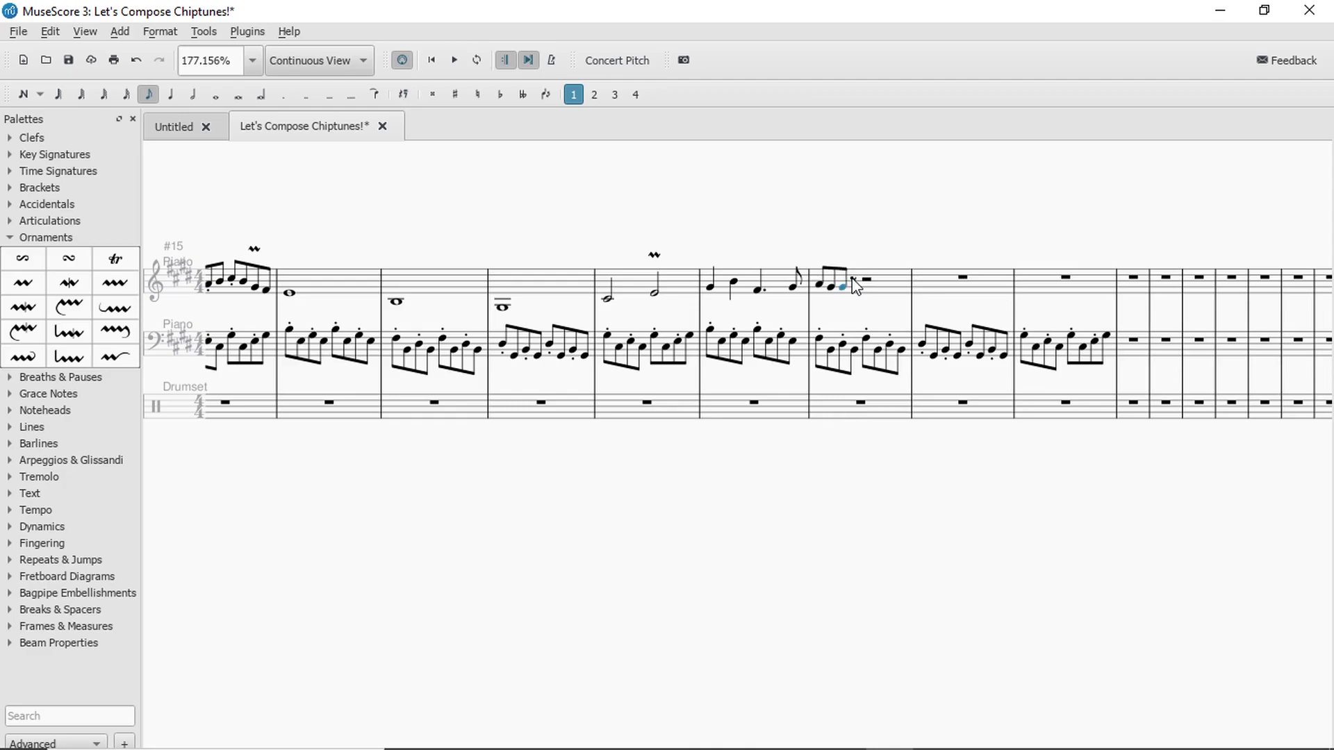
pyautogui.press('r')
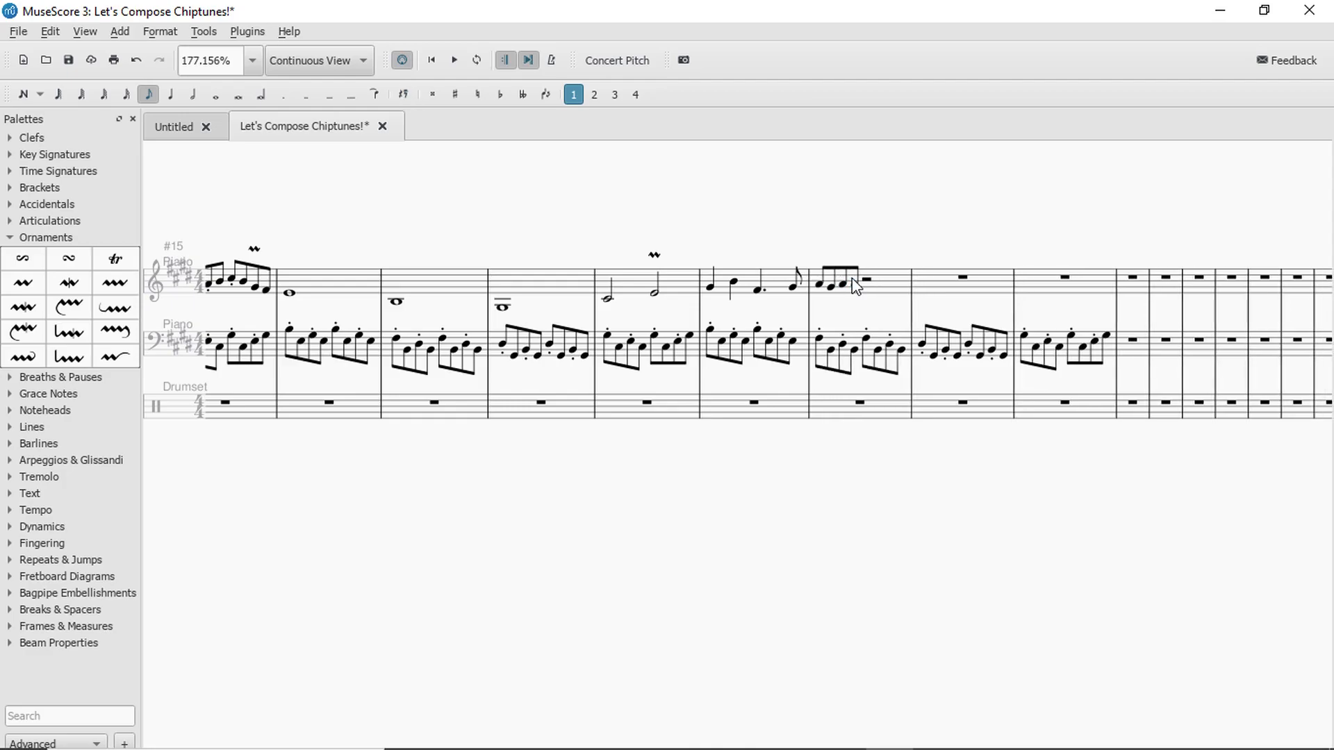
pyautogui.press('Up')
pyautogui.press('Escape')
# Play back the eighth-note run, starting from the quarter-note measure, the ornamented half-note measure and the run itself.
pyautogui.click(770, 260)
pyautogui.press('space')
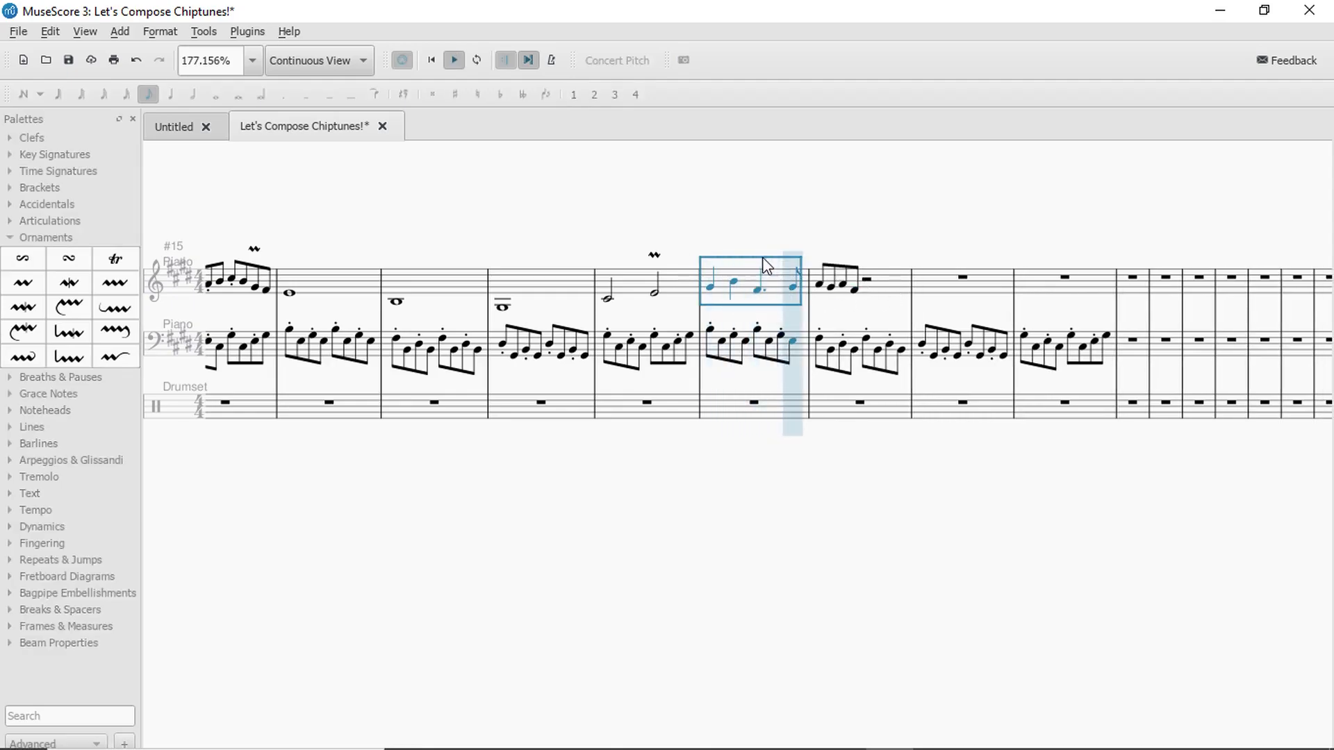
pyautogui.press('space')
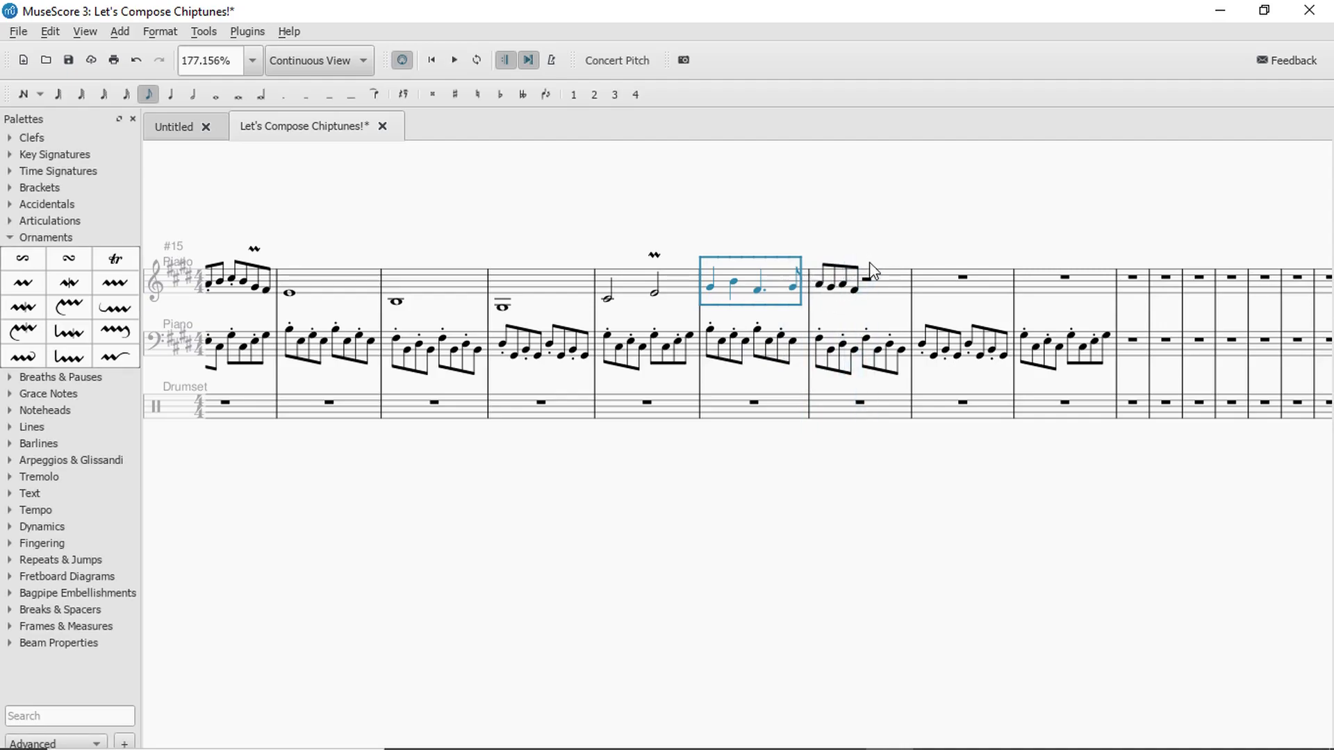
pyautogui.click(640, 277)
pyautogui.press('space')
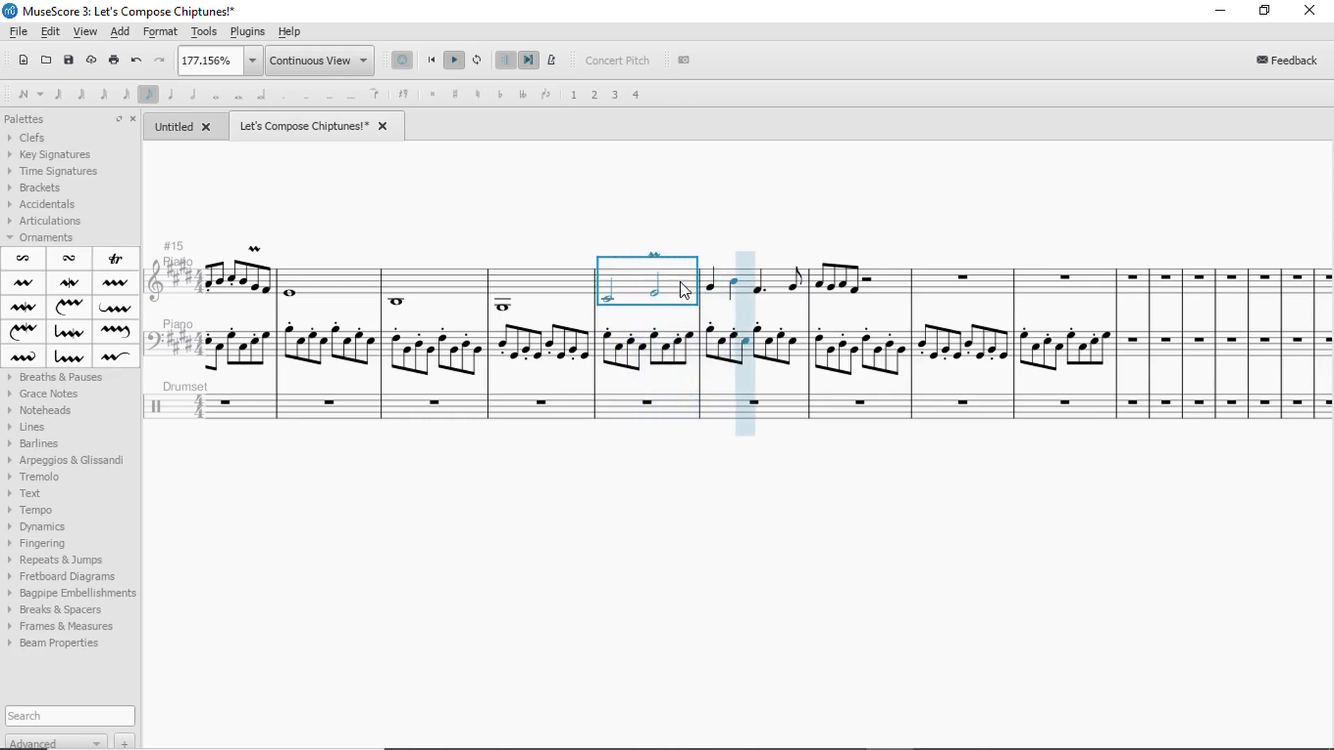
pyautogui.press('space')
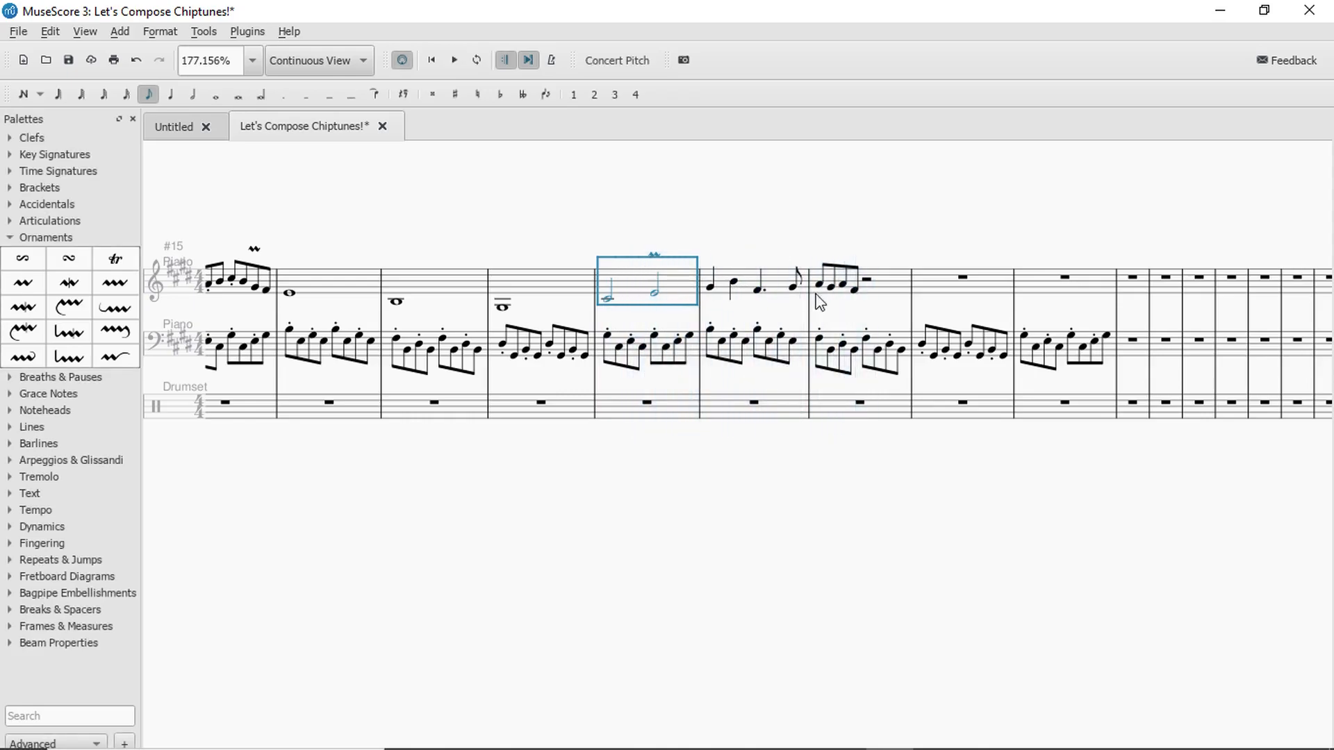
pyautogui.click(857, 299)
pyautogui.press('space')
pyautogui.press('space')
# Try pasting over the run's second eighth note, undo it, and play back the measure.
pyautogui.click(822, 285)
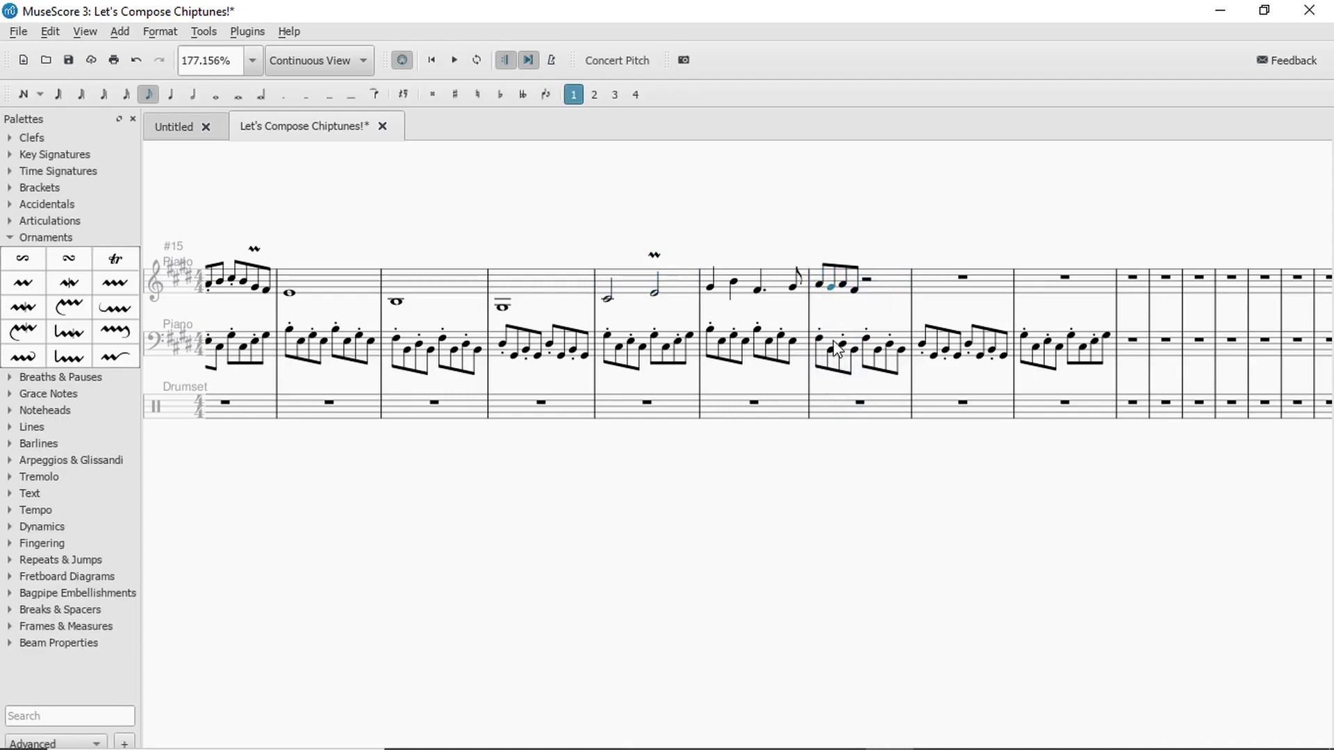
pyautogui.click(831, 288)
pyautogui.hotkey('ctrl', 'v')
pyautogui.hotkey('ctrl', 'z')
pyautogui.click(886, 273)
pyautogui.press('space')
pyautogui.press('space')
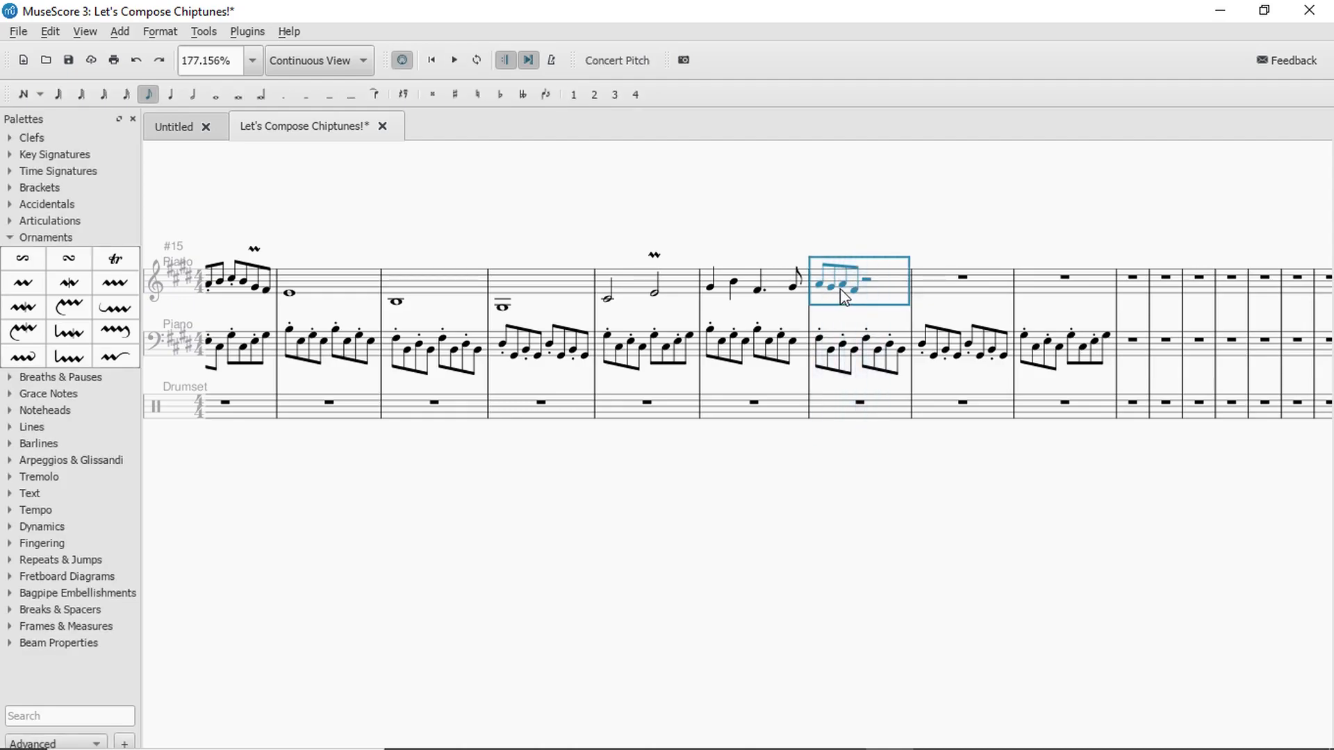
# Try the run's third and fourth eighth notes on F-sharp and E with playback, and undo the changes.
pyautogui.click(843, 286)
pyautogui.press('Right')
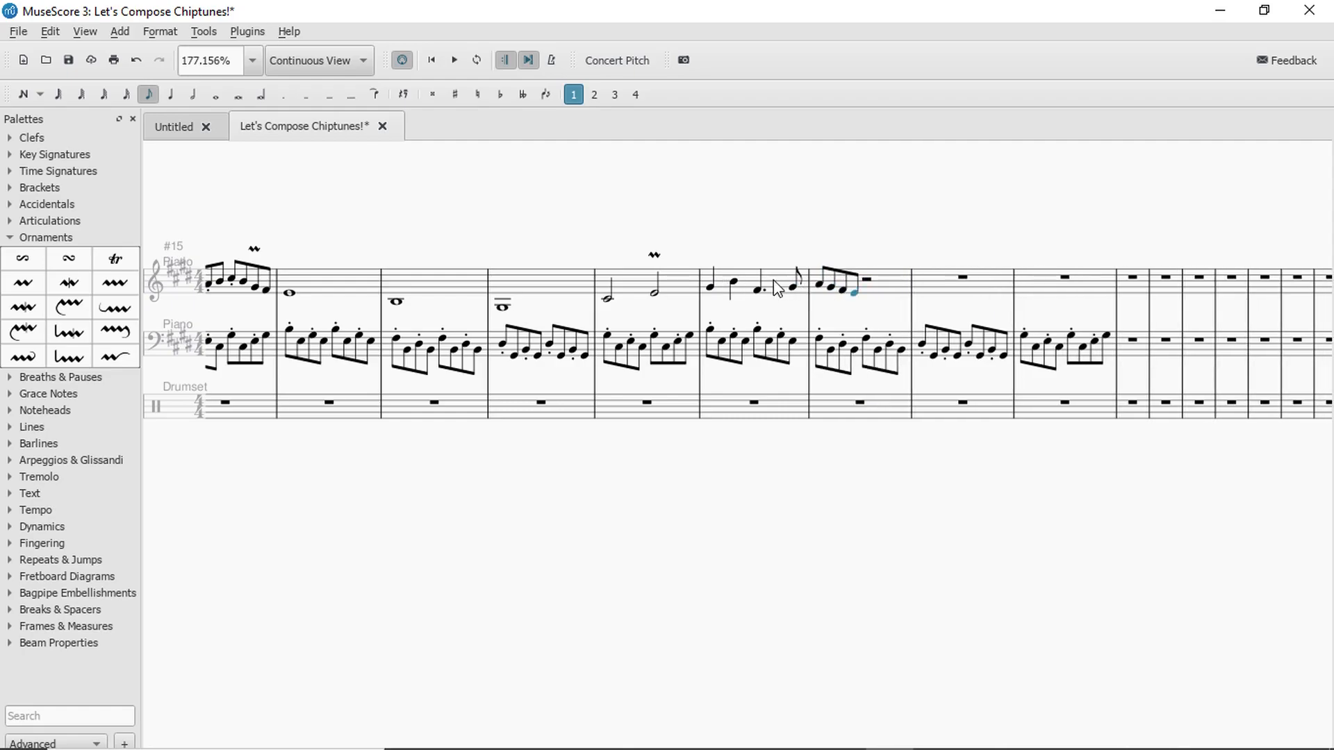
pyautogui.click(779, 287)
pyautogui.press('space')
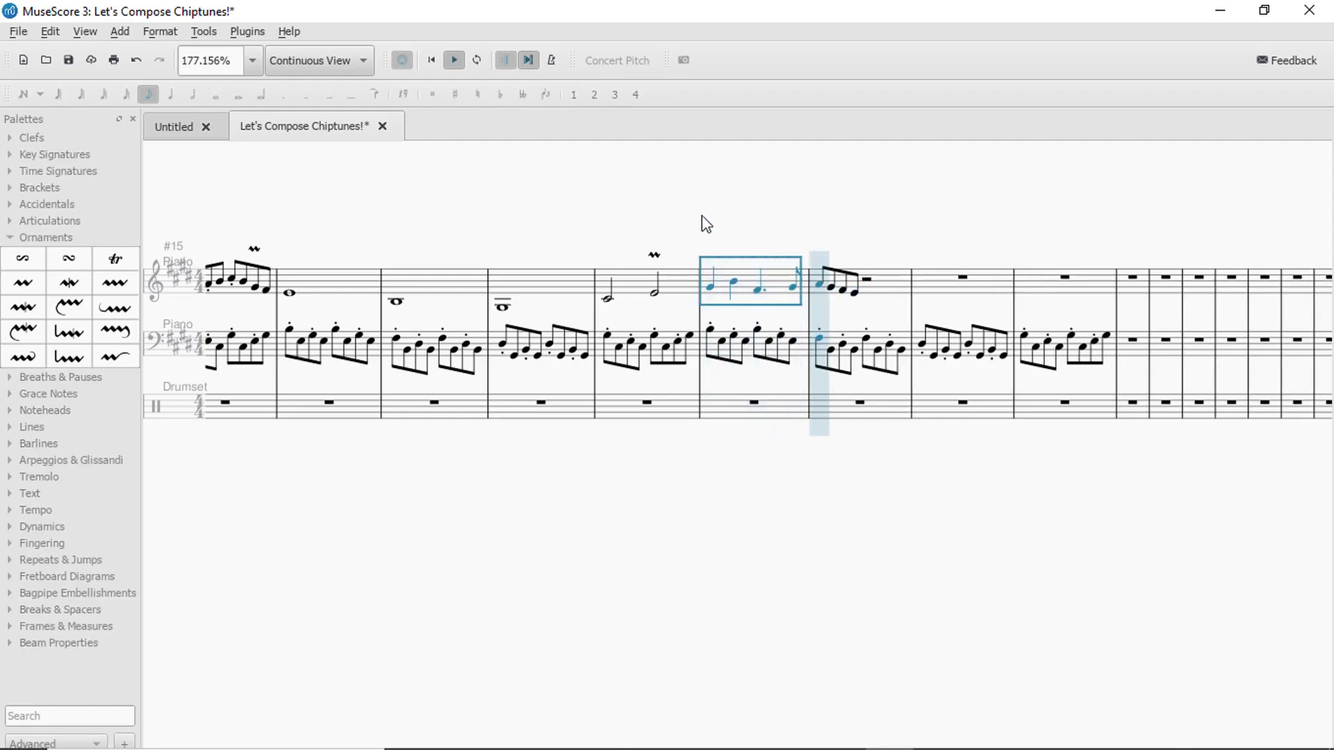
pyautogui.press('space')
pyautogui.press('Delete')
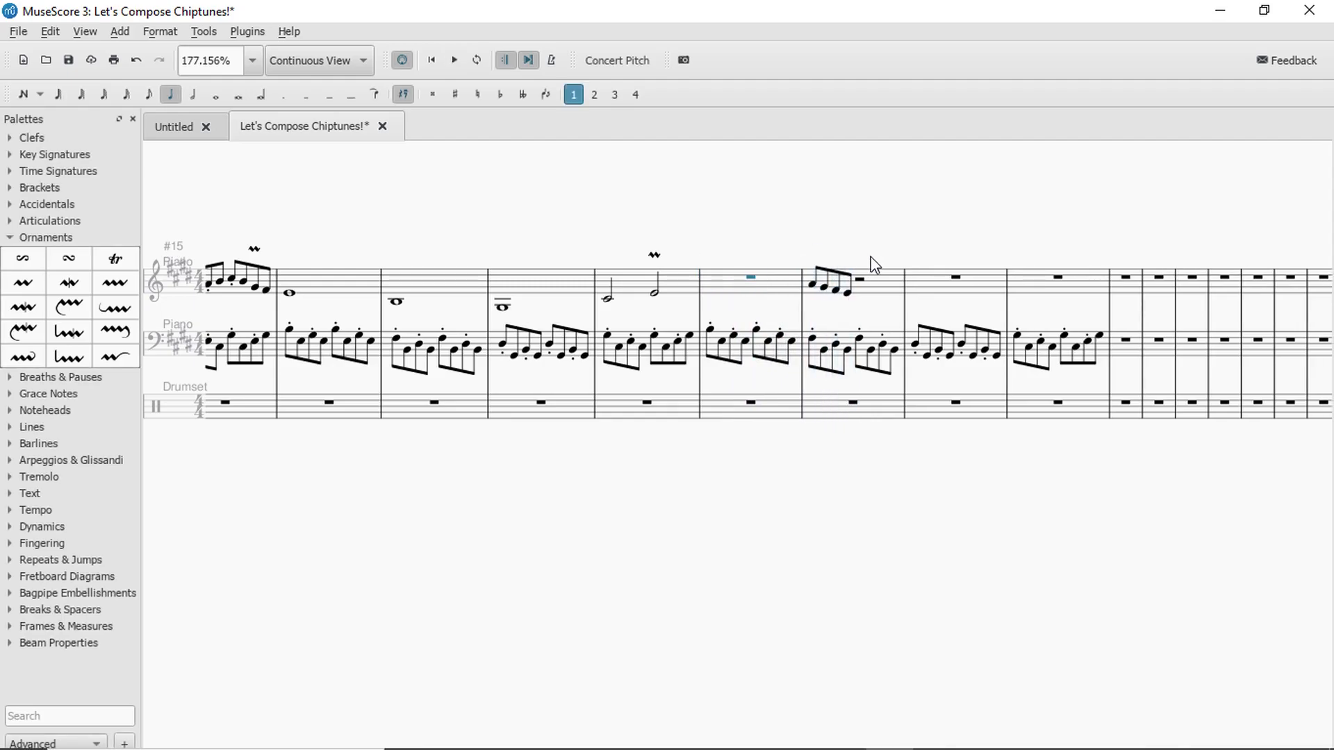
pyautogui.hotkey('ctrl', 'z')
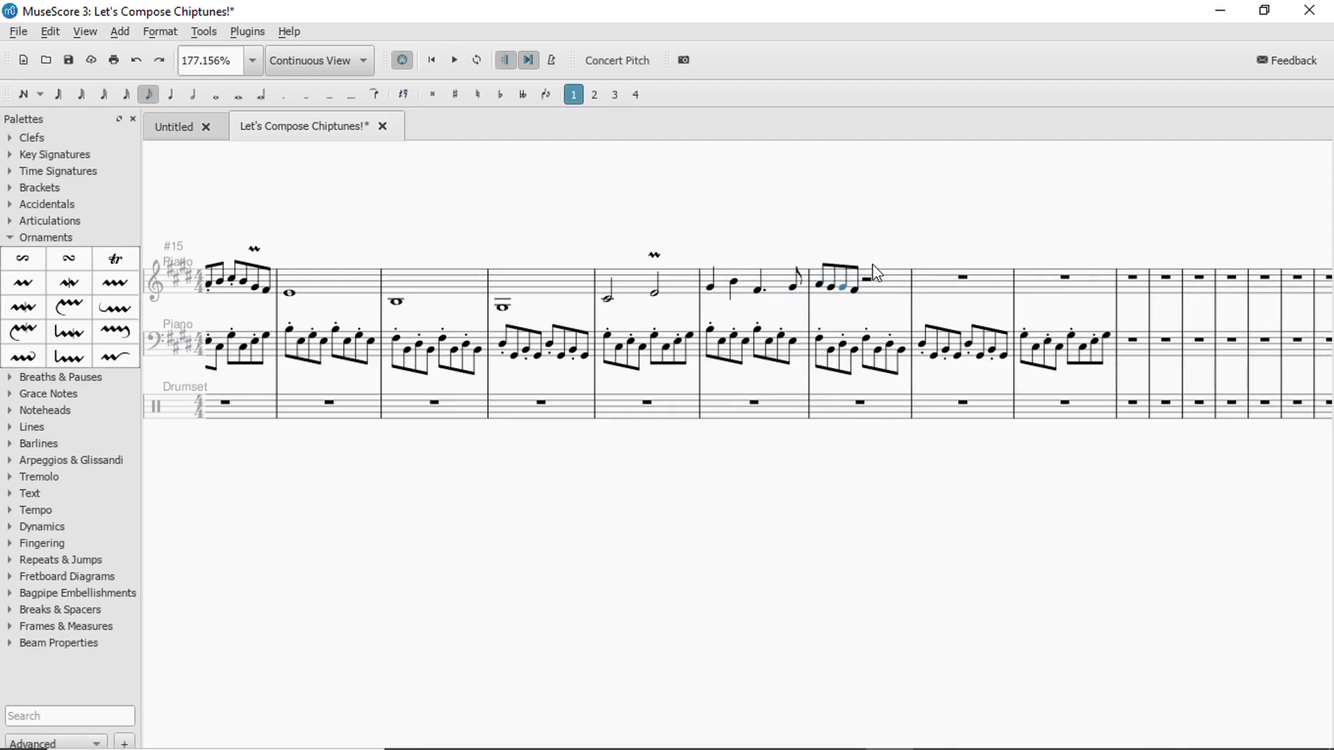
pyautogui.click(874, 281)
pyautogui.hotkey('ctrl', 'z')
pyautogui.click(889, 289)
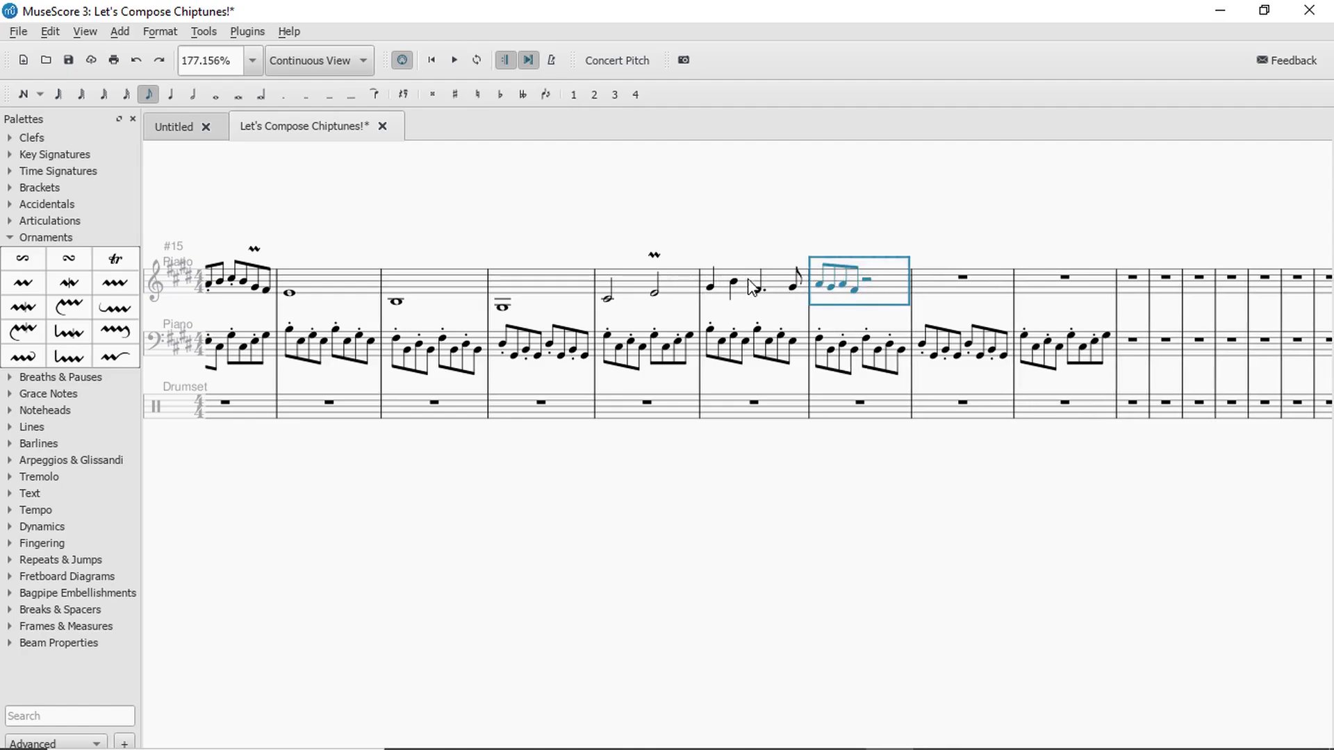
# Play back from the quarter-note measure toward the restored eighth-note run.
pyautogui.click(745, 281)
pyautogui.press('space')
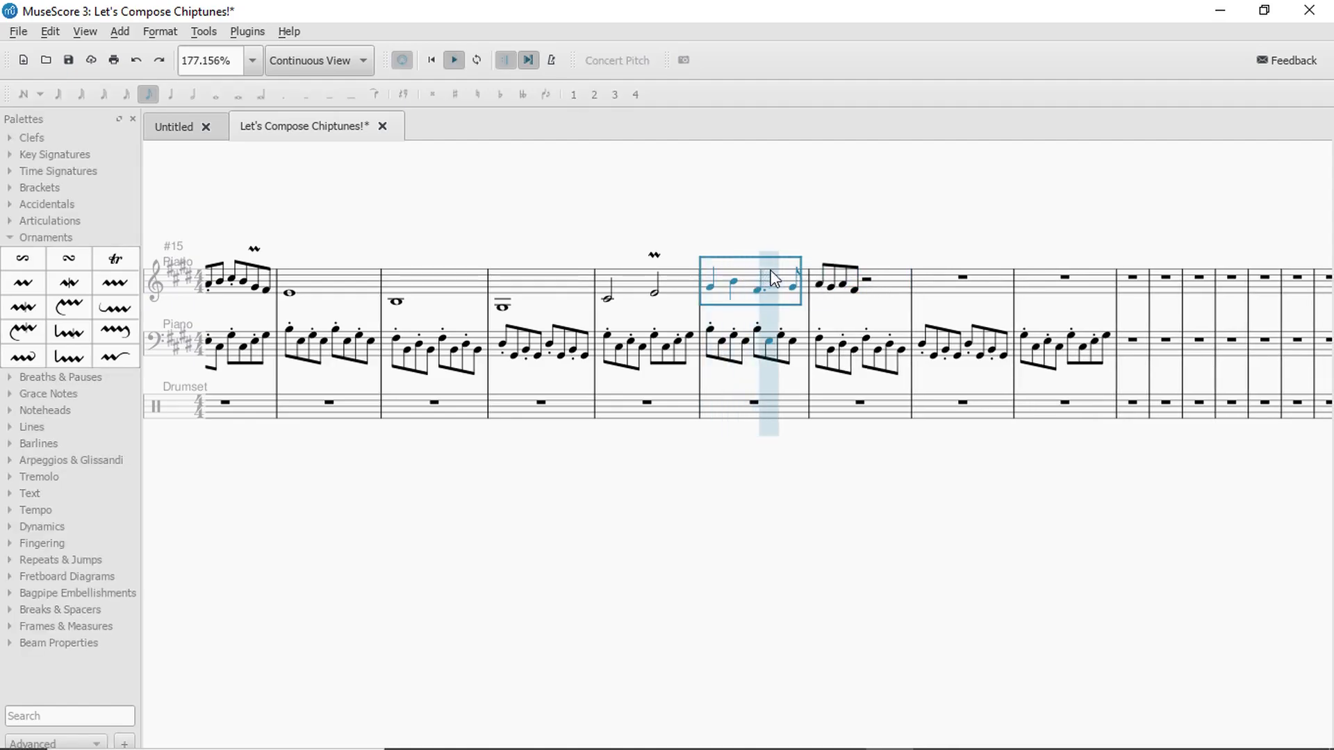
pyautogui.press('space')
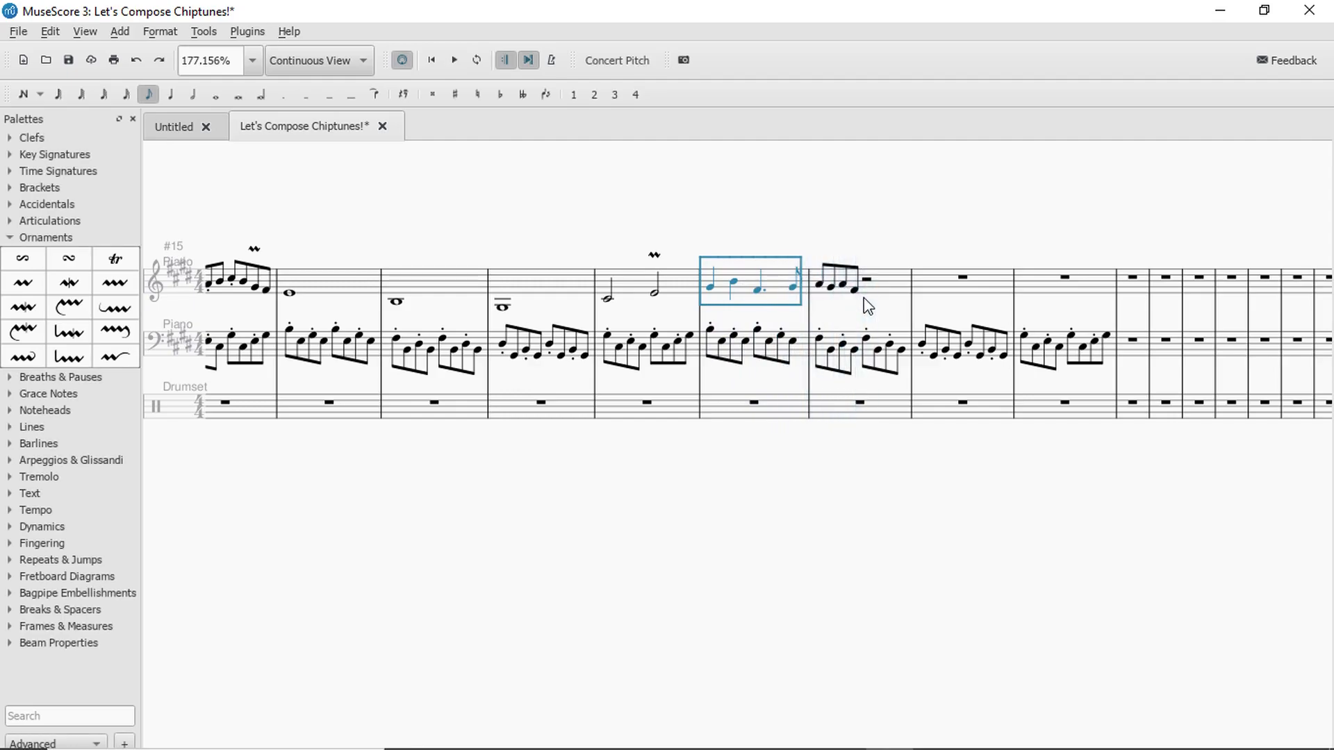
# Try the run's fourth eighth note on lower pitches, including an octave drop, and return it to F-sharp.
pyautogui.click(853, 350)
pyautogui.press('Down')
pyautogui.press('Down')
pyautogui.press('Down')
pyautogui.press('Down')
pyautogui.press('Down')
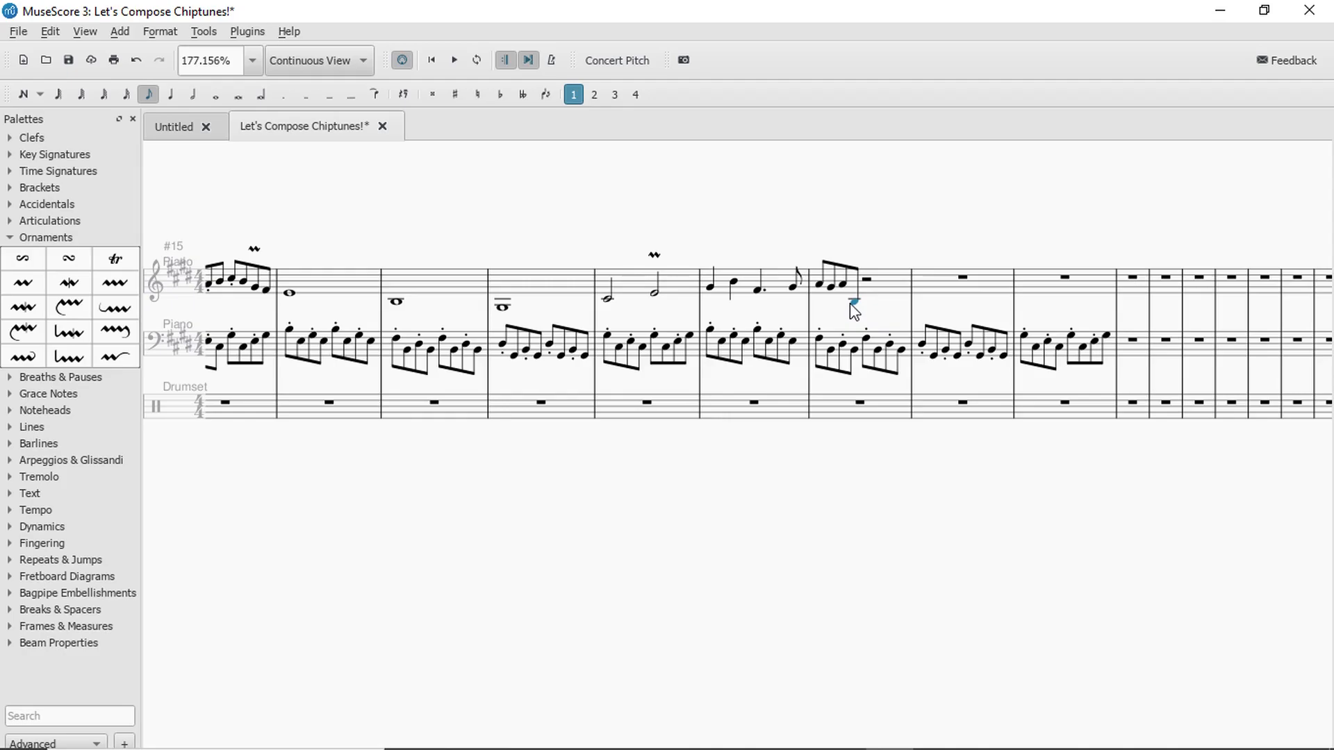
pyautogui.press('n')
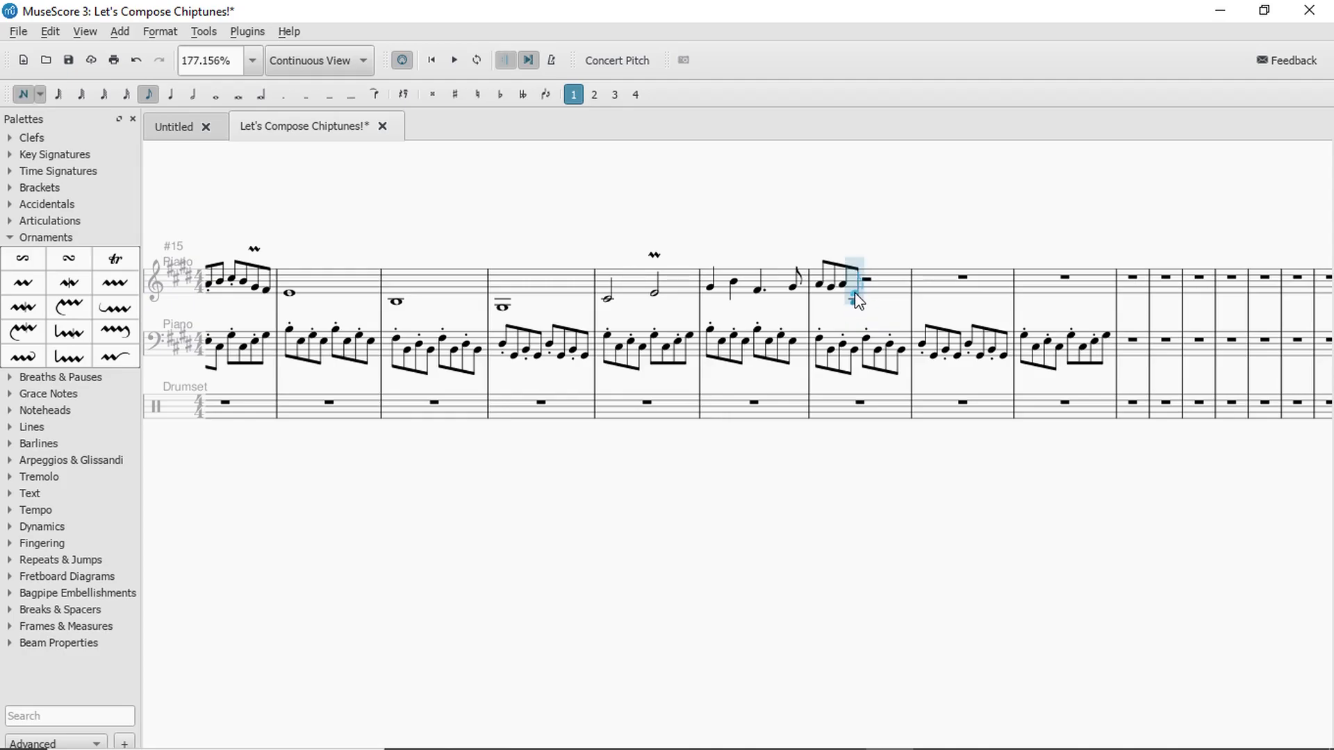
pyautogui.press('Escape')
pyautogui.press('n')
pyautogui.press('Escape')
pyautogui.hotkey('ctrl', 'Down')
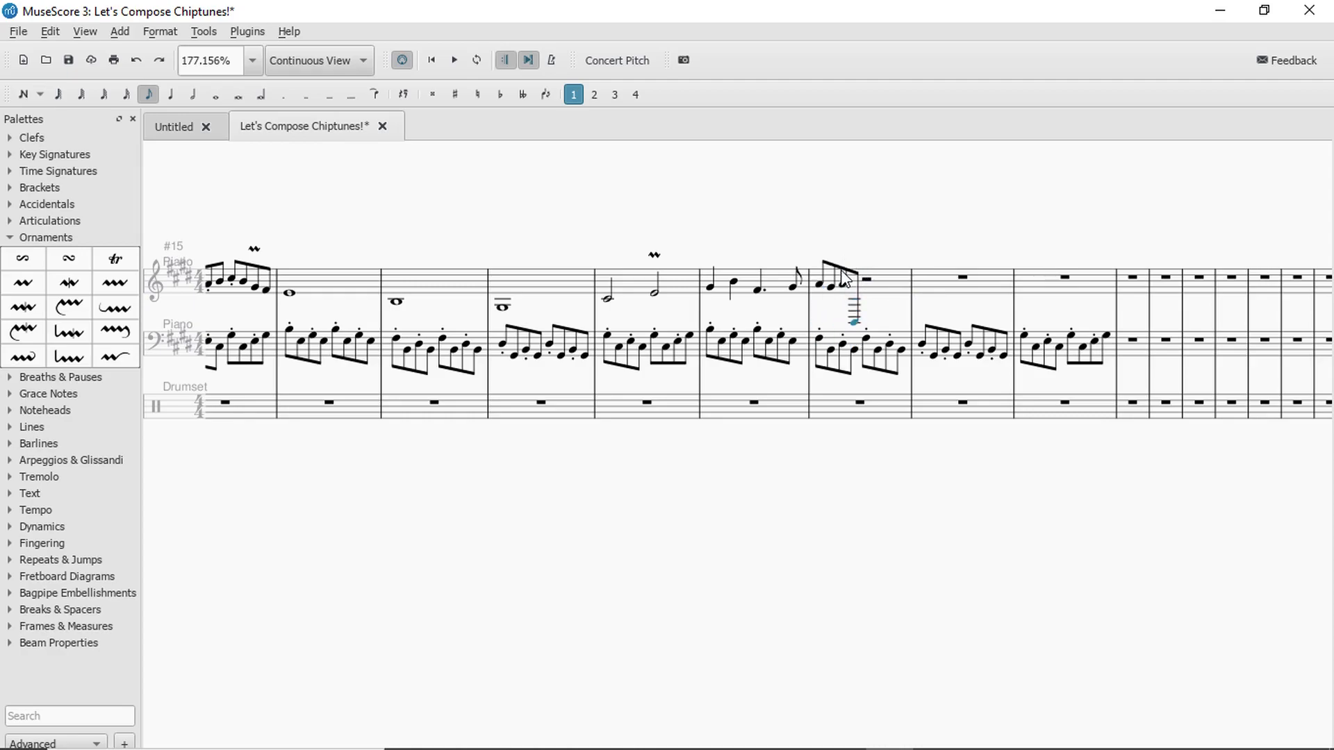
pyautogui.hotkey('ctrl', 'Up')
# Play back from the ornamented half-note measure through to the eighth-note run.
pyautogui.click(685, 288)
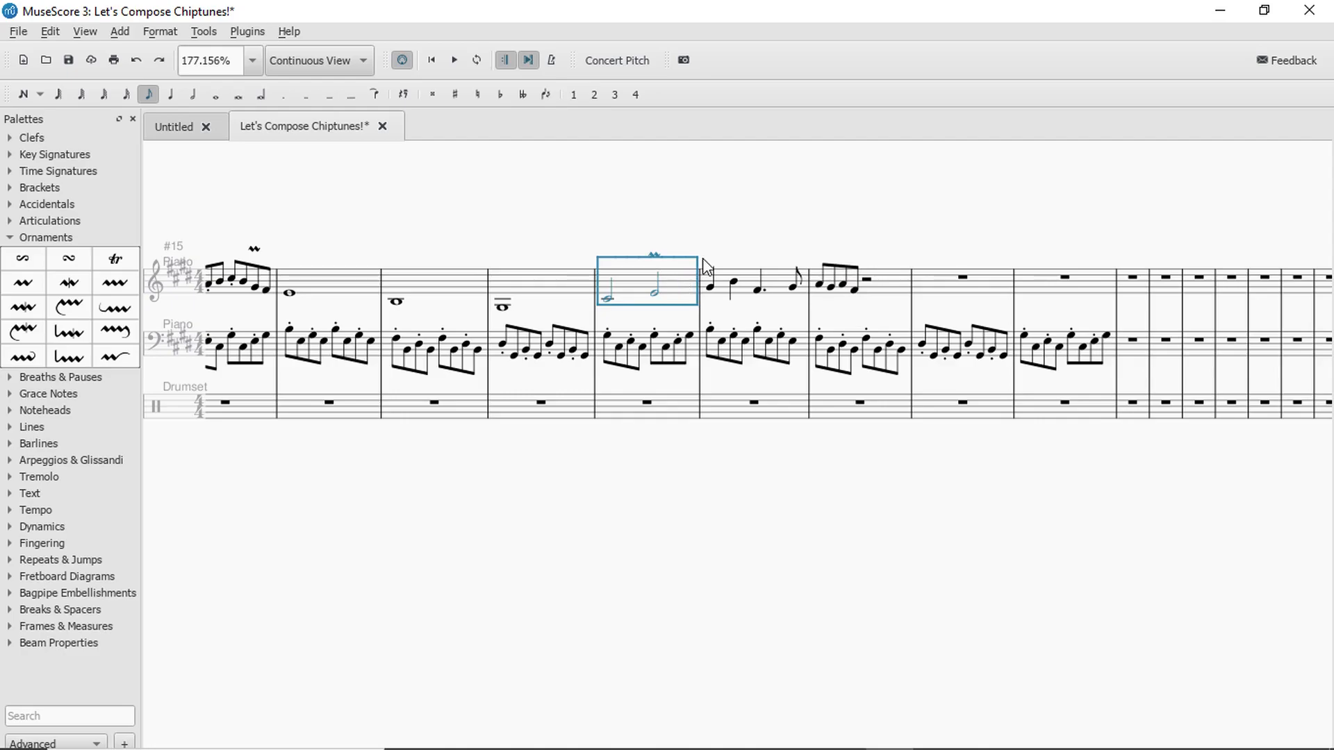
pyautogui.press('space')
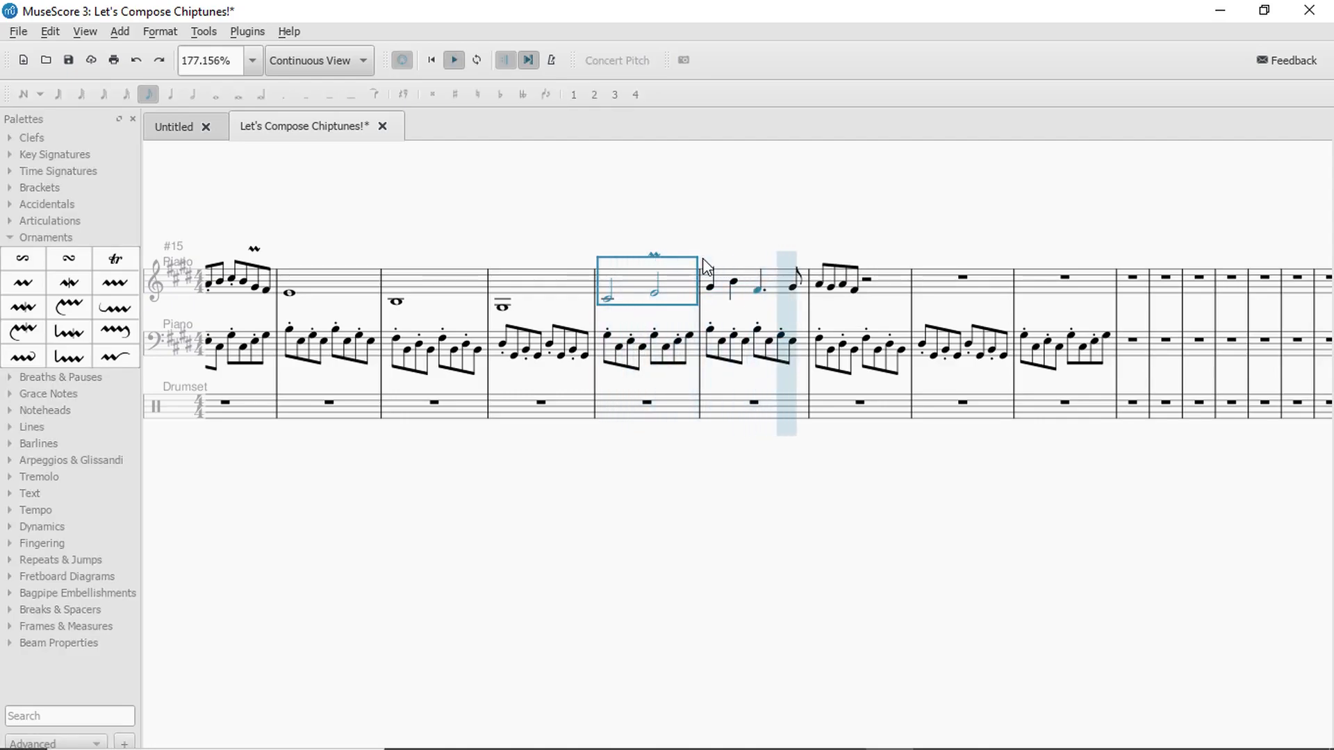
pyautogui.press('space')
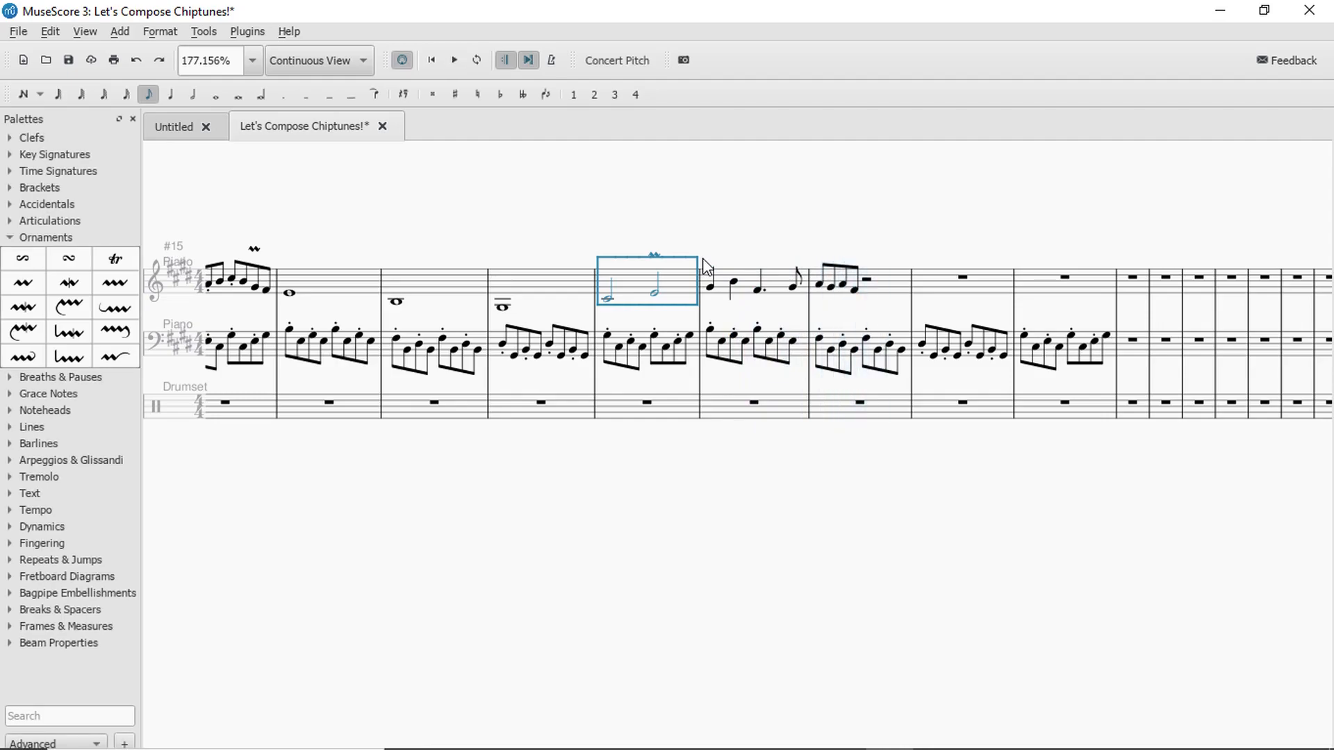
# Fill the half rest after the eighth-note run with a half note on G-sharp and check it with playback.
pyautogui.press('n')
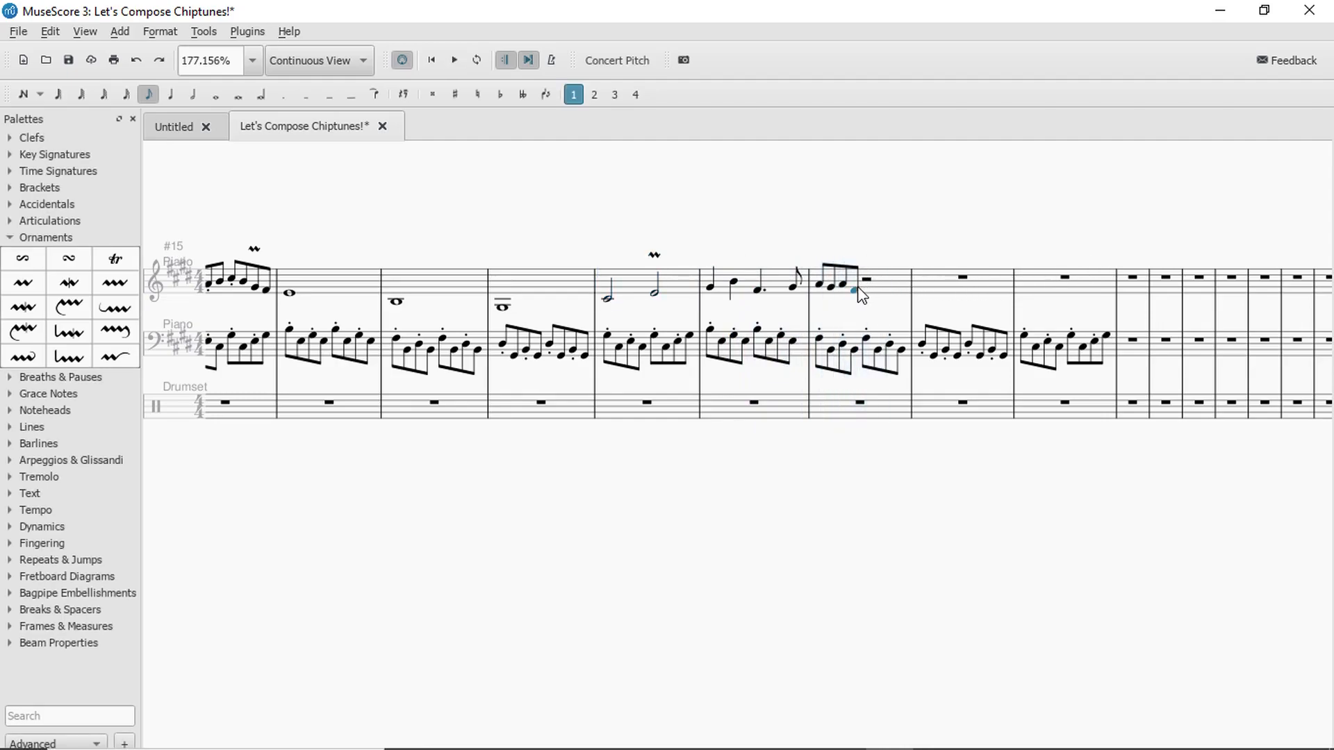
pyautogui.press('6')
pyautogui.click(878, 285)
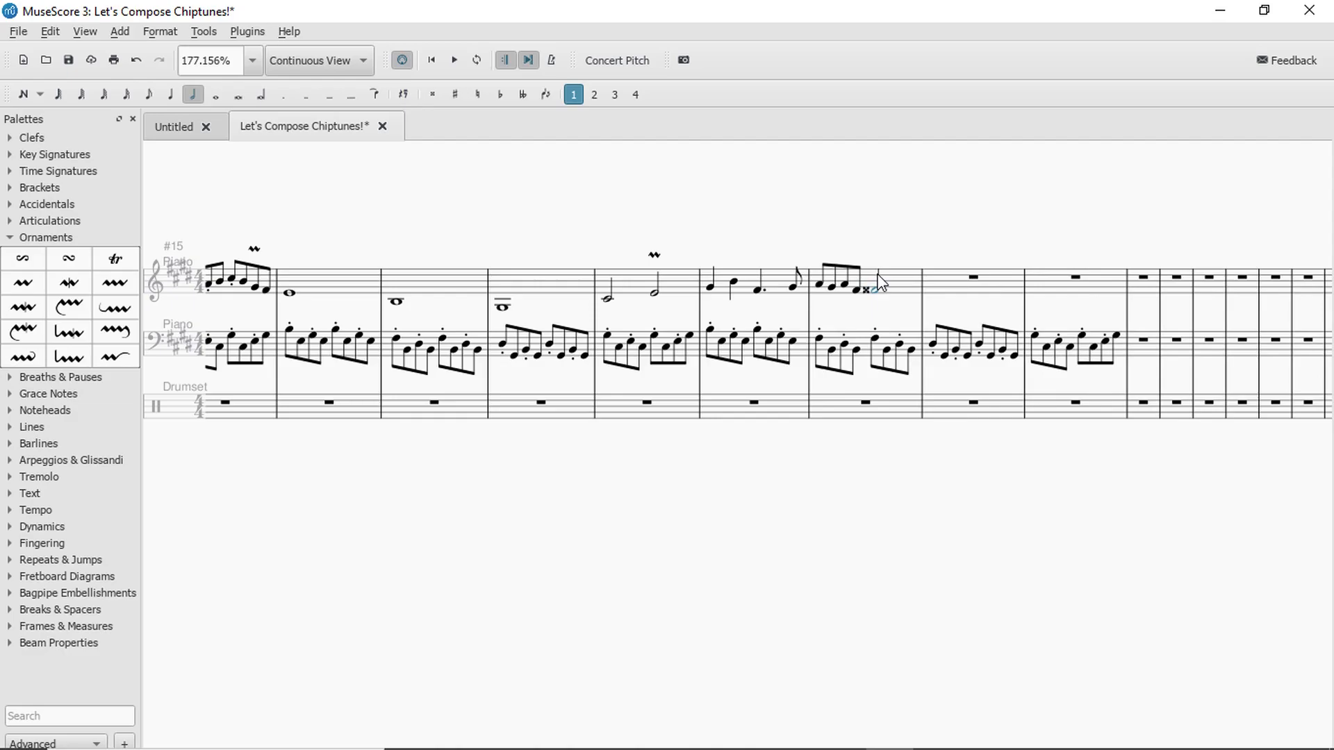
pyautogui.press('Up')
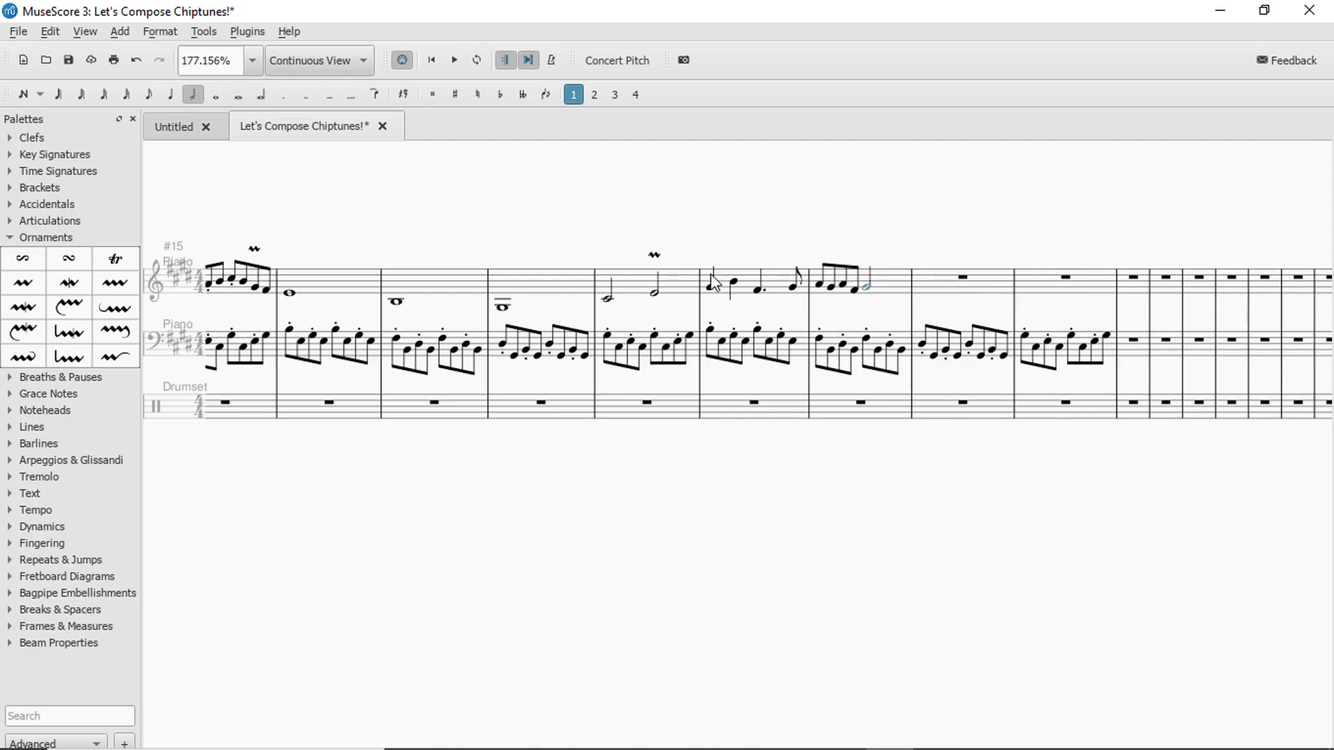
pyautogui.press('Escape')
pyautogui.click(734, 281)
pyautogui.press('space')
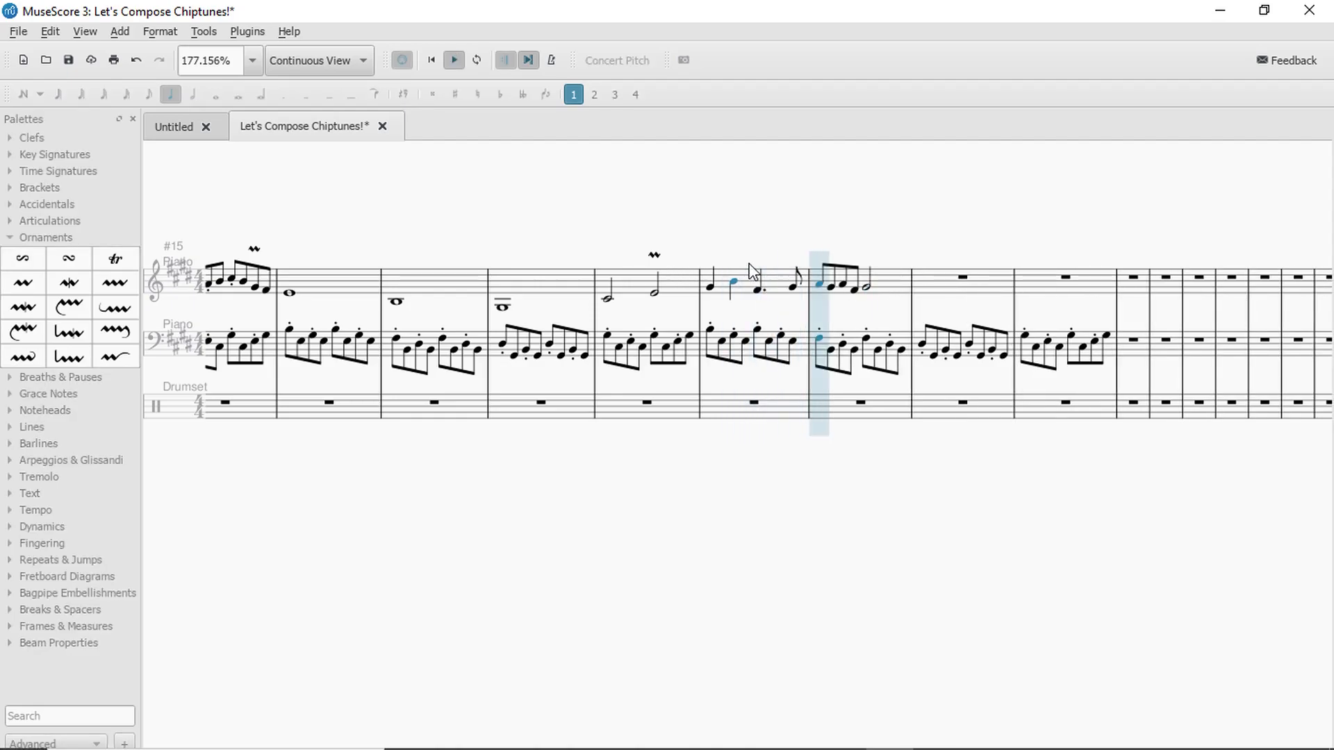
pyautogui.press('space')
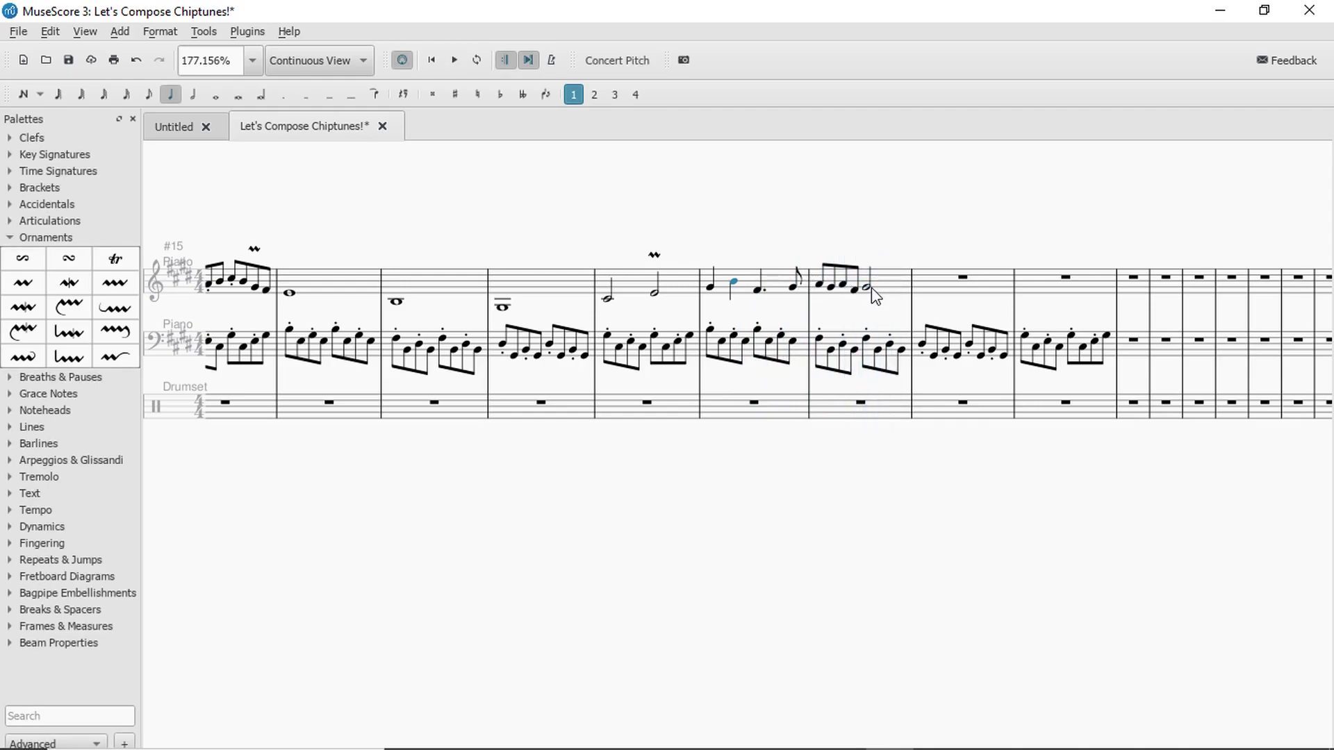
# Try the closing half note on E with playback from the preceding measure, and raise it to A.
pyautogui.click(872, 288)
pyautogui.press('Down')
pyautogui.click(775, 282)
pyautogui.press('space')
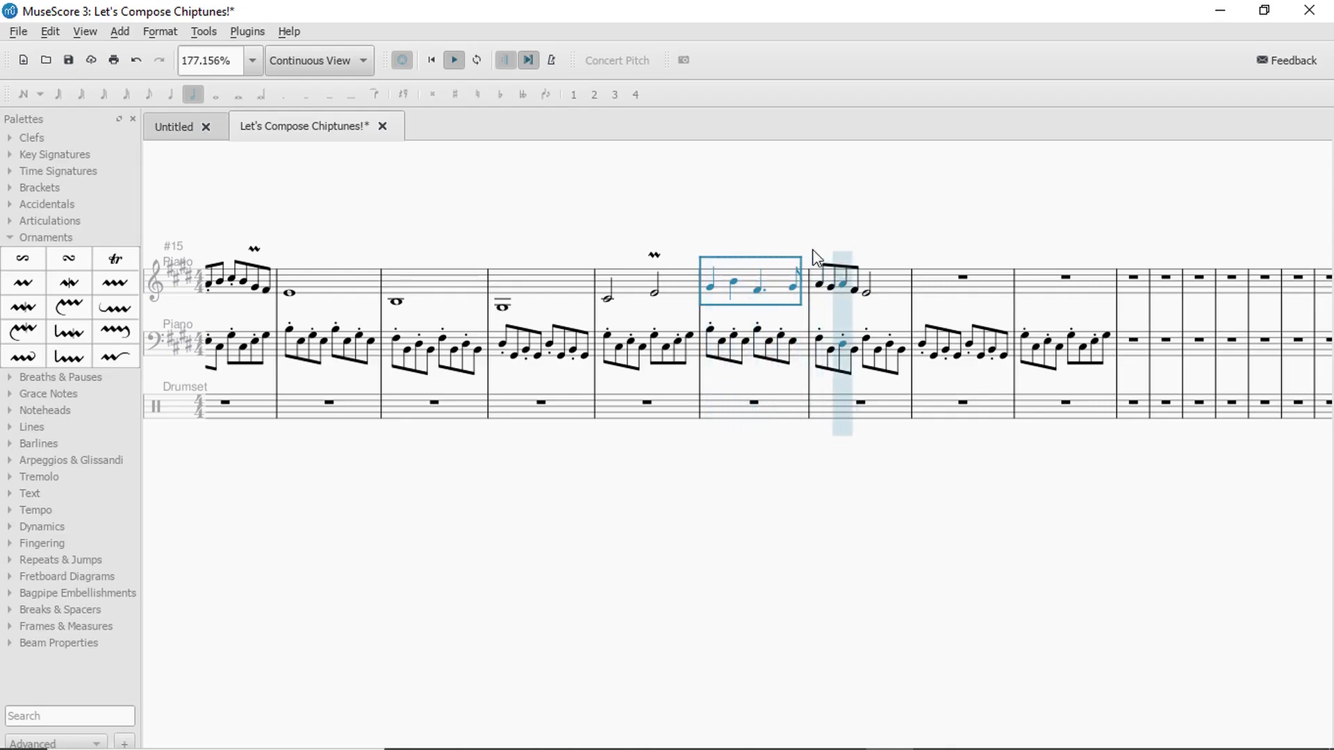
pyautogui.press('space')
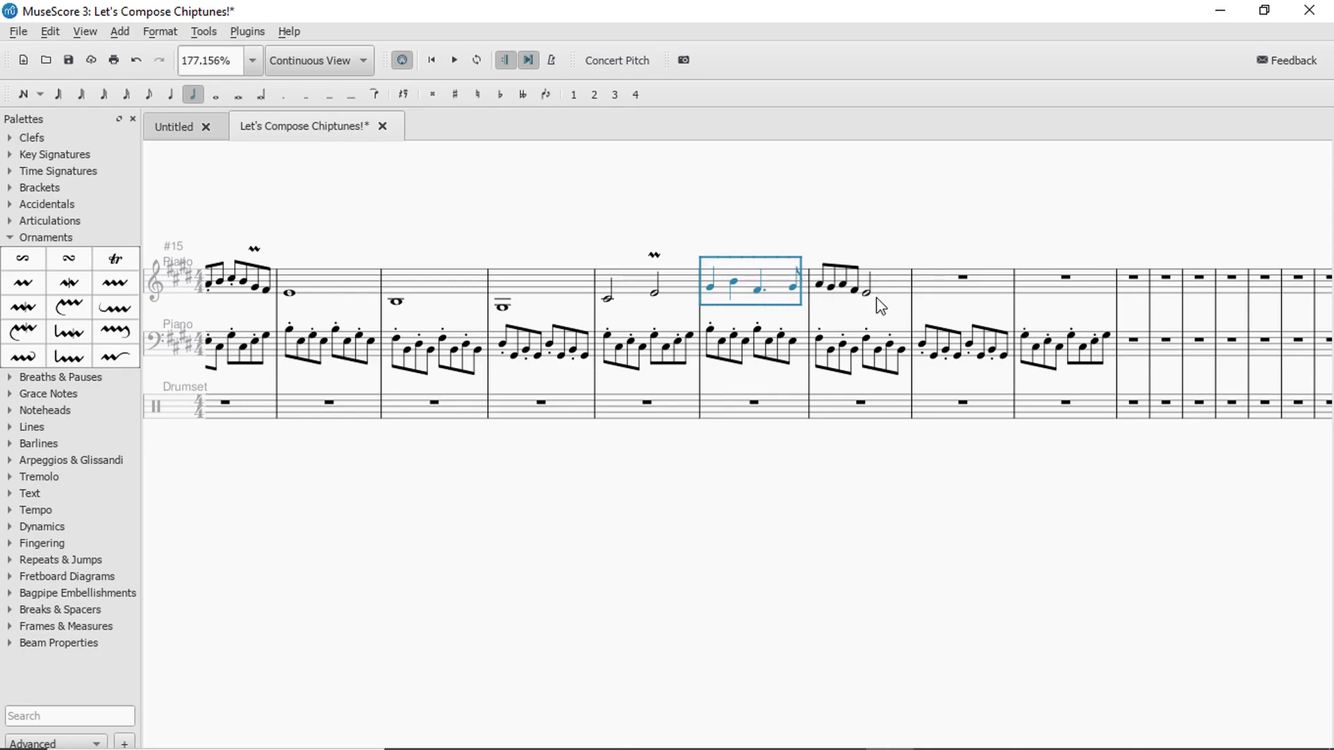
pyautogui.press('n')
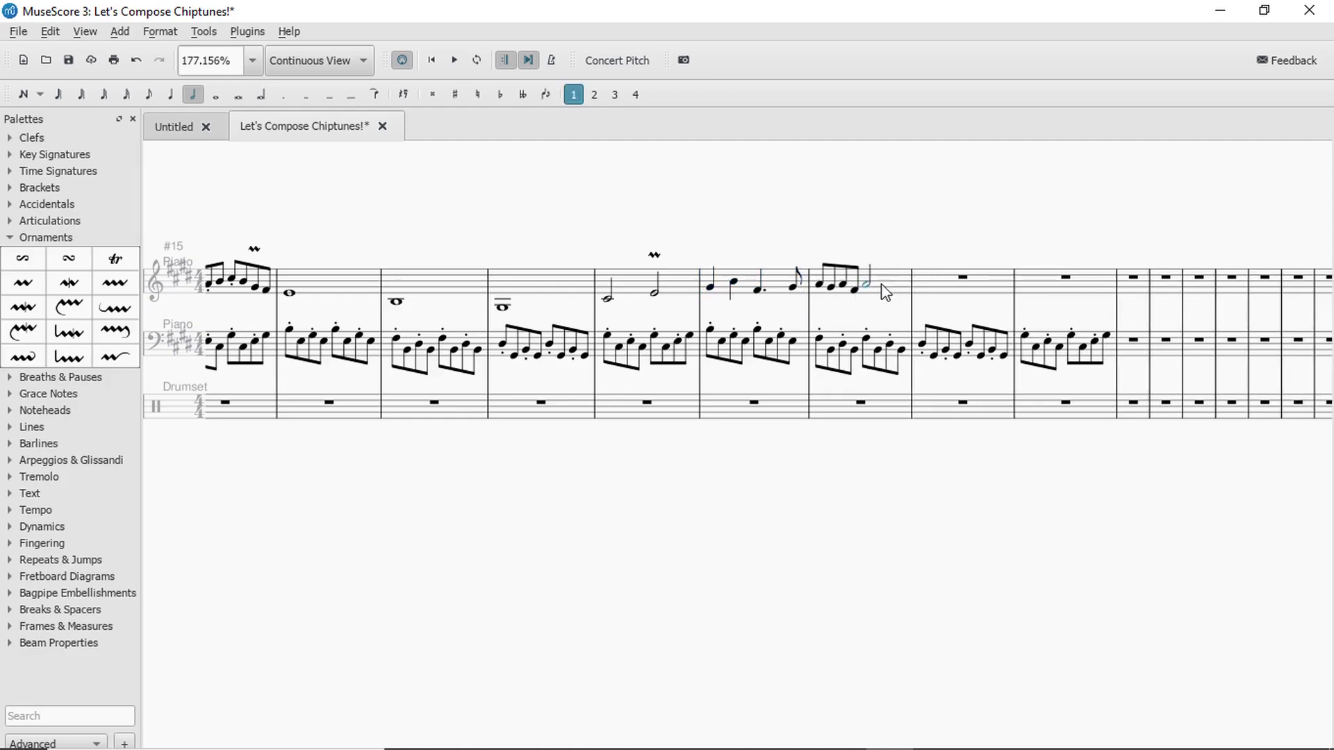
# Play back from the preceding measure through the closing half note on A, and lower that half note to G-sharp.
pyautogui.press('Escape')
pyautogui.click(771, 281)
pyautogui.press('space')
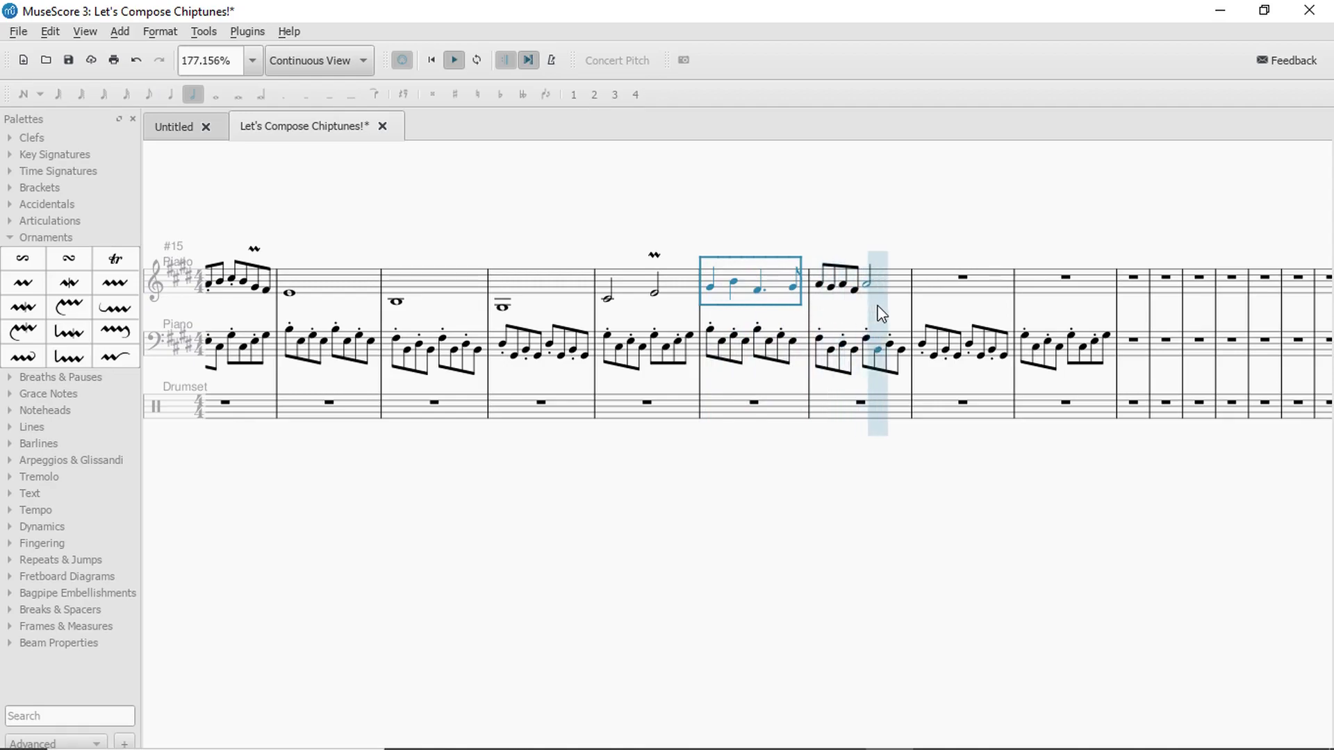
pyautogui.press('space')
pyautogui.press('n')
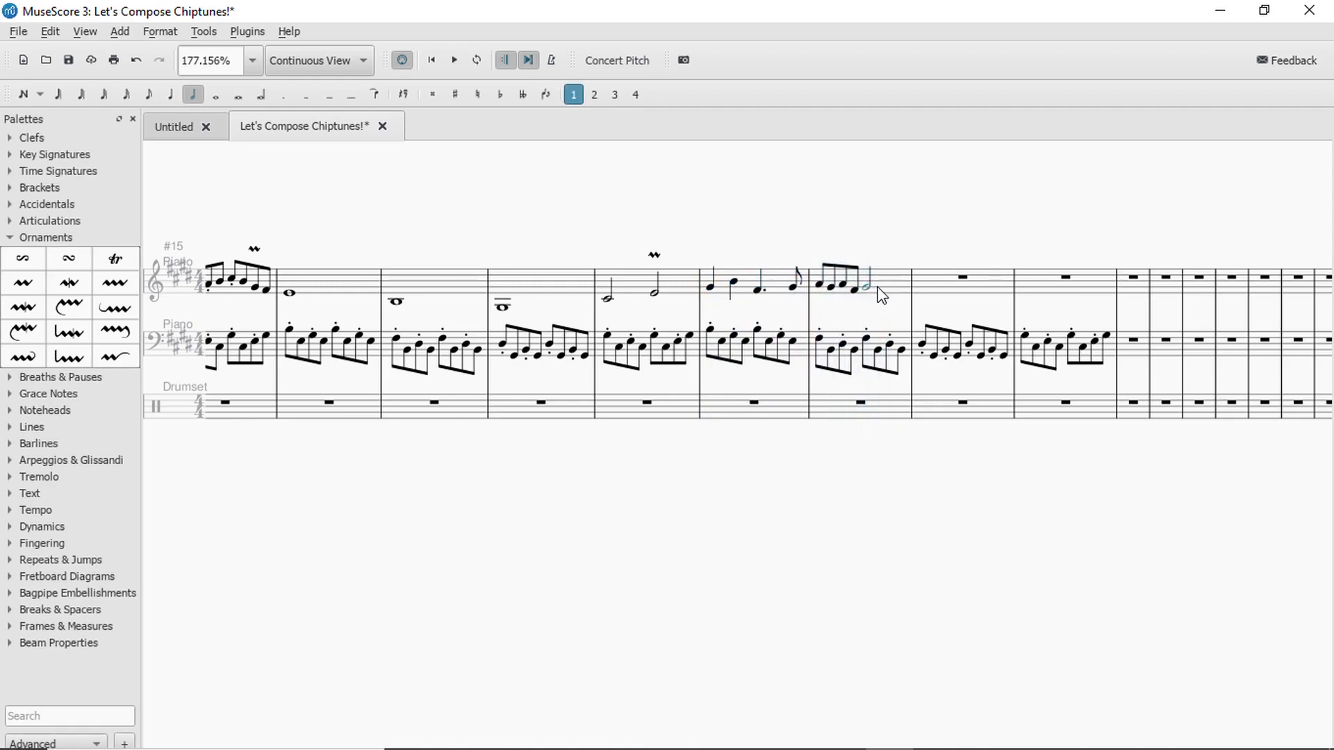
# Try the closing half note on G-sharp, B and F-sharp, checking the pitches with playback of the eighth-note run's measure.
pyautogui.press('Escape')
pyautogui.click(881, 287)
pyautogui.press('space')
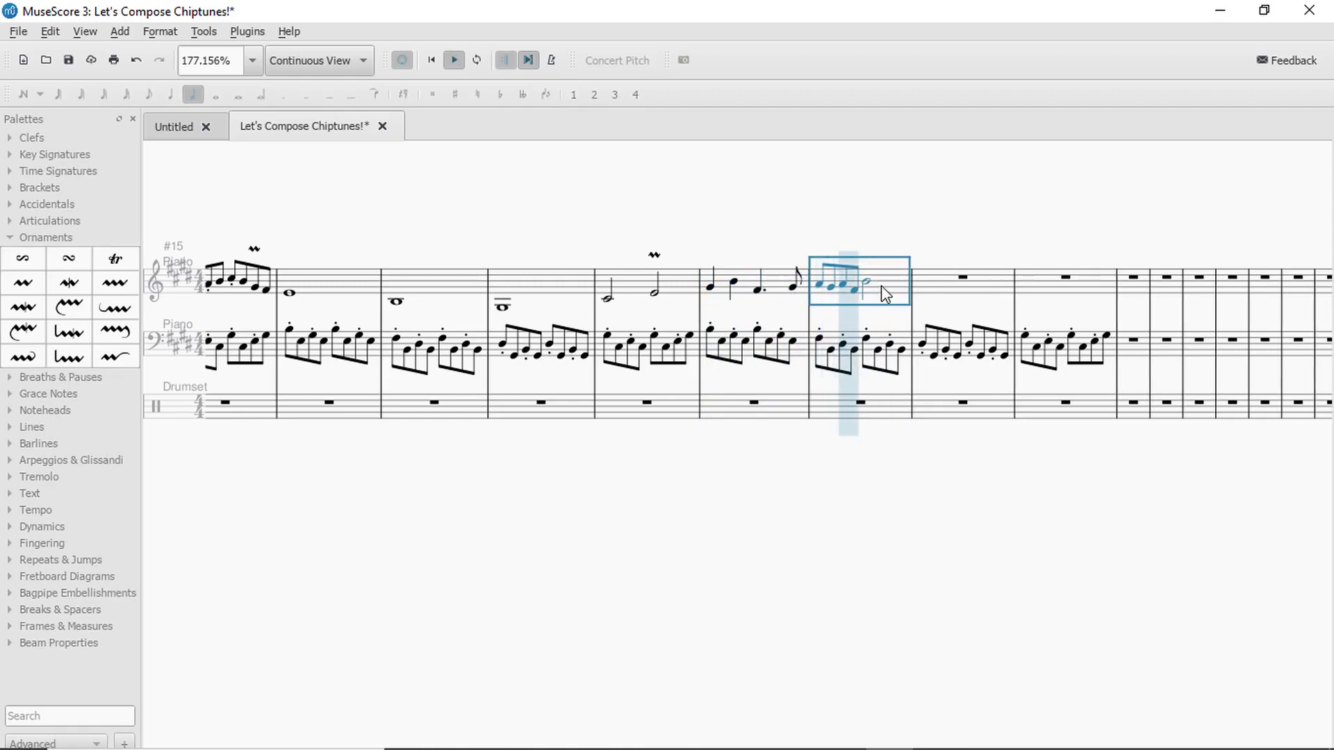
pyautogui.press('space')
pyautogui.press('n')
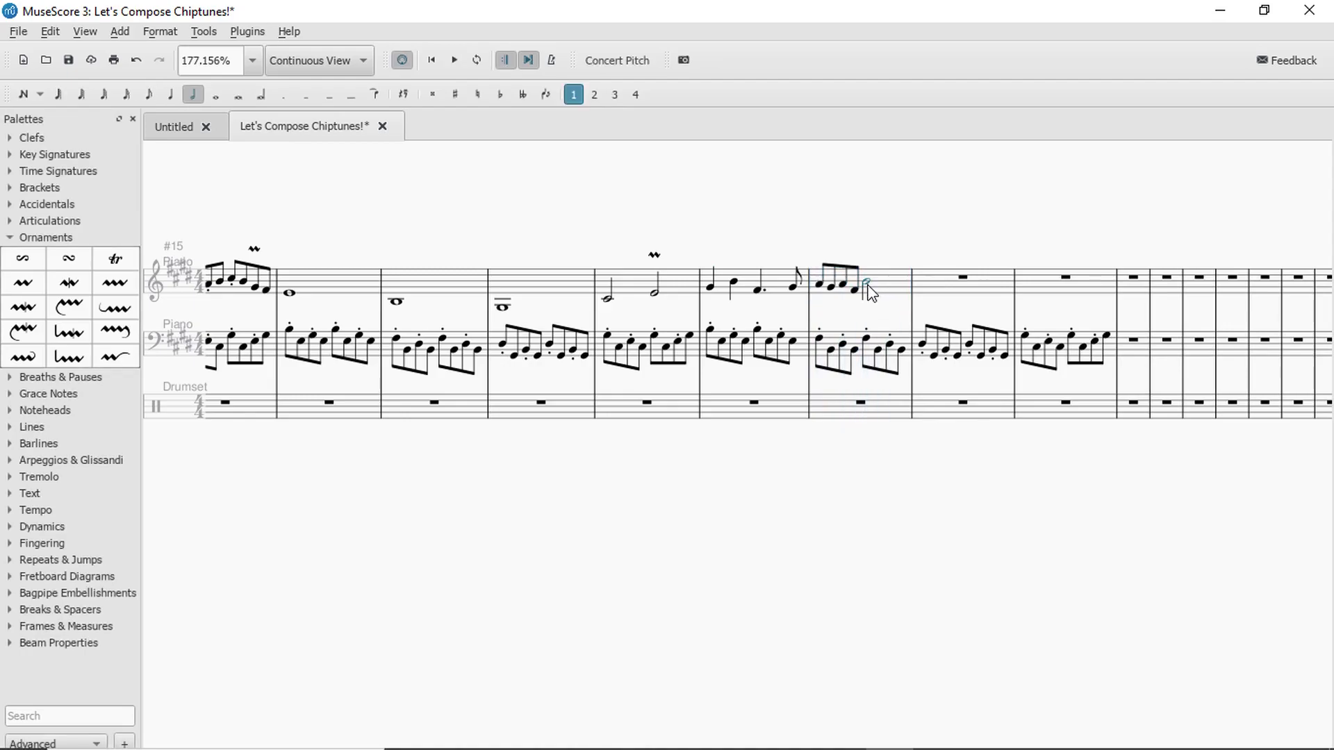
pyautogui.press('Escape')
pyautogui.click(896, 279)
pyautogui.press('space')
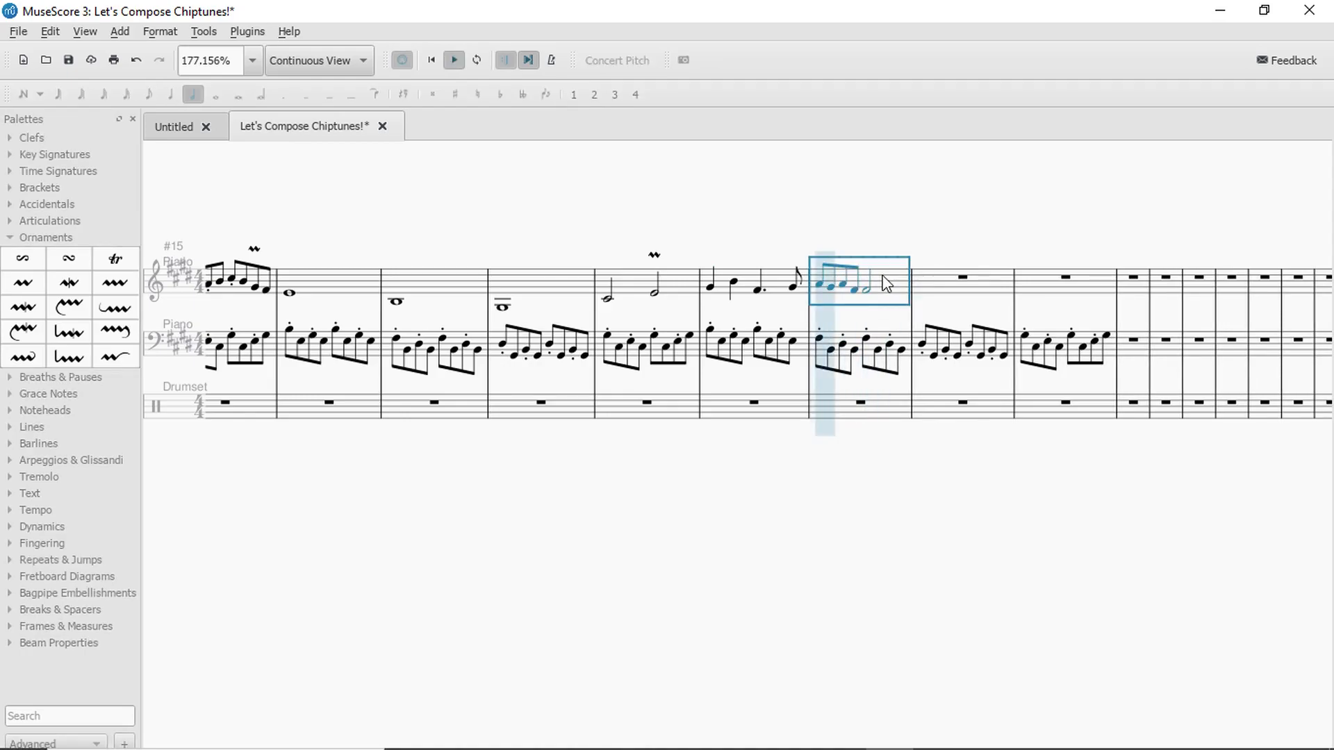
pyautogui.press('space')
# Try the run's fourth eighth note on E and on G-sharp, playing back this measure and from the preceding one.
pyautogui.click(858, 291)
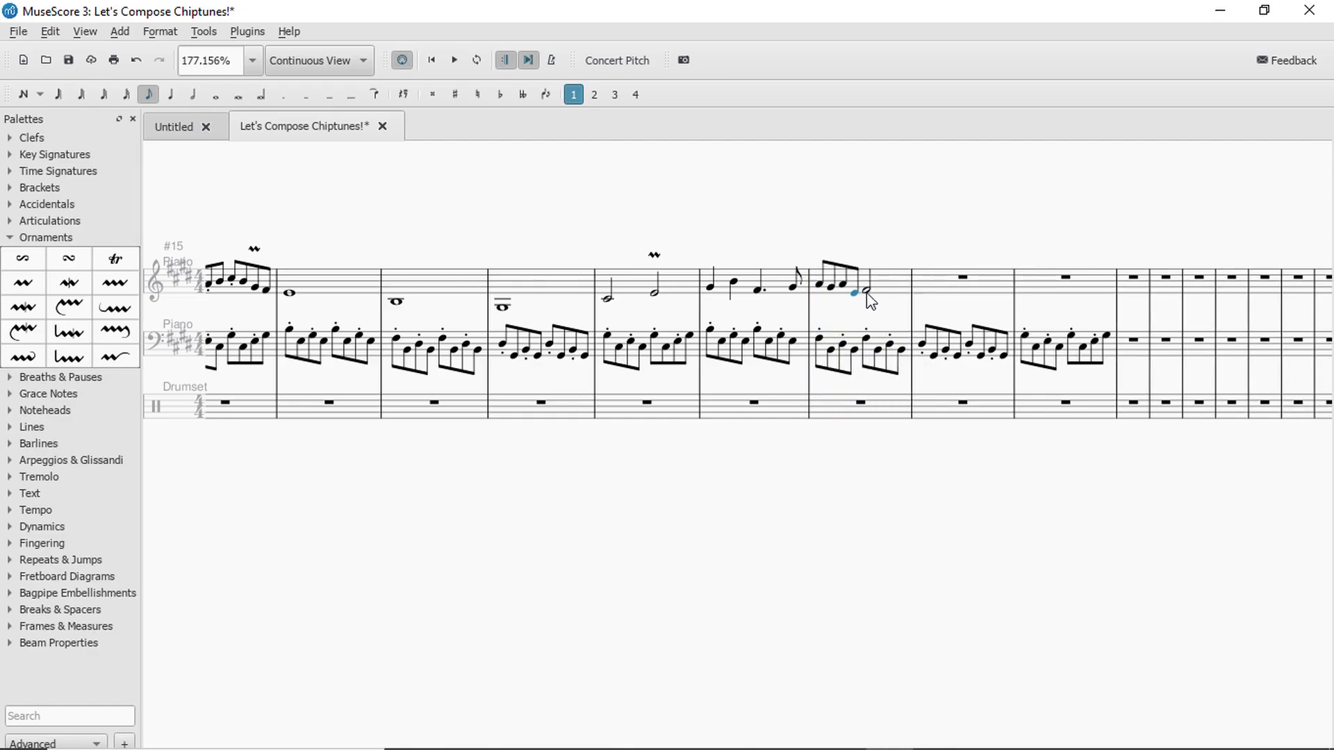
pyautogui.press('Escape')
pyautogui.click(787, 286)
pyautogui.press('space')
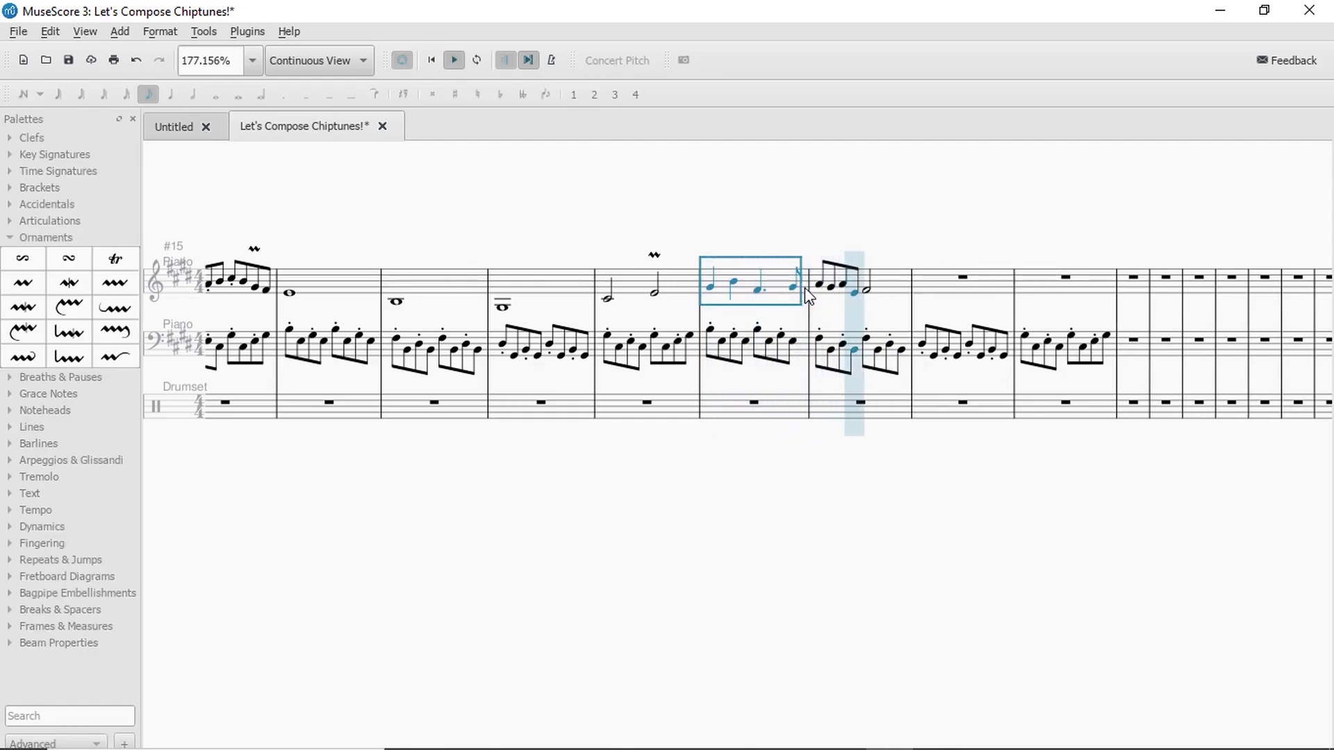
pyautogui.press('space')
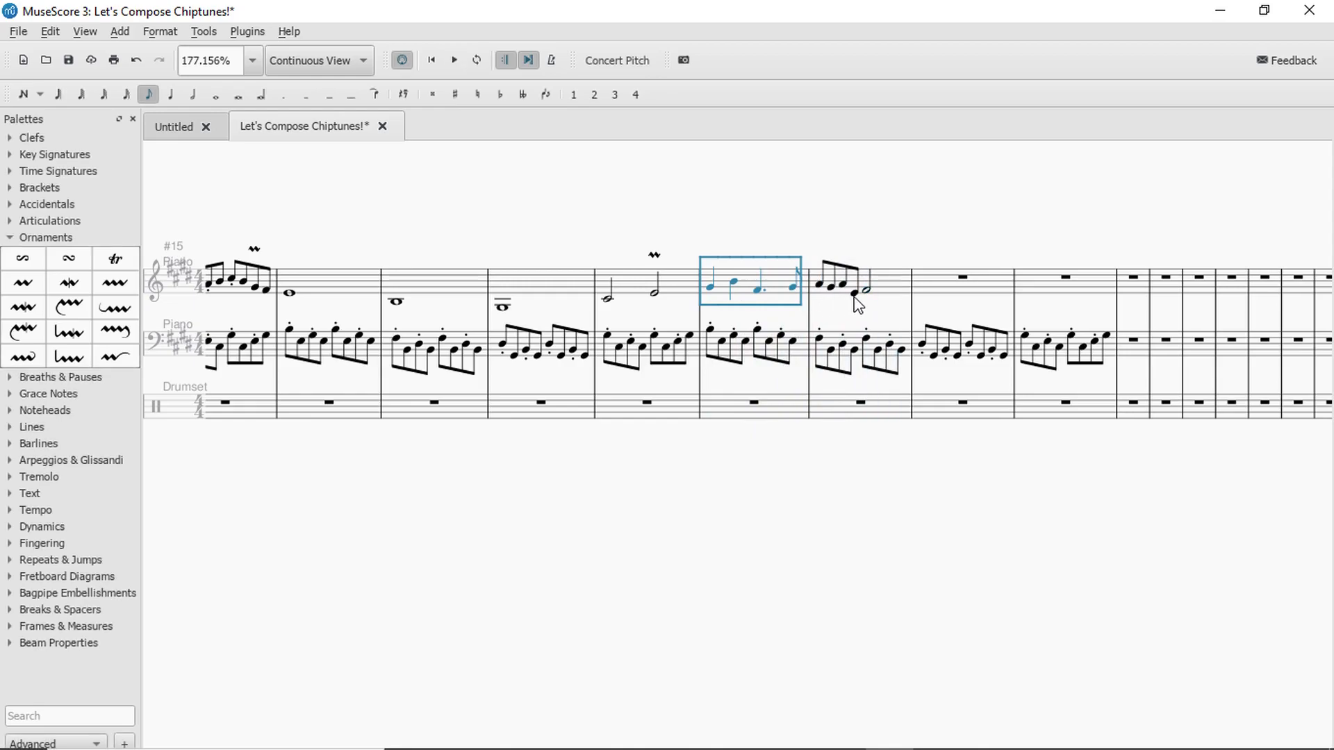
pyautogui.click(894, 285)
pyautogui.press('space')
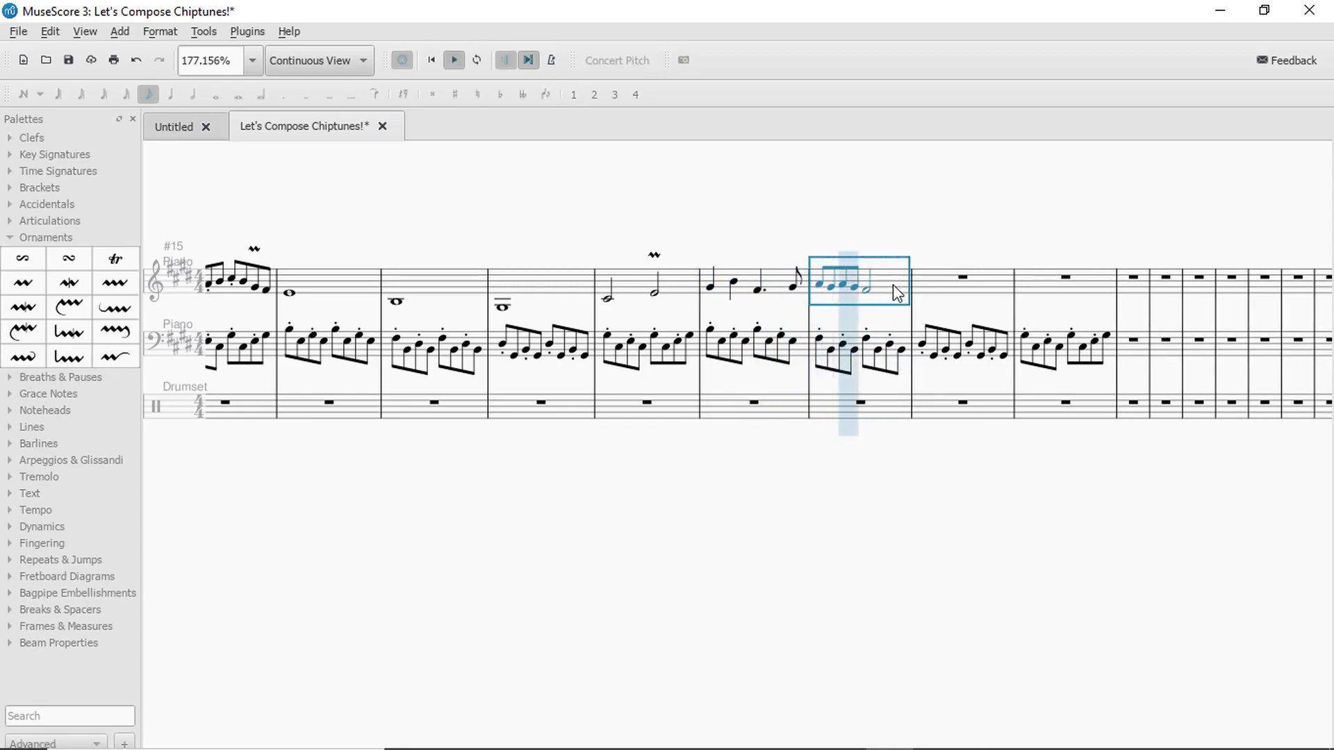
pyautogui.click(774, 287)
pyautogui.press('space')
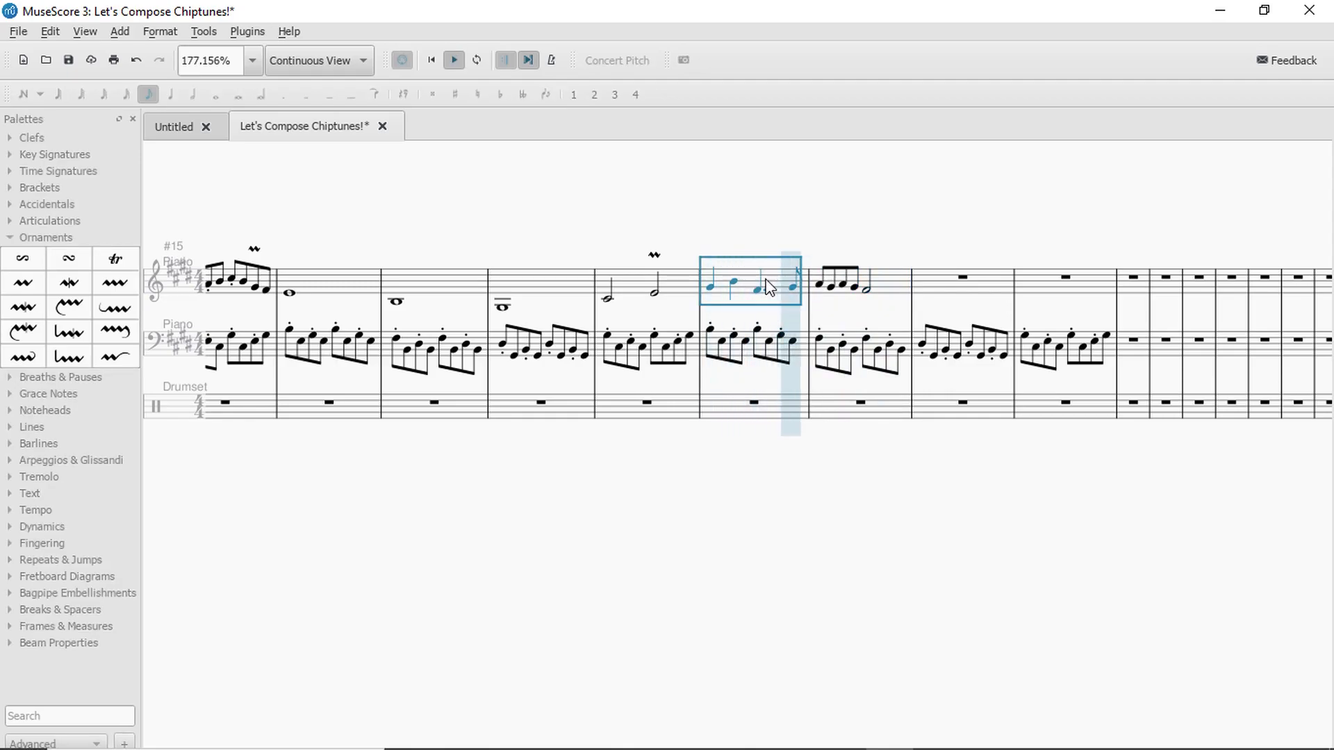
pyautogui.press('space')
# Undo the pitch changes to the run's fourth eighth note and play back the measure.
pyautogui.hotkey('ctrl', 'z')
pyautogui.hotkey('ctrl', 'z')
pyautogui.hotkey('ctrl', 'z')
pyautogui.hotkey('ctrl', 'z')
pyautogui.hotkey('ctrl', 'z')
pyautogui.click(888, 284)
pyautogui.press('space')
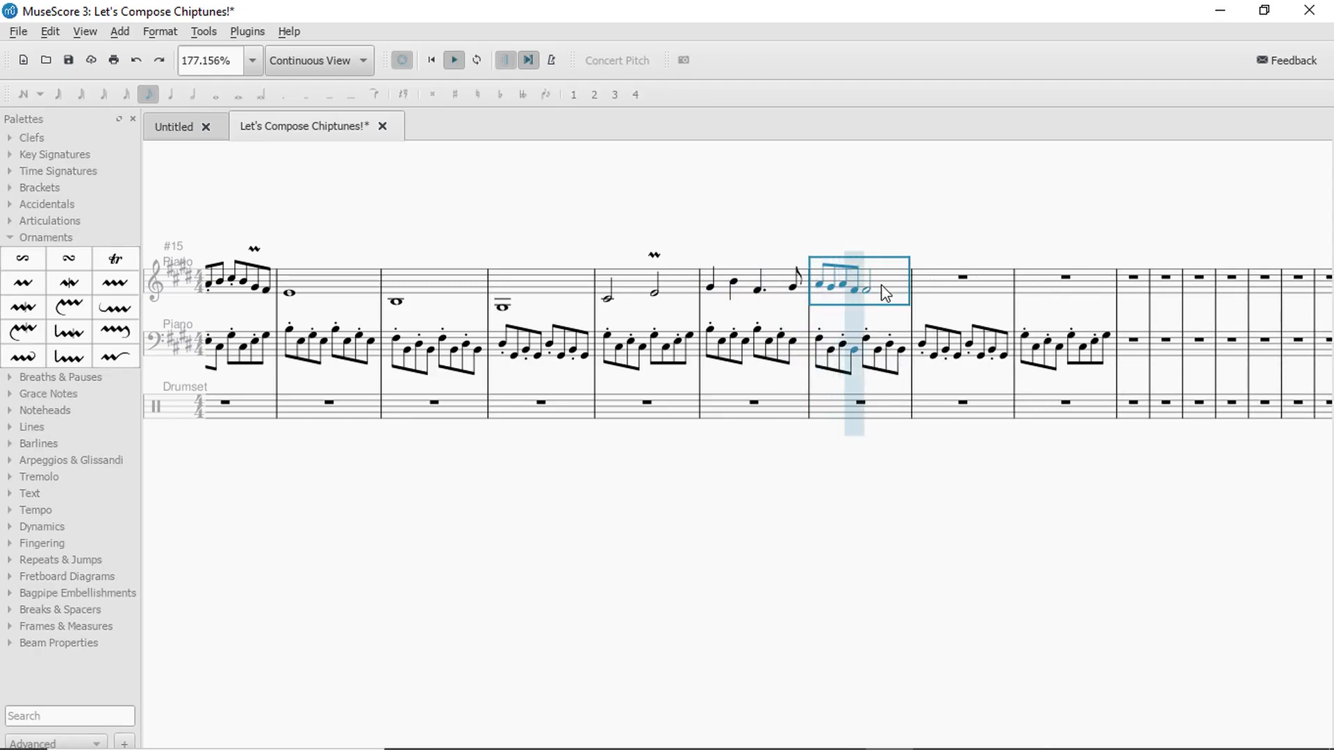
# Try the closing half note on A and on the C-sharp above it, playing back the measure after each change.
pyautogui.click(864, 289)
pyautogui.press('Up')
pyautogui.hotkey('ctrl', 'z')
pyautogui.click(878, 296)
pyautogui.press('space')
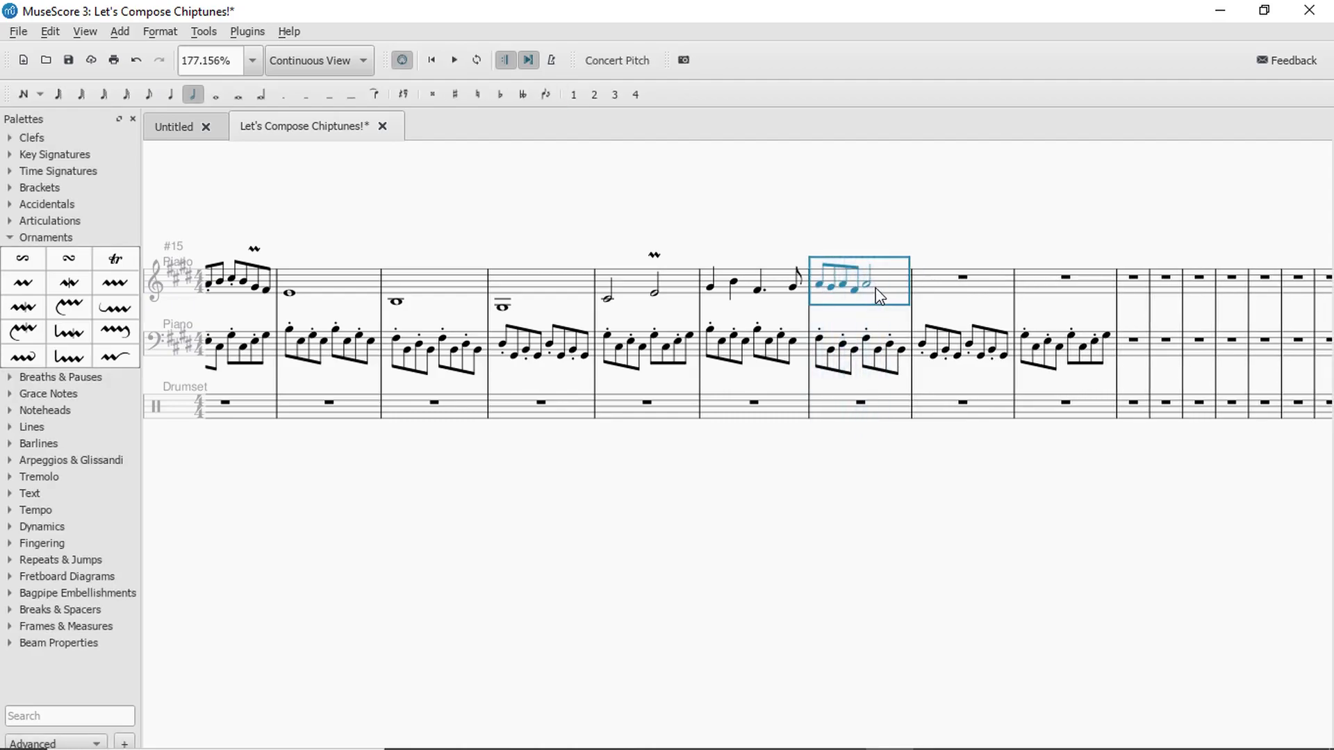
pyautogui.click(873, 292)
pyautogui.press('Up')
pyautogui.hotkey('ctrl', 'z')
pyautogui.click(875, 285)
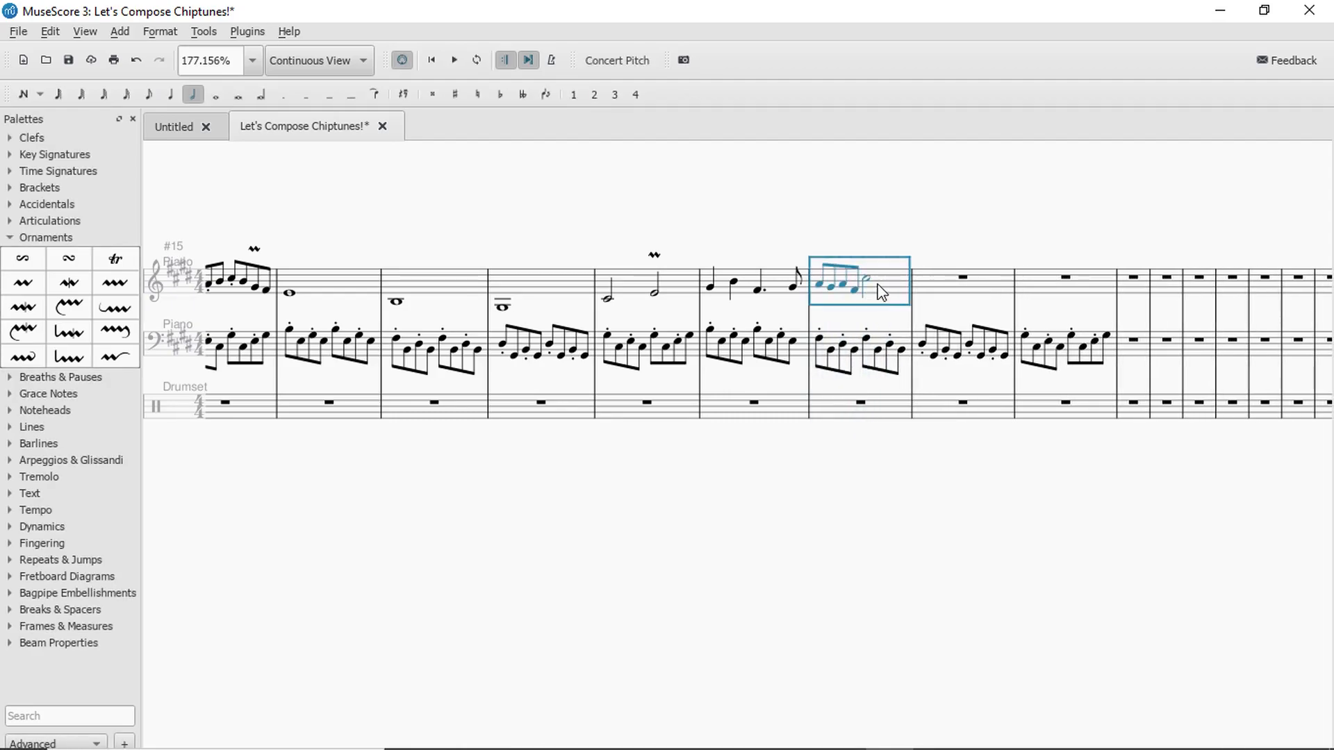
pyautogui.press('space')
# Lower the closing half note to the C-sharp below the staff and play back from the preceding measure.
pyautogui.click(873, 285)
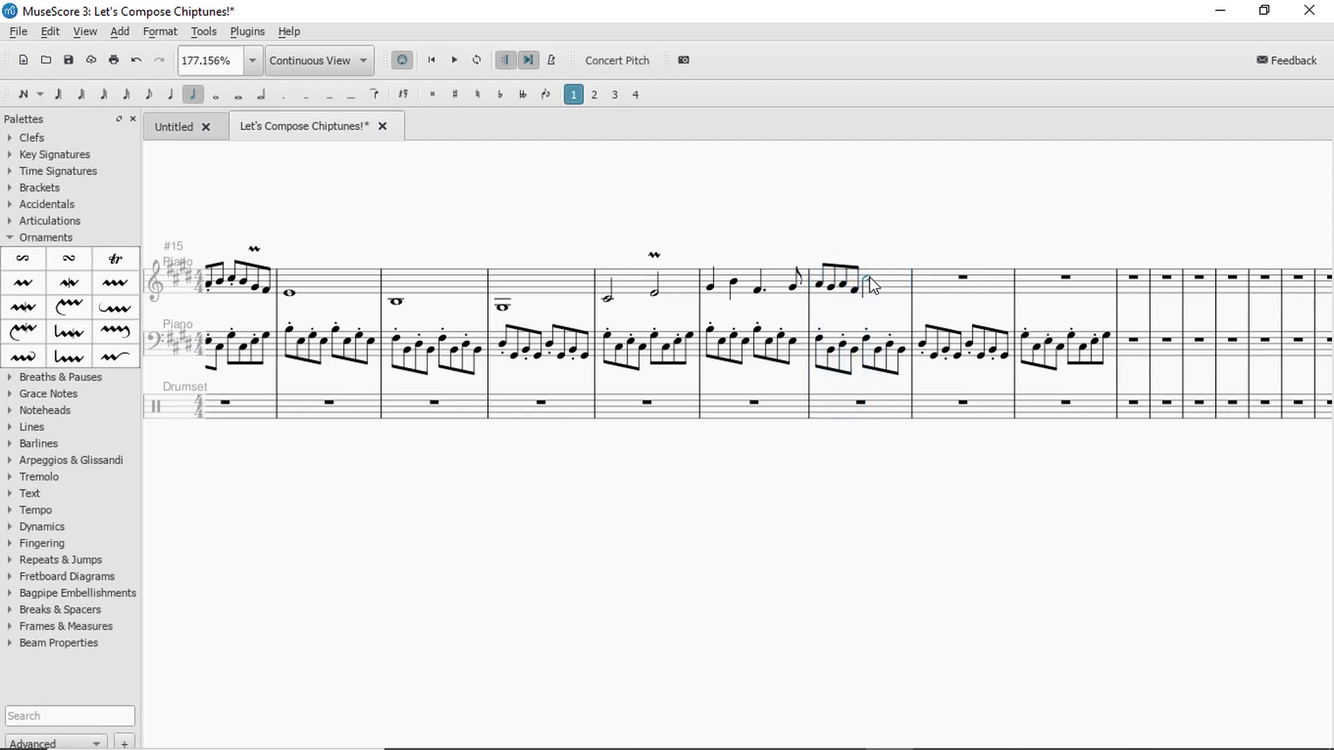
pyautogui.press('Down')
pyautogui.press('Down')
pyautogui.press('Down')
pyautogui.press('Down')
pyautogui.press('Down')
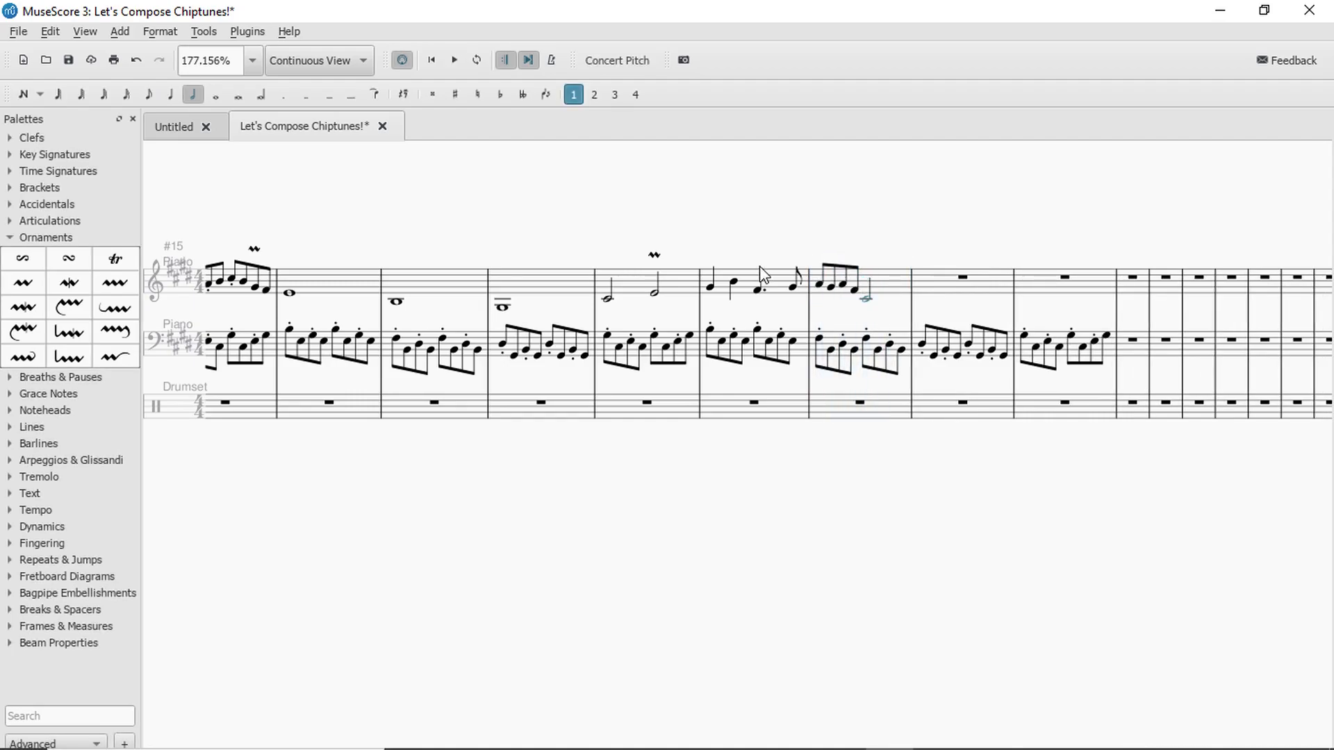
pyautogui.click(787, 281)
pyautogui.press('space')
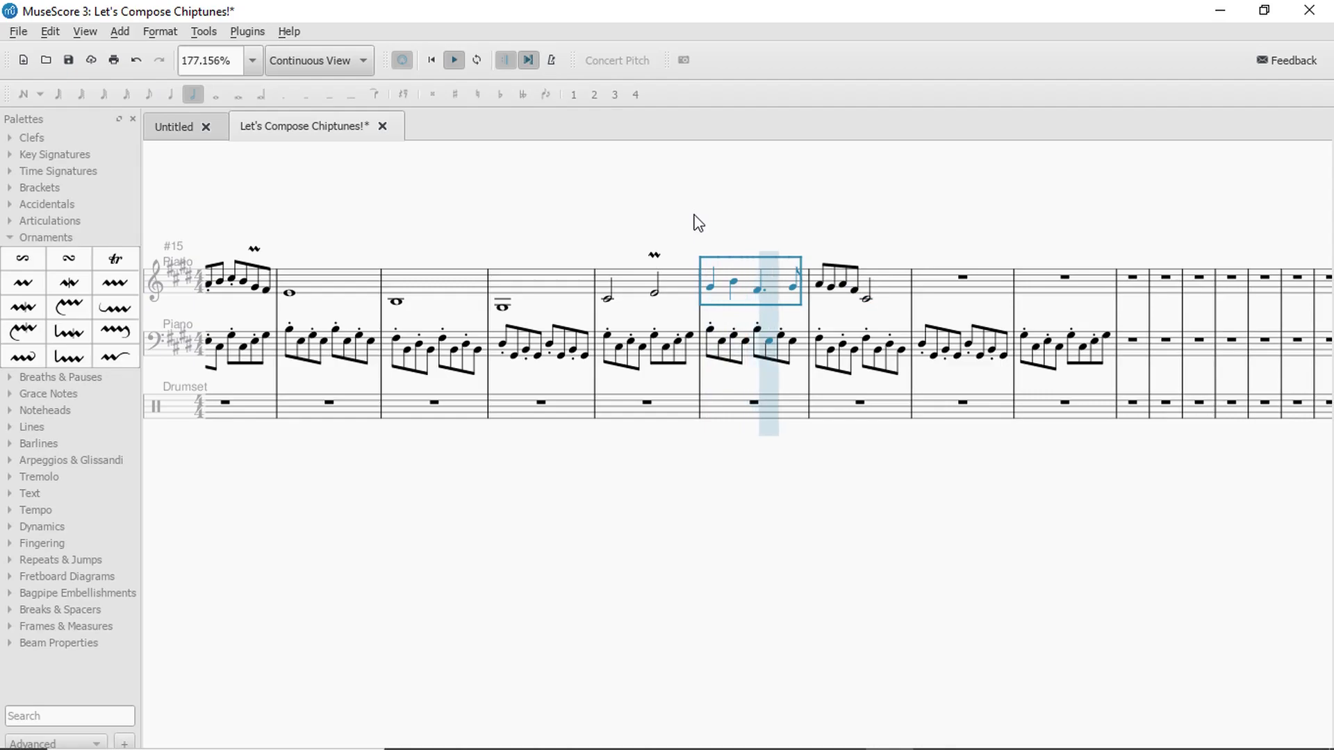
pyautogui.press('space')
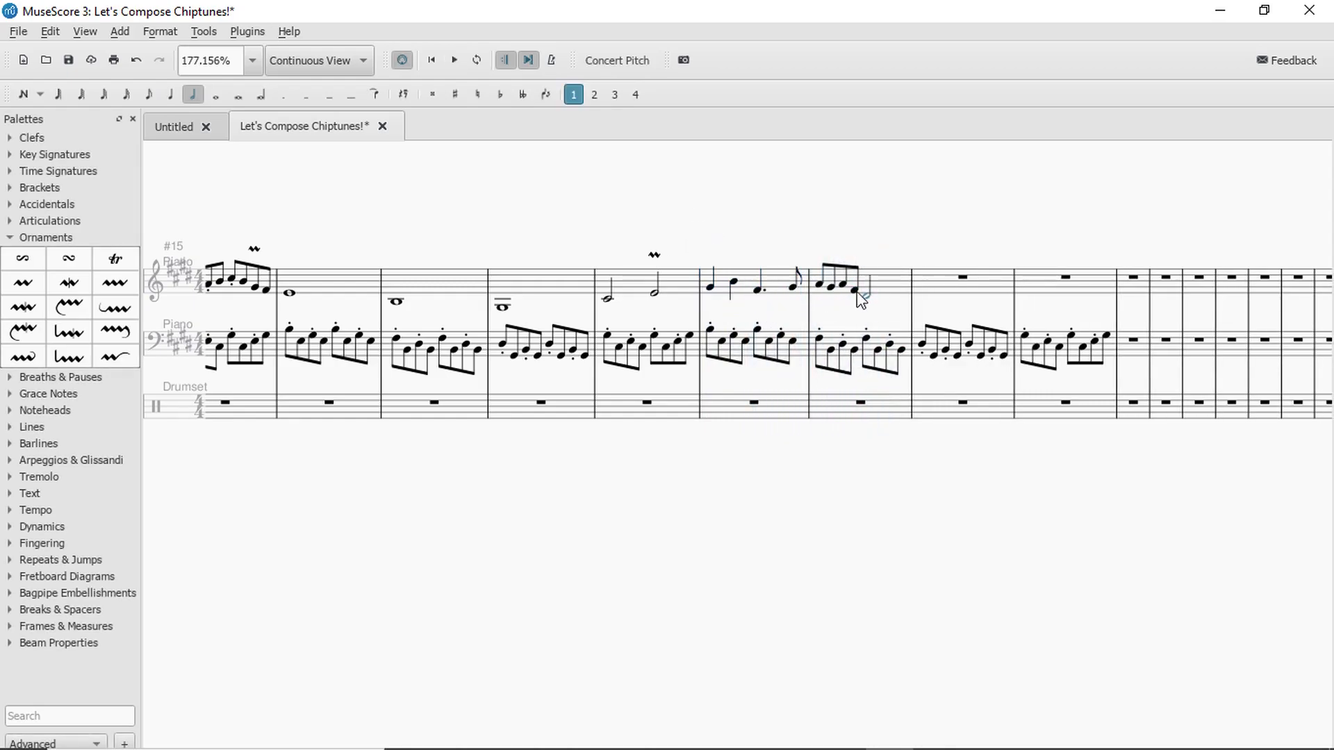
# Try the closing half note on D-sharp and F-sharp, playing back the eighth-note run's measure each time.
pyautogui.click(897, 291)
pyautogui.press('space')
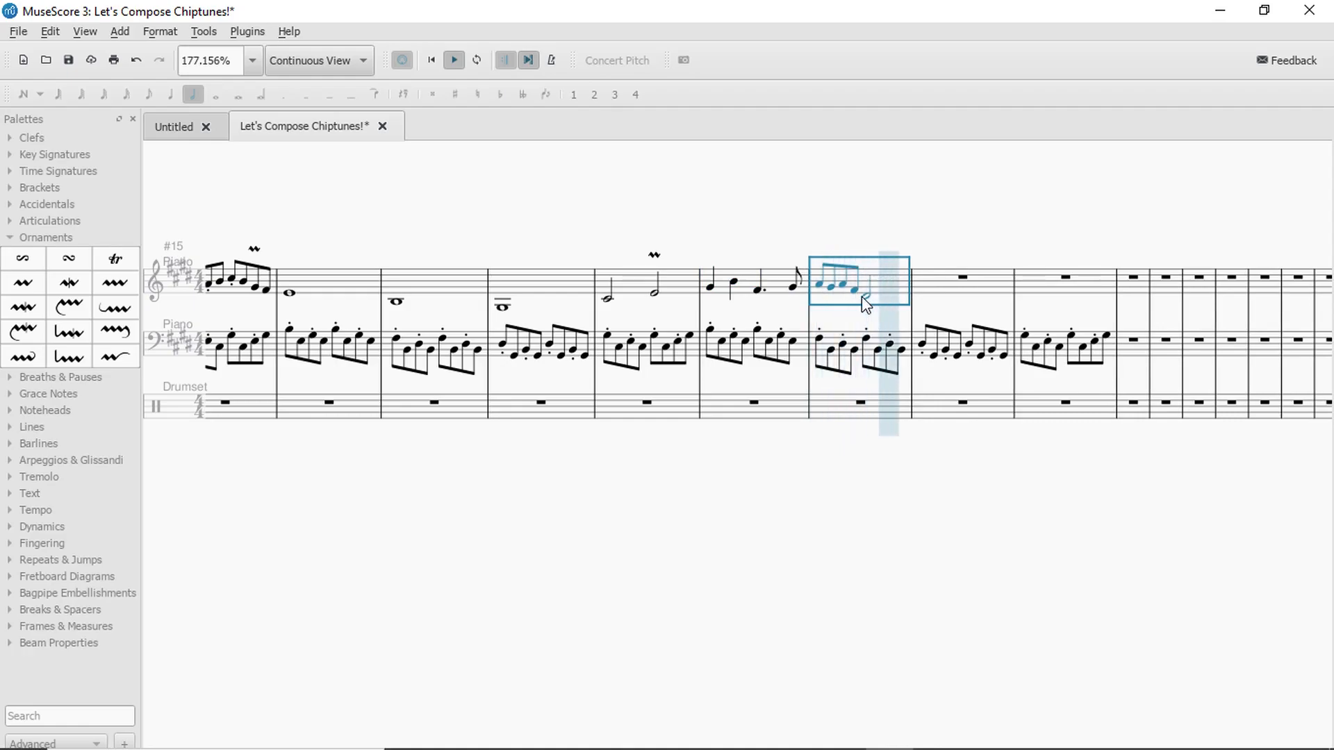
pyautogui.click(867, 295)
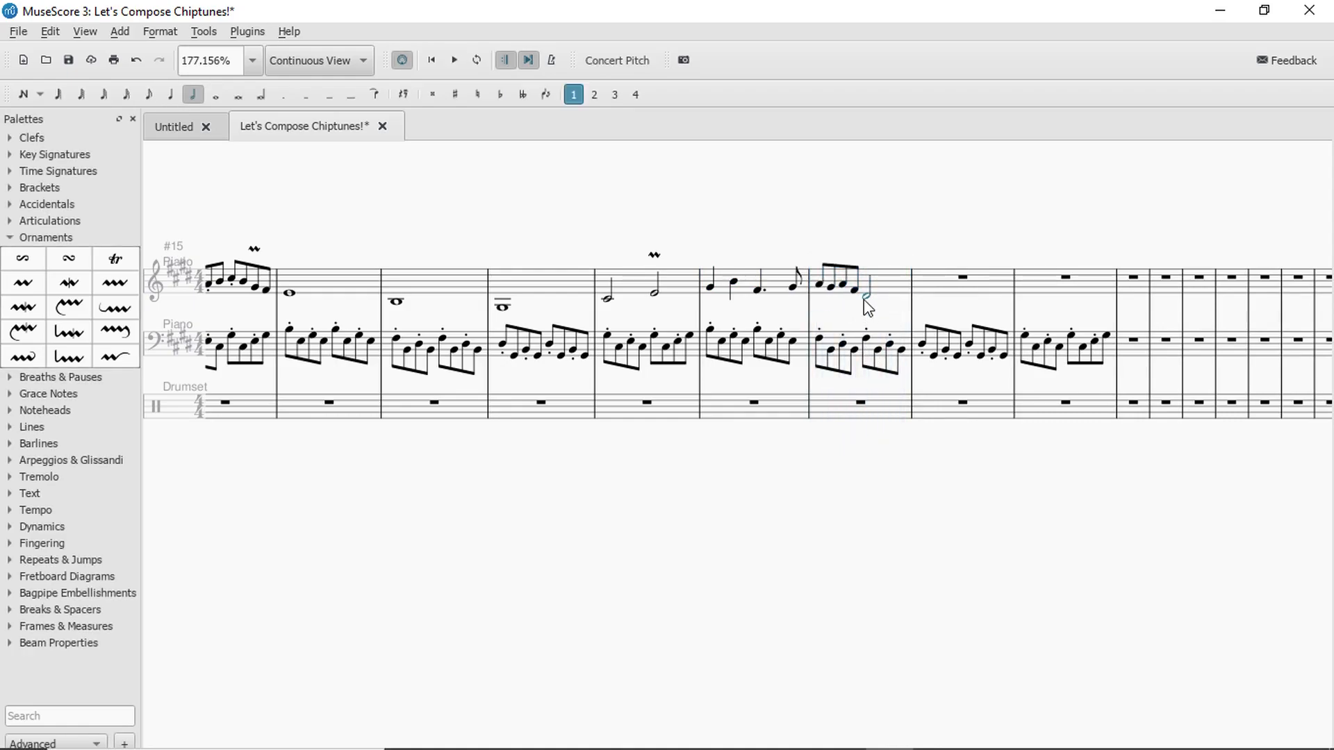
pyautogui.click(894, 283)
pyautogui.press('space')
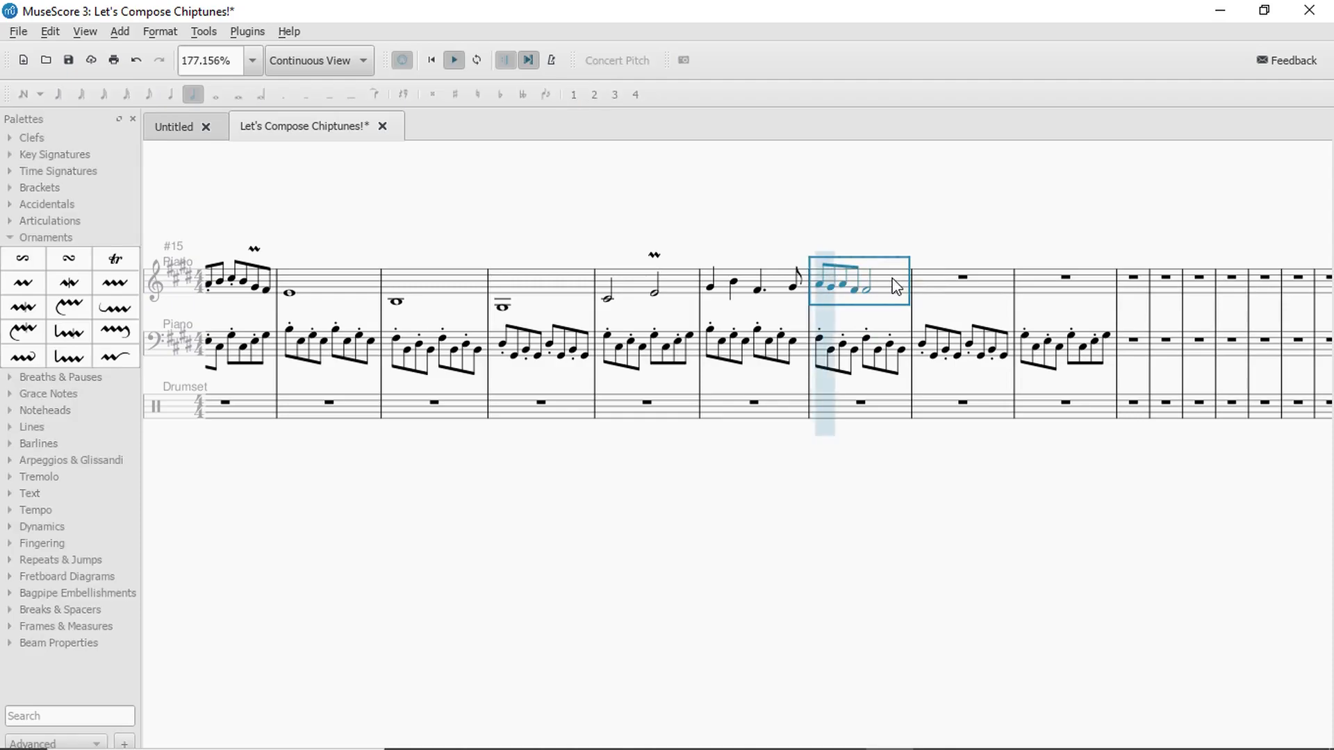
# Add the short wavy ornament to the closing half note and play back from the preceding measure.
pyautogui.click(868, 289)
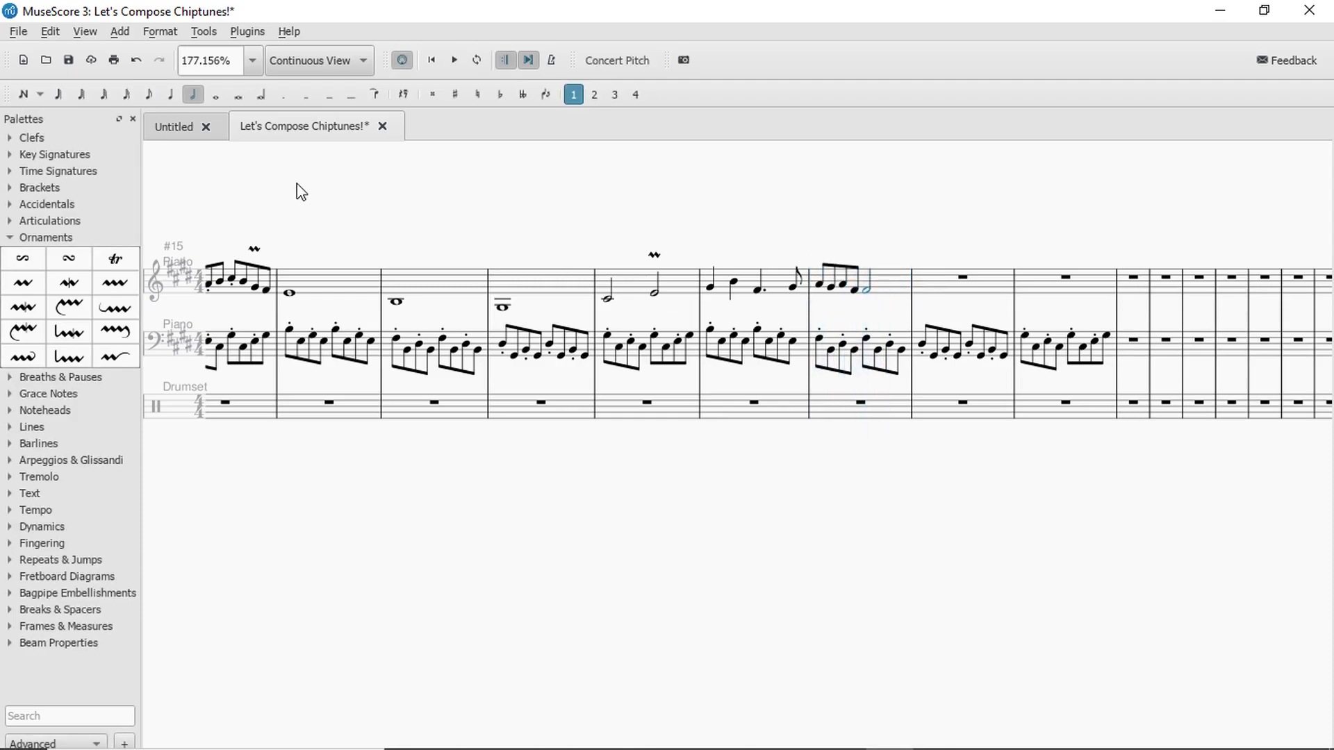
pyautogui.click(750, 271)
pyautogui.press('space')
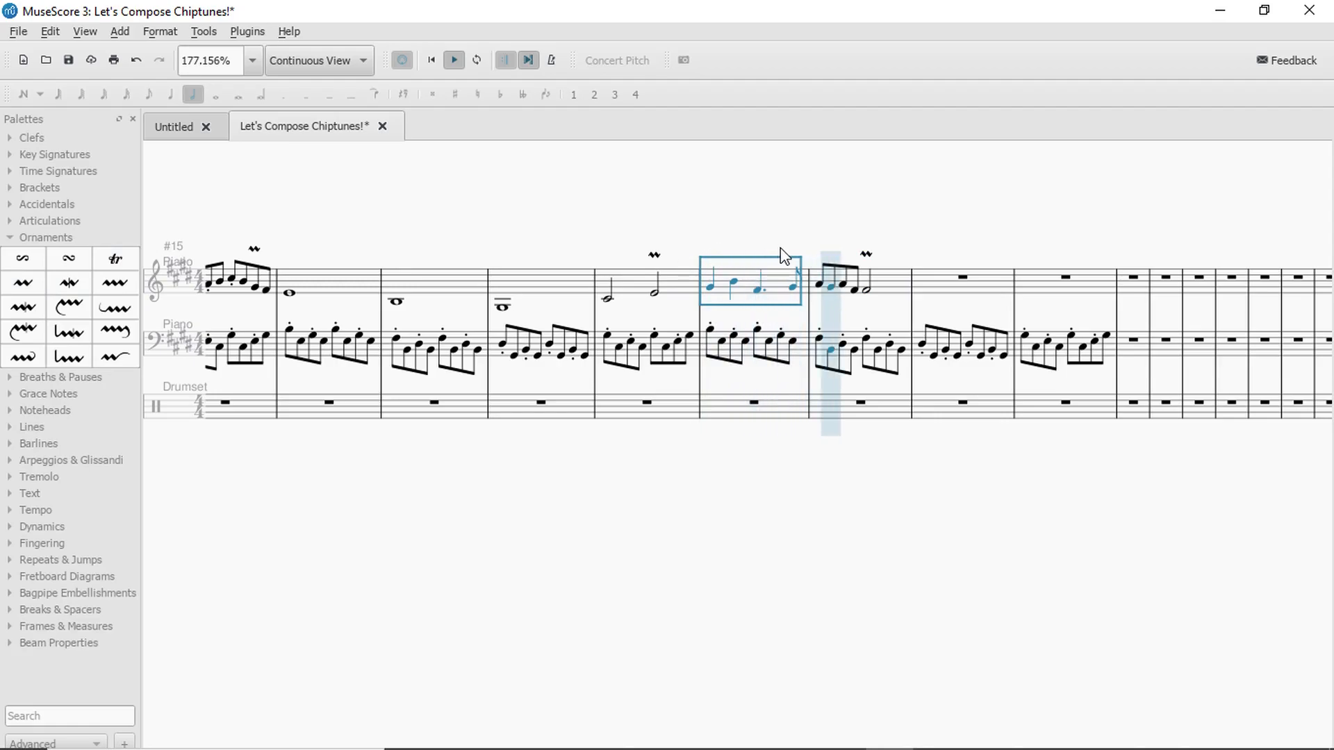
pyautogui.press('space')
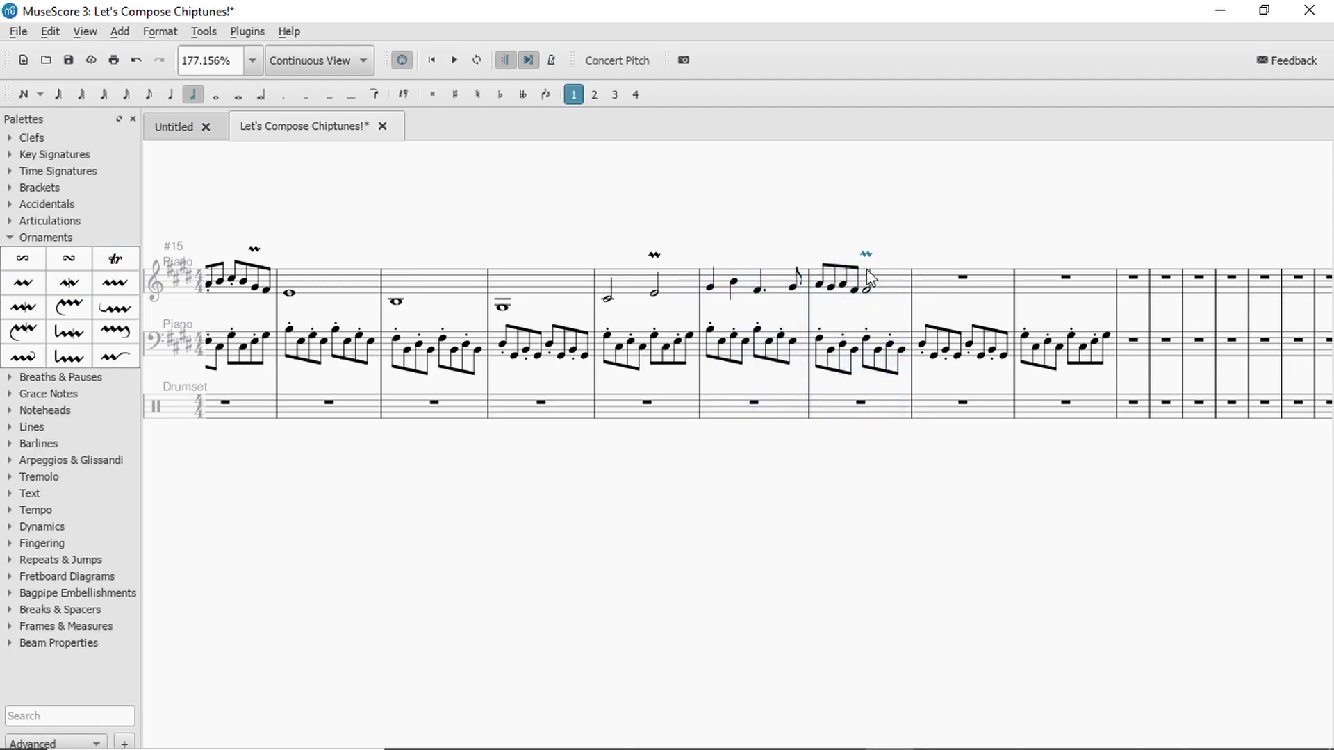
# Move the short wavy ornament from the closing half note to the run's fourth eighth note and play back the measure.
pyautogui.click(856, 290)
pyautogui.click(72, 287)
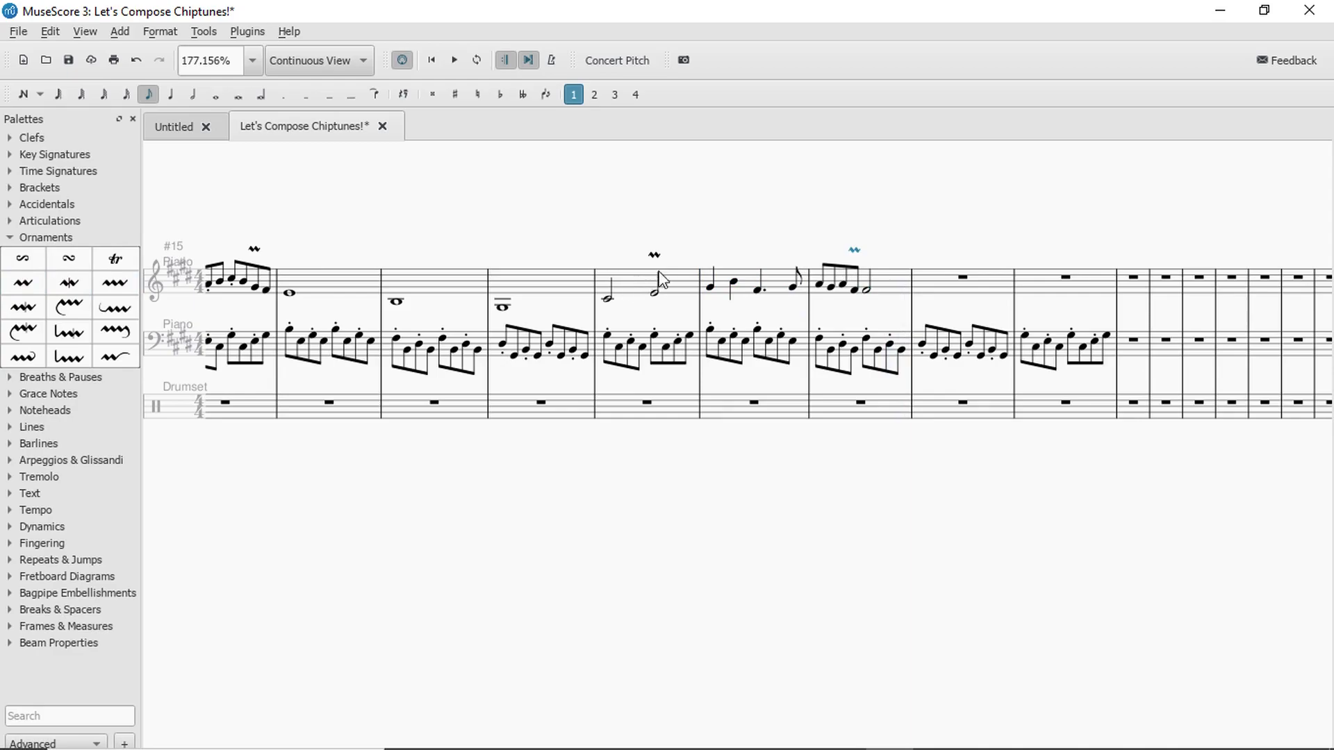
pyautogui.click(887, 283)
pyautogui.press('space')
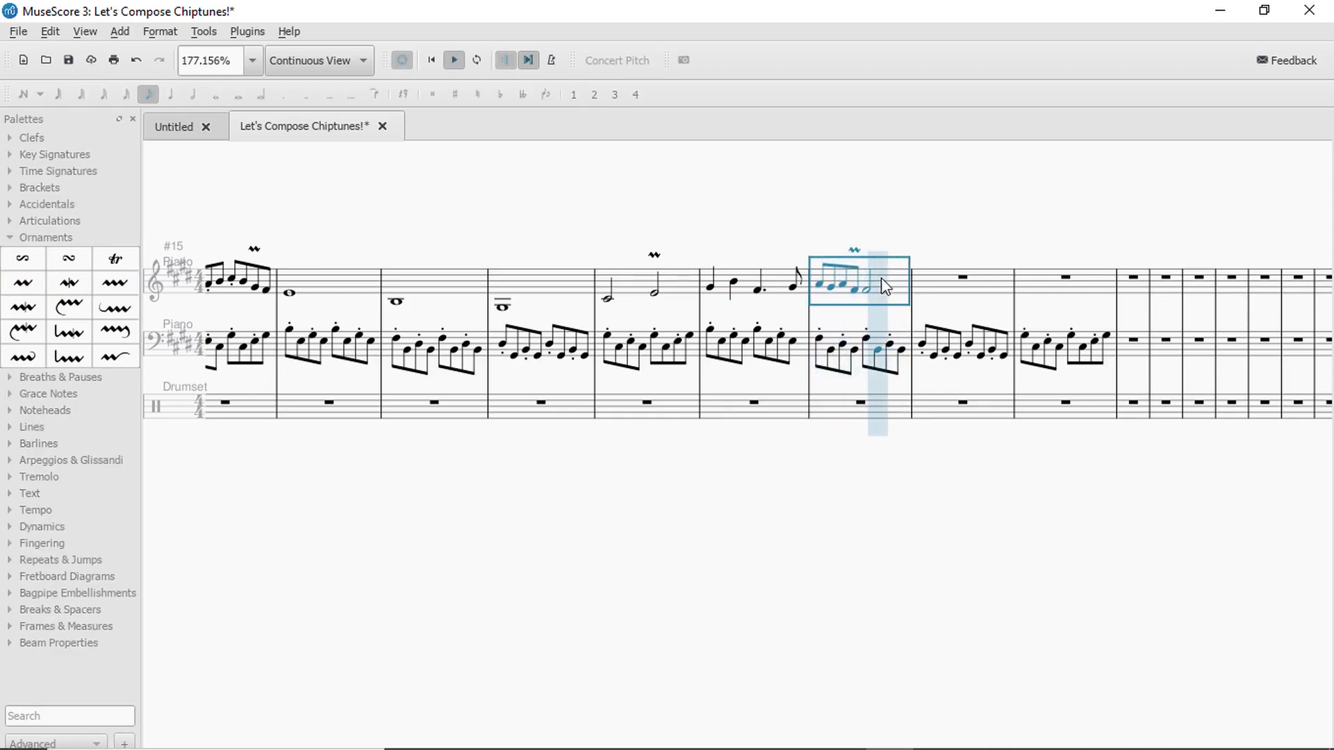
pyautogui.press('space')
# Raise the closing half note to G-sharp and play back its measure, including from the preceding measure.
pyautogui.click(867, 292)
pyautogui.click(881, 282)
pyautogui.press('space')
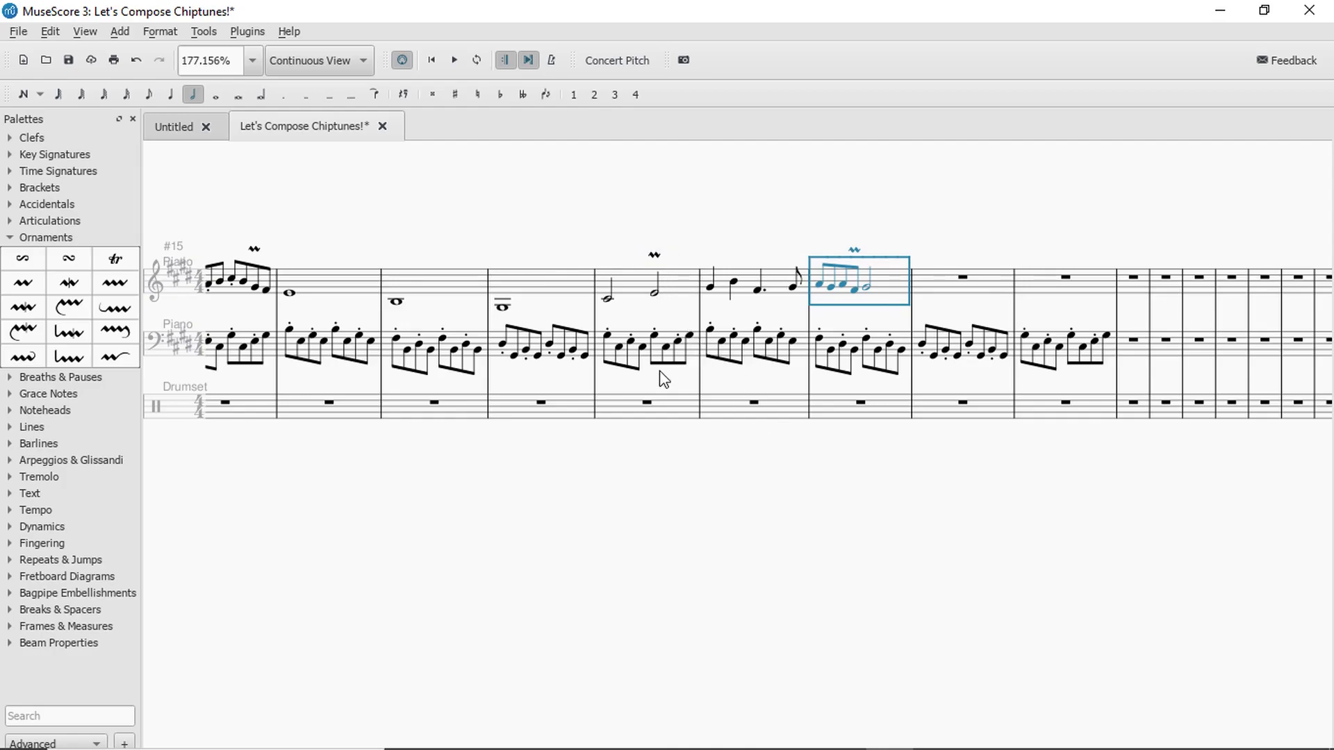
pyautogui.click(724, 411)
pyautogui.press('space')
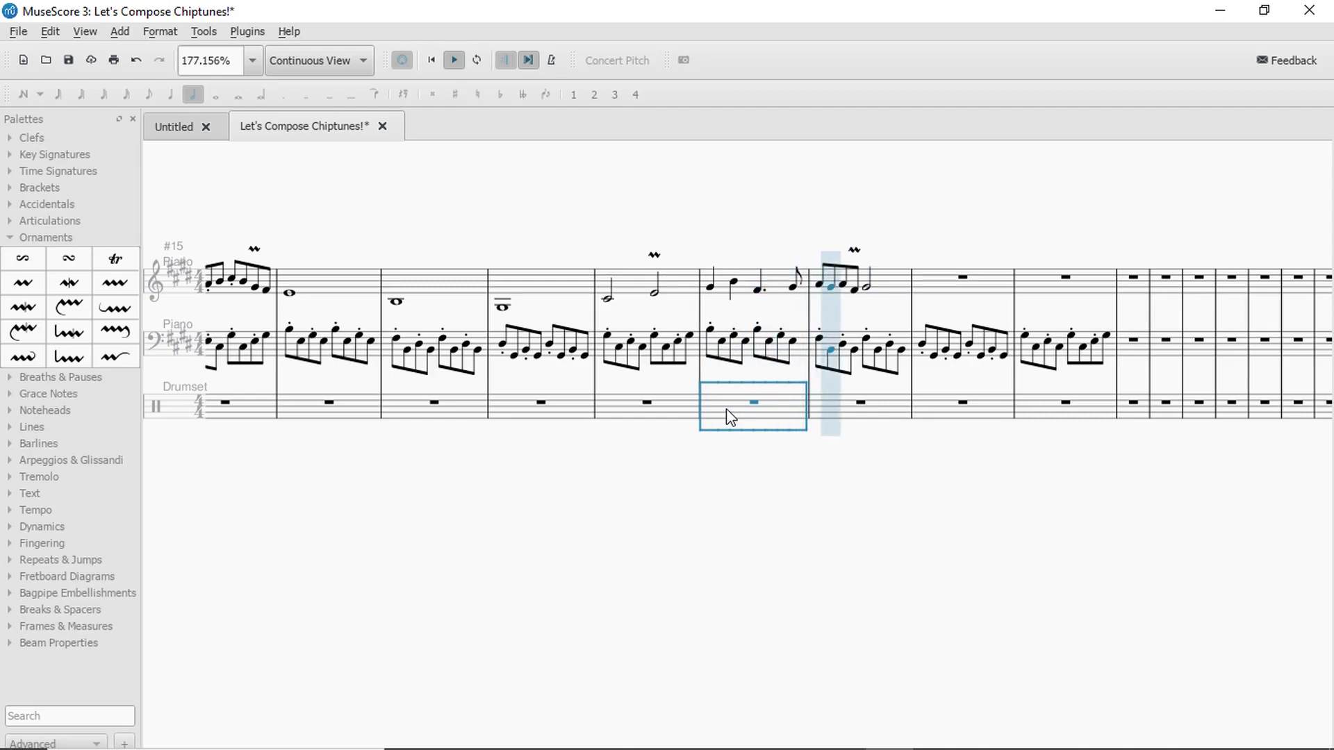
pyautogui.press('space')
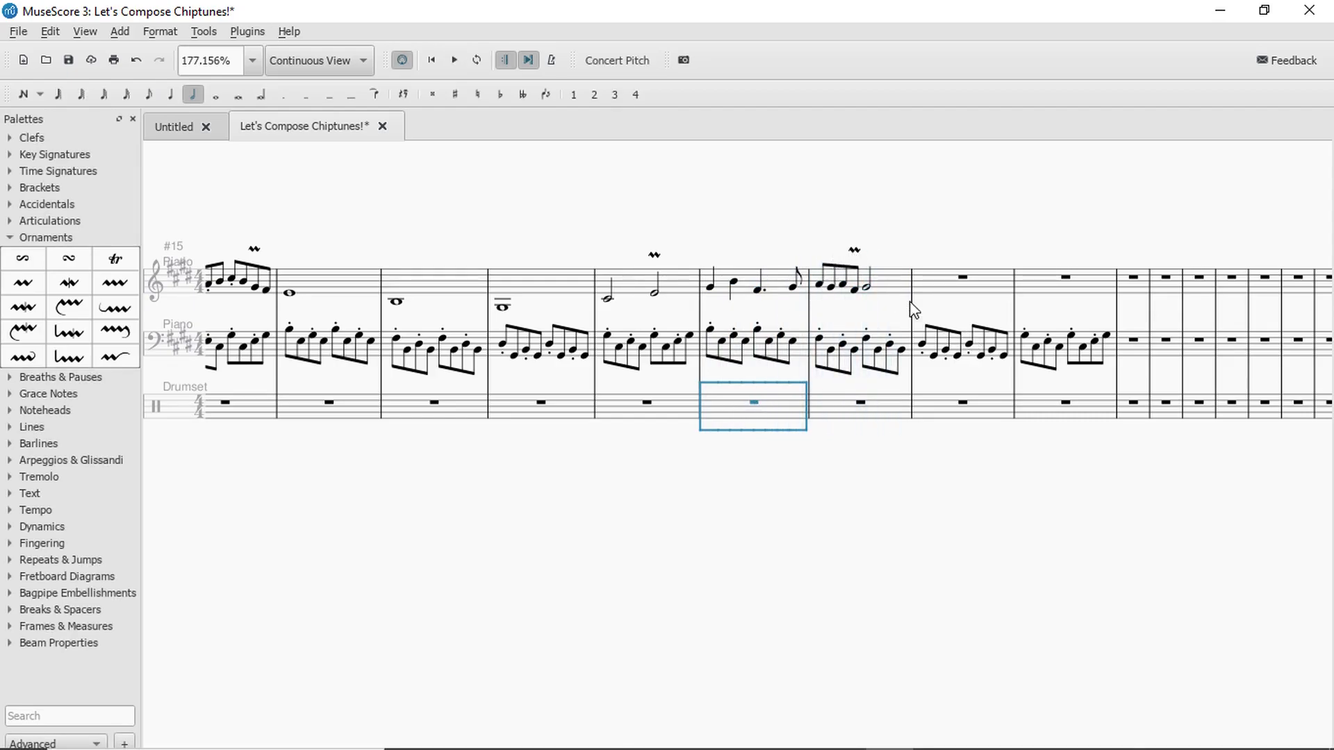
# Try lowering the closing half note to F-natural and E, and play back the measure.
pyautogui.click(867, 288)
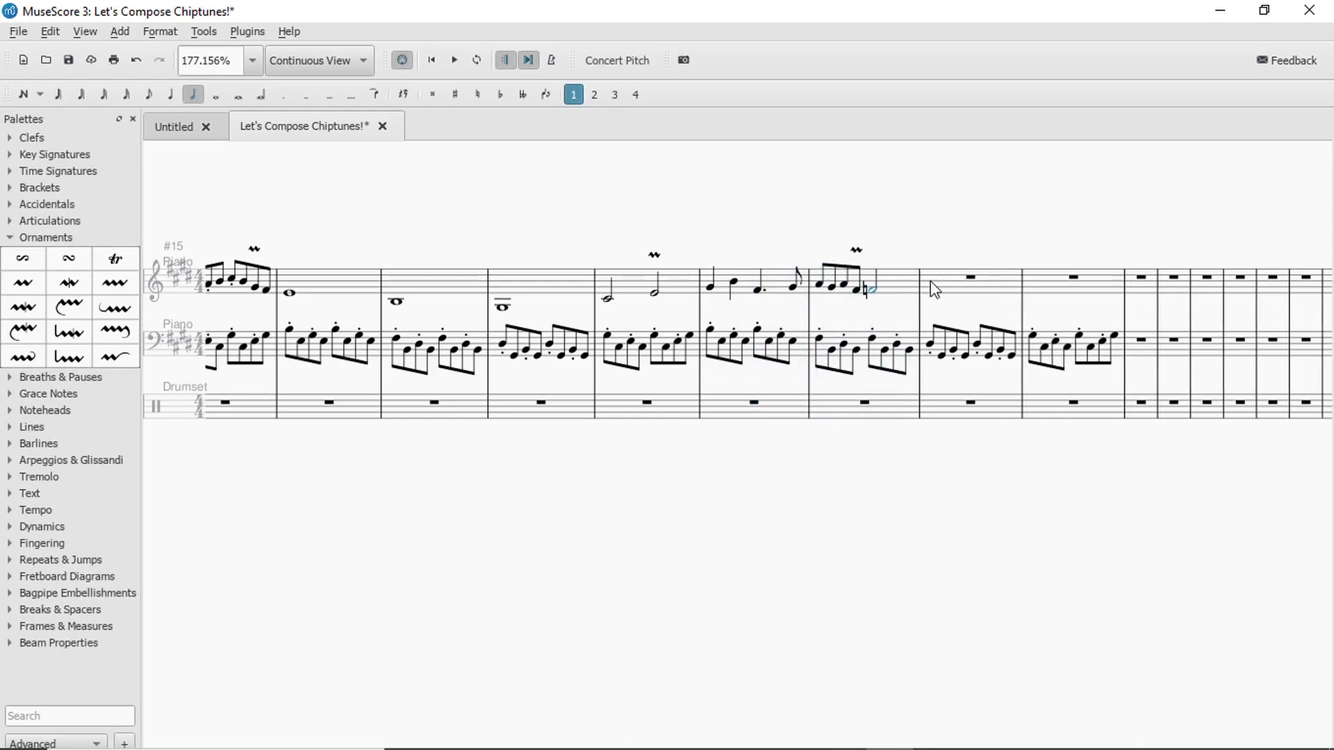
pyautogui.click(890, 287)
pyautogui.press('space')
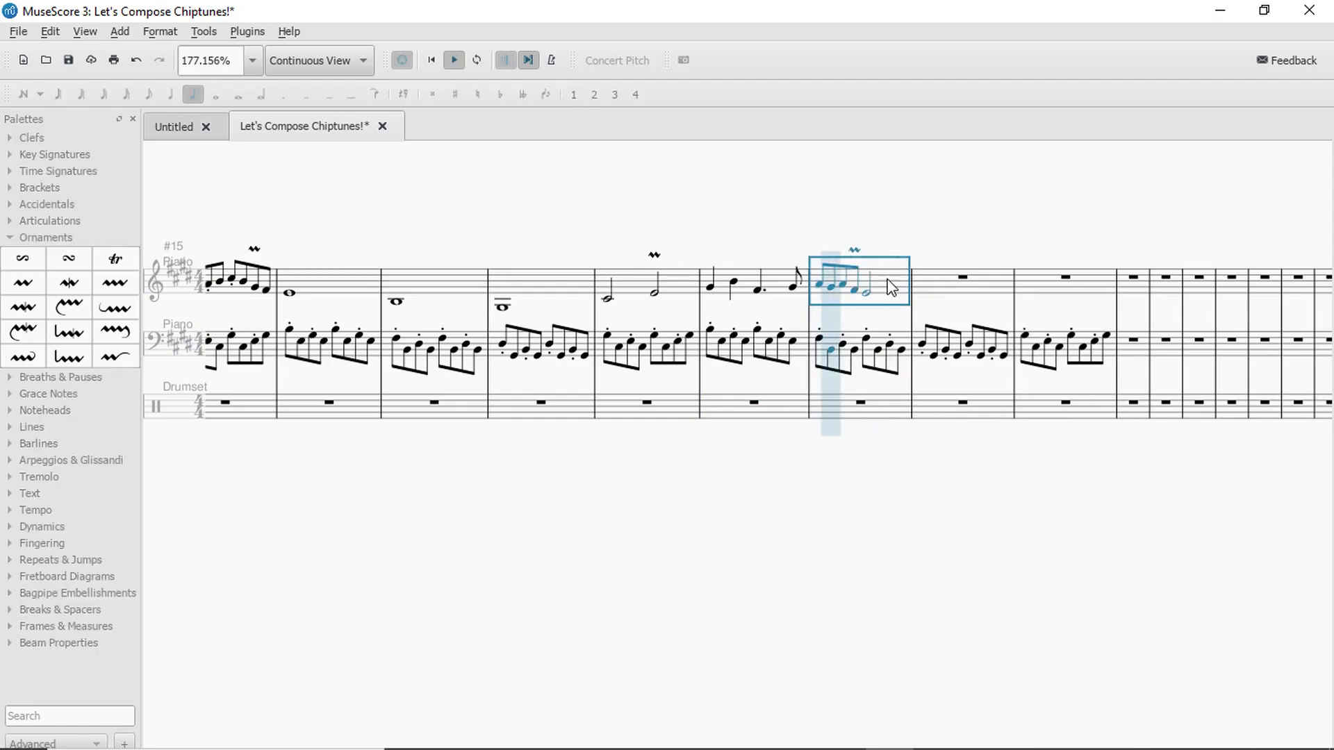
# Raise the closing half note by semitones, settle it on G-natural, and play back the measure.
pyautogui.click(869, 295)
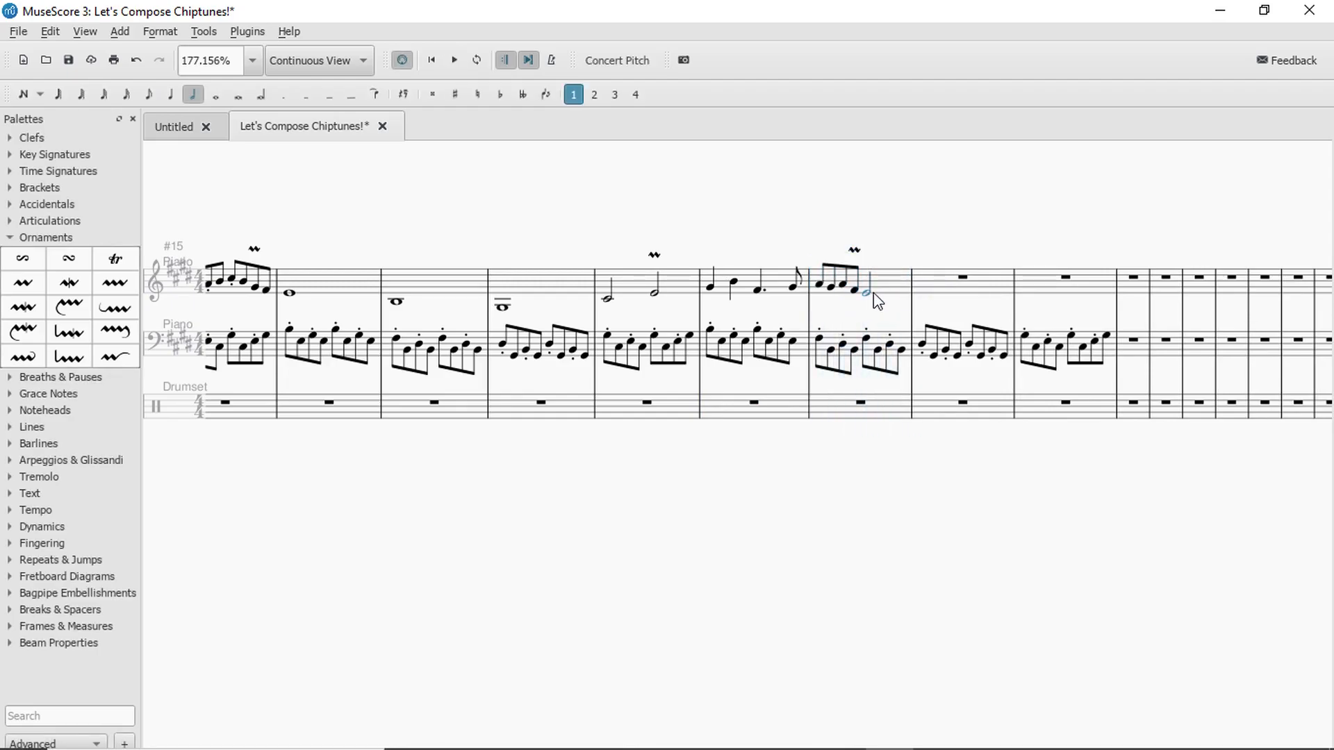
pyautogui.press('Up')
pyautogui.press('Up')
pyautogui.press('Up')
pyautogui.press('Up')
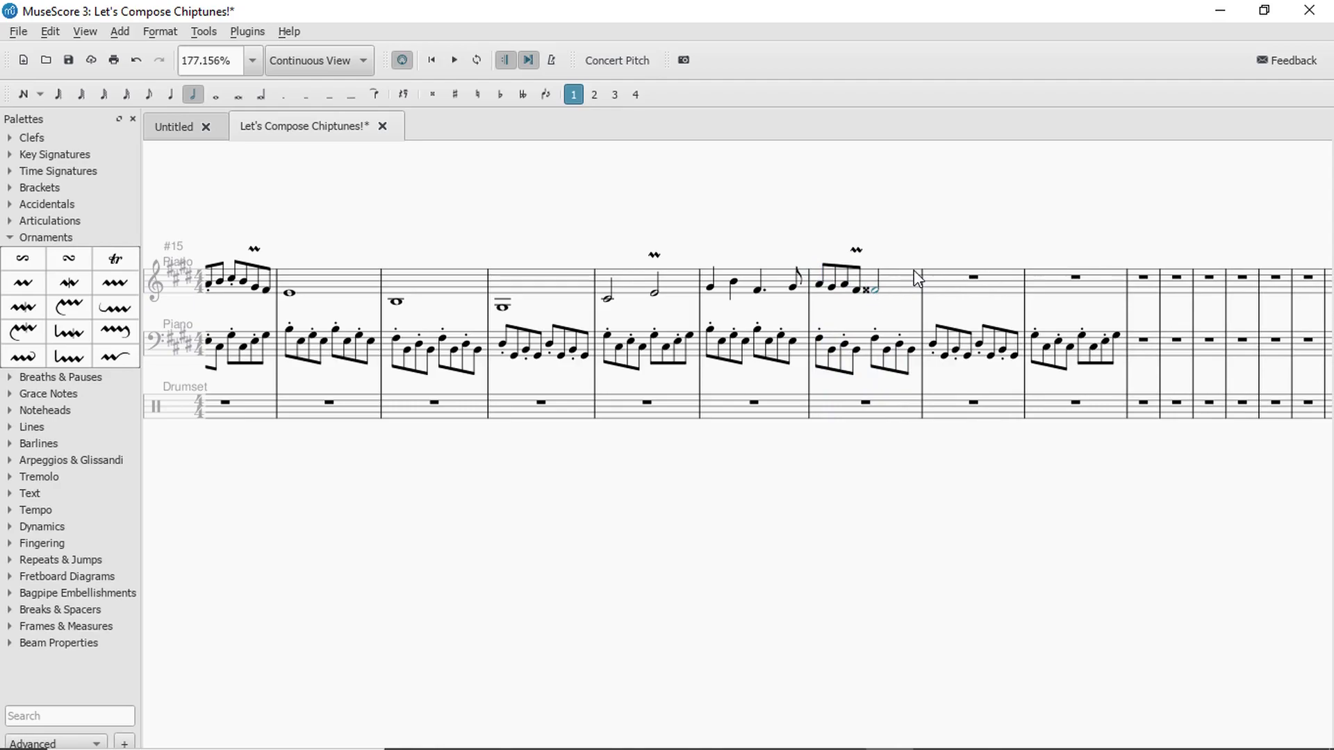
pyautogui.click(915, 272)
pyautogui.click(877, 293)
pyautogui.press('Up')
pyautogui.press('Down')
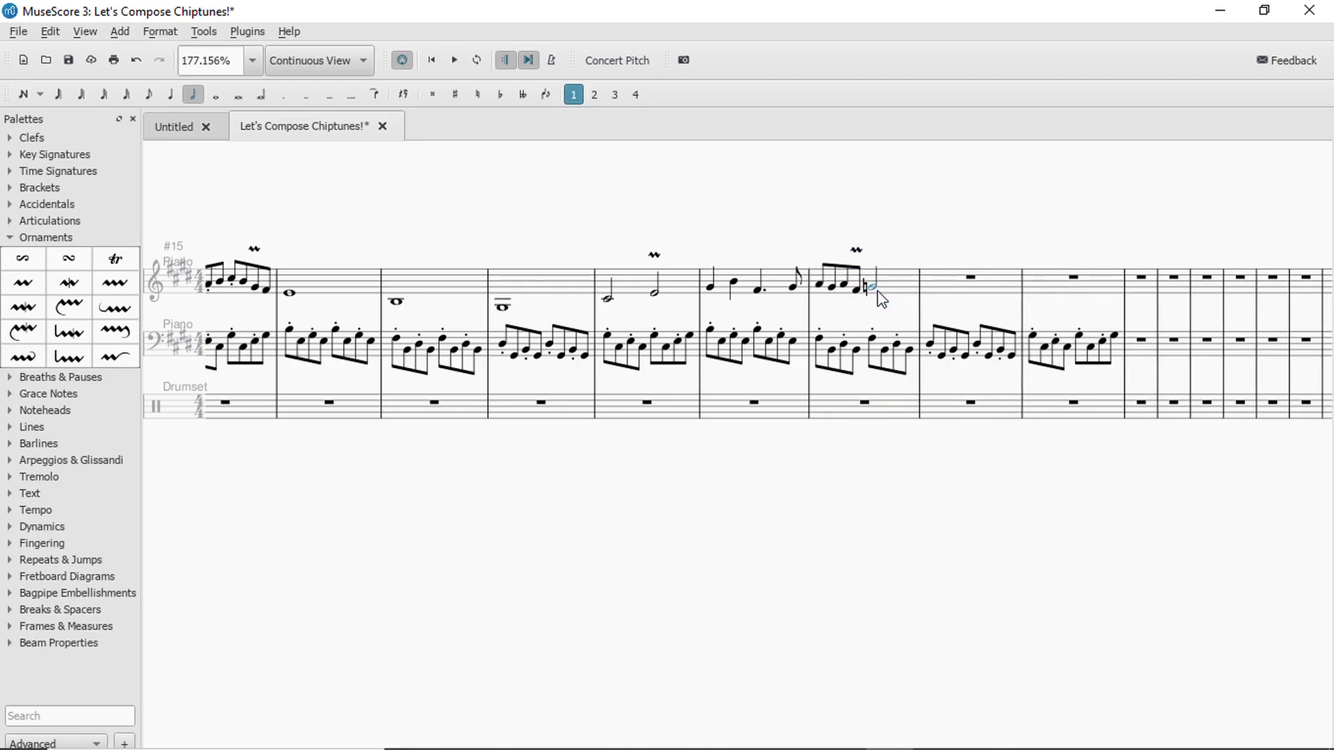
pyautogui.click(888, 282)
pyautogui.press('space')
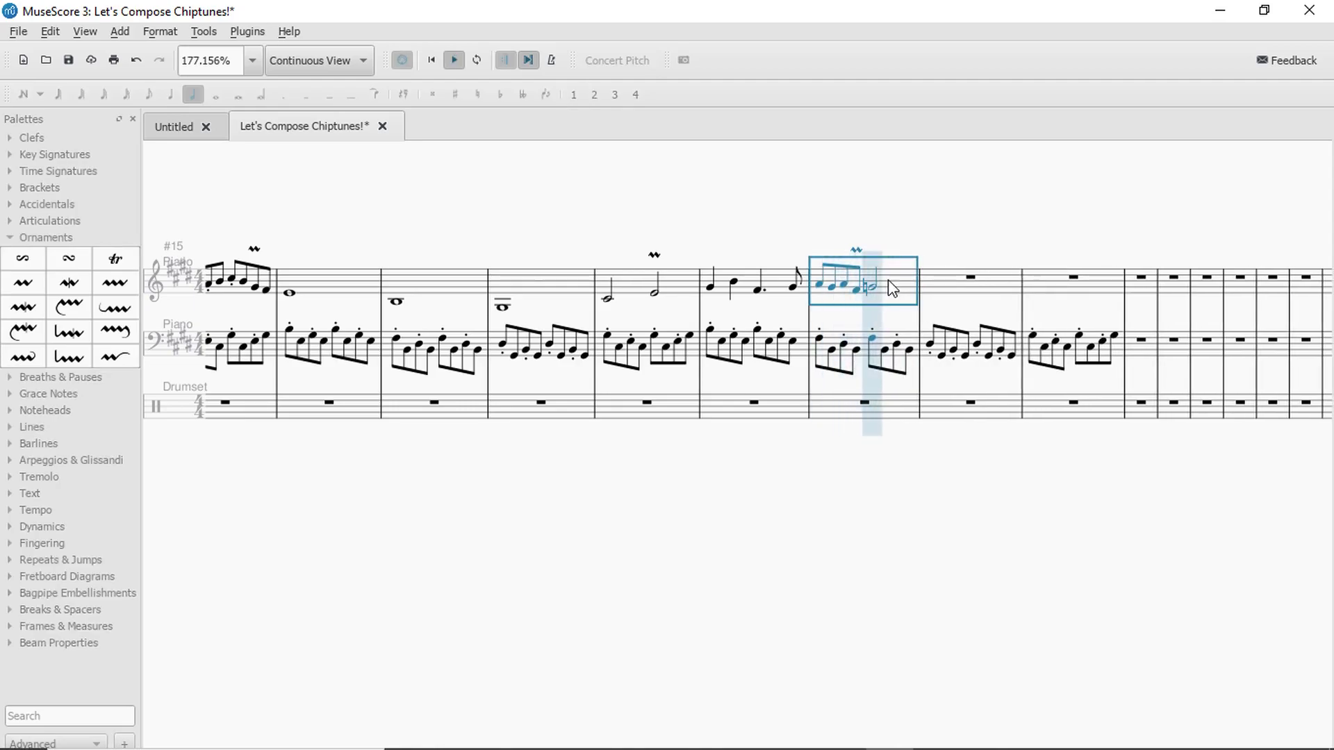
pyautogui.press('space')
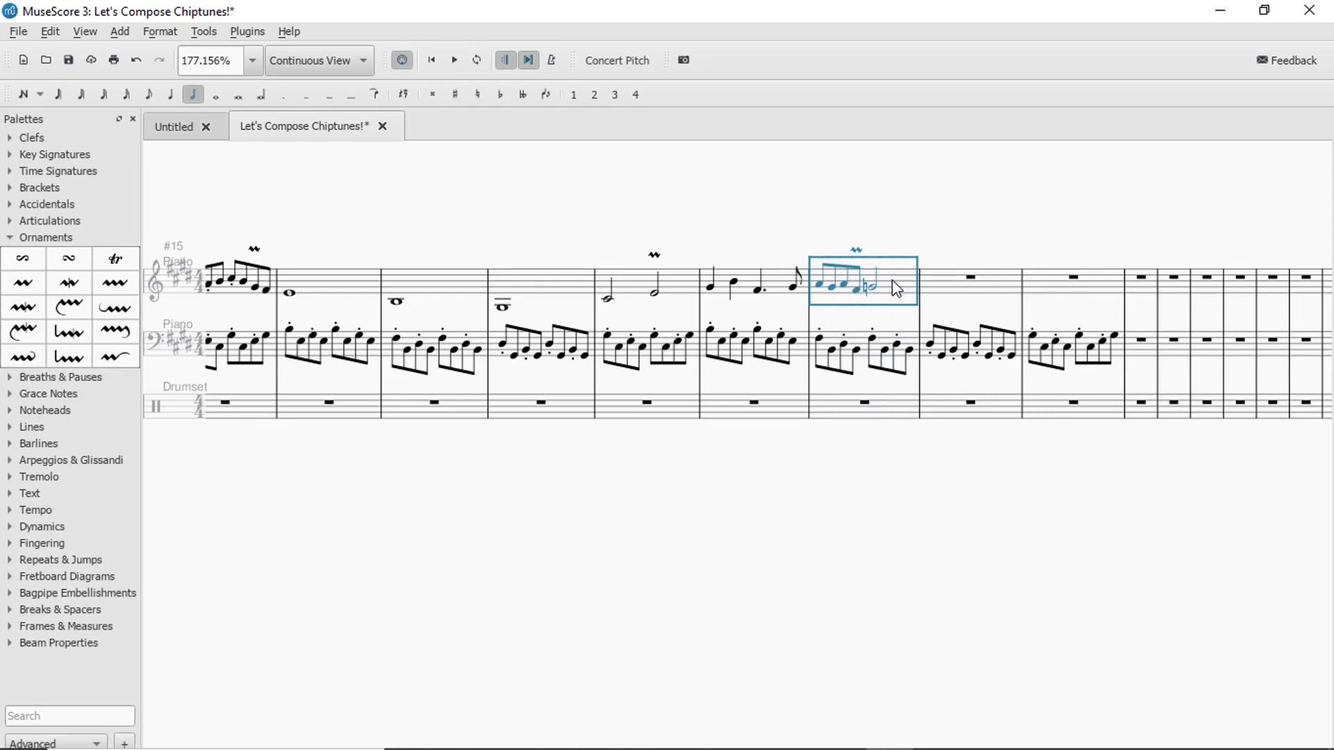
# Try raising the closing half note to B and play back its measure.
pyautogui.click(884, 349)
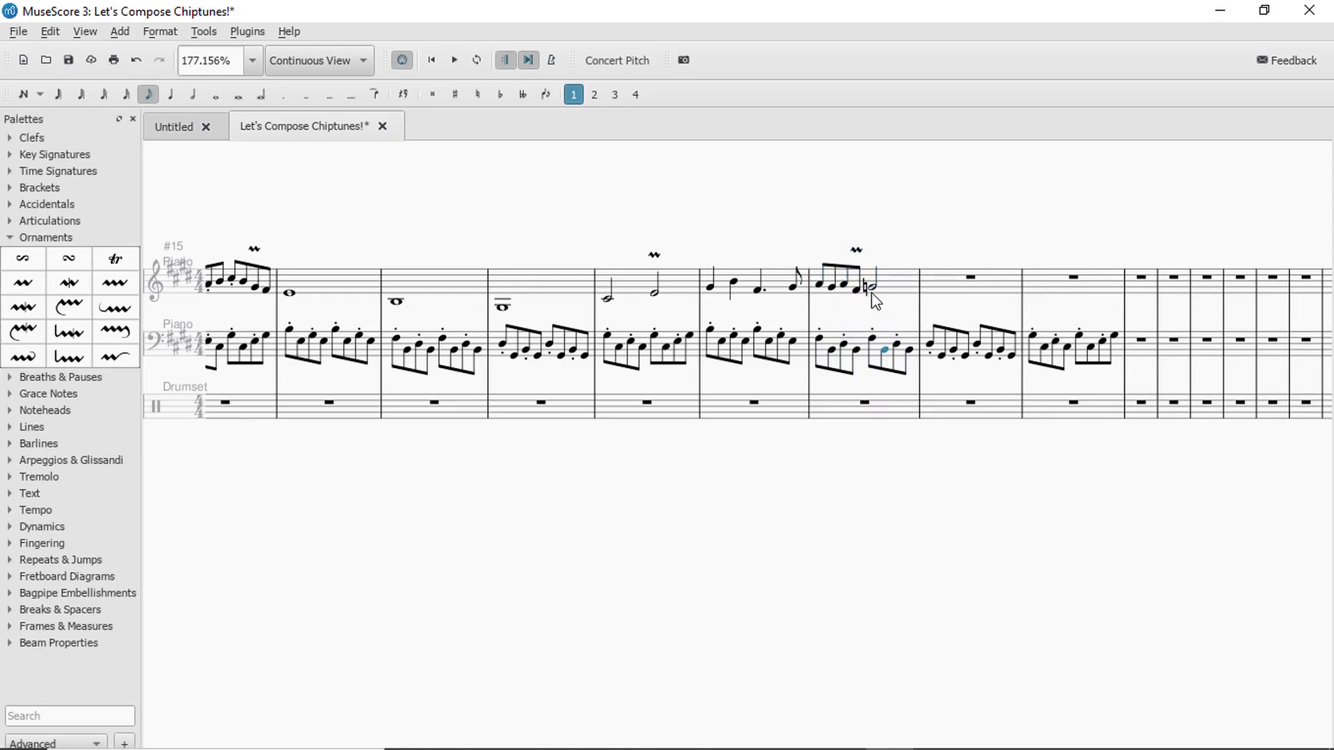
pyautogui.moveTo(873, 294); pyautogui.dragTo(870, 291)
pyautogui.hotkey('ctrl', 'z')
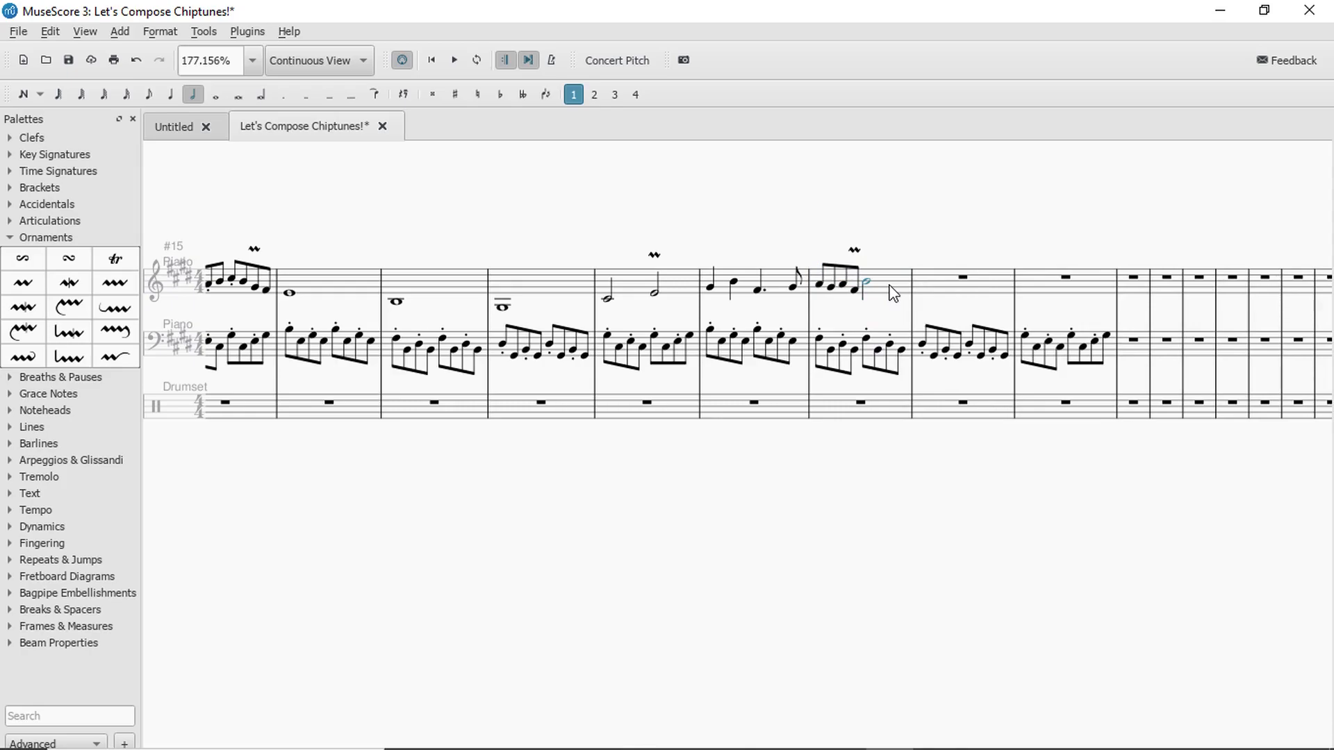
pyautogui.click(885, 285)
pyautogui.press('space')
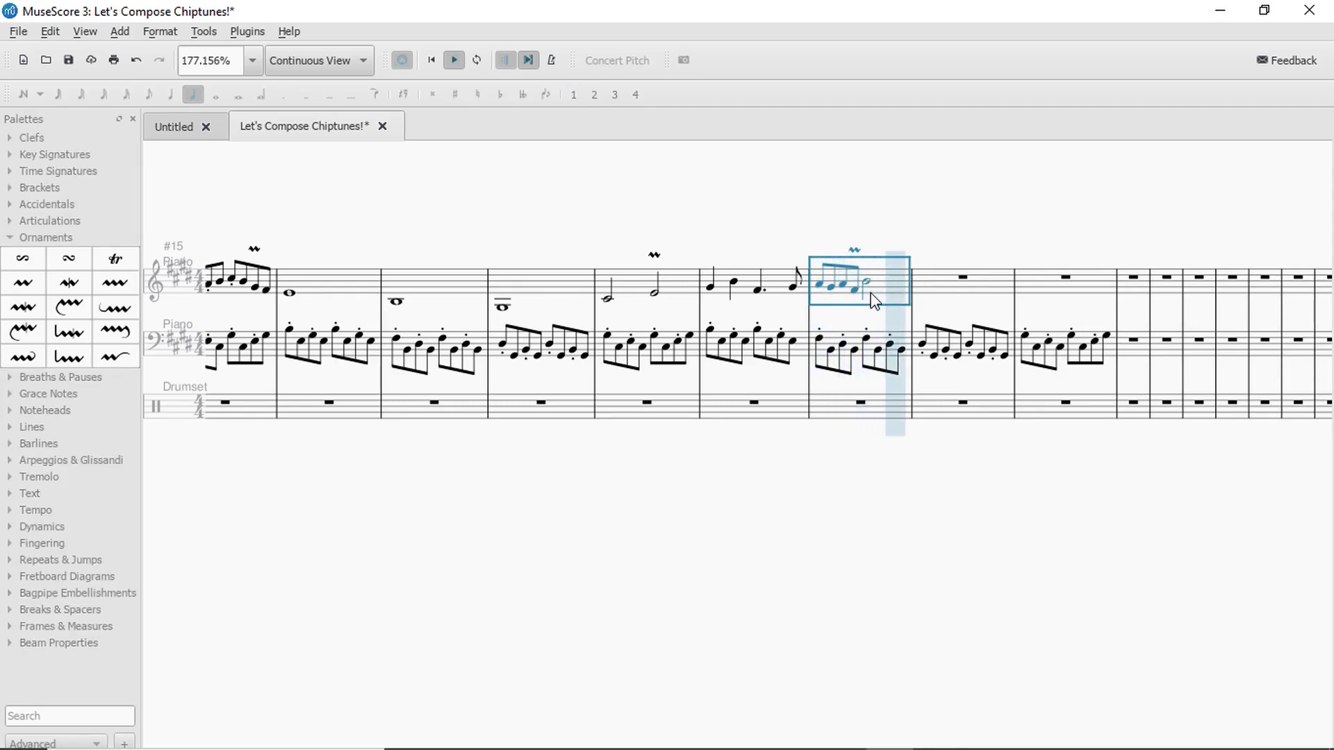
# Lower the closing half note to D-sharp and play back its measure, including from two measures earlier.
pyautogui.click(891, 347)
pyautogui.moveTo(869, 289); pyautogui.dragTo(873, 290)
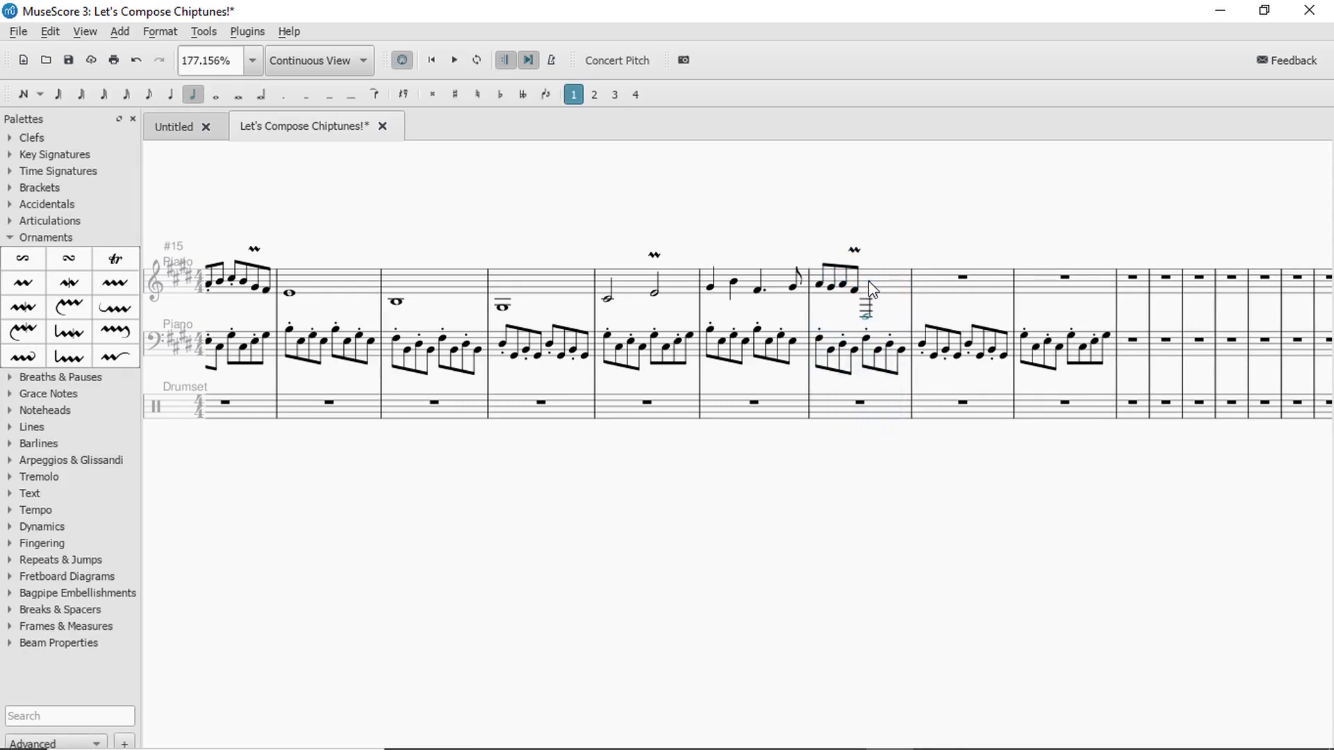
pyautogui.hotkey('ctrl', 'z')
pyautogui.click(884, 289)
pyautogui.press('space')
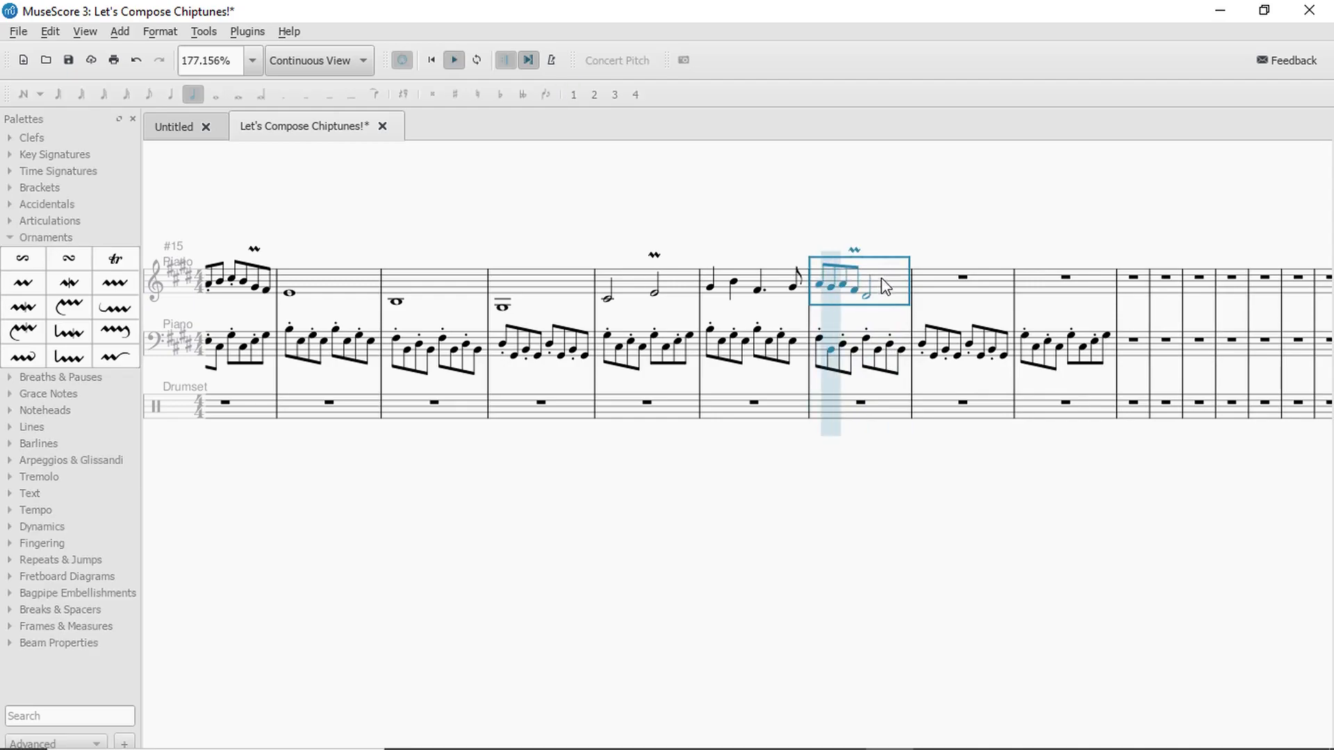
pyautogui.click(674, 290)
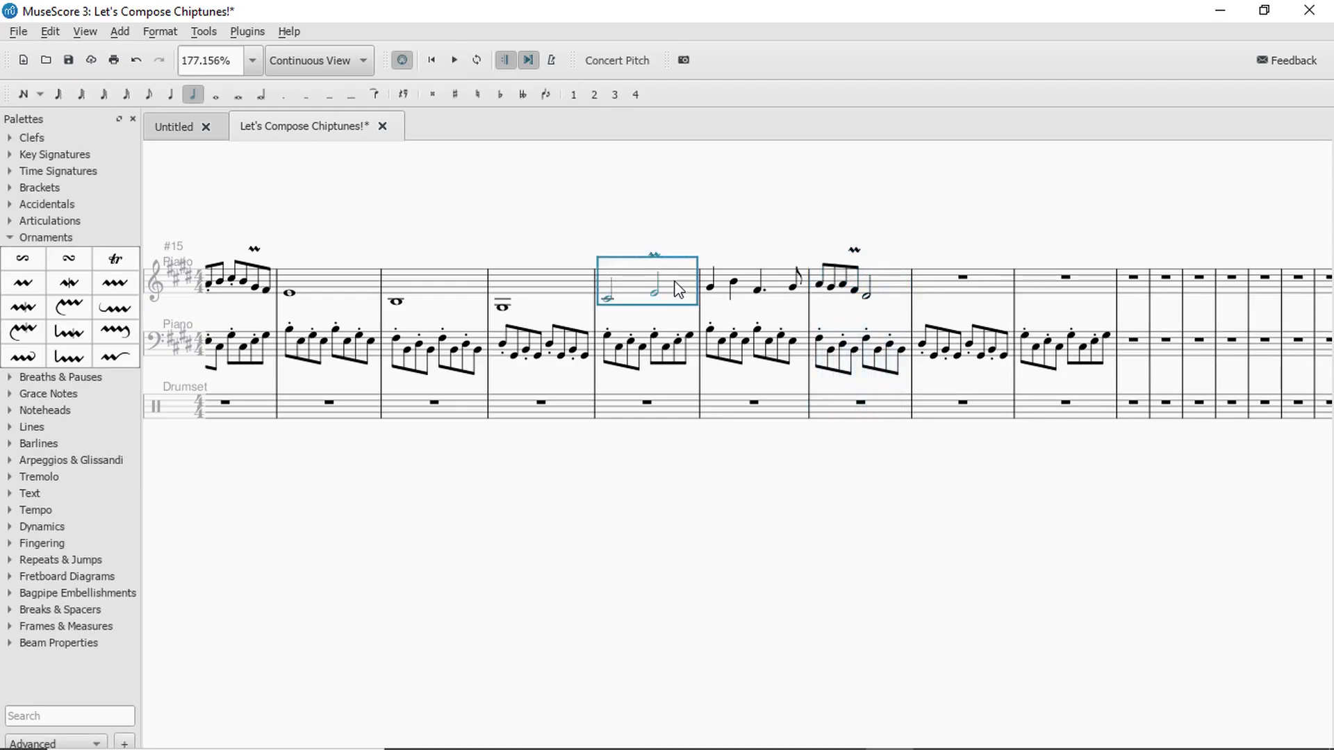
pyautogui.press('space')
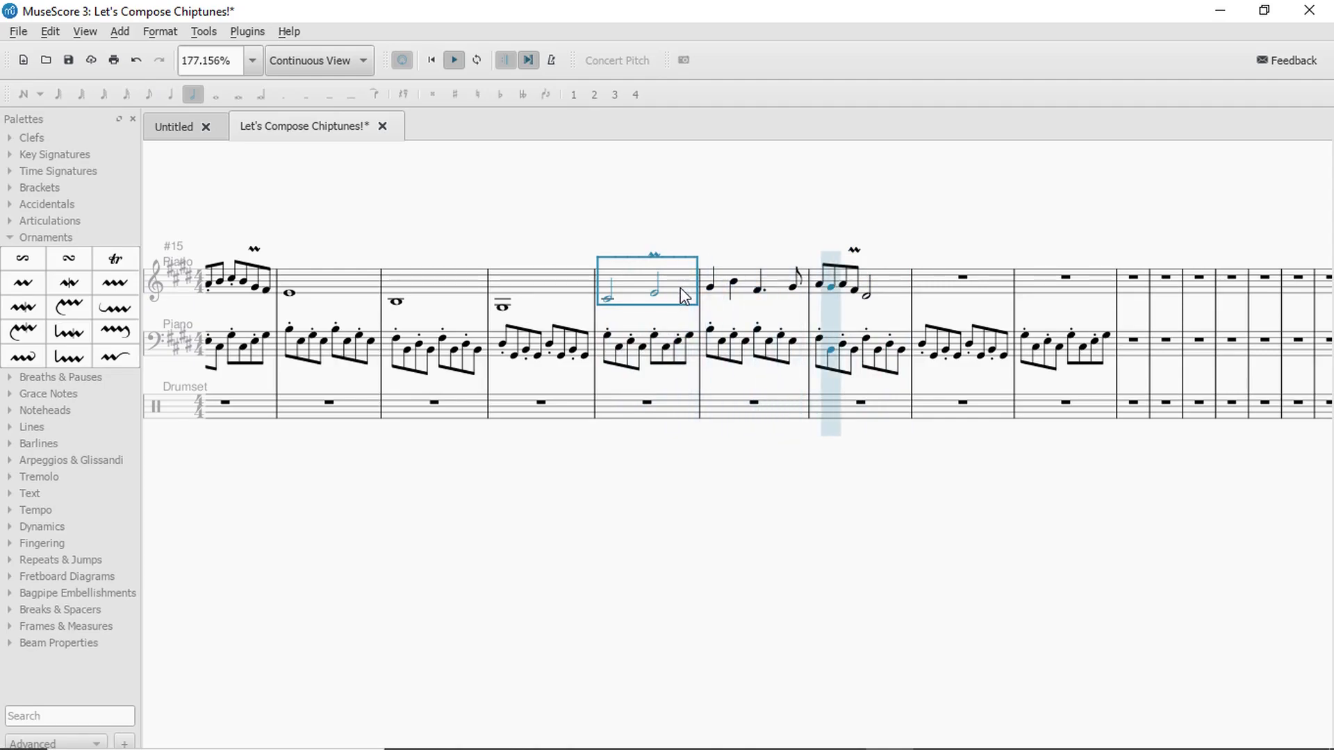
pyautogui.press('space')
pyautogui.click(887, 286)
pyautogui.press('space')
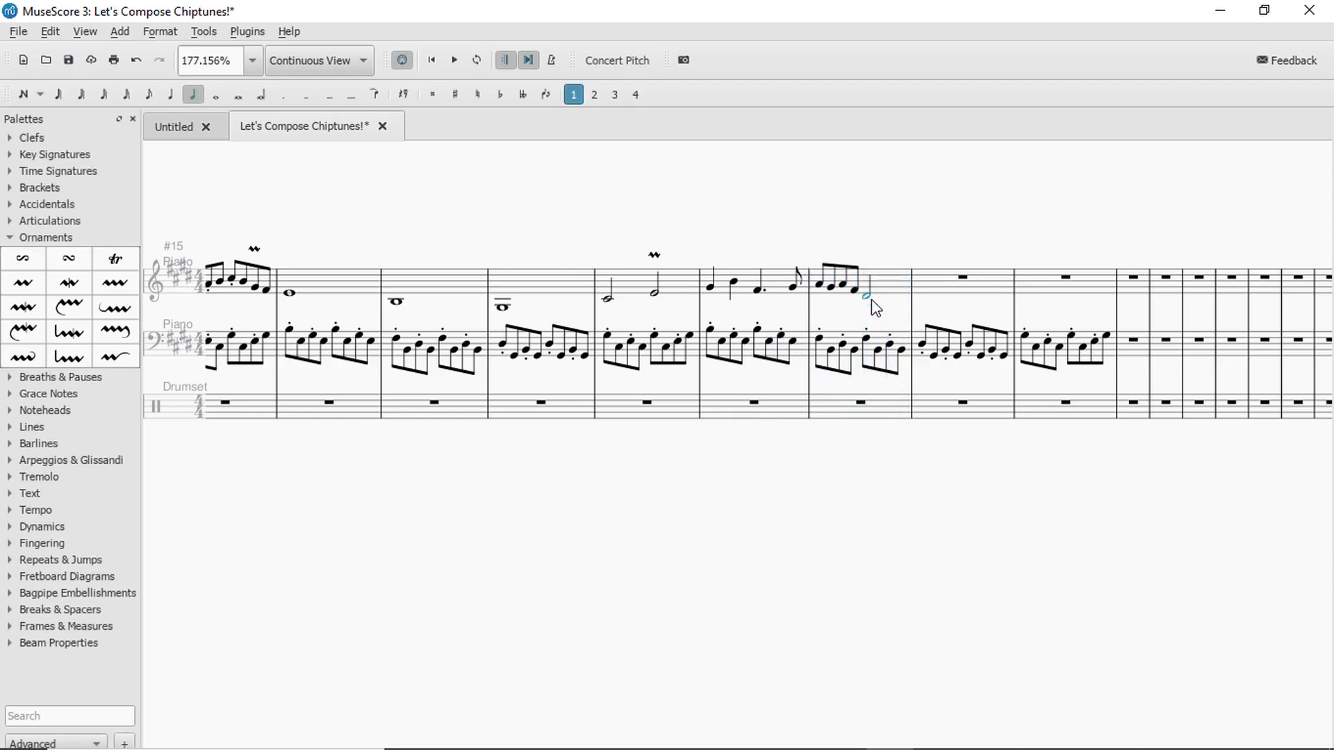
# Shorten the closing half note to a dotted quarter, fill the remaining beat with an F-sharp eighth note, and play back the measure.
pyautogui.click(170, 94)
pyautogui.click(285, 95)
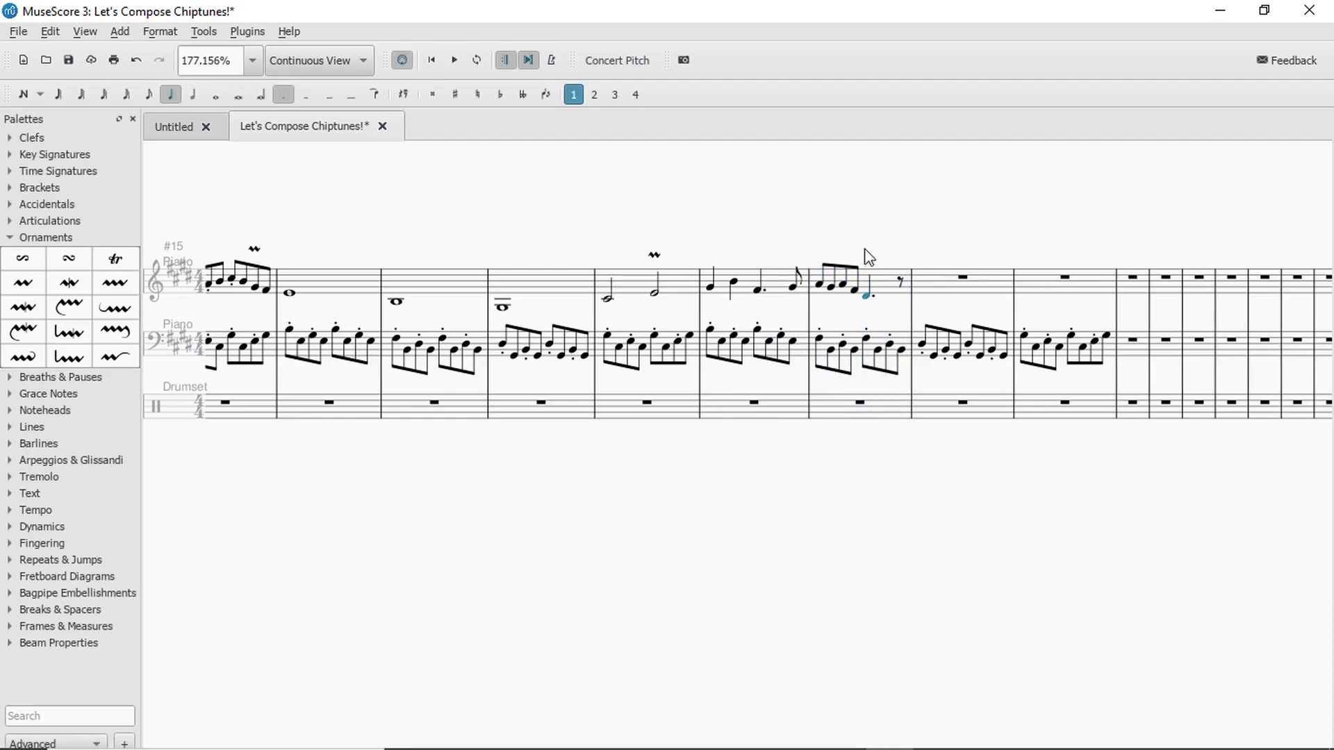
pyautogui.press('3')
pyautogui.press('e')
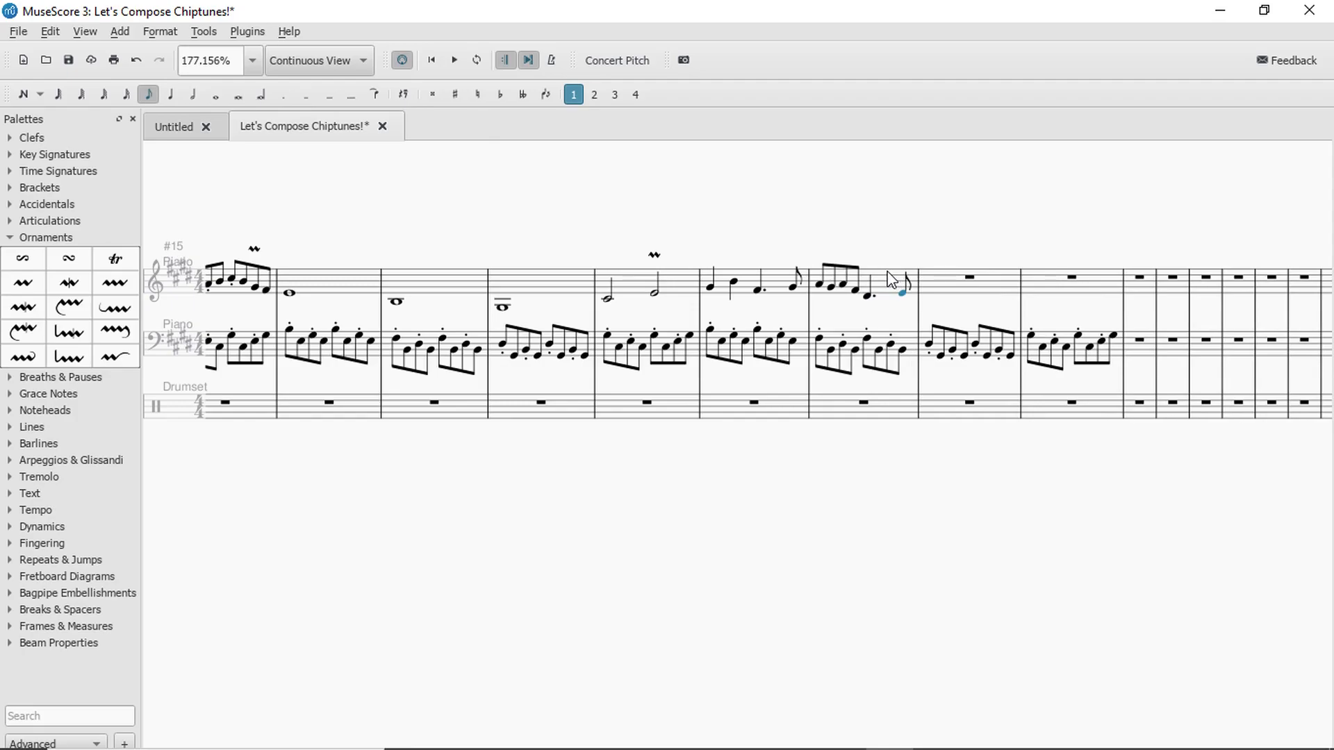
pyautogui.click(886, 280)
pyautogui.press('space')
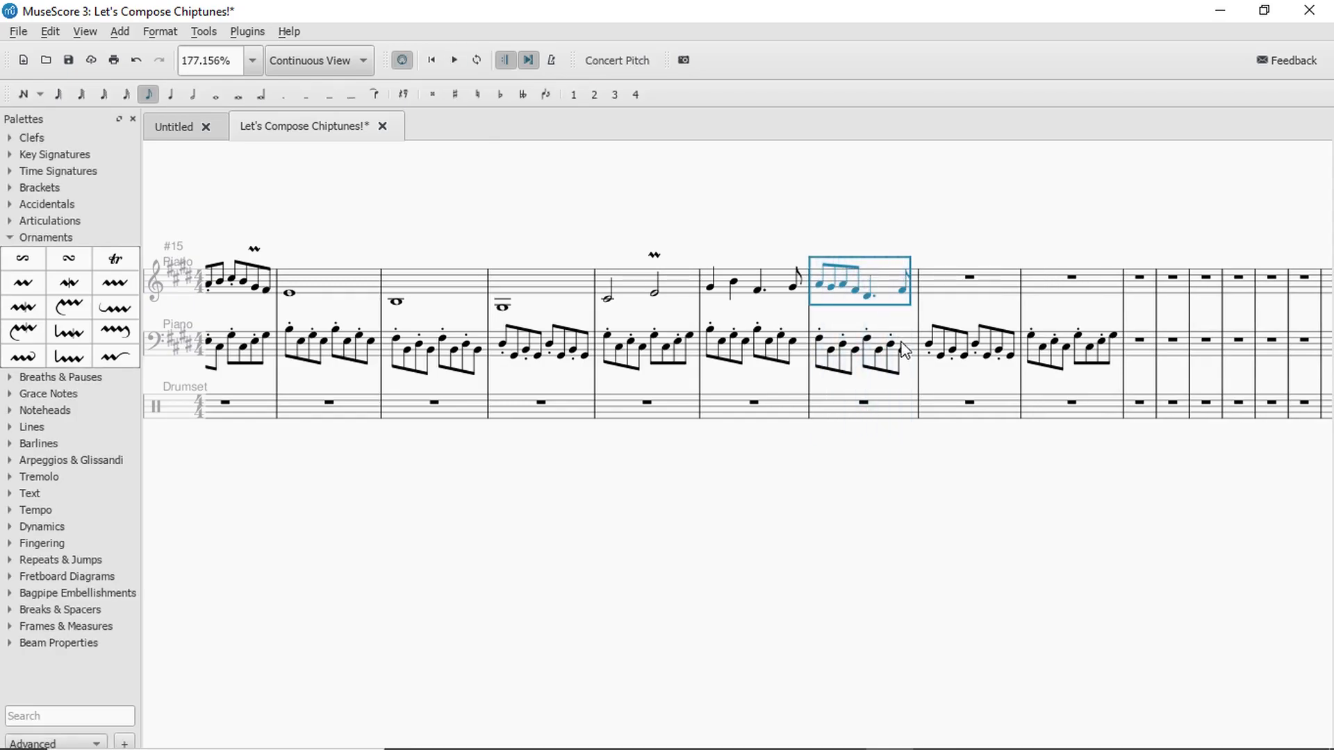
pyautogui.press('space')
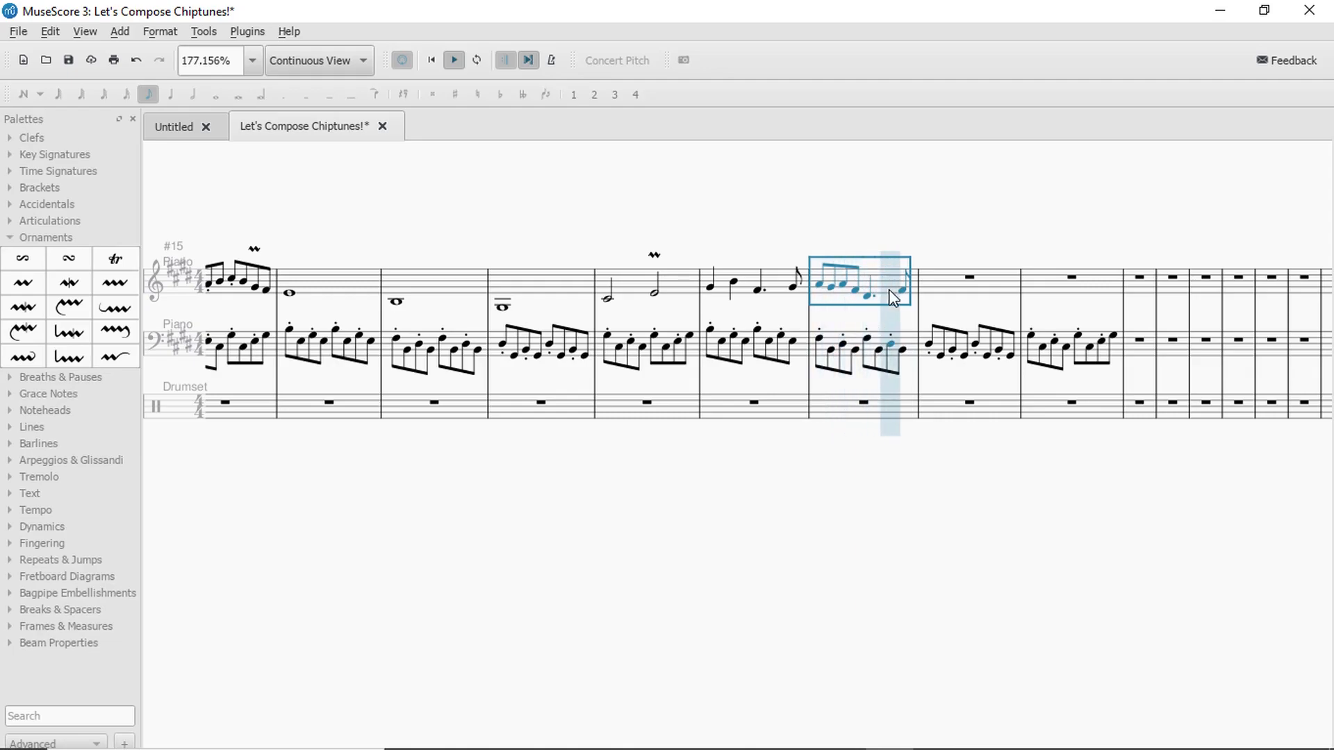
# Try raising the dotted quarter note to A and B, play back the measure, and try lowering the note by semitones.
pyautogui.click(868, 297)
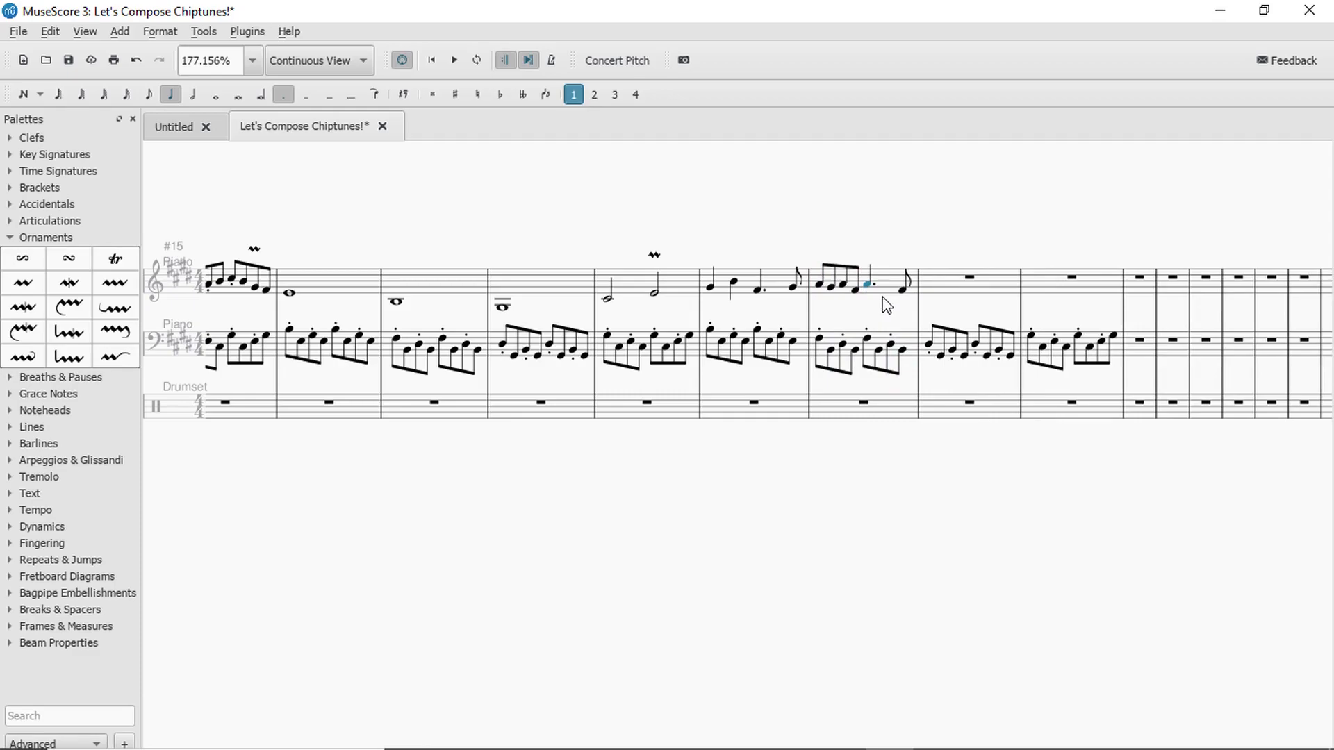
pyautogui.click(884, 298)
pyautogui.press('space')
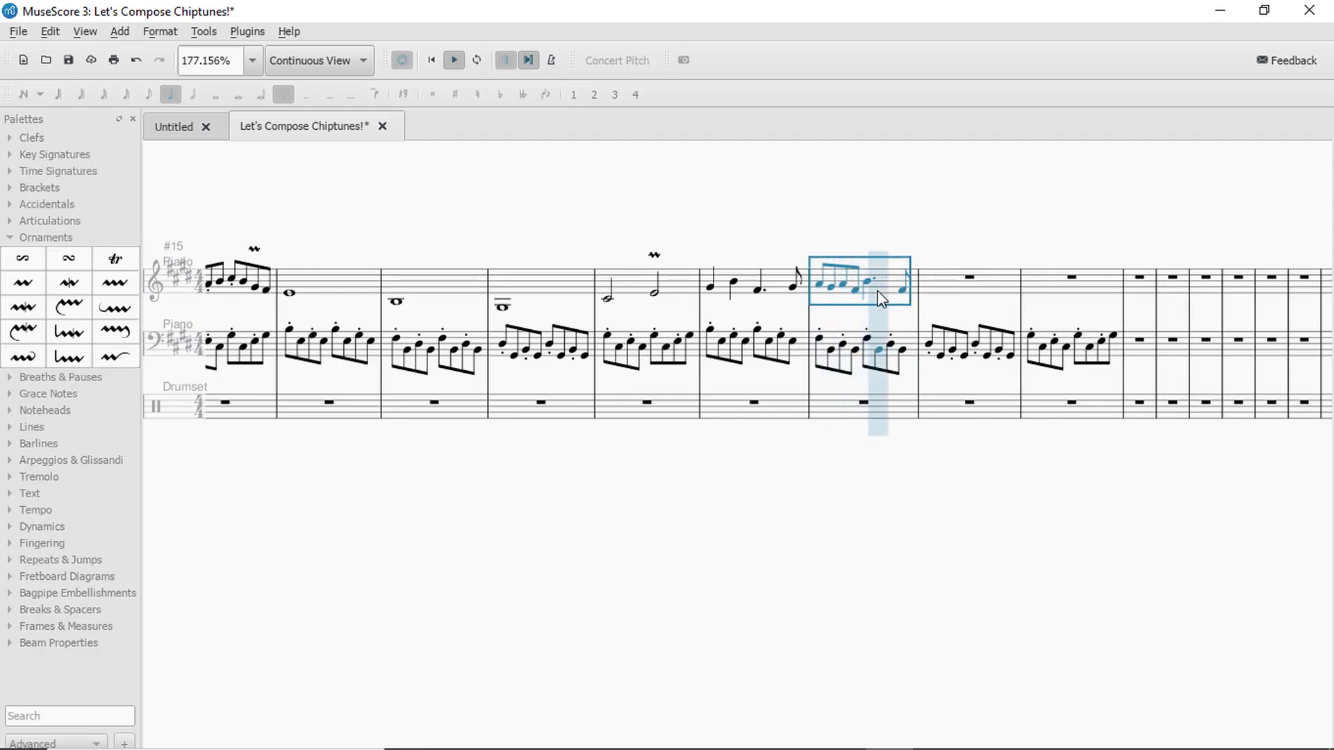
pyautogui.click(876, 290)
pyautogui.press('Down')
pyautogui.press('Down')
pyautogui.press('Down')
pyautogui.press('Down')
pyautogui.press('Down')
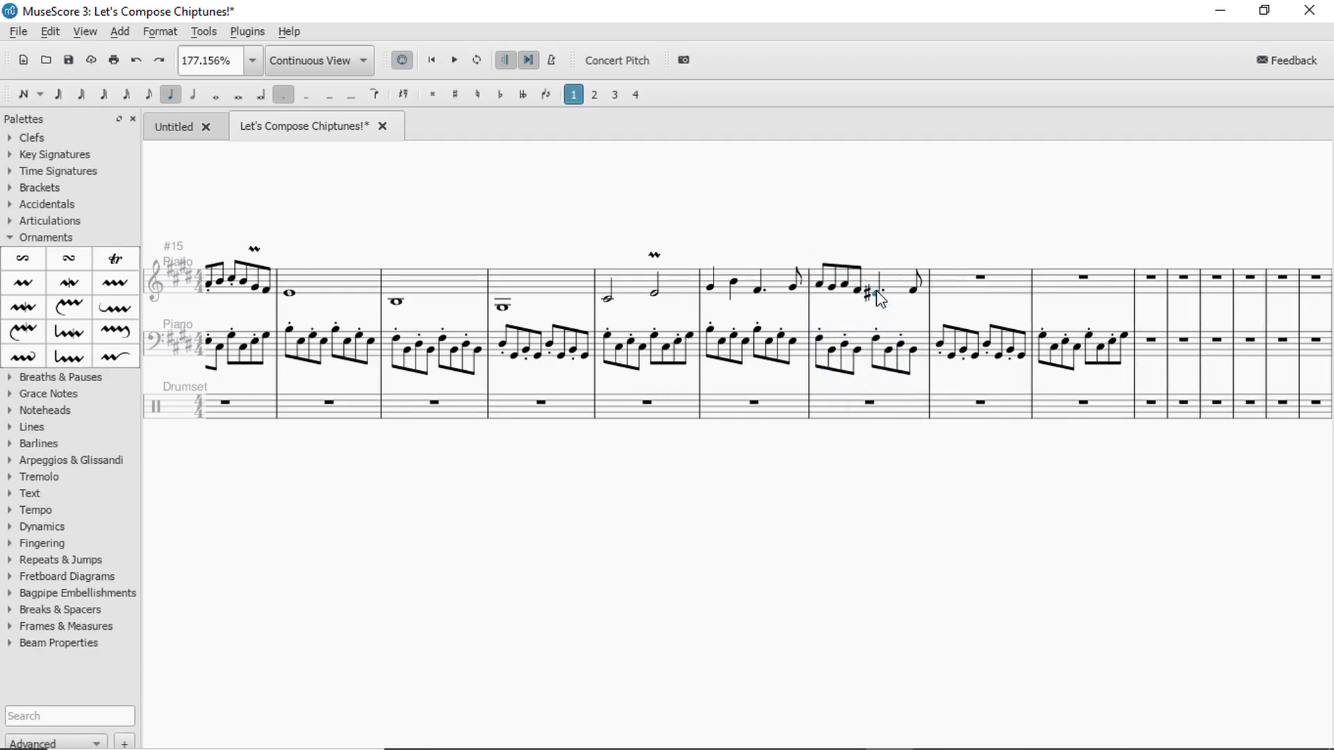
pyautogui.click(878, 291)
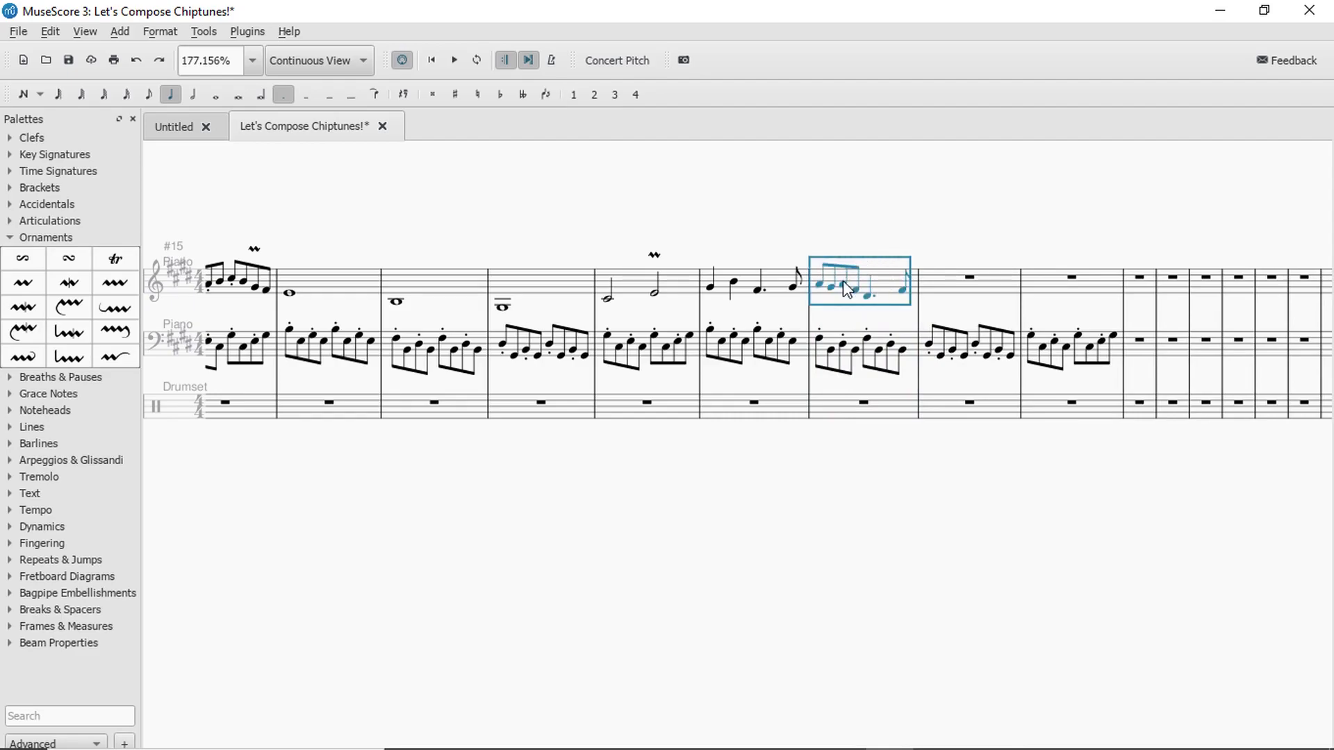
# Try lowering the run's fourth eighth note to E, play back the measure, and undo the pitch change.
pyautogui.click(854, 292)
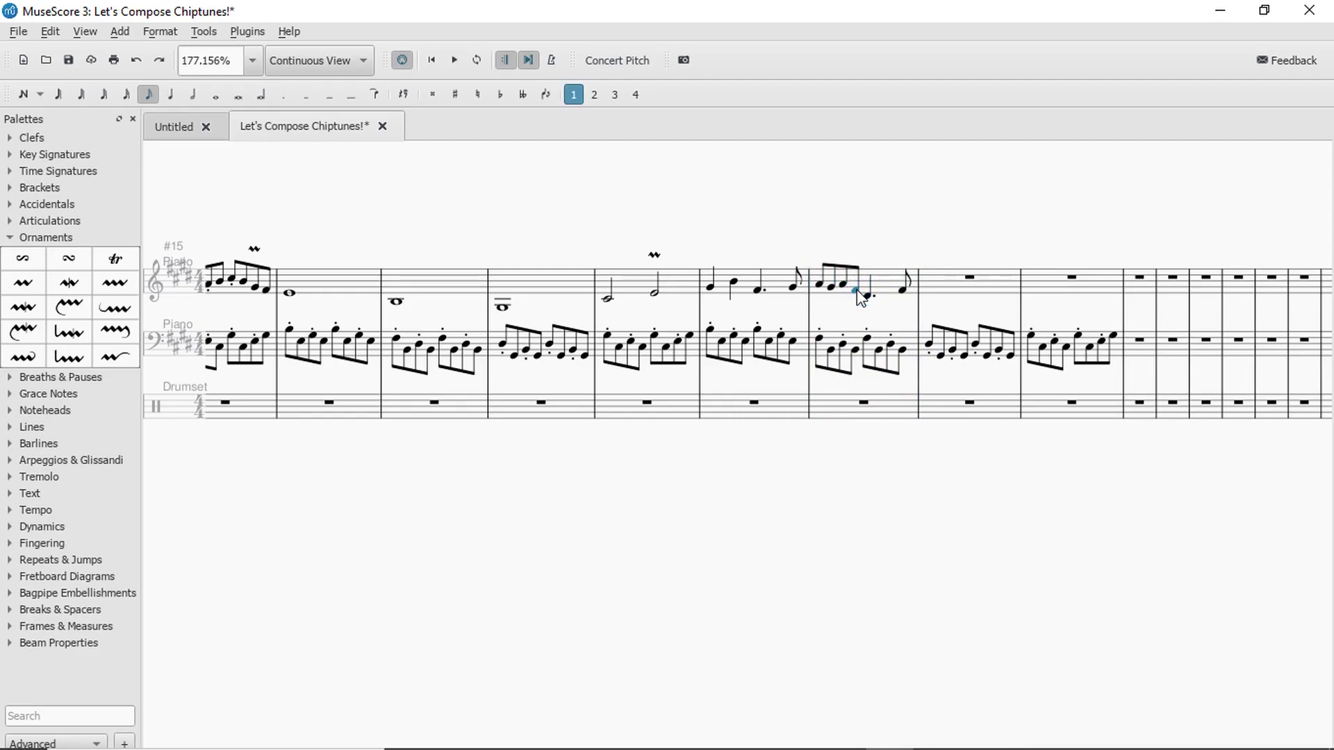
pyautogui.click(892, 287)
pyautogui.press('space')
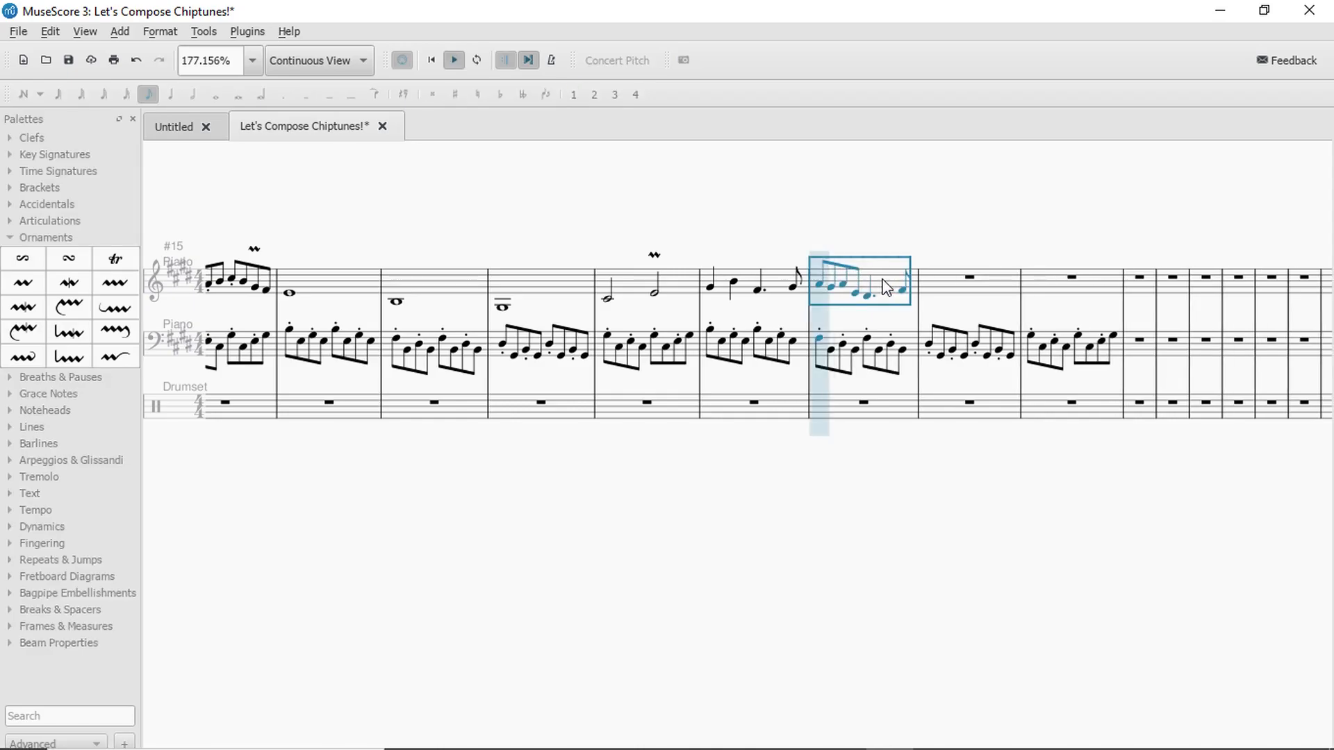
pyautogui.hotkey('ctrl', 'z')
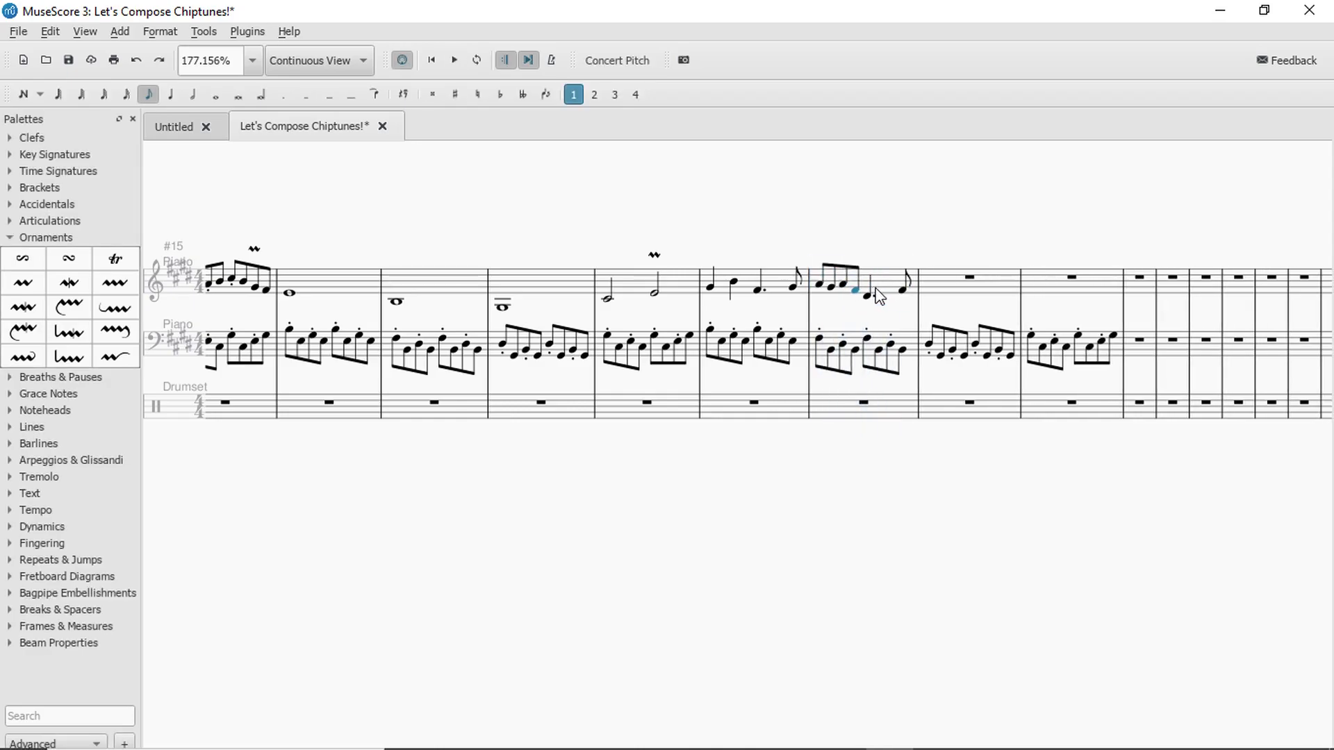
# Play back the melody from the measure before the eighth-note run.
pyautogui.click(744, 275)
pyautogui.press('space')
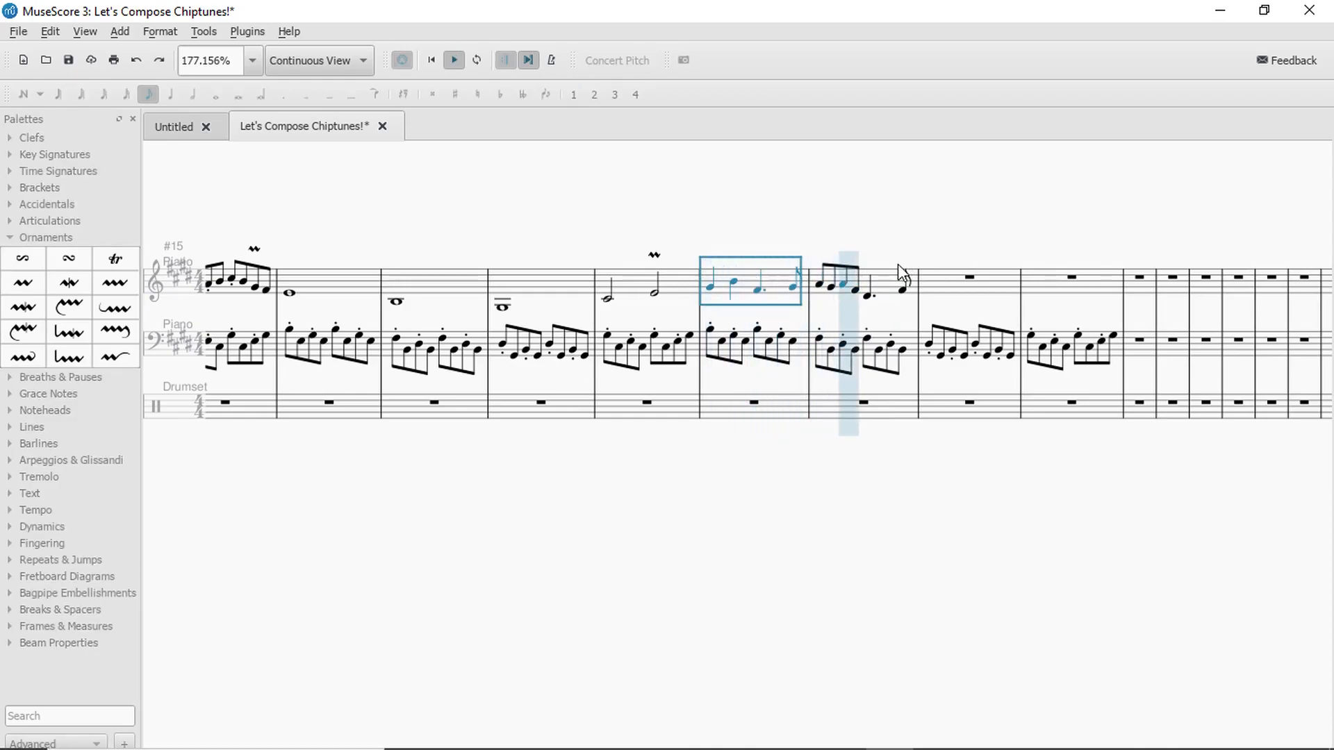
pyautogui.press('space')
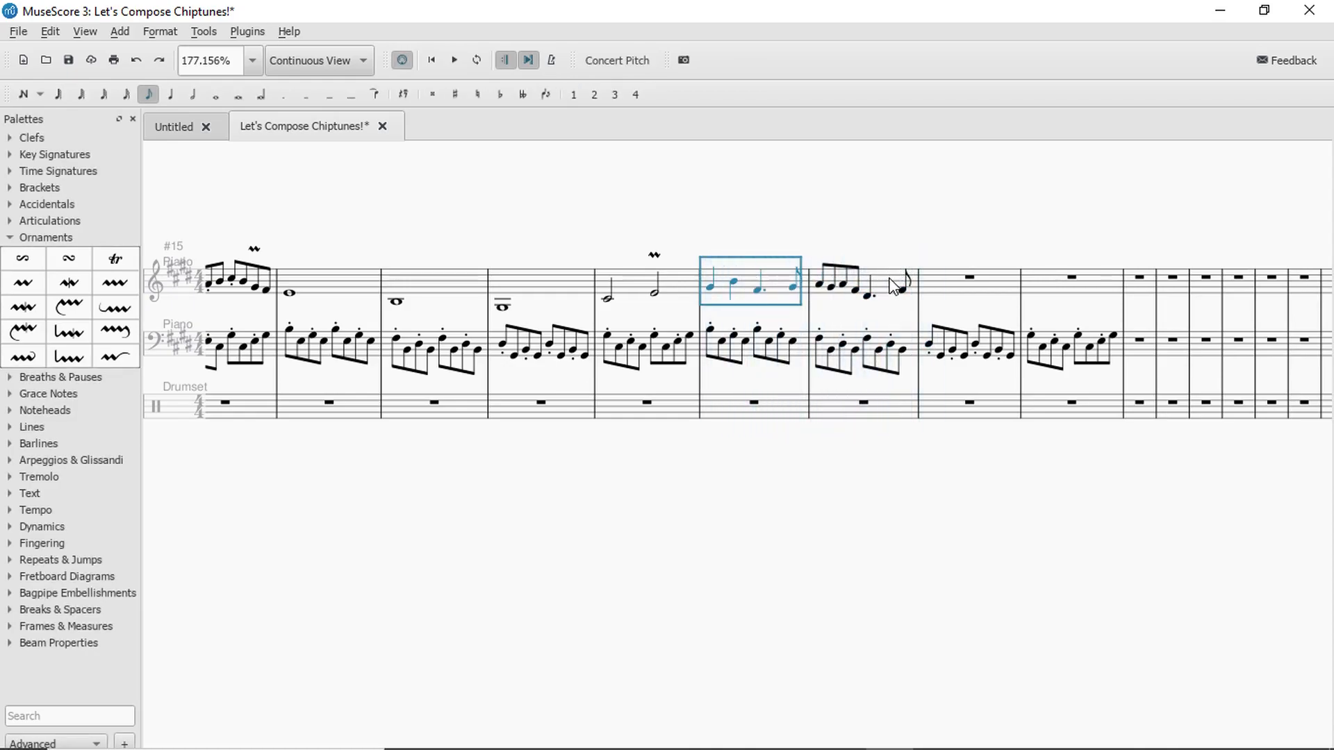
# Add the short wavy ornament to the run's fourth eighth note and play back its measure, including from the preceding measure.
pyautogui.click(856, 292)
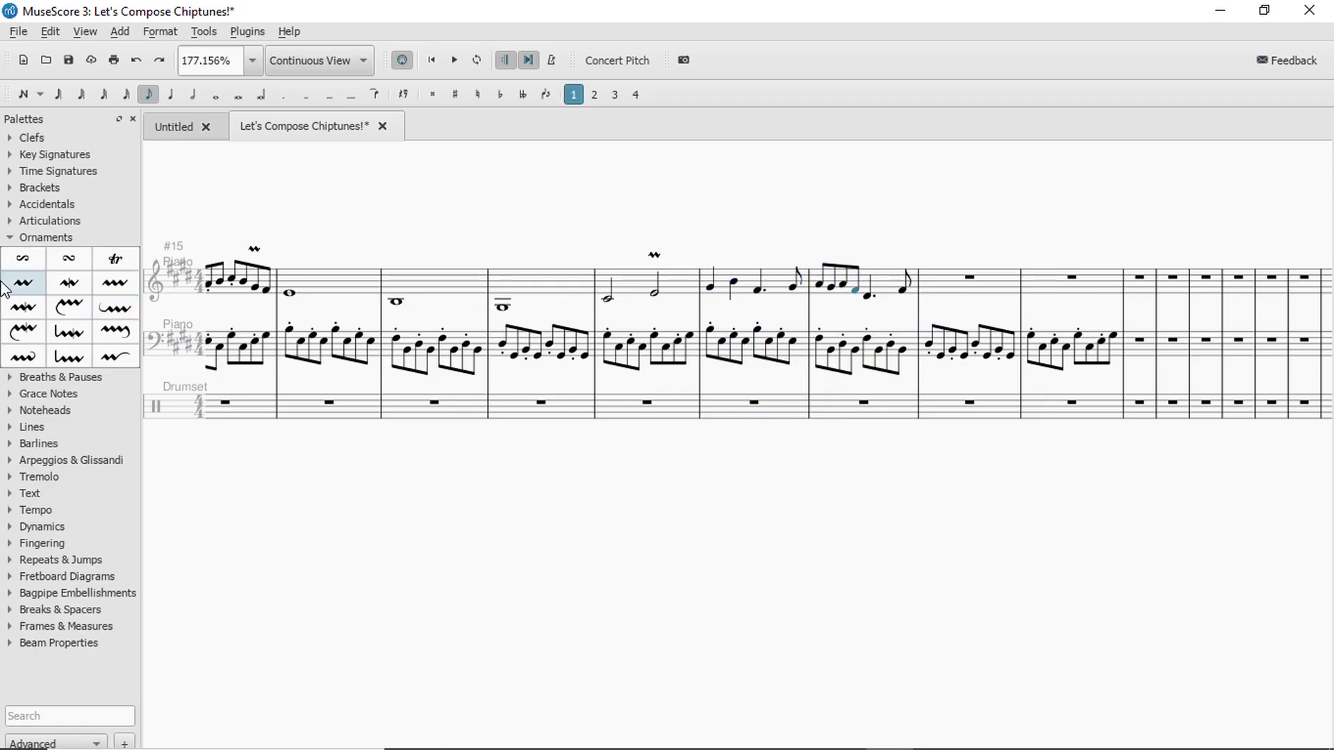
pyautogui.click(883, 285)
pyautogui.press('space')
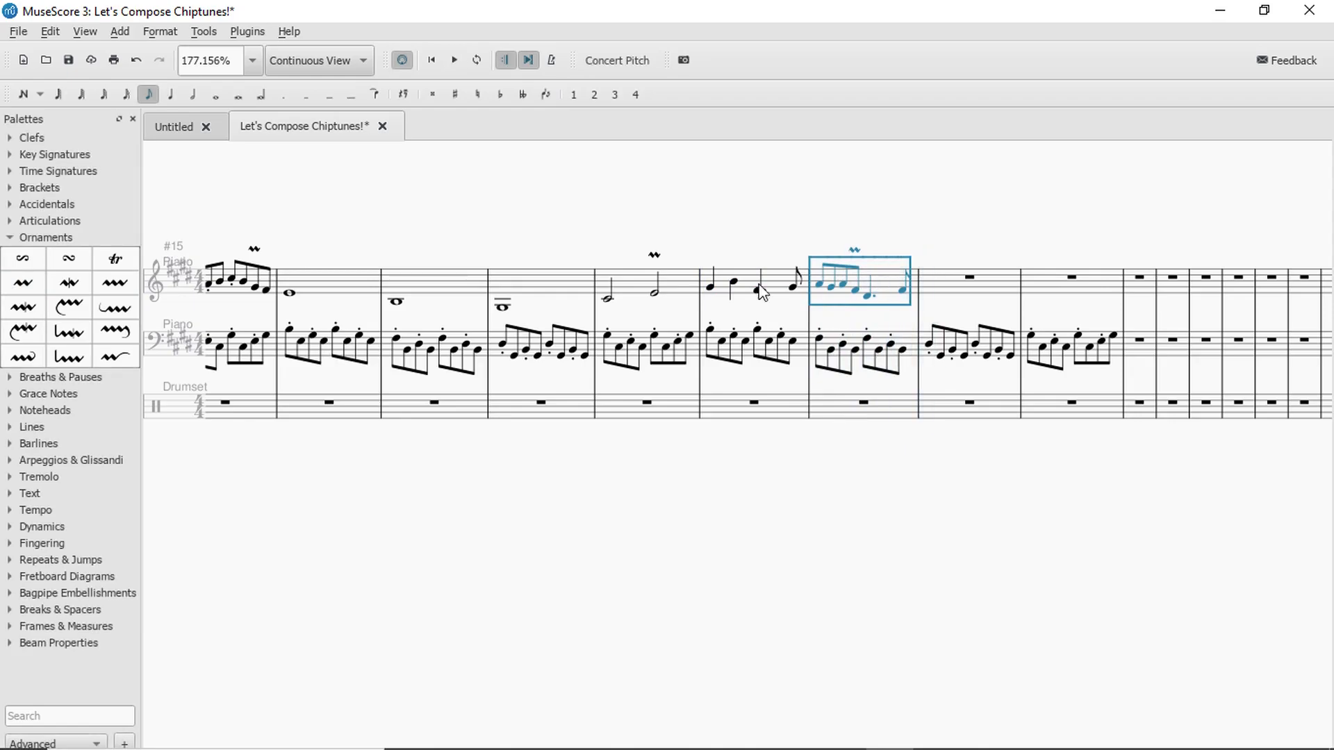
pyautogui.click(747, 280)
pyautogui.press('space')
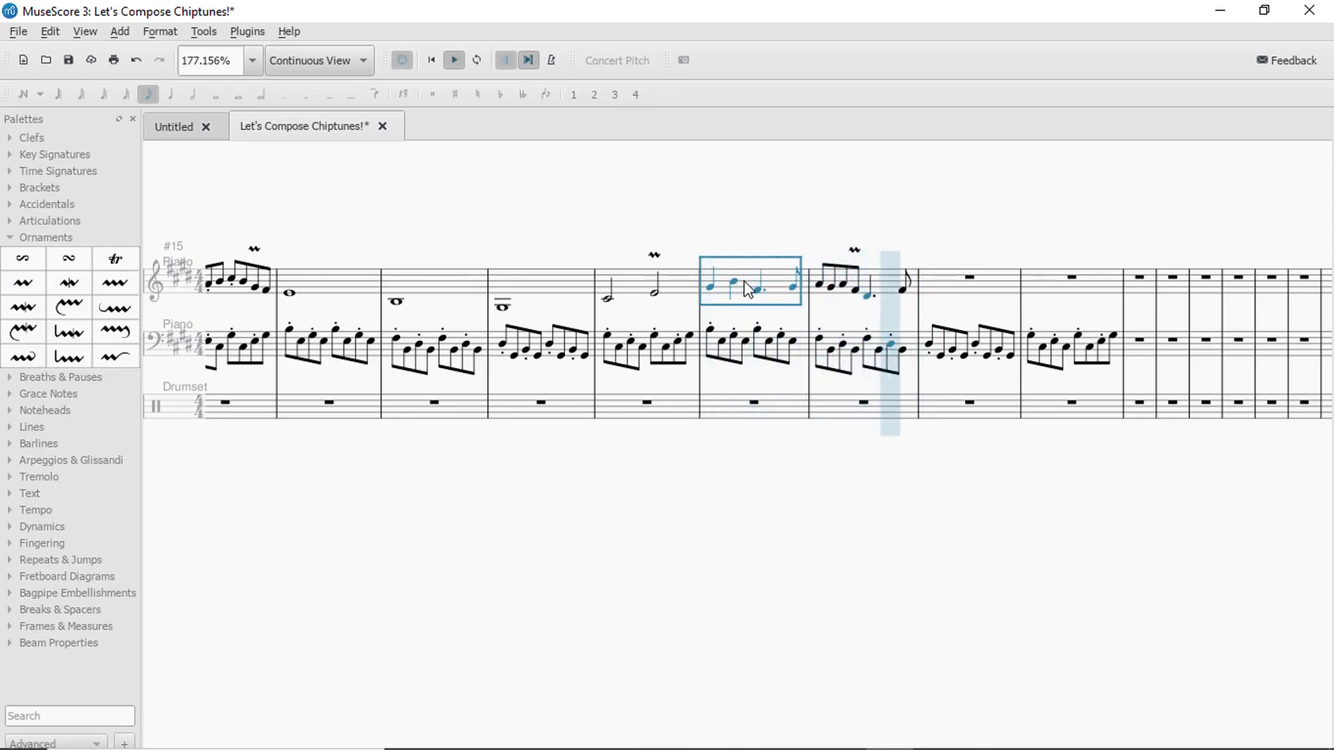
pyautogui.press('space')
# Split the next empty melody measure into quarter rests and place an F-sharp quarter note on its first beat.
pyautogui.click(904, 291)
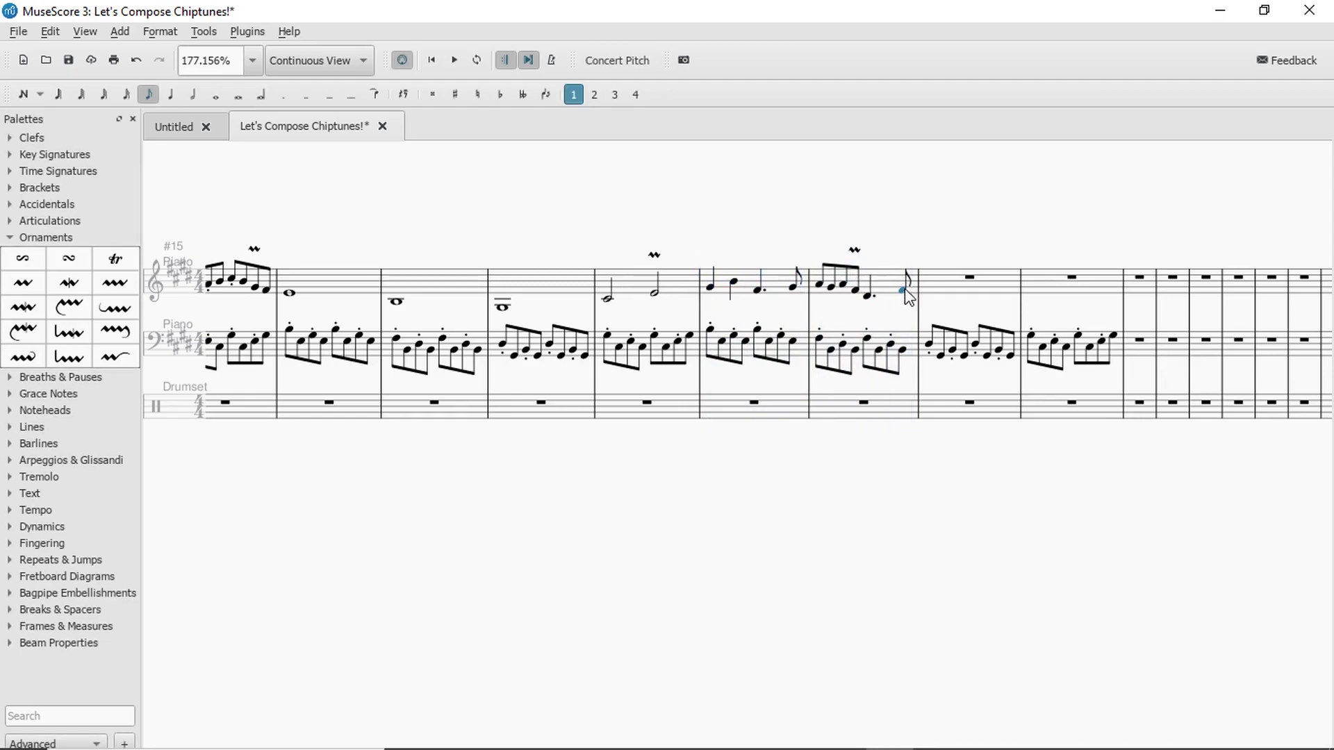
pyautogui.click(970, 278)
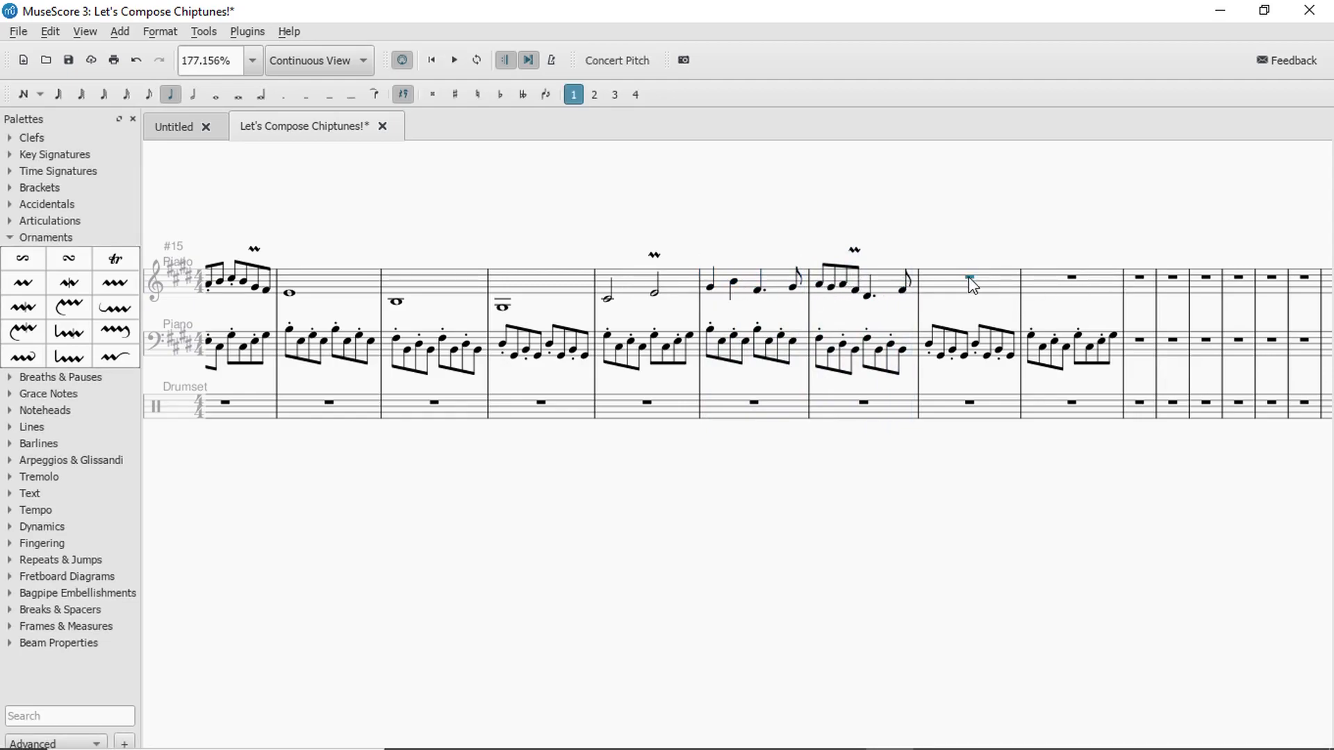
pyautogui.click(55, 238)
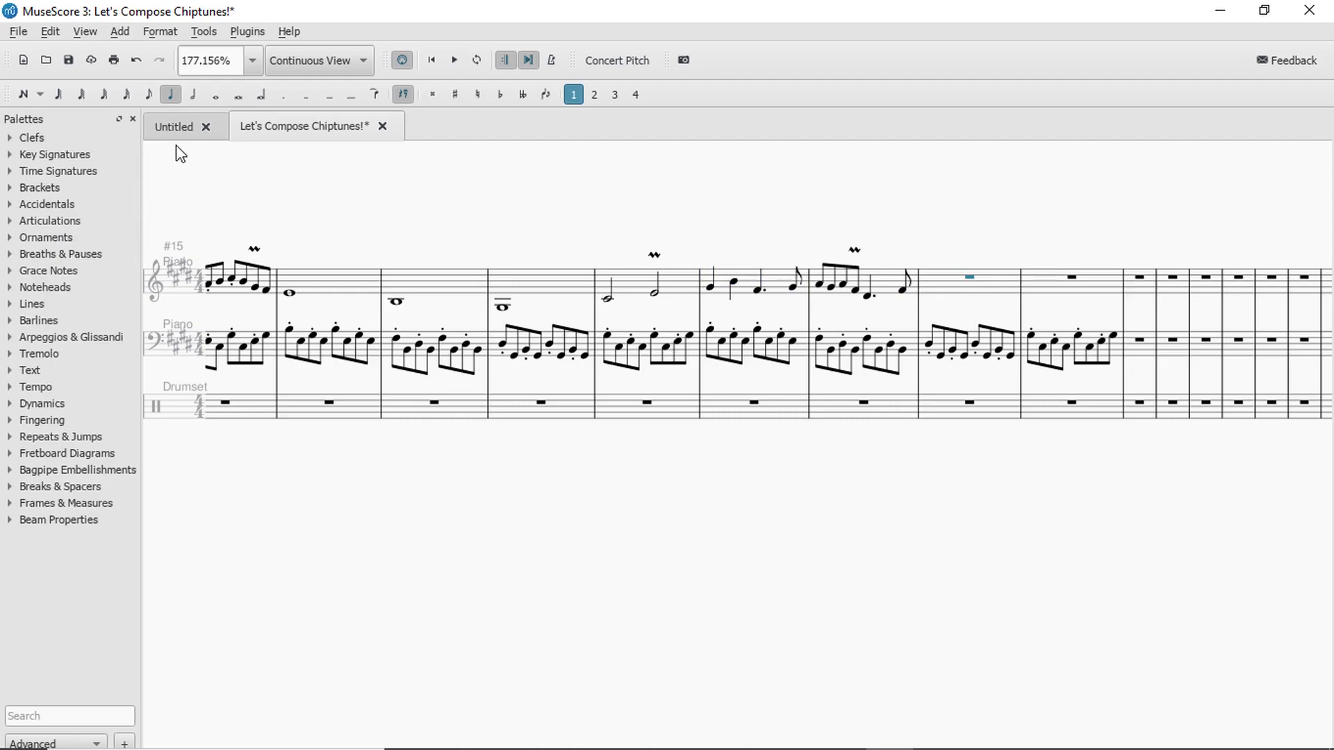
pyautogui.click(173, 93)
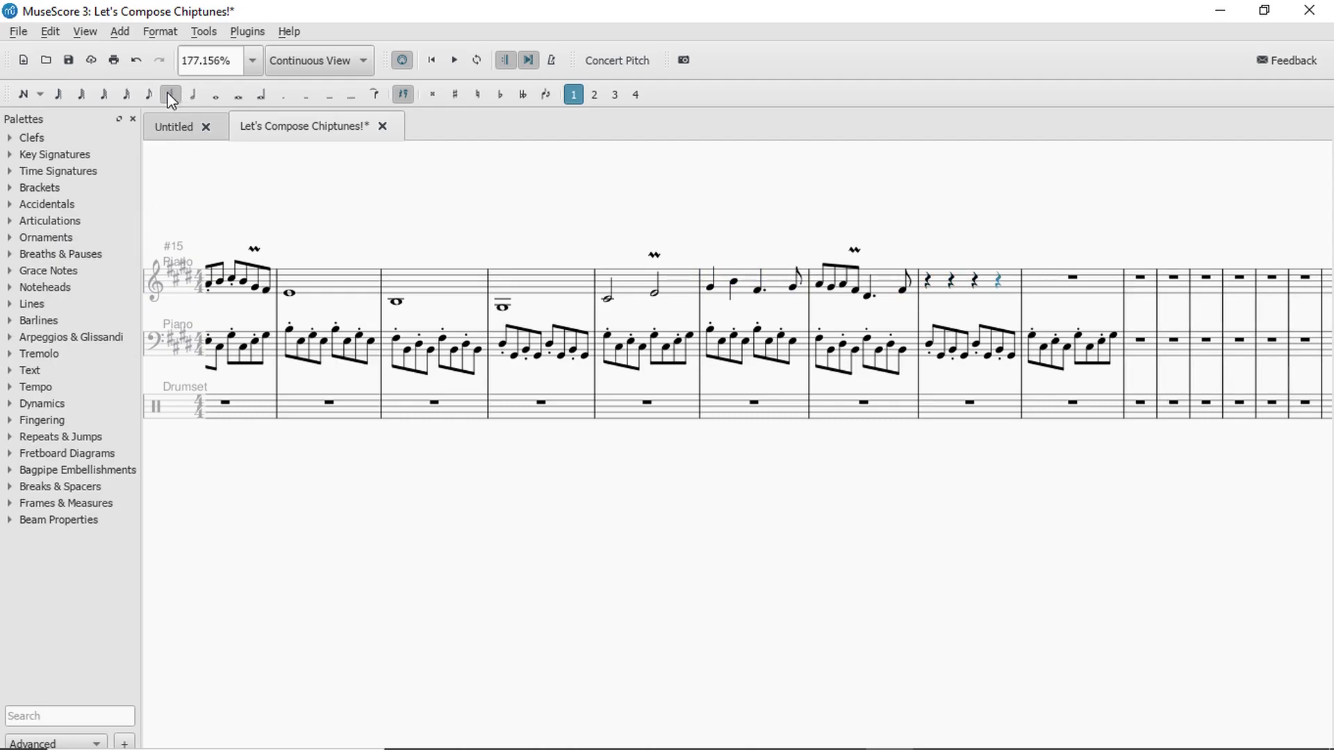
pyautogui.click(904, 291)
pyautogui.click(921, 282)
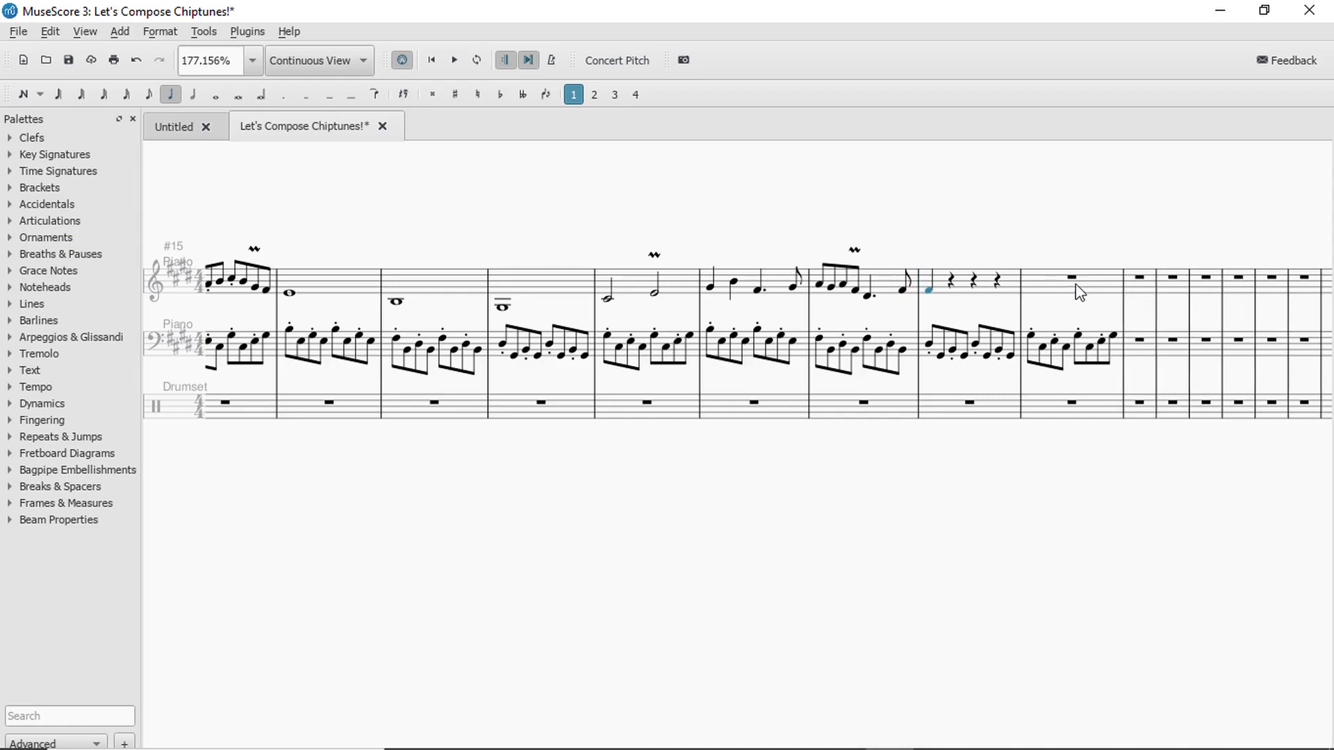
# Try the new measure's opening quarter note at other pitches down to D-sharp and play back from the preceding measure.
pyautogui.press('Up')
pyautogui.press('Up')
pyautogui.click(932, 347)
pyautogui.click(929, 289)
pyautogui.press('Down')
pyautogui.press('Down')
pyautogui.press('Down')
pyautogui.press('Down')
pyautogui.press('Down')
pyautogui.click(893, 291)
pyautogui.press('space')
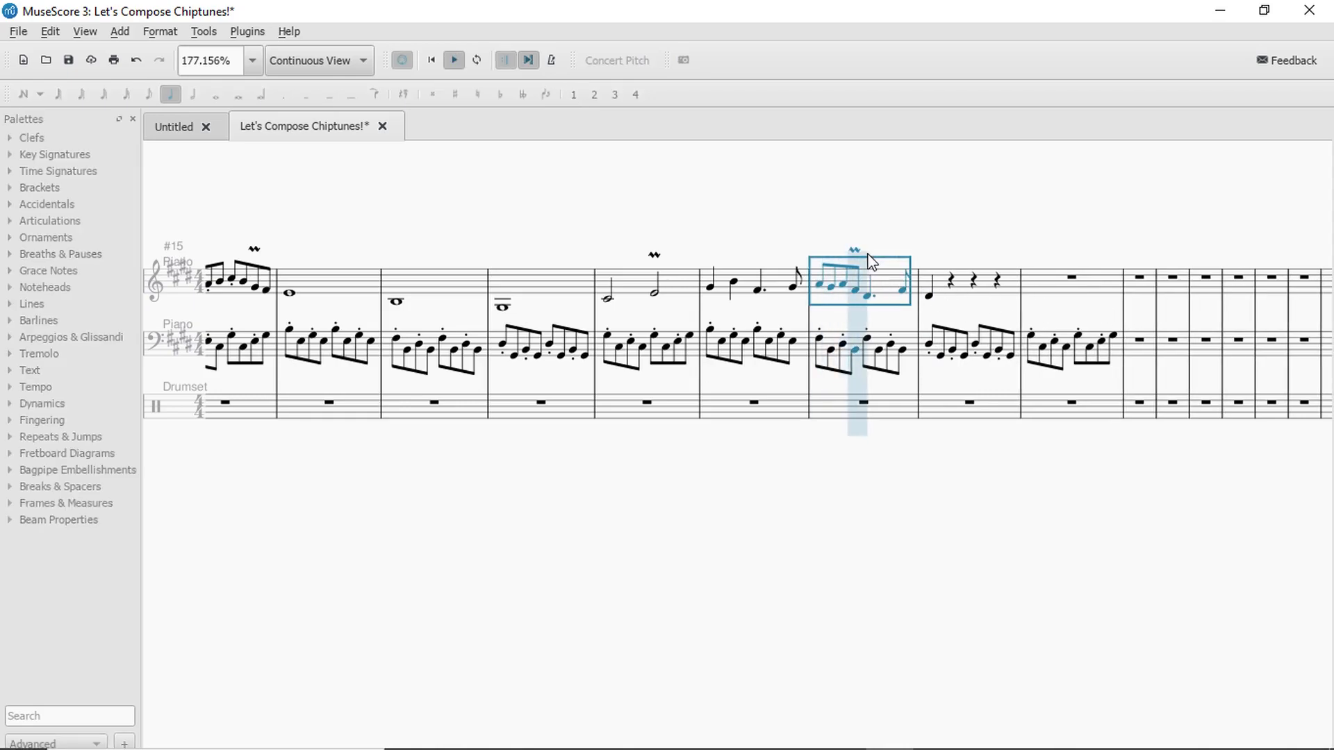
# Raise the new measure's opening quarter note to G-sharp and play back from the preceding measure.
pyautogui.click(930, 299)
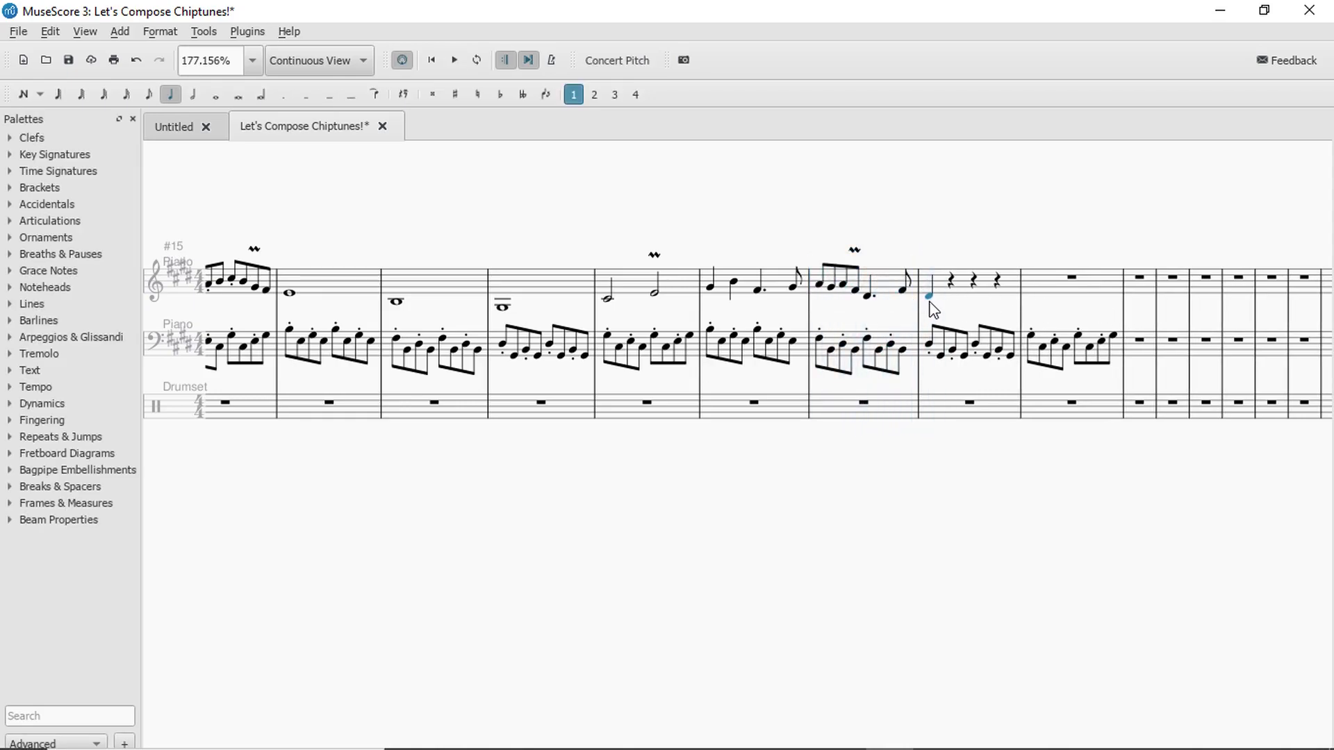
pyautogui.press('Up')
pyautogui.press('n')
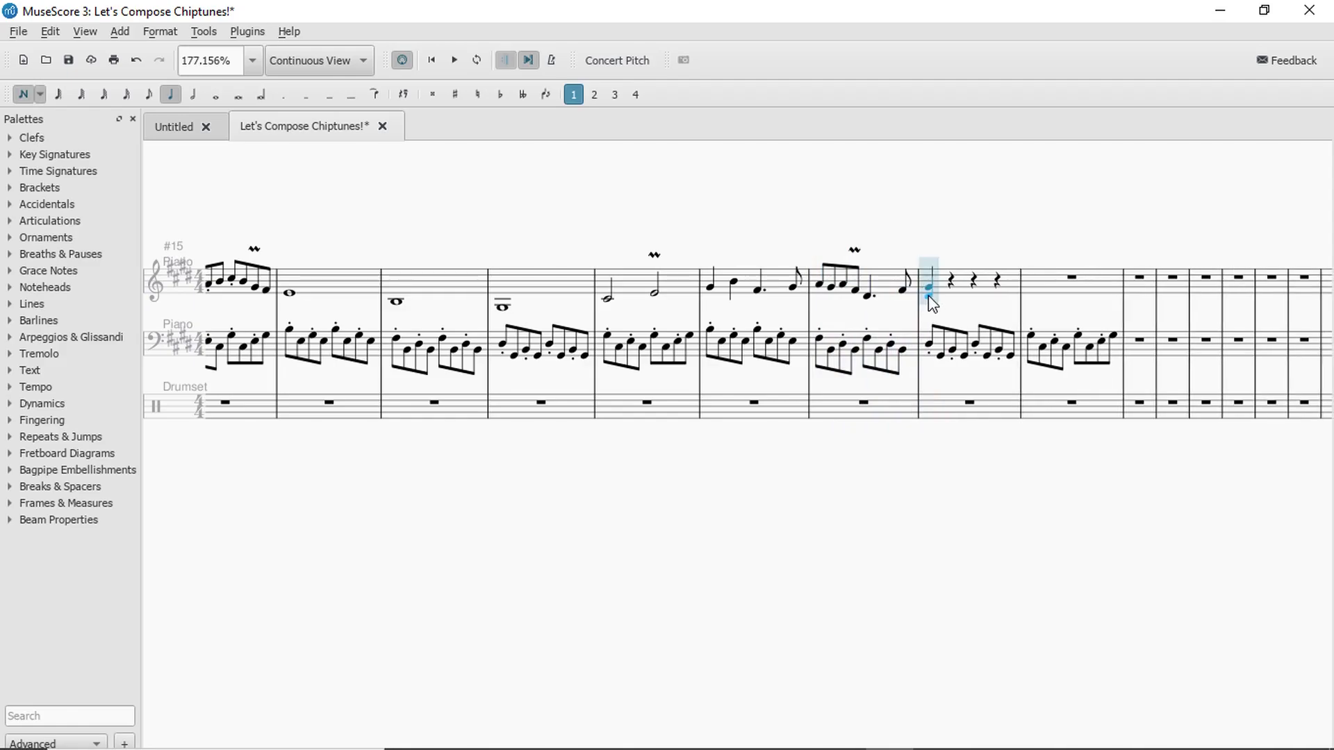
pyautogui.press('Escape')
pyautogui.press('n')
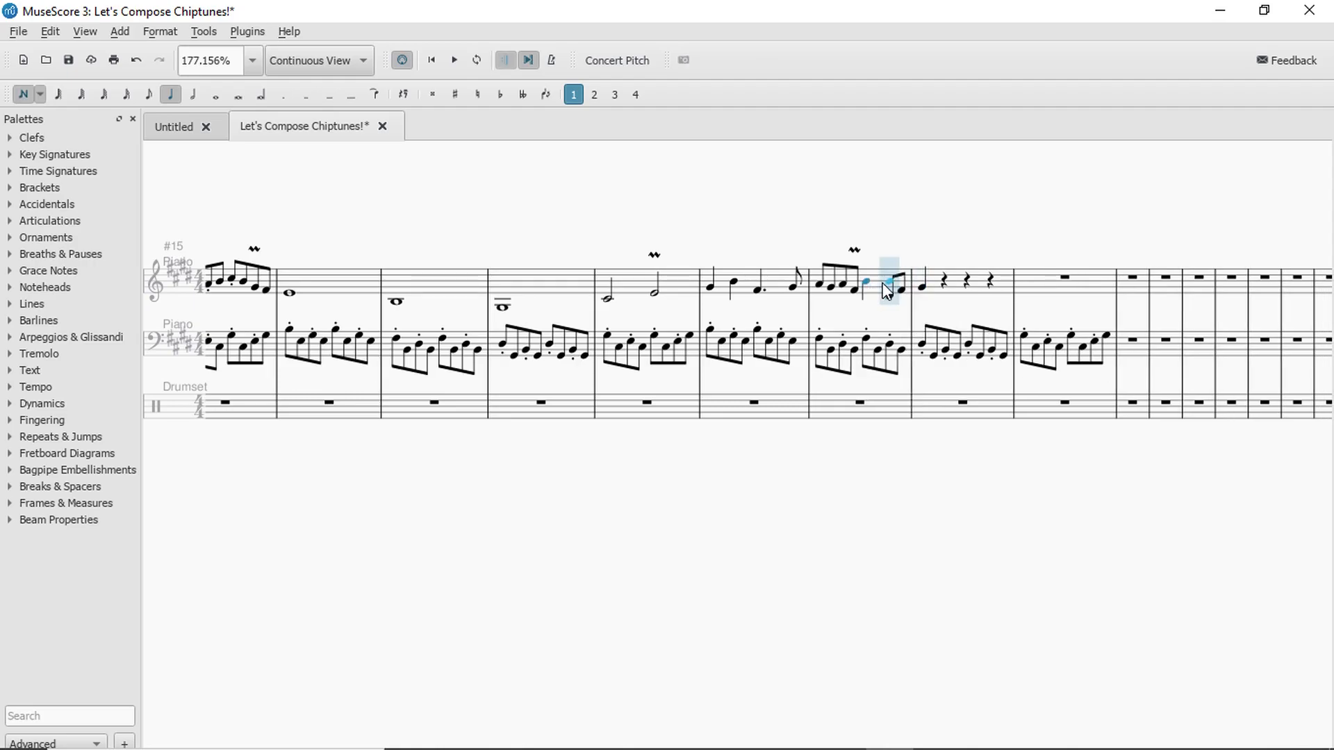
pyautogui.press('Escape')
pyautogui.click(900, 285)
pyautogui.press('space')
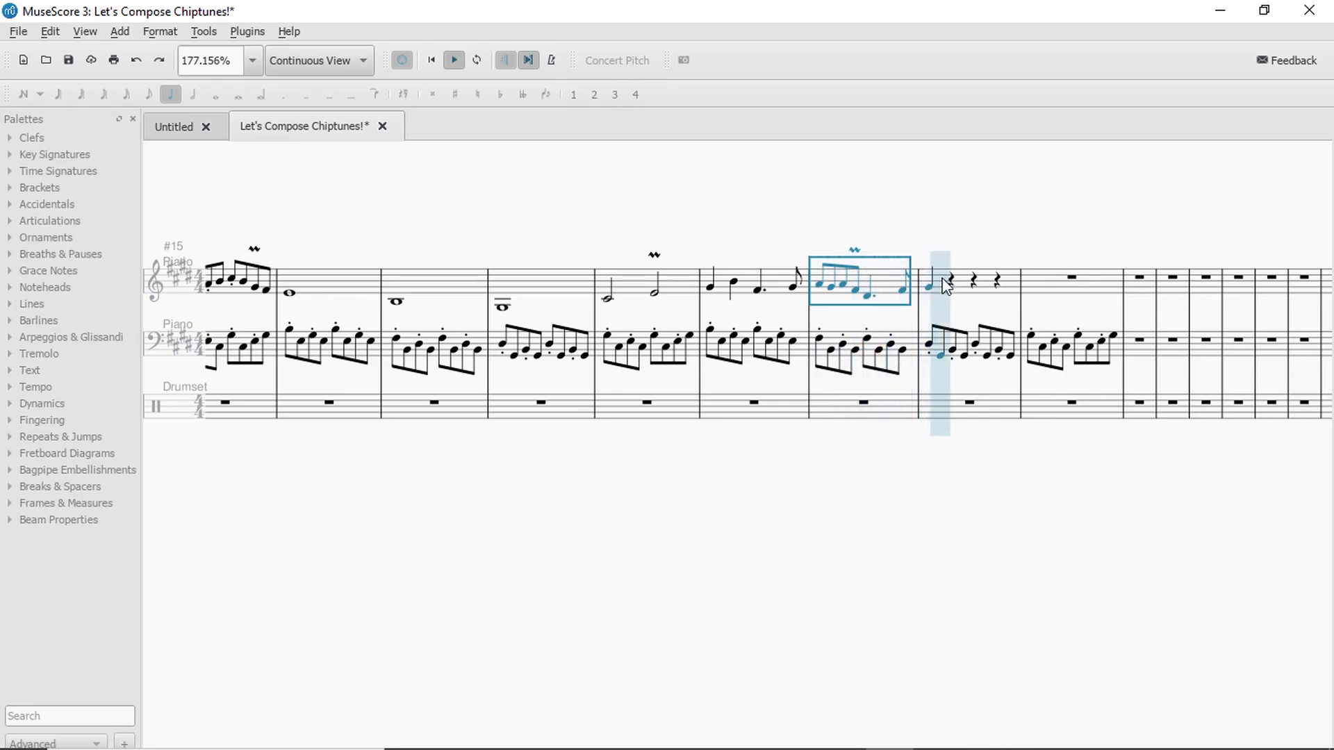
# Shorten the new measure's opening G-sharp to an eighth note and fill its remaining beats with eighth rests.
pyautogui.press('n')
pyautogui.click(145, 97)
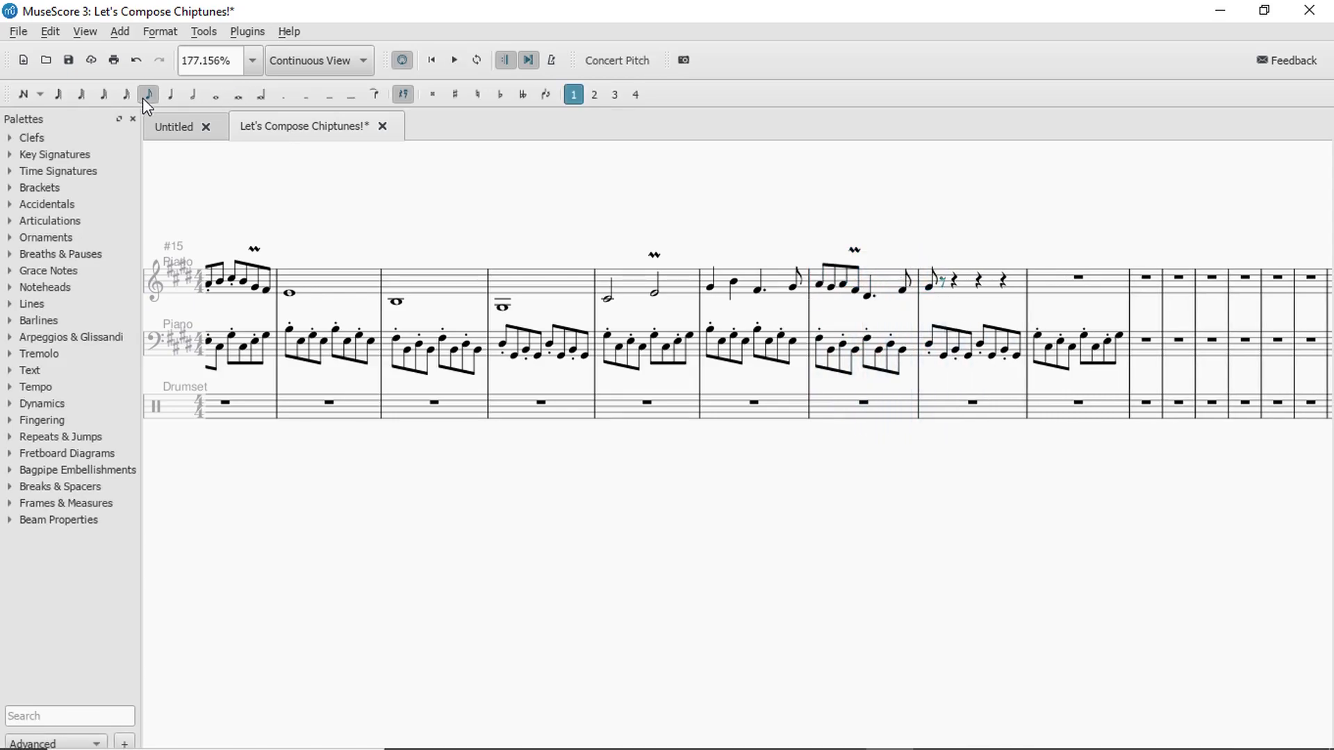
pyautogui.click(144, 98)
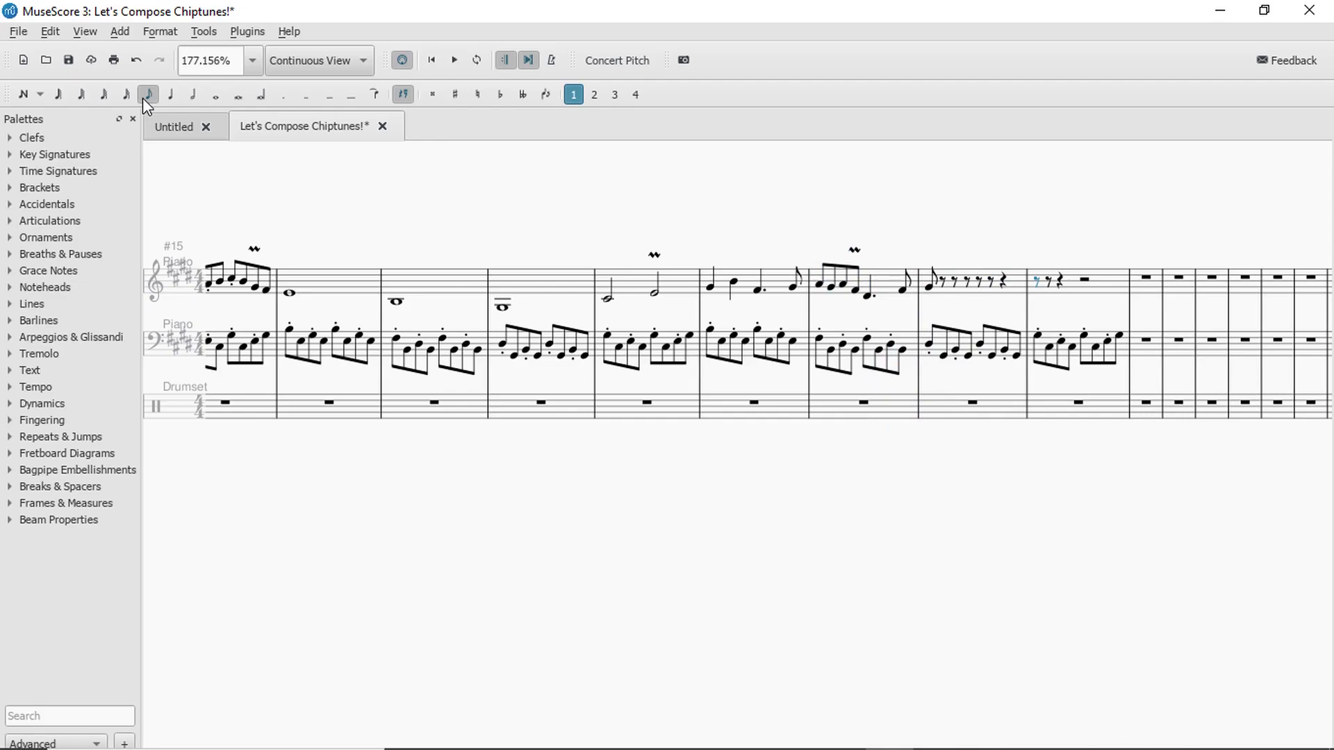
pyautogui.hotkey('ctrl', 'z')
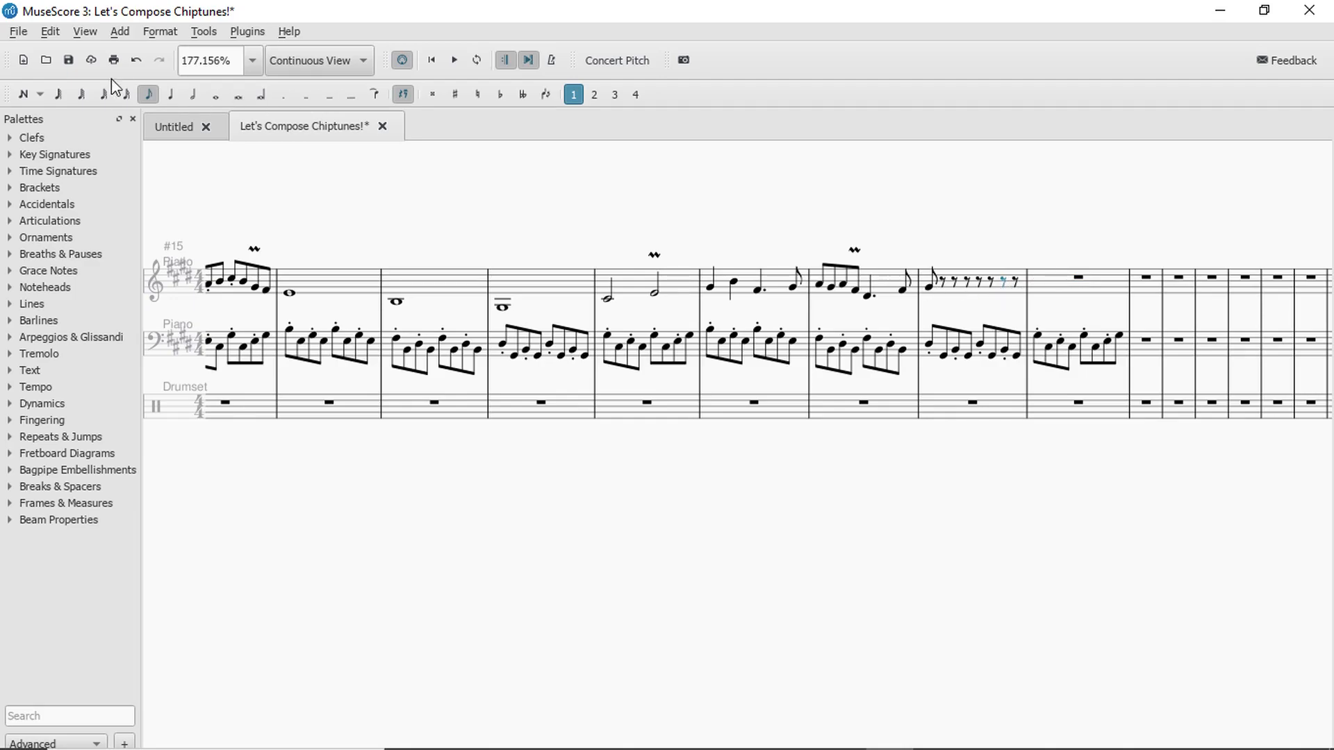
# Place an eighth note on the measure's second beat and set its pitch to B.
pyautogui.click(929, 288)
pyautogui.click(958, 288)
pyautogui.press('Up')
pyautogui.press('Up')
pyautogui.press('Up')
pyautogui.press('Up')
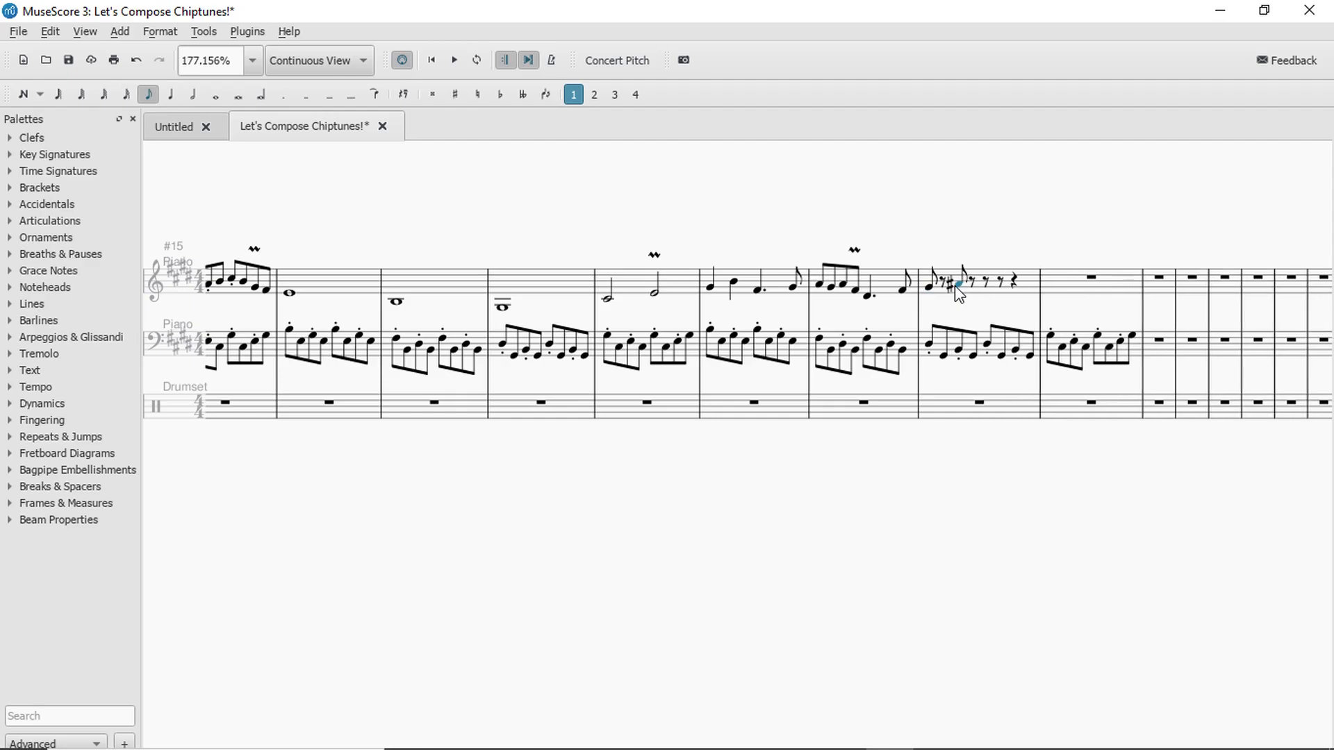
pyautogui.press('Down')
# Enter an A eighth note on the measure's third beat and play back from the preceding measure.
pyautogui.click(976, 289)
pyautogui.press('n')
pyautogui.press('b')
pyautogui.press('Escape')
pyautogui.press('a')
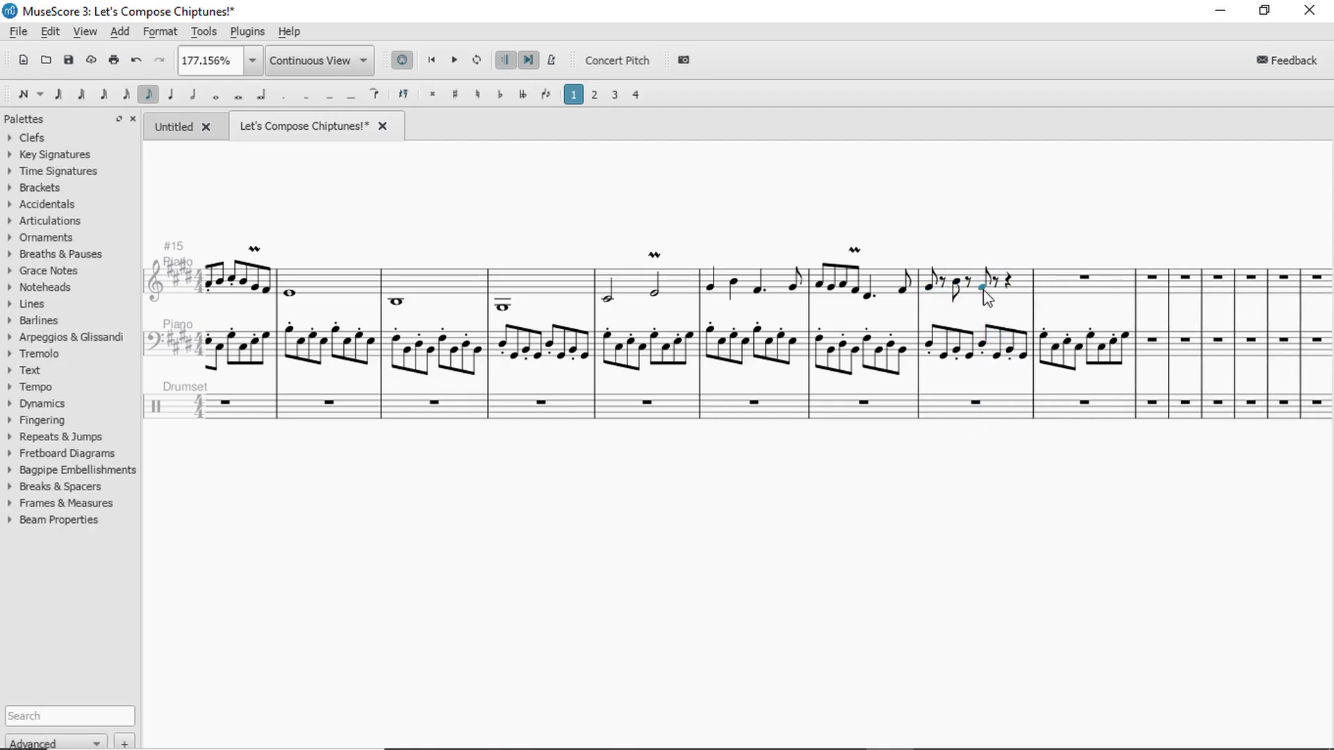
pyautogui.click(881, 278)
pyautogui.press('space')
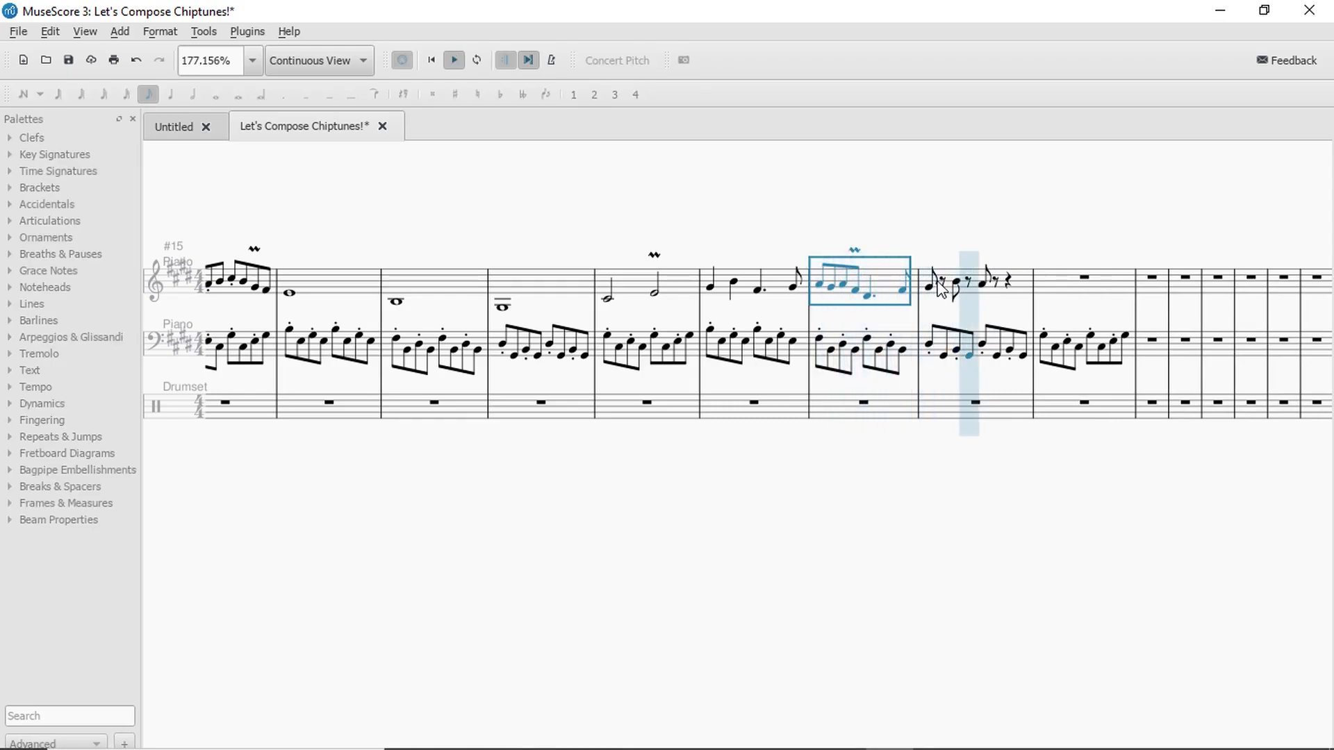
pyautogui.press('space')
# Place a G-sharp quarter note on the measure's fourth beat and play back the measure.
pyautogui.click(980, 284)
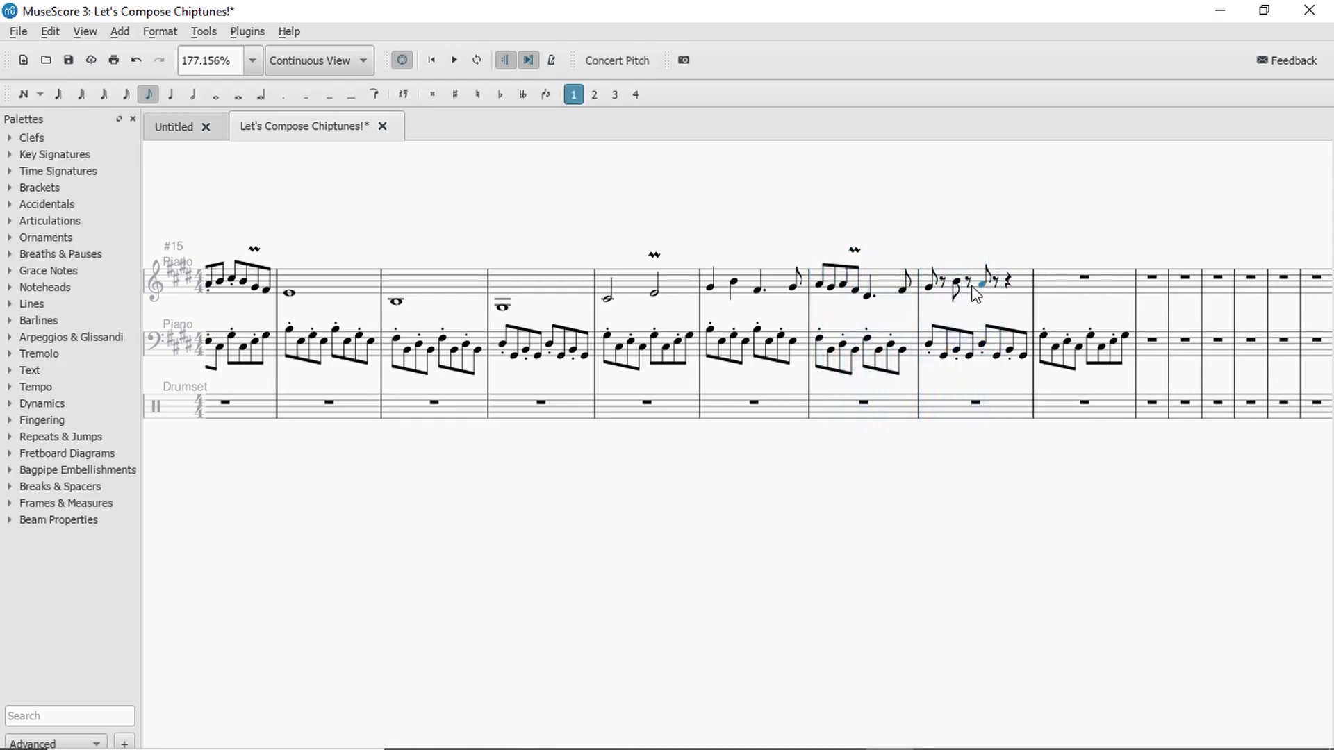
pyautogui.click(927, 287)
pyautogui.click(1009, 280)
pyautogui.press('g')
pyautogui.click(1018, 285)
pyautogui.press('space')
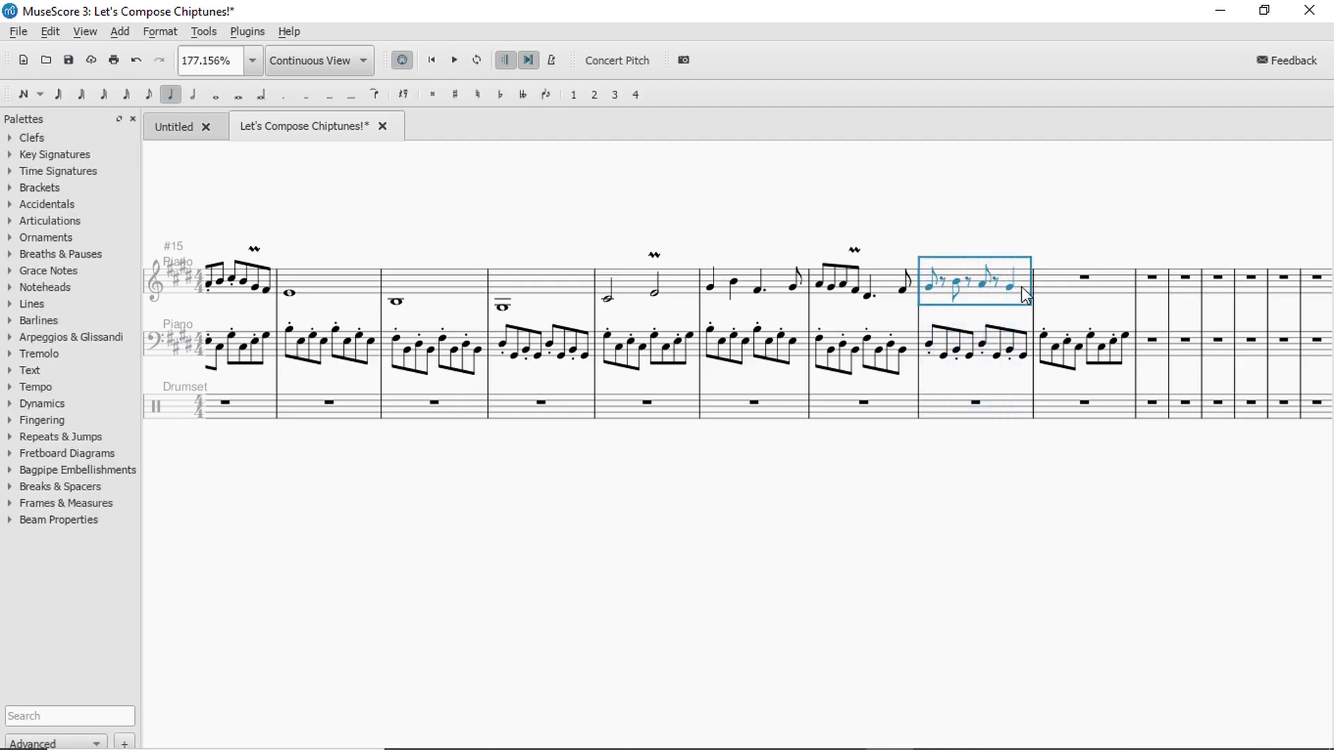
pyautogui.press('space')
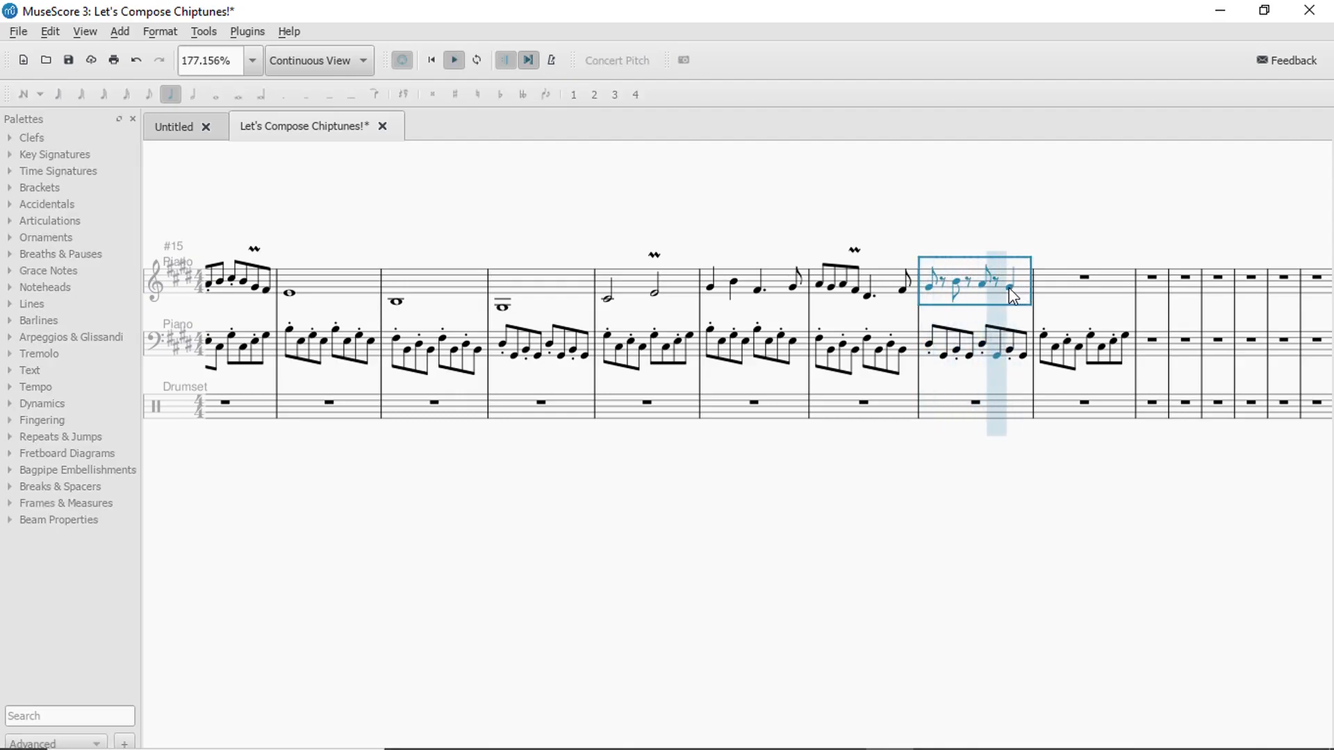
# Try the fourth-beat G-sharp as an eighth note and play back its measure.
pyautogui.click(148, 94)
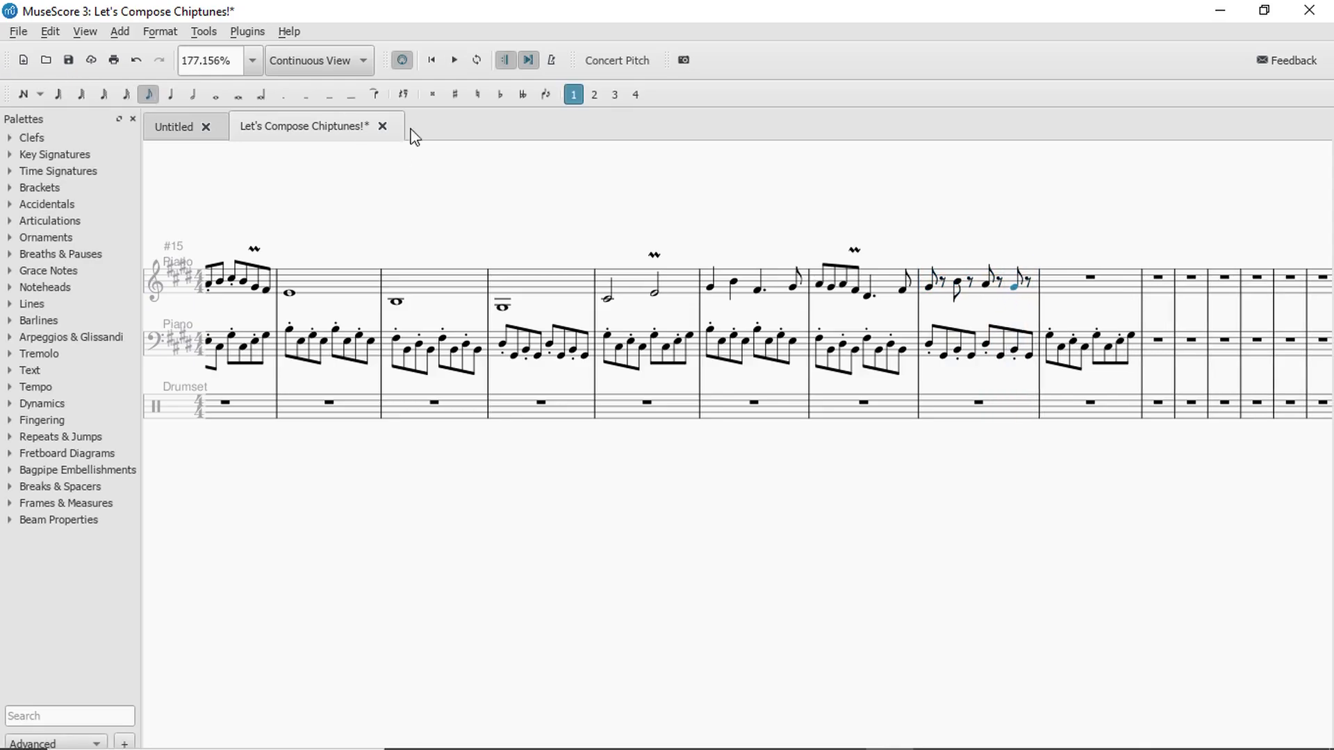
pyautogui.click(948, 413)
pyautogui.press('space')
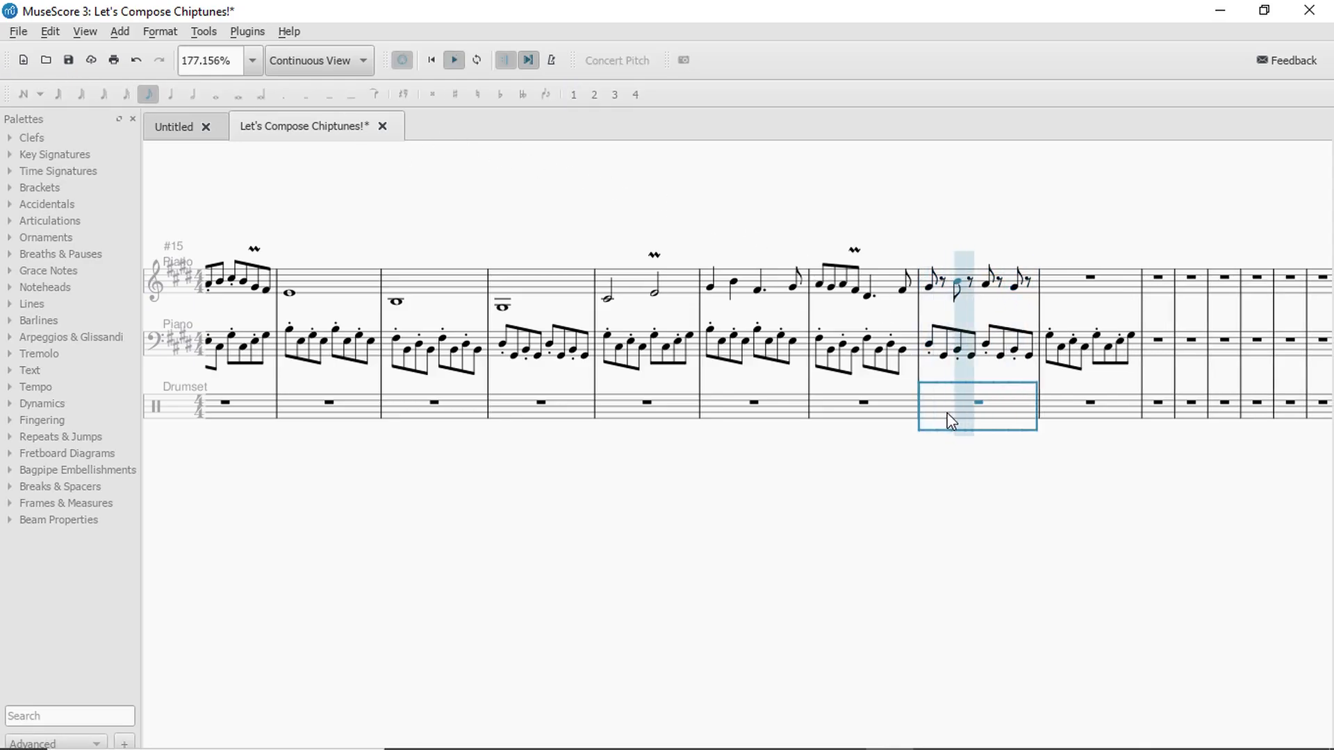
# Try a D-sharp as the measure's opening eighth note and play back from the preceding measure.
pyautogui.press('n')
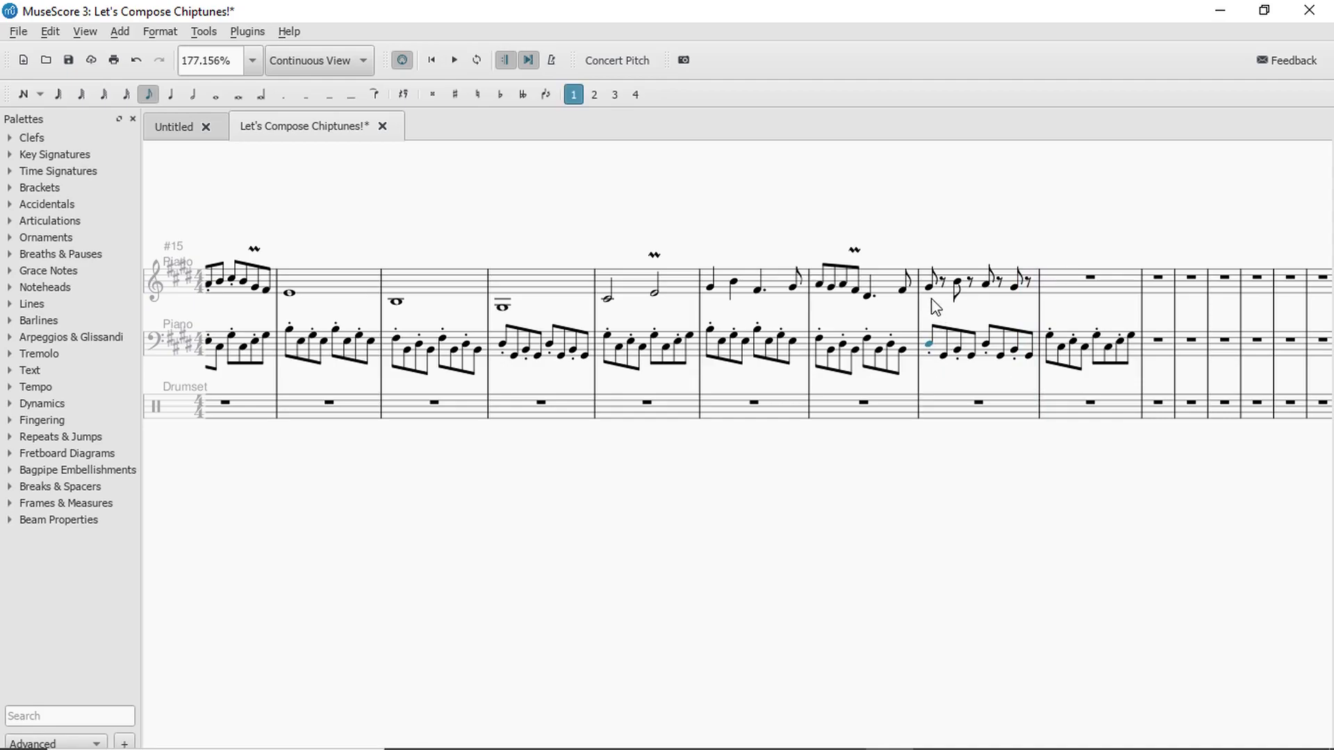
pyautogui.click(932, 314)
pyautogui.press('Escape')
pyautogui.click(886, 411)
pyautogui.press('space')
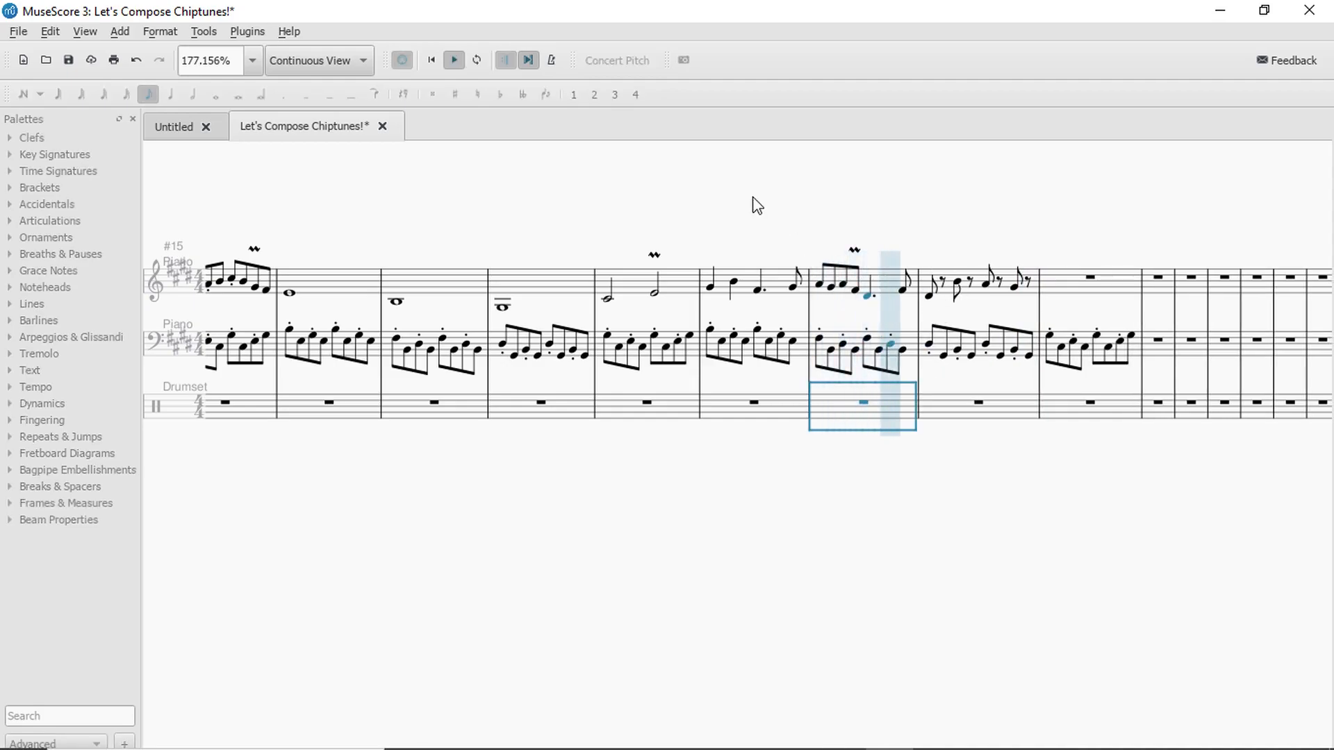
pyautogui.press('space')
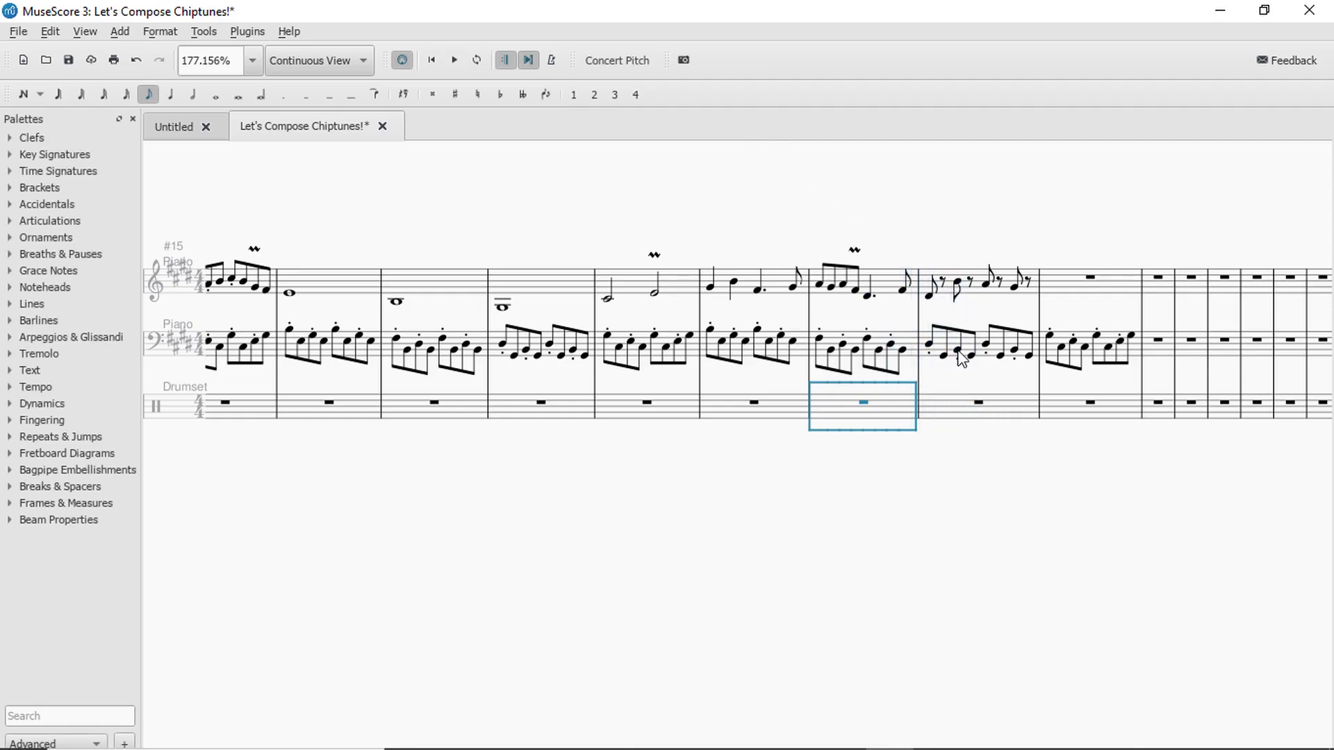
# Try the second-beat B in the lower and upper octave, play back the measure, and undo the edits back to the quarter-note ending.
pyautogui.press('n')
pyautogui.click(962, 292)
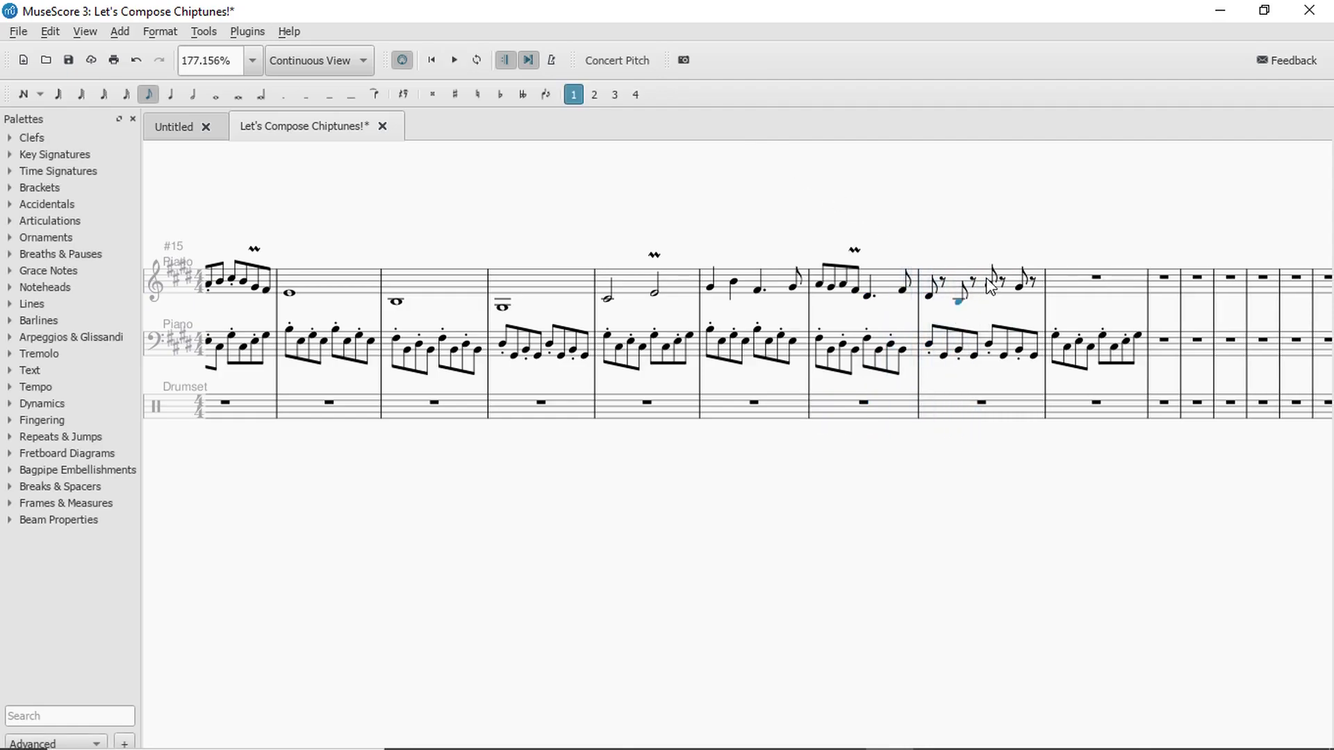
pyautogui.hotkey('ctrl', 'Up')
pyautogui.press('Escape')
pyautogui.click(971, 427)
pyautogui.press('space')
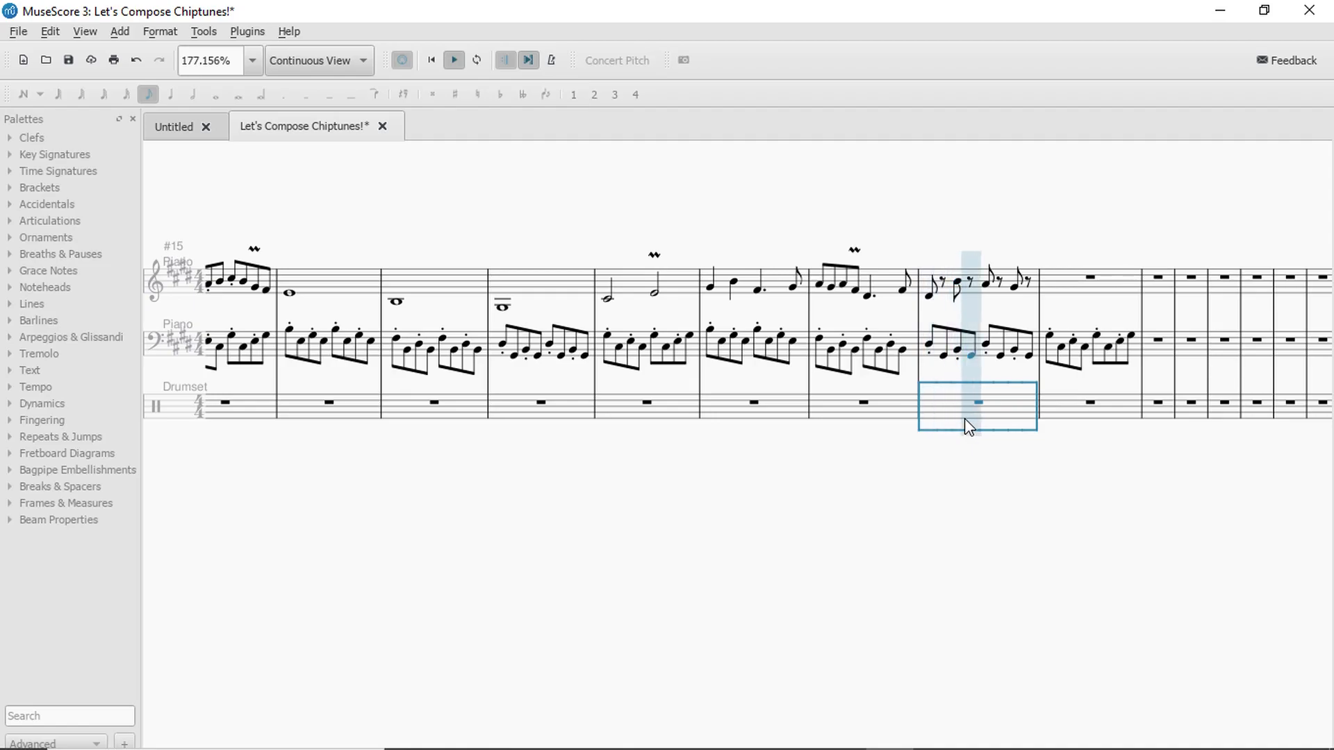
pyautogui.press('space')
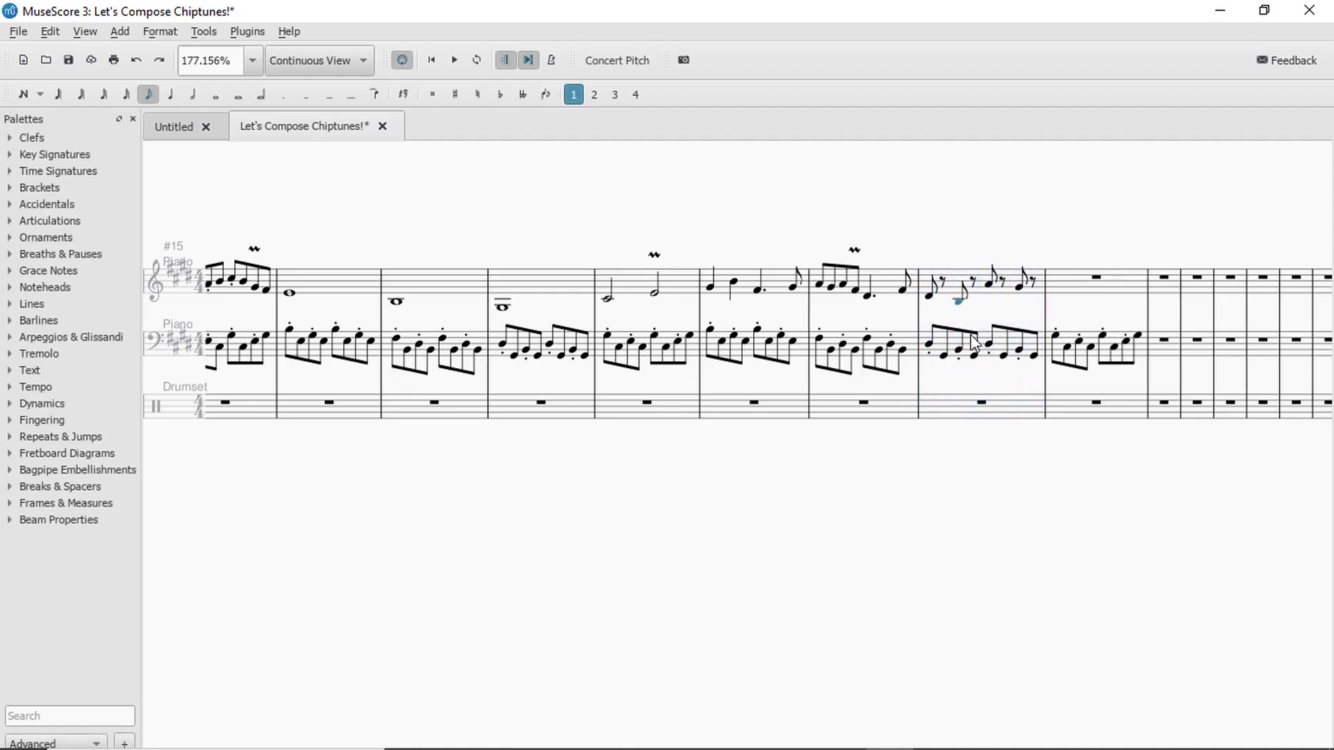
pyautogui.hotkey('ctrl', 'z')
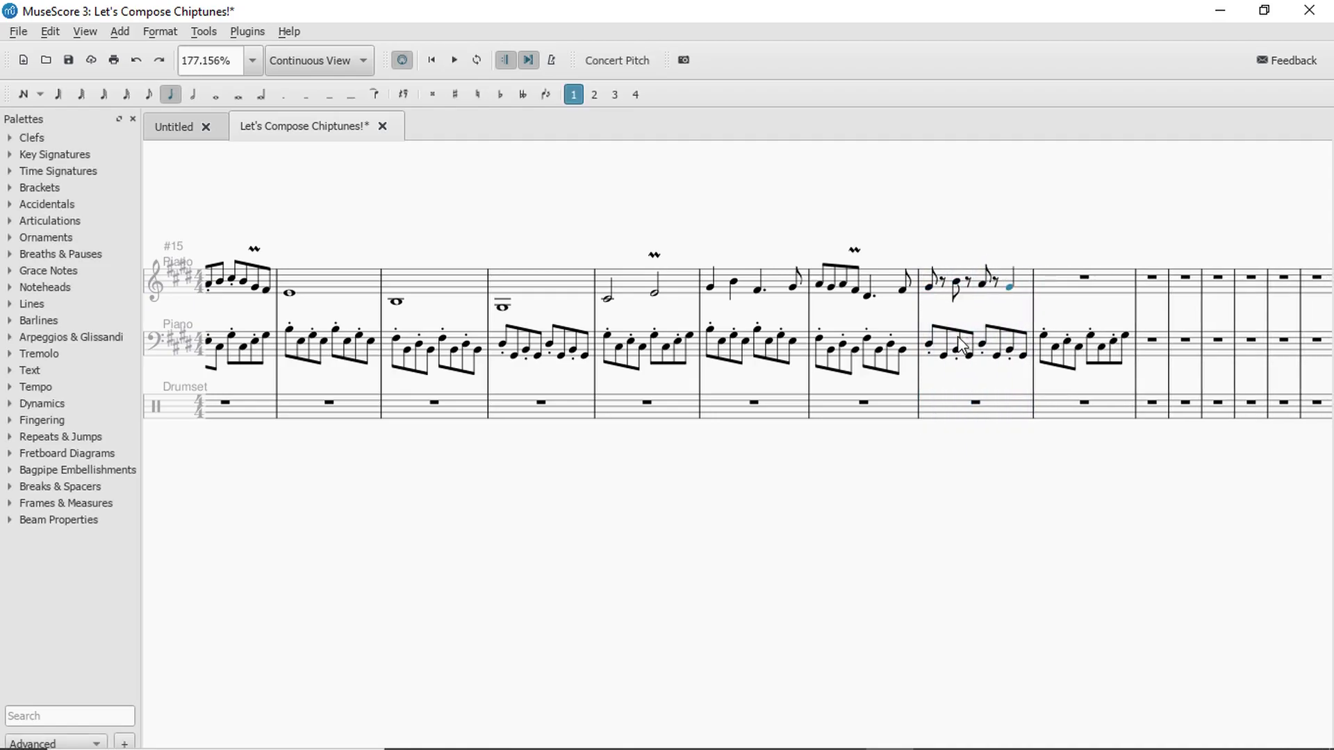
# Return the upper piano measure's last note to an eighth note and play back the closing melody phrase.
pyautogui.hotkey('ctrl', 'y')
pyautogui.click(650, 406)
pyautogui.press('space')
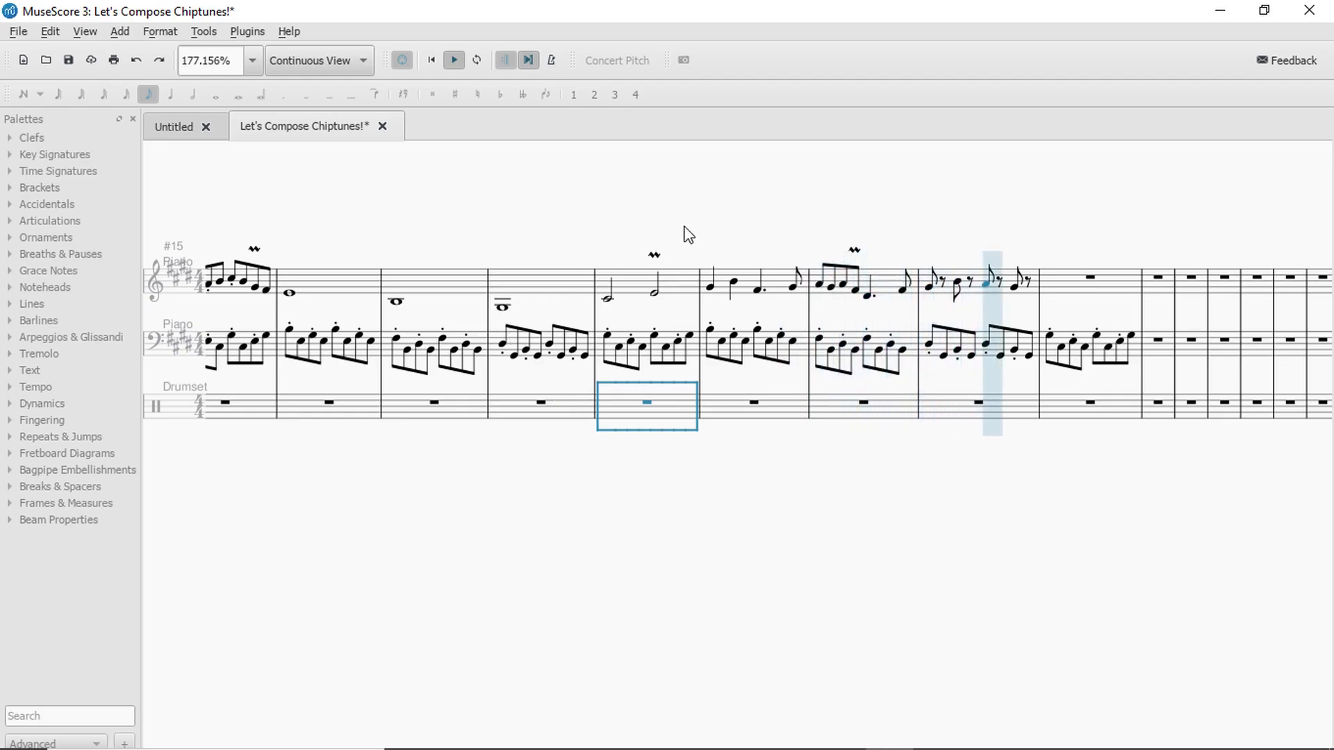
pyautogui.press('space')
pyautogui.press('Escape')
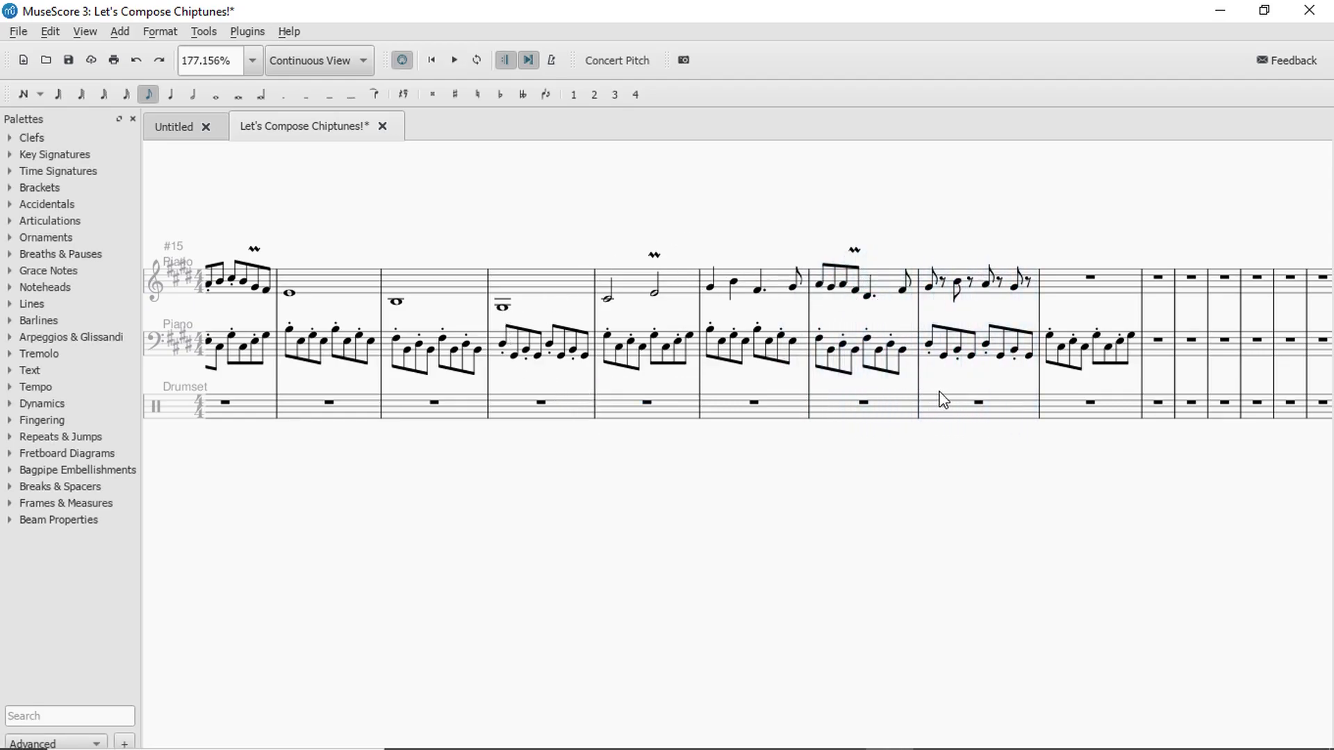
pyautogui.click(896, 410)
pyautogui.press('space')
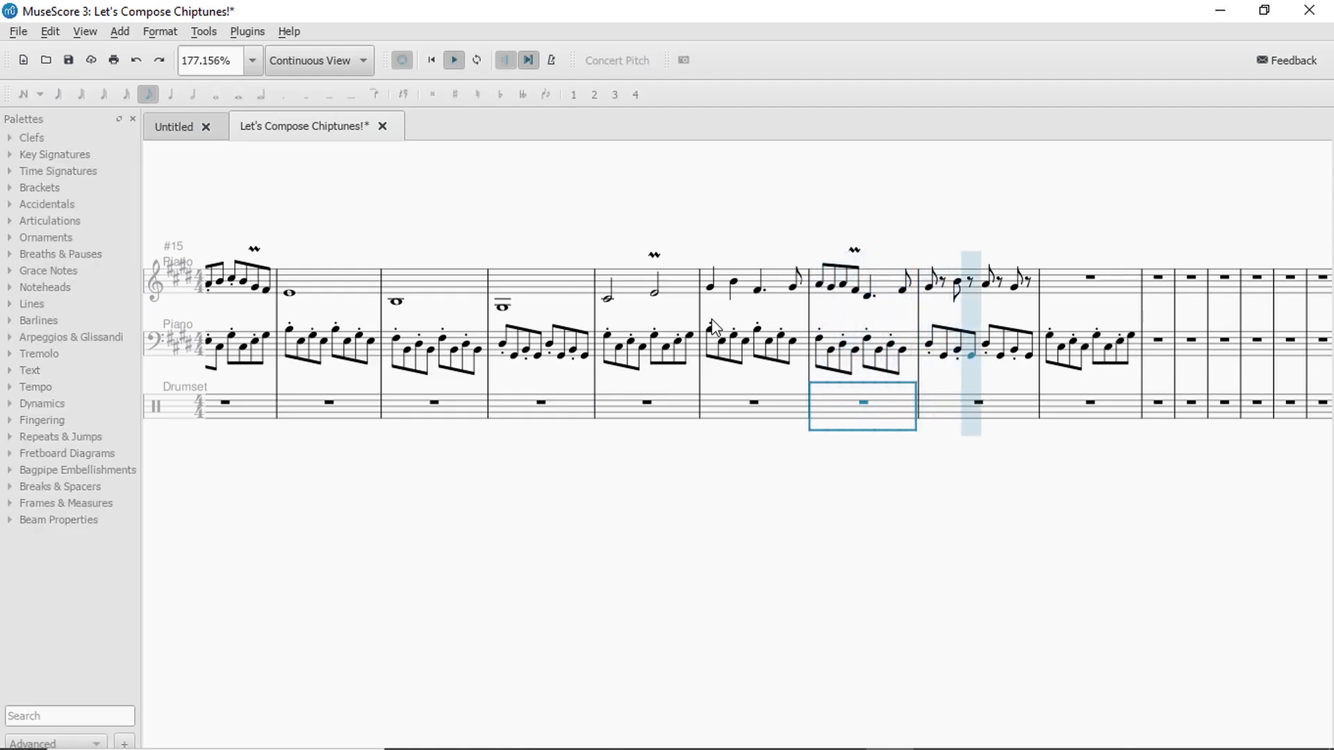
pyautogui.press('space')
# Make the measure's last melody note a quarter note and convert it into an eighth-note triplet.
pyautogui.click(984, 287)
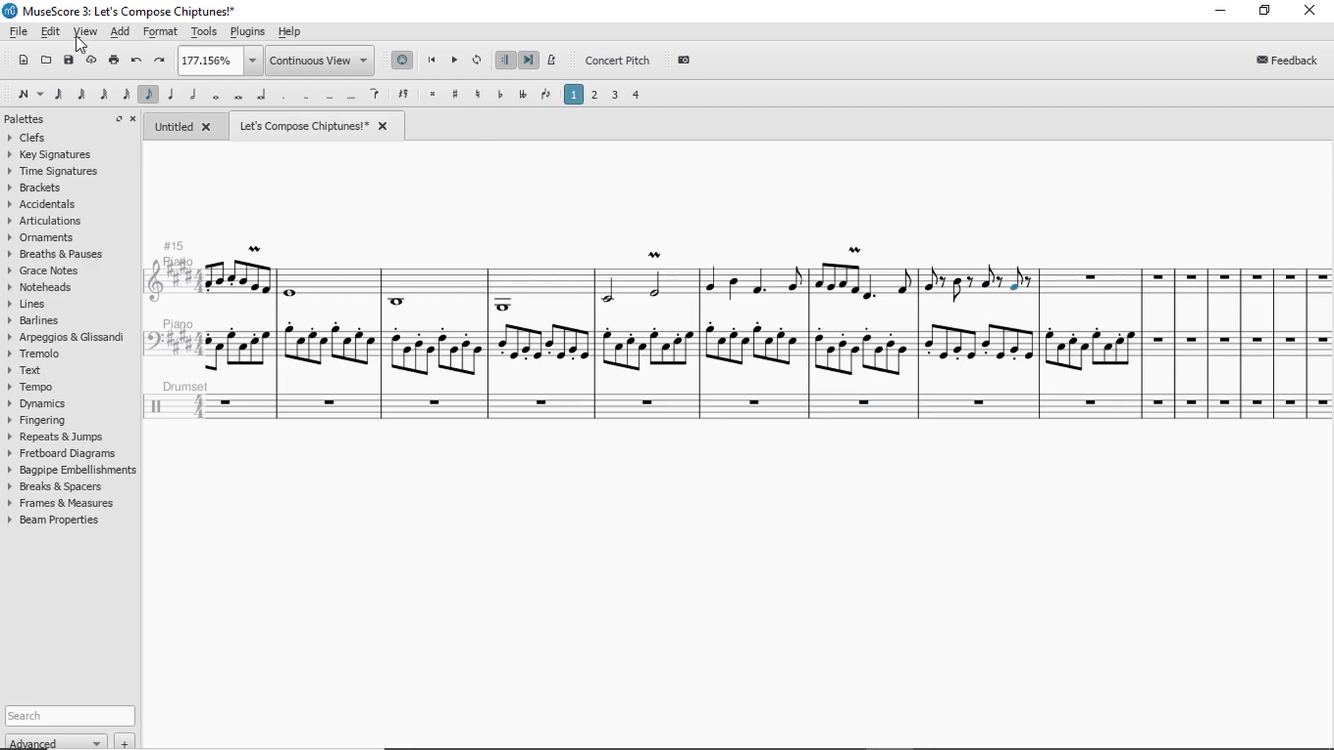
pyautogui.click(178, 92)
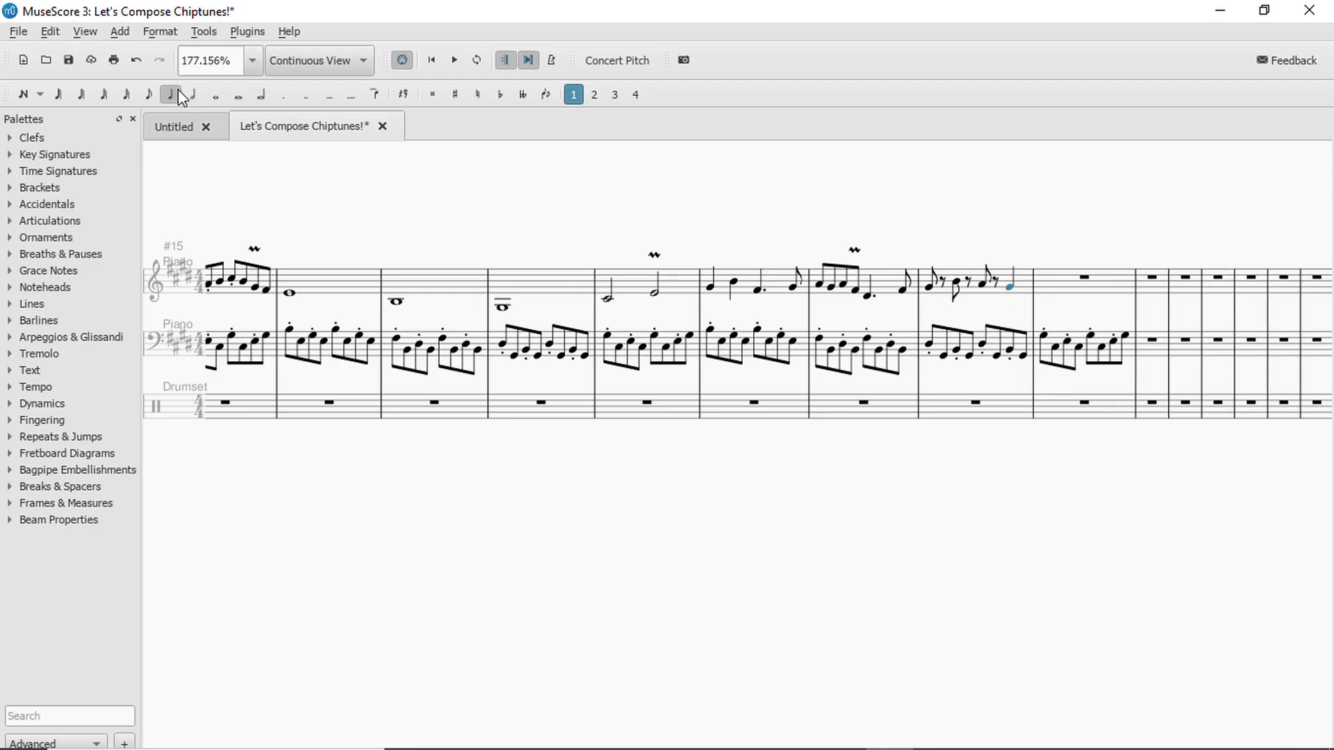
pyautogui.click(127, 34)
pyautogui.moveTo(157, 96)
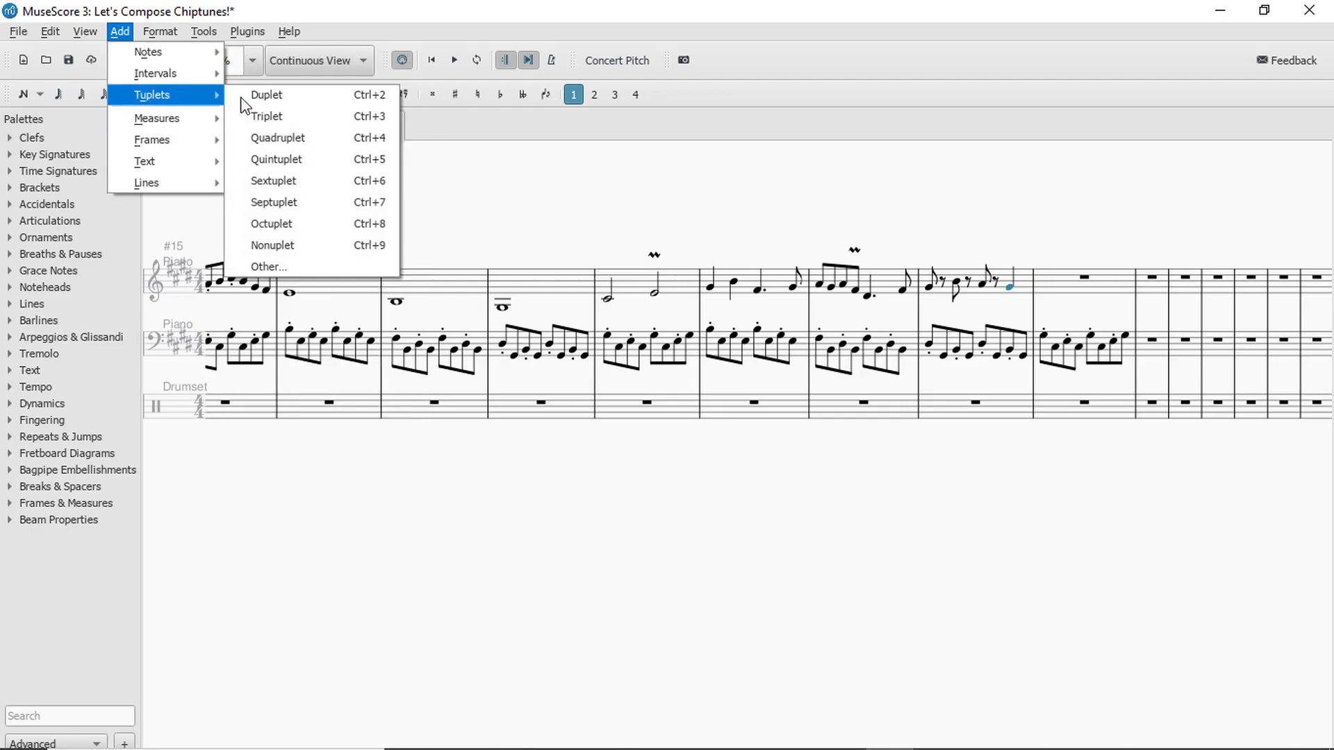
pyautogui.click(292, 117)
pyautogui.press('Escape')
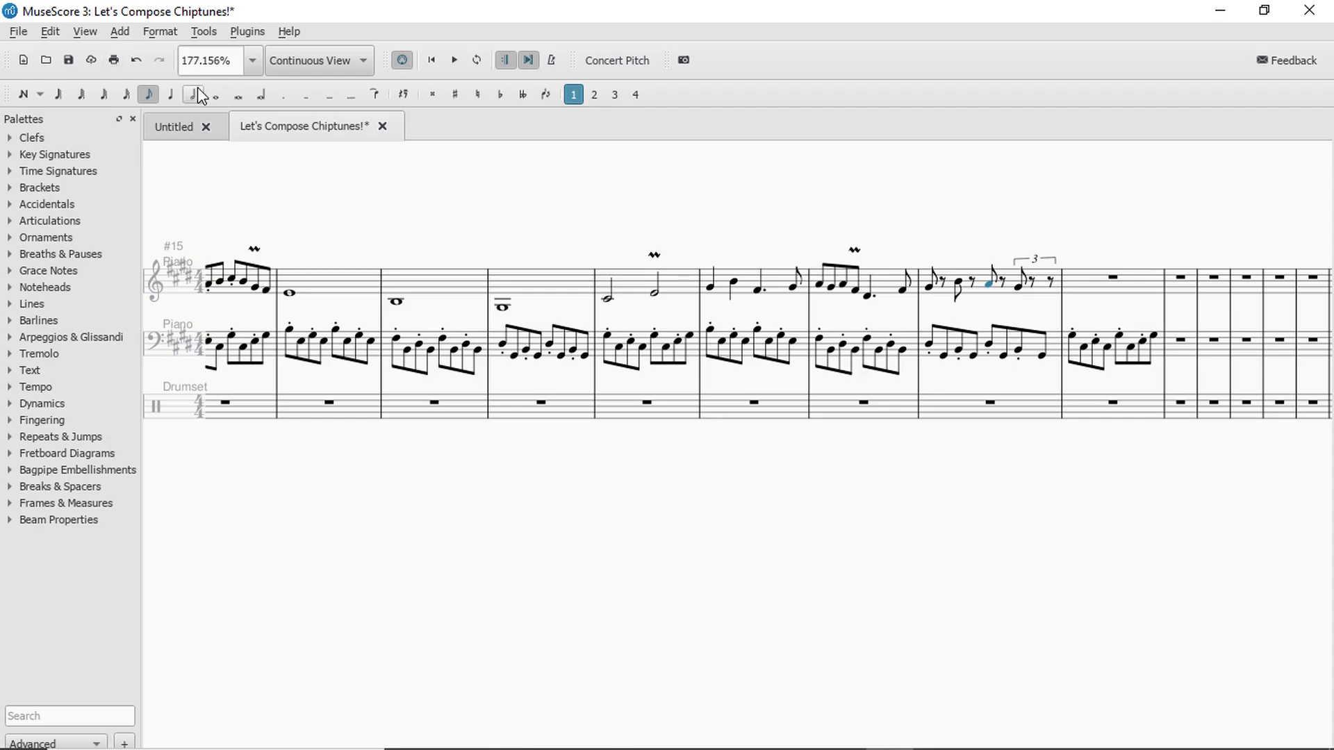
# Lengthen the melody's A before the triplet to a quarter note and play back that measure.
pyautogui.click(171, 95)
pyautogui.click(951, 416)
pyautogui.press('space')
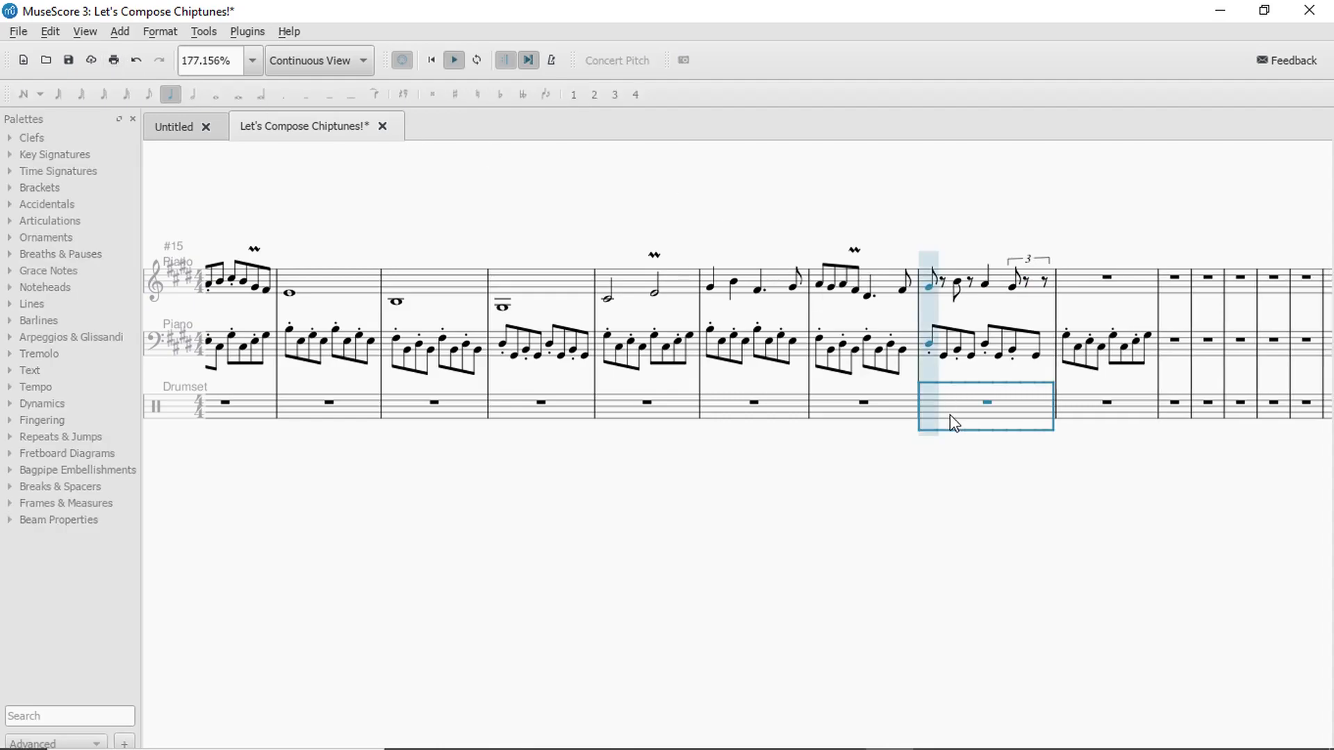
pyautogui.press('space')
# Complete the triplet with F and D after its opening G, and play back the phrase.
pyautogui.click(1015, 285)
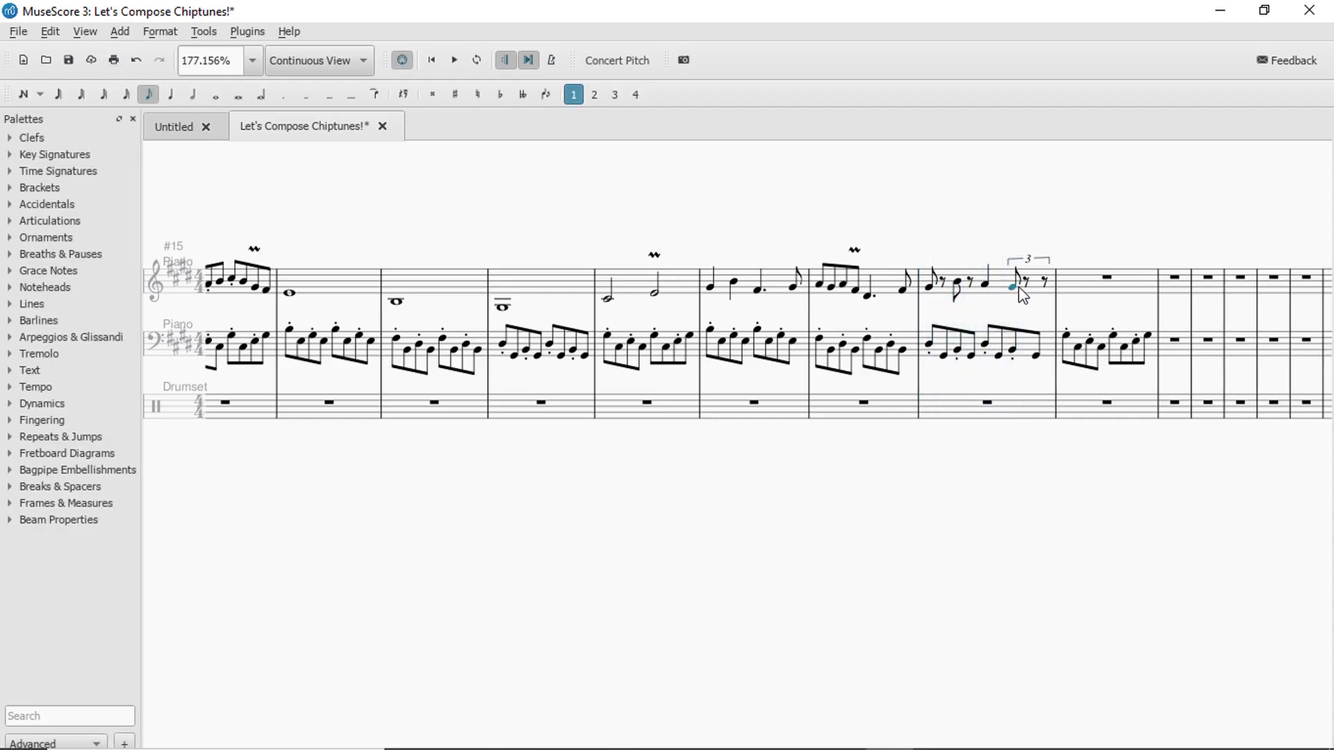
pyautogui.press('g')
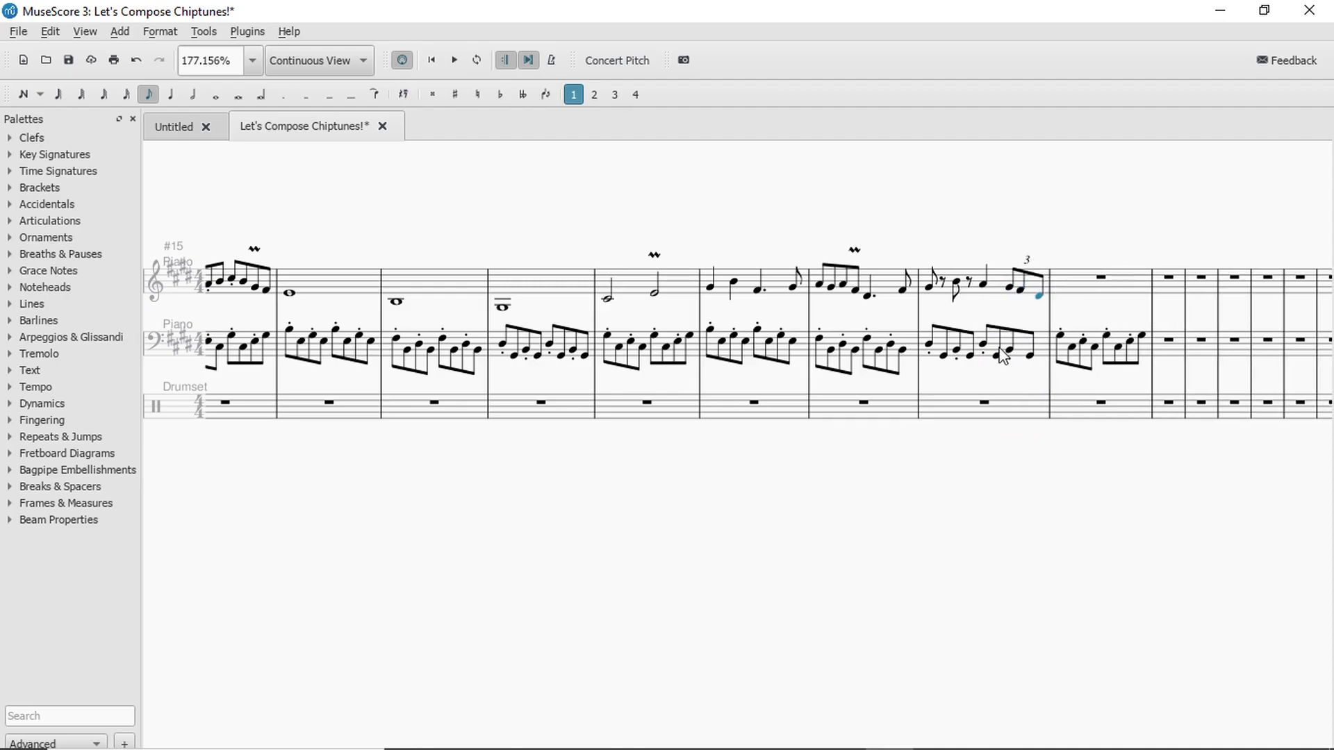
pyautogui.click(981, 395)
pyautogui.press('space')
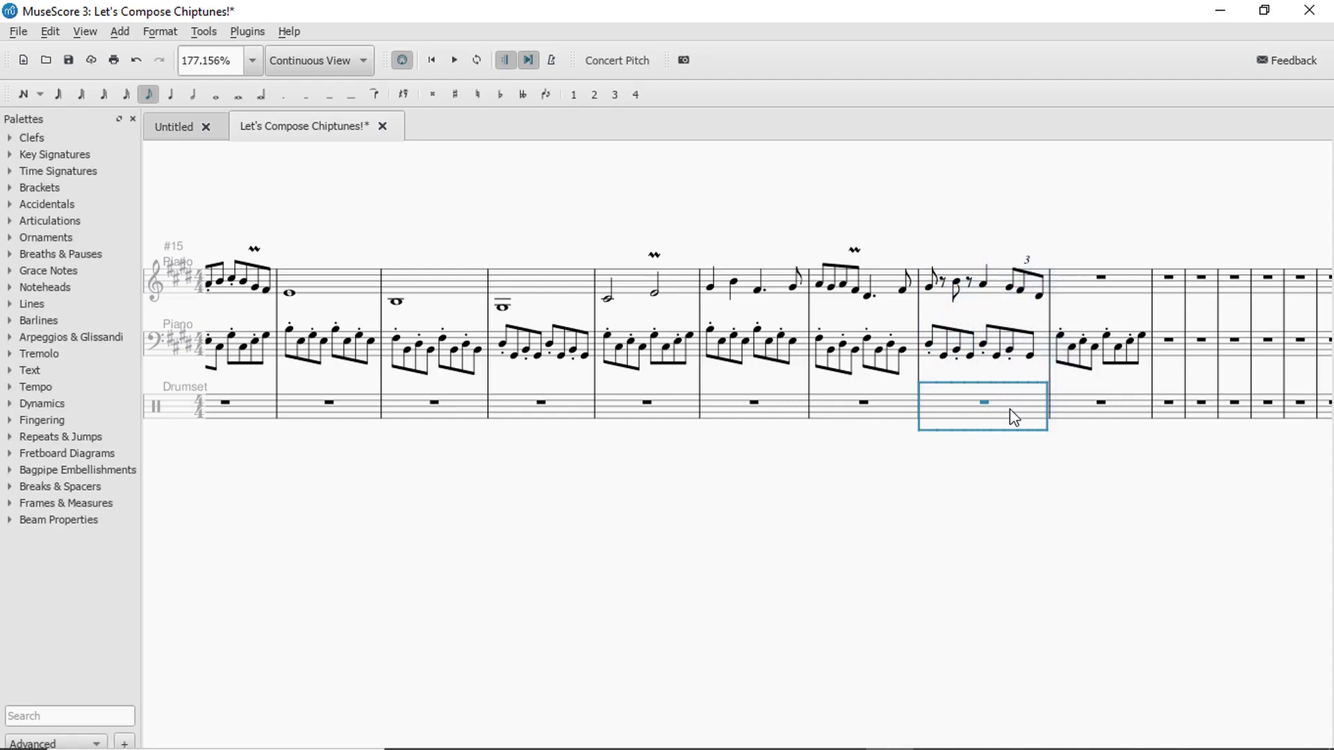
pyautogui.press('space')
pyautogui.click(898, 411)
pyautogui.press('space')
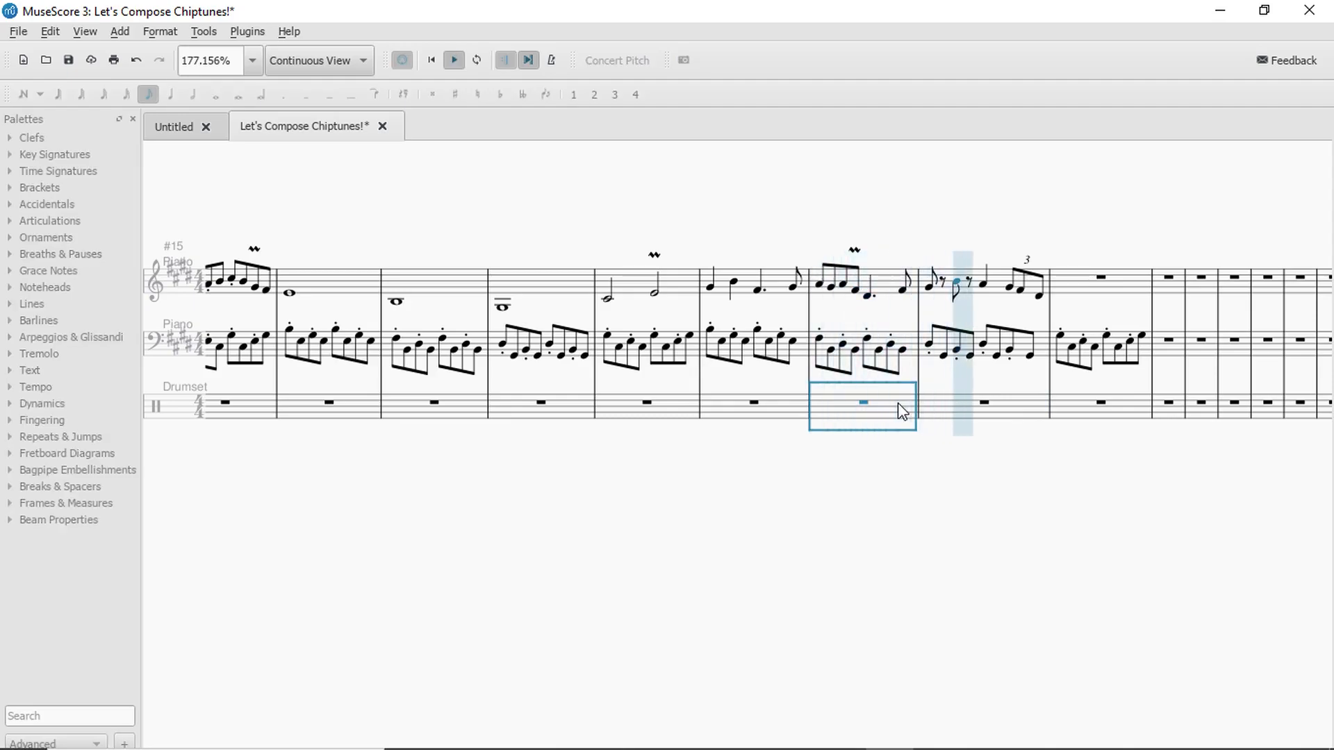
pyautogui.press('space')
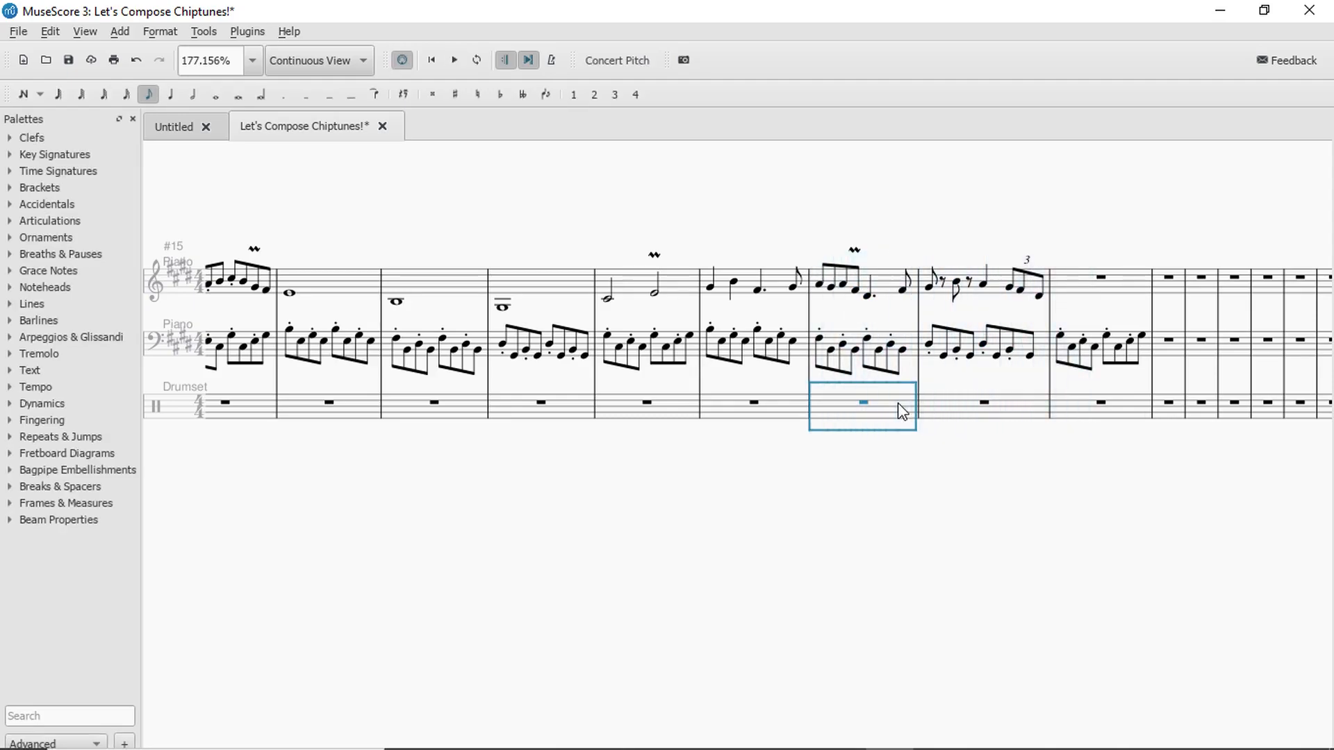
pyautogui.press('Escape')
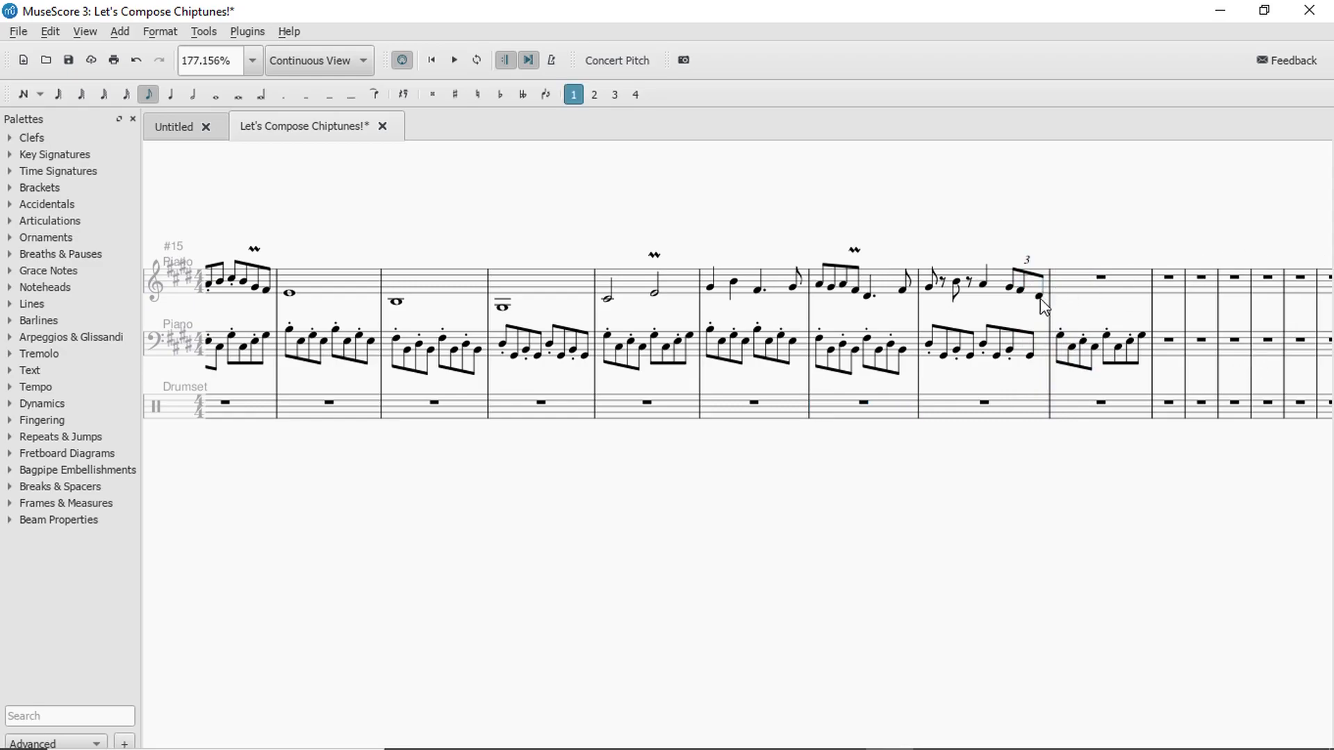
# Enter a quarter-note C, a quarter-note F and a half-note E in the melody measure after the triplet, and play it back.
pyautogui.press('7')
pyautogui.press('d')
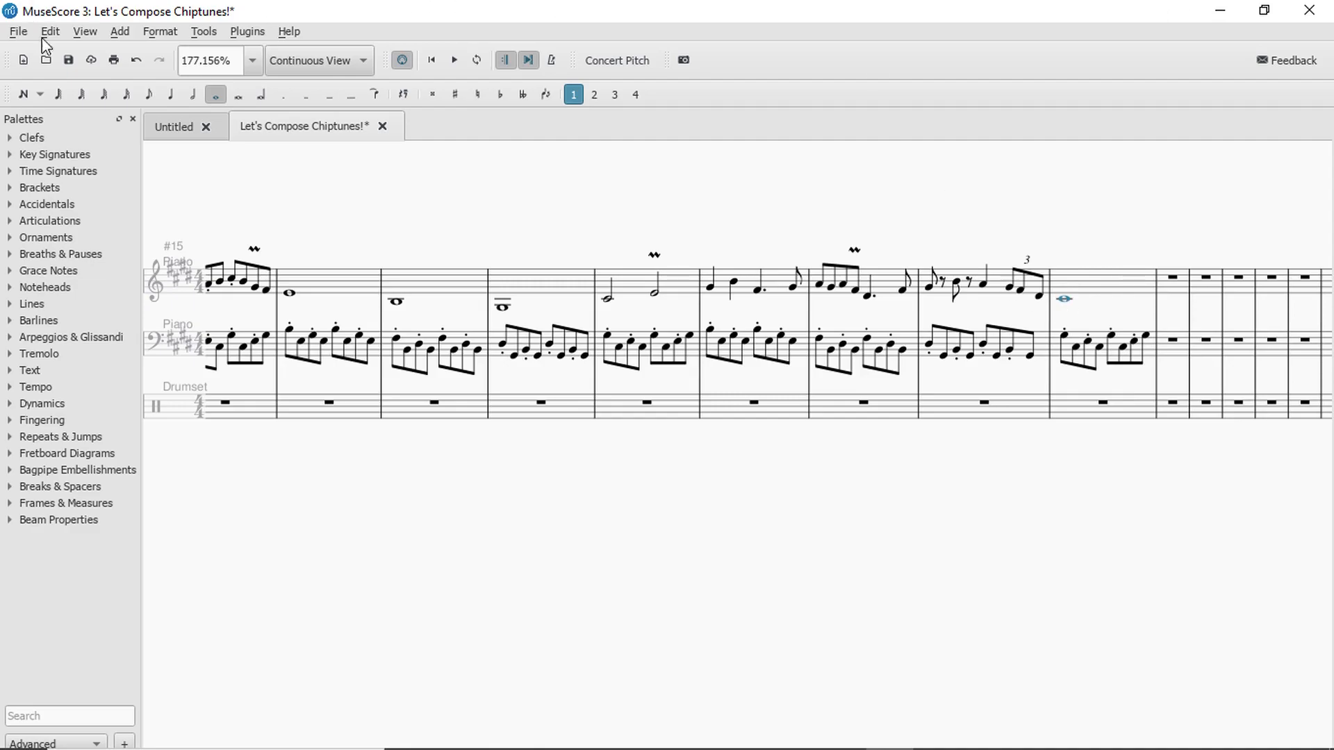
pyautogui.click(171, 95)
pyautogui.press('e')
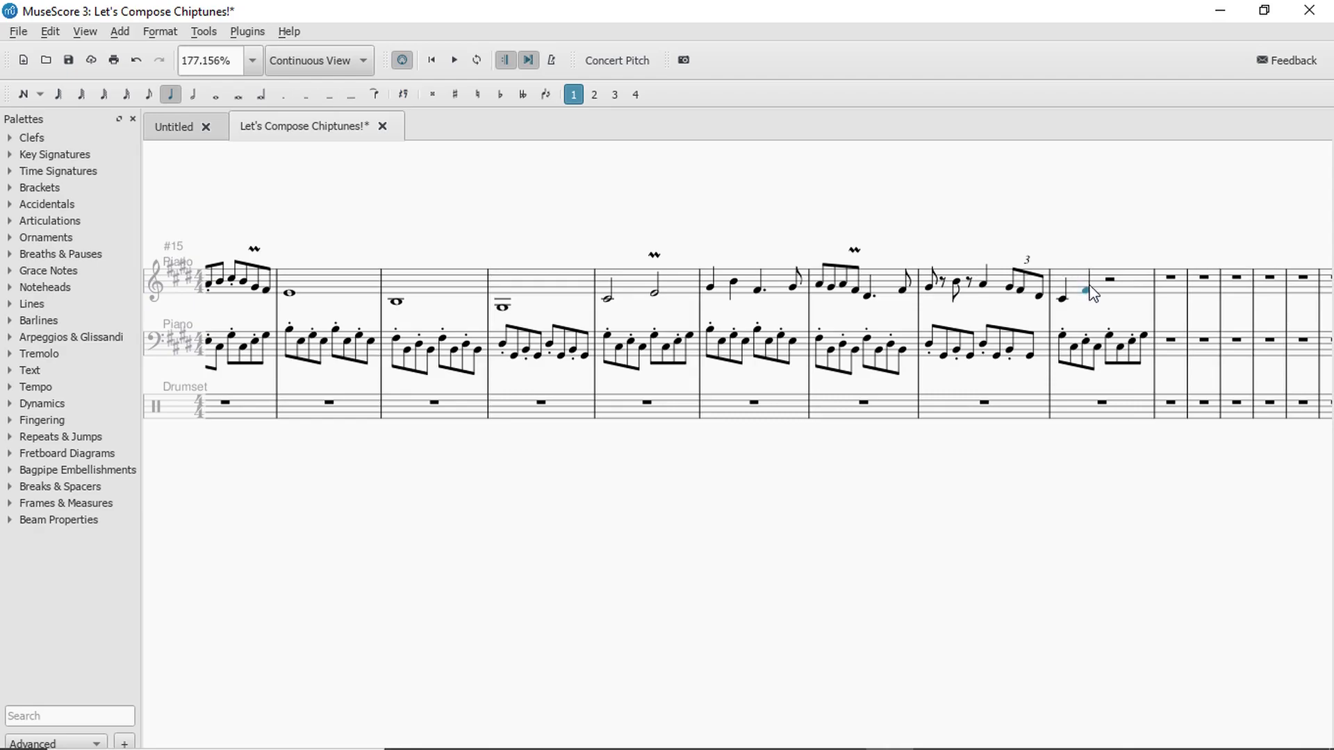
pyautogui.press('6')
pyautogui.press('e')
pyautogui.click(994, 421)
pyautogui.press('space')
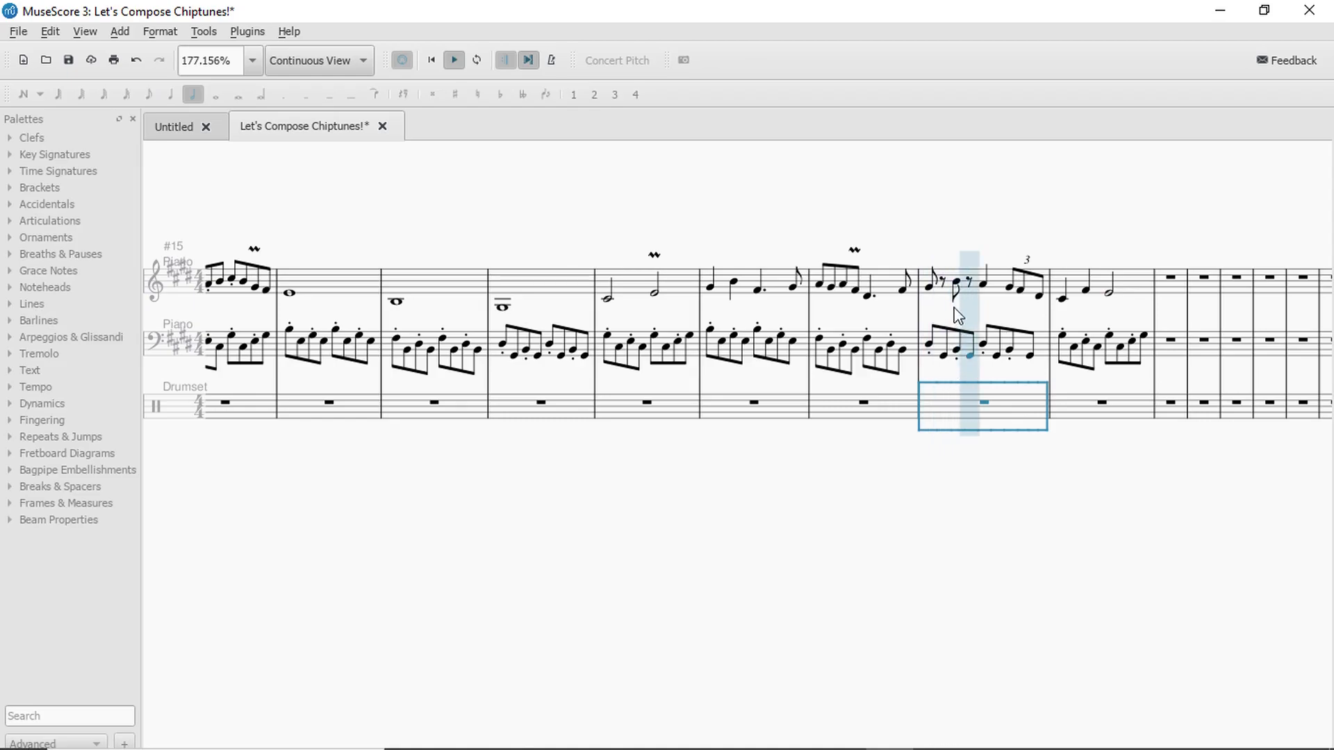
pyautogui.press('space')
# Add an upper mordent to the quarter-note F in the new melody measure.
pyautogui.click(1063, 300)
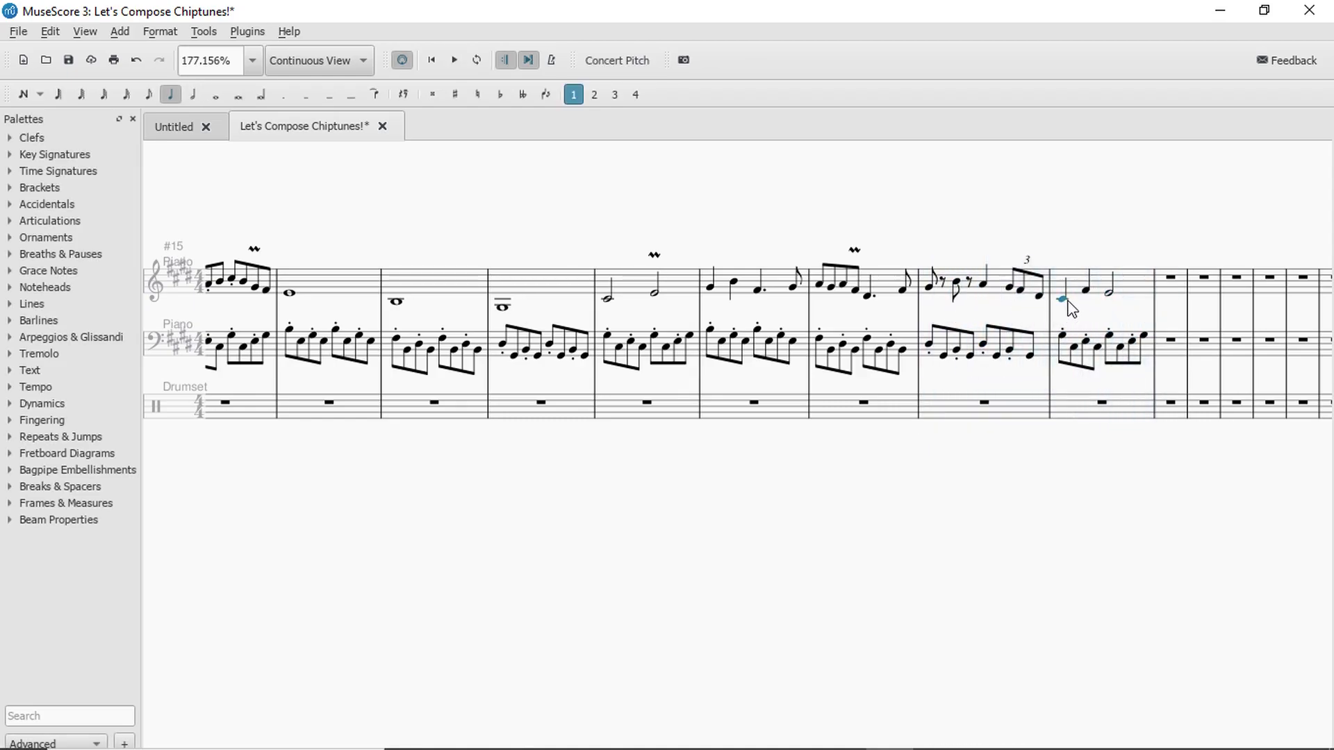
pyautogui.click(38, 237)
pyautogui.click(23, 282)
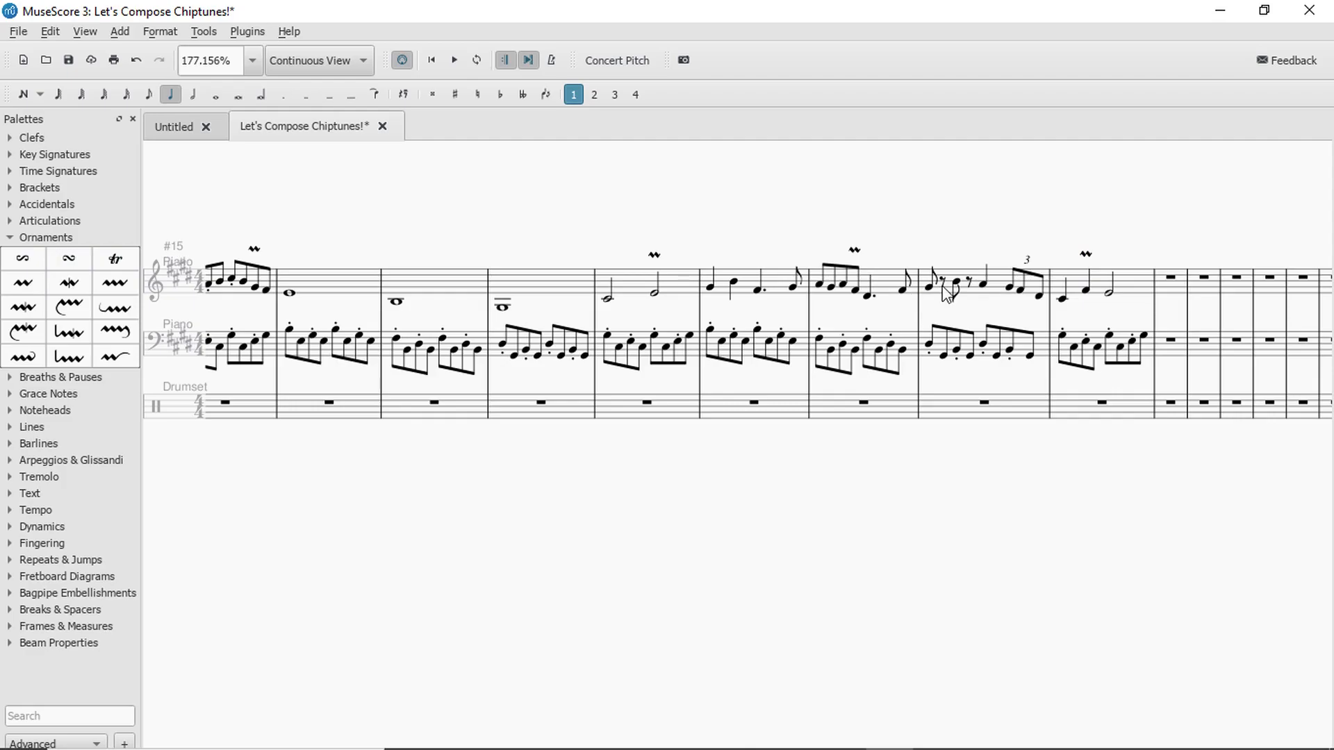
pyautogui.click(14, 238)
# Add staccato dots to the G and B eighth notes at the start of the triplet measure.
pyautogui.click(13, 206)
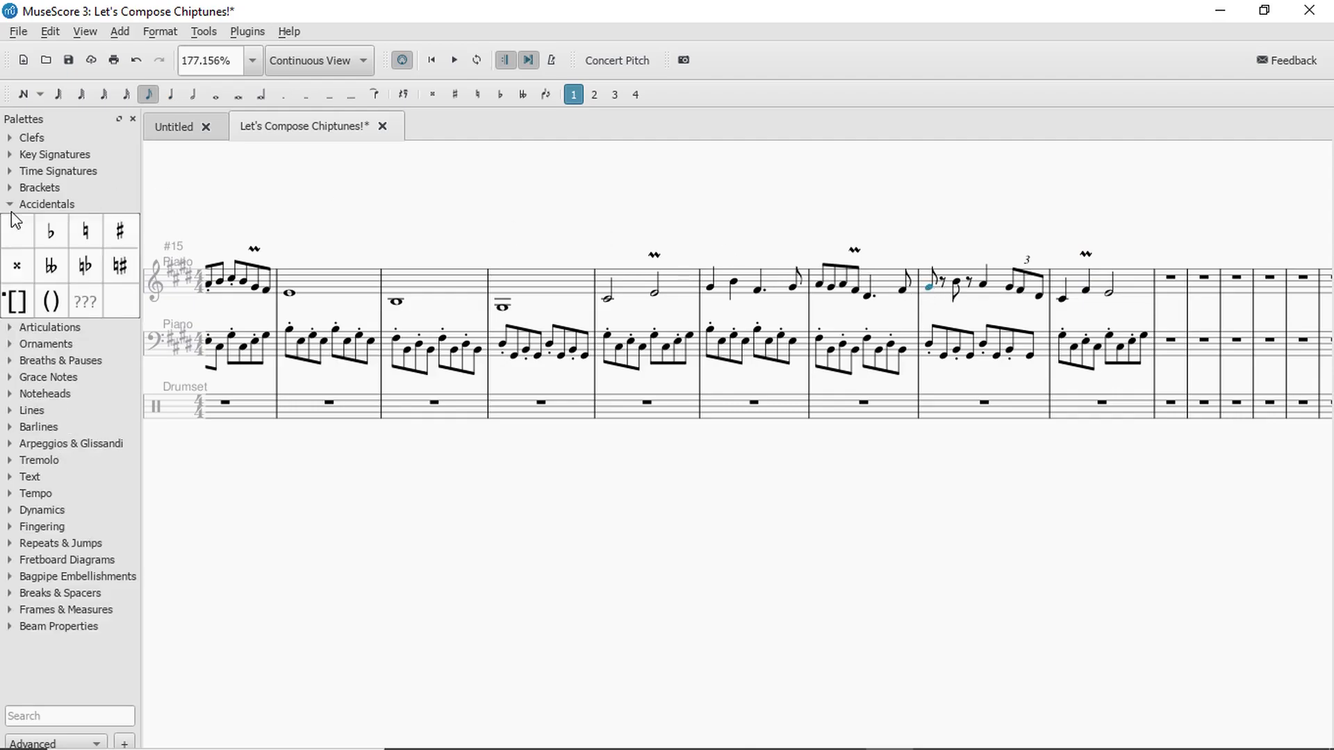
pyautogui.click(14, 204)
pyautogui.click(14, 221)
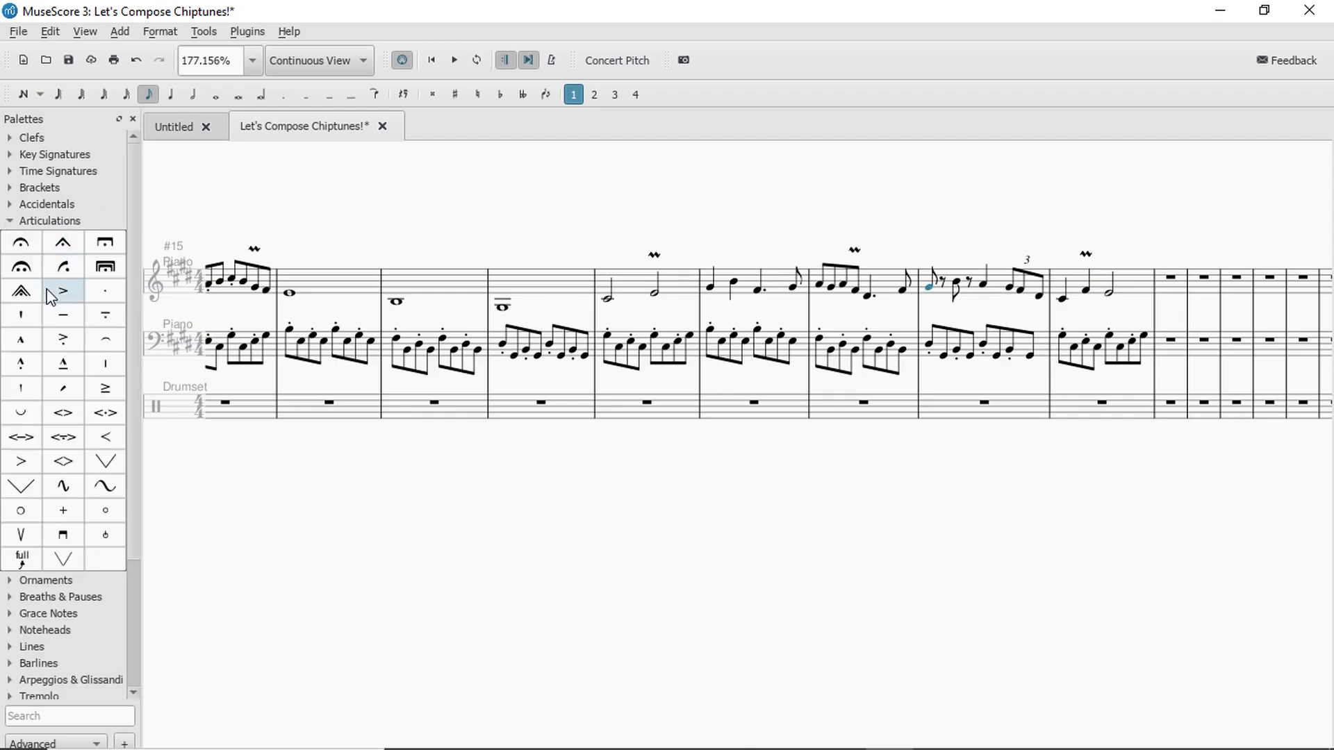
pyautogui.press('Right')
pyautogui.press('Right')
pyautogui.press('Right')
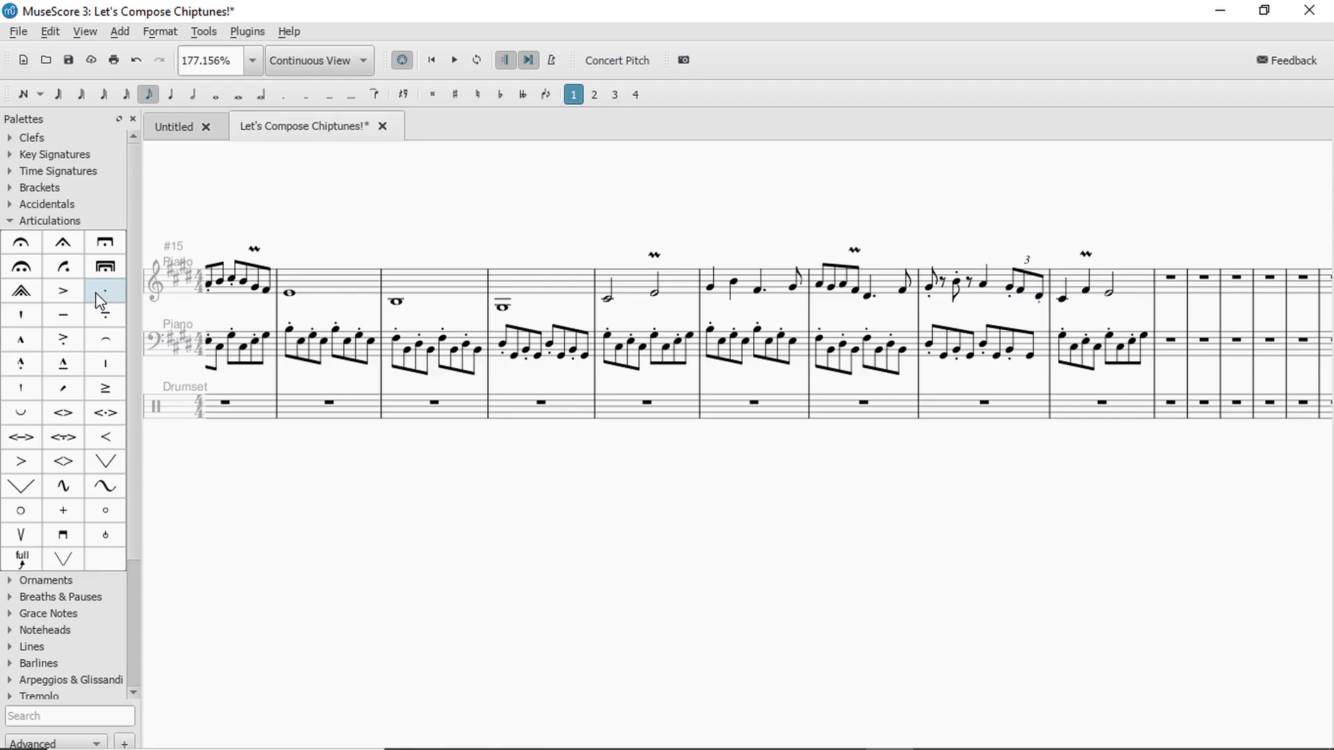
# Play back the triplet measure and undo the last articulation change on the triplet.
pyautogui.click(1016, 417)
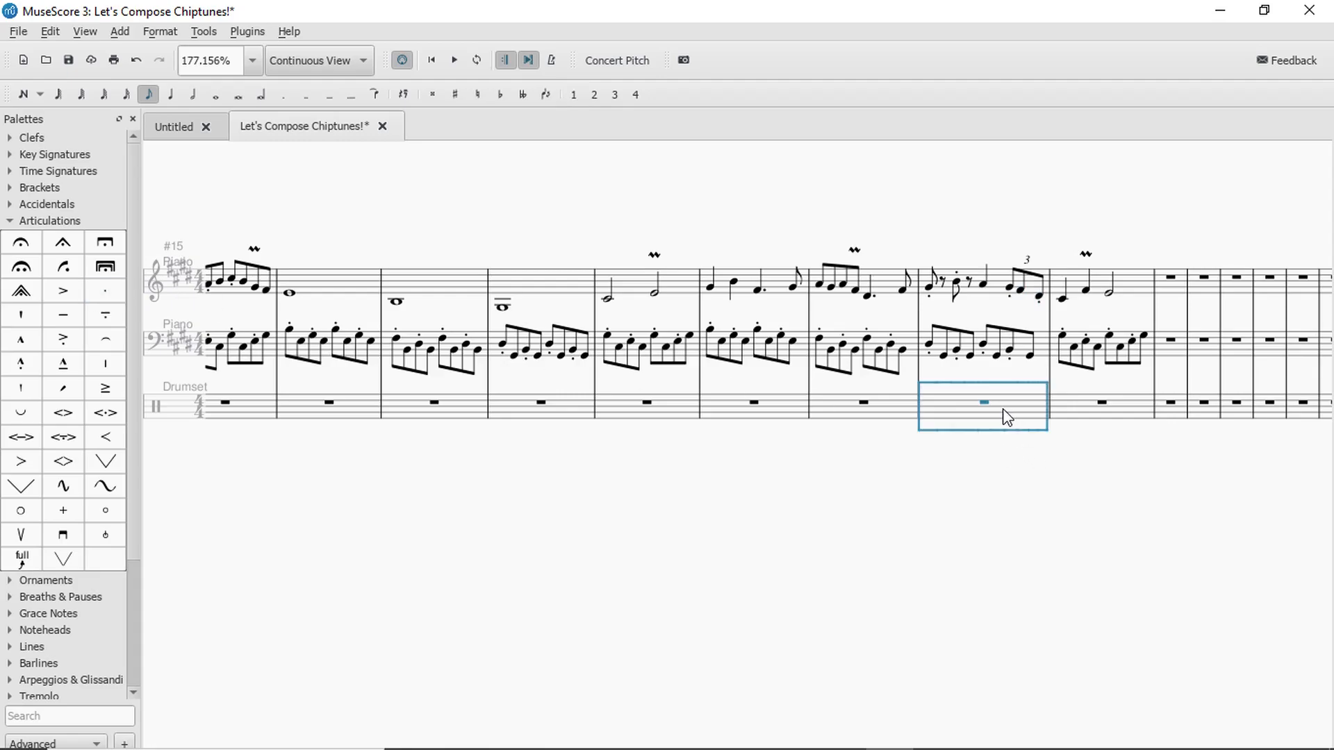
pyautogui.press('space')
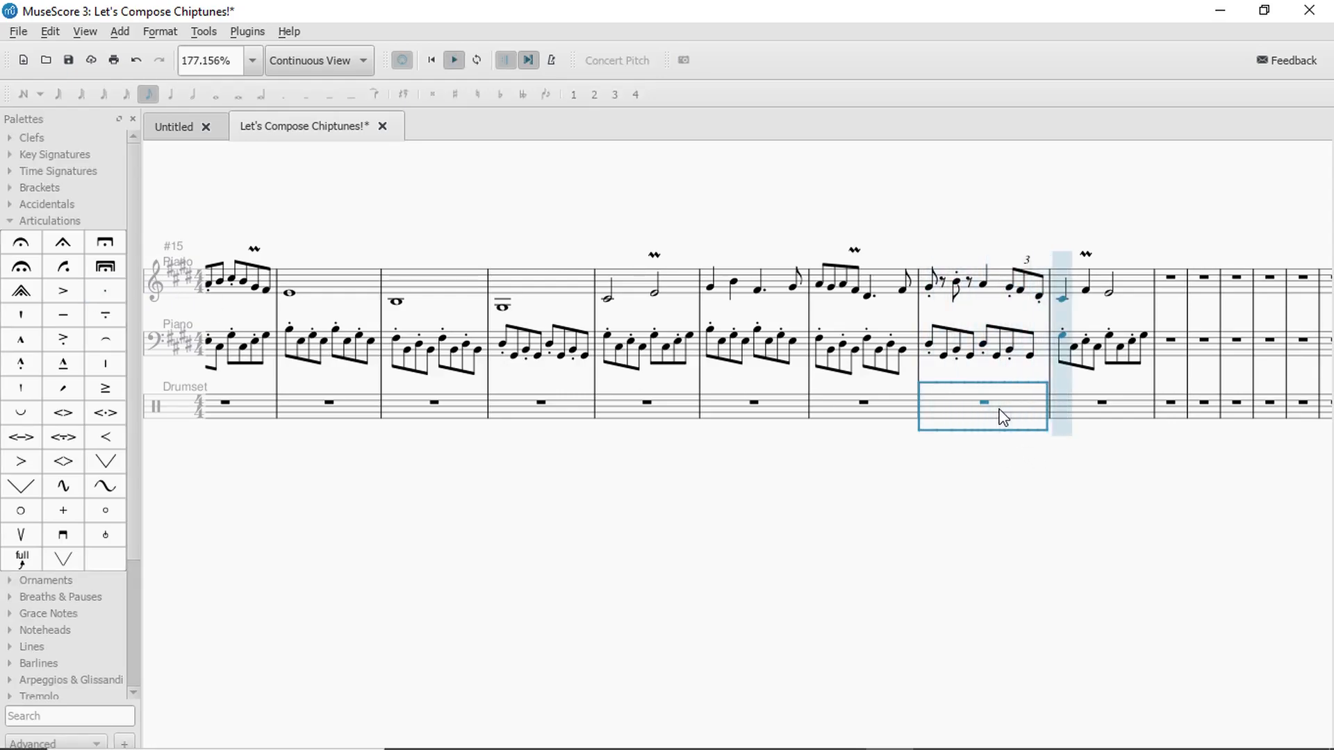
pyautogui.press('space')
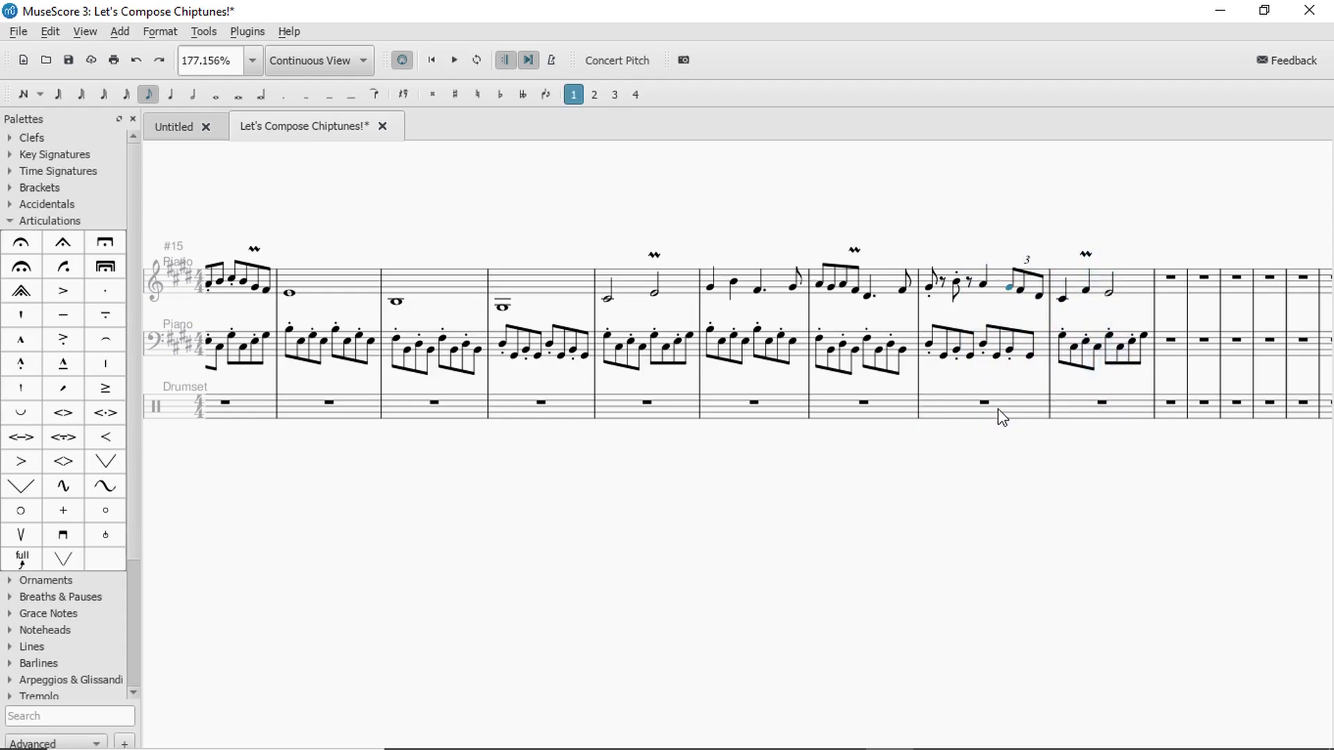
# Play back the melody's closing measures and listen to the last measure's individual notes.
pyautogui.click(673, 422)
pyautogui.press('space')
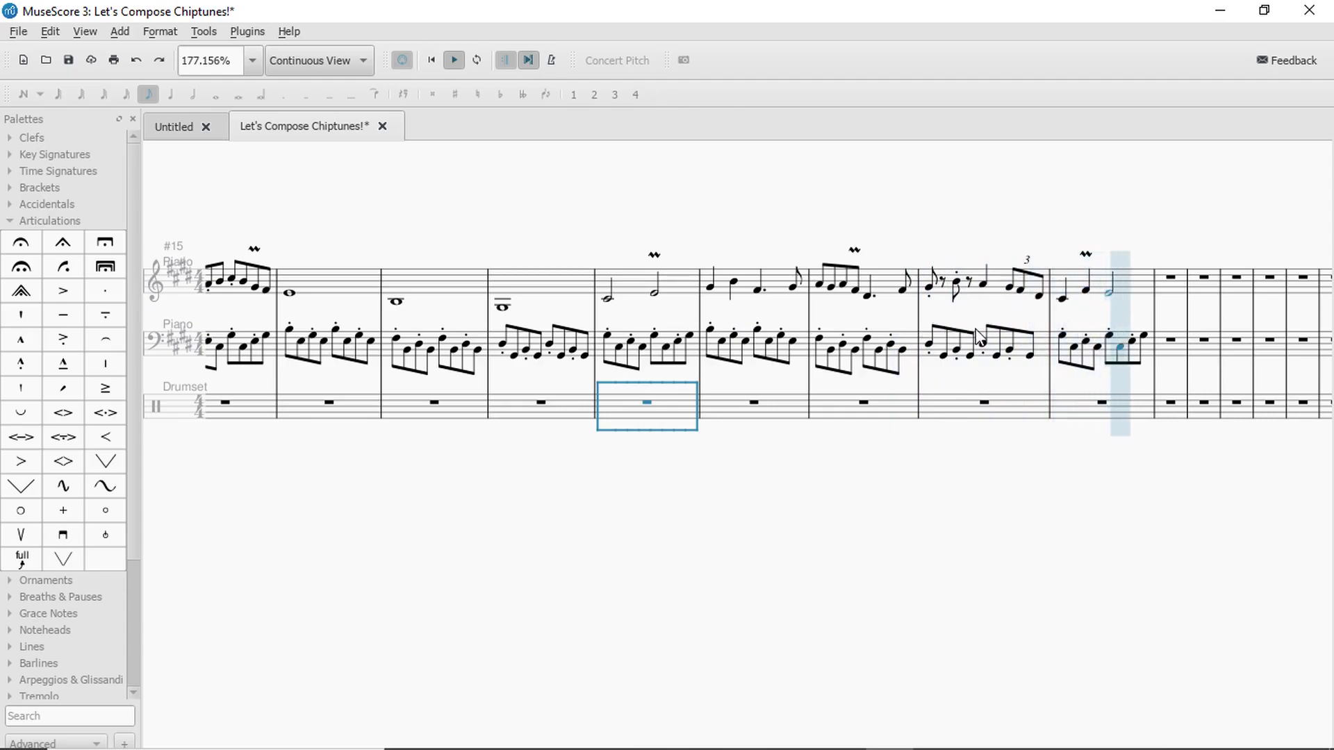
pyautogui.click(1005, 412)
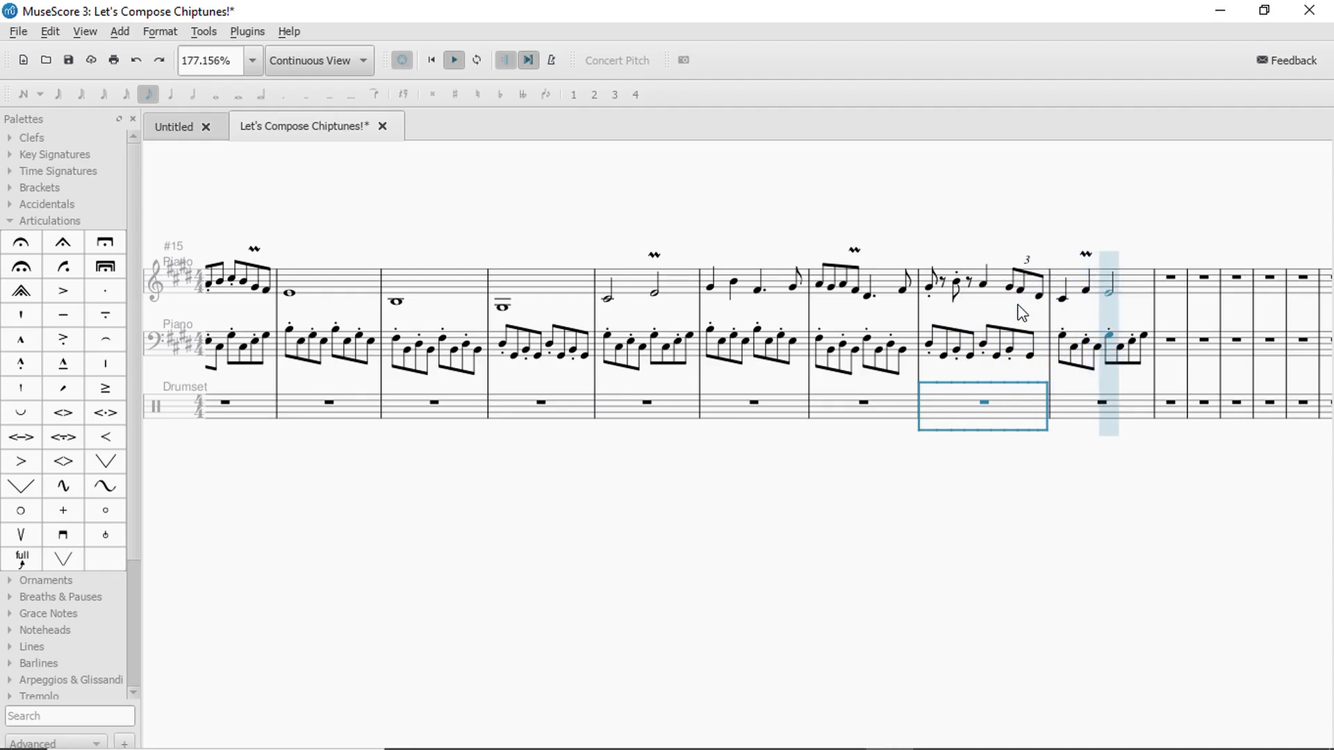
pyautogui.click(1062, 300)
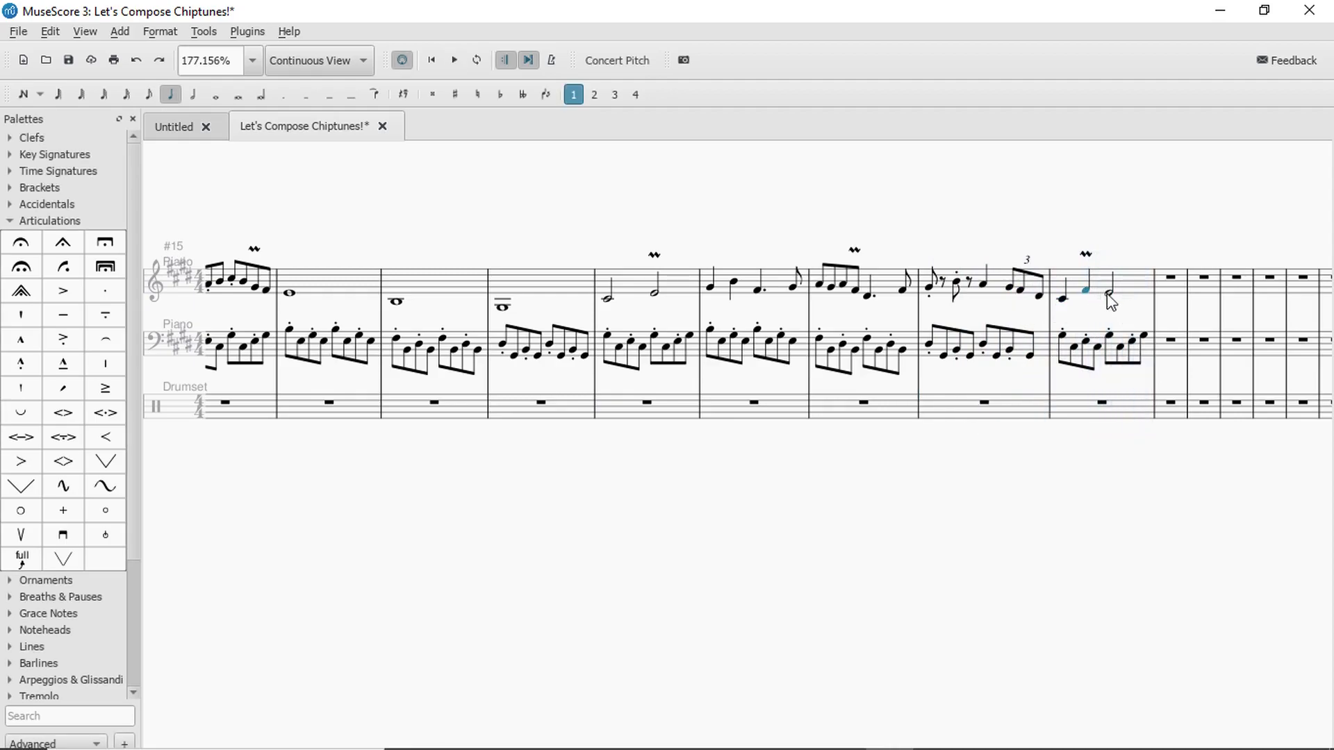
pyautogui.click(1112, 295)
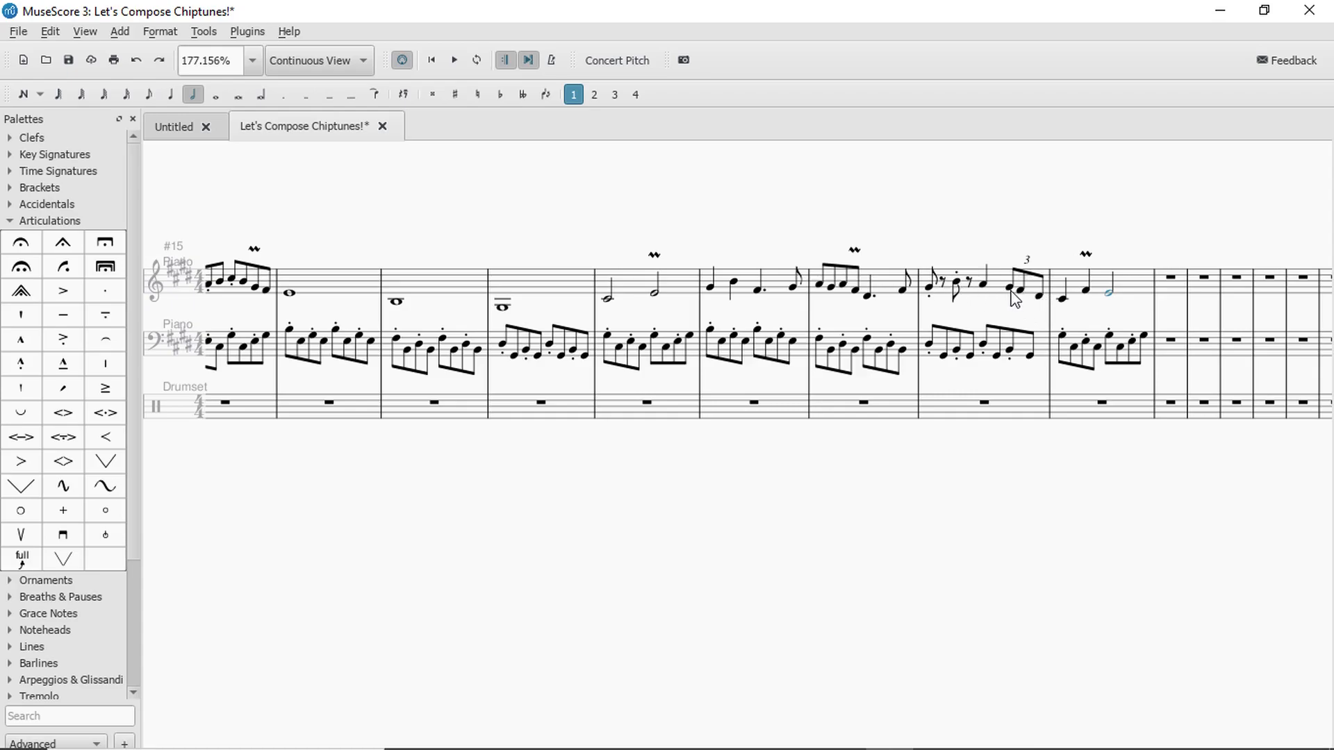
pyautogui.click(993, 282)
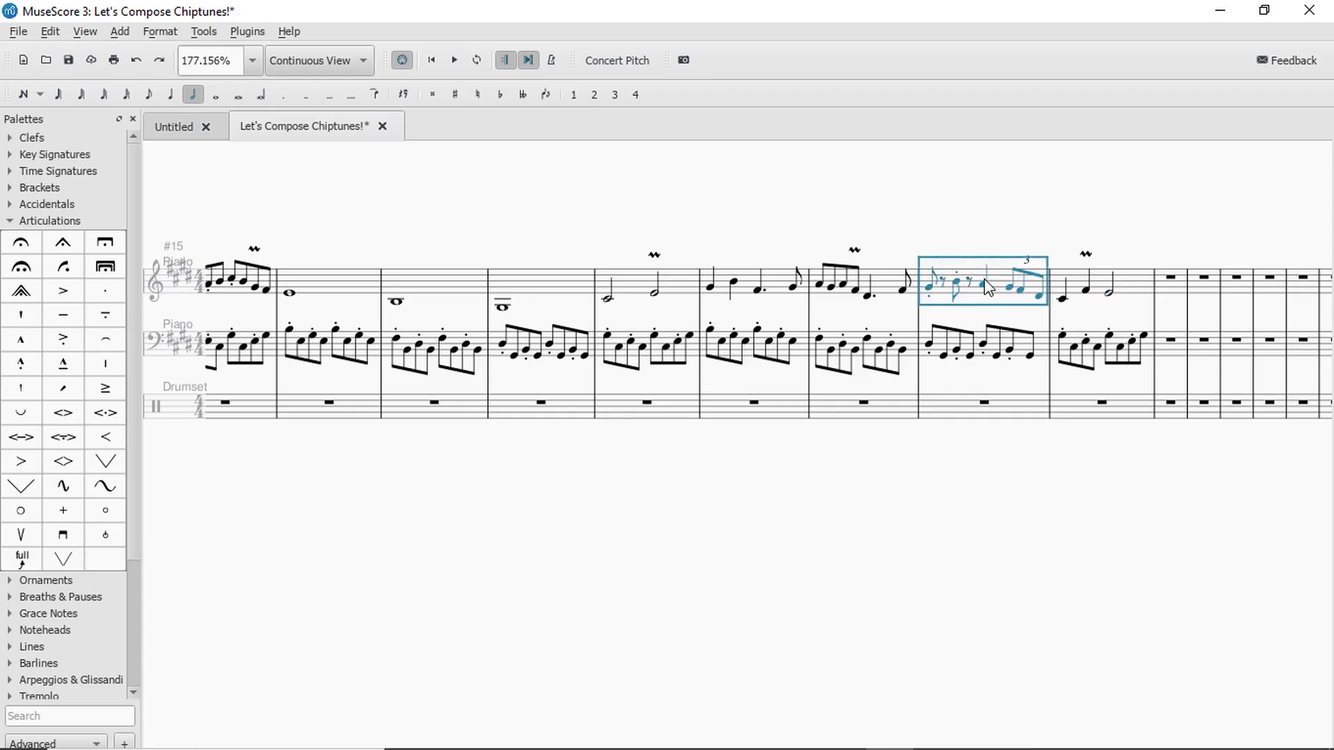
pyautogui.press('space')
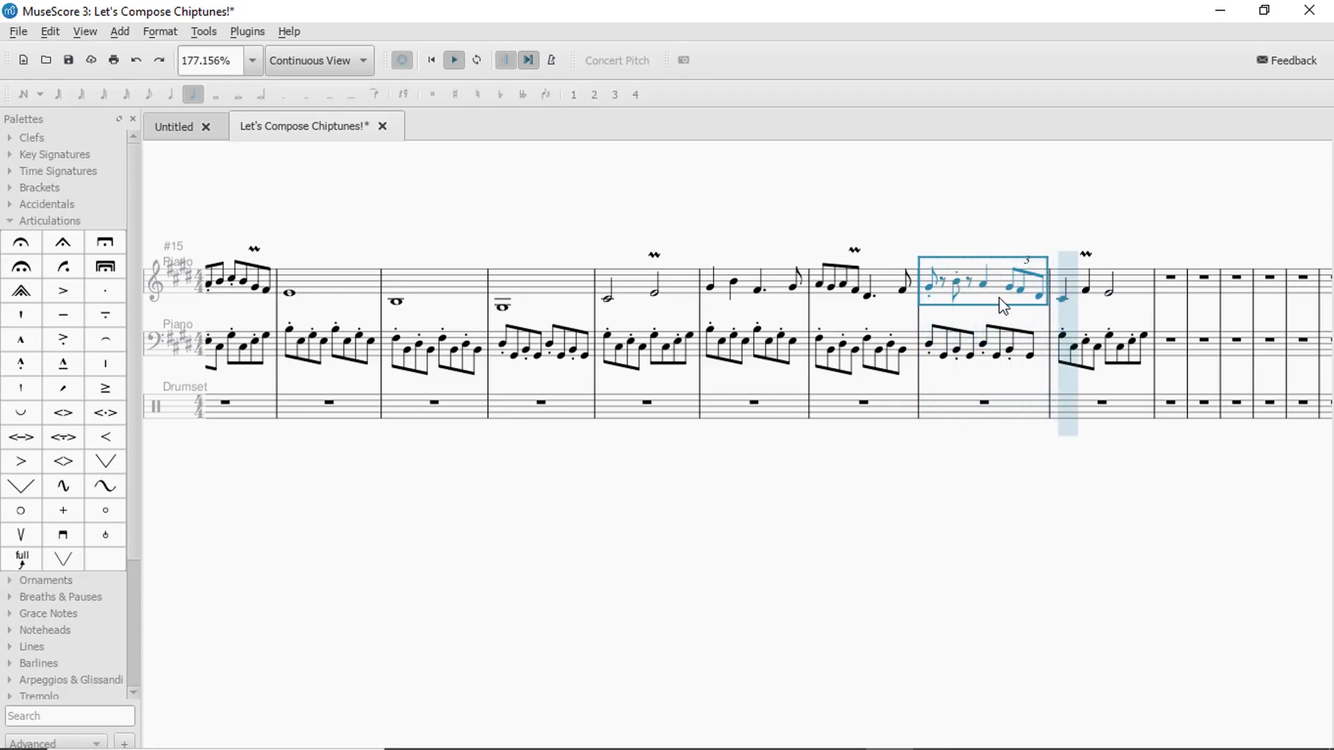
pyautogui.press('space')
# Try shortening the last melody measure's quarter-note C to an eighth note, listen to it, and undo the change.
pyautogui.click(1062, 299)
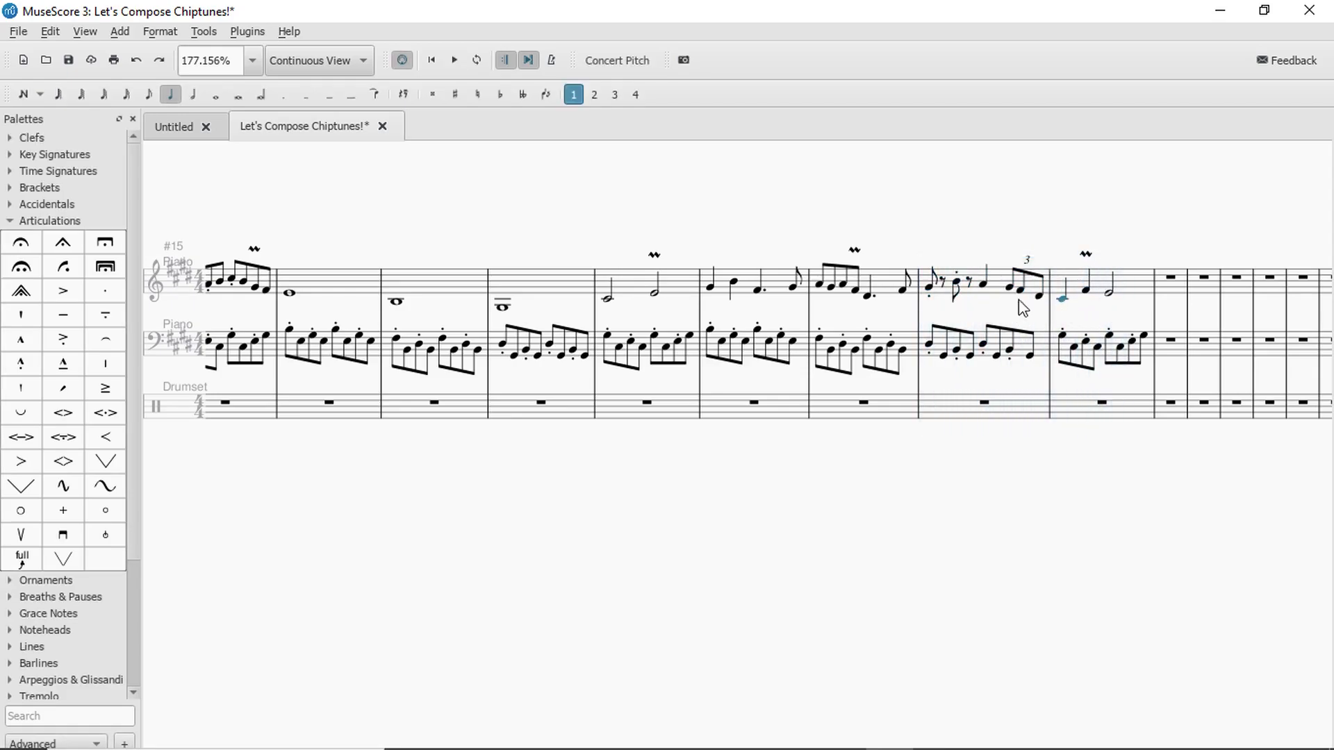
pyautogui.click(146, 101)
pyautogui.click(990, 412)
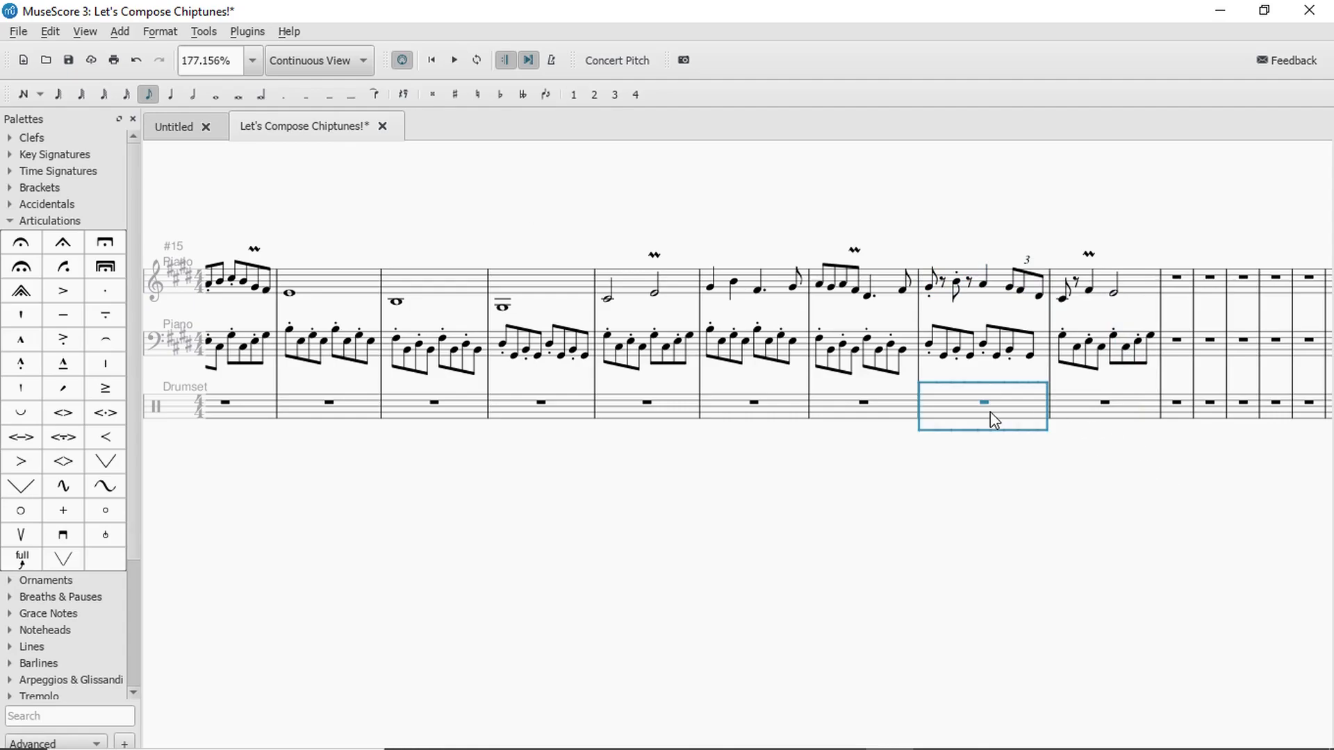
pyautogui.press('space')
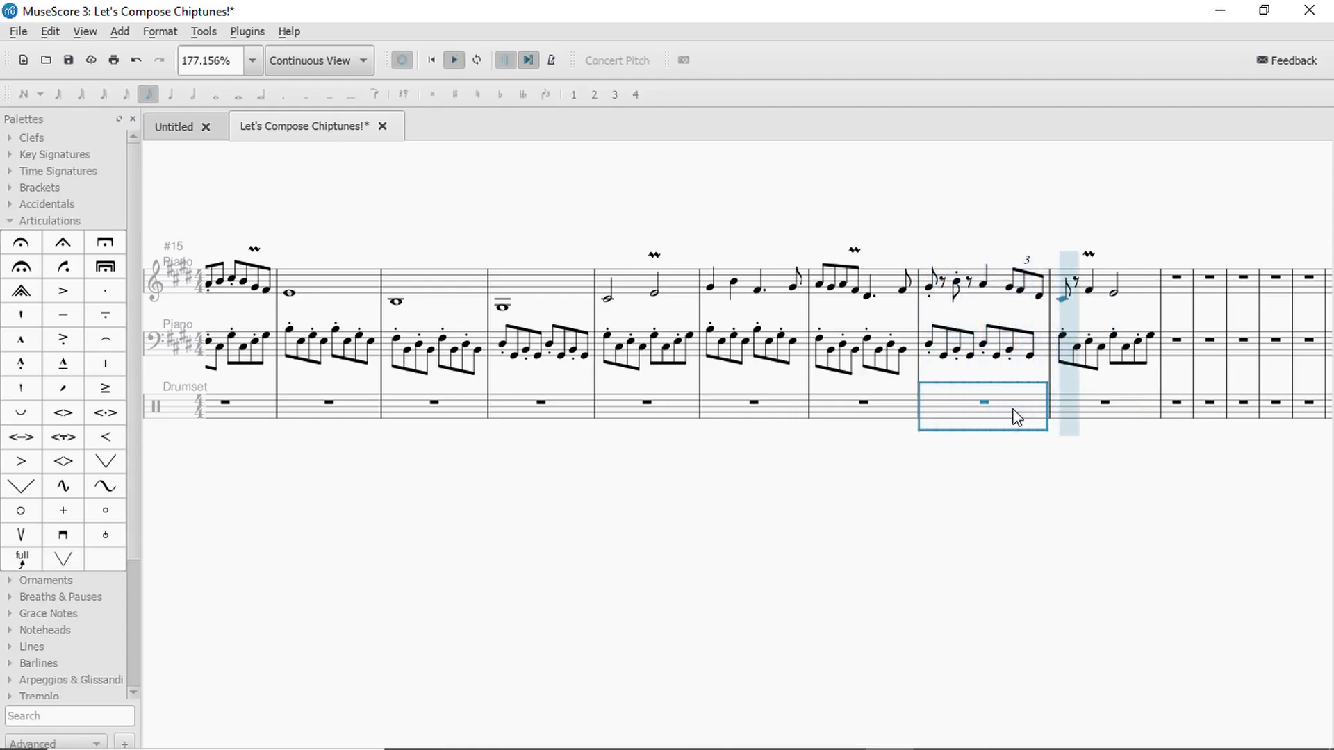
pyautogui.press('space')
pyautogui.hotkey('ctrl', 'z')
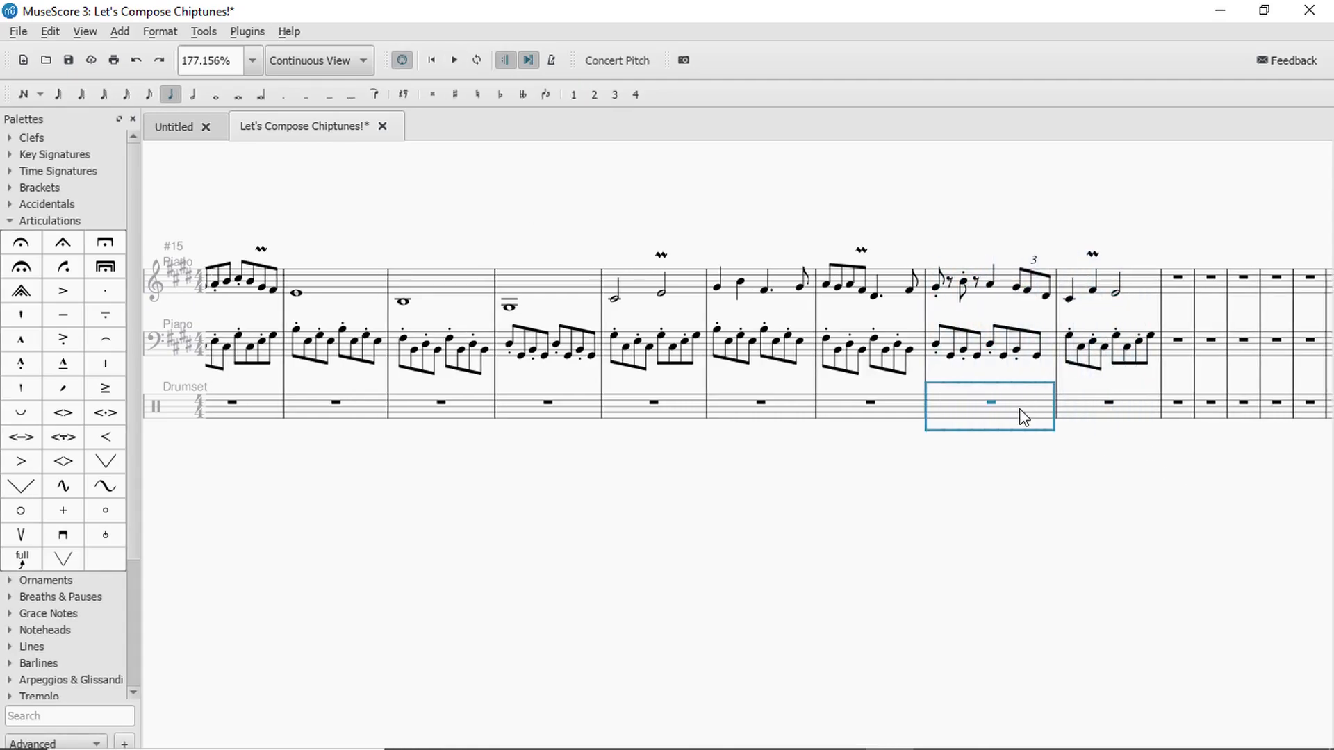
# Try marcato accents on the first and last notes of the triplet in measure 22, and play the measure back.
pyautogui.press('space')
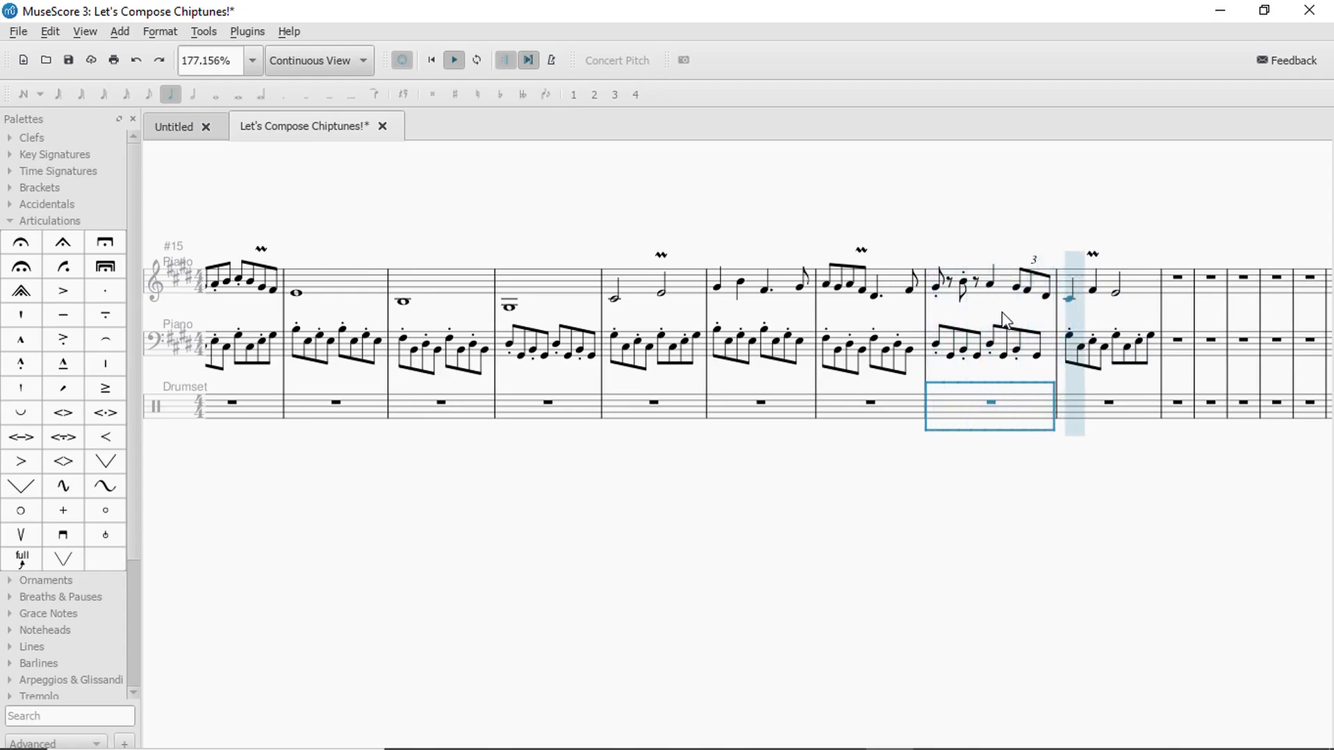
pyautogui.click(1014, 287)
pyautogui.press('n')
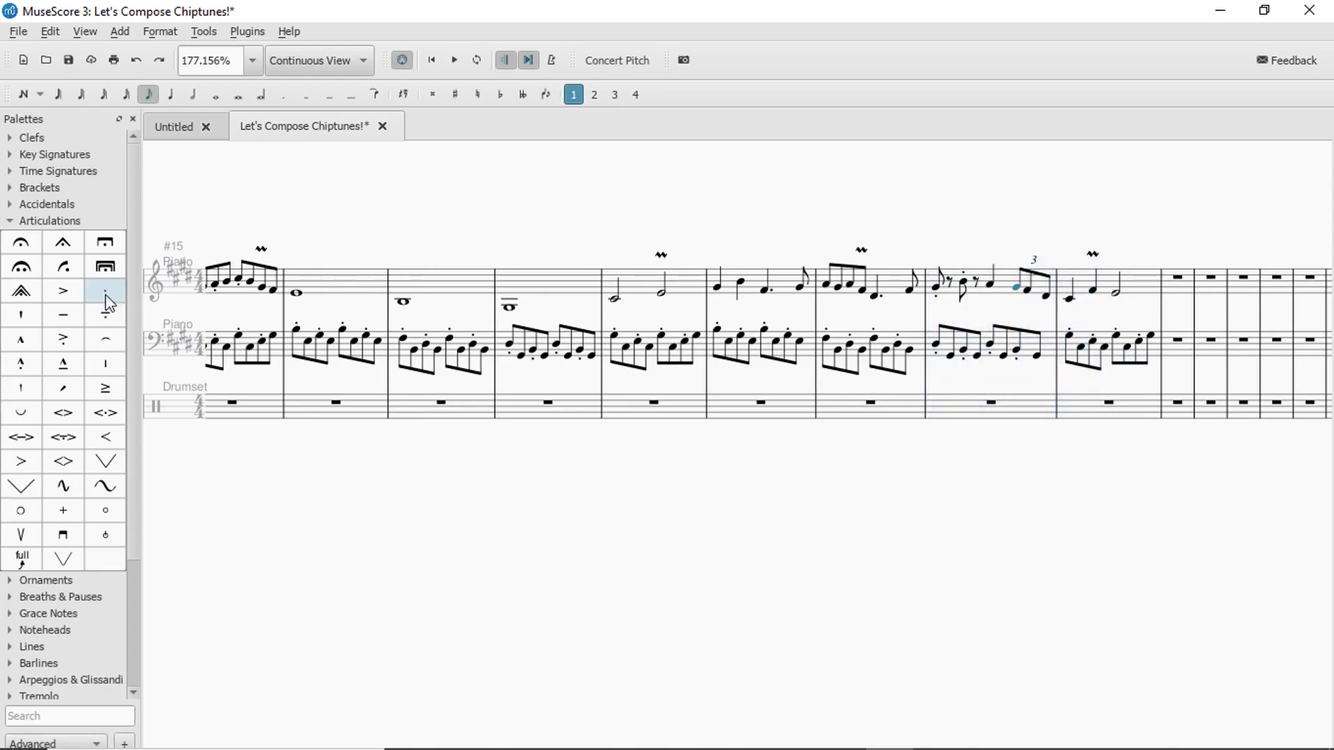
pyautogui.click(7, 347)
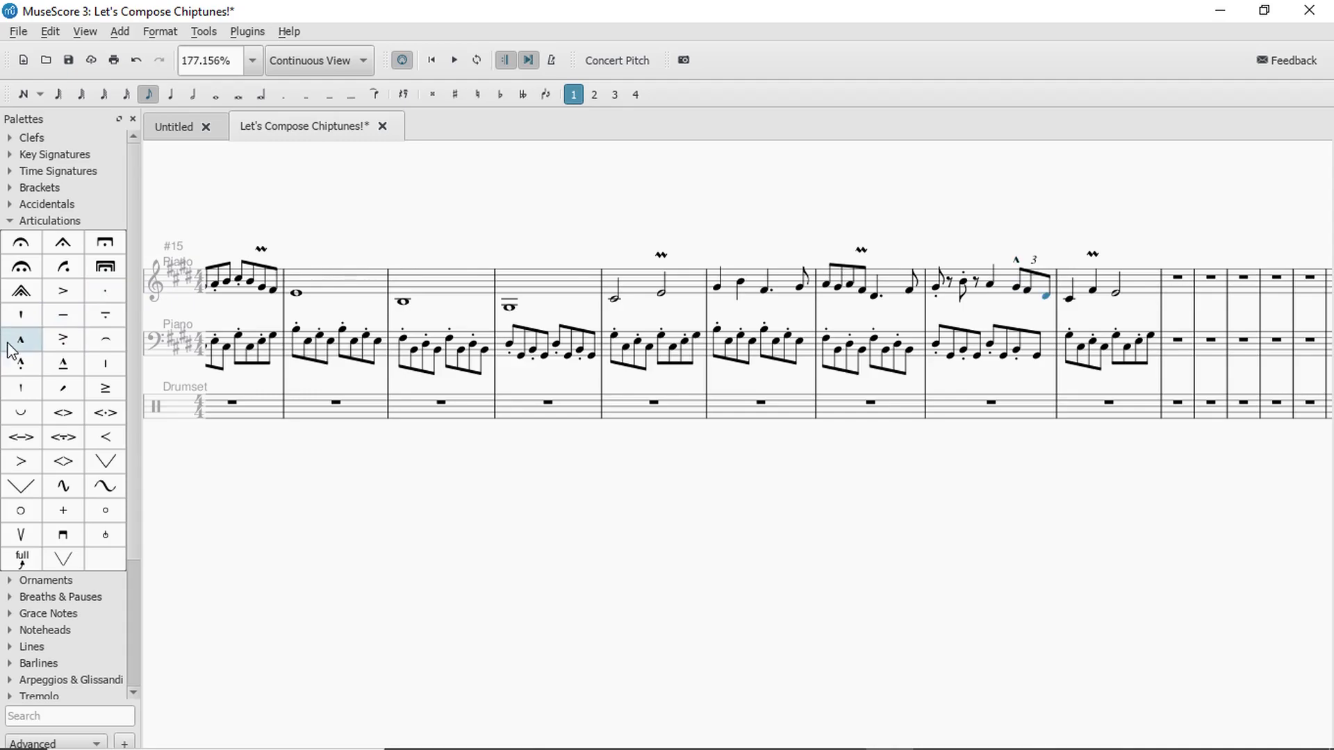
pyautogui.press('Right')
pyautogui.click(12, 351)
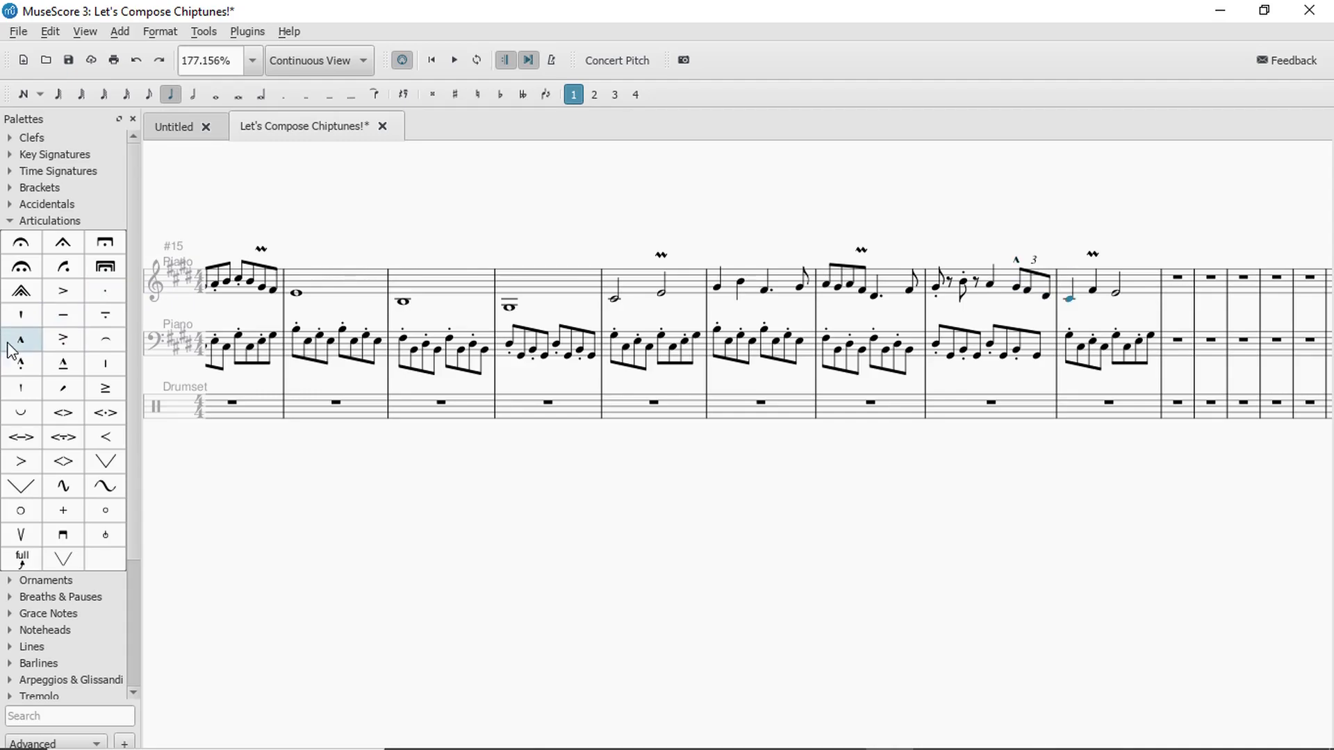
pyautogui.press('Left')
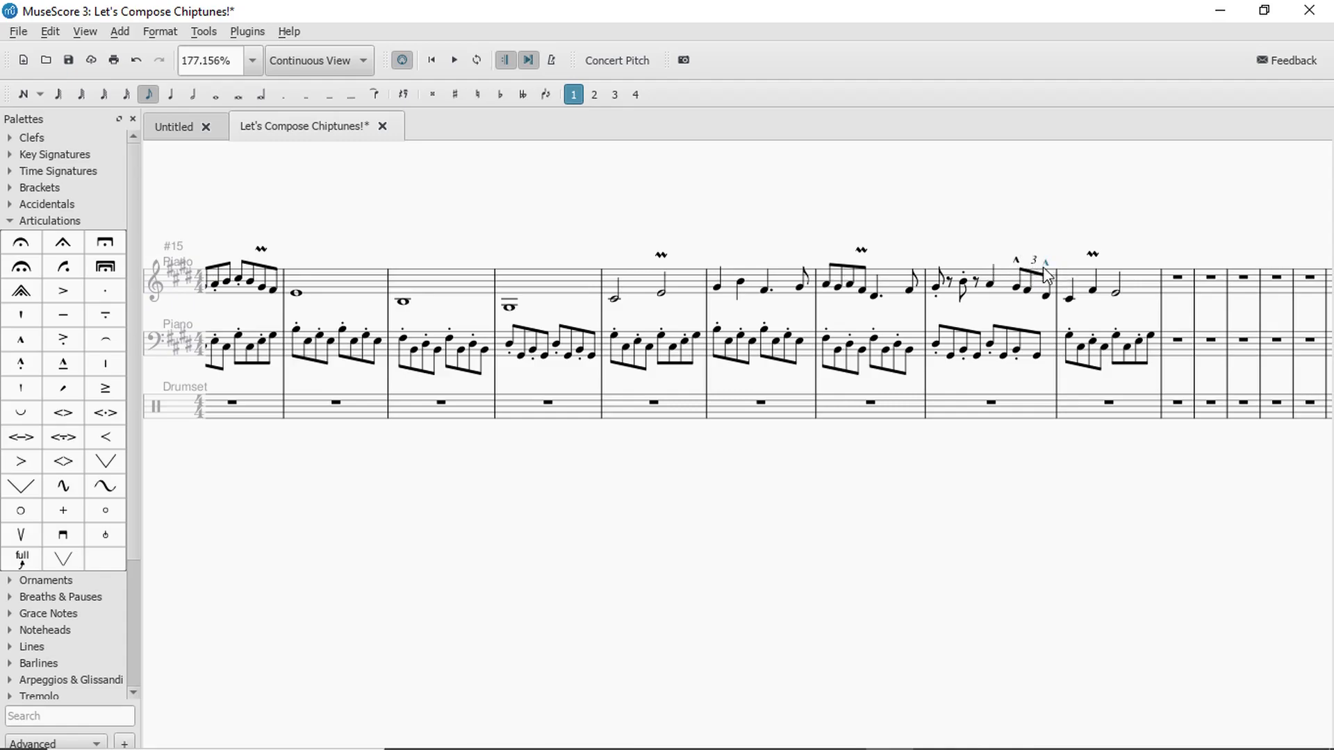
pyautogui.click(995, 404)
pyautogui.press('space')
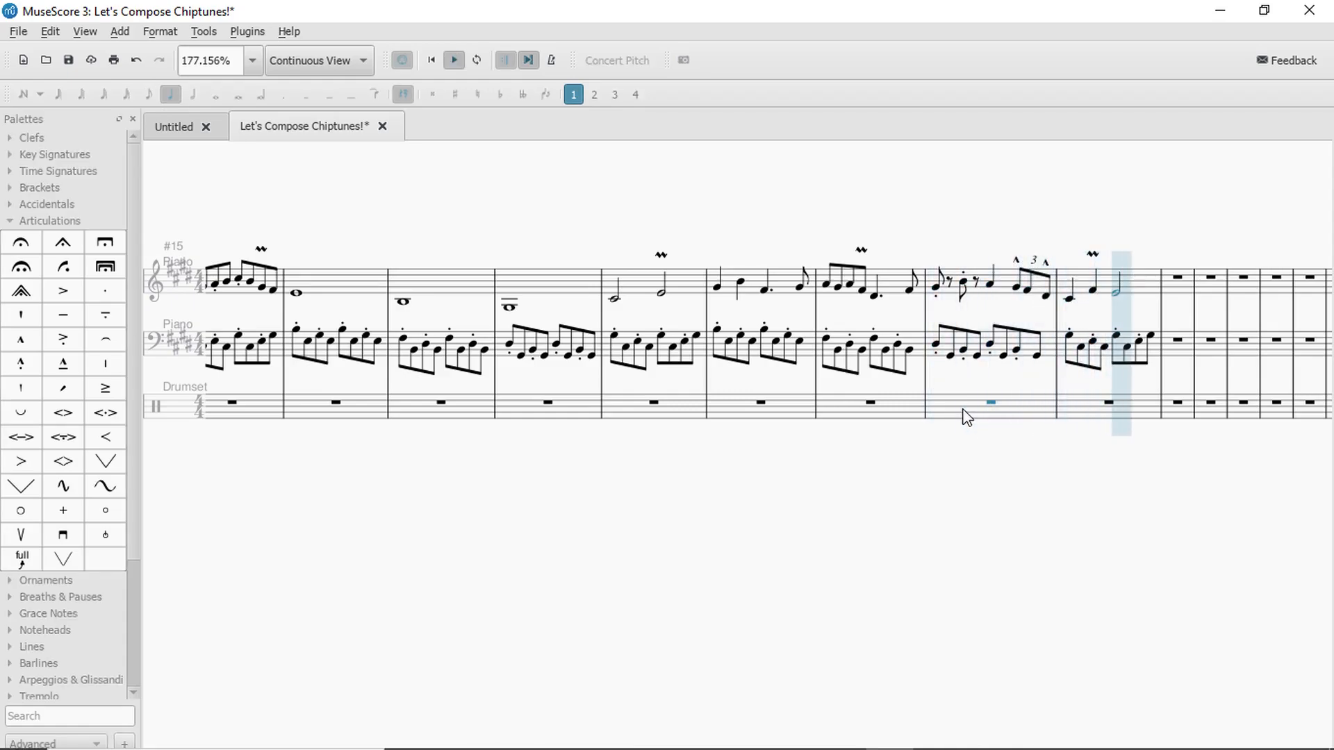
pyautogui.press('space')
pyautogui.press('space')
pyautogui.press('space')
# Play back the melody from measure 19, delete the mordent above measure 21, and listen to that measure again.
pyautogui.click(676, 416)
pyautogui.press('space')
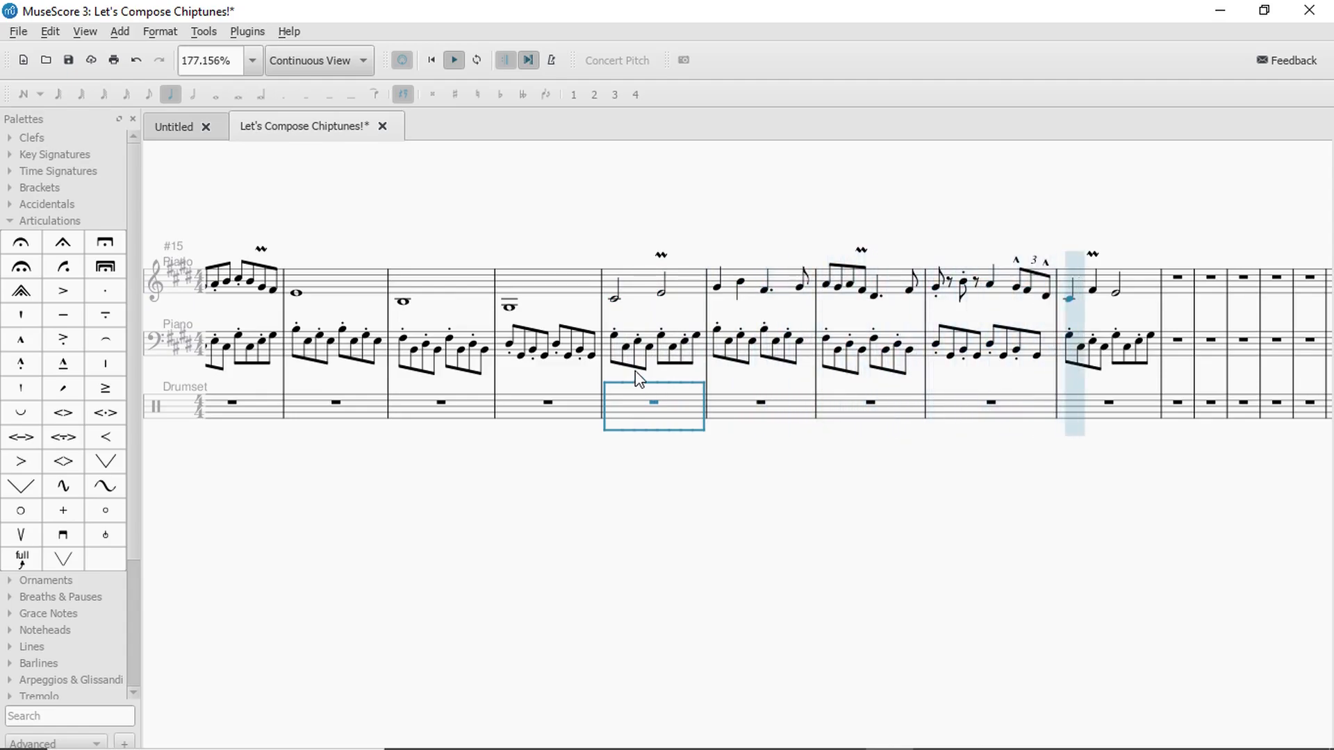
pyautogui.click(861, 251)
pyautogui.click(873, 410)
pyautogui.press('space')
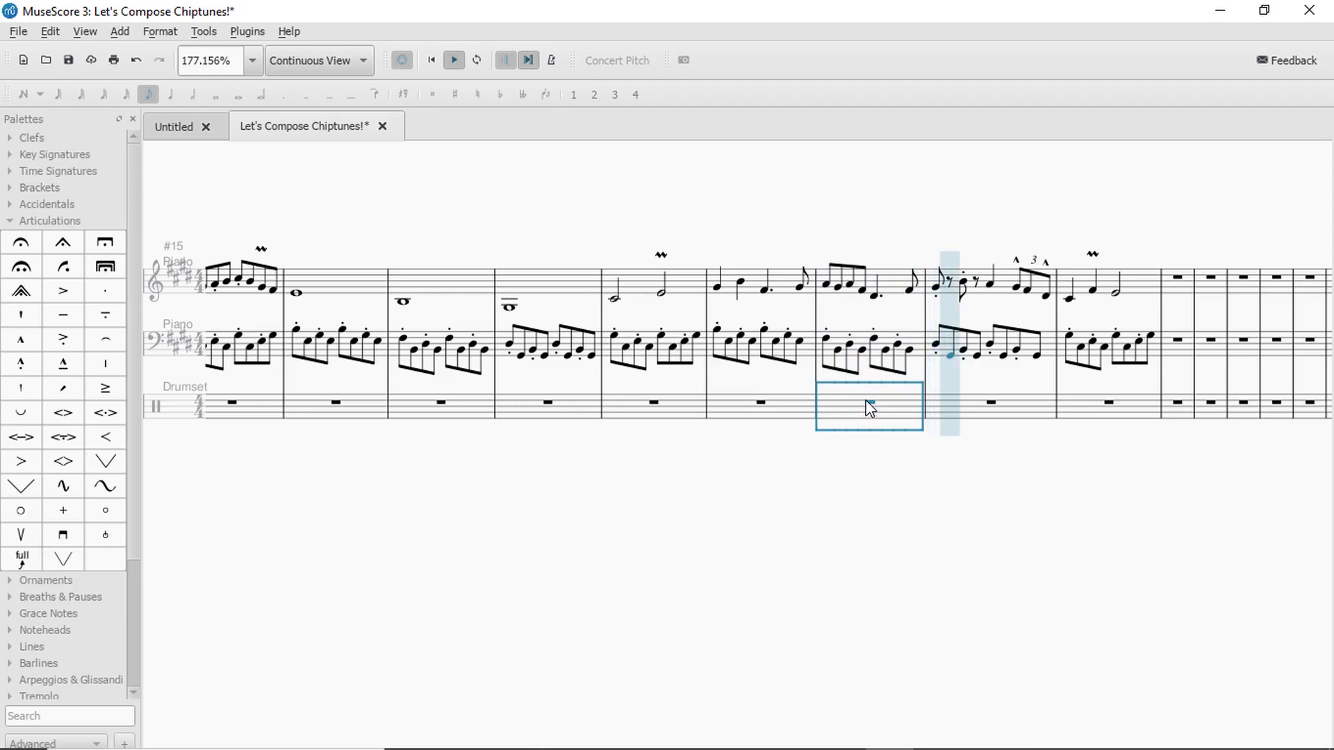
# Delete both marcato accents from the triplet in measure 22 and play the measure back.
pyautogui.click(1016, 260)
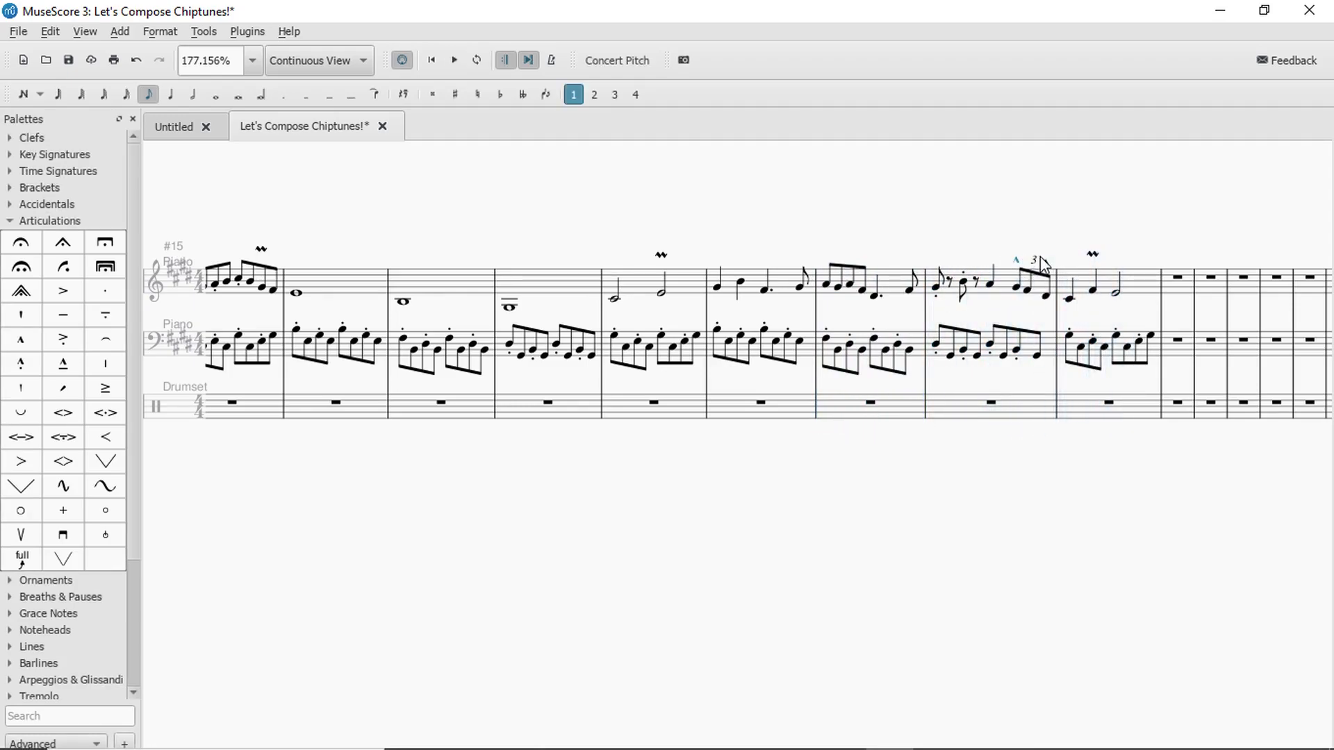
pyautogui.click(1016, 412)
pyautogui.press('space')
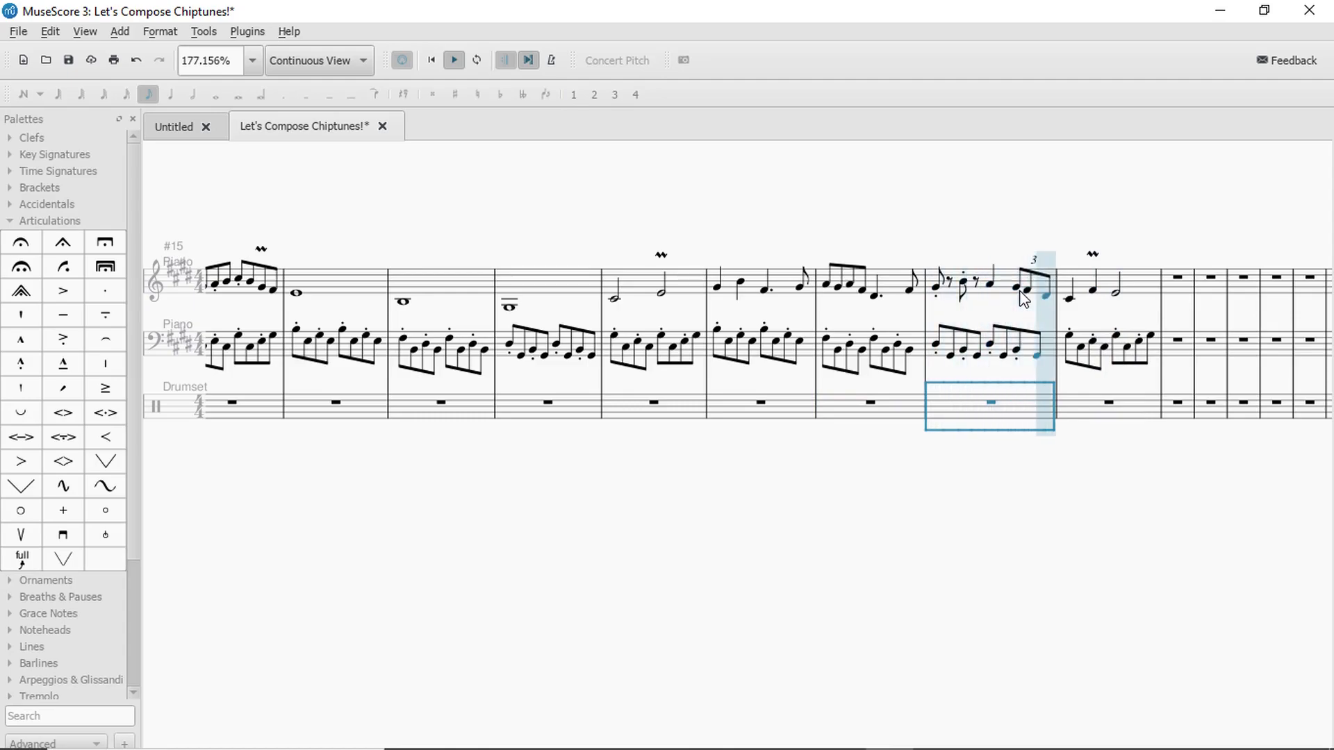
# Add staccato dots to all three notes of the triplet in measure 22 and play the measure back.
pyautogui.click(1018, 288)
pyautogui.keyDown('shift'); pyautogui.click(1047, 297); pyautogui.keyUp('shift')
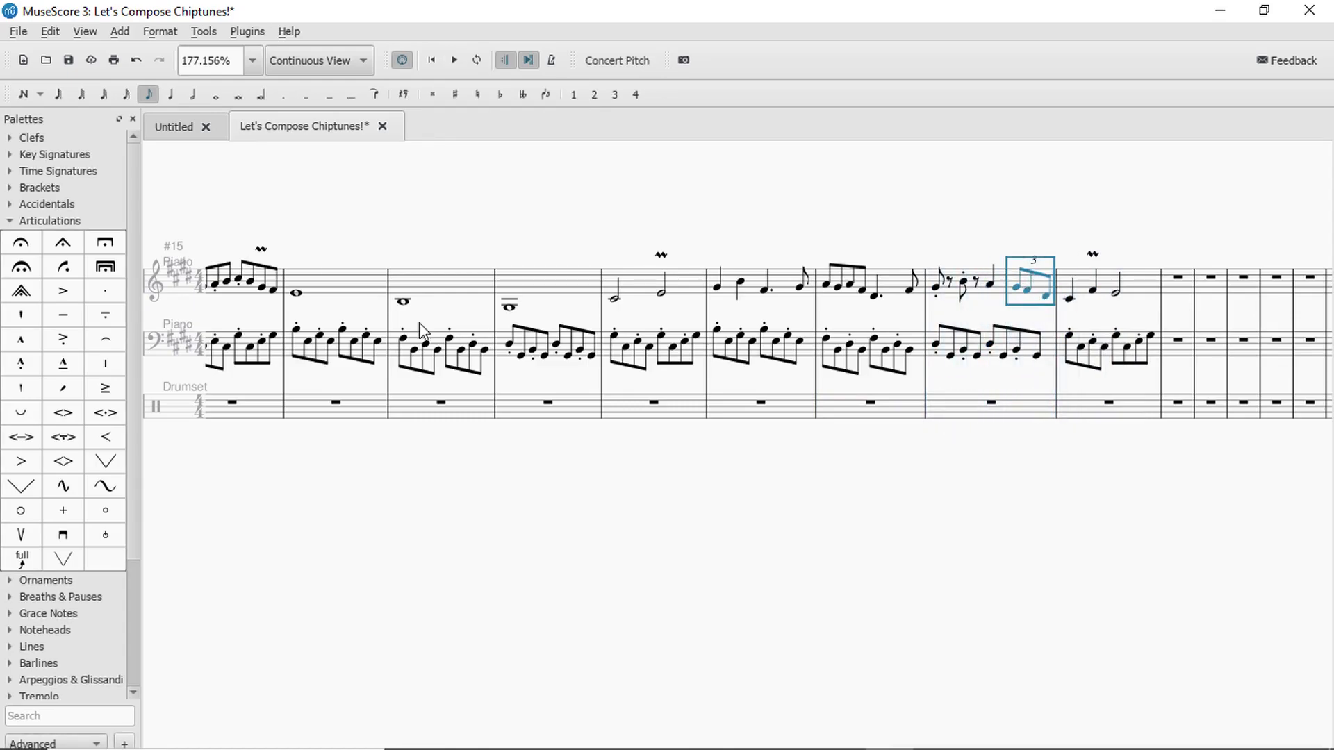
pyautogui.click(110, 283)
pyautogui.click(1004, 406)
pyautogui.press('space')
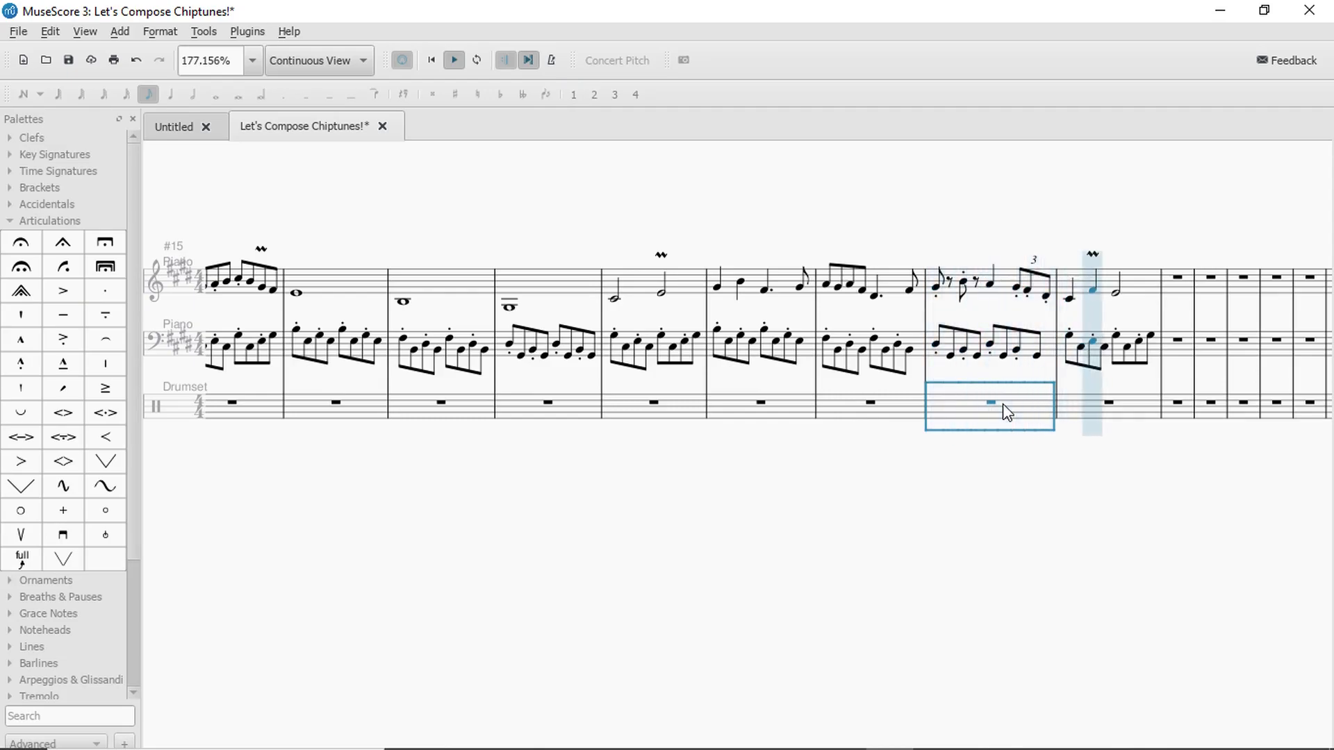
pyautogui.press('space')
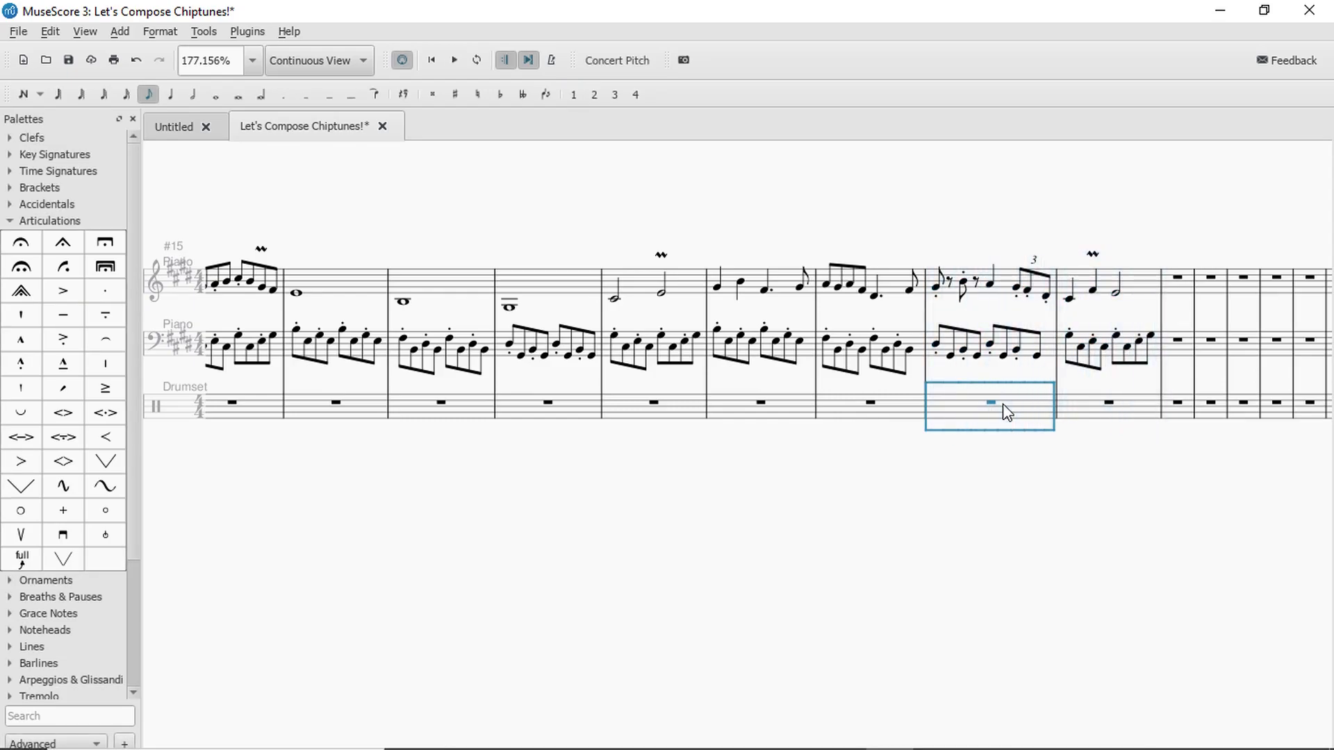
# Play back from measure 19 and add staccato dots to the beamed eighth notes opening measure 21.
pyautogui.click(633, 402)
pyautogui.press('space')
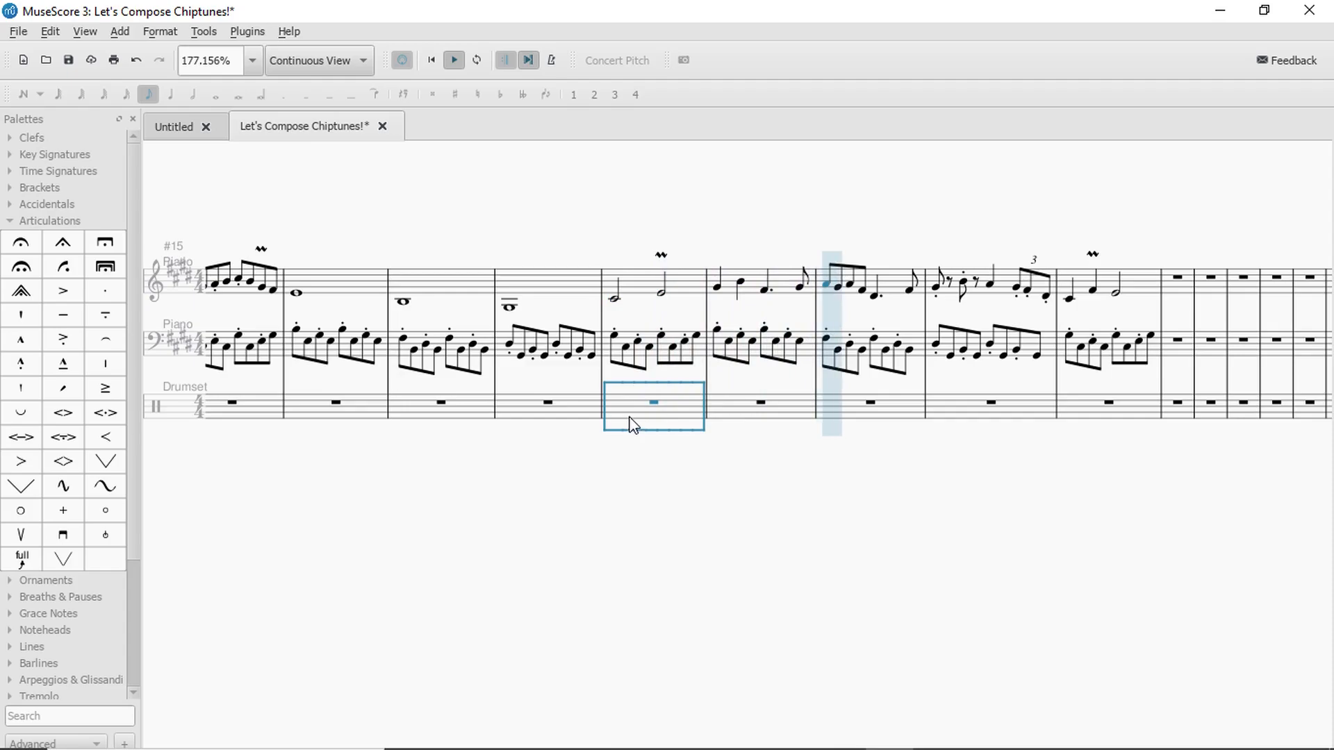
pyautogui.press('space')
pyautogui.click(827, 284)
pyautogui.keyDown('shift'); pyautogui.click(868, 297); pyautogui.keyUp('shift')
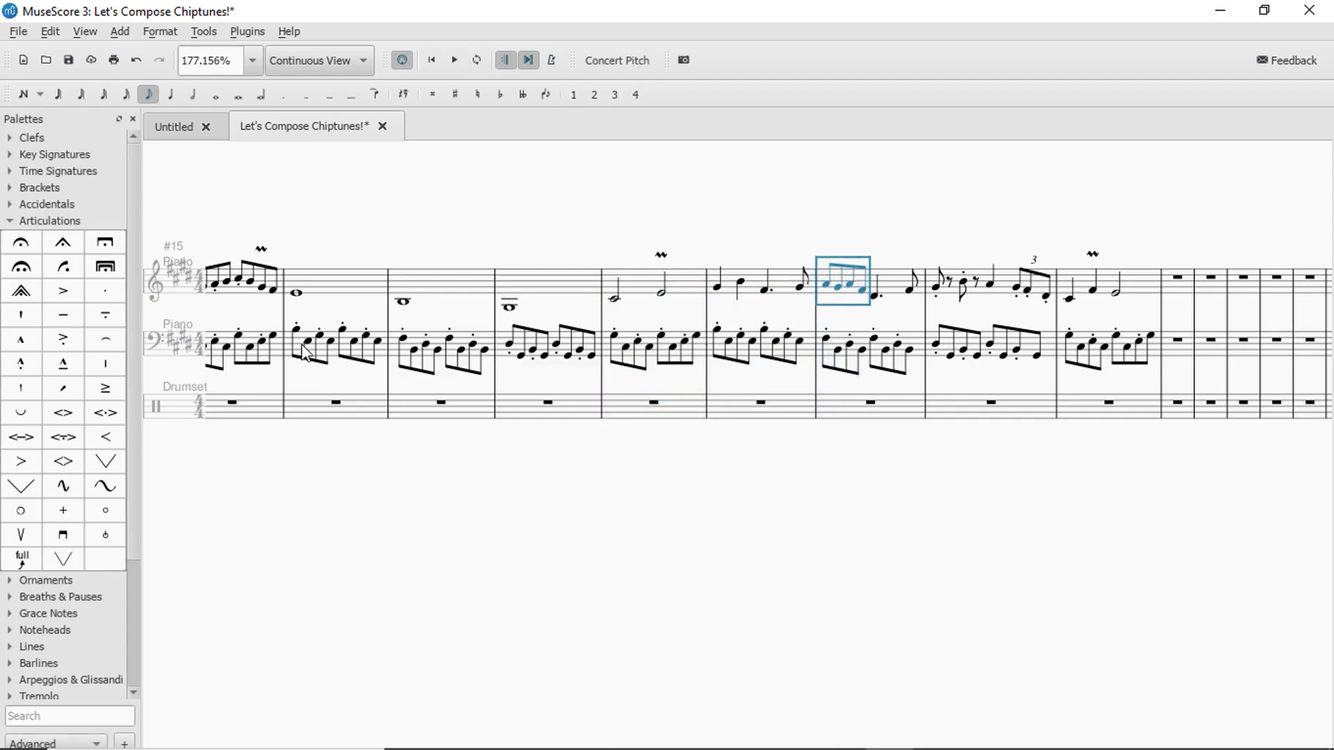
pyautogui.click(104, 290)
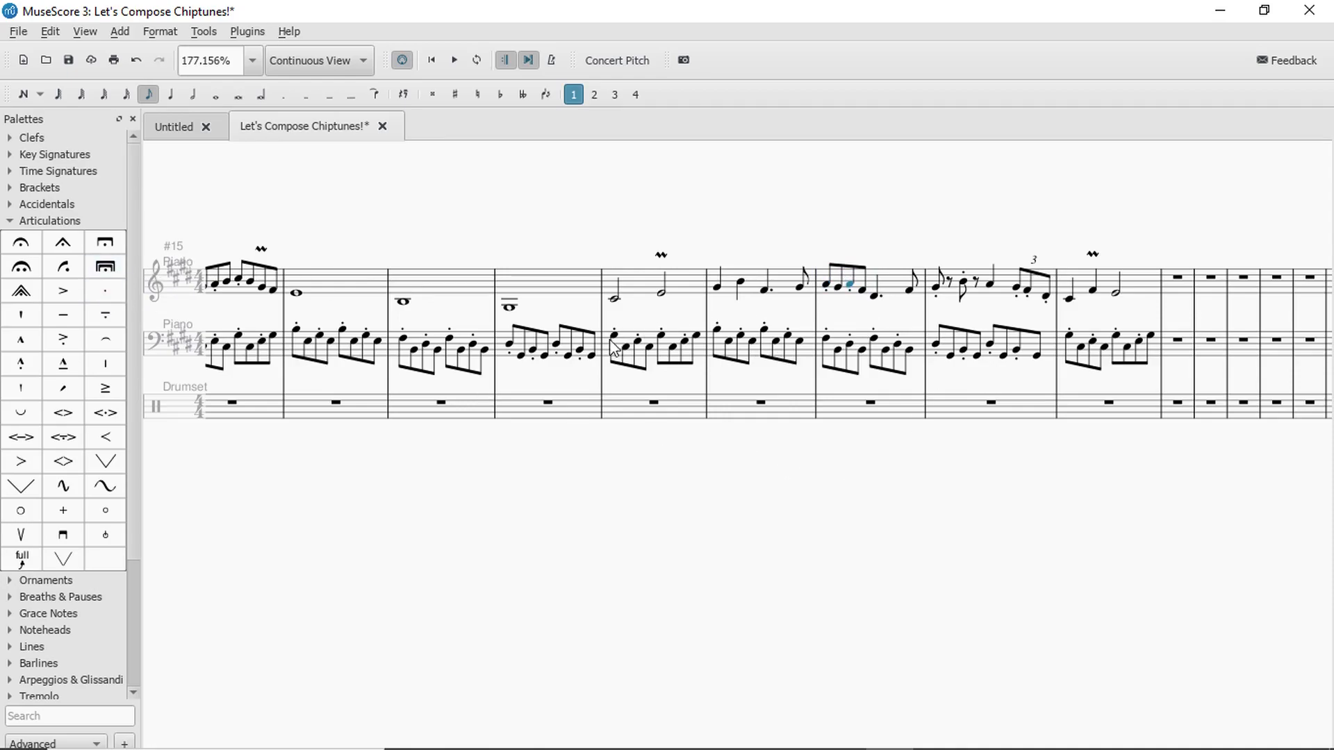
# Listen from measure 19, complete the staccato dots on the opening eighth notes of measure 21, and play the passage again.
pyautogui.click(647, 411)
pyautogui.press('space')
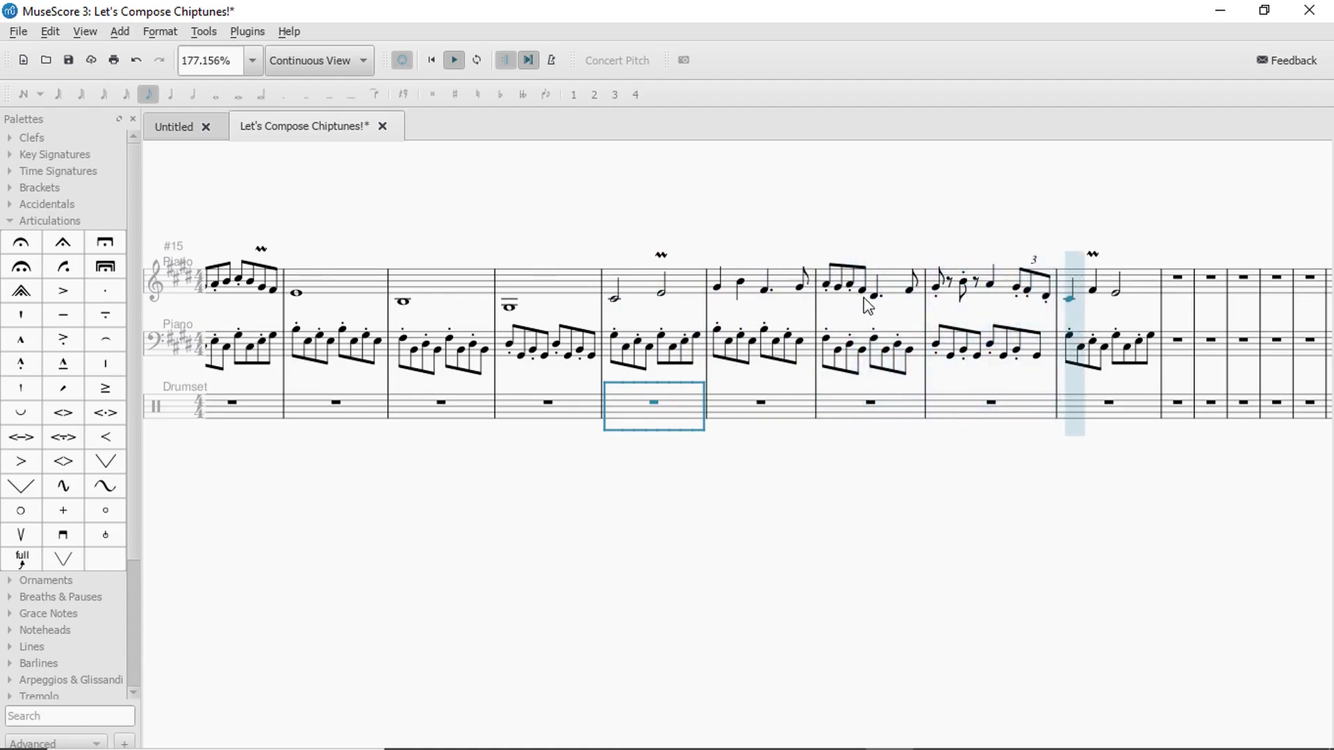
pyautogui.press('space')
pyautogui.click(841, 287)
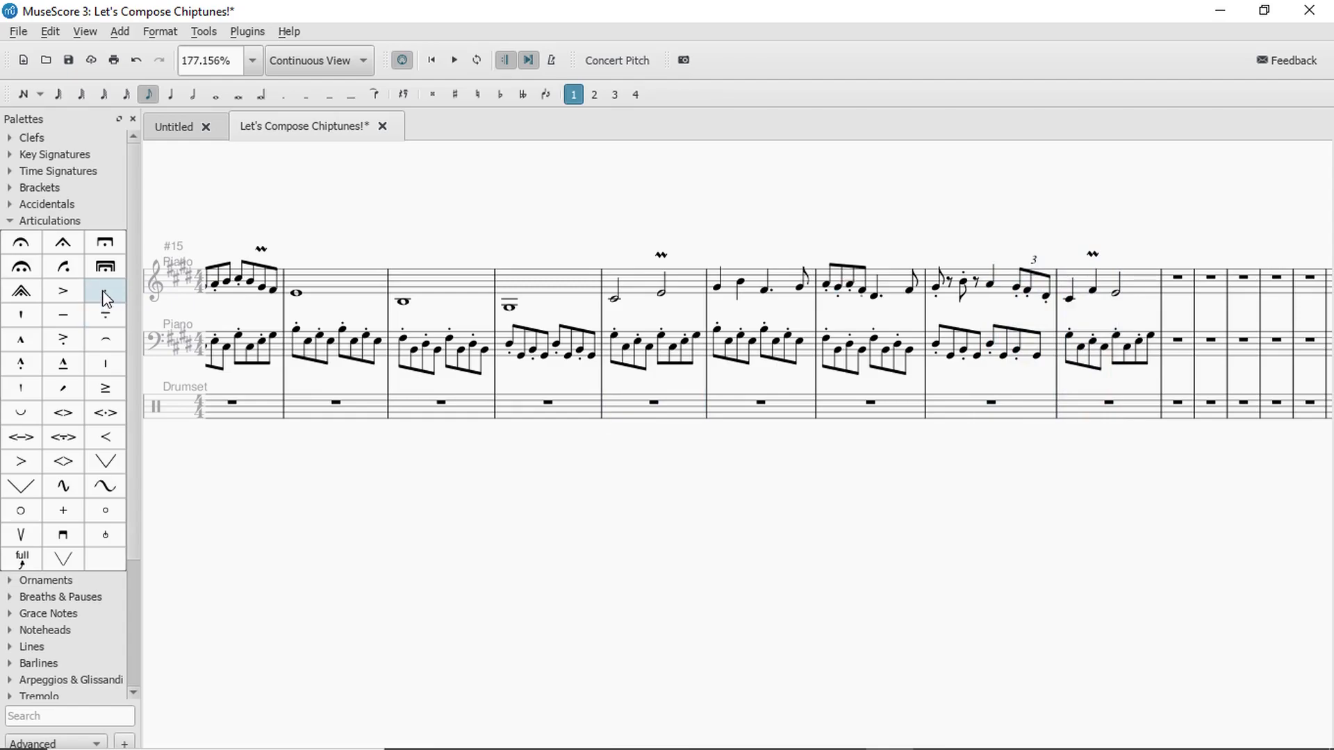
pyautogui.click(761, 403)
pyautogui.press('space')
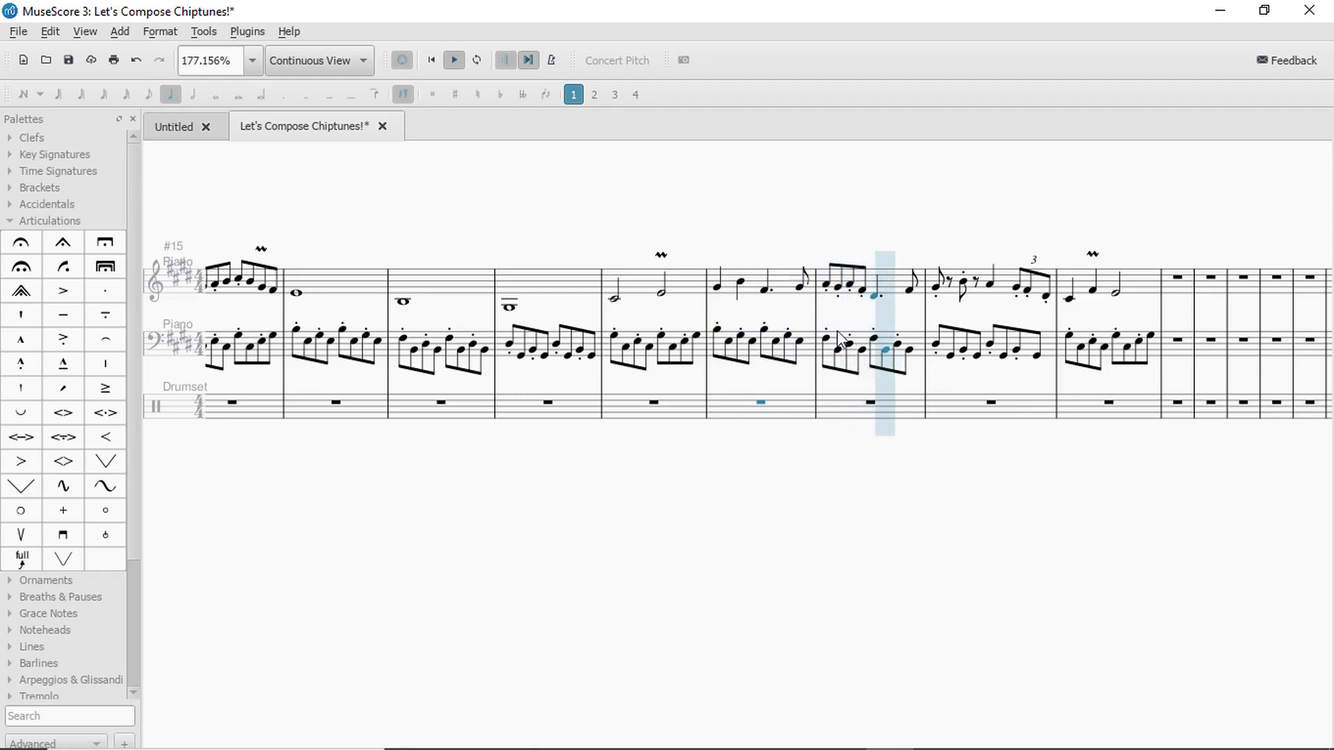
pyautogui.press('space')
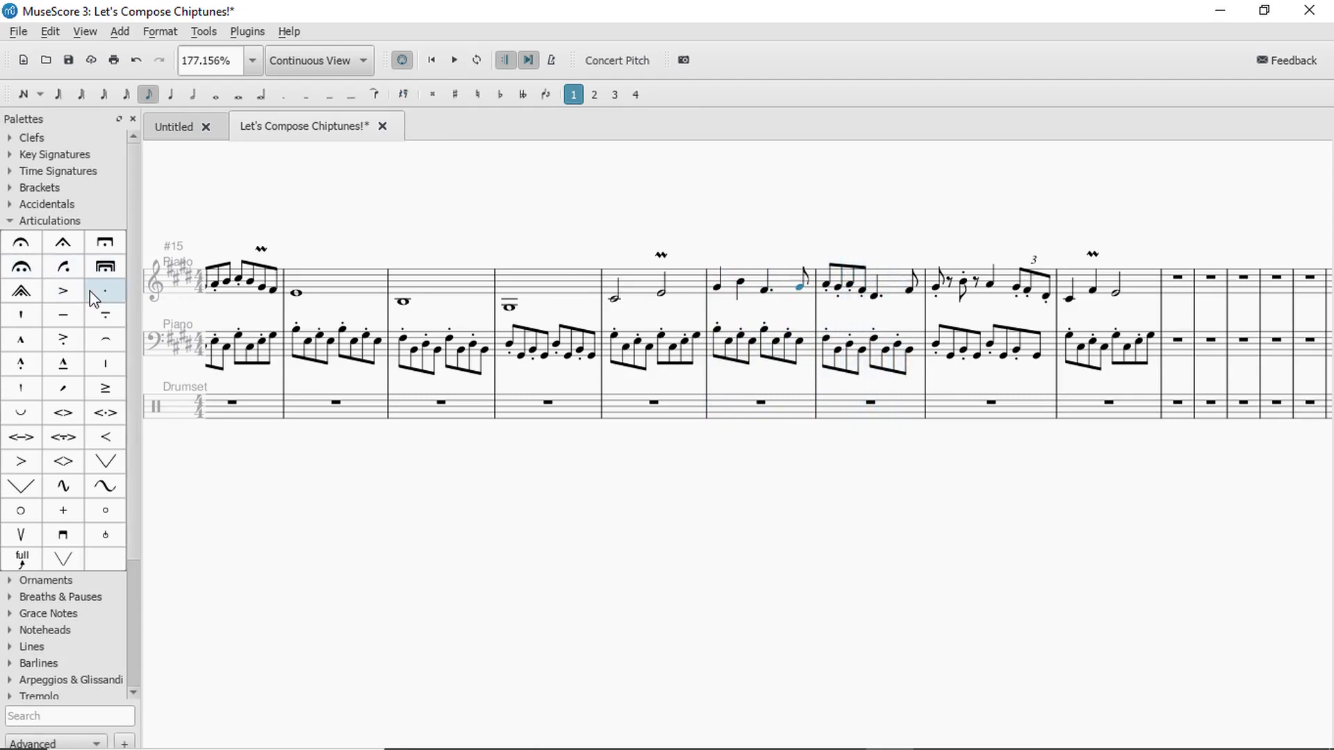
# Try a staccato dot on the last eighth note of measure 20, undo it, and play back from measure 20.
pyautogui.click(801, 421)
pyautogui.press('space')
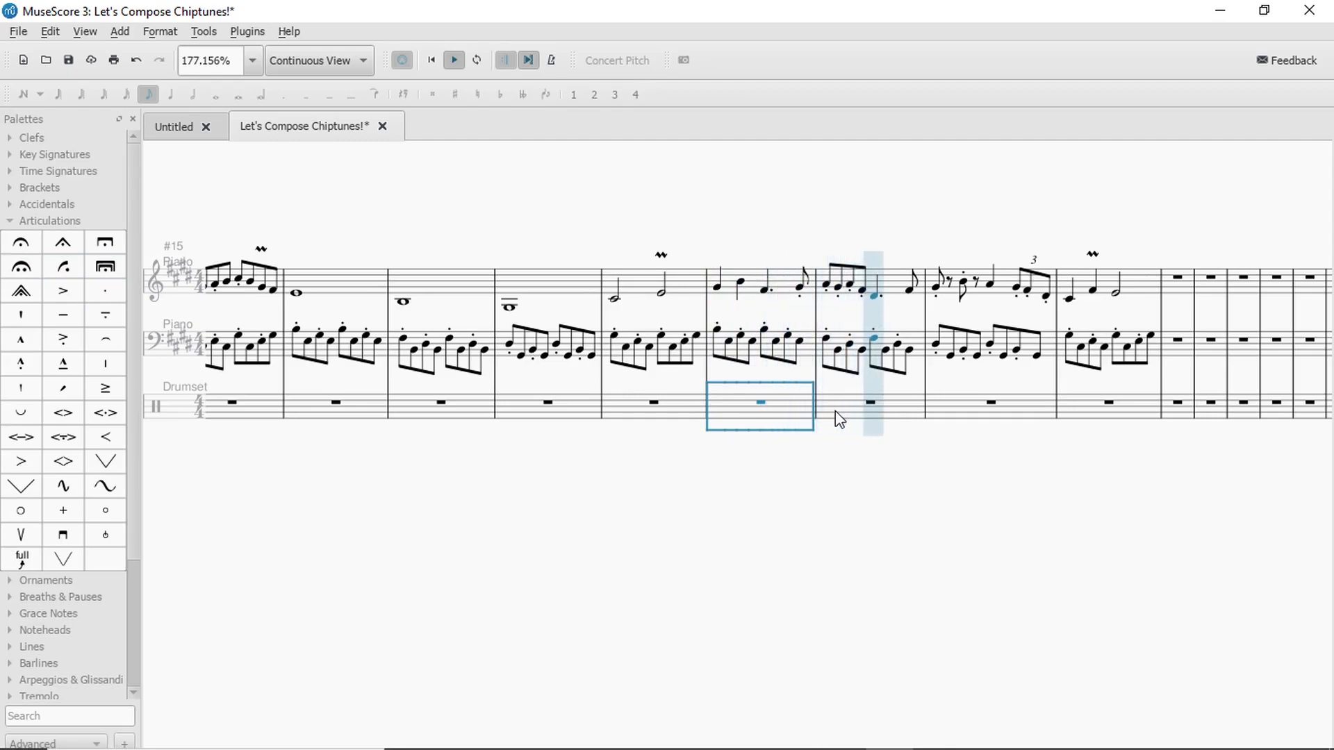
pyautogui.press('space')
pyautogui.click(791, 405)
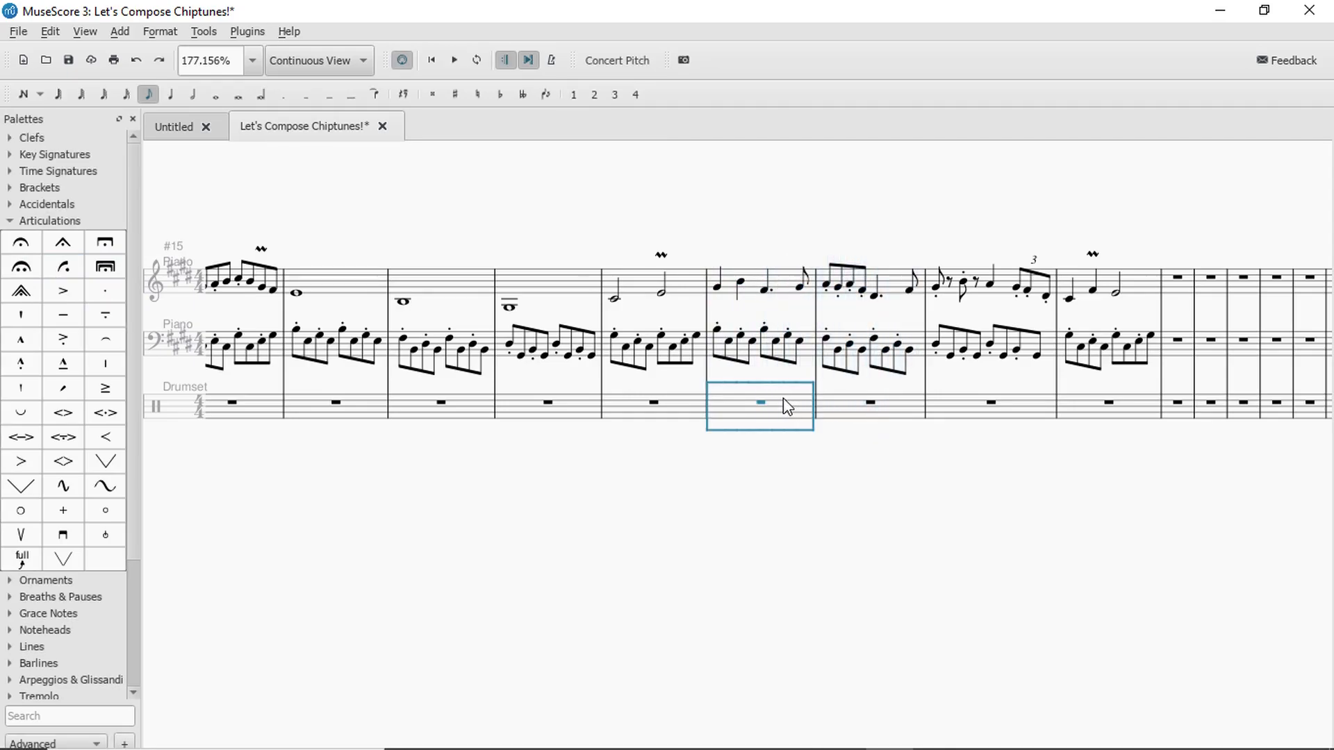
pyautogui.press('space')
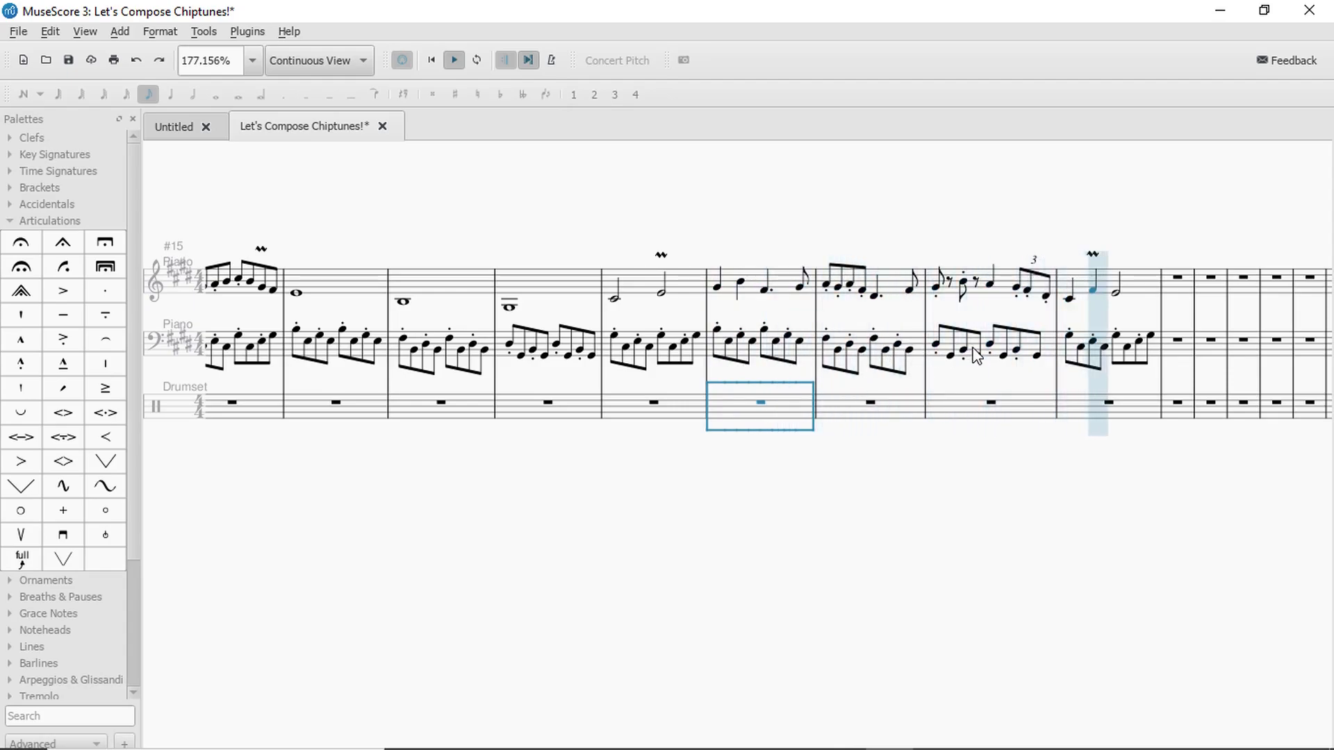
pyautogui.press('space')
# Try an accent on the quarter-note A in measure 22, undo it, and play the melody back from measure 19.
pyautogui.click(992, 285)
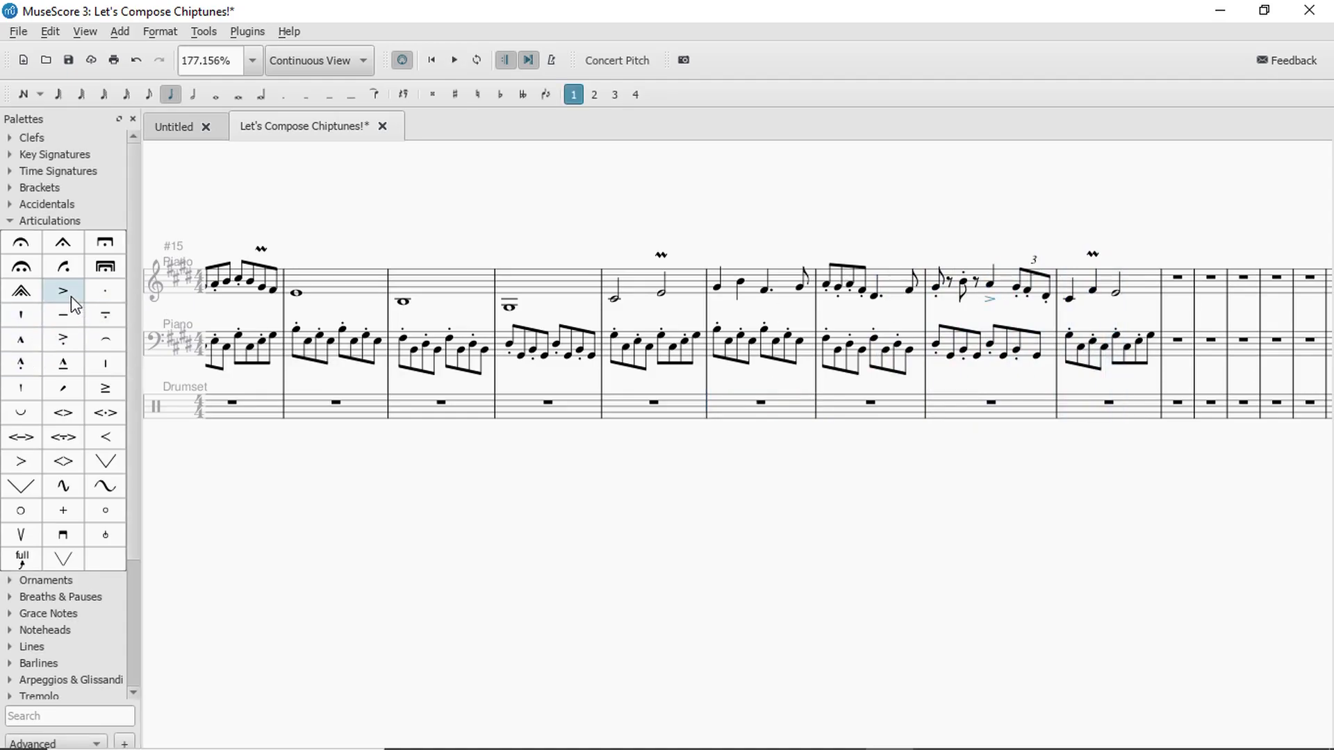
pyautogui.click(1003, 411)
pyautogui.press('space')
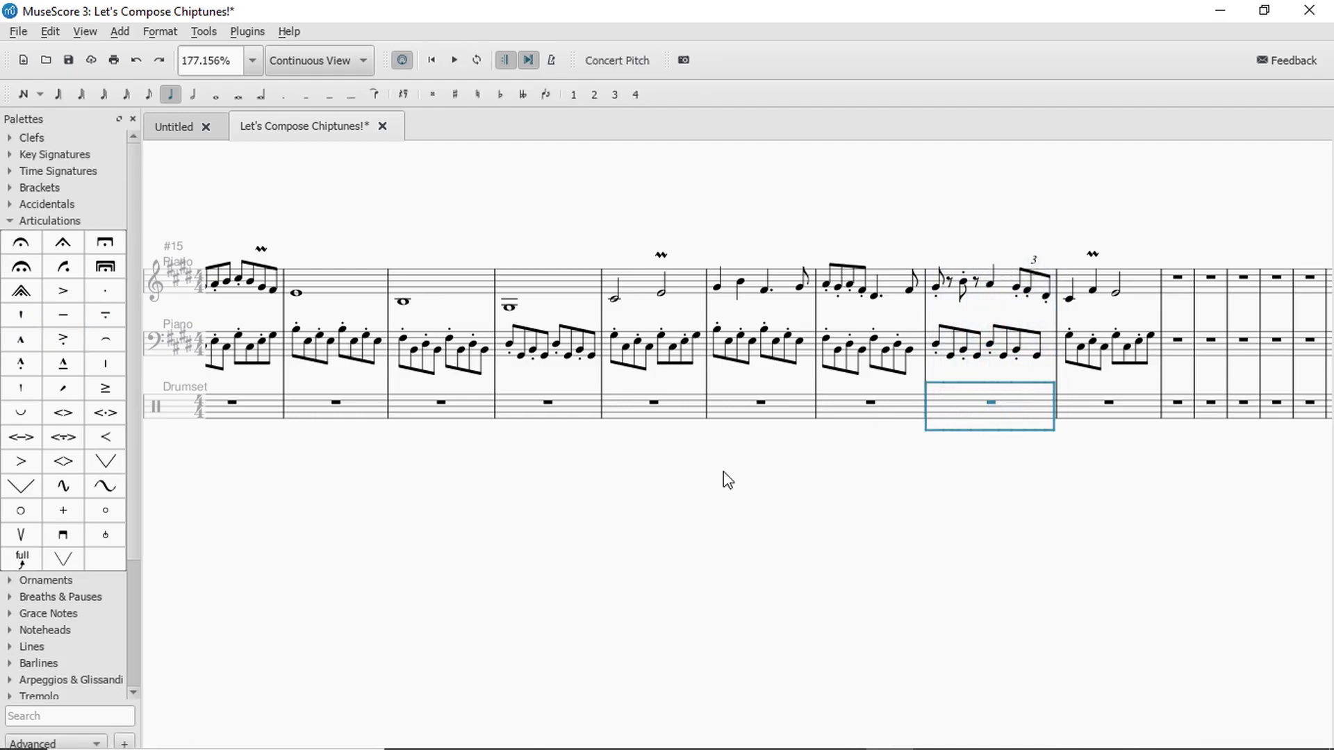
pyautogui.press('Left')
pyautogui.click(659, 404)
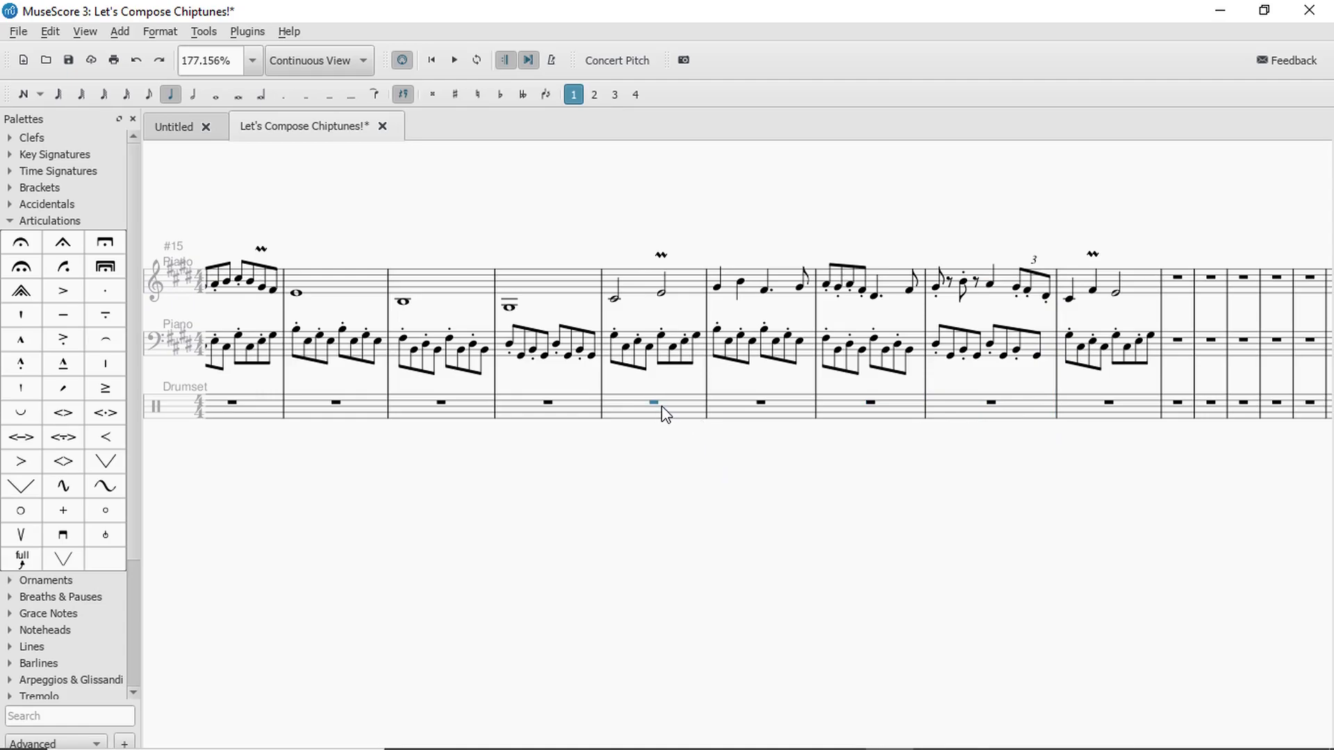
pyautogui.press('space')
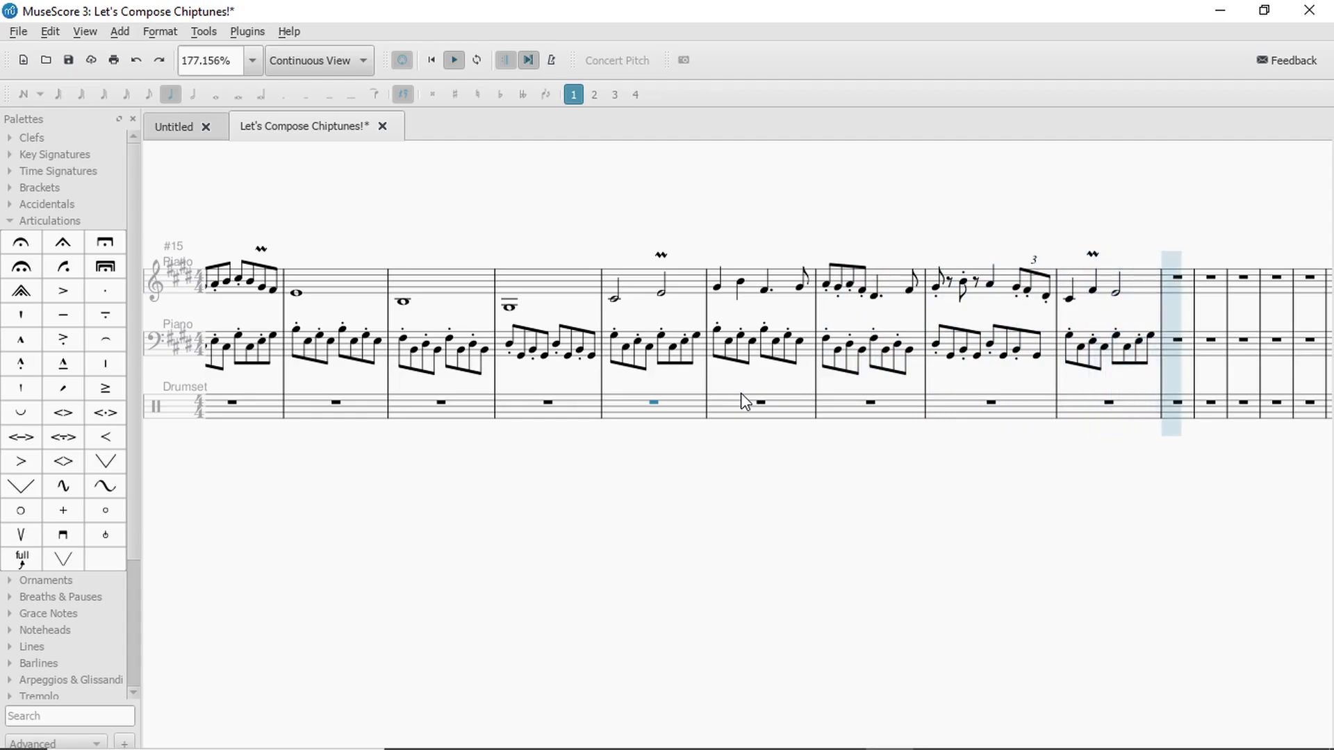
pyautogui.press('space')
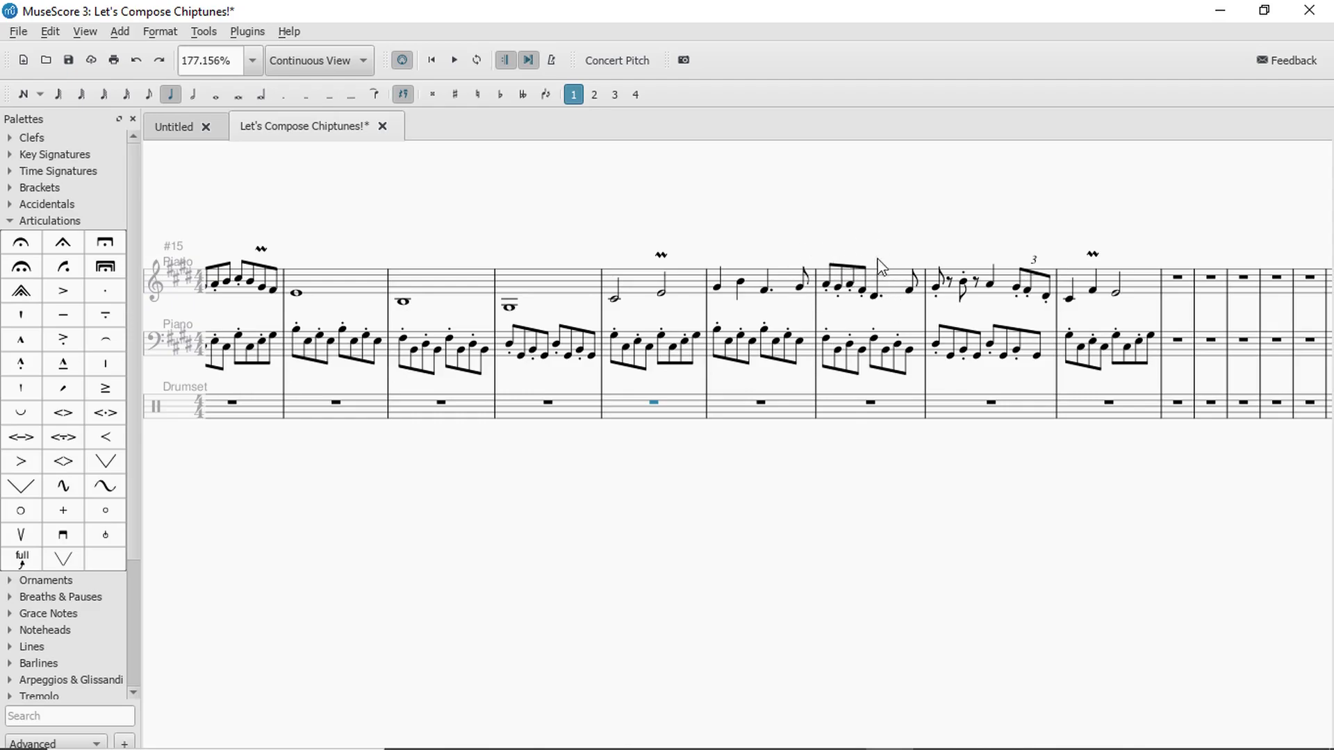
# Play back measures 14 and 15, and add staccato dots to the undotted eighth notes at the start of measure 15.
pyautogui.hotkey('ctrl', 'Home')
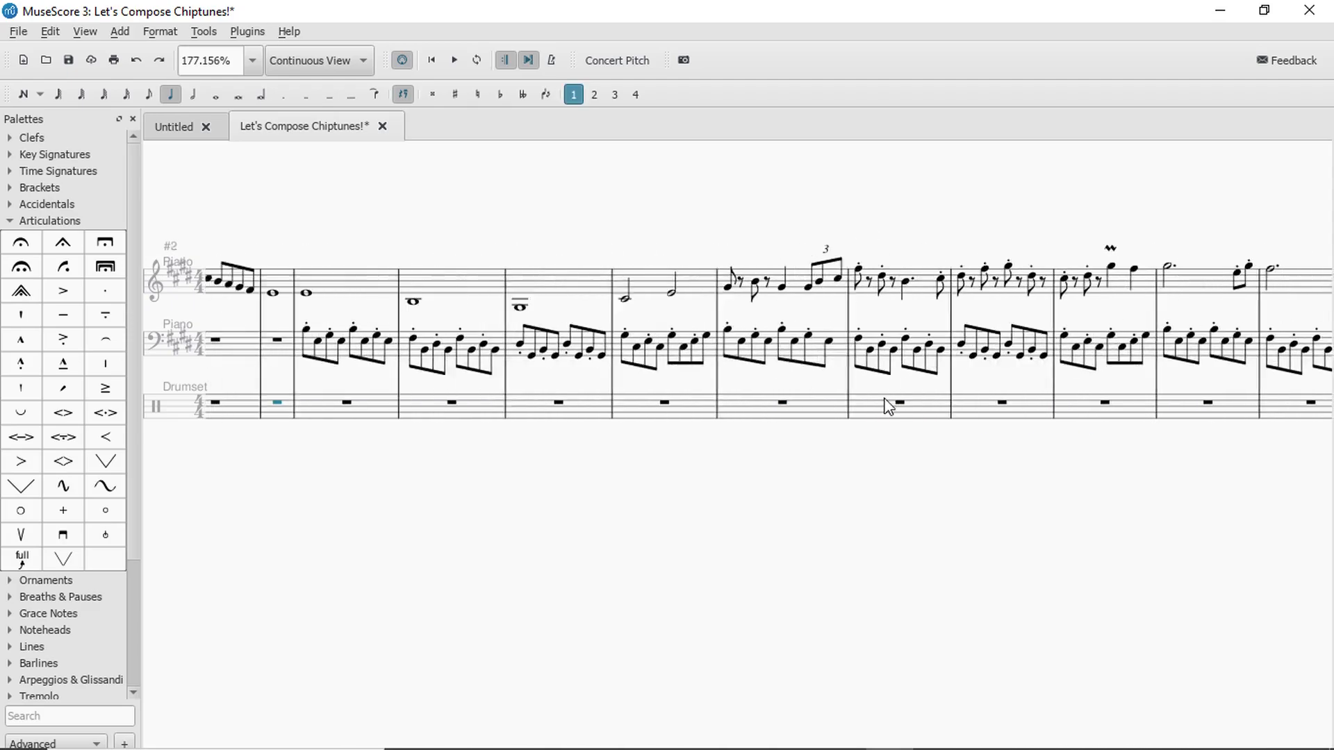
pyautogui.moveTo(940, 245); pyautogui.dragTo(833, 241)
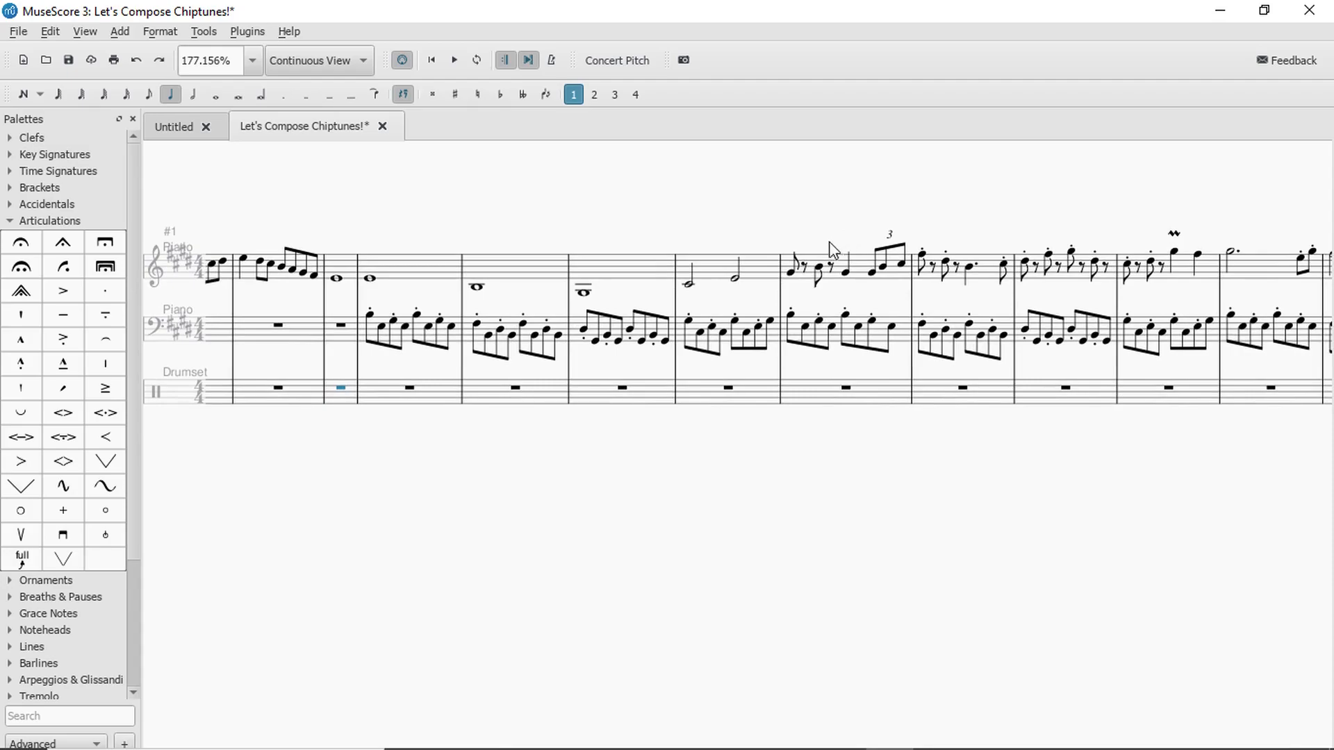
pyautogui.moveTo(1002, 436); pyautogui.dragTo(873, 412)
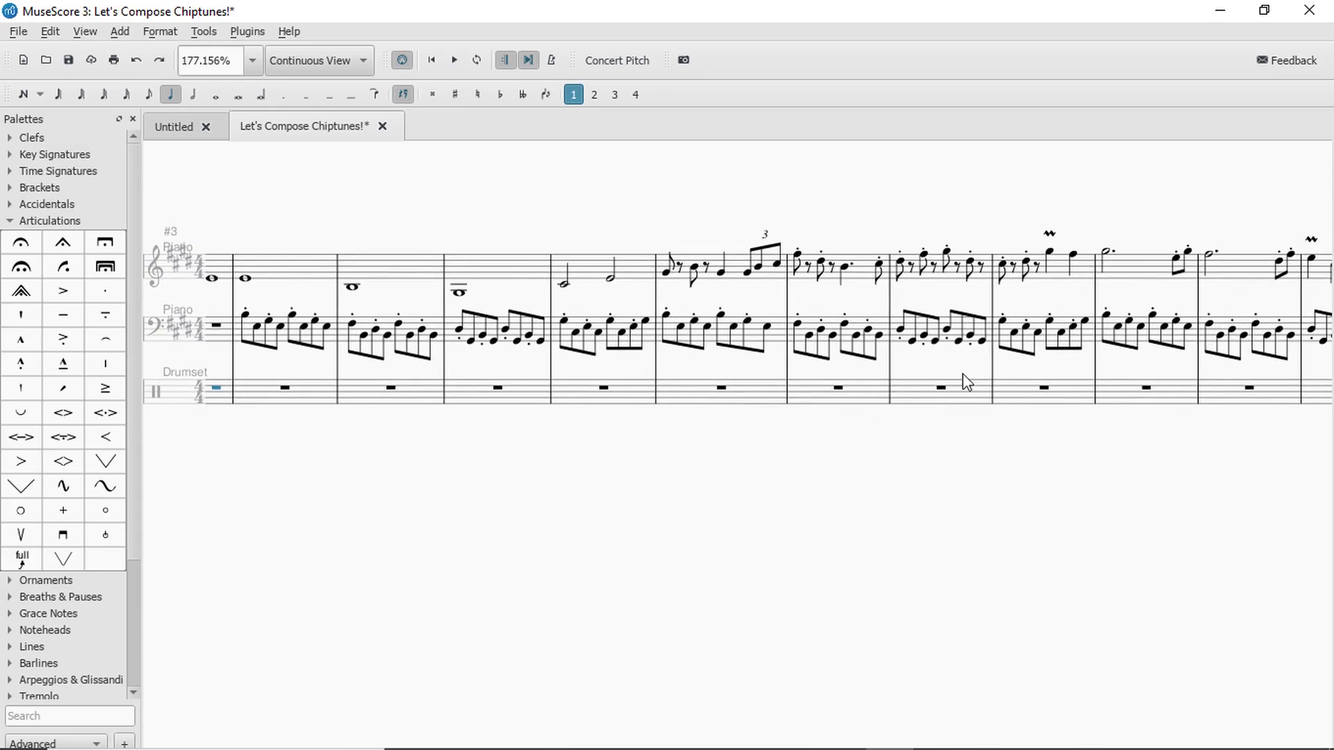
pyautogui.moveTo(1071, 449); pyautogui.dragTo(849, 426)
pyautogui.moveTo(1008, 445); pyautogui.dragTo(926, 441)
pyautogui.moveTo(1083, 446); pyautogui.dragTo(1017, 461)
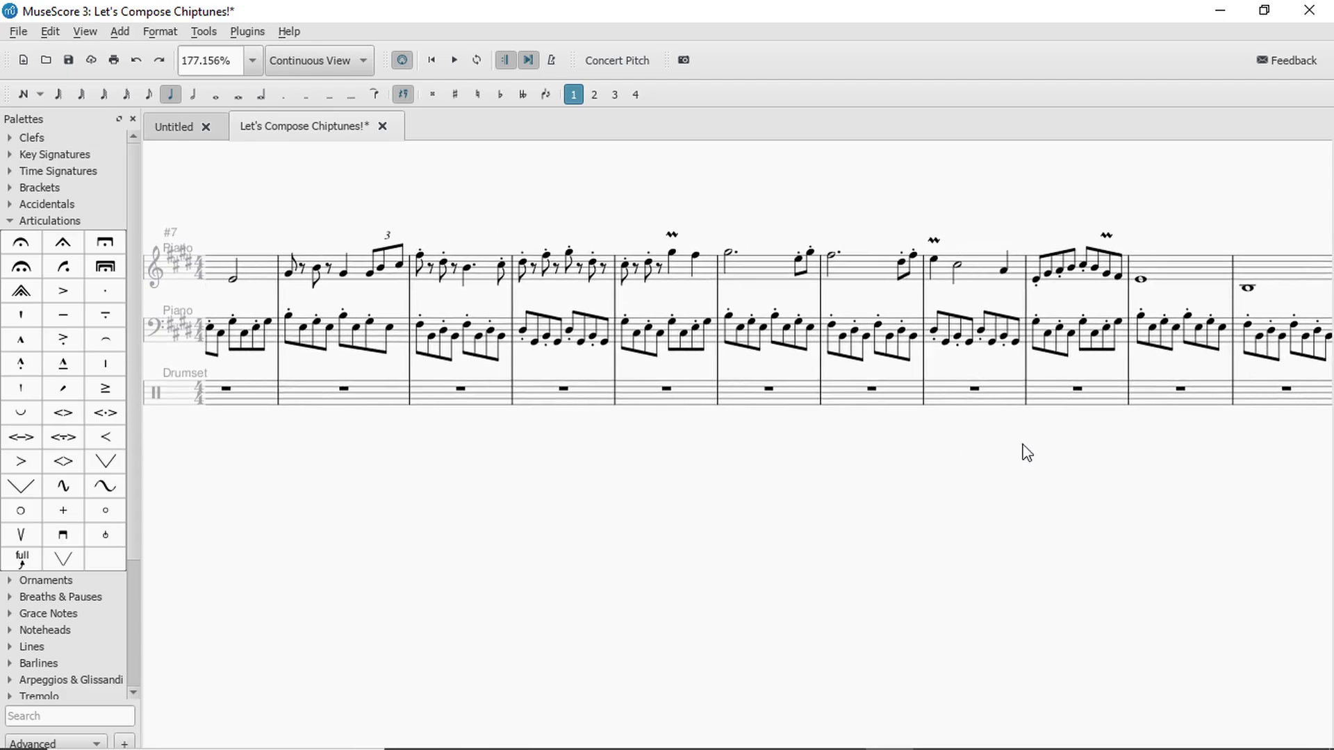
pyautogui.press('space')
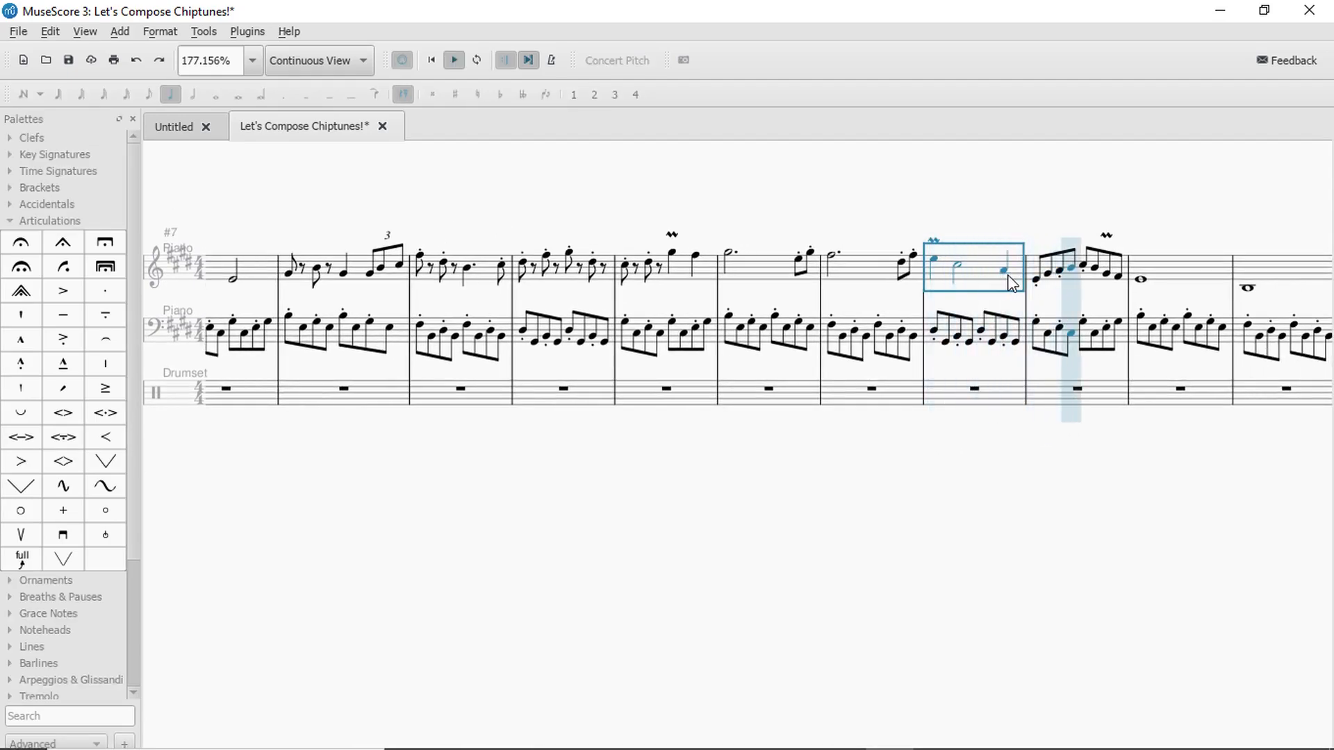
pyautogui.press('space')
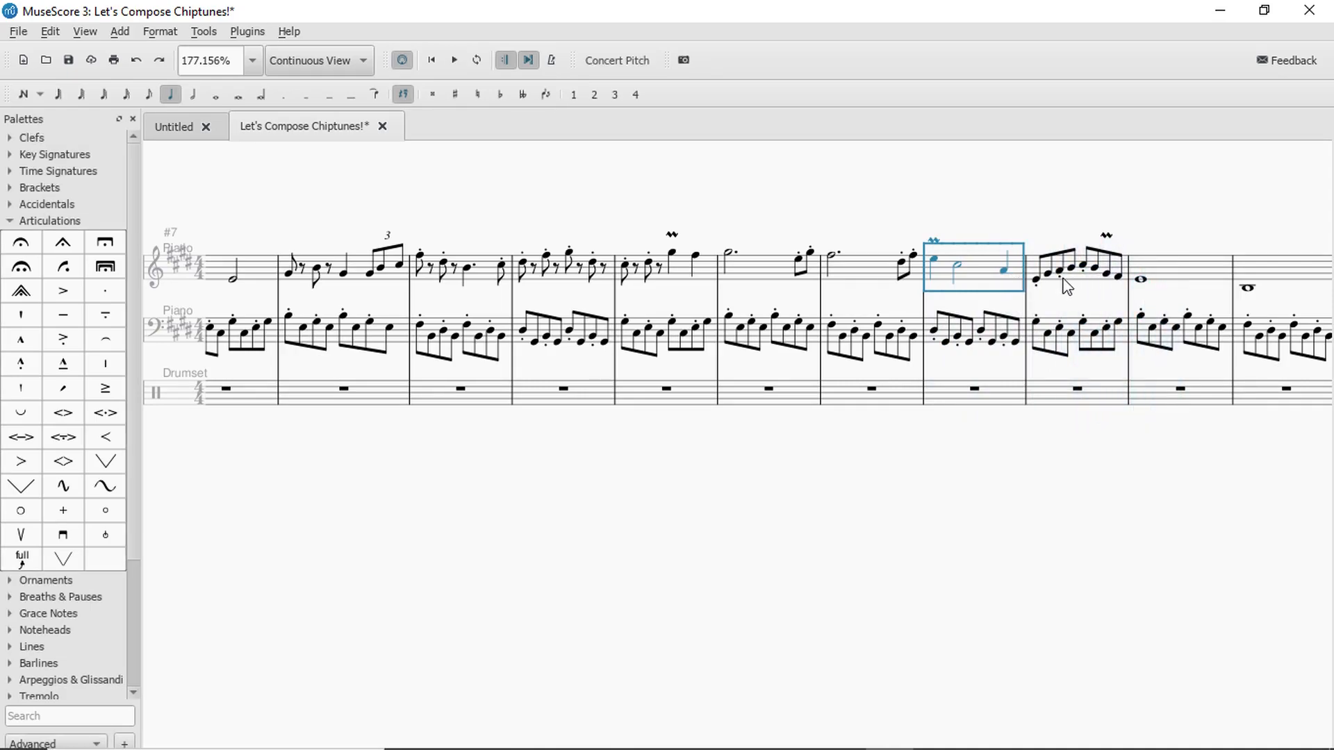
pyautogui.click(1048, 277)
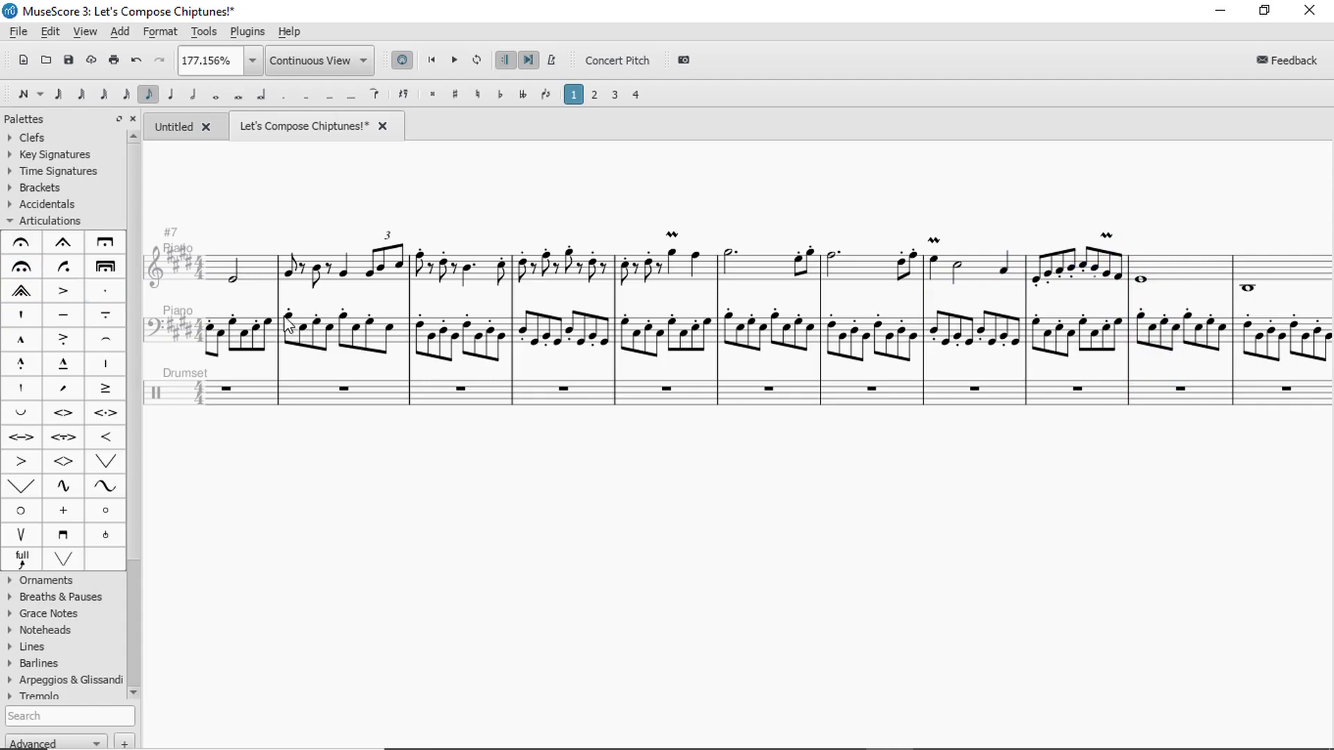
# Play back measure 15 and undo the last two articulation edits in its upper piano melody.
pyautogui.press('space')
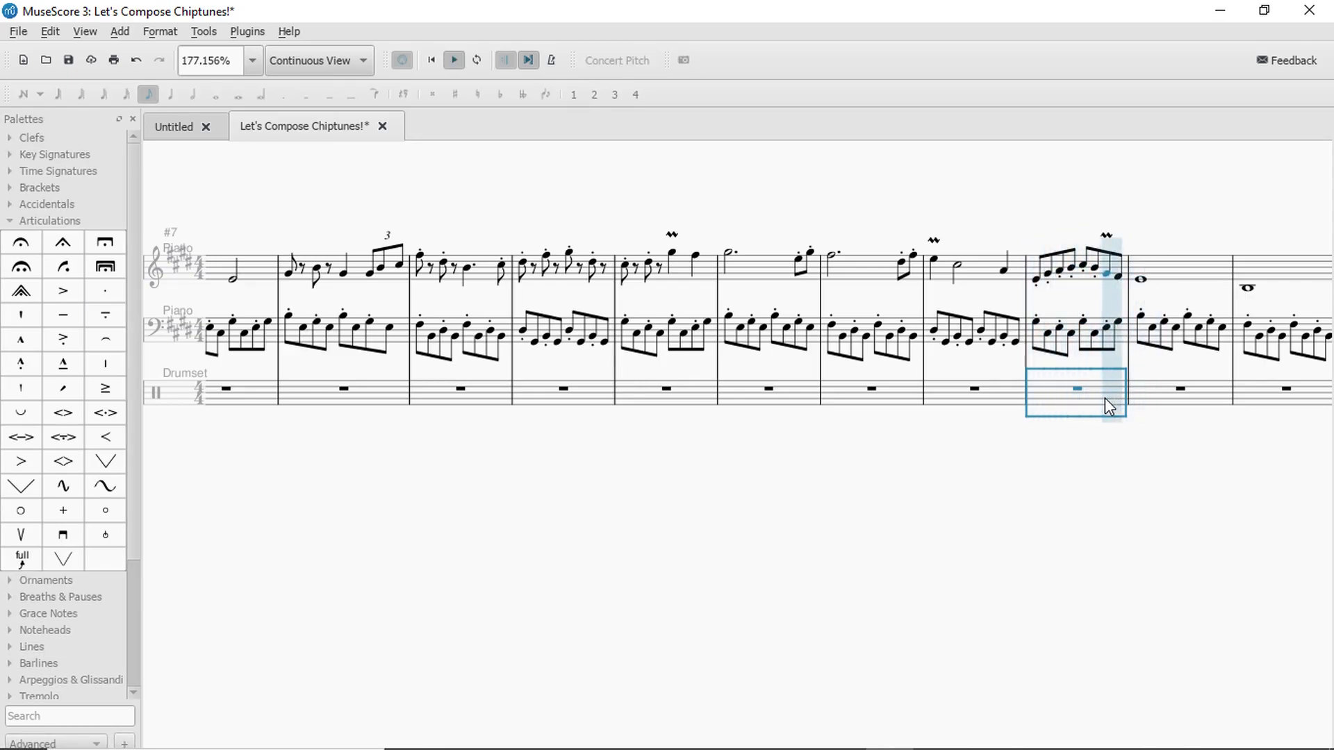
pyautogui.press('space')
pyautogui.hotkey('ctrl', 'z')
pyautogui.hotkey('ctrl', 'z')
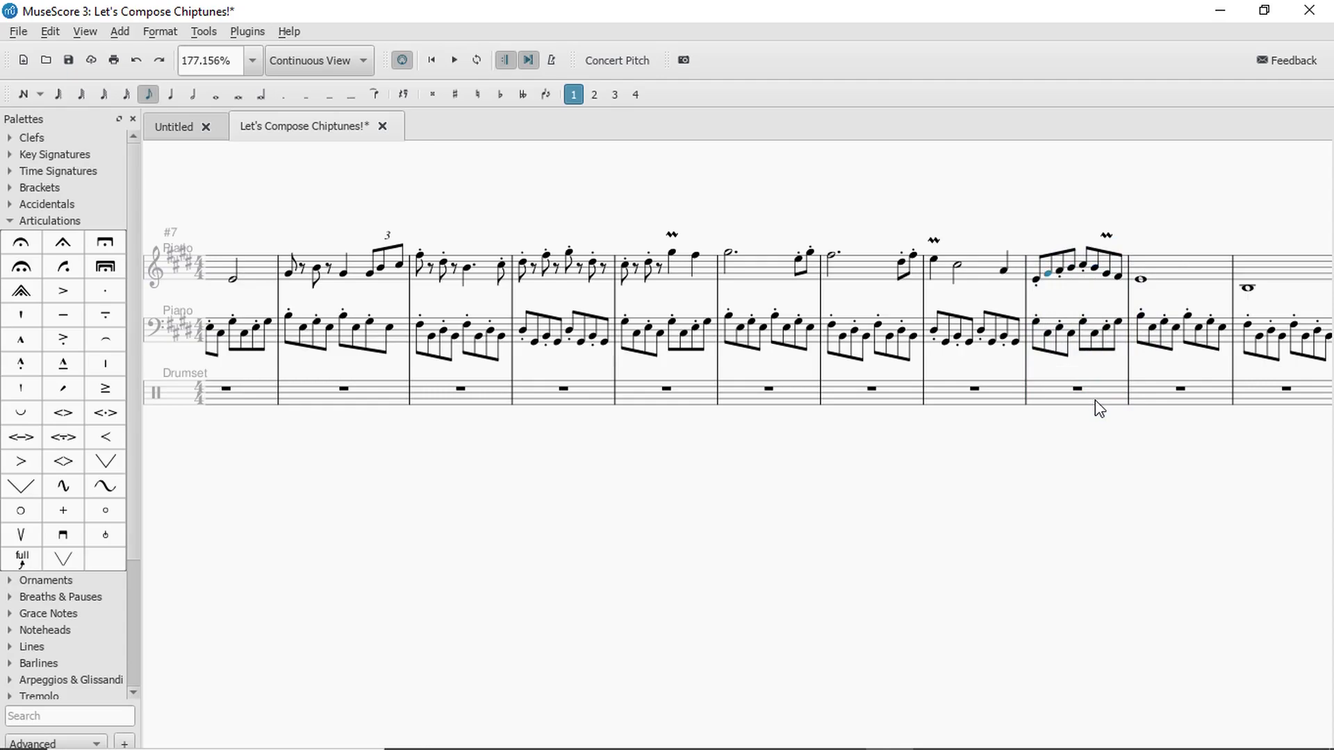
# Replay measure 15 several times to compare its staccato variants in the upper piano melody.
pyautogui.press('space')
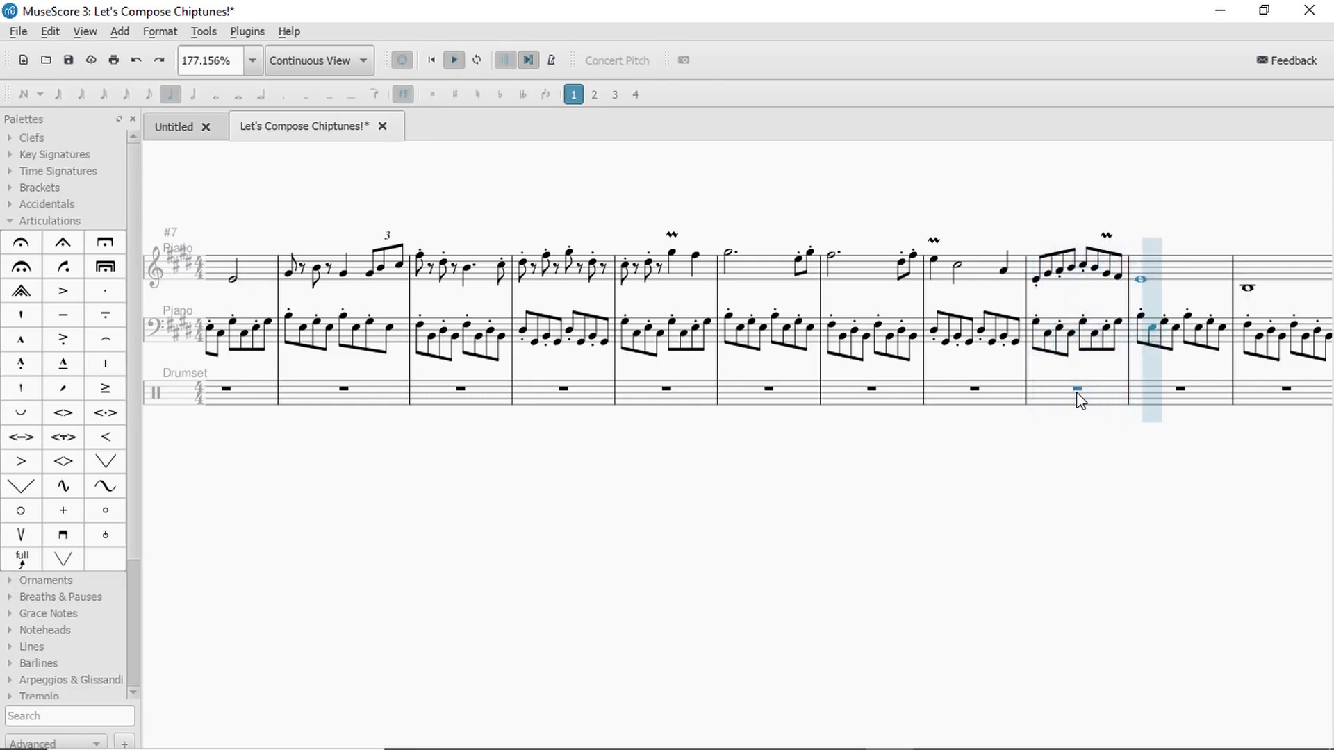
pyautogui.press('space')
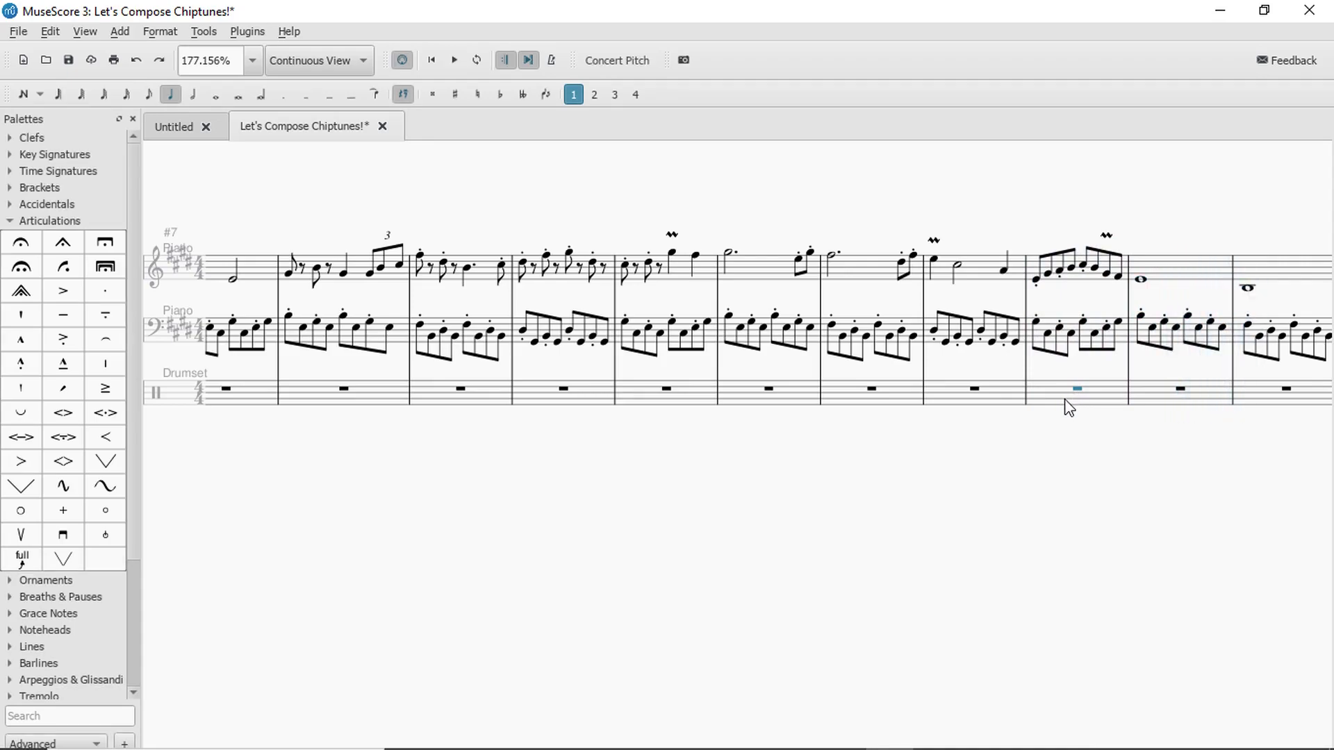
pyautogui.press('space')
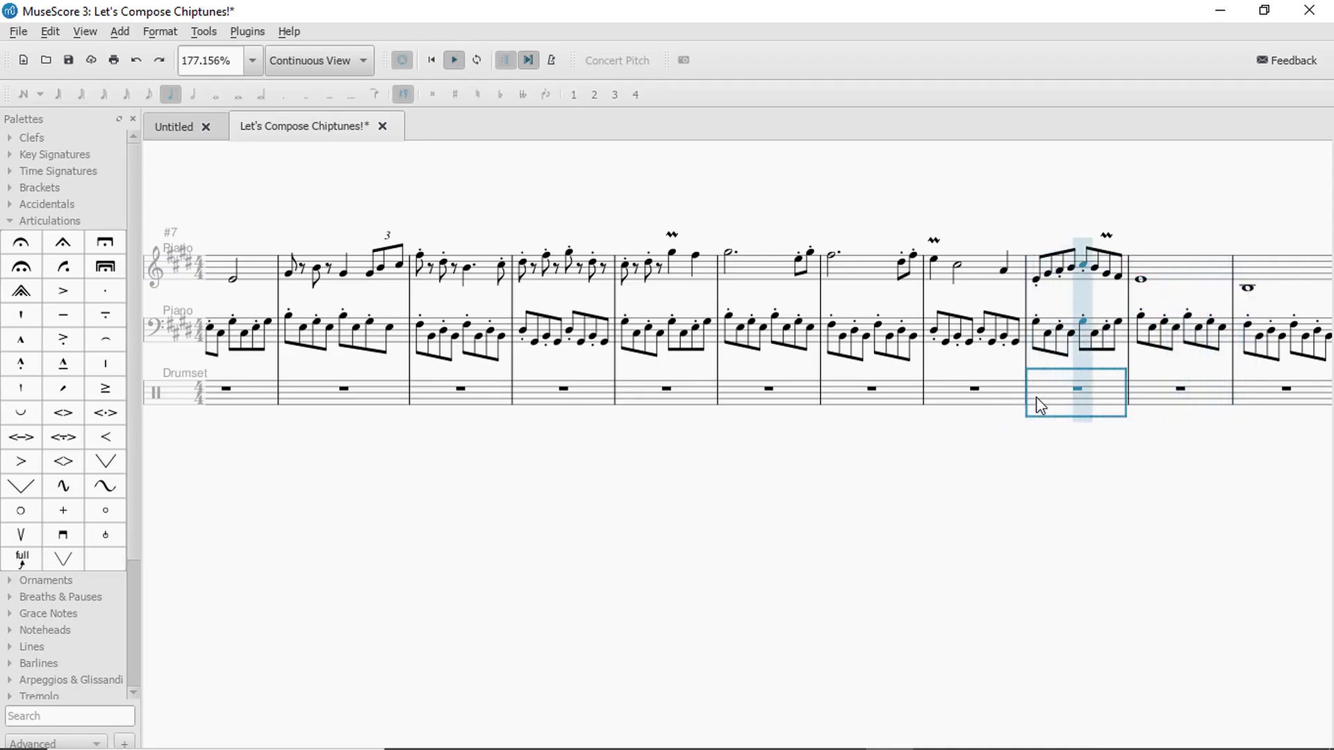
pyautogui.press('space')
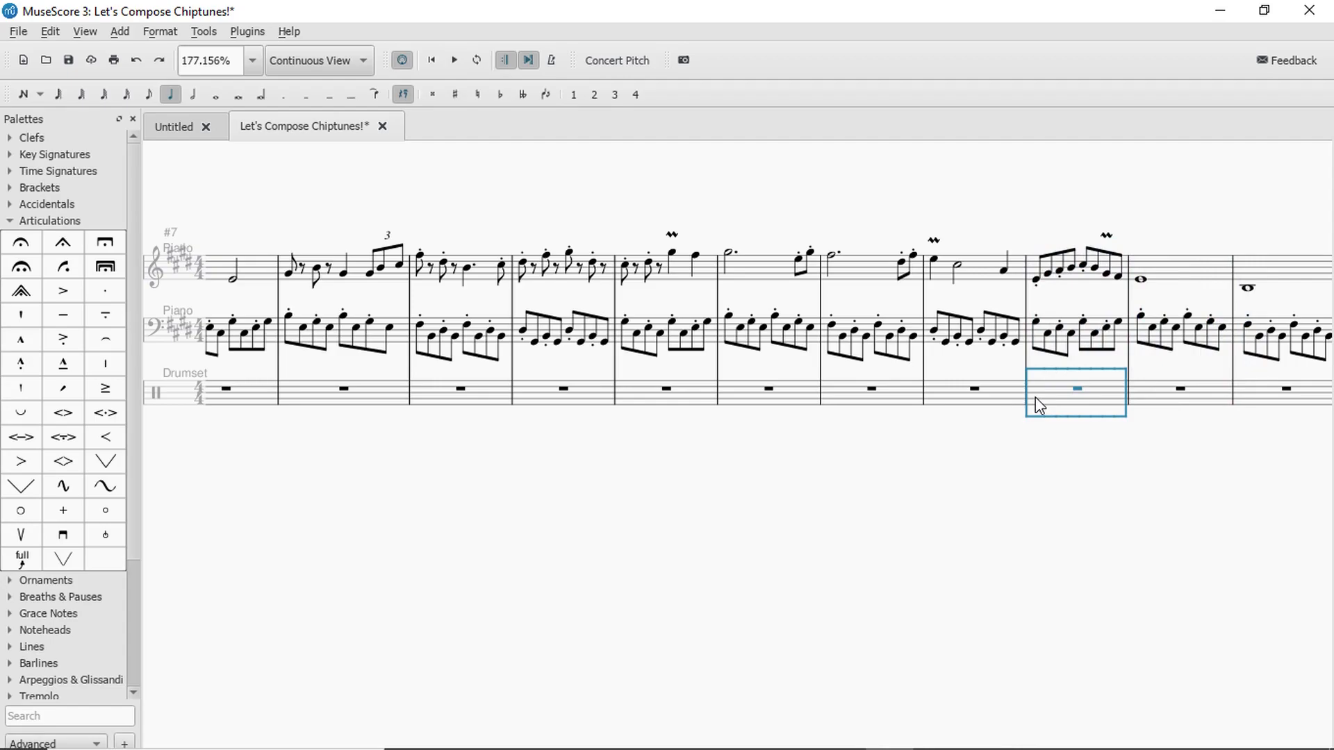
pyautogui.press('Escape')
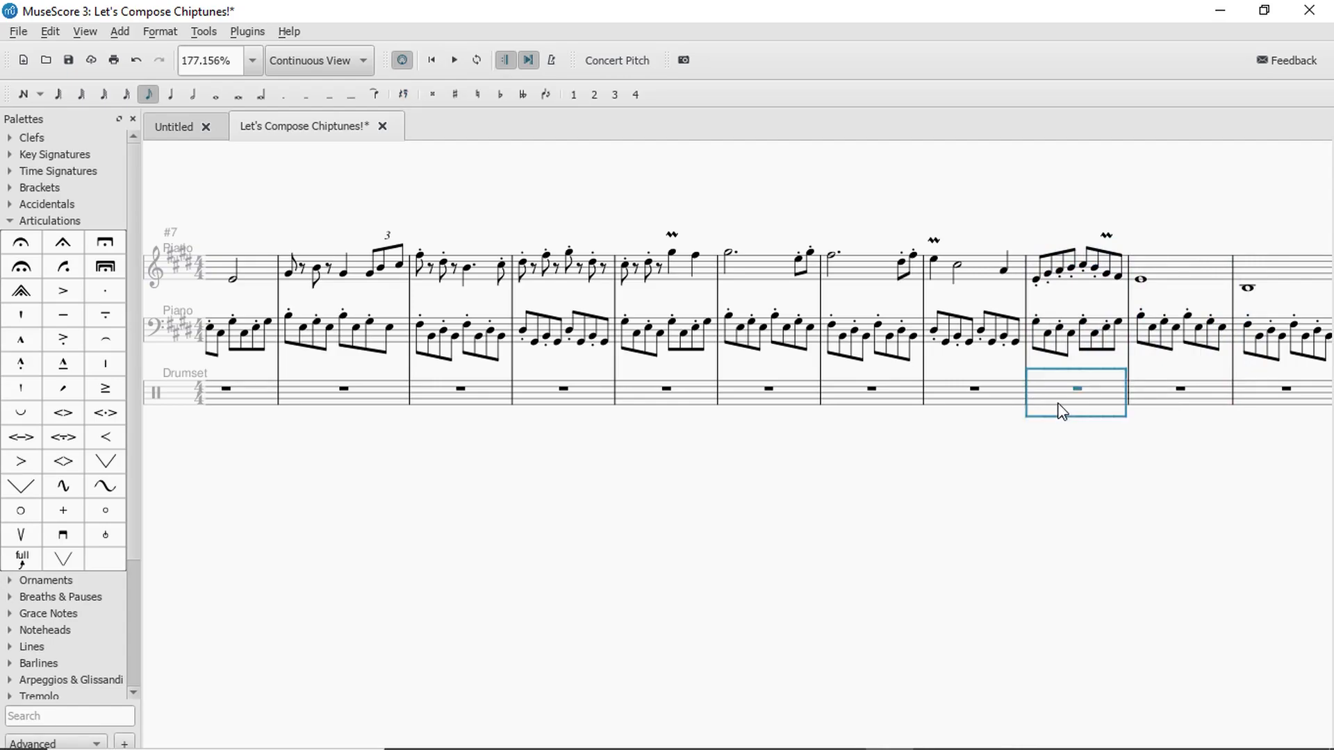
pyautogui.press('space')
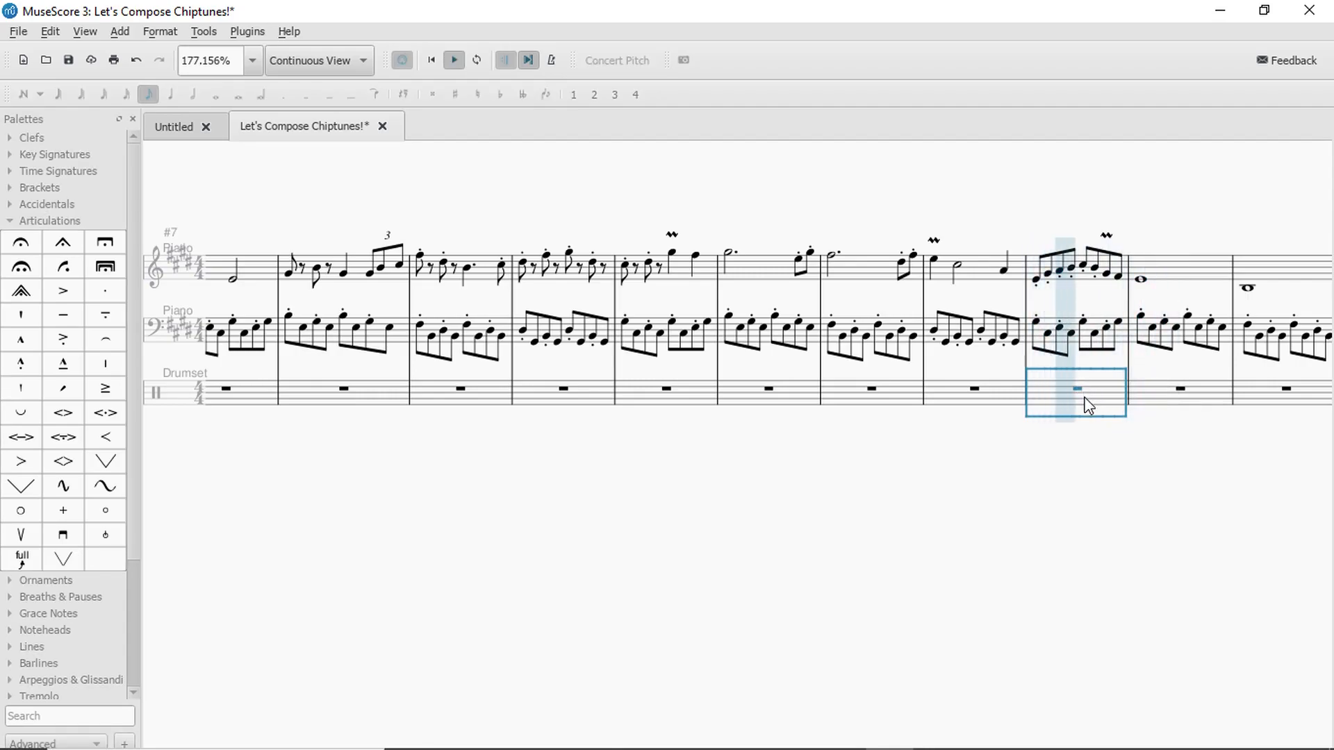
pyautogui.press('space')
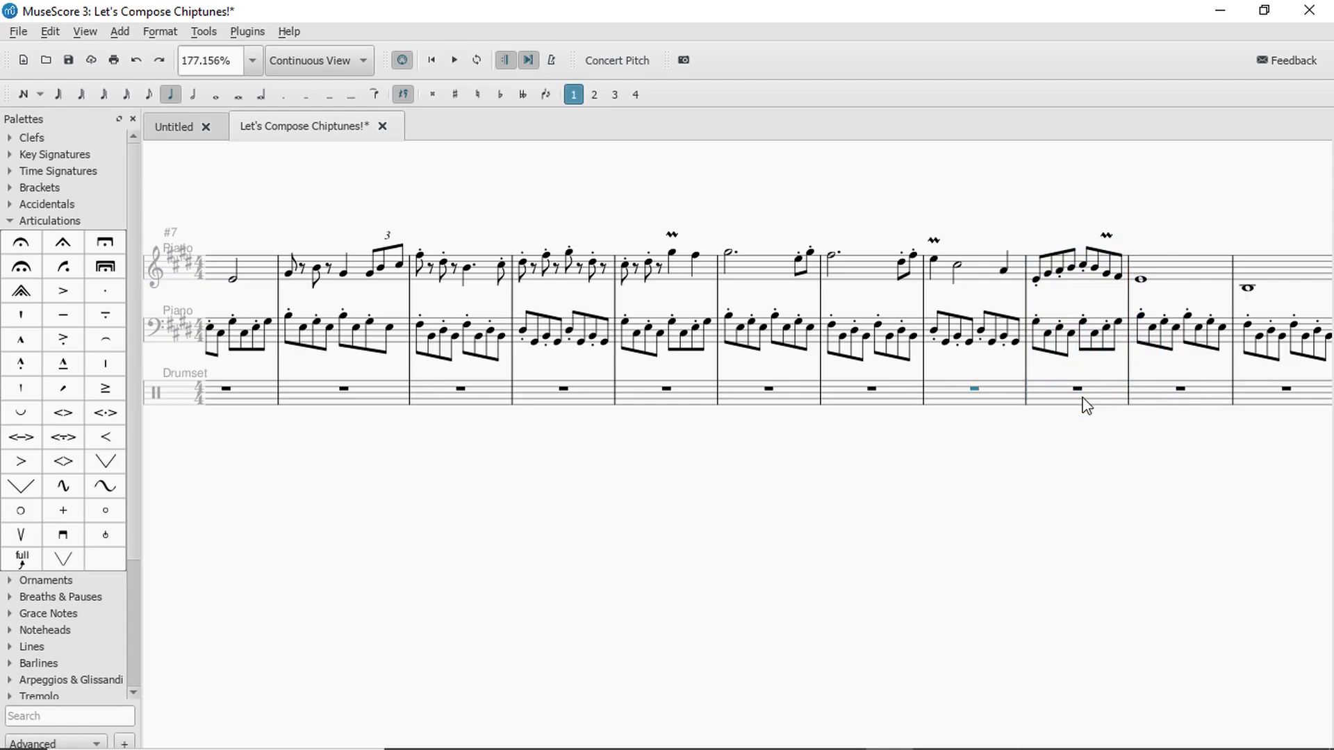
# Play the score from measure 4 and remove the staccato dot from the last eighth note of measure 9 in the upper piano.
pyautogui.hotkey('ctrl', 'Home')
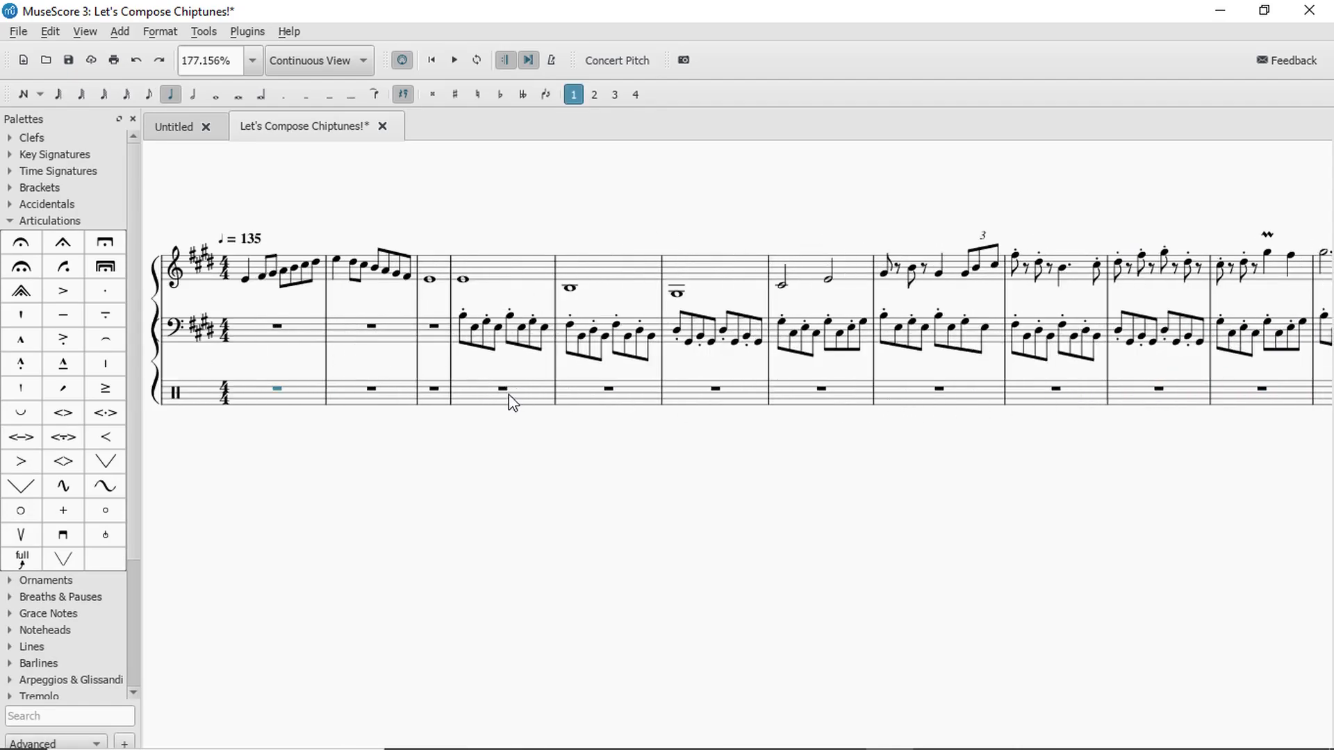
pyautogui.press('space')
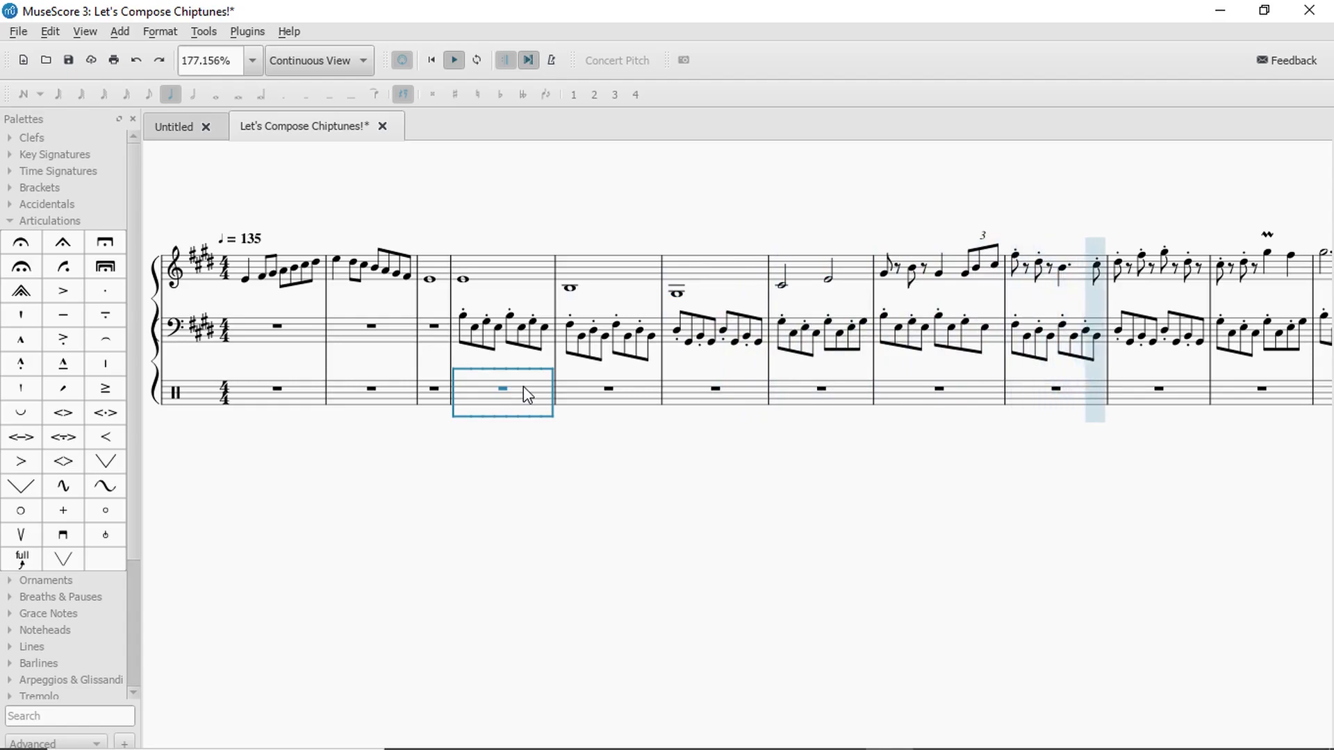
pyautogui.press('space')
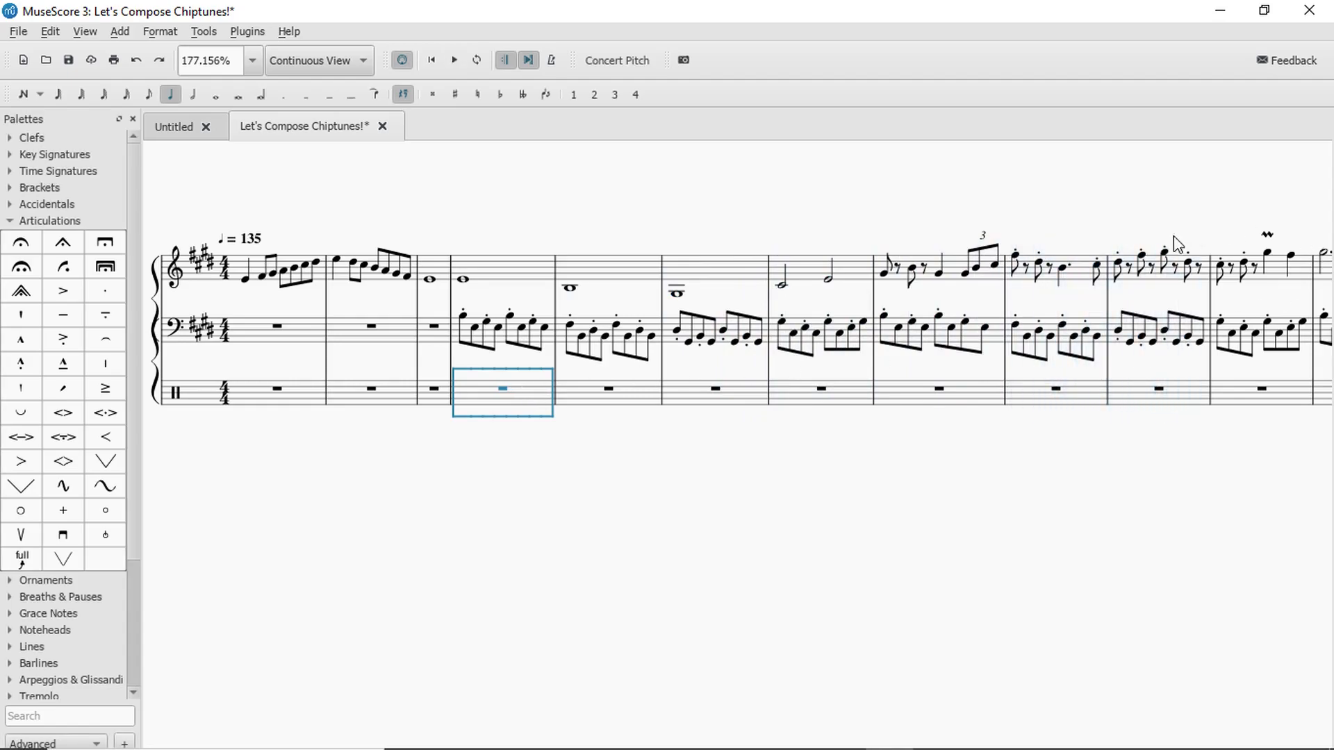
pyautogui.click(1096, 264)
pyautogui.scroll(5, 1094, 260)
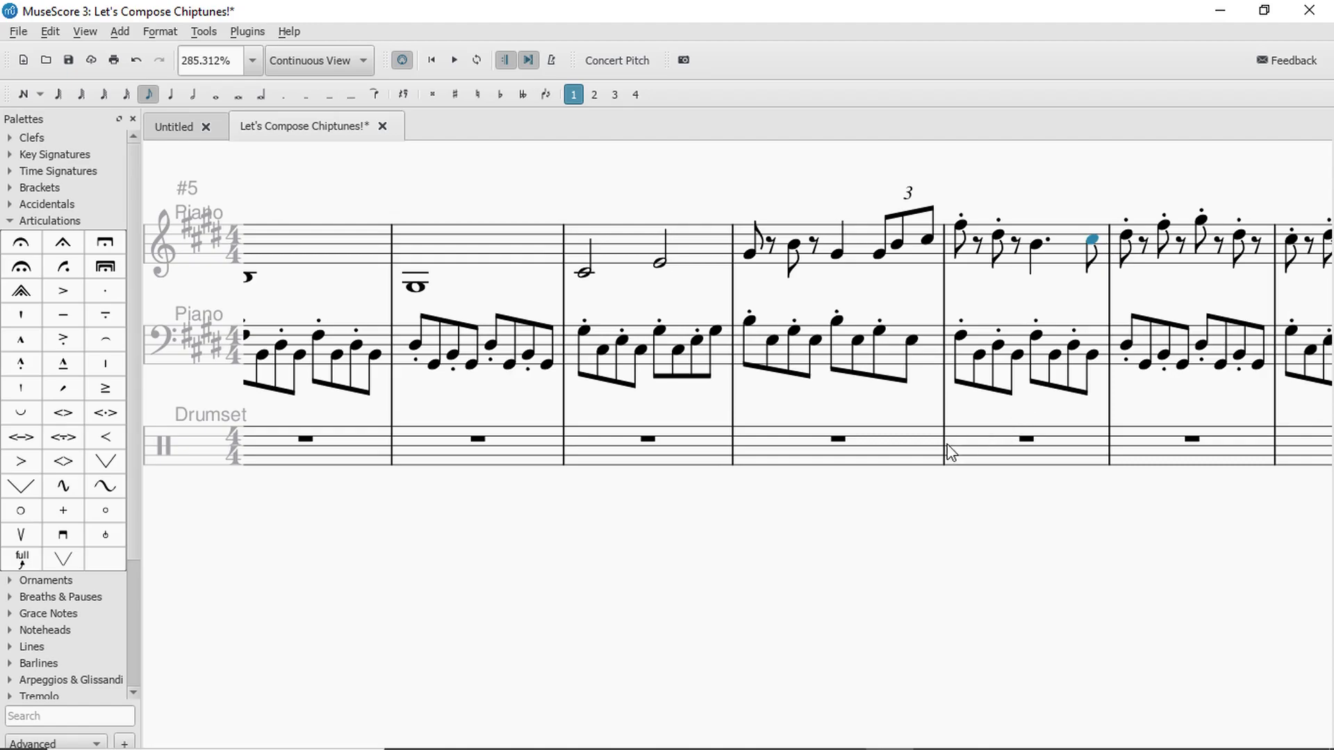
pyautogui.keyDown('ctrl'); pyautogui.scroll(-1, 952, 453); pyautogui.keyUp('ctrl')
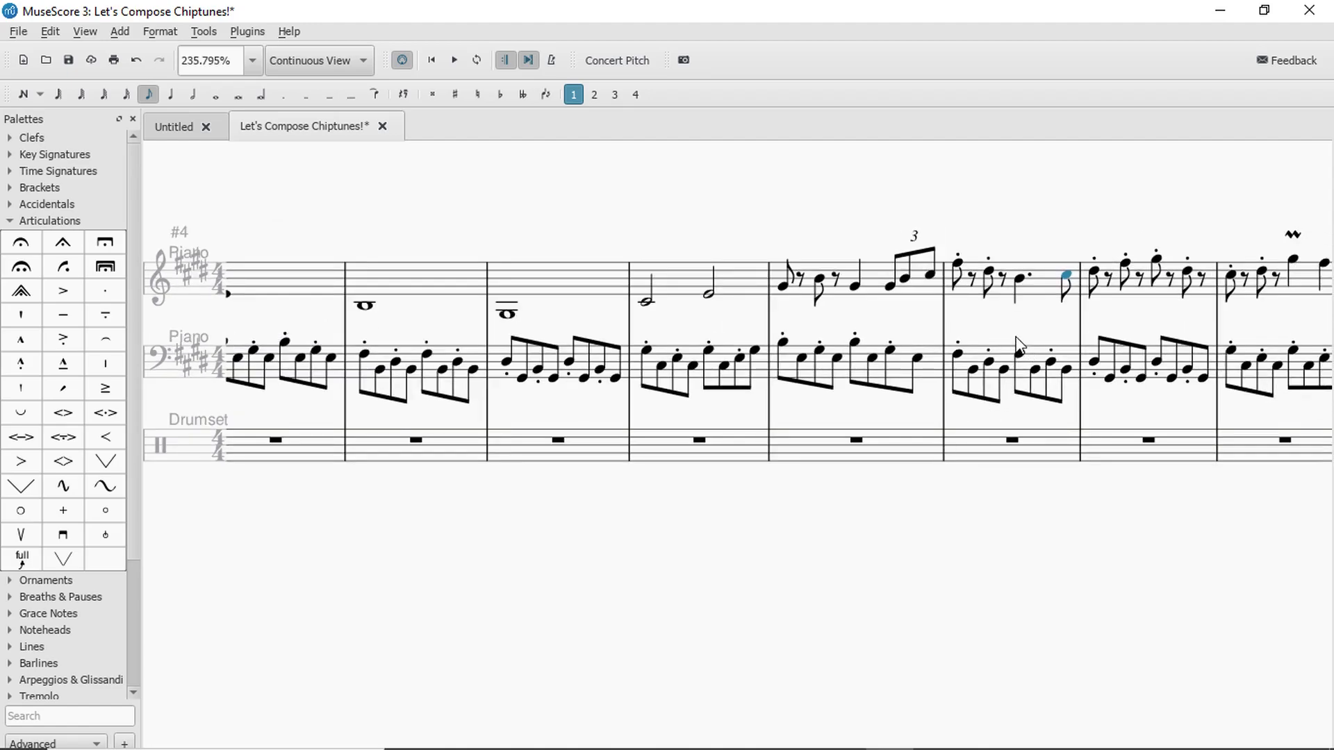
pyautogui.keyDown('ctrl'); pyautogui.scroll(-1, 697, 335); pyautogui.keyUp('ctrl')
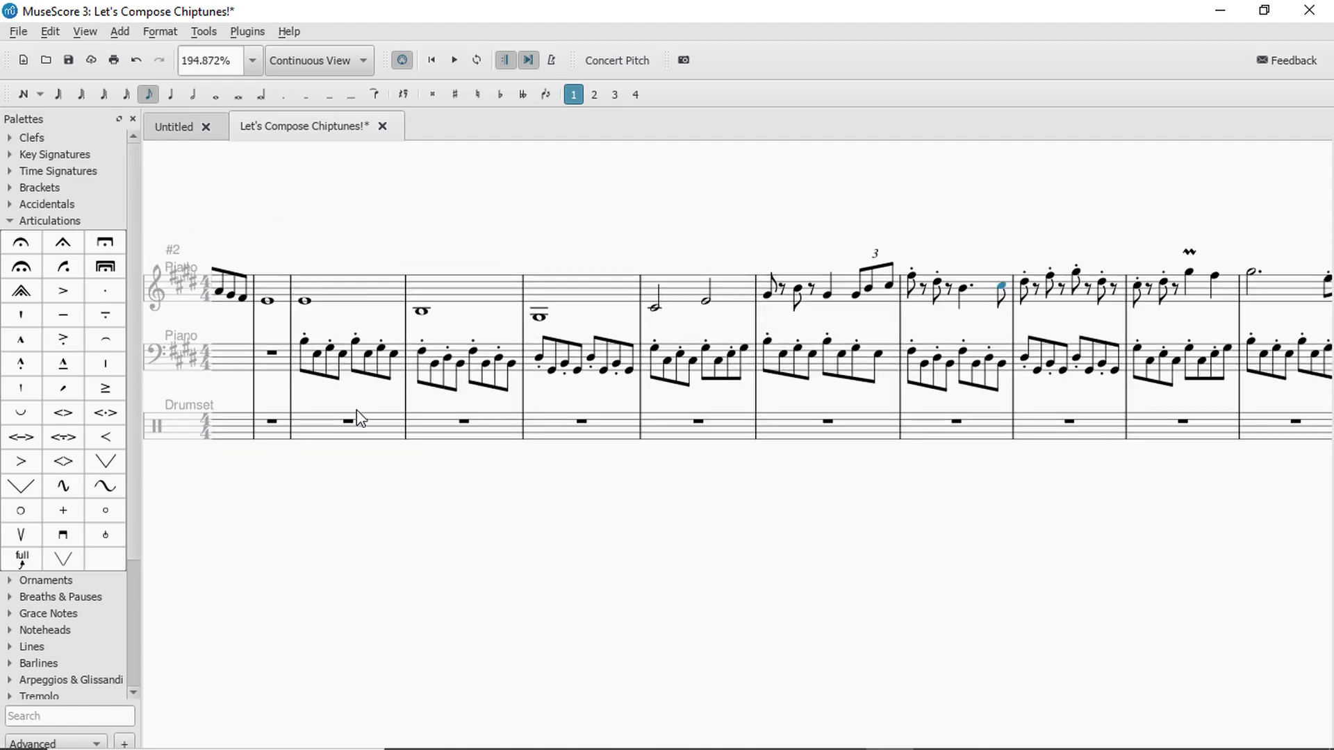
# Play the score from measure 4 through the end of the melody in measure 23.
pyautogui.click(381, 443)
pyautogui.press('space')
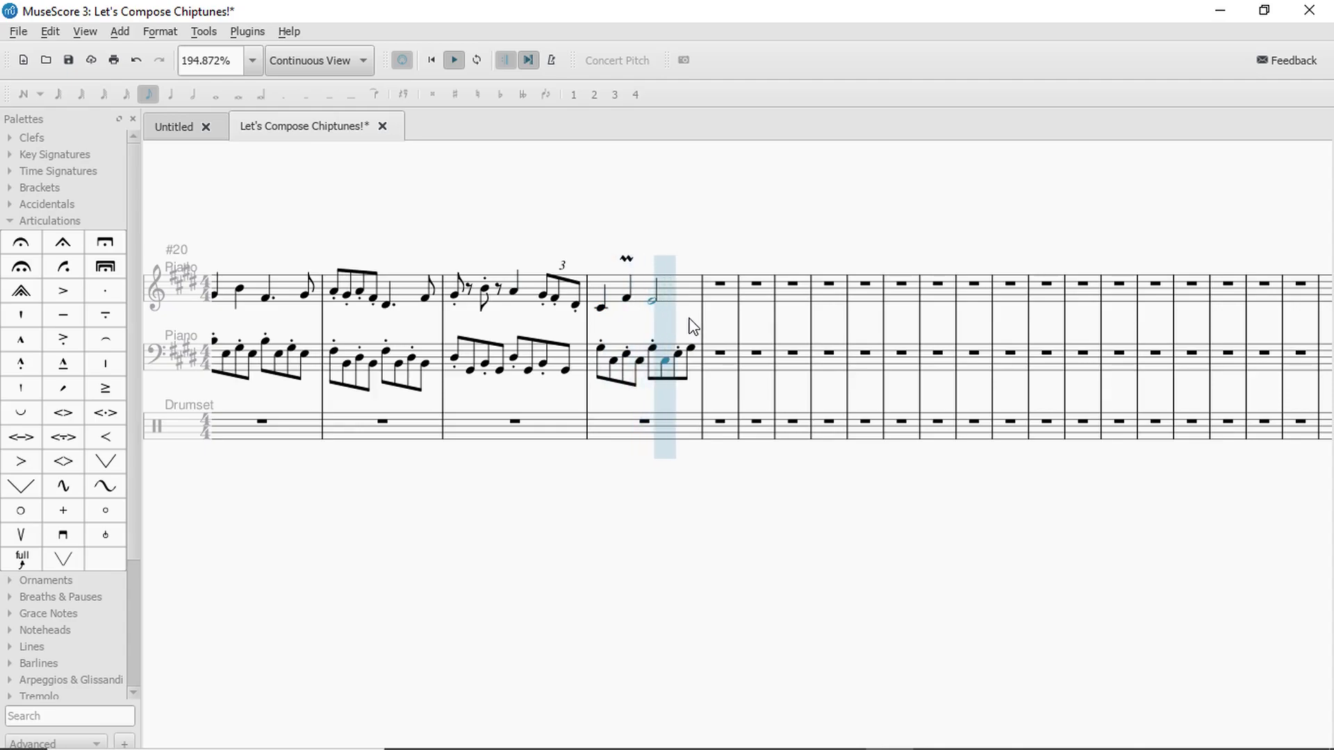
pyautogui.press('space')
pyautogui.moveTo(683, 321); pyautogui.dragTo(754, 316)
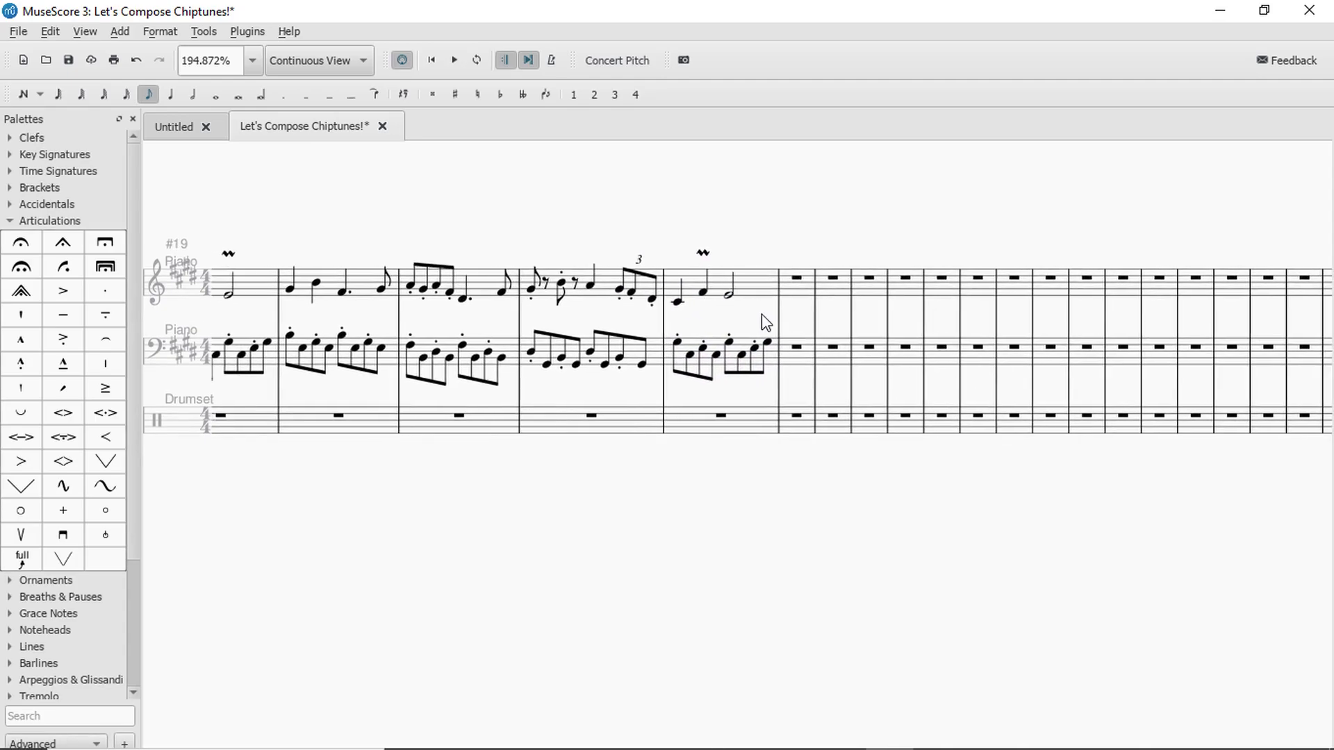
# Try raising the dotted quarter note in measure 21 of the upper piano, play the measure back, and undo the change.
pyautogui.click(476, 284)
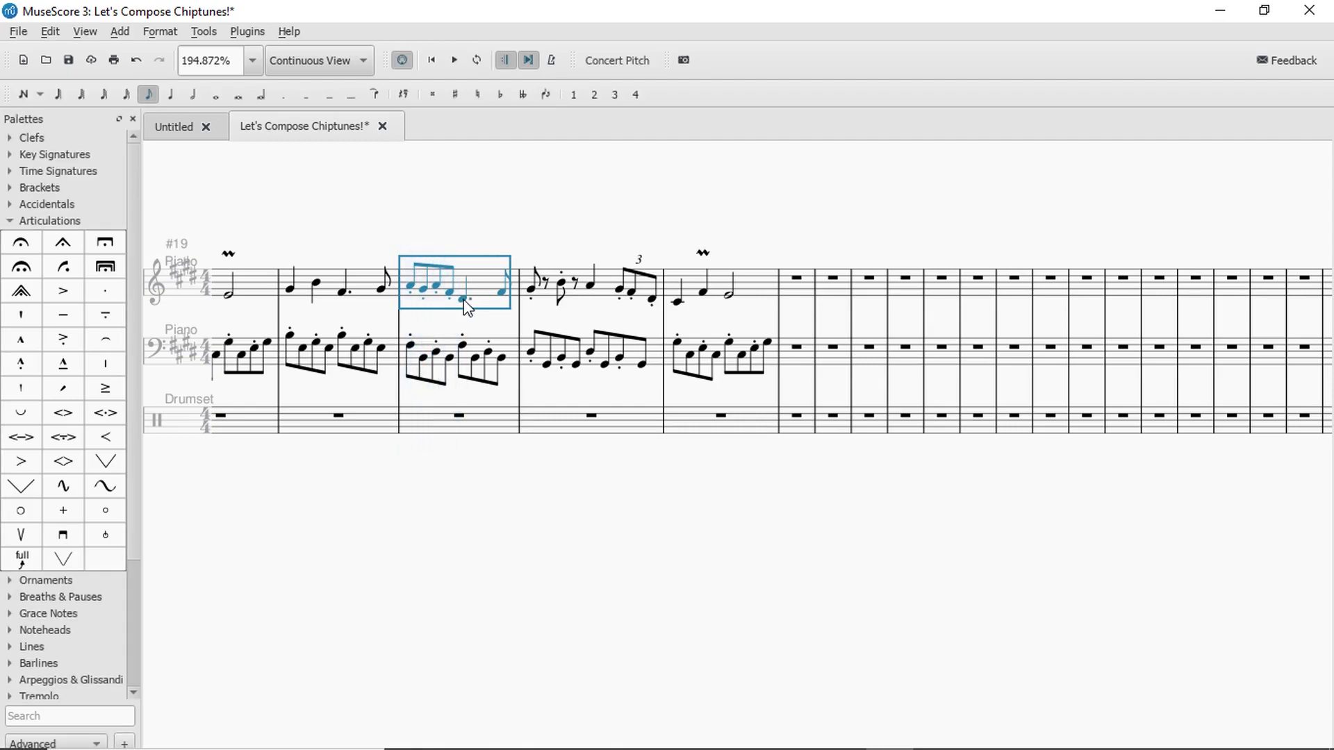
pyautogui.click(464, 297)
pyautogui.press('Up')
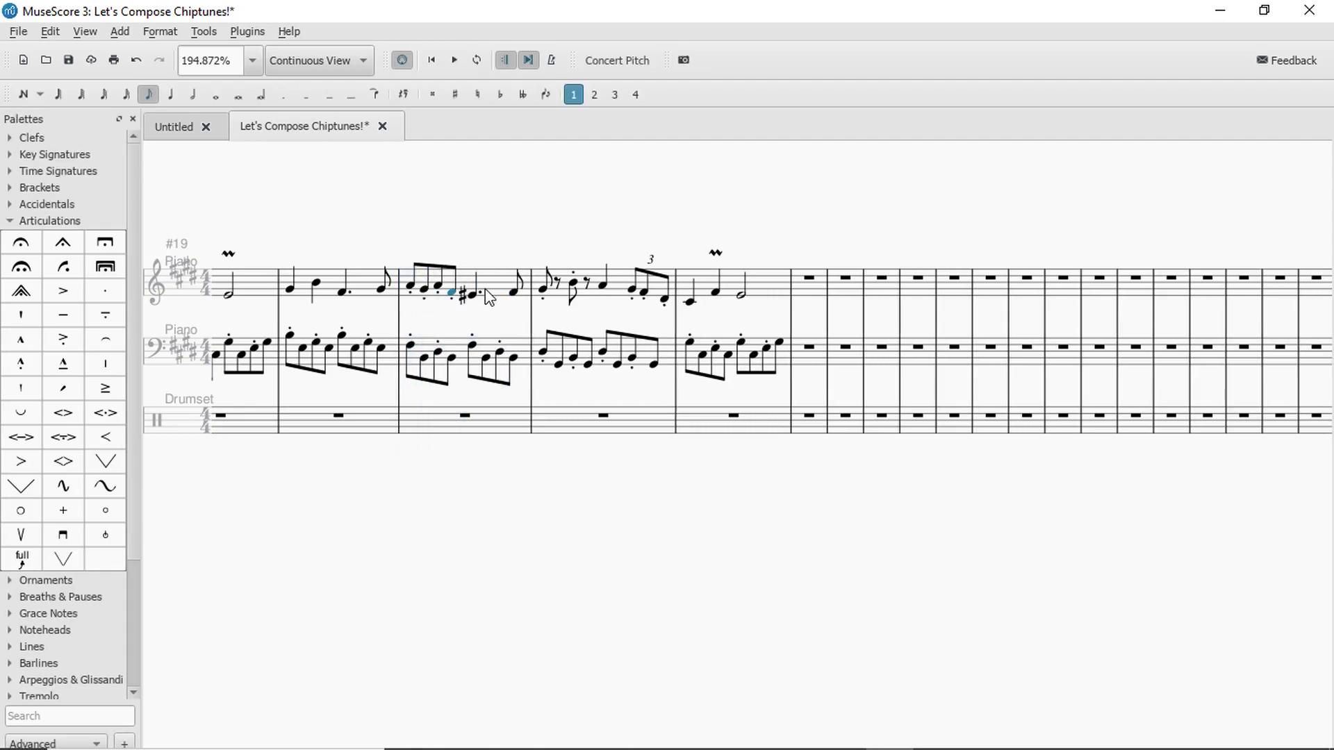
pyautogui.hotkey('ctrl', 'z')
pyautogui.click(489, 300)
pyautogui.press('space')
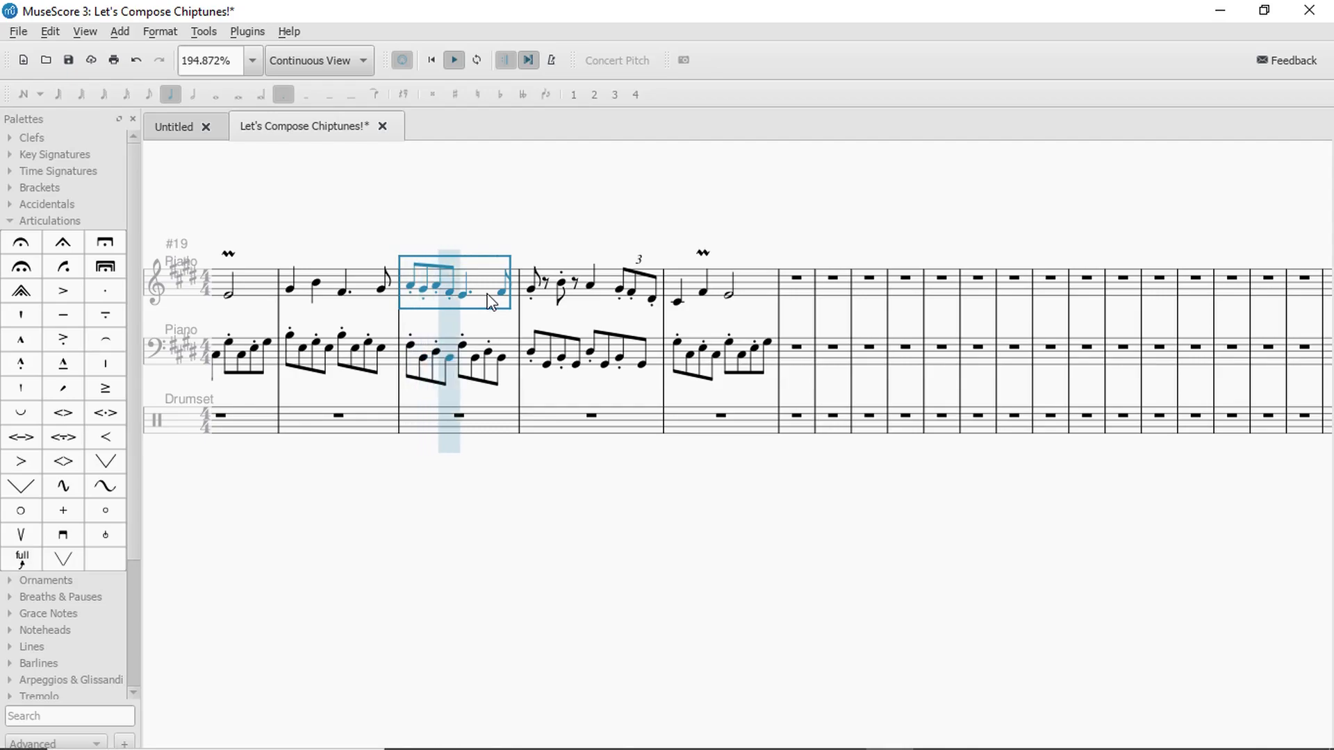
pyautogui.press('space')
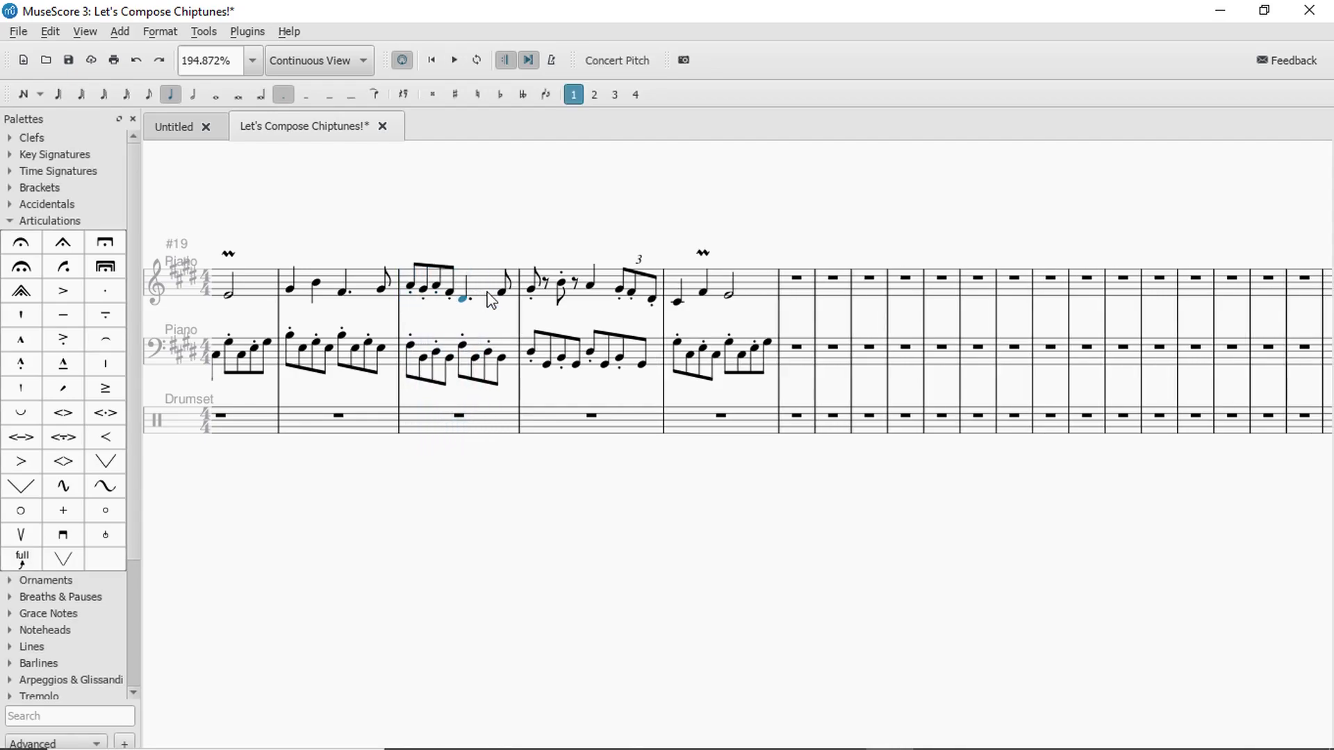
# Replay measure 21 and change the half note in measure 23 of the upper piano to G.
pyautogui.click(491, 301)
pyautogui.press('space')
pyautogui.press('space')
pyautogui.click(520, 224)
pyautogui.click(609, 256)
pyautogui.moveTo(530, 253); pyautogui.dragTo(611, 233)
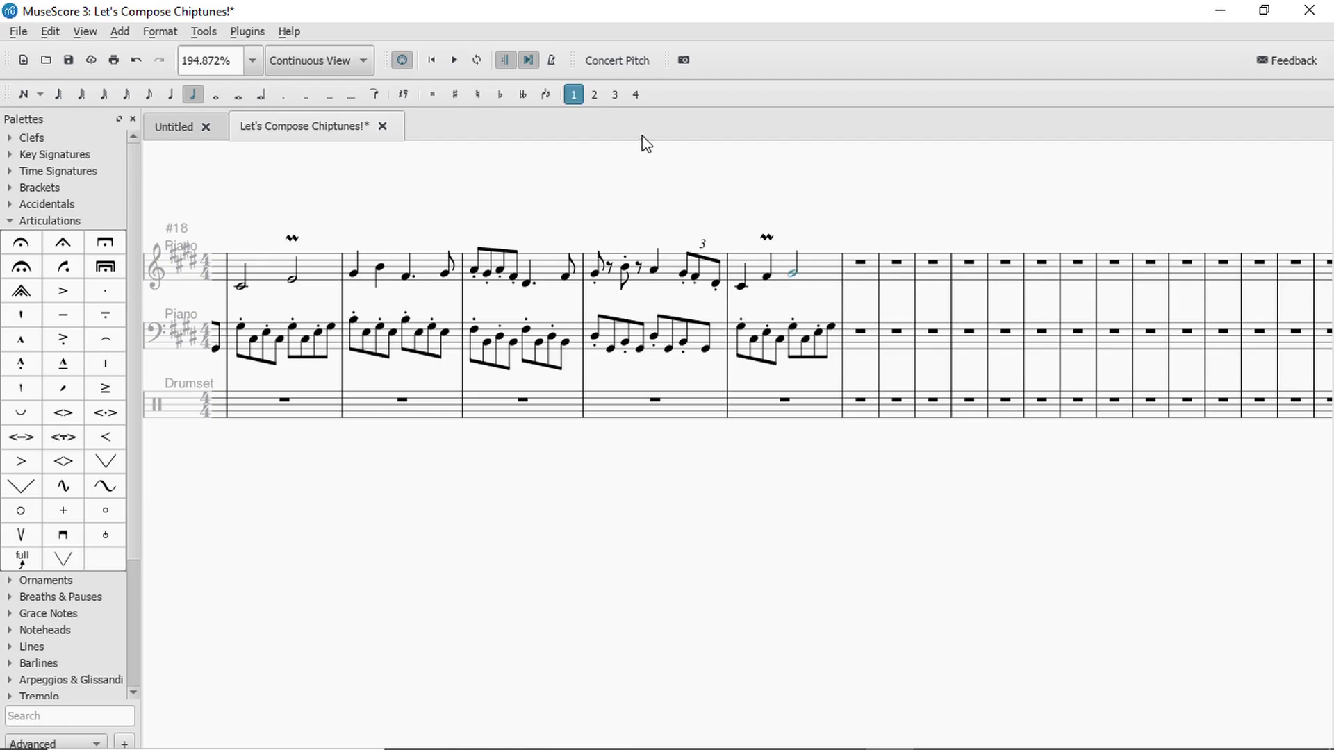
# Repeat measures 20 to 23 of both piano staves directly after measure 23.
pyautogui.hscroll(-3, 817, 162)
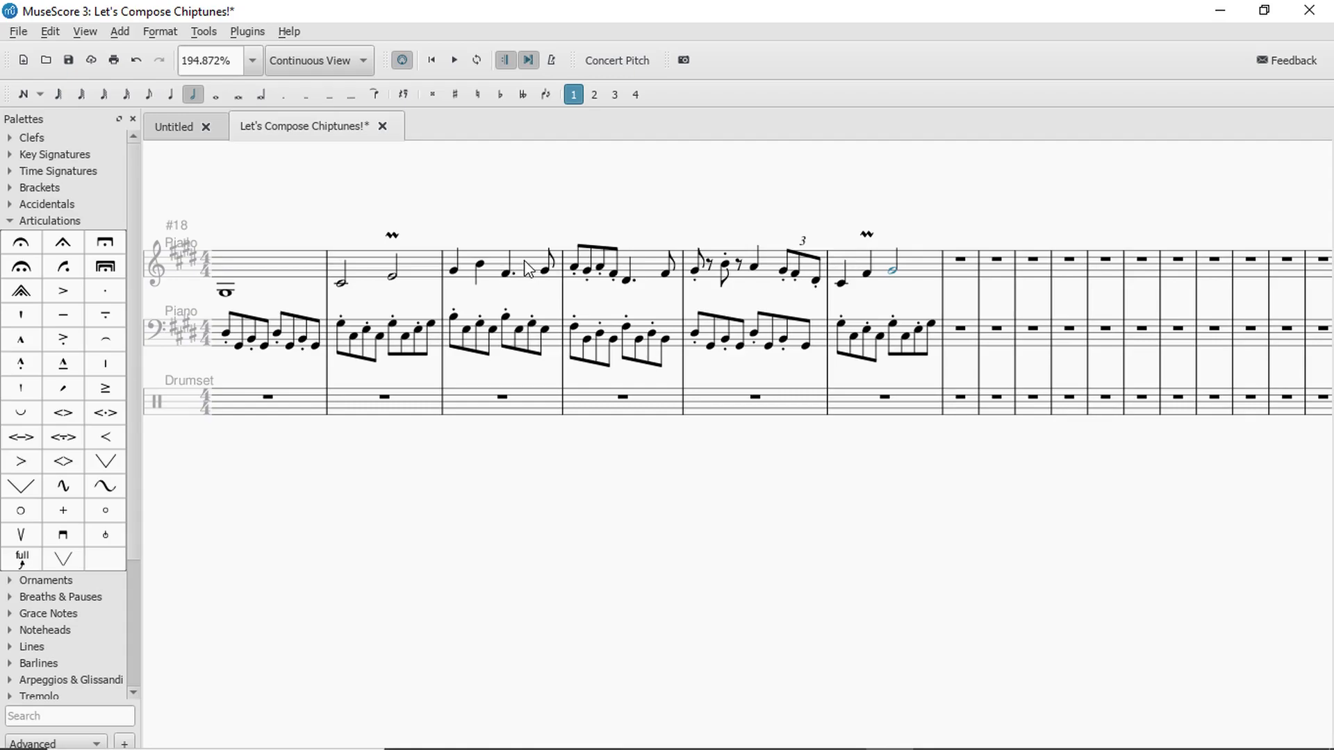
pyautogui.keyDown('shift'); pyautogui.click(933, 334); pyautogui.keyUp('shift')
pyautogui.press('r')
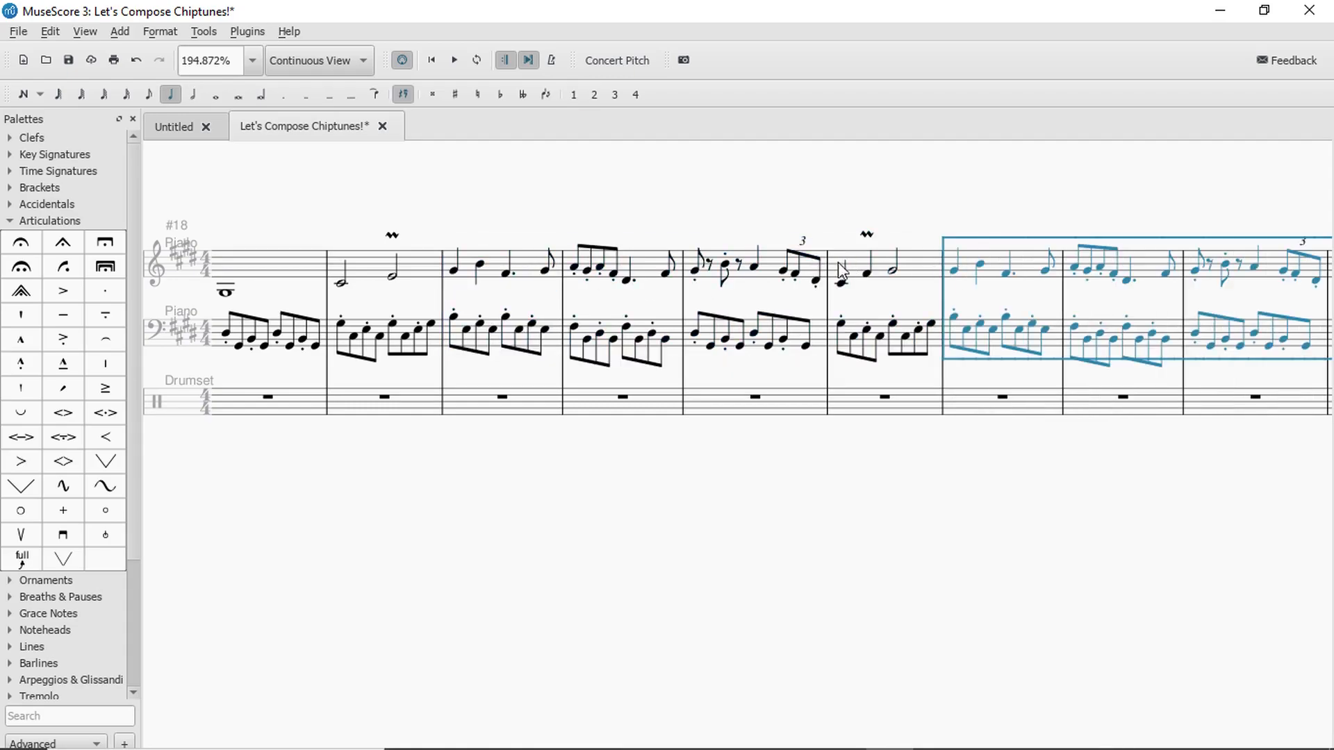
# Play from measure 22 into the repeated phrase and try B and lower pitches for the half note in measure 23.
pyautogui.click(772, 267)
pyautogui.press('space')
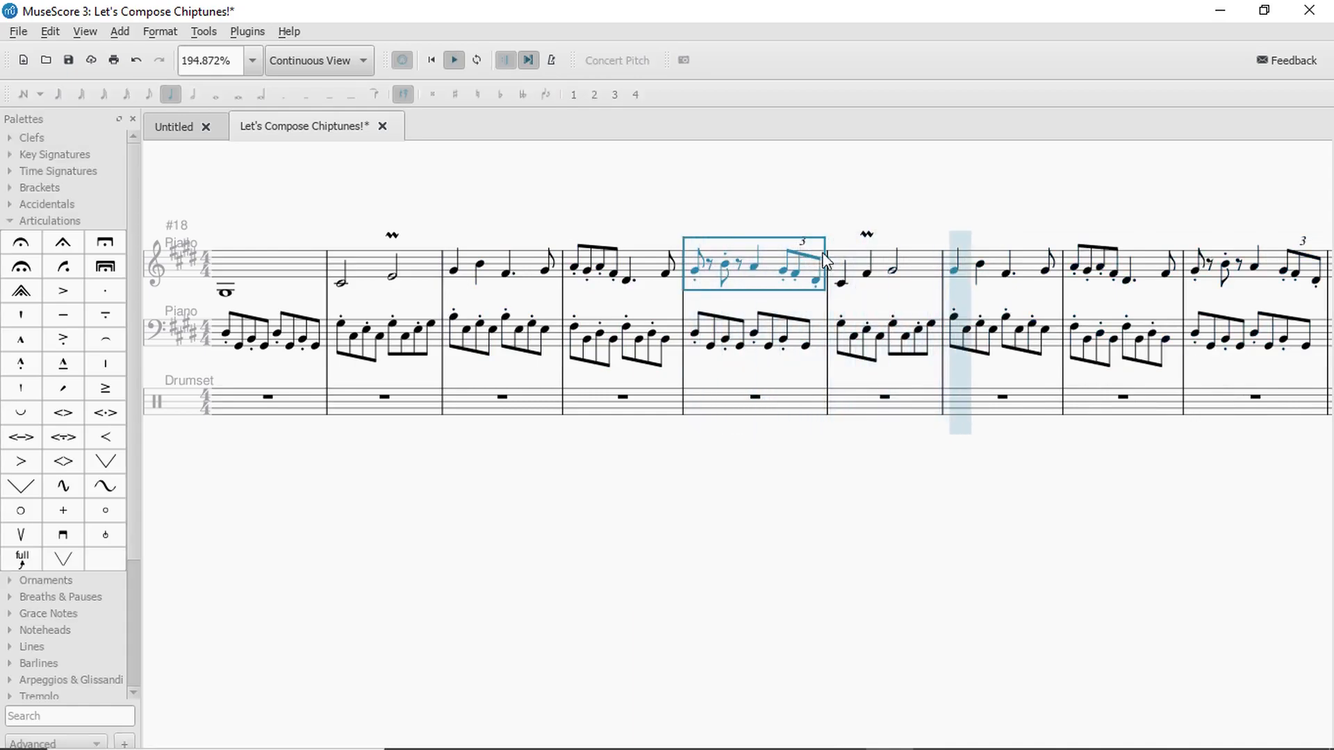
pyautogui.press('space')
pyautogui.click(895, 277)
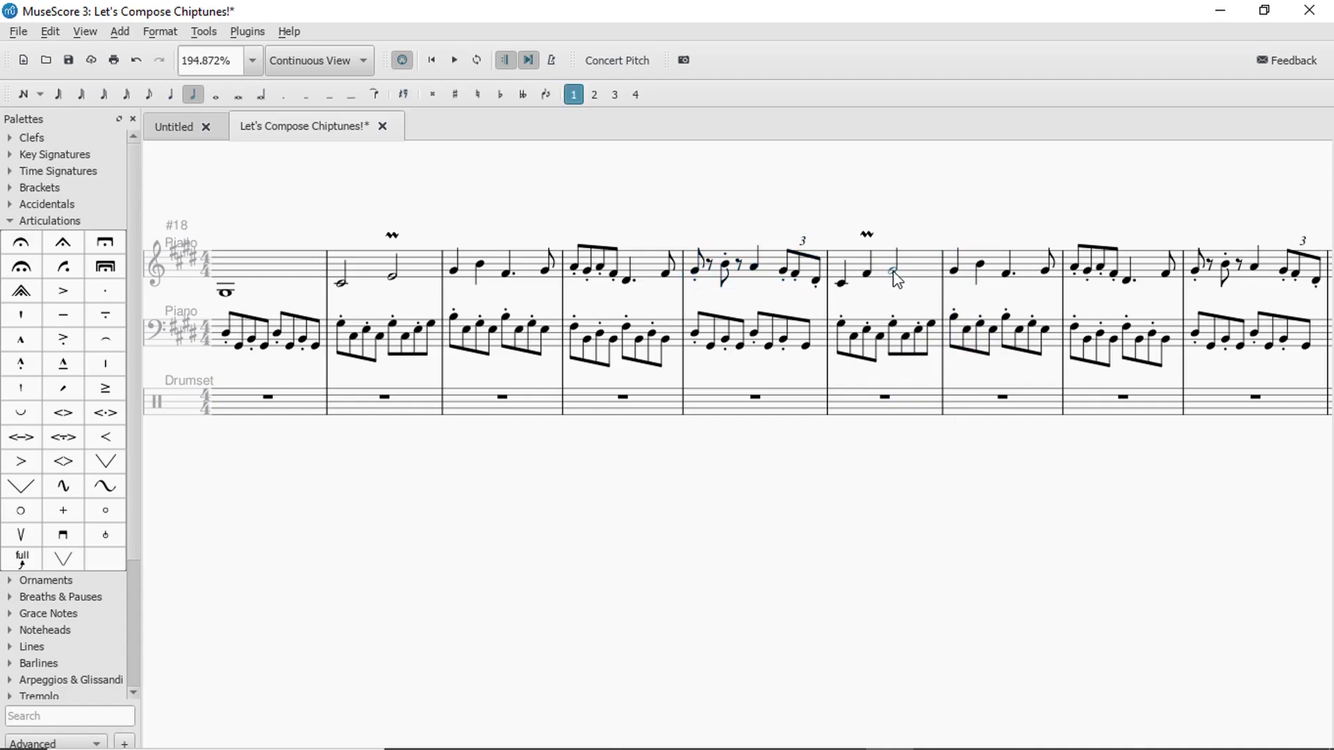
pyautogui.press('space')
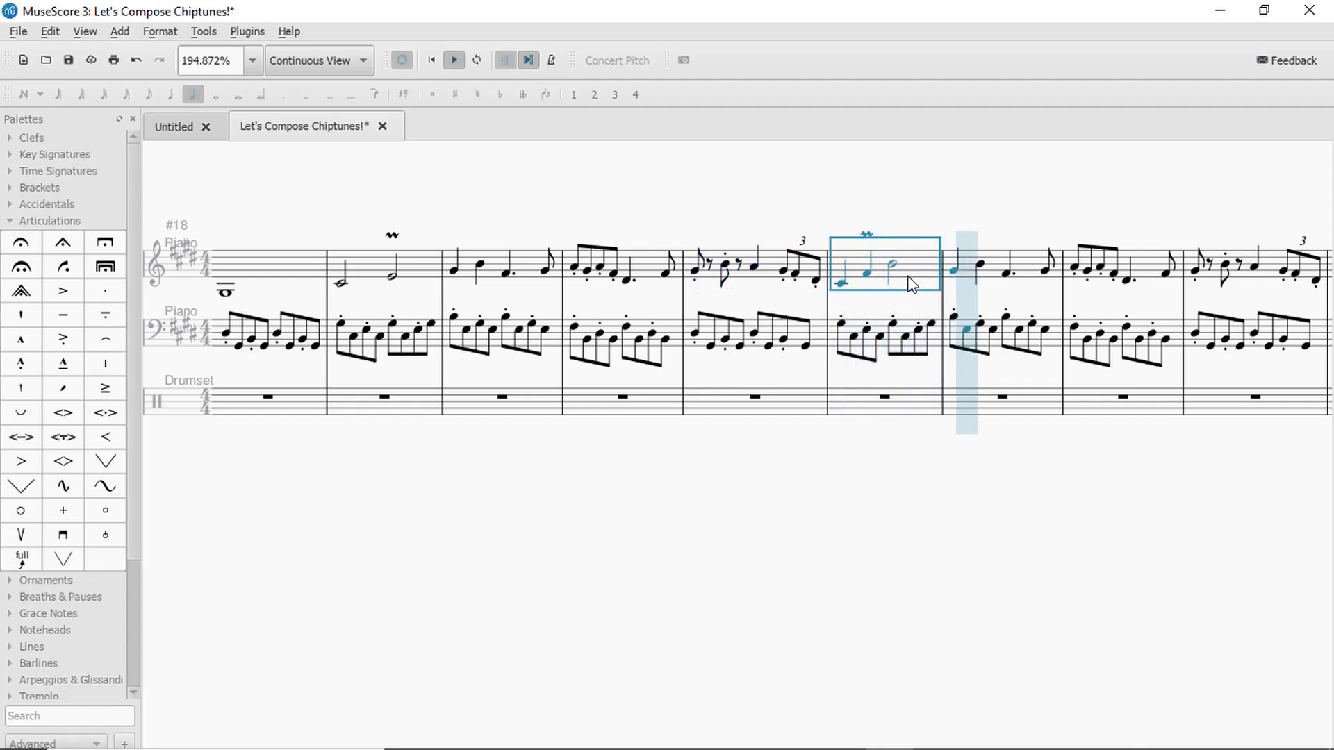
pyautogui.press('space')
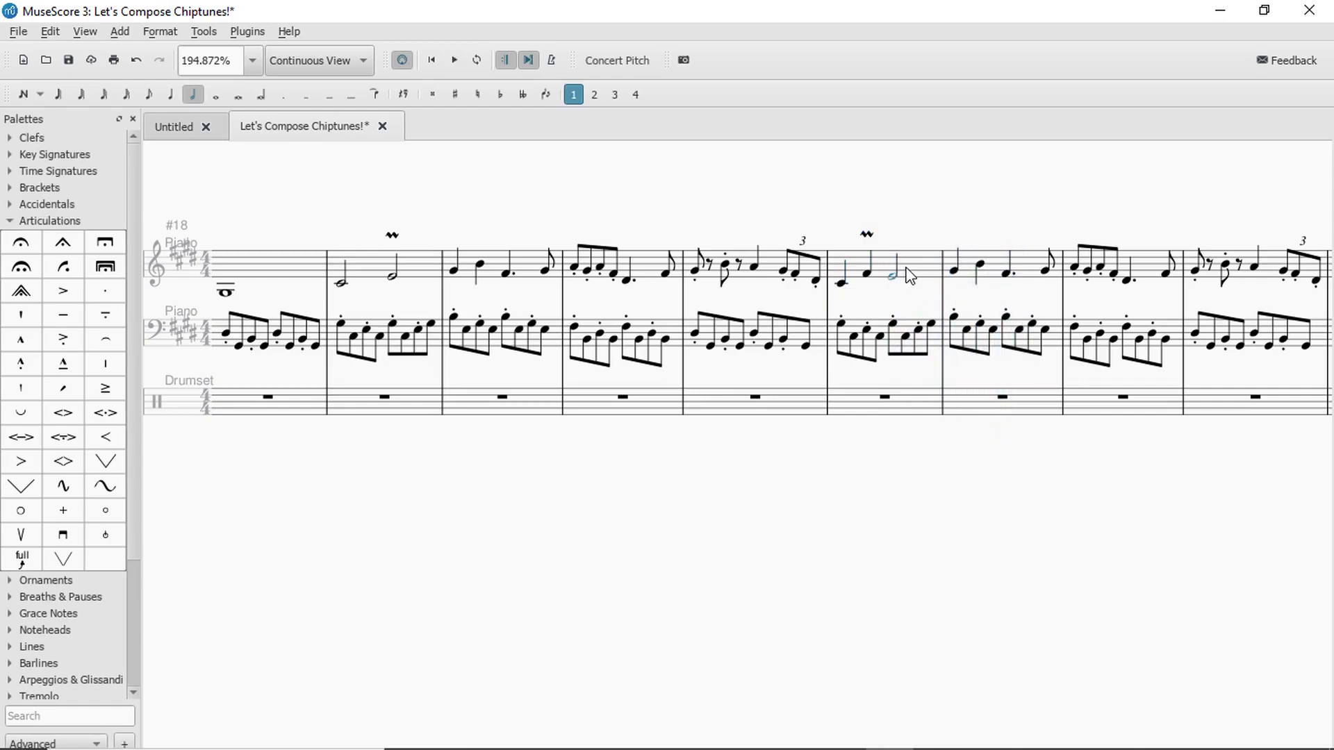
pyautogui.click(916, 273)
pyautogui.press('space')
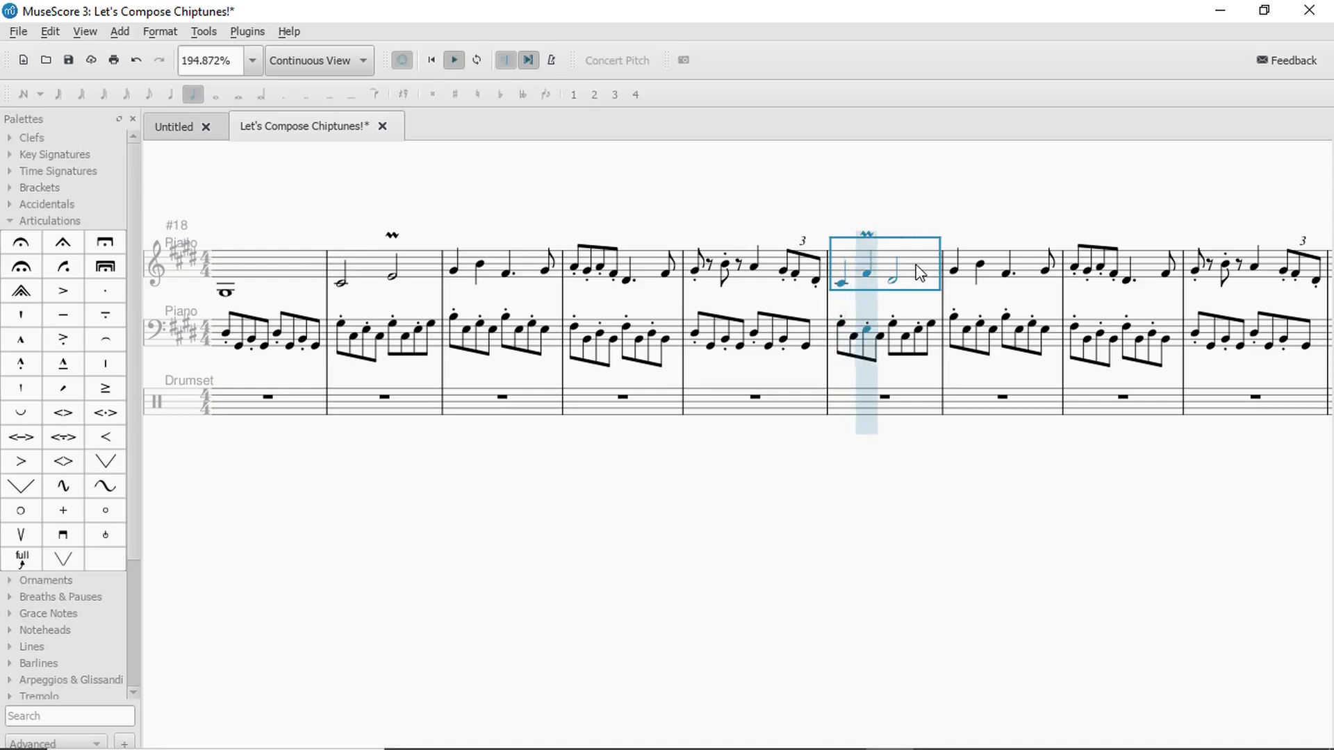
# Set the half note in measure 23 back to G and play from there into measure 24.
pyautogui.click(896, 331)
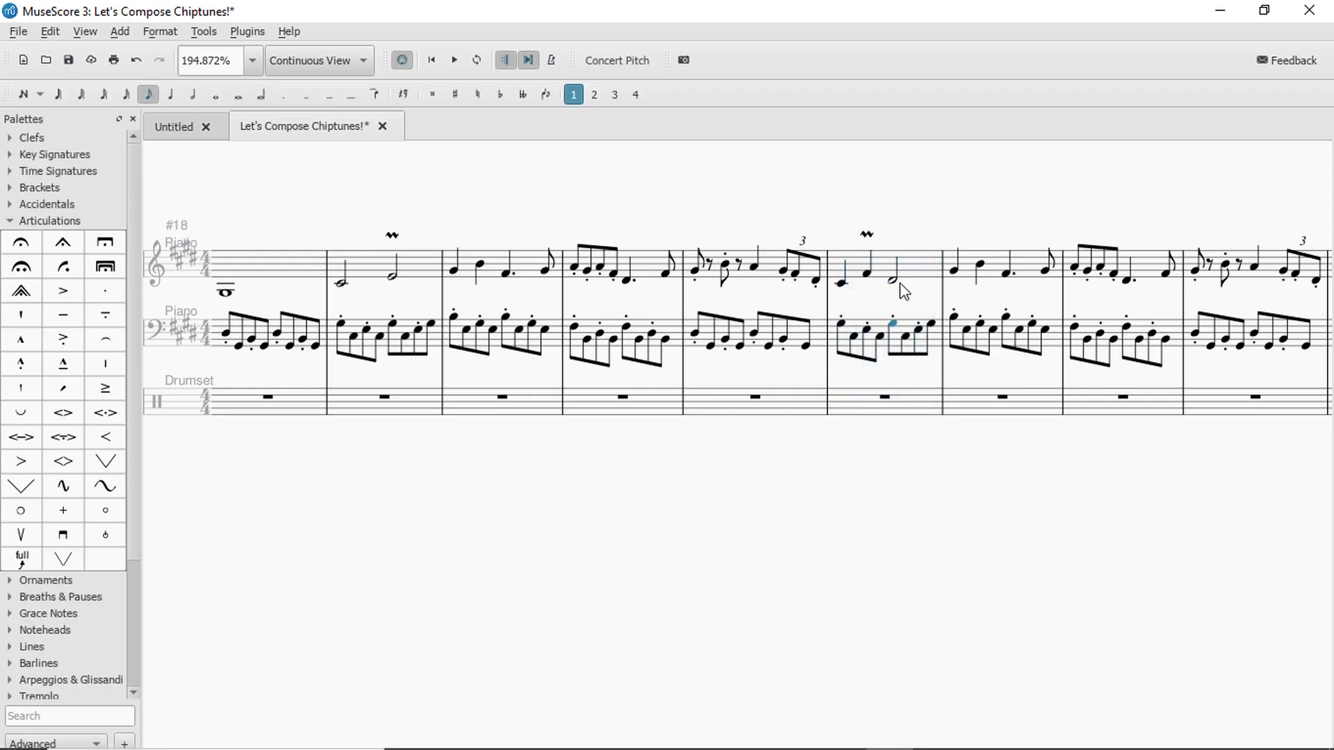
pyautogui.click(894, 283)
pyautogui.press('g')
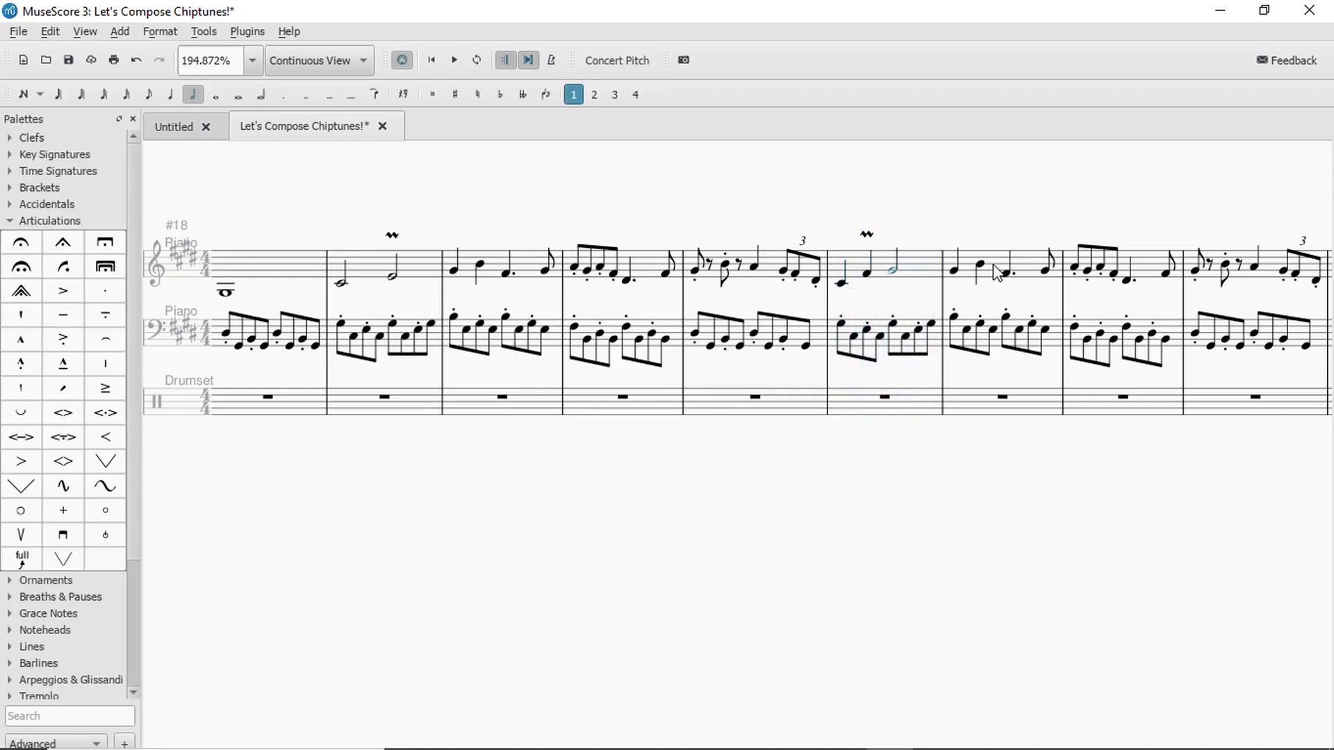
pyautogui.click(926, 273)
pyautogui.press('space')
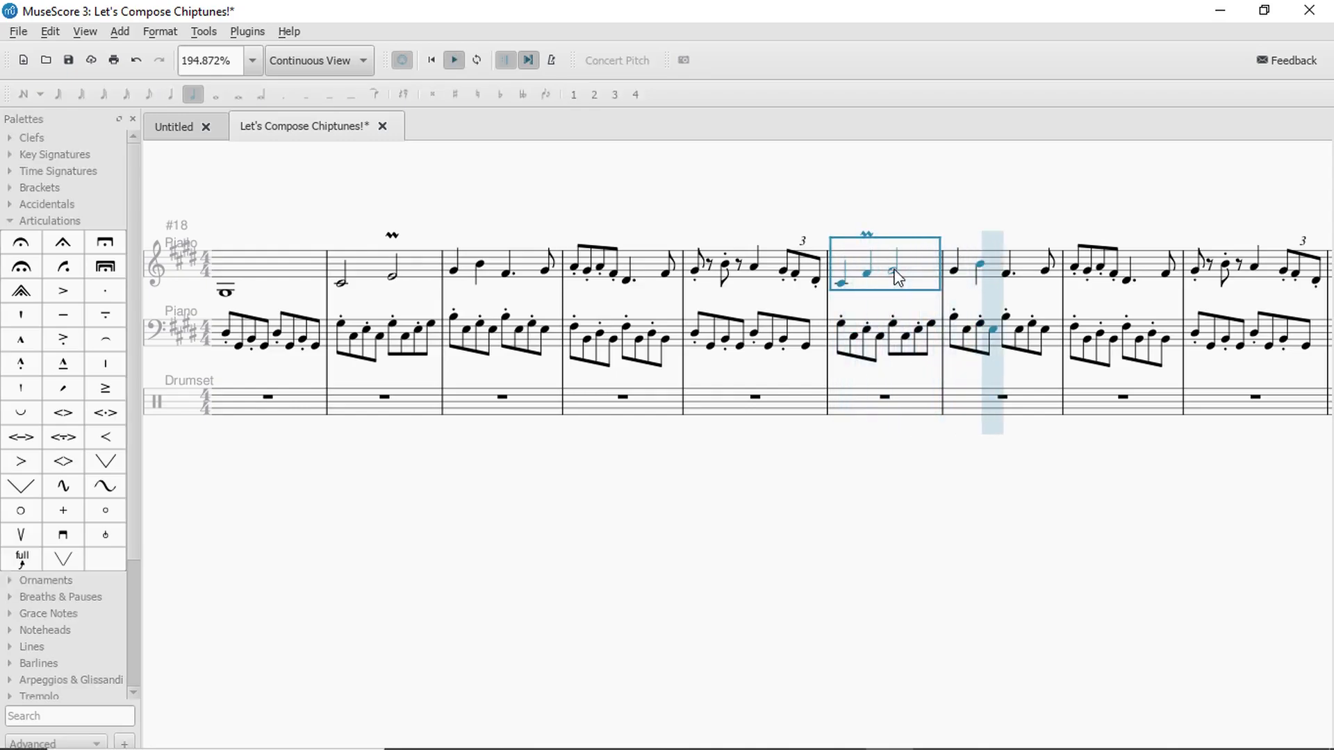
pyautogui.press('Escape')
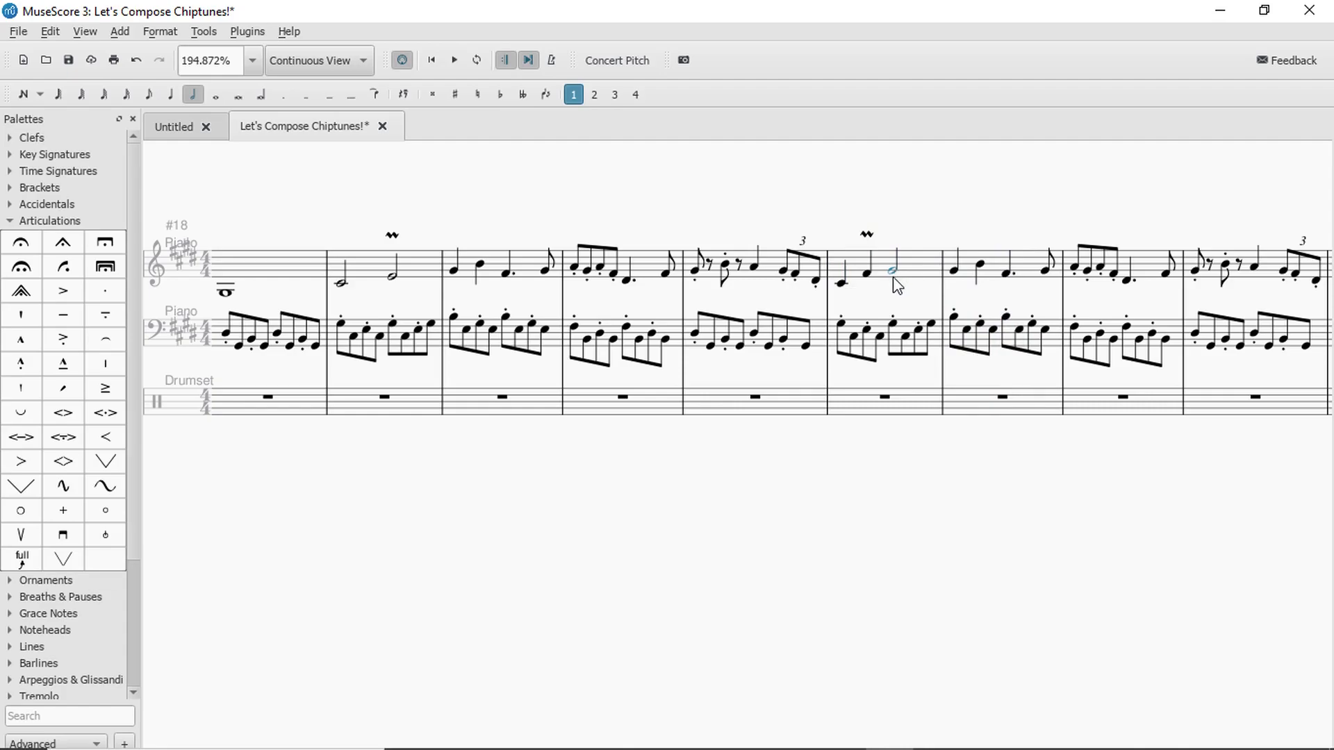
# Try a slightly lower pitch for the half note in measure 23 and play the measure back.
pyautogui.click(911, 274)
pyautogui.press('space')
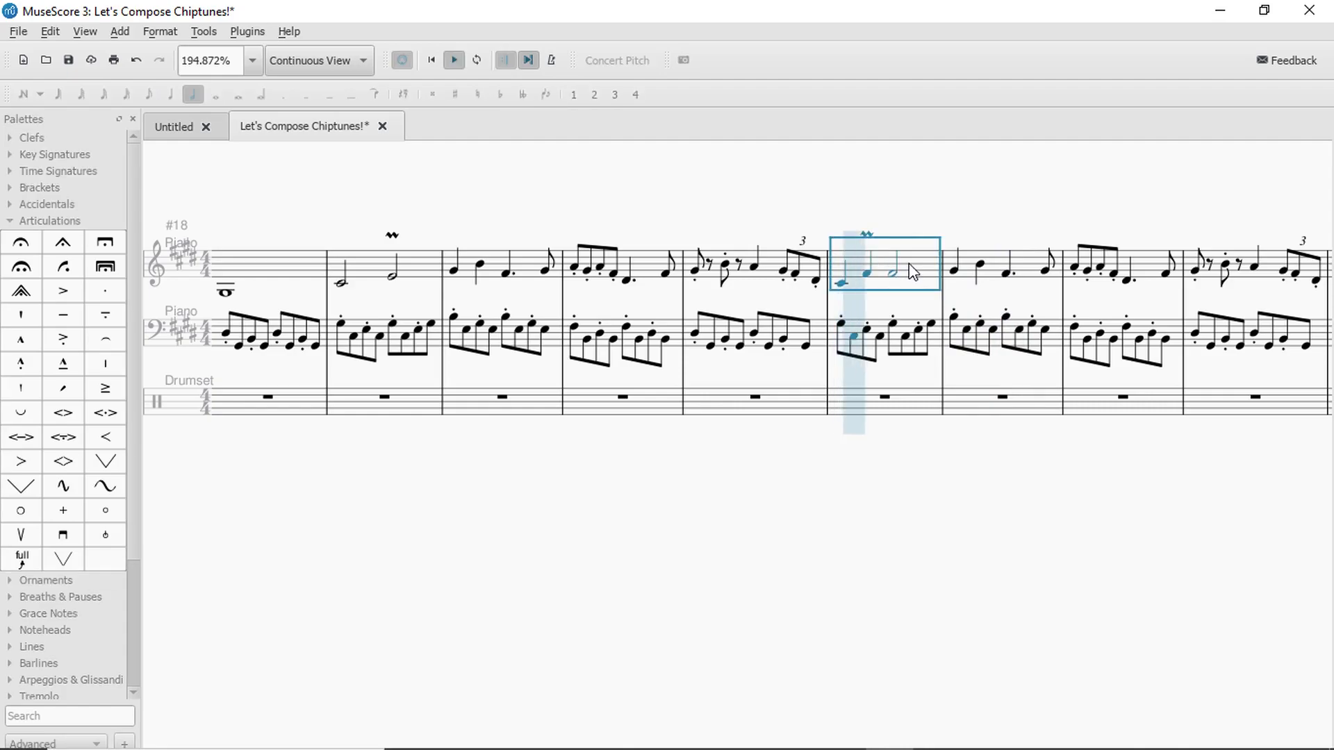
pyautogui.press('space')
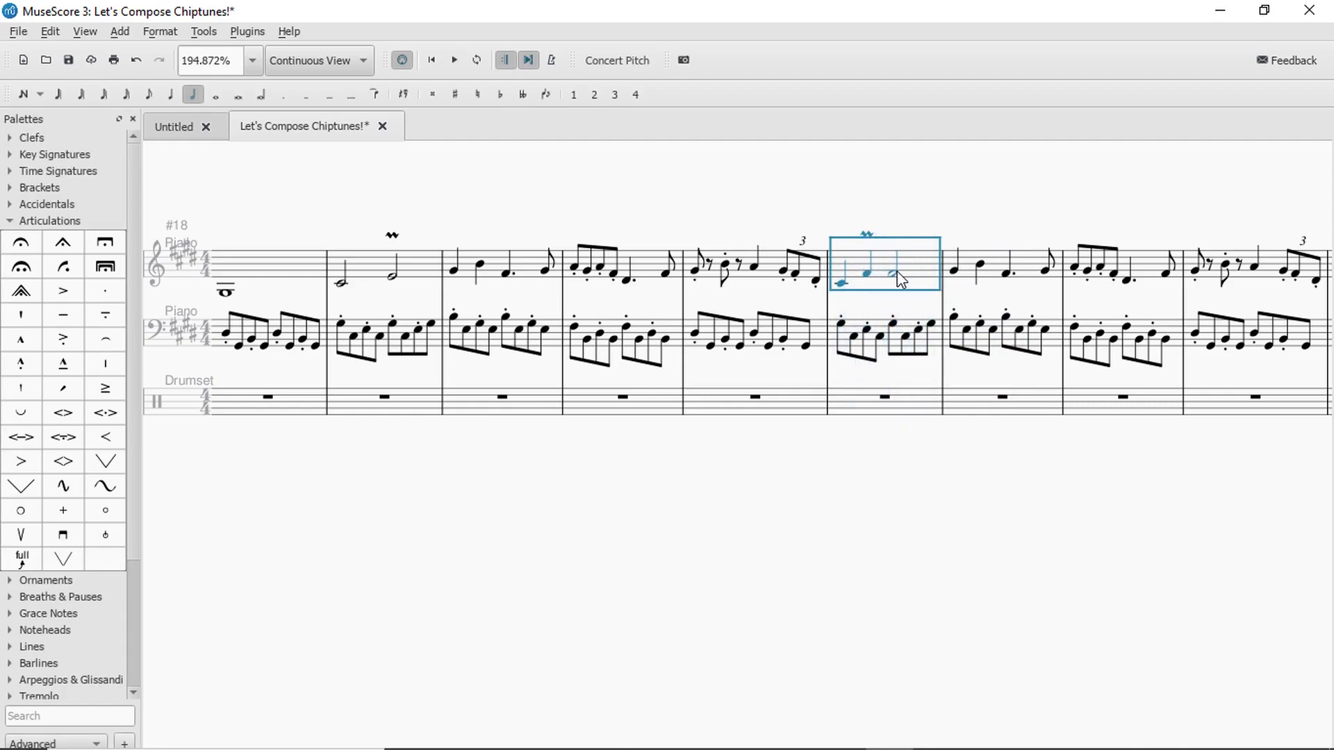
# Try lowering the half note in the upper piano's measure 23 to low C and play the measure back.
pyautogui.click(907, 337)
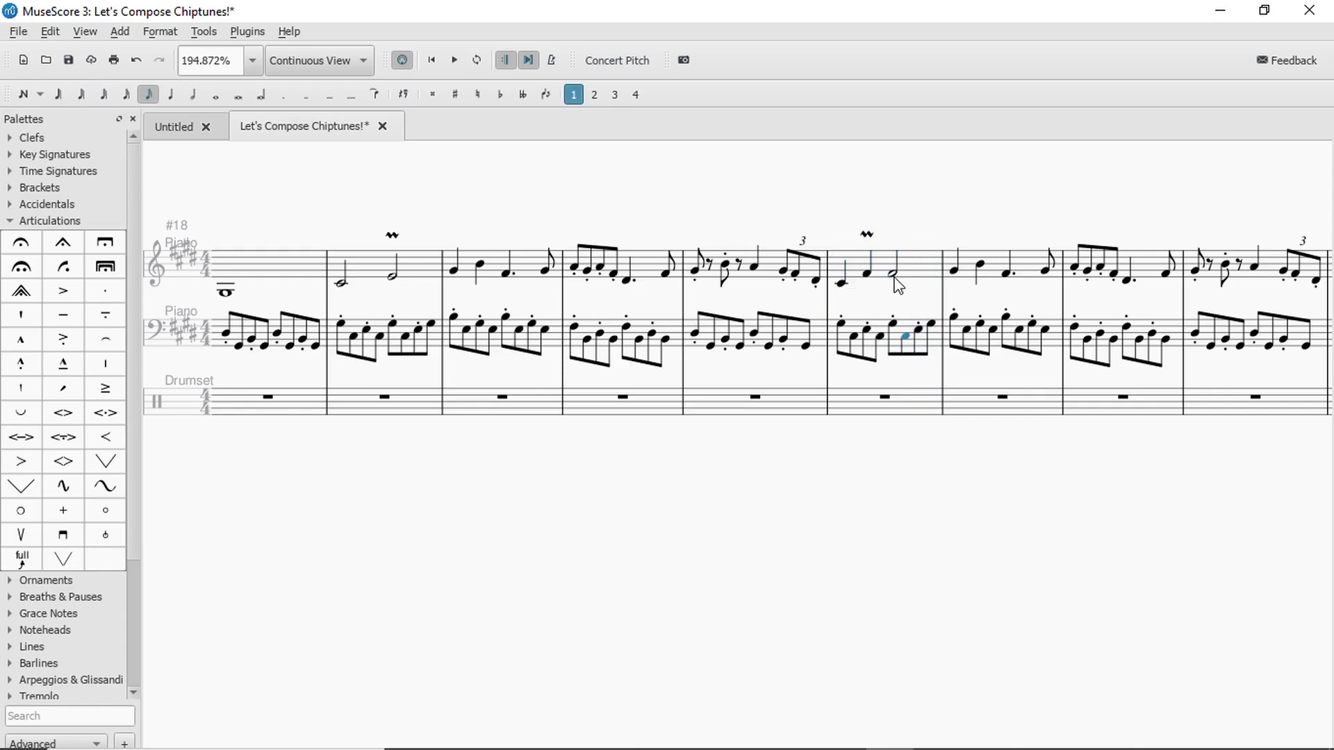
pyautogui.click(896, 281)
pyautogui.hotkey('ctrl', 'Down')
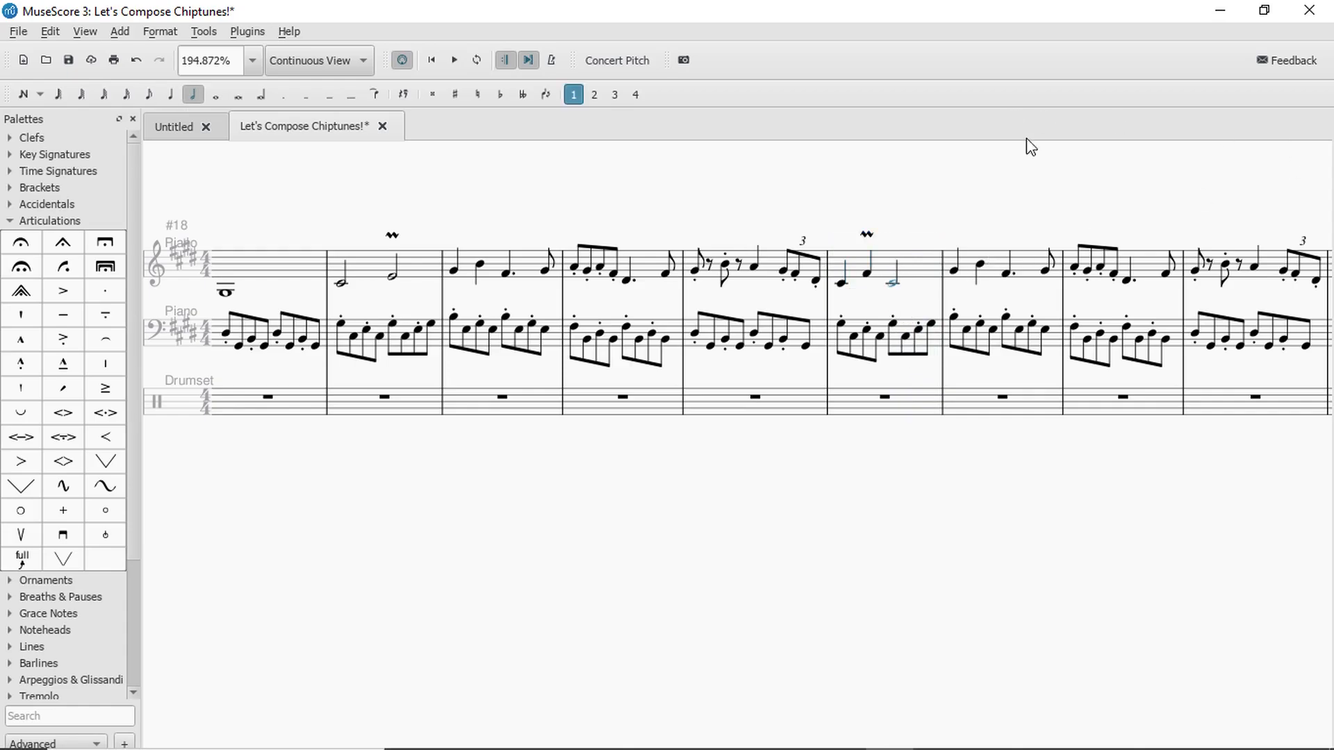
pyautogui.click(916, 266)
pyautogui.press('space')
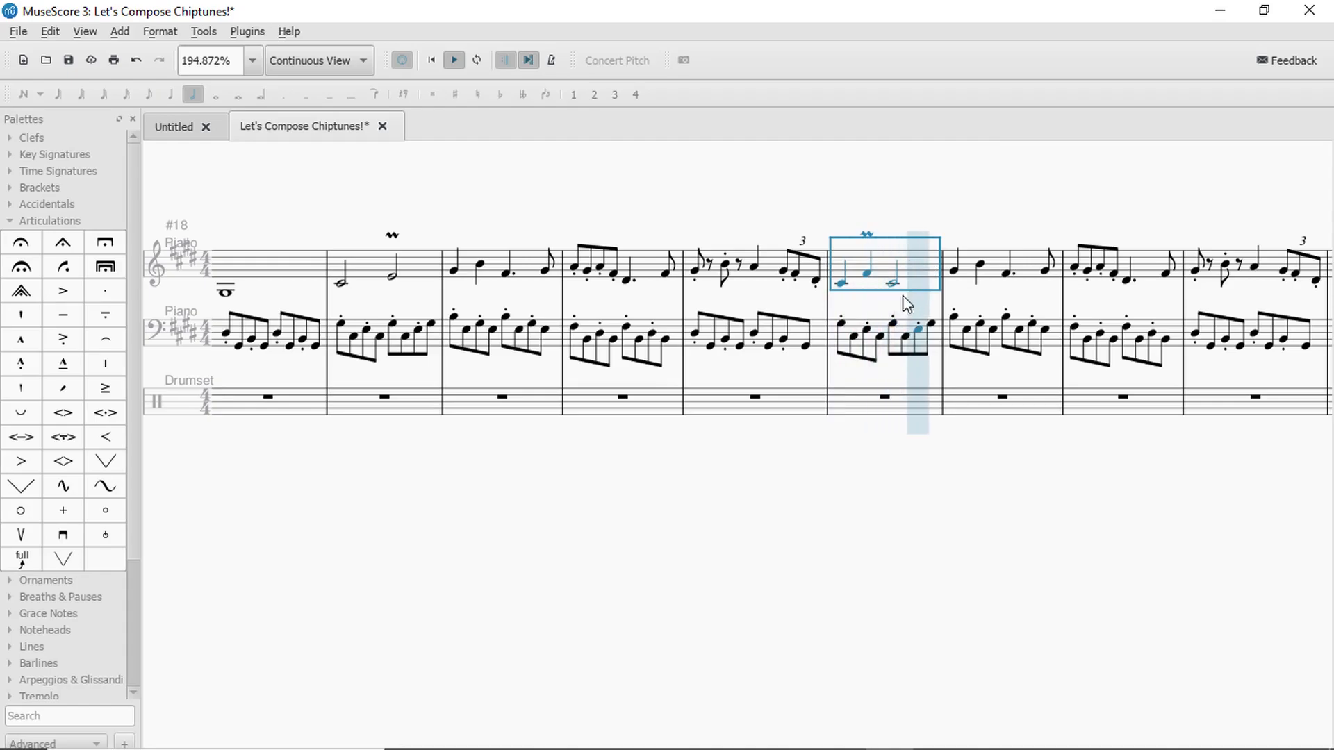
pyautogui.press('space')
# Play measure 23 with its half note an octave higher, and set that note to E.
pyautogui.click(894, 283)
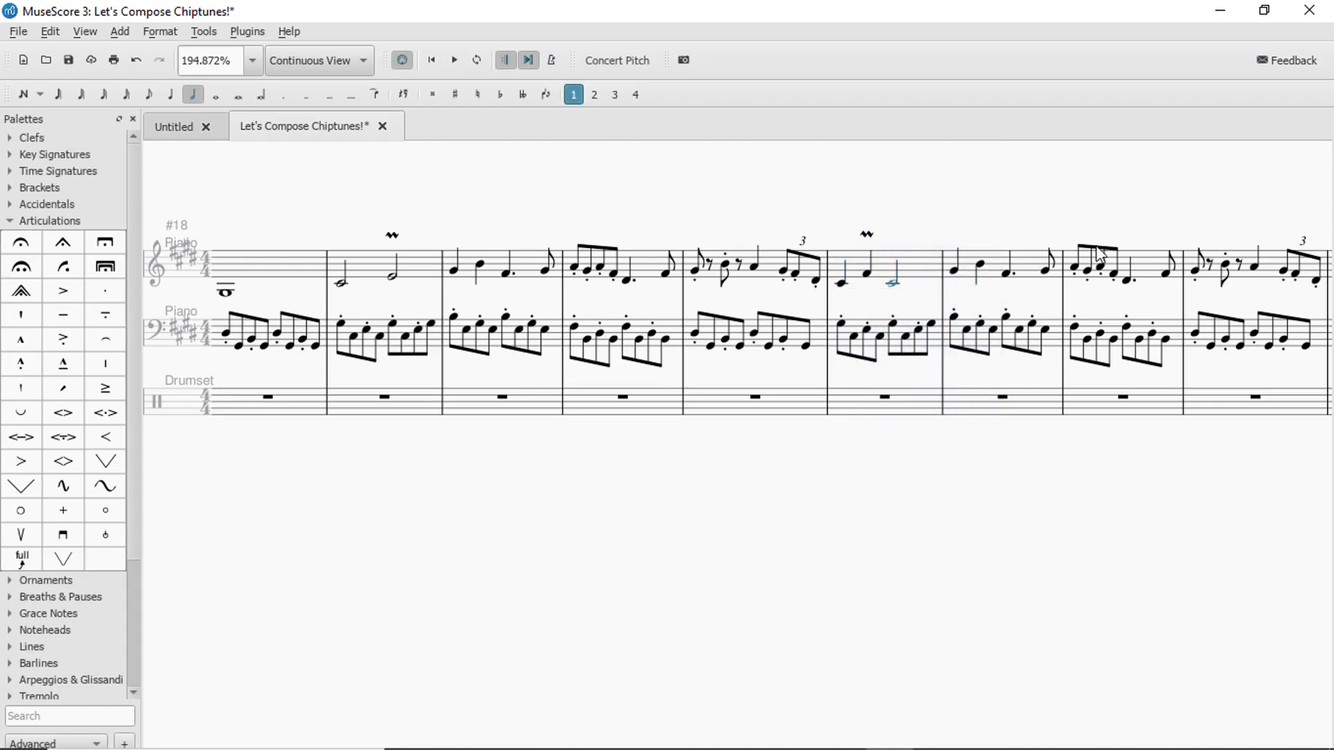
pyautogui.click(910, 271)
pyautogui.press('space')
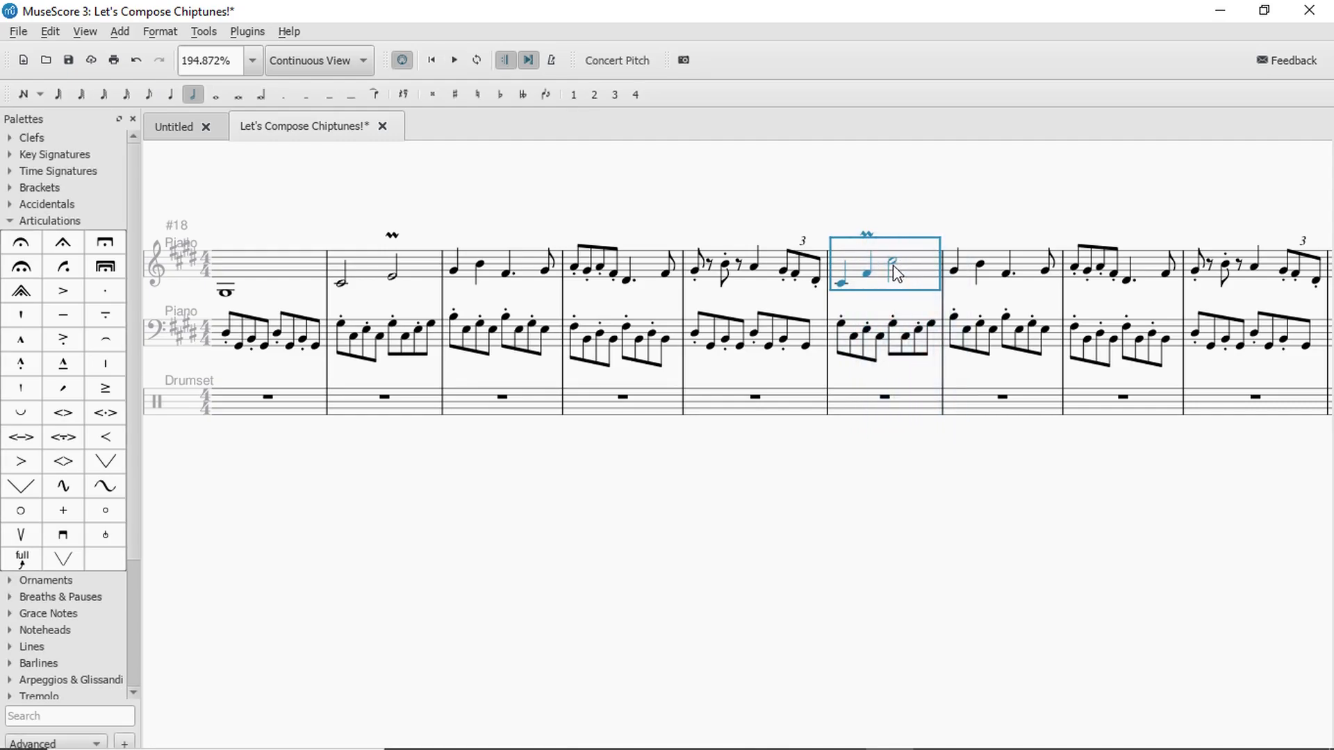
pyautogui.click(895, 267)
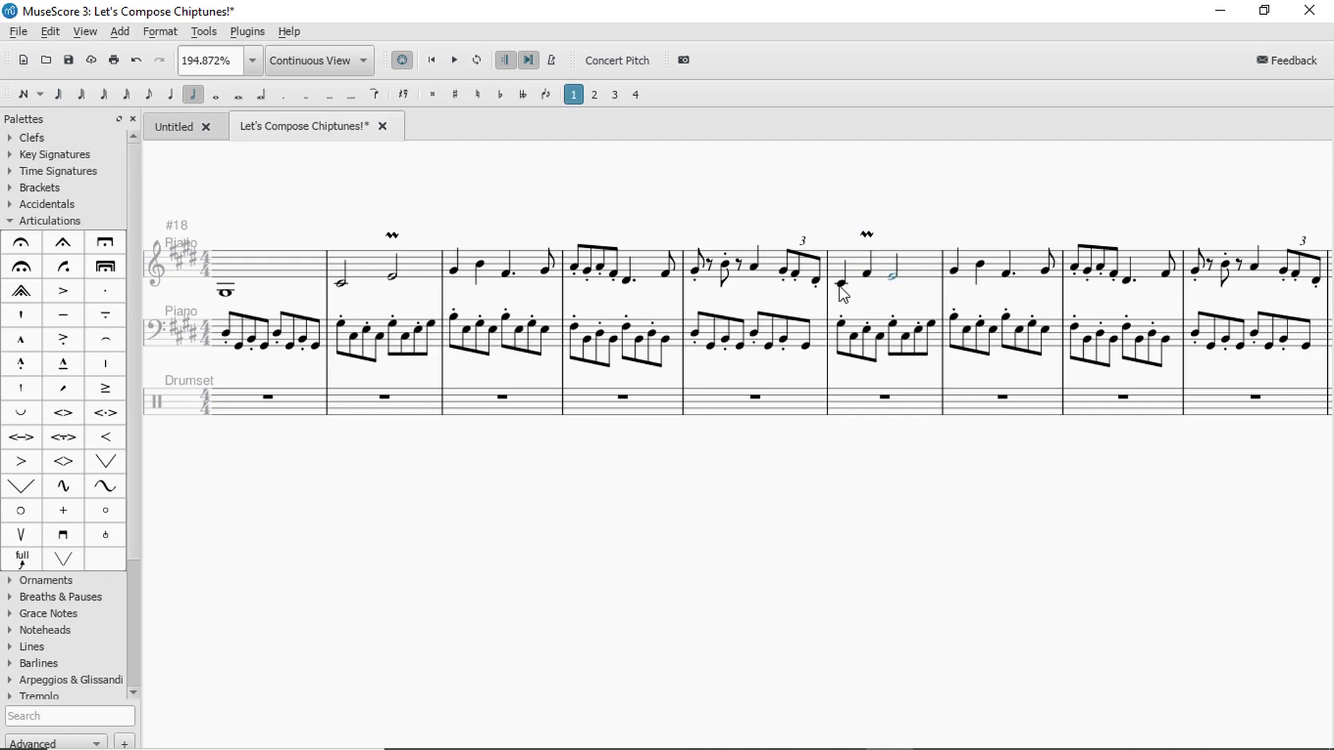
# Set the half note in the upper piano's measure 27 to E, matching measure 23.
pyautogui.moveTo(913, 205); pyautogui.dragTo(902, 206)
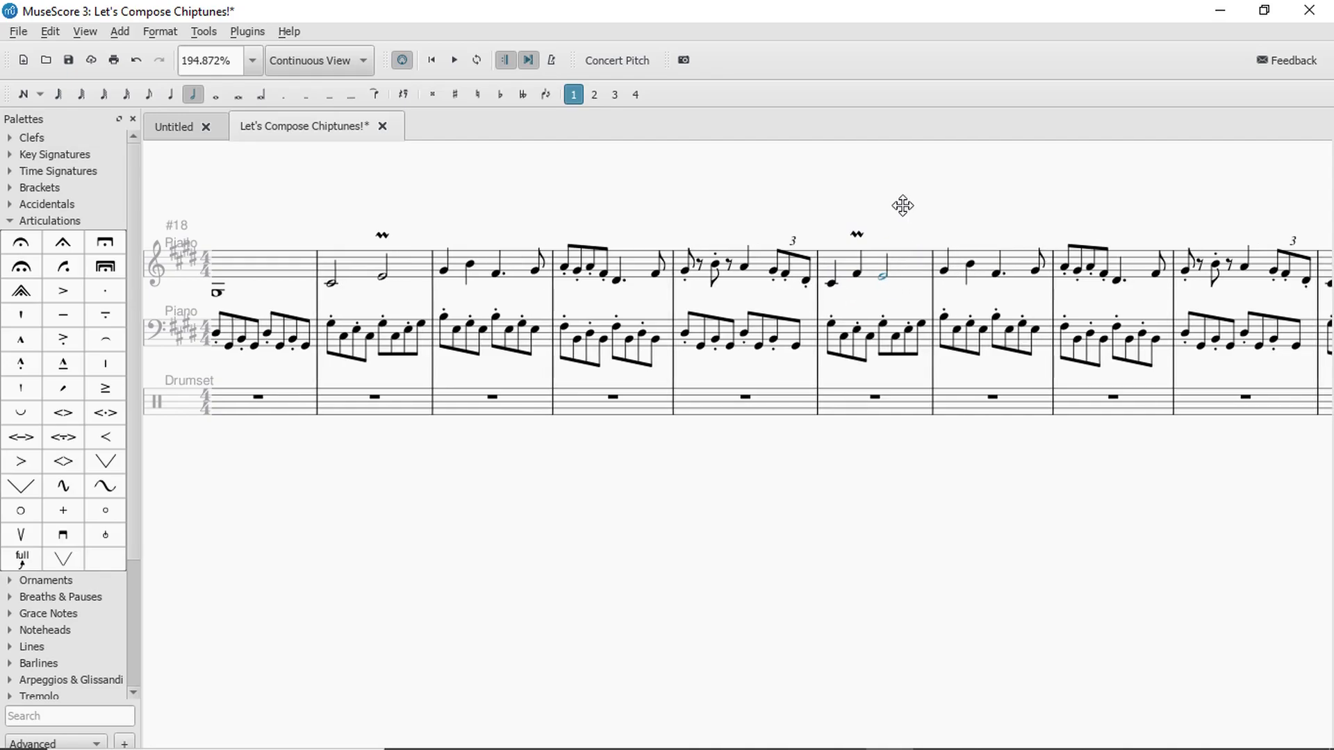
pyautogui.click(833, 285)
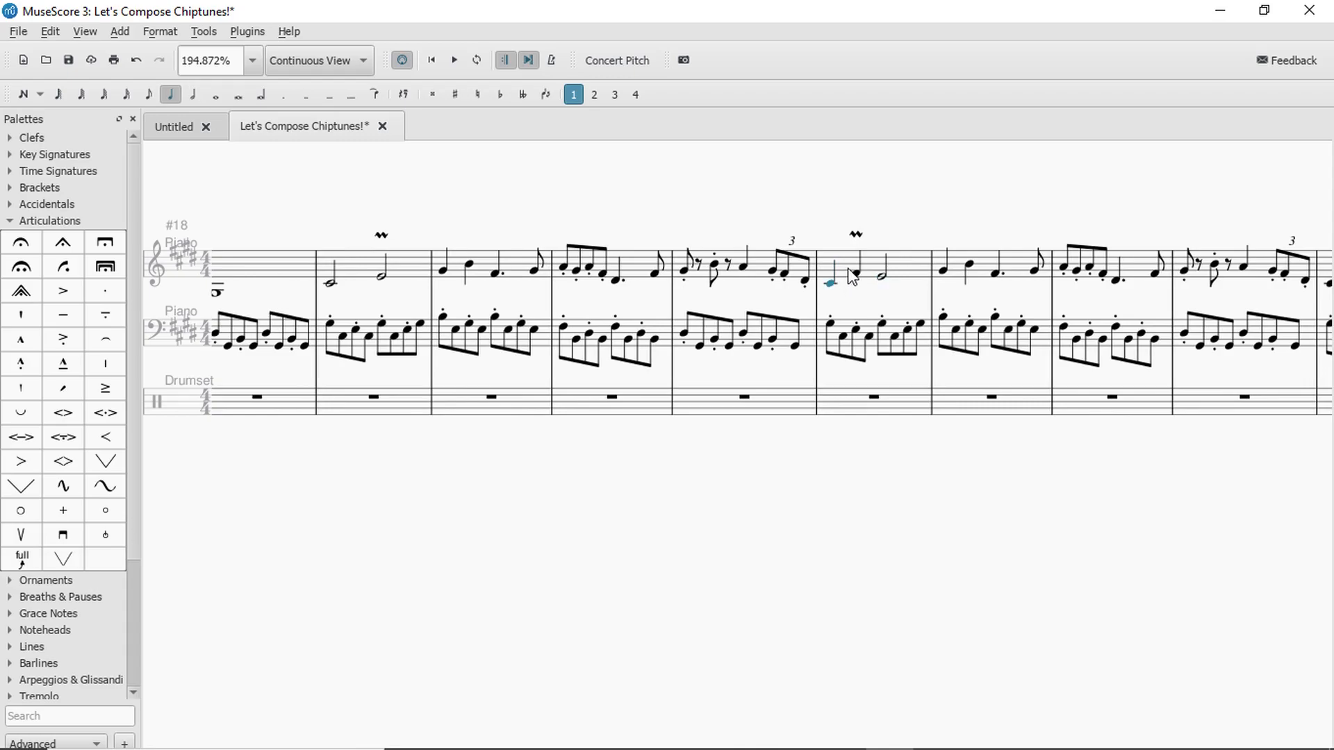
pyautogui.moveTo(948, 217); pyautogui.dragTo(578, 206)
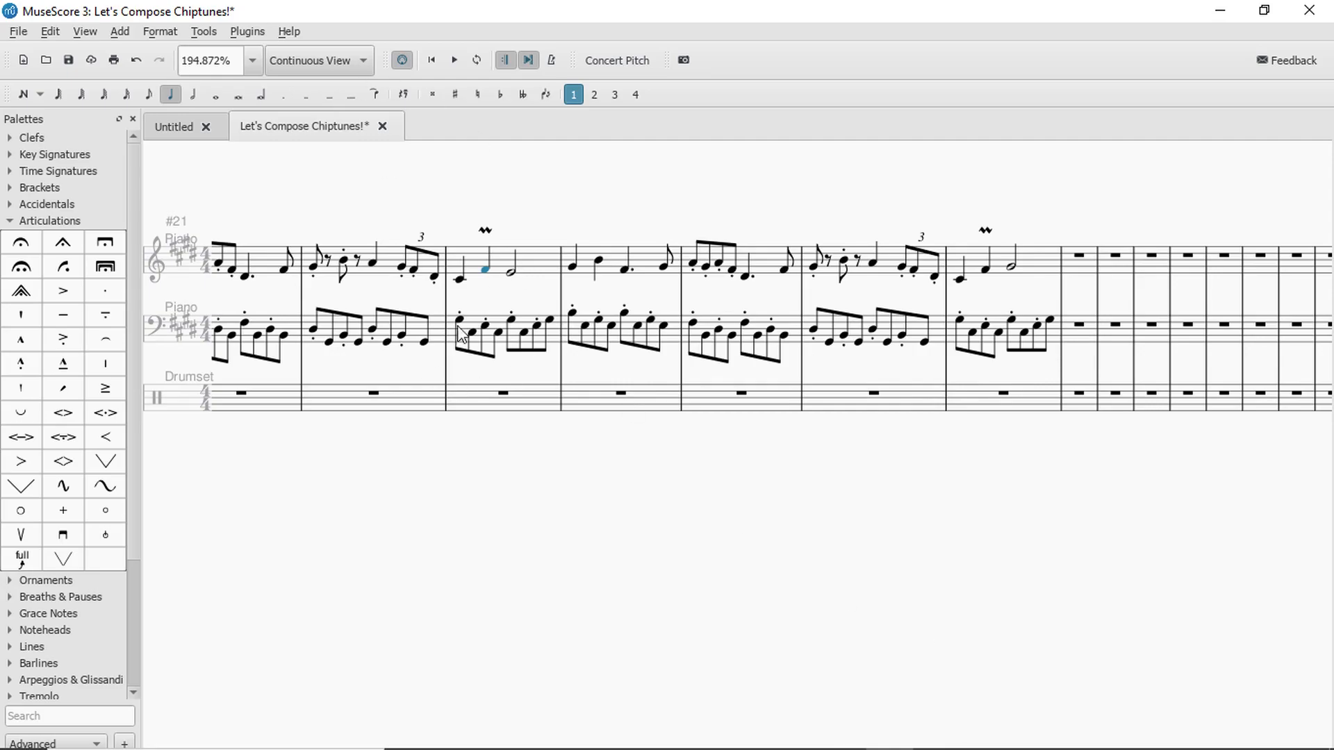
pyautogui.moveTo(499, 425); pyautogui.dragTo(836, 464)
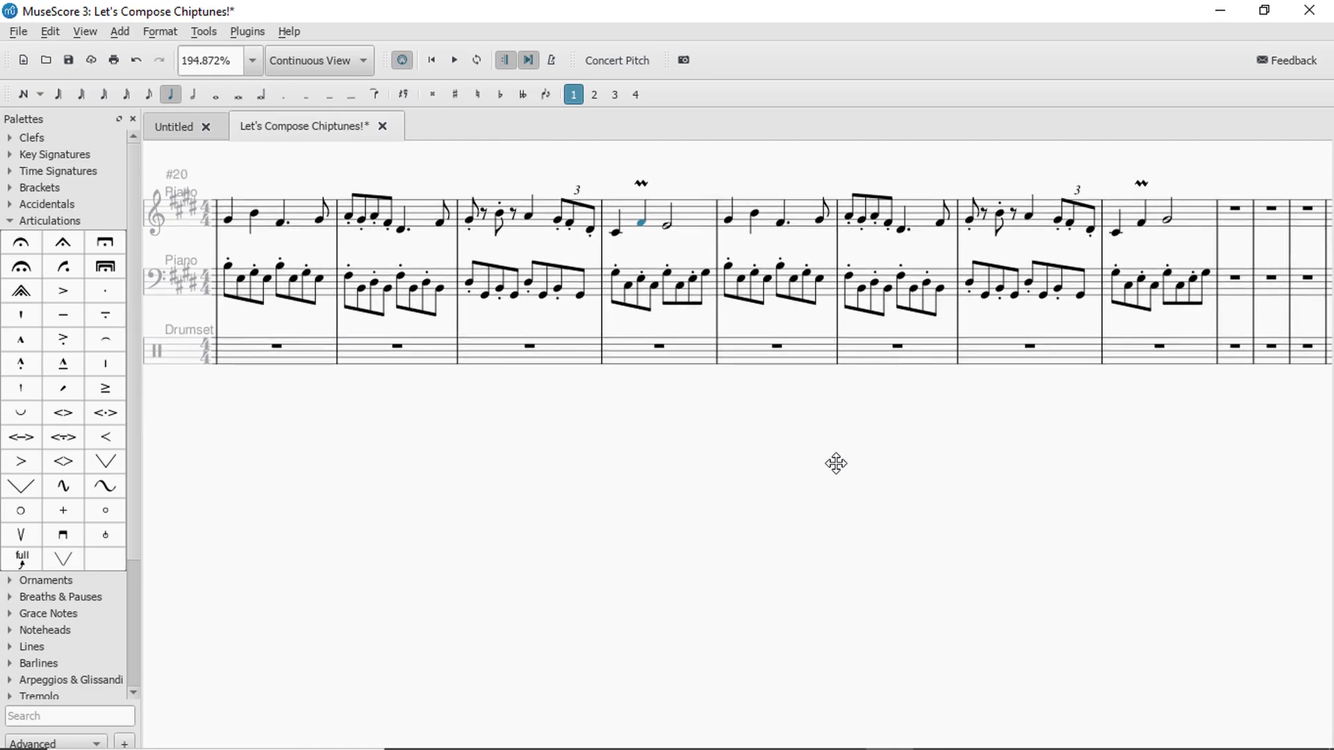
pyautogui.click(1170, 221)
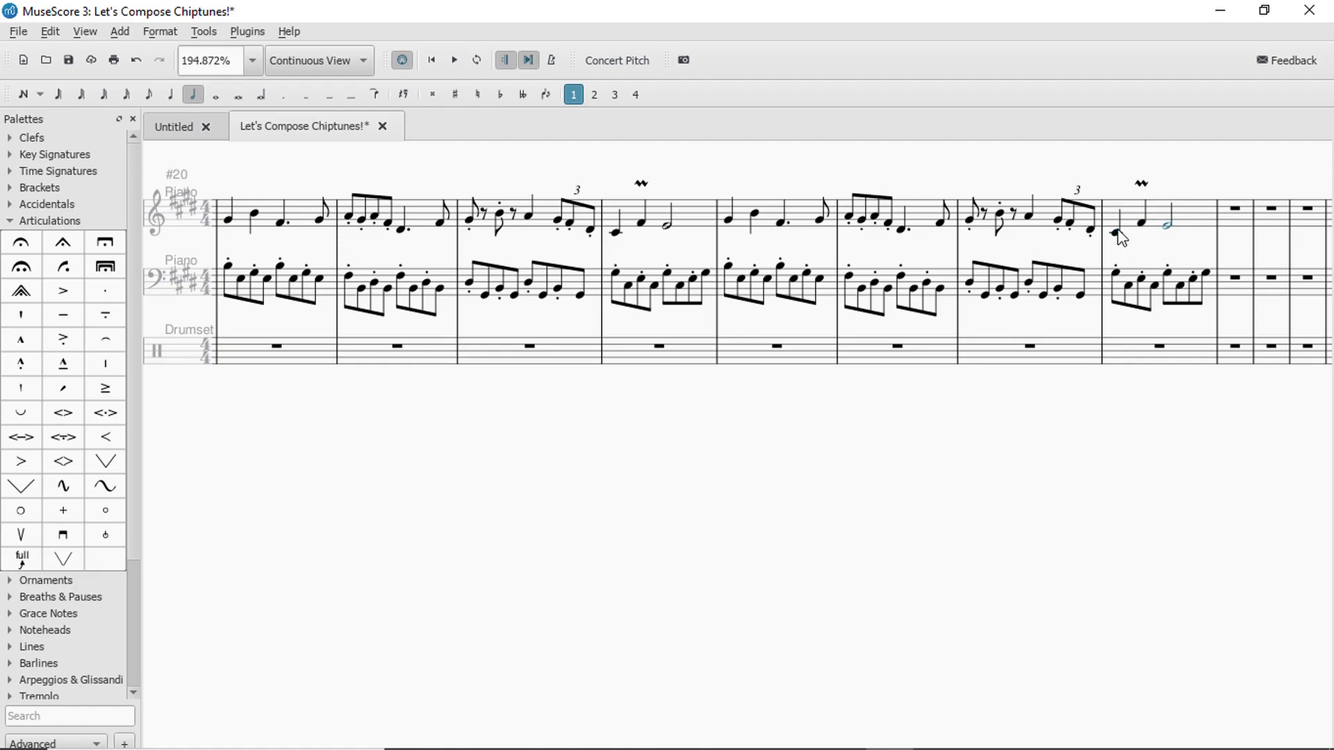
# Play the score from measure 18 through the end of the repeated phrase in measure 27.
pyautogui.moveTo(670, 417); pyautogui.dragTo(936, 470)
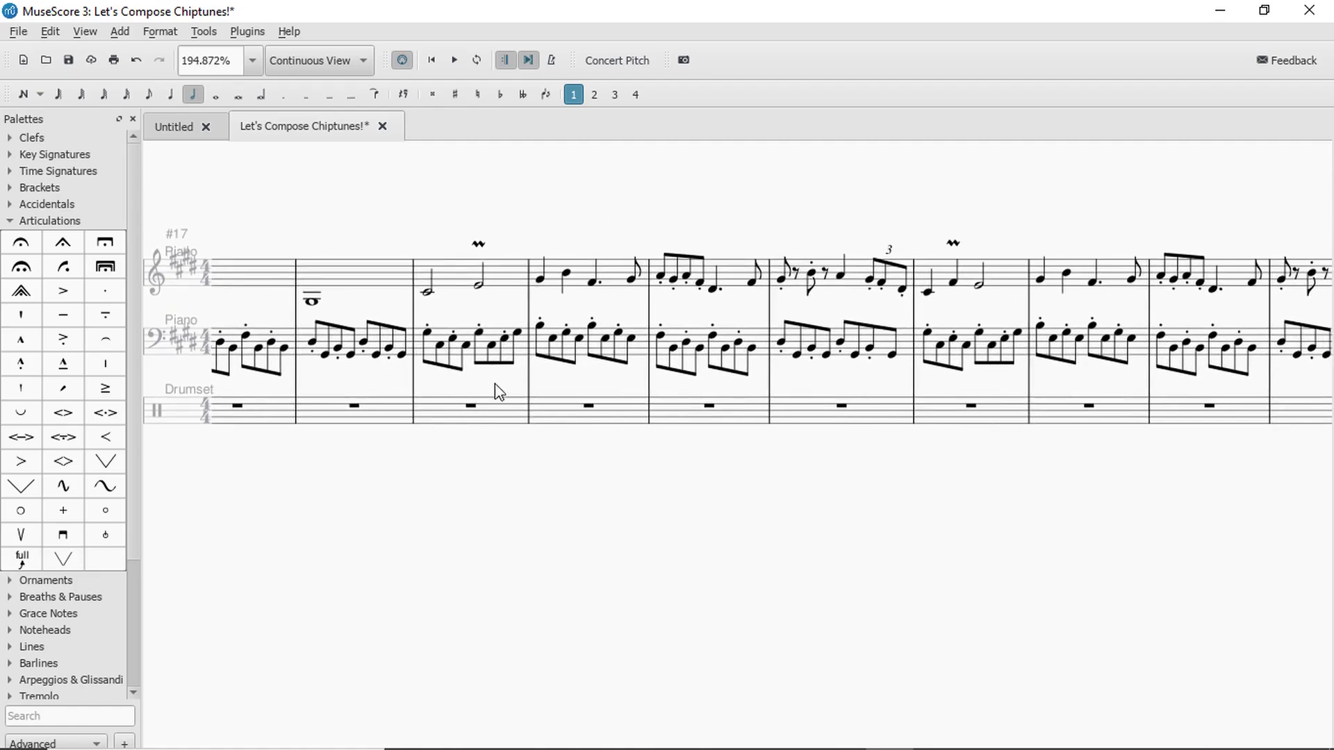
pyautogui.click(372, 417)
pyautogui.press('space')
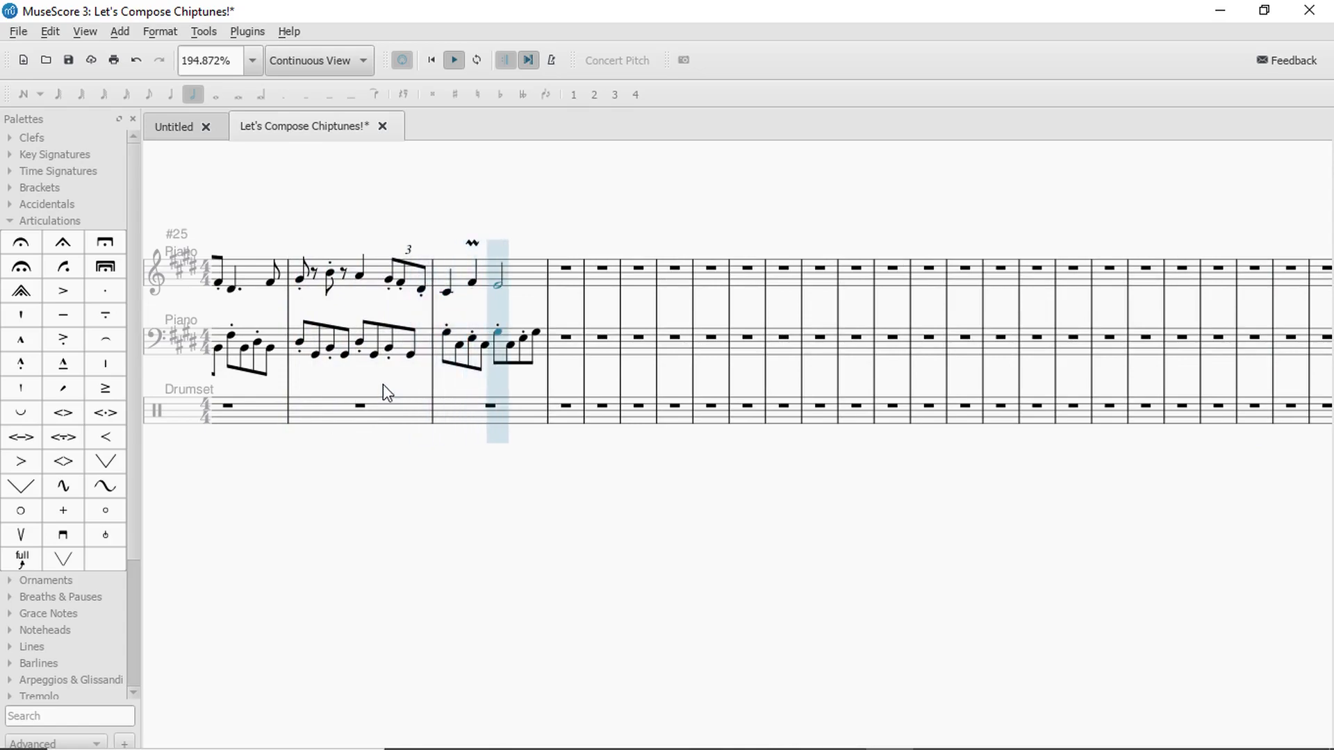
pyautogui.press('space')
# Try raising the half note in the upper piano's measure 27 to B and play the measure back.
pyautogui.click(497, 286)
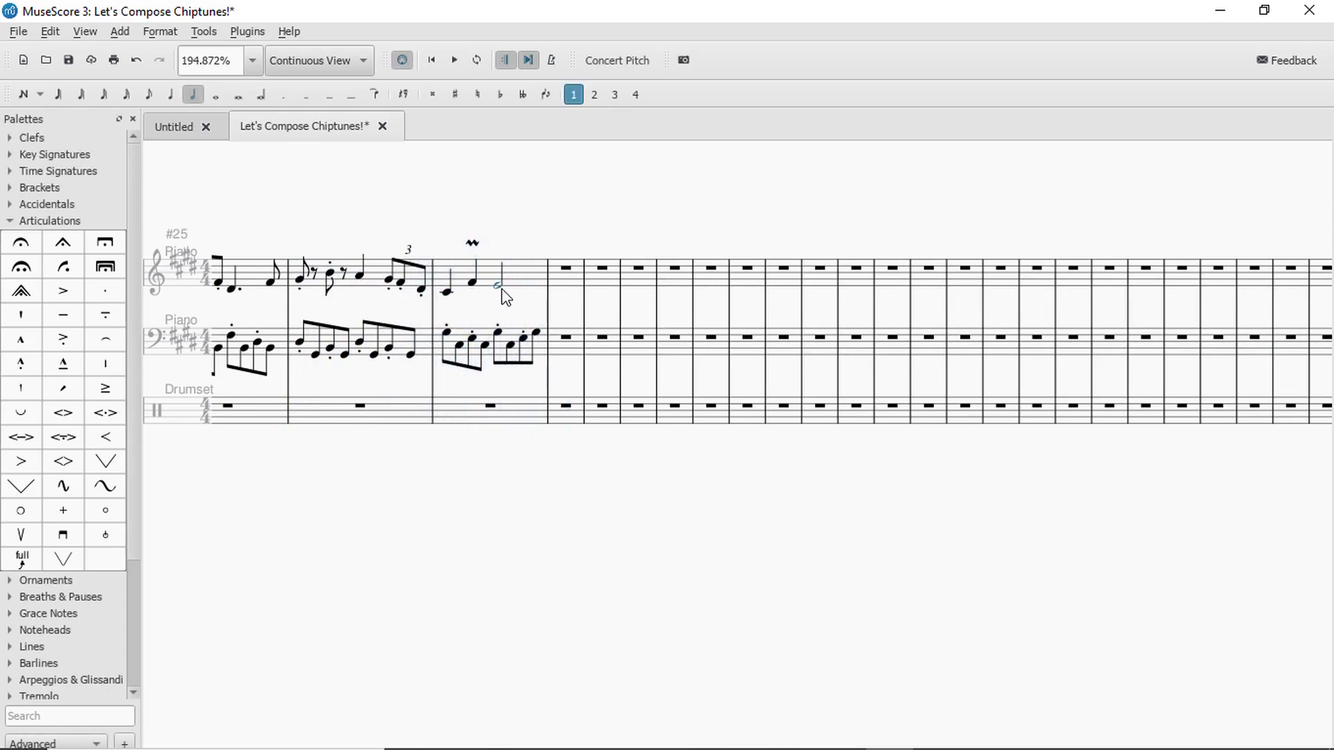
pyautogui.press('Up')
pyautogui.press('Up')
pyautogui.press('Up')
pyautogui.press('Up')
pyautogui.click(513, 284)
pyautogui.press('space')
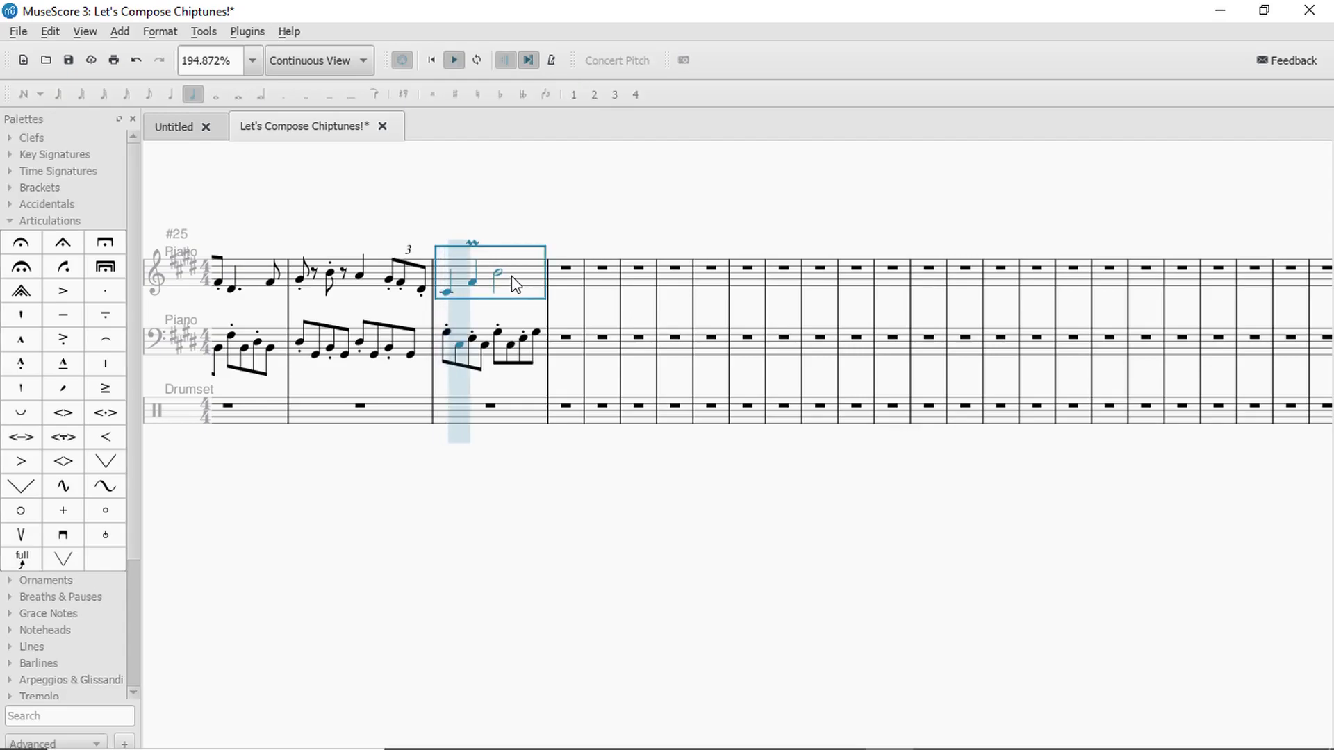
pyautogui.press('space')
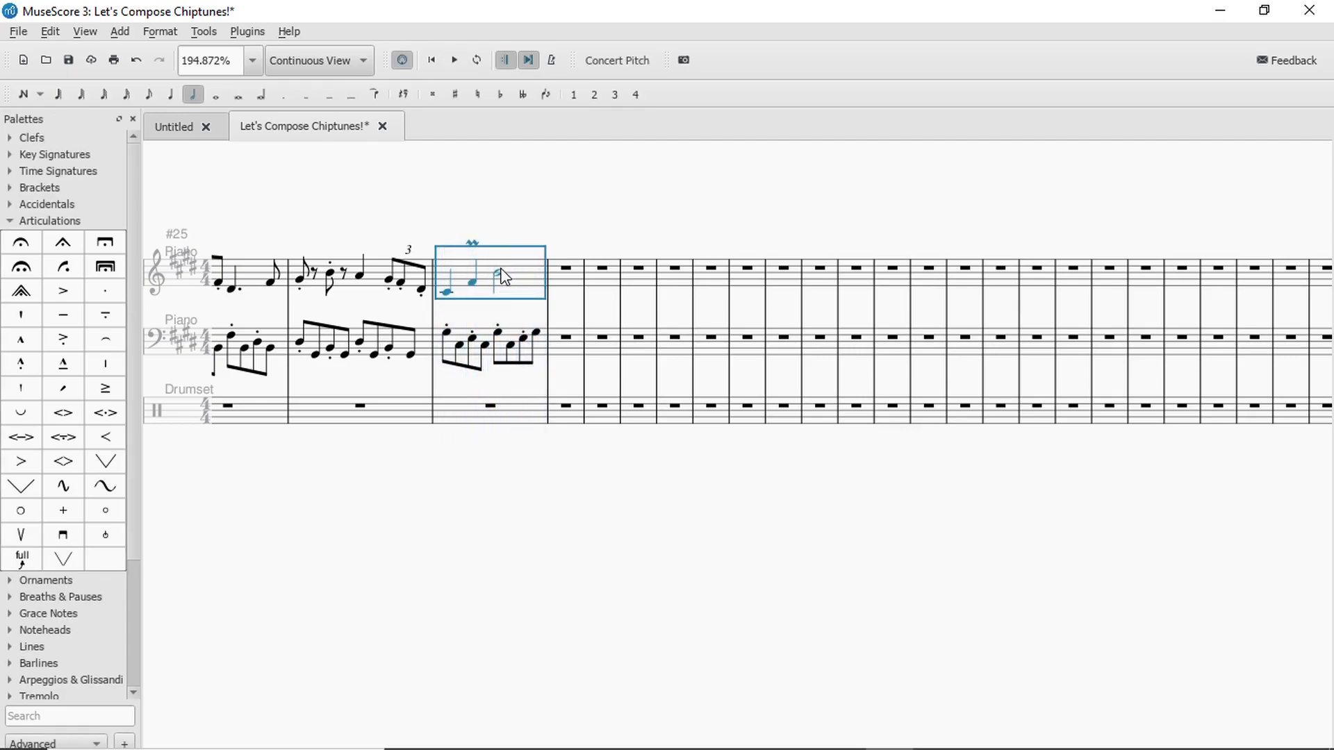
# Try adding an E below the B half note in measure 27 to form a chord and play it.
pyautogui.click(499, 276)
pyautogui.press('n')
pyautogui.click(500, 285)
pyautogui.press('n')
pyautogui.click(516, 274)
pyautogui.press('space')
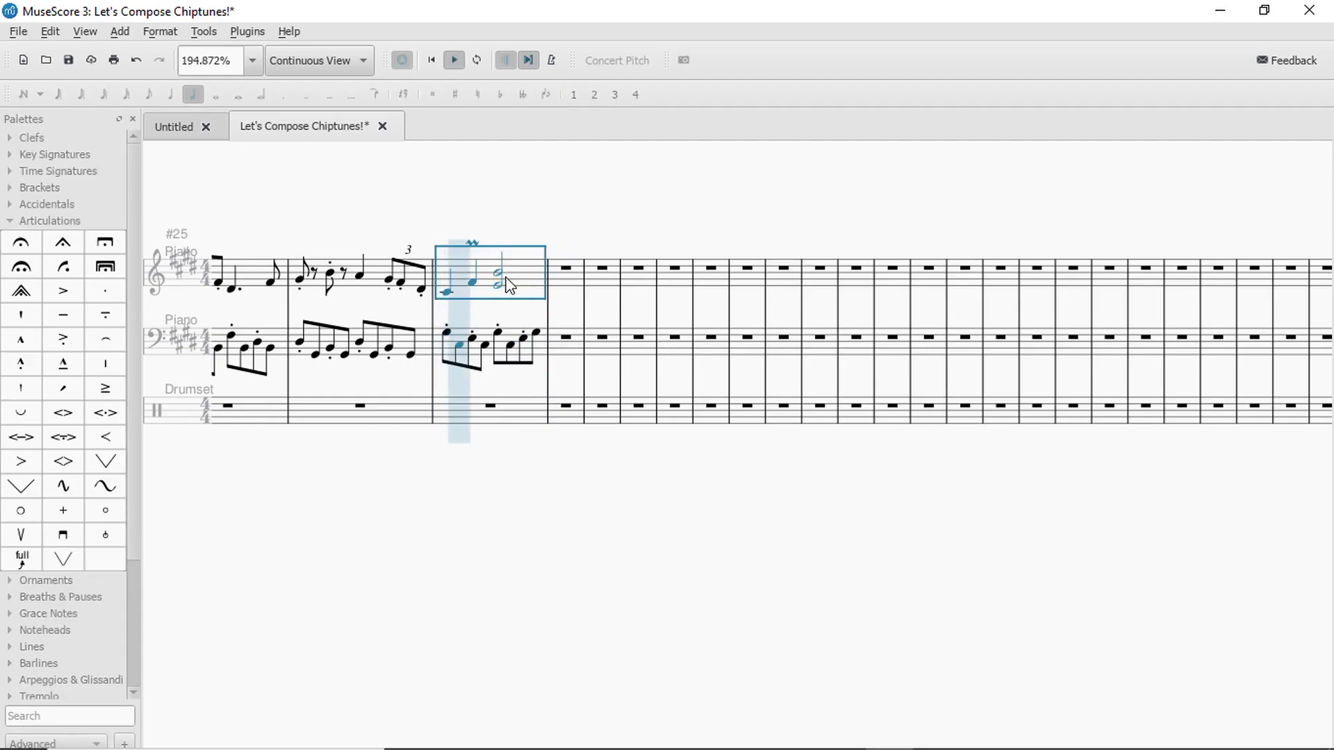
pyautogui.press('space')
# Try an upward arpeggio on the two-note half-note chord in measure 27 and play the measure back.
pyautogui.click(498, 285)
pyautogui.keyDown('shift'); pyautogui.click(496, 287); pyautogui.keyUp('shift')
pyautogui.click(32, 224)
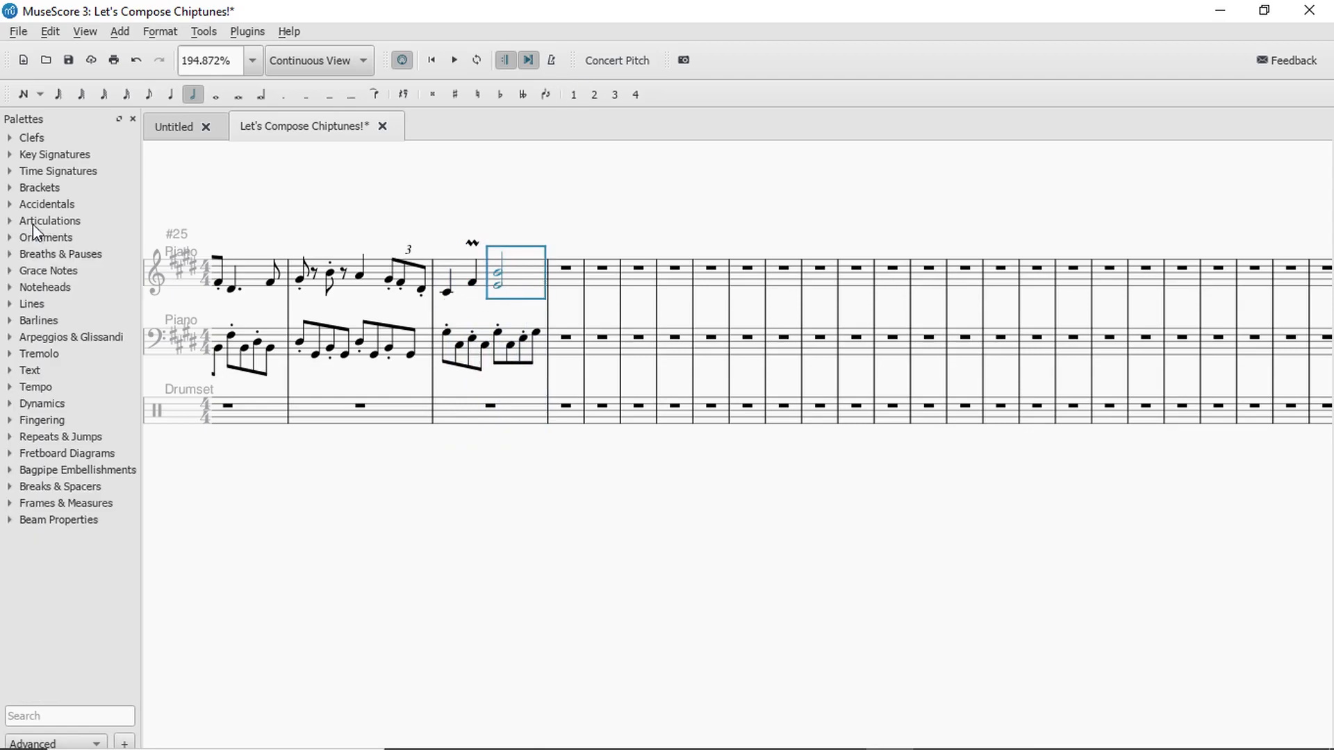
pyautogui.click(64, 337)
pyautogui.click(59, 370)
pyautogui.click(477, 417)
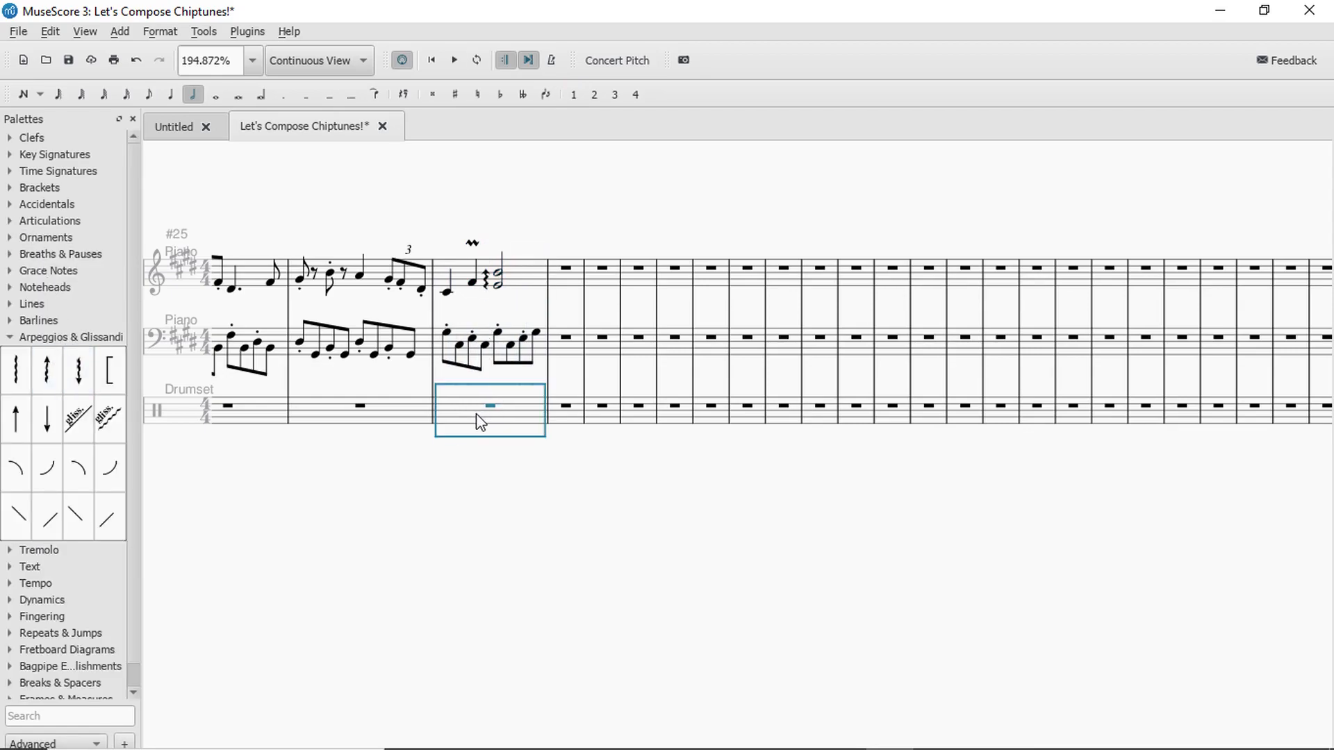
pyautogui.press('space')
# Try a downward arpeggio on the measure 27 chord, undo it, and play the plain chord.
pyautogui.click(499, 272)
pyautogui.click(502, 288)
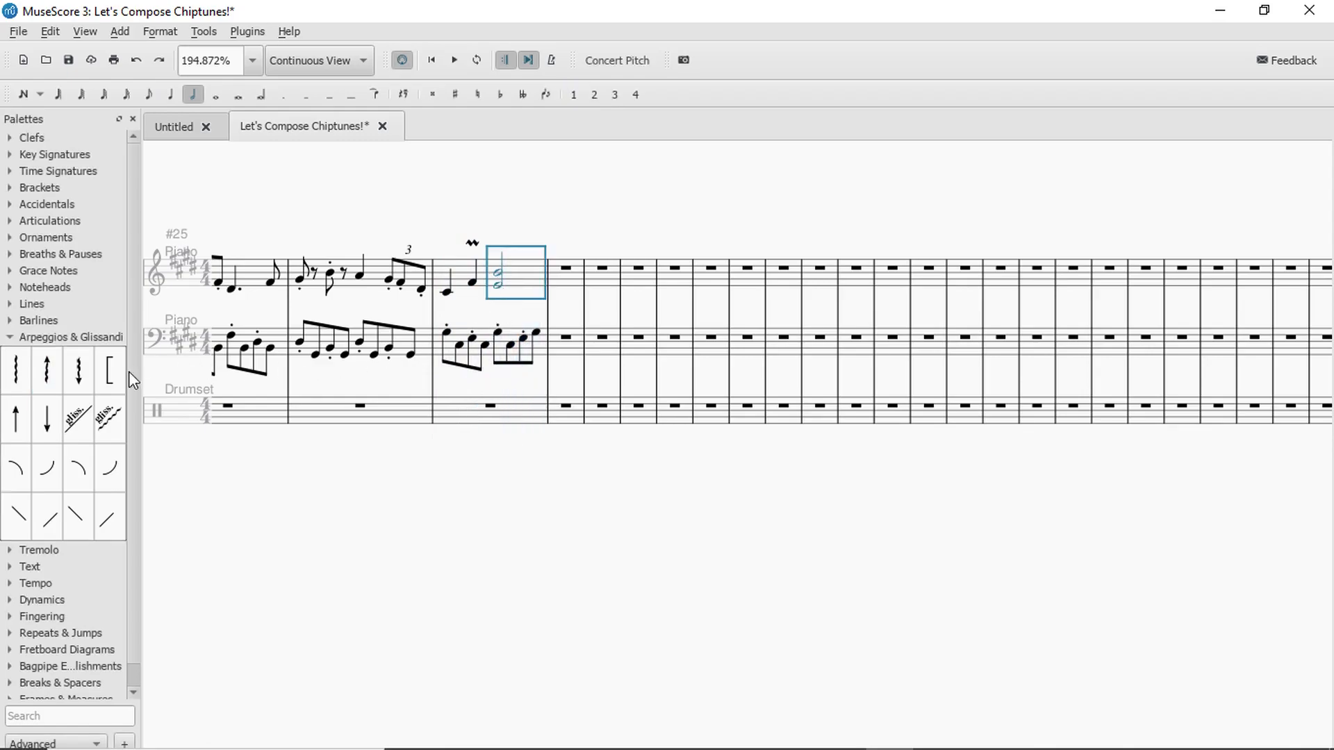
pyautogui.click(79, 370)
pyautogui.click(481, 415)
pyautogui.press('space')
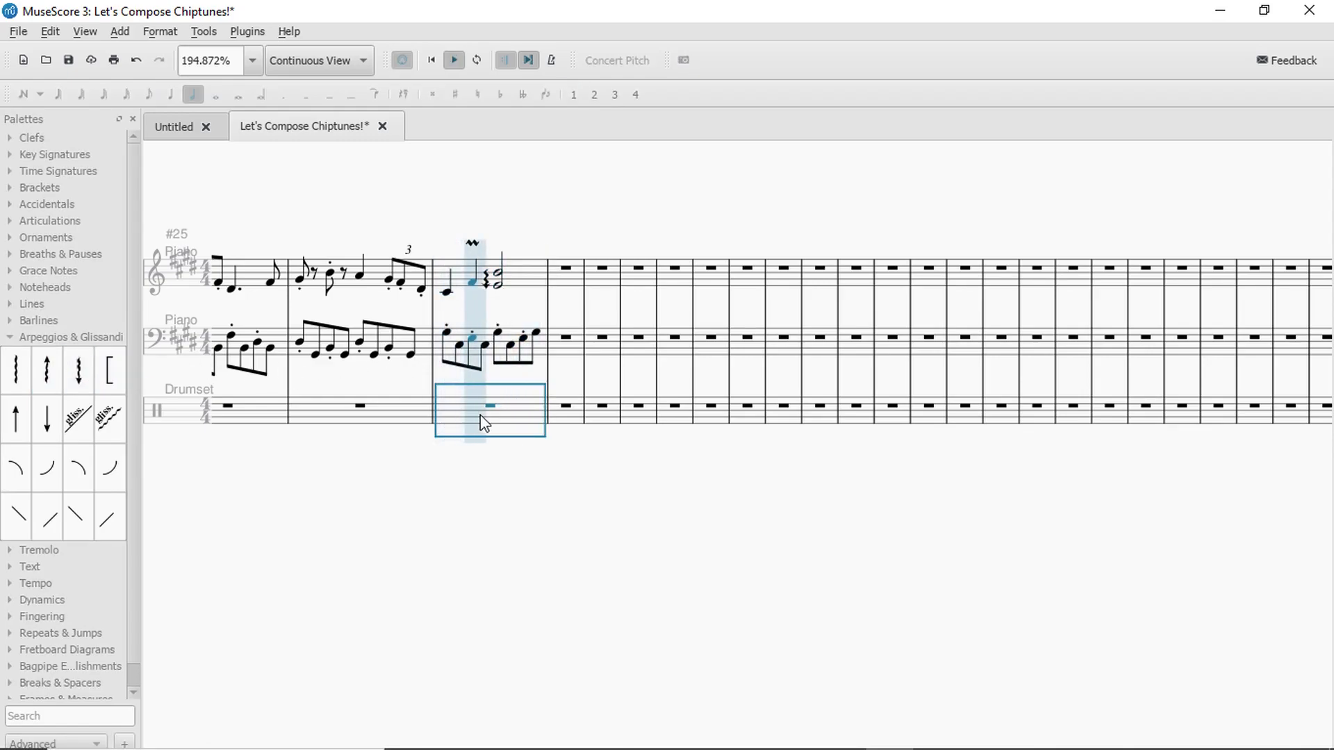
pyautogui.hotkey('ctrl', 'z')
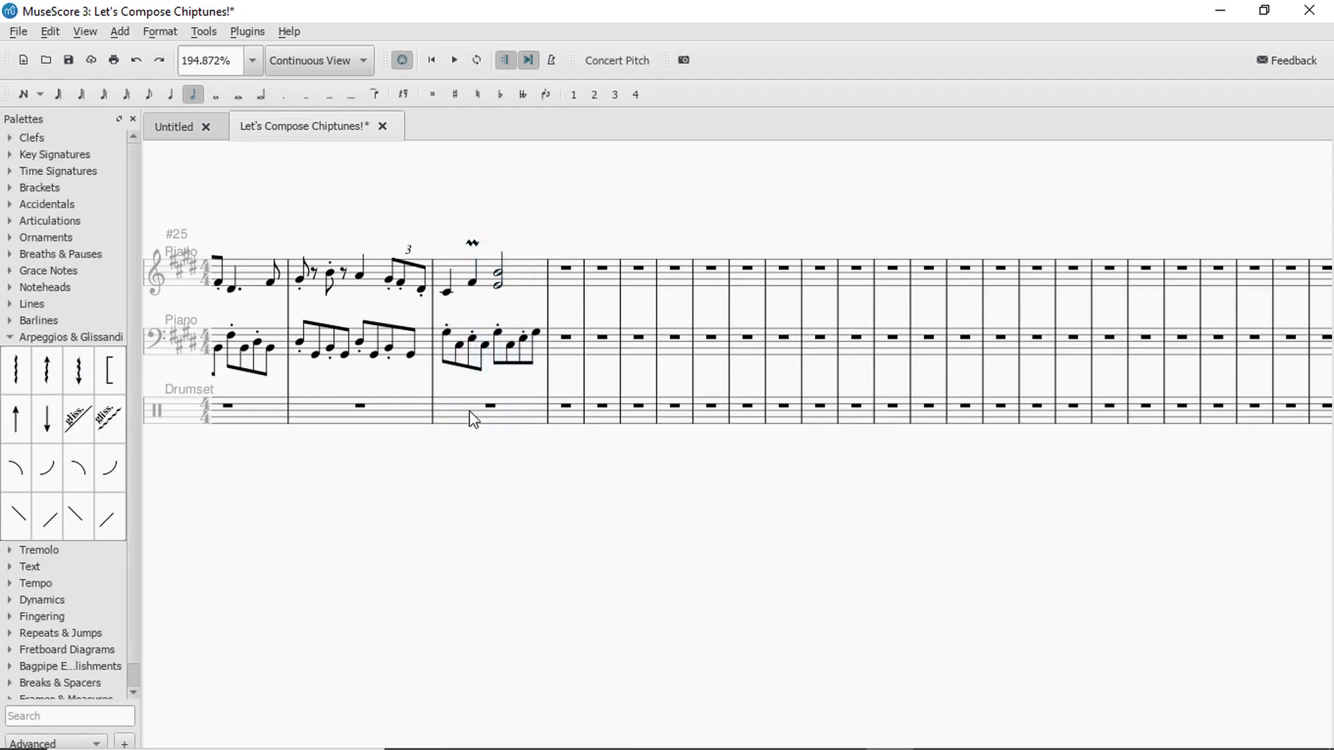
pyautogui.click(473, 417)
pyautogui.press('space')
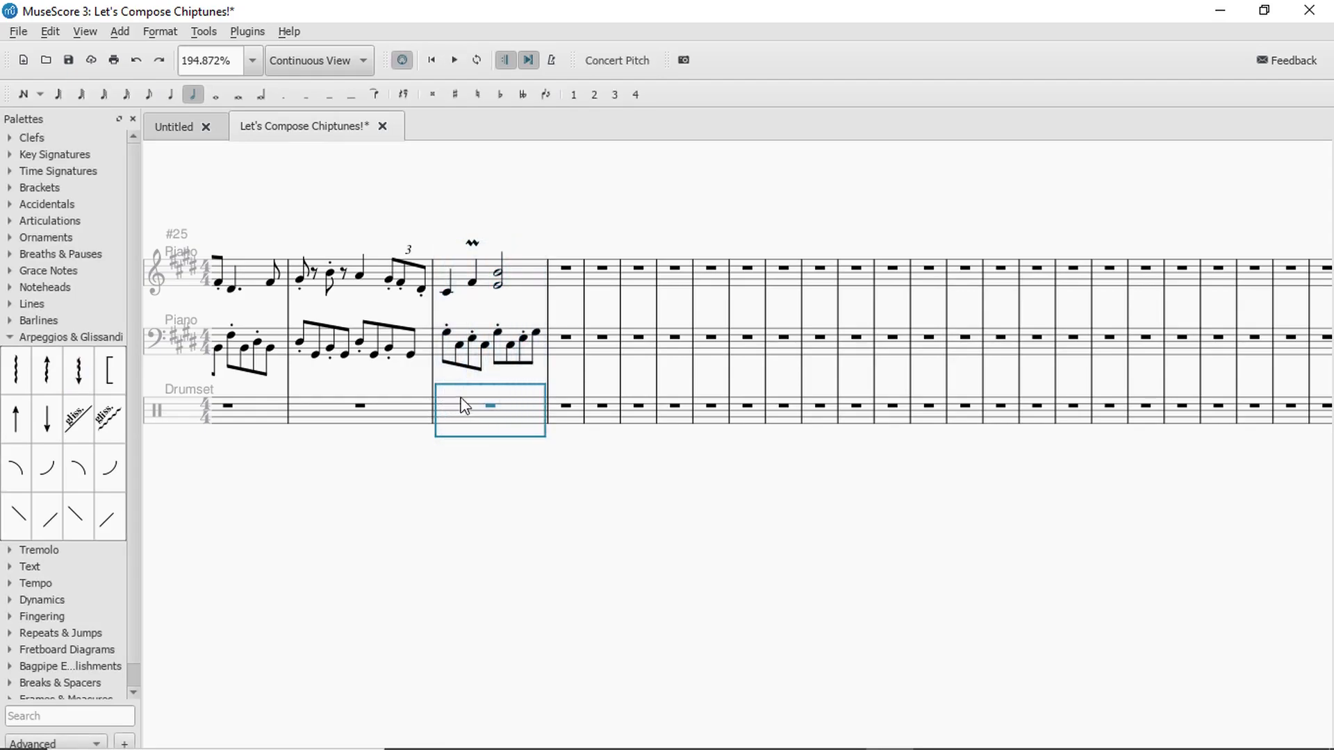
# Remove the B from the chord in measure 27, leaving the E half note, and play the measure.
pyautogui.click(498, 281)
pyautogui.press('n')
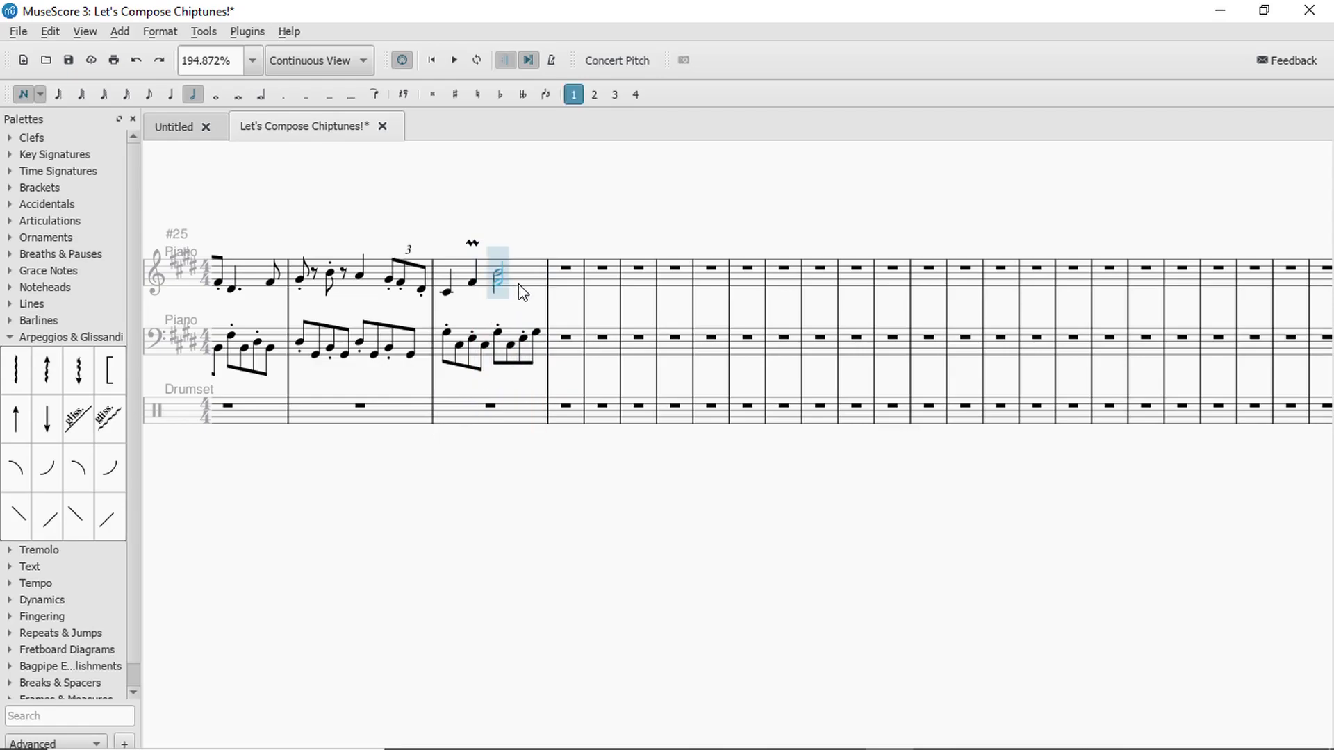
pyautogui.press('Escape')
pyautogui.click(525, 280)
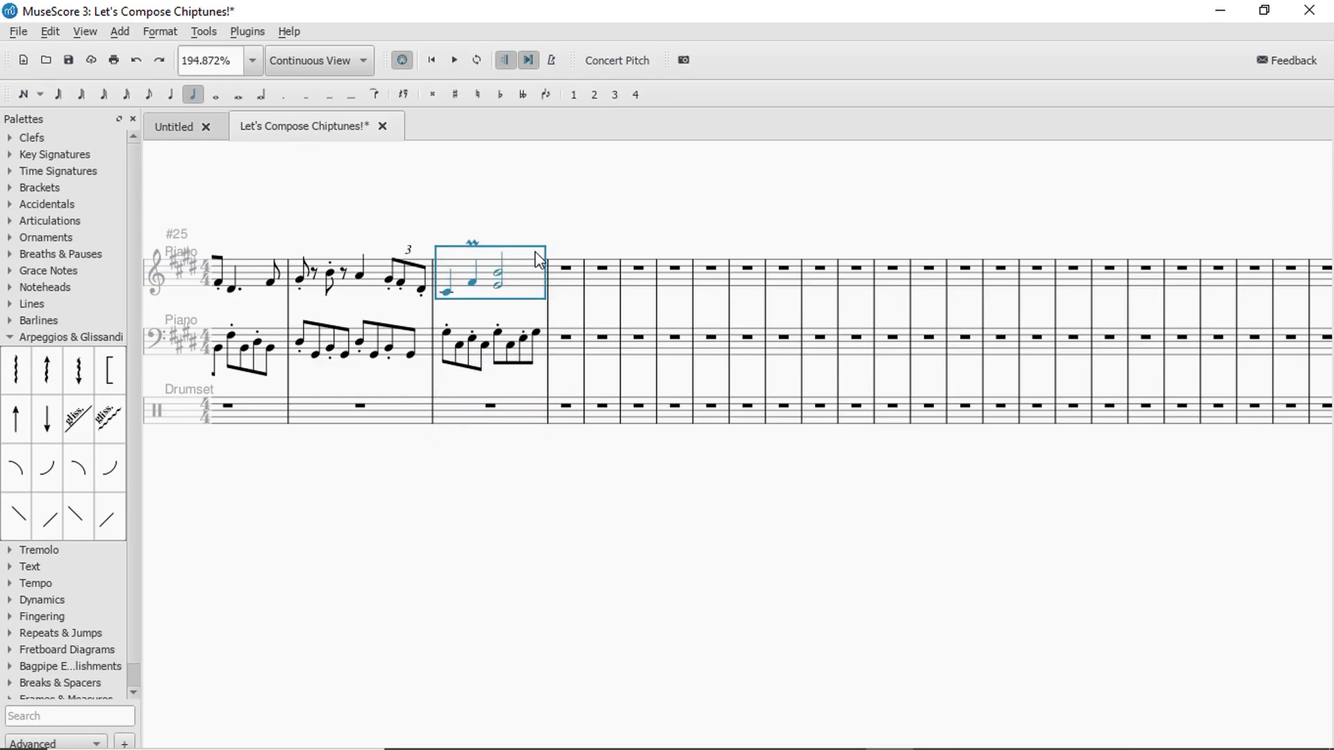
pyautogui.press('space')
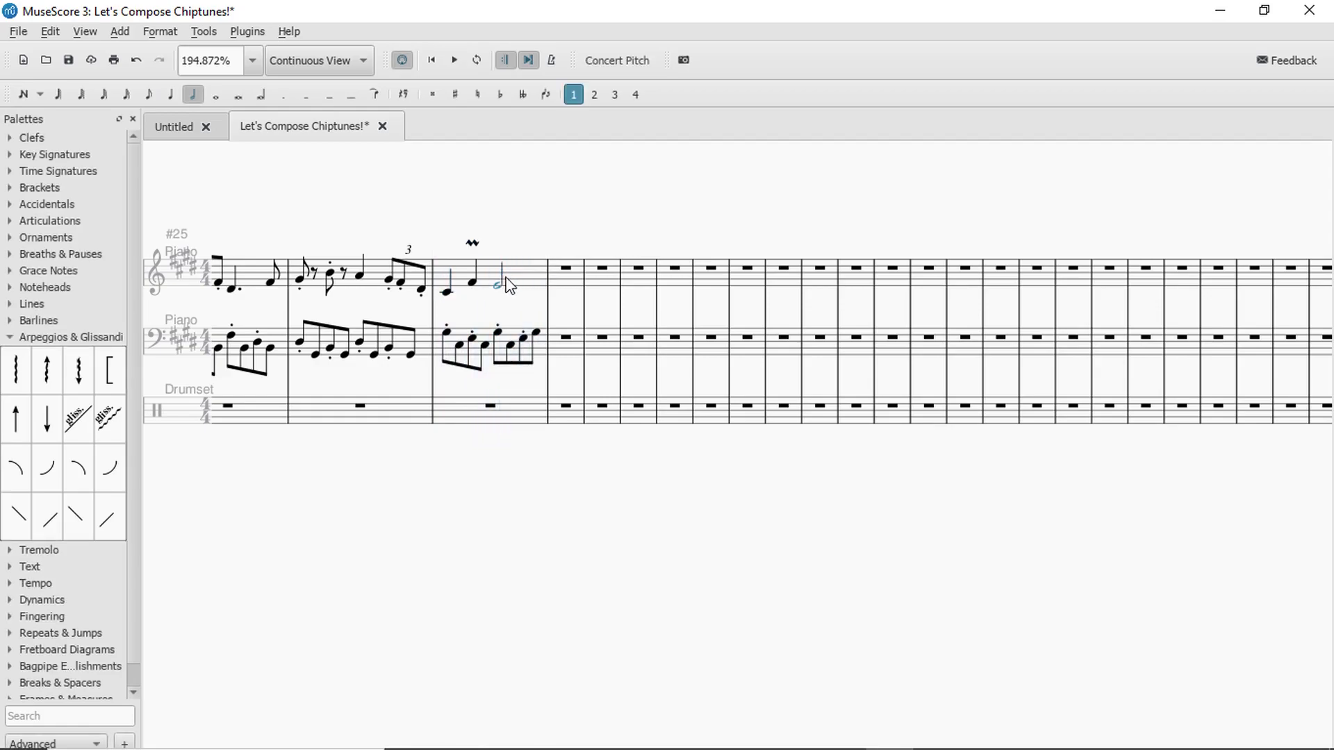
pyautogui.press('space')
pyautogui.press('space')
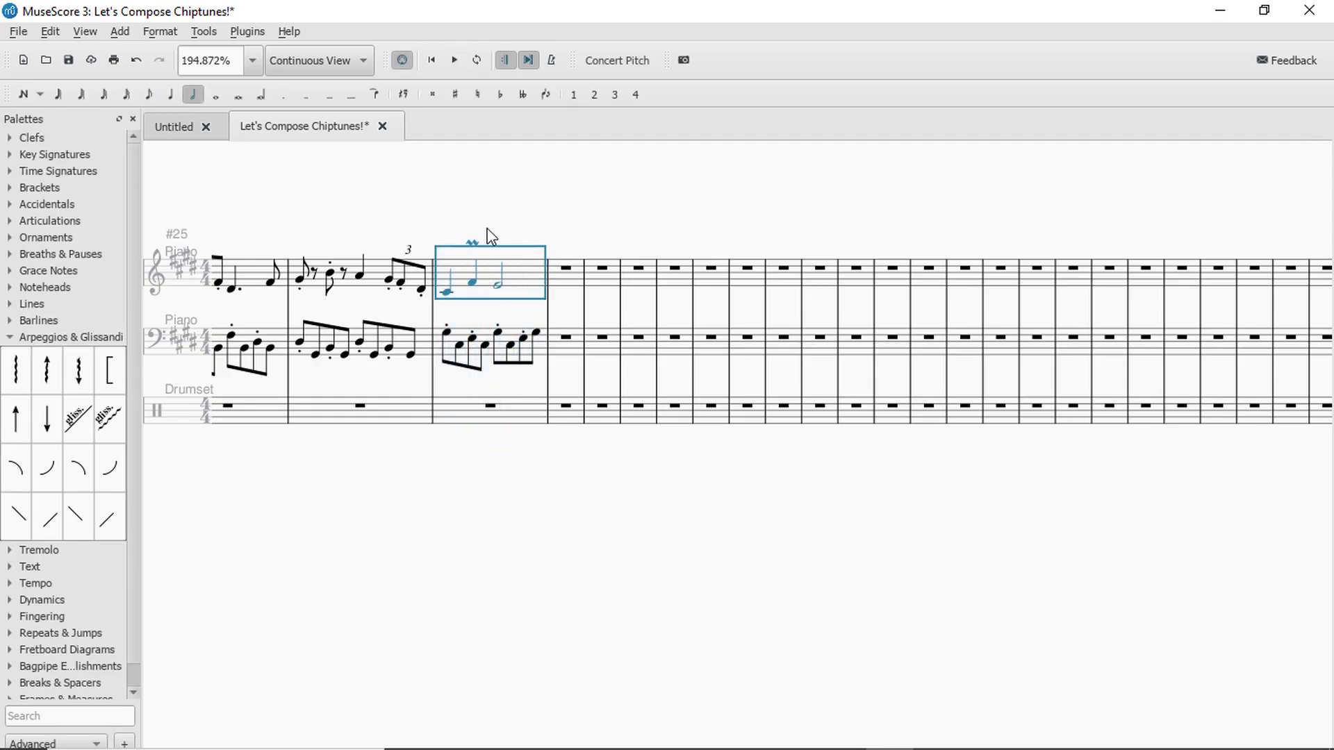
# Zoom the score out to see the repeated phrases together and play back part of the melody.
pyautogui.moveTo(484, 228); pyautogui.dragTo(629, 222)
pyautogui.scroll(-3, 625, 222)
pyautogui.moveTo(473, 465); pyautogui.dragTo(623, 485)
pyautogui.scroll(-3, 440, 284)
pyautogui.moveTo(437, 486); pyautogui.dragTo(685, 540)
pyautogui.click(740, 421)
pyautogui.press('space')
pyautogui.press('space')
# Try adding an octave above to measures 24 to 27 of the upper piano staff, play from measure 23, and undo the addition.
pyautogui.moveTo(771, 284); pyautogui.dragTo(648, 247)
pyautogui.click(631, 297)
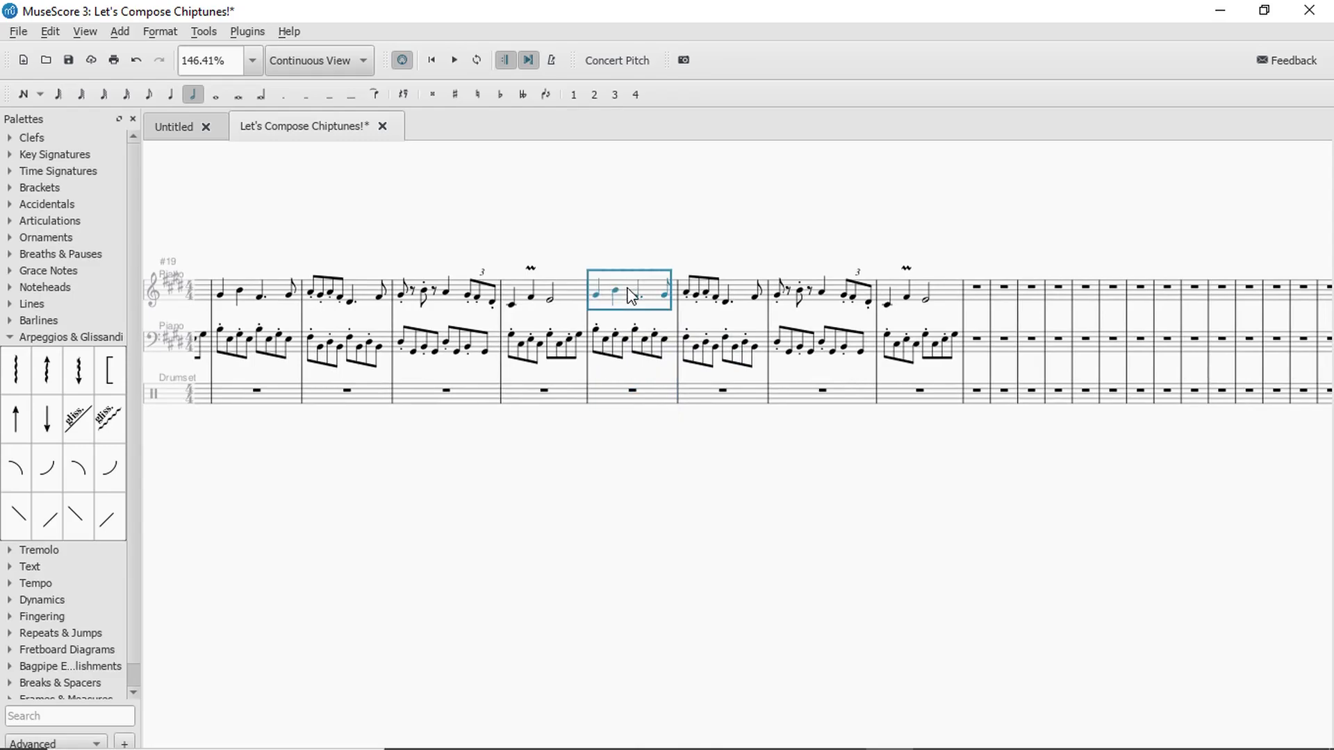
pyautogui.keyDown('shift'); pyautogui.click(931, 291); pyautogui.keyUp('shift')
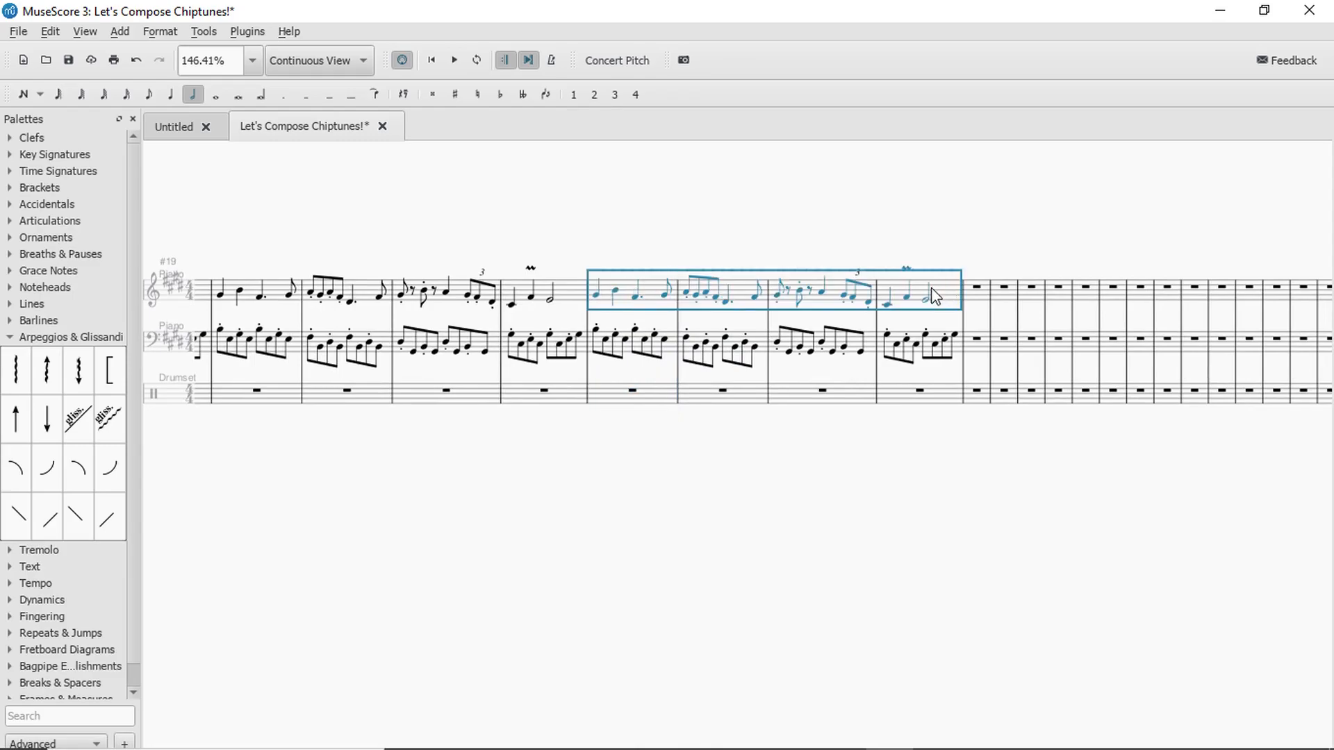
pyautogui.click(127, 35)
pyautogui.moveTo(151, 74)
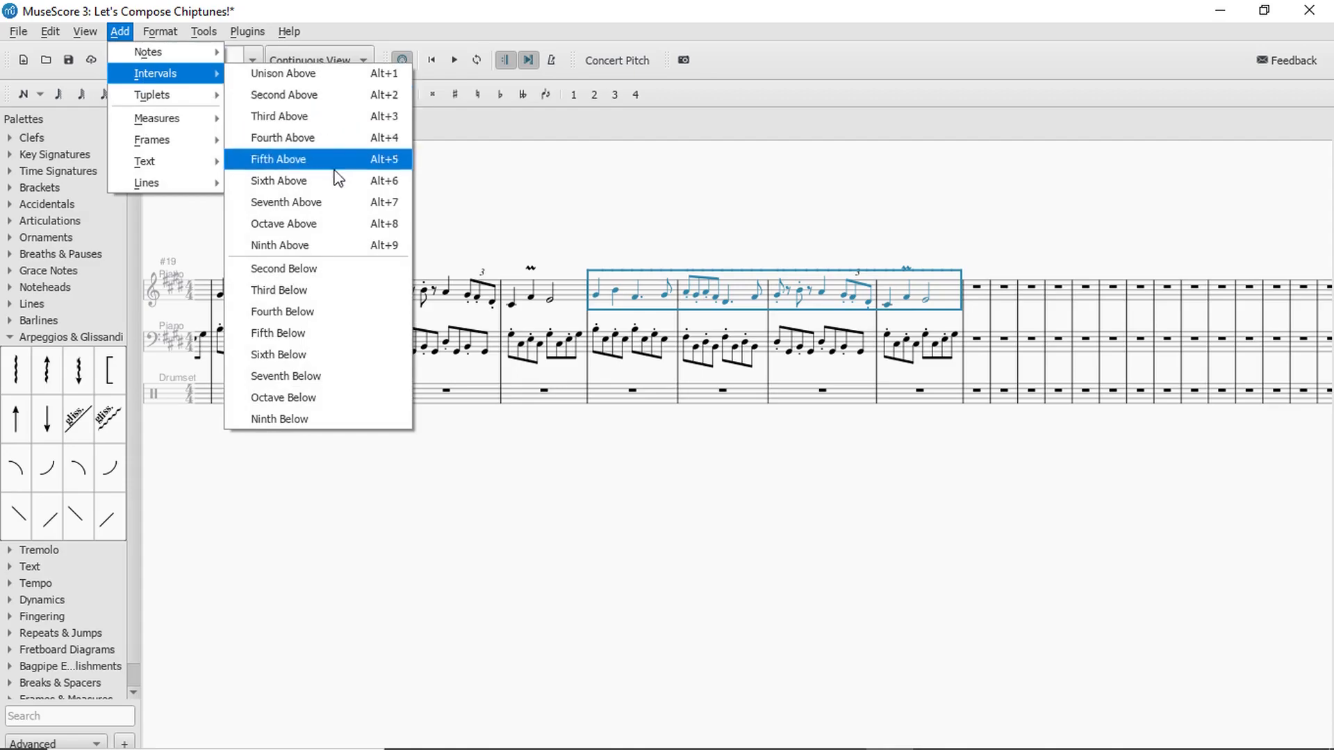
pyautogui.click(347, 223)
pyautogui.click(545, 391)
pyautogui.press('space')
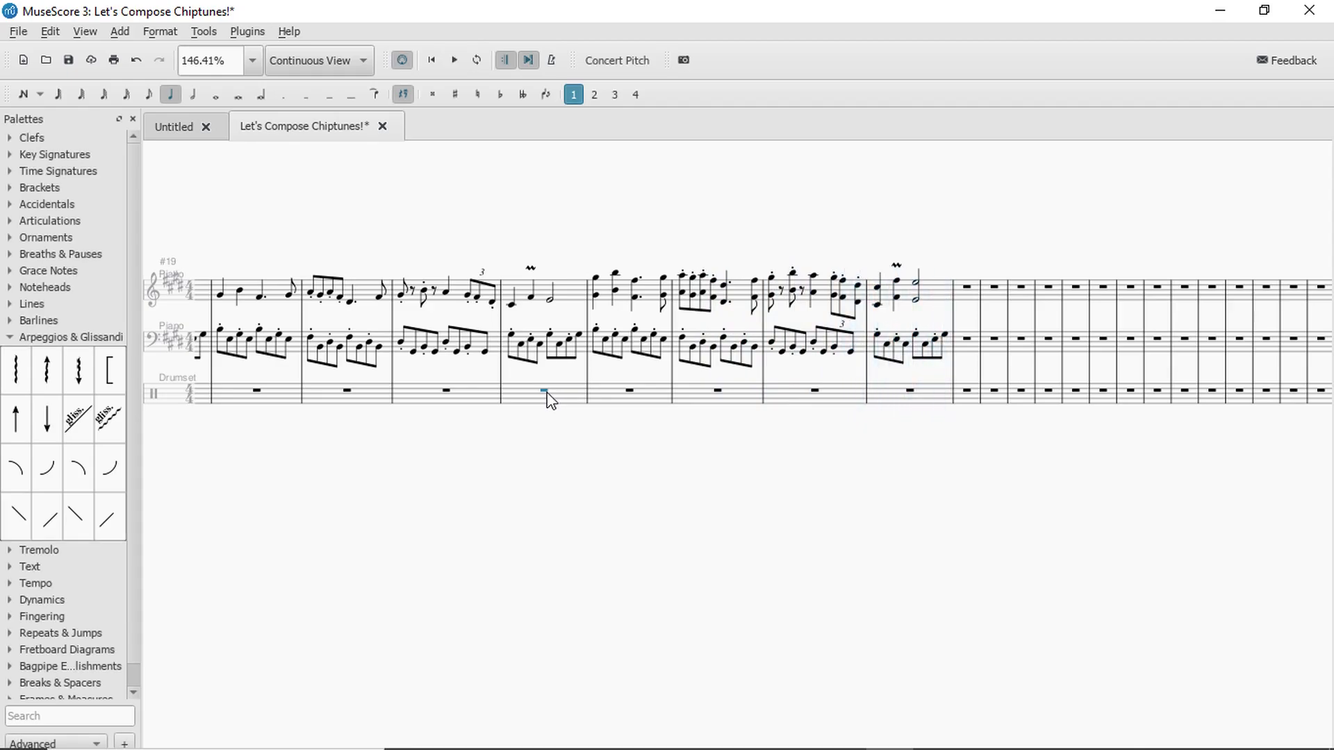
pyautogui.hotkey('ctrl', 'z')
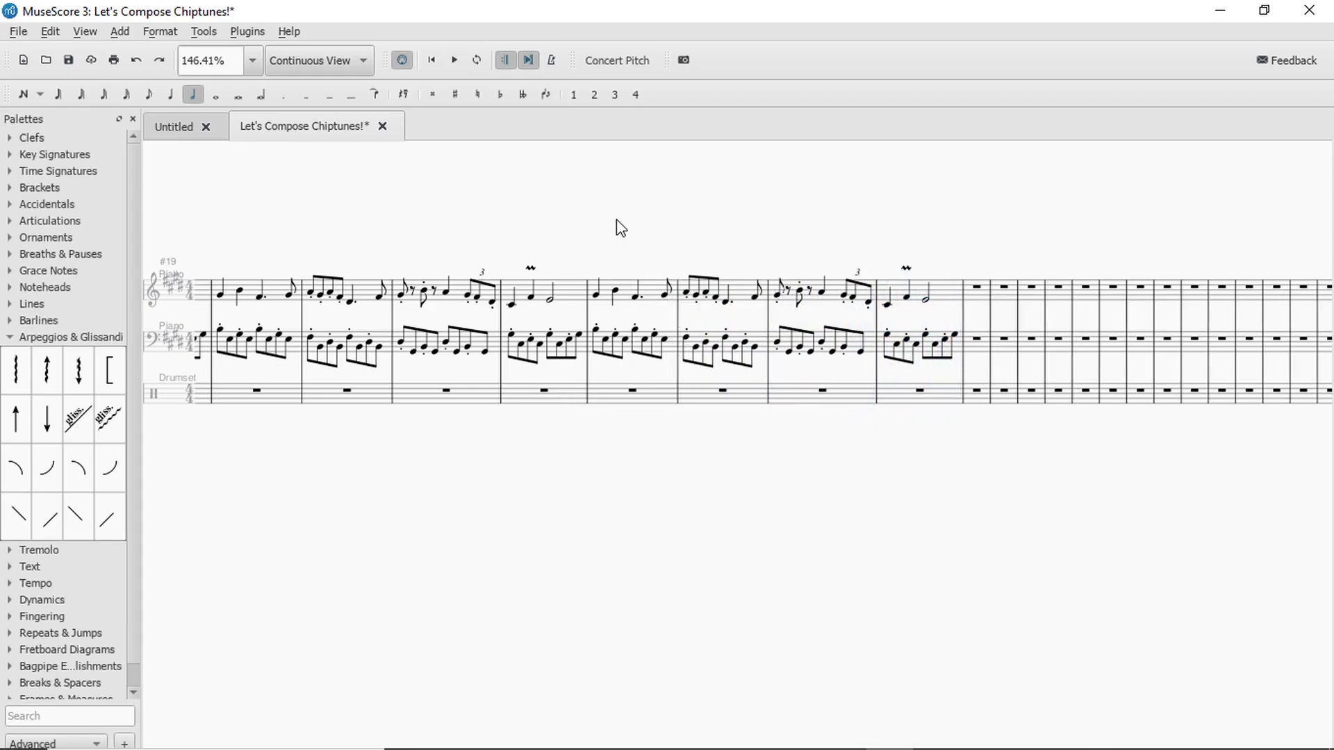
# Try adding a fifth above to measures 24 to 27 of the upper piano staff, play from measure 23, and undo the addition.
pyautogui.click(656, 296)
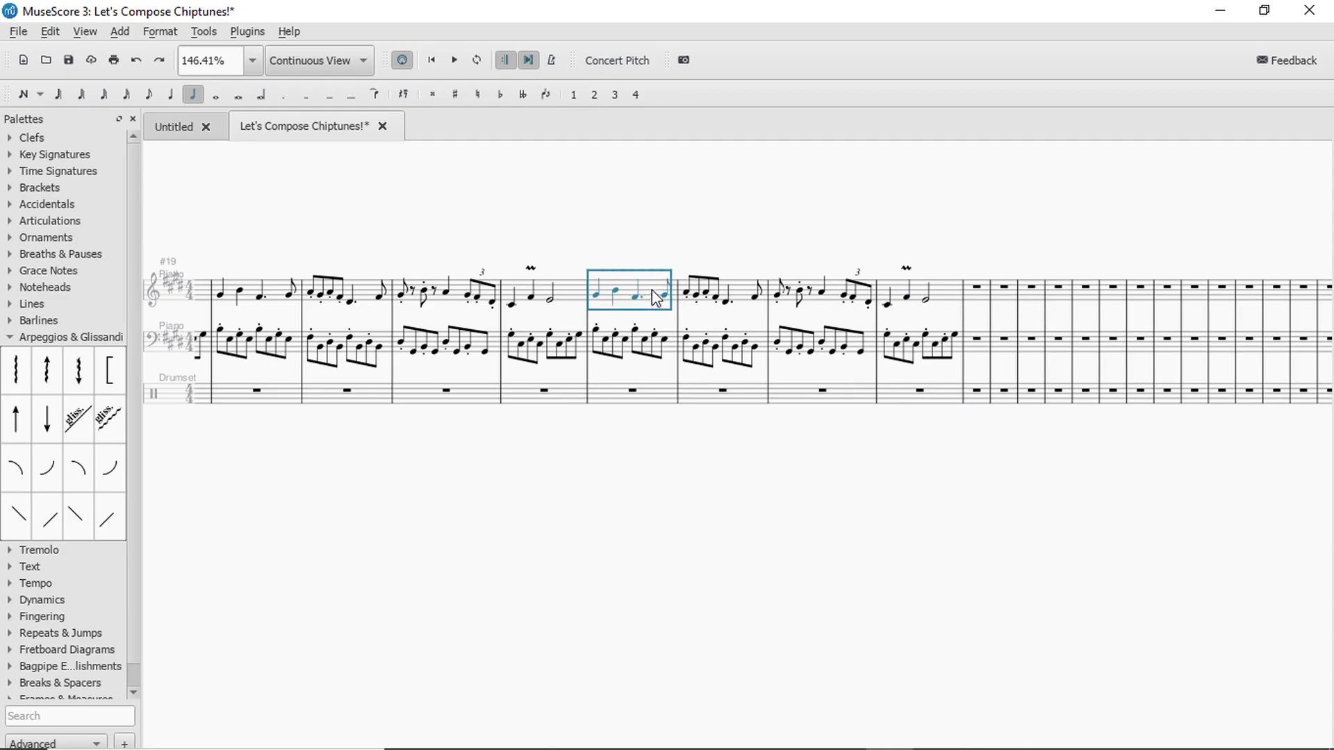
pyautogui.keyDown('shift'); pyautogui.click(947, 299); pyautogui.keyUp('shift')
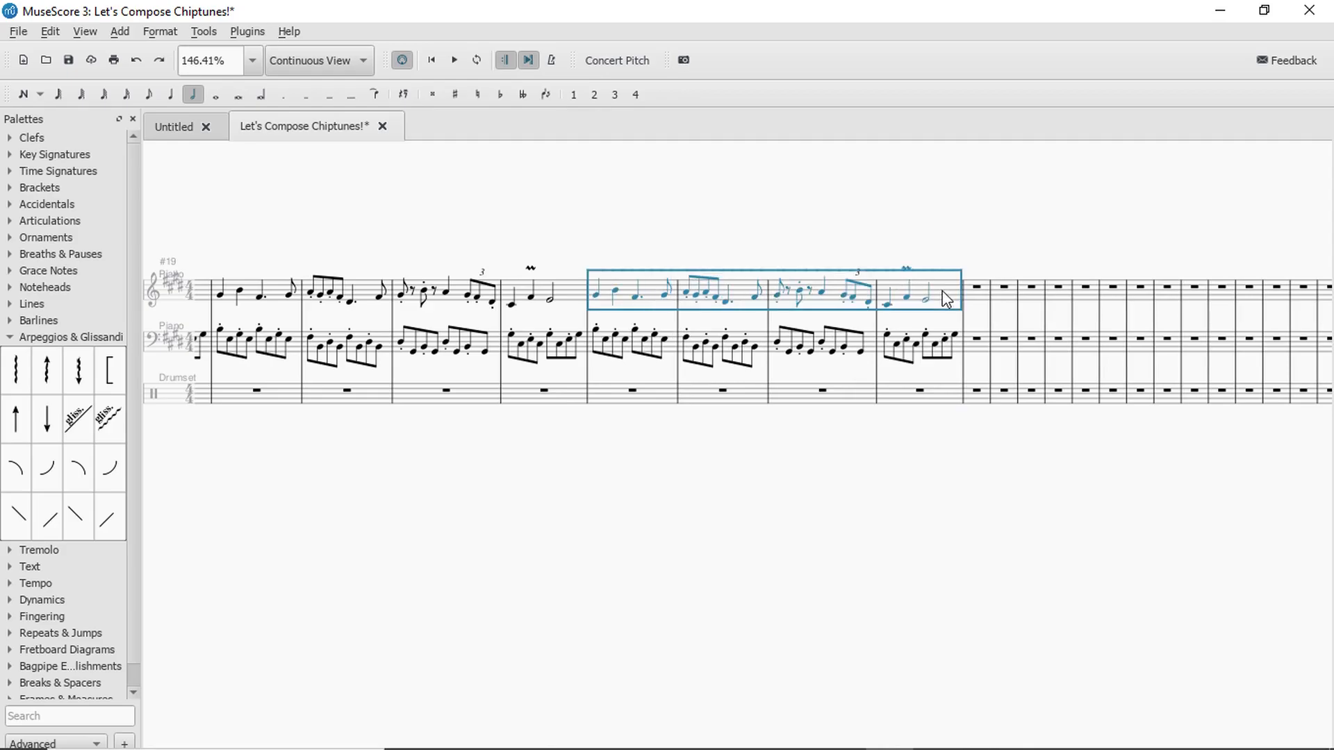
pyautogui.click(121, 32)
pyautogui.moveTo(155, 75)
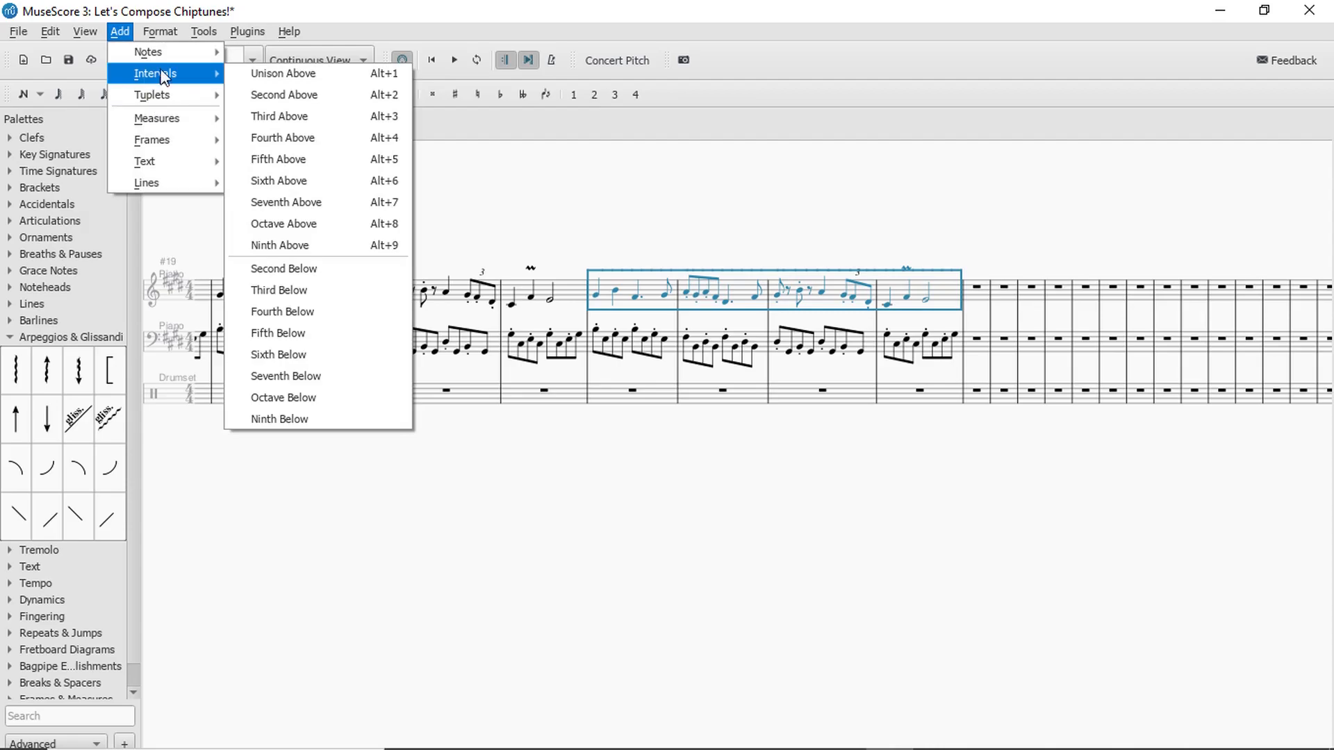
pyautogui.click(339, 167)
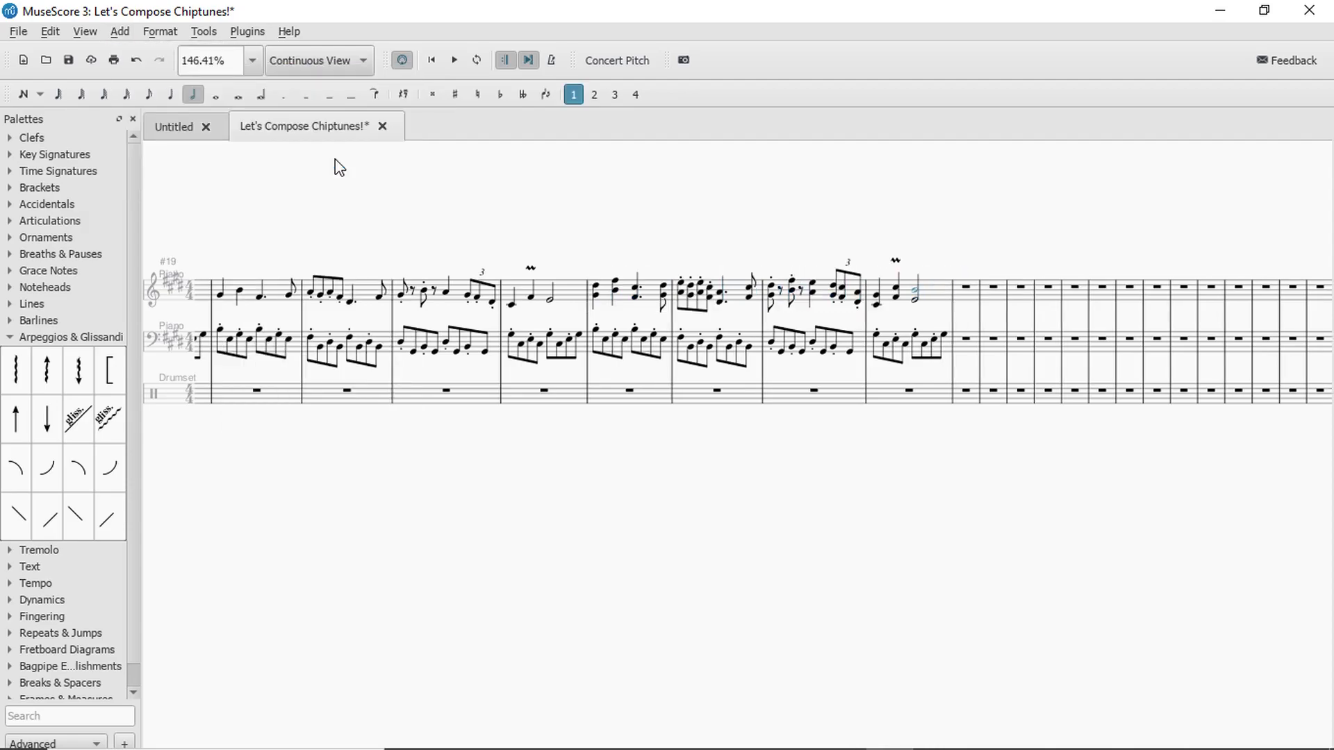
pyautogui.click(579, 402)
pyautogui.press('space')
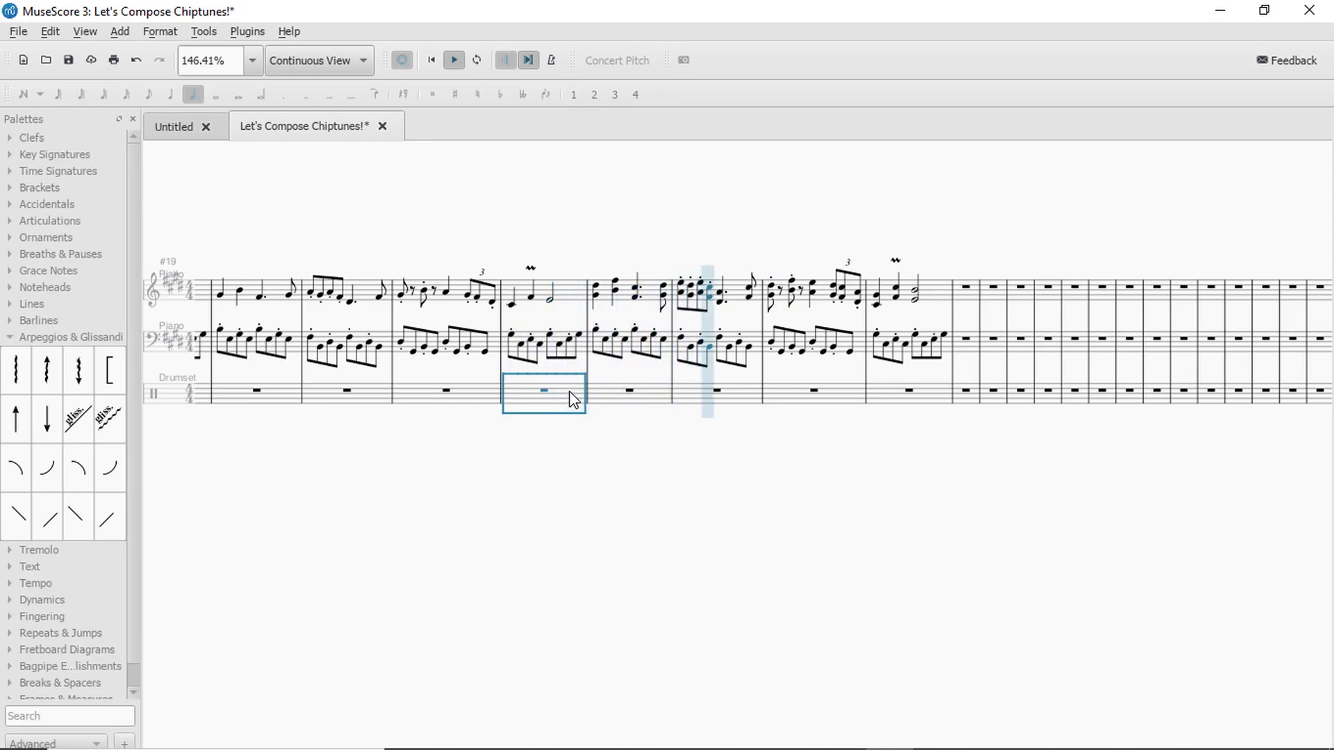
pyautogui.press('space')
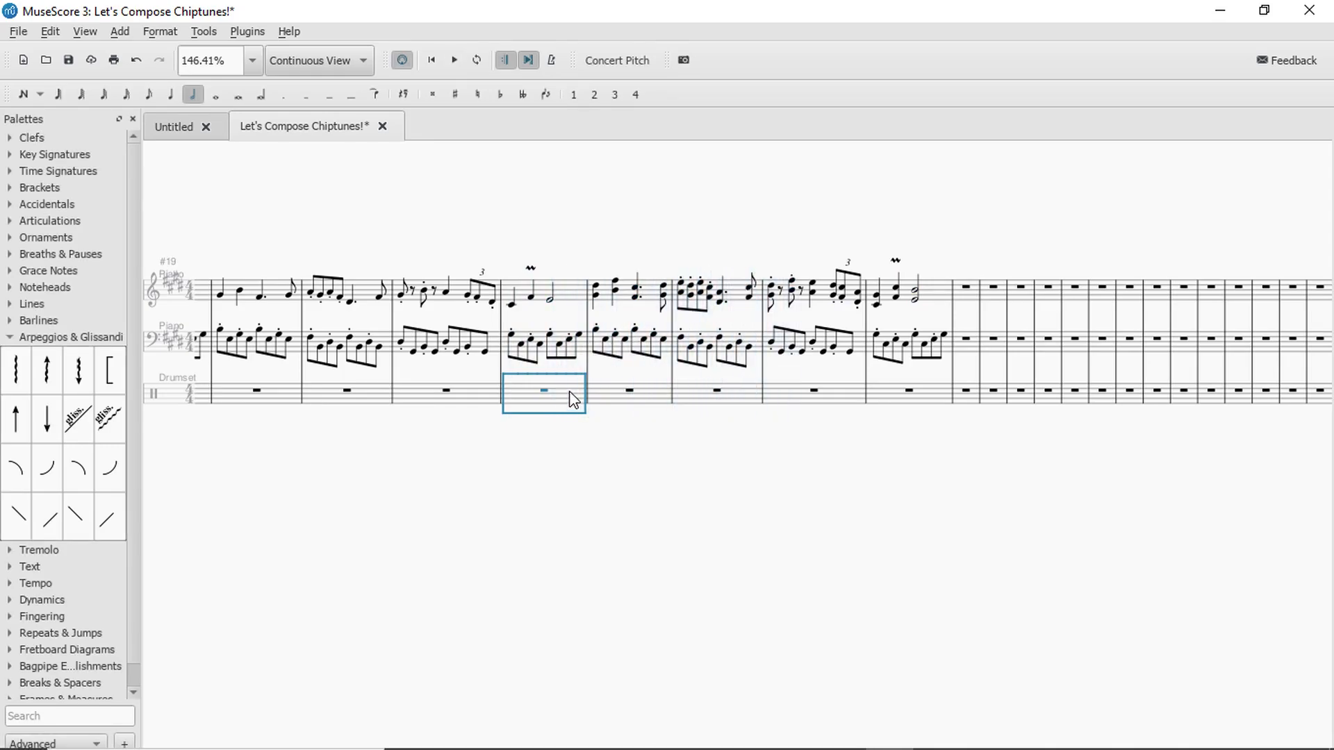
pyautogui.hotkey('ctrl', 'z')
# Shorten the E half note in measure 23 of the upper piano staff to an eighth note.
pyautogui.click(636, 295)
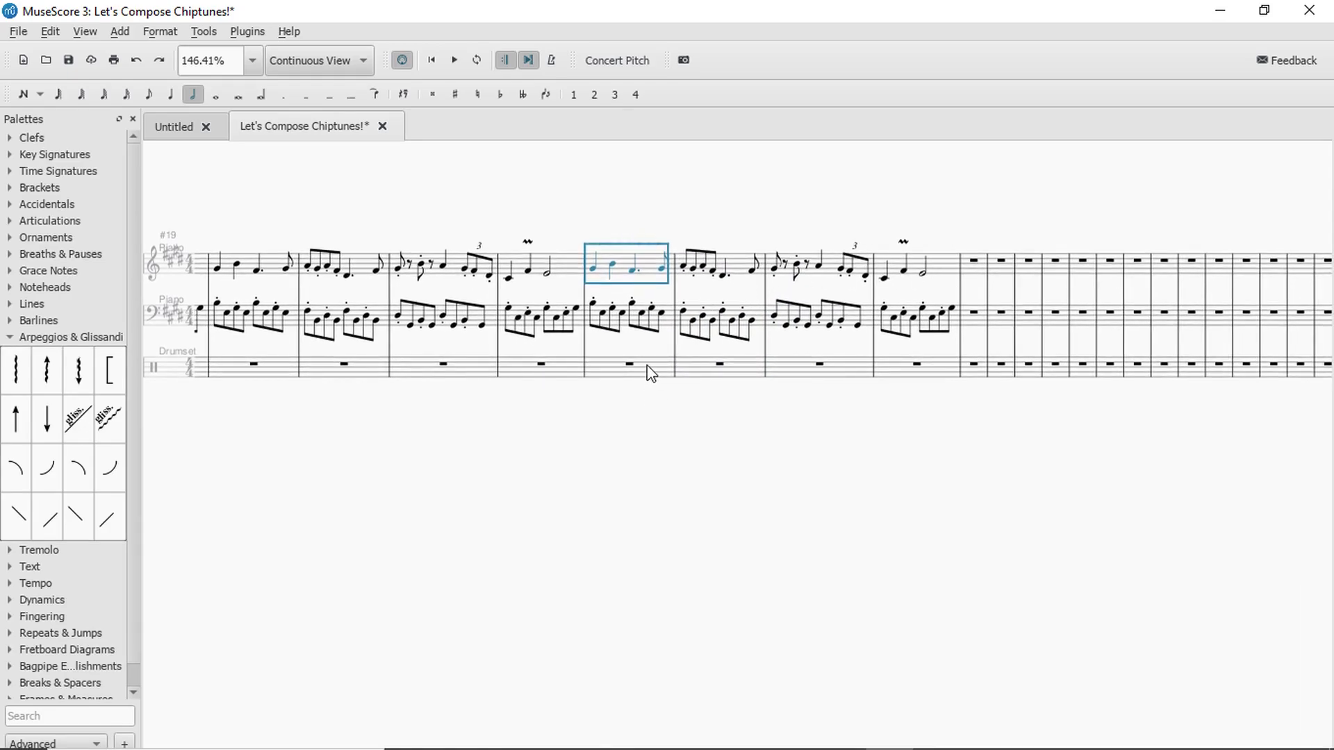
pyautogui.scroll(4, 577, 270)
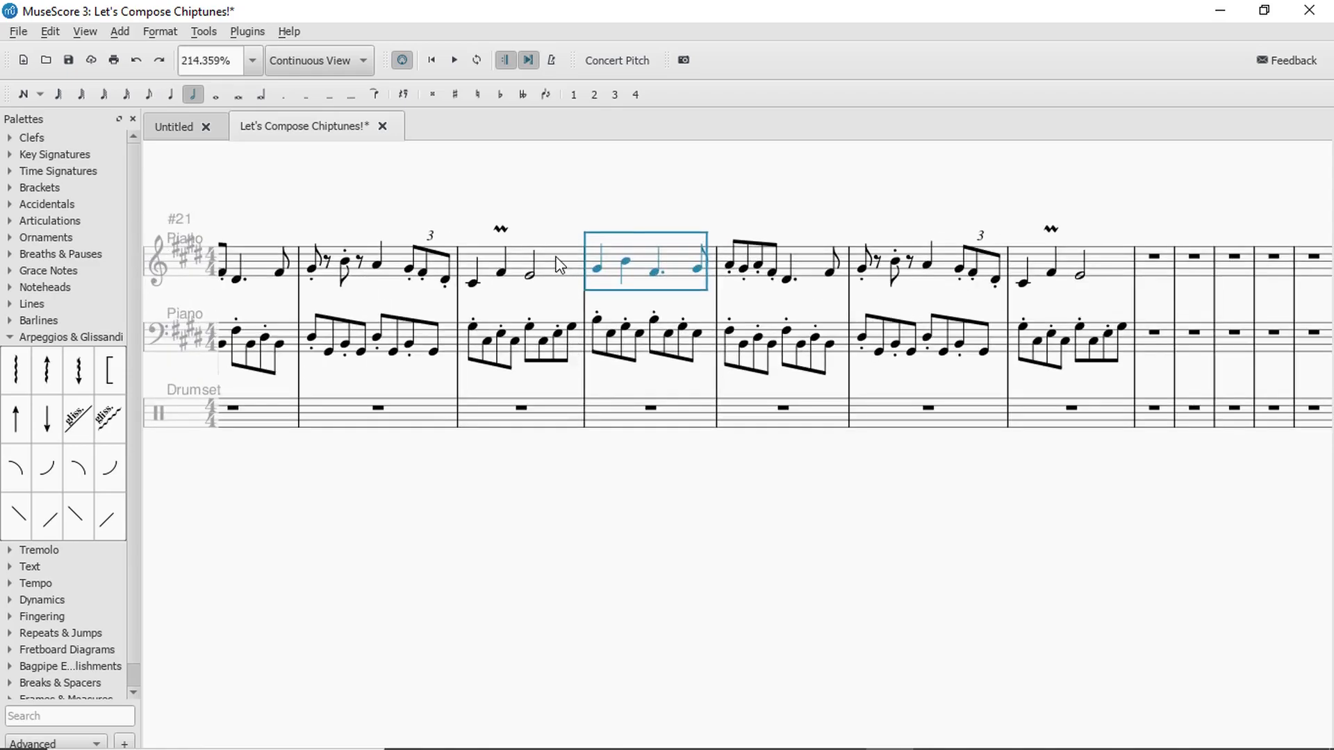
pyautogui.click(530, 282)
pyautogui.press('space')
pyautogui.click(530, 278)
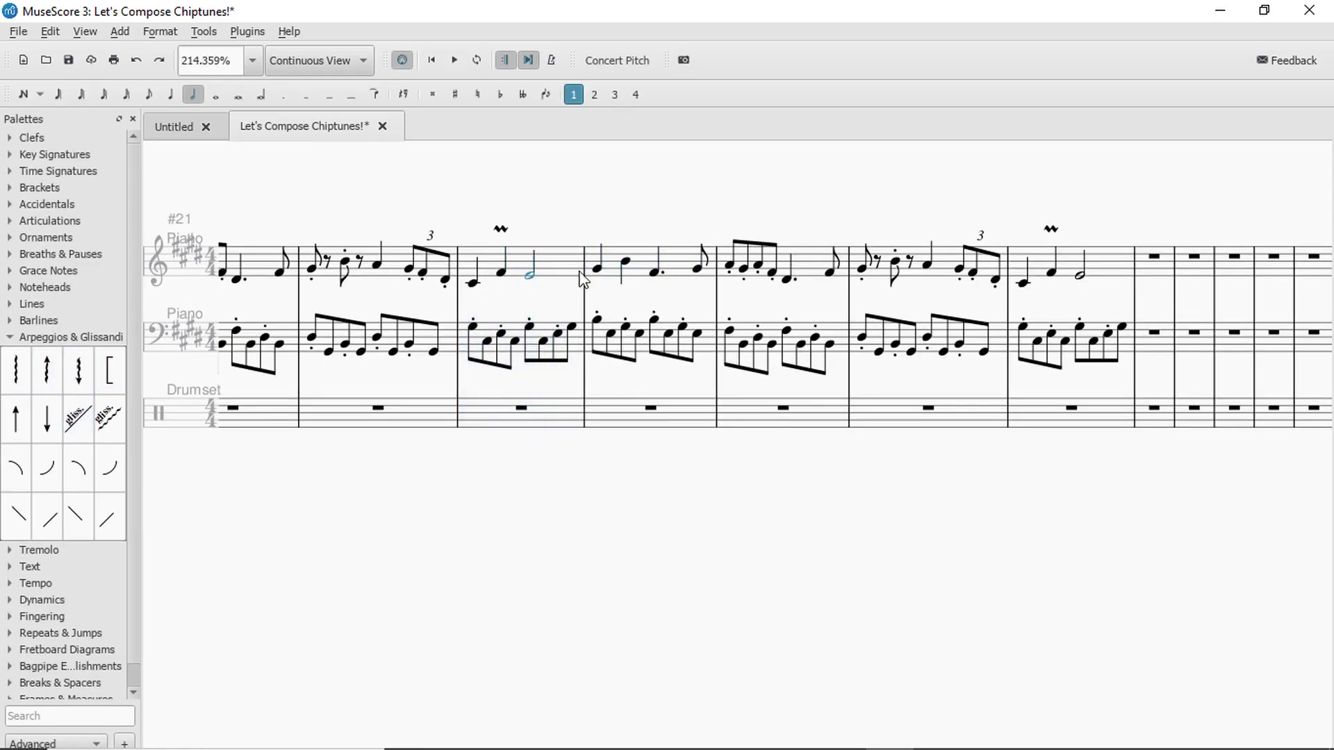
pyautogui.click(151, 97)
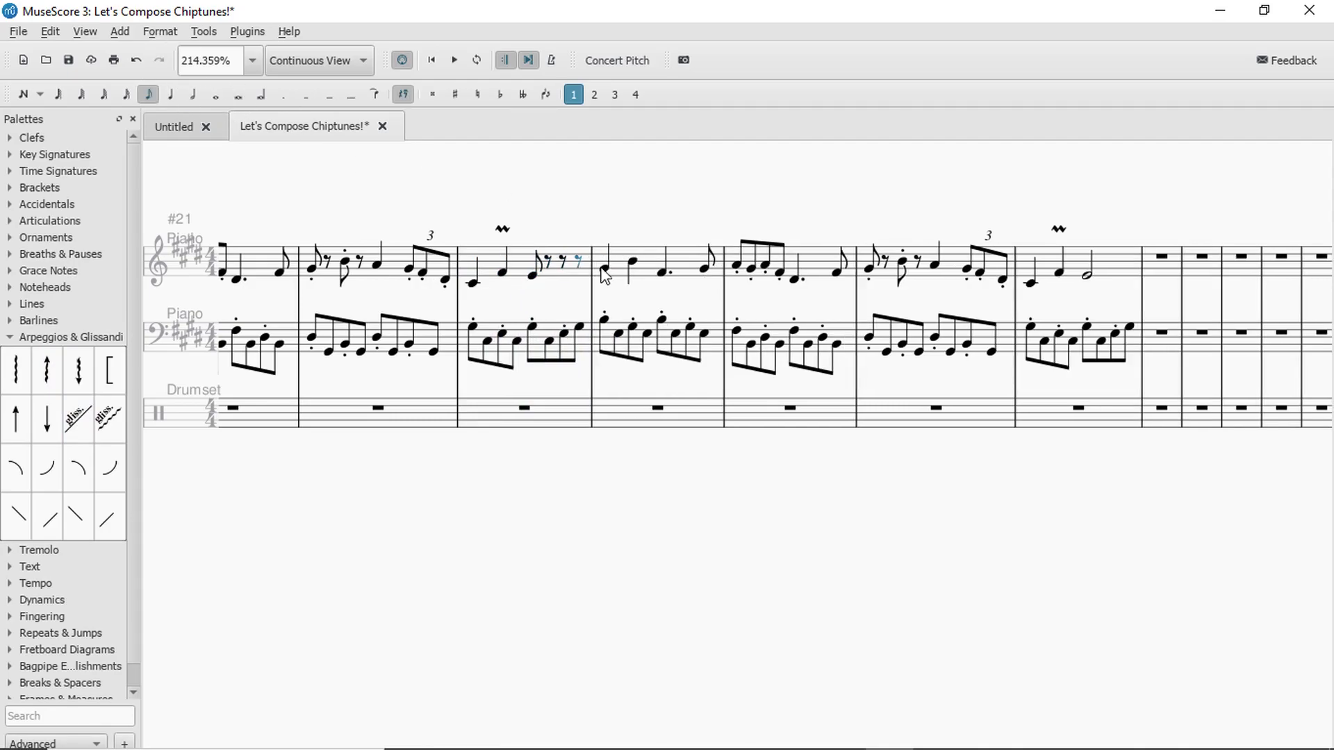
# Fill the remaining rests of measure 23 with the eighth notes E sharp, F sharp and G natural, and play the measure.
pyautogui.click(545, 276)
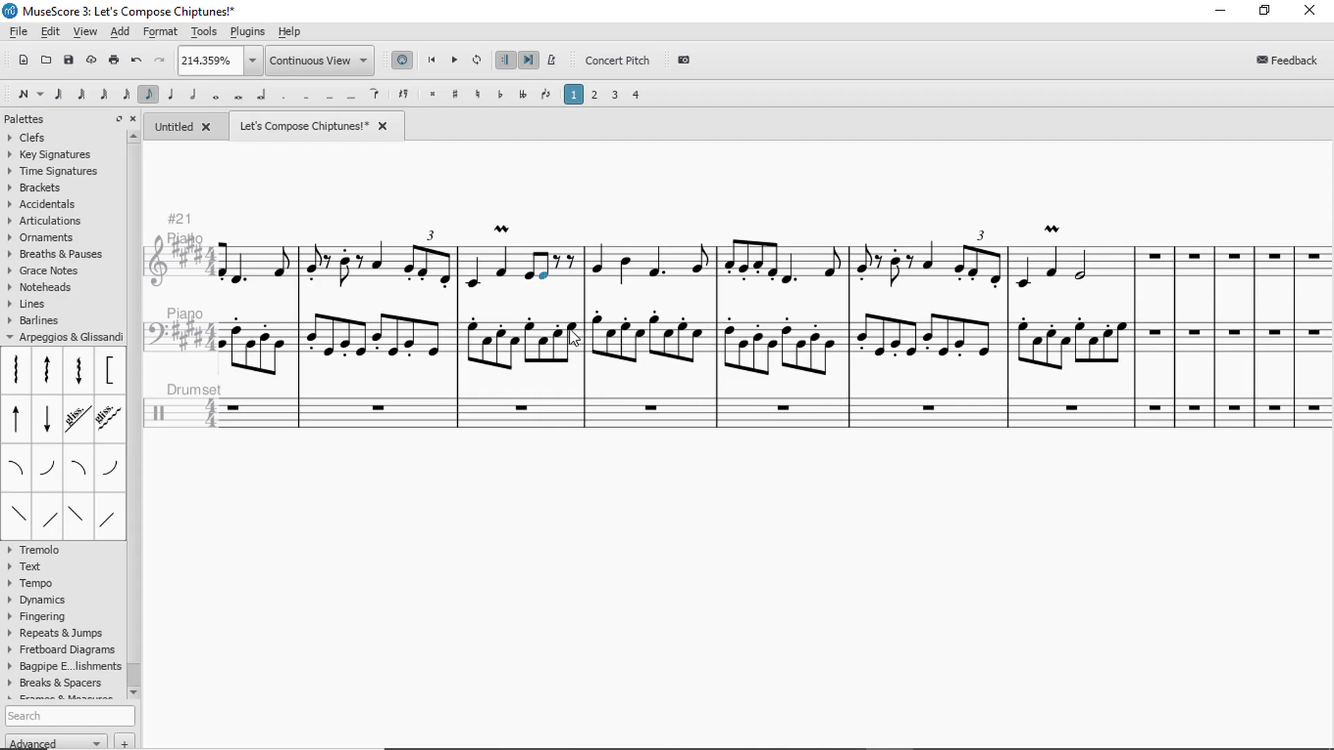
pyautogui.press('c')
pyautogui.hotkey('ctrl', 'Up')
pyautogui.press('f')
pyautogui.press('Up')
pyautogui.press('f')
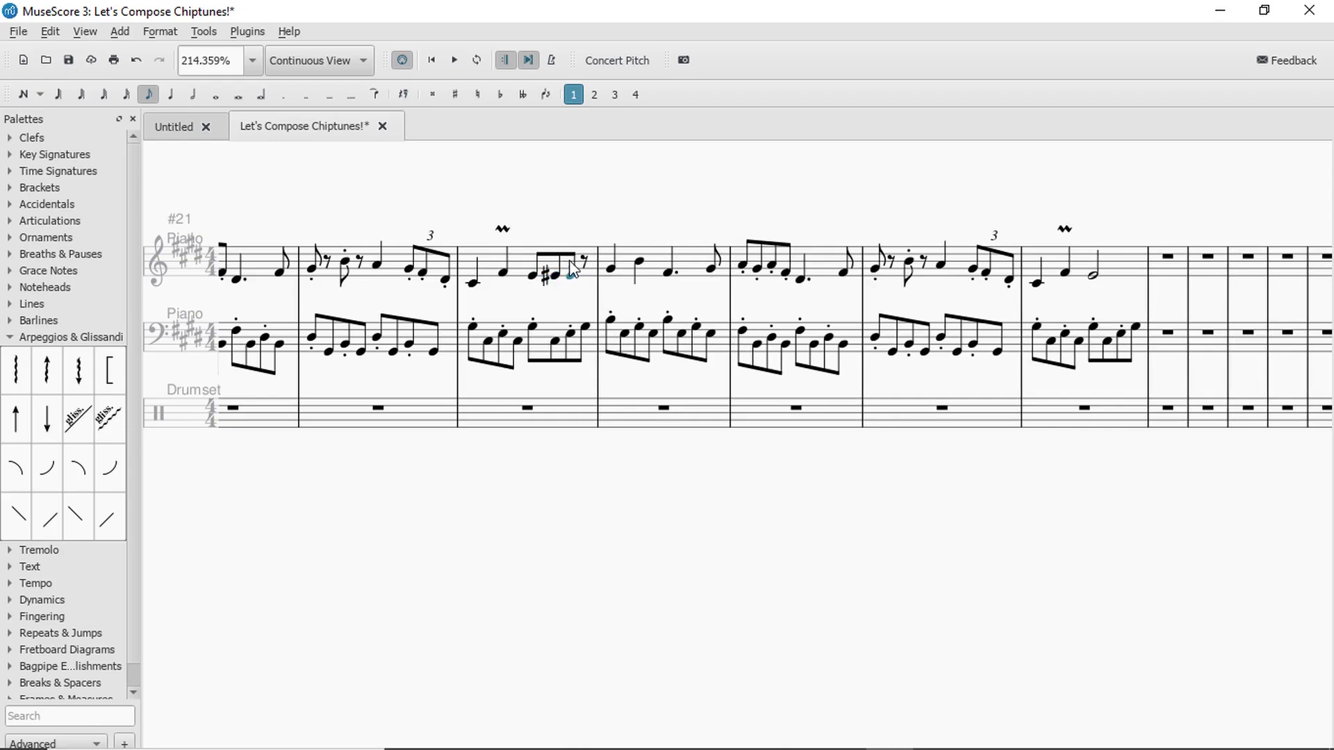
pyautogui.press('f')
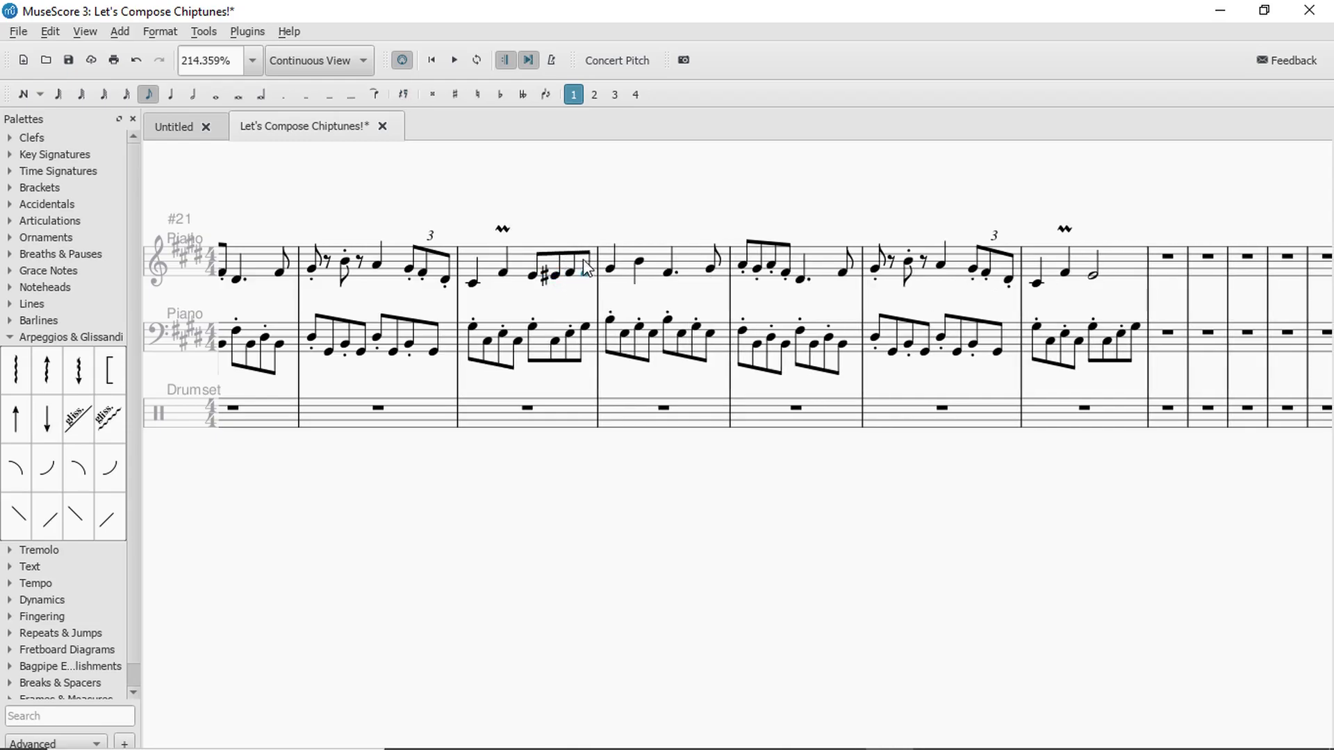
pyautogui.press('Up')
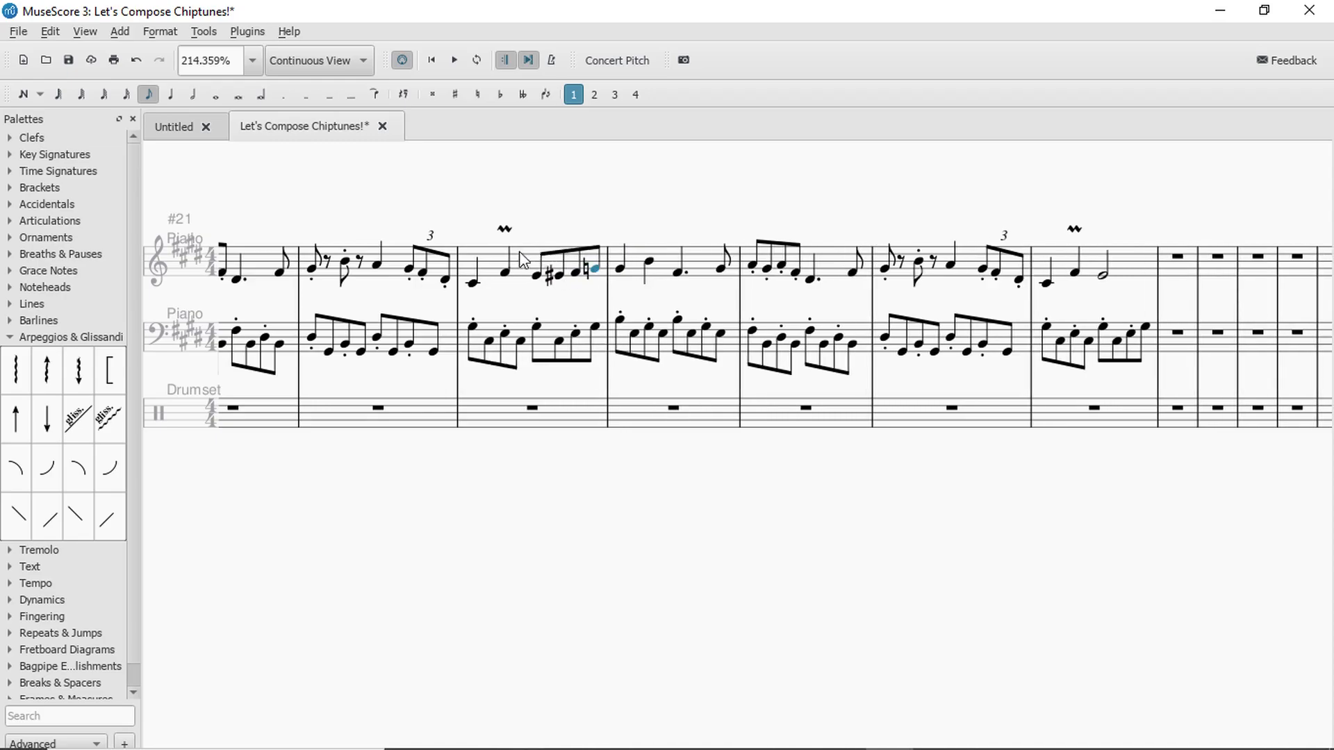
pyautogui.click(496, 258)
pyautogui.press('space')
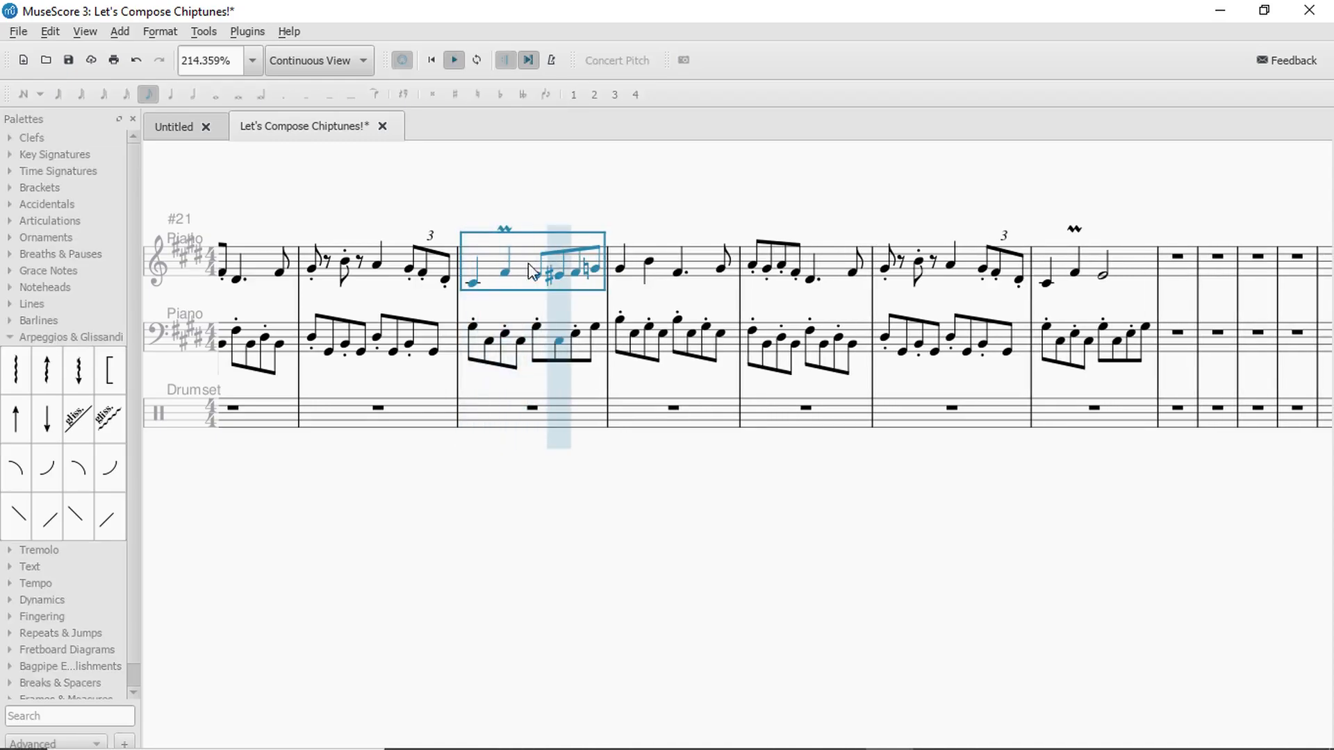
# Add staccato marks to the new eighth-note run in measure 23 of the upper piano staff.
pyautogui.scroll(-4, 395, 417)
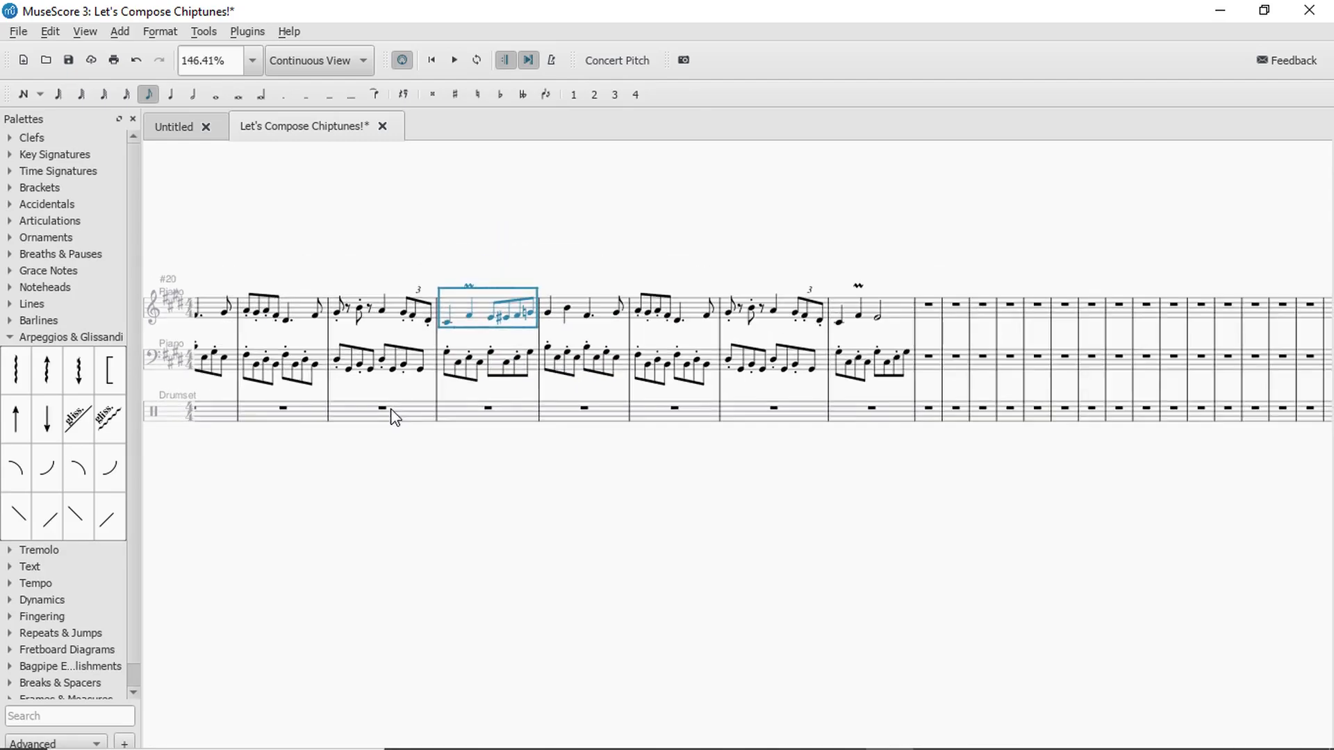
pyautogui.scroll(5, 478, 324)
pyautogui.click(492, 318)
pyautogui.click(44, 338)
pyautogui.click(42, 223)
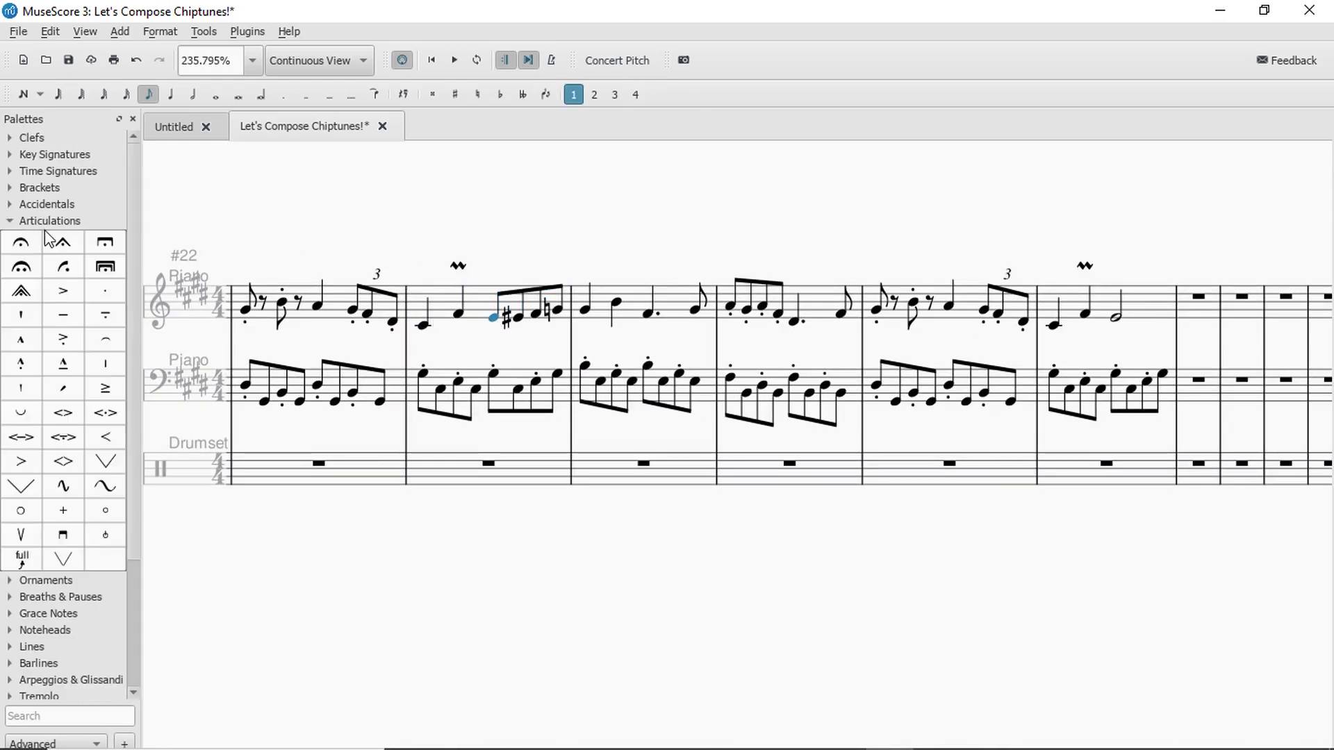
pyautogui.click(98, 292)
# Play the melody through measure 23 into the repeated phrase, then replay it from measure 23.
pyautogui.scroll(-3, 556, 469)
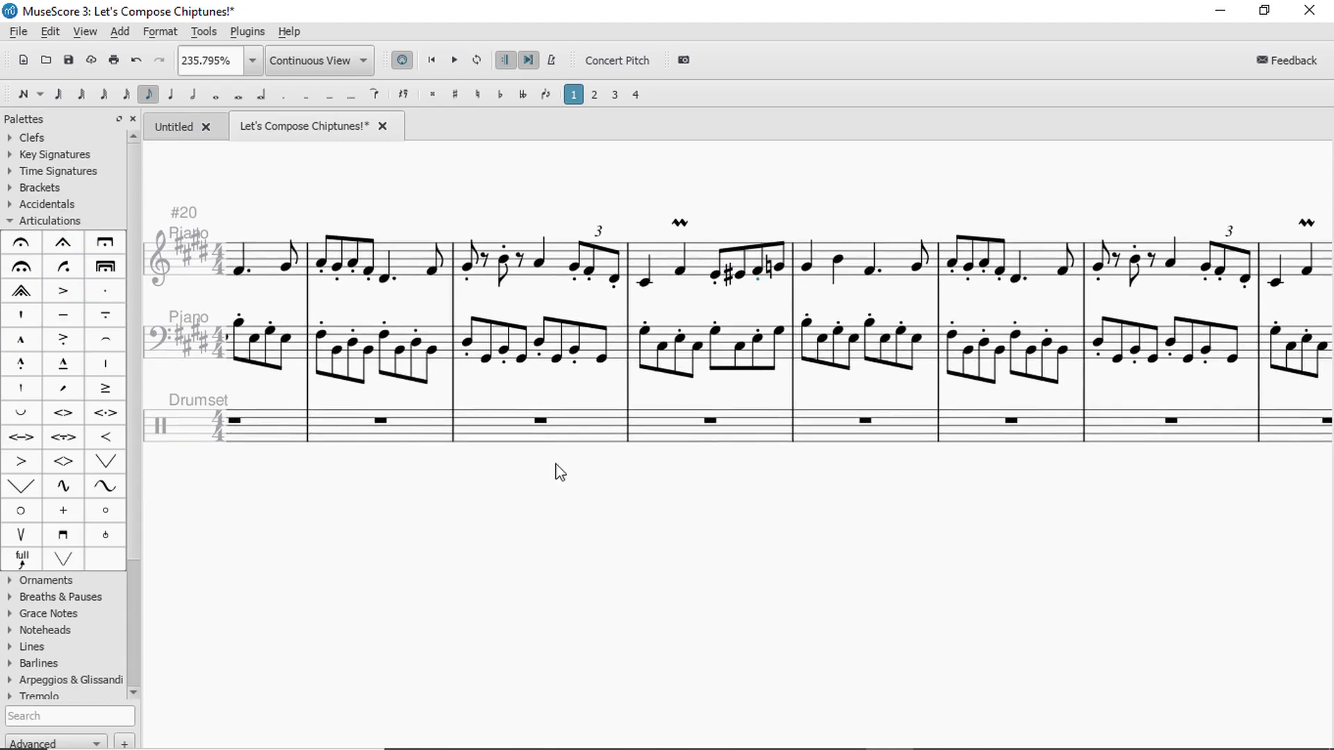
pyautogui.press('space')
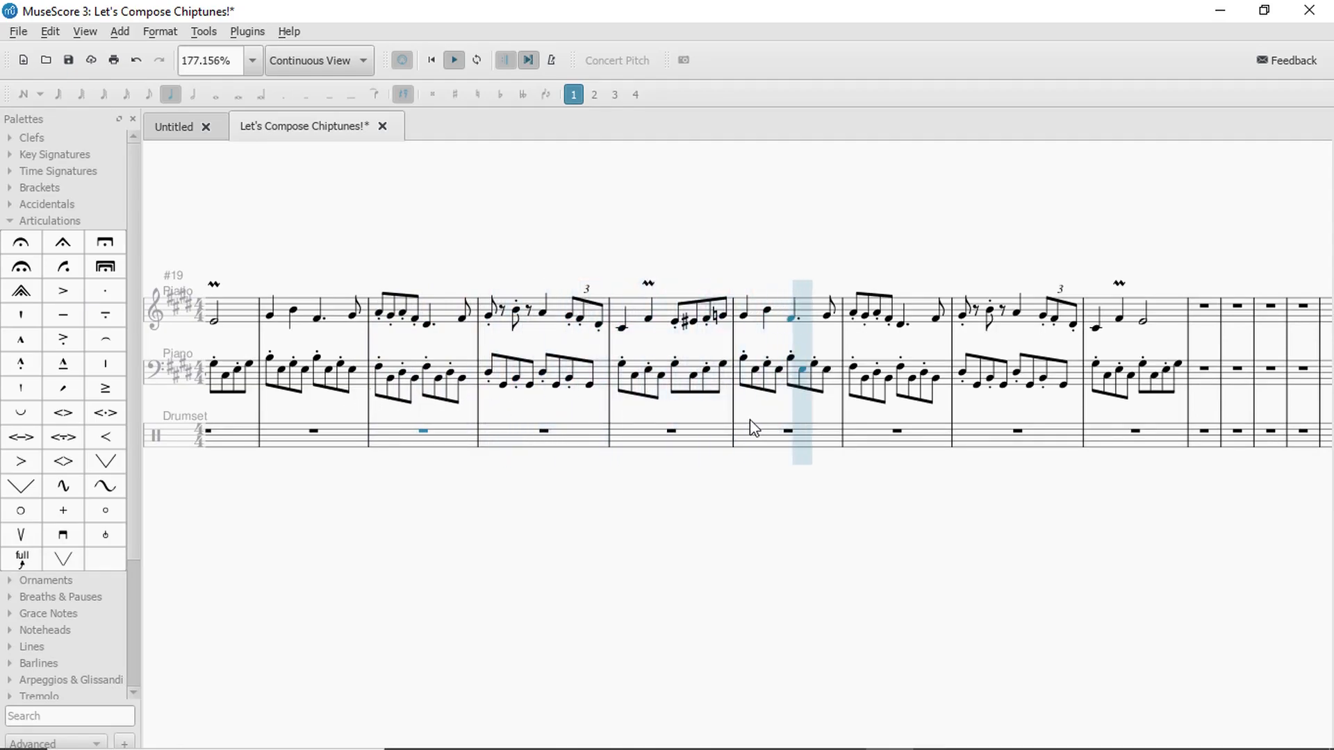
pyautogui.press('space')
pyautogui.click(713, 448)
pyautogui.press('space')
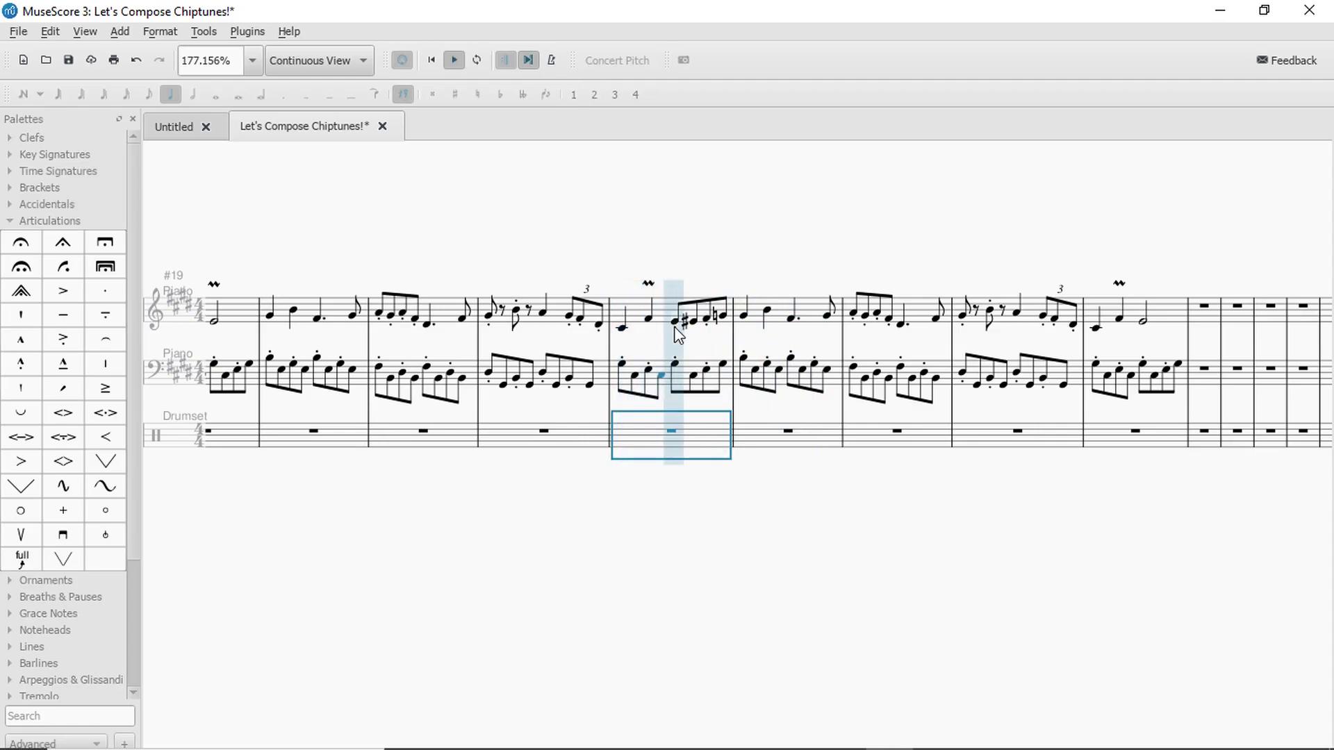
# Try toggling the staccato on the E sharp eighth note in measure 23.
pyautogui.scroll(2, 680, 336)
pyautogui.click(698, 321)
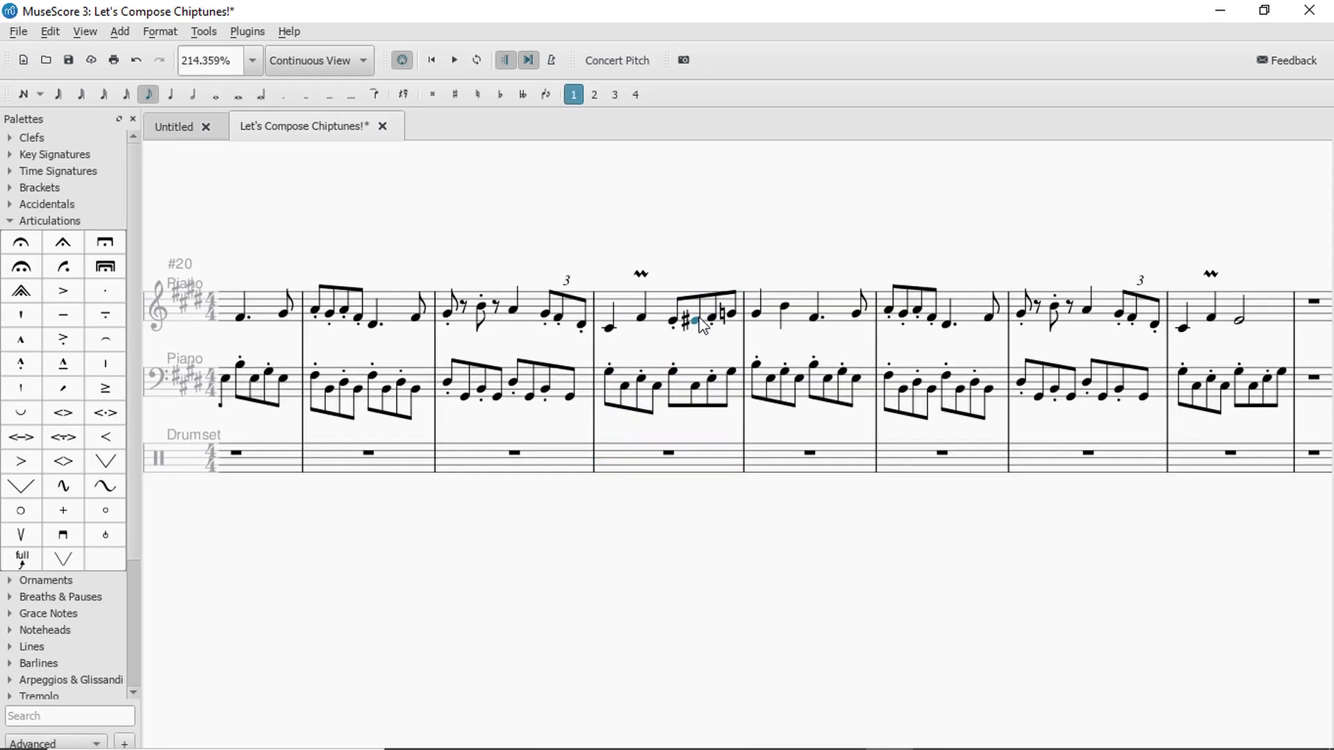
pyautogui.click(107, 292)
pyautogui.click(103, 286)
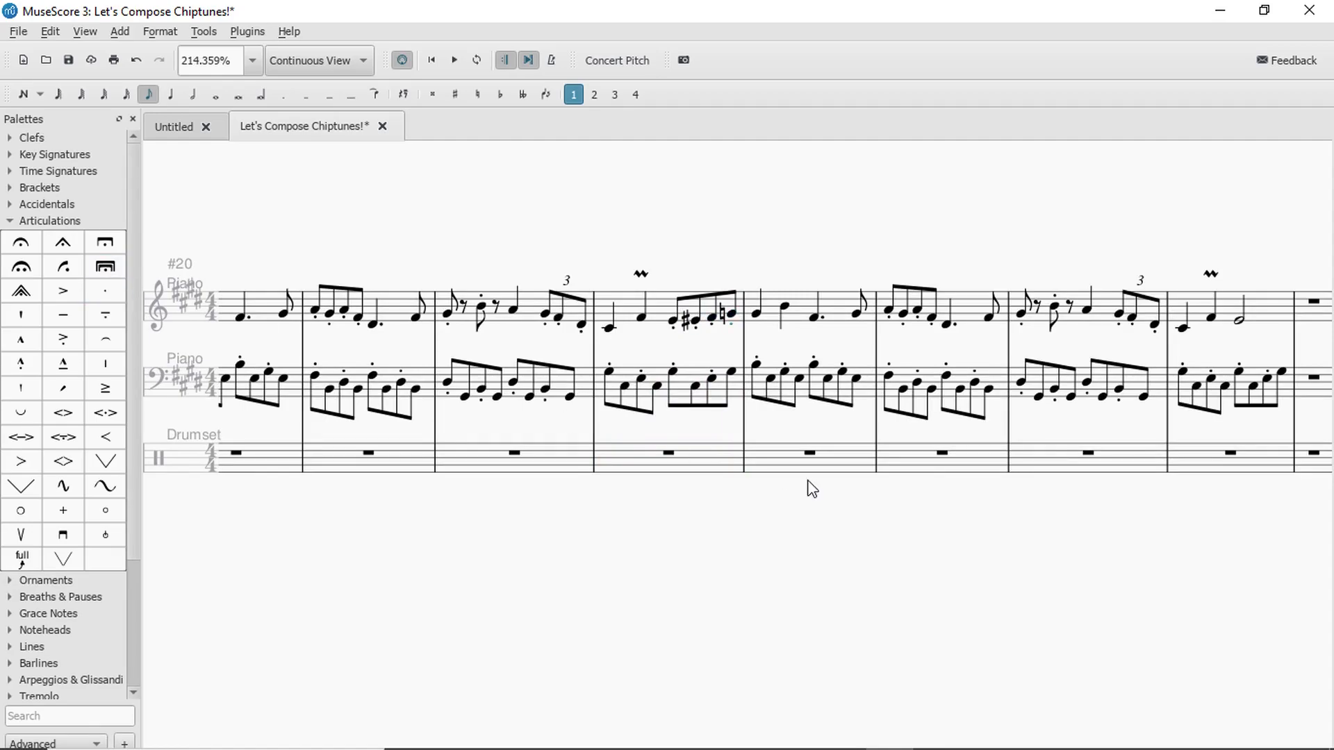
# Play back repeatedly from measure 23 to hear how the eighth-note run leads into measure 24.
pyautogui.click(722, 473)
pyautogui.press('space')
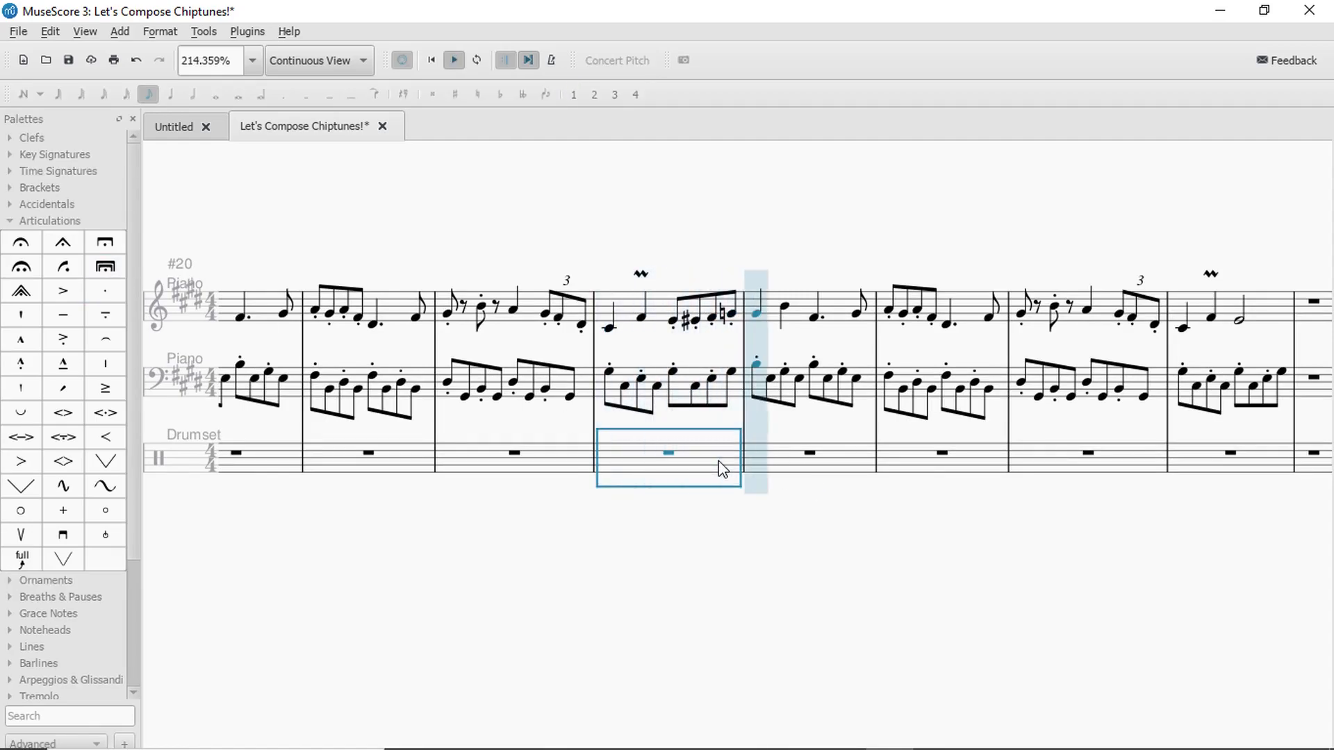
pyautogui.press('space')
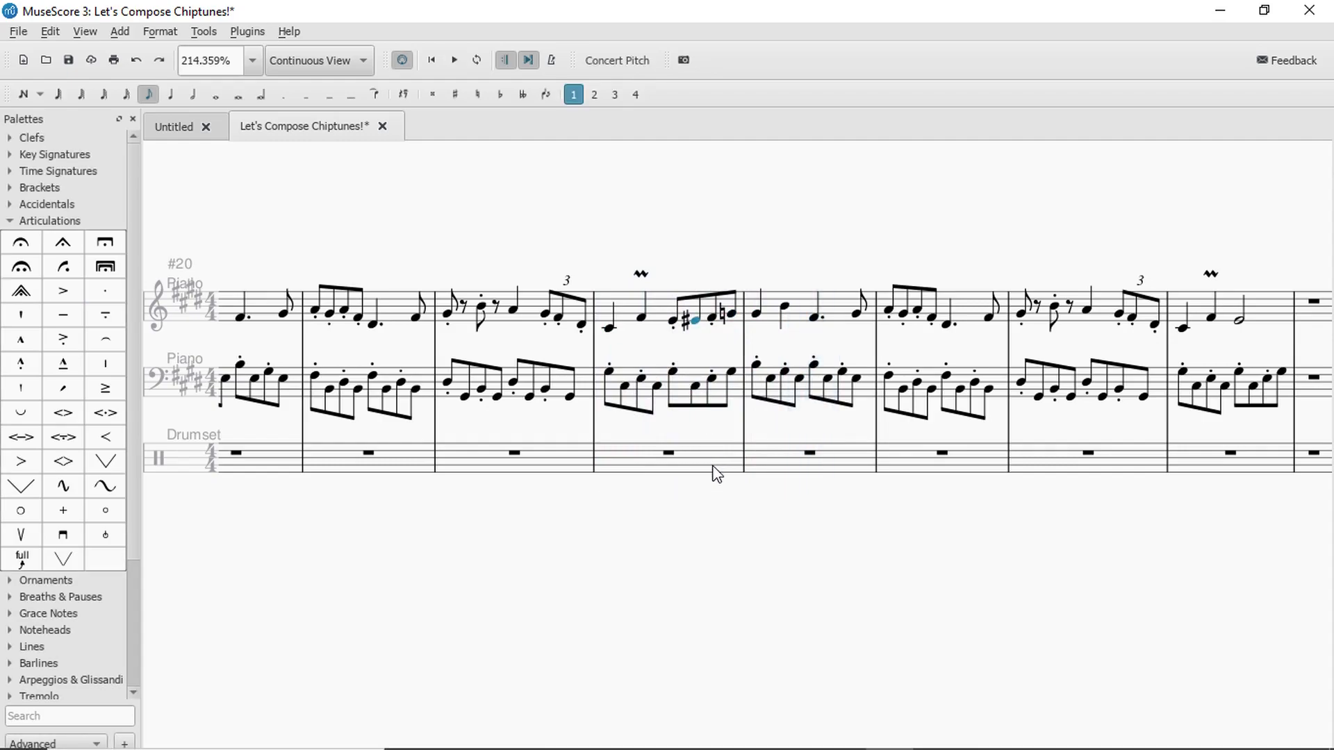
pyautogui.click(717, 475)
pyautogui.press('space')
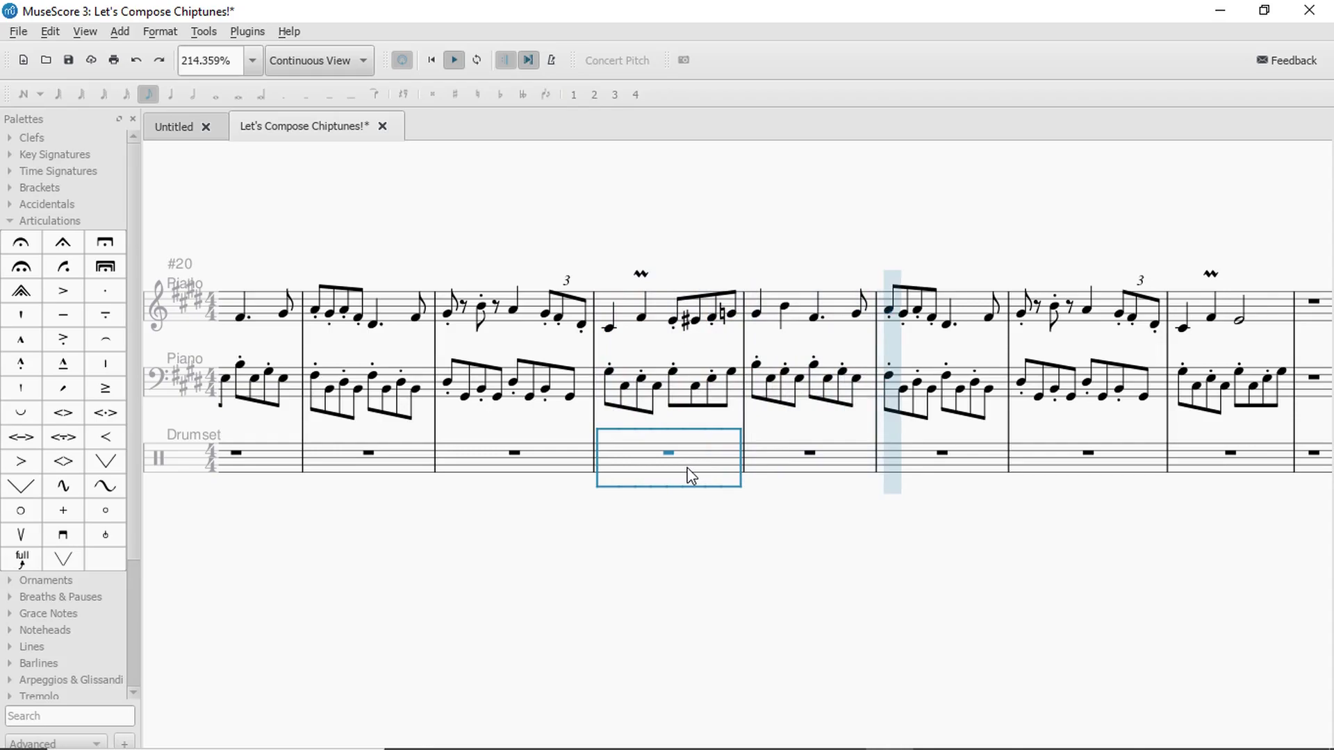
pyautogui.press('space')
pyautogui.press('space')
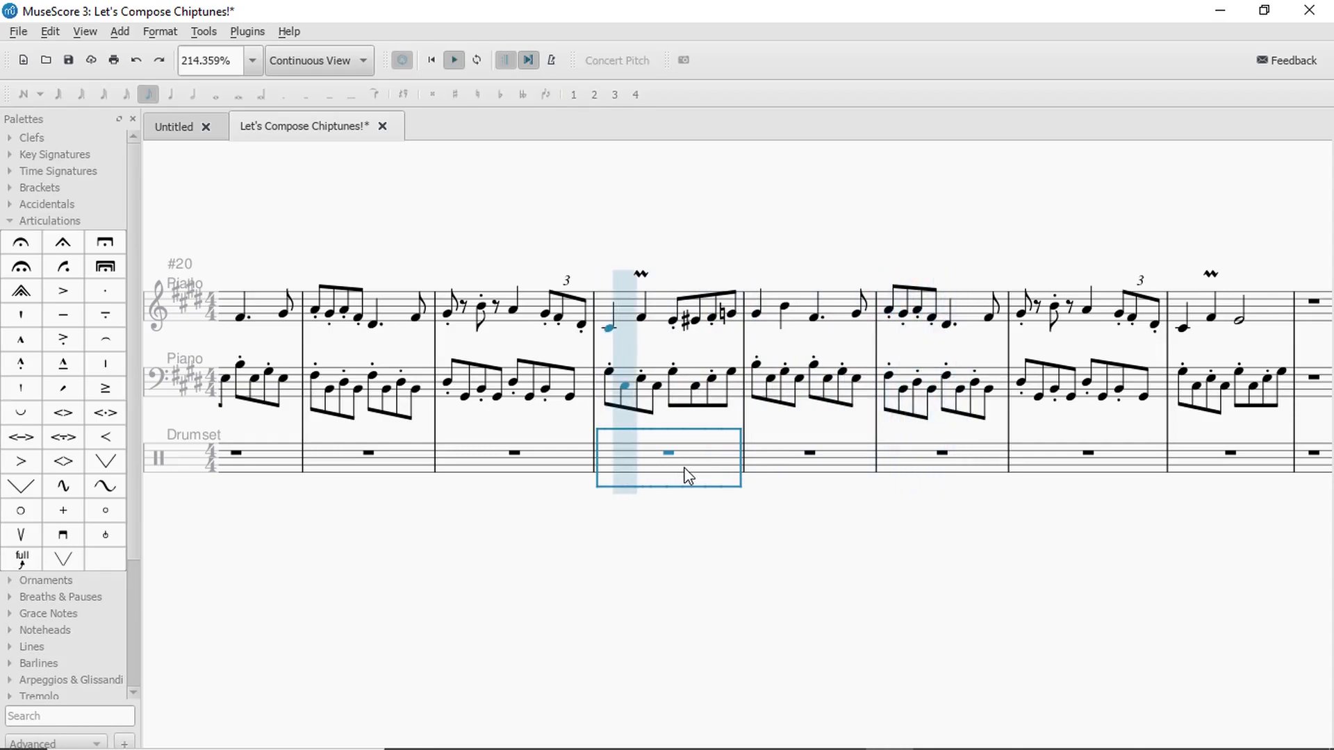
pyautogui.press('space')
# Play from the lower piano staff's third-beat note in measure 23 to check the run against the accompaniment.
pyautogui.click(672, 372)
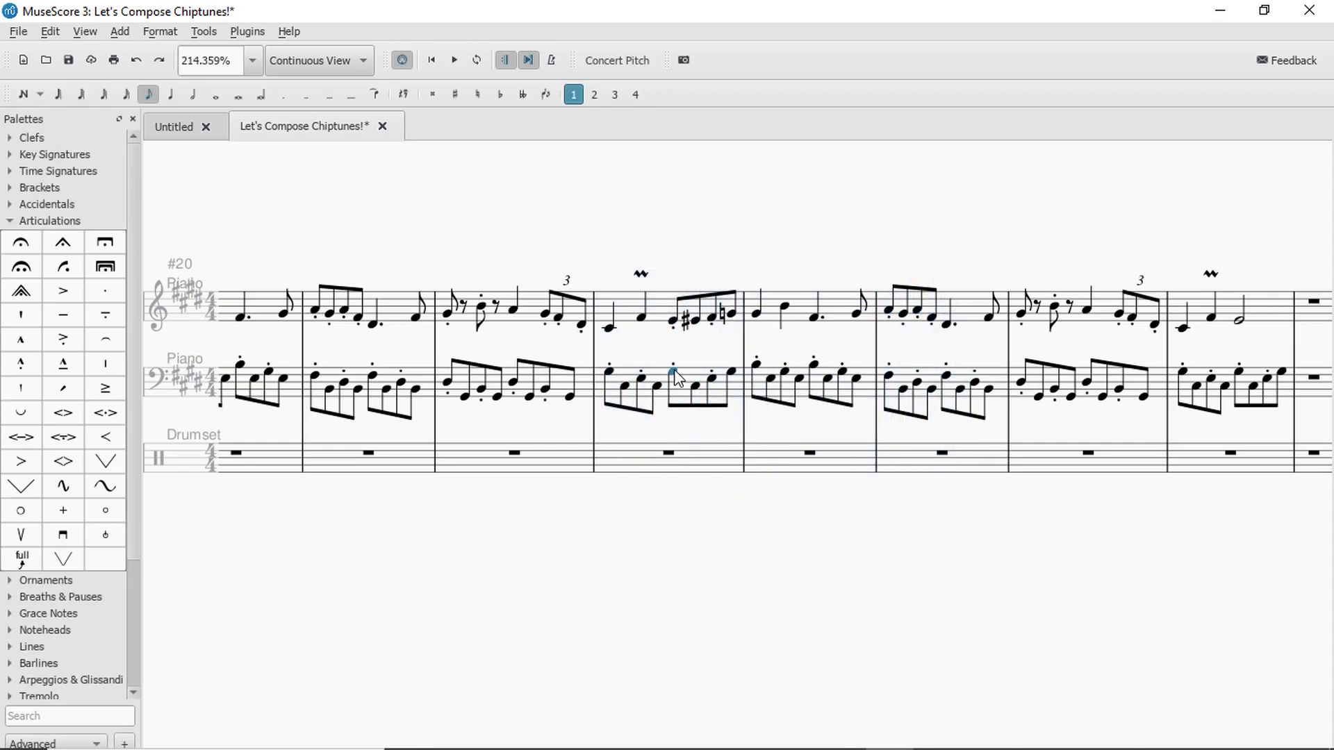
pyautogui.click(672, 372)
pyautogui.press('space')
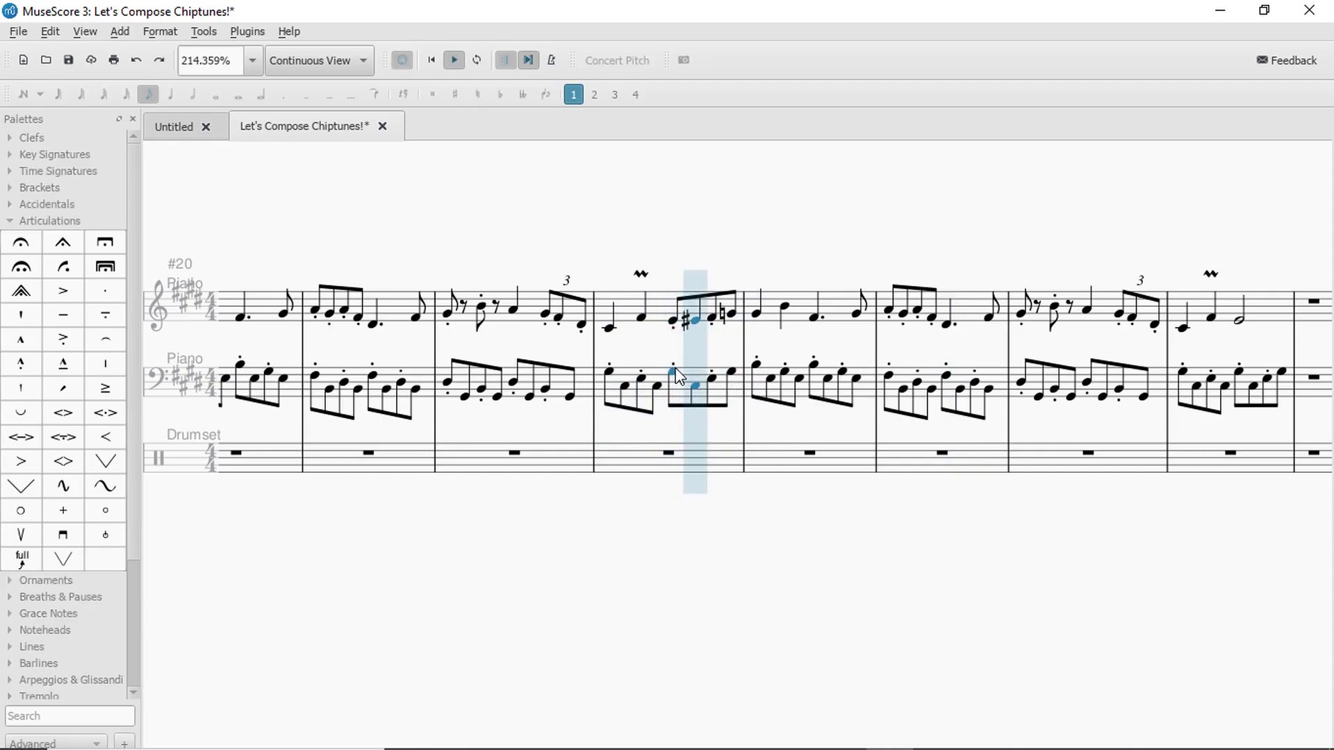
pyautogui.press('space')
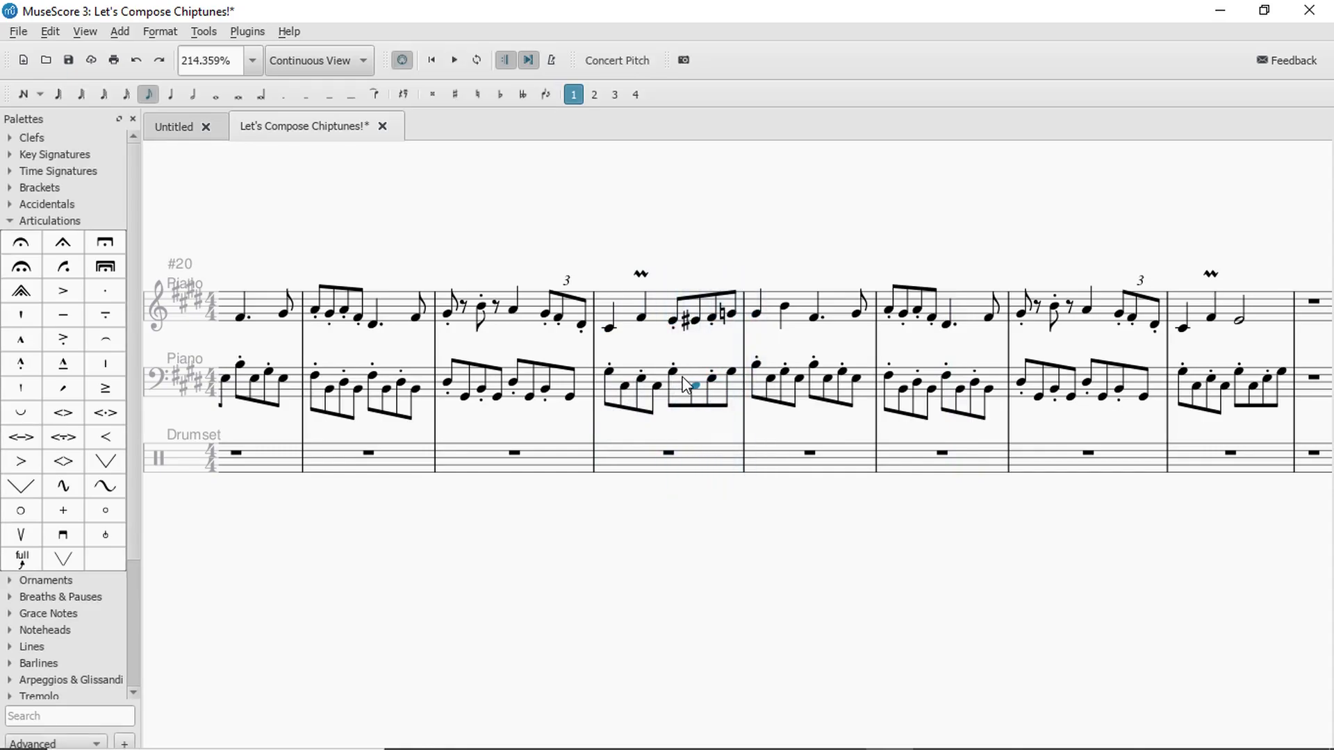
pyautogui.click(677, 454)
pyautogui.click(702, 462)
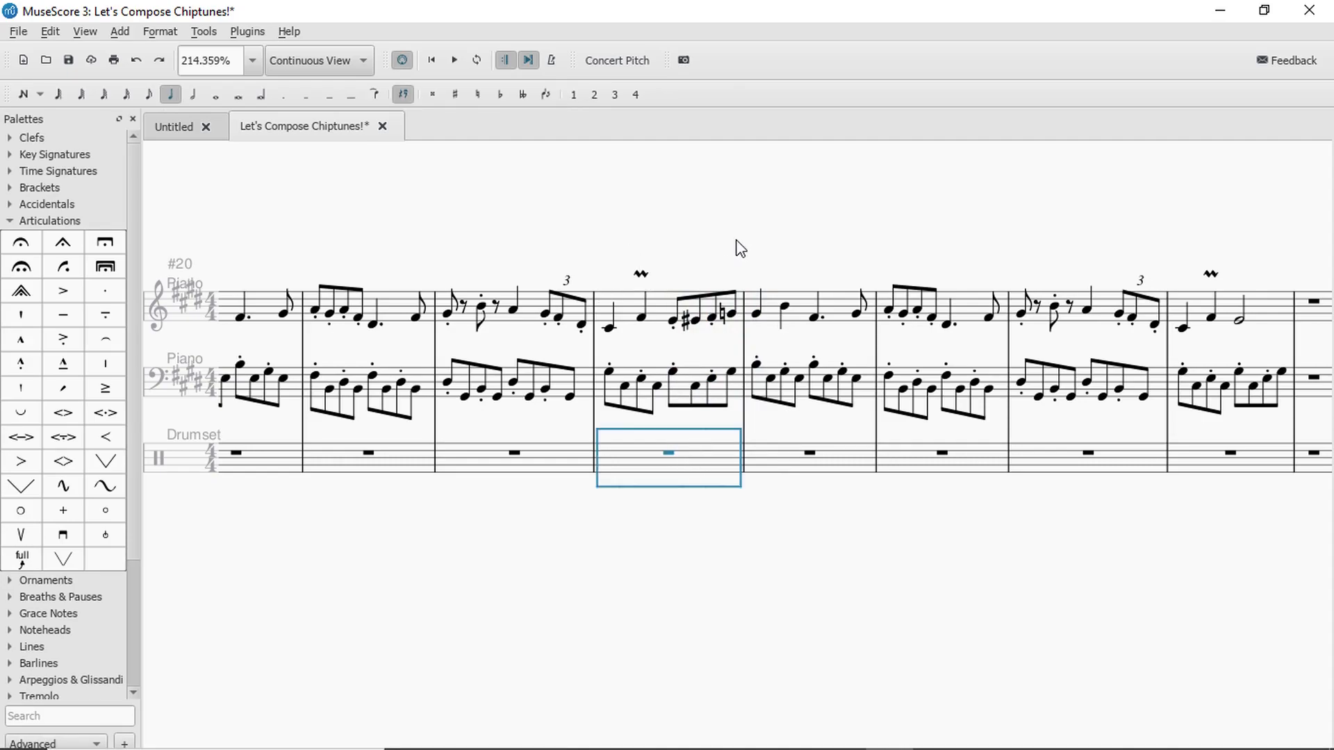
pyautogui.click(661, 308)
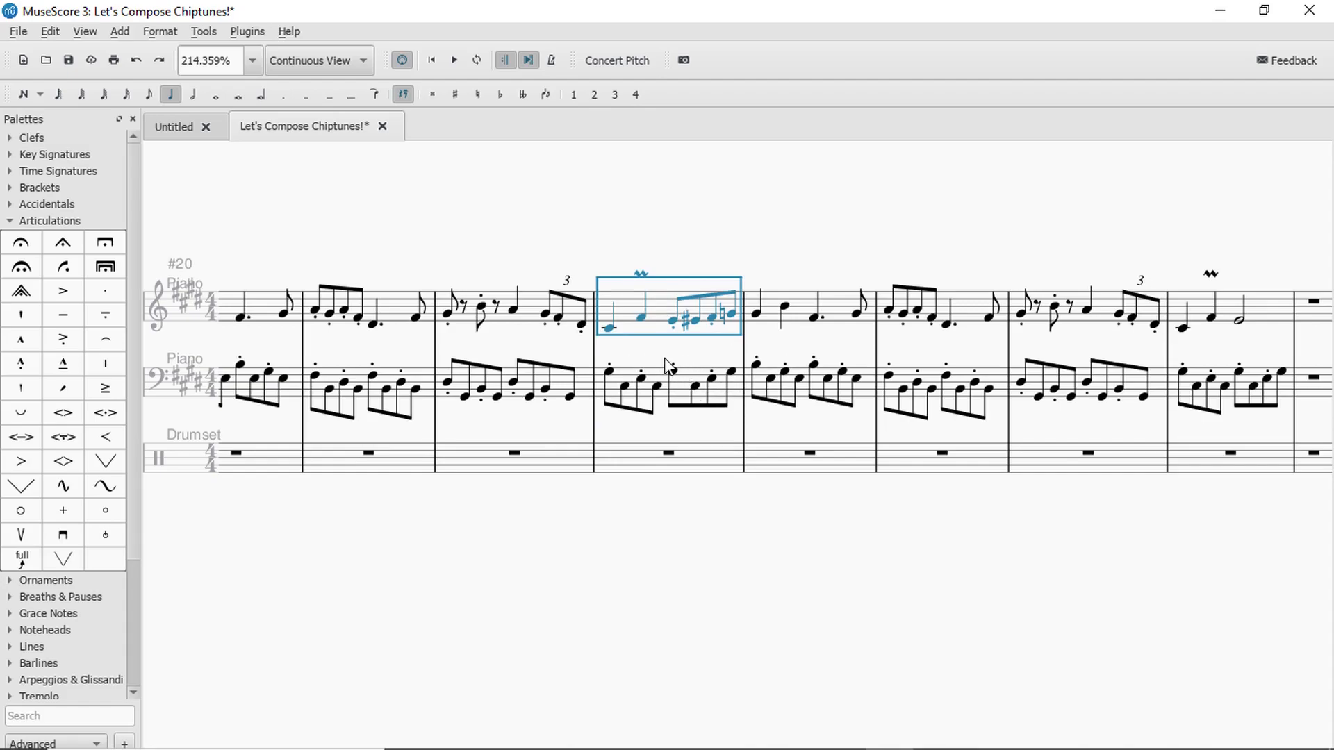
pyautogui.press('Escape')
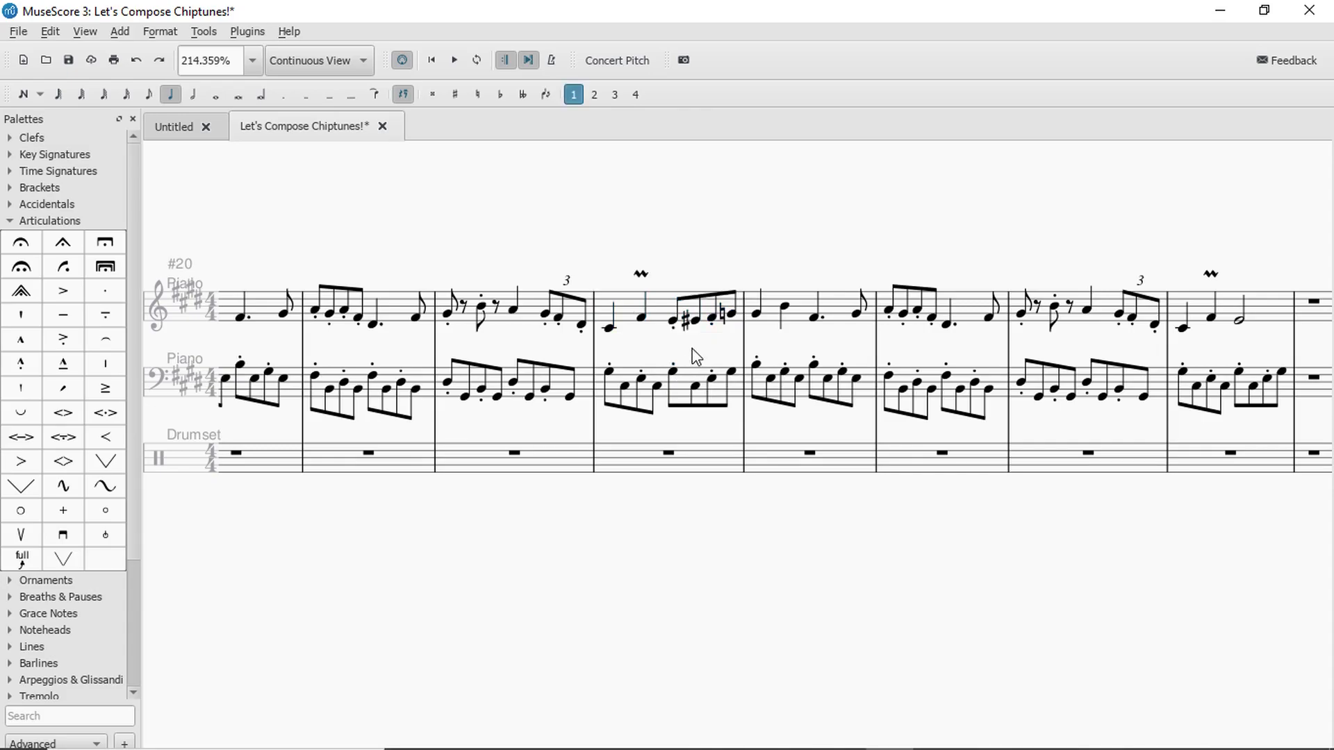
# Play measure 23 from its start, then replay its second half from the third-beat bass note.
pyautogui.click(684, 389)
pyautogui.press('space')
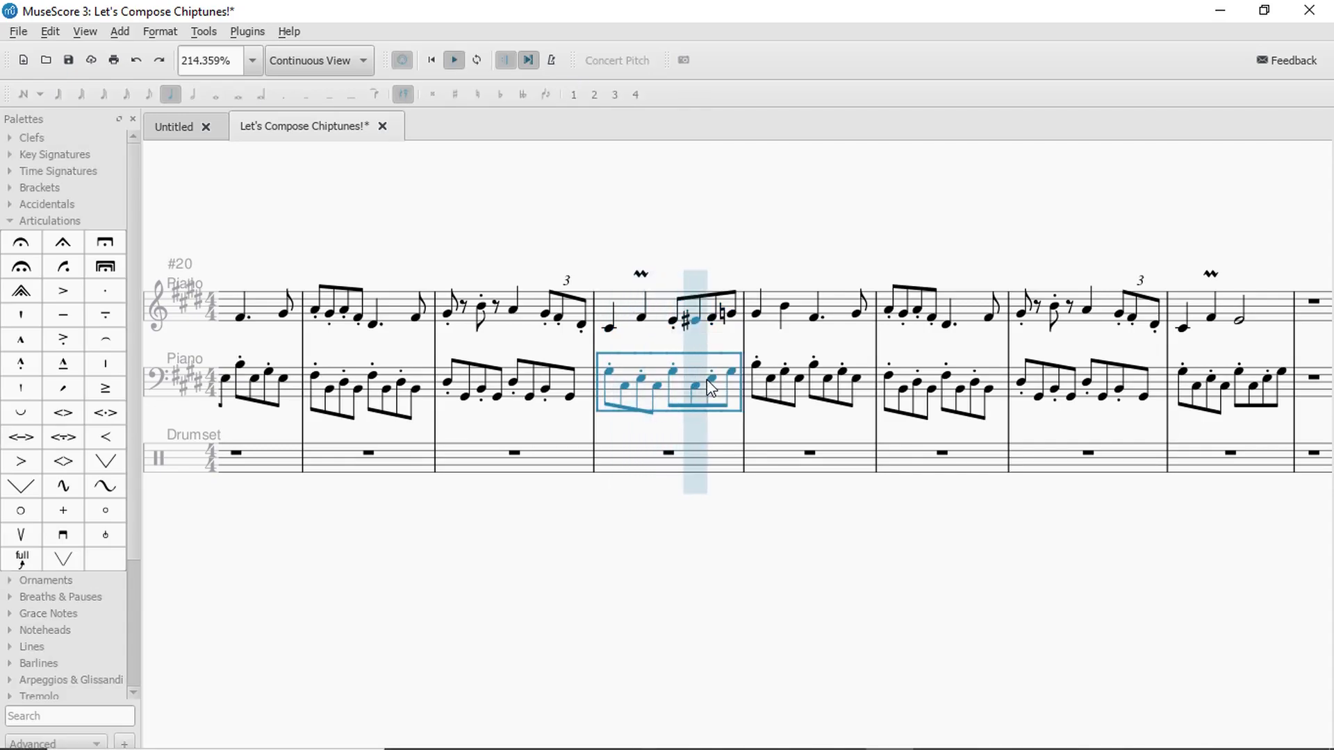
pyautogui.press('space')
pyautogui.click(675, 370)
pyautogui.press('space')
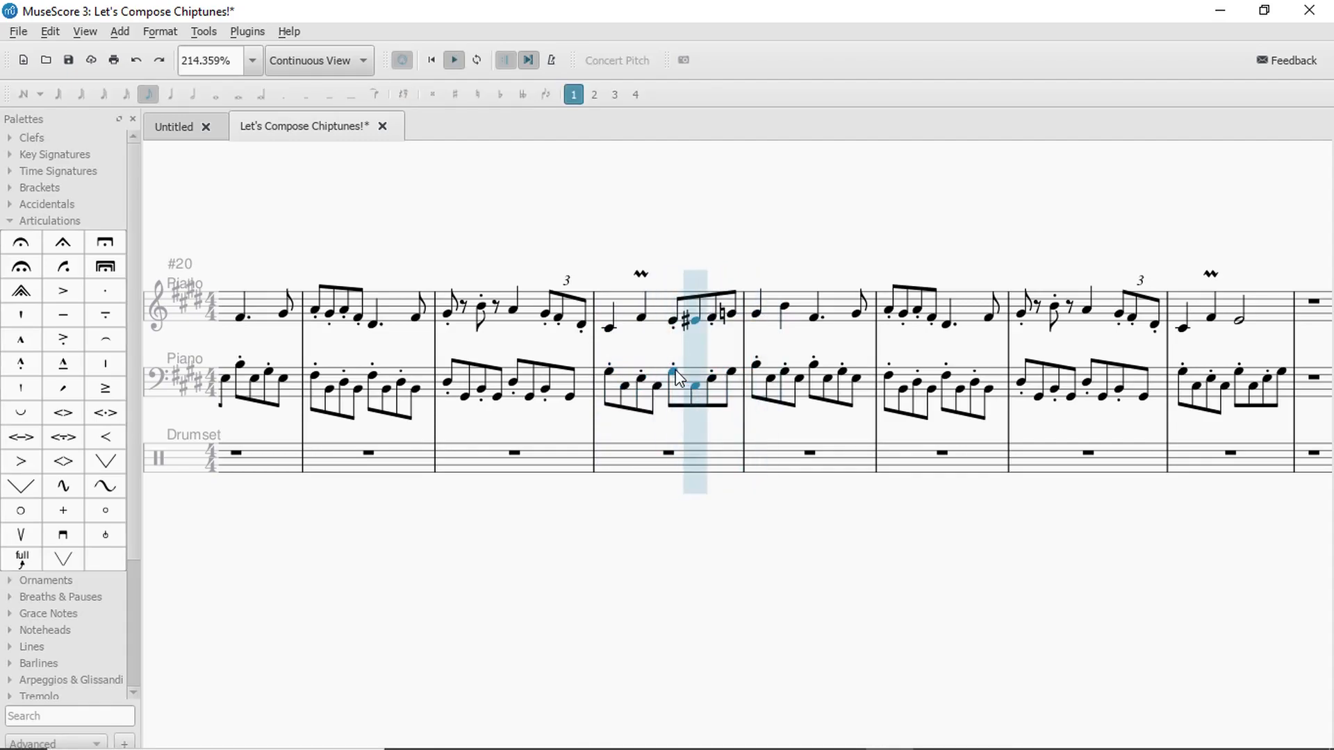
pyautogui.press('space')
pyautogui.press('space')
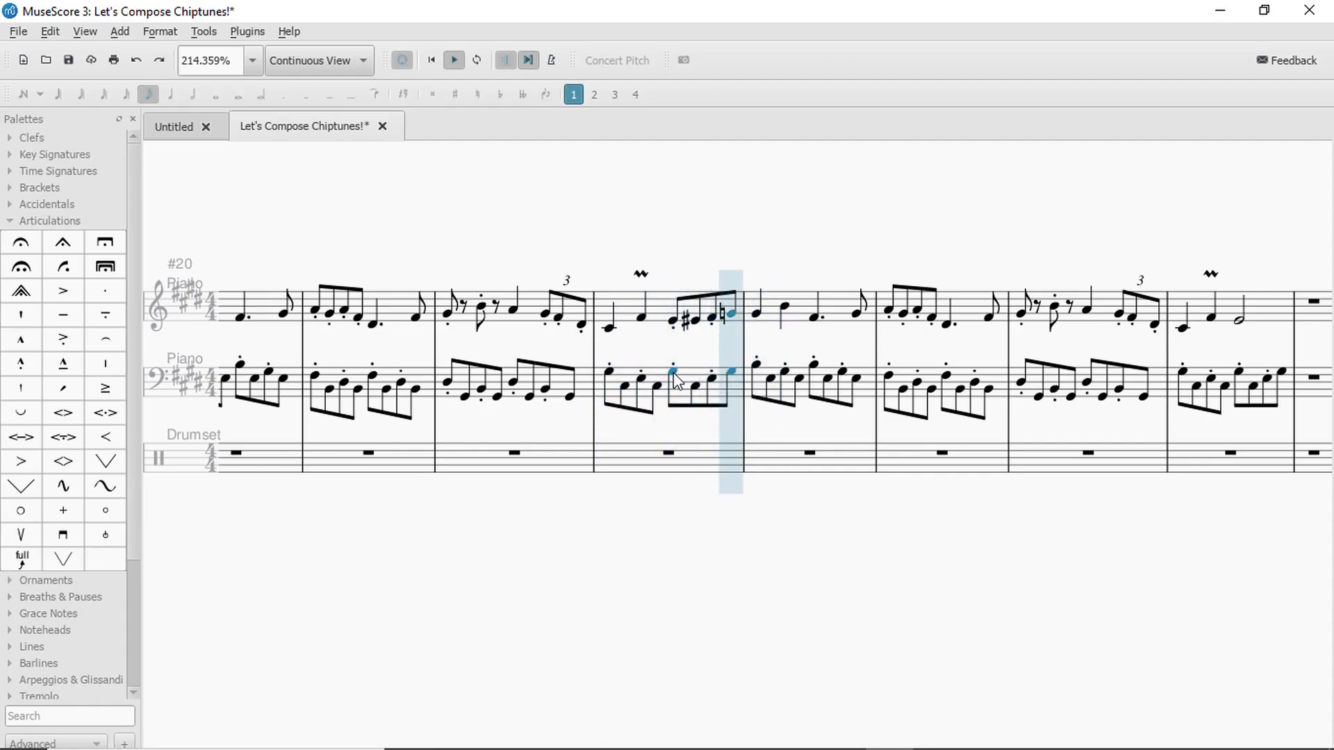
# Stop playback and step through the upper and lower piano notes of measure 23 to examine the eighth-note run.
pyautogui.press('space')
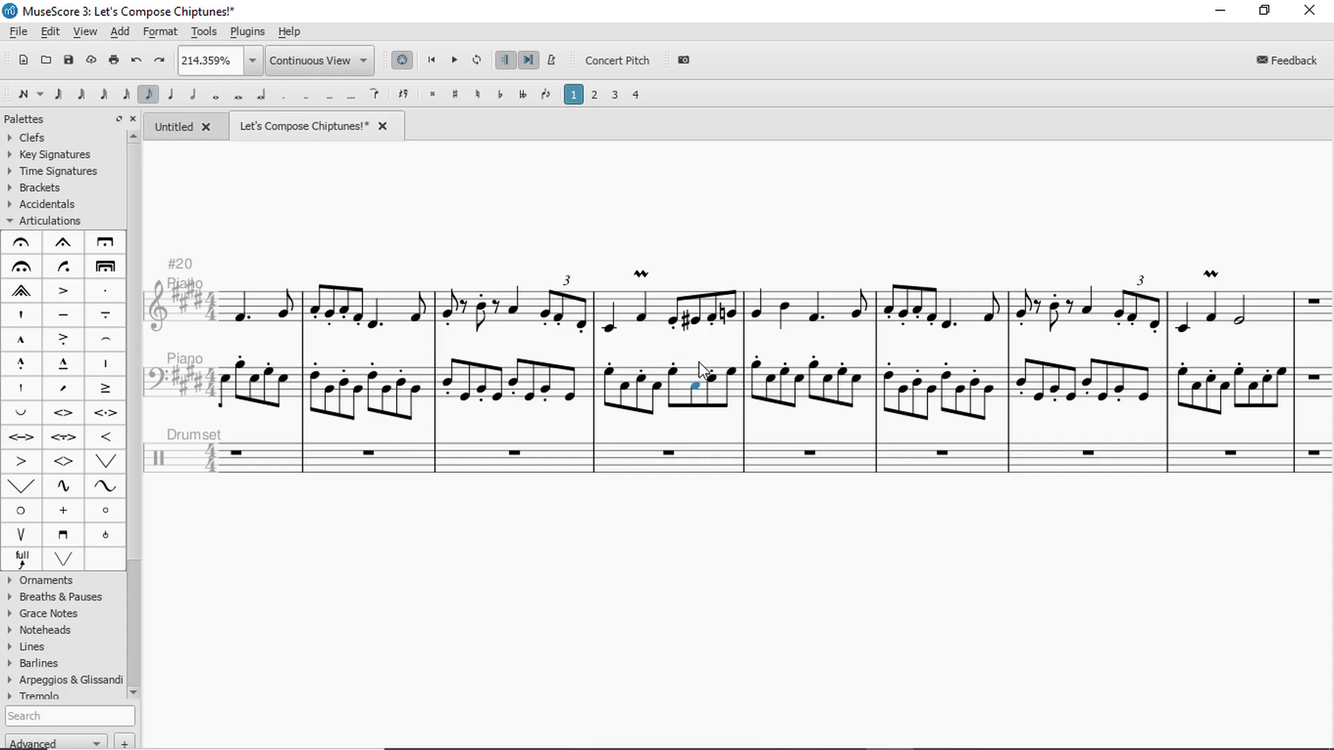
pyautogui.press('Right')
pyautogui.press('Right')
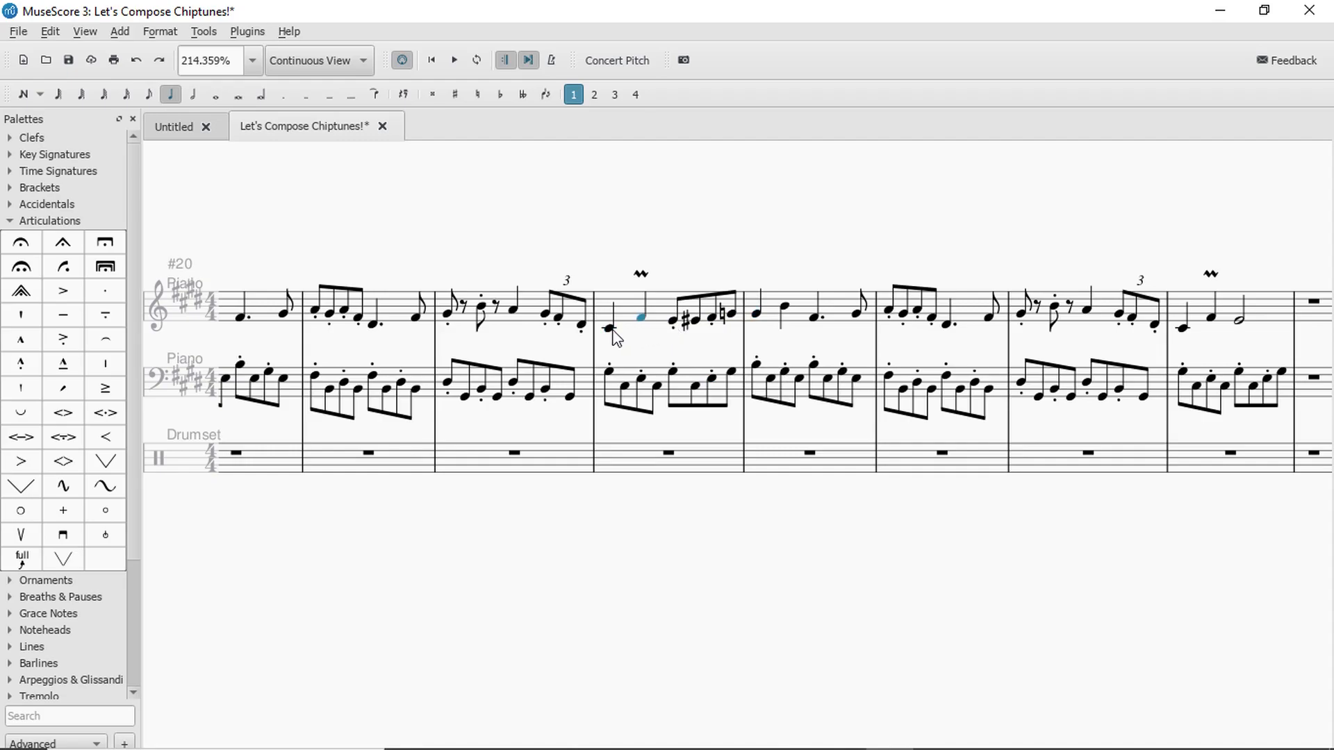
pyautogui.press('Right')
pyautogui.press('Right')
pyautogui.press('Right')
pyautogui.press('Right')
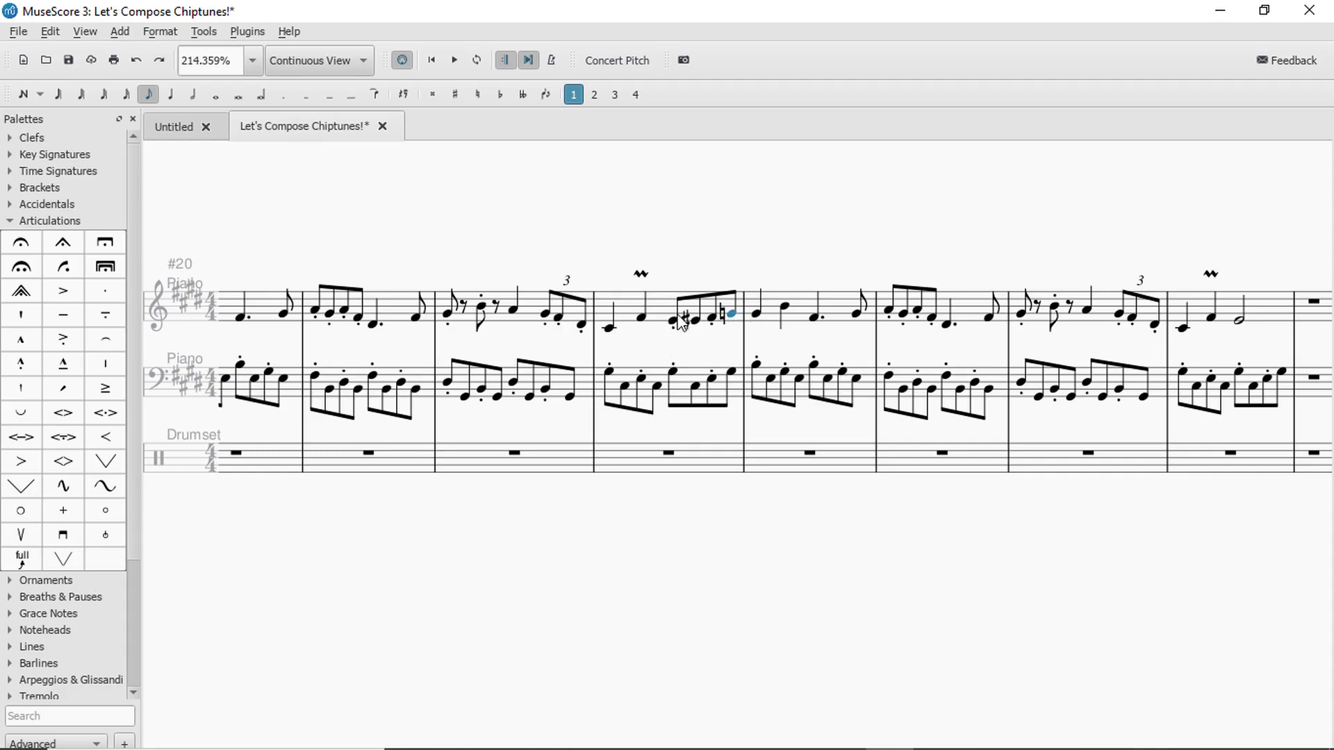
# Play back from measure 19 through measure 27 to hear the section with the new run in context.
pyautogui.moveTo(484, 255); pyautogui.dragTo(855, 200)
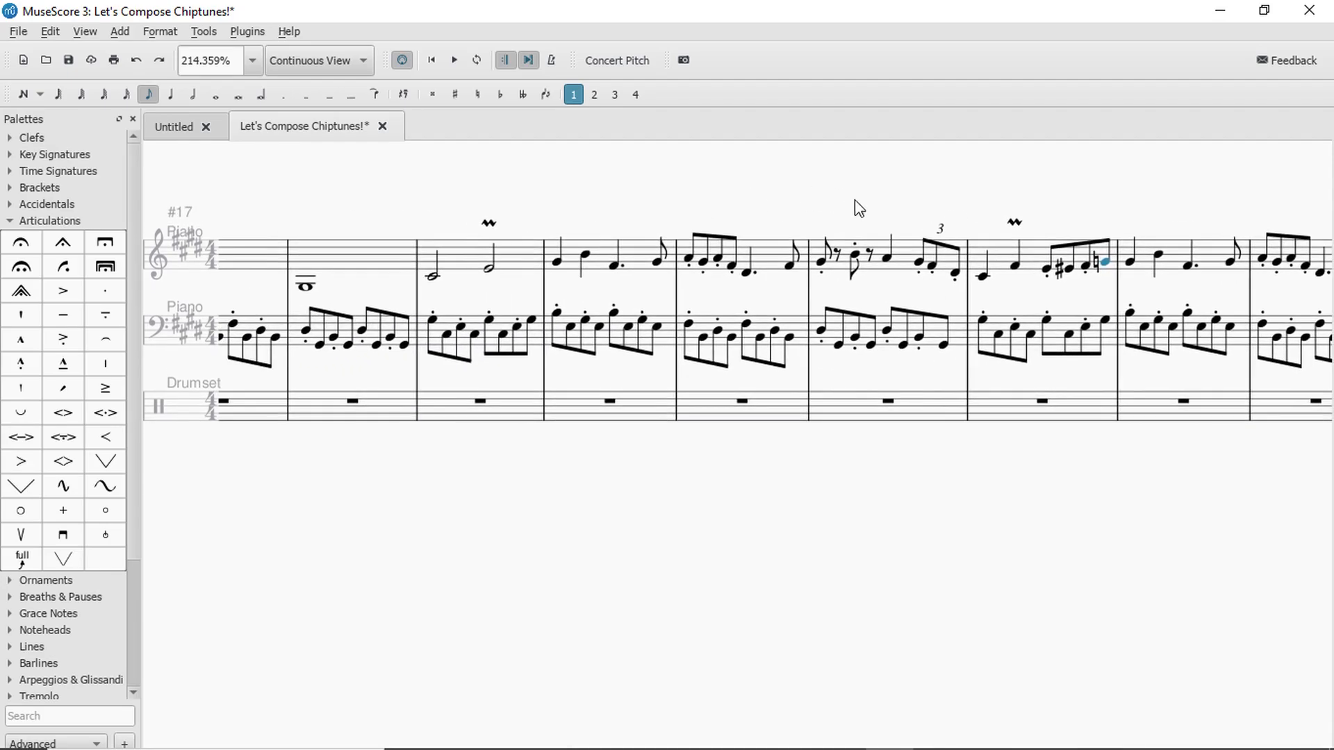
pyautogui.scroll(-3, 809, 216)
pyautogui.click(558, 366)
pyautogui.press('space')
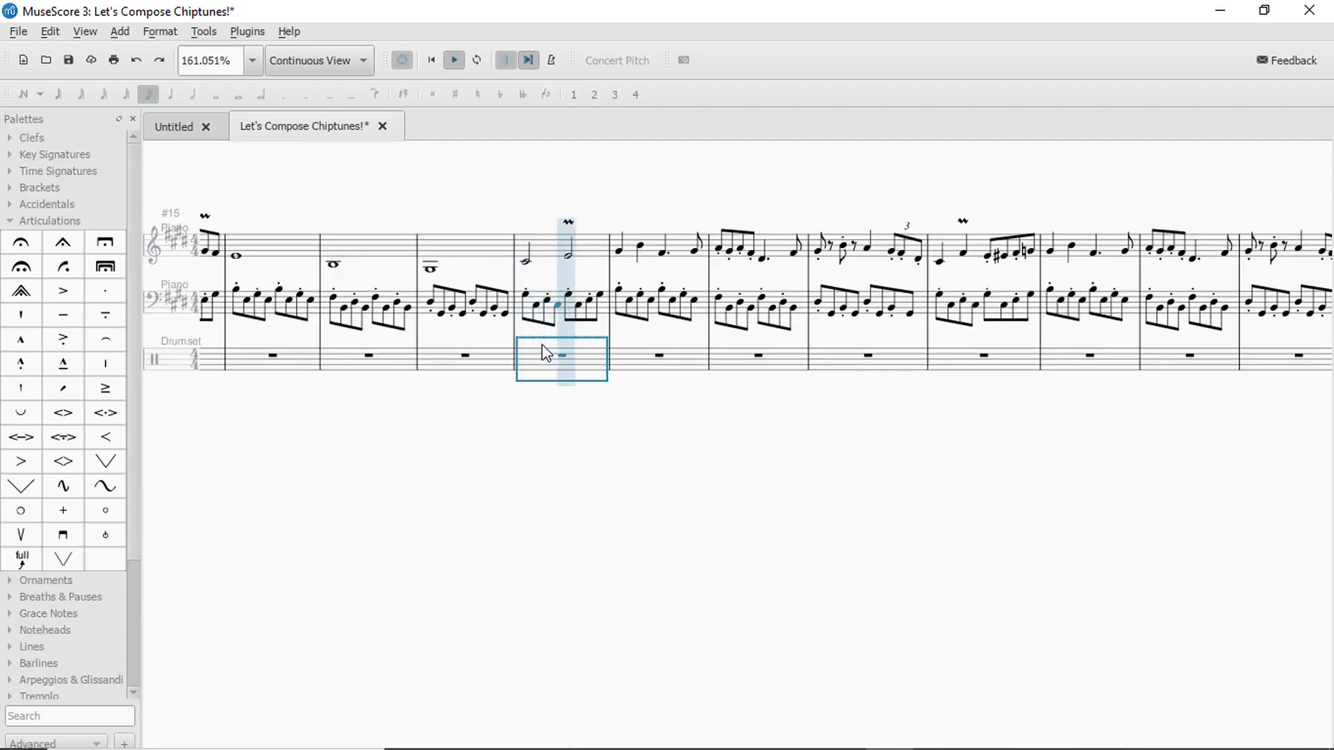
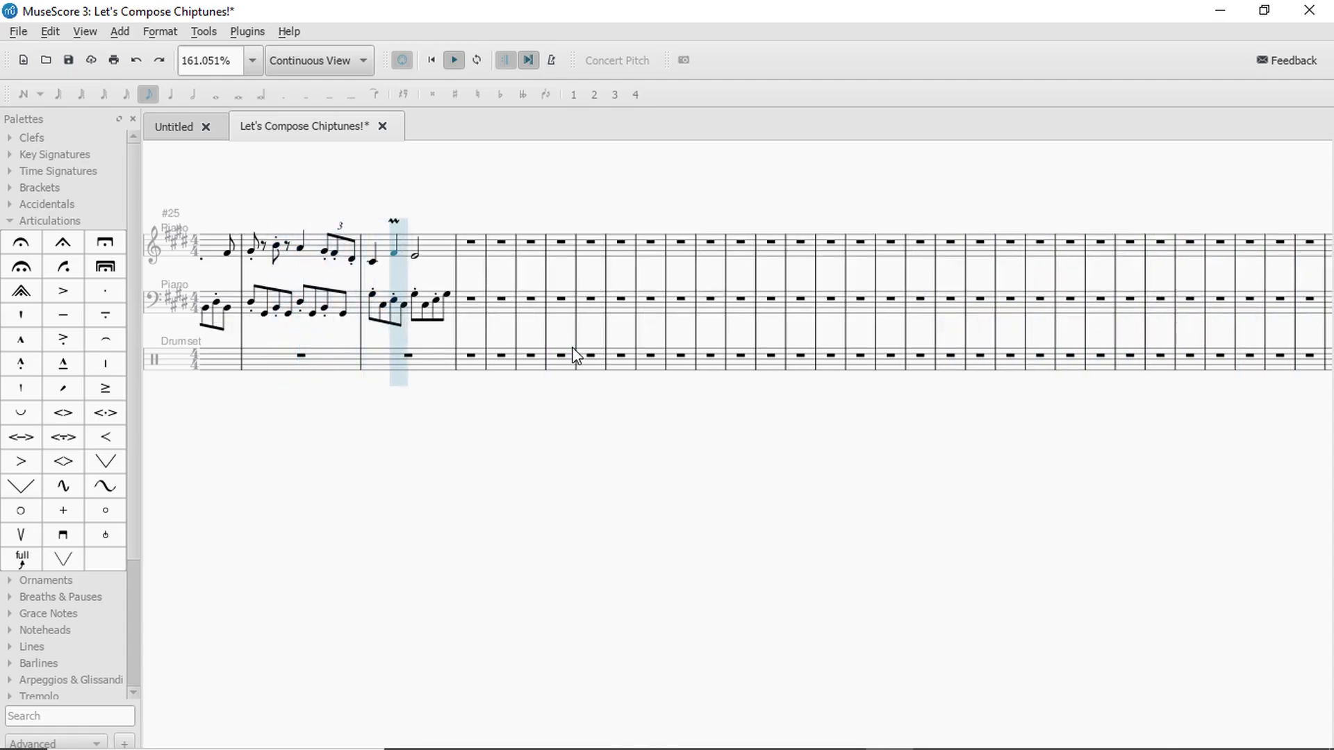
pyautogui.press('space')
# Copy the lower piano accompaniment of measures 23 to 27 and paste it starting at measure 28.
pyautogui.moveTo(596, 421); pyautogui.dragTo(985, 394)
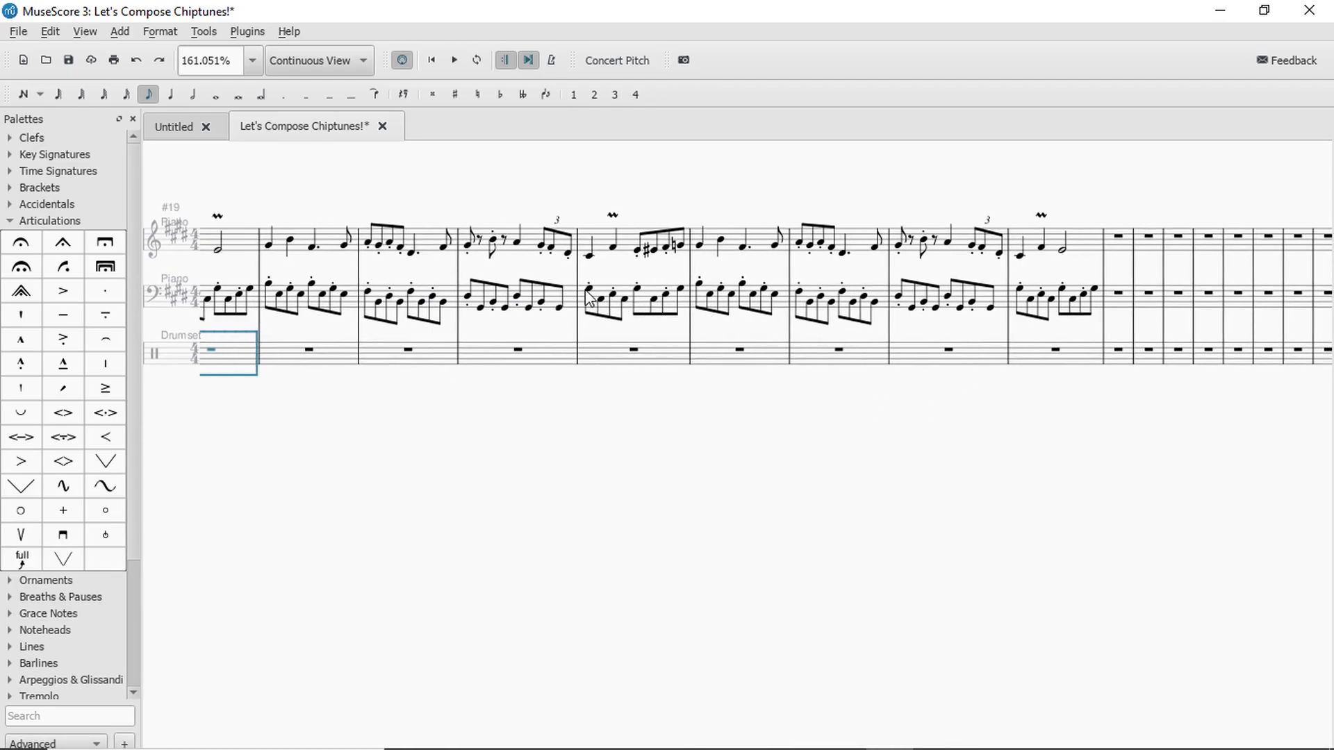
pyautogui.click(614, 248)
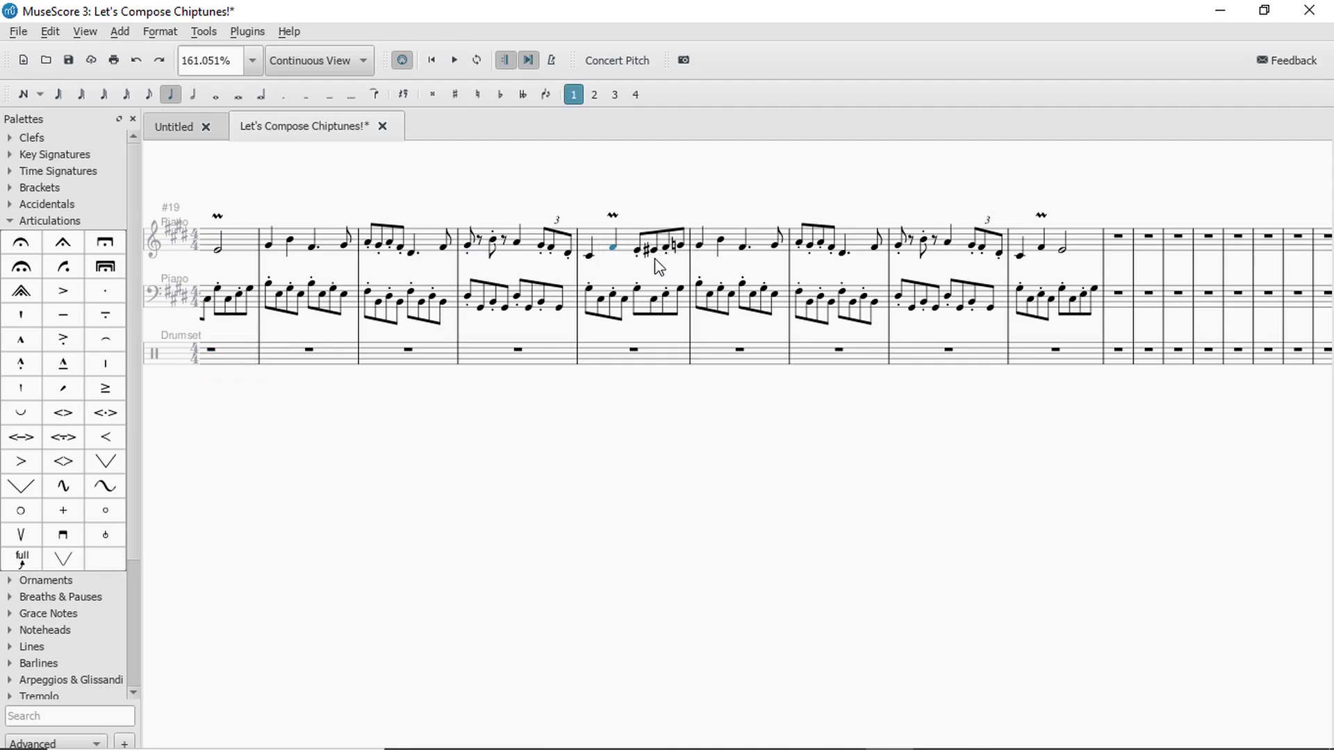
pyautogui.click(590, 286)
pyautogui.keyDown('shift'); pyautogui.click(1098, 297); pyautogui.keyUp('shift')
pyautogui.hotkey('ctrl', 'c')
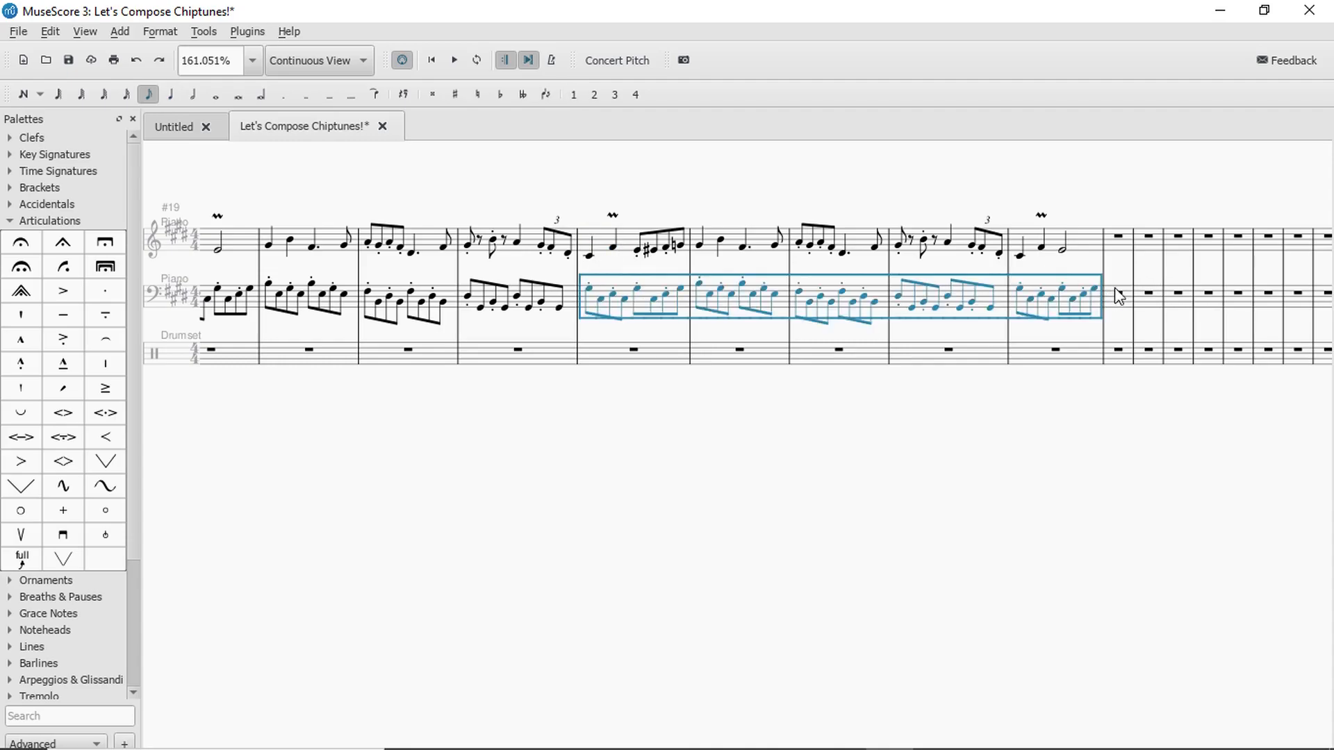
pyautogui.click(1120, 295)
pyautogui.hotkey('ctrl', 'v')
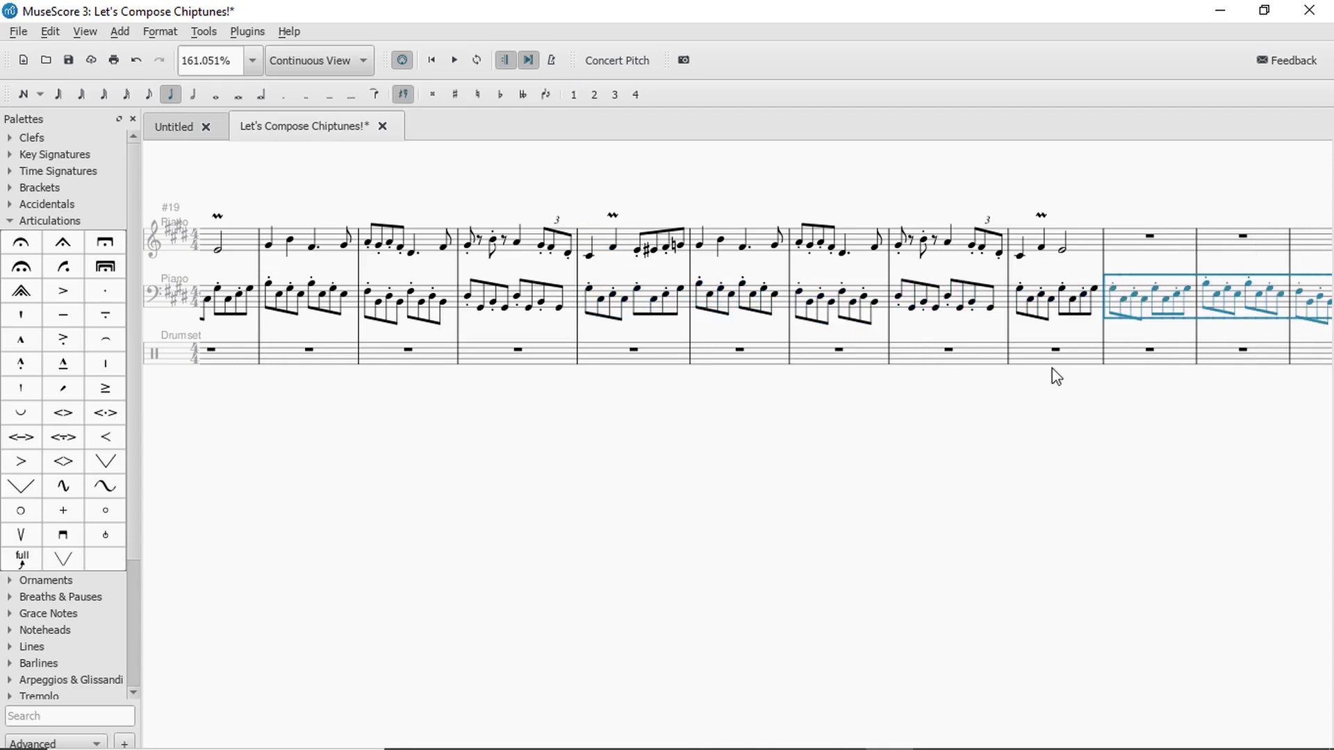
# Try a whole-note C in measure 28 of the upper piano staff and play it back from measure 27.
pyautogui.click(997, 308)
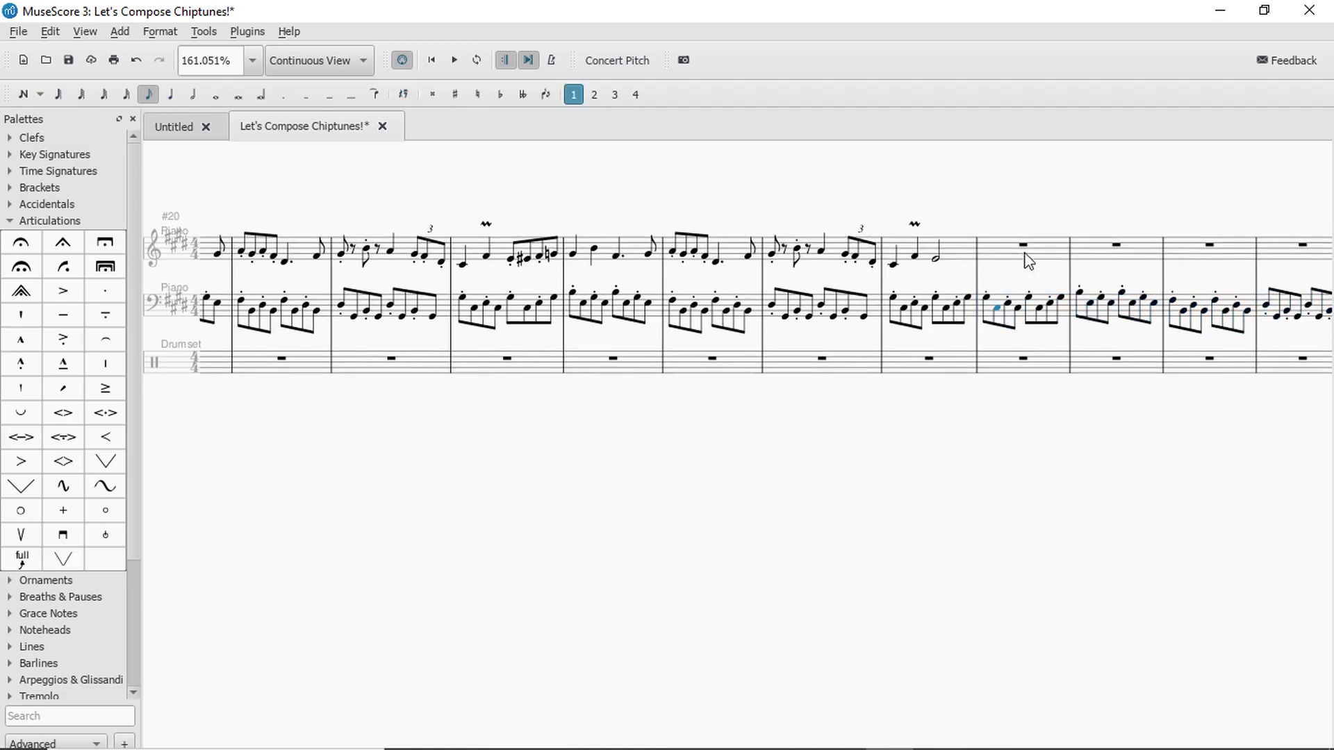
pyautogui.click(1029, 244)
pyautogui.press('c')
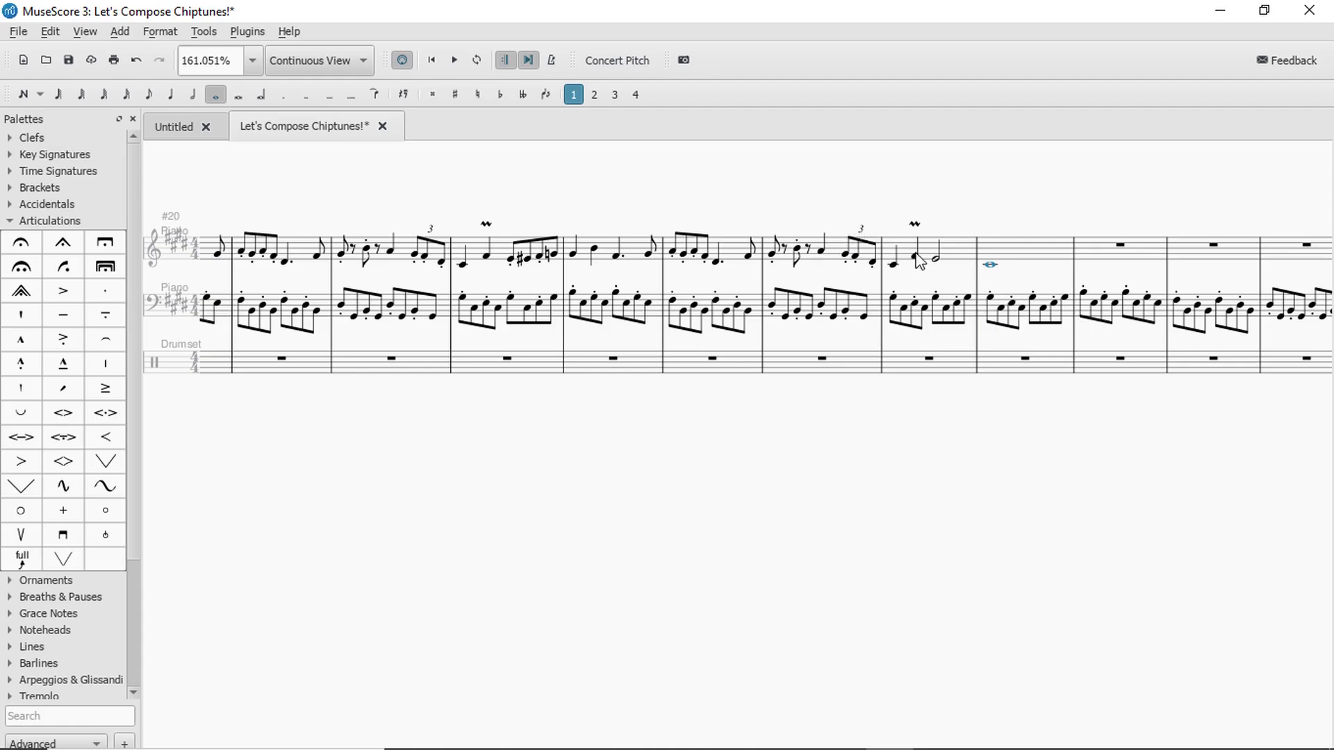
pyautogui.click(948, 270)
pyautogui.press('space')
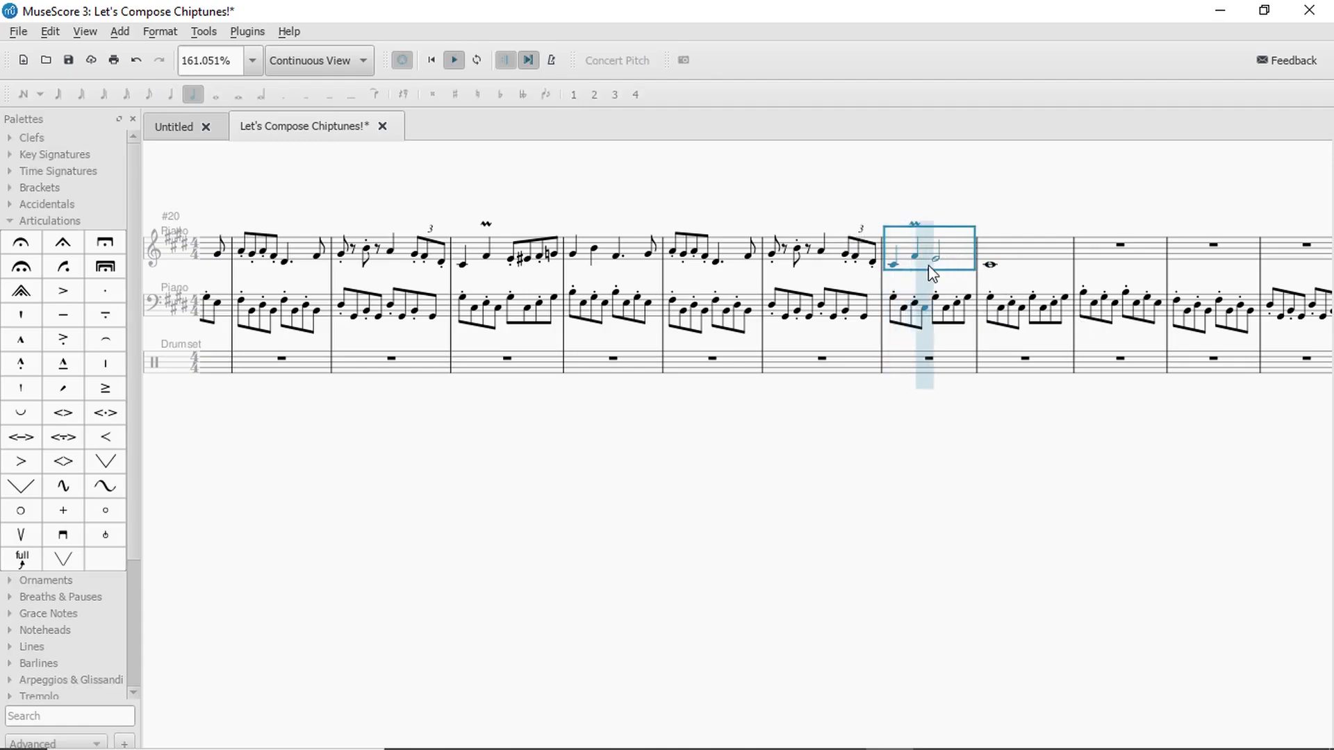
pyautogui.press('space')
# Change the upper piano staff's whole note in measure 28 to E.
pyautogui.press('n')
pyautogui.press('7')
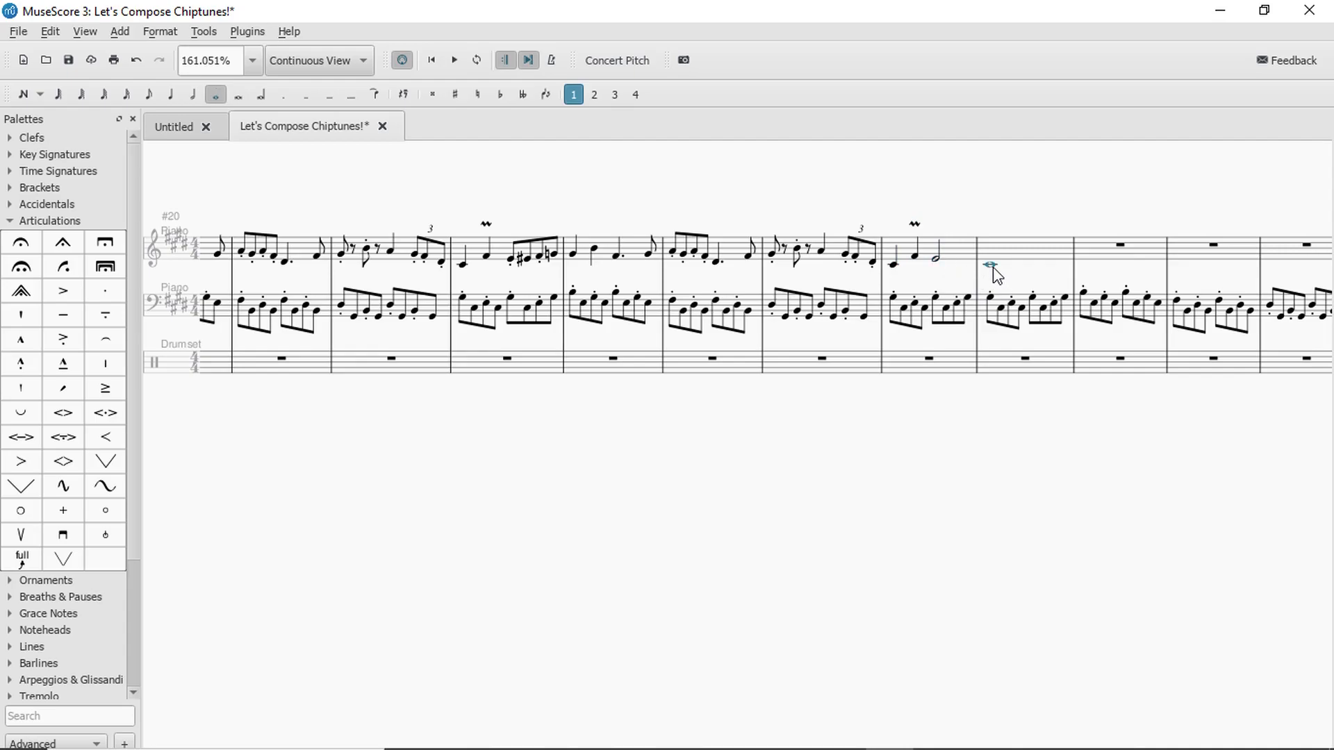
pyautogui.press('e')
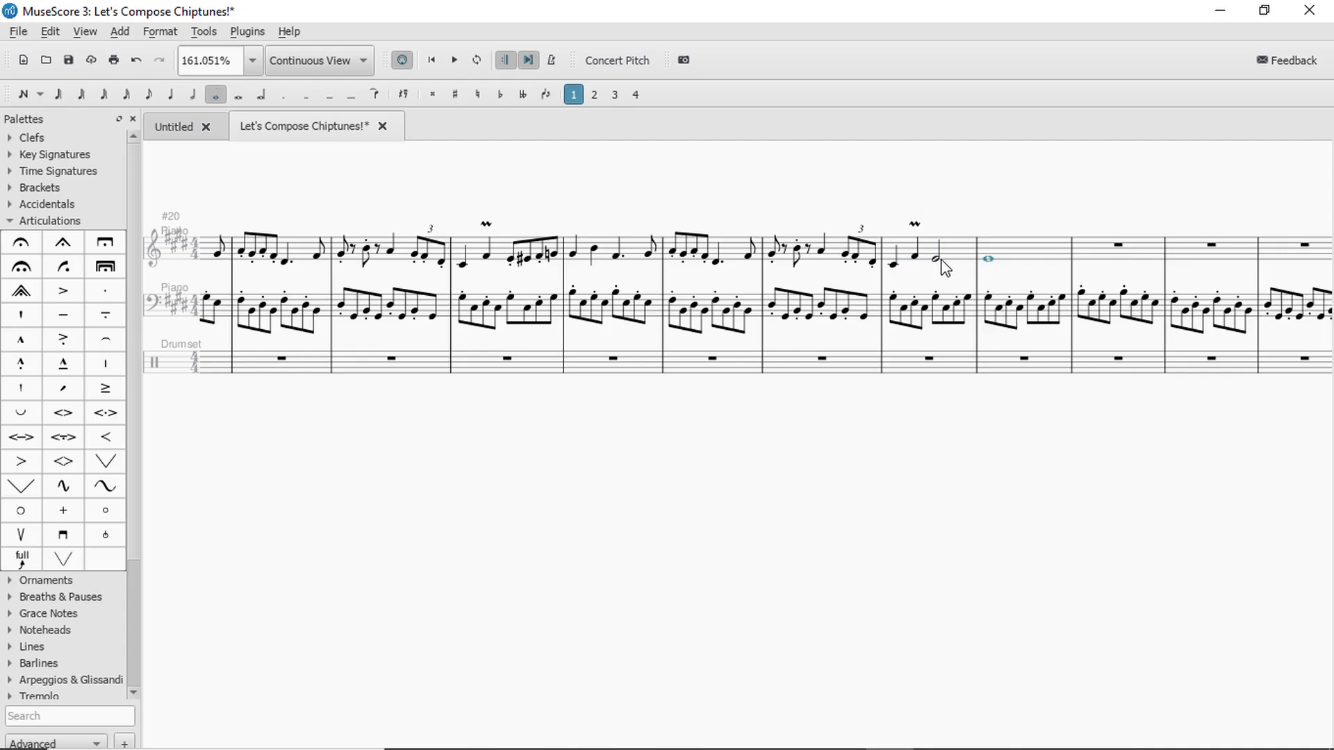
# Turn the first accompaniment note of measure 28 in the lower piano staff into a whole note.
pyautogui.moveTo(1082, 430); pyautogui.dragTo(970, 382)
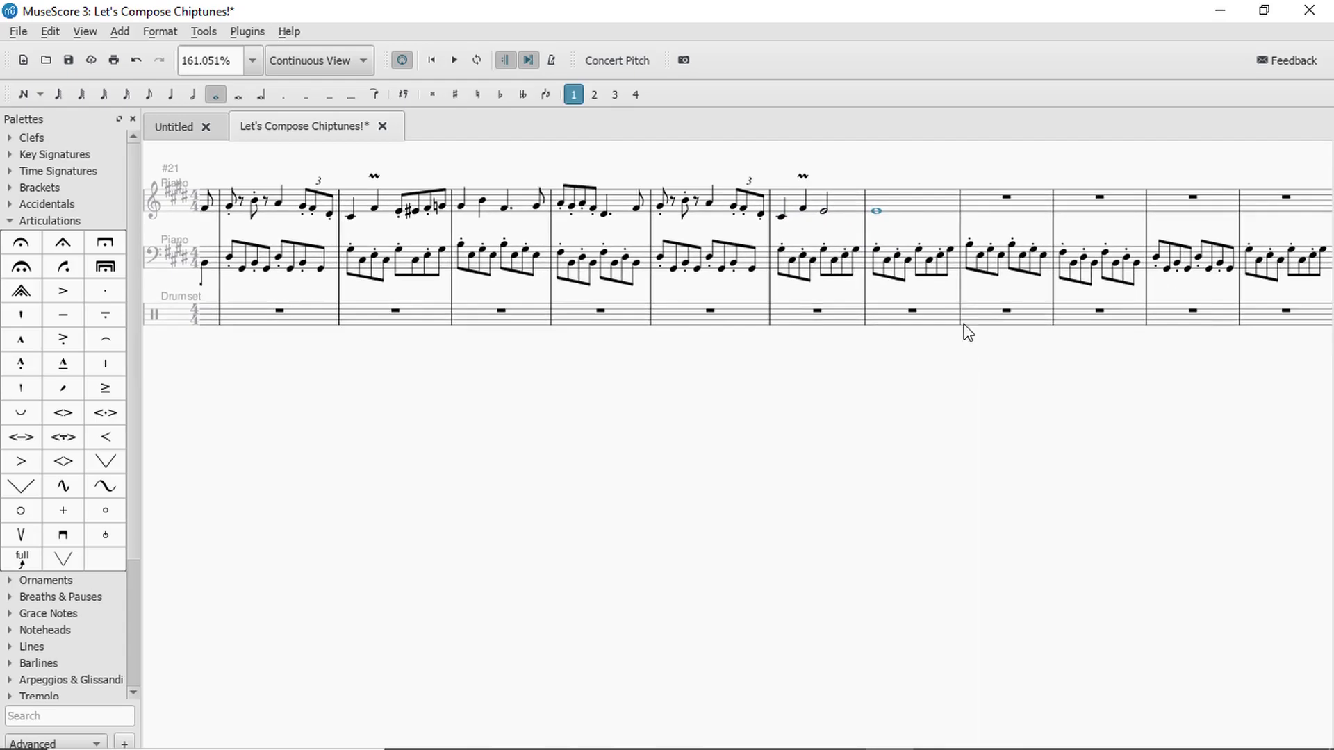
pyautogui.press('4')
pyautogui.click(879, 250)
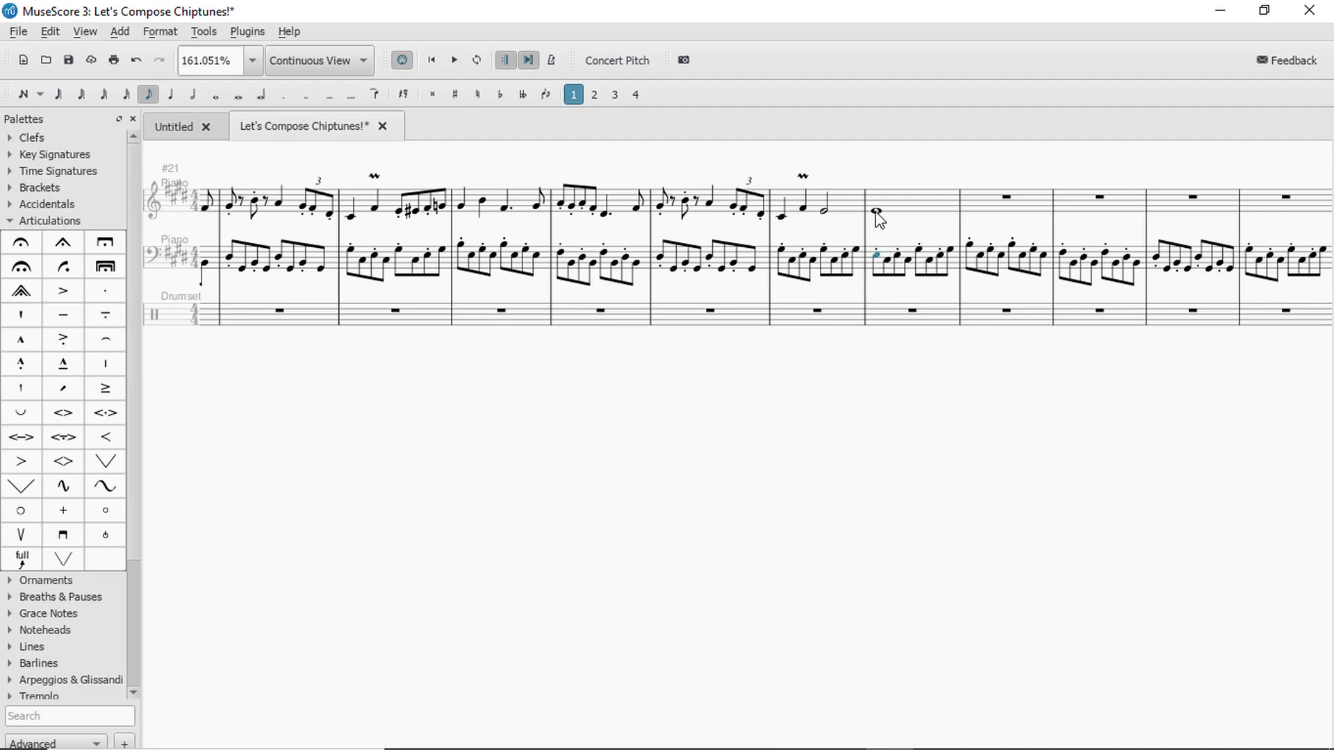
pyautogui.press('7')
pyautogui.click(918, 212)
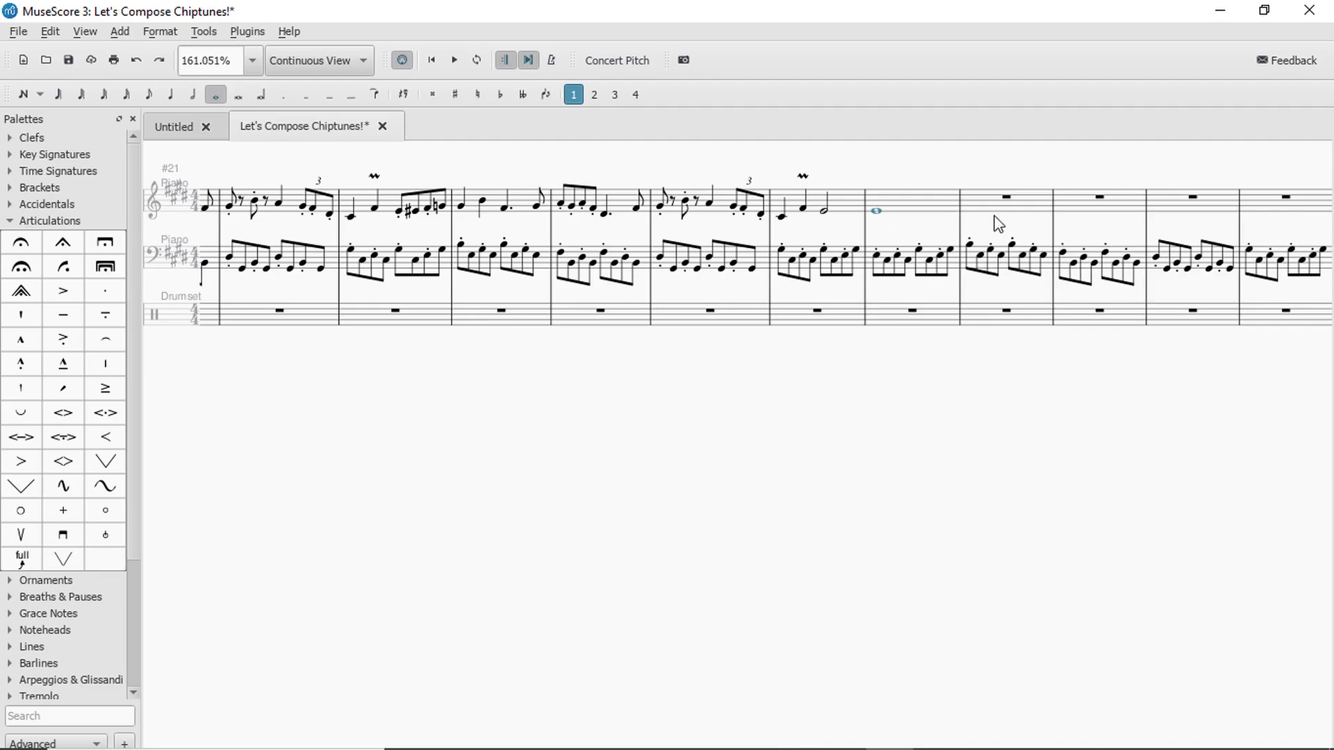
pyautogui.click(877, 257)
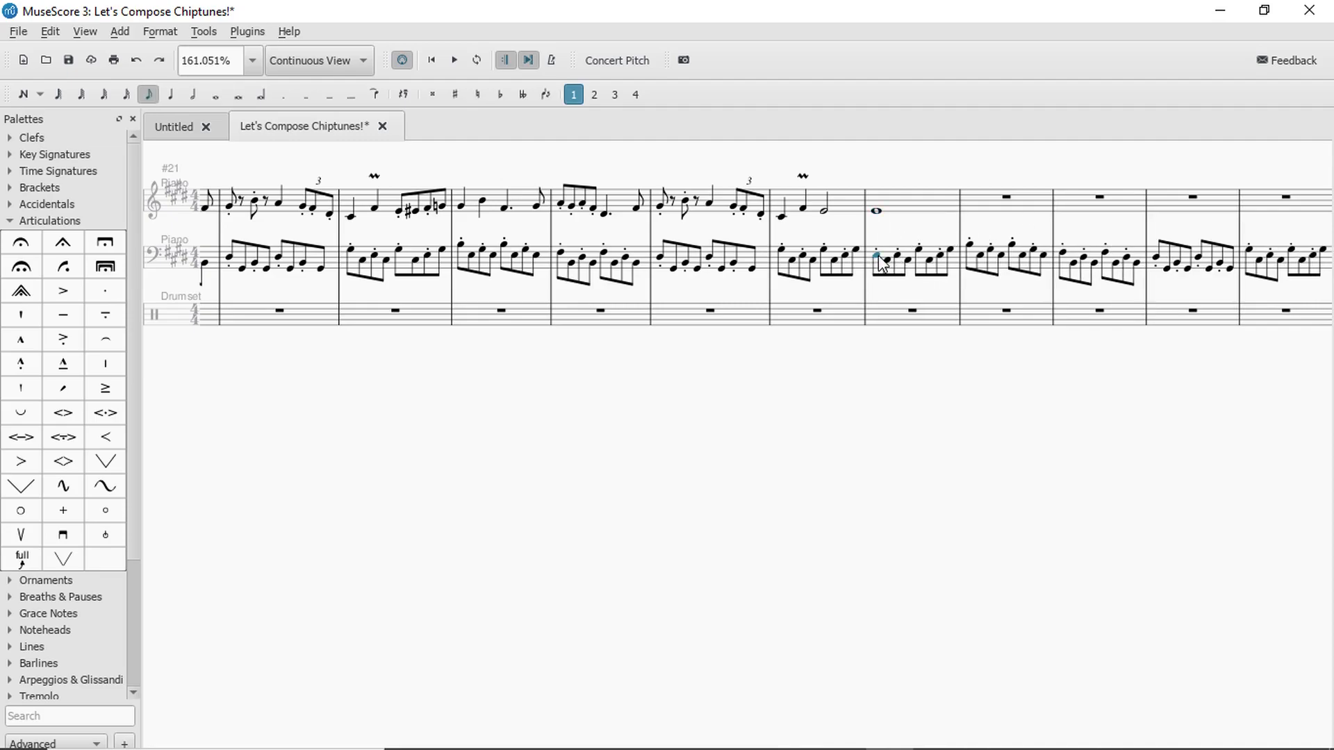
pyautogui.click(214, 95)
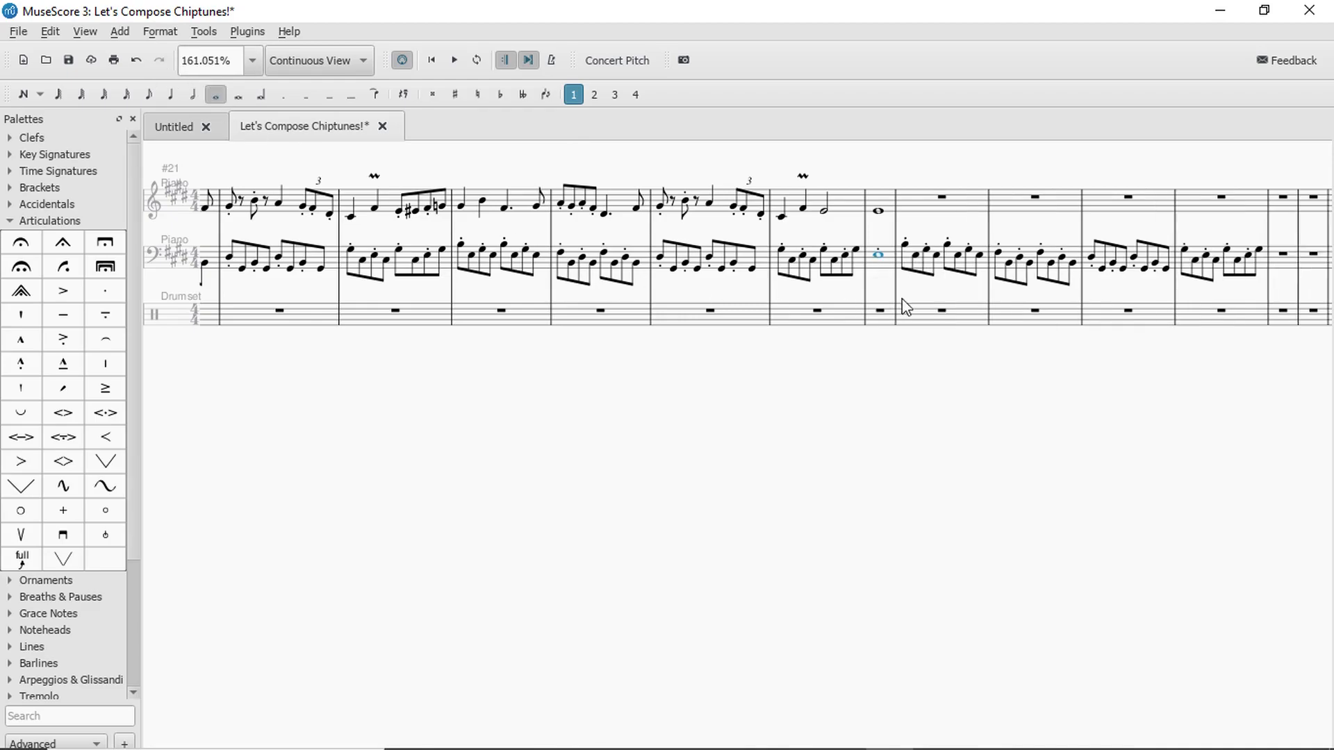
# Delete the accompaniment pattern from measures 29 to 32 of the lower piano staff.
pyautogui.click(907, 248)
pyautogui.keyDown('shift'); pyautogui.click(1259, 254); pyautogui.keyUp('shift')
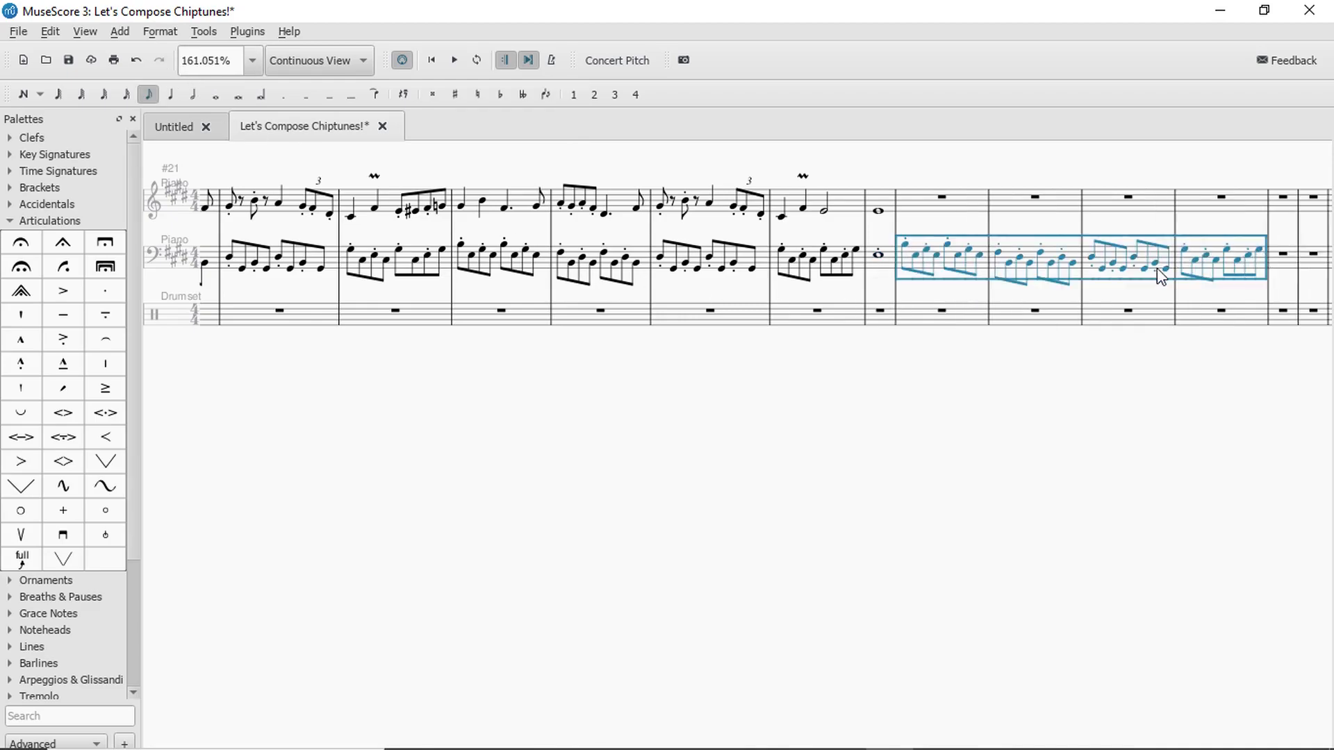
pyautogui.press('Delete')
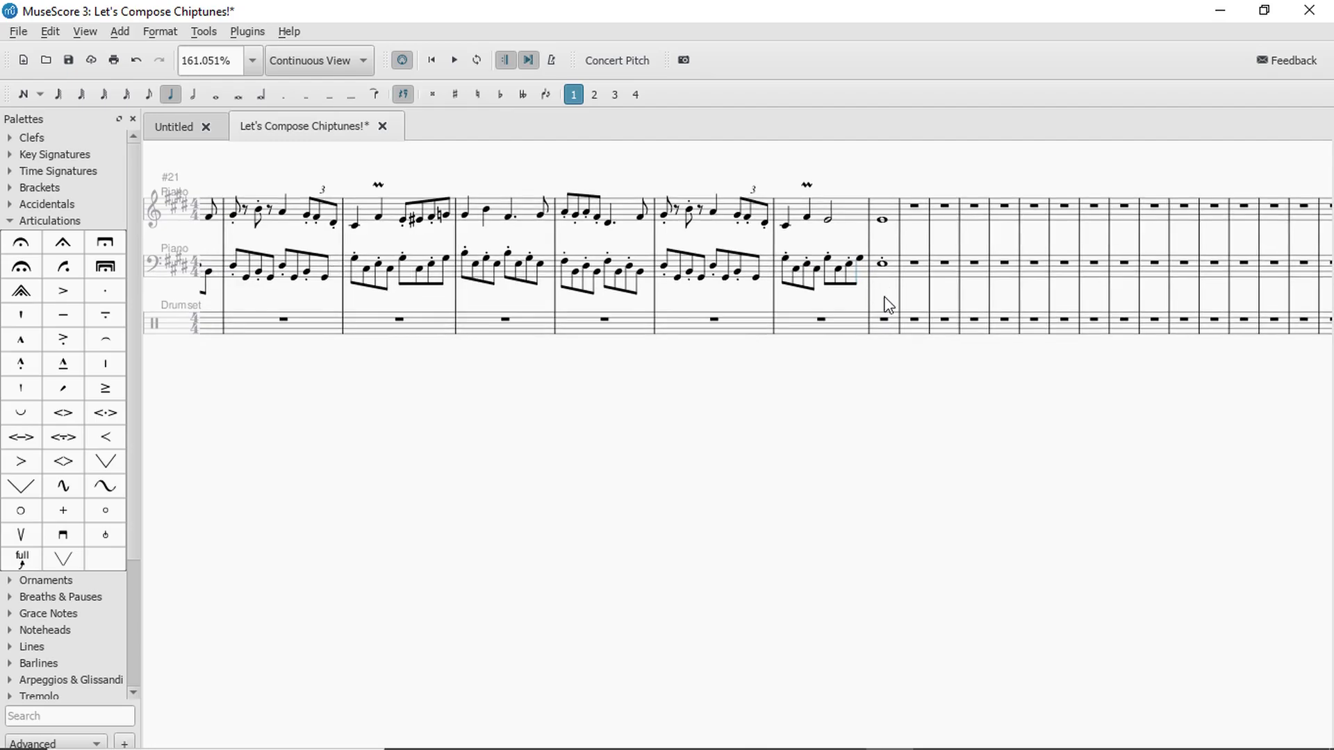
# Play back from measure 27 to hear the sustained ending in measure 28.
pyautogui.click(836, 314)
pyautogui.press('space')
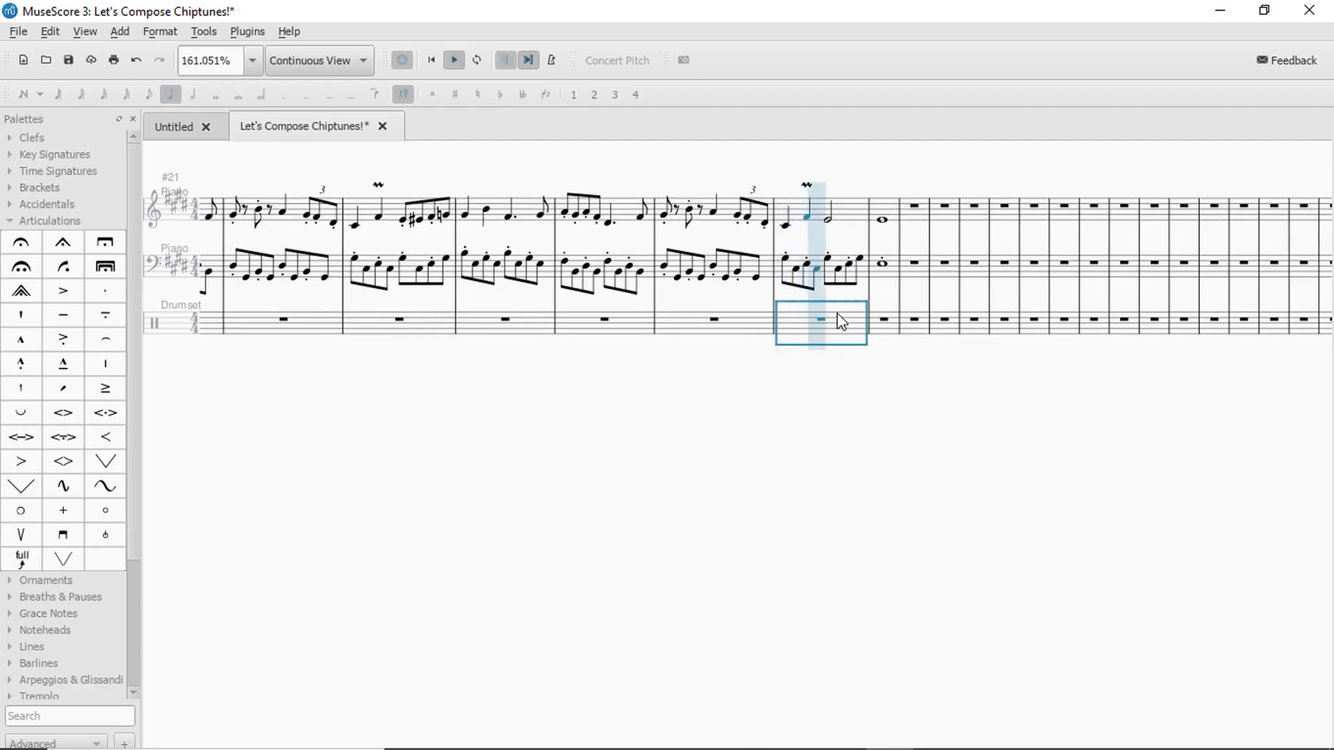
pyautogui.press('space')
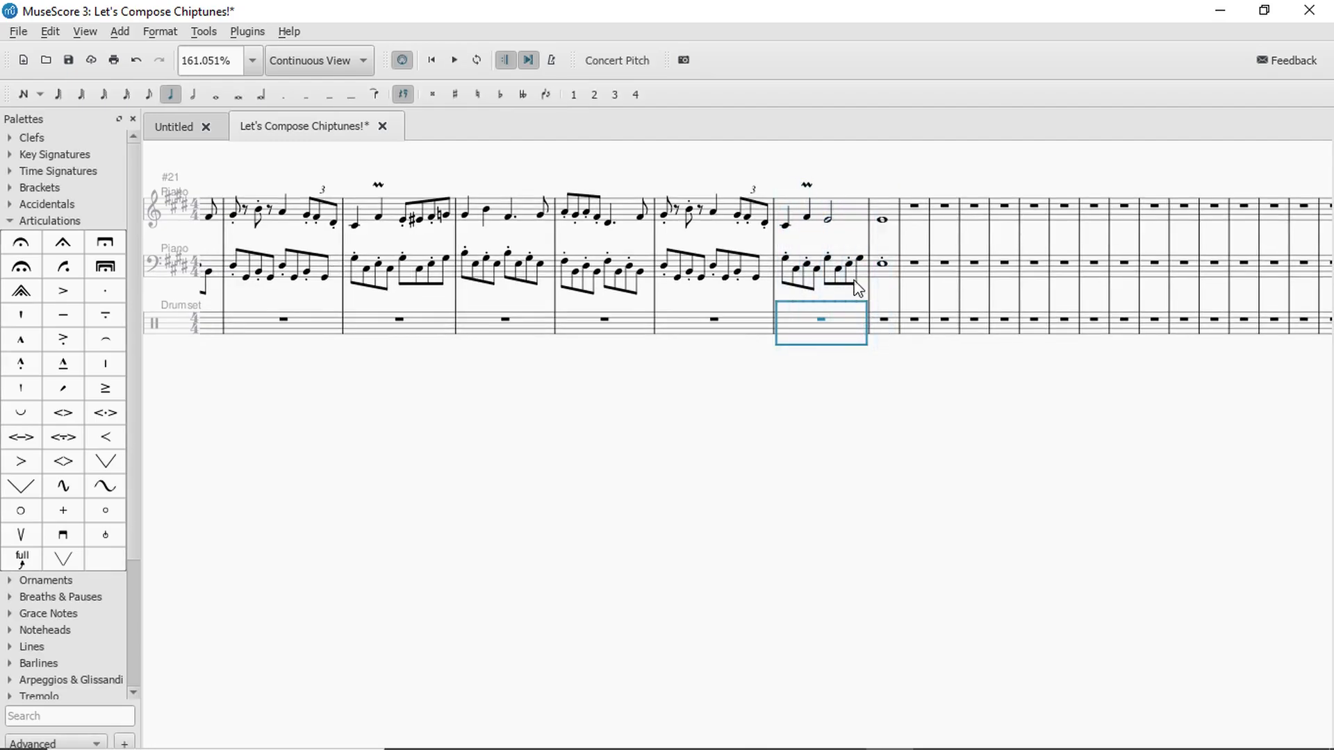
# Tie the half-note E in measure 27 to the whole-note E in measure 28 of the upper piano staff.
pyautogui.click(847, 221)
pyautogui.click(829, 223)
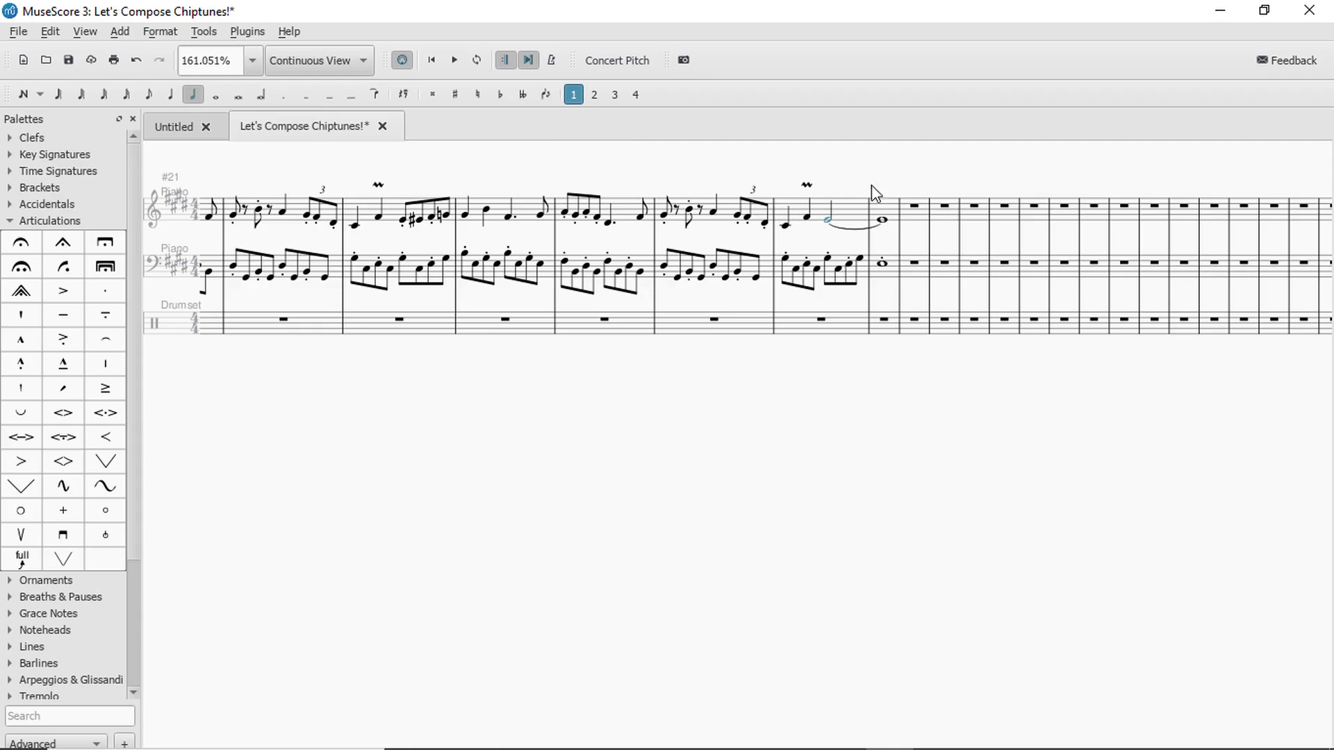
pyautogui.click(862, 259)
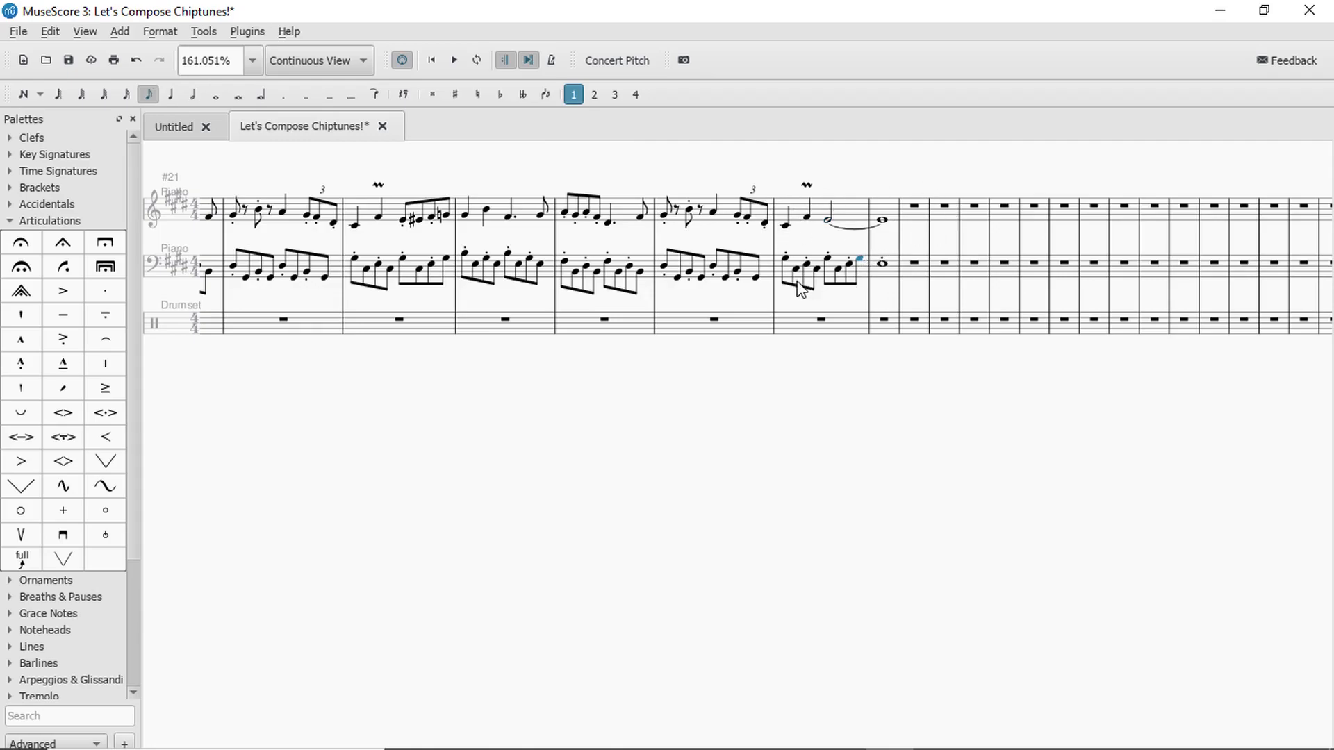
# Play measure 24 briefly, then copy its lower piano accompaniment into measure 28 over the whole note.
pyautogui.click(526, 314)
pyautogui.press('space')
pyautogui.press('space')
pyautogui.click(542, 275)
pyautogui.hotkey('ctrl', 'c')
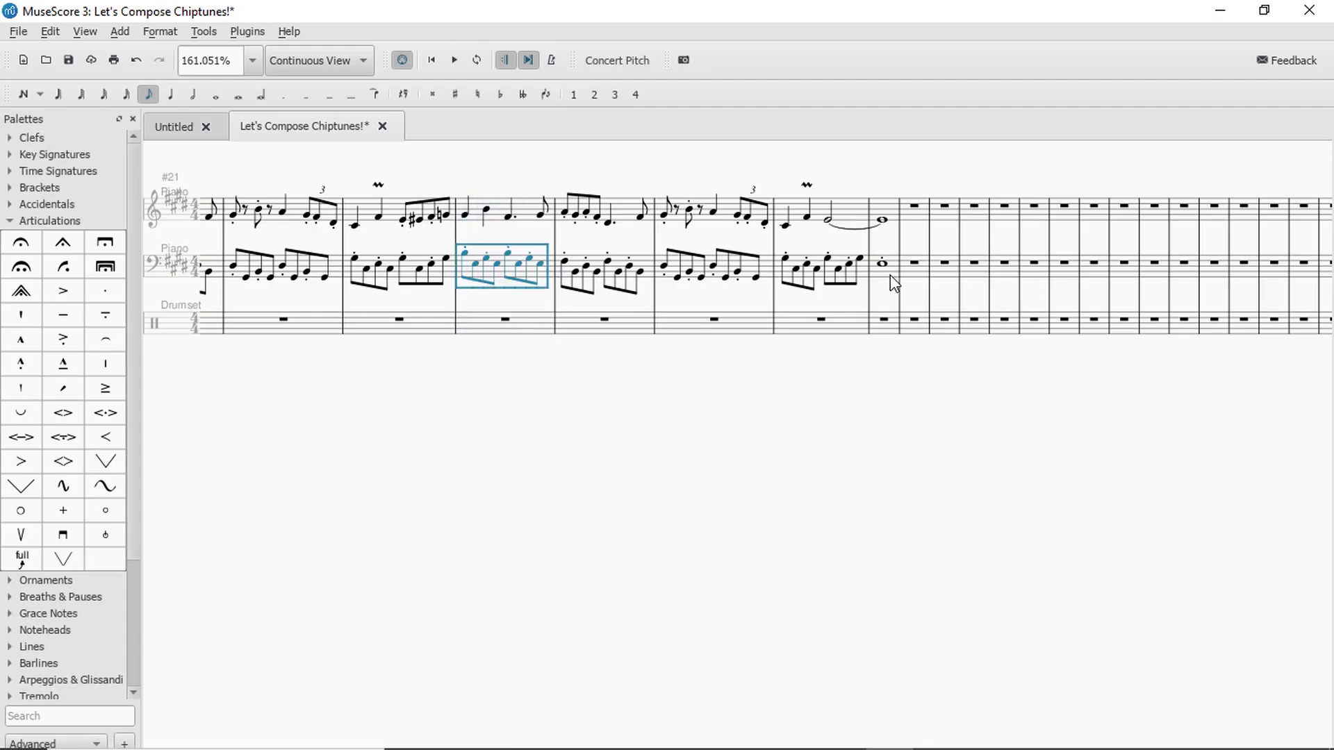
pyautogui.click(889, 272)
pyautogui.hotkey('ctrl', 'v')
# Review the score from its opening through measure 28, checking the melody and accompaniment of each section.
pyautogui.scroll(15, 846, 350)
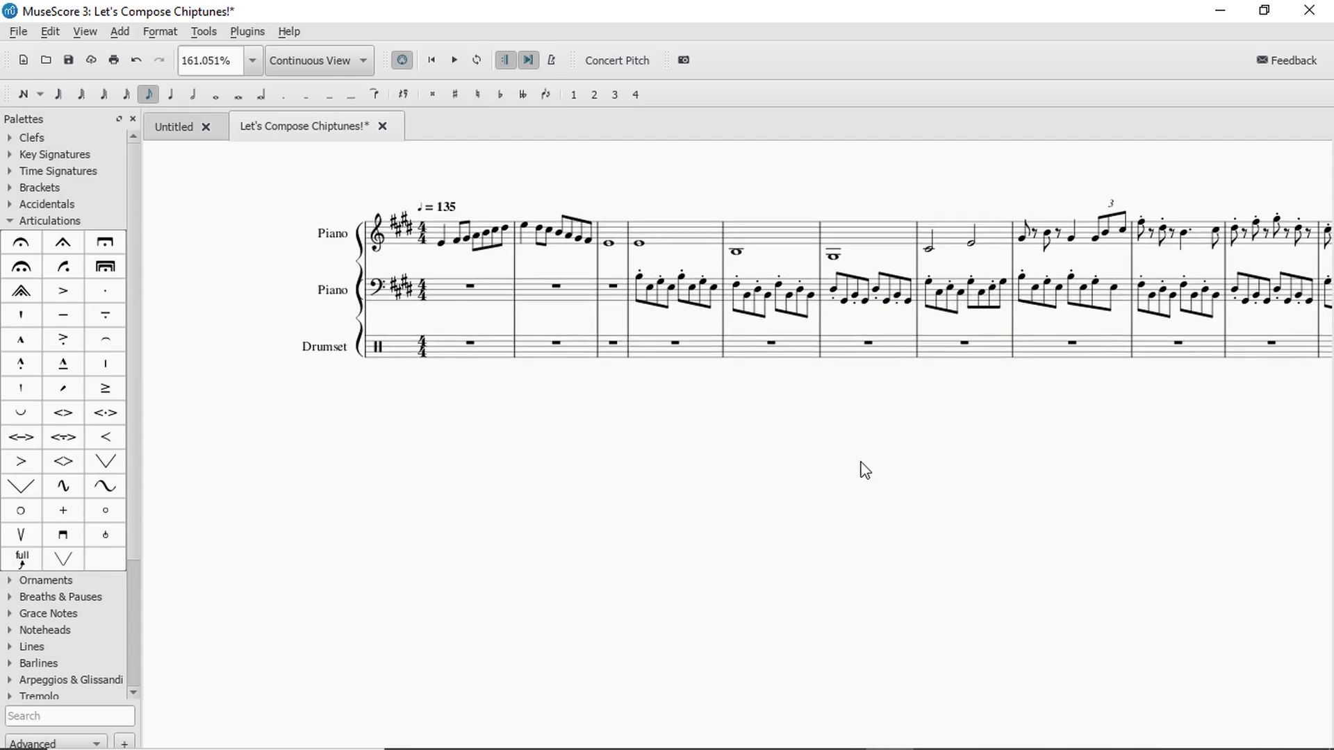
pyautogui.click(638, 276)
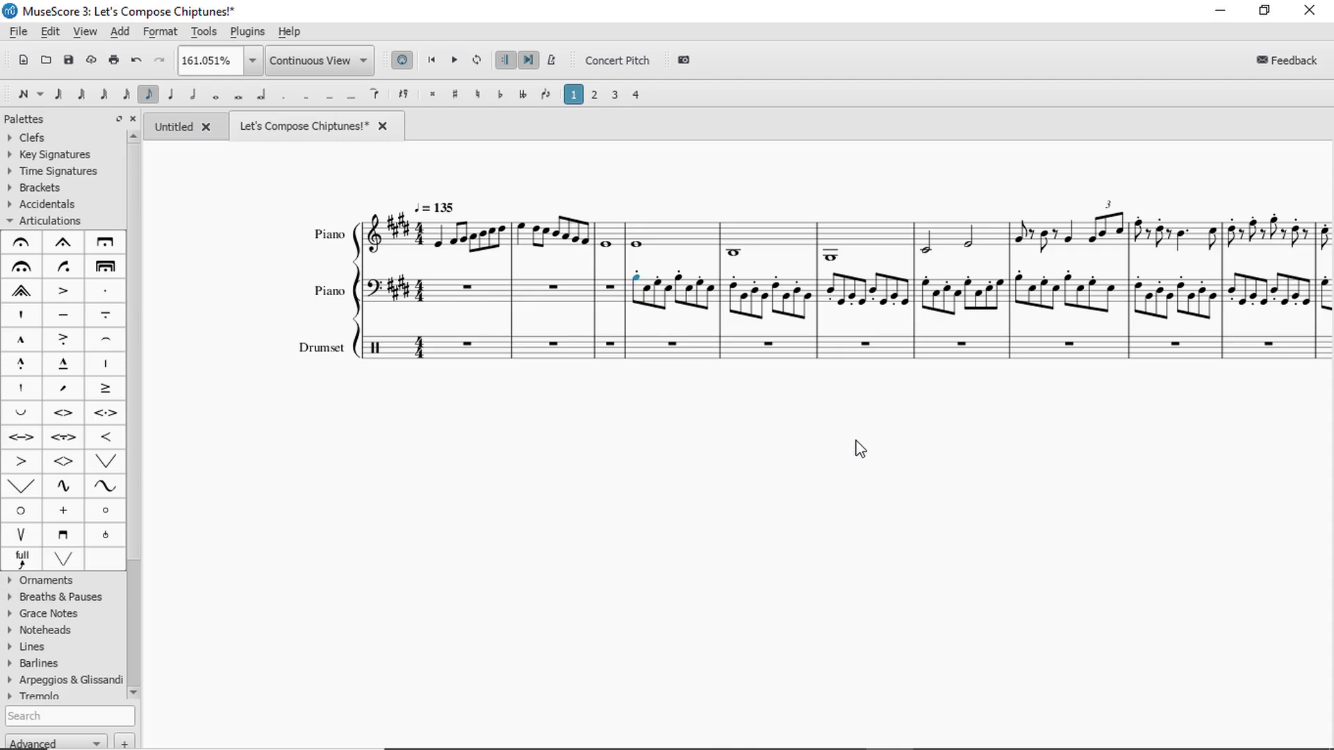
pyautogui.scroll(-10, 894, 452)
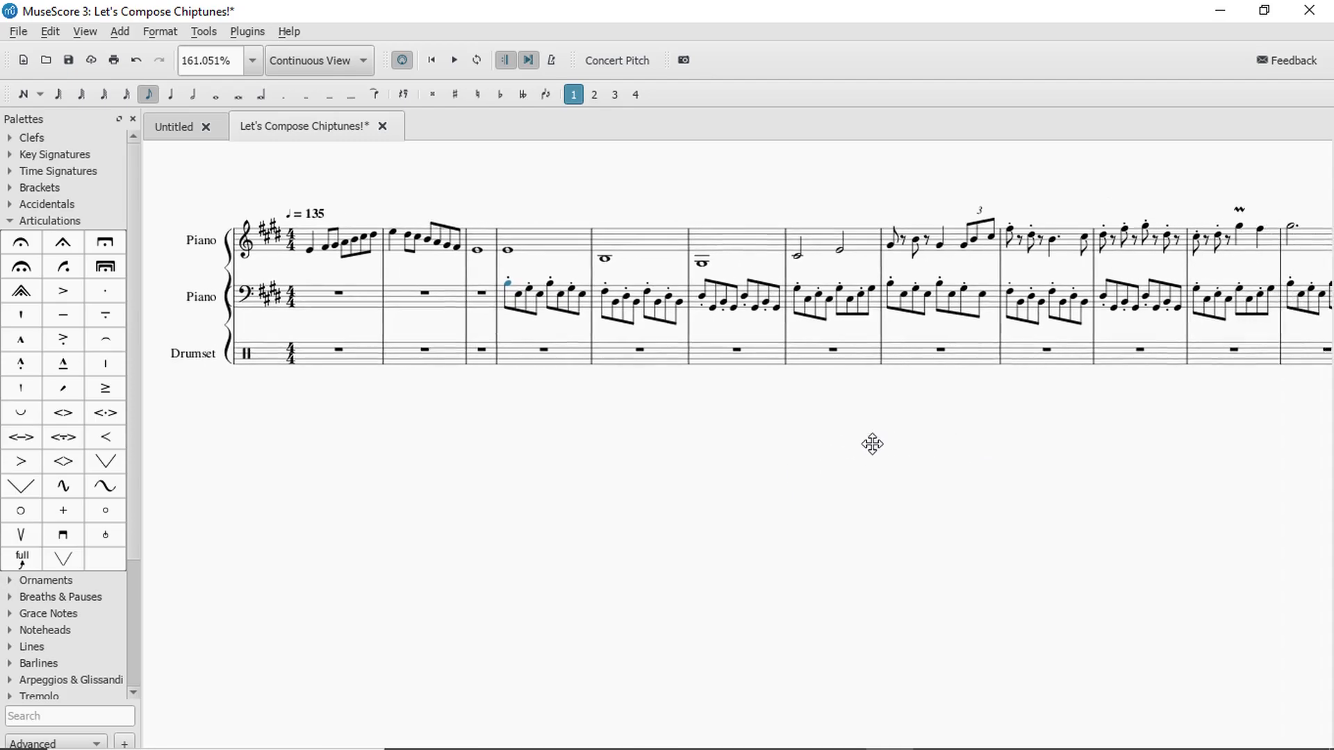
pyautogui.moveTo(1066, 394); pyautogui.dragTo(1047, 396)
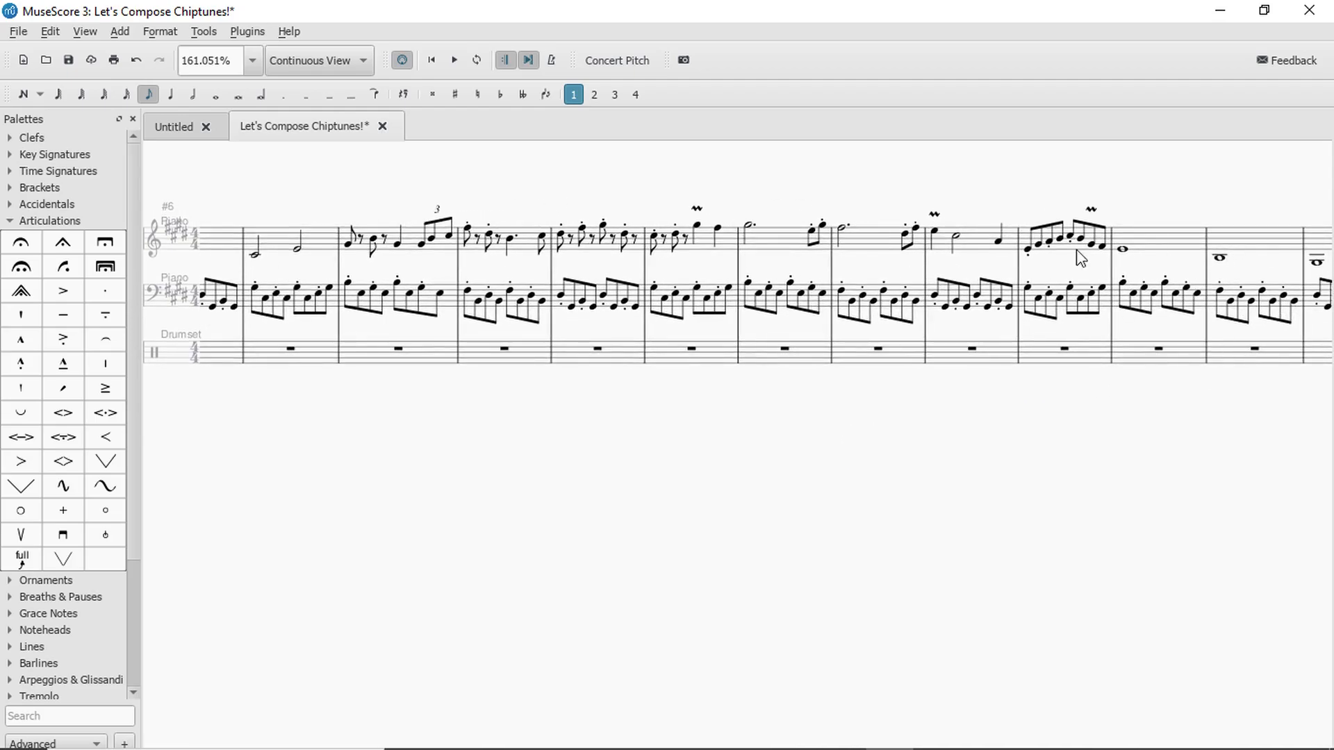
pyautogui.moveTo(1101, 147); pyautogui.dragTo(848, 146)
pyautogui.moveTo(1048, 161); pyautogui.dragTo(806, 217)
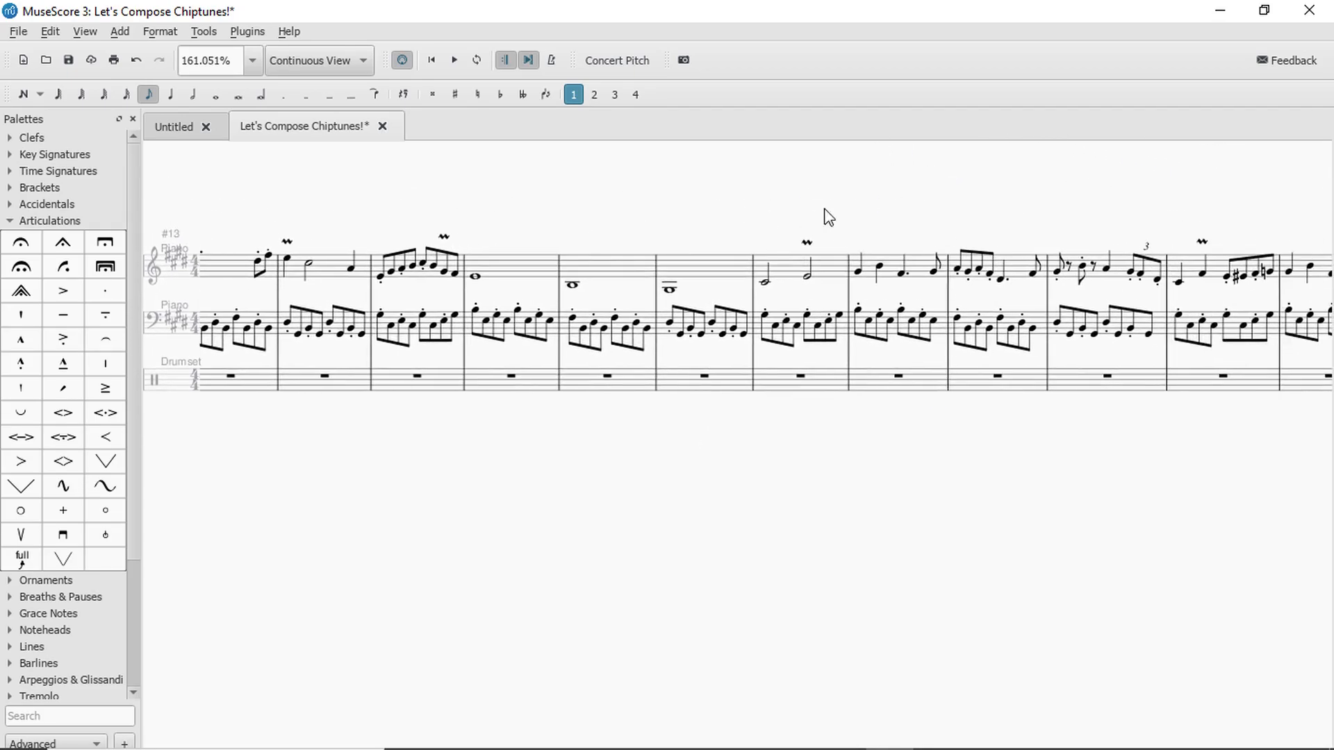
pyautogui.moveTo(1035, 185); pyautogui.dragTo(941, 144)
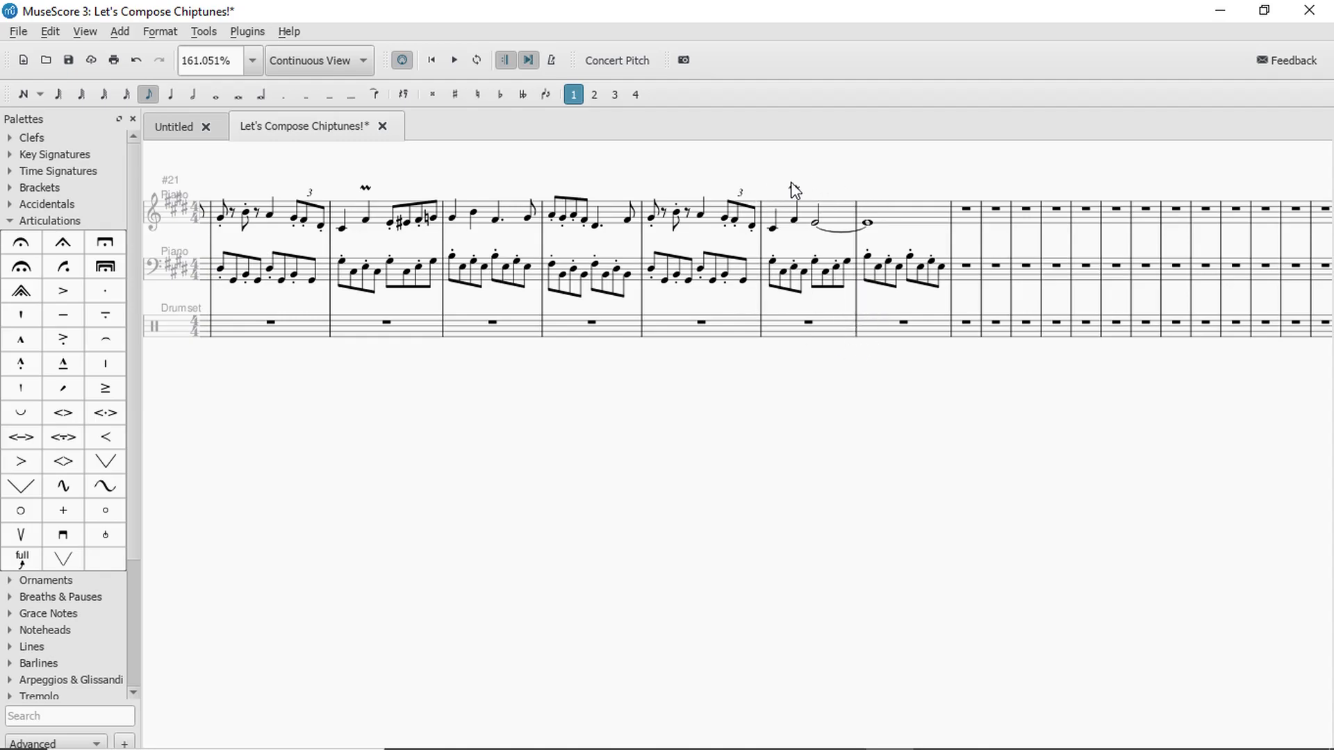
# Play back from measure 27 to hear the tied E over the accompaniment in measure 28.
pyautogui.moveTo(790, 186); pyautogui.dragTo(799, 205)
pyautogui.press('Escape')
pyautogui.click(827, 221)
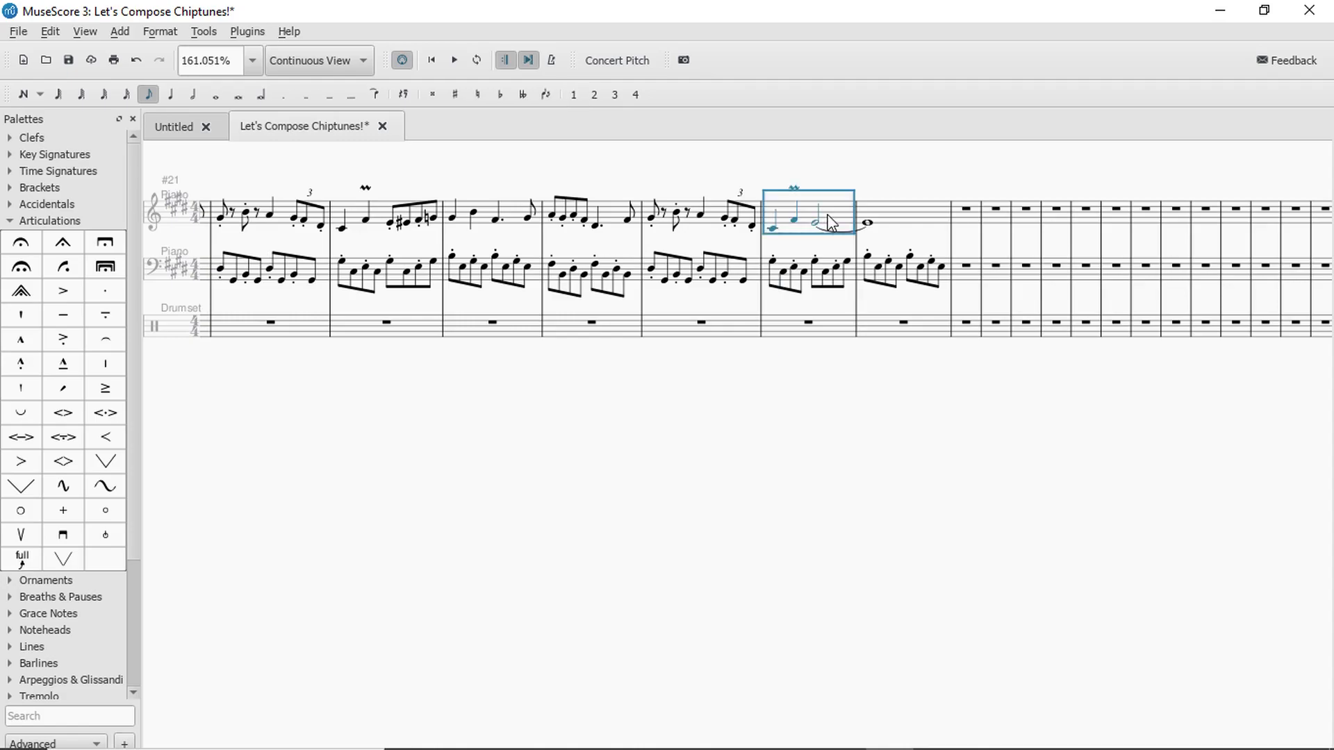
pyautogui.press('space')
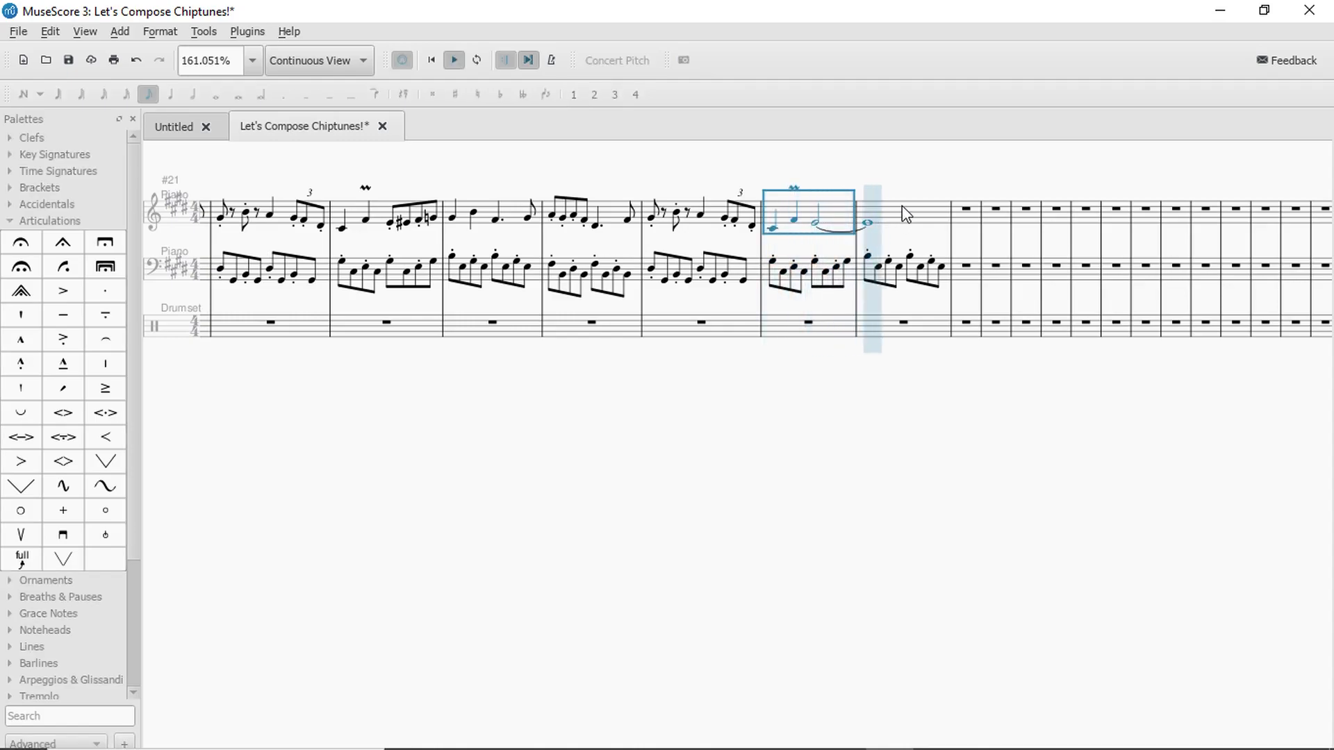
# Stop playback, then review the lower piano accompaniment of measure 4 against the copied pattern in measure 28.
pyautogui.press('space')
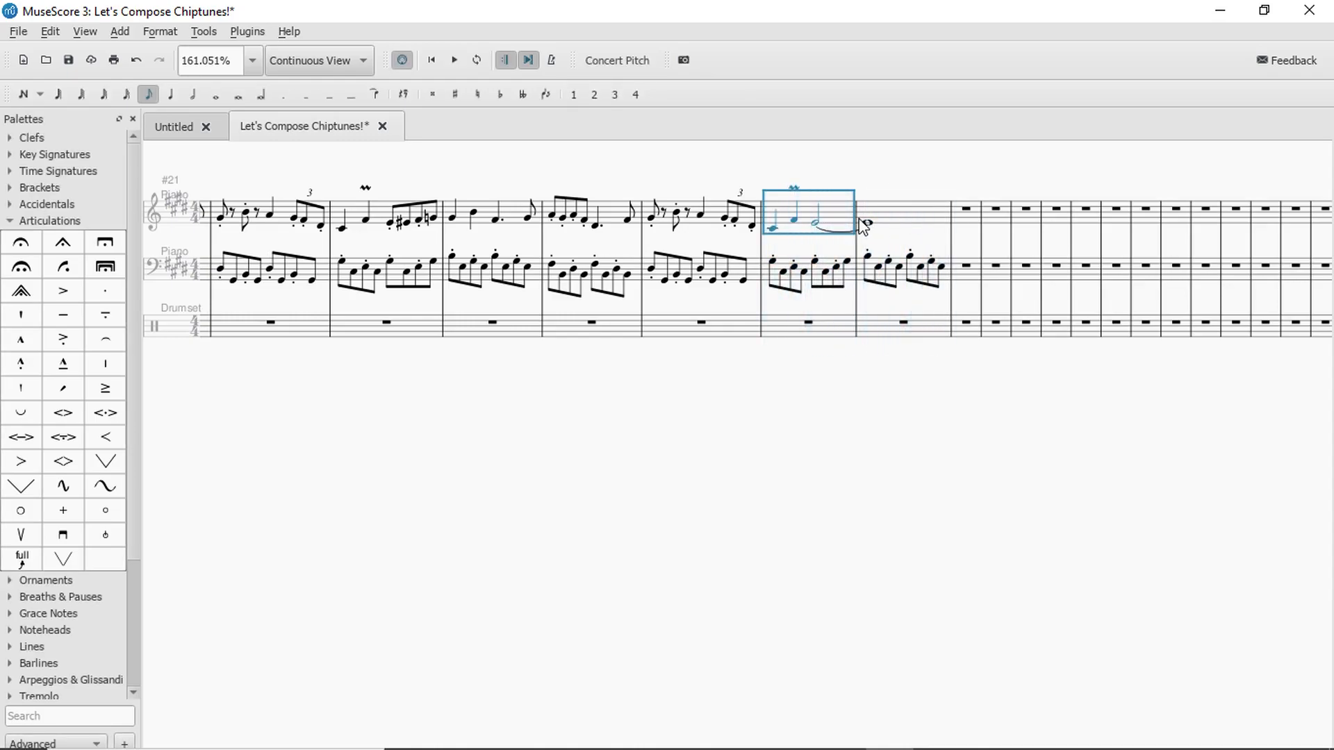
pyautogui.click(774, 227)
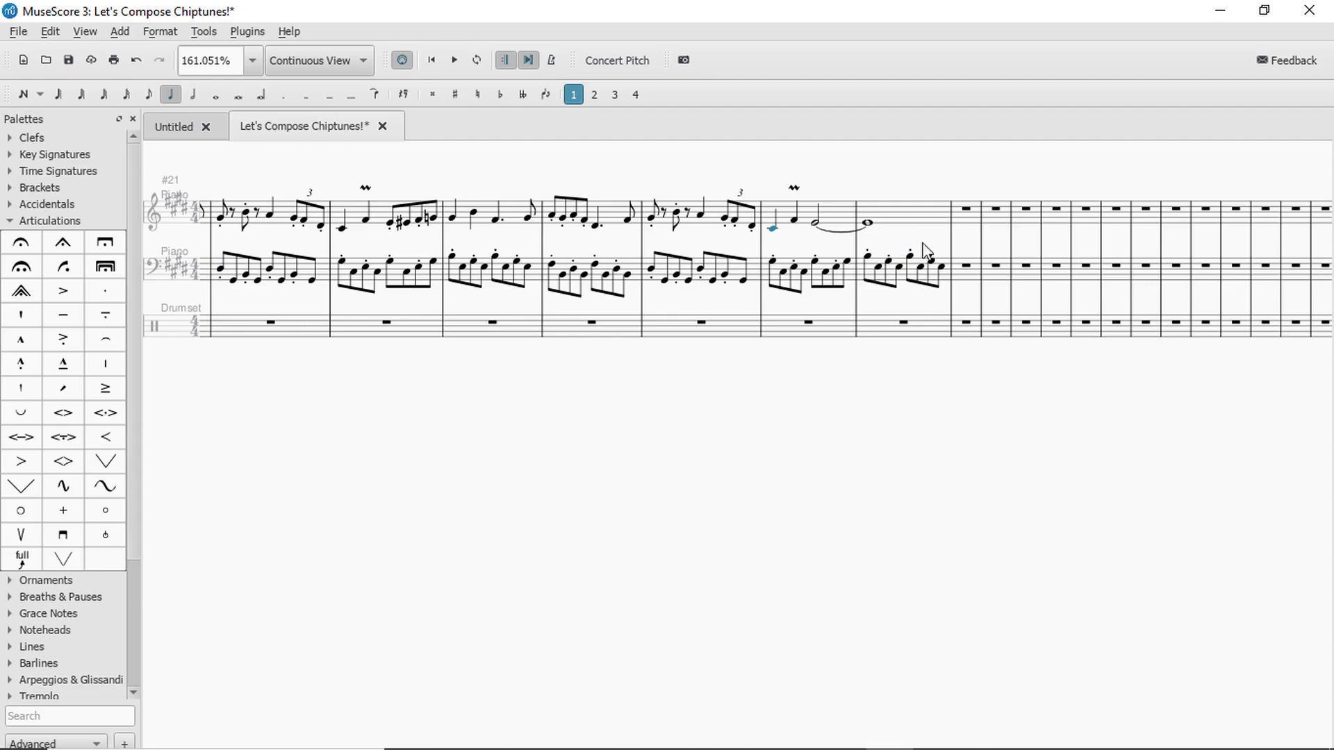
pyautogui.click(972, 270)
pyautogui.hotkey('ctrl', 'z')
pyautogui.moveTo(766, 476); pyautogui.dragTo(1171, 501)
pyautogui.moveTo(715, 480); pyautogui.dragTo(907, 456)
pyautogui.moveTo(842, 454); pyautogui.dragTo(1325, 468)
pyautogui.moveTo(862, 474); pyautogui.dragTo(1264, 470)
pyautogui.moveTo(799, 434); pyautogui.dragTo(1234, 474)
pyautogui.moveTo(902, 478); pyautogui.dragTo(1020, 463)
pyautogui.click(510, 292)
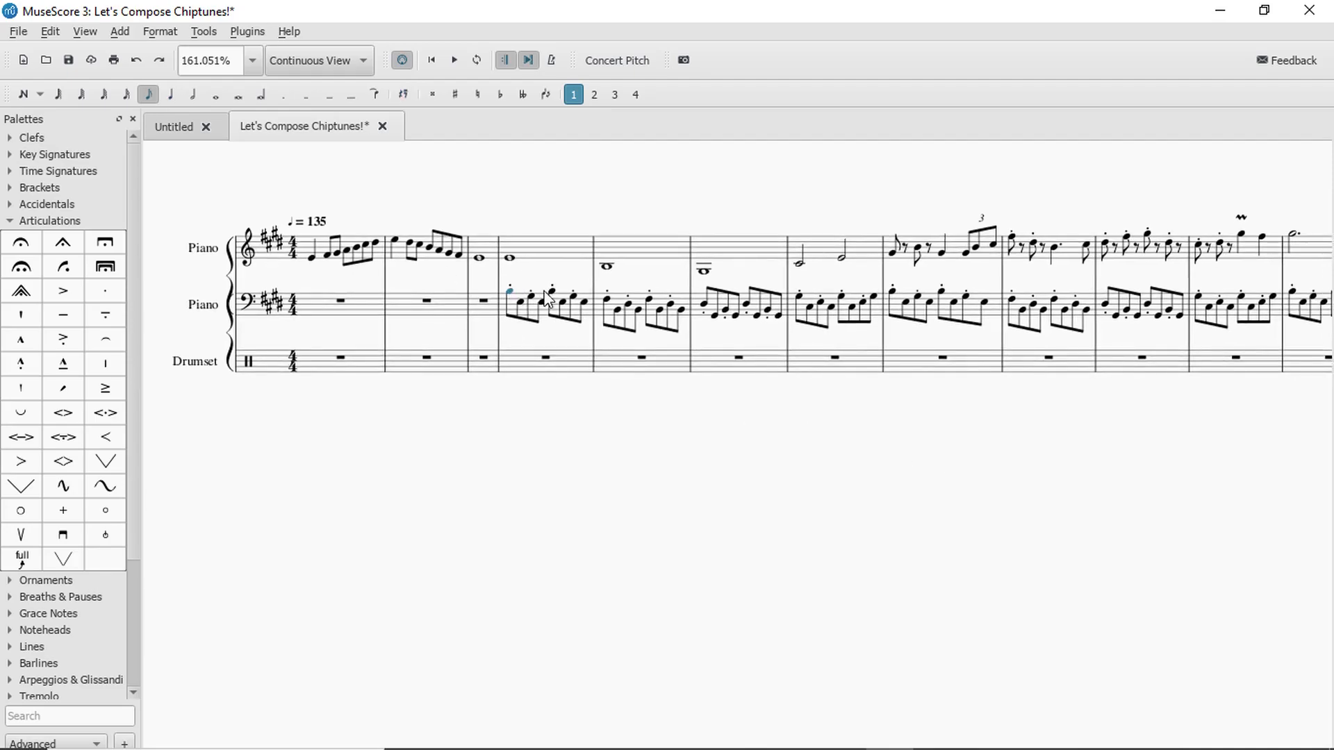
pyautogui.keyDown('shift'); pyautogui.click(585, 310); pyautogui.keyUp('shift')
pyautogui.moveTo(1229, 506); pyautogui.dragTo(720, 482)
pyautogui.moveTo(1027, 526); pyautogui.dragTo(704, 512)
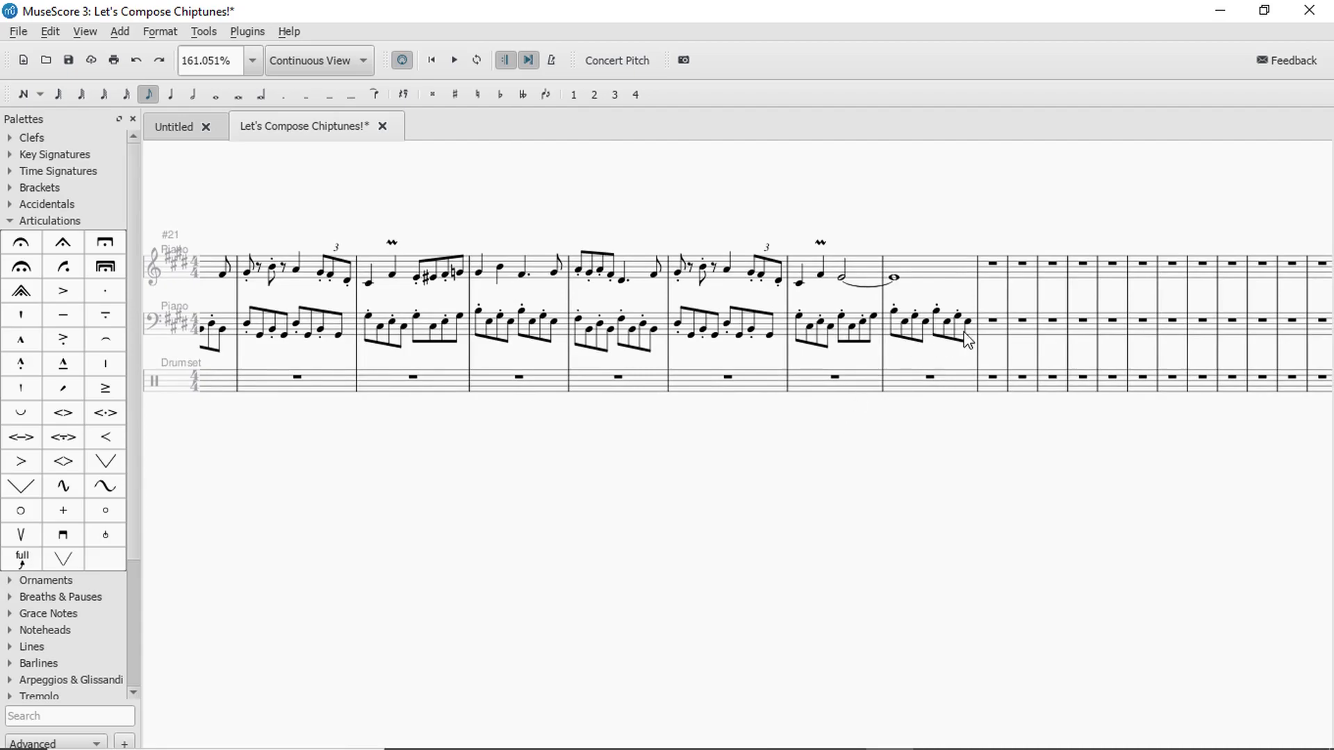
# Try lowering the lower piano accompaniment in measure 28 by an octave, then undo the transposition.
pyautogui.click(894, 313)
pyautogui.click(903, 326)
pyautogui.scroll(4, 938, 378)
pyautogui.click(868, 267)
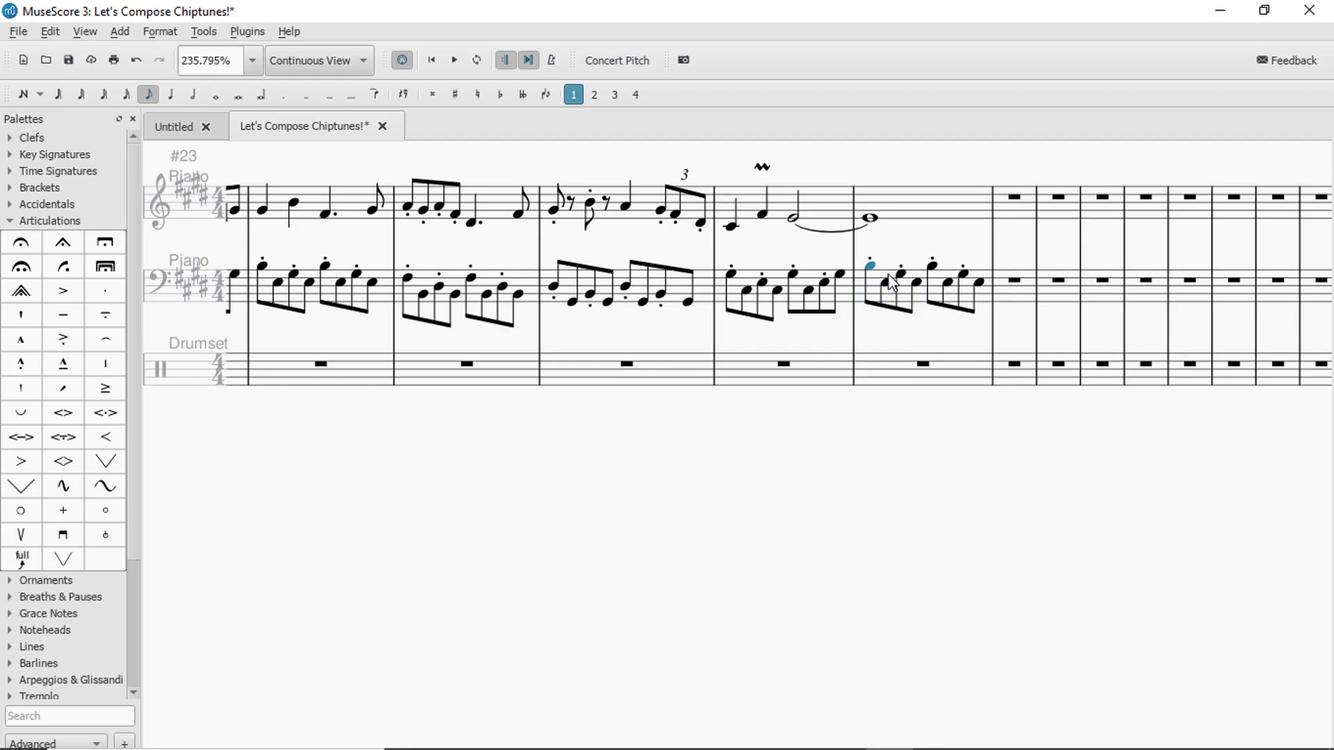
pyautogui.click(876, 297)
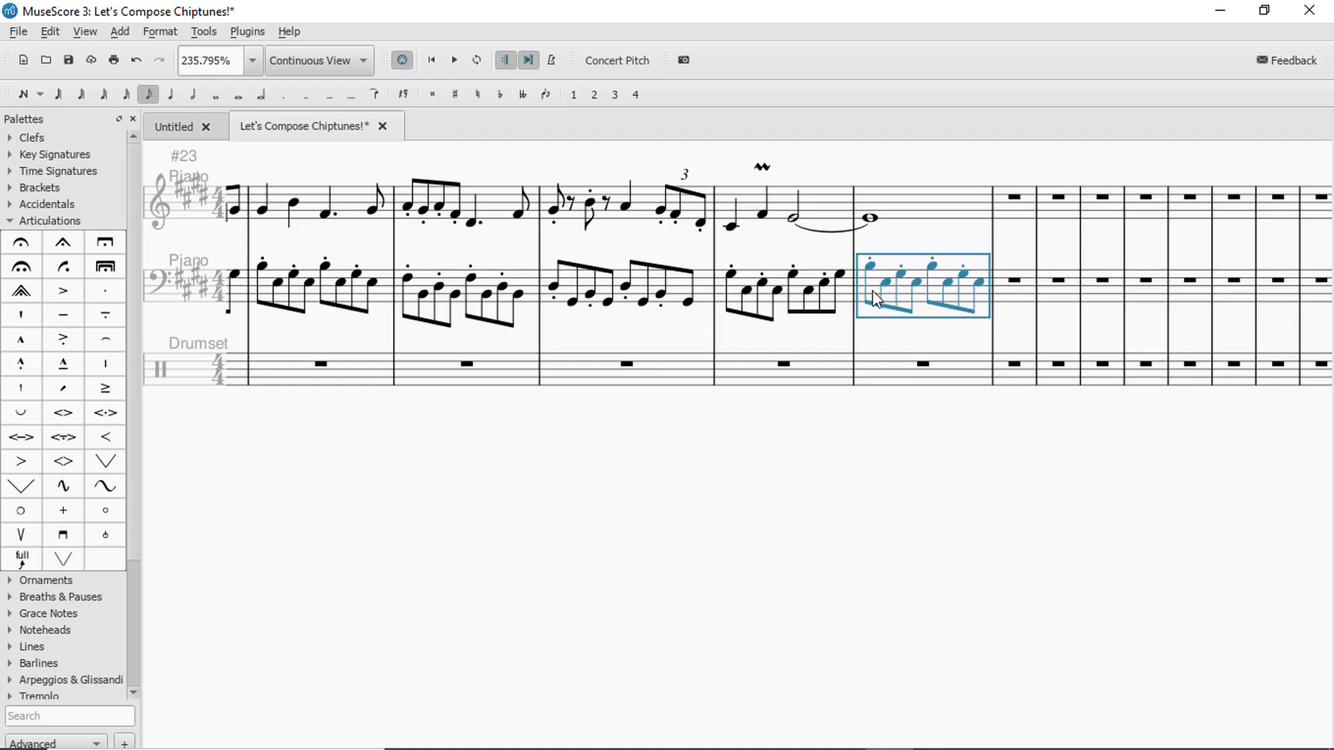
pyautogui.hotkey('ctrl', 'Down')
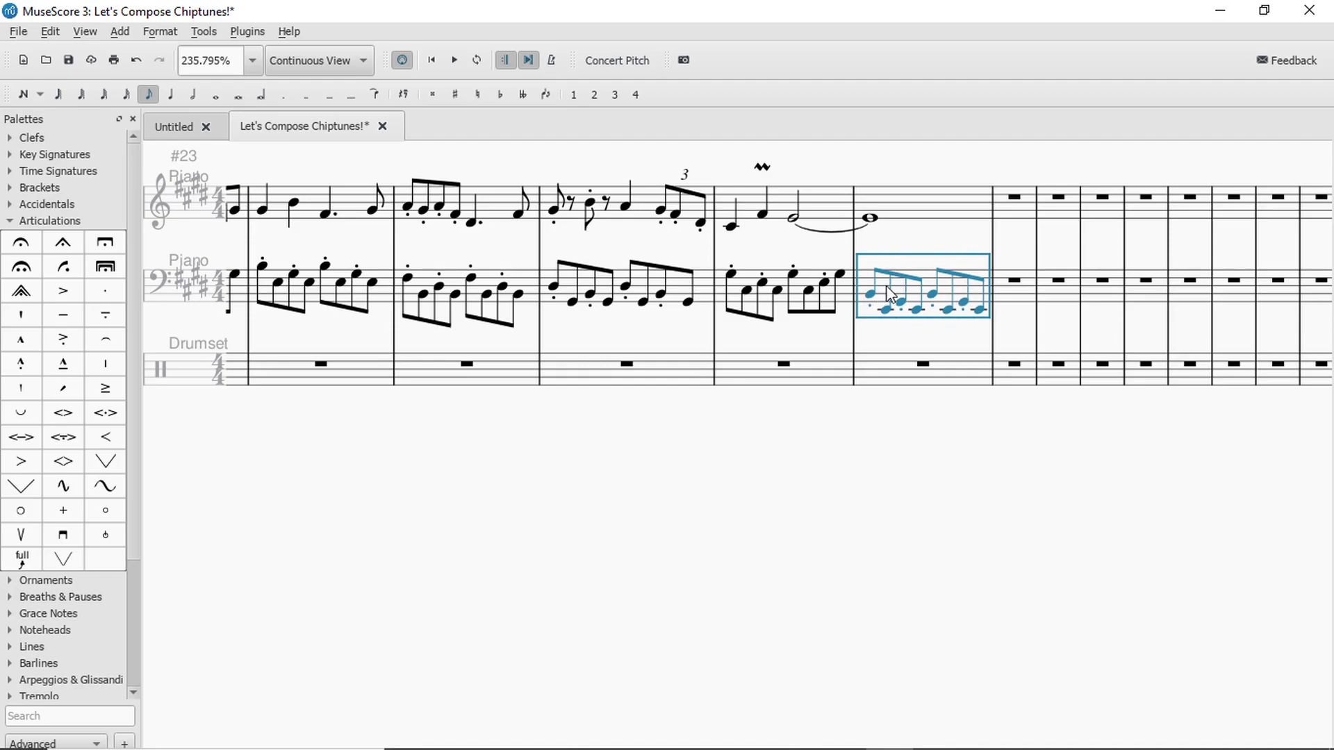
pyautogui.hotkey('ctrl', 'z')
# Change the last four eighth notes of measure 28 in the lower piano staff to G natural, G#, A and A#.
pyautogui.click(981, 276)
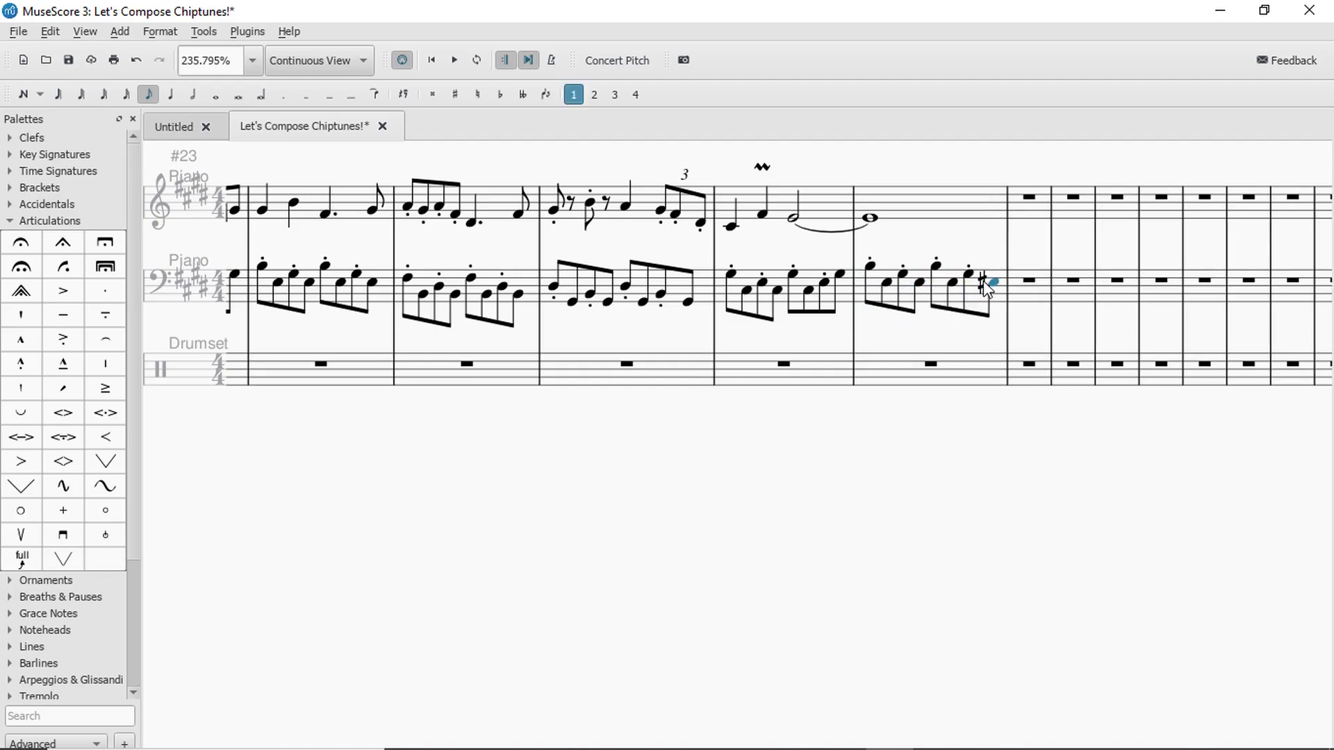
pyautogui.press('Up')
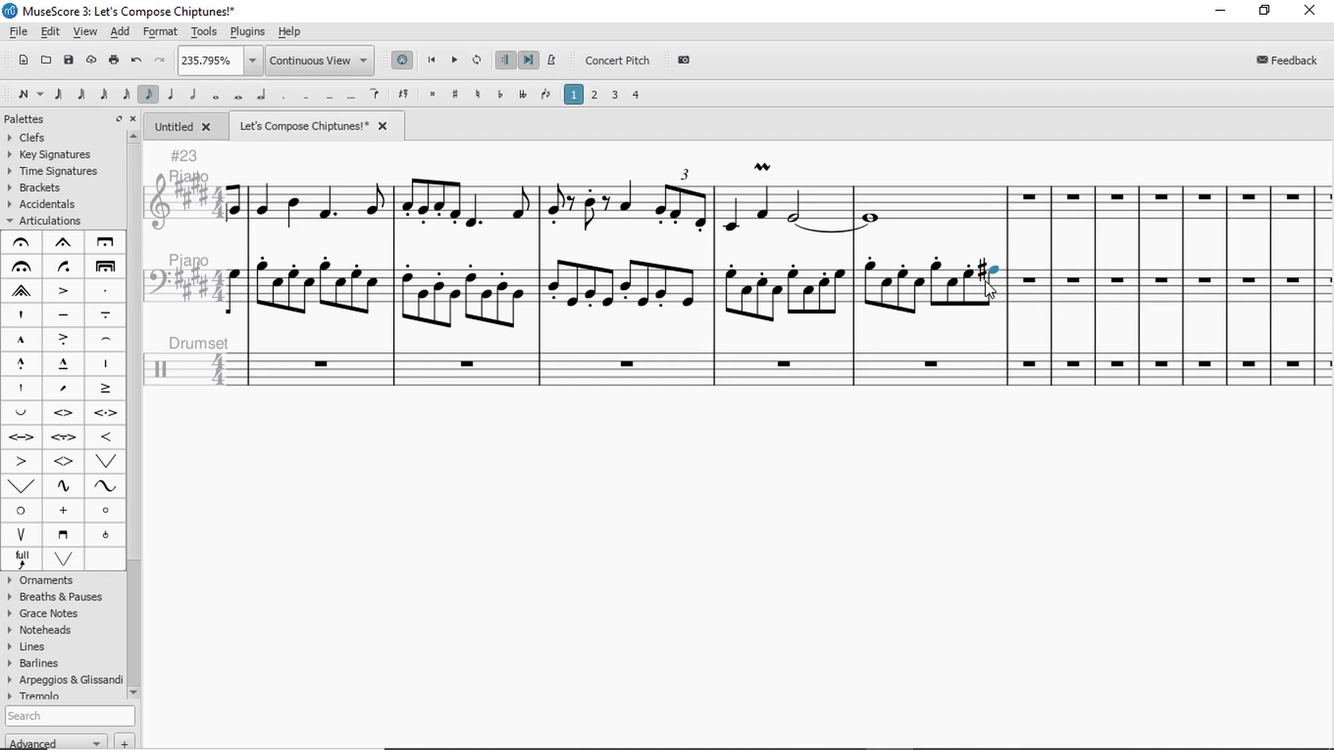
pyautogui.click(968, 275)
pyautogui.click(953, 283)
pyautogui.press('Up')
pyautogui.press('Up')
pyautogui.press('Up')
pyautogui.press('Down')
pyautogui.press('Down')
pyautogui.click(933, 267)
pyautogui.press('Down')
pyautogui.press('Down')
pyautogui.press('Down')
pyautogui.press('Down')
pyautogui.press('Up')
pyautogui.press('Down')
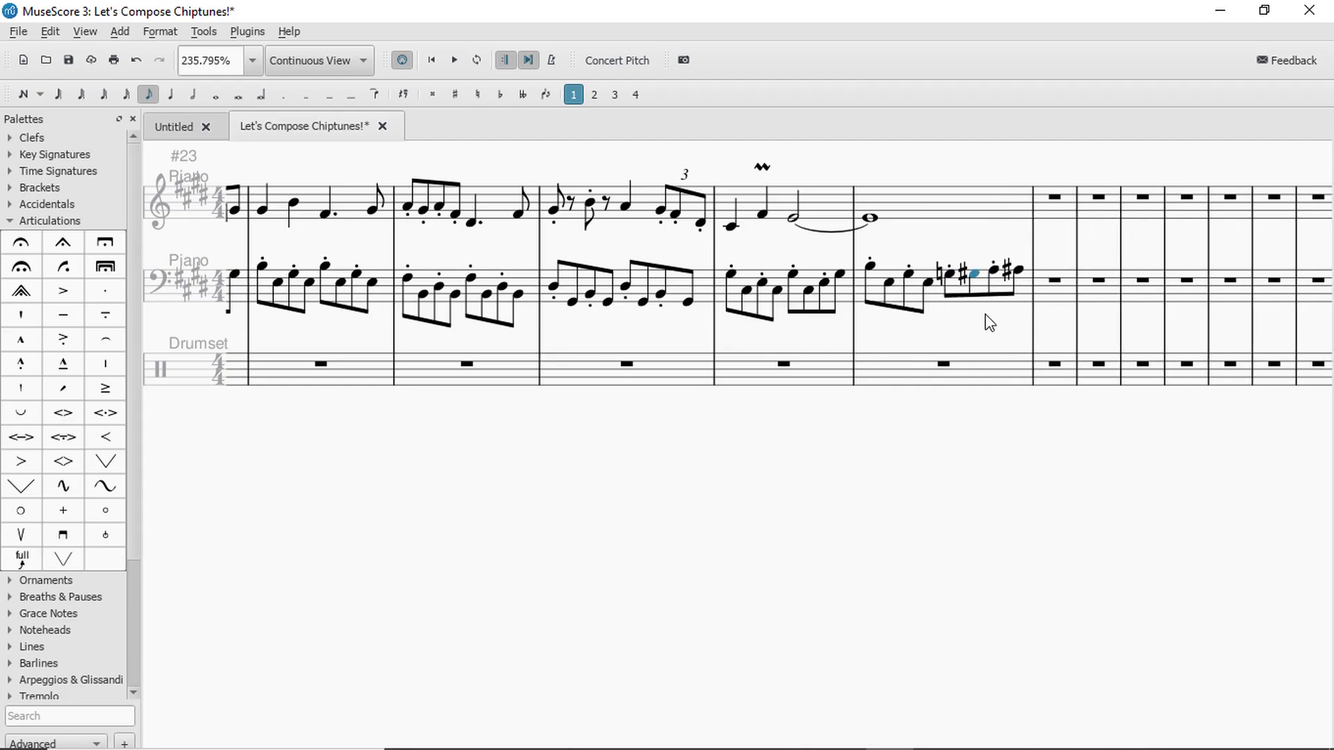
# Change the third and fourth eighth notes of measure 28 in the lower piano staff to F natural and F#.
pyautogui.press('Right')
pyautogui.press('Right')
pyautogui.click(930, 285)
pyautogui.press('Up')
pyautogui.press('Up')
pyautogui.press('Up')
pyautogui.press('Up')
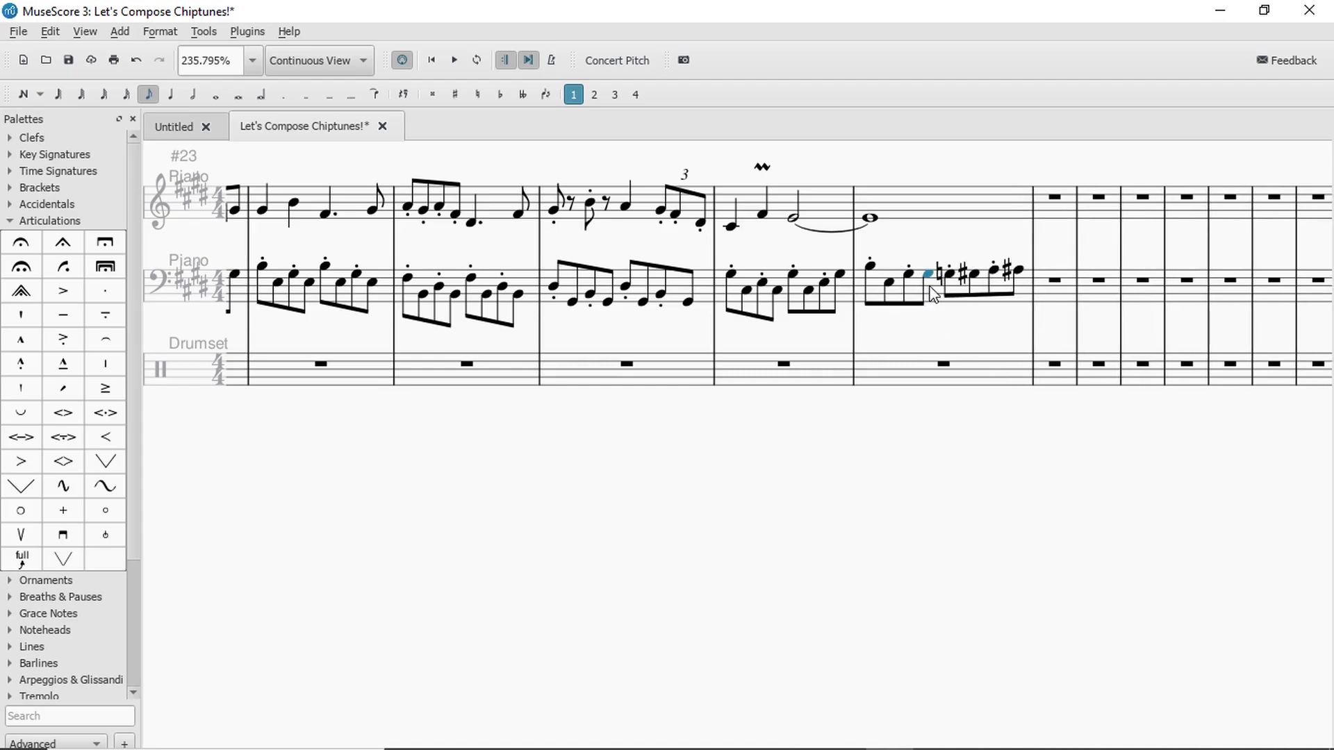
pyautogui.press('Right')
pyautogui.press('Down')
pyautogui.press('Down')
pyautogui.press('Right')
pyautogui.click(907, 273)
pyautogui.press('Down')
# Try other pitches for the first two lower-staff notes of measure 28, then restore them to B and E.
pyautogui.click(894, 284)
pyautogui.press('Up')
pyautogui.press('Up')
pyautogui.press('Down')
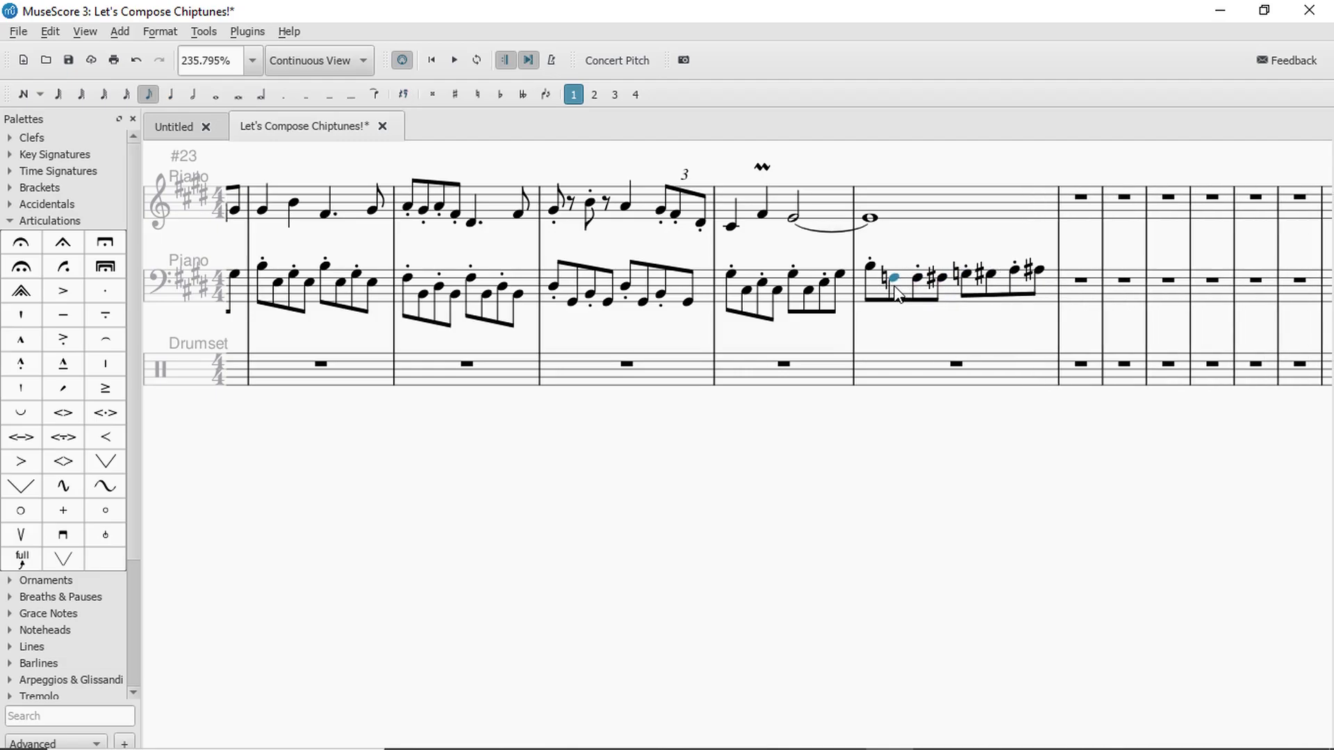
pyautogui.press('Down')
pyautogui.click(870, 268)
pyautogui.press('Down')
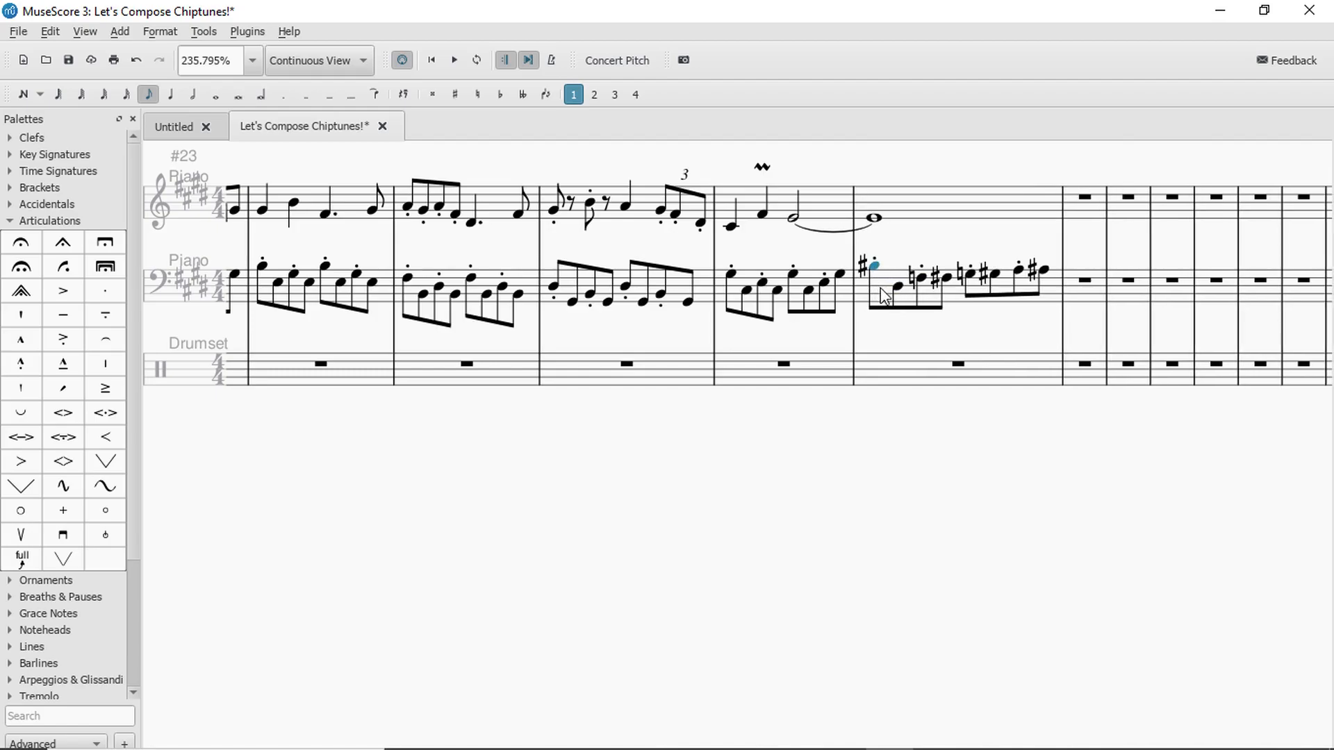
pyautogui.hotkey('ctrl', 'z')
pyautogui.click(888, 288)
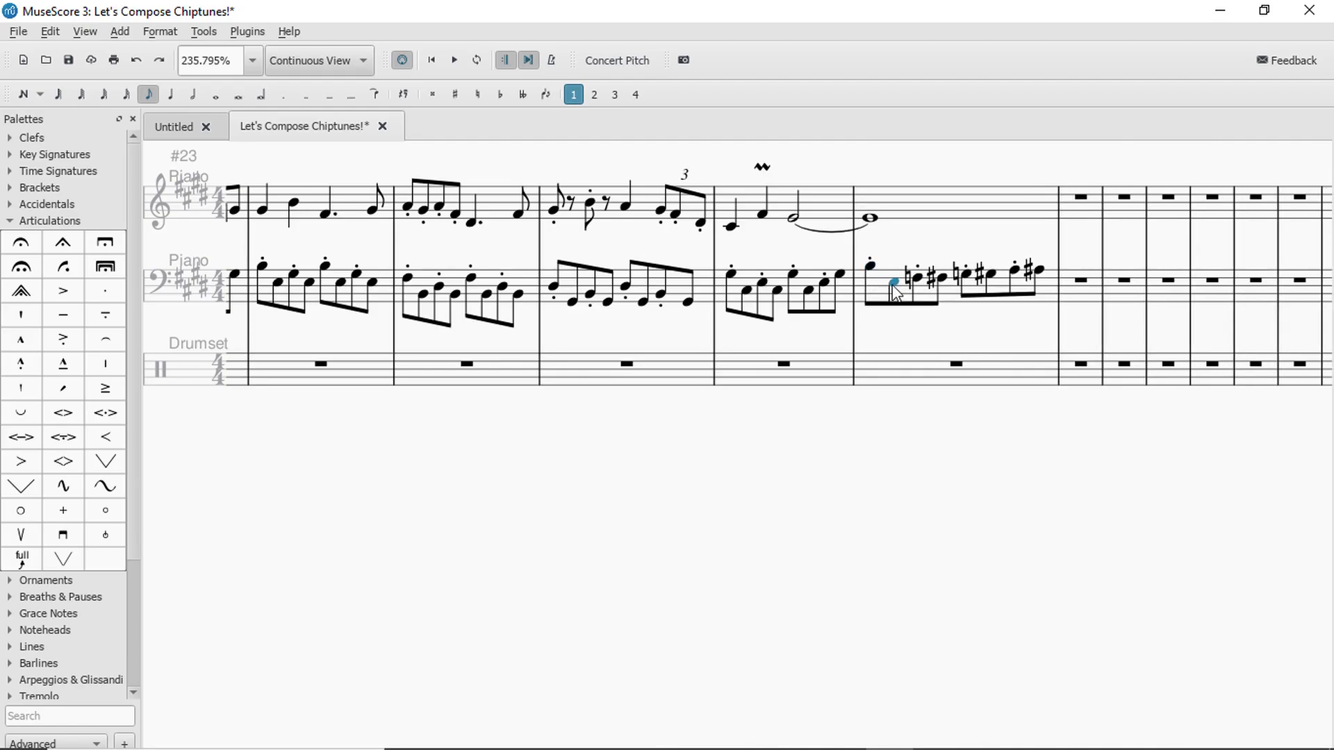
pyautogui.press('Up')
pyautogui.press('Down')
# Lower the first eighth note of measure 28 in the lower piano staff to D#, starting the ascending chromatic run.
pyautogui.click(873, 267)
pyautogui.press('Down')
pyautogui.press('Down')
pyautogui.press('Down')
pyautogui.press('Down')
pyautogui.press('Down')
pyautogui.press('Down')
pyautogui.press('Down')
pyautogui.press('Down')
pyautogui.press('Right')
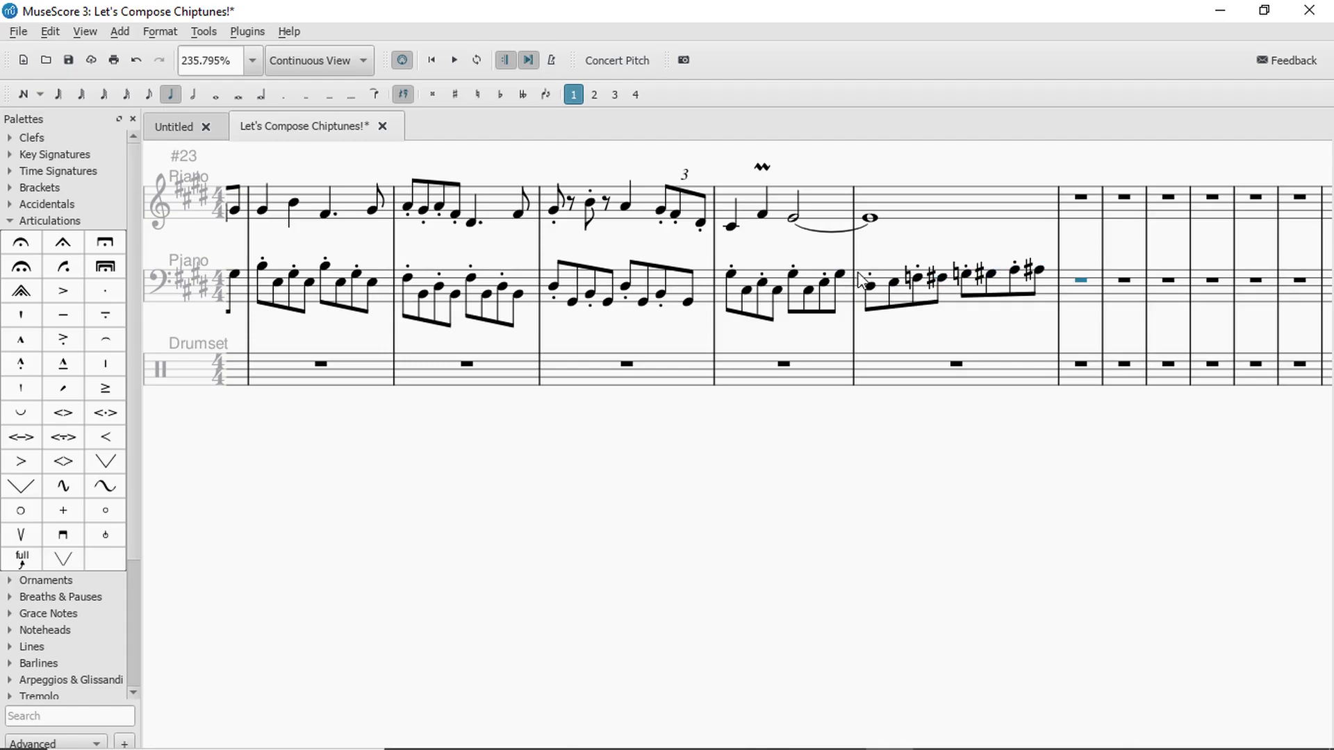
# Play back measures 27 and 28 to hear the chromatic run under the tied E.
pyautogui.click(771, 385)
pyautogui.press('space')
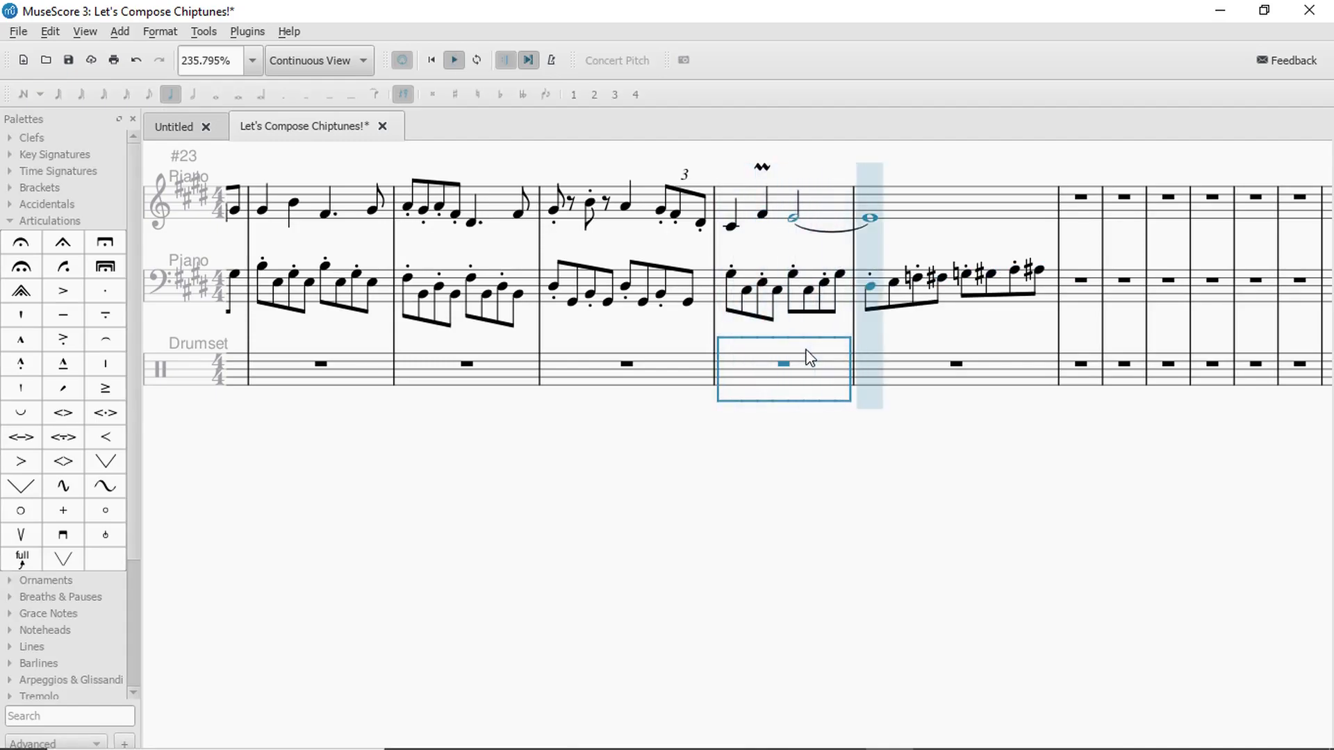
pyautogui.press('space')
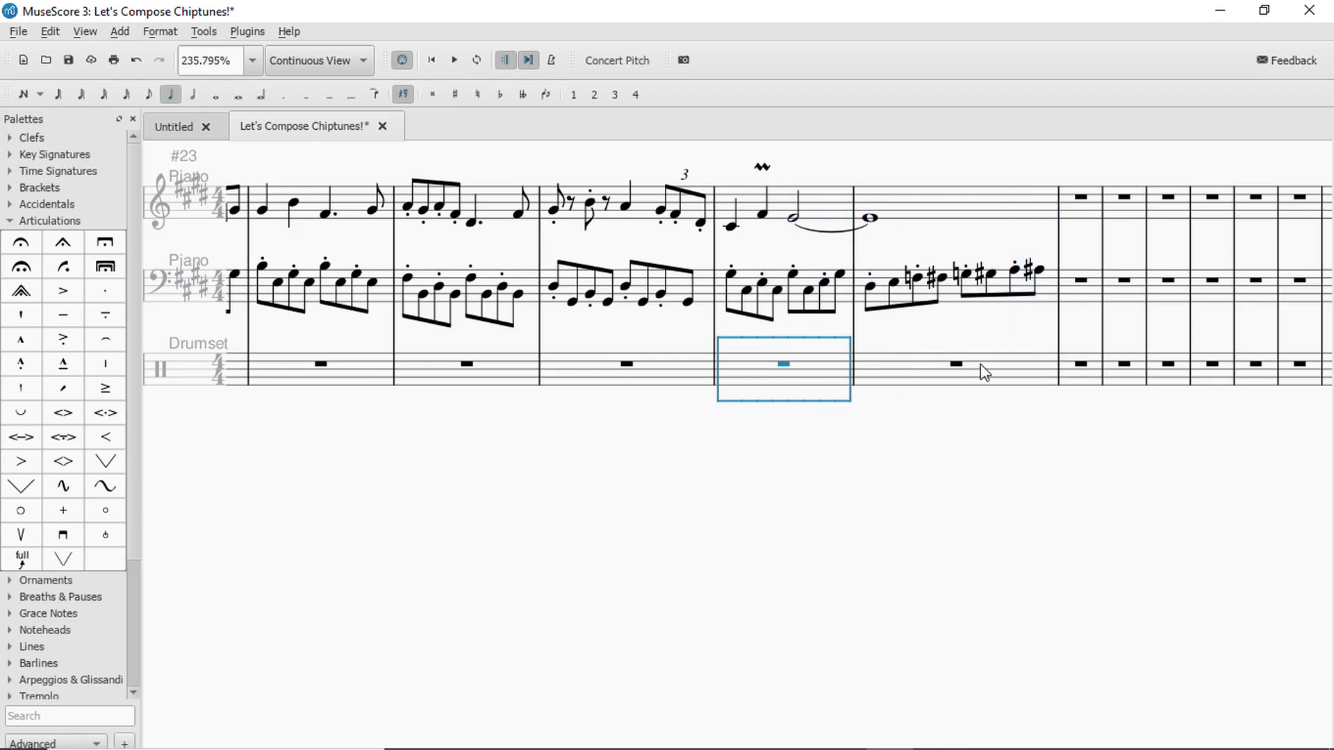
pyautogui.click(920, 382)
pyautogui.press('space')
pyautogui.press('space')
pyautogui.click(841, 368)
pyautogui.press('space')
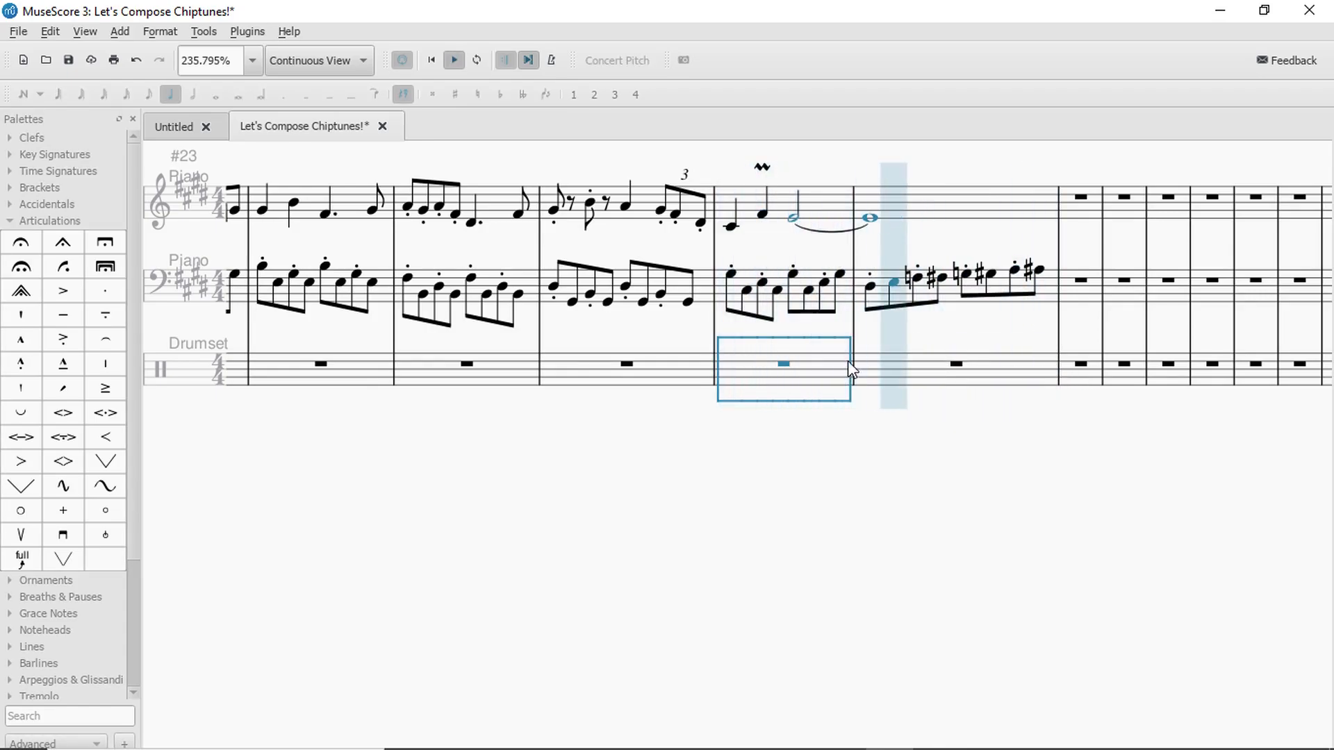
# Try the chromatic run in measure 28 an octave higher, play it from measure 27, and undo the transposition.
pyautogui.click(1049, 291)
pyautogui.press('space')
pyautogui.hotkey('ctrl', 'Up')
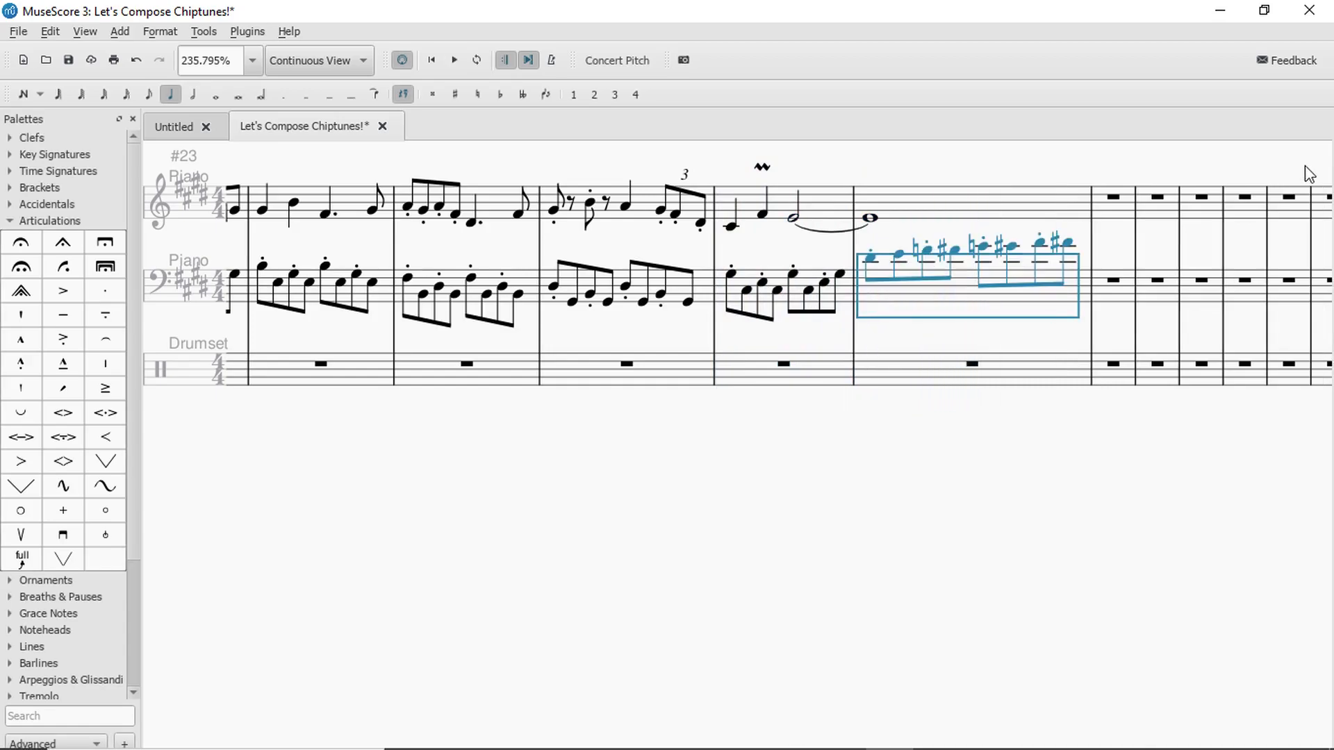
pyautogui.click(844, 378)
pyautogui.press('space')
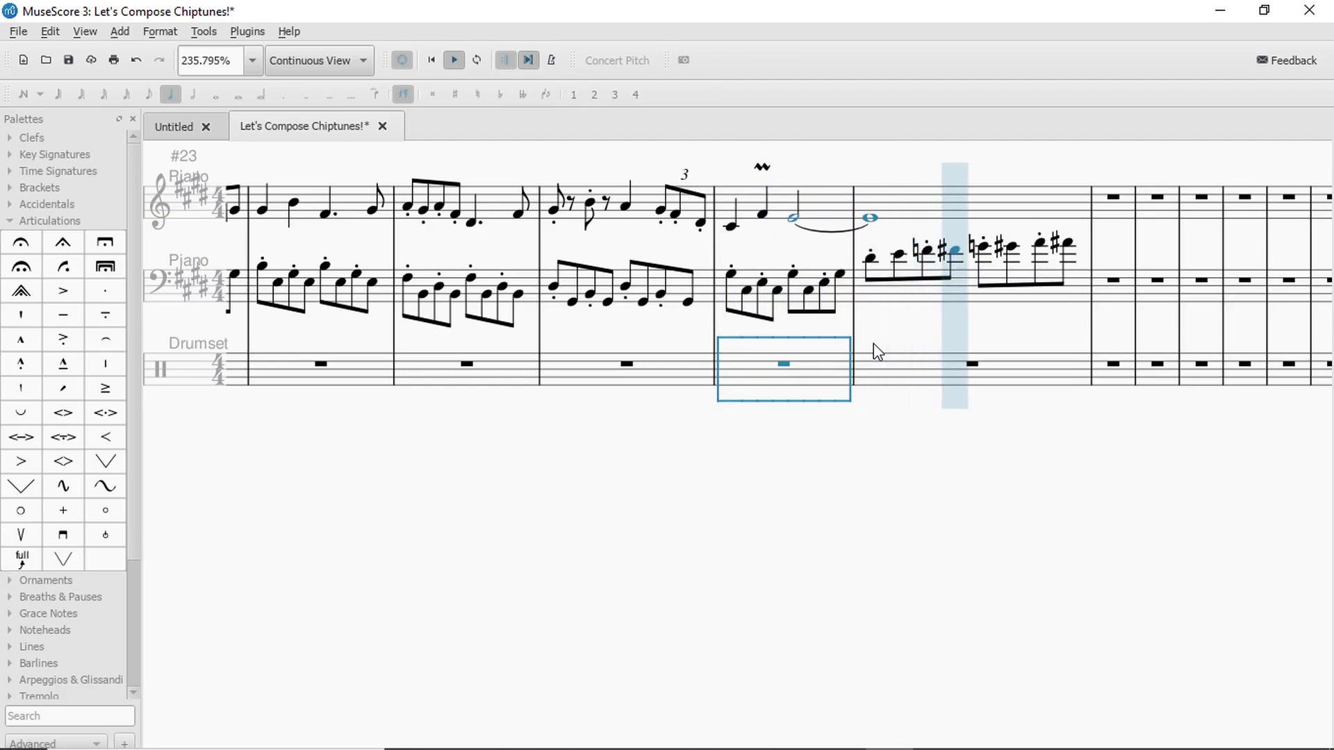
pyautogui.press('space')
pyautogui.hotkey('ctrl', 'z')
# Replay the passage from measure 27 to check the chromatic run in its lower octave.
pyautogui.click(842, 371)
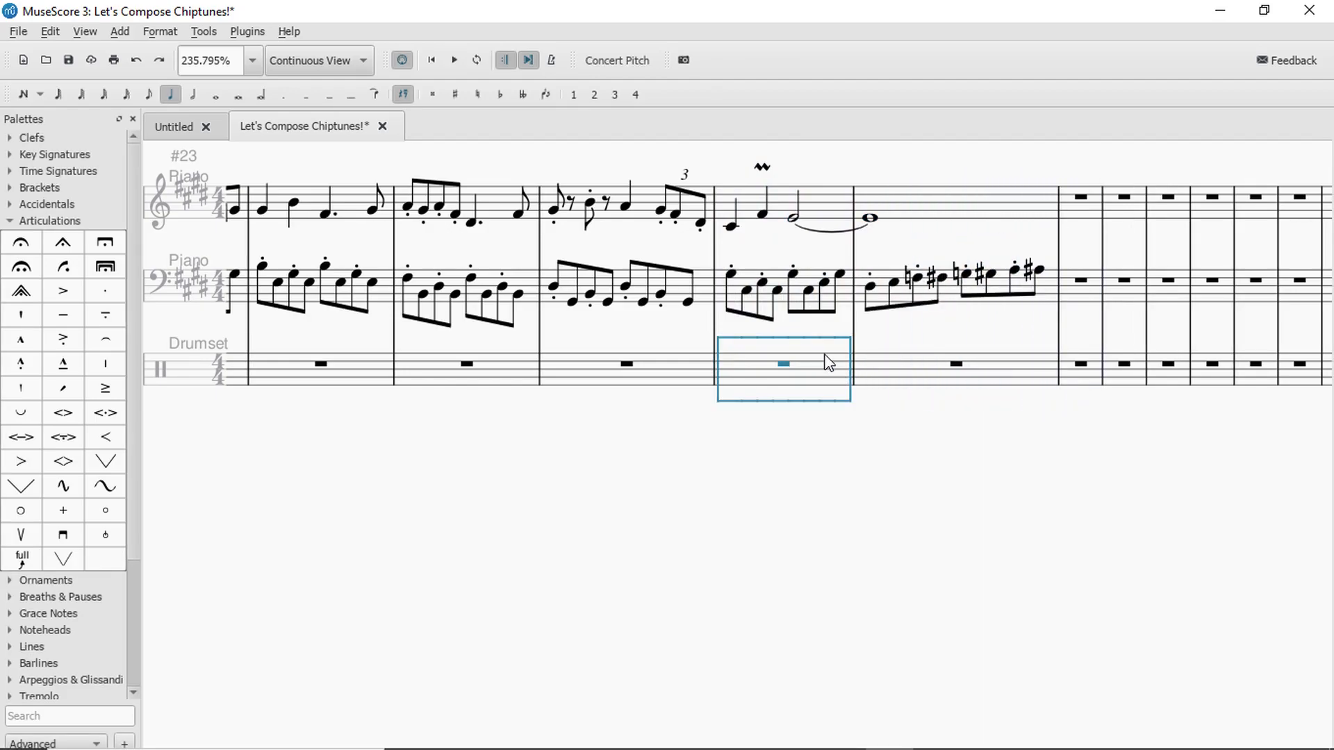
pyautogui.press('space')
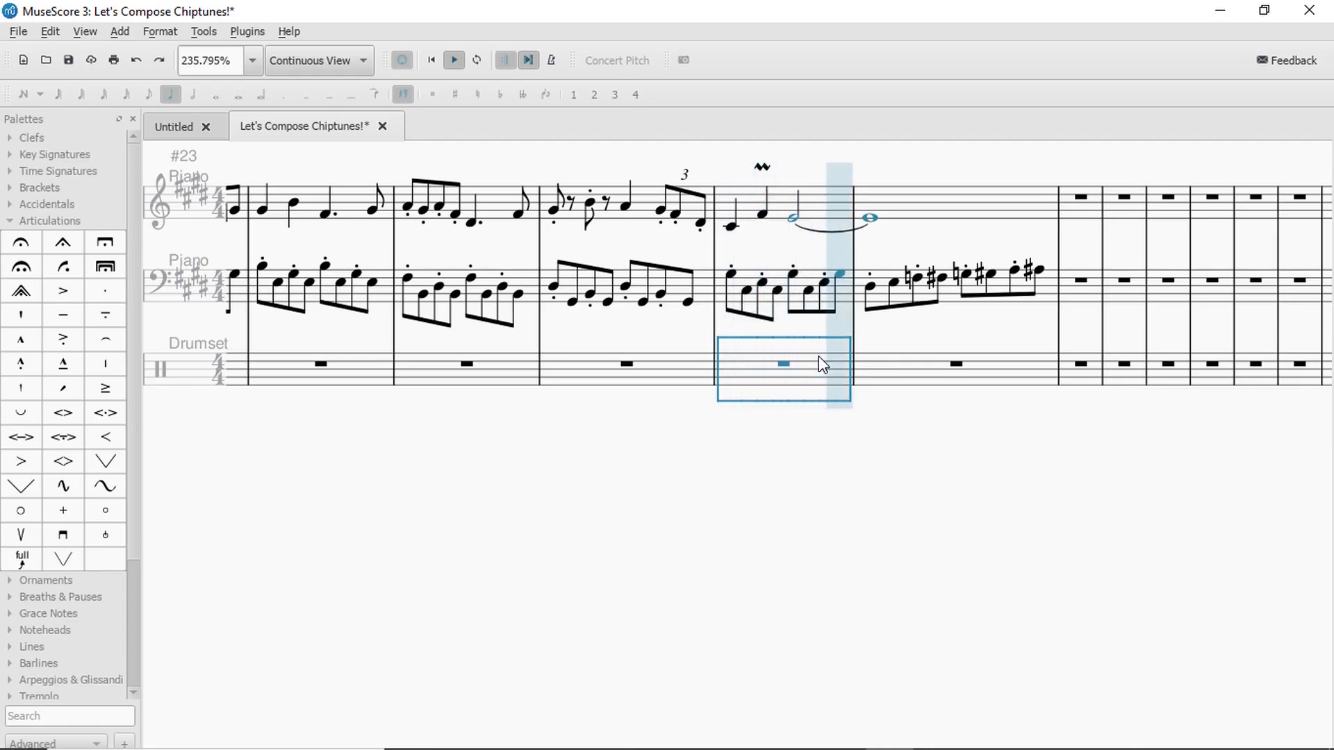
pyautogui.press('space')
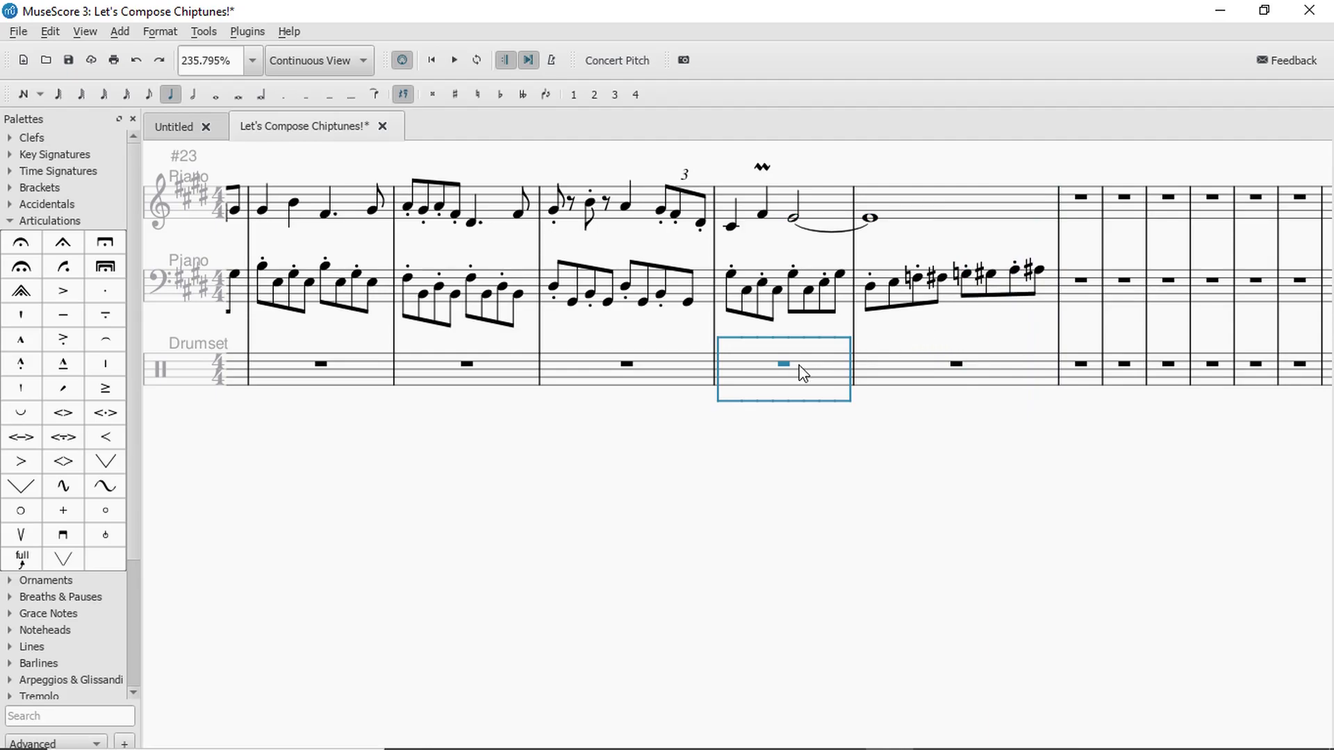
pyautogui.press('space')
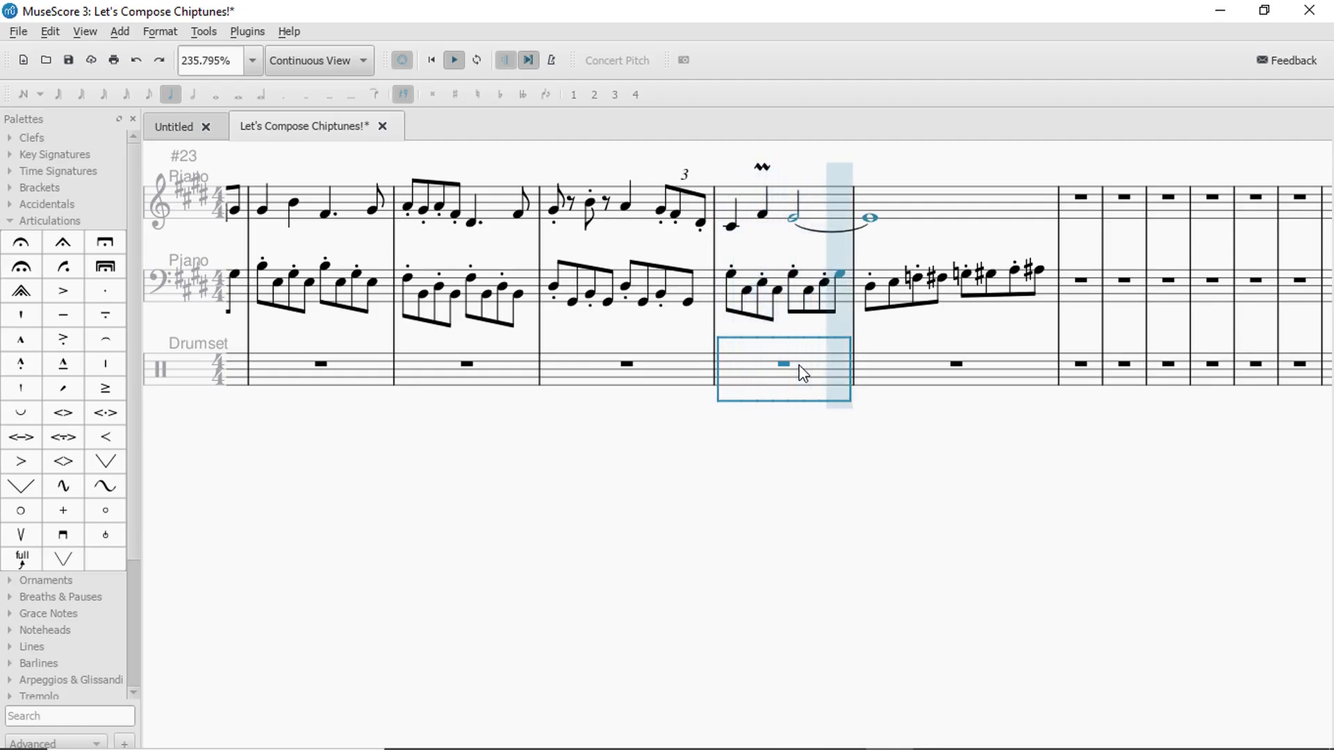
pyautogui.press('space')
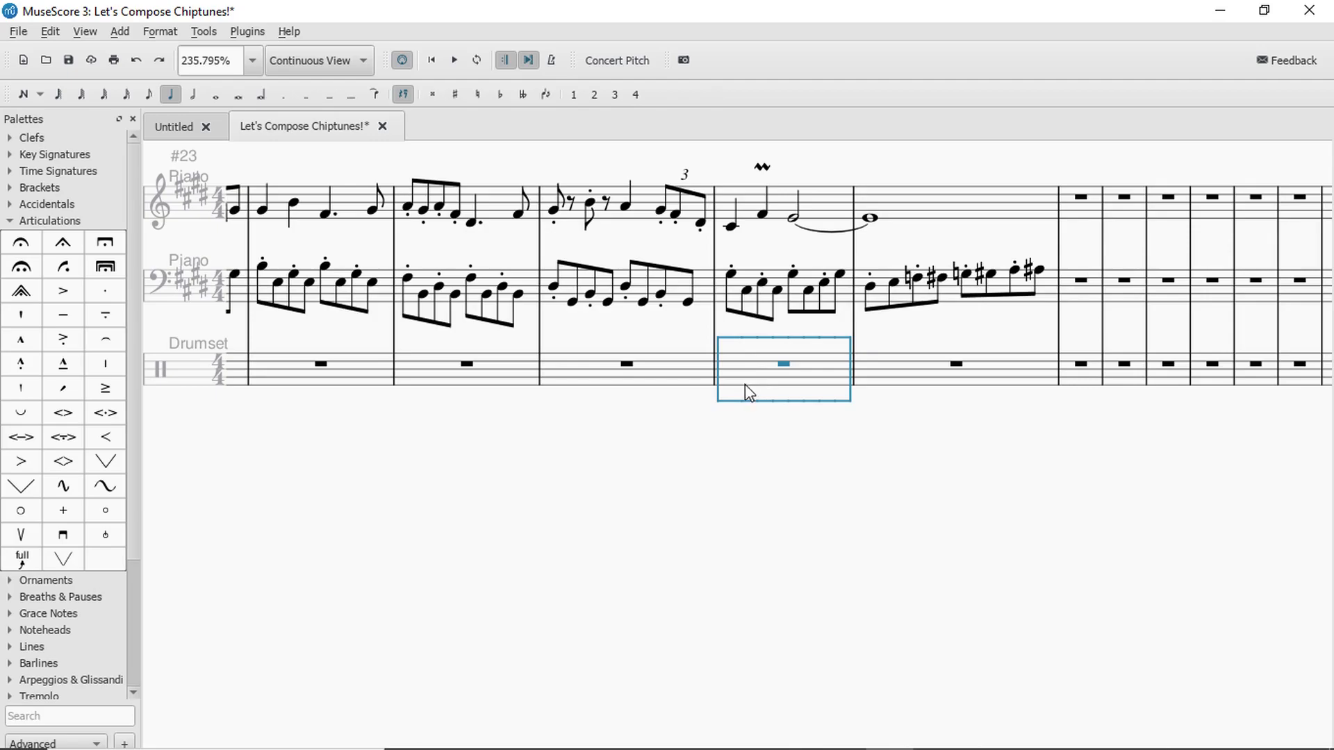
# Add an end repeat barline to measure 28.
pyautogui.click(997, 366)
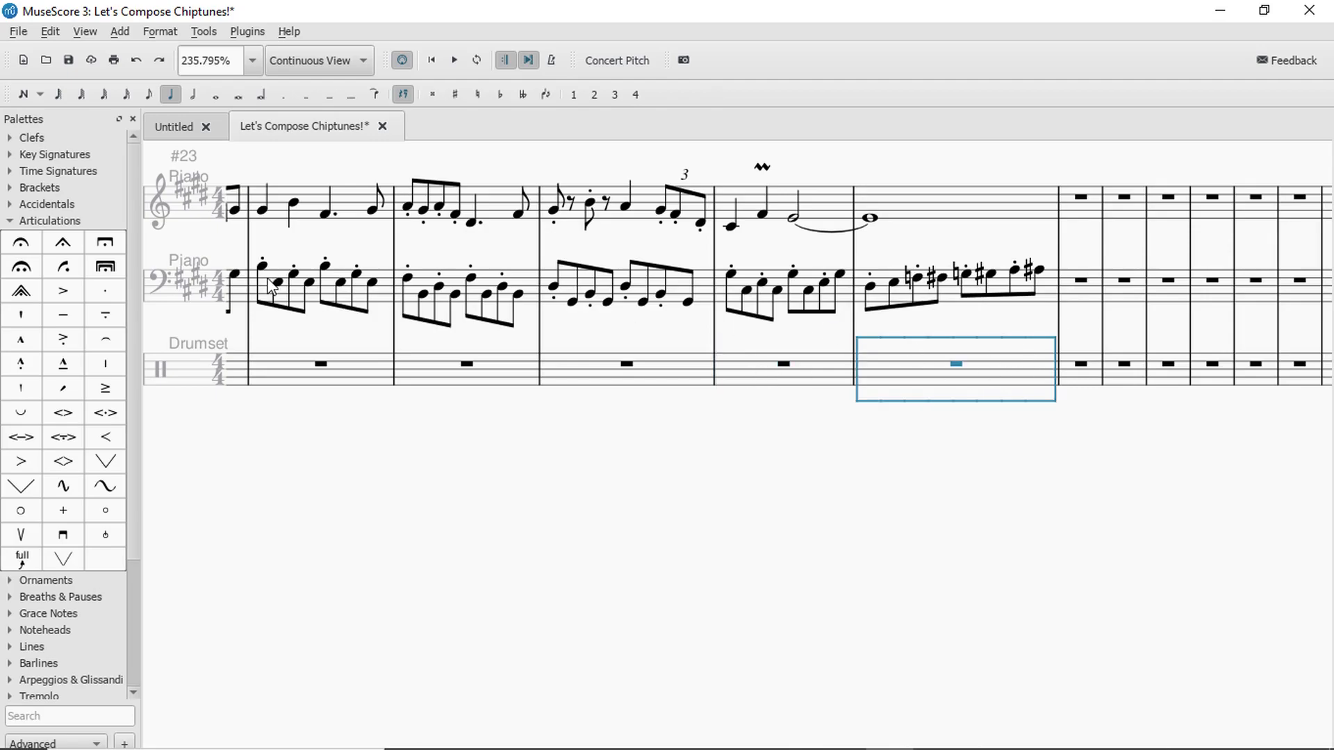
pyautogui.click(41, 221)
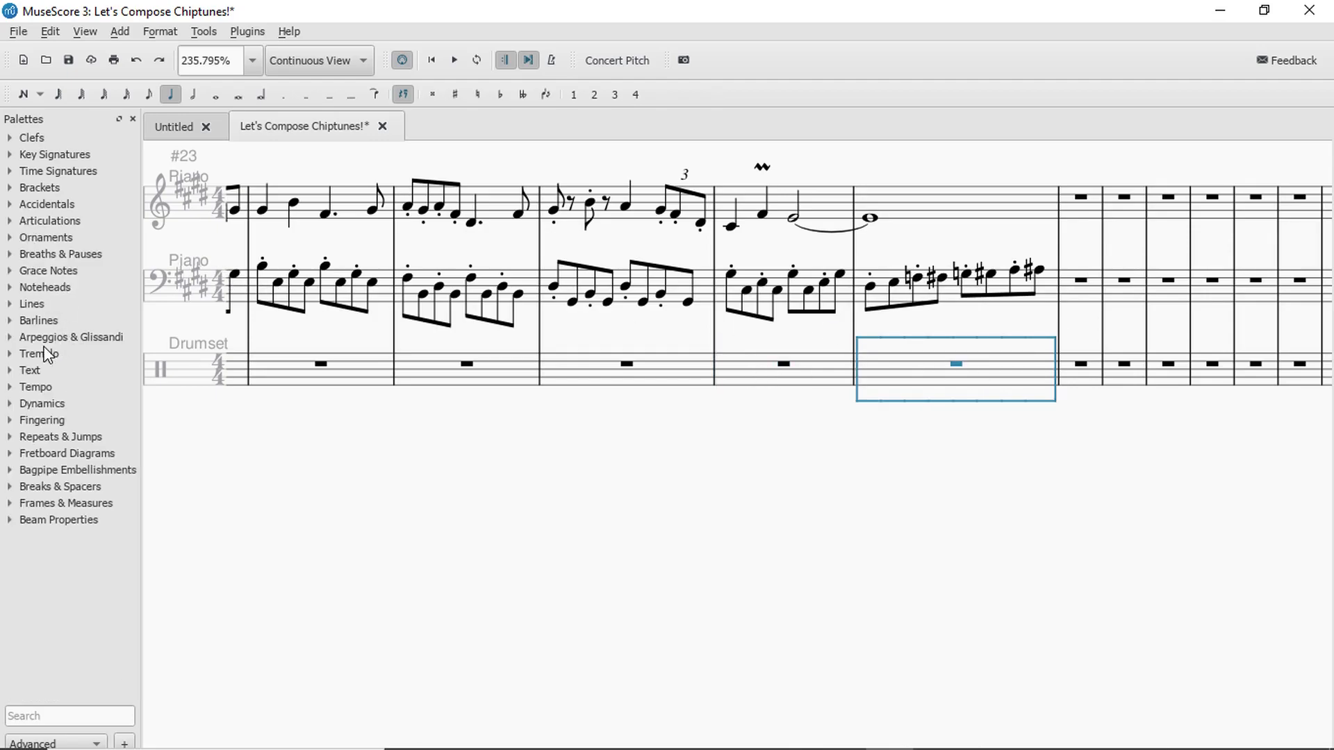
pyautogui.click(30, 321)
pyautogui.click(23, 384)
# Add a start repeat barline at the beginning of measure 4.
pyautogui.keyDown('ctrl'); pyautogui.scroll(-4, 680, 243); pyautogui.keyUp('ctrl')
pyautogui.scroll(15, 537, 396)
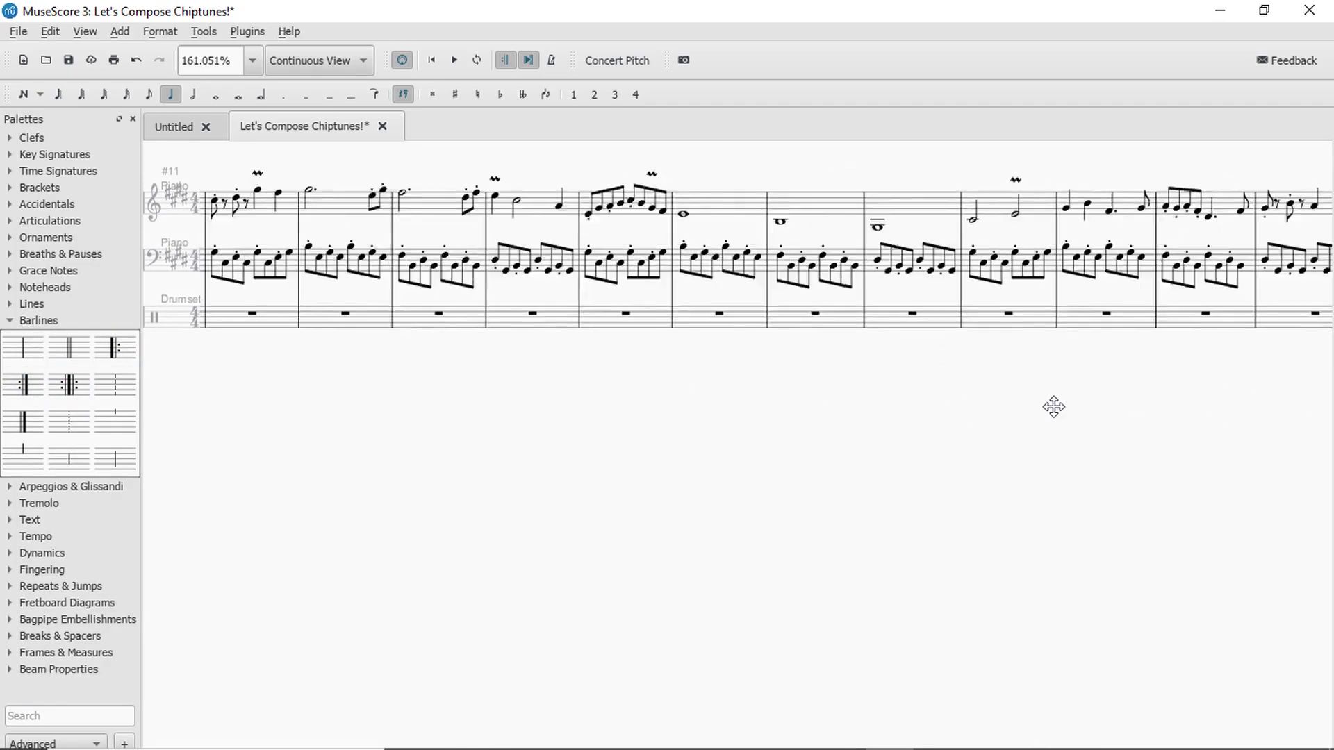
pyautogui.click(832, 302)
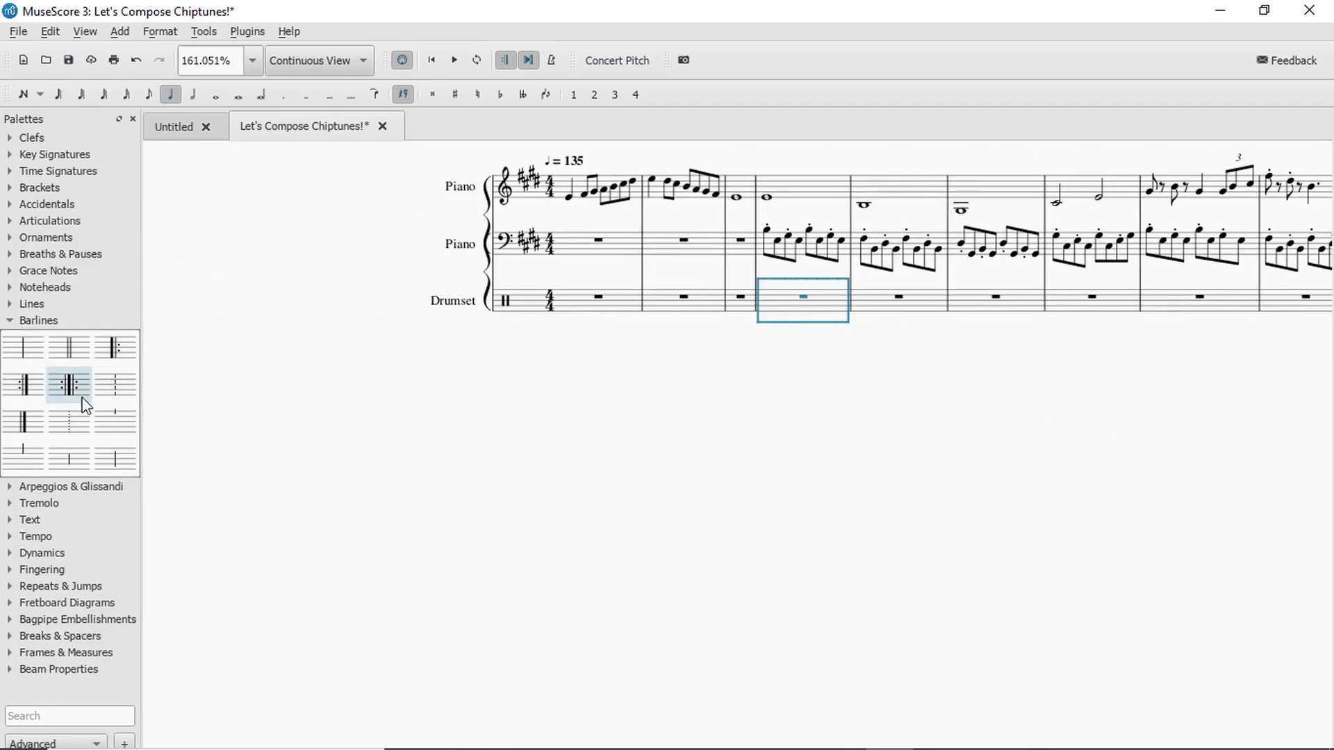
pyautogui.click(118, 351)
pyautogui.scroll(-2, 930, 402)
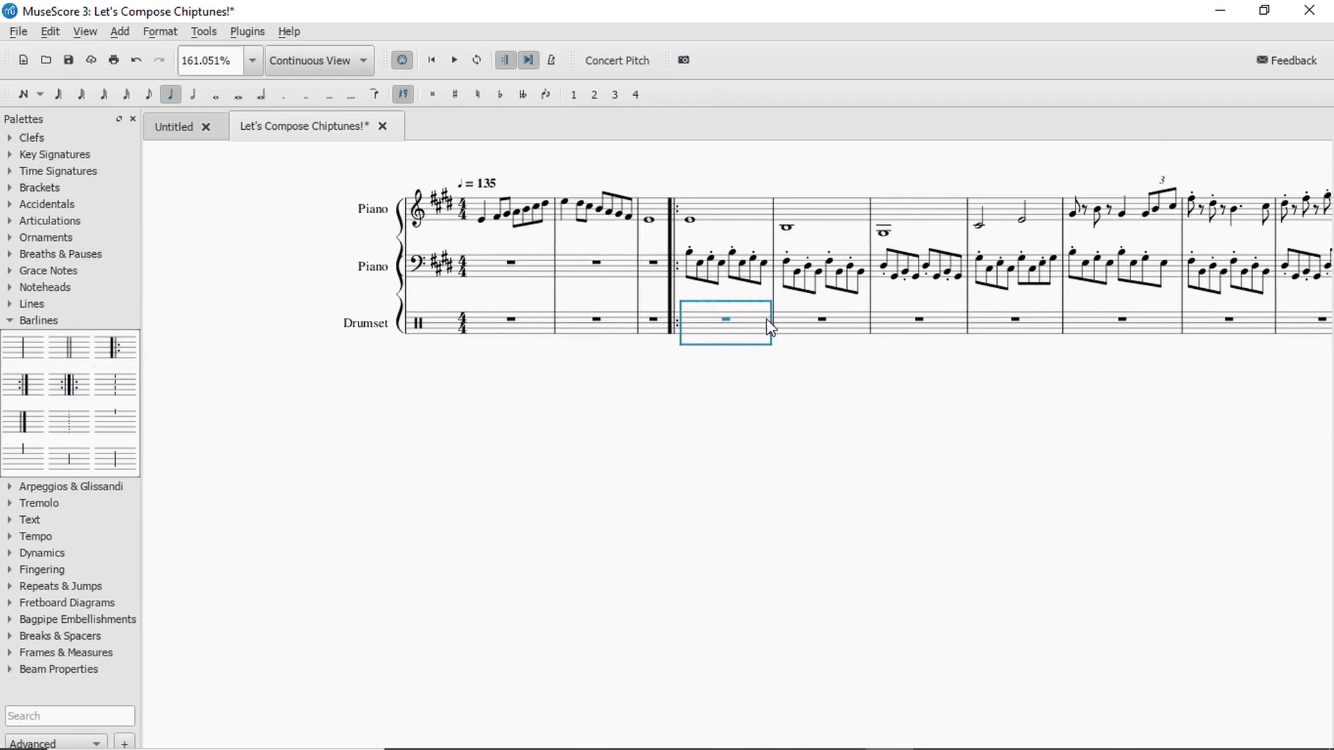
# Play the repeated section from measure 4 to check the full loop.
pyautogui.click(621, 247)
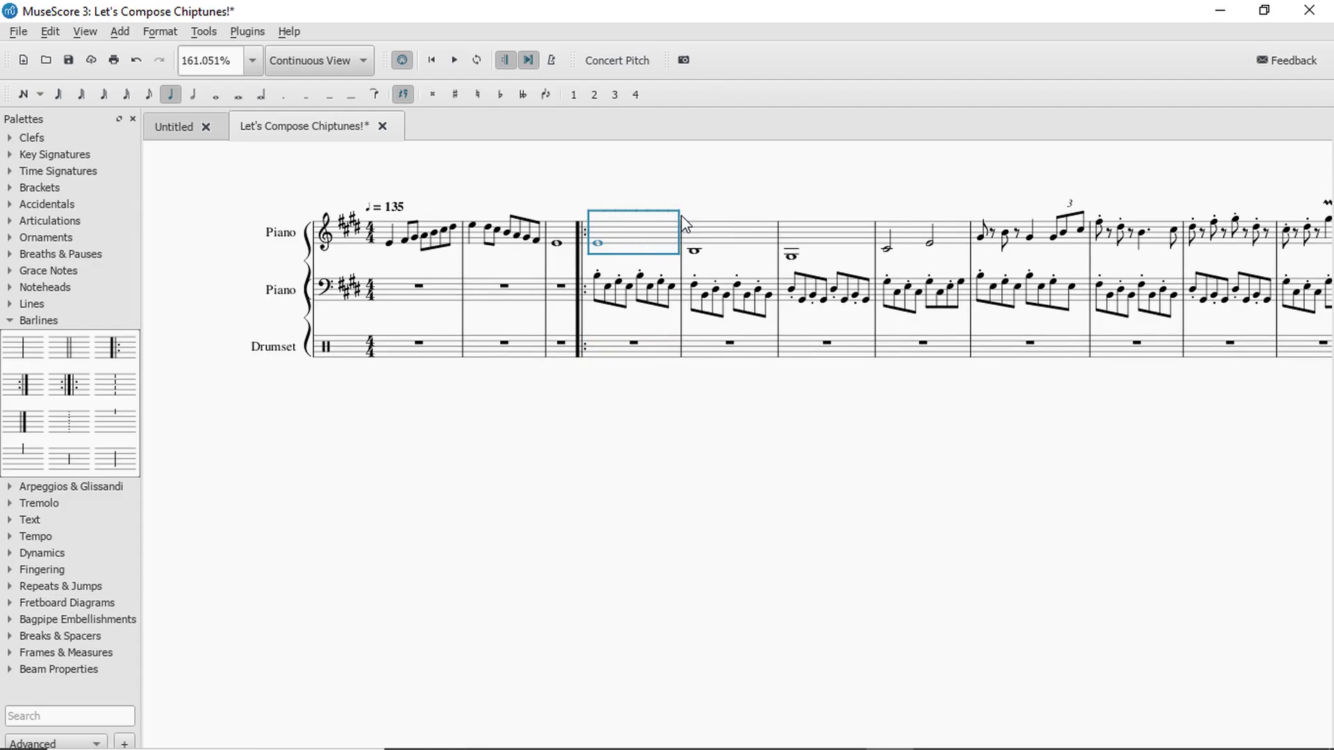
pyautogui.press('space')
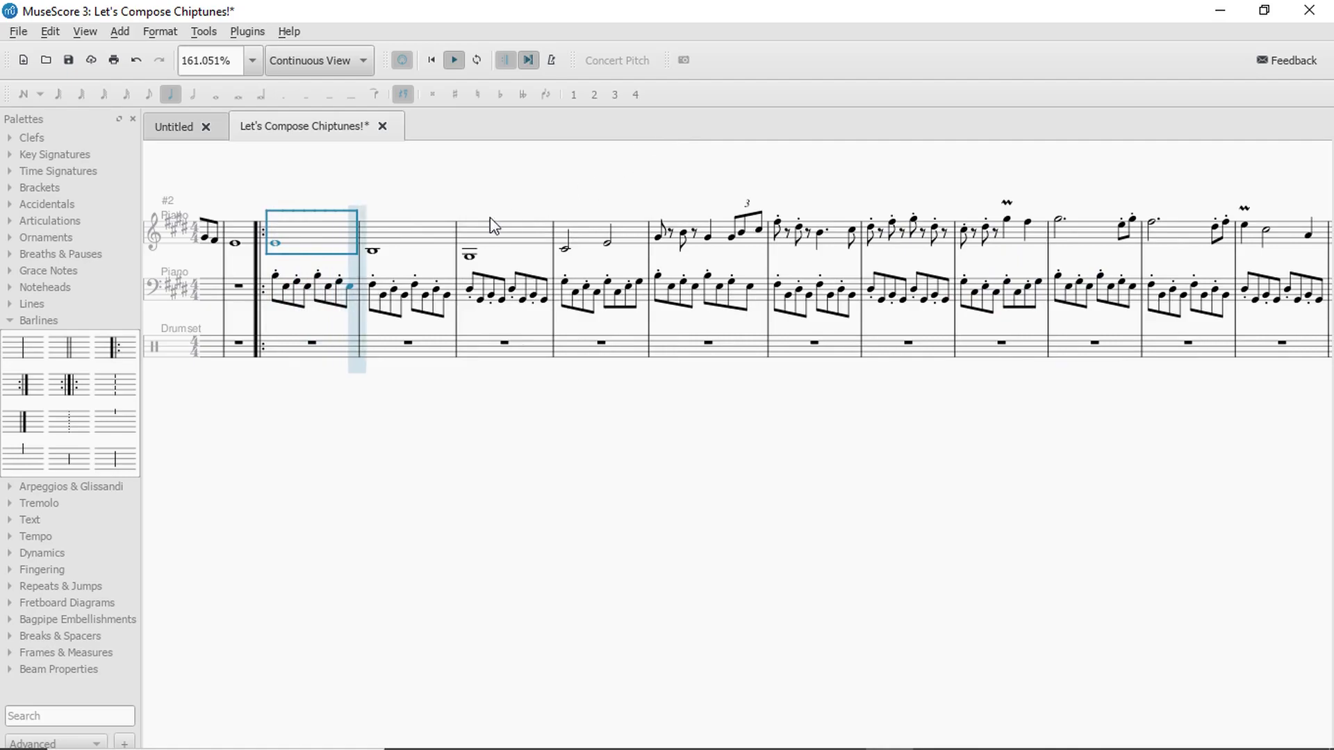
pyautogui.press('space')
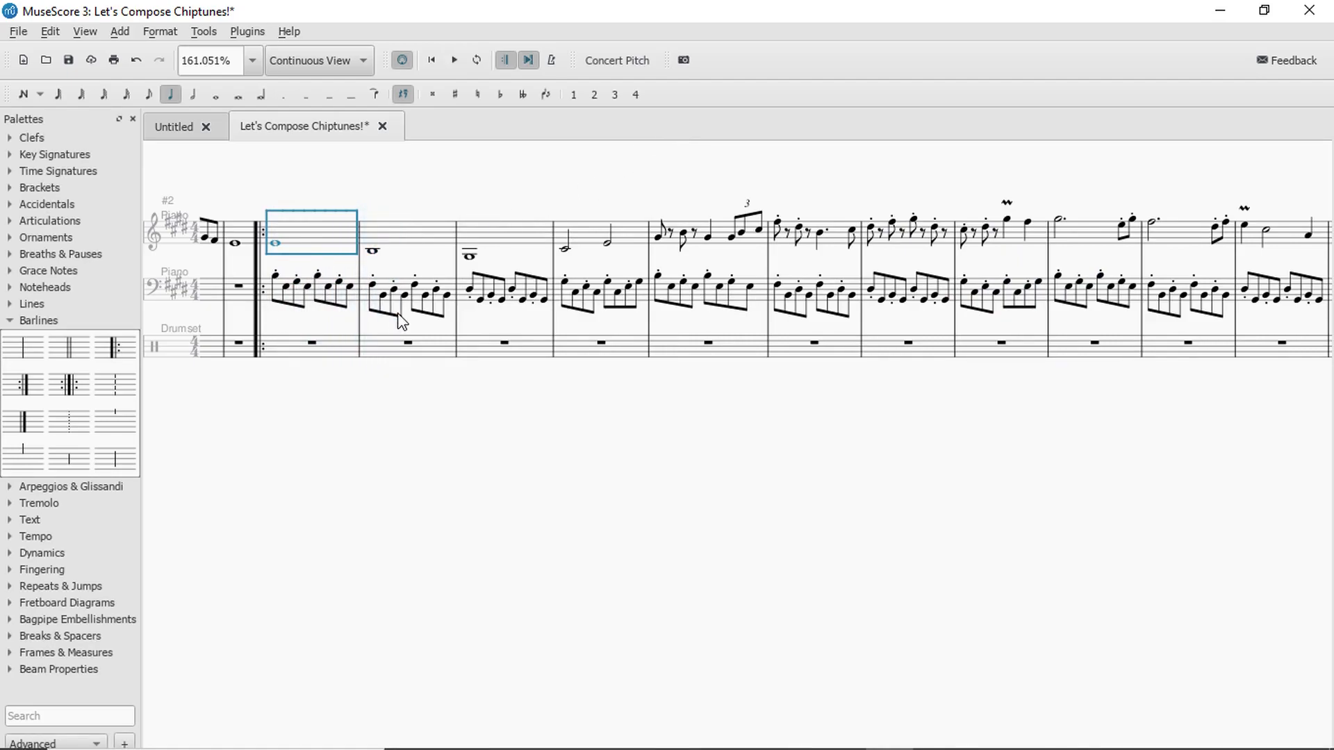
pyautogui.press('space')
pyautogui.press('space')
# Play the end of the repeated section to hear how it returns to measure 4.
pyautogui.click(561, 348)
pyautogui.press('Right')
pyautogui.hscroll(10, 743, 405)
pyautogui.click(810, 352)
pyautogui.press('space')
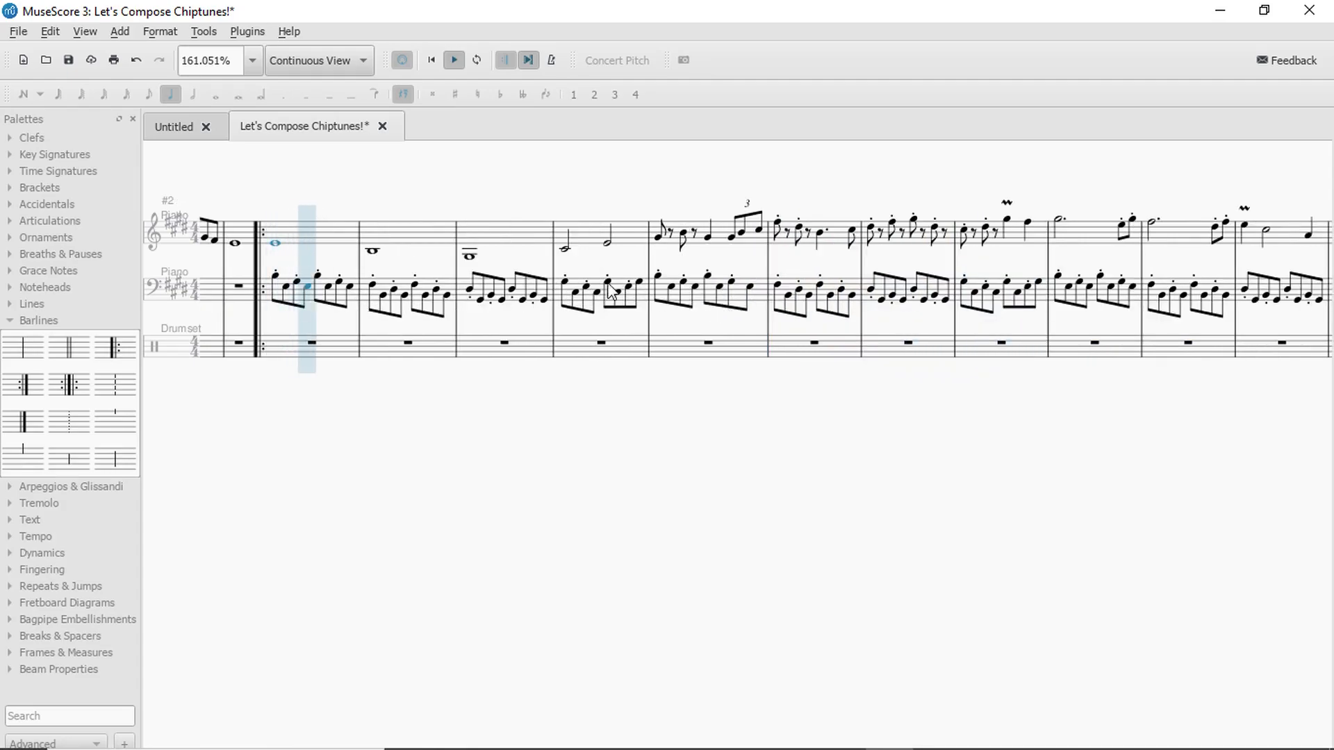
pyautogui.press('space')
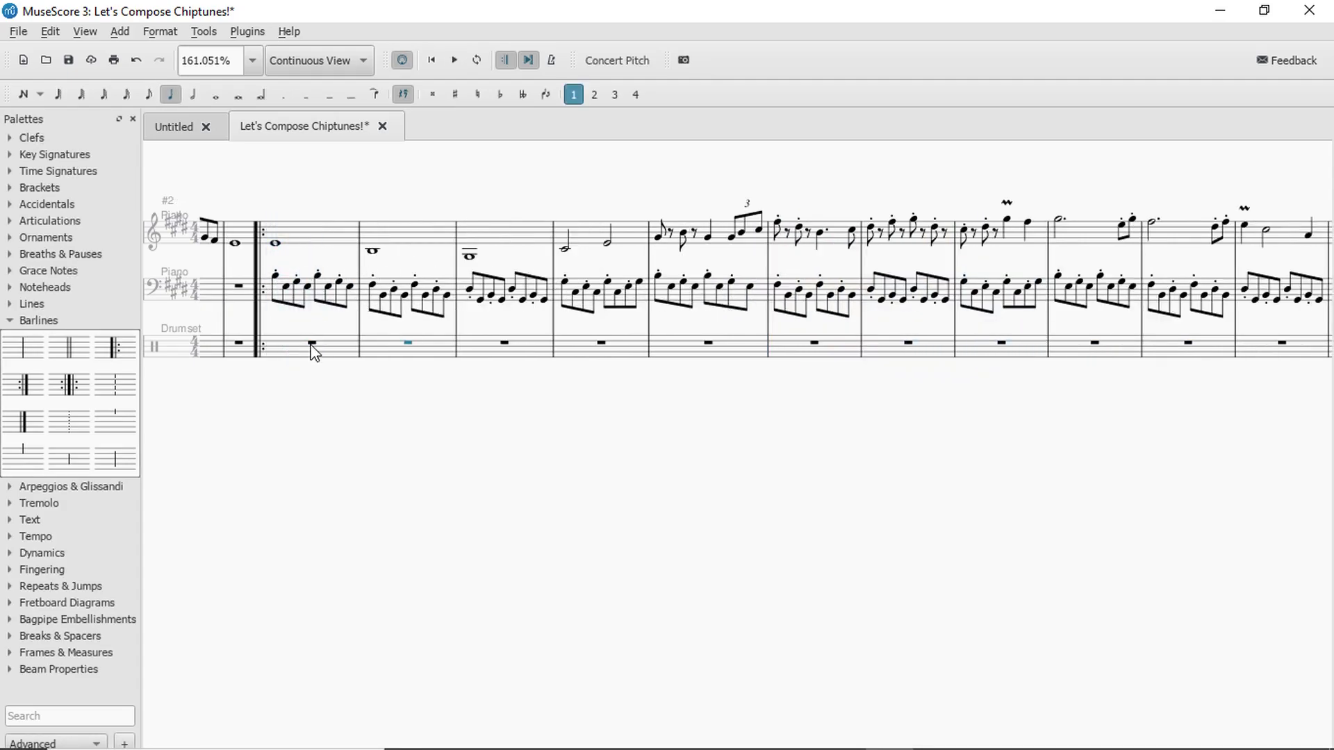
# Try different pitches for the last bass note of measure 28 and set it to F♯4.
pyautogui.press('Right')
pyautogui.press('Right')
pyautogui.press('Right')
pyautogui.press('Right')
pyautogui.press('Right')
pyautogui.press('Right')
pyautogui.press('Right')
pyautogui.press('Right')
pyautogui.press('Right')
pyautogui.press('Right')
pyautogui.press('Right')
pyautogui.press('Right')
pyautogui.press('Right')
pyautogui.press('Right')
pyautogui.press('Right')
pyautogui.press('Right')
pyautogui.press('Right')
pyautogui.press('Right')
pyautogui.press('Right')
pyautogui.press('Right')
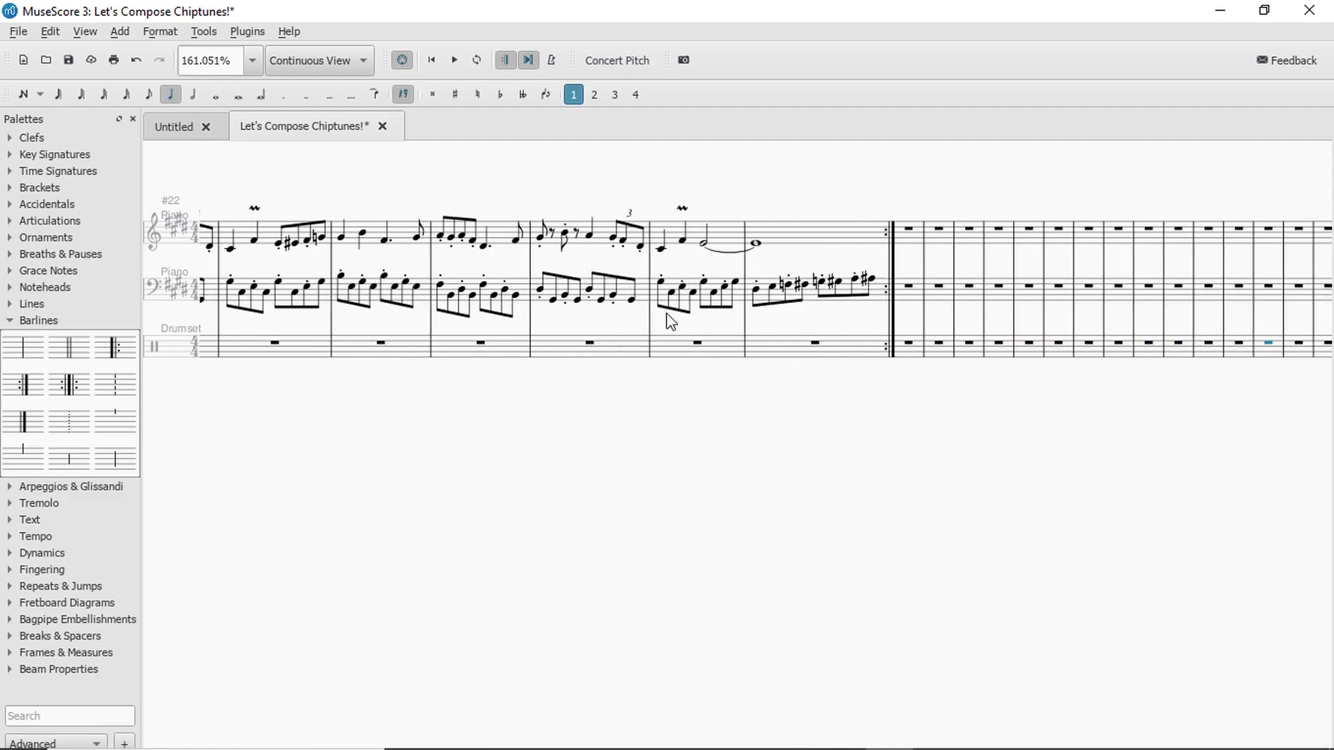
pyautogui.click(870, 281)
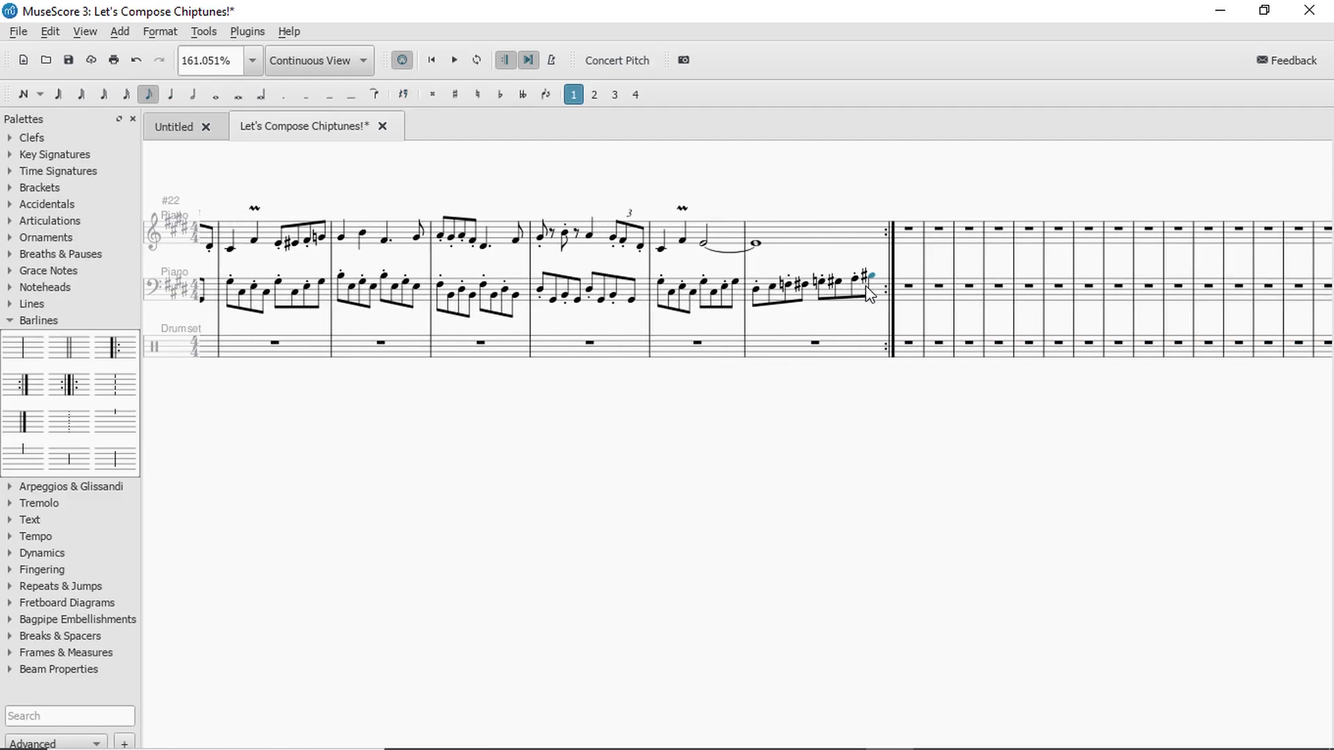
pyautogui.press('Down')
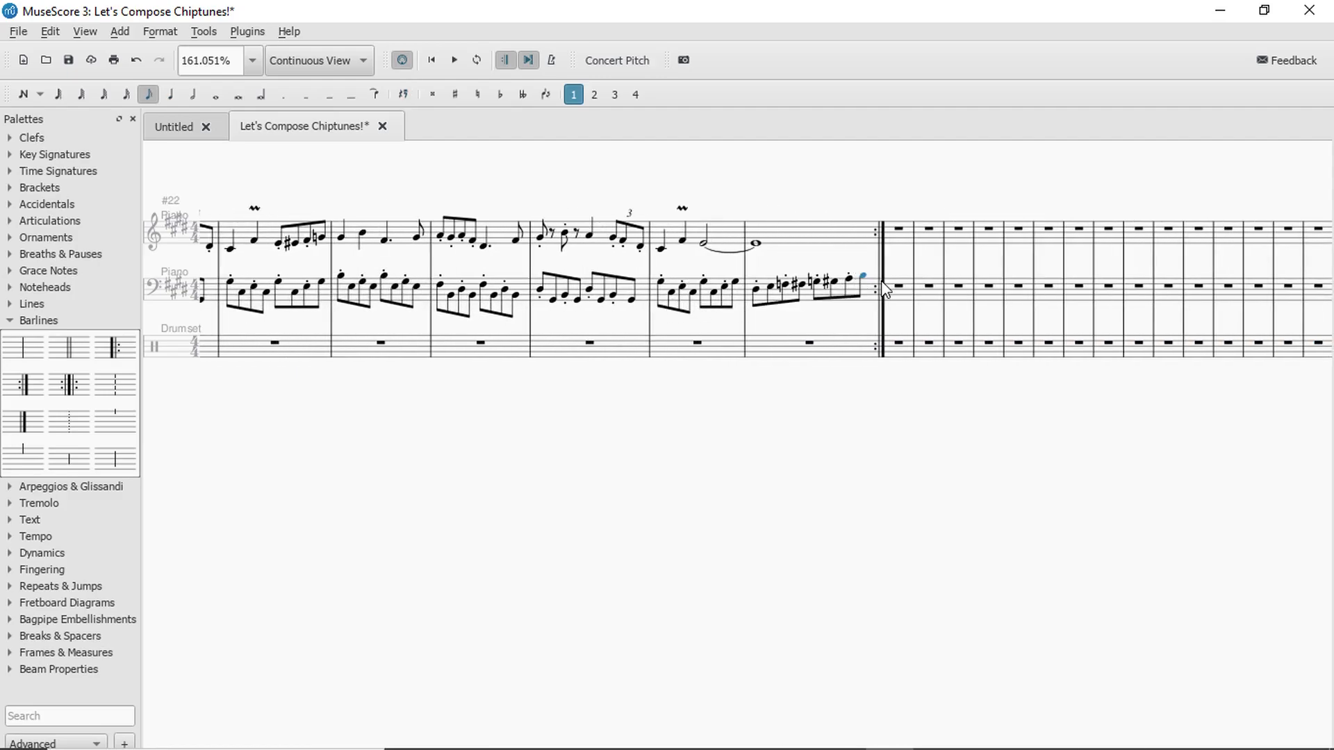
pyautogui.press('Down')
pyautogui.press('Up')
pyautogui.press('Down')
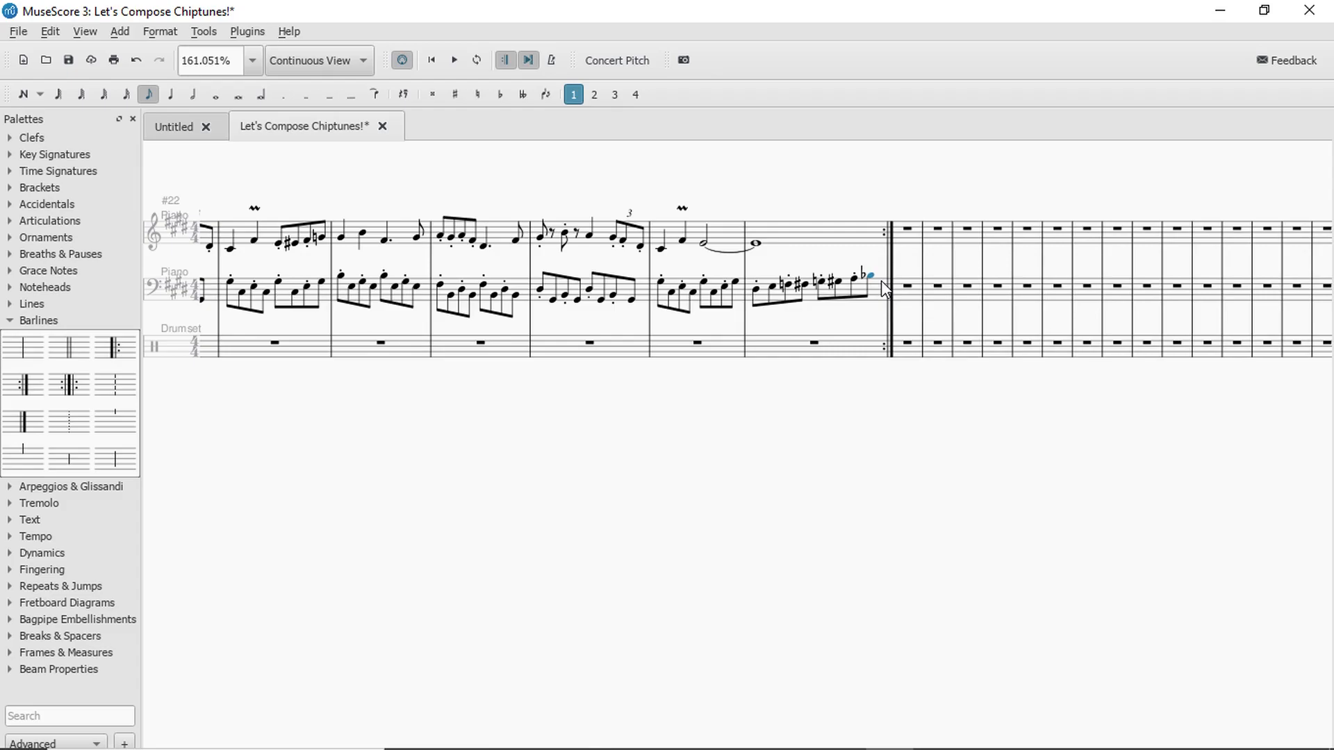
pyautogui.press('Up')
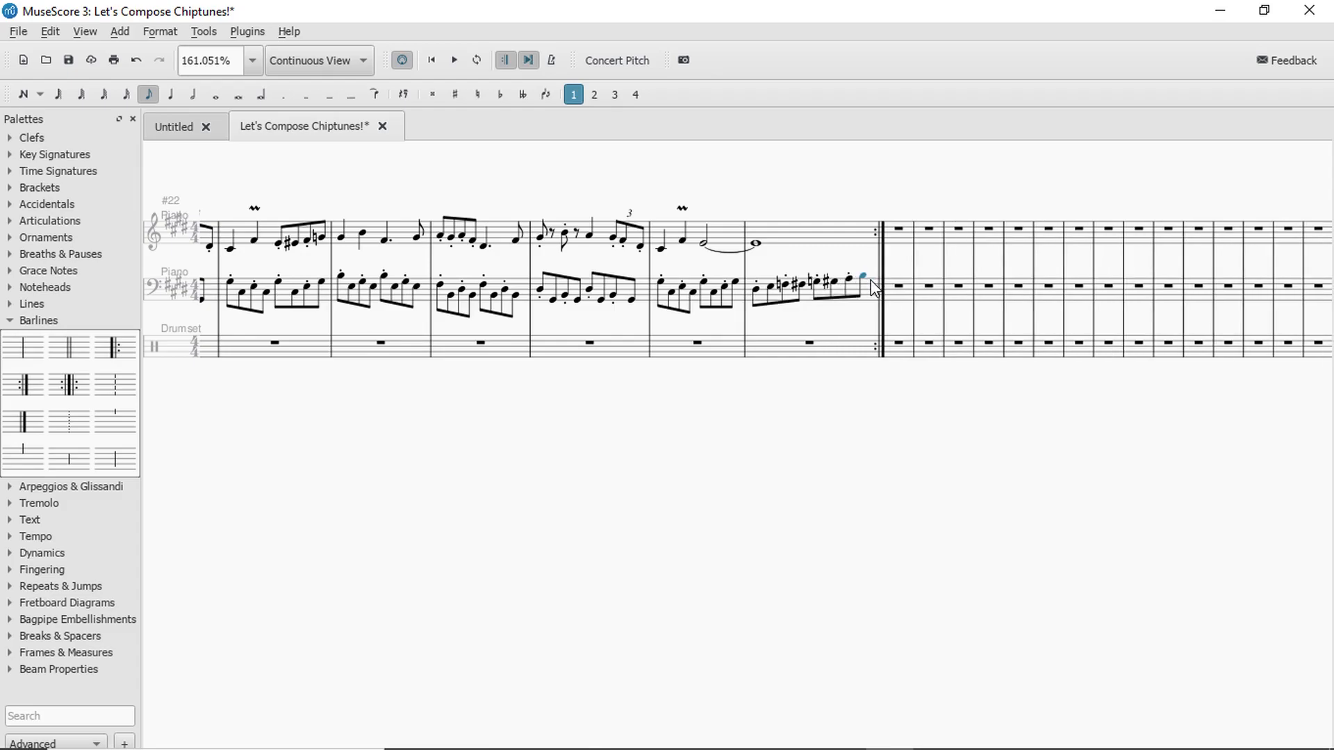
pyautogui.press('Up')
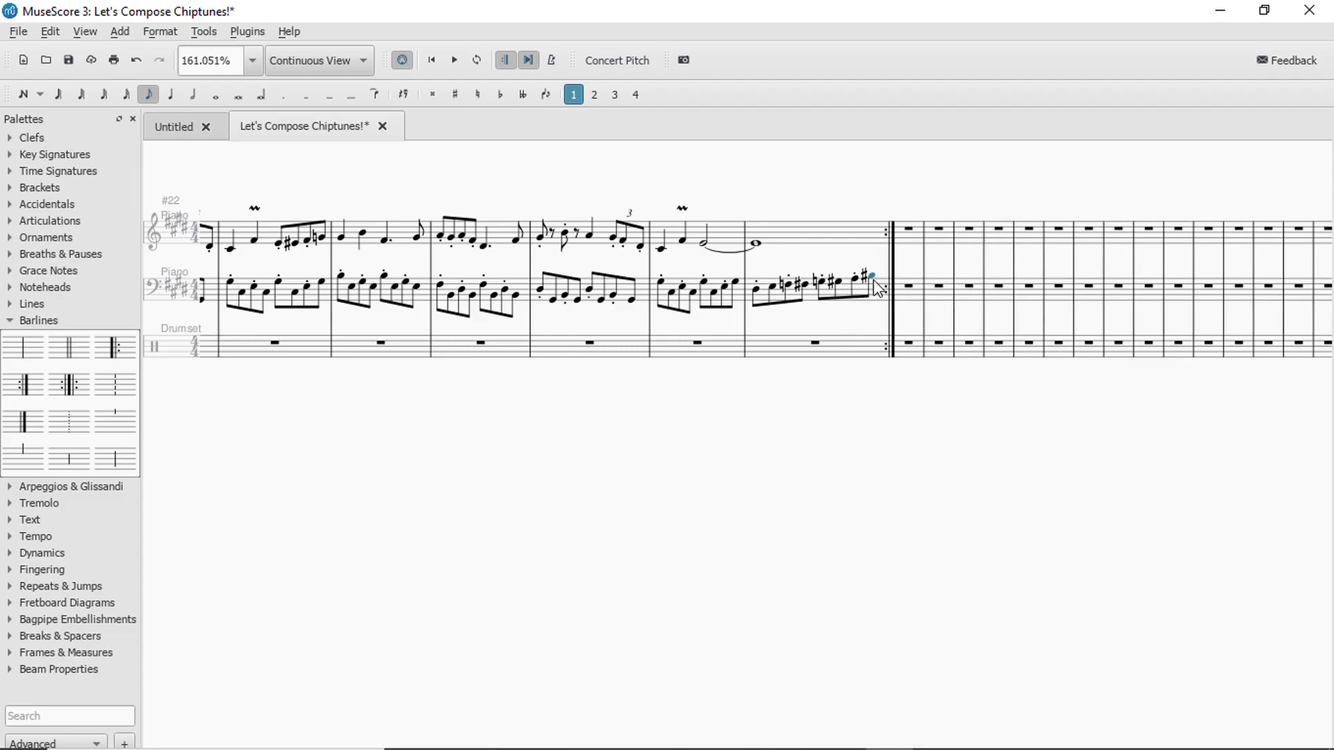
pyautogui.press('Up')
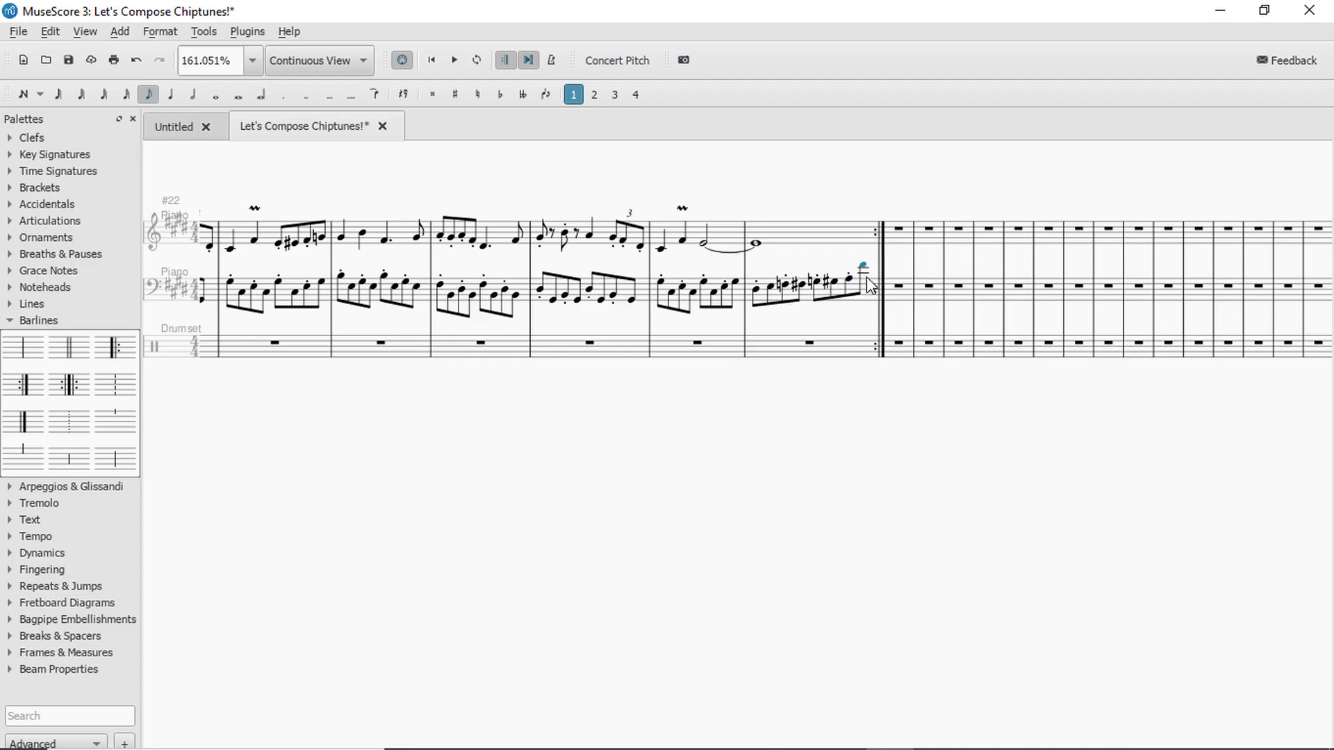
pyautogui.press('Up')
pyautogui.press('Right')
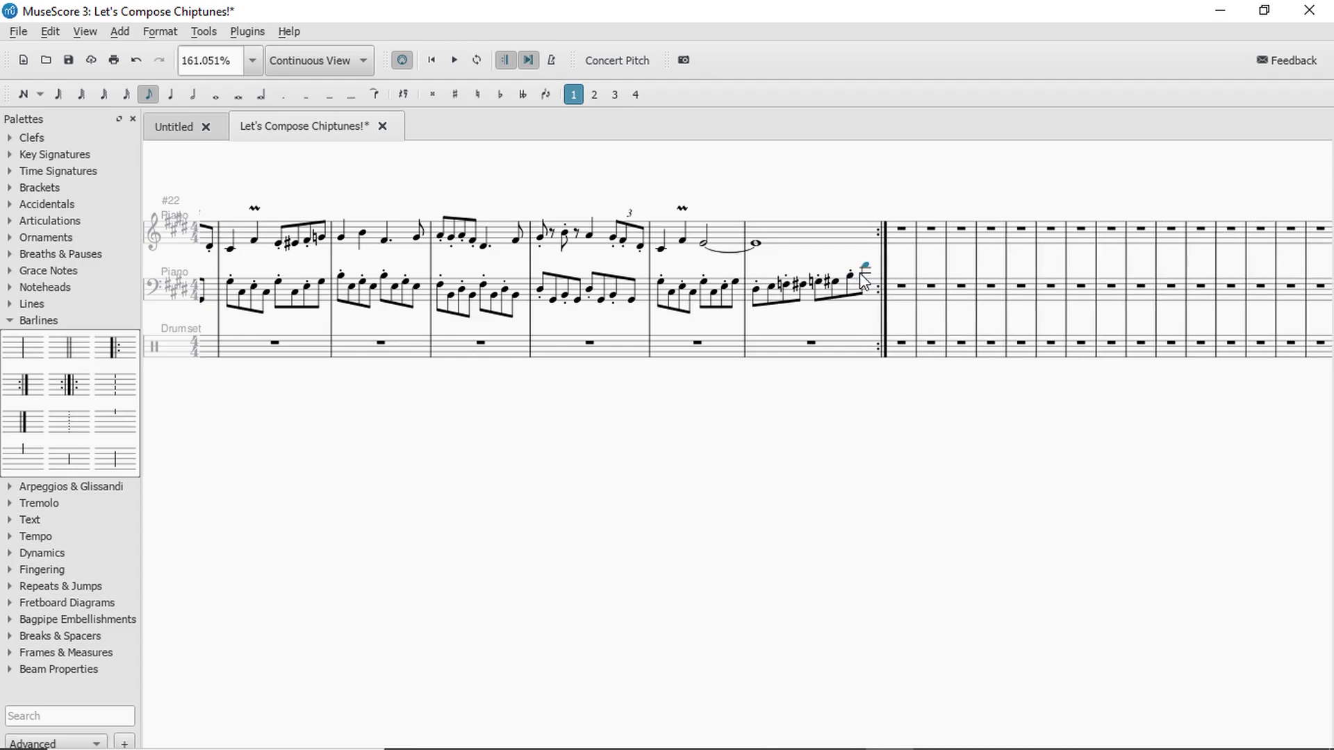
pyautogui.press('Down')
pyautogui.press('Up')
# Listen to the first bass note of measure 4 to compare it with the end of the loop.
pyautogui.click(796, 340)
pyautogui.press('Left')
pyautogui.press('Left')
pyautogui.press('Left')
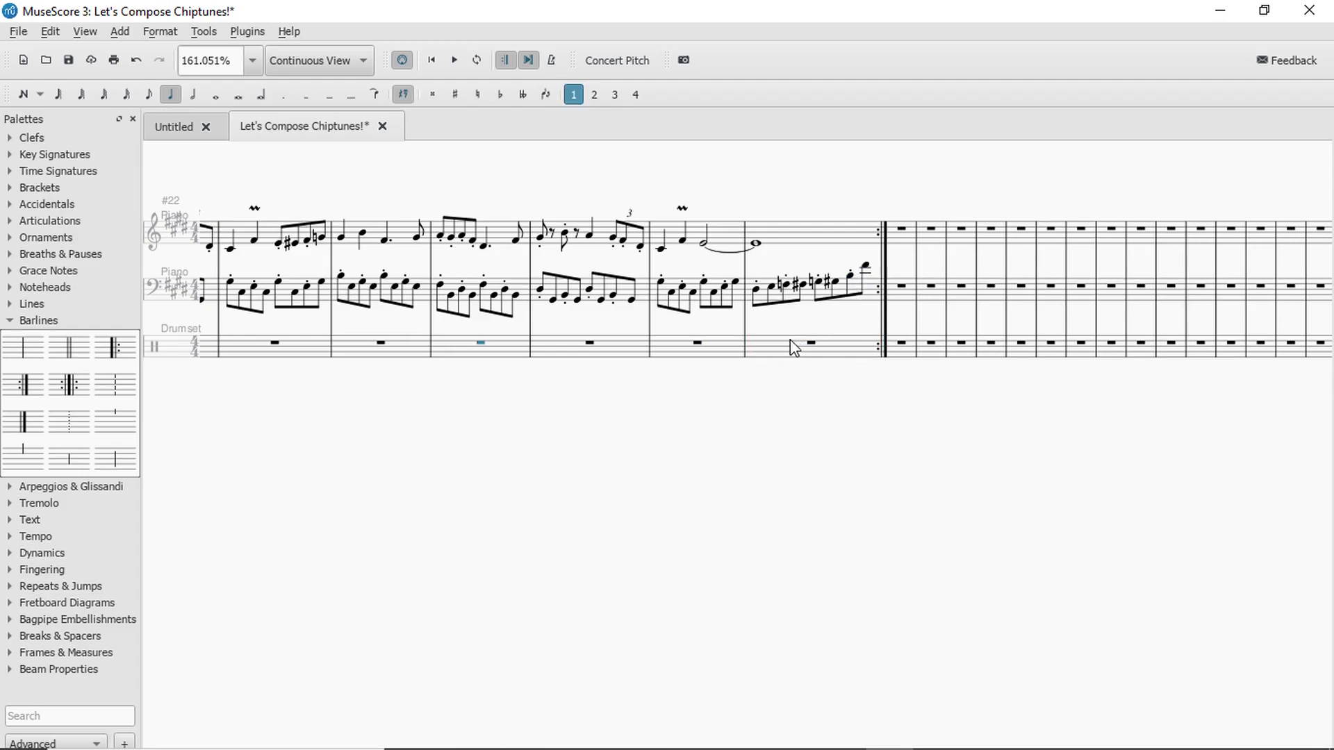
pyautogui.press('Left')
pyautogui.press('Left')
pyautogui.press('Left')
pyautogui.press('Left')
pyautogui.press('Left')
pyautogui.press('Left')
pyautogui.press('Left')
pyautogui.press('Left')
pyautogui.press('Left')
pyautogui.press('Left')
pyautogui.press('Left')
pyautogui.press('Left')
pyautogui.press('Left')
pyautogui.press('Left')
pyautogui.press('Left')
pyautogui.press('Left')
pyautogui.press('Left')
pyautogui.press('Left')
pyautogui.press('Left')
pyautogui.press('Left')
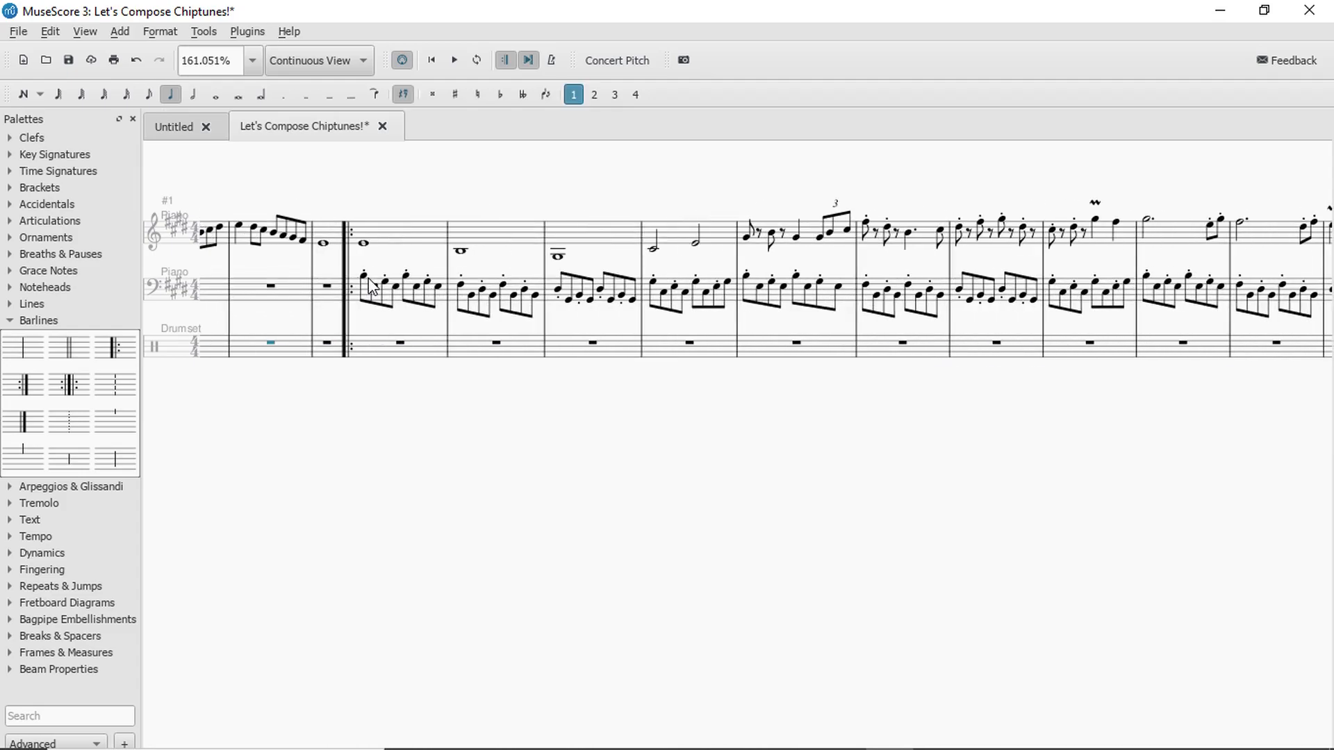
pyautogui.click(367, 277)
pyautogui.click(400, 342)
# Raise the seventh bass note of measure 28 to E4.
pyautogui.press('Right')
pyautogui.press('Right')
pyautogui.press('Right')
pyautogui.press('Right')
pyautogui.press('Right')
pyautogui.press('Right')
pyautogui.press('Right')
pyautogui.press('Right')
pyautogui.press('Right')
pyautogui.press('Right')
pyautogui.press('Right')
pyautogui.press('Right')
pyautogui.press('Right')
pyautogui.press('Right')
pyautogui.press('Right')
pyautogui.press('Right')
pyautogui.press('Right')
pyautogui.press('Right')
pyautogui.press('Right')
pyautogui.press('Right')
pyautogui.press('Right')
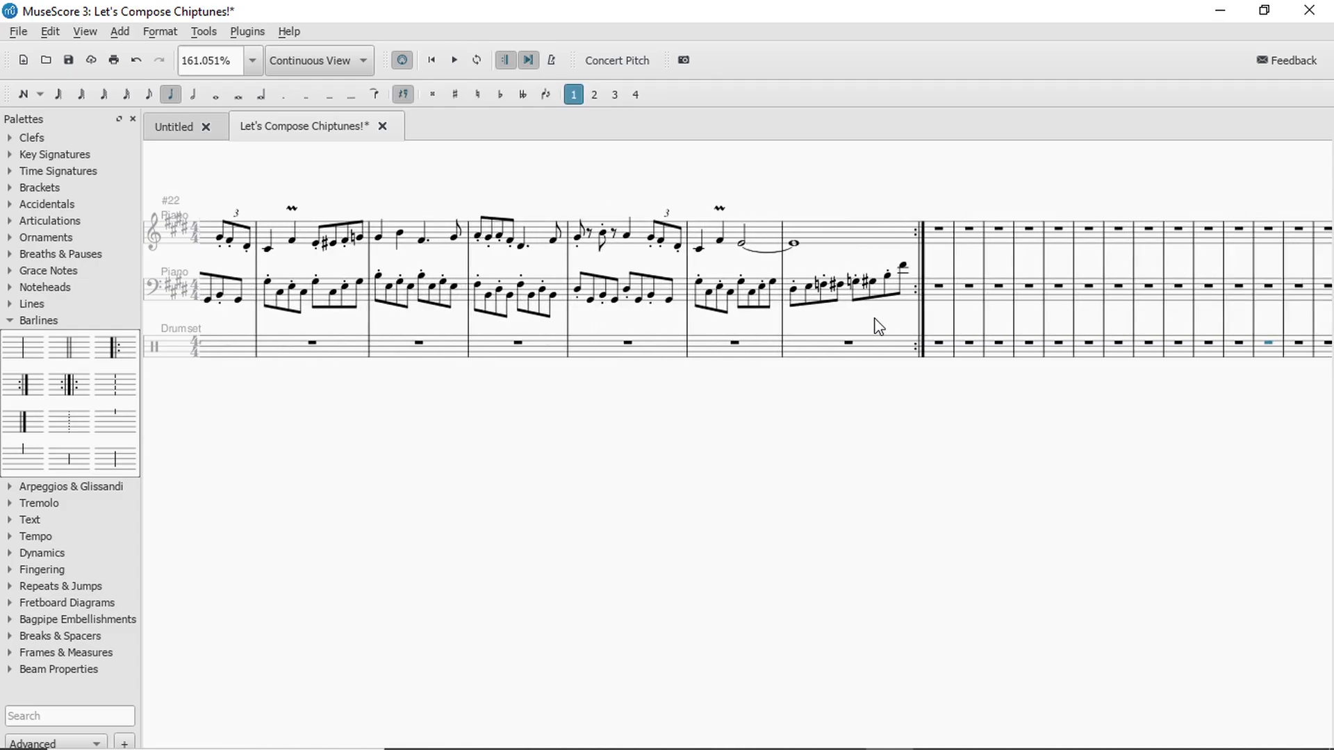
pyautogui.scroll(6, 879, 327)
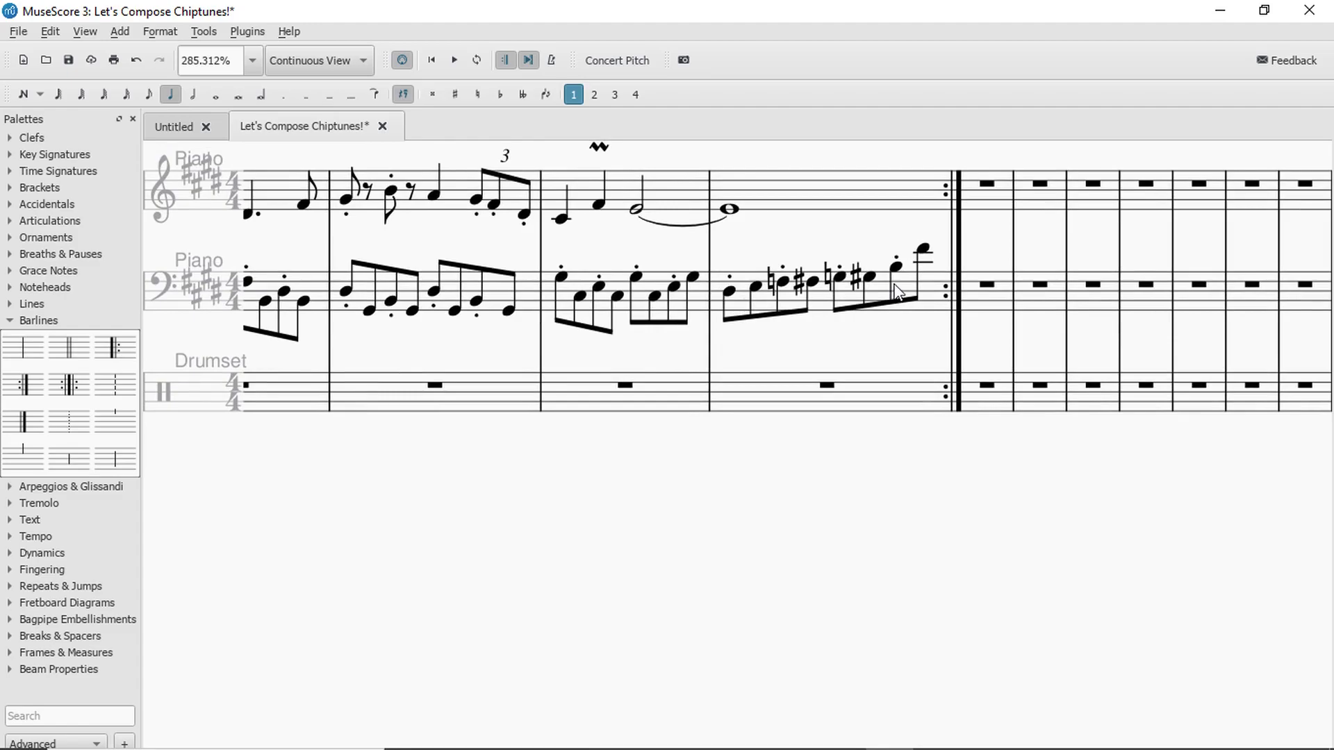
pyautogui.click(899, 268)
pyautogui.press('Up')
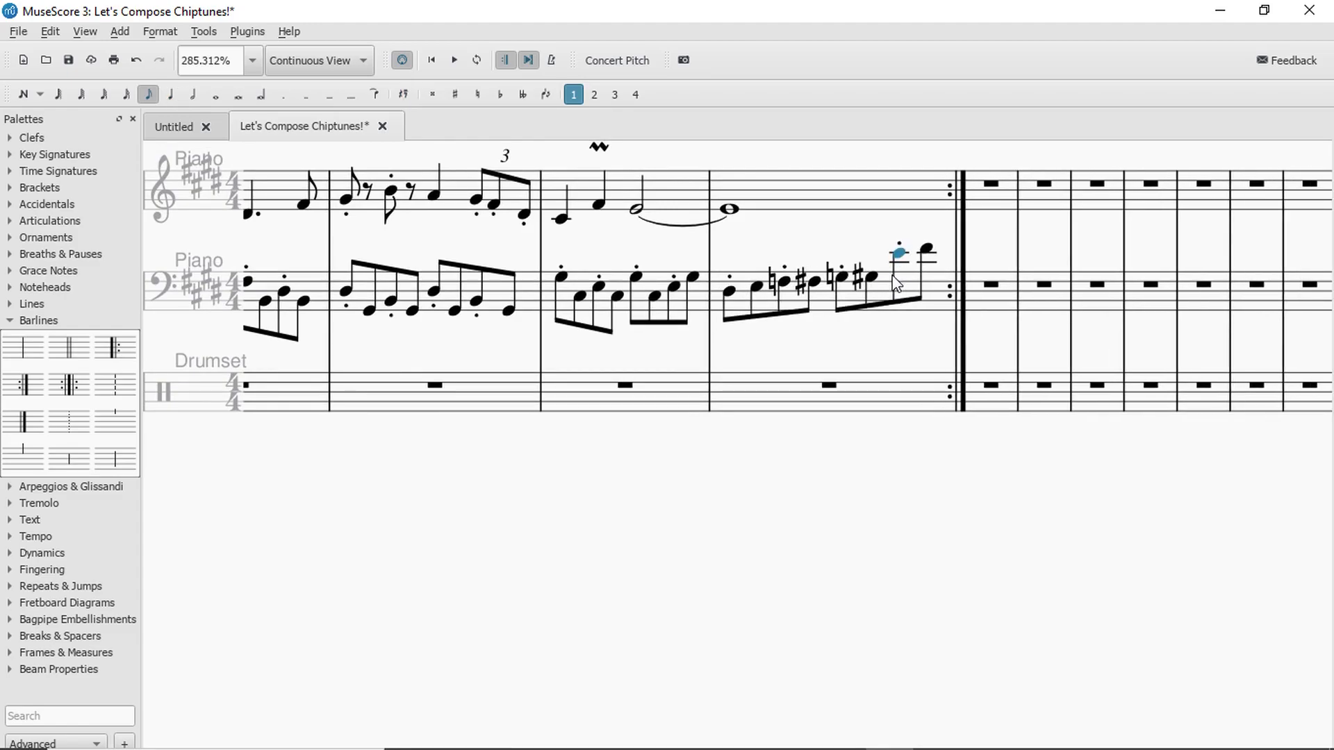
# Raise the fifth and sixth bass notes of measure 28 to C♯4 and D♯4.
pyautogui.click(870, 279)
pyautogui.press('Up')
pyautogui.press('Up')
pyautogui.press('Up')
pyautogui.press('Up')
pyautogui.press('Up')
pyautogui.press('Up')
pyautogui.press('Up')
pyautogui.press('Up')
pyautogui.press('Up')
pyautogui.press('Up')
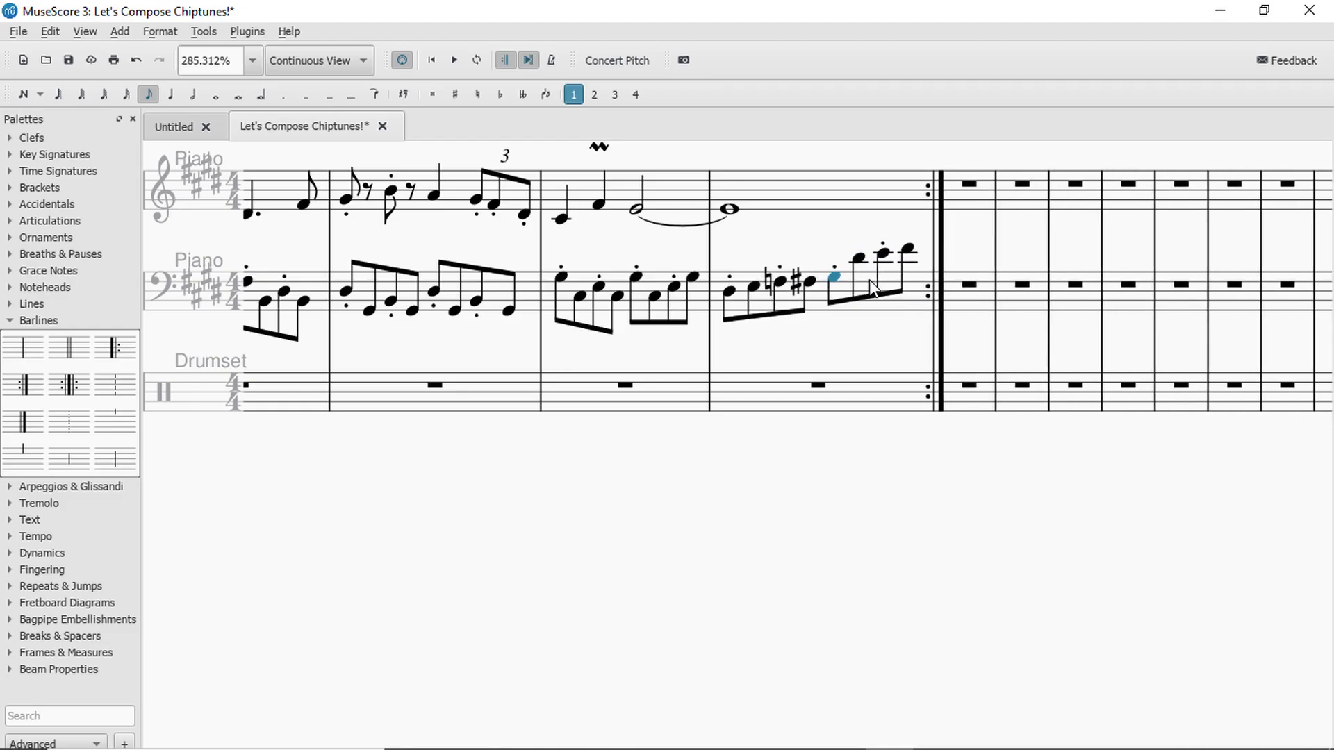
pyautogui.press('Up')
pyautogui.press('Up')
pyautogui.press('Up')
# Set the first four bass notes of measure 28 to F♯3, G♯3, A3 and B3.
pyautogui.click(769, 281)
pyautogui.press('Down')
pyautogui.press('Up')
pyautogui.press('Down')
pyautogui.press('Up')
pyautogui.press('Down')
pyautogui.press('Up')
pyautogui.press('Up')
pyautogui.press('Up')
pyautogui.press('Left')
pyautogui.press('Up')
pyautogui.press('Up')
pyautogui.press('Up')
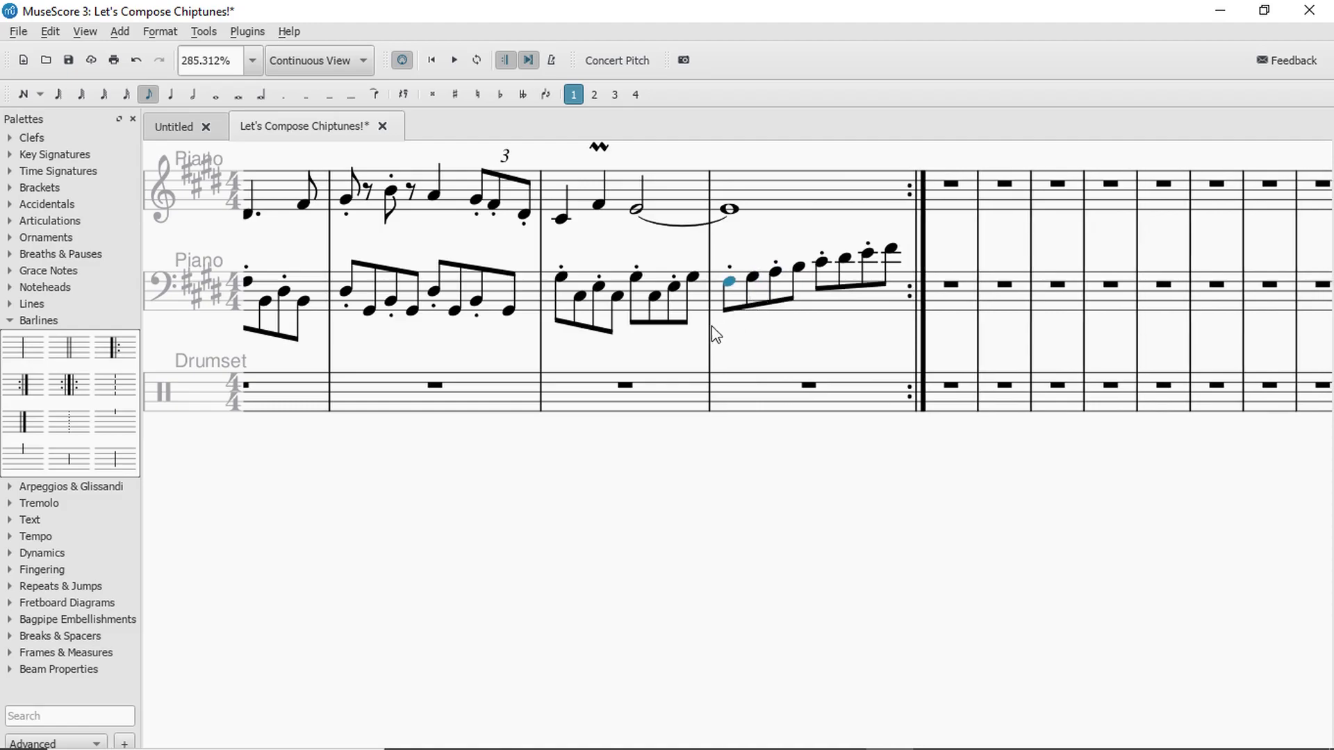
# Play from measure 27 through the repeat to hear the new bass scale lead back to measure 4.
pyautogui.click(662, 381)
pyautogui.press('space')
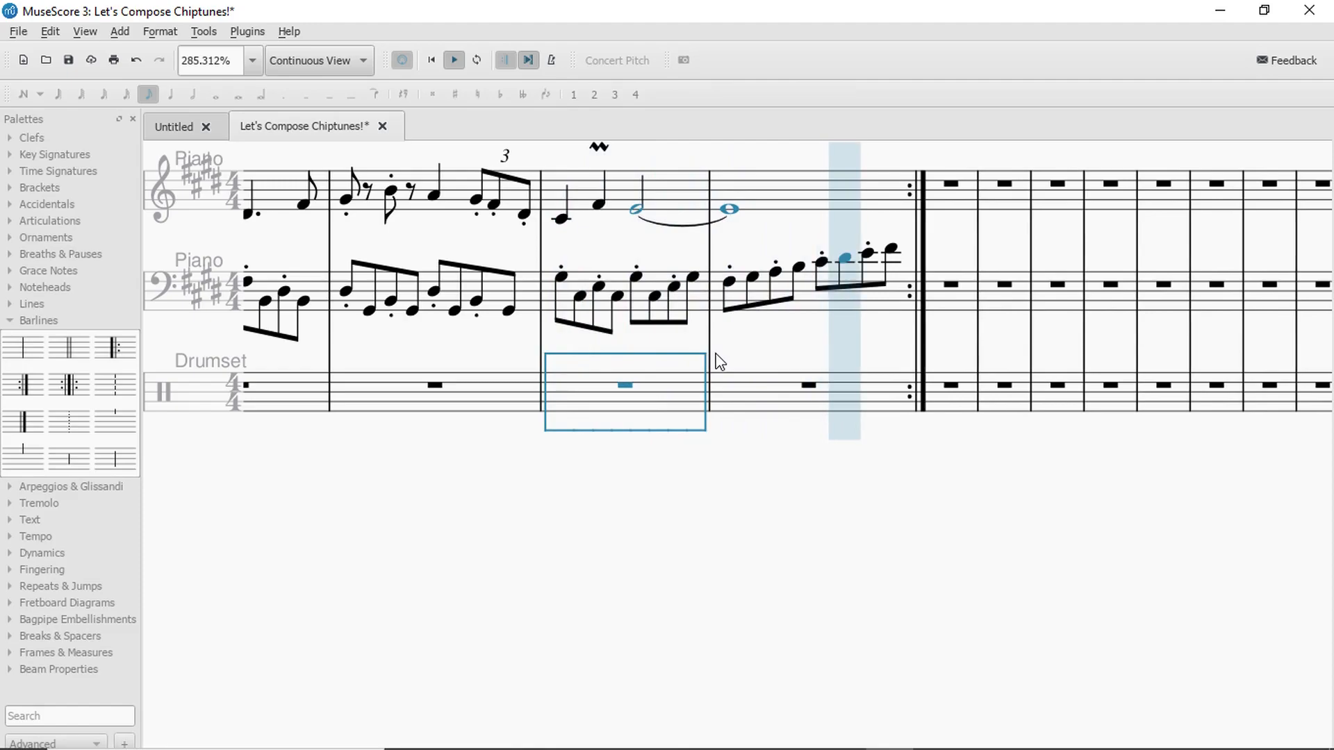
pyautogui.press('space')
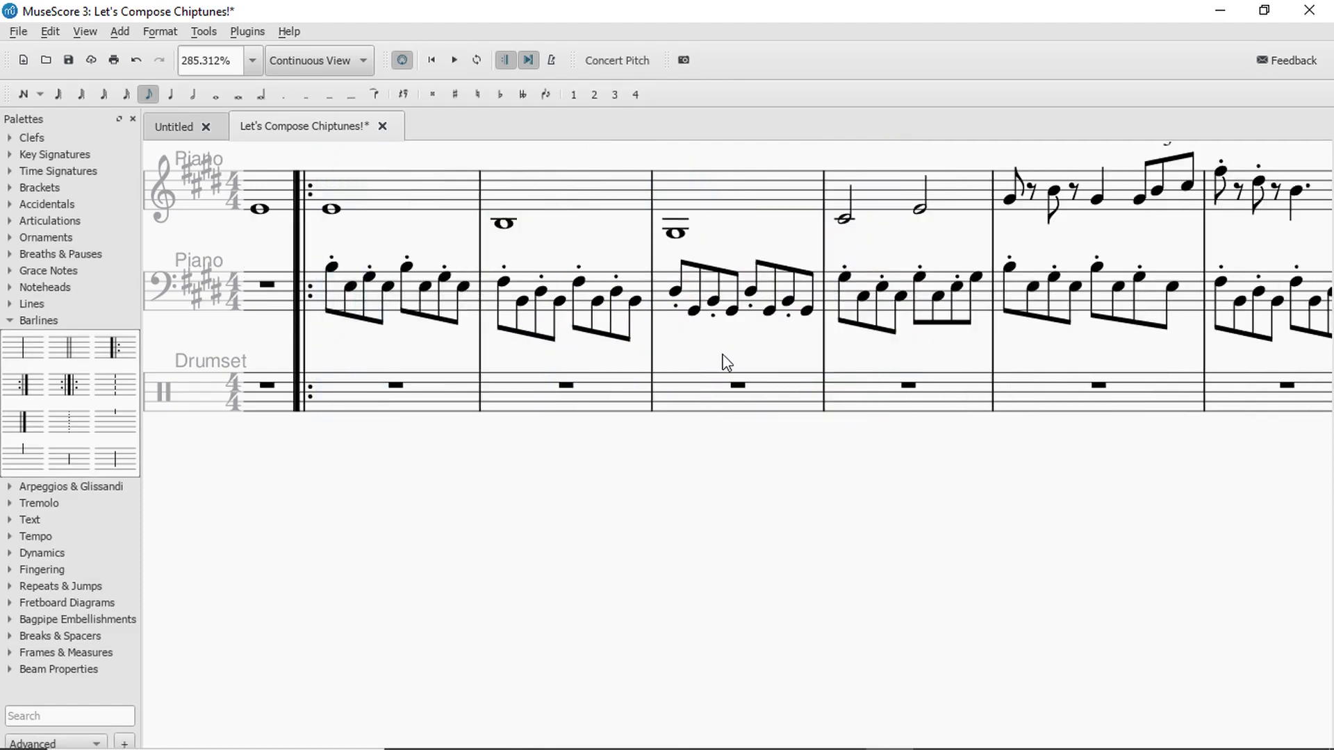
# Replay the ending from measure 28 and again from measure 27 to judge the rising bass scale.
pyautogui.click(844, 394)
pyautogui.press('Right')
pyautogui.press('Right')
pyautogui.press('Right')
pyautogui.press('Right')
pyautogui.press('Right')
pyautogui.press('Right')
pyautogui.press('Right')
pyautogui.press('Right')
pyautogui.press('Right')
pyautogui.press('Right')
pyautogui.press('Right')
pyautogui.press('Right')
pyautogui.press('Right')
pyautogui.press('Right')
pyautogui.press('Right')
pyautogui.press('Right')
pyautogui.press('Right')
pyautogui.press('Right')
pyautogui.press('Right')
pyautogui.press('Right')
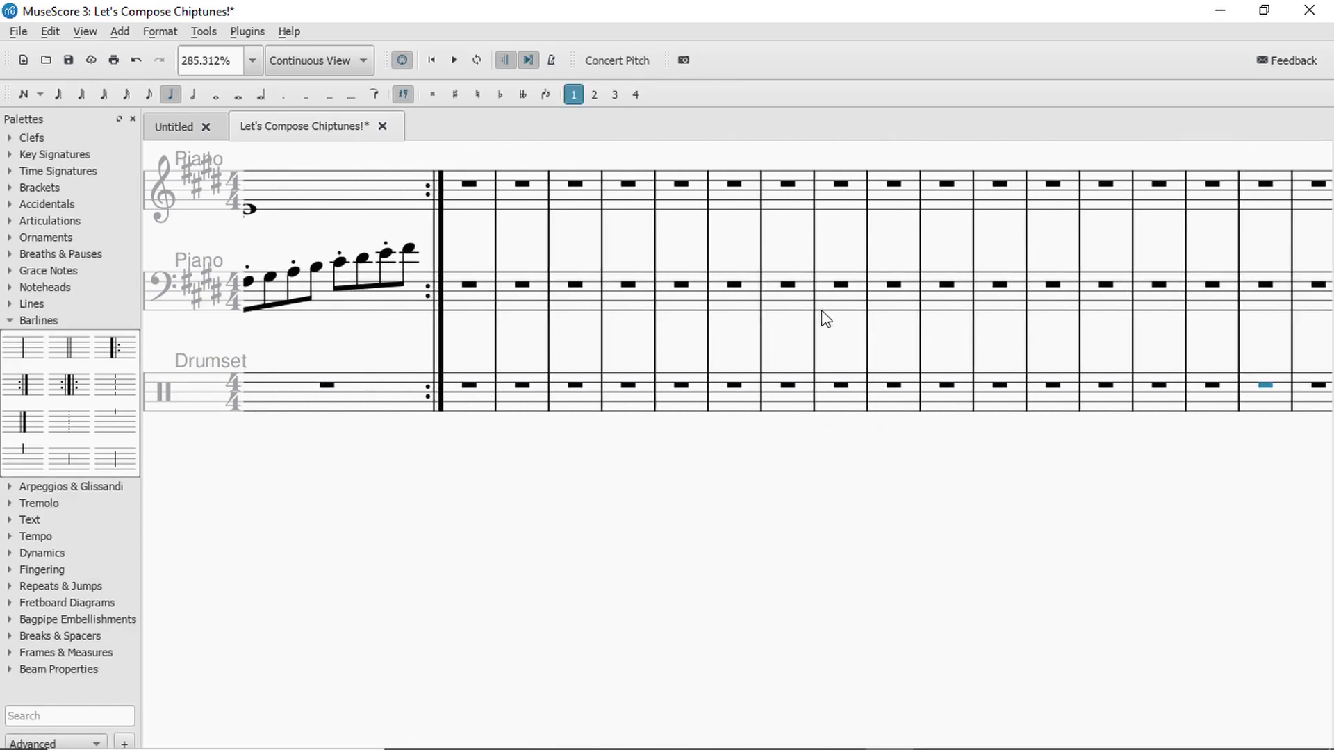
pyautogui.scroll(3, 402, 354)
pyautogui.click(572, 405)
pyautogui.press('space')
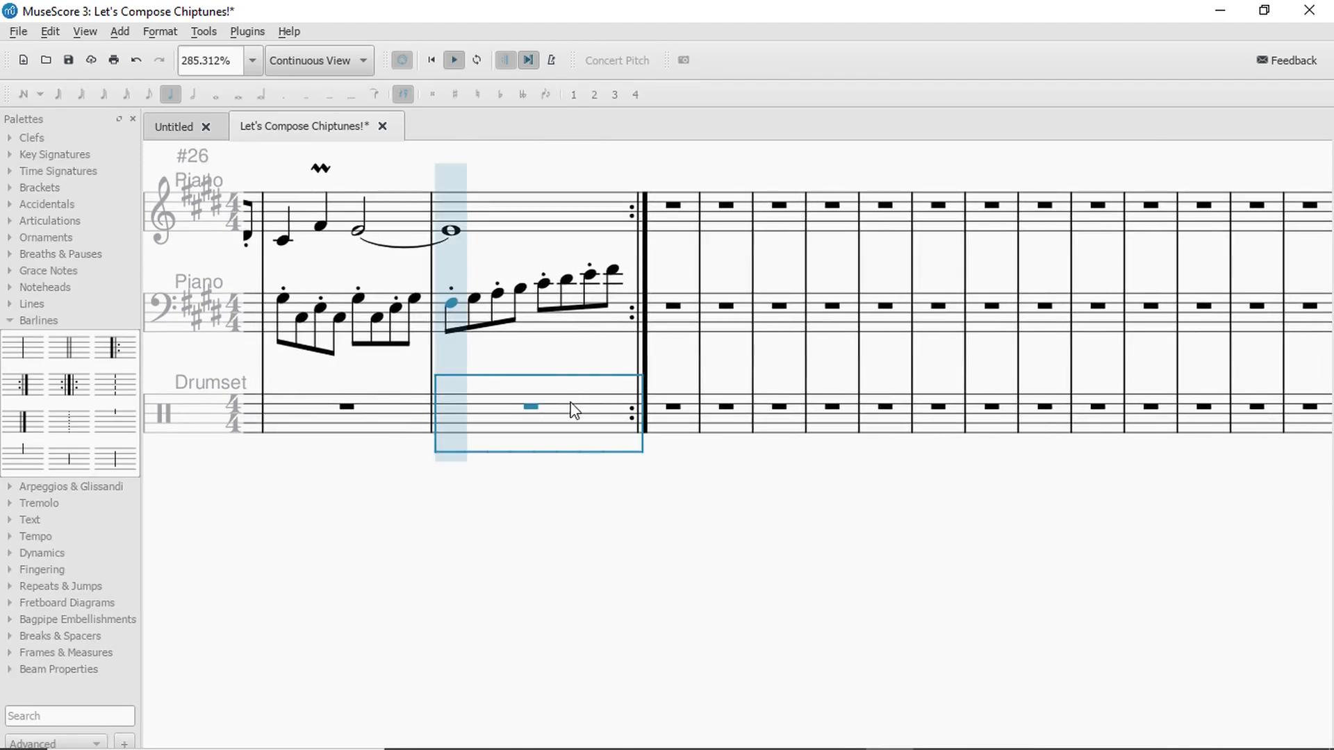
pyautogui.press('space')
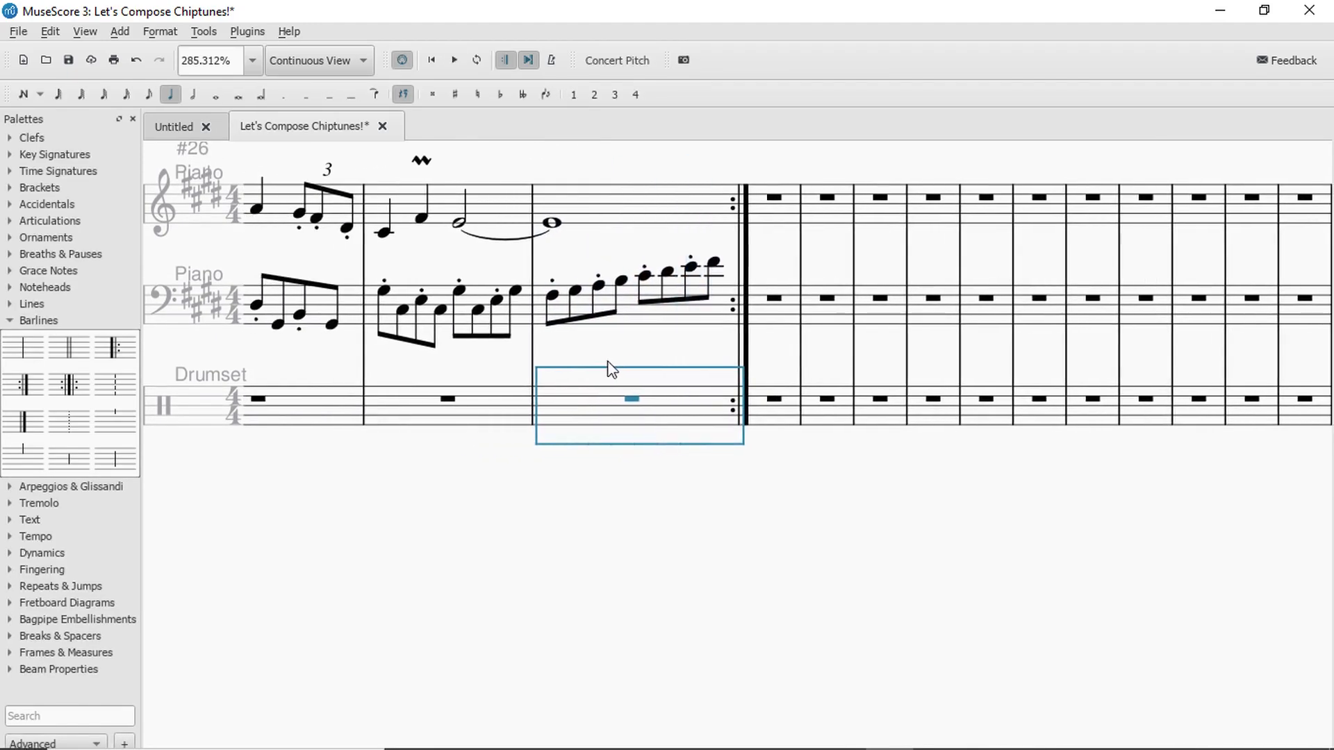
pyautogui.click(464, 417)
pyautogui.press('space')
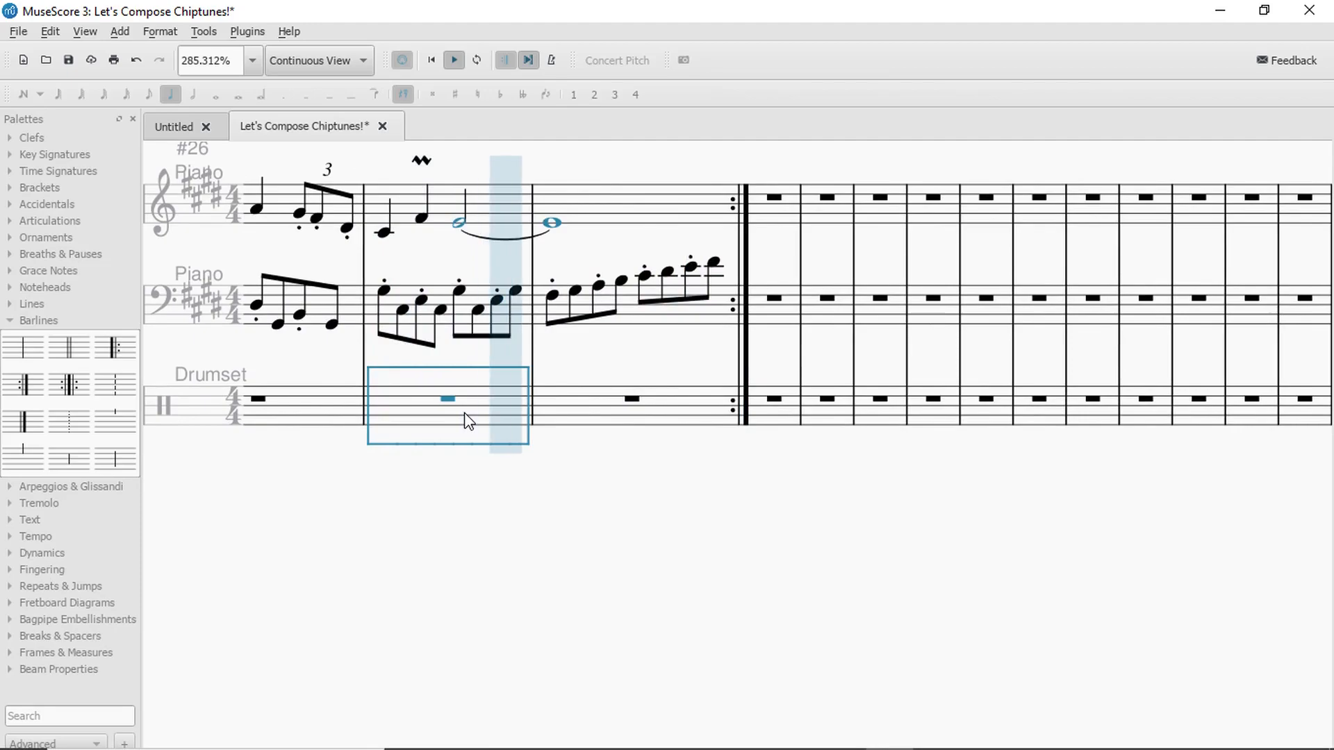
pyautogui.press('space')
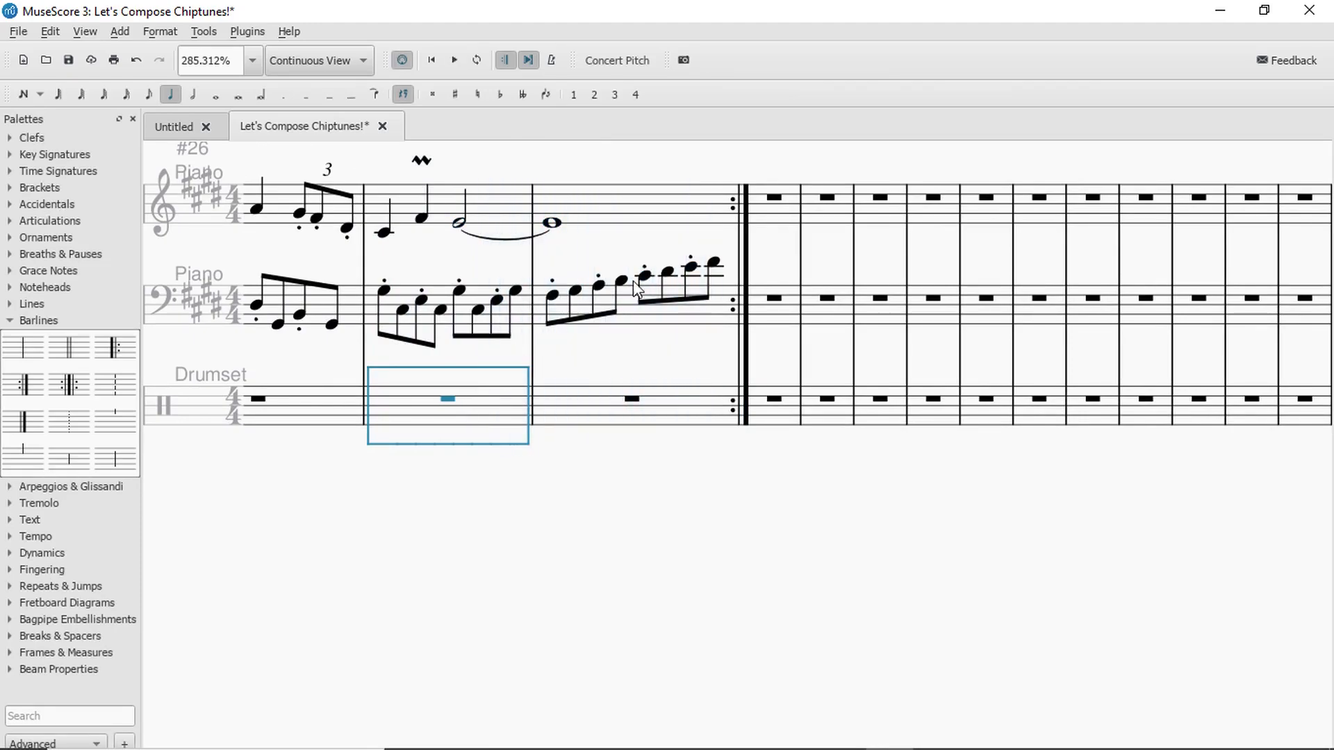
# Listen to the last four bass notes of measure 28 one by one, and play again from measure 27.
pyautogui.click(639, 284)
pyautogui.press('Right')
pyautogui.press('Right')
pyautogui.press('Right')
pyautogui.click(589, 418)
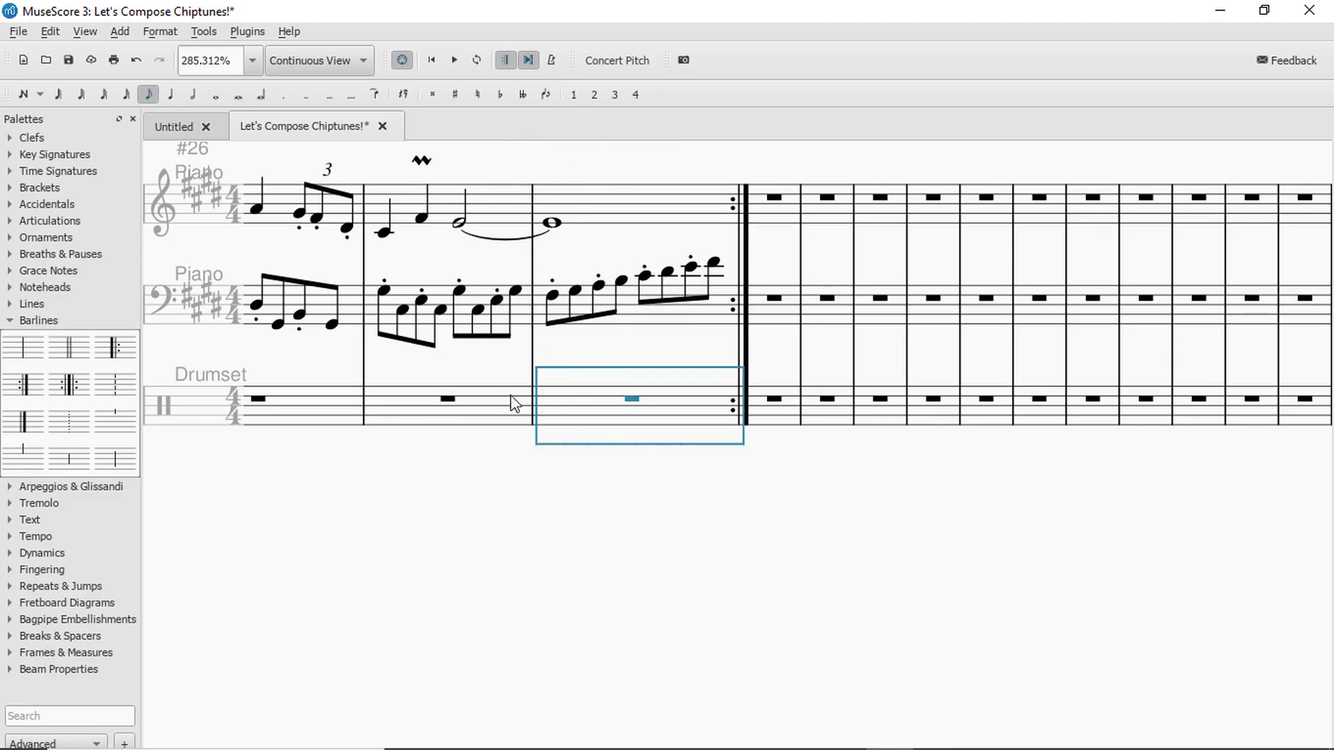
pyautogui.click(494, 419)
pyautogui.press('space')
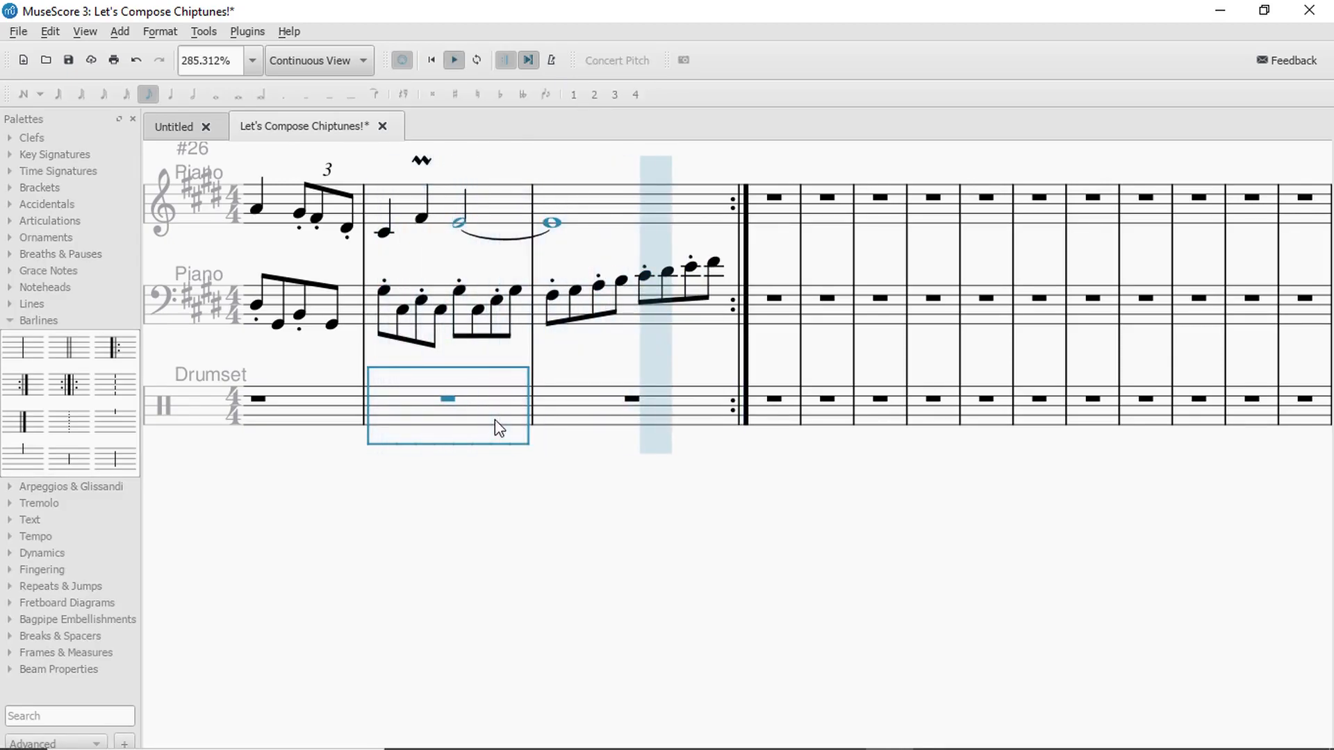
pyautogui.press('space')
# Lower the last two bass notes of measure 28 to G♯3 and A3.
pyautogui.click(712, 270)
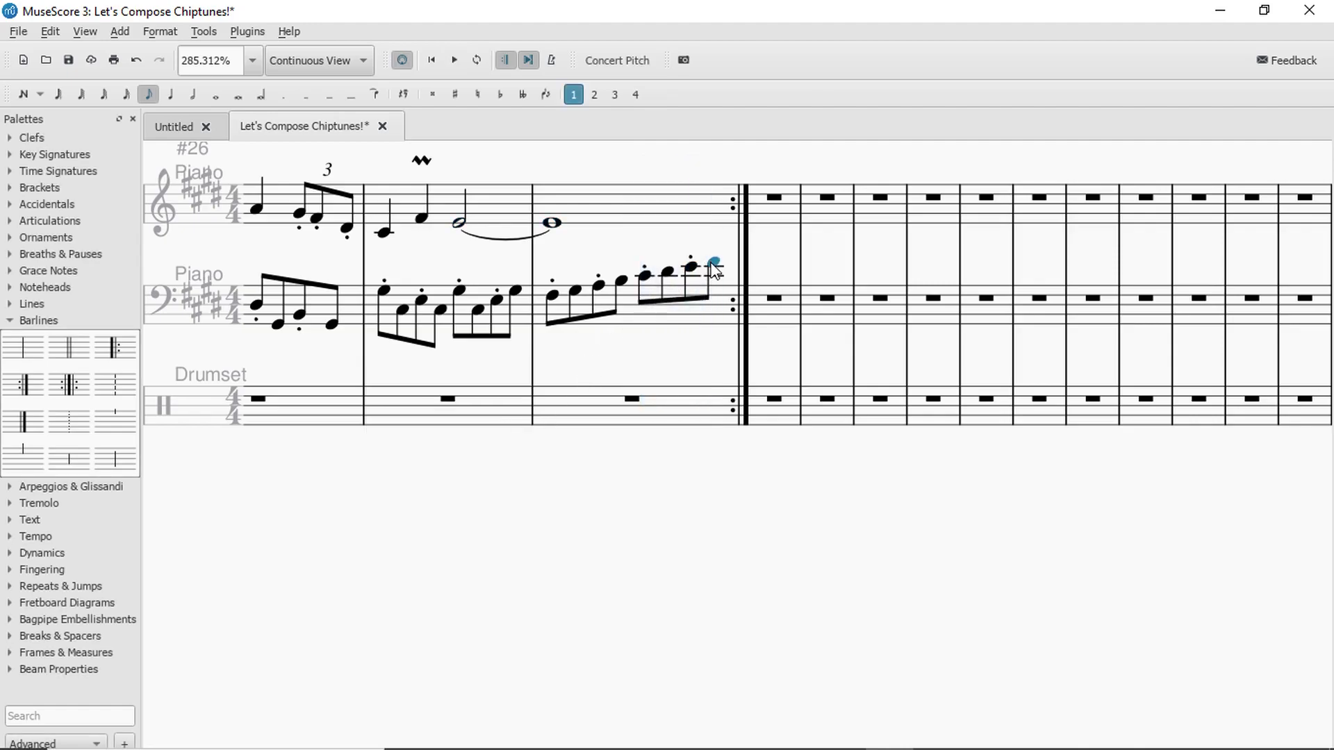
pyautogui.press('Down')
pyautogui.press('Down')
pyautogui.press('Down')
pyautogui.press('Down')
pyautogui.press('Down')
pyautogui.press('Down')
pyautogui.click(692, 268)
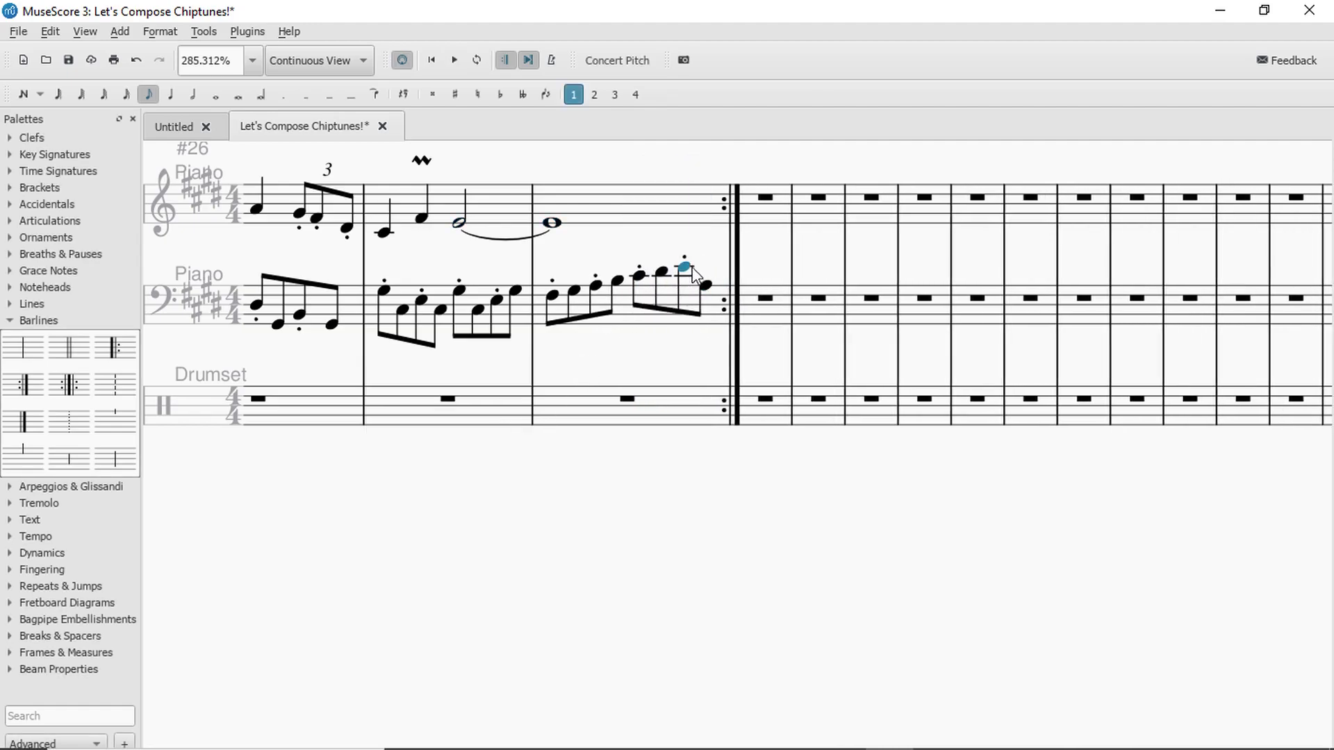
pyautogui.press('Down')
pyautogui.press('Down')
pyautogui.press('Down')
pyautogui.press('Down')
pyautogui.press('Down')
pyautogui.press('Down')
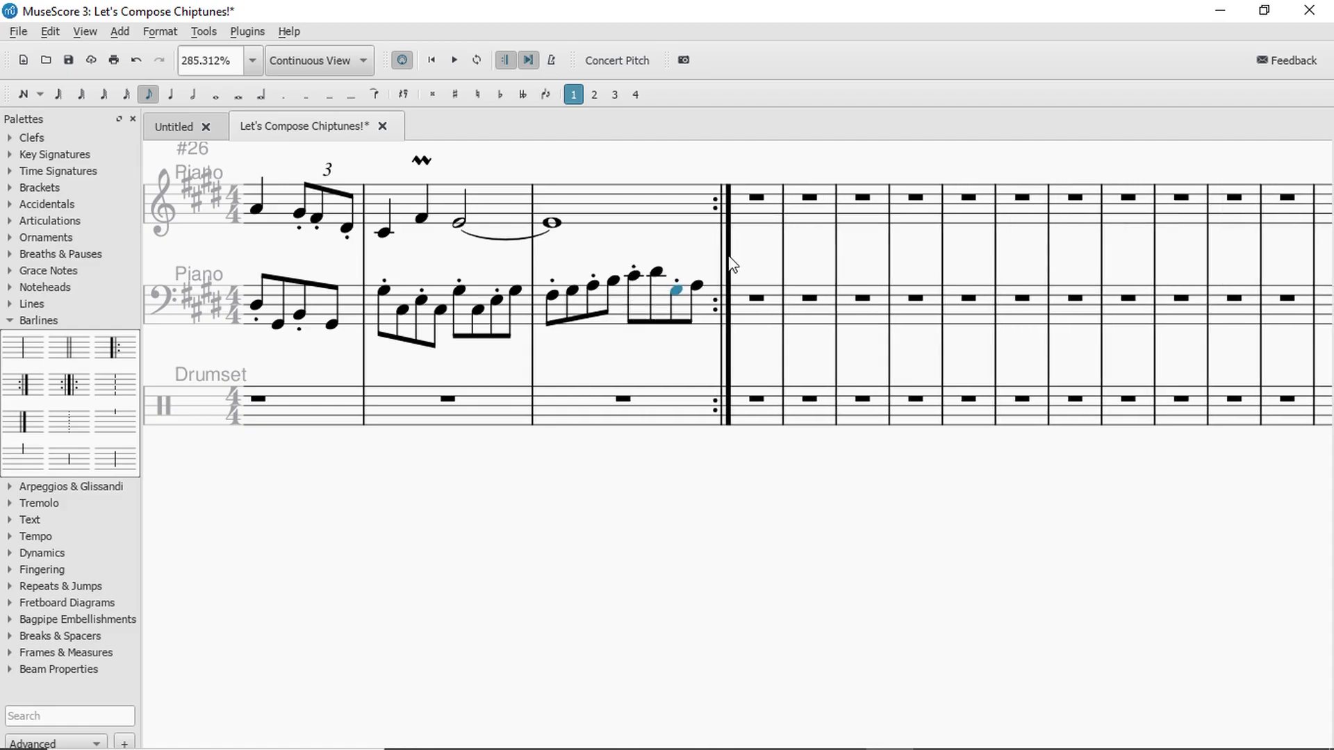
# Lower the fifth and sixth bass notes of measure 28 to E3 and F♯3.
pyautogui.press('Left')
pyautogui.press('Down')
pyautogui.press('Down')
pyautogui.press('Down')
pyautogui.press('Down')
pyautogui.press('Down')
pyautogui.press('Down')
pyautogui.press('Down')
pyautogui.press('Down')
pyautogui.press('Down')
pyautogui.press('Left')
pyautogui.press('Down')
pyautogui.press('Down')
pyautogui.press('Down')
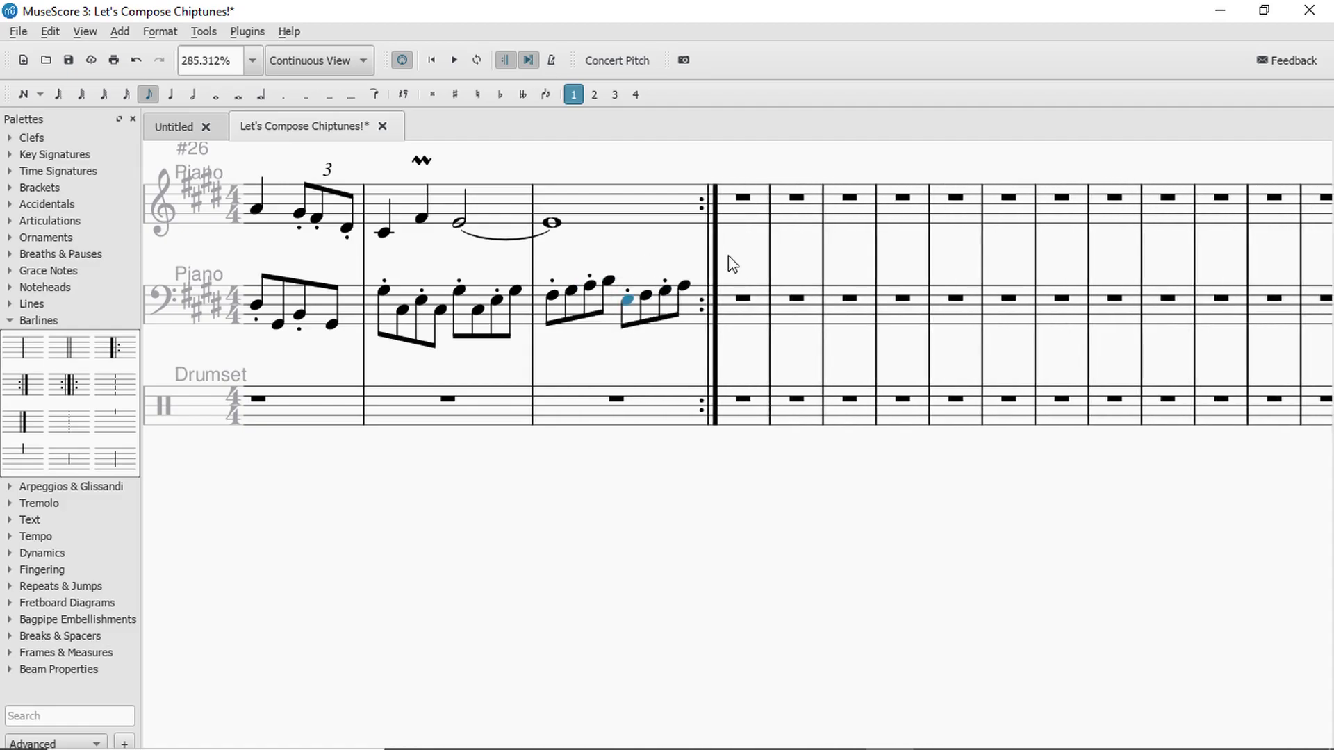
# Lower the third and fourth bass notes of measure 28 to C♯3 and D♯3.
pyautogui.press('Down')
pyautogui.press('Down')
pyautogui.press('Down')
pyautogui.press('Down')
pyautogui.press('Down')
pyautogui.press('Down')
pyautogui.press('Down')
pyautogui.press('Left')
pyautogui.press('Down')
pyautogui.press('Down')
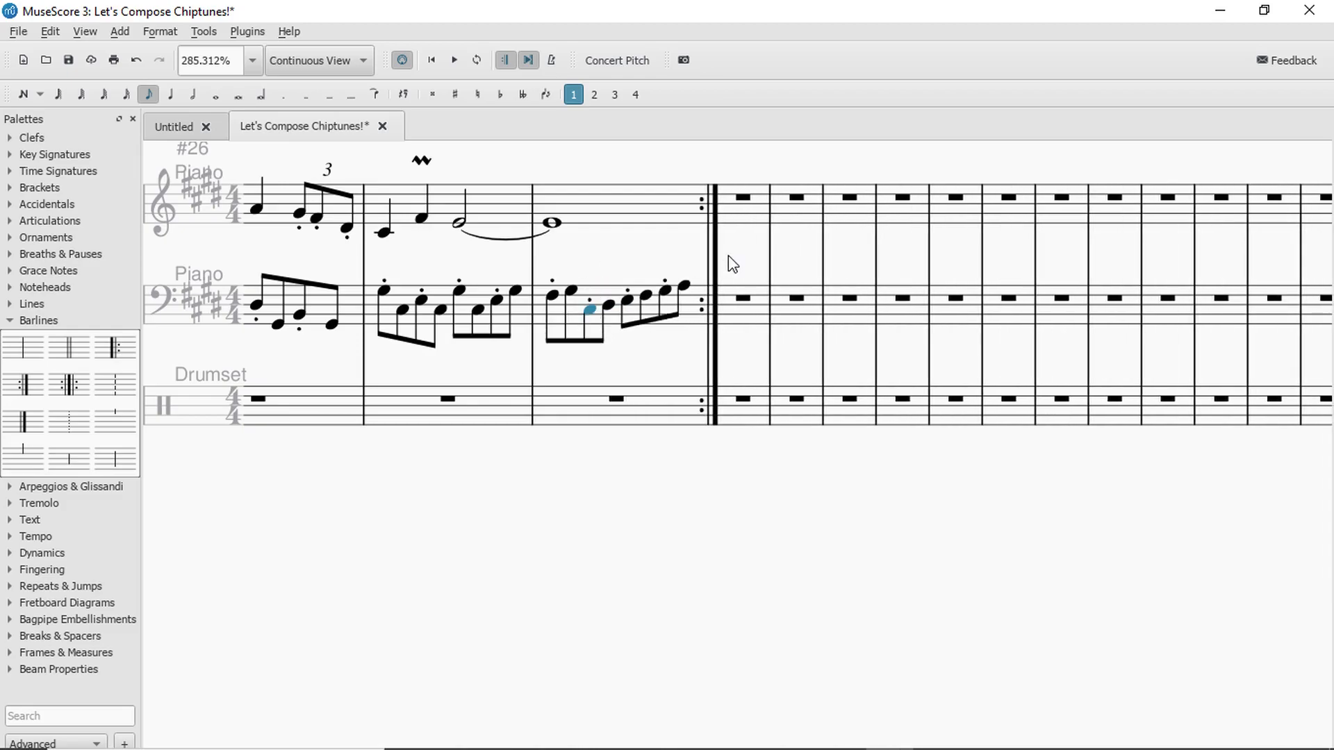
# Lower the first two bass notes of measure 28 to A2 and B2.
pyautogui.press('Down')
pyautogui.press('Down')
pyautogui.press('Down')
pyautogui.press('Down')
pyautogui.press('Down')
pyautogui.press('Down')
pyautogui.press('Down')
pyautogui.press('Down')
pyautogui.press('Left')
pyautogui.press('Down')
pyautogui.press('Down')
pyautogui.press('Down')
pyautogui.press('Down')
pyautogui.press('Down')
pyautogui.press('Down')
pyautogui.press('Down')
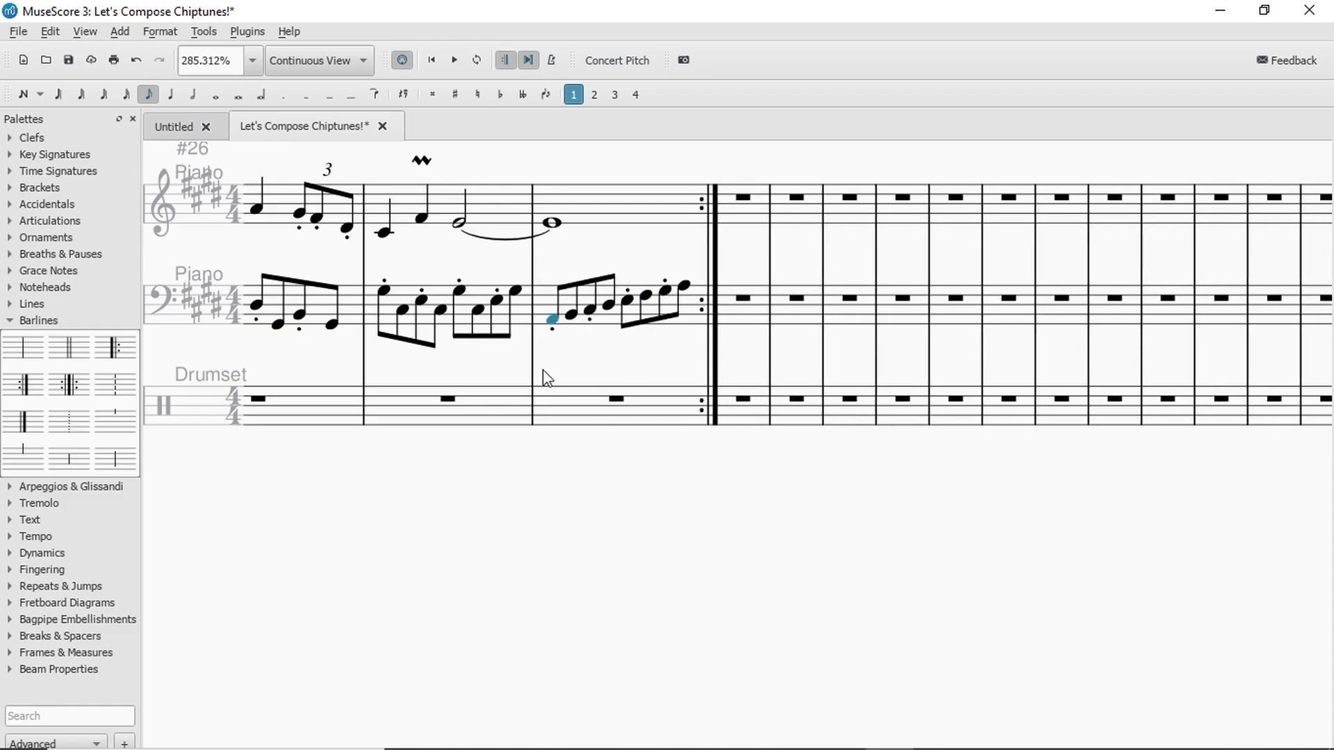
# Play from measure 27 through the repeat into measure 4 to hear the lowered bass scale.
pyautogui.click(477, 393)
pyautogui.press('space')
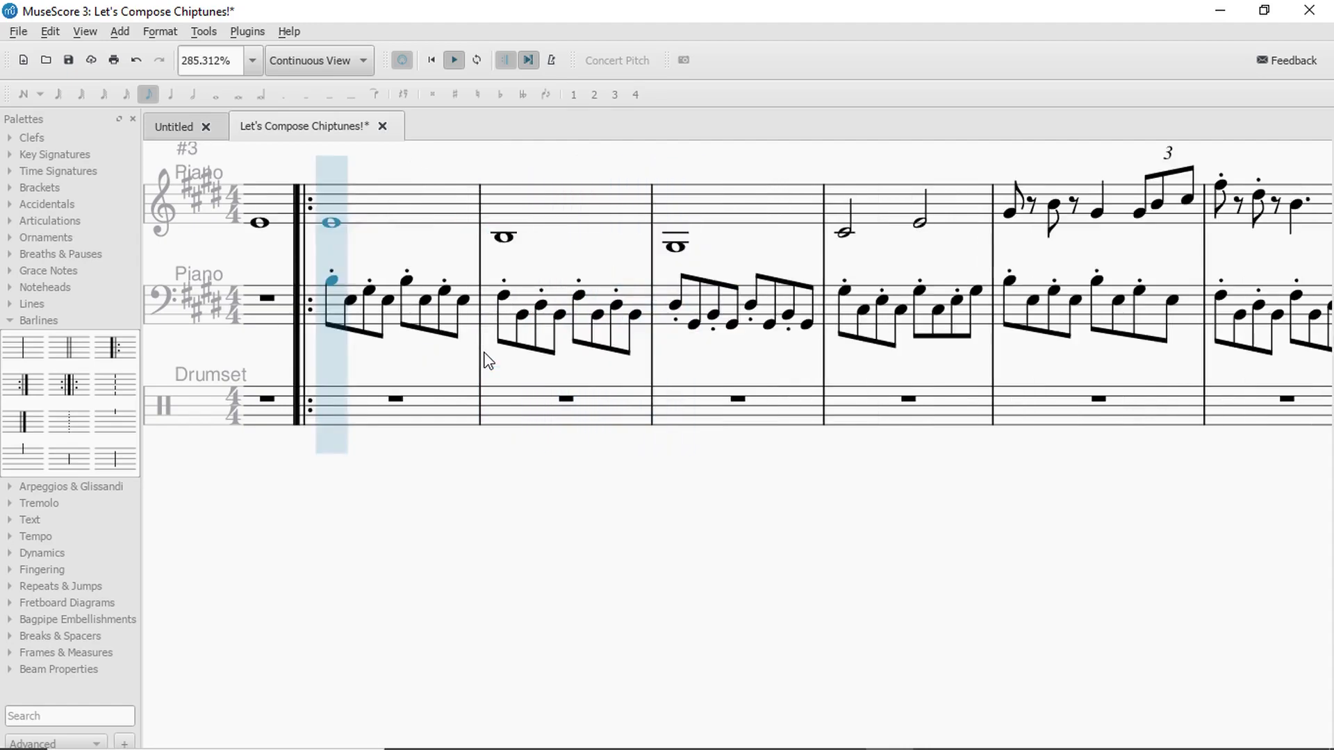
pyautogui.press('space')
# Return to the ending and raise the whole bass run of measure 28 by one octave.
pyautogui.click(428, 403)
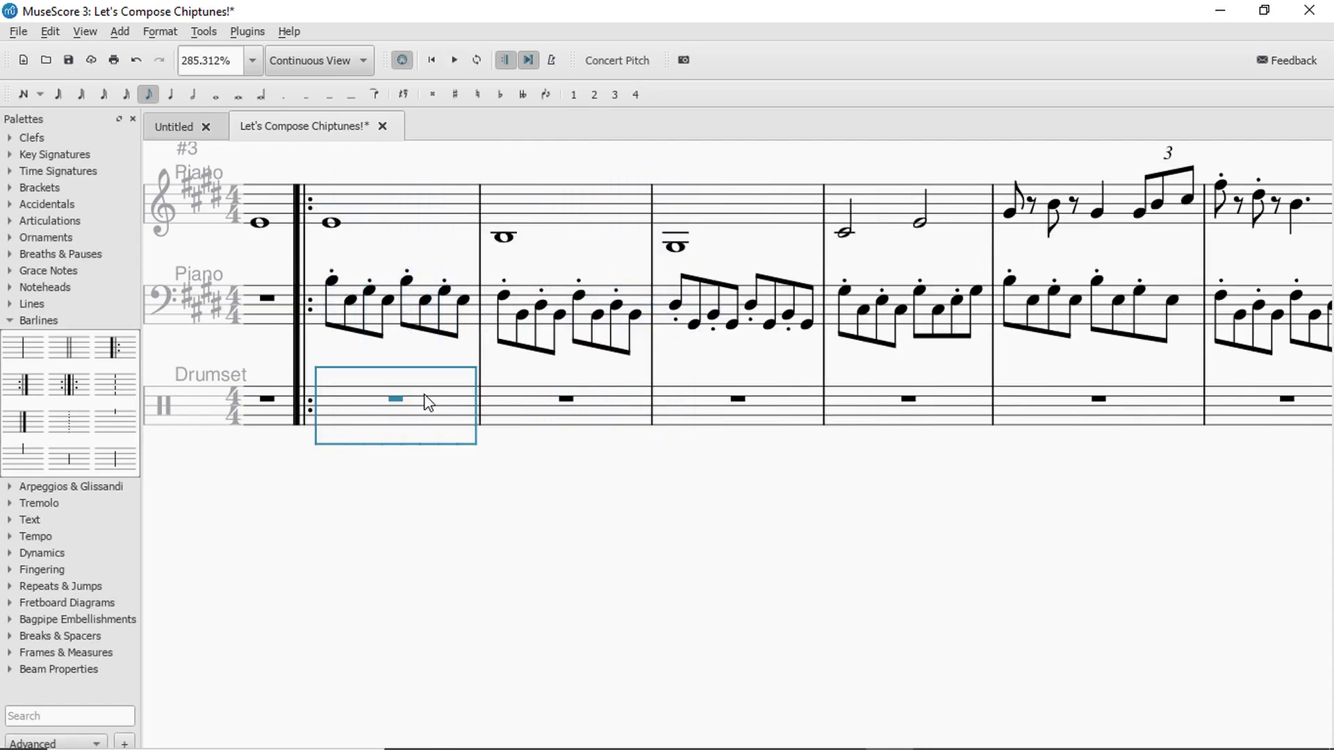
pyautogui.press('Right')
pyautogui.press('Right')
pyautogui.press('Right')
pyautogui.press('Right')
pyautogui.press('Right')
pyautogui.press('Right')
pyautogui.press('Right')
pyautogui.press('Right')
pyautogui.press('Right')
pyautogui.press('Right')
pyautogui.press('Right')
pyautogui.press('Right')
pyautogui.press('Right')
pyautogui.press('Right')
pyautogui.press('Right')
pyautogui.press('Right')
pyautogui.press('Right')
pyautogui.press('Right')
pyautogui.press('Right')
pyautogui.press('Right')
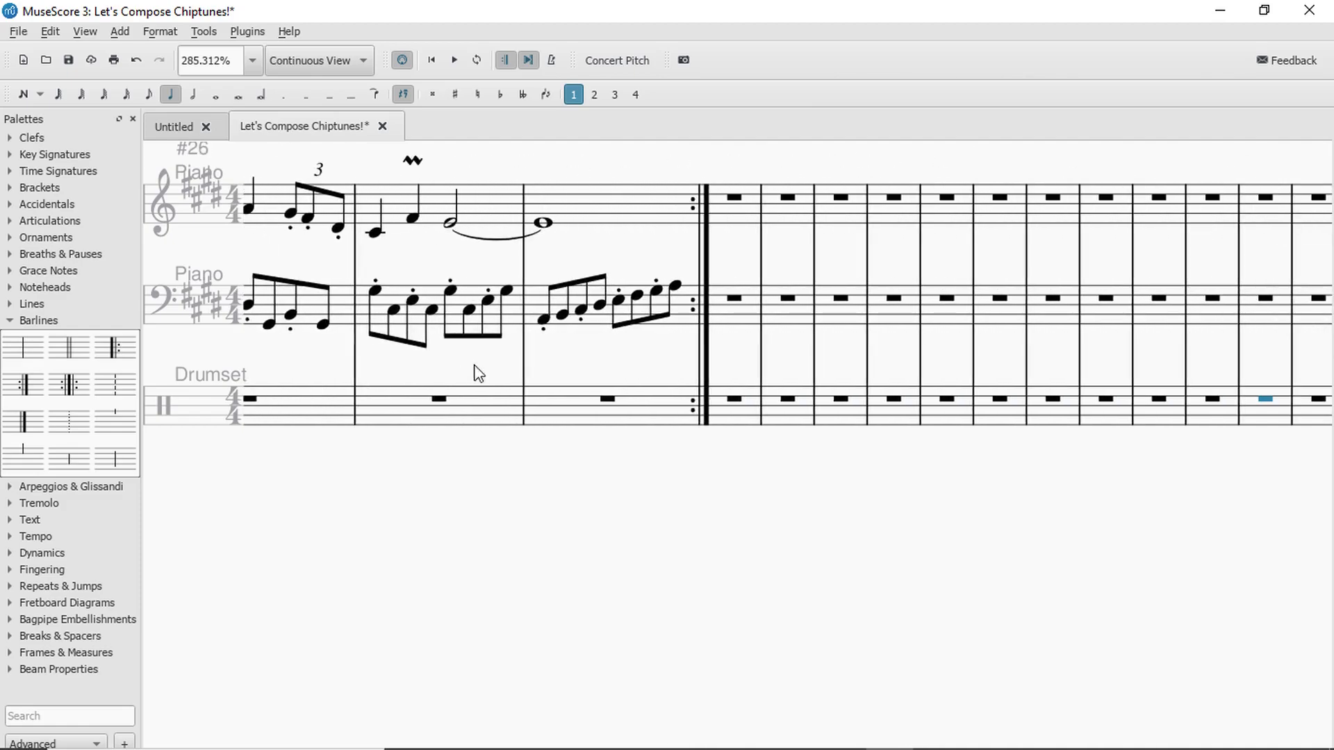
pyautogui.click(412, 300)
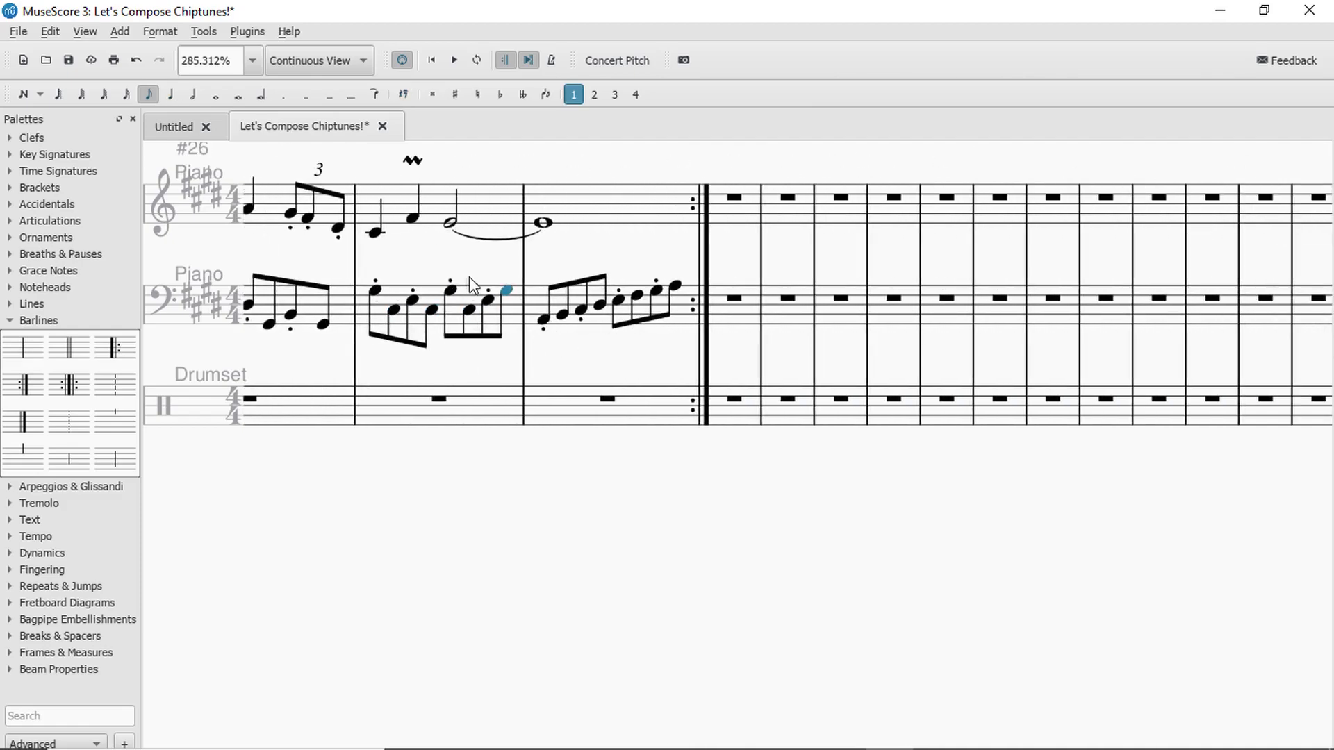
pyautogui.click(540, 303)
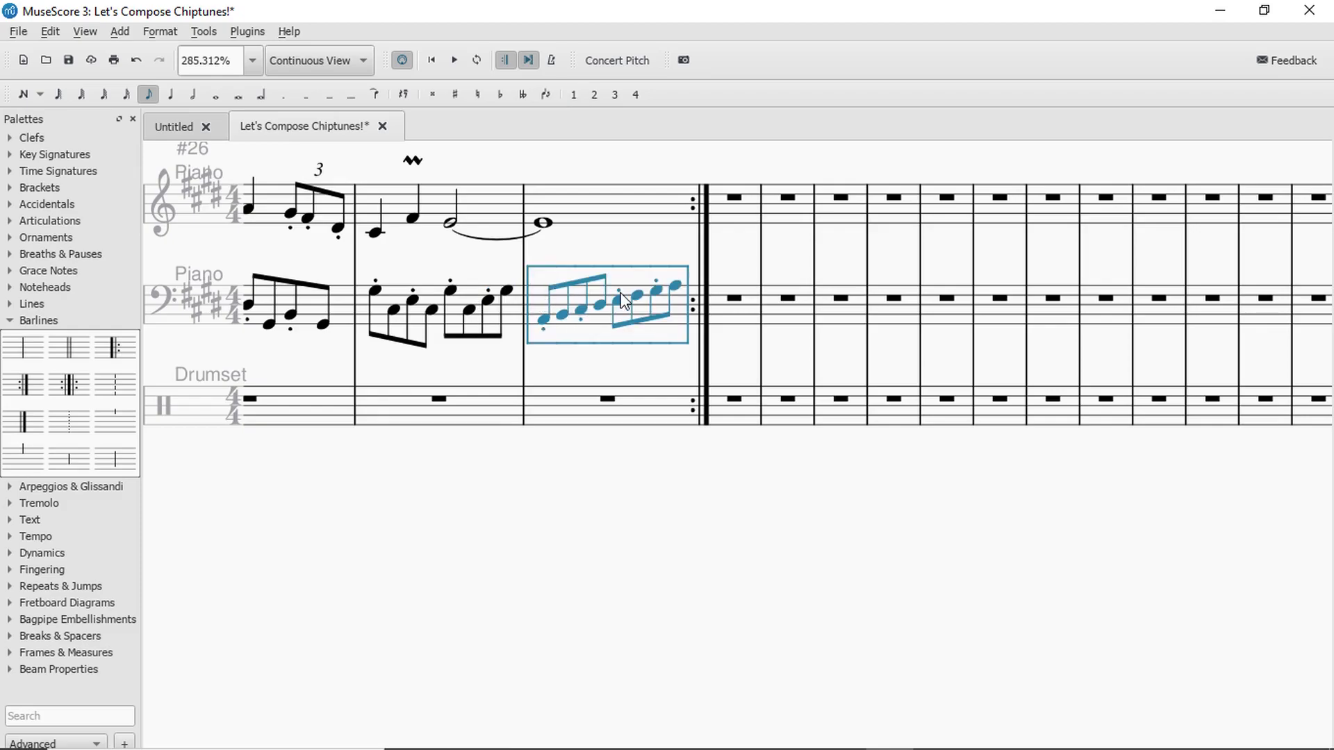
pyautogui.hotkey('ctrl', 'Up')
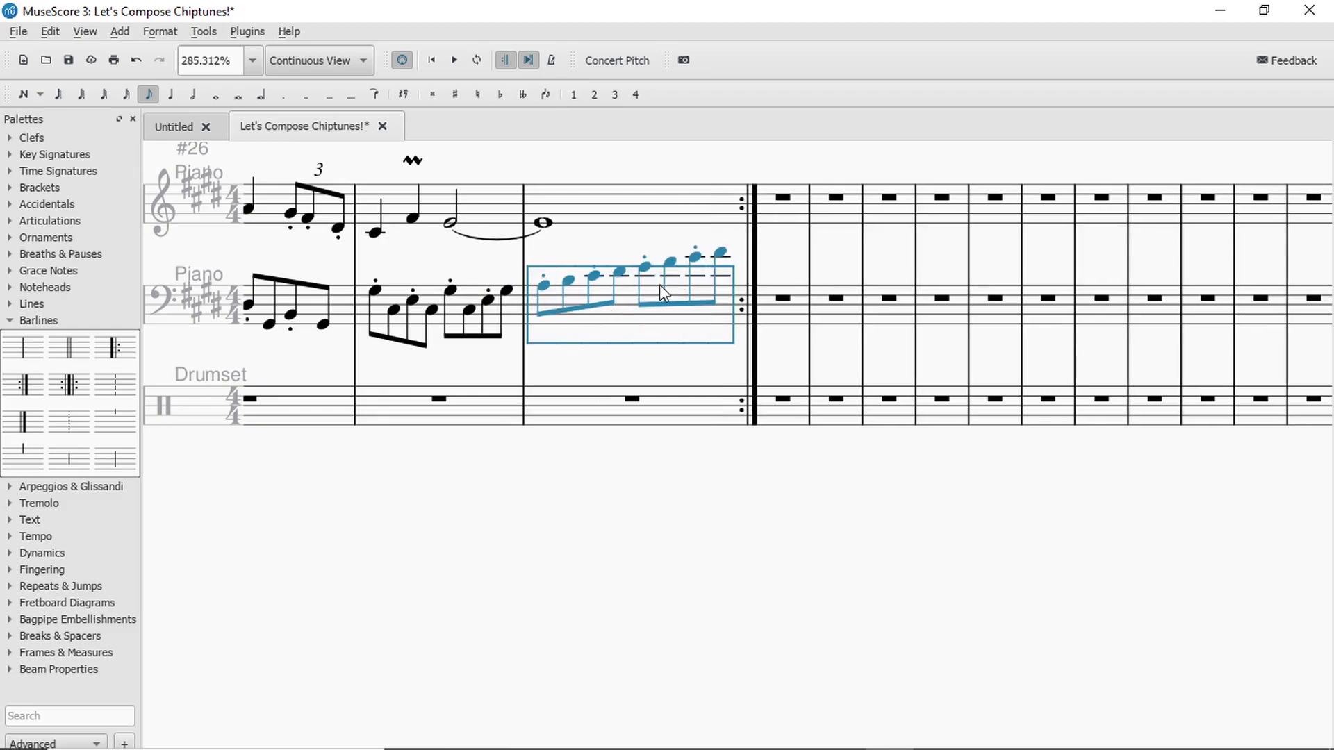
# Play from measure 27 to hear the bass run one octave higher.
pyautogui.click(498, 418)
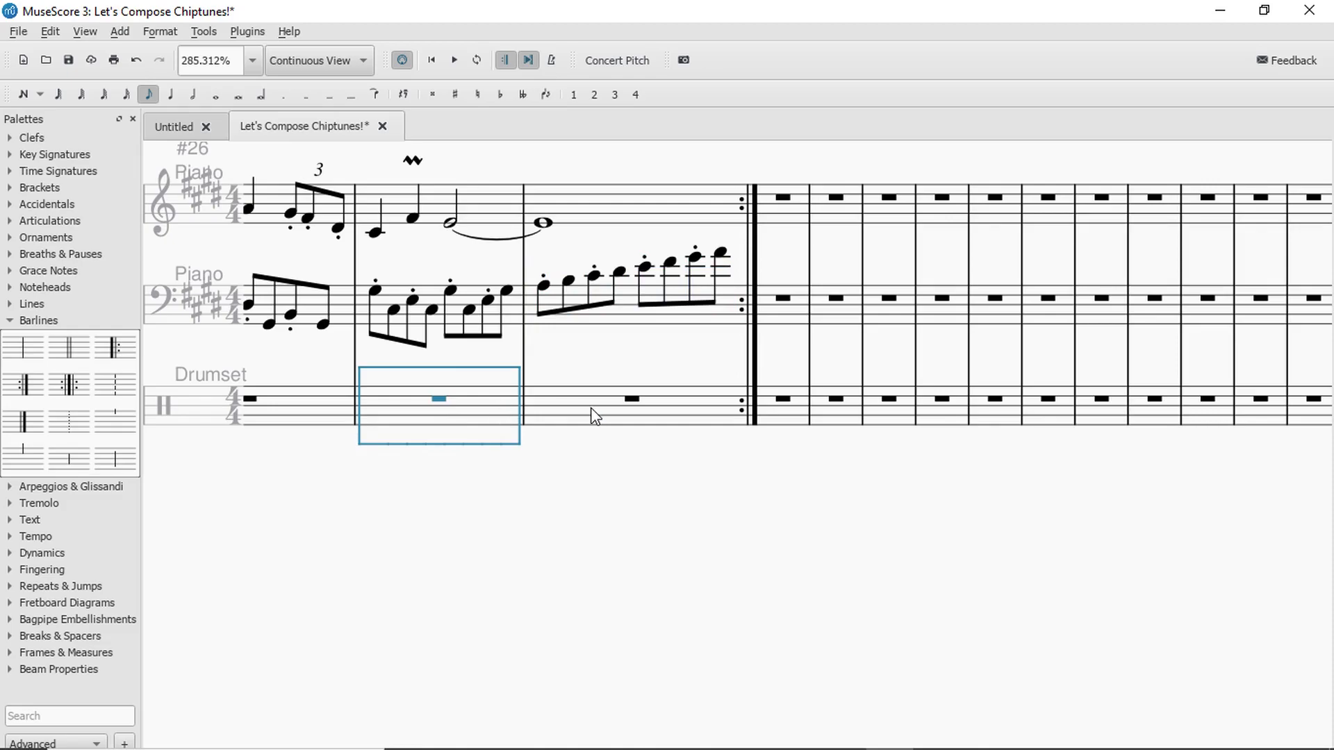
pyautogui.press('space')
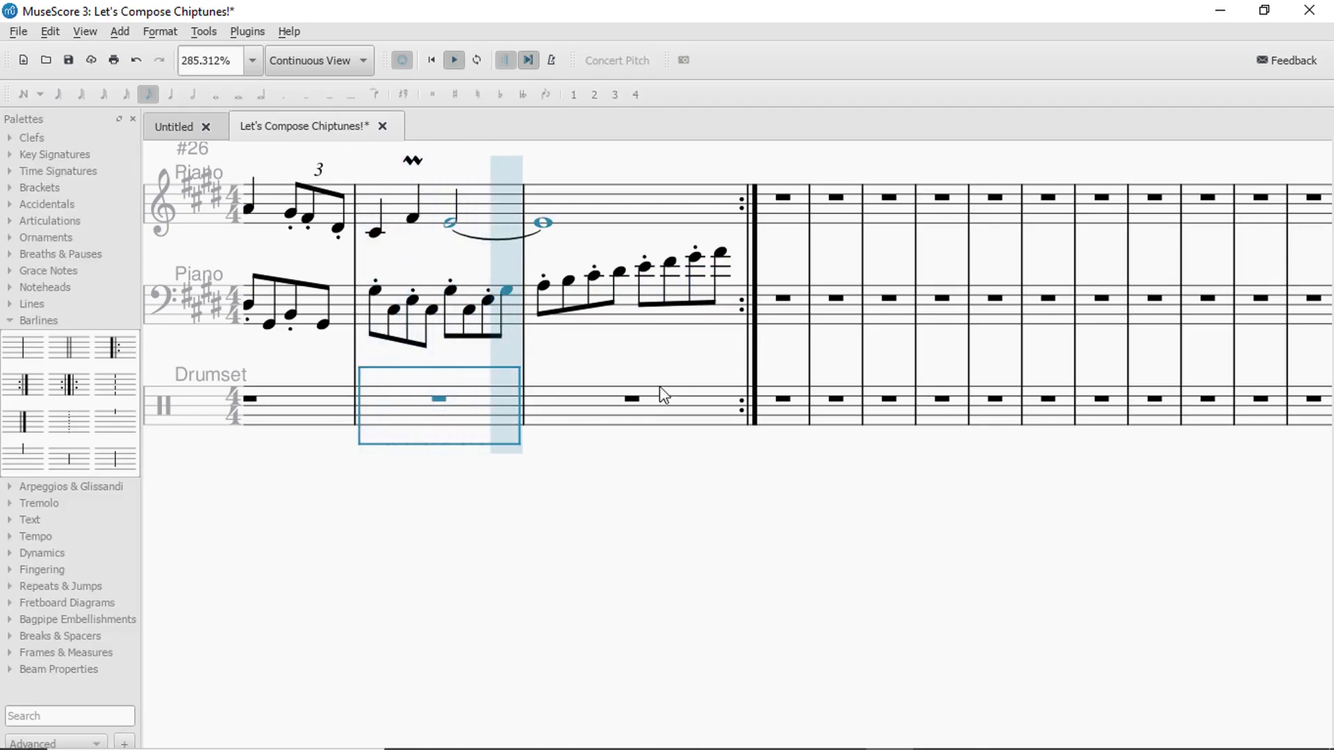
pyautogui.press('space')
# Lower the fifth and sixth bass notes of measure 28 to C♯4 and B3.
pyautogui.click(646, 267)
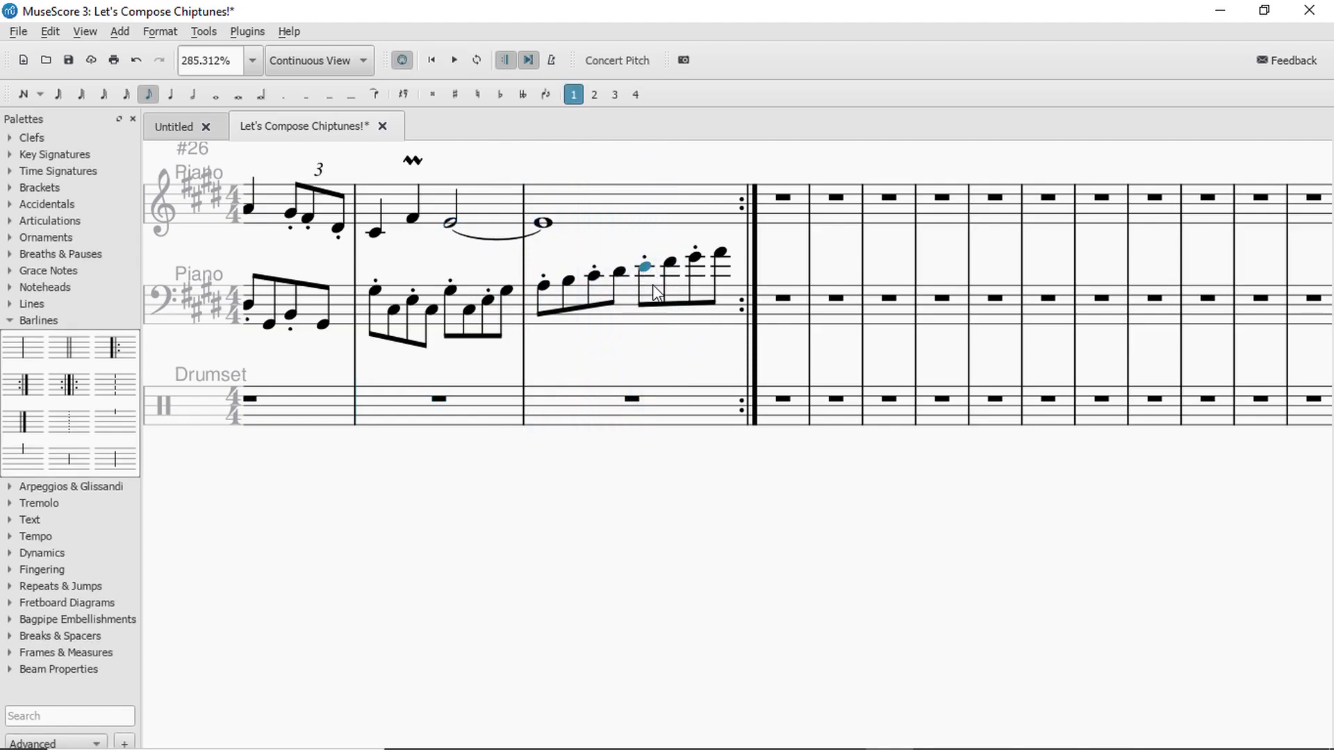
pyautogui.press('Down')
pyautogui.press('Right')
pyautogui.press('Down')
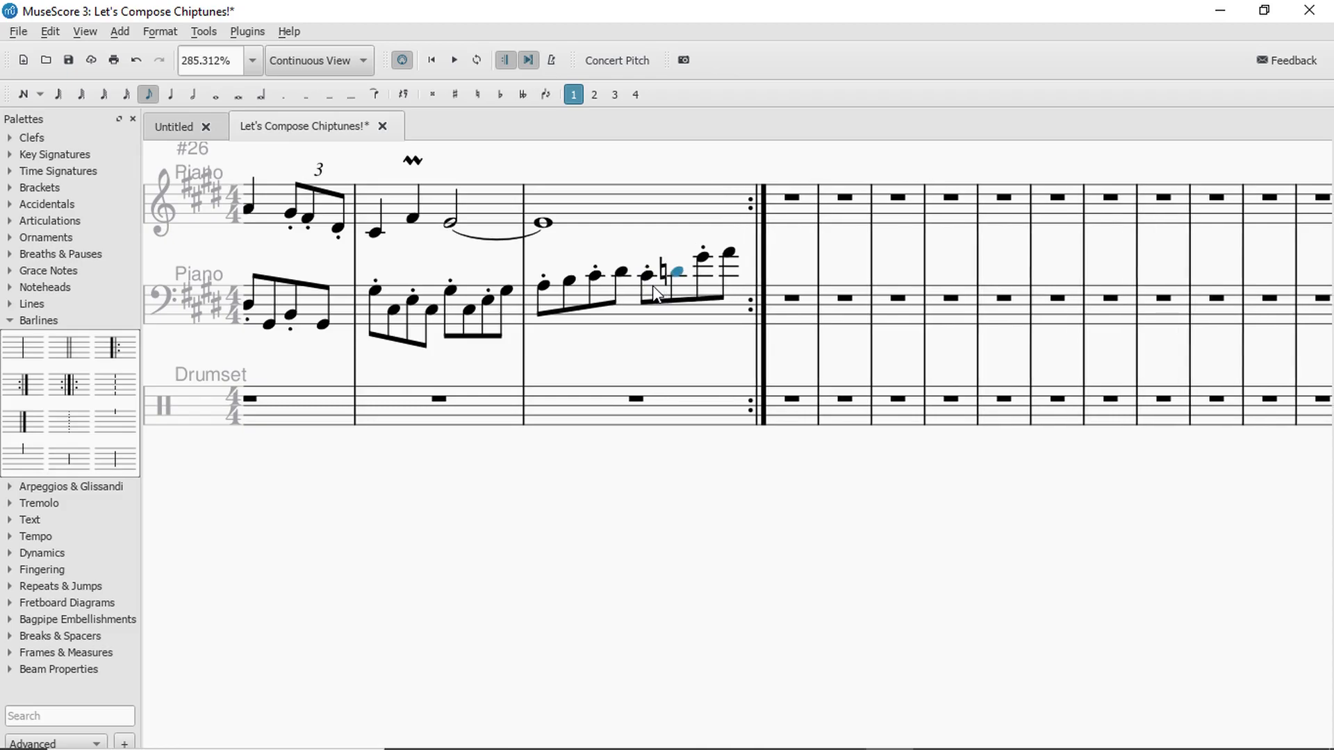
pyautogui.press('Down')
# Lower the seventh and eighth bass notes of measure 28 to A3 and G♯3.
pyautogui.press('Right')
pyautogui.press('Down')
pyautogui.press('Down')
pyautogui.press('Down')
pyautogui.press('Down')
pyautogui.press('Down')
pyautogui.press('Down')
pyautogui.press('Down')
pyautogui.press('Down')
pyautogui.press('Down')
pyautogui.press('Down')
pyautogui.press('Down')
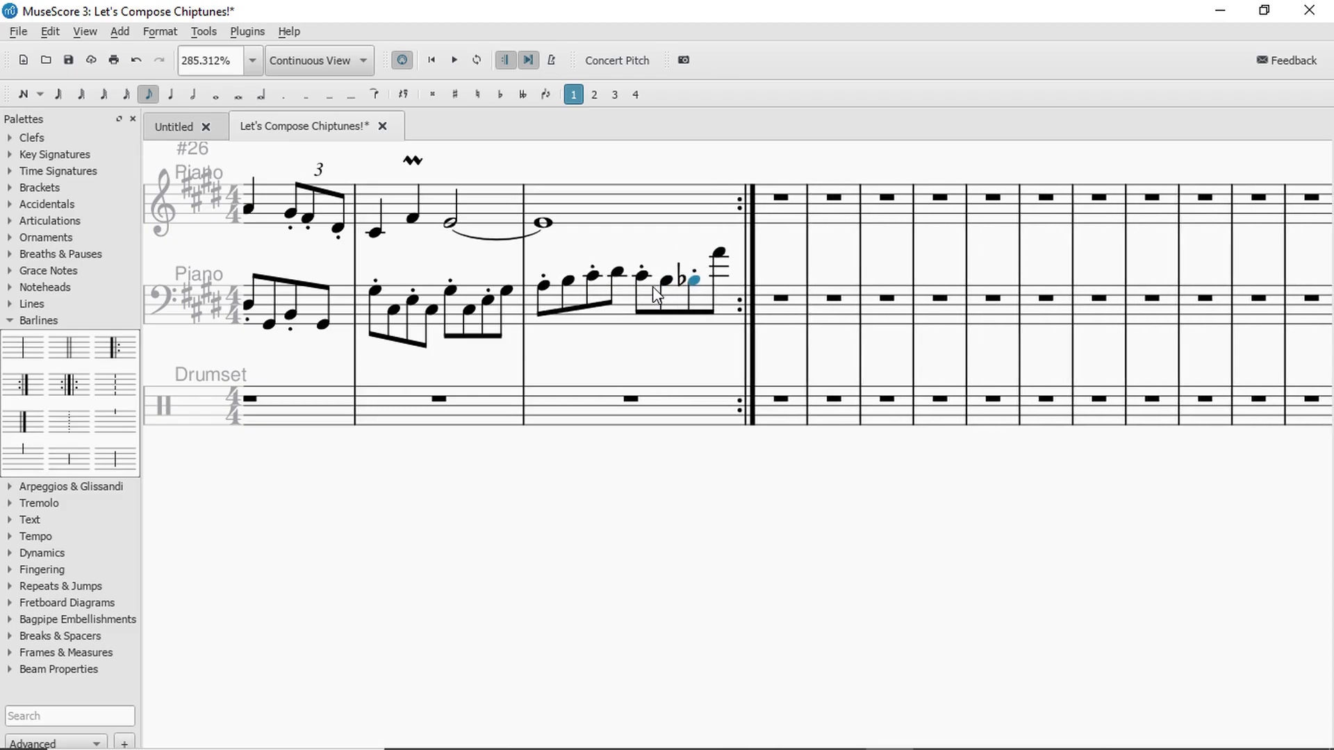
pyautogui.press('Right')
pyautogui.press('Down')
pyautogui.press('Down')
pyautogui.press('Down')
pyautogui.press('Down')
pyautogui.press('Down')
pyautogui.press('Down')
pyautogui.press('Down')
pyautogui.press('Down')
pyautogui.press('Down')
pyautogui.press('Down')
pyautogui.press('Down')
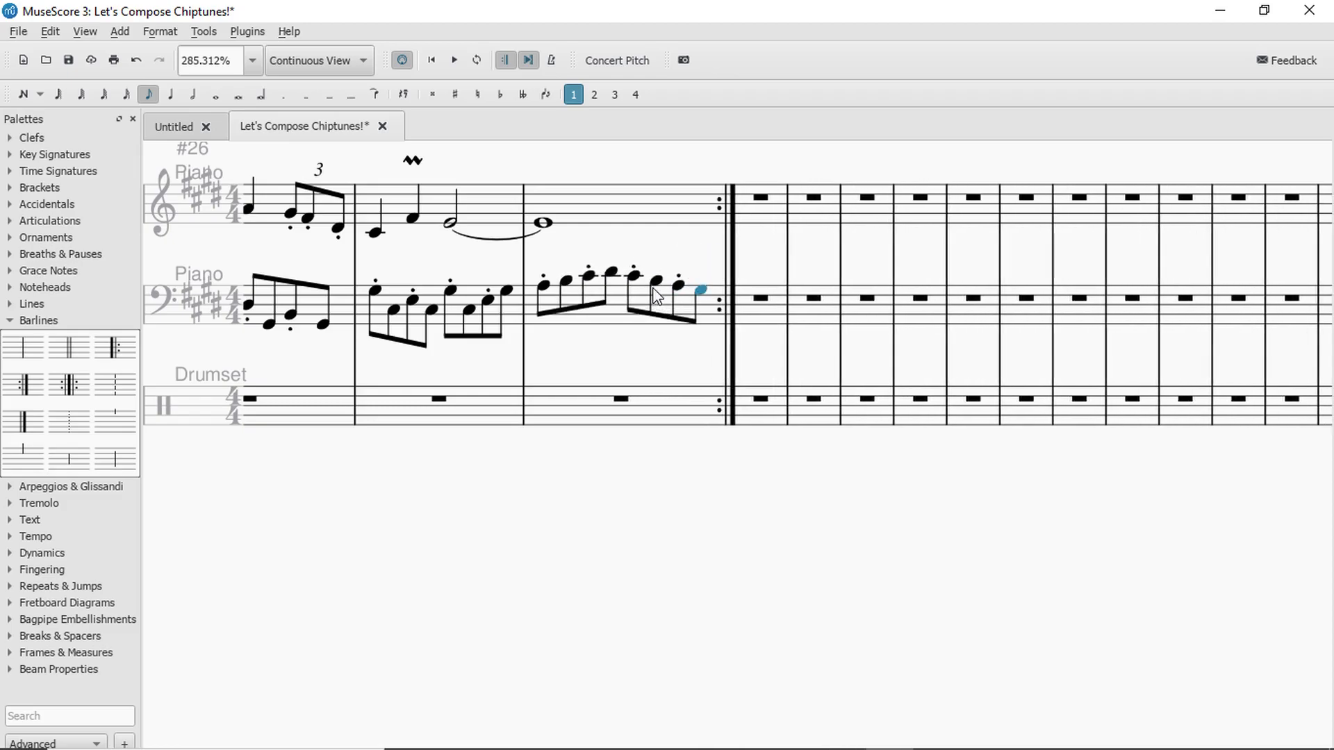
# Play from measure 27 to hear the bass run rise and fall in measure 28.
pyautogui.click(473, 405)
pyautogui.press('space')
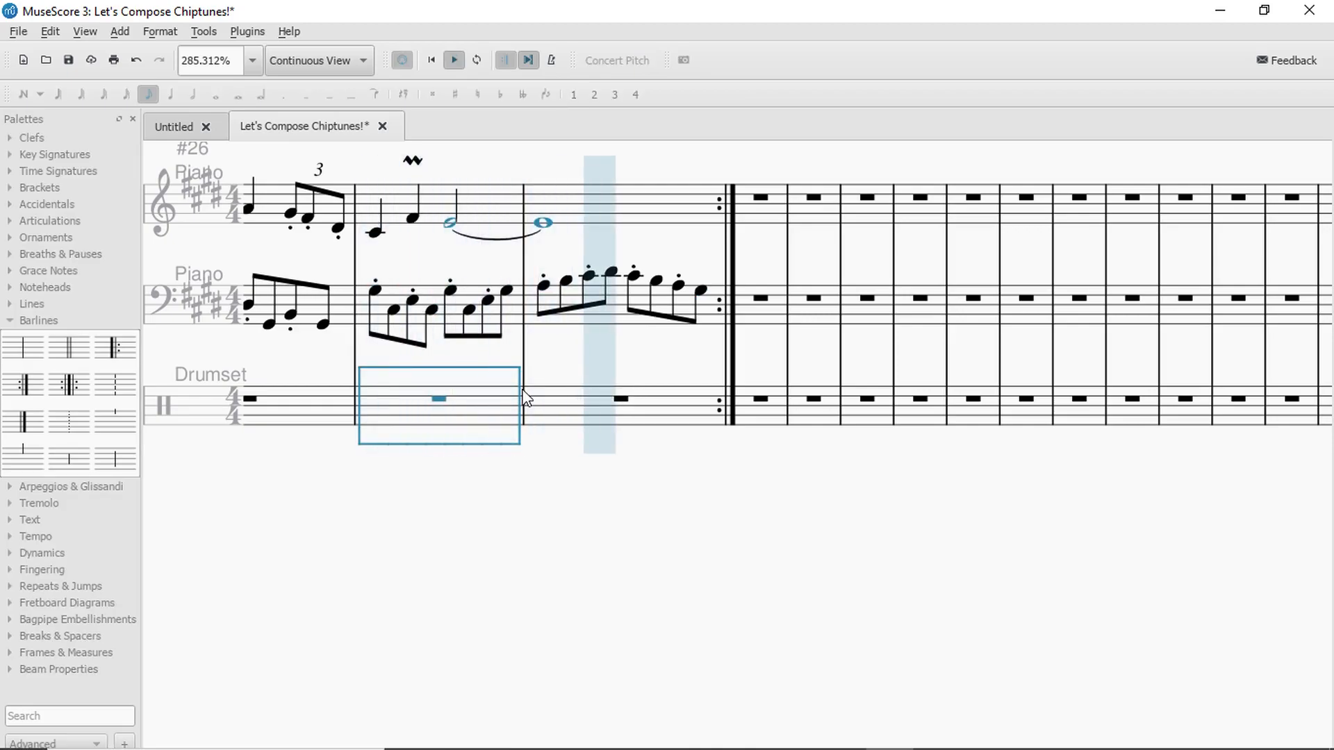
pyautogui.press('space')
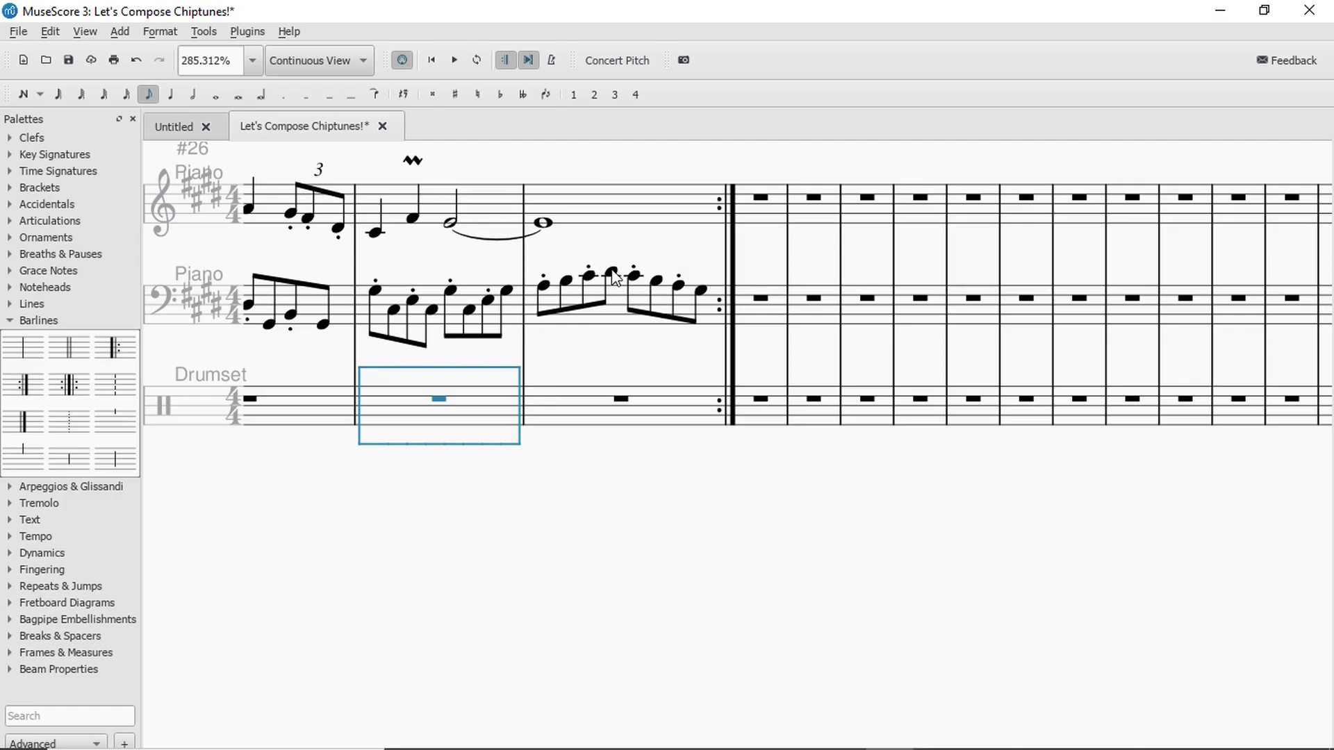
# Try E4 as the fourth bass note of measure 28 and play the ending from measures 28 and 27.
pyautogui.click(636, 405)
pyautogui.press('space')
pyautogui.click(462, 419)
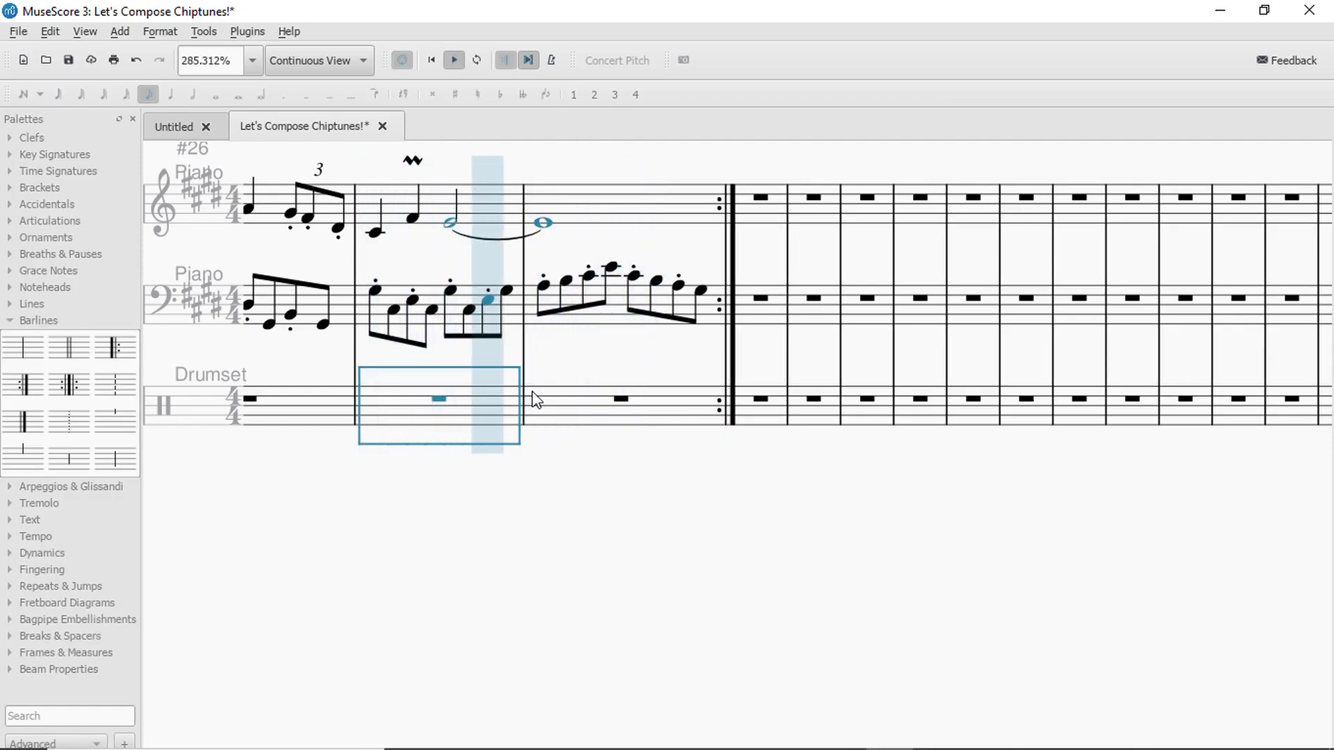
pyautogui.press('space')
# Try F♯4 as the fourth bass note of measure 28 and play from measure 27.
pyautogui.click(611, 268)
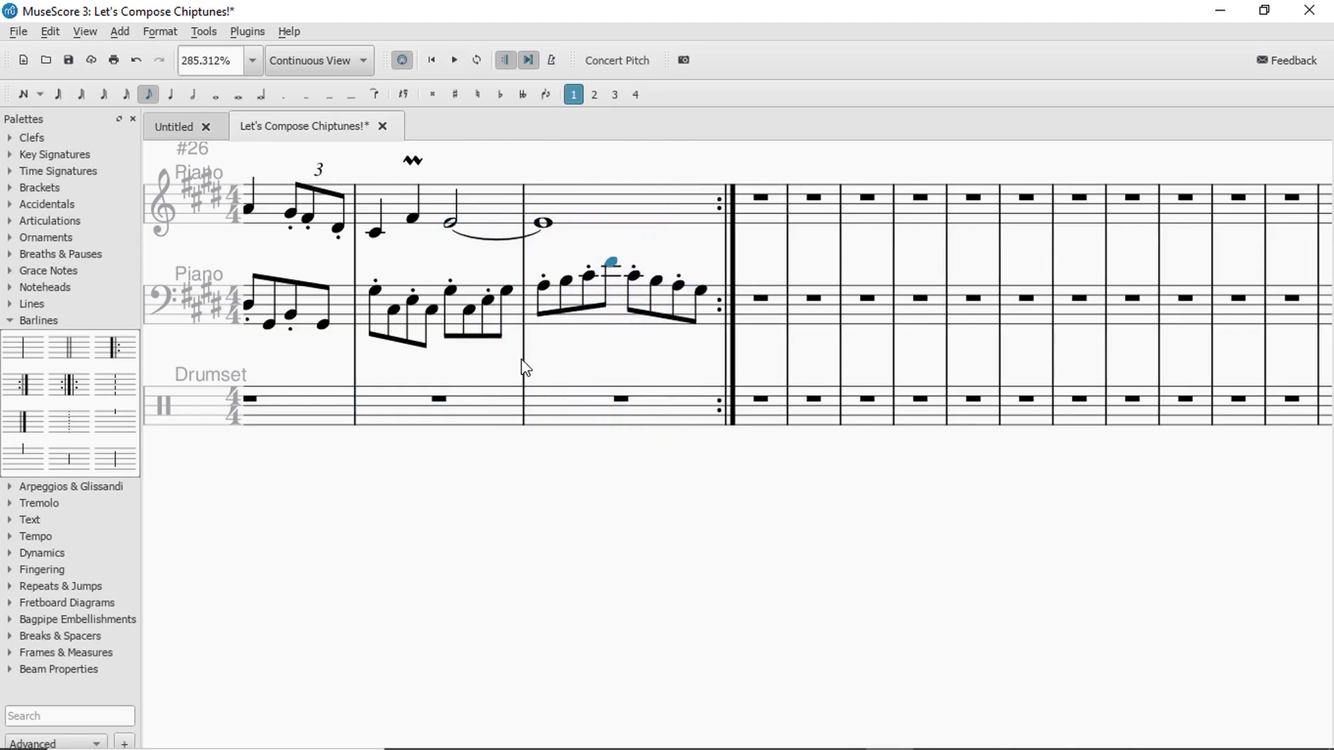
pyautogui.click(498, 398)
pyautogui.press('space')
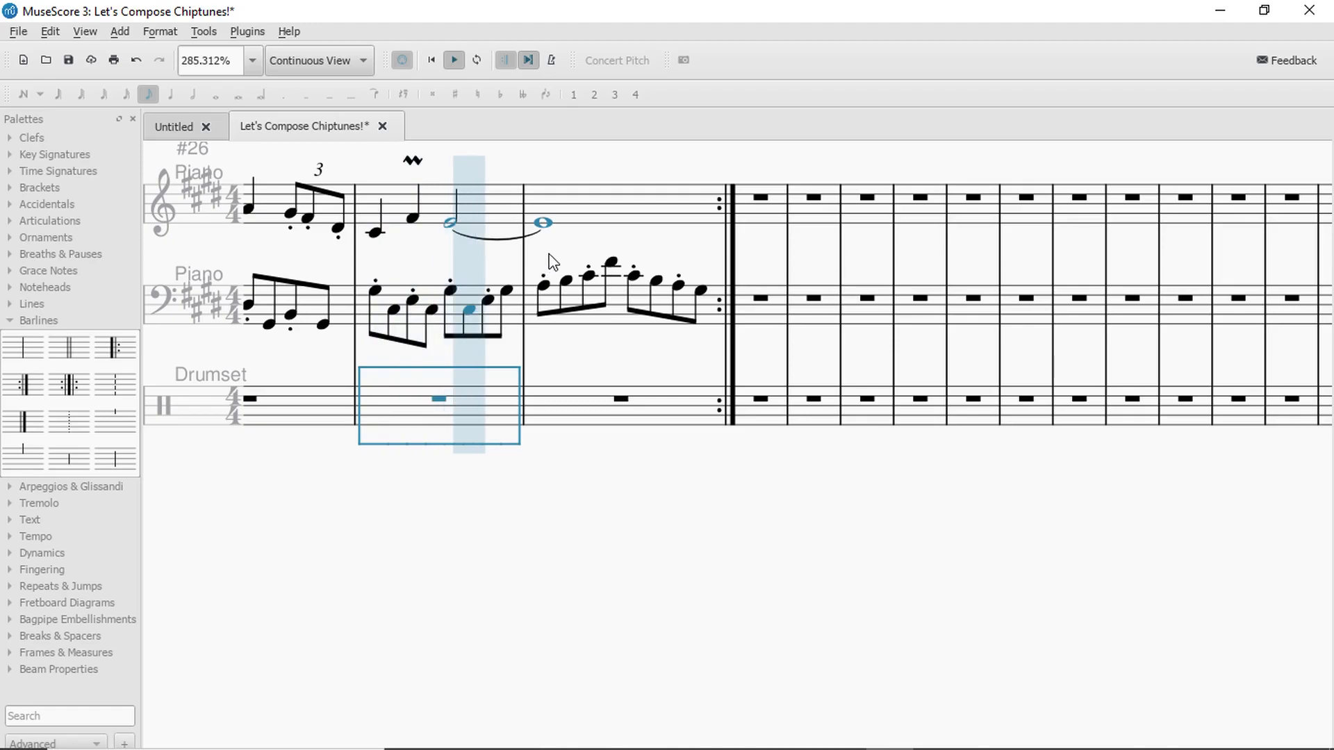
pyautogui.press('space')
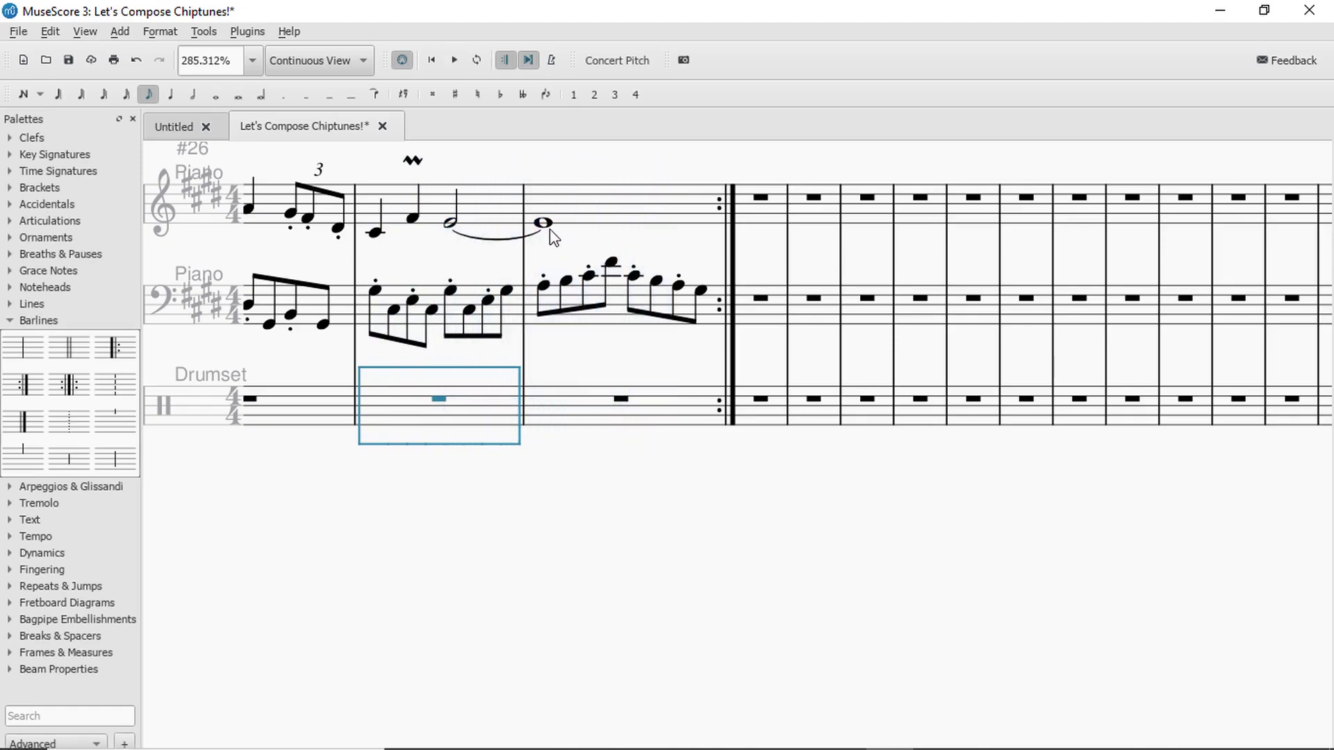
# Set the fourth bass note of measure 28 back to E4 and replay from measure 27.
pyautogui.click(610, 264)
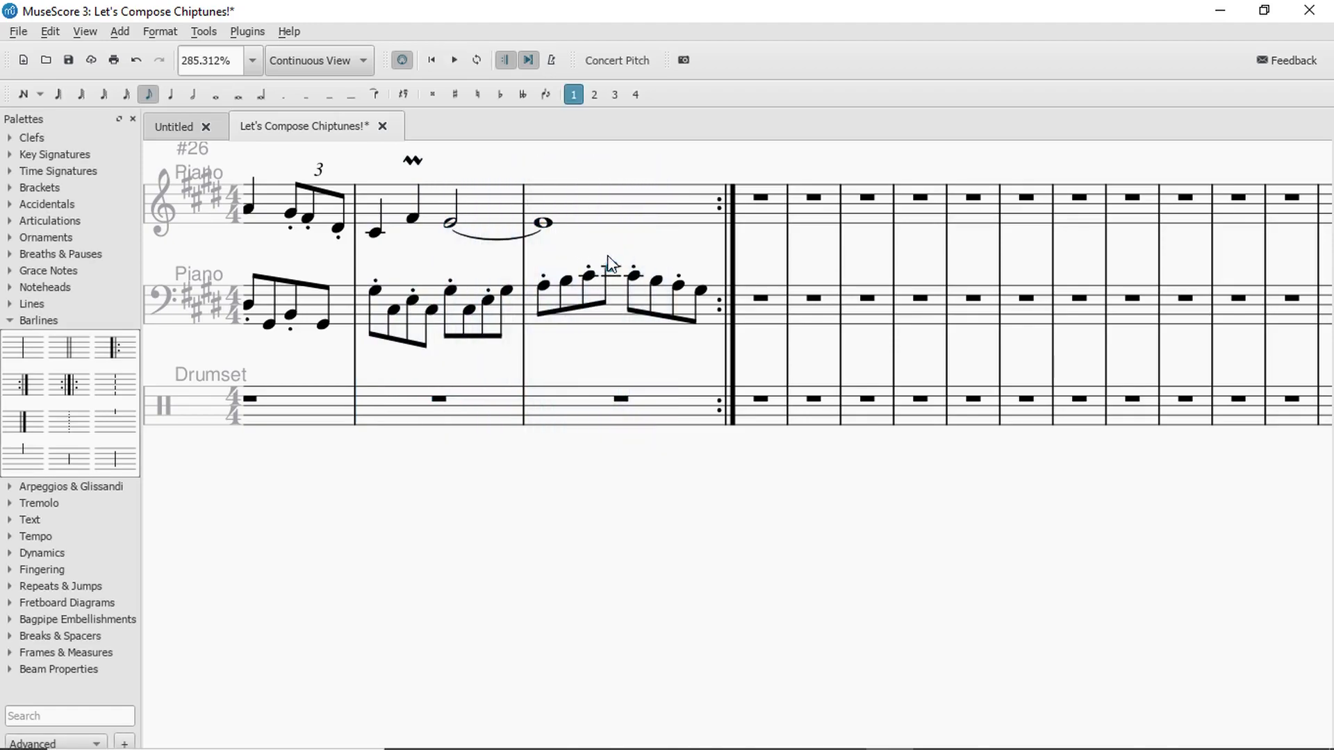
pyautogui.click(486, 401)
pyautogui.press('space')
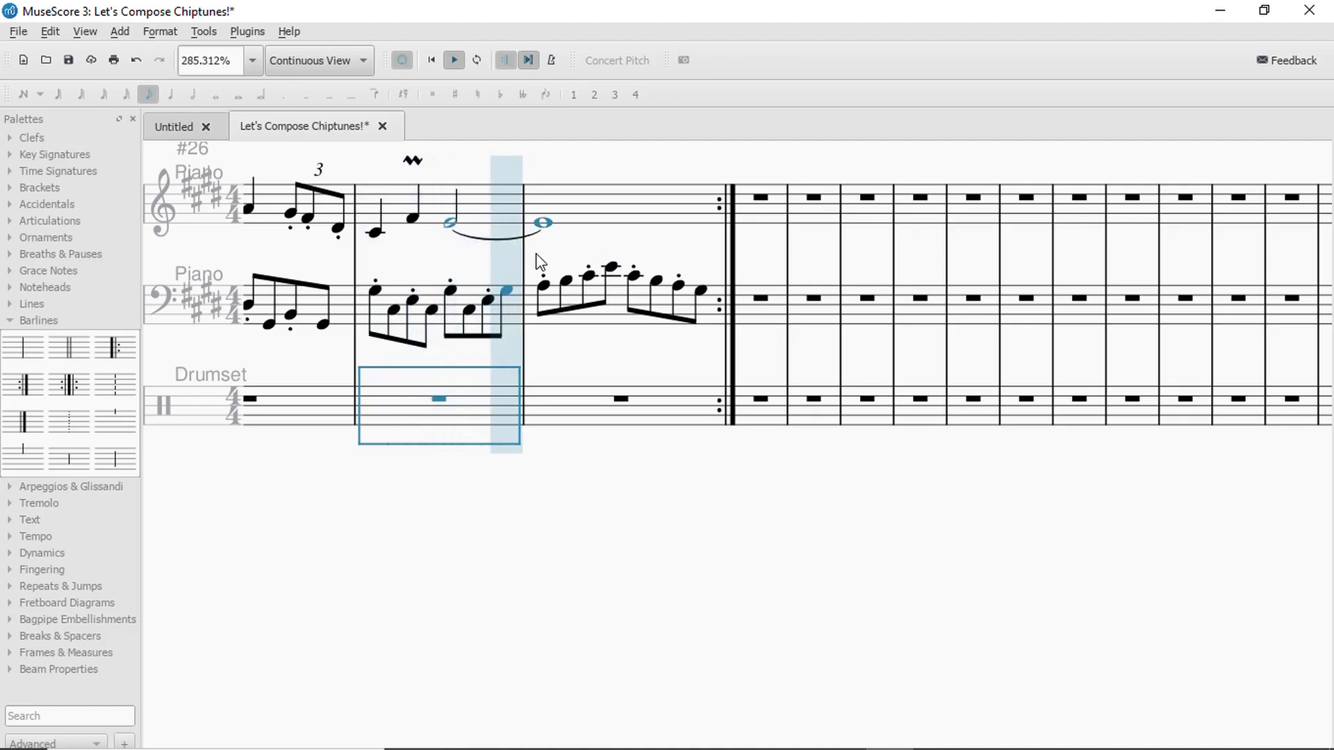
pyautogui.press('space')
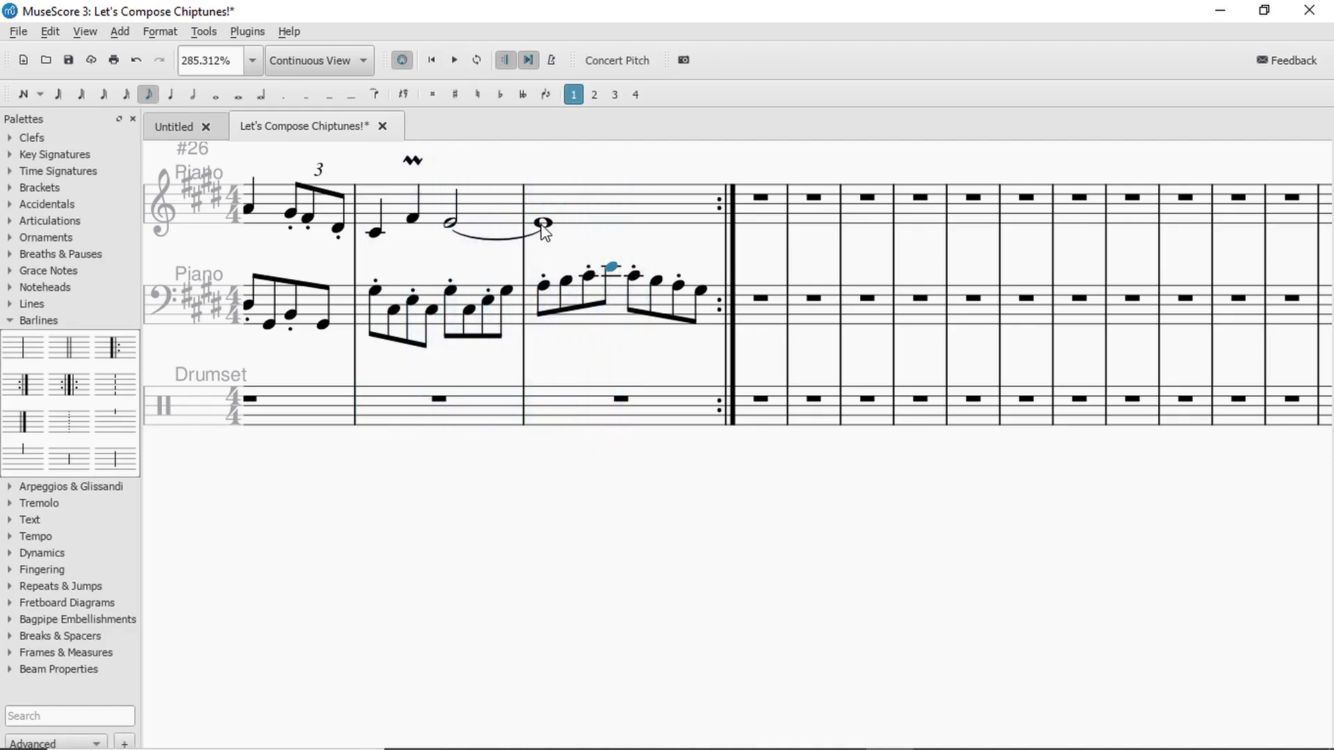
# Listen to measure 28's held treble note against its fourth bass note, and play again from measure 27.
pyautogui.click(541, 225)
pyautogui.click(613, 273)
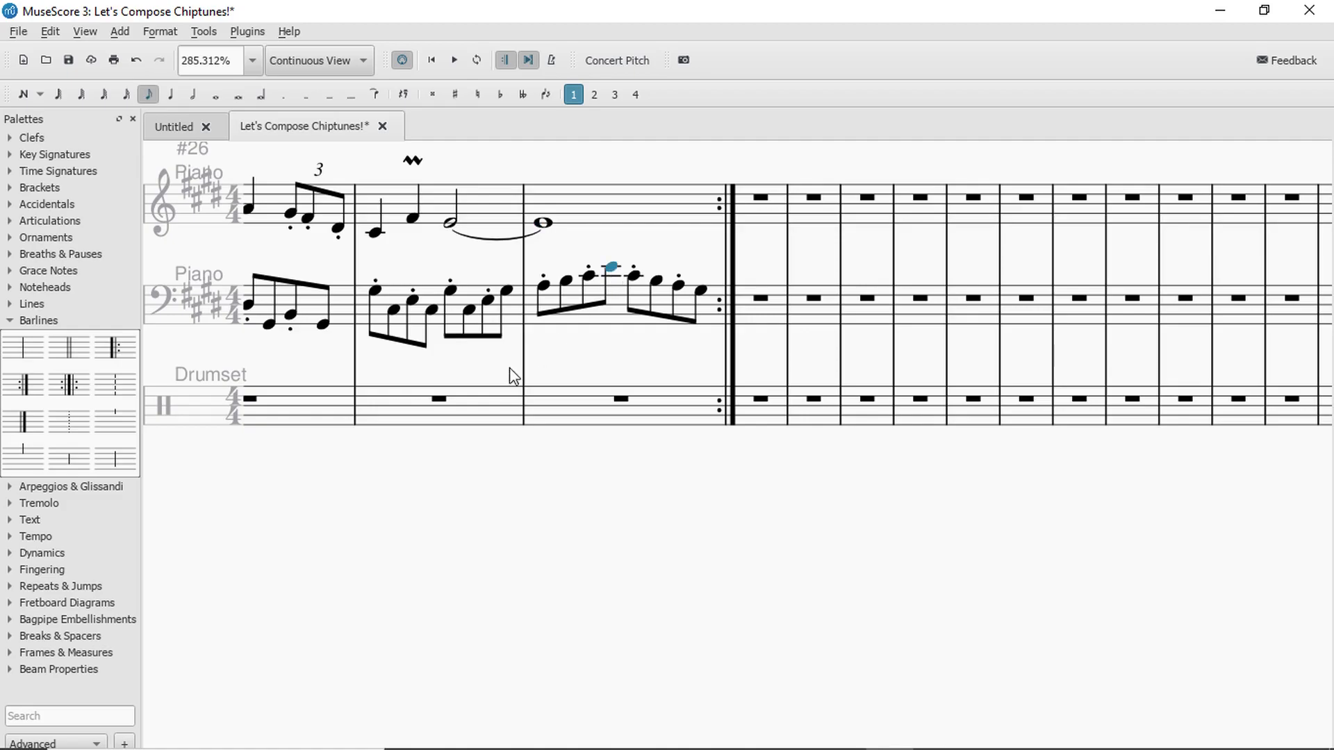
pyautogui.click(478, 410)
pyautogui.press('space')
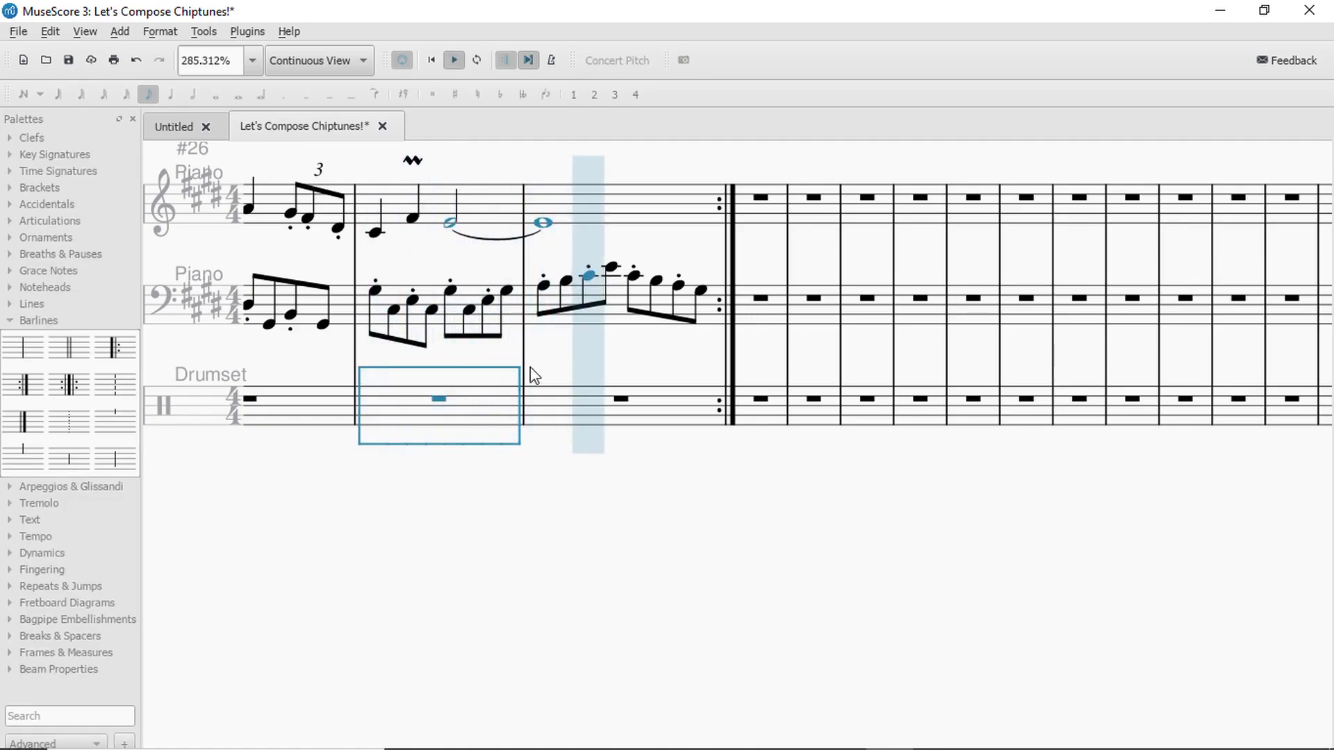
# Compare measure 28's treble note with its fourth bass note, and lower that bass note to B3.
pyautogui.click(612, 270)
pyautogui.click(543, 223)
pyautogui.click(610, 267)
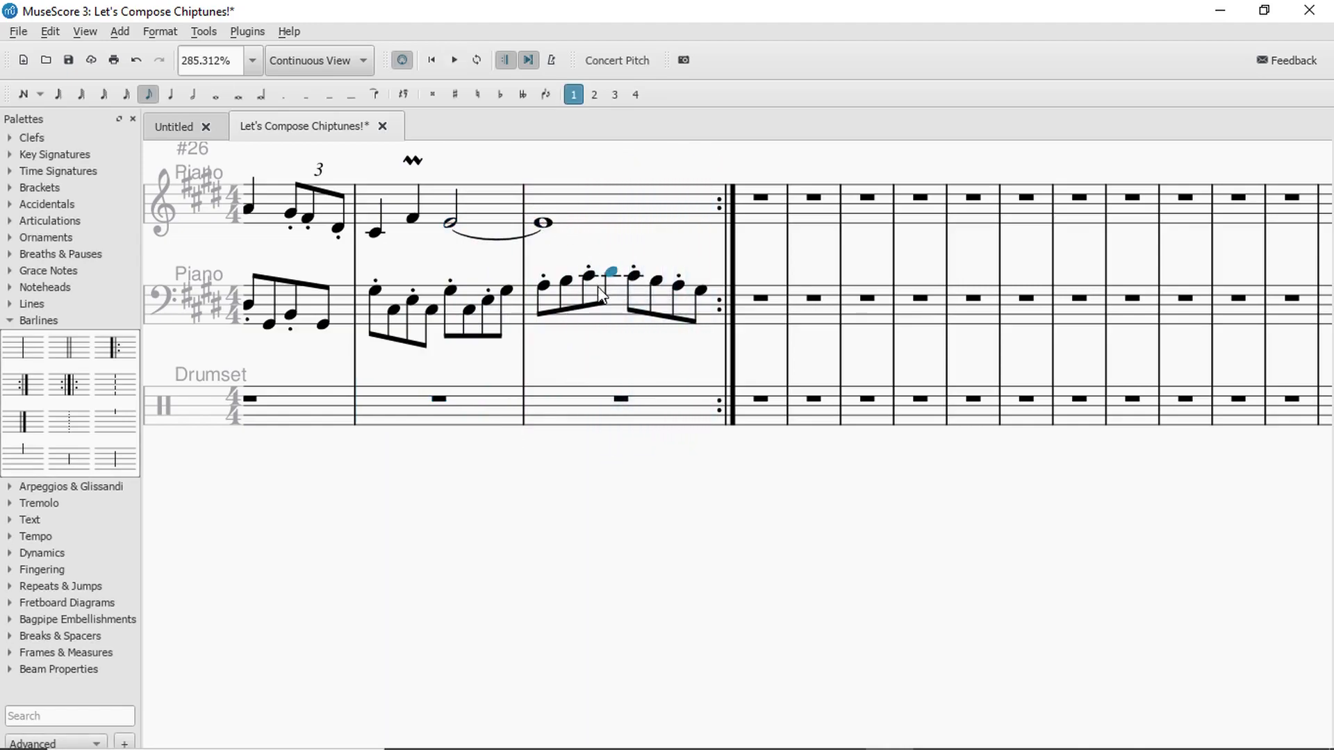
pyautogui.press('Down')
pyautogui.press('Down')
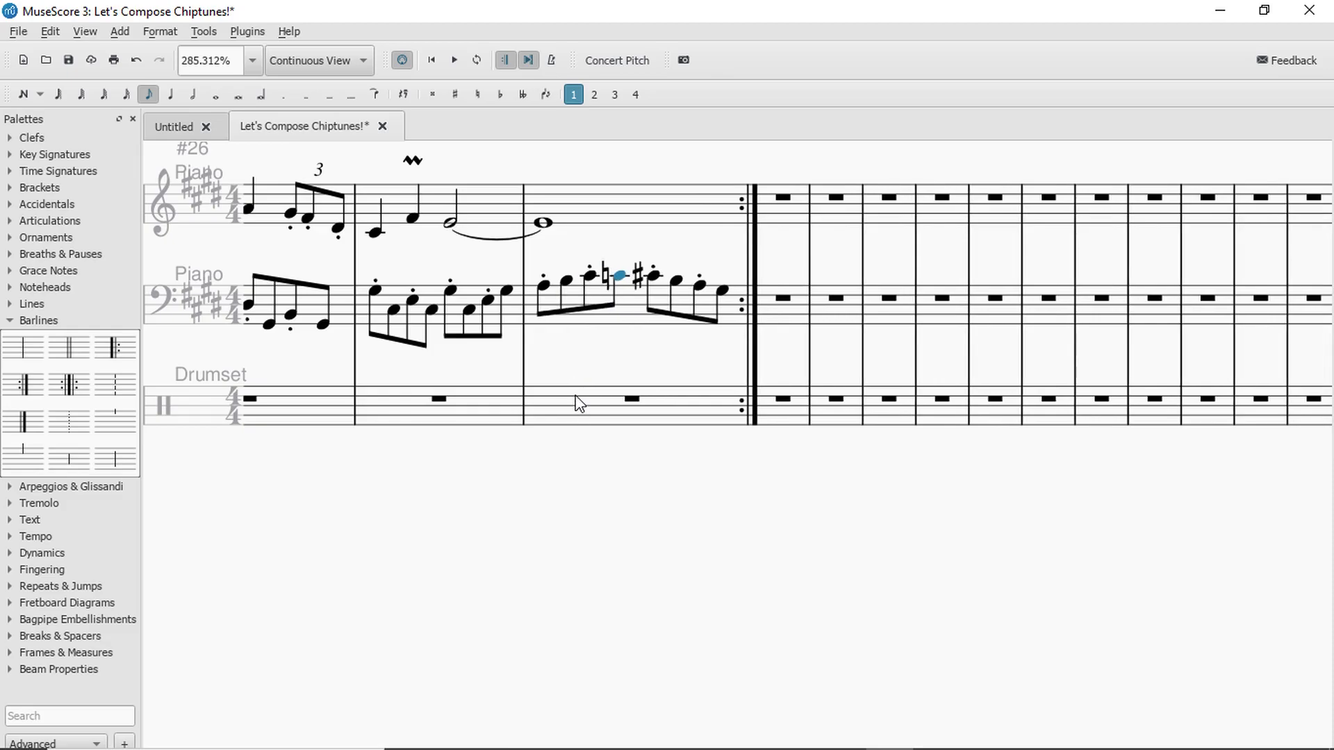
# Play from measure 28 through the repeat to hear the revised bass run lead into measure 4.
pyautogui.click(576, 403)
pyautogui.press('space')
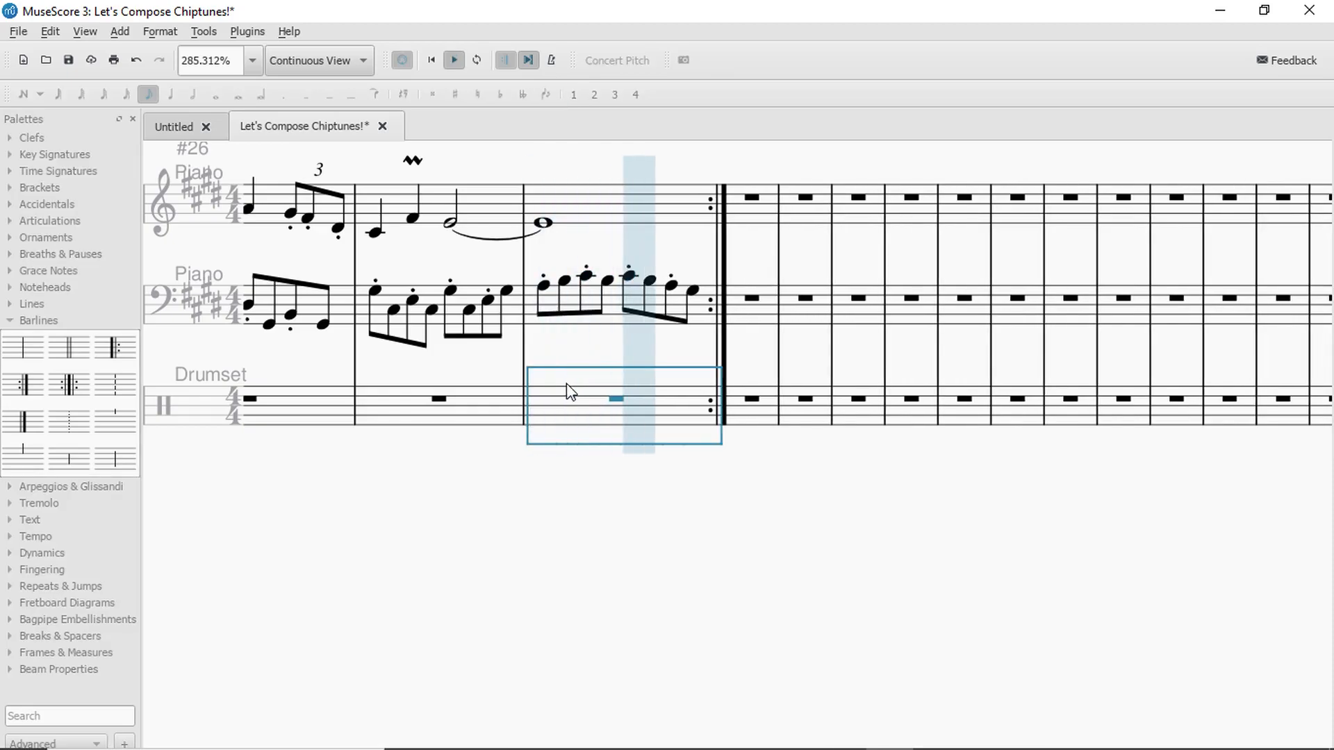
pyautogui.press('space')
pyautogui.press('Right')
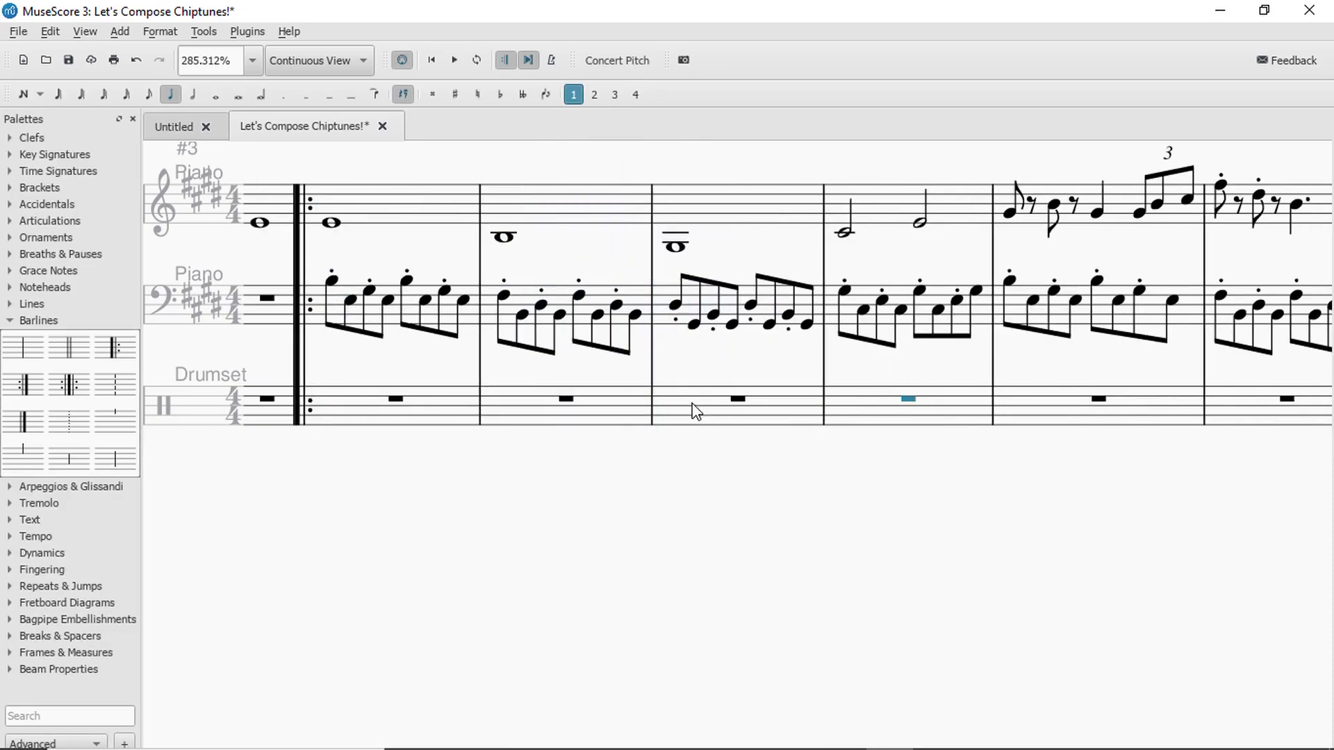
# Return to the closing measures and replay measure 28's rise-and-fall bass run through the repeat into measure 4.
pyautogui.press('Right')
pyautogui.press('Right')
pyautogui.press('Right')
pyautogui.press('Right')
pyautogui.press('Right')
pyautogui.press('Right')
pyautogui.press('Right')
pyautogui.press('Right')
pyautogui.press('Right')
pyautogui.press('Right')
pyautogui.press('Right')
pyautogui.press('Right')
pyautogui.press('Right')
pyautogui.press('Right')
pyautogui.press('Right')
pyautogui.press('Right')
pyautogui.press('Right')
pyautogui.press('Right')
pyautogui.press('Right')
pyautogui.press('Right')
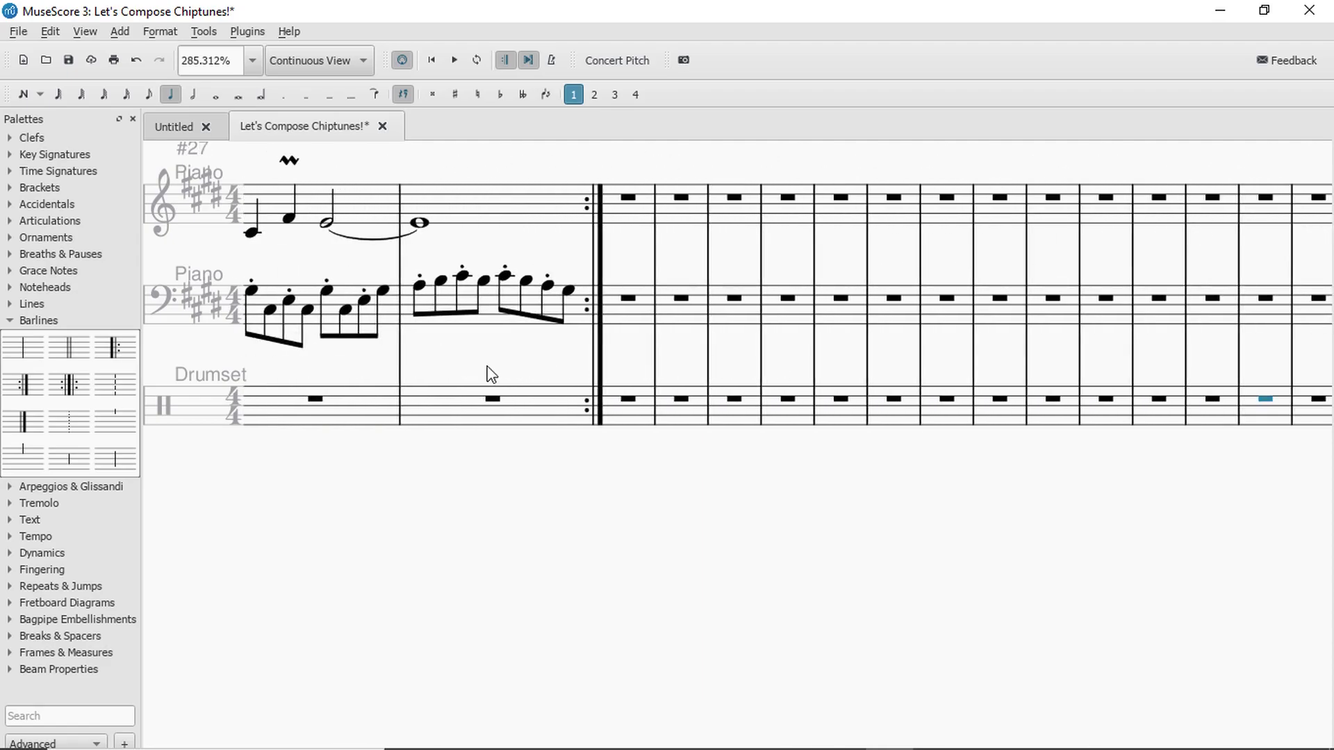
pyautogui.click(574, 408)
pyautogui.press('space')
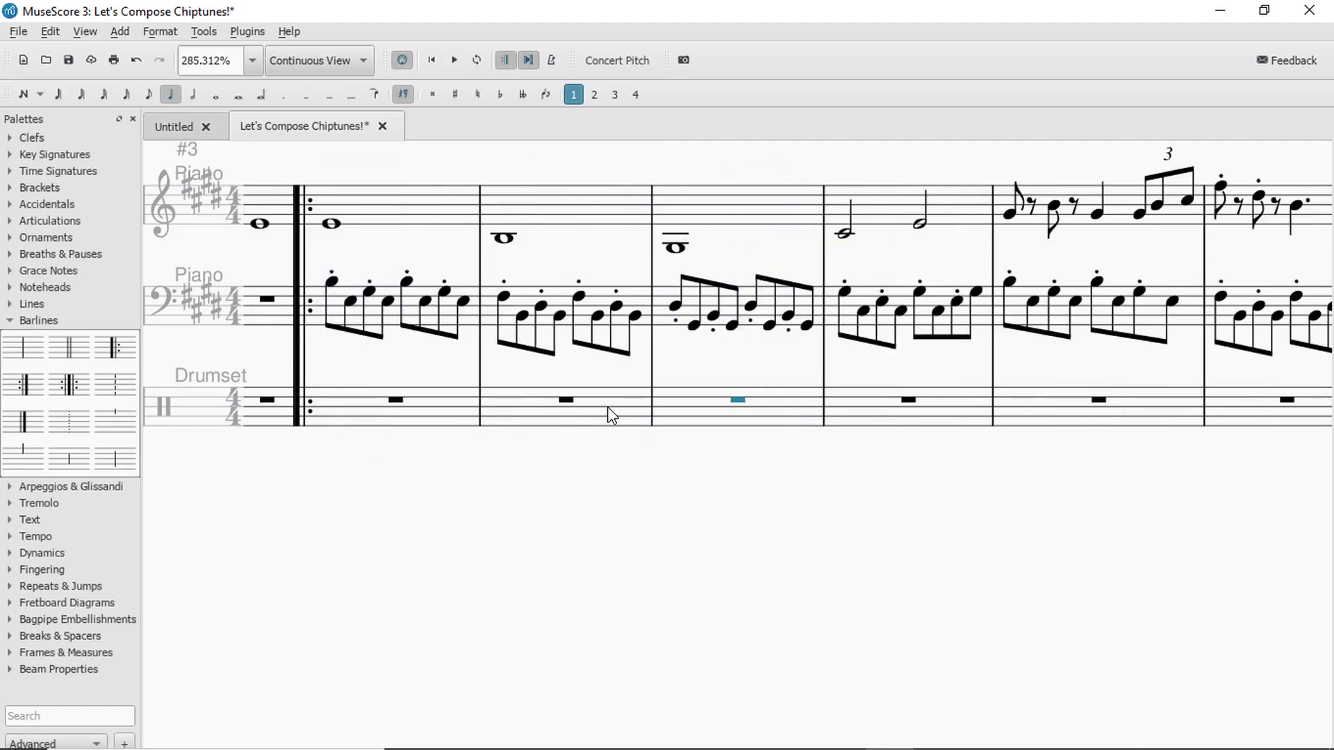
# Undo the rise-and-fall edits in the second half of measure 28's bass run.
pyautogui.press('Right')
pyautogui.press('Right')
pyautogui.press('Right')
pyautogui.press('Right')
pyautogui.press('Right')
pyautogui.press('Right')
pyautogui.press('Right')
pyautogui.press('Right')
pyautogui.press('Right')
pyautogui.press('Right')
pyautogui.press('Right')
pyautogui.press('Right')
pyautogui.press('Right')
pyautogui.press('Right')
pyautogui.press('Right')
pyautogui.press('Right')
pyautogui.press('Right')
pyautogui.press('Right')
pyautogui.press('Right')
pyautogui.press('Right')
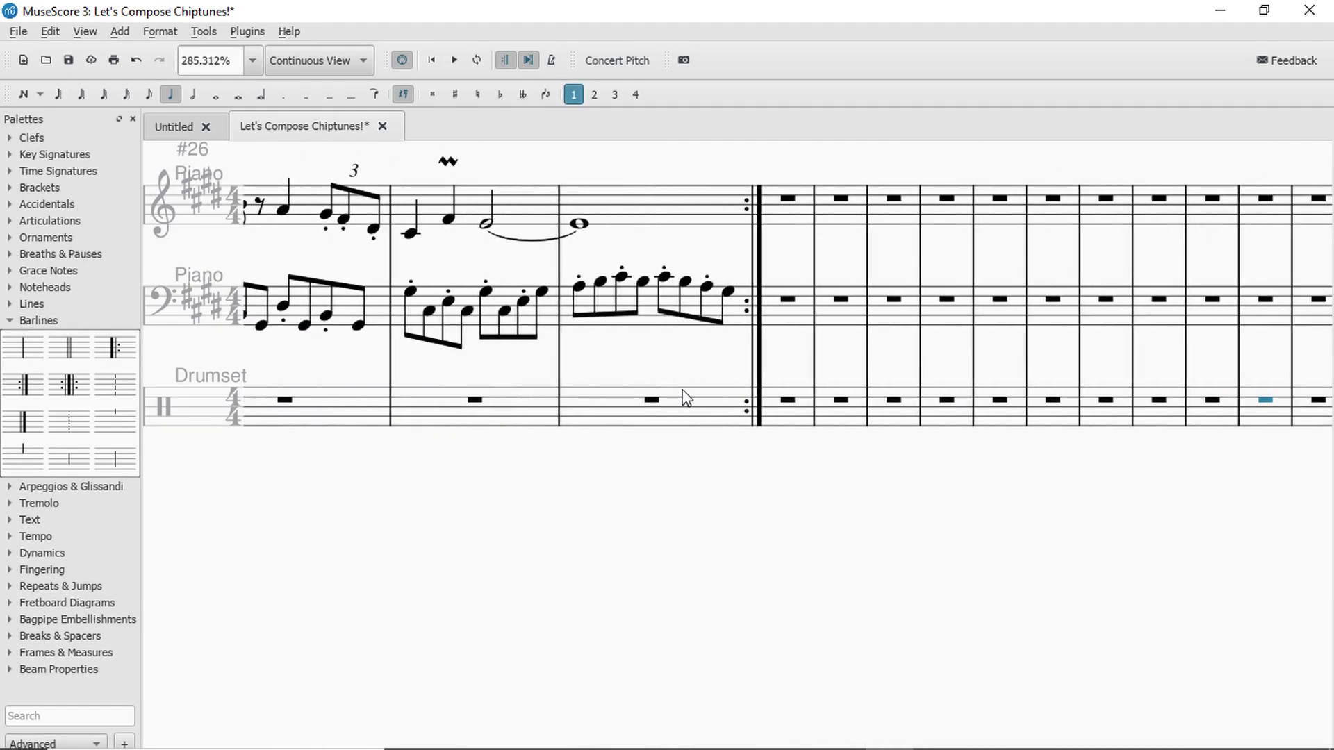
pyautogui.hotkey('ctrl', 'z')
pyautogui.hotkey('ctrl', 'z')
pyautogui.hotkey('ctrl', 'z')
pyautogui.hotkey('ctrl', 'z')
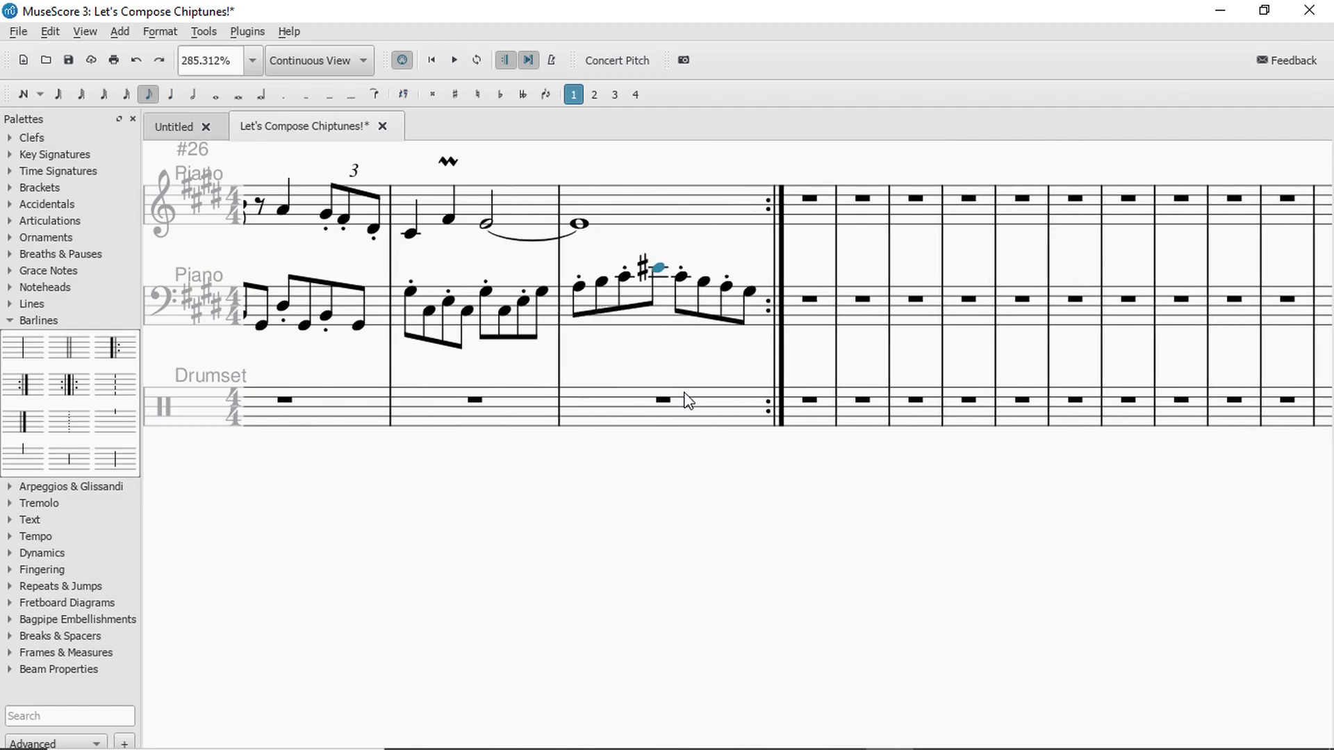
pyautogui.hotkey('ctrl', 'z')
pyautogui.hotkey('ctrl', 'z')
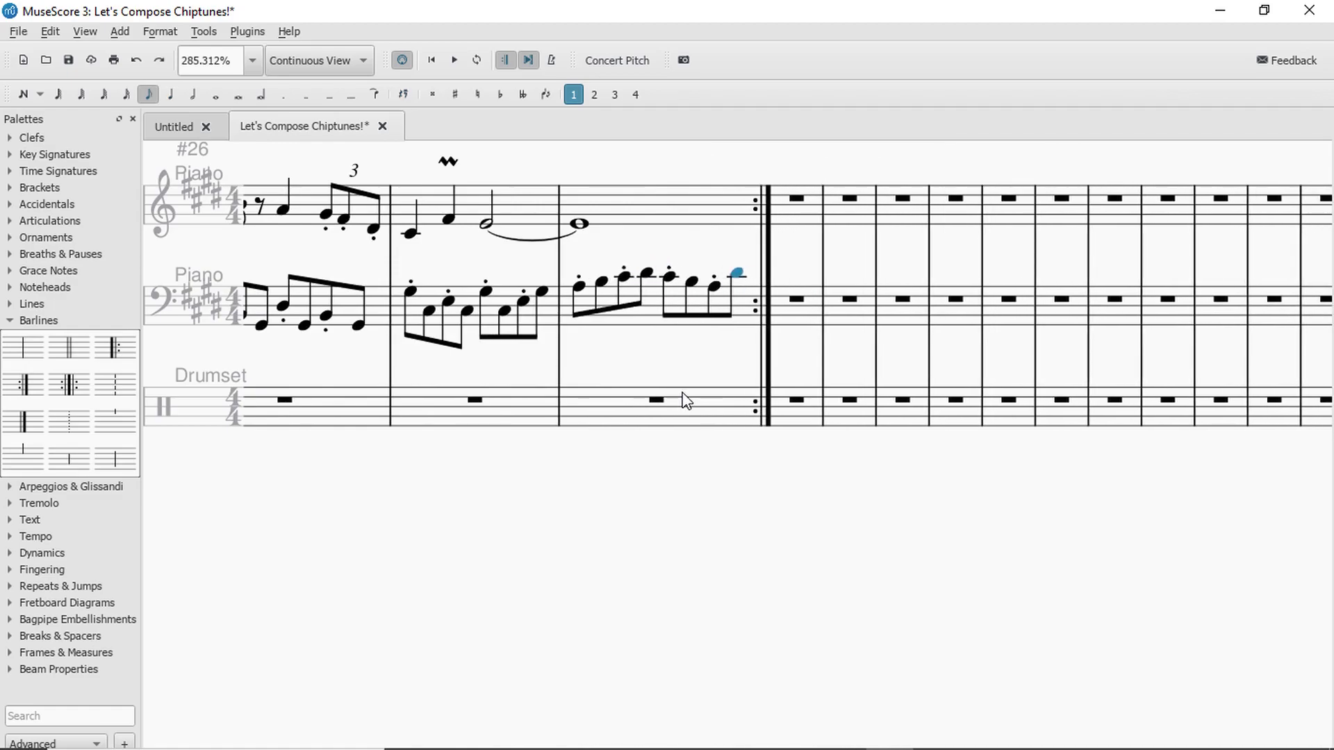
pyautogui.hotkey('ctrl', 'z')
pyautogui.hotkey('ctrl', 'z')
pyautogui.hotkey('ctrl', 'z')
pyautogui.hotkey('ctrl', 'z')
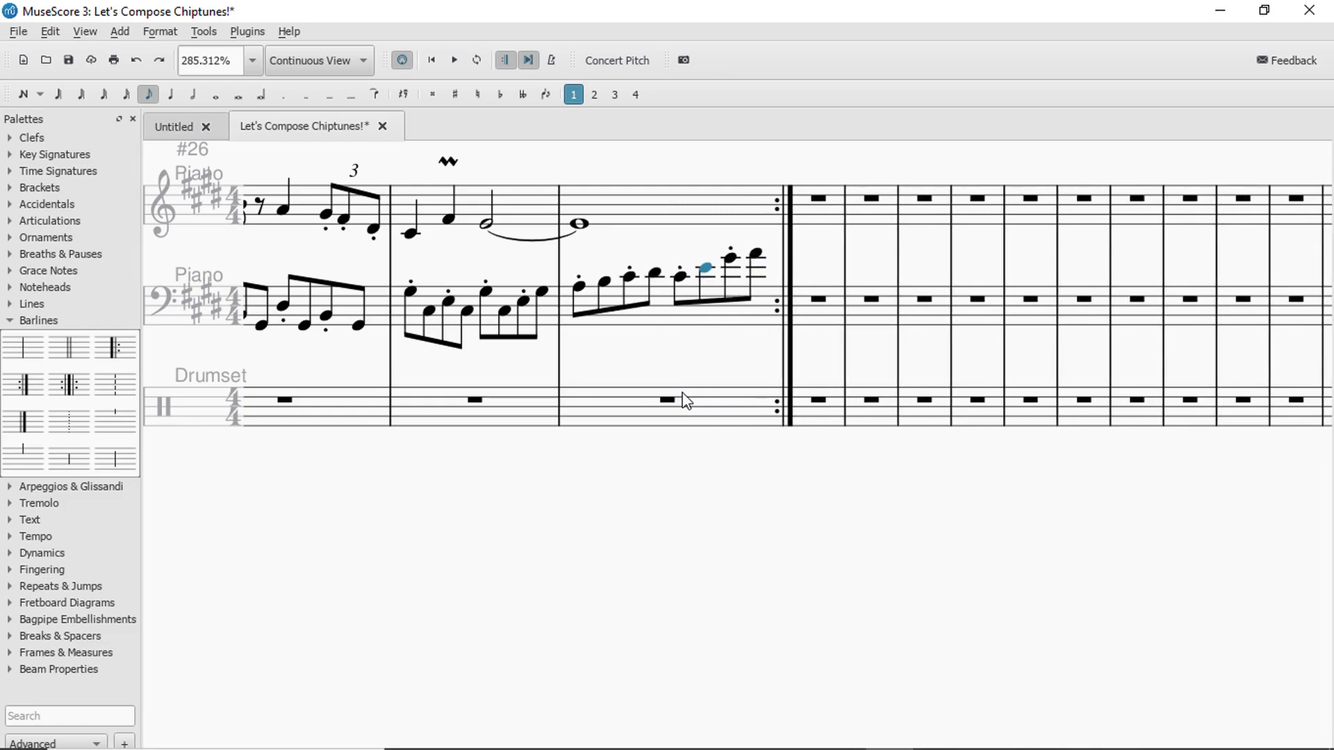
# Step through the edit history to restore measure 28's low bass run rising from A2 to A3.
pyautogui.hotkey('ctrl', 'z')
pyautogui.hotkey('ctrl', 'z')
pyautogui.hotkey('ctrl', 'y')
pyautogui.hotkey('ctrl', 'y')
pyautogui.hotkey('ctrl', 'y')
pyautogui.hotkey('ctrl', 'y')
pyautogui.hotkey('ctrl', 'y')
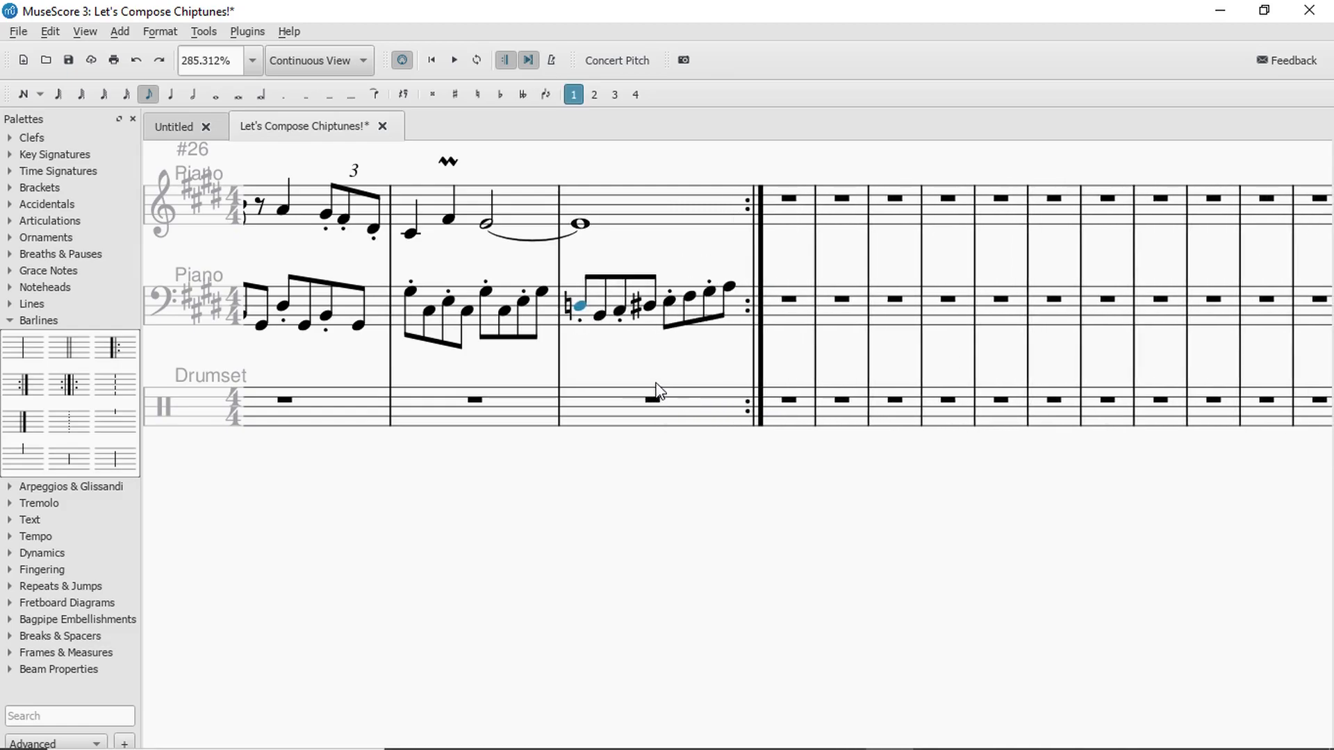
pyautogui.hotkey('ctrl', 'z')
pyautogui.hotkey('ctrl', 'z')
pyautogui.hotkey('ctrl', 'z')
pyautogui.hotkey('ctrl', 'z')
pyautogui.hotkey('ctrl', 'z')
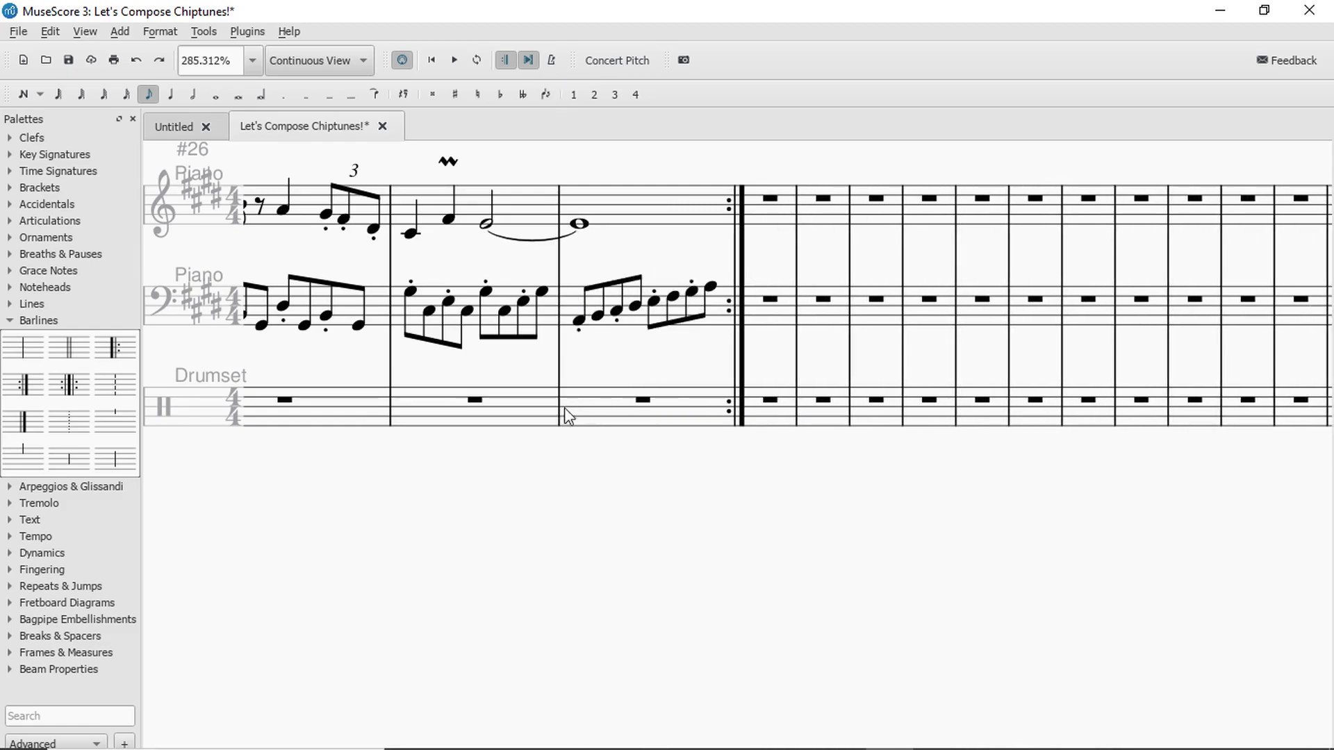
# Redo the edits to bring back measure 28's high bass run from A3 to A4, and play from measure 27.
pyautogui.hotkey('ctrl', 'y')
pyautogui.hotkey('ctrl', 'y')
pyautogui.hotkey('ctrl', 'y')
pyautogui.hotkey('ctrl', 'y')
pyautogui.hotkey('ctrl', 'y')
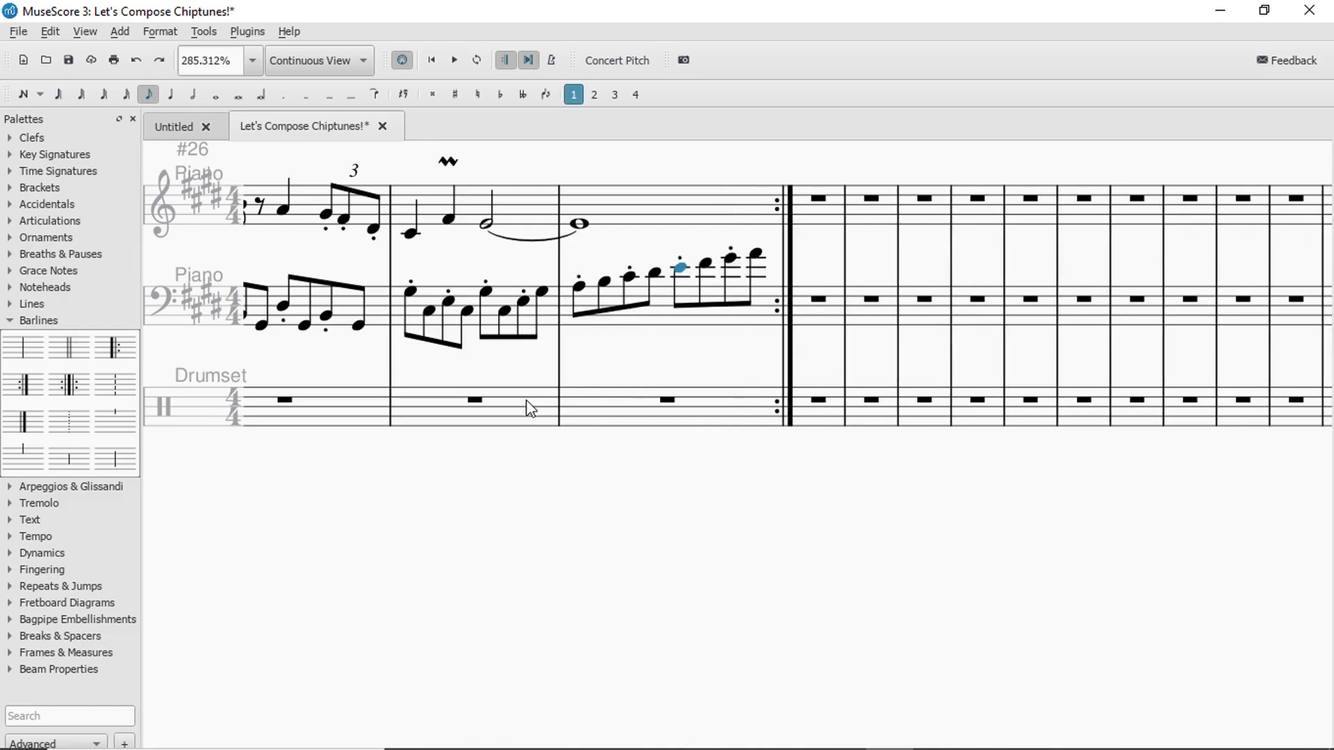
pyautogui.click(455, 400)
pyautogui.press('space')
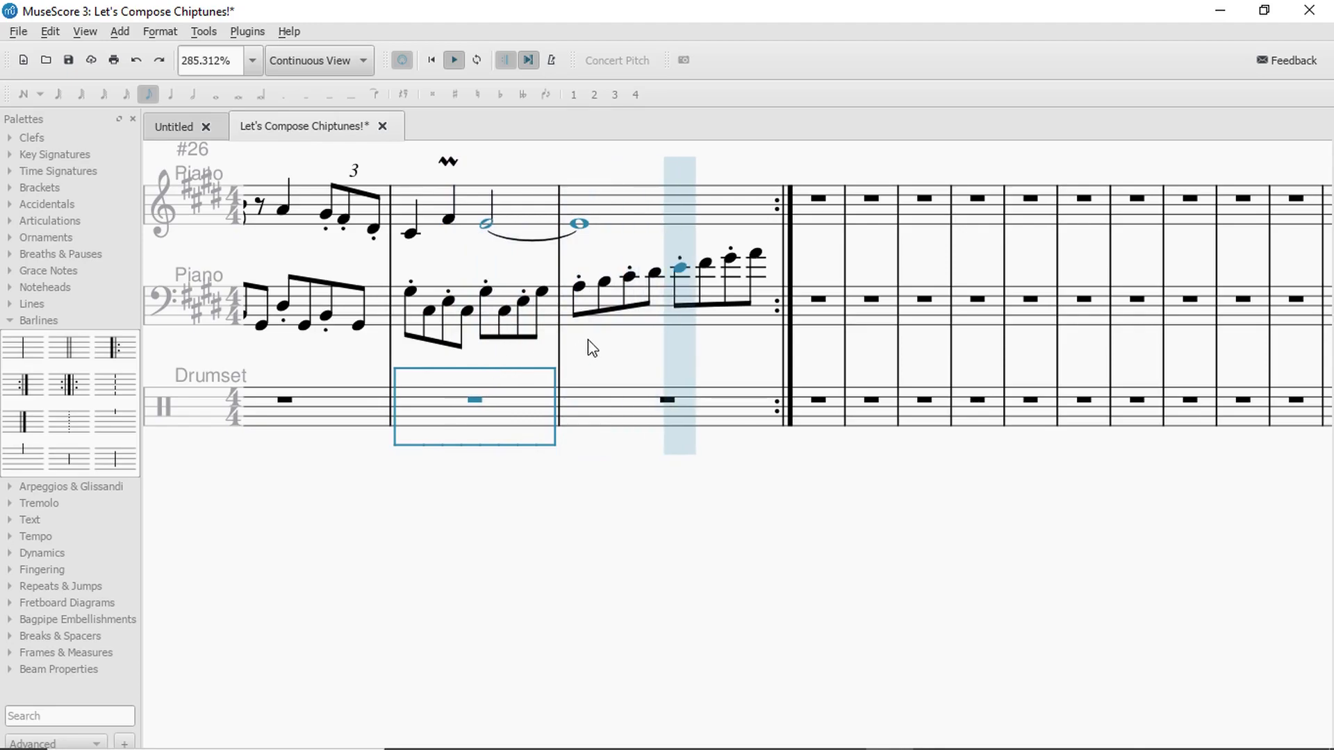
# Raise the fourth bass note of measure 28 to E4 and listen again from measure 27.
pyautogui.press('space')
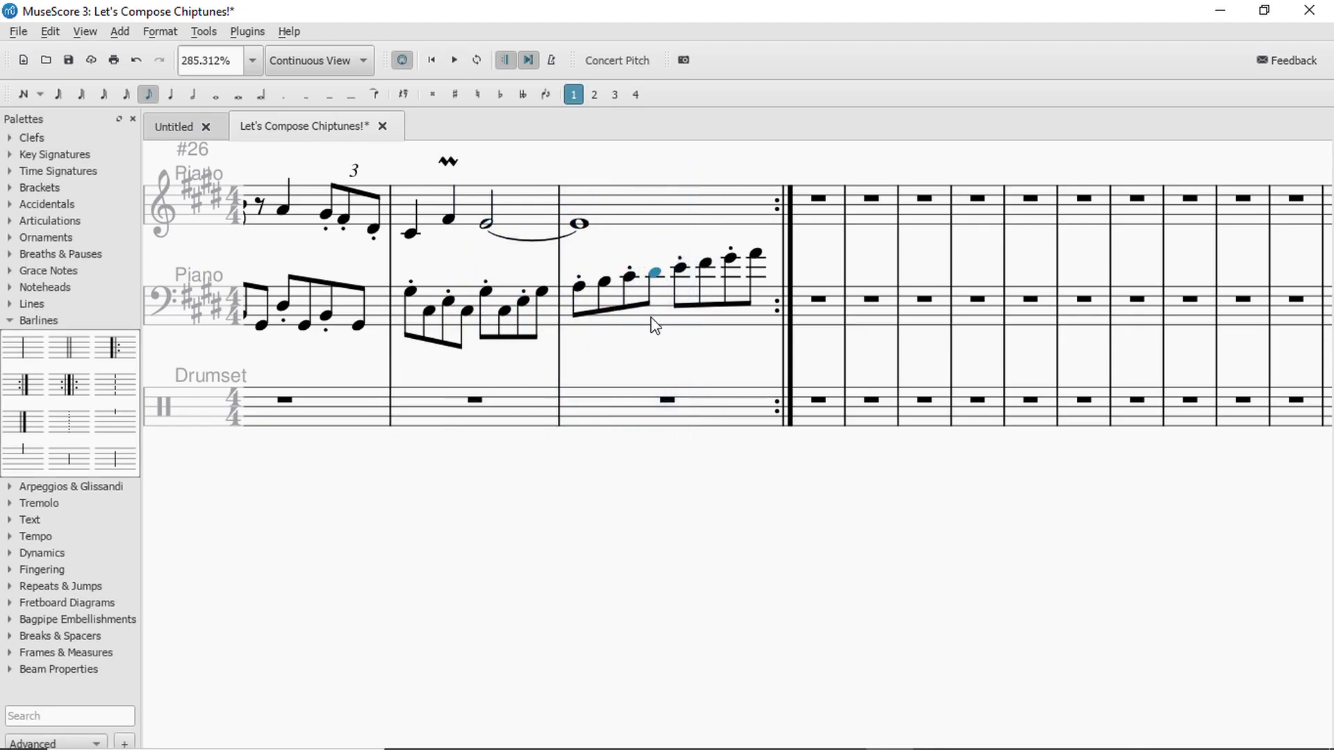
pyautogui.press('space')
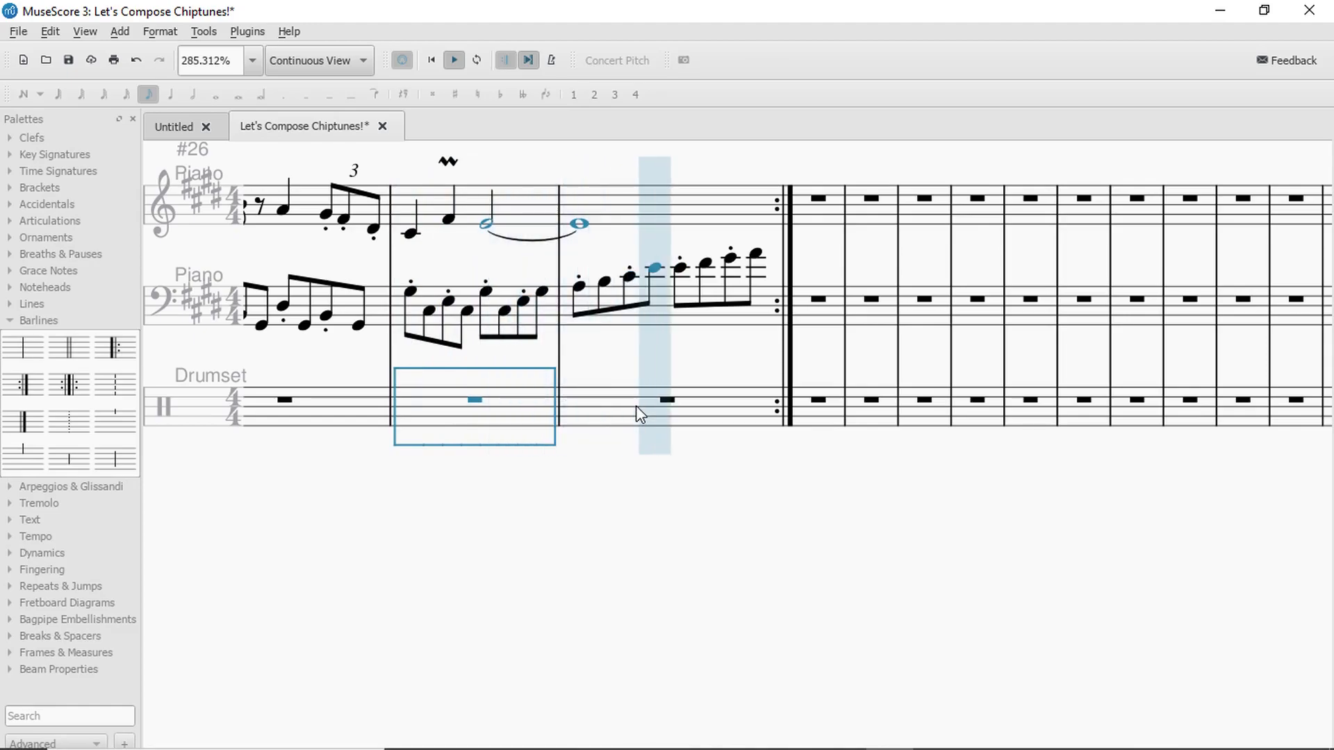
pyautogui.press('space')
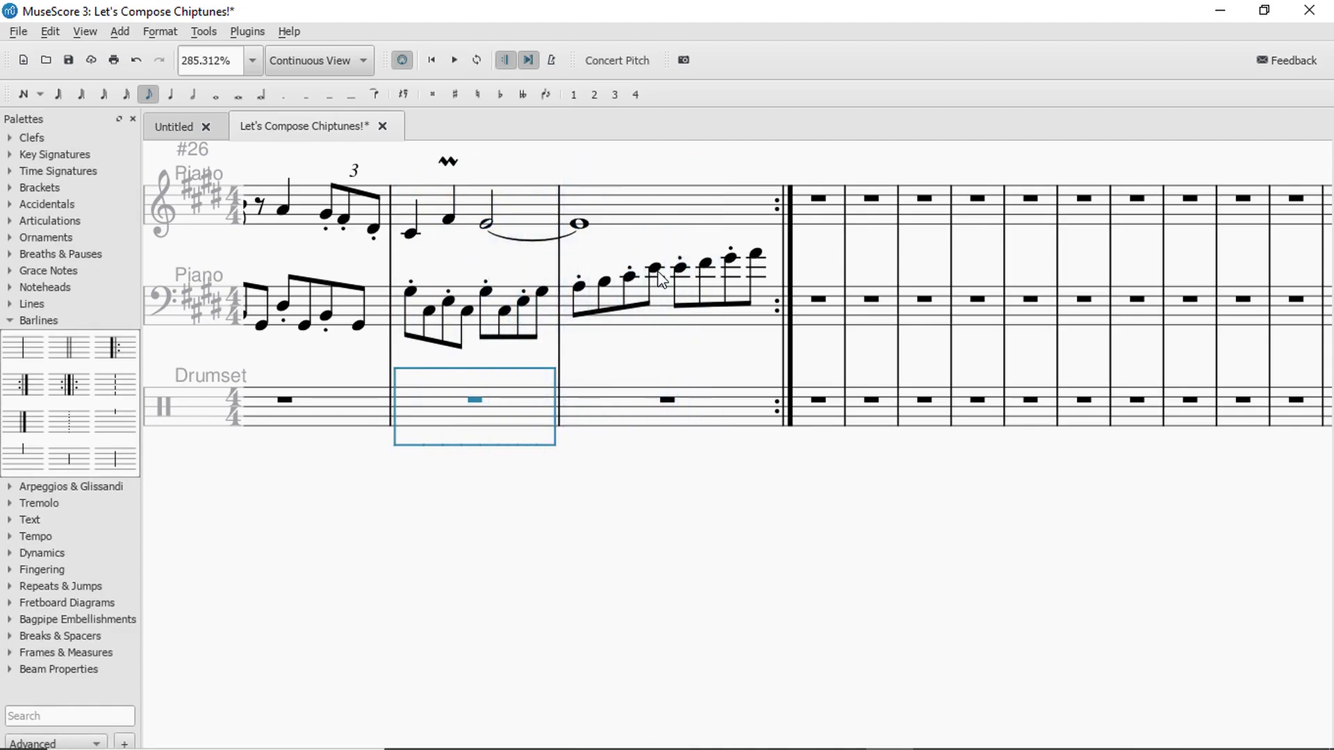
# Undo measure 28's bass edits back to the low run that starts on A2.
pyautogui.click(667, 322)
pyautogui.press('Left')
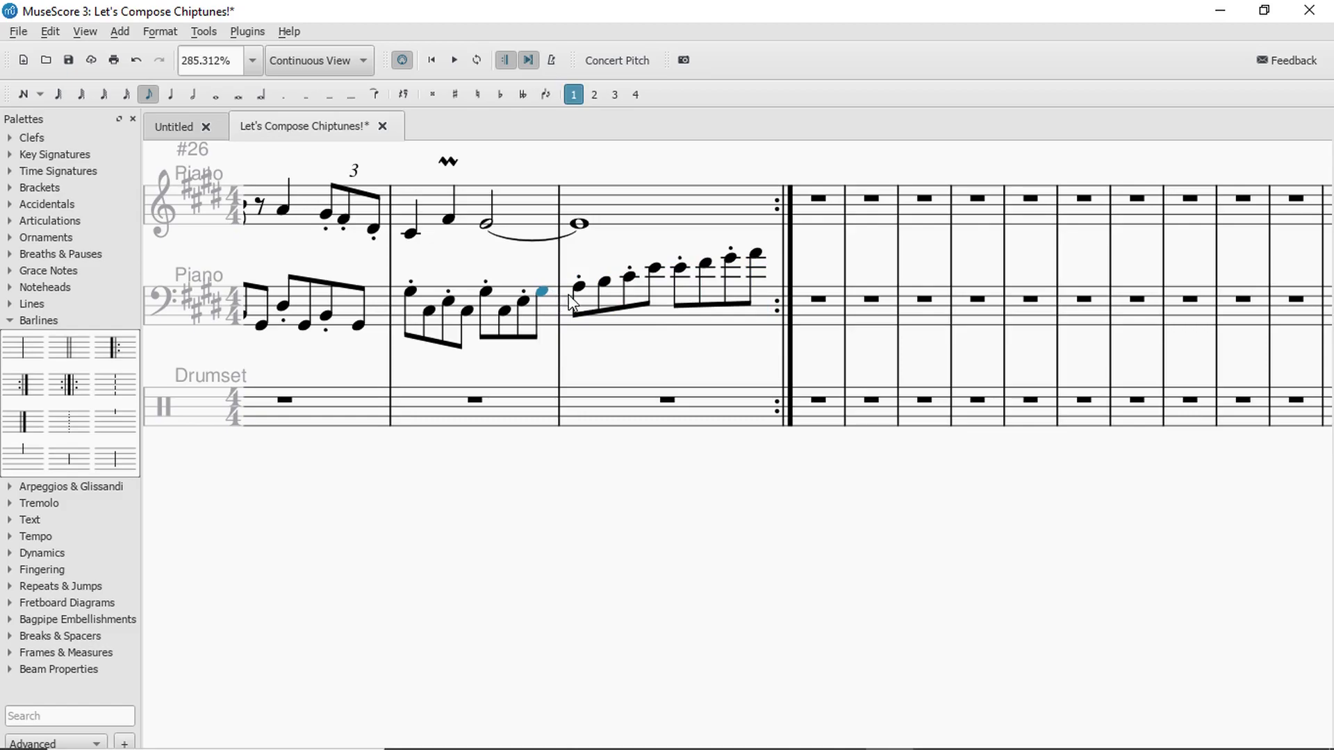
pyautogui.hotkey('ctrl', 'z')
pyautogui.hotkey('ctrl', 'z')
pyautogui.hotkey('ctrl', 'z')
pyautogui.hotkey('ctrl', 'z')
pyautogui.hotkey('ctrl', 'z')
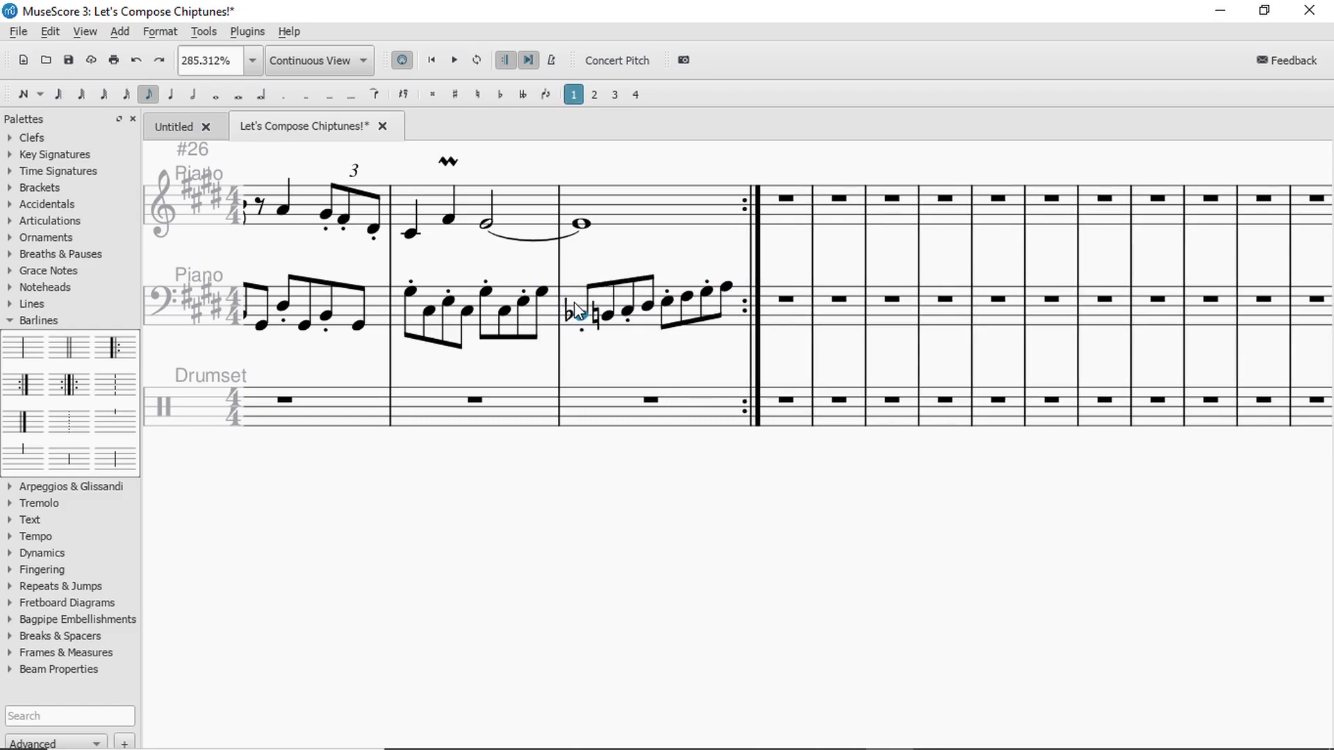
# Add a wavy glissando from measure 27's last bass note to measure 28's first, and play it through the repeat.
pyautogui.click(5, 320)
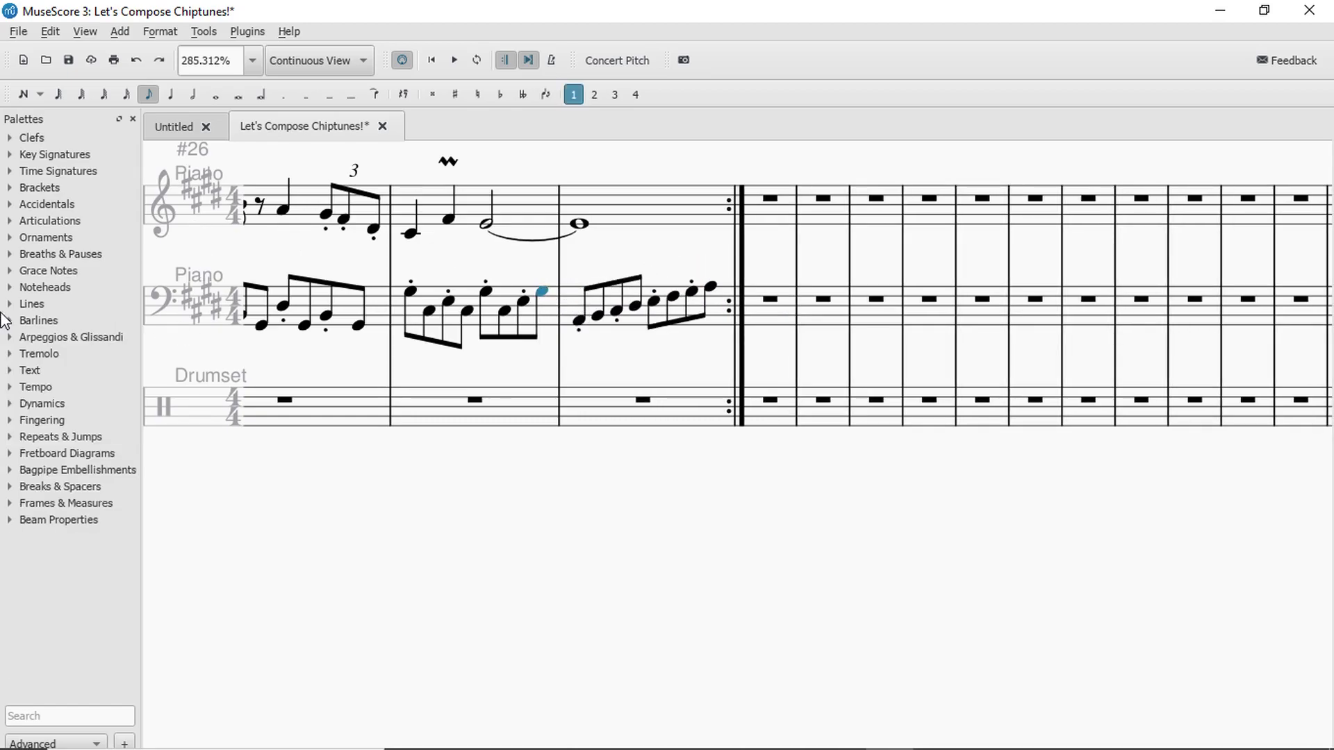
pyautogui.click(41, 339)
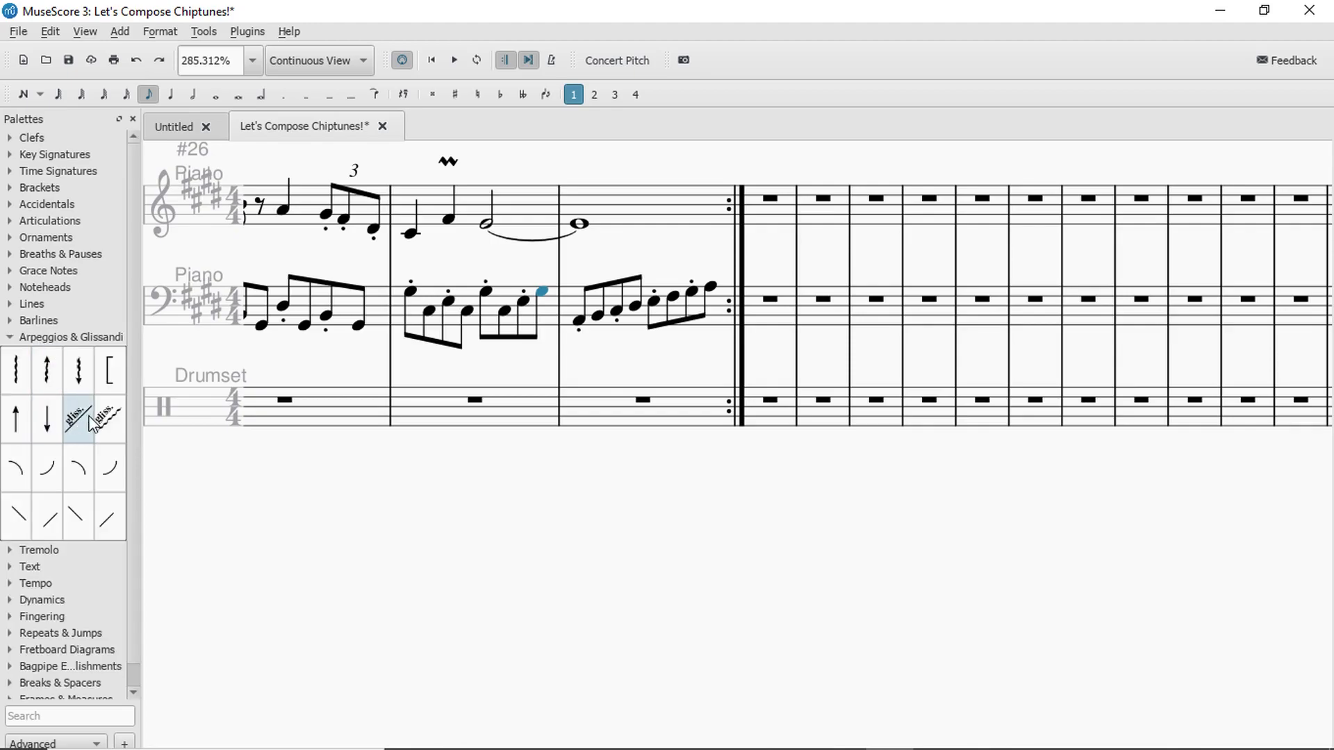
pyautogui.press('space')
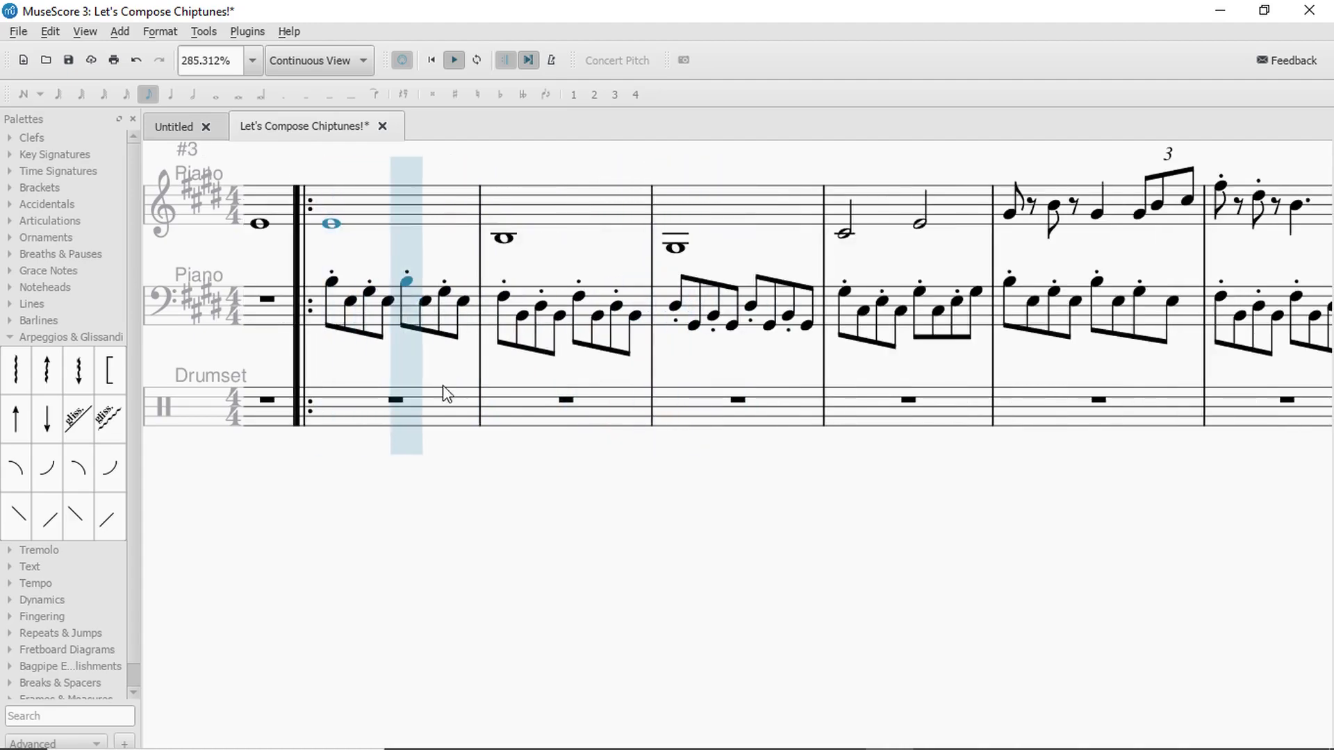
pyautogui.press('space')
# Return to the closing measures and replay the bass glissando and rising run into measure 4.
pyautogui.click(439, 415)
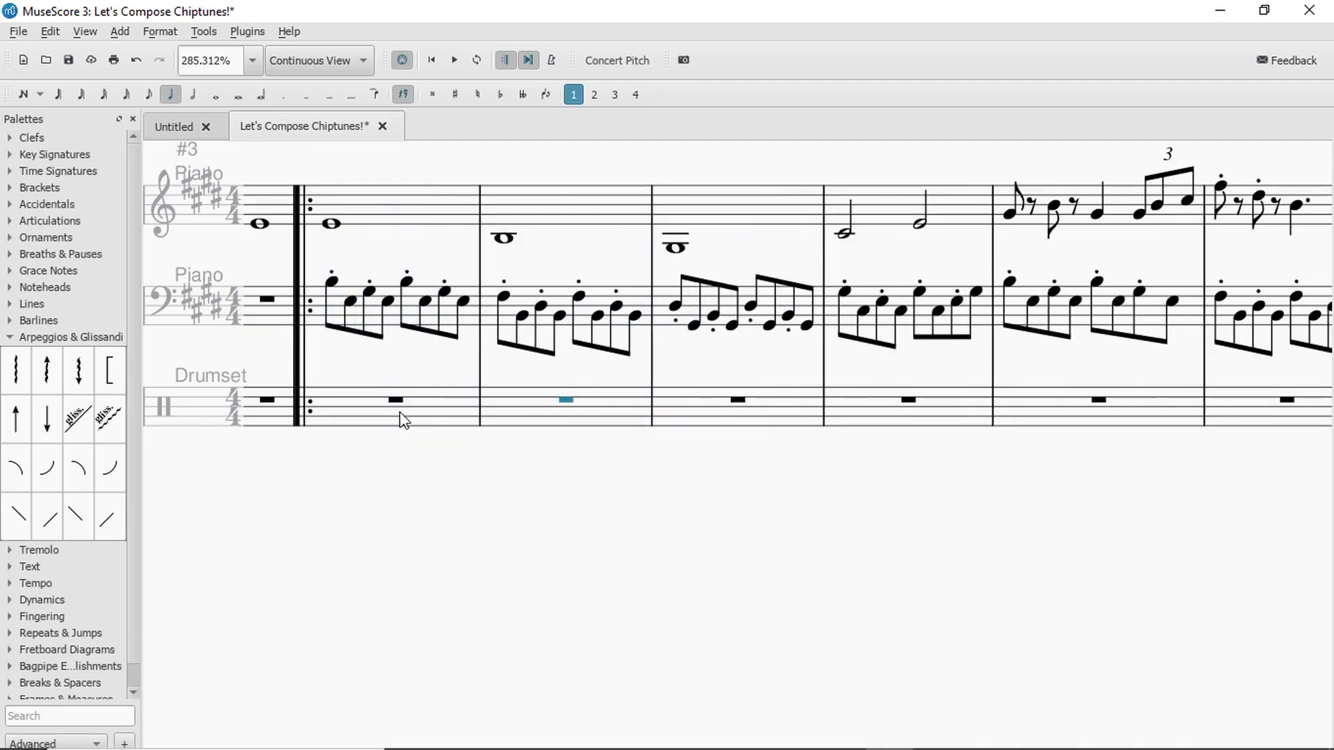
pyautogui.press('Right')
pyautogui.press('Right')
pyautogui.press('Right')
pyautogui.press('Right')
pyautogui.press('Right')
pyautogui.press('Right')
pyautogui.press('Right')
pyautogui.press('Right')
pyautogui.press('Right')
pyautogui.press('Right')
pyautogui.press('Right')
pyautogui.press('Right')
pyautogui.press('Right')
pyautogui.press('Right')
pyautogui.press('Right')
pyautogui.press('Right')
pyautogui.press('Right')
pyautogui.press('Right')
pyautogui.press('Right')
pyautogui.press('Right')
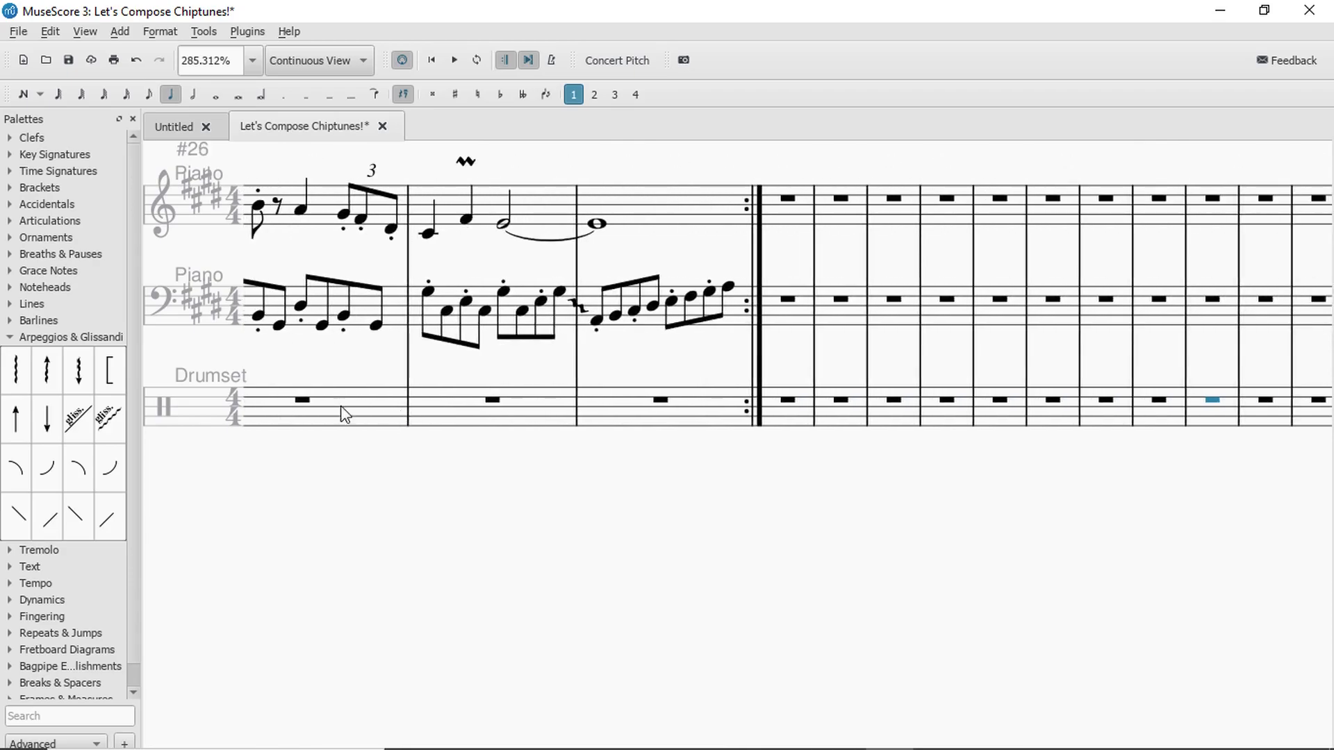
pyautogui.scroll(3, 432, 351)
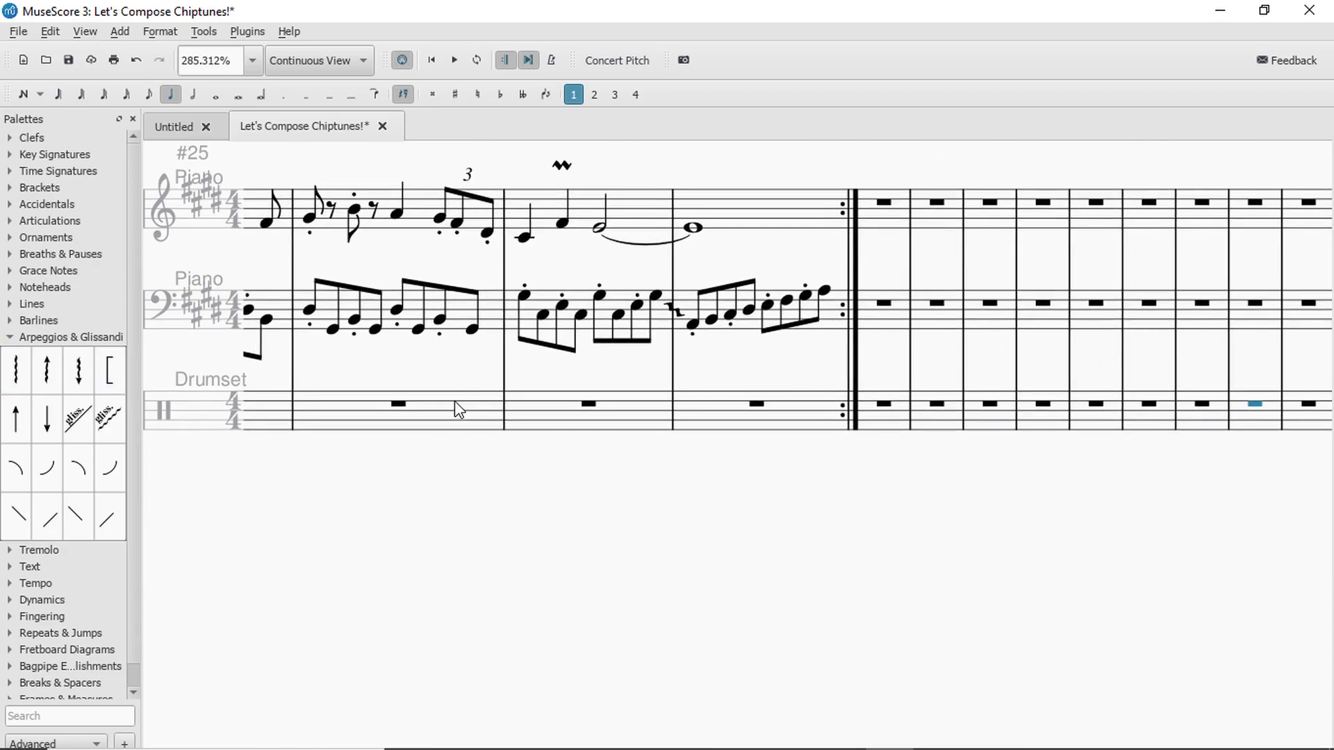
pyautogui.click(461, 402)
pyautogui.press('space')
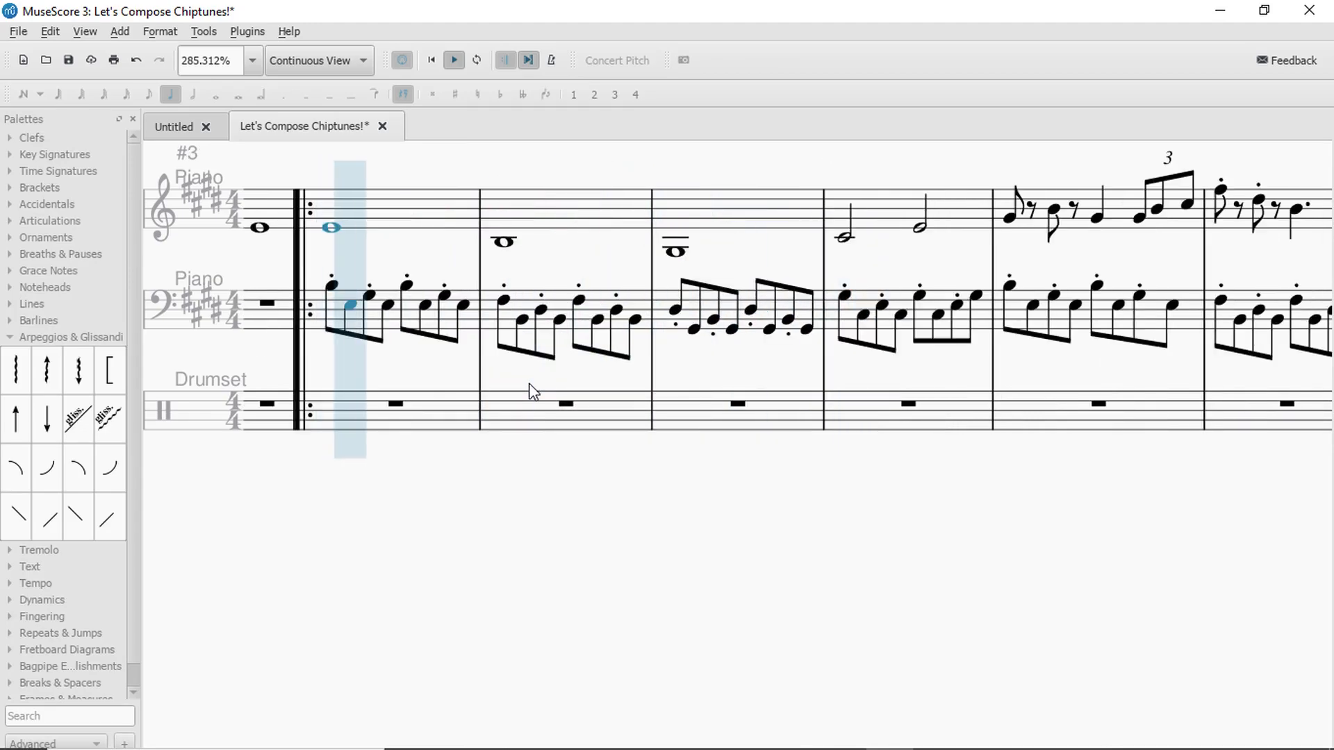
# Change measure 28's first bass note to E3 and lengthen it to a whole note filling the measure.
pyautogui.press('space')
pyautogui.press('Right')
pyautogui.press('Right')
pyautogui.press('Right')
pyautogui.press('Right')
pyautogui.press('Right')
pyautogui.press('Right')
pyautogui.press('Right')
pyautogui.press('Right')
pyautogui.press('Right')
pyautogui.press('Right')
pyautogui.press('Right')
pyautogui.press('Right')
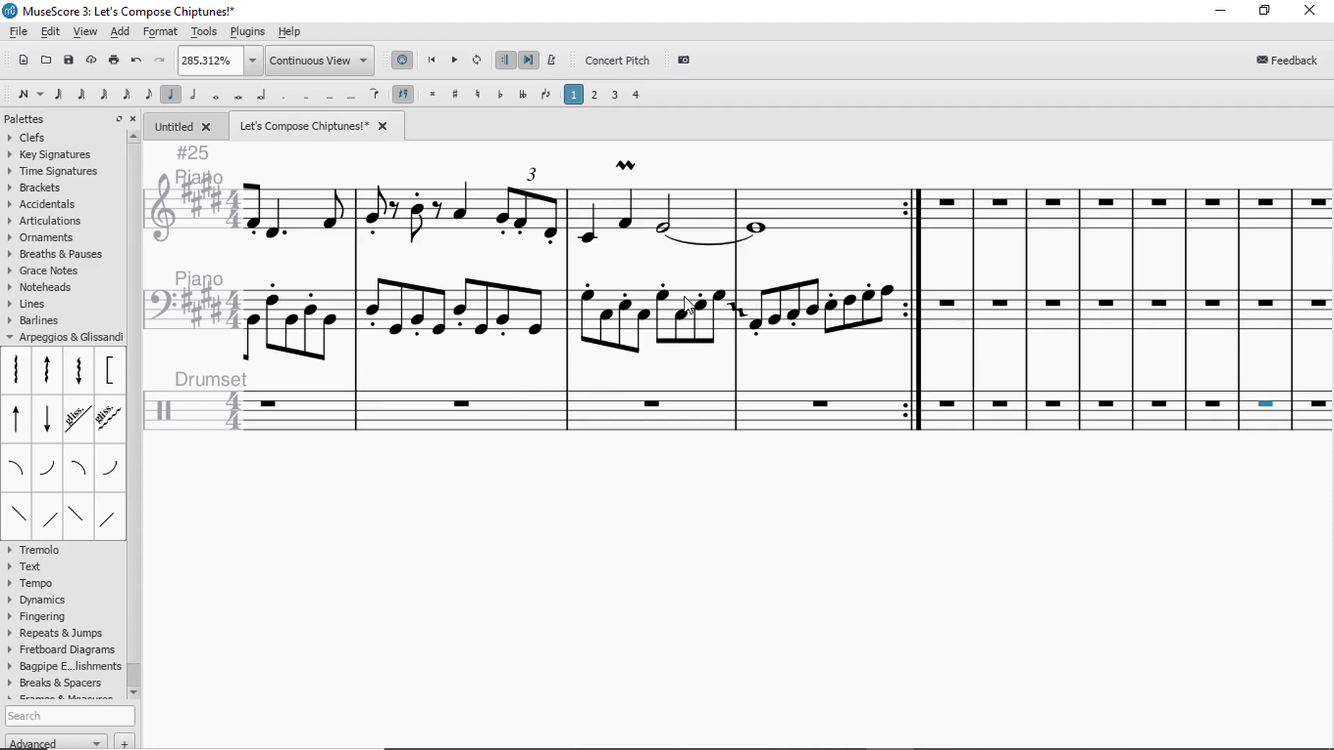
pyautogui.click(754, 325)
pyautogui.press('e')
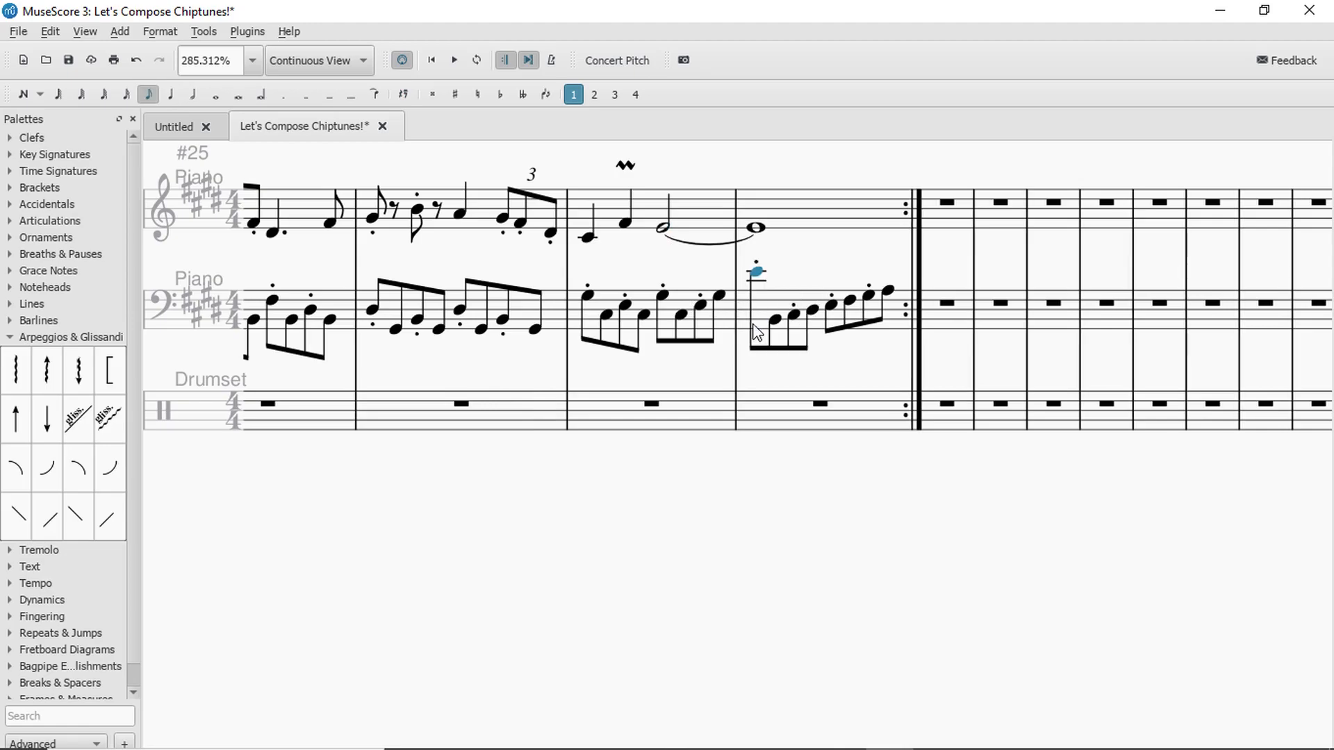
pyautogui.hotkey('ctrl', 'Down')
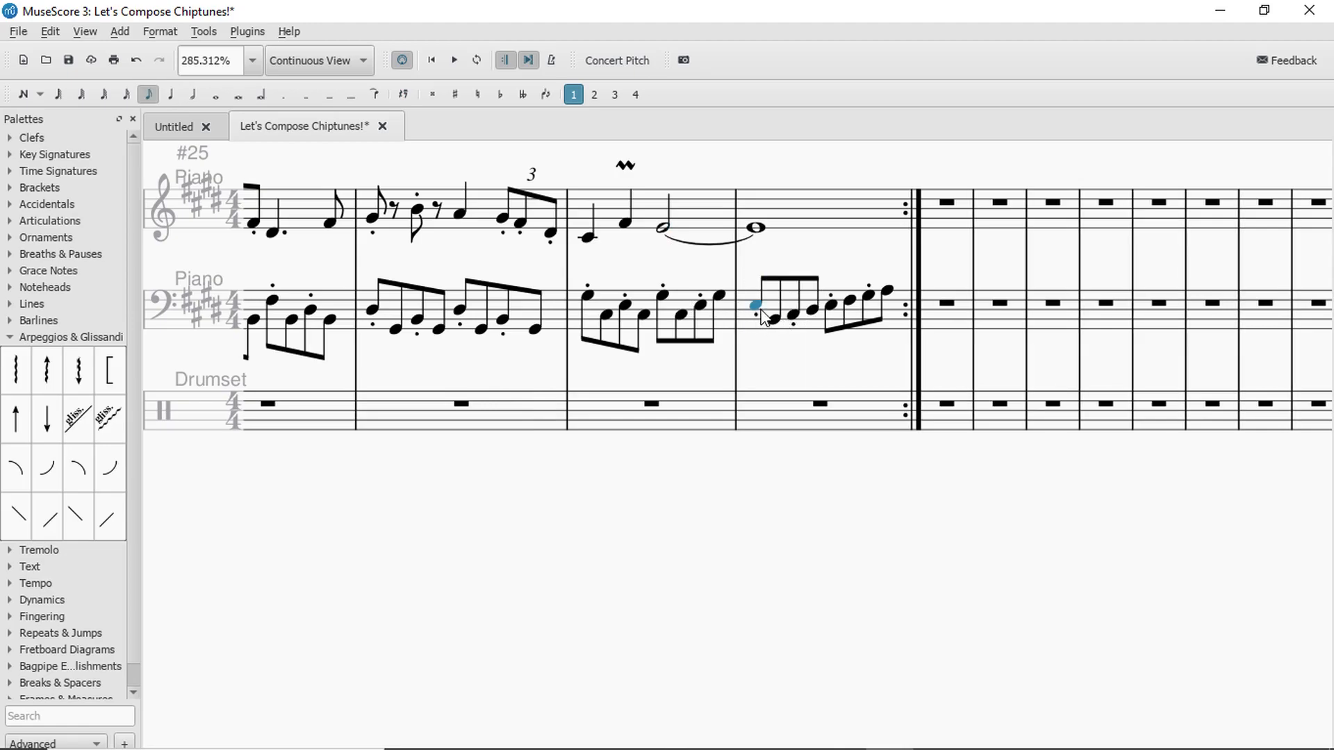
pyautogui.click(219, 97)
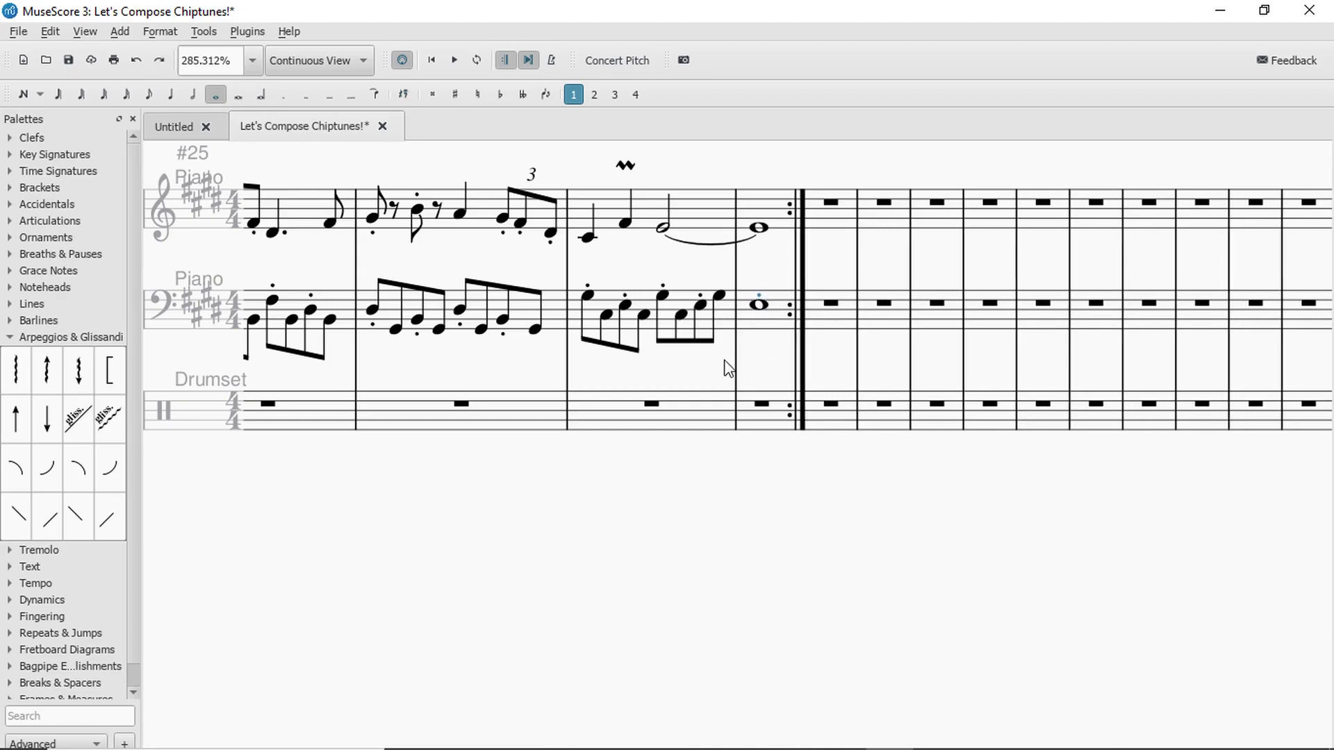
# Play from measure 27 twice to hear the ending with the held E3 bass note.
pyautogui.press('space')
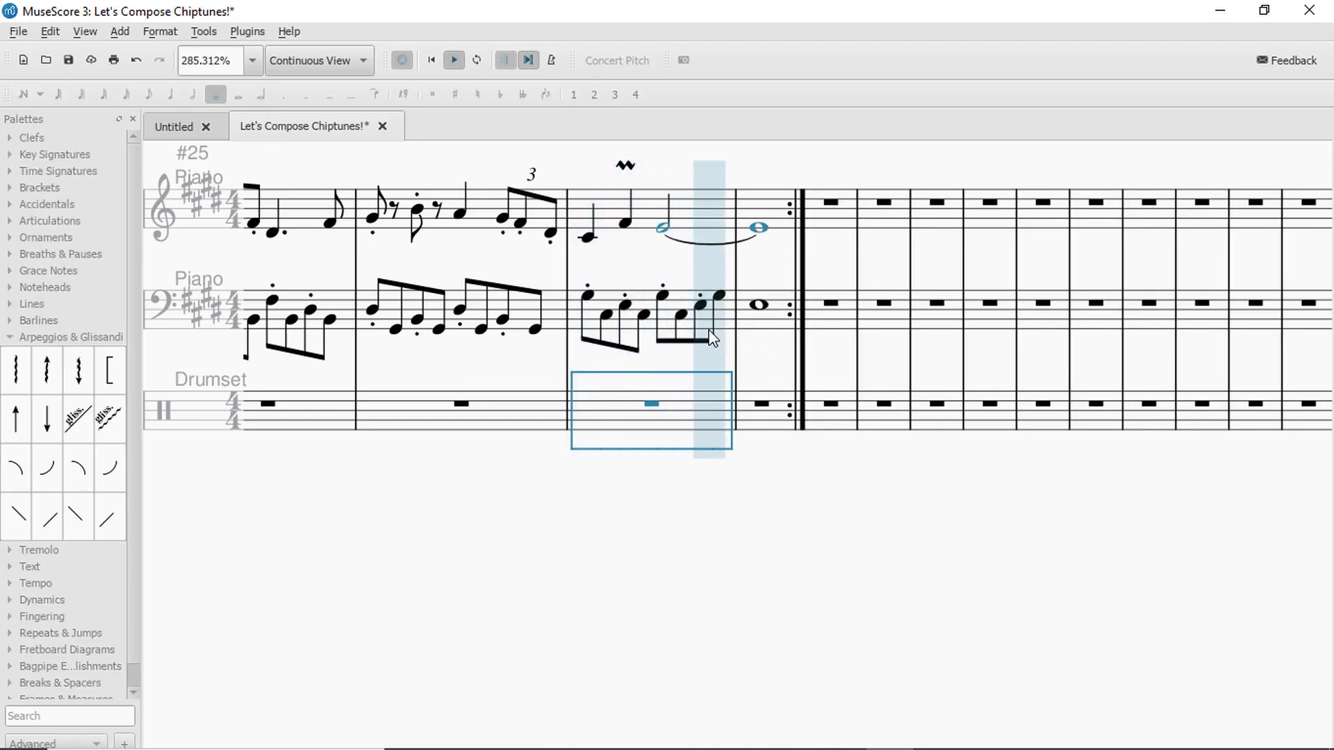
pyautogui.press('space')
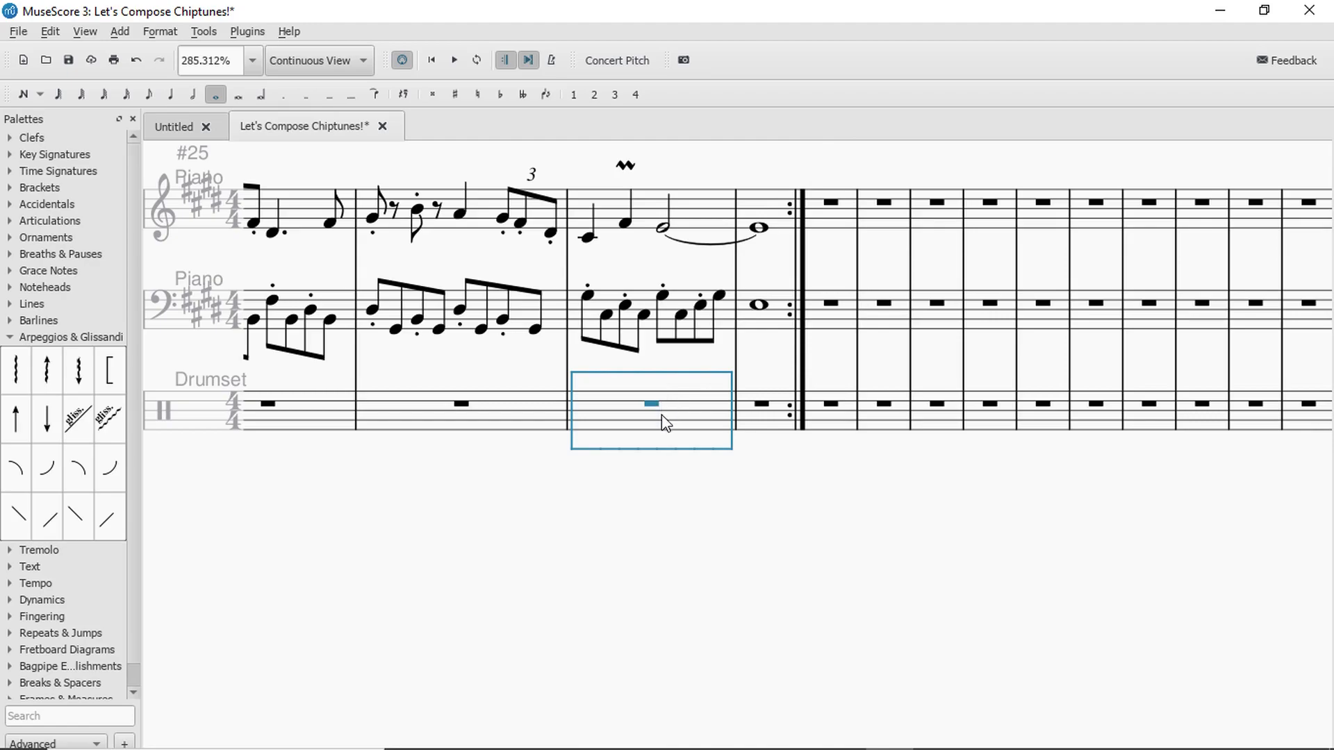
pyautogui.press('space')
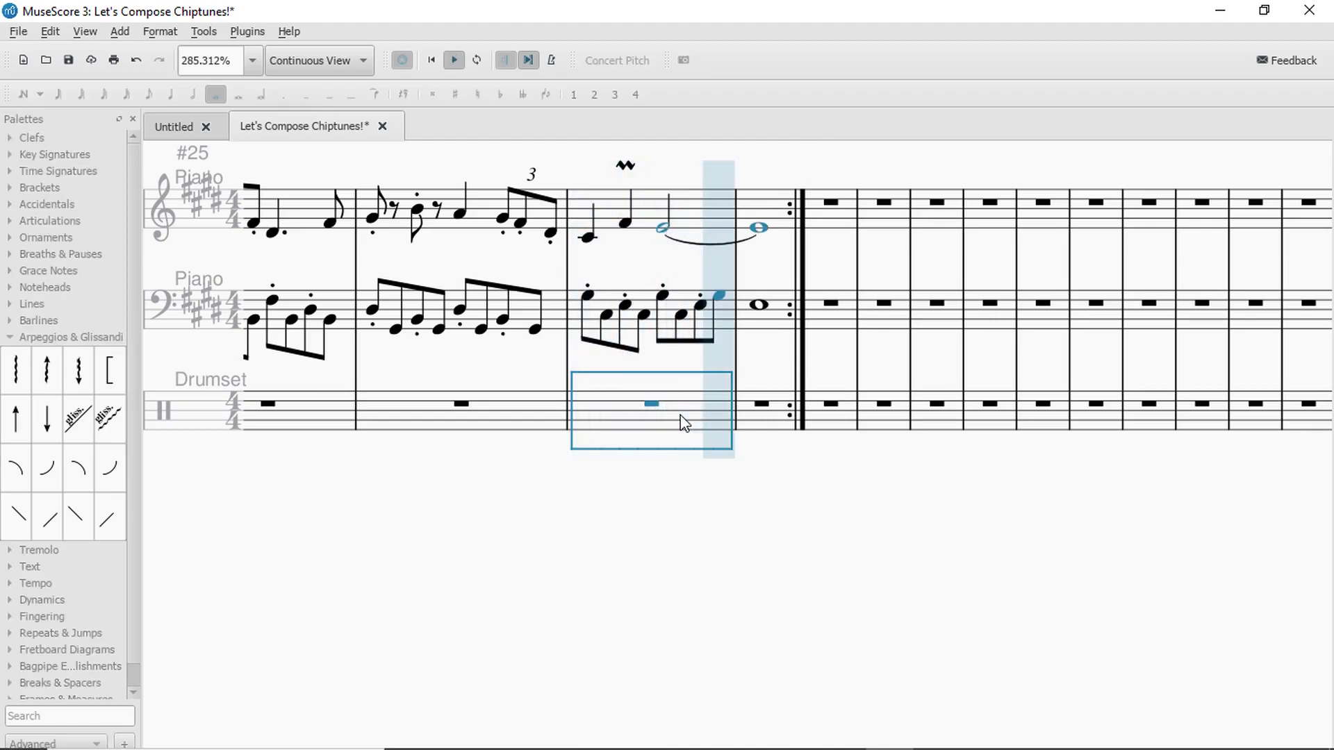
pyautogui.press('space')
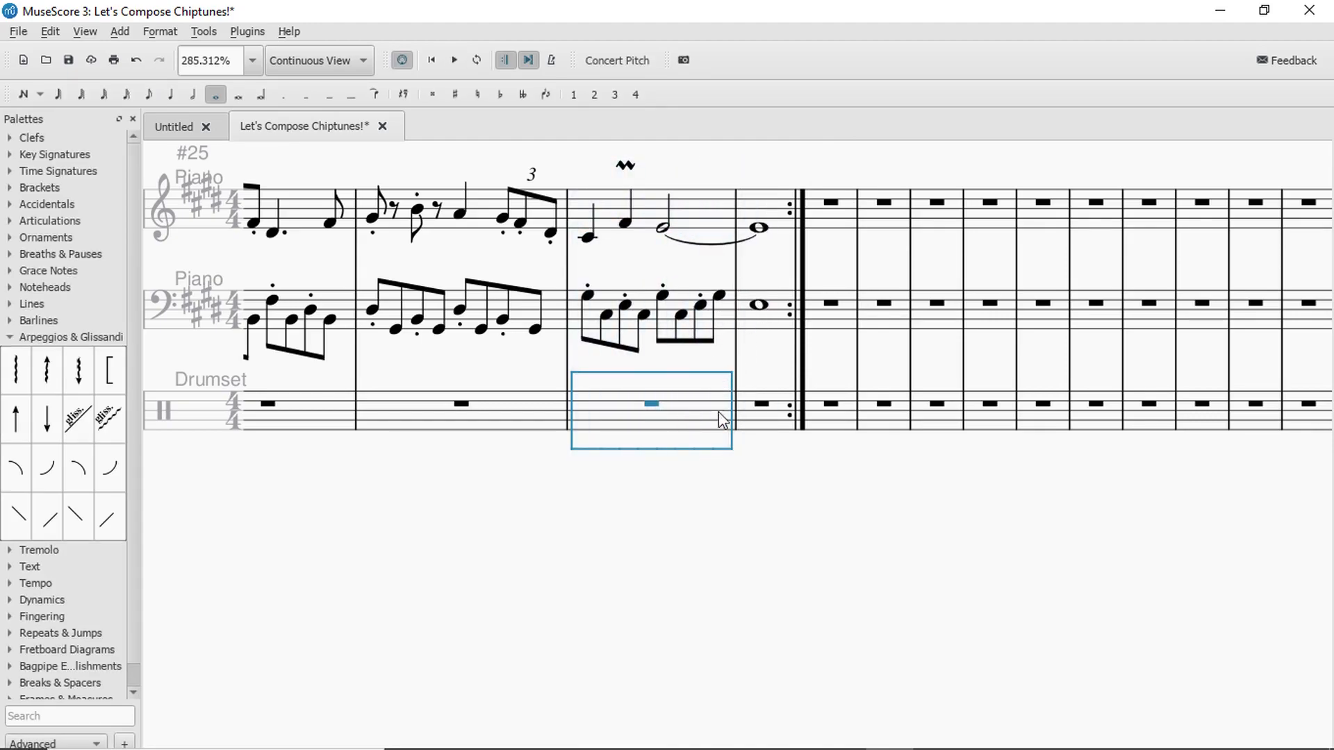
# Undo the whole note and pitch changes to restore measure 28's rising eighth-note run and its glissando.
pyautogui.hotkey('ctrl', 'v')
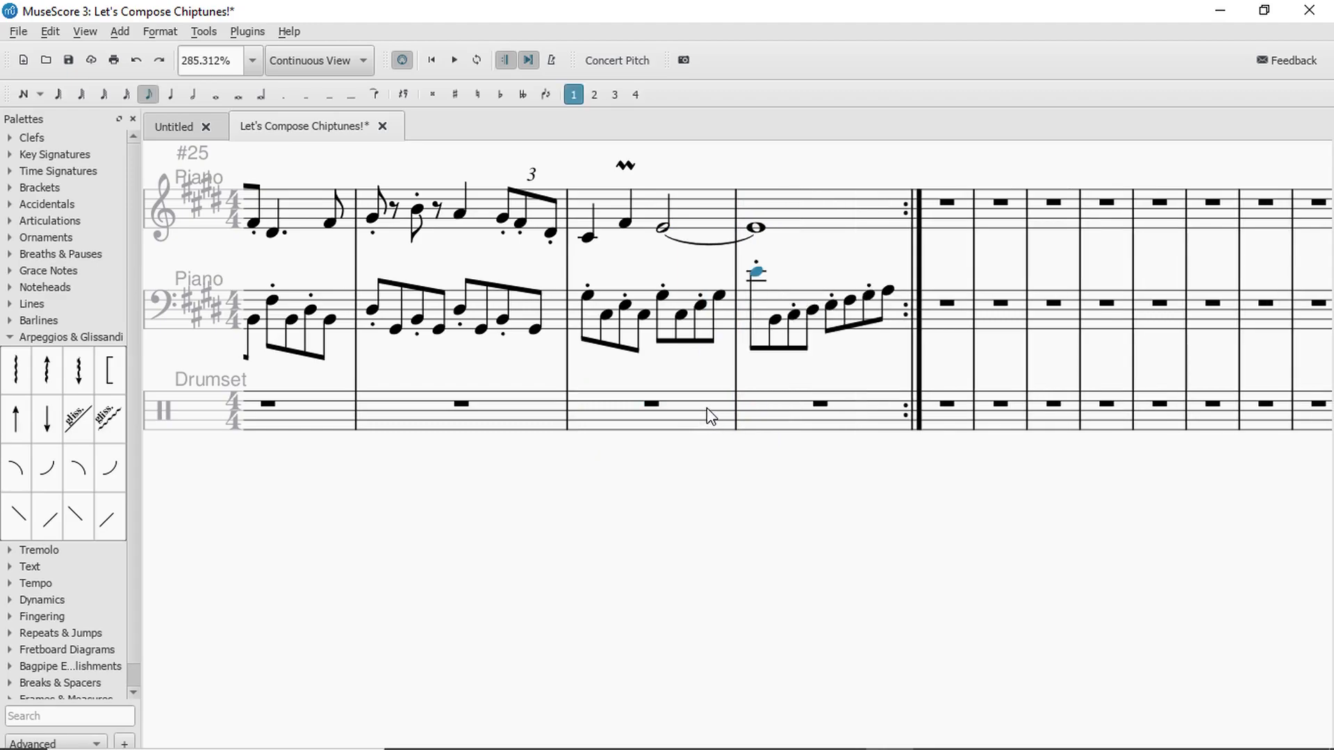
pyautogui.press('Down')
pyautogui.press('Down')
pyautogui.press('Down')
pyautogui.press('Down')
pyautogui.press('Down')
pyautogui.press('Down')
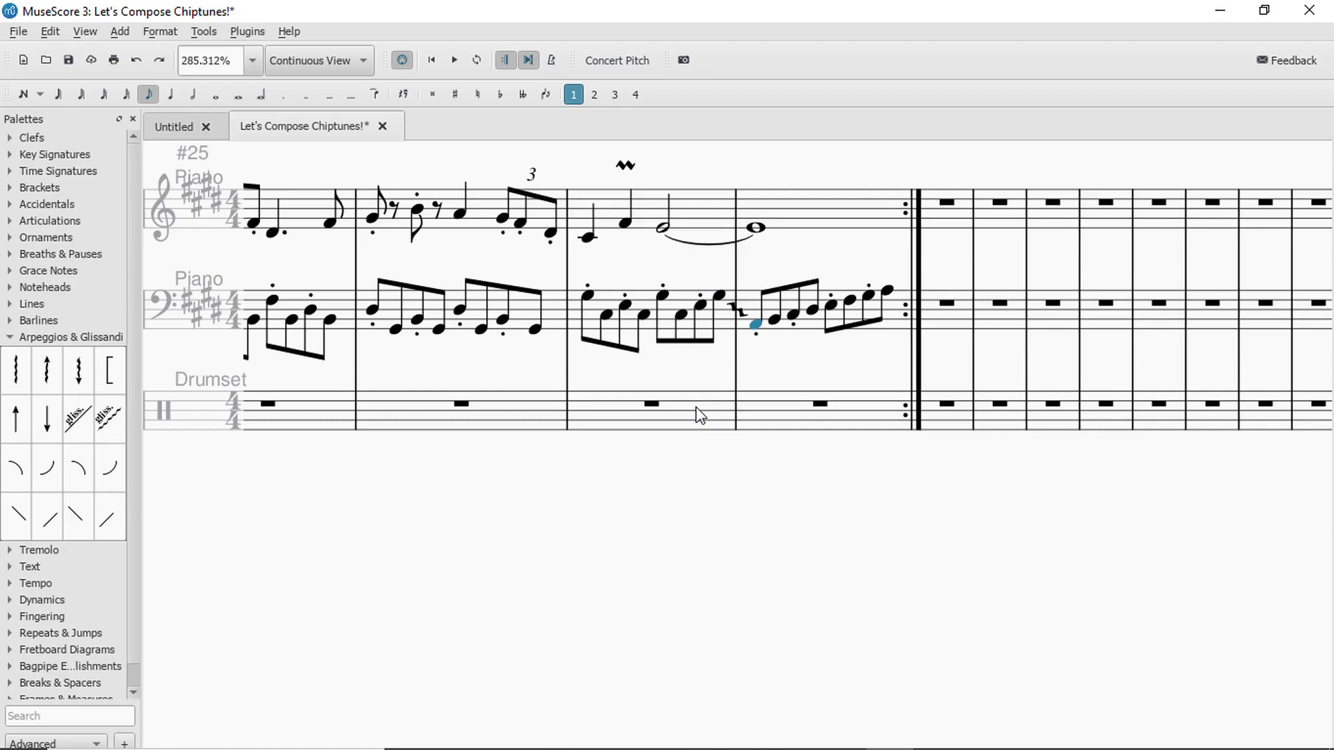
# Play from measure 27 to hear the restored glissando leading into measure 28's rising bass run.
pyautogui.press('space')
pyautogui.click(690, 415)
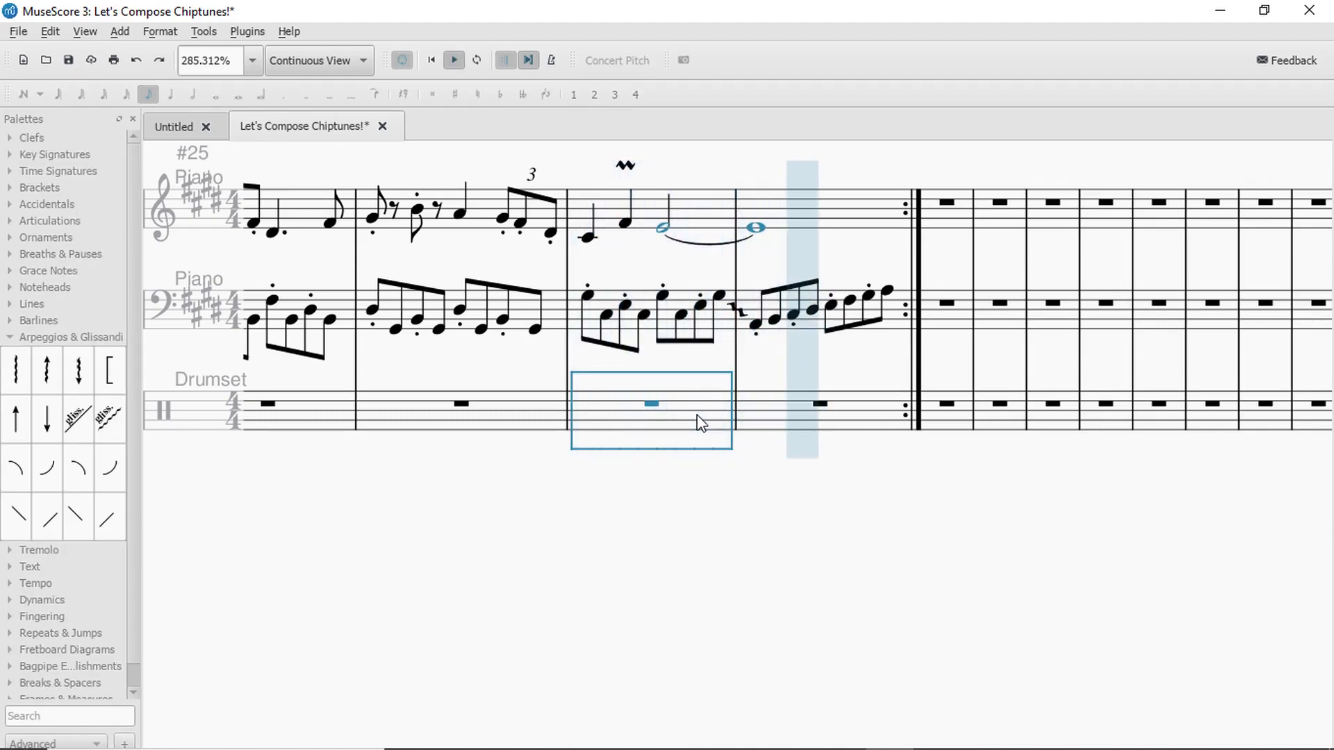
pyautogui.press('space')
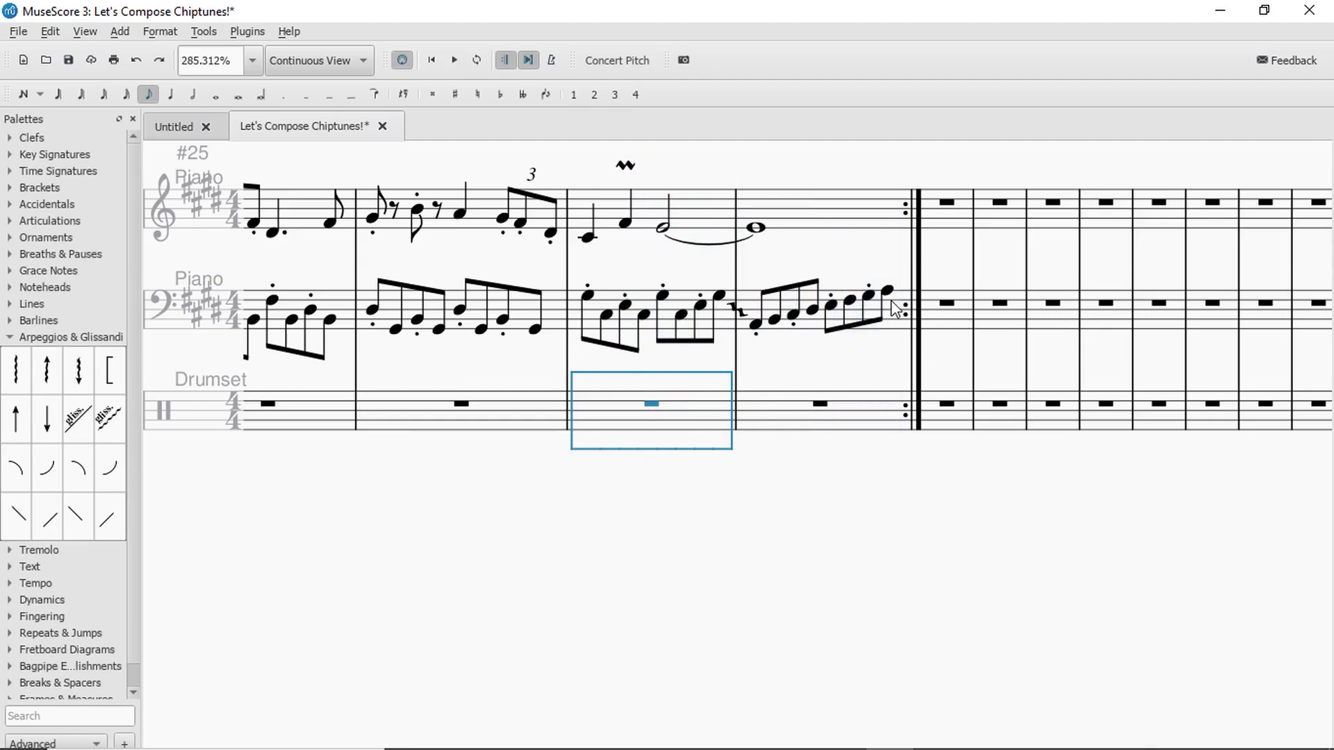
# Raise the last bass note of measure 28 and play the ending through the repeat into measure 4.
pyautogui.press('Up')
pyautogui.press('space')
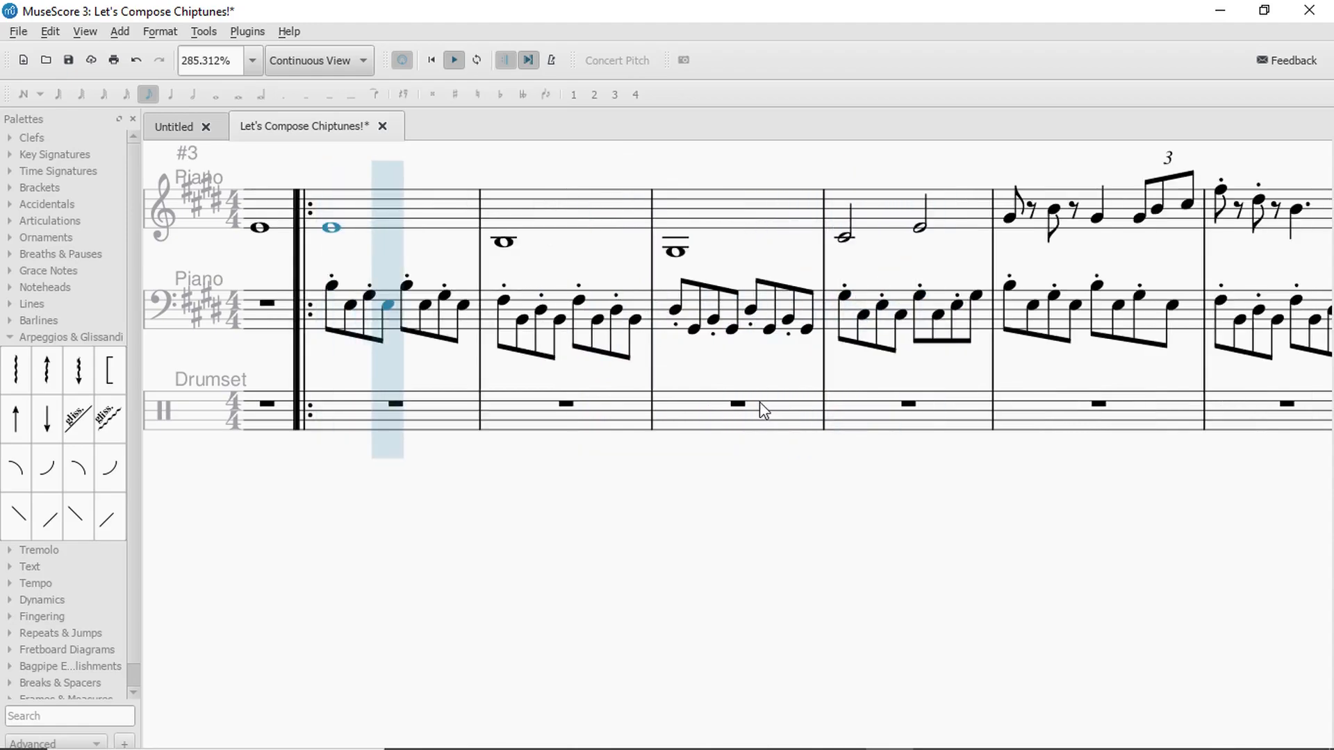
# Stop playback, return to the ending, and undo the last pitch raise on measure 28's final bass note.
pyautogui.press('space')
pyautogui.click(781, 410)
pyautogui.press('Right')
pyautogui.press('Right')
pyautogui.press('Right')
pyautogui.press('Right')
pyautogui.press('Right')
pyautogui.press('Right')
pyautogui.press('Right')
pyautogui.press('Right')
pyautogui.press('Right')
pyautogui.press('Right')
pyautogui.press('Right')
pyautogui.press('Right')
pyautogui.press('Right')
pyautogui.press('Right')
pyautogui.press('Right')
pyautogui.press('Right')
pyautogui.press('Right')
pyautogui.press('Right')
pyautogui.press('Right')
pyautogui.press('Right')
pyautogui.press('Right')
pyautogui.press('Right')
pyautogui.press('Right')
pyautogui.press('Right')
pyautogui.press('Right')
pyautogui.press('Right')
pyautogui.press('Right')
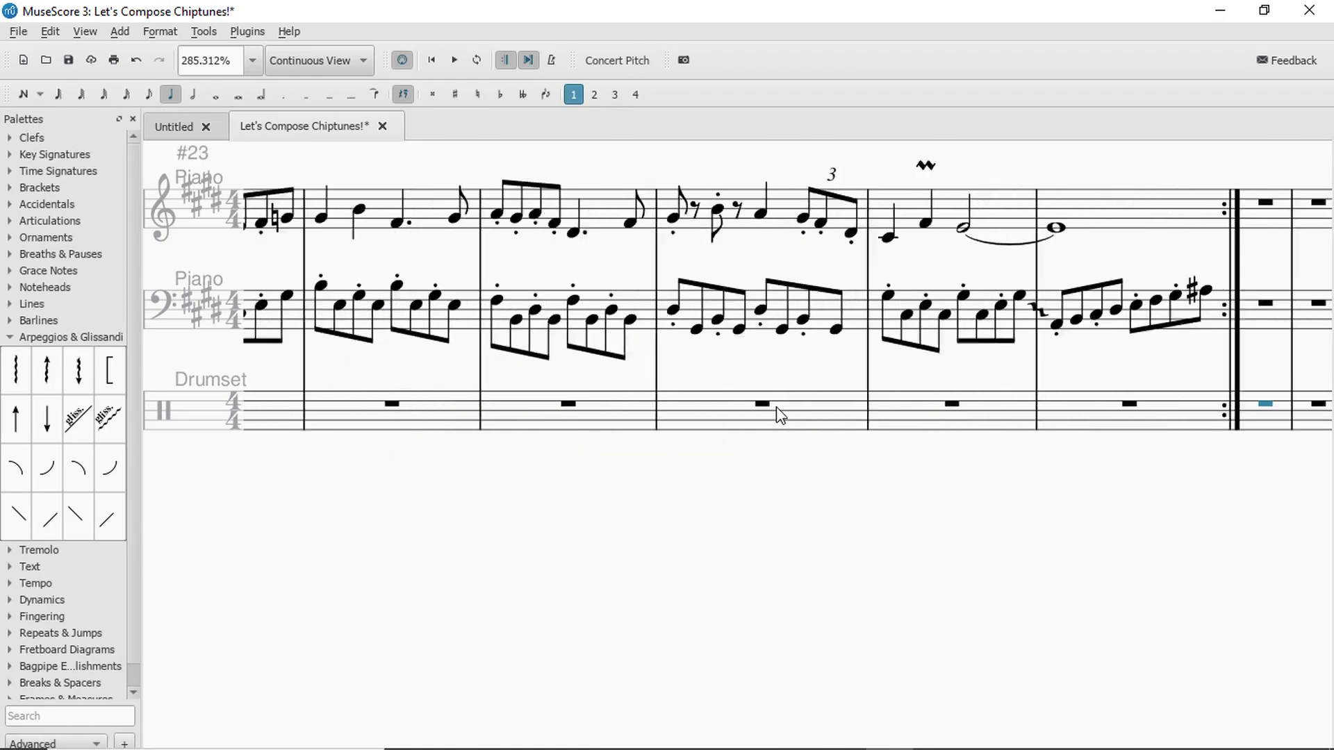
pyautogui.hotkey('ctrl', 'z')
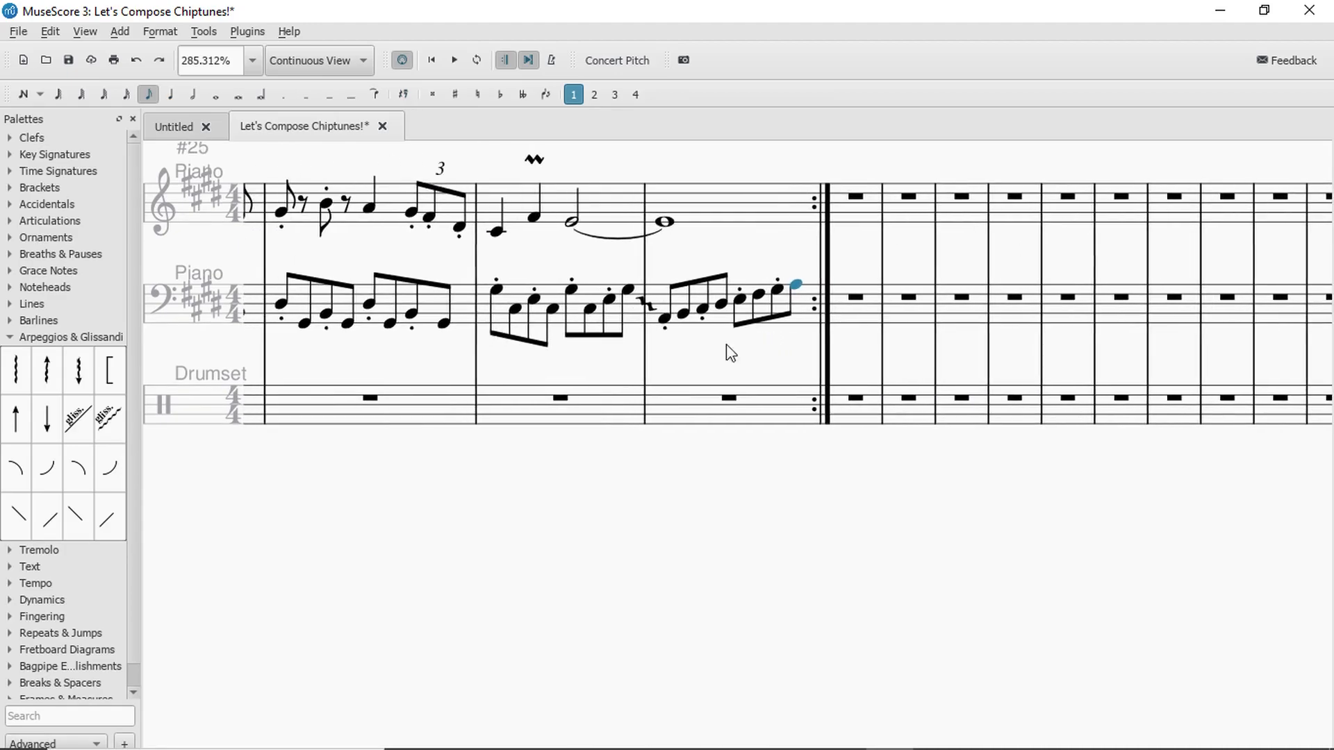
# Play the ending of measures 27 and 28 to hear the rising bass run lead through the repeat into measure 4.
pyautogui.press('space')
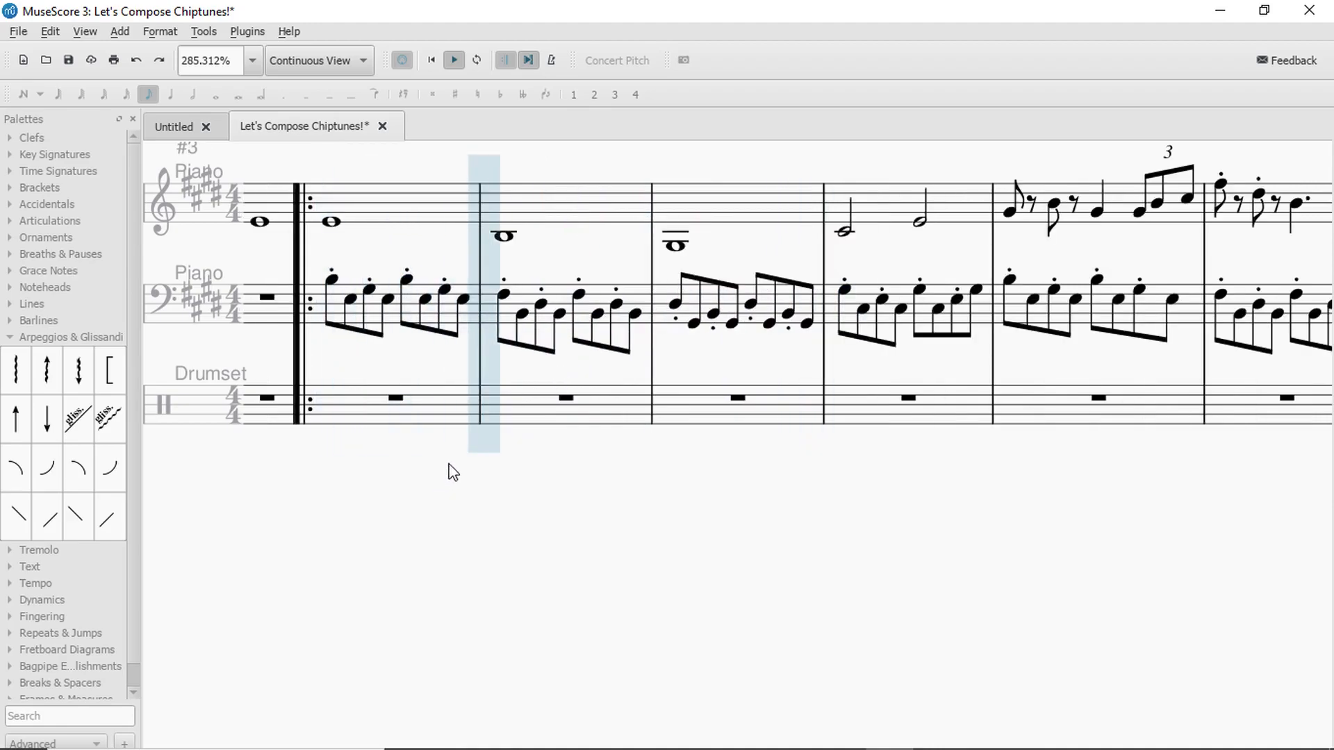
pyautogui.scroll(-2, 501, 453)
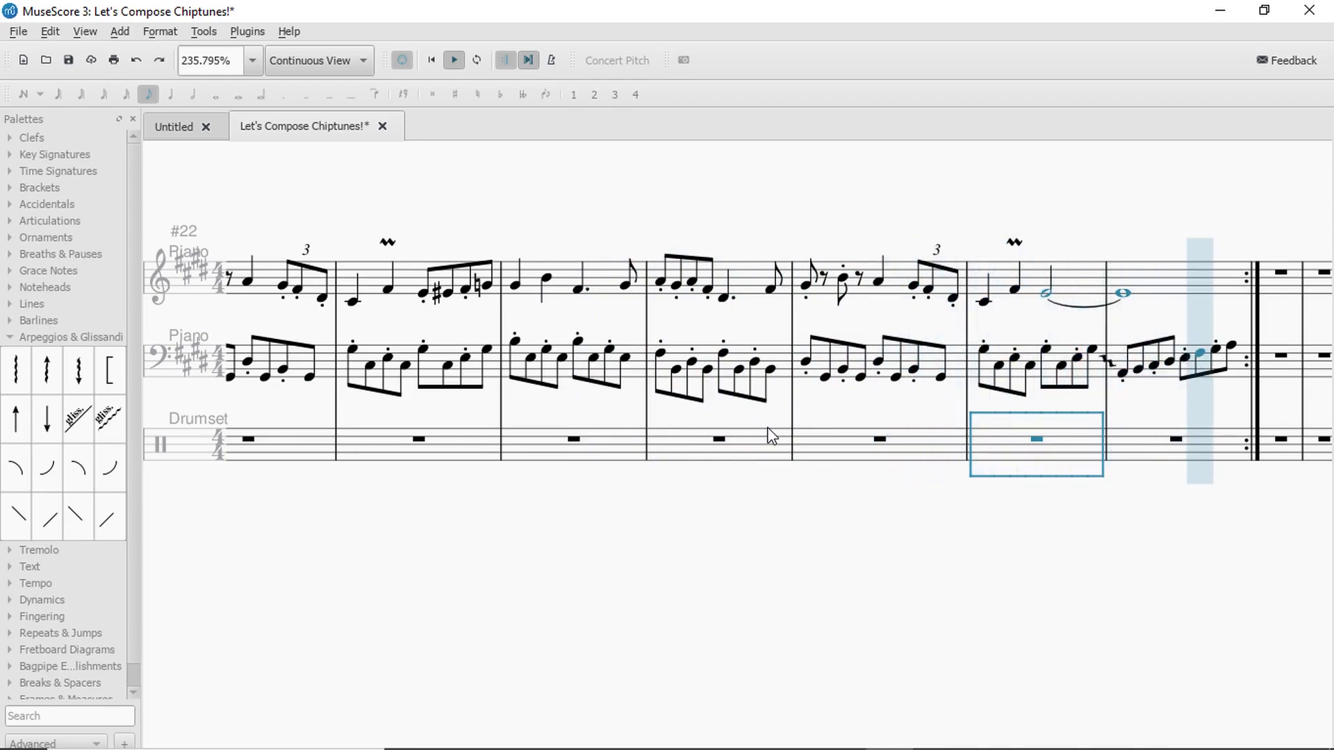
pyautogui.press('space')
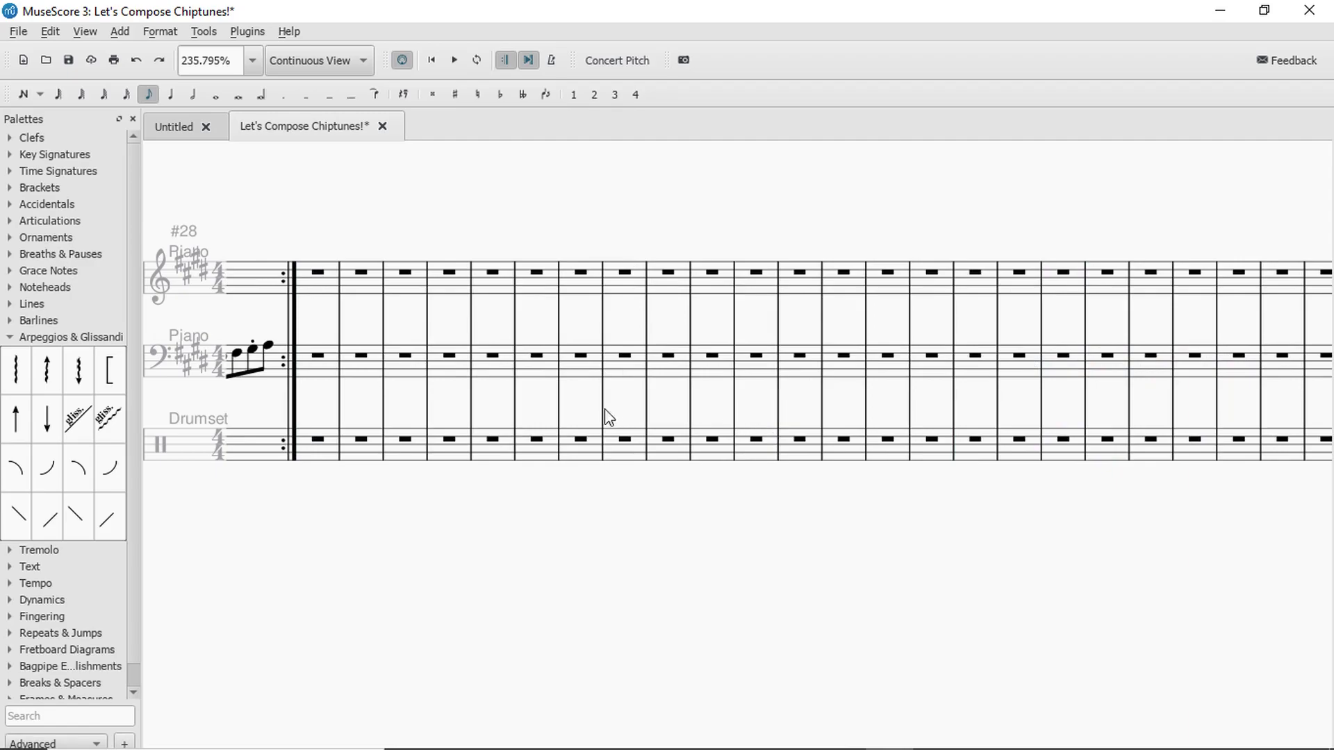
# Return to the start of the score and play the introduction from measure 1.
pyautogui.press('space')
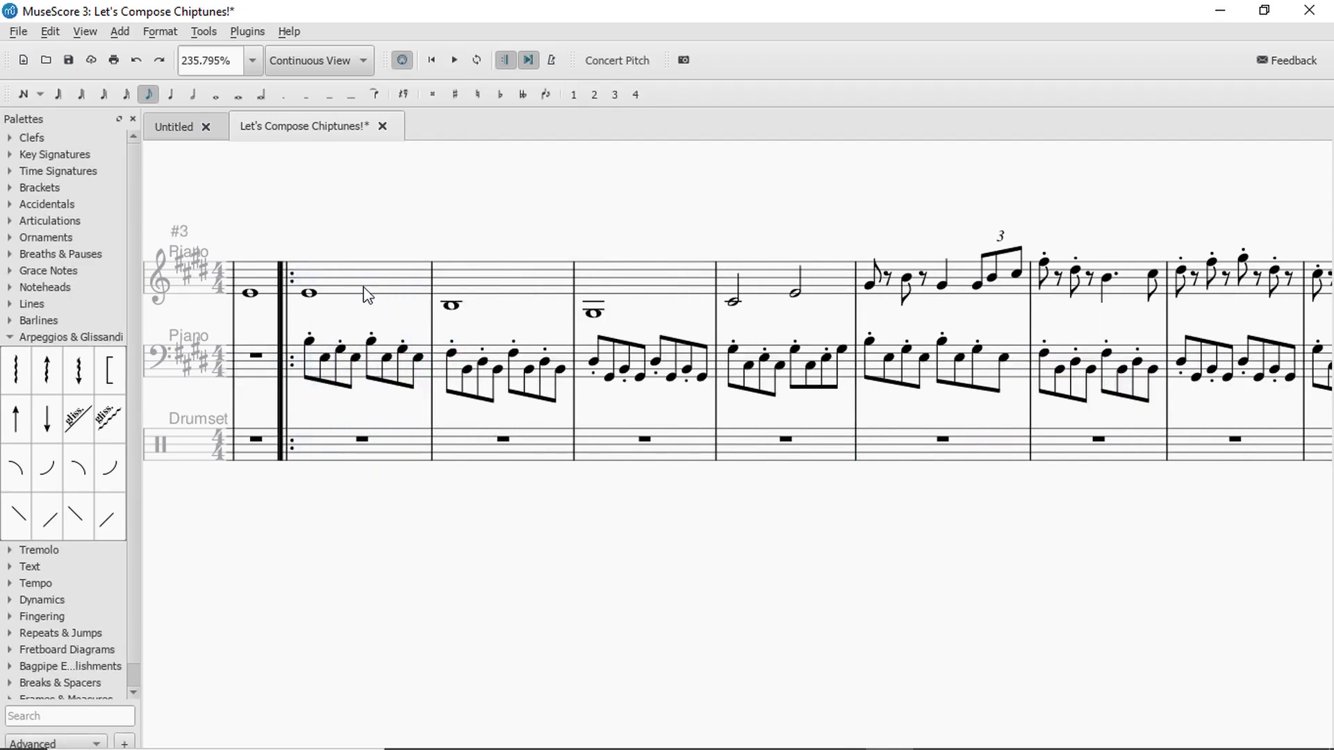
pyautogui.press('space')
pyautogui.moveTo(663, 235); pyautogui.dragTo(795, 271)
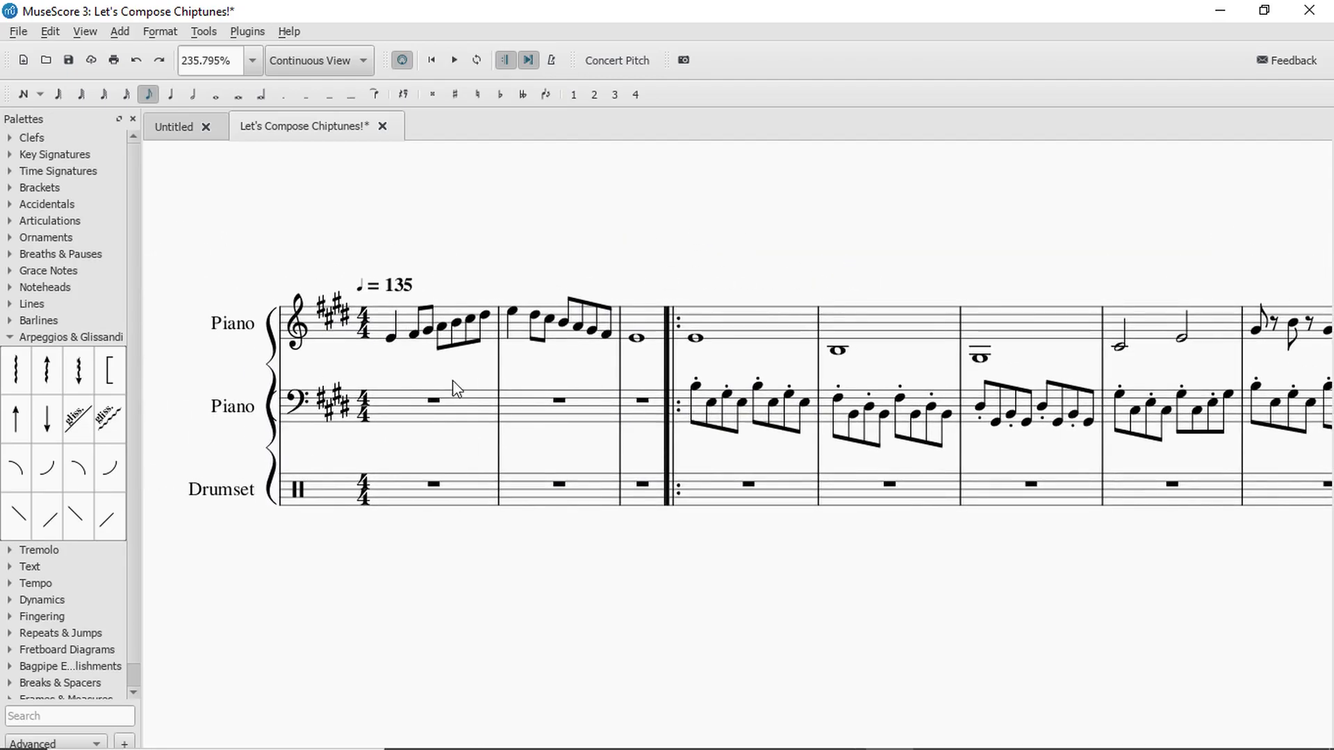
pyautogui.press('space')
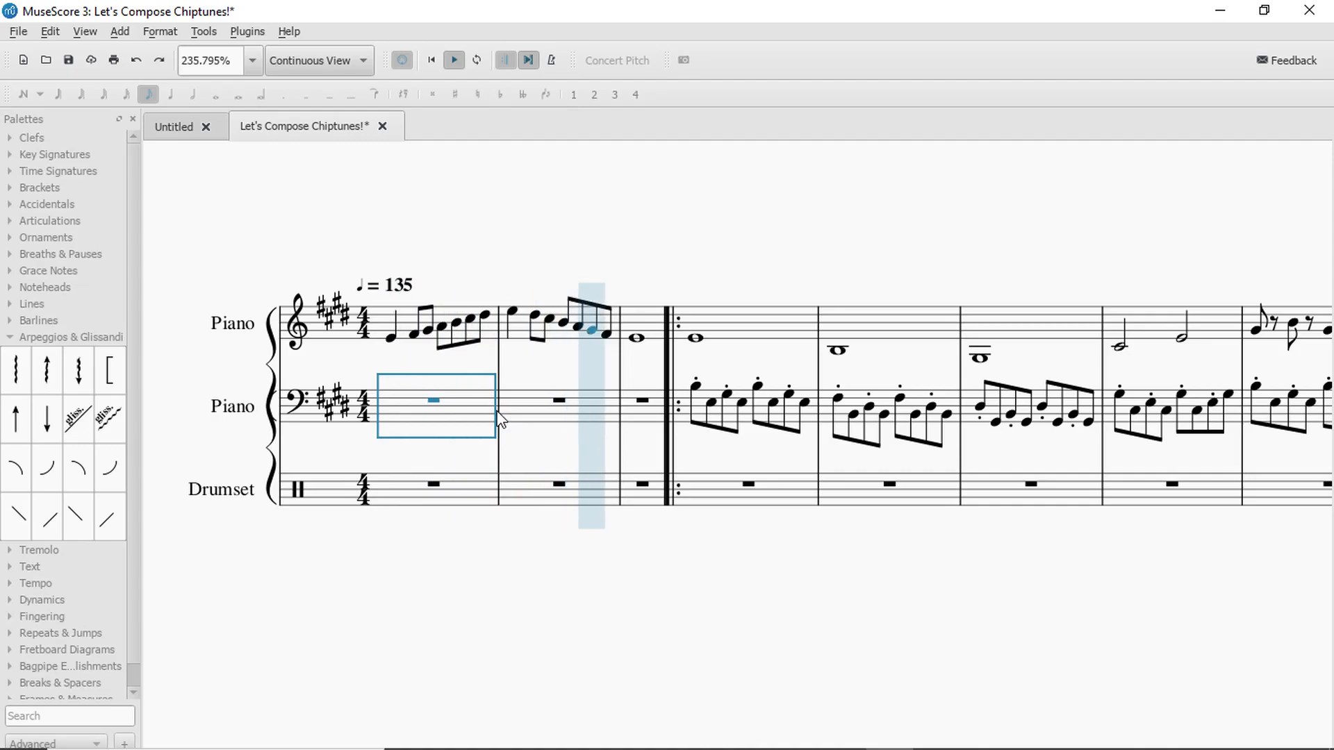
pyautogui.press('space')
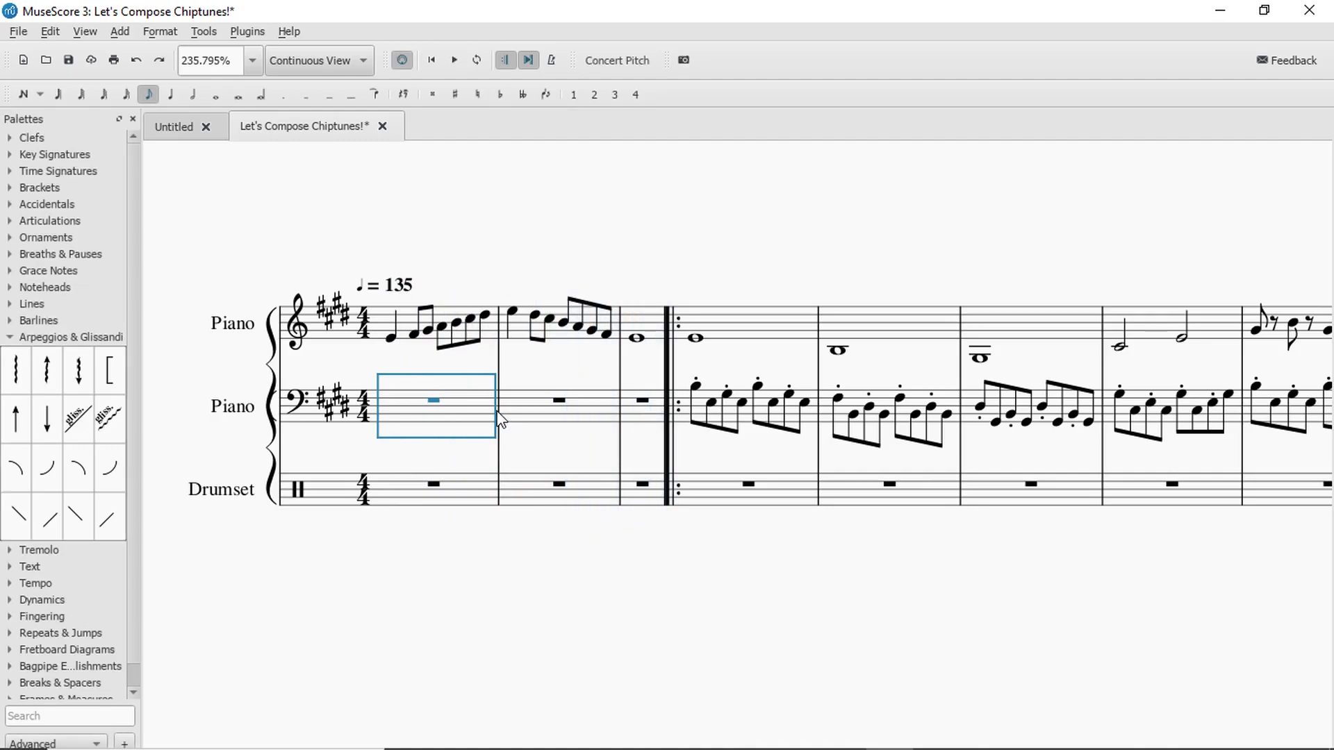
# Examine the piano melody and bass in measures 4 through 15, checking the phrases at measures 11 and 14.
pyautogui.click(732, 320)
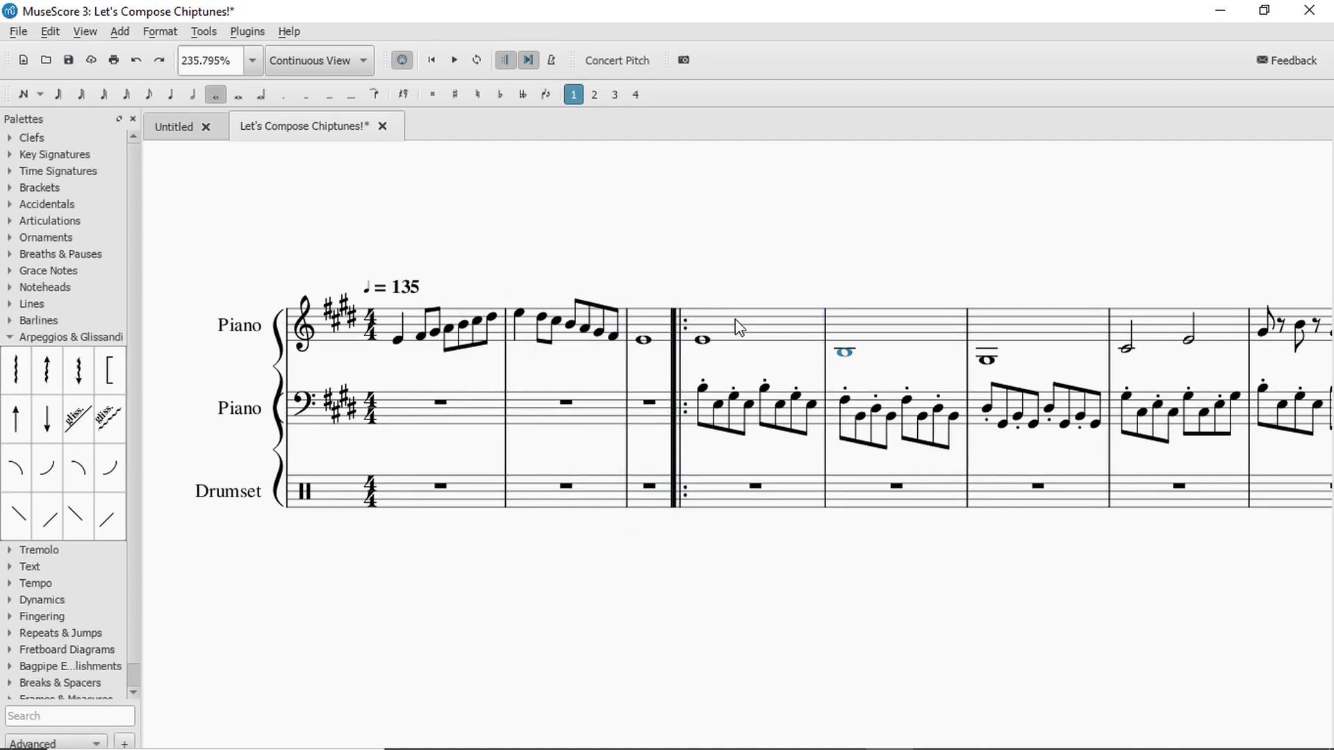
pyautogui.moveTo(1014, 214); pyautogui.dragTo(894, 190)
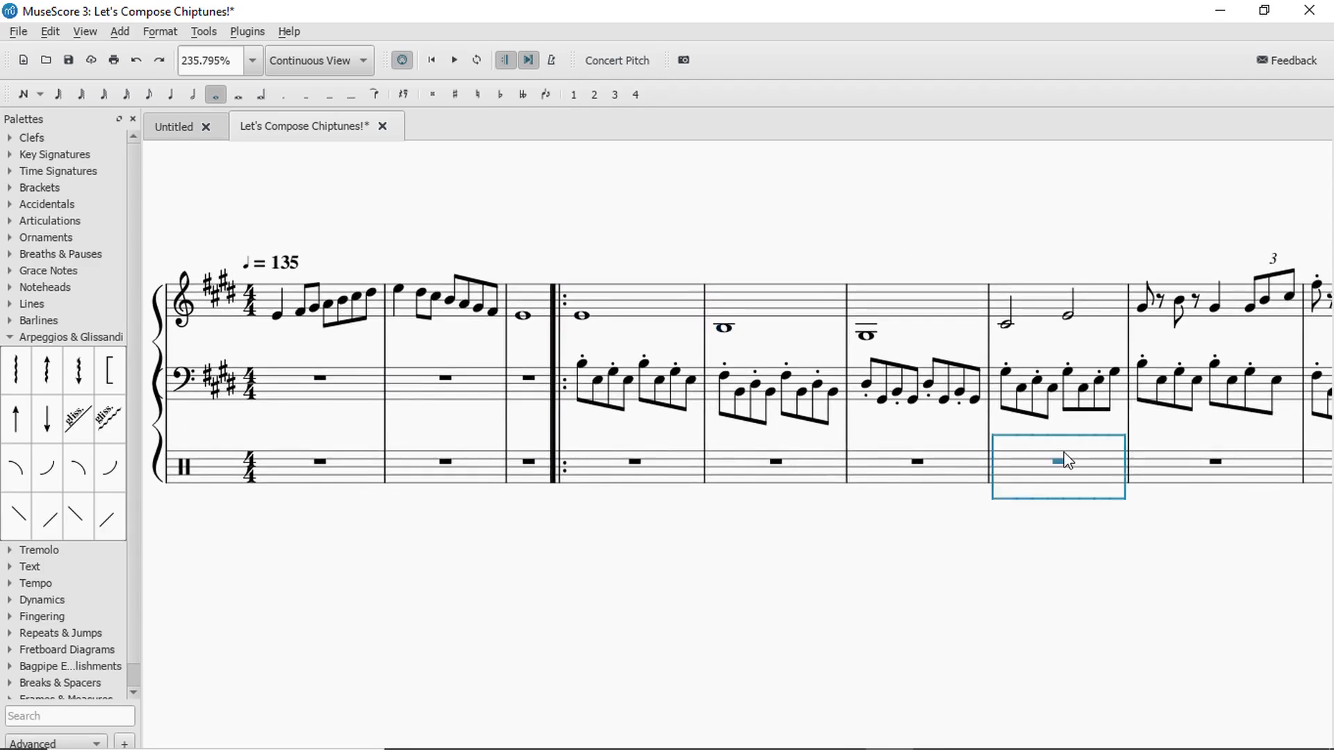
pyautogui.press('Right')
pyautogui.press('Right')
pyautogui.press('Right')
pyautogui.press('Right')
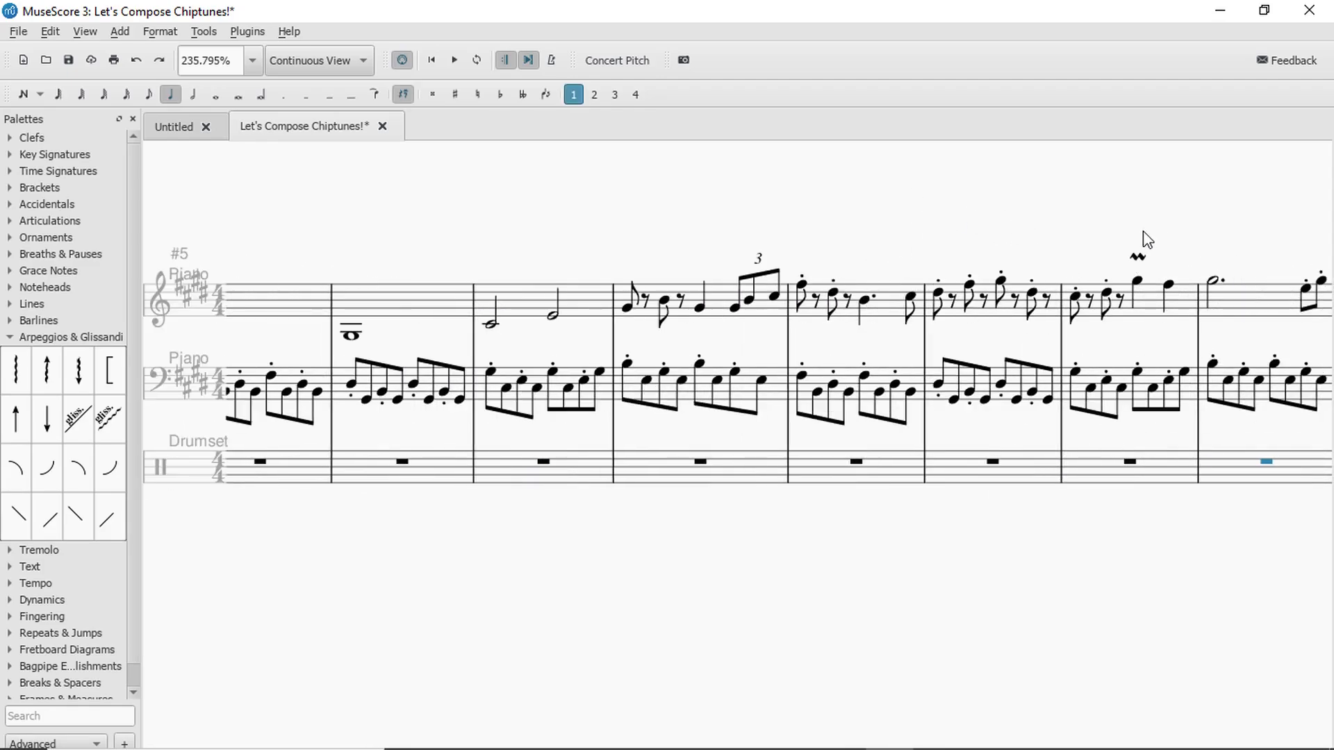
pyautogui.moveTo(1034, 168); pyautogui.dragTo(937, 182)
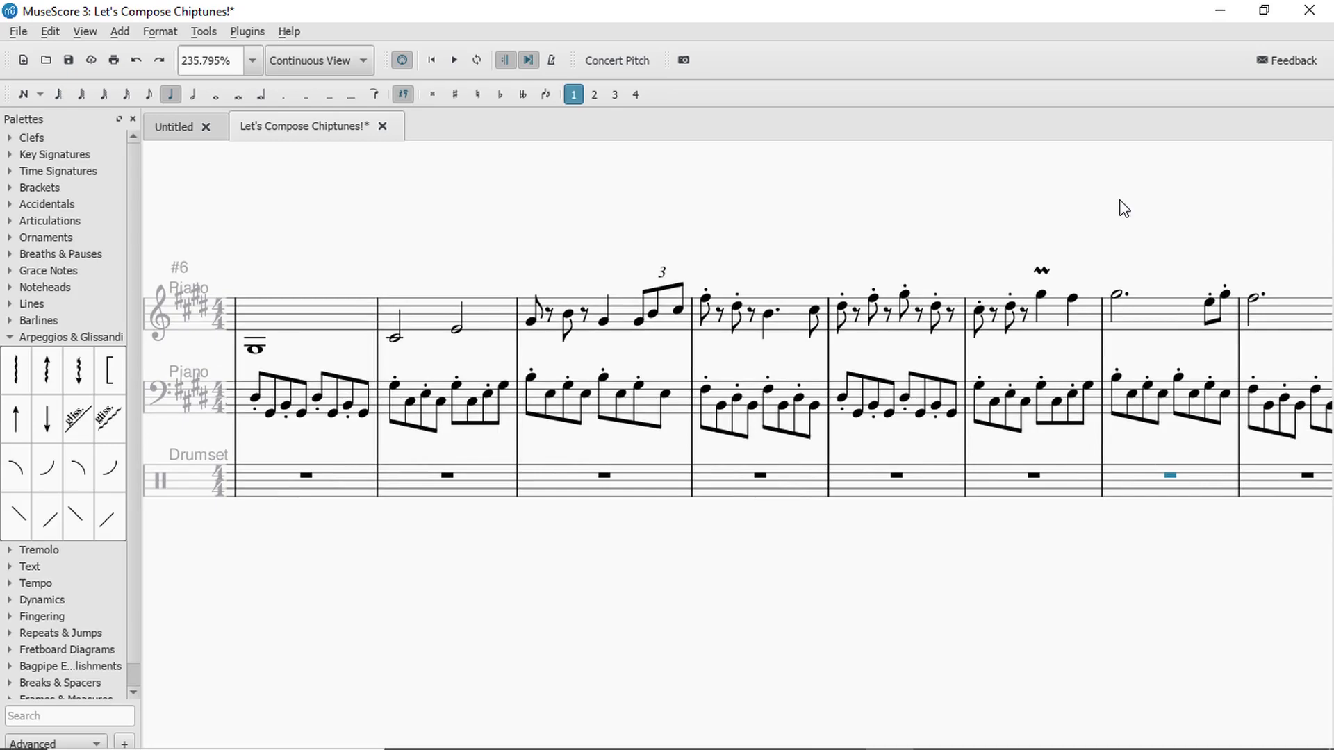
pyautogui.press('Right')
pyautogui.press('Right')
pyautogui.press('Right')
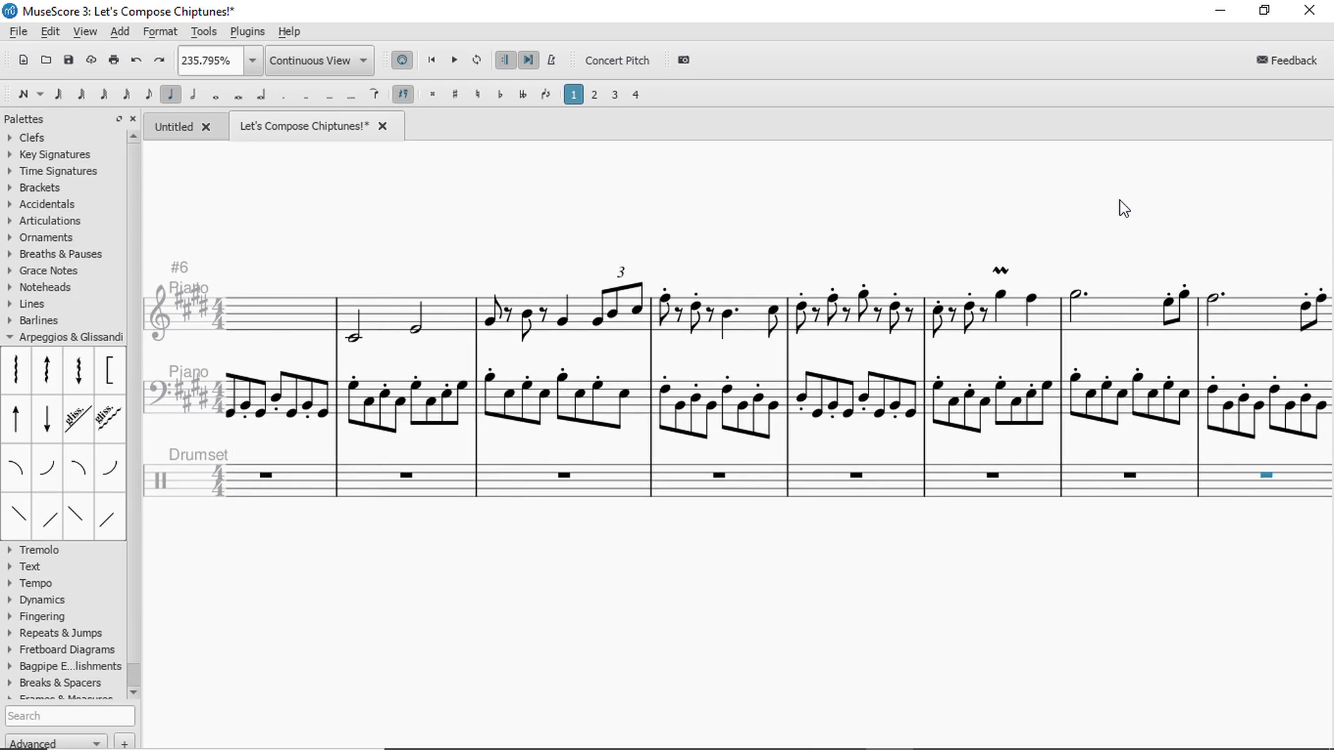
pyautogui.moveTo(1195, 196); pyautogui.dragTo(821, 213)
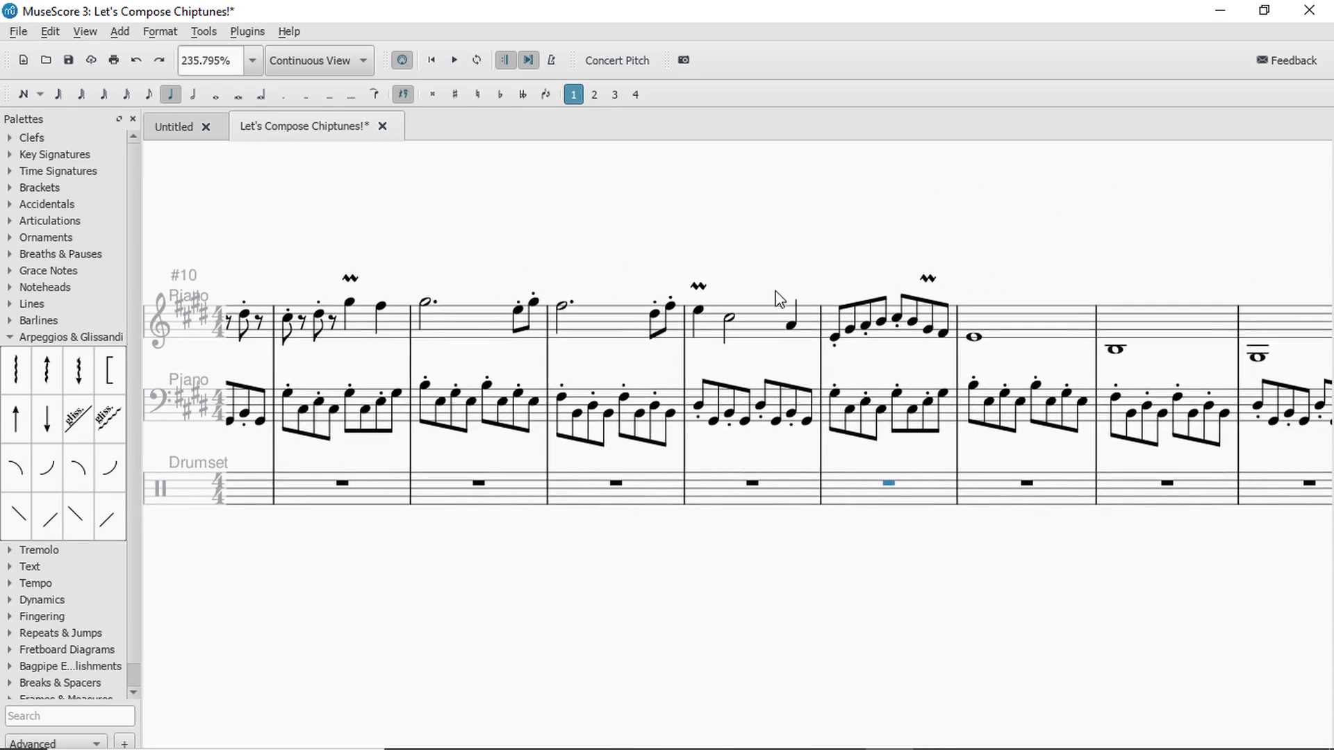
pyautogui.moveTo(696, 249); pyautogui.dragTo(826, 228)
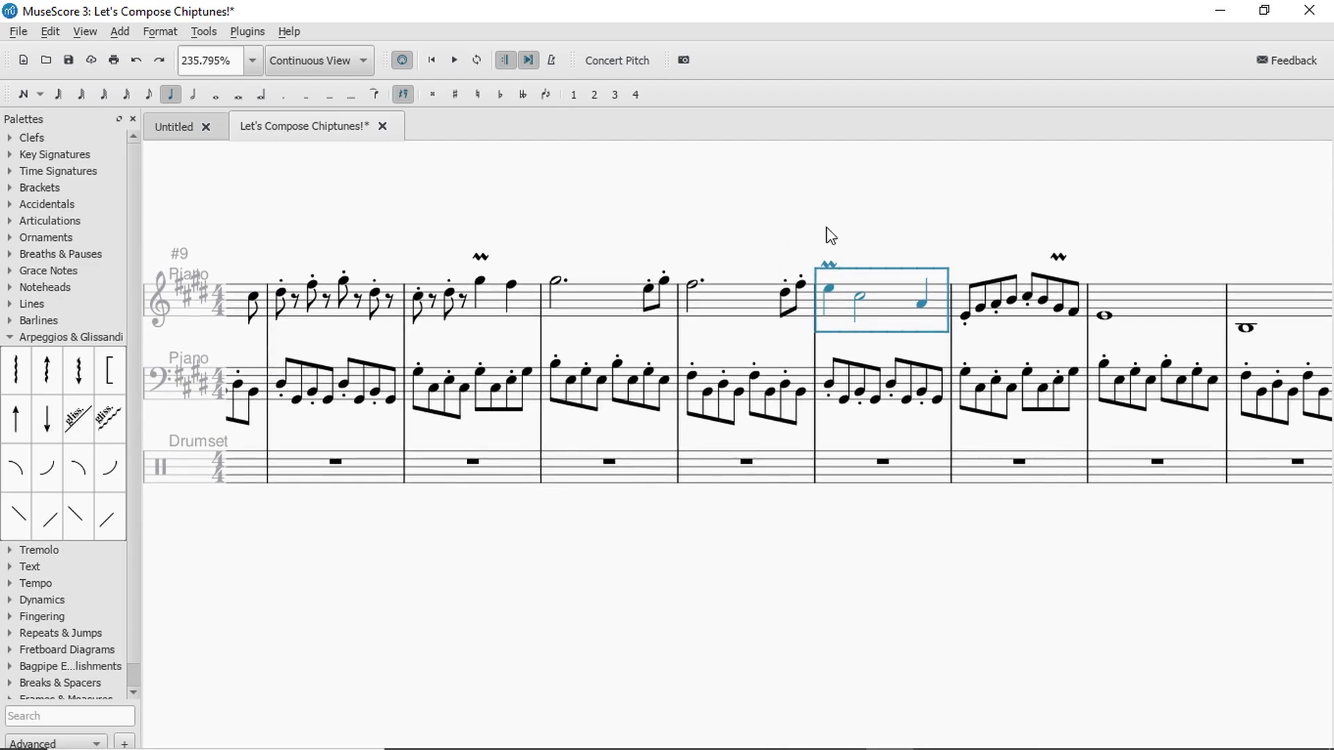
pyautogui.click(492, 295)
pyautogui.moveTo(577, 207); pyautogui.dragTo(924, 196)
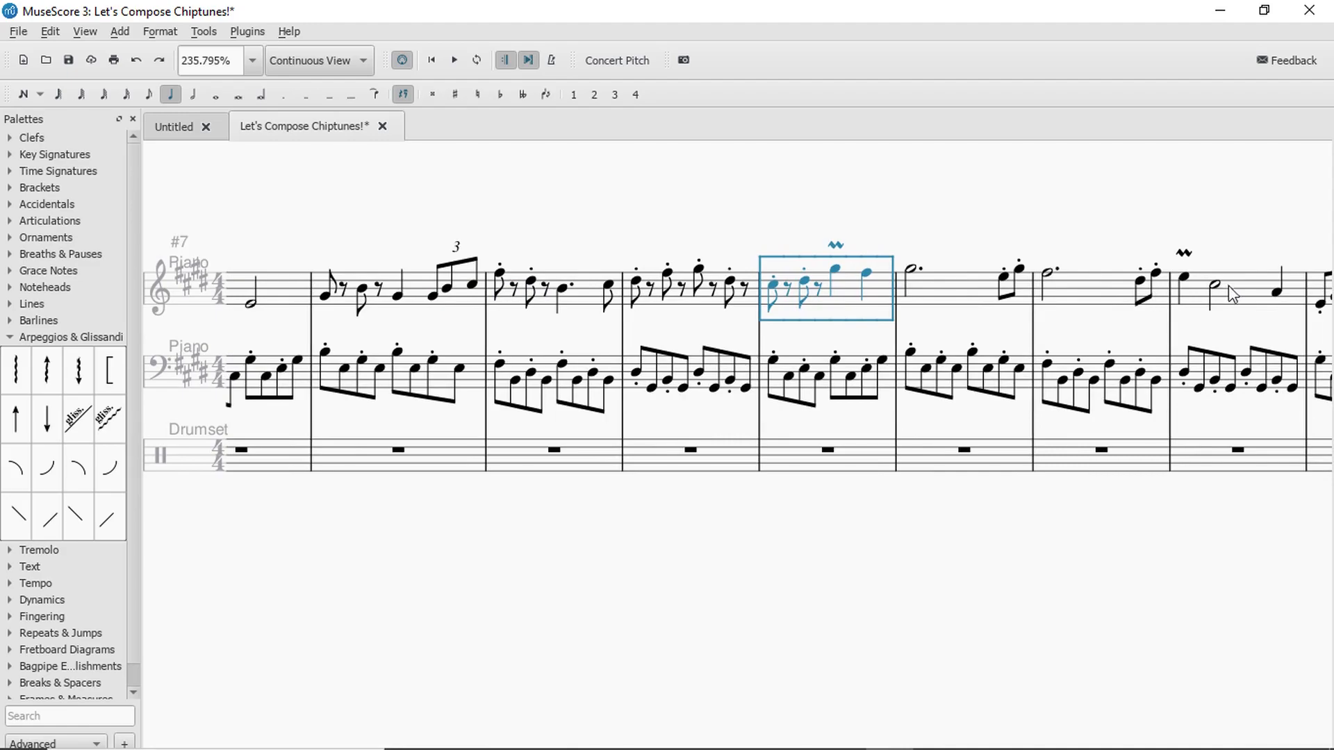
pyautogui.moveTo(920, 151); pyautogui.dragTo(1018, 134)
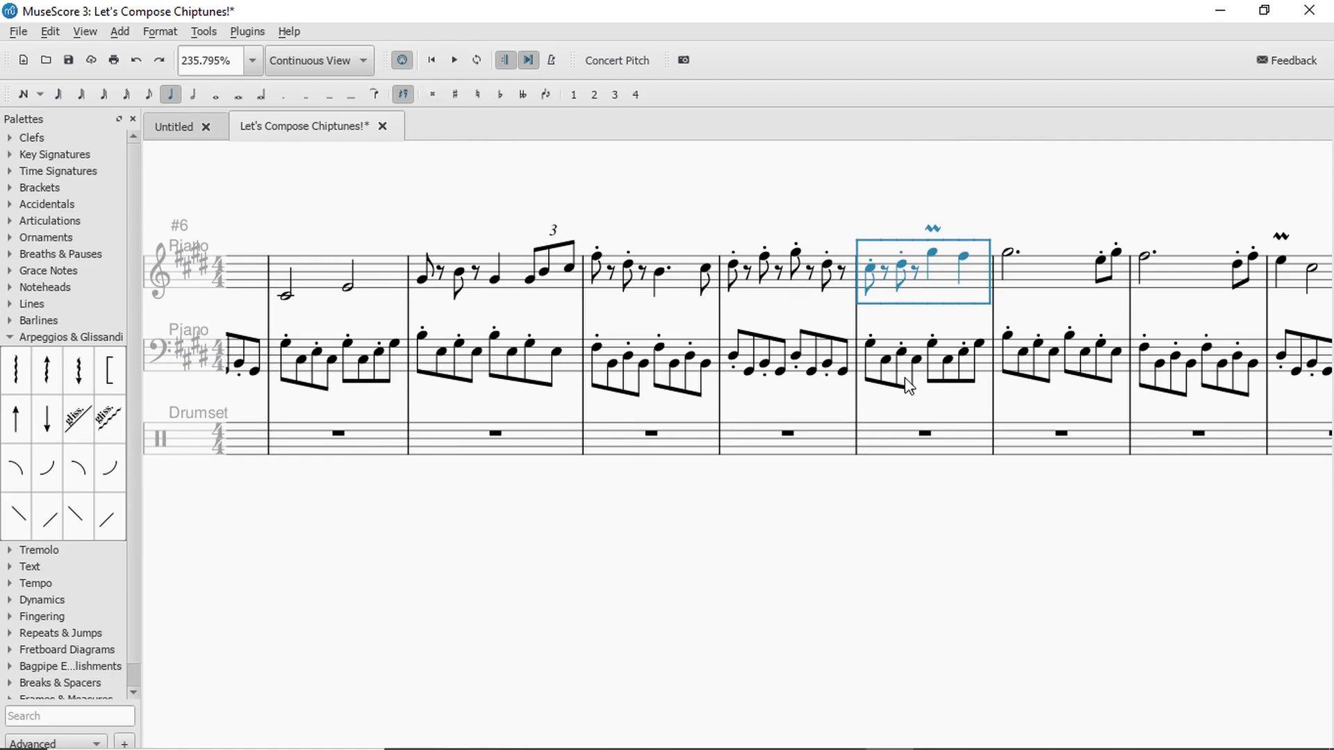
pyautogui.click(990, 448)
pyautogui.click(980, 446)
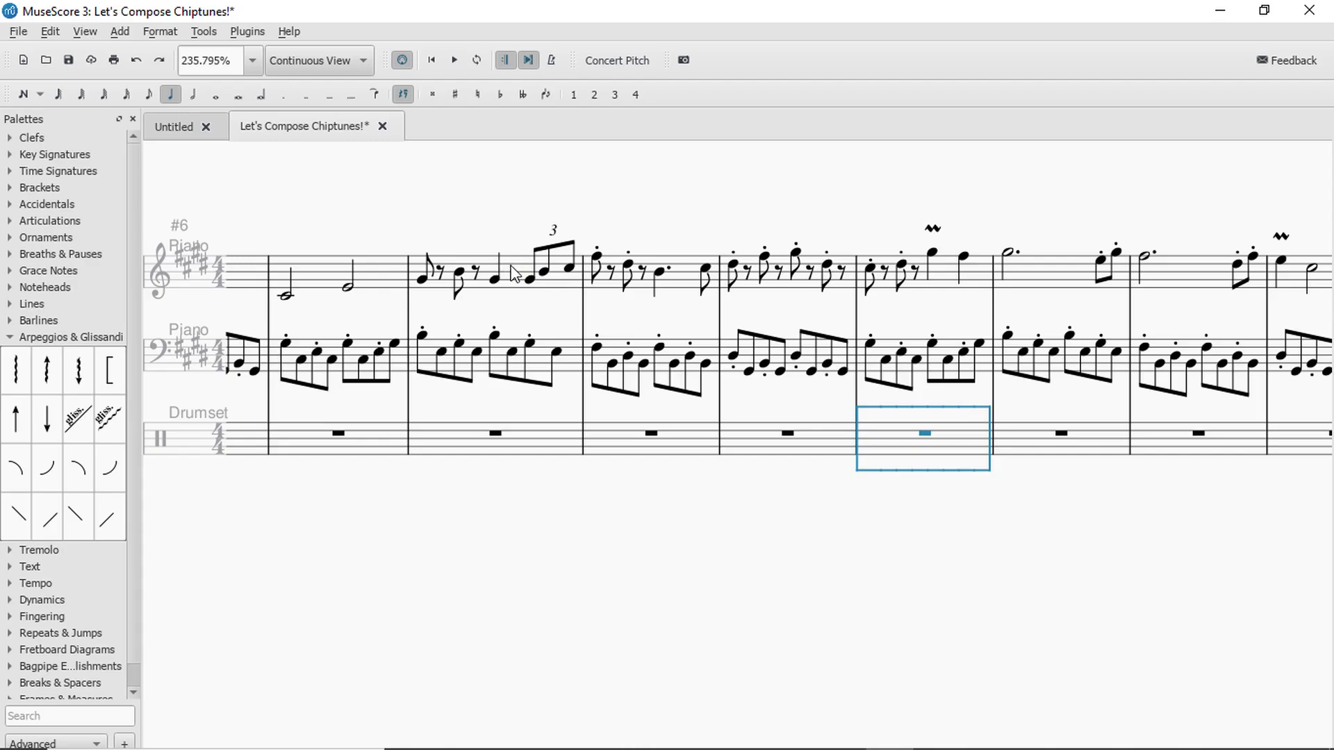
pyautogui.hscroll(1, 919, 173)
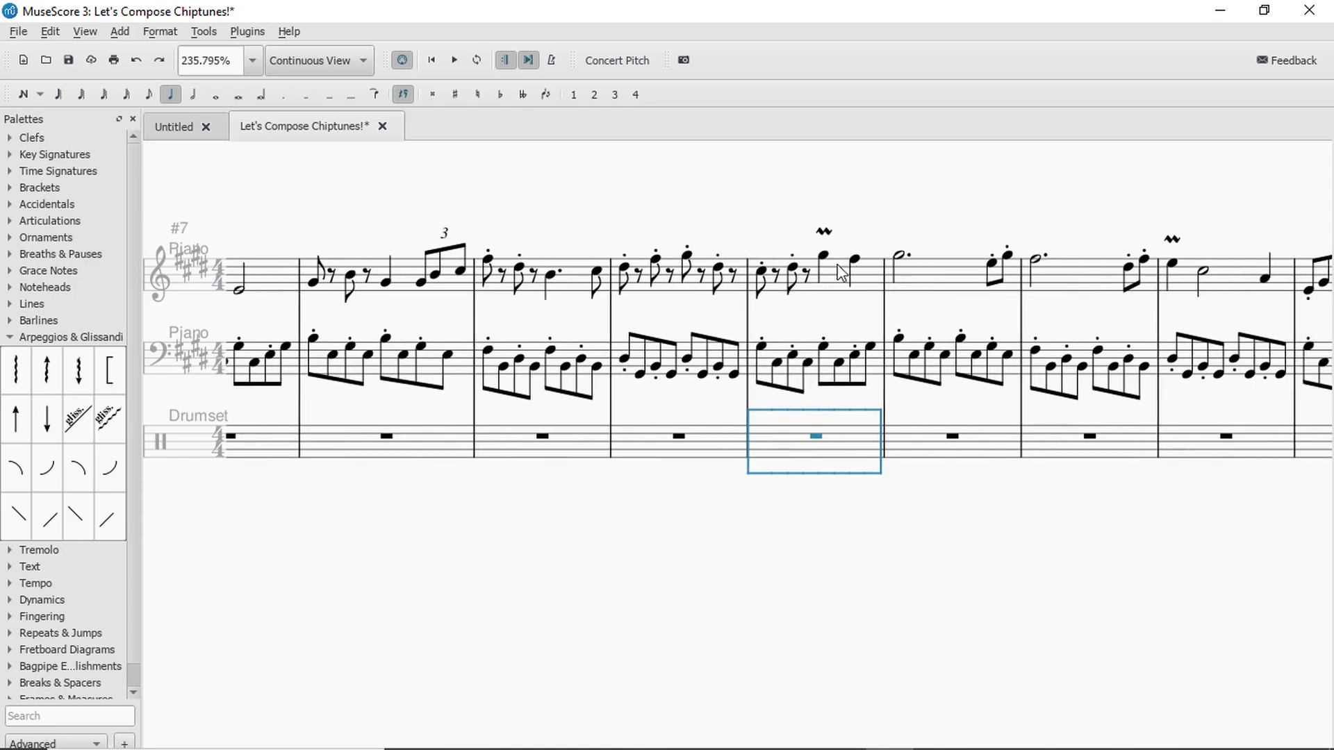
pyautogui.moveTo(869, 226); pyautogui.dragTo(835, 218)
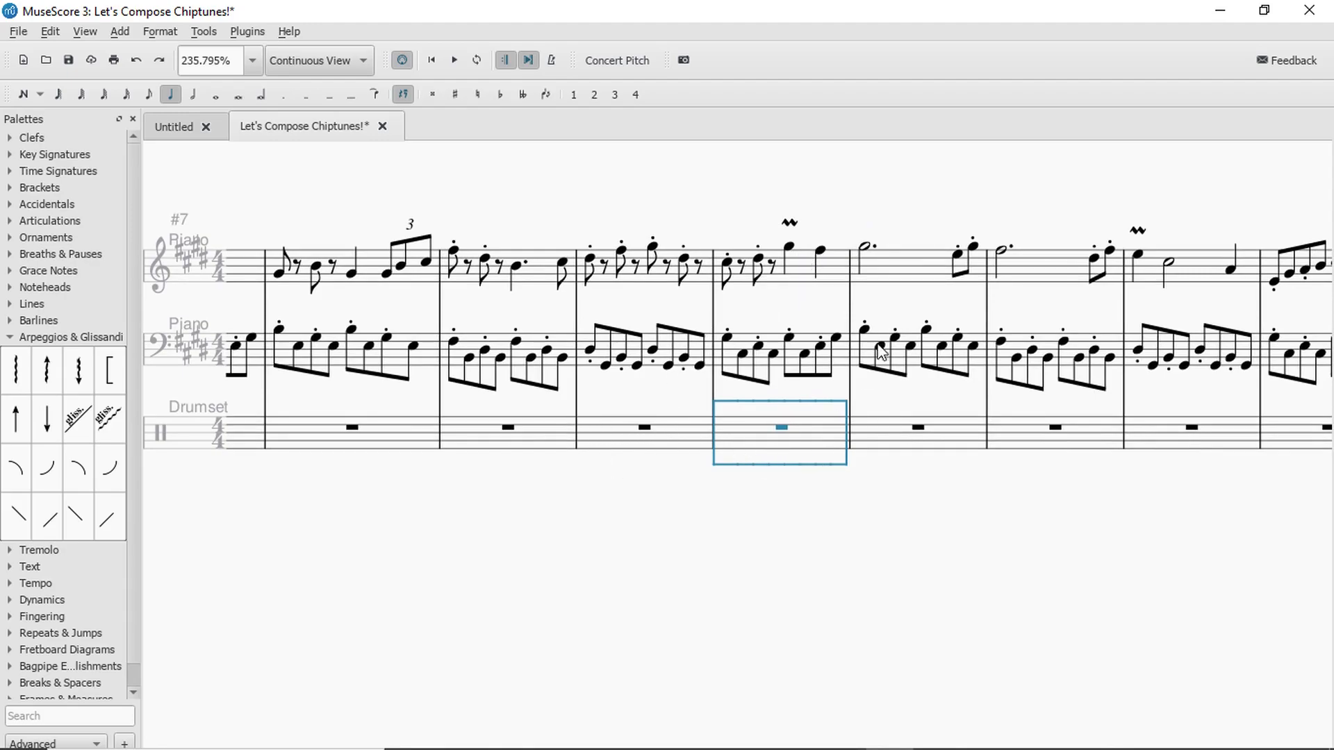
pyautogui.hscroll(-2, 556, 161)
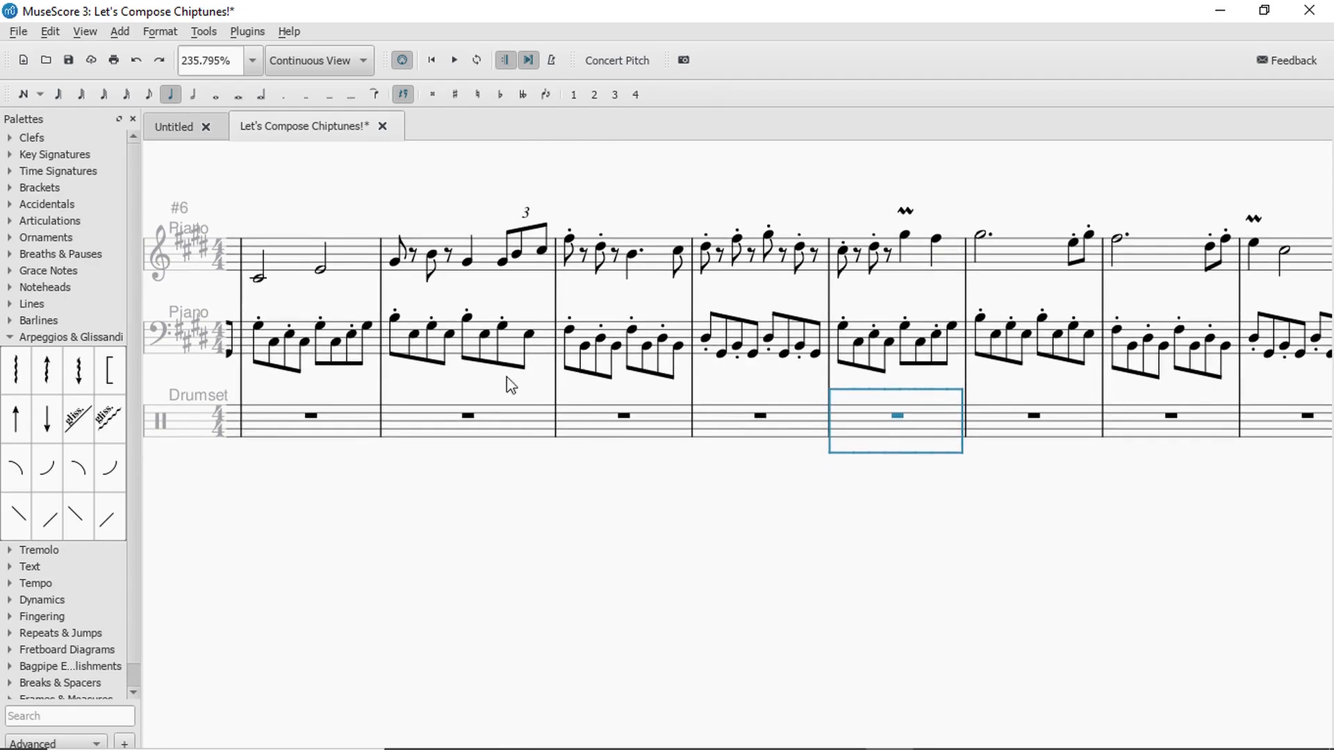
# Play the main melody from measure 8 through measure 15.
pyautogui.click(520, 431)
pyautogui.press('space')
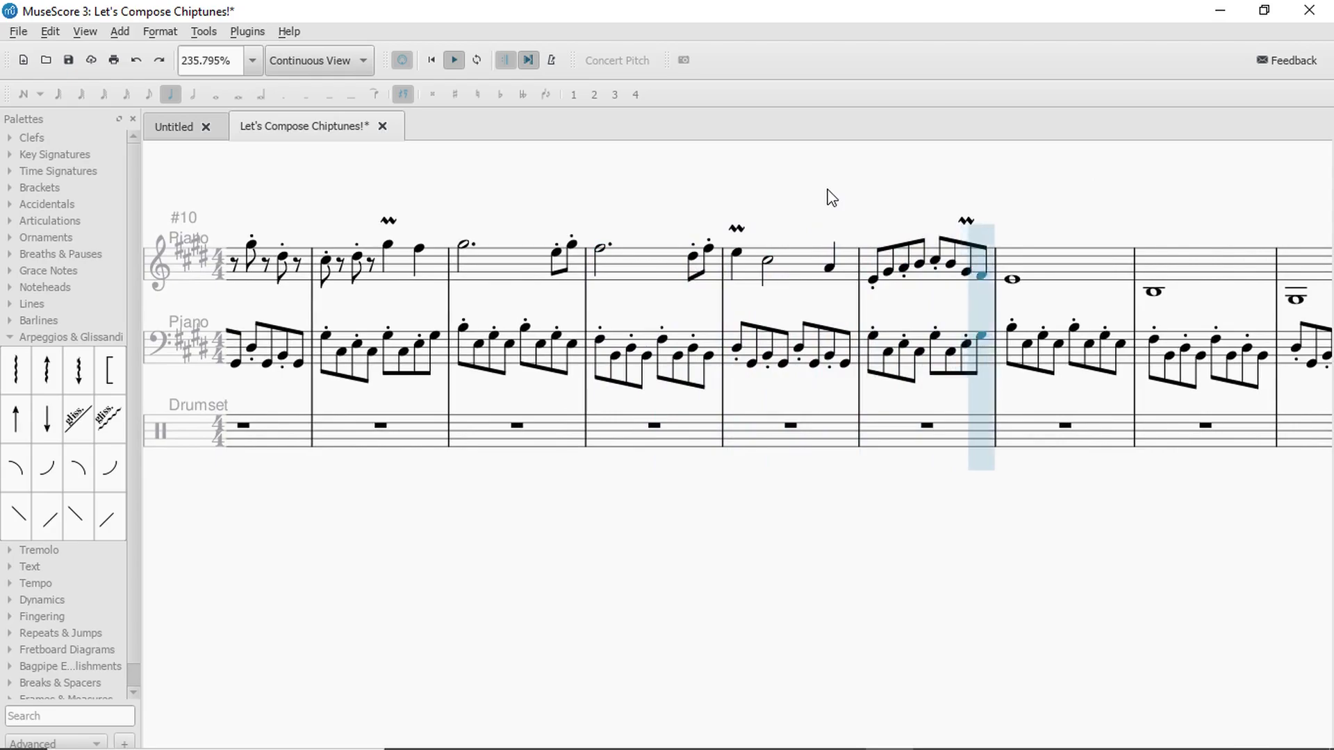
pyautogui.press('space')
# Compare the melody rhythms and mordents of measures 8 through 14 against the bass line, including measure 11's ornamented phrase.
pyautogui.moveTo(644, 522); pyautogui.dragTo(693, 530)
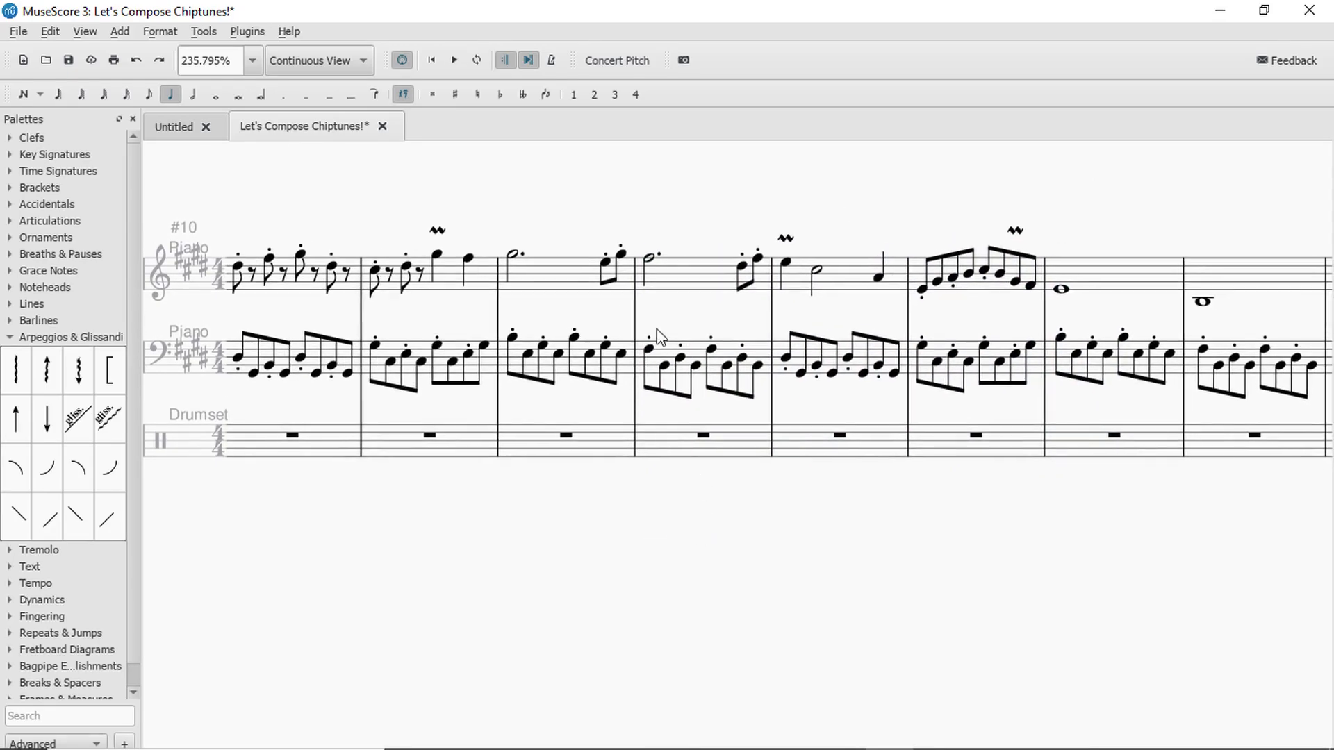
pyautogui.moveTo(579, 237); pyautogui.dragTo(990, 229)
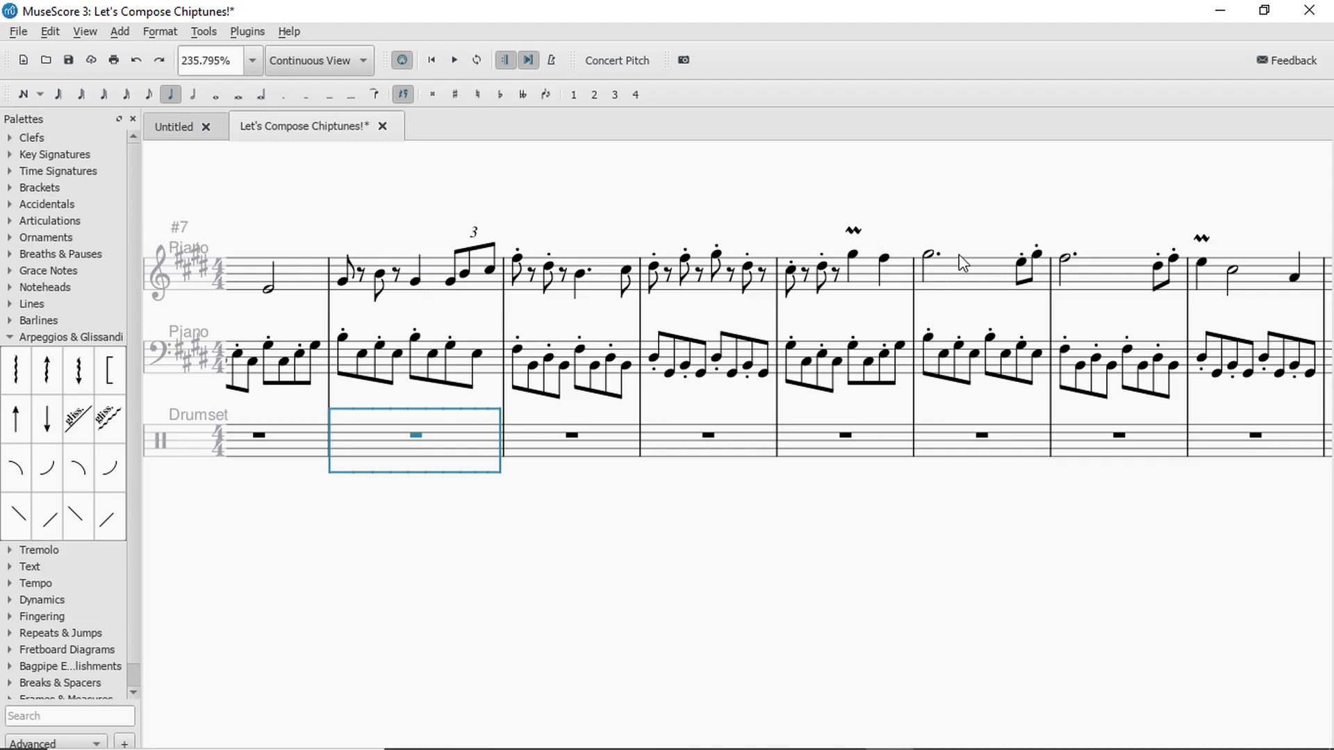
pyautogui.hscroll(2, 972, 222)
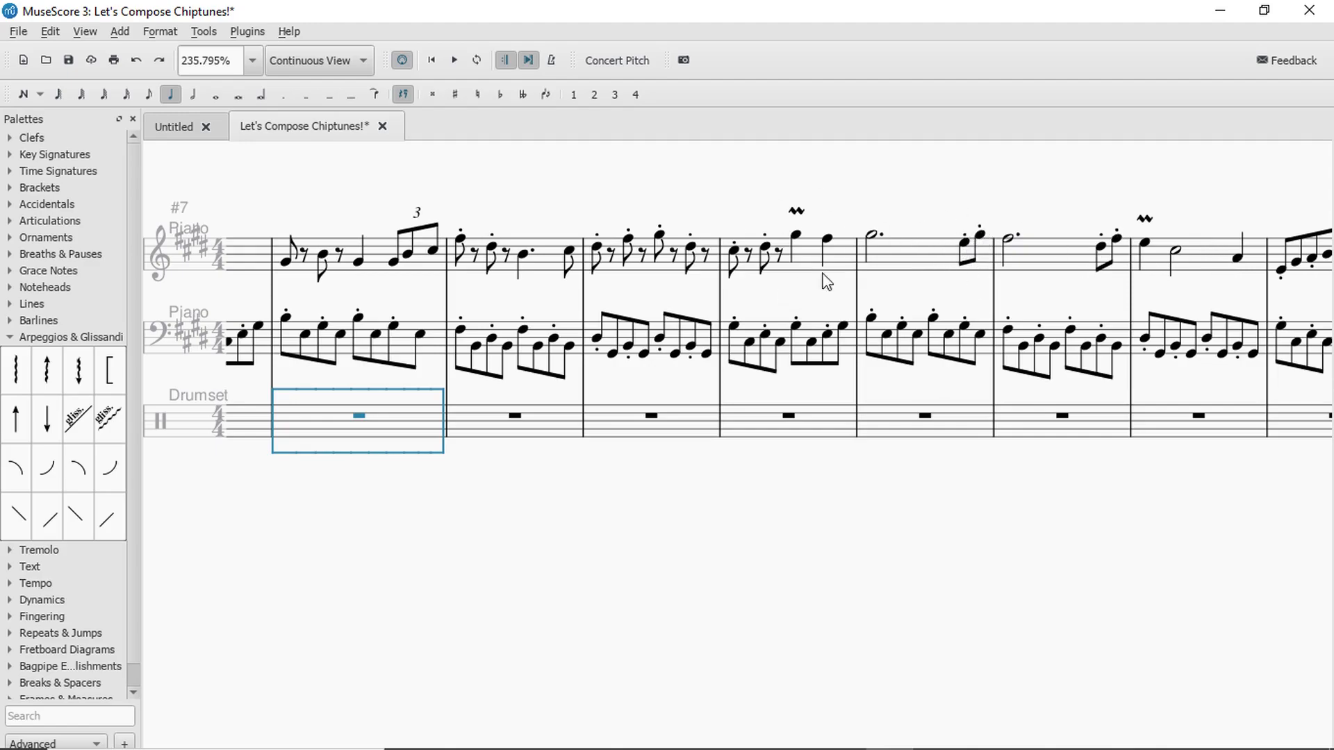
pyautogui.hscroll(-6, 821, 147)
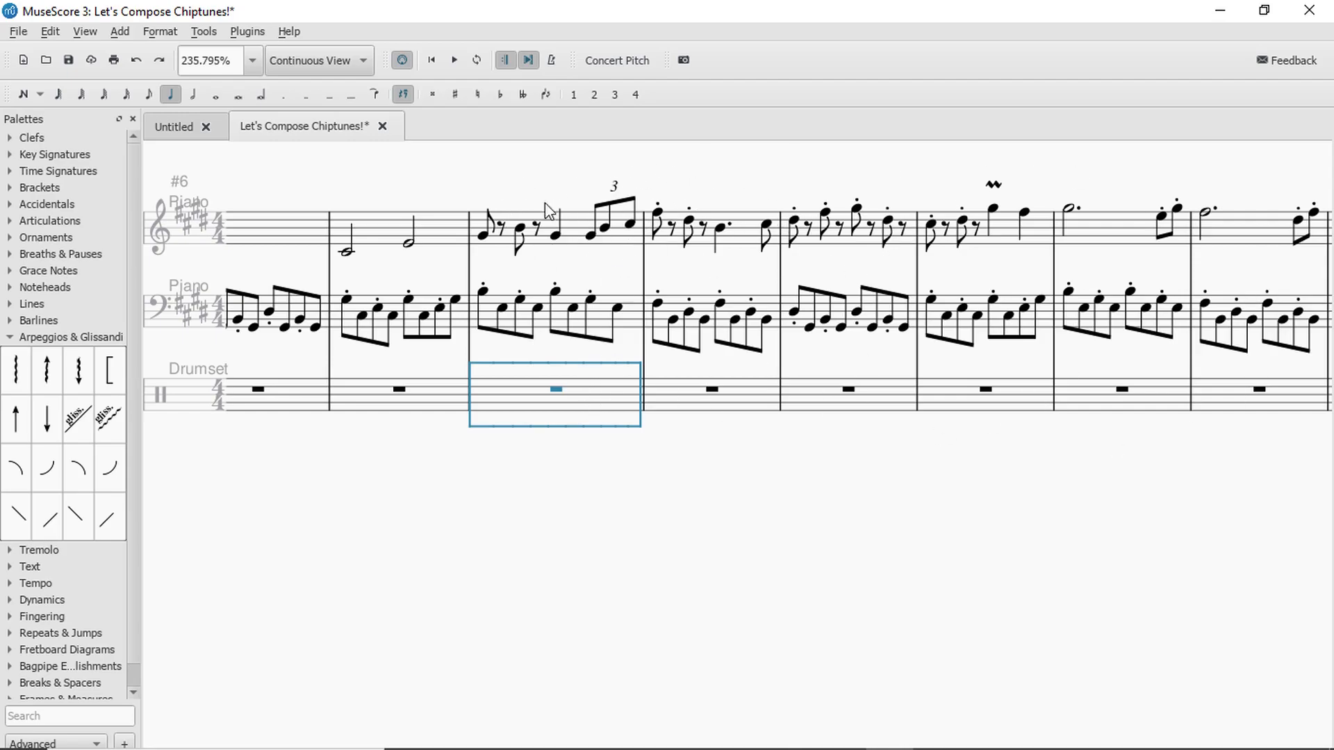
pyautogui.hscroll(10, 844, 539)
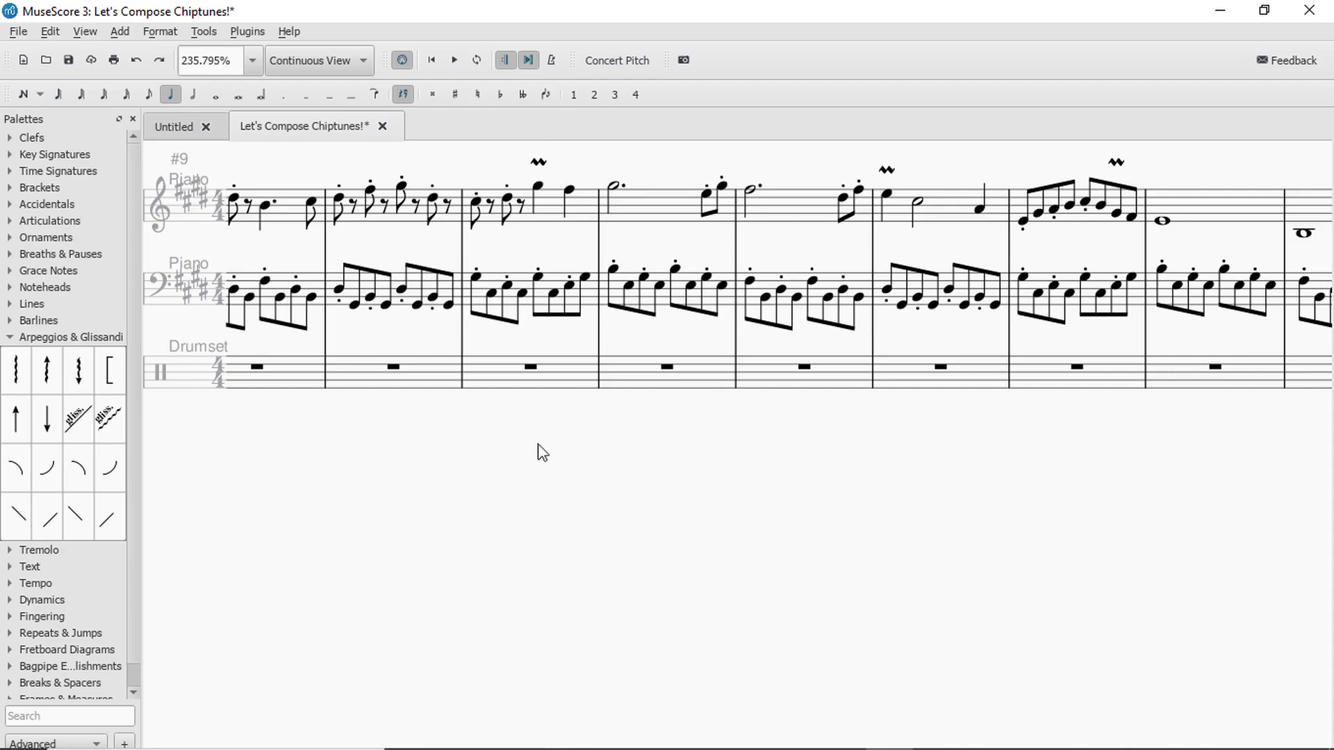
pyautogui.moveTo(537, 444); pyautogui.dragTo(700, 552)
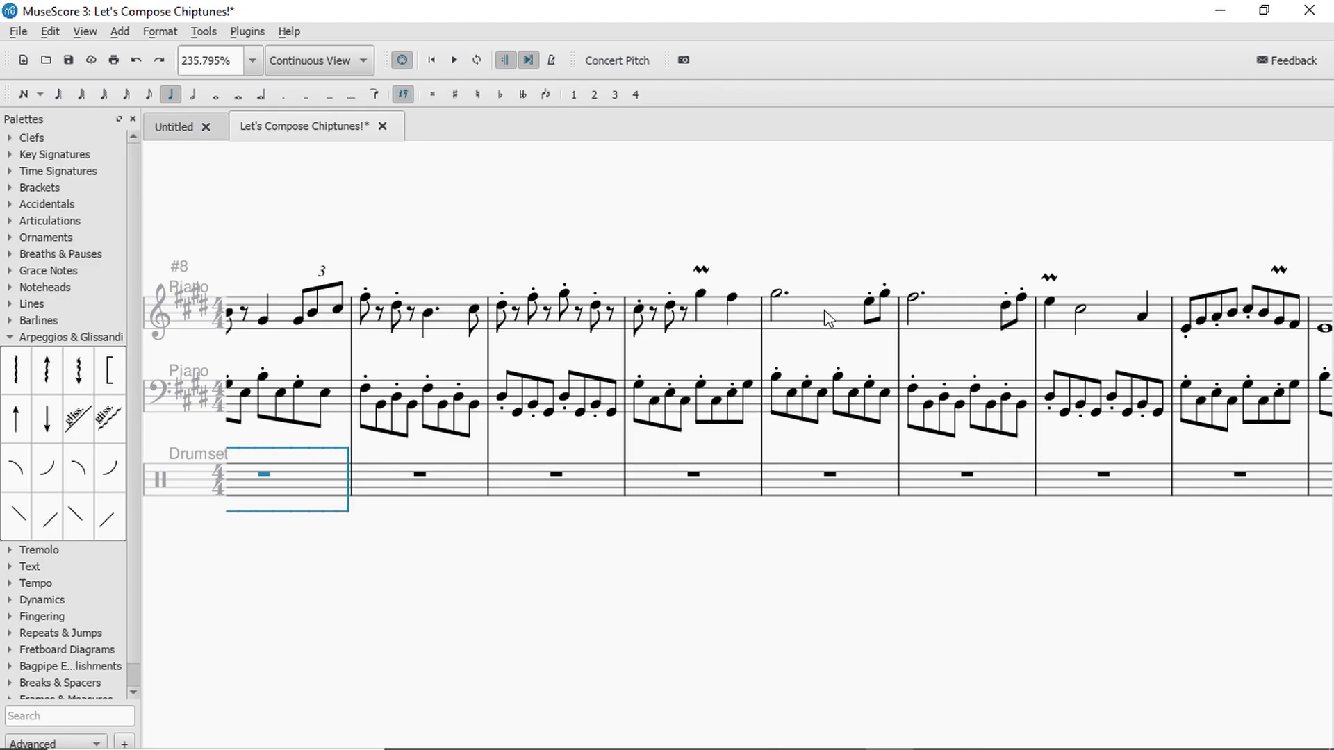
pyautogui.moveTo(667, 226); pyautogui.dragTo(826, 163)
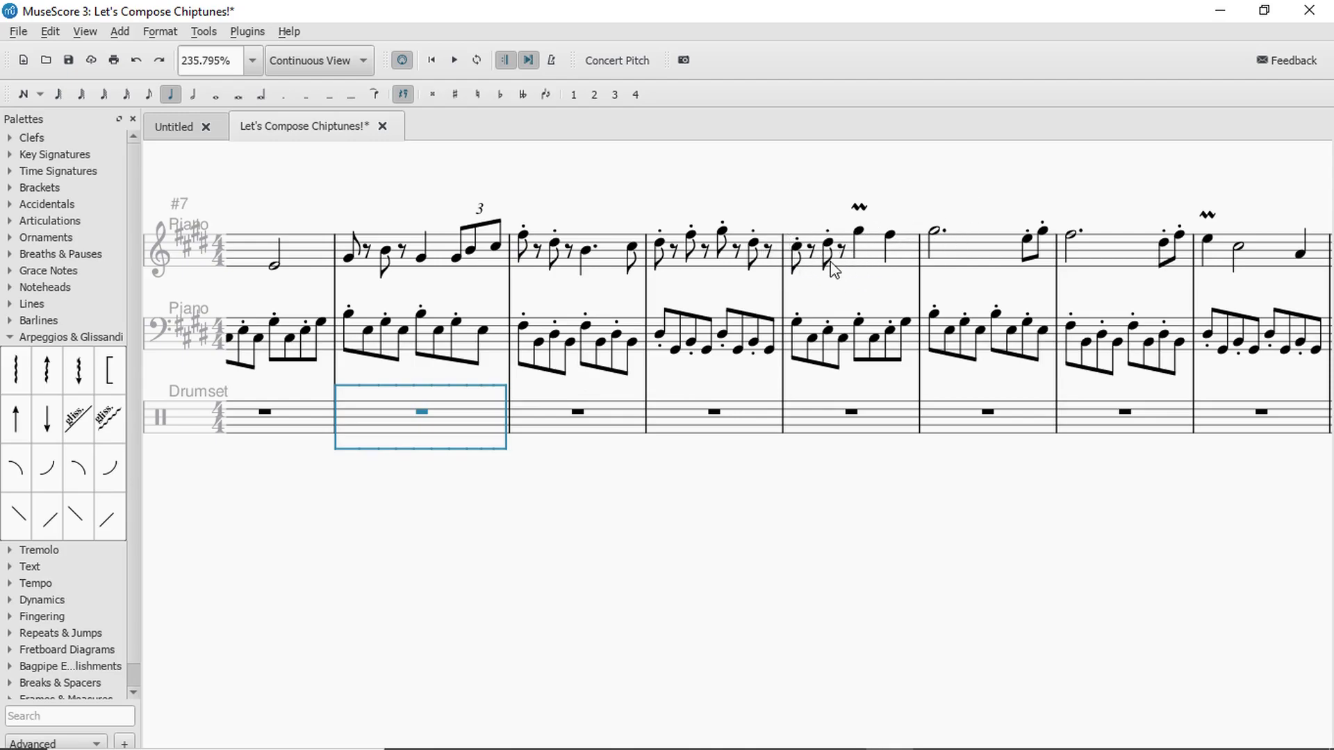
pyautogui.moveTo(801, 279); pyautogui.dragTo(837, 264)
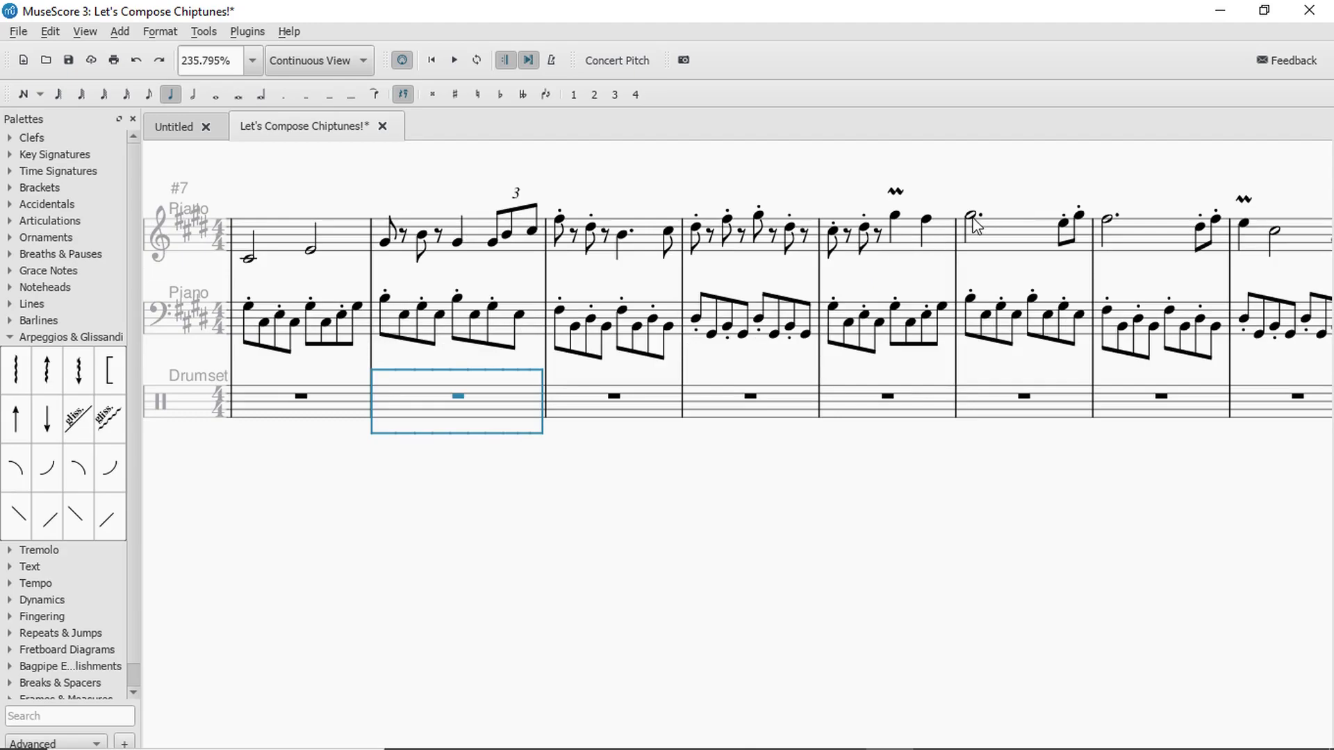
pyautogui.click(1040, 417)
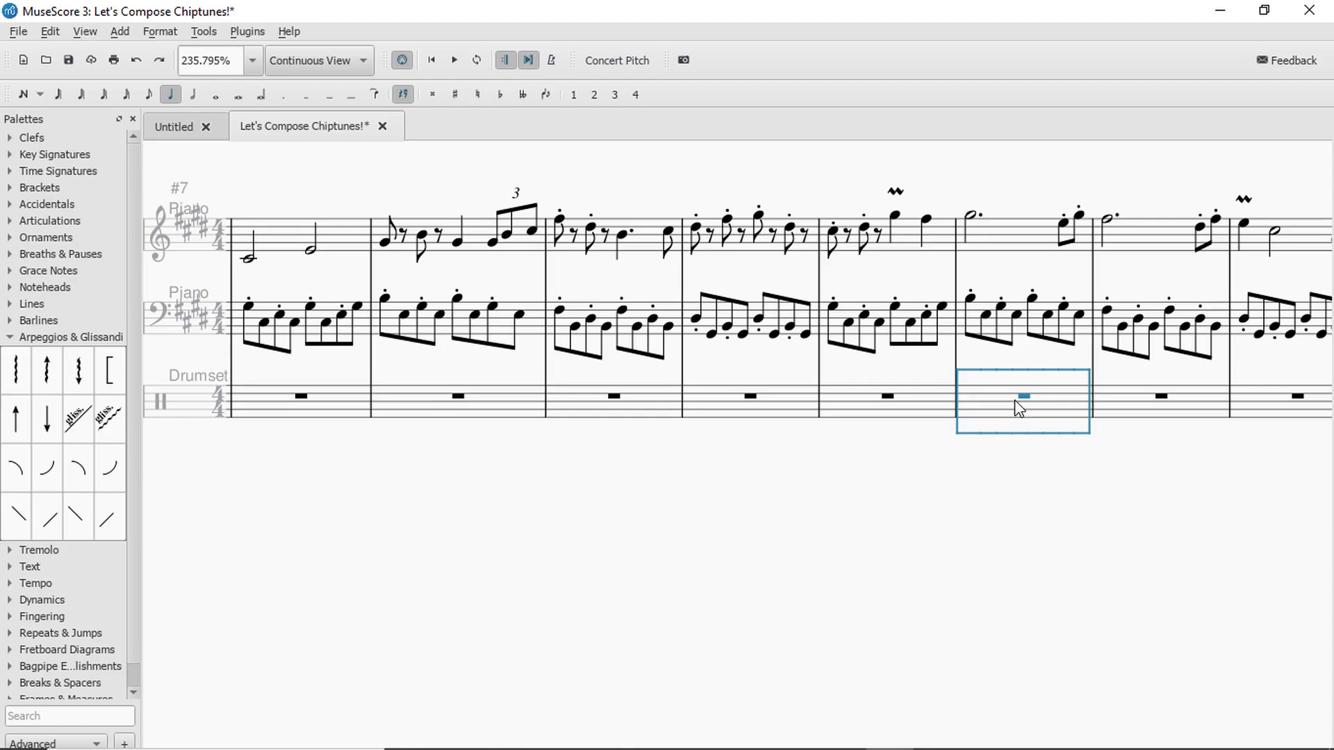
pyautogui.click(947, 251)
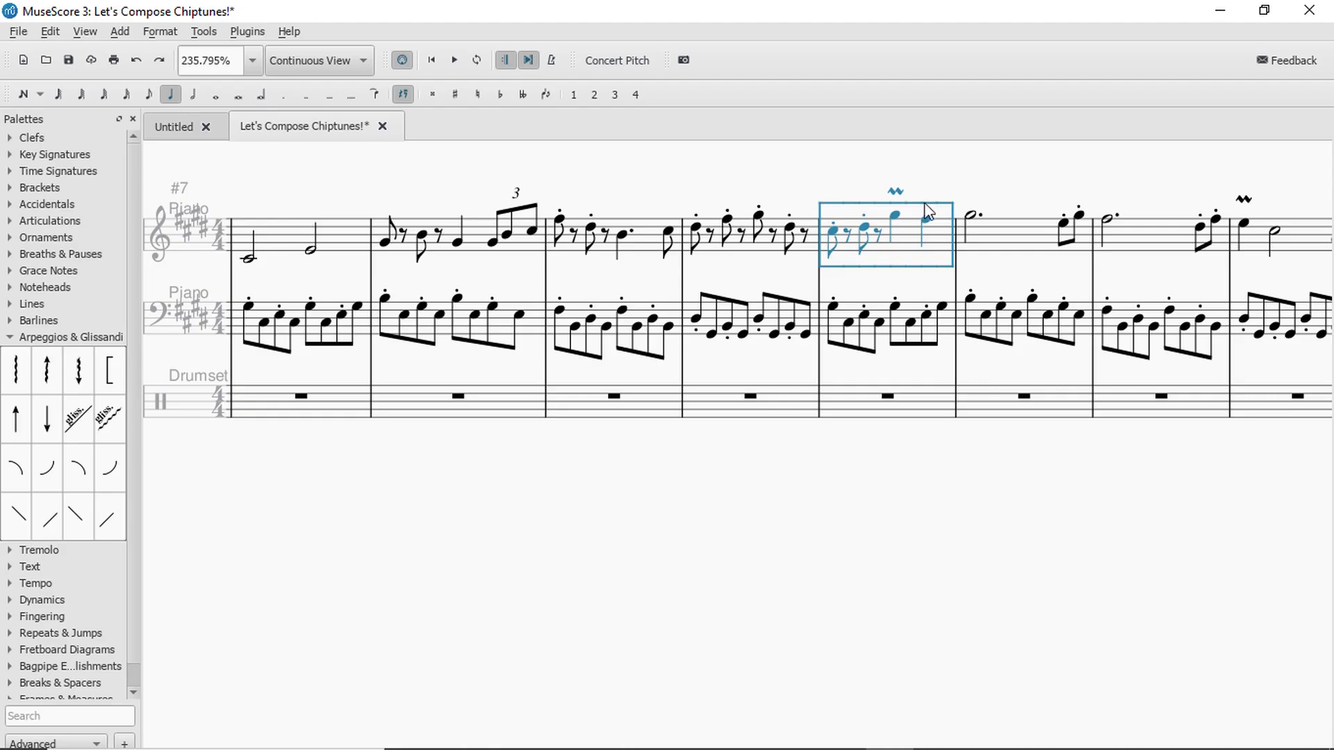
pyautogui.click(881, 190)
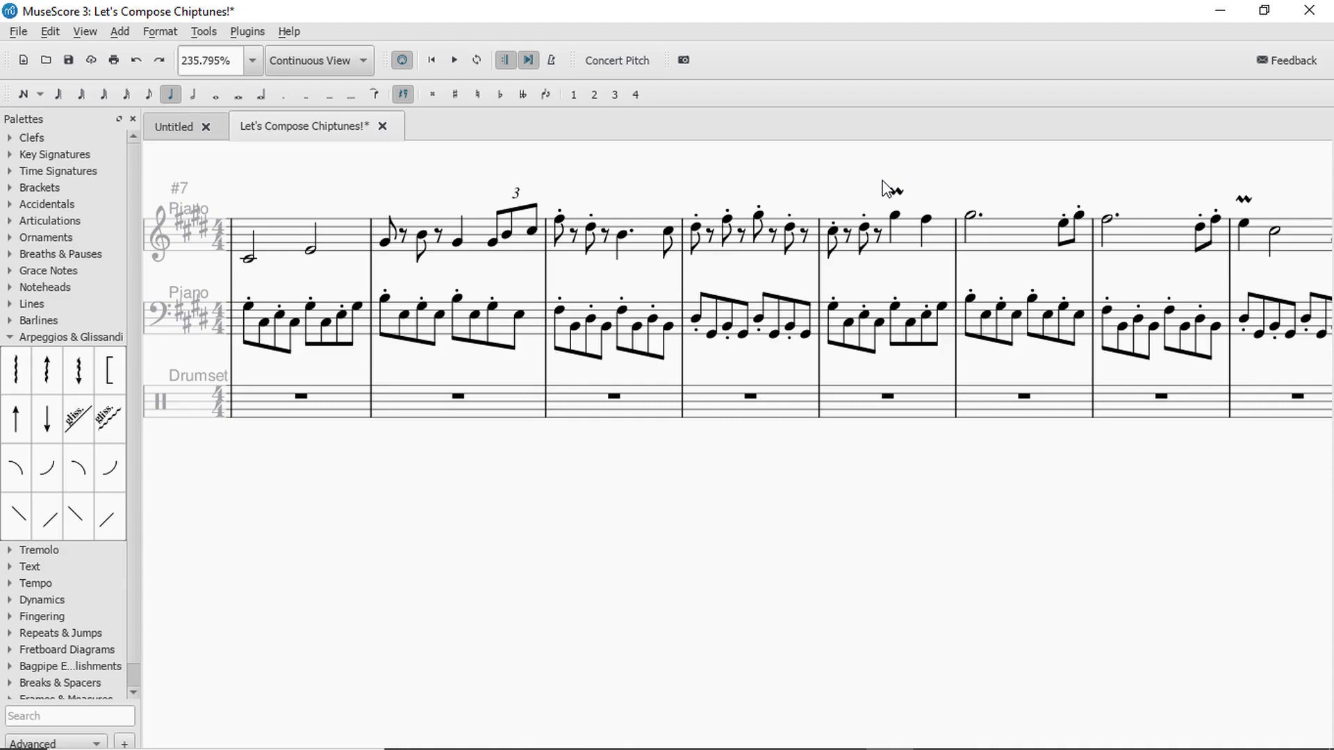
# Survey the drumset staff against the piano parts from measure 12 to measure 25, then back to measure 1.
pyautogui.click(1024, 396)
pyautogui.press('Right')
pyautogui.press('Right')
pyautogui.press('Right')
pyautogui.press('Right')
pyautogui.press('Right')
pyautogui.press('Right')
pyautogui.press('Right')
pyautogui.press('Right')
pyautogui.press('Right')
pyautogui.press('Right')
pyautogui.press('Right')
pyautogui.press('Right')
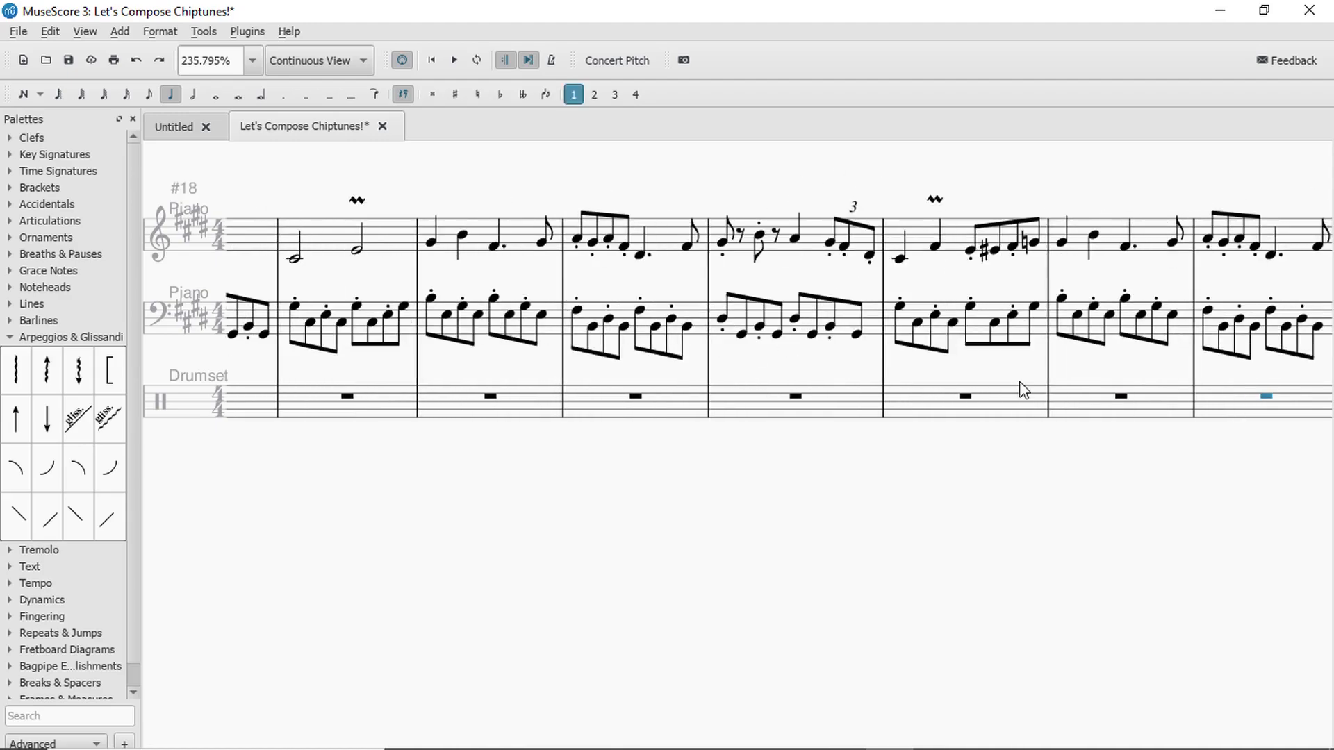
pyautogui.press('Right')
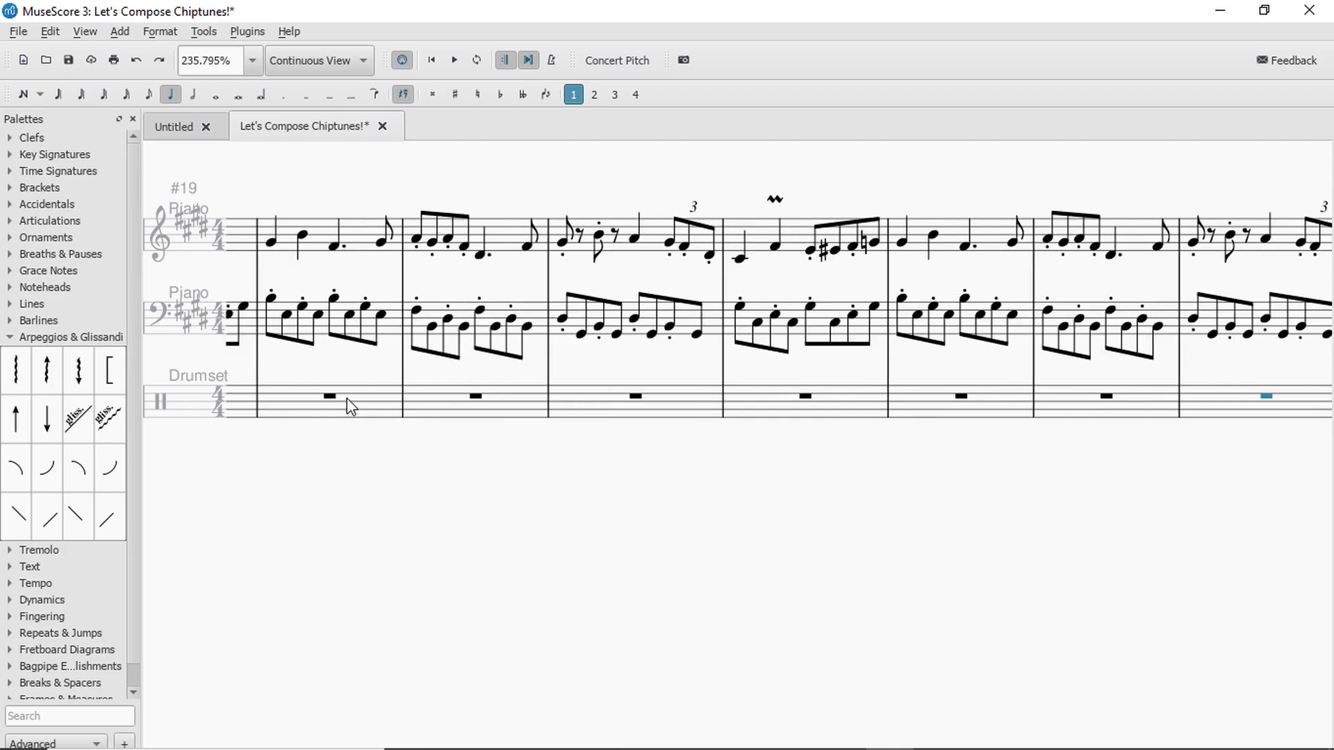
pyautogui.press('Left')
pyautogui.press('Left')
pyautogui.press('Left')
pyautogui.press('Left')
pyautogui.press('Left')
pyautogui.press('Left')
pyautogui.press('Left')
pyautogui.press('Left')
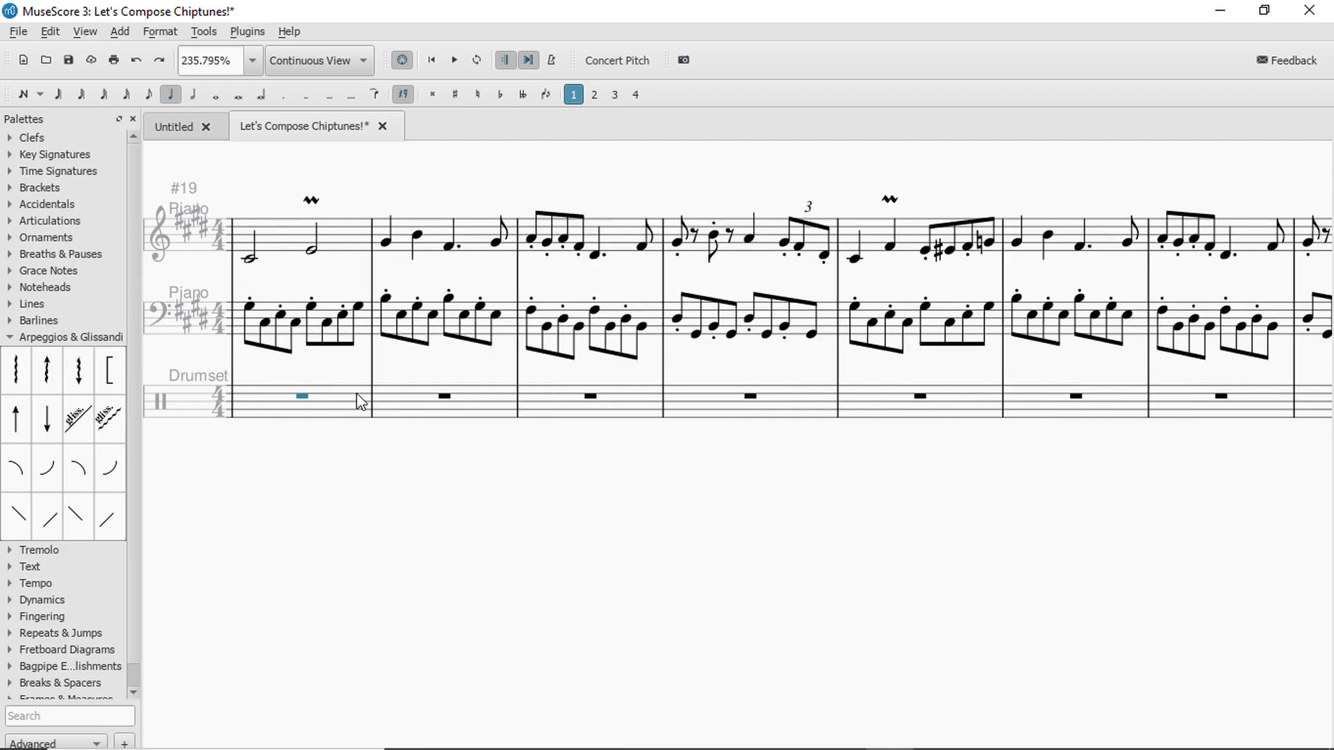
pyautogui.press('Left')
pyautogui.press('Left')
pyautogui.press('Left')
pyautogui.press('Left')
pyautogui.press('Left')
pyautogui.press('Left')
pyautogui.press('Left')
pyautogui.press('Left')
pyautogui.press('Left')
pyautogui.press('Left')
pyautogui.press('Left')
pyautogui.press('Left')
pyautogui.press('Left')
pyautogui.press('Left')
pyautogui.press('Left')
pyautogui.press('Left')
pyautogui.press('Left')
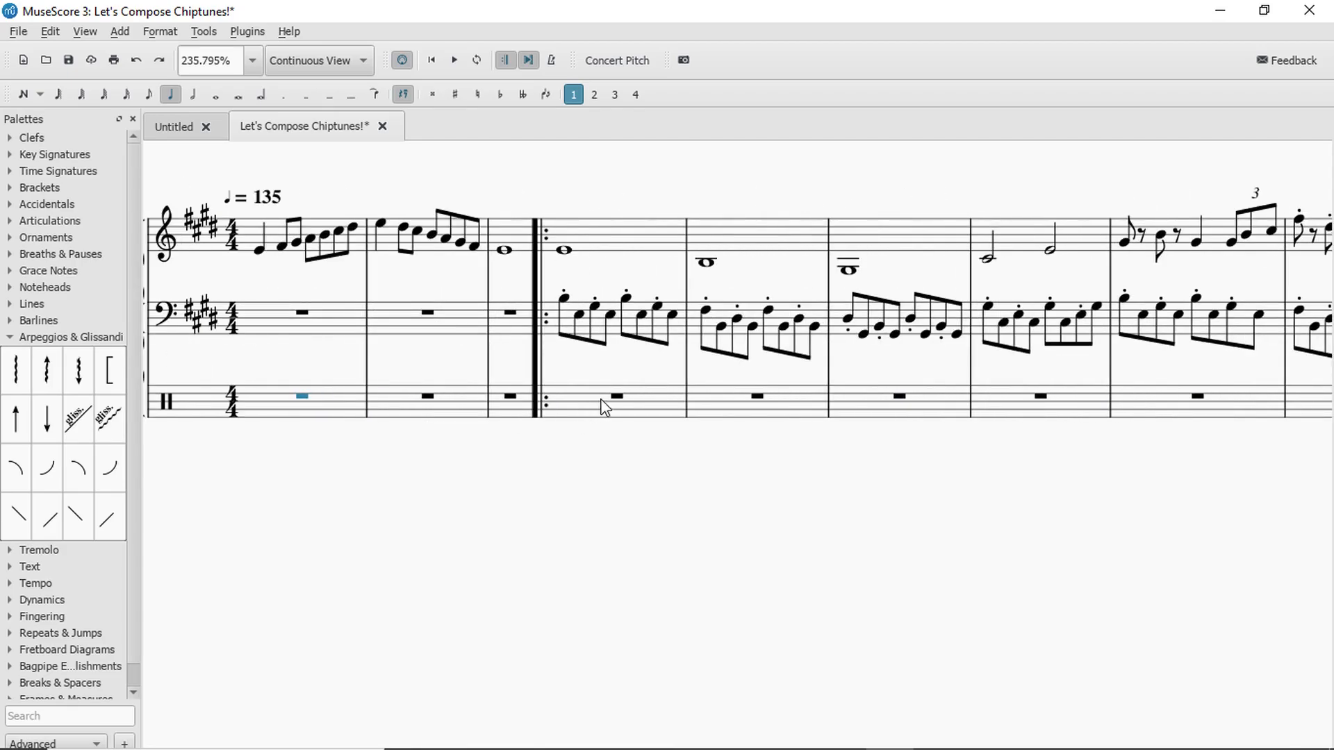
# Try two quarter-note drum hits at the start of drumset measure 4 and play the measure.
pyautogui.click(616, 395)
pyautogui.press('n')
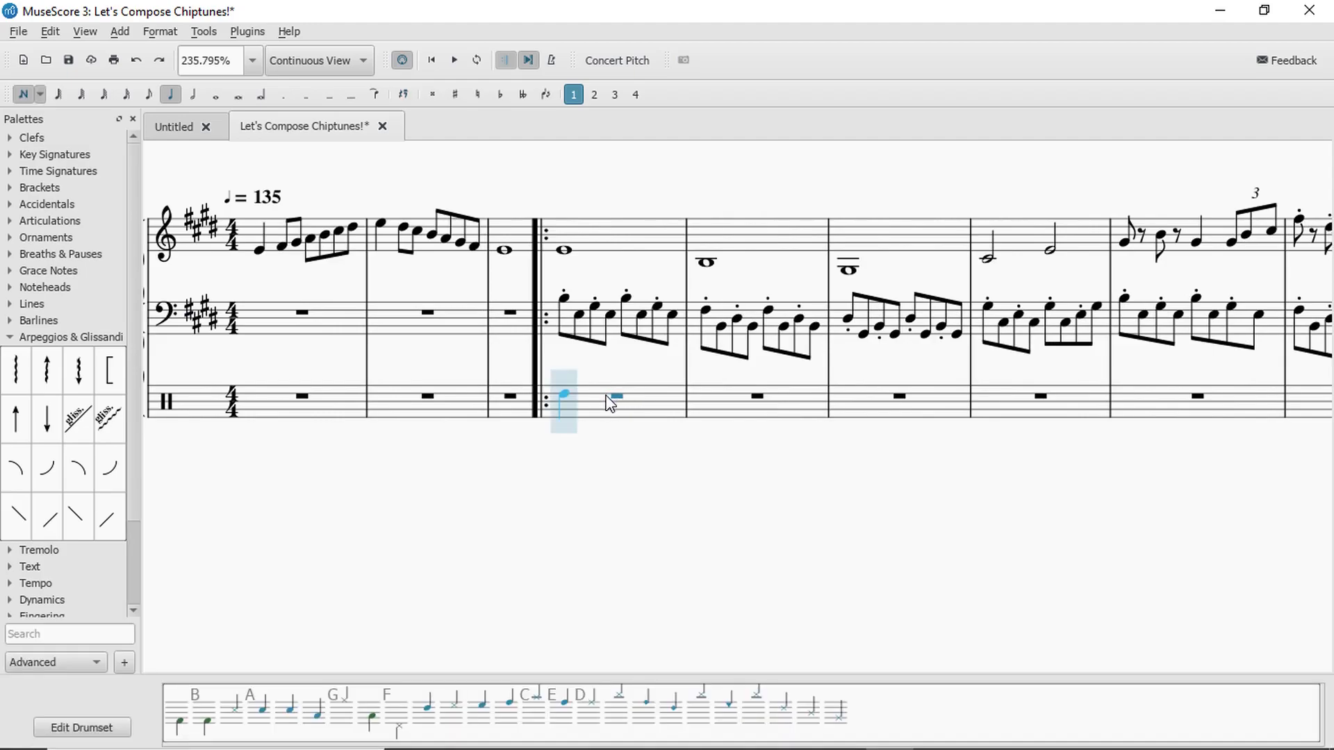
pyautogui.click(609, 403)
pyautogui.press('Escape')
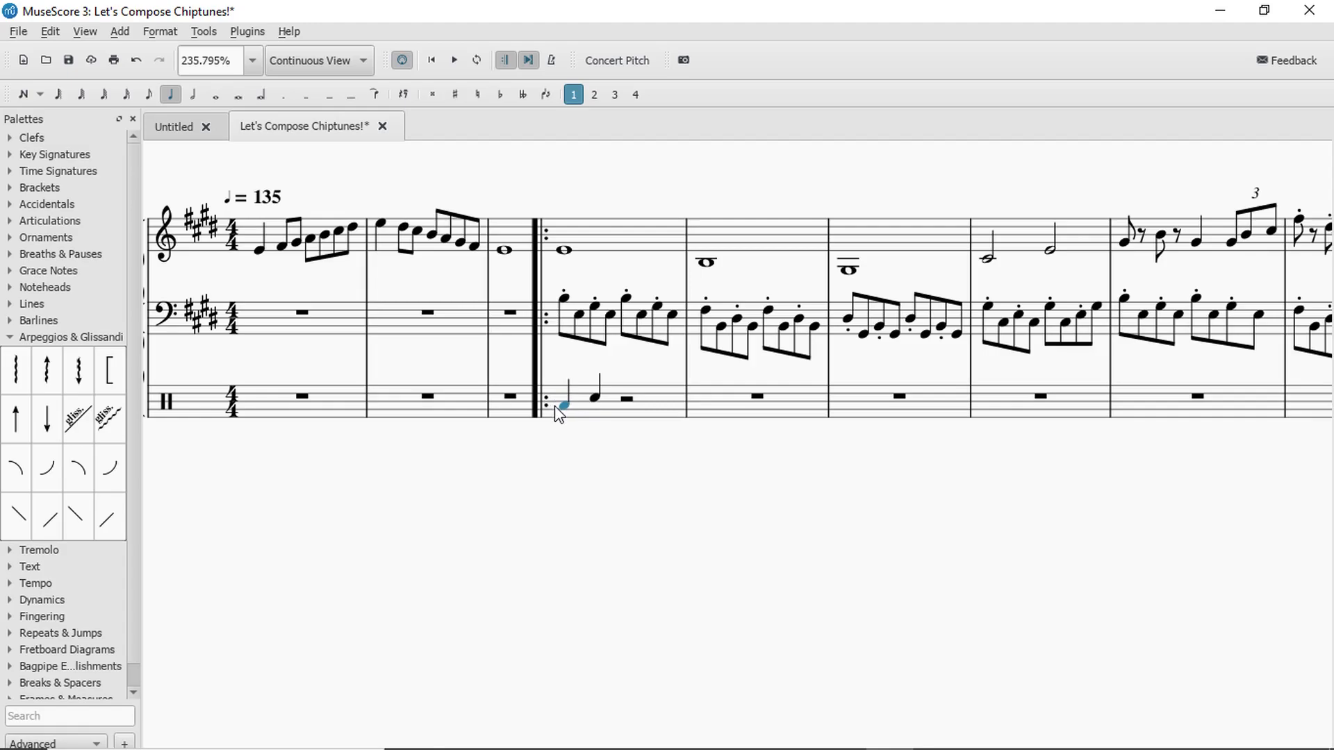
pyautogui.click(628, 420)
pyautogui.press('space')
pyautogui.press('space')
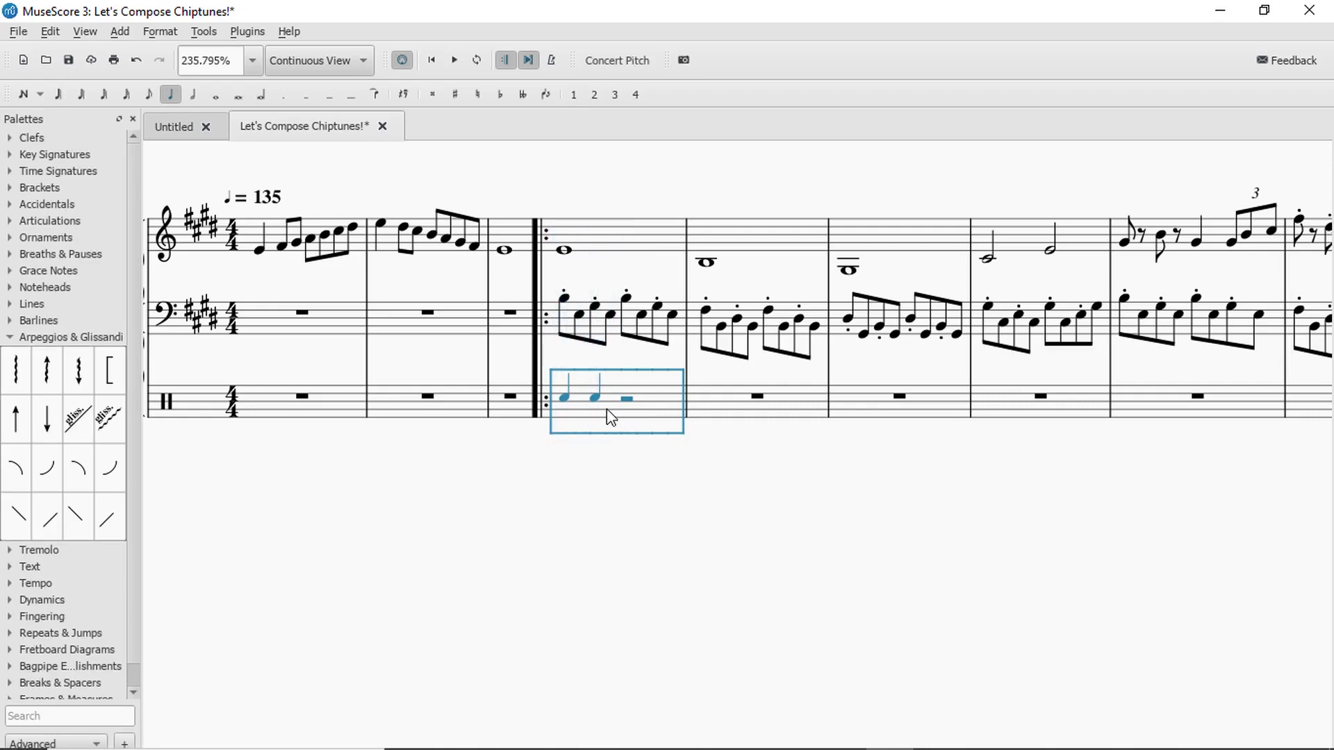
# Try filling drumset measure 4 with four quarter-note hits and play it together with the piano parts.
pyautogui.click(571, 399)
pyautogui.click(625, 400)
pyautogui.click(657, 398)
pyautogui.click(626, 226)
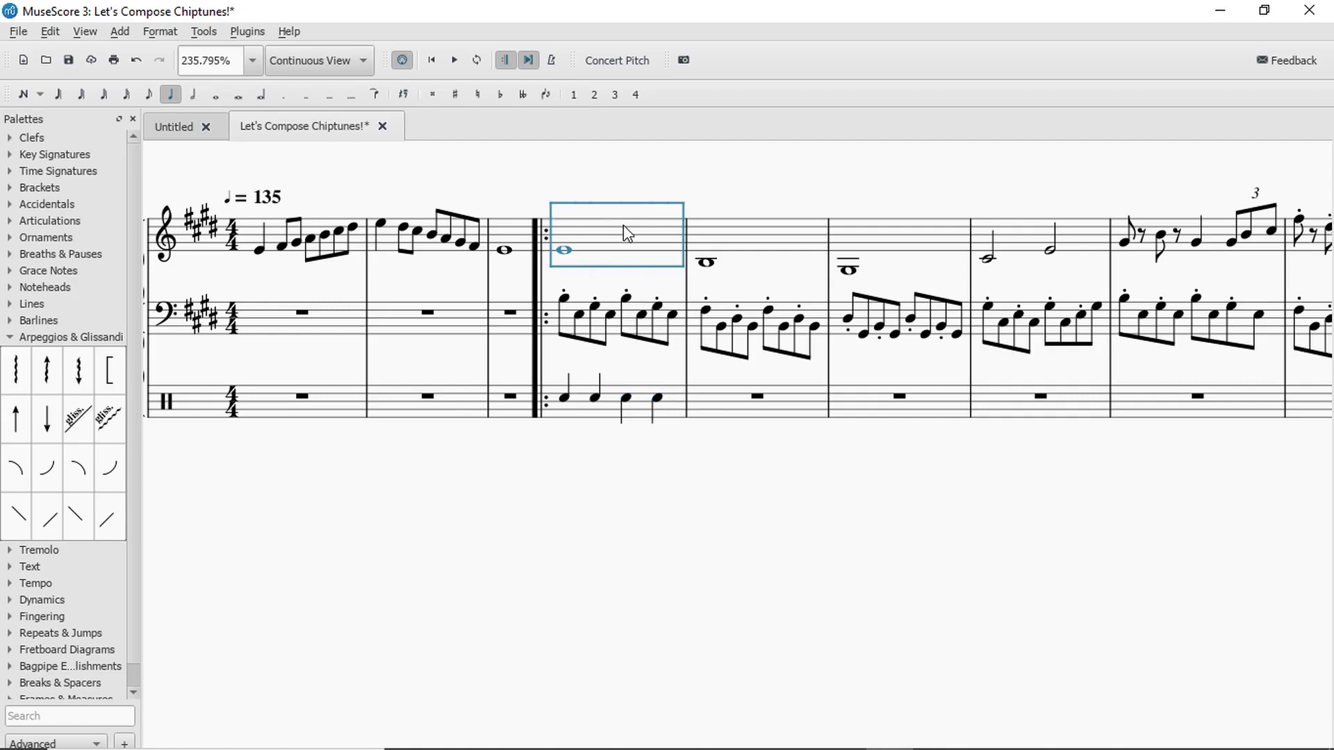
pyautogui.press('space')
pyautogui.press('space')
# Play the trial drum pattern once more from measure 4, then clear drumset measure 4.
pyautogui.click(571, 399)
pyautogui.press('n')
pyautogui.press('Escape')
pyautogui.click(616, 224)
pyautogui.press('space')
pyautogui.press('space')
pyautogui.click(667, 420)
pyautogui.press('Delete')
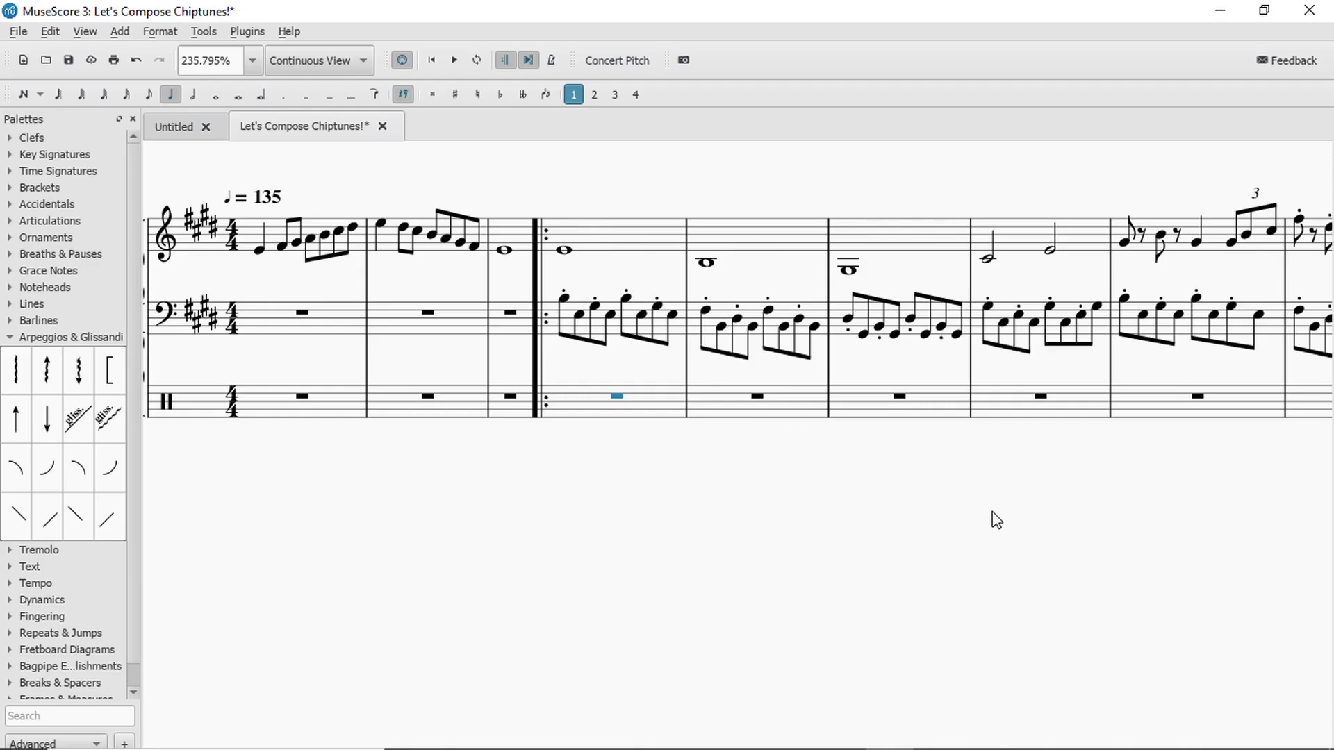
# Audition the first melody and bass notes of measure 4 and examine the piano parts through the closing repeat at measure 28.
pyautogui.click(565, 253)
pyautogui.click(564, 297)
pyautogui.press('Escape')
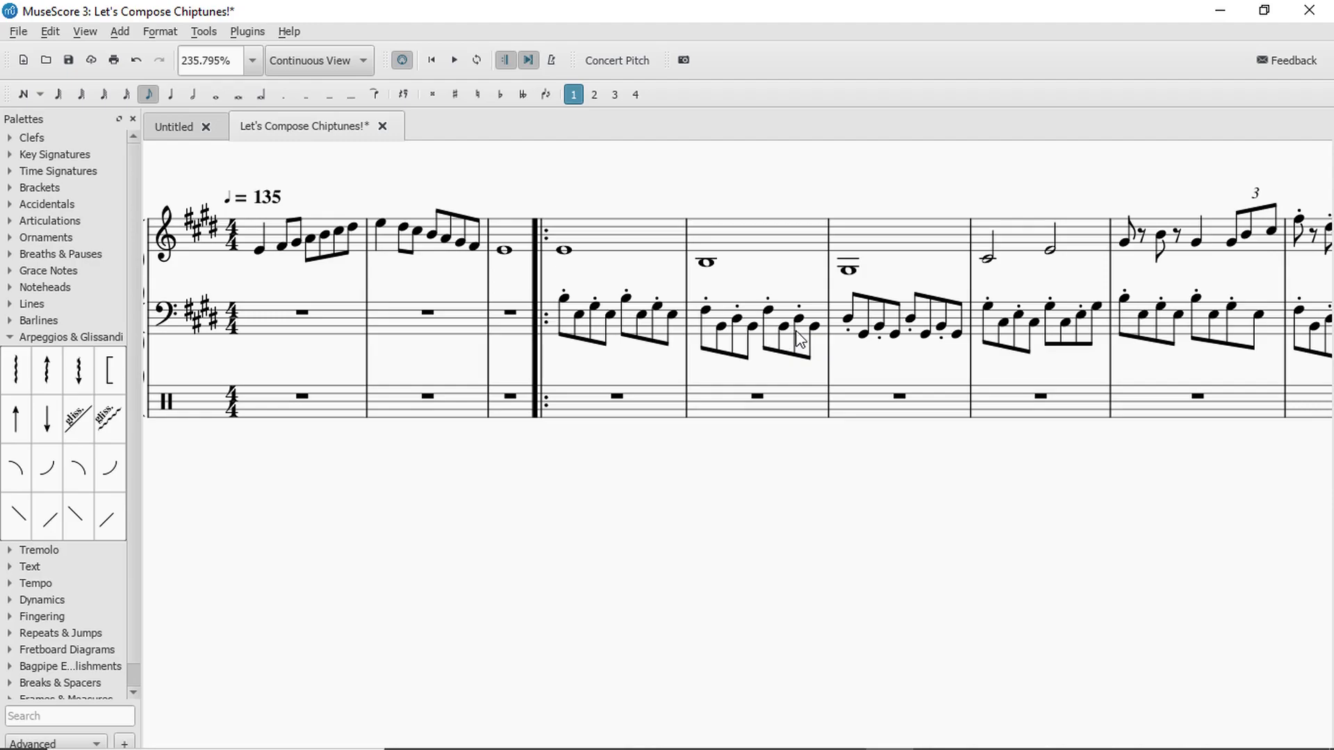
pyautogui.moveTo(1156, 534); pyautogui.dragTo(792, 534)
pyautogui.moveTo(1259, 471); pyautogui.dragTo(750, 477)
pyautogui.moveTo(1099, 495); pyautogui.dragTo(703, 486)
pyautogui.moveTo(1100, 538); pyautogui.dragTo(646, 496)
pyautogui.moveTo(939, 507); pyautogui.dragTo(491, 501)
pyautogui.moveTo(1163, 533); pyautogui.dragTo(637, 524)
pyautogui.moveTo(957, 508); pyautogui.dragTo(738, 543)
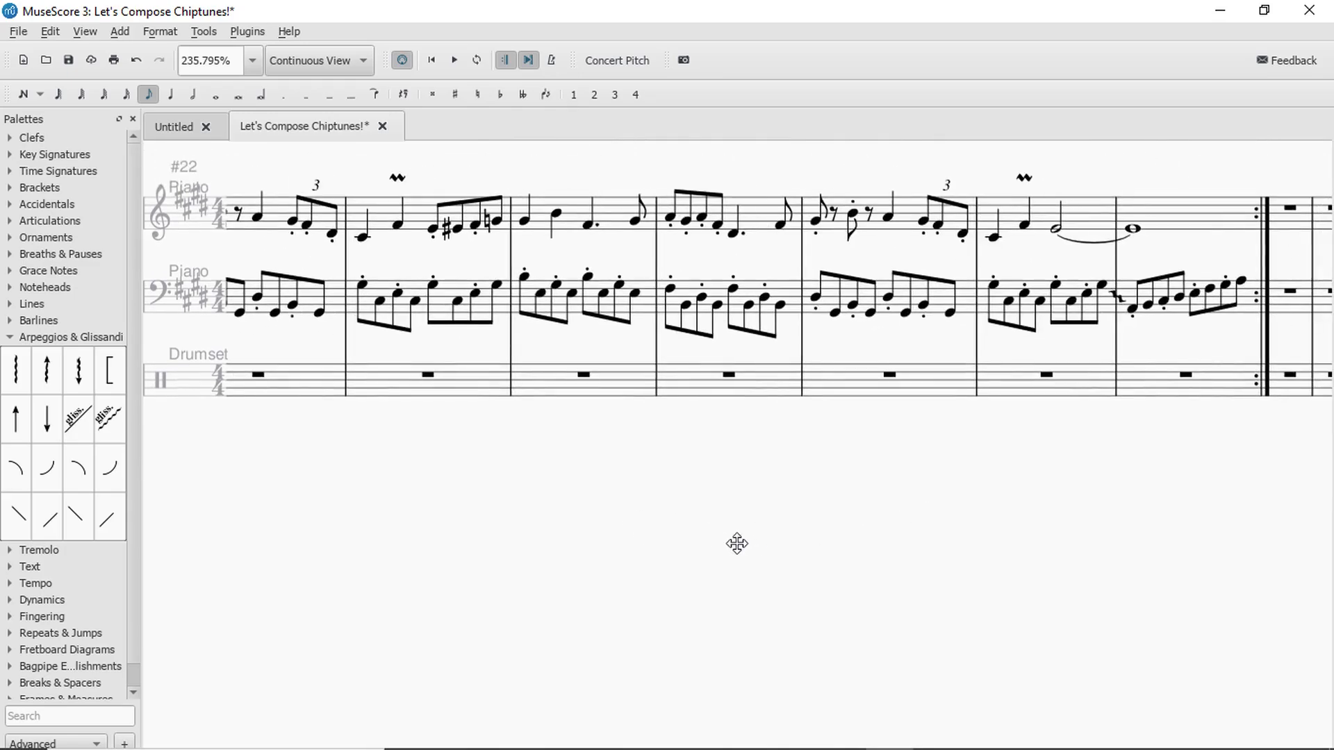
pyautogui.moveTo(1011, 506); pyautogui.dragTo(914, 526)
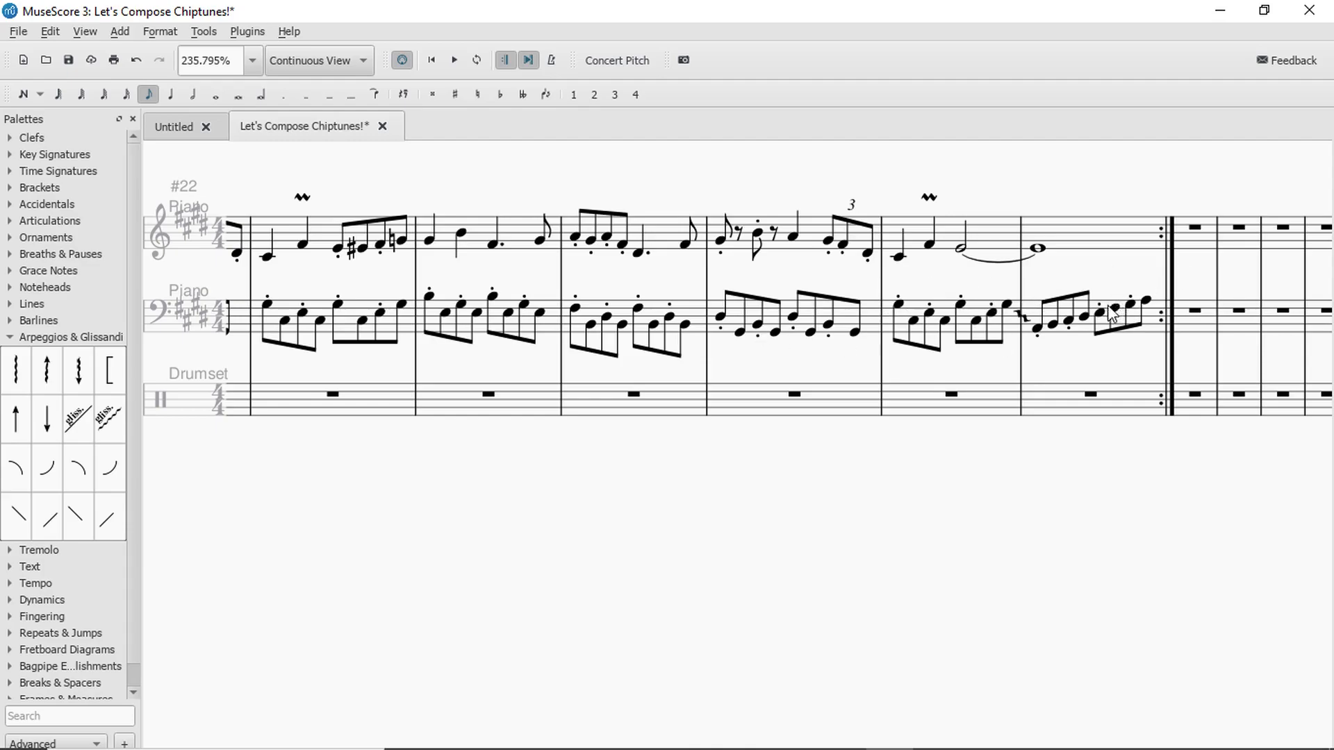
# Return from the final loop measure to the start of the score and play the piece from measure 4.
pyautogui.click(1089, 395)
pyautogui.press('Left')
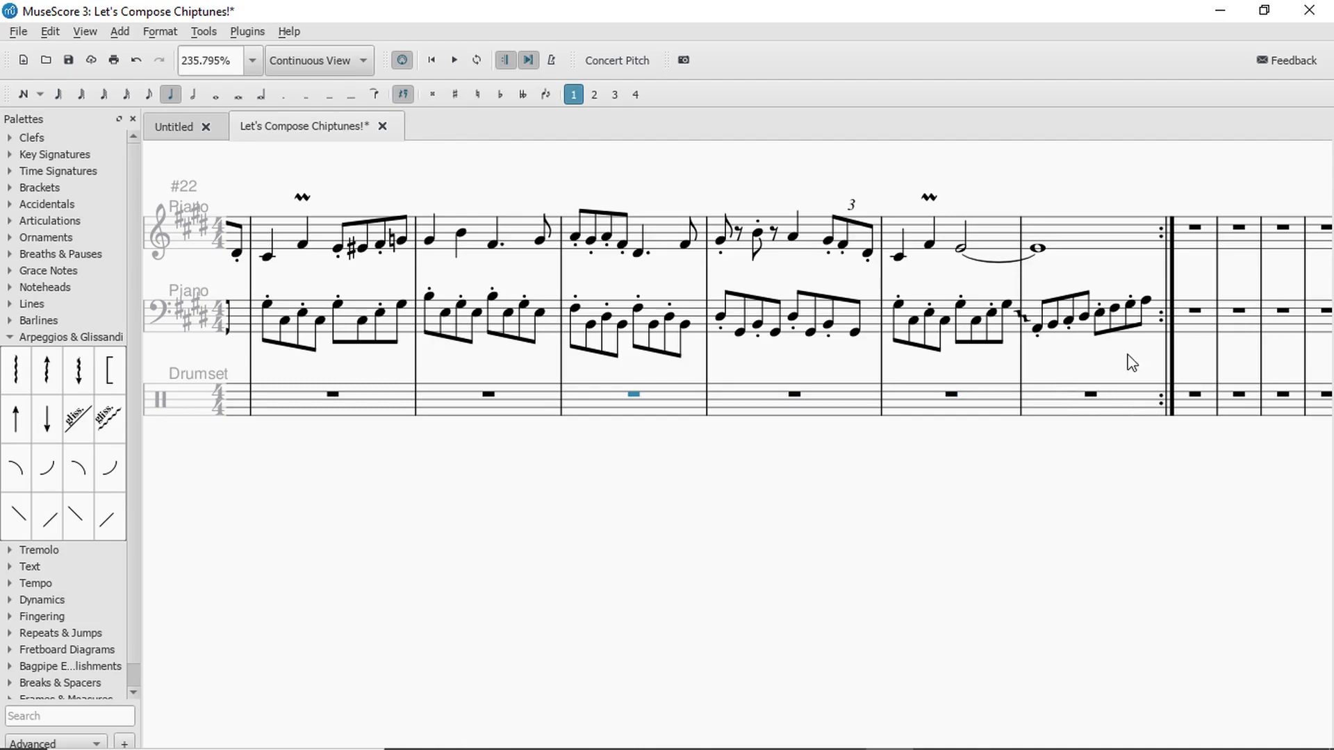
pyautogui.press('Left')
pyautogui.press('Left')
pyautogui.press('Left')
pyautogui.press('Left')
pyautogui.press('Left')
pyautogui.press('Left')
pyautogui.press('Left')
pyautogui.press('Left')
pyautogui.press('Left')
pyautogui.press('Left')
pyautogui.press('Left')
pyautogui.press('Left')
pyautogui.press('Left')
pyautogui.press('Left')
pyautogui.press('Left')
pyautogui.press('Left')
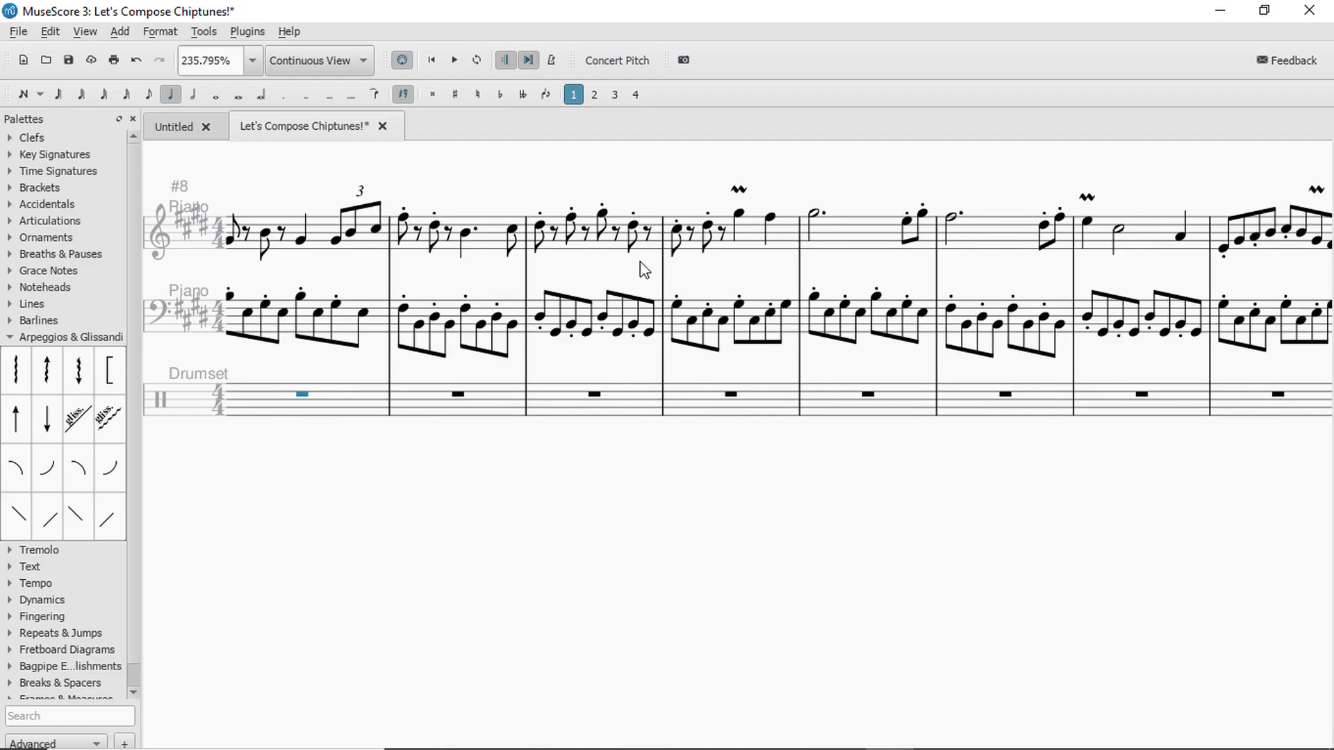
pyautogui.press('Left')
pyautogui.press('Left')
pyautogui.press('Left')
pyautogui.press('Left')
pyautogui.press('Left')
pyautogui.press('Left')
pyautogui.press('Left')
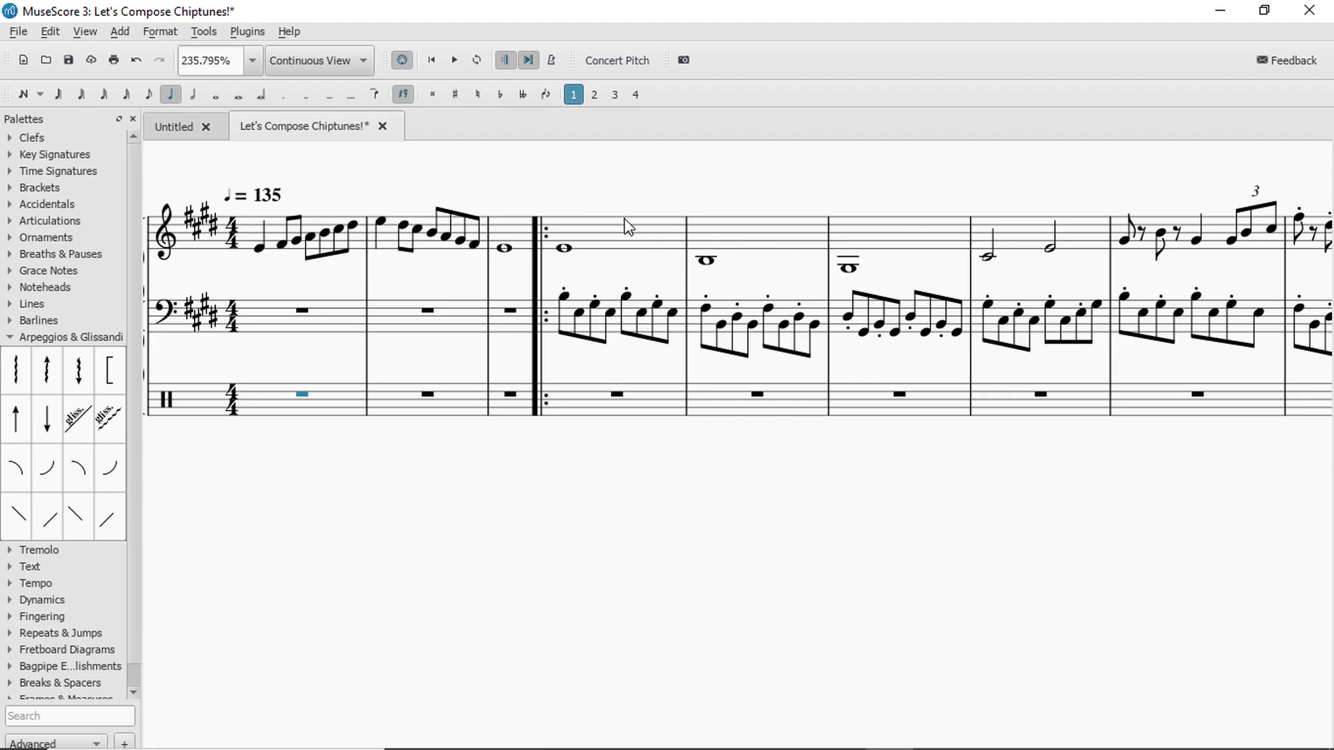
pyautogui.click(628, 235)
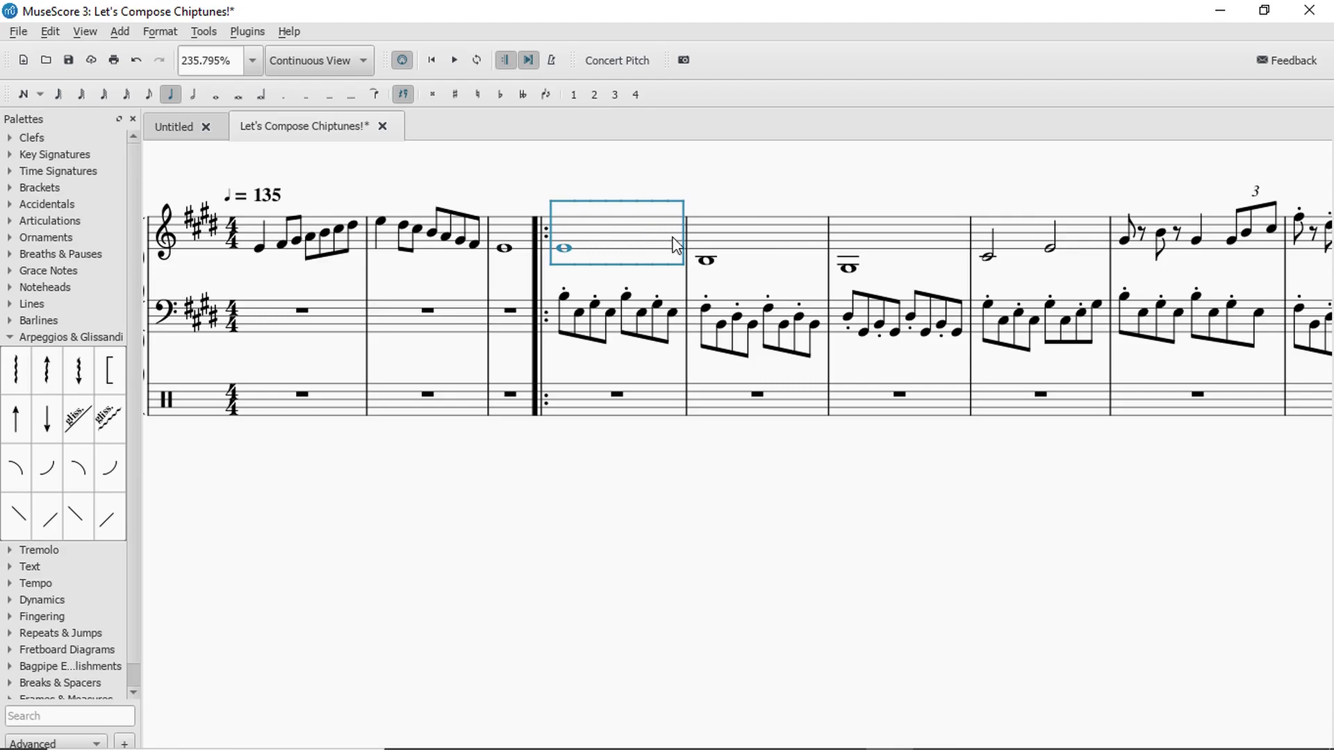
pyautogui.click(718, 179)
pyautogui.click(633, 226)
pyautogui.press('space')
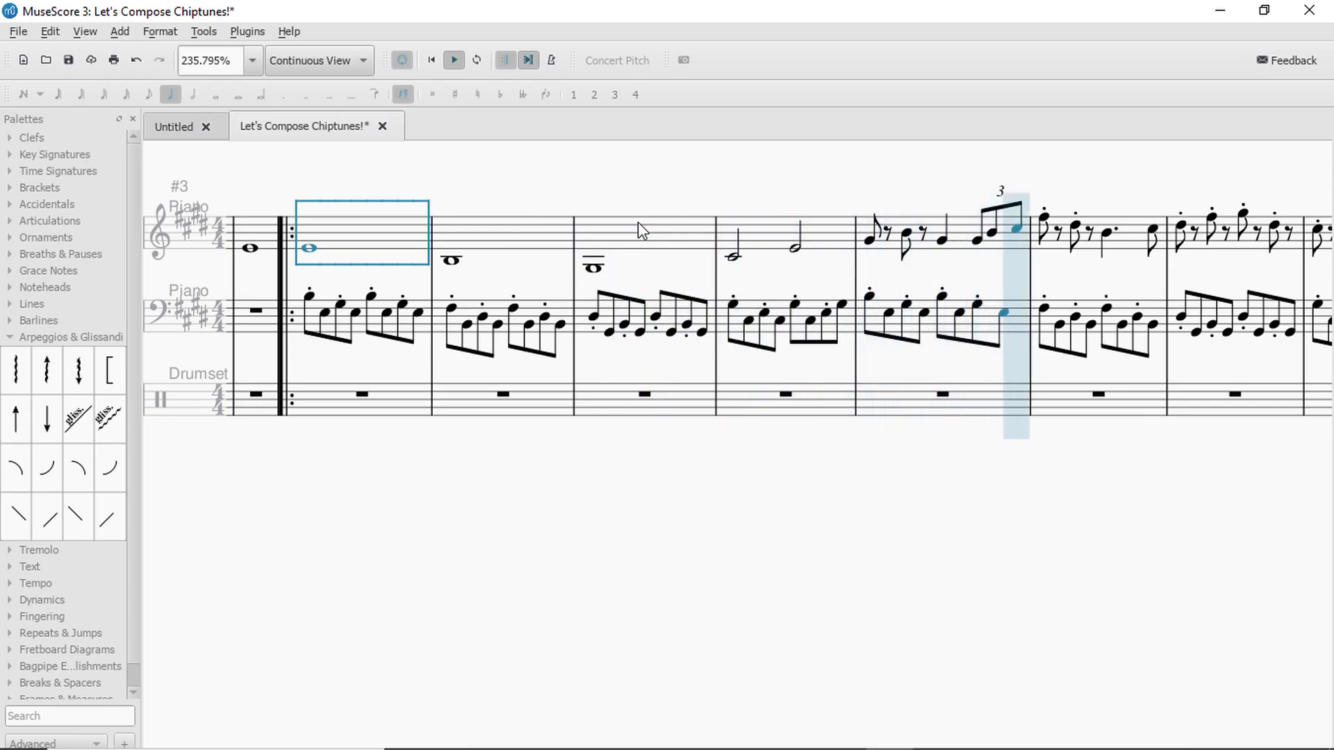
pyautogui.press('space')
pyautogui.moveTo(624, 198); pyautogui.dragTo(725, 256)
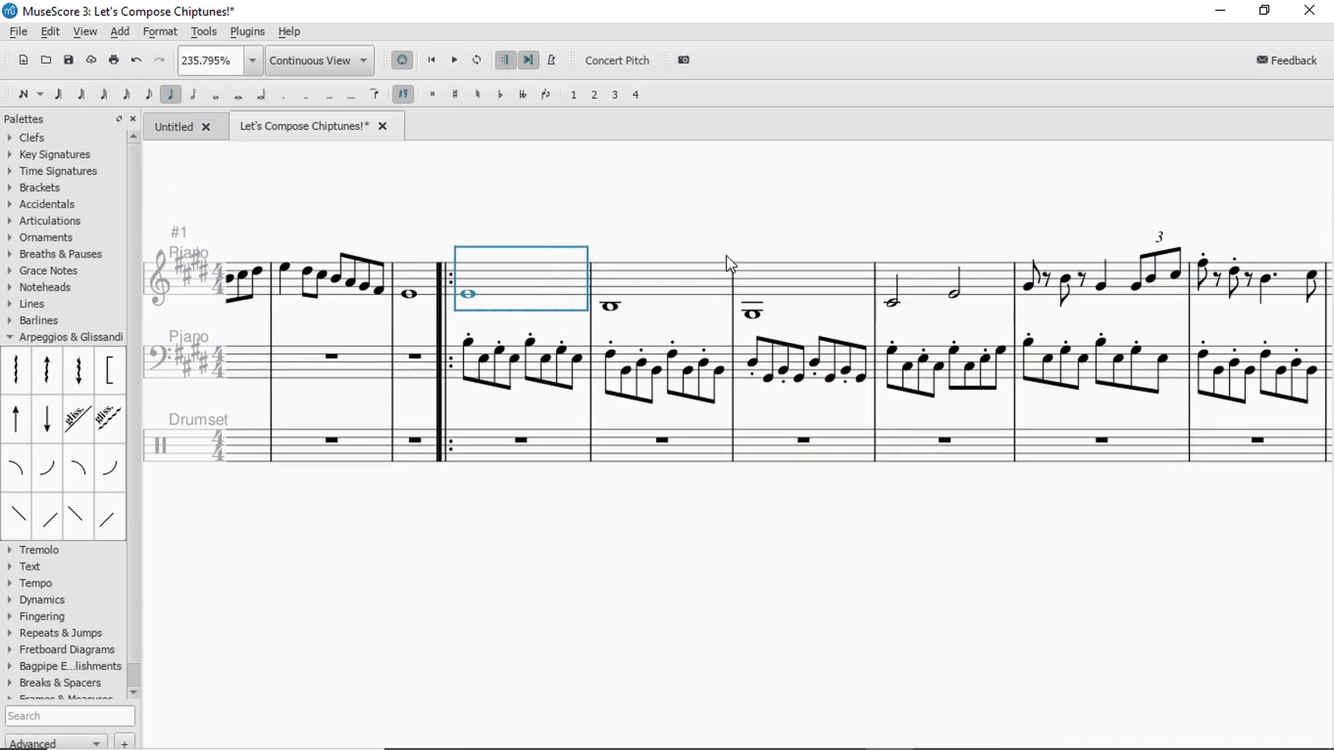
pyautogui.click(545, 420)
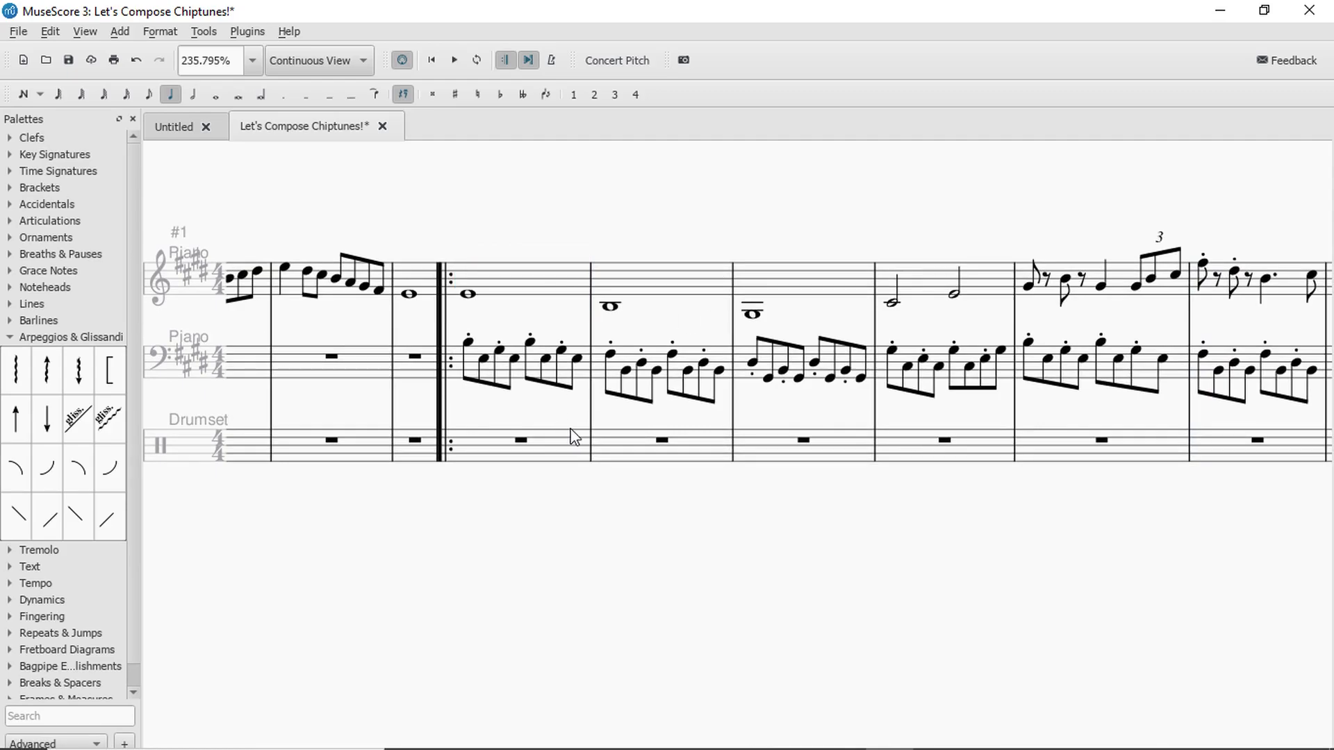
# Examine the piano melody and bass phrases from measure 4 through measure 22, returning to the ornamented phrases in measures 9 to 15.
pyautogui.moveTo(837, 241); pyautogui.dragTo(577, 190)
pyautogui.moveTo(744, 183); pyautogui.dragTo(599, 181)
pyautogui.moveTo(1087, 164); pyautogui.dragTo(867, 202)
pyautogui.moveTo(1132, 173); pyautogui.dragTo(613, 155)
pyautogui.moveTo(818, 150); pyautogui.dragTo(1149, 167)
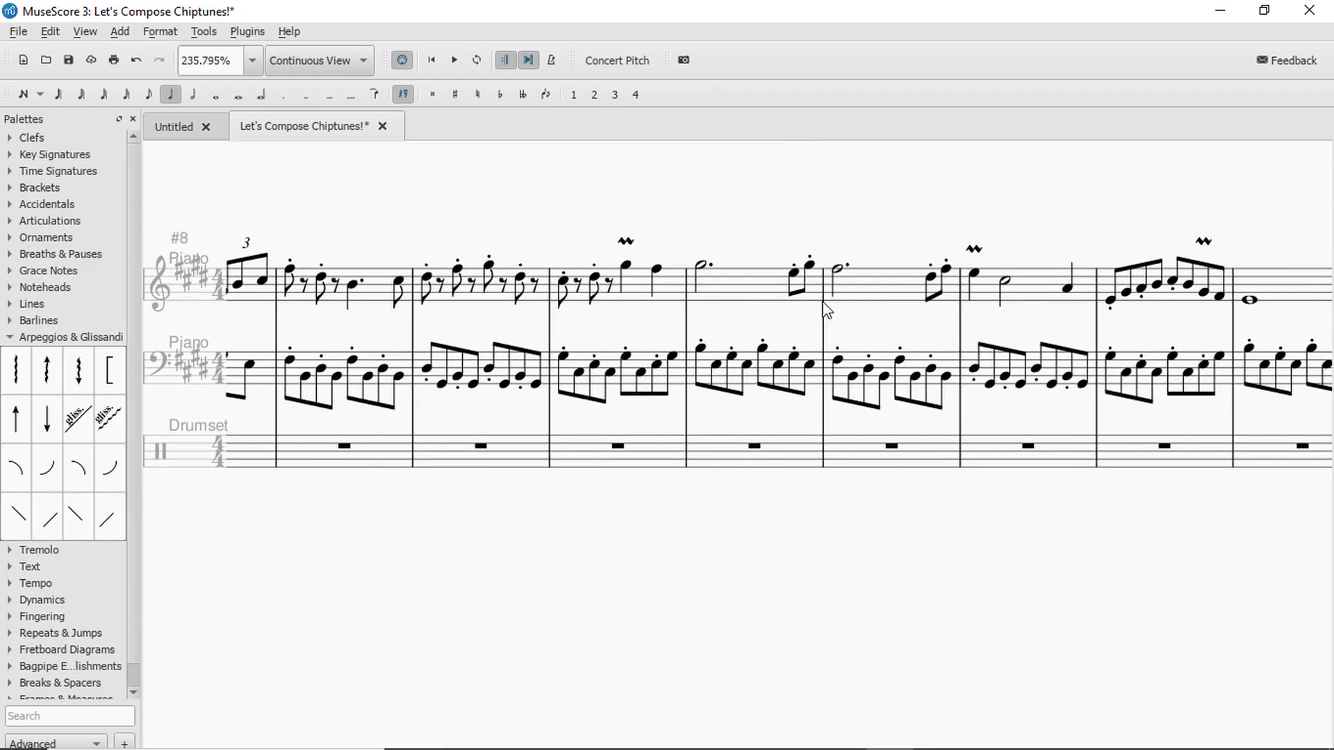
pyautogui.moveTo(1281, 596); pyautogui.dragTo(617, 541)
pyautogui.moveTo(1152, 485); pyautogui.dragTo(570, 502)
pyautogui.moveTo(914, 526); pyautogui.dragTo(1294, 494)
pyautogui.moveTo(788, 518); pyautogui.dragTo(1286, 506)
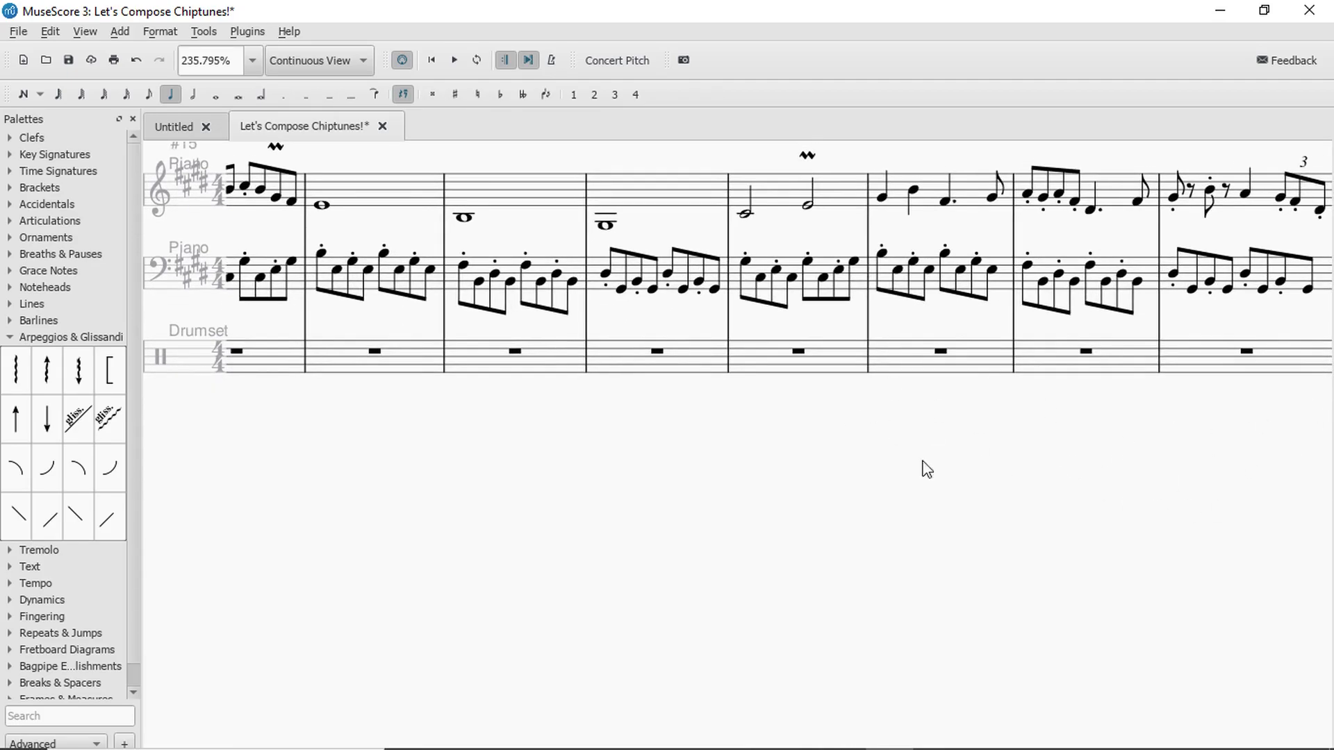
pyautogui.moveTo(816, 444); pyautogui.dragTo(1235, 427)
pyautogui.moveTo(859, 395); pyautogui.dragTo(1331, 432)
pyautogui.moveTo(1081, 460); pyautogui.dragTo(1159, 472)
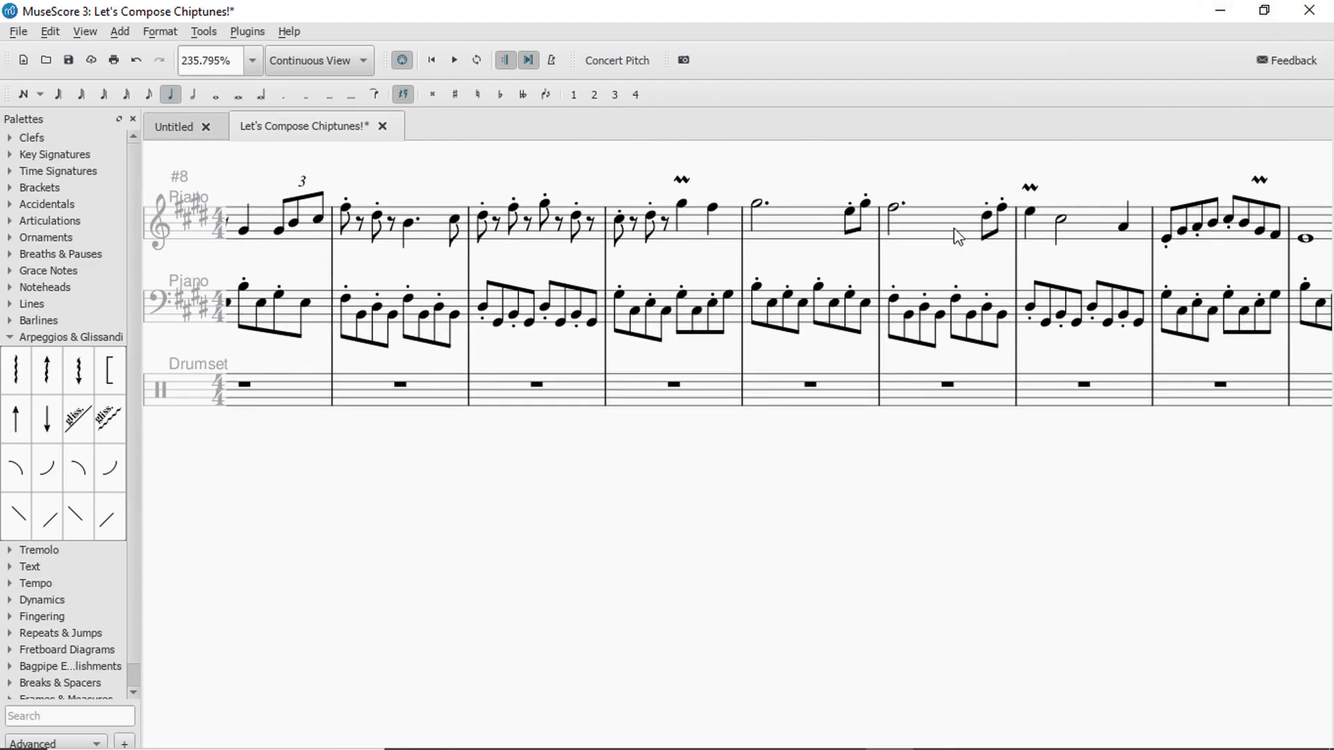
# Examine the loop's piano parts from the long notes before measure 8 through the final bass run at measure 28.
pyautogui.moveTo(346, 544); pyautogui.dragTo(789, 530)
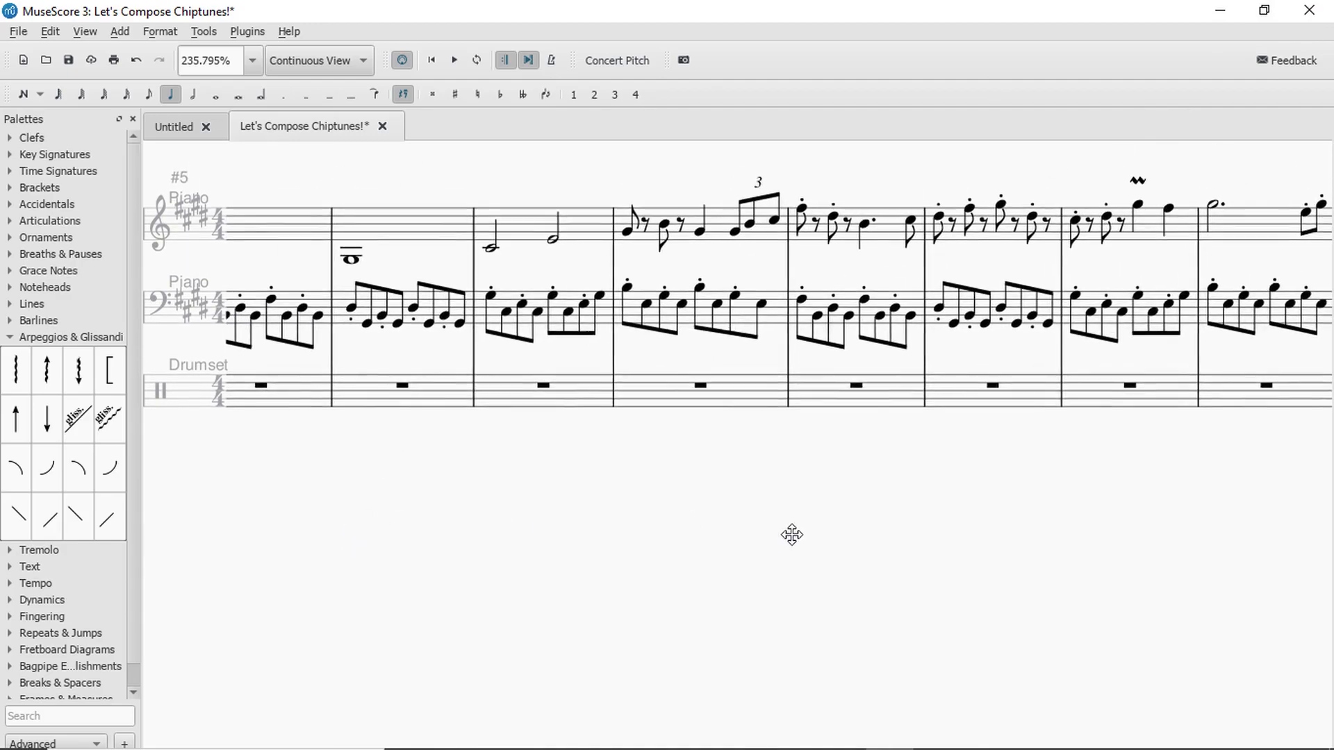
pyautogui.moveTo(639, 480); pyautogui.dragTo(1049, 476)
pyautogui.moveTo(1270, 451); pyautogui.dragTo(880, 485)
pyautogui.moveTo(1103, 542); pyautogui.dragTo(641, 593)
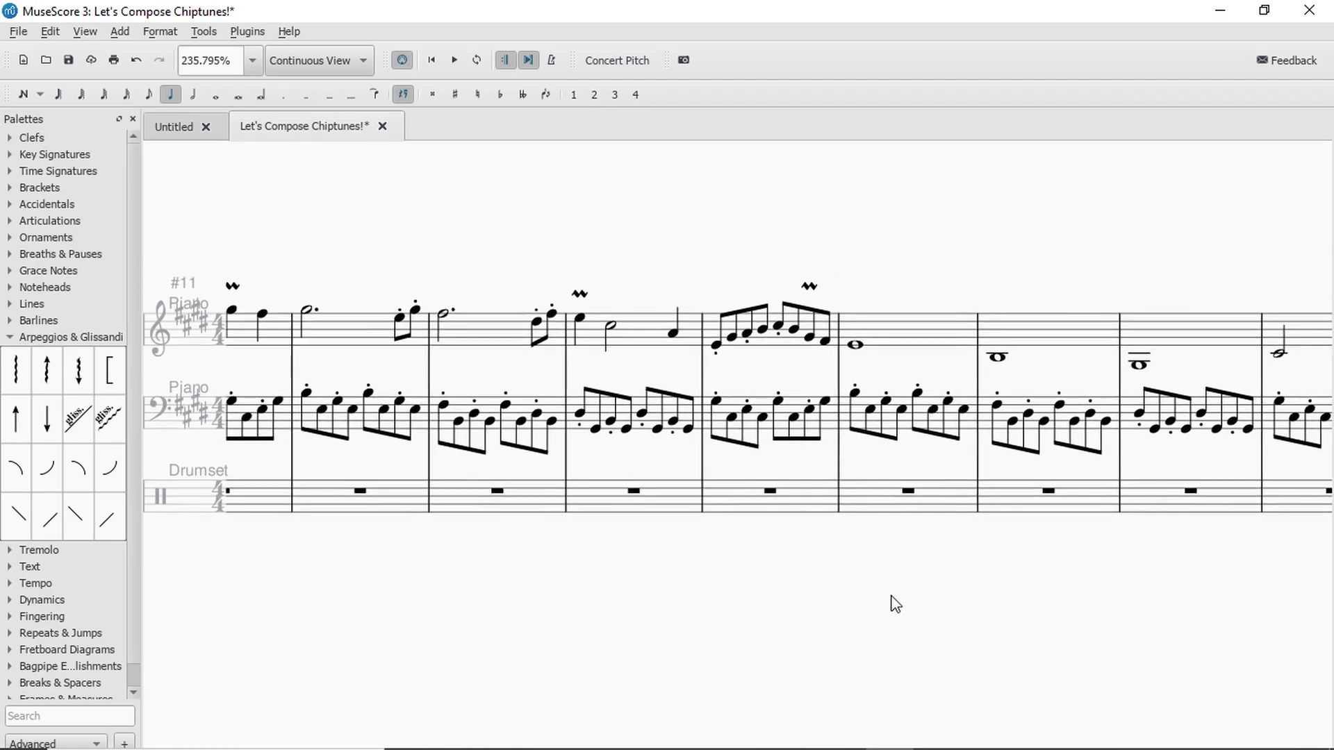
pyautogui.moveTo(924, 593); pyautogui.dragTo(755, 462)
pyautogui.moveTo(1178, 473); pyautogui.dragTo(859, 470)
pyautogui.moveTo(1032, 440); pyautogui.dragTo(862, 436)
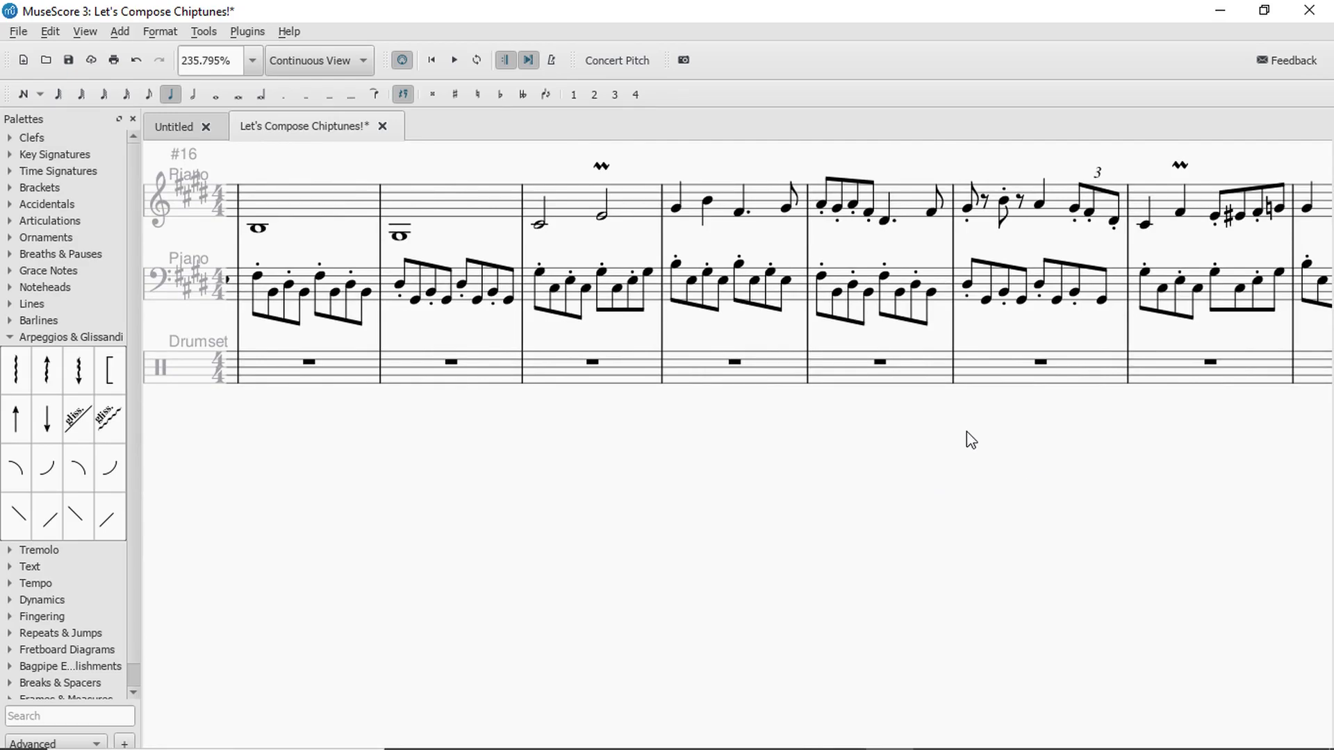
pyautogui.moveTo(1128, 447); pyautogui.dragTo(985, 458)
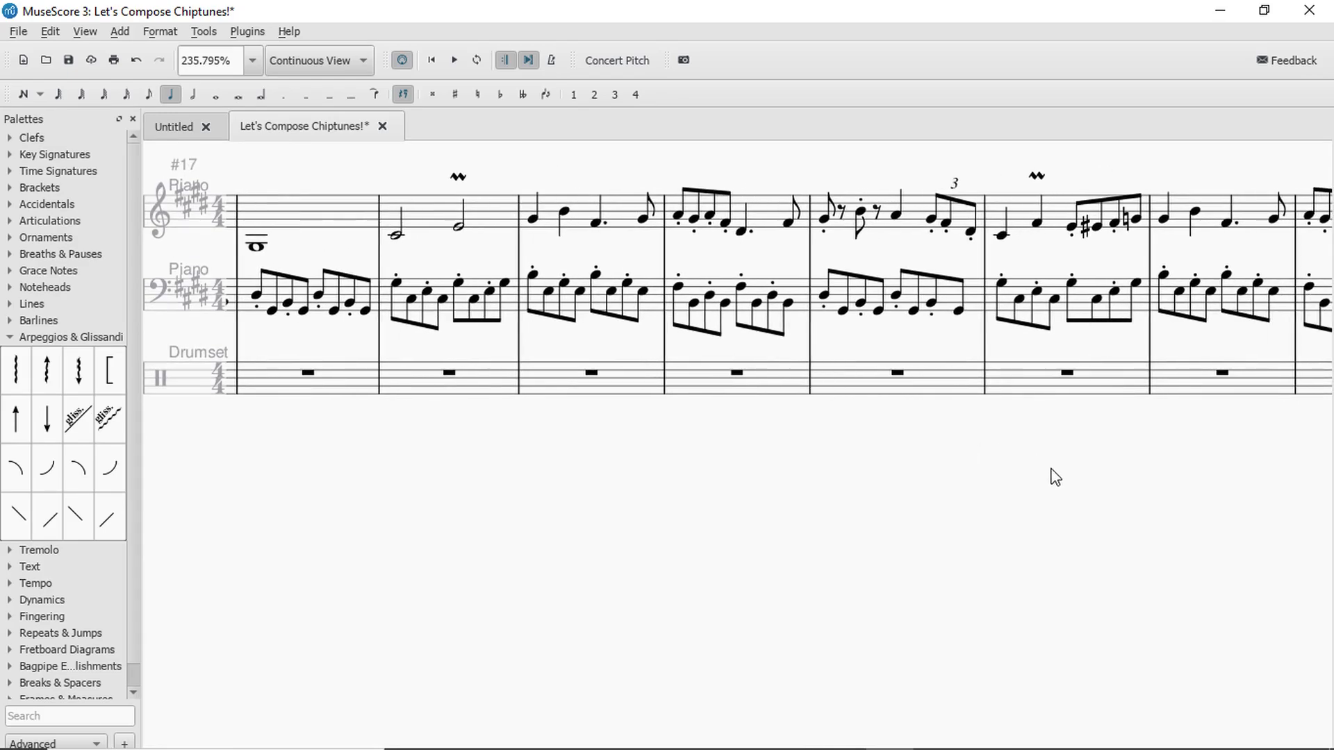
pyautogui.moveTo(1109, 446); pyautogui.dragTo(496, 450)
pyautogui.moveTo(999, 467); pyautogui.dragTo(907, 478)
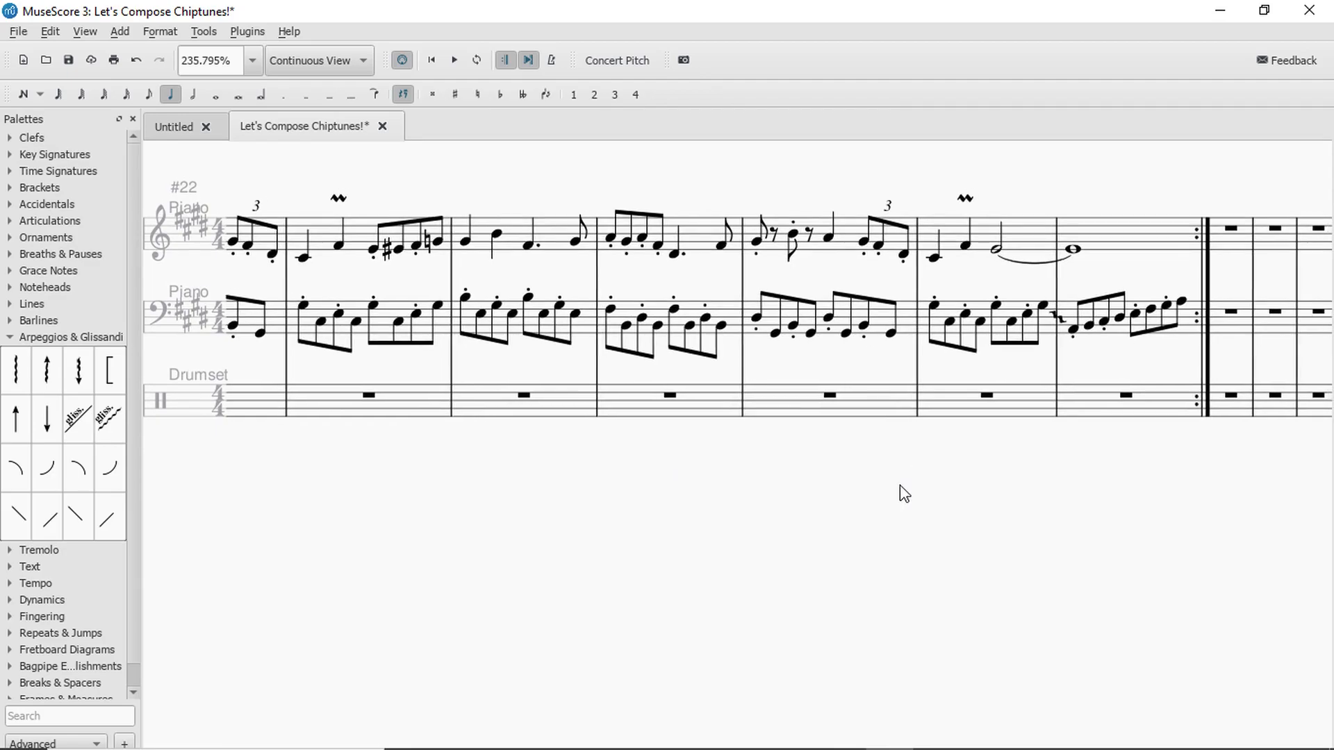
# Go back from the loop's ending to the introduction at measure 1.
pyautogui.hscroll(-5, 903, 493)
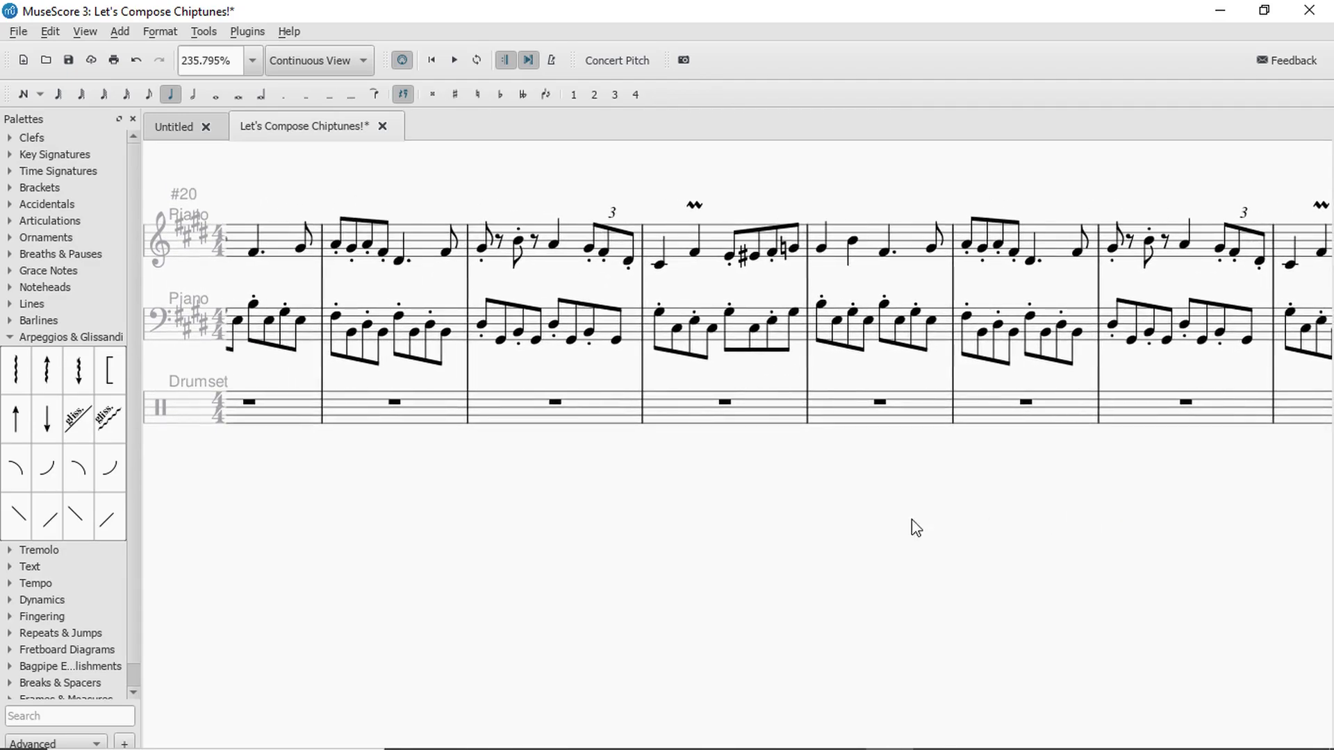
pyautogui.hscroll(-15, 933, 527)
pyautogui.hscroll(-8, 1056, 478)
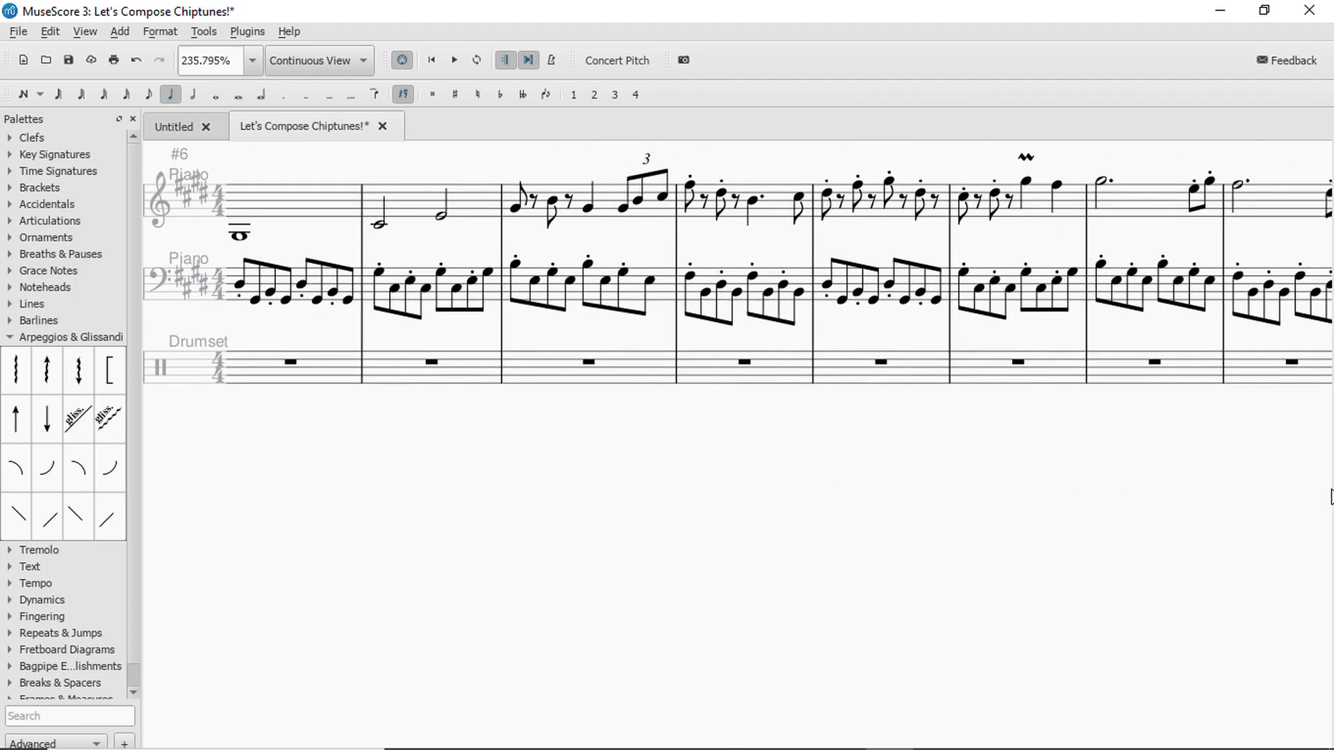
pyautogui.hscroll(-5, 997, 510)
pyautogui.hscroll(-6, 706, 521)
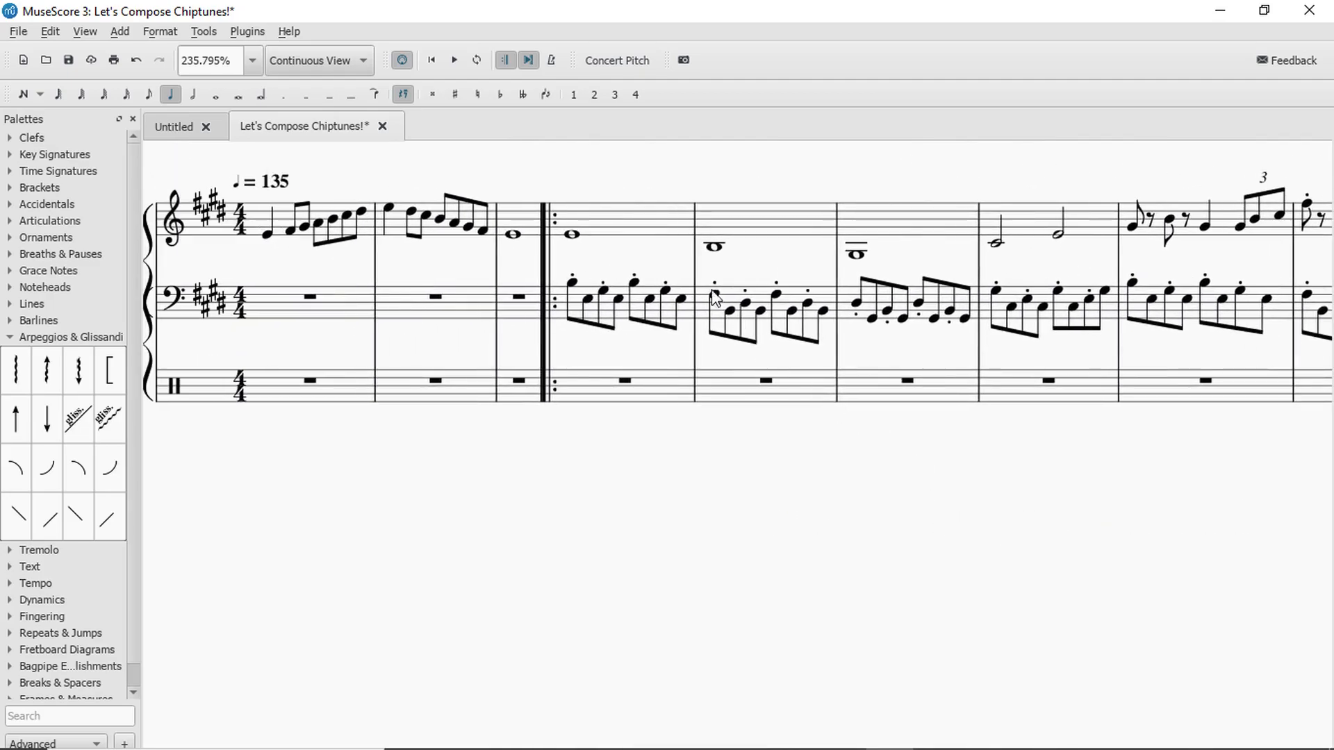